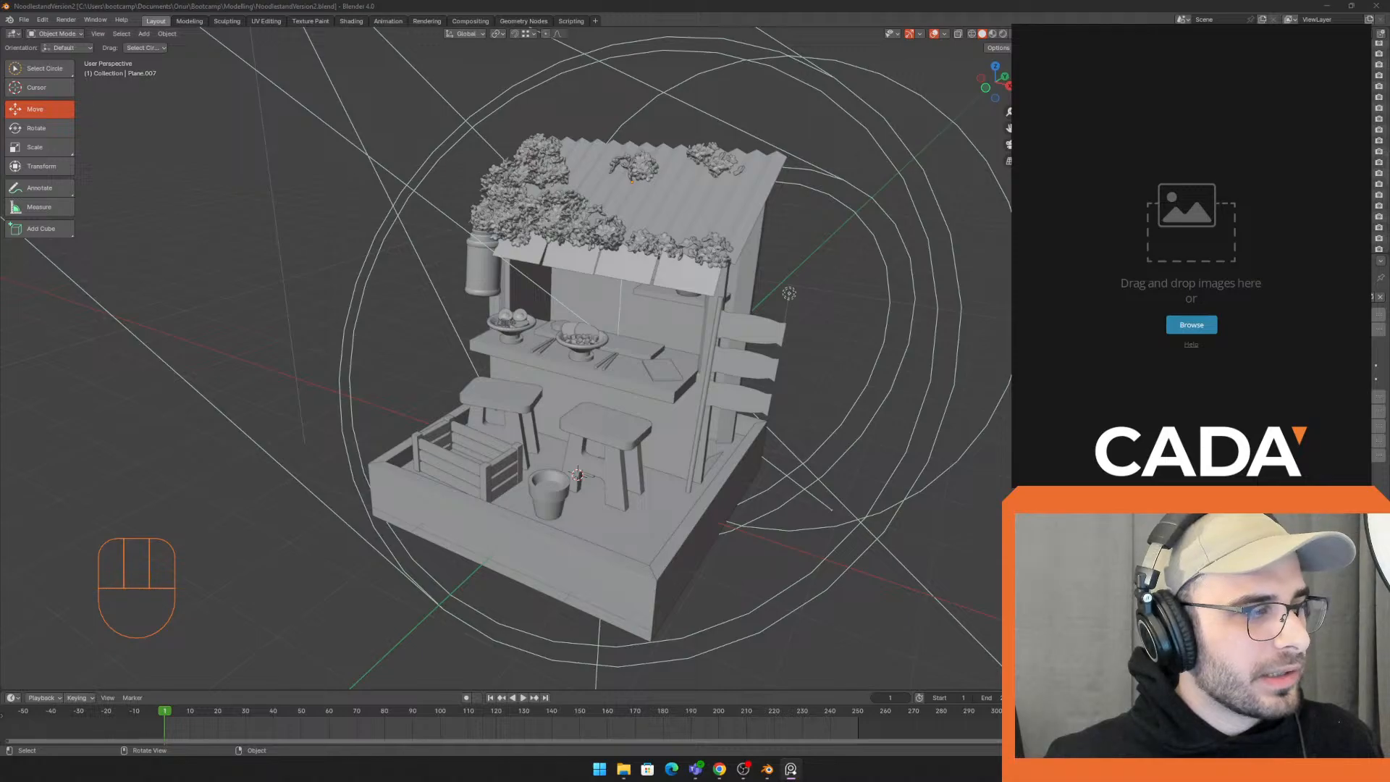
# Switch to Discord in the browser and open the Sakura Noodles Shop reference image from the 3d-bootcamp channel at full size
pyautogui.hotkey('alt', 'Tab')
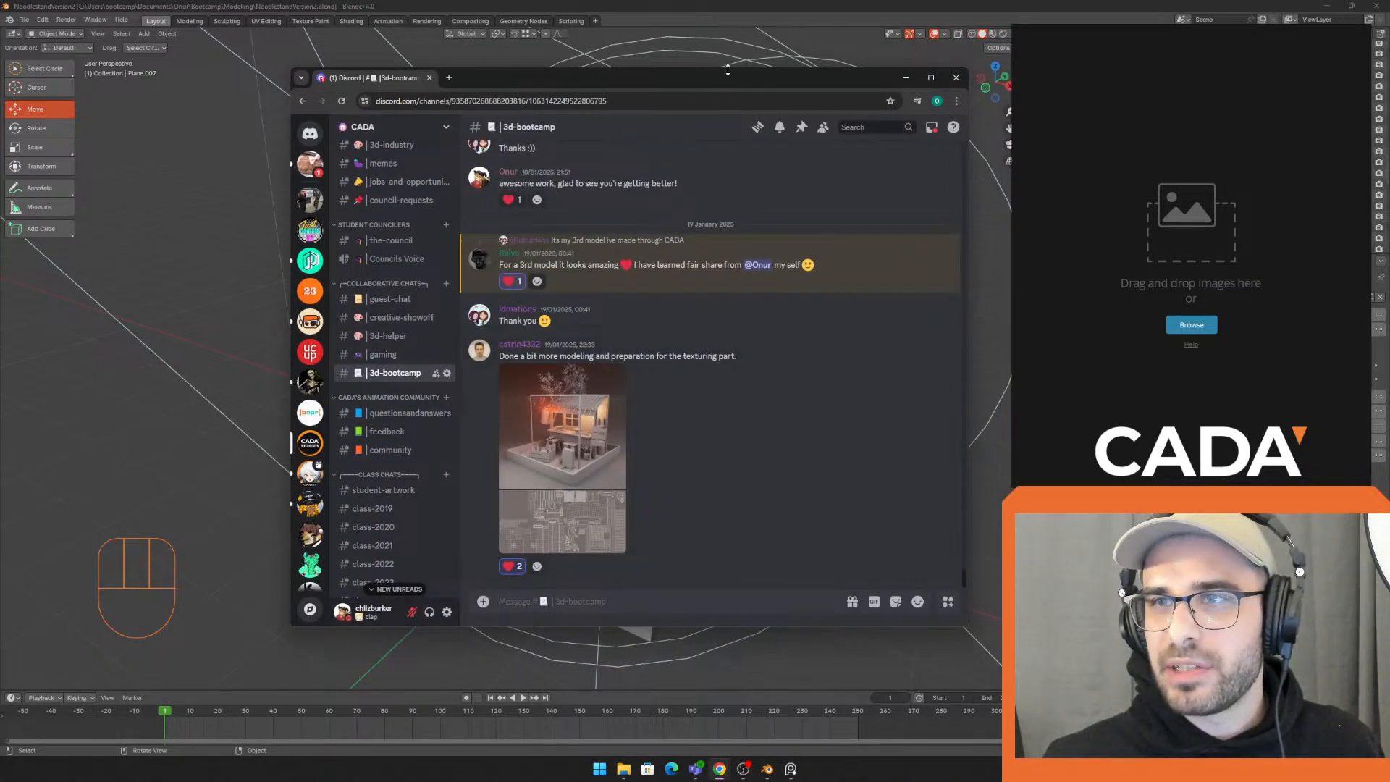
pyautogui.moveTo(728, 70); pyautogui.dragTo(519, 57)
pyautogui.scroll(10, 514, 467)
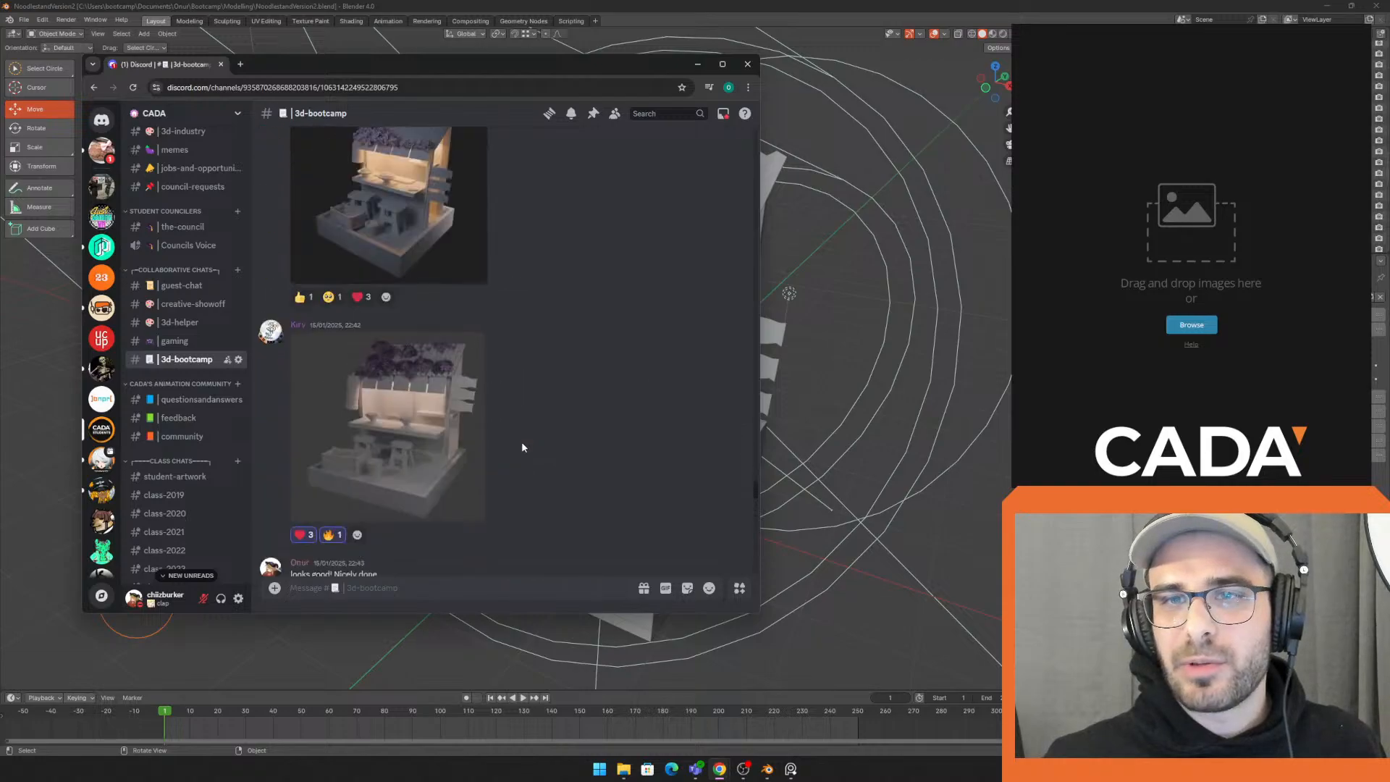
pyautogui.scroll(10, 522, 447)
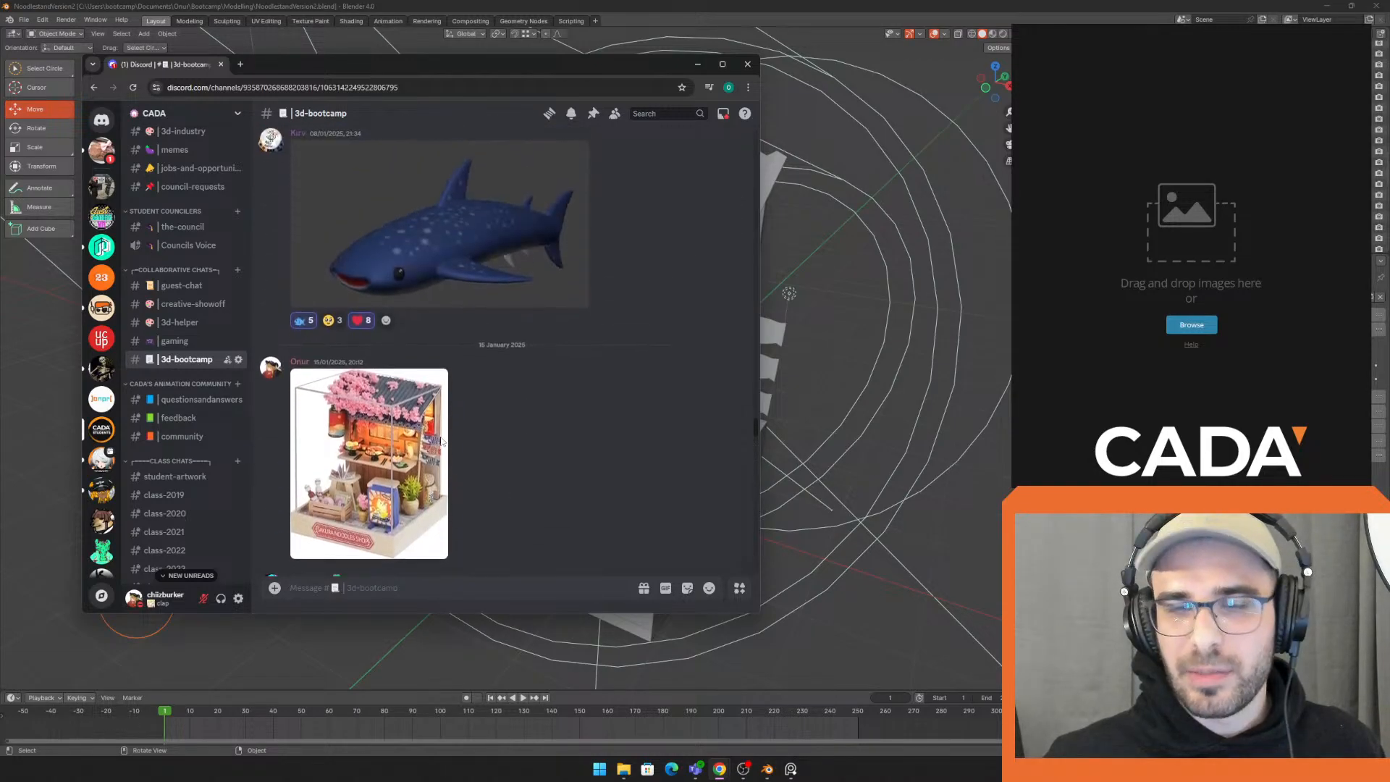
pyautogui.click(439, 405)
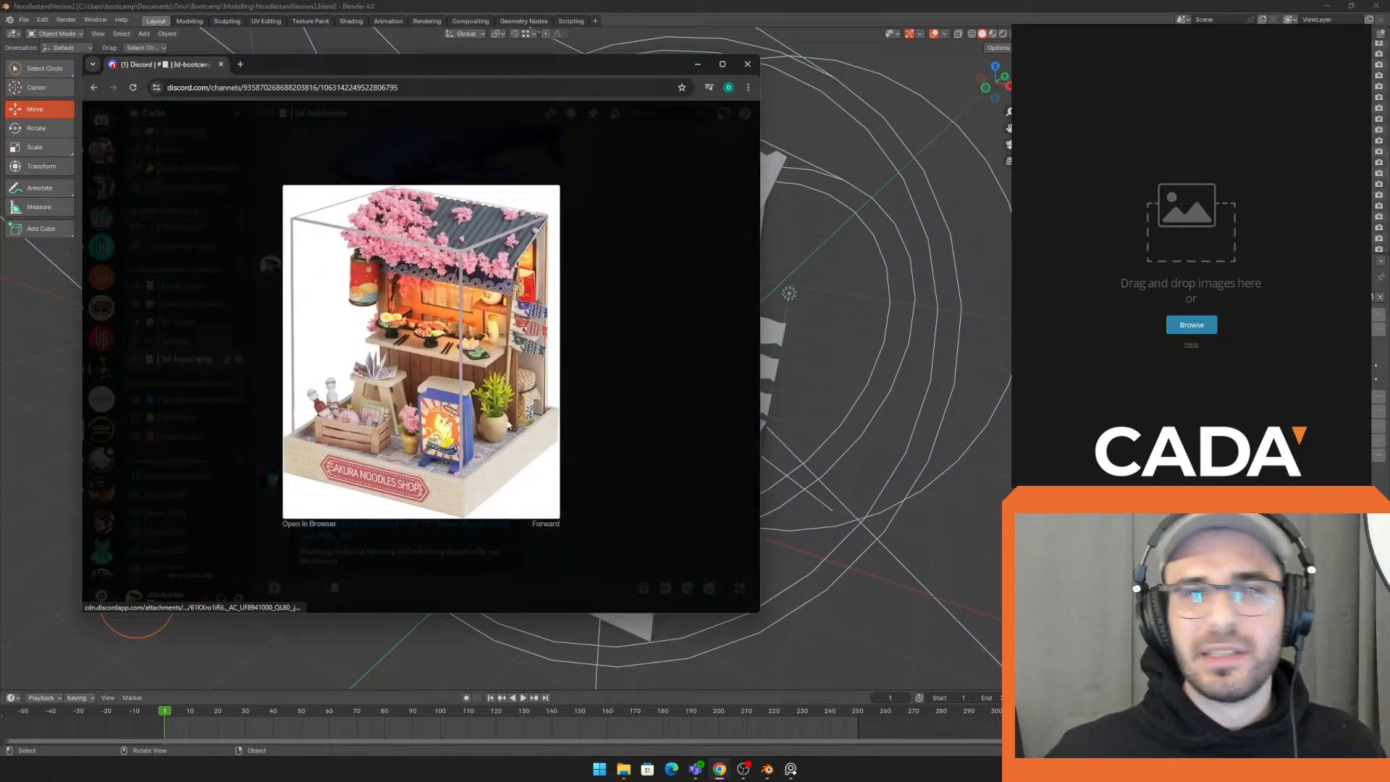
pyautogui.moveTo(1071, 274); pyautogui.dragTo(2, 318, button='right')
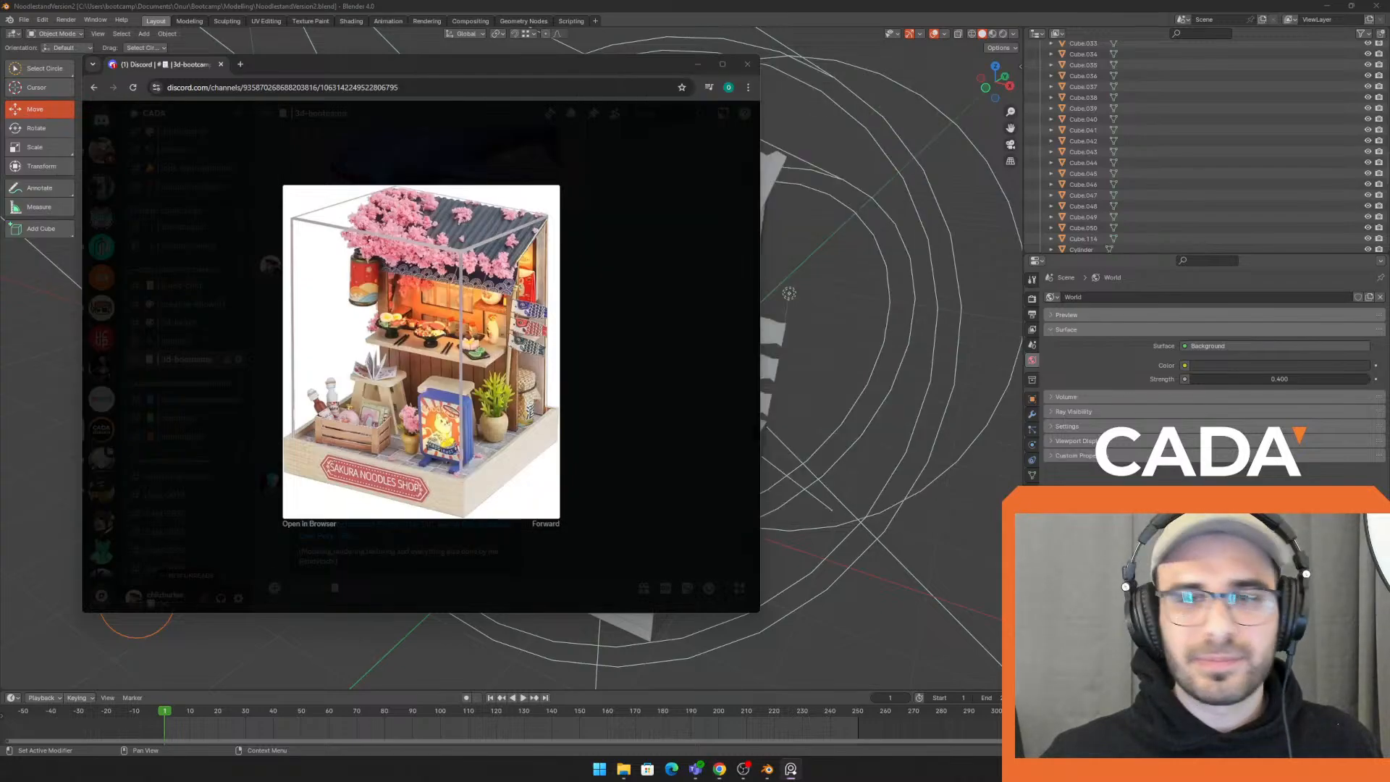
pyautogui.click(310, 523)
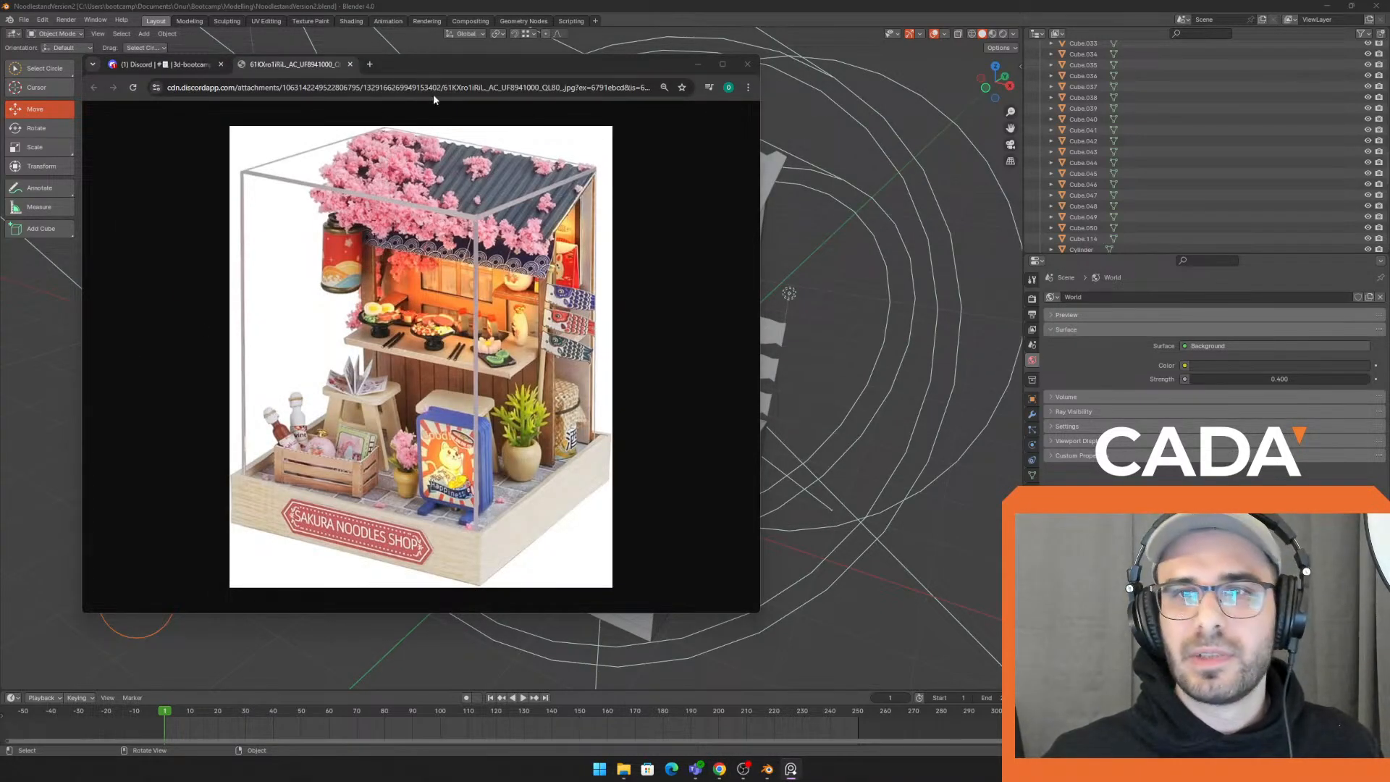
# Close the reference image and move the browser window away to return to the noodle stand scene in Blender
pyautogui.click(352, 66)
pyautogui.moveTo(443, 71); pyautogui.dragTo(393, 79)
pyautogui.moveTo(118, 72); pyautogui.dragTo(1, 75)
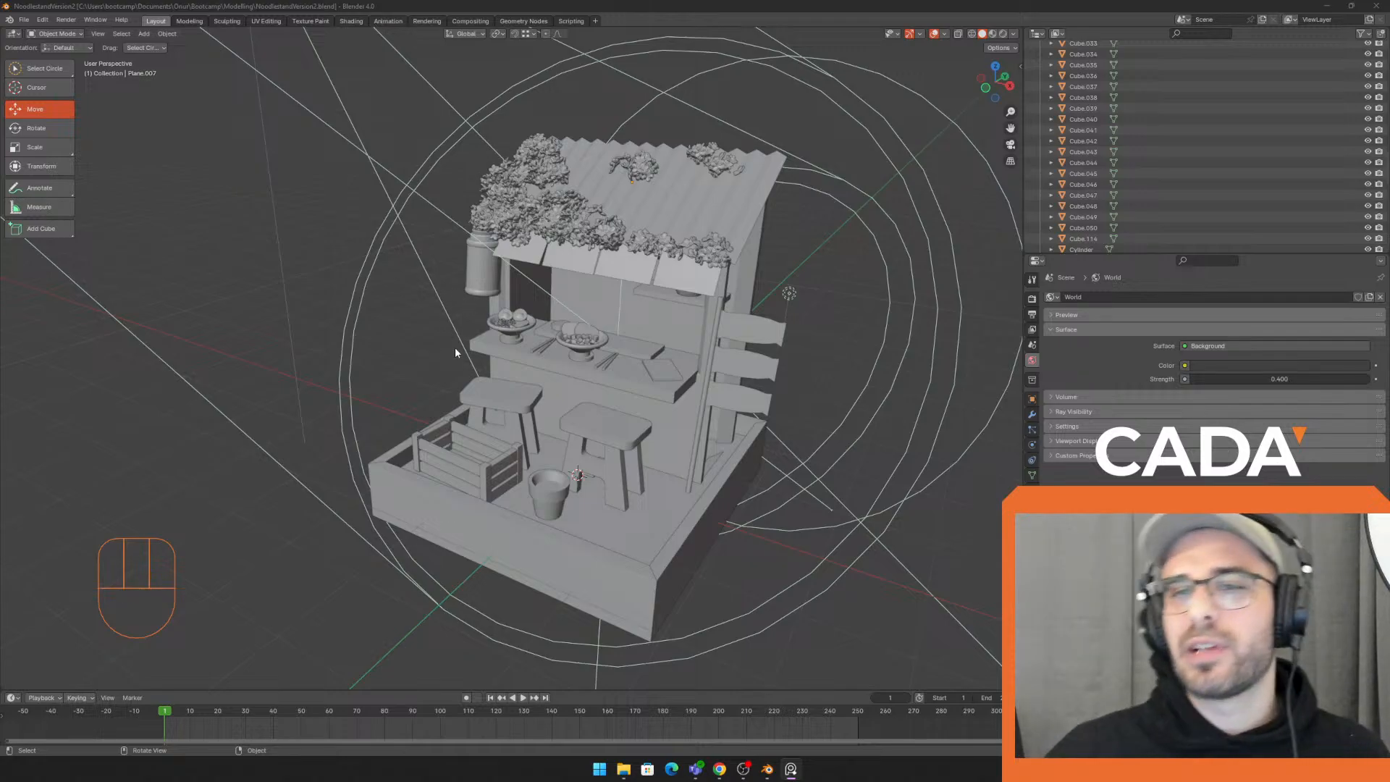
pyautogui.moveTo(420, 330); pyautogui.dragTo(424, 331, button='middle')
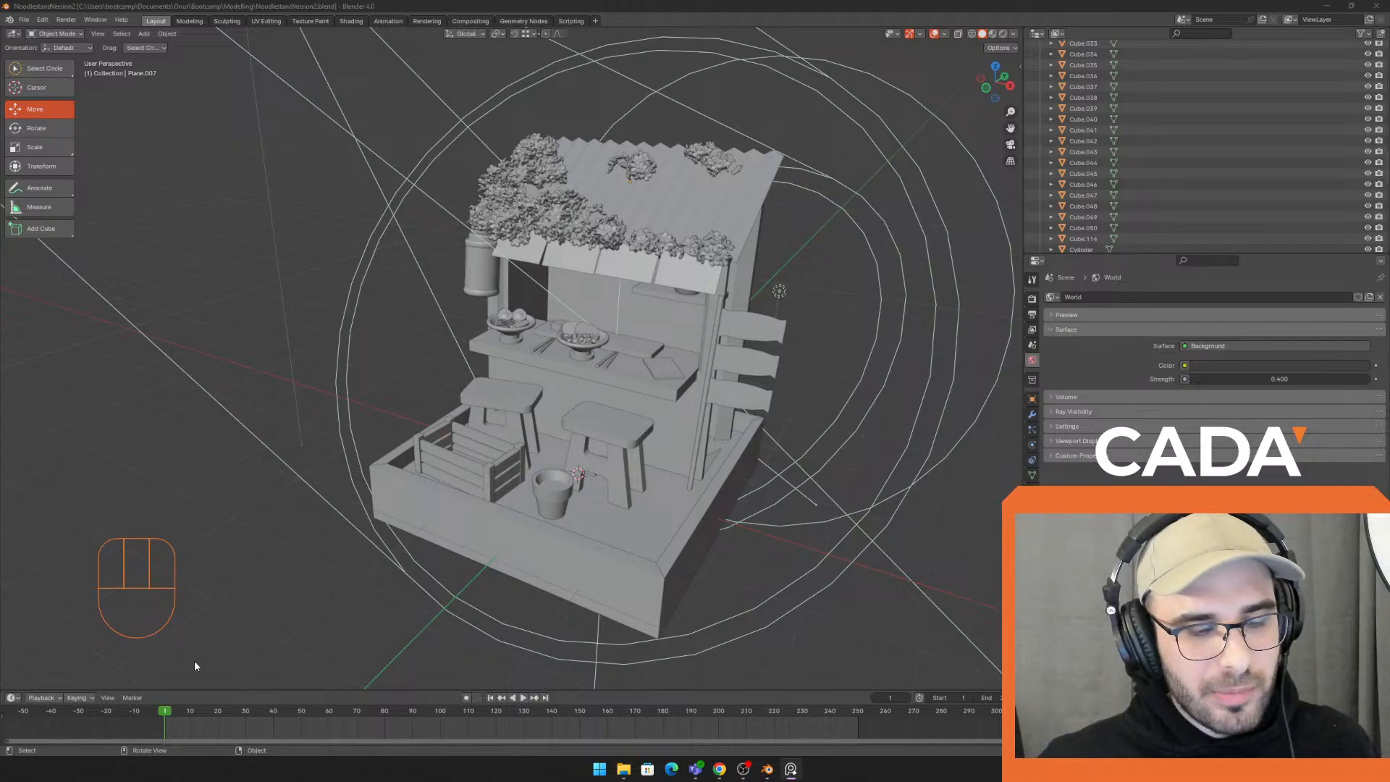
pyautogui.moveTo(339, 361); pyautogui.dragTo(409, 341, button='middle')
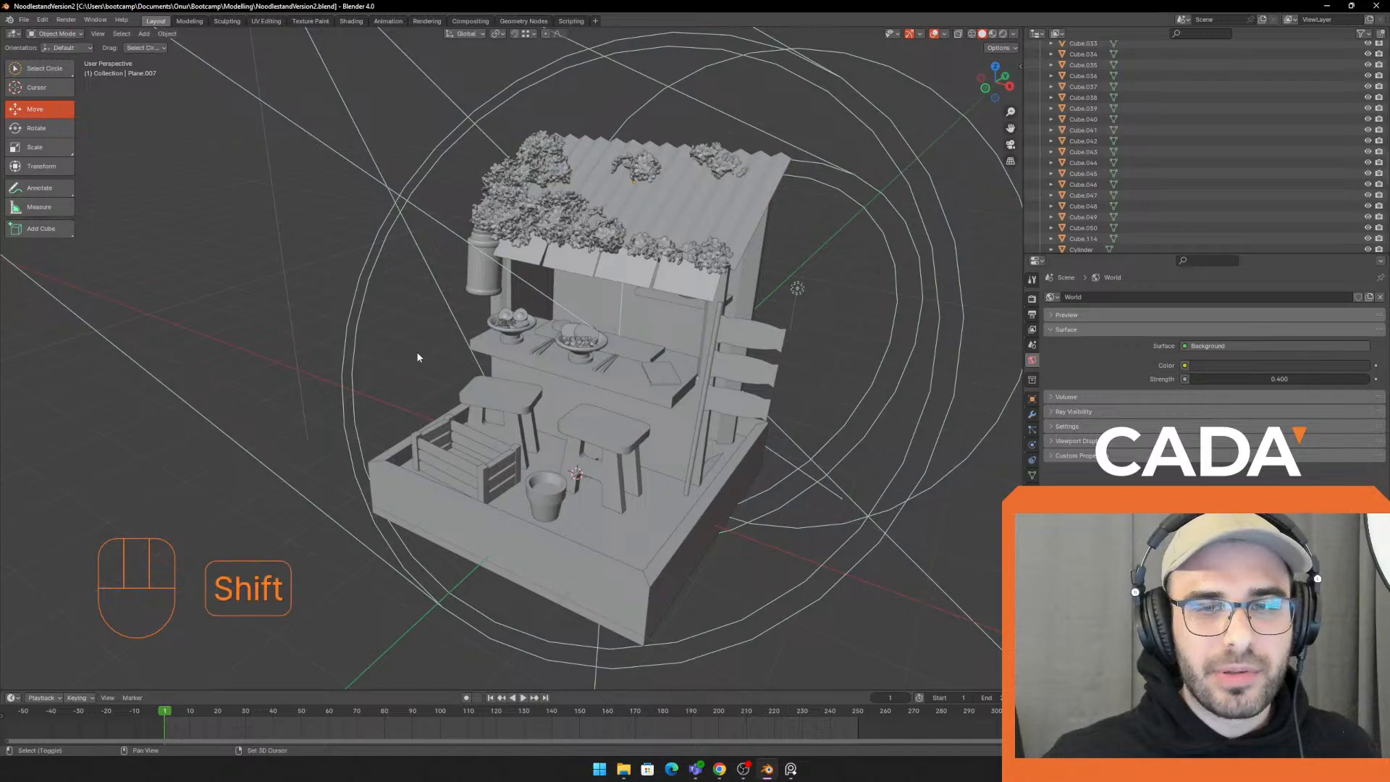
# Select every object in the scene and try the box and circle selection modes
pyautogui.press('a')
pyautogui.press('b')
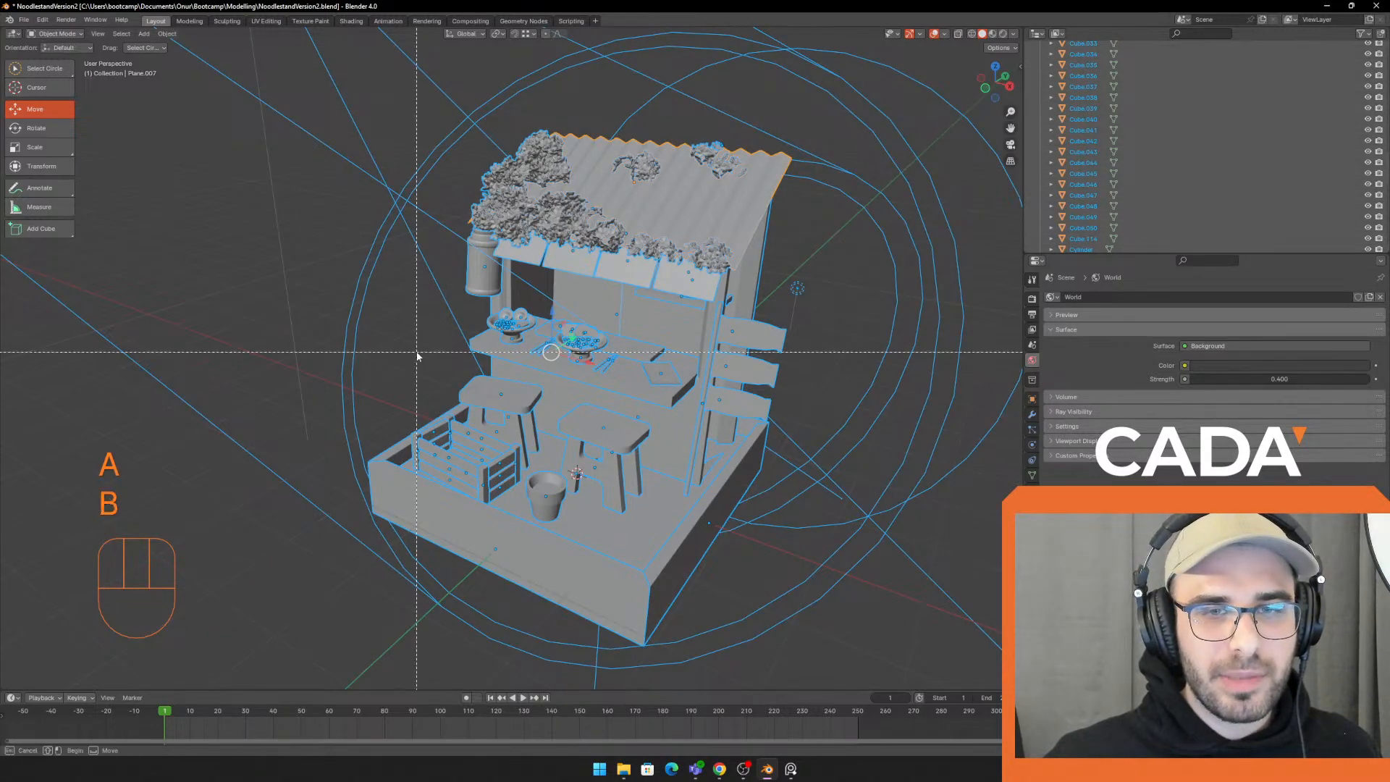
pyautogui.press('c')
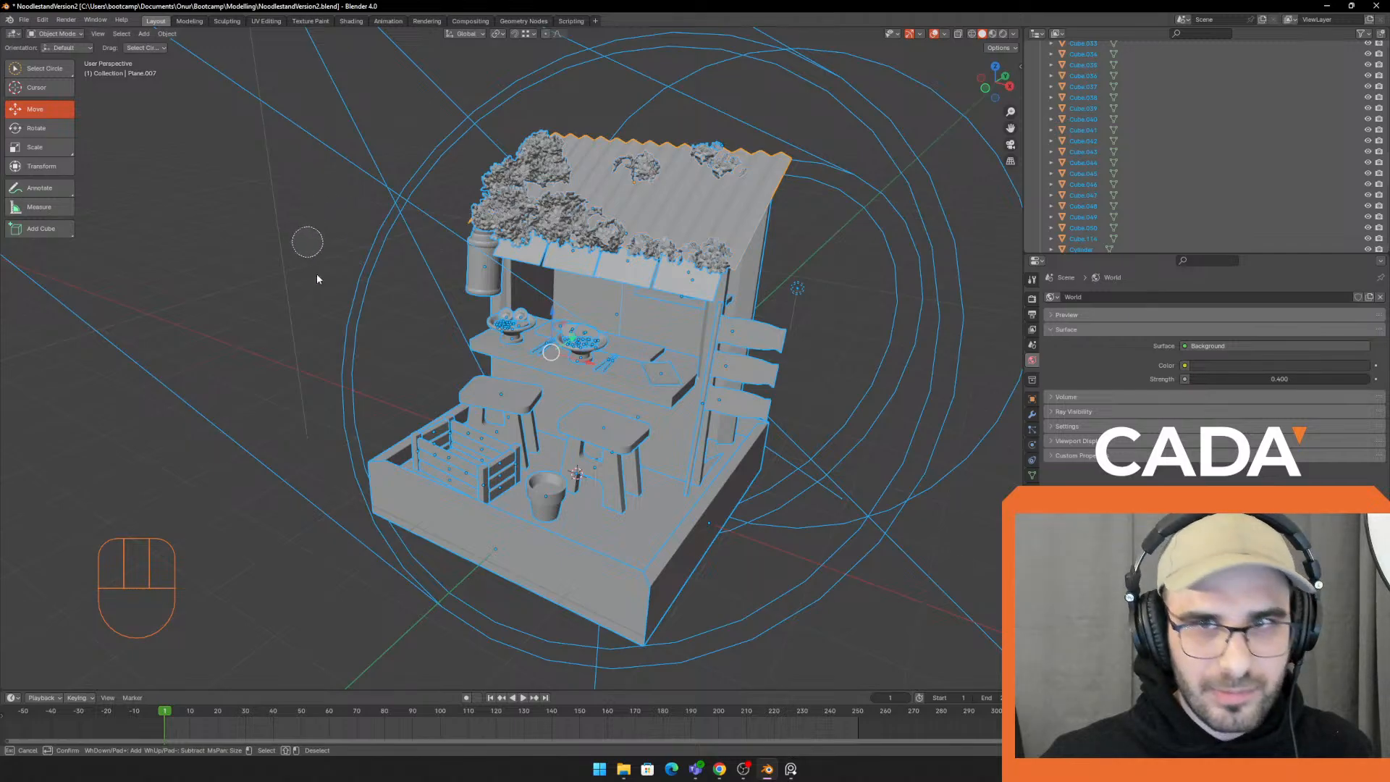
pyautogui.press('Escape')
# Replace the full selection with the Sun light and view the actions available for it
pyautogui.rightClick(1040, 148)
pyautogui.click(827, 131)
pyautogui.moveTo(827, 130)
pyautogui.mouseDown(button='middle')
pyautogui.moveTo(789, 154)
pyautogui.moveTo(833, 111)
pyautogui.mouseUp(button='middle')
pyautogui.press('a')
pyautogui.click(833, 111)
pyautogui.rightClick(937, 118)
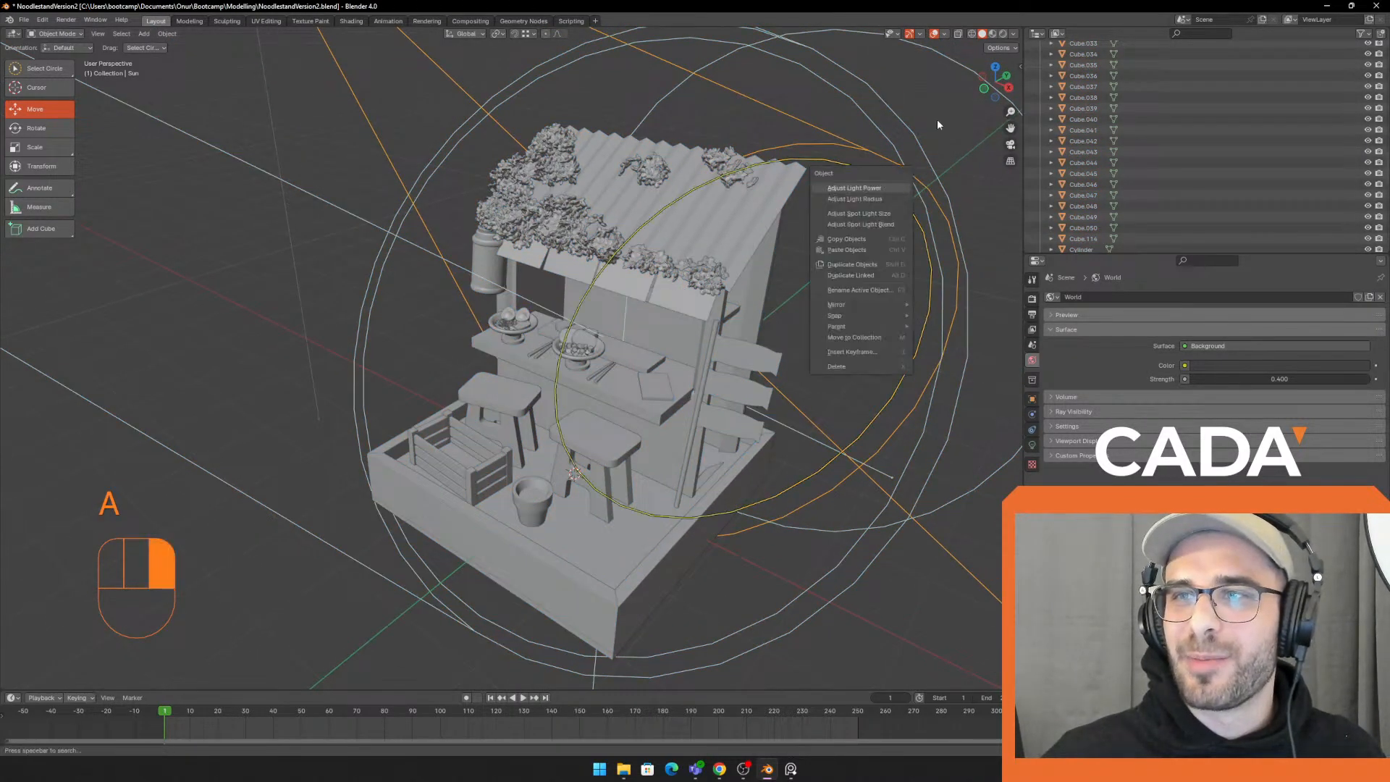
pyautogui.moveTo(799, 255); pyautogui.dragTo(599, 424, button='middle')
# Select the noodle stand's counter top, try moving it, and undo the move
pyautogui.click(537, 410)
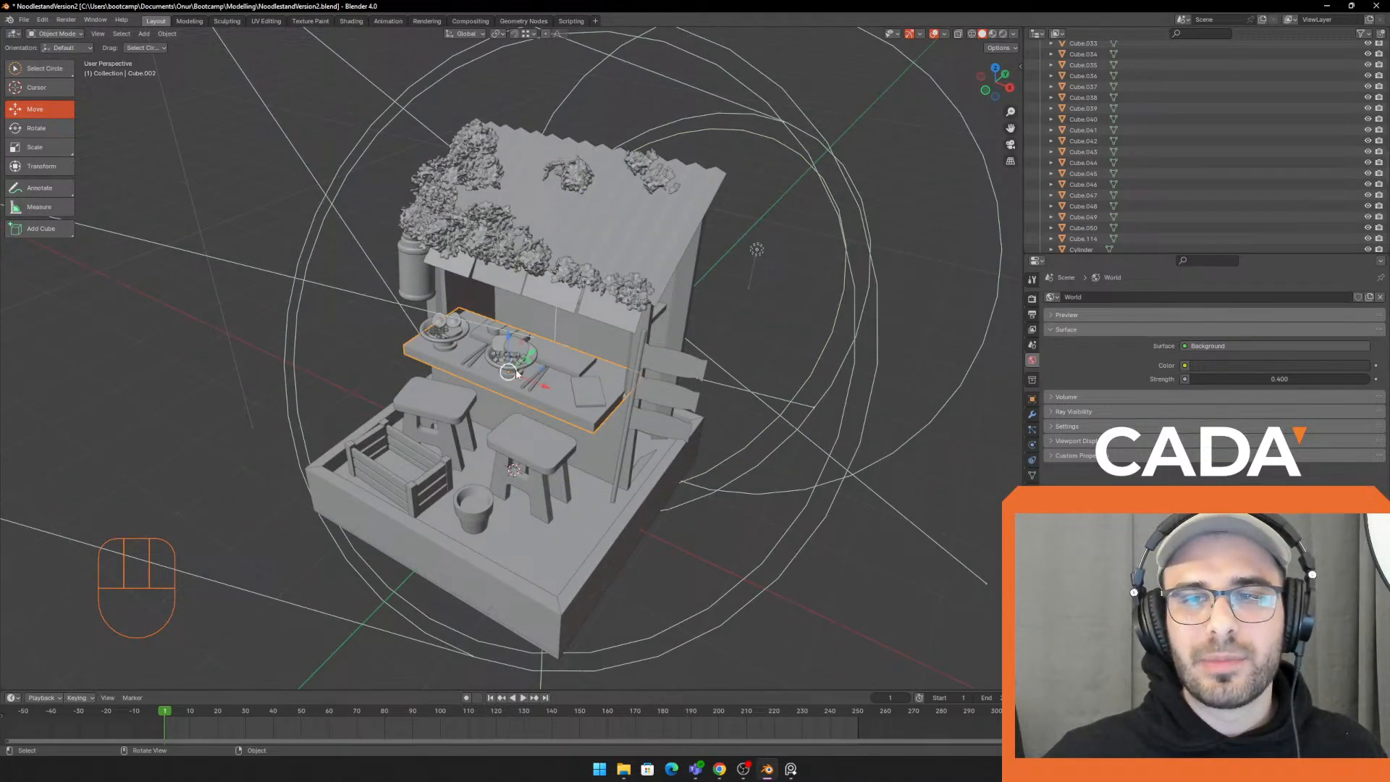
pyautogui.moveTo(516, 374); pyautogui.dragTo(553, 345)
pyautogui.hotkey('ctrl', 'z')
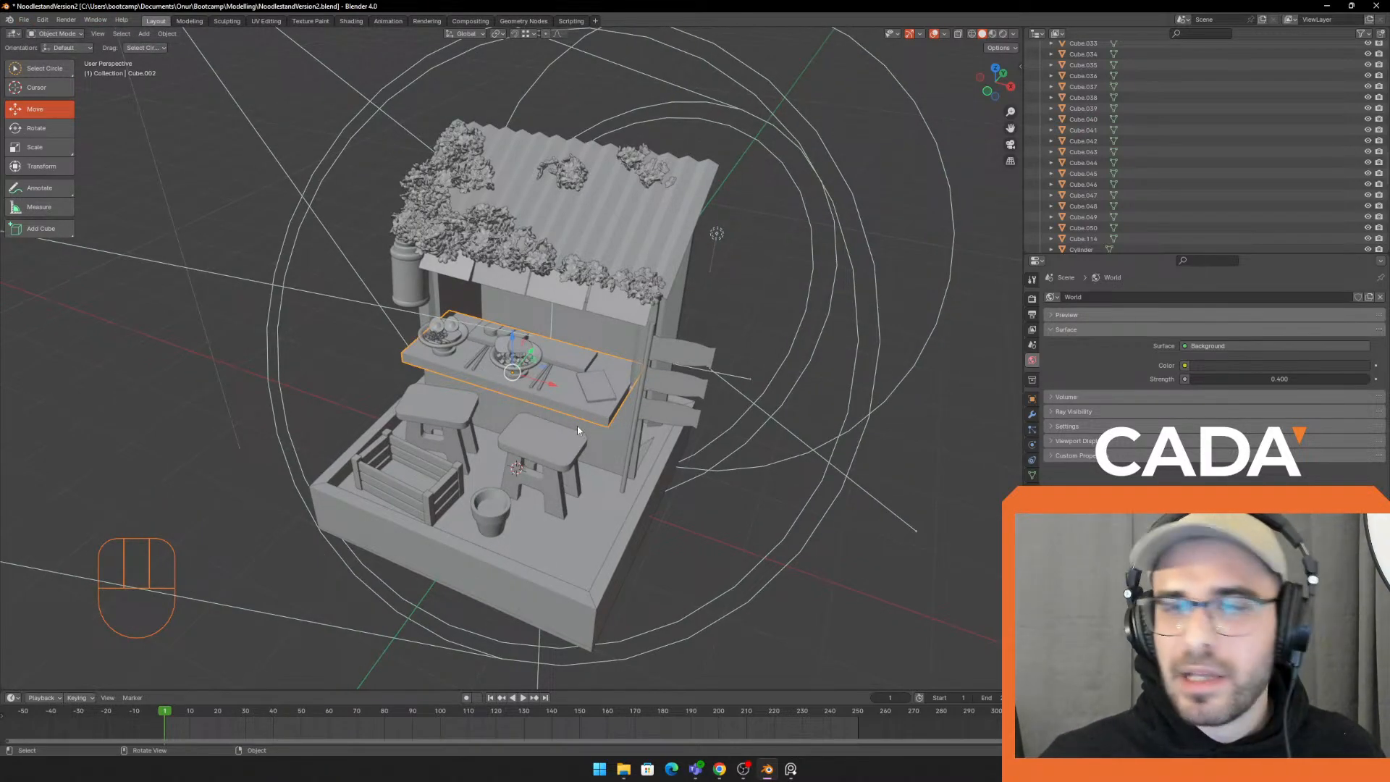
# Examine the noodle stand's counter, stools and base from several angles and distances
pyautogui.moveTo(578, 430); pyautogui.dragTo(520, 379, button='middle')
pyautogui.press('shift')
pyautogui.scroll(4, 520, 380)
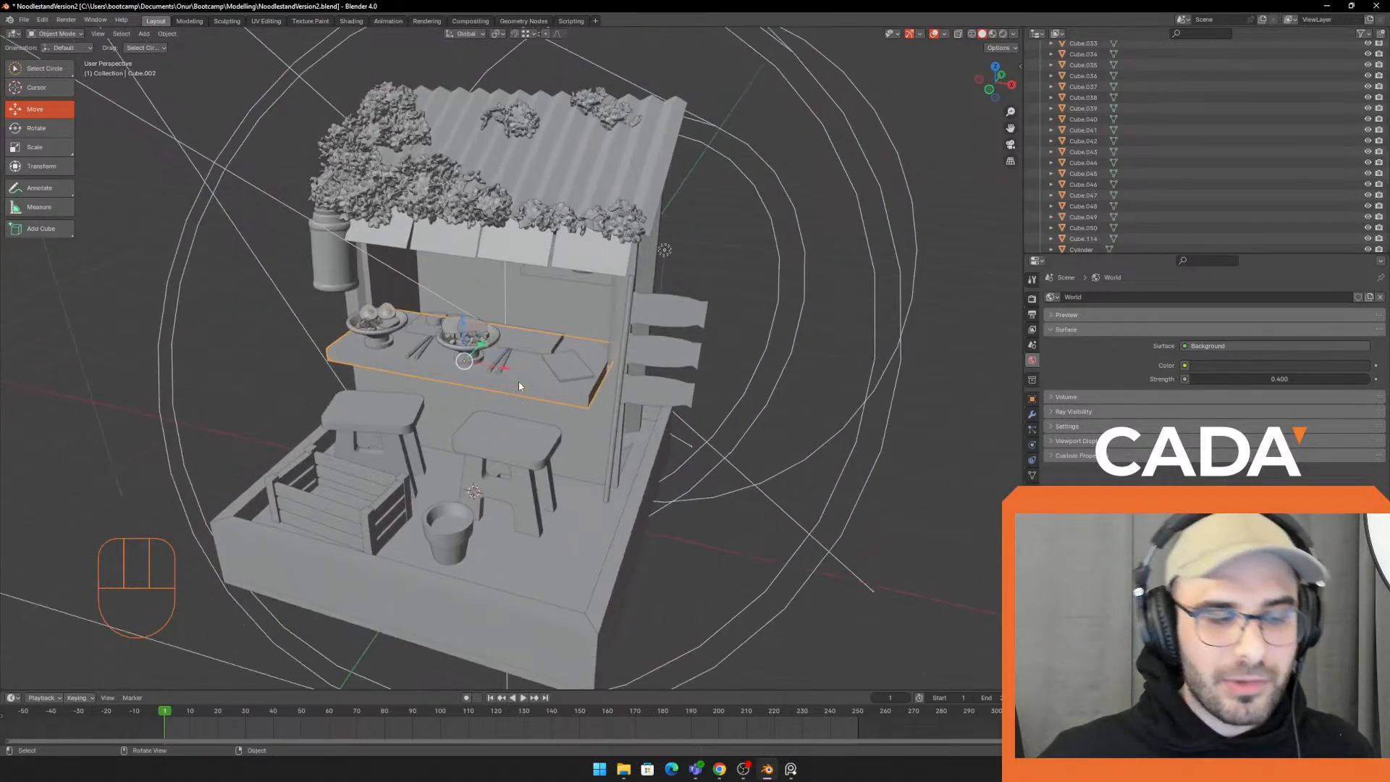
pyautogui.scroll(-4, 510, 359)
pyautogui.scroll(4, 503, 392)
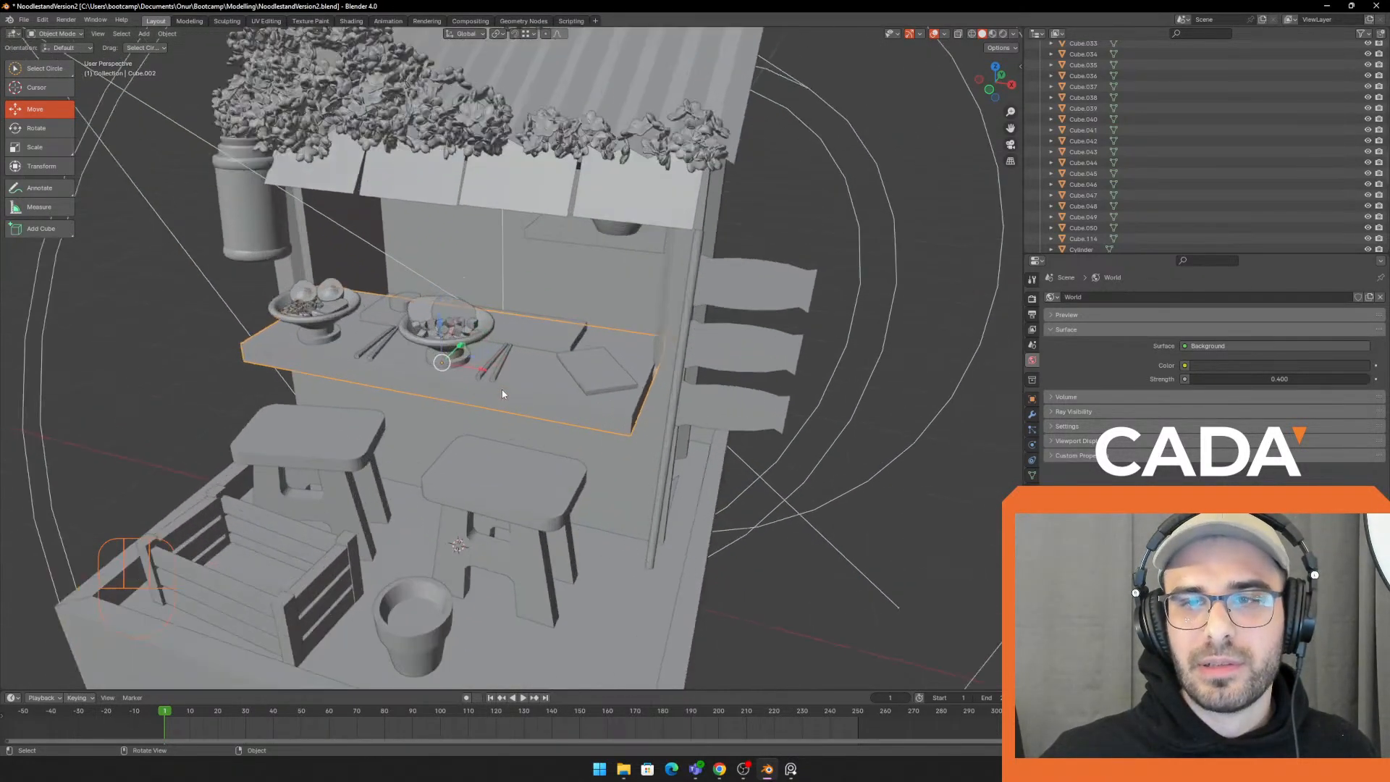
pyautogui.scroll(-4, 517, 404)
pyautogui.keyDown('shift'); pyautogui.moveTo(517, 405); pyautogui.dragTo(746, 345, button='middle'); pyautogui.keyUp('shift')
pyautogui.keyDown('shift'); pyautogui.moveTo(746, 345); pyautogui.dragTo(527, 324, button='middle'); pyautogui.keyUp('shift')
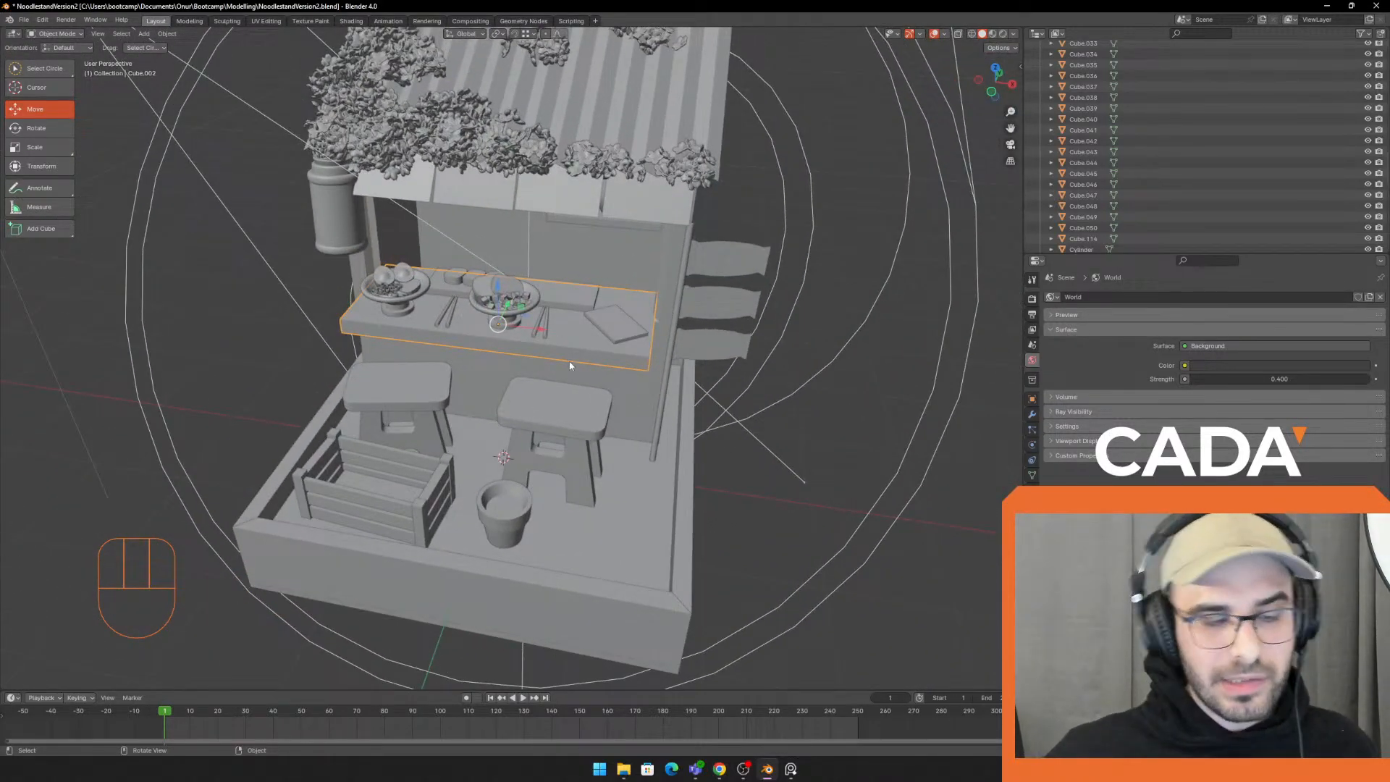
pyautogui.moveTo(584, 339); pyautogui.dragTo(539, 406, button='middle')
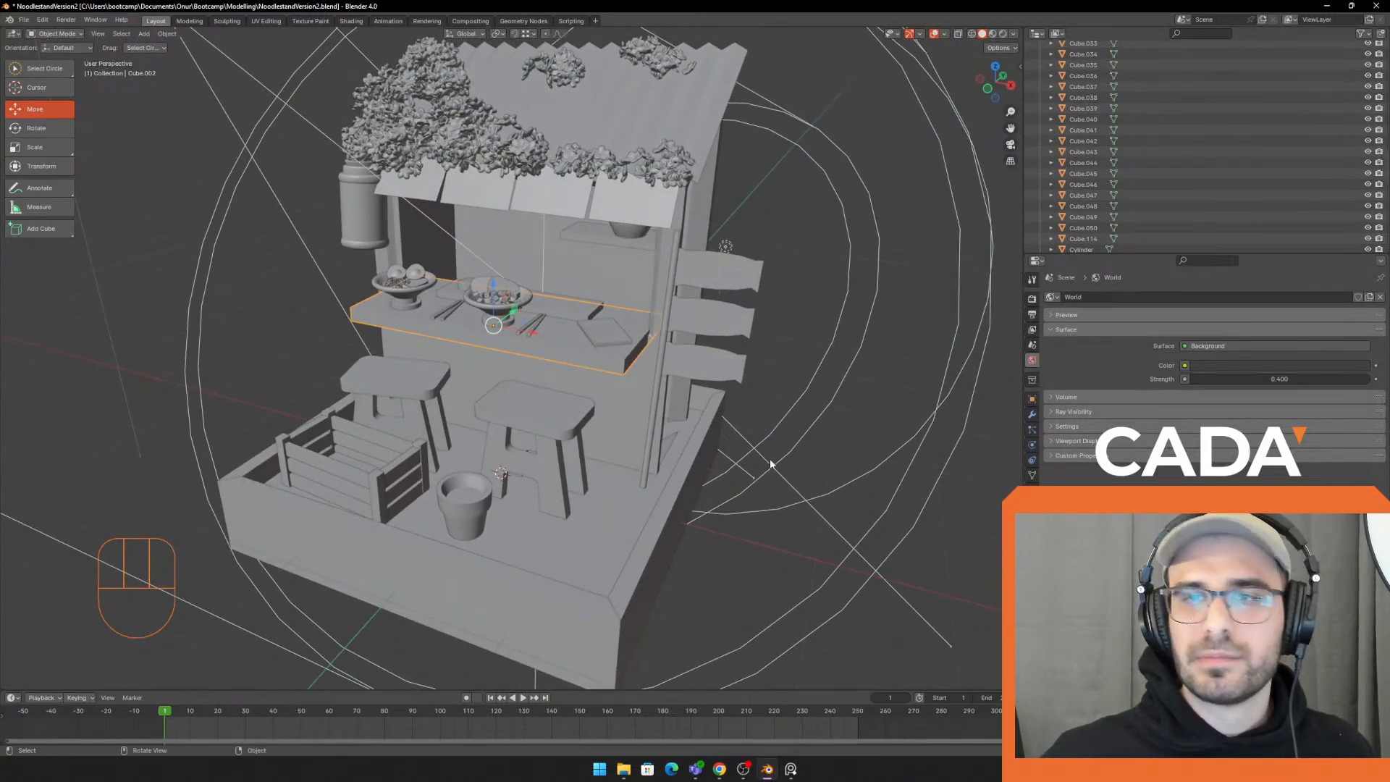
# Deselect the front stool's seat and place the 3D cursor beside the post that carries the signs
pyautogui.click(547, 421)
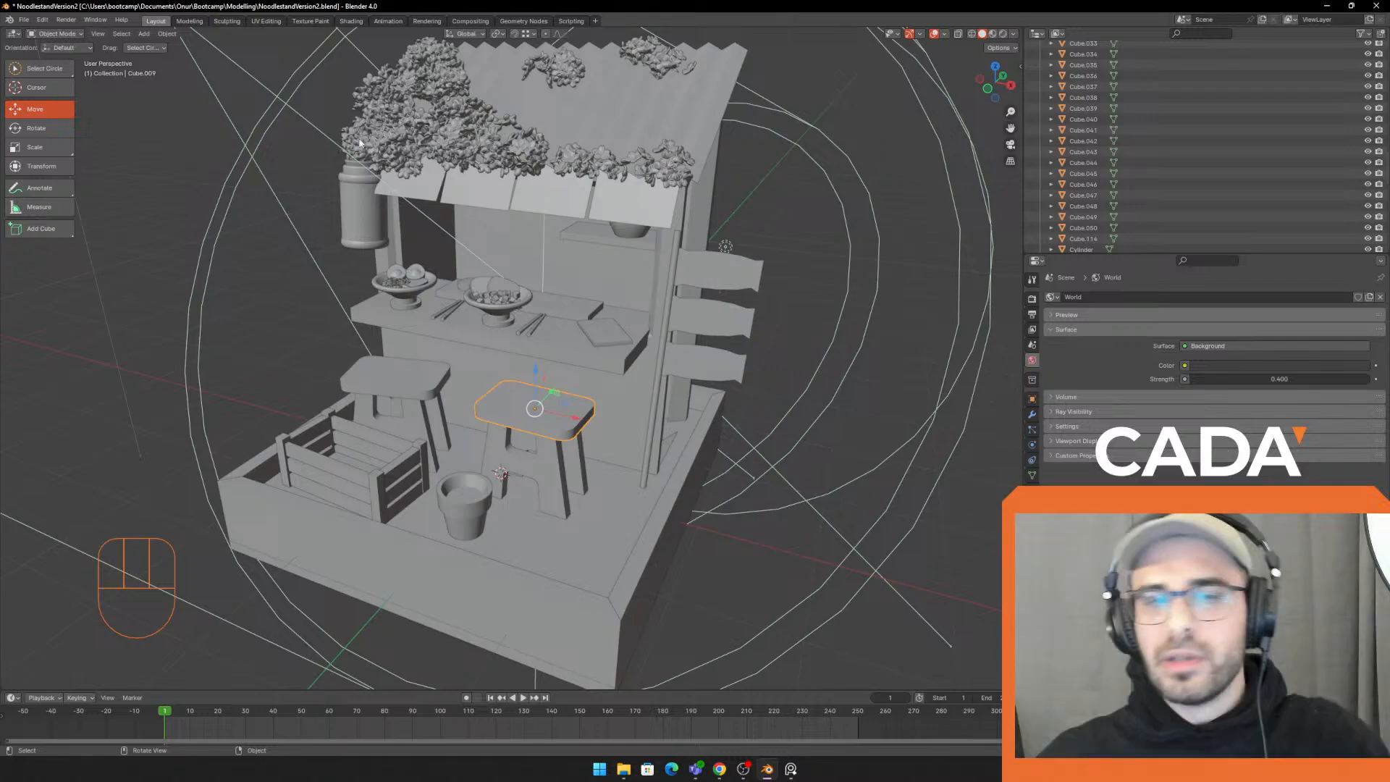
pyautogui.moveTo(201, 94); pyautogui.dragTo(835, 573)
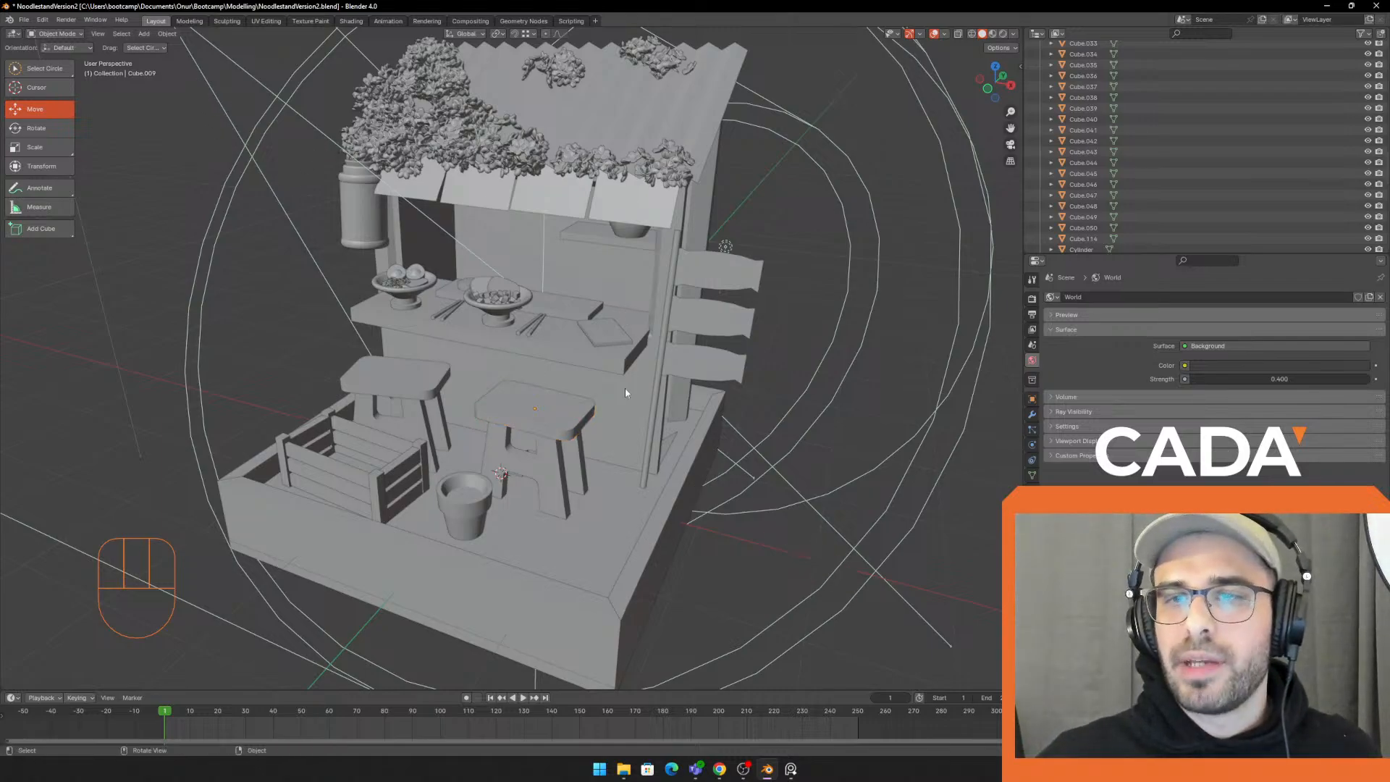
pyautogui.click(36, 87)
pyautogui.moveTo(259, 67); pyautogui.dragTo(659, 407)
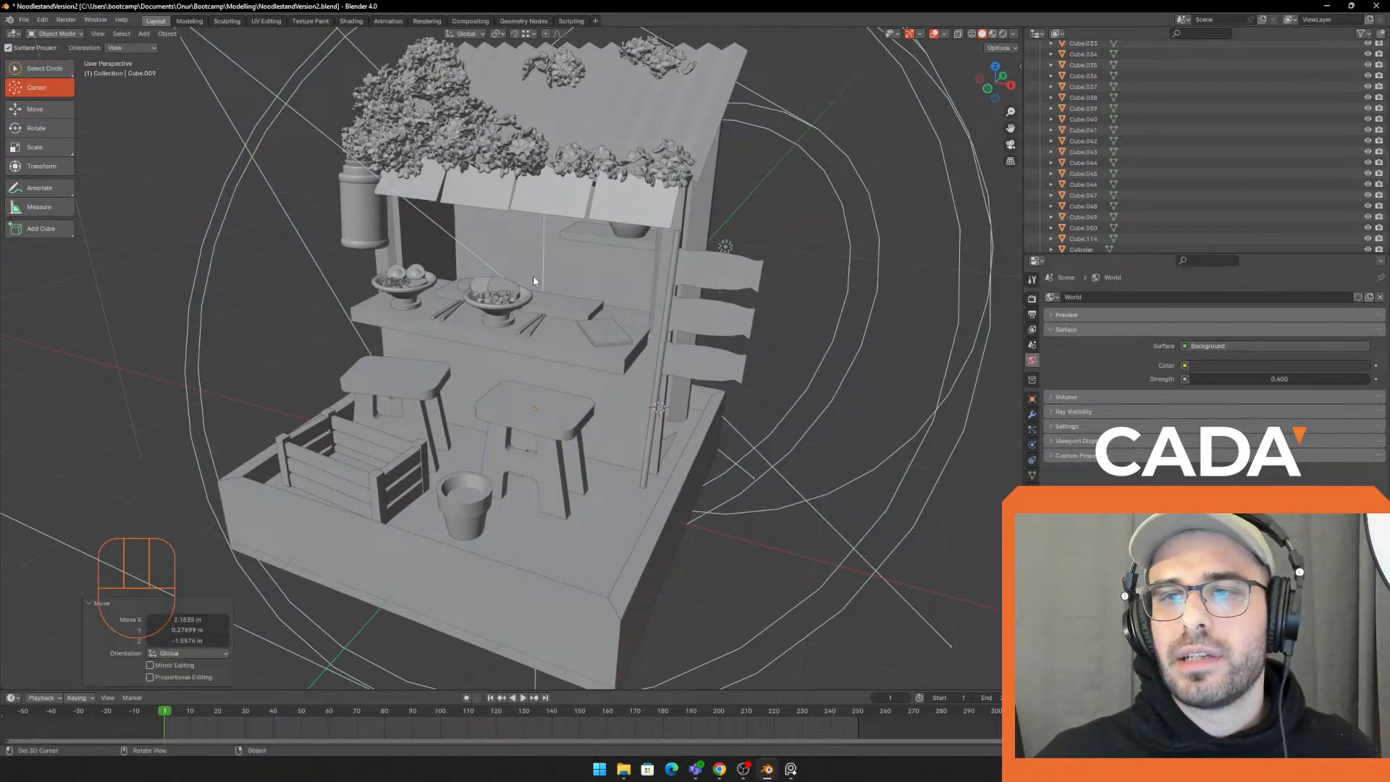
pyautogui.moveTo(169, 187); pyautogui.dragTo(632, 327, button='middle')
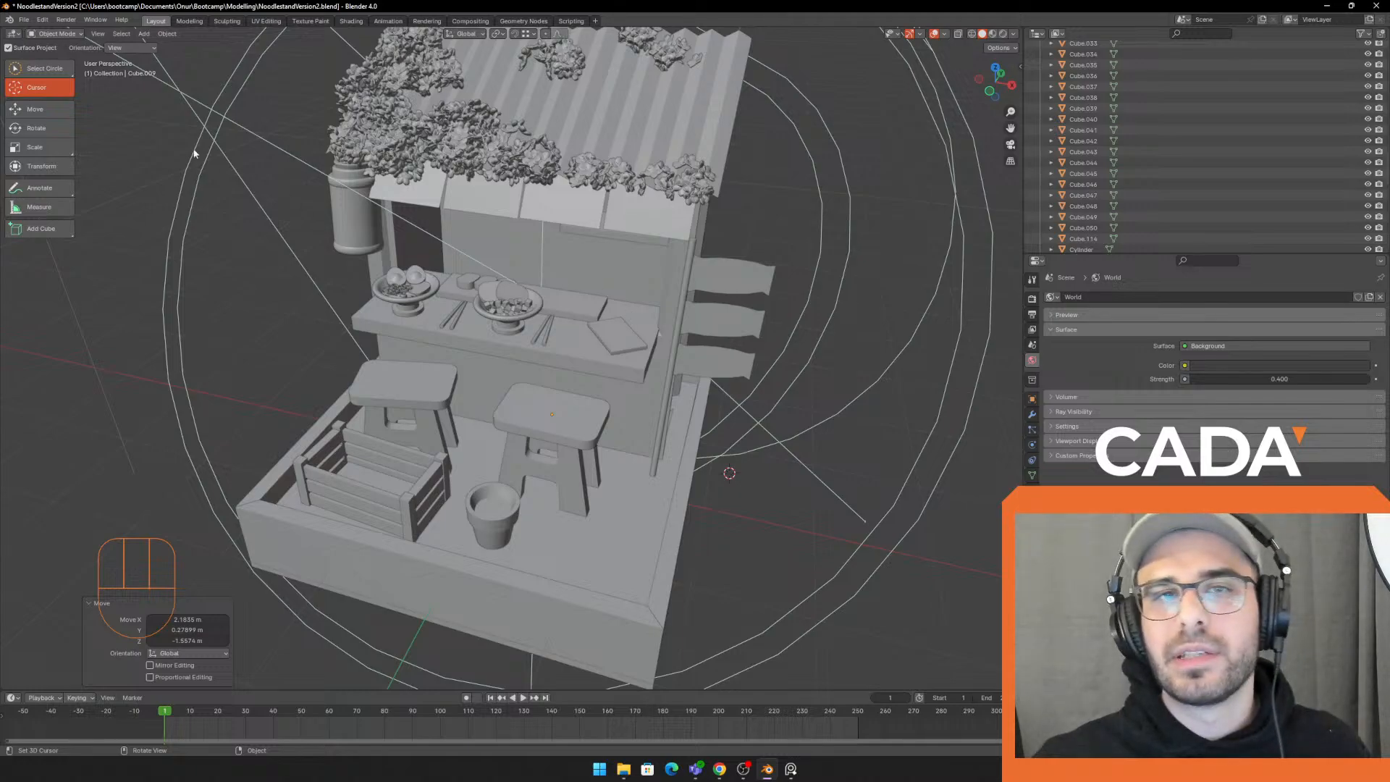
pyautogui.moveTo(158, 148); pyautogui.dragTo(145, 129, button='middle')
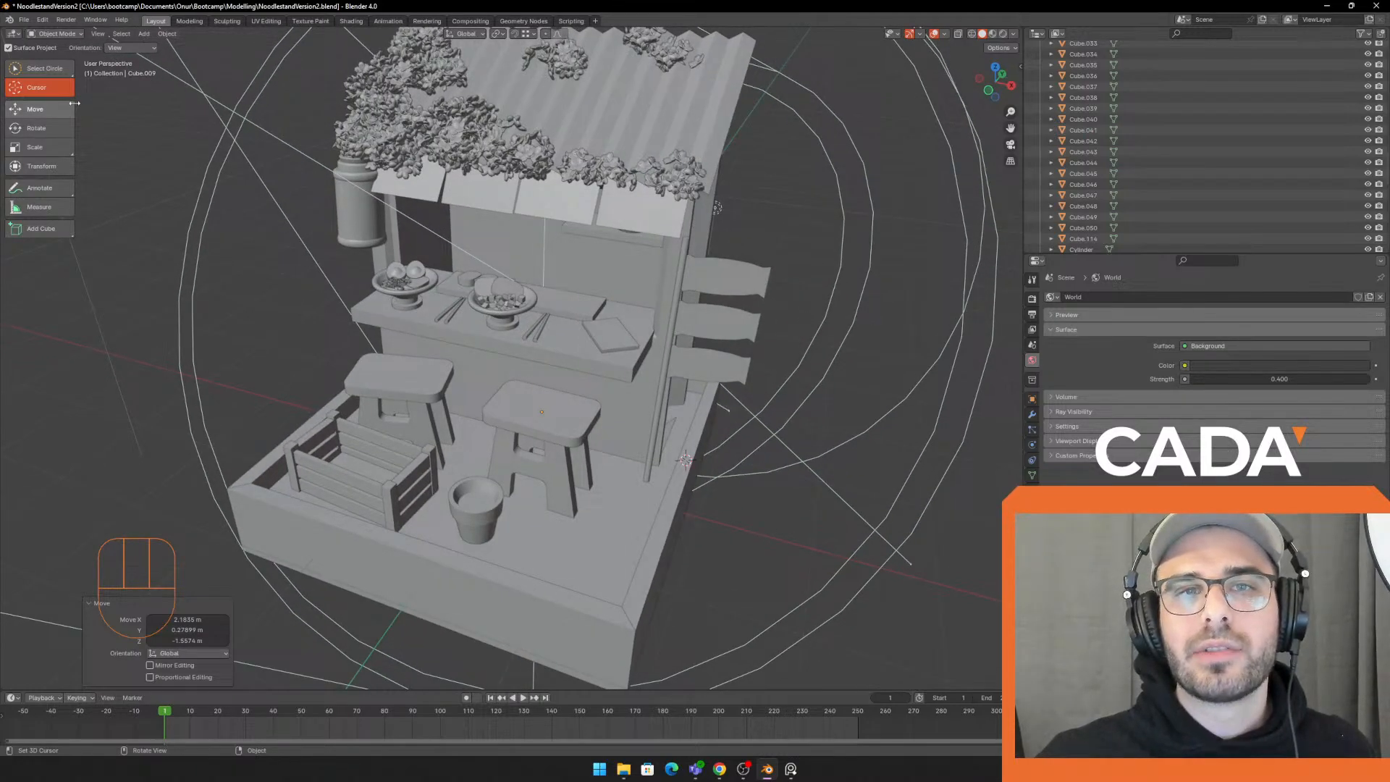
# Select the seat of the stool behind the crate, try moving it, and undo the move
pyautogui.moveTo(75, 103)
pyautogui.mouseDown()
pyautogui.moveTo(13, 107)
pyautogui.moveTo(62, 108)
pyautogui.mouseUp()
pyautogui.click(39, 110)
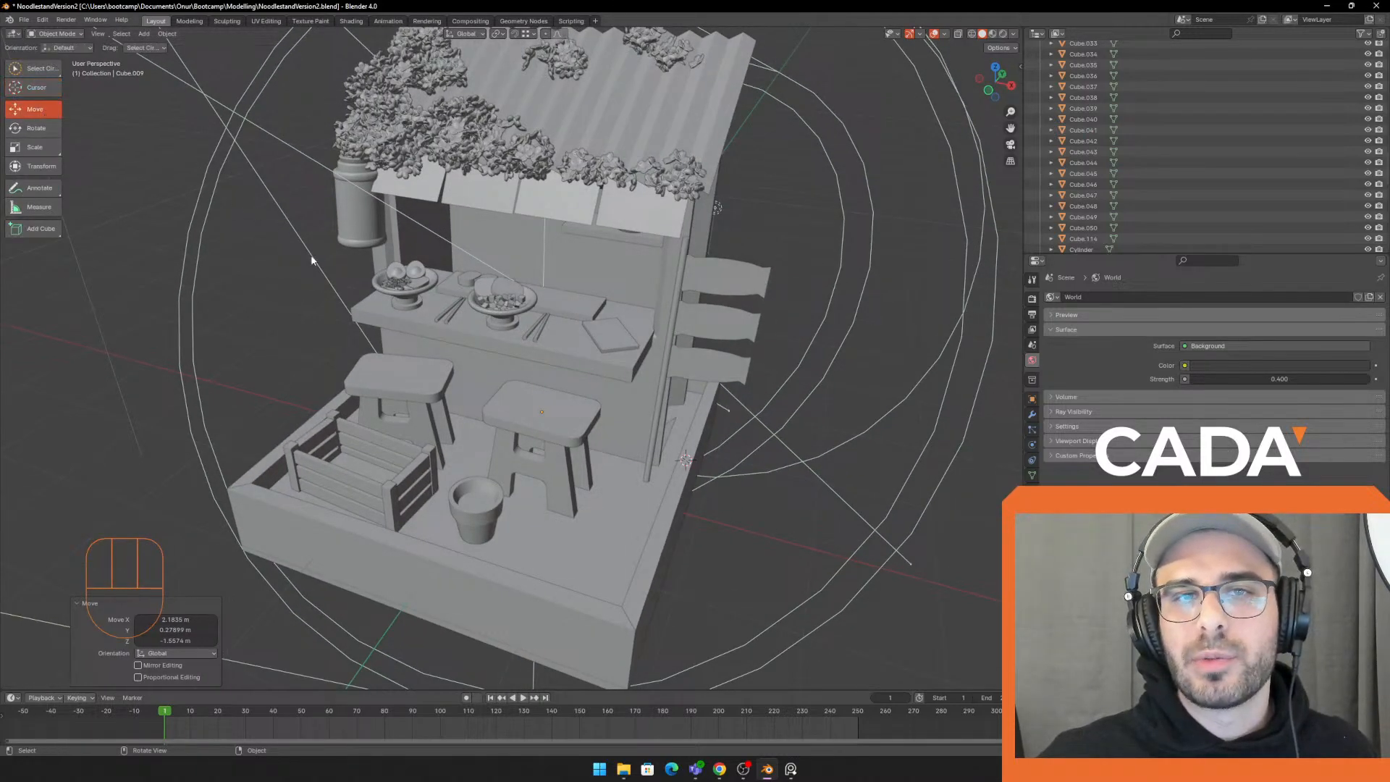
pyautogui.click(35, 128)
pyautogui.click(46, 148)
pyautogui.click(394, 378)
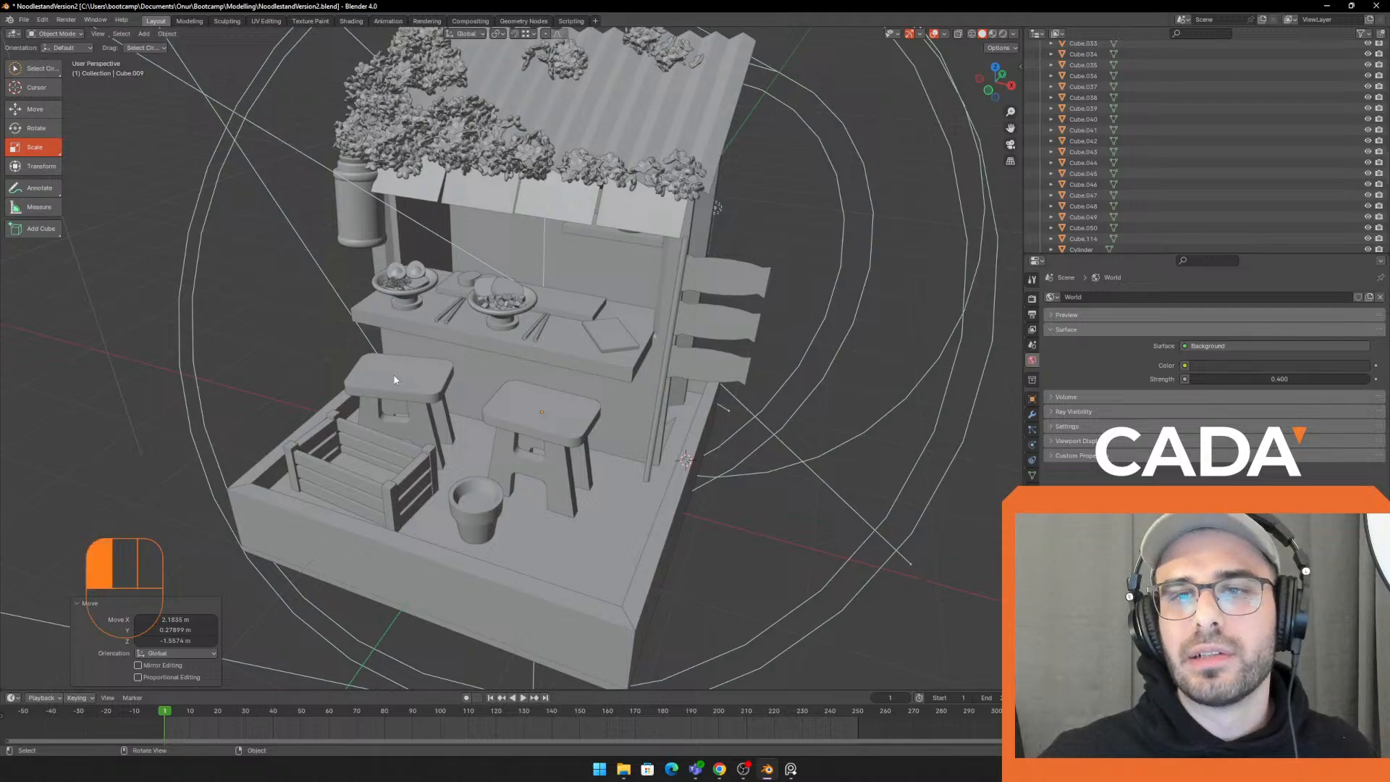
pyautogui.click(47, 111)
pyautogui.moveTo(409, 380); pyautogui.dragTo(423, 324)
pyautogui.hotkey('ctrl', 'z')
# Try rotating and scaling the same stool seat, undoing each change
pyautogui.click(35, 128)
pyautogui.moveTo(436, 383)
pyautogui.mouseDown()
pyautogui.moveTo(417, 424)
pyautogui.moveTo(407, 371)
pyautogui.moveTo(420, 374)
pyautogui.mouseUp()
pyautogui.hotkey('ctrl', 'z')
pyautogui.click(36, 147)
pyautogui.hotkey('ctrl', 'z')
pyautogui.moveTo(475, 381); pyautogui.dragTo(456, 390, button='middle')
pyautogui.moveTo(422, 355); pyautogui.dragTo(412, 364)
pyautogui.hotkey('ctrl', 'z')
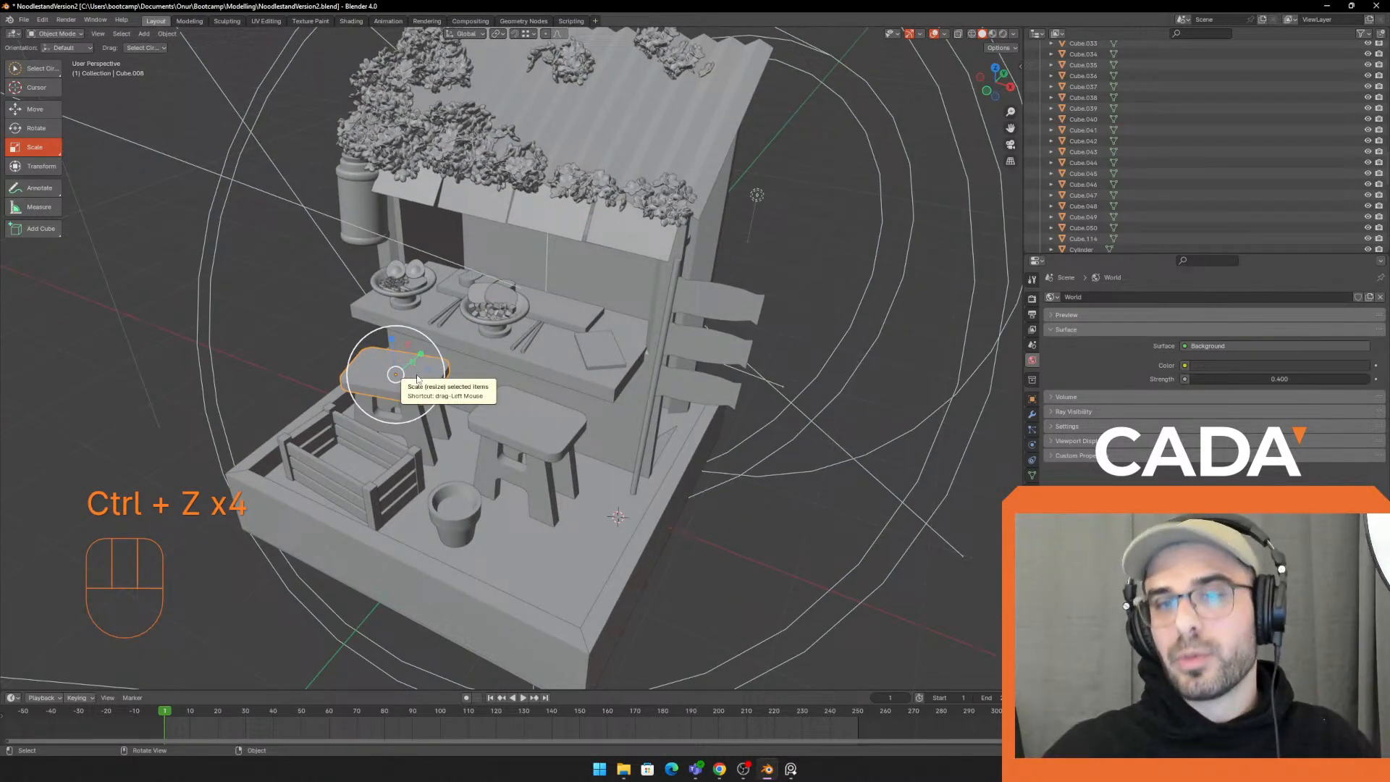
# Show the stool seat's transform values and hide them again
pyautogui.click(1019, 67)
pyautogui.moveTo(892, 139); pyautogui.dragTo(709, 326, button='middle')
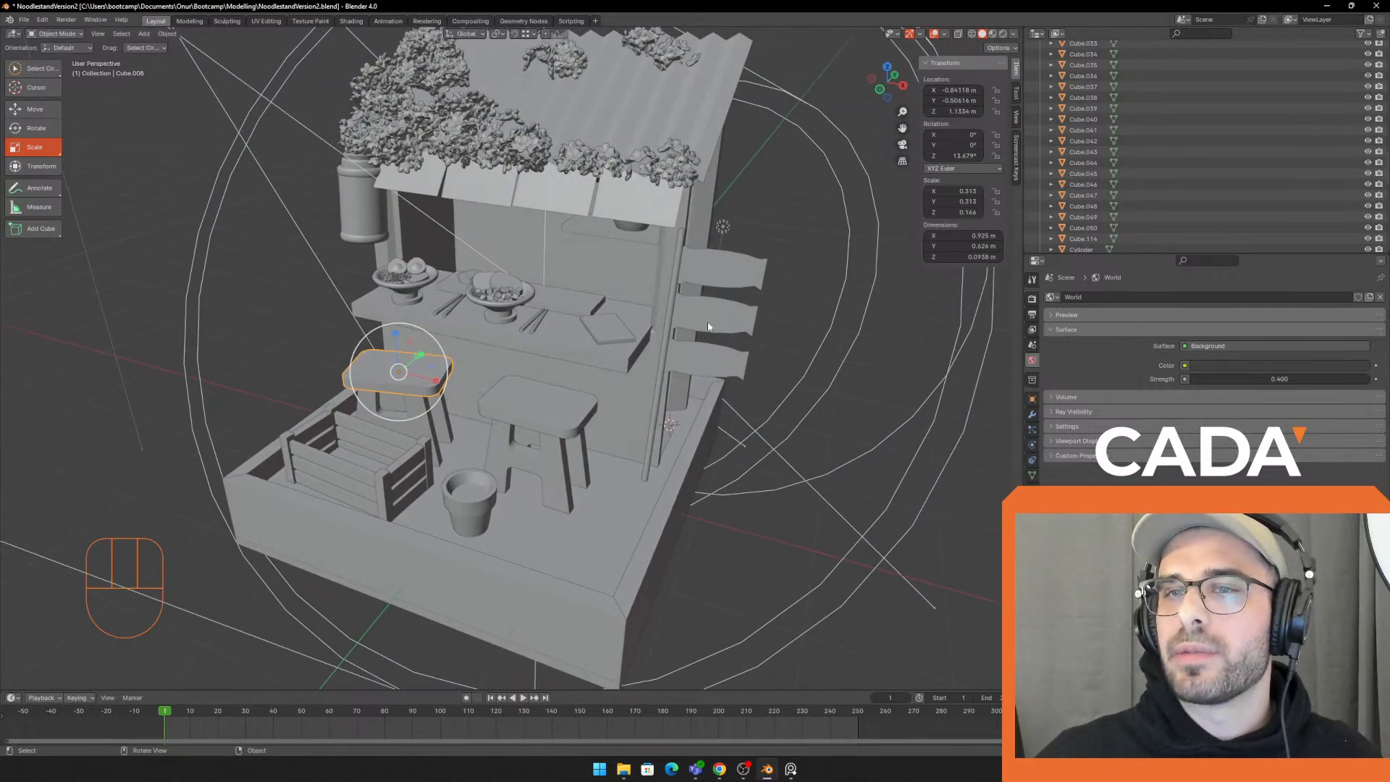
pyautogui.moveTo(921, 141); pyautogui.dragTo(1050, 142)
# Browse the scene's full object list in an enlarged outliner, selecting a crate board and the shelf under the roof
pyautogui.scroll(2, 1127, 248)
pyautogui.moveTo(1130, 255); pyautogui.dragTo(1148, 608)
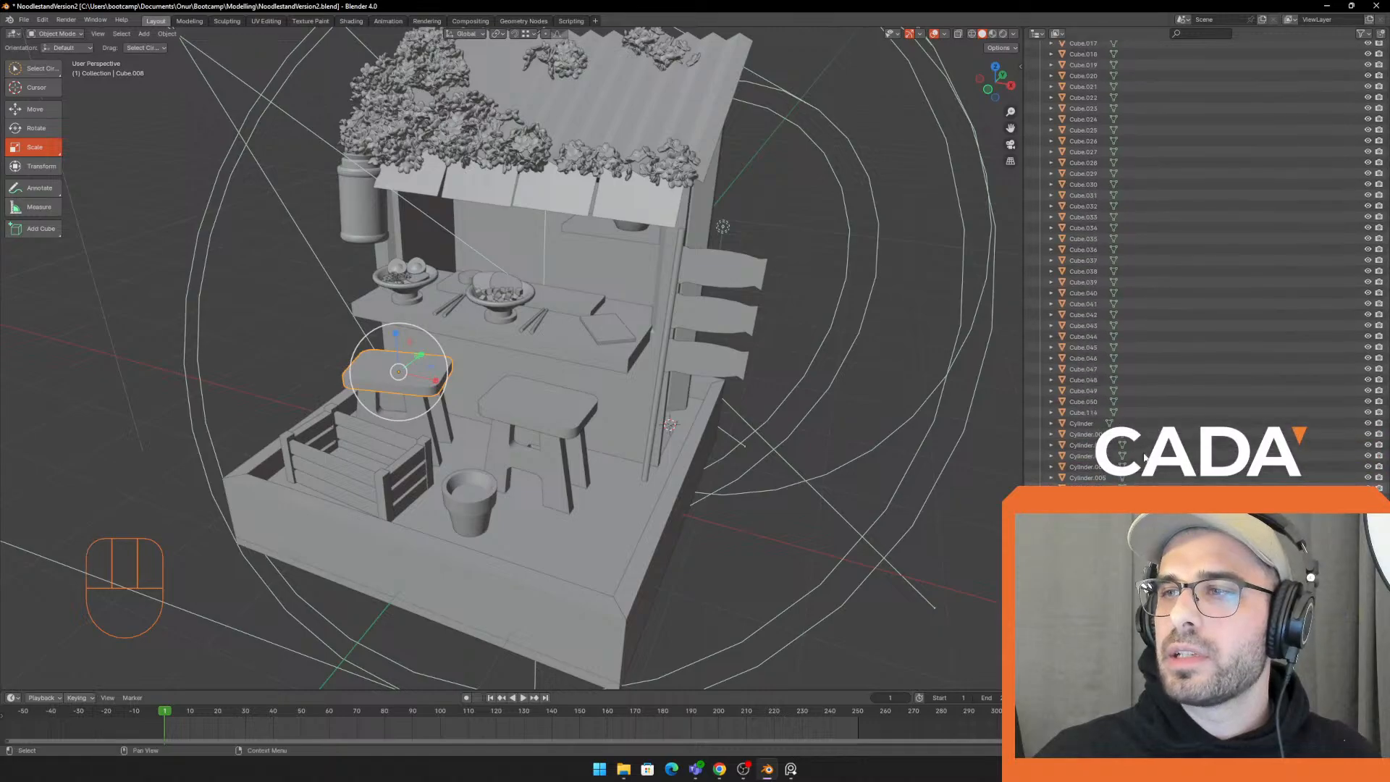
pyautogui.scroll(8, 1157, 225)
pyautogui.click(1128, 358)
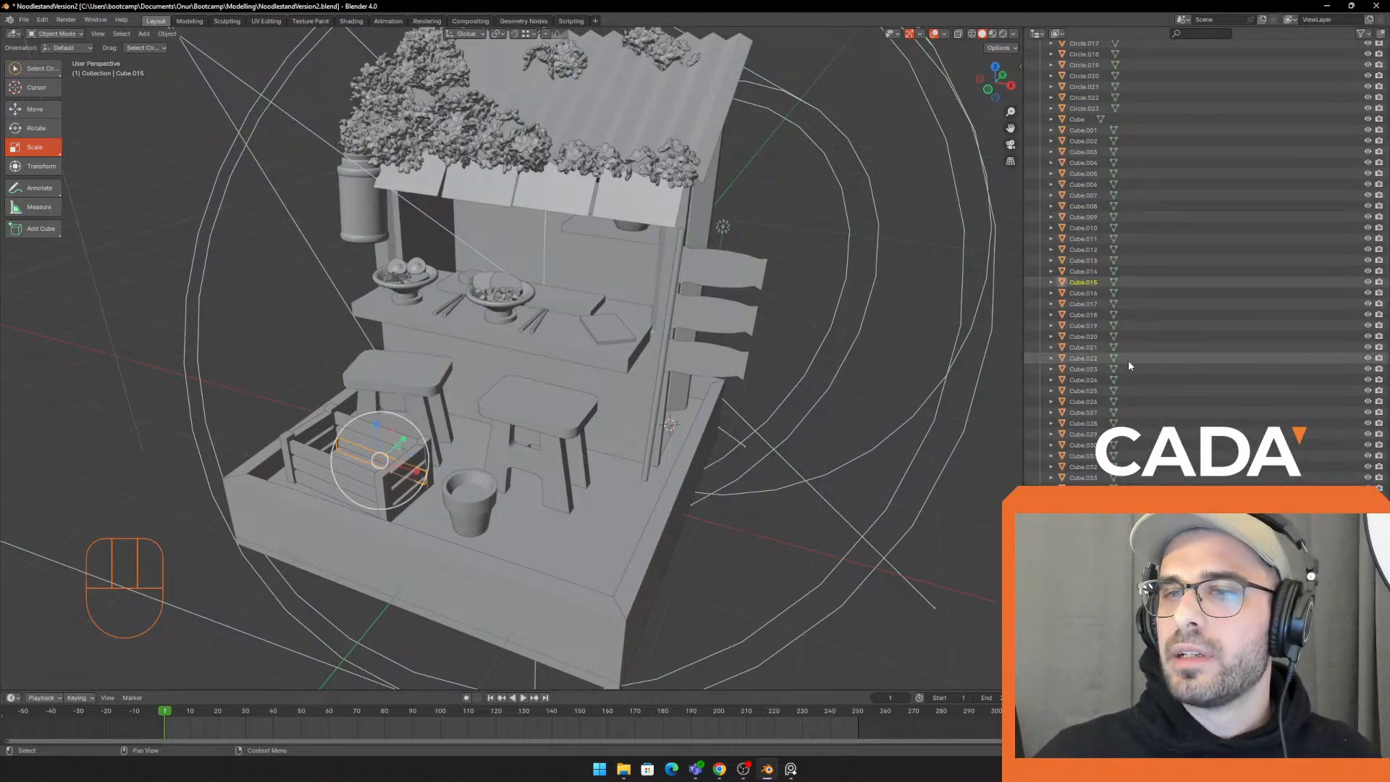
pyautogui.scroll(2, 1144, 204)
pyautogui.scroll(10, 1147, 199)
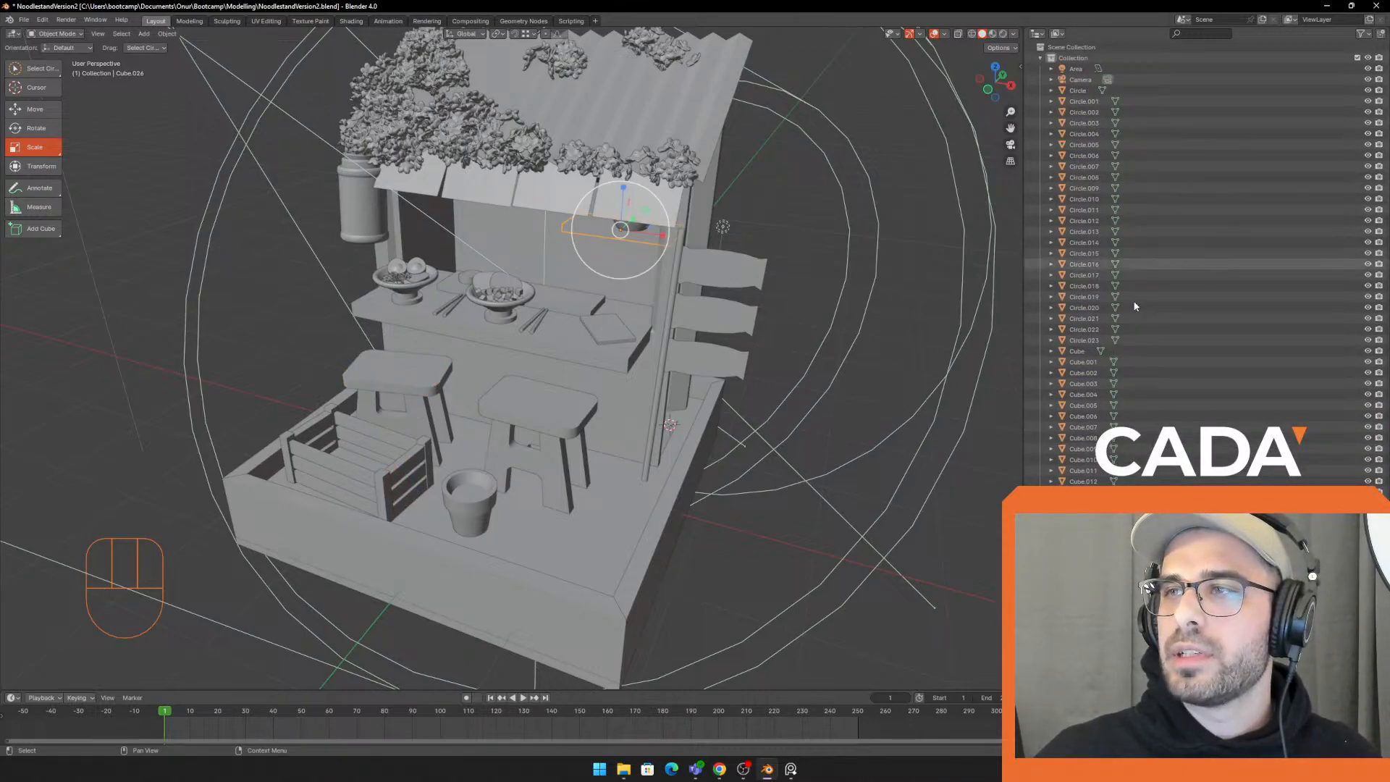
pyautogui.moveTo(1152, 608); pyautogui.dragTo(1156, 302)
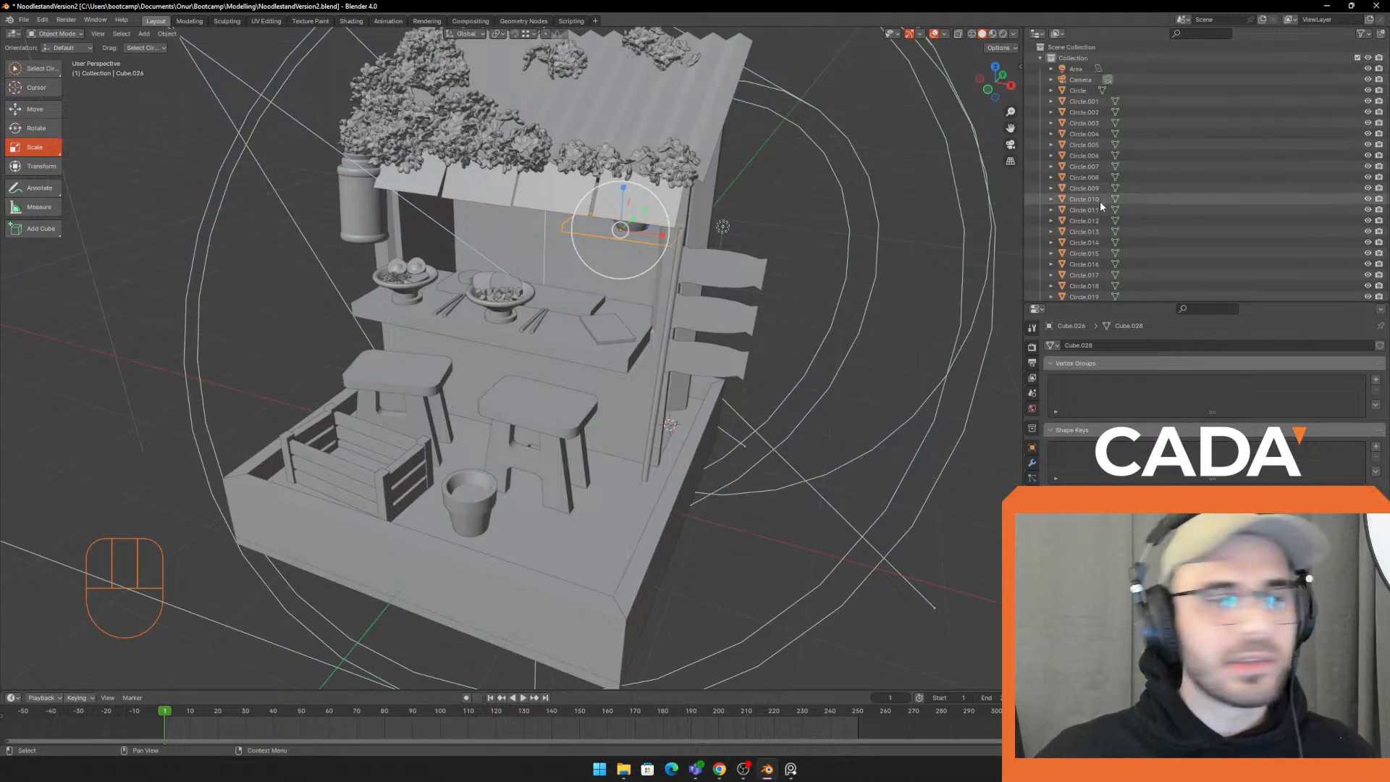
# Select the Camera by its entry in the scene collection and locate it beside the noodle stand
pyautogui.click(1080, 80)
pyautogui.moveTo(695, 391); pyautogui.dragTo(788, 341, button='middle')
pyautogui.click(788, 341)
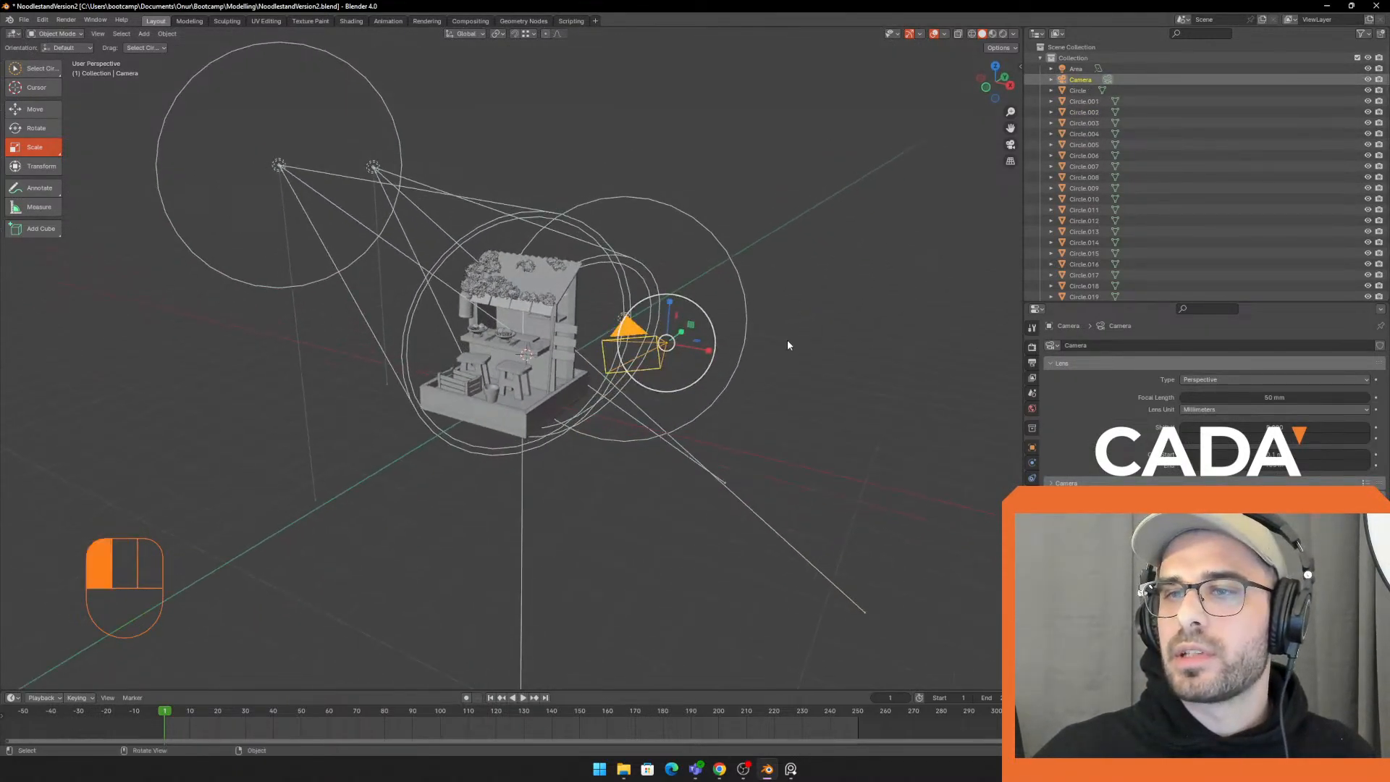
pyautogui.click(1089, 84)
pyautogui.click(1081, 91)
pyautogui.click(1079, 80)
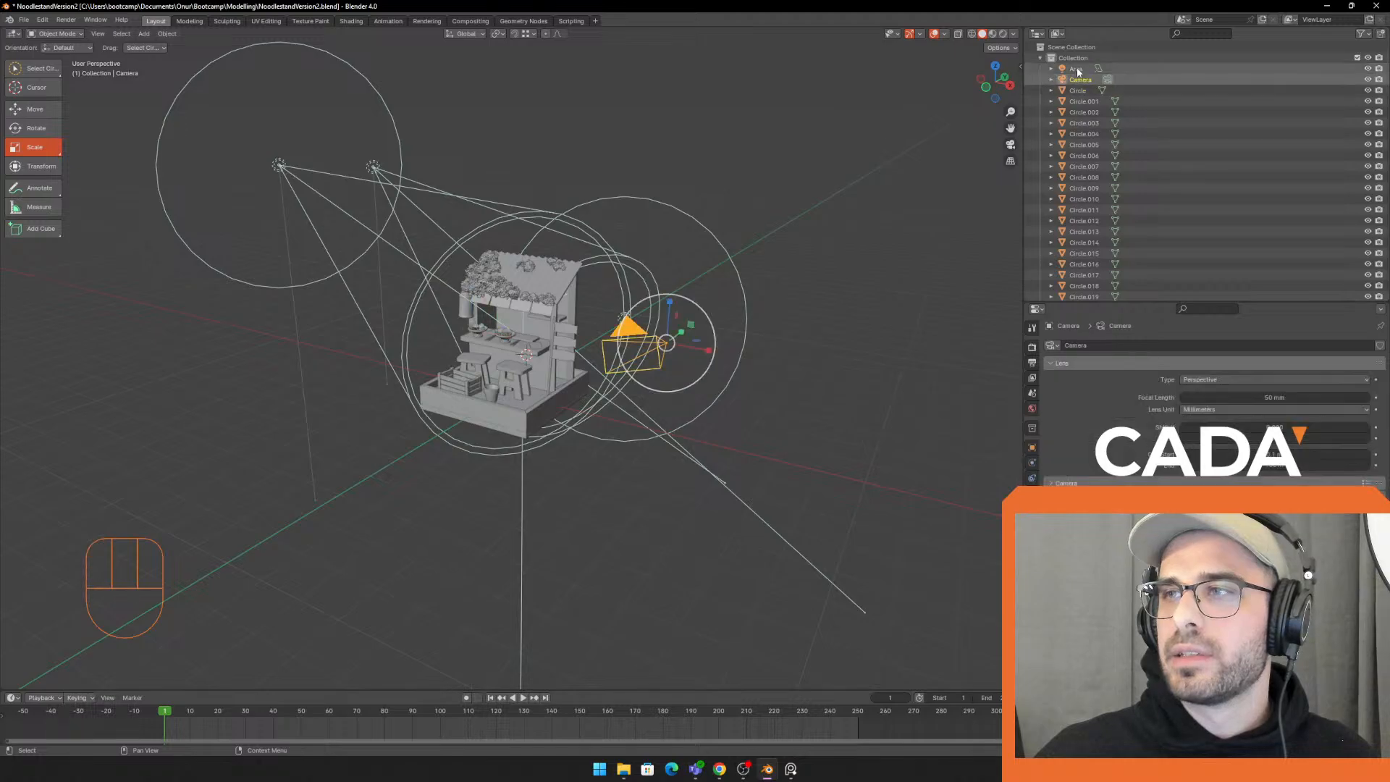
# Select the Area light above the counter, and change the selection to the point light named Light
pyautogui.click(1077, 70)
pyautogui.scroll(3, 632, 296)
pyautogui.scroll(3, 666, 336)
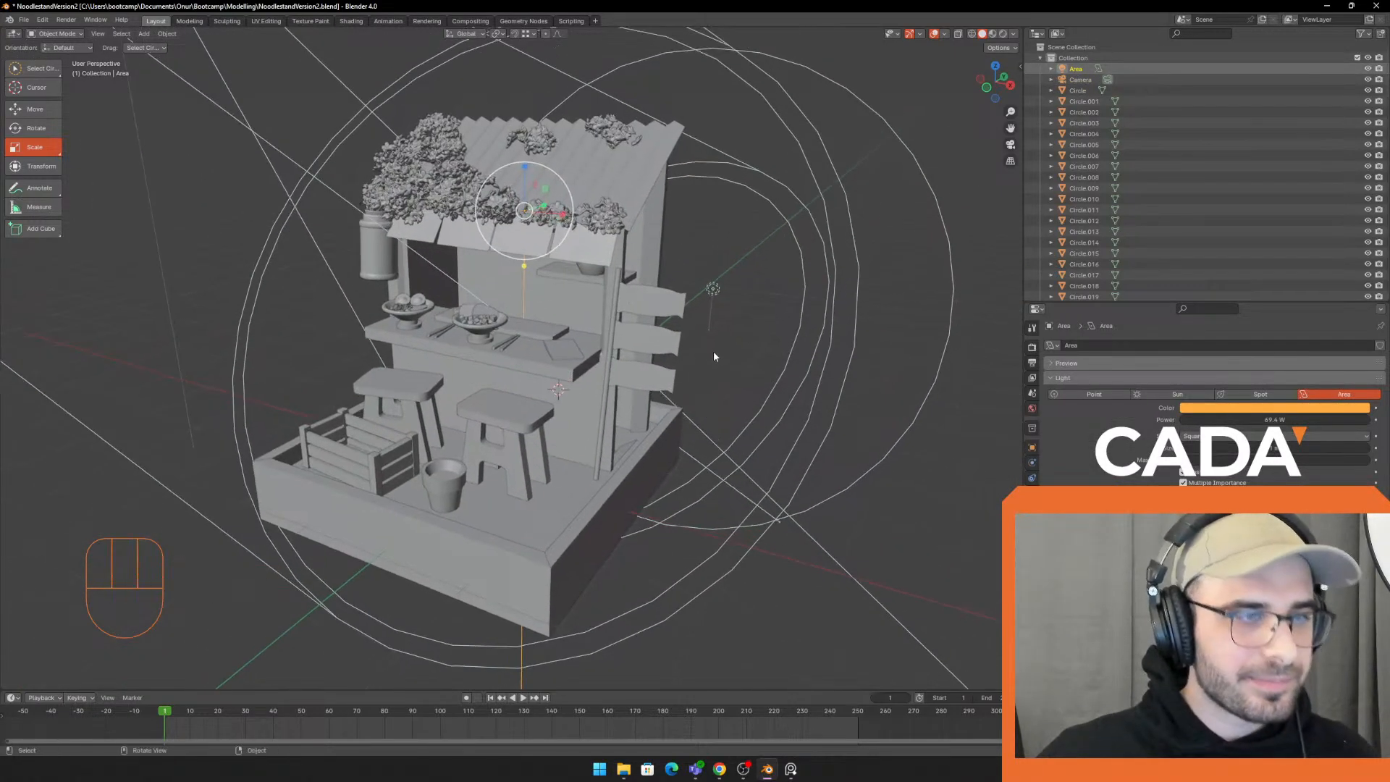
pyautogui.click(897, 154)
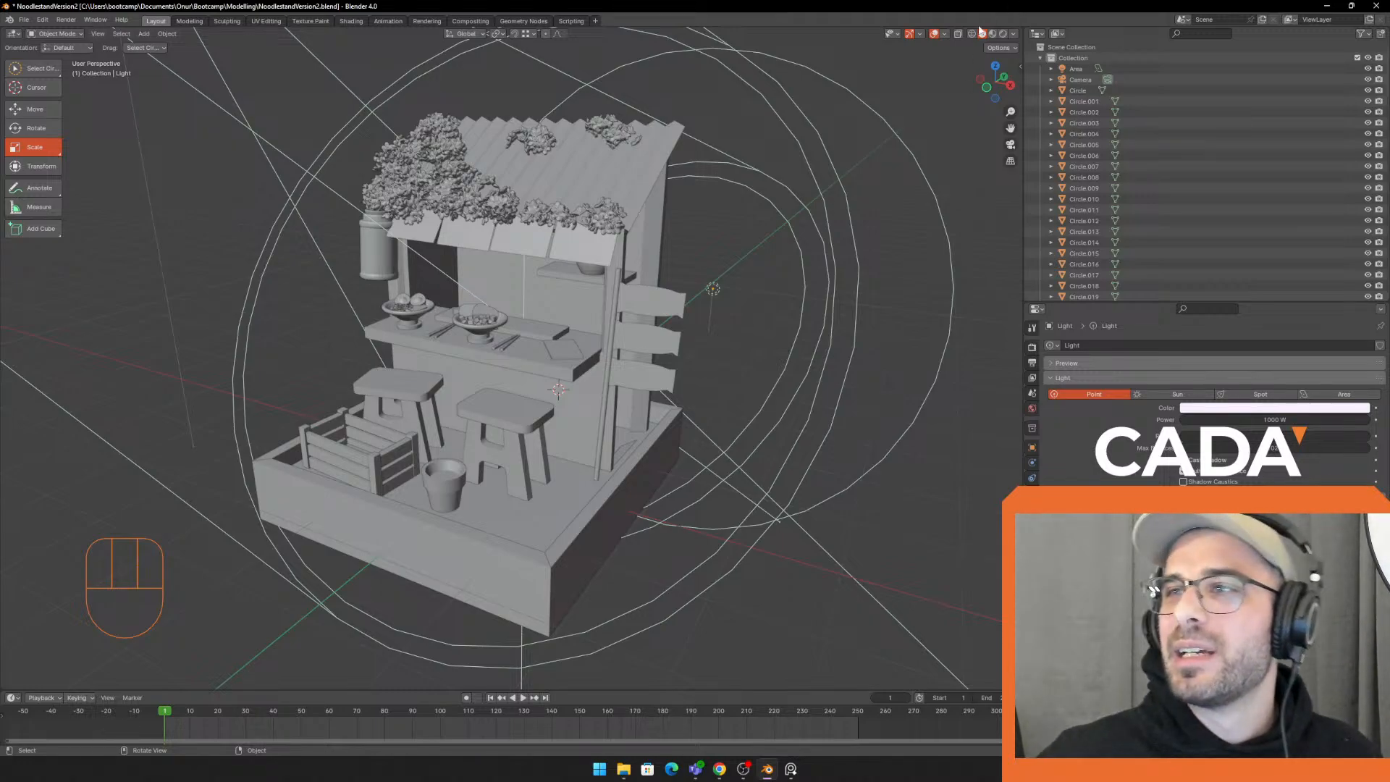
# Review the viewport gizmo and overlay options, and bring the scene's lights and camera into view around the stand
pyautogui.click(920, 34)
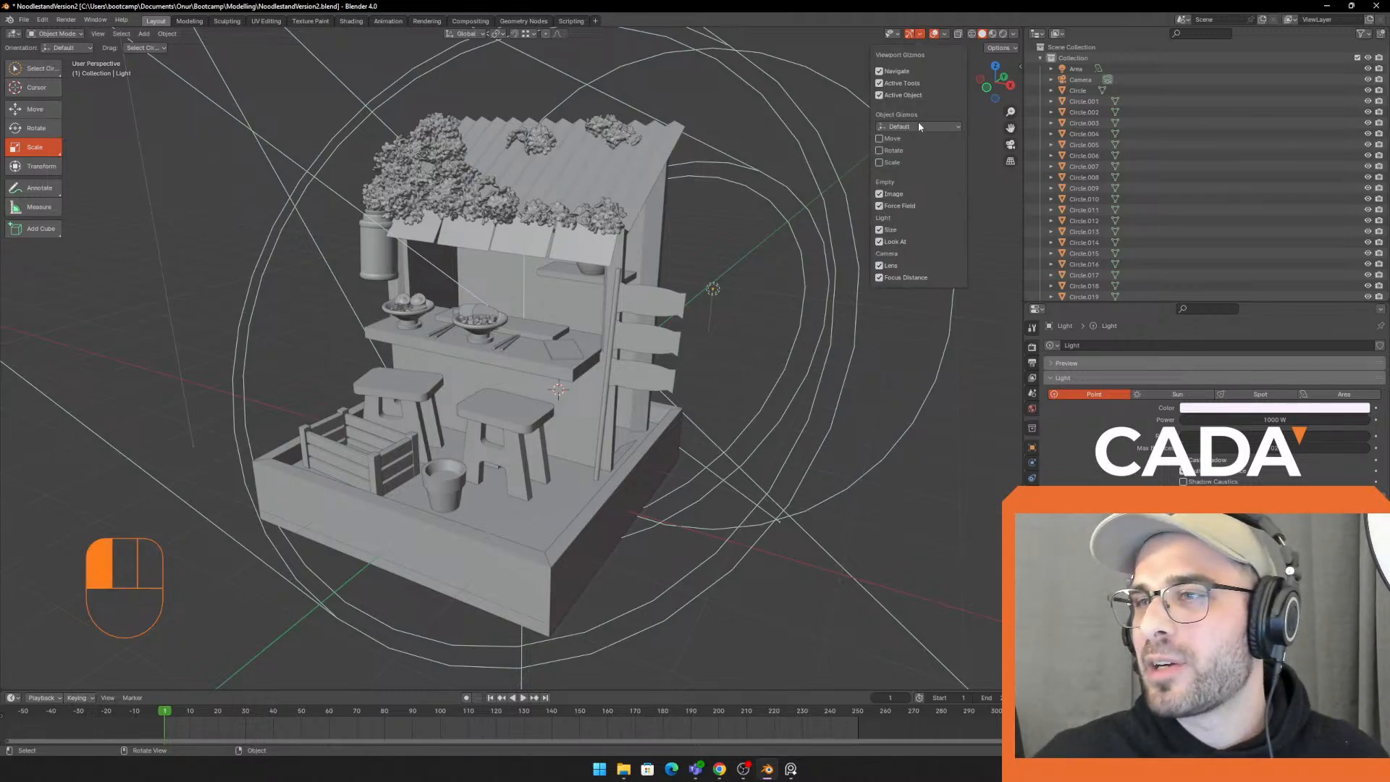
pyautogui.click(944, 35)
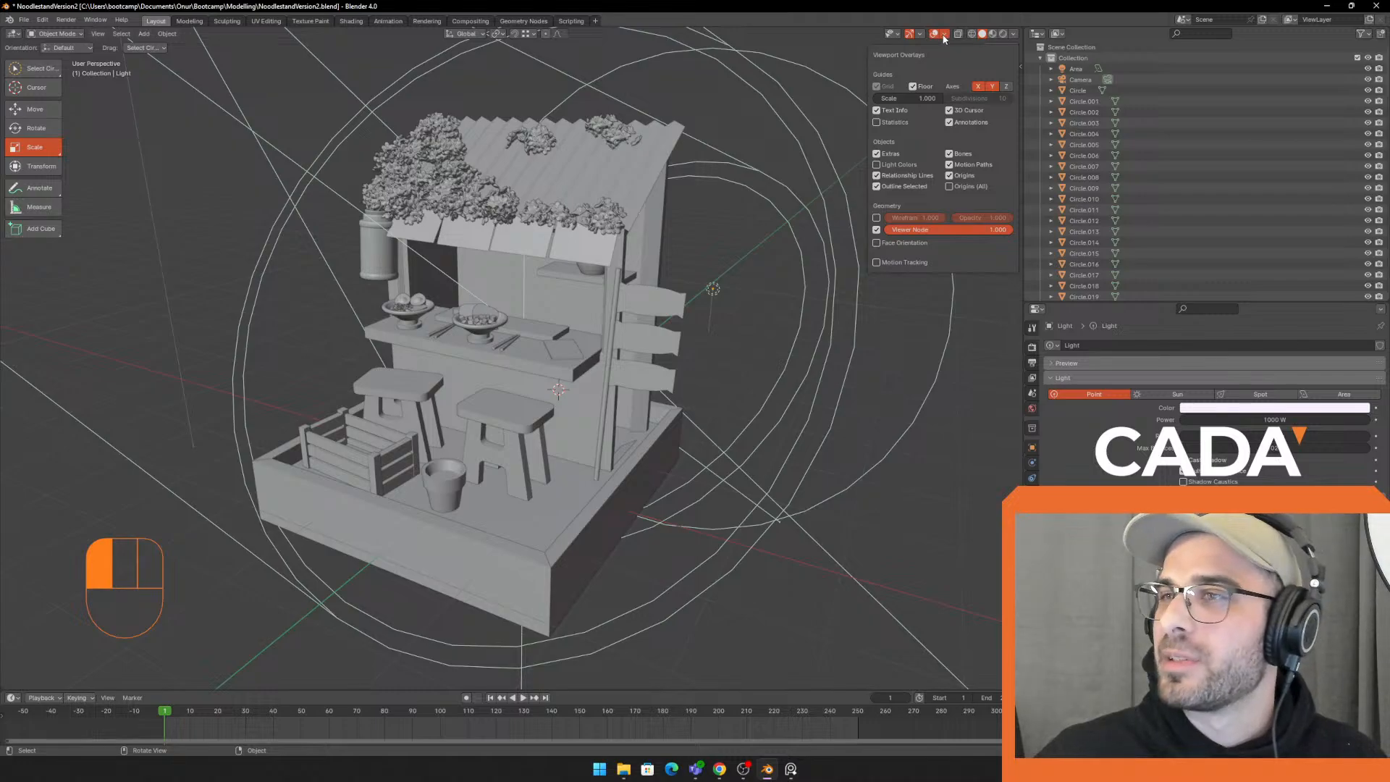
pyautogui.click(895, 37)
pyautogui.scroll(-6, 611, 266)
pyautogui.moveTo(658, 263); pyautogui.dragTo(590, 313, button='middle')
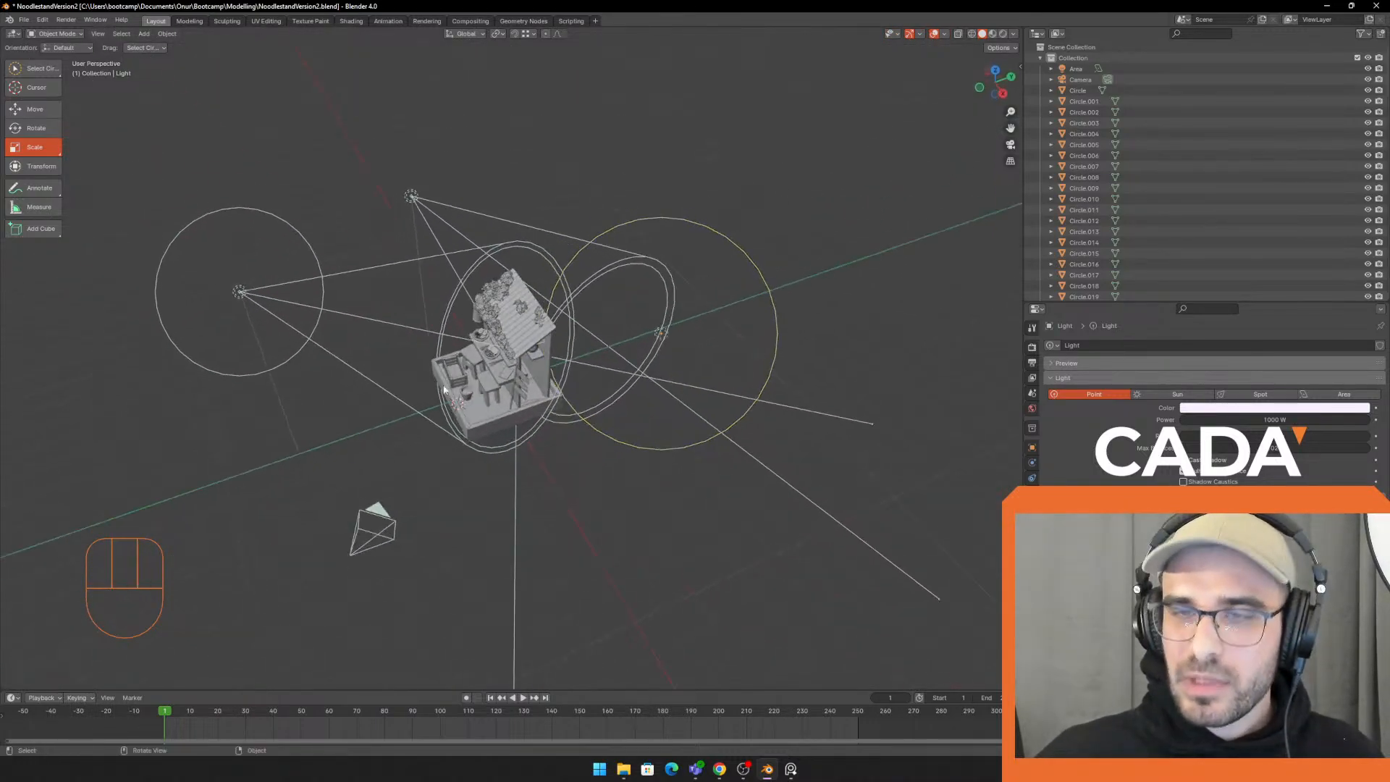
# Deselect the point light, box-select the outermost light away from the stand, and clear the selection again
pyautogui.press('c')
pyautogui.click(275, 390)
pyautogui.scroll(1, 280, 227)
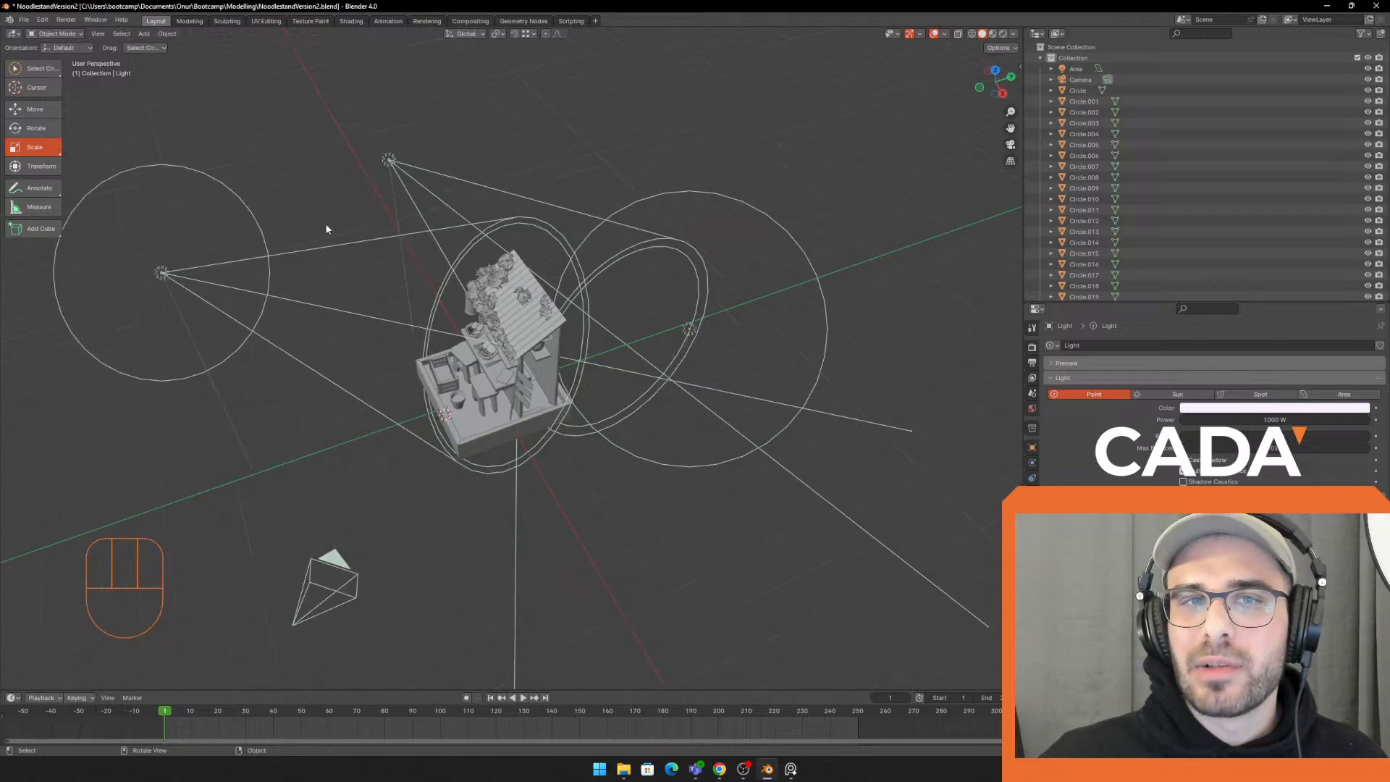
pyautogui.moveTo(324, 223); pyautogui.dragTo(333, 219, button='middle')
pyautogui.press('b')
pyautogui.moveTo(109, 155); pyautogui.dragTo(298, 329)
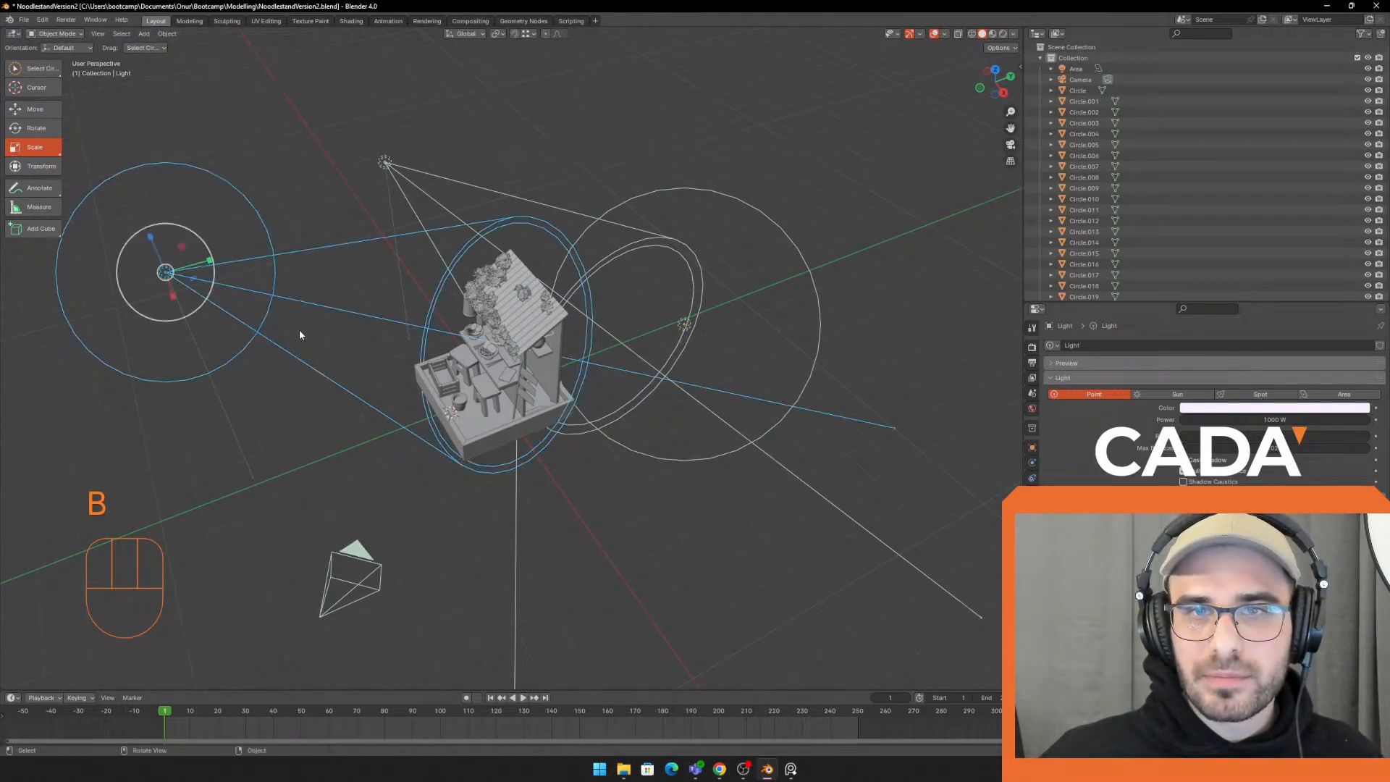
pyautogui.click(301, 173)
# Hide all lights through the viewport's object-type visibility, and select the roof foliage before clearing the selection
pyautogui.moveTo(335, 220)
pyautogui.mouseDown()
pyautogui.moveTo(343, 236)
pyautogui.moveTo(338, 217)
pyautogui.mouseUp()
pyautogui.scroll(2, 336, 207)
pyautogui.moveTo(336, 207); pyautogui.dragTo(383, 199, button='middle')
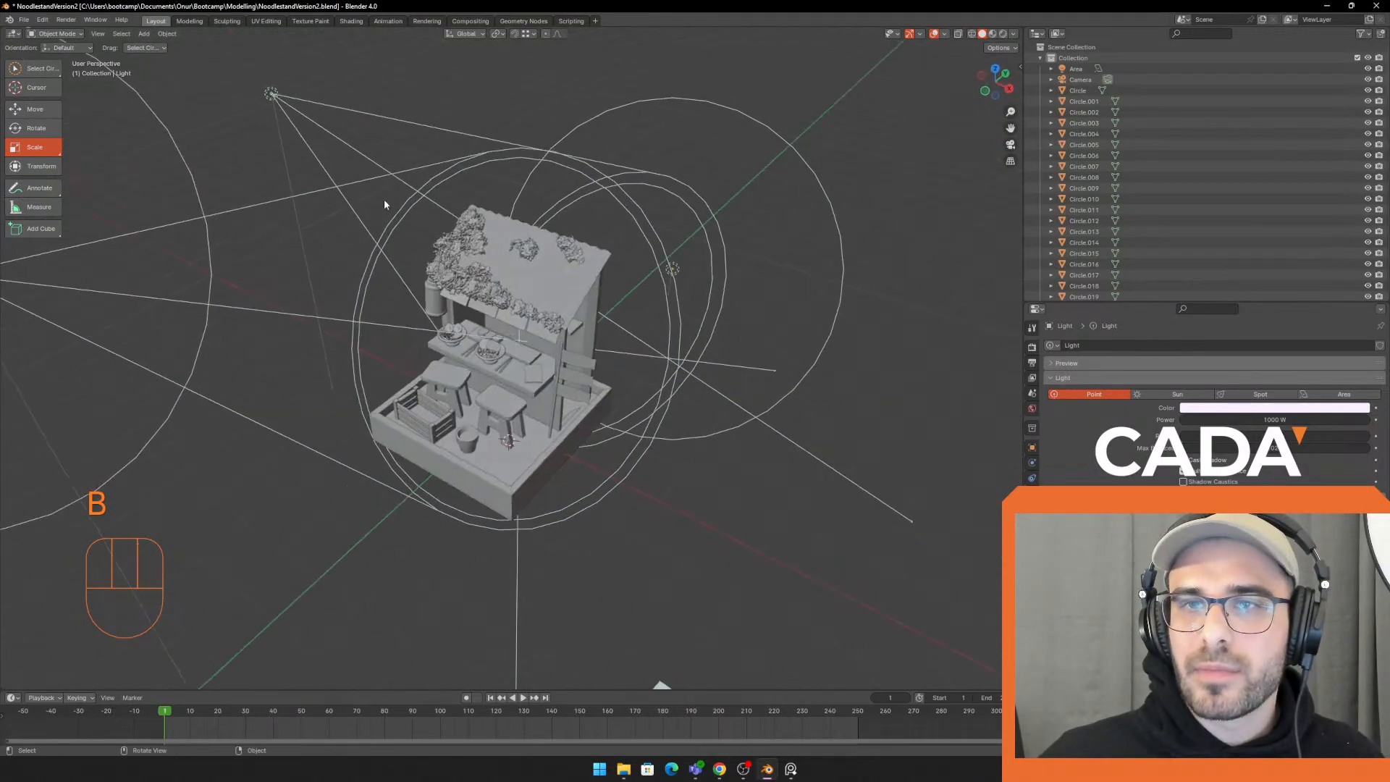
pyautogui.scroll(-2, 382, 200)
pyautogui.scroll(1, 594, 263)
pyautogui.scroll(3, 623, 246)
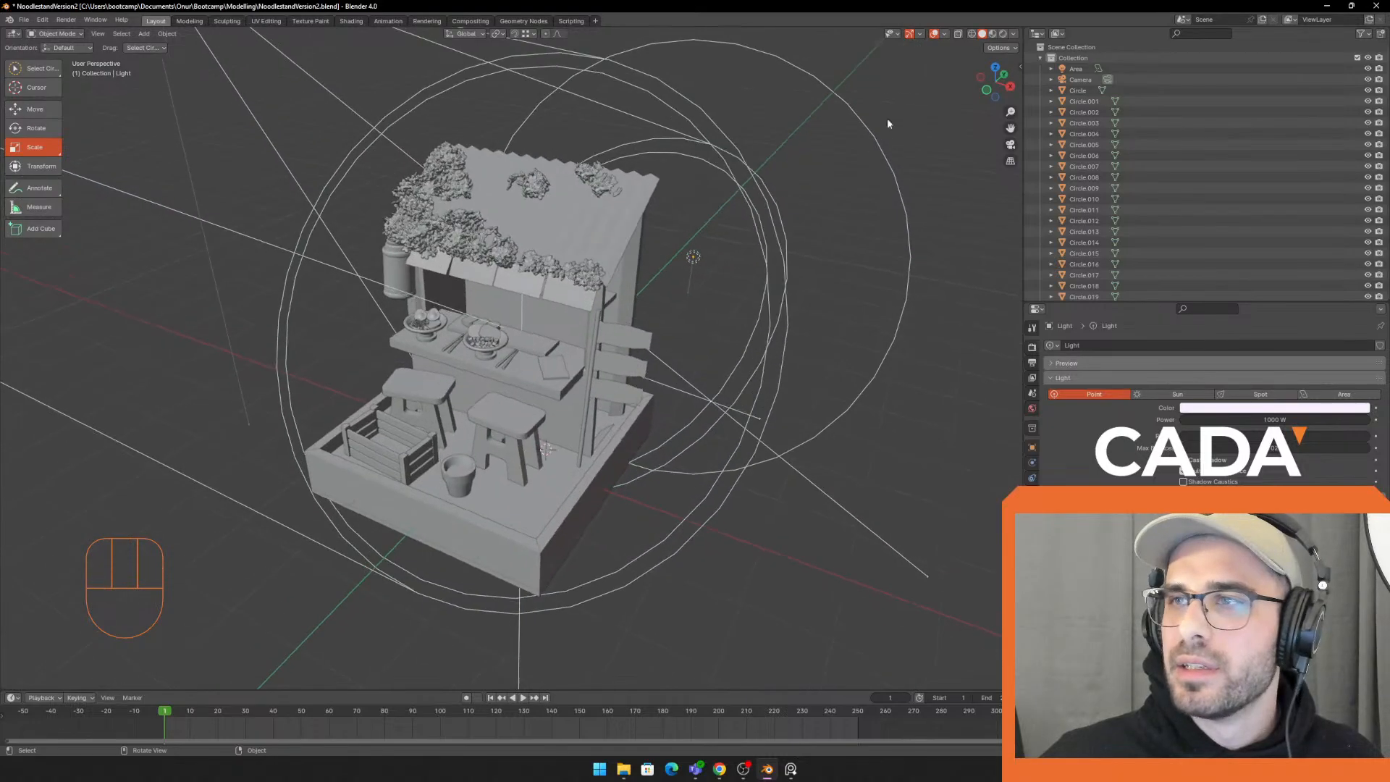
pyautogui.click(897, 35)
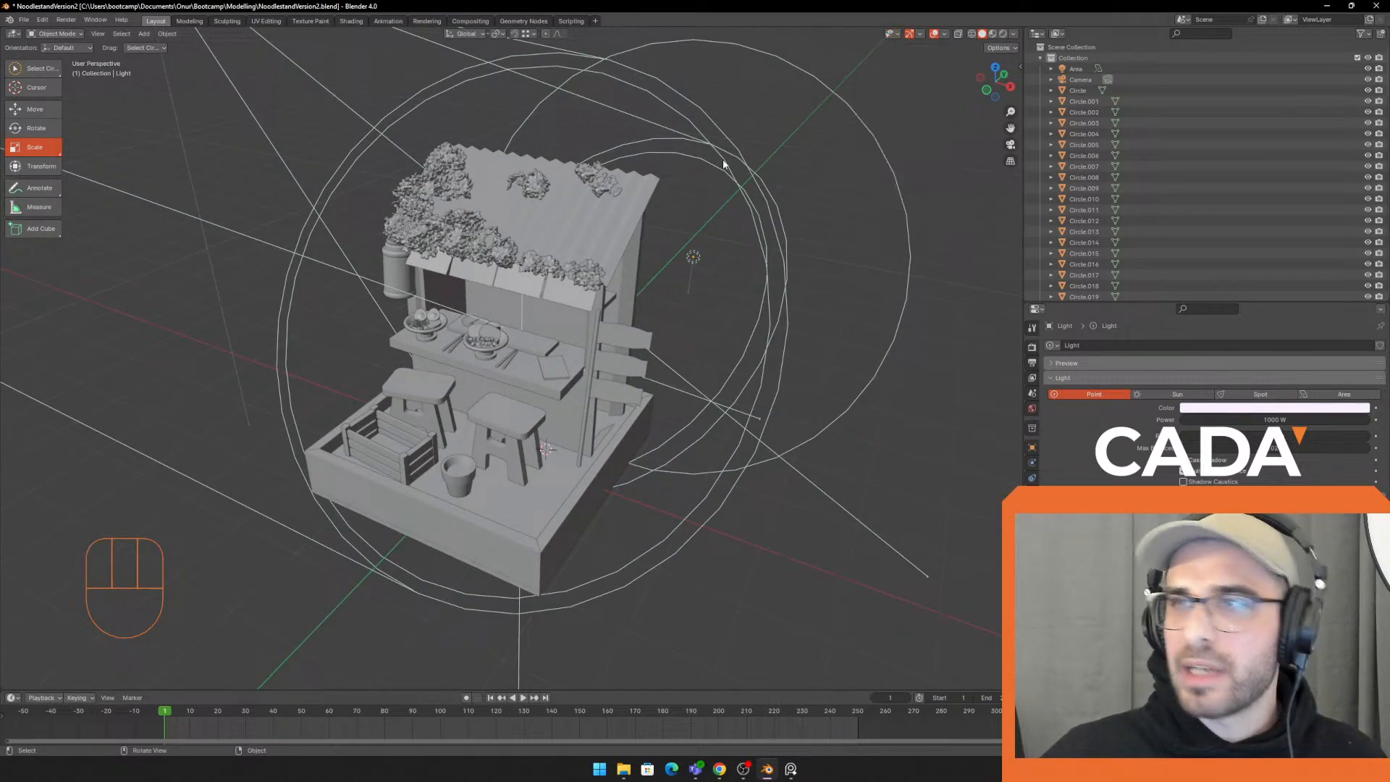
pyautogui.scroll(2, 715, 167)
pyautogui.click(898, 36)
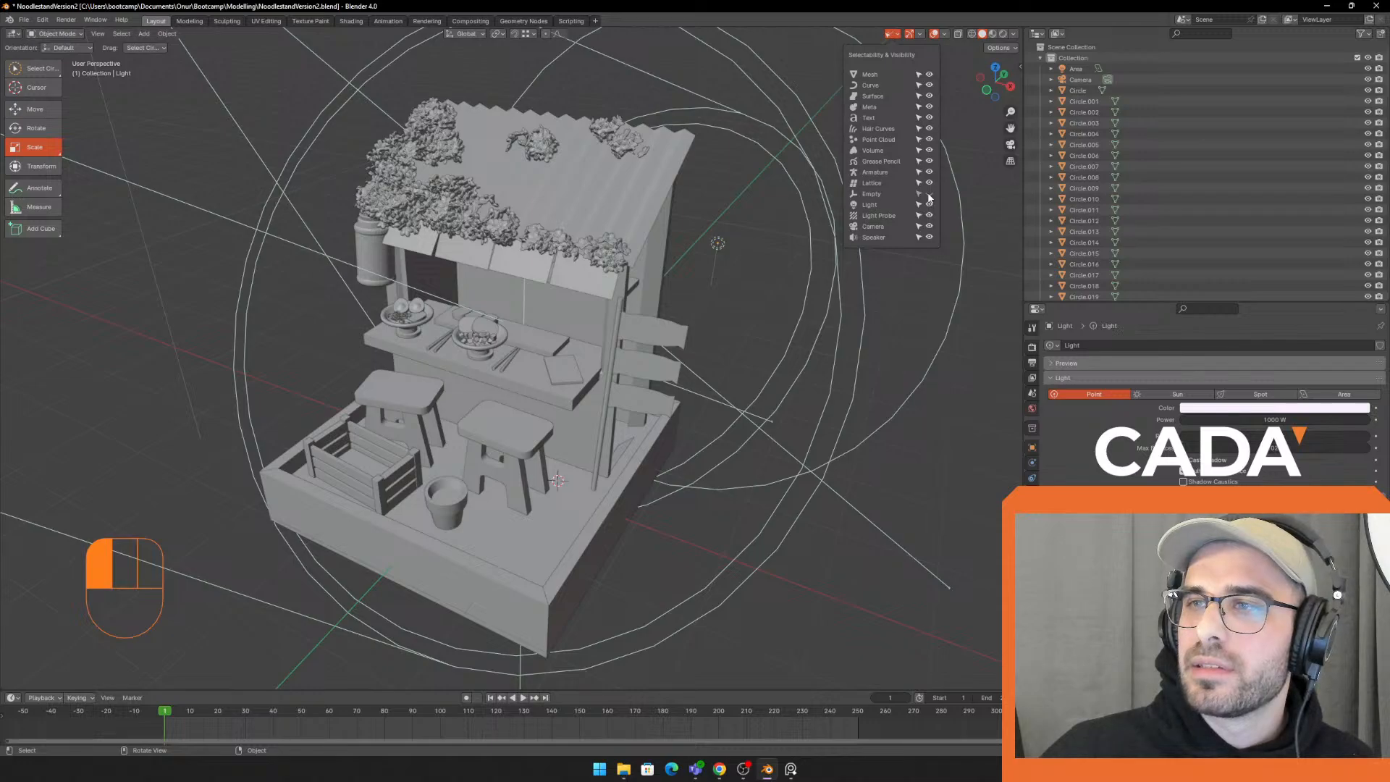
pyautogui.click(536, 250)
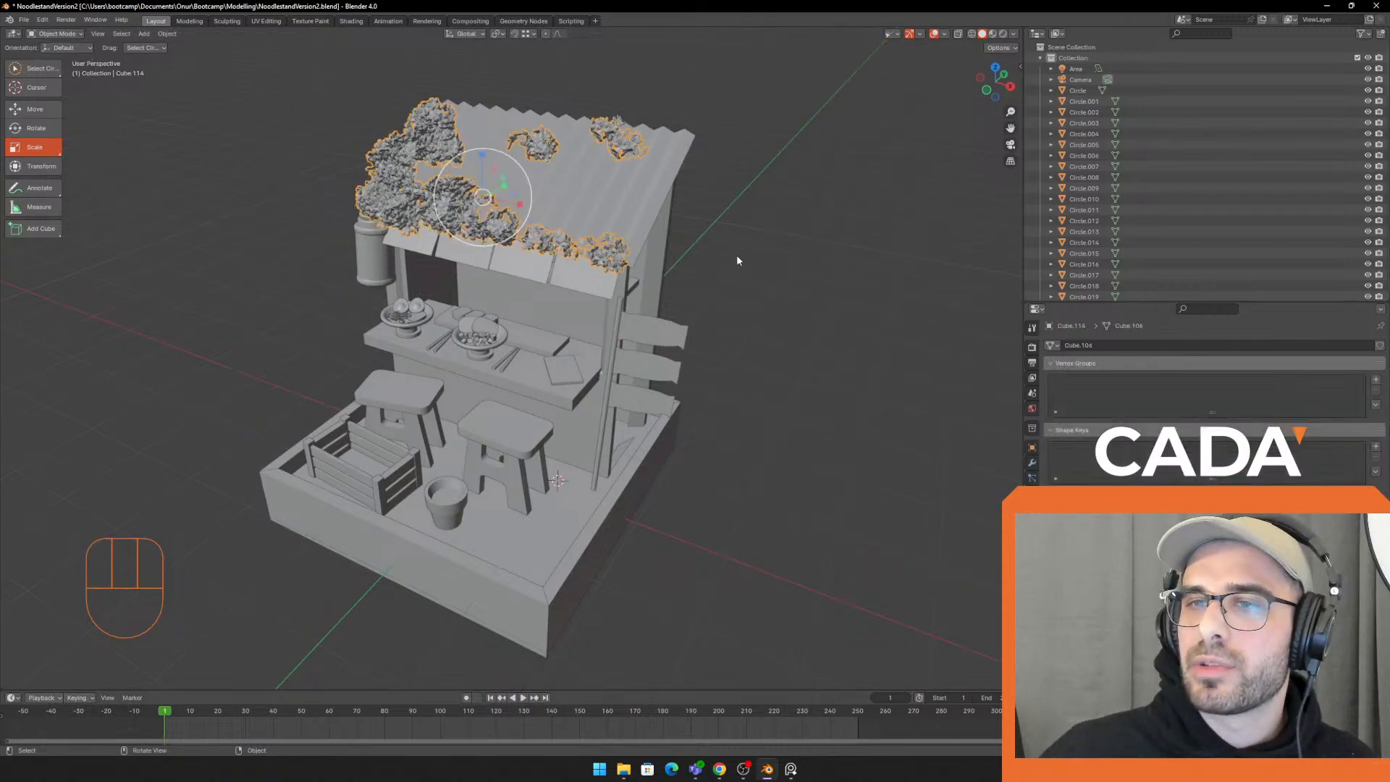
pyautogui.click(735, 229)
# Set the drag action to Select Box, box-select the area around the hanging lantern, and clear the selection
pyautogui.moveTo(738, 257); pyautogui.dragTo(822, 211, button='middle')
pyautogui.scroll(1, 752, 240)
pyautogui.click(144, 48)
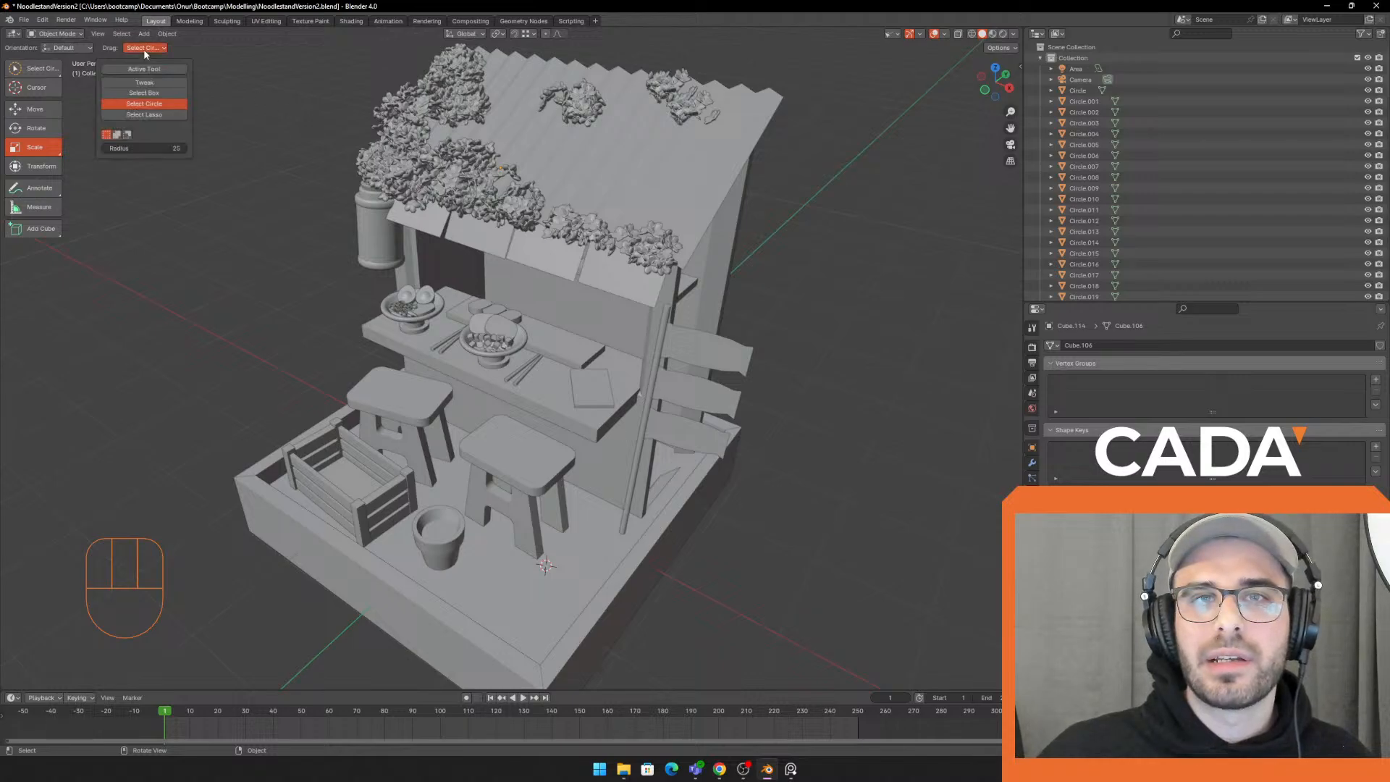
pyautogui.click(144, 93)
pyautogui.moveTo(347, 174); pyautogui.dragTo(374, 171, button='middle')
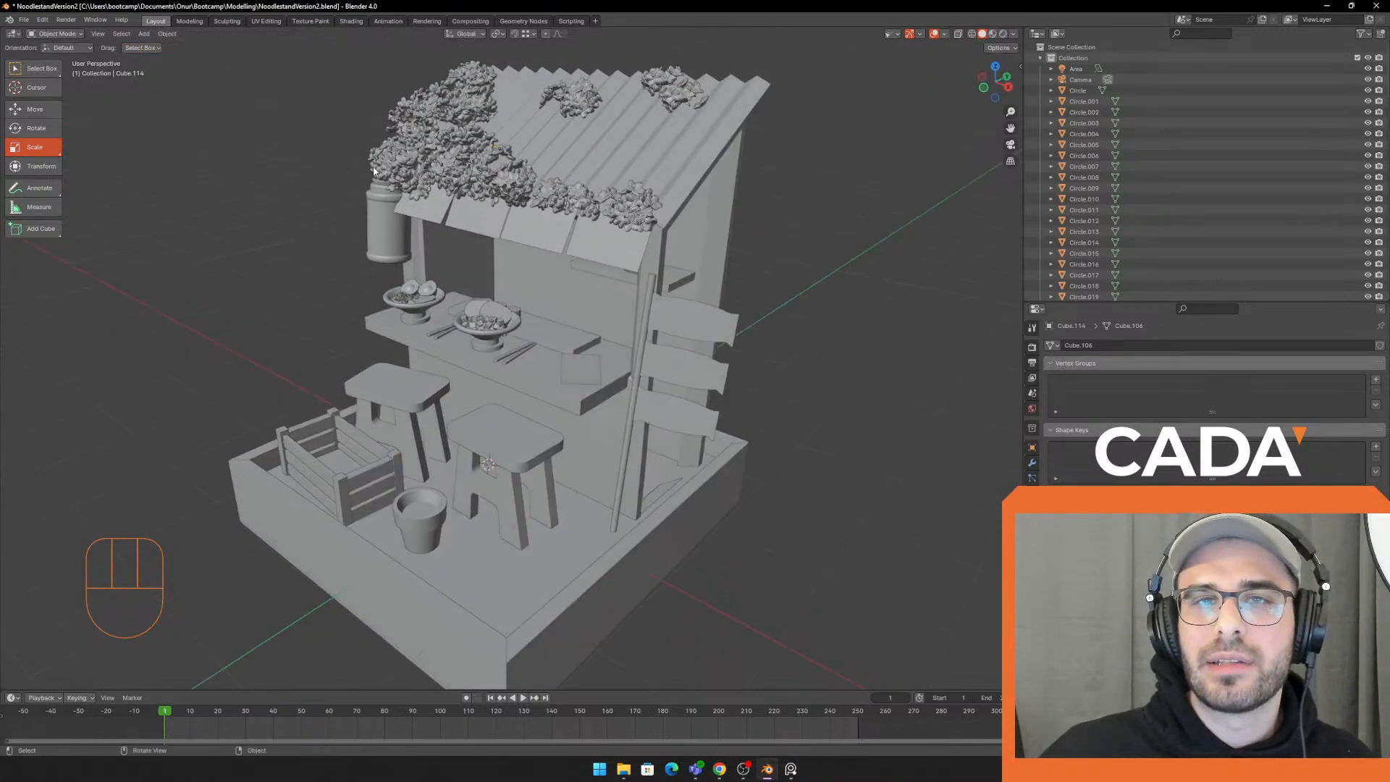
pyautogui.moveTo(221, 137); pyautogui.dragTo(485, 304)
pyautogui.click(954, 317)
pyautogui.moveTo(953, 317); pyautogui.dragTo(861, 333, button='middle')
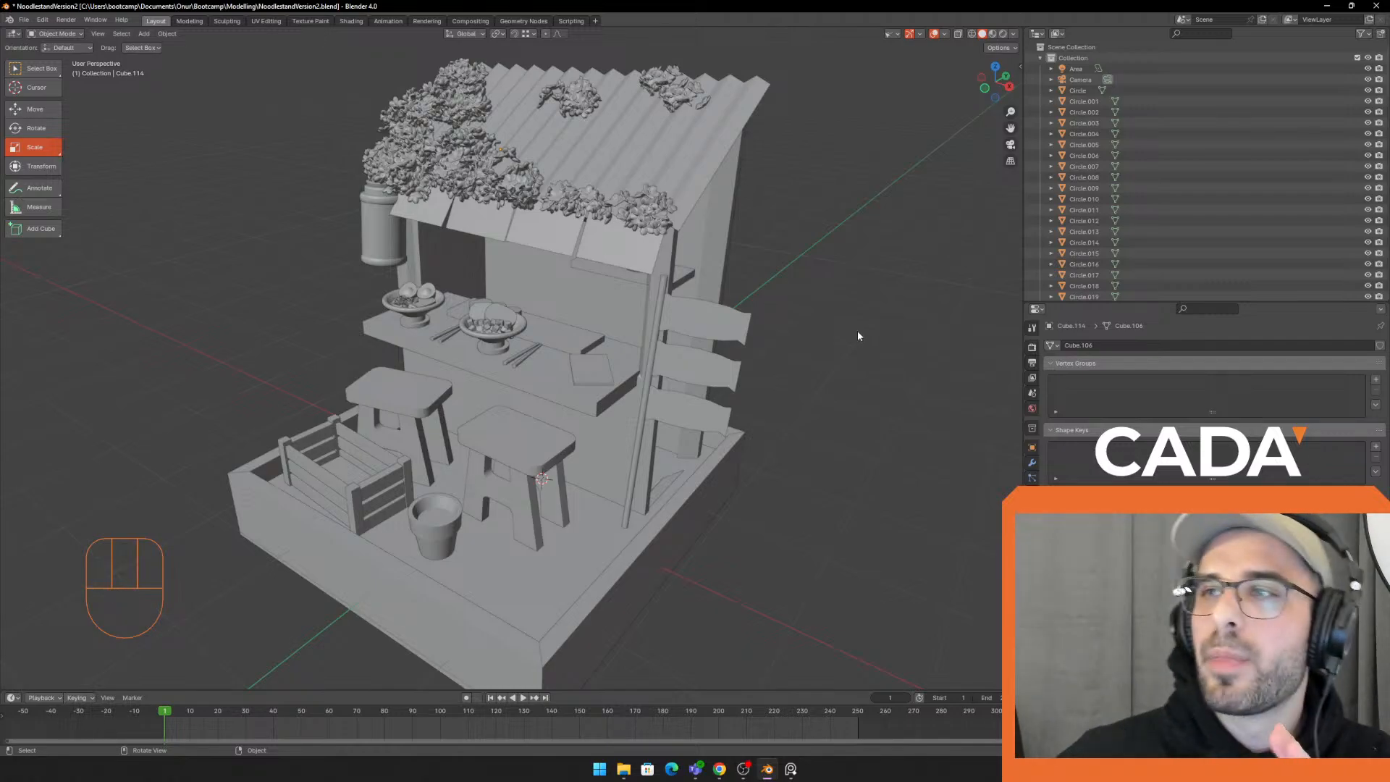
# Switch the viewport to Rendered shading and make the lights visible through the object-type visibility settings
pyautogui.click(1003, 33)
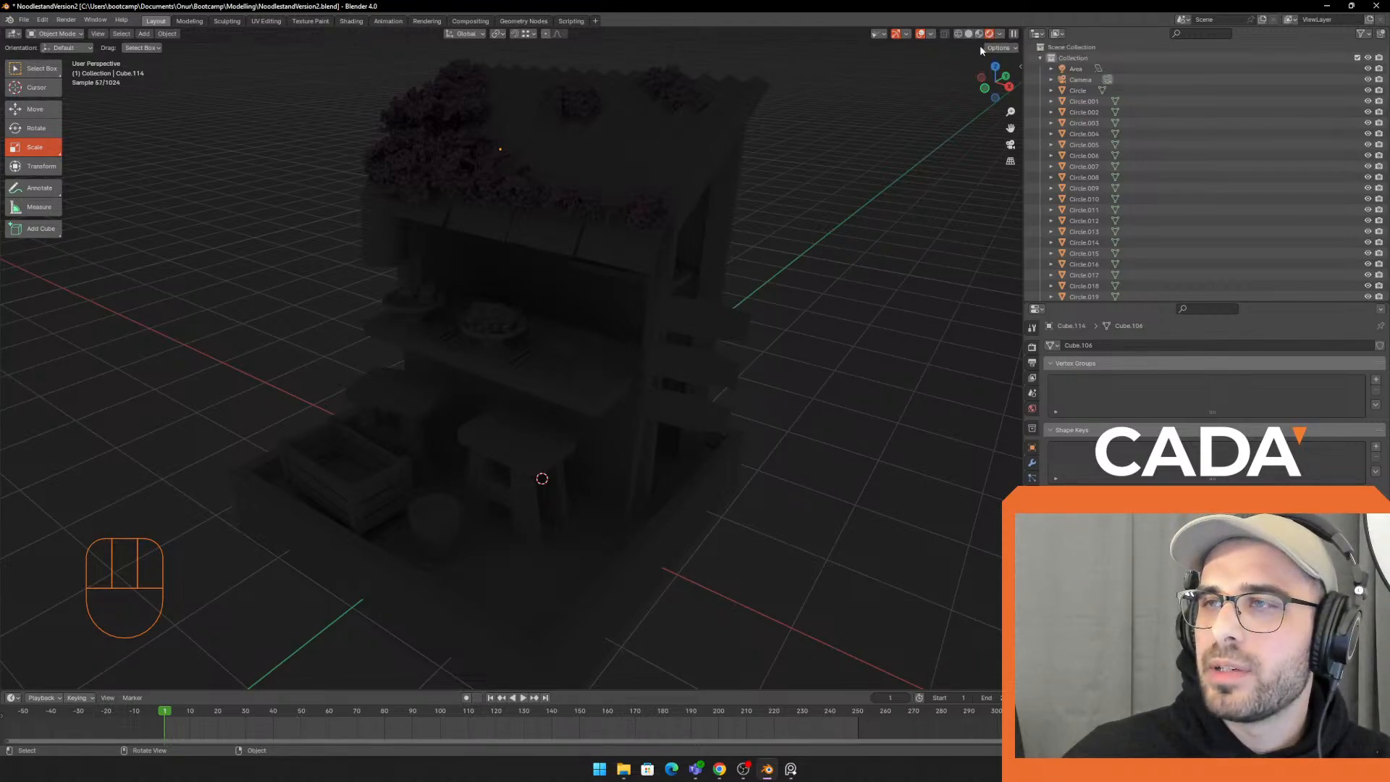
pyautogui.moveTo(969, 67); pyautogui.dragTo(940, 83, button='middle')
pyautogui.click(882, 37)
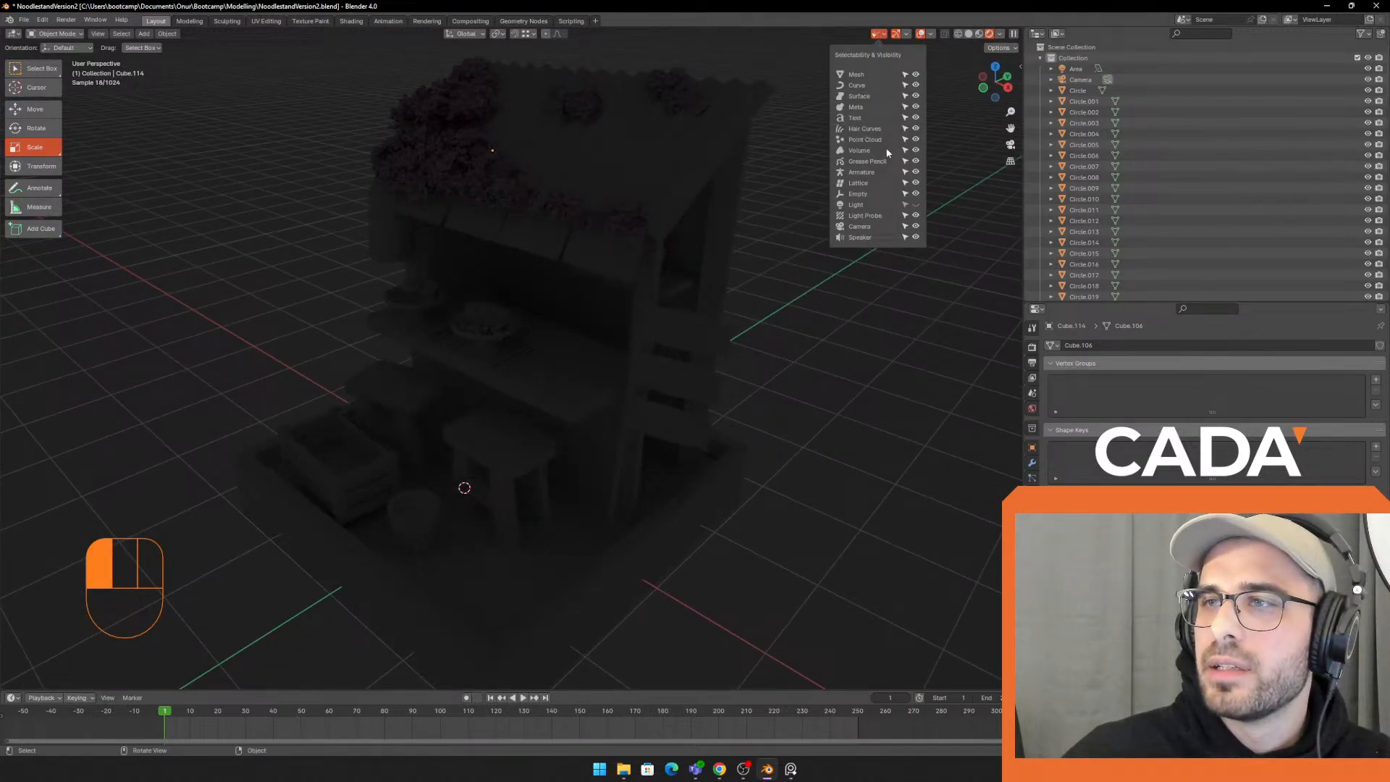
pyautogui.click(915, 205)
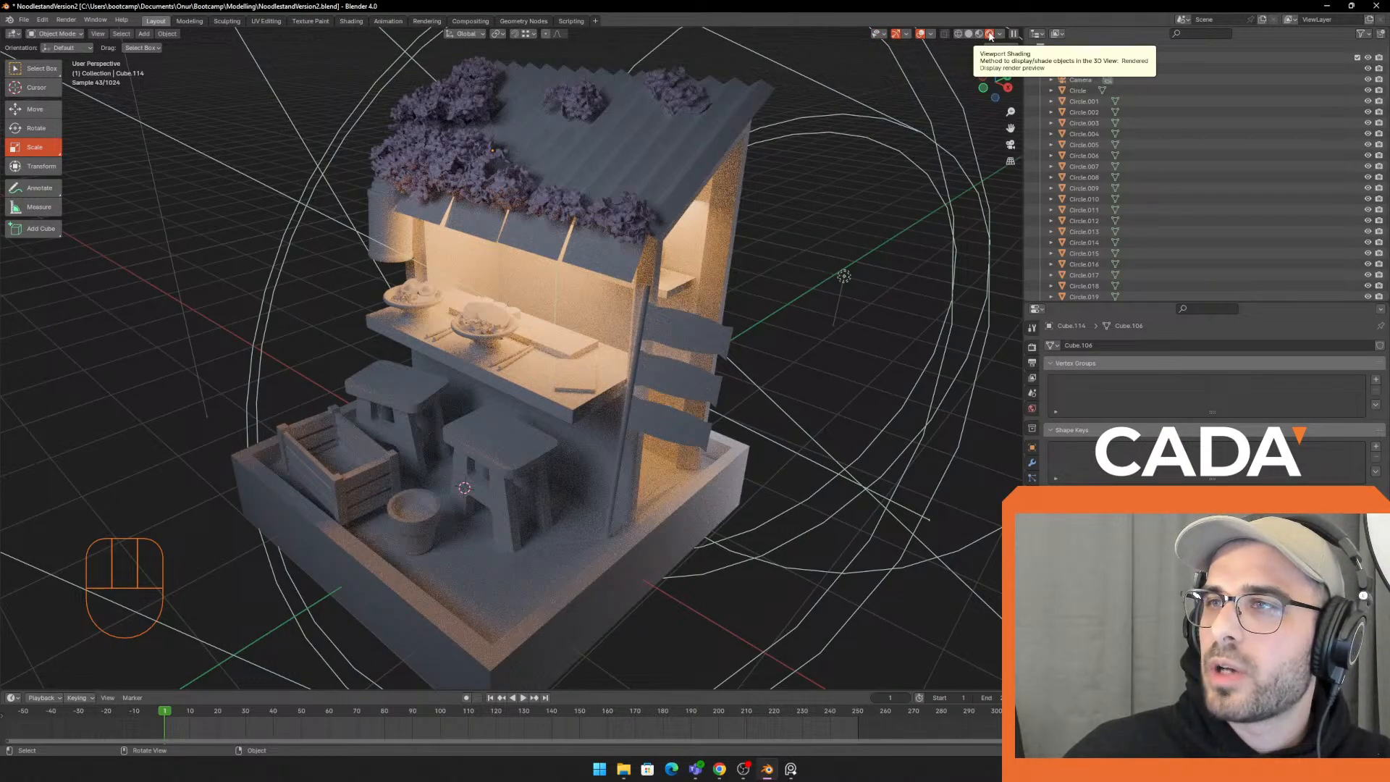
# Toggle the lights' visibility in the rendered viewport, leaving them hidden, and return to Solid shading
pyautogui.click(906, 33)
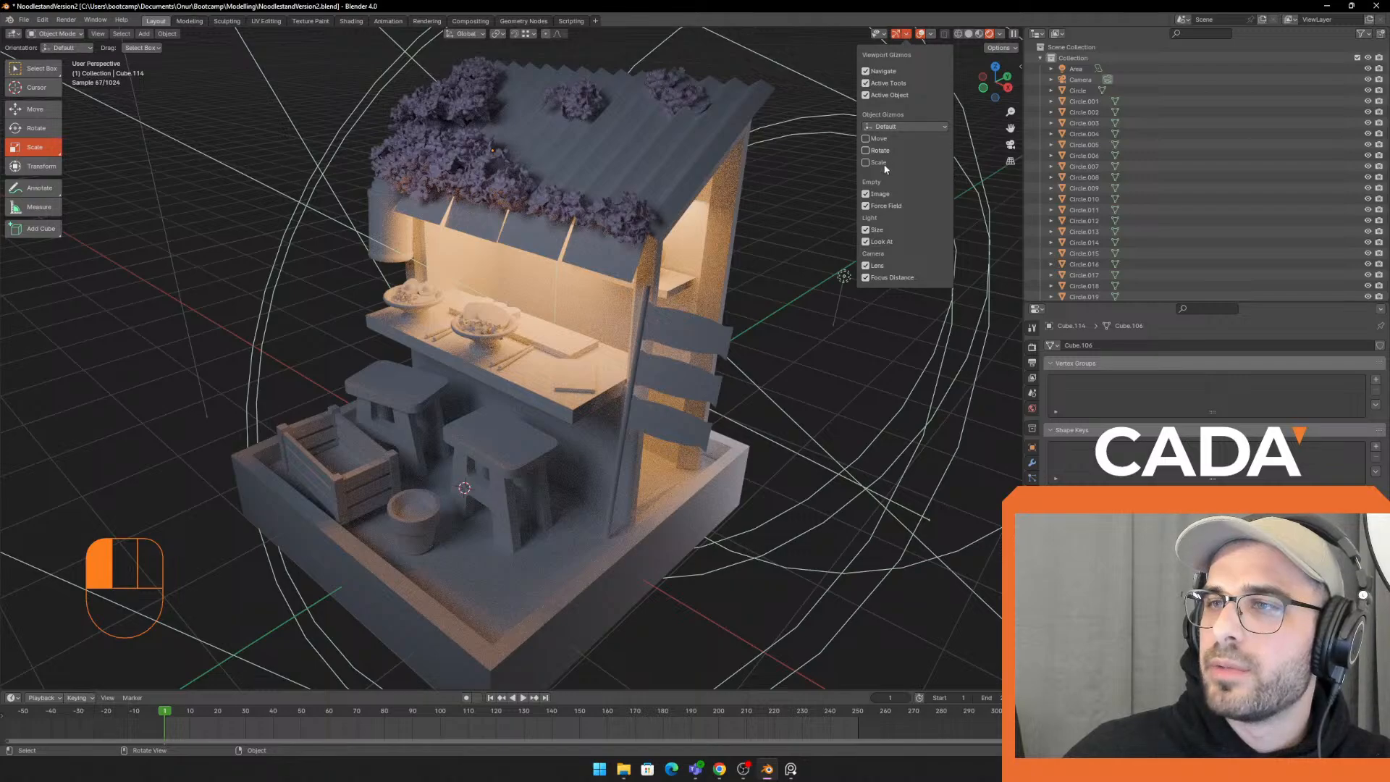
pyautogui.click(882, 34)
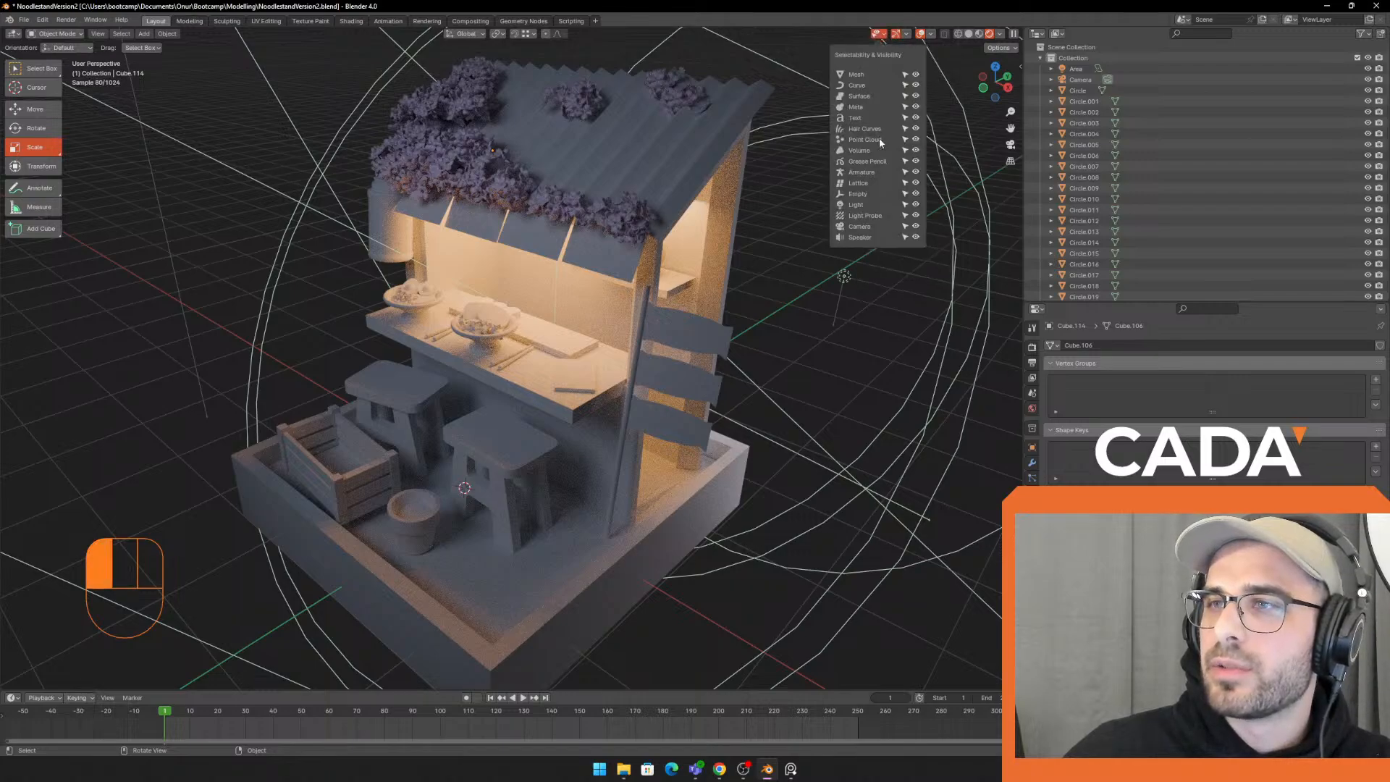
pyautogui.click(916, 206)
pyautogui.click(916, 207)
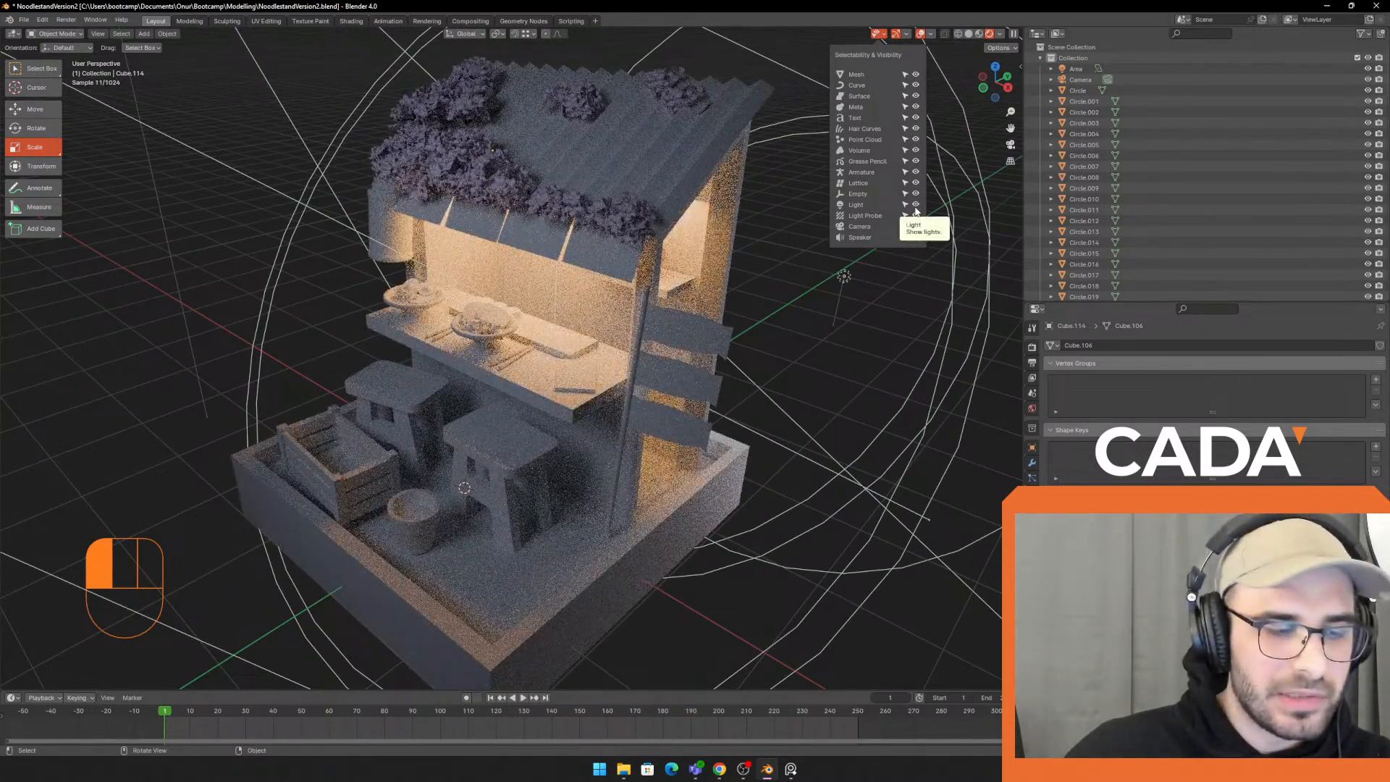
pyautogui.click(916, 206)
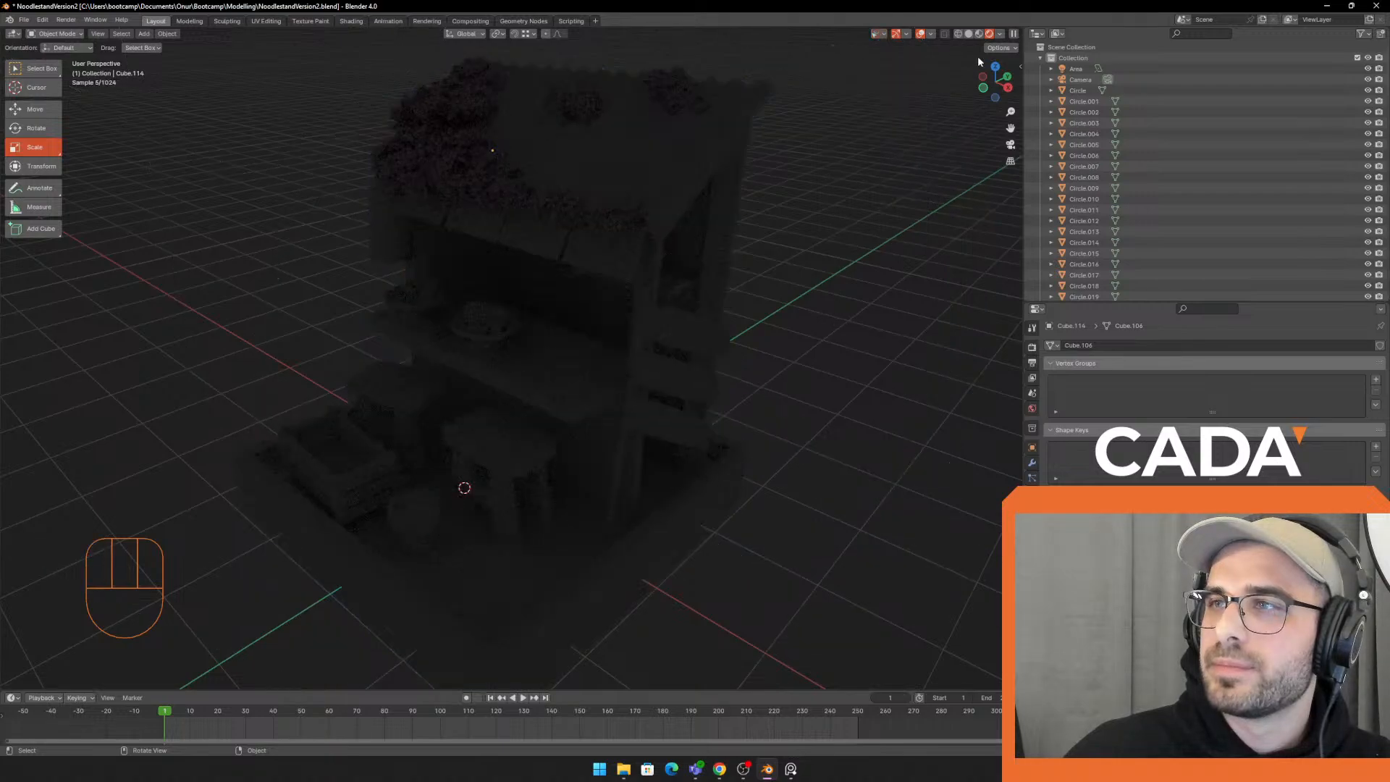
pyautogui.click(969, 34)
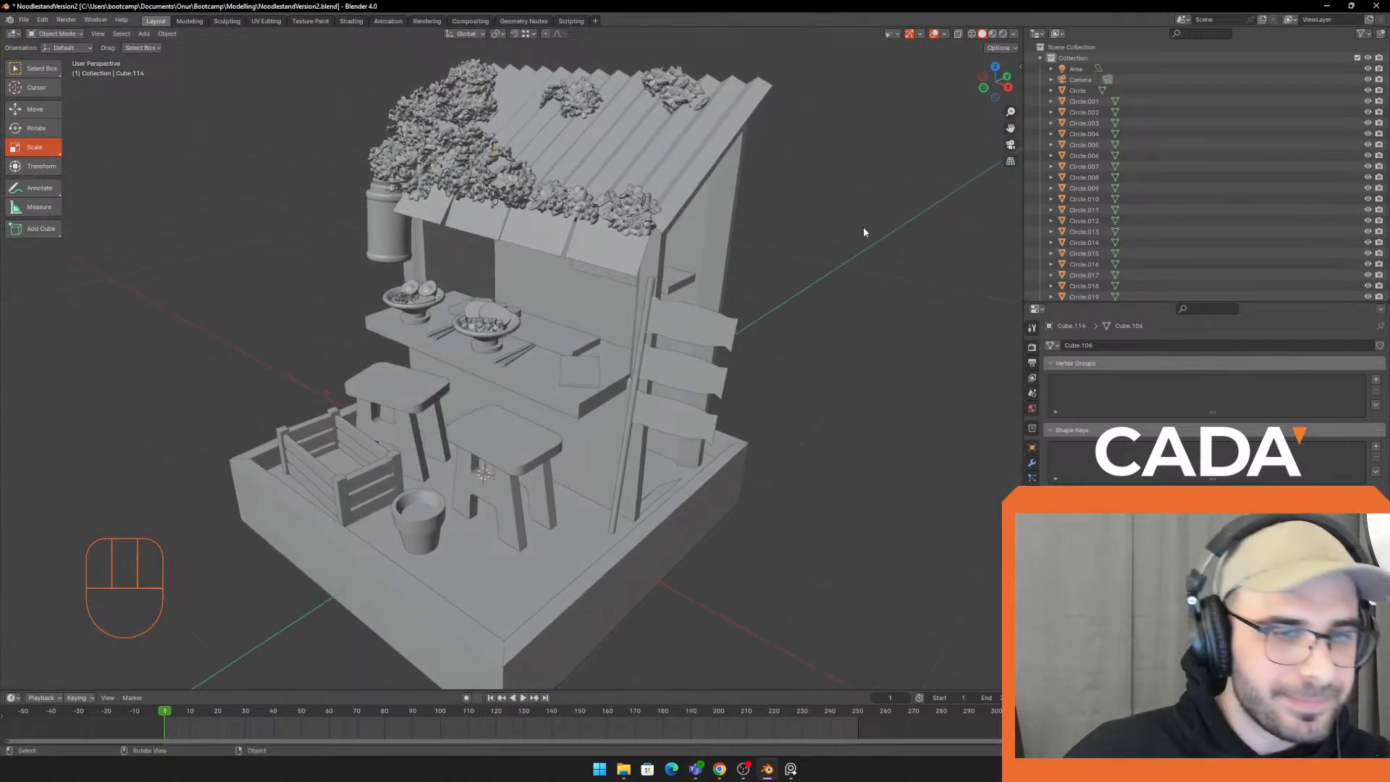
# Widen the 3D viewport by narrowing the outliner and properties area, keeping the noodle stand in view
pyautogui.moveTo(263, 353); pyautogui.dragTo(276, 358, button='middle')
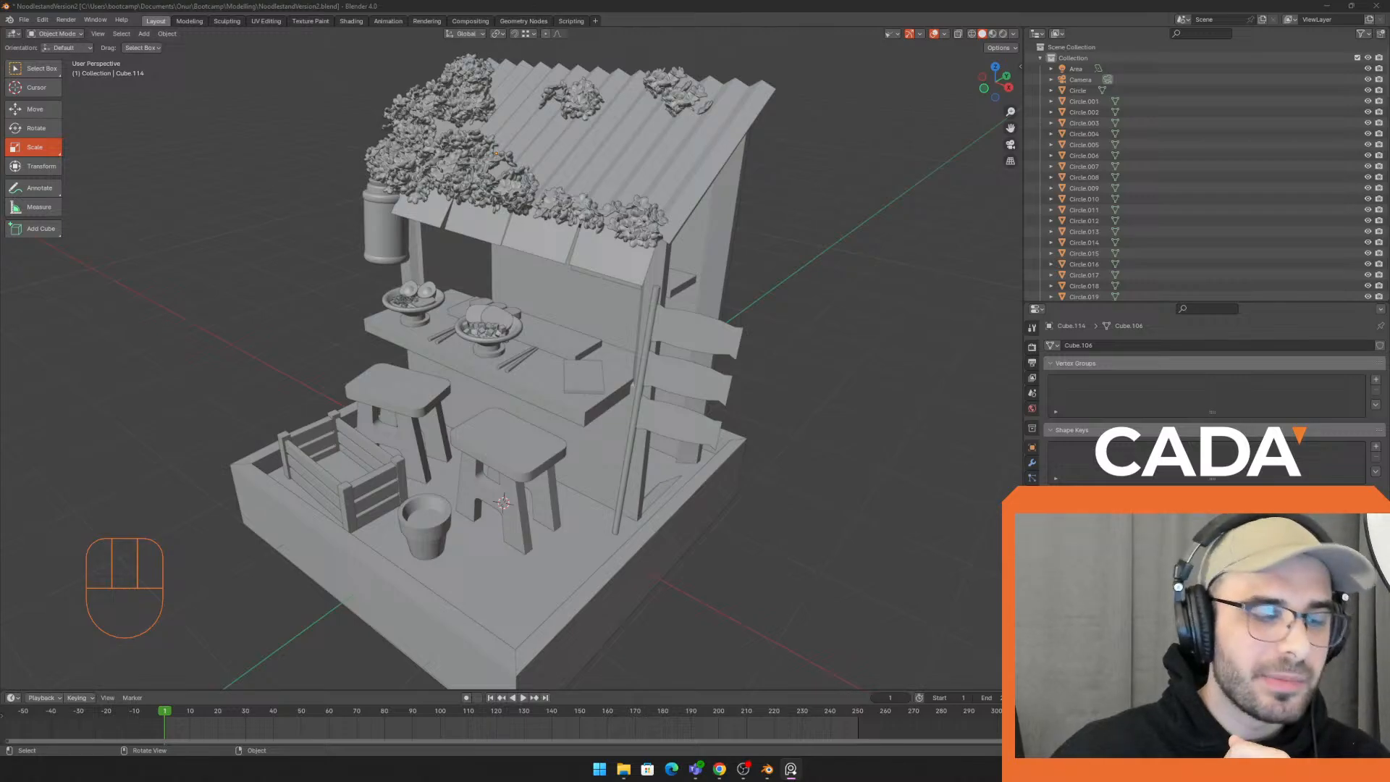
pyautogui.moveTo(700, 268); pyautogui.dragTo(684, 326, button='middle')
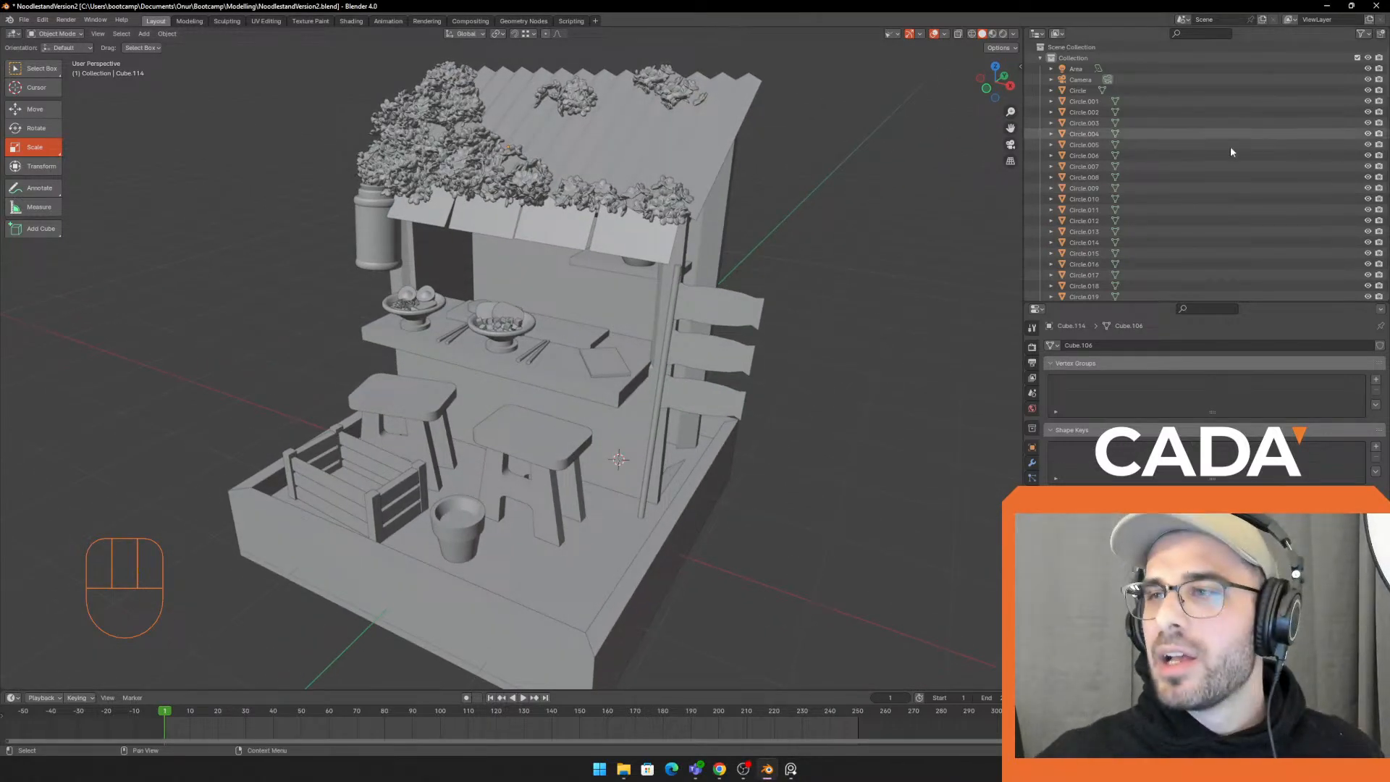
pyautogui.moveTo(1023, 145); pyautogui.dragTo(1078, 145)
pyautogui.scroll(1, 952, 242)
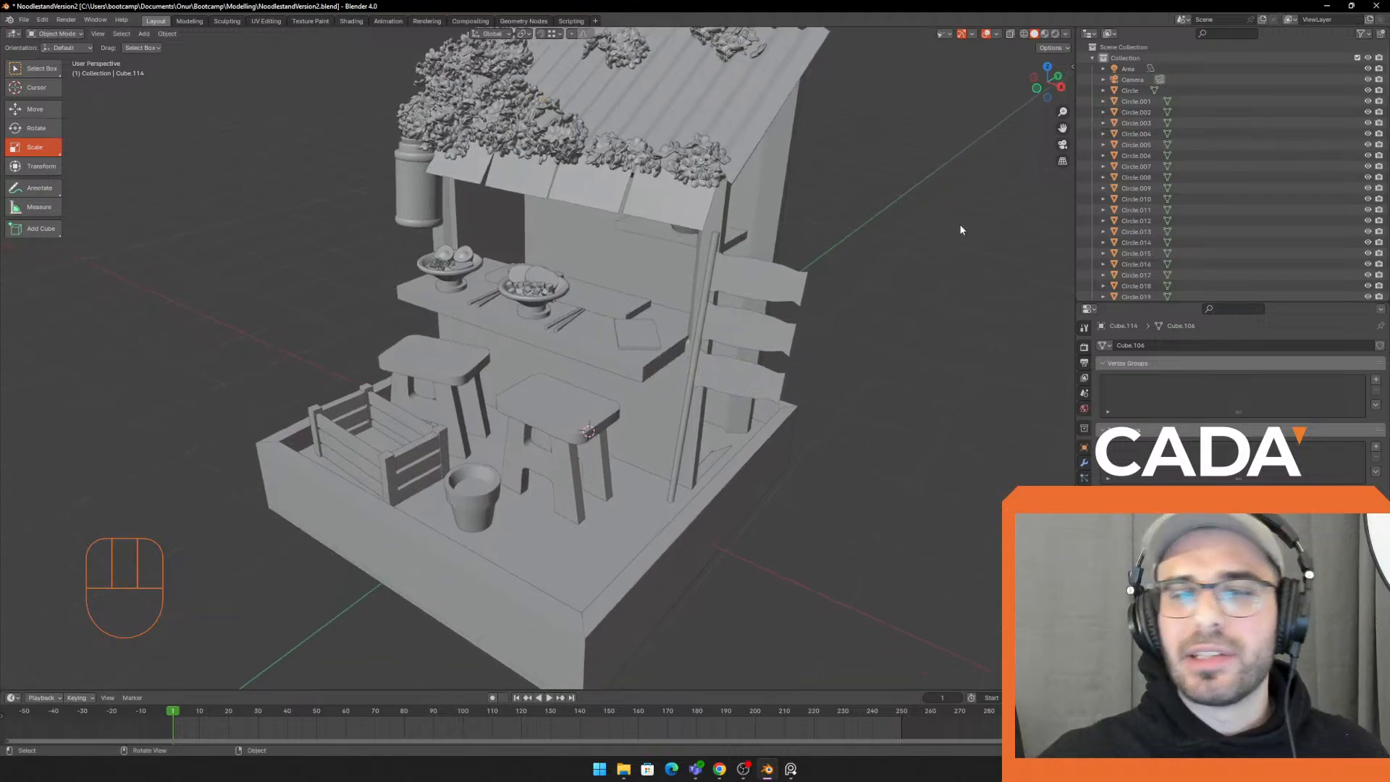
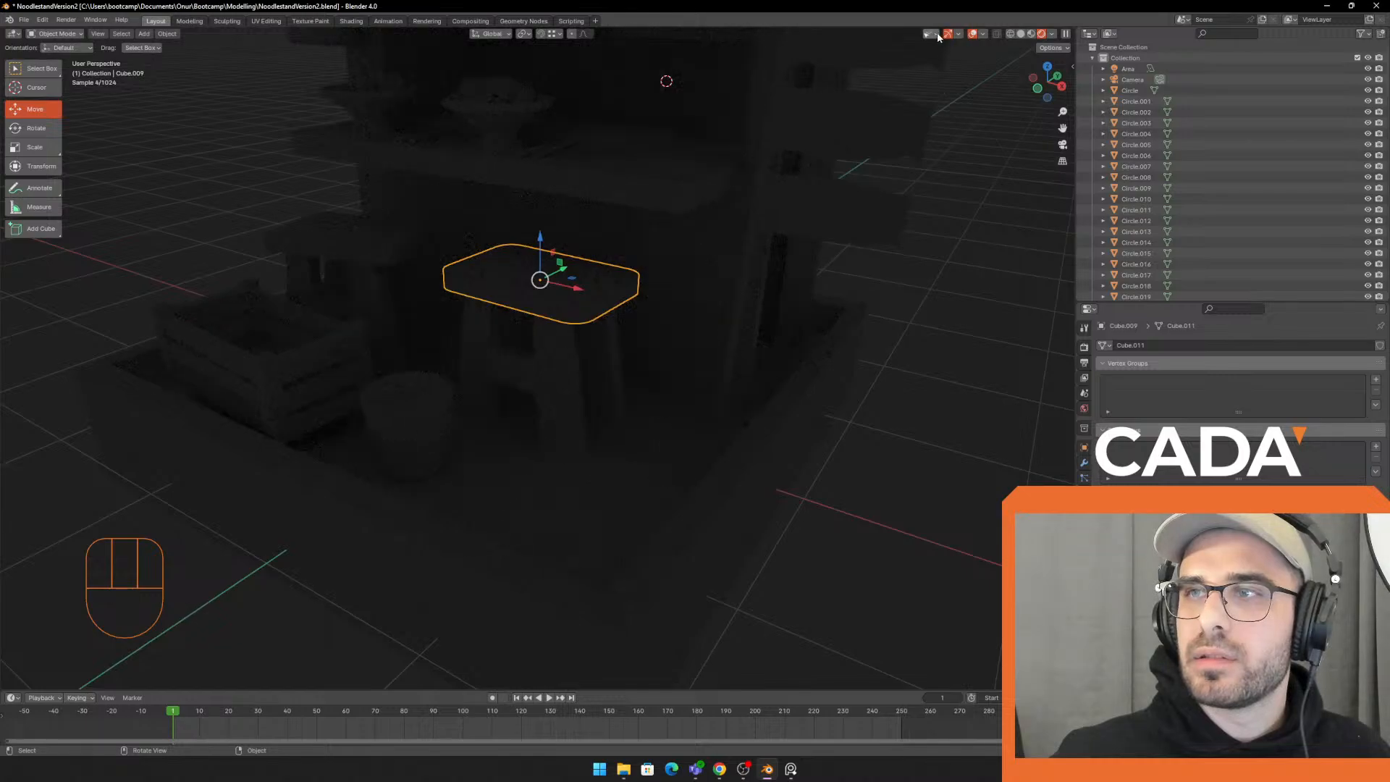
# Make the lights visible in the rendered viewport to examine the lit stand, and return to Solid shading
pyautogui.click(931, 34)
pyautogui.click(968, 205)
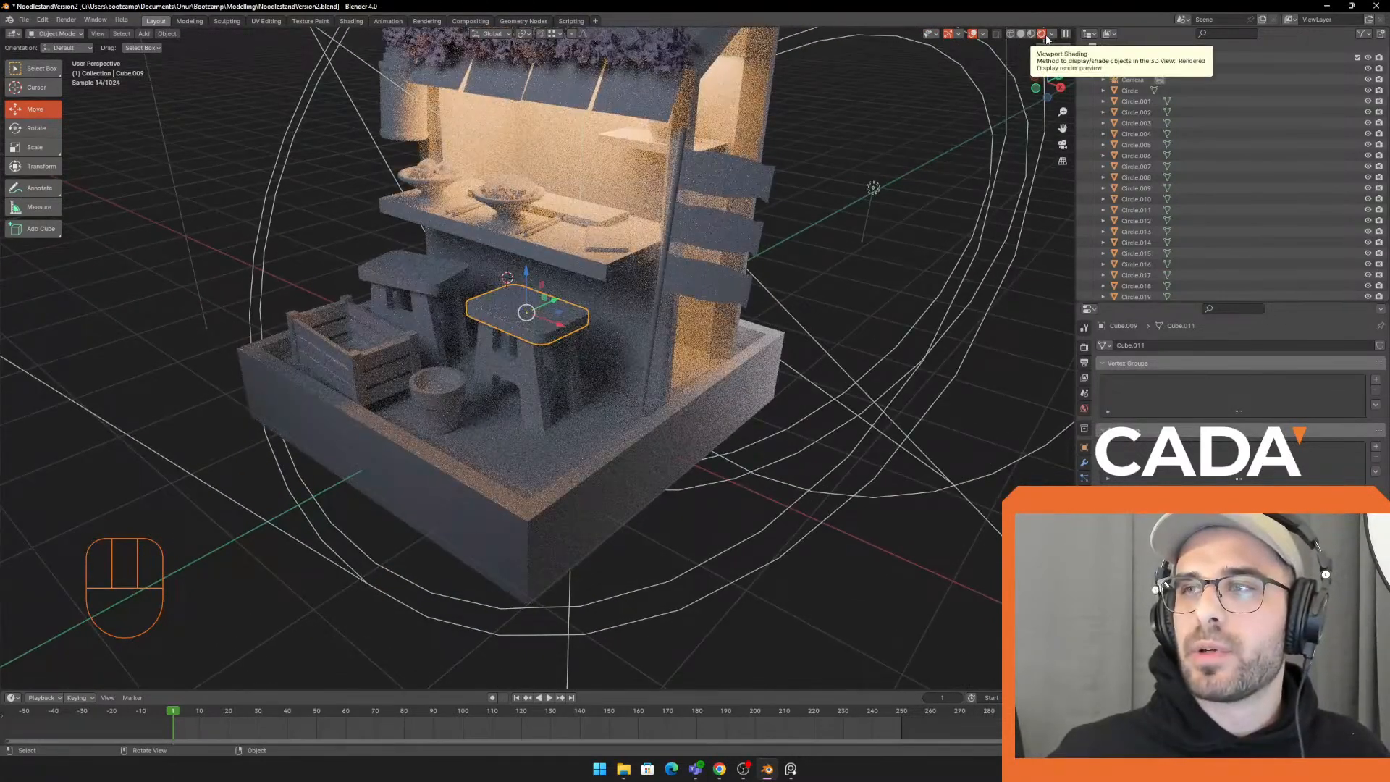
pyautogui.click(960, 34)
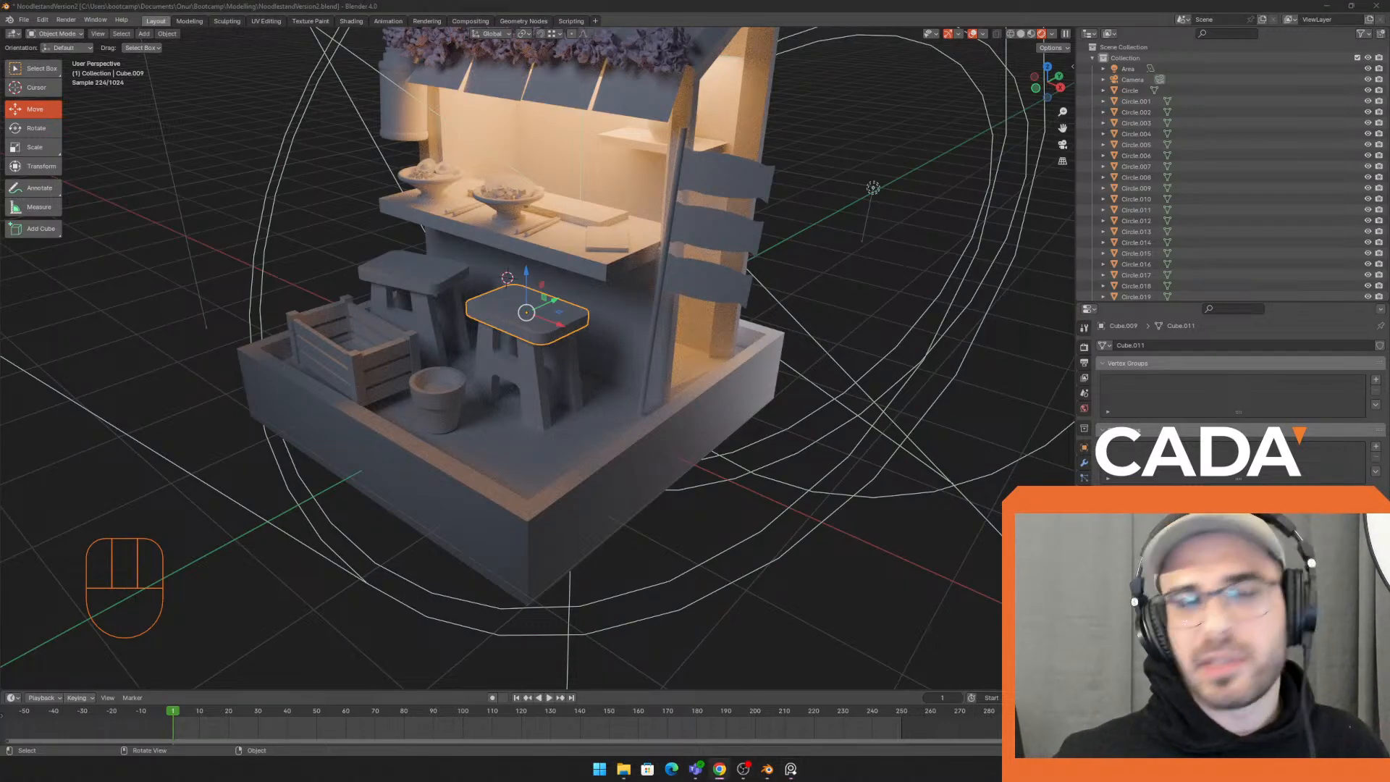
pyautogui.moveTo(0, 36); pyautogui.dragTo(672, 44)
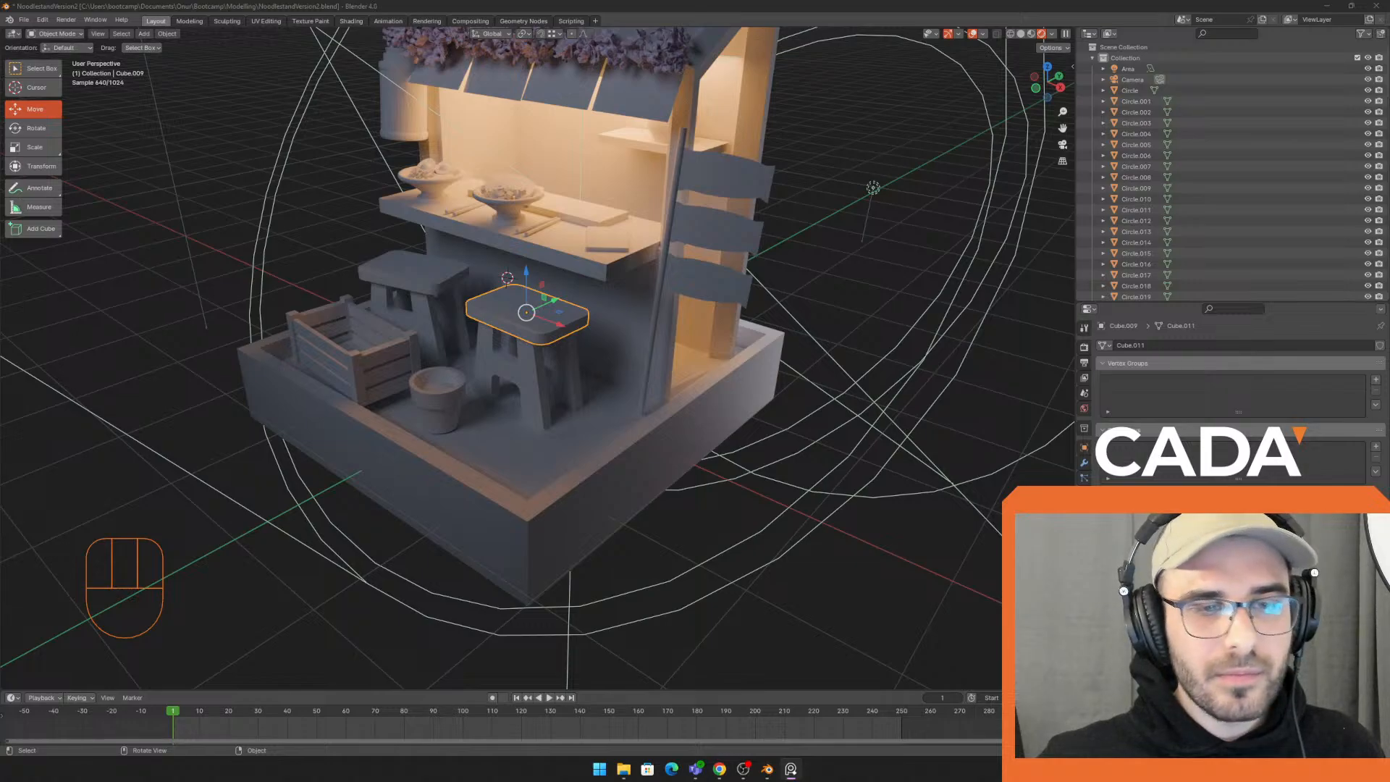
pyautogui.click(1022, 35)
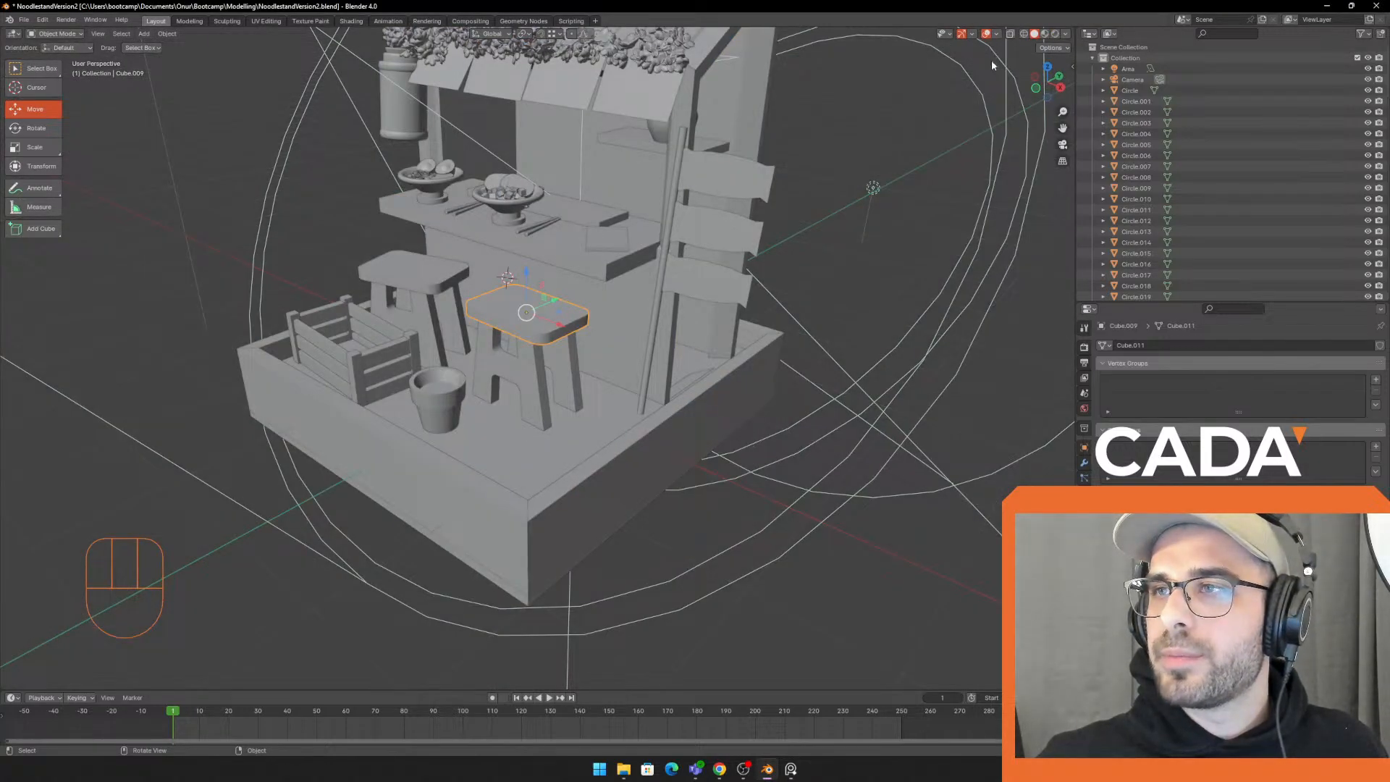
# Show the scene's render properties and look closer at the selected stool seat
pyautogui.click(1084, 348)
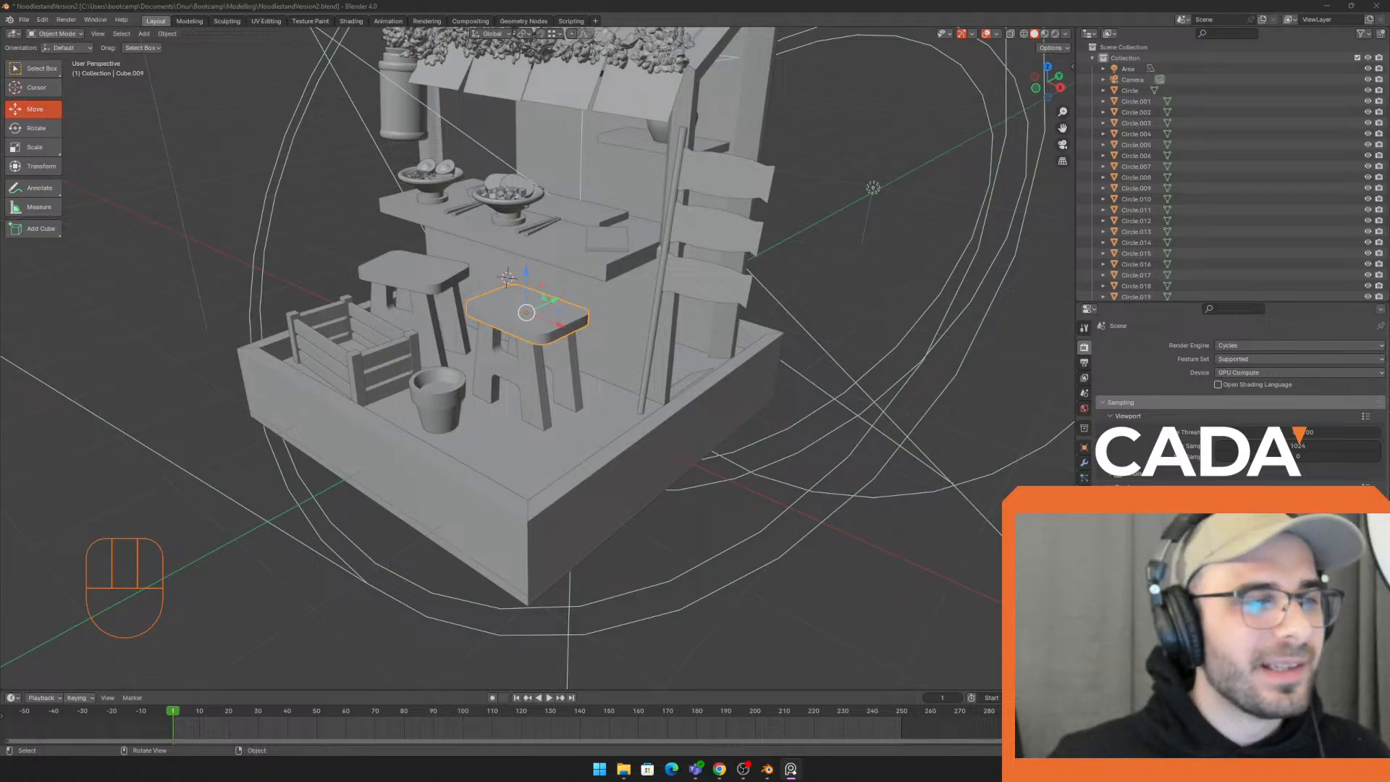
pyautogui.moveTo(672, 314); pyautogui.dragTo(887, 219, button='middle')
pyautogui.rightClick(867, 231)
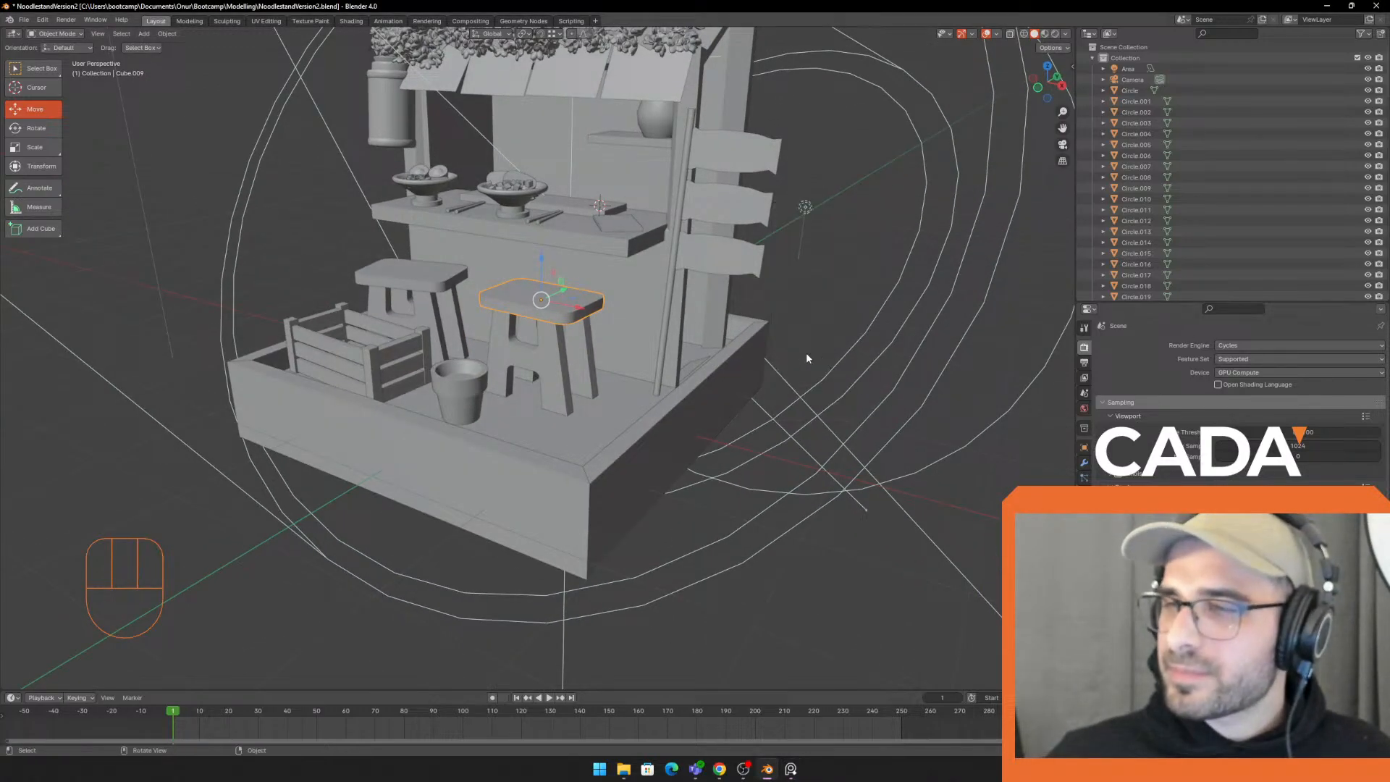
pyautogui.scroll(2, 577, 319)
pyautogui.moveTo(563, 307); pyautogui.dragTo(663, 424, button='middle')
pyautogui.moveTo(663, 424); pyautogui.dragTo(609, 380, button='middle')
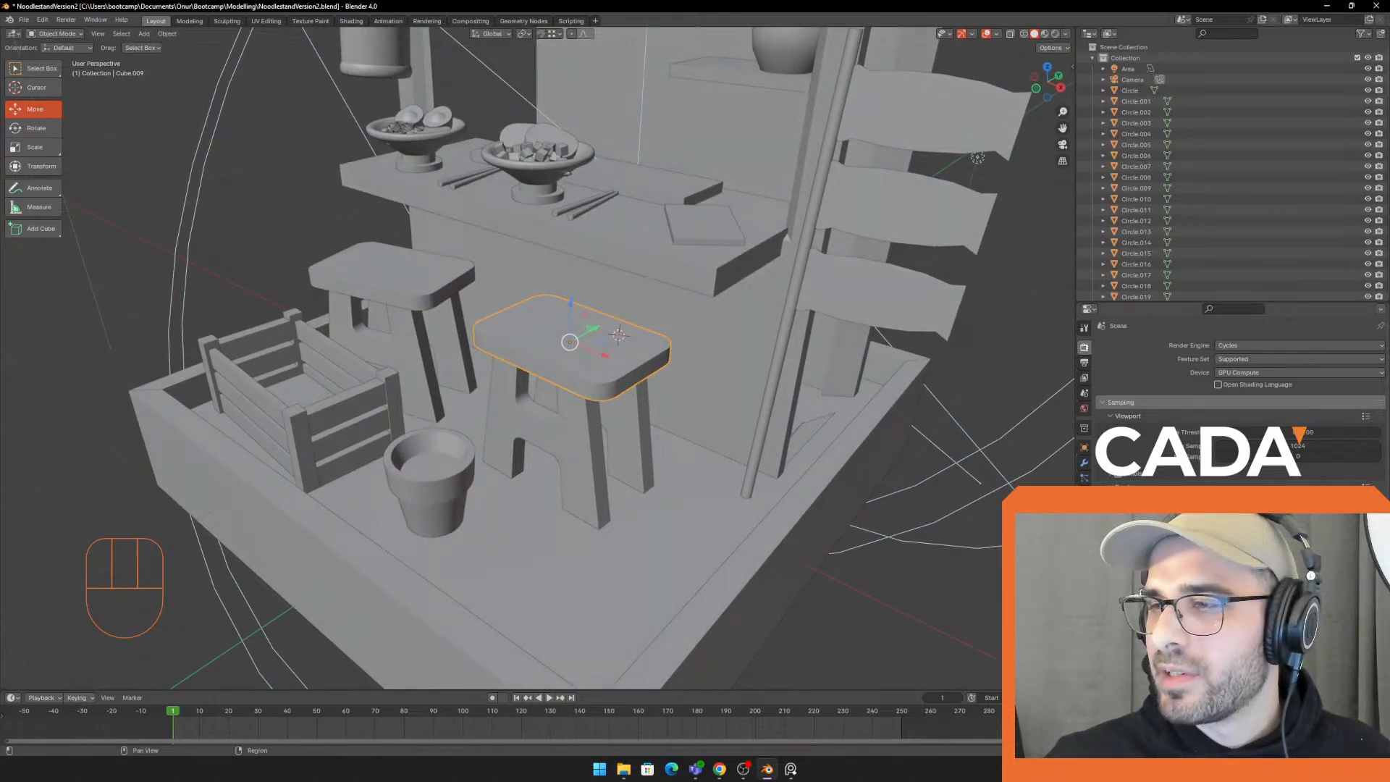
# Show the material properties of the selected stool seat and view the stool up close
pyautogui.click(1084, 539)
pyautogui.moveTo(710, 487); pyautogui.dragTo(731, 442, button='middle')
pyautogui.scroll(1, 797, 402)
pyautogui.moveTo(885, 365); pyautogui.dragTo(872, 375, button='middle')
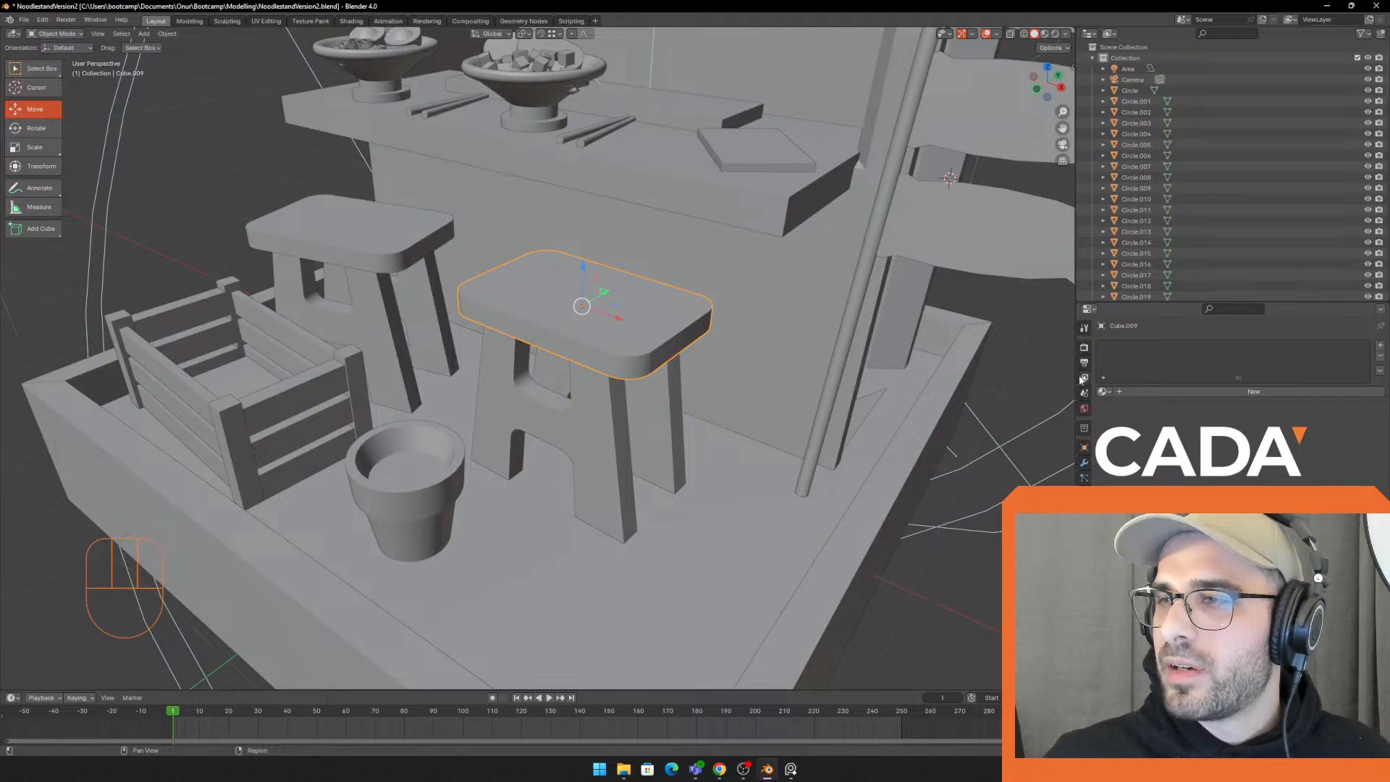
# Widen the 3D viewport further and change the selection from the stool to the flower pot
pyautogui.moveTo(1077, 409); pyautogui.dragTo(1120, 410)
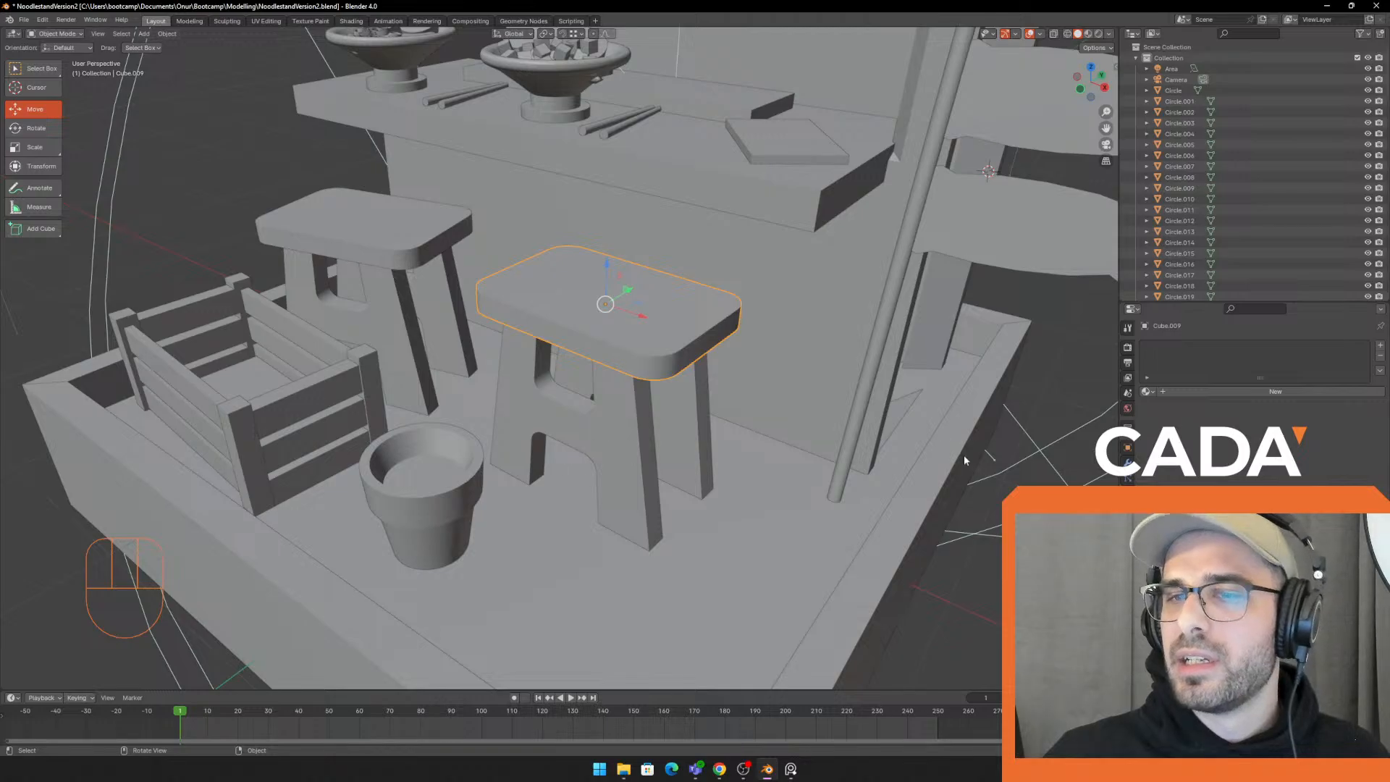
pyautogui.click(614, 442)
pyautogui.click(454, 476)
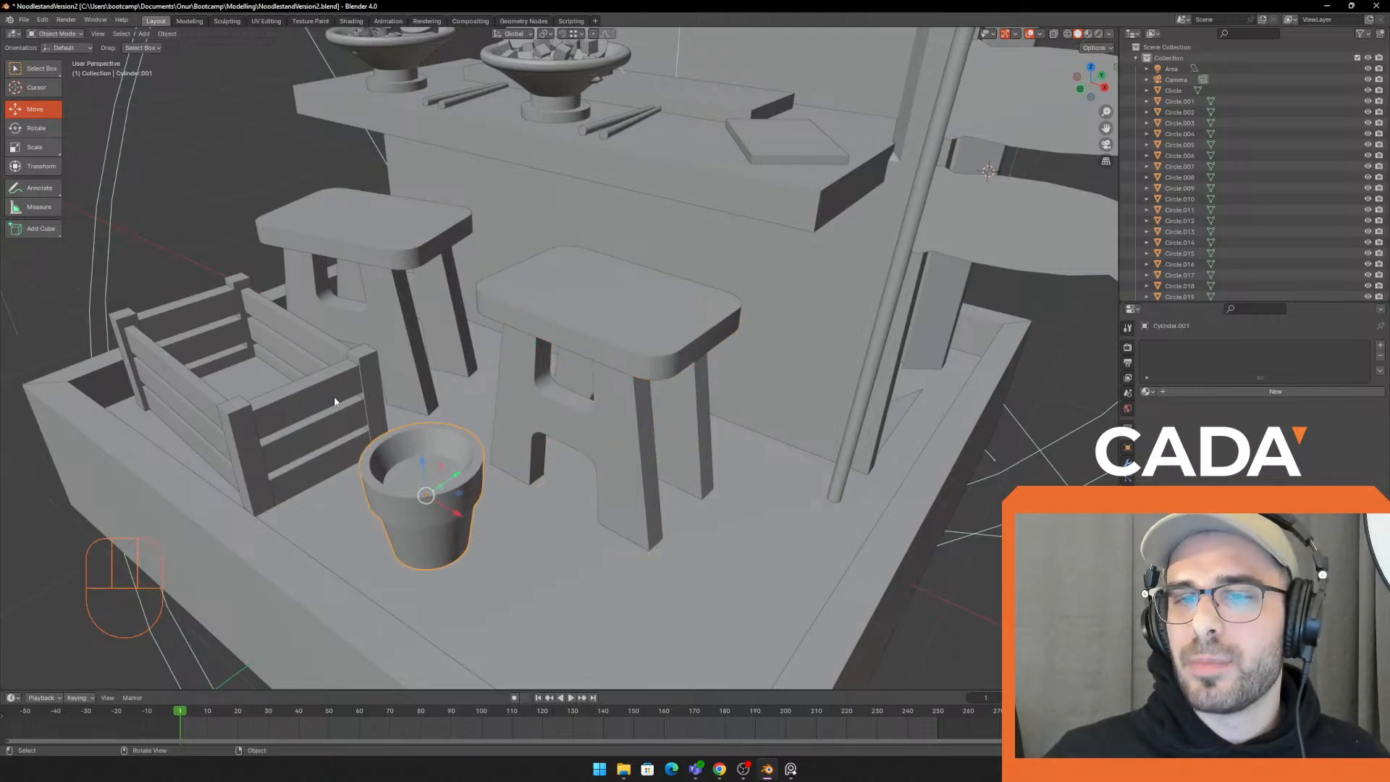
# Select the seat of the front stool and add a new material to it
pyautogui.click(337, 402)
pyautogui.click(386, 263)
pyautogui.click(590, 341)
pyautogui.scroll(3, 741, 386)
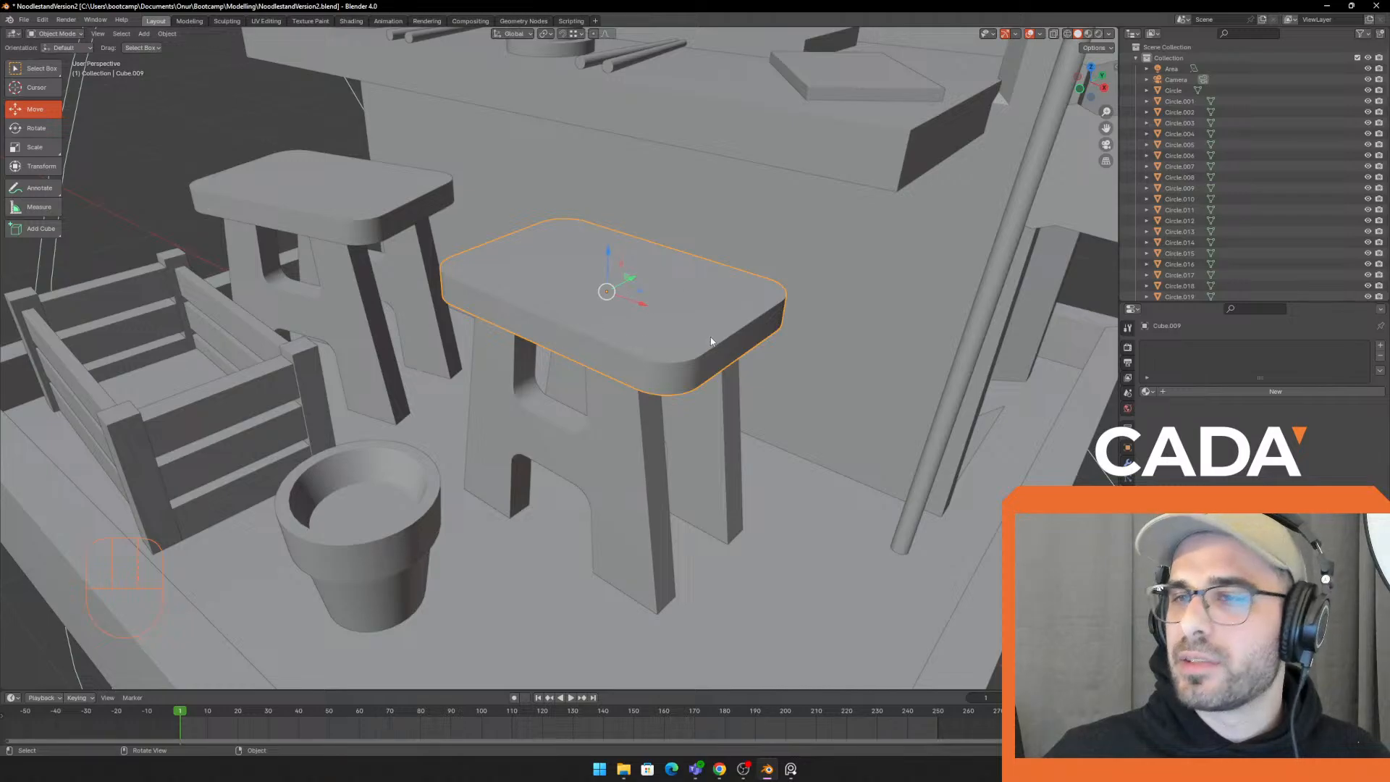
pyautogui.click(1233, 394)
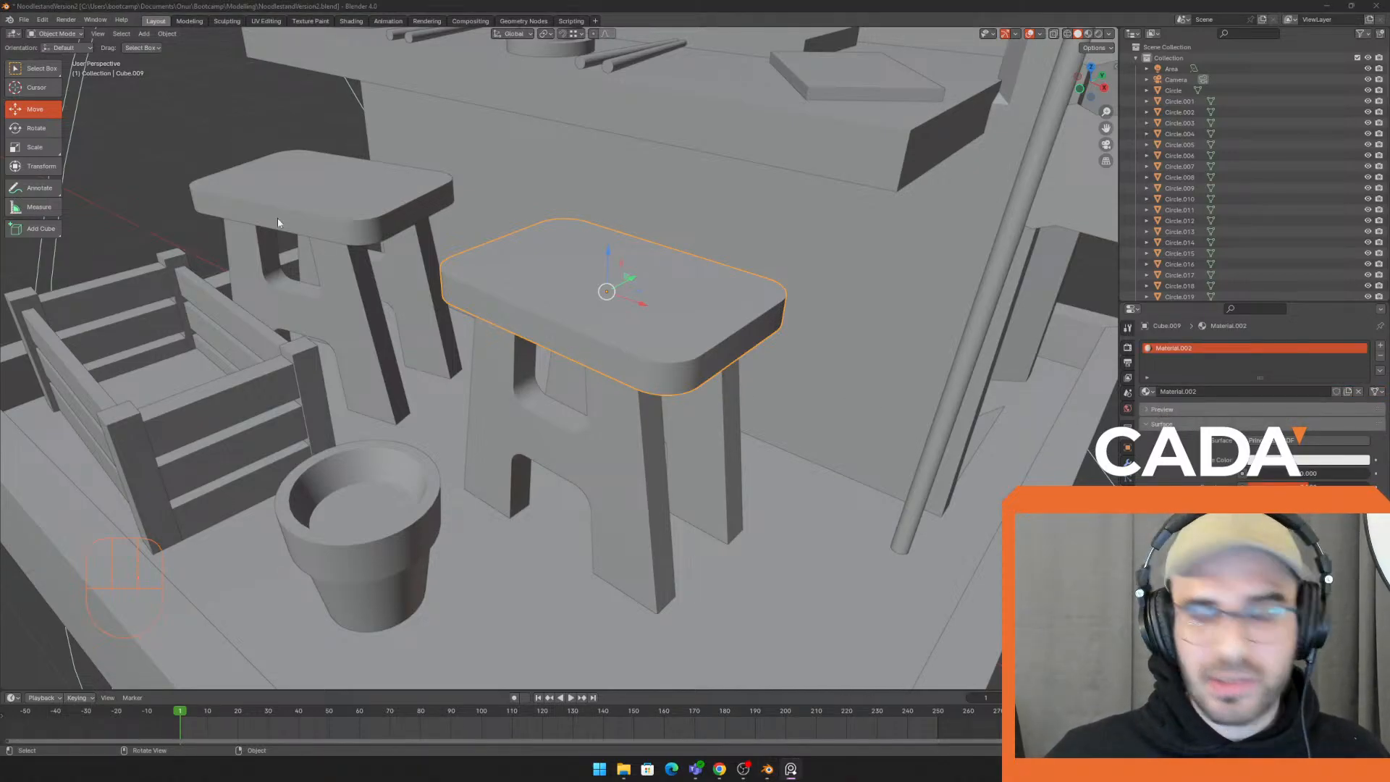
pyautogui.click(1315, 460)
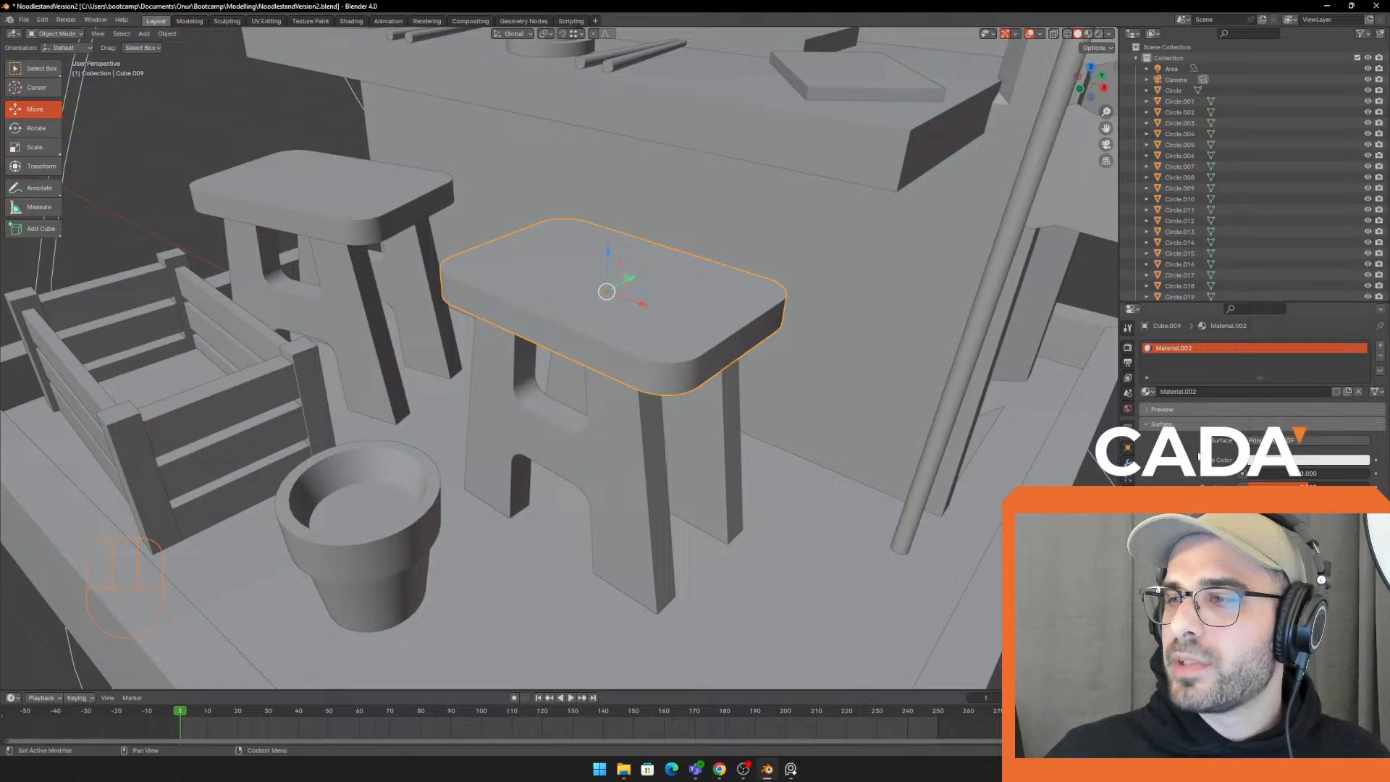
pyautogui.click(1314, 461)
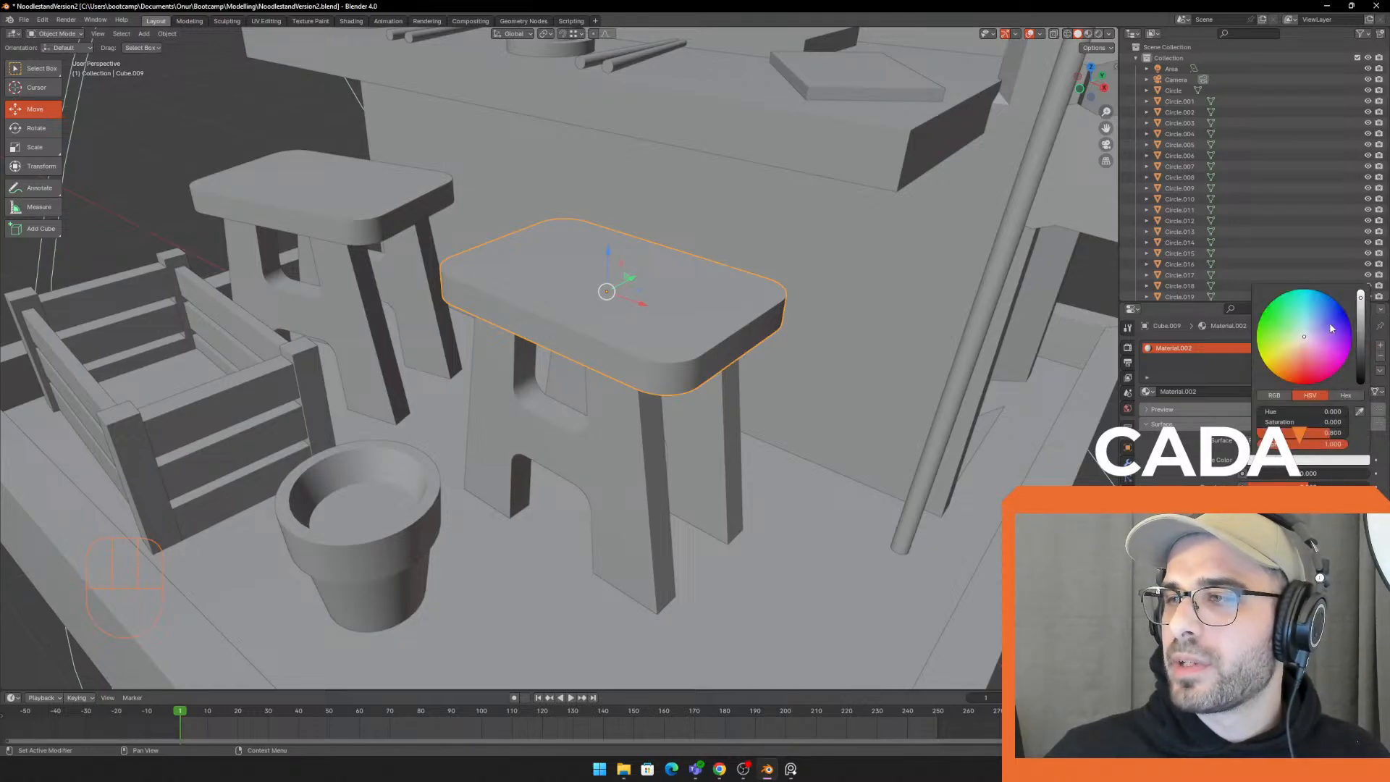
pyautogui.moveTo(1310, 337); pyautogui.dragTo(1314, 331)
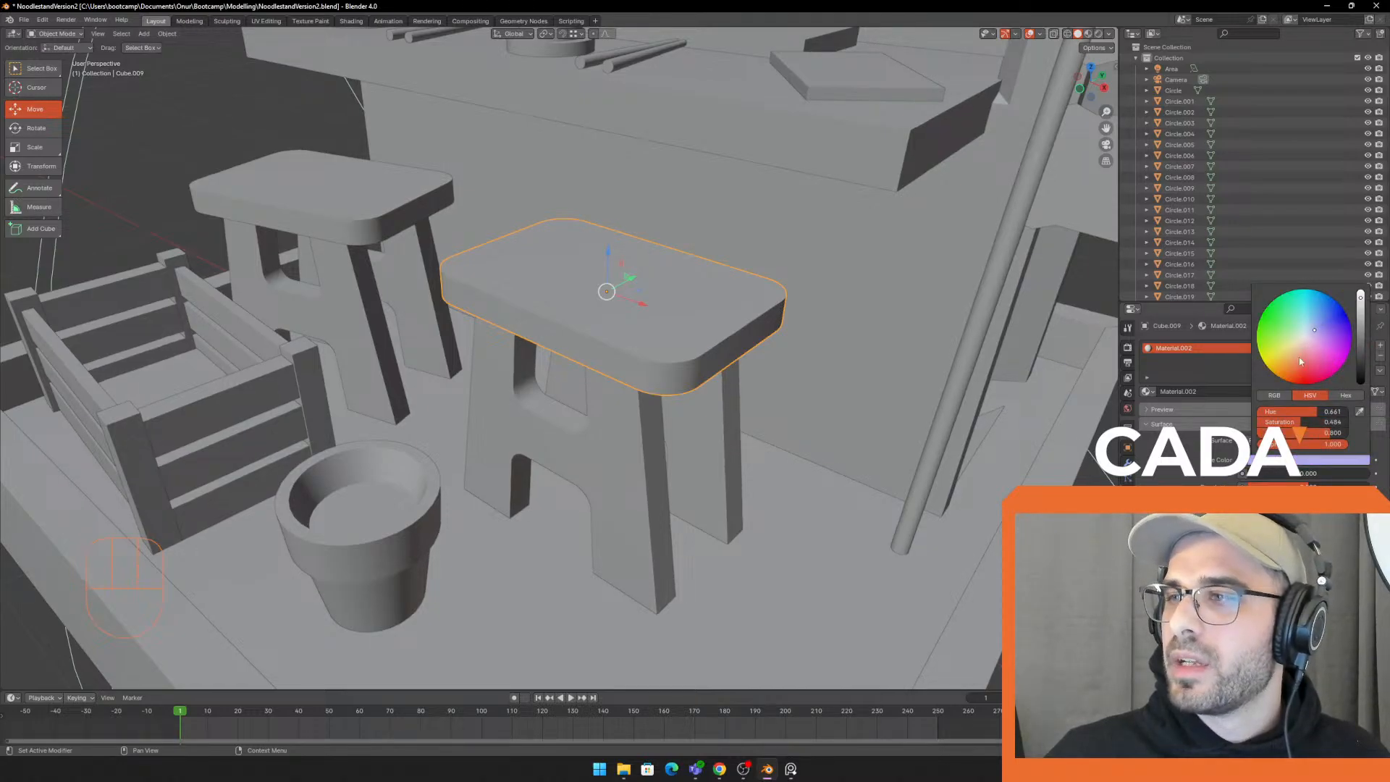
pyautogui.hotkey('ctrl', 'z')
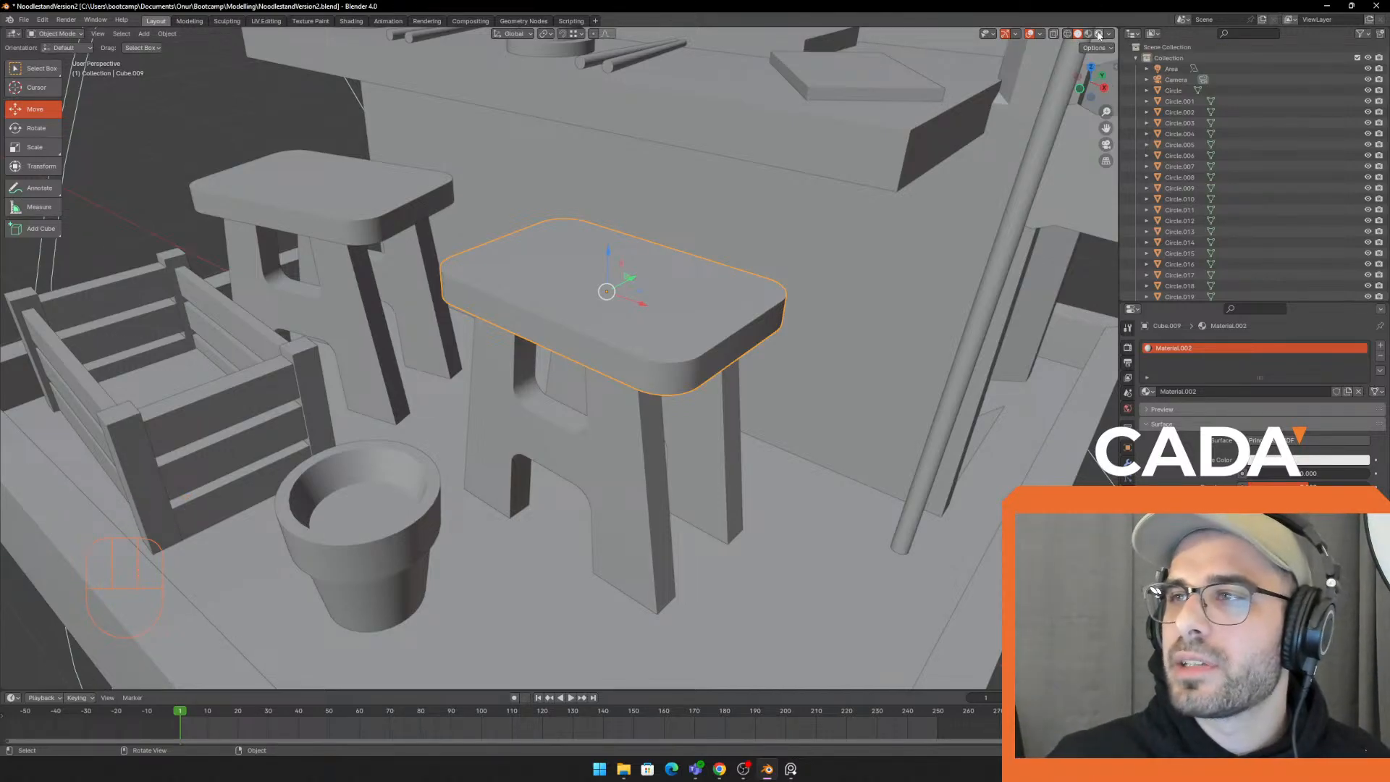
# Switch the viewport to Rendered shading, set the seat material's base color to light blue and raise its metallic value to about 0.827
pyautogui.click(1098, 34)
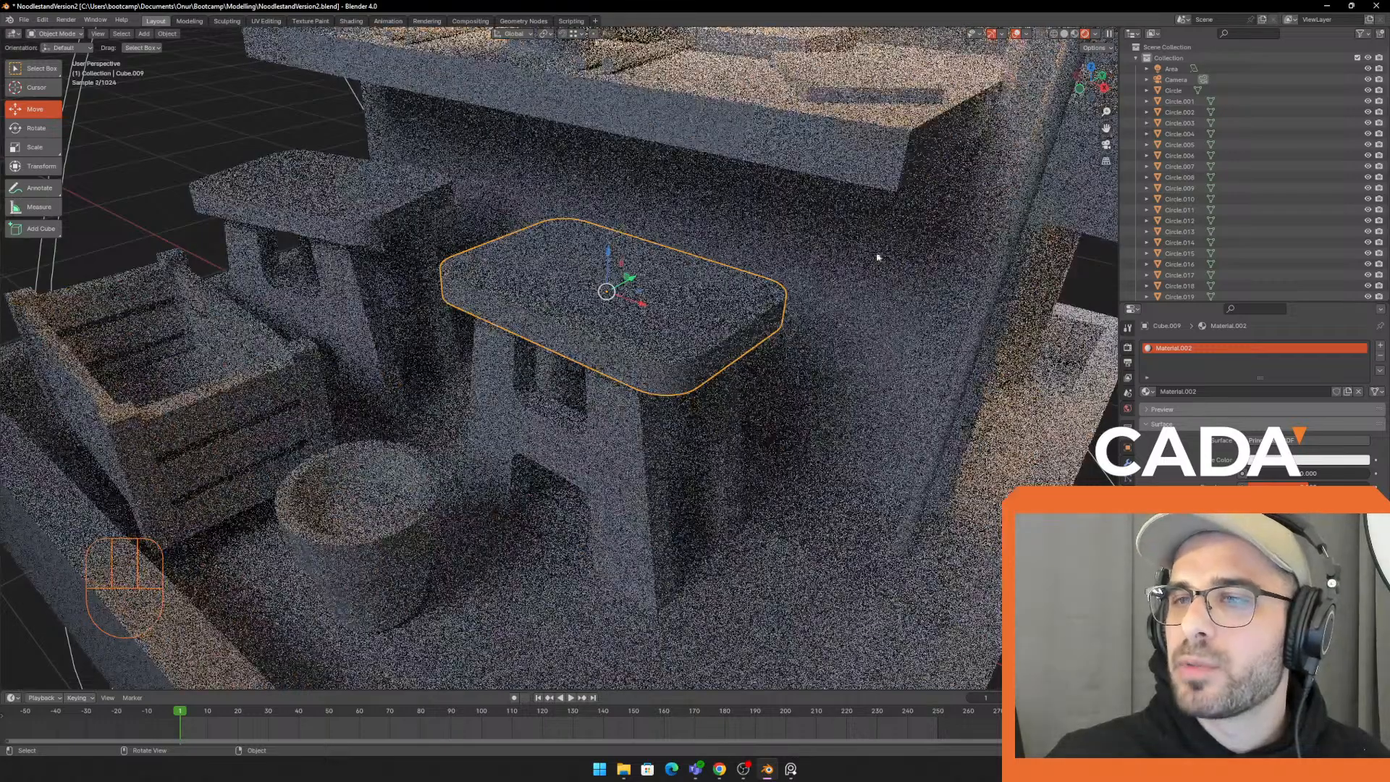
pyautogui.click(1307, 460)
pyautogui.moveTo(1304, 336); pyautogui.dragTo(1308, 322)
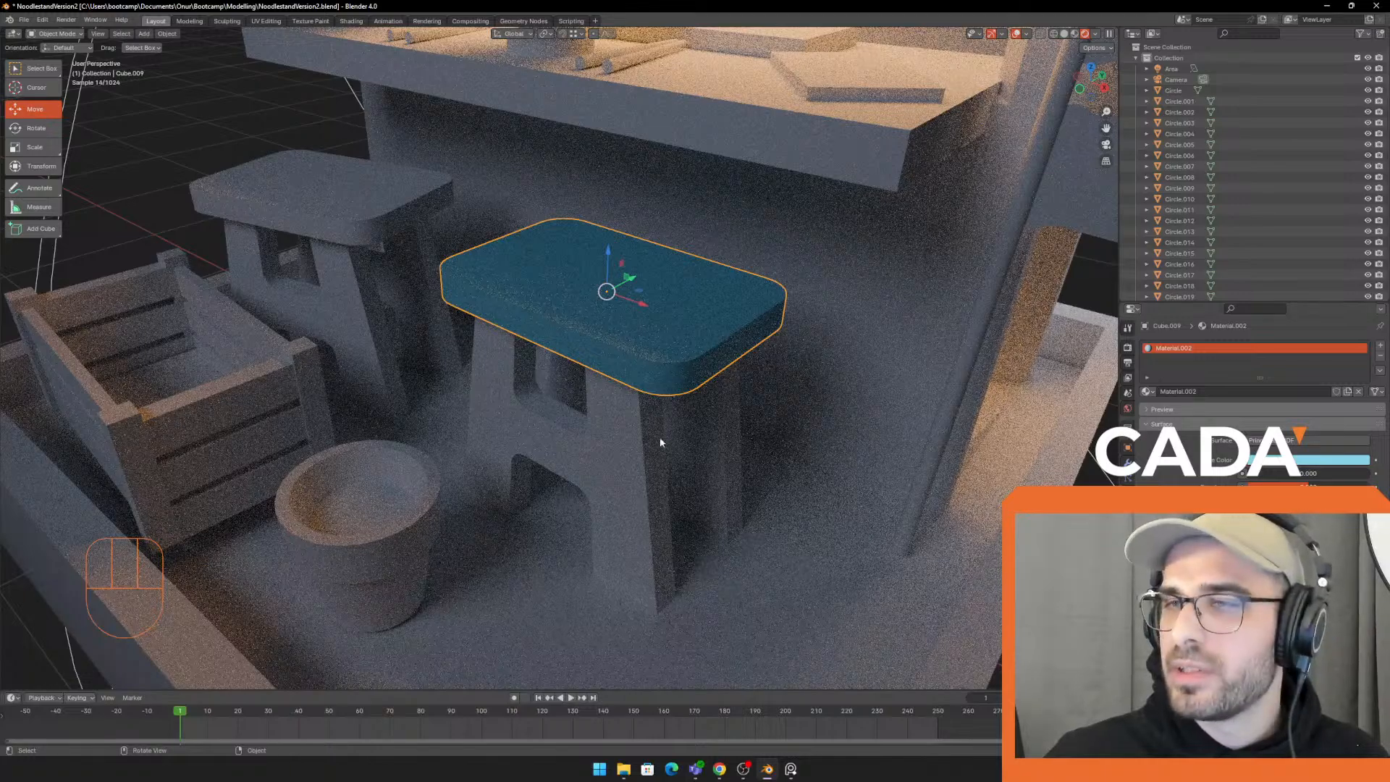
pyautogui.moveTo(1307, 487); pyautogui.dragTo(1320, 475)
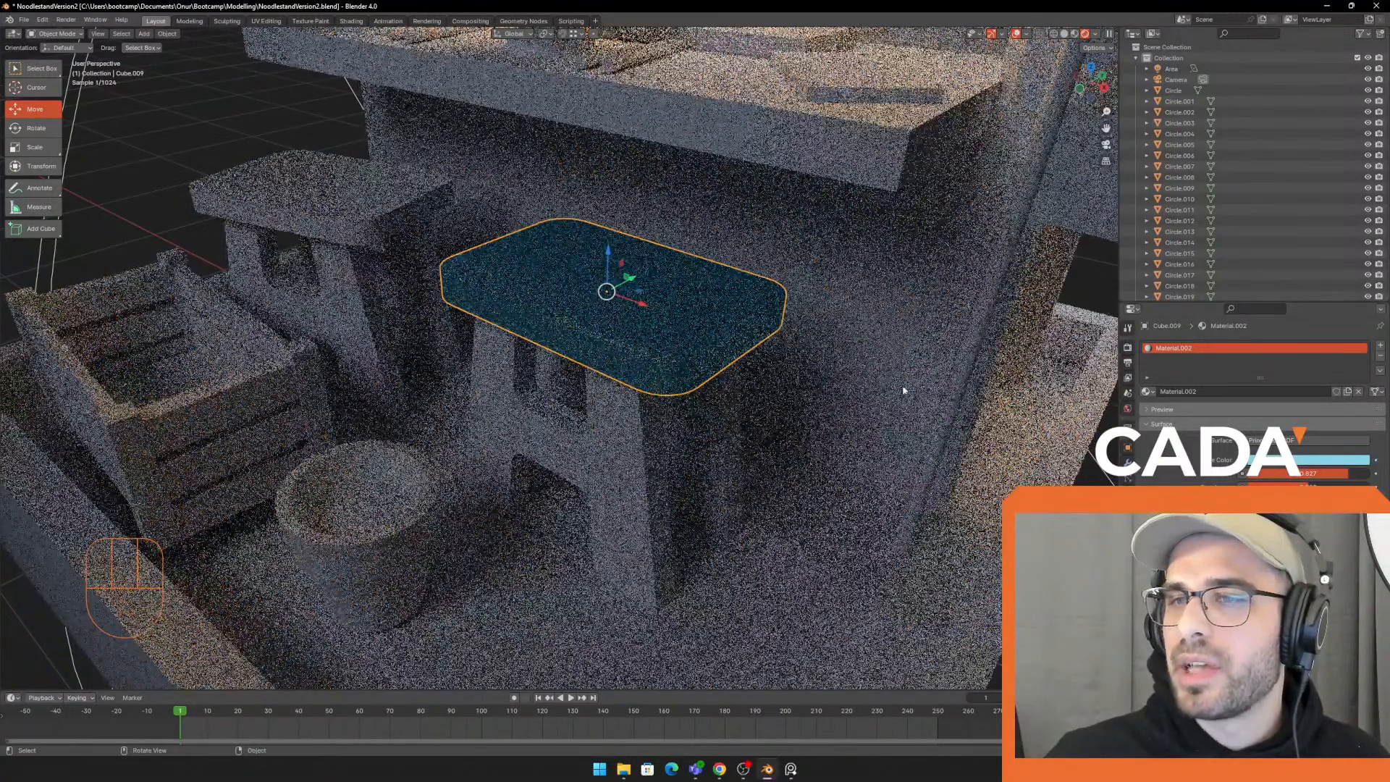
# Select the base of the front bowl on the counter and add a new material to it
pyautogui.scroll(-3, 863, 388)
pyautogui.moveTo(903, 391); pyautogui.dragTo(874, 364, button='middle')
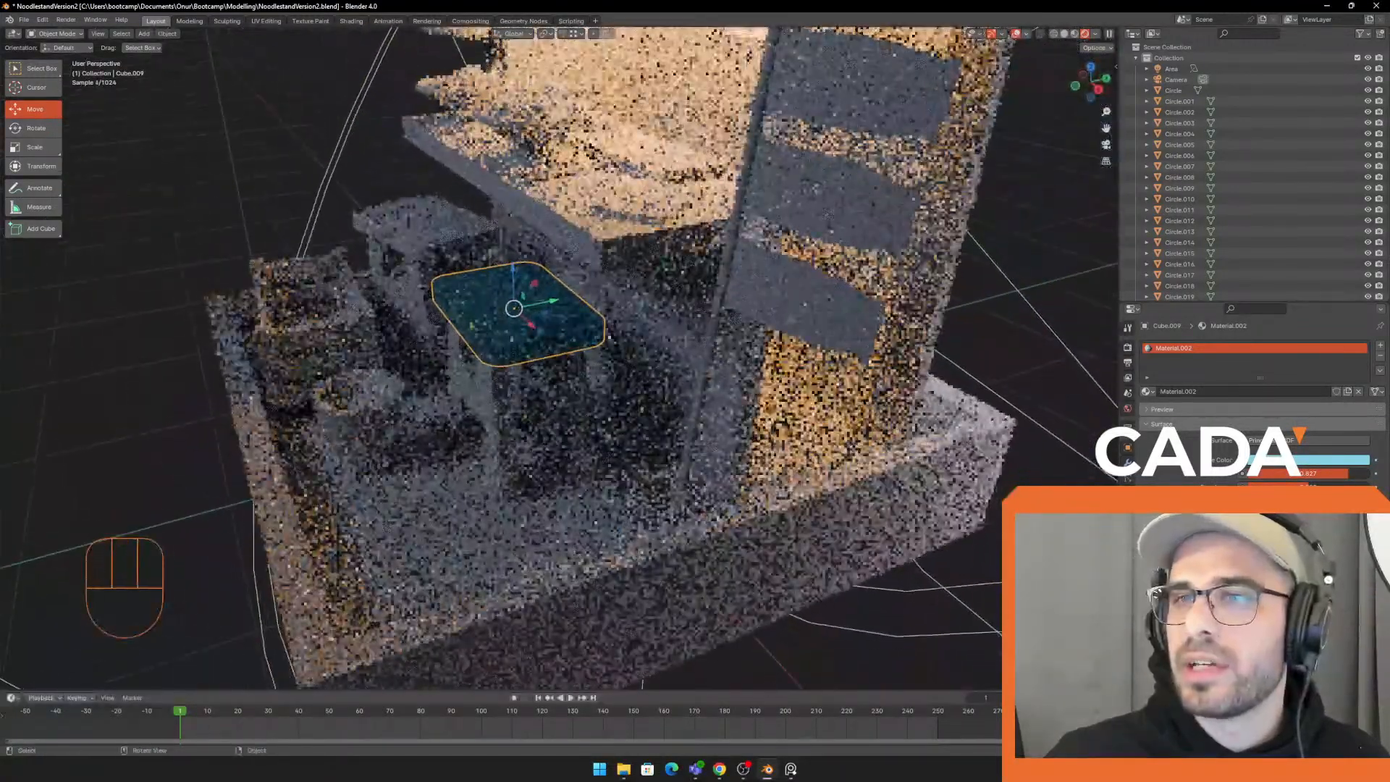
pyautogui.click(532, 143)
pyautogui.keyDown('shift'); pyautogui.moveTo(602, 179); pyautogui.dragTo(648, 258, button='middle'); pyautogui.keyUp('shift')
pyautogui.scroll(4, 648, 258)
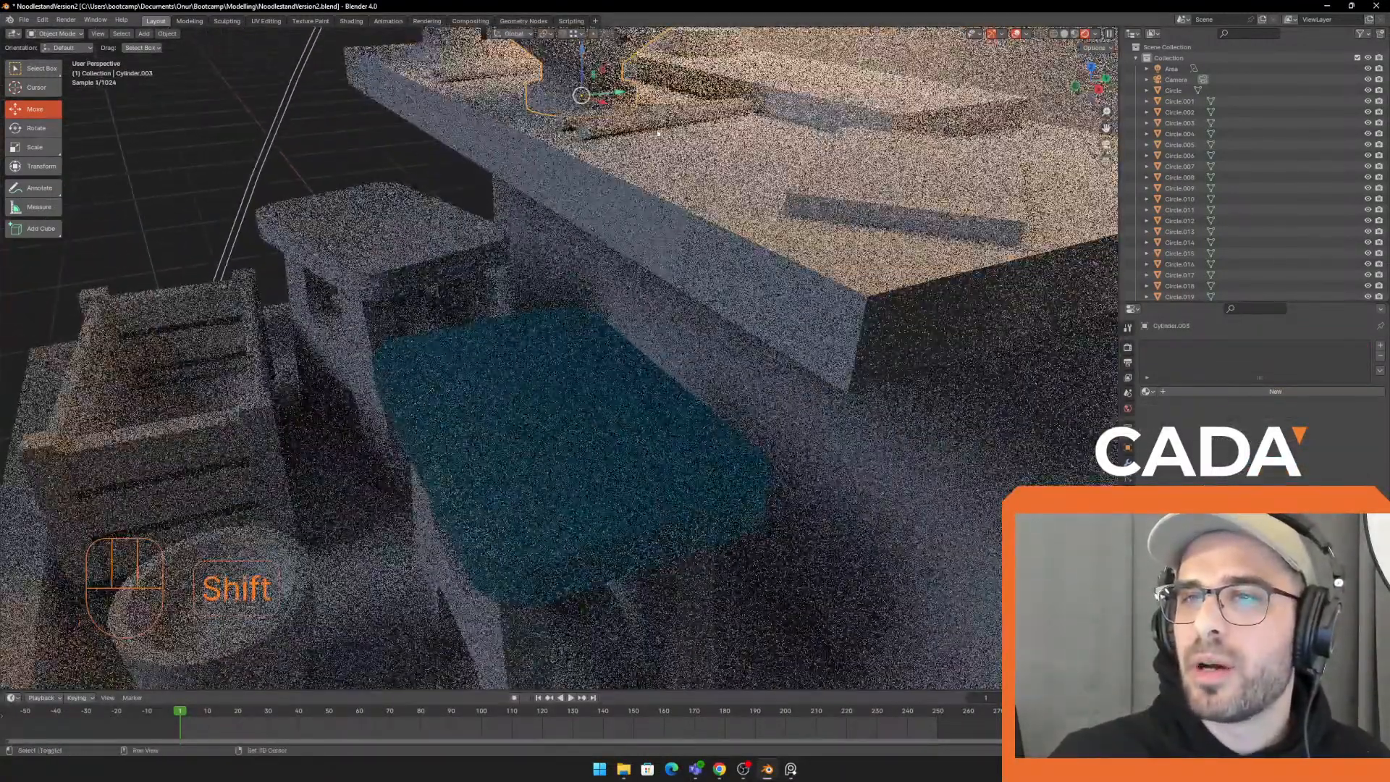
pyautogui.keyDown('shift'); pyautogui.moveTo(659, 133); pyautogui.dragTo(670, 235, button='middle'); pyautogui.keyUp('shift')
pyautogui.click(1273, 391)
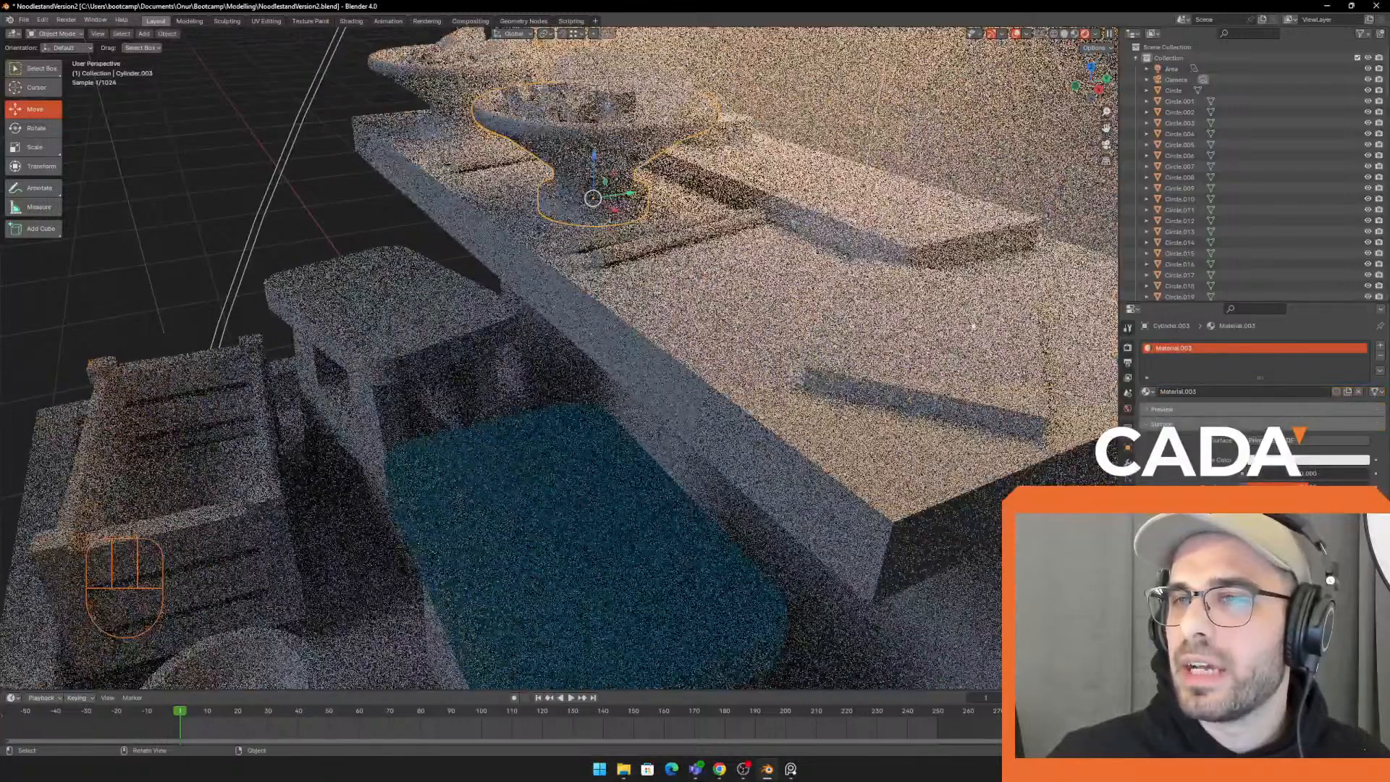
# Set the bowl material's base color to light green, and lower and raise its roughness
pyautogui.keyDown('shift'); pyautogui.moveTo(902, 261); pyautogui.dragTo(896, 331, button='middle'); pyautogui.keyUp('shift')
pyautogui.click(1315, 459)
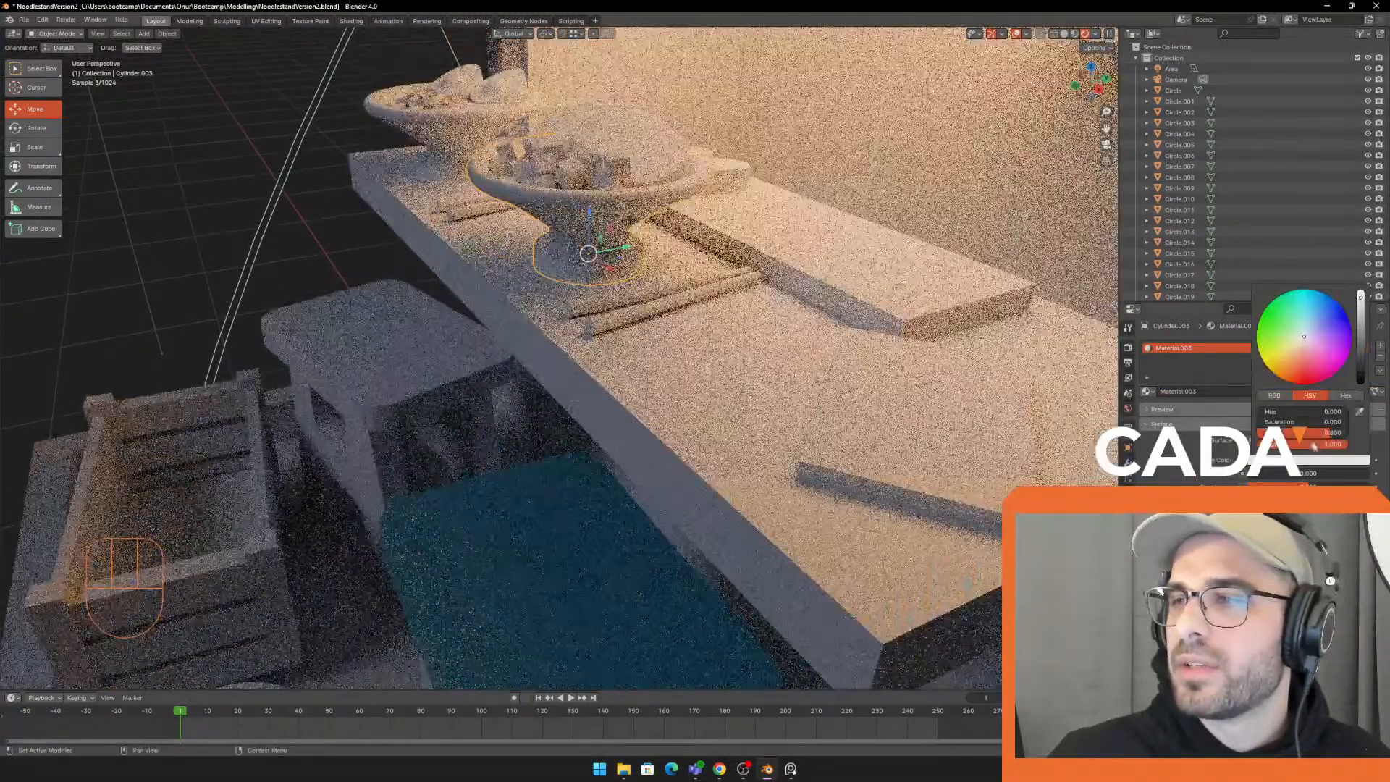
pyautogui.moveTo(1307, 339); pyautogui.dragTo(1288, 326)
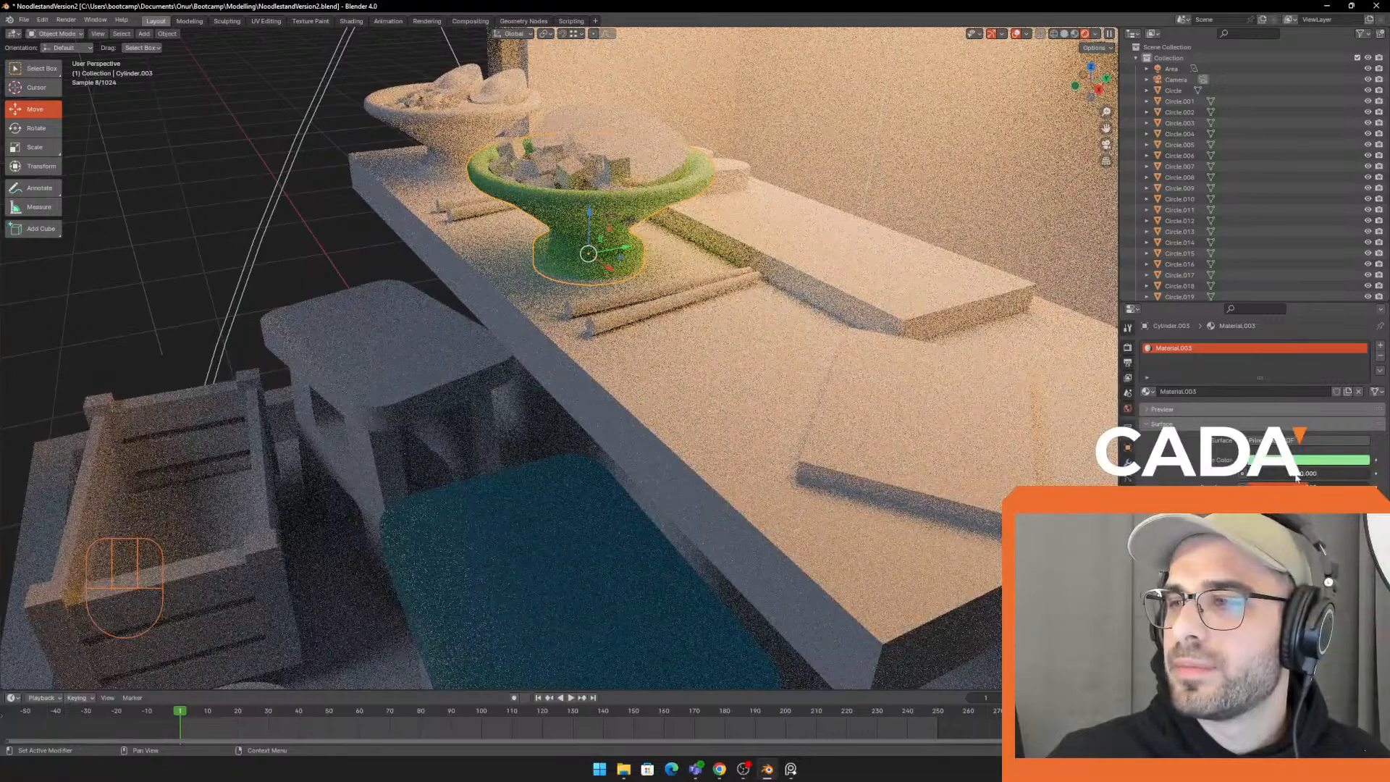
pyautogui.moveTo(1309, 487); pyautogui.dragTo(1265, 487)
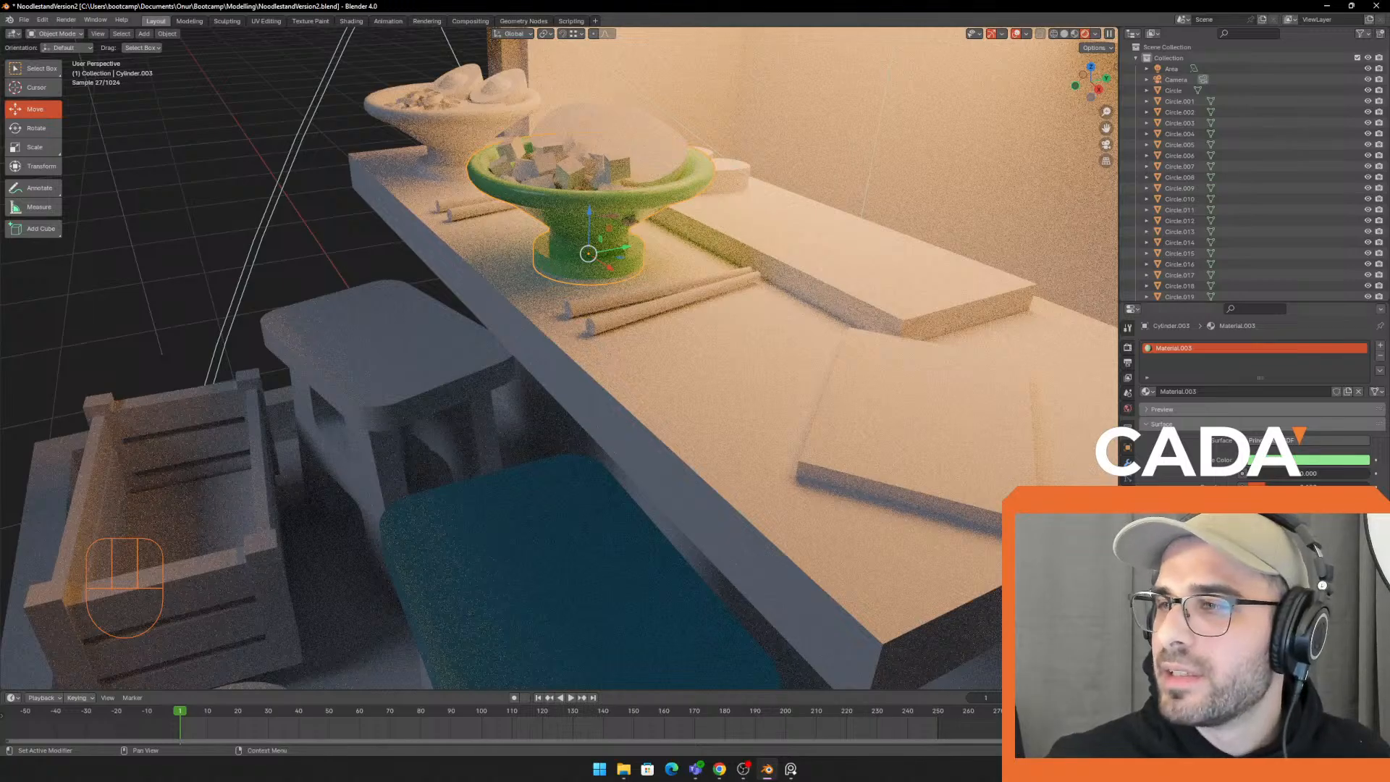
pyautogui.moveTo(1267, 487); pyautogui.dragTo(1325, 487)
# Select the countertop, set the scene's render engine to EEVEE and view the rendered stand
pyautogui.click(773, 310)
pyautogui.moveTo(773, 310); pyautogui.dragTo(726, 232, button='middle')
pyautogui.scroll(-4, 783, 311)
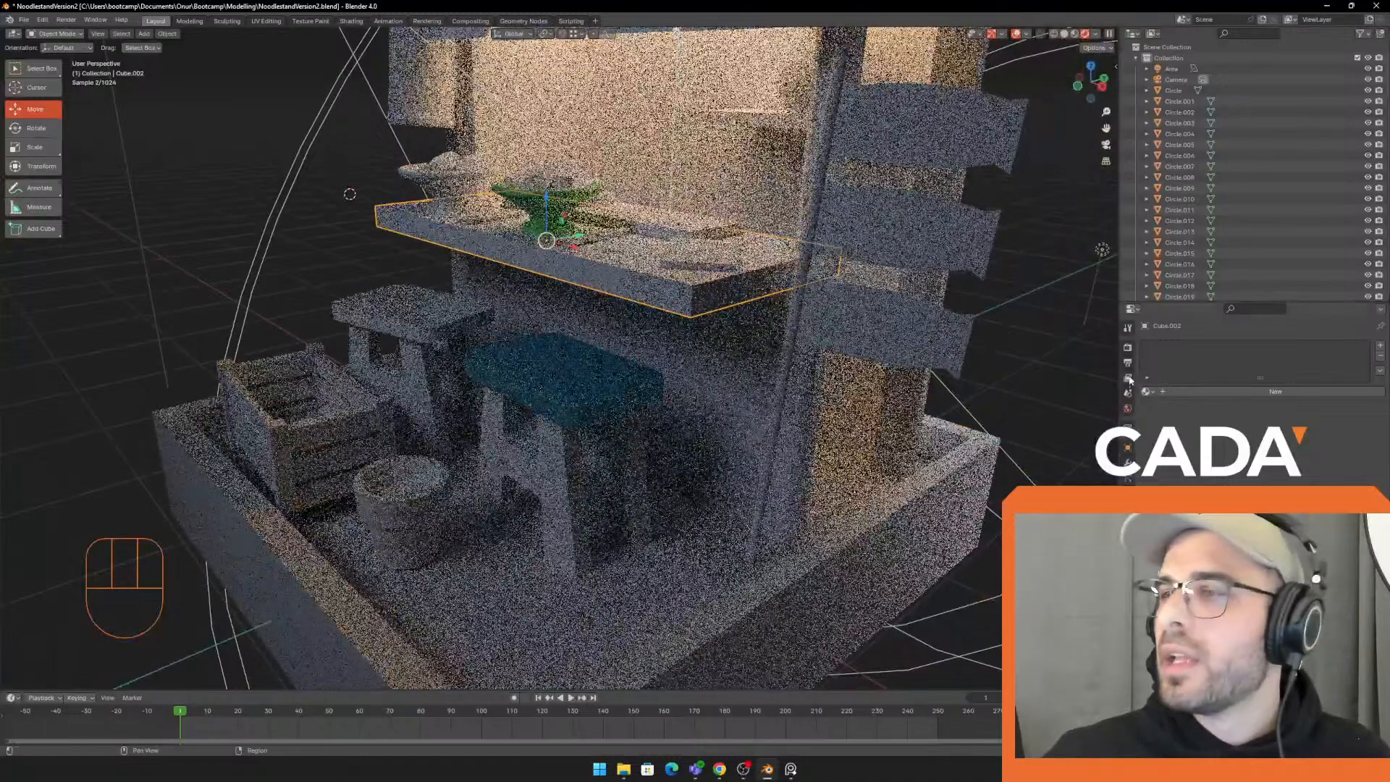
pyautogui.click(1128, 348)
pyautogui.click(1285, 346)
pyautogui.click(1275, 362)
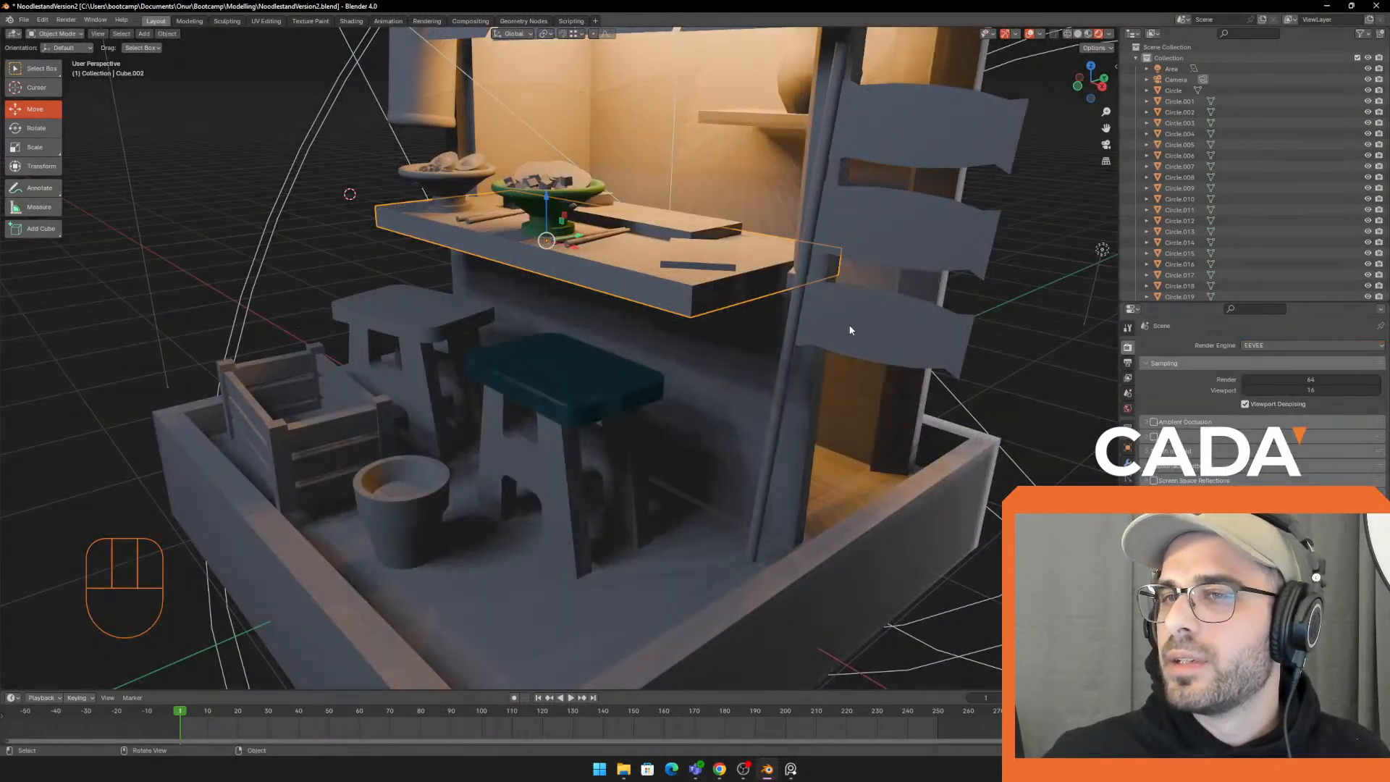
pyautogui.moveTo(850, 329); pyautogui.dragTo(863, 372, button='middle')
pyautogui.scroll(-2, 748, 360)
pyautogui.scroll(3, 747, 358)
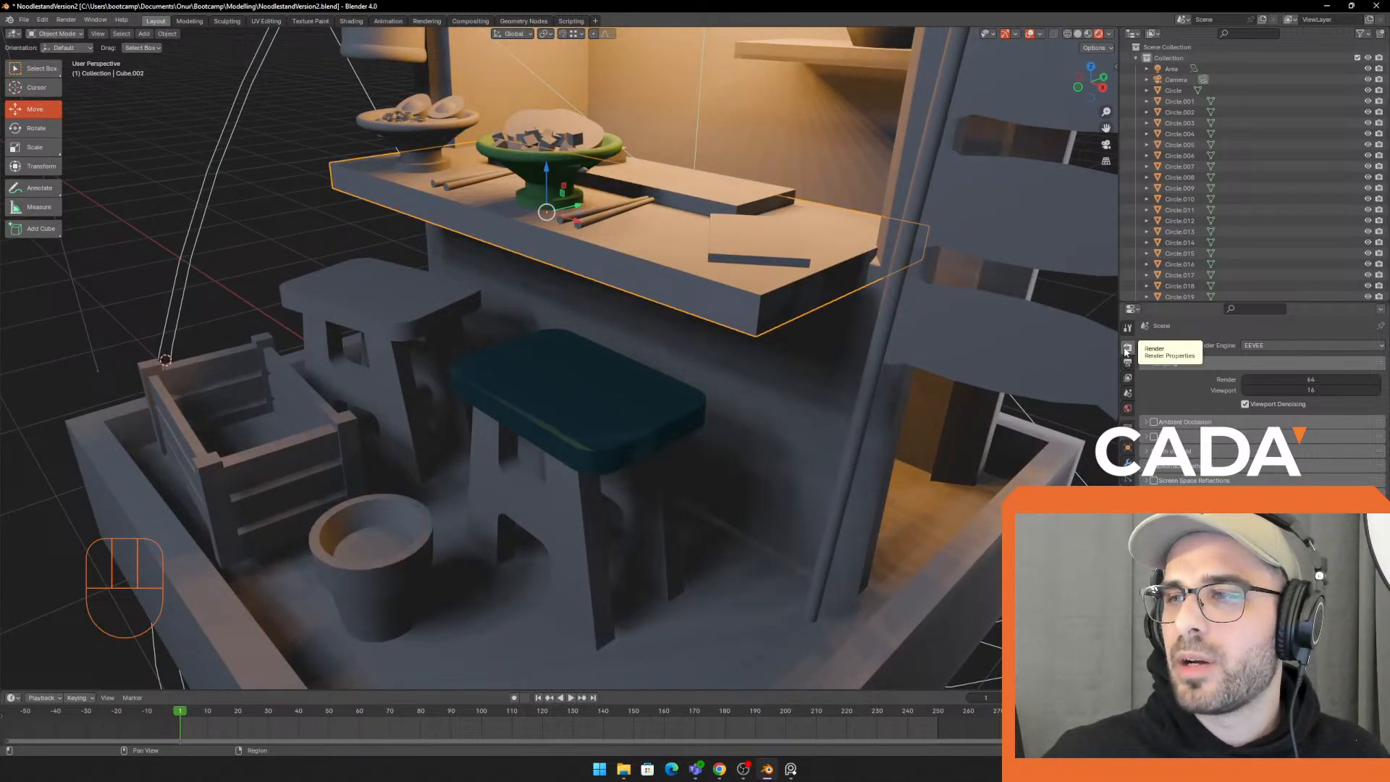
# Look at the render engine choices, inspect the stand in Material Preview shading, and return to Rendered shading
pyautogui.click(1281, 344)
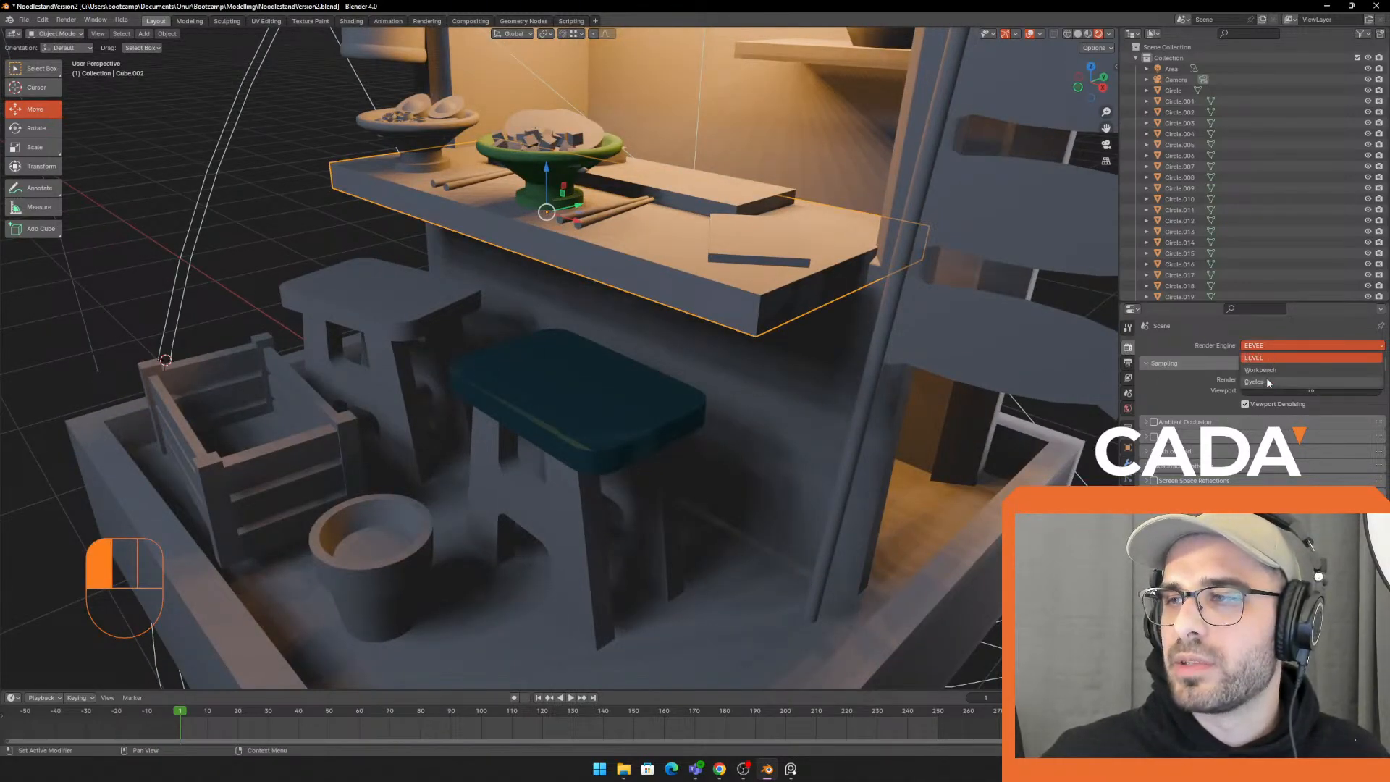
pyautogui.click(1089, 34)
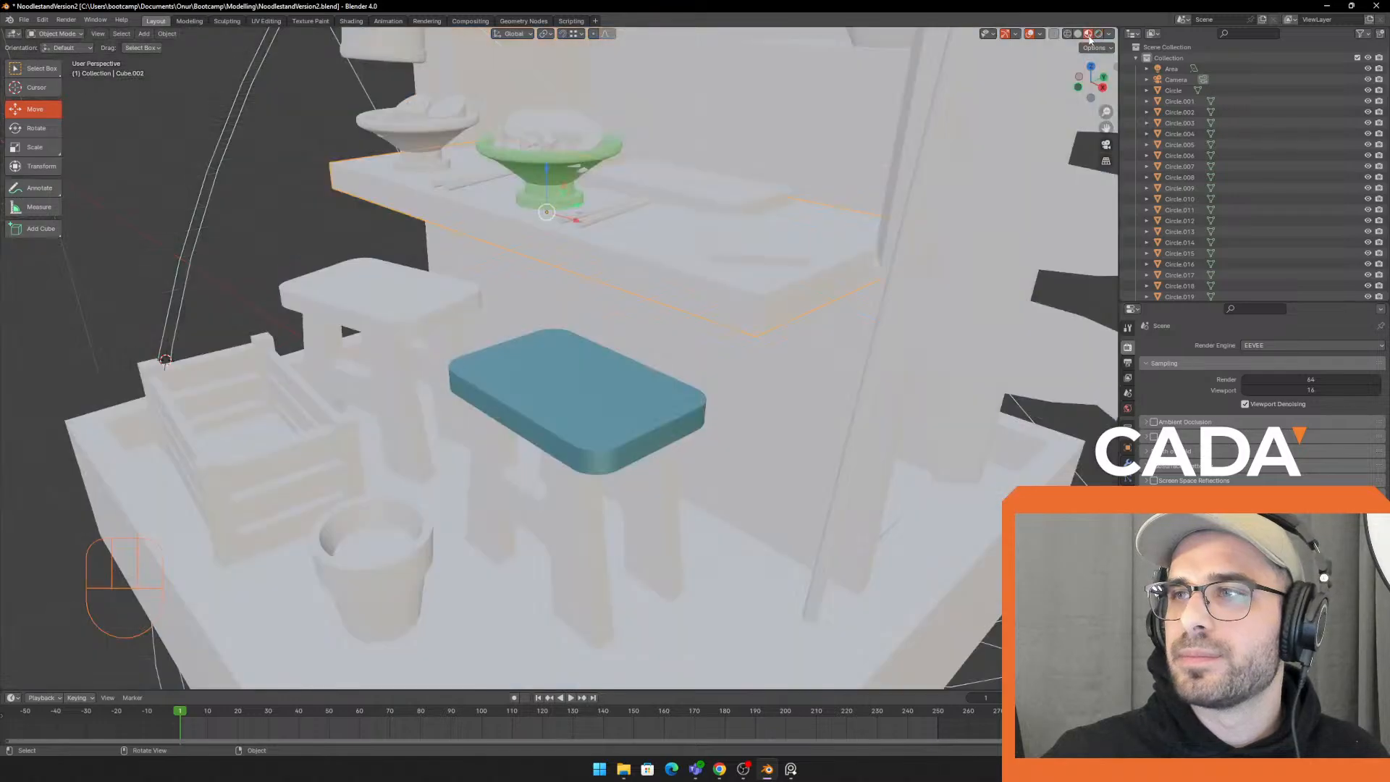
pyautogui.moveTo(833, 253); pyautogui.dragTo(784, 297, button='middle')
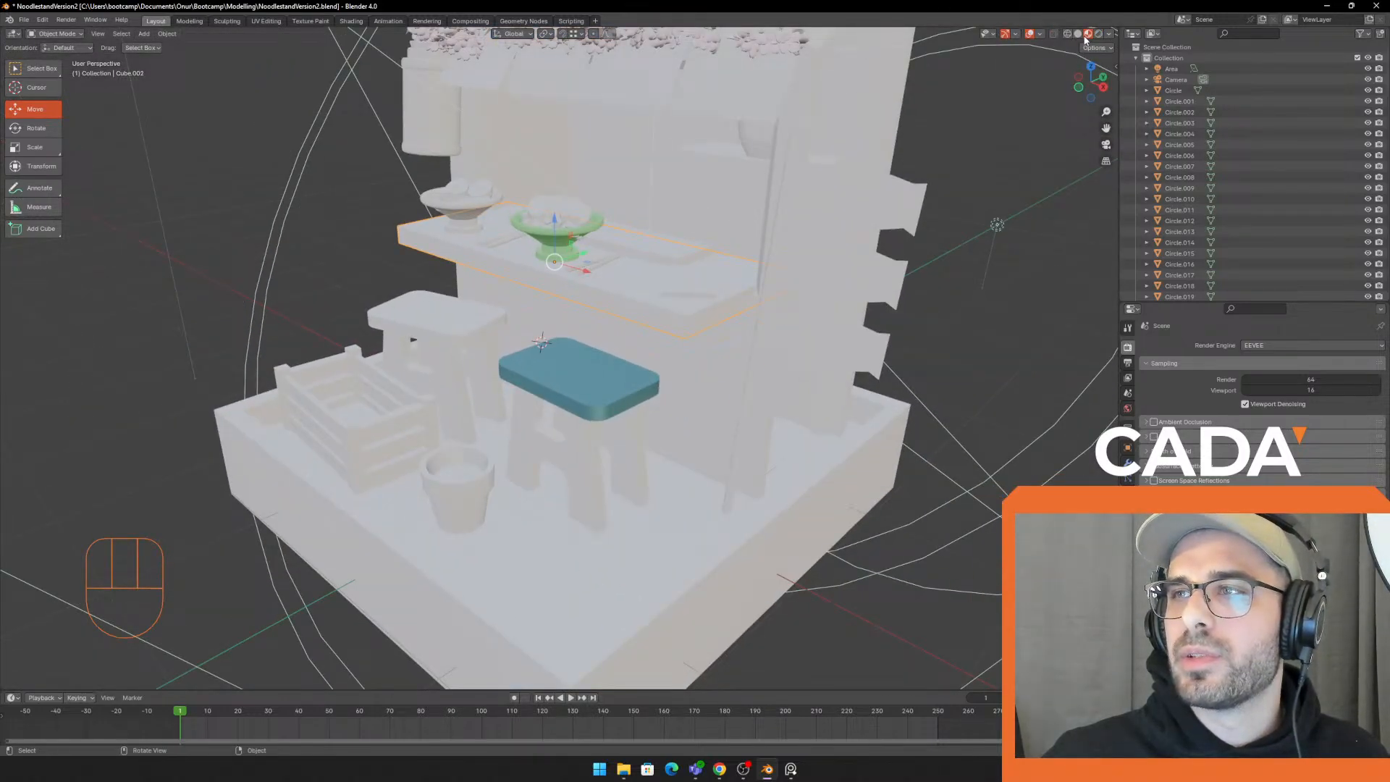
pyautogui.keyDown('shift'); pyautogui.moveTo(705, 316); pyautogui.dragTo(726, 250, button='middle'); pyautogui.keyUp('shift')
pyautogui.click(639, 242)
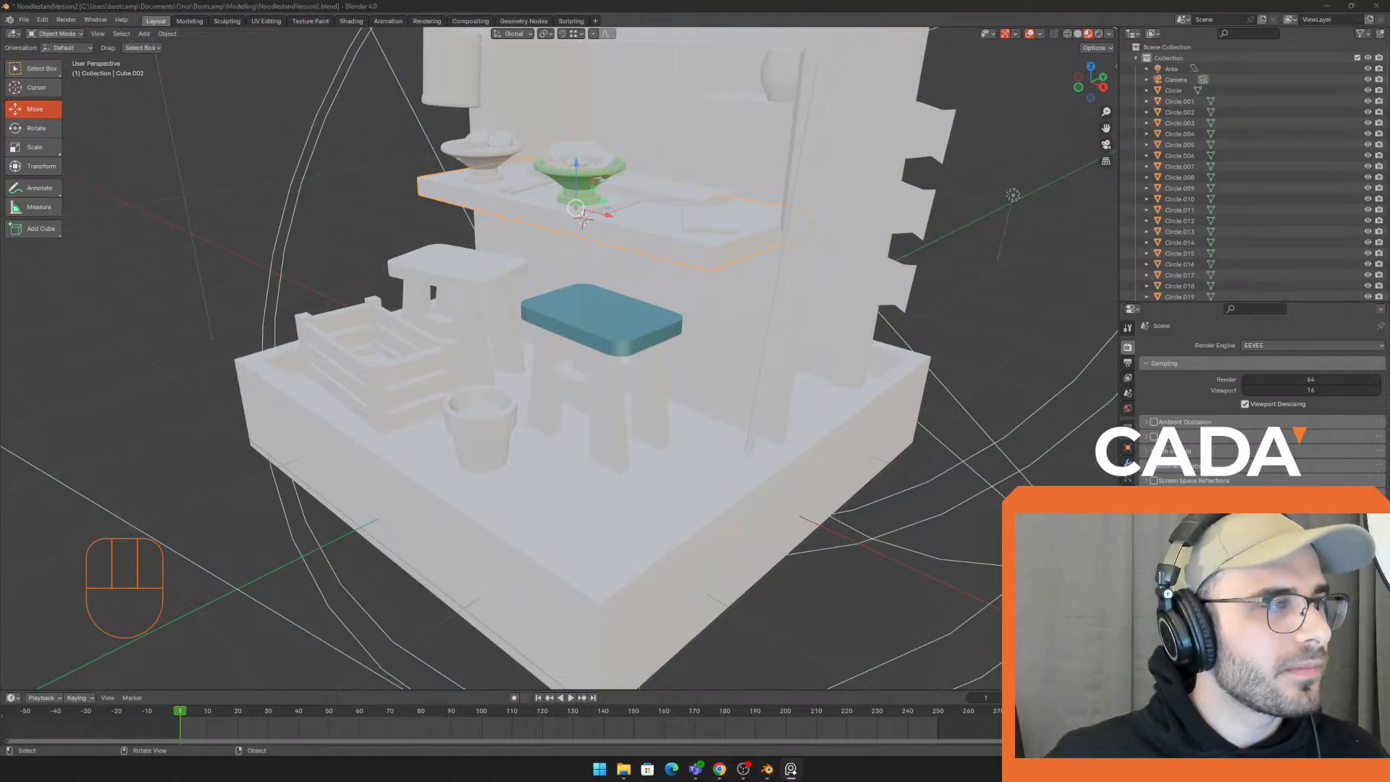
pyautogui.click(623, 254)
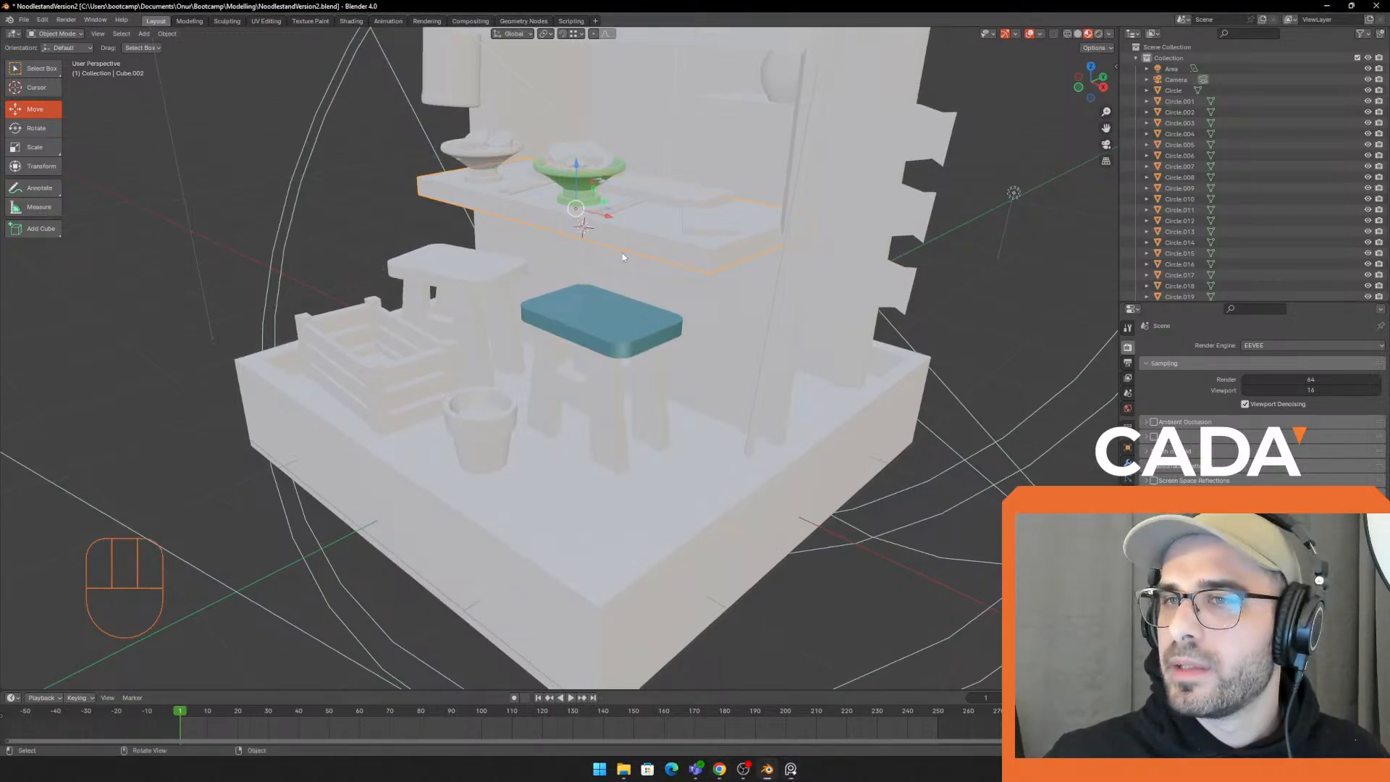
pyautogui.scroll(1, 688, 288)
pyautogui.keyDown('shift'); pyautogui.moveTo(696, 288); pyautogui.dragTo(688, 304, button='middle'); pyautogui.keyUp('shift')
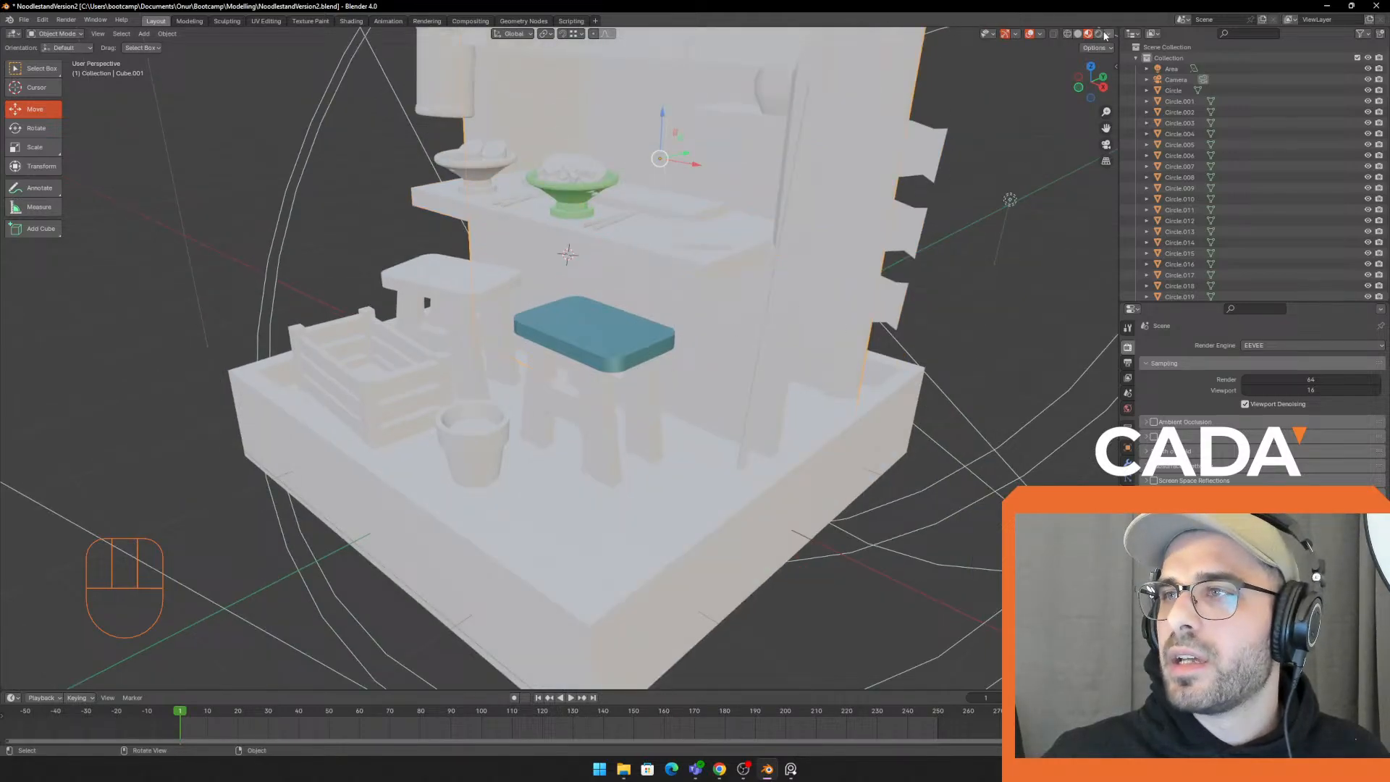
pyautogui.click(1101, 33)
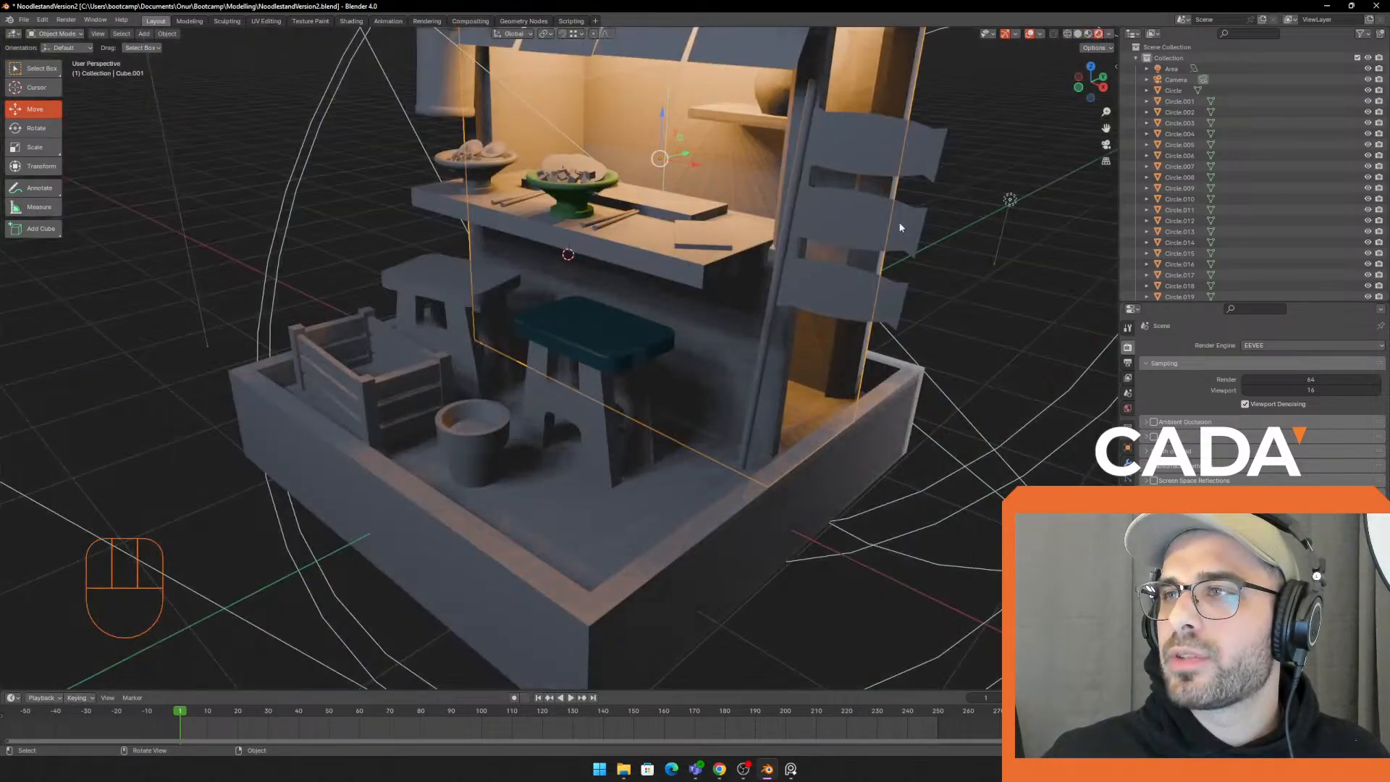
# Select both leg frames of the front stool with its seat as the active object, and join them into one object
pyautogui.click(612, 394)
pyautogui.scroll(2, 637, 417)
pyautogui.keyDown('shift'); pyautogui.moveTo(638, 418); pyautogui.dragTo(643, 381, button='middle'); pyautogui.keyUp('shift')
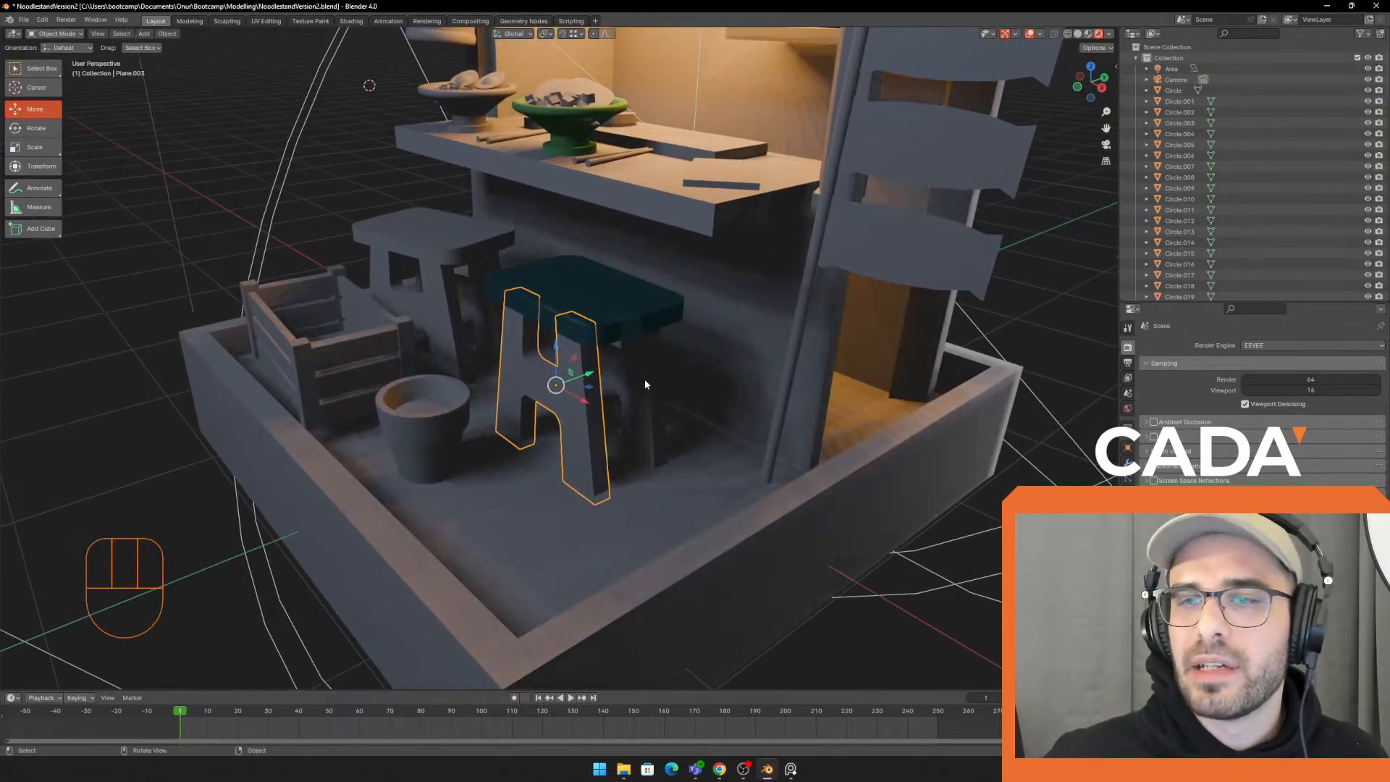
pyautogui.click(644, 381)
pyautogui.keyDown('shift'); pyautogui.click(560, 425); pyautogui.keyUp('shift')
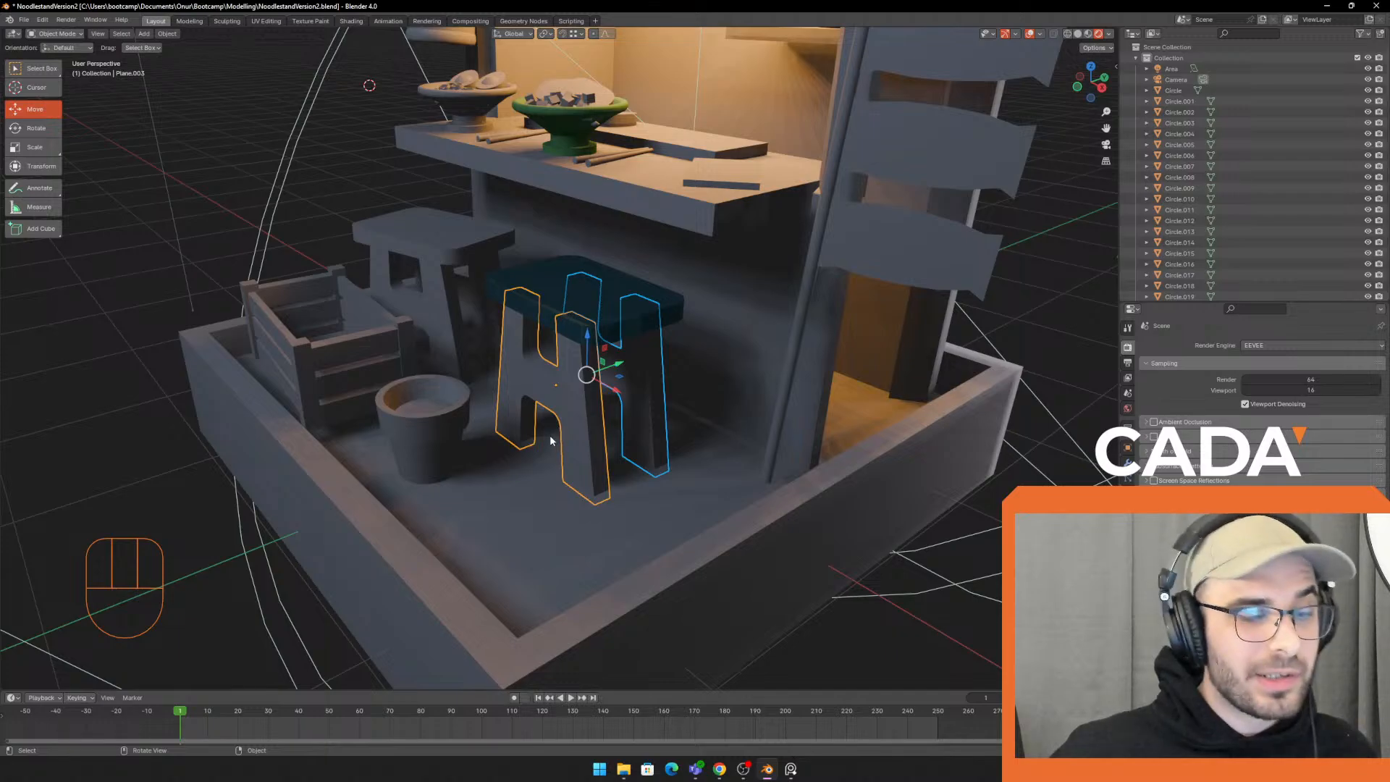
pyautogui.click(584, 317)
pyautogui.click(559, 362)
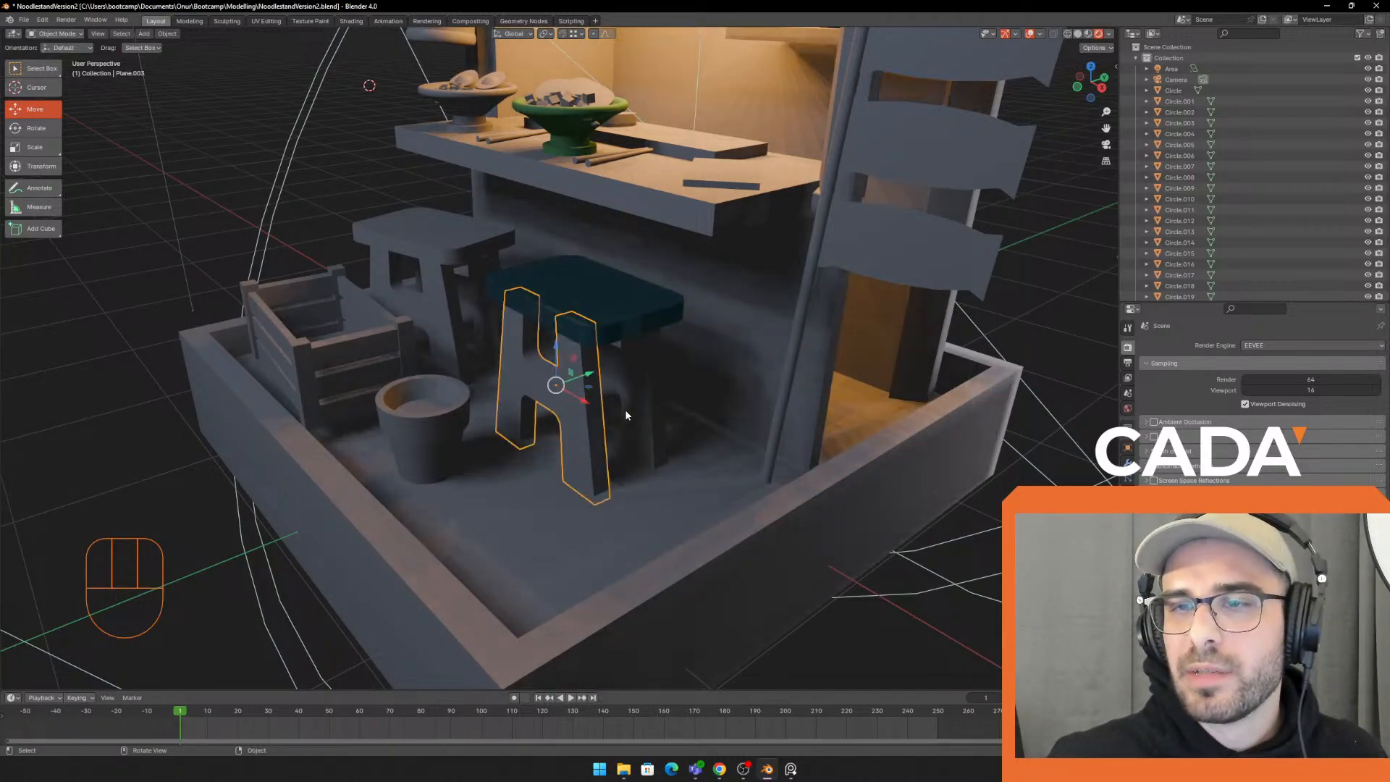
pyautogui.moveTo(604, 401)
pyautogui.keyDown('shift'); pyautogui.mouseDown(button='middle')
pyautogui.moveTo(591, 397)
pyautogui.moveTo(610, 378)
pyautogui.mouseUp(button='middle'); pyautogui.keyUp('shift')
pyautogui.keyDown('shift'); pyautogui.click(611, 355); pyautogui.keyUp('shift')
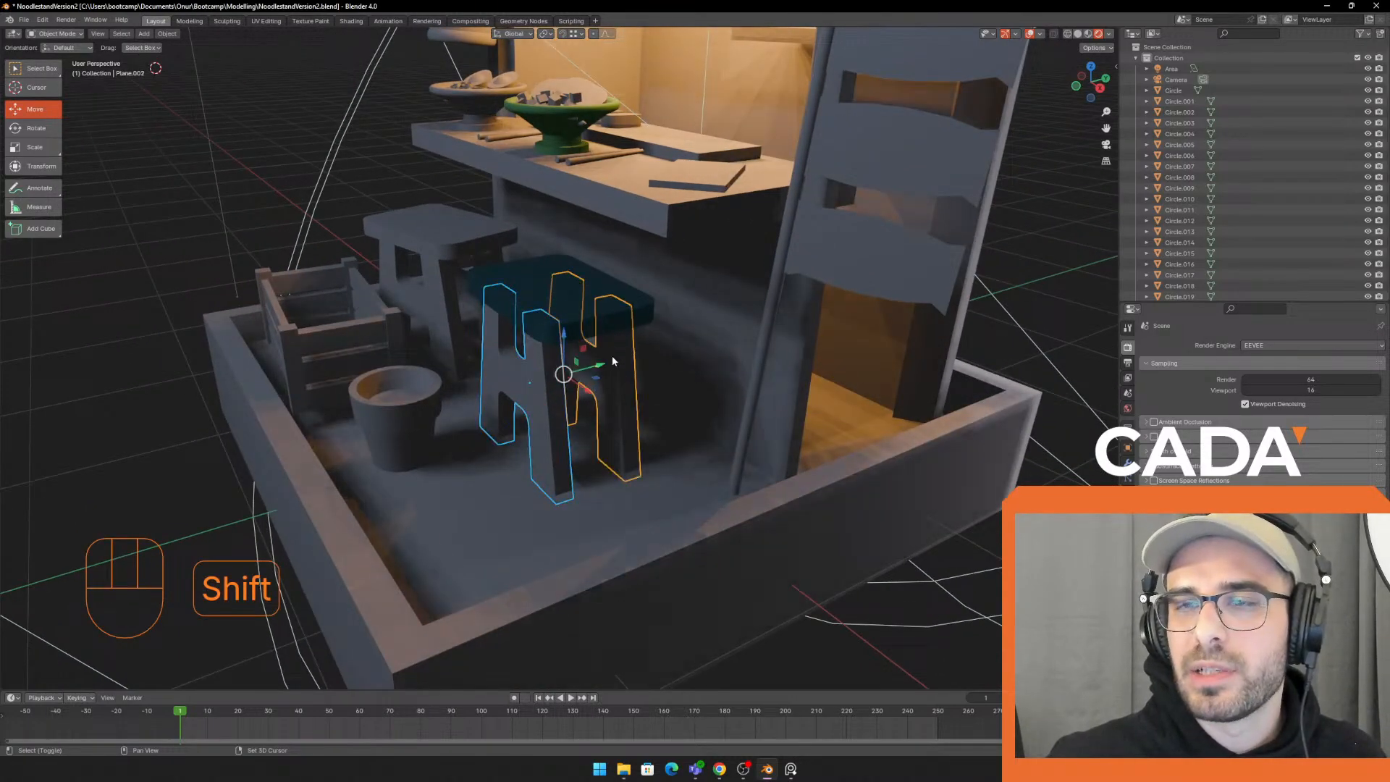
pyautogui.keyDown('shift'); pyautogui.click(584, 314); pyautogui.keyUp('shift')
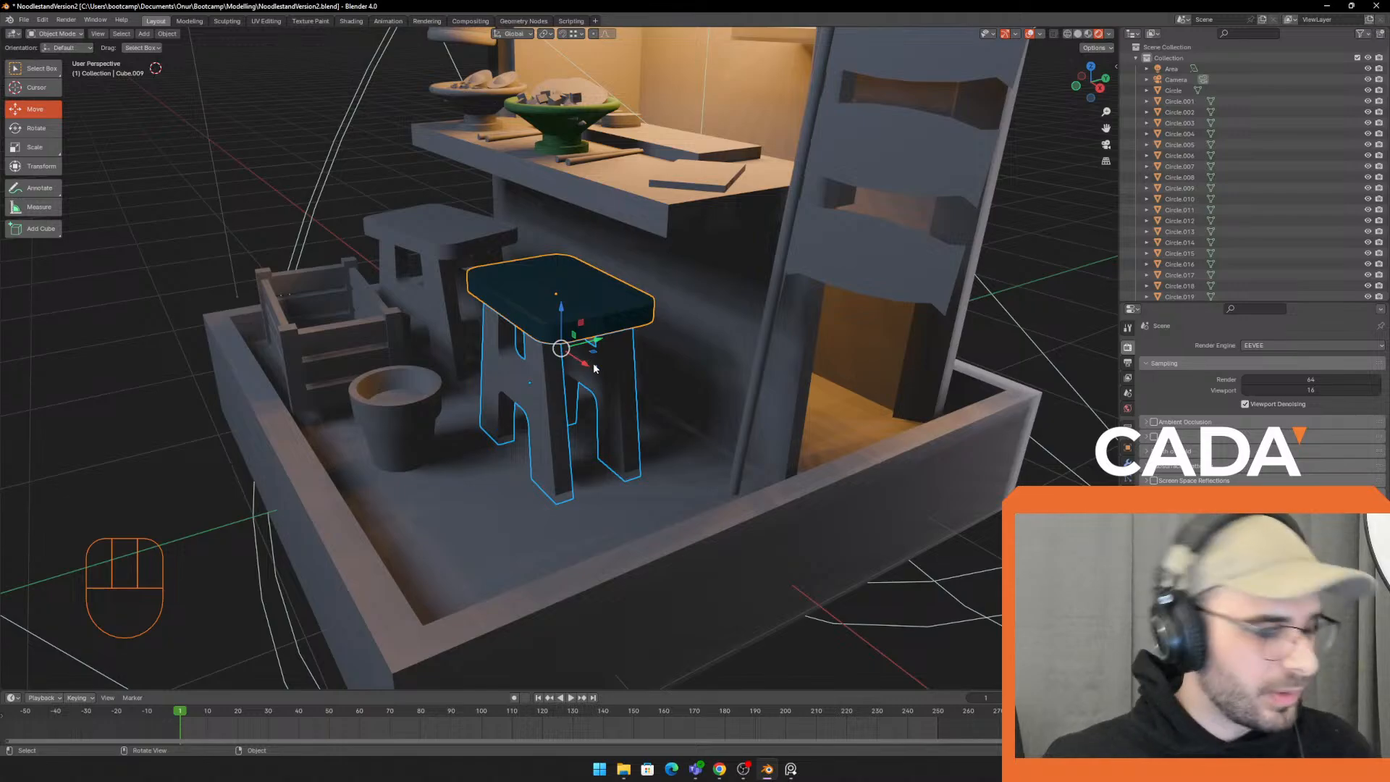
pyautogui.hotkey('ctrl', 'j')
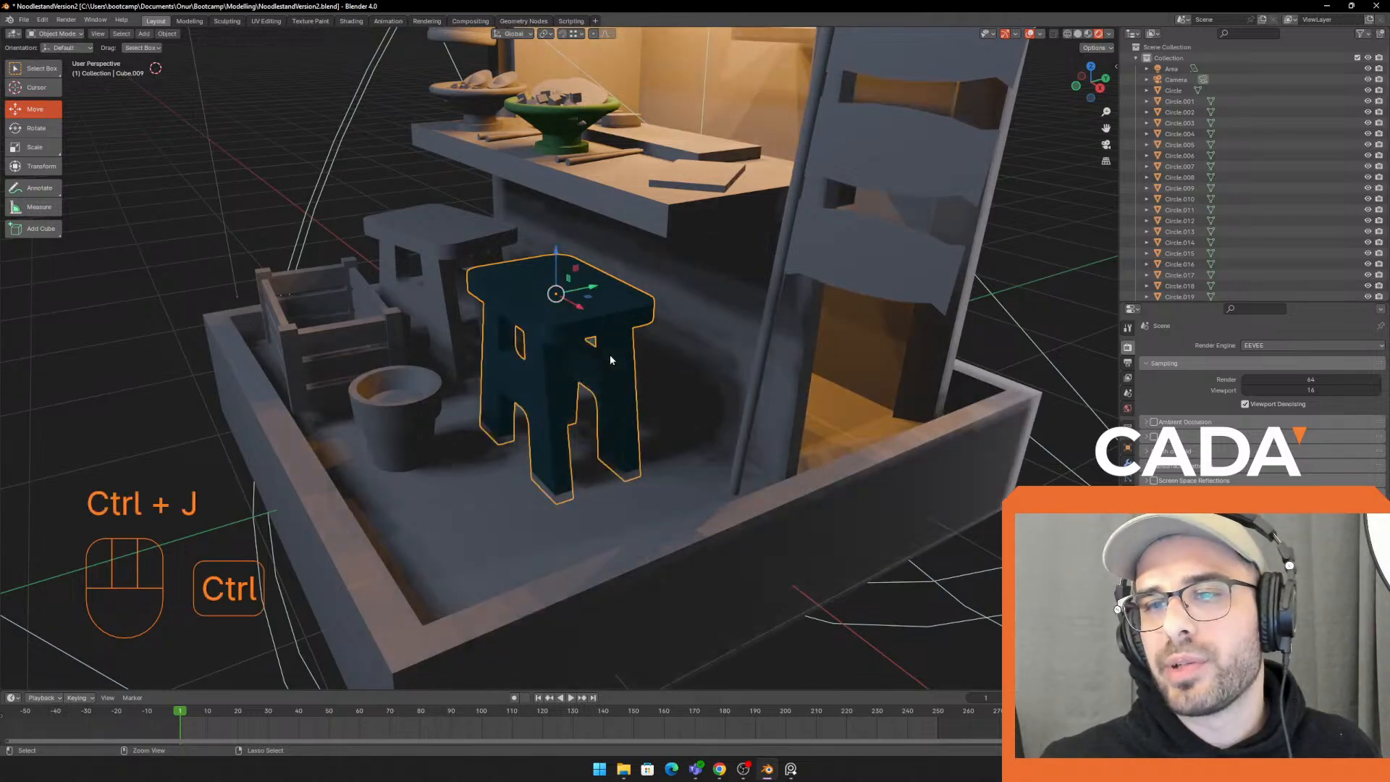
# Change the front stool material's base color from light blue to a pale warm beige matching the reference photo
pyautogui.moveTo(610, 354); pyautogui.dragTo(665, 364, button='middle')
pyautogui.click(593, 303)
pyautogui.click(593, 302)
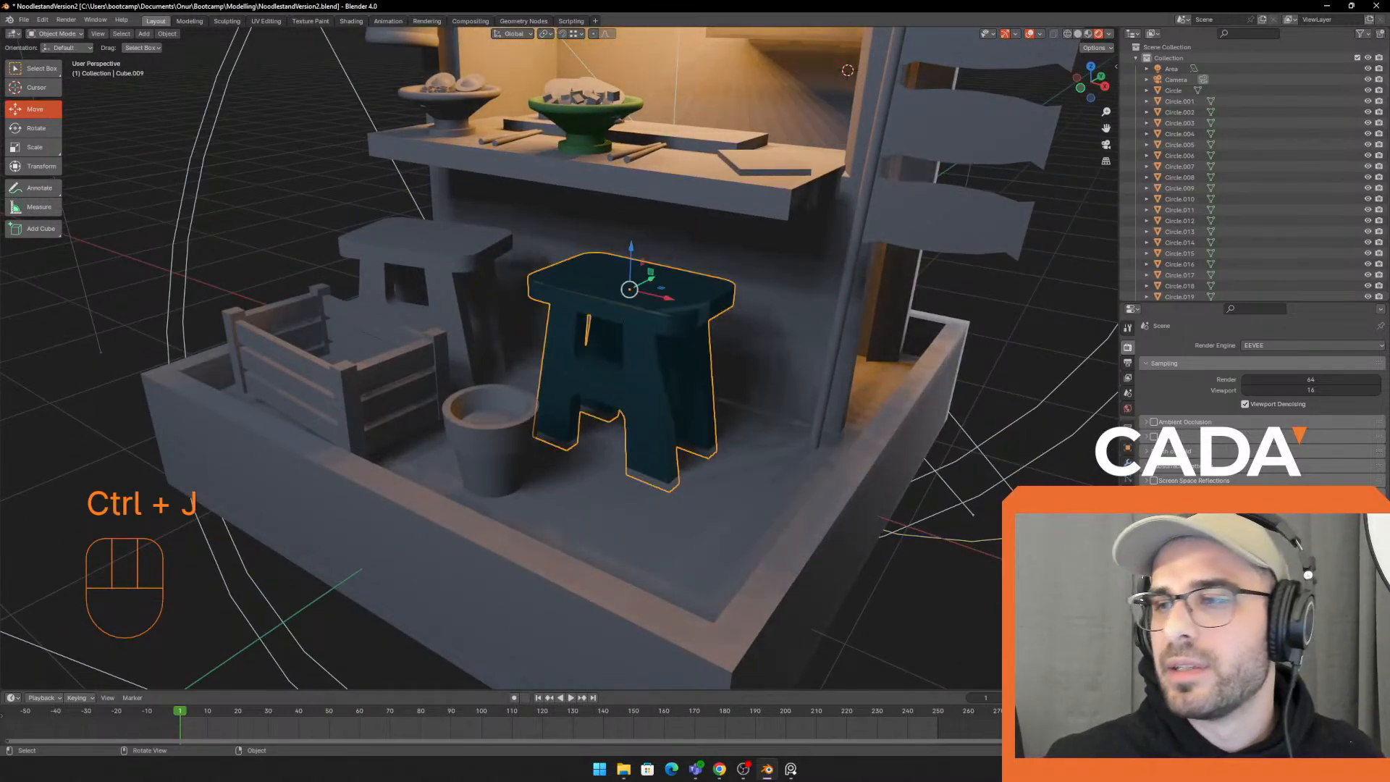
pyautogui.click(1127, 540)
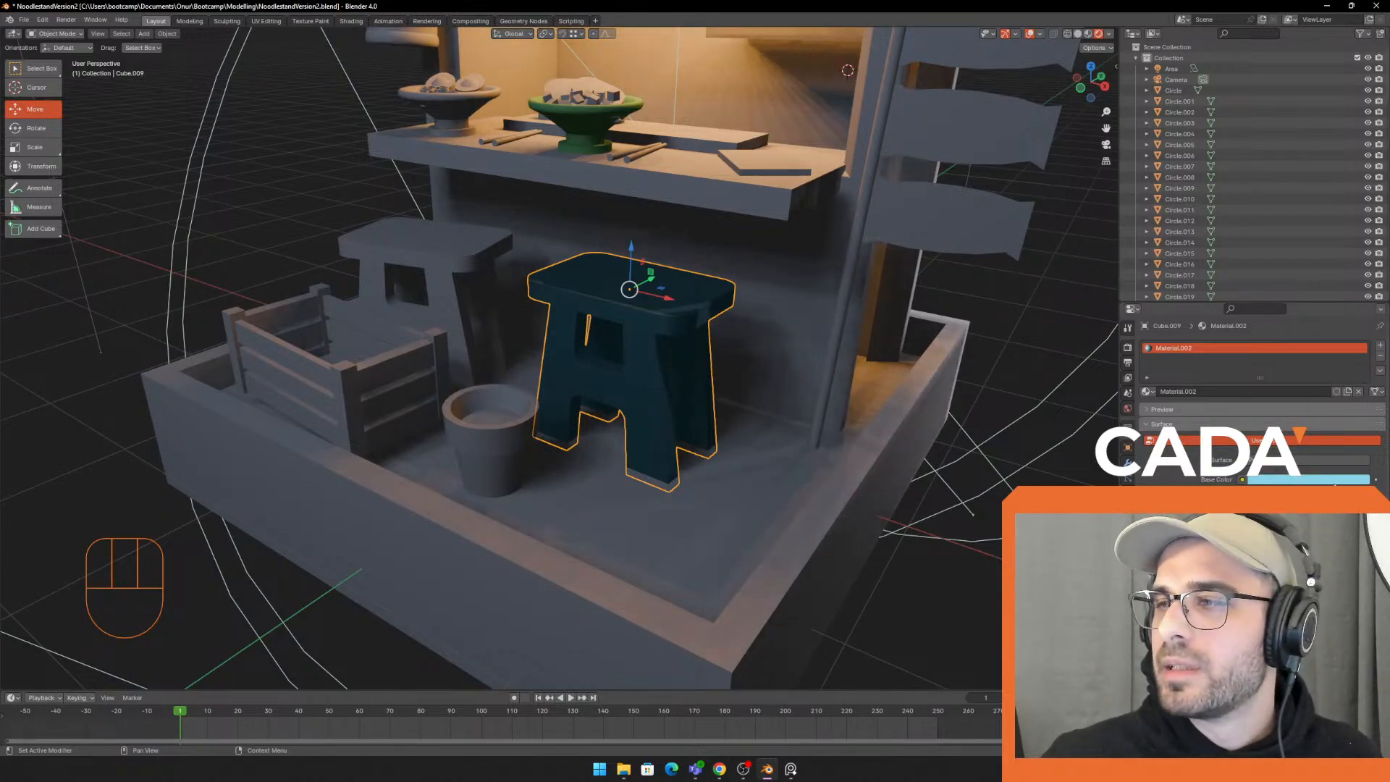
pyautogui.click(1329, 478)
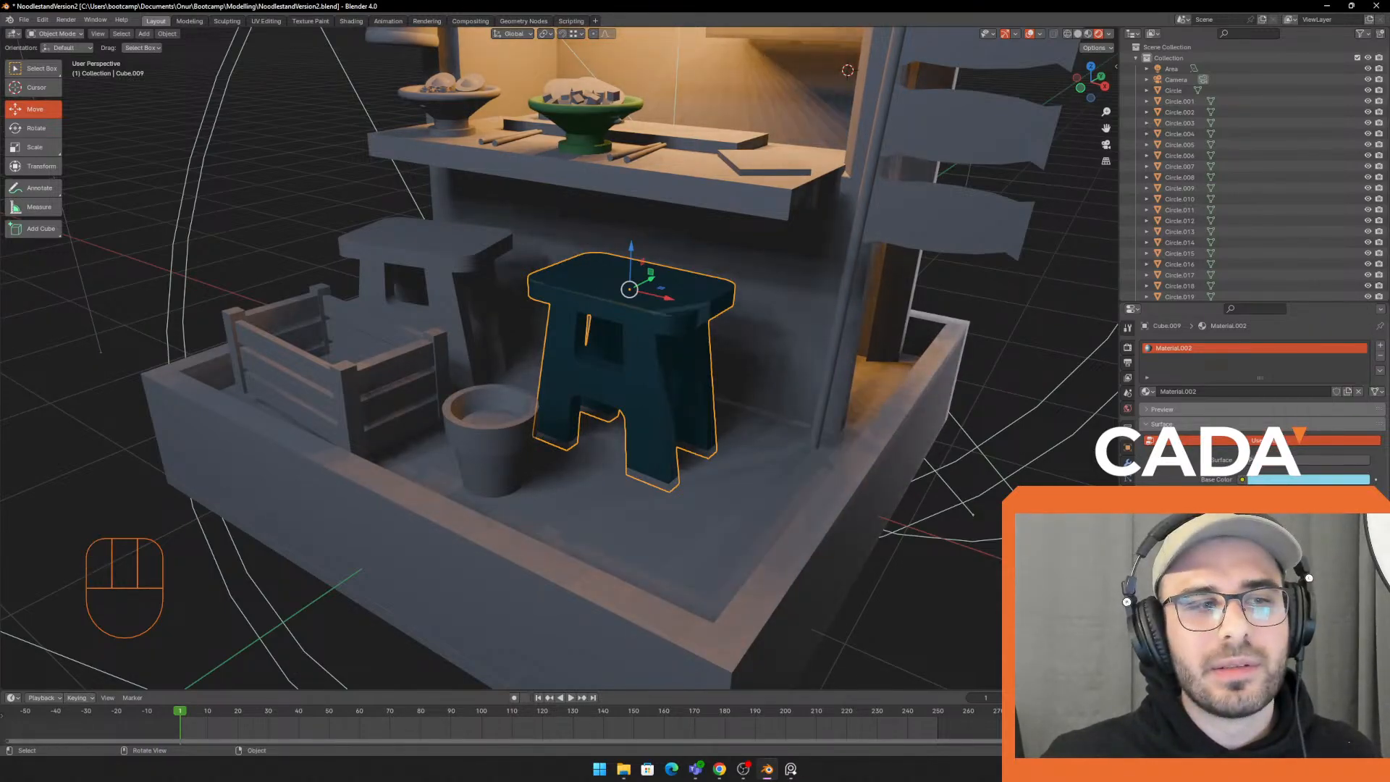
pyautogui.click(1273, 481)
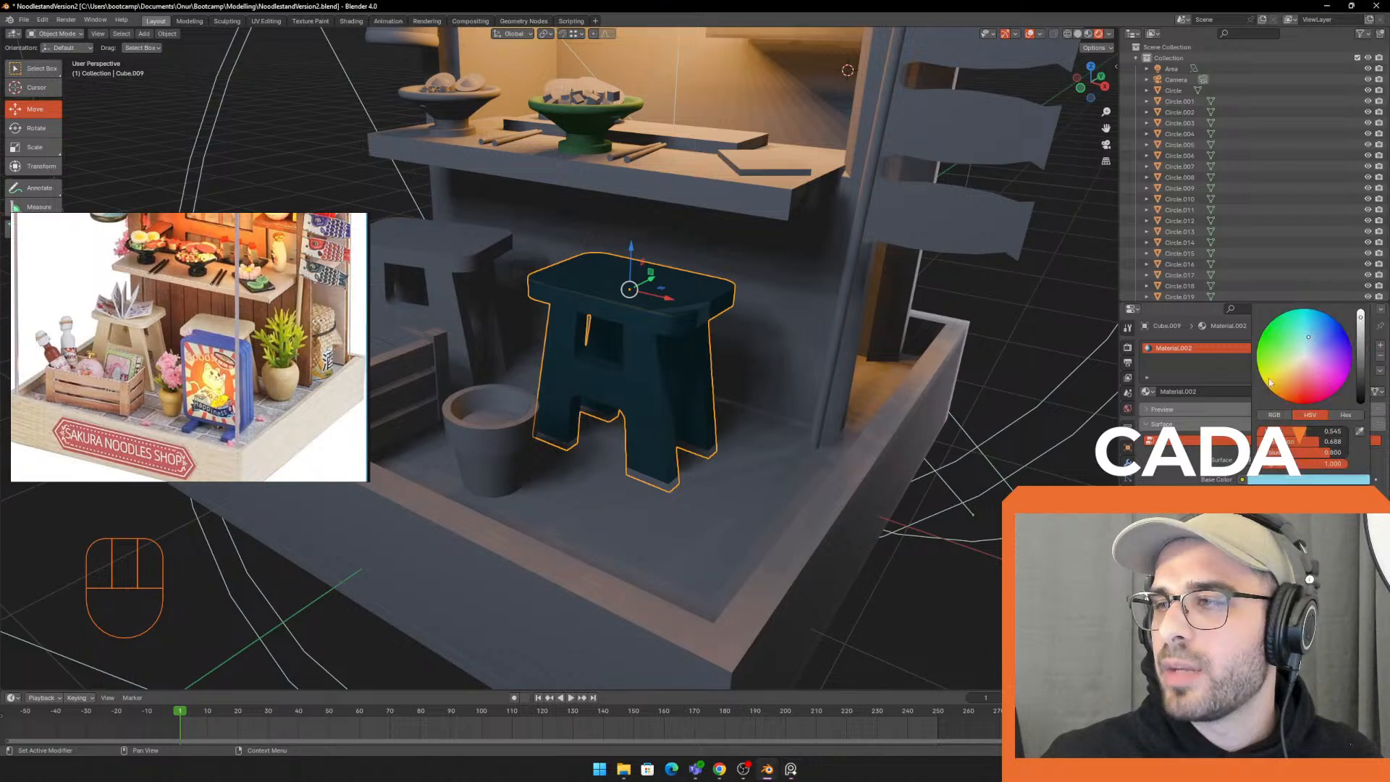
pyautogui.moveTo(1297, 361); pyautogui.dragTo(1295, 364)
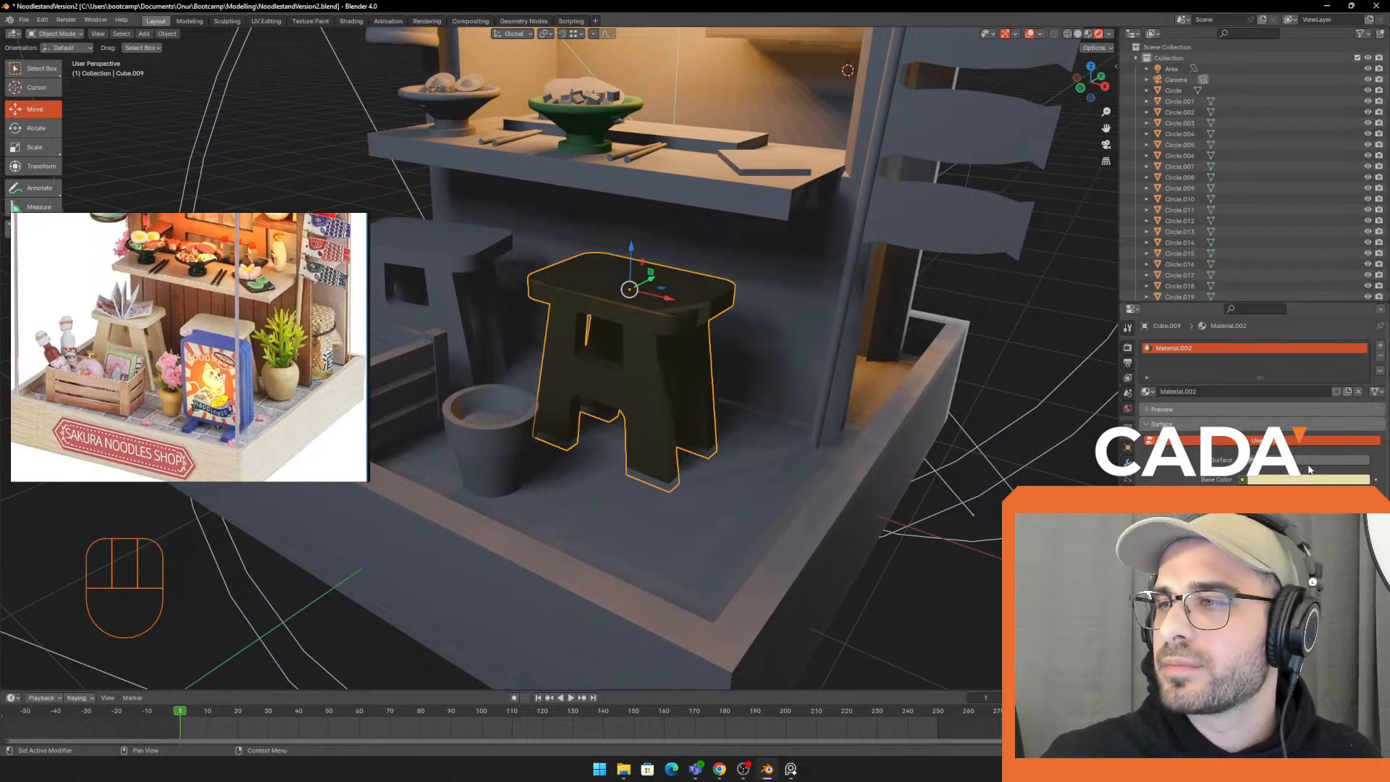
pyautogui.click(1273, 480)
pyautogui.moveTo(1306, 385); pyautogui.dragTo(1297, 364)
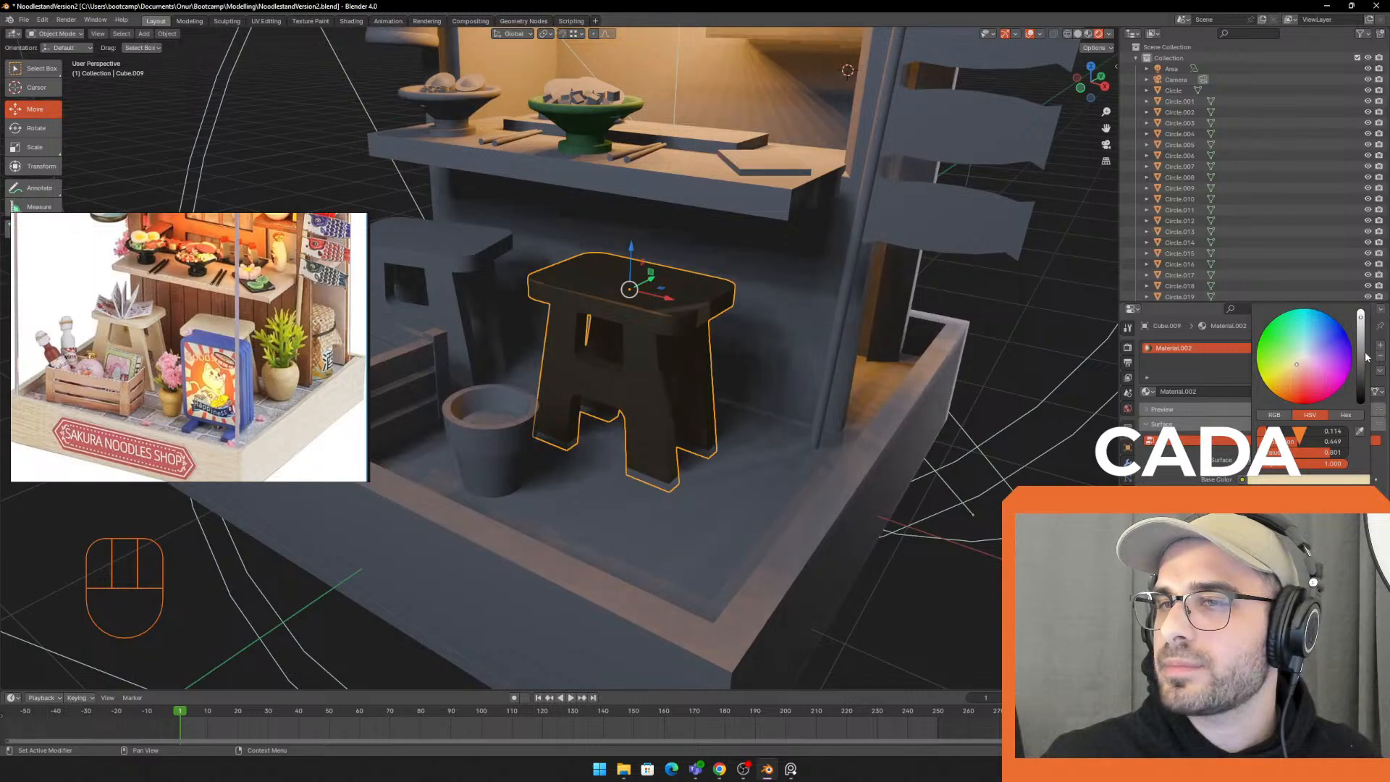
pyautogui.click(1362, 319)
# Try raising the joined front stool about 1.4 m, and undo the move
pyautogui.moveTo(793, 384)
pyautogui.mouseDown(button='middle')
pyautogui.moveTo(705, 372)
pyautogui.moveTo(768, 376)
pyautogui.mouseUp(button='middle')
pyautogui.scroll(-4, 705, 372)
pyautogui.moveTo(577, 284); pyautogui.dragTo(571, 144)
pyautogui.click(571, 145)
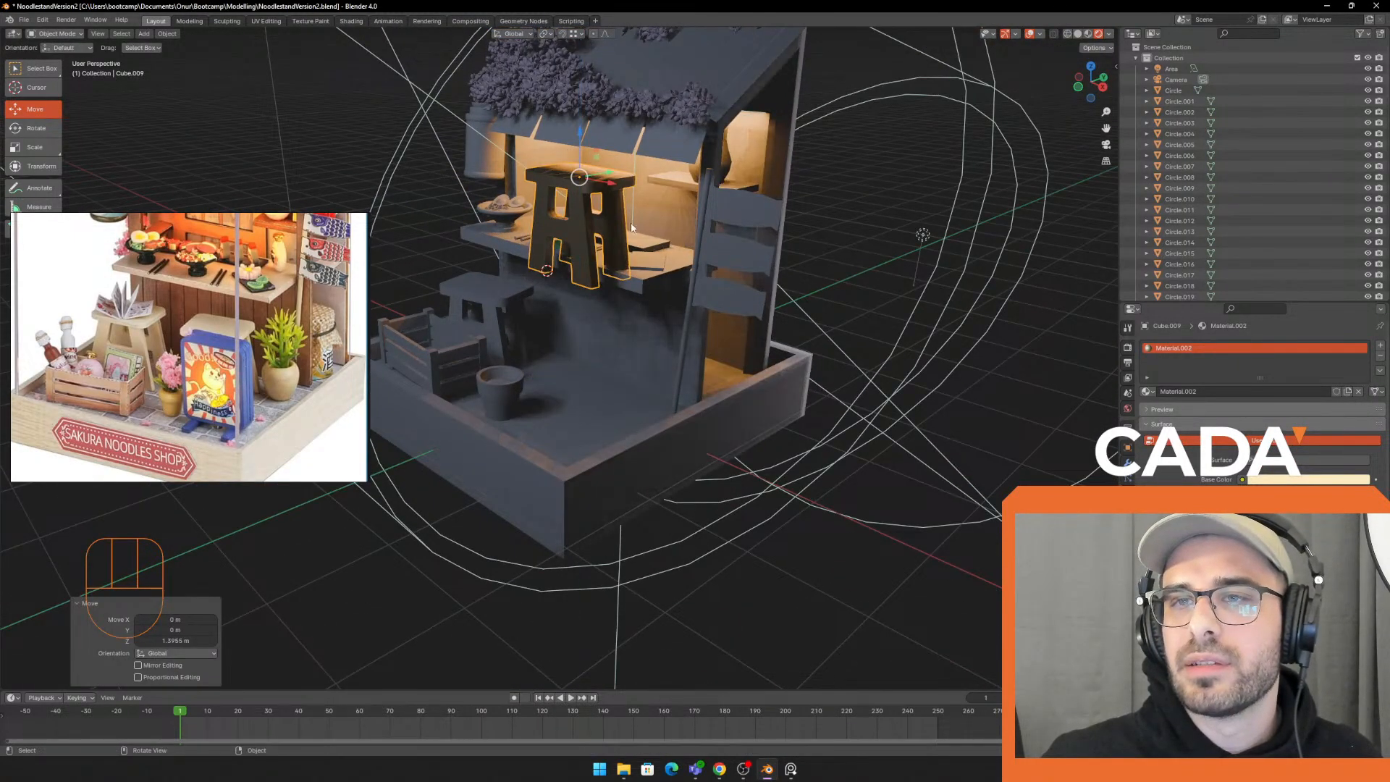
pyautogui.moveTo(572, 145); pyautogui.dragTo(840, 181, button='middle')
pyautogui.hotkey('ctrl', 'z')
# View the stand in Material Preview shading and darken the front stool's base color to tan with value 0.625
pyautogui.click(1088, 34)
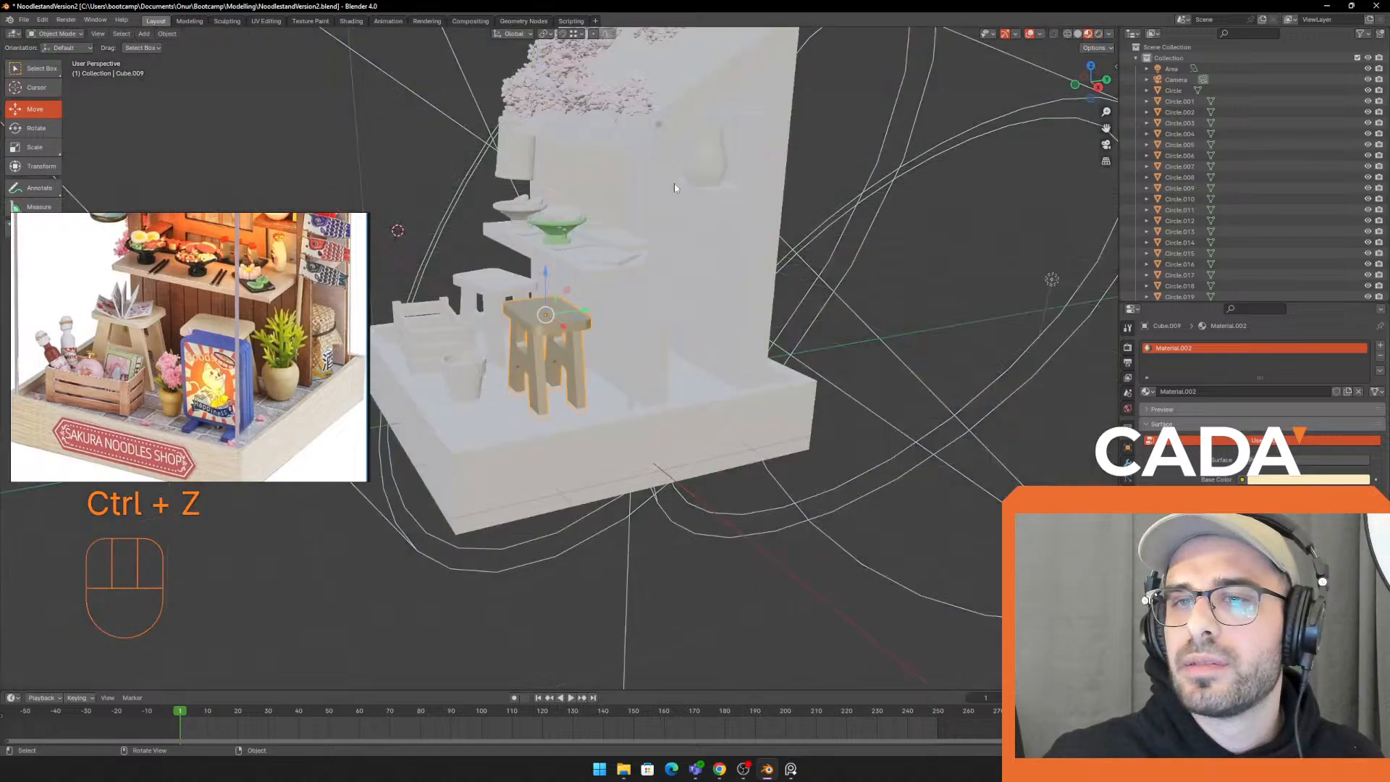
pyautogui.press('KP_Decimal')
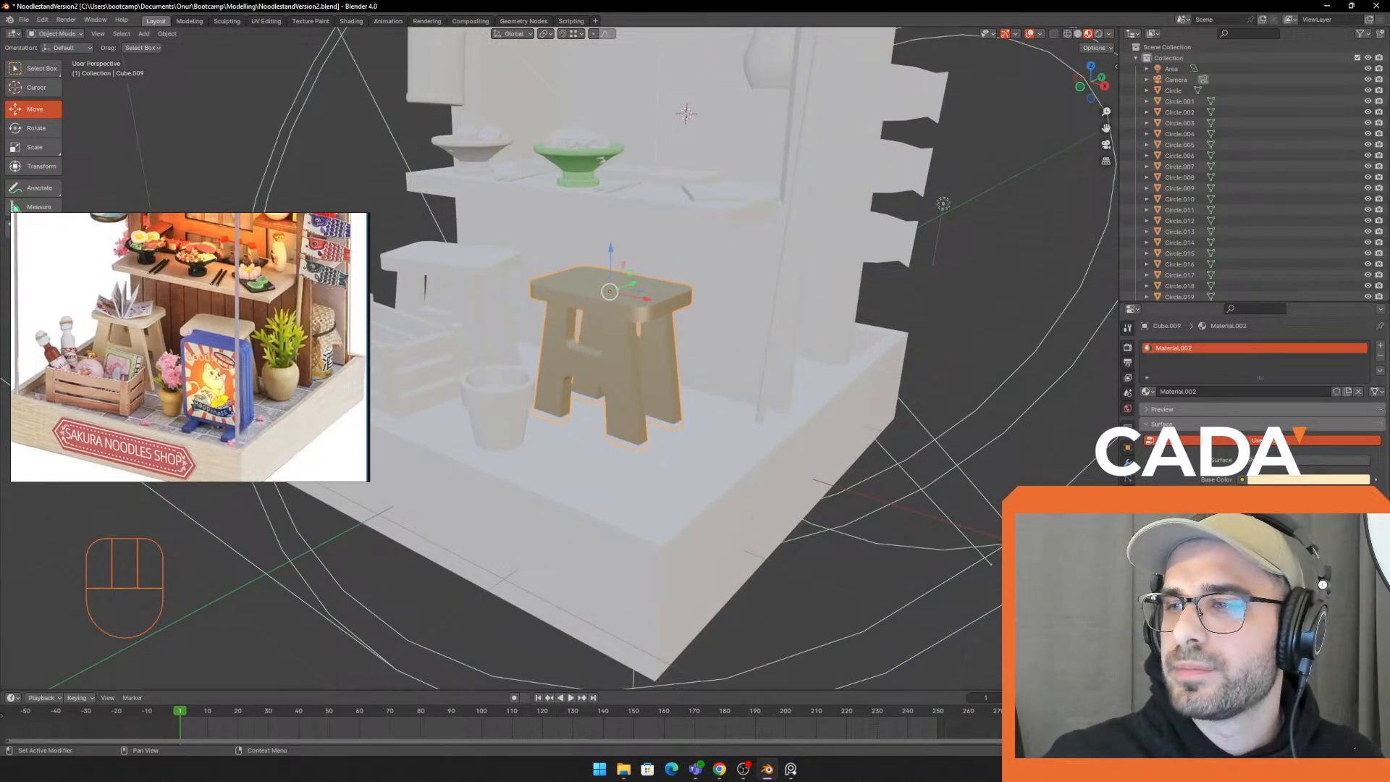
pyautogui.moveTo(1311, 490); pyautogui.dragTo(1256, 490)
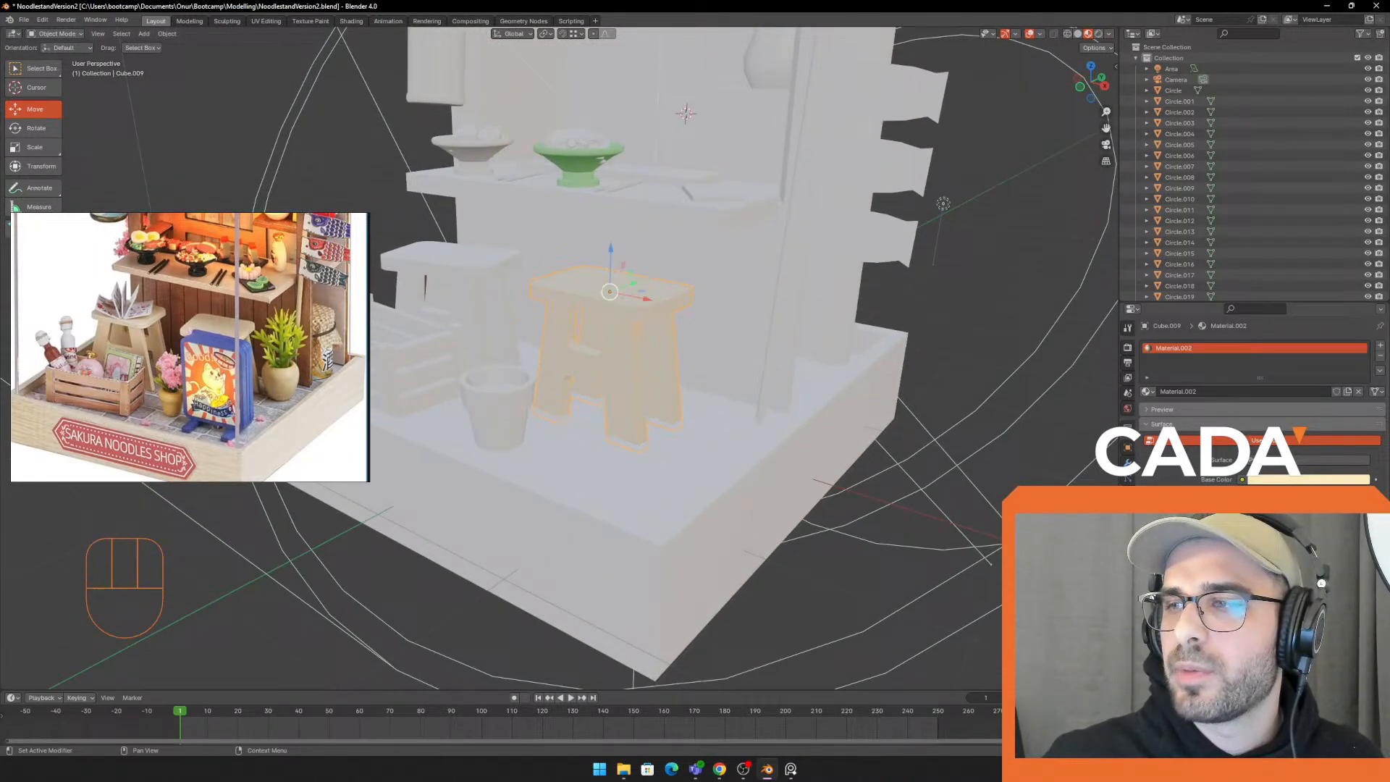
pyautogui.click(1294, 479)
pyautogui.moveTo(1361, 313); pyautogui.dragTo(1360, 326)
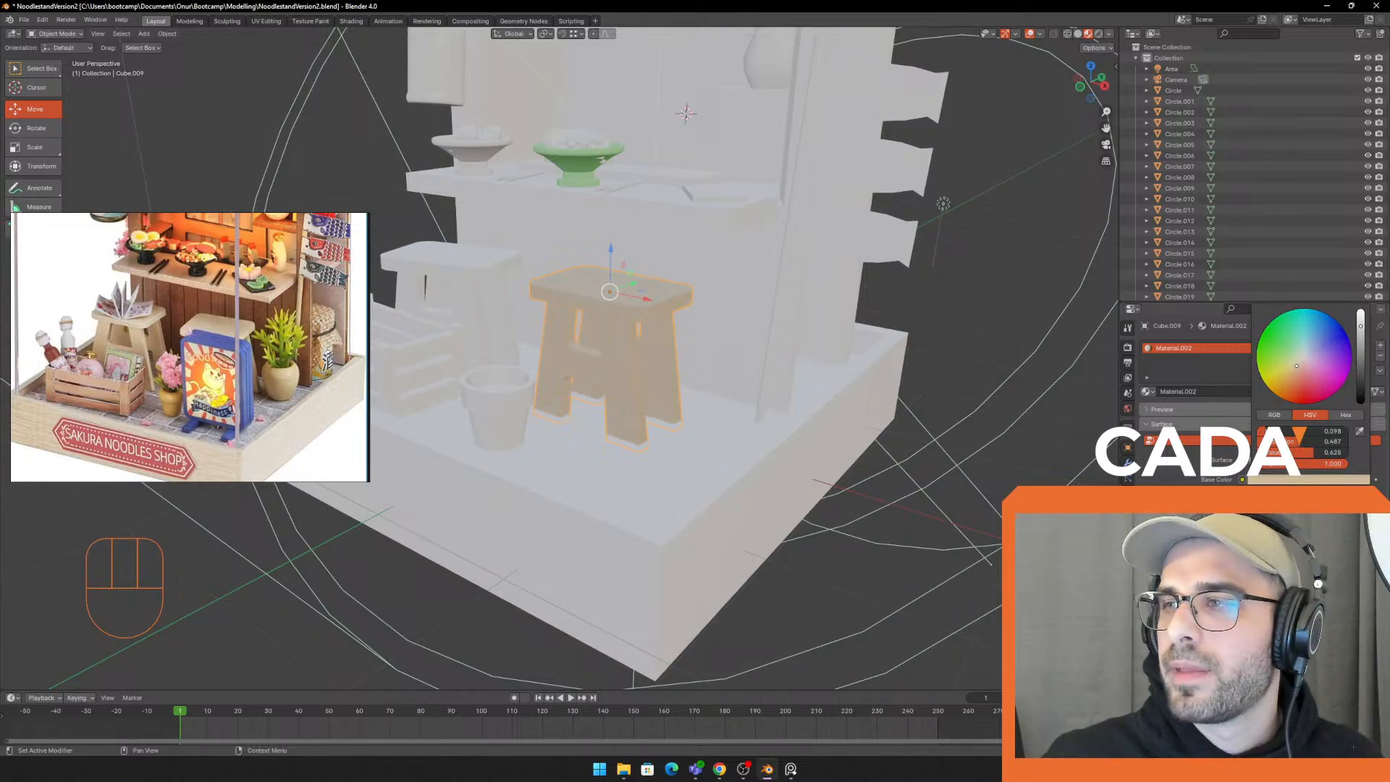
pyautogui.click(767, 436)
# Select the rear stool's leg frames with its seat as the active object, and join them into one object
pyautogui.moveTo(765, 464); pyautogui.dragTo(779, 468, button='middle')
pyautogui.keyDown('shift'); pyautogui.moveTo(739, 404); pyautogui.dragTo(850, 445, button='middle'); pyautogui.keyUp('shift')
pyautogui.click(579, 364)
pyautogui.scroll(3, 579, 364)
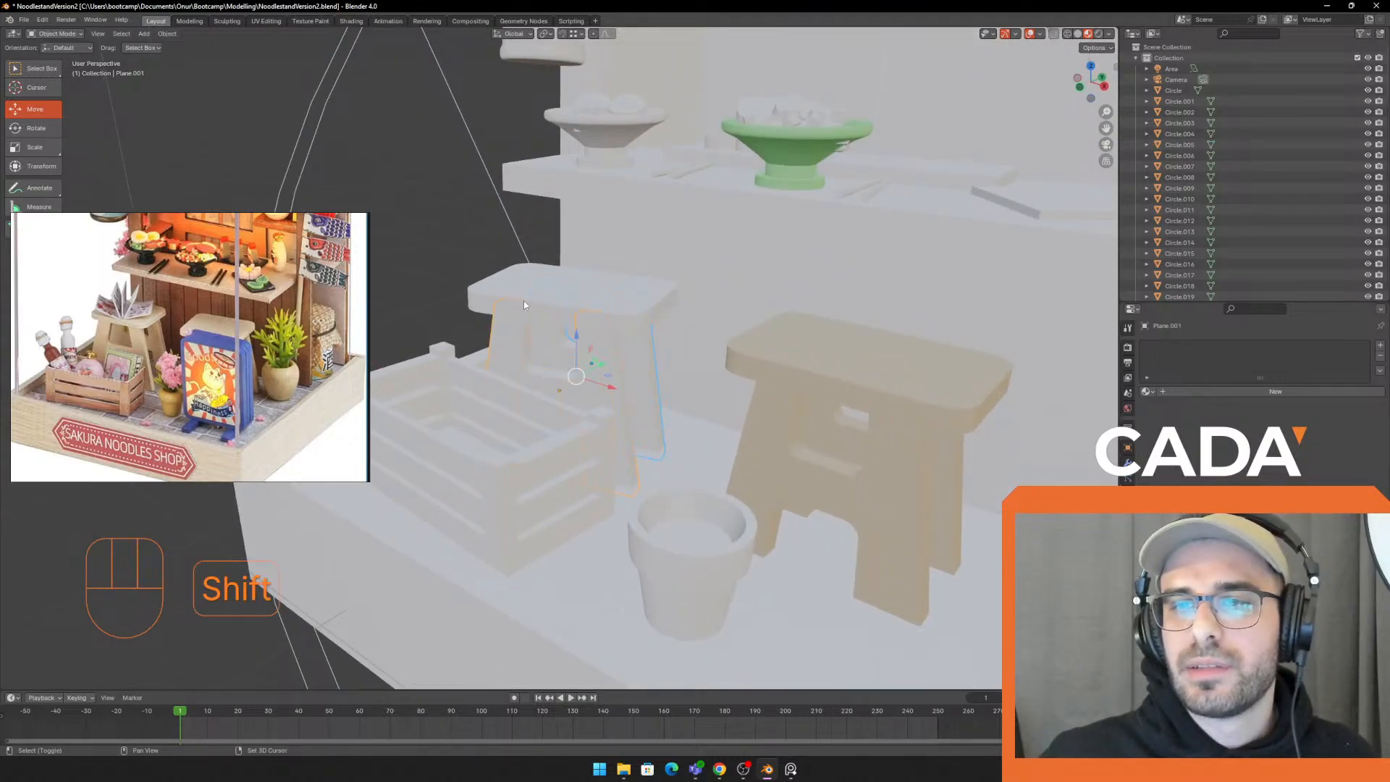
pyautogui.hotkey('ctrl', 'j')
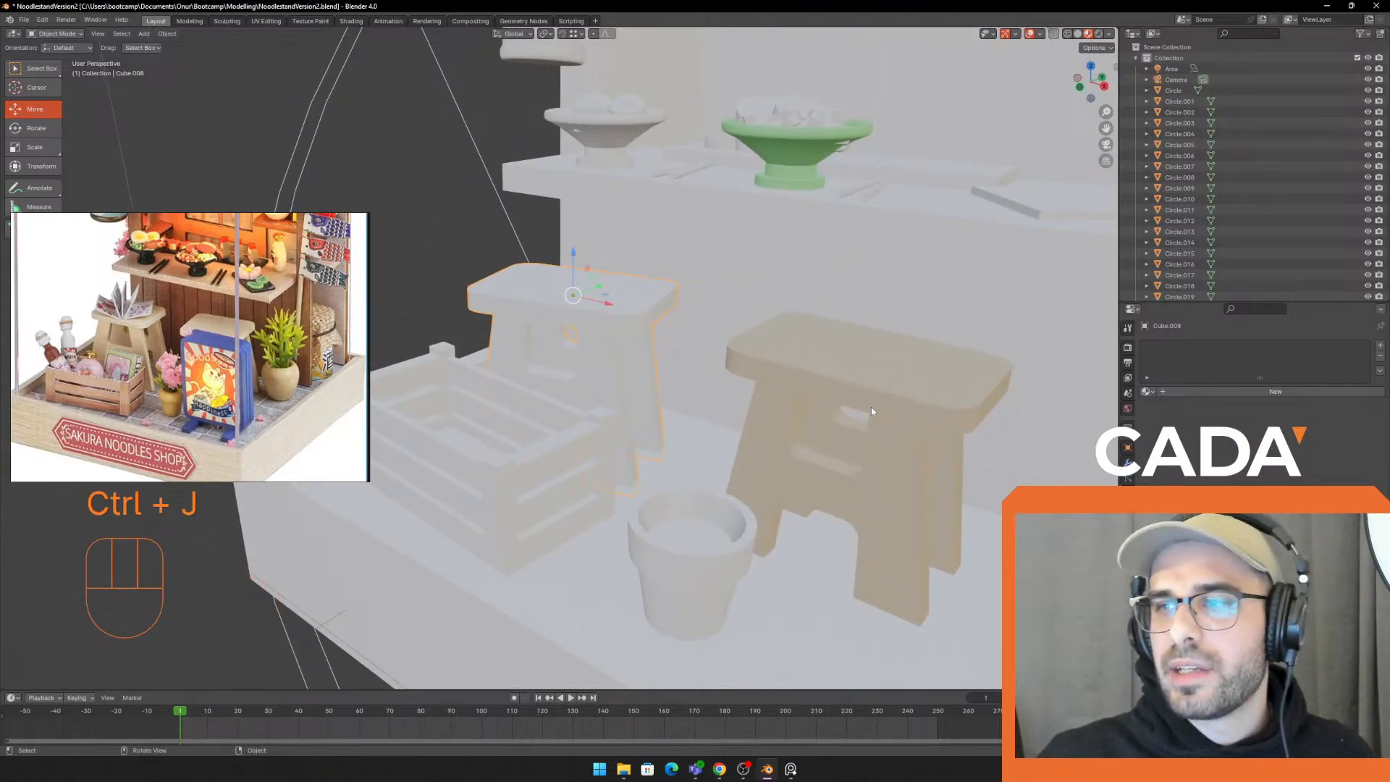
# Add a new material to the rear stool and set its base color to a light tan
pyautogui.click(982, 406)
pyautogui.click(616, 308)
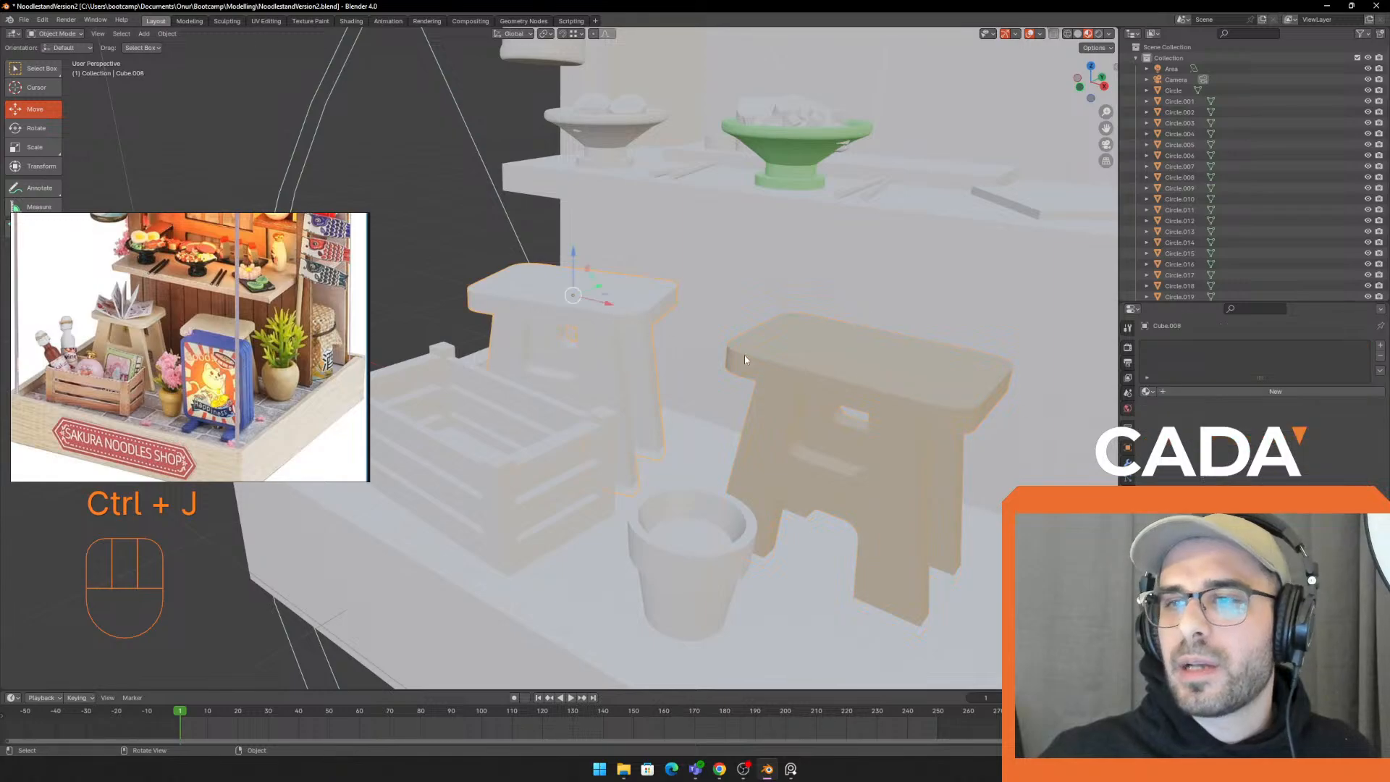
pyautogui.click(811, 370)
pyautogui.click(576, 302)
pyautogui.keyDown('shift'); pyautogui.click(927, 398); pyautogui.keyUp('shift')
pyautogui.click(659, 353)
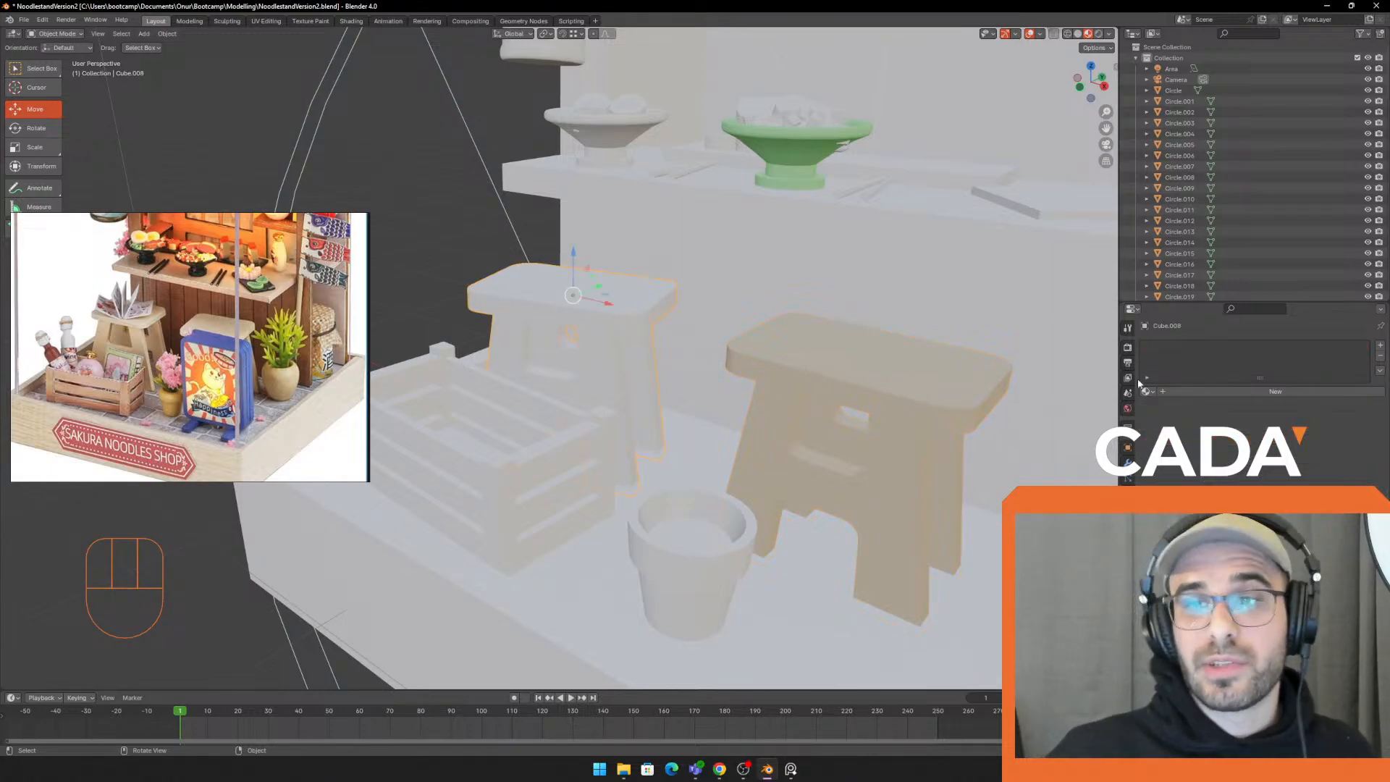
pyautogui.click(1282, 479)
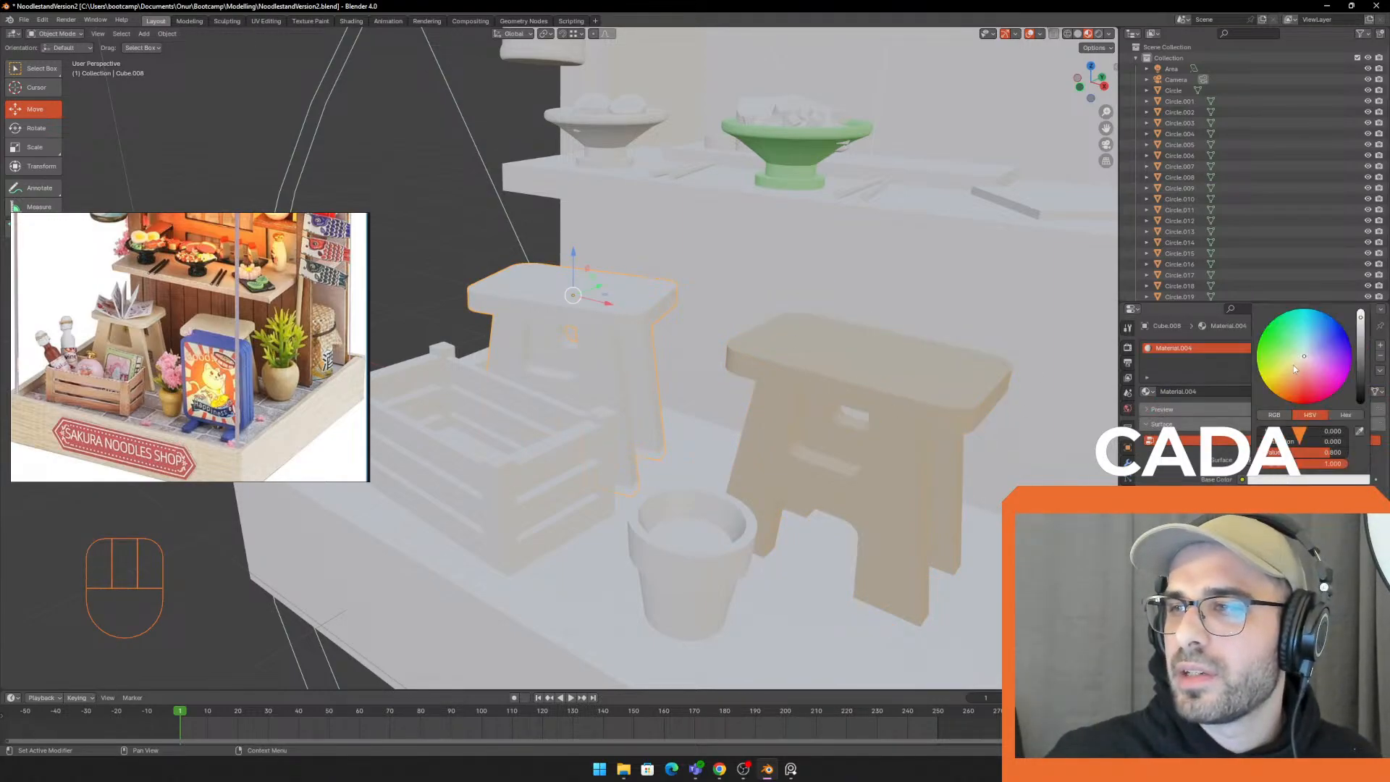
pyautogui.hotkey('ctrl', 'v')
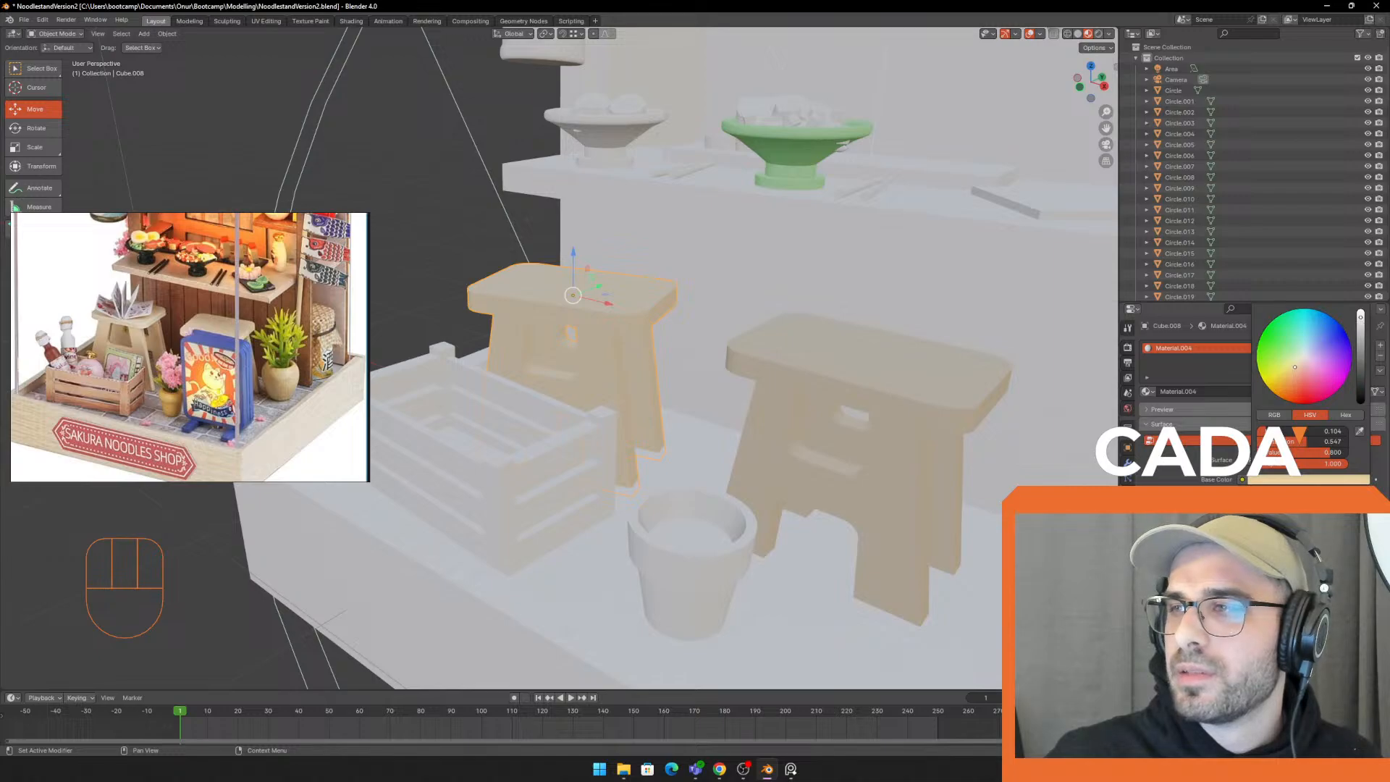
pyautogui.moveTo(1361, 317); pyautogui.dragTo(1361, 310)
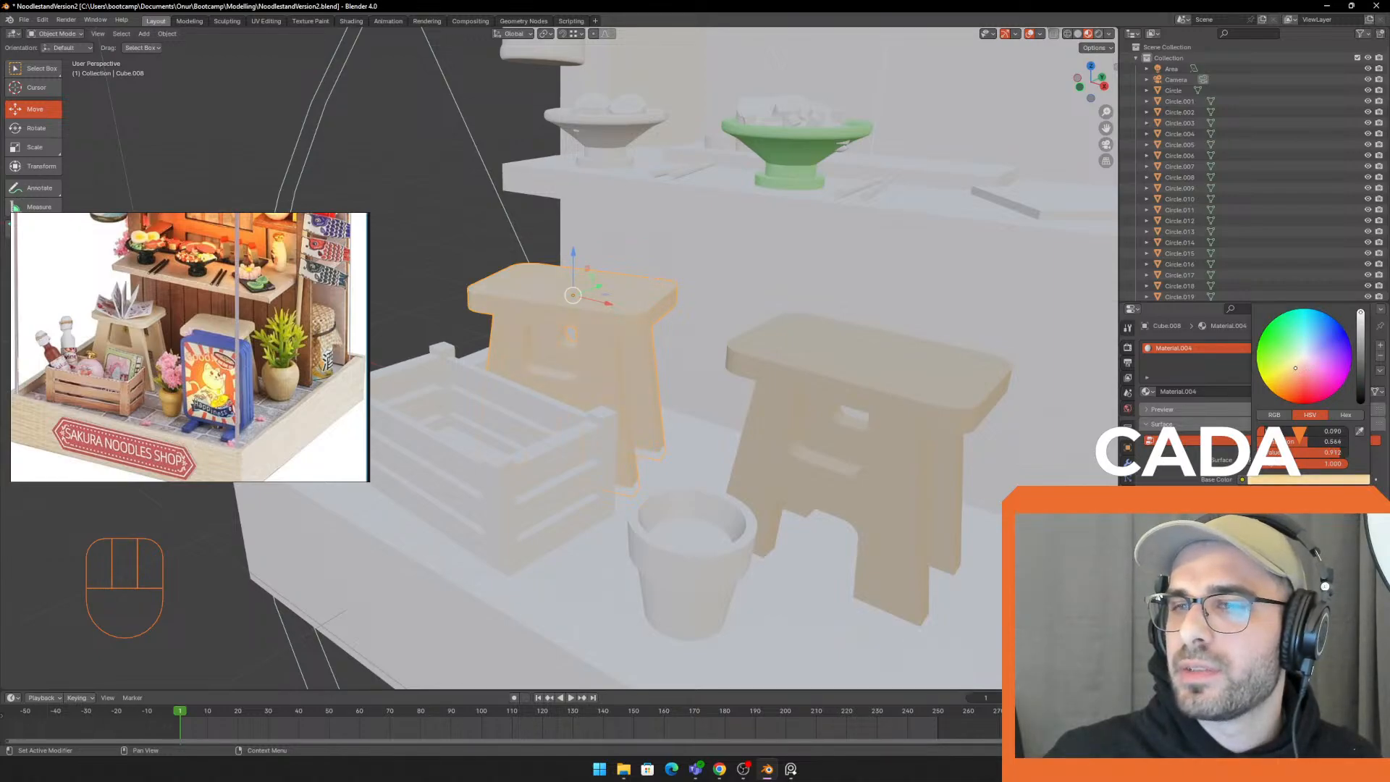
pyautogui.click(735, 377)
# Shift the rear stool material's base color towards a peach tone
pyautogui.scroll(-5, 731, 384)
pyautogui.scroll(4, 775, 355)
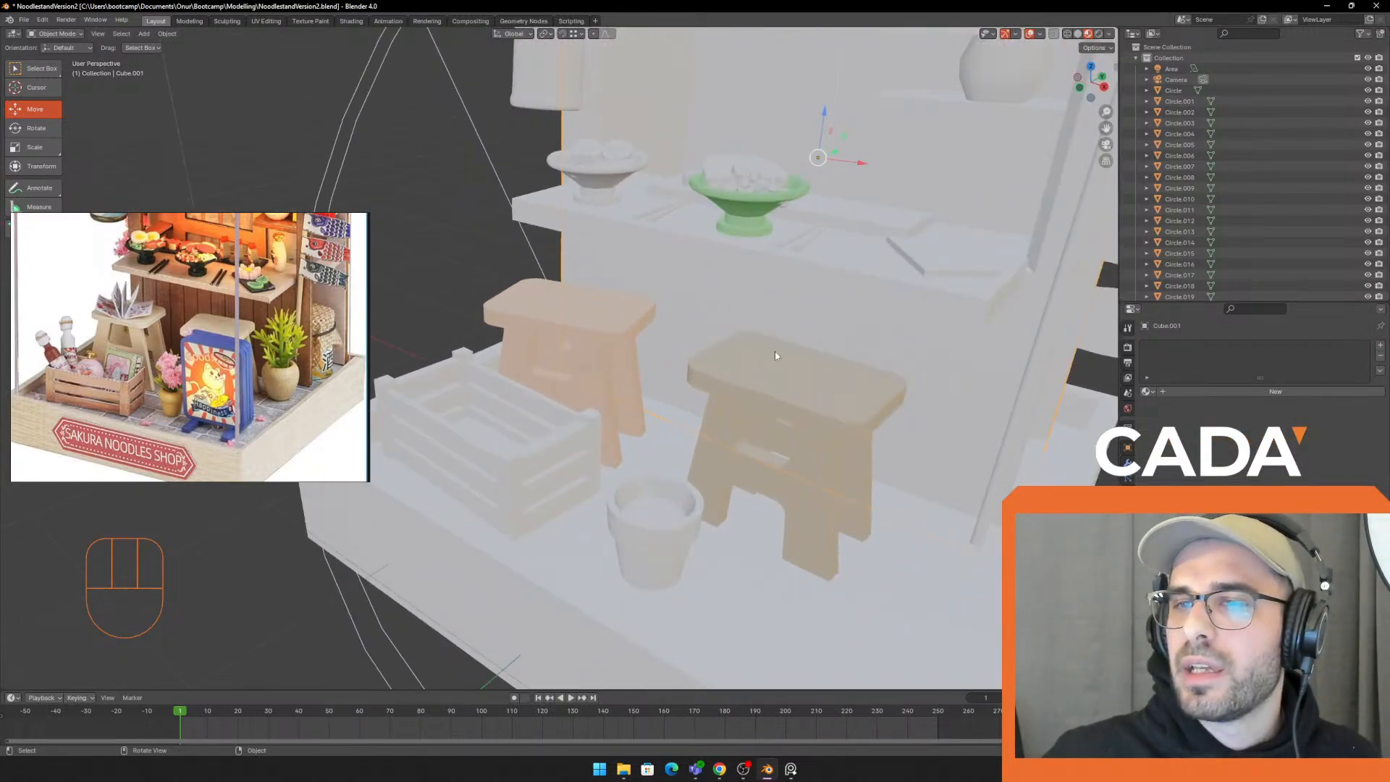
pyautogui.click(637, 322)
pyautogui.click(1269, 478)
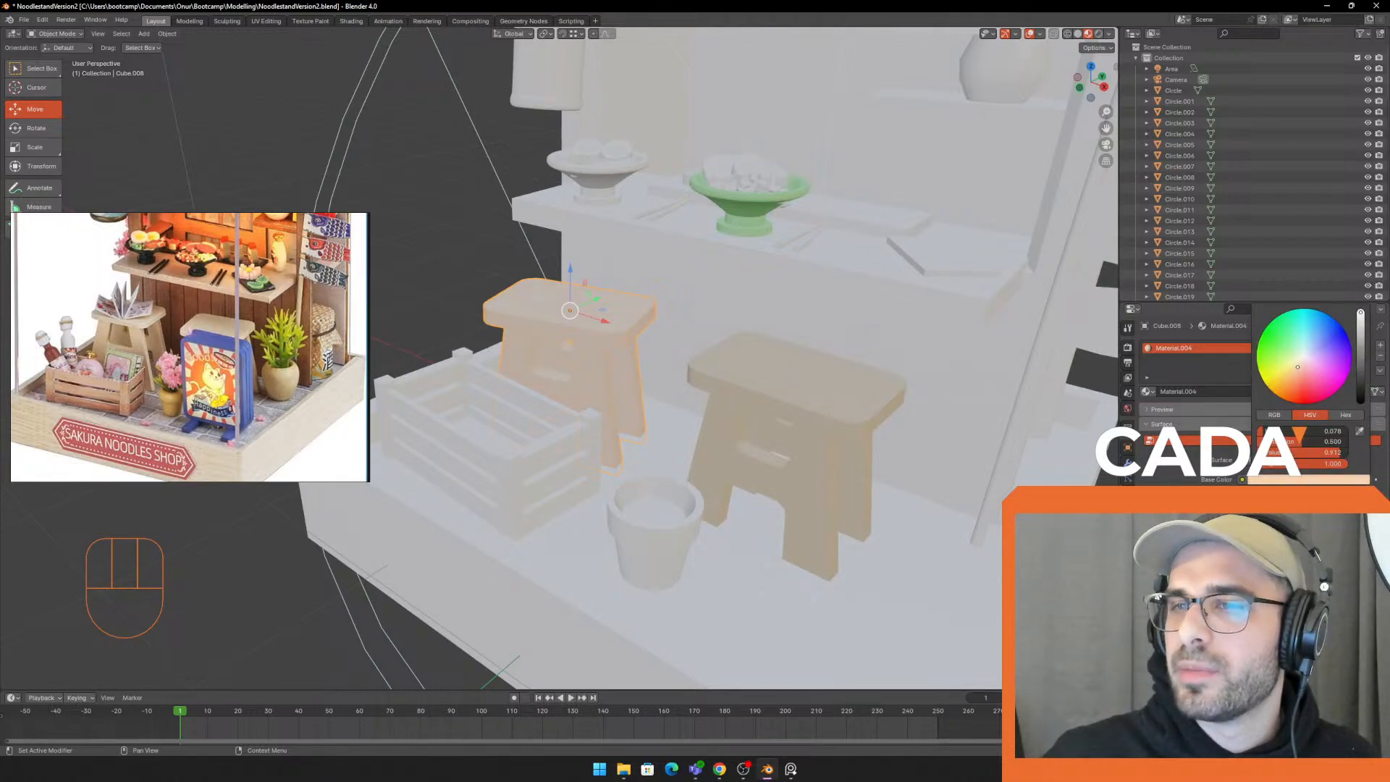
pyautogui.click(670, 459)
# Select the front stool and rename its material as Chair Material
pyautogui.scroll(-5, 670, 460)
pyautogui.moveTo(670, 463); pyautogui.dragTo(732, 481, button='middle')
pyautogui.moveTo(731, 481); pyautogui.dragTo(601, 398, button='middle')
pyautogui.scroll(4, 601, 398)
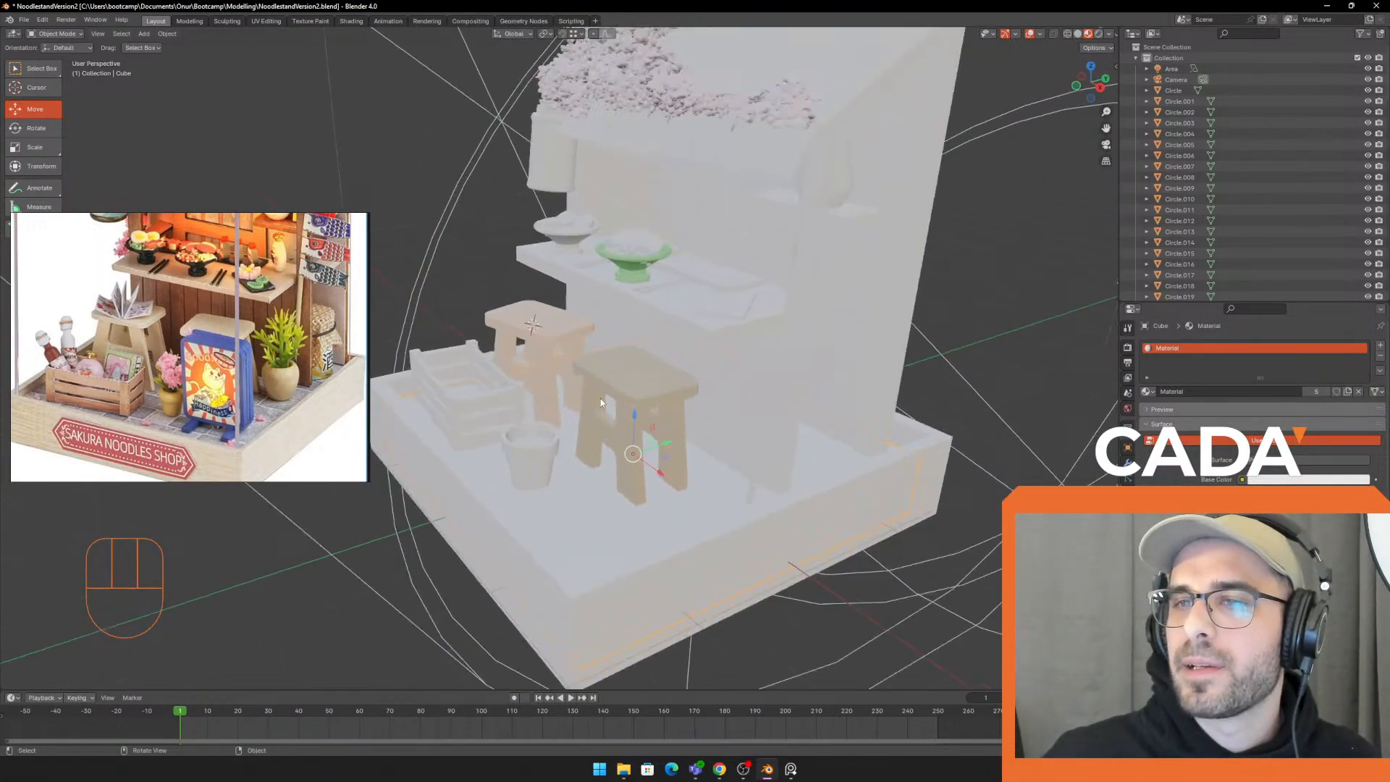
pyautogui.scroll(1, 601, 398)
pyautogui.click(550, 325)
pyautogui.click(720, 401)
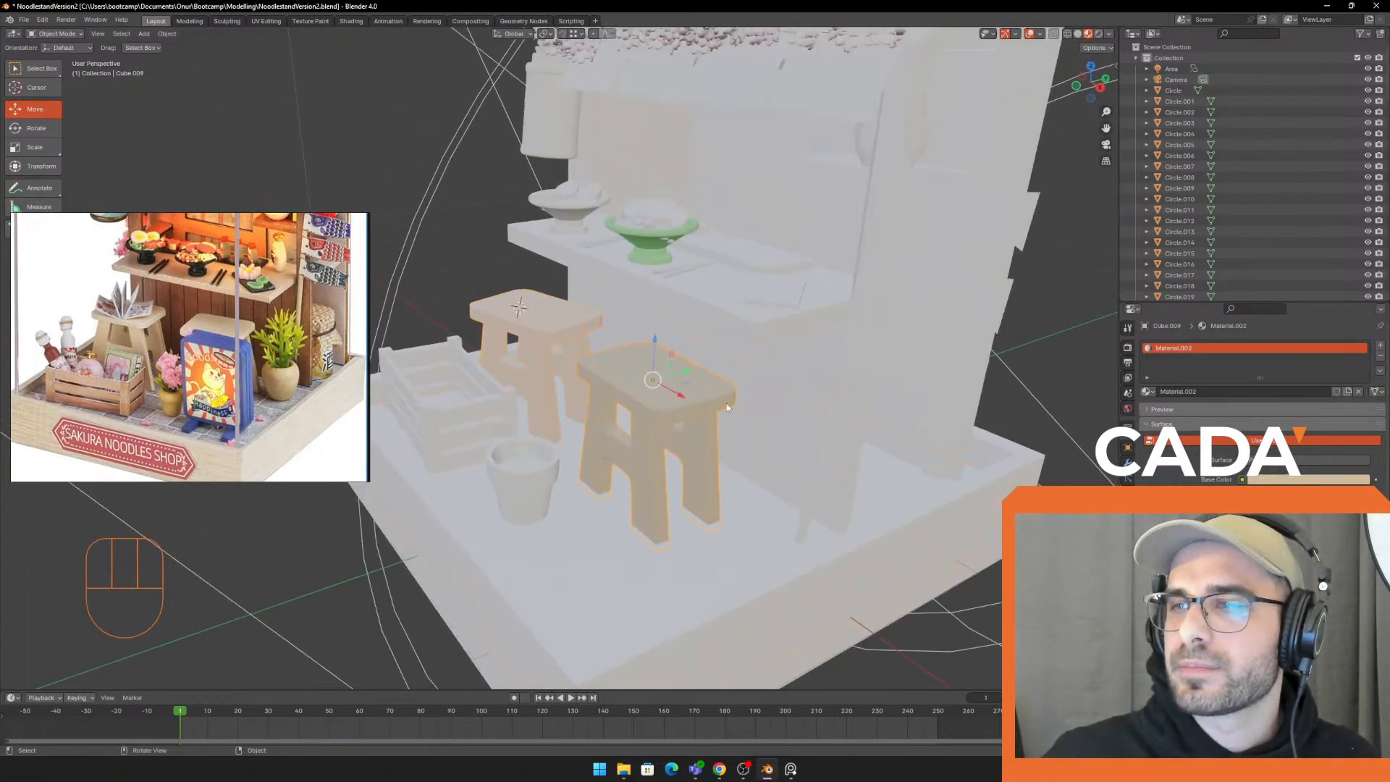
pyautogui.doubleClick(1180, 395)
pyautogui.write('B')
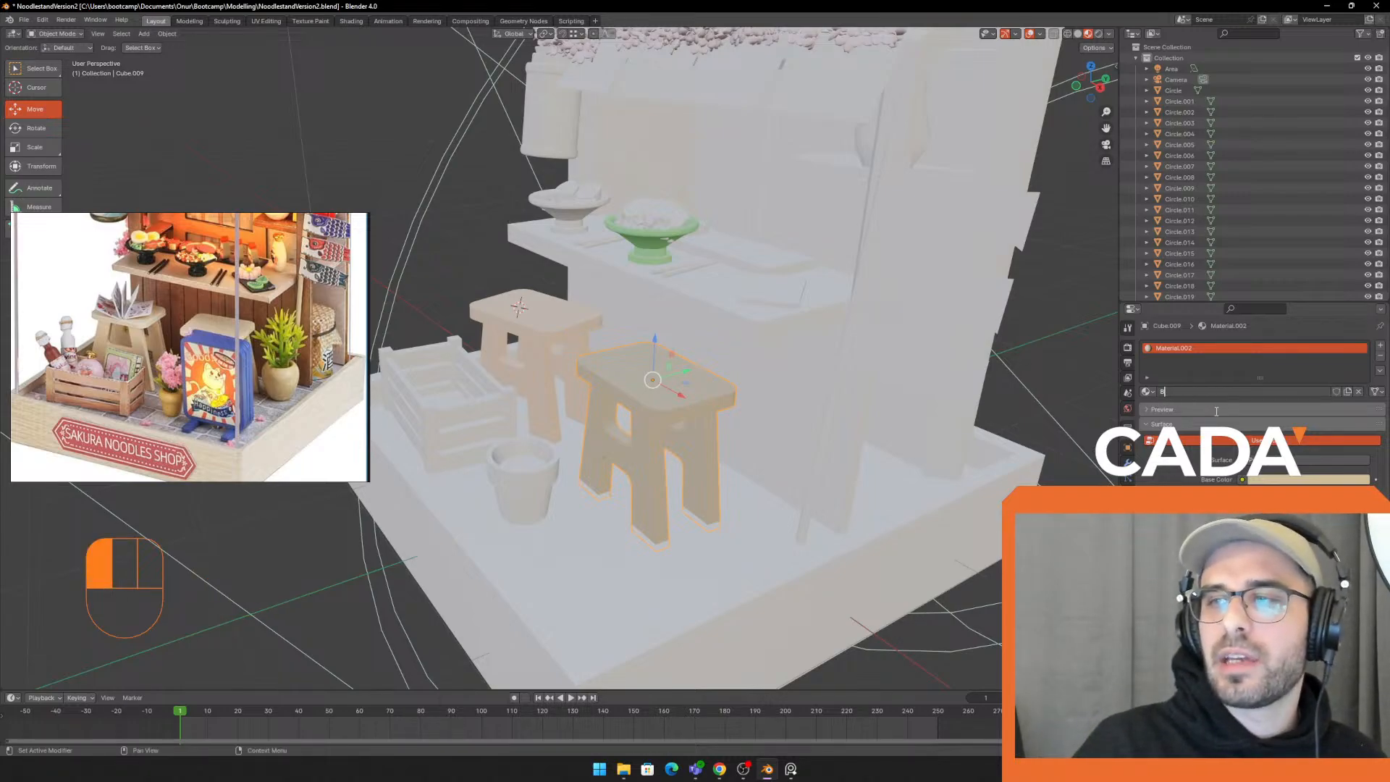
pyautogui.press('BackSpace')
pyautogui.write('Chair')
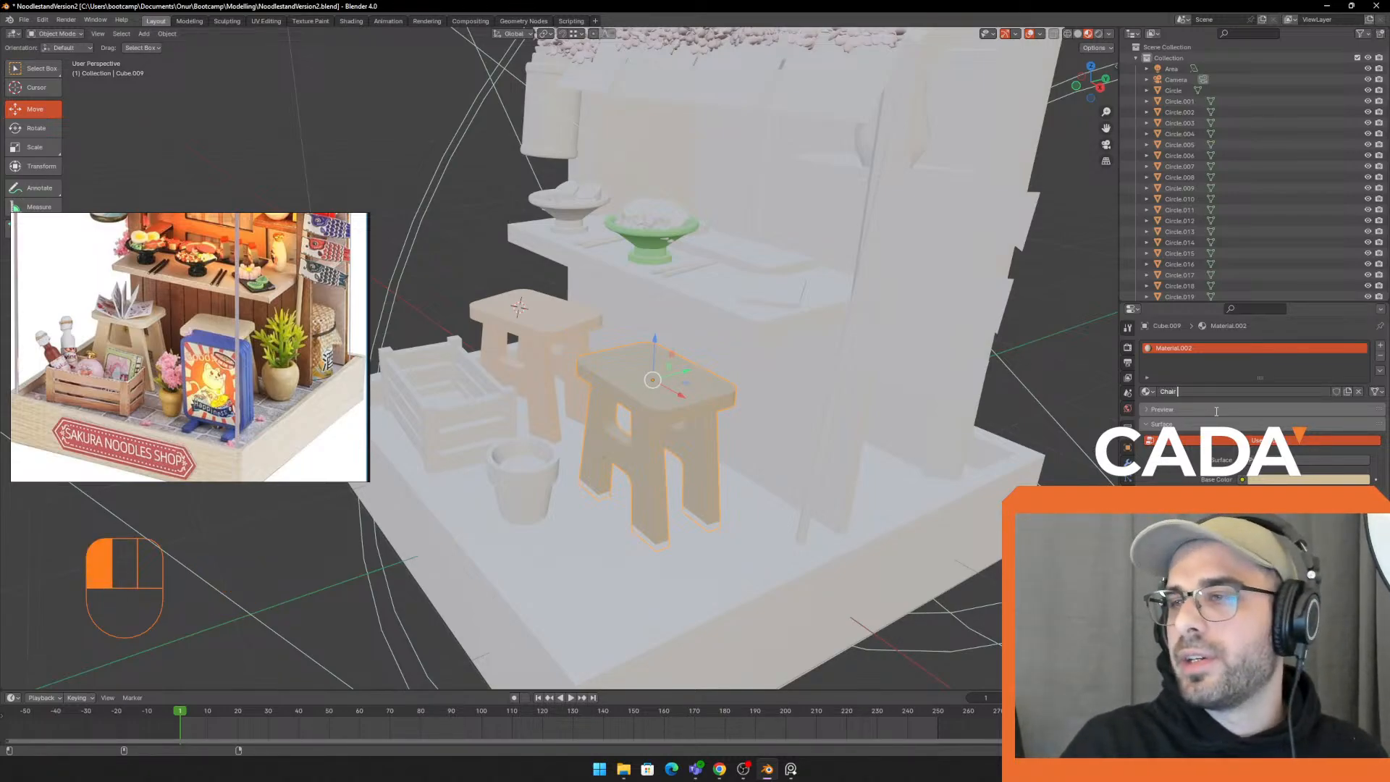
pyautogui.write(' Material')
pyautogui.press('Return')
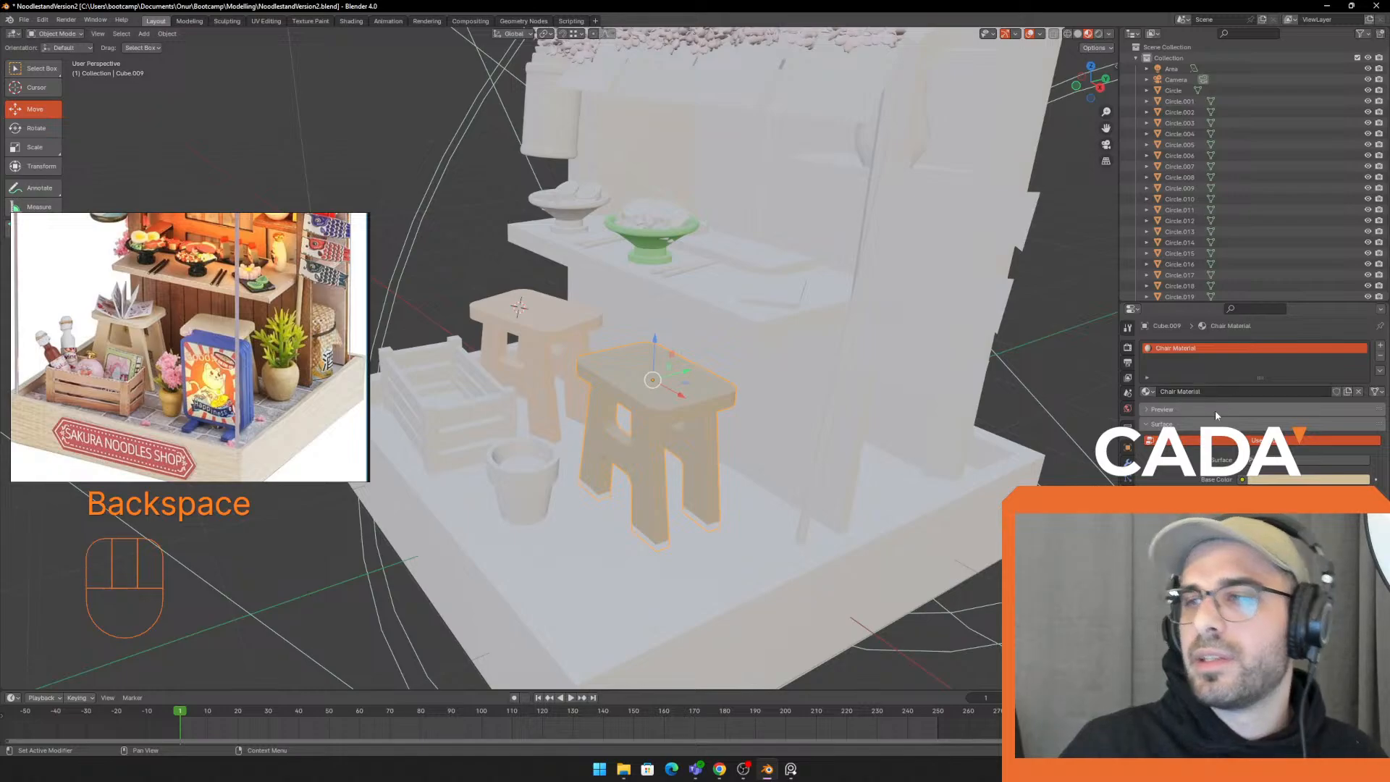
# Replace the rear stool's material with the existing Chair Material
pyautogui.click(595, 319)
pyautogui.scroll(3, 614, 322)
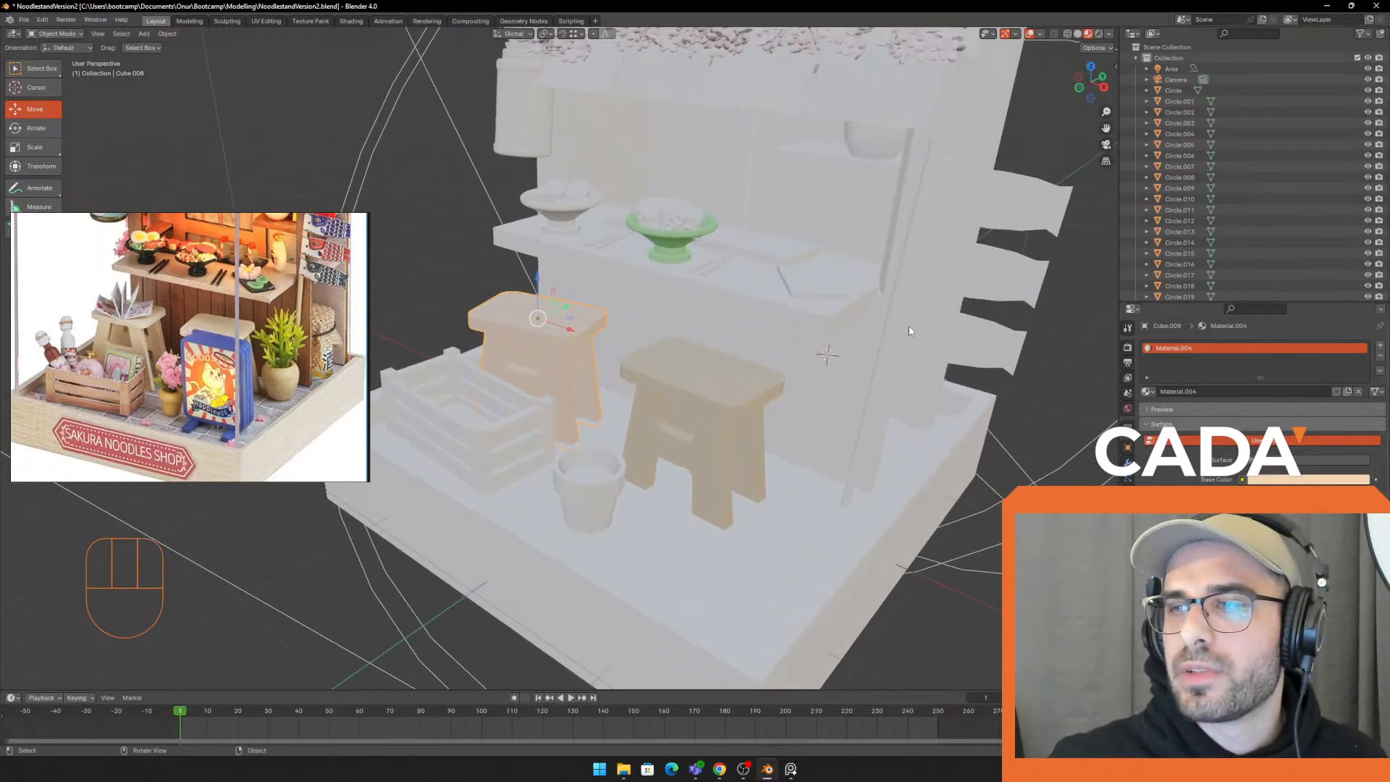
pyautogui.click(1147, 391)
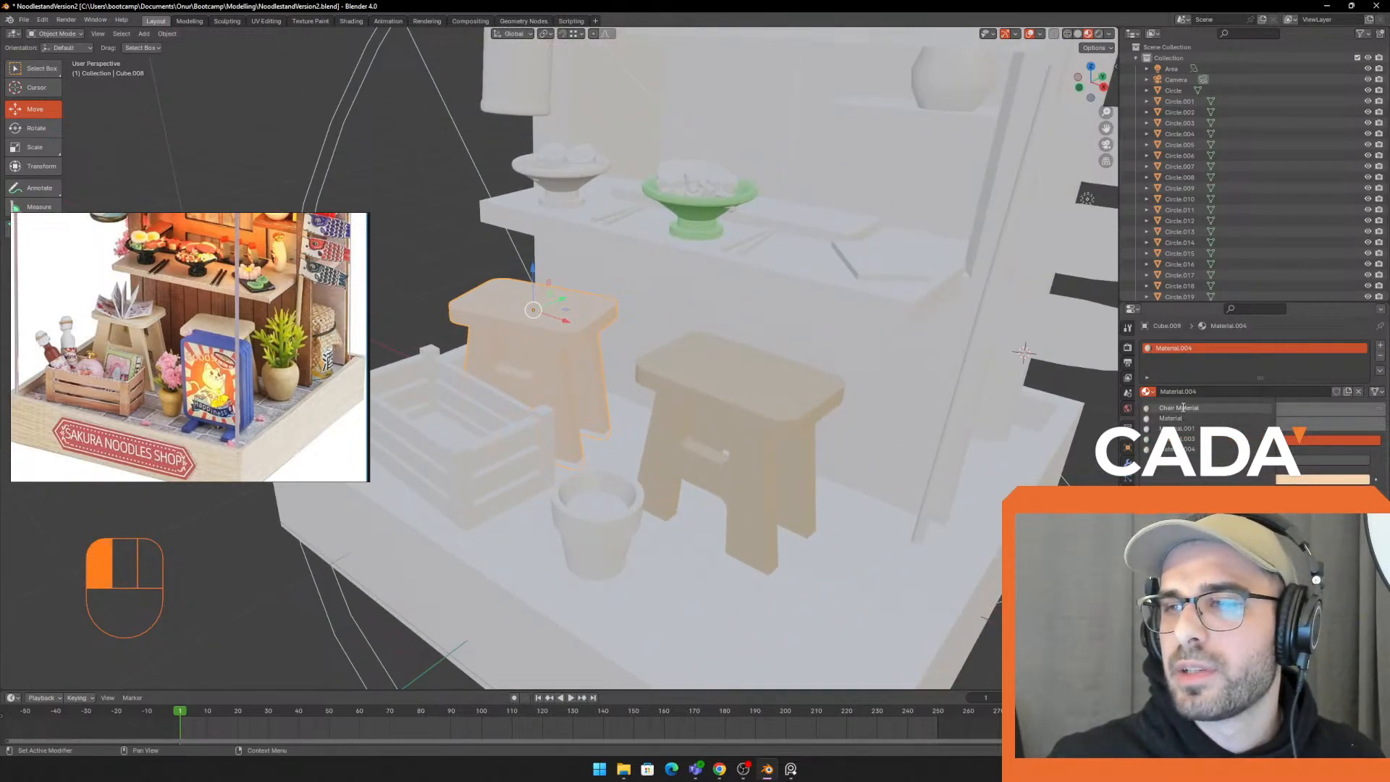
pyautogui.click(1179, 408)
pyautogui.moveTo(688, 365); pyautogui.dragTo(763, 366, button='middle')
pyautogui.click(794, 357)
pyautogui.click(707, 386)
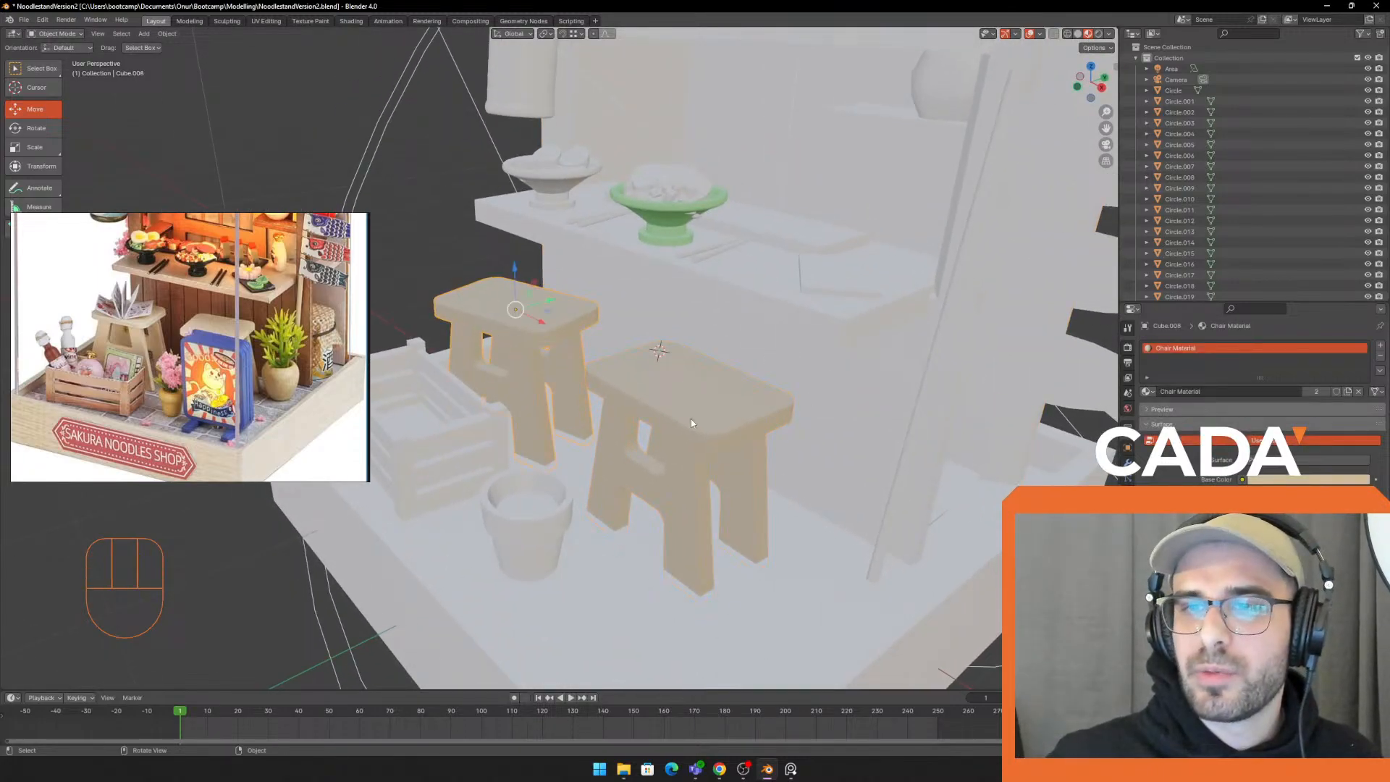
# Switch to Rendered shading and examine both stools with the shared material under the scene lighting
pyautogui.keyDown('shift'); pyautogui.click(518, 337); pyautogui.keyUp('shift')
pyautogui.click(1099, 34)
pyautogui.scroll(-3, 796, 325)
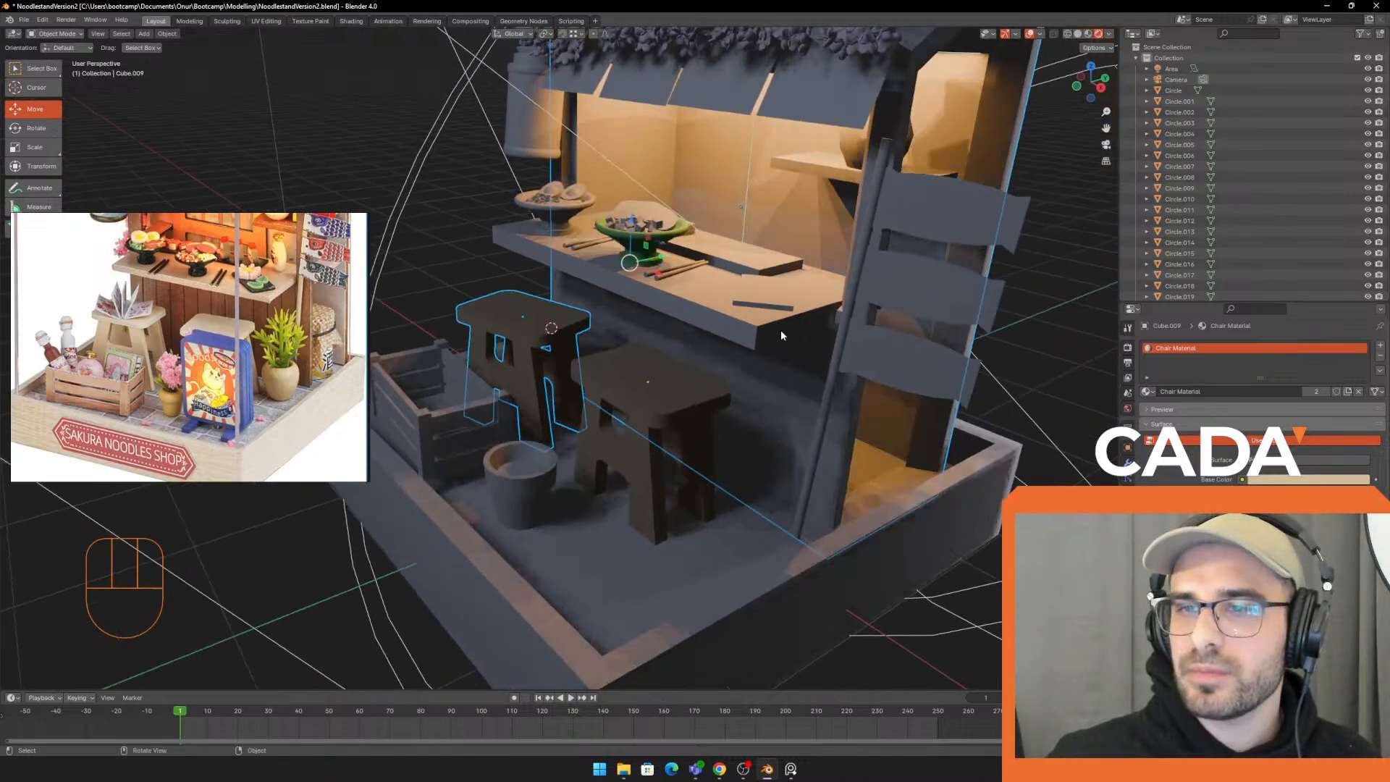
pyautogui.moveTo(731, 322); pyautogui.dragTo(761, 319, button='middle')
pyautogui.scroll(1, 764, 318)
# Switch to Solid shading and select the blossom clusters on the roof
pyautogui.click(1077, 34)
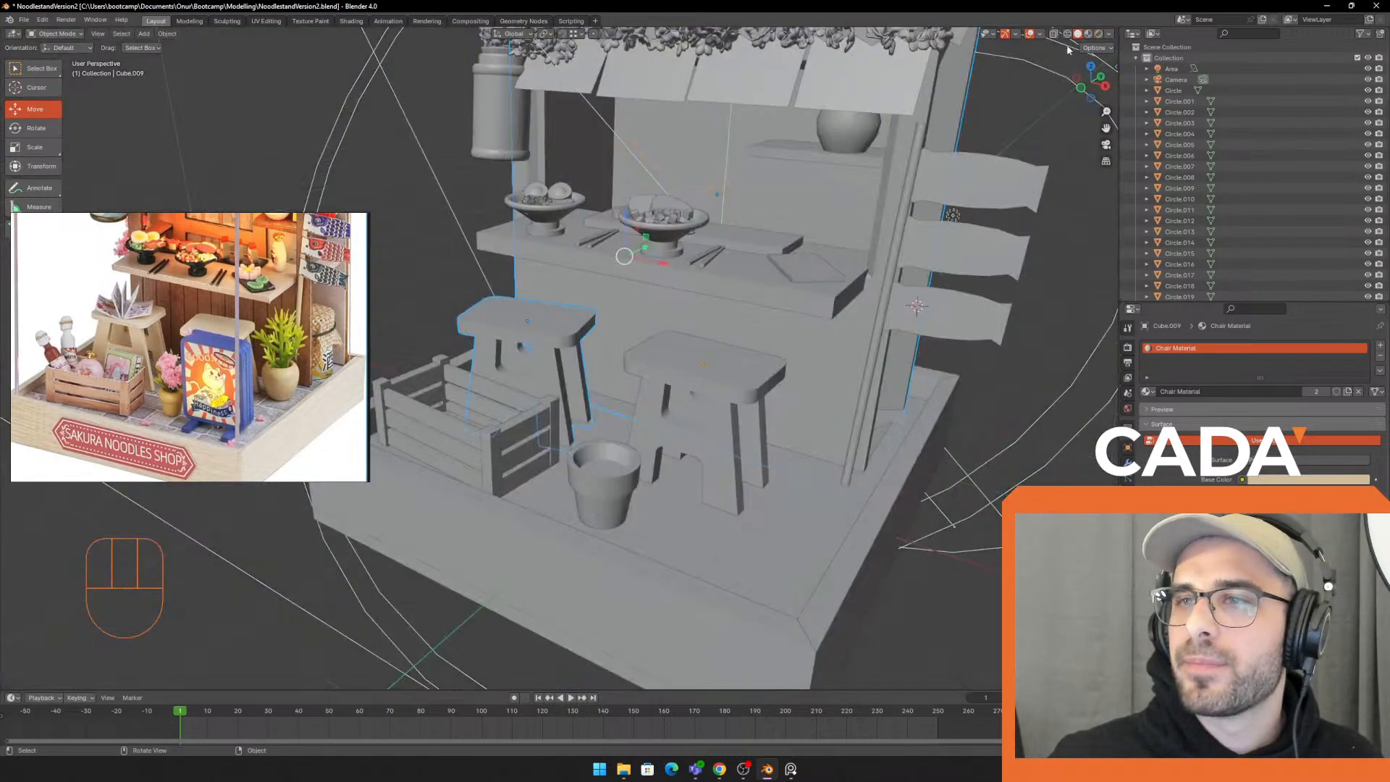
pyautogui.moveTo(791, 245); pyautogui.dragTo(788, 259, button='middle')
pyautogui.keyDown('shift'); pyautogui.moveTo(776, 88); pyautogui.dragTo(761, 239, button='middle'); pyautogui.keyUp('shift')
pyautogui.click(658, 182)
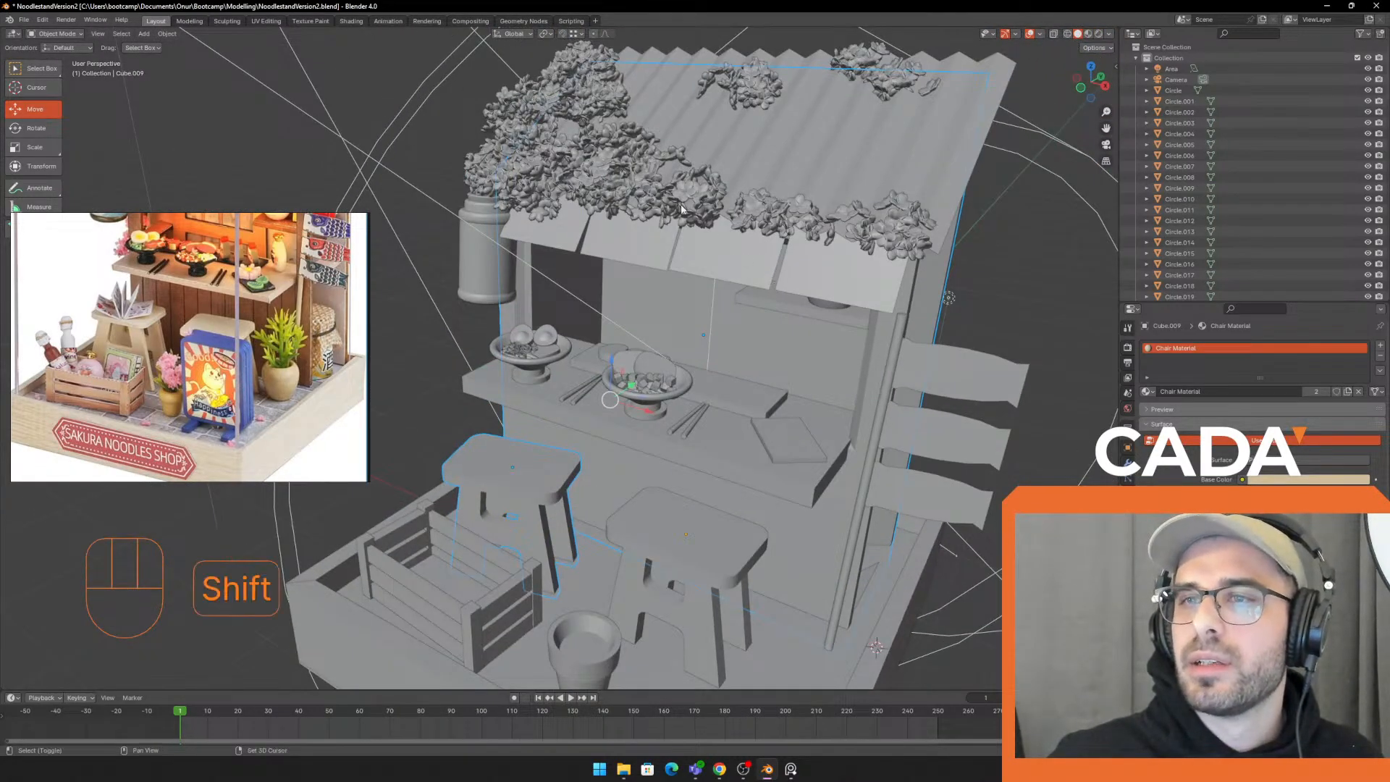
pyautogui.keyDown('shift'); pyautogui.moveTo(644, 221); pyautogui.dragTo(684, 176, button='middle'); pyautogui.keyUp('shift')
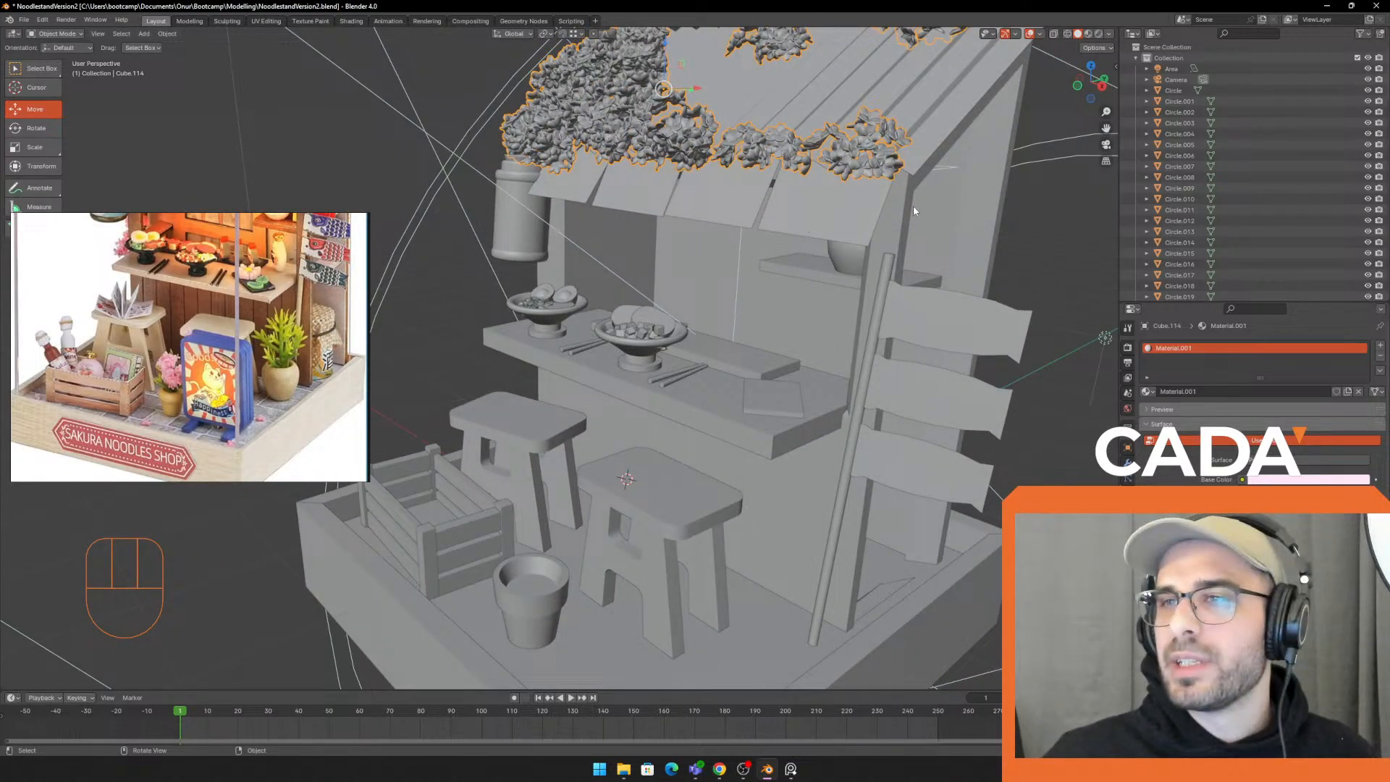
# Return to Rendered shading and inspect the roof blossoms, the counter and the stools
pyautogui.click(1098, 34)
pyautogui.moveTo(550, 167); pyautogui.dragTo(491, 181, button='middle')
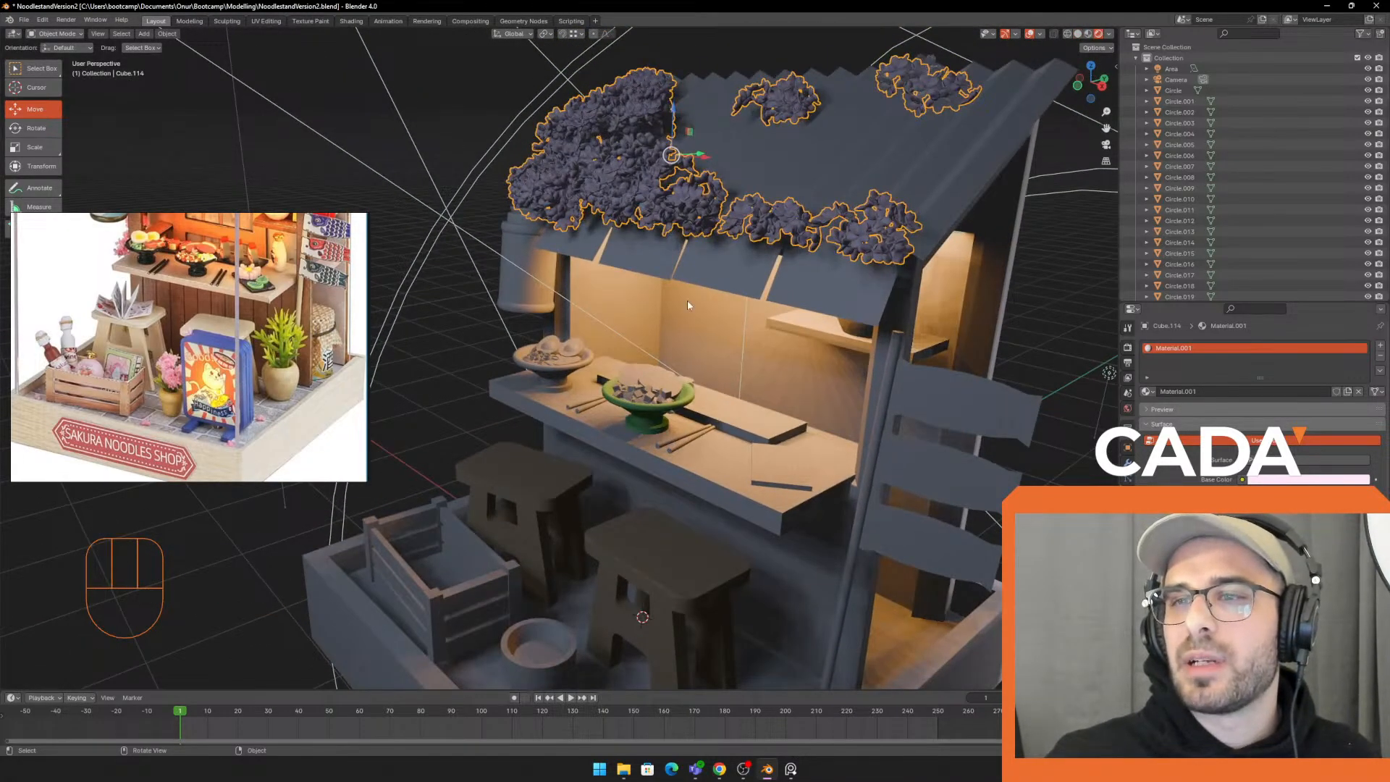
pyautogui.click(424, 362)
pyautogui.click(613, 143)
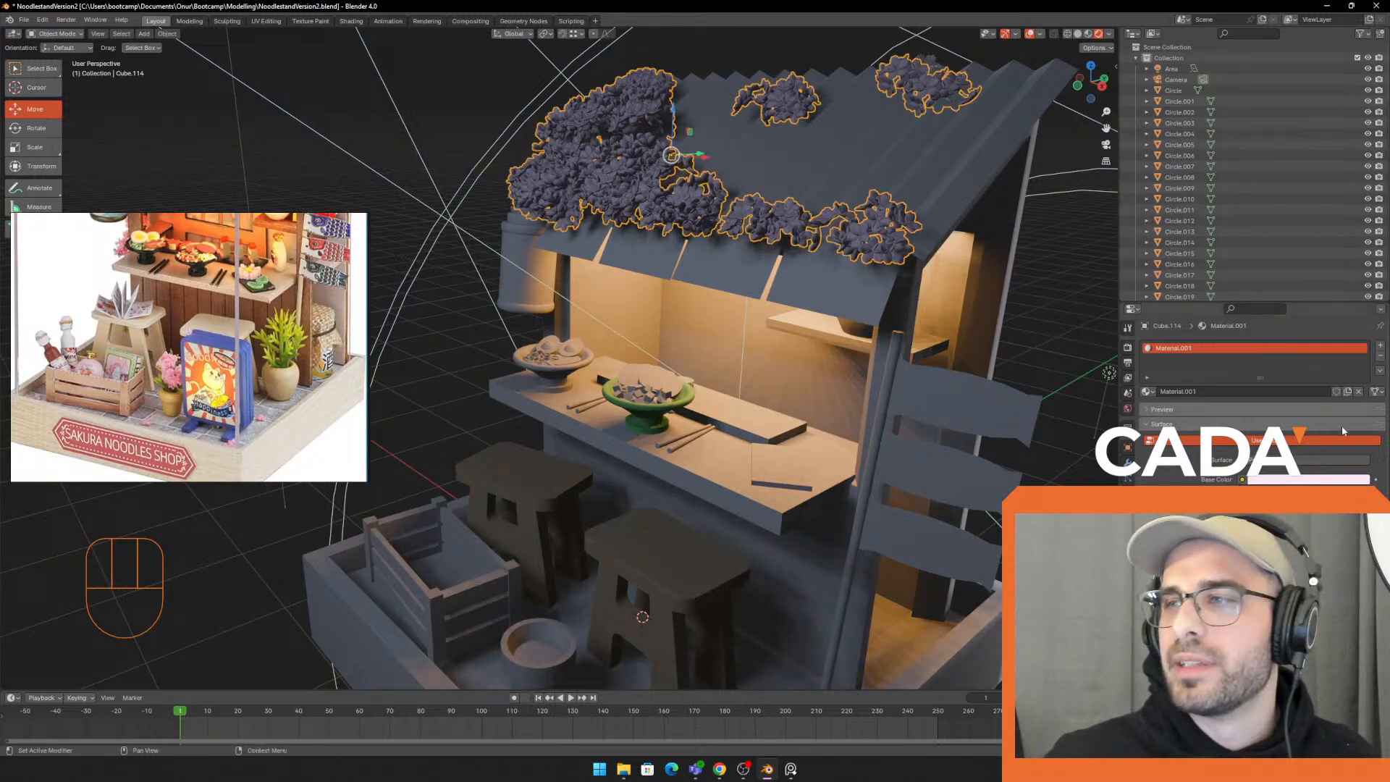
pyautogui.keyDown('shift'); pyautogui.moveTo(749, 277); pyautogui.dragTo(713, 155, button='middle'); pyautogui.keyUp('shift')
pyautogui.scroll(3, 688, 177)
pyautogui.moveTo(666, 192); pyautogui.dragTo(660, 258, button='middle')
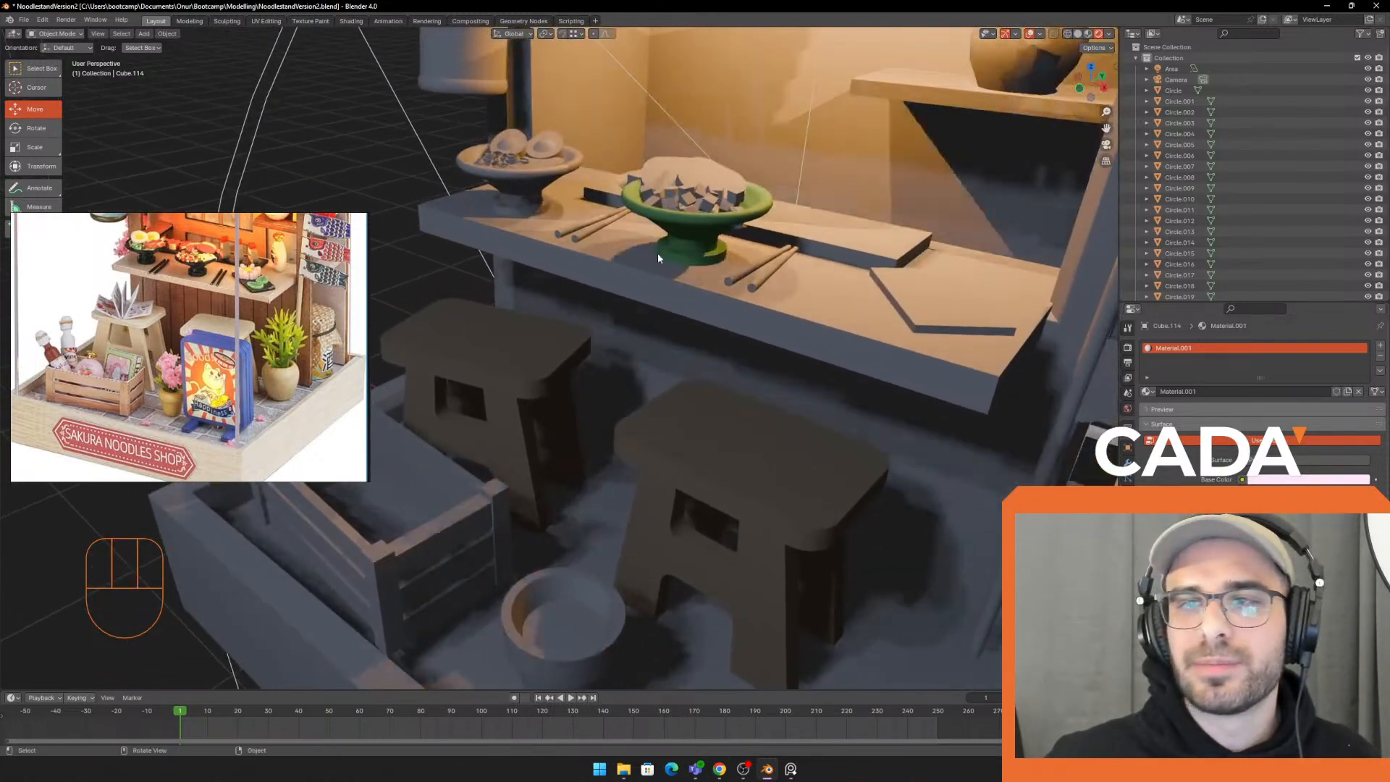
# Join the rear bowl on the counter to the green bowl so both share the same material
pyautogui.moveTo(206, 299); pyautogui.dragTo(213, 344, button='middle')
pyautogui.scroll(2, 212, 343)
pyautogui.keyDown('shift'); pyautogui.moveTo(818, 210); pyautogui.dragTo(811, 271, button='middle'); pyautogui.keyUp('shift')
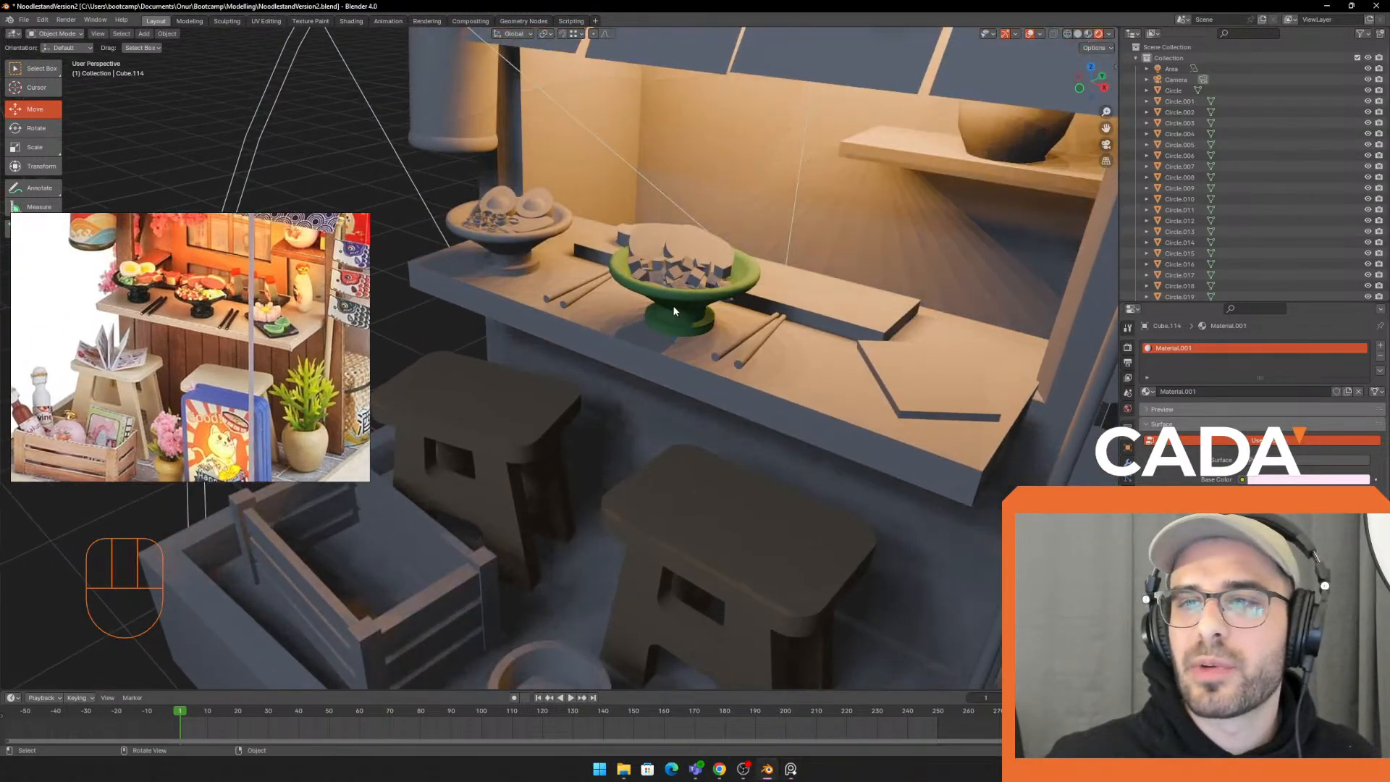
pyautogui.click(672, 305)
pyautogui.moveTo(672, 307); pyautogui.dragTo(702, 298, button='middle')
pyautogui.scroll(1, 701, 297)
pyautogui.click(511, 223)
pyautogui.moveTo(580, 217); pyautogui.dragTo(559, 249, button='middle')
pyautogui.keyDown('shift'); pyautogui.moveTo(579, 250); pyautogui.dragTo(631, 255, button='middle'); pyautogui.keyUp('shift')
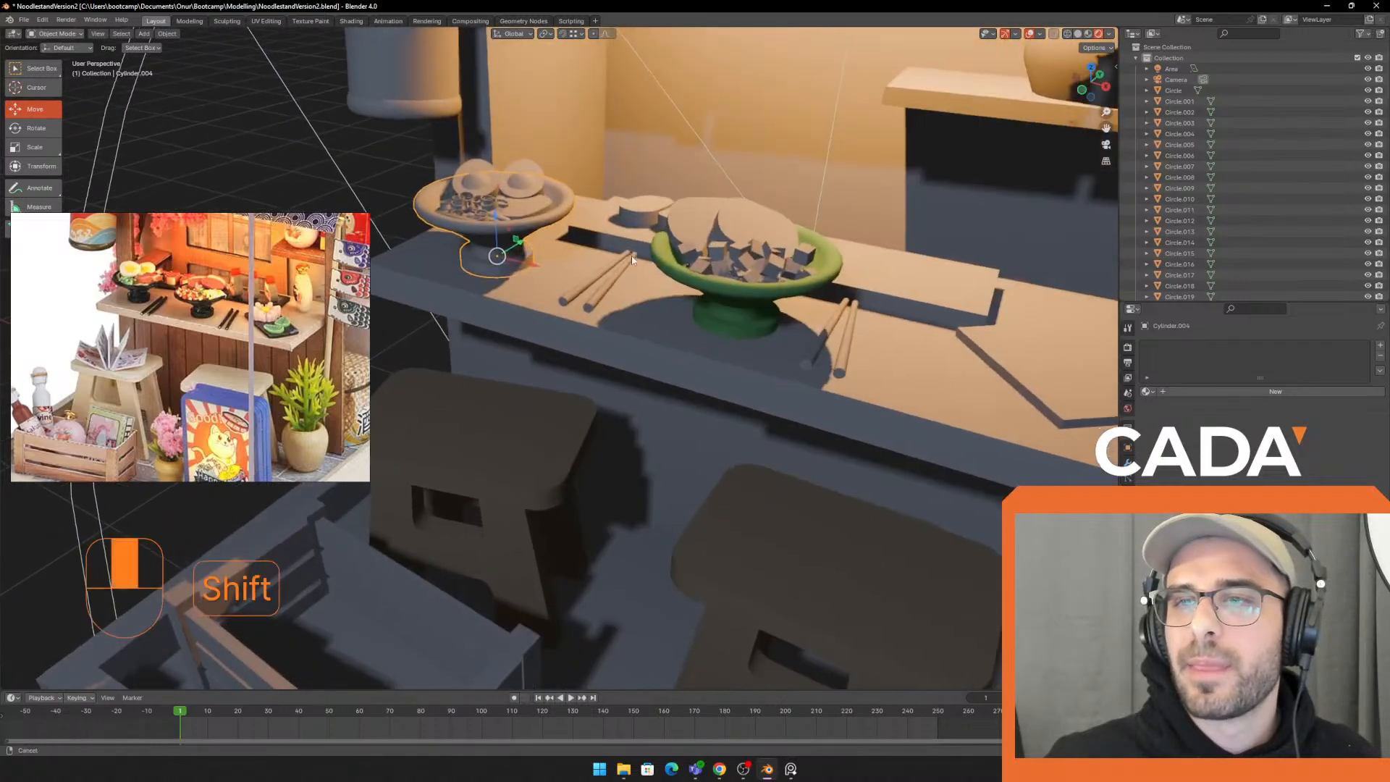
pyautogui.keyDown('shift'); pyautogui.click(731, 292); pyautogui.keyUp('shift')
pyautogui.keyDown('shift'); pyautogui.moveTo(744, 275); pyautogui.dragTo(731, 337, button='middle'); pyautogui.keyUp('shift')
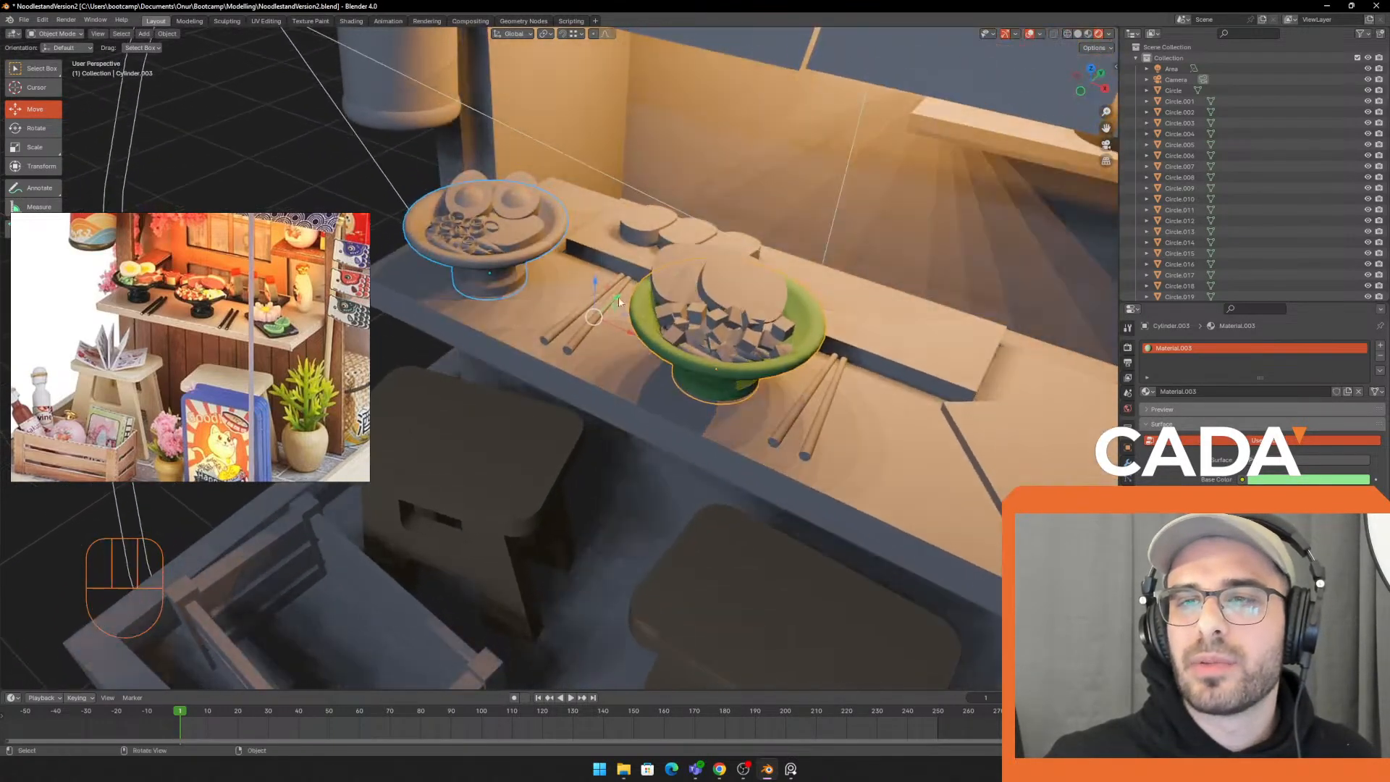
pyautogui.scroll(3, 174, 275)
pyautogui.scroll(2, 228, 313)
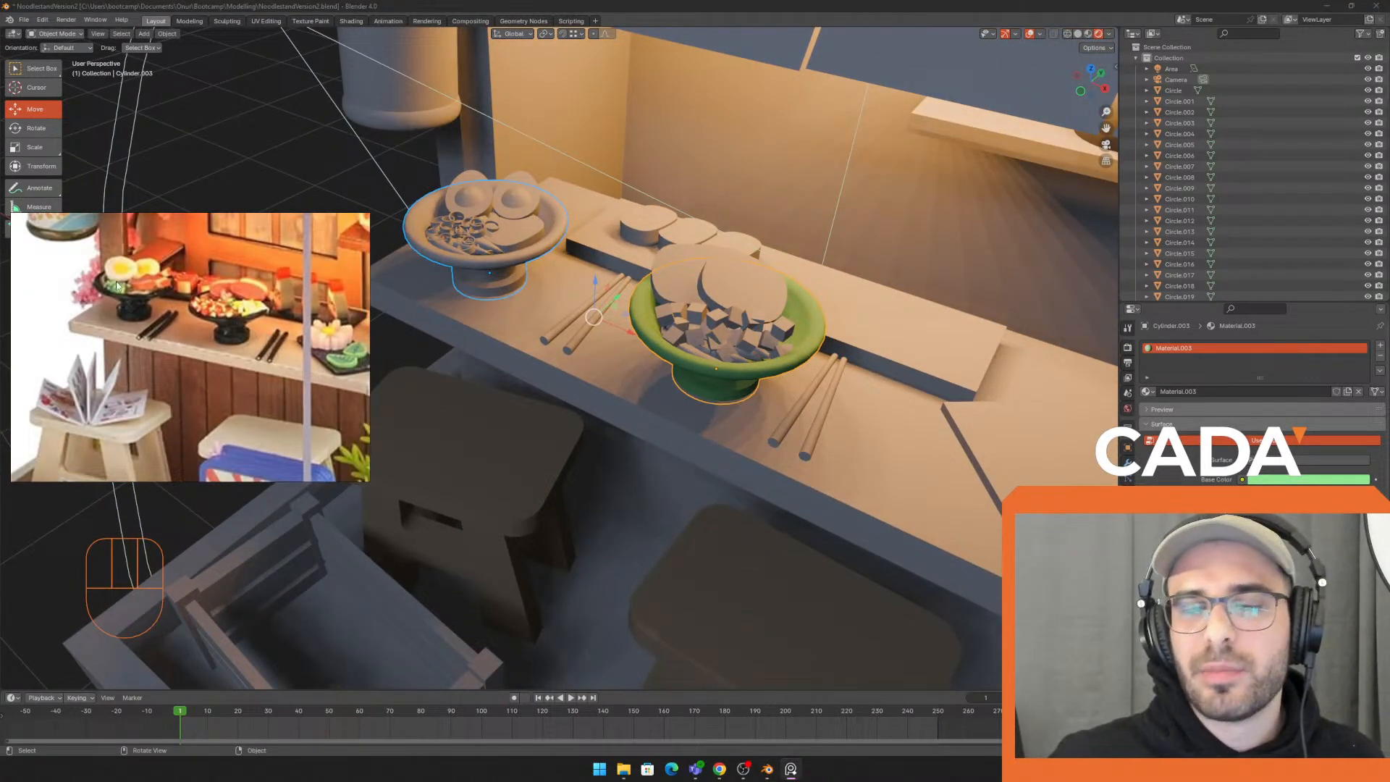
pyautogui.scroll(2, 274, 351)
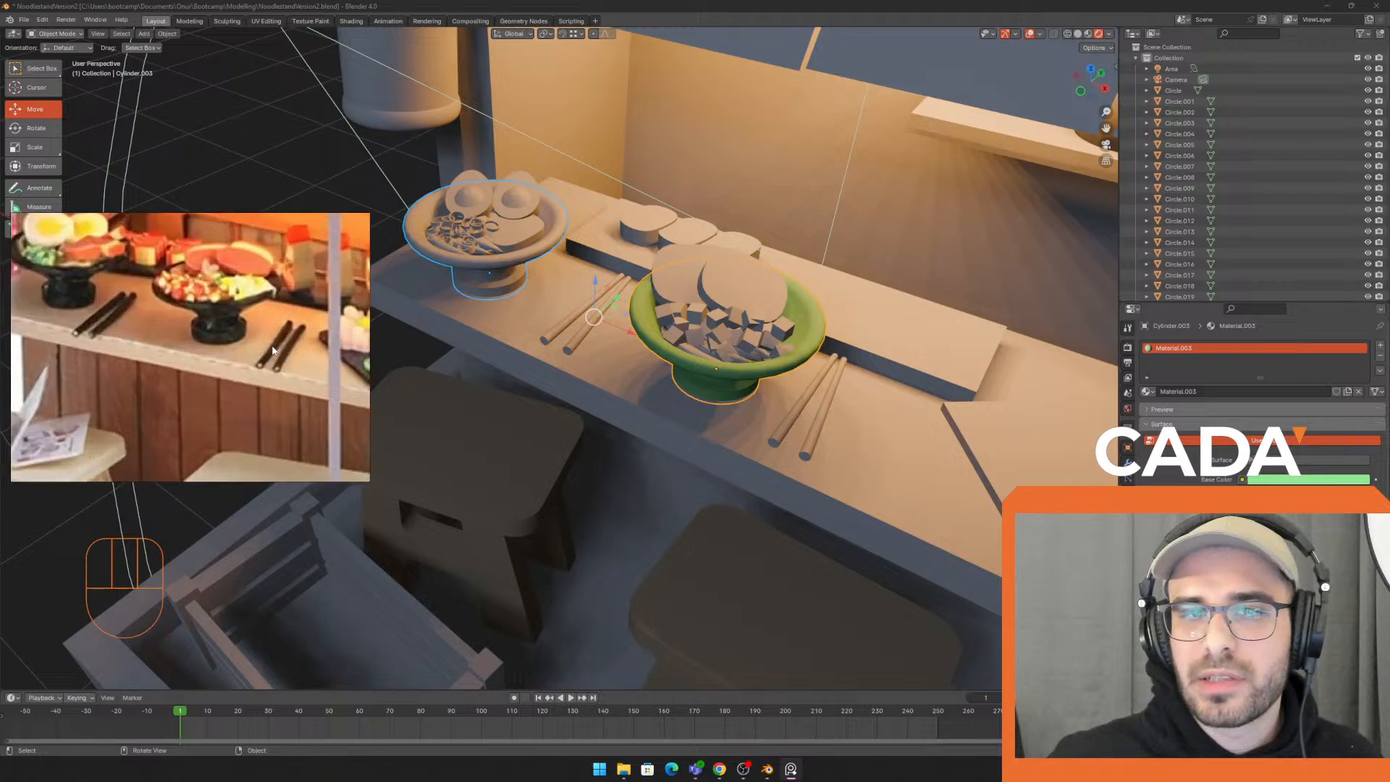
pyautogui.moveTo(793, 347); pyautogui.dragTo(801, 334, button='middle')
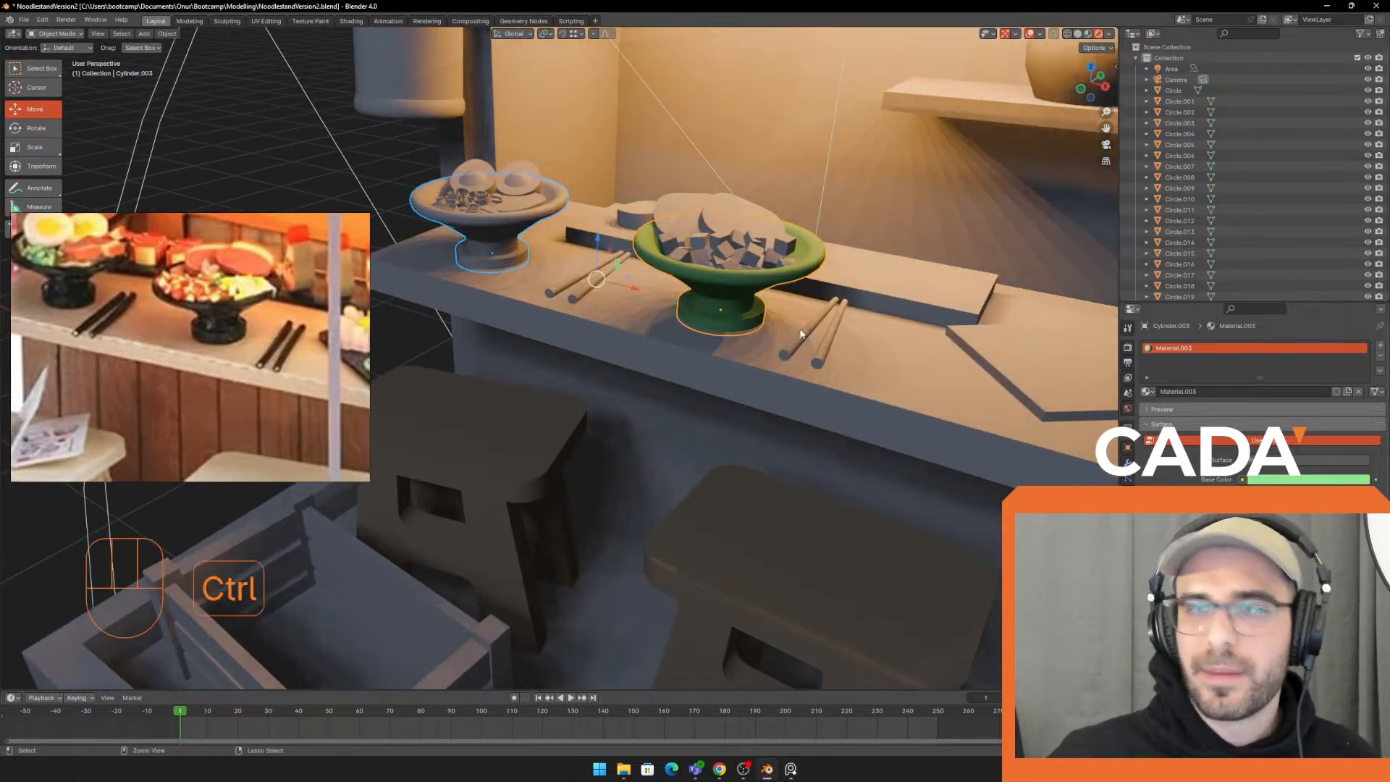
pyautogui.hotkey('ctrl', 'j')
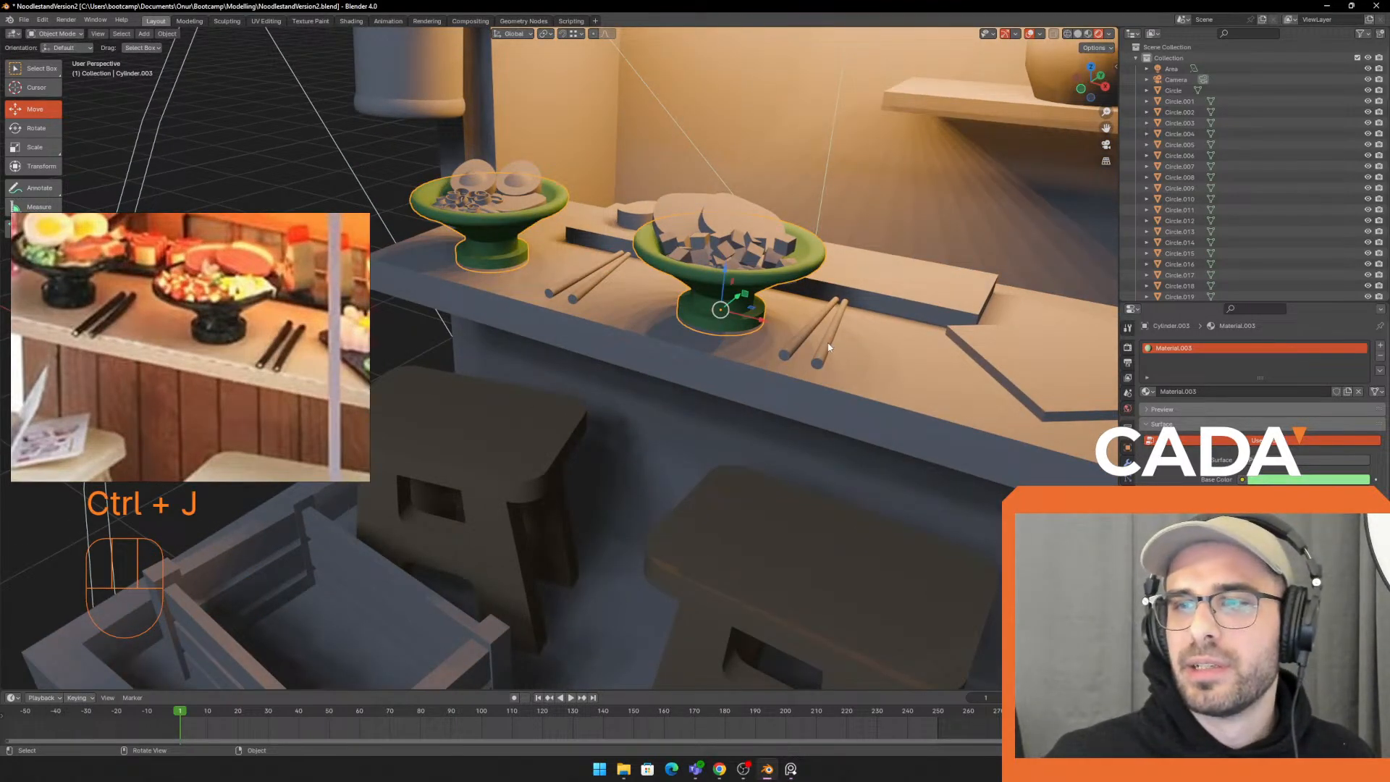
# Join the four chopsticks on the counter with the two bowls, keeping the bowls as the active object
pyautogui.click(802, 338)
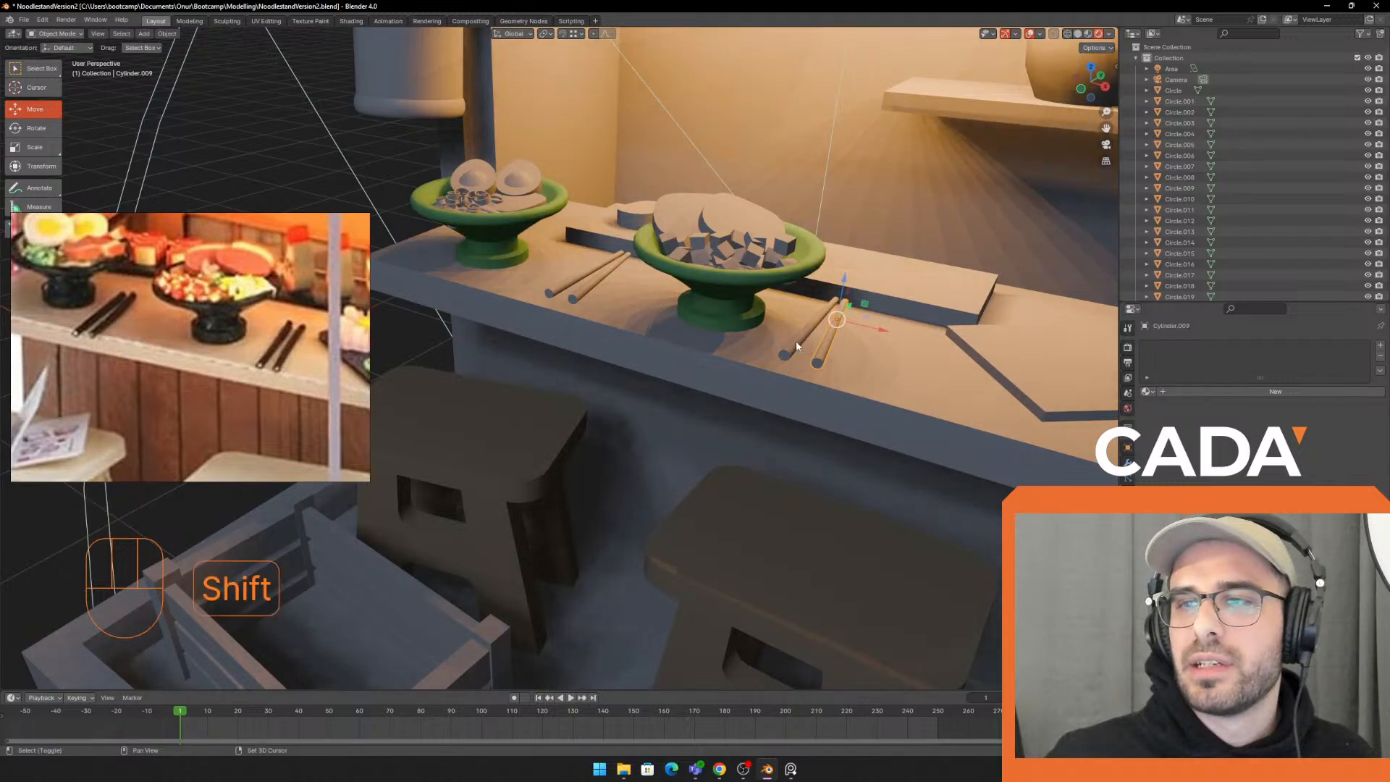
pyautogui.keyDown('shift'); pyautogui.click(797, 346); pyautogui.keyUp('shift')
pyautogui.keyDown('shift'); pyautogui.click(590, 294); pyautogui.keyUp('shift')
pyautogui.keyDown('shift'); pyautogui.click(682, 282); pyautogui.keyUp('shift')
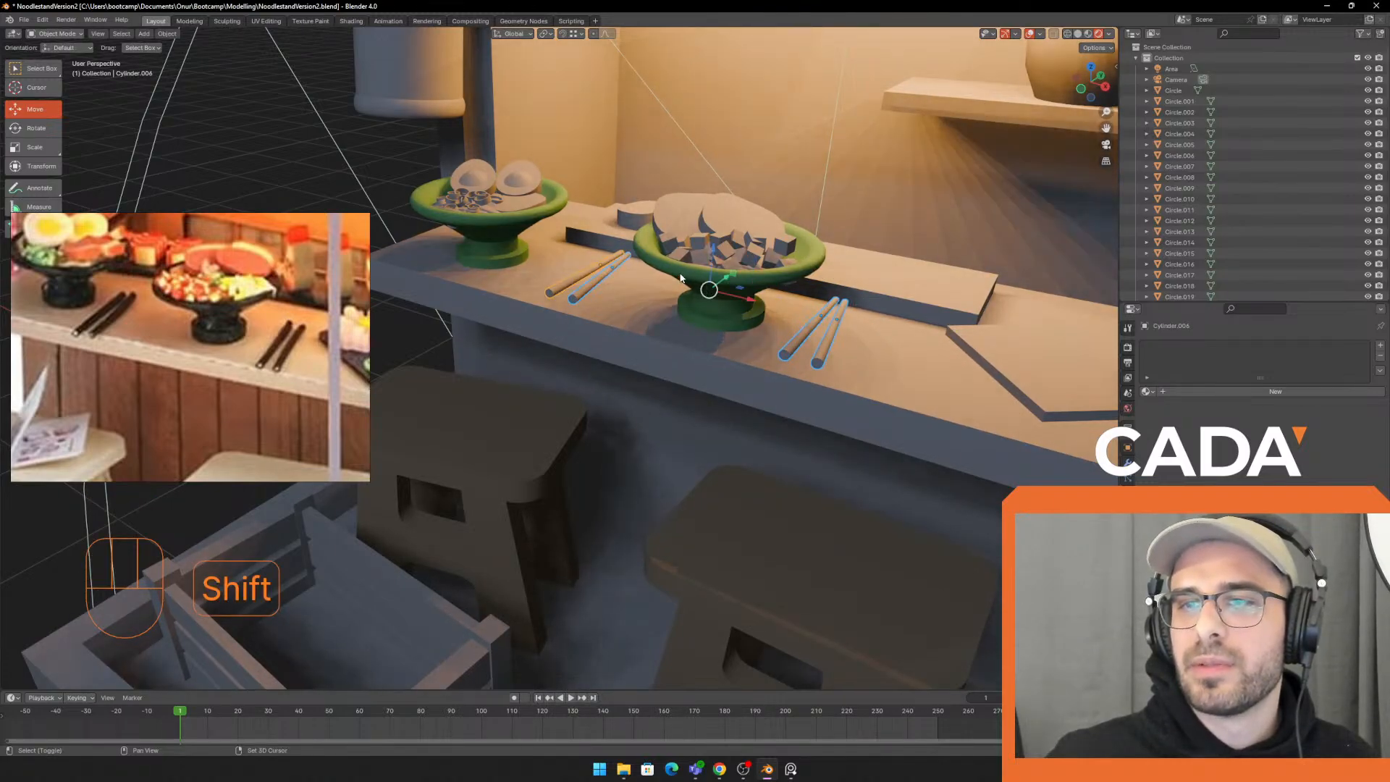
pyautogui.hotkey('ctrl', 'j')
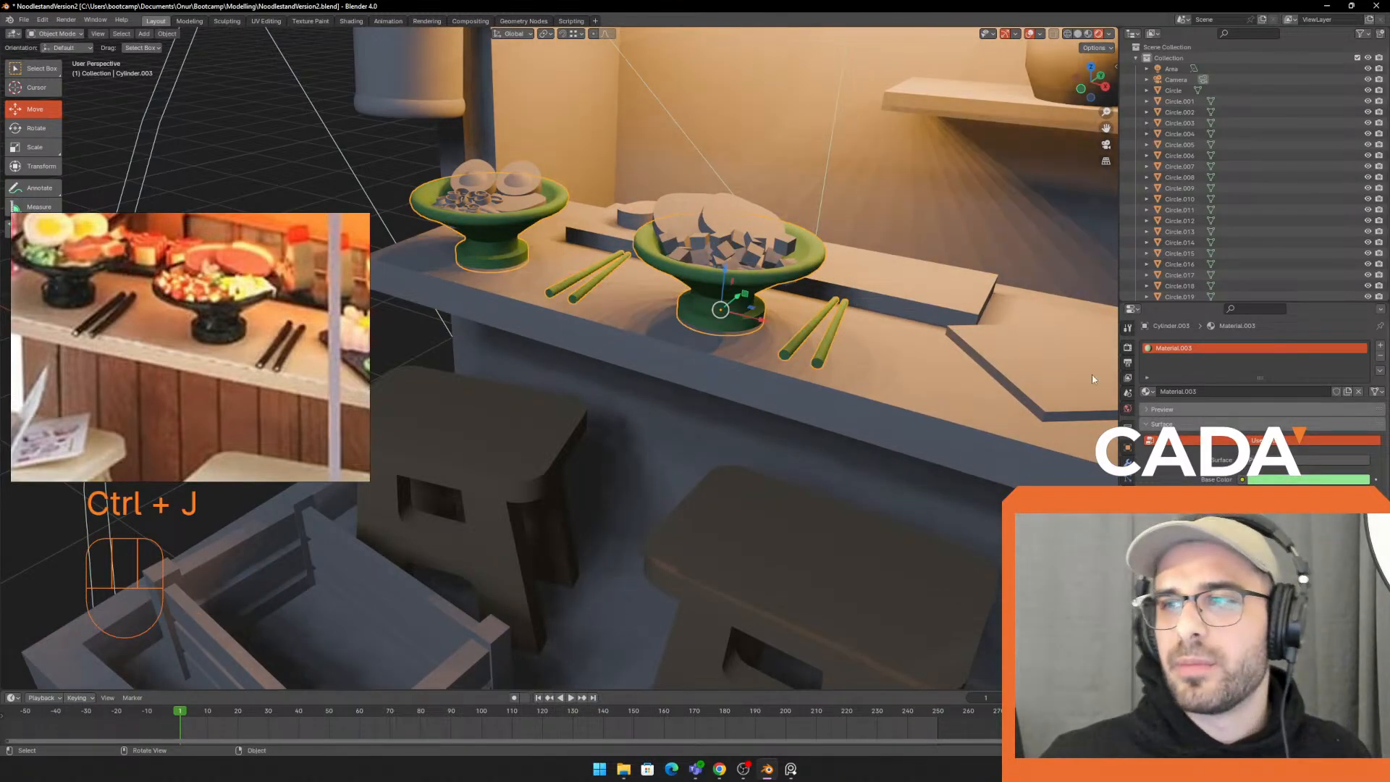
# Replace the joined bowls and chopsticks' material with a new near-black one and lower its roughness
pyautogui.click(1380, 357)
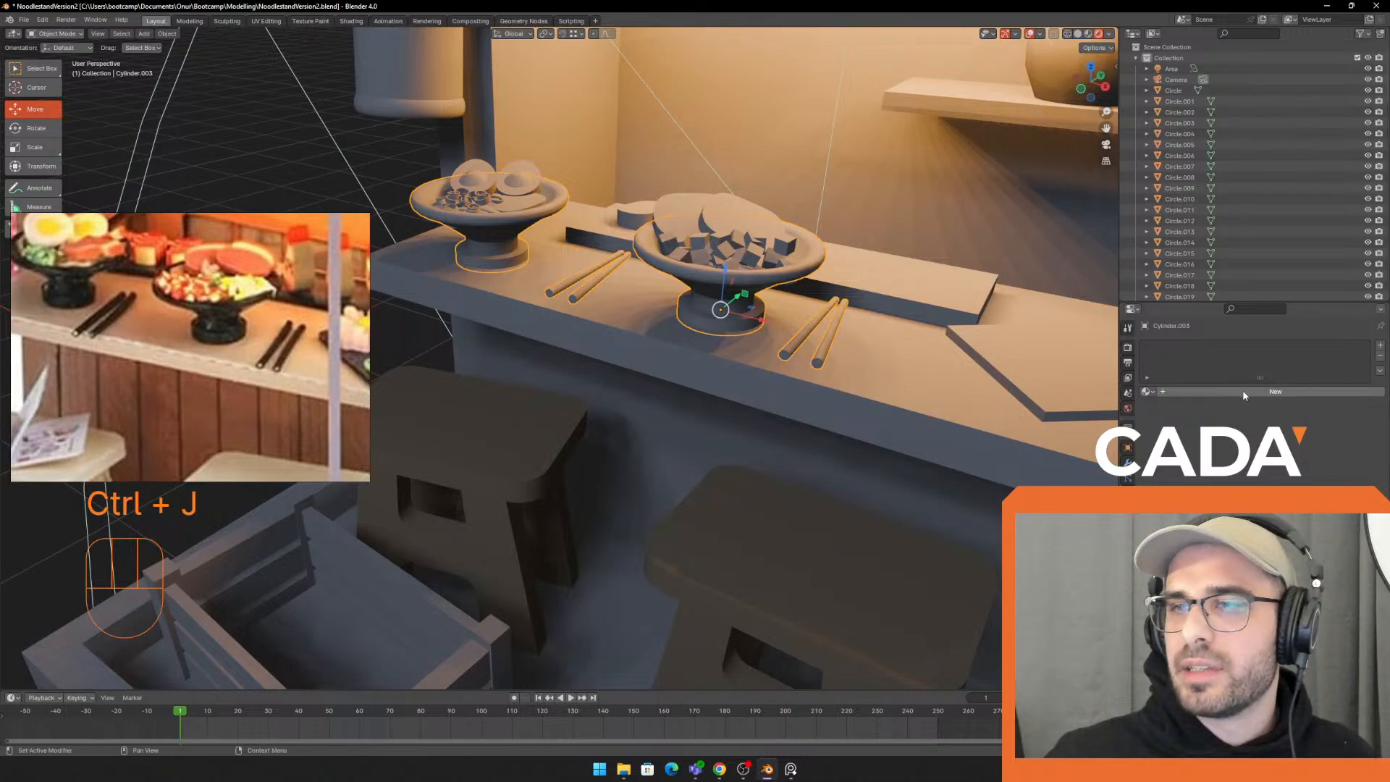
pyautogui.click(1294, 480)
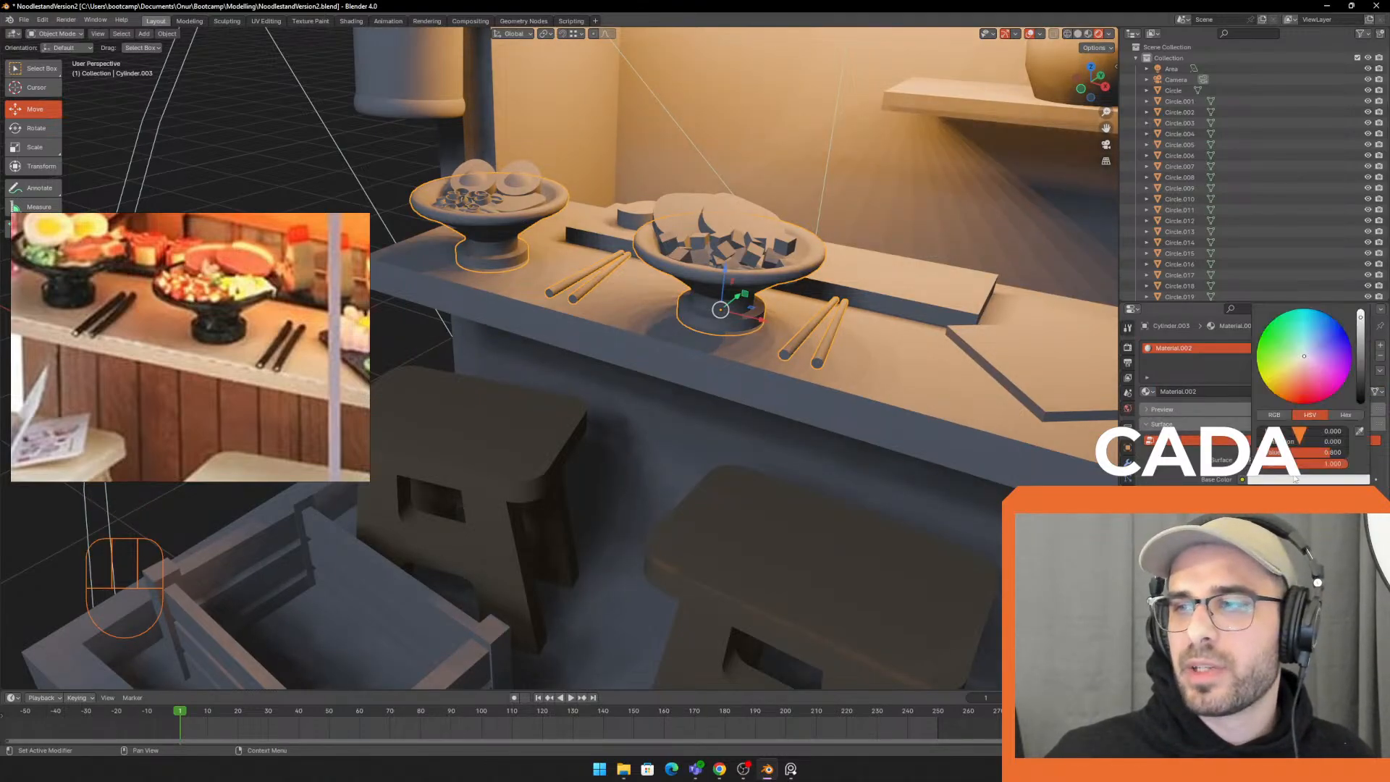
pyautogui.moveTo(1362, 331); pyautogui.dragTo(1361, 374)
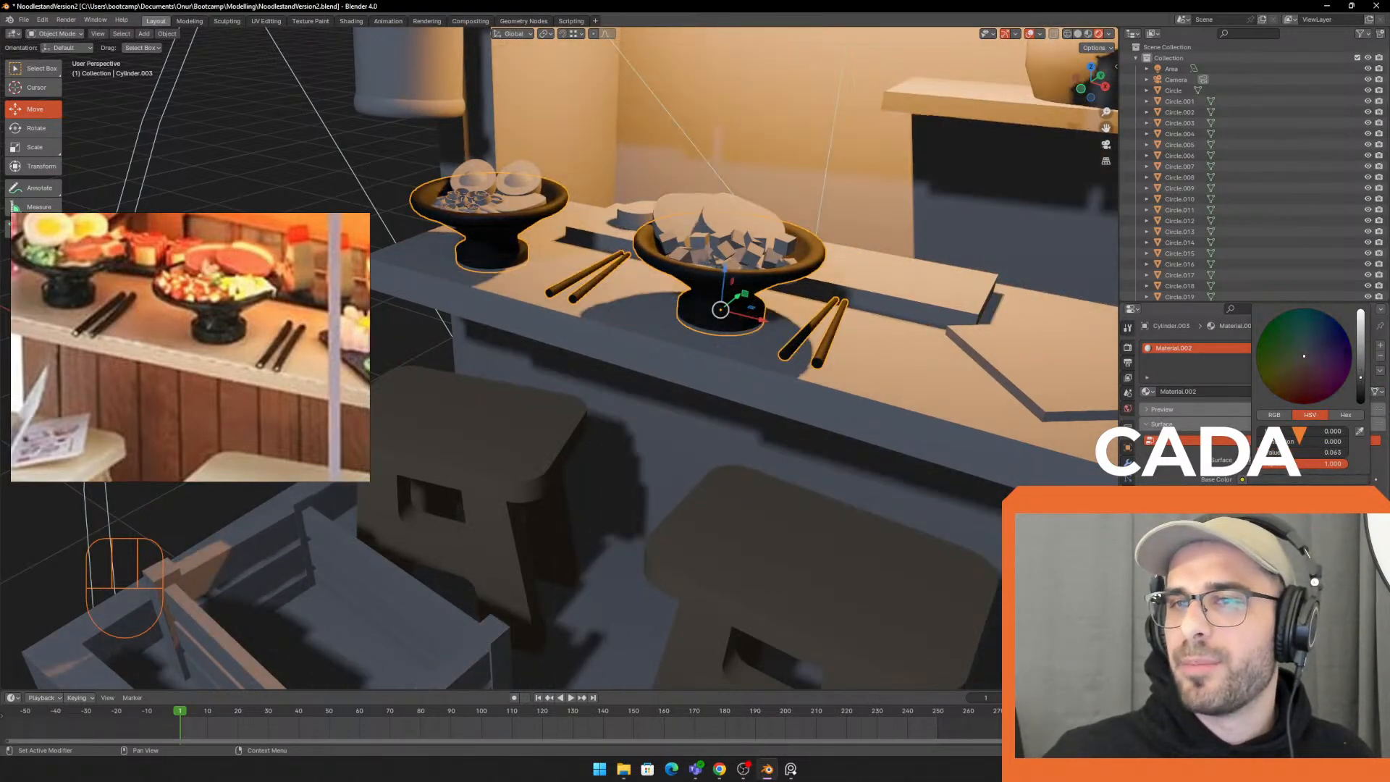
pyautogui.moveTo(1304, 508); pyautogui.dragTo(1271, 508)
pyautogui.moveTo(760, 369); pyautogui.dragTo(682, 337, button='middle')
pyautogui.scroll(-3, 682, 336)
pyautogui.click(436, 232)
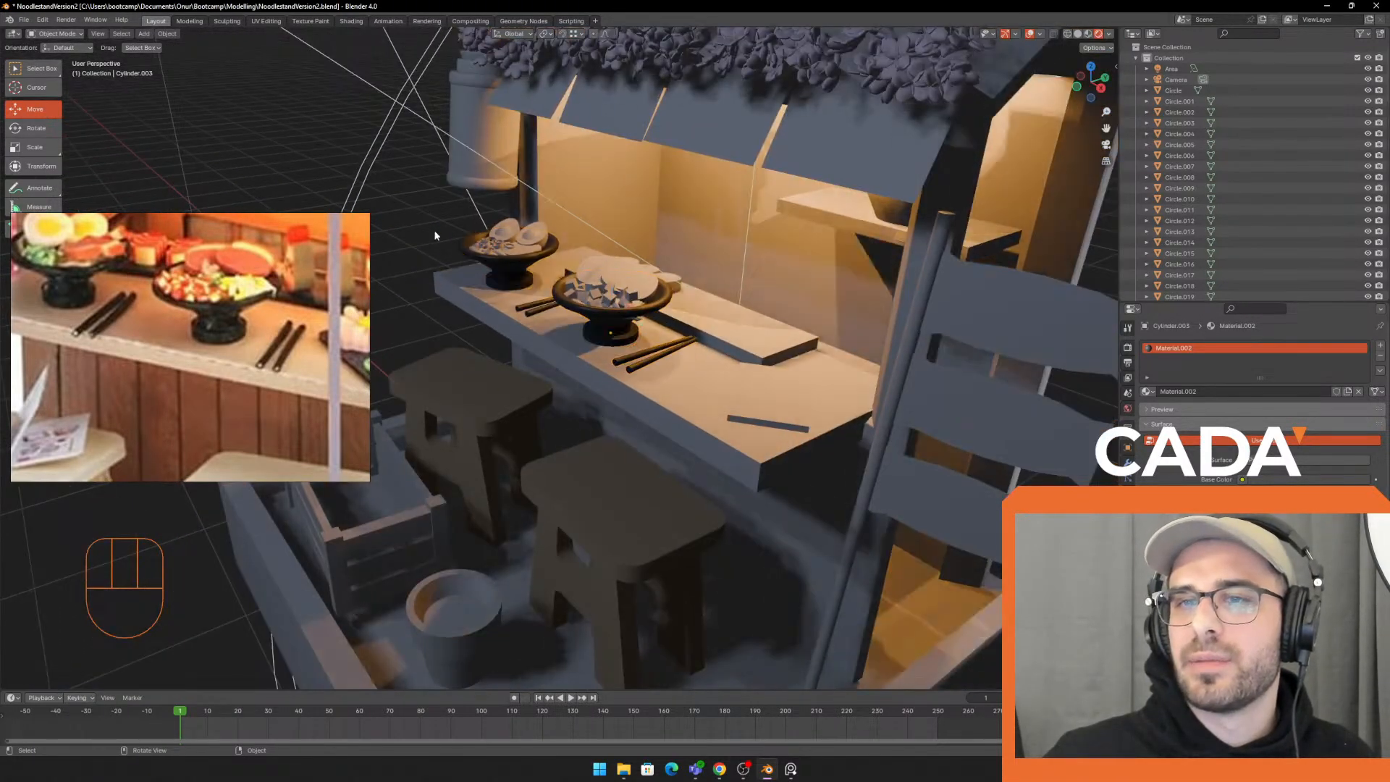
pyautogui.moveTo(567, 307); pyautogui.dragTo(598, 300, button='middle')
pyautogui.keyDown('shift'); pyautogui.moveTo(598, 300); pyautogui.dragTo(657, 327, button='middle'); pyautogui.keyUp('shift')
pyautogui.scroll(-1, 677, 340)
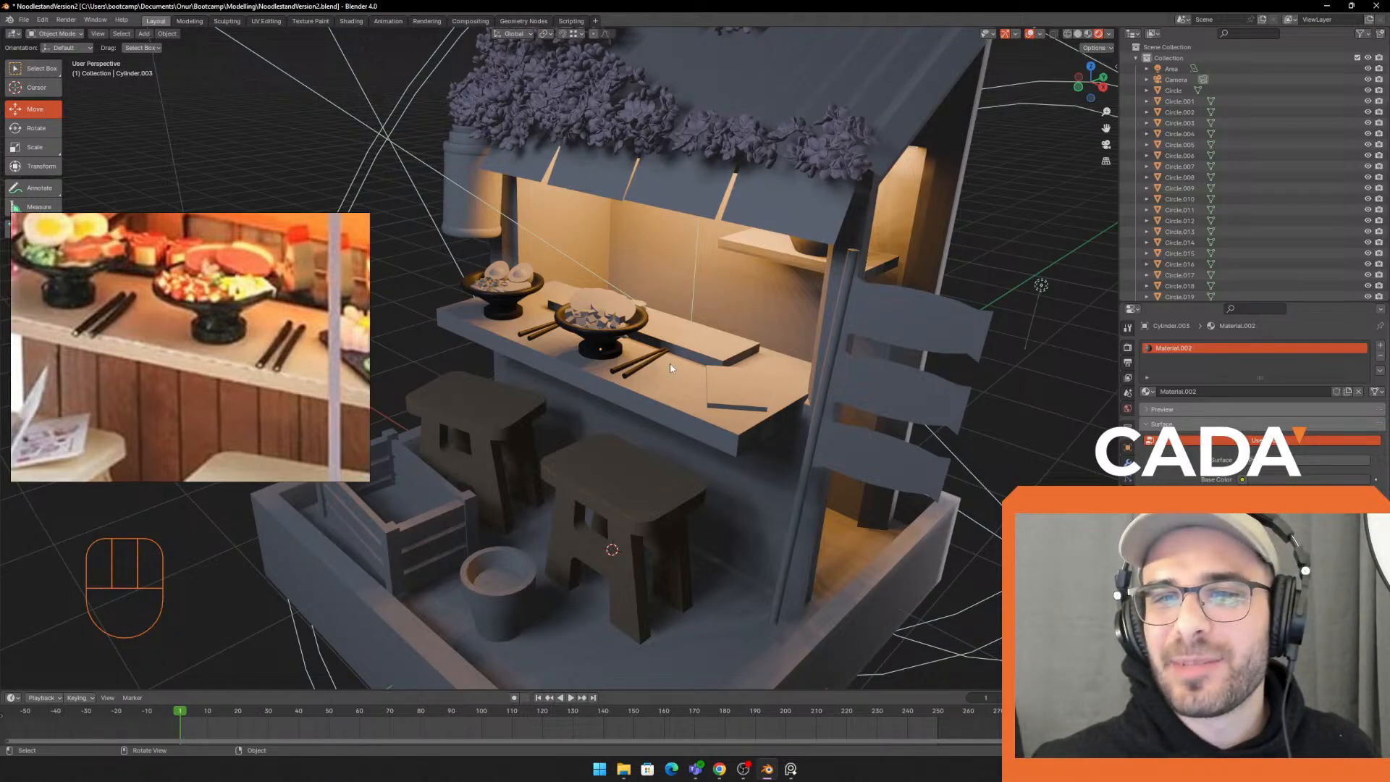
pyautogui.moveTo(671, 366)
pyautogui.keyDown('shift'); pyautogui.mouseDown(button='middle')
pyautogui.moveTo(688, 352)
pyautogui.moveTo(679, 361)
pyautogui.mouseUp(button='middle'); pyautogui.keyUp('shift')
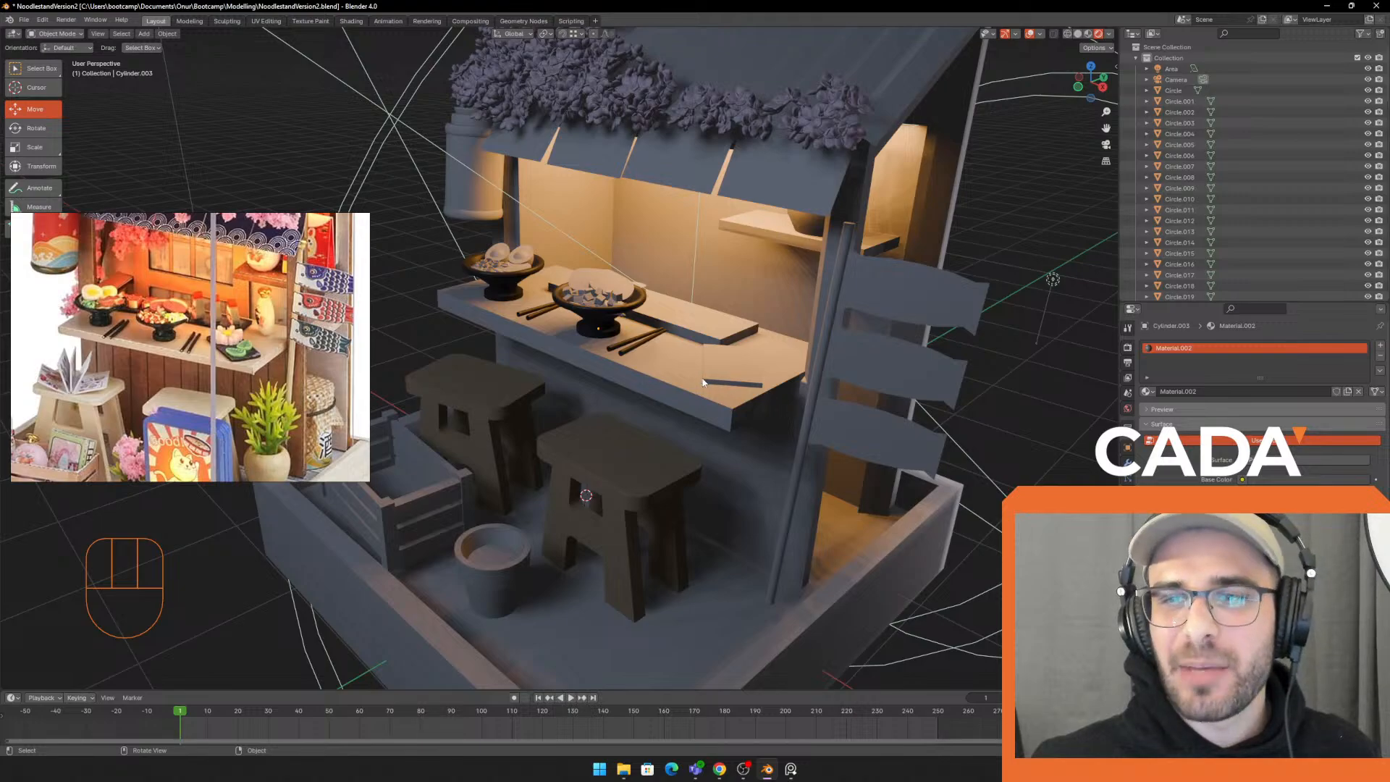
# Move the stand's wall body along the Y axis, undo the move, and check the awning panel and roof as separate objects
pyautogui.click(737, 446)
pyautogui.moveTo(703, 382); pyautogui.dragTo(657, 317, button='middle')
pyautogui.scroll(-5, 748, 415)
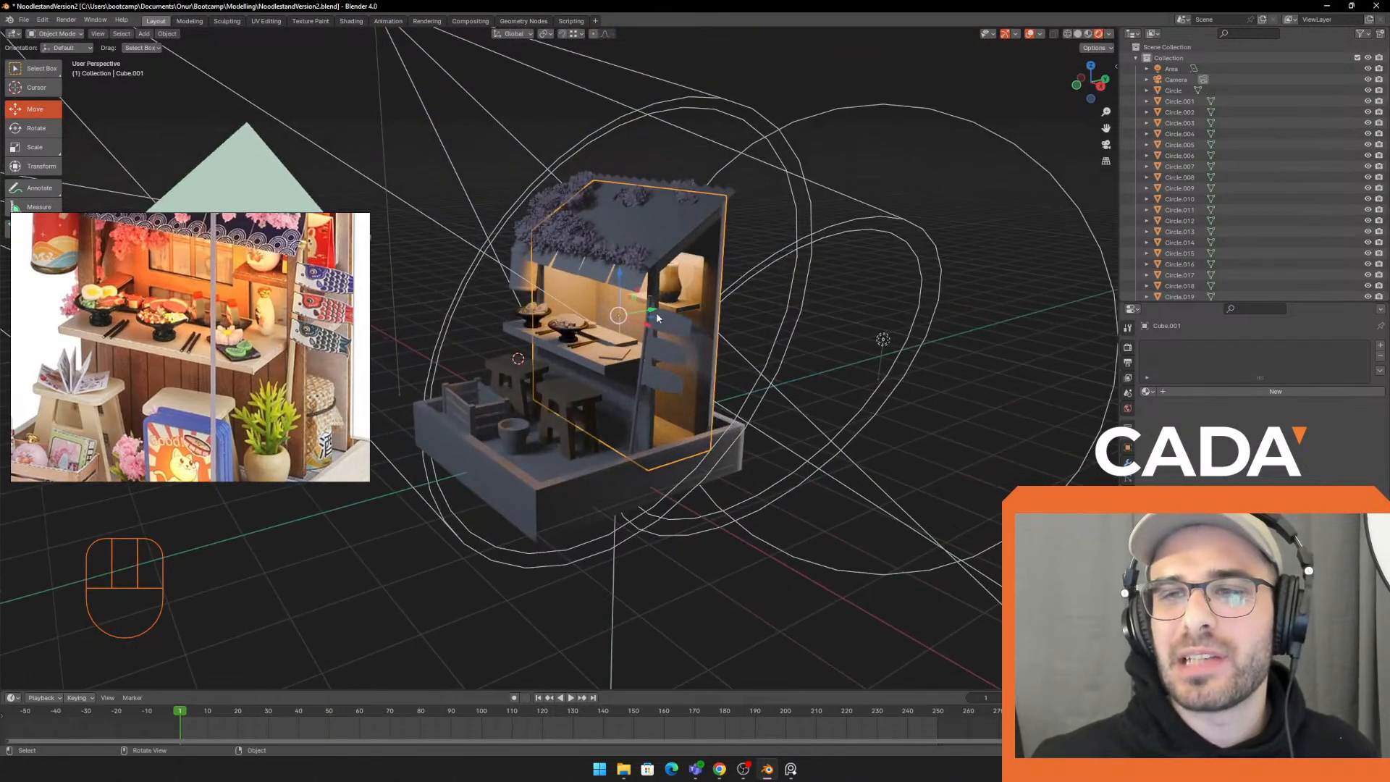
pyautogui.moveTo(655, 312); pyautogui.dragTo(790, 308)
pyautogui.hotkey('ctrl', 'z')
pyautogui.moveTo(669, 293); pyautogui.dragTo(673, 349, button='middle')
pyautogui.scroll(1, 692, 293)
pyautogui.scroll(4, 692, 293)
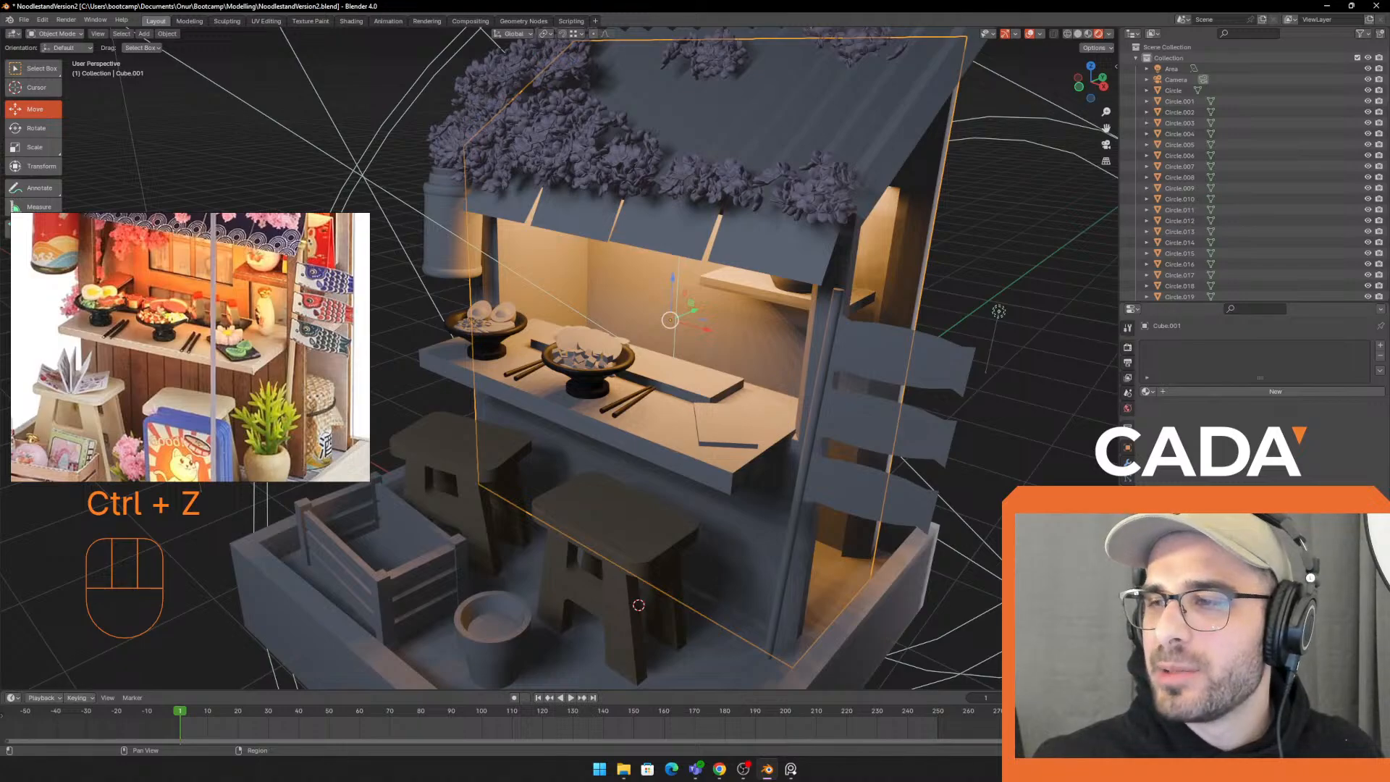
pyautogui.click(785, 265)
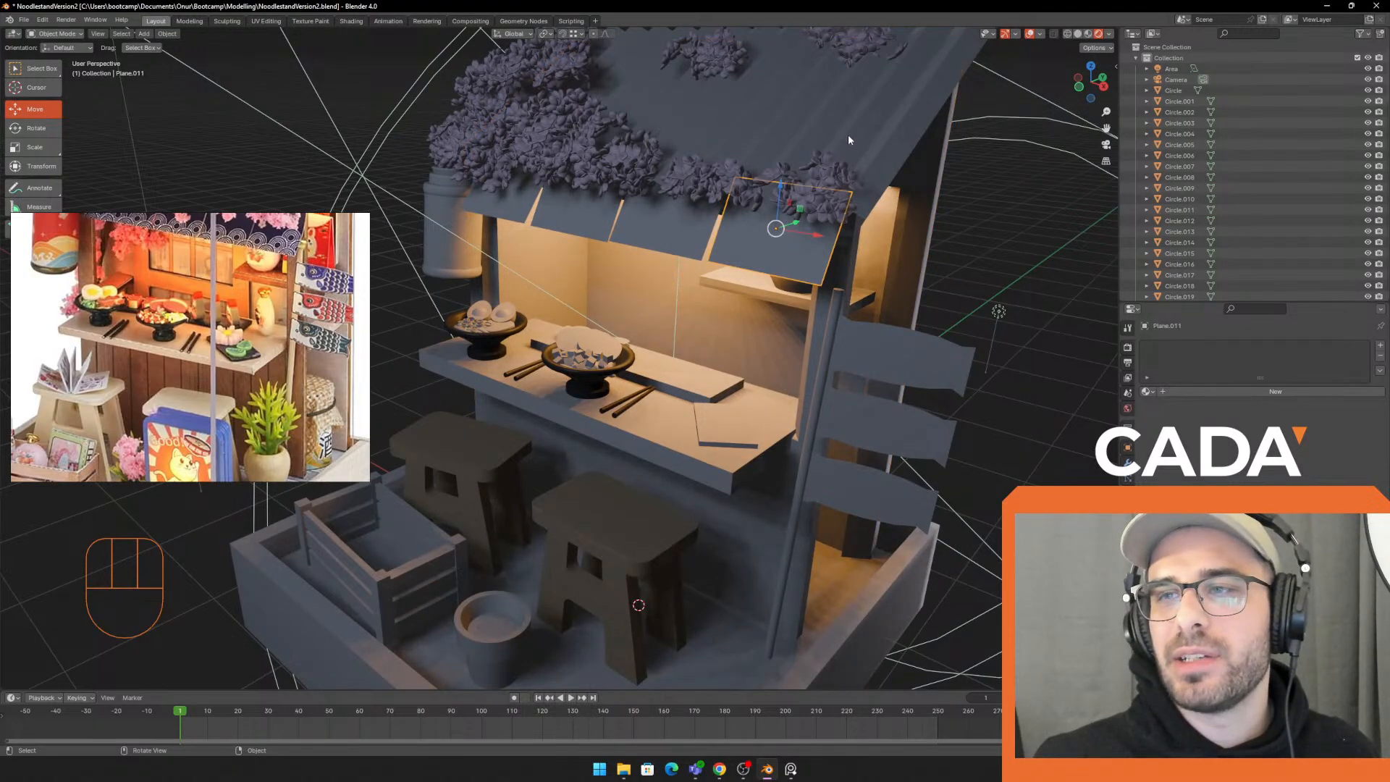
pyautogui.click(849, 134)
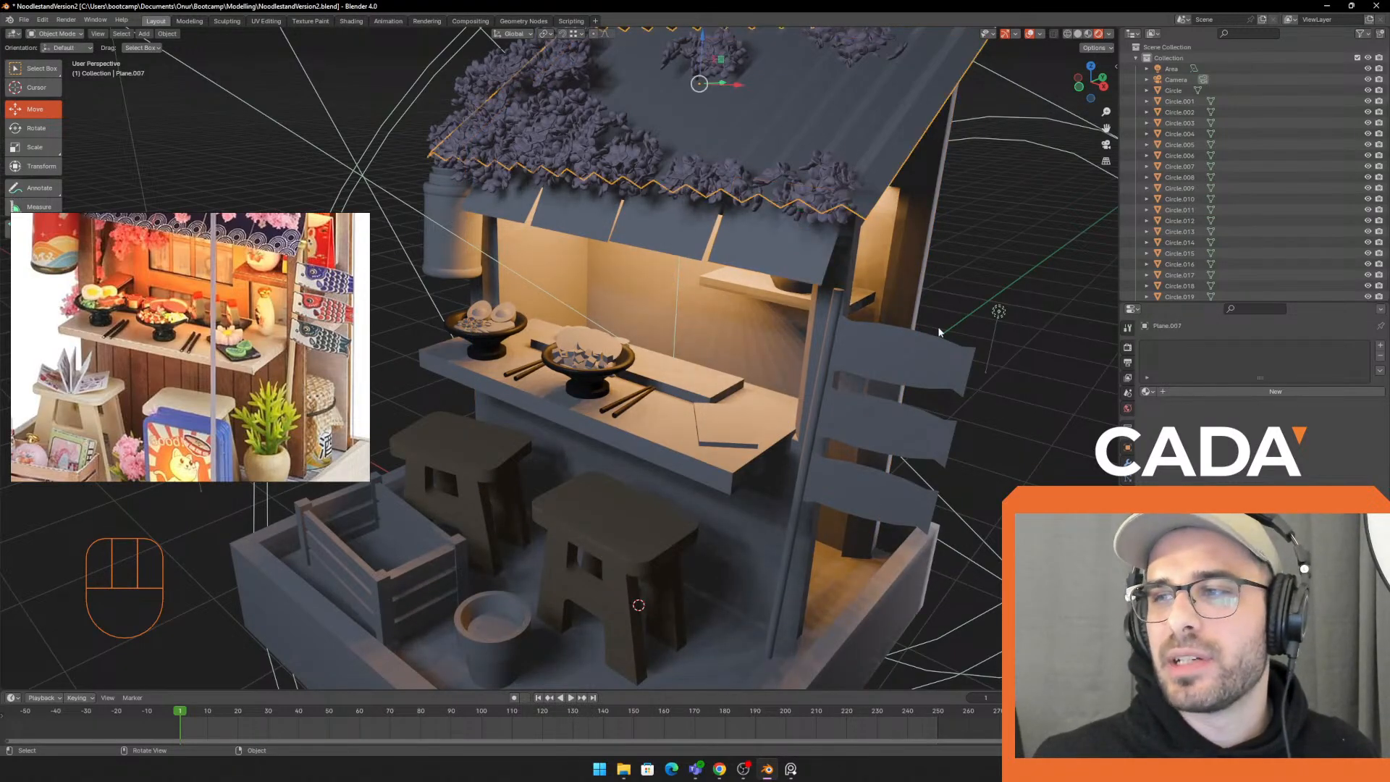
# Give the stand's wall body a new material with a dark reddish-brown base color and adjust its roughness
pyautogui.click(775, 505)
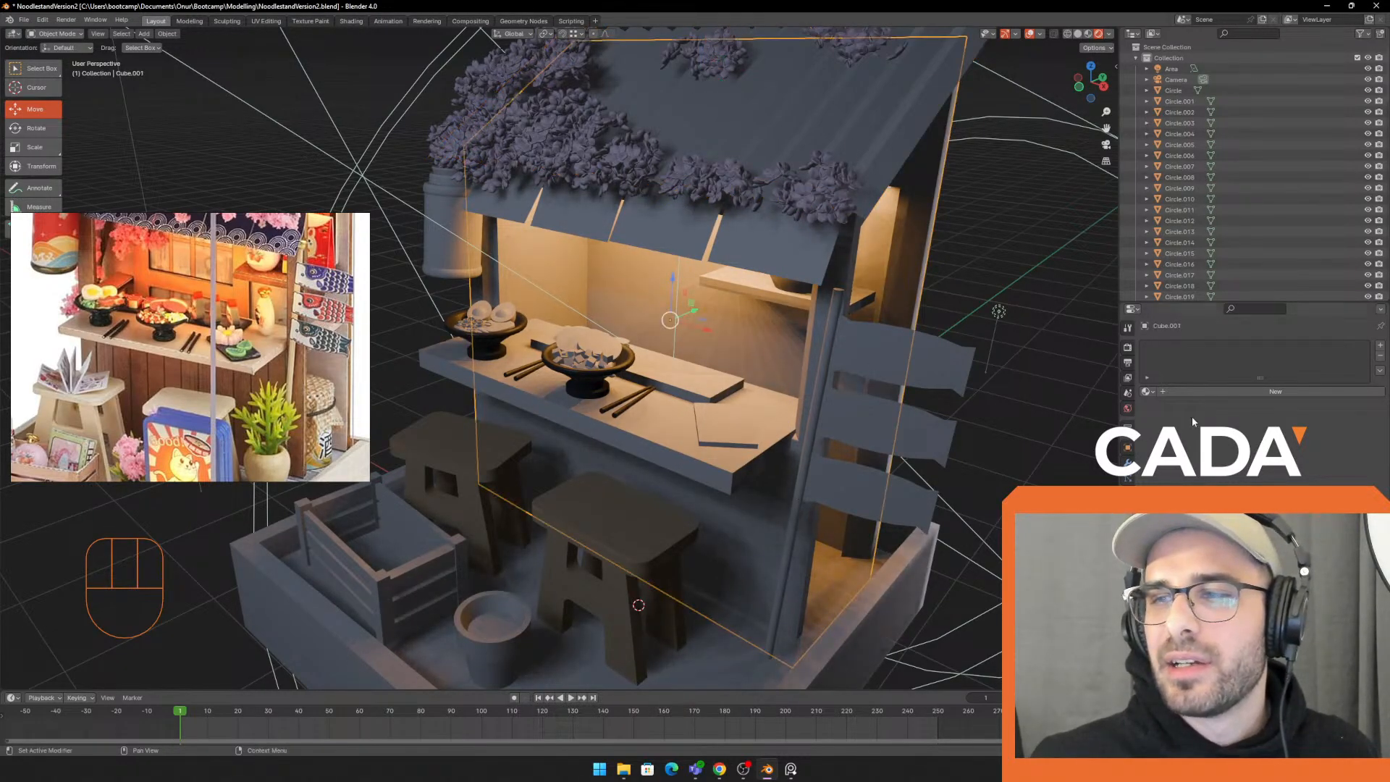
pyautogui.click(1127, 349)
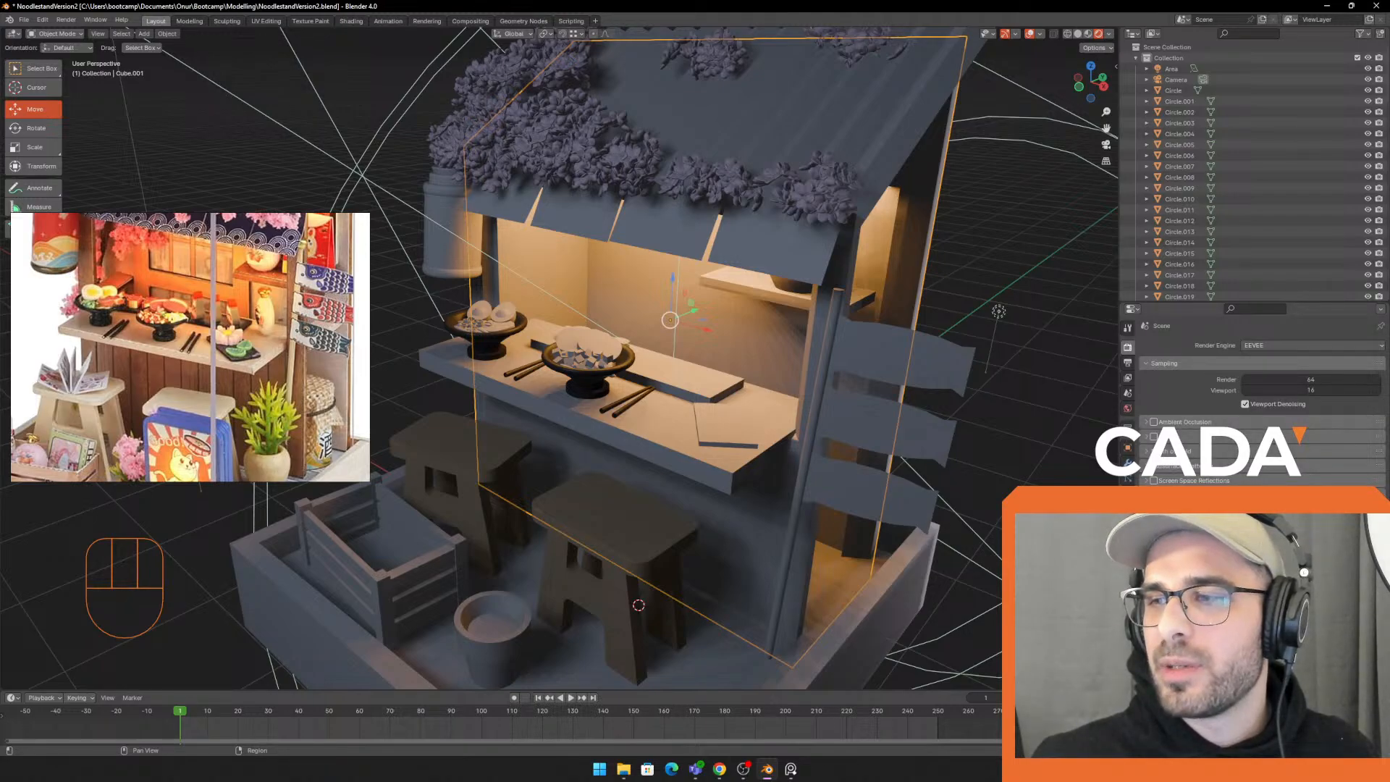
pyautogui.click(1128, 538)
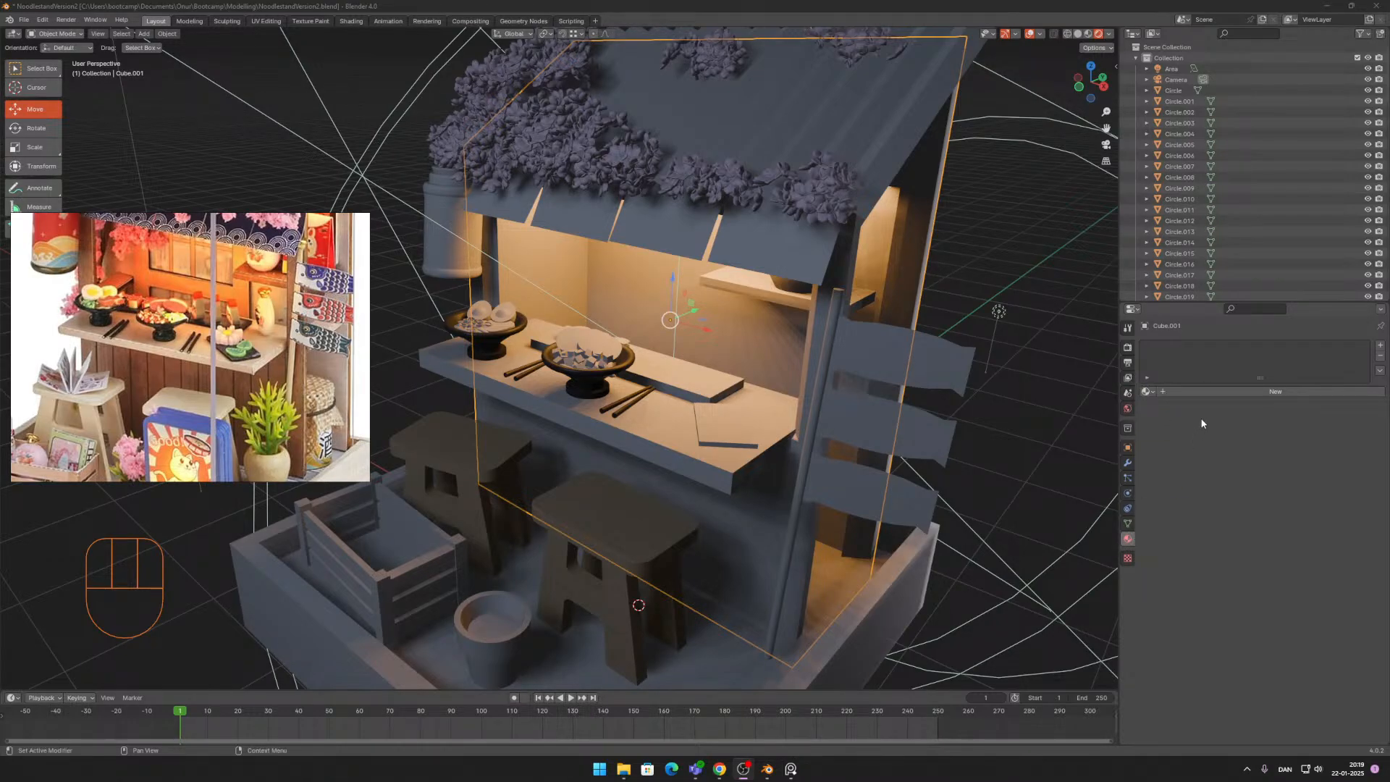
pyautogui.click(1129, 347)
pyautogui.click(1130, 540)
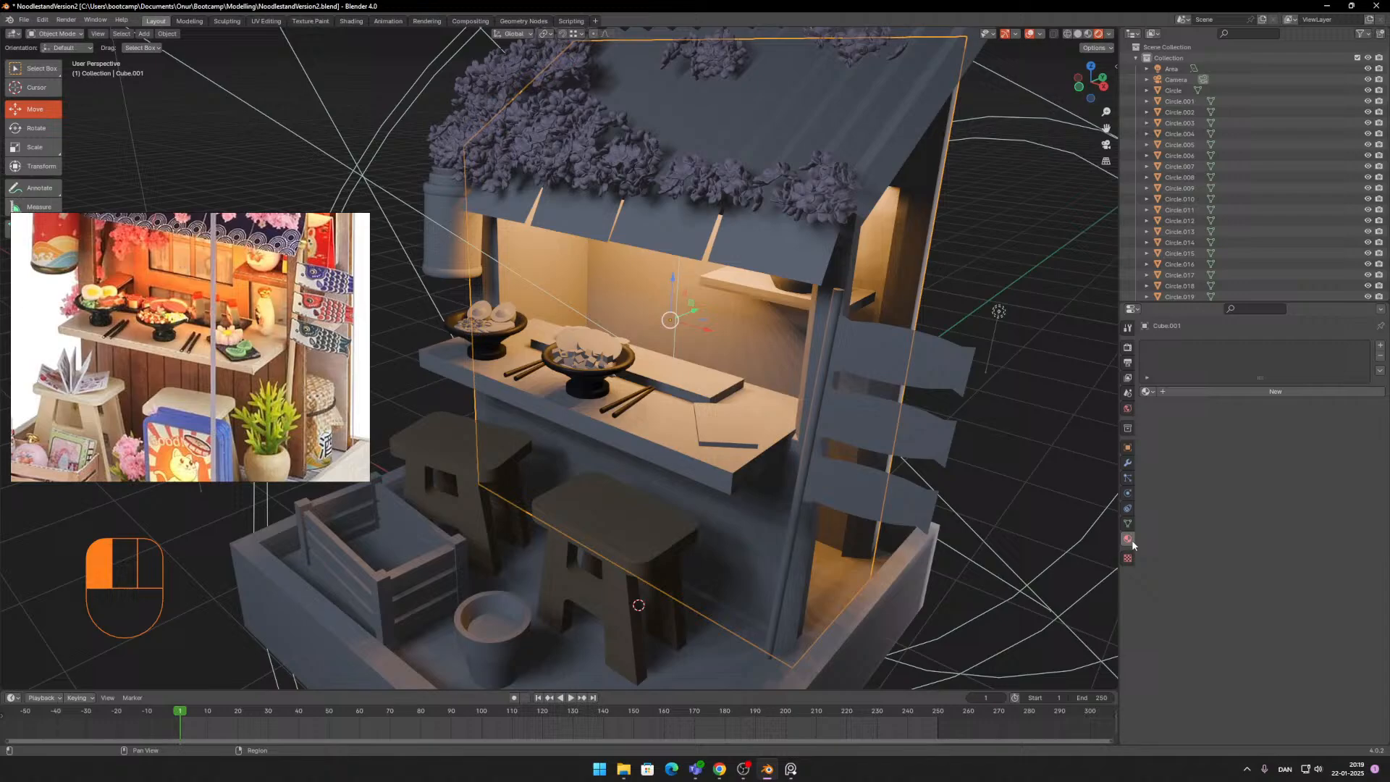
pyautogui.click(1257, 392)
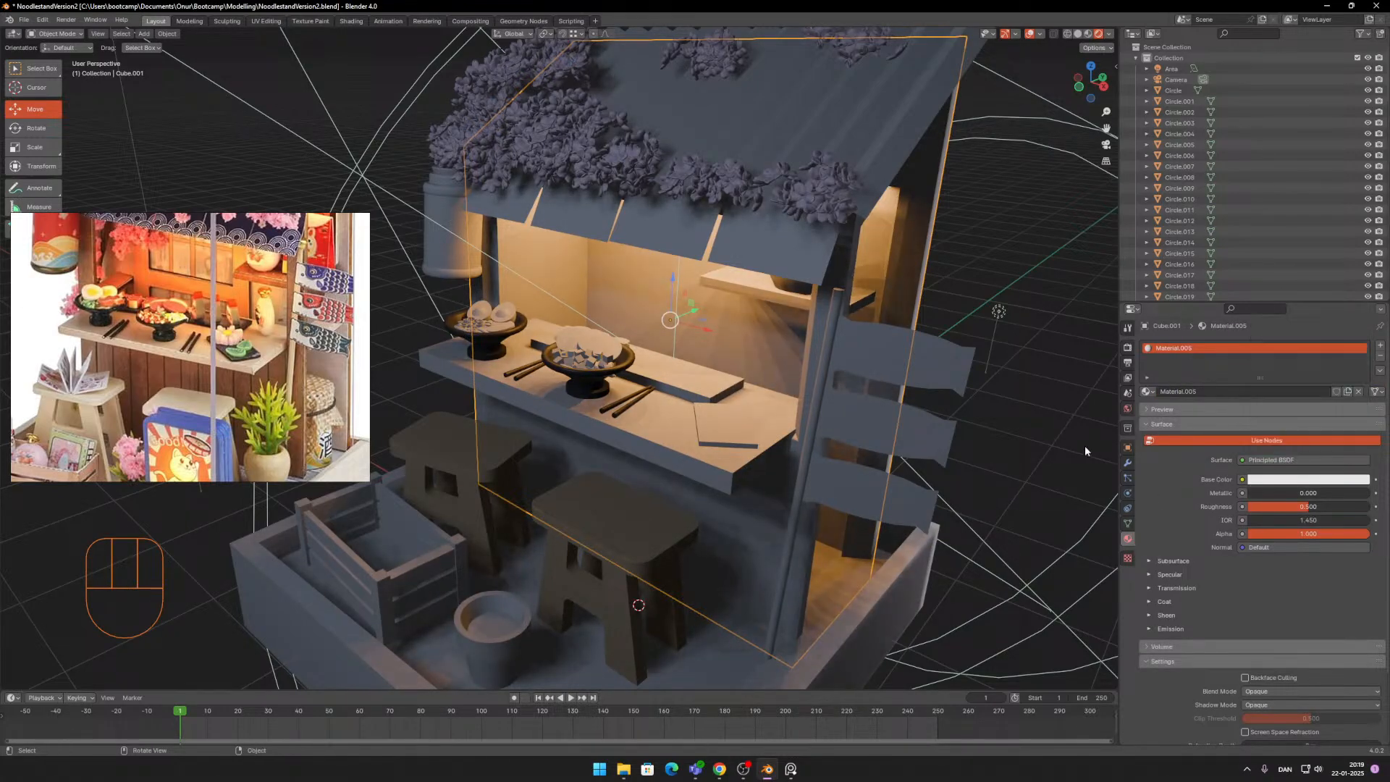
pyautogui.click(1335, 480)
pyautogui.click(1299, 375)
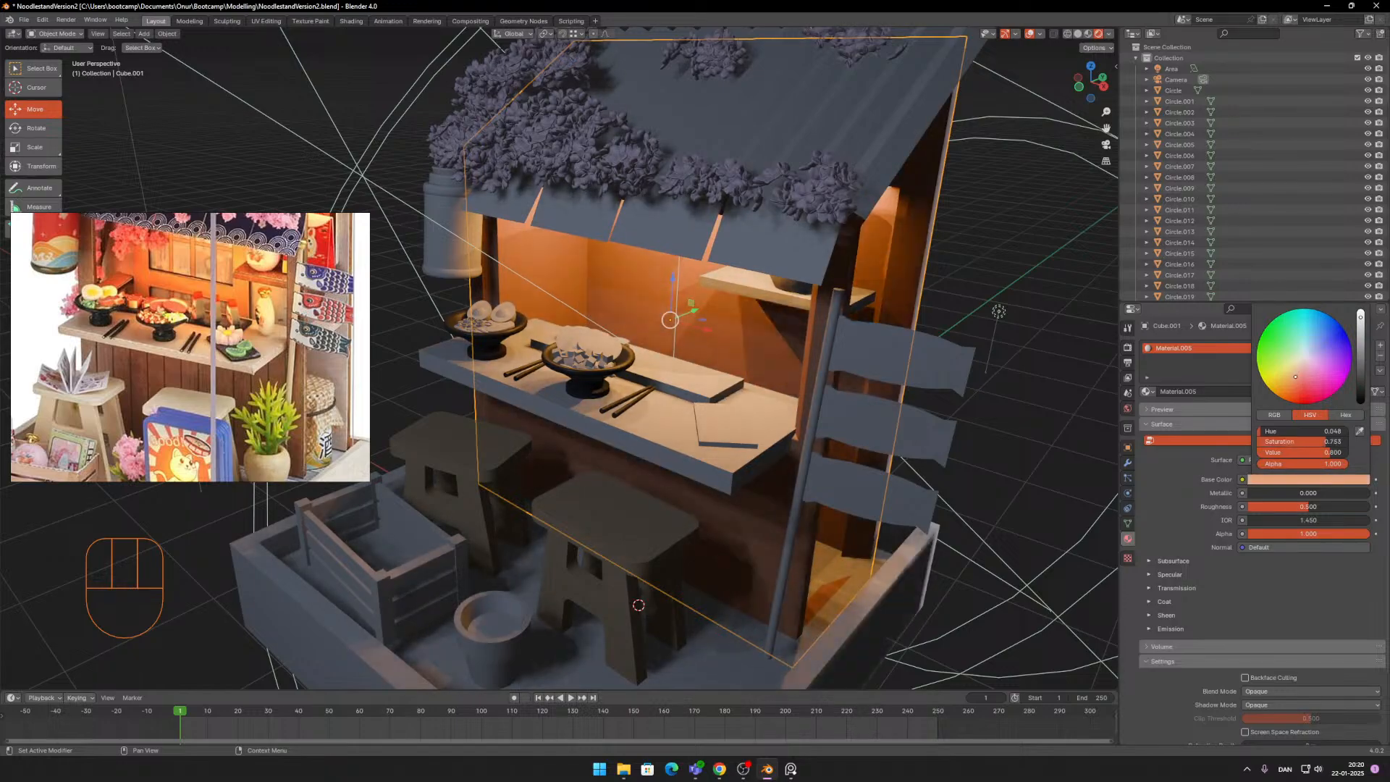
pyautogui.moveTo(1361, 324); pyautogui.dragTo(1360, 353)
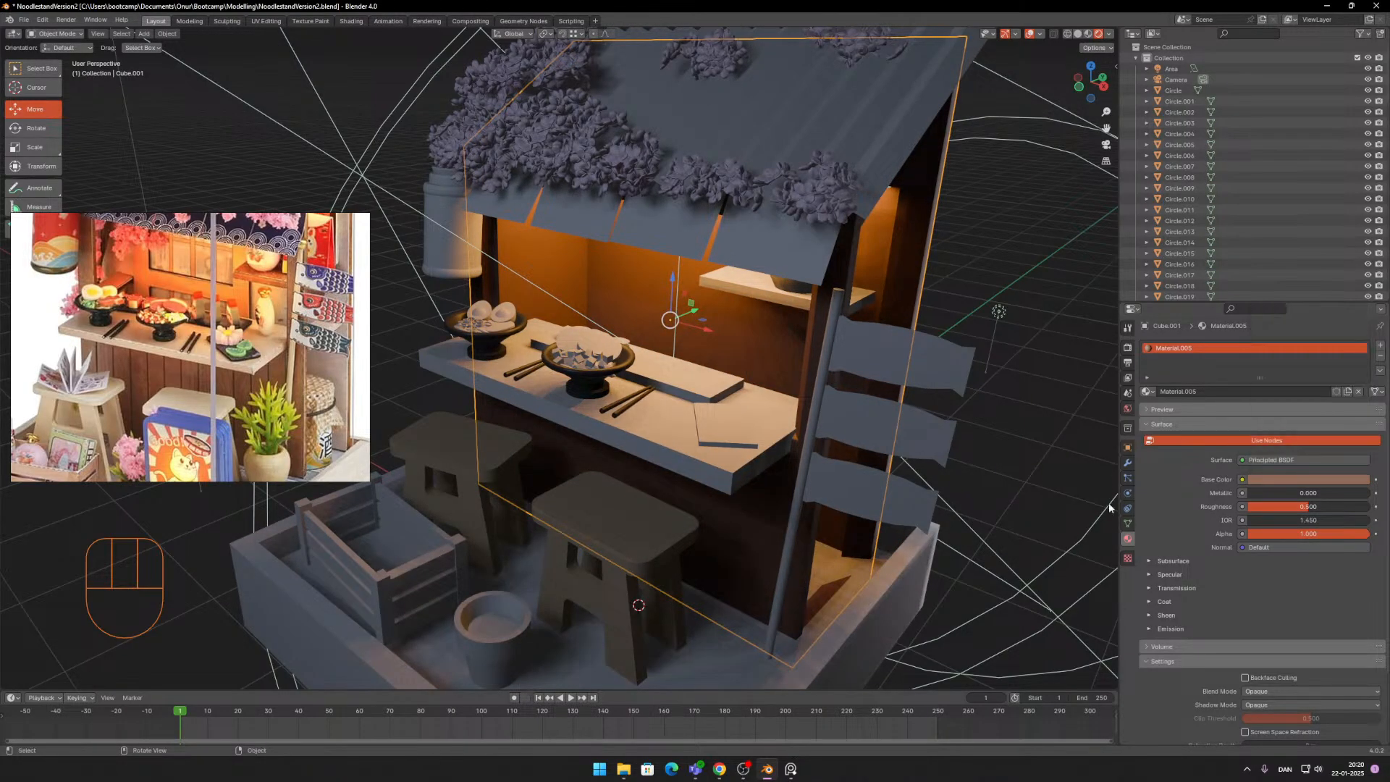
pyautogui.moveTo(1315, 509); pyautogui.dragTo(1320, 509)
# Compare the whole stand, especially its roof, with the reference image
pyautogui.scroll(-5, 942, 271)
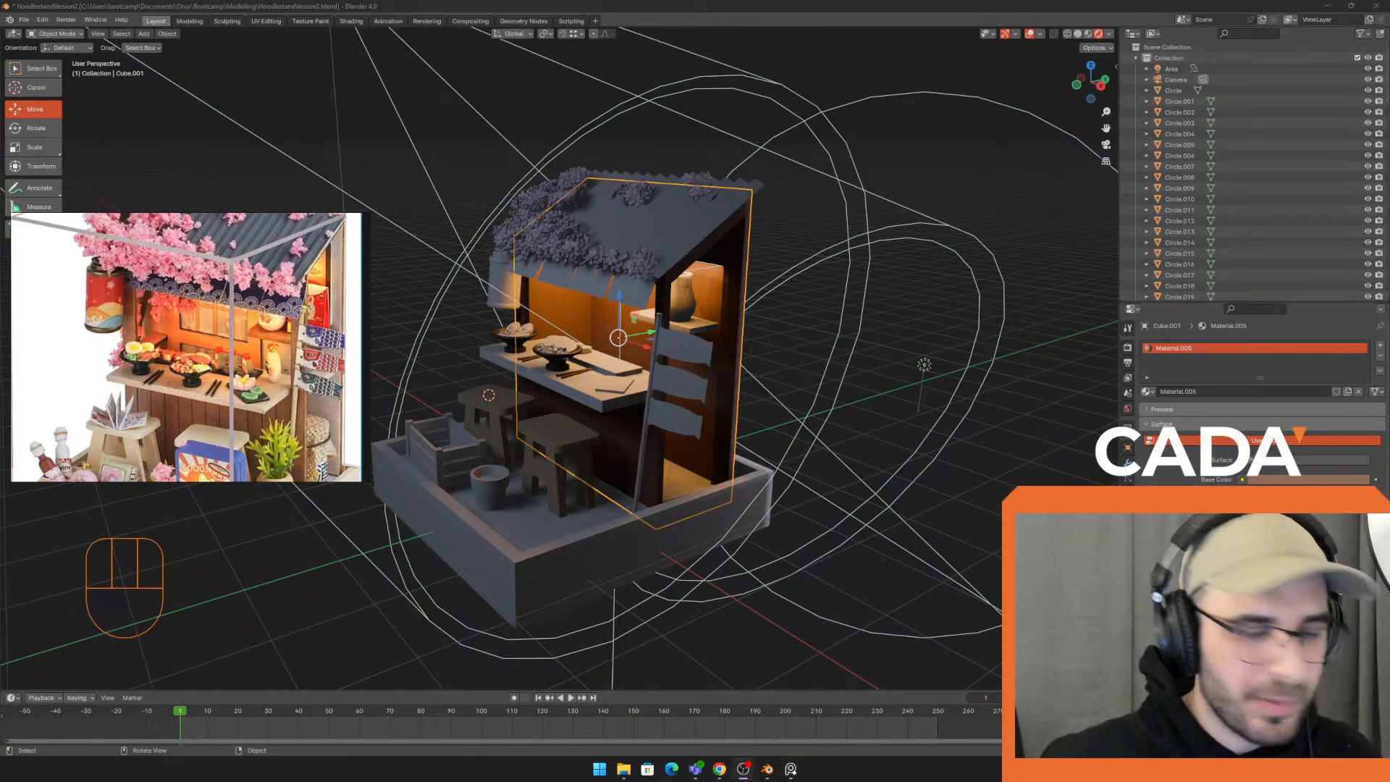
pyautogui.moveTo(545, 362); pyautogui.dragTo(554, 359, button='middle')
pyautogui.click(311, 362)
pyautogui.scroll(-2, 293, 351)
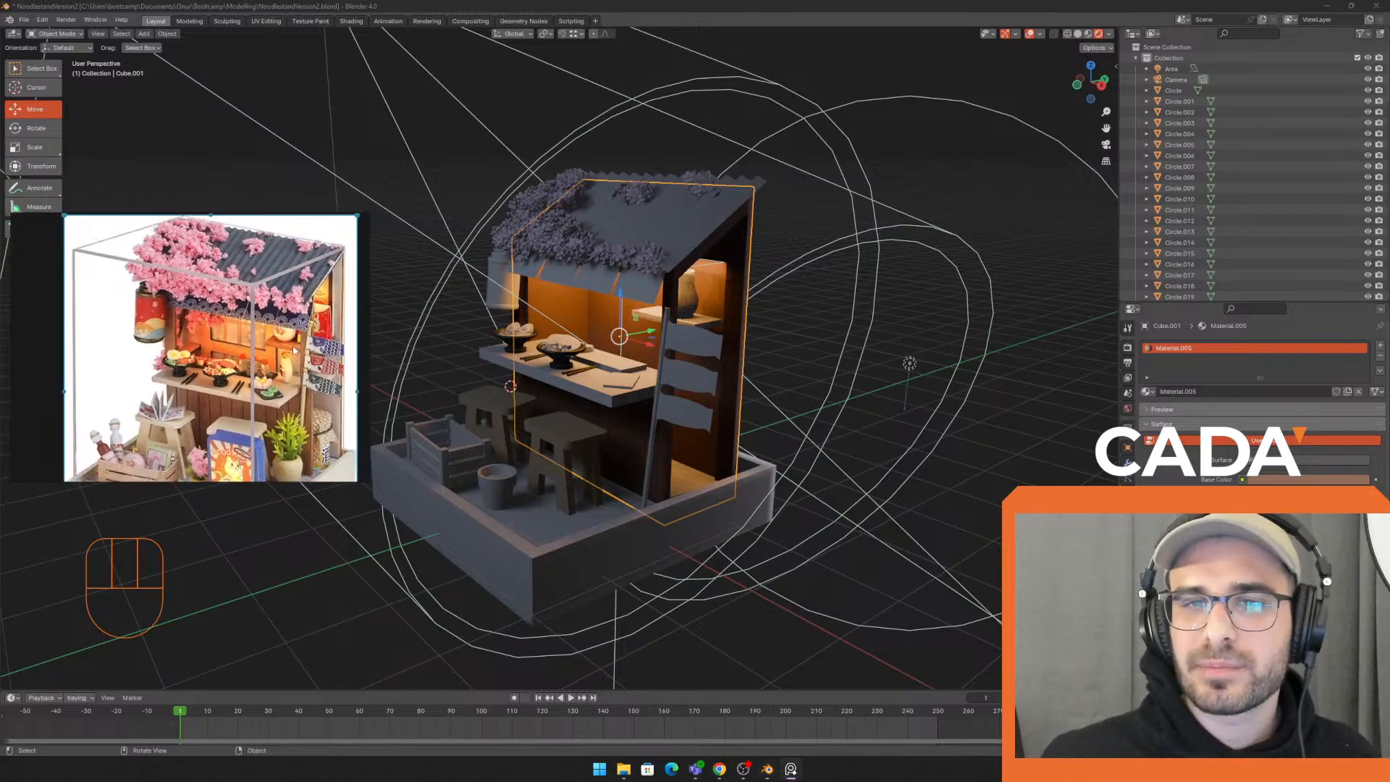
pyautogui.click(797, 339)
pyautogui.scroll(1, 795, 339)
pyautogui.moveTo(769, 343); pyautogui.dragTo(781, 346, button='middle')
pyautogui.keyDown('shift'); pyautogui.moveTo(734, 213); pyautogui.dragTo(733, 244, button='middle'); pyautogui.keyUp('shift')
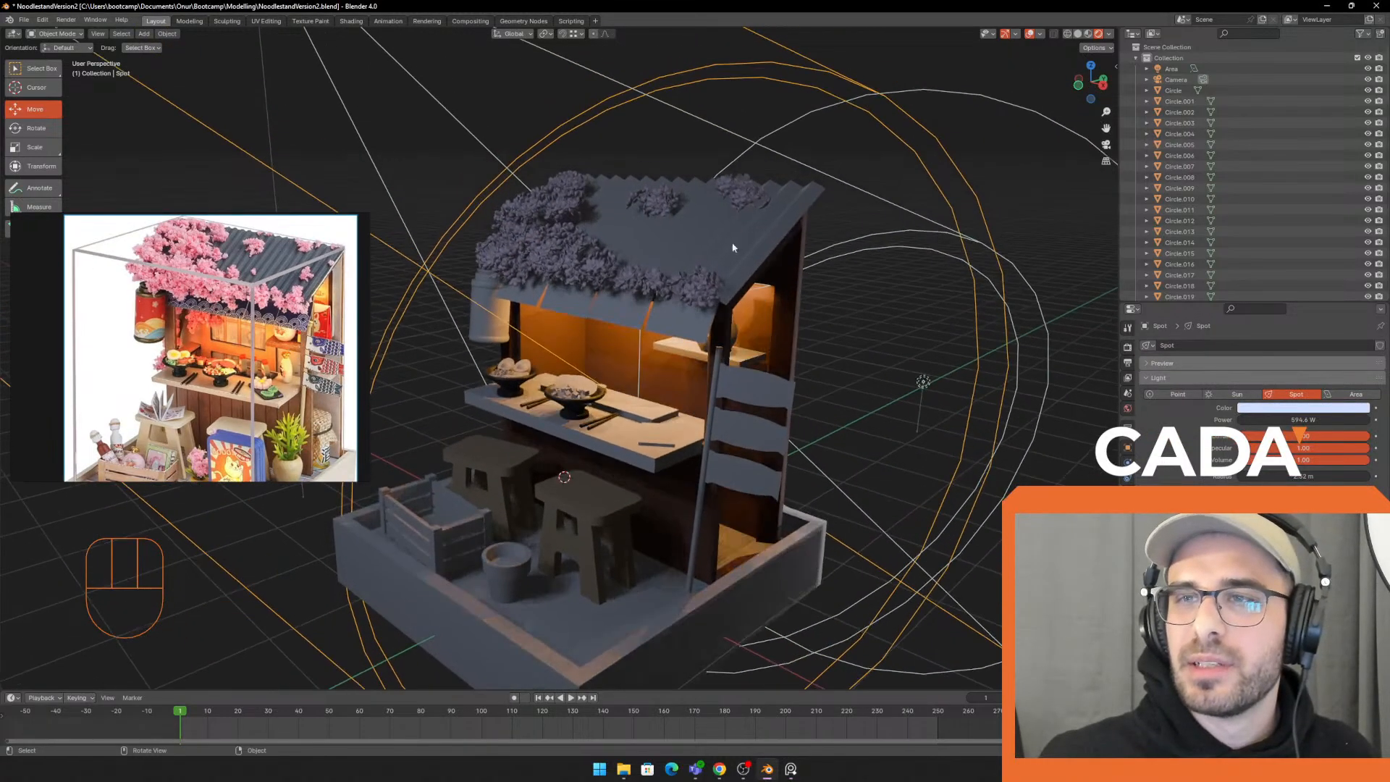
# Give the corrugated roof a new material with a darkened blue base color
pyautogui.click(732, 246)
pyautogui.moveTo(747, 300); pyautogui.dragTo(796, 318, button='middle')
pyautogui.click(1276, 391)
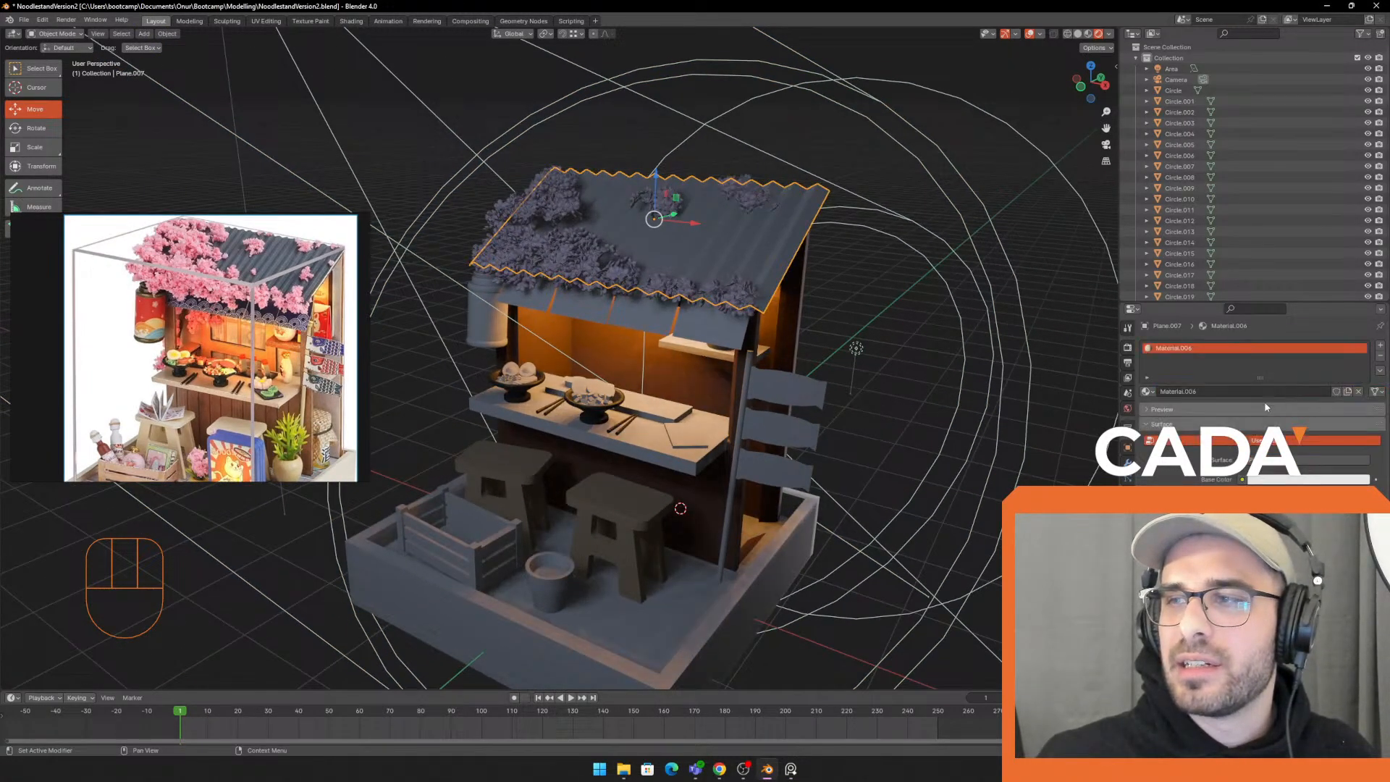
pyautogui.moveTo(905, 358); pyautogui.dragTo(921, 382, button='middle')
pyautogui.scroll(1, 942, 345)
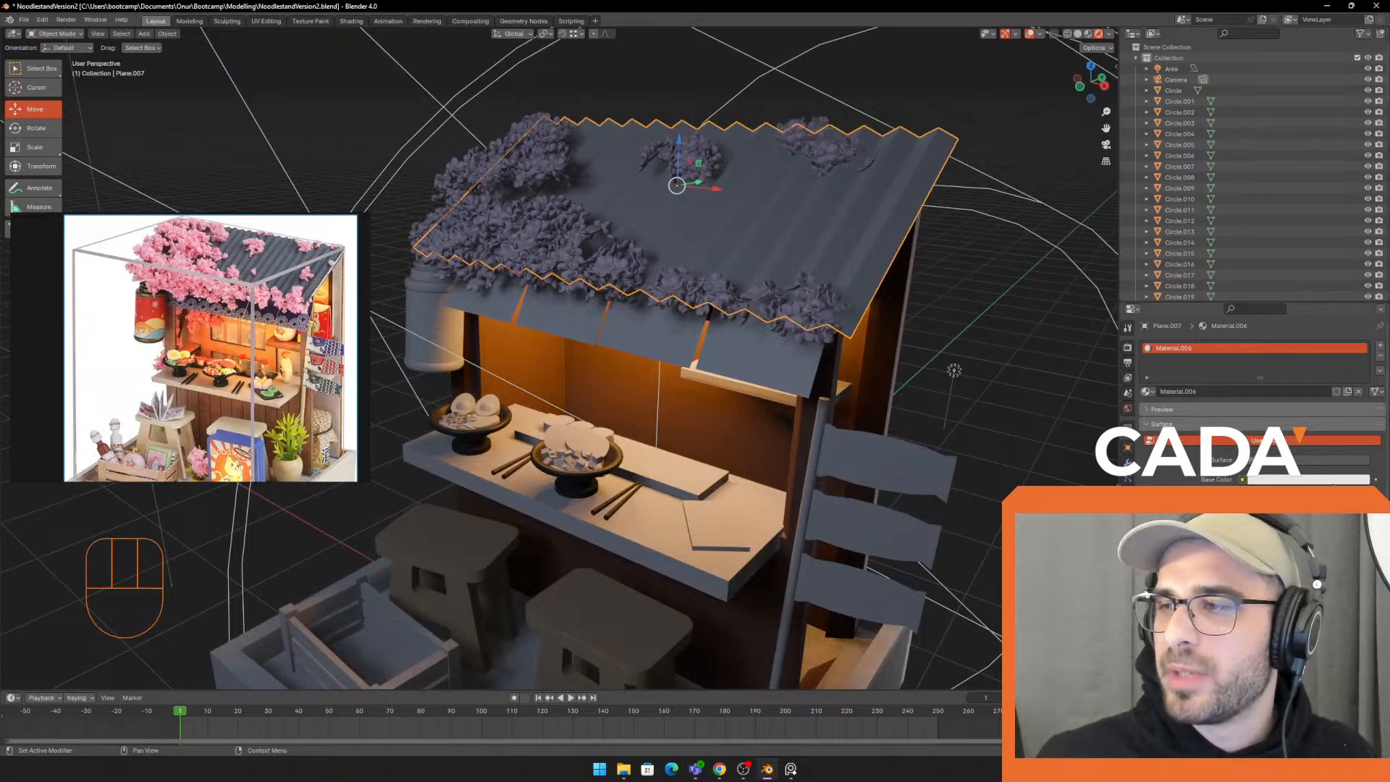
pyautogui.click(1332, 480)
pyautogui.moveTo(1307, 355); pyautogui.dragTo(1308, 354)
pyautogui.moveTo(1361, 316); pyautogui.dragTo(1361, 333)
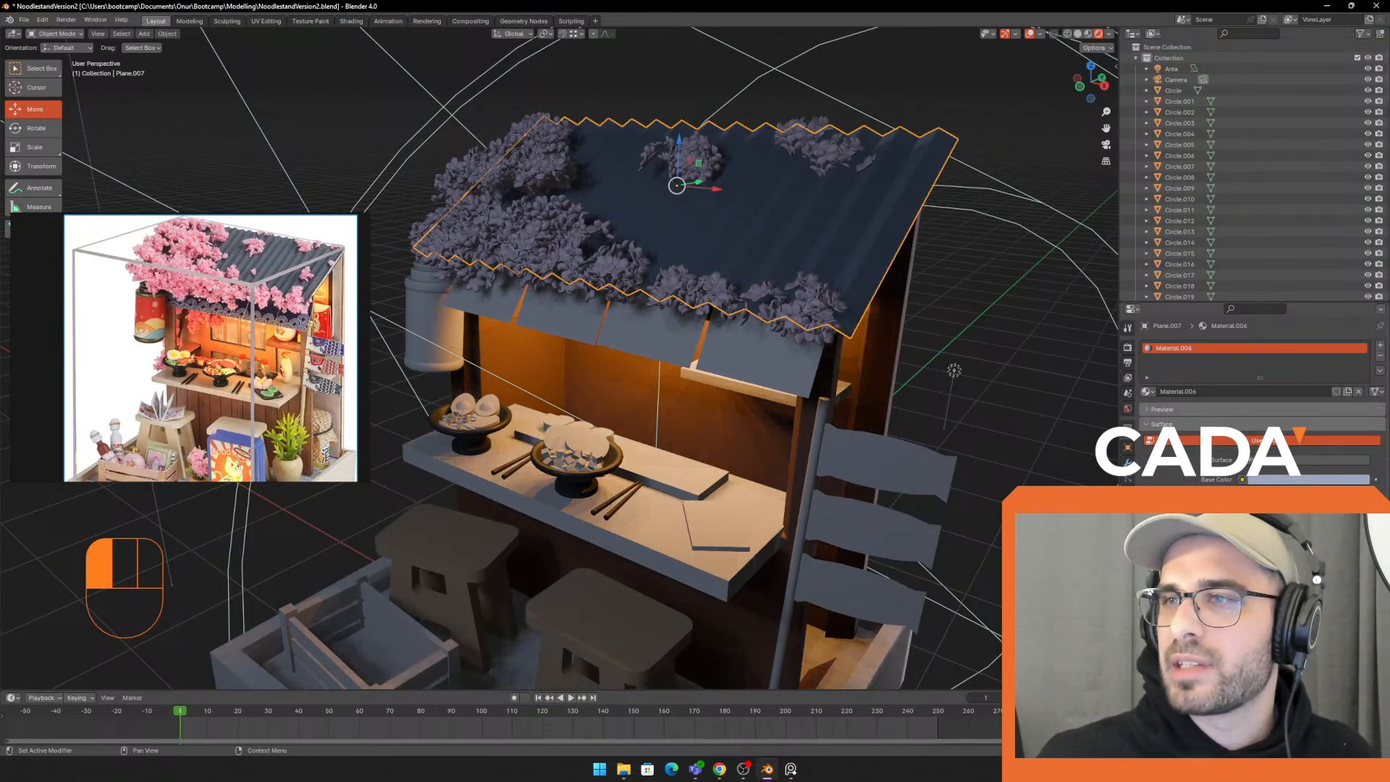
pyautogui.moveTo(963, 427); pyautogui.dragTo(922, 294, button='middle')
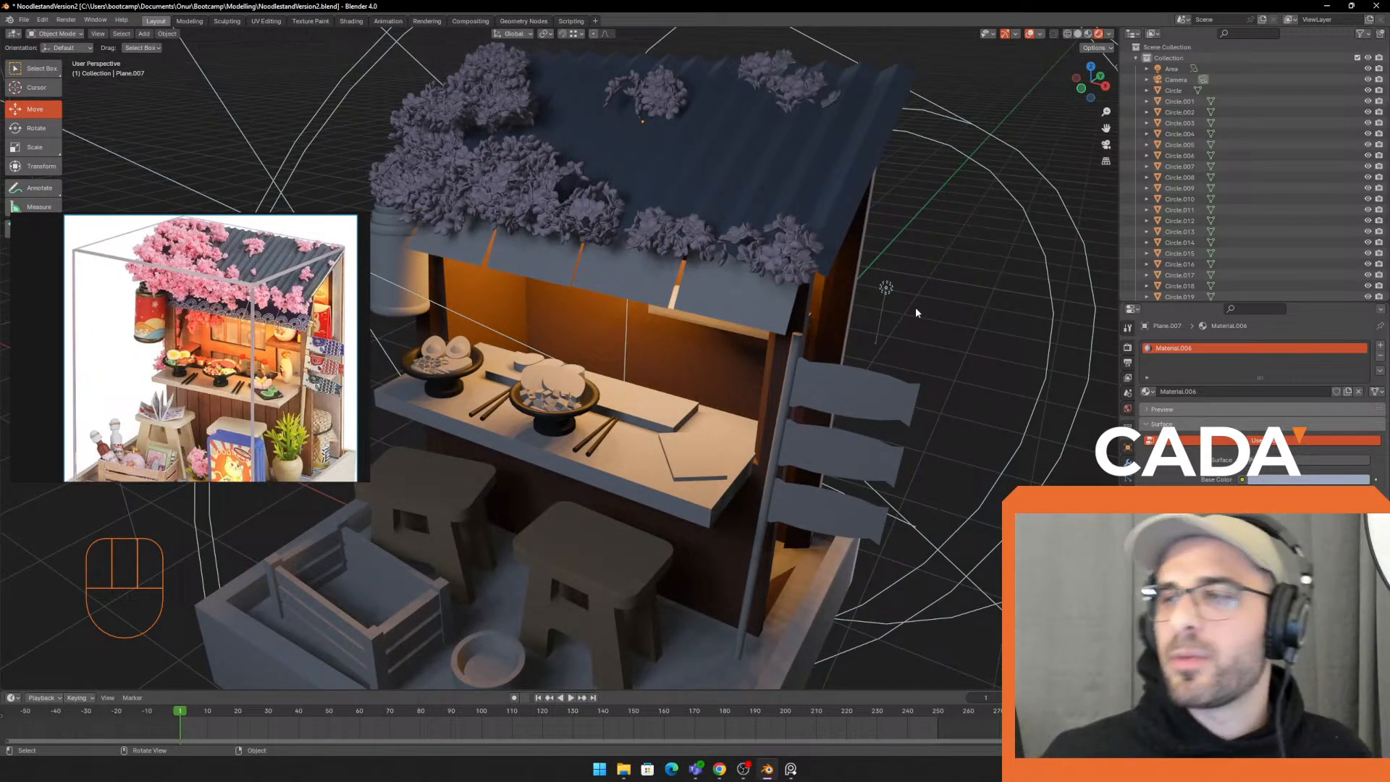
# Switch the render engine to Cycles and inspect the corrugated roof's material in the rendered view
pyautogui.click(1127, 347)
pyautogui.click(1310, 345)
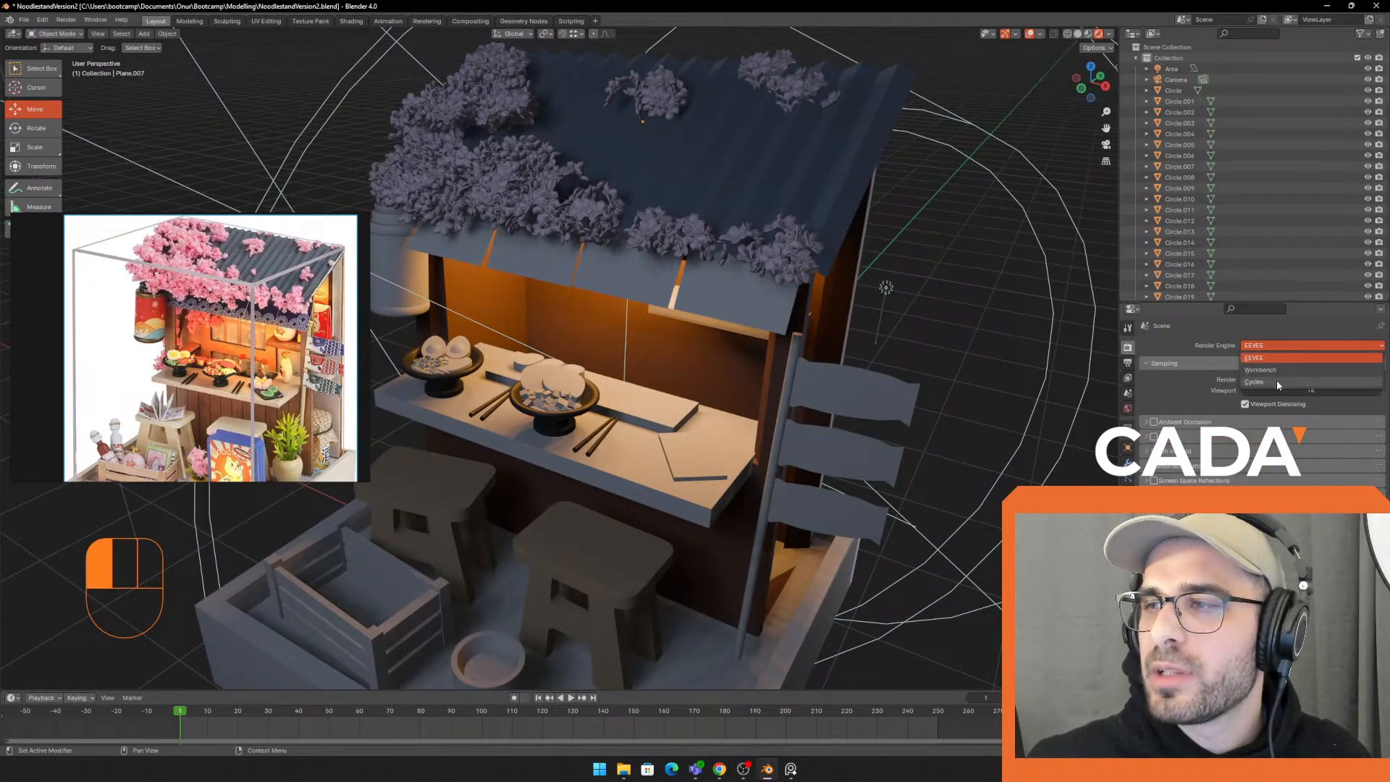
pyautogui.click(1276, 381)
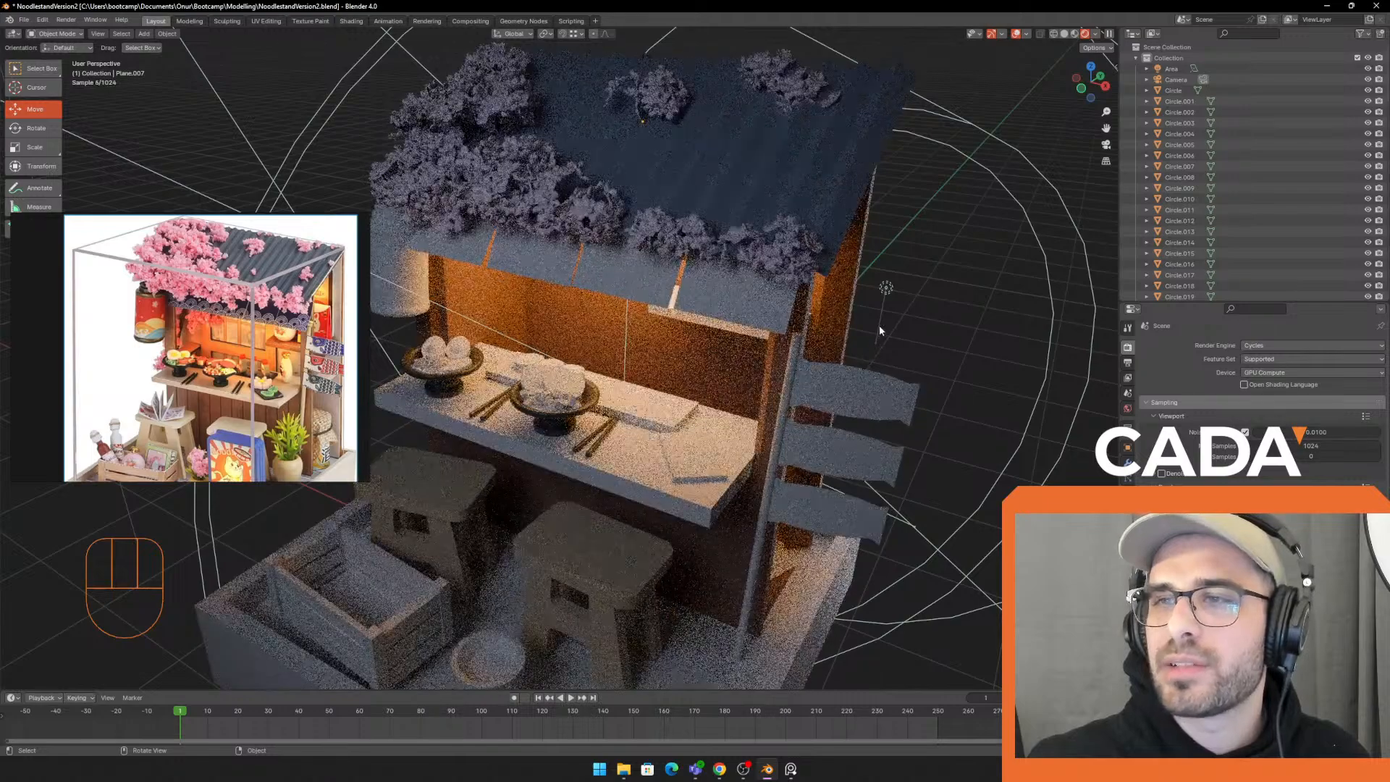
pyautogui.click(773, 175)
pyautogui.moveTo(1069, 437); pyautogui.dragTo(1058, 425, button='middle')
pyautogui.click(1127, 539)
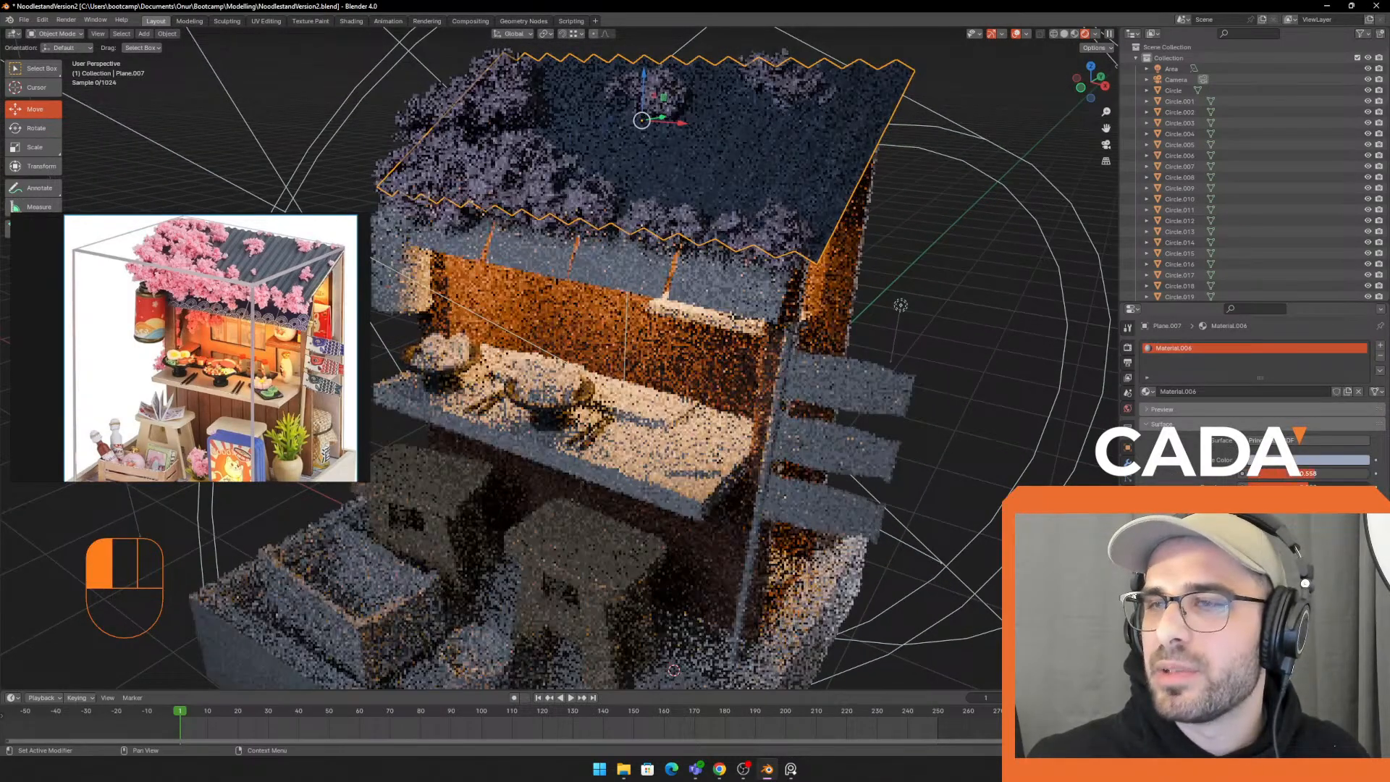
pyautogui.moveTo(979, 341); pyautogui.dragTo(973, 368, button='middle')
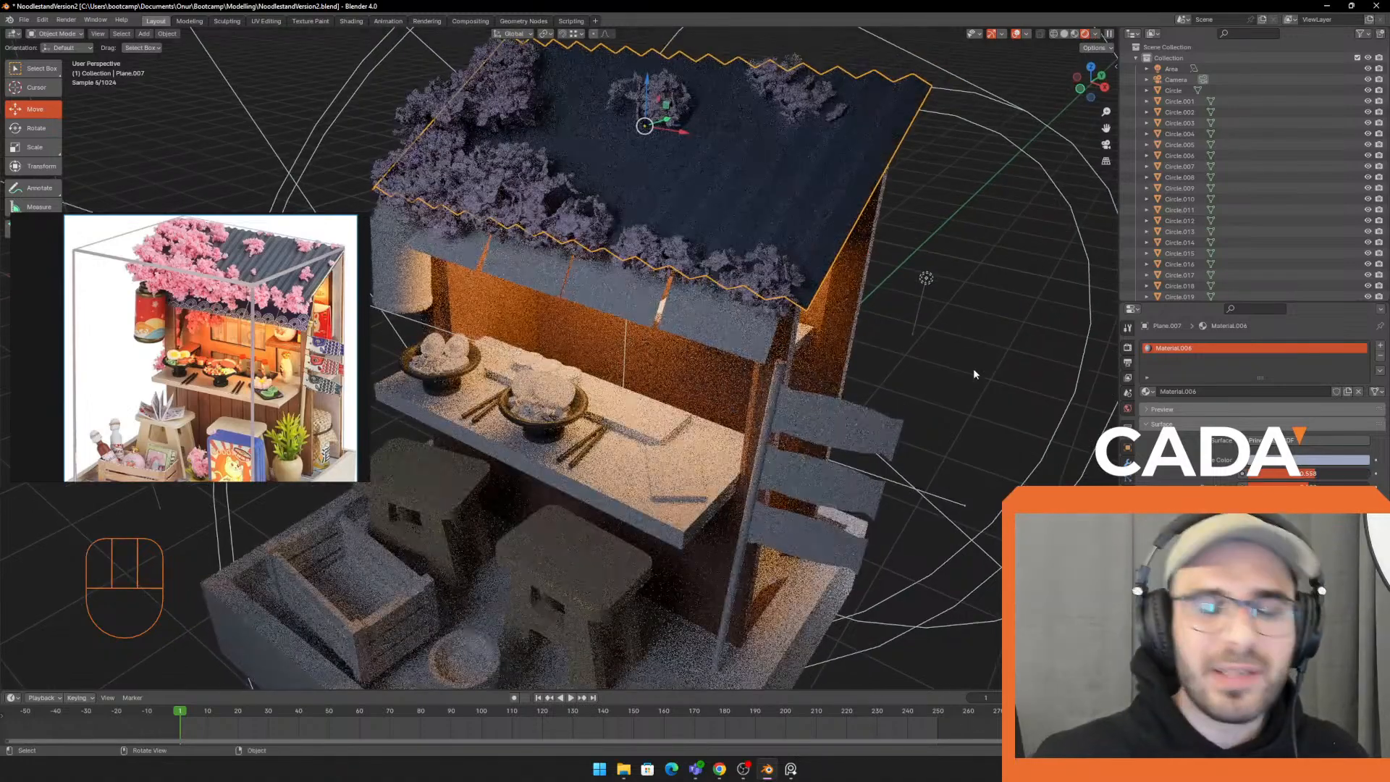
# Set the render engine back to EEVEE
pyautogui.click(1128, 347)
pyautogui.click(1275, 346)
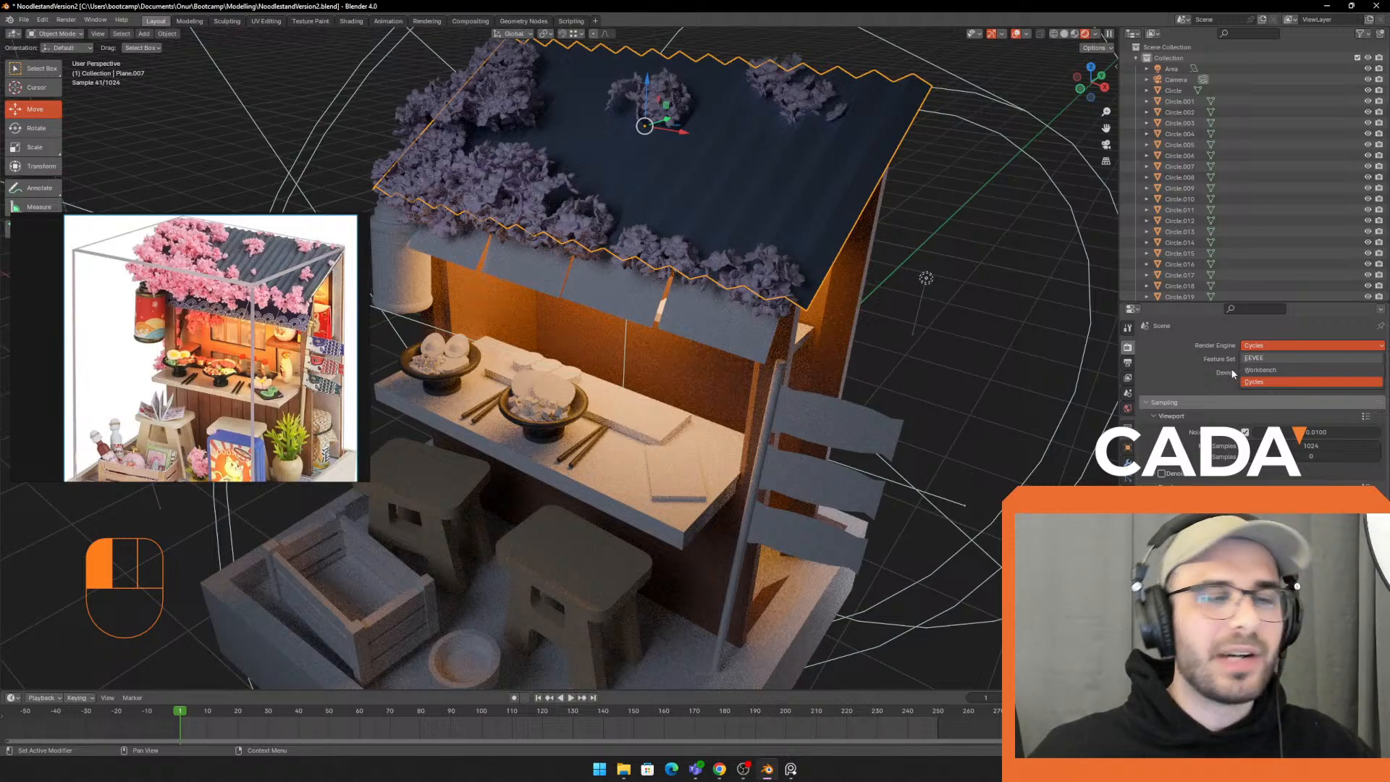
pyautogui.click(1280, 357)
# Join the long flat plate and the small square plate on the stand's counter into one object
pyautogui.moveTo(929, 390); pyautogui.dragTo(1004, 129, button='middle')
pyautogui.moveTo(787, 306); pyautogui.dragTo(415, 373, button='middle')
pyautogui.scroll(5, 296, 370)
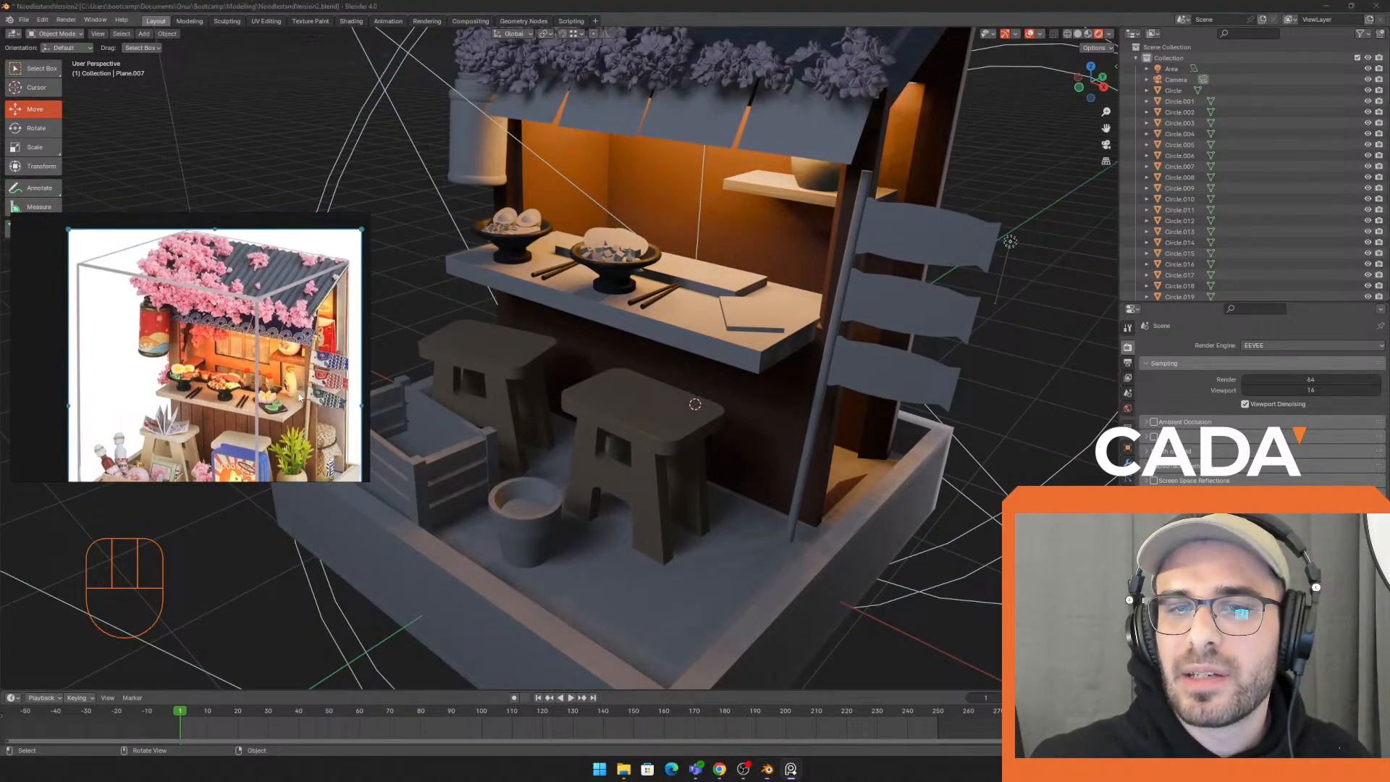
pyautogui.scroll(2, 697, 311)
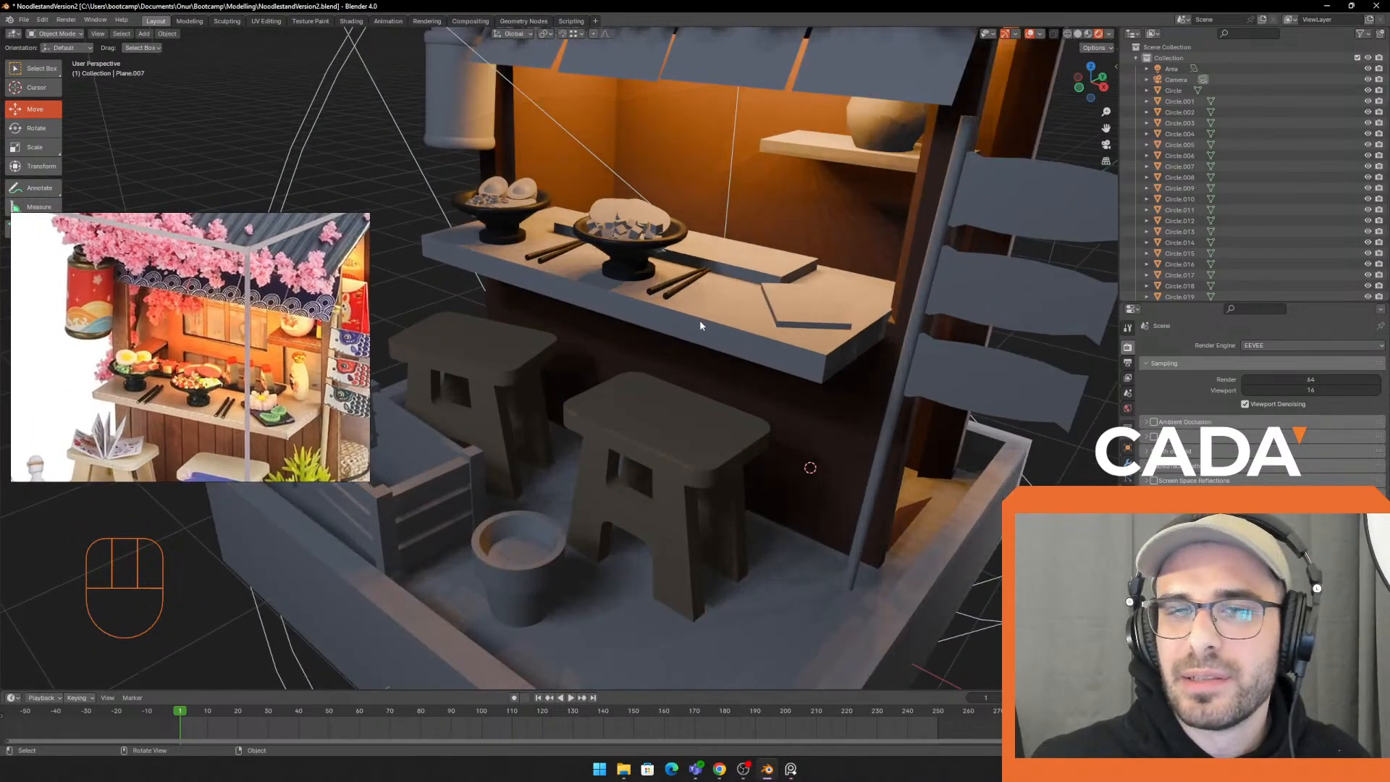
pyautogui.keyDown('shift'); pyautogui.moveTo(701, 323); pyautogui.dragTo(716, 298, button='middle'); pyautogui.keyUp('shift')
pyautogui.click(760, 260)
pyautogui.scroll(2, 796, 289)
pyautogui.keyDown('shift'); pyautogui.moveTo(840, 293); pyautogui.dragTo(793, 410, button='middle'); pyautogui.keyUp('shift')
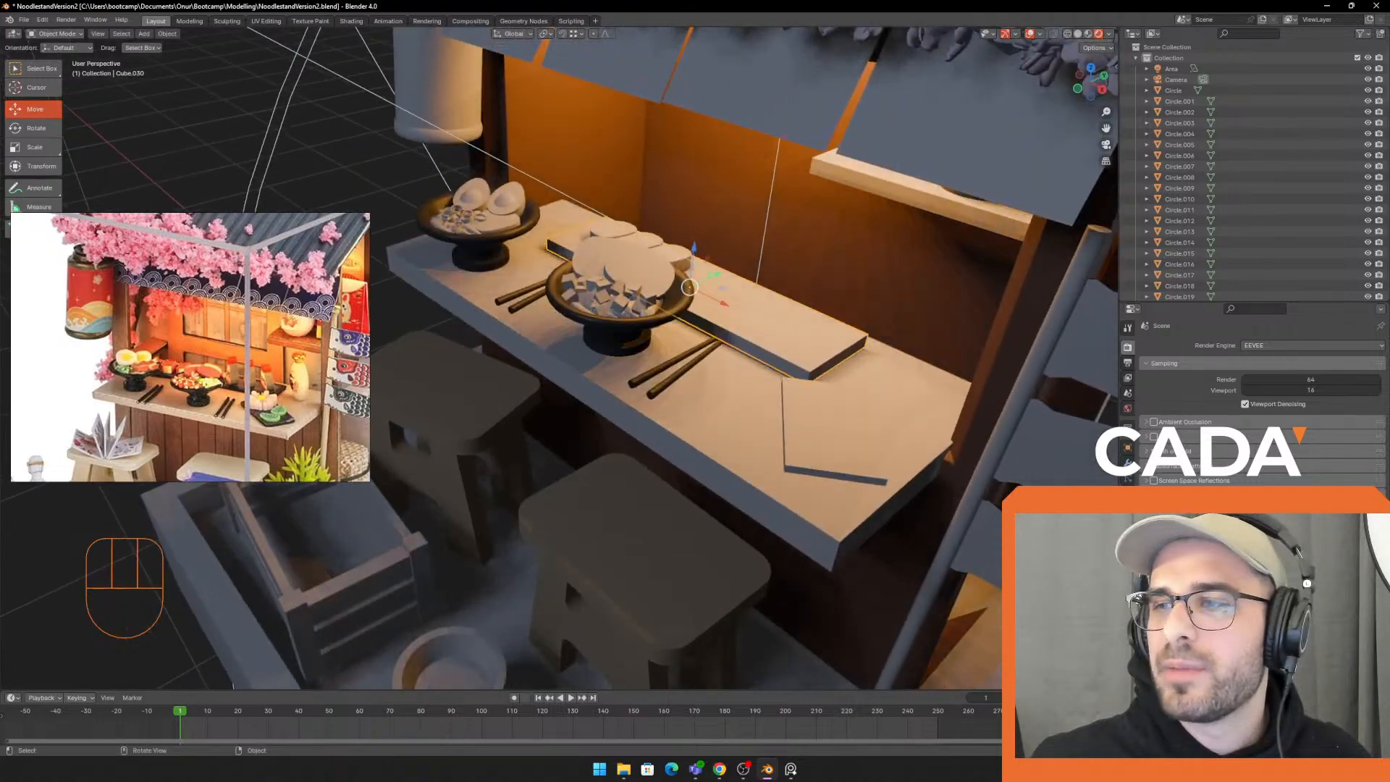
pyautogui.click(1128, 539)
pyautogui.moveTo(688, 463); pyautogui.dragTo(673, 427, button='middle')
pyautogui.scroll(1, 771, 362)
pyautogui.keyDown('ctrl'); pyautogui.click(770, 361); pyautogui.keyUp('ctrl')
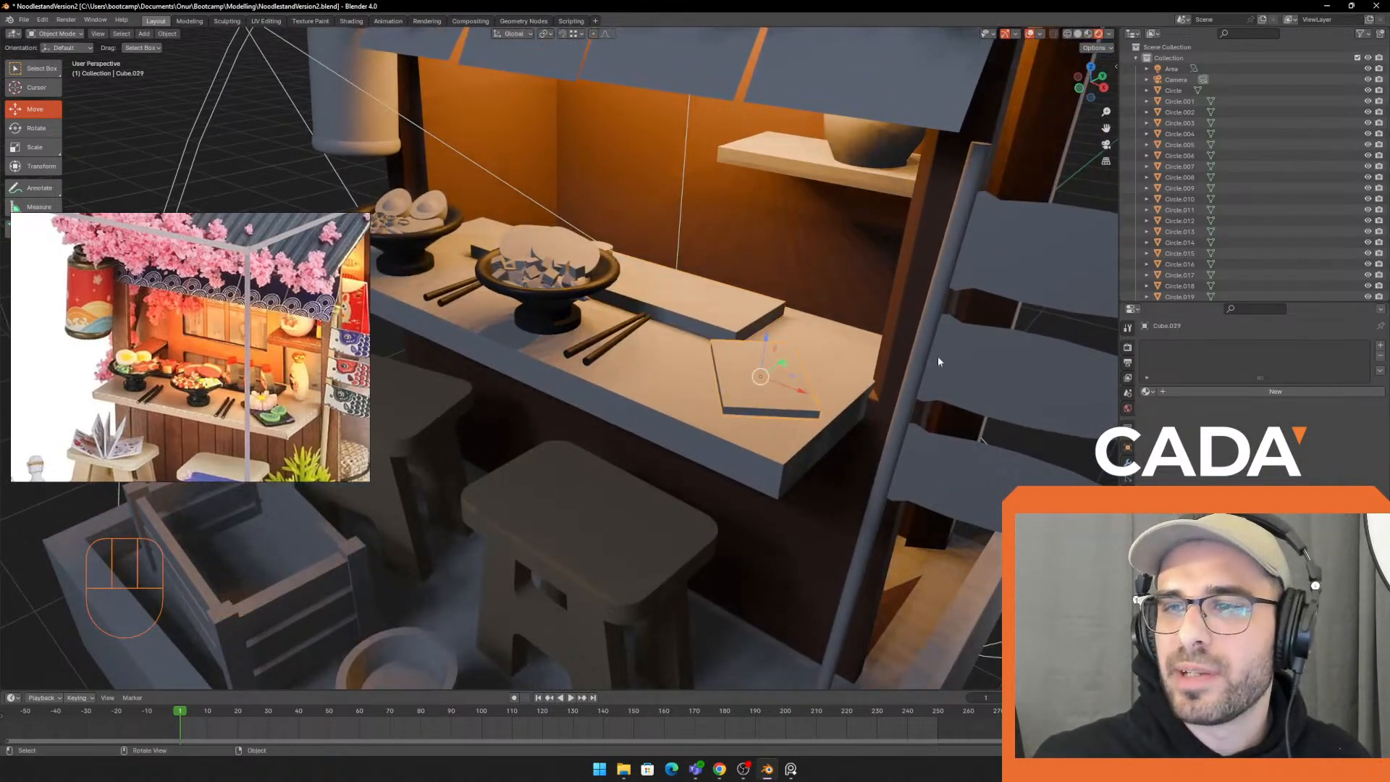
pyautogui.hotkey('ctrl', 'j')
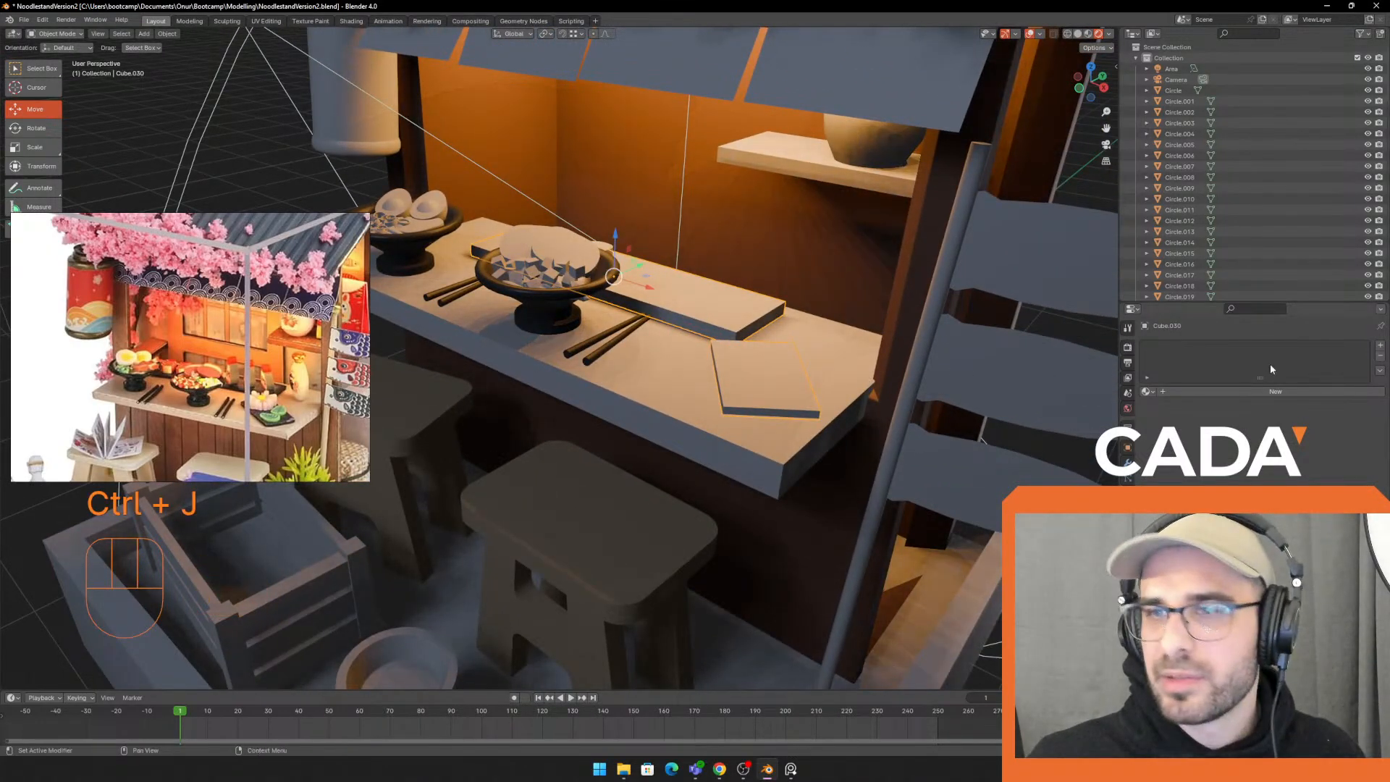
# Give the joined counter plates a new material named Stone Plate with a near-black base color and adjust its roughness
pyautogui.click(1276, 393)
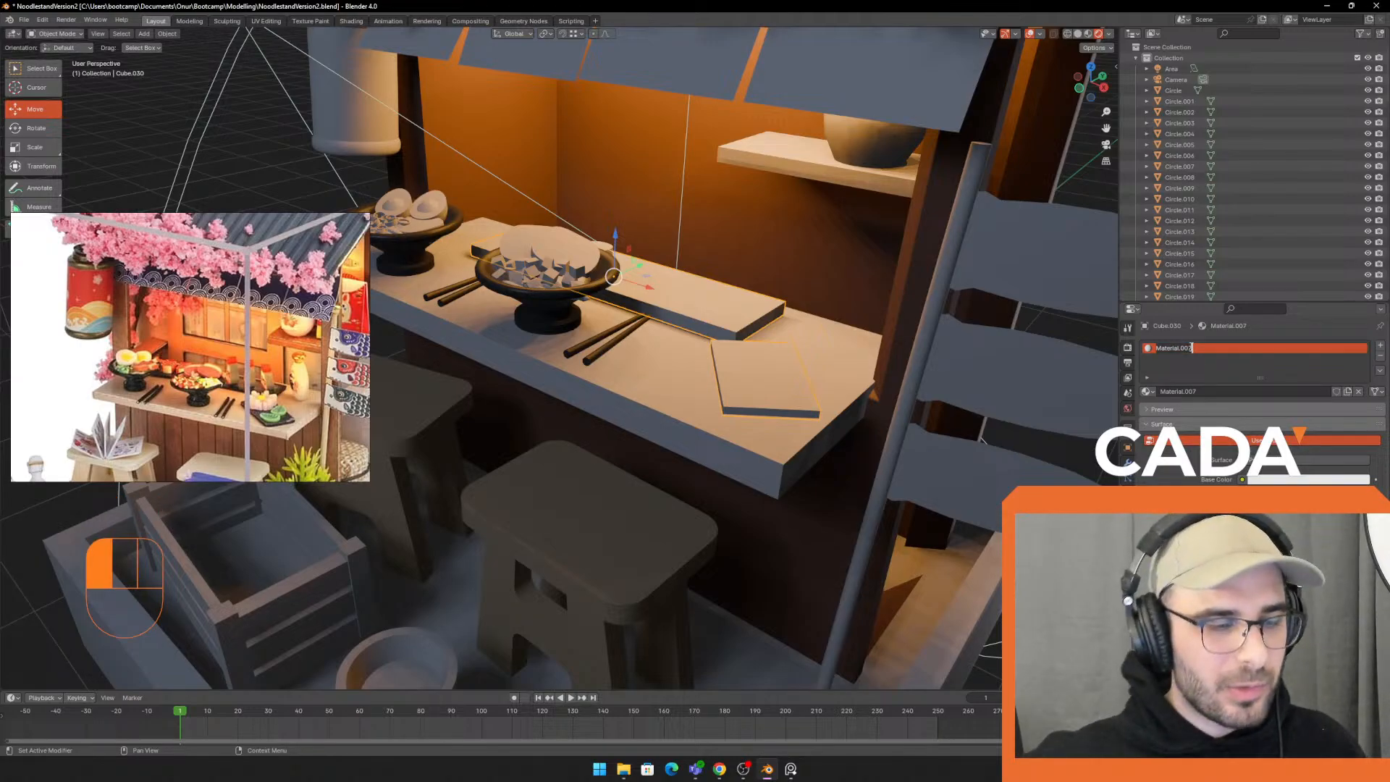
pyautogui.click(1191, 347)
pyautogui.write('Stone Plate')
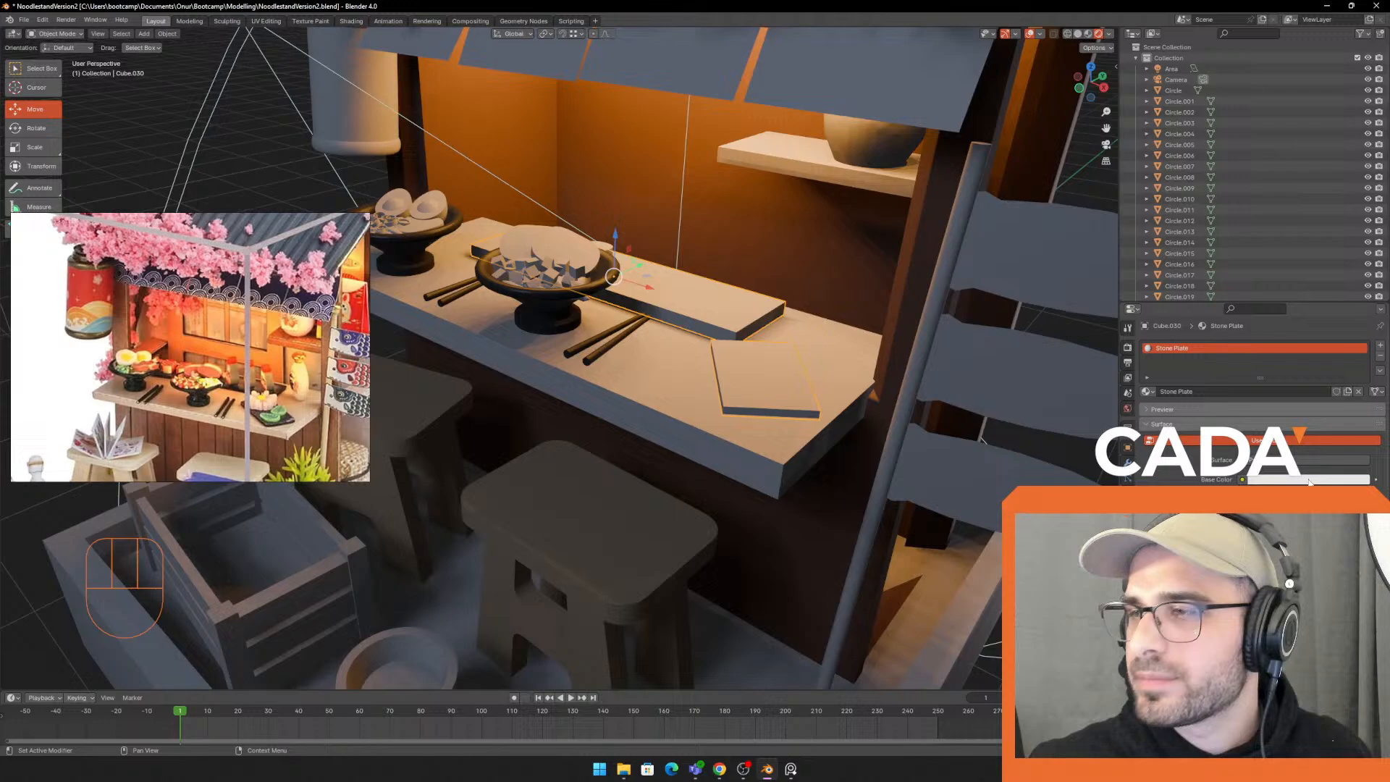
pyautogui.click(1309, 480)
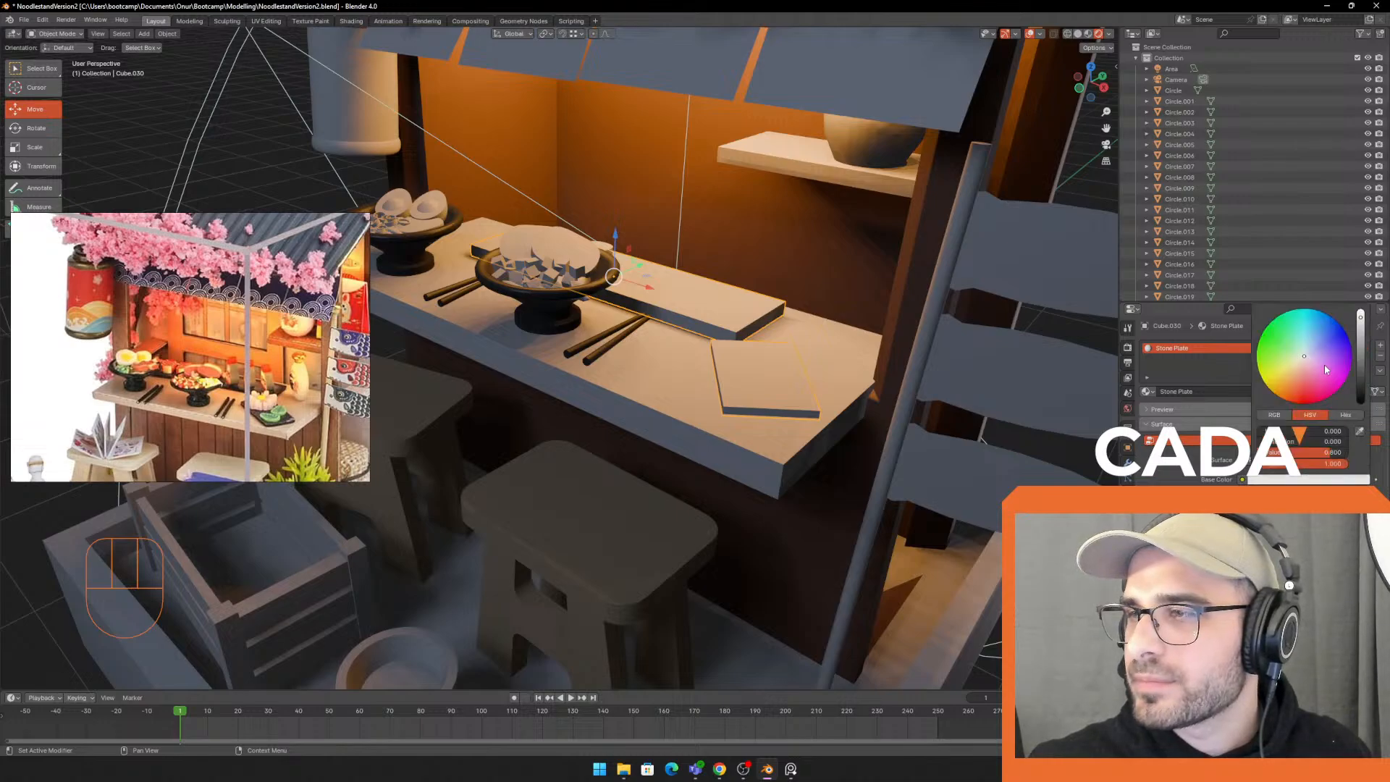
pyautogui.moveTo(1310, 355); pyautogui.dragTo(1361, 378)
pyautogui.moveTo(1297, 505); pyautogui.dragTo(1335, 505)
pyautogui.scroll(-2, 827, 436)
pyautogui.click(368, 212)
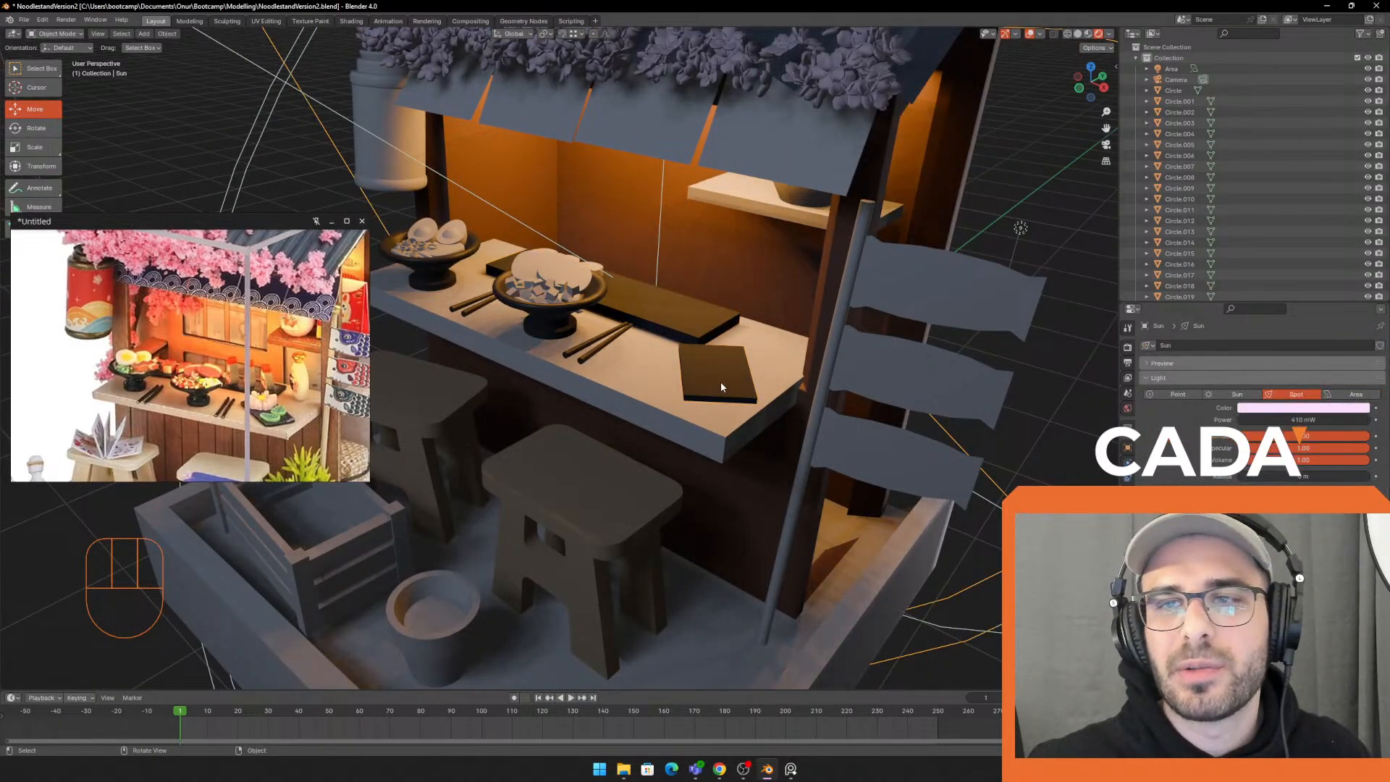
# Compare the plates with the bowl and chopsticks up close and lower the roughness of the bowl and chopsticks' material
pyautogui.scroll(5, 720, 381)
pyautogui.moveTo(720, 381); pyautogui.dragTo(731, 454, button='middle')
pyautogui.scroll(2, 633, 322)
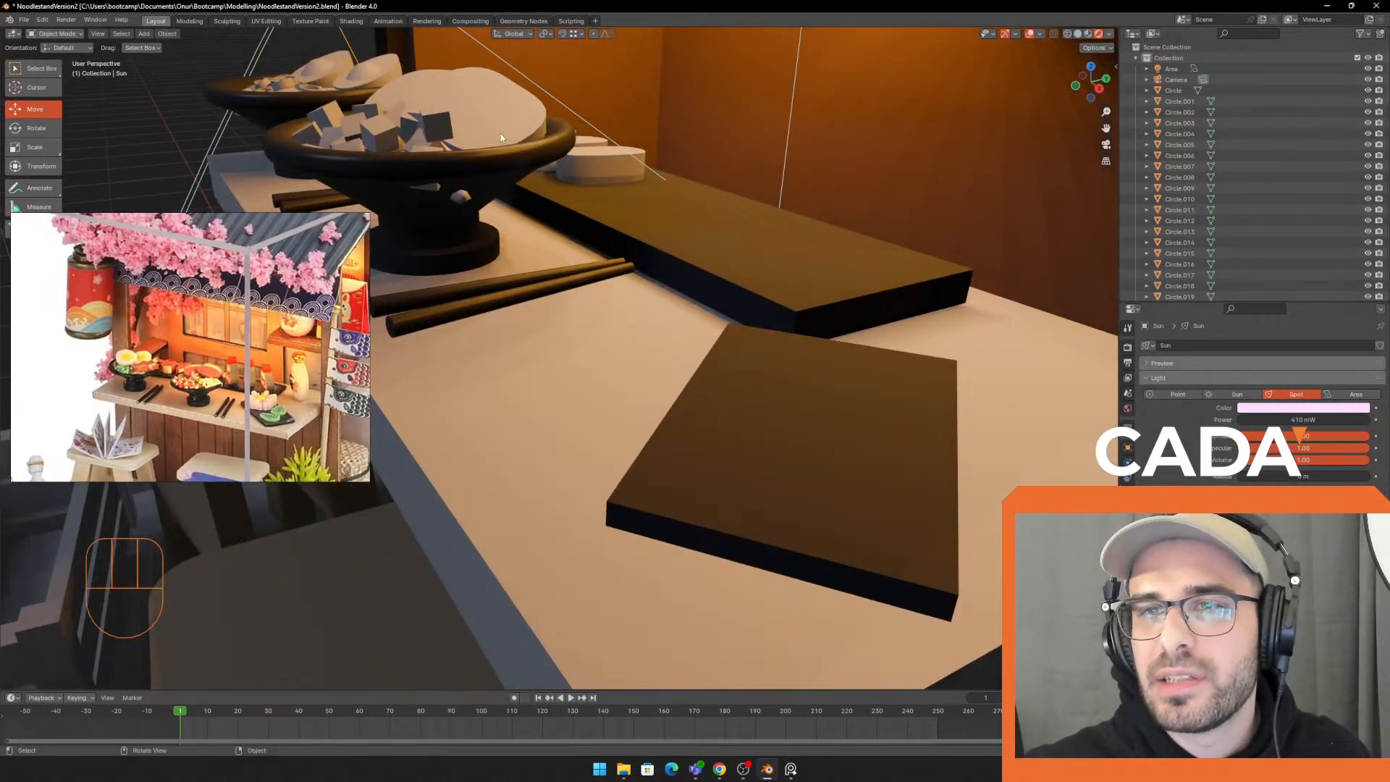
pyautogui.click(613, 265)
pyautogui.moveTo(617, 258); pyautogui.dragTo(634, 271, button='middle')
pyautogui.moveTo(1309, 505); pyautogui.dragTo(1289, 506)
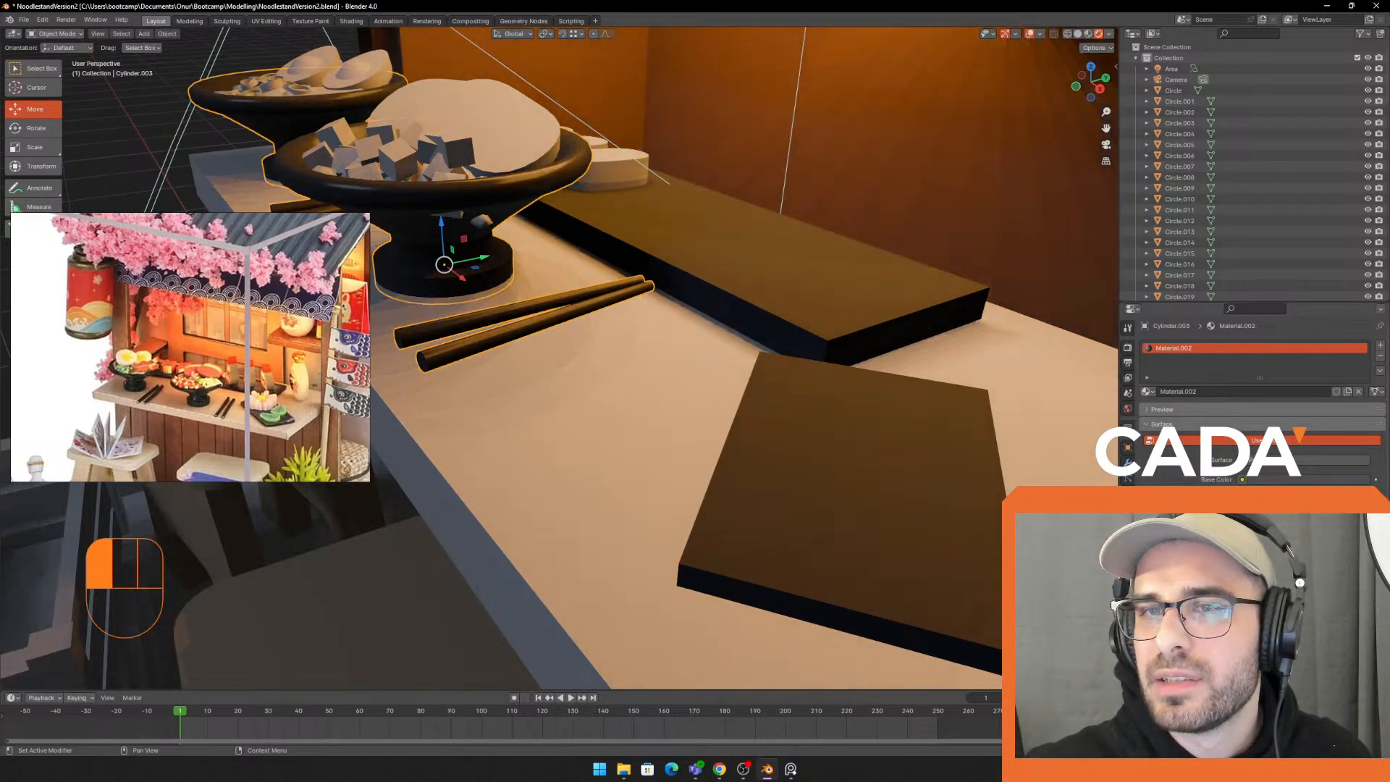
pyautogui.click(826, 481)
# Try to select the boards of the wooden crate one by one in the viewport
pyautogui.scroll(-4, 872, 498)
pyautogui.moveTo(878, 499); pyautogui.dragTo(580, 260, button='middle')
pyautogui.keyDown('shift'); pyautogui.moveTo(655, 439); pyautogui.dragTo(760, 307, button='middle'); pyautogui.keyUp('shift')
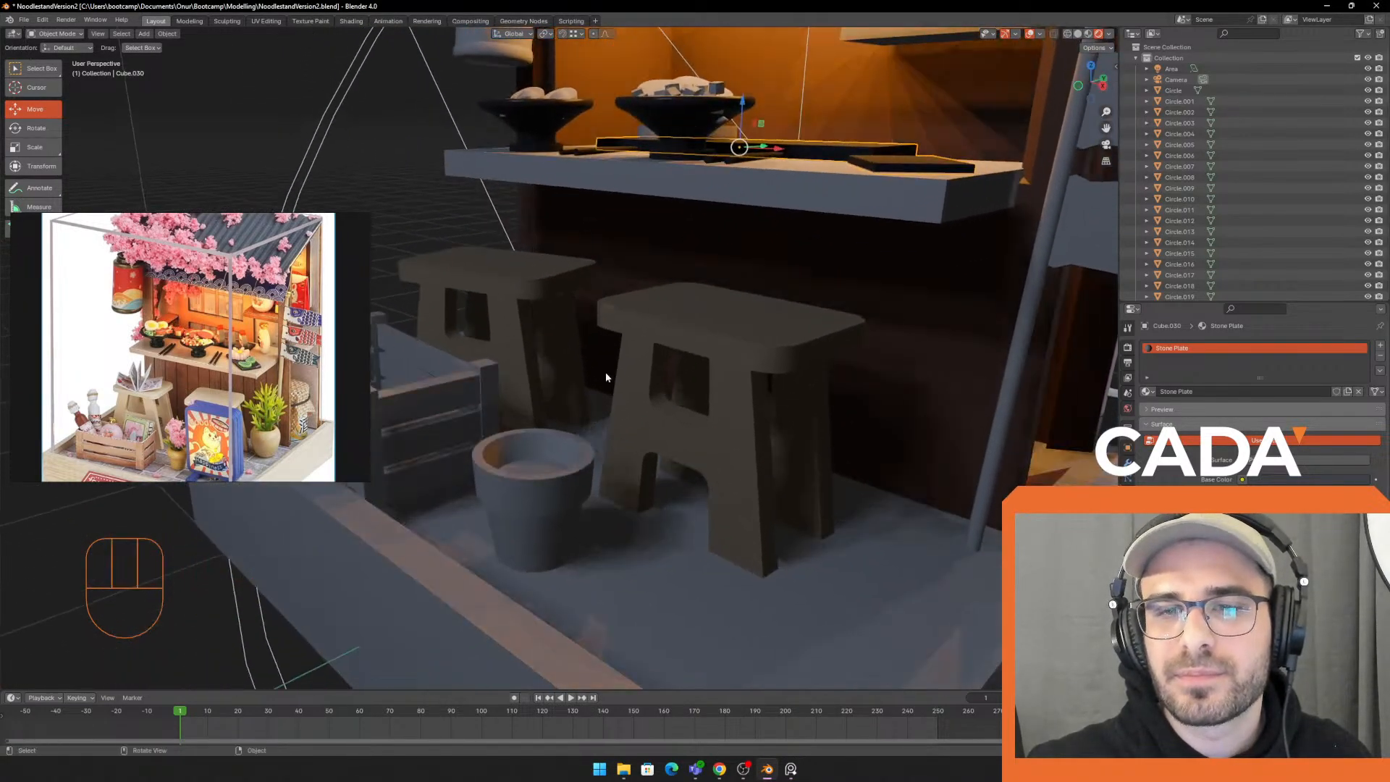
pyautogui.click(452, 411)
pyautogui.scroll(2, 708, 425)
pyautogui.keyDown('shift'); pyautogui.moveTo(454, 413); pyautogui.dragTo(692, 453, button='middle'); pyautogui.keyUp('shift')
pyautogui.keyDown('shift'); pyautogui.click(690, 478); pyautogui.keyUp('shift')
pyautogui.keyDown('shift'); pyautogui.click(684, 515); pyautogui.keyUp('shift')
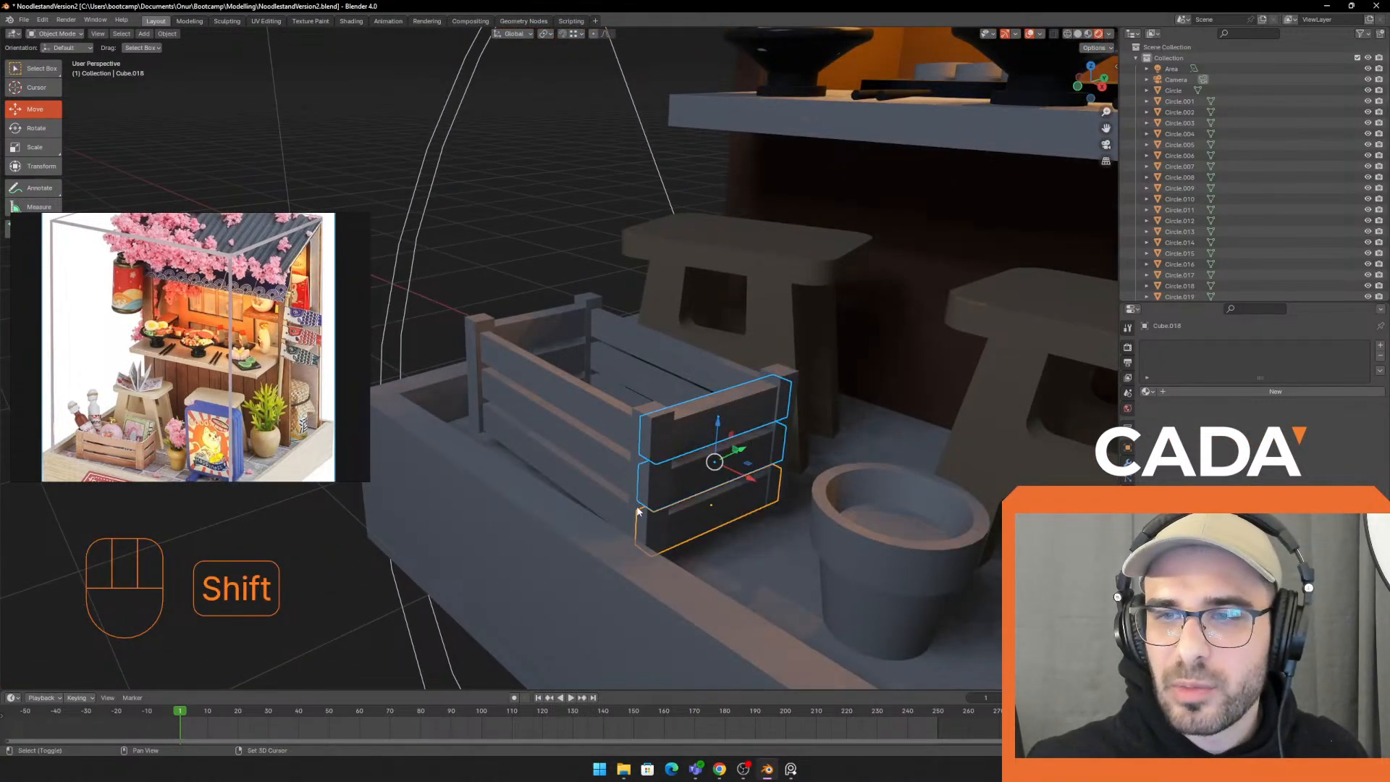
pyautogui.keyDown('shift'); pyautogui.click(610, 472); pyautogui.keyUp('shift')
pyautogui.keyDown('shift'); pyautogui.click(614, 471); pyautogui.keyUp('shift')
pyautogui.click(615, 468)
pyautogui.keyDown('shift'); pyautogui.click(615, 461); pyautogui.keyUp('shift')
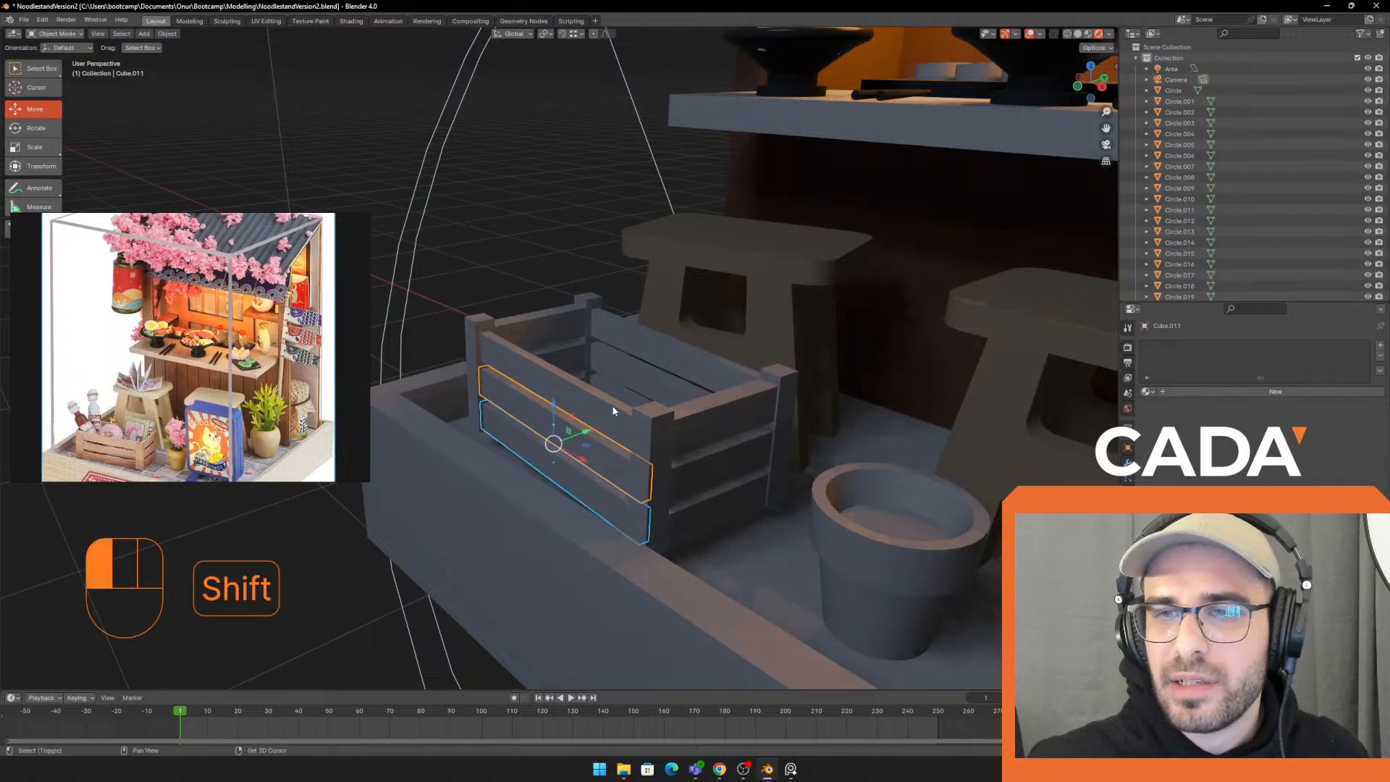
pyautogui.keyDown('shift'); pyautogui.click(615, 411); pyautogui.keyUp('shift')
pyautogui.click(713, 507)
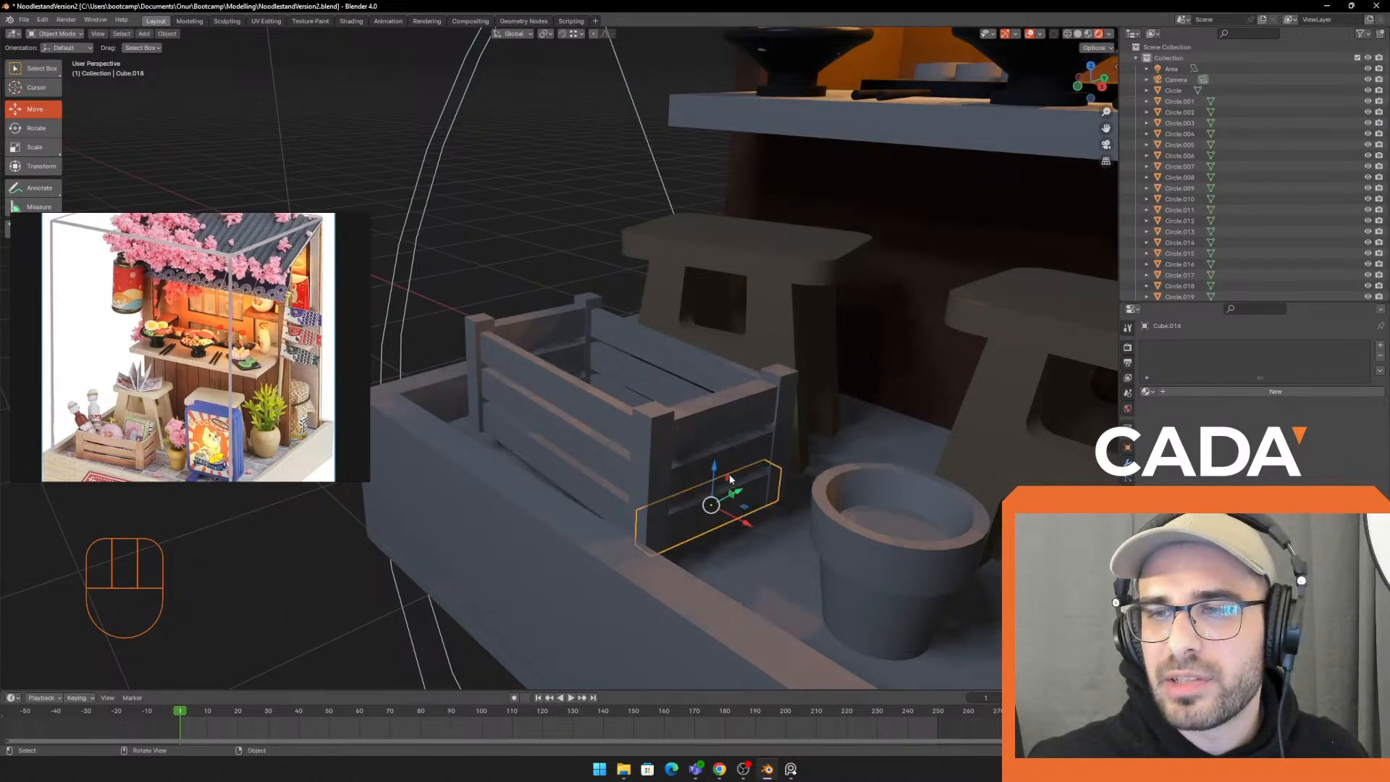
pyautogui.keyDown('shift'); pyautogui.click(714, 464); pyautogui.keyUp('shift')
pyautogui.keyDown('shift'); pyautogui.click(730, 413); pyautogui.keyUp('shift')
# Try to select the crate's parts as a range of objects in the outliner, starting from Cube.016
pyautogui.scroll(-10, 1228, 198)
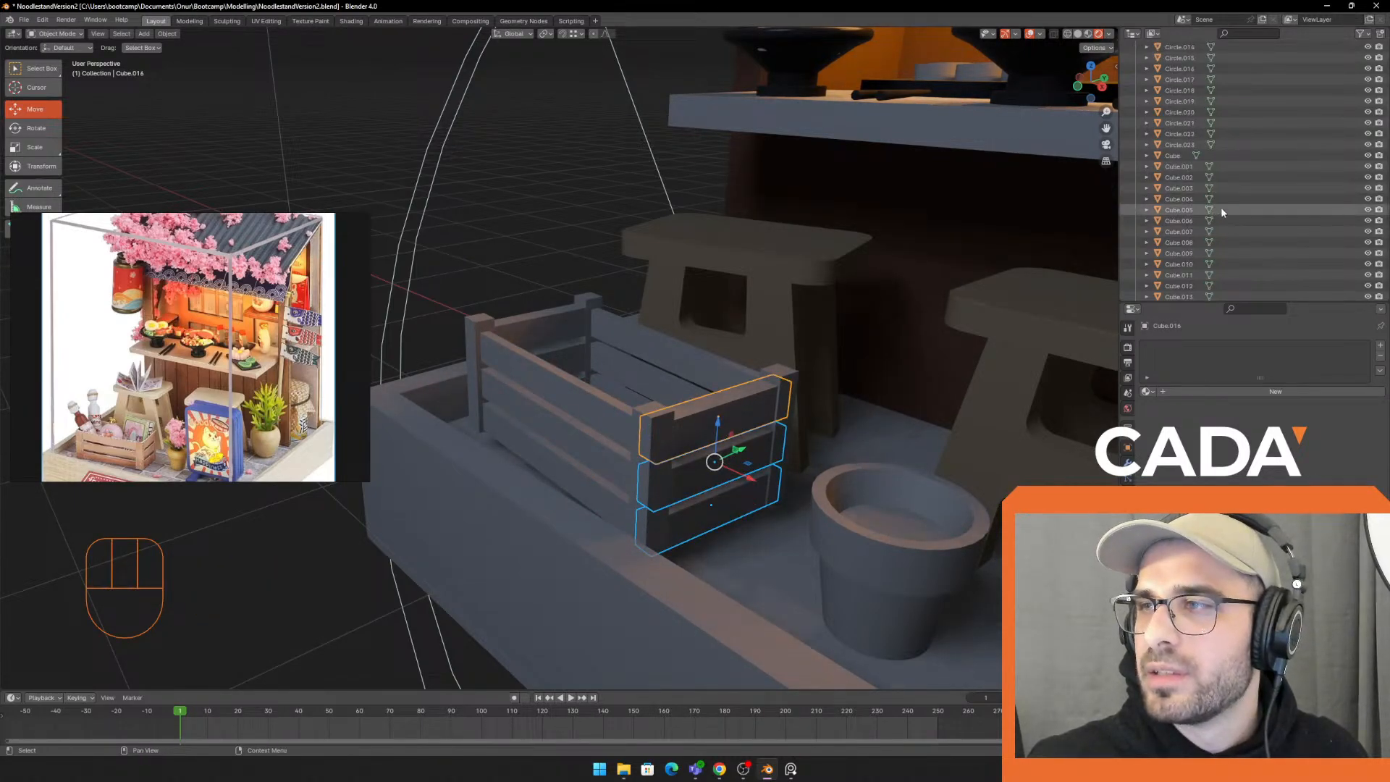
pyautogui.click(1179, 90)
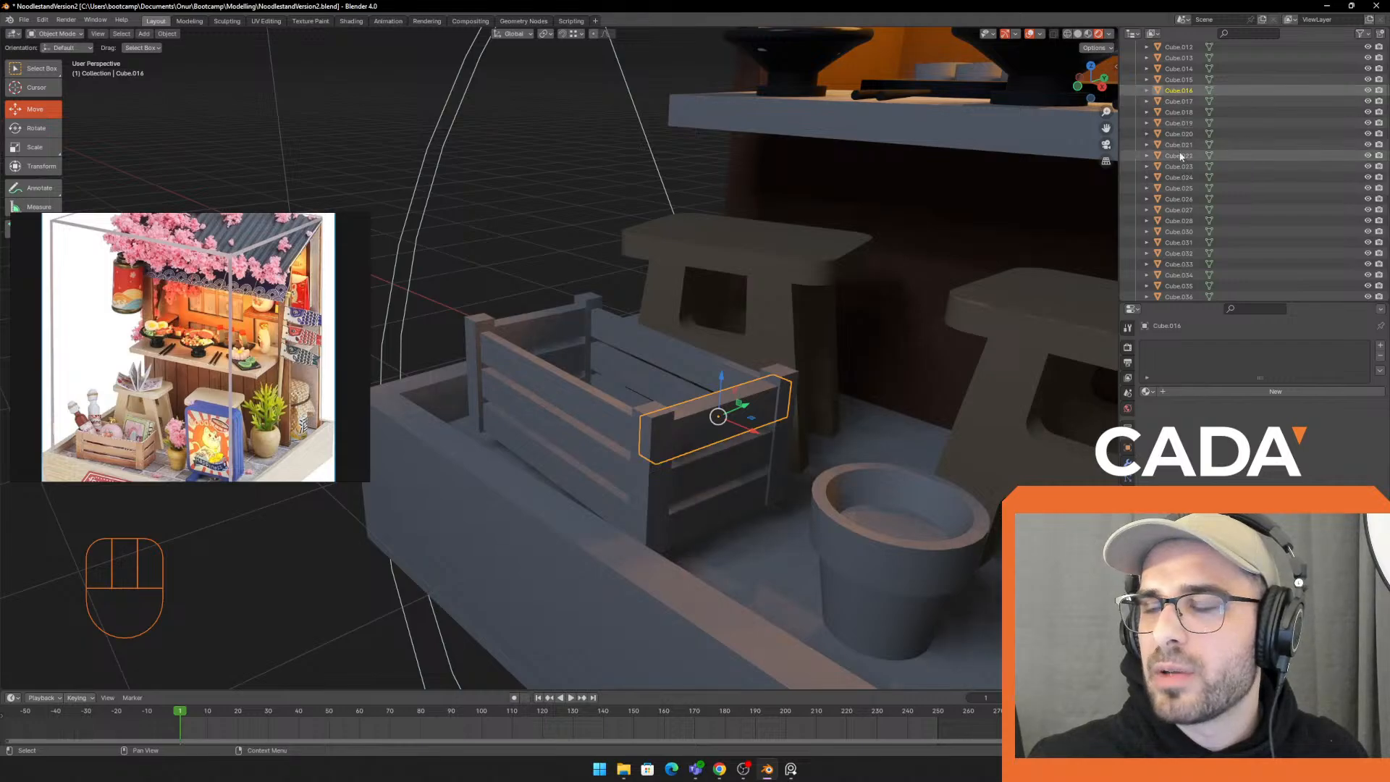
pyautogui.keyDown('shift'); pyautogui.click(1181, 219); pyautogui.keyUp('shift')
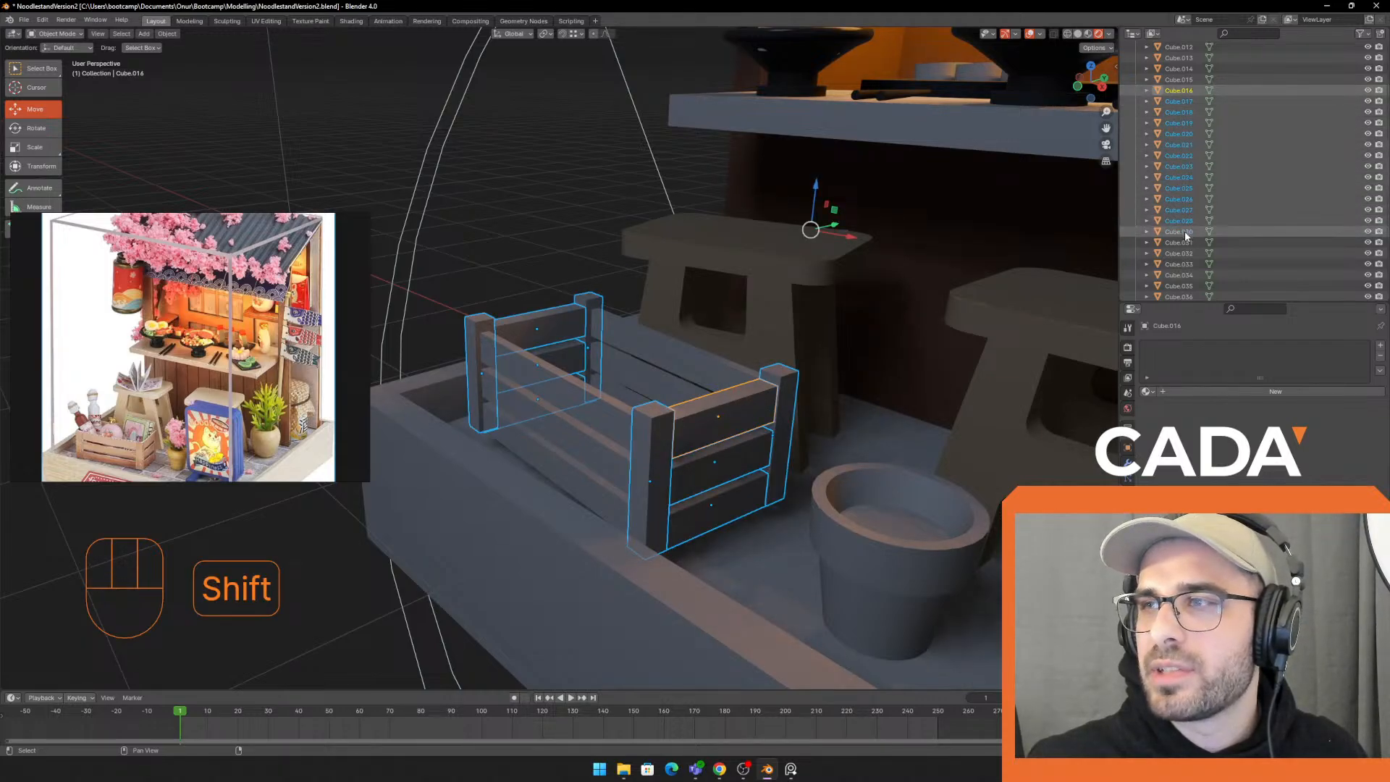
pyautogui.keyDown('shift'); pyautogui.click(1185, 276); pyautogui.keyUp('shift')
pyautogui.moveTo(1006, 250); pyautogui.dragTo(848, 276, button='middle')
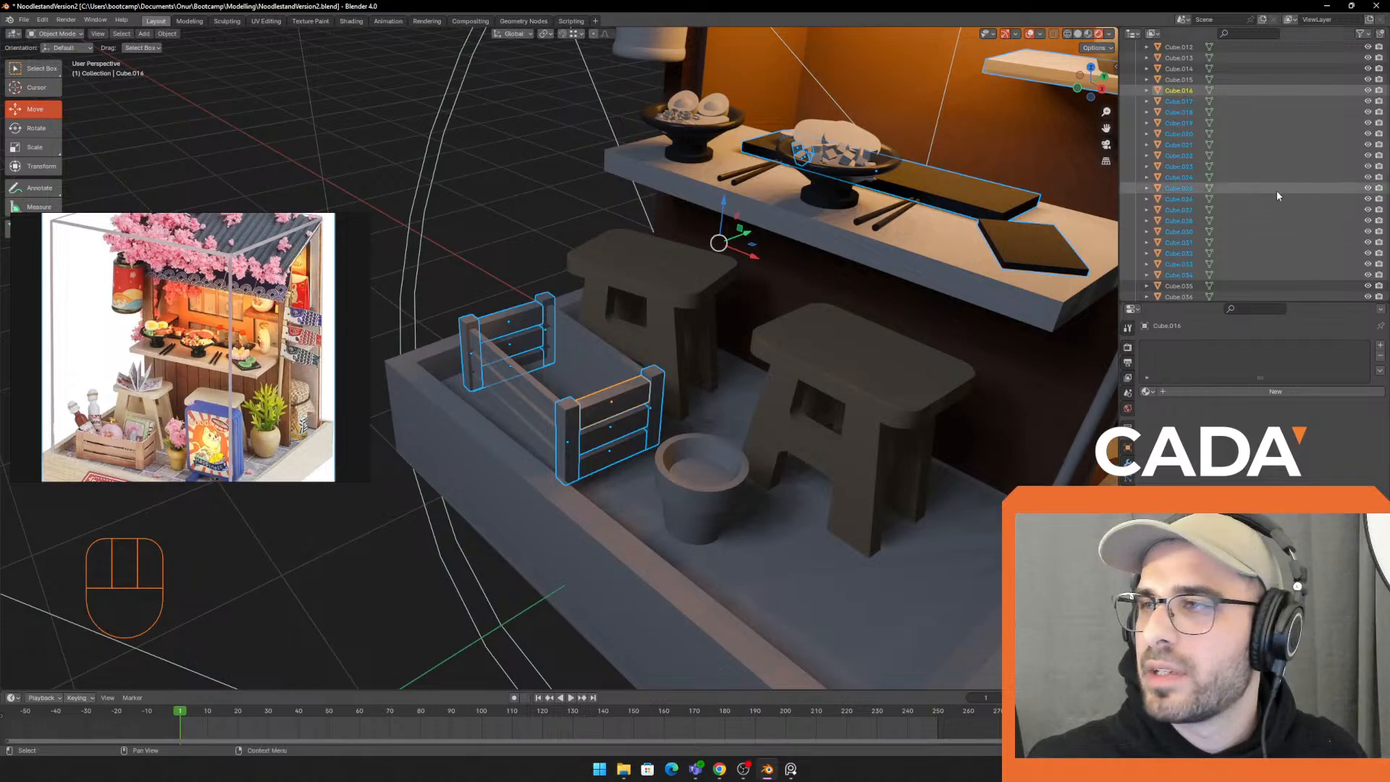
pyautogui.click(1194, 167)
pyautogui.keyDown('shift'); pyautogui.click(1182, 123); pyautogui.keyUp('shift')
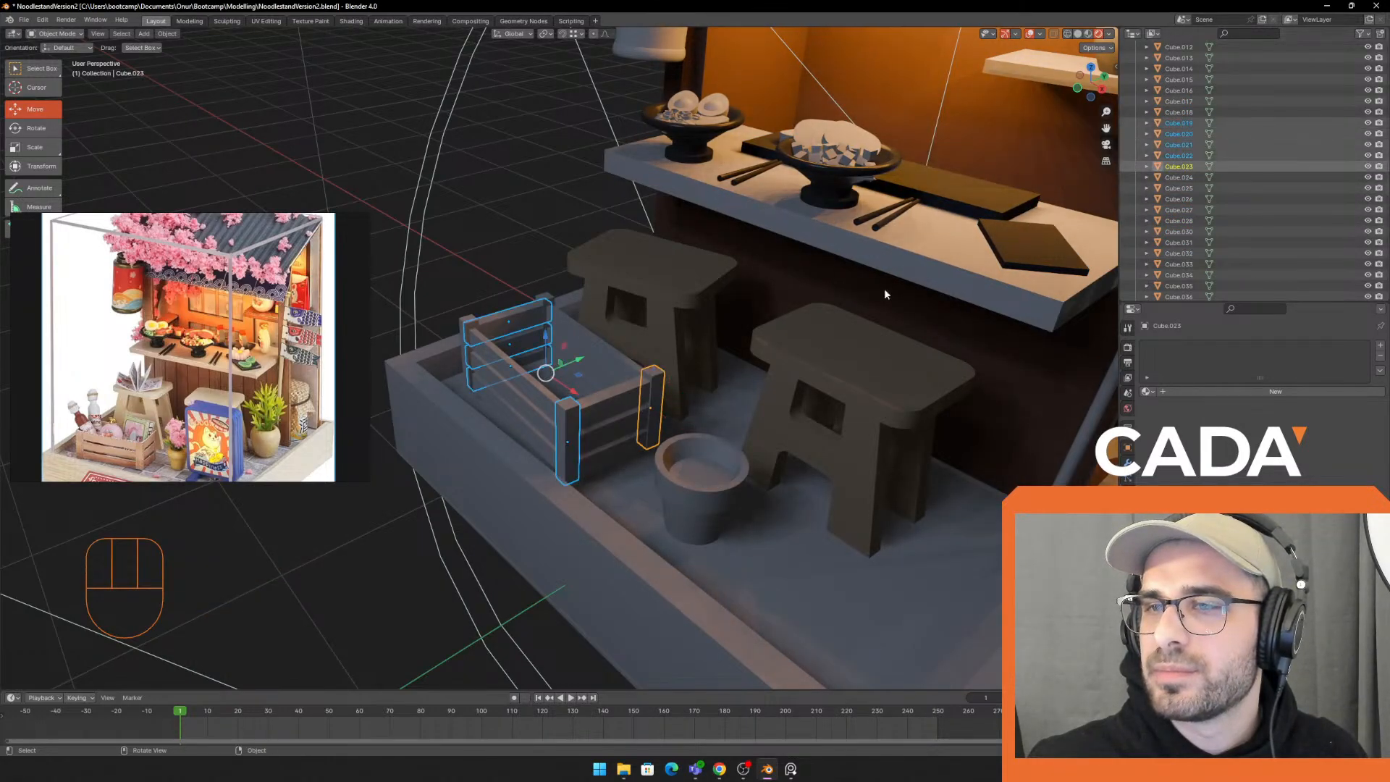
# Check which of the numbered cube objects belong to the wooden crate to find the first one
pyautogui.click(605, 406)
pyautogui.click(1190, 81)
pyautogui.click(1188, 59)
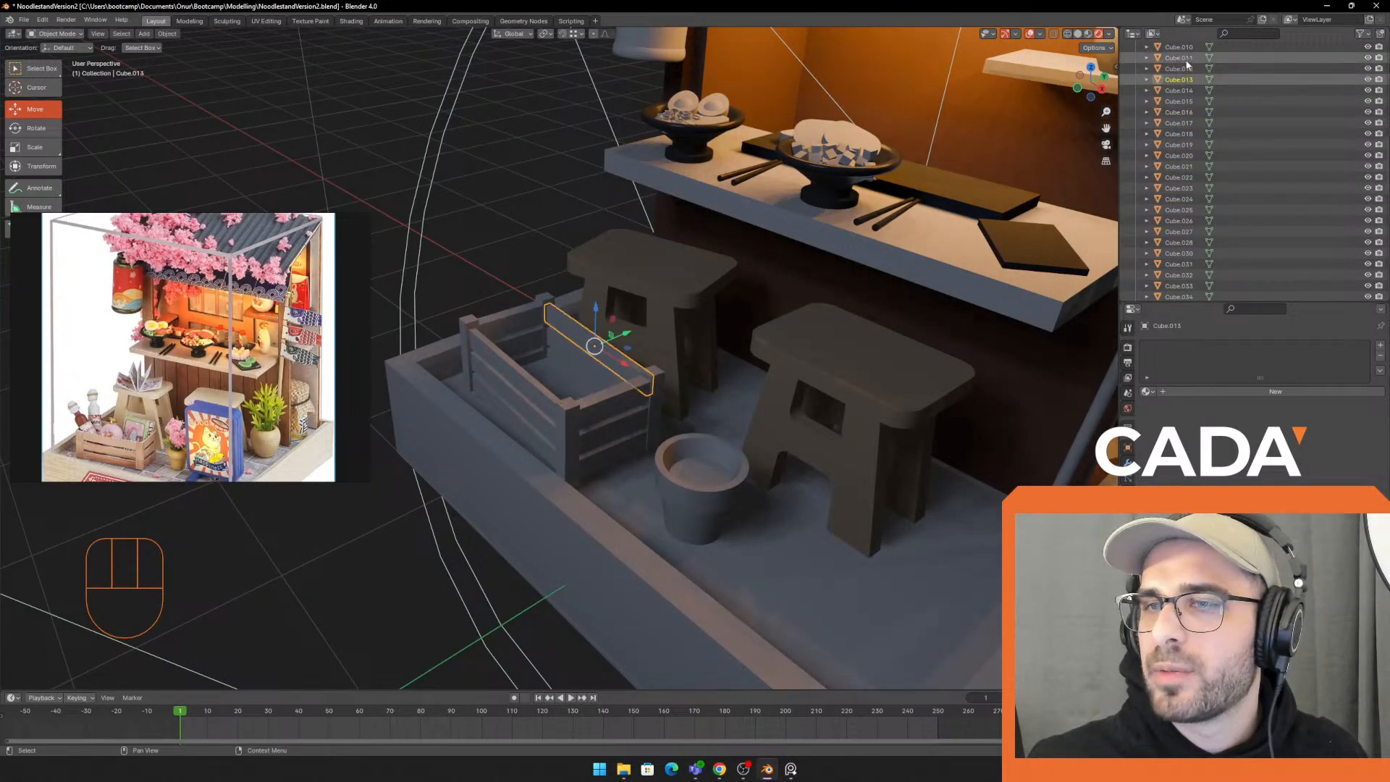
pyautogui.scroll(2, 1188, 71)
pyautogui.scroll(3, 1187, 73)
pyautogui.click(1188, 101)
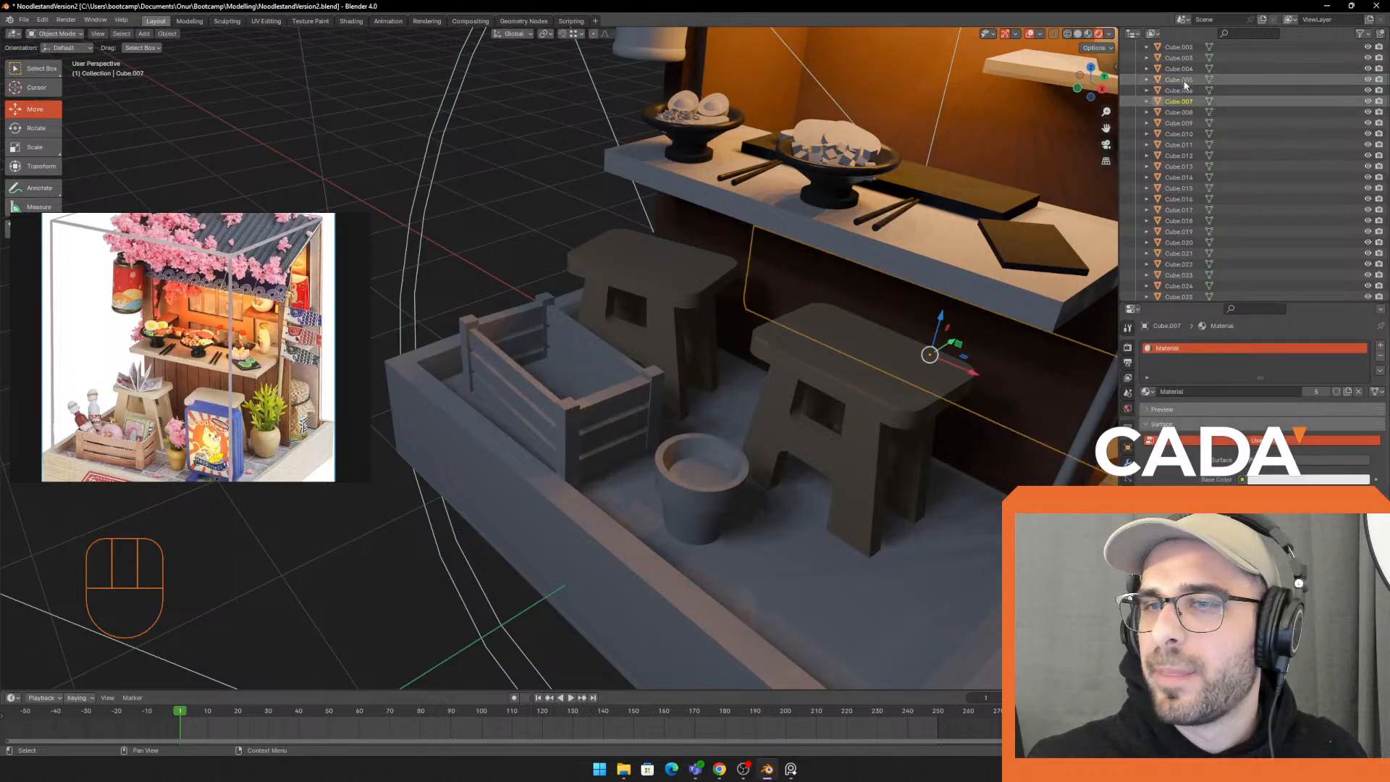
pyautogui.click(1188, 112)
pyautogui.click(1183, 142)
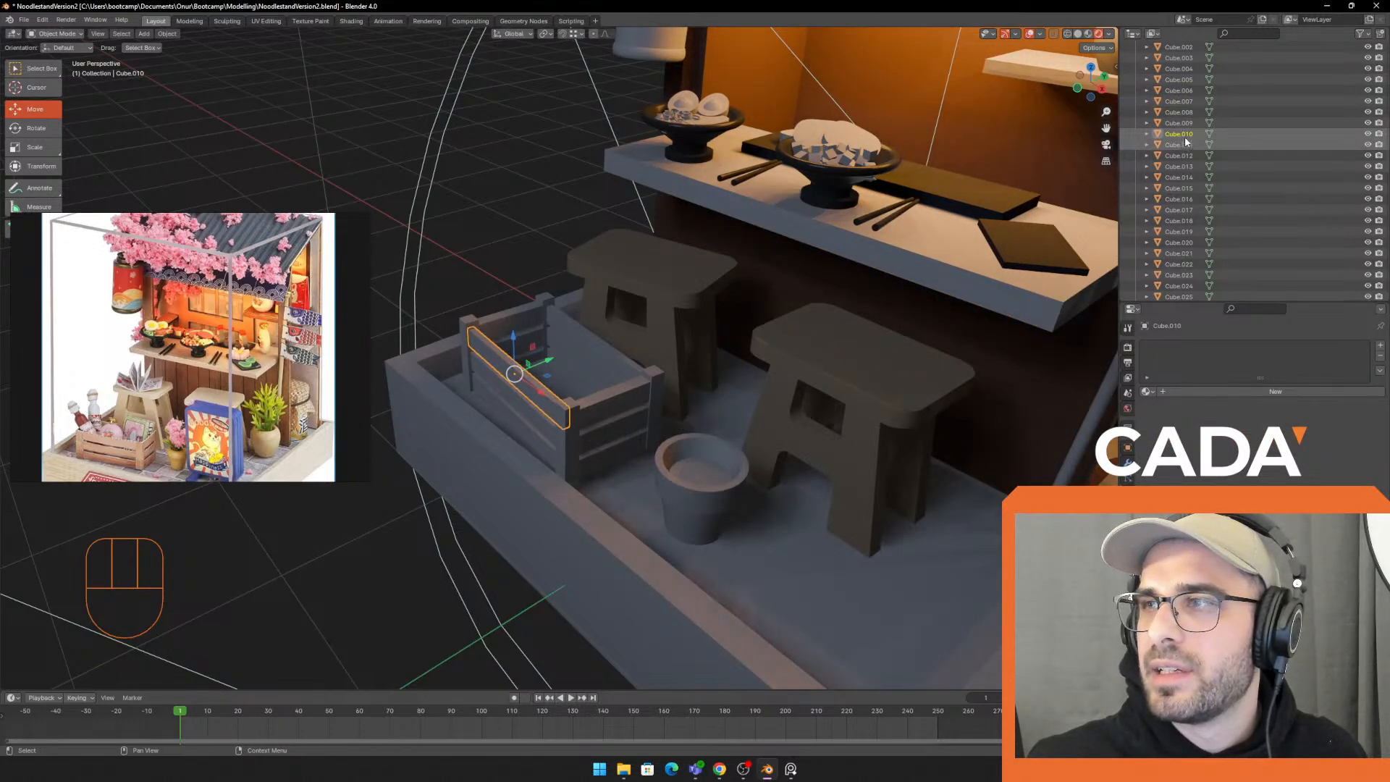
pyautogui.click(1183, 124)
# Select the crate's parts from Cube.010 through Cube.025 and join them into one object
pyautogui.click(1181, 135)
pyautogui.scroll(-2, 1184, 160)
pyautogui.keyDown('shift'); pyautogui.click(1188, 189); pyautogui.keyUp('shift')
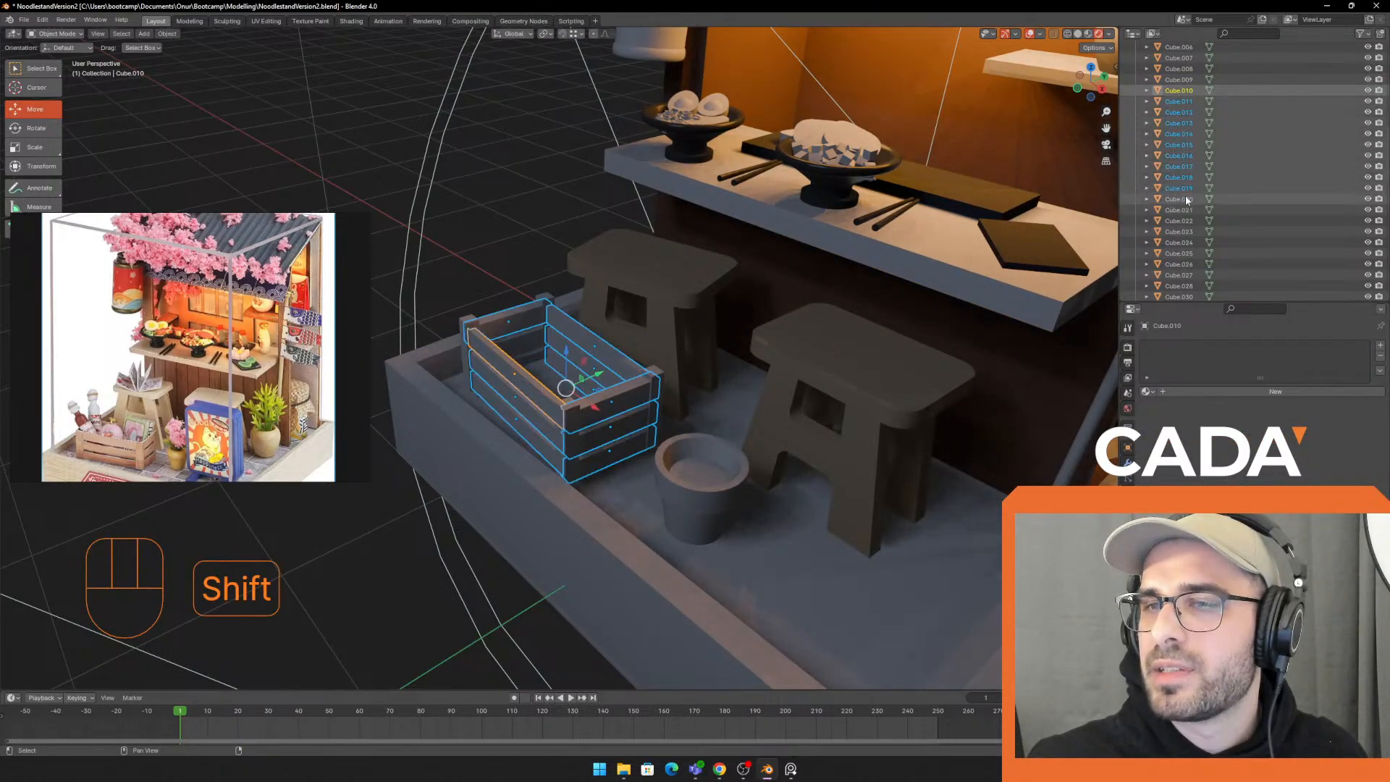
pyautogui.keyDown('shift'); pyautogui.click(1191, 231); pyautogui.keyUp('shift')
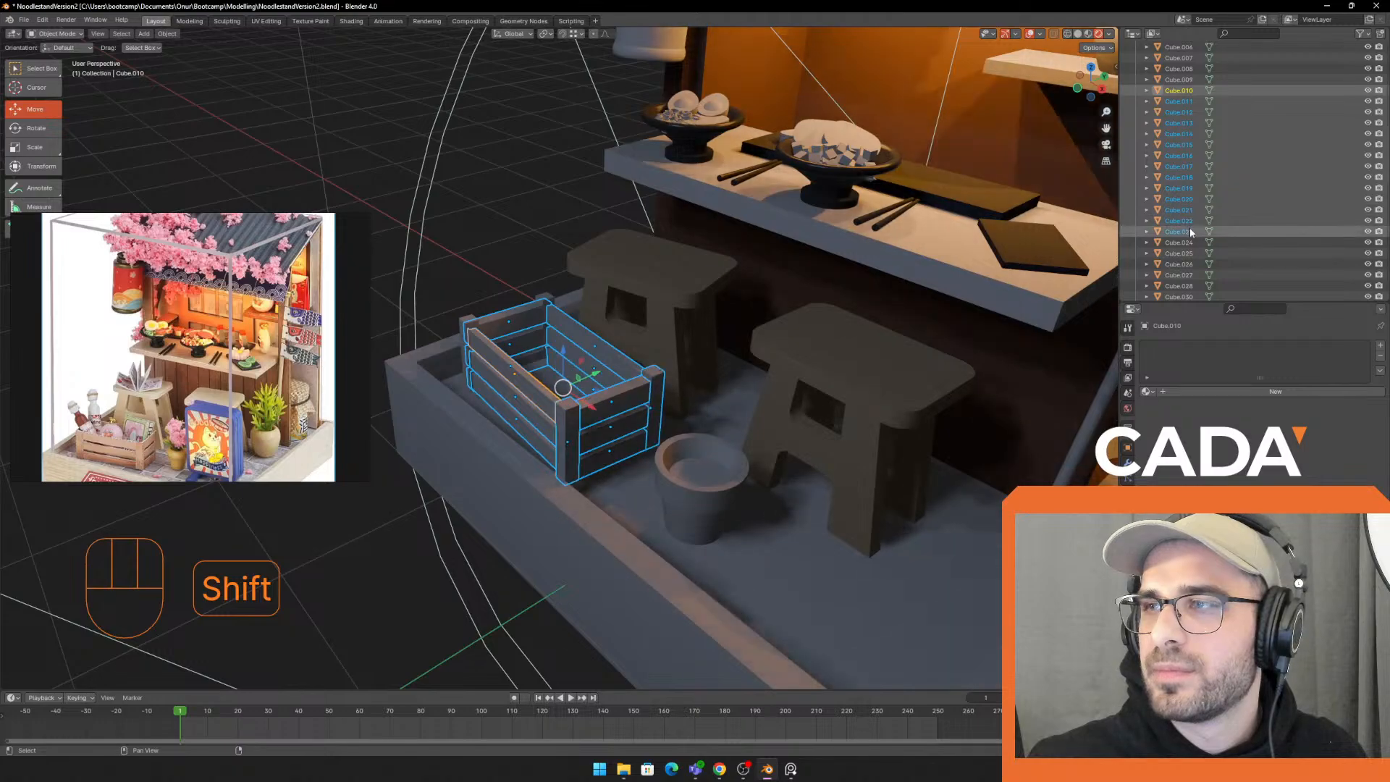
pyautogui.keyDown('shift'); pyautogui.click(1187, 242); pyautogui.keyUp('shift')
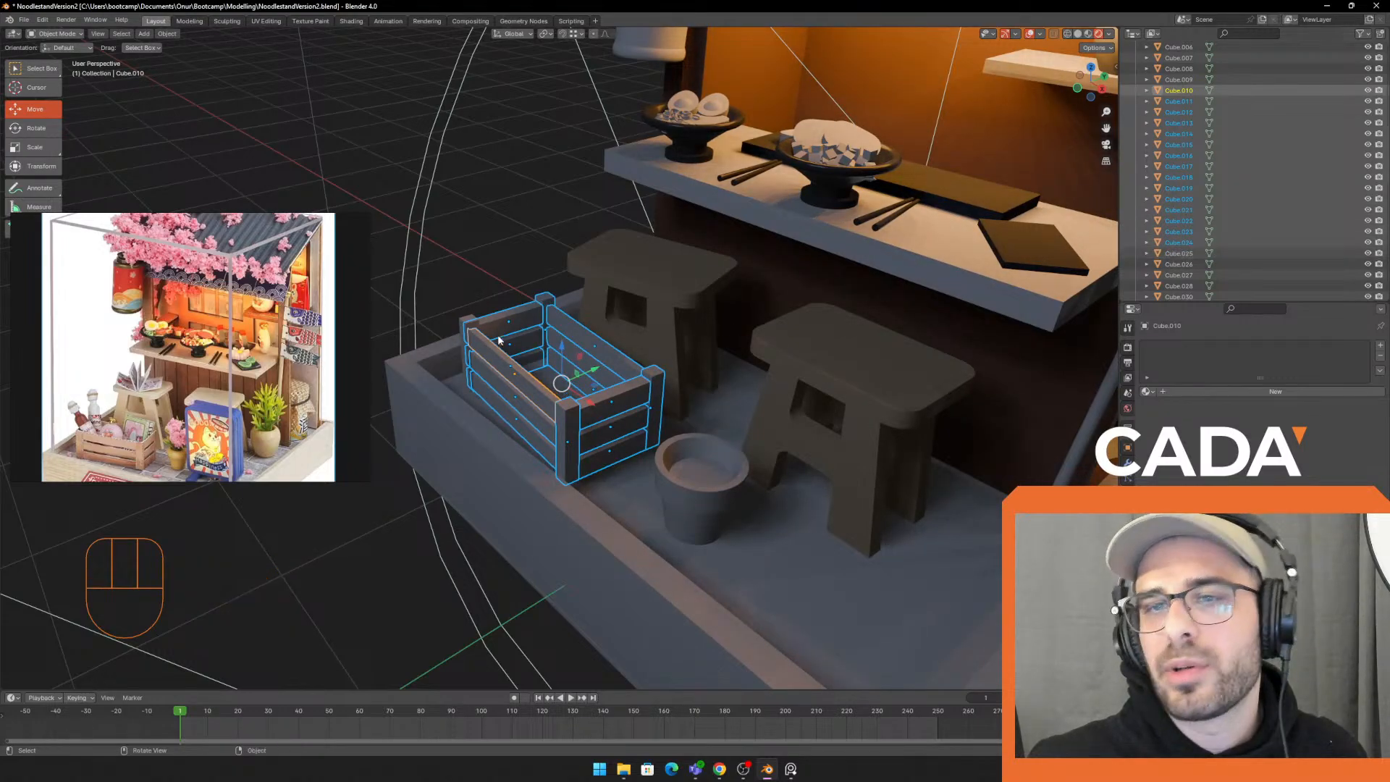
pyautogui.keyDown('shift'); pyautogui.click(1185, 253); pyautogui.keyUp('shift')
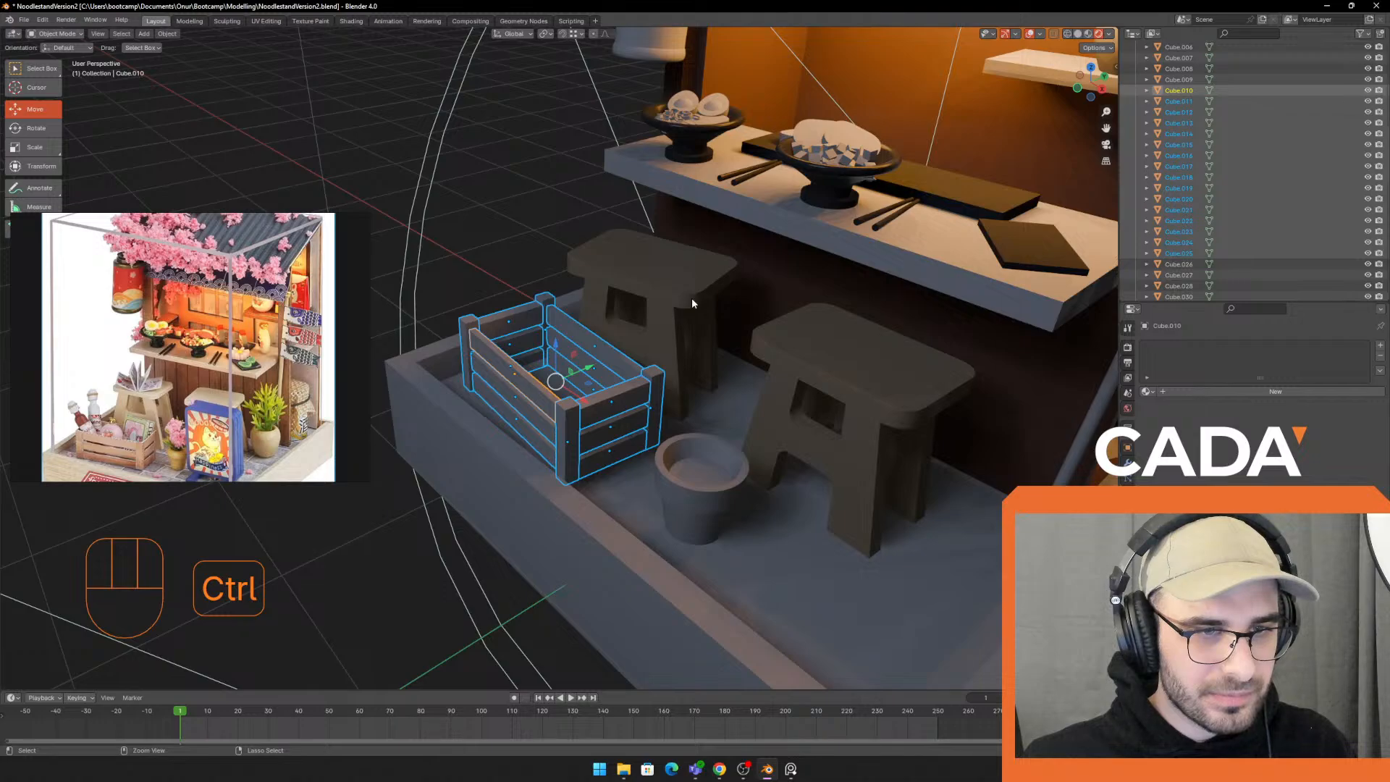
pyautogui.hotkey('ctrl', 'j')
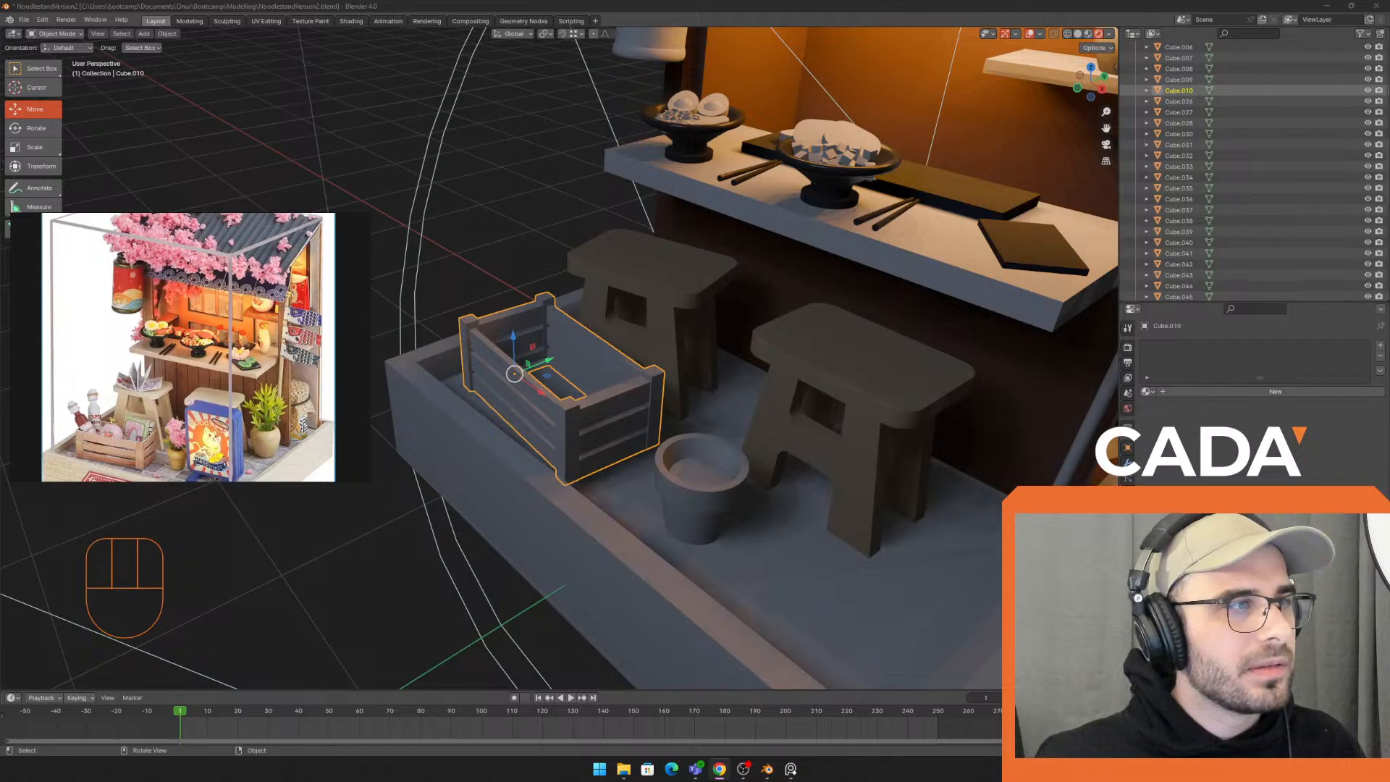
pyautogui.moveTo(0, 85); pyautogui.dragTo(1019, 80)
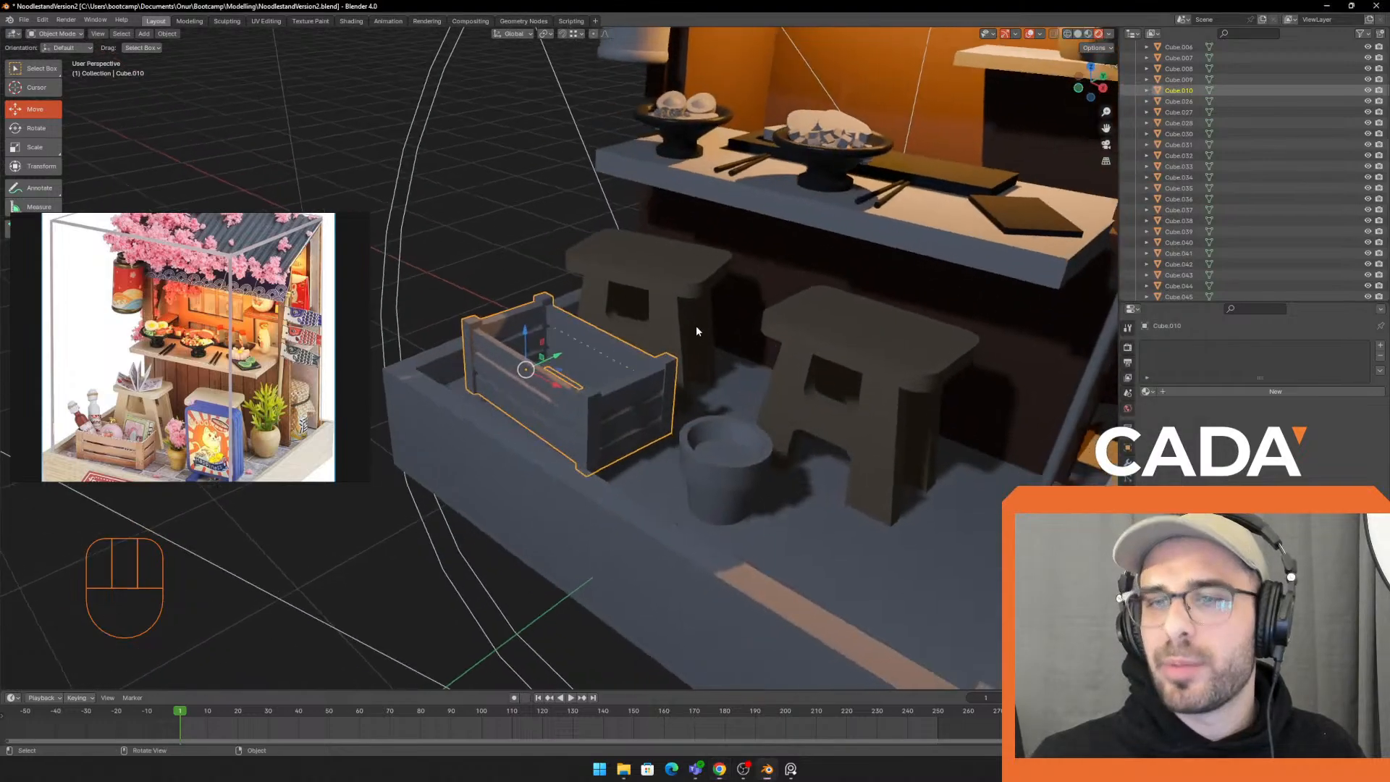
pyautogui.moveTo(697, 327)
pyautogui.mouseDown(button='middle')
pyautogui.moveTo(651, 324)
pyautogui.moveTo(703, 308)
pyautogui.moveTo(788, 326)
pyautogui.moveTo(675, 333)
pyautogui.mouseUp(button='middle')
pyautogui.scroll(1, 702, 308)
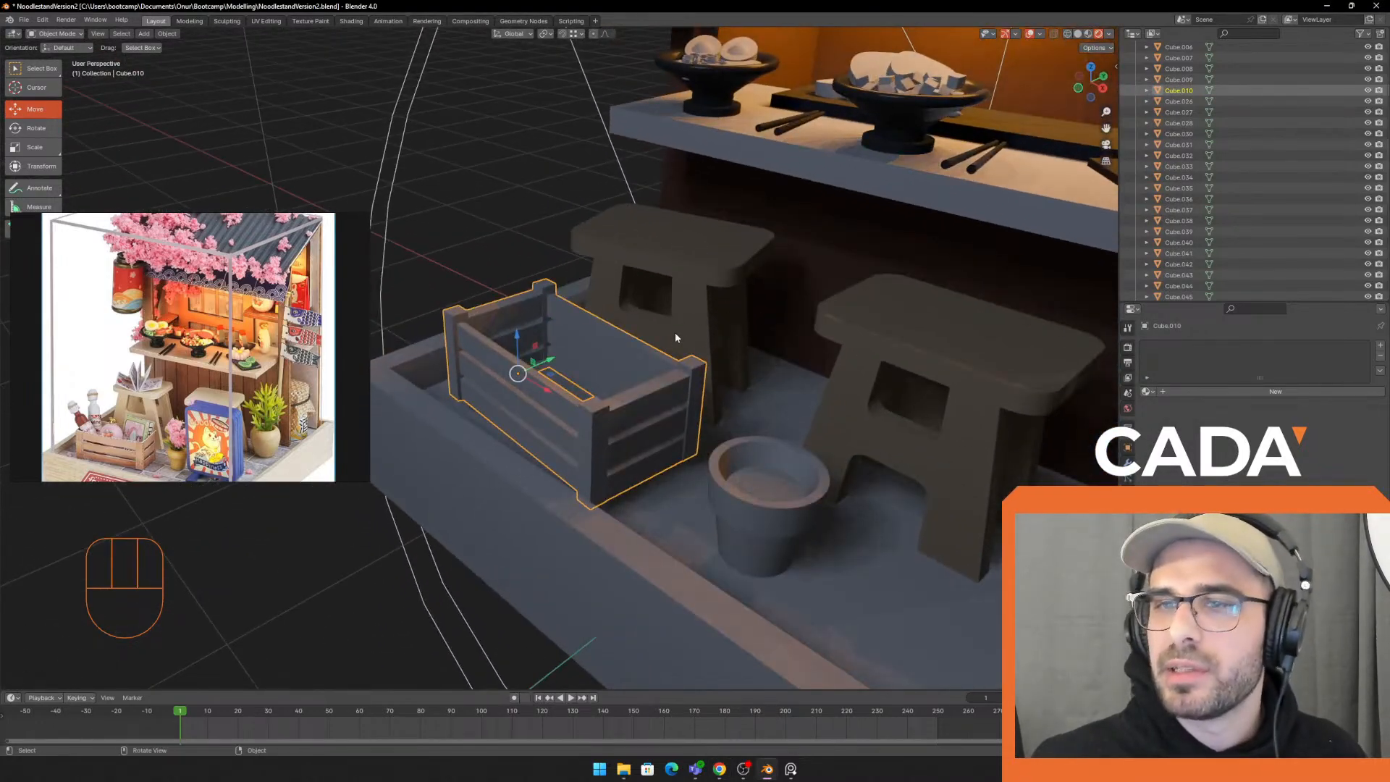
# Add a new material to the wooden crate and set its base colour to hue 0.070, saturation 0.264 and value 0.806
pyautogui.moveTo(16, 225)
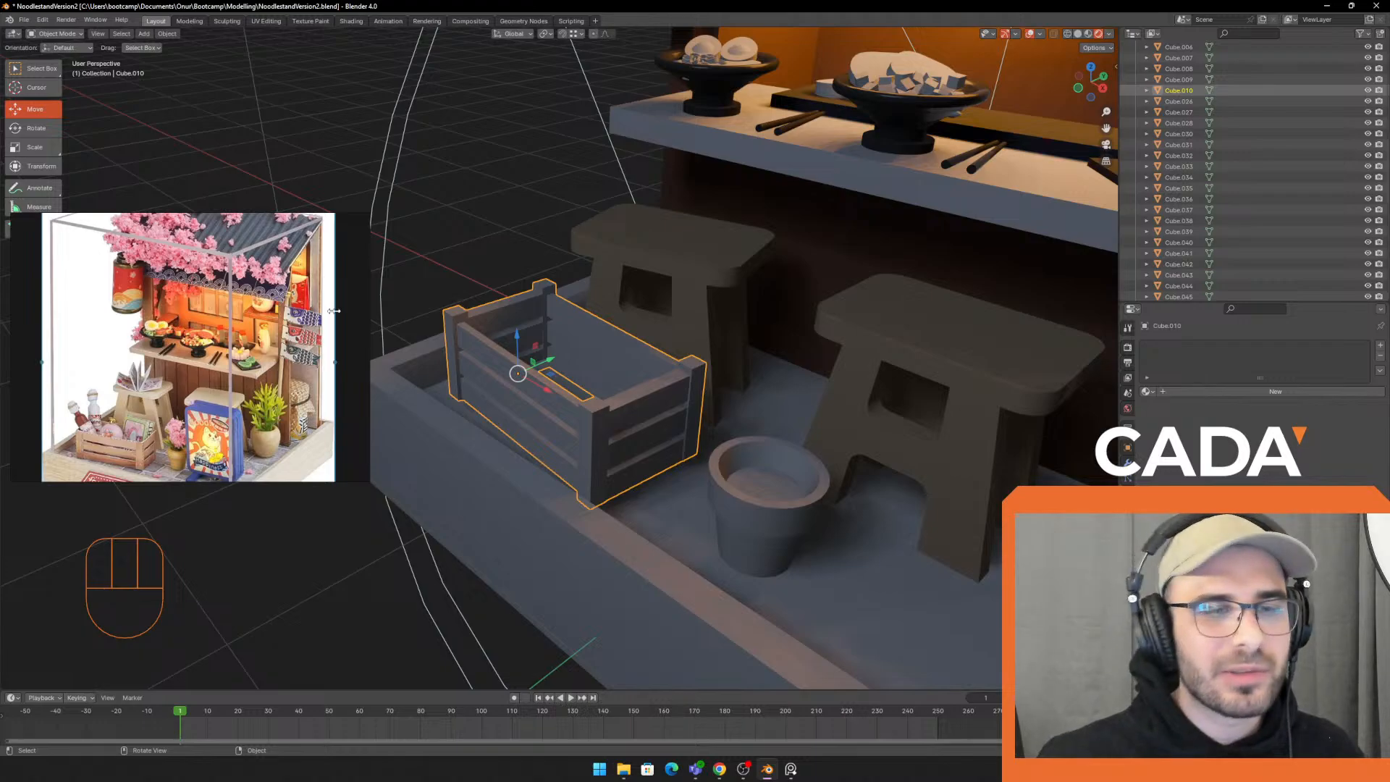
pyautogui.moveTo(628, 326); pyautogui.dragTo(650, 317, button='middle')
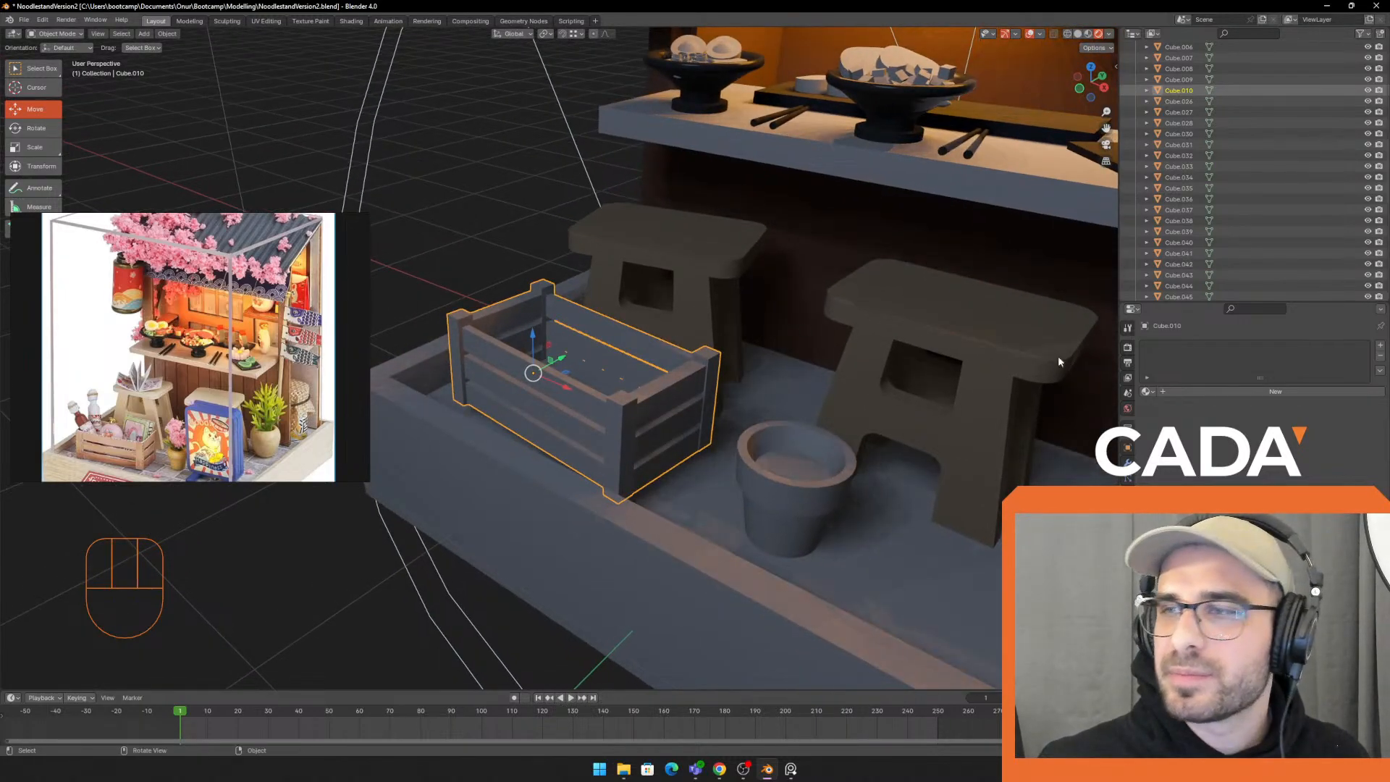
pyautogui.click(1248, 395)
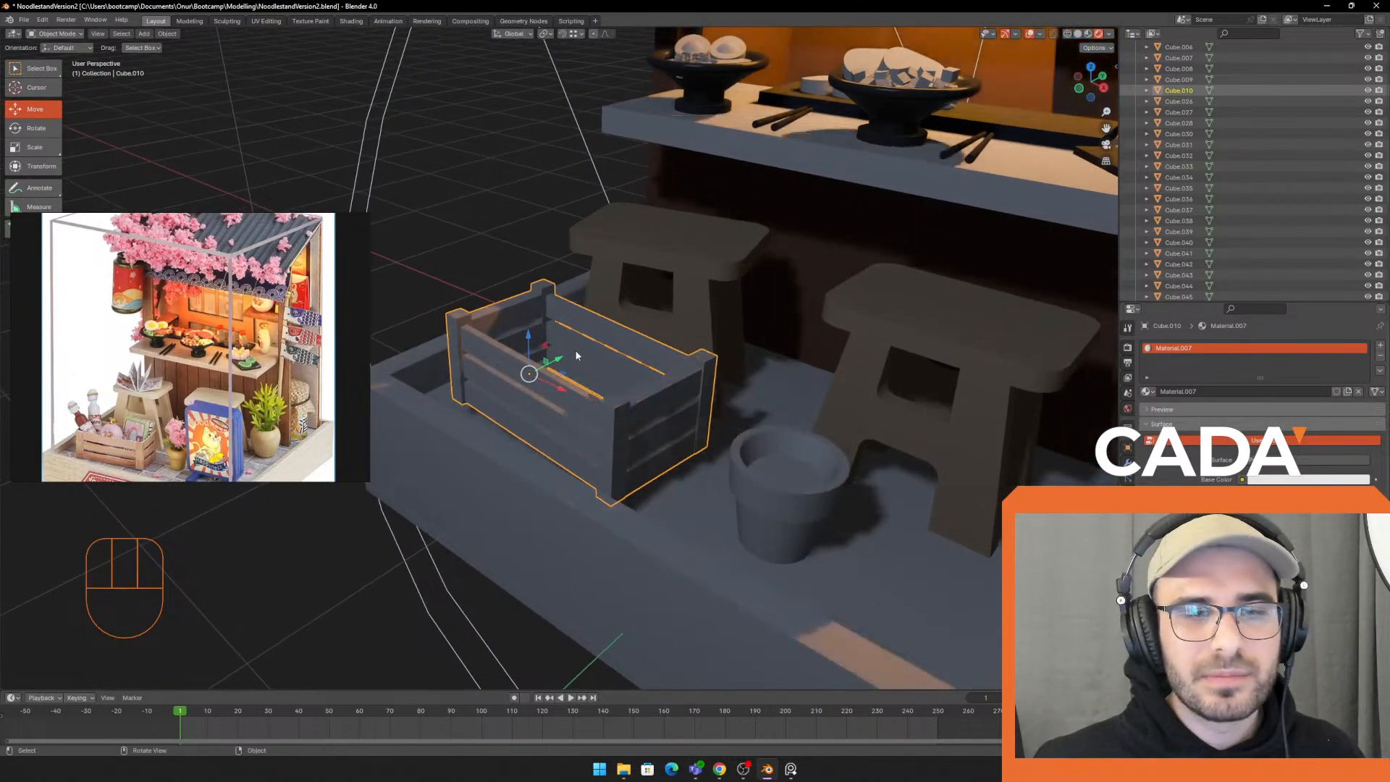
pyautogui.scroll(1, 578, 353)
pyautogui.keyDown('shift'); pyautogui.moveTo(578, 353); pyautogui.dragTo(551, 338, button='middle'); pyautogui.keyUp('shift')
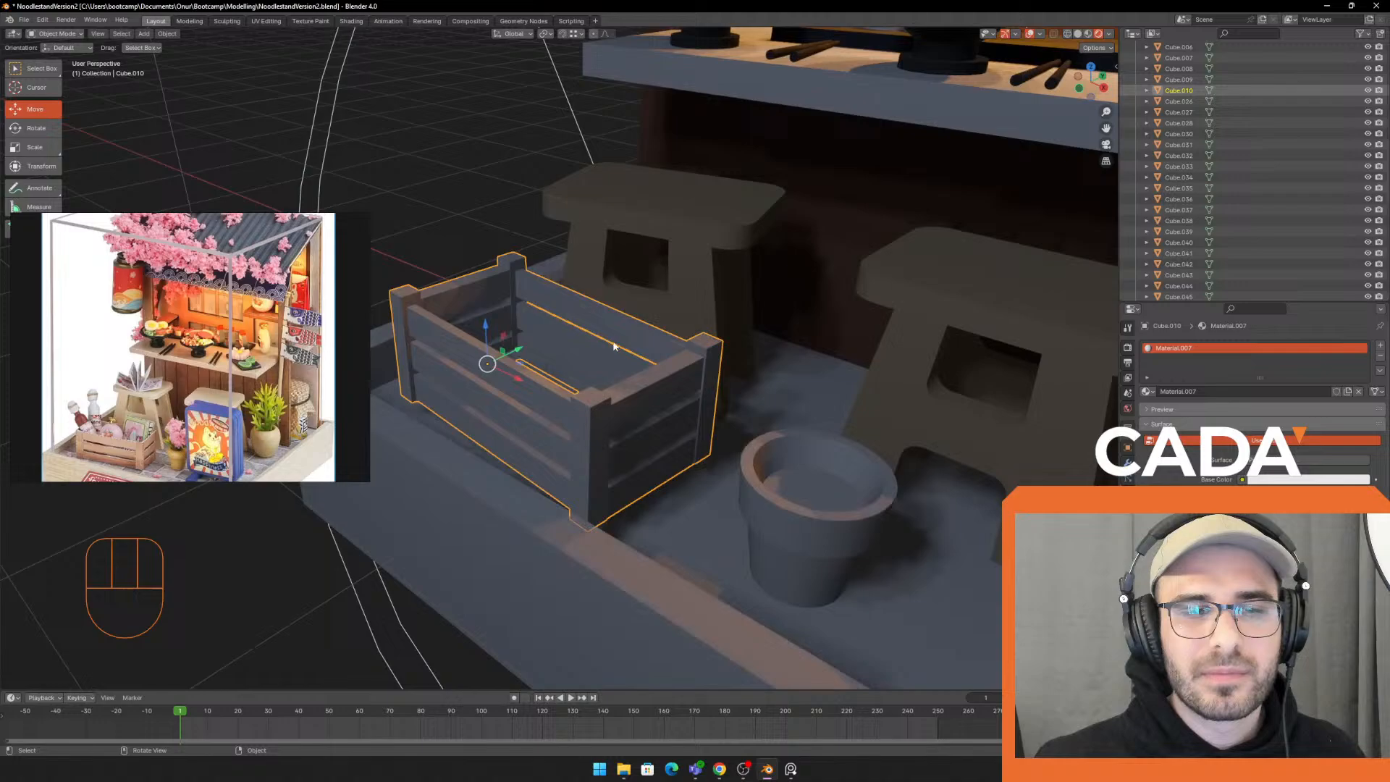
pyautogui.click(1315, 480)
pyautogui.moveTo(732, 354); pyautogui.dragTo(739, 355, button='middle')
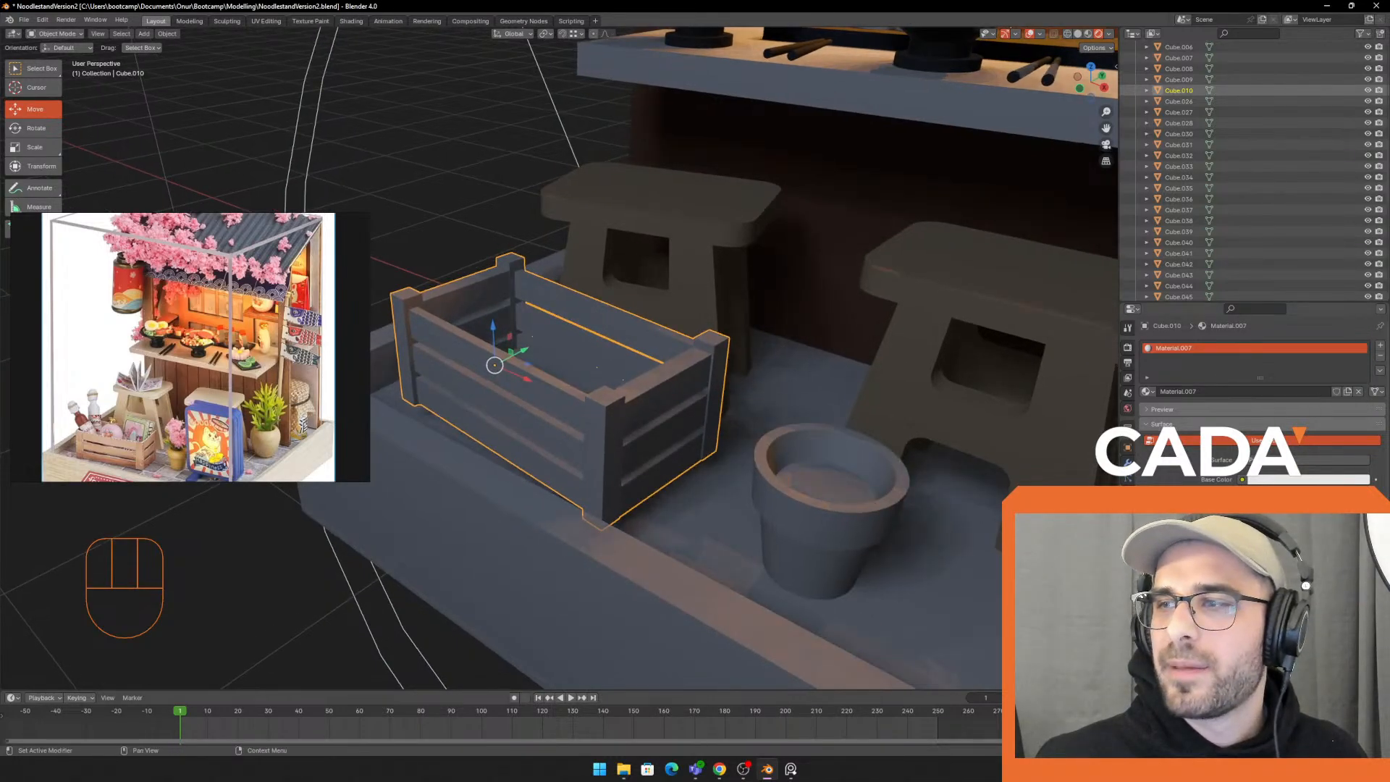
pyautogui.click(1329, 479)
pyautogui.moveTo(1310, 358); pyautogui.dragTo(1303, 362)
pyautogui.click(1360, 317)
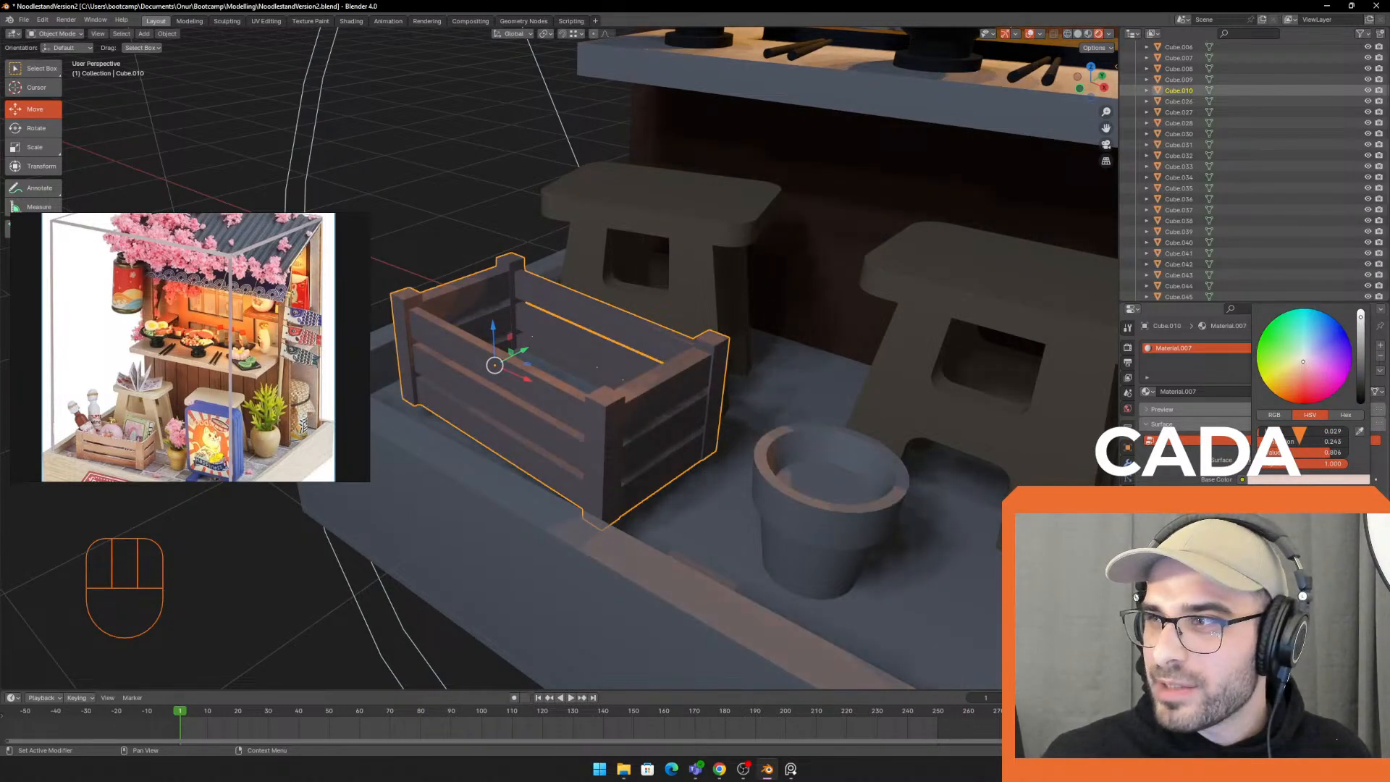
pyautogui.moveTo(1301, 364); pyautogui.dragTo(1302, 360)
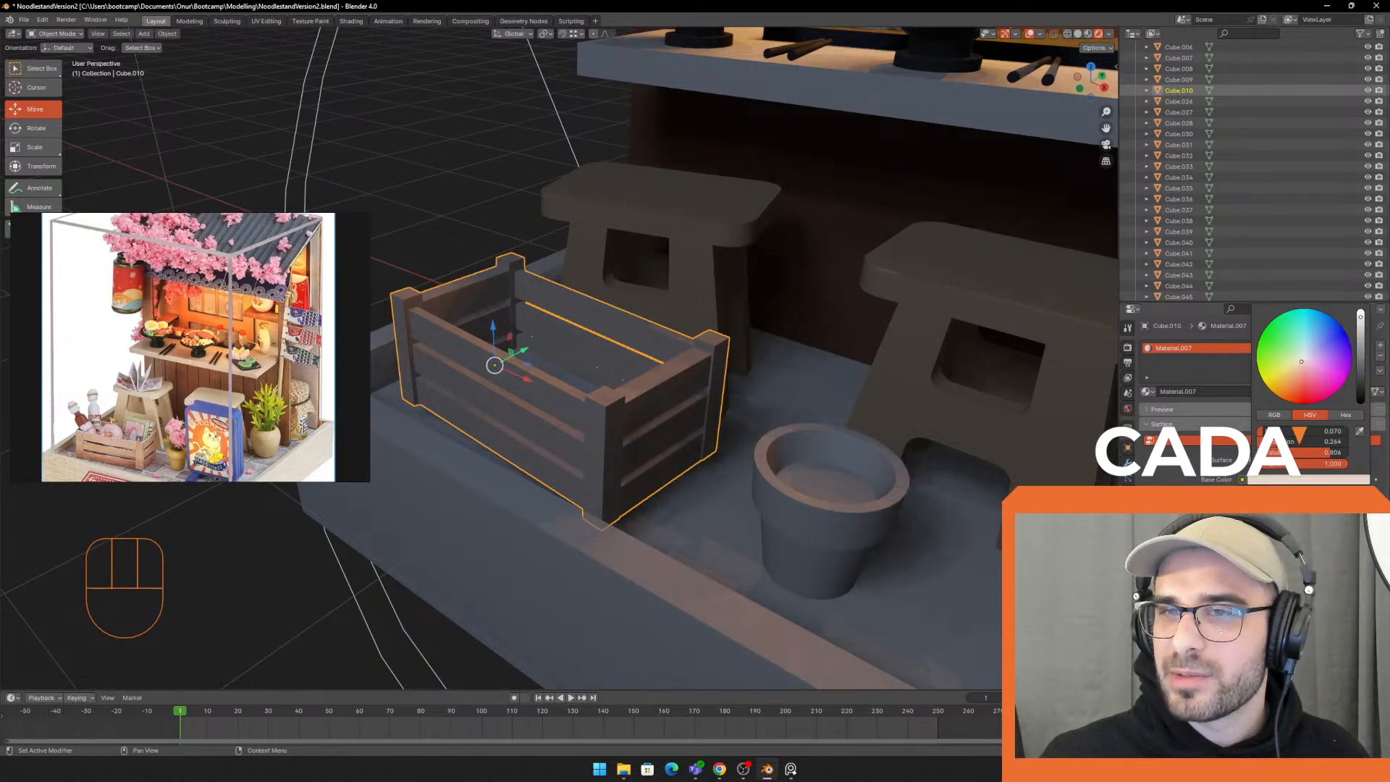
# Examine the crate, flower pot and stools from several angles, comparing their colours with the reference image
pyautogui.scroll(-4, 801, 344)
pyautogui.moveTo(875, 391)
pyautogui.keyDown('shift'); pyautogui.mouseDown(button='middle')
pyautogui.moveTo(833, 360)
pyautogui.moveTo(873, 385)
pyautogui.mouseUp(button='middle'); pyautogui.keyUp('shift')
pyautogui.click(894, 396)
pyautogui.scroll(2, 692, 402)
pyautogui.click(717, 403)
pyautogui.scroll(-3, 717, 402)
pyautogui.scroll(-1, 796, 406)
pyautogui.keyDown('shift'); pyautogui.moveTo(879, 384); pyautogui.dragTo(885, 420, button='middle'); pyautogui.keyUp('shift')
pyautogui.scroll(3, 885, 420)
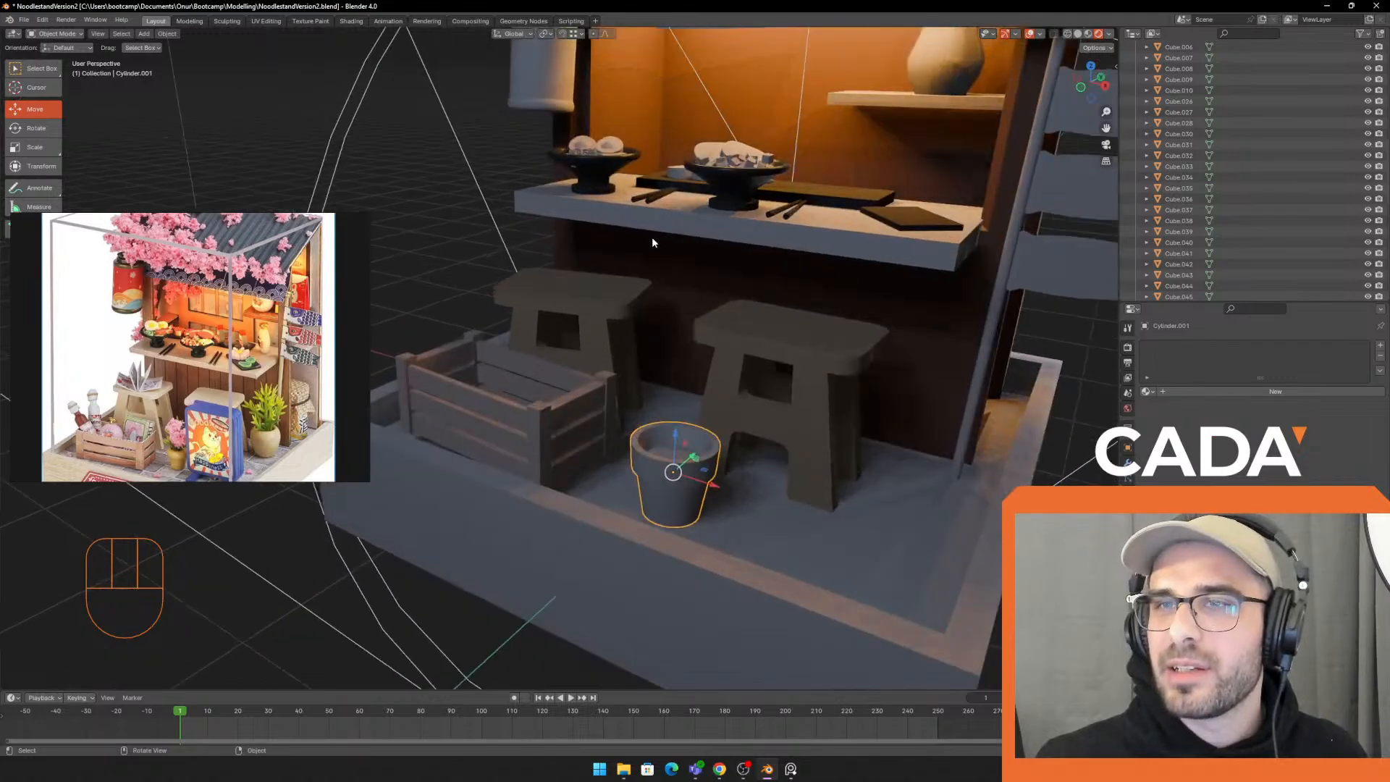
pyautogui.click(609, 423)
pyautogui.moveTo(667, 361); pyautogui.dragTo(724, 334, button='middle')
pyautogui.scroll(-3, 685, 450)
pyautogui.click(510, 272)
pyautogui.moveTo(595, 281); pyautogui.dragTo(644, 300, button='middle')
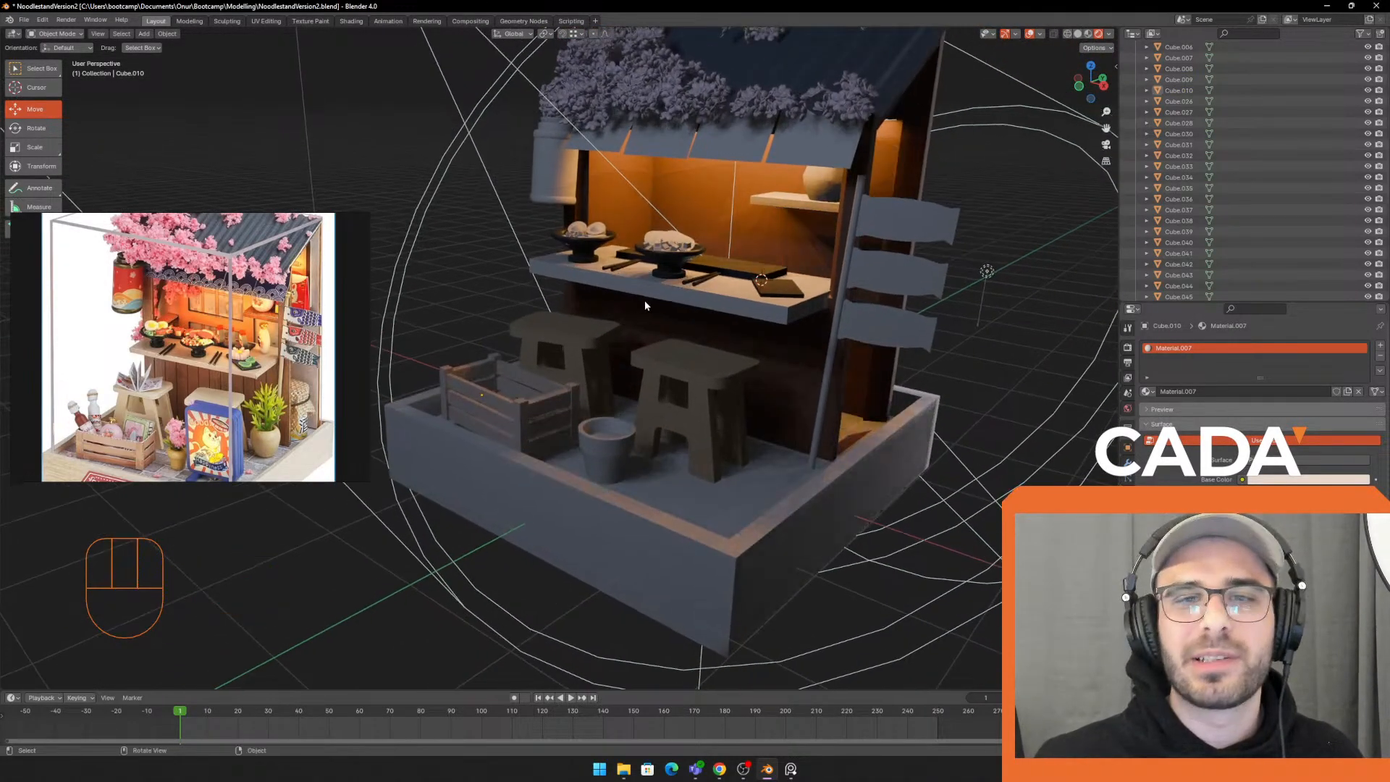
pyautogui.scroll(2, 645, 303)
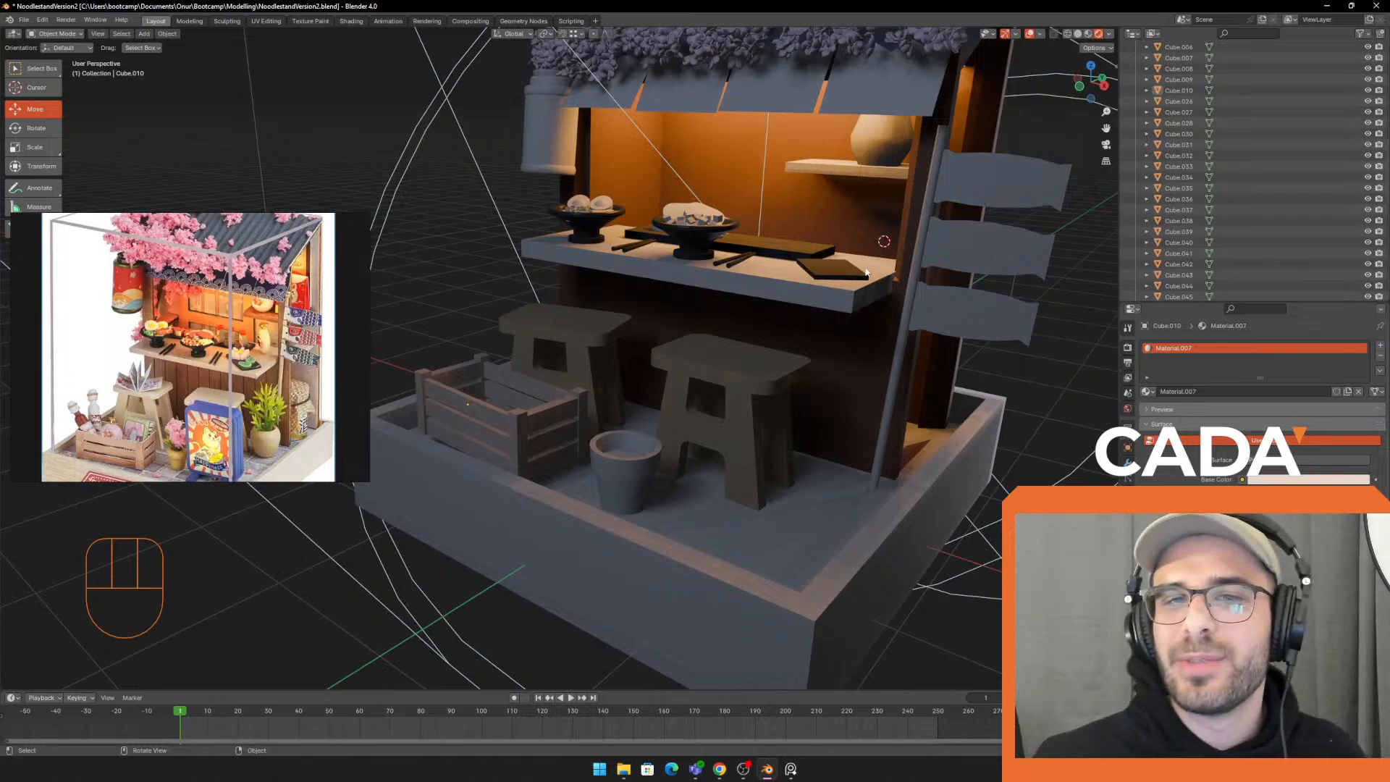
# Rename the material of the stand's main wall structure as Dark Wood
pyautogui.click(869, 148)
pyautogui.click(773, 192)
pyautogui.moveTo(849, 281); pyautogui.dragTo(843, 348, button='middle')
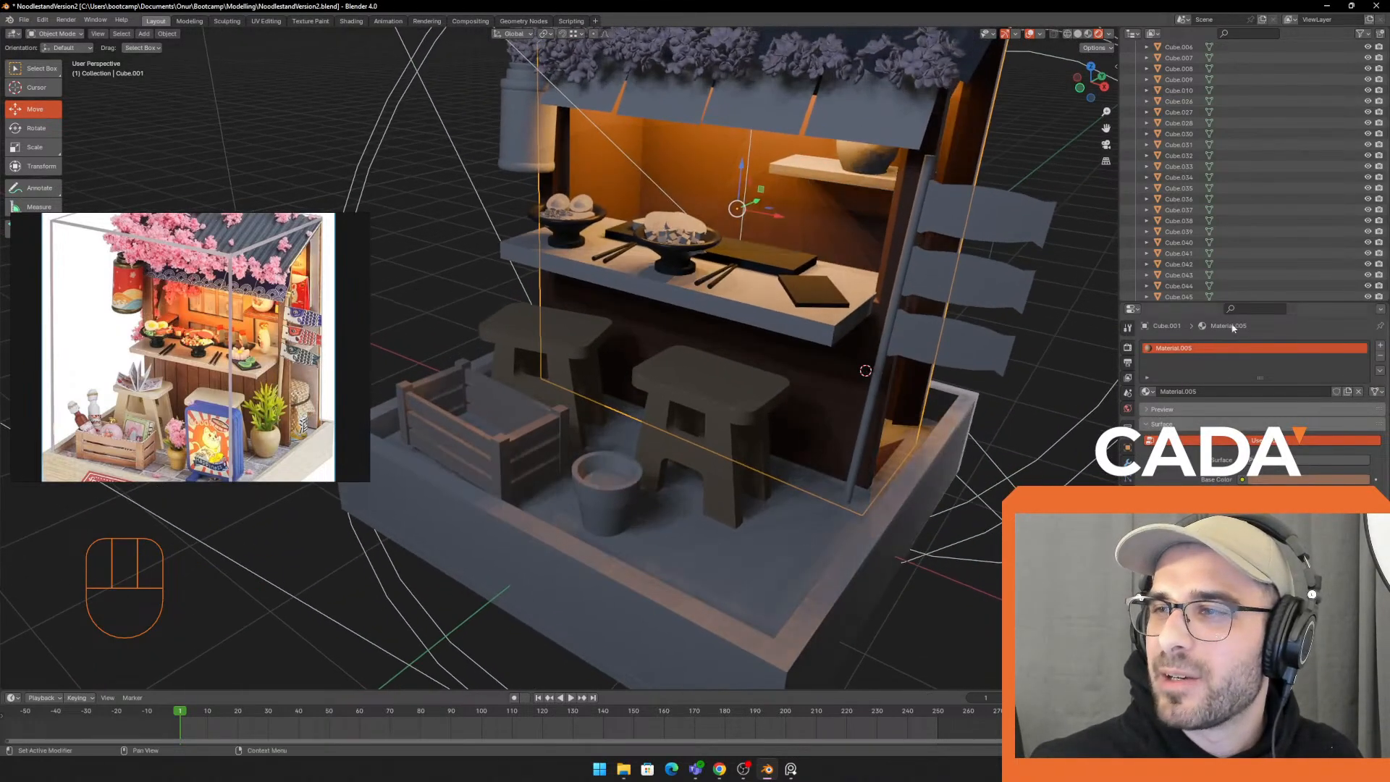
pyautogui.moveTo(747, 266)
pyautogui.mouseDown(button='middle')
pyautogui.moveTo(742, 241)
pyautogui.moveTo(725, 256)
pyautogui.mouseUp(button='middle')
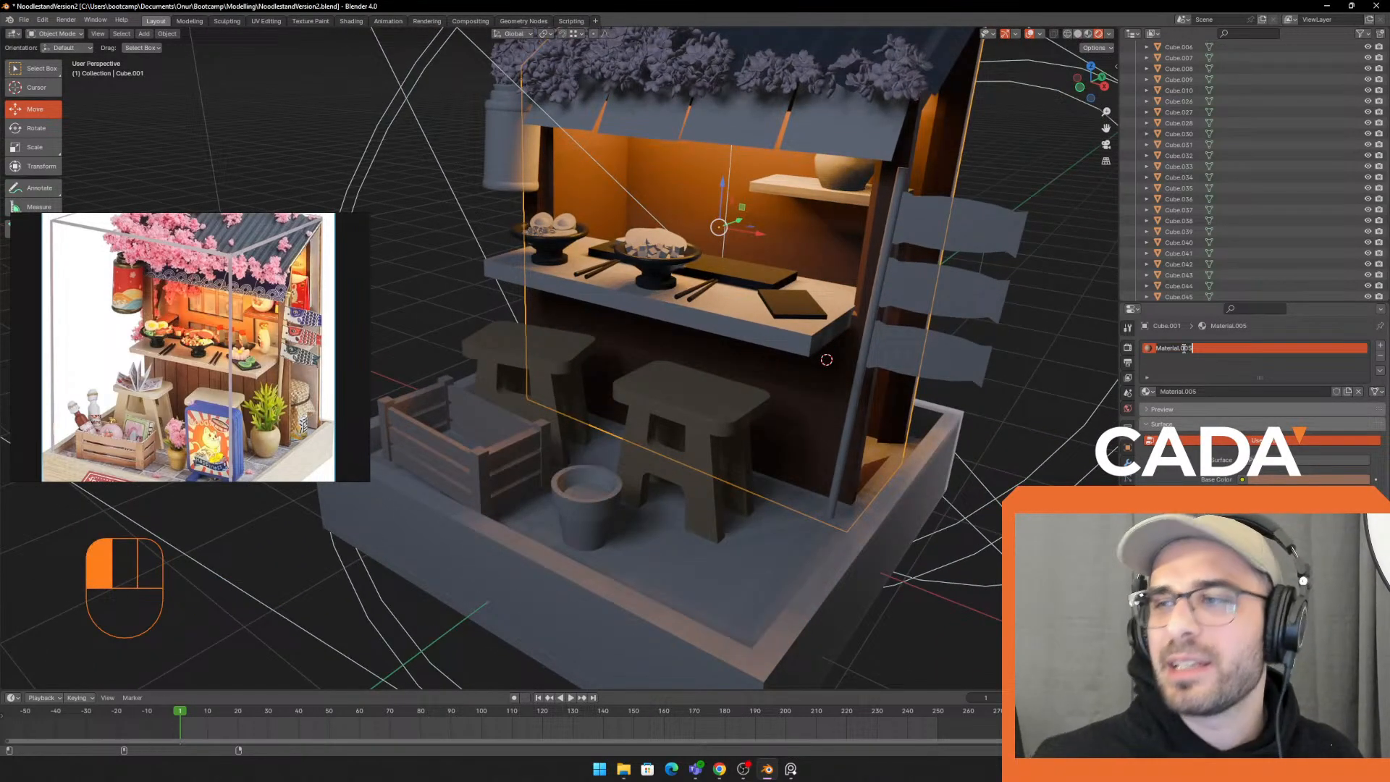
pyautogui.write('Bark Wood')
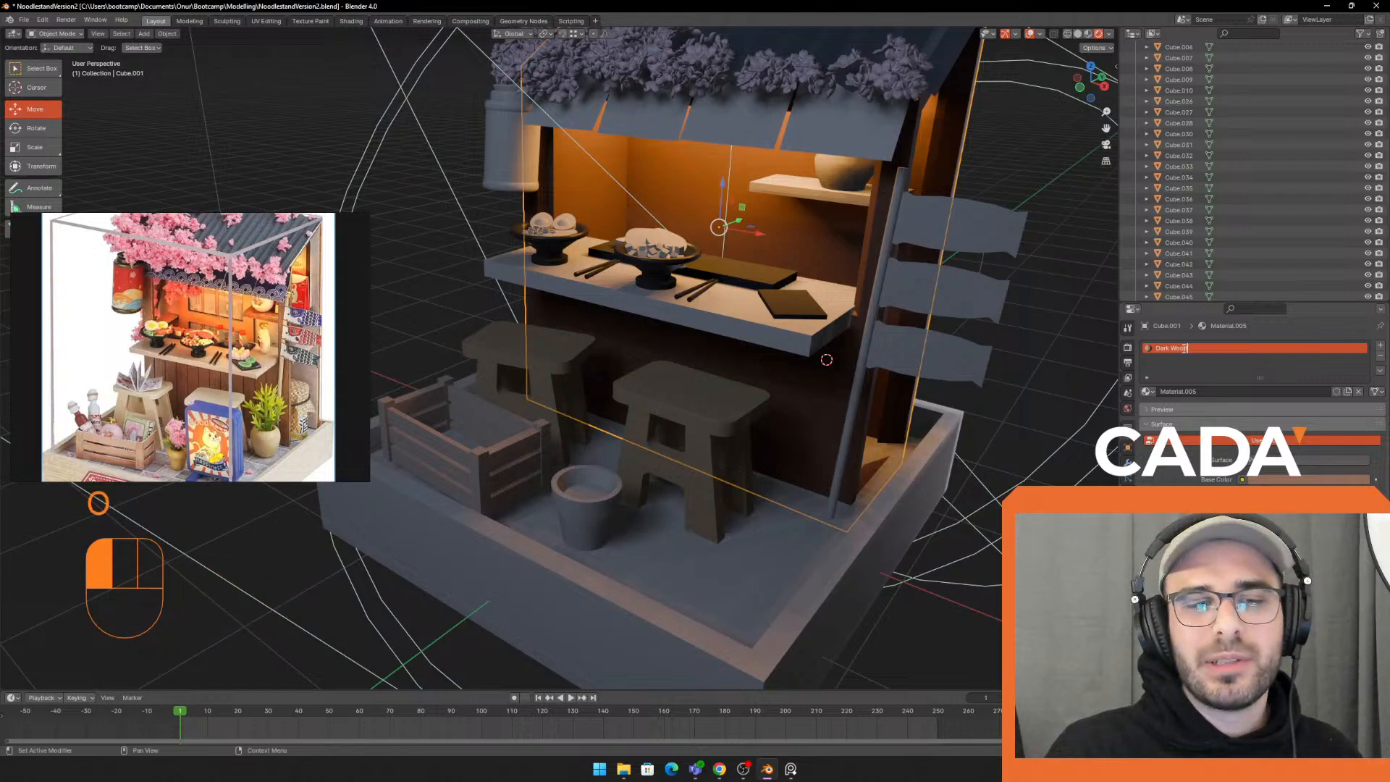
pyautogui.press('Return')
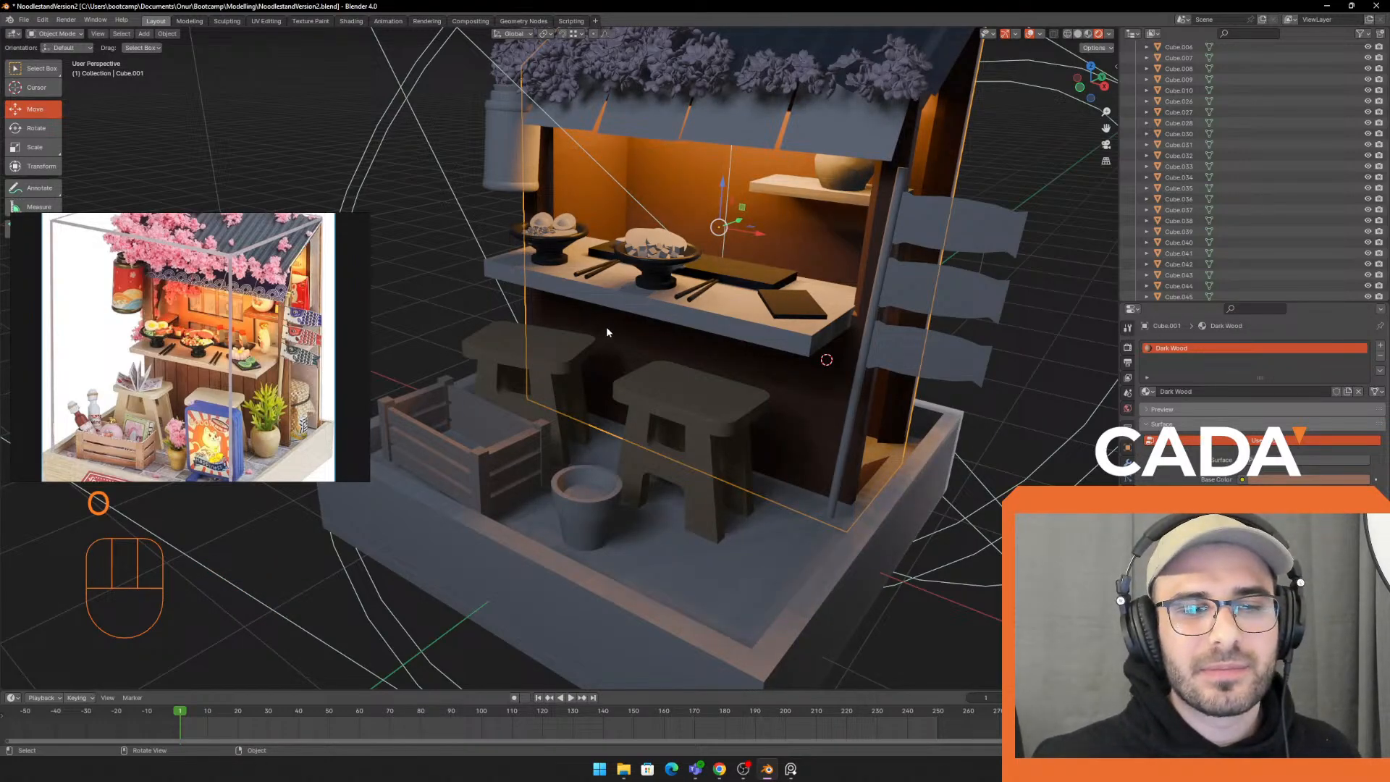
# Assign the existing Dark Wood material to the shelf under the vase inside the stand
pyautogui.moveTo(606, 328); pyautogui.dragTo(652, 318, button='middle')
pyautogui.keyDown('shift'); pyautogui.moveTo(713, 290); pyautogui.dragTo(706, 321, button='middle'); pyautogui.keyUp('shift')
pyautogui.scroll(1, 706, 320)
pyautogui.keyDown('shift'); pyautogui.moveTo(742, 276); pyautogui.dragTo(727, 250, button='middle'); pyautogui.keyUp('shift')
pyautogui.scroll(1, 688, 320)
pyautogui.click(786, 227)
pyautogui.moveTo(865, 290); pyautogui.dragTo(811, 359, button='middle')
pyautogui.click(595, 245)
pyautogui.moveTo(760, 284); pyautogui.dragTo(781, 268, button='middle')
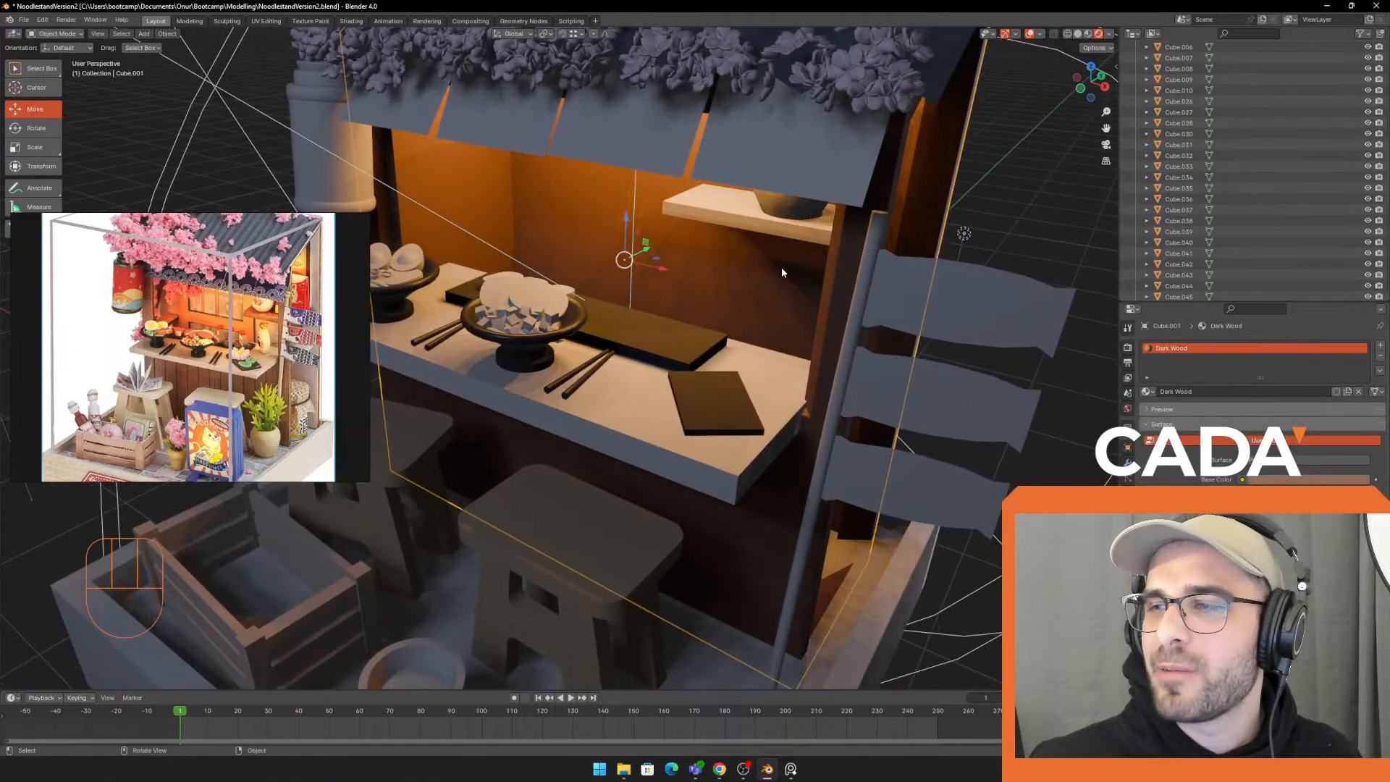
pyautogui.click(737, 200)
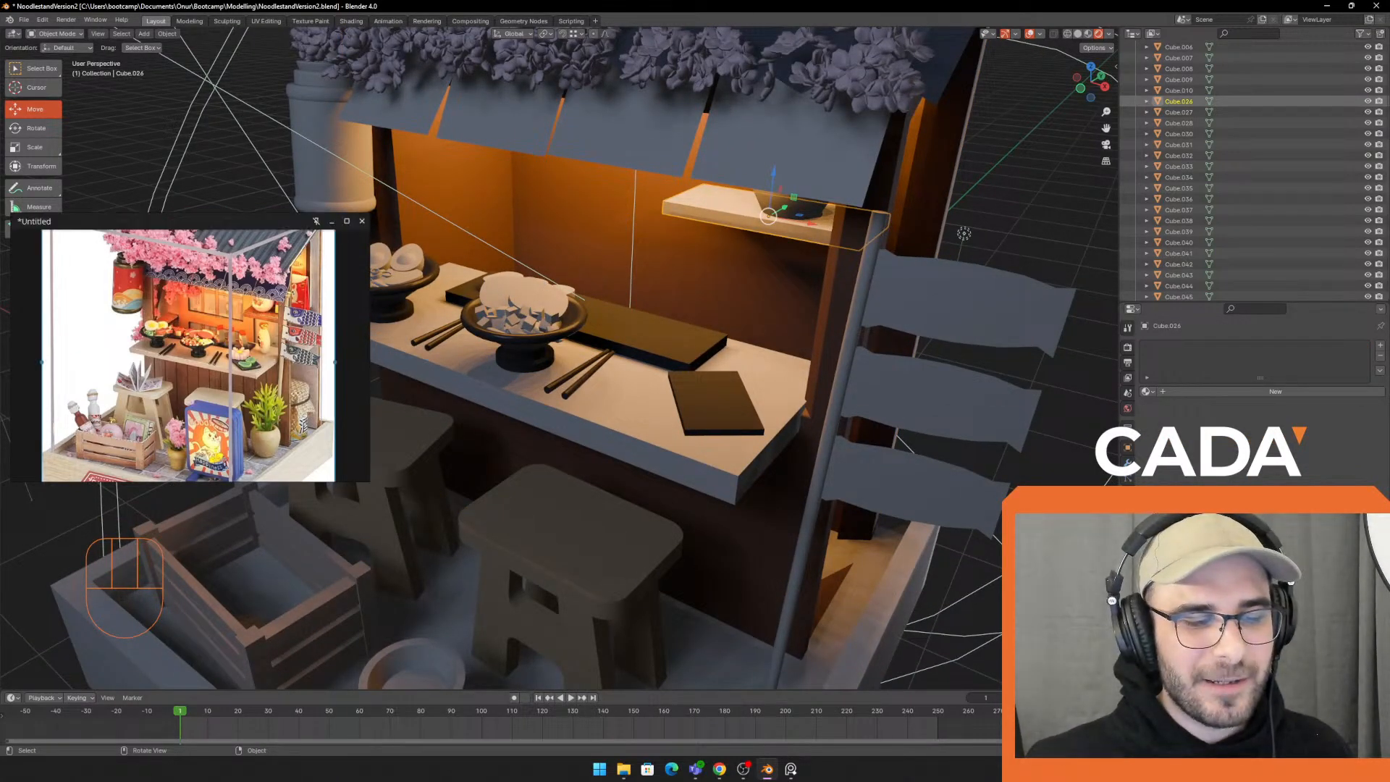
pyautogui.moveTo(833, 294); pyautogui.dragTo(851, 284, button='middle')
pyautogui.click(724, 272)
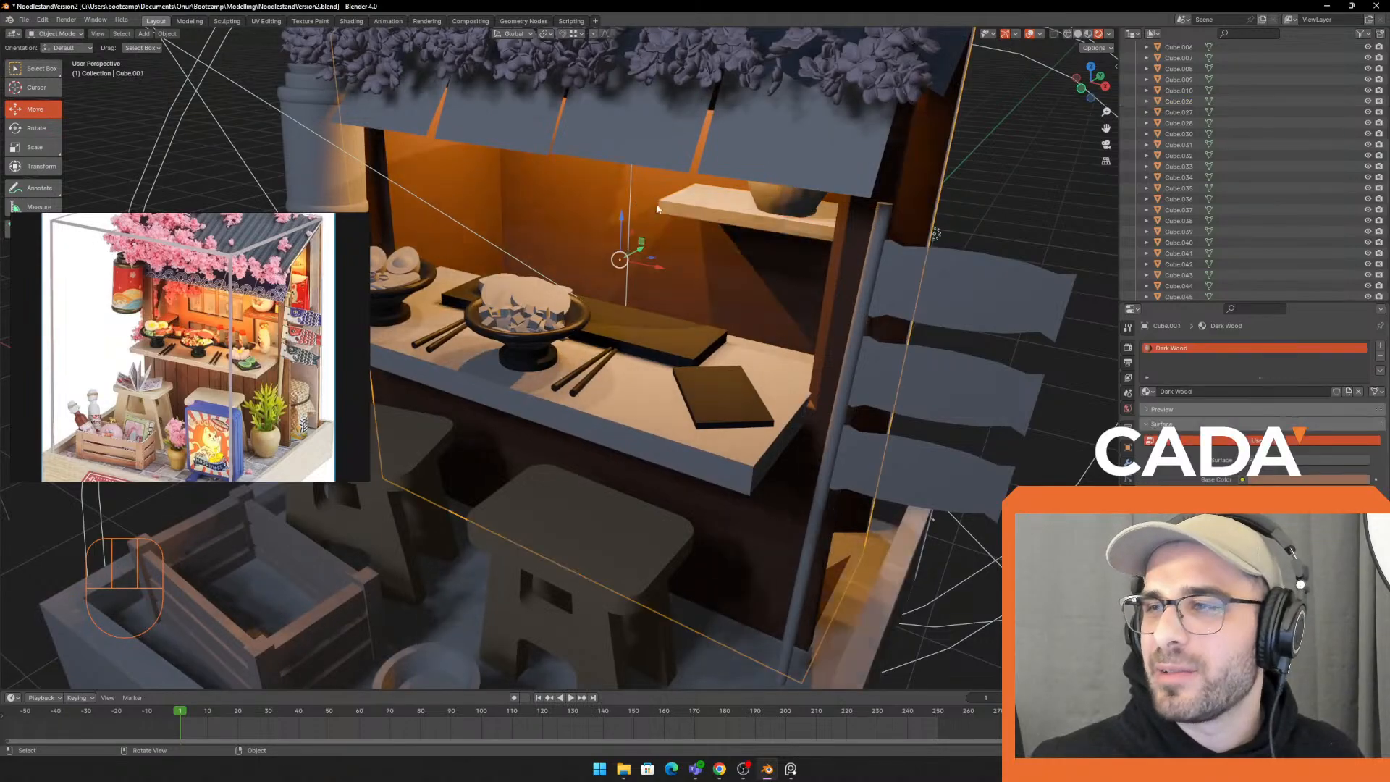
pyautogui.click(740, 212)
pyautogui.moveTo(975, 281); pyautogui.dragTo(1014, 363, button='middle')
pyautogui.click(1148, 391)
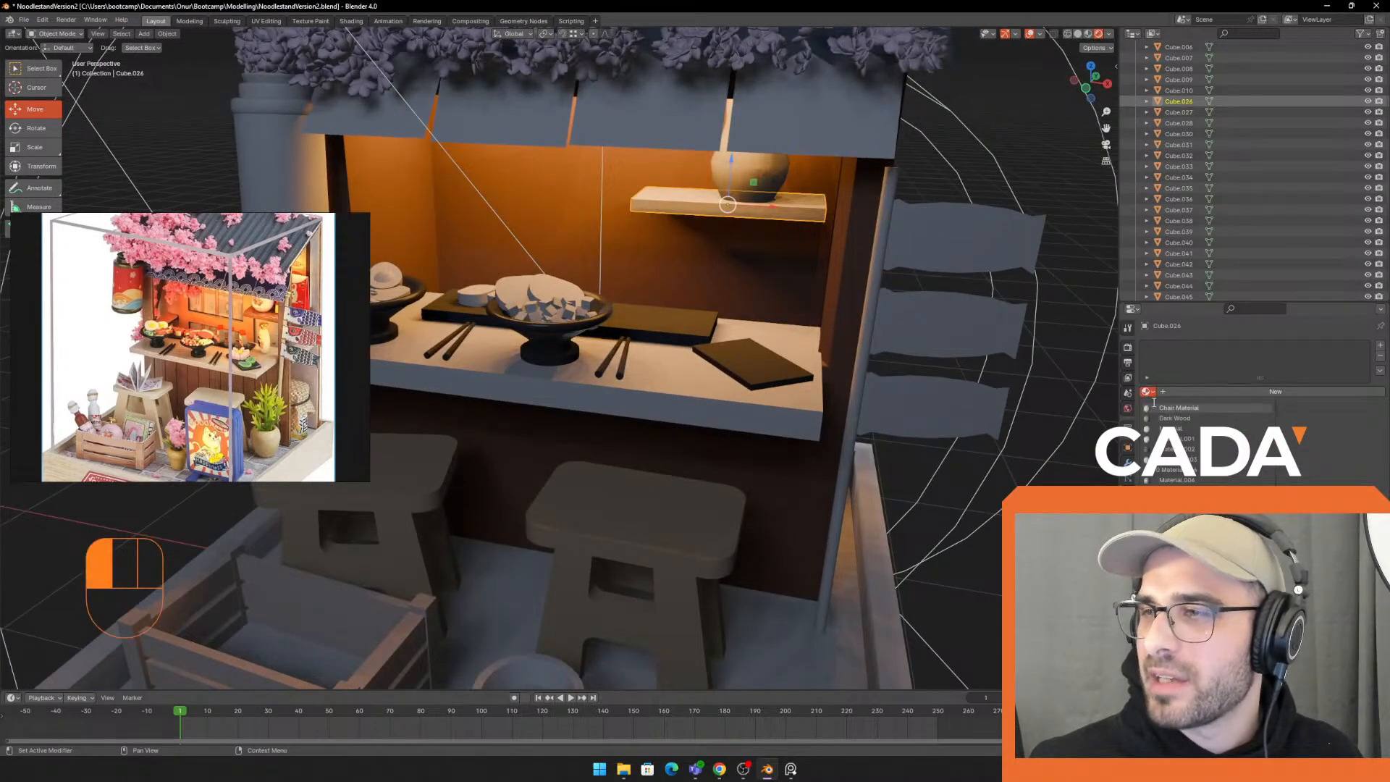
pyautogui.click(1174, 418)
# Give the flower pot a new material named Pot with a light orange base colour
pyautogui.moveTo(1017, 197); pyautogui.dragTo(750, 199, button='middle')
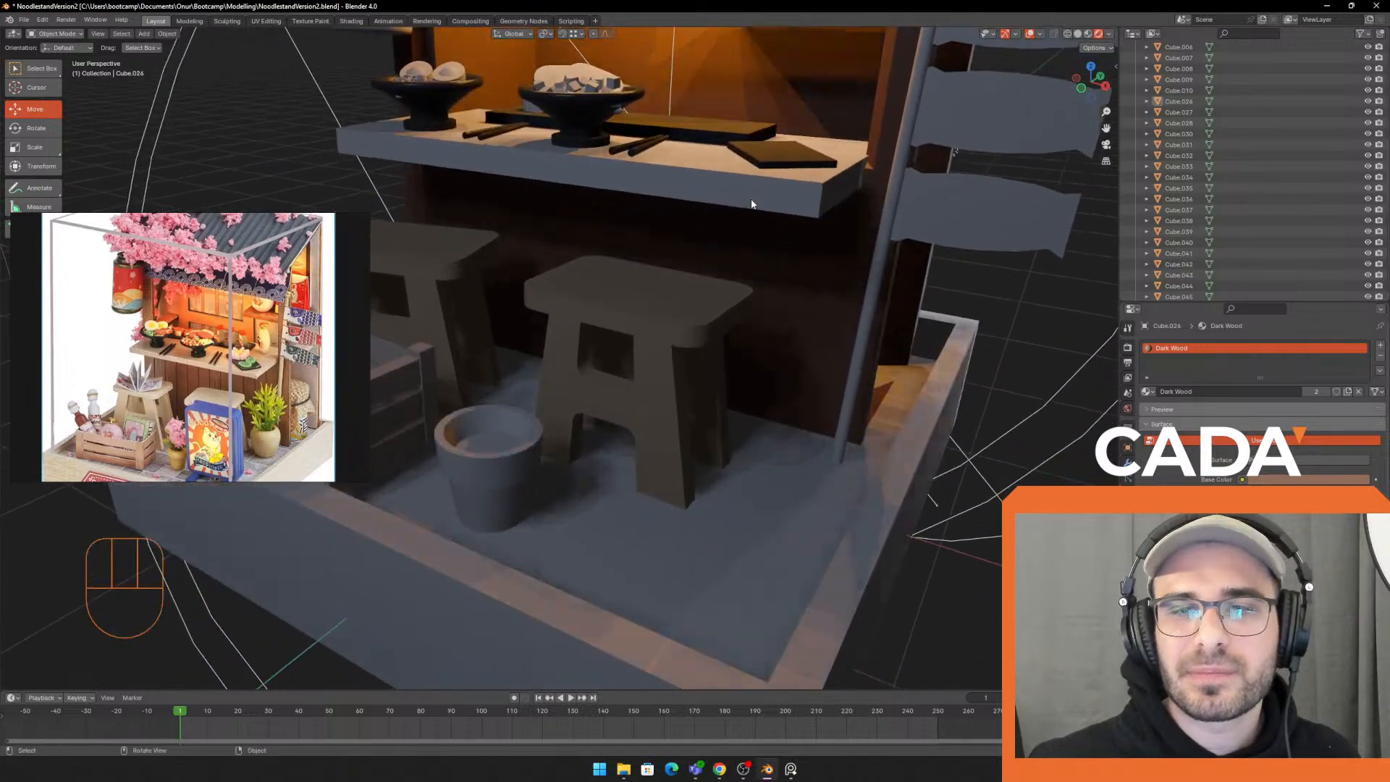
pyautogui.click(772, 485)
pyautogui.click(480, 445)
pyautogui.keyDown('shift'); pyautogui.moveTo(591, 439); pyautogui.dragTo(697, 370, button='middle'); pyautogui.keyUp('shift')
pyautogui.click(1263, 394)
pyautogui.doubleClick(1171, 348)
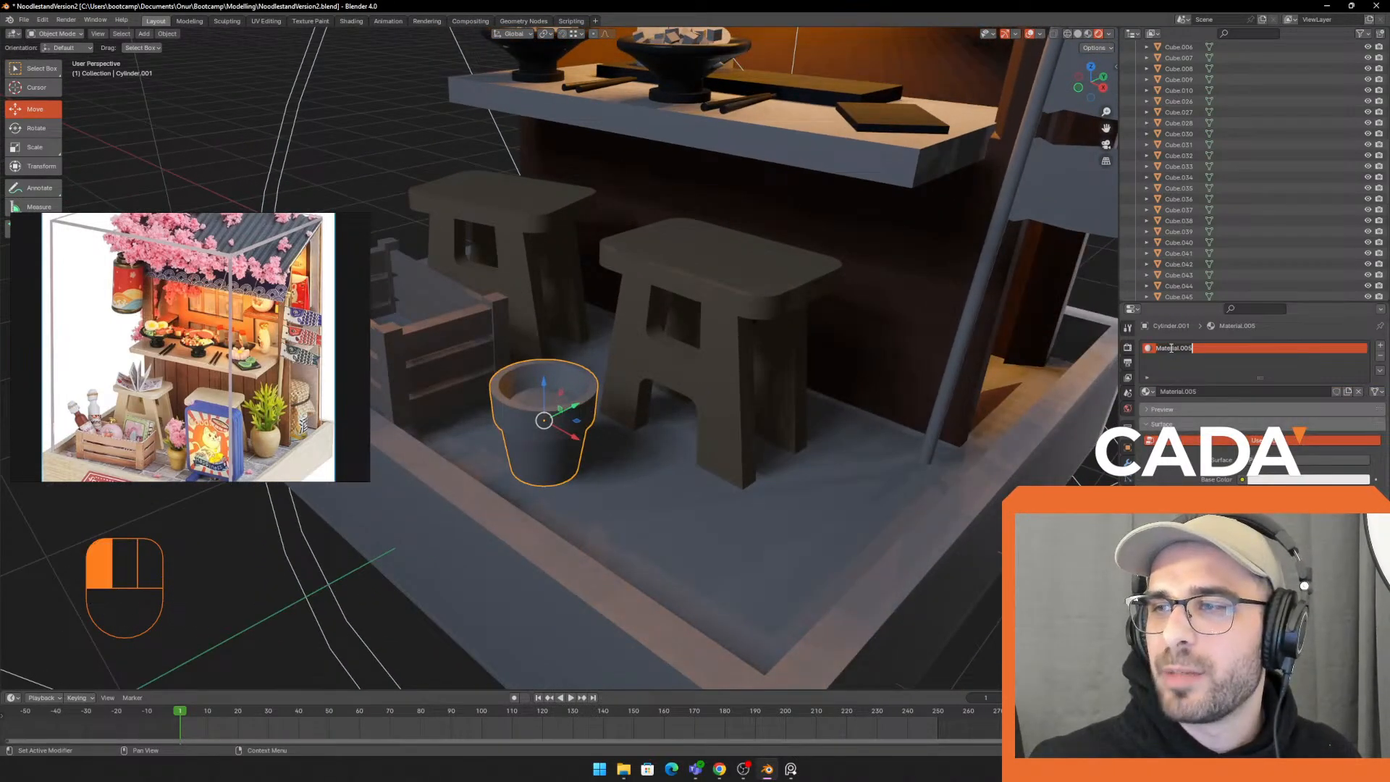
pyautogui.write('Pot')
pyautogui.press('Return')
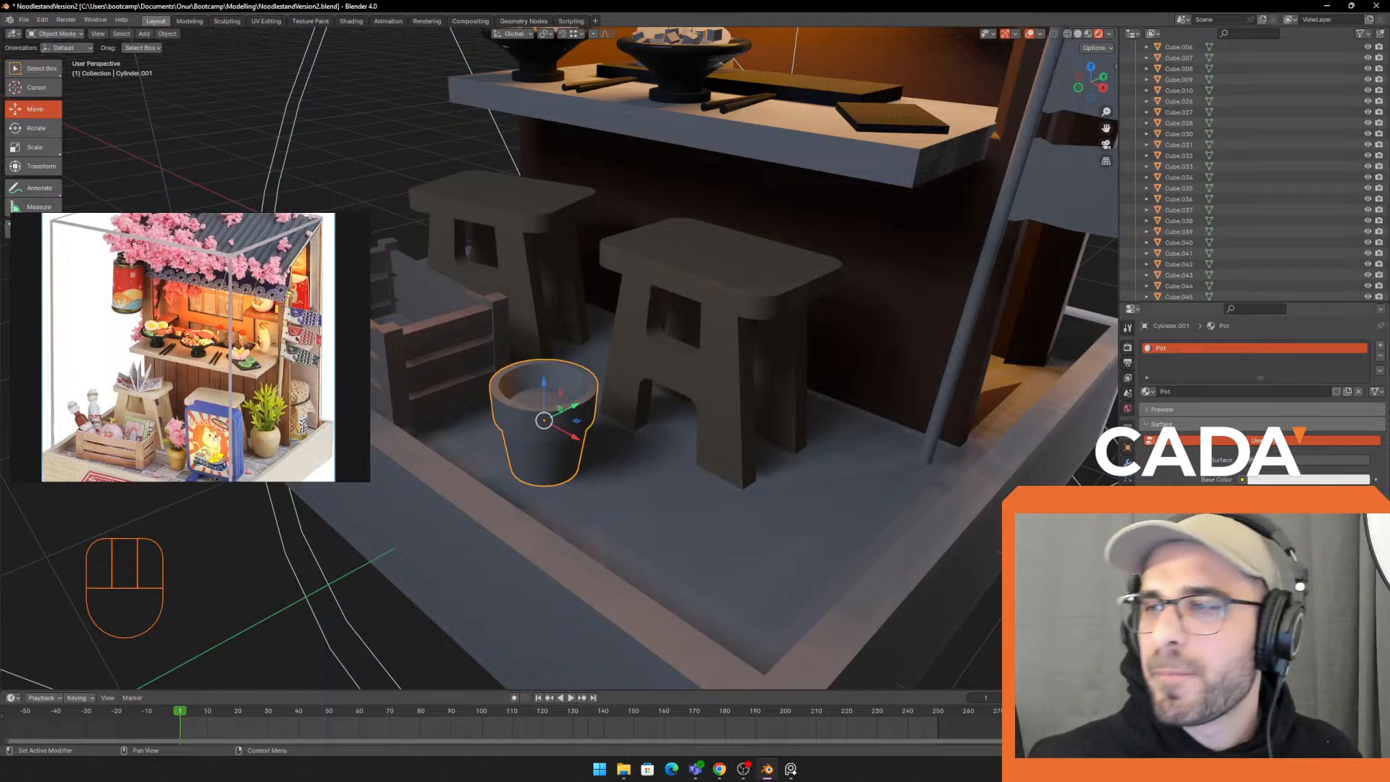
pyautogui.click(1286, 479)
pyautogui.moveTo(1302, 364); pyautogui.dragTo(1296, 369)
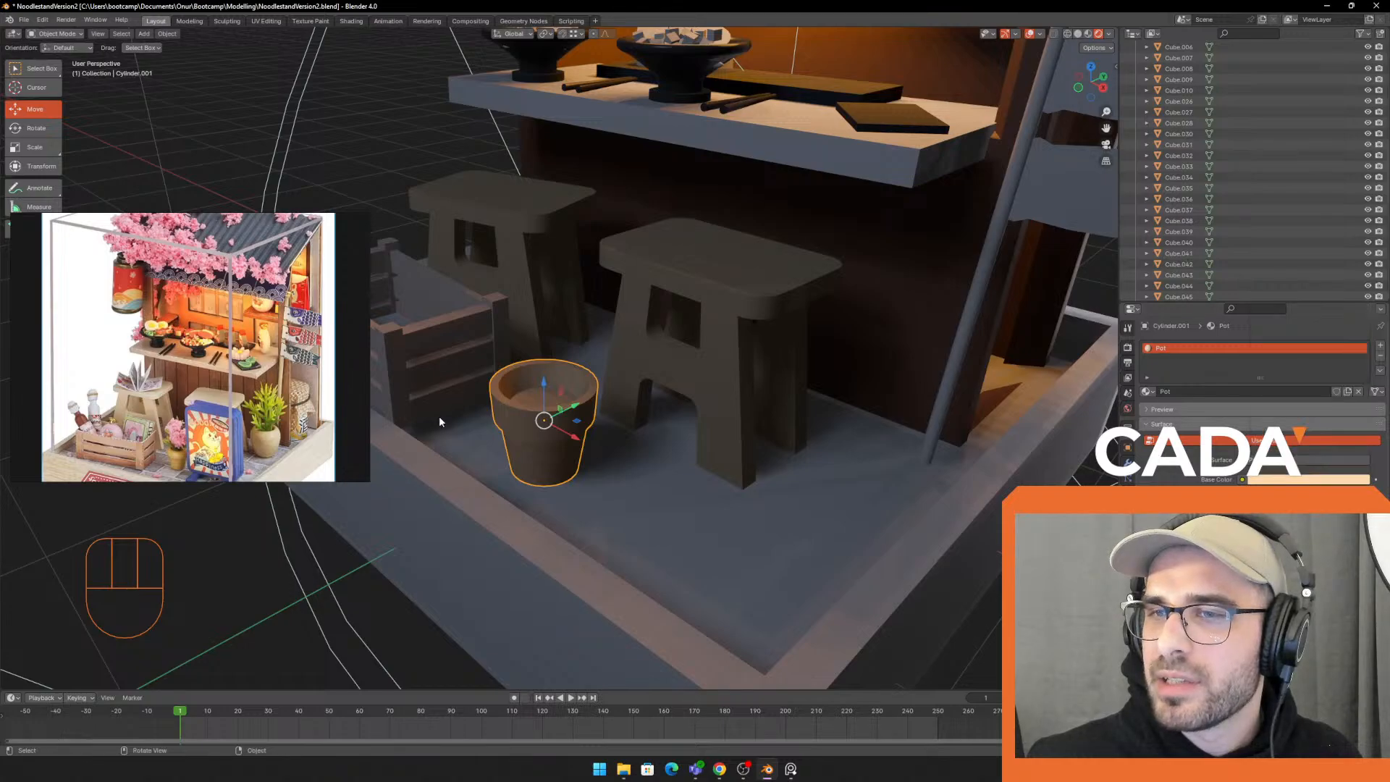
# Try darkening the shared material on the stand's floor block to a base colour value of 0.463
pyautogui.moveTo(439, 416); pyautogui.dragTo(683, 499, button='middle')
pyautogui.click(831, 502)
pyautogui.click(639, 501)
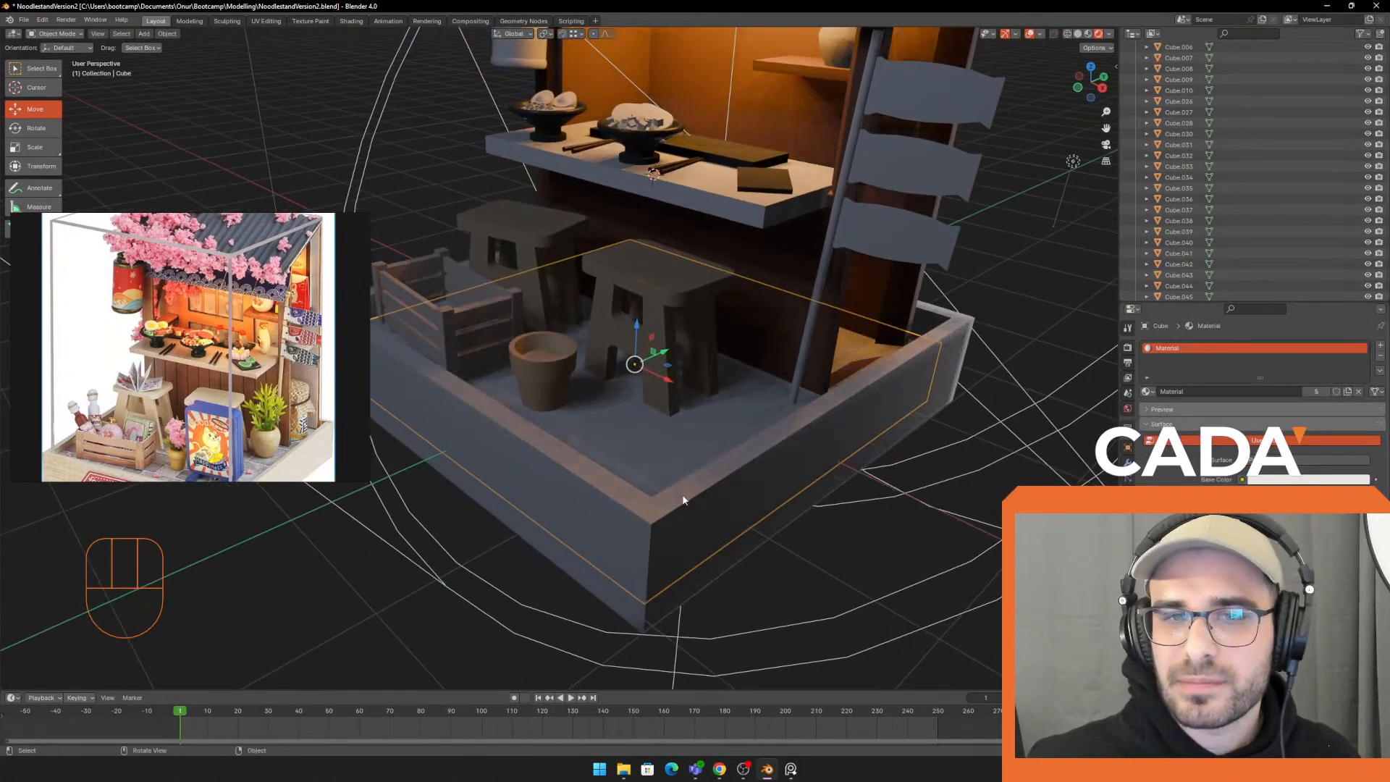
pyautogui.click(1274, 479)
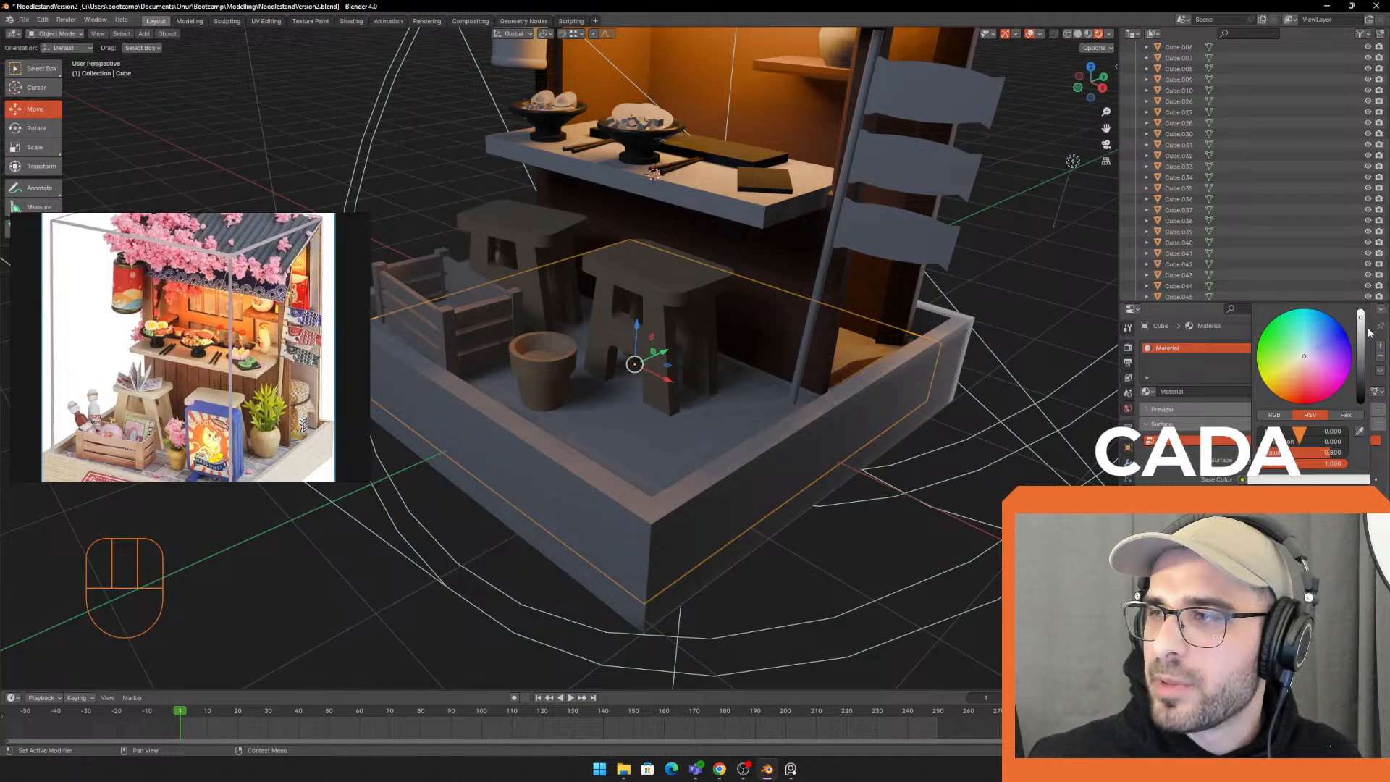
pyautogui.moveTo(1364, 331); pyautogui.dragTo(1360, 335)
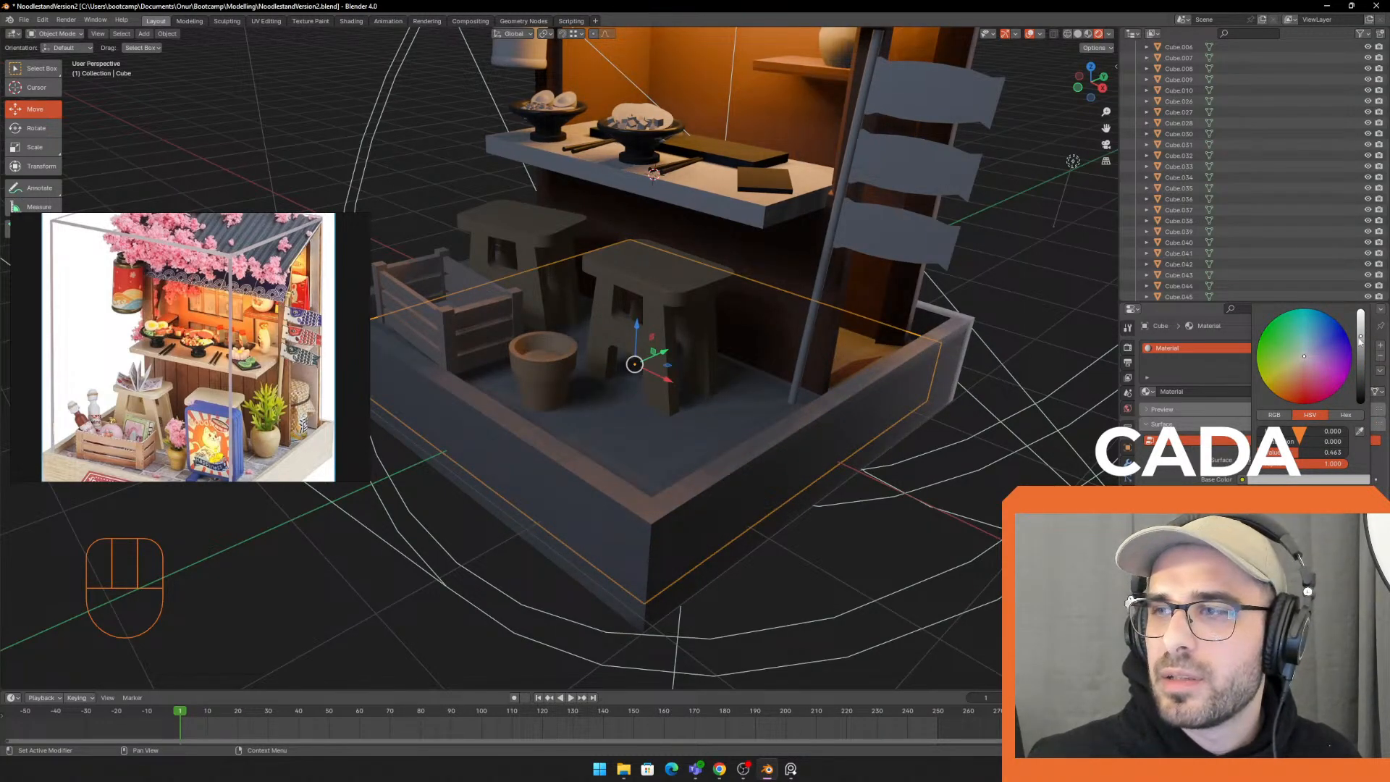
# Replace the floor block's material with a new one named Stone and lower its base colour value to 0.514
pyautogui.hotkey('ctrl', 'z')
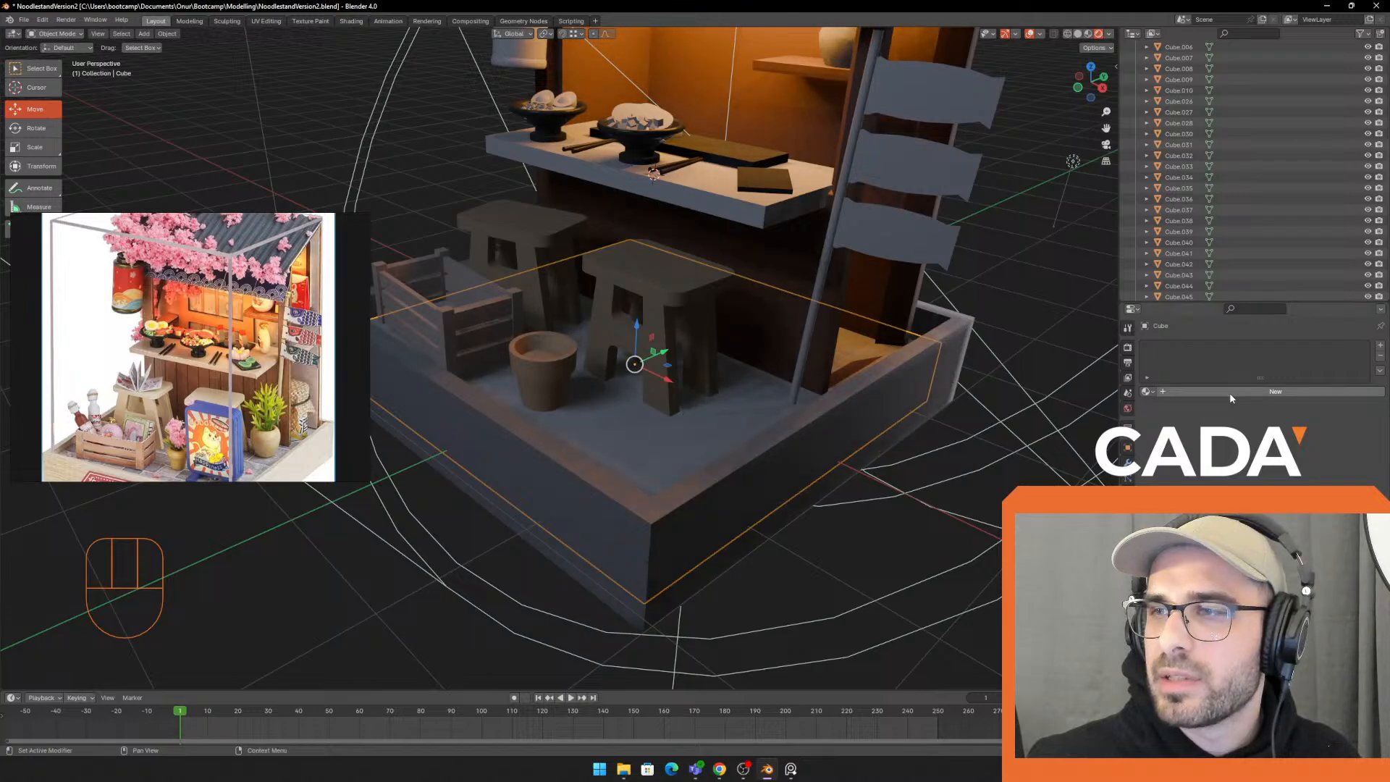
pyautogui.click(1231, 392)
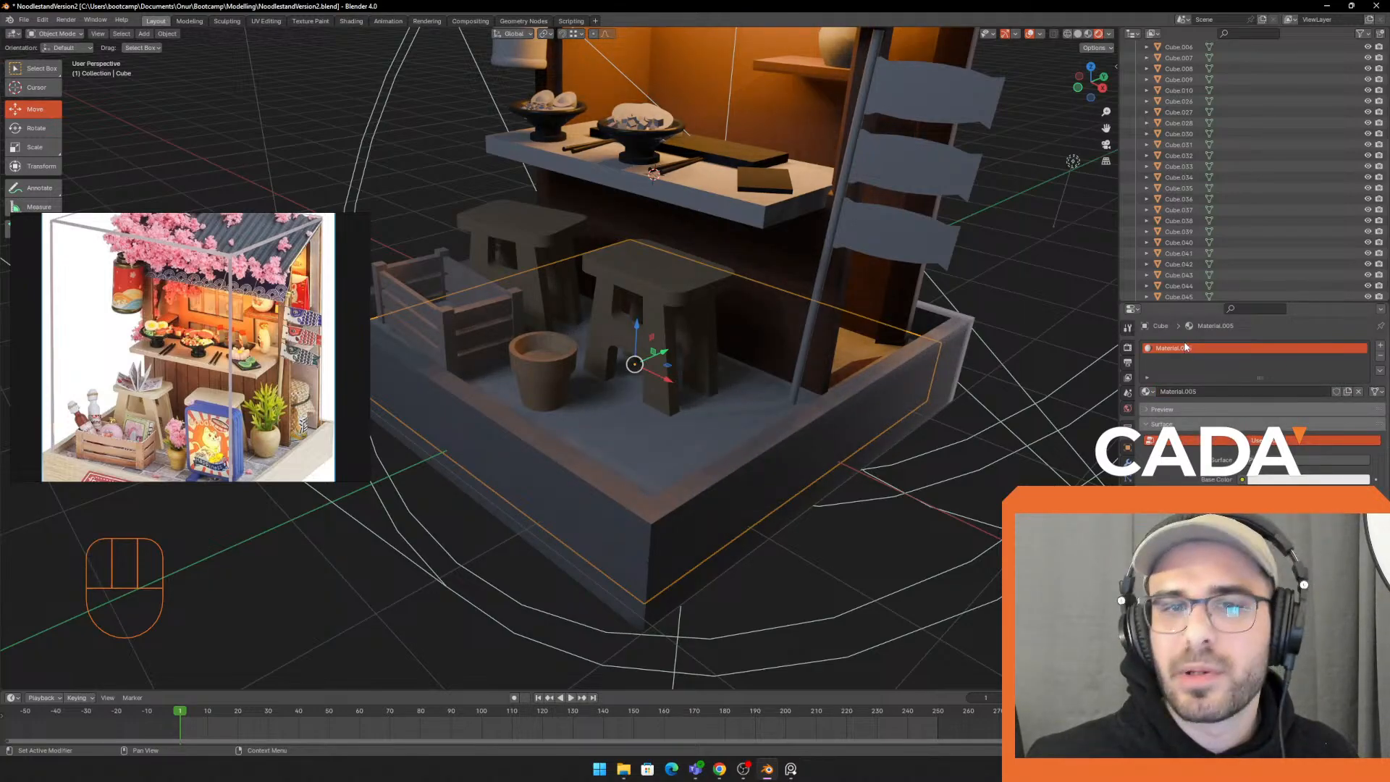
pyautogui.hotkey('shift', 's')
pyautogui.press('o')
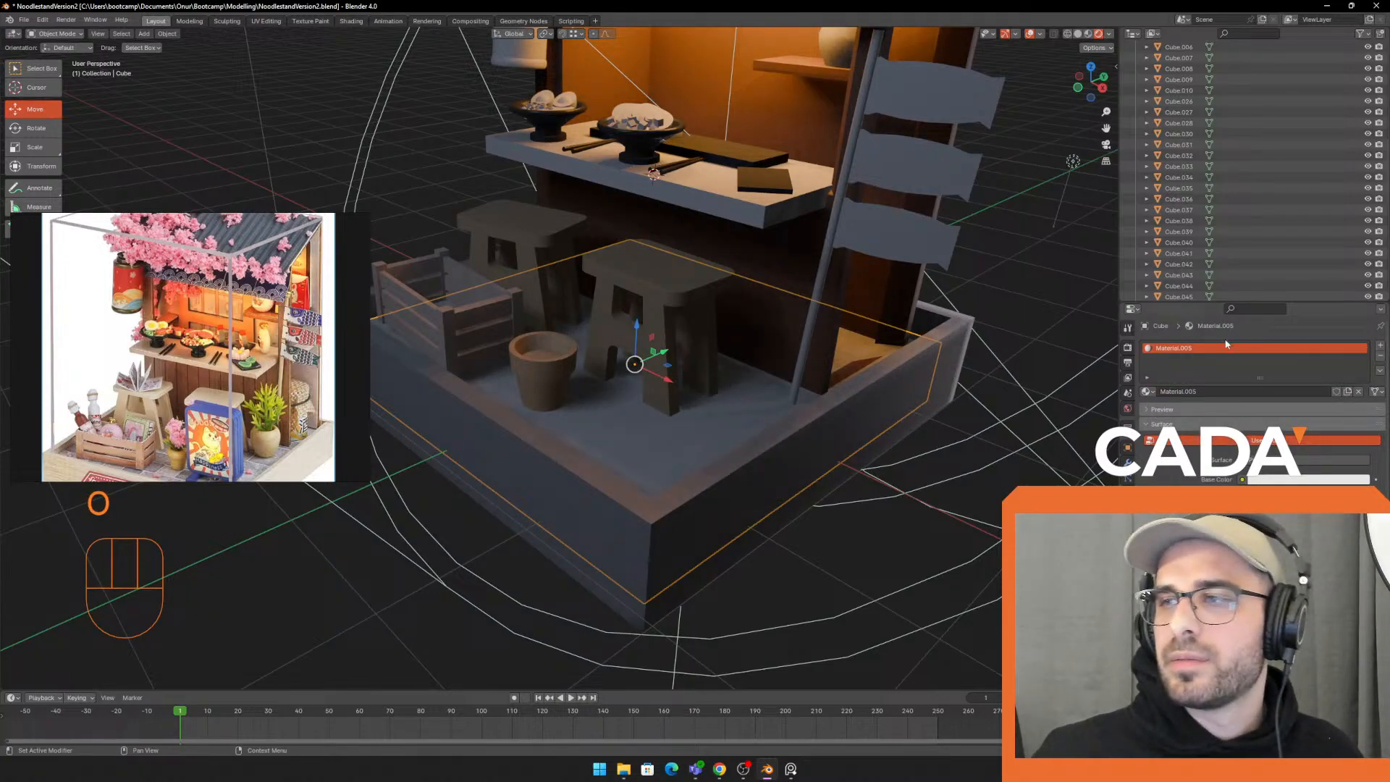
pyautogui.press('Return')
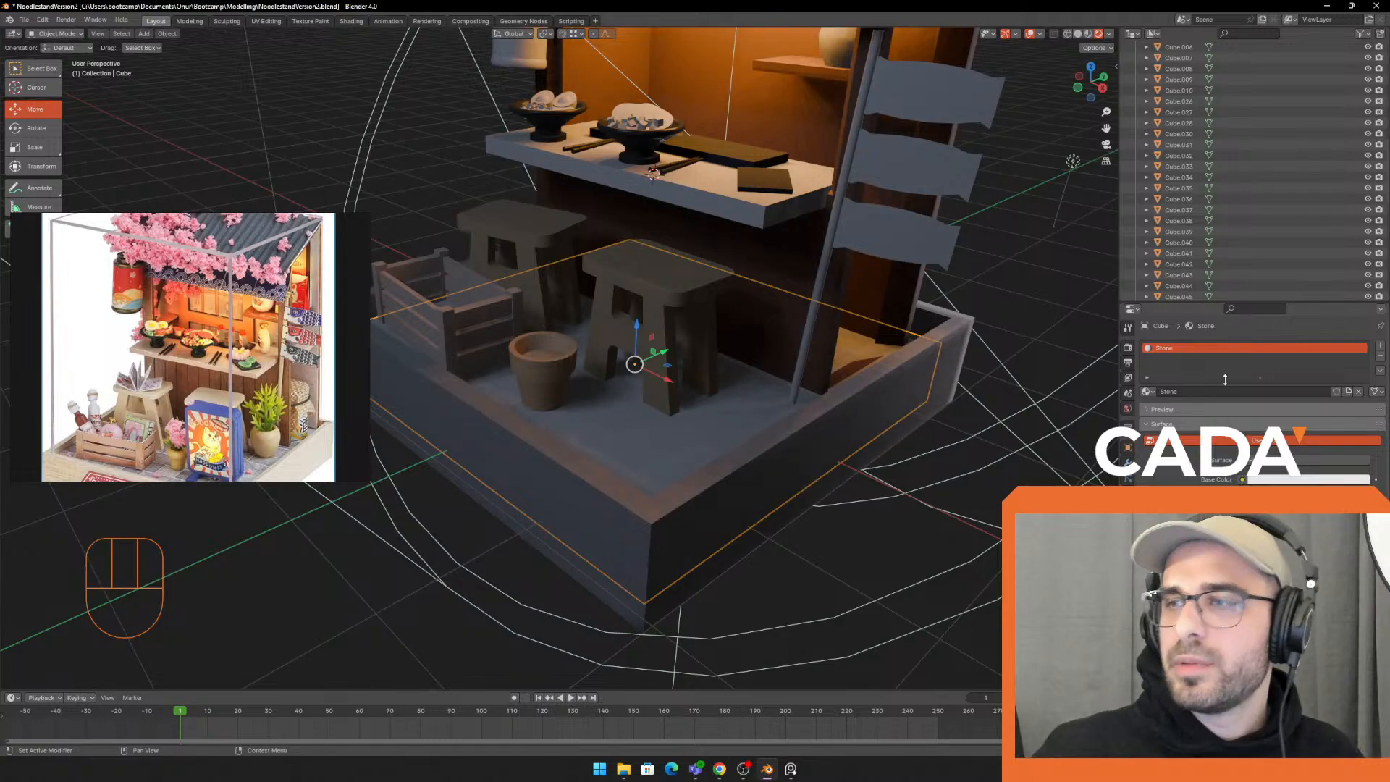
pyautogui.click(1307, 479)
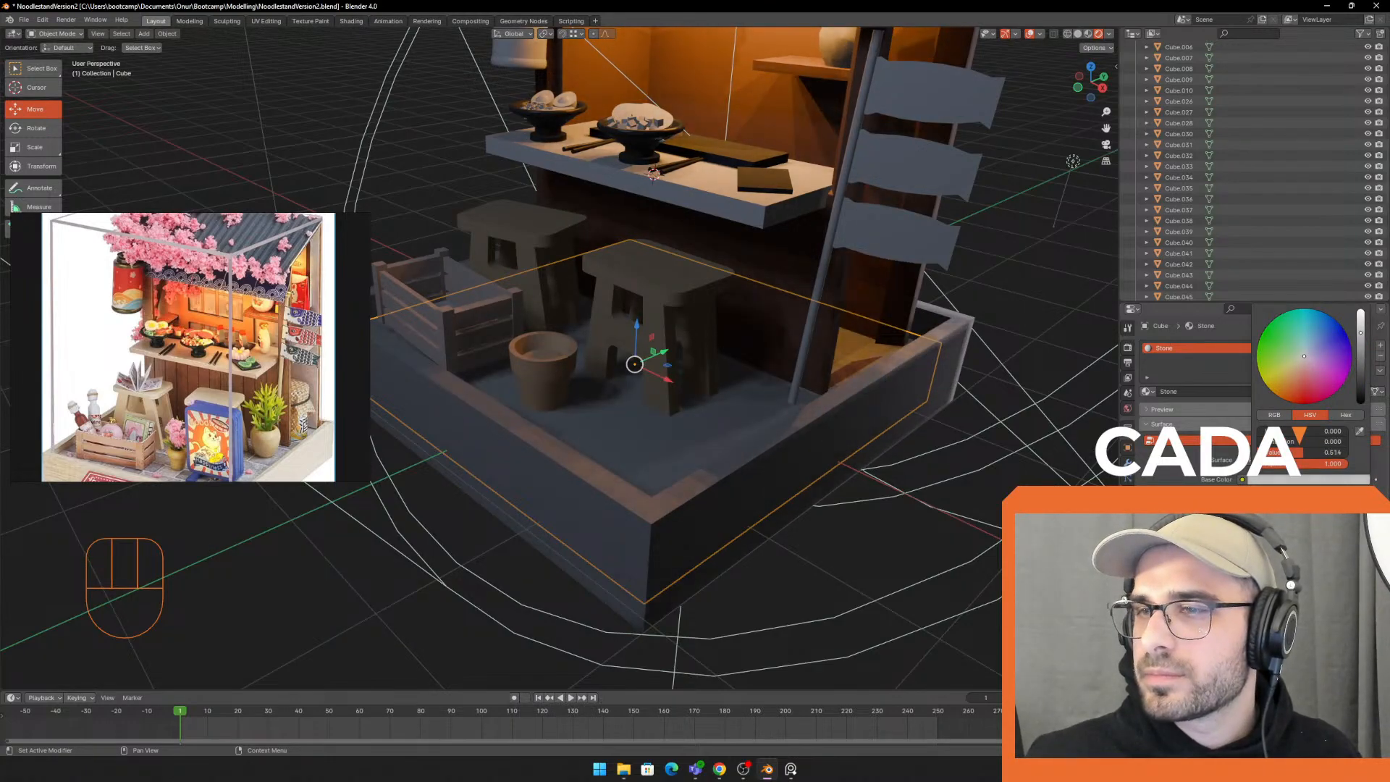
# Select the low walls around the stand's base together with the floor block and join them into one object
pyautogui.click(665, 533)
pyautogui.moveTo(664, 533); pyautogui.dragTo(714, 493, button='middle')
pyautogui.keyDown('shift'); pyautogui.click(714, 497); pyautogui.keyUp('shift')
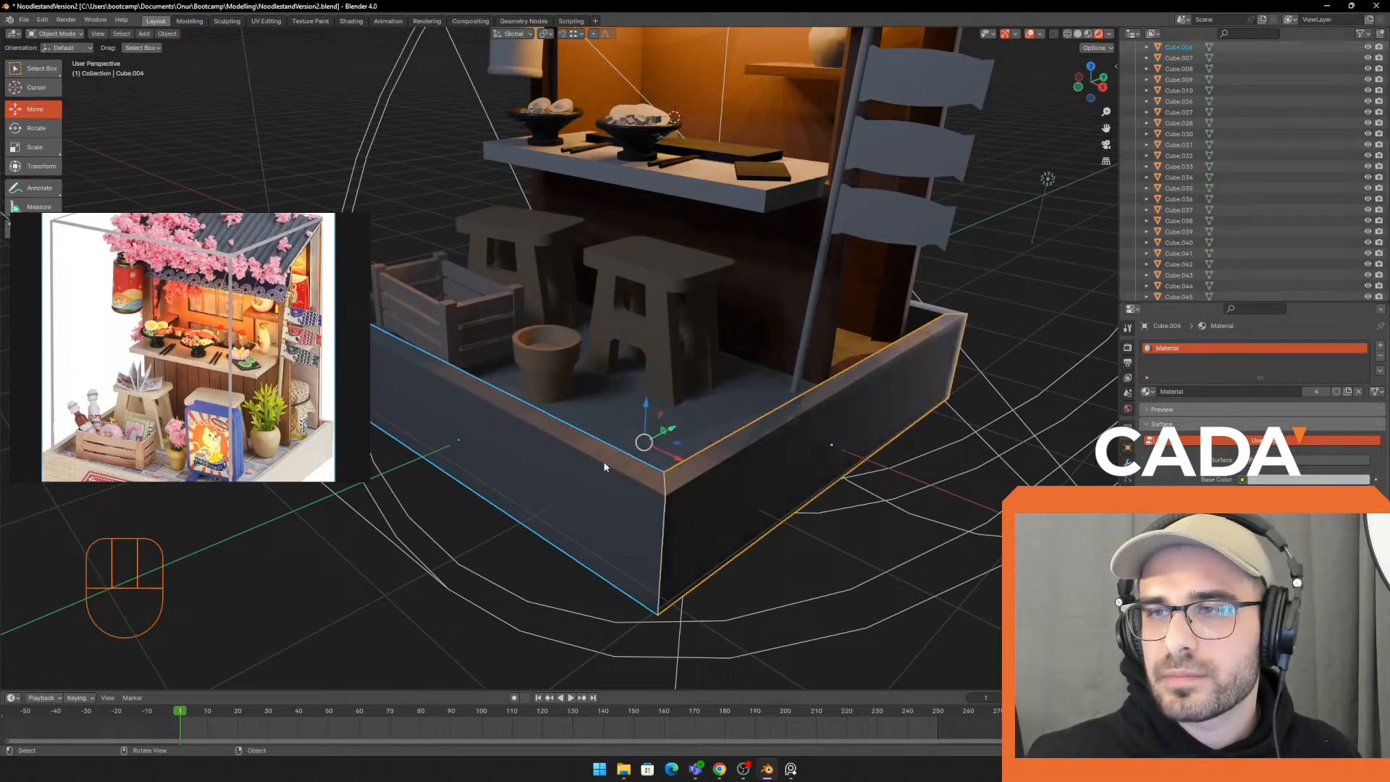
pyautogui.moveTo(605, 466); pyautogui.dragTo(672, 457, button='middle')
pyautogui.keyDown('shift'); pyautogui.click(671, 453); pyautogui.keyUp('shift')
pyautogui.hotkey('ctrl', 'h')
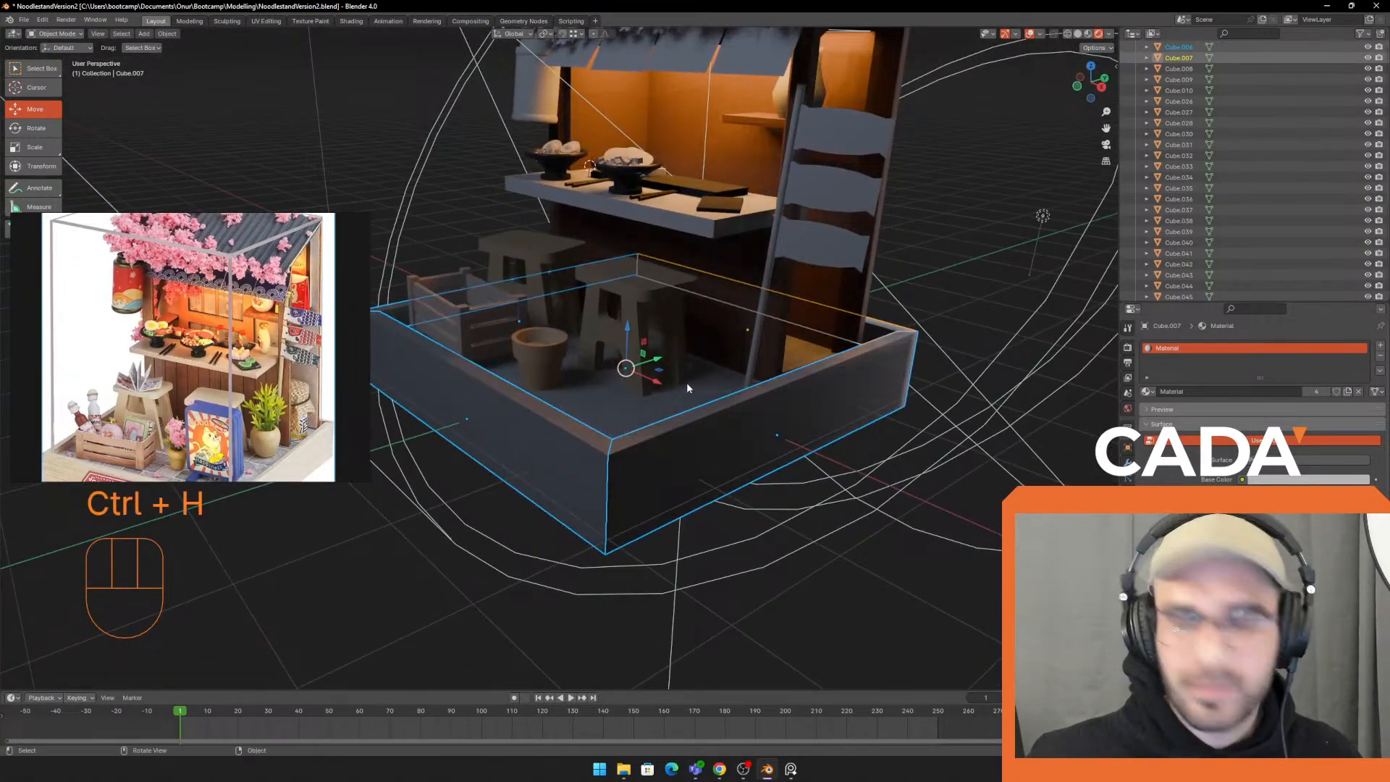
pyautogui.hotkey('ctrl', 'j')
pyautogui.moveTo(692, 402); pyautogui.dragTo(781, 414, button='middle')
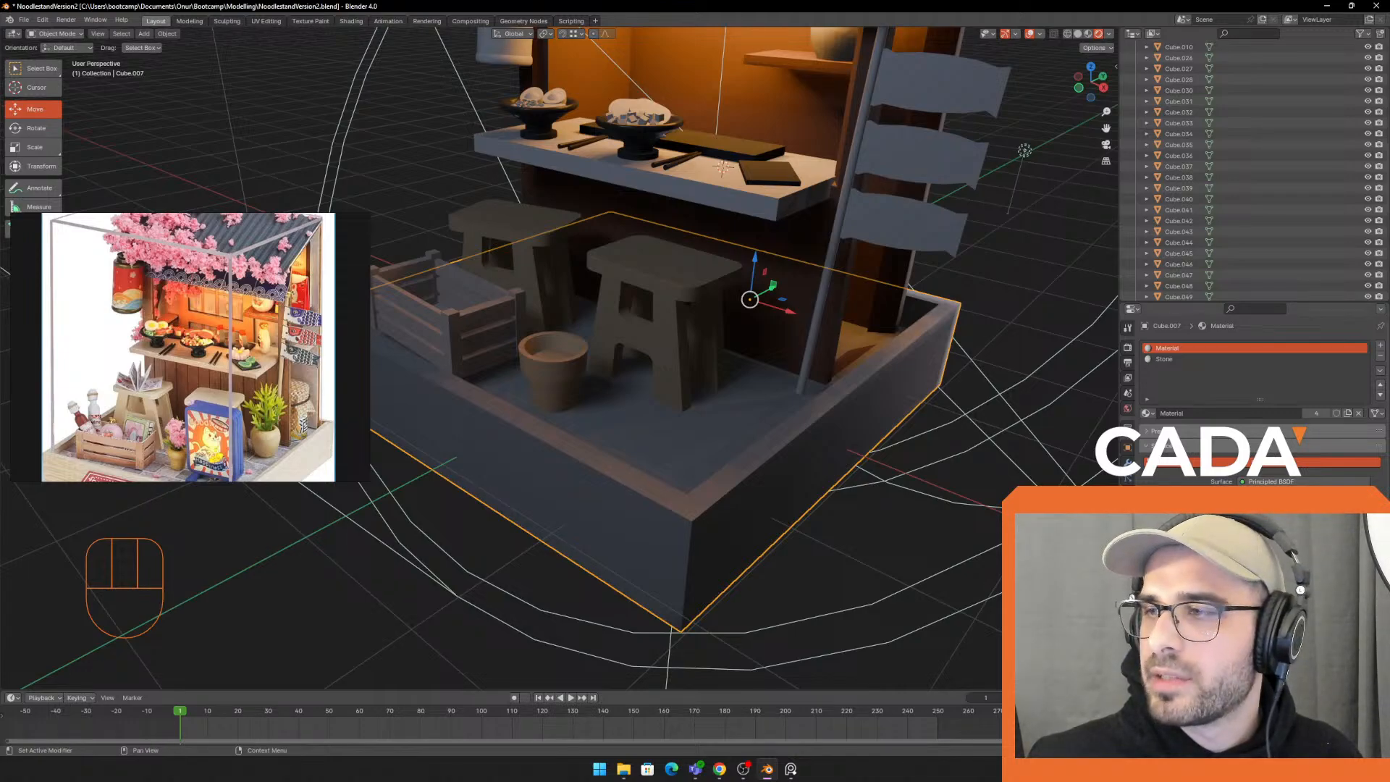
# Change the base colour of the joined base's Material slot to a lighter grey
pyautogui.click(1304, 381)
pyautogui.moveTo(1361, 362); pyautogui.dragTo(1361, 338)
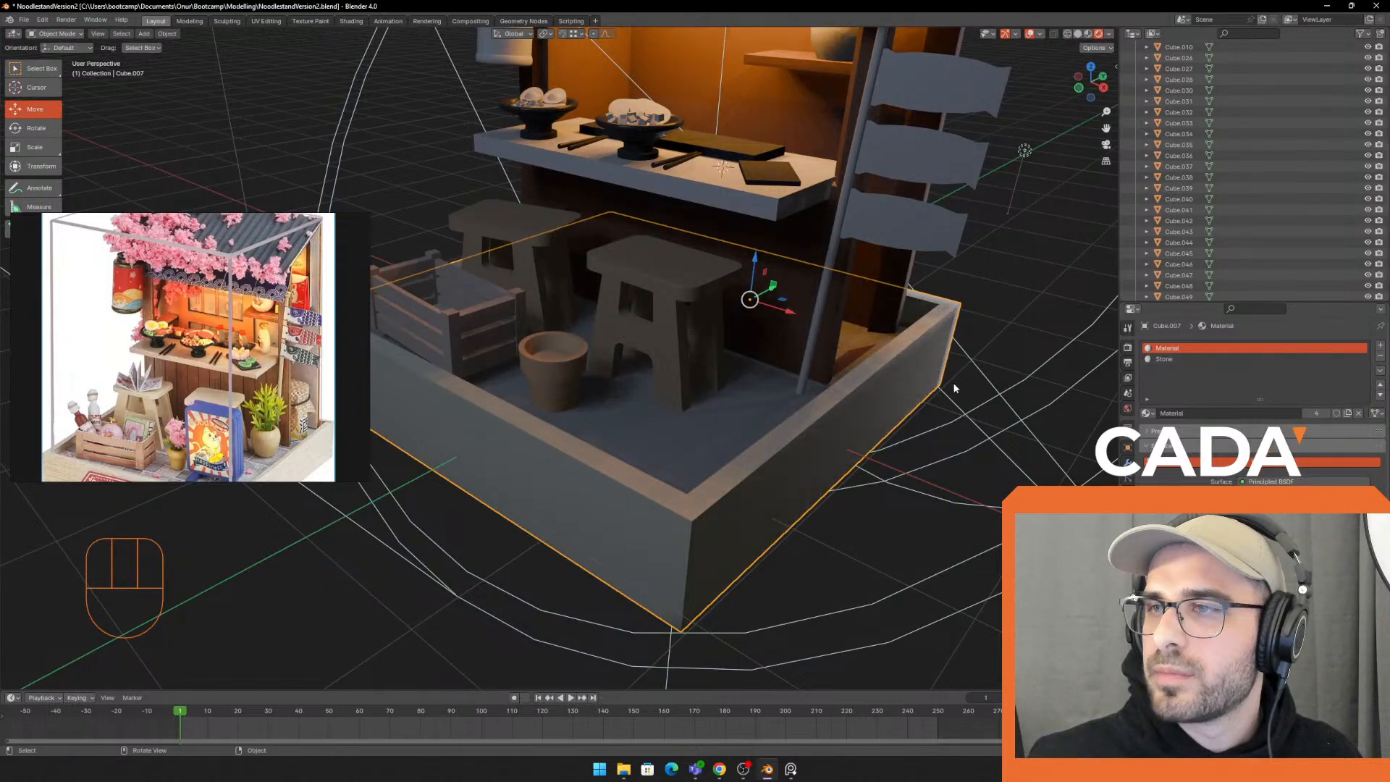
pyautogui.scroll(-1, 954, 388)
pyautogui.click(983, 284)
pyautogui.scroll(-5, 941, 377)
pyautogui.keyDown('shift'); pyautogui.moveTo(940, 376); pyautogui.dragTo(676, 421, button='middle'); pyautogui.keyUp('shift')
pyautogui.scroll(3, 685, 419)
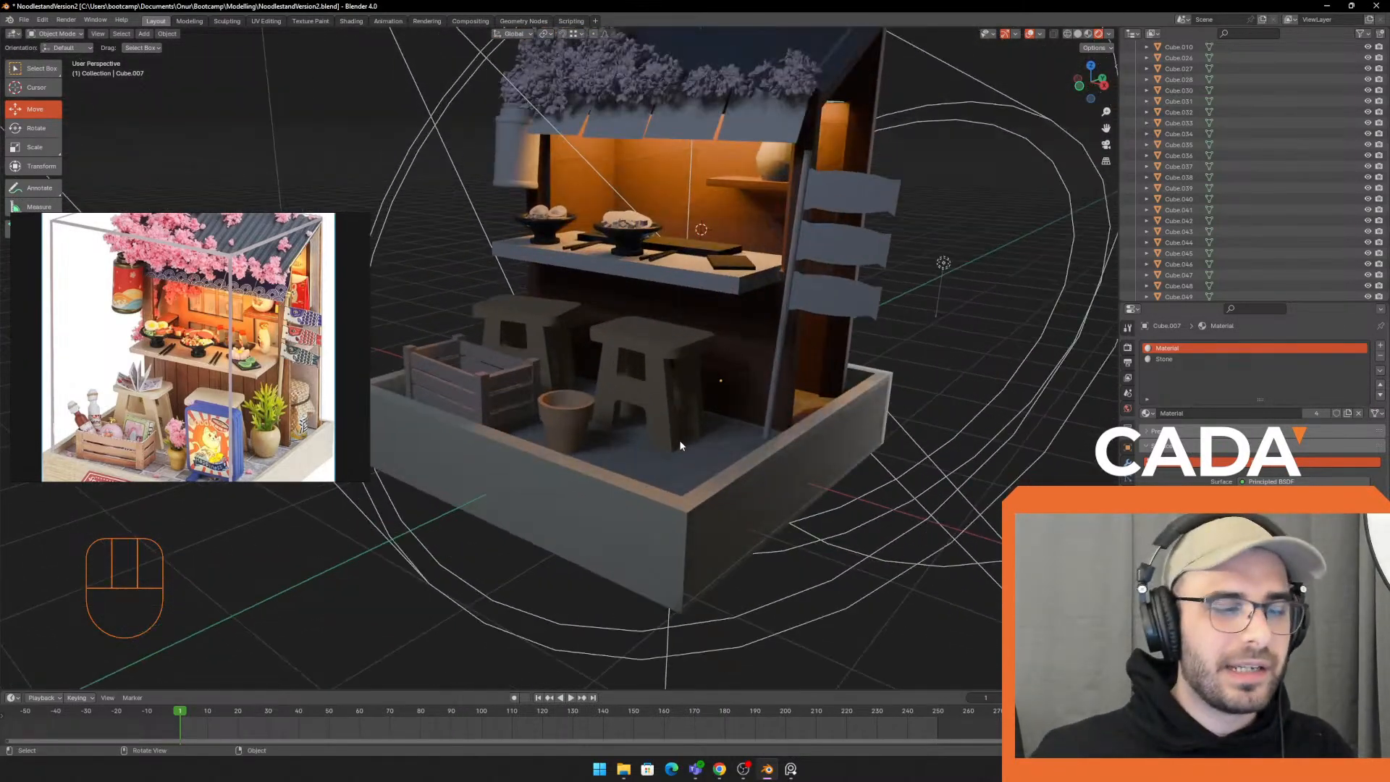
# Compare the materials assigned to the joined base and the stool by selecting each of them
pyautogui.click(699, 510)
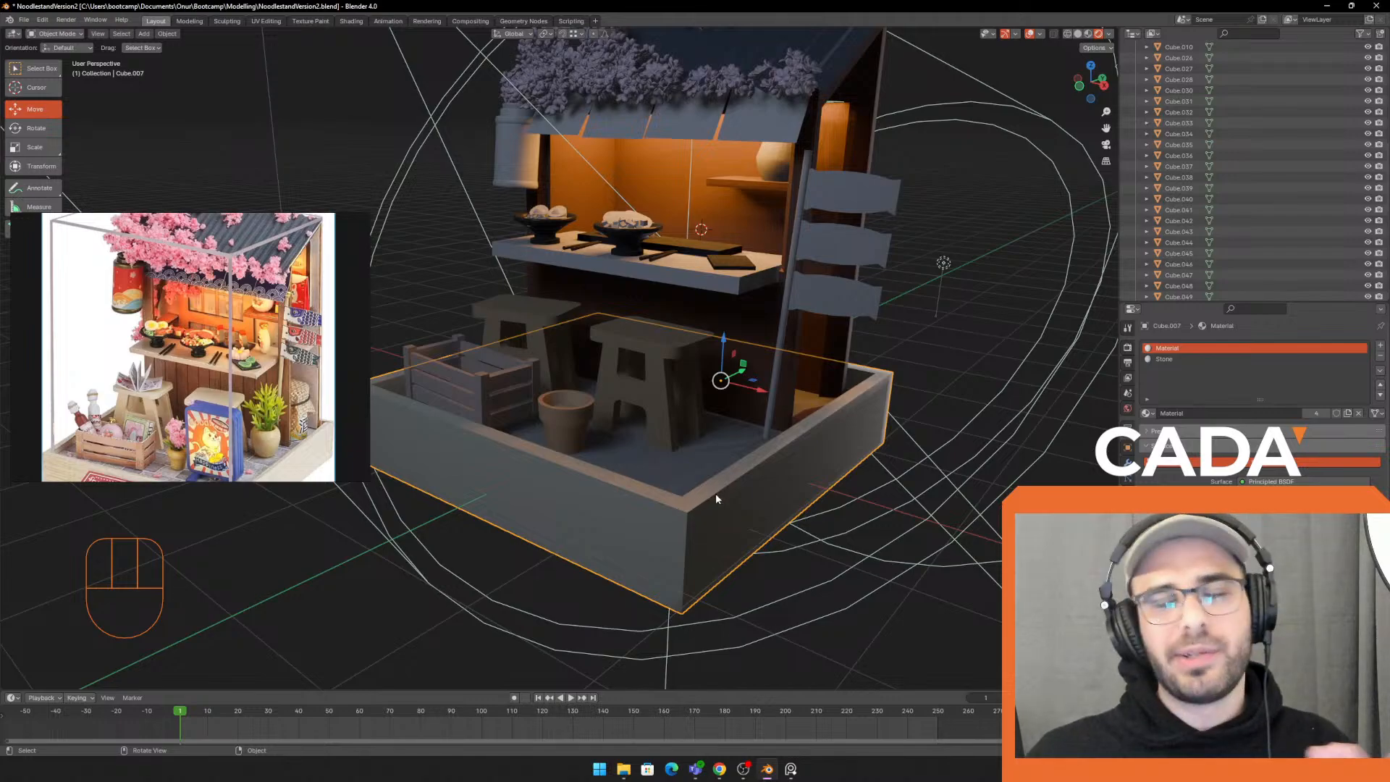
pyautogui.click(658, 400)
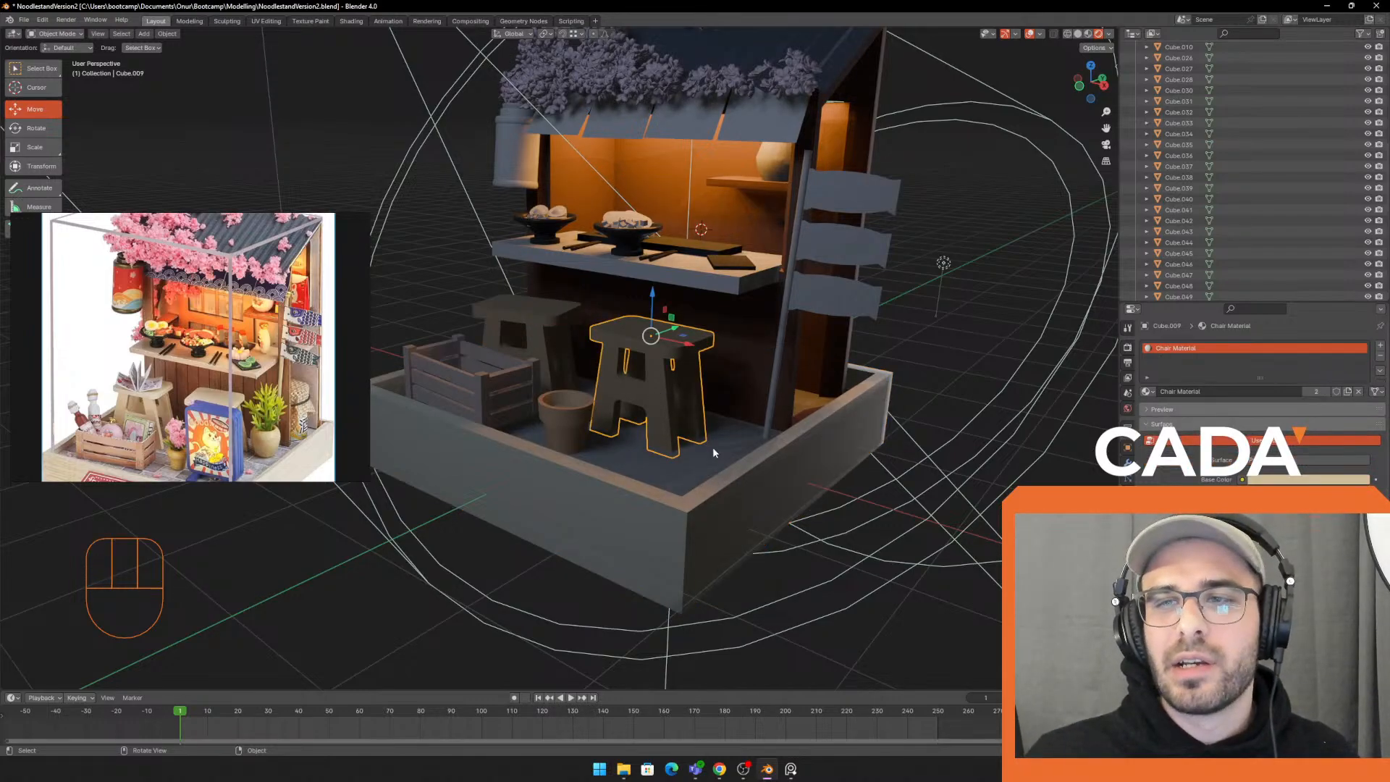
pyautogui.moveTo(713, 451); pyautogui.dragTo(726, 458, button='middle')
pyautogui.click(540, 337)
pyautogui.click(590, 515)
pyautogui.click(692, 432)
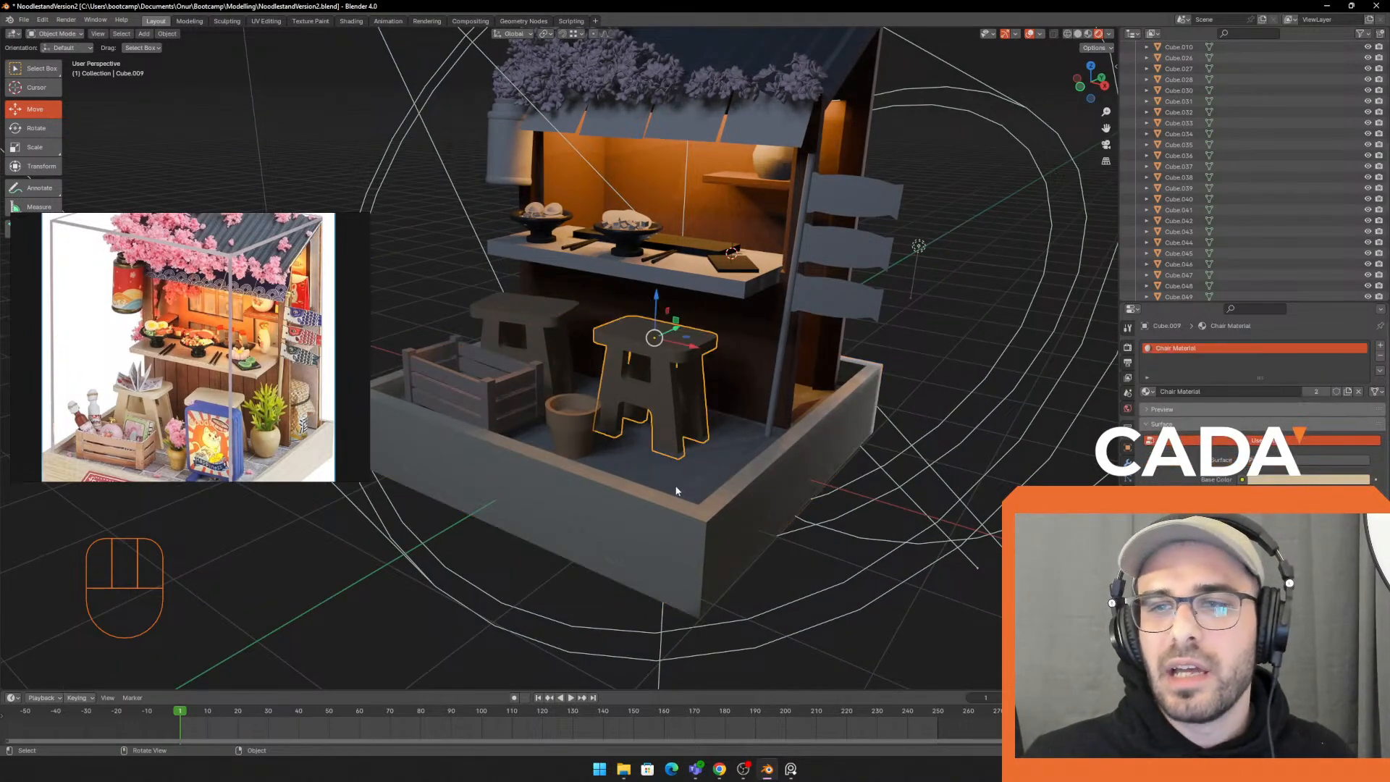
pyautogui.click(478, 484)
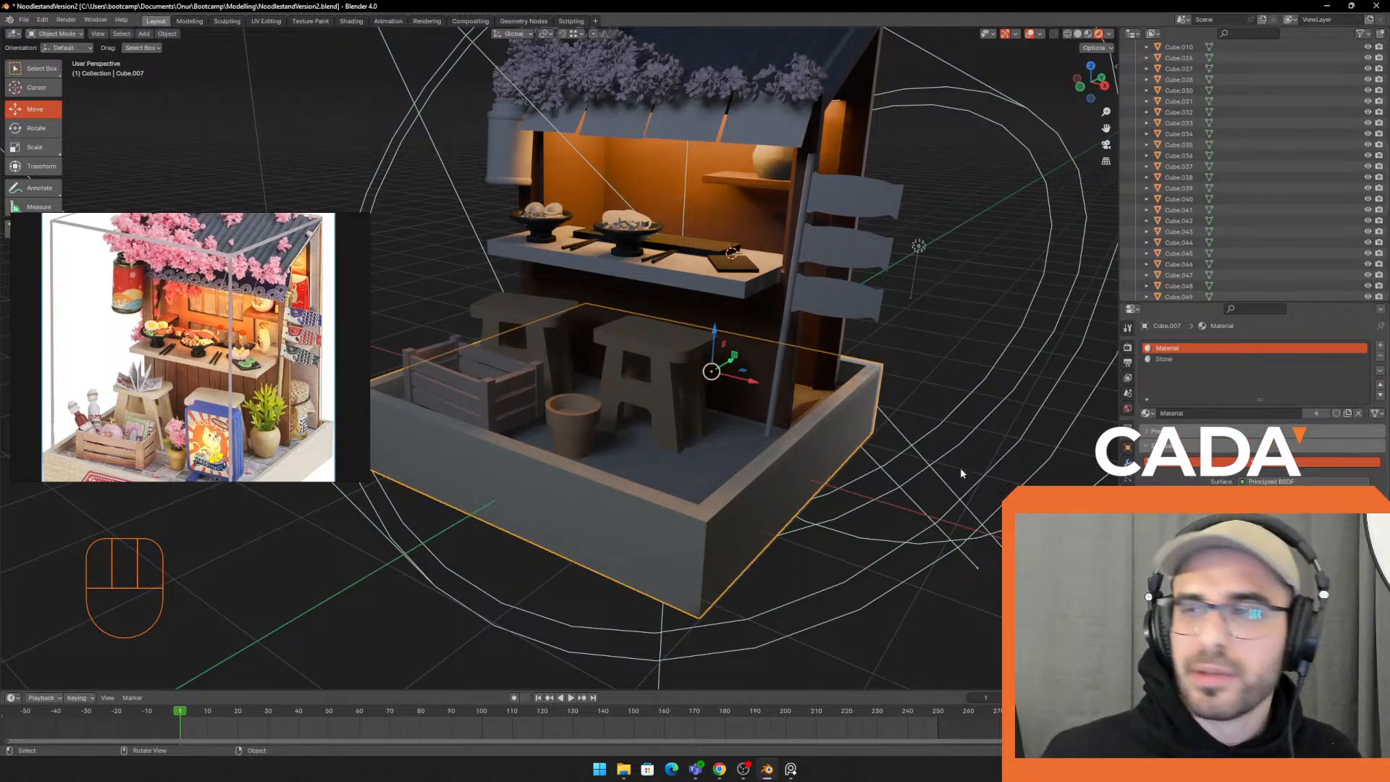
pyautogui.click(763, 485)
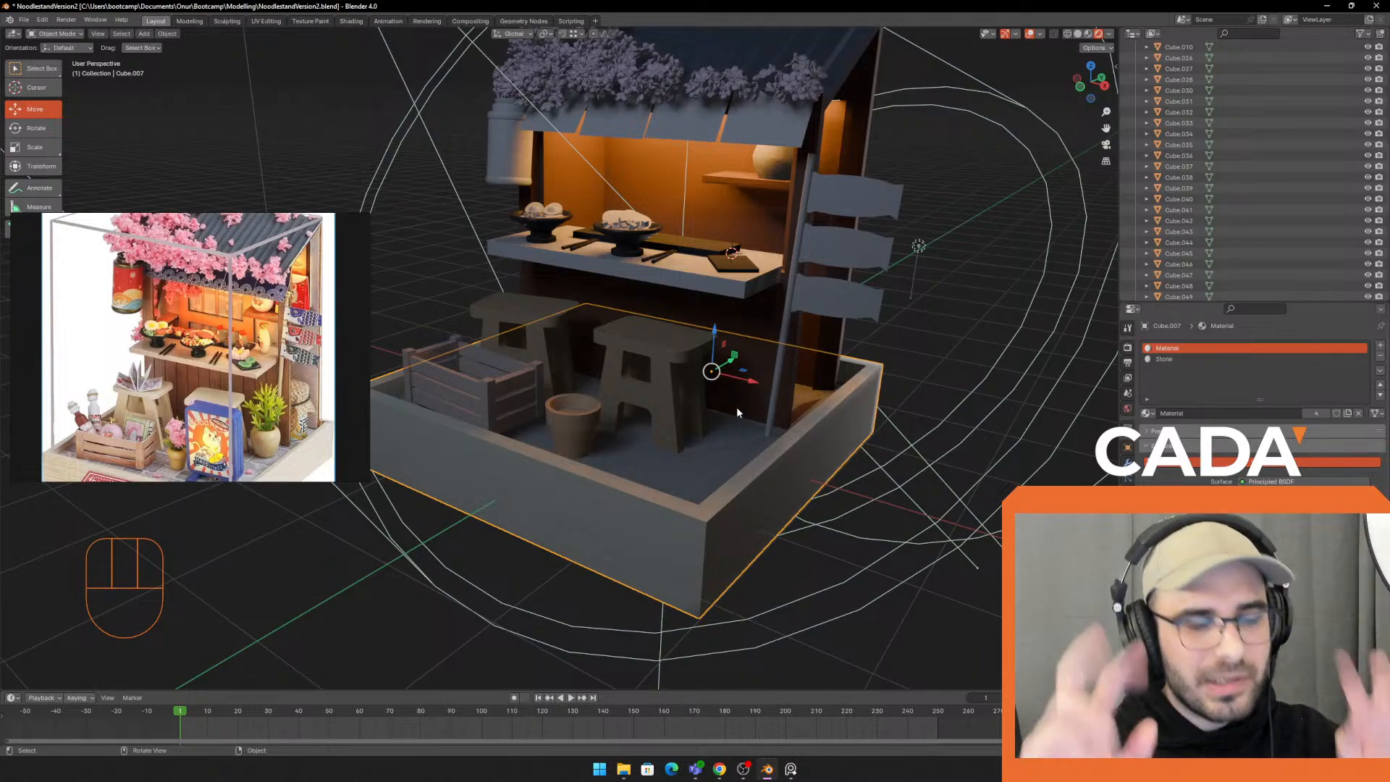
# Select all four awning panels hanging beneath the blossoms at the front edge of the roof
pyautogui.keyDown('shift'); pyautogui.moveTo(732, 296); pyautogui.dragTo(735, 355, button='middle'); pyautogui.keyUp('shift')
pyautogui.scroll(1, 687, 260)
pyautogui.moveTo(687, 264); pyautogui.dragTo(675, 324, button='middle')
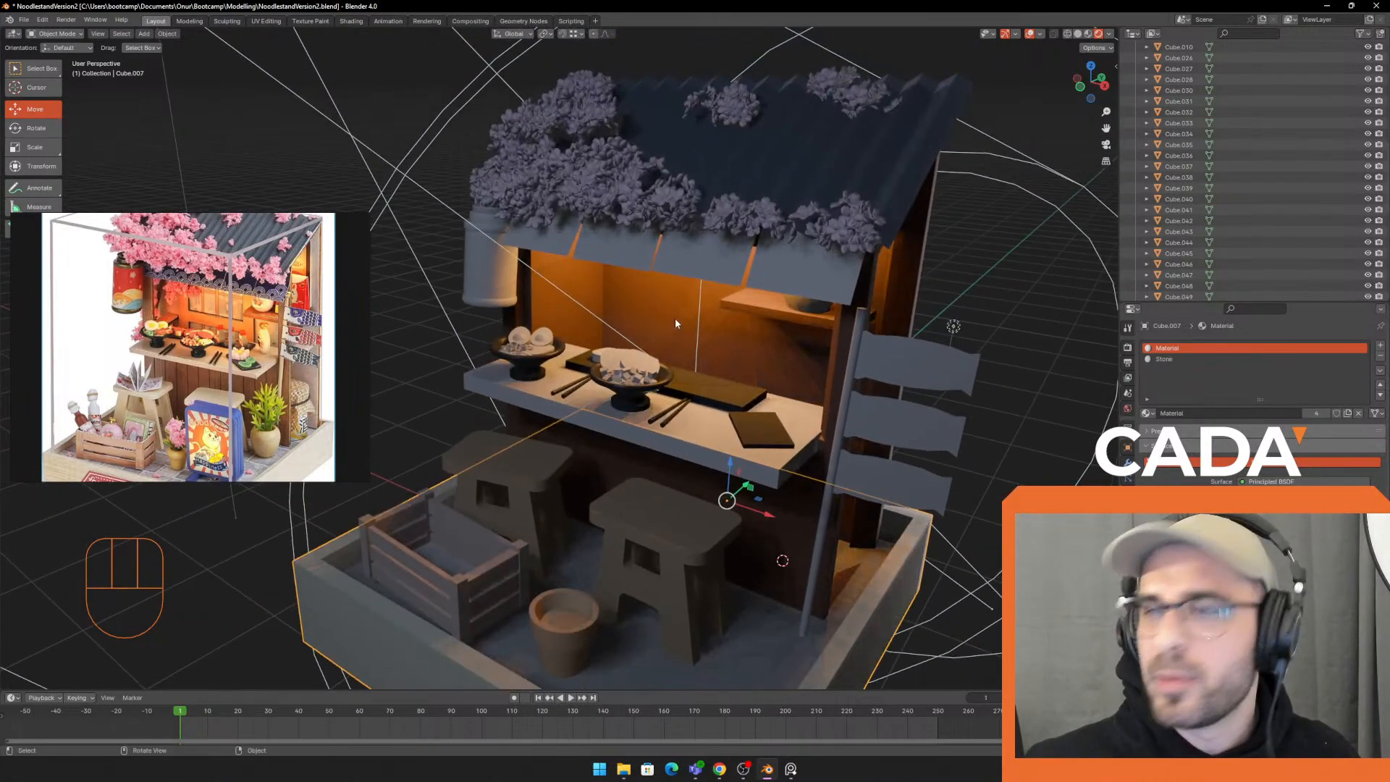
pyautogui.moveTo(543, 250); pyautogui.dragTo(615, 262, button='middle')
pyautogui.click(673, 257)
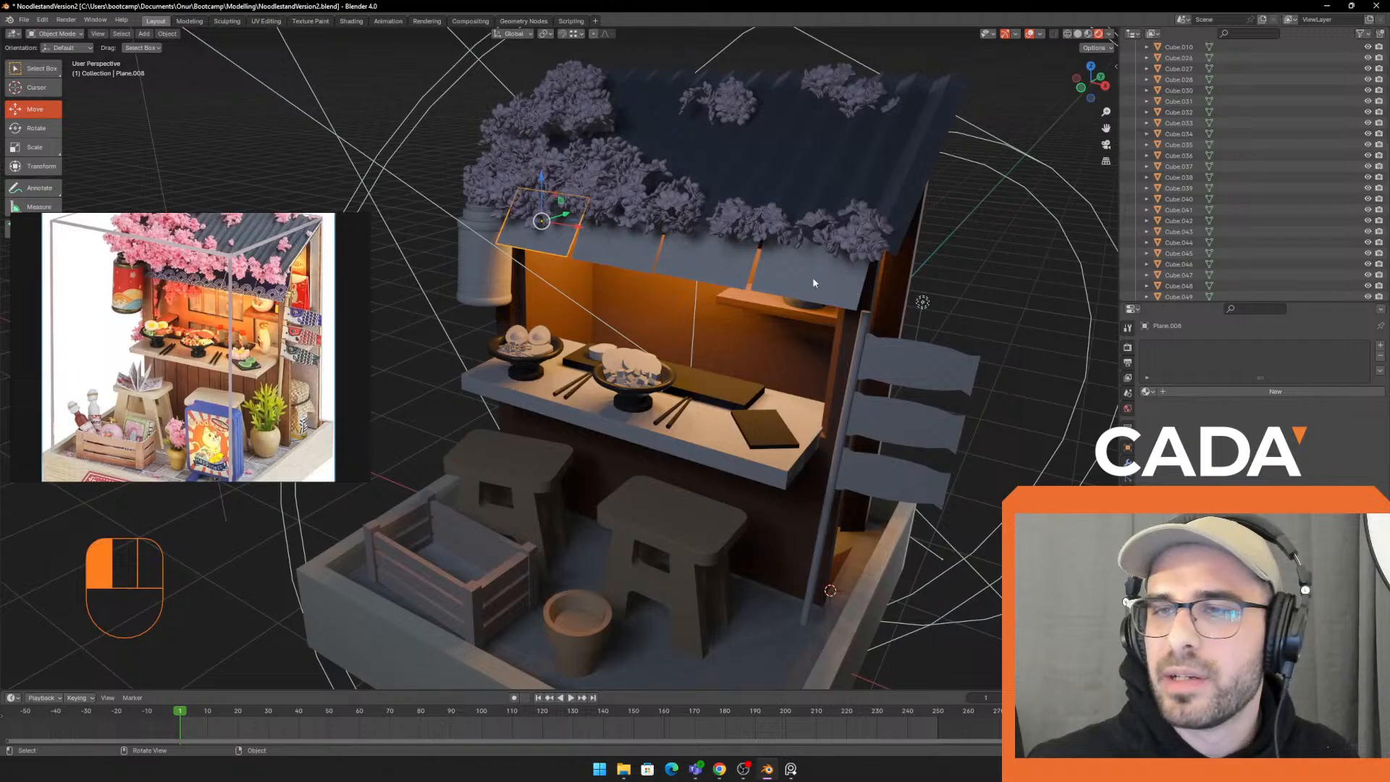
pyautogui.keyDown('ctrl'); pyautogui.click(636, 259); pyautogui.keyUp('ctrl')
pyautogui.click(789, 273)
pyautogui.keyDown('shift'); pyautogui.click(713, 265); pyautogui.keyUp('shift')
pyautogui.keyDown('shift'); pyautogui.click(628, 257); pyautogui.keyUp('shift')
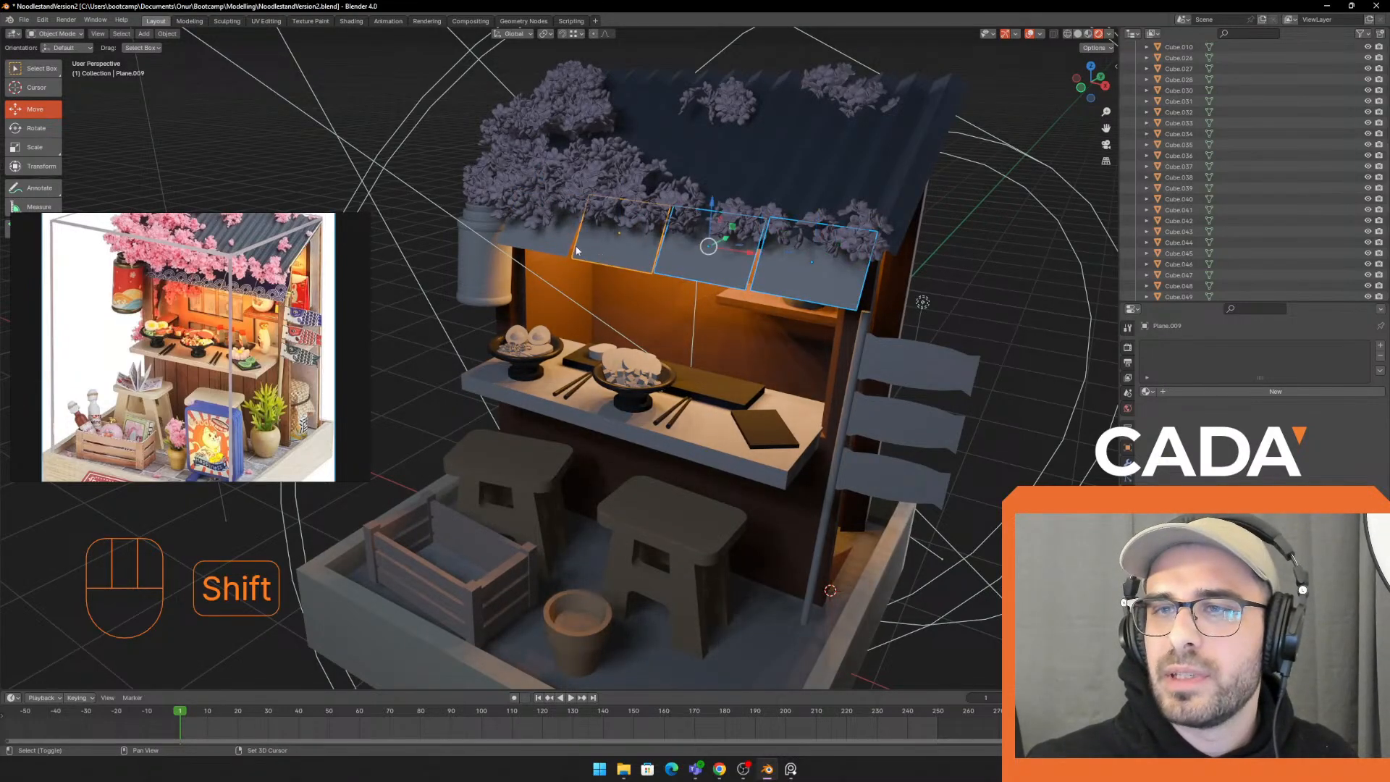
pyautogui.keyDown('shift'); pyautogui.click(559, 245); pyautogui.keyUp('shift')
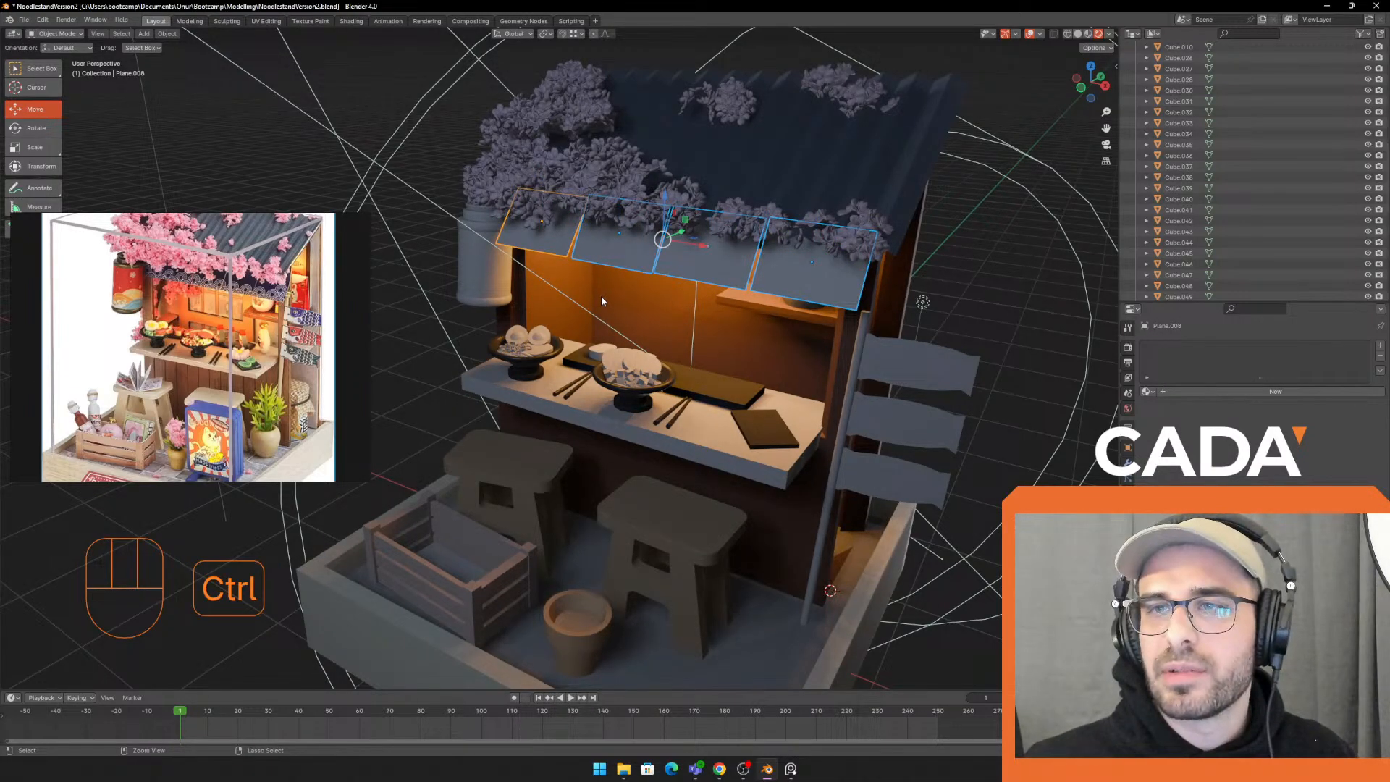
# Give only the awning panel nearest the hanging lantern a new material and darken its base colour to dark grey
pyautogui.click(554, 245)
pyautogui.moveTo(556, 246); pyautogui.dragTo(574, 257, button='middle')
pyautogui.scroll(1, 586, 275)
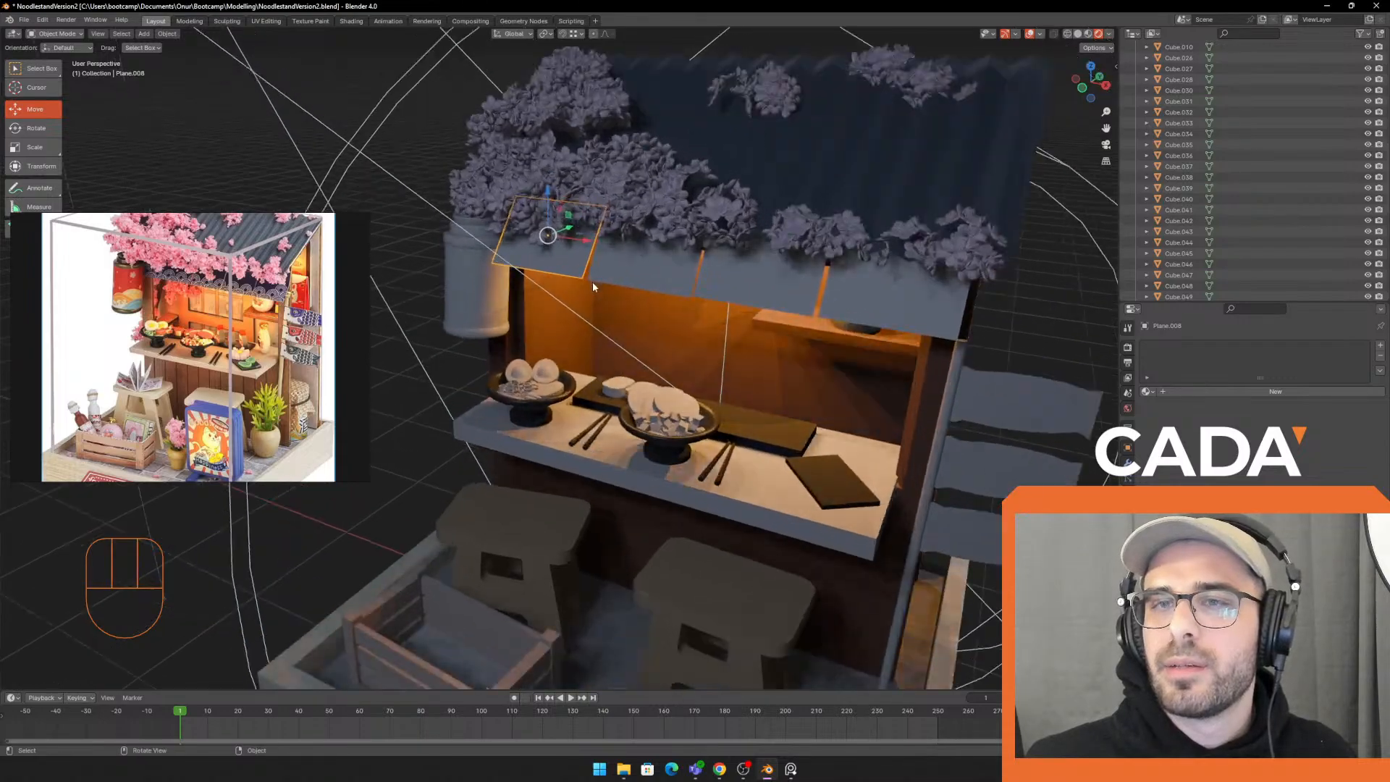
pyautogui.click(1312, 393)
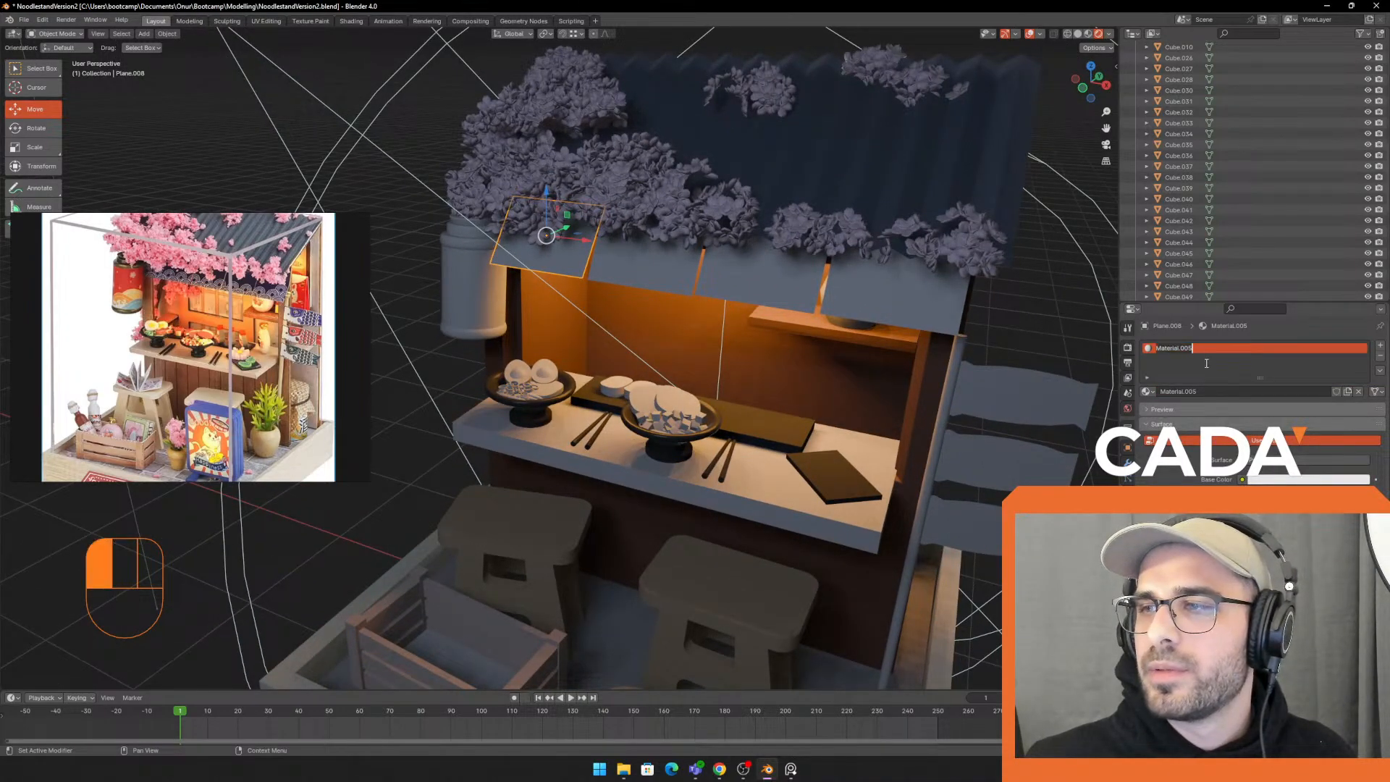
pyautogui.click(1307, 480)
pyautogui.moveTo(1359, 342); pyautogui.dragTo(1361, 355)
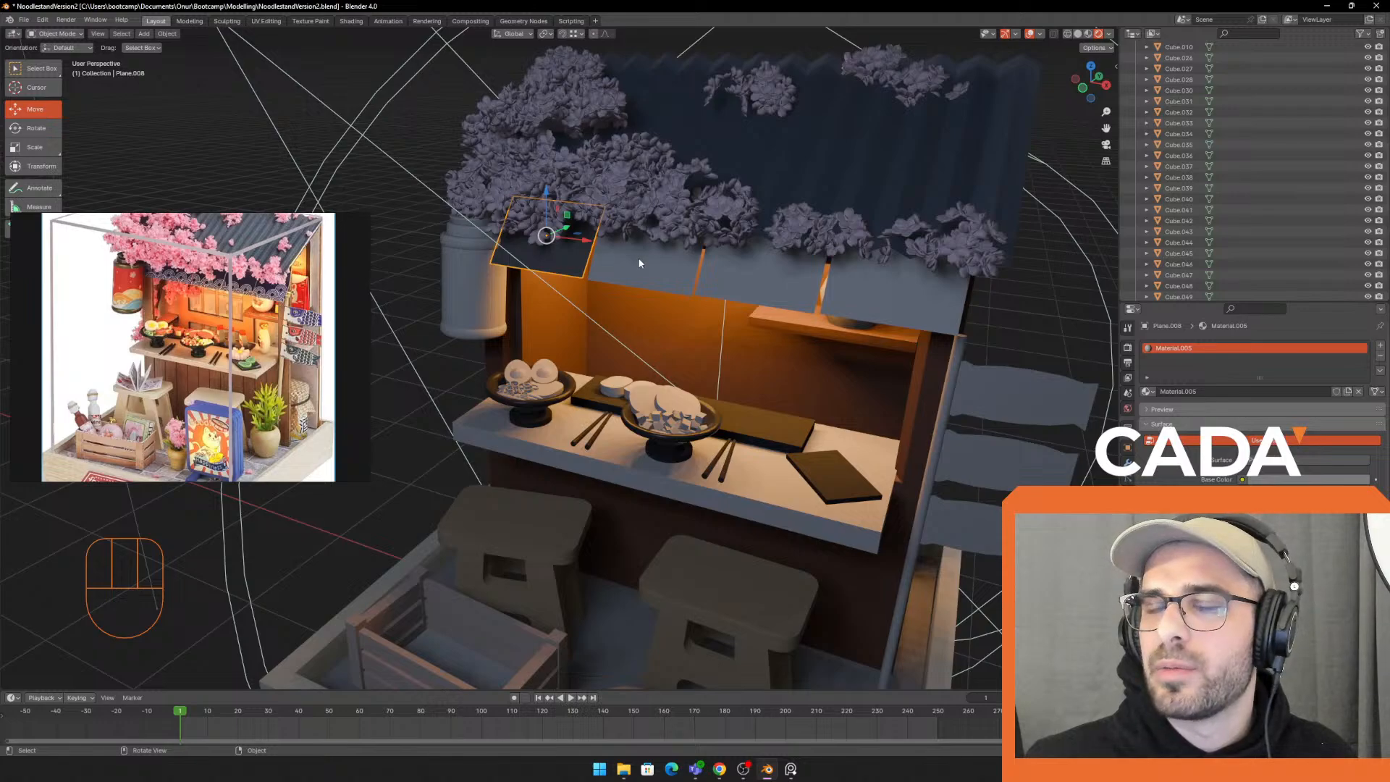
# Rename the awning panel's new material to paper thing
pyautogui.doubleClick(1217, 355)
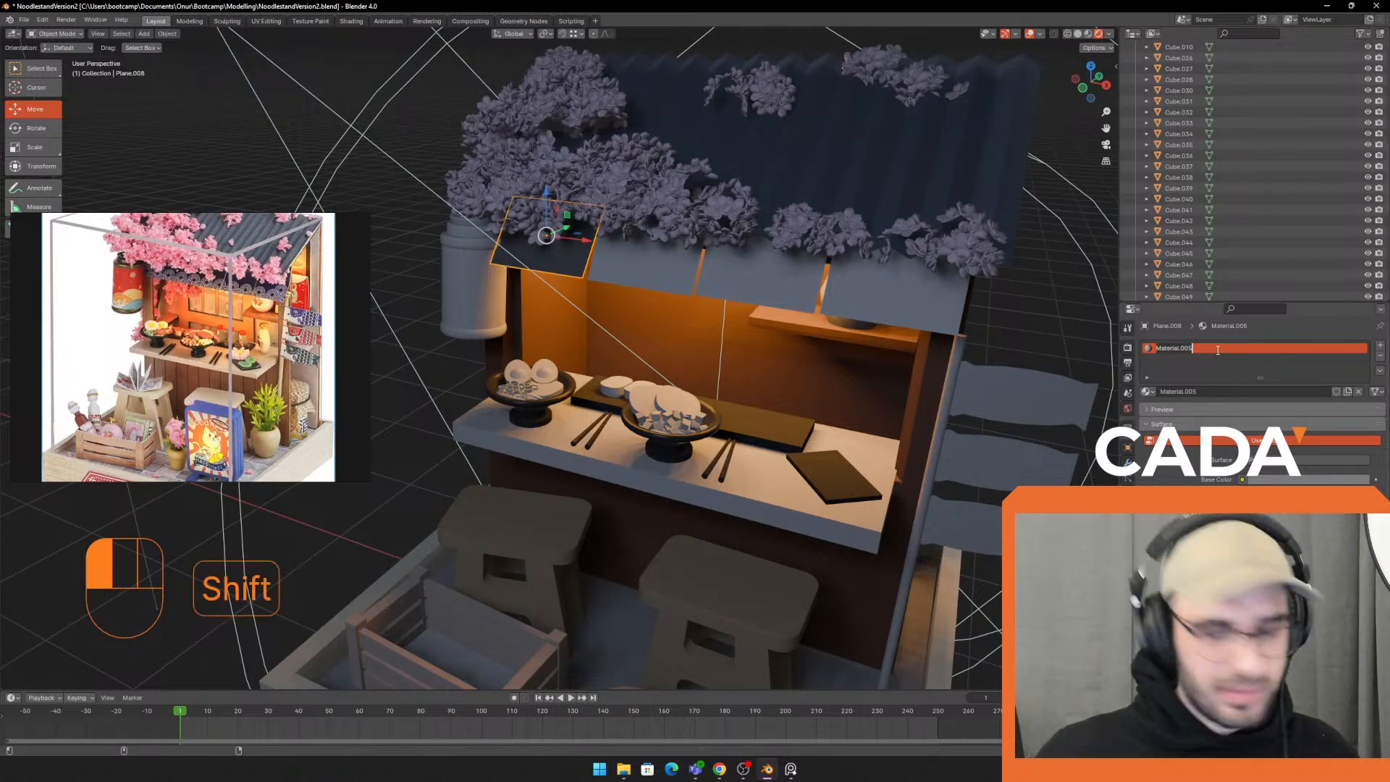
pyautogui.hotkey('shift', 'BackSpace')
pyautogui.press('BackSpace')
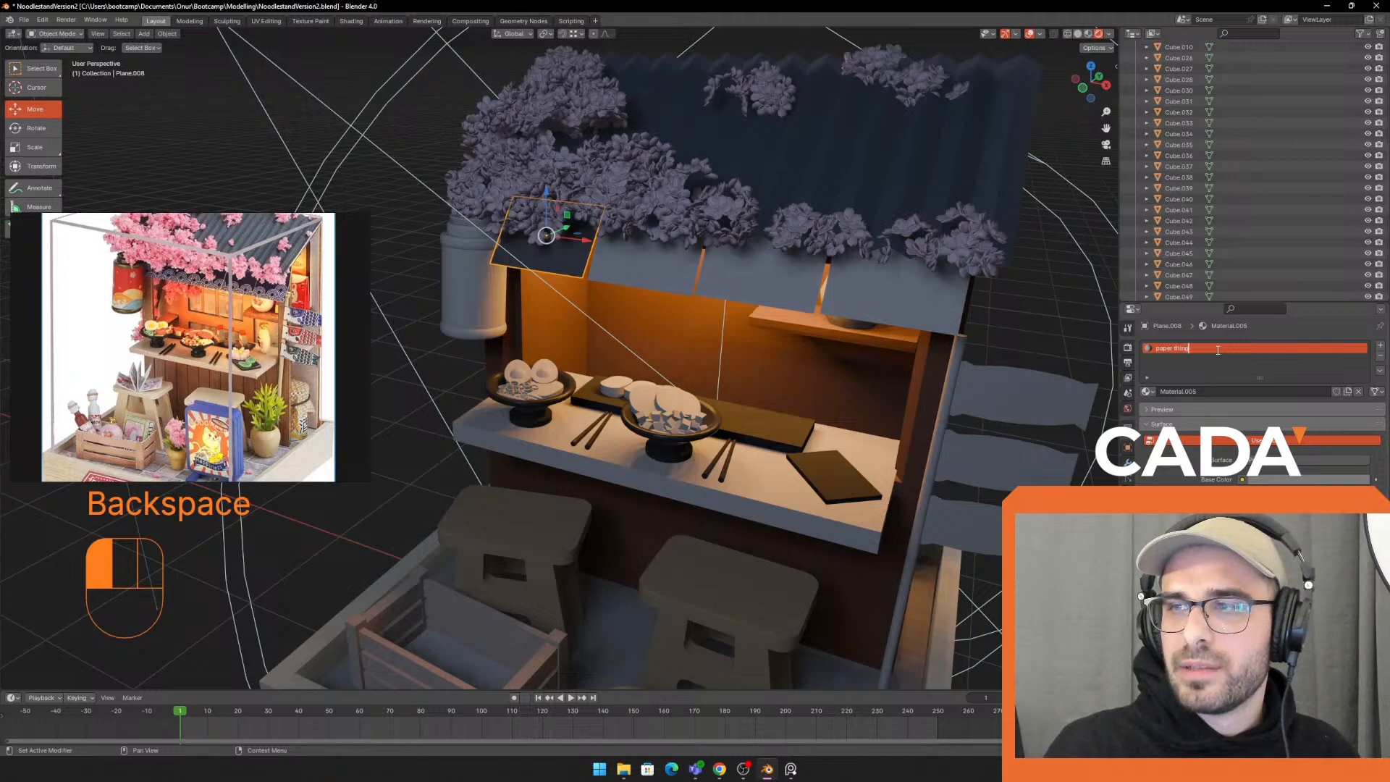
# Assign the existing paper thing material to each of the other three awning panels
pyautogui.click(646, 270)
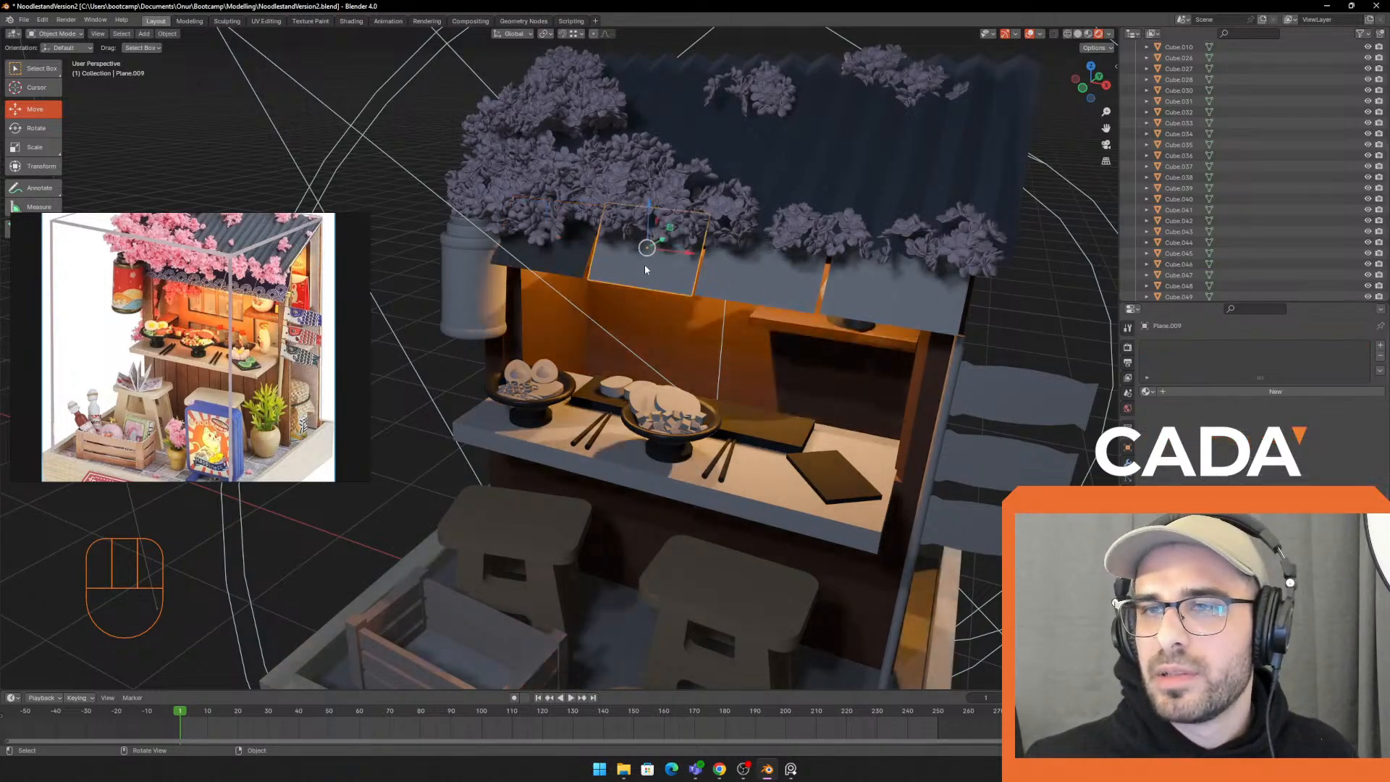
pyautogui.click(1148, 391)
pyautogui.write('p')
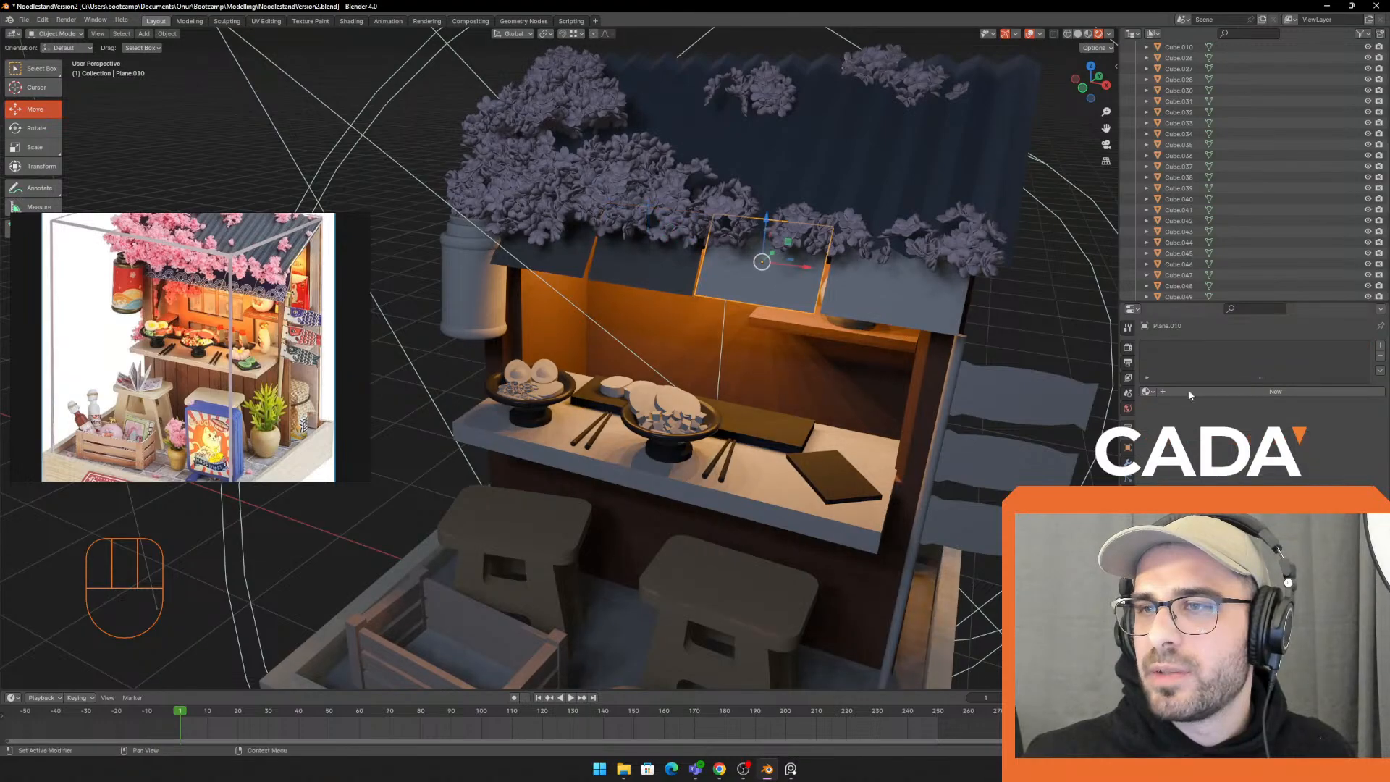
pyautogui.click(1147, 391)
pyautogui.write('paper thing')
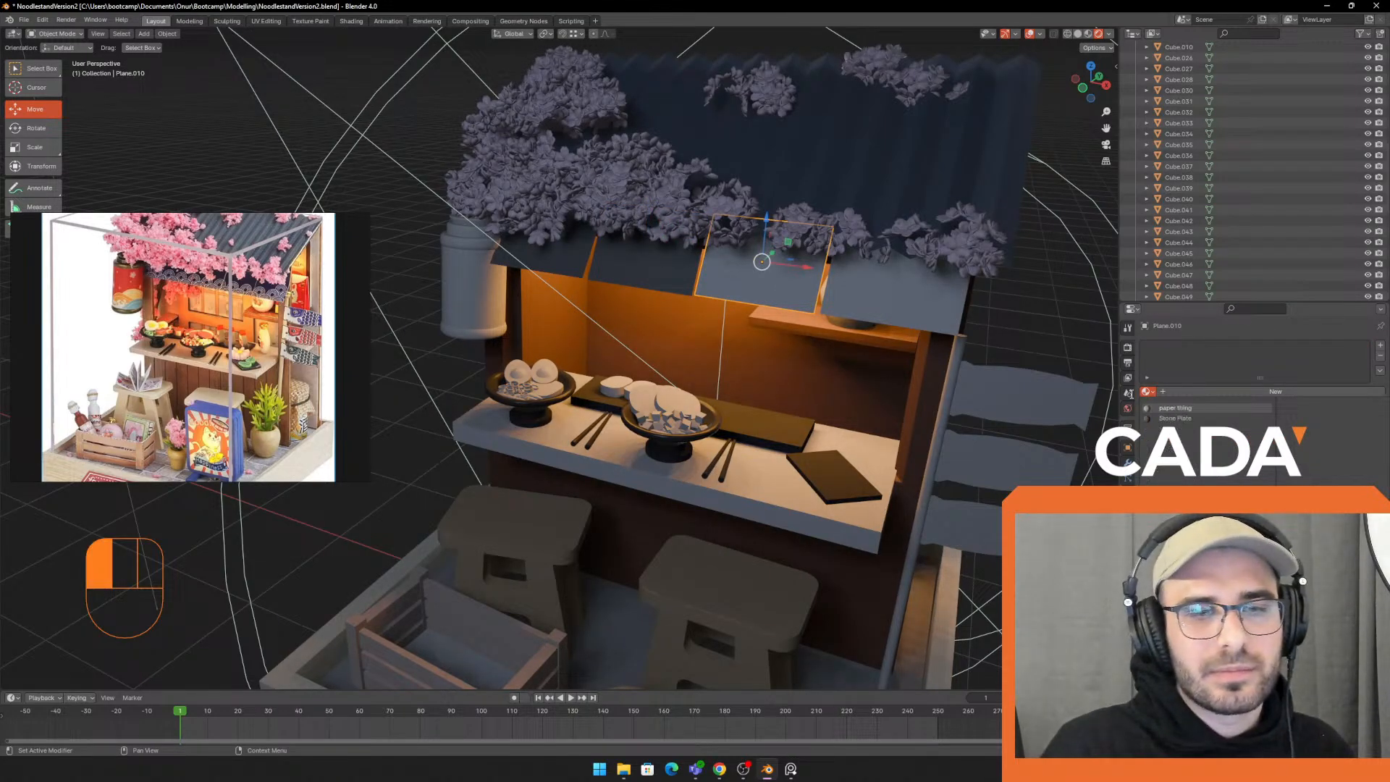
pyautogui.click(1177, 408)
pyautogui.click(901, 300)
pyautogui.click(1149, 392)
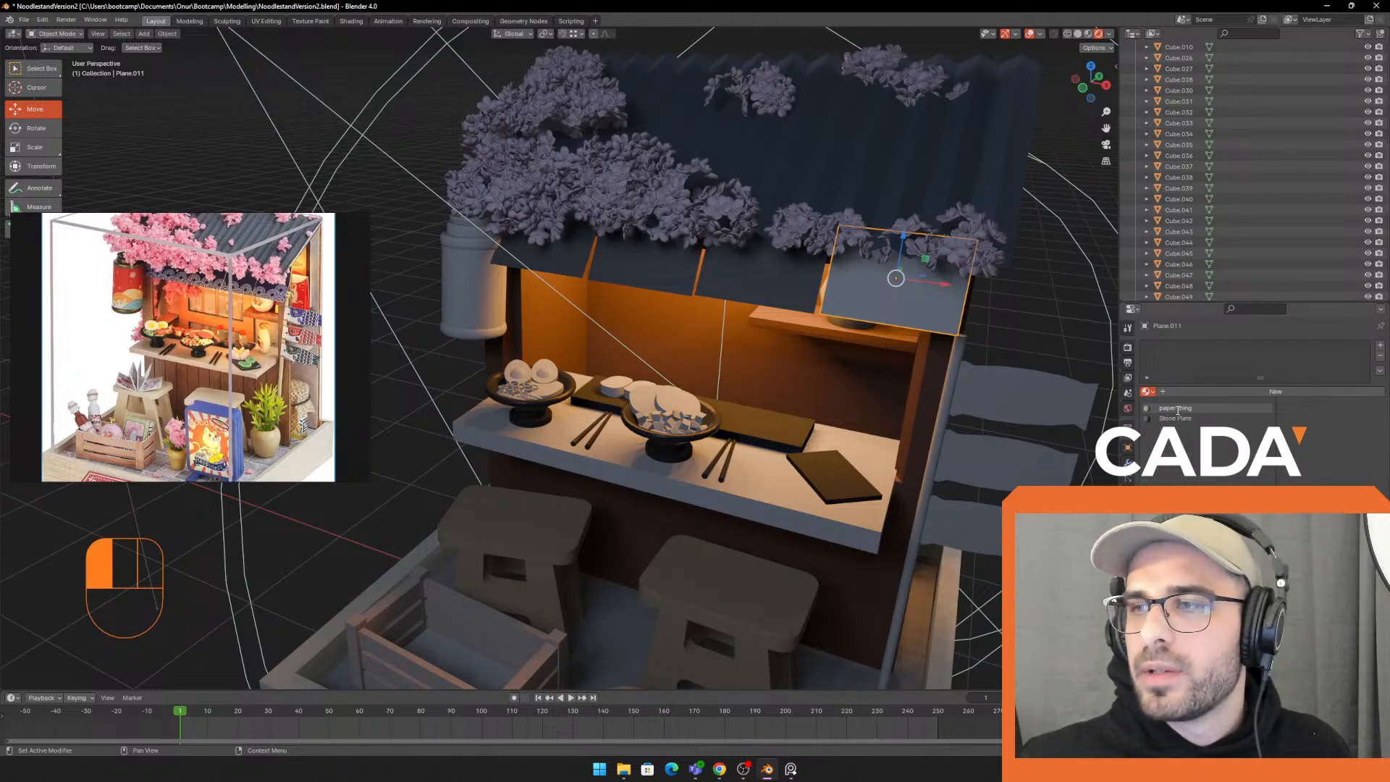
pyautogui.click(1188, 413)
# Review the stand with its darkened awning and check the material on the front stool
pyautogui.scroll(-3, 901, 463)
pyautogui.moveTo(902, 467); pyautogui.dragTo(870, 423, button='middle')
pyautogui.press('q')
pyautogui.moveTo(829, 318); pyautogui.dragTo(891, 379, button='middle')
pyautogui.press('q')
pyautogui.click(680, 406)
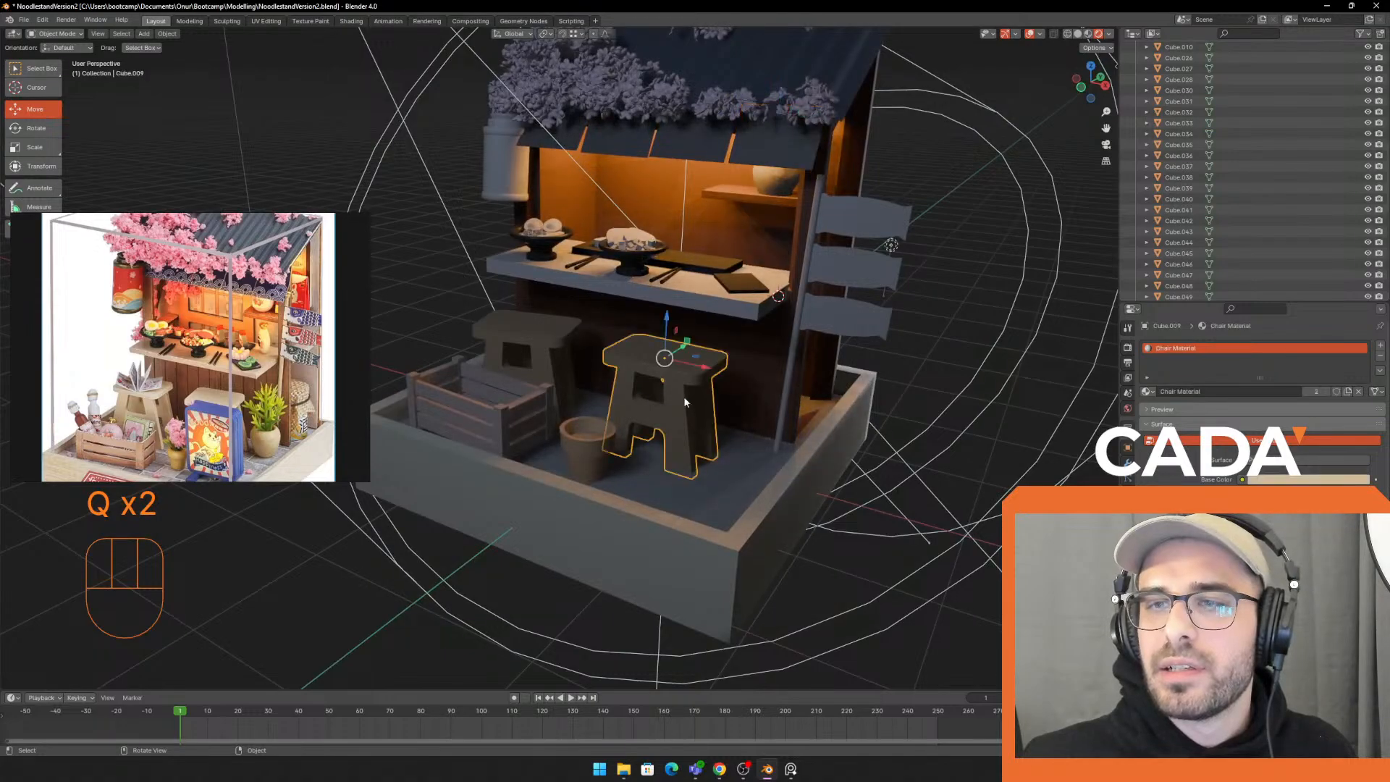
pyautogui.moveTo(684, 397); pyautogui.dragTo(601, 403, button='middle')
pyautogui.click(527, 355)
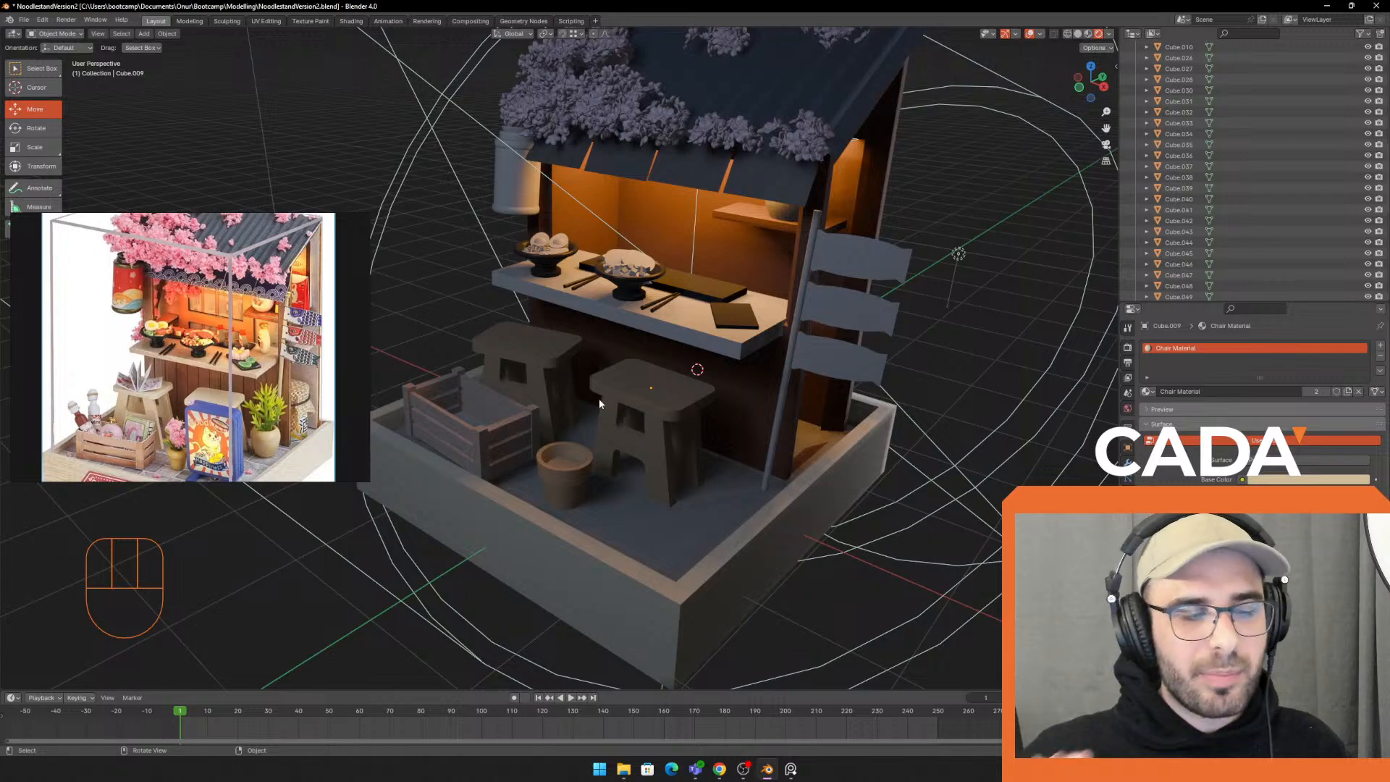
# Check the hanging lantern and each of the three flags on the side pole for assigned materials
pyautogui.click(530, 202)
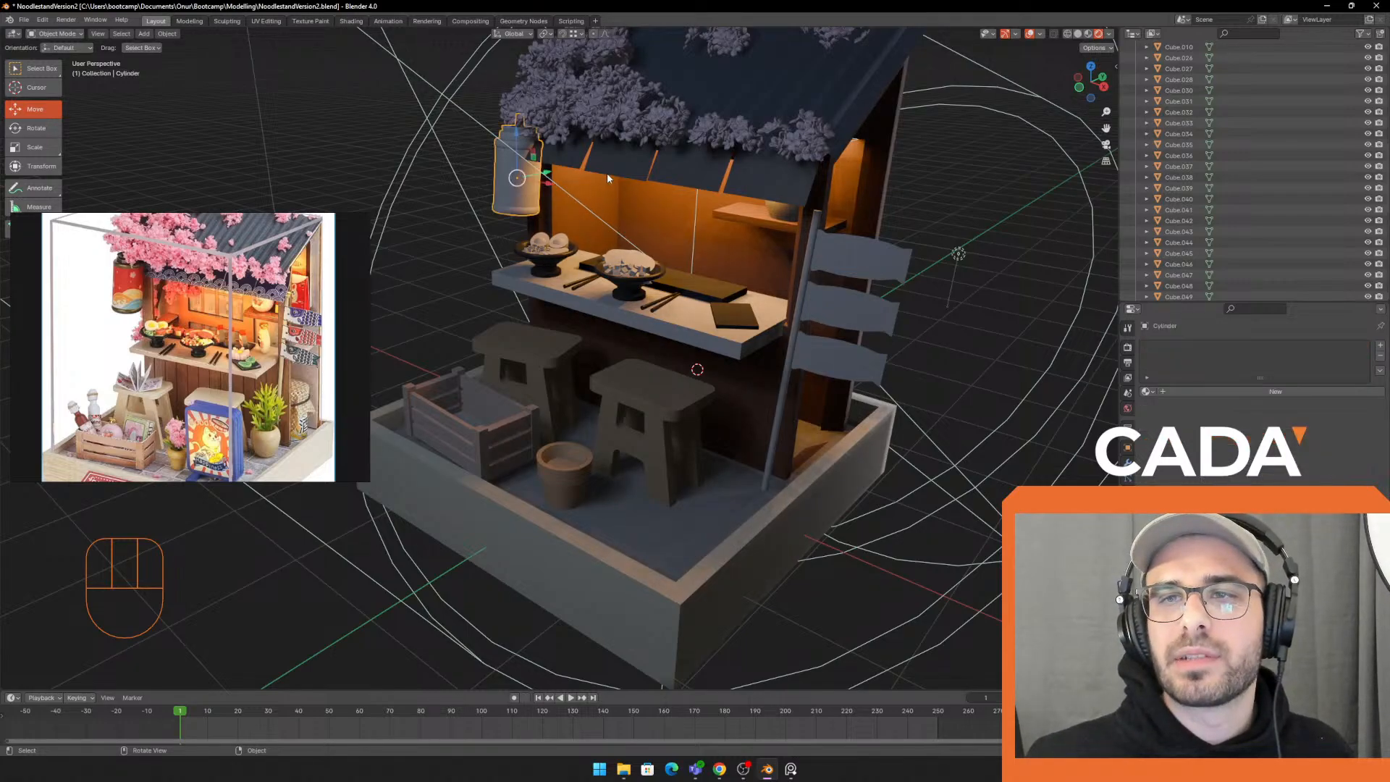
pyautogui.keyDown('shift'); pyautogui.moveTo(790, 269); pyautogui.dragTo(726, 239, button='middle'); pyautogui.keyUp('shift')
pyautogui.click(830, 282)
pyautogui.keyDown('shift'); pyautogui.moveTo(832, 283); pyautogui.dragTo(792, 316, button='middle'); pyautogui.keyUp('shift')
pyautogui.scroll(3, 918, 214)
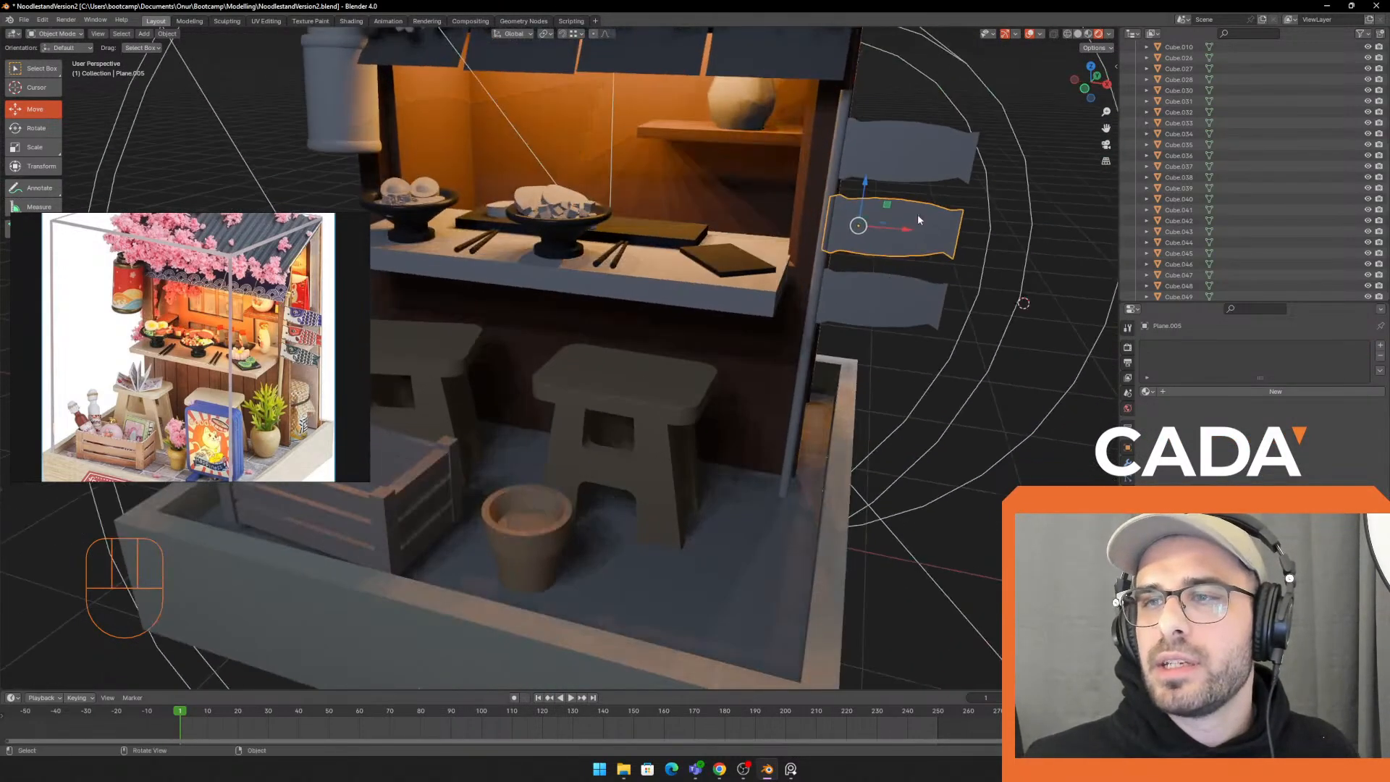
pyautogui.click(941, 166)
pyautogui.keyDown('shift'); pyautogui.moveTo(945, 183); pyautogui.dragTo(705, 215, button='middle'); pyautogui.keyUp('shift')
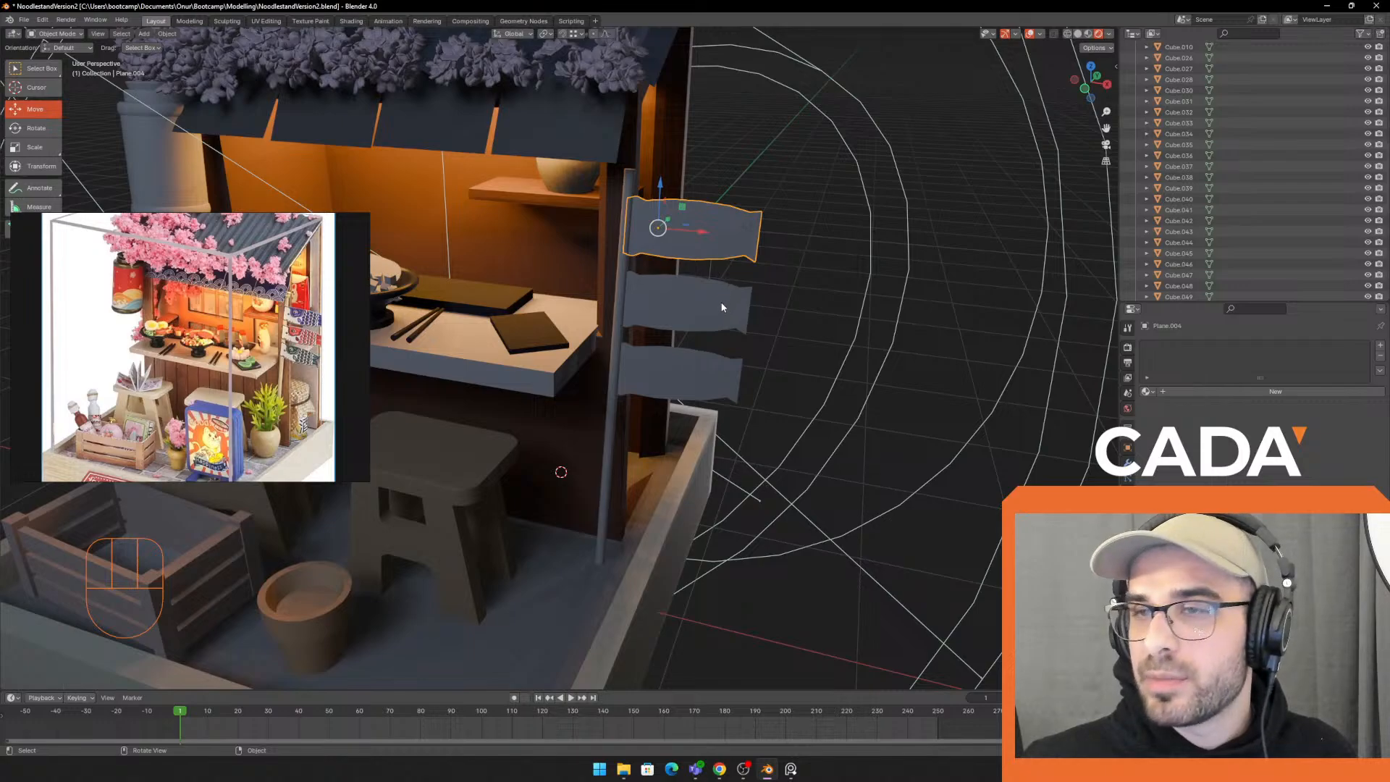
pyautogui.click(708, 371)
pyautogui.click(707, 303)
pyautogui.click(707, 232)
pyautogui.click(711, 362)
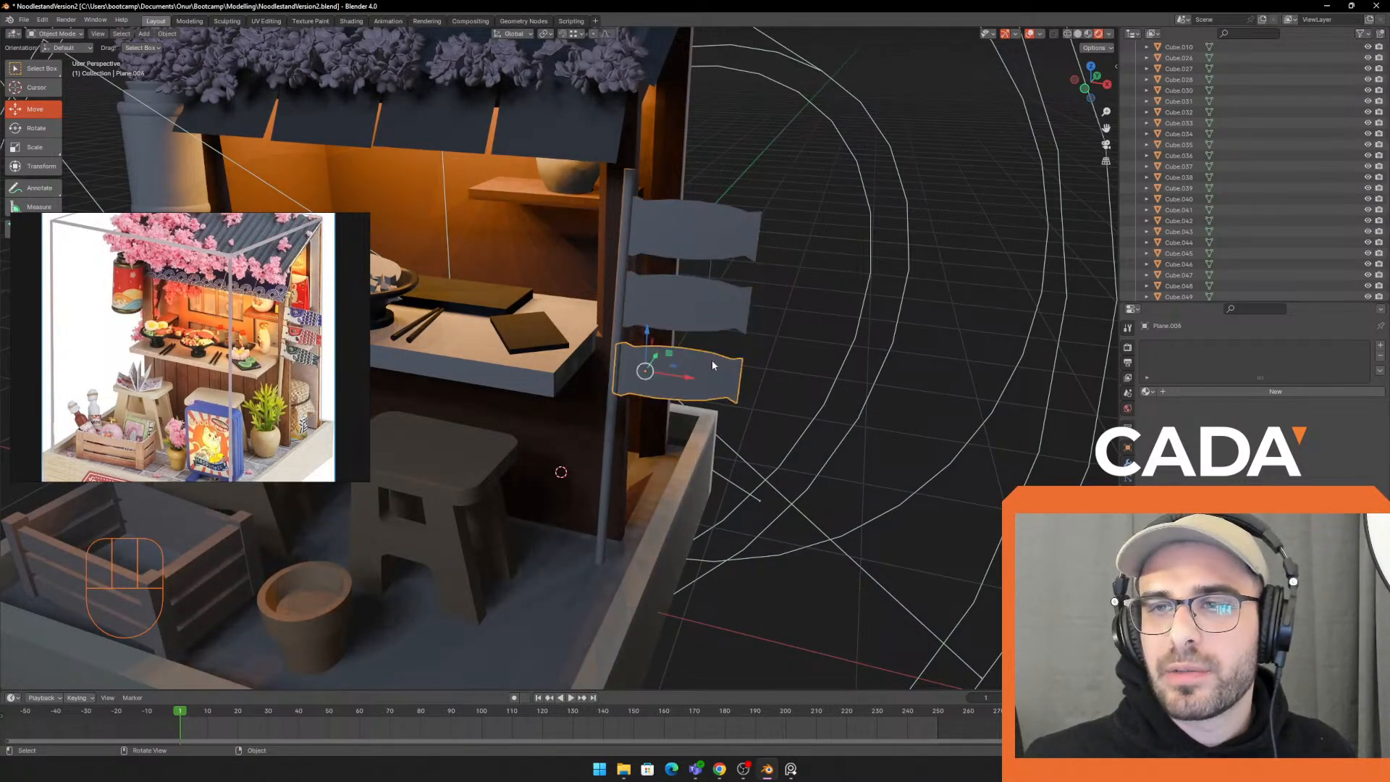
pyautogui.click(704, 303)
pyautogui.click(696, 232)
# Try grouping the three flags on the side pole into a new collection, test-move them, and undo
pyautogui.click(693, 307)
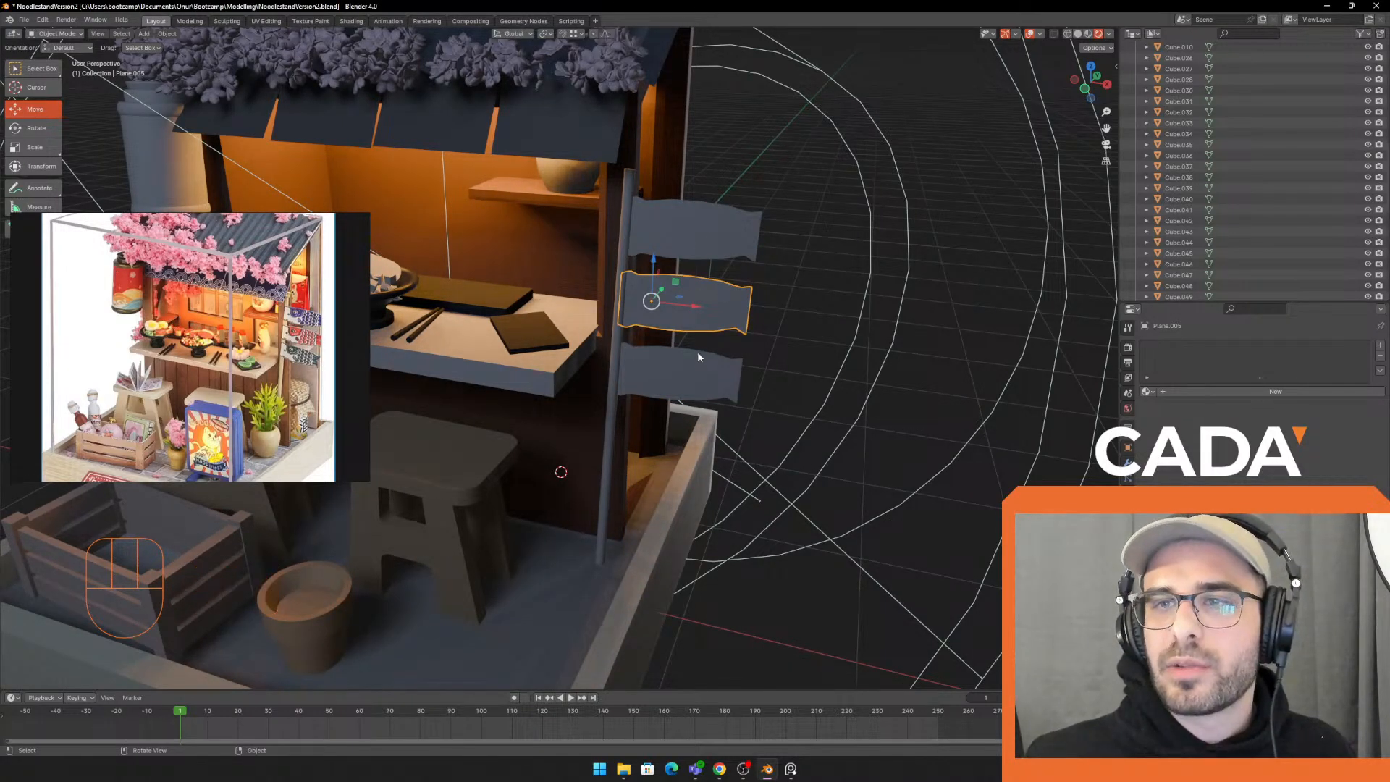
pyautogui.keyDown('shift'); pyautogui.click(697, 356); pyautogui.keyUp('shift')
pyautogui.keyDown('shift'); pyautogui.click(717, 251); pyautogui.keyUp('shift')
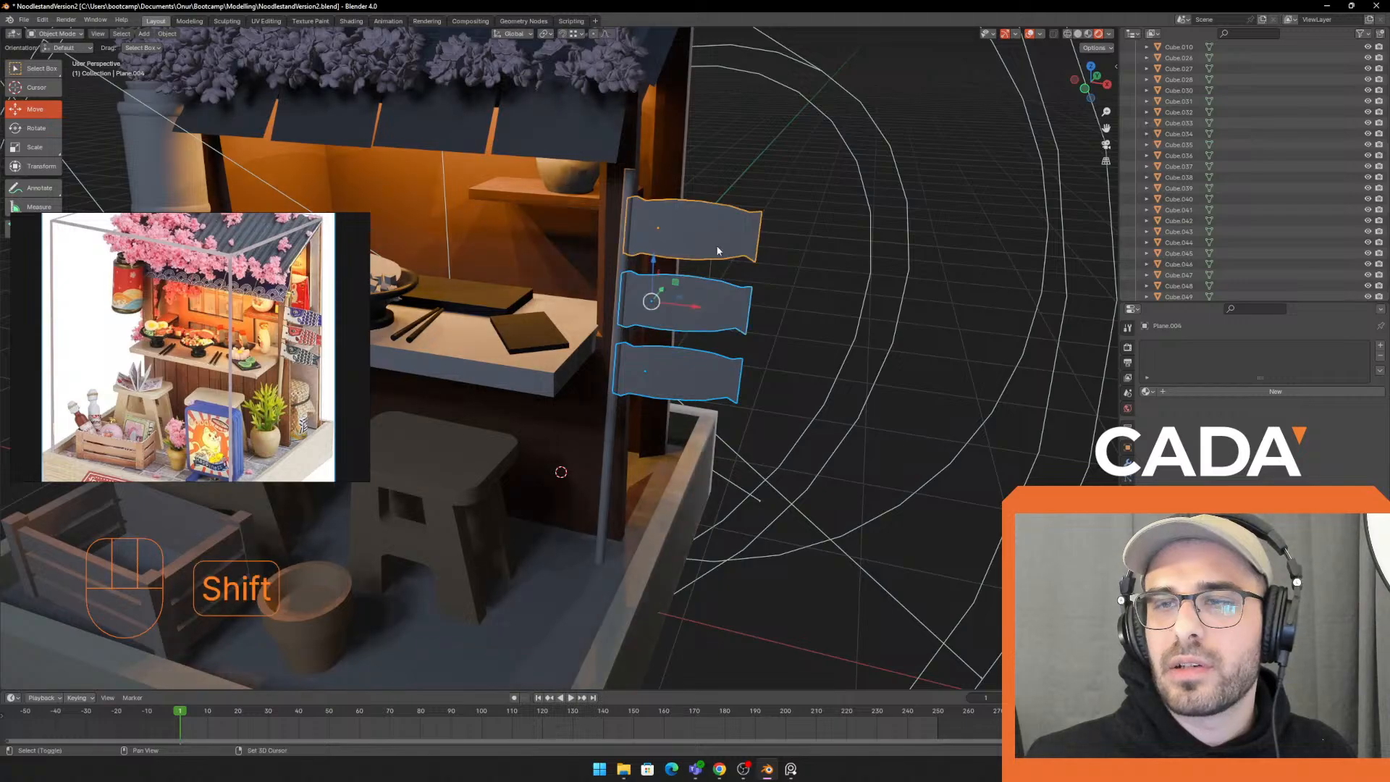
pyautogui.moveTo(718, 251); pyautogui.dragTo(819, 232, button='middle')
pyautogui.hotkey('ctrl', 'n')
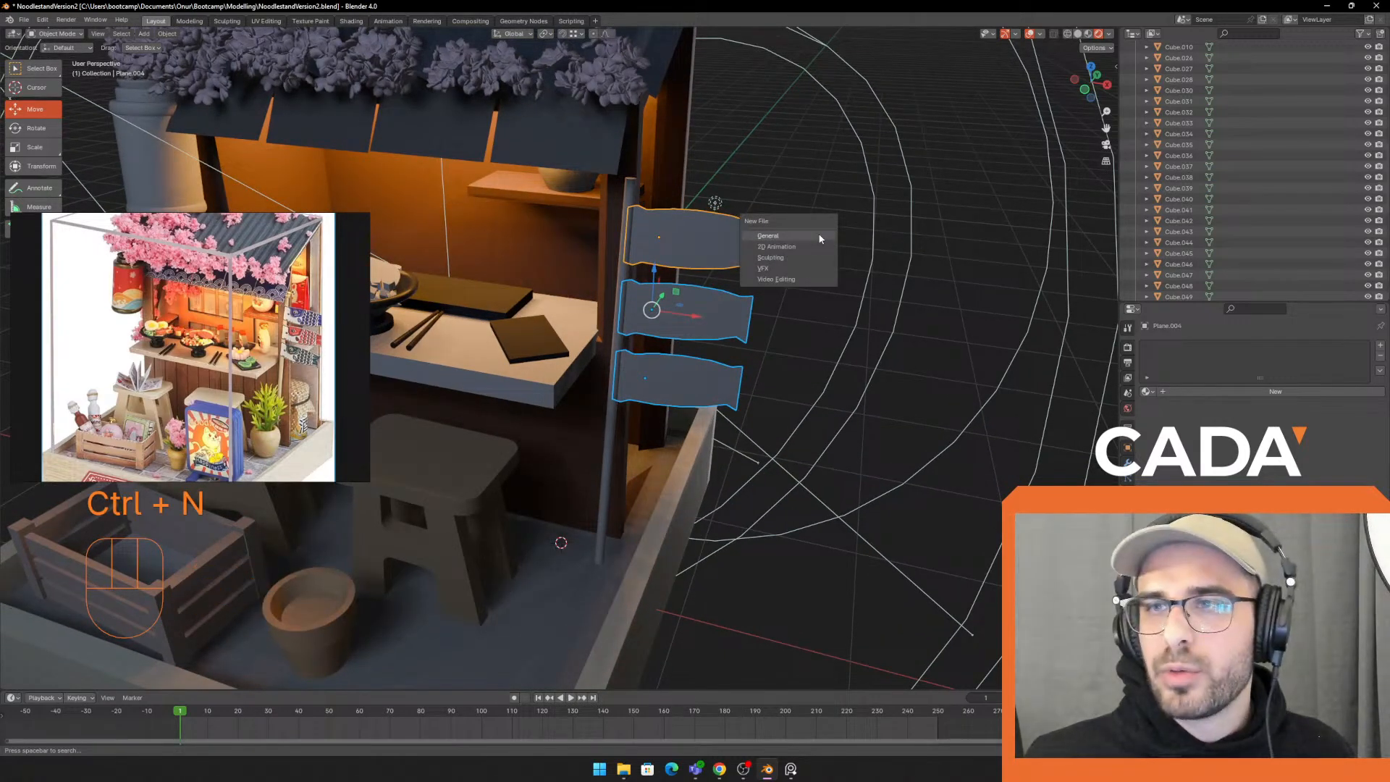
pyautogui.hotkey('ctrl', 'g')
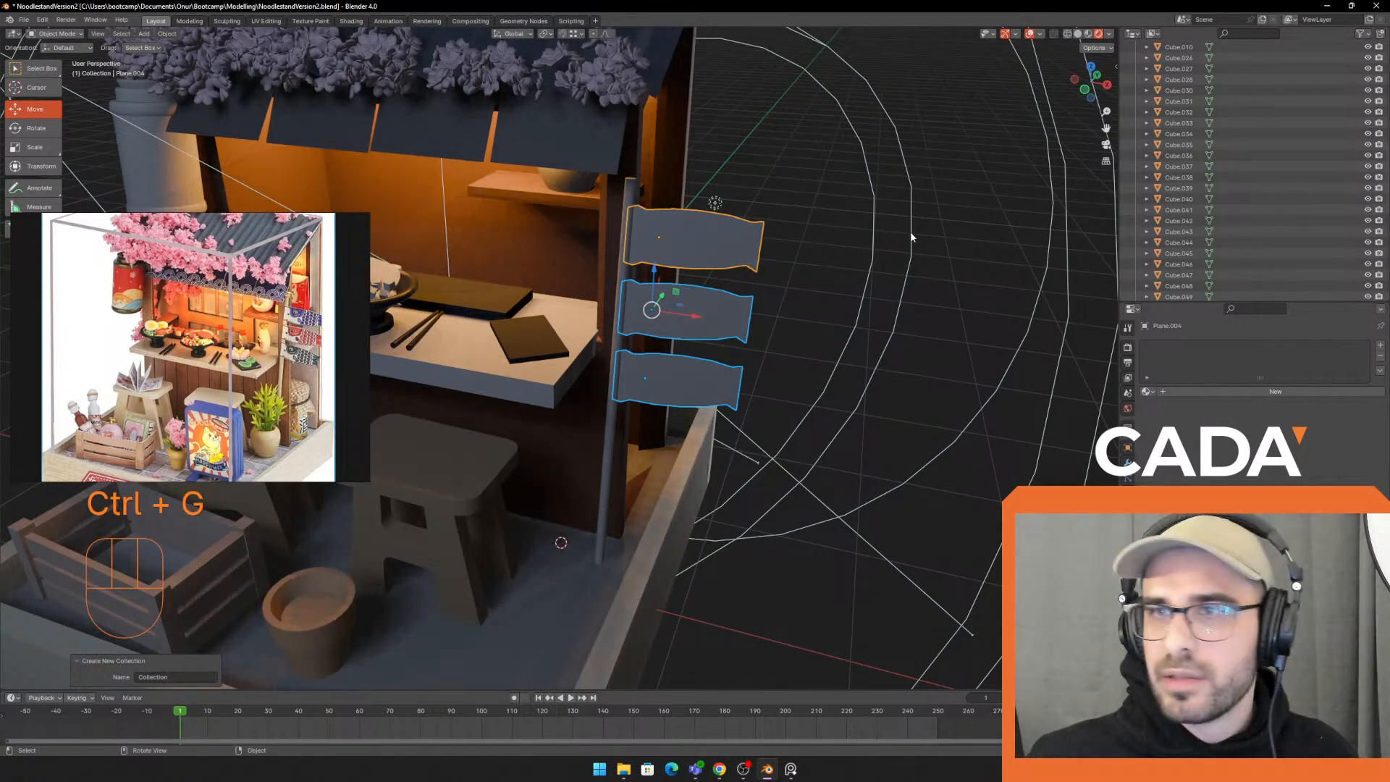
pyautogui.scroll(5, 1215, 187)
pyautogui.scroll(3, 1215, 181)
pyautogui.moveTo(923, 236); pyautogui.dragTo(868, 241, button='middle')
pyautogui.hotkey('shift', 'g')
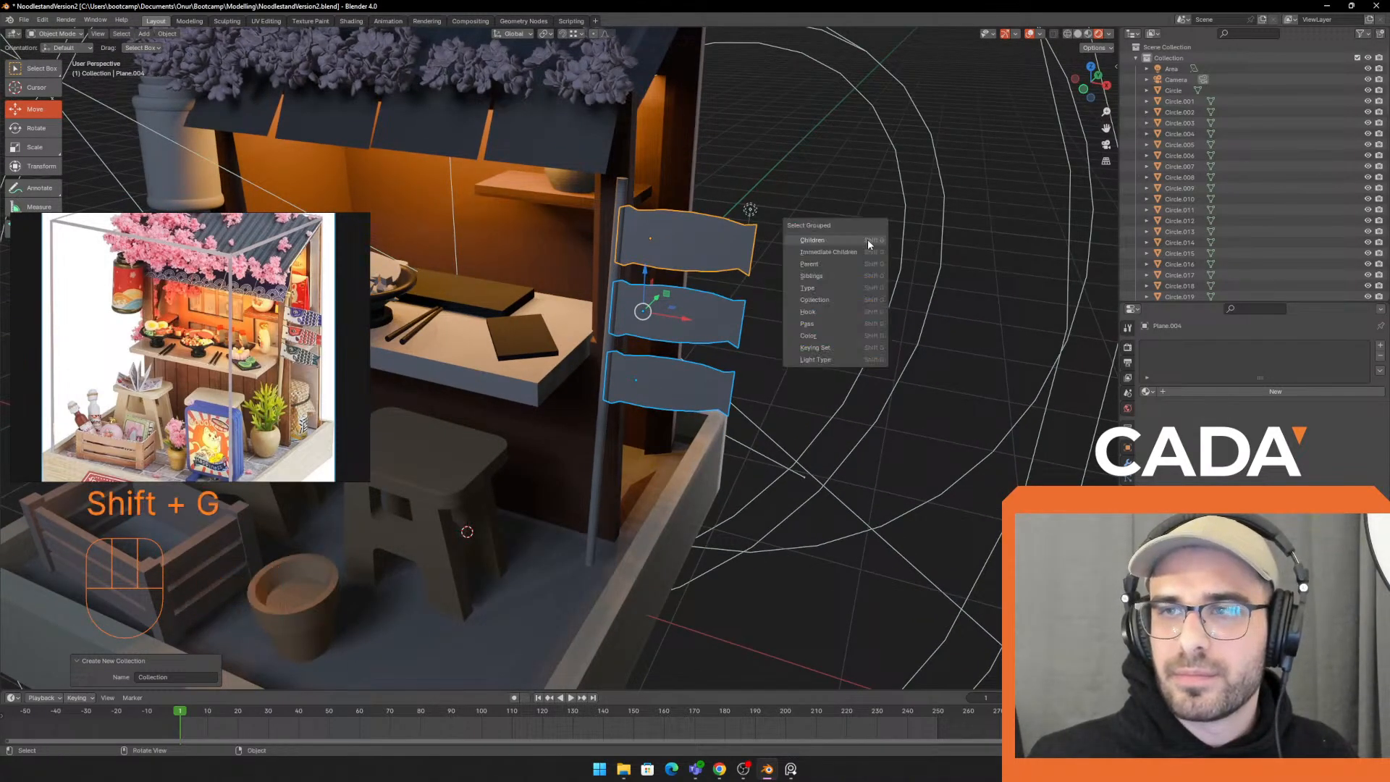
pyautogui.moveTo(657, 317); pyautogui.dragTo(675, 300, button='middle')
pyautogui.moveTo(690, 303); pyautogui.dragTo(746, 305)
pyautogui.hotkey('ctrl', 'z')
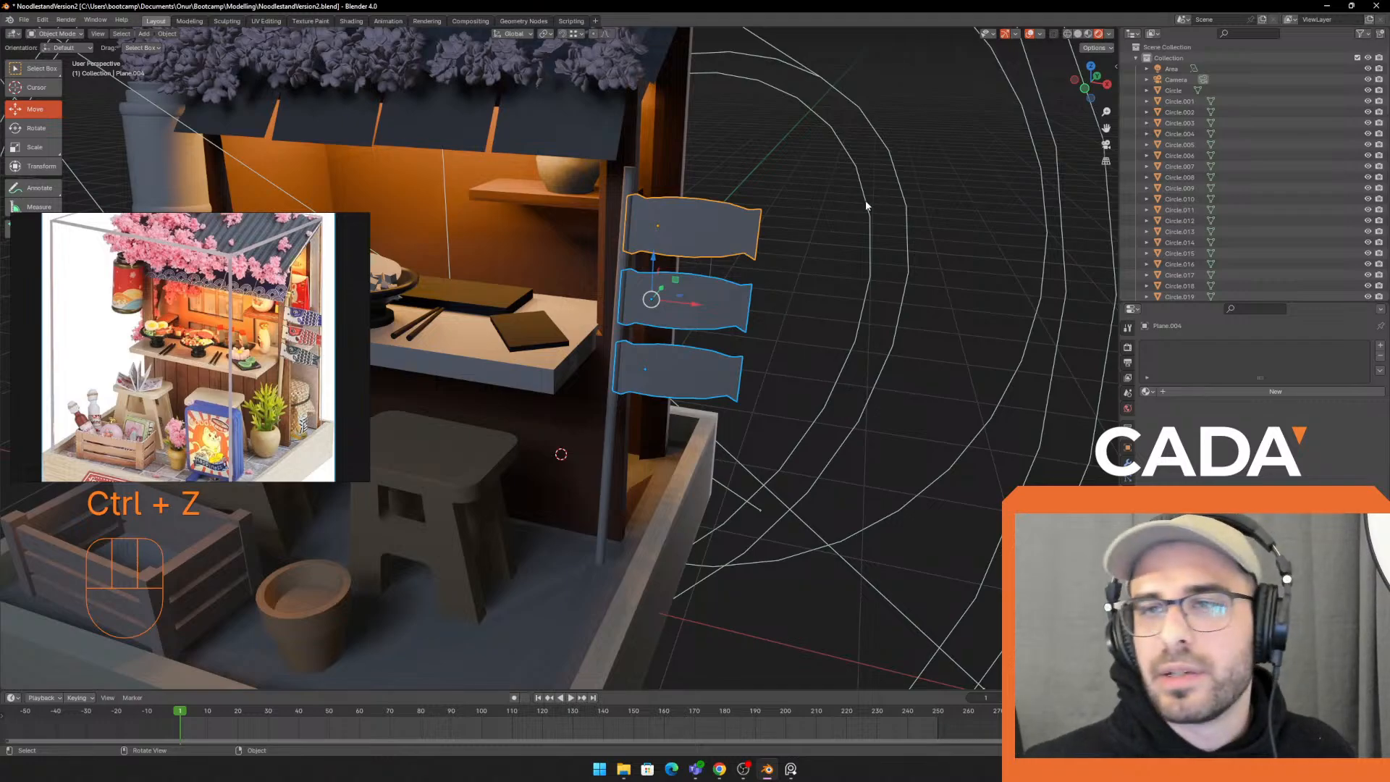
# Inspect the top flag's mesh in Edit Mode with vertex selection, and return to Object Mode
pyautogui.click(658, 215)
pyautogui.click(77, 35)
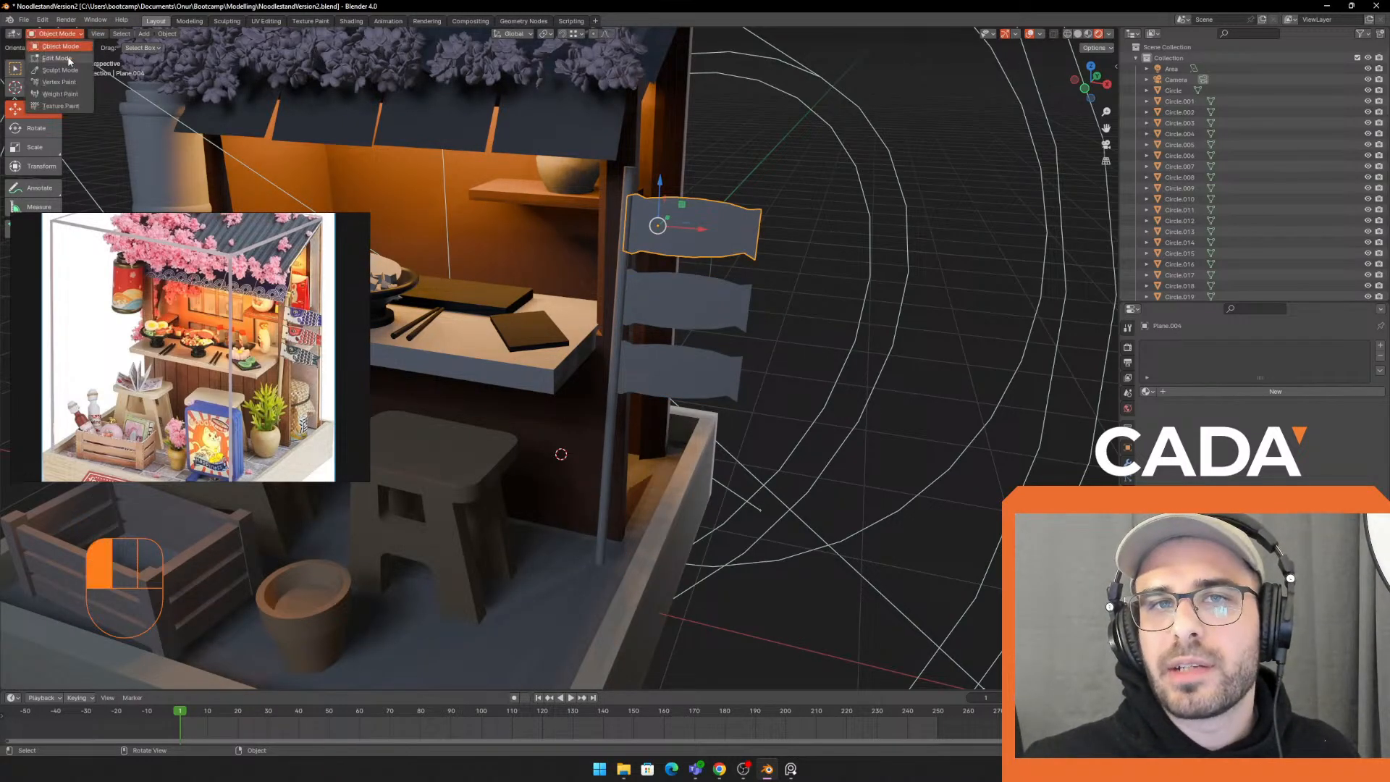
pyautogui.click(68, 58)
pyautogui.scroll(2, 767, 210)
pyautogui.press('1')
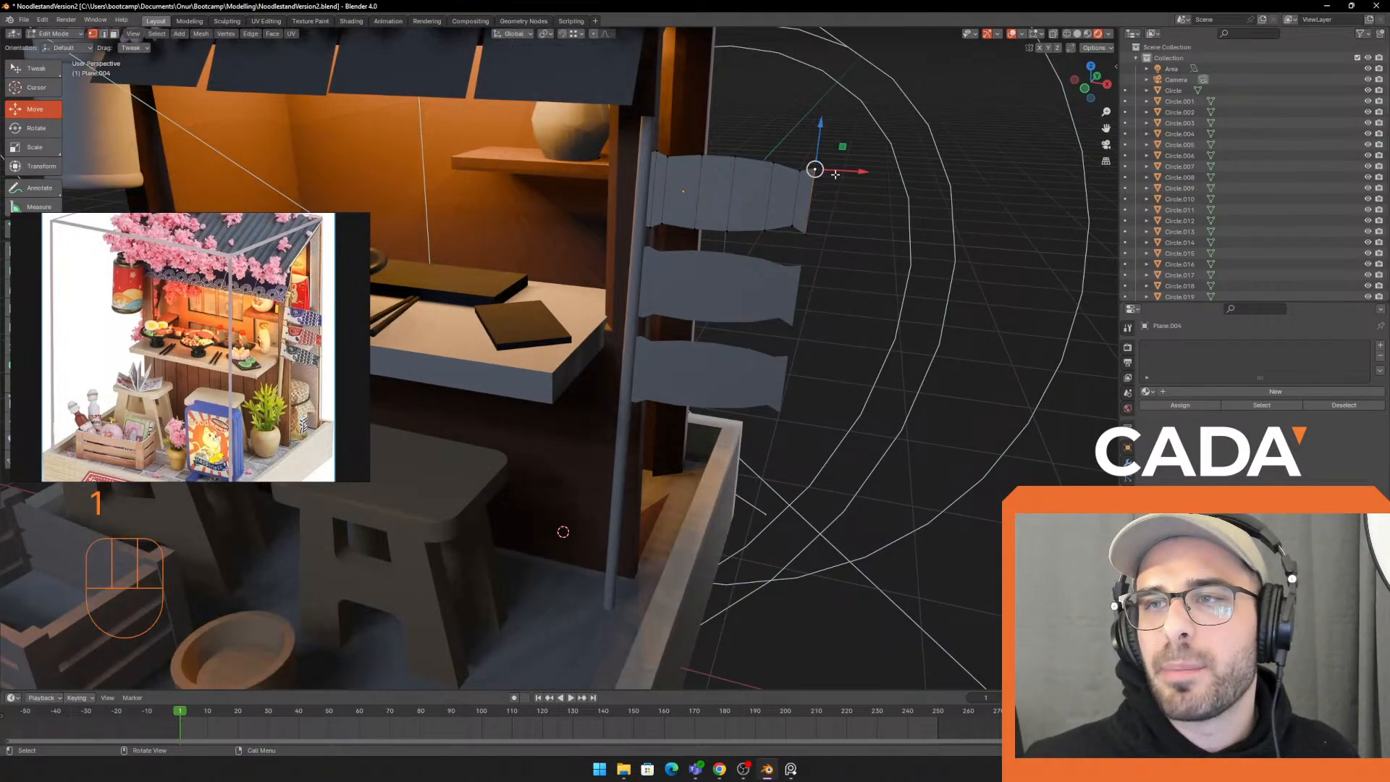
pyautogui.scroll(-2, 819, 174)
pyautogui.press('Tab')
pyautogui.scroll(-2, 833, 216)
# Select the three flags on the side pole and join them into one object
pyautogui.click(660, 318)
pyautogui.keyDown('ctrl'); pyautogui.click(667, 369); pyautogui.keyUp('ctrl')
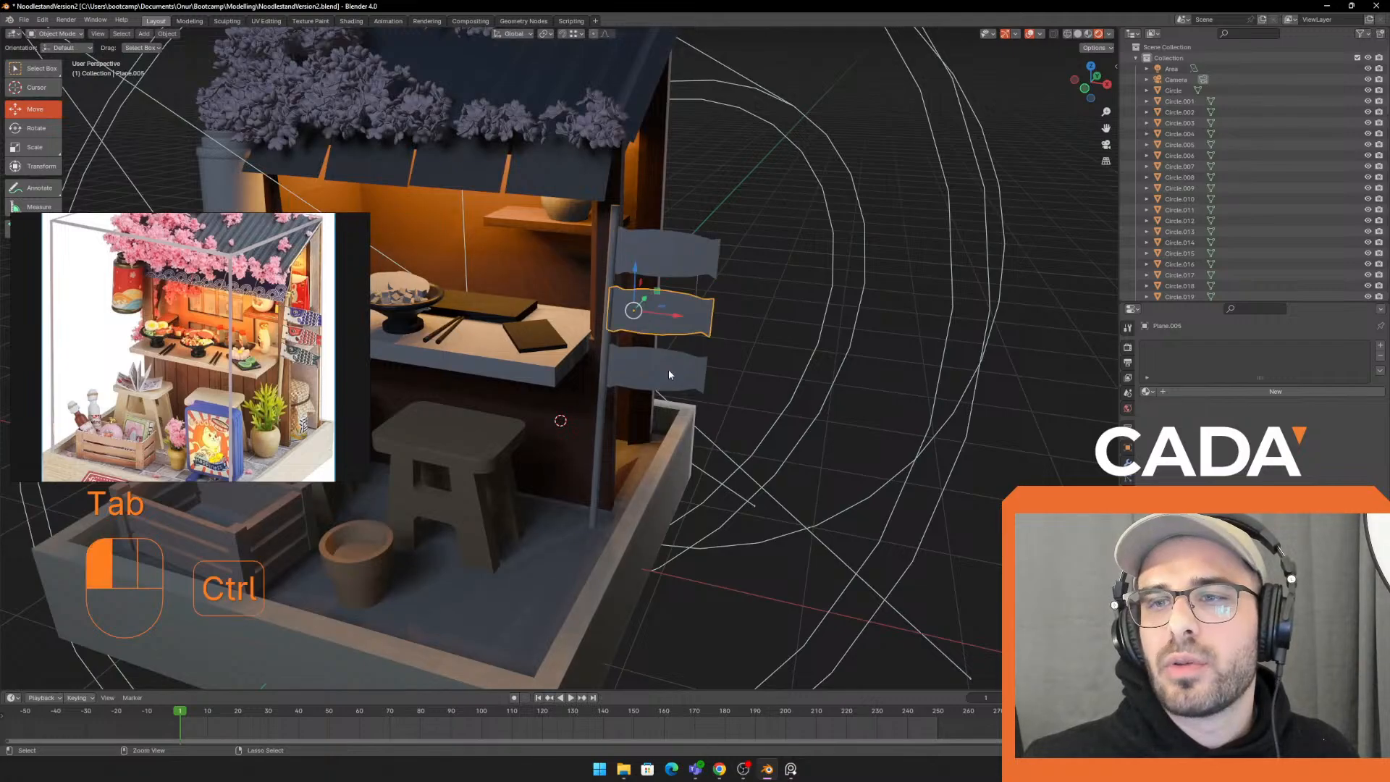
pyautogui.keyDown('shift'); pyautogui.click(676, 314); pyautogui.keyUp('shift')
pyautogui.keyDown('shift'); pyautogui.click(685, 255); pyautogui.keyUp('shift')
pyautogui.hotkey('ctrl', 'j')
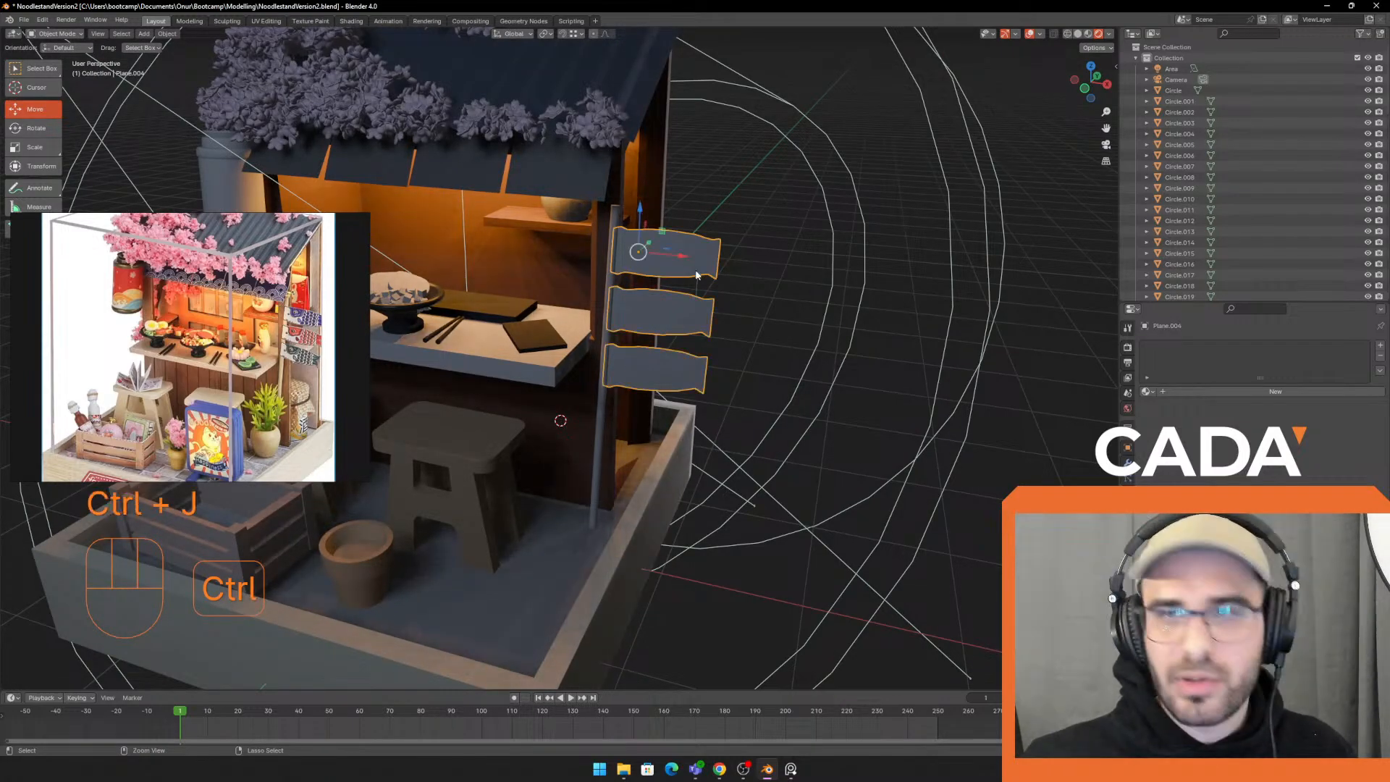
pyautogui.scroll(2, 671, 271)
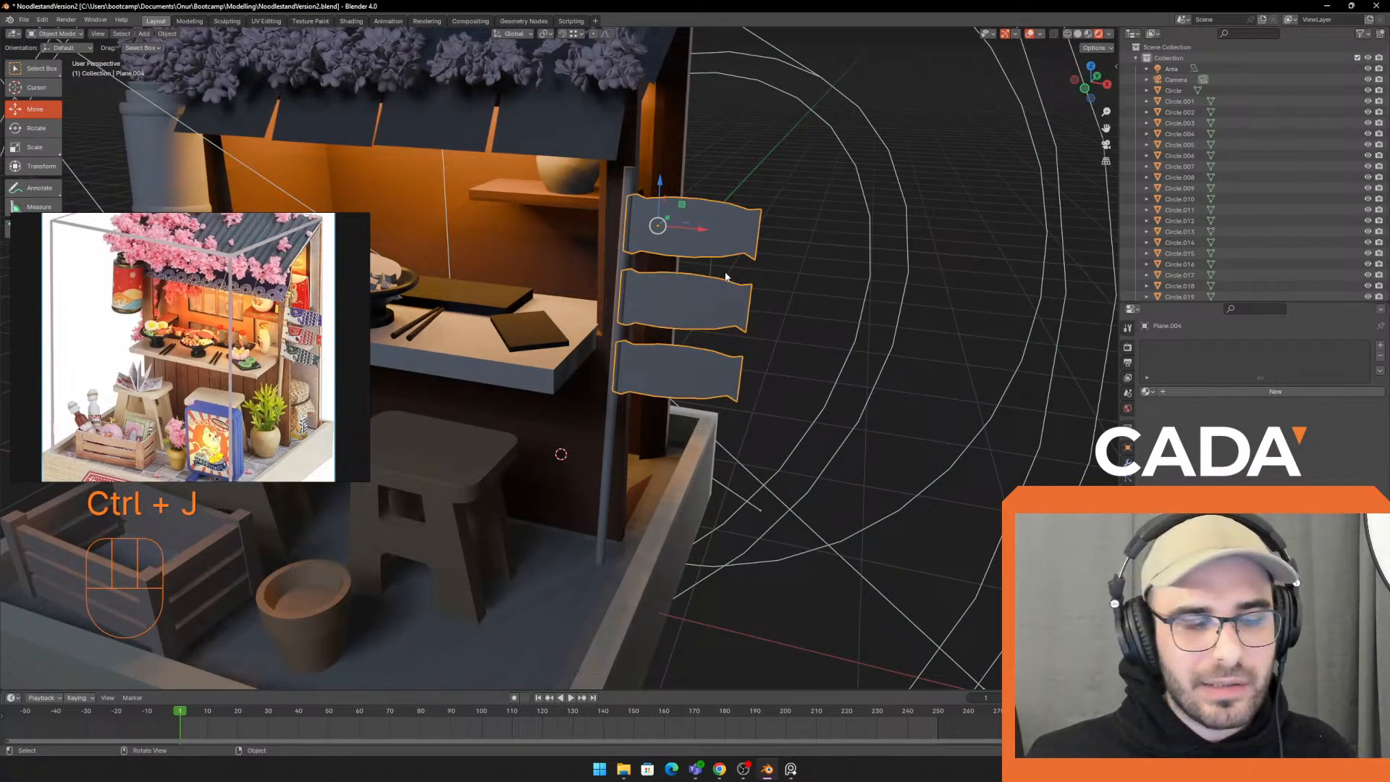
# Inspect the joined flags' shared mesh in Edit Mode, trying a vertex on the top flag, and return to Object Mode
pyautogui.press('Tab')
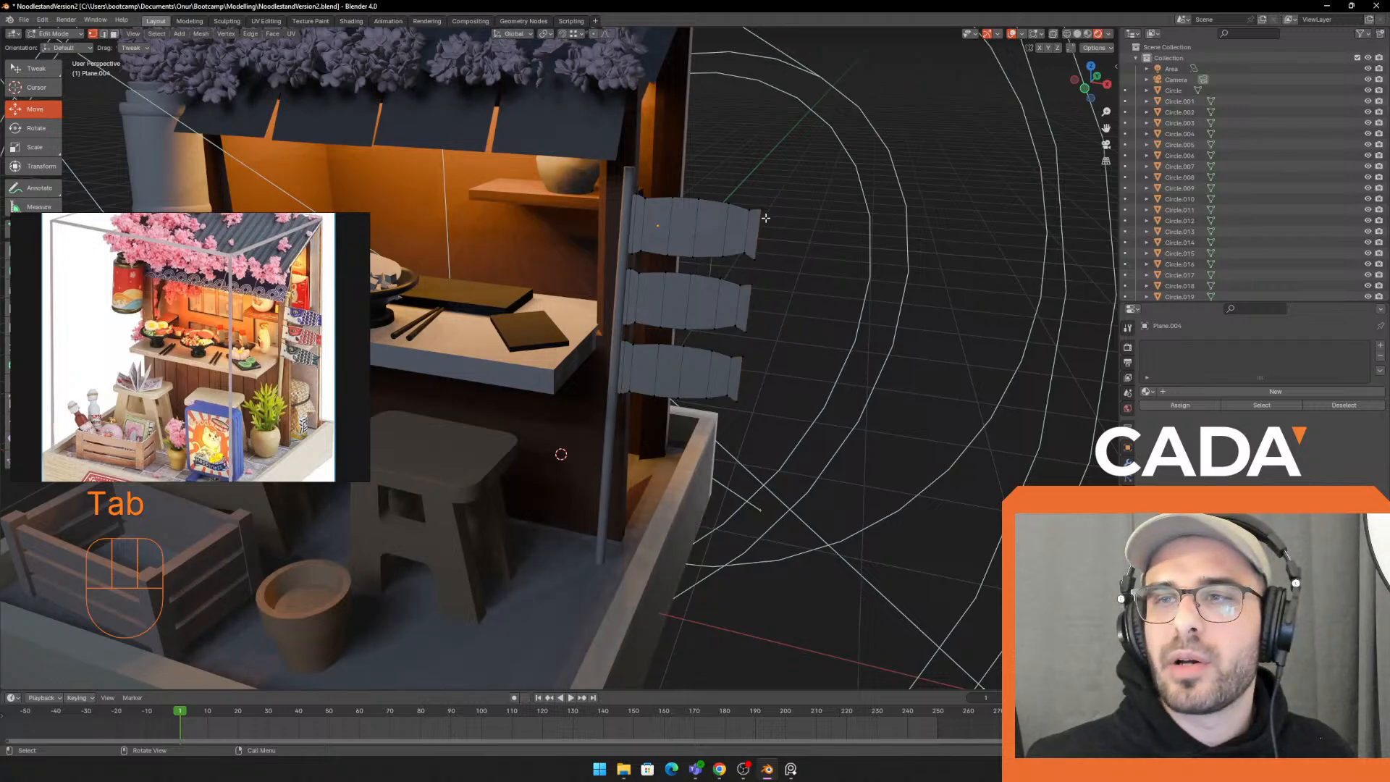
pyautogui.click(63, 34)
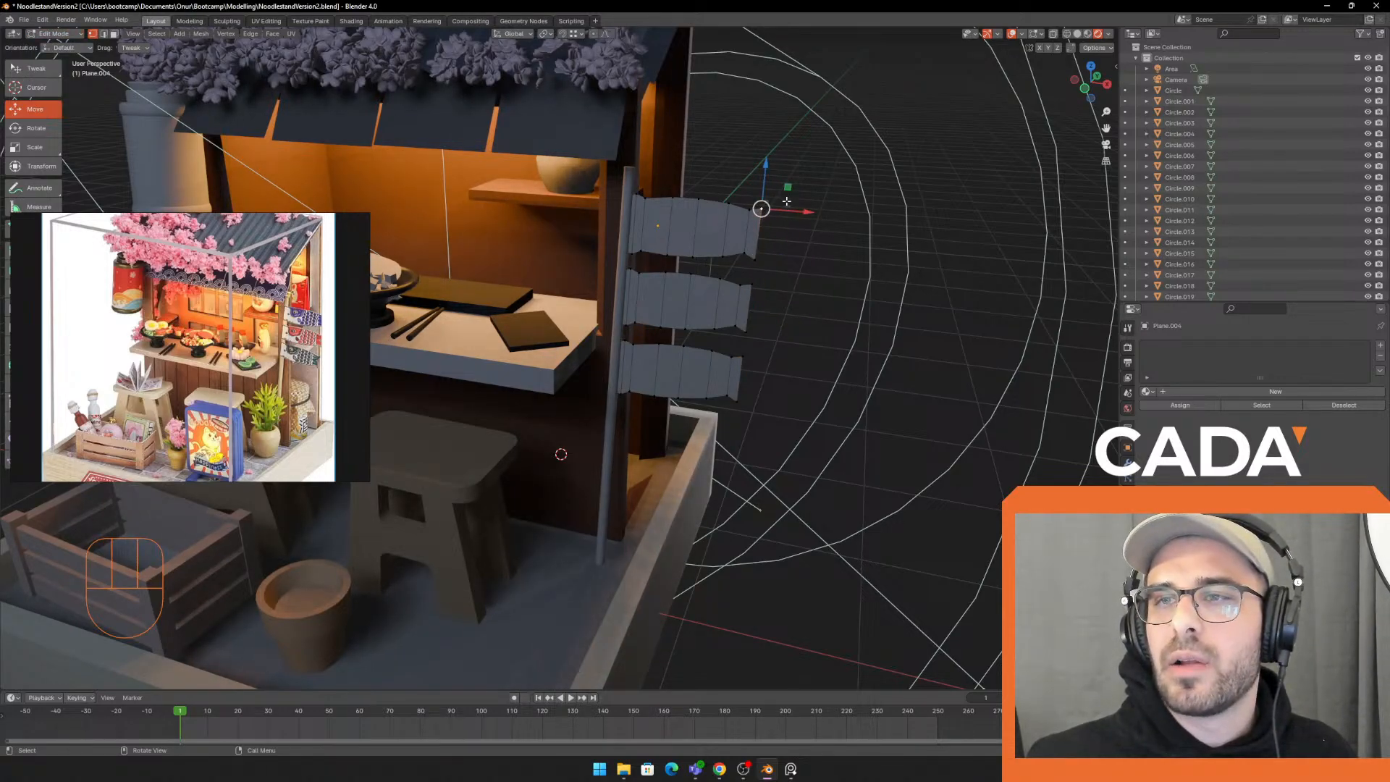
pyautogui.hotkey('ctrl', 'z')
pyautogui.press('Tab')
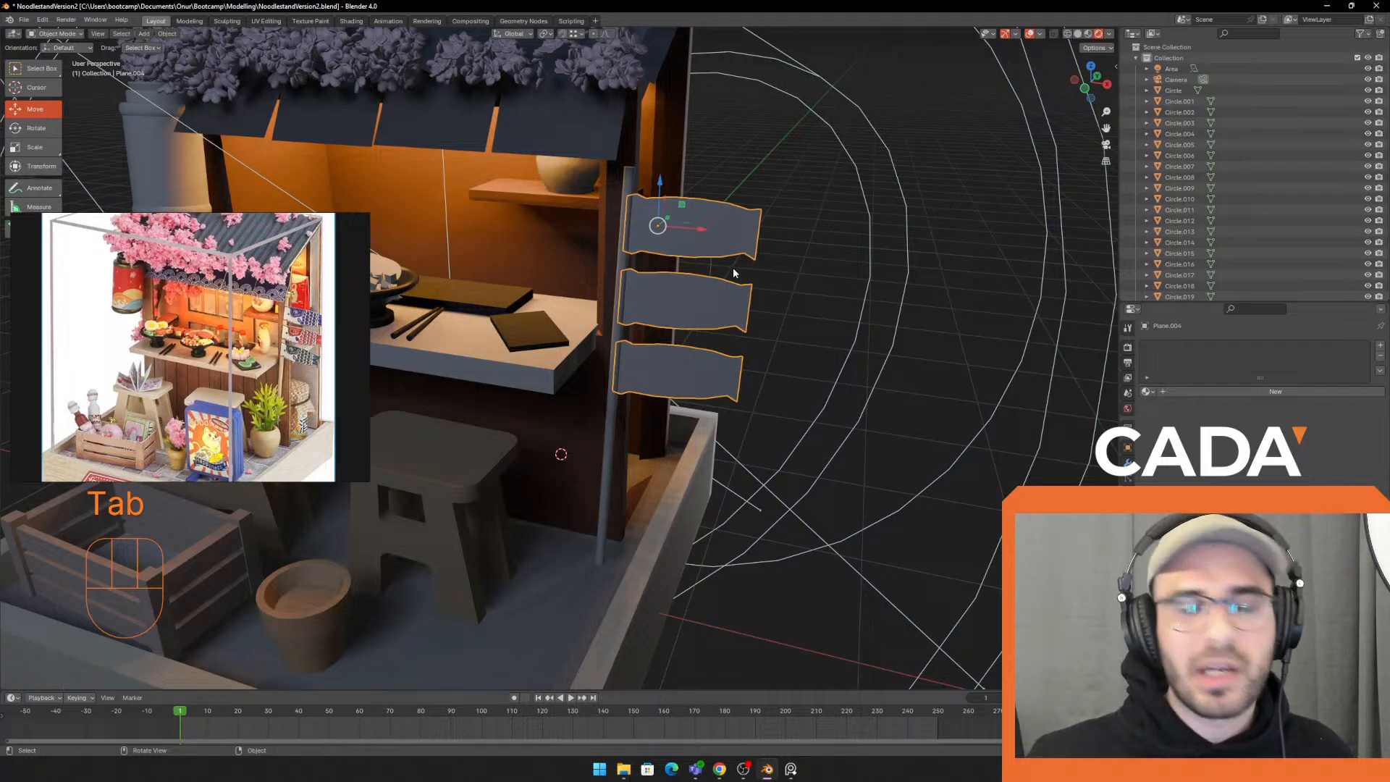
# Undo the join so the three flags on the side pole are separate objects again
pyautogui.hotkey('ctrl', 'z')
pyautogui.hotkey('ctrl', 'z')
pyautogui.hotkey('ctrl', 'z')
pyautogui.hotkey('ctrl', 'z')
pyautogui.hotkey('ctrl', 'z')
pyautogui.hotkey('ctrl', 'z')
pyautogui.hotkey('ctrl', 'z')
pyautogui.hotkey('ctrl', 'z')
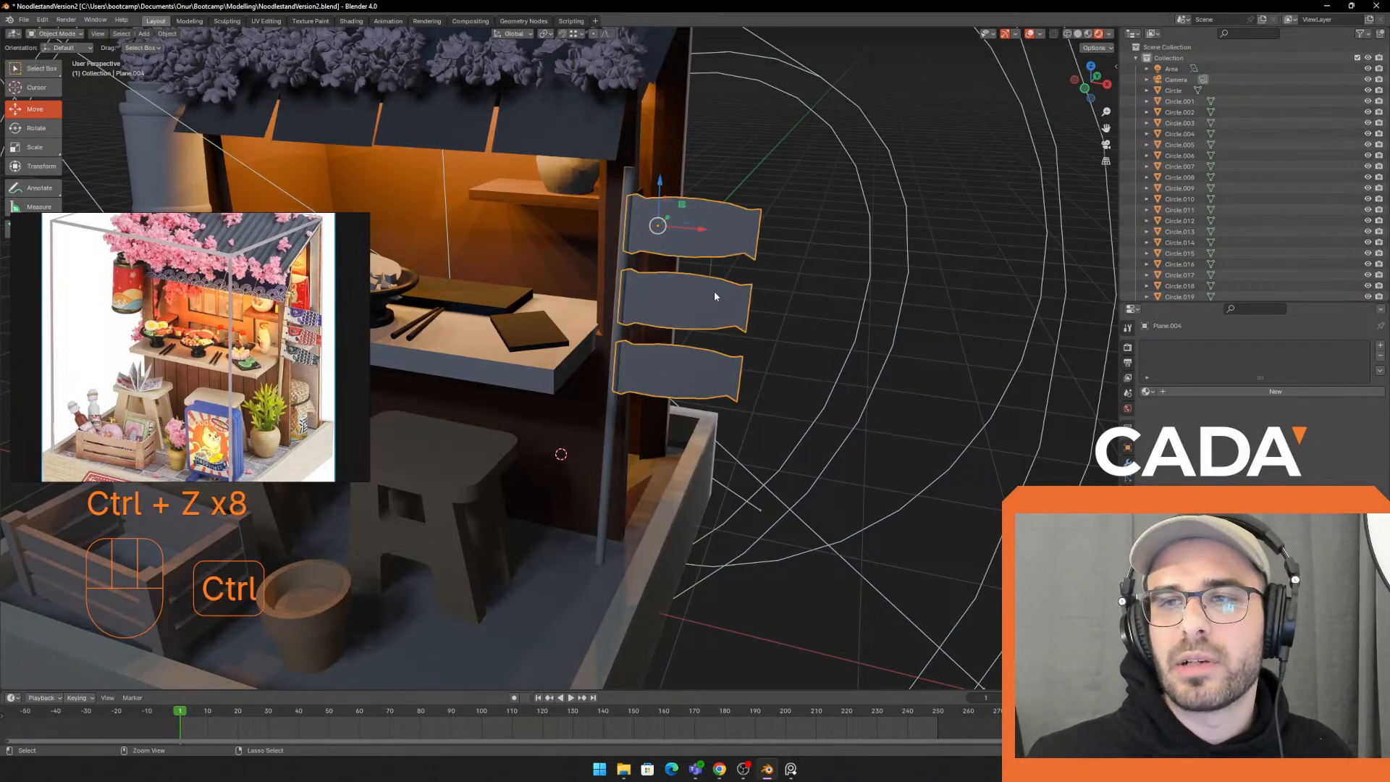
pyautogui.hotkey('ctrl', 'z')
pyautogui.hotkey('ctrl', 'z')
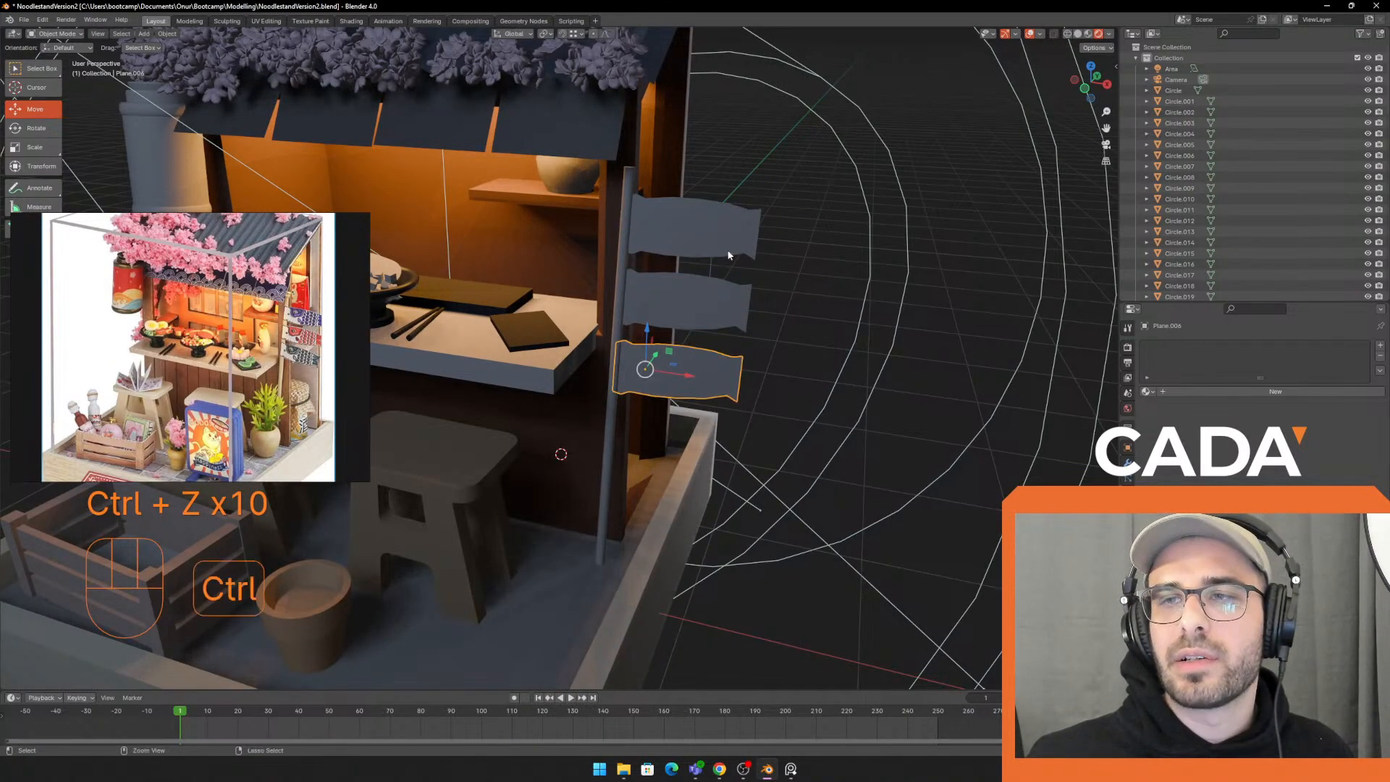
# Parent the middle and bottom flags to the top flag using the Object option
pyautogui.keyDown('shift'); pyautogui.click(711, 283); pyautogui.keyUp('shift')
pyautogui.keyDown('shift'); pyautogui.click(745, 250); pyautogui.keyUp('shift')
pyautogui.hotkey('ctrl', 'p')
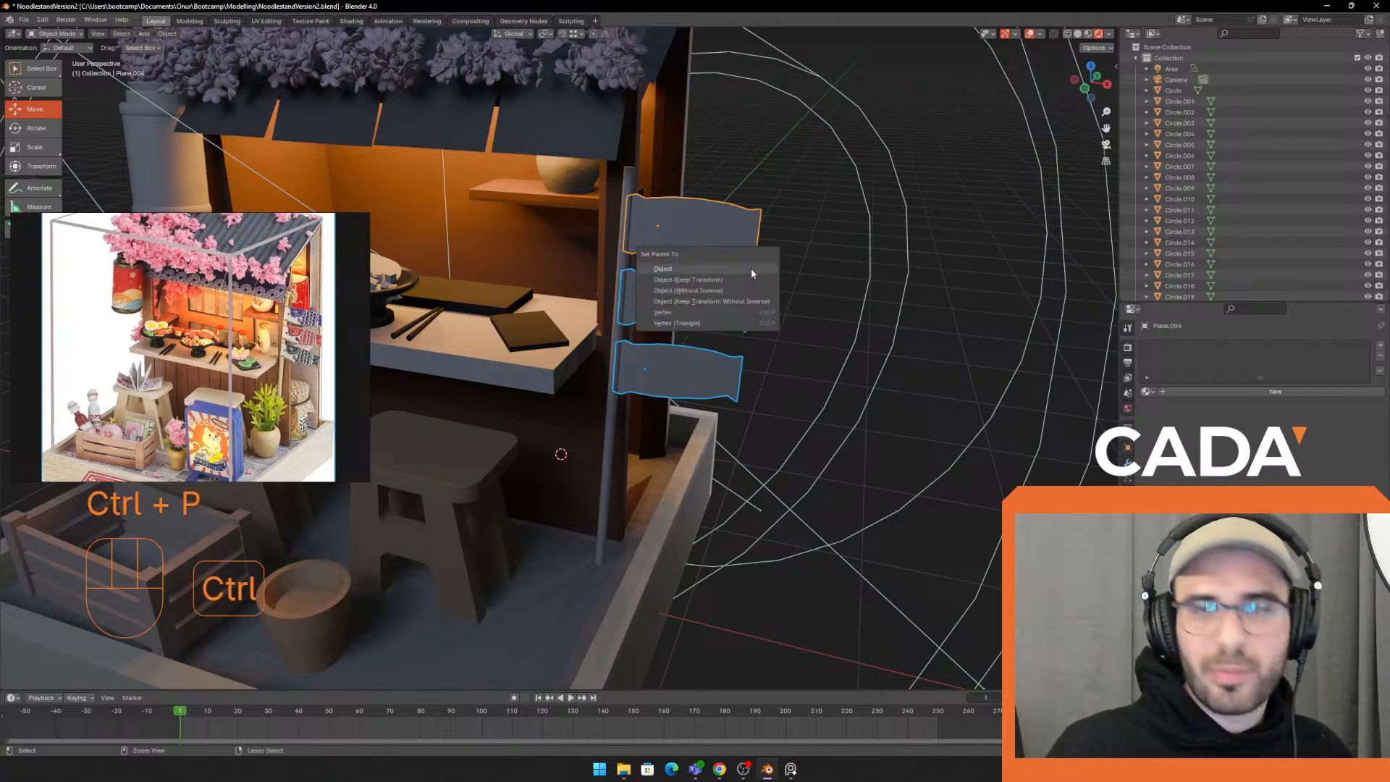
pyautogui.click(752, 269)
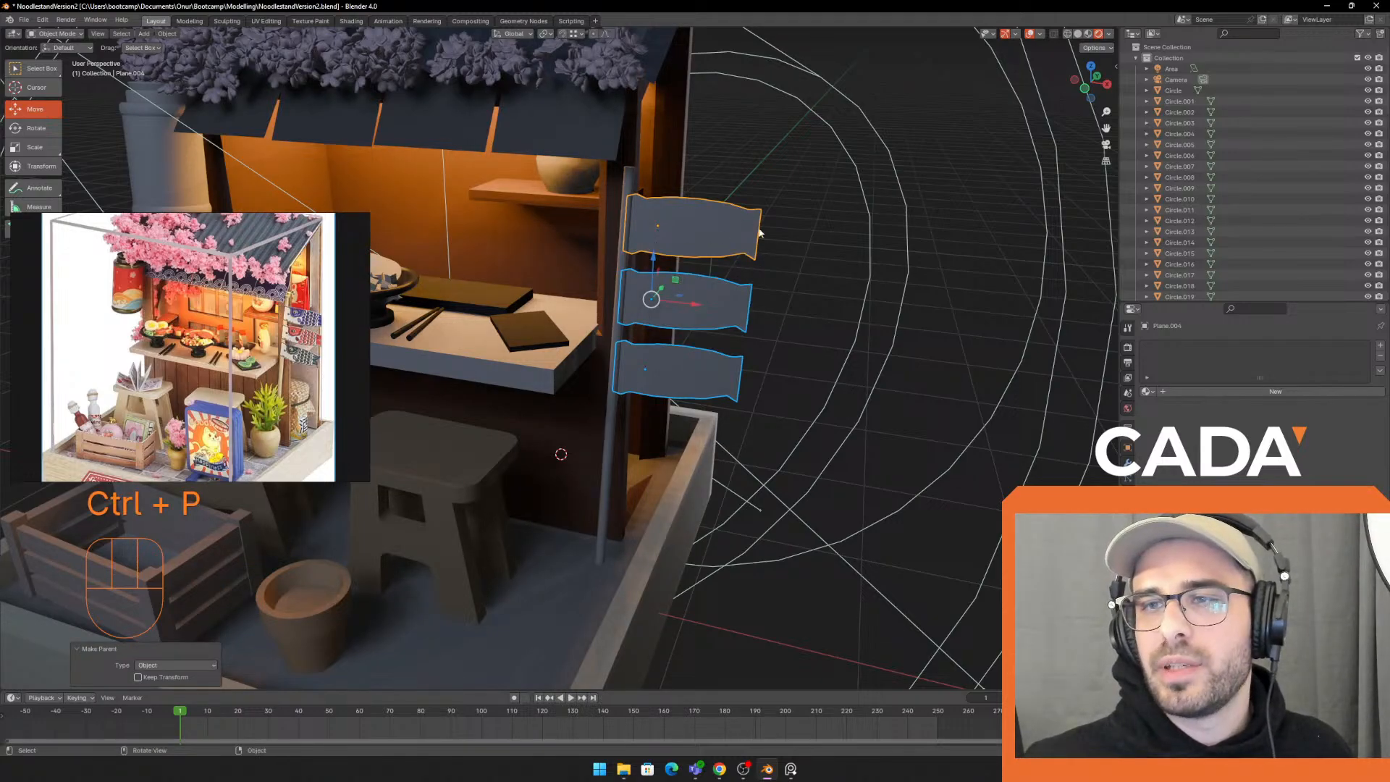
# Test the parenting by moving the middle flag, the bottom flag and the top parent flag away from the pole
pyautogui.click(784, 250)
pyautogui.click(657, 307)
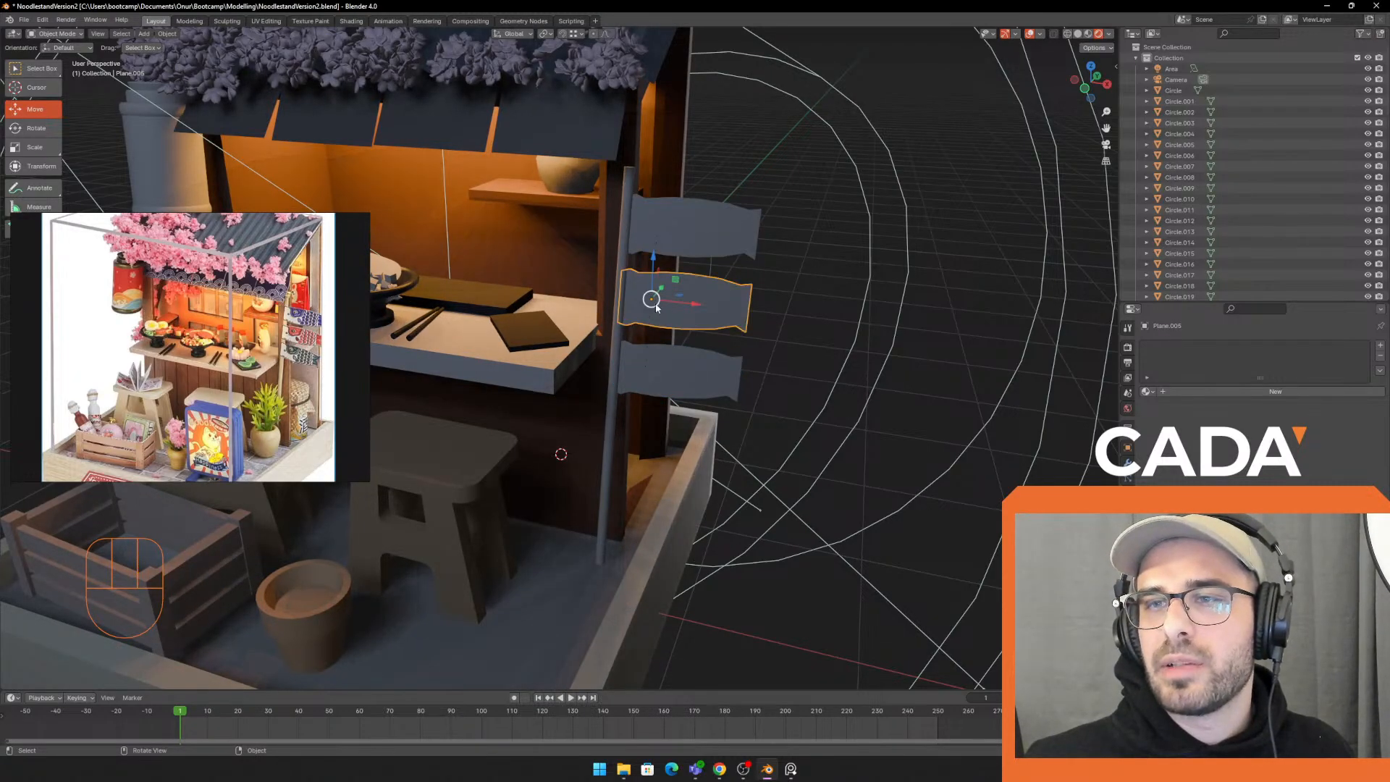
pyautogui.press('g')
pyautogui.click(745, 308)
pyautogui.click(685, 369)
pyautogui.press('g')
pyautogui.click(779, 389)
pyautogui.click(736, 257)
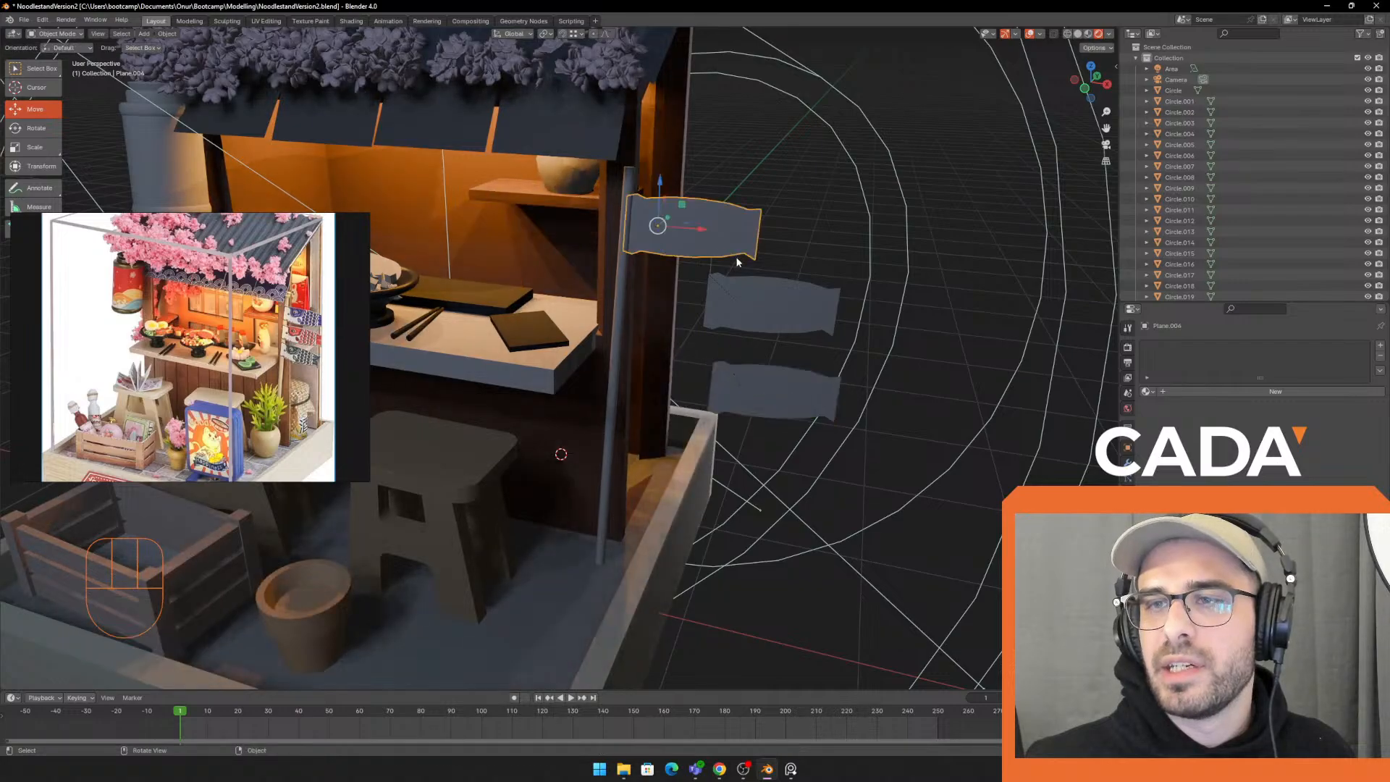
pyautogui.press('g')
pyautogui.click(791, 249)
# Undo the flag moves and the parenting, and clear the selection
pyautogui.hotkey('ctrl', 'z')
pyautogui.hotkey('ctrl', 'z')
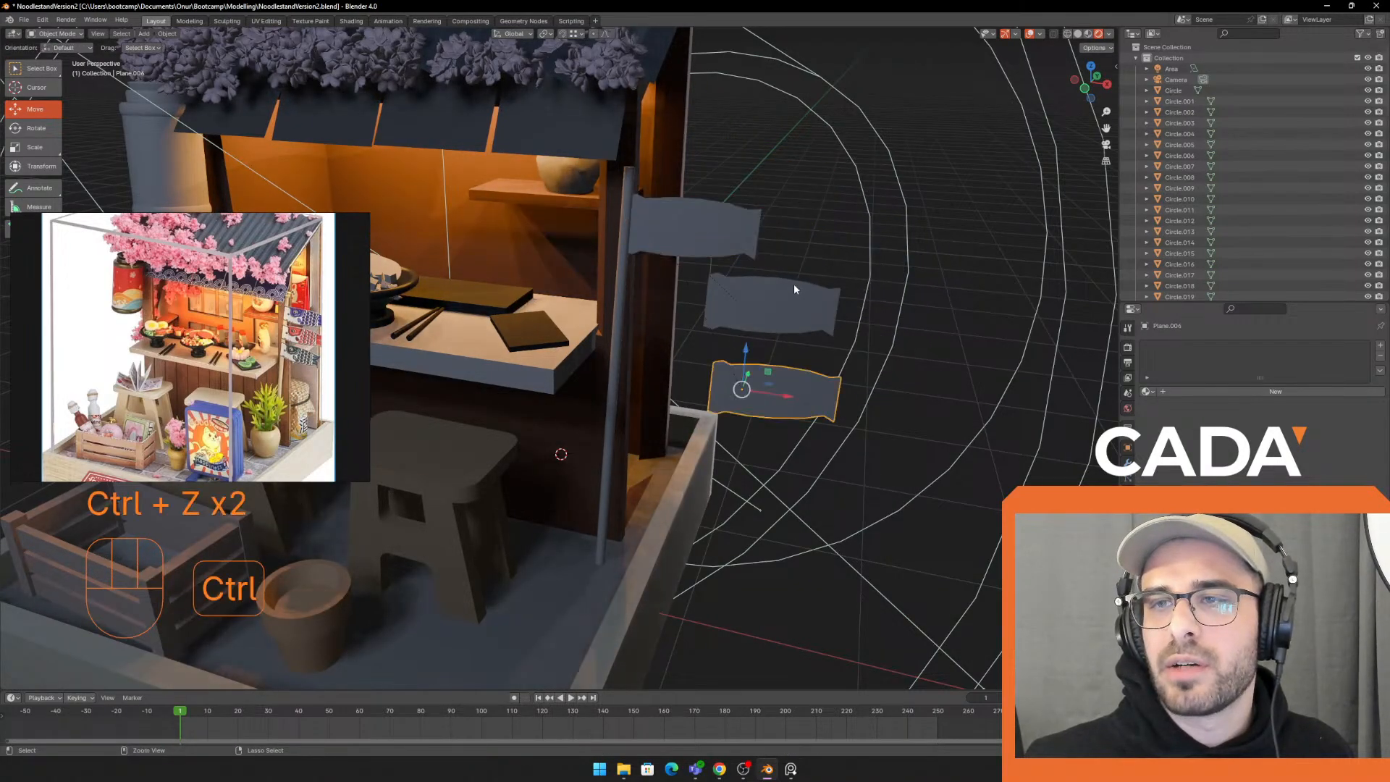
pyautogui.hotkey('ctrl', 'z')
pyautogui.hotkey('ctrl', 'z')
pyautogui.hotkey('ctrl', 'z')
pyautogui.hotkey('ctrl', 'z')
pyautogui.hotkey('ctrl', 'z')
pyautogui.hotkey('ctrl', 'z')
pyautogui.hotkey('ctrl', 'z')
pyautogui.hotkey('ctrl', 'z')
pyautogui.hotkey('ctrl', 'z')
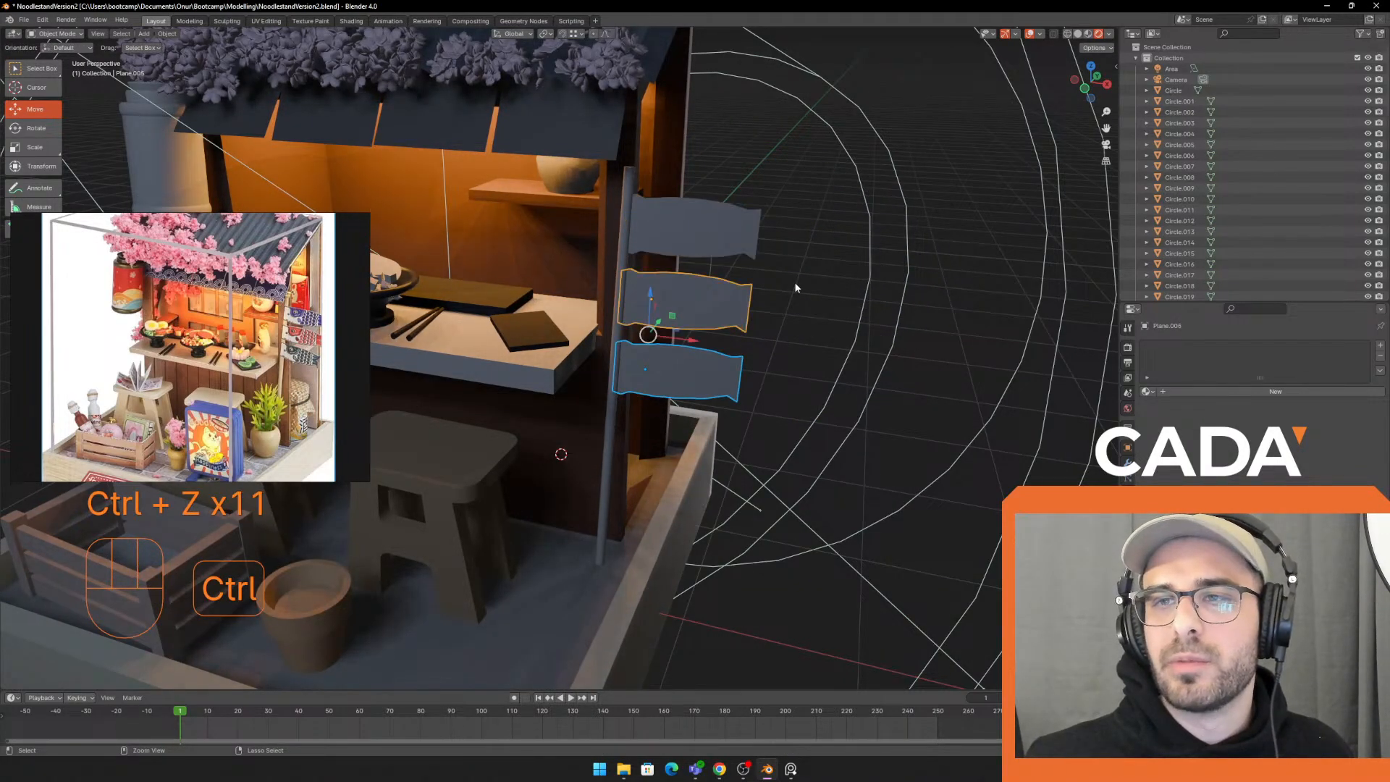
pyautogui.click(794, 286)
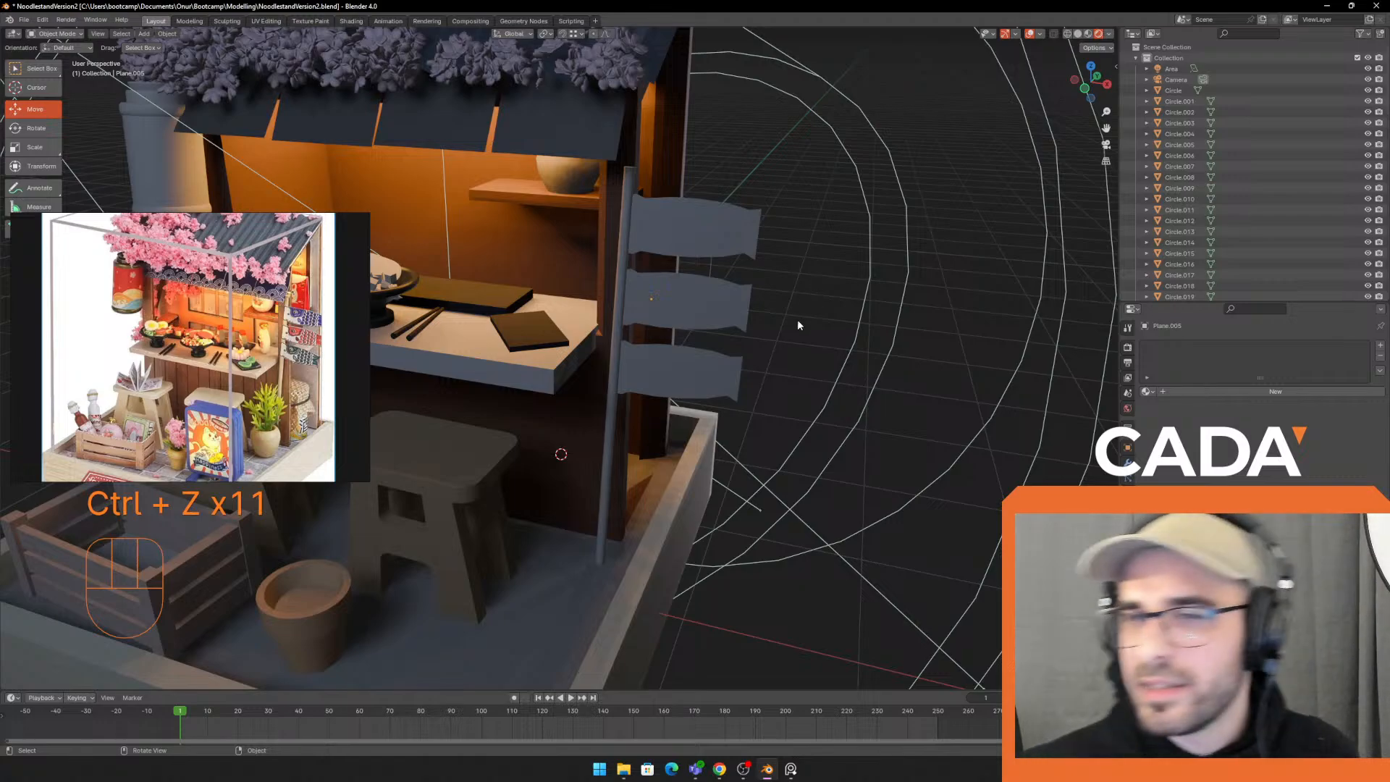
# Select the hanging lantern beside the stall and inspect its mesh in Edit Mode with face selection
pyautogui.keyDown('shift'); pyautogui.moveTo(797, 324); pyautogui.dragTo(823, 301, button='middle'); pyautogui.keyUp('shift')
pyautogui.moveTo(753, 207); pyautogui.dragTo(763, 271, button='middle')
pyautogui.keyDown('shift'); pyautogui.moveTo(666, 344); pyautogui.dragTo(727, 301, button='middle'); pyautogui.keyUp('shift')
pyautogui.scroll(-2, 195, 369)
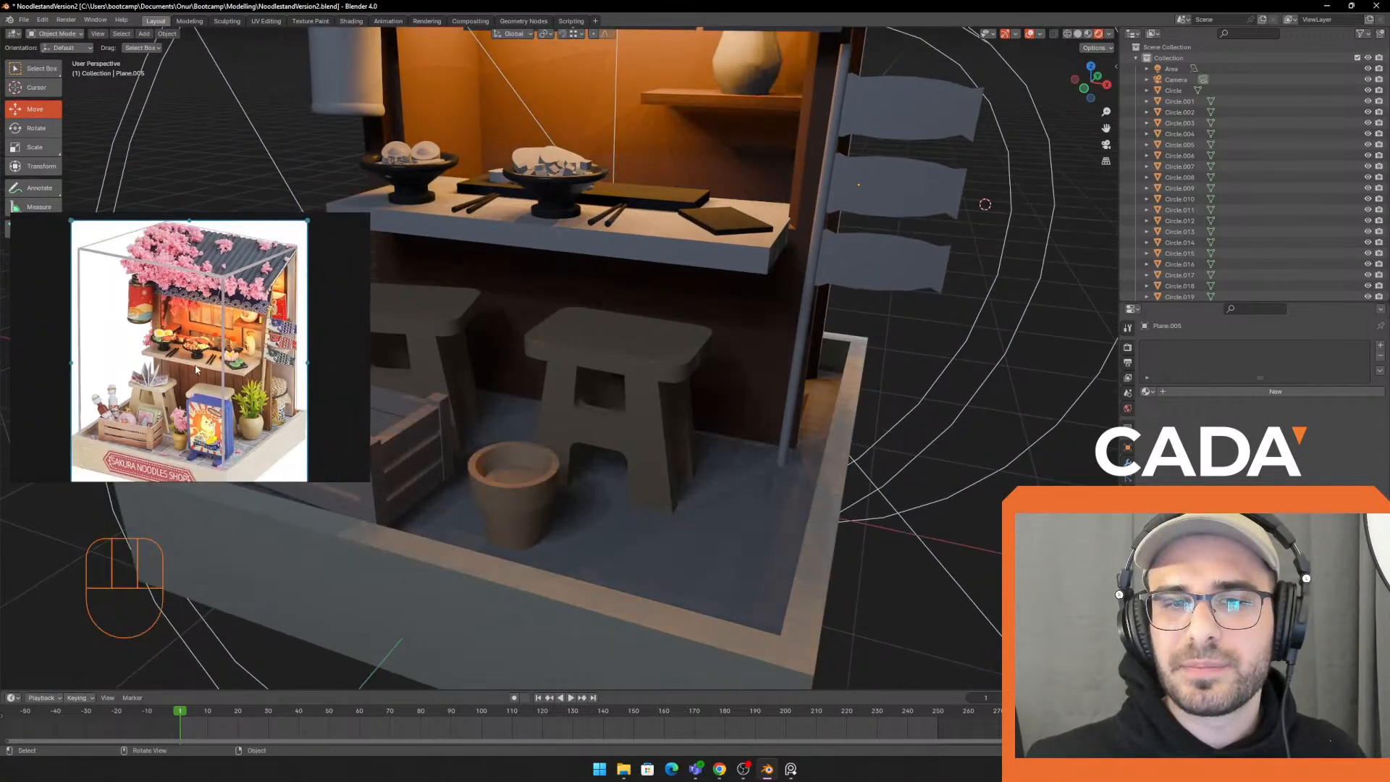
pyautogui.moveTo(196, 369); pyautogui.dragTo(183, 388, button='middle')
pyautogui.keyDown('shift'); pyautogui.moveTo(348, 84); pyautogui.dragTo(658, 328, button='middle'); pyautogui.keyUp('shift')
pyautogui.click(588, 318)
pyautogui.scroll(1, 656, 325)
pyautogui.press('Tab')
pyautogui.scroll(2, 622, 297)
pyautogui.press('3')
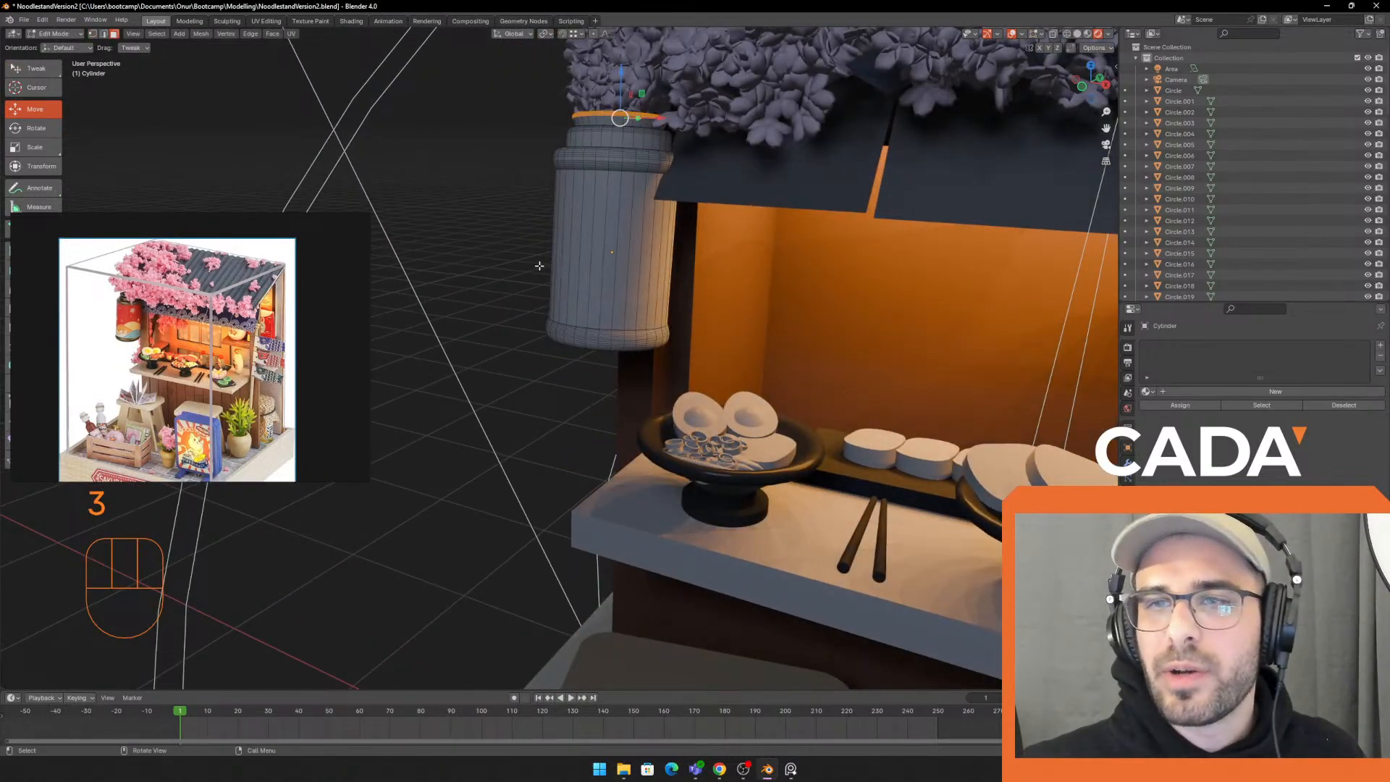
pyautogui.keyDown('shift'); pyautogui.moveTo(523, 261); pyautogui.dragTo(510, 278, button='middle'); pyautogui.keyUp('shift')
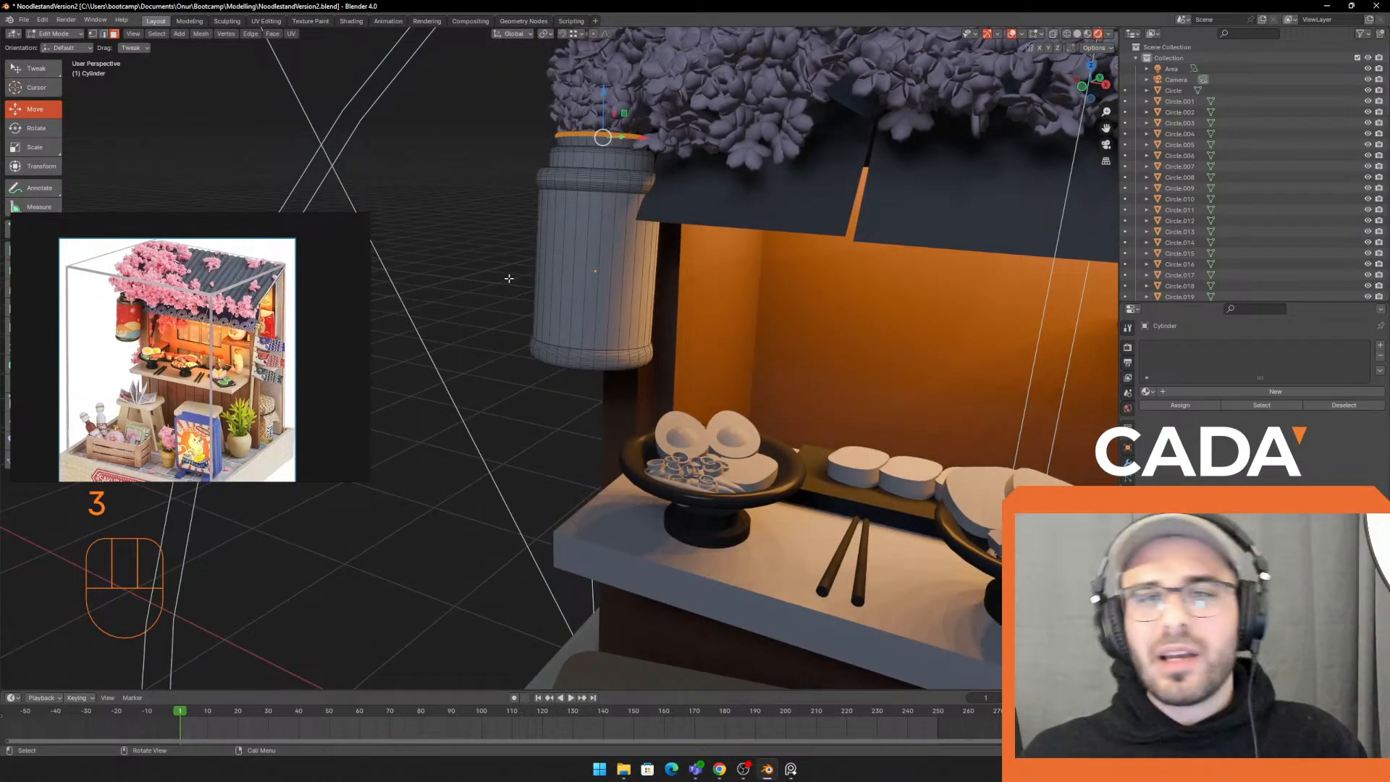
# Examine the lantern's colours up close in the reference image
pyautogui.scroll(3, 206, 313)
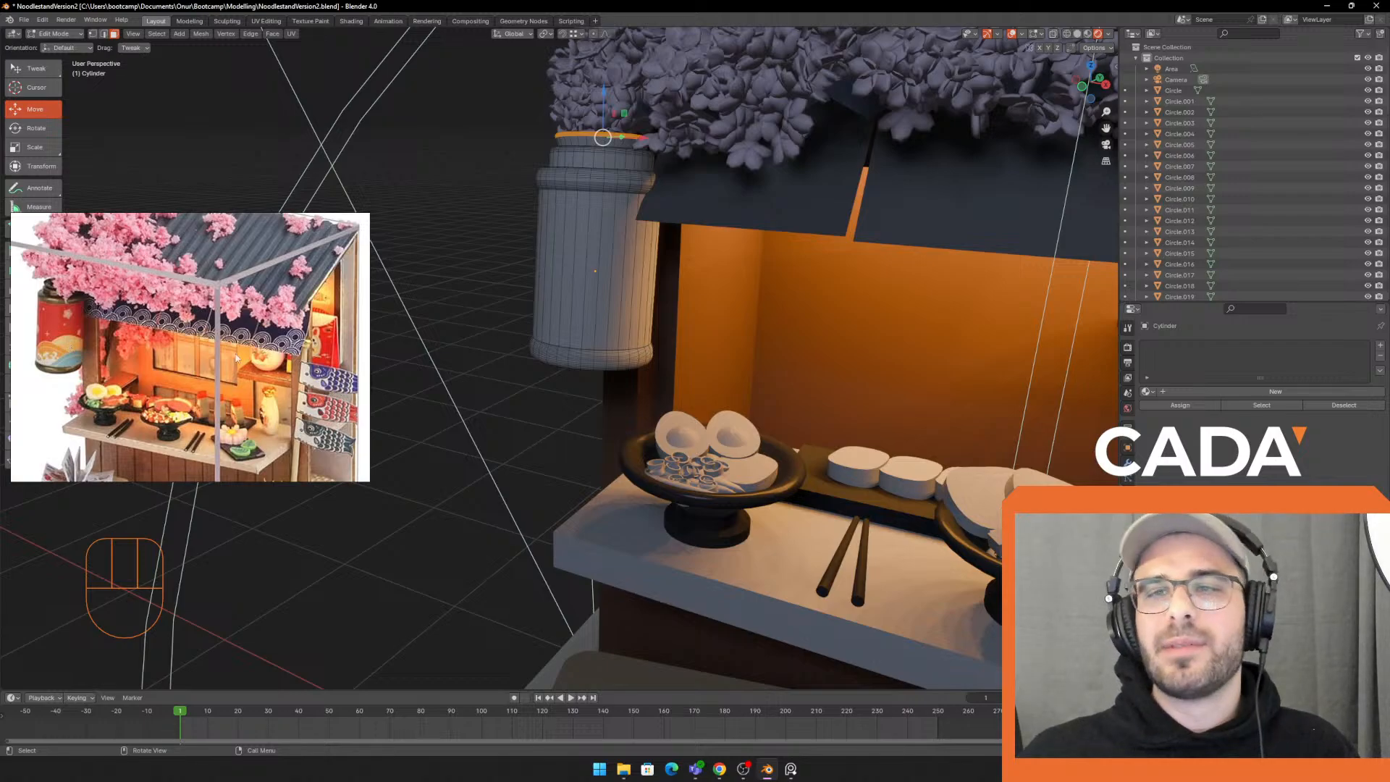
pyautogui.moveTo(370, 312); pyautogui.dragTo(360, 312)
pyautogui.scroll(-4, 214, 308)
pyautogui.scroll(4, 193, 312)
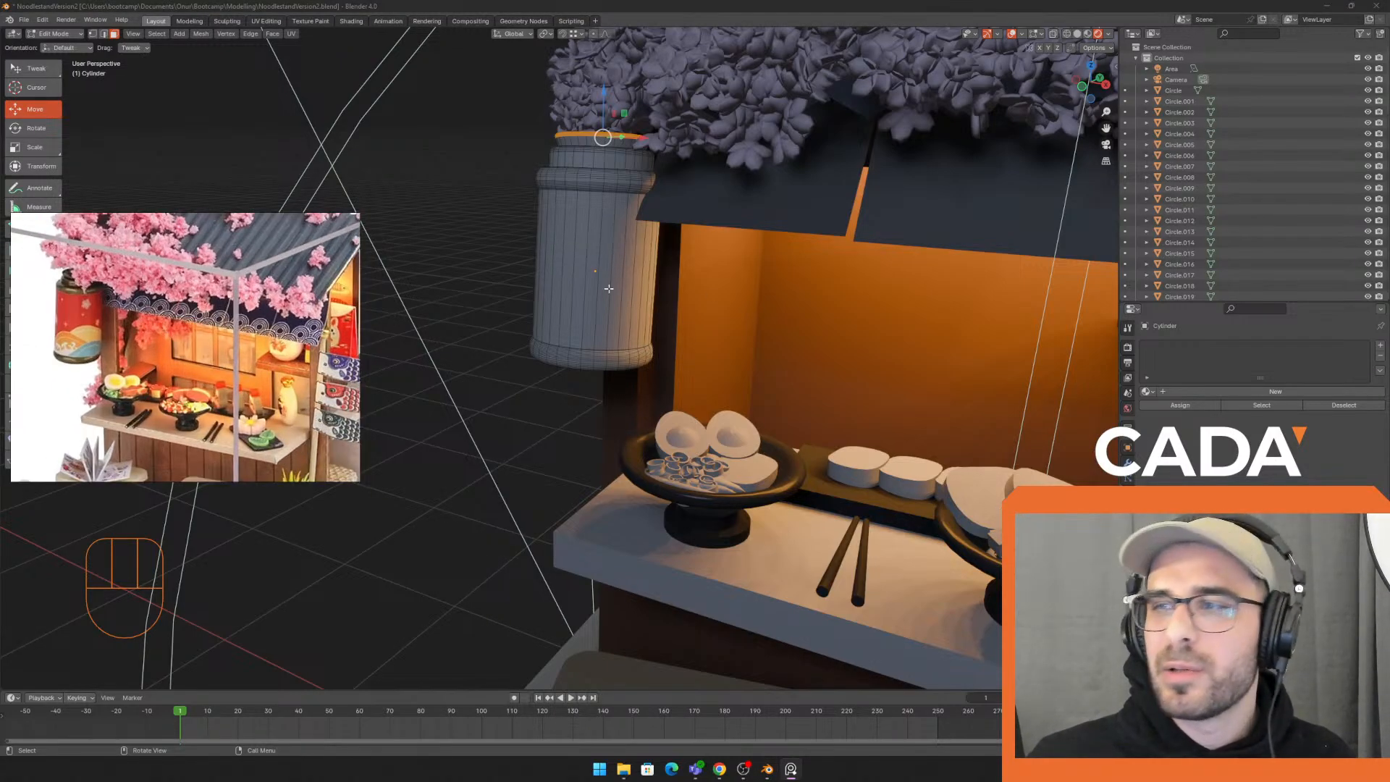
# Return the lantern to Object Mode and give it a new material named Gold
pyautogui.press('Tab')
pyautogui.click(1147, 392)
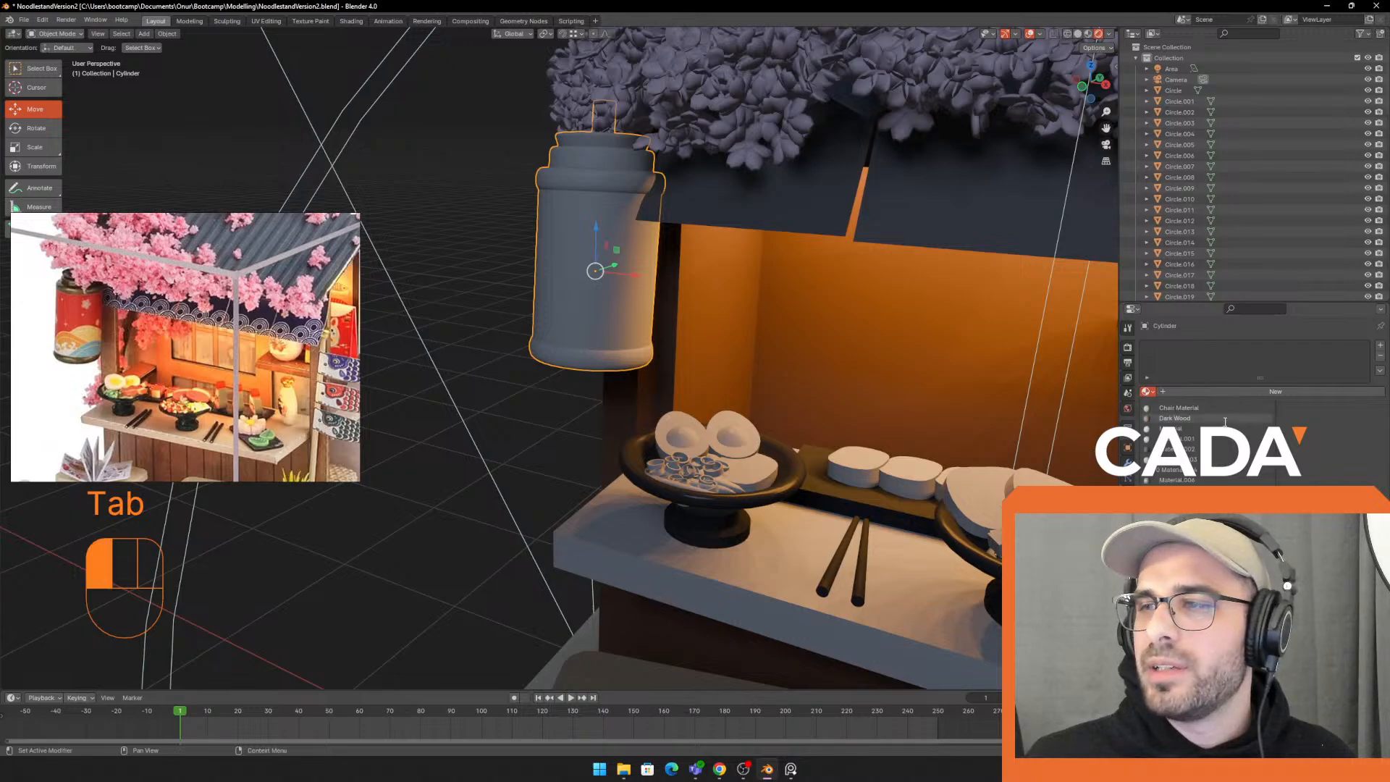
pyautogui.click(1320, 393)
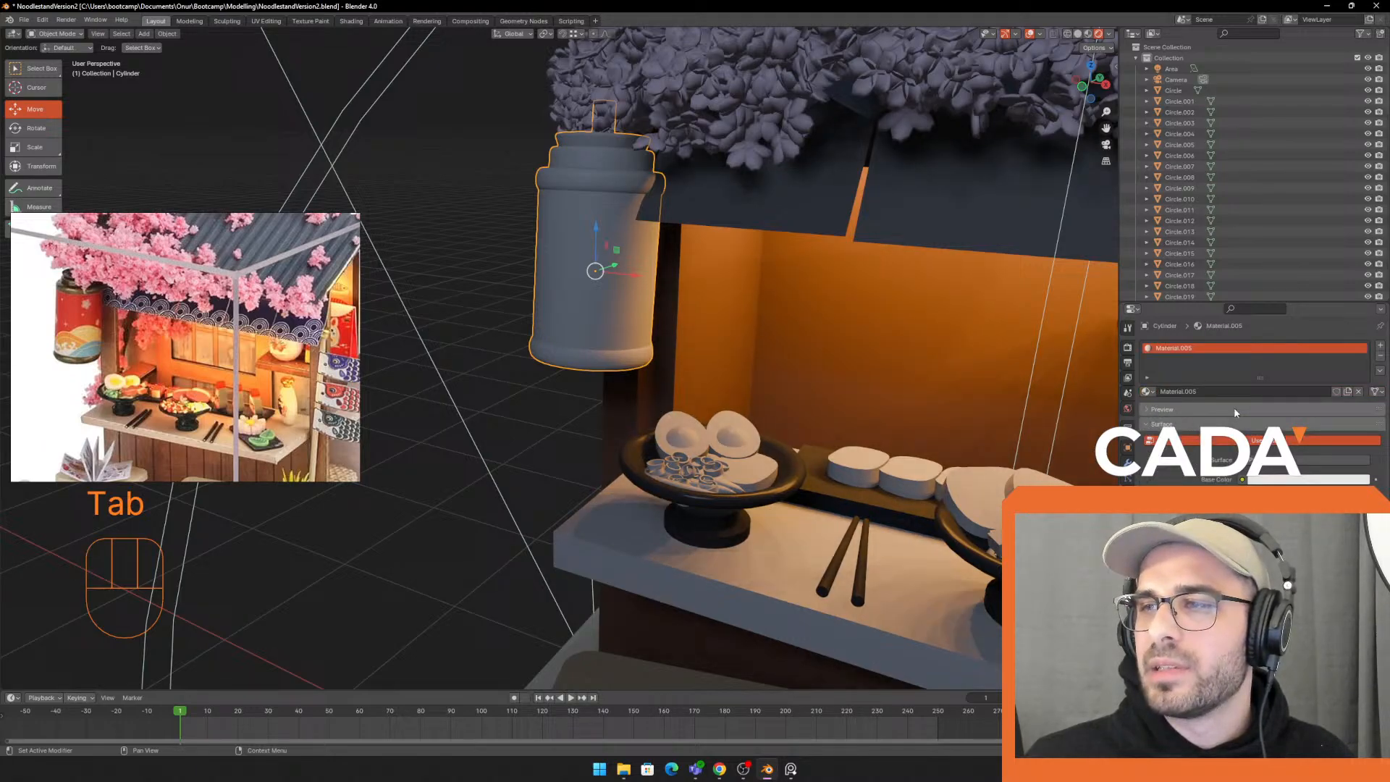
pyautogui.doubleClick(1187, 347)
pyautogui.press('Return')
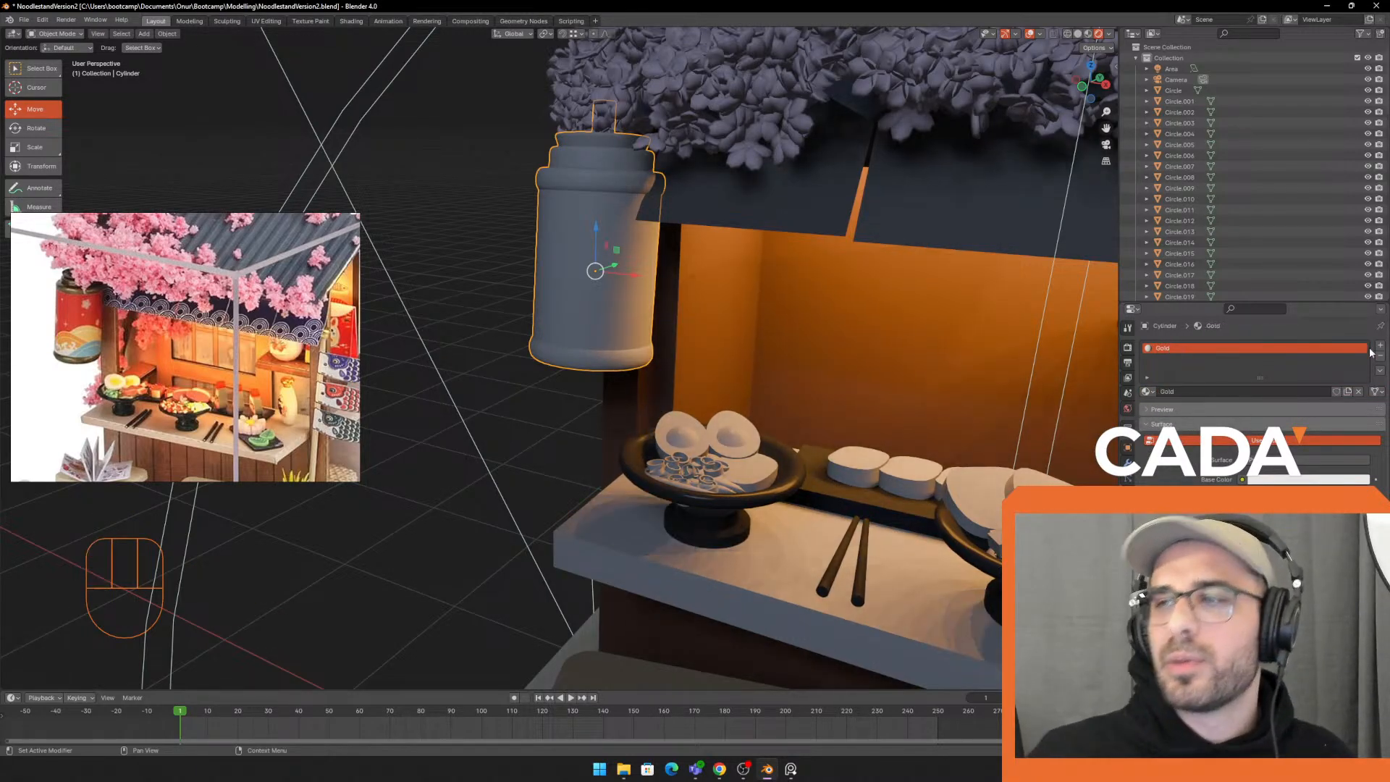
# Set the Gold material's base colour to a bright pale yellow and raise its metallic value for a metal finish
pyautogui.click(1318, 480)
pyautogui.click(1291, 368)
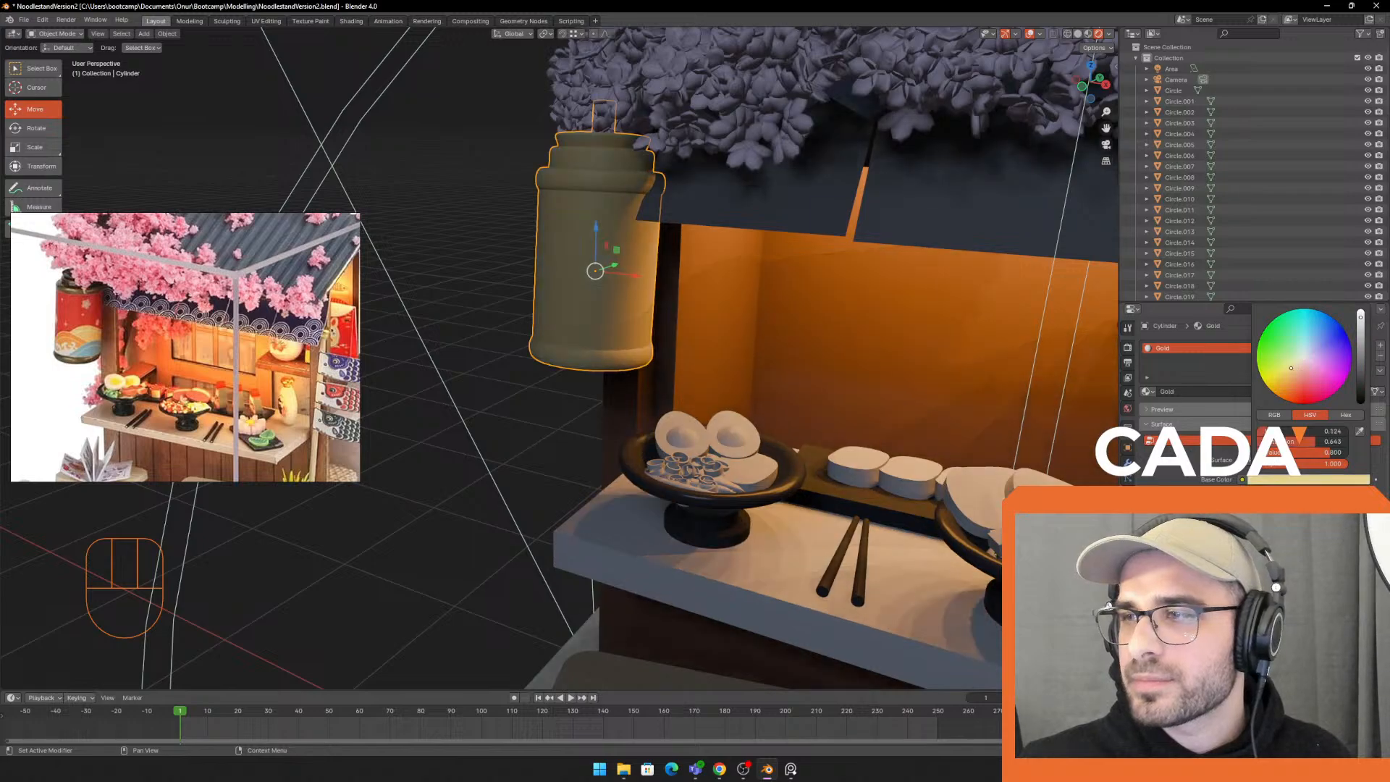
pyautogui.moveTo(1362, 330); pyautogui.dragTo(1362, 311)
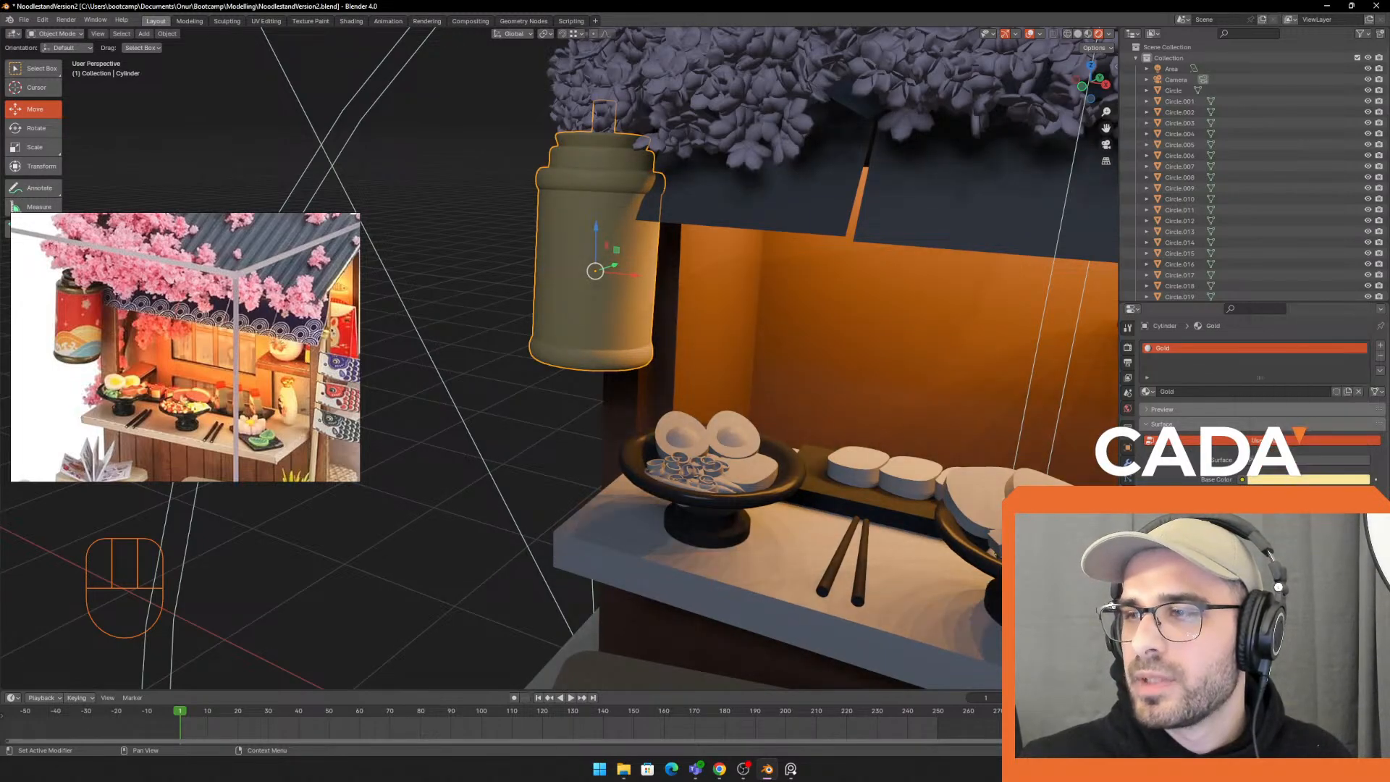
pyautogui.moveTo(1274, 493); pyautogui.dragTo(1368, 492)
pyautogui.moveTo(722, 391)
pyautogui.mouseDown(button='middle')
pyautogui.moveTo(744, 396)
pyautogui.moveTo(719, 415)
pyautogui.mouseUp(button='middle')
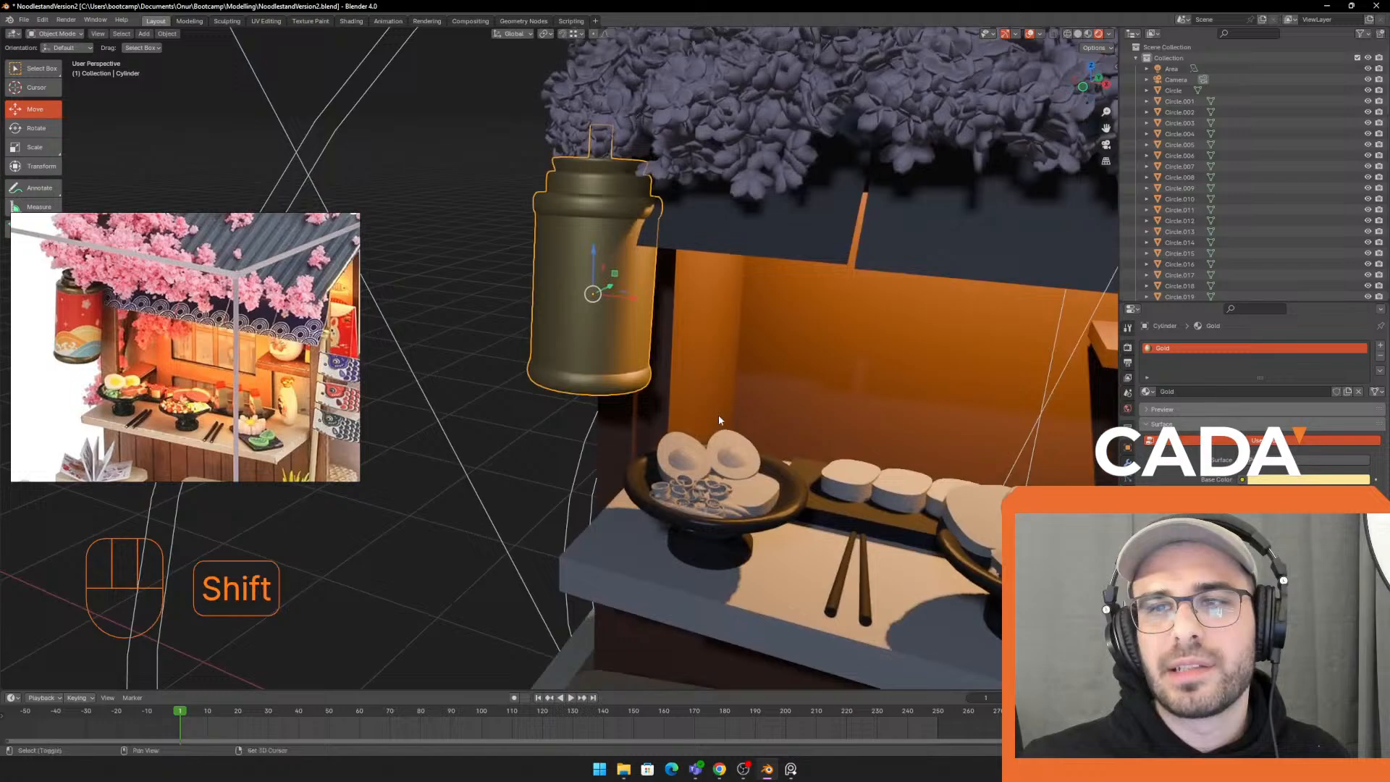
# Add a second material slot to the lantern with a new material named paper
pyautogui.click(1381, 346)
pyautogui.click(1259, 415)
pyautogui.click(1191, 362)
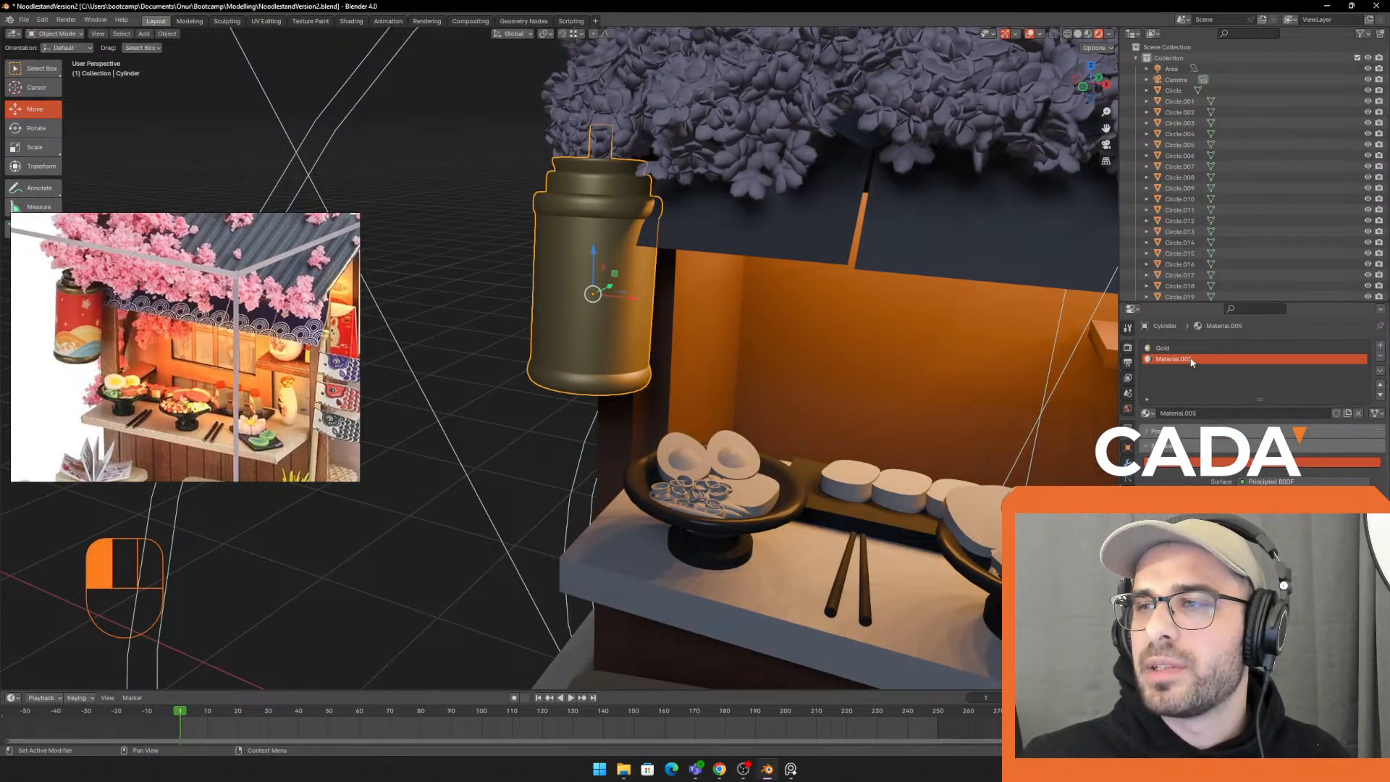
pyautogui.write('paper')
pyautogui.press('Return')
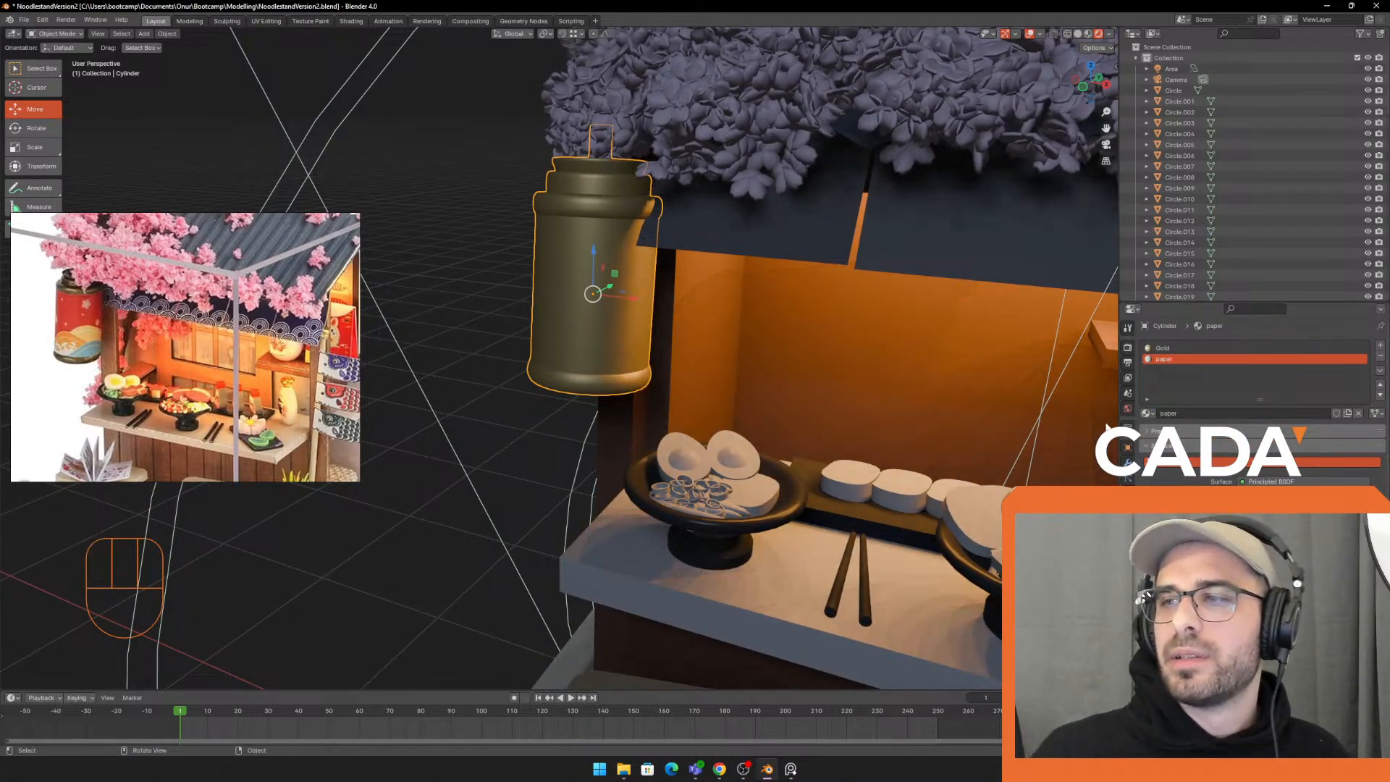
# Set the paper material's base colour to a saturated red, and reselect the lantern
pyautogui.click(1304, 462)
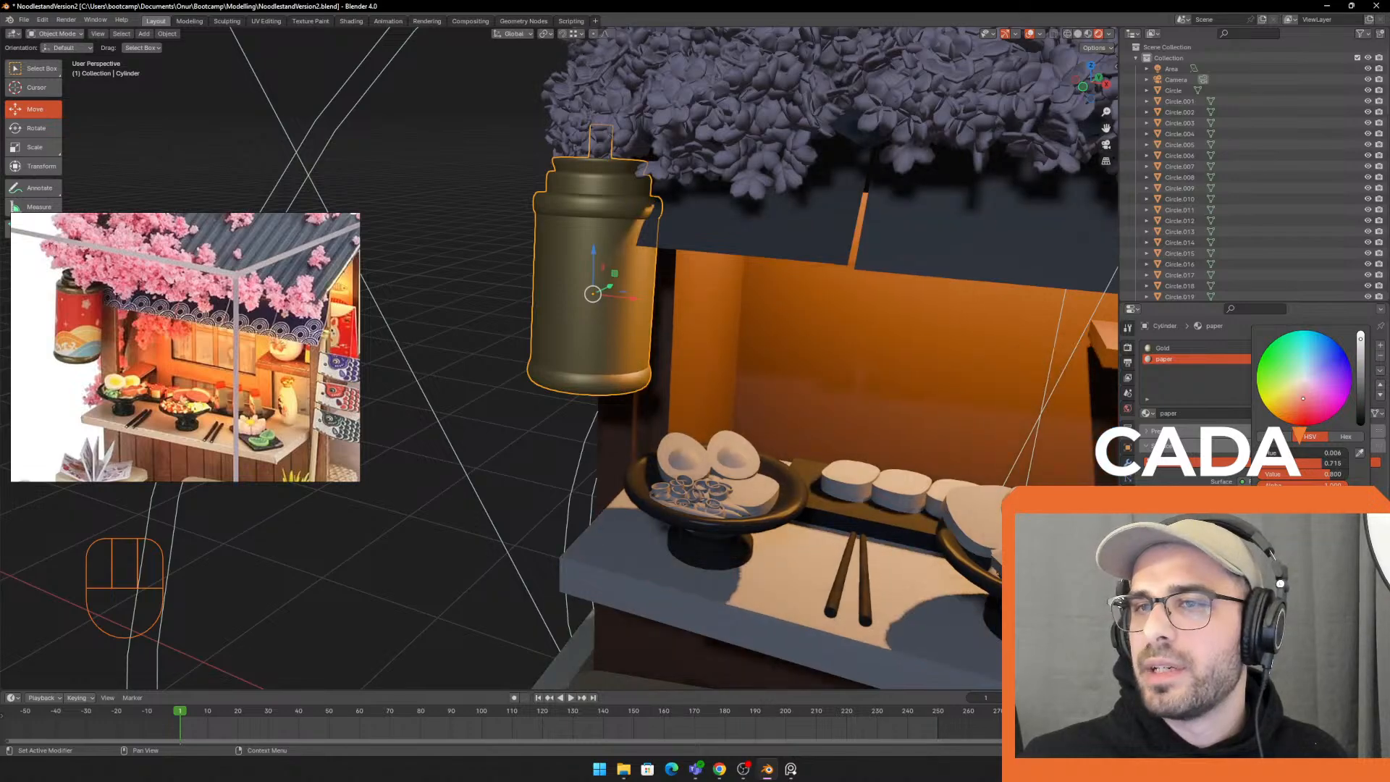
pyautogui.moveTo(1303, 398); pyautogui.dragTo(1300, 405)
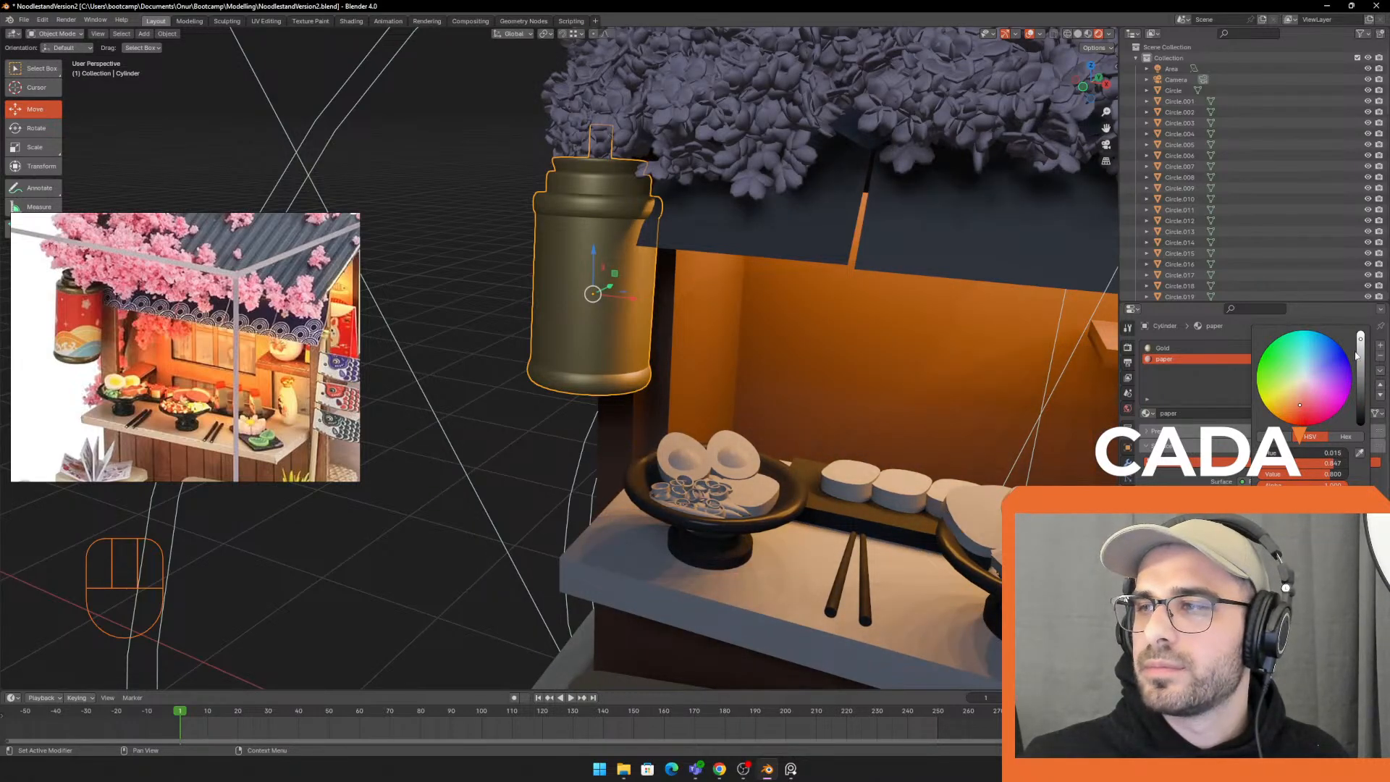
pyautogui.hotkey('alt', 'a')
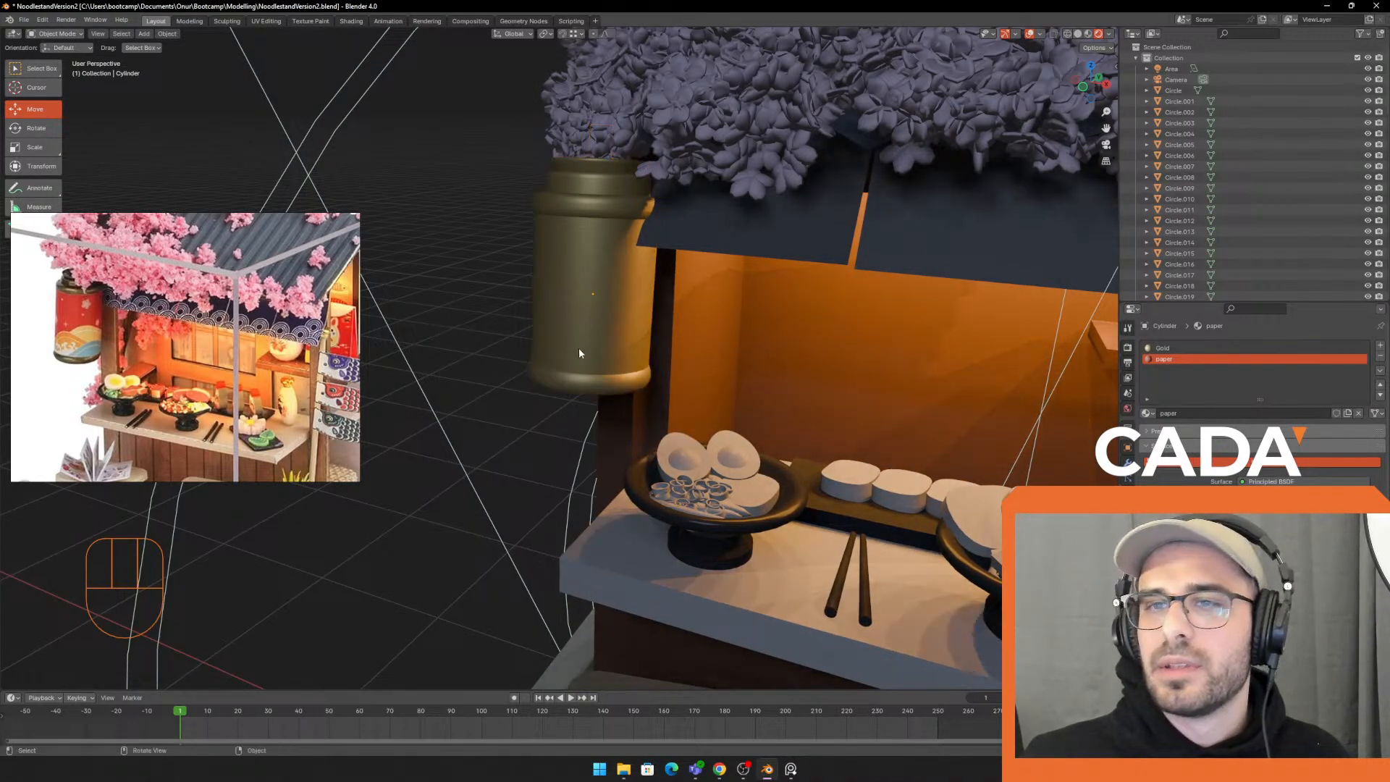
pyautogui.moveTo(579, 354); pyautogui.dragTo(585, 326, button='middle')
pyautogui.click(590, 306)
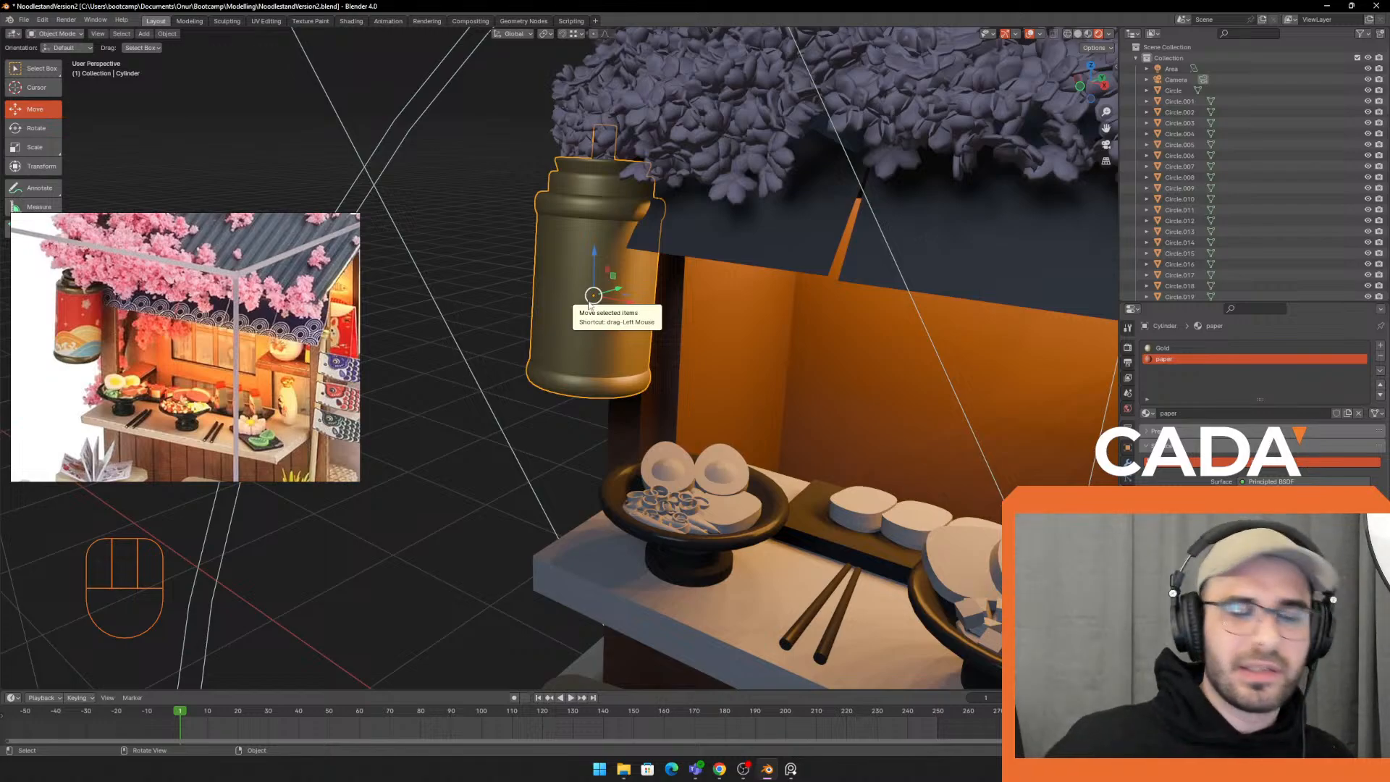
# Compare the lantern's Gold and paper material slots, leaving paper active
pyautogui.click(1168, 349)
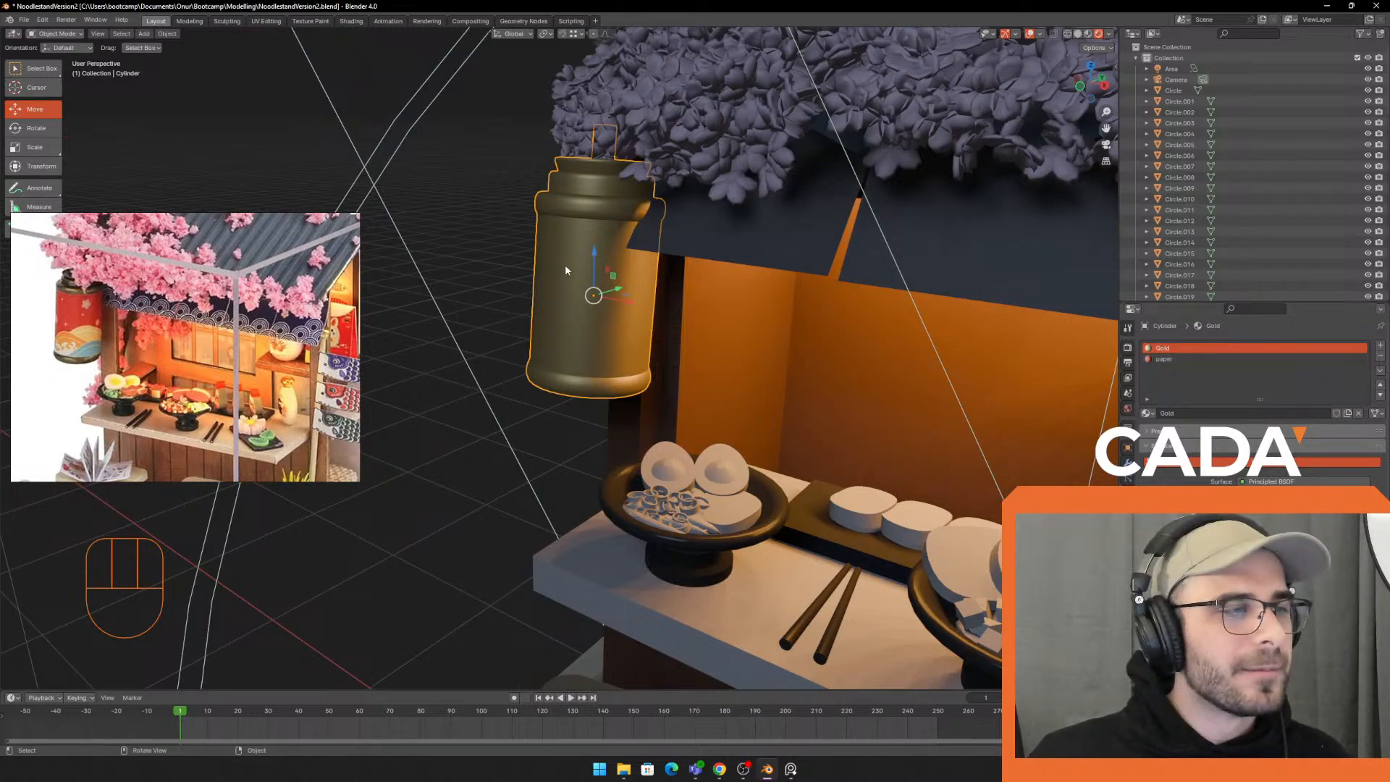
pyautogui.moveTo(497, 240); pyautogui.dragTo(501, 241, button='middle')
pyautogui.click(1185, 360)
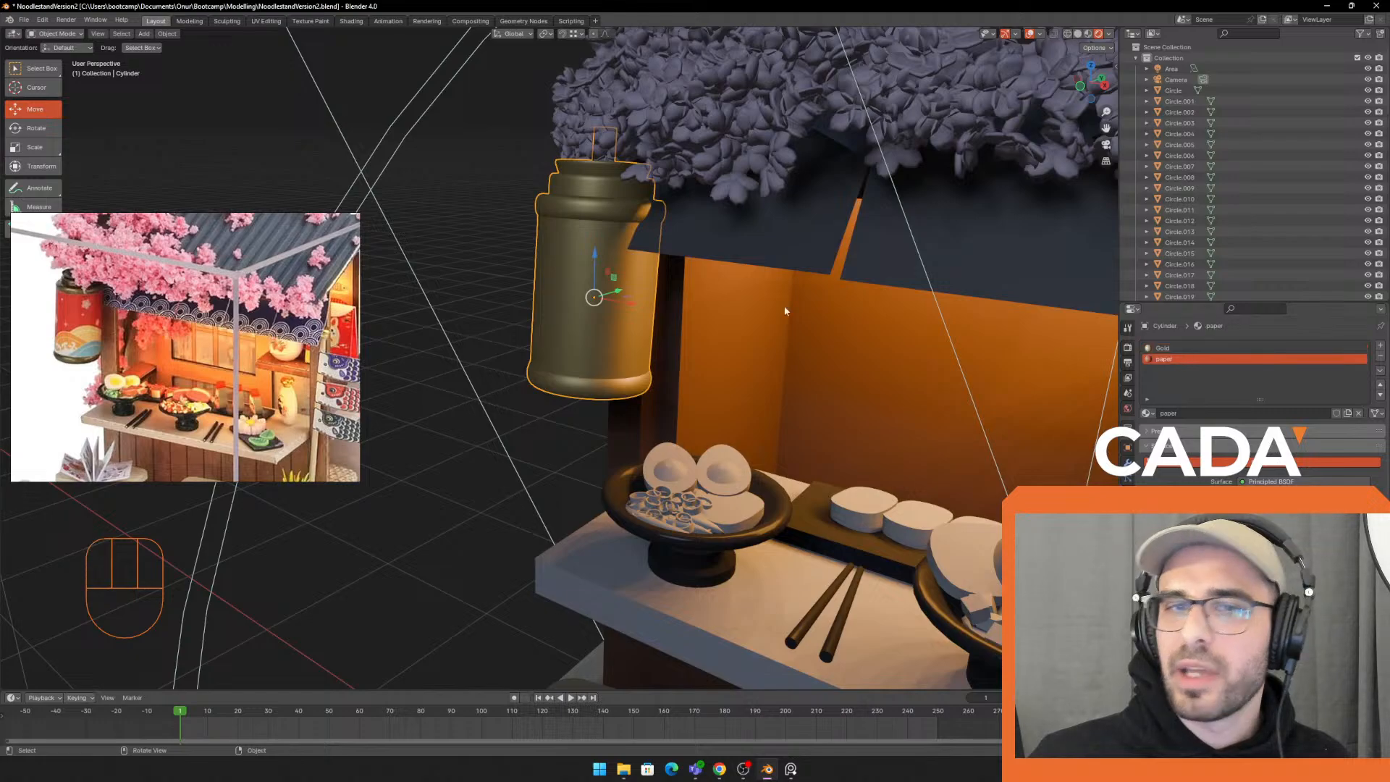
# Check the lantern's faces up close in Edit Mode and return to Object Mode
pyautogui.scroll(2, 674, 289)
pyautogui.press('Tab')
pyautogui.scroll(3, 673, 290)
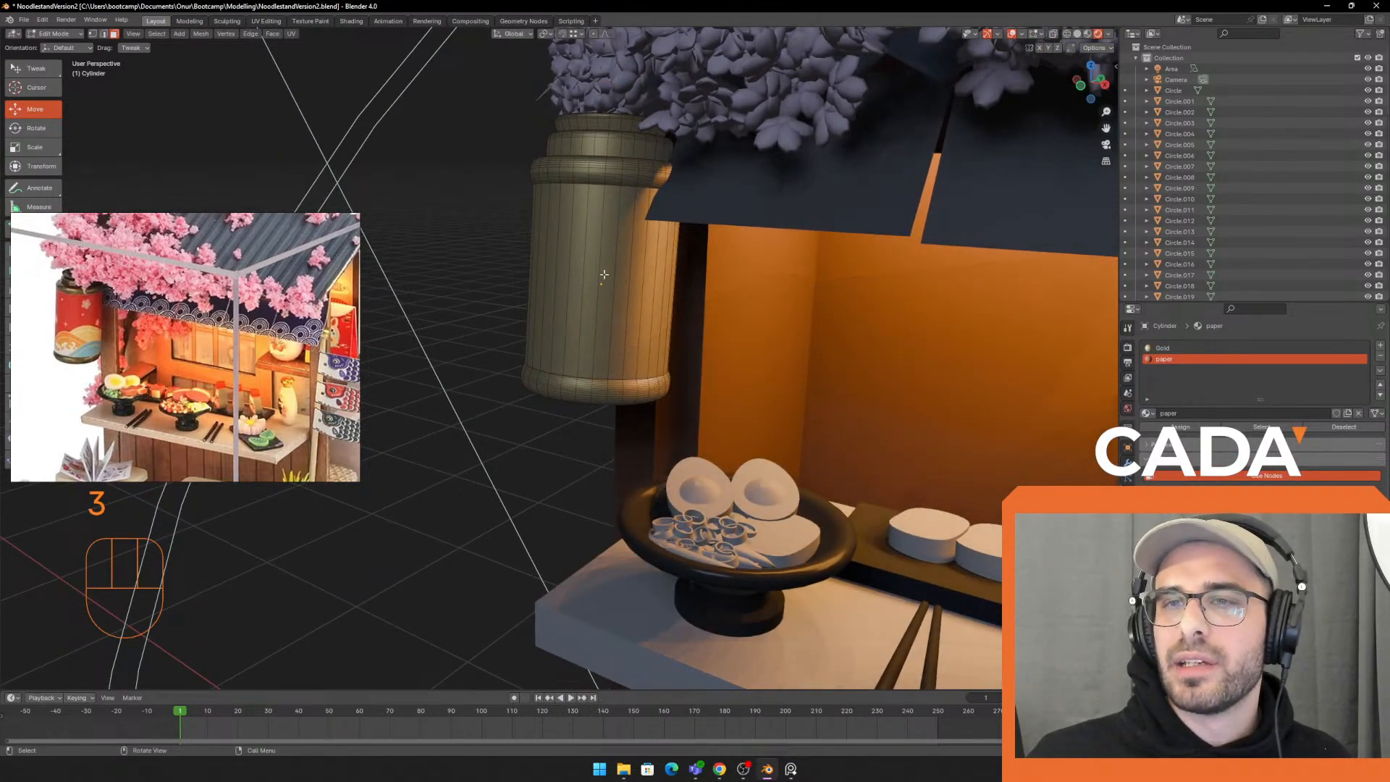
pyautogui.press('Tab')
# Put the lantern in Edit Mode and go through vertex and edge selection, ending in face selection
pyautogui.click(56, 34)
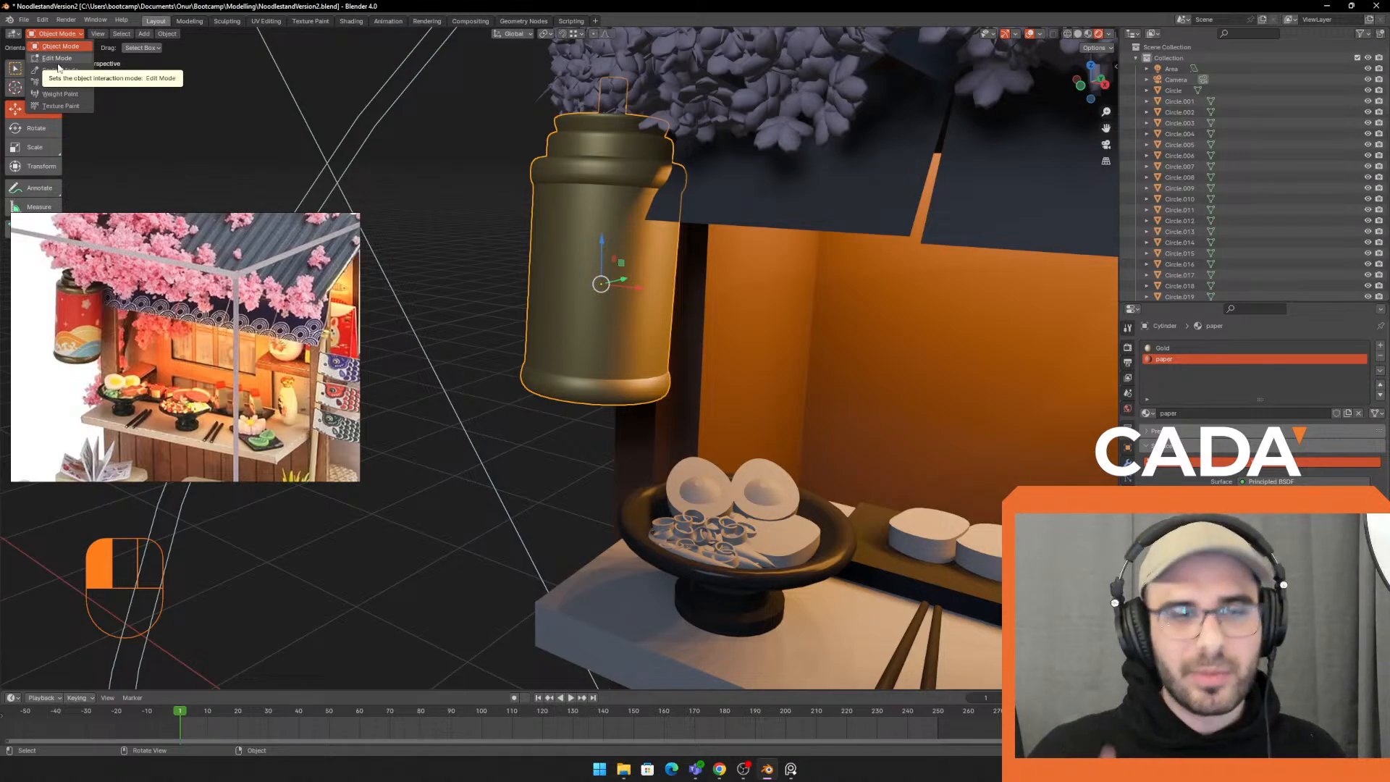
pyautogui.moveTo(59, 67); pyautogui.dragTo(381, 158)
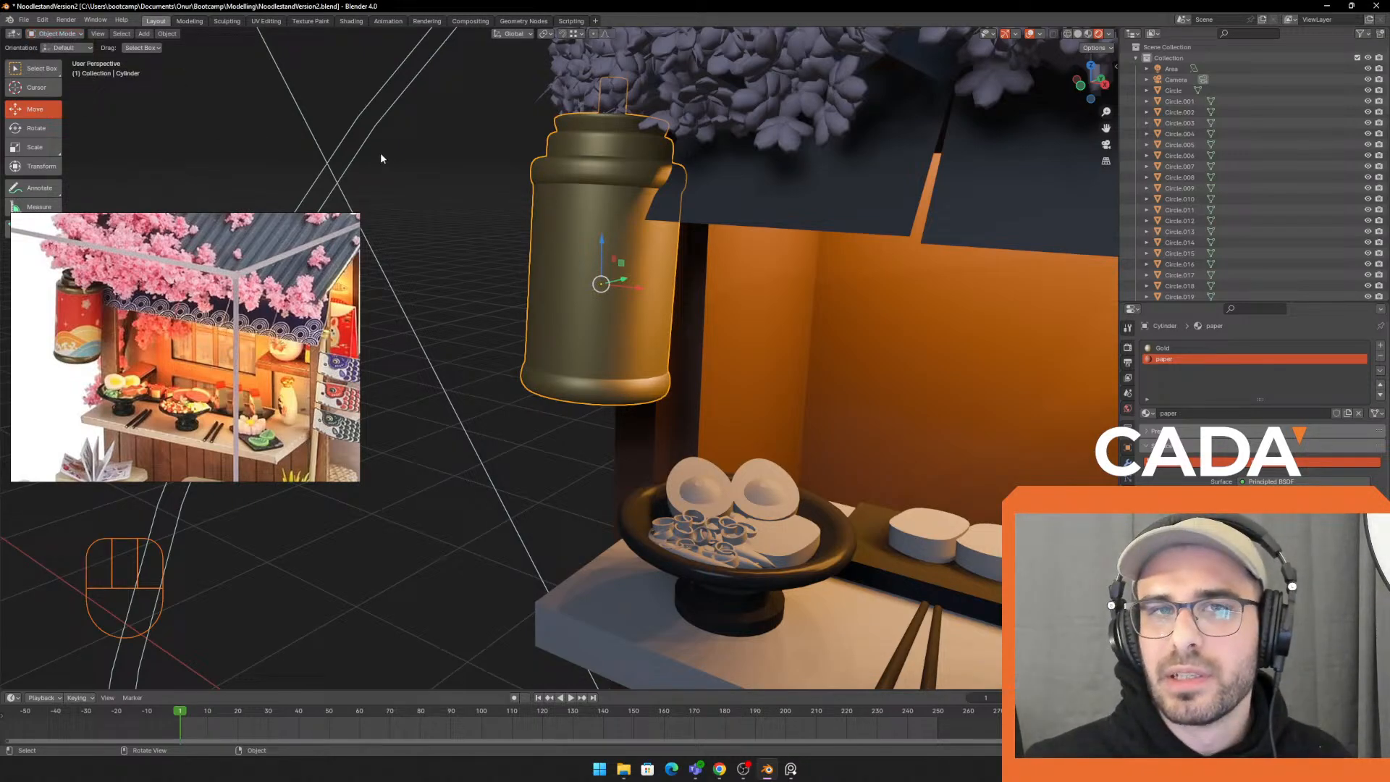
pyautogui.click(79, 34)
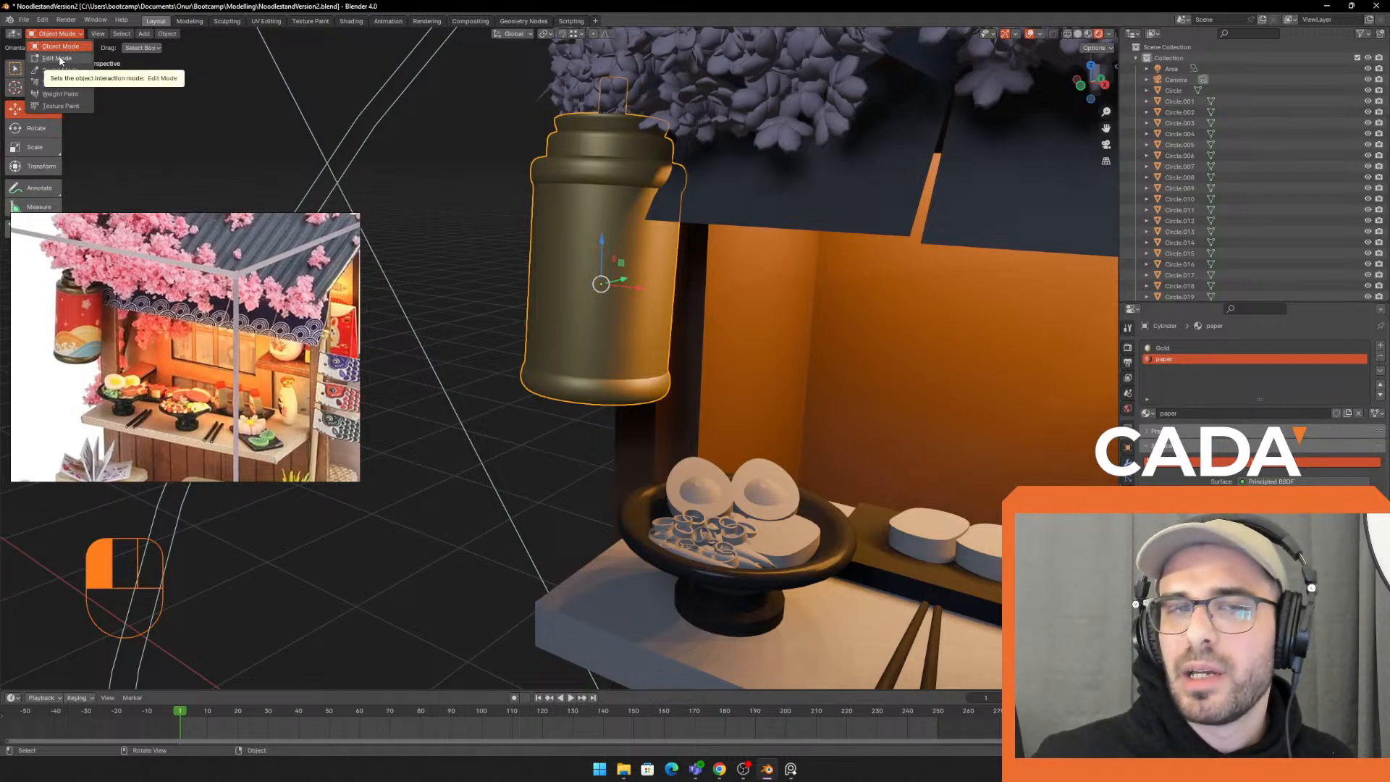
pyautogui.click(60, 59)
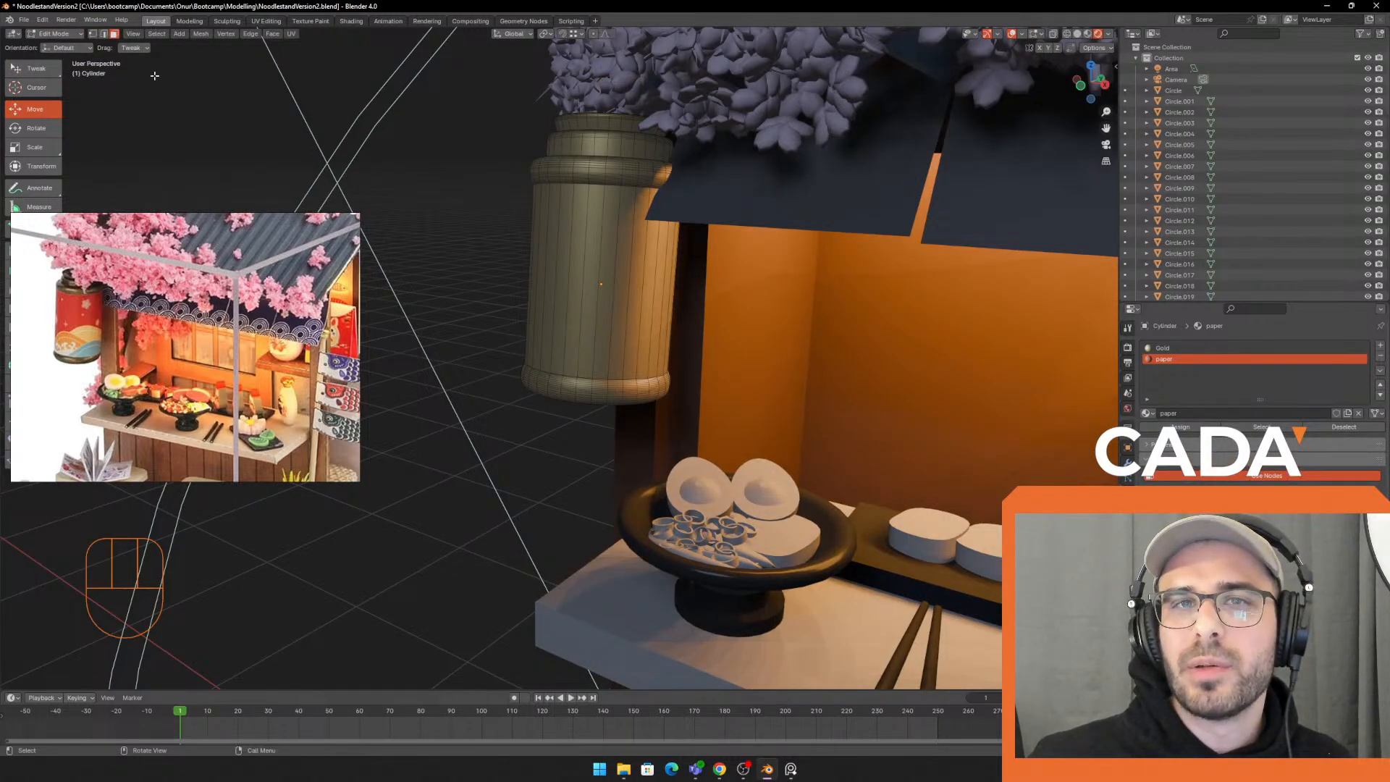
pyautogui.click(93, 35)
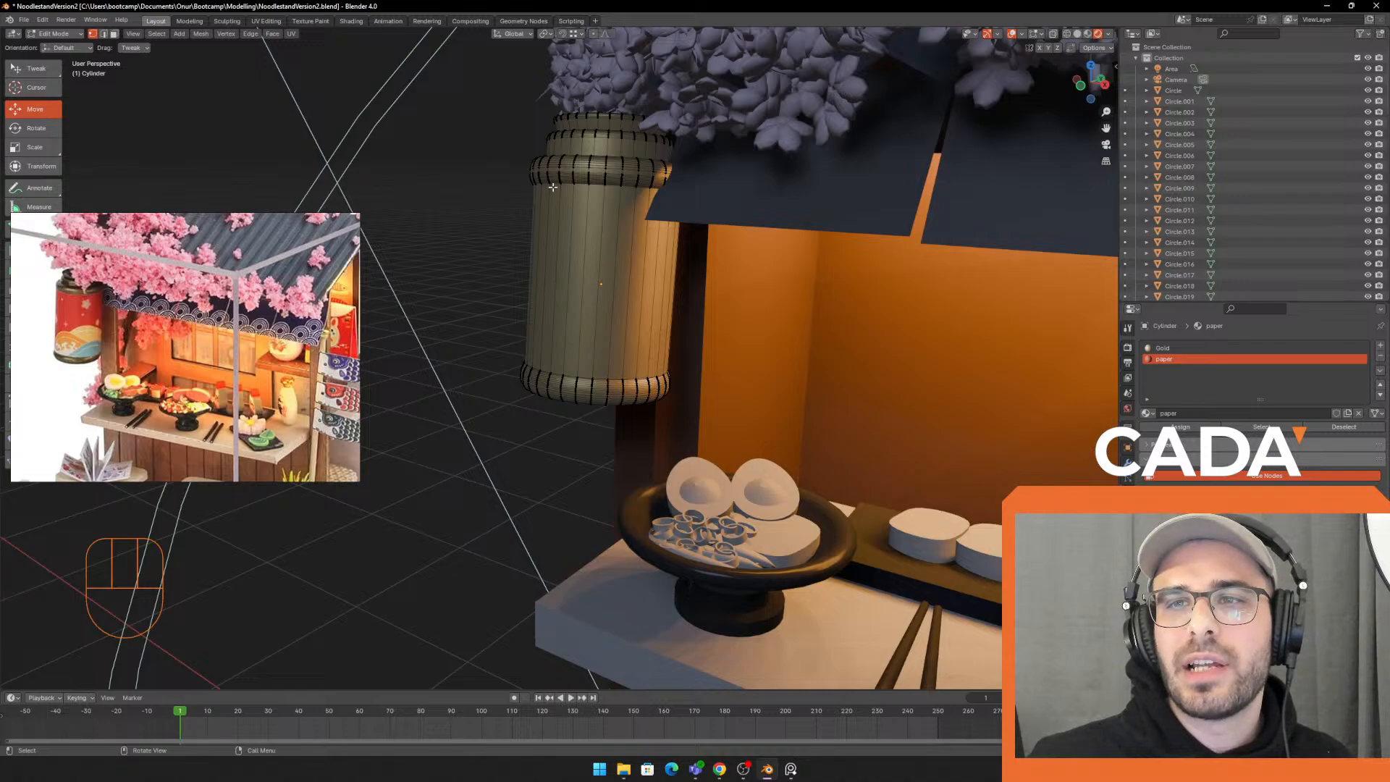
pyautogui.scroll(3, 553, 187)
pyautogui.click(104, 34)
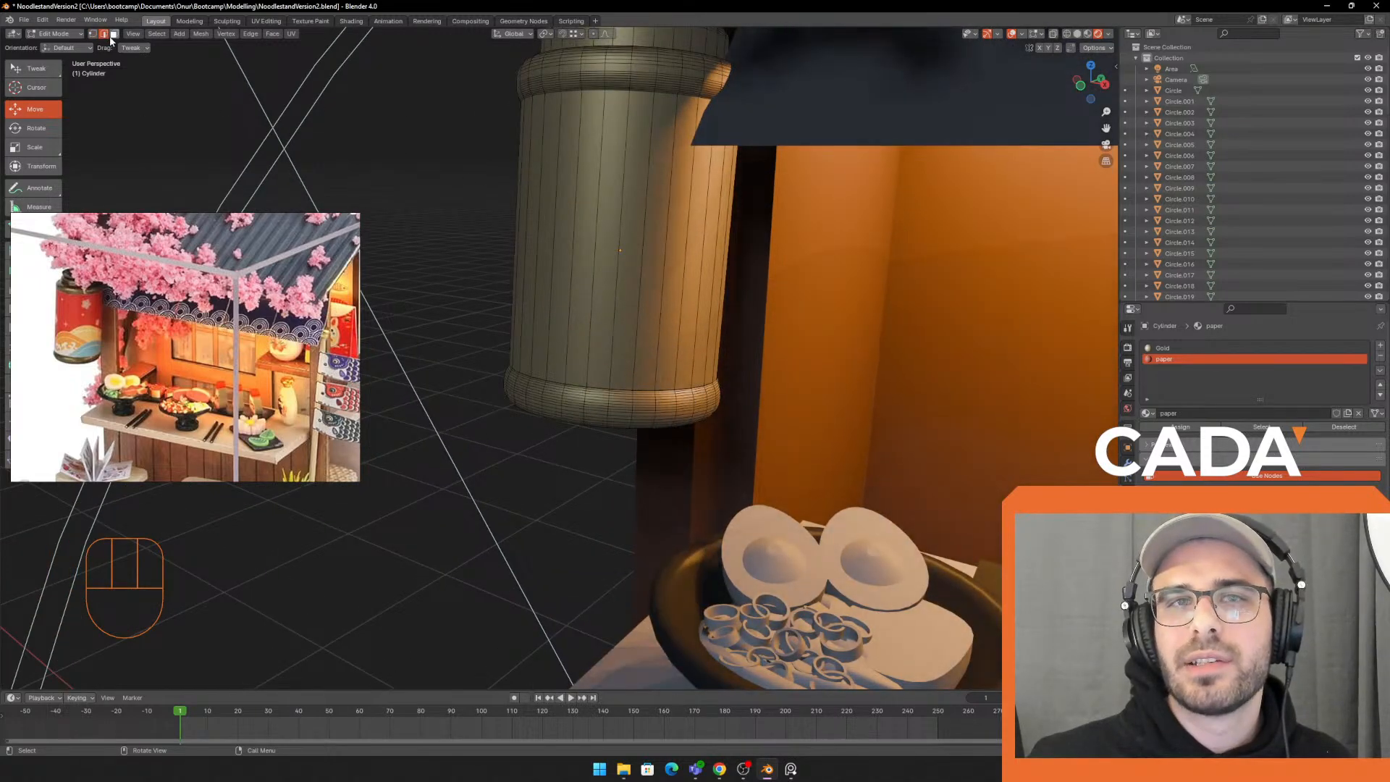
pyautogui.click(114, 35)
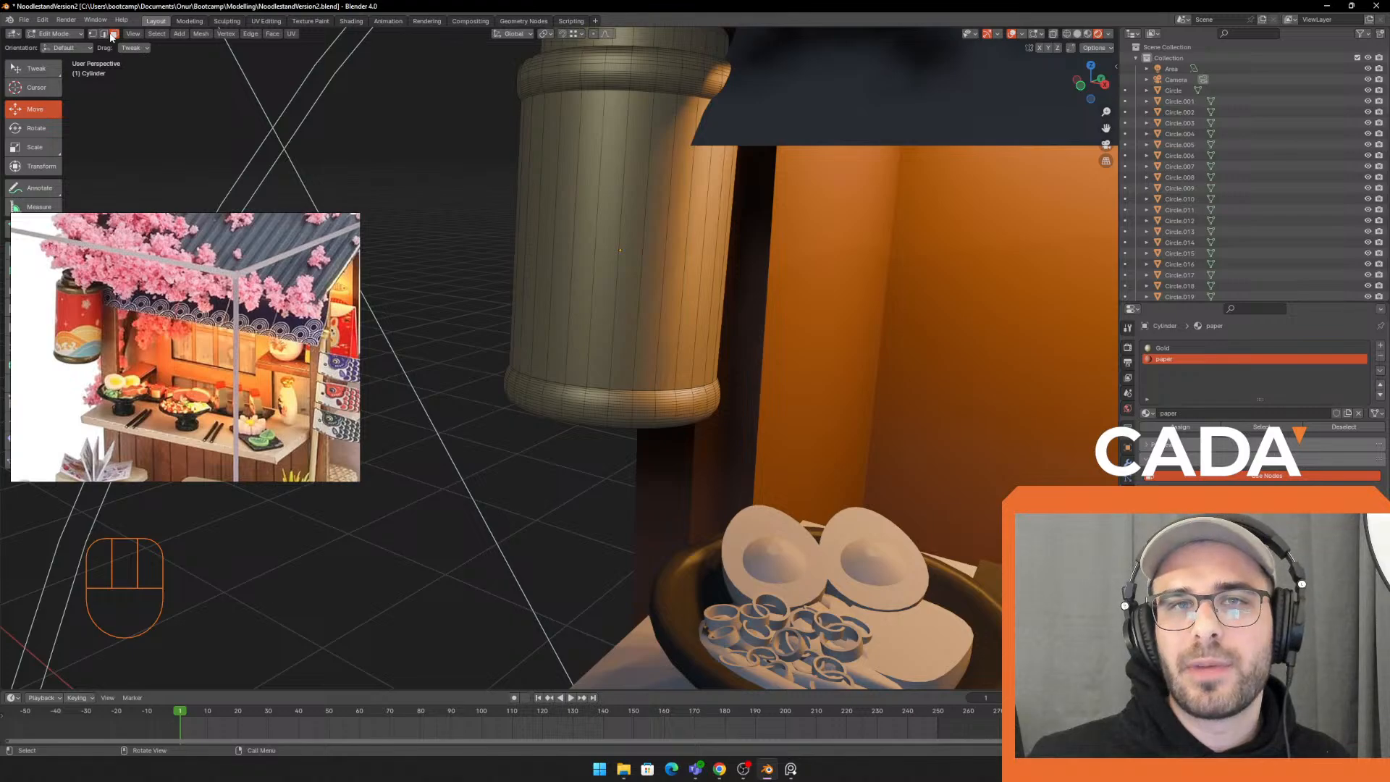
# Select five adjacent long faces on the front of the lantern's body and assign them the paper material
pyautogui.click(586, 180)
pyautogui.keyDown('shift'); pyautogui.click(610, 189); pyautogui.keyUp('shift')
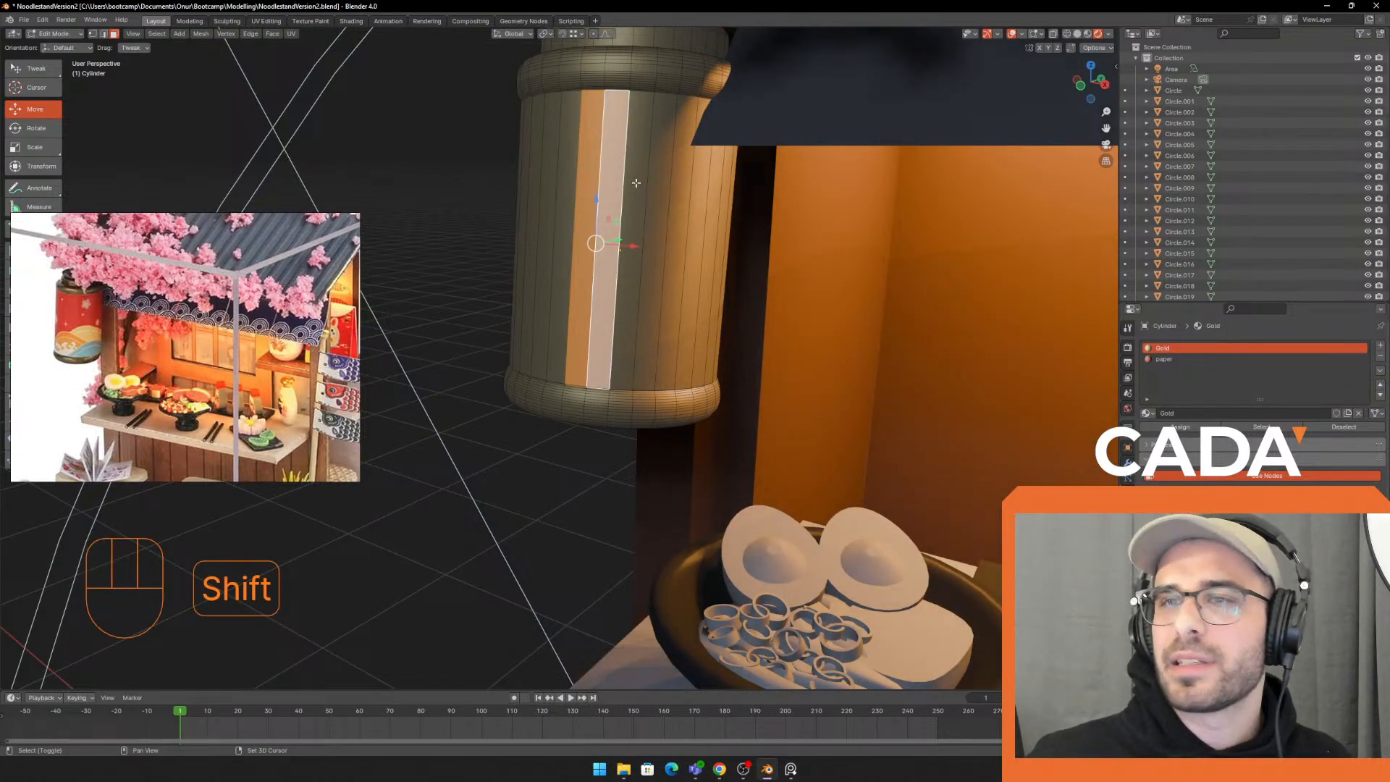
pyautogui.keyDown('shift'); pyautogui.click(638, 185); pyautogui.keyUp('shift')
pyautogui.keyDown('shift'); pyautogui.click(660, 196); pyautogui.keyUp('shift')
pyautogui.keyDown('shift'); pyautogui.click(686, 209); pyautogui.keyUp('shift')
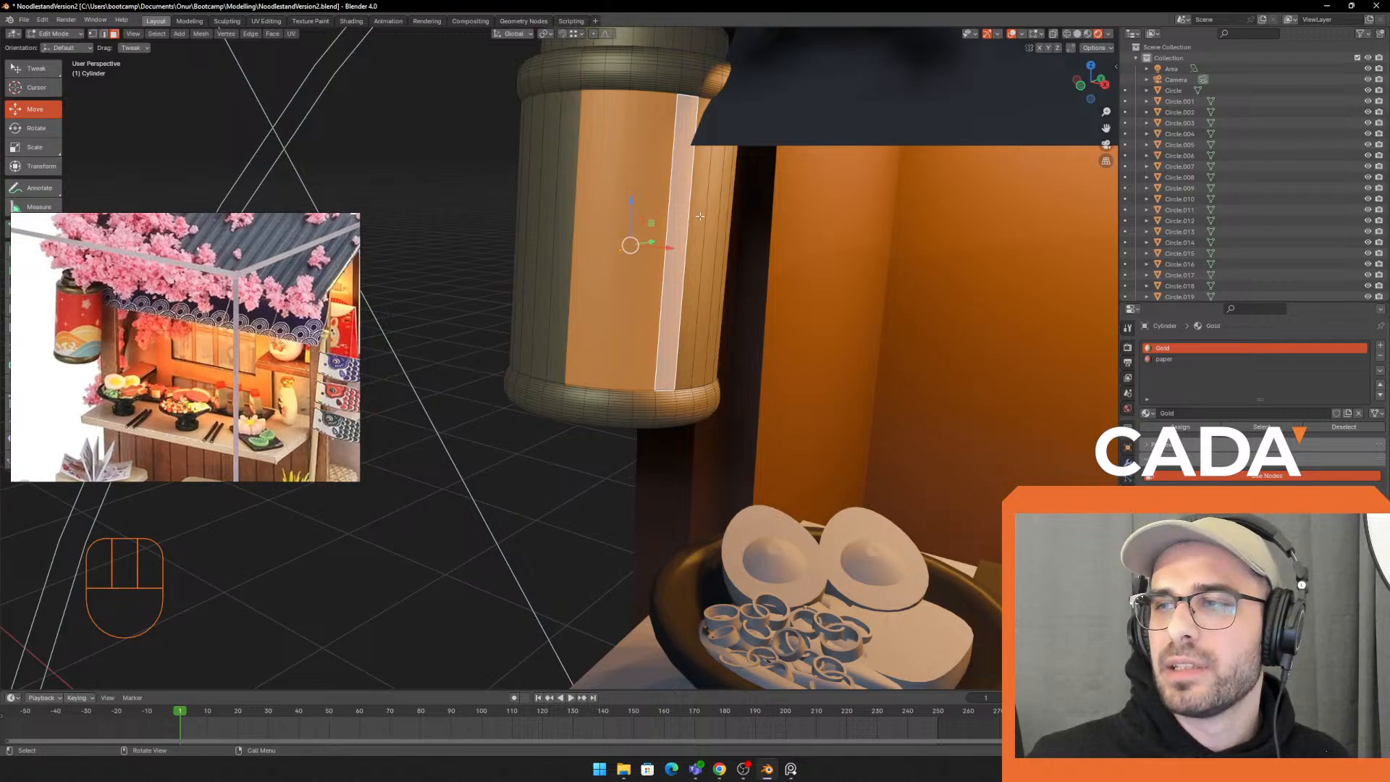
pyautogui.click(1169, 359)
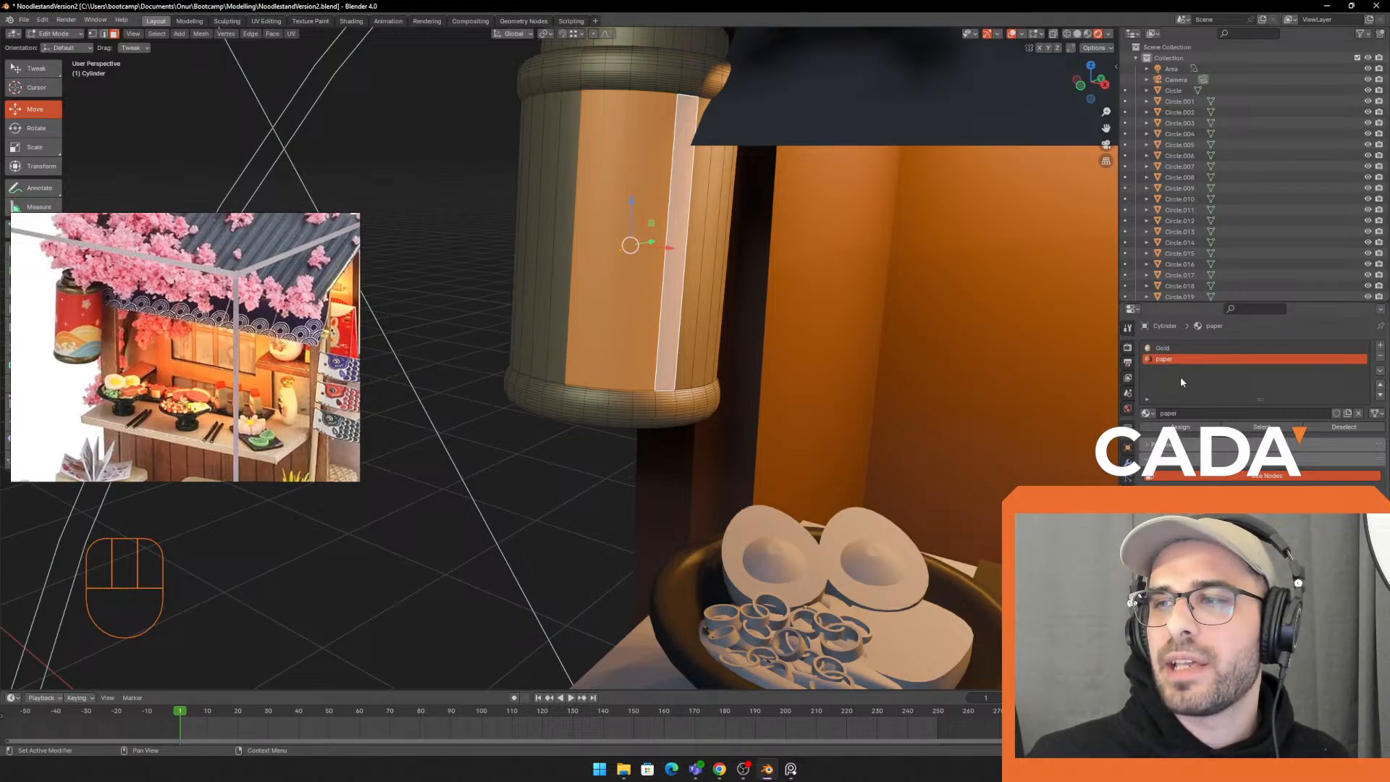
pyautogui.click(1181, 427)
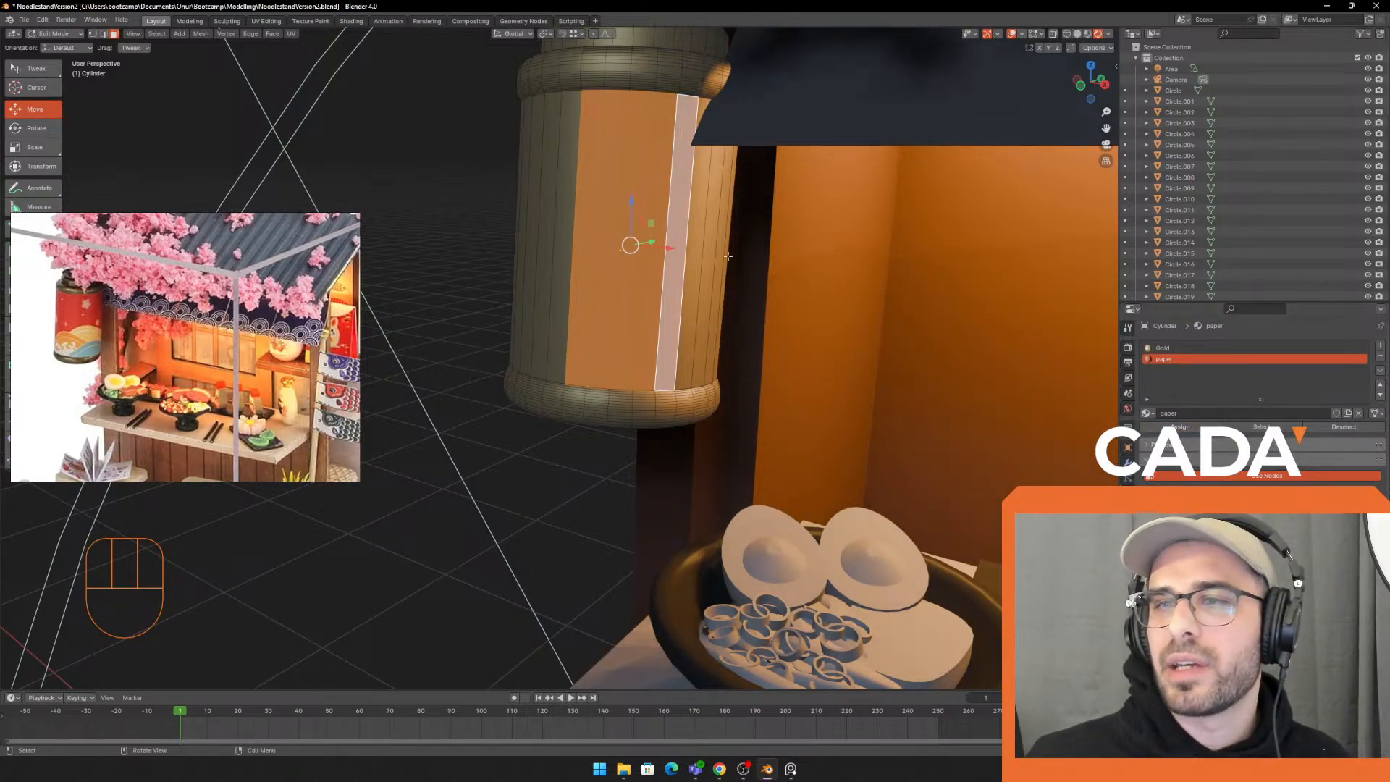
# Check the paper faces on the lantern by switching between Object Mode and Edit Mode
pyautogui.press('Tab')
pyautogui.moveTo(640, 240)
pyautogui.mouseDown(button='middle')
pyautogui.moveTo(666, 284)
pyautogui.moveTo(551, 239)
pyautogui.moveTo(611, 214)
pyautogui.moveTo(625, 248)
pyautogui.mouseUp(button='middle')
pyautogui.press('Tab')
pyautogui.press('Tab')
pyautogui.press('Tab')
pyautogui.press('Tab')
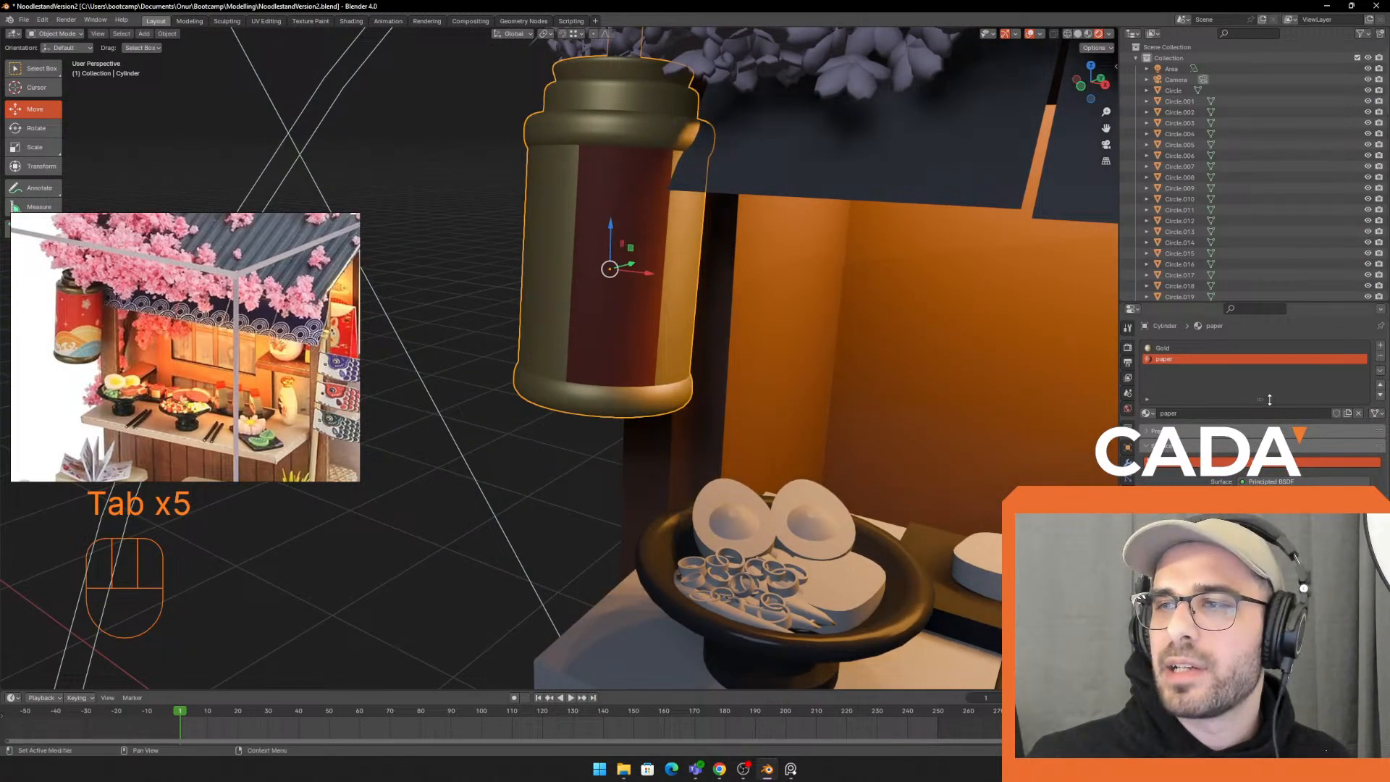
# Select a run of long faces around the side of the lantern's body in Edit Mode
pyautogui.moveTo(561, 214); pyautogui.dragTo(598, 210, button='middle')
pyautogui.press('Tab')
pyautogui.keyDown('shift'); pyautogui.moveTo(598, 210); pyautogui.dragTo(543, 189, button='middle'); pyautogui.keyUp('shift')
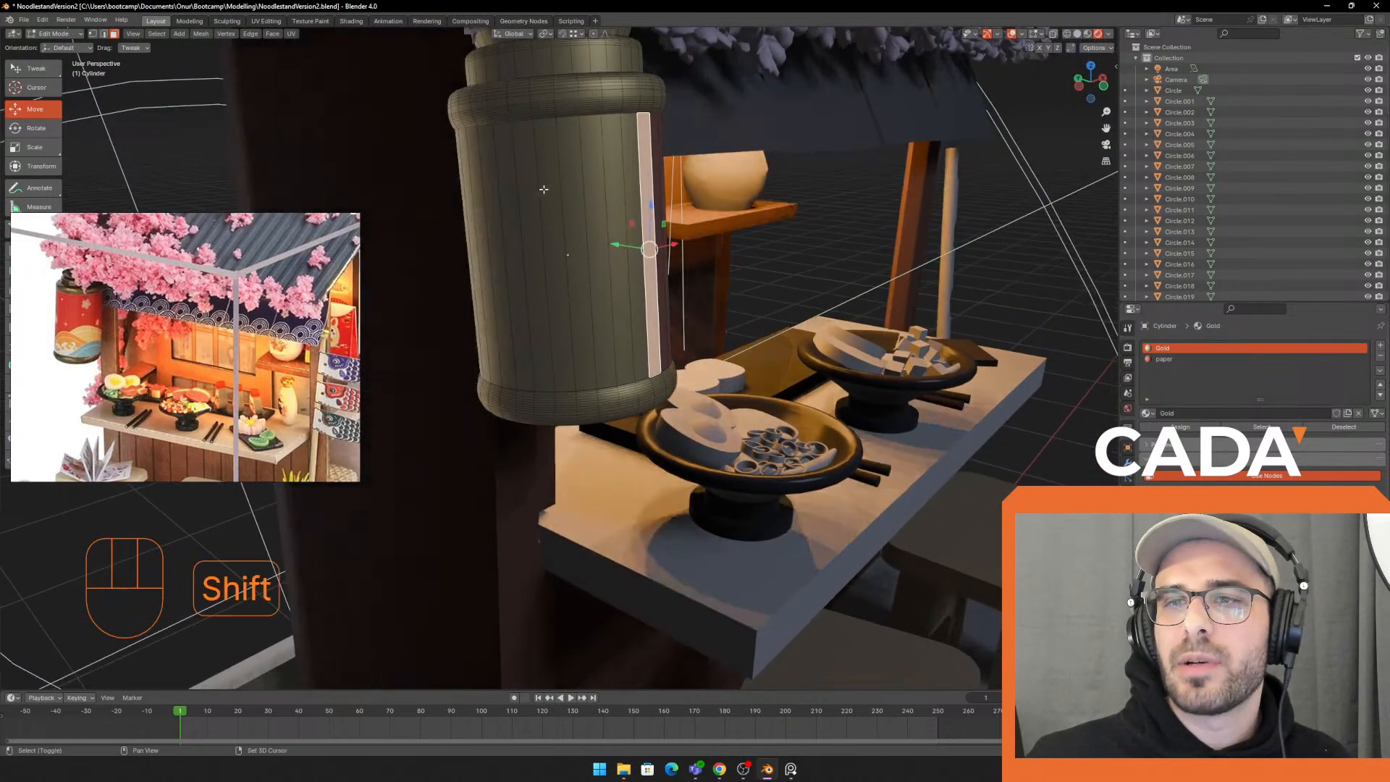
pyautogui.keyDown('shift'); pyautogui.click(531, 188); pyautogui.keyUp('shift')
pyautogui.click(652, 172)
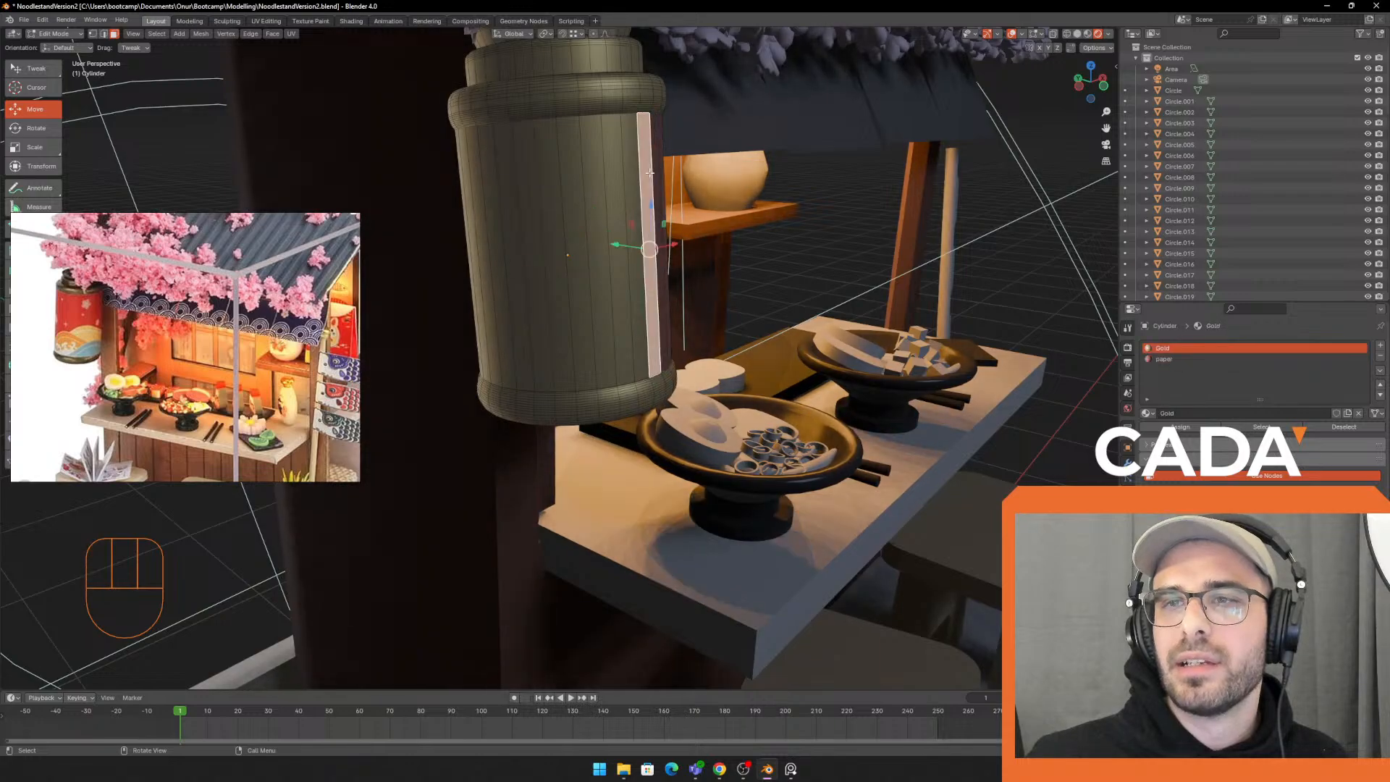
pyautogui.keyDown('ctrl'); pyautogui.click(507, 183); pyautogui.keyUp('ctrl')
pyautogui.moveTo(507, 183); pyautogui.dragTo(479, 225, button='middle')
pyautogui.keyDown('ctrl'); pyautogui.click(454, 208); pyautogui.keyUp('ctrl')
pyautogui.keyDown('ctrl'); pyautogui.click(600, 226); pyautogui.keyUp('ctrl')
# Box-select the long body faces across the front of the lantern, leaving out the gold rims
pyautogui.press('b')
pyautogui.moveTo(479, 226); pyautogui.dragTo(724, 260)
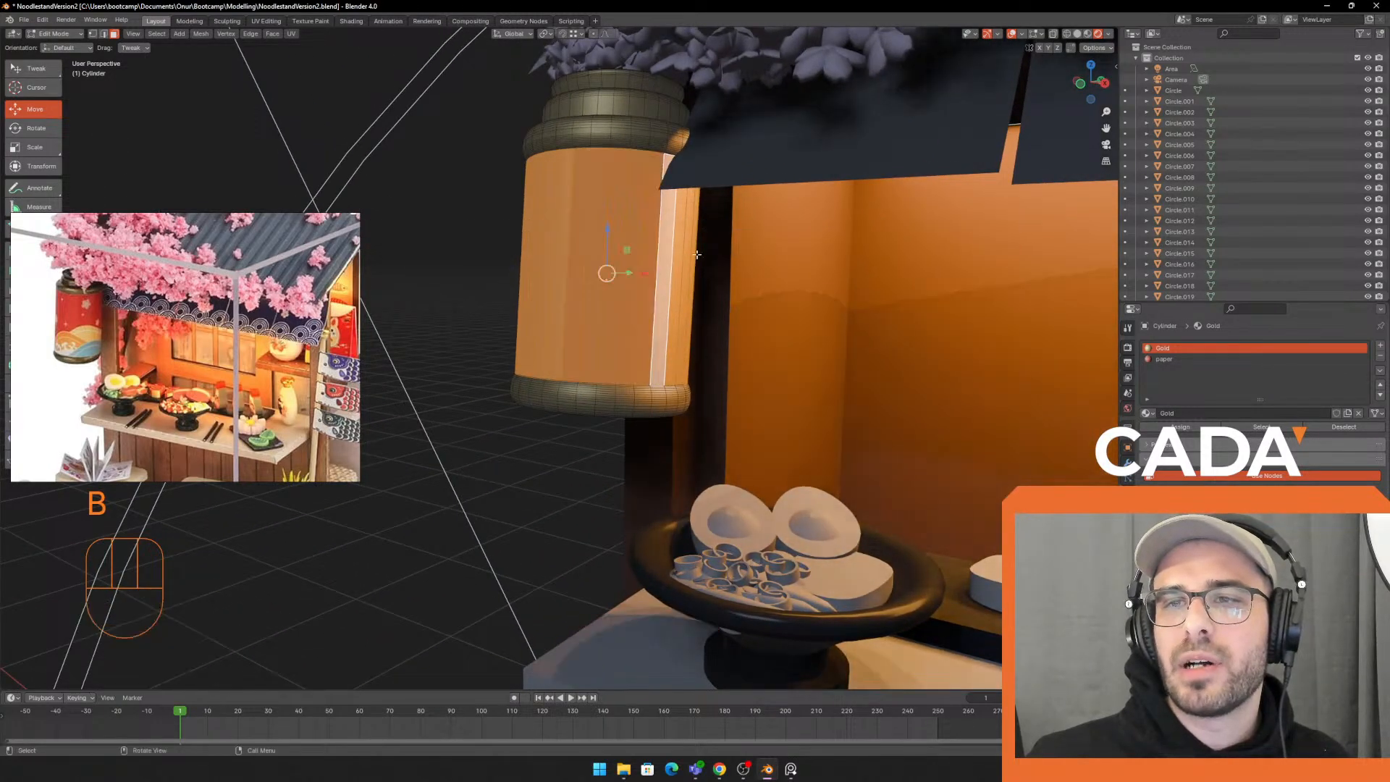
pyautogui.press('b')
pyautogui.moveTo(474, 235); pyautogui.dragTo(740, 280)
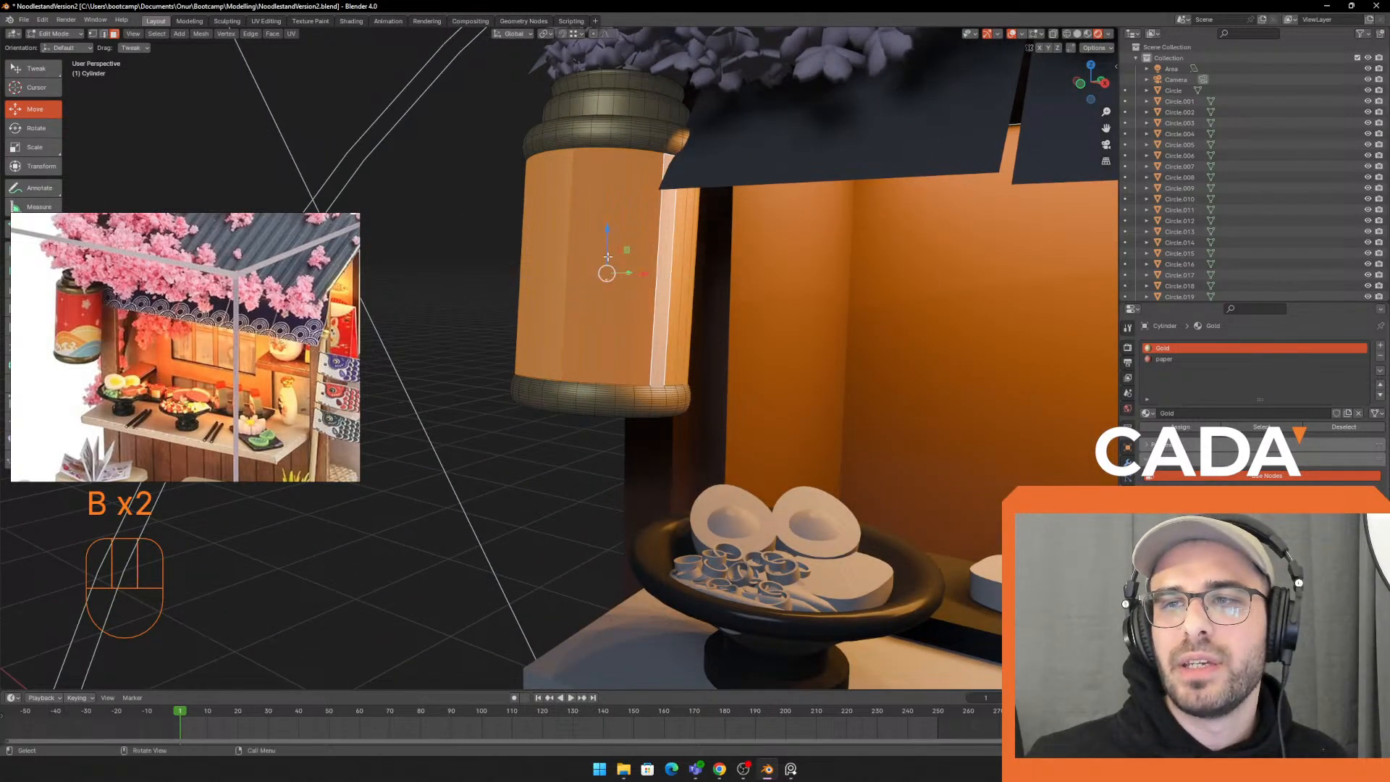
pyautogui.click(508, 224)
pyautogui.press('b')
pyautogui.moveTo(459, 216); pyautogui.dragTo(689, 276)
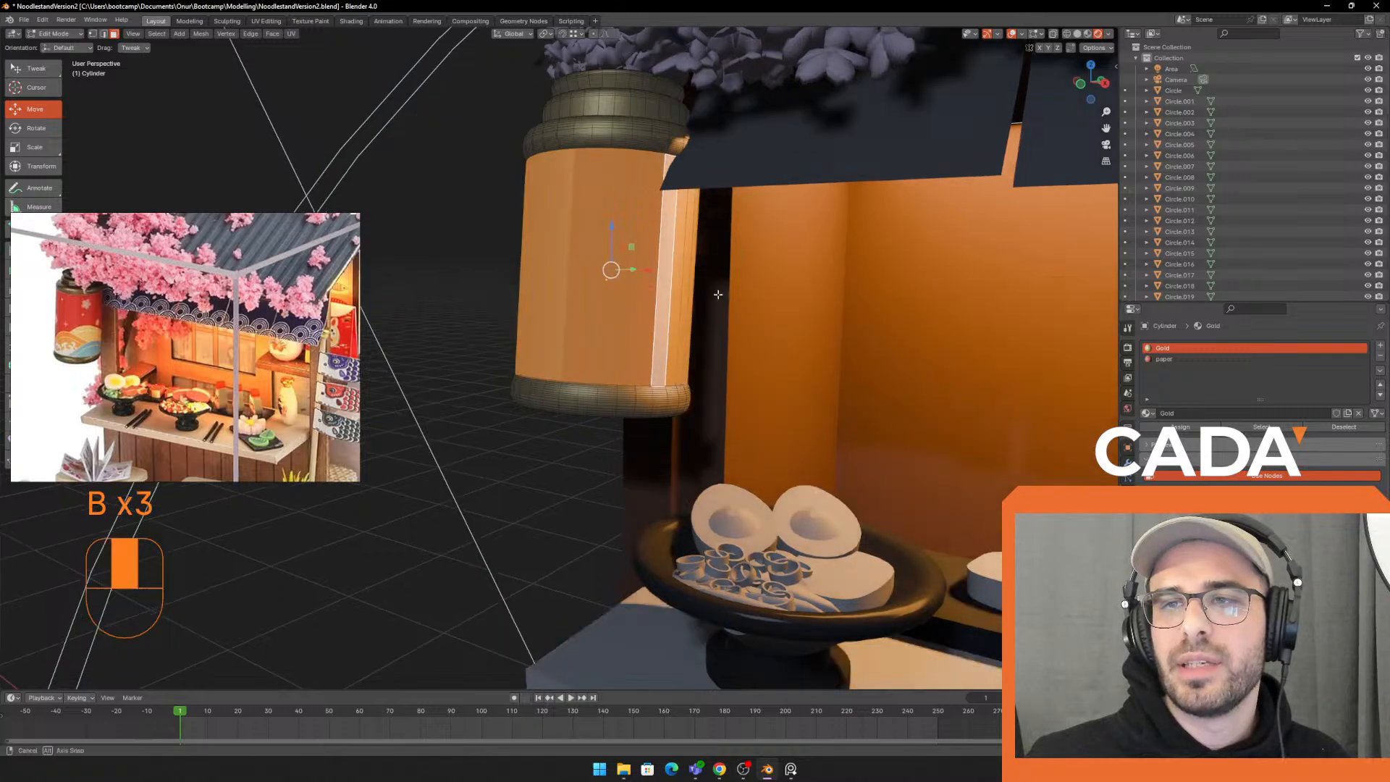
# Box-select the body faces from the lantern's other sides and assign the paper material to all selected faces
pyautogui.moveTo(611, 263); pyautogui.dragTo(574, 258, button='middle')
pyautogui.press('b')
pyautogui.moveTo(439, 219); pyautogui.dragTo(651, 272)
pyautogui.moveTo(695, 273); pyautogui.dragTo(619, 265, button='middle')
pyautogui.press('b')
pyautogui.moveTo(551, 242); pyautogui.dragTo(785, 289)
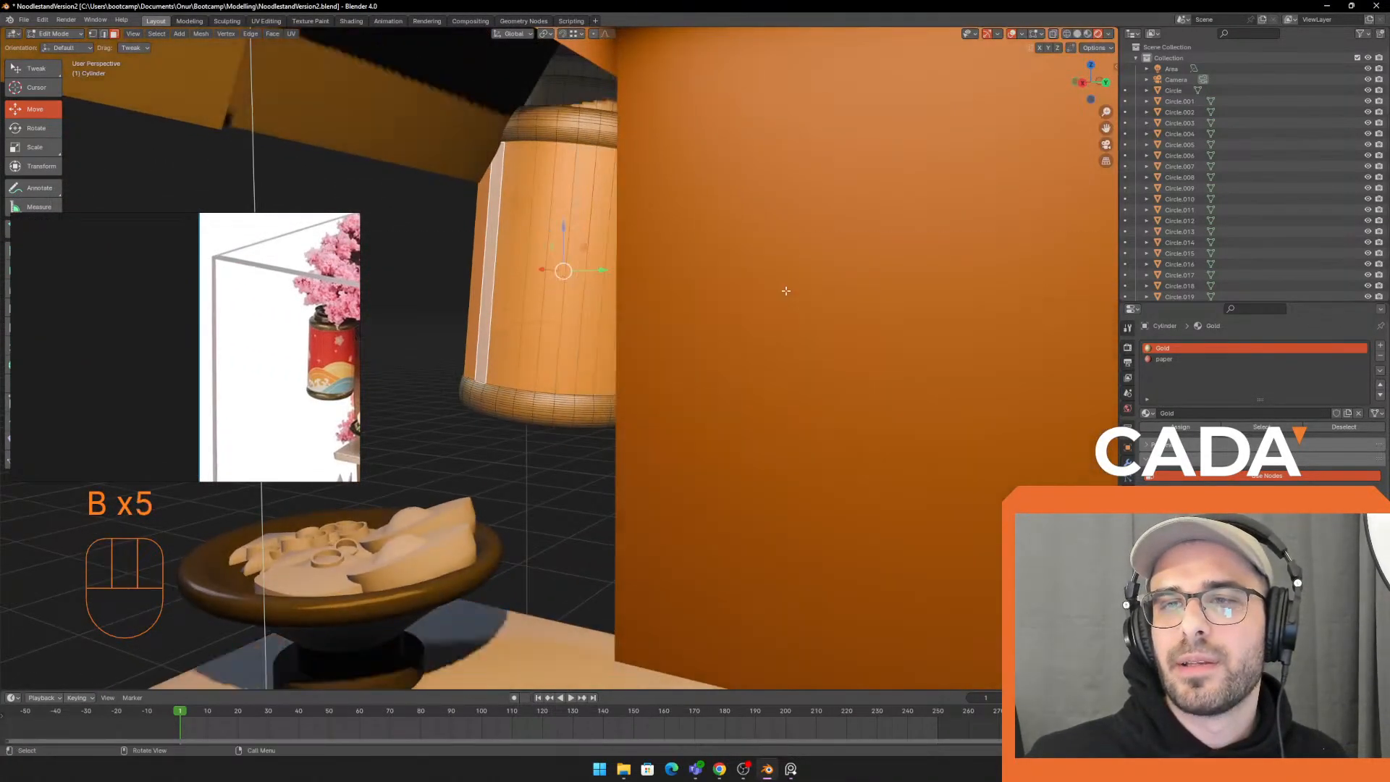
pyautogui.moveTo(785, 290); pyautogui.dragTo(909, 300, button='middle')
pyautogui.click(1168, 358)
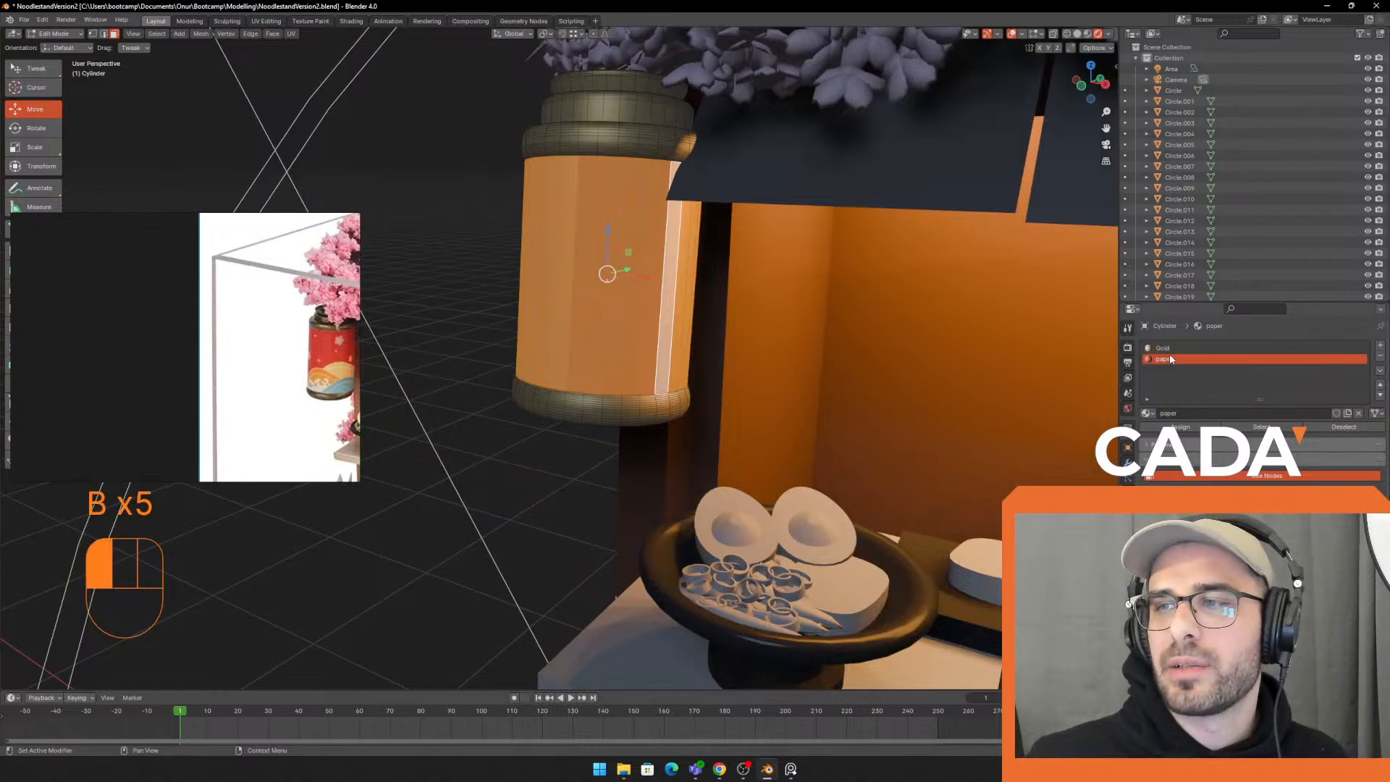
pyautogui.moveTo(554, 246); pyautogui.dragTo(561, 244, button='middle')
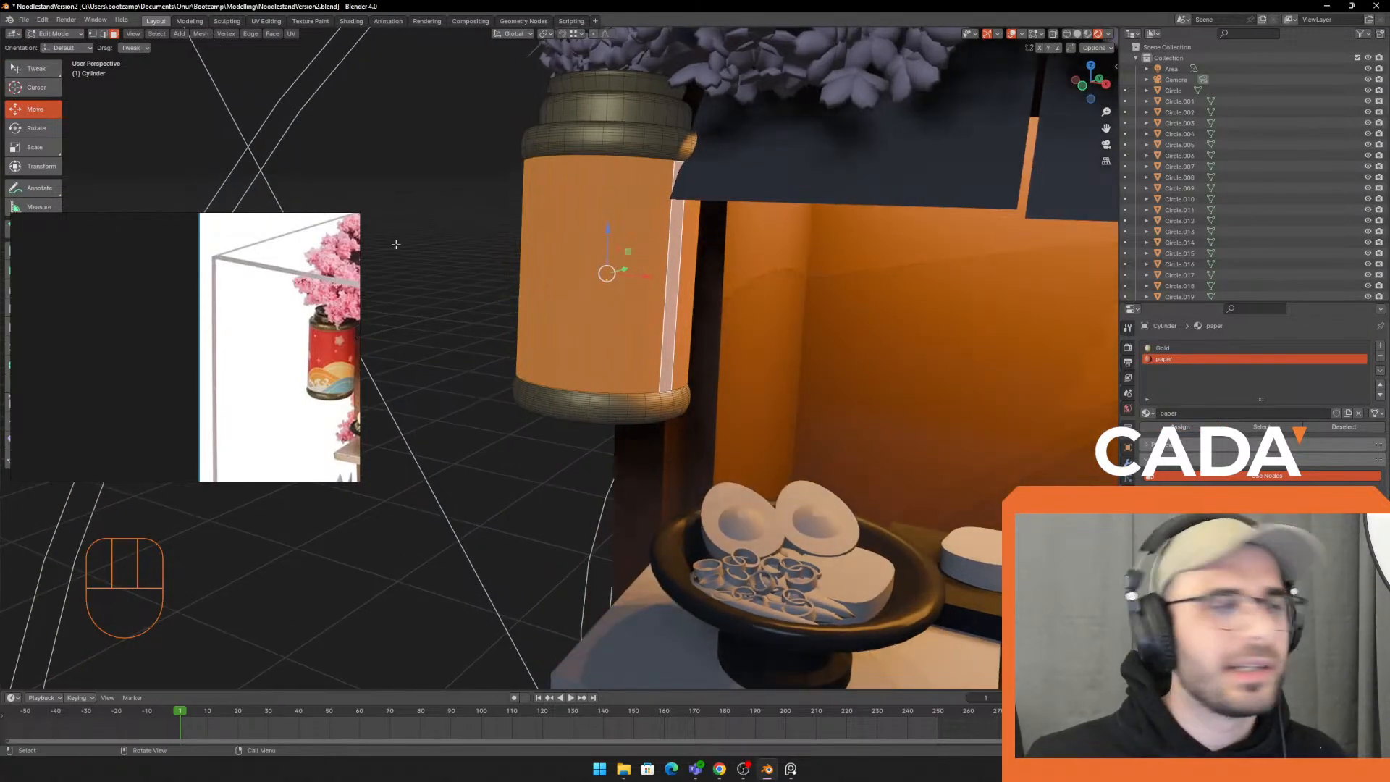
# Reframe the reference image to show the noodle stand with its lantern and roof
pyautogui.moveTo(339, 338); pyautogui.dragTo(137, 340, button='middle')
pyautogui.scroll(-2, 243, 341)
pyautogui.moveTo(243, 341); pyautogui.dragTo(202, 328, button='middle')
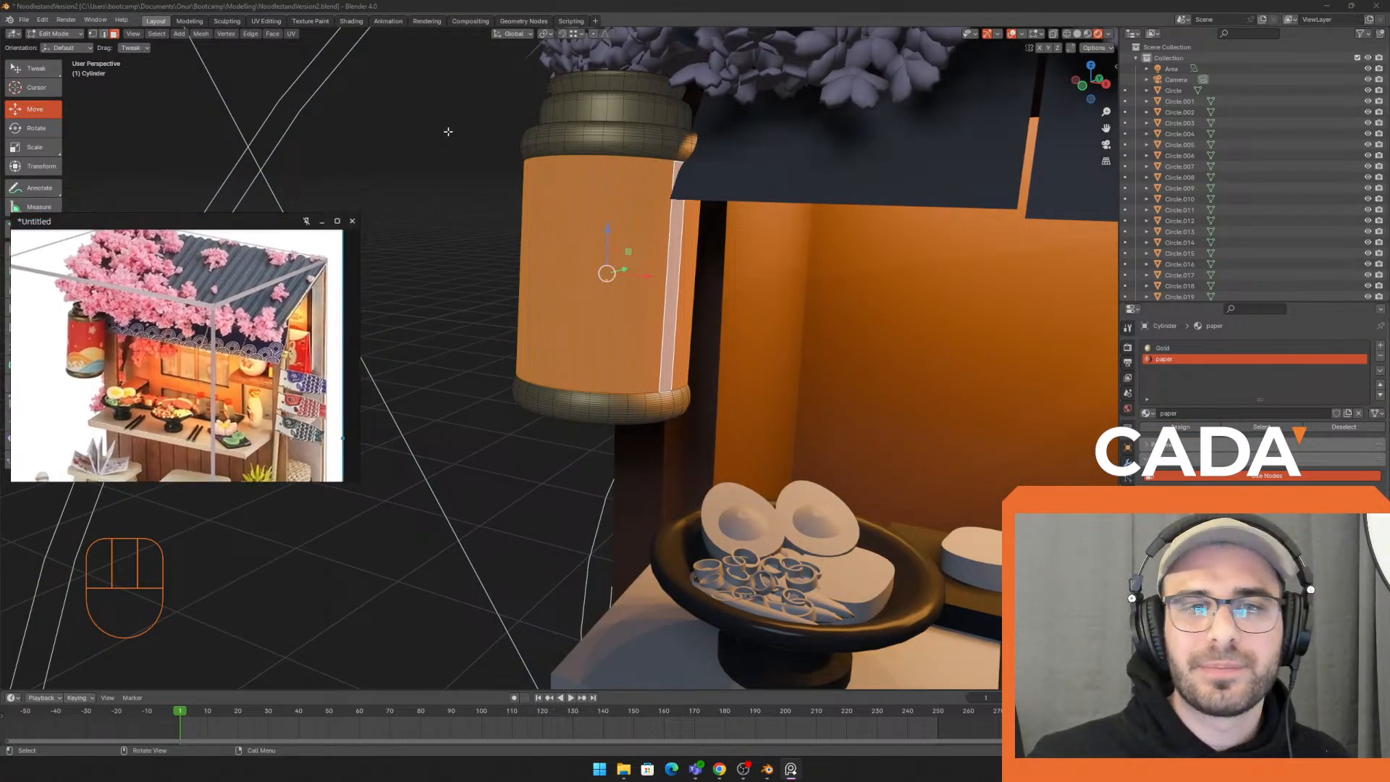
# Return to Object Mode and view the whole noodle stand with the finished lantern
pyautogui.rightClick(415, 177)
pyautogui.press('Tab')
pyautogui.scroll(-1, 463, 210)
pyautogui.scroll(-4, 464, 210)
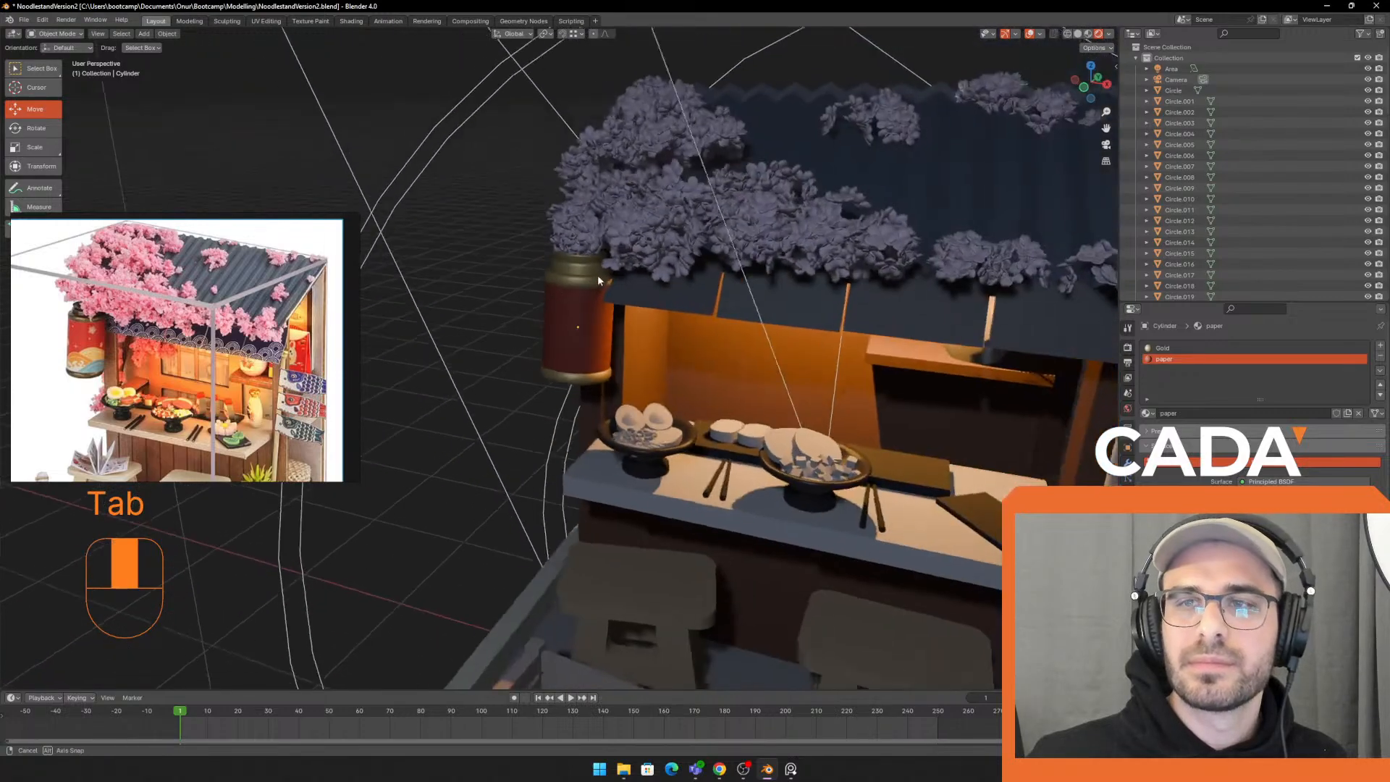
pyautogui.scroll(1, 463, 207)
pyautogui.click(467, 172)
pyautogui.scroll(-2, 507, 196)
pyautogui.keyDown('shift'); pyautogui.moveTo(559, 235); pyautogui.dragTo(405, 119, button='middle'); pyautogui.keyUp('shift')
pyautogui.scroll(-2, 633, 265)
pyautogui.scroll(-1, 633, 259)
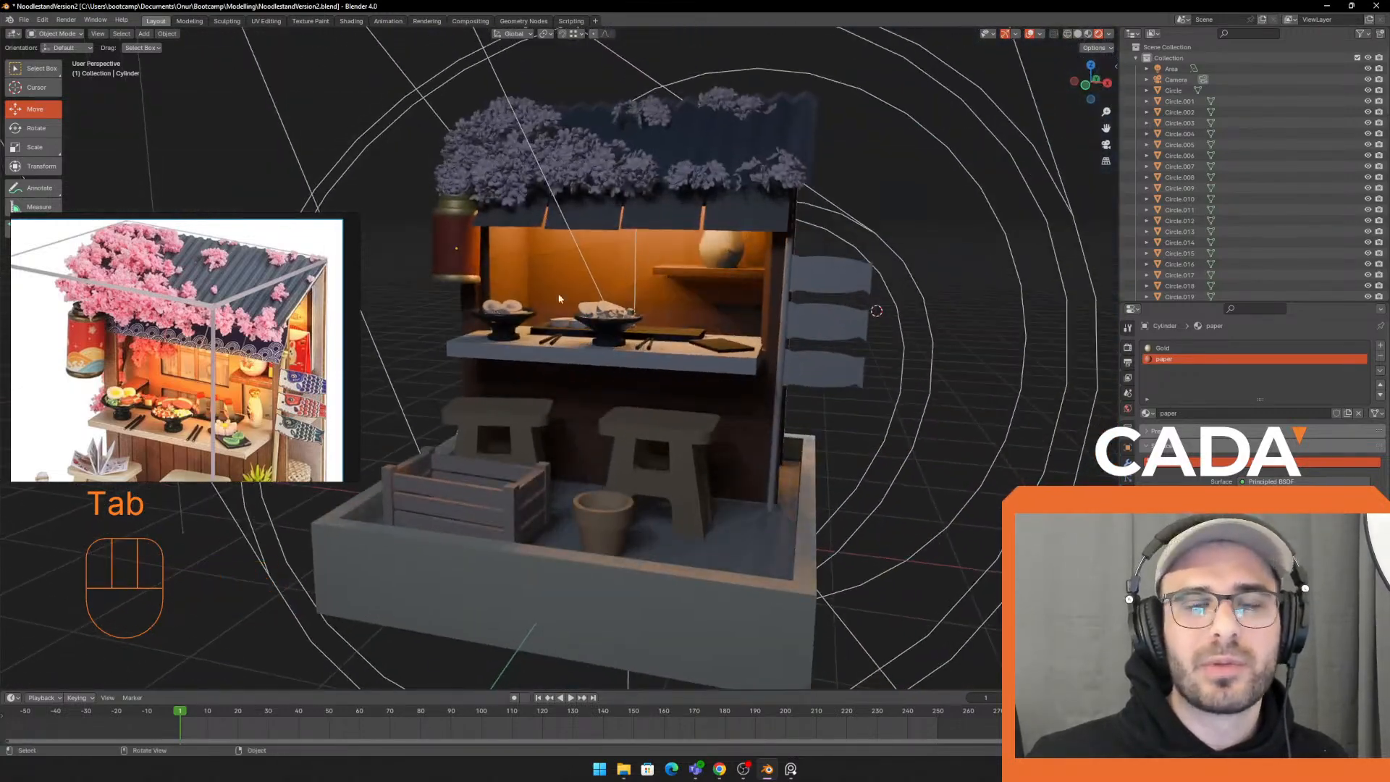
# Open the right egg half in the bowl nearest the lantern in Edit Mode and select one yolk face
pyautogui.scroll(2, 633, 259)
pyautogui.scroll(3, 537, 192)
pyautogui.moveTo(538, 192); pyautogui.dragTo(652, 355, button='middle')
pyautogui.scroll(4, 644, 347)
pyautogui.click(546, 220)
pyautogui.scroll(3, 557, 218)
pyautogui.keyDown('shift'); pyautogui.moveTo(594, 206); pyautogui.dragTo(566, 402, button='middle'); pyautogui.keyUp('shift')
pyautogui.scroll(2, 930, 498)
pyautogui.press('Tab')
pyautogui.click(557, 368)
pyautogui.scroll(1, 588, 344)
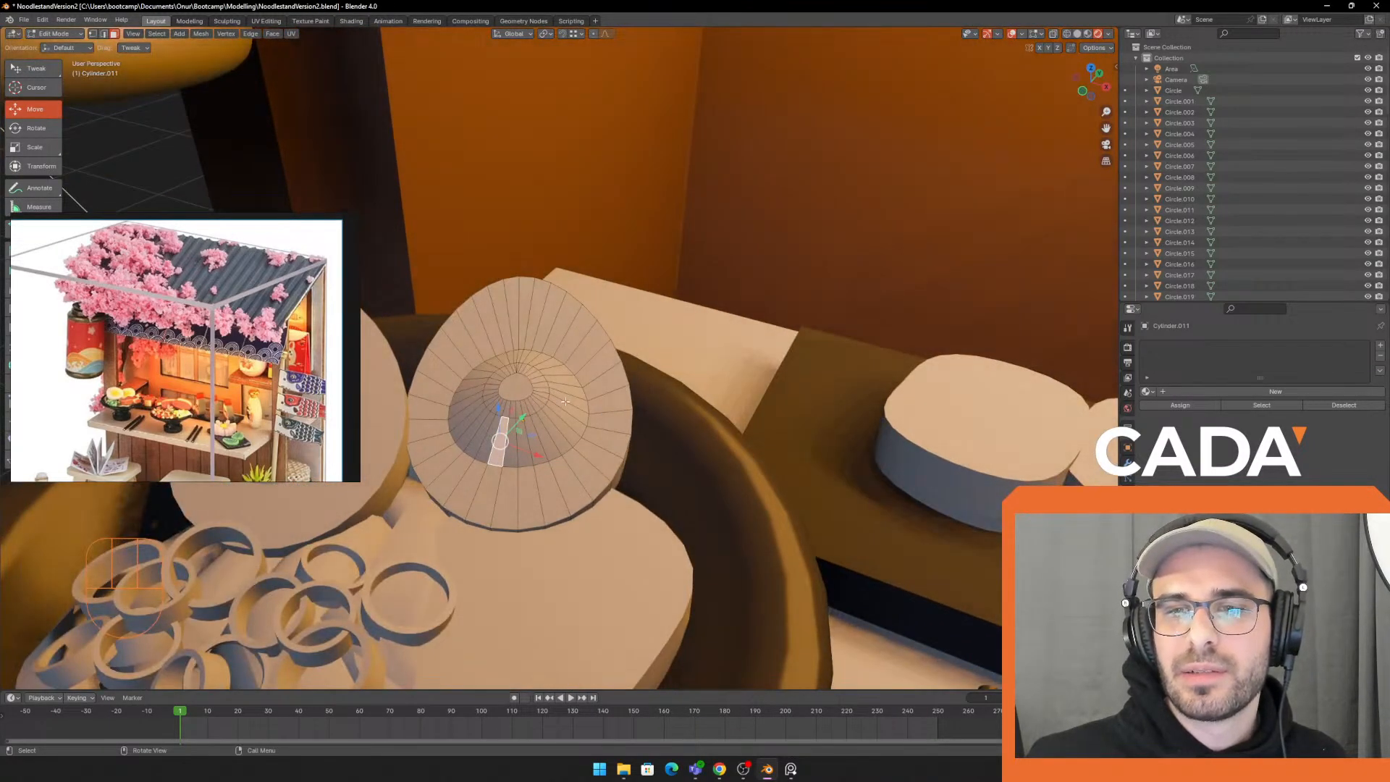
# Circle-select all the yolk faces of the egg half, undoing any selection of egg white faces
pyautogui.press('c')
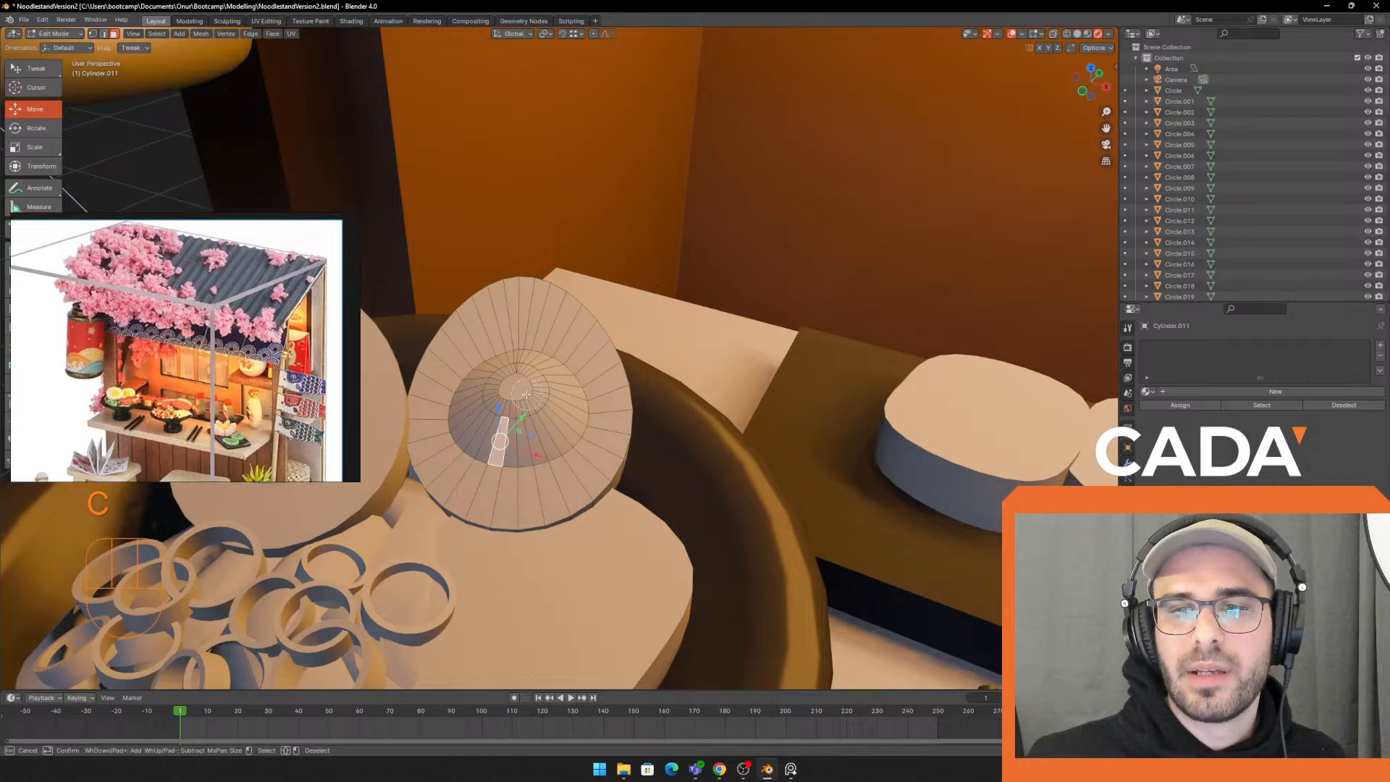
pyautogui.moveTo(525, 395)
pyautogui.mouseDown()
pyautogui.moveTo(497, 391)
pyautogui.moveTo(509, 371)
pyautogui.mouseUp()
pyautogui.press('Escape')
pyautogui.keyDown('shift'); pyautogui.moveTo(510, 371); pyautogui.dragTo(554, 340, button='middle'); pyautogui.keyUp('shift')
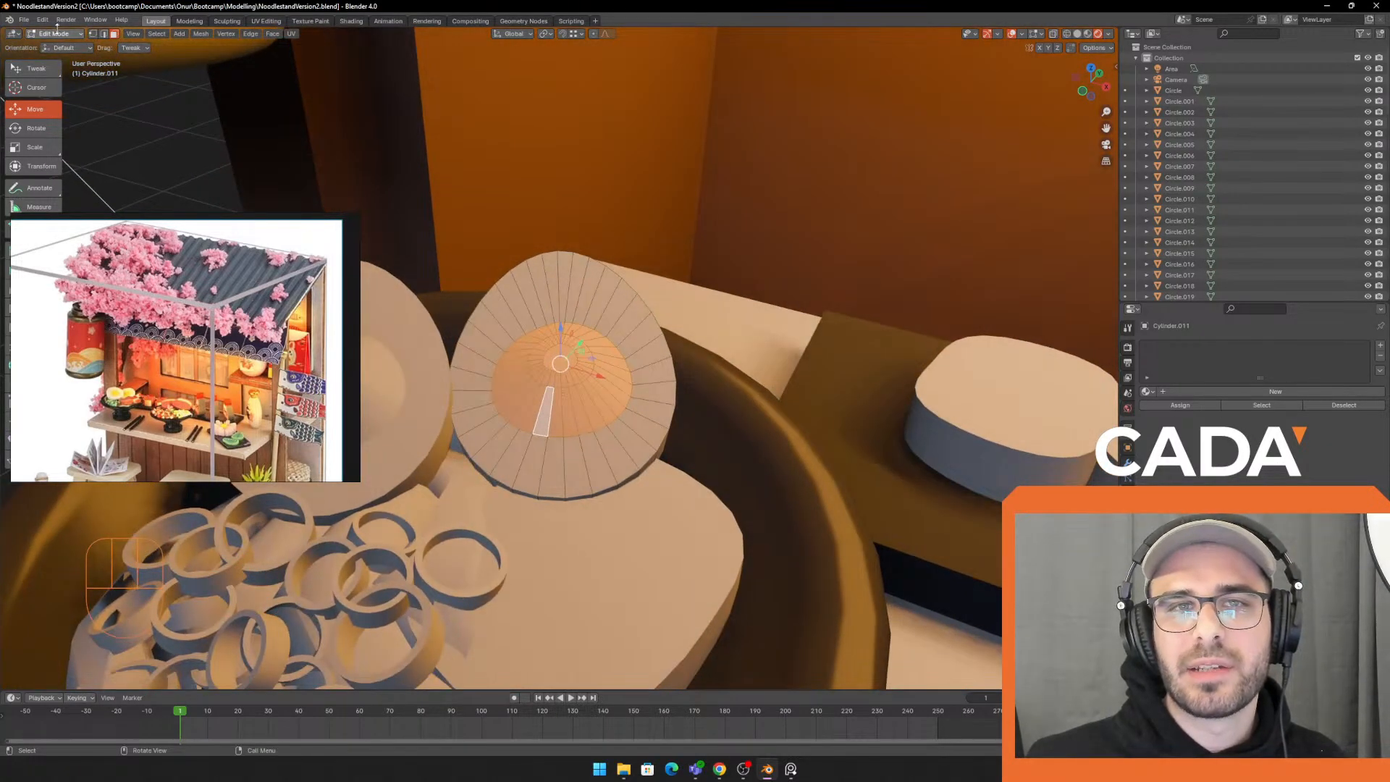
pyautogui.press('c')
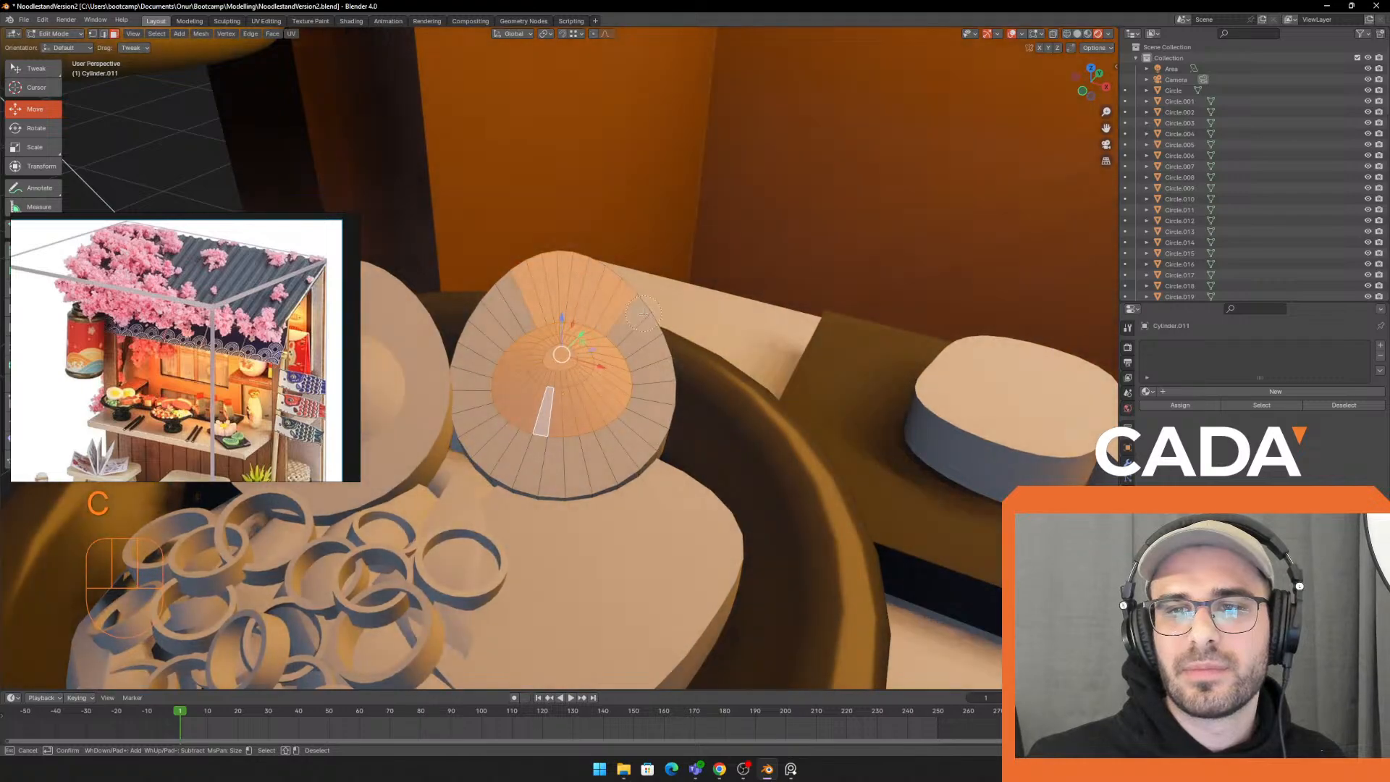
pyautogui.hotkey('ctrl', 'z')
# Give the egg half a new base material and add a second, empty material slot
pyautogui.click(1267, 391)
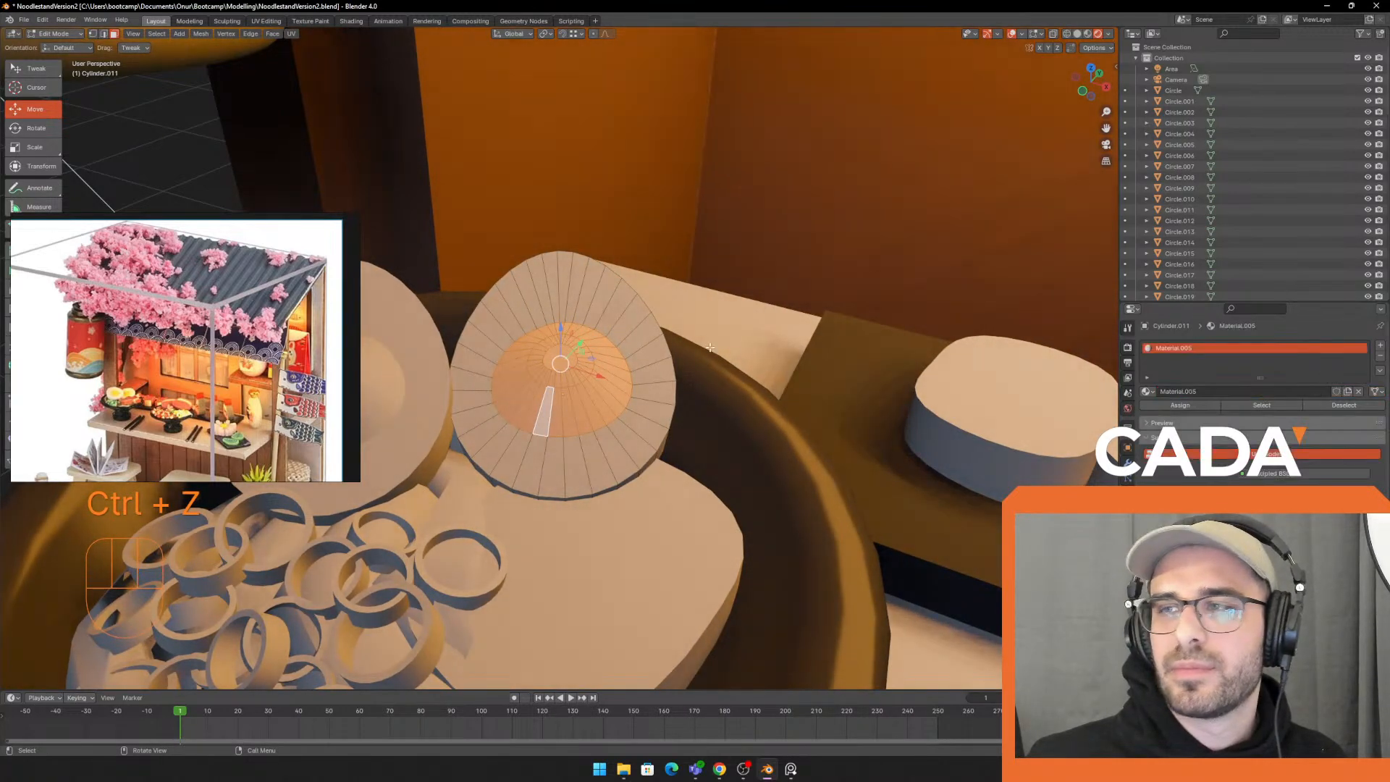
pyautogui.press('Tab')
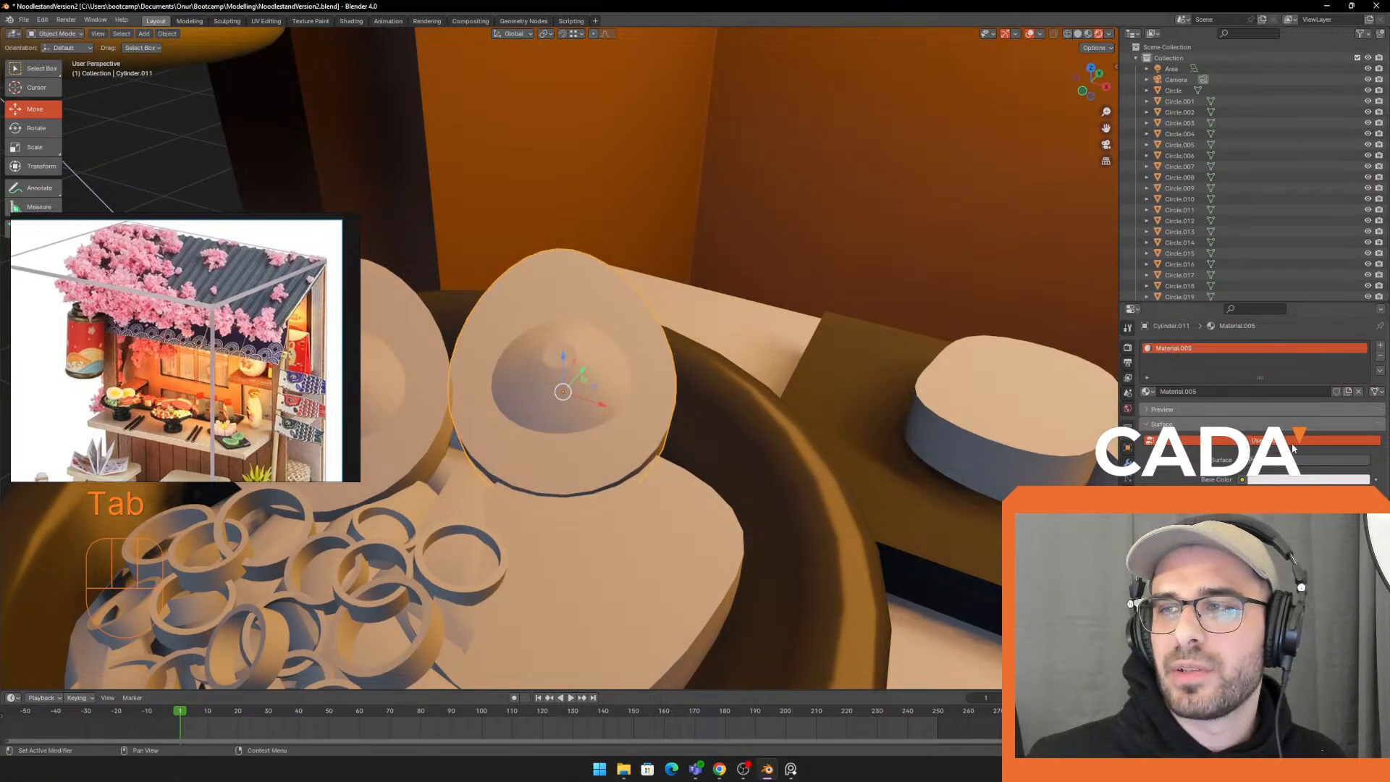
pyautogui.press('Tab')
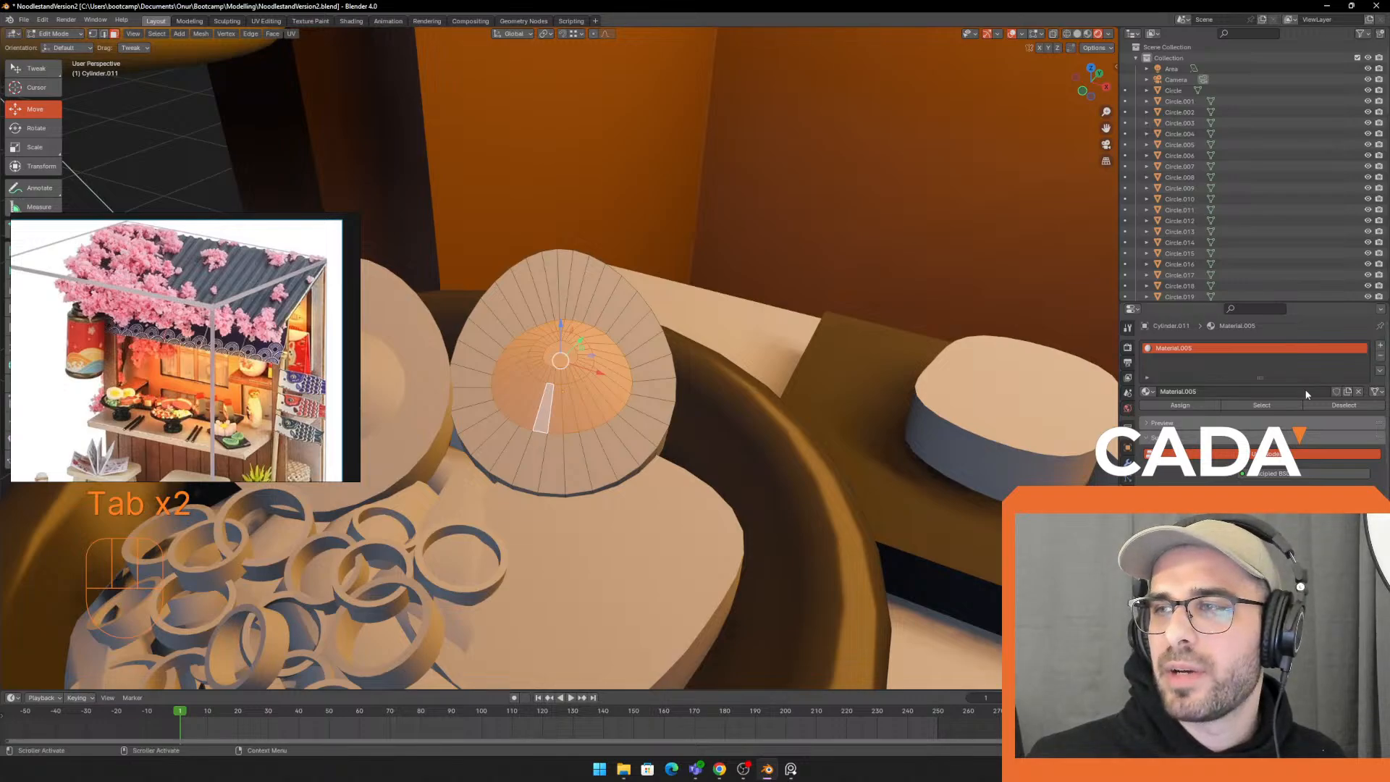
pyautogui.press('Tab')
pyautogui.click(1381, 345)
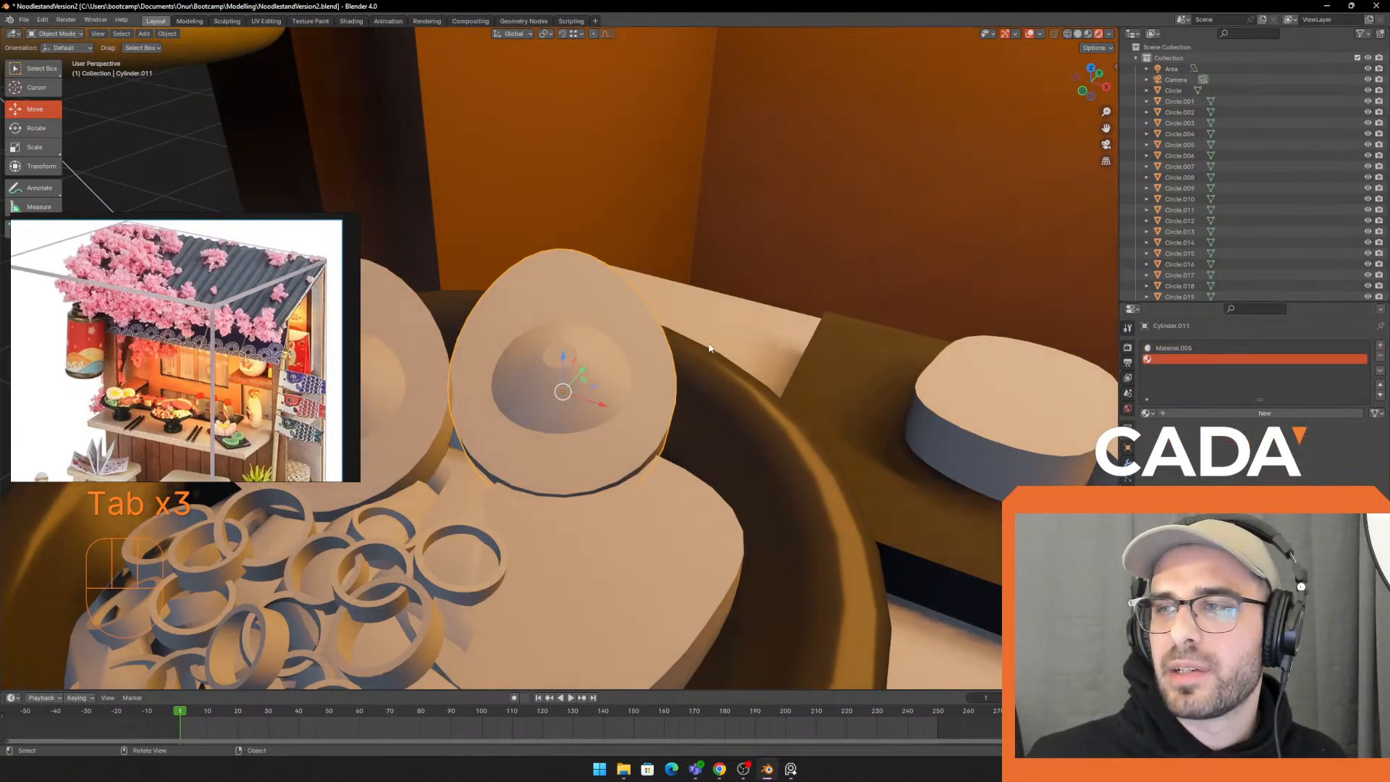
# Create a new material in the egg half's second slot and name it yolk
pyautogui.press('Tab')
pyautogui.click(1260, 412)
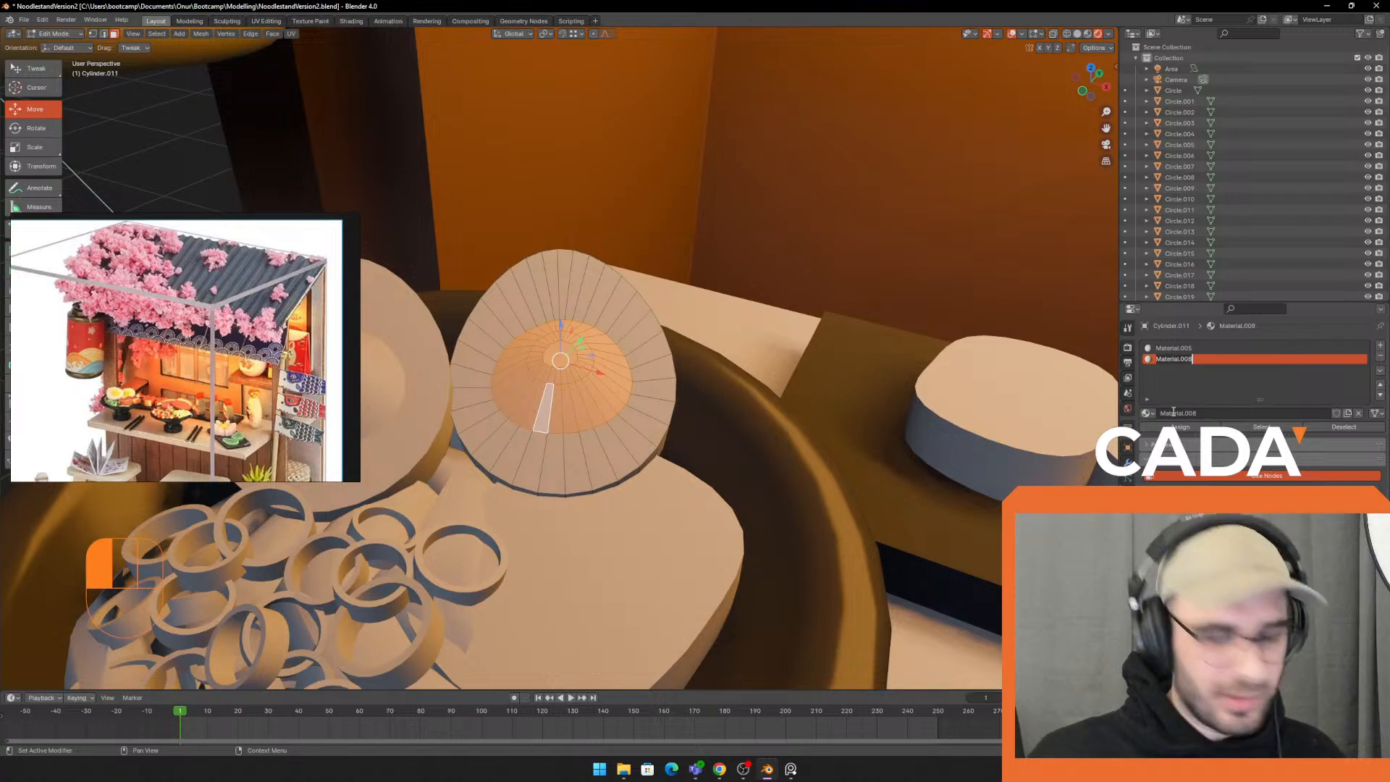
pyautogui.write('yolk')
pyautogui.press('Return')
# Assign the yolk material with an orange base colour to the selected yolk faces and return to Object Mode
pyautogui.click(1309, 509)
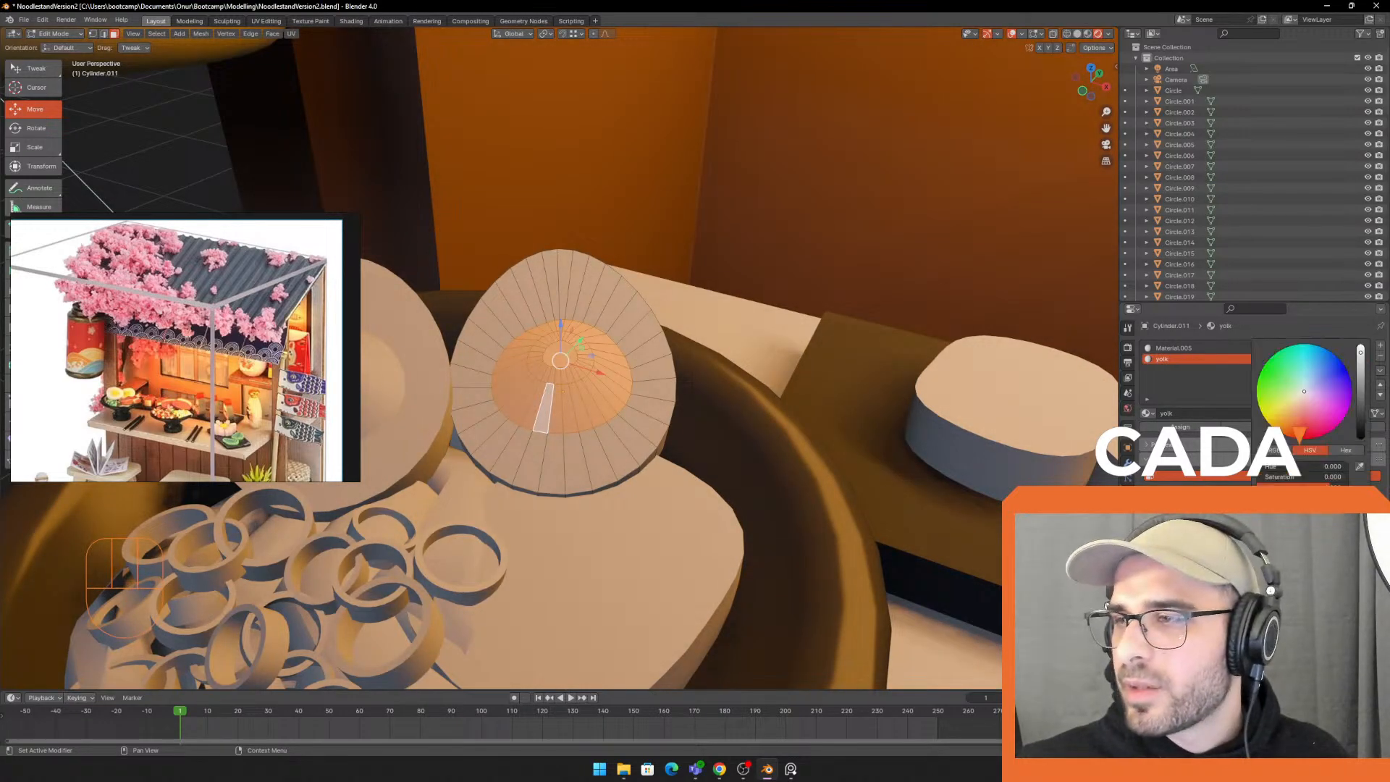
pyautogui.click(1292, 402)
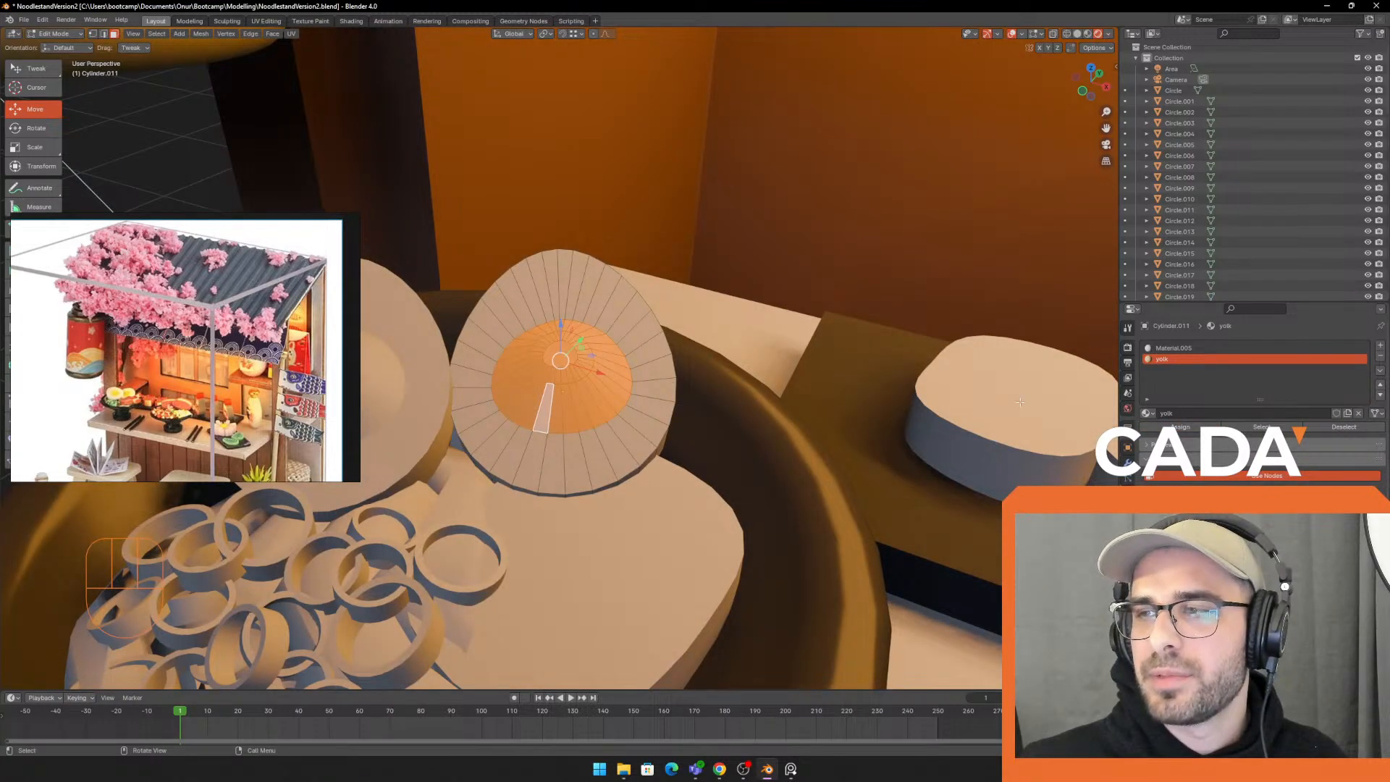
pyautogui.press('Tab')
pyautogui.moveTo(1020, 402); pyautogui.dragTo(783, 359, button='middle')
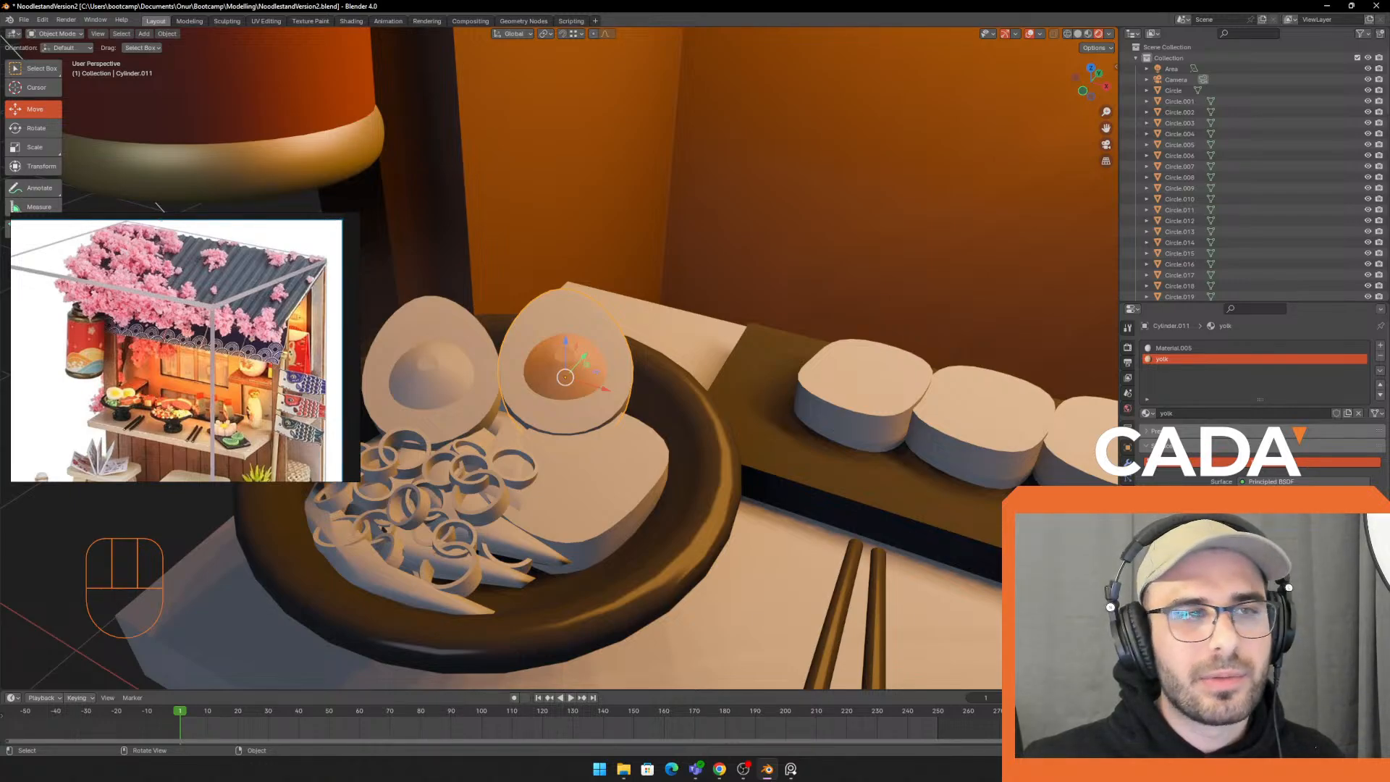
# Shift the yolk material's base colour to a more yellowish orange
pyautogui.hotkey('alt', 'Tab')
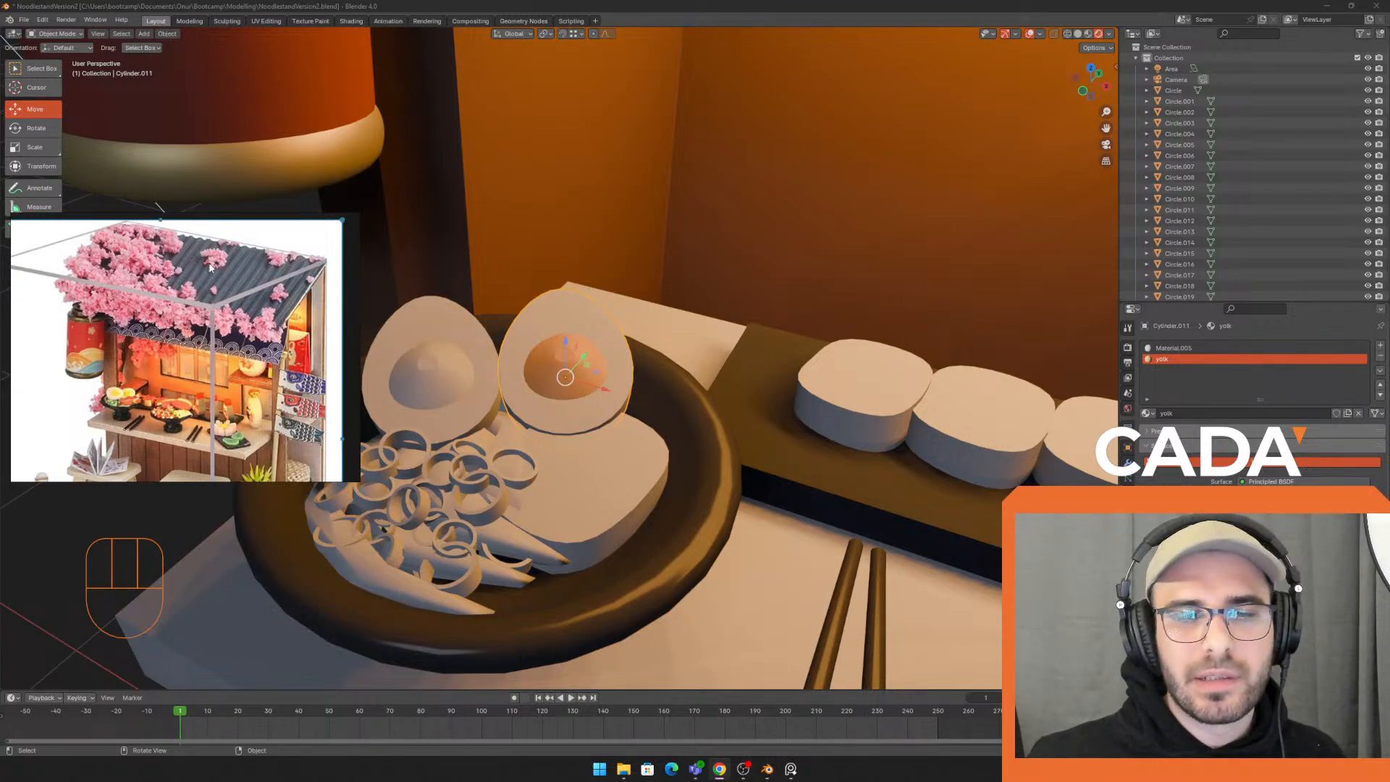
pyautogui.moveTo(545, 358)
pyautogui.mouseDown(button='middle')
pyautogui.moveTo(529, 366)
pyautogui.moveTo(543, 374)
pyautogui.mouseUp(button='middle')
pyautogui.click(1309, 498)
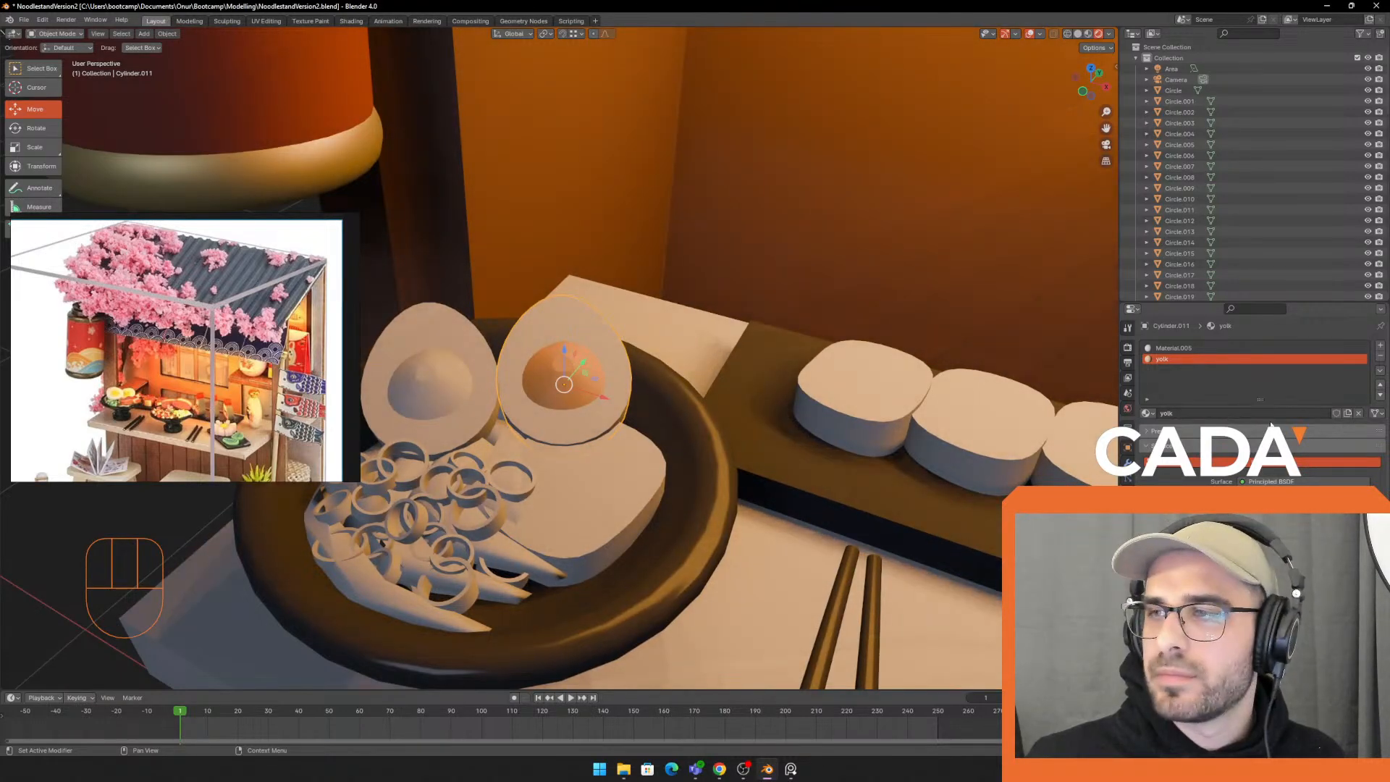
pyautogui.click(1309, 499)
pyautogui.moveTo(1295, 392); pyautogui.dragTo(1284, 399)
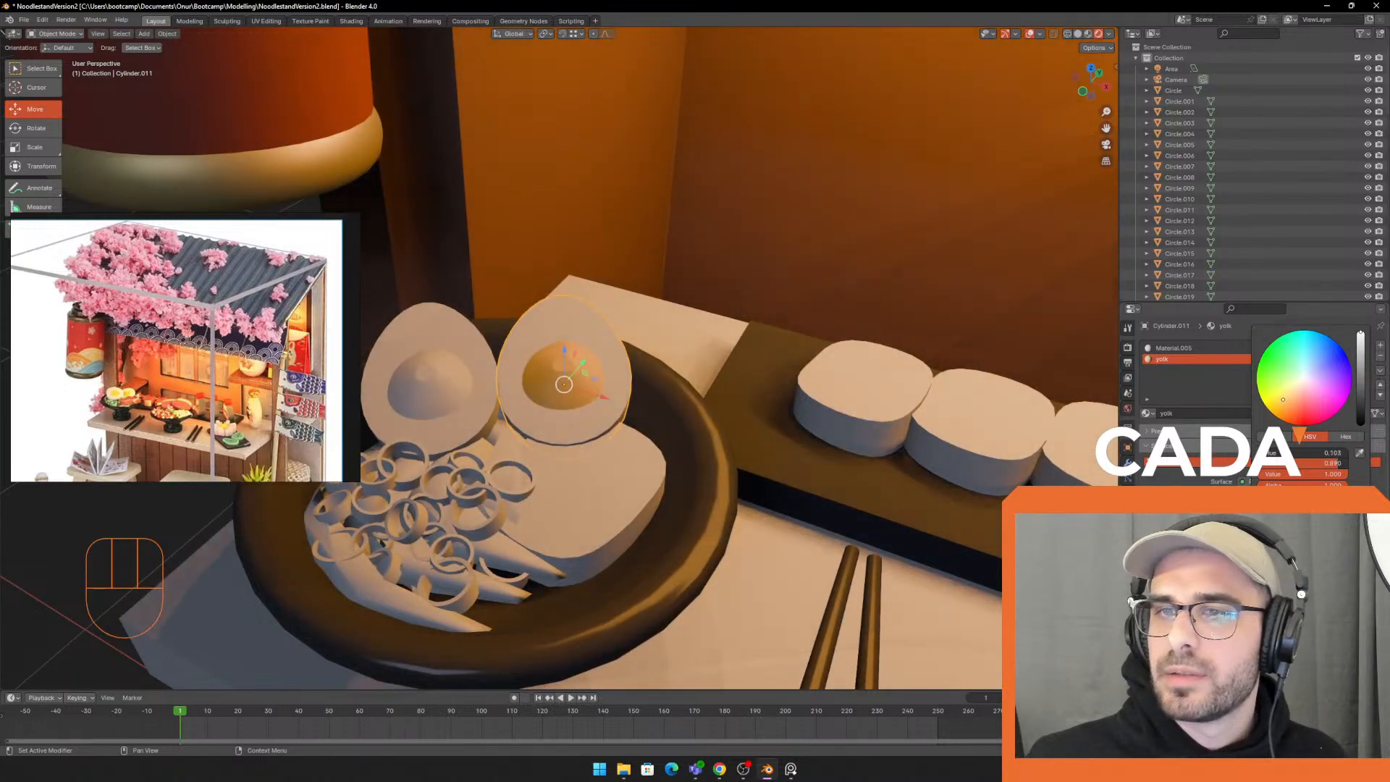
# Give the other egg half a new base material and a second material slot using the existing yolk material
pyautogui.click(488, 371)
pyautogui.press('Tab')
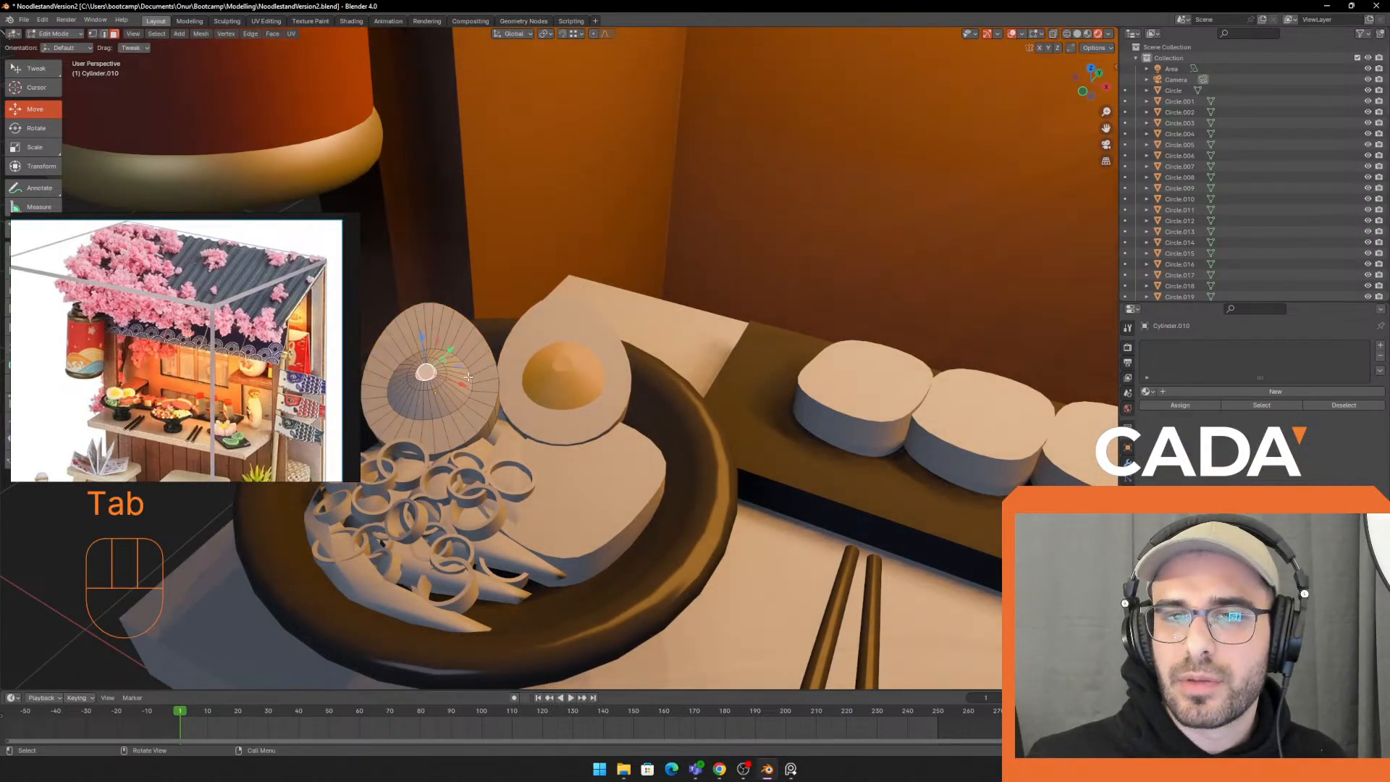
pyautogui.scroll(1, 489, 376)
pyautogui.keyDown('shift'); pyautogui.moveTo(489, 376); pyautogui.dragTo(565, 371, button='middle'); pyautogui.keyUp('shift')
pyautogui.press('c')
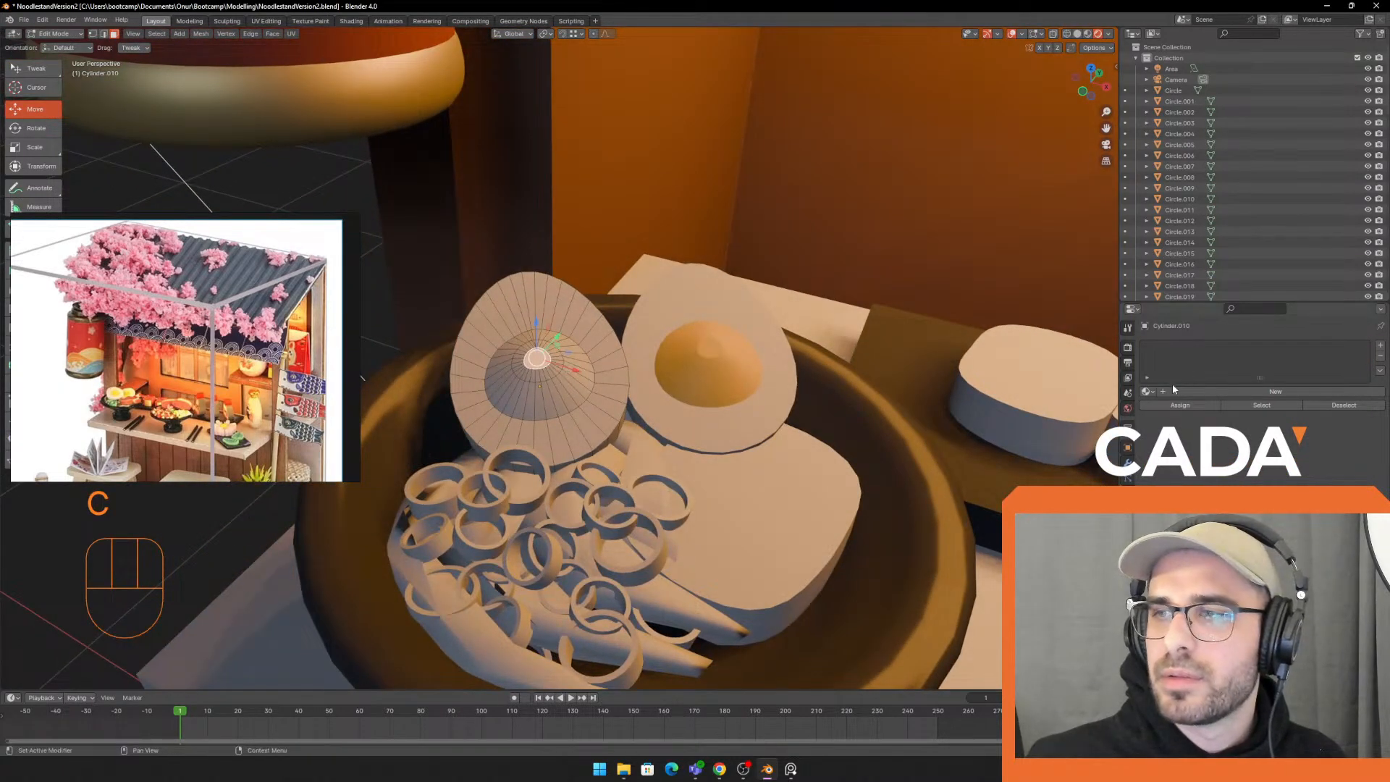
pyautogui.click(1147, 392)
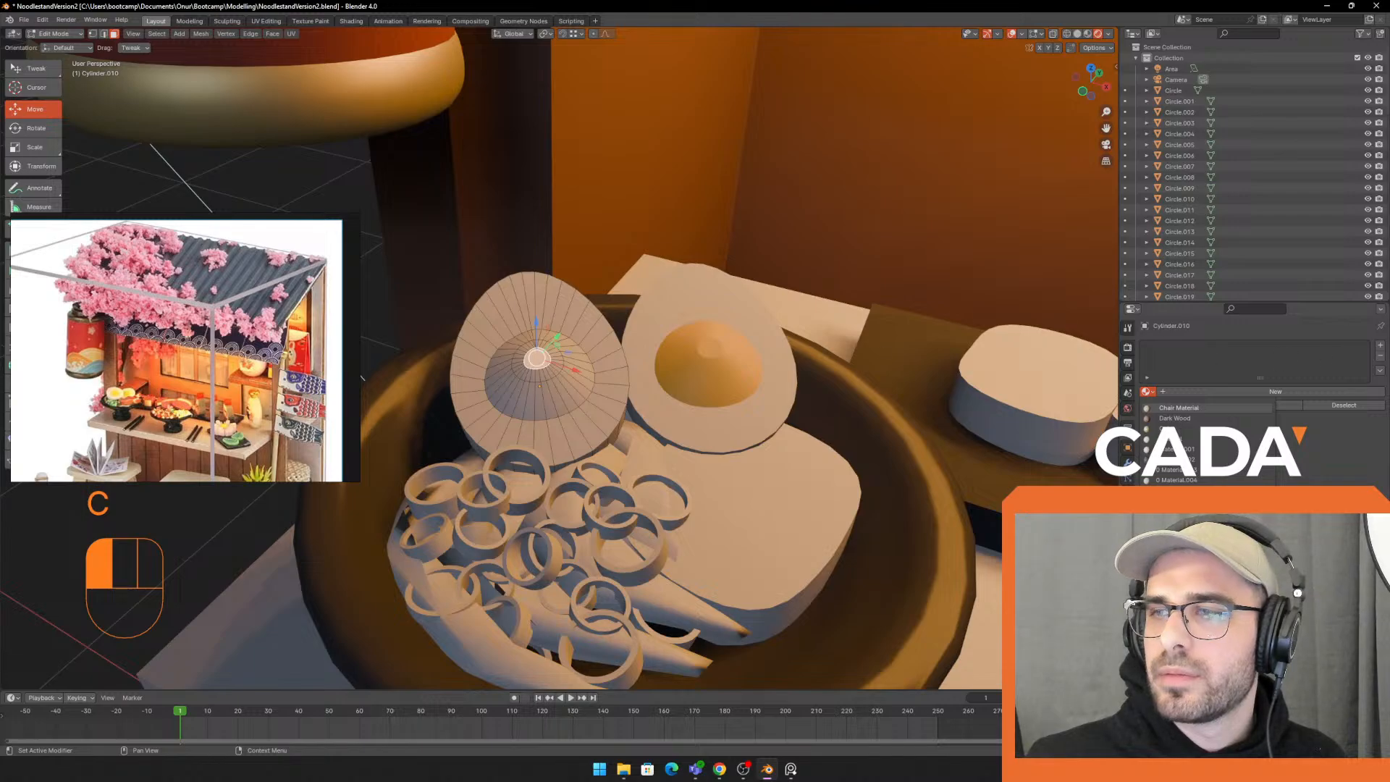
pyautogui.press('Tab')
pyautogui.click(1380, 349)
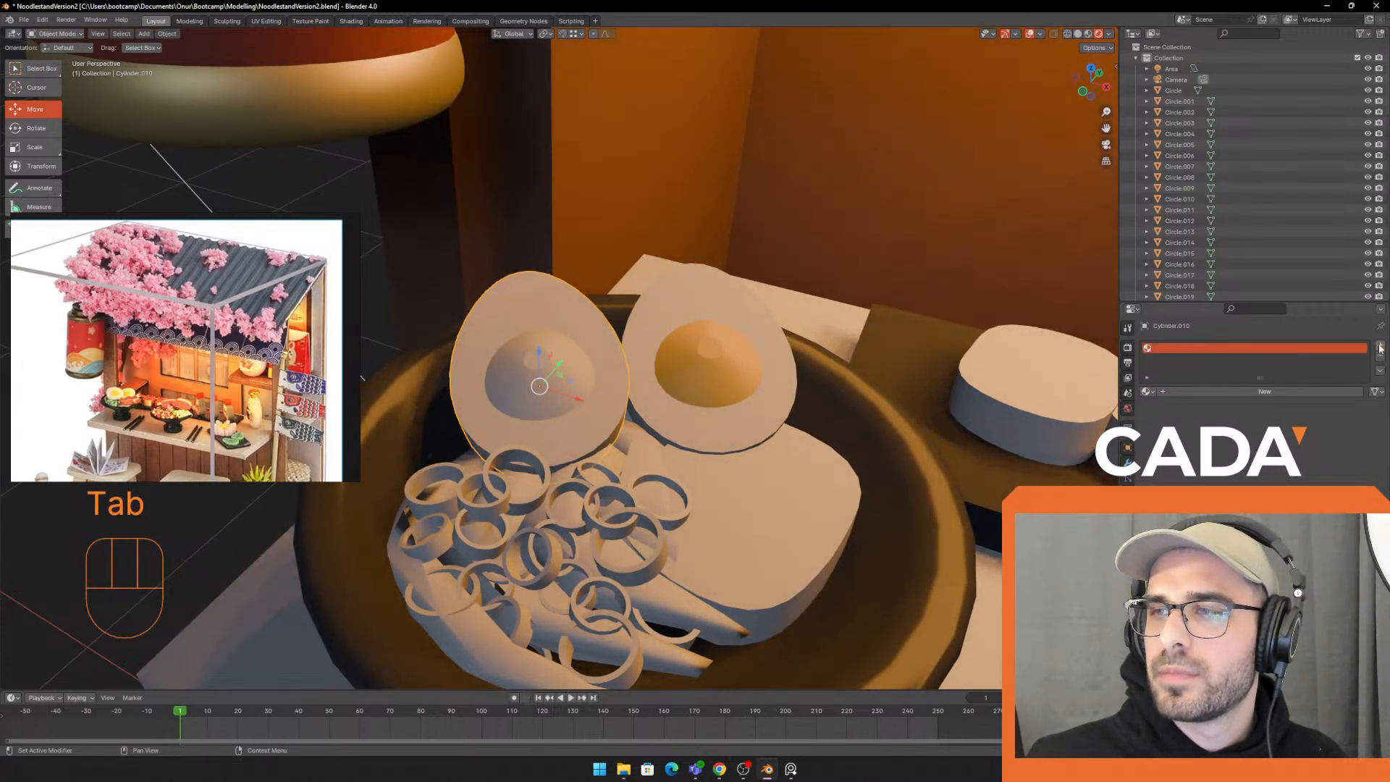
pyautogui.click(1380, 348)
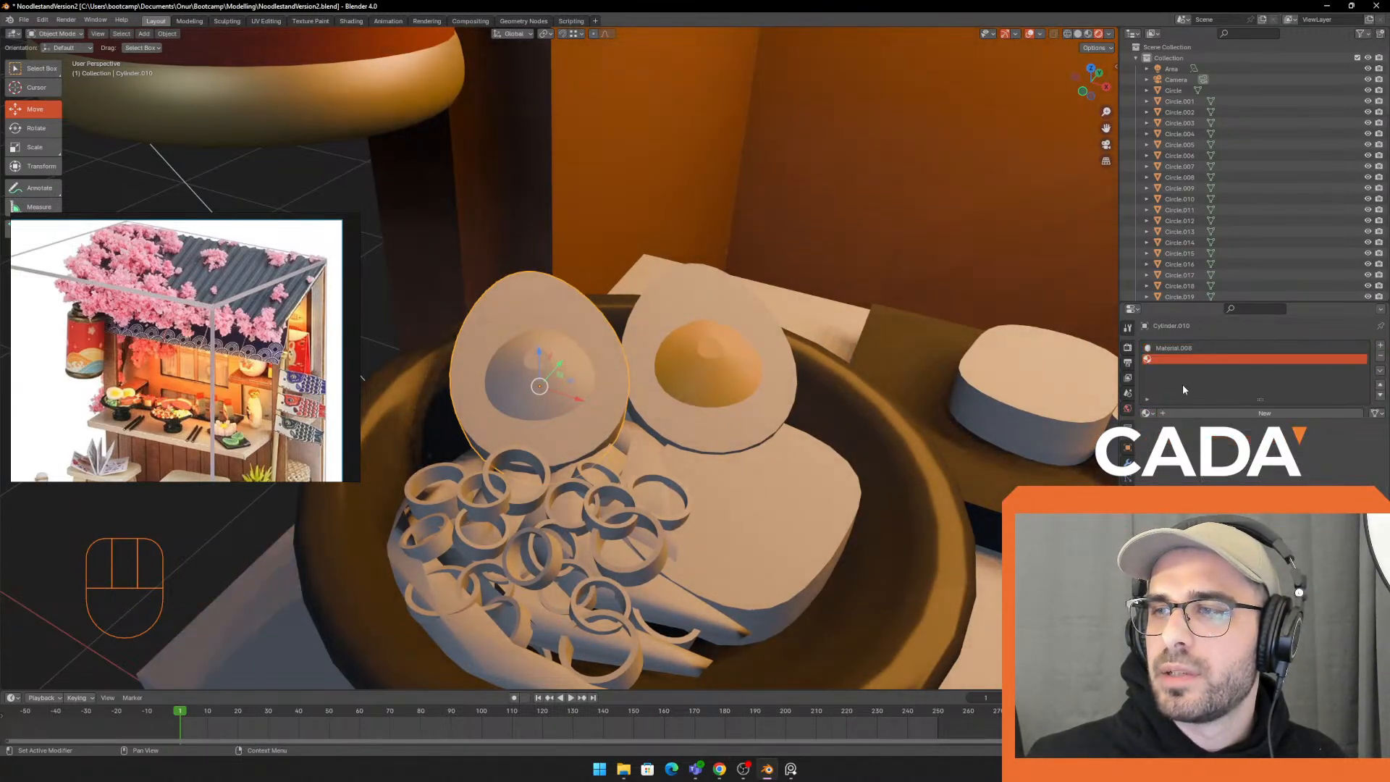
pyautogui.click(1148, 412)
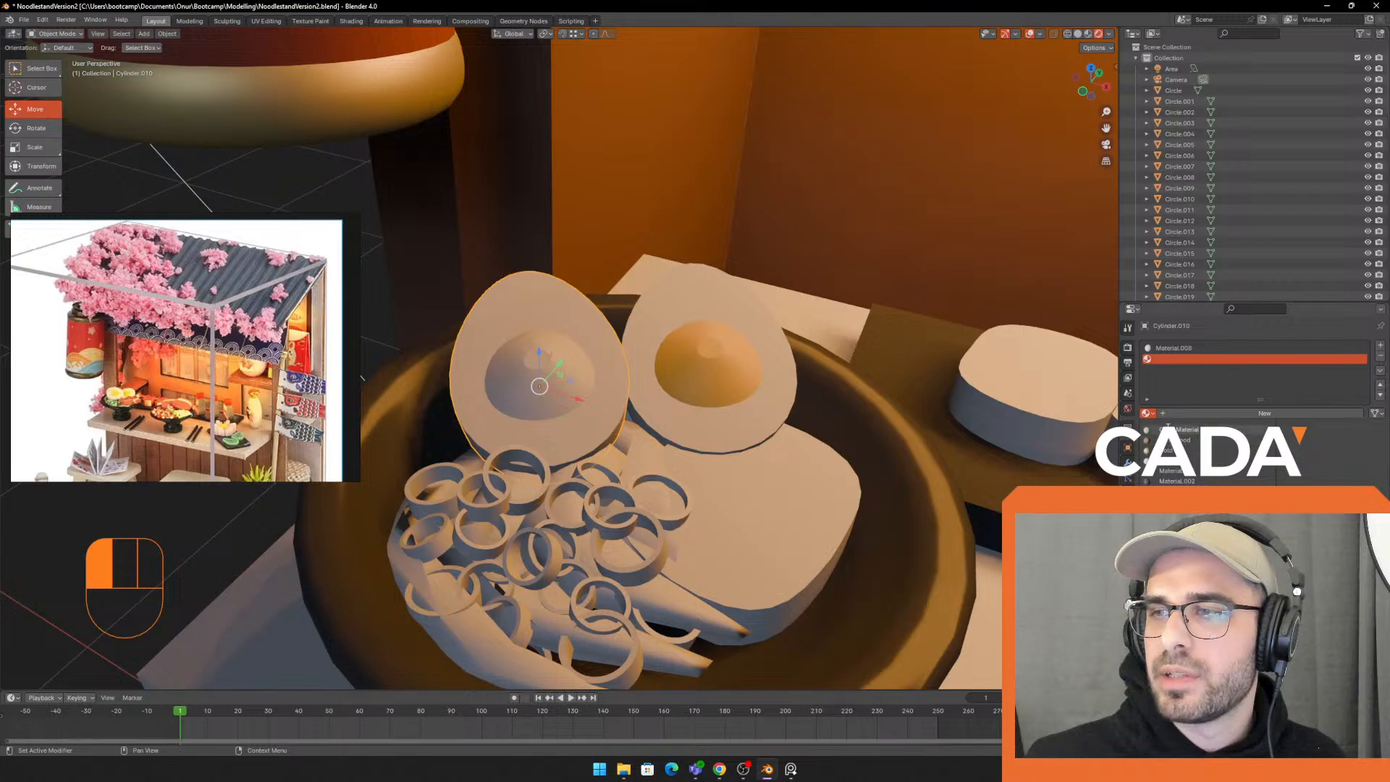
# Circle-select the yolk faces of this egg half, assign the yolk material to them and return to Object Mode
pyautogui.press('Tab')
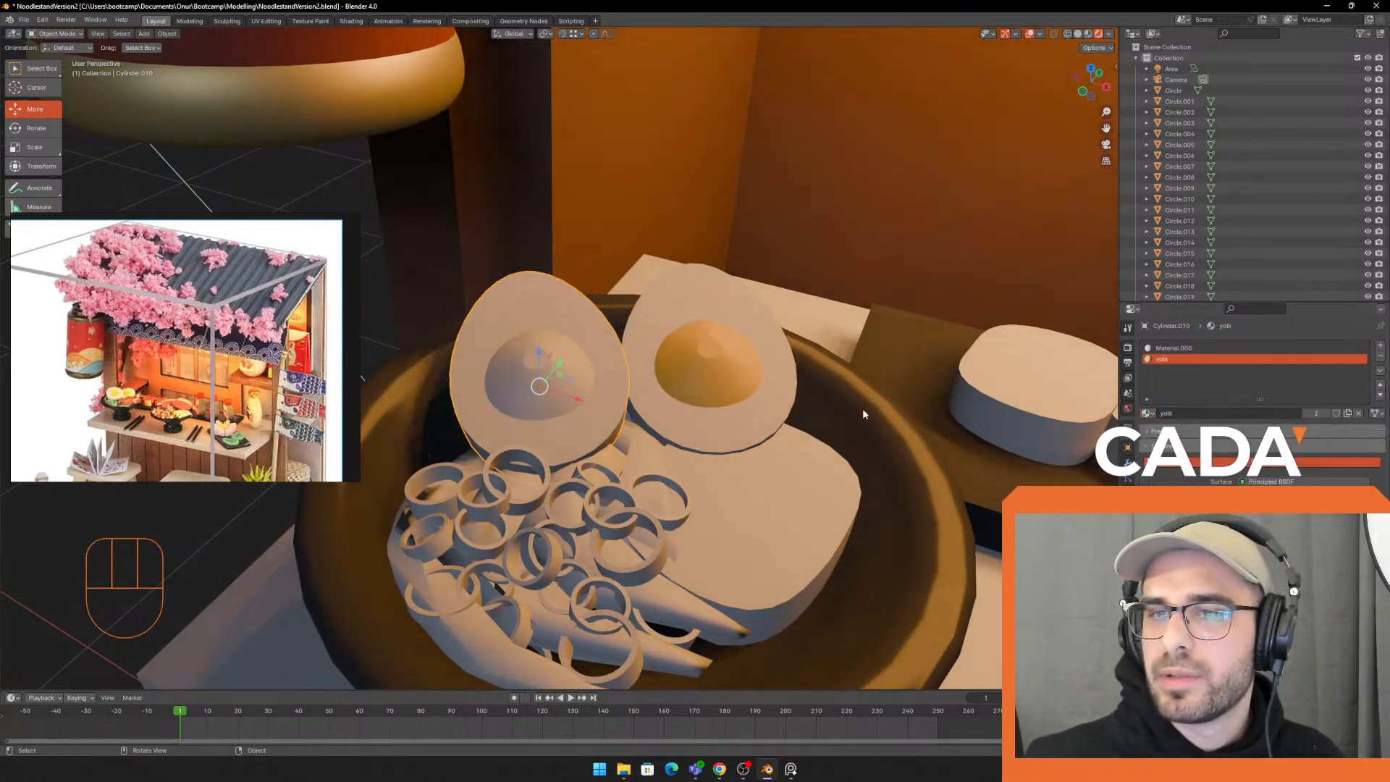
pyautogui.press('c')
pyautogui.moveTo(507, 376); pyautogui.dragTo(548, 360)
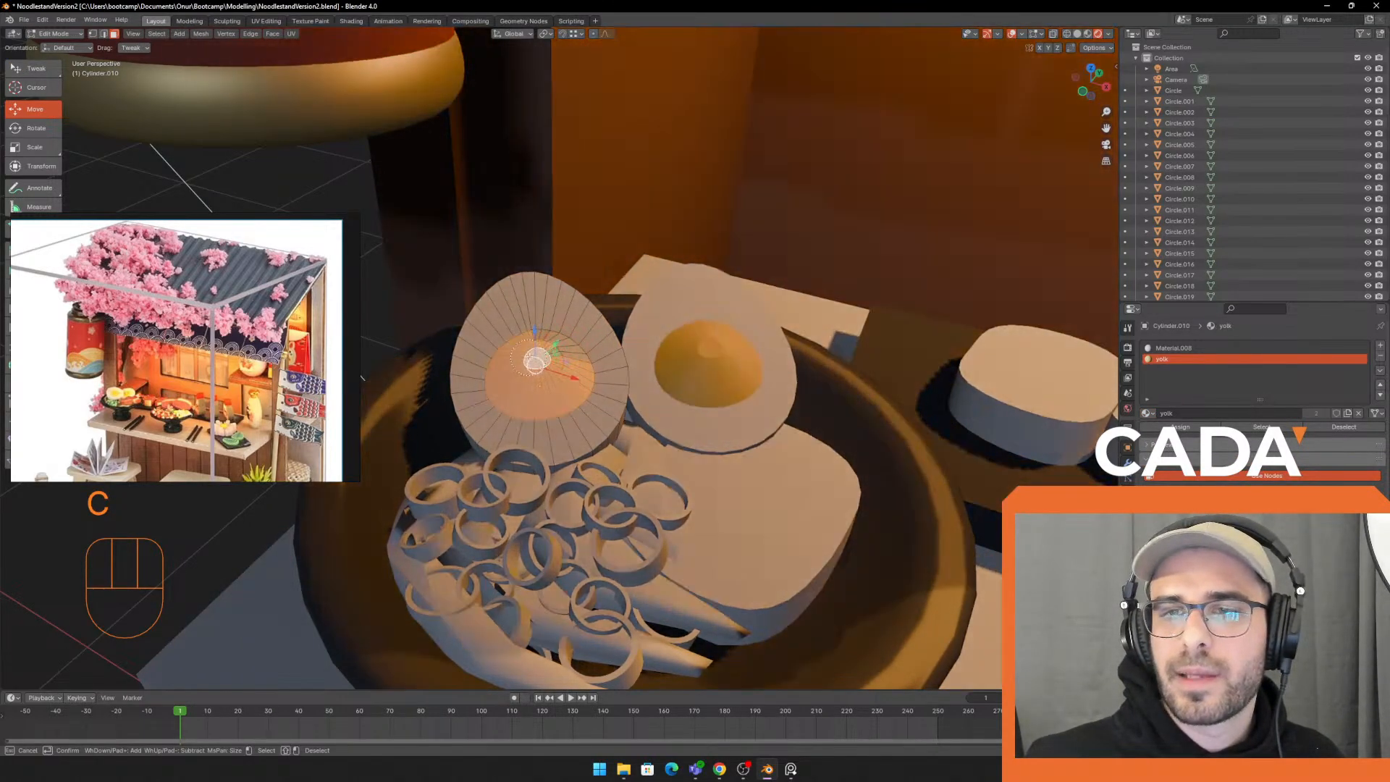
pyautogui.rightClick(548, 360)
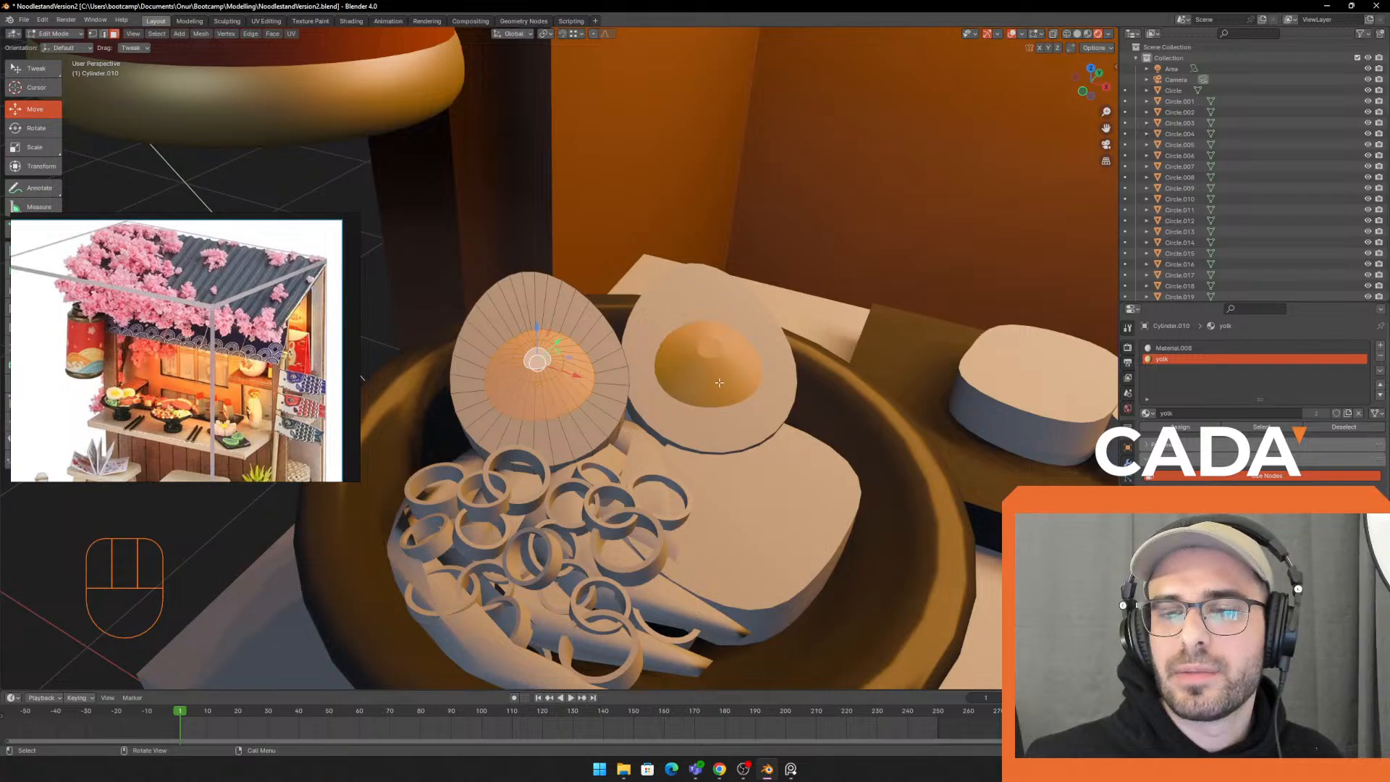
pyautogui.click(1187, 428)
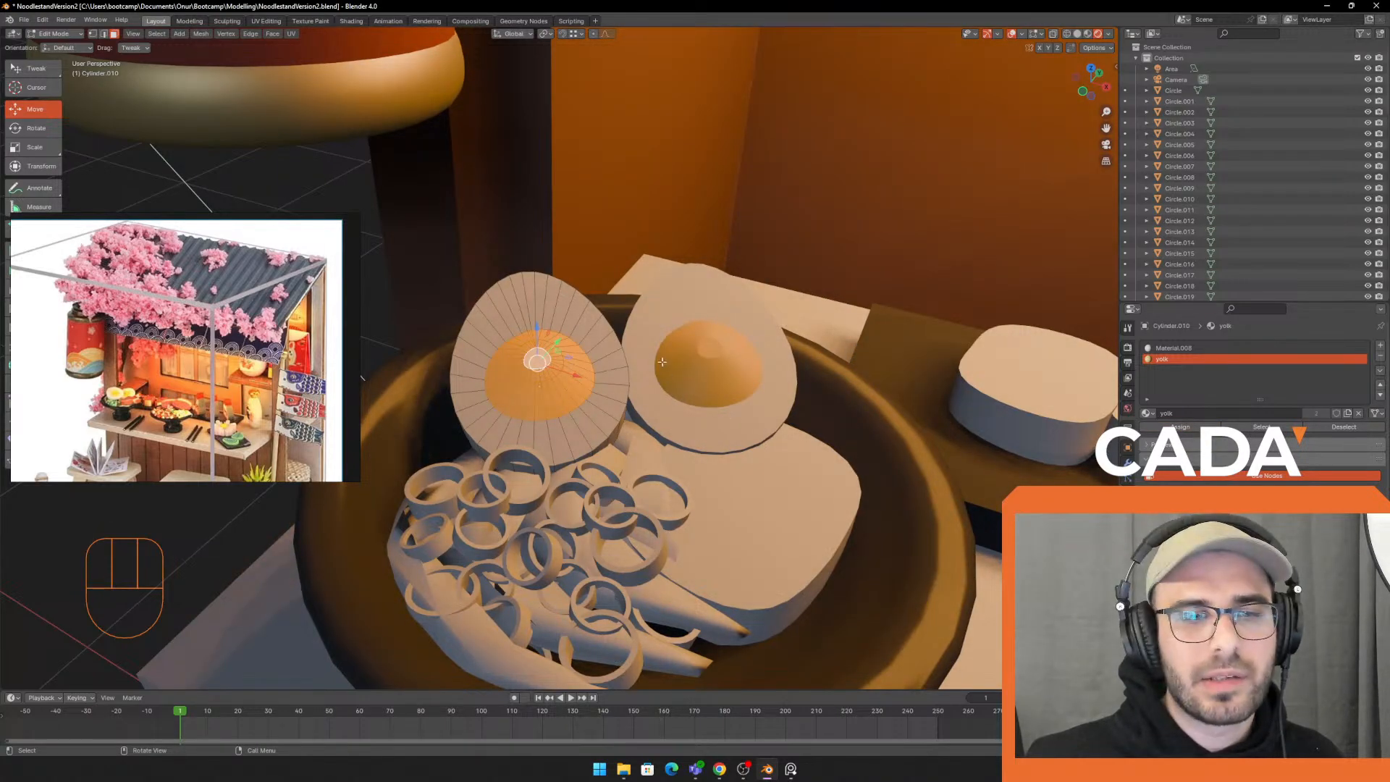
pyautogui.press('Tab')
pyautogui.scroll(-8, 704, 347)
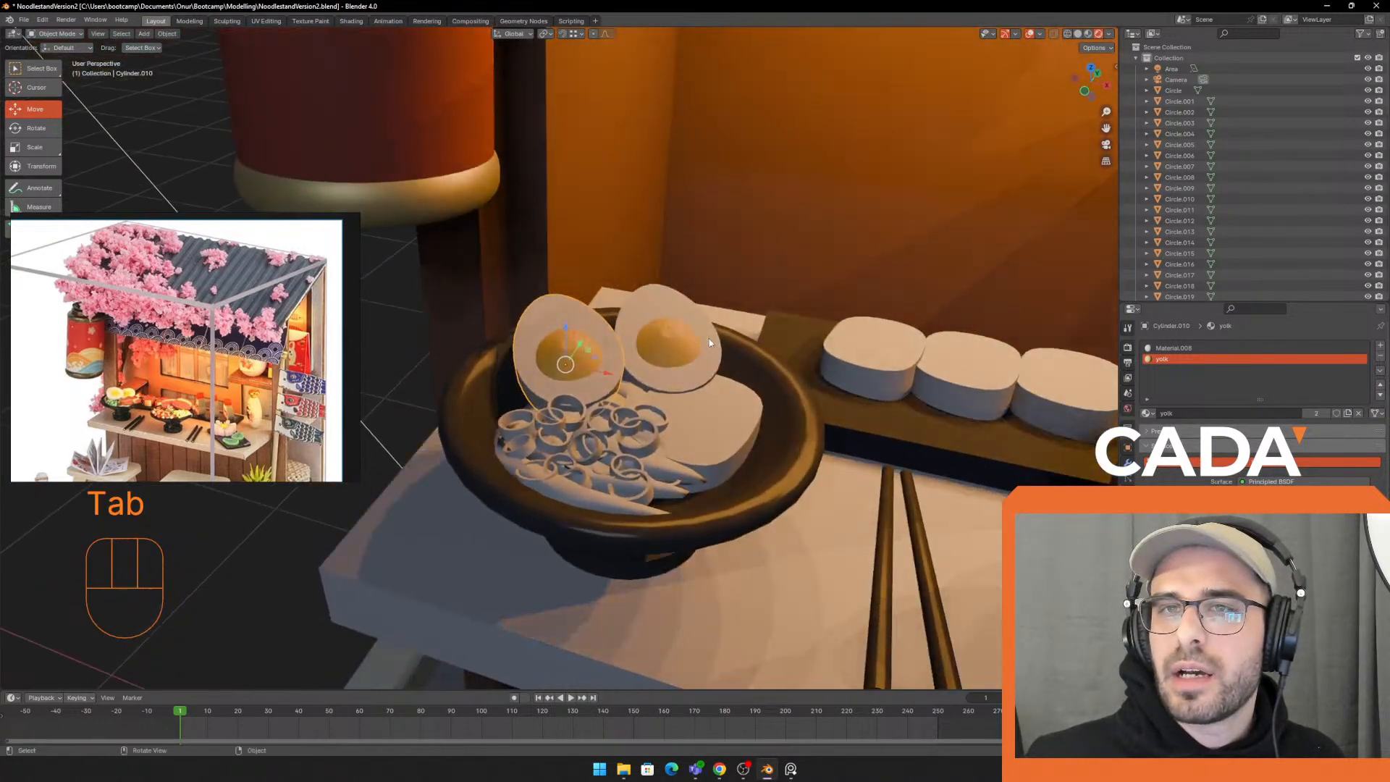
pyautogui.keyDown('shift'); pyautogui.moveTo(707, 349); pyautogui.dragTo(682, 353, button='middle'); pyautogui.keyUp('shift')
pyautogui.click(652, 255)
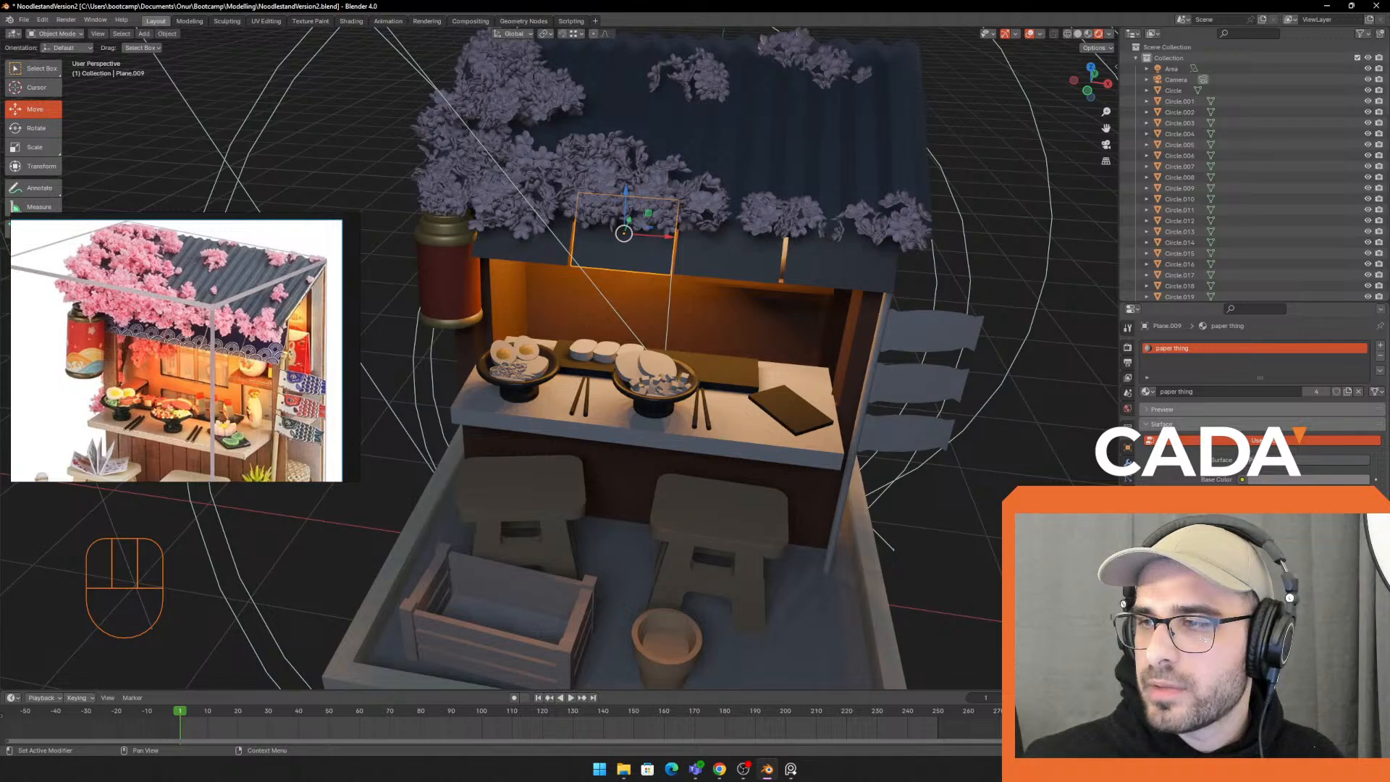
pyautogui.moveTo(758, 417); pyautogui.dragTo(717, 389, button='middle')
pyautogui.scroll(1, 717, 390)
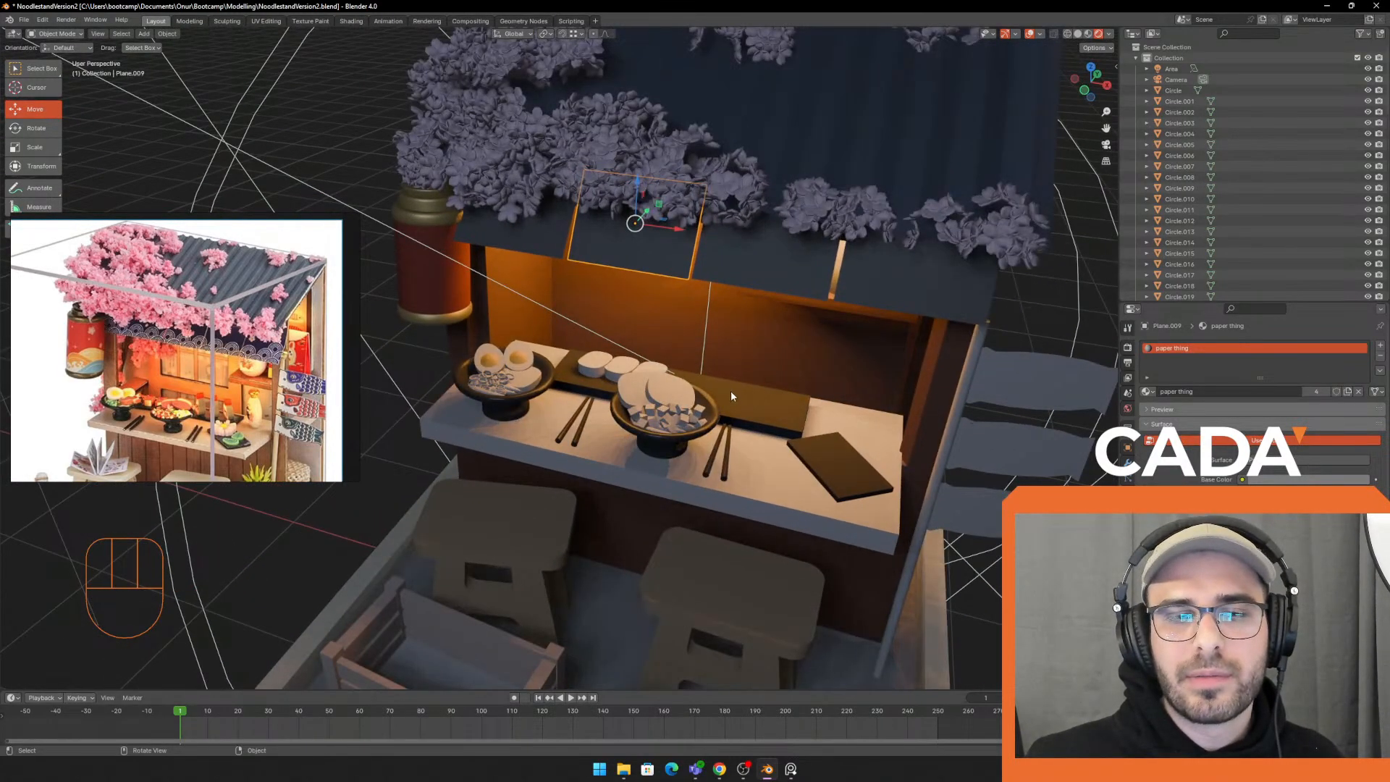
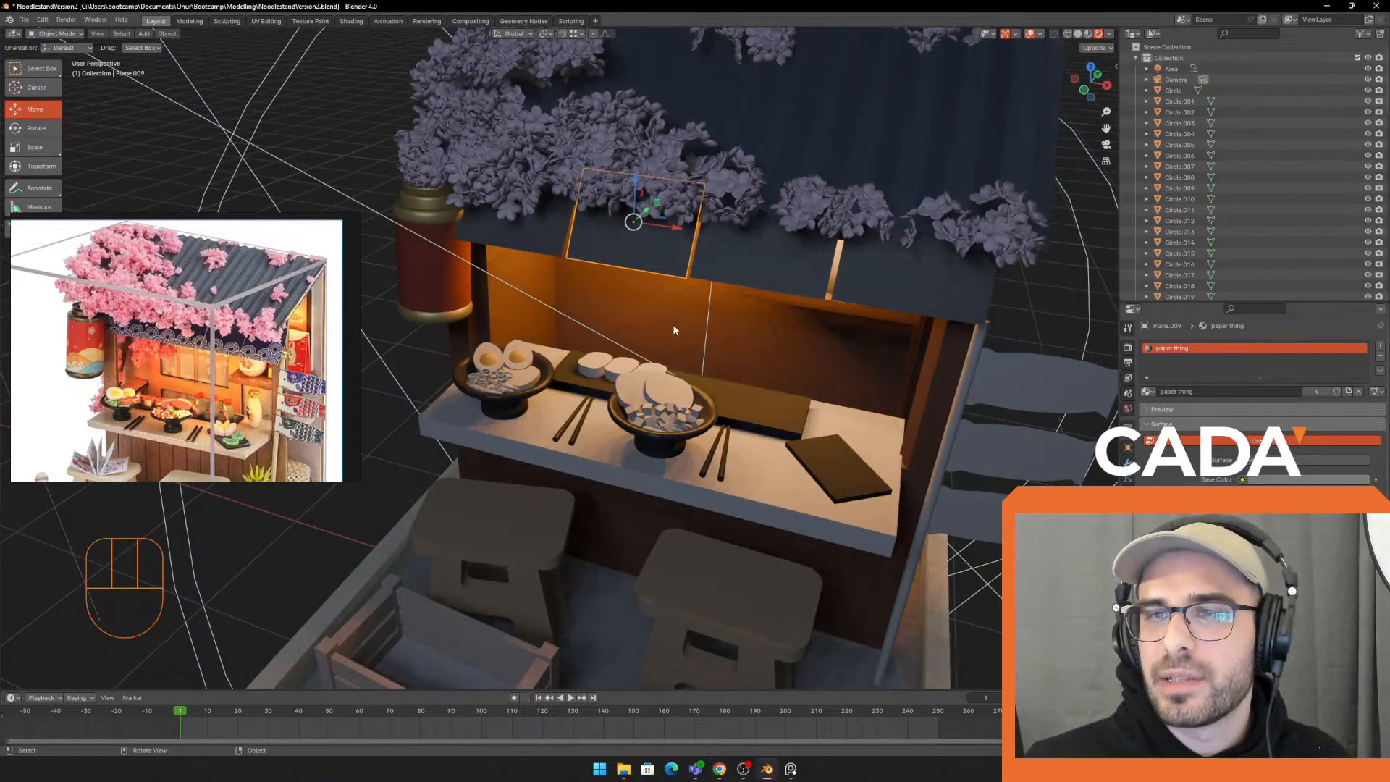
pyautogui.click(673, 326)
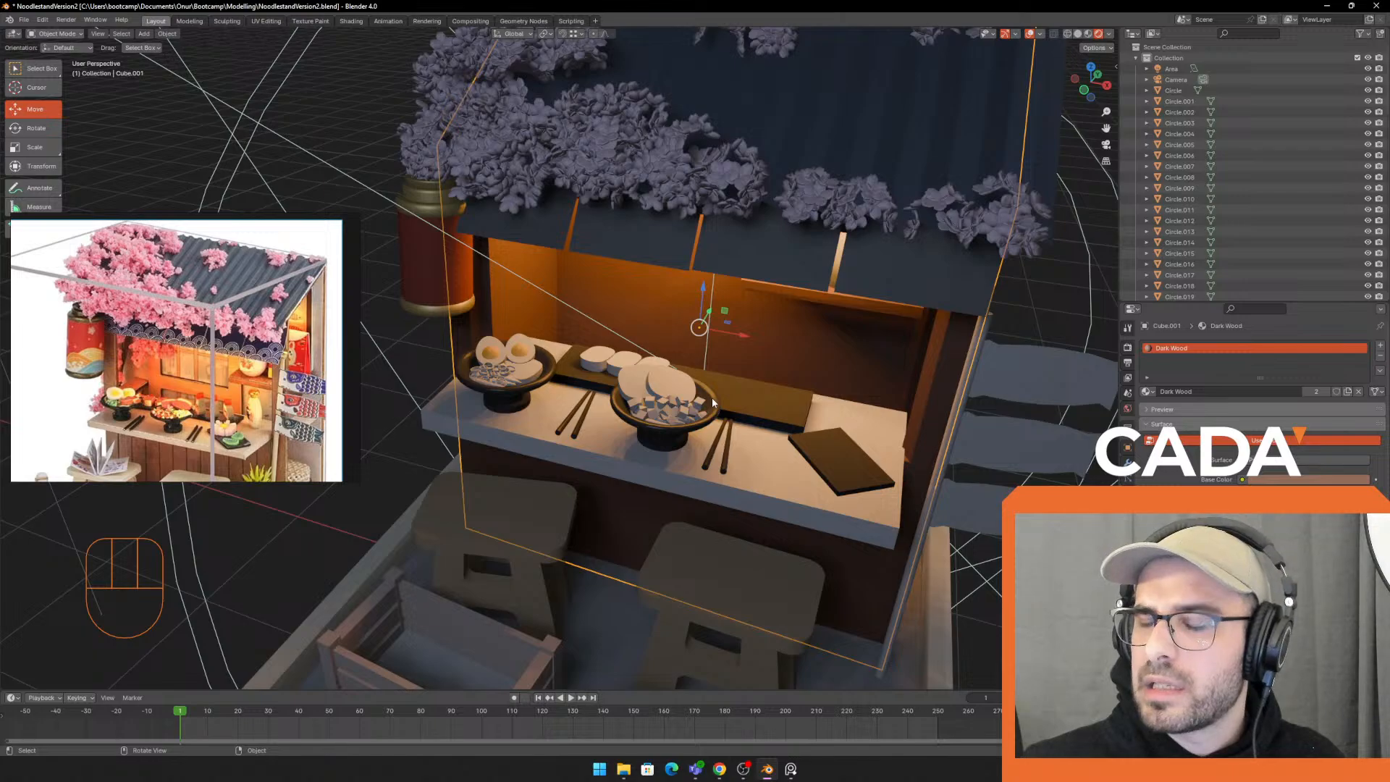
# Select the onion rings in the egg bowl as a range, from Circle.001 through Circle.023
pyautogui.moveTo(711, 397); pyautogui.dragTo(647, 350, button='middle')
pyautogui.scroll(3, 633, 396)
pyautogui.scroll(2, 507, 362)
pyautogui.click(505, 364)
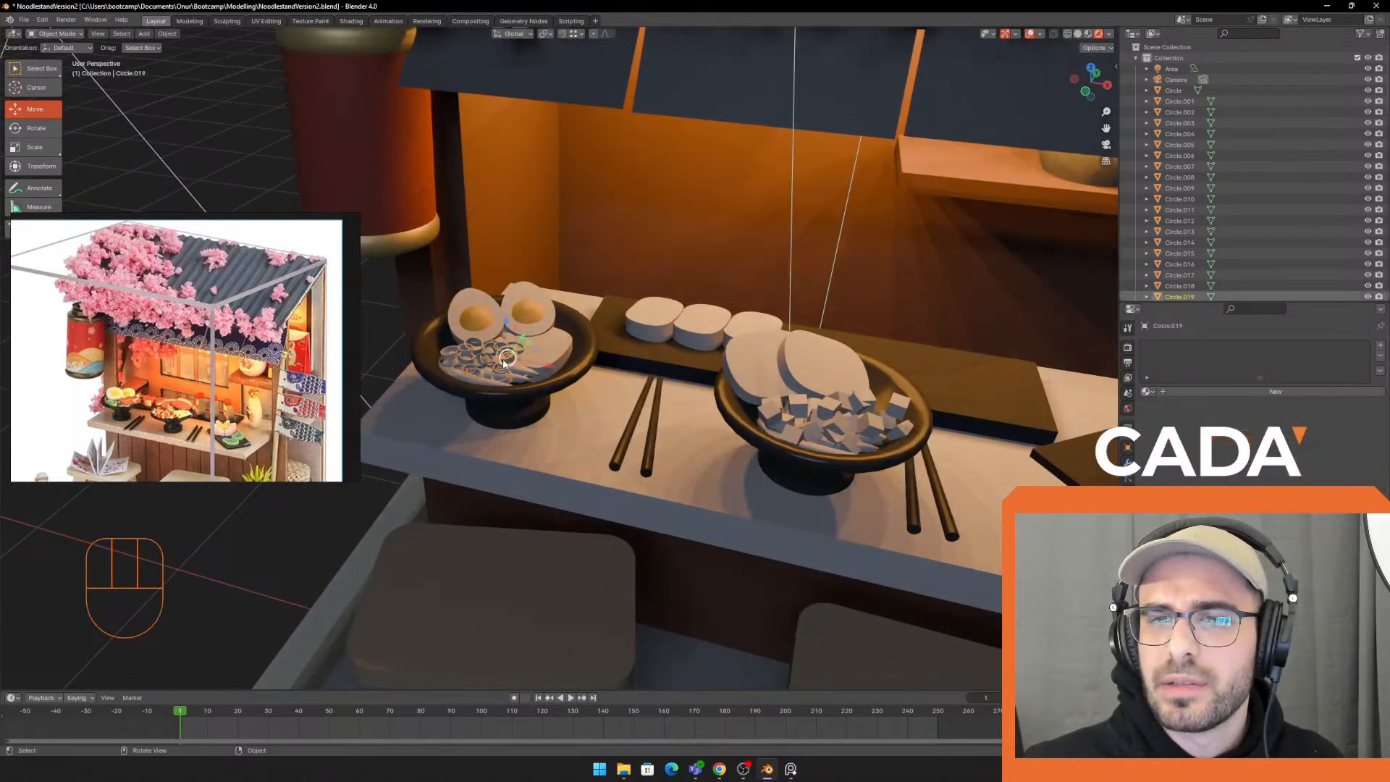
pyautogui.keyDown('shift'); pyautogui.moveTo(504, 364); pyautogui.dragTo(463, 406, button='middle'); pyautogui.keyUp('shift')
pyautogui.scroll(3, 463, 406)
pyautogui.click(1182, 145)
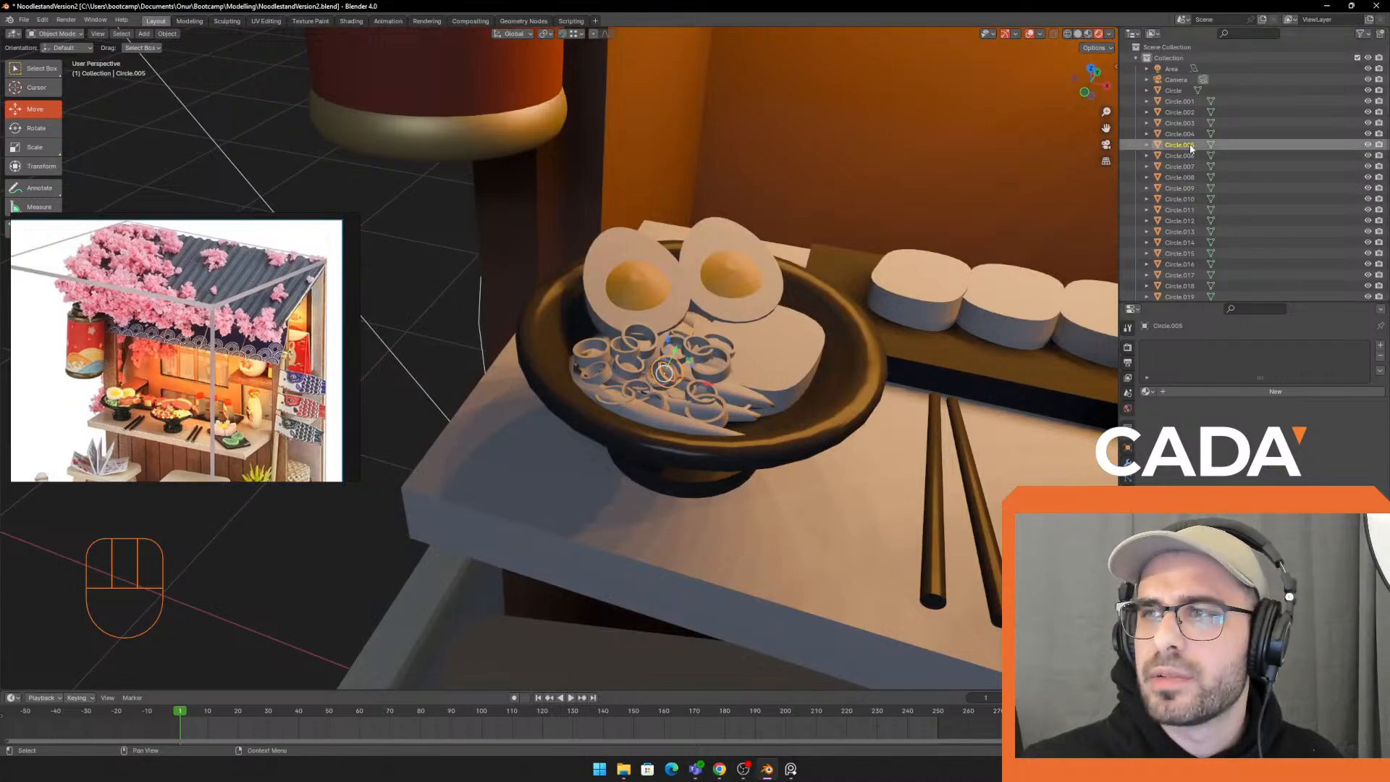
pyautogui.click(1179, 113)
pyautogui.moveTo(657, 406); pyautogui.dragTo(603, 380, button='middle')
pyautogui.scroll(2, 602, 380)
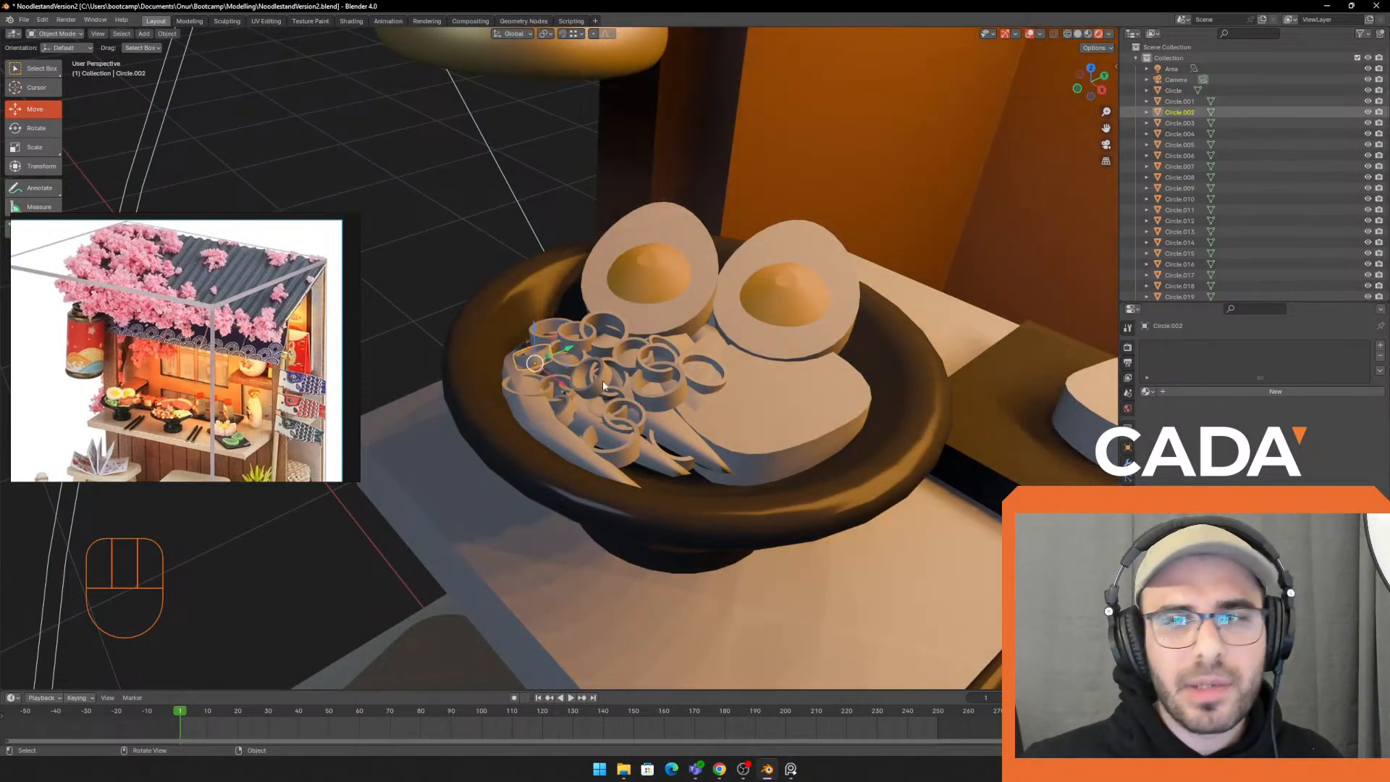
pyautogui.scroll(-4, 579, 401)
pyautogui.click(1181, 102)
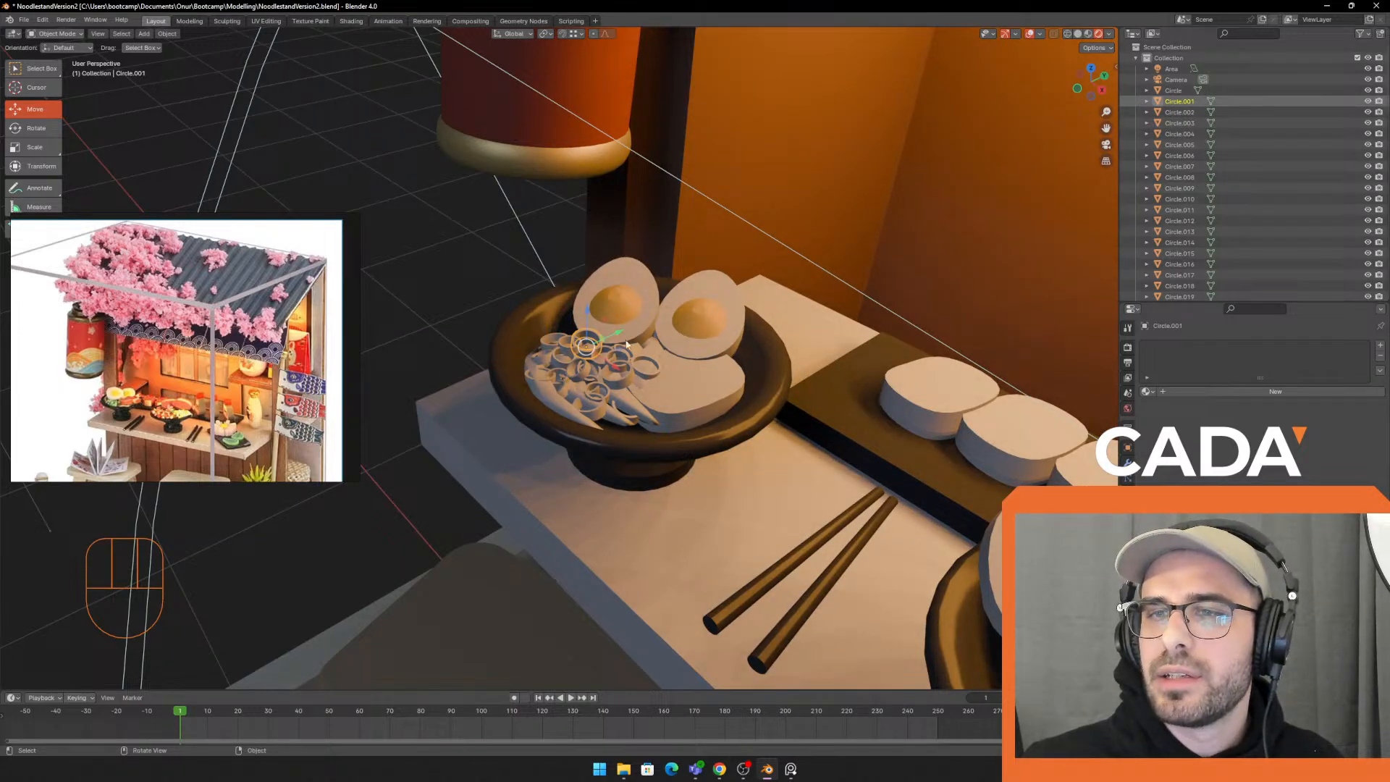
pyautogui.scroll(-2, 1182, 230)
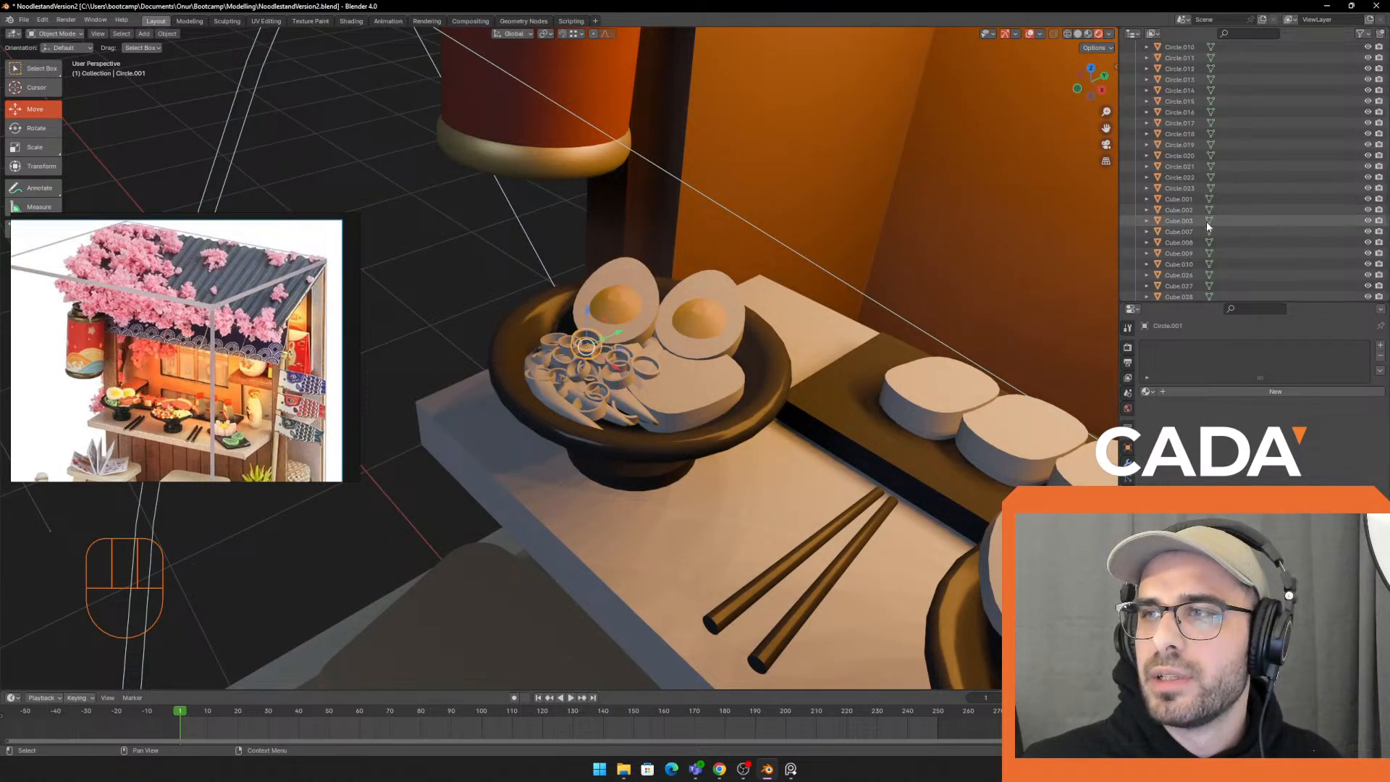
pyautogui.scroll(2, 1192, 192)
pyautogui.keyDown('shift'); pyautogui.click(1187, 188); pyautogui.keyUp('shift')
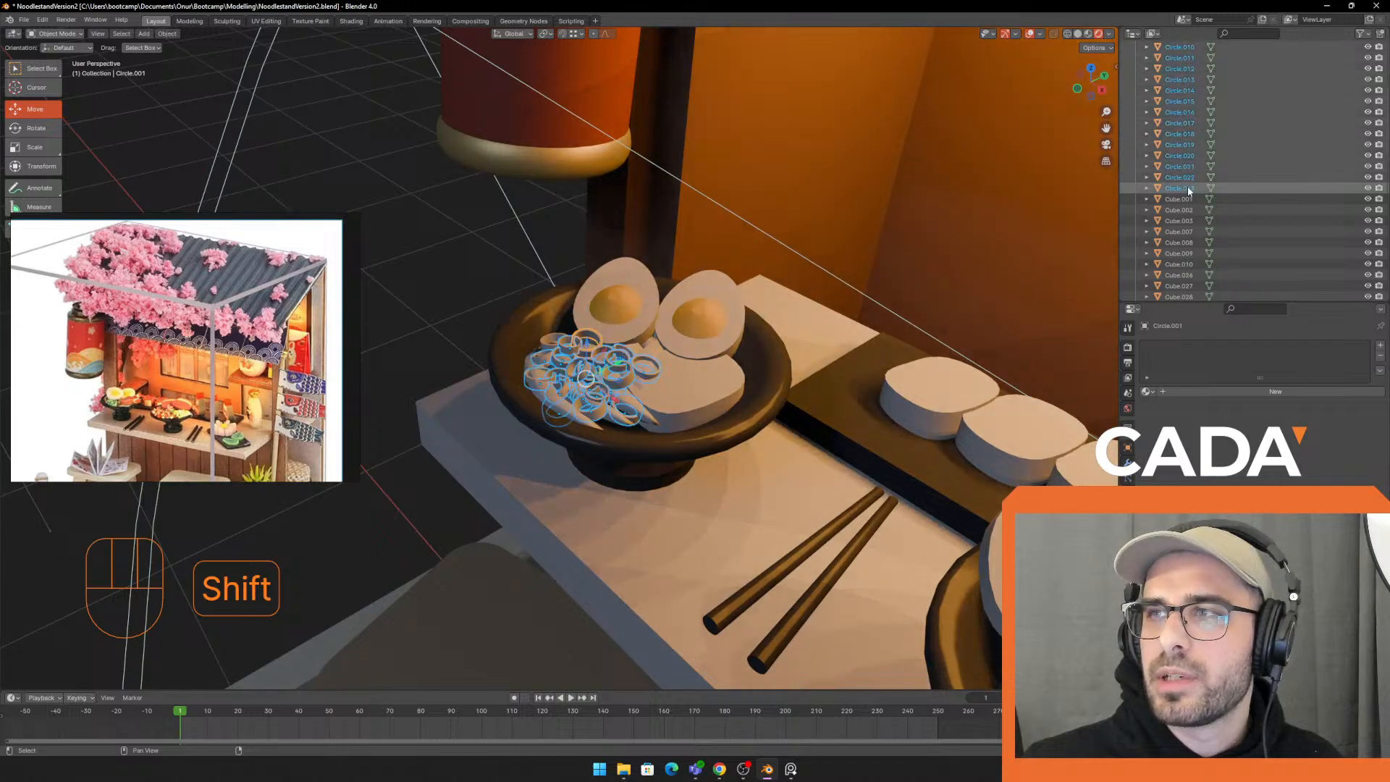
# Add the remaining onion ring to the selection and join all the rings into one object
pyautogui.moveTo(724, 341)
pyautogui.mouseDown(button='middle')
pyautogui.moveTo(738, 322)
pyautogui.moveTo(800, 315)
pyautogui.moveTo(724, 330)
pyautogui.mouseUp(button='middle')
pyautogui.keyDown('shift'); pyautogui.click(692, 340); pyautogui.keyUp('shift')
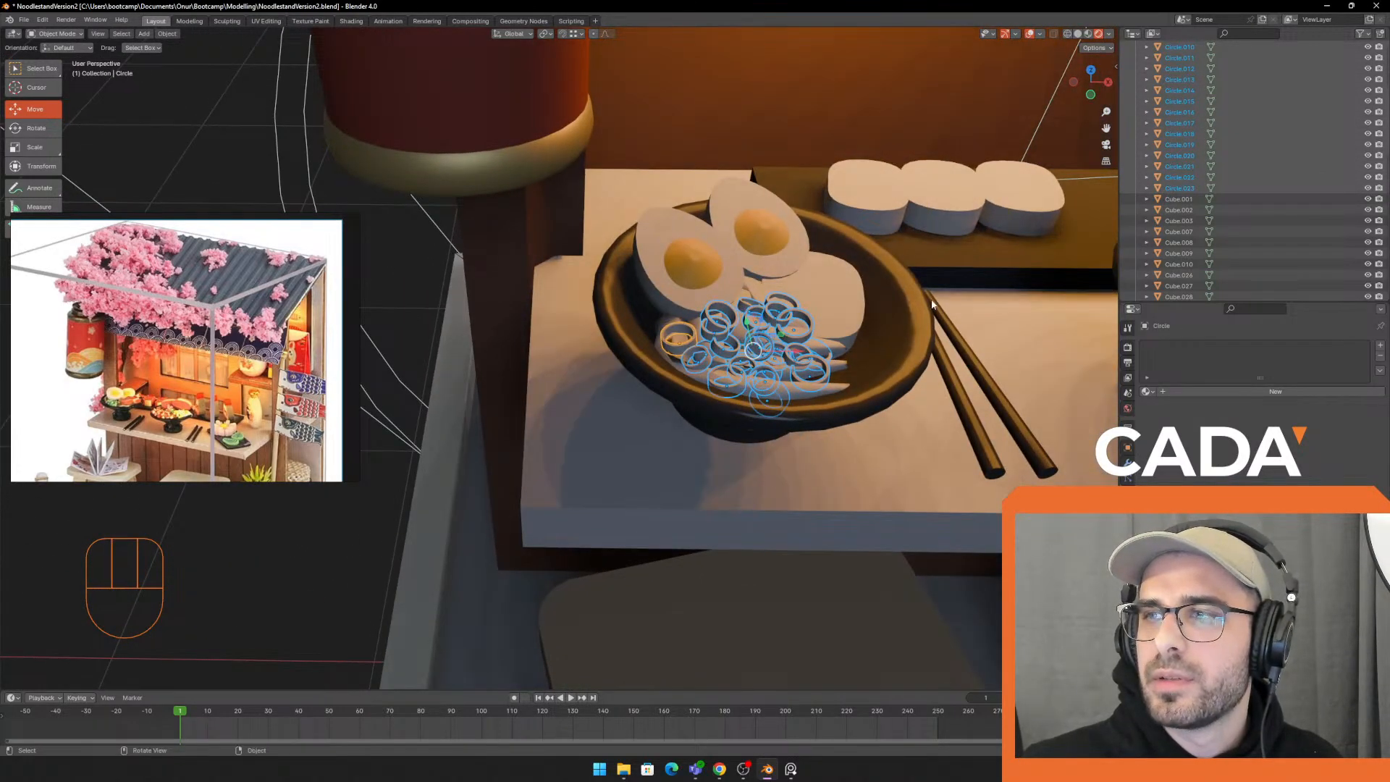
pyautogui.moveTo(931, 298); pyautogui.dragTo(842, 391, button='middle')
pyautogui.scroll(-12, 862, 307)
pyautogui.scroll(12, 842, 391)
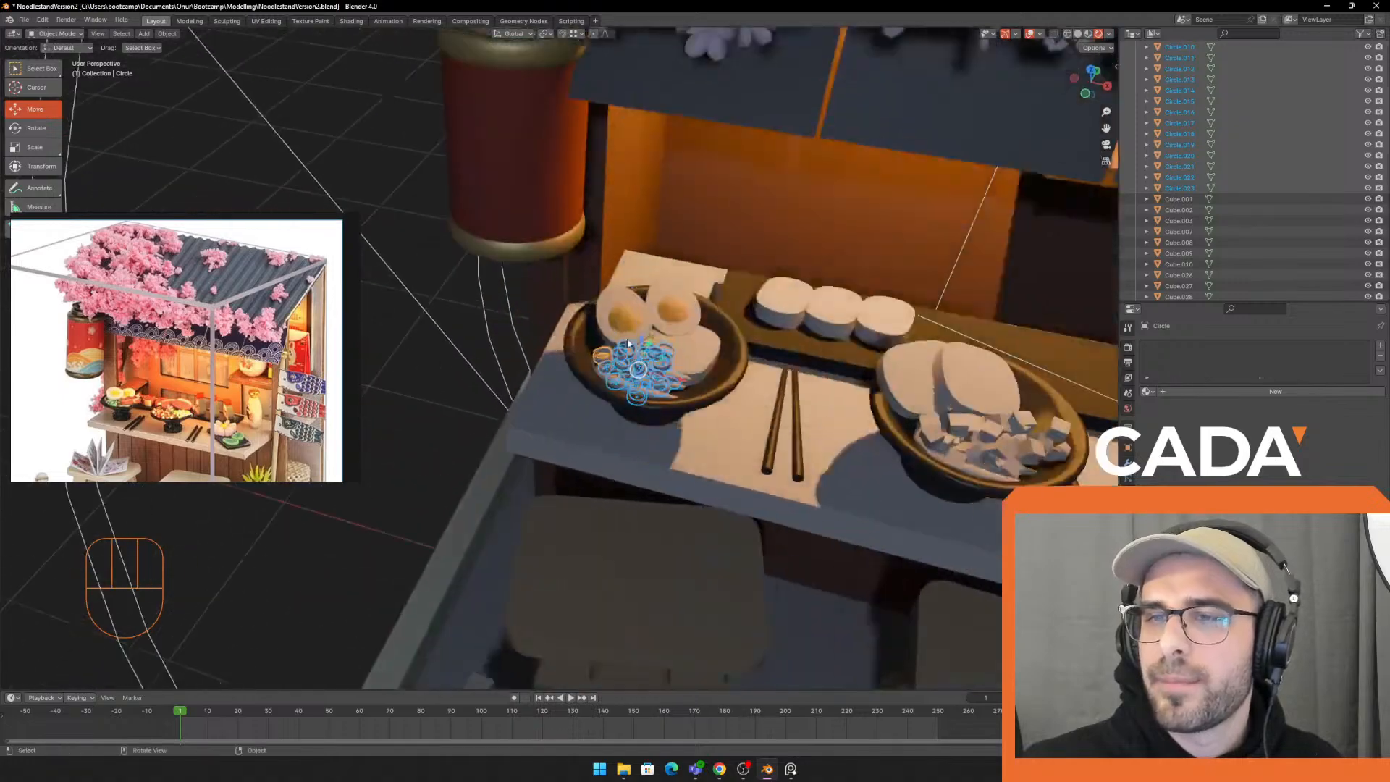
pyautogui.hotkey('ctrl', 'j')
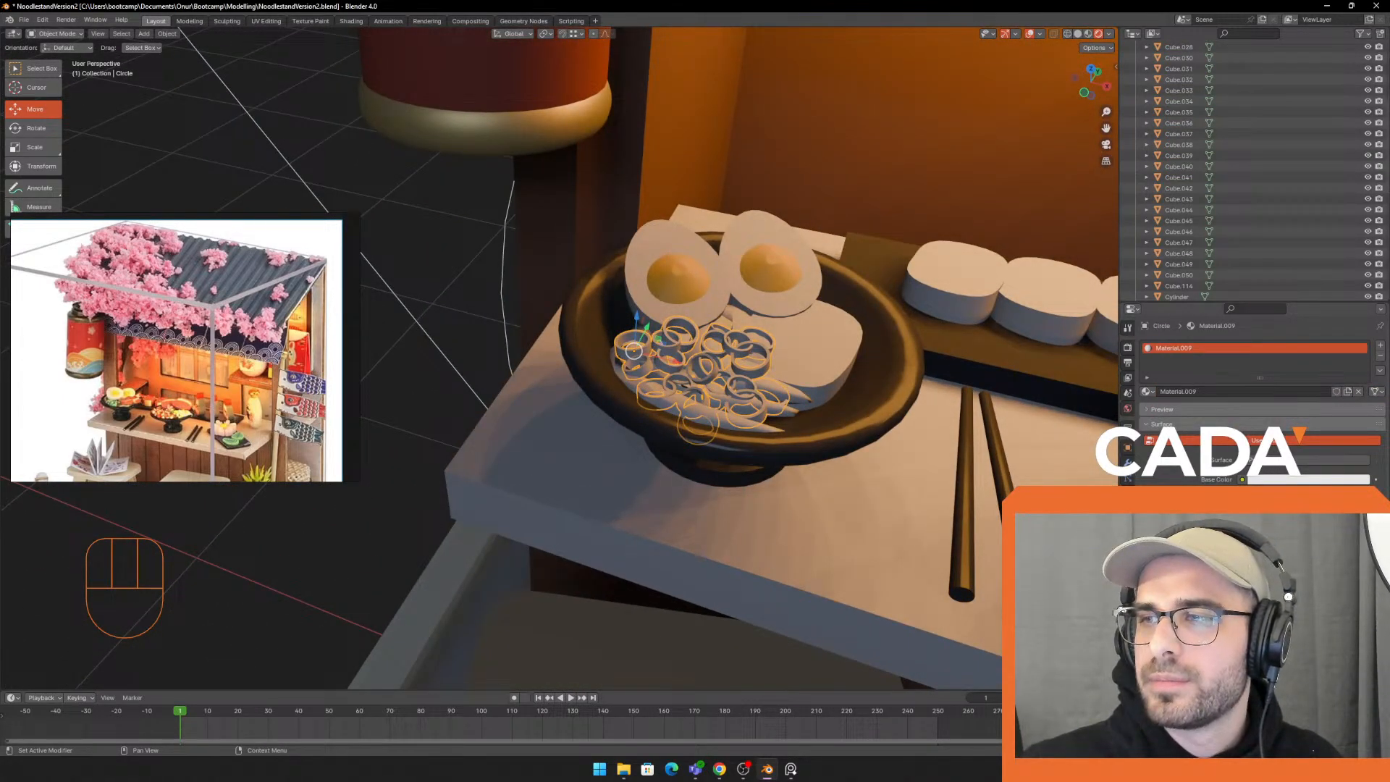
# Name the joined rings' new material "spring onion"
pyautogui.write('spring')
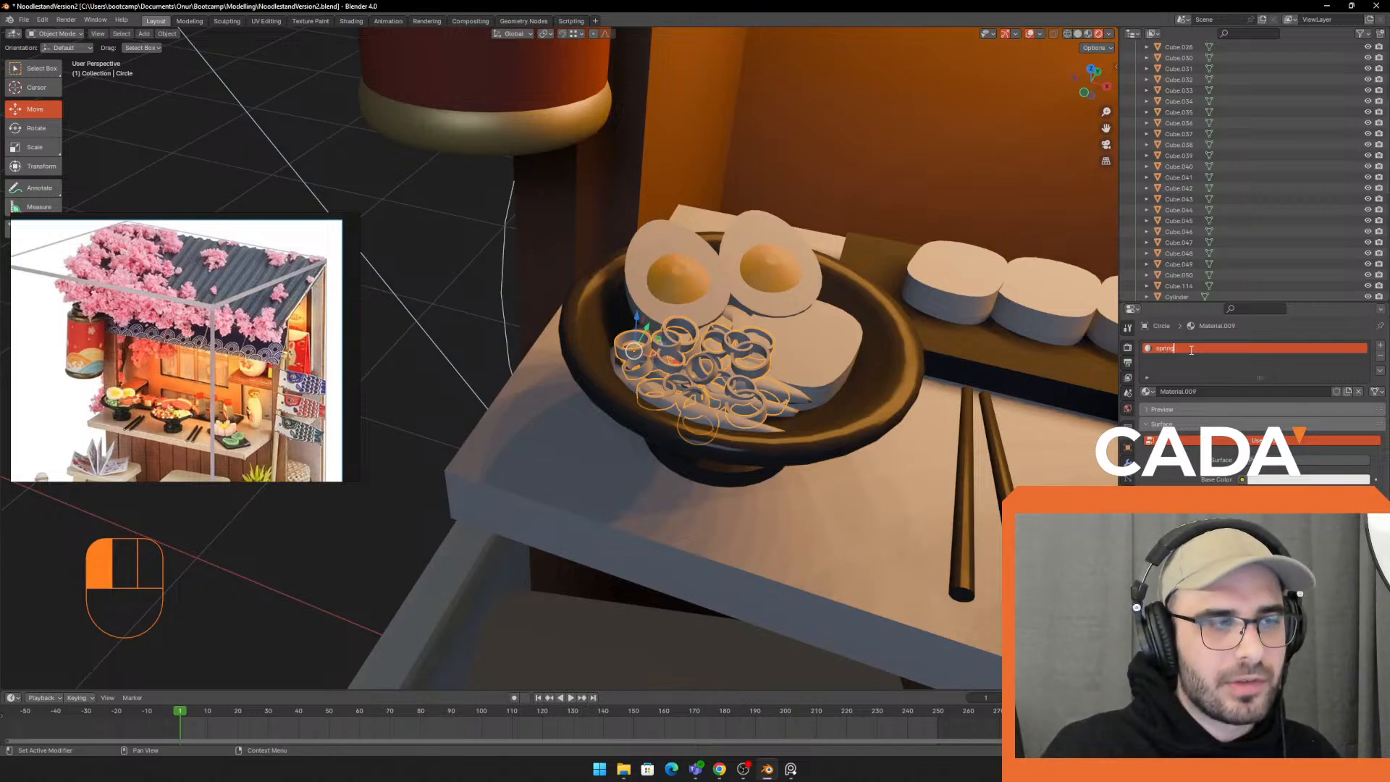
pyautogui.write(' onion')
pyautogui.press('Return')
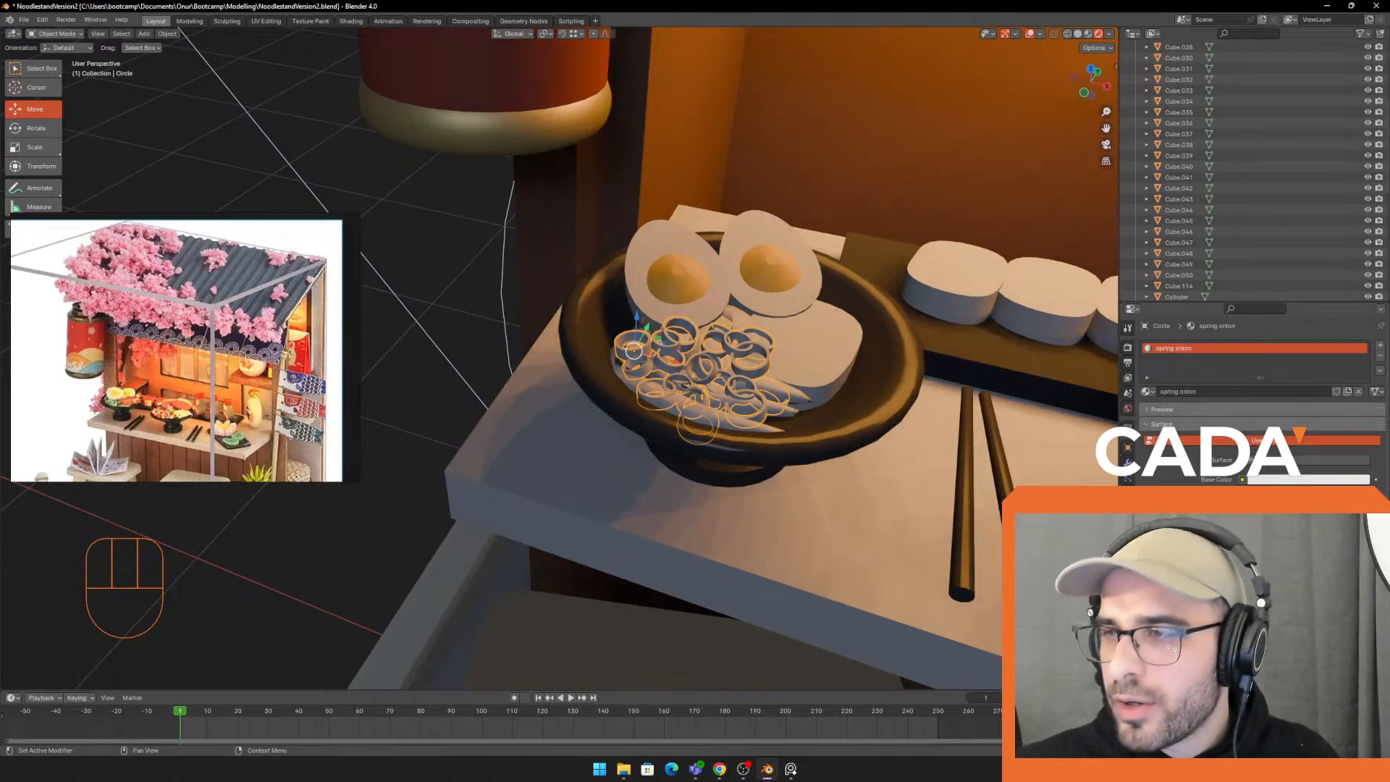
# Set the spring onion material's base color to a bright, pale green
pyautogui.click(1314, 480)
pyautogui.click(1289, 346)
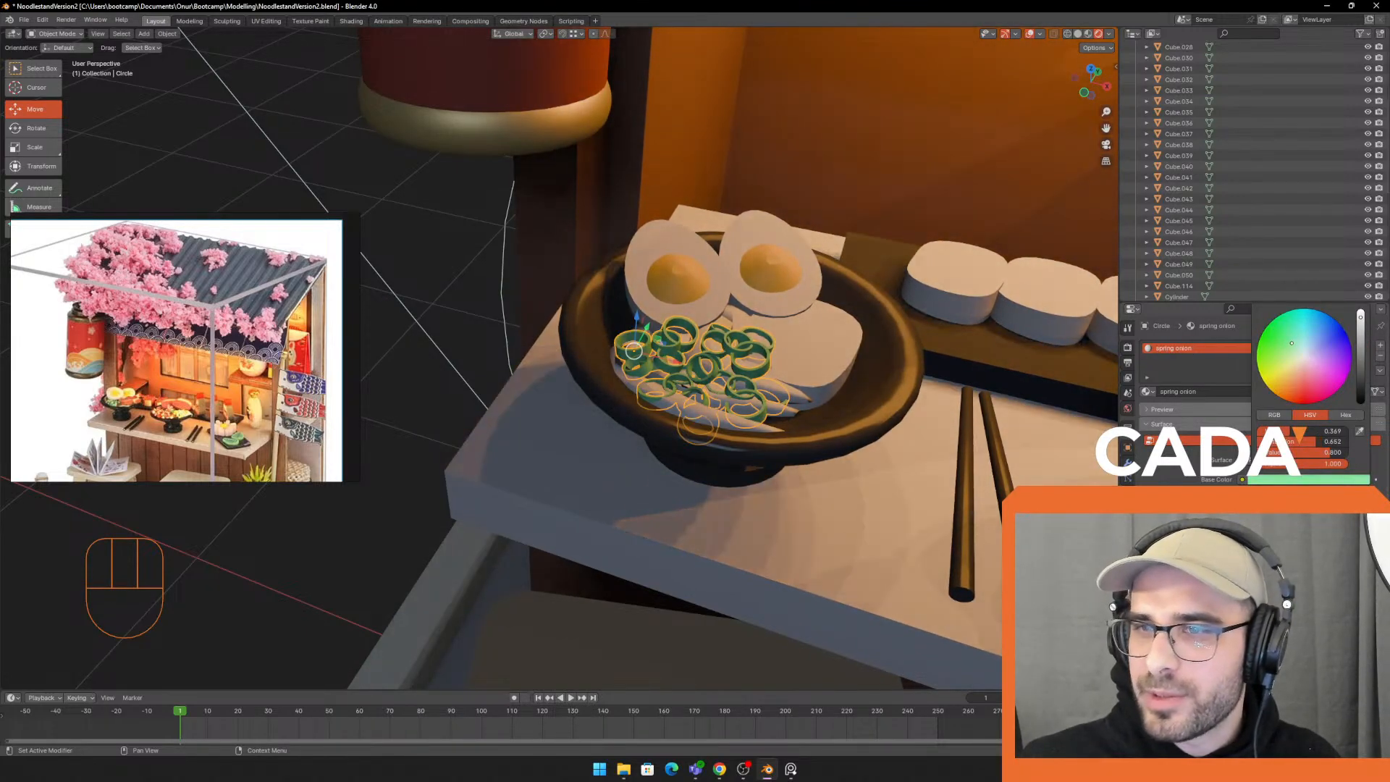
pyautogui.click(1293, 352)
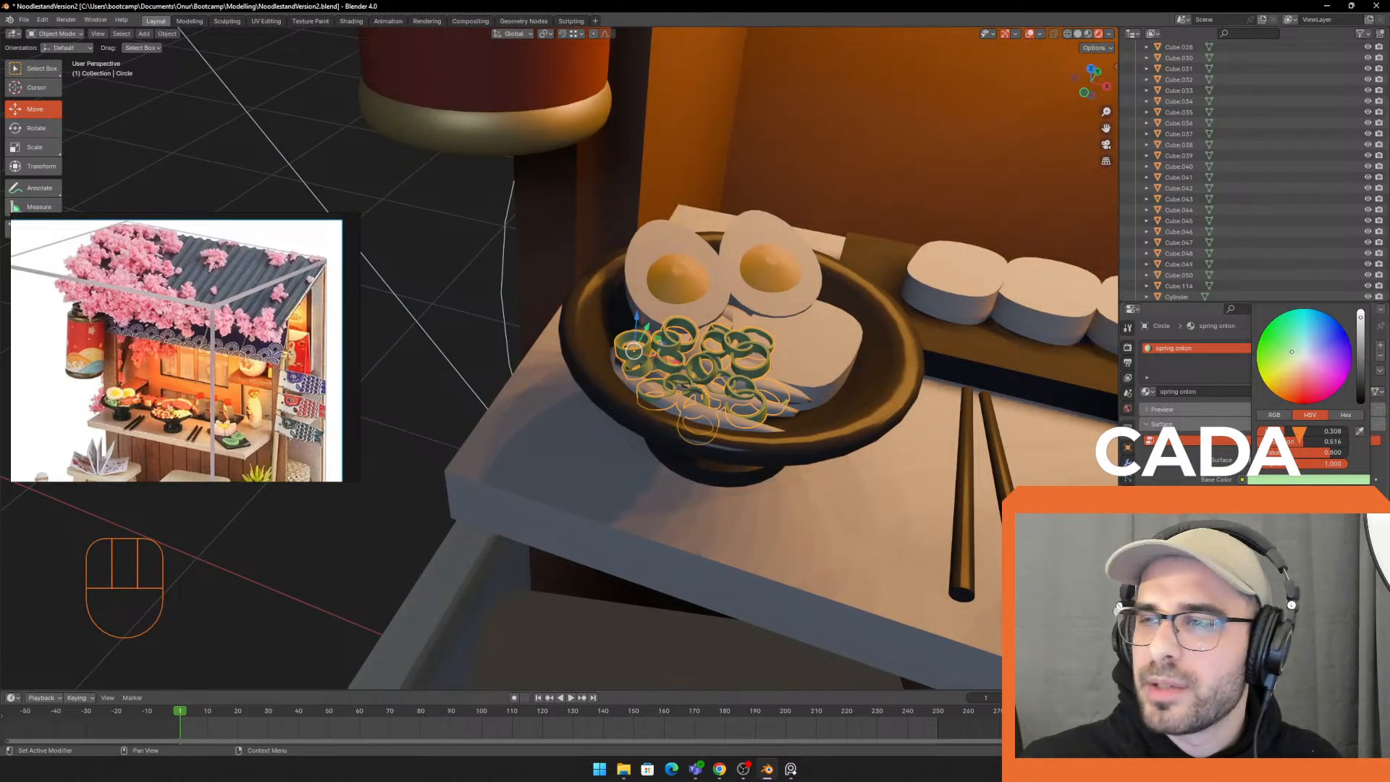
pyautogui.click(1291, 354)
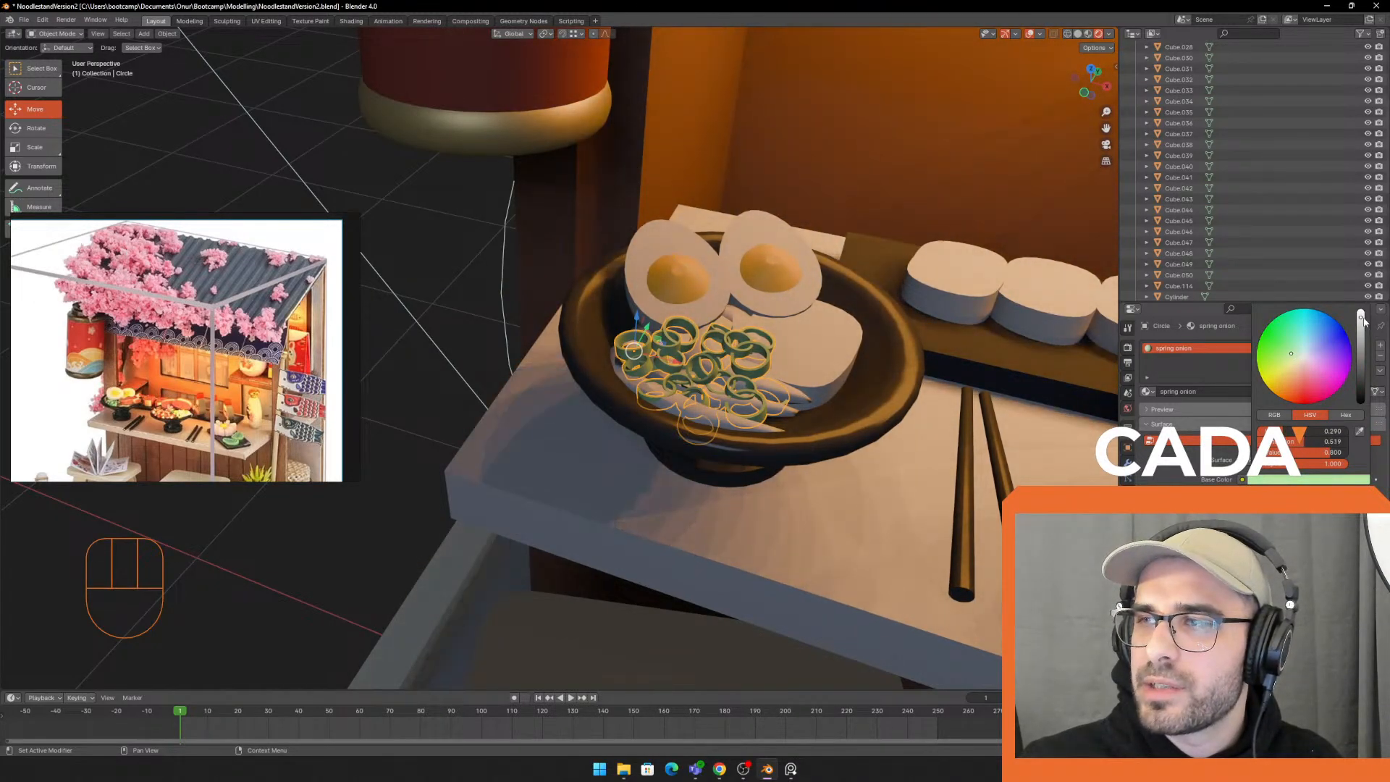
pyautogui.moveTo(1364, 319); pyautogui.dragTo(1364, 310)
pyautogui.click(1294, 352)
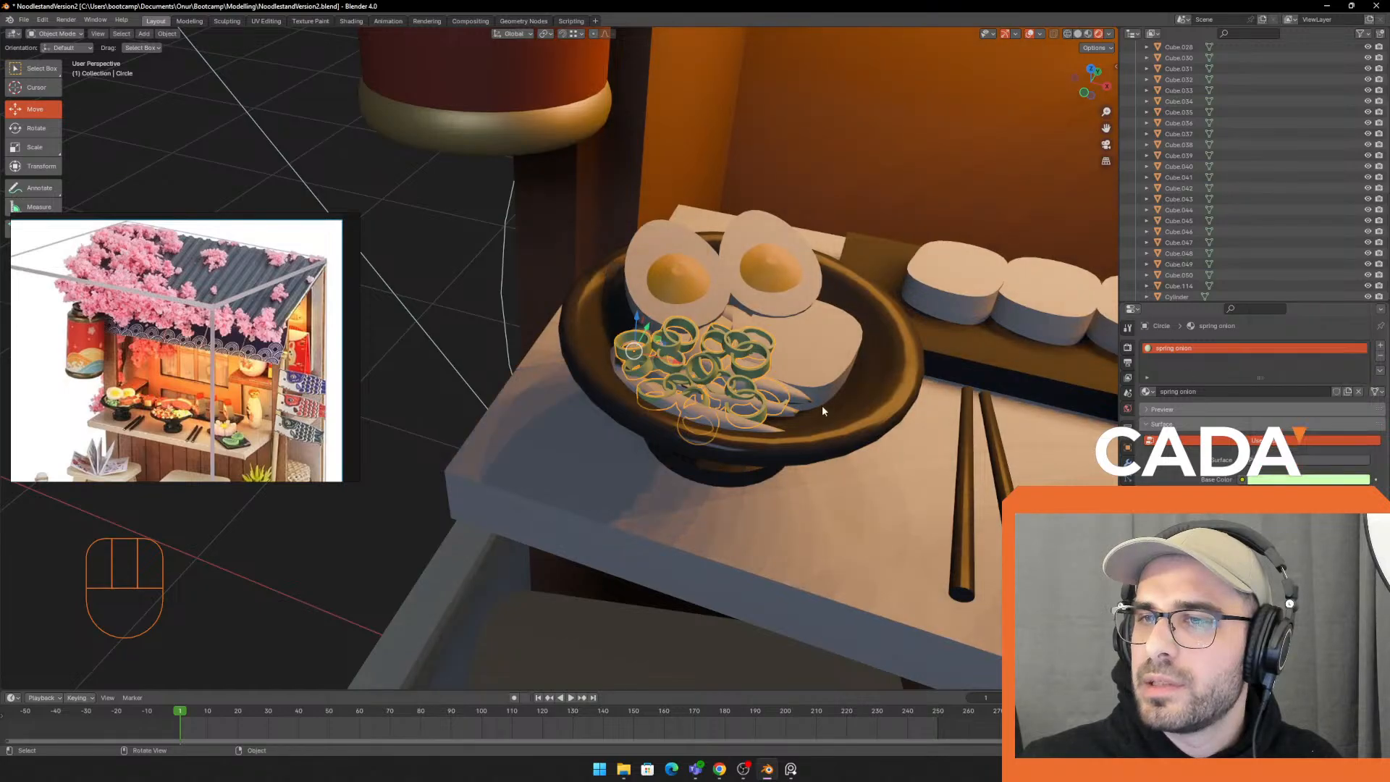
pyautogui.scroll(-2, 822, 410)
pyautogui.click(807, 410)
pyautogui.moveTo(807, 410); pyautogui.dragTo(777, 414, button='middle')
pyautogui.scroll(1, 778, 414)
pyautogui.click(592, 372)
pyautogui.scroll(3, 593, 373)
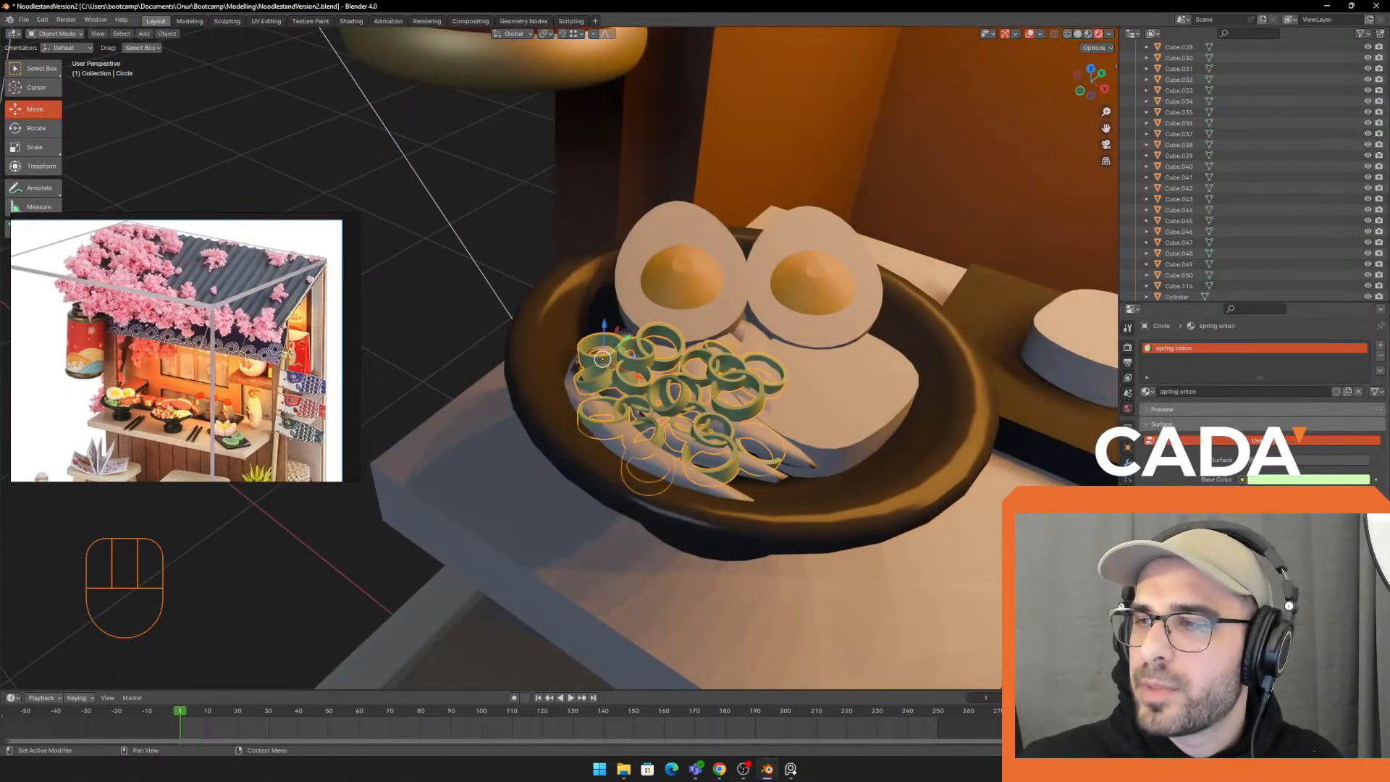
pyautogui.moveTo(1307, 508); pyautogui.dragTo(1284, 508)
# Create a new material named "Meat" for the thick slice in the egg bowl
pyautogui.click(864, 427)
pyautogui.scroll(-3, 807, 472)
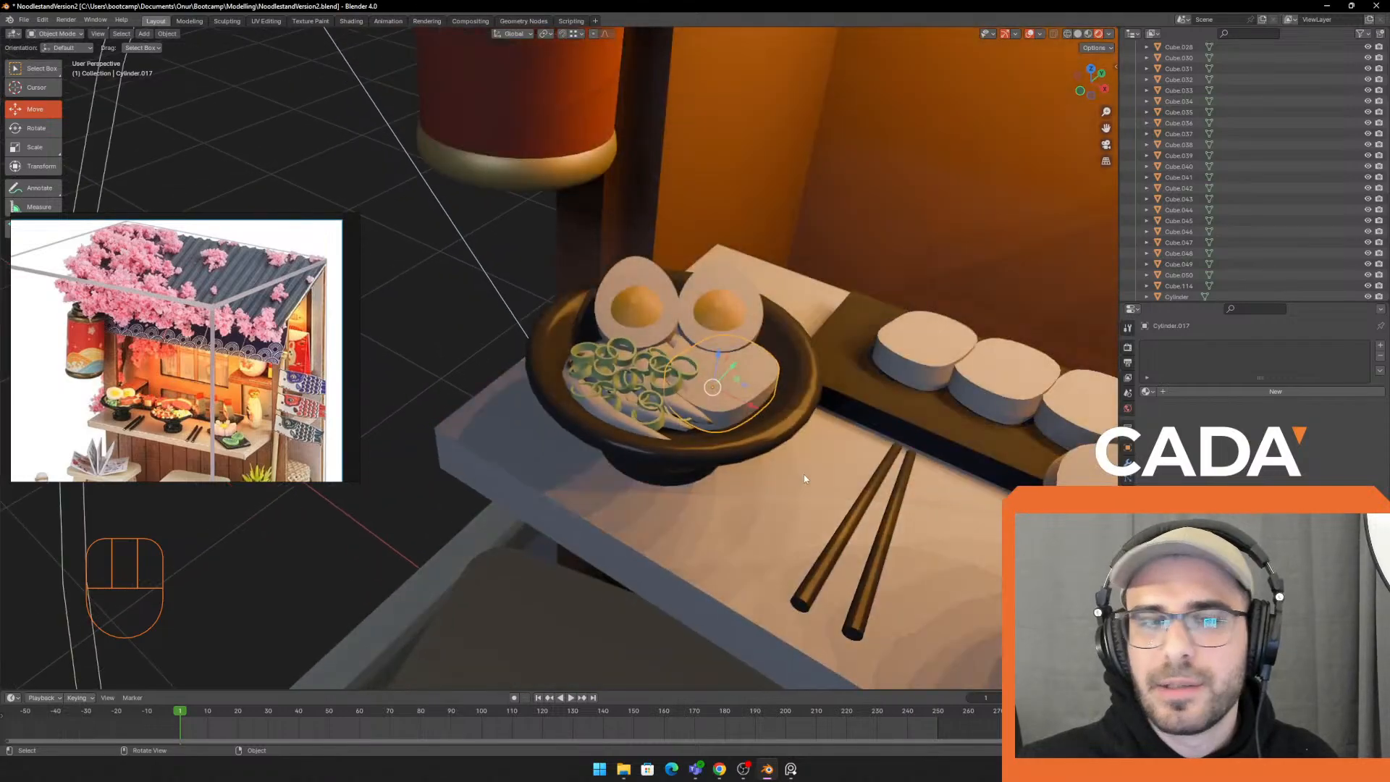
pyautogui.keyDown('shift'); pyautogui.moveTo(804, 475); pyautogui.dragTo(687, 403, button='middle'); pyautogui.keyUp('shift')
pyautogui.click(1276, 391)
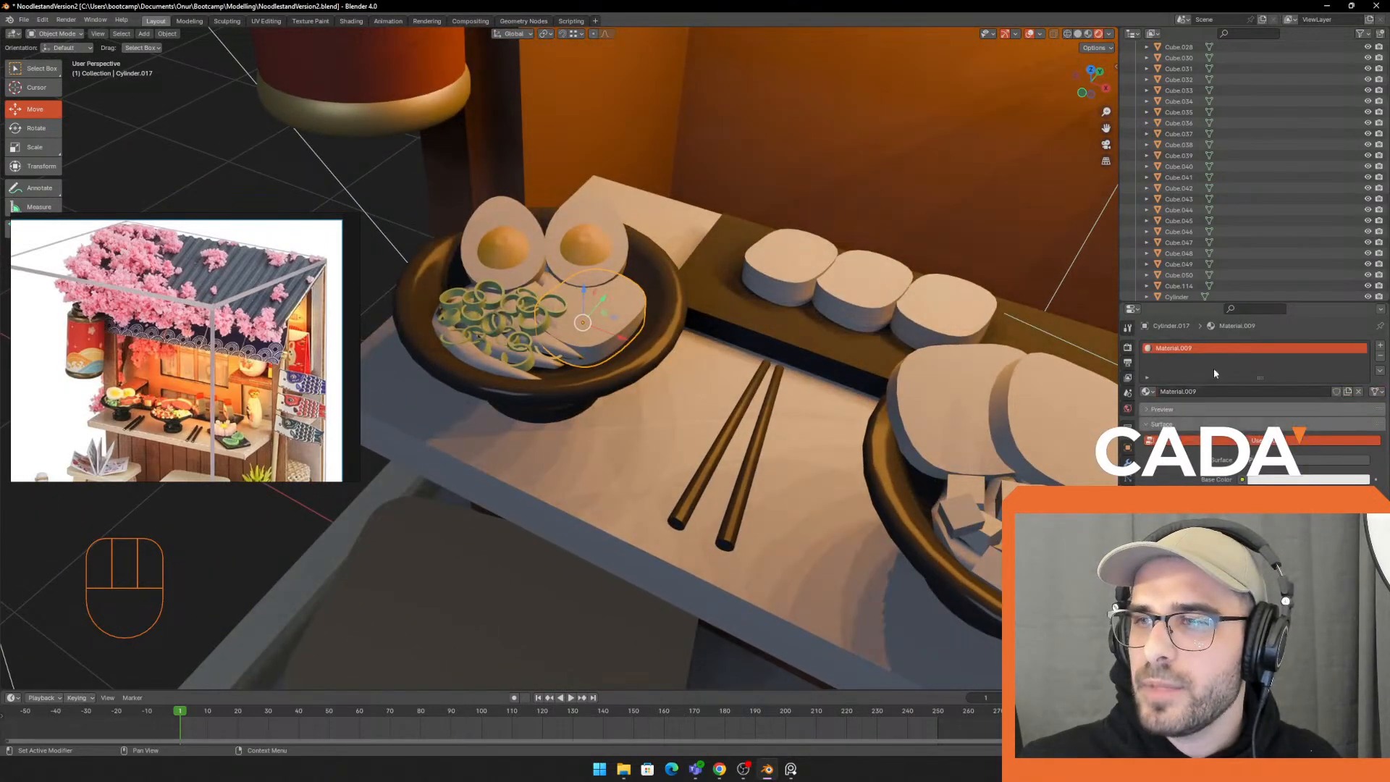
pyautogui.click(1200, 351)
pyautogui.write('M')
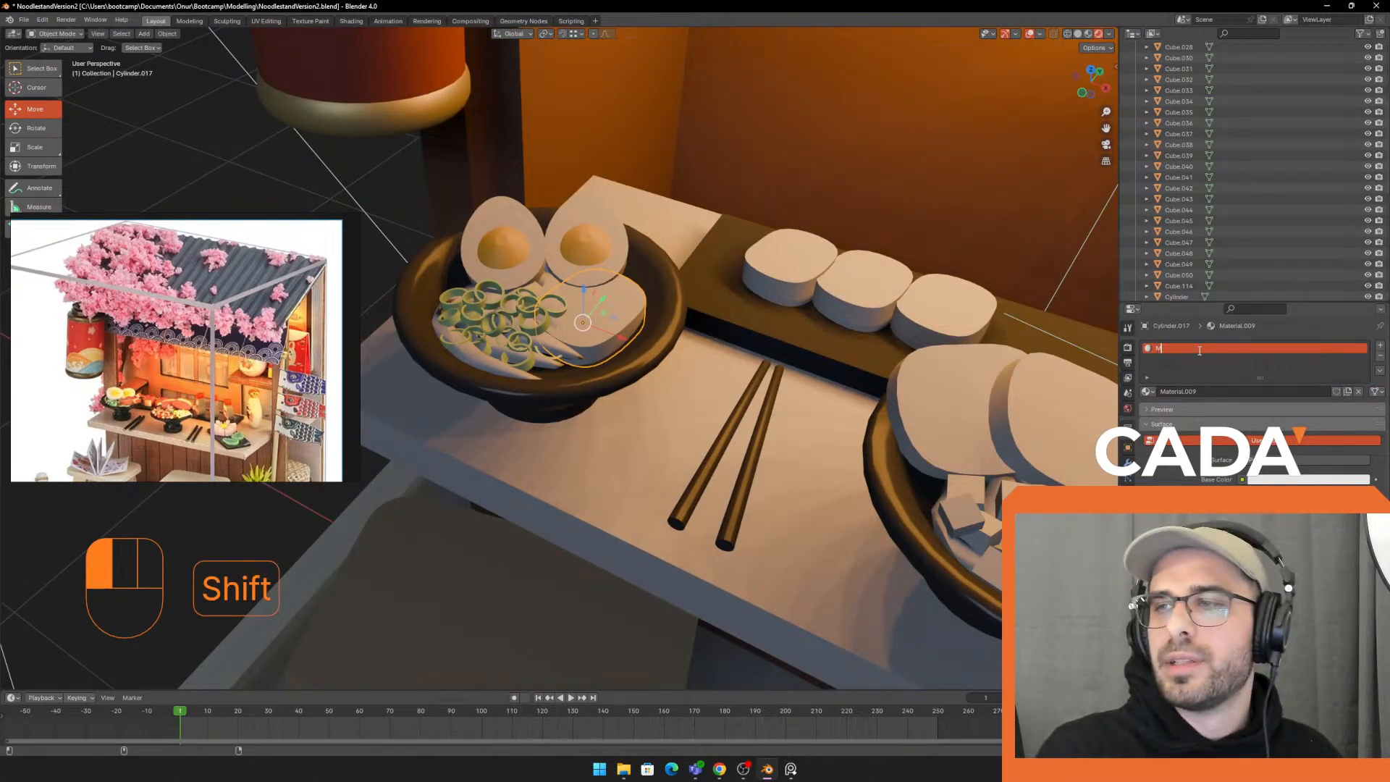
pyautogui.write('eat')
pyautogui.press('Return')
# Set the Meat material's base color to a pinkish red, about HSV 0.98, 0.77, 0.63
pyautogui.scroll(1, 683, 189)
pyautogui.moveTo(684, 190); pyautogui.dragTo(521, 316, button='middle')
pyautogui.scroll(-3, 743, 275)
pyautogui.click(688, 268)
pyautogui.click(522, 316)
pyautogui.scroll(2, 521, 316)
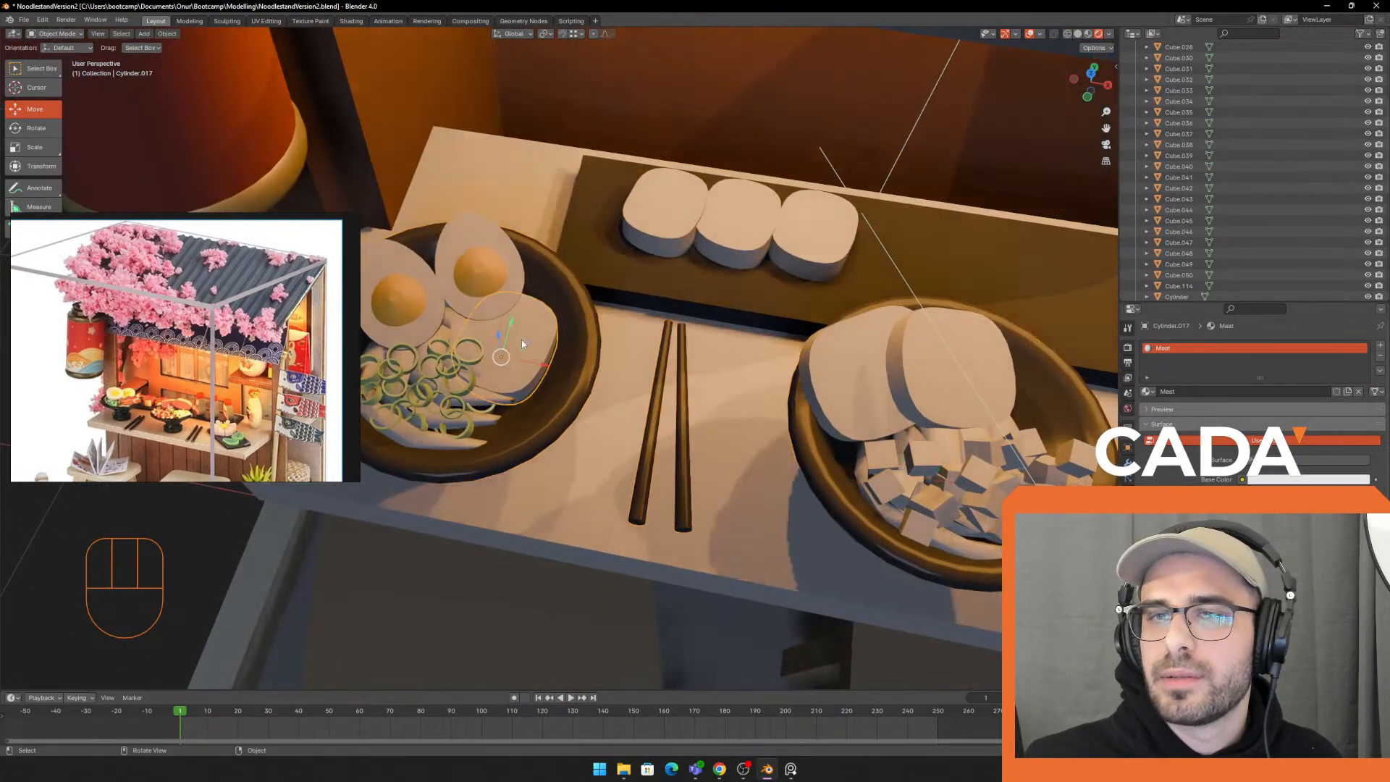
pyautogui.click(1282, 475)
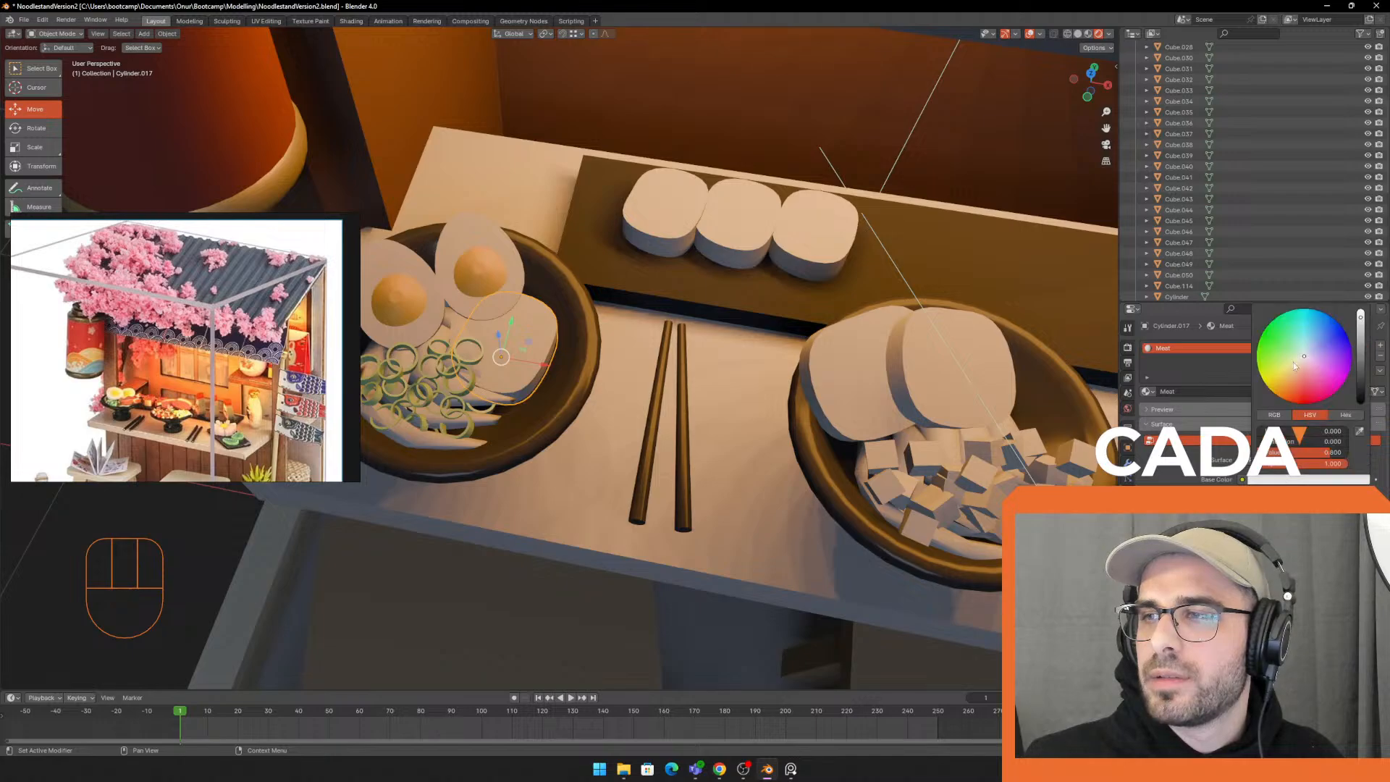
pyautogui.click(1301, 374)
pyautogui.moveTo(1302, 375); pyautogui.dragTo(1303, 376)
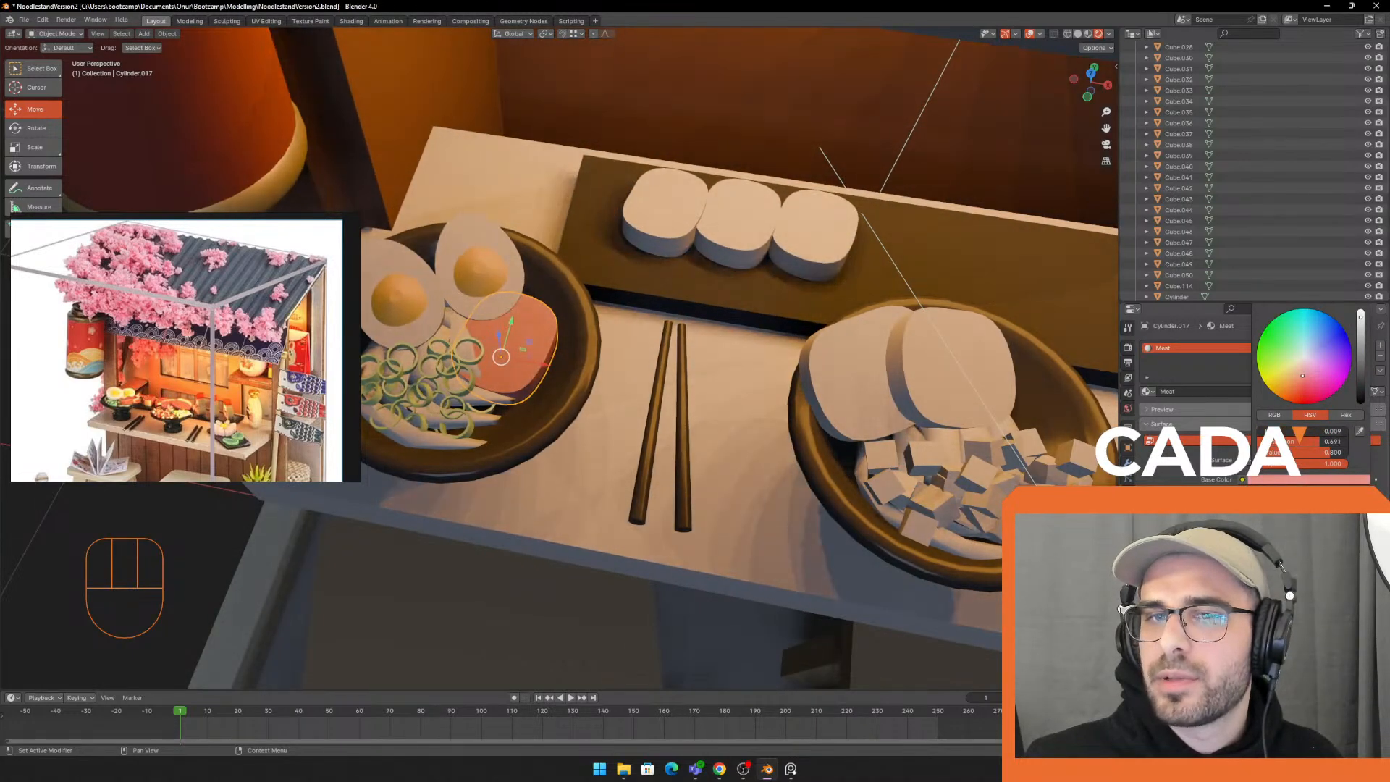
pyautogui.moveTo(1364, 327); pyautogui.dragTo(1352, 353)
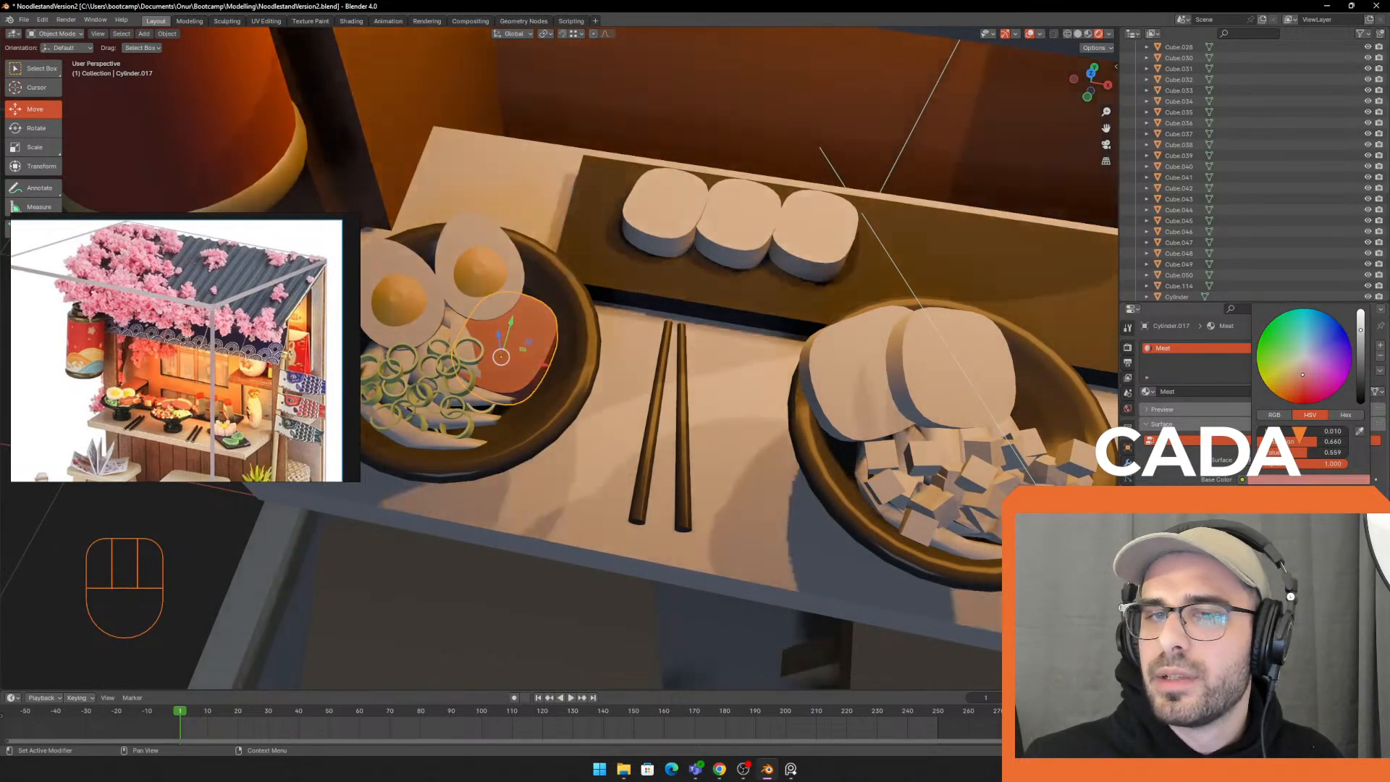
pyautogui.click(1303, 378)
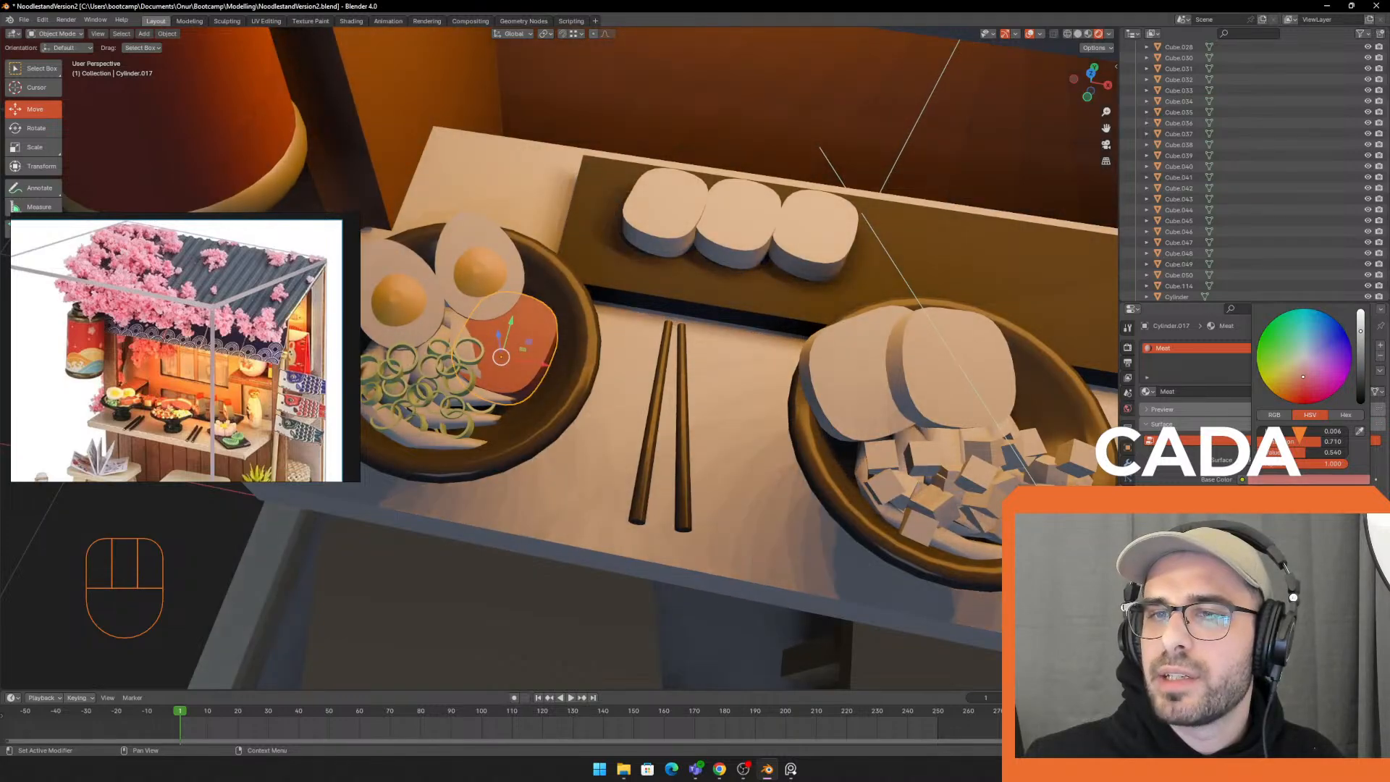
pyautogui.moveTo(1361, 338); pyautogui.dragTo(1361, 326)
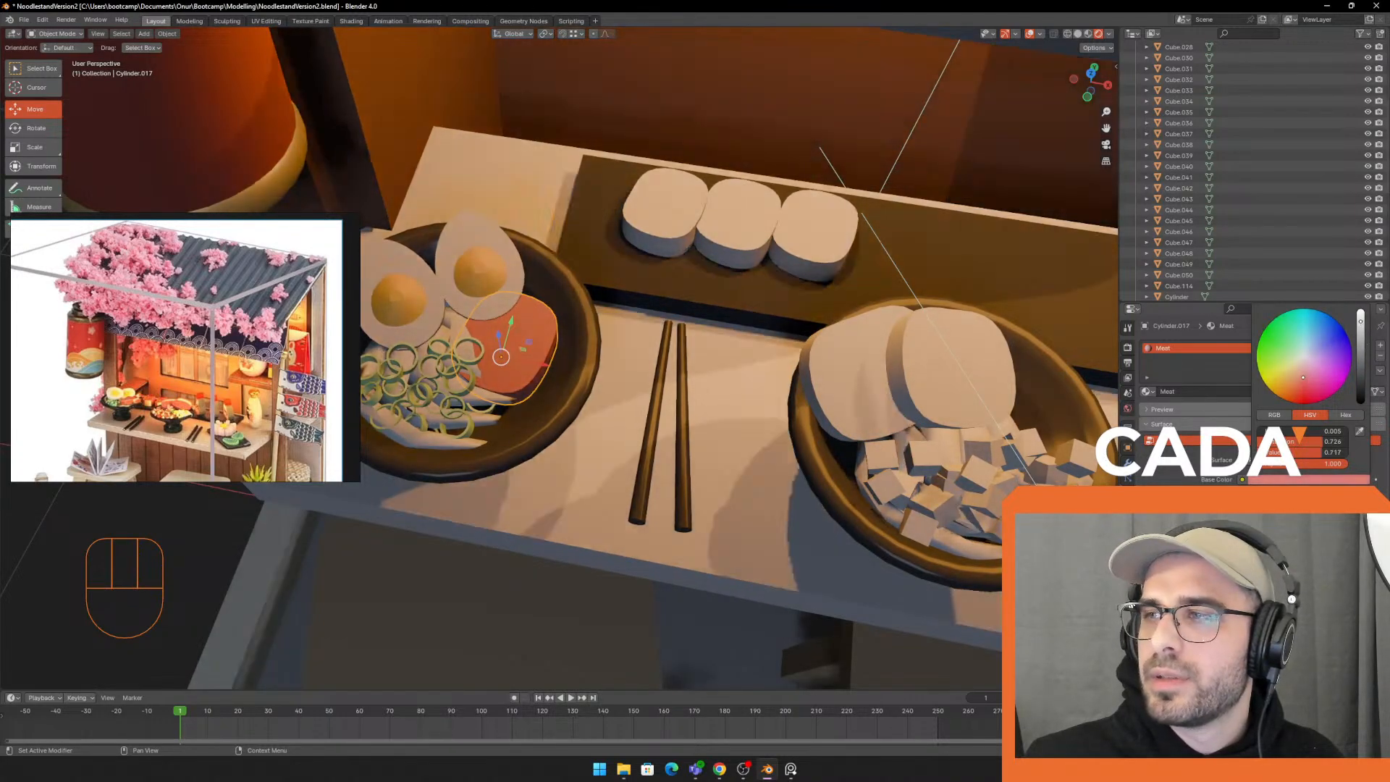
pyautogui.moveTo(1306, 376); pyautogui.dragTo(1307, 380)
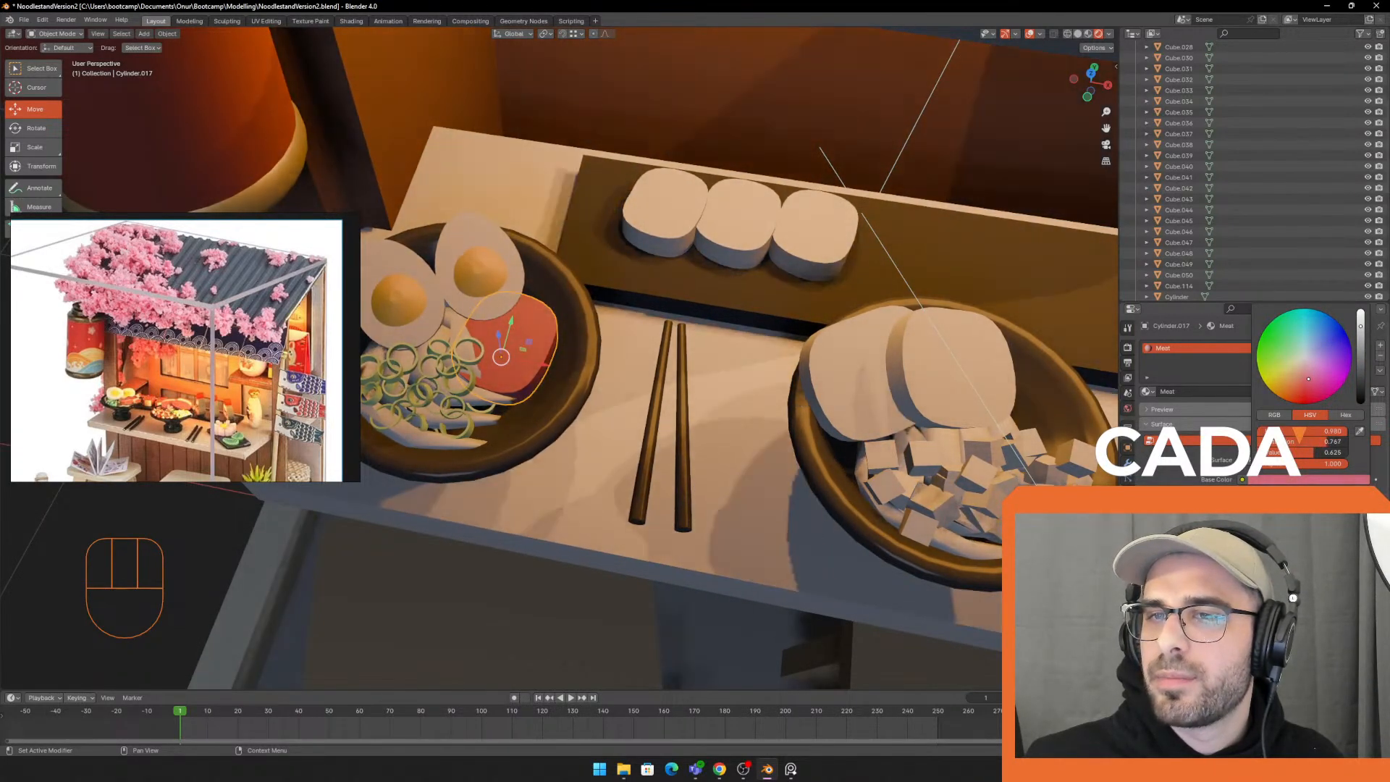
pyautogui.scroll(-5, 550, 384)
pyautogui.moveTo(430, 375); pyautogui.dragTo(402, 326, button='middle')
pyautogui.click(403, 326)
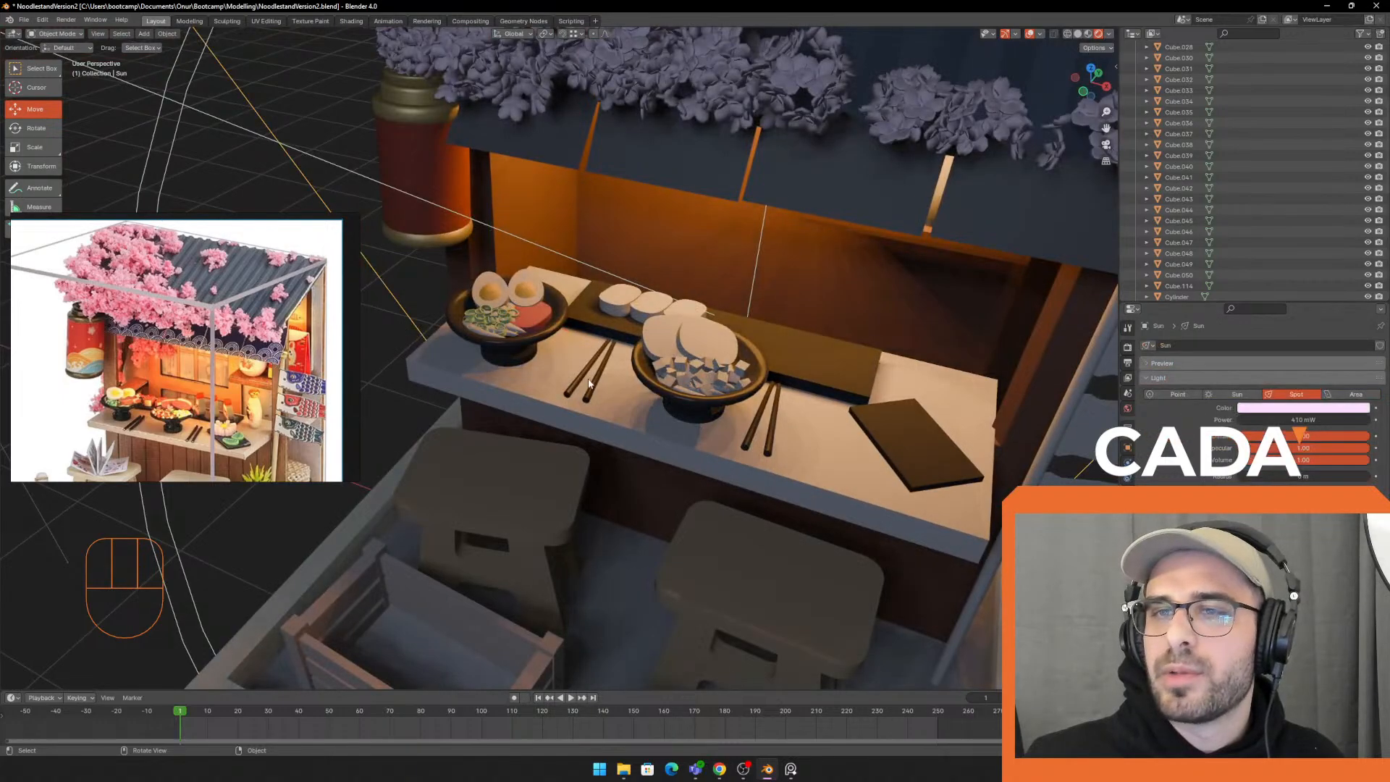
pyautogui.scroll(-3, 580, 304)
pyautogui.moveTo(579, 304); pyautogui.dragTo(634, 344, button='middle')
pyautogui.scroll(5, 585, 298)
pyautogui.hotkey('ctrl', 'z')
# Assign the existing Meat material to each of the three slices on the dark serving plate
pyautogui.click(632, 290)
pyautogui.scroll(1, 637, 290)
pyautogui.scroll(3, 634, 344)
pyautogui.click(1147, 391)
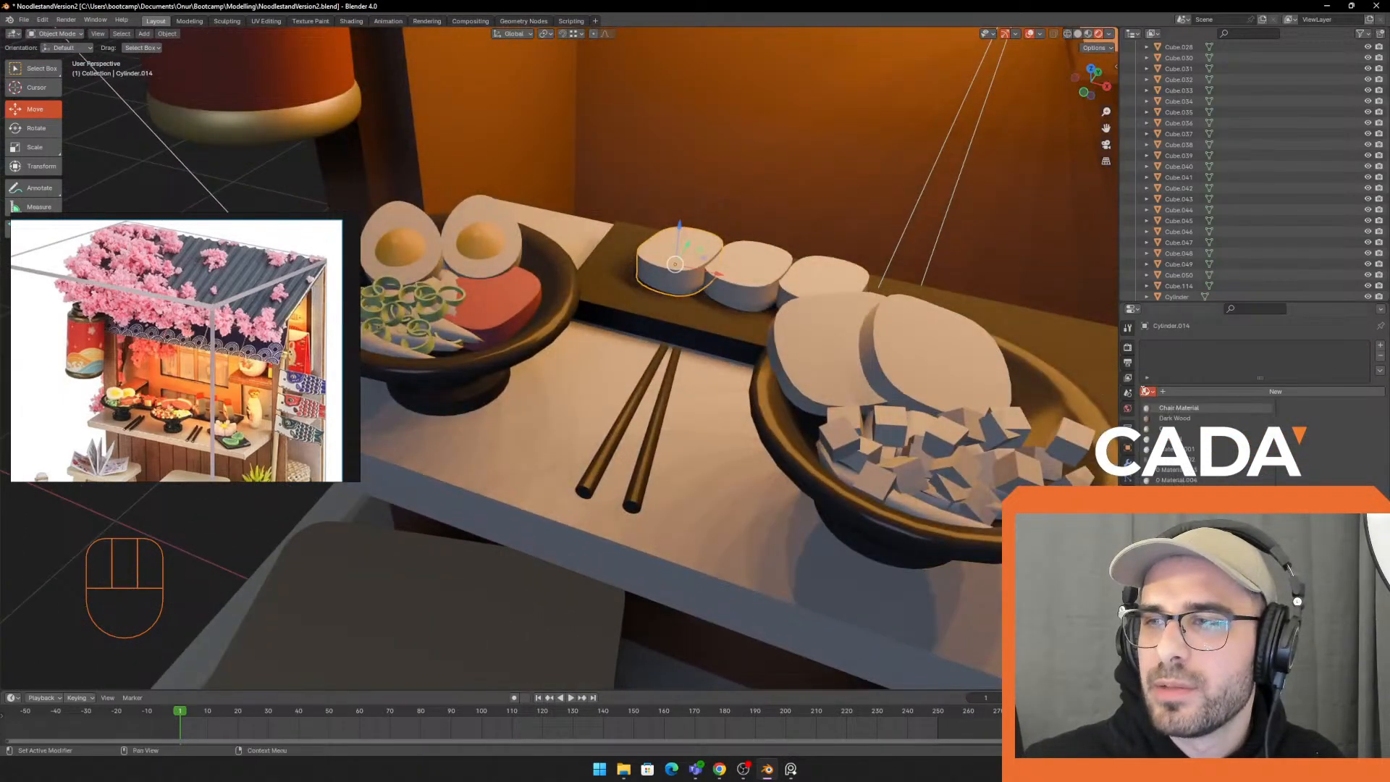
pyautogui.click(1169, 408)
pyautogui.click(757, 268)
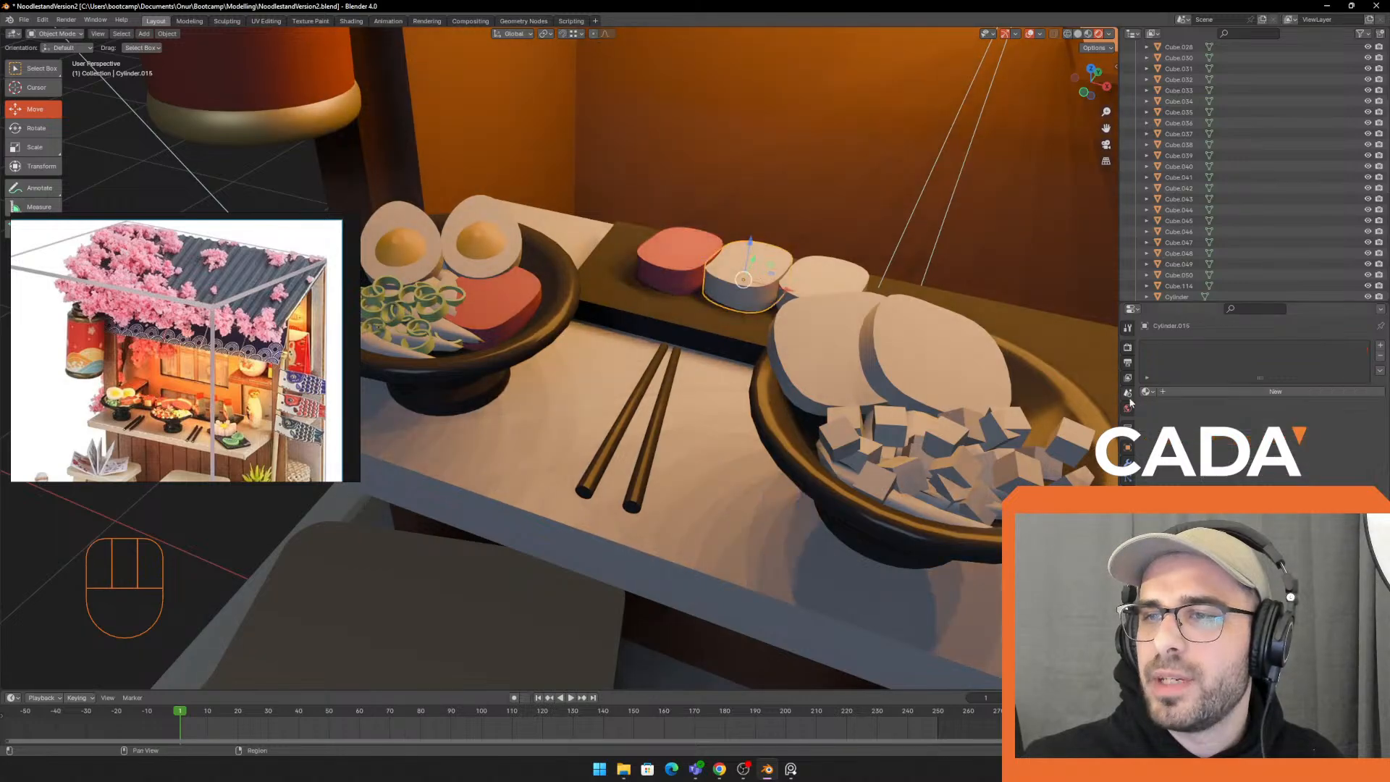
pyautogui.click(1147, 391)
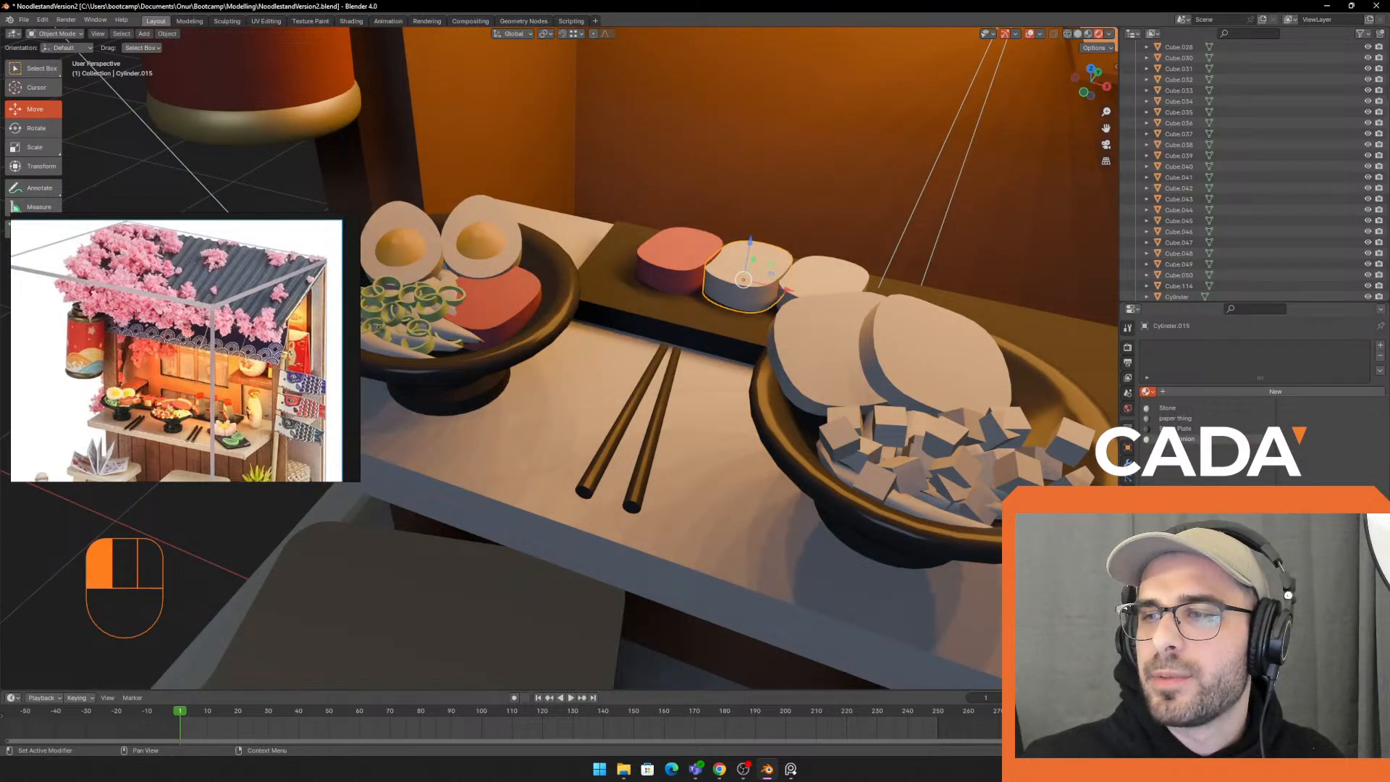
pyautogui.click(1169, 451)
pyautogui.click(828, 275)
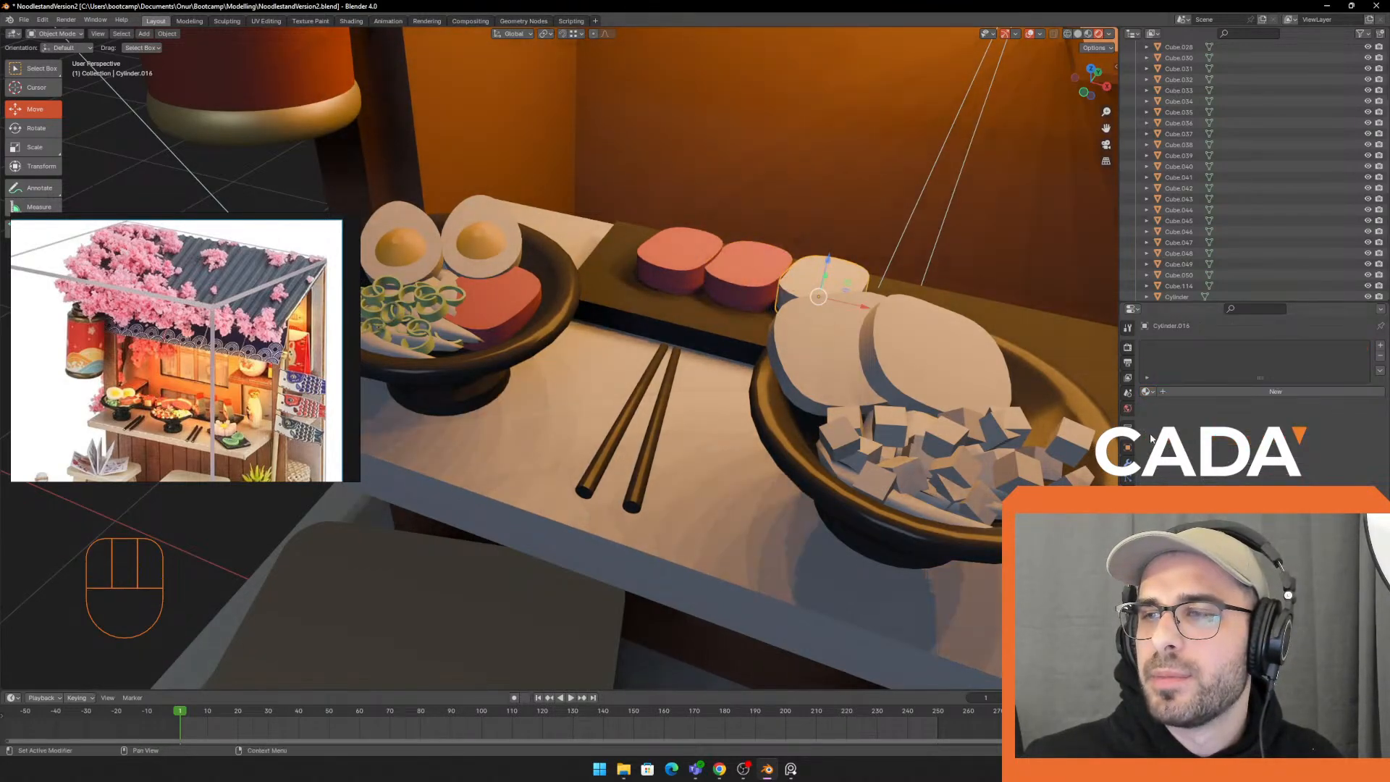
pyautogui.click(1147, 391)
pyautogui.click(1161, 409)
# Assign the Meat material to both large slices in the second bowl
pyautogui.moveTo(833, 362); pyautogui.dragTo(785, 339, button='middle')
pyautogui.click(833, 355)
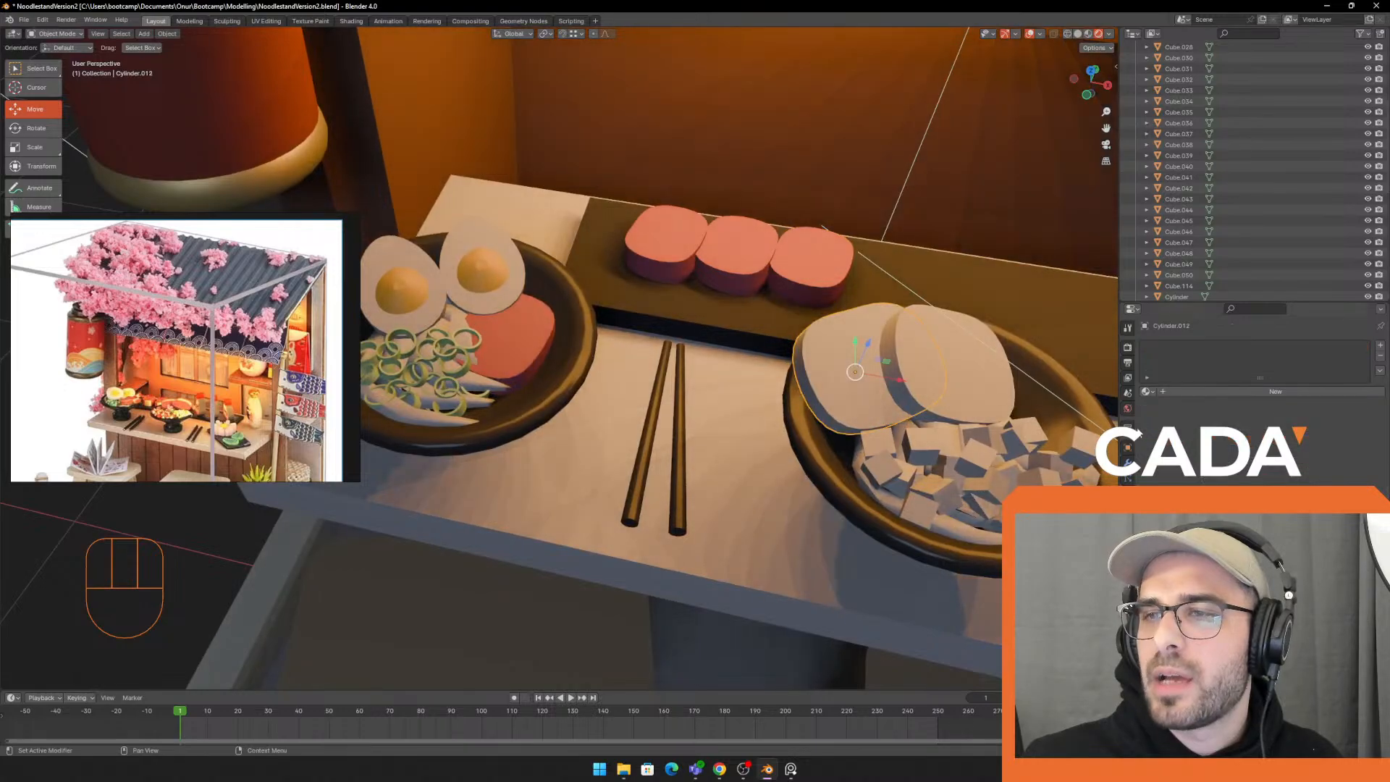
pyautogui.click(1147, 391)
pyautogui.click(1167, 409)
pyautogui.click(942, 344)
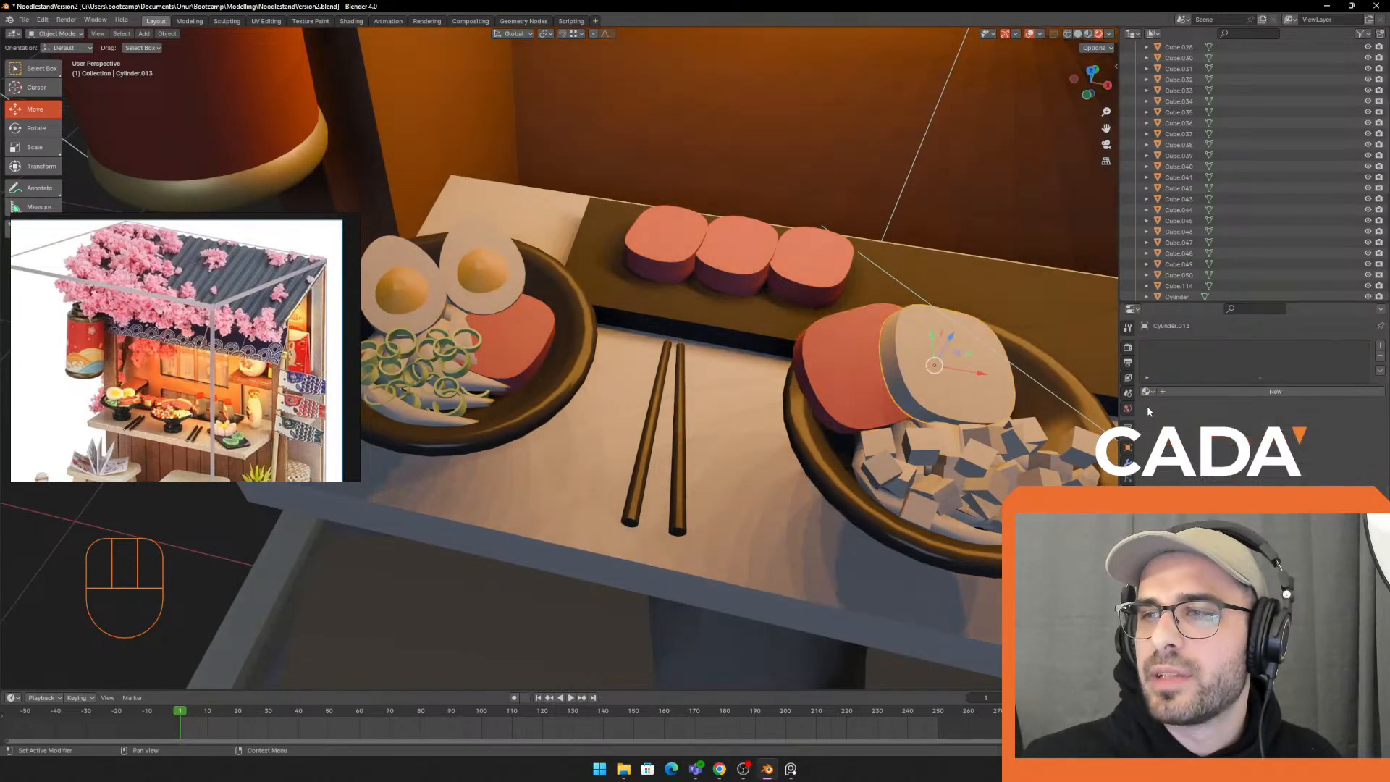
pyautogui.click(1147, 391)
pyautogui.click(1161, 408)
# Create a new material named "Noodle" for the noodles in the egg bowl
pyautogui.moveTo(710, 405); pyautogui.dragTo(740, 402, button='middle')
pyautogui.scroll(1, 463, 348)
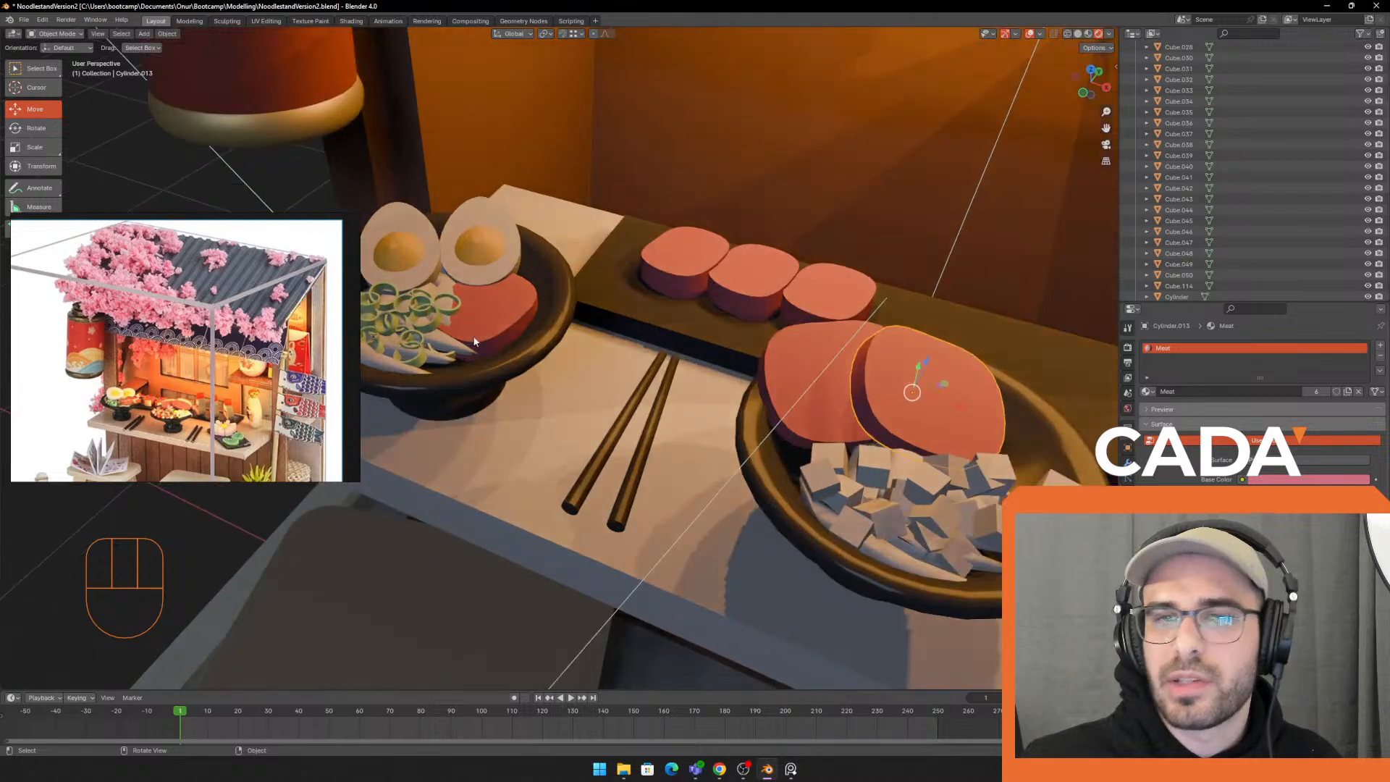
pyautogui.click(474, 345)
pyautogui.keyDown('shift'); pyautogui.moveTo(476, 346); pyautogui.dragTo(590, 357, button='middle'); pyautogui.keyUp('shift')
pyautogui.scroll(1, 589, 354)
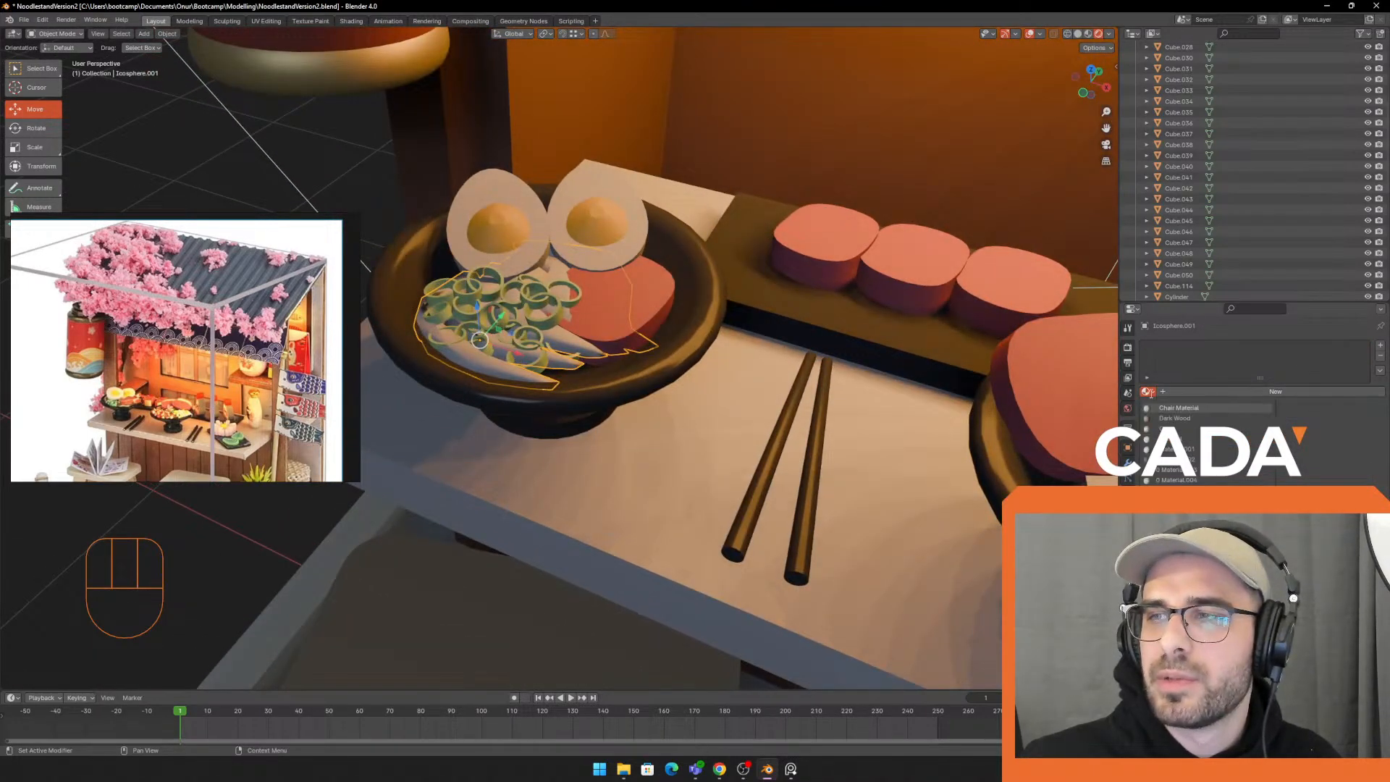
pyautogui.click(1220, 390)
pyautogui.write('Noodle')
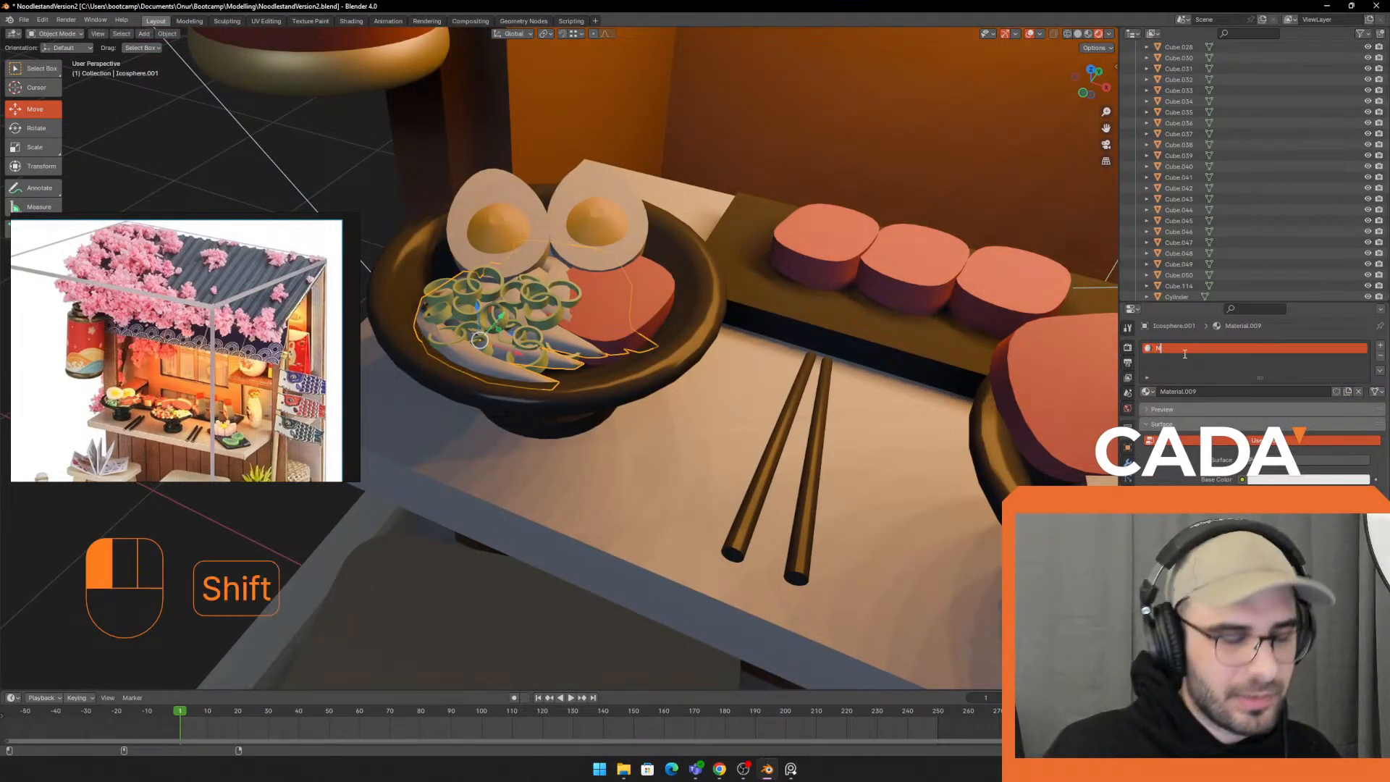
pyautogui.press('Return')
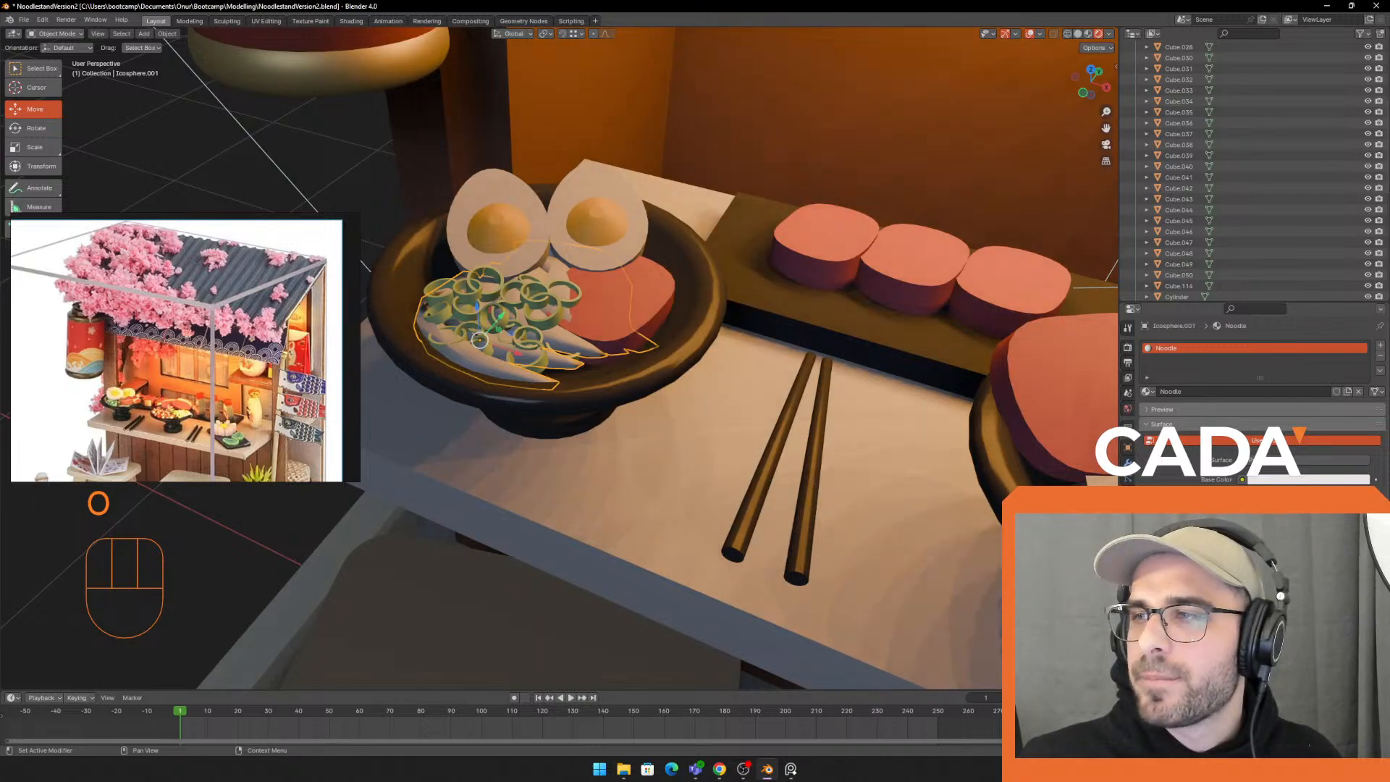
# Set the Noodle material's base color to a pale orange, about HSV 0.085, 0.632, 1.000
pyautogui.click(1306, 480)
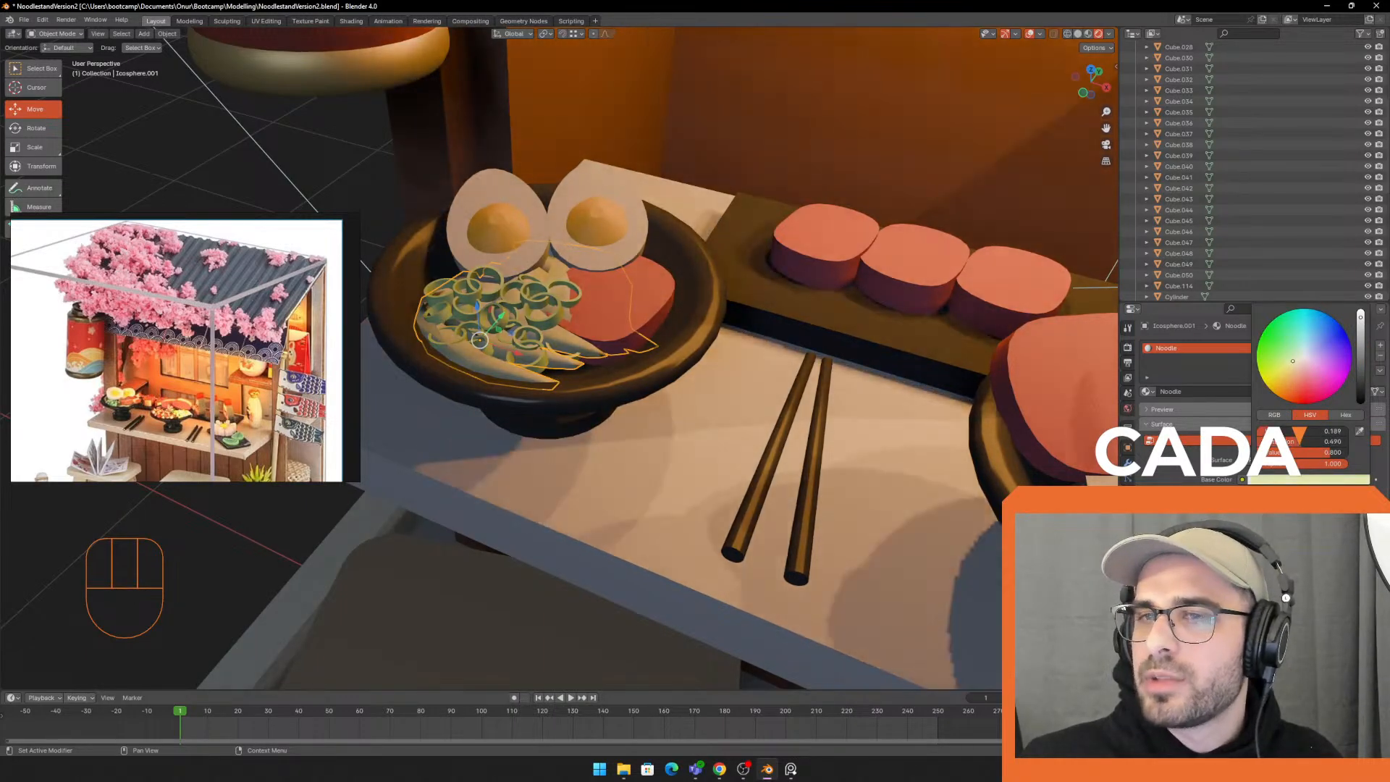
pyautogui.click(1295, 367)
pyautogui.moveTo(1359, 327); pyautogui.dragTo(1361, 312)
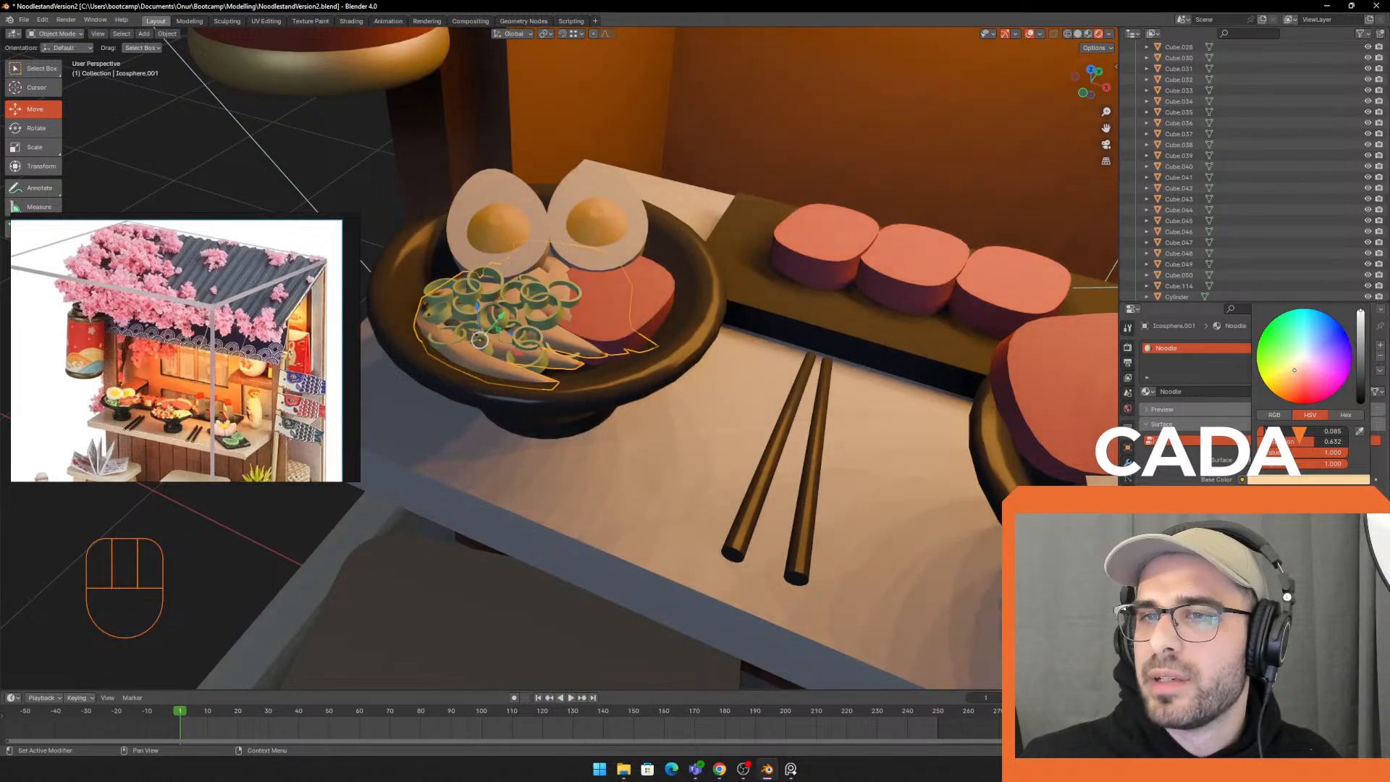
# Assign the Noodle material to the noodles in the second bowl
pyautogui.scroll(-2, 695, 449)
pyautogui.moveTo(688, 449); pyautogui.dragTo(753, 459, button='middle')
pyautogui.click(753, 460)
pyautogui.keyDown('shift'); pyautogui.moveTo(753, 461); pyautogui.dragTo(648, 456, button='middle'); pyautogui.keyUp('shift')
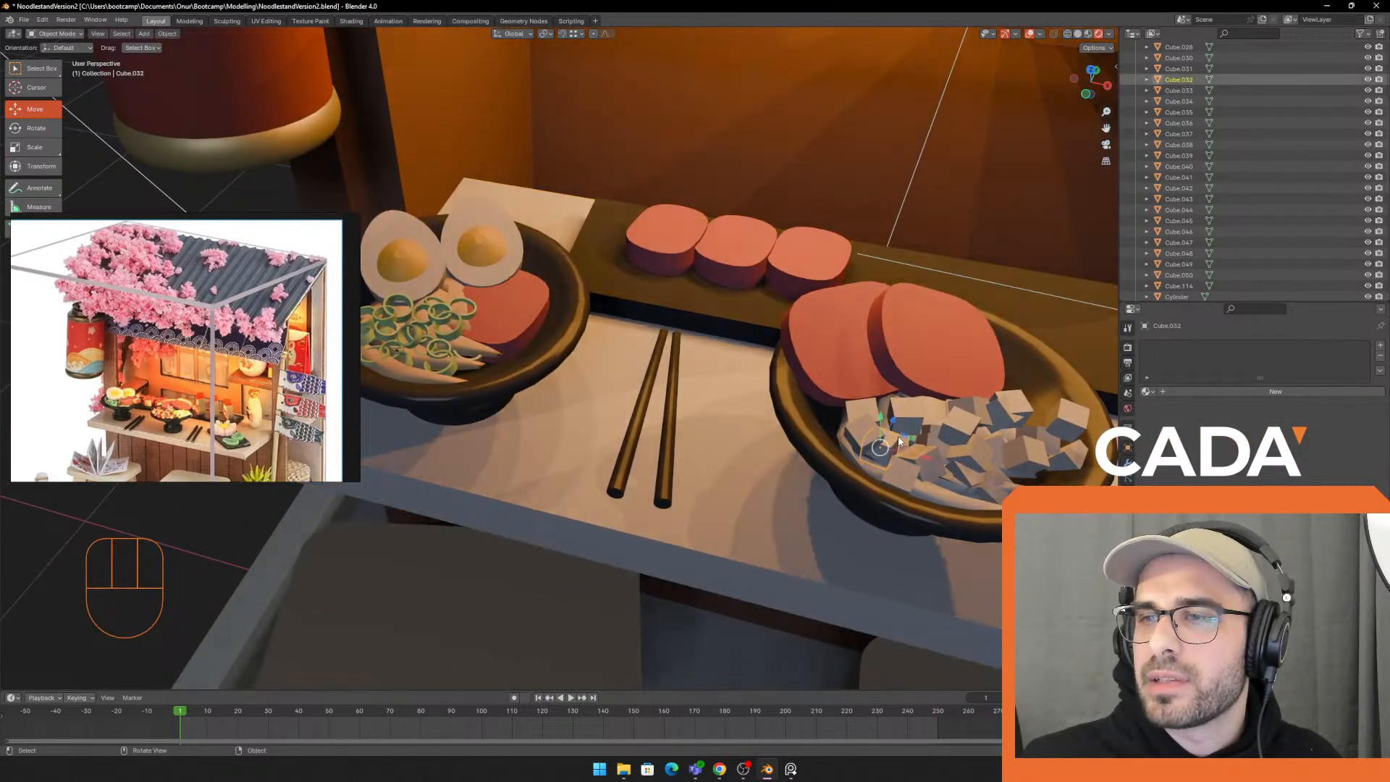
pyautogui.click(846, 444)
pyautogui.click(846, 444)
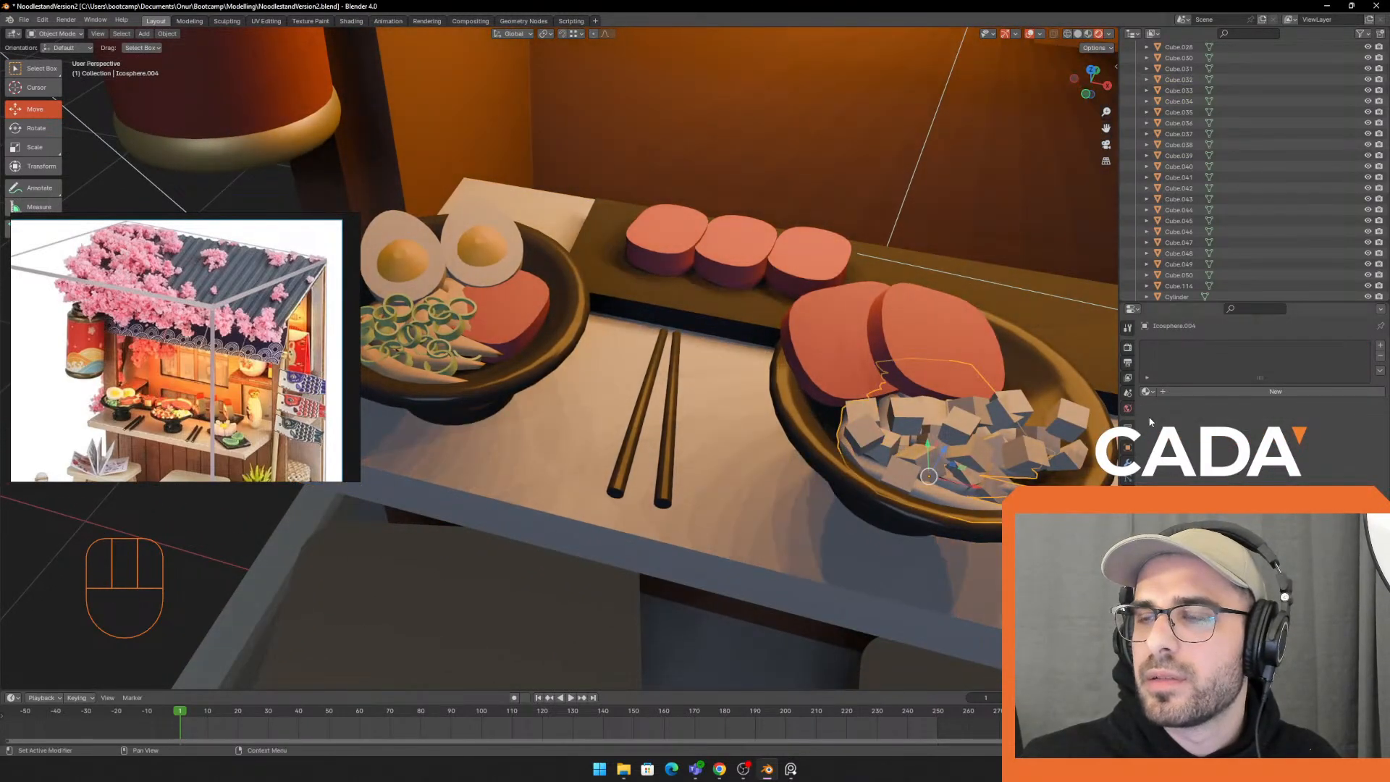
pyautogui.click(1148, 391)
pyautogui.write('noo')
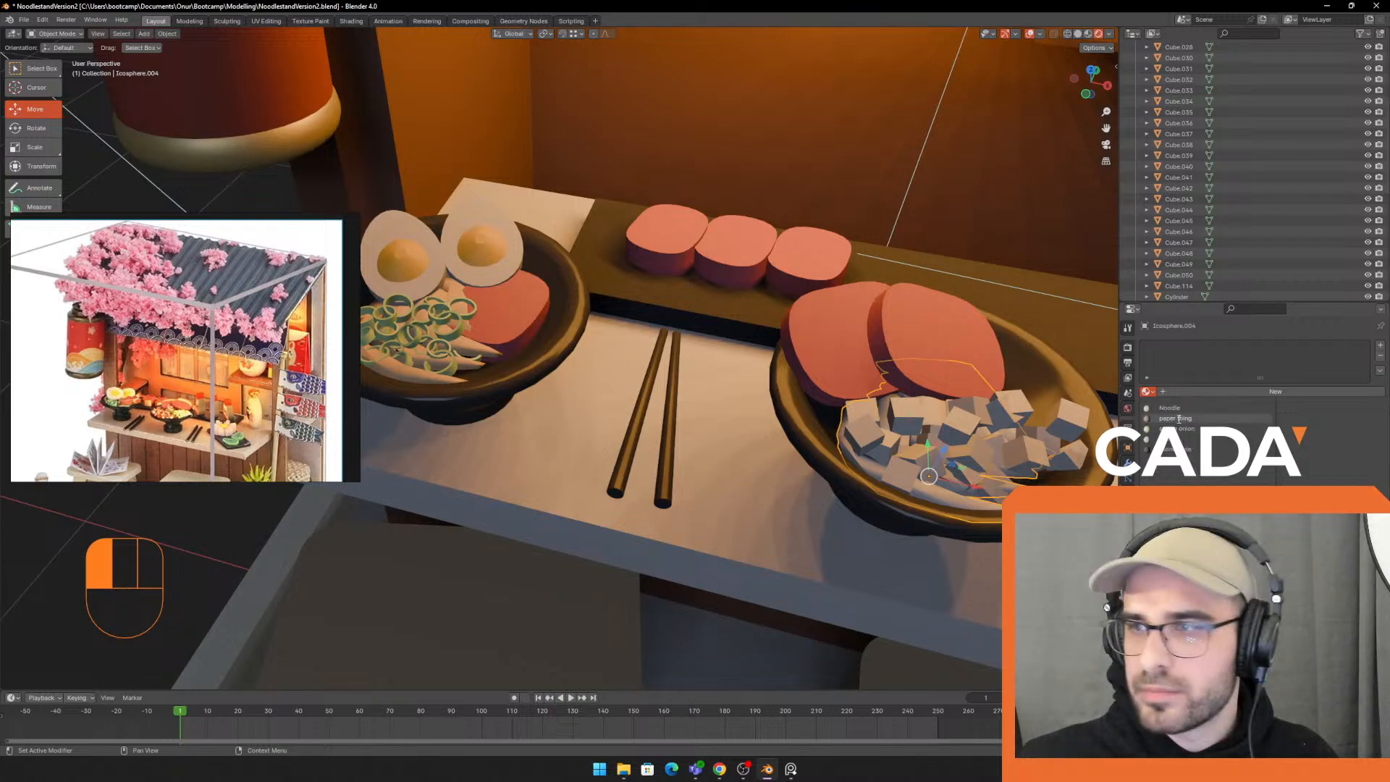
pyautogui.click(1173, 410)
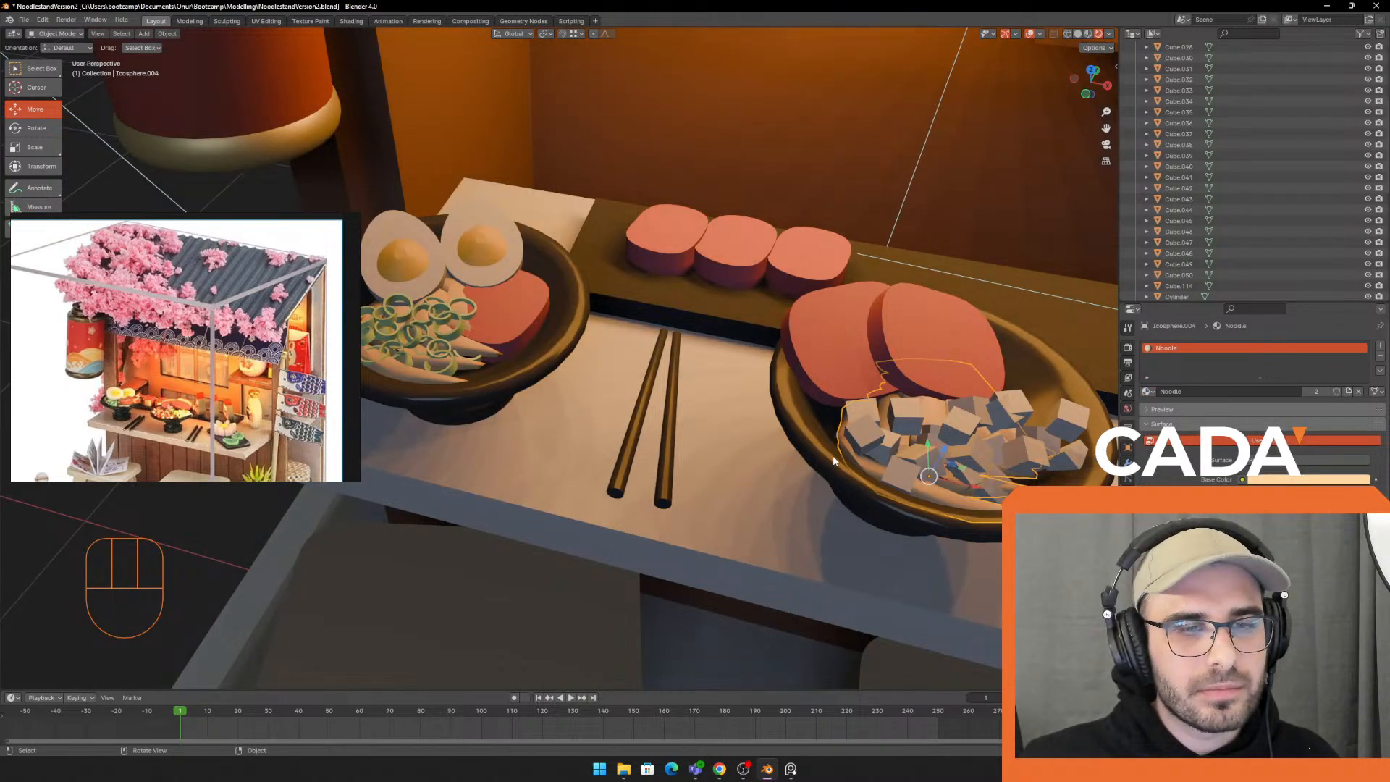
pyautogui.moveTo(833, 454); pyautogui.dragTo(804, 445, button='middle')
pyautogui.keyDown('shift'); pyautogui.moveTo(705, 425); pyautogui.dragTo(832, 438, button='middle'); pyautogui.keyUp('shift')
pyautogui.scroll(1, 782, 426)
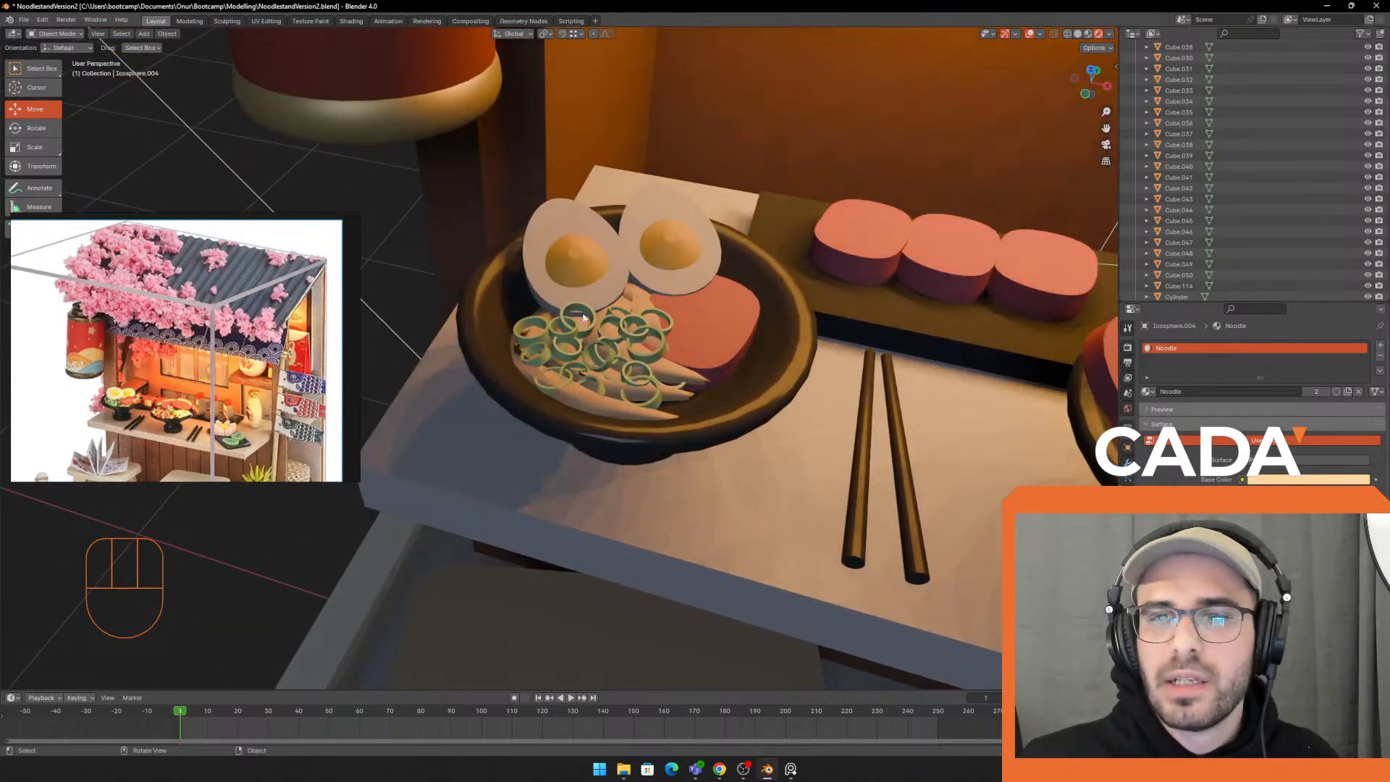
pyautogui.click(637, 346)
pyautogui.scroll(6, 1307, 173)
pyautogui.scroll(1, 1307, 172)
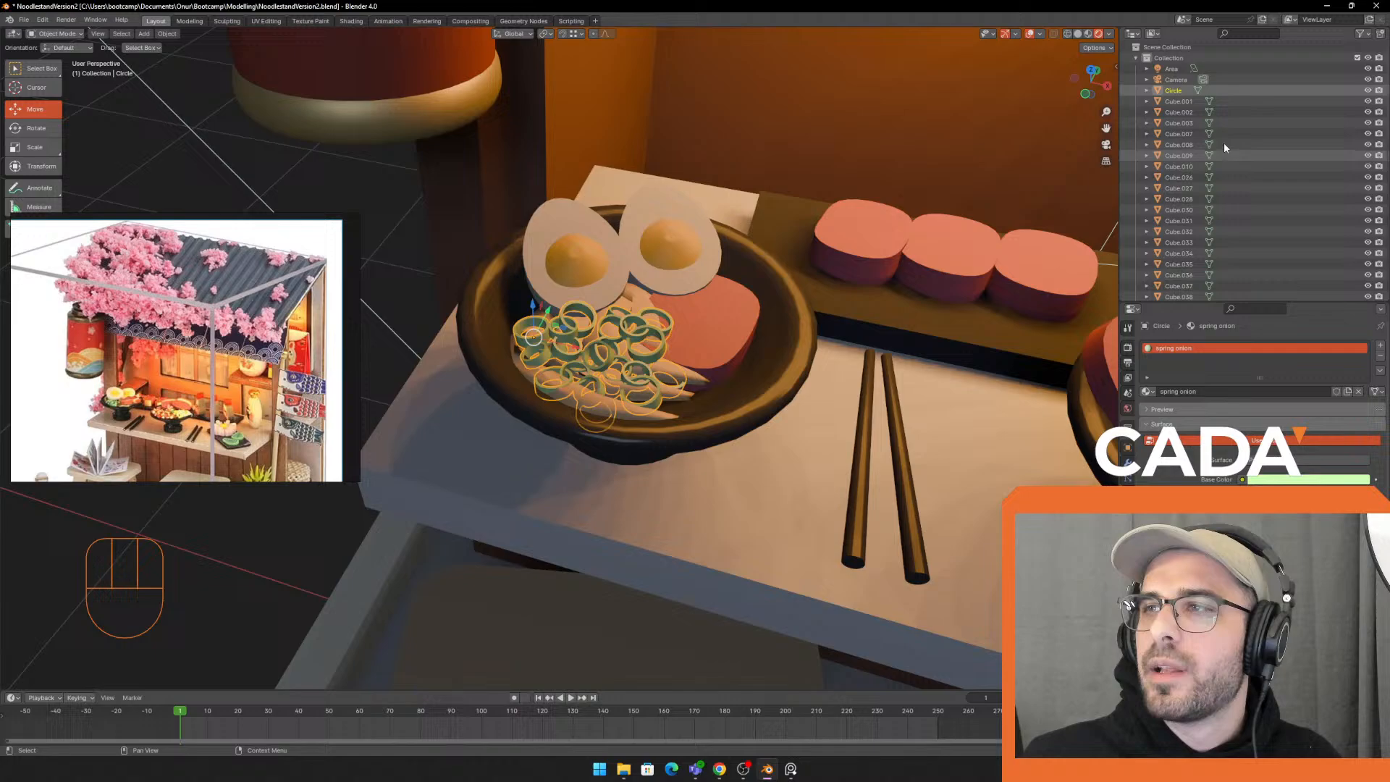
pyautogui.keyDown('shift'); pyautogui.click(1182, 155); pyautogui.keyUp('shift')
pyautogui.click(1182, 91)
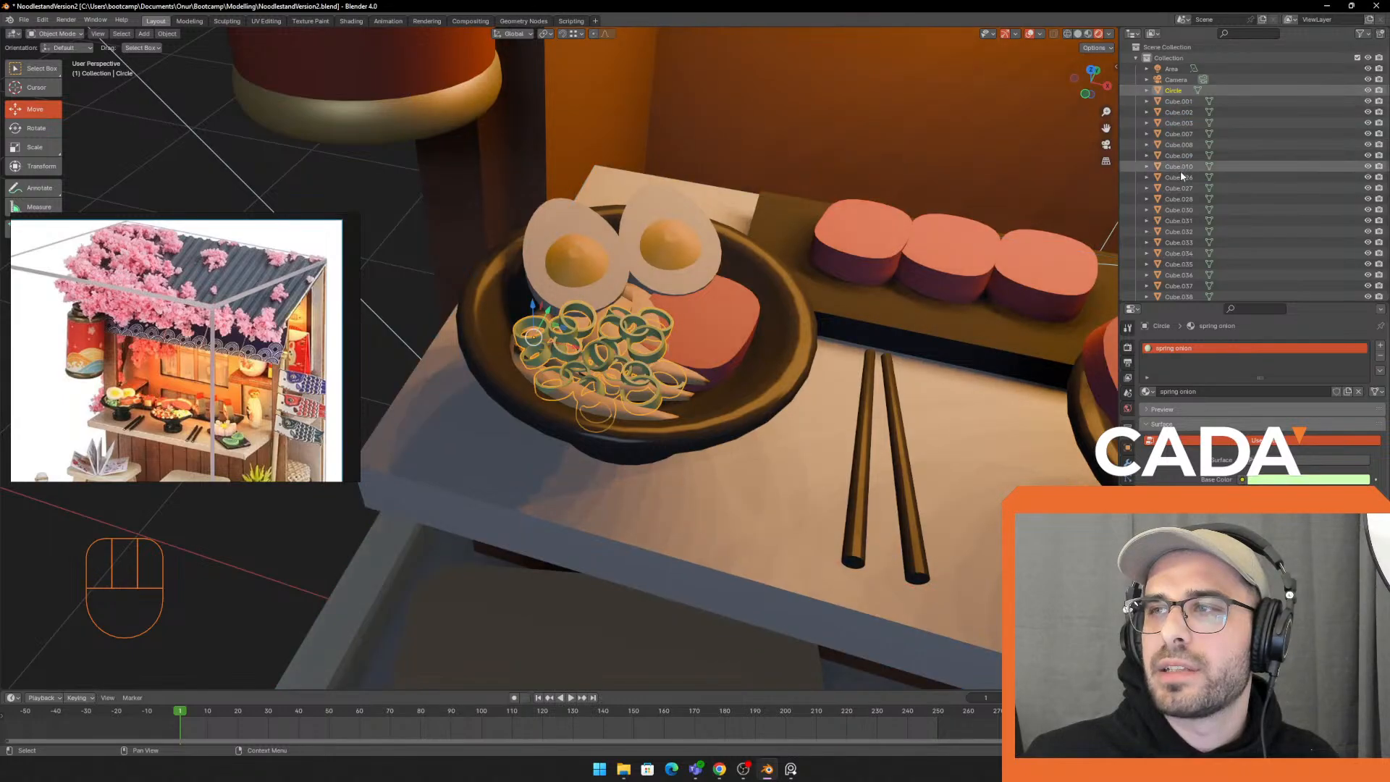
pyautogui.scroll(-4, 1182, 160)
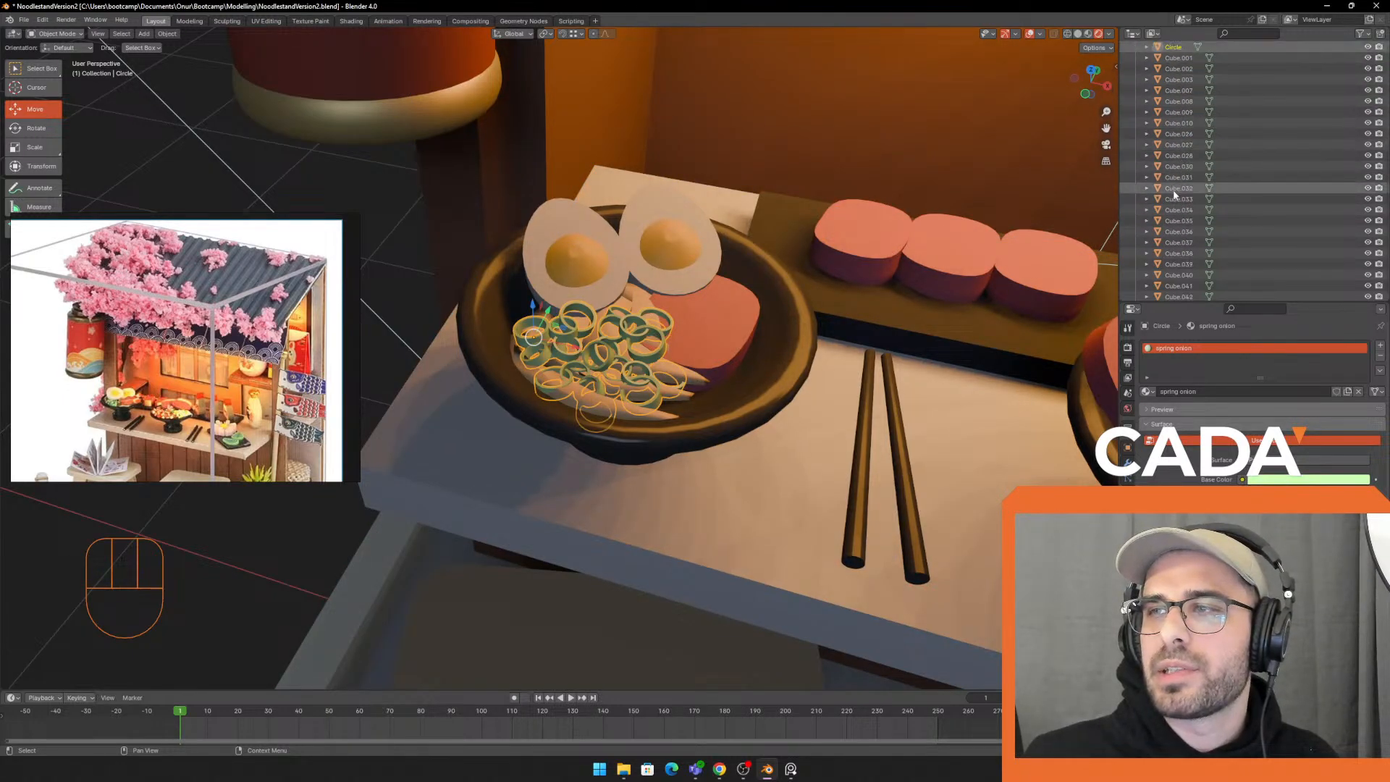
pyautogui.keyDown('shift'); pyautogui.moveTo(1188, 226); pyautogui.dragTo(1188, 218); pyautogui.keyUp('shift')
pyautogui.hotkey('ctrl', 'z')
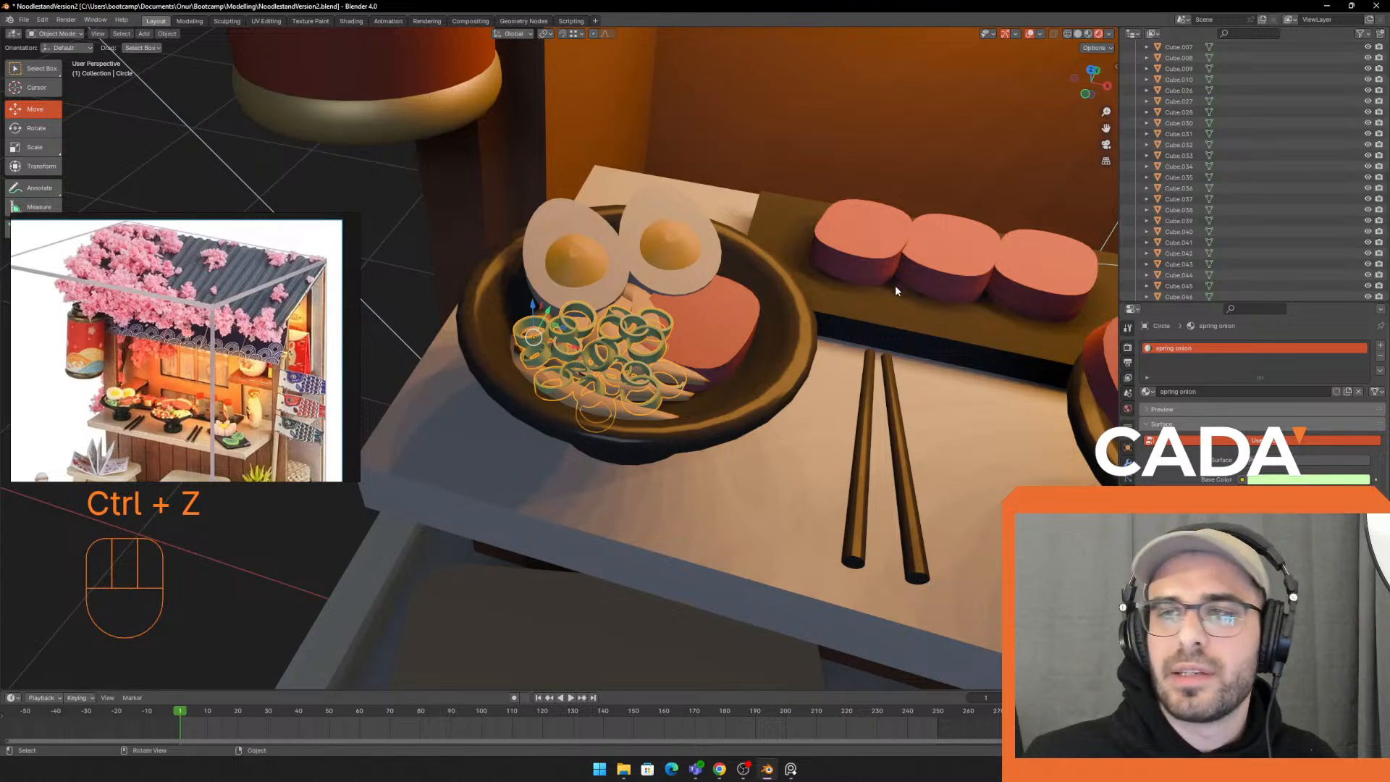
# Compare the colored food and the whole noodle stand with the full reference image
pyautogui.moveTo(895, 286); pyautogui.dragTo(787, 306, button='middle')
pyautogui.click(806, 320)
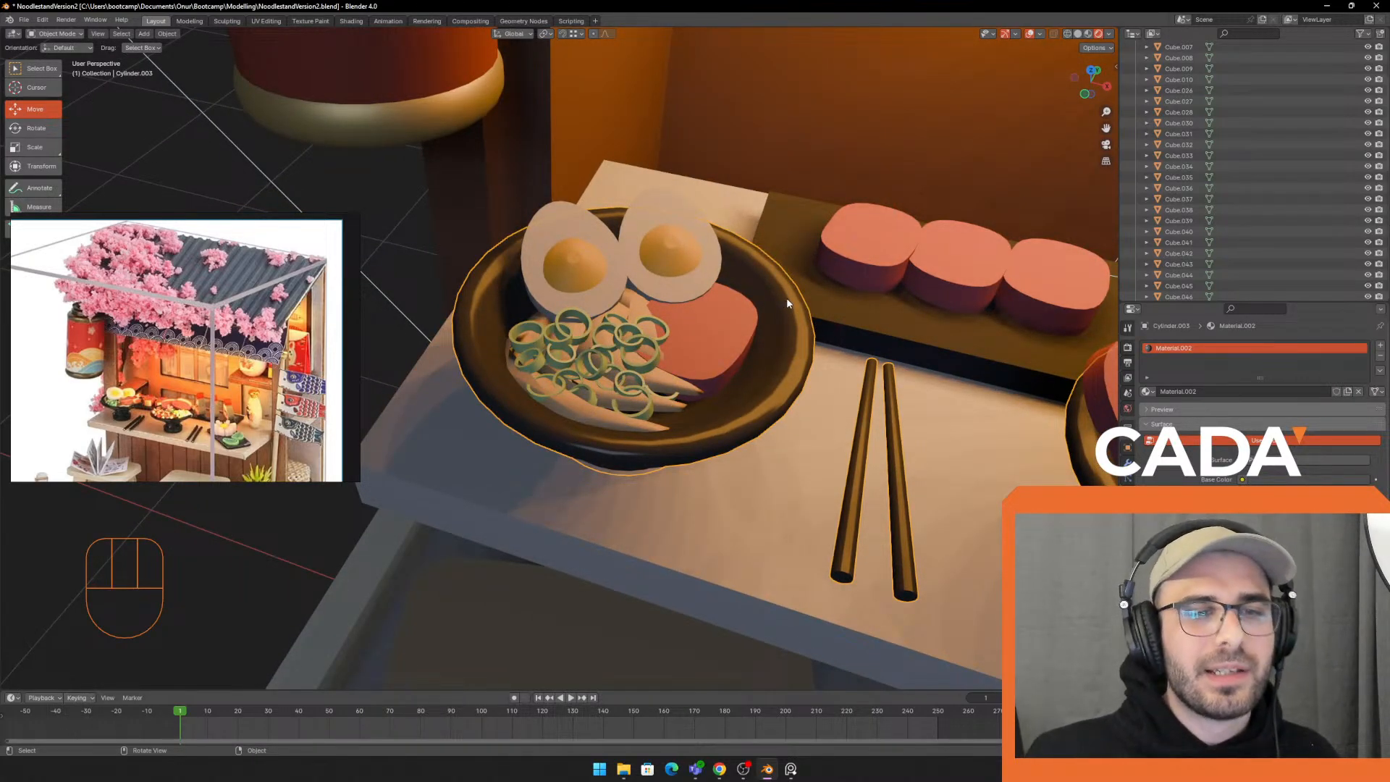
pyautogui.scroll(-5, 789, 330)
pyautogui.moveTo(789, 330); pyautogui.dragTo(785, 300, button='middle')
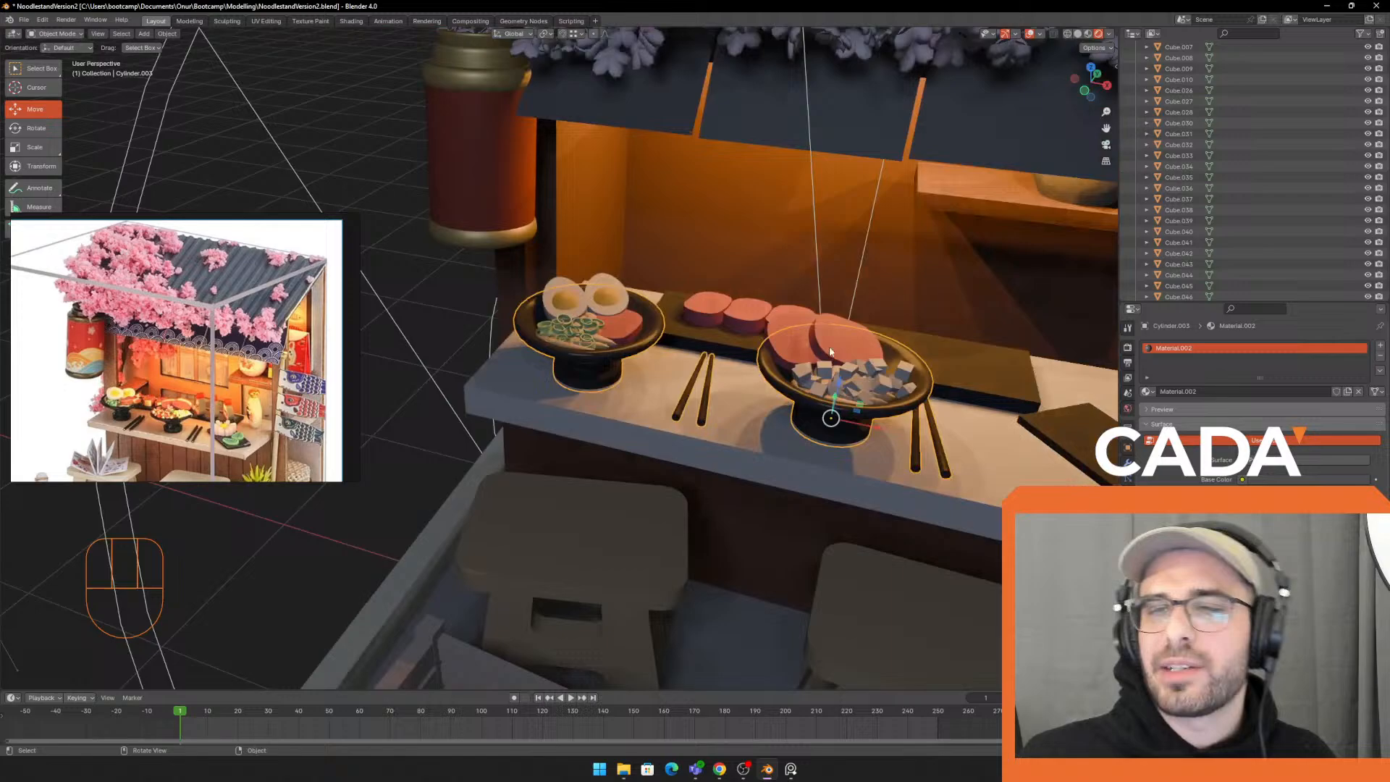
pyautogui.click(448, 293)
pyautogui.keyDown('shift'); pyautogui.moveTo(786, 376); pyautogui.dragTo(734, 320, button='middle'); pyautogui.keyUp('shift')
pyautogui.scroll(-3, 775, 369)
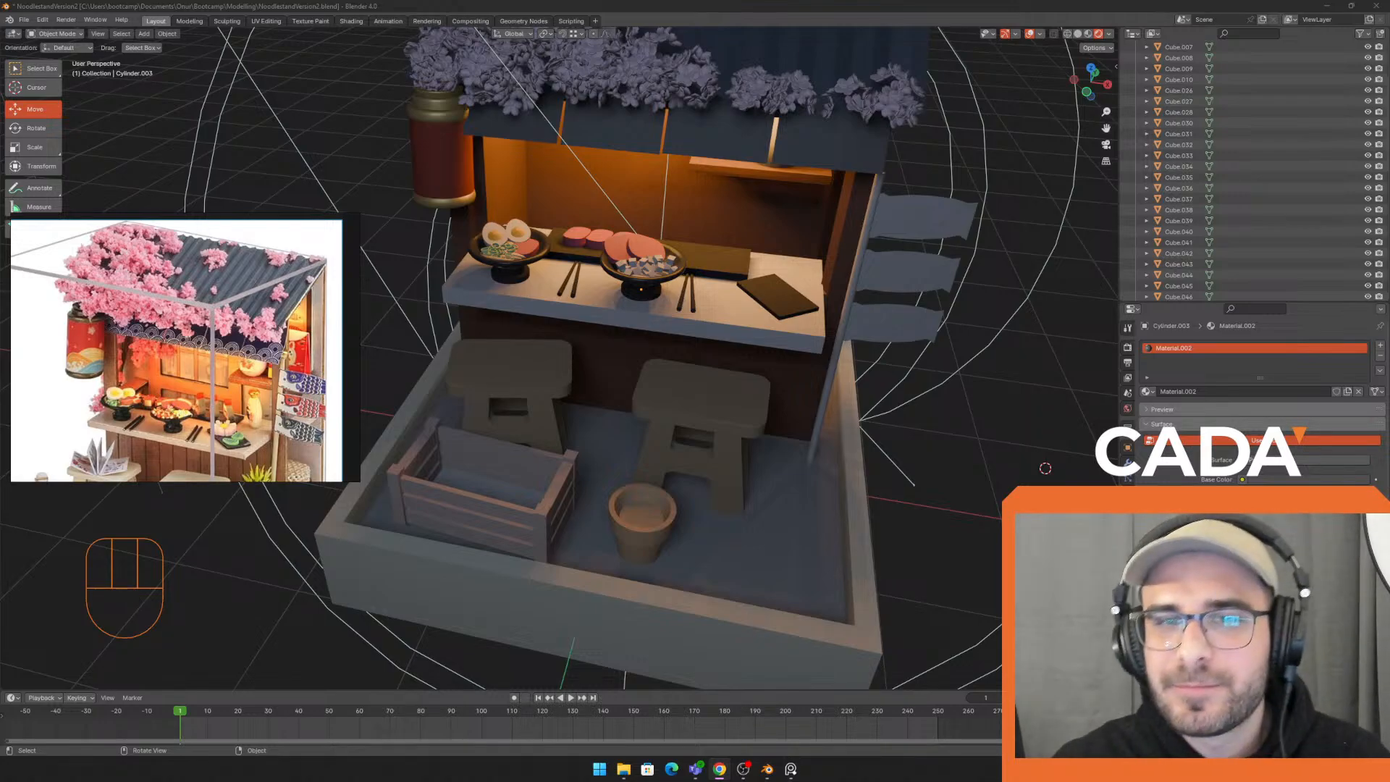
pyautogui.scroll(-1, 760, 444)
pyautogui.moveTo(759, 442); pyautogui.dragTo(737, 423, button='middle')
pyautogui.scroll(-3, 168, 304)
pyautogui.scroll(2, 217, 326)
pyautogui.moveTo(246, 376); pyautogui.dragTo(249, 348, button='middle')
pyautogui.scroll(-2, 249, 348)
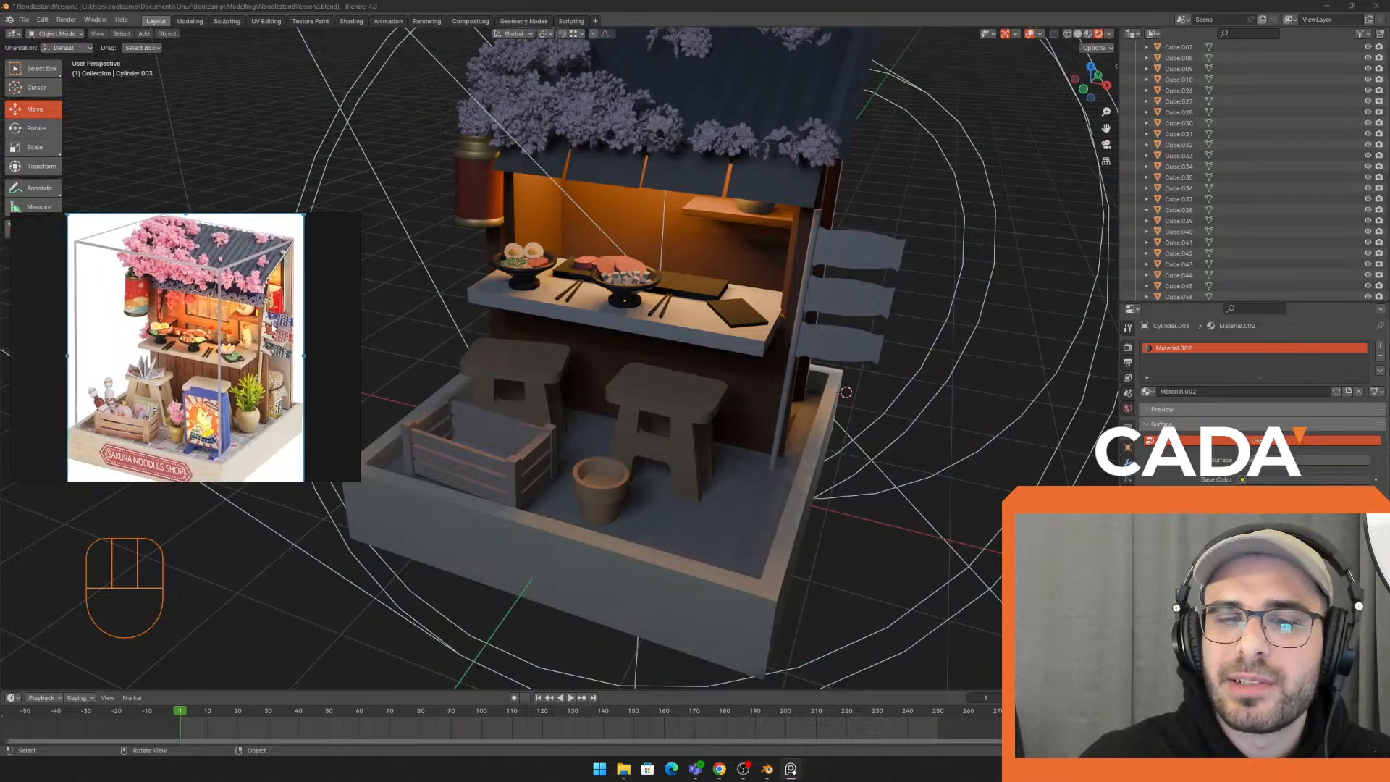
# Create a new material named "pole" for the upright post holding the side flags
pyautogui.moveTo(833, 348); pyautogui.dragTo(909, 220, button='middle')
pyautogui.scroll(1, 910, 219)
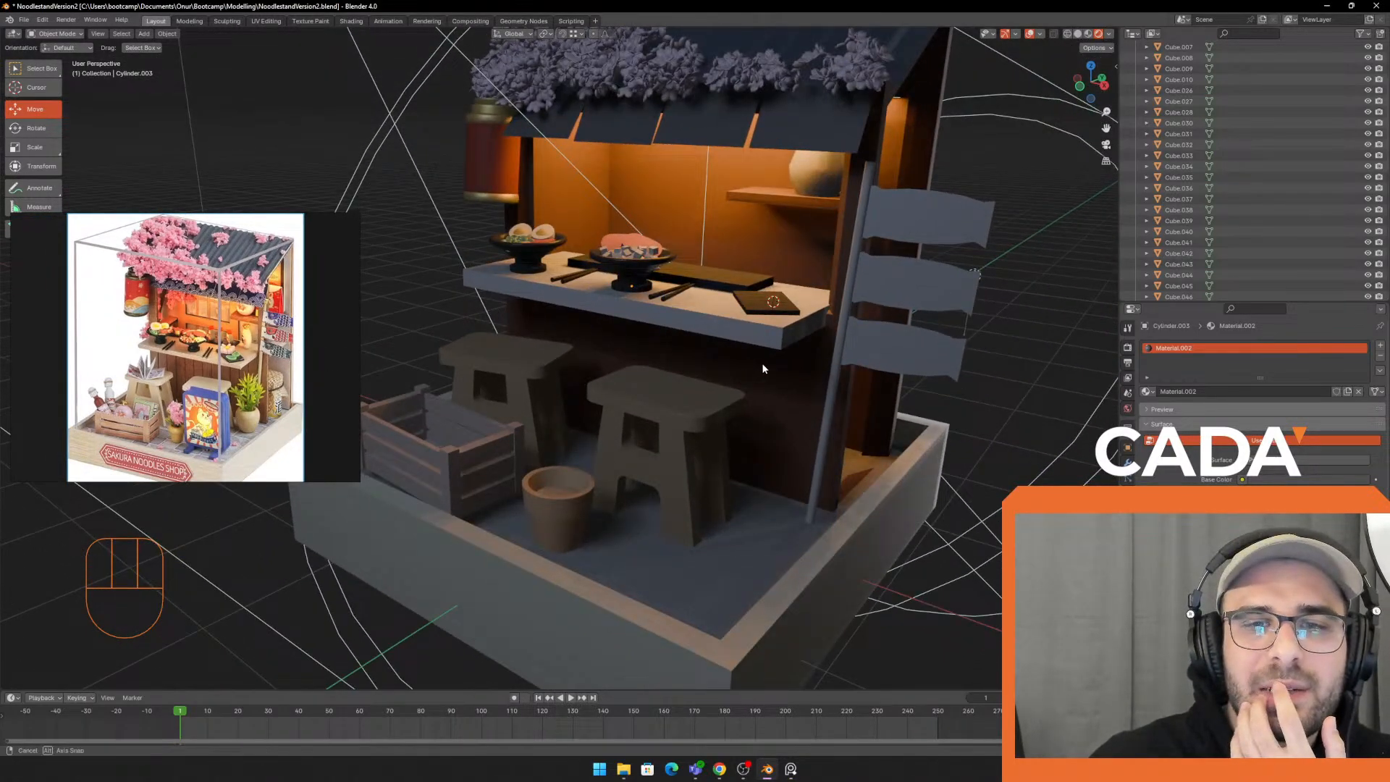
pyautogui.moveTo(762, 364); pyautogui.dragTo(785, 362, button='middle')
pyautogui.click(849, 334)
pyautogui.click(1173, 391)
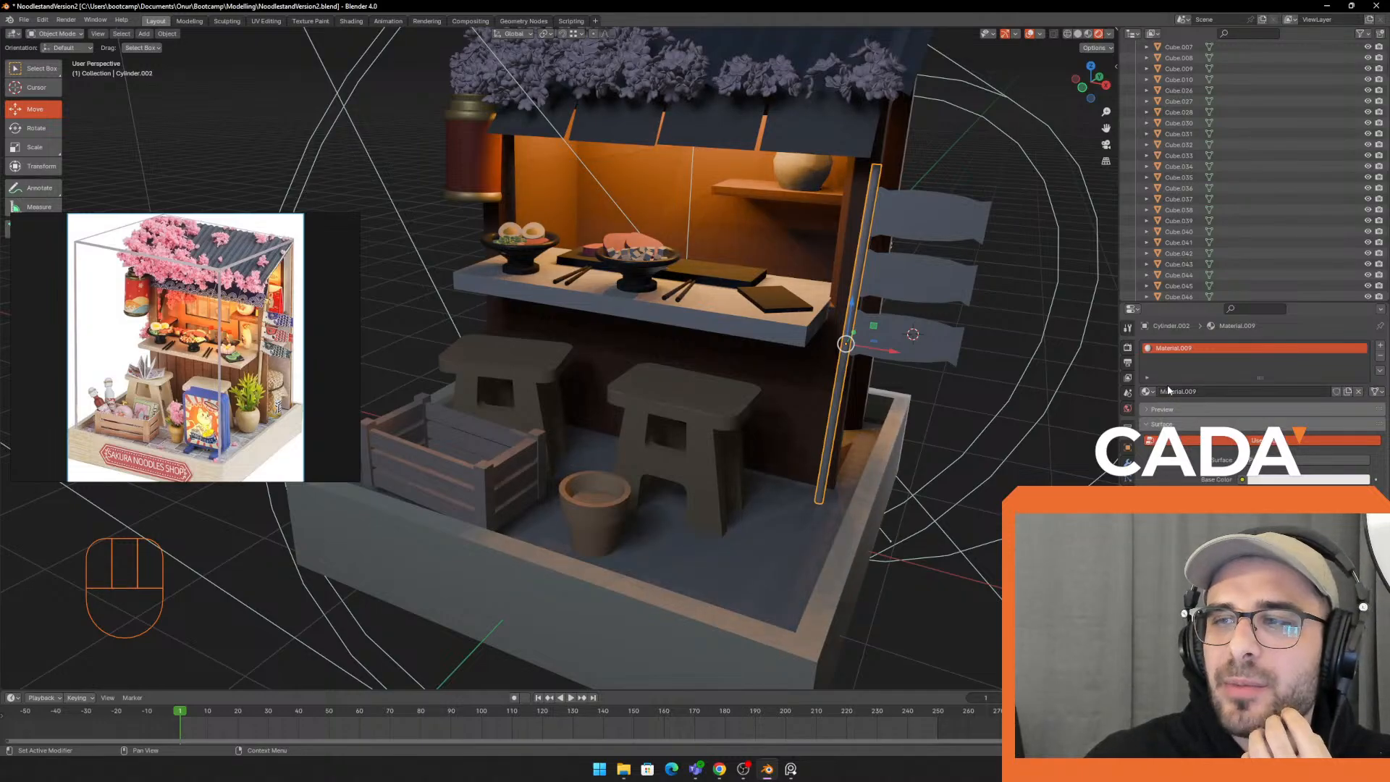
pyautogui.click(1181, 372)
pyautogui.write('po')
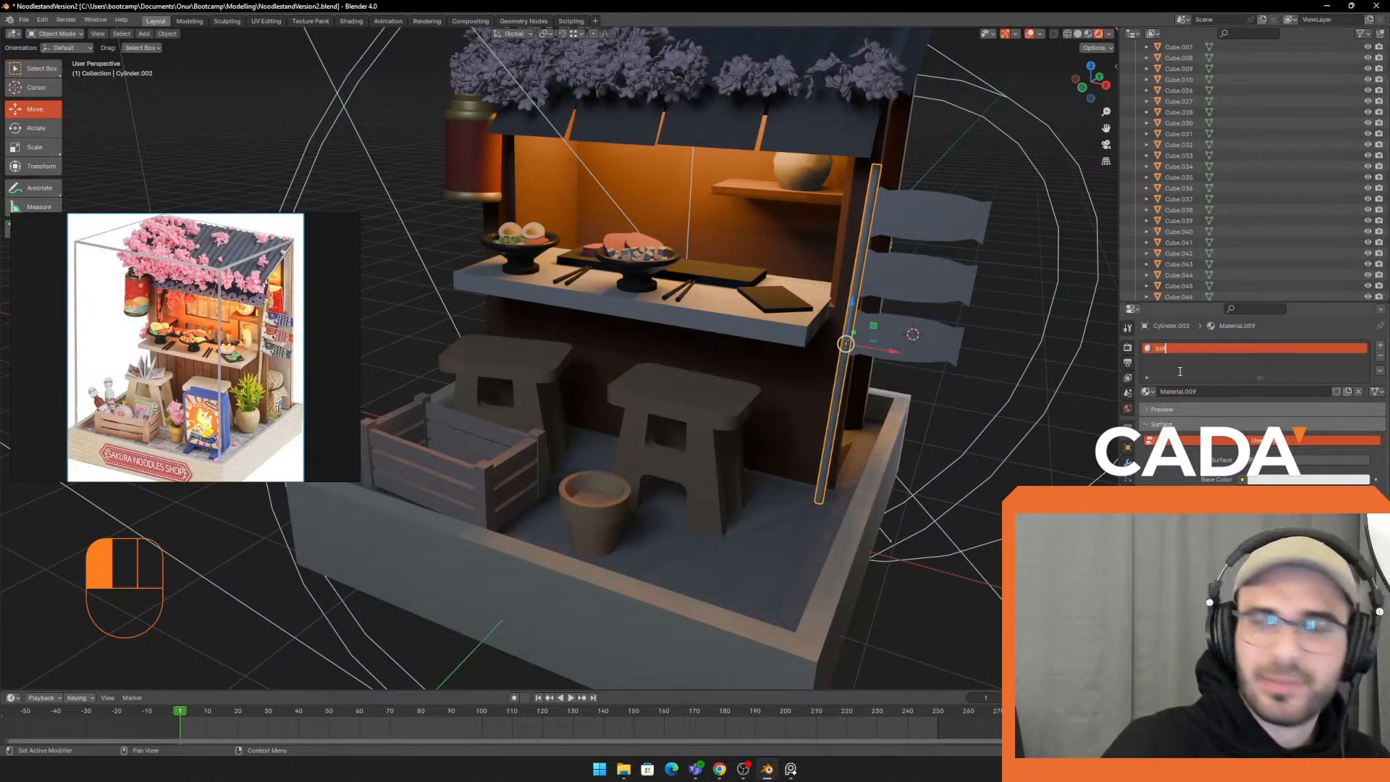
pyautogui.write('le')
pyautogui.press('Return')
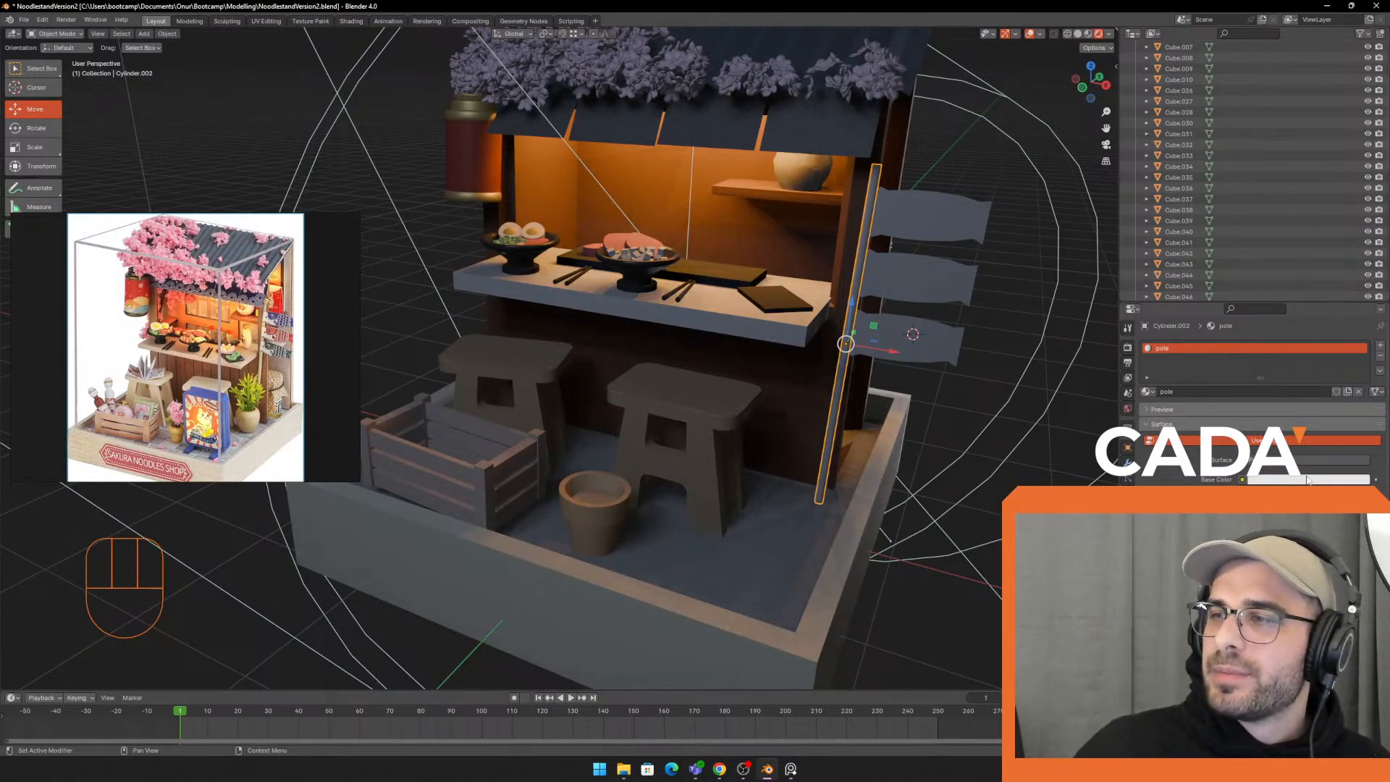
# Set the pole material's base color to a pale yellow
pyautogui.click(1306, 479)
pyautogui.click(1301, 361)
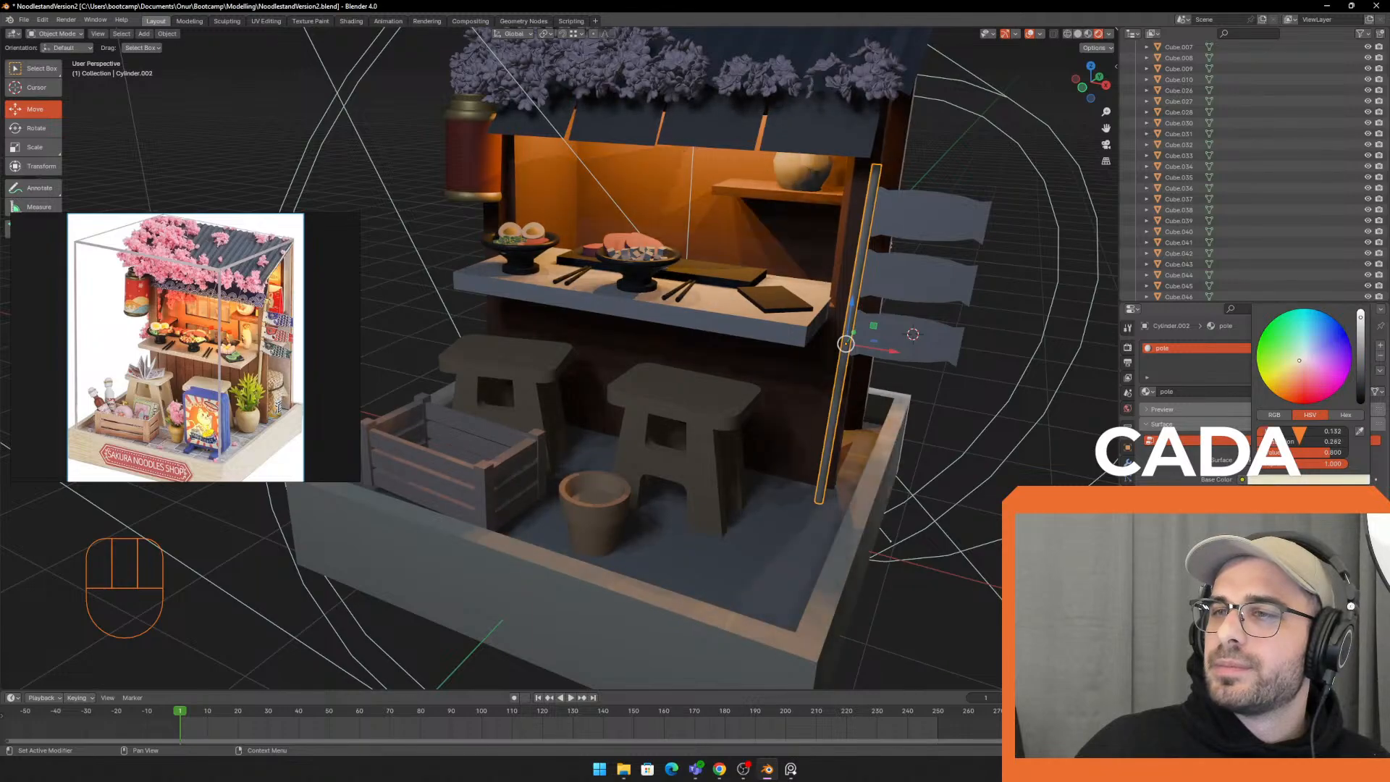
pyautogui.click(1011, 235)
# Inspect the stand's counter, bowls and dark plates from several angles
pyautogui.moveTo(1011, 235); pyautogui.dragTo(760, 411, button='middle')
pyautogui.scroll(-3, 936, 336)
pyautogui.scroll(3, 740, 388)
pyautogui.scroll(3, 731, 446)
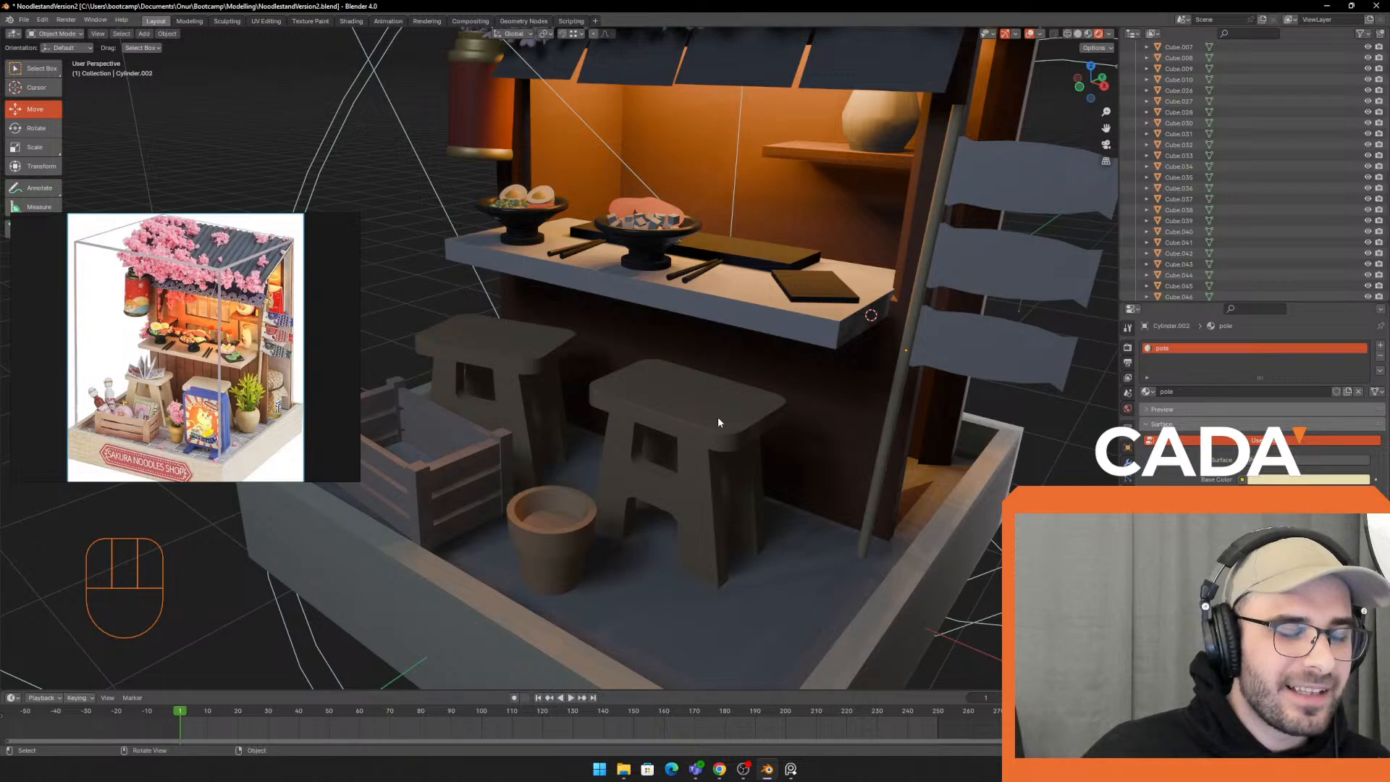
pyautogui.moveTo(718, 416); pyautogui.dragTo(774, 463, button='middle')
pyautogui.scroll(-2, 754, 509)
pyautogui.scroll(2, 774, 463)
pyautogui.scroll(2, 766, 427)
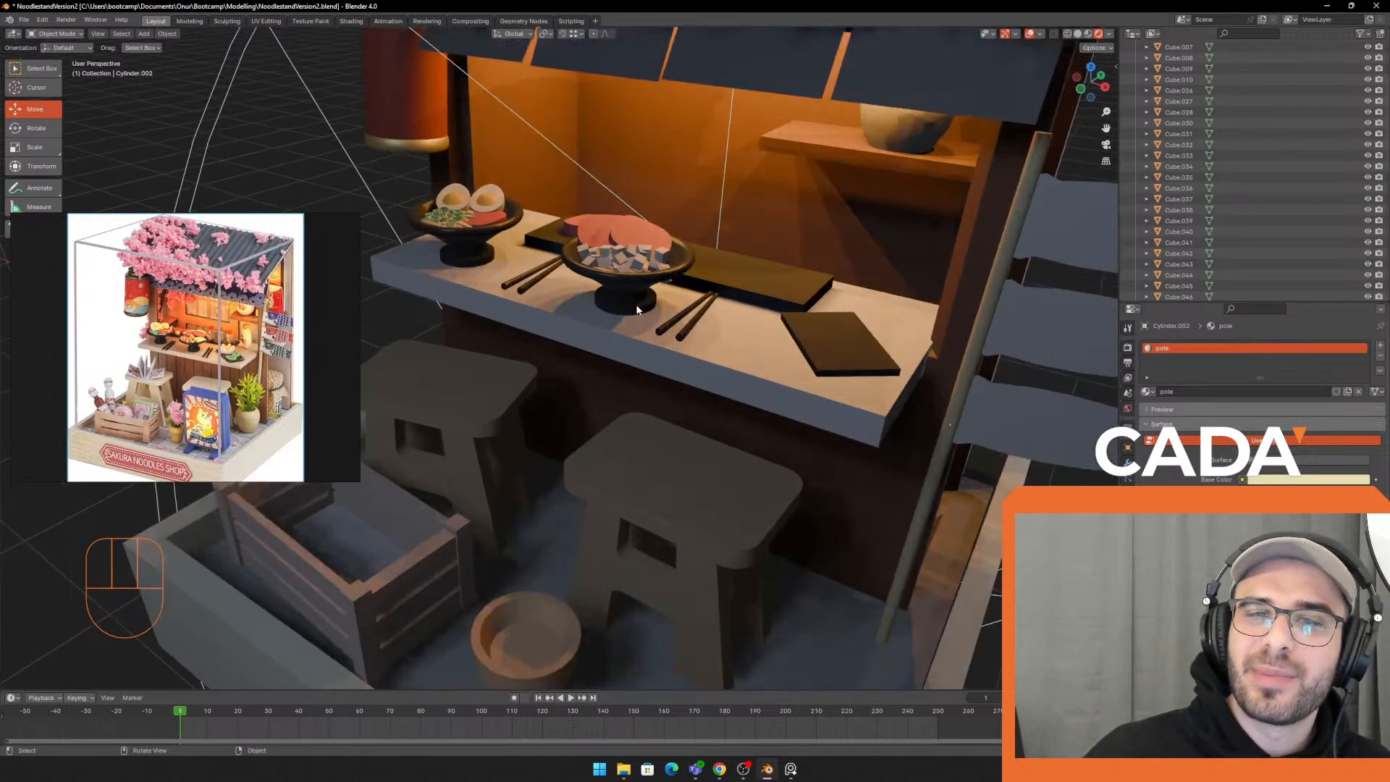
pyautogui.click(646, 259)
pyautogui.moveTo(750, 281)
pyautogui.mouseDown(button='middle')
pyautogui.moveTo(735, 311)
pyautogui.moveTo(772, 287)
pyautogui.mouseUp(button='middle')
pyautogui.scroll(-1, 1245, 265)
pyautogui.click(771, 290)
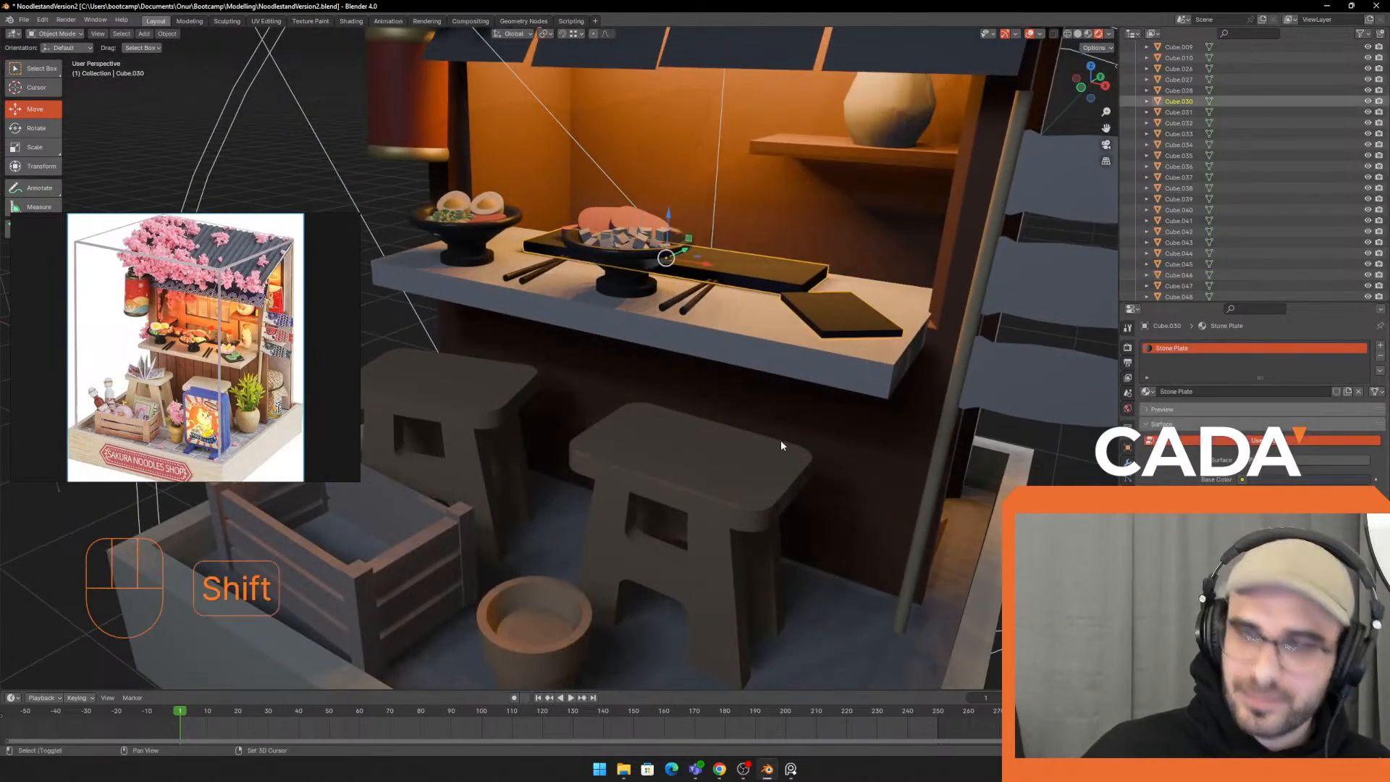
pyautogui.keyDown('shift'); pyautogui.moveTo(781, 440); pyautogui.dragTo(724, 435, button='middle'); pyautogui.keyUp('shift')
# Enlarge the reference image window and zoom in on the noodle stand picture
pyautogui.scroll(2, 353, 323)
pyautogui.moveTo(355, 320); pyautogui.dragTo(445, 322)
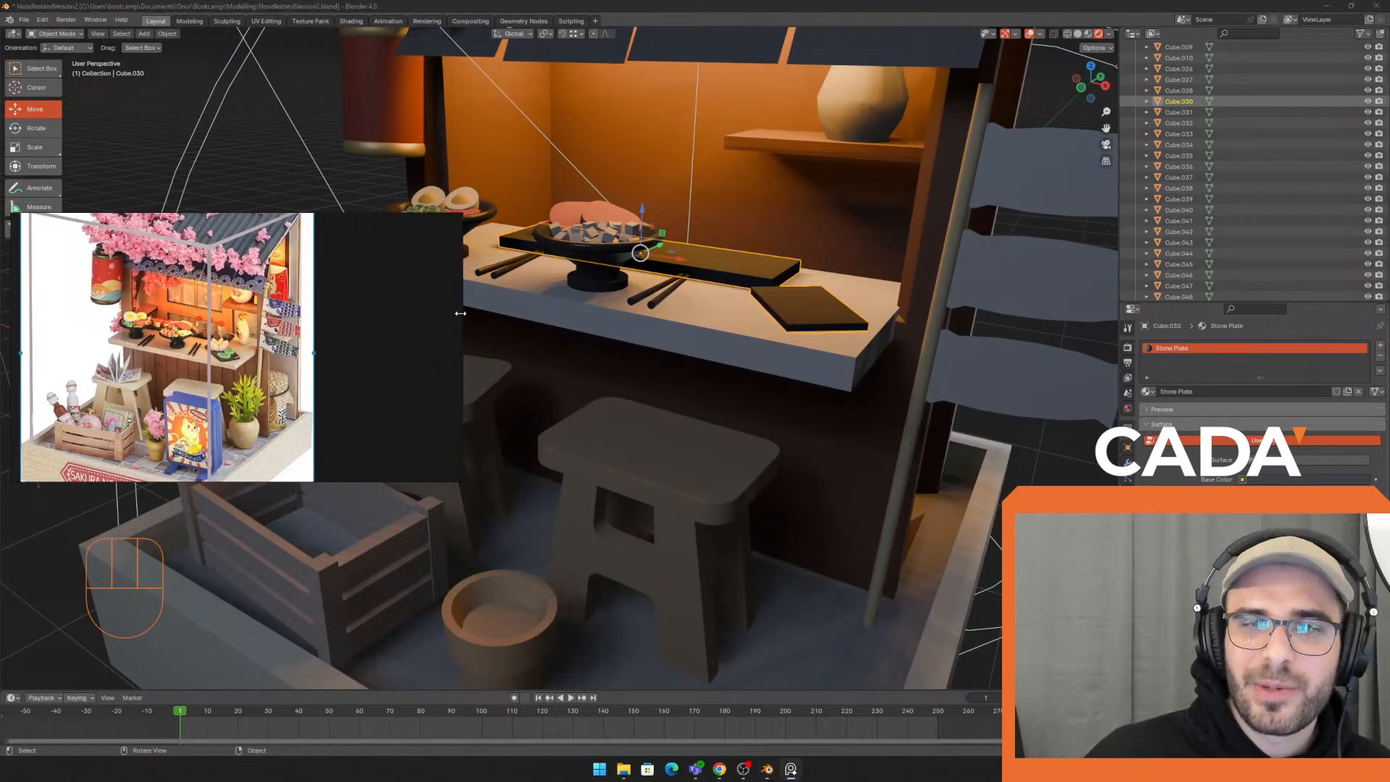
pyautogui.moveTo(359, 215); pyautogui.dragTo(357, 122)
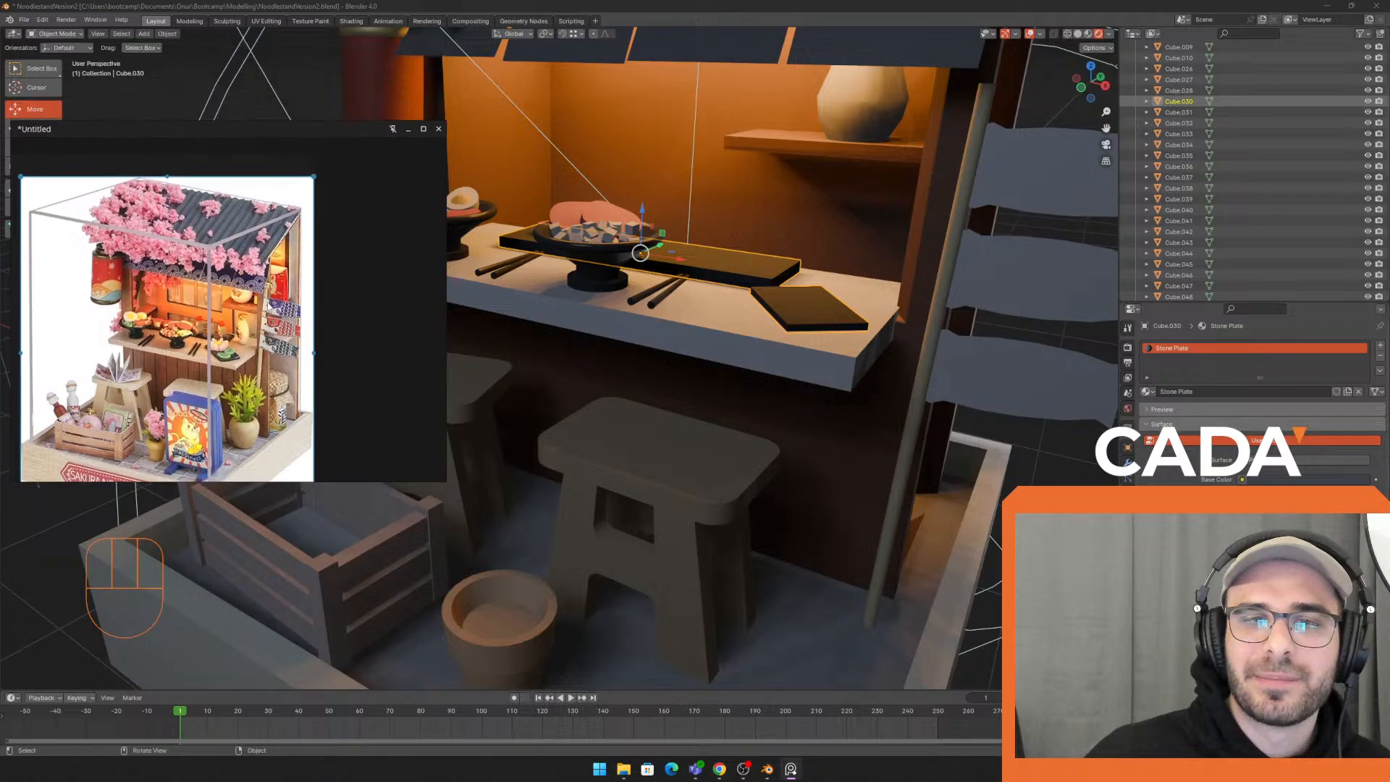
# Add a new material to the top side flag, using the koi flags in the reference image as the guide
pyautogui.scroll(5, 293, 313)
pyautogui.moveTo(293, 313); pyautogui.dragTo(302, 284, button='middle')
pyautogui.scroll(-2, 937, 317)
pyautogui.moveTo(937, 317); pyautogui.dragTo(818, 265, button='middle')
pyautogui.click(895, 235)
pyautogui.scroll(3, 801, 259)
pyautogui.moveTo(267, 330); pyautogui.dragTo(234, 336, button='middle')
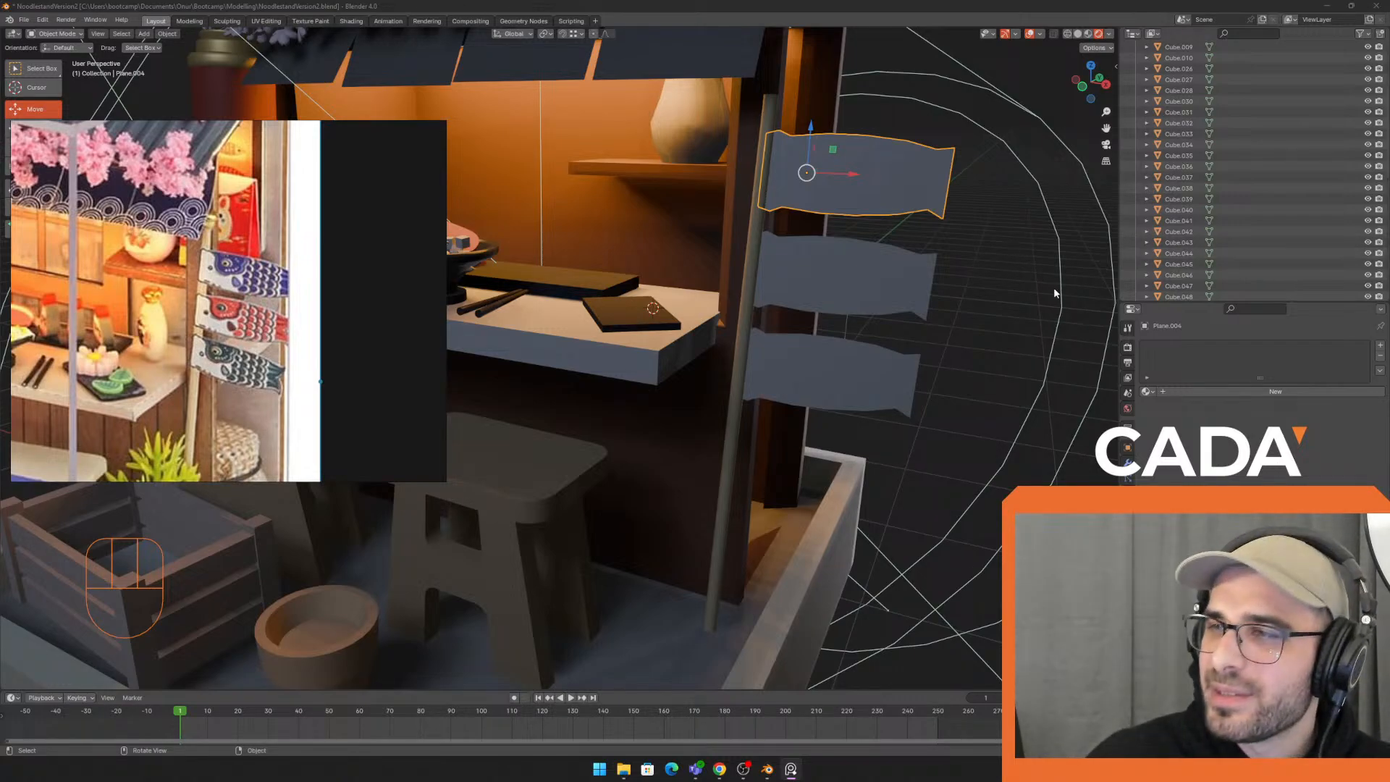
pyautogui.moveTo(922, 301); pyautogui.dragTo(910, 322, button='middle')
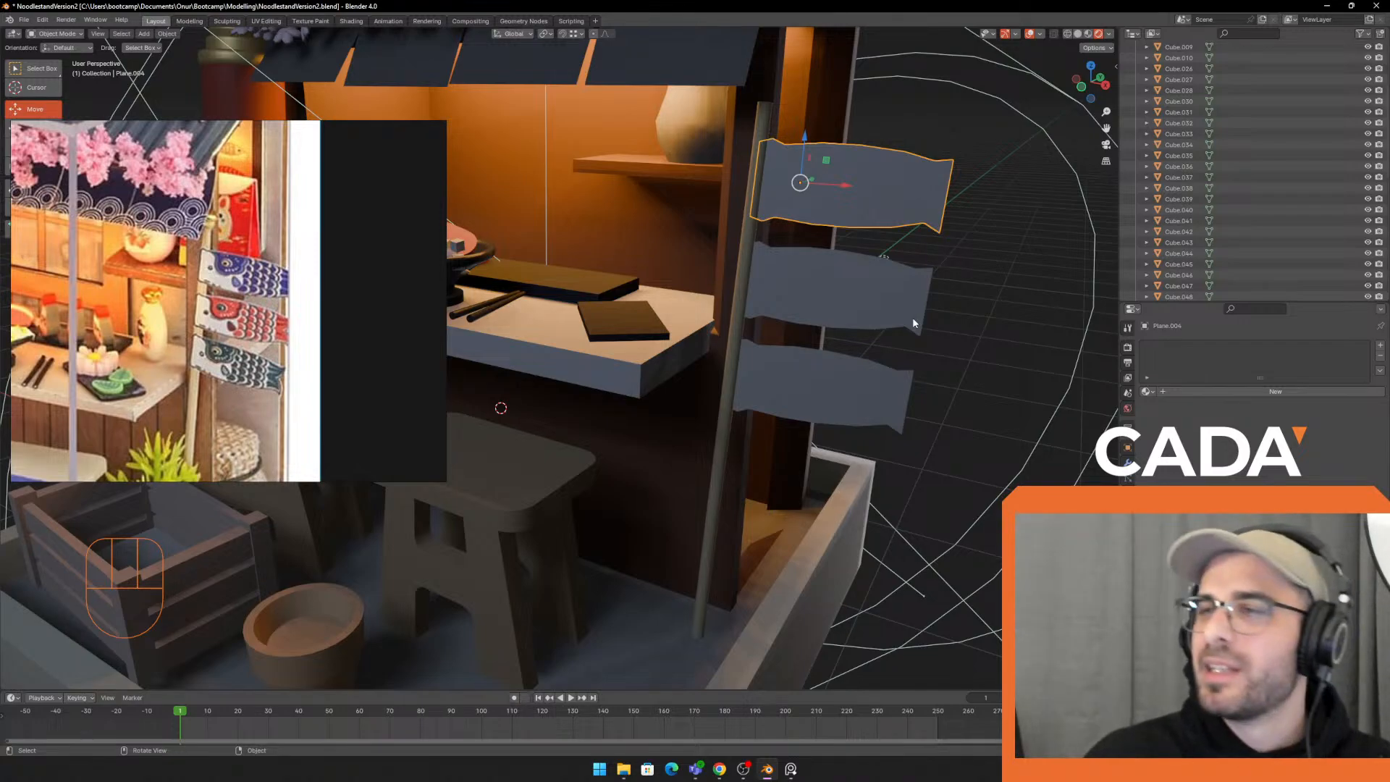
pyautogui.click(1276, 391)
pyautogui.moveTo(937, 393); pyautogui.dragTo(915, 350, button='middle')
pyautogui.scroll(2, 725, 447)
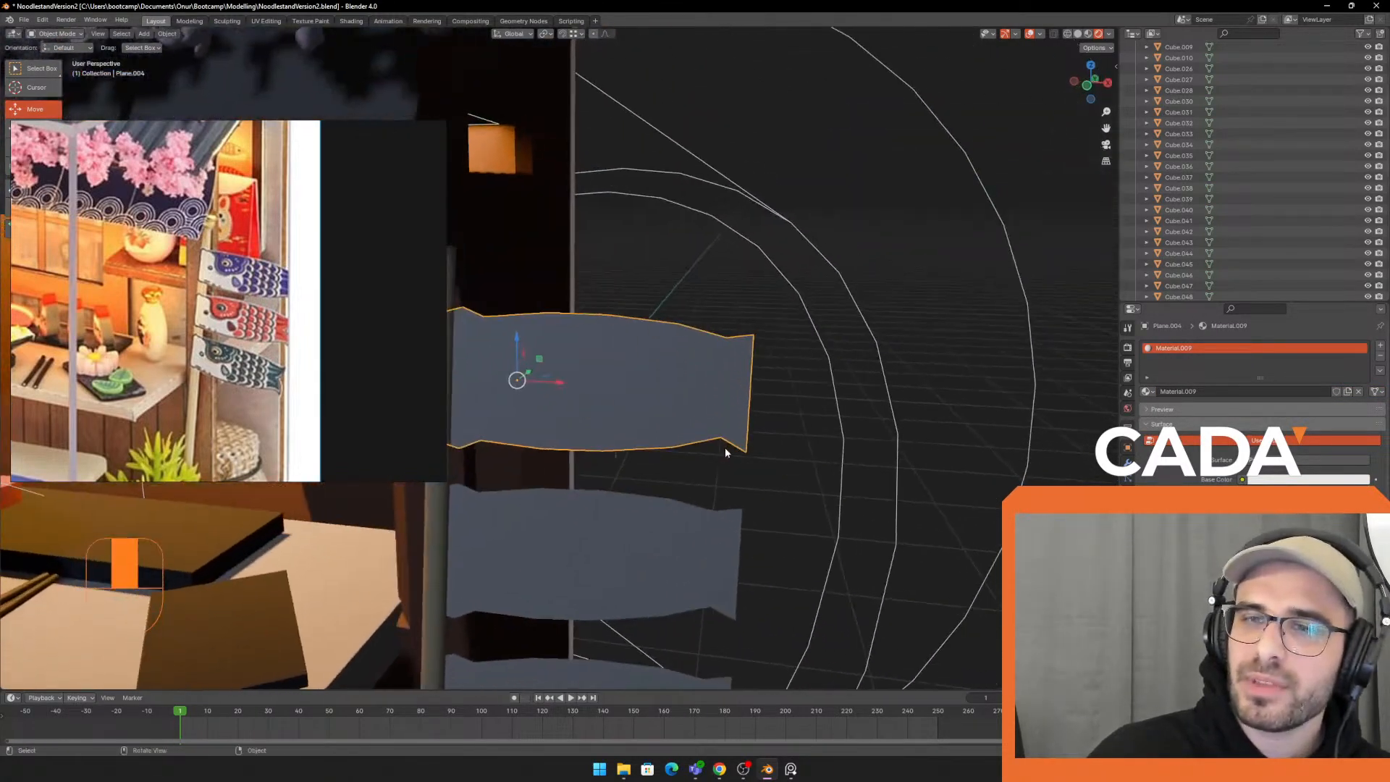
pyautogui.moveTo(725, 452); pyautogui.dragTo(863, 415, button='middle')
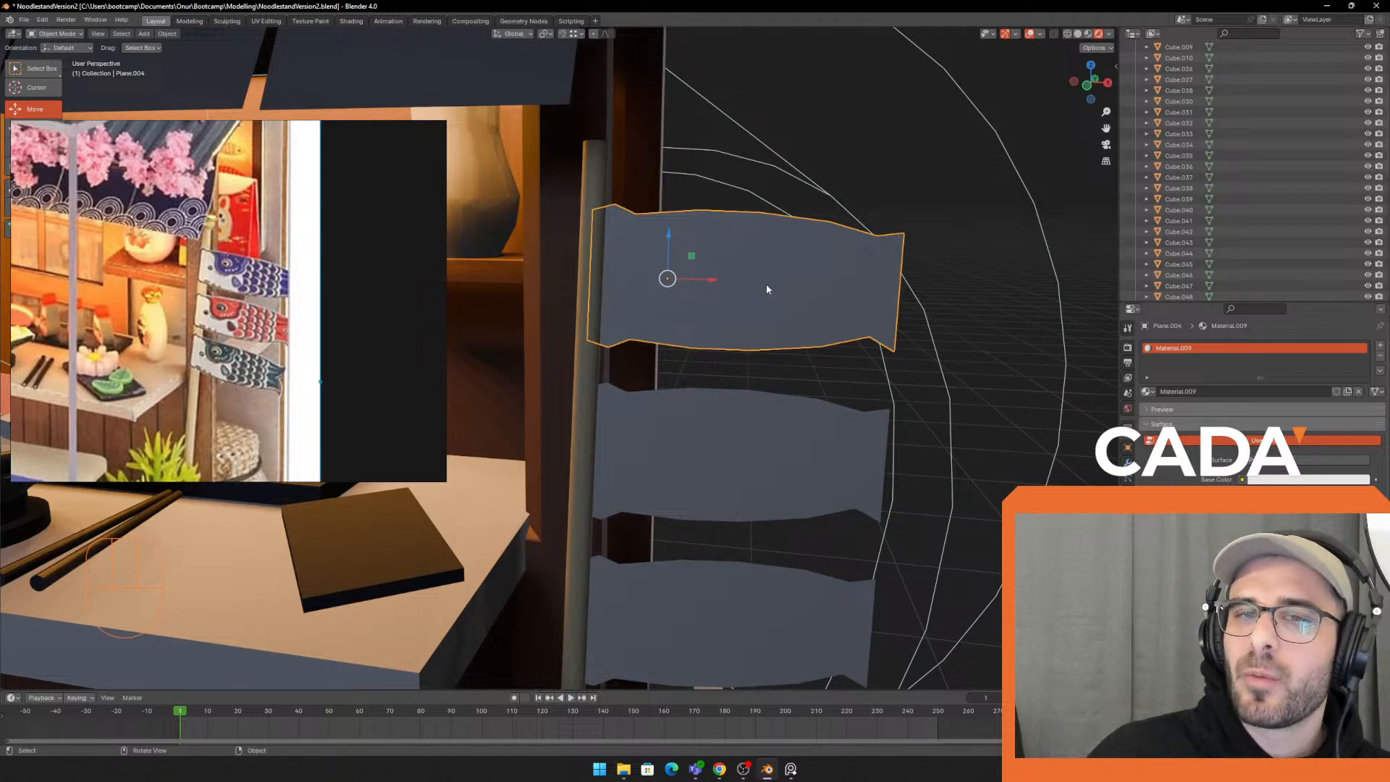
# Resize and reposition the reference image window beside the flags so the koi flags and the stand stay in view
pyautogui.moveTo(380, 287); pyautogui.dragTo(460, 297, button='right')
pyautogui.moveTo(527, 280); pyautogui.dragTo(445, 278)
pyautogui.moveTo(372, 491); pyautogui.dragTo(355, 613)
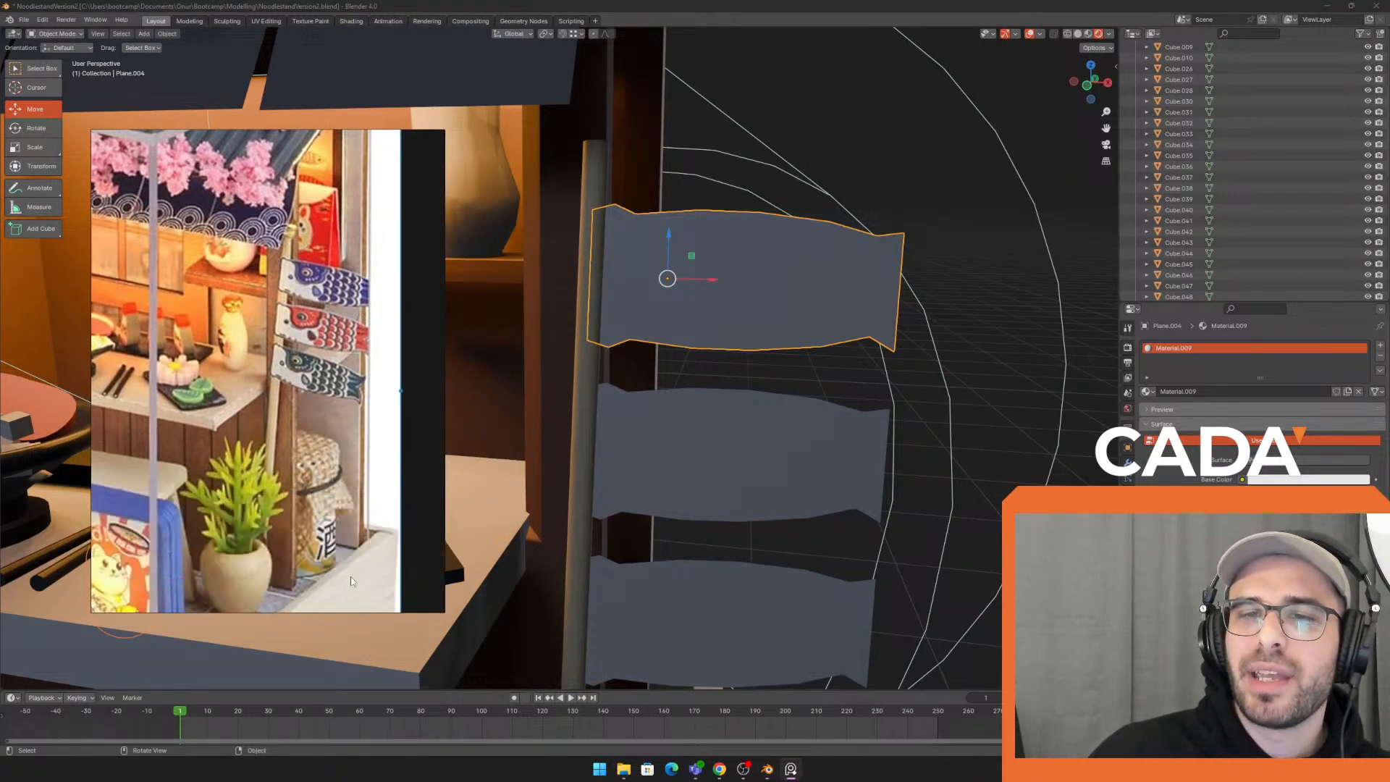
pyautogui.moveTo(442, 326); pyautogui.dragTo(479, 322)
pyautogui.moveTo(348, 319); pyautogui.dragTo(435, 312, button='middle')
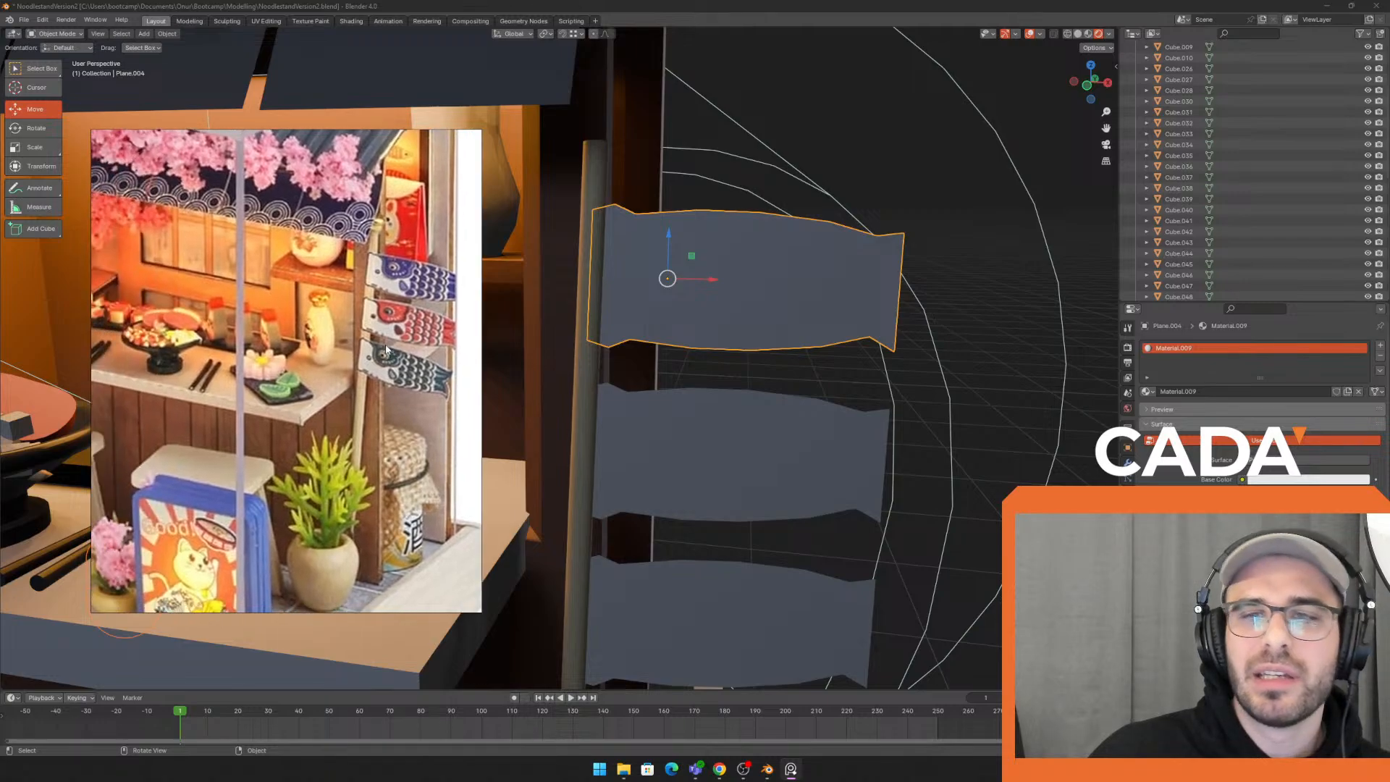
pyautogui.hotkey('alt', 'Tab')
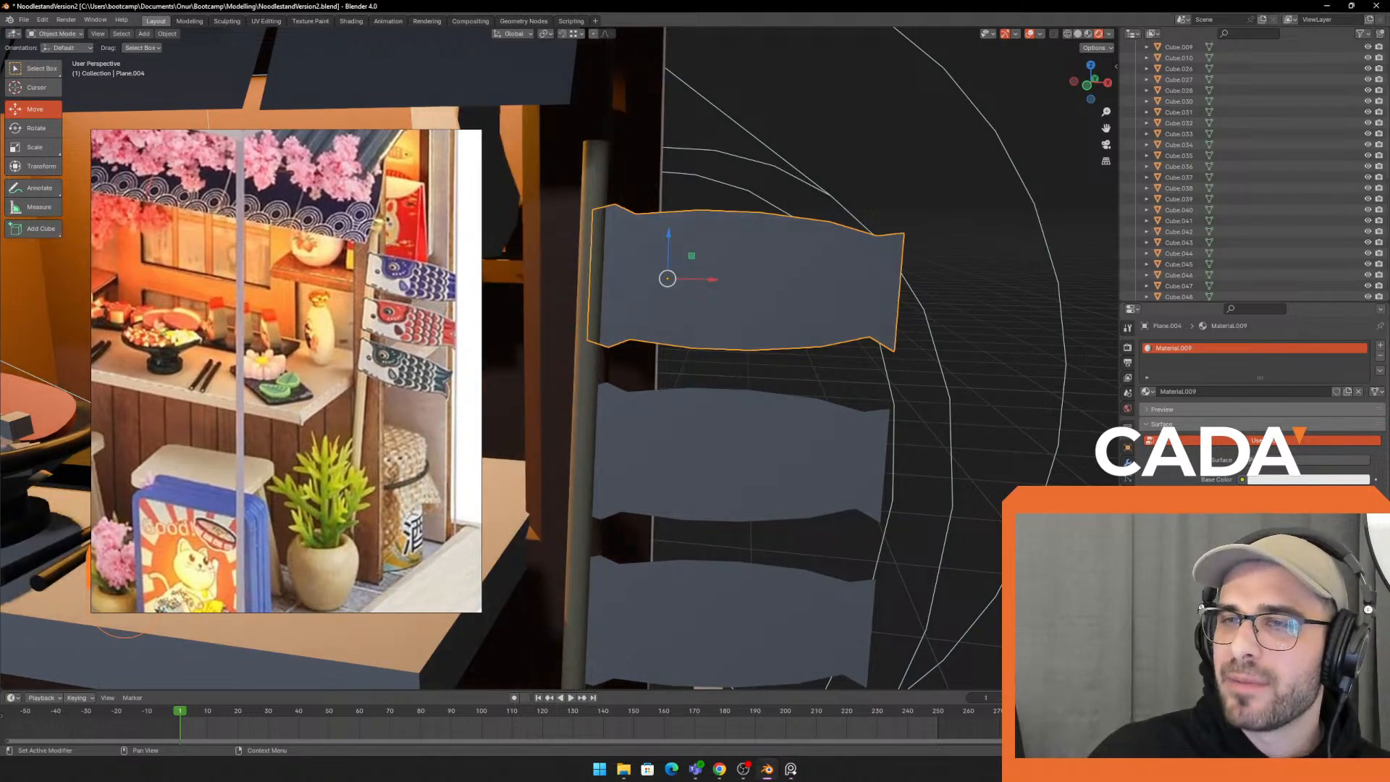
pyautogui.moveTo(833, 442); pyautogui.dragTo(878, 382, button='middle')
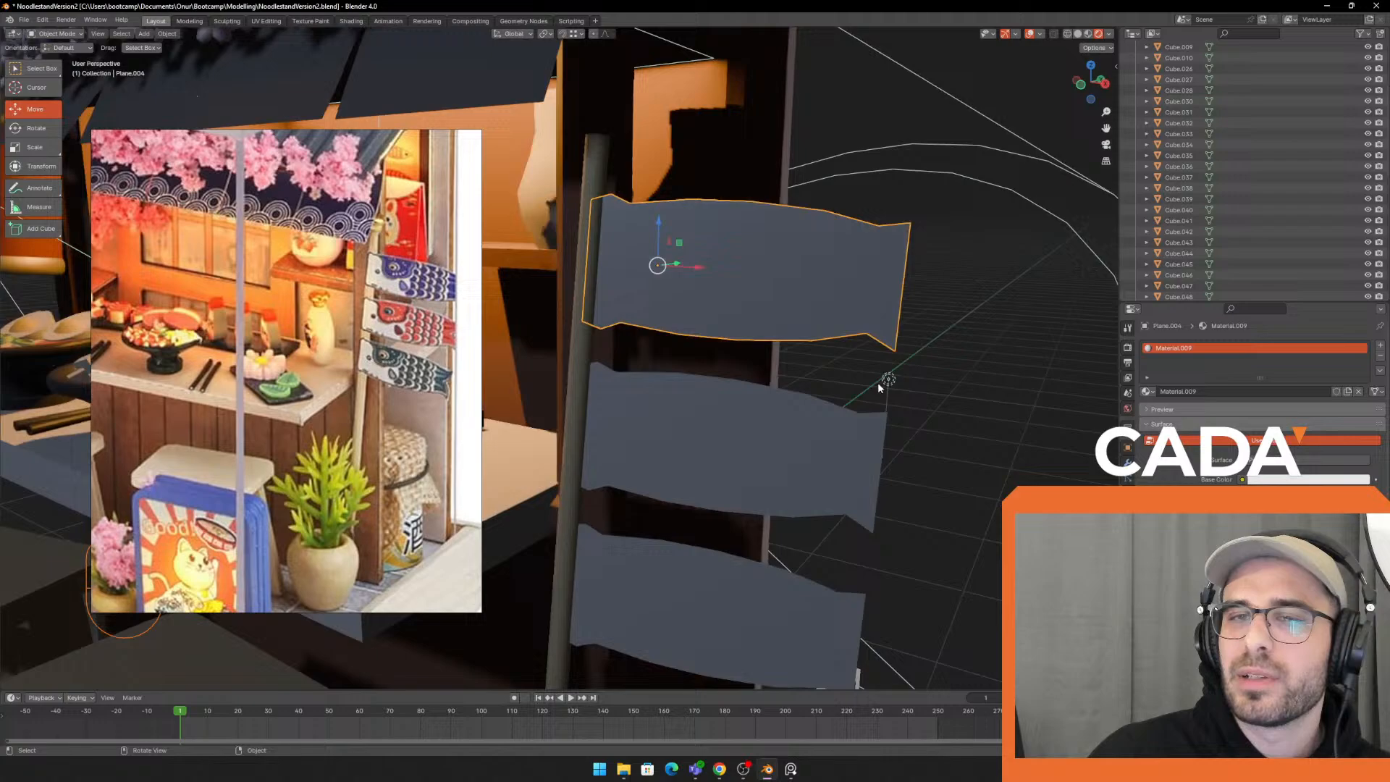
# Set the top flag material's base color to blue with hue 0.641, saturation 0.720 and value 1.000
pyautogui.click(1307, 480)
pyautogui.click(1313, 354)
pyautogui.moveTo(1313, 354); pyautogui.dragTo(1305, 356)
pyautogui.moveTo(756, 400); pyautogui.dragTo(825, 409, button='middle')
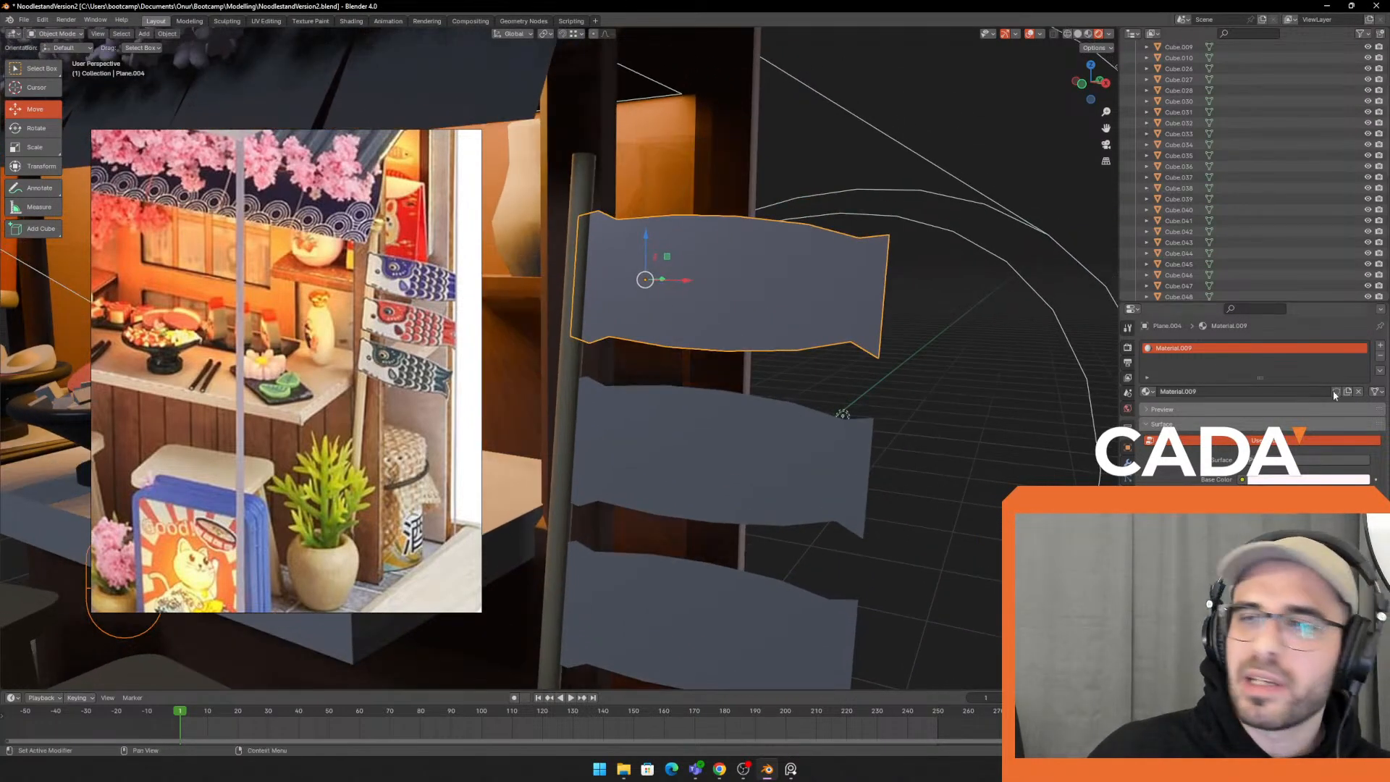
pyautogui.click(1294, 479)
pyautogui.click(1298, 389)
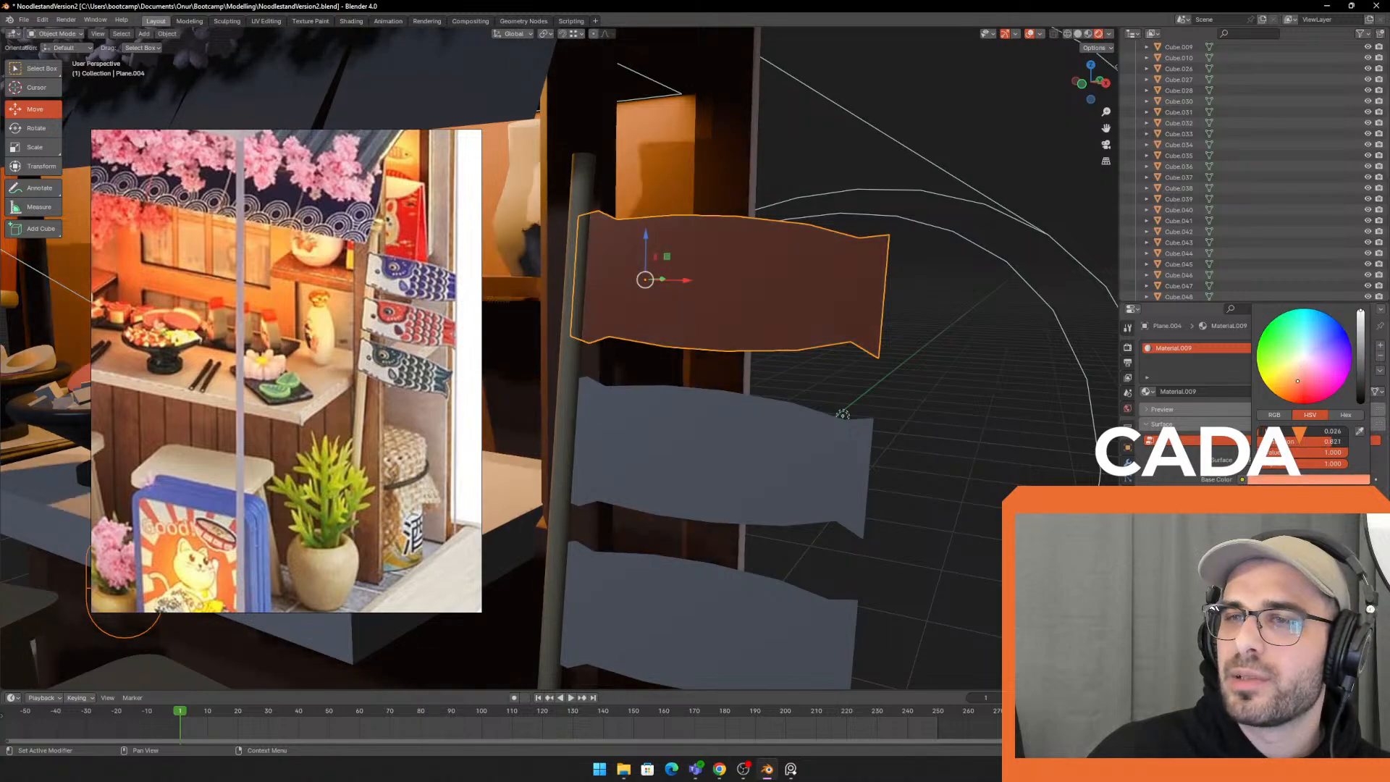
pyautogui.moveTo(1298, 389); pyautogui.dragTo(1320, 342)
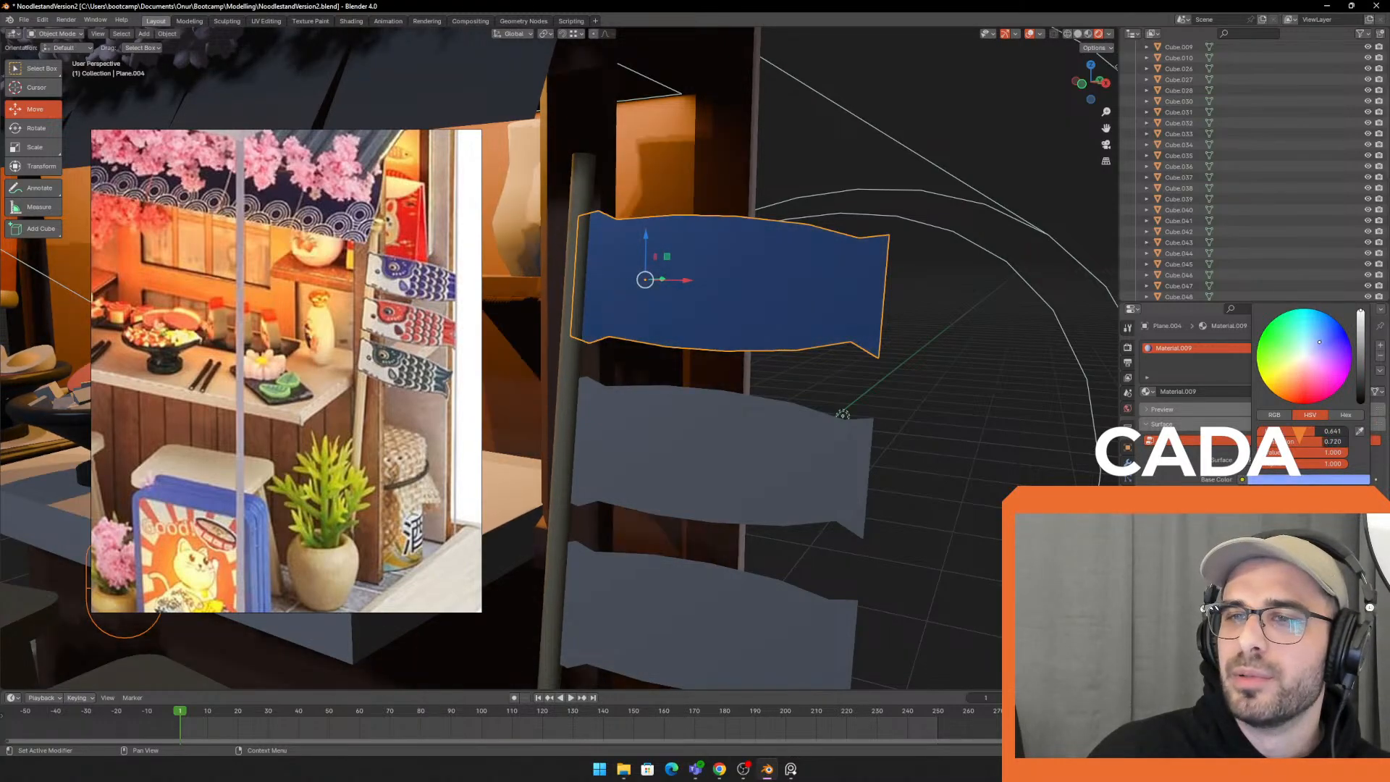
pyautogui.scroll(3, 417, 267)
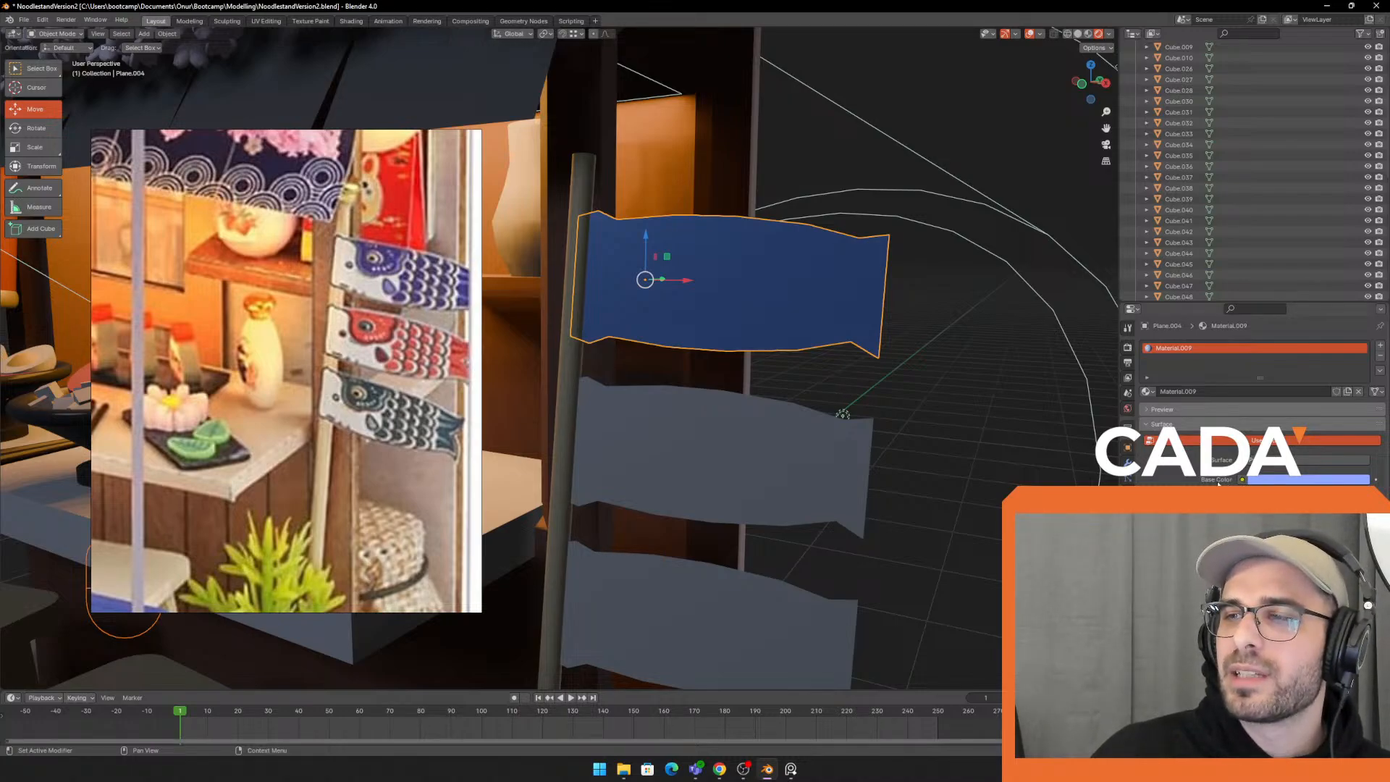
pyautogui.click(1269, 482)
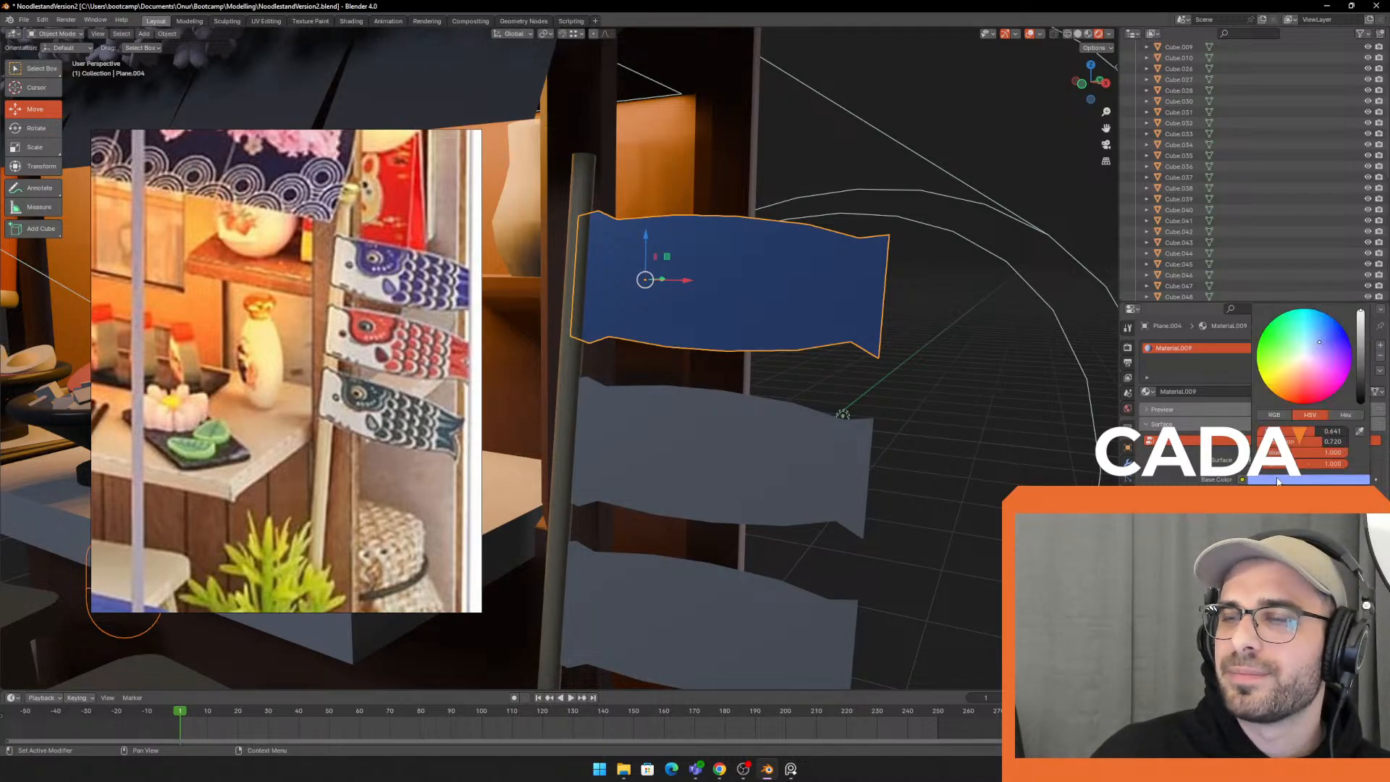
# Inspect the blue top flag from several angles and compare it with the patterned koi flags in the reference image
pyautogui.moveTo(912, 395); pyautogui.dragTo(823, 365, button='middle')
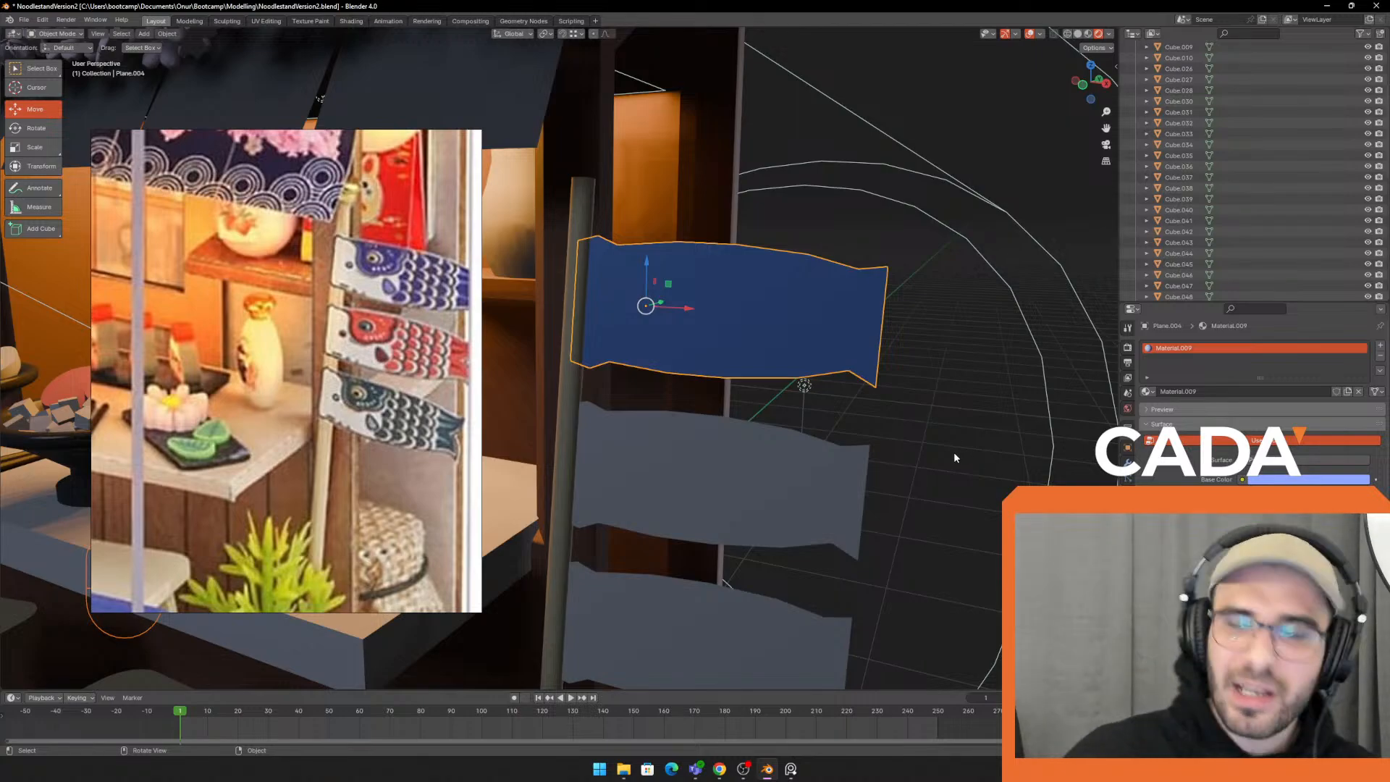
pyautogui.moveTo(954, 452); pyautogui.dragTo(910, 444, button='middle')
pyautogui.moveTo(818, 428); pyautogui.dragTo(770, 399, button='middle')
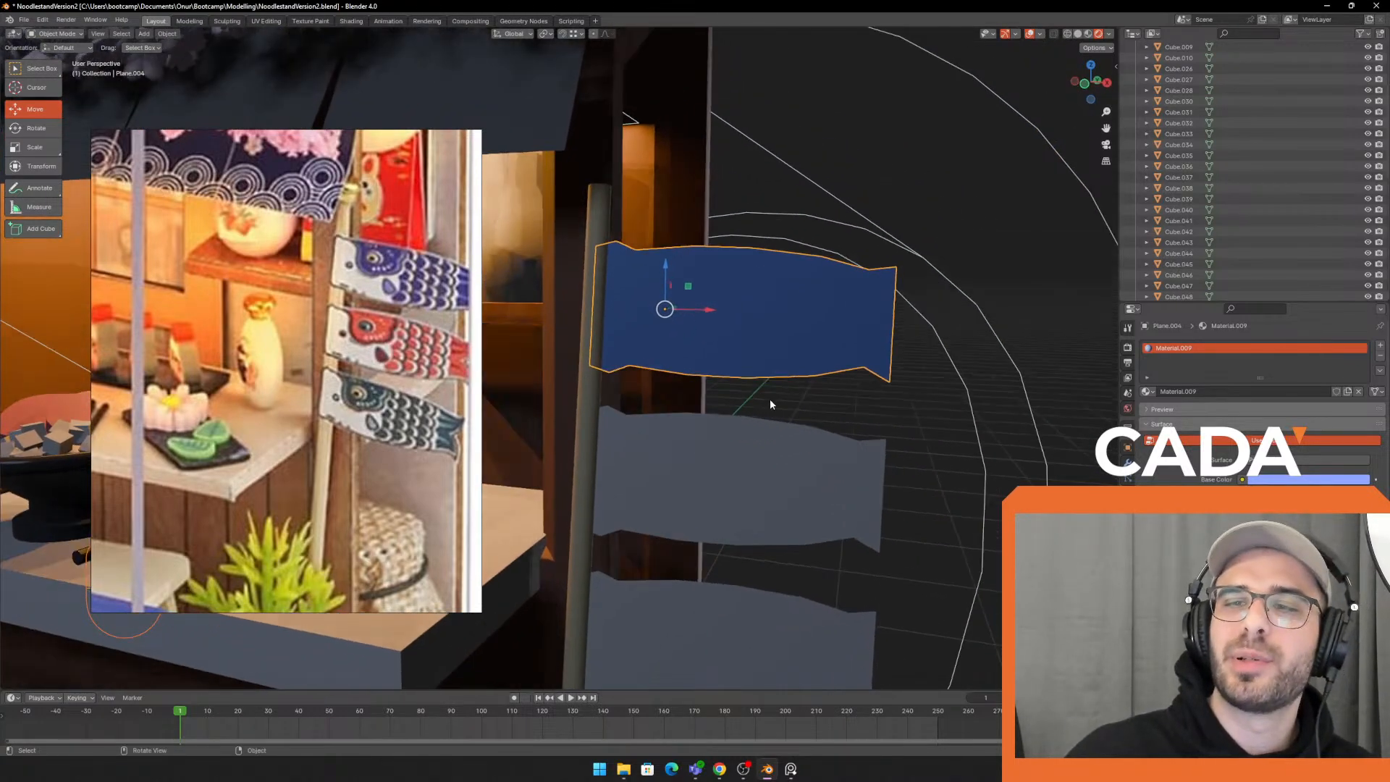
pyautogui.moveTo(712, 339)
pyautogui.keyDown('shift'); pyautogui.mouseDown(button='middle')
pyautogui.moveTo(694, 351)
pyautogui.moveTo(664, 328)
pyautogui.moveTo(719, 361)
pyautogui.mouseUp(button='middle'); pyautogui.keyUp('shift')
pyautogui.scroll(2, 719, 361)
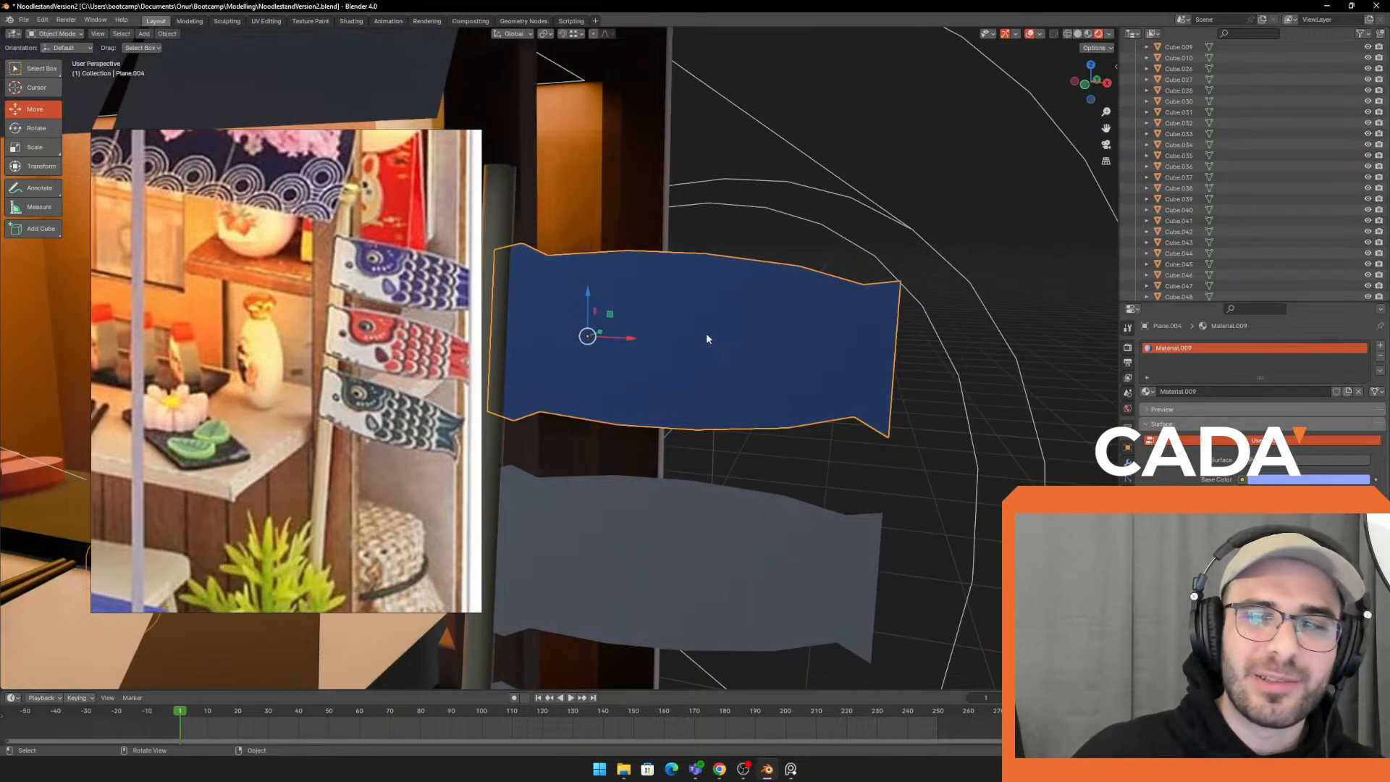
pyautogui.scroll(-2, 745, 352)
pyautogui.moveTo(809, 286); pyautogui.dragTo(772, 291, button='middle')
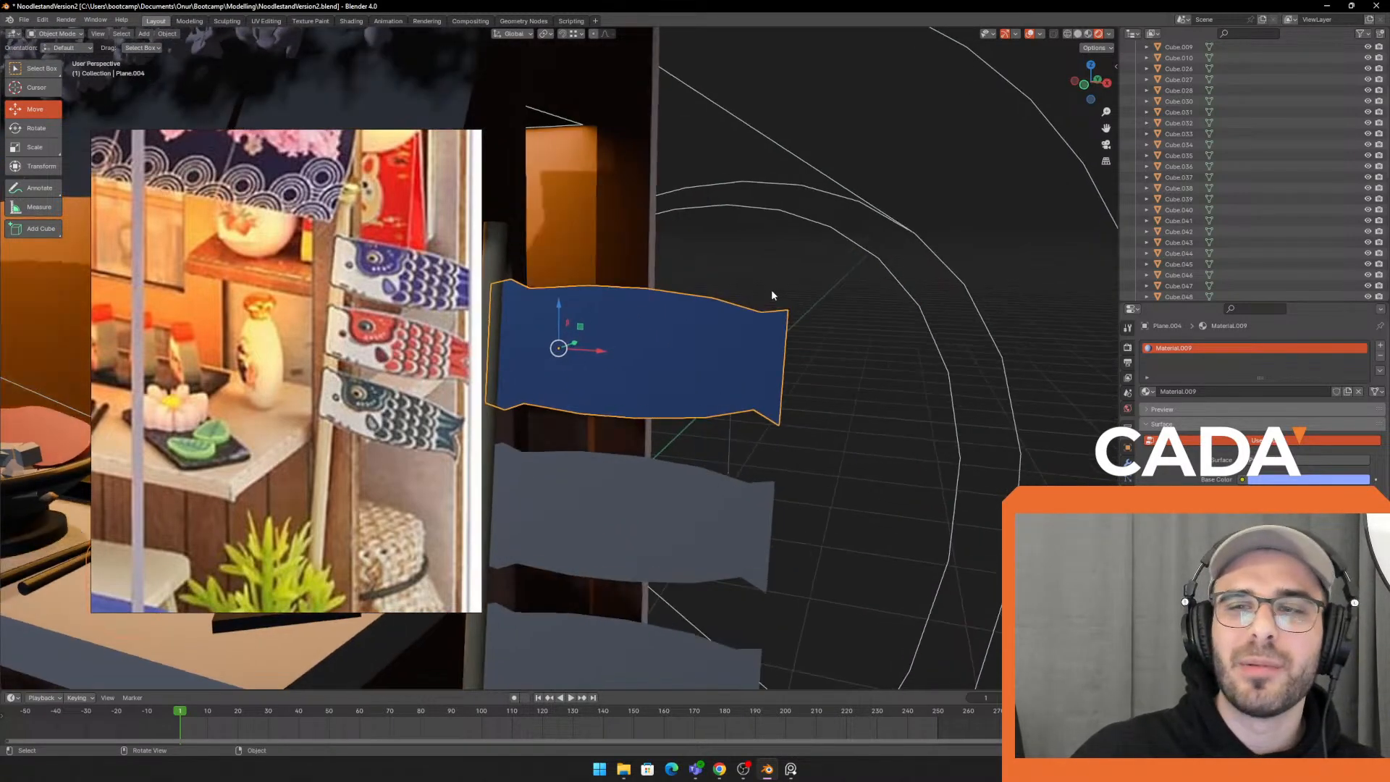
pyautogui.click(773, 293)
pyautogui.moveTo(788, 337); pyautogui.dragTo(822, 353, button='middle')
pyautogui.click(733, 360)
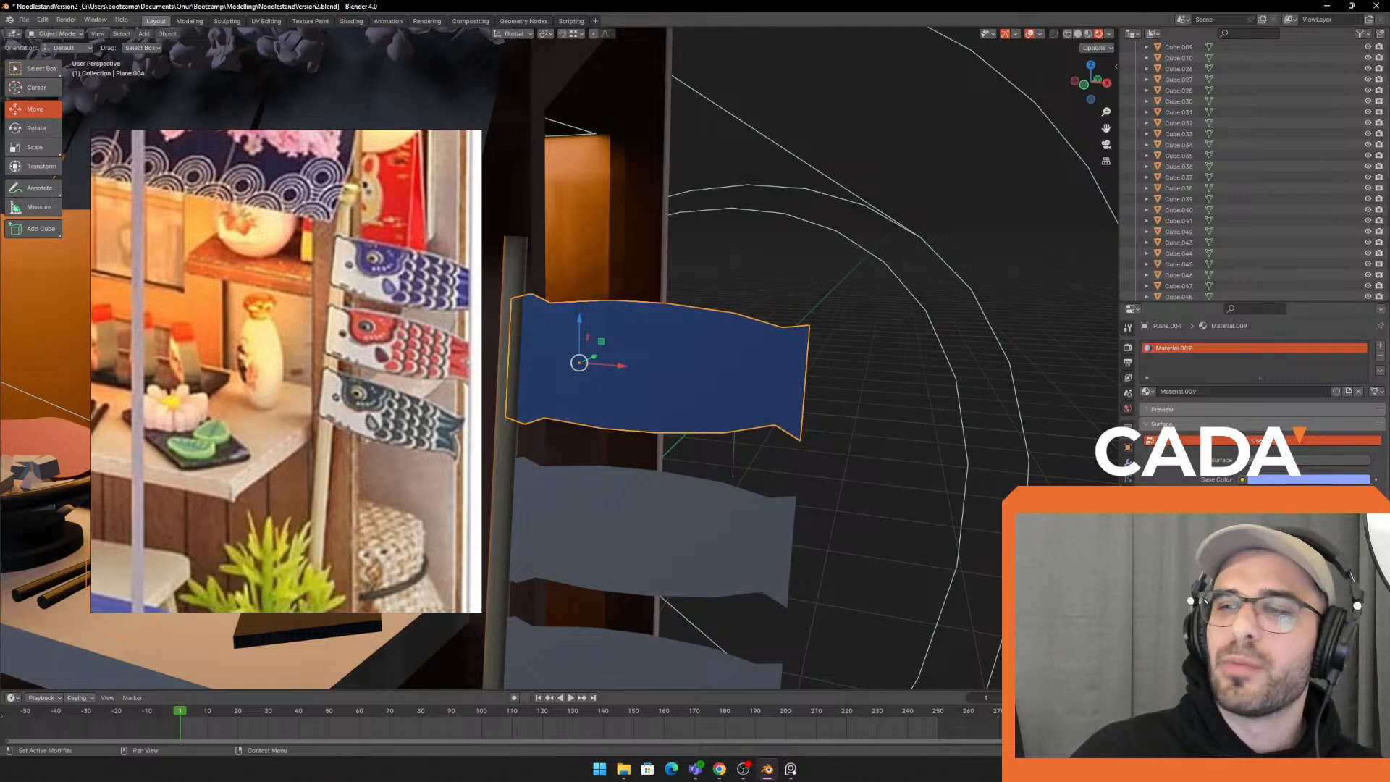
pyautogui.moveTo(785, 454); pyautogui.dragTo(653, 335, button='middle')
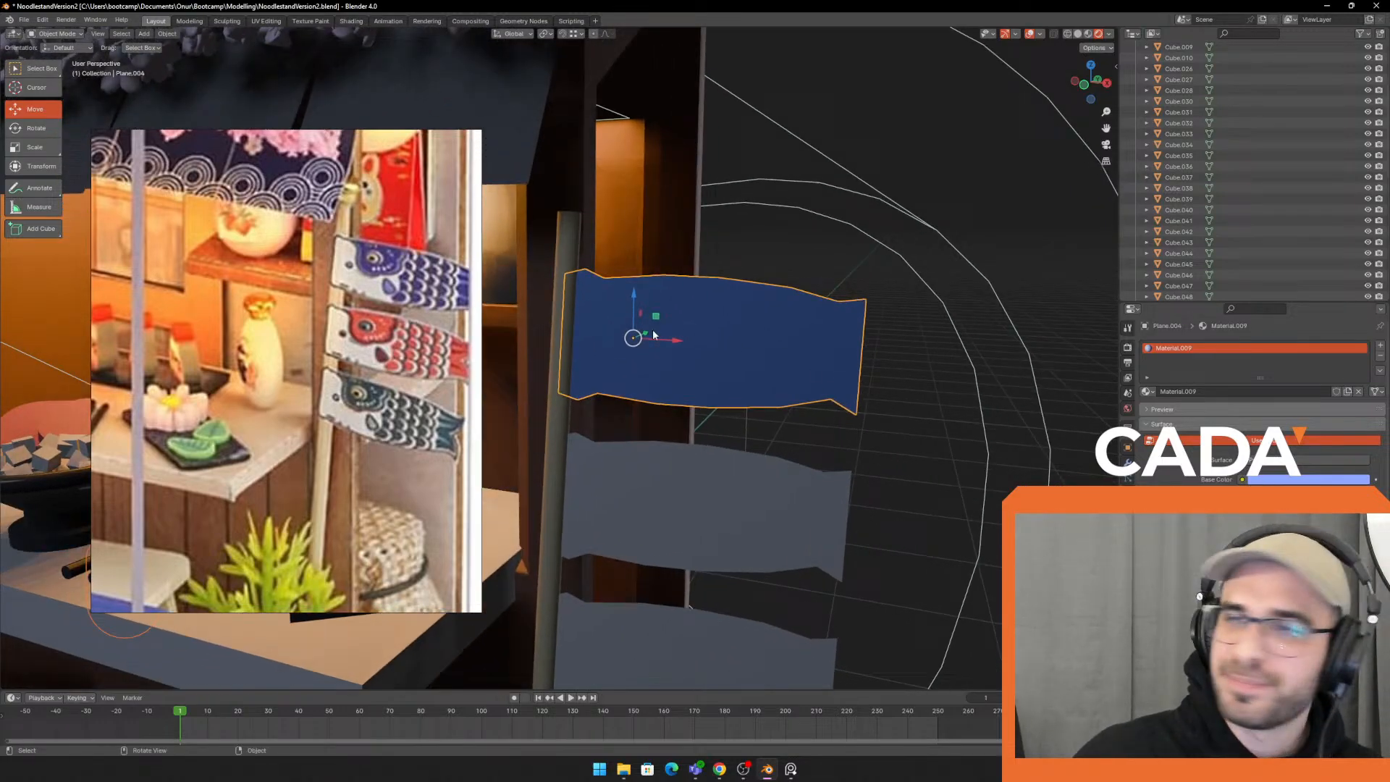
pyautogui.click(785, 230)
pyautogui.click(752, 315)
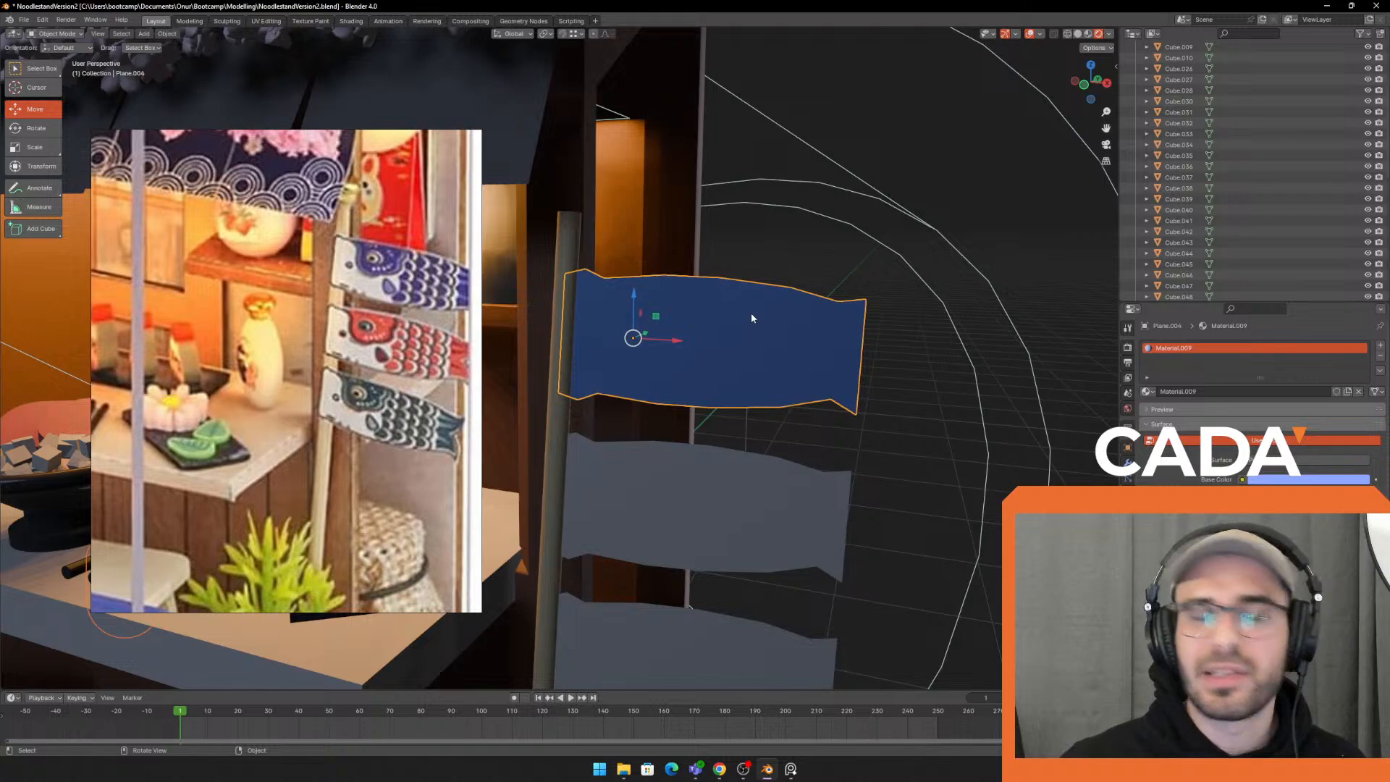
pyautogui.moveTo(376, 143); pyautogui.dragTo(350, 141)
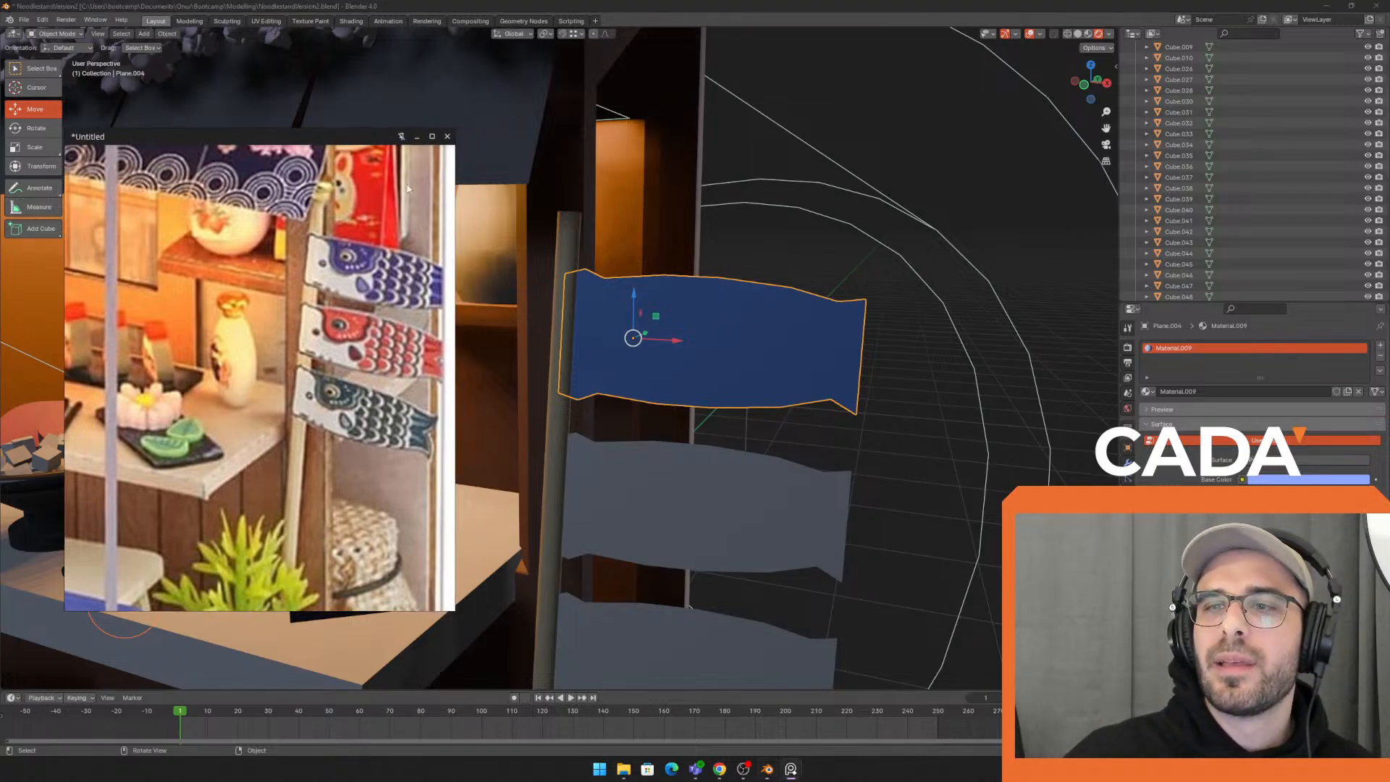
pyautogui.moveTo(731, 290); pyautogui.dragTo(798, 322, button='middle')
pyautogui.press('Tab')
pyautogui.press('Tab')
pyautogui.press('a')
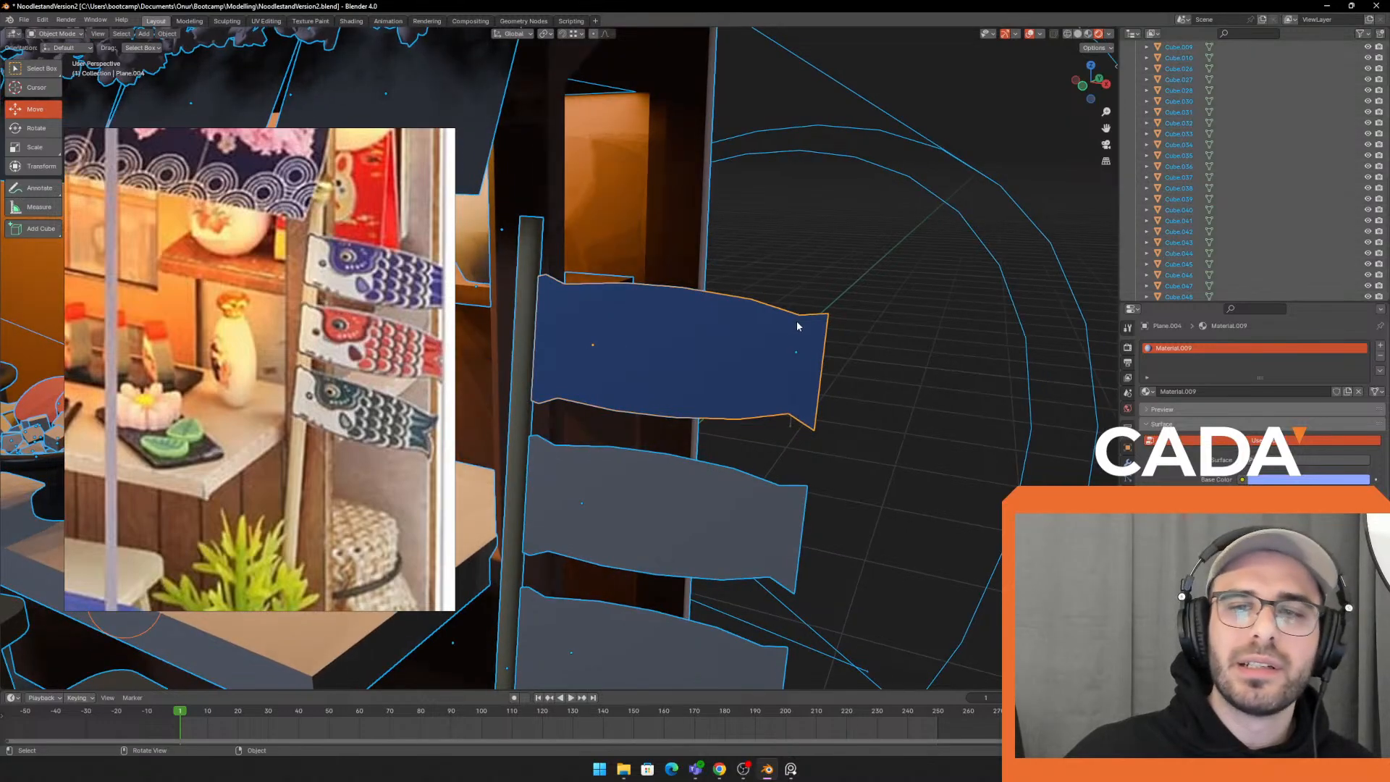
pyautogui.click(842, 291)
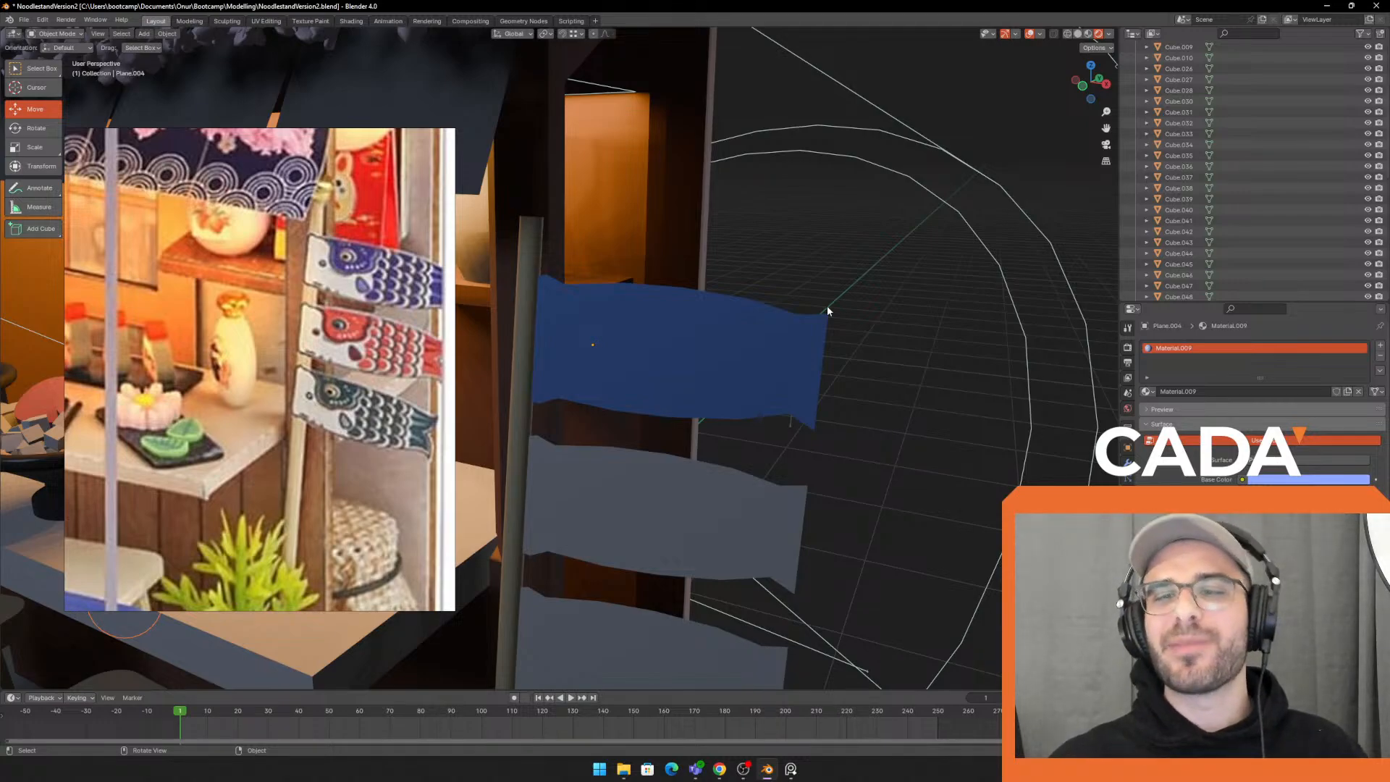
pyautogui.click(772, 355)
pyautogui.moveTo(727, 343); pyautogui.dragTo(742, 375, button='middle')
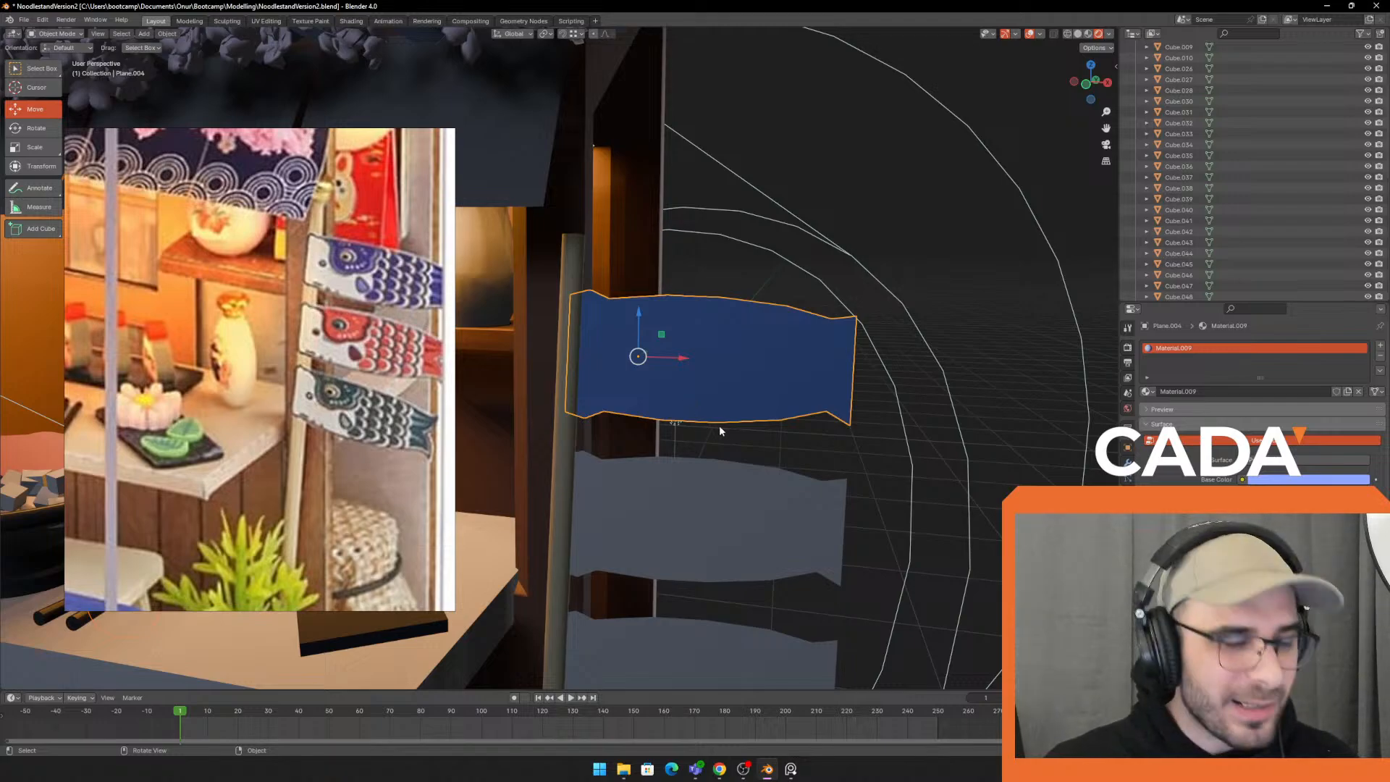
pyautogui.click(953, 417)
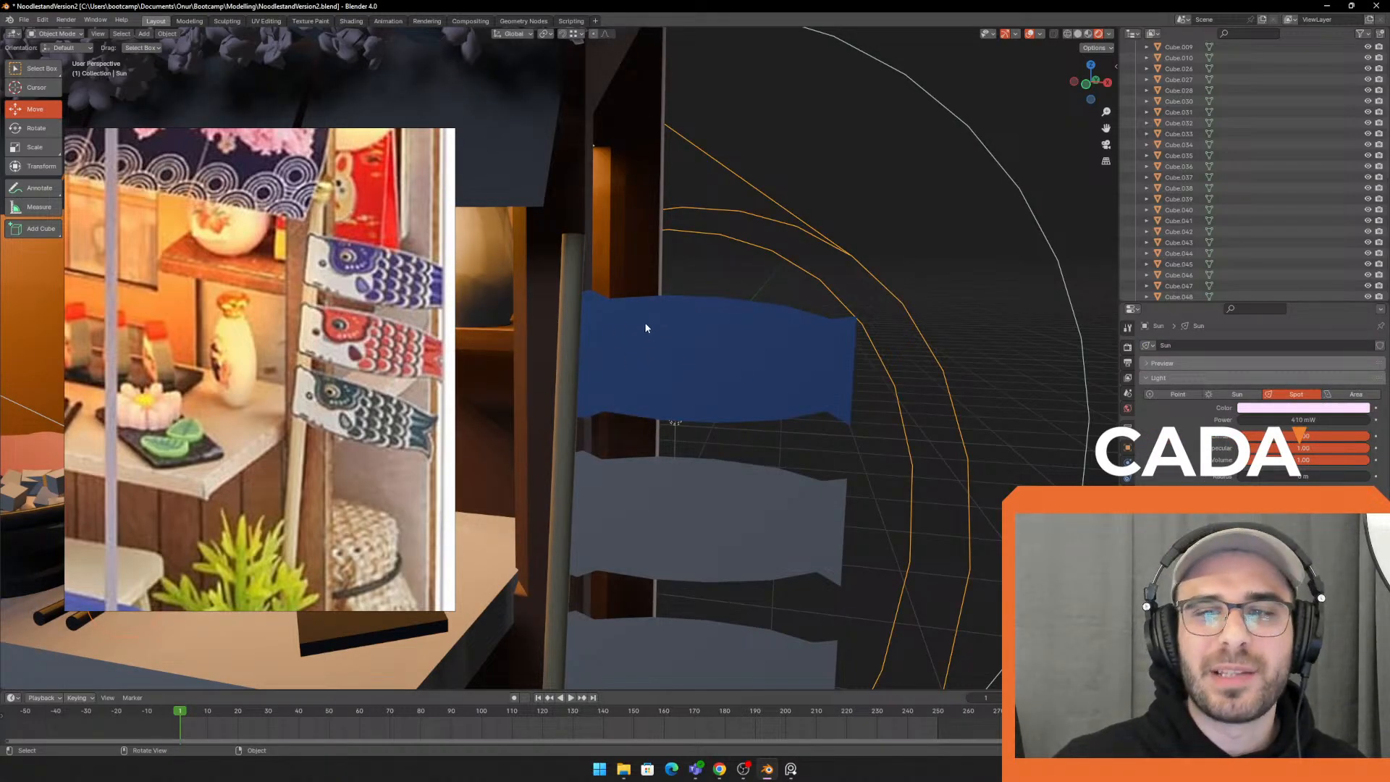
pyautogui.click(701, 327)
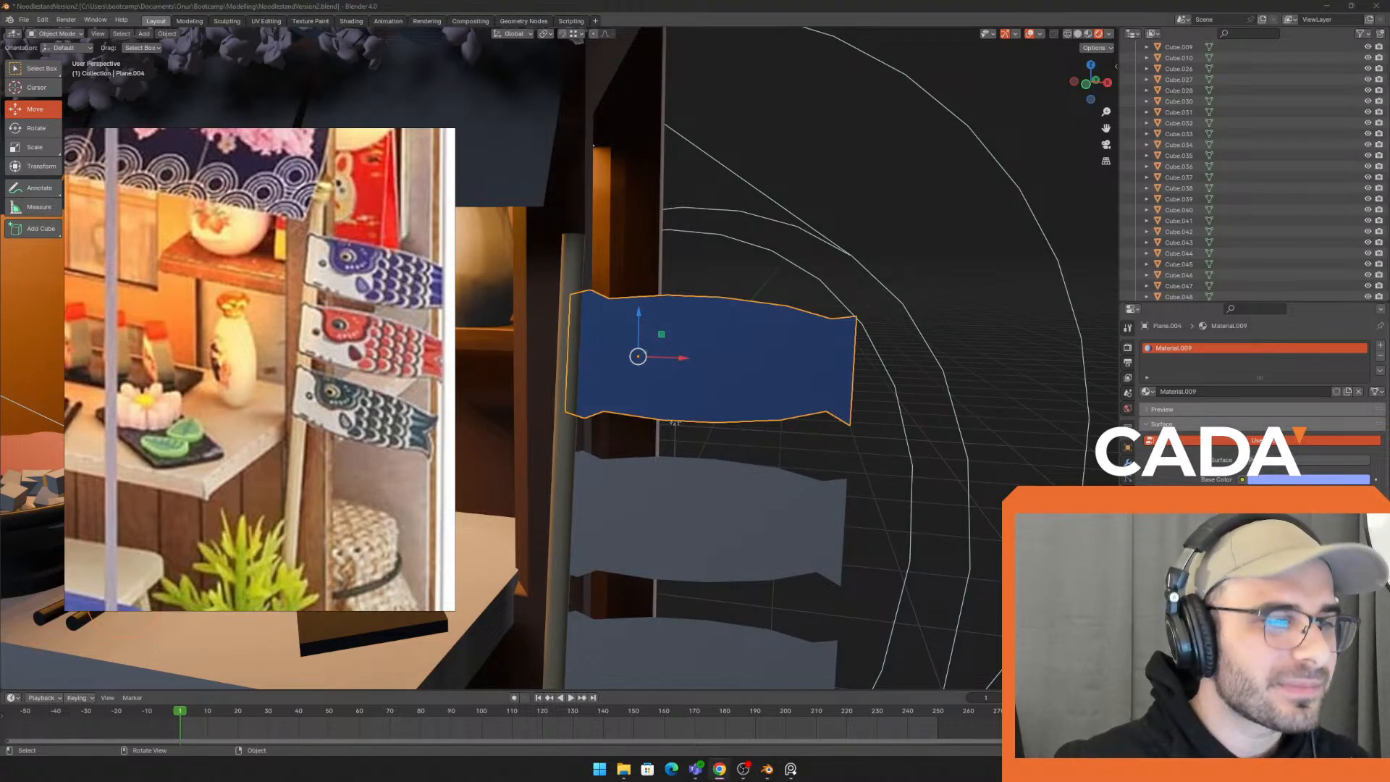
# Switch to the browser and open the unwrapped Santa chocolate wrapper picture full-size to study it as a UV mapping example
pyautogui.moveTo(0, 107); pyautogui.dragTo(942, 58)
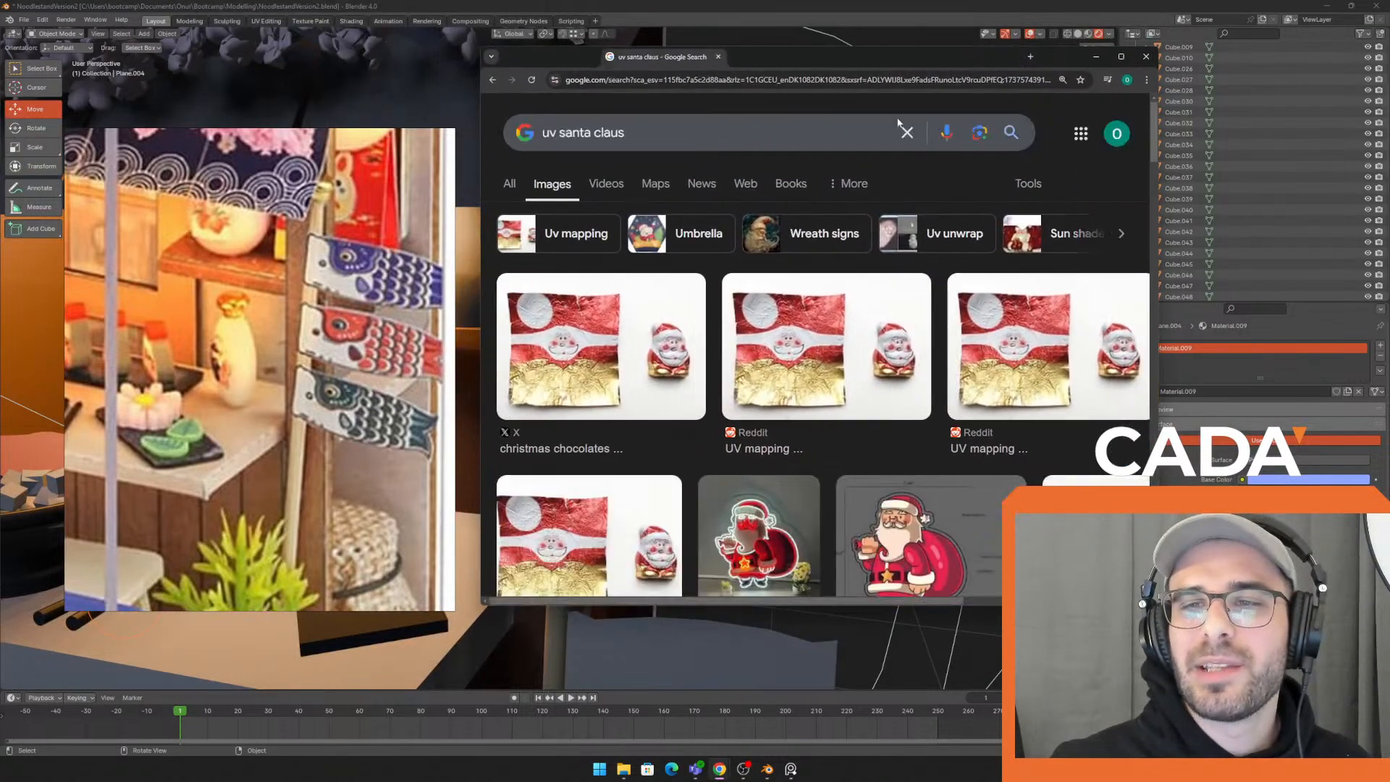
pyautogui.click(604, 358)
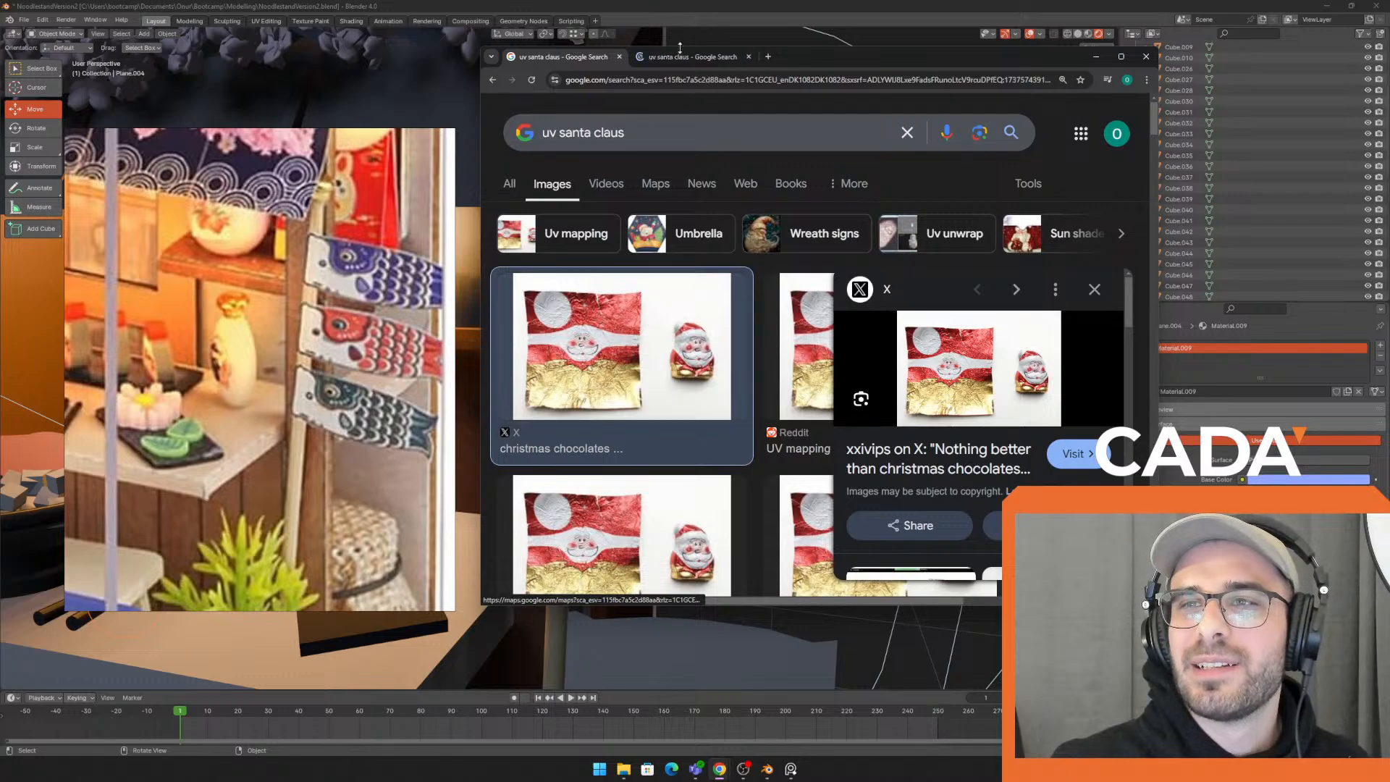
pyautogui.rightClick(743, 233)
pyautogui.click(782, 398)
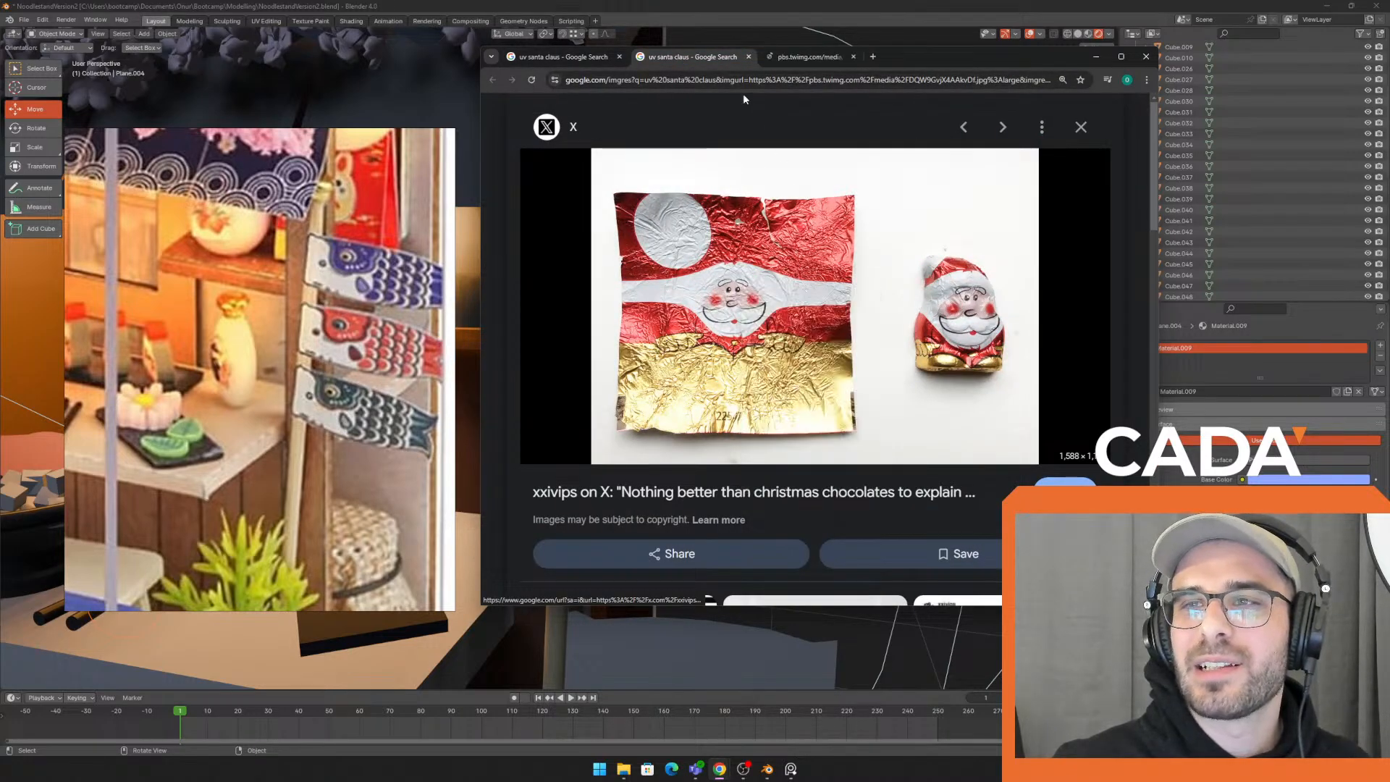
pyautogui.click(749, 57)
pyautogui.click(619, 56)
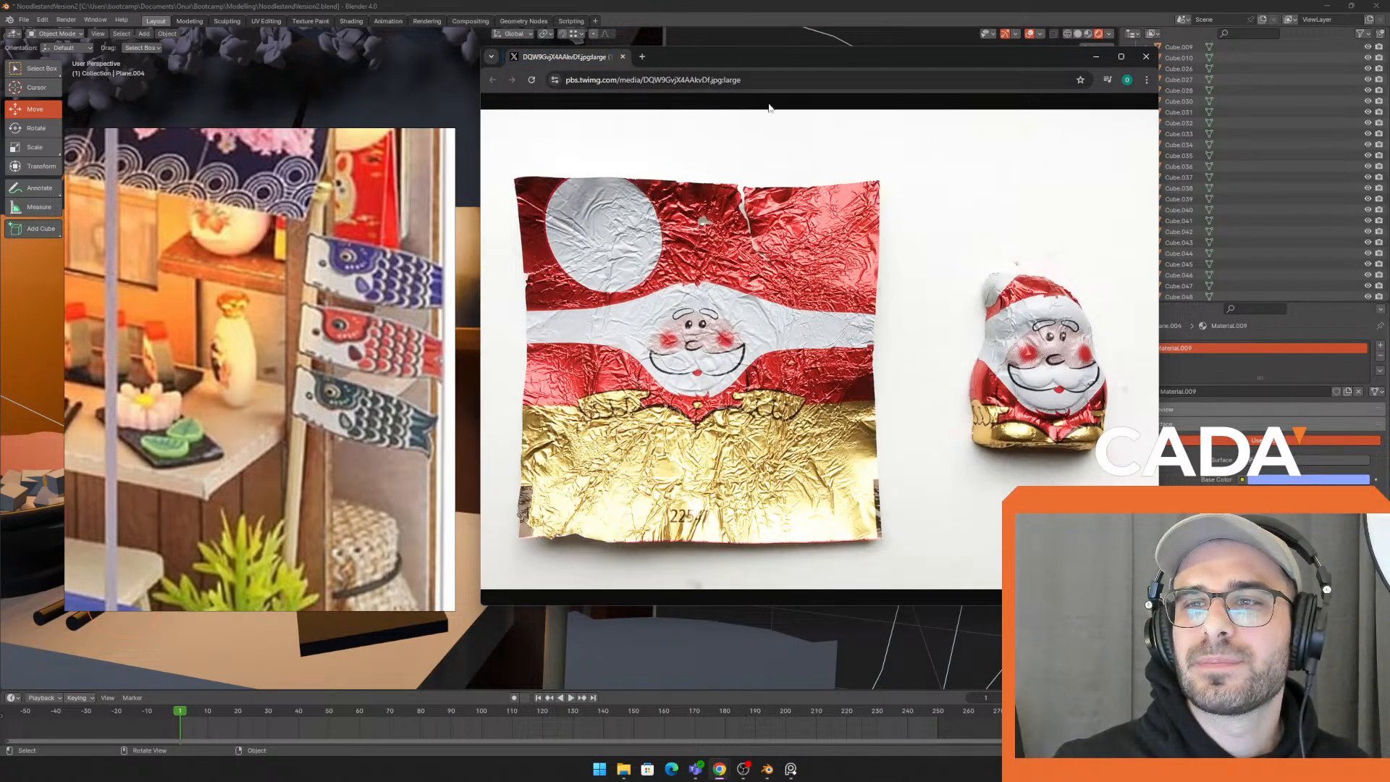
pyautogui.moveTo(836, 68); pyautogui.dragTo(795, 50)
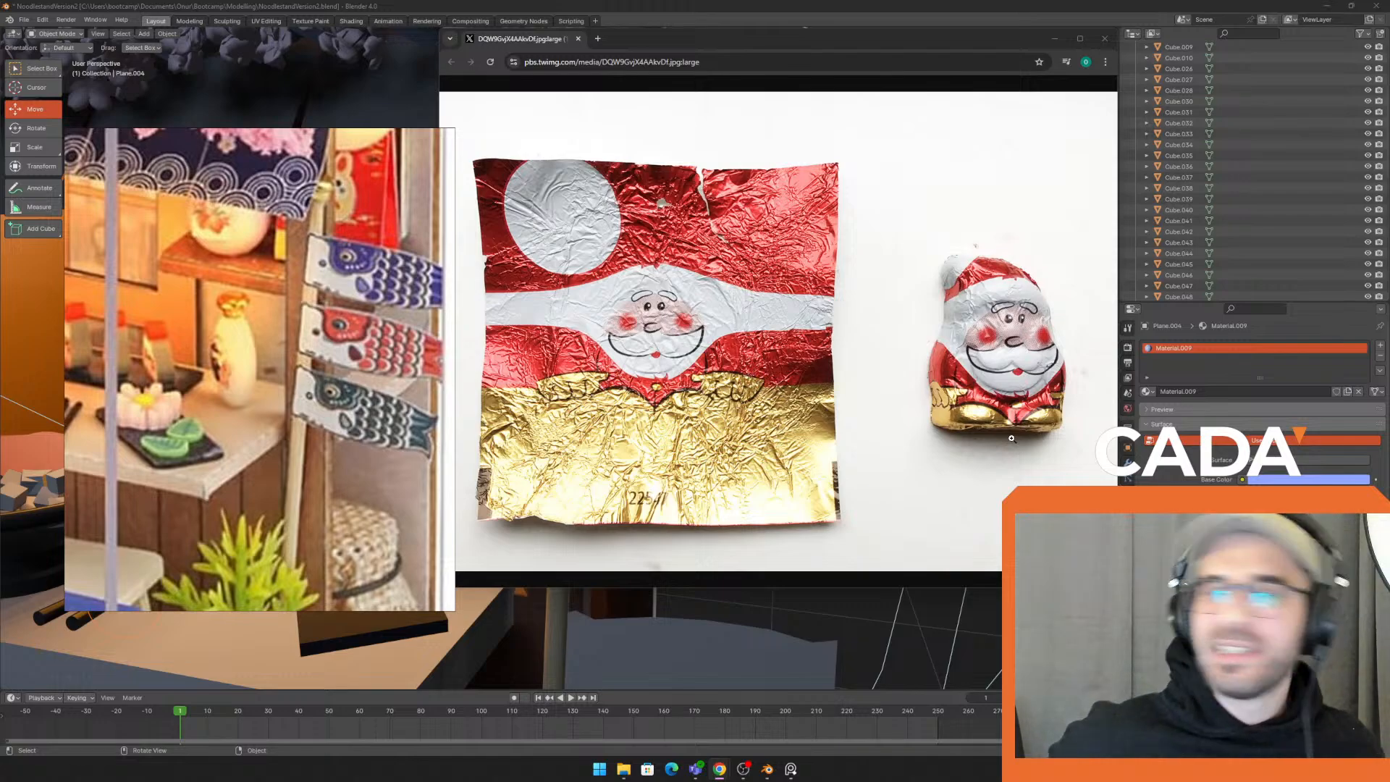
pyautogui.moveTo(805, 42); pyautogui.dragTo(0, 138)
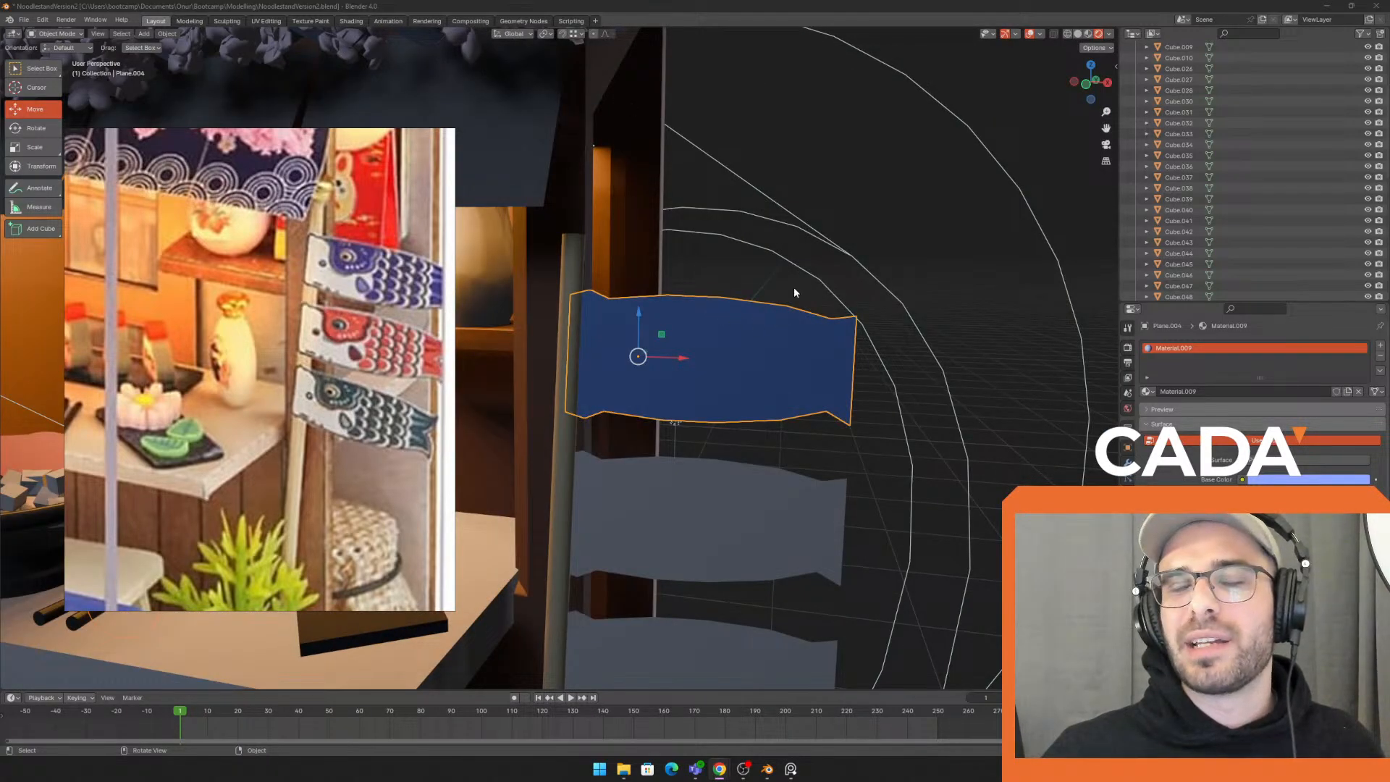
# Select the top side flag and switch to the UV Editing workspace
pyautogui.moveTo(794, 288); pyautogui.dragTo(787, 246, button='middle')
pyautogui.click(787, 246)
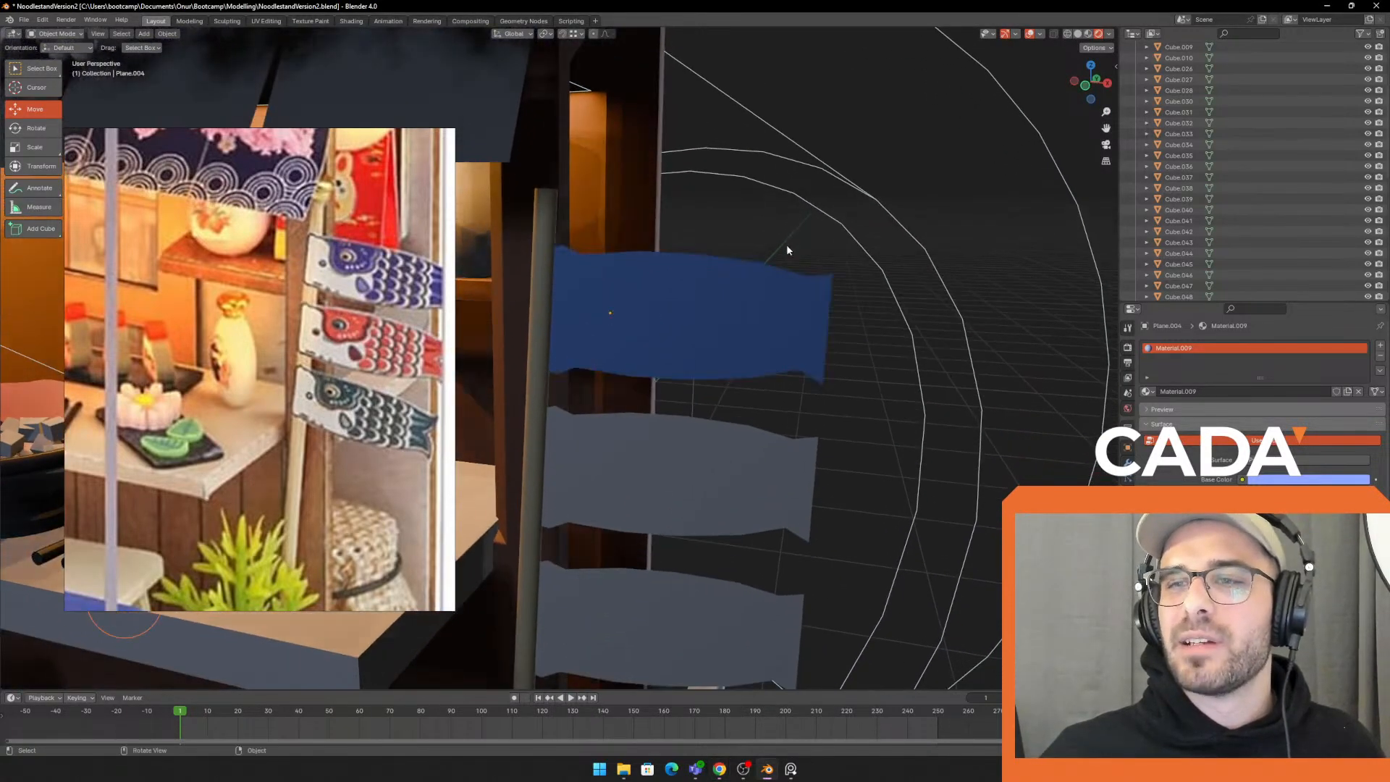
pyautogui.click(727, 289)
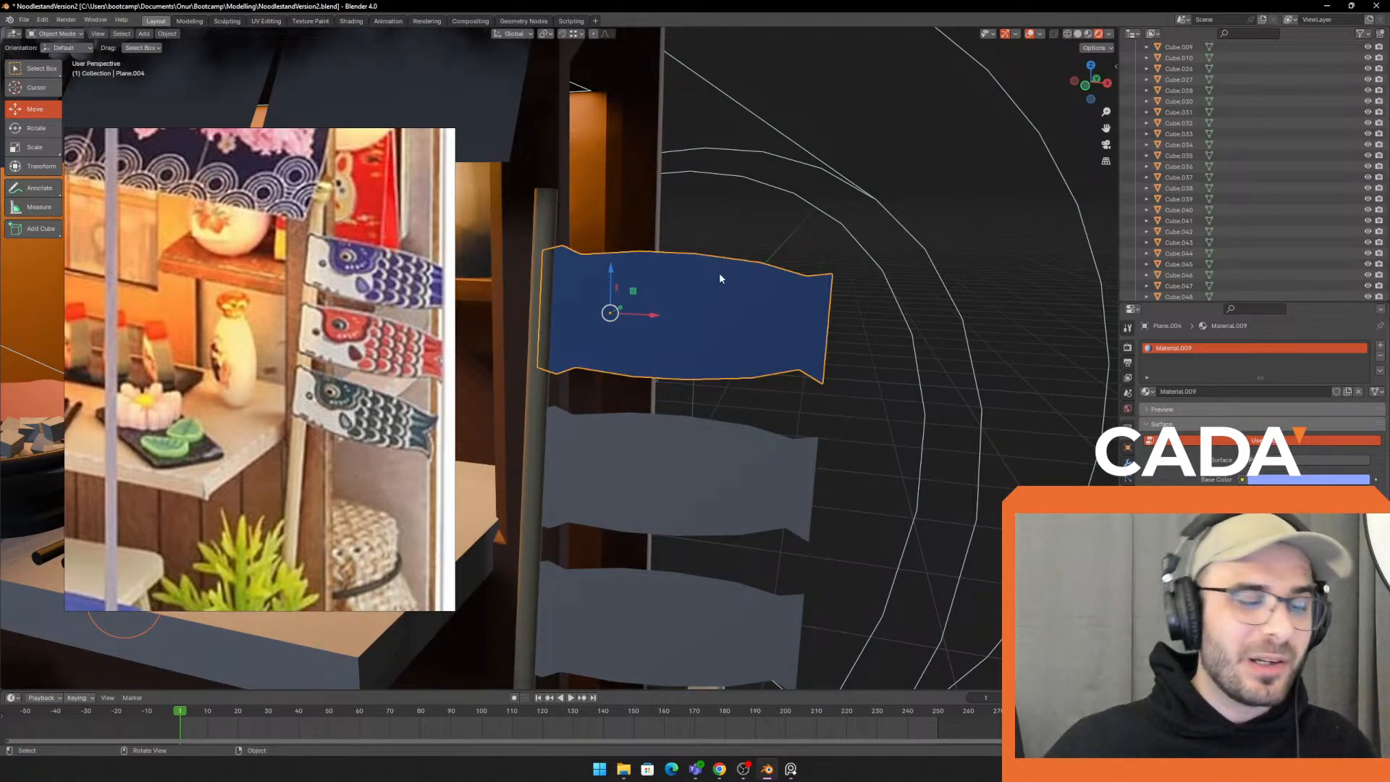
pyautogui.click(266, 20)
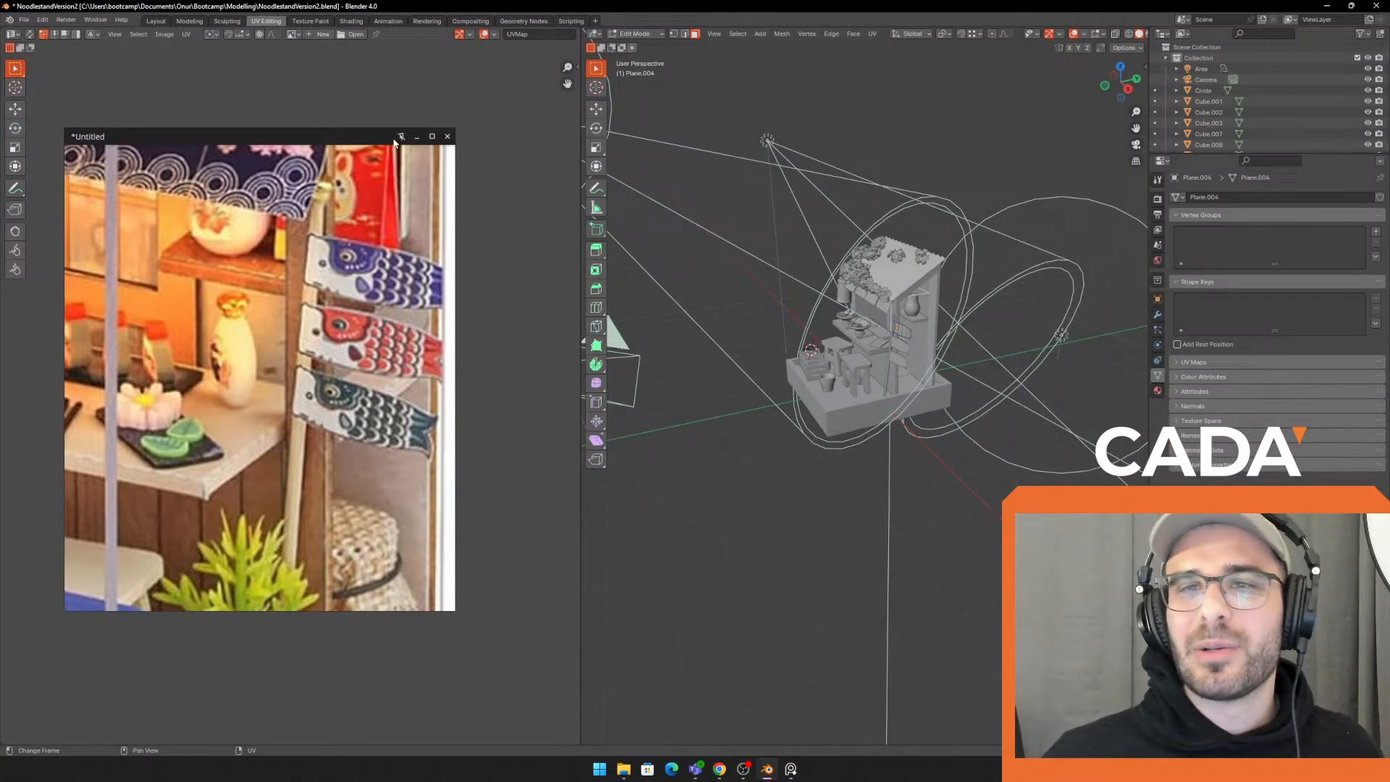
# Move the reference image out of the way and select all faces of the top side flag
pyautogui.moveTo(375, 138); pyautogui.dragTo(0, 144)
pyautogui.moveTo(847, 311)
pyautogui.mouseDown(button='middle')
pyautogui.moveTo(916, 308)
pyautogui.moveTo(833, 301)
pyautogui.mouseUp(button='middle')
pyautogui.scroll(5, 887, 308)
pyautogui.moveTo(833, 301); pyautogui.dragTo(932, 316, button='middle')
pyautogui.press('l')
pyautogui.scroll(2, 877, 260)
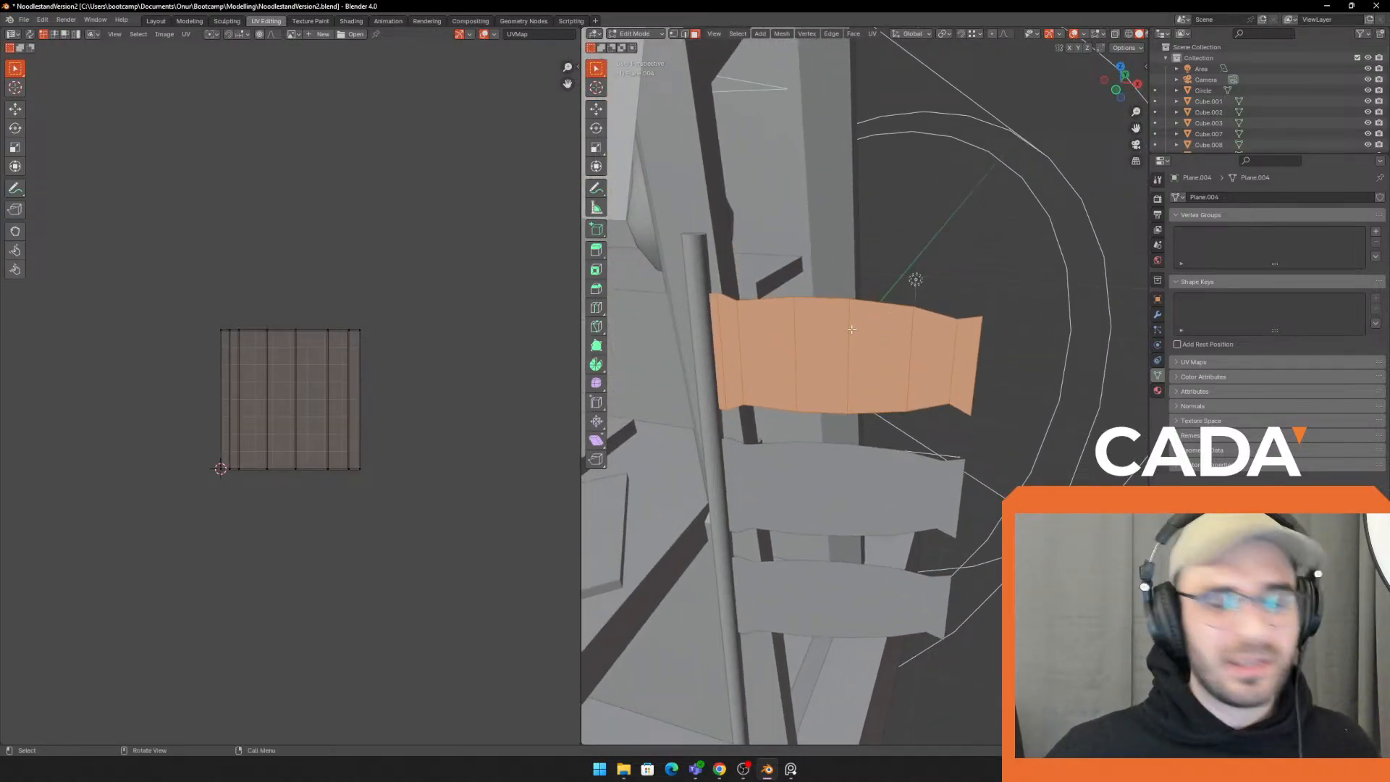
pyautogui.keyDown('shift'); pyautogui.moveTo(861, 318); pyautogui.dragTo(834, 287, button='middle'); pyautogui.keyUp('shift')
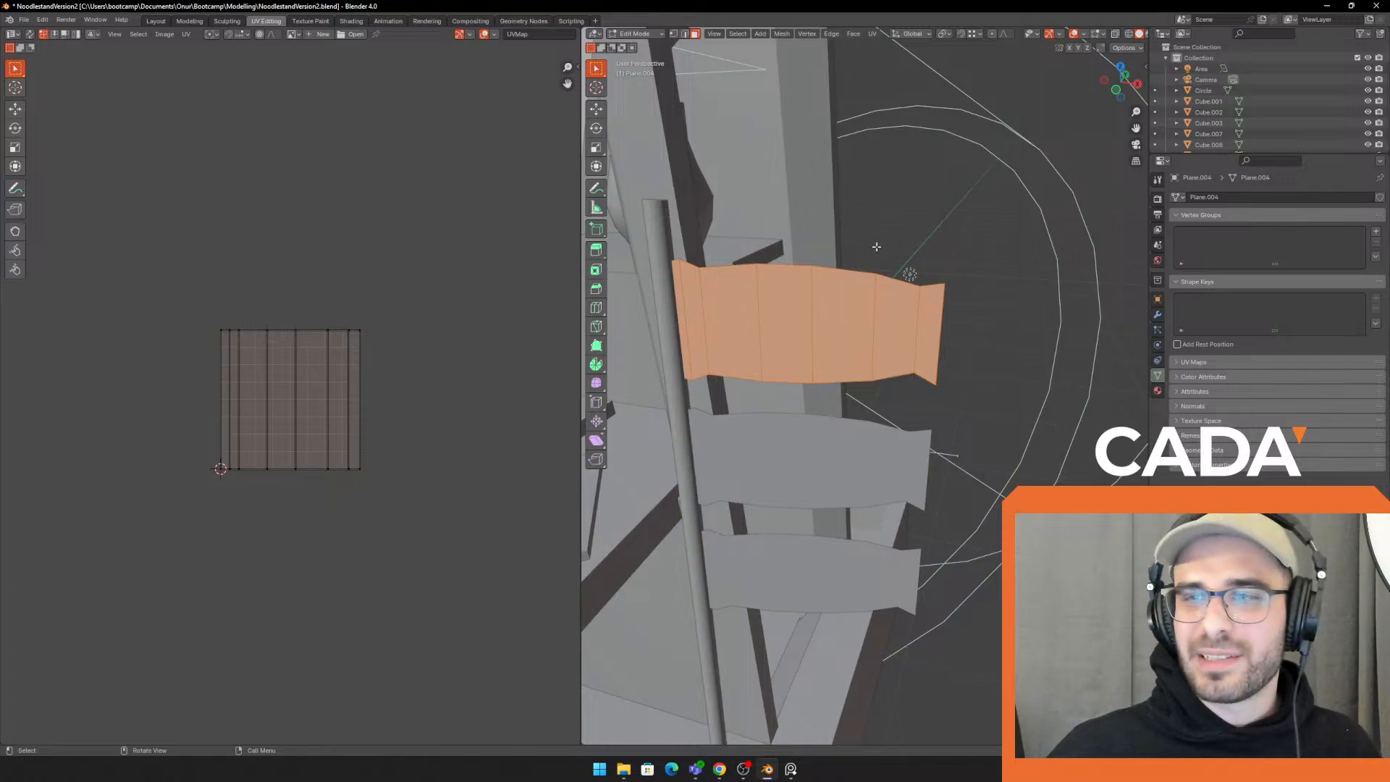
# Unwrap the top flag with Smart UV Project, keeping the 66° angle limit, scaled margin method and zero island margin
pyautogui.press('u')
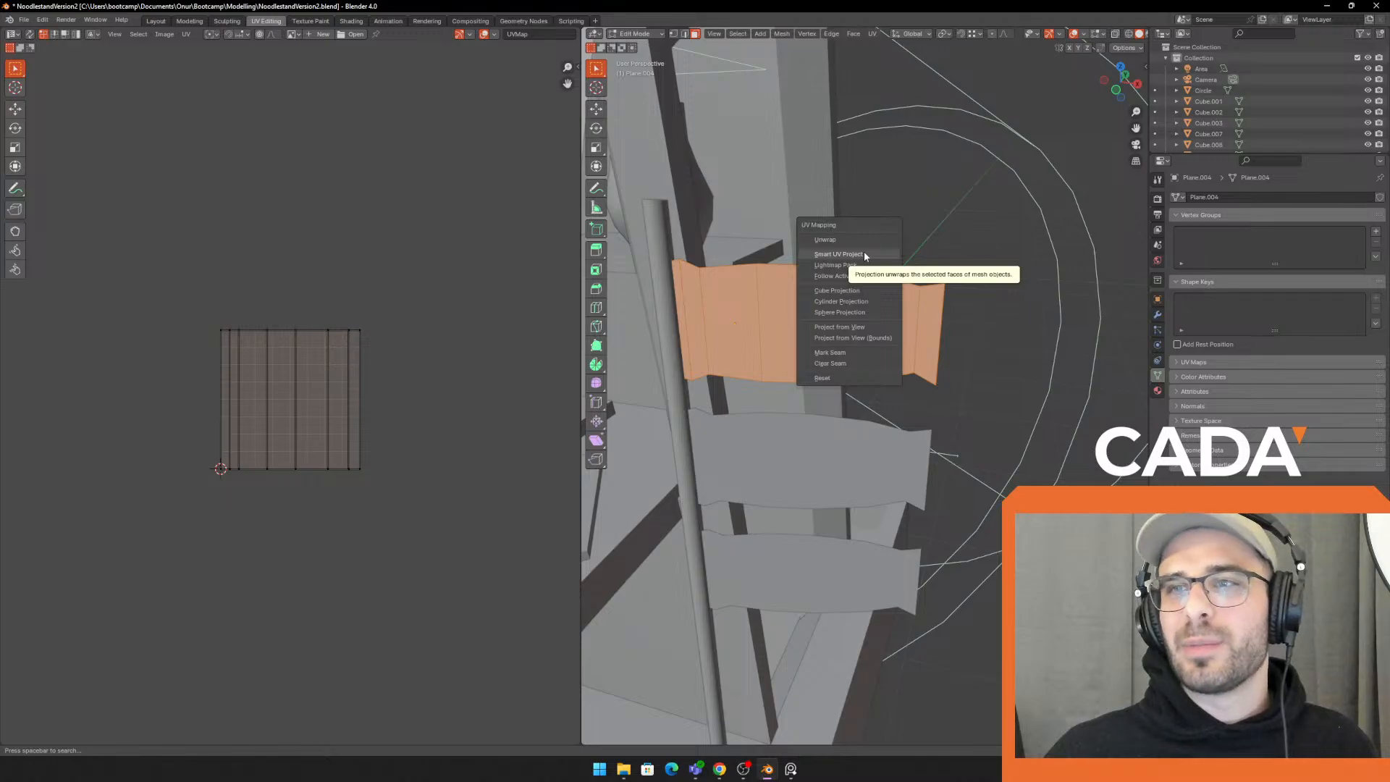
pyautogui.click(873, 34)
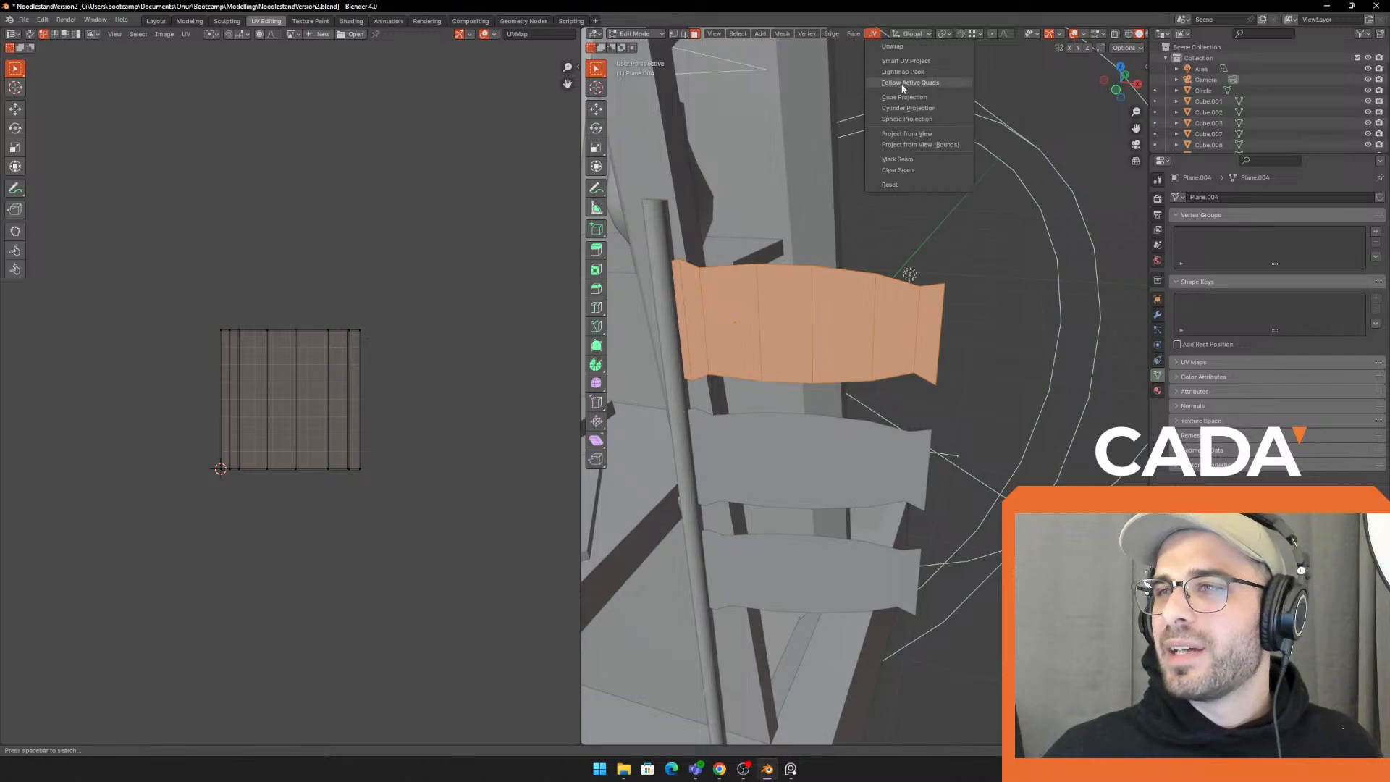
pyautogui.click(921, 61)
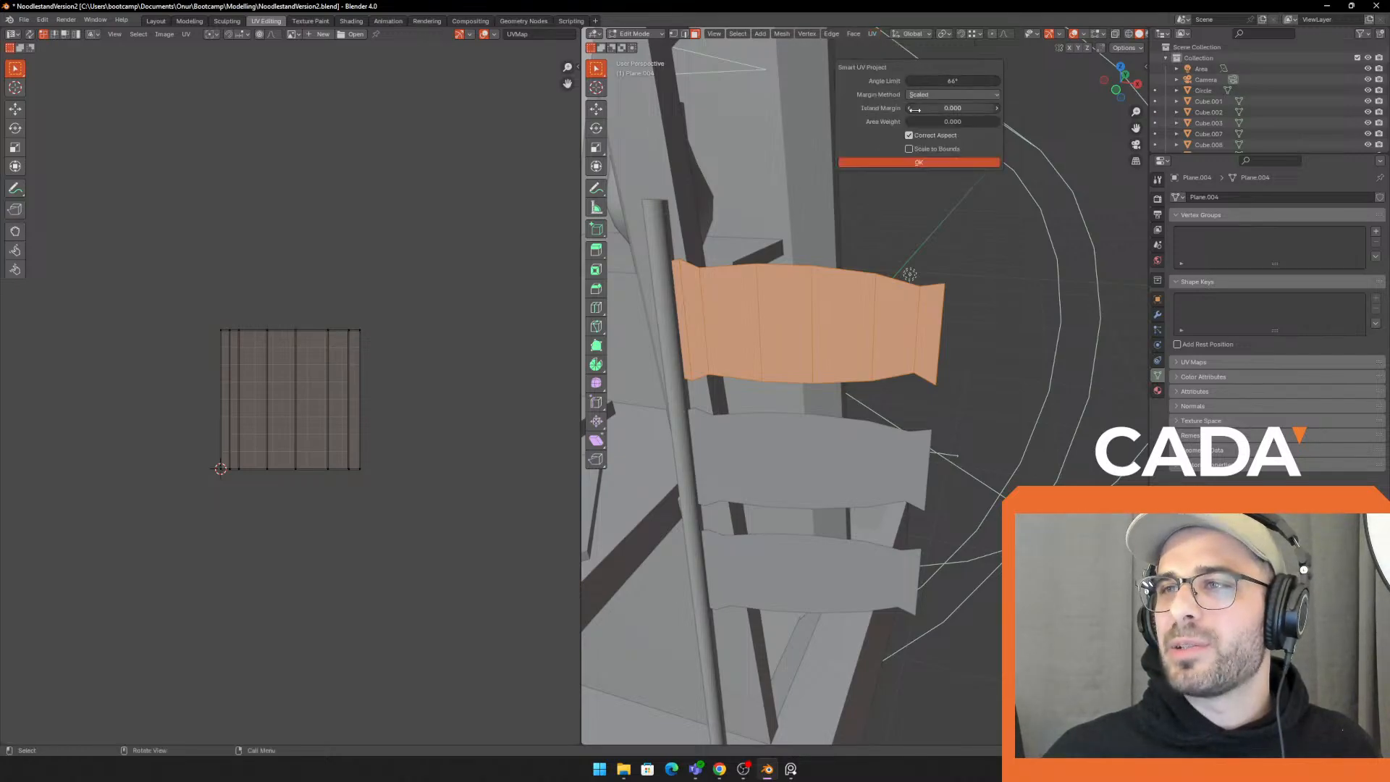
pyautogui.click(921, 162)
pyautogui.scroll(5, 295, 394)
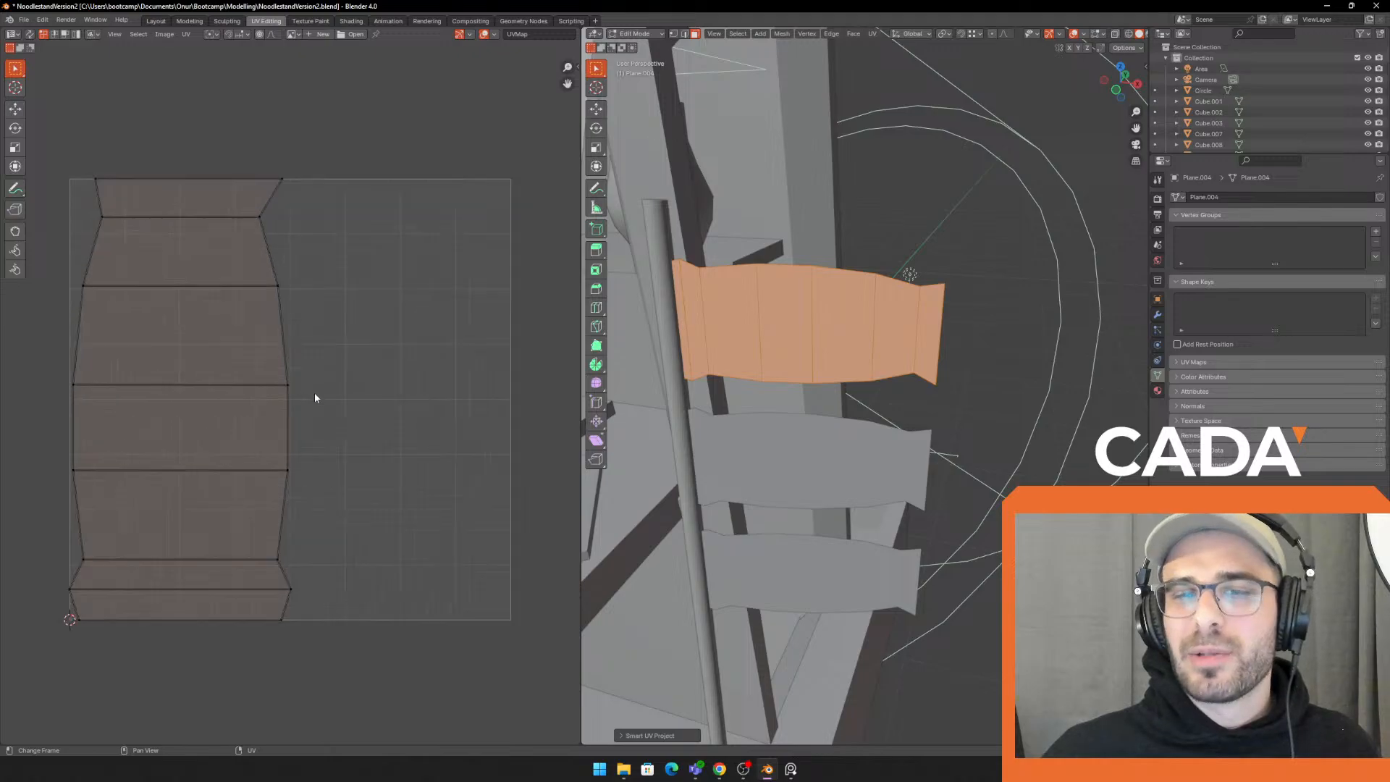
pyautogui.moveTo(753, 326)
pyautogui.mouseDown(button='middle')
pyautogui.moveTo(760, 302)
pyautogui.moveTo(765, 350)
pyautogui.mouseUp(button='middle')
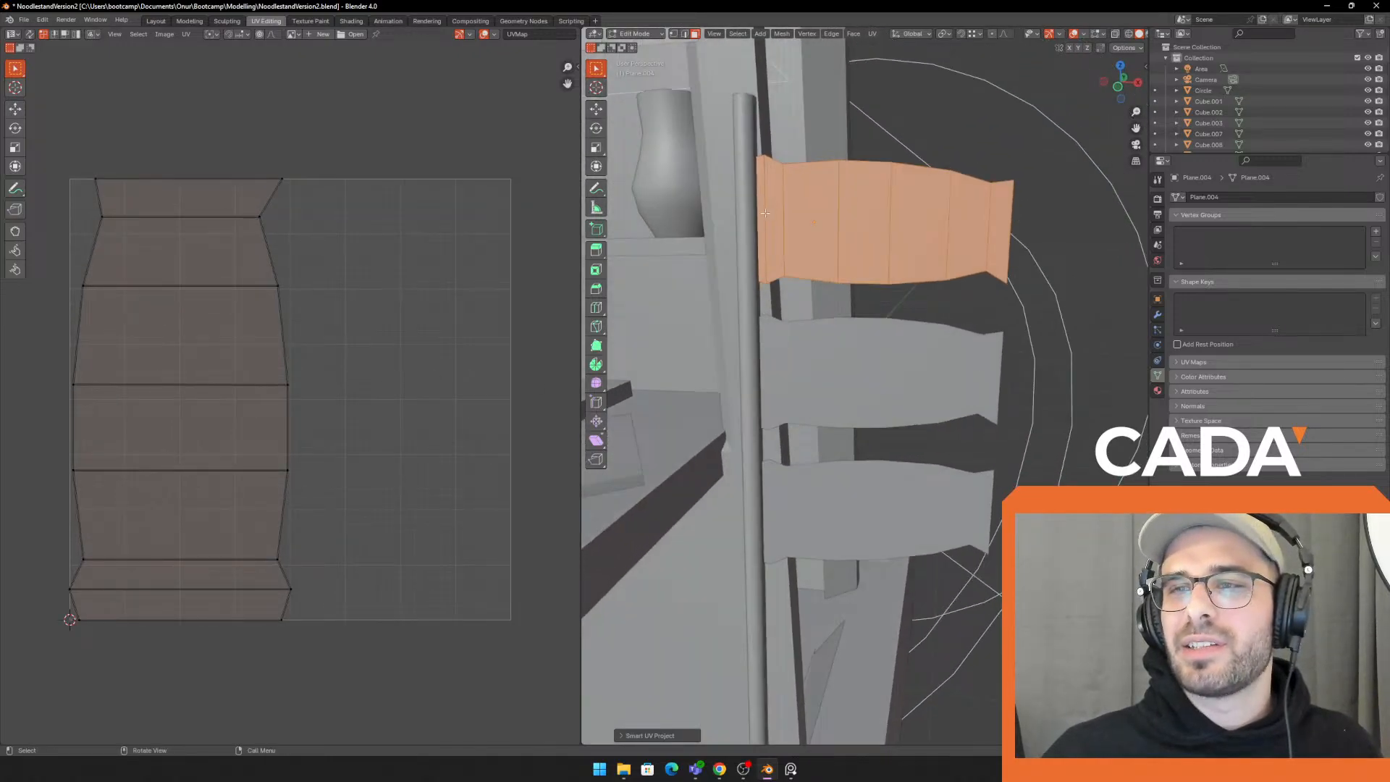
pyautogui.moveTo(765, 212); pyautogui.dragTo(795, 200, button='middle')
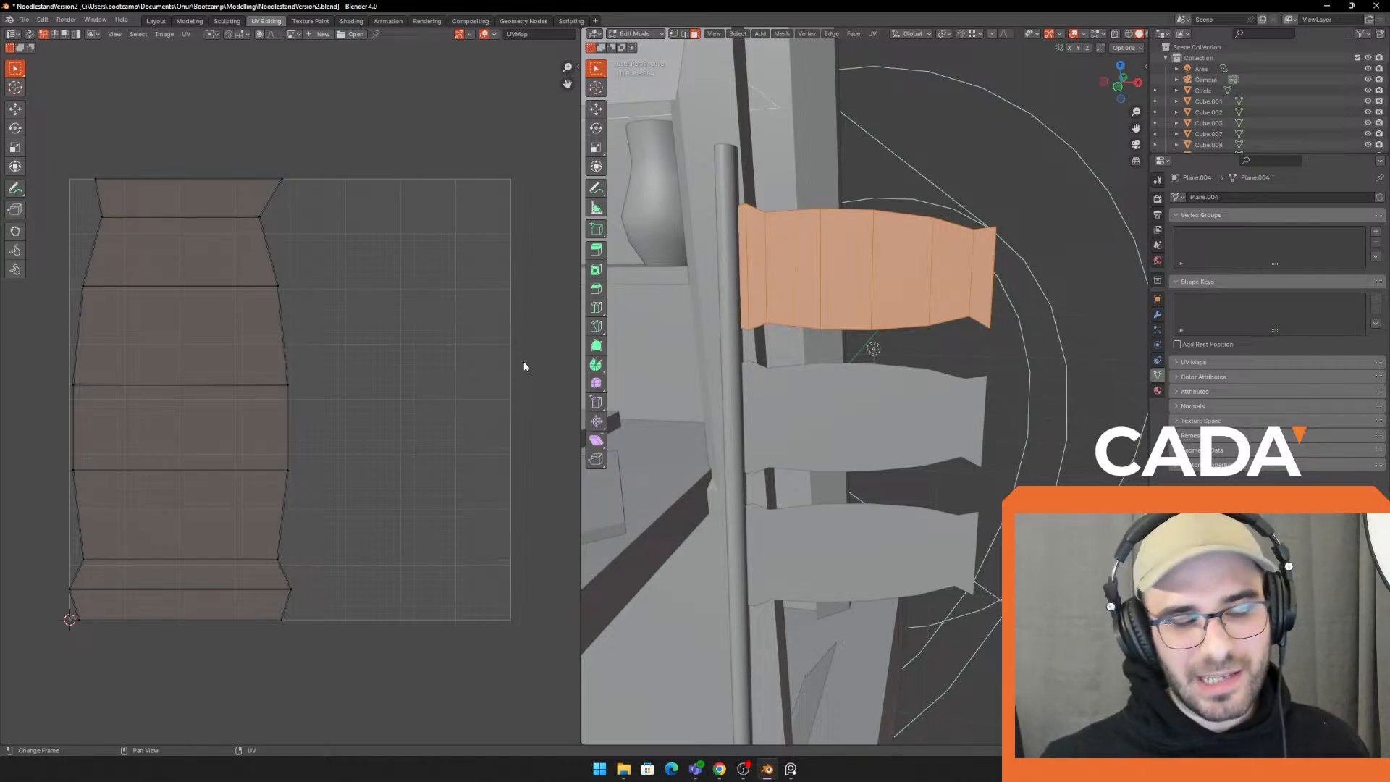
pyautogui.press('Tab')
pyautogui.press('Tab')
pyautogui.press('Tab')
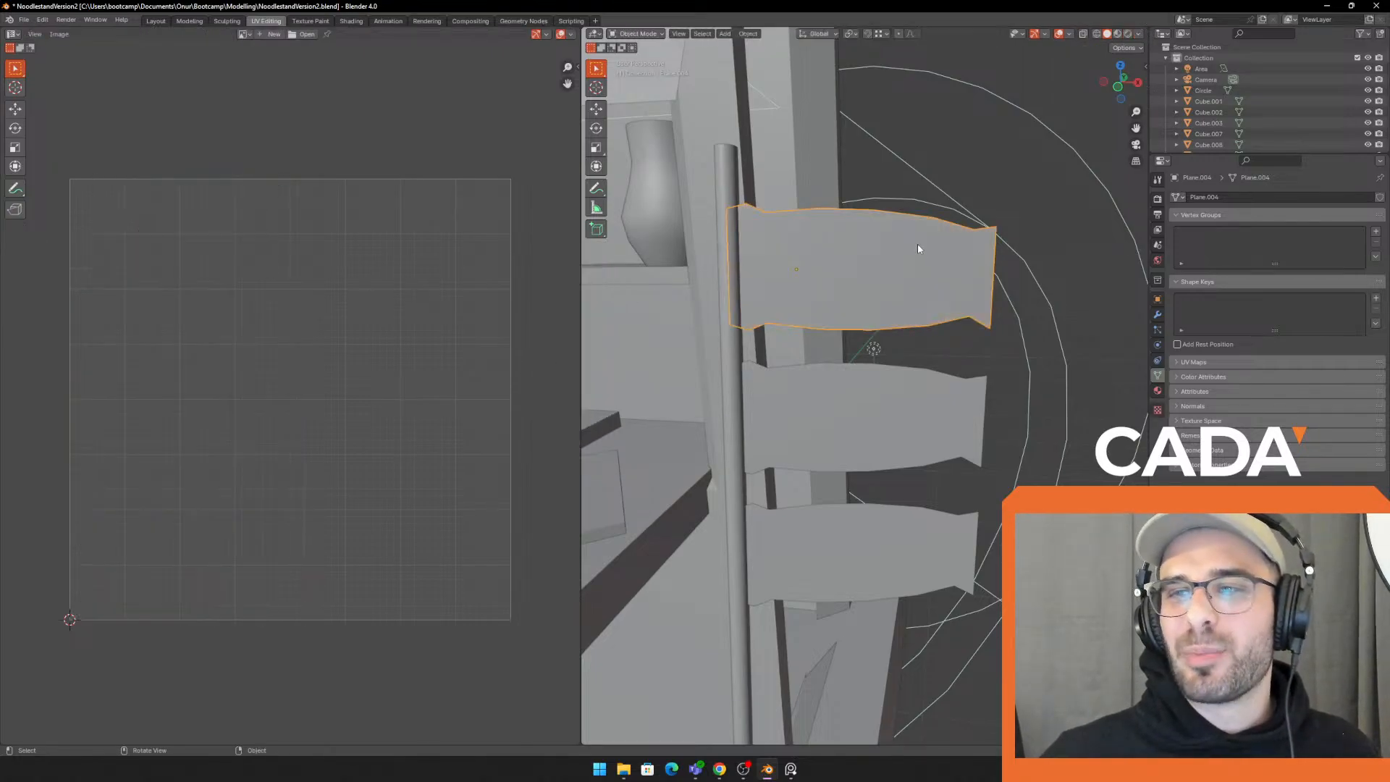
pyautogui.press('Tab')
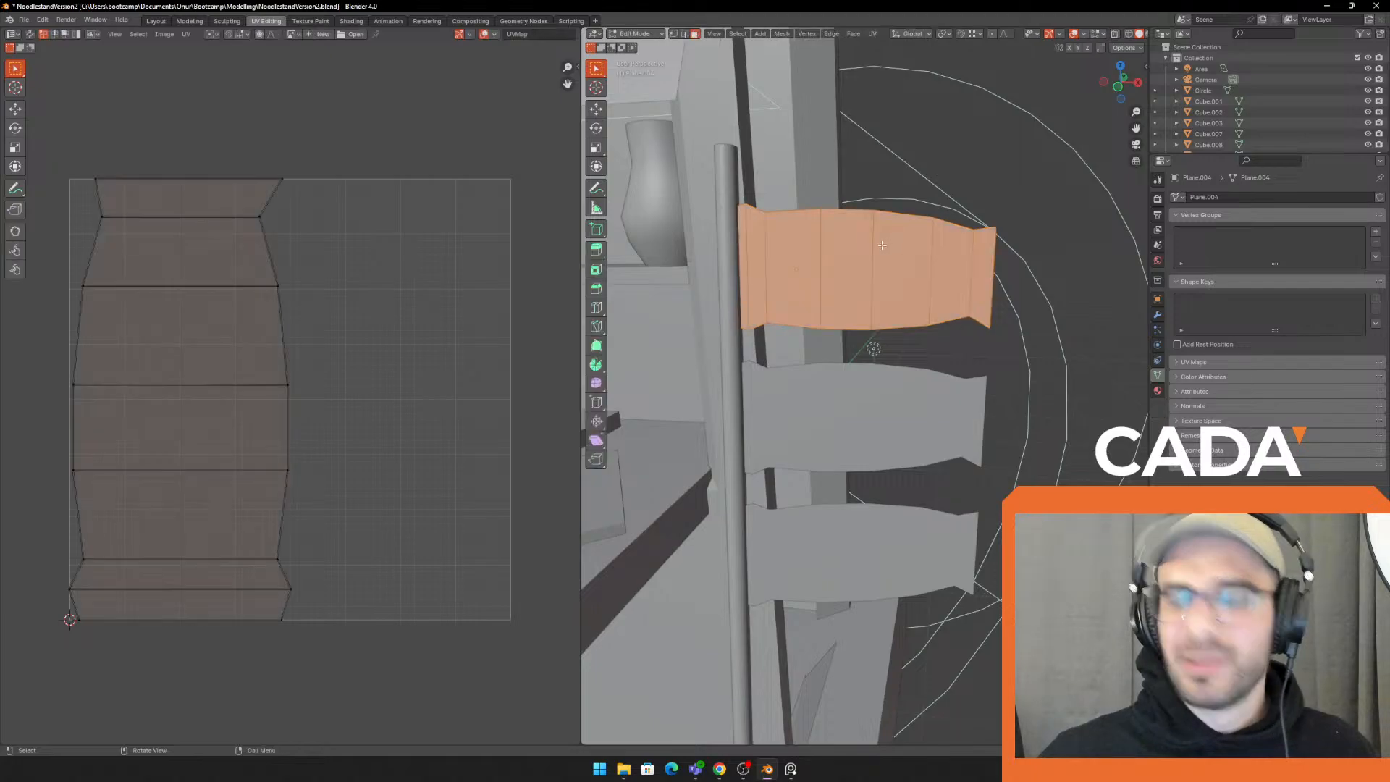
pyautogui.press('u')
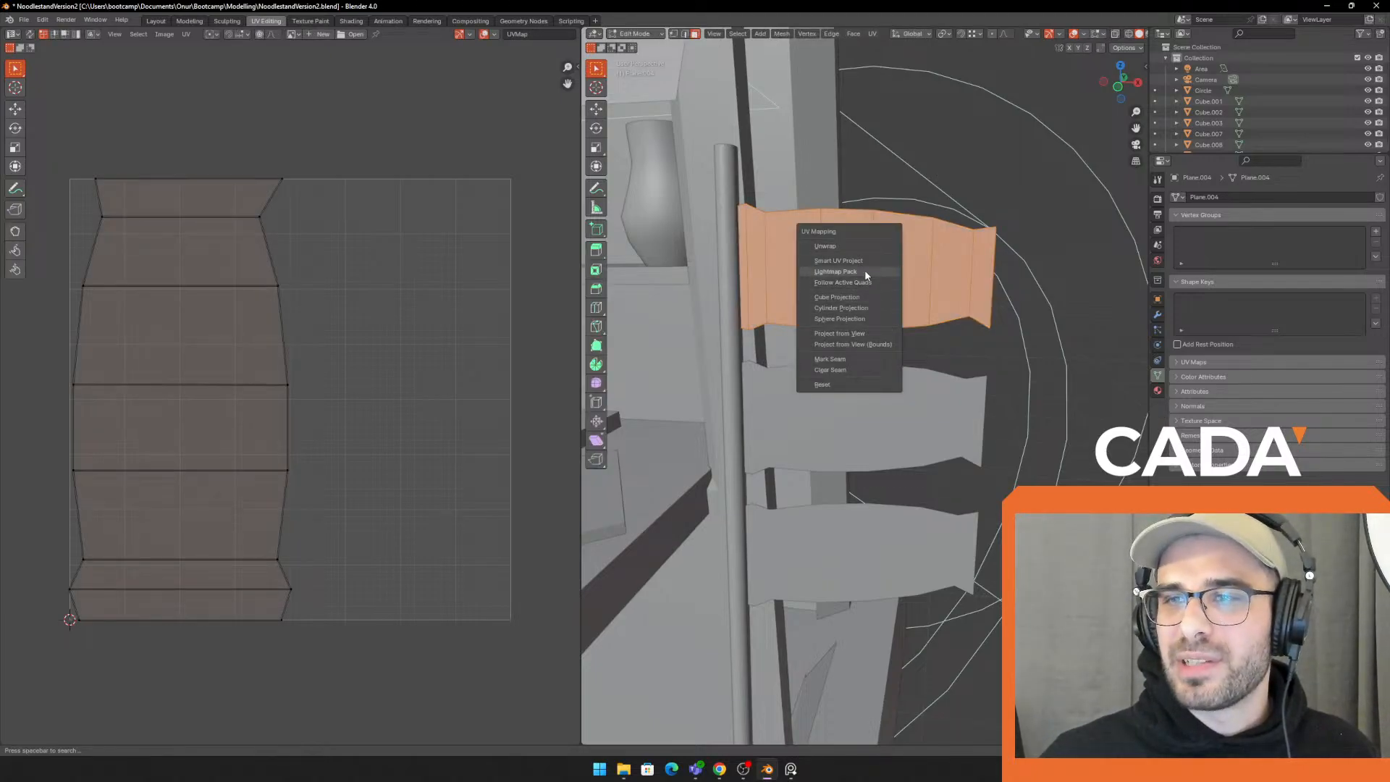
# Leave Edit Mode and switch to the Texture Paint workspace with the side flags filling the viewport
pyautogui.press('Tab')
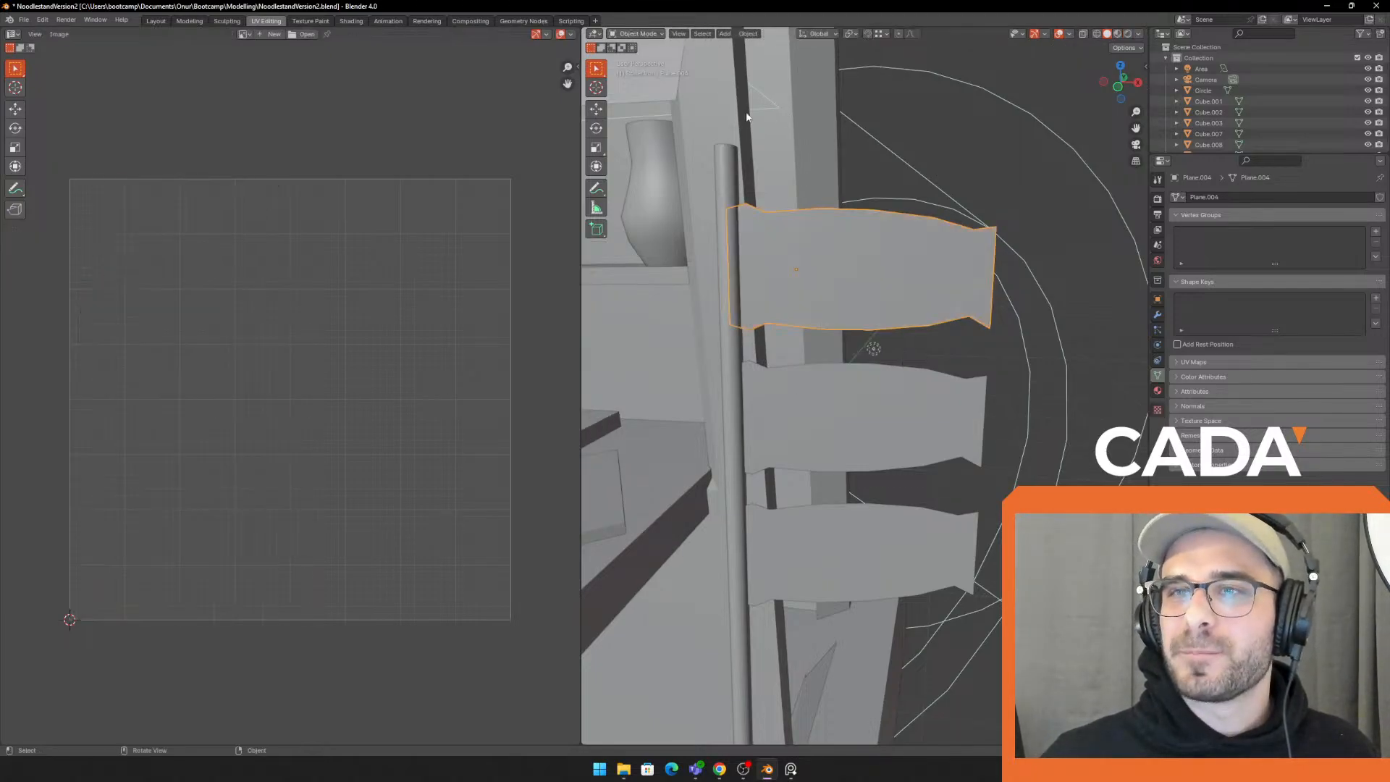
pyautogui.click(326, 21)
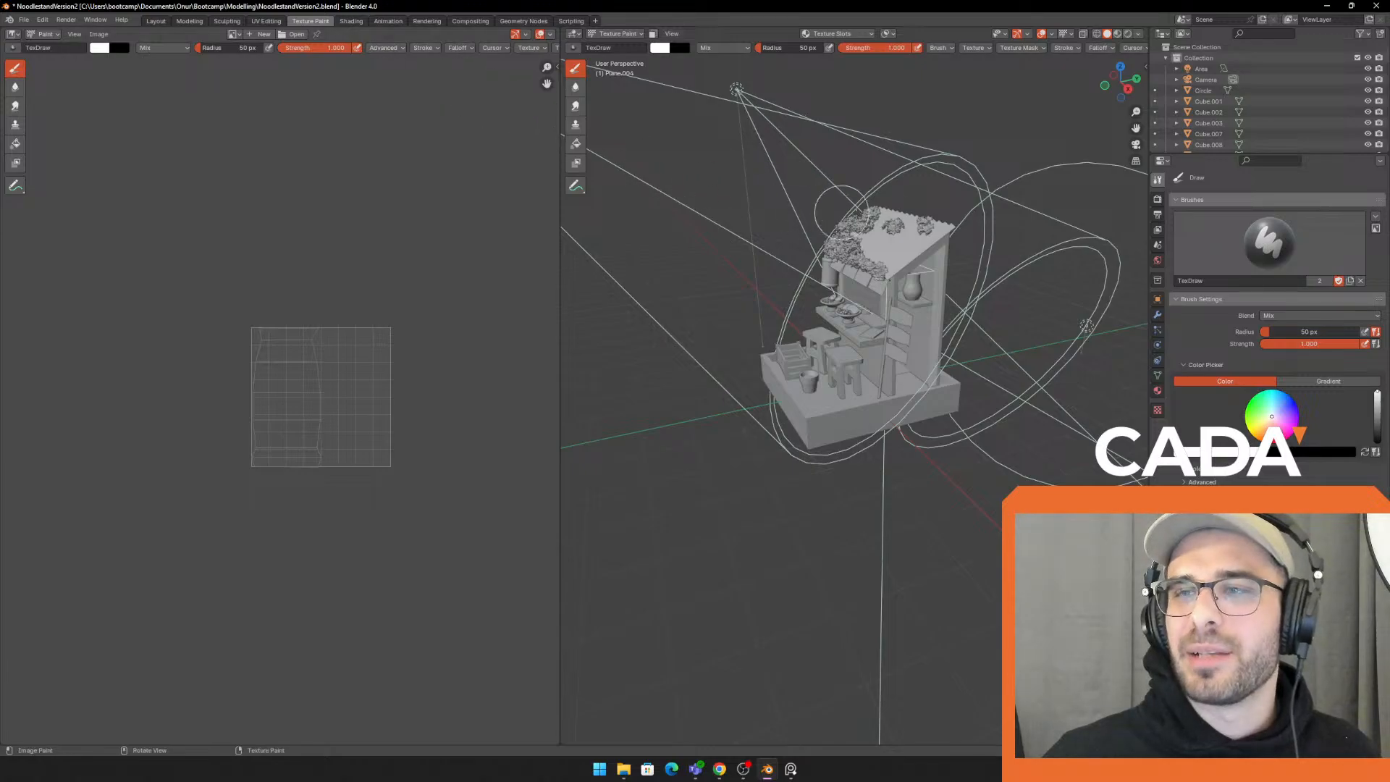
pyautogui.moveTo(842, 212)
pyautogui.mouseDown(button='middle')
pyautogui.moveTo(927, 235)
pyautogui.moveTo(816, 223)
pyautogui.moveTo(844, 239)
pyautogui.moveTo(878, 149)
pyautogui.moveTo(864, 129)
pyautogui.mouseUp(button='middle')
pyautogui.scroll(6, 928, 235)
# Add a 1024 × 1024 px blank, near-white Base Color paint slot to the top flag's material and widen the image editor
pyautogui.click(839, 33)
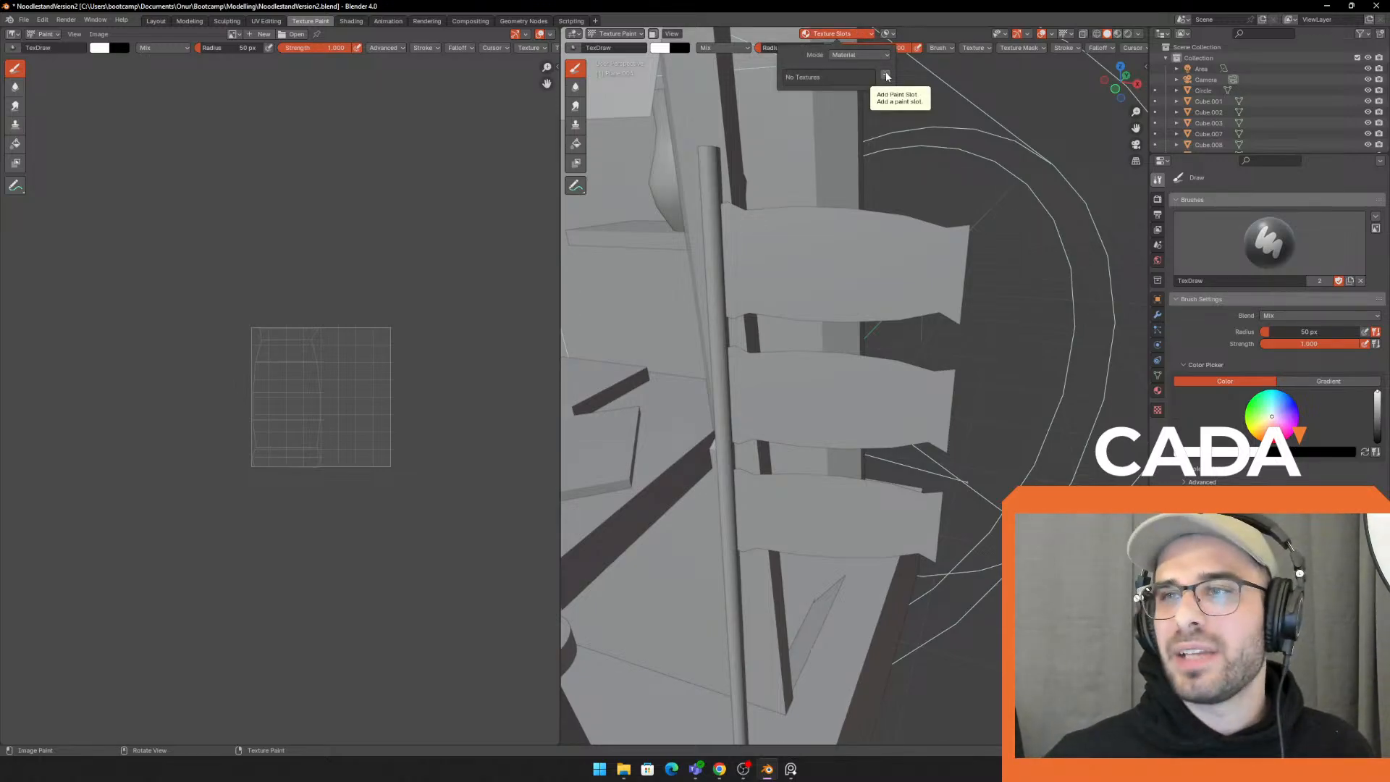
pyautogui.click(868, 34)
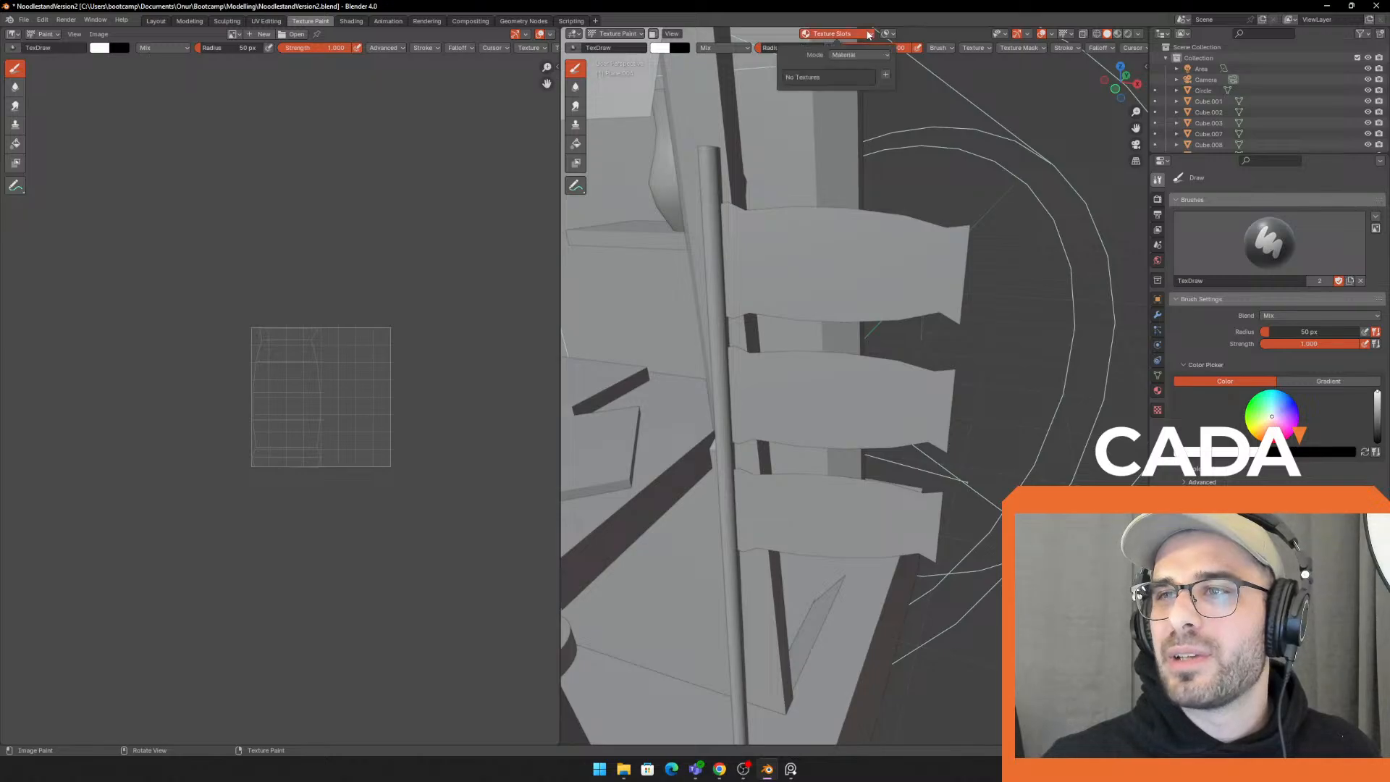
pyautogui.click(886, 75)
pyautogui.click(907, 88)
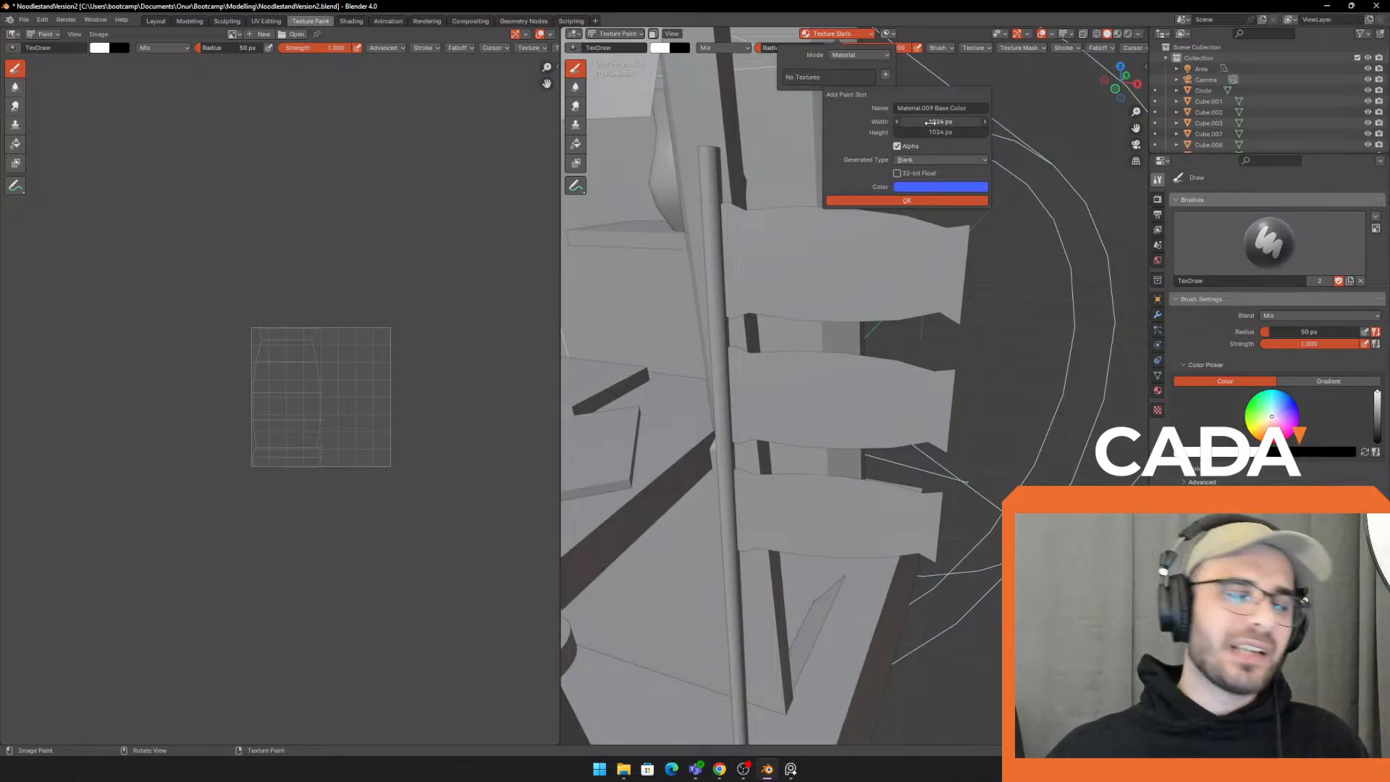
pyautogui.click(945, 187)
pyautogui.moveTo(967, 232); pyautogui.dragTo(949, 244)
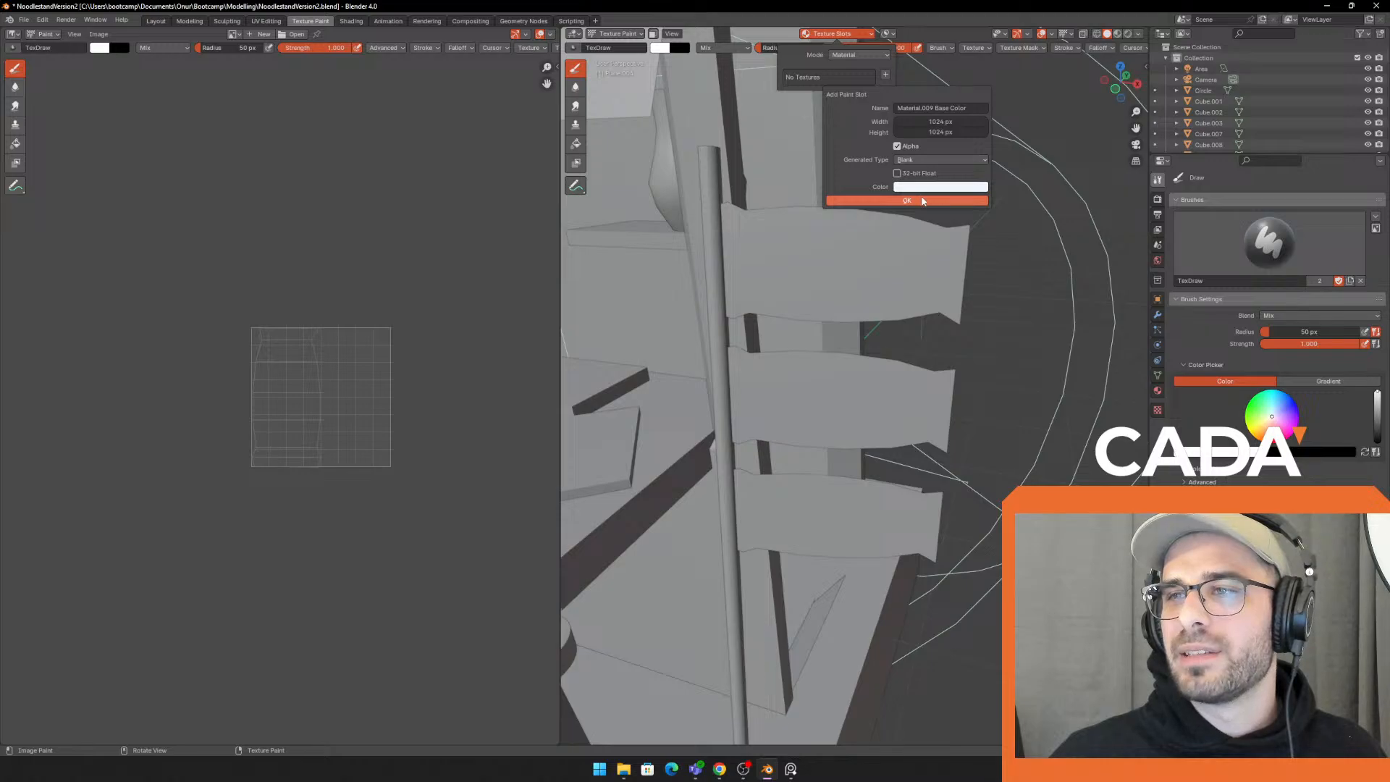
pyautogui.click(923, 201)
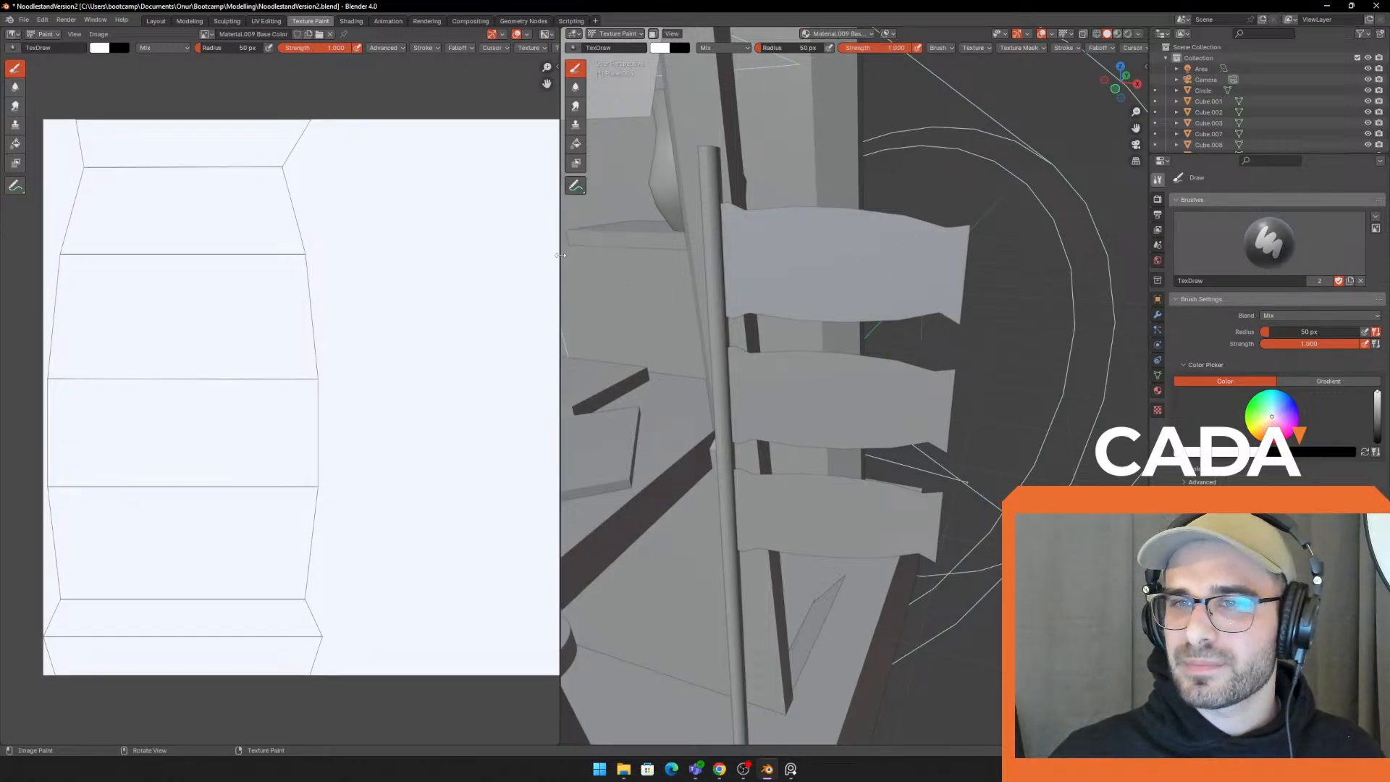
pyautogui.moveTo(560, 254); pyautogui.dragTo(627, 255)
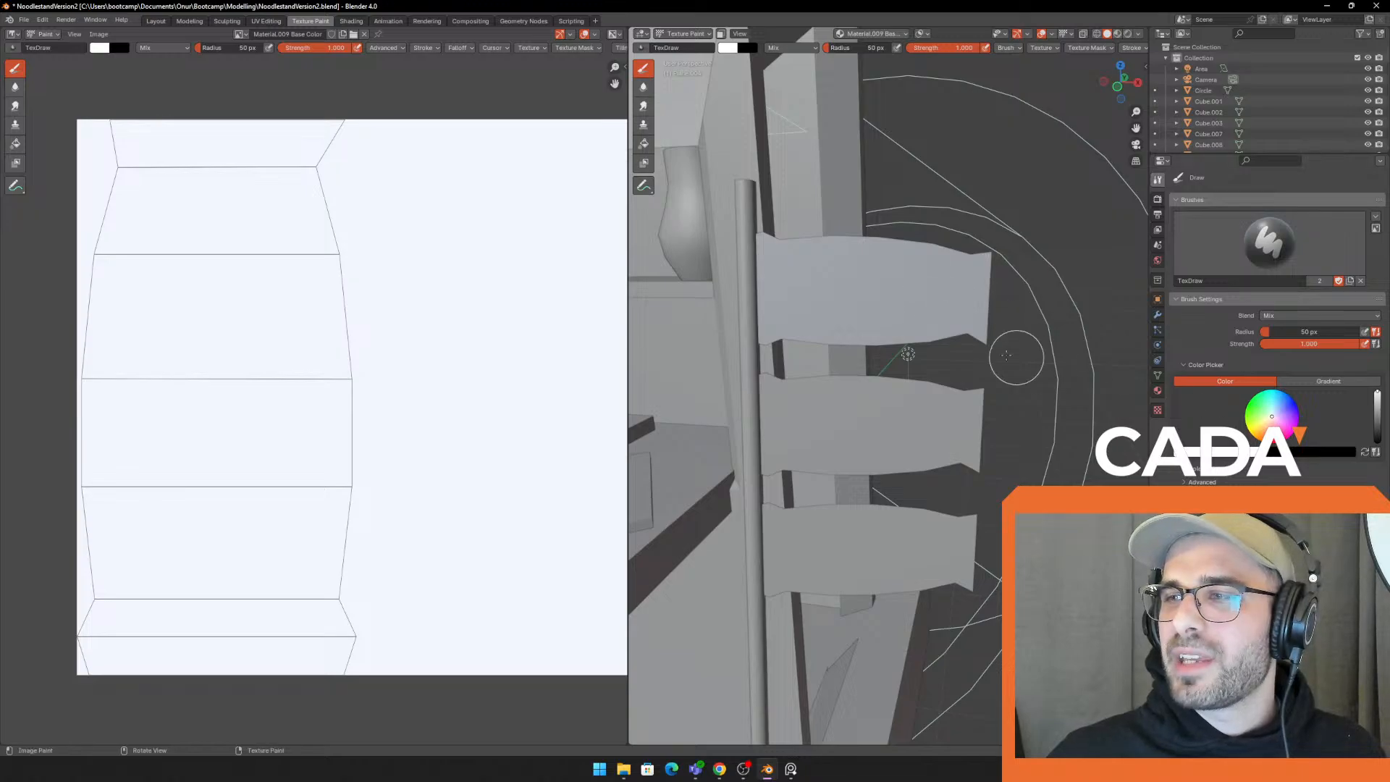
# Set the brush color to light blue and paint freehand strokes on the middle of the top flag, reducing the brush radius to 23 px
pyautogui.click(872, 287)
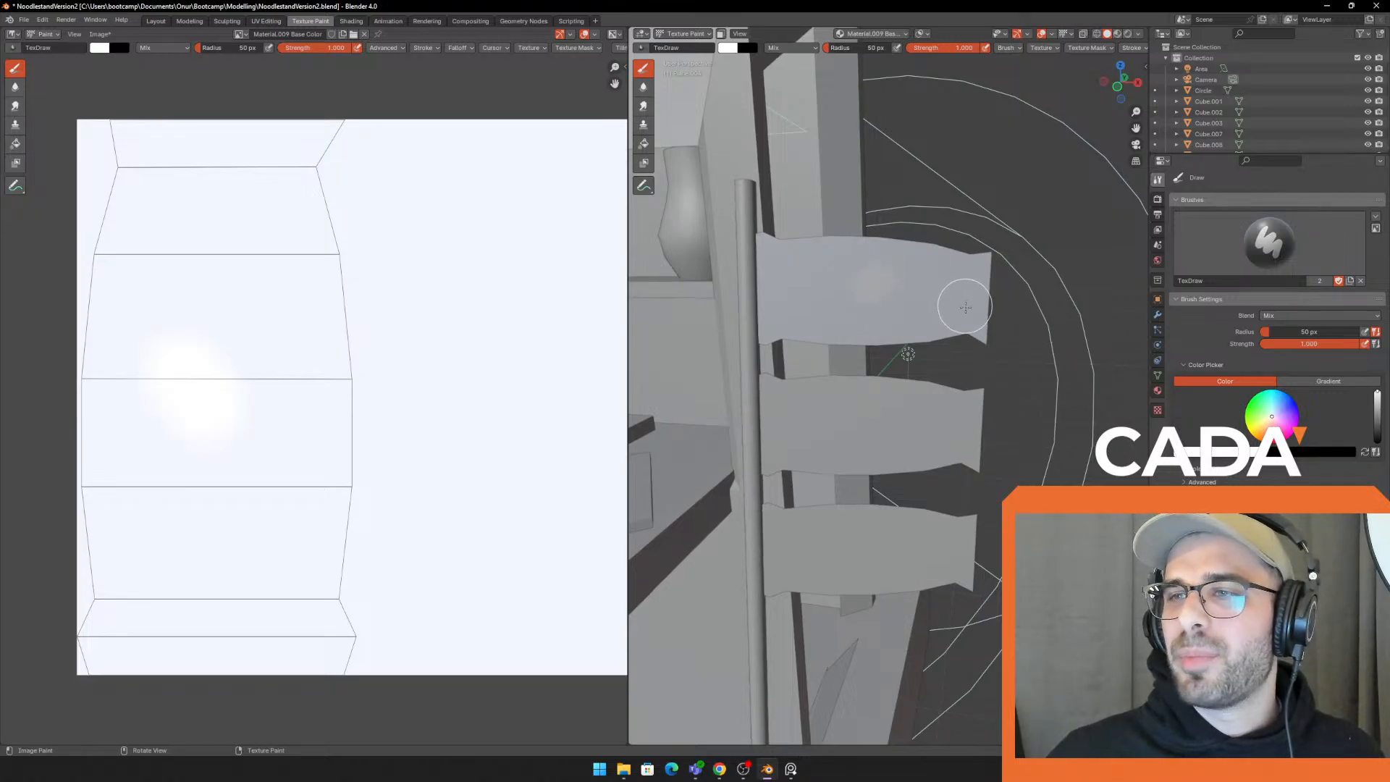
pyautogui.hotkey('ctrl', 'z')
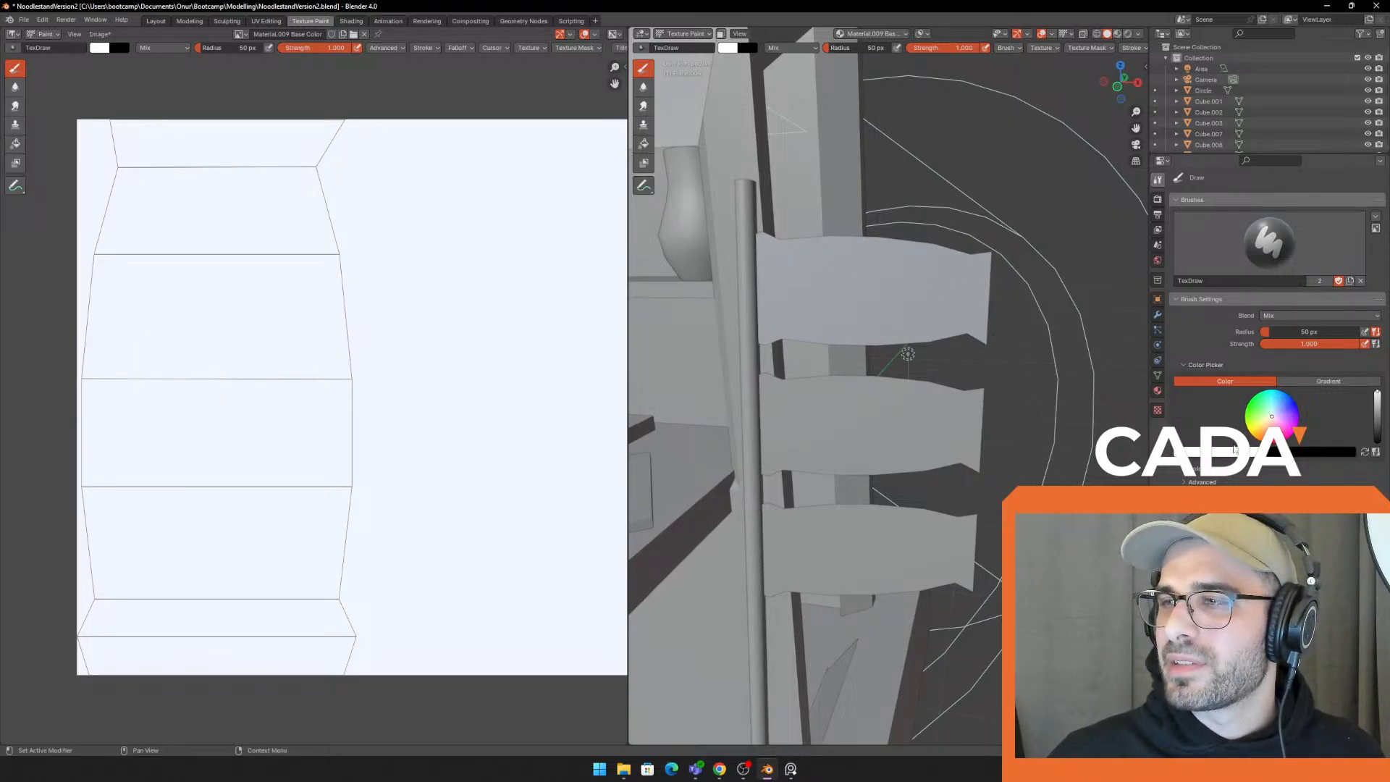
pyautogui.click(1281, 406)
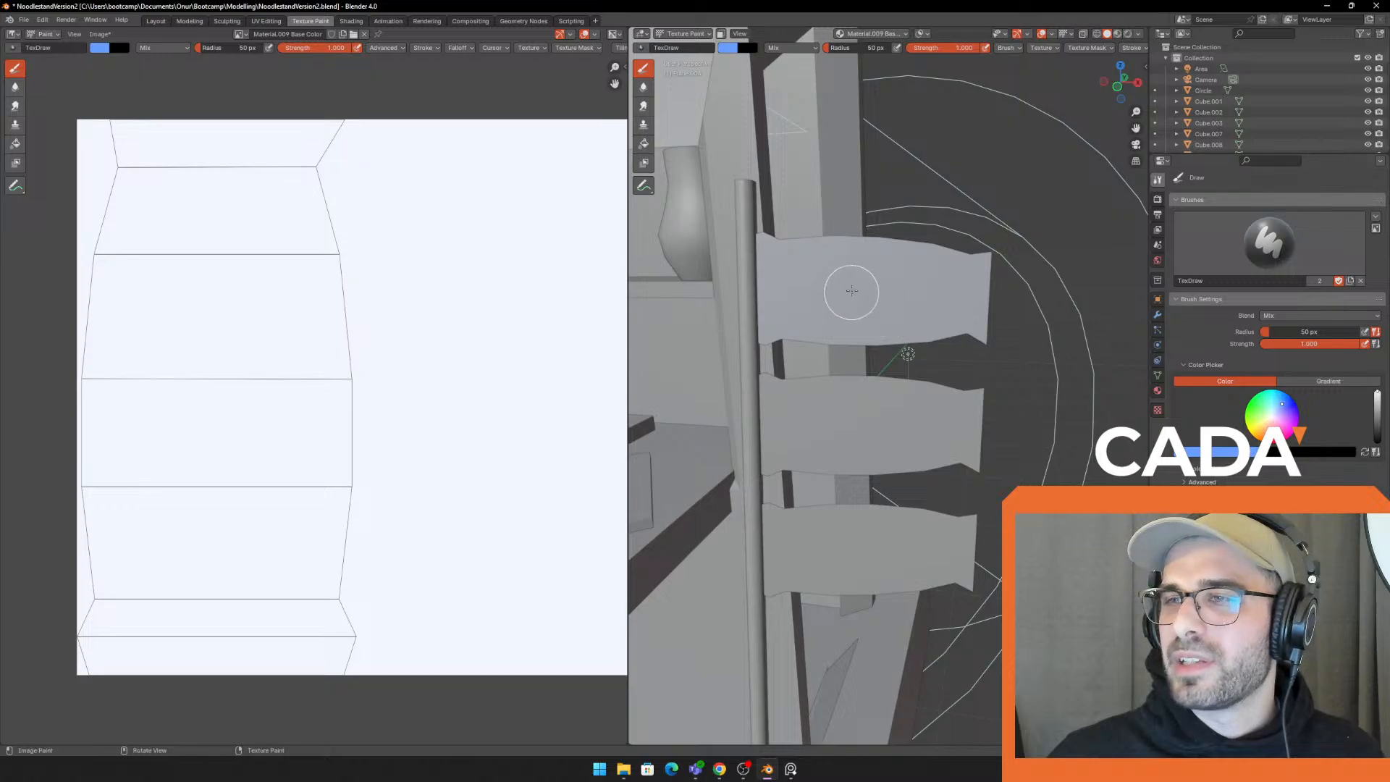
pyautogui.moveTo(837, 264)
pyautogui.mouseDown()
pyautogui.moveTo(840, 287)
pyautogui.moveTo(869, 299)
pyautogui.mouseUp()
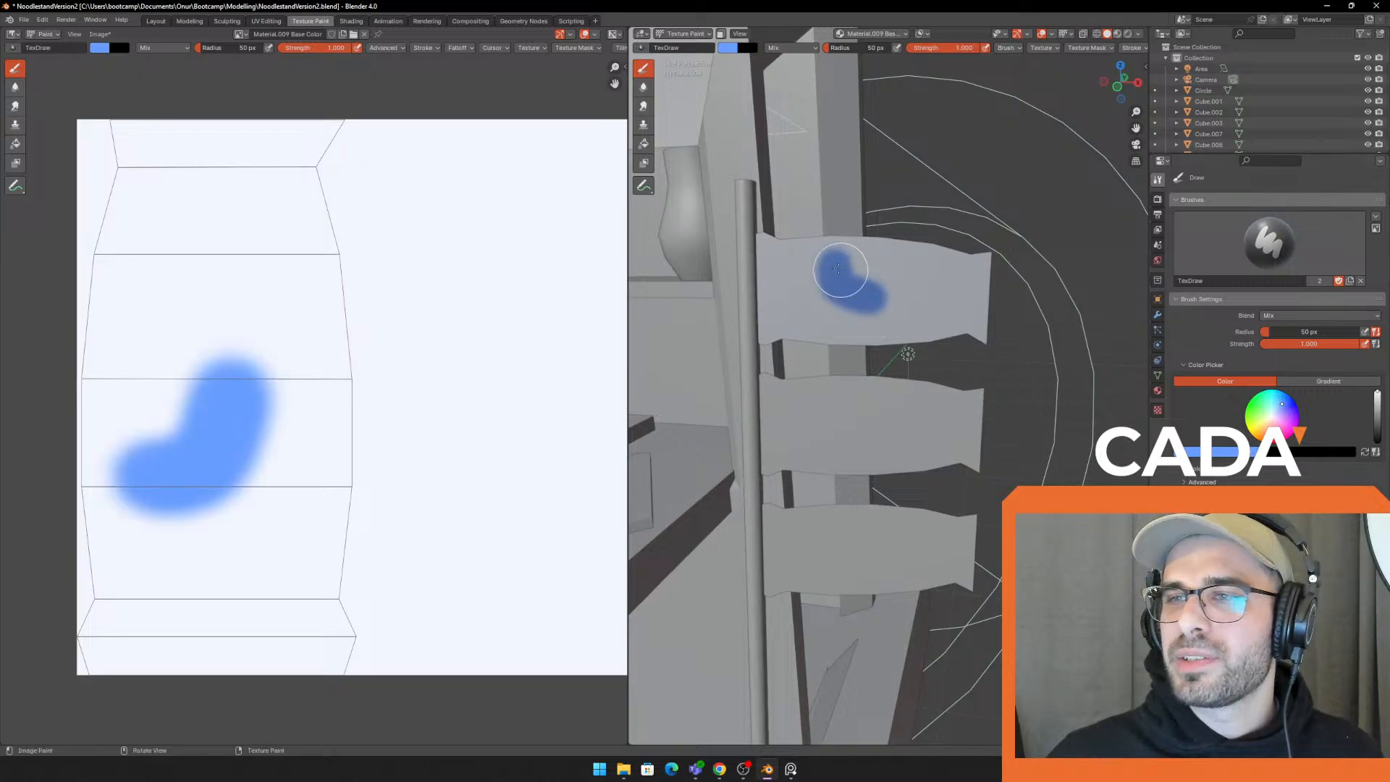
pyautogui.click(898, 295)
pyautogui.moveTo(856, 262)
pyautogui.mouseDown()
pyautogui.moveTo(900, 297)
pyautogui.moveTo(822, 257)
pyautogui.moveTo(842, 296)
pyautogui.mouseUp()
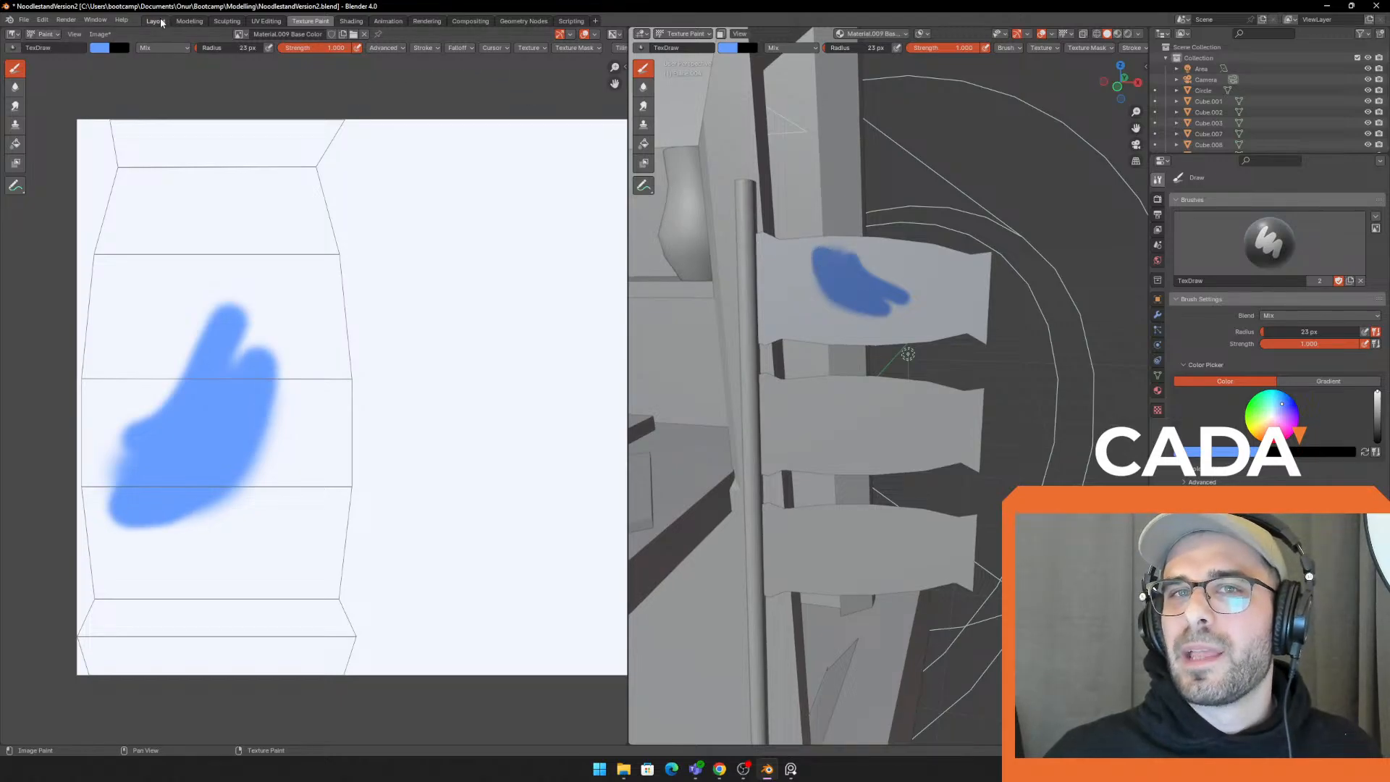
# View the painted flag in the Layout workspace and bring back the reference image to compare it with the koi flags
pyautogui.click(161, 21)
pyautogui.moveTo(837, 309); pyautogui.dragTo(789, 236, button='middle')
pyautogui.click(797, 324)
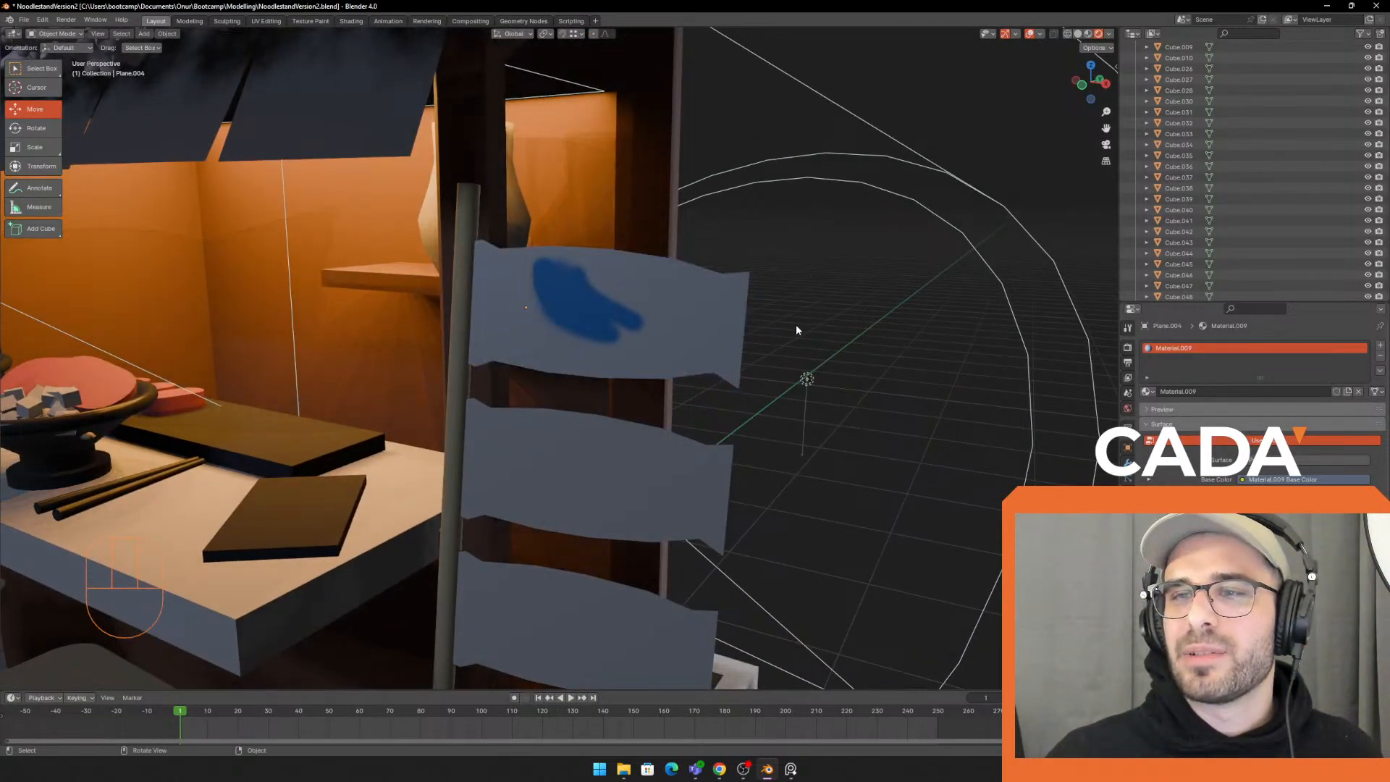
pyautogui.moveTo(796, 324); pyautogui.dragTo(795, 273, button='middle')
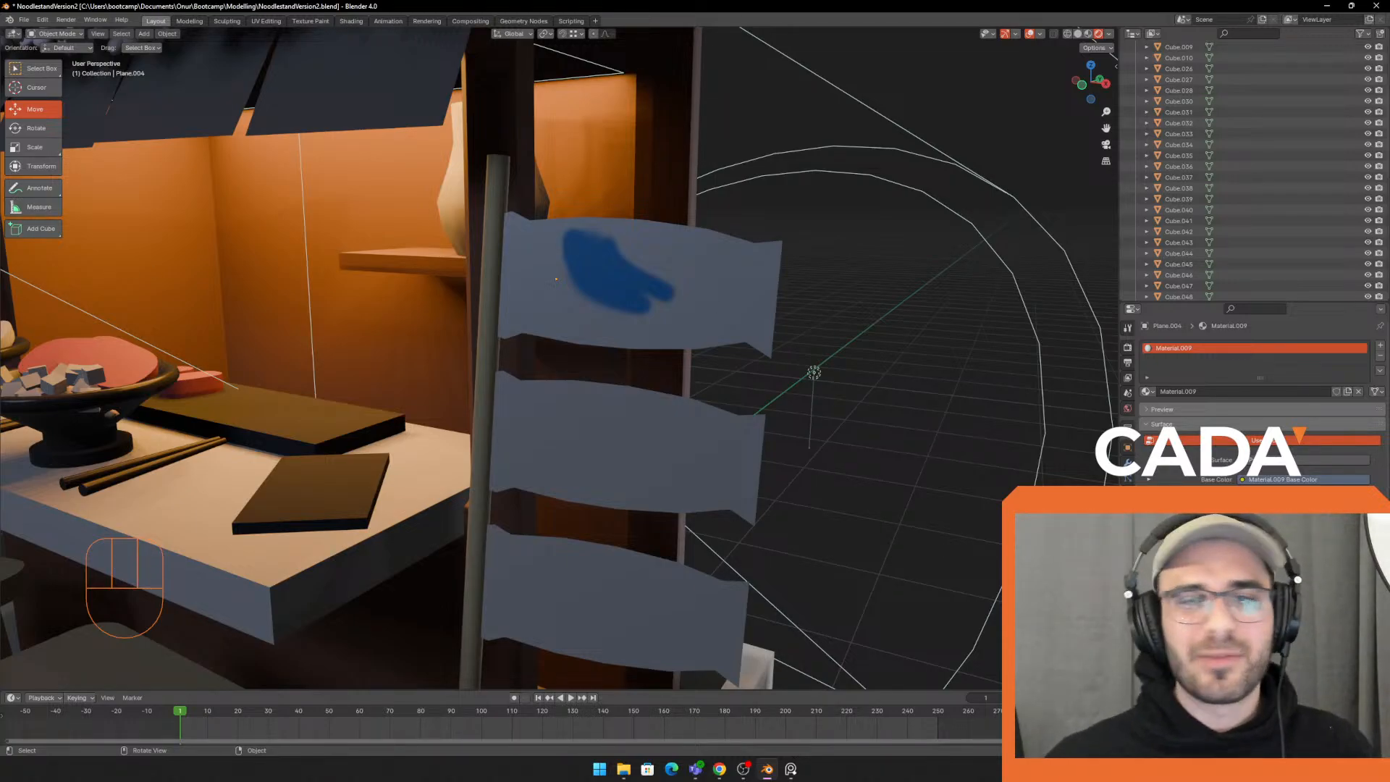
pyautogui.moveTo(1, 247); pyautogui.dragTo(289, 325, button='right')
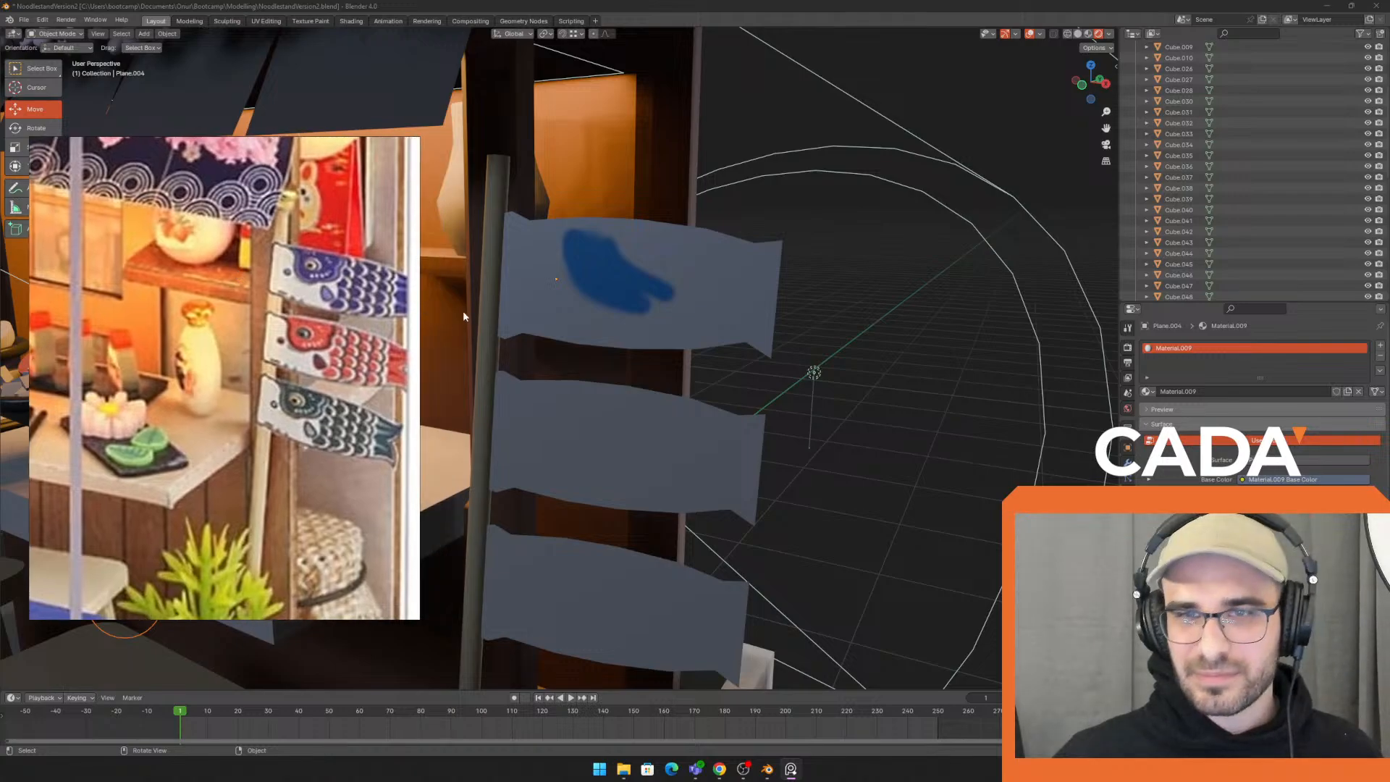
pyautogui.moveTo(464, 311); pyautogui.dragTo(495, 308, button='middle')
pyautogui.keyDown('shift'); pyautogui.moveTo(498, 304); pyautogui.dragTo(636, 296, button='middle'); pyautogui.keyUp('shift')
pyautogui.moveTo(343, 305); pyautogui.dragTo(370, 315, button='middle')
pyautogui.moveTo(371, 315); pyautogui.dragTo(367, 339, button='right')
pyautogui.moveTo(568, 313)
pyautogui.mouseDown(button='middle')
pyautogui.moveTo(548, 313)
pyautogui.moveTo(533, 288)
pyautogui.moveTo(860, 309)
pyautogui.mouseUp(button='middle')
# Return to the Texture Paint workspace, switch the viewport to rendered shading and frame the top flag closely
pyautogui.click(317, 21)
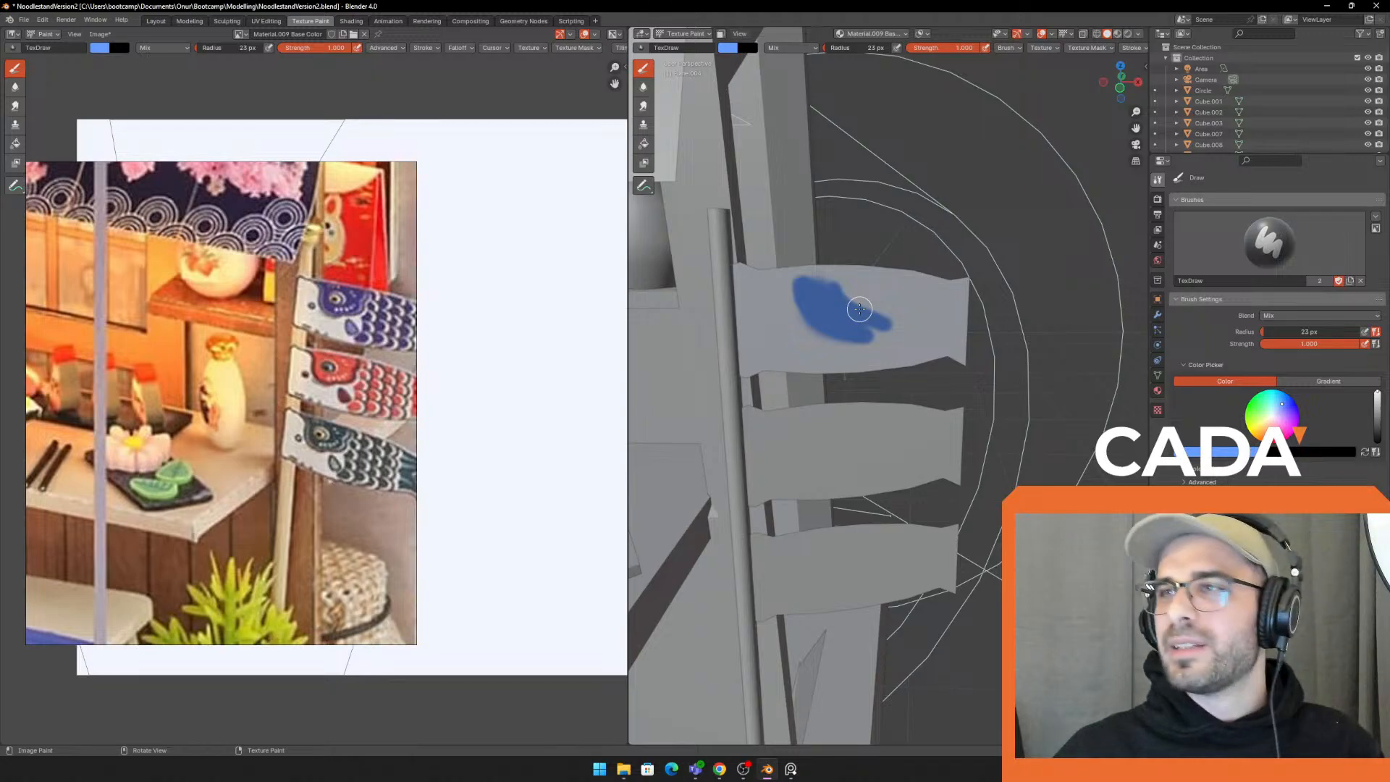
pyautogui.click(1128, 34)
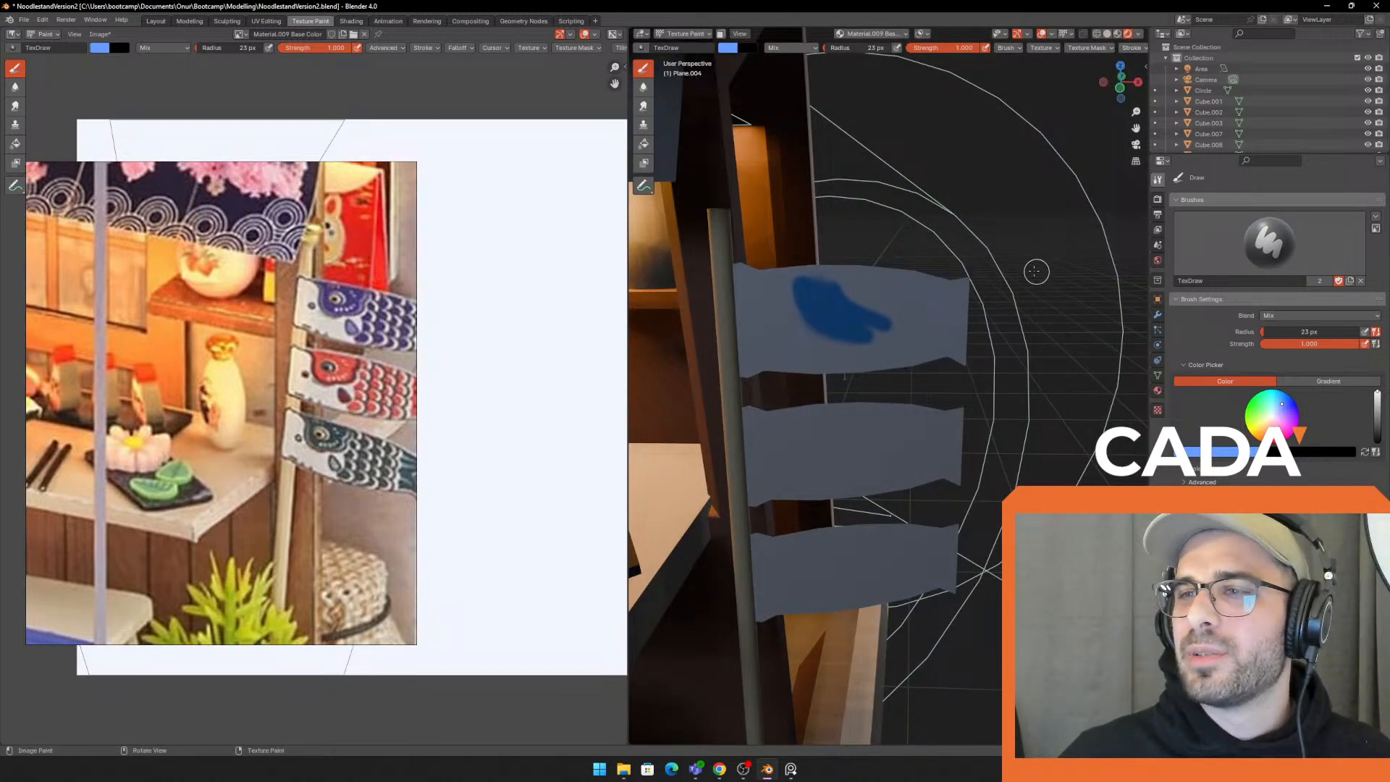
pyautogui.moveTo(1037, 272); pyautogui.dragTo(965, 271, button='middle')
pyautogui.scroll(5, 965, 271)
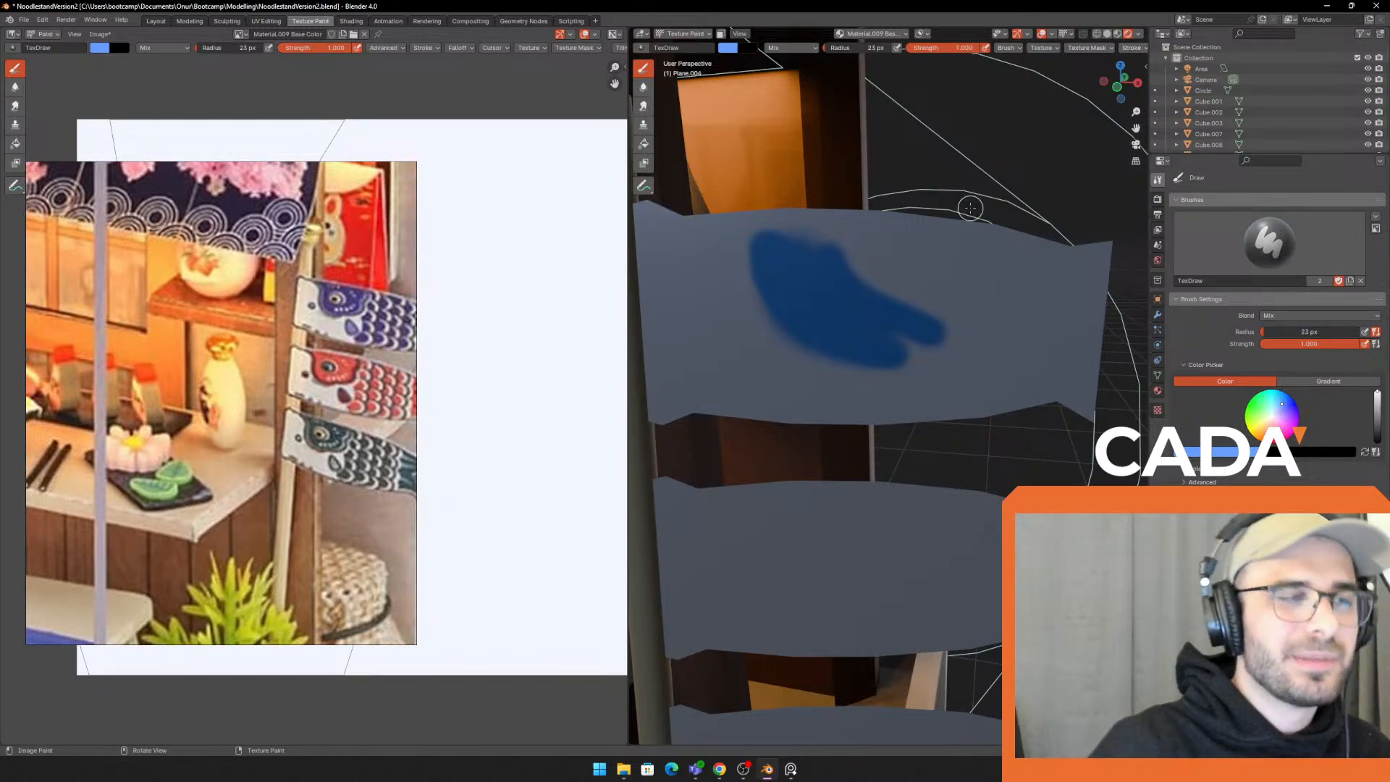
# Paint short curved blue strokes around the central patch and towards both ends of the top flag
pyautogui.moveTo(821, 339); pyautogui.dragTo(851, 381)
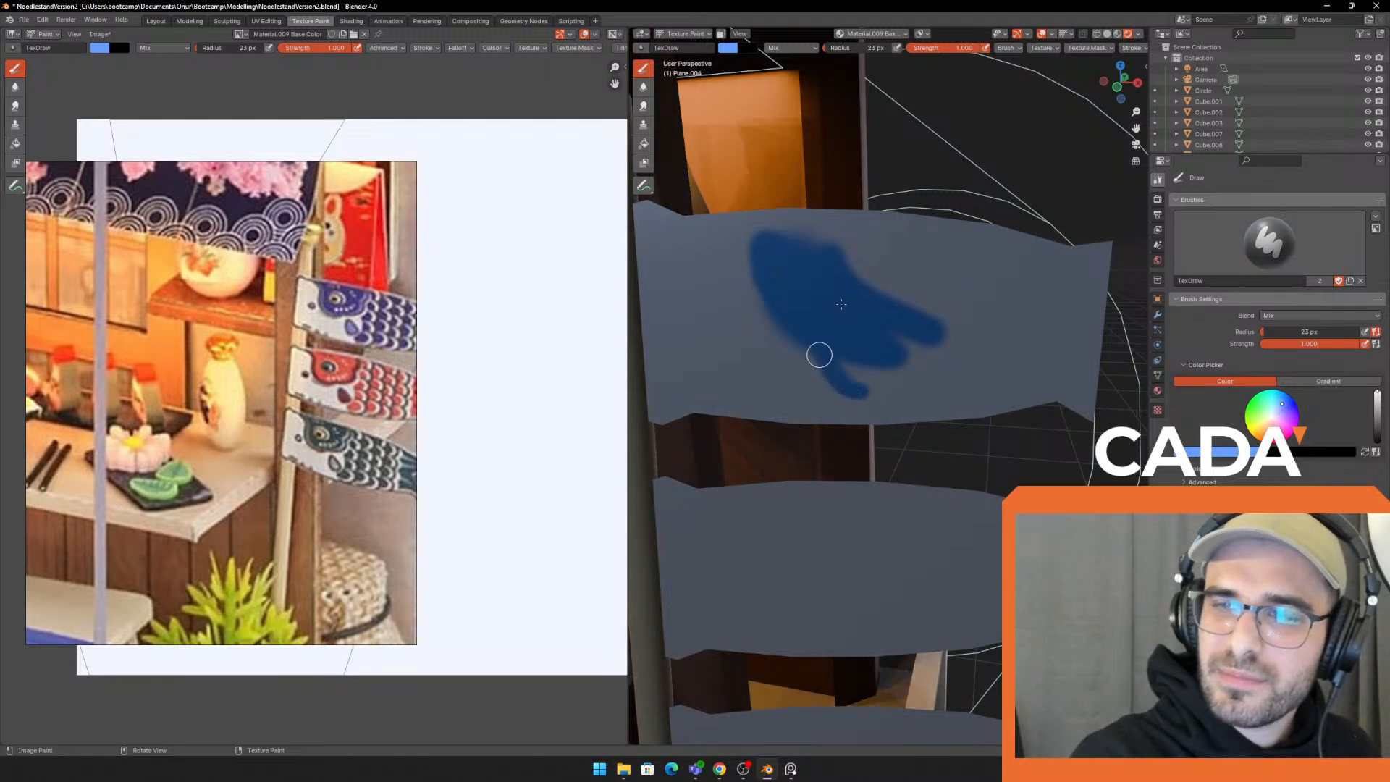
pyautogui.moveTo(939, 262)
pyautogui.mouseDown()
pyautogui.moveTo(981, 282)
pyautogui.moveTo(990, 354)
pyautogui.moveTo(961, 386)
pyautogui.mouseUp()
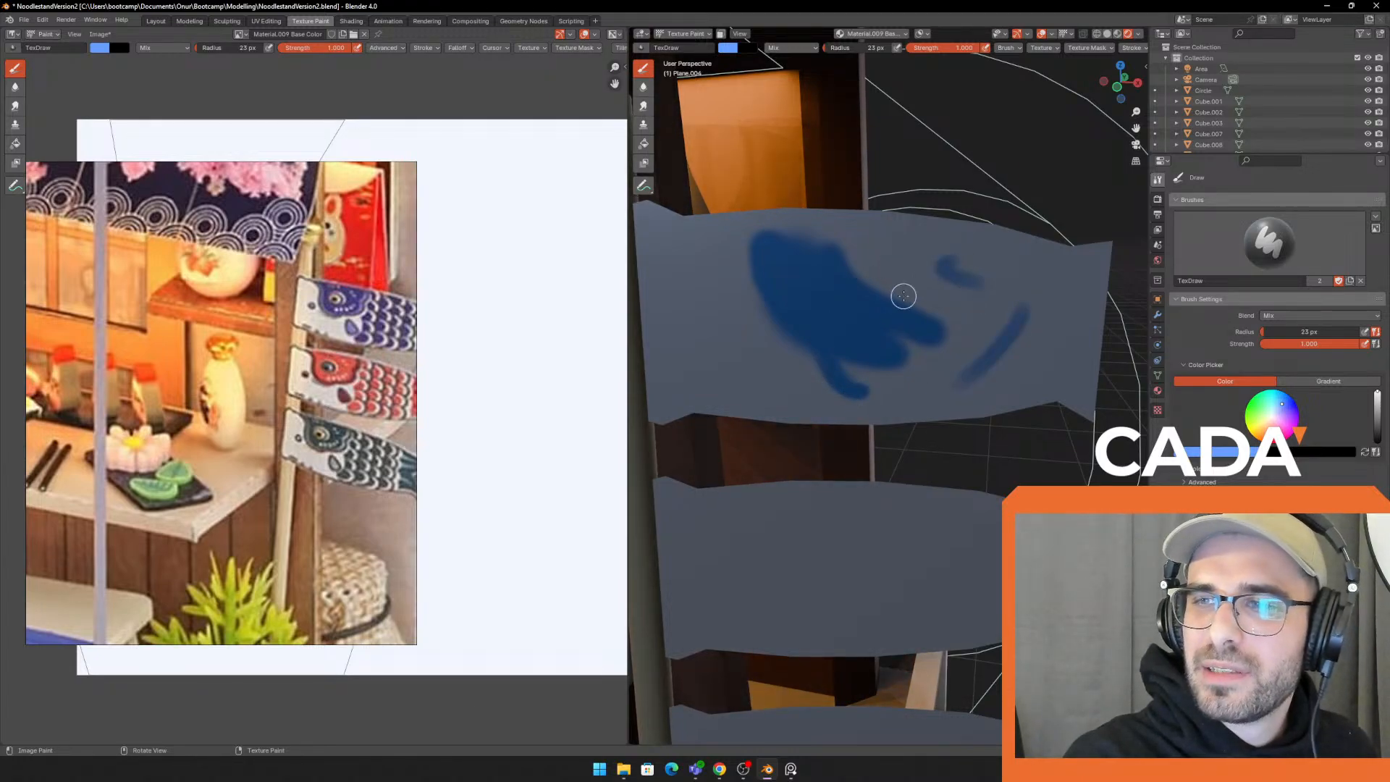
pyautogui.moveTo(920, 253); pyautogui.dragTo(919, 264)
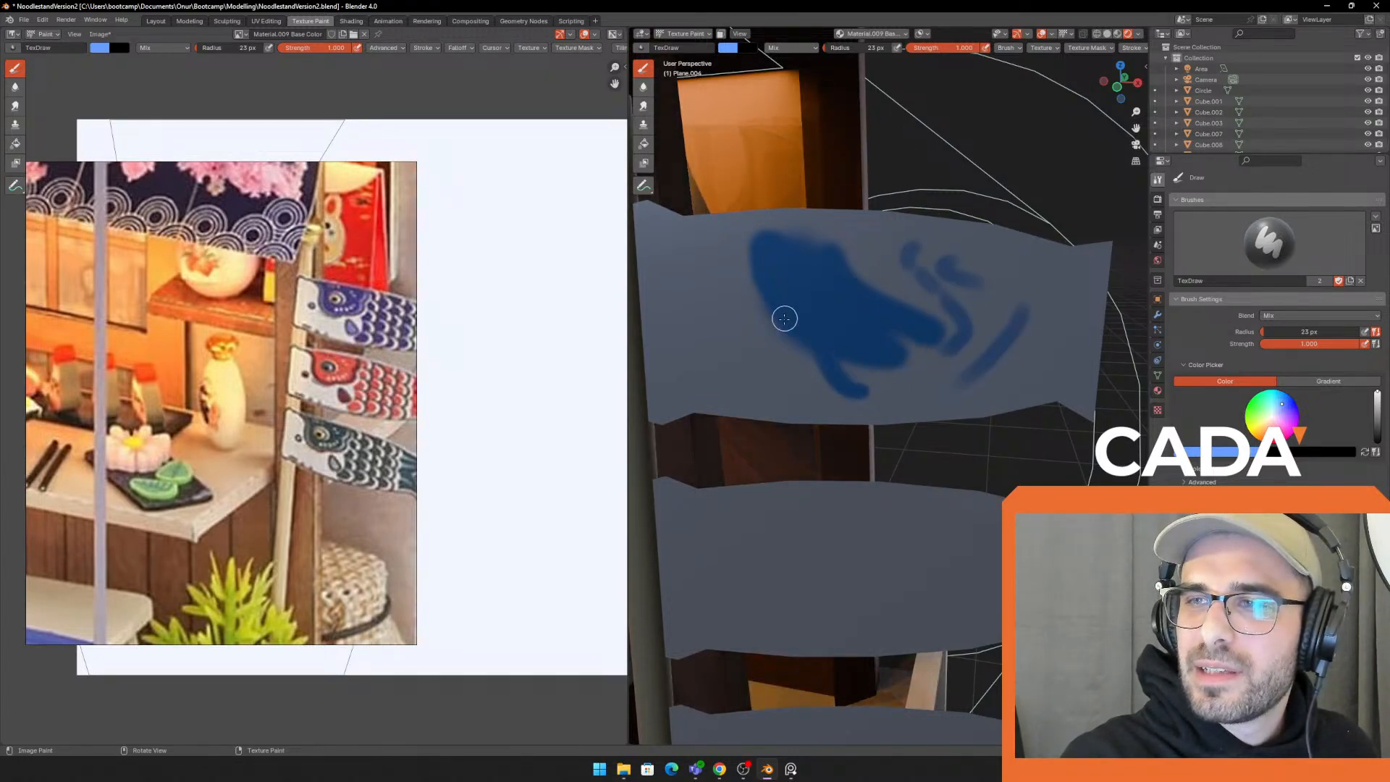
pyautogui.moveTo(763, 373)
pyautogui.mouseDown()
pyautogui.moveTo(732, 304)
pyautogui.moveTo(754, 252)
pyautogui.moveTo(685, 335)
pyautogui.mouseUp()
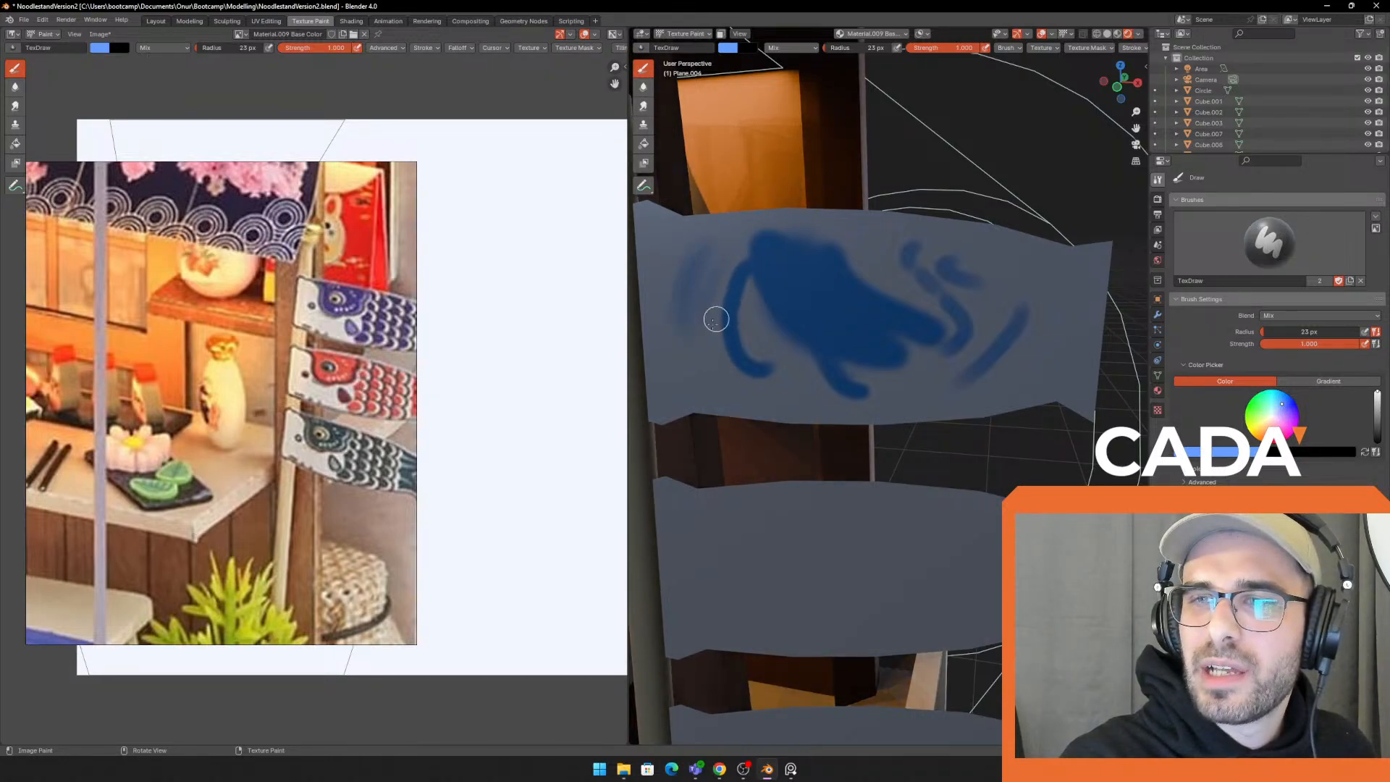
# Try another long blue stroke across the pole end of the top flag and undo it
pyautogui.moveTo(729, 236)
pyautogui.mouseDown()
pyautogui.moveTo(698, 353)
pyautogui.moveTo(720, 276)
pyautogui.moveTo(720, 383)
pyautogui.mouseUp()
pyautogui.hotkey('ctrl', 'z')
pyautogui.hotkey('ctrl', 'z')
pyautogui.hotkey('ctrl', 'z')
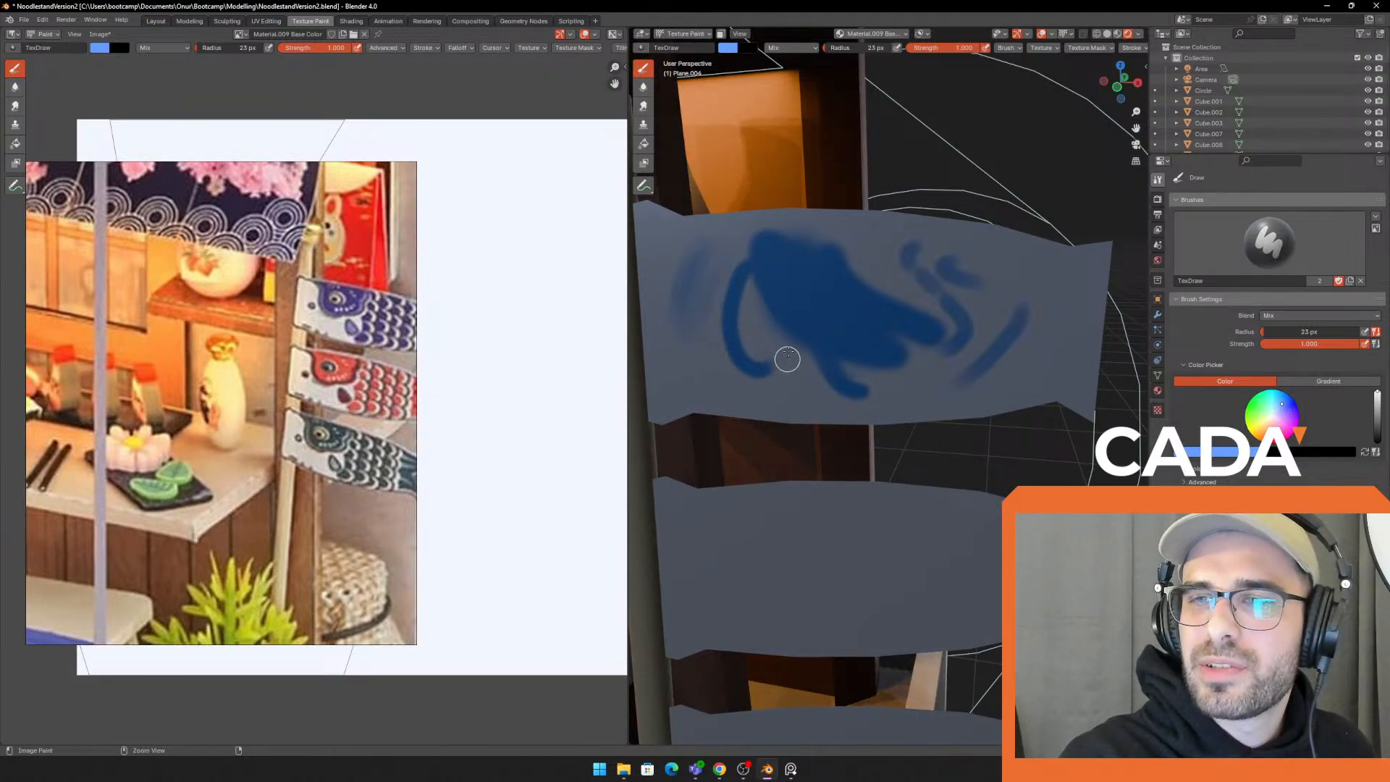
# Undo the long curved strokes near the top flag's pole end and switch the viewport to solid shading
pyautogui.hotkey('ctrl', 'z')
pyautogui.hotkey('ctrl', 'z')
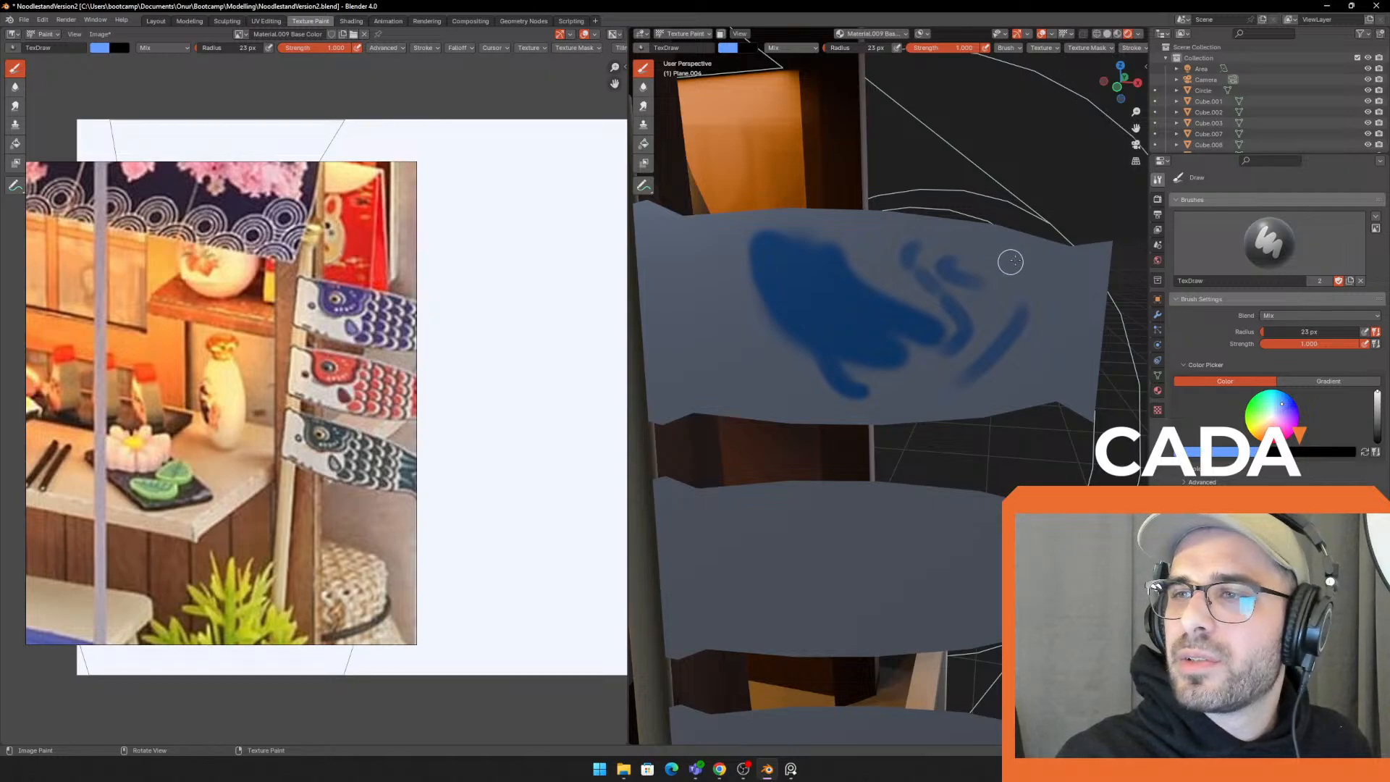
pyautogui.moveTo(1011, 262); pyautogui.dragTo(1030, 268)
pyautogui.click(1117, 34)
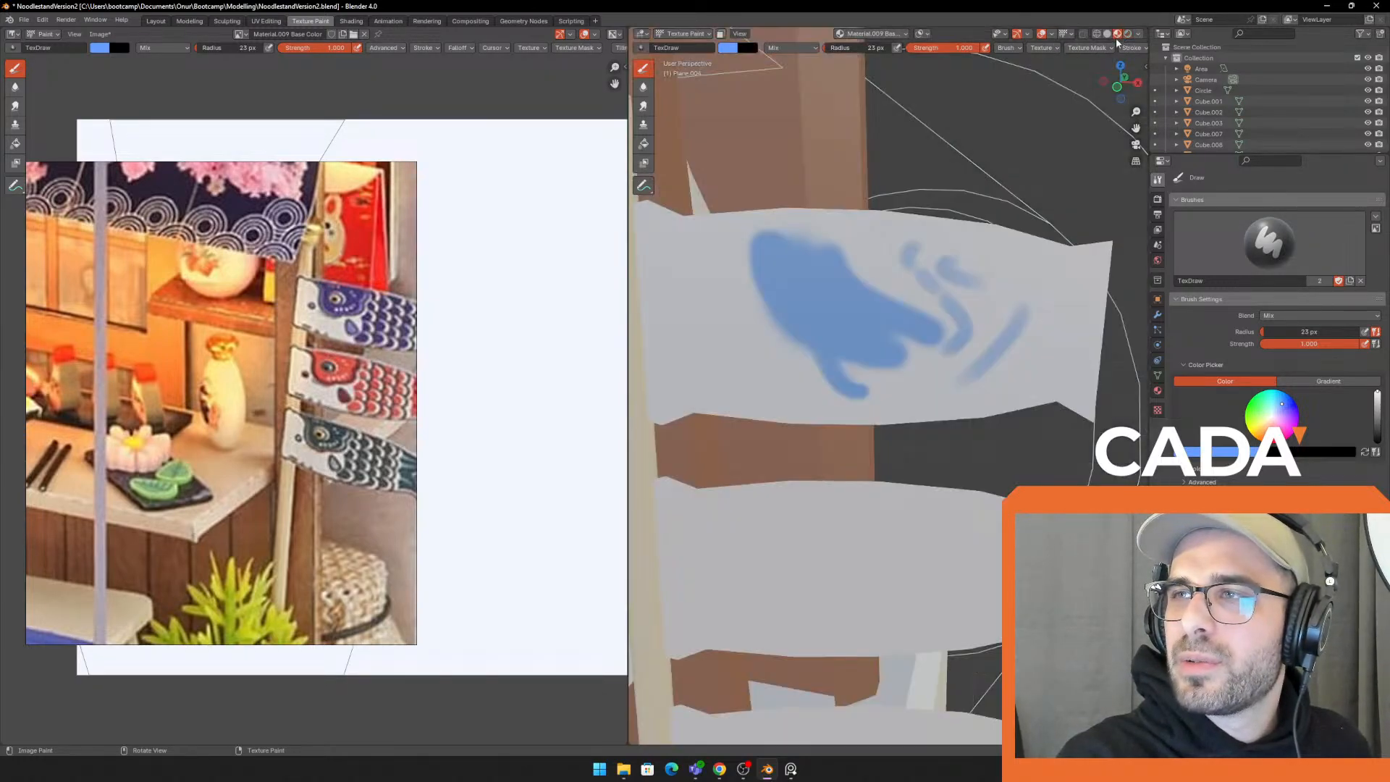
pyautogui.hotkey('ctrl', 'z')
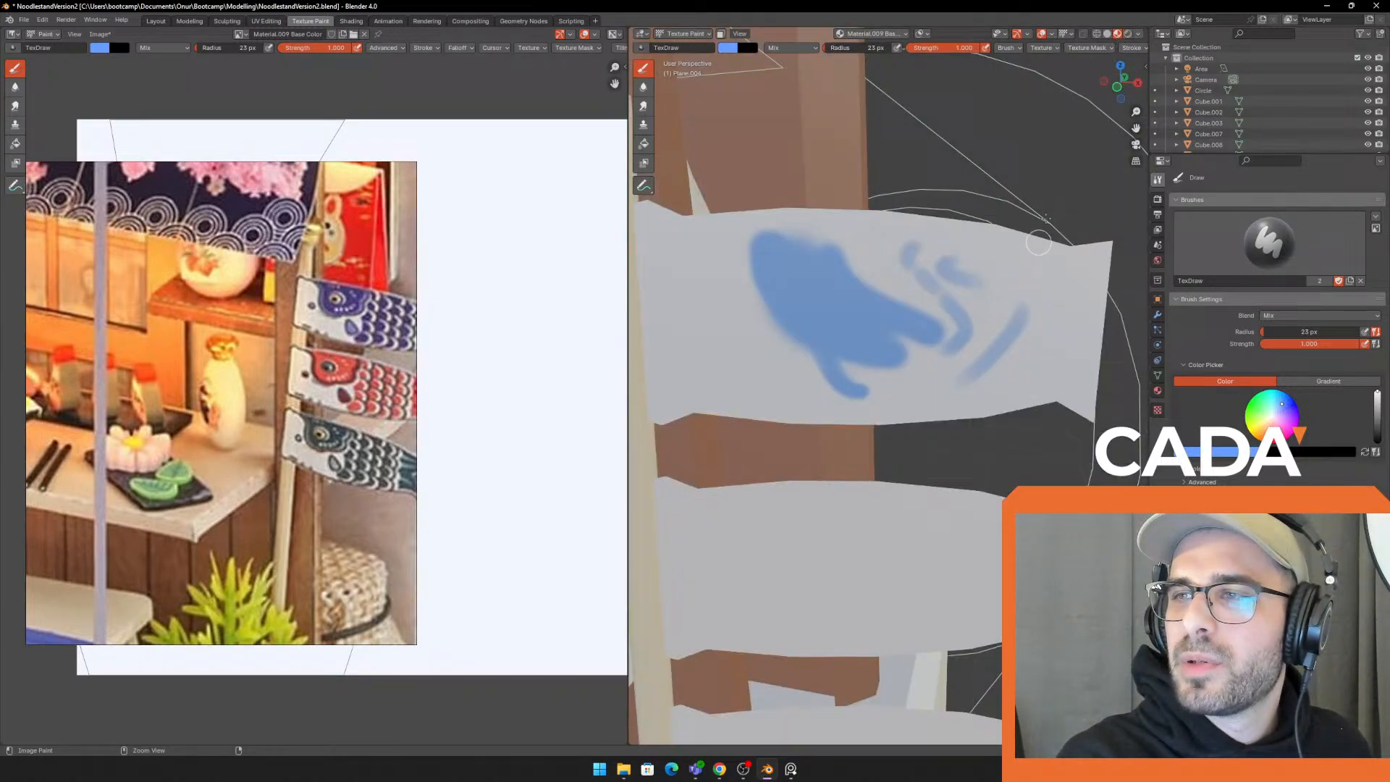
pyautogui.click(1108, 34)
# Paint short blue strokes at the top flag's free end, undo the unwanted ones, and add a stroke along the upper edge near the pole
pyautogui.moveTo(1009, 264); pyautogui.dragTo(995, 295)
pyautogui.moveTo(984, 322)
pyautogui.mouseDown()
pyautogui.moveTo(1025, 279)
pyautogui.moveTo(978, 321)
pyautogui.mouseUp()
pyautogui.moveTo(969, 254); pyautogui.dragTo(918, 289)
pyautogui.moveTo(923, 248); pyautogui.dragTo(876, 280)
pyautogui.moveTo(889, 241); pyautogui.dragTo(844, 256)
pyautogui.hotkey('ctrl', 'z')
pyautogui.hotkey('ctrl', 'z')
pyautogui.hotkey('ctrl', 'z')
pyautogui.hotkey('ctrl', 'z')
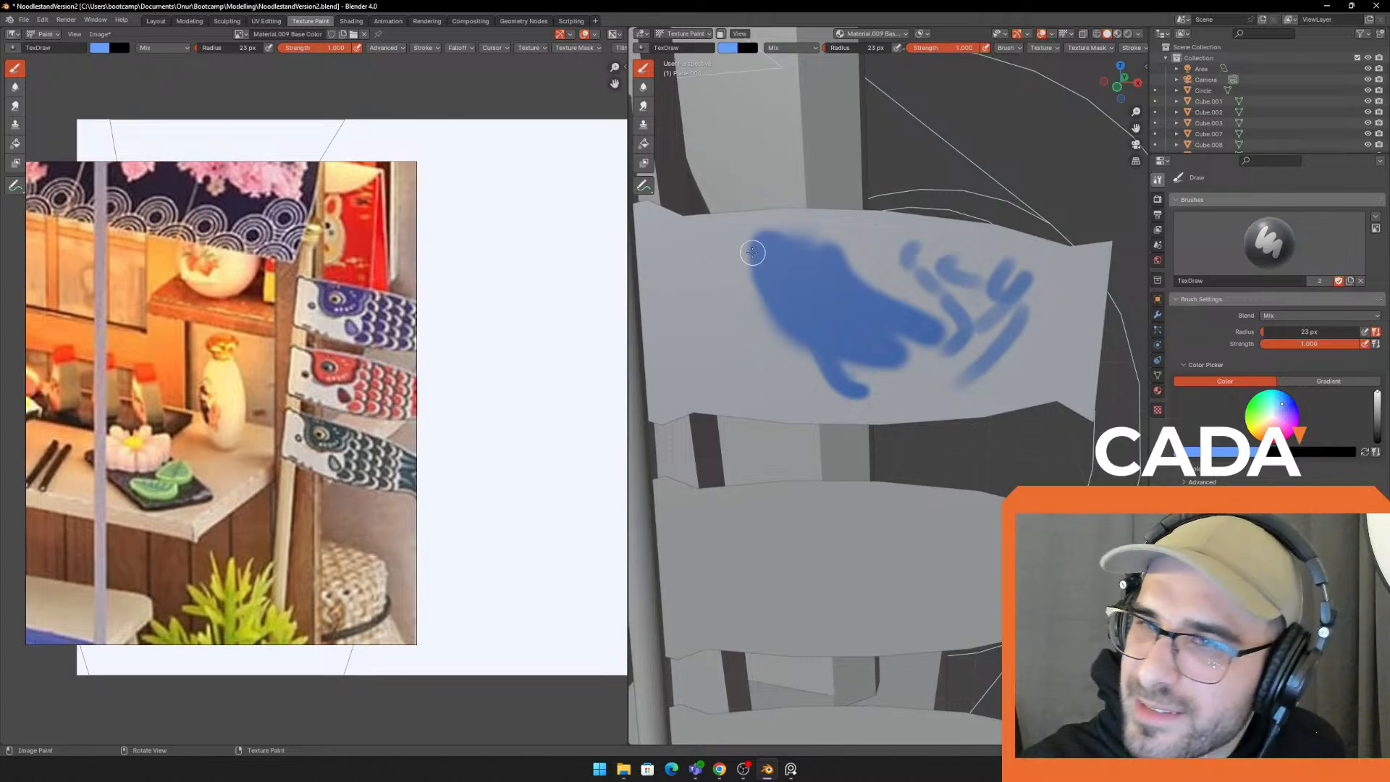
pyautogui.moveTo(713, 220); pyautogui.dragTo(807, 243)
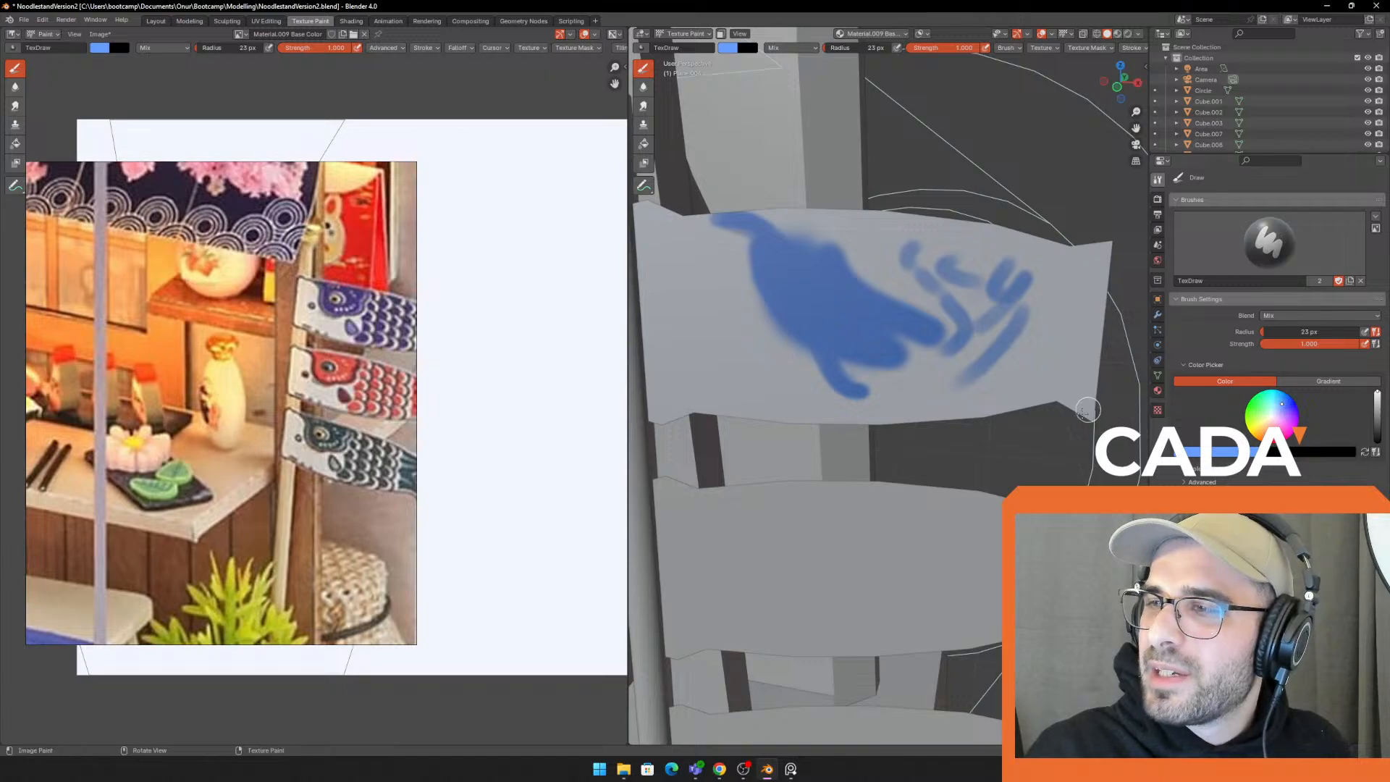
# Try sampling the flag's white as the brush color and undo the test stroke across the blue marks
pyautogui.press('x')
pyautogui.press('x')
pyautogui.press('x')
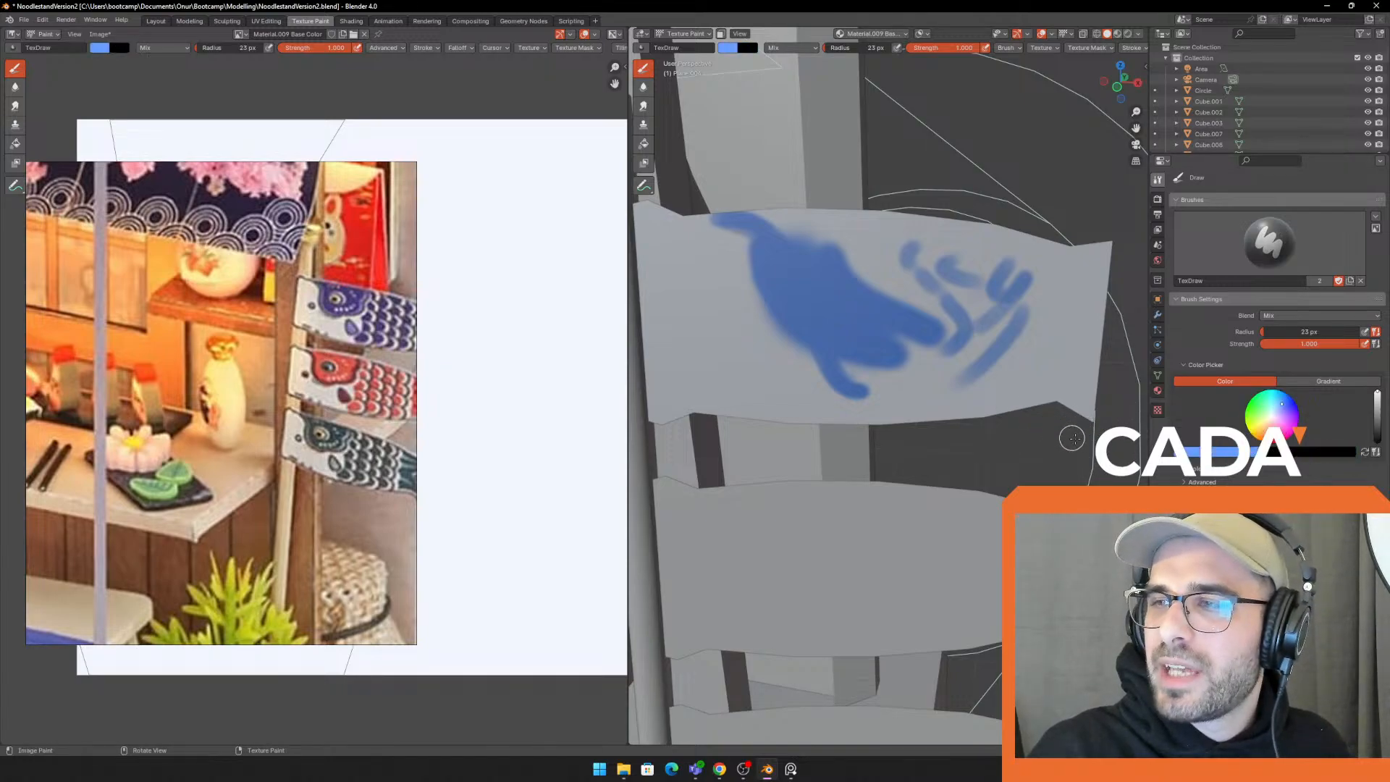
pyautogui.click(1234, 454)
pyautogui.click(1281, 417)
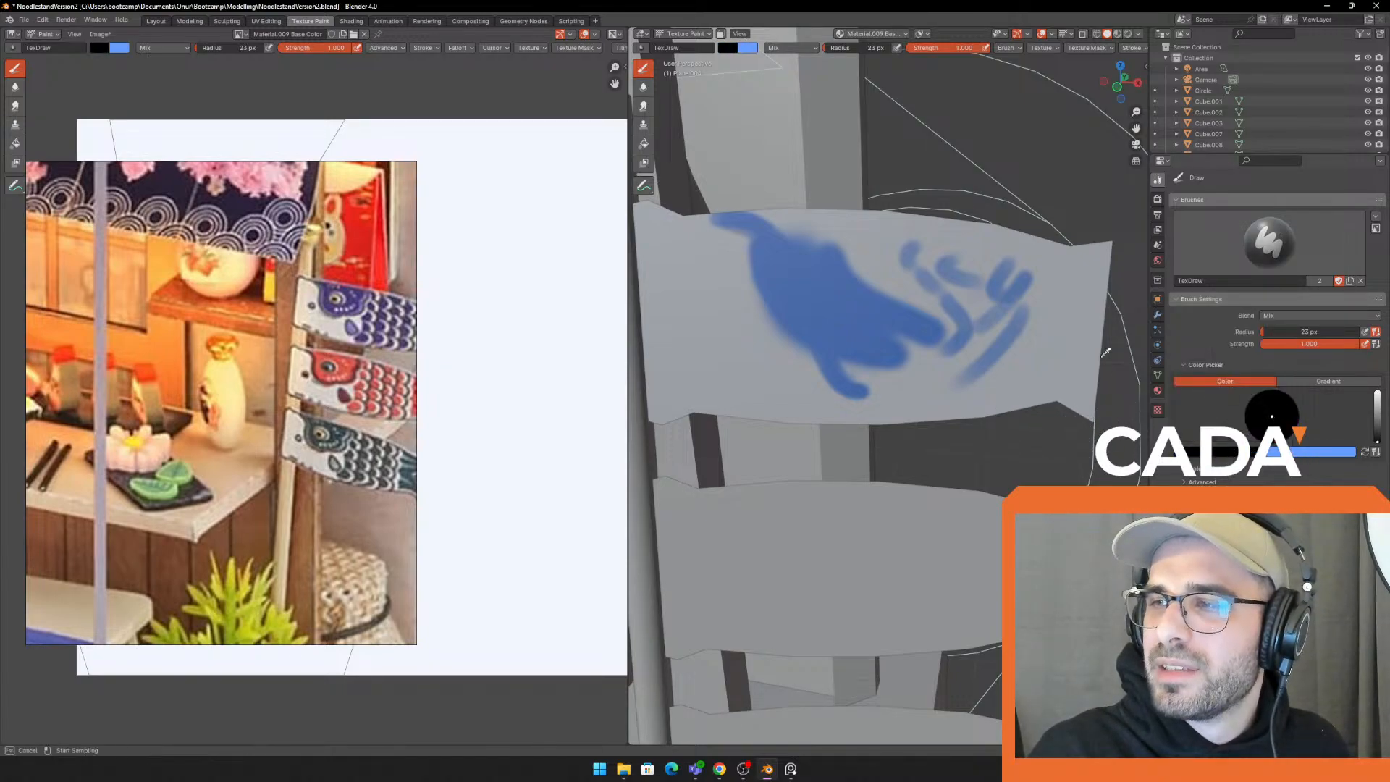
pyautogui.click(1082, 304)
pyautogui.moveTo(950, 289)
pyautogui.mouseDown()
pyautogui.moveTo(963, 343)
pyautogui.moveTo(992, 336)
pyautogui.mouseUp()
pyautogui.hotkey('ctrl', 'z')
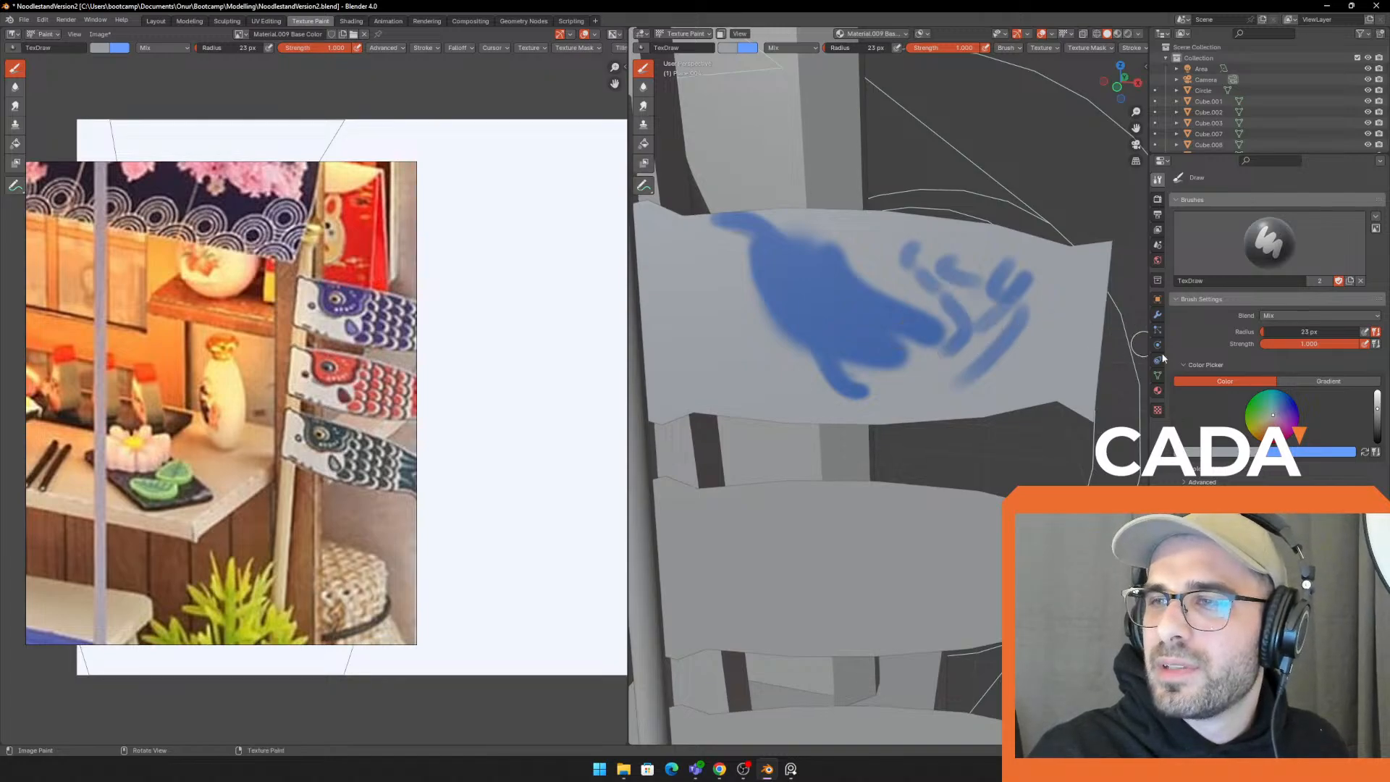
# Set the viewport's solid shading lighting to Flat
pyautogui.click(1142, 35)
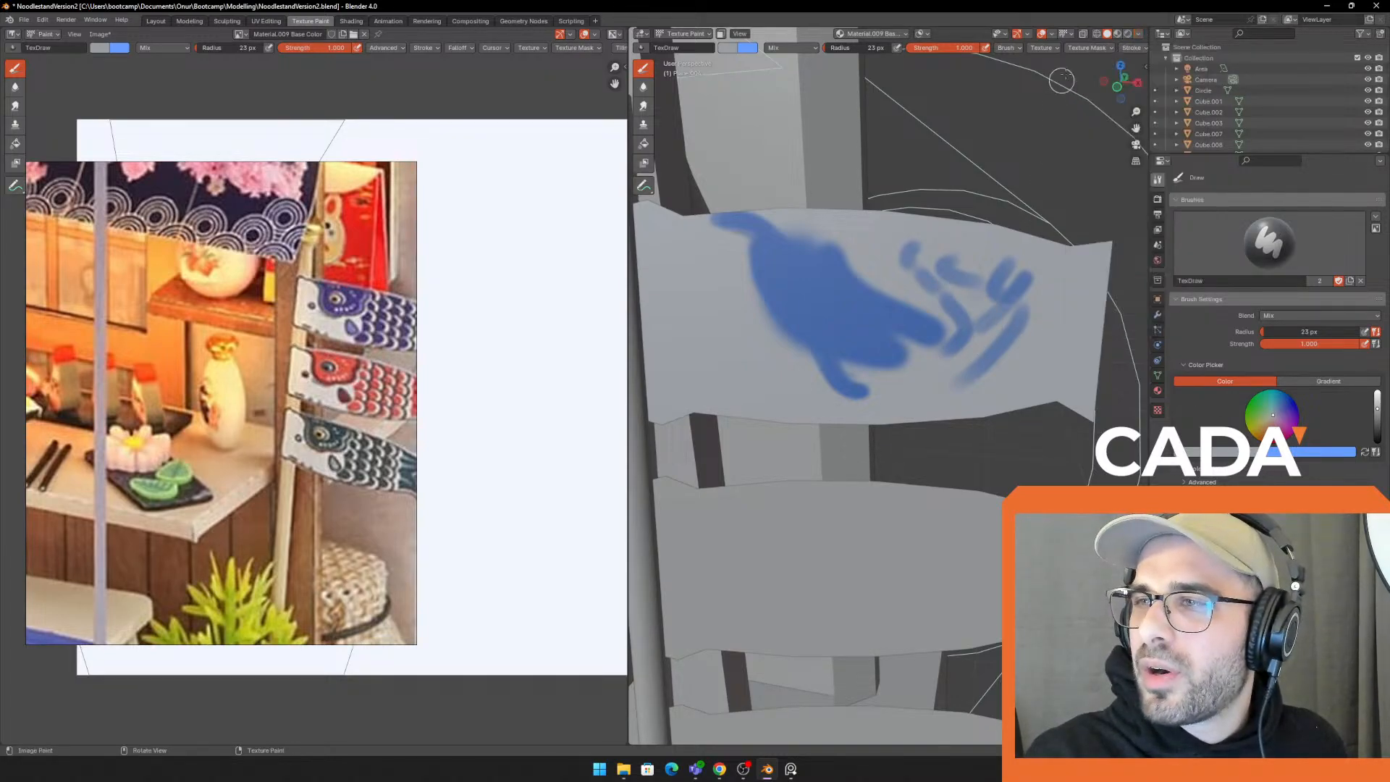
pyautogui.click(1140, 35)
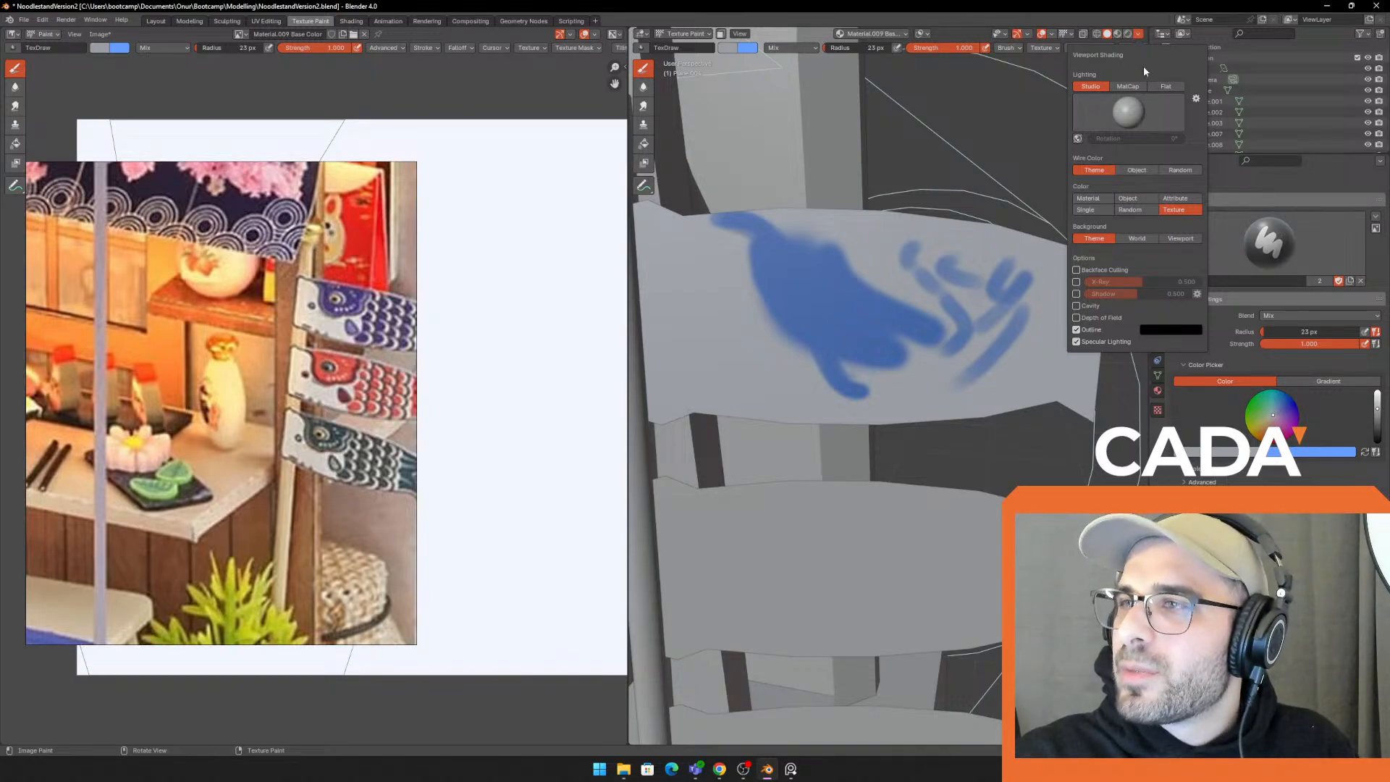
pyautogui.click(1167, 86)
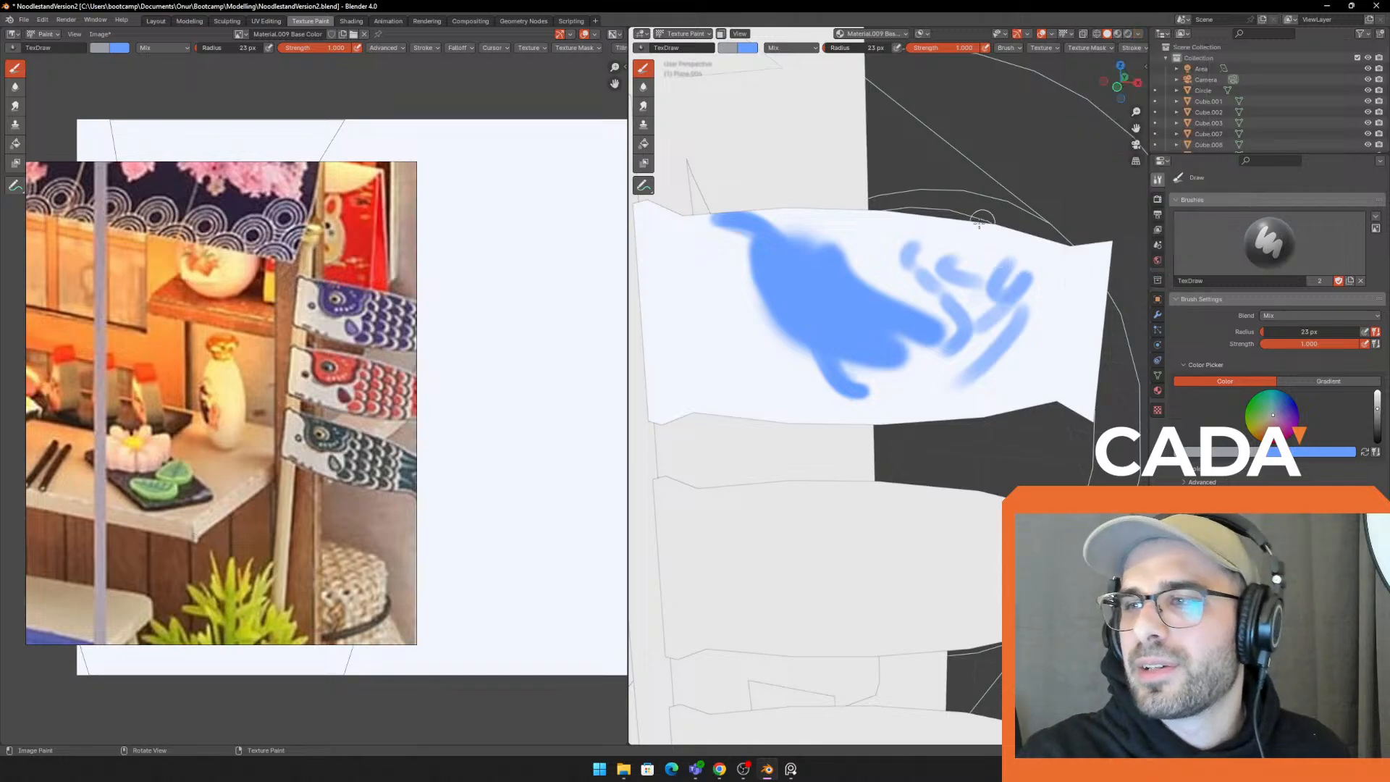
# Sample the flag's unpainted white as the brush color and trim the pole-side edge of the blue patch
pyautogui.click(1238, 452)
pyautogui.click(1280, 416)
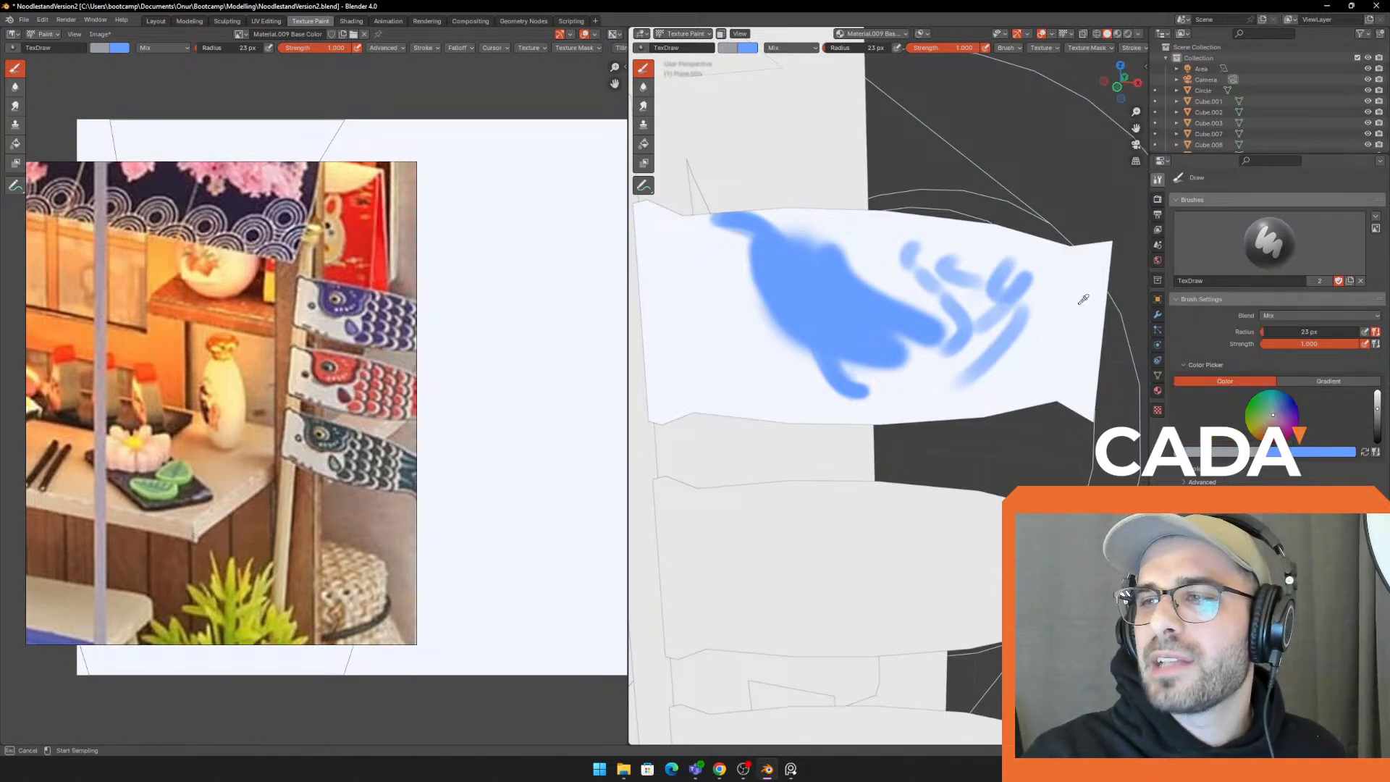
pyautogui.click(1077, 286)
pyautogui.moveTo(769, 290); pyautogui.dragTo(800, 342)
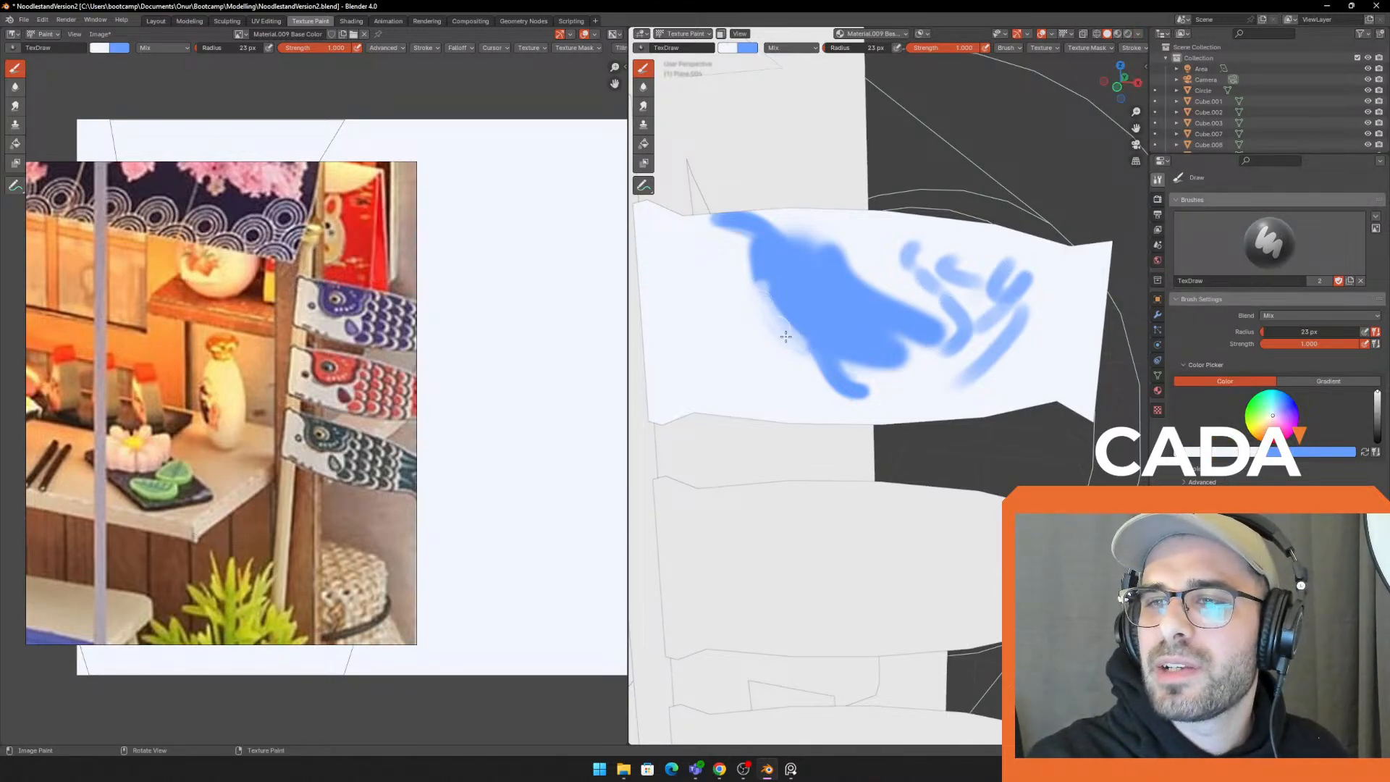
pyautogui.hotkey('ctrl', 'z')
pyautogui.moveTo(741, 256)
pyautogui.mouseDown()
pyautogui.moveTo(790, 346)
pyautogui.moveTo(732, 251)
pyautogui.moveTo(742, 245)
pyautogui.mouseUp()
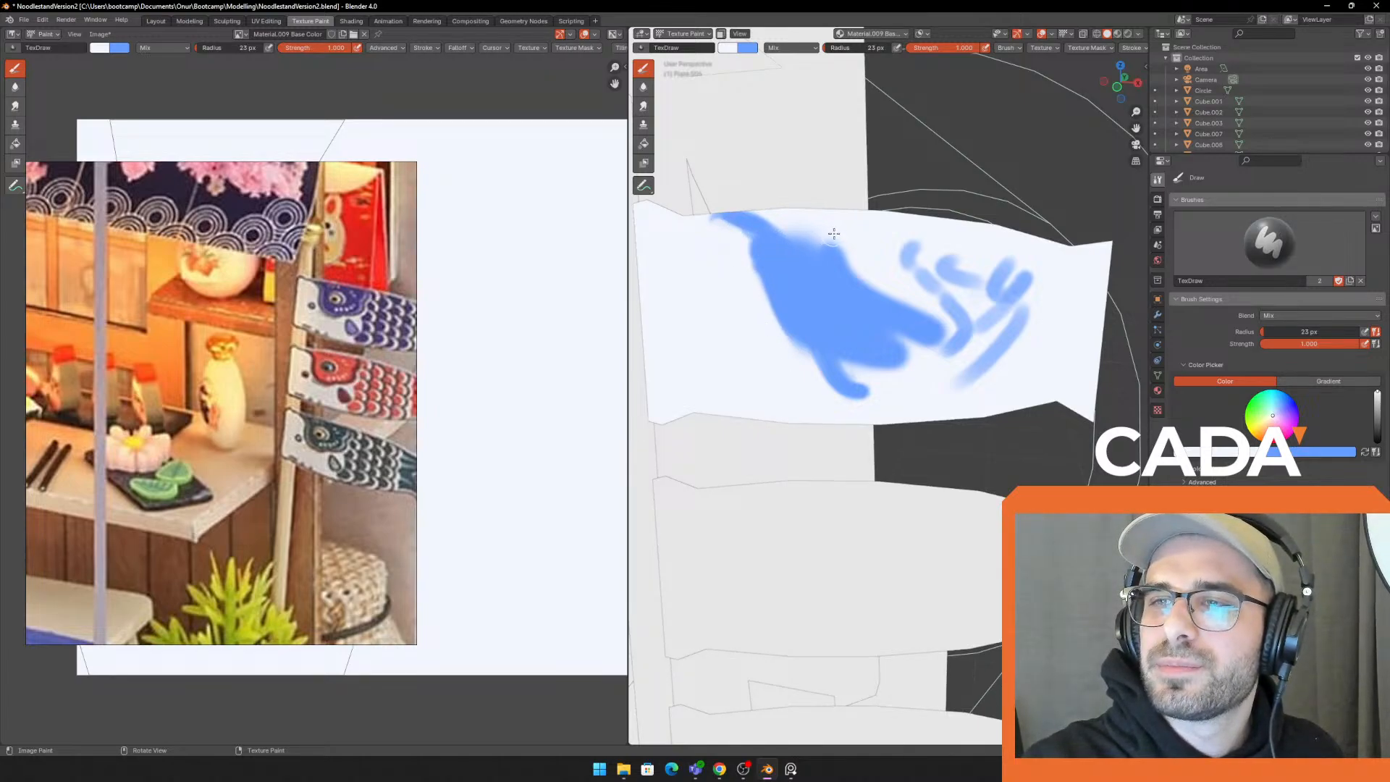
# Enlarge the brush and paint white over all the blue marks on the top flag
pyautogui.press('f')
pyautogui.click(882, 229)
pyautogui.moveTo(789, 253)
pyautogui.mouseDown()
pyautogui.moveTo(731, 227)
pyautogui.moveTo(760, 302)
pyautogui.moveTo(817, 341)
pyautogui.moveTo(932, 351)
pyautogui.moveTo(977, 327)
pyautogui.moveTo(1017, 274)
pyautogui.mouseUp()
# Move the reference image off the texture and prepare a 60 px brush in the blue color
pyautogui.press('f')
pyautogui.click(921, 177)
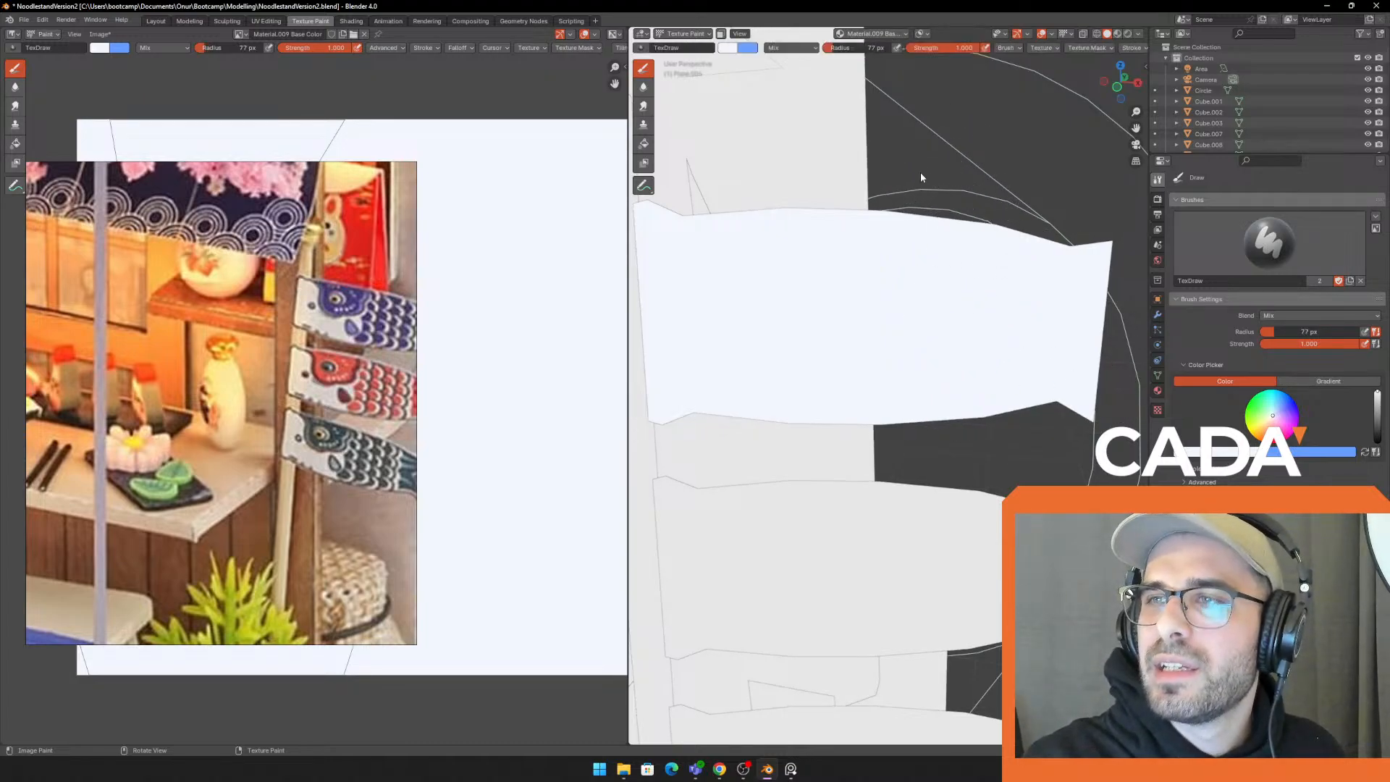
pyautogui.click(861, 136)
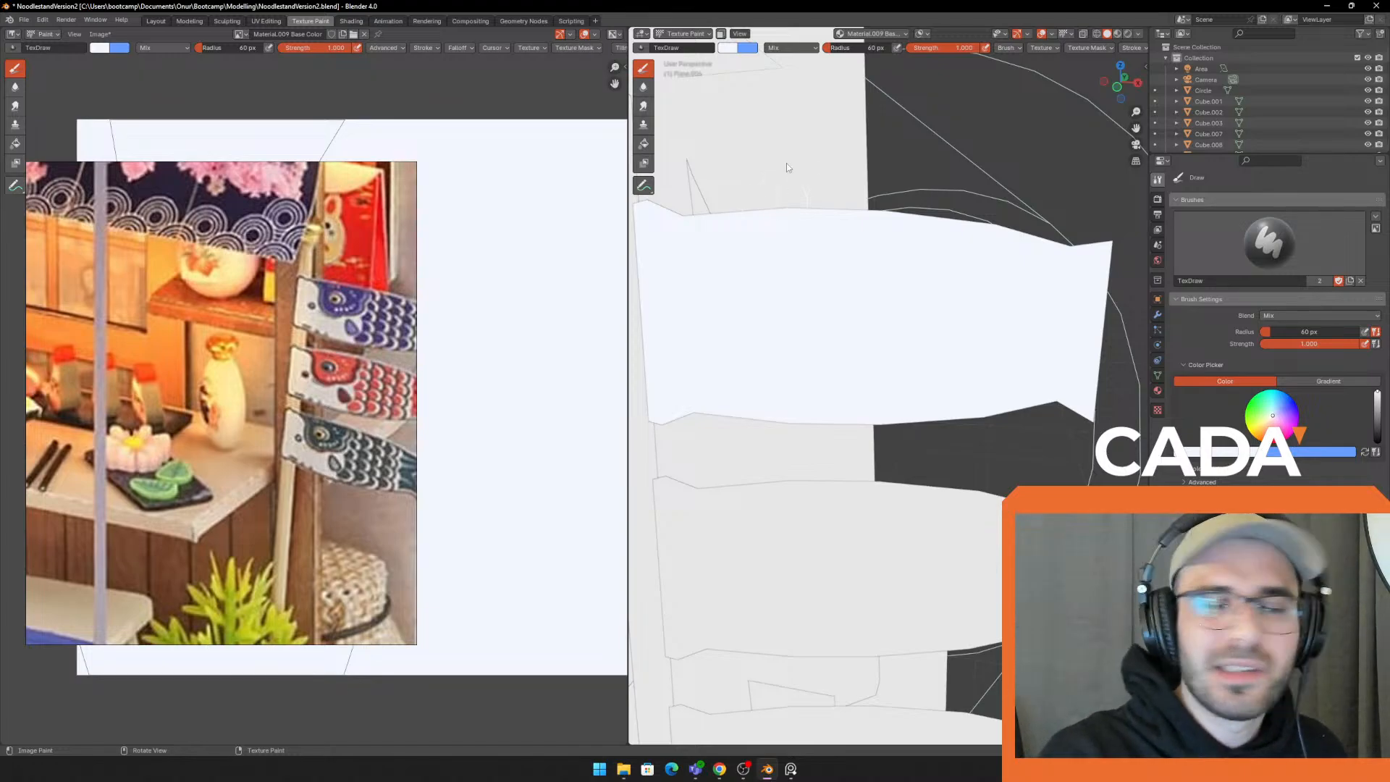
pyautogui.moveTo(340, 171); pyautogui.dragTo(0, 163)
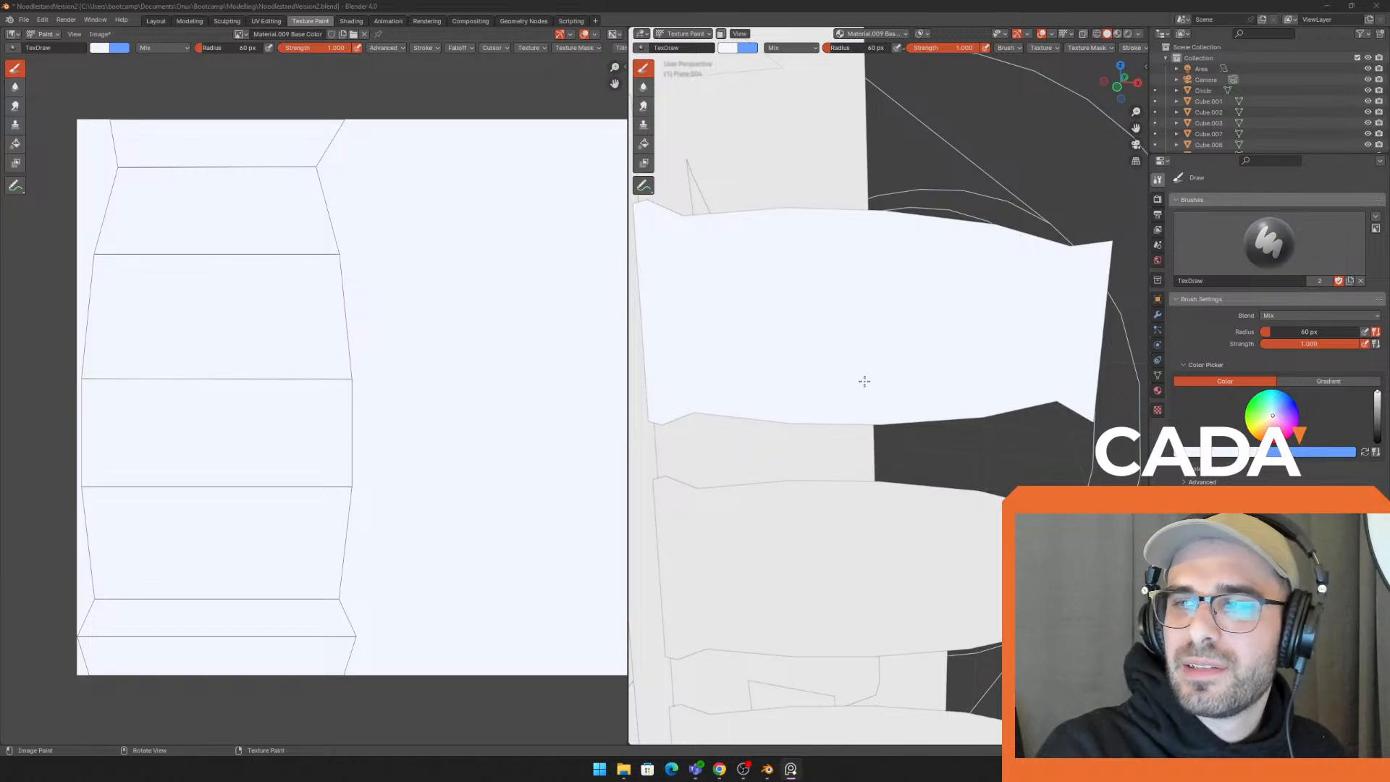
pyautogui.click(893, 372)
pyautogui.press('x')
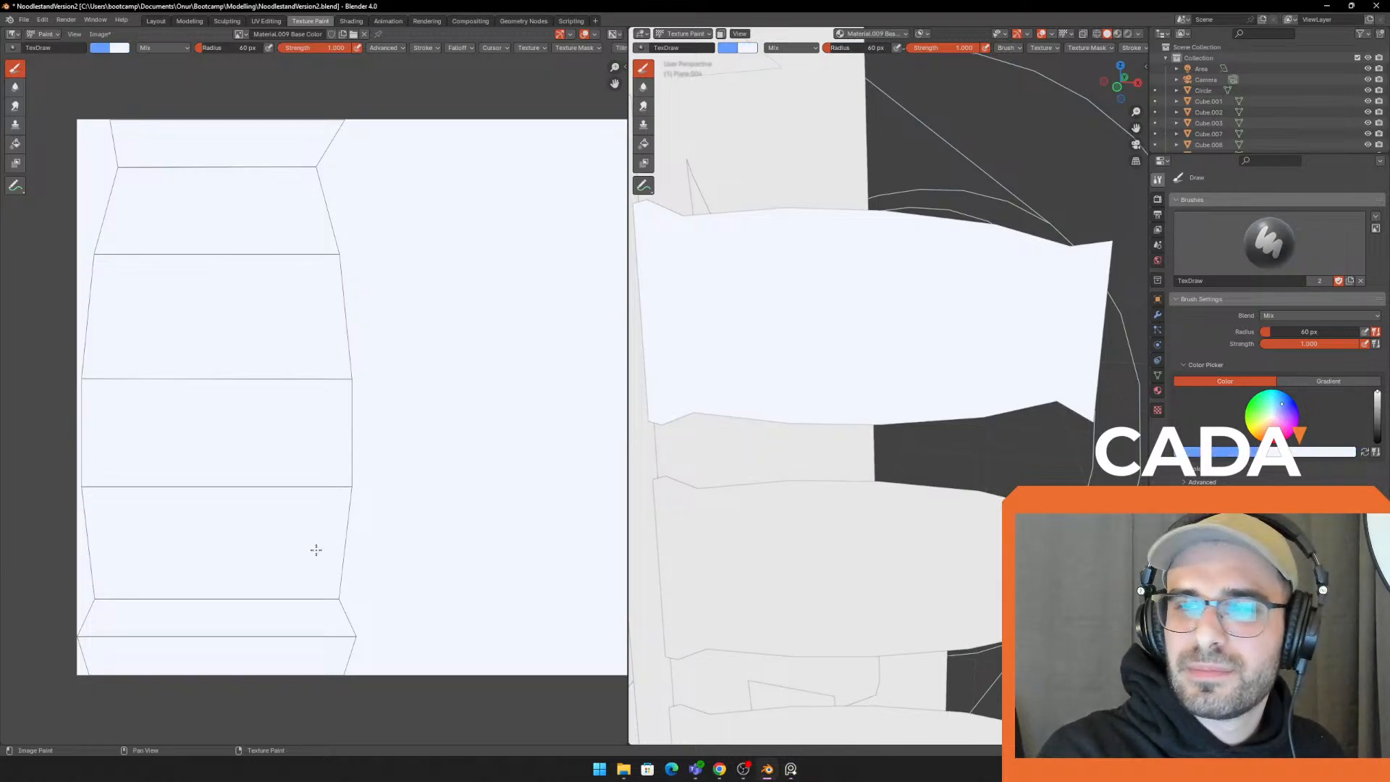
# Paint a large blue patch directly on the texture image over the lowest strips of the flag's UV layout
pyautogui.moveTo(316, 550); pyautogui.dragTo(246, 573)
pyautogui.hotkey('ctrl', 'z')
pyautogui.moveTo(355, 540); pyautogui.dragTo(332, 579)
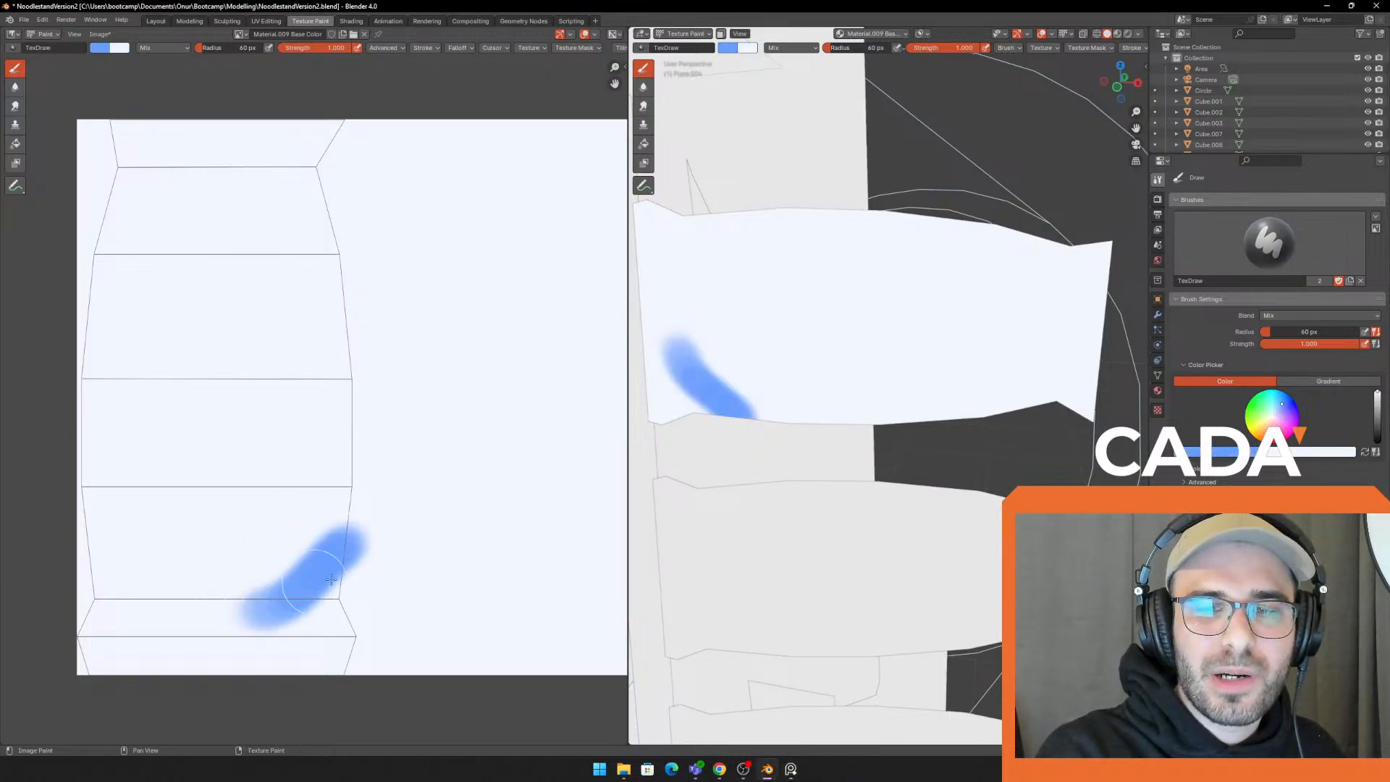
pyautogui.hotkey('ctrl', 'z')
pyautogui.moveTo(249, 601)
pyautogui.mouseDown()
pyautogui.moveTo(326, 545)
pyautogui.moveTo(268, 615)
pyautogui.moveTo(311, 652)
pyautogui.moveTo(346, 612)
pyautogui.moveTo(310, 589)
pyautogui.moveTo(211, 621)
pyautogui.moveTo(249, 637)
pyautogui.moveTo(246, 623)
pyautogui.mouseUp()
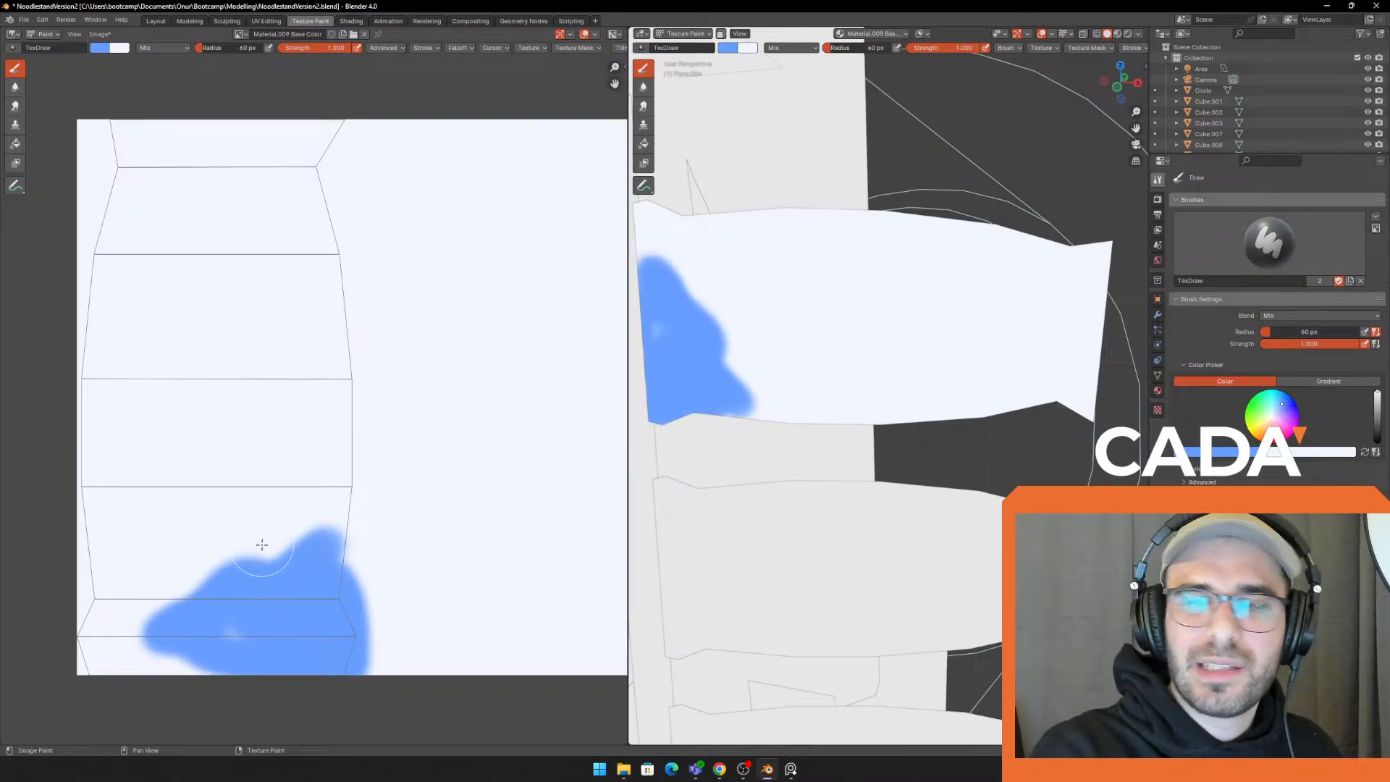
pyautogui.scroll(-2, 495, 450)
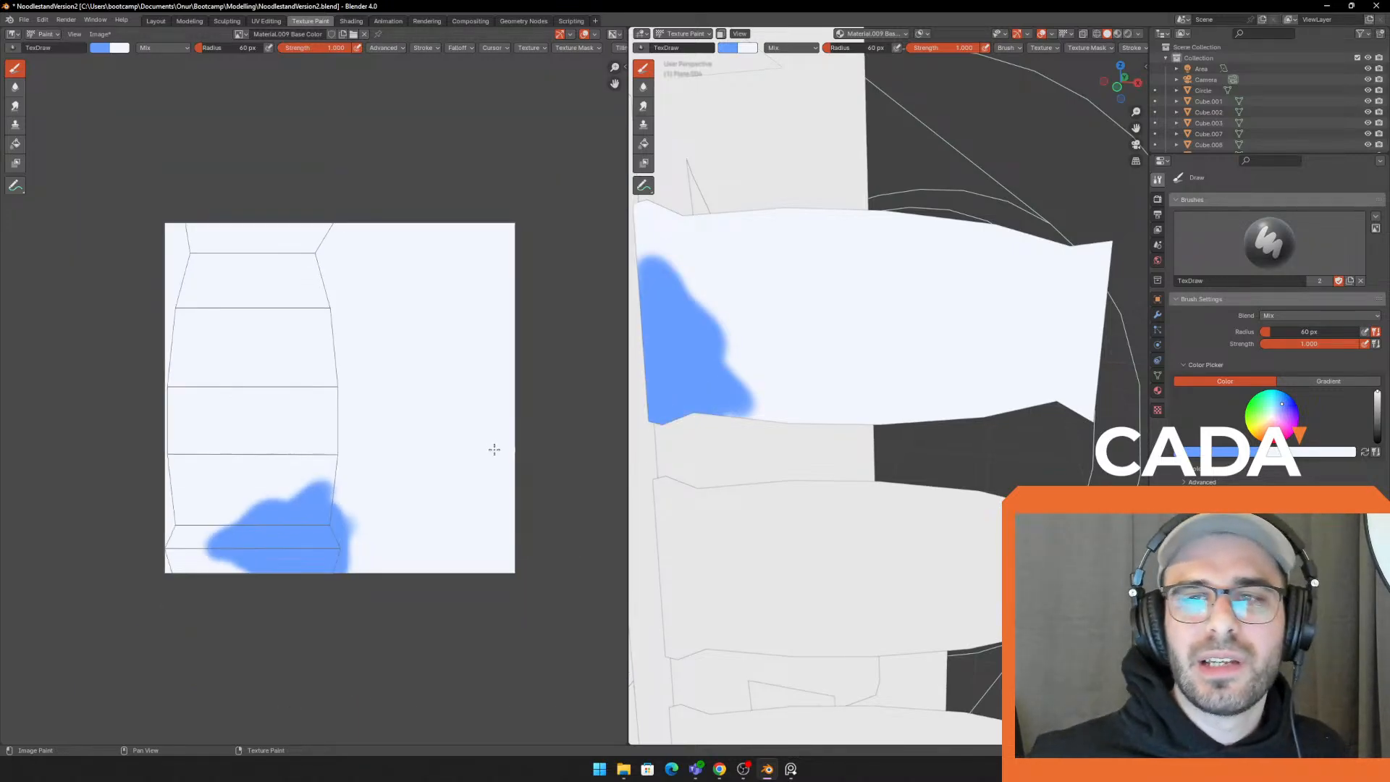
pyautogui.scroll(1, 432, 444)
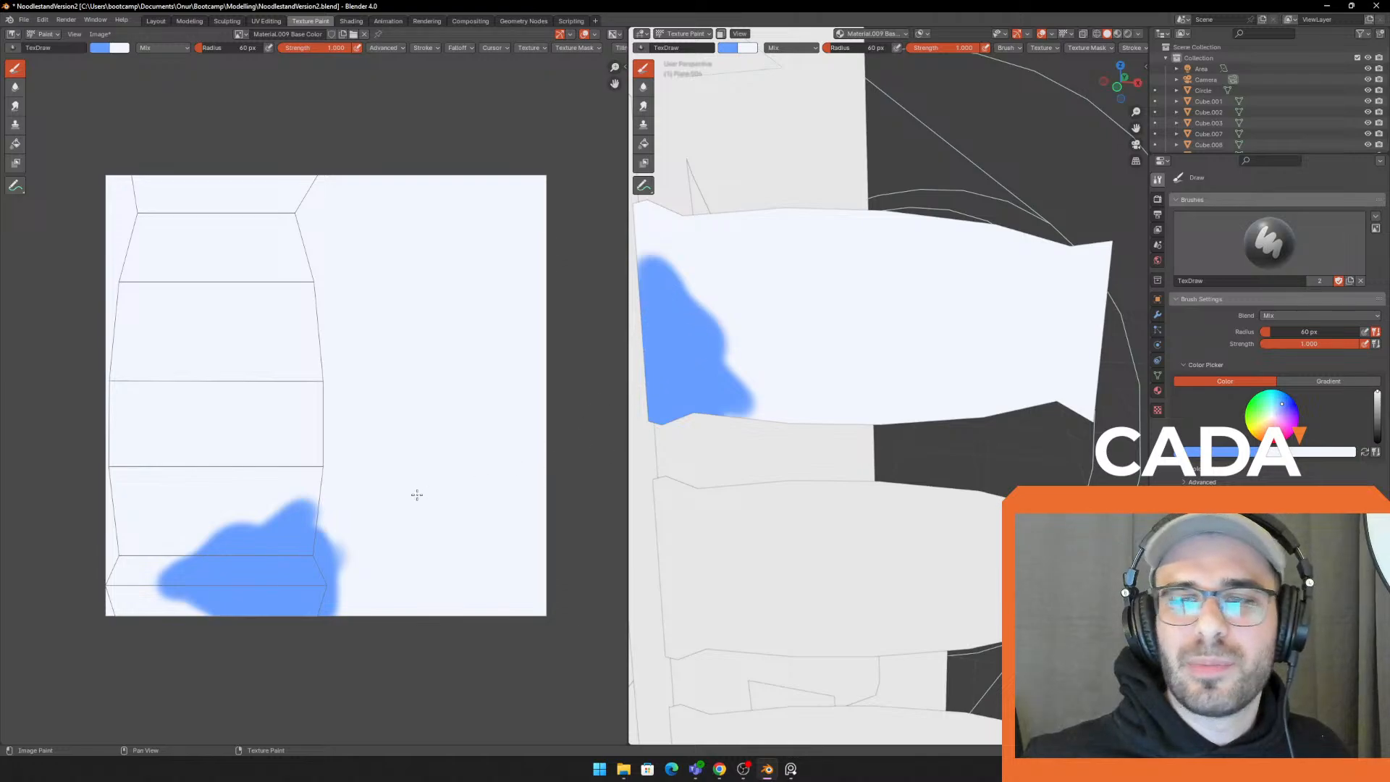
pyautogui.moveTo(418, 494); pyautogui.dragTo(372, 456, button='middle')
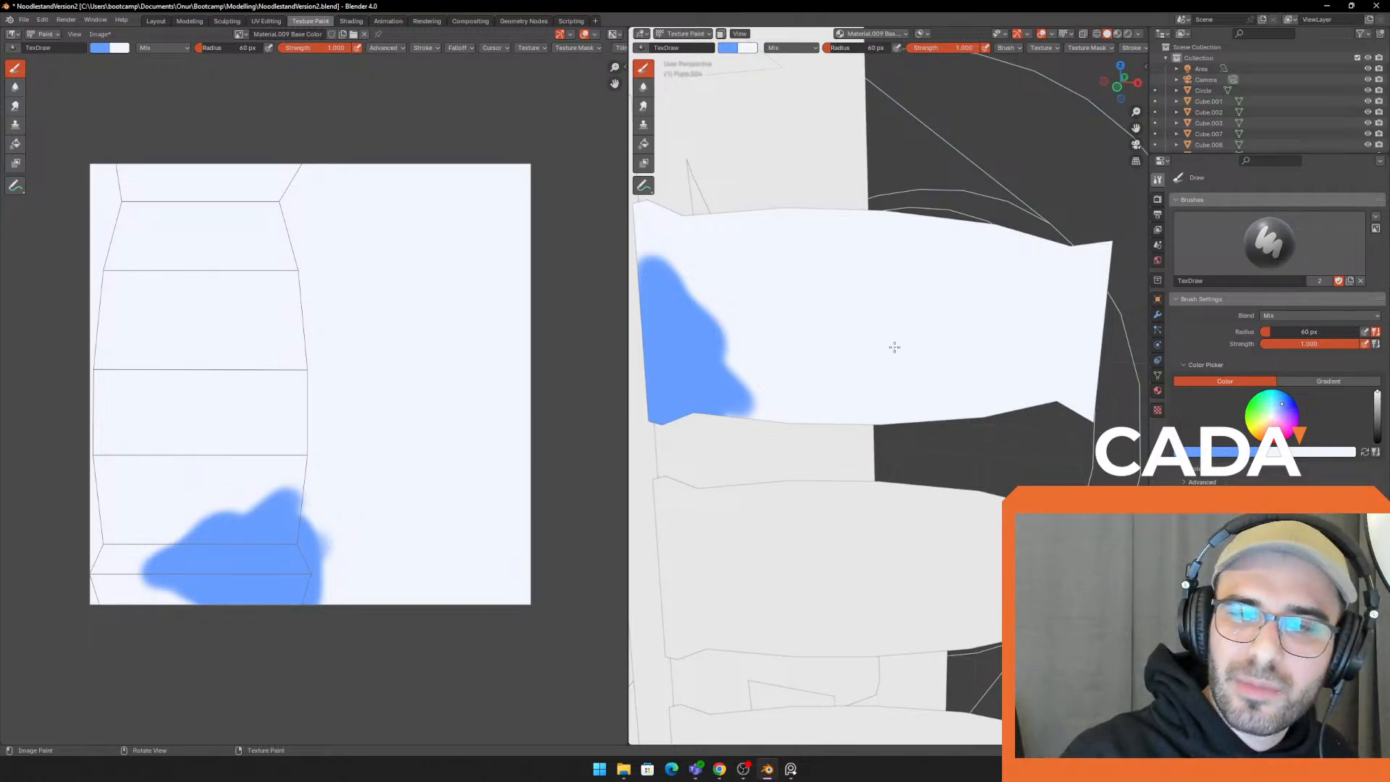
# Undo the blue patch on the texture image and a further test stroke on the top flag
pyautogui.hotkey('ctrl', 'z')
pyautogui.hotkey('ctrl', 'z')
pyautogui.hotkey('ctrl', 'z')
pyautogui.hotkey('ctrl', 'z')
pyautogui.hotkey('ctrl', 'z')
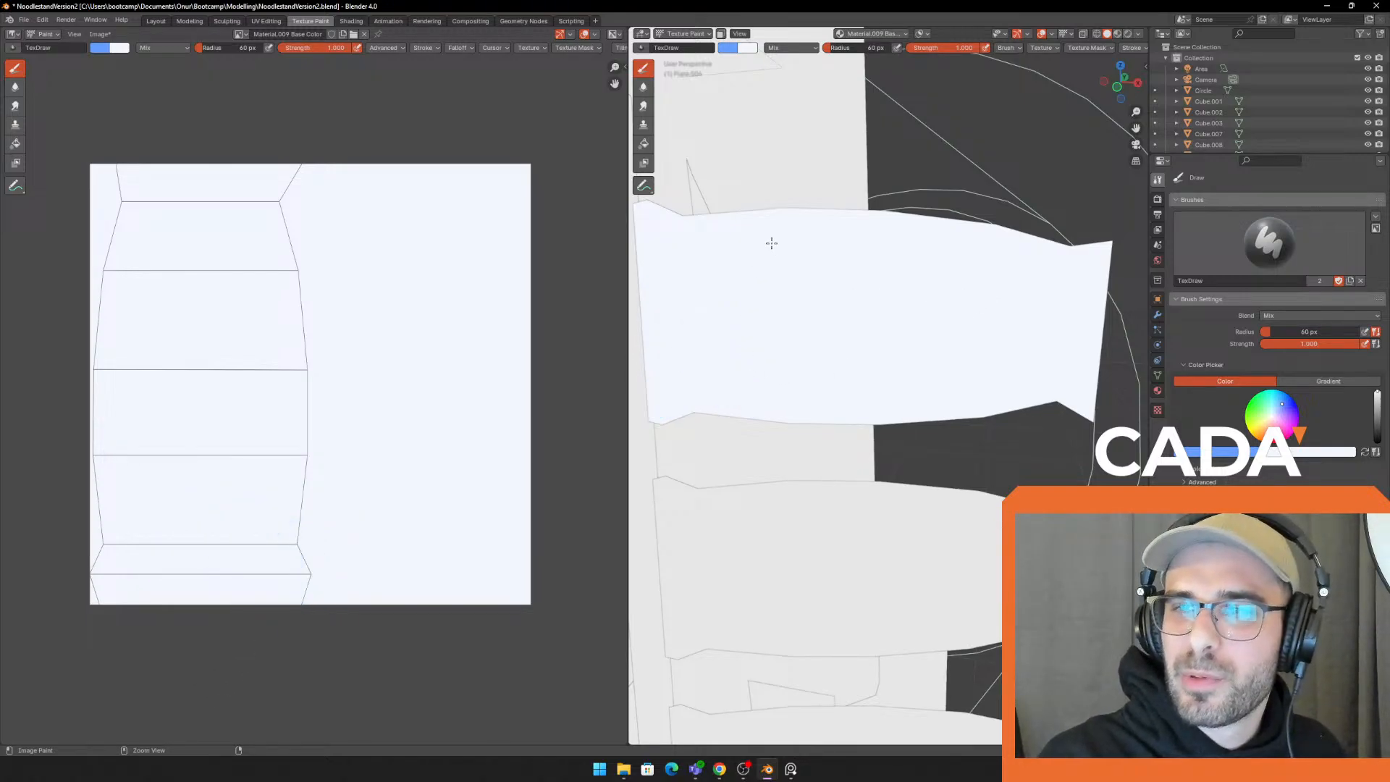
pyautogui.moveTo(709, 232); pyautogui.dragTo(807, 248)
pyautogui.hotkey('ctrl', 'z')
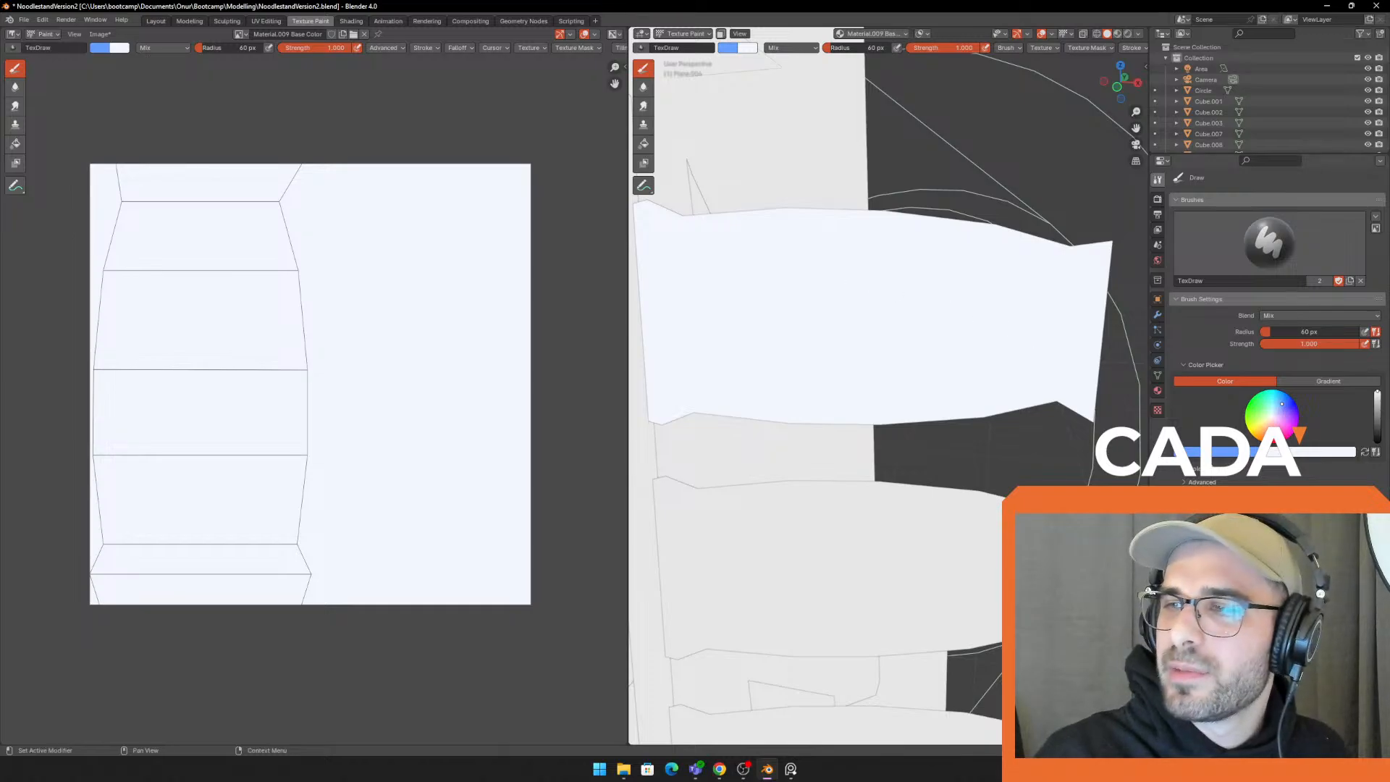
# Change the brush color to a violet-blue and undo a test stroke along the top flag's upper edge
pyautogui.click(1234, 449)
pyautogui.moveTo(1249, 323); pyautogui.dragTo(1258, 319)
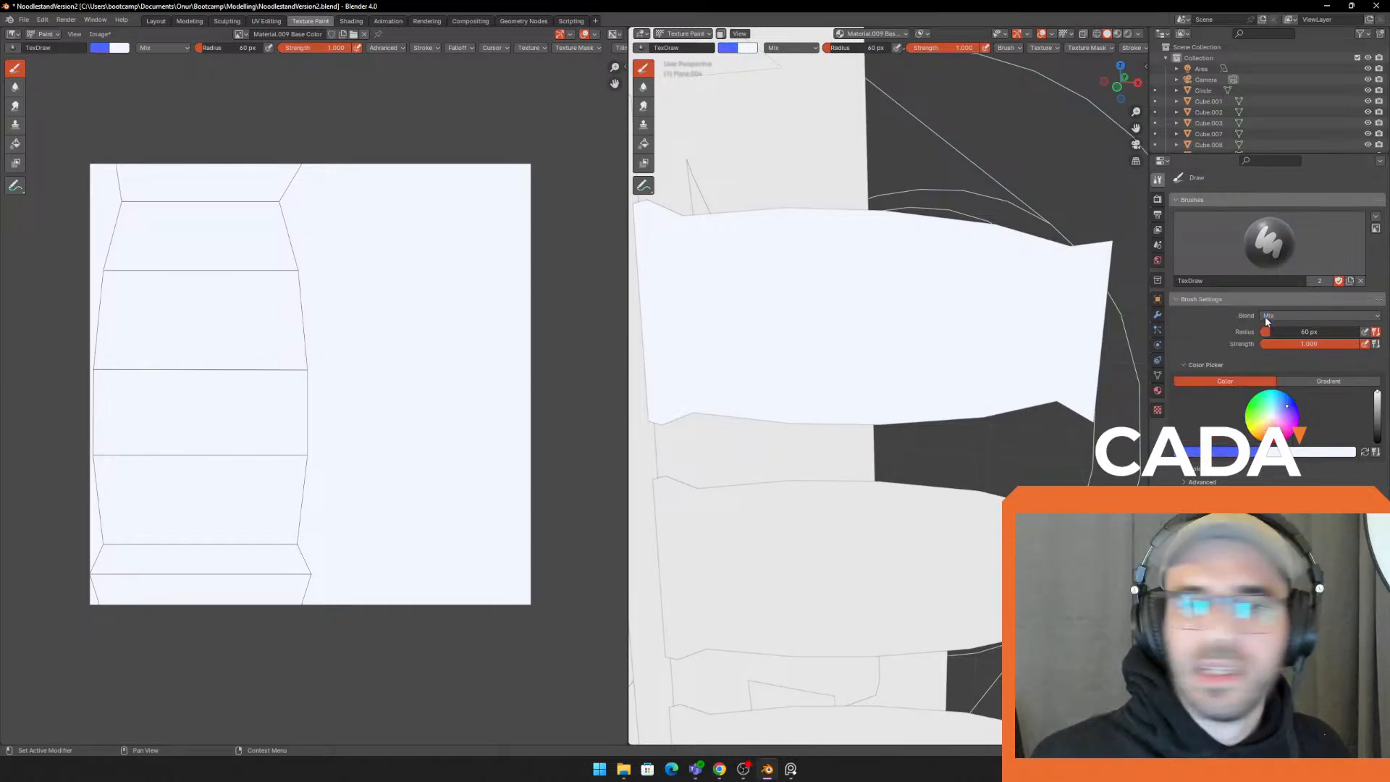
pyautogui.click(1234, 455)
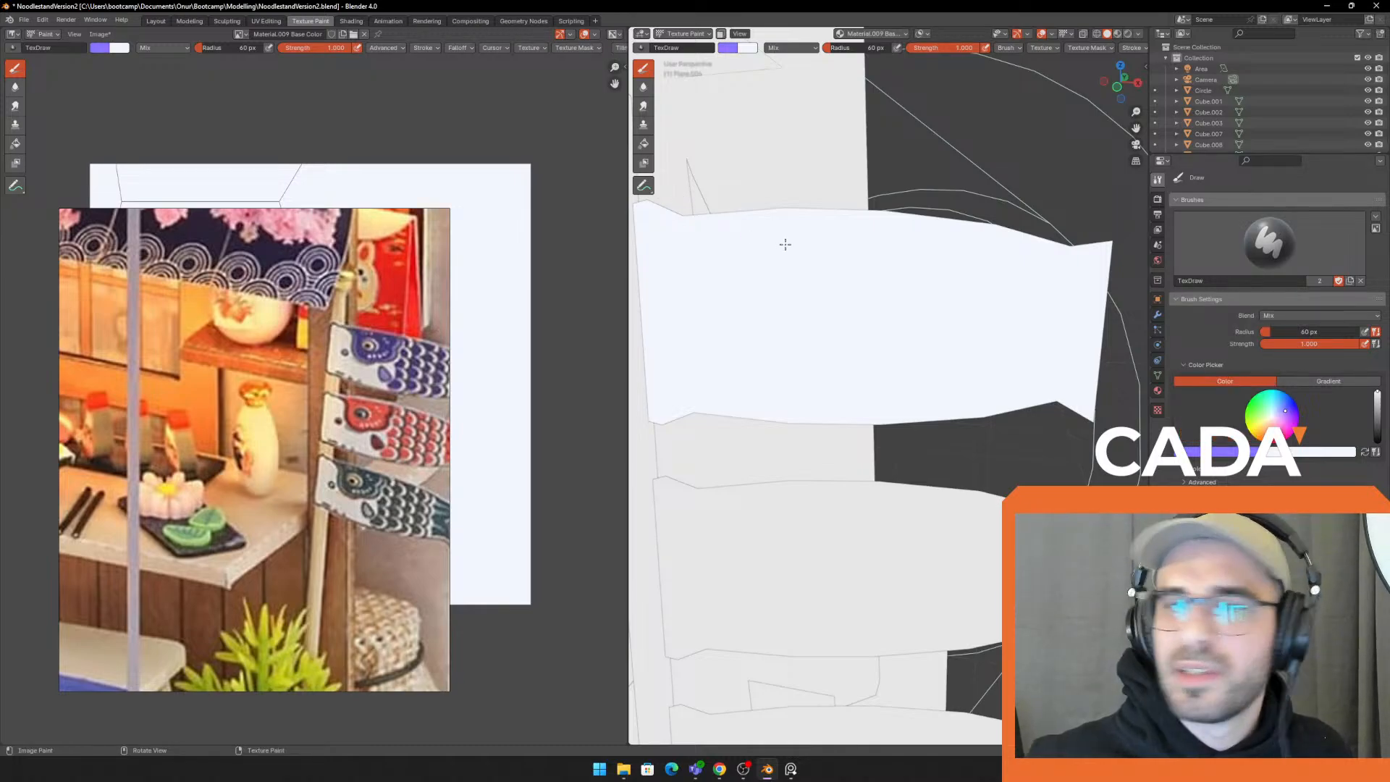
pyautogui.moveTo(670, 218); pyautogui.dragTo(724, 216)
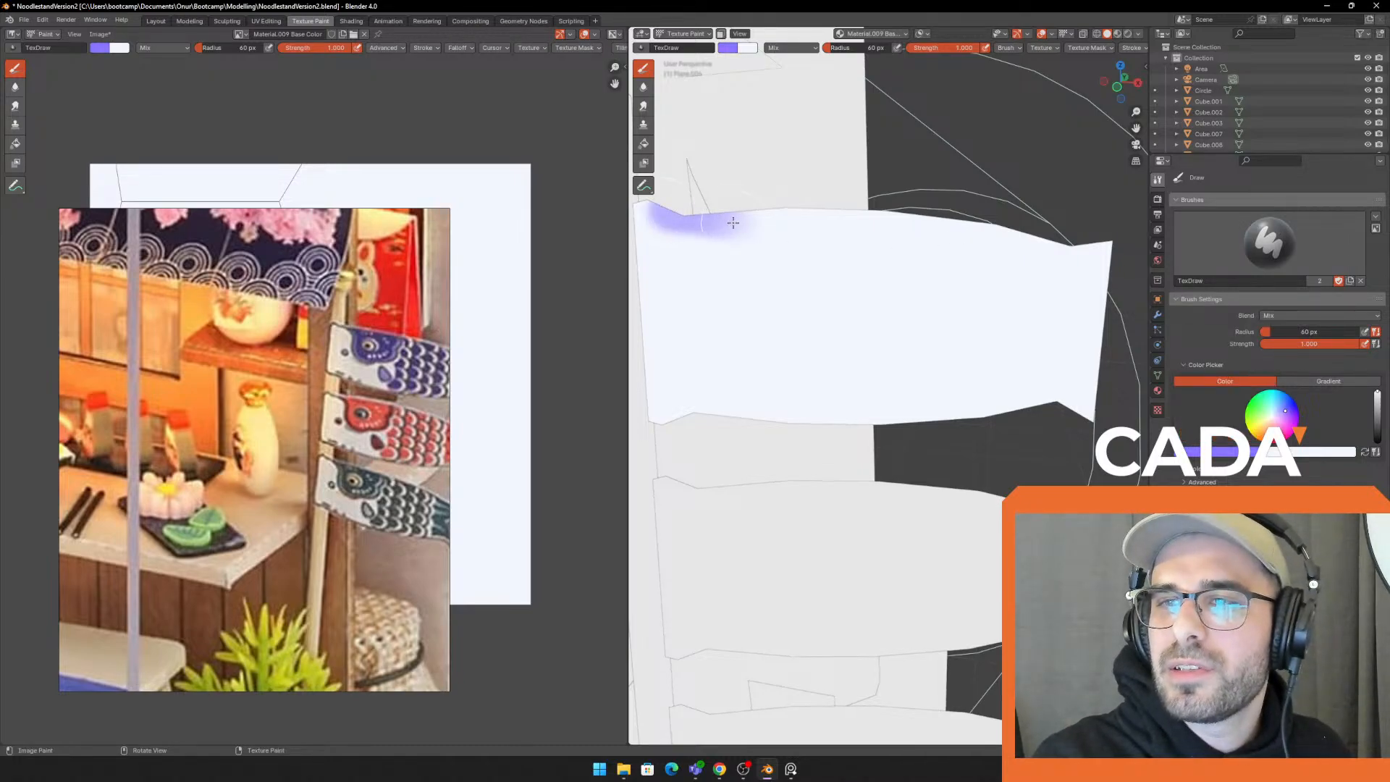
pyautogui.hotkey('ctrl', 'z')
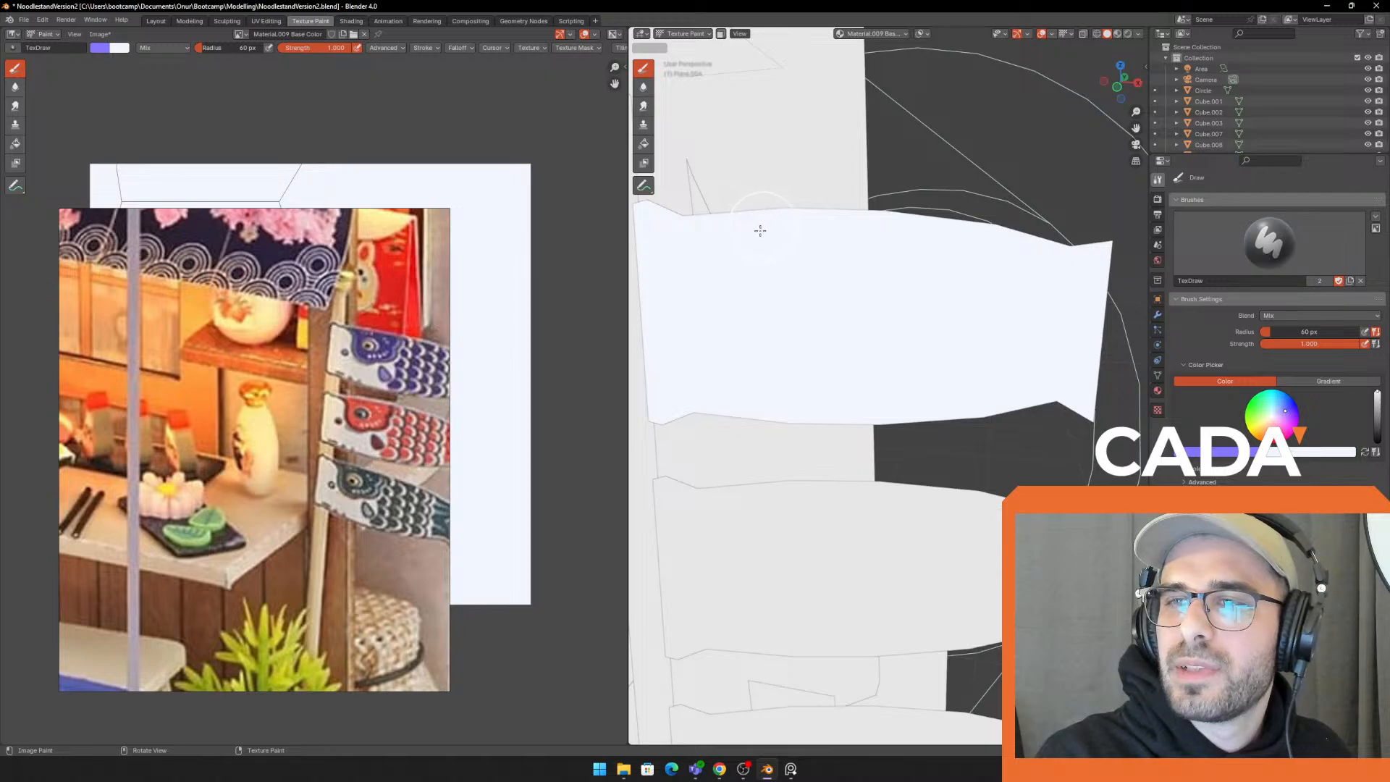
# Reduce the brush radius to 30 px and undo the test stroke at the flag's upper pole-end corner
pyautogui.press('f')
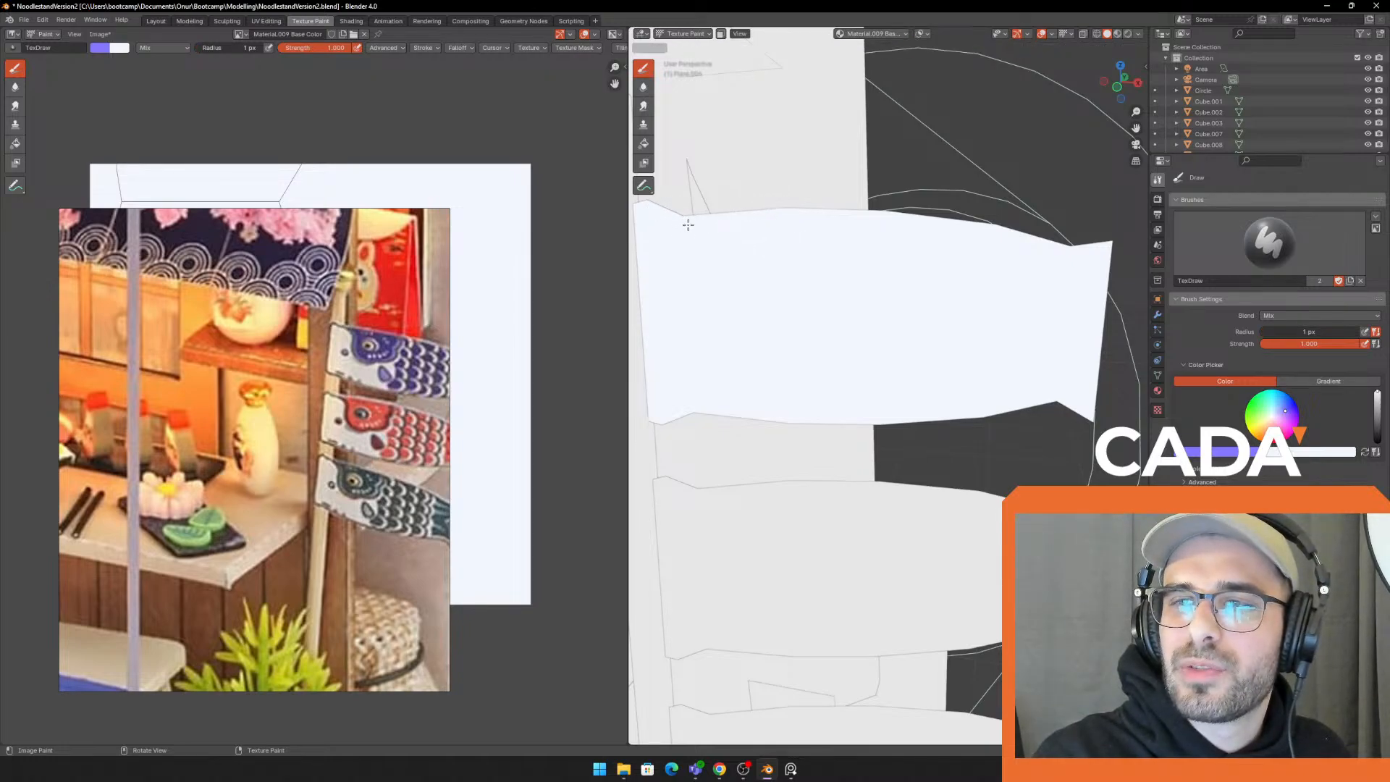
pyautogui.click(658, 211)
pyautogui.moveTo(658, 211); pyautogui.dragTo(699, 230)
pyautogui.hotkey('ctrl', 'z')
pyautogui.press('f')
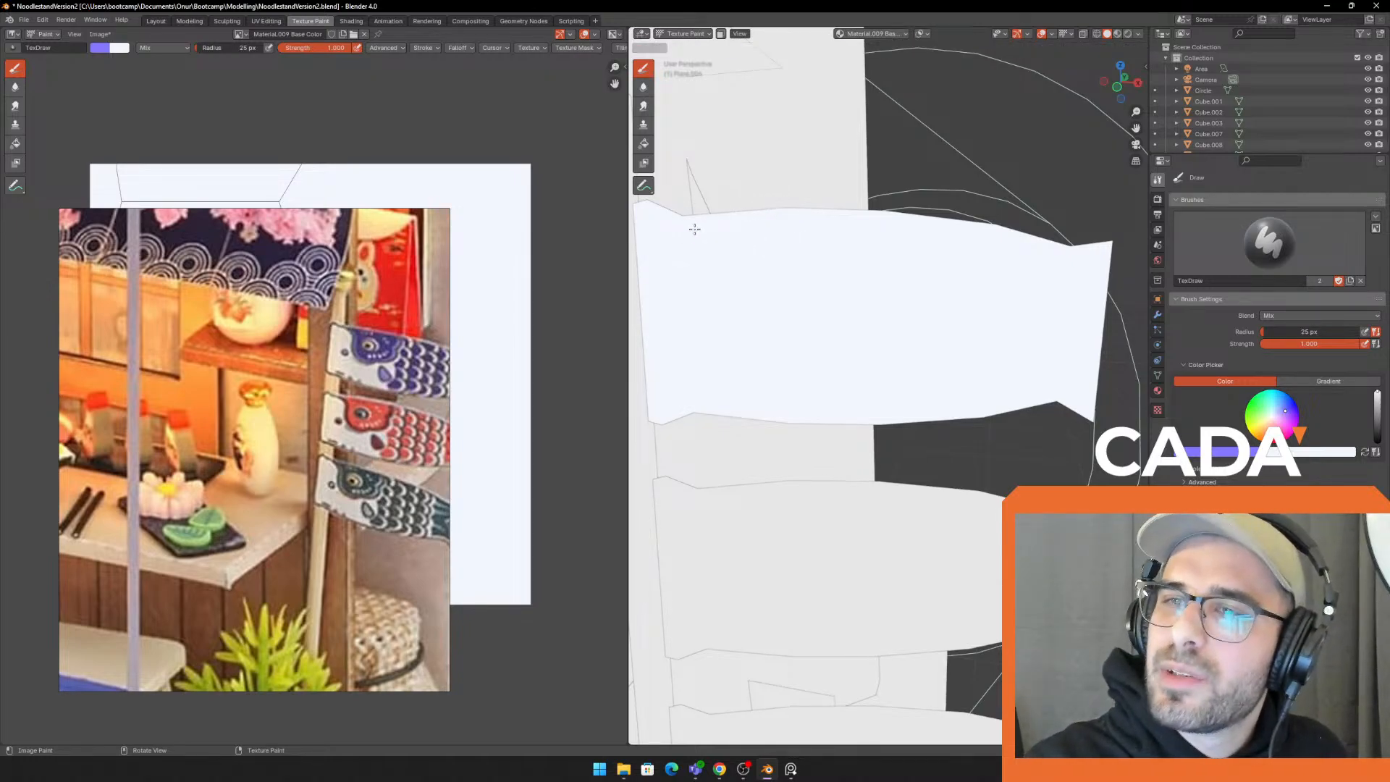
pyautogui.click(703, 221)
pyautogui.press('f')
pyautogui.click(701, 227)
# Paint a violet-blue band along the top flag's upper edge from the pole end and taper its underside with white
pyautogui.moveTo(677, 227); pyautogui.dragTo(766, 228)
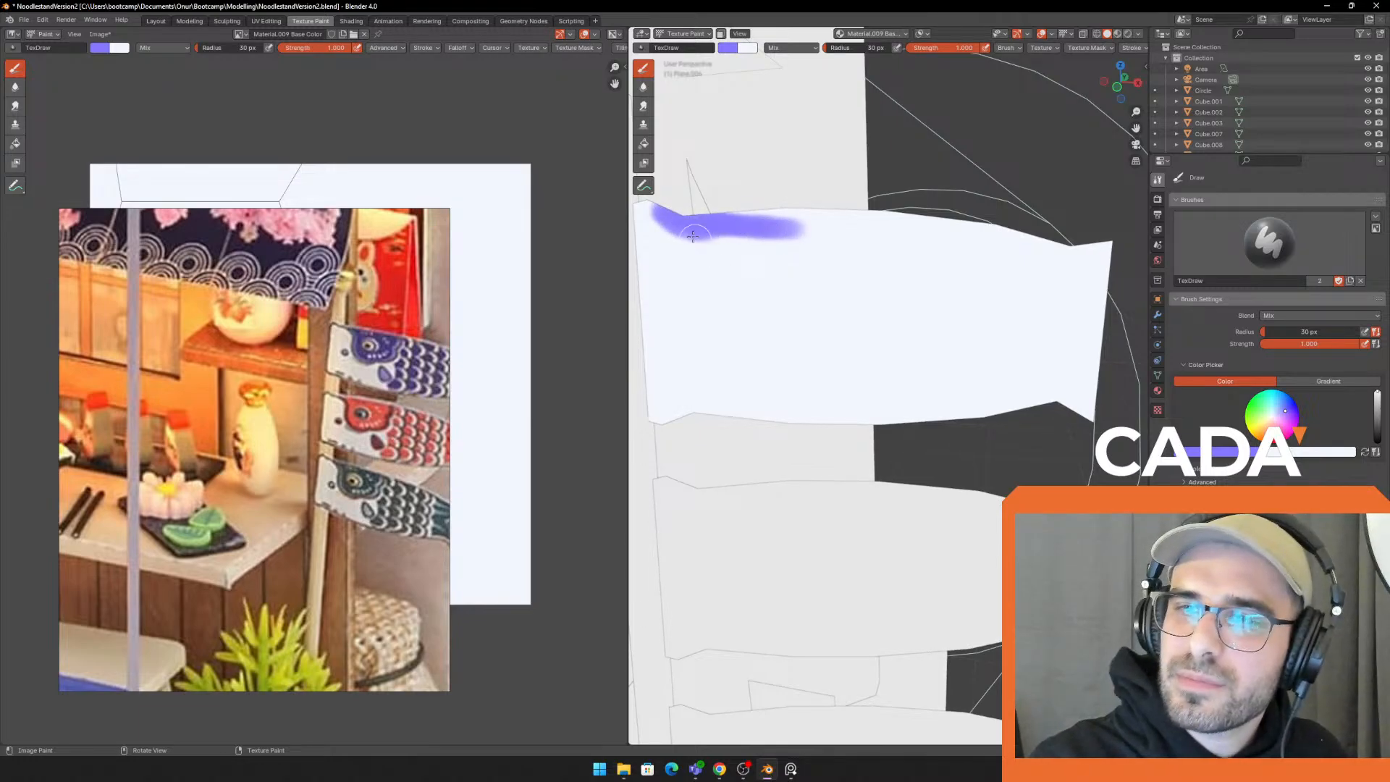
pyautogui.press('x')
pyautogui.moveTo(658, 228)
pyautogui.mouseDown()
pyautogui.moveTo(690, 253)
pyautogui.moveTo(683, 236)
pyautogui.moveTo(800, 224)
pyautogui.moveTo(775, 213)
pyautogui.moveTo(800, 276)
pyautogui.mouseUp()
# Paint and fill a rounded violet-blue head patch hanging from the top flag's upper edge, starting where the tapered band ends
pyautogui.press('x')
pyautogui.moveTo(762, 227); pyautogui.dragTo(776, 263)
pyautogui.moveTo(767, 238)
pyautogui.mouseDown()
pyautogui.moveTo(793, 300)
pyautogui.moveTo(844, 310)
pyautogui.moveTo(927, 297)
pyautogui.moveTo(953, 267)
pyautogui.moveTo(956, 228)
pyautogui.moveTo(971, 246)
pyautogui.moveTo(942, 261)
pyautogui.mouseUp()
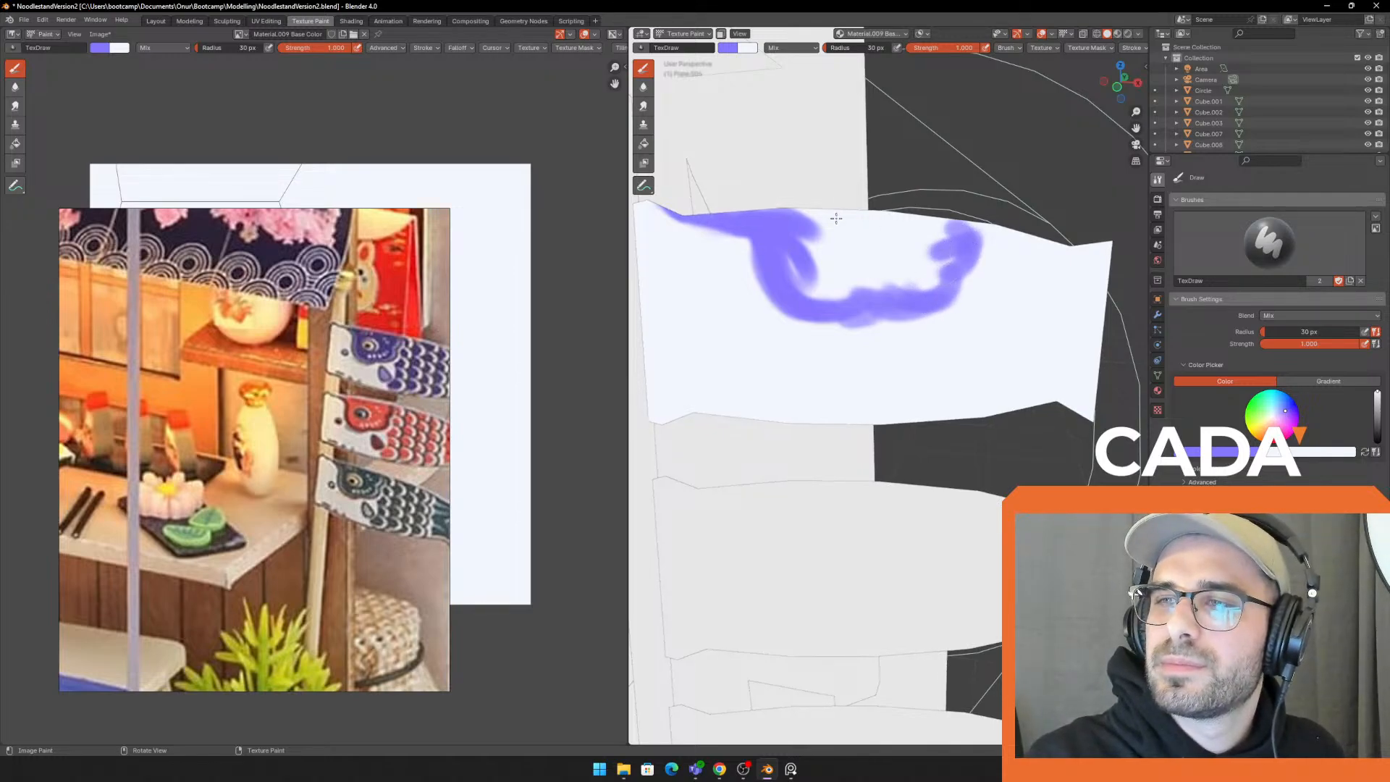
pyautogui.moveTo(791, 226)
pyautogui.mouseDown()
pyautogui.moveTo(861, 275)
pyautogui.moveTo(833, 290)
pyautogui.moveTo(869, 294)
pyautogui.mouseUp()
pyautogui.press('x')
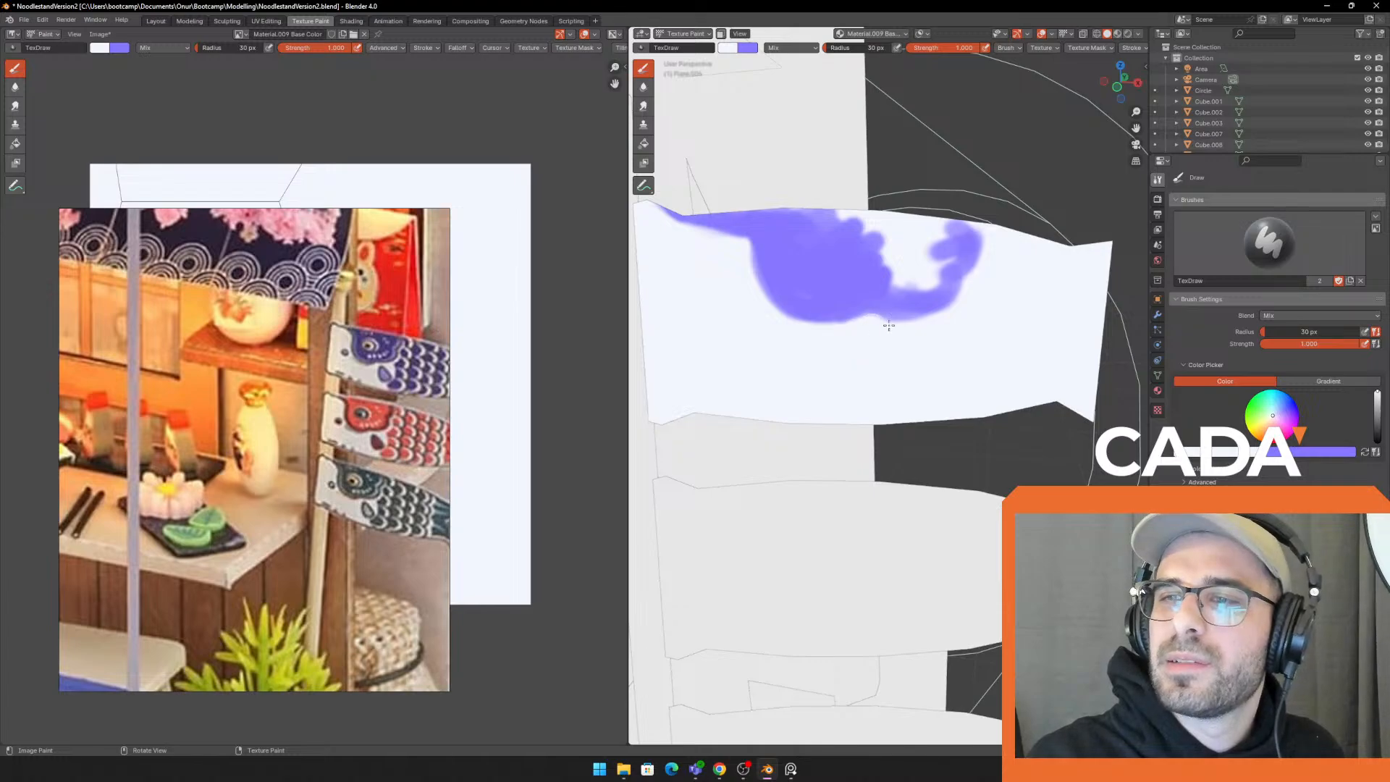
pyautogui.press('x')
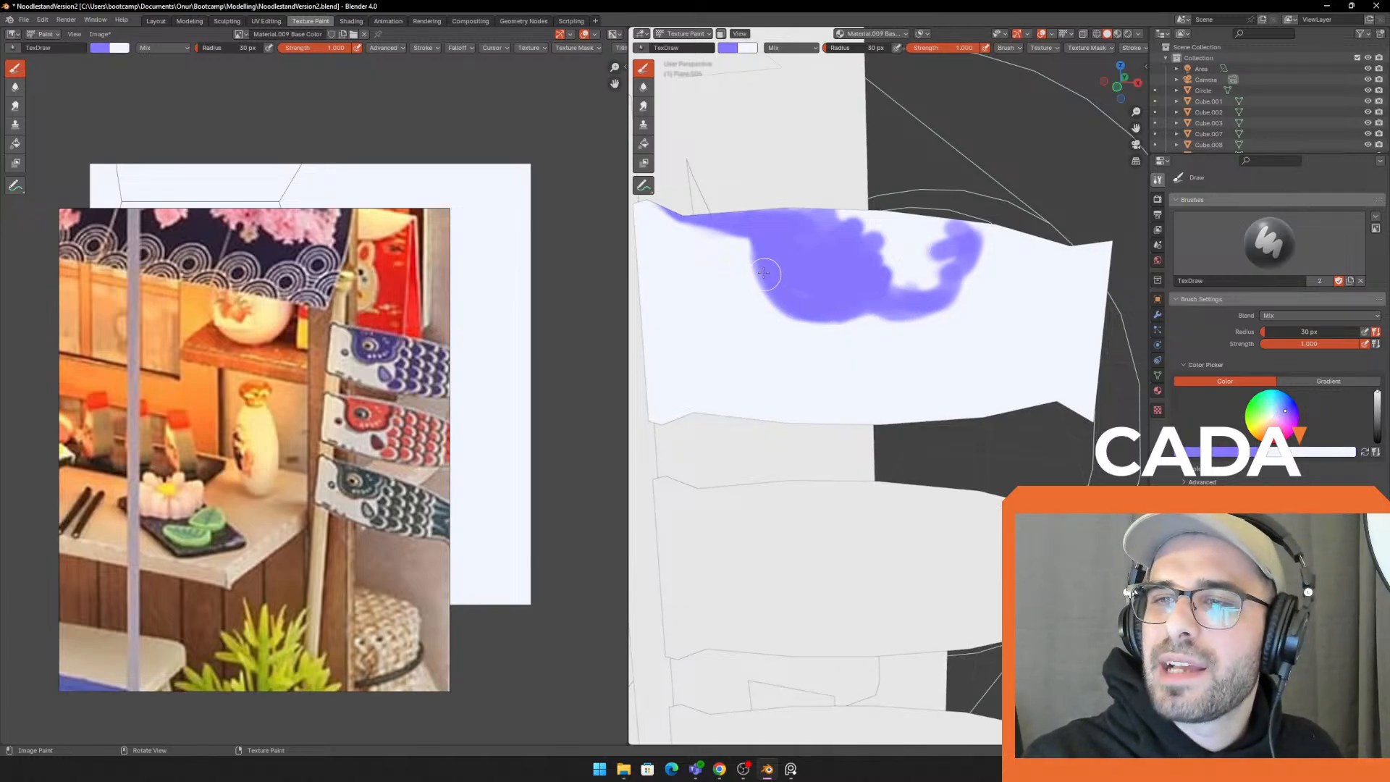
pyautogui.moveTo(765, 274)
pyautogui.mouseDown()
pyautogui.moveTo(854, 297)
pyautogui.moveTo(812, 294)
pyautogui.moveTo(819, 228)
pyautogui.moveTo(963, 243)
pyautogui.moveTo(896, 215)
pyautogui.moveTo(796, 226)
pyautogui.moveTo(883, 243)
pyautogui.moveTo(921, 274)
pyautogui.moveTo(874, 295)
pyautogui.moveTo(959, 250)
pyautogui.moveTo(779, 218)
pyautogui.mouseUp()
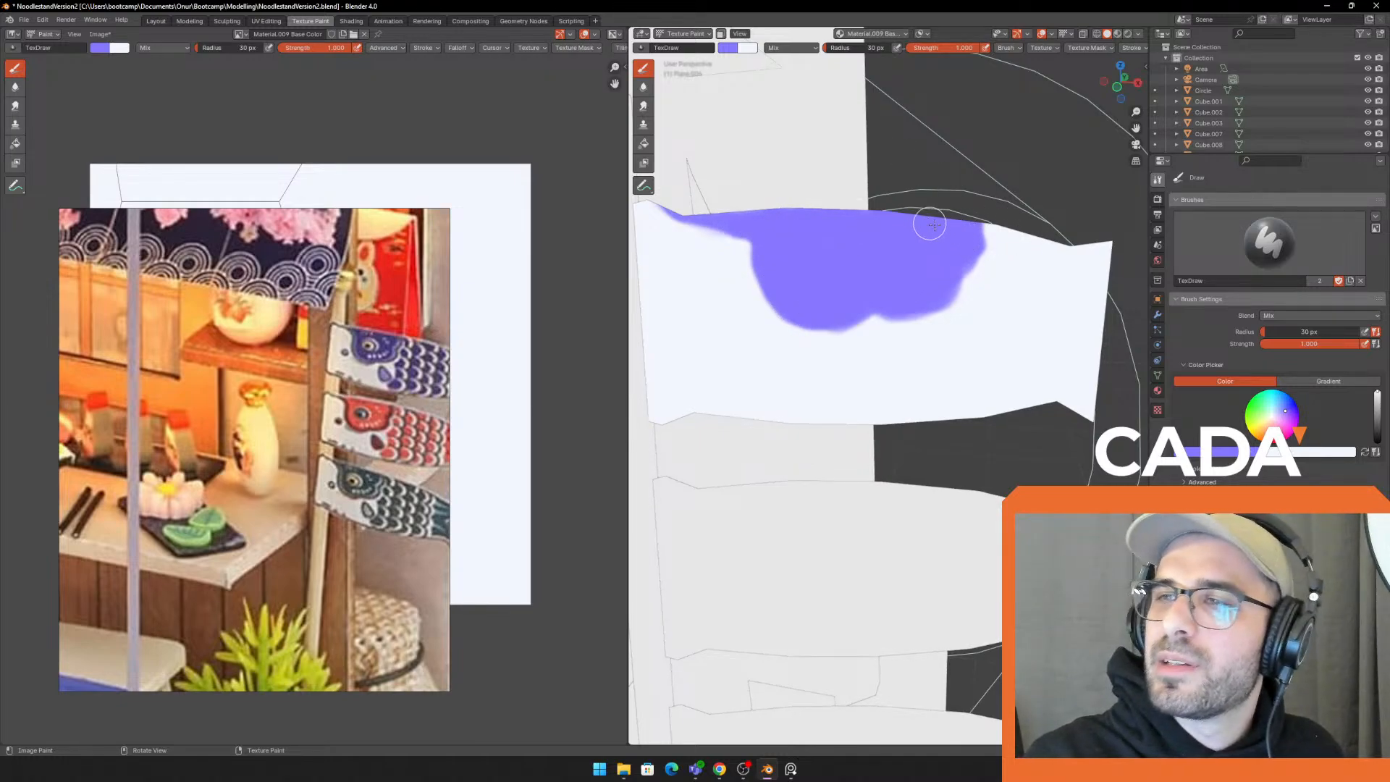
# Reduce the brush radius to 20 px and change its color to a deeper violet-blue with saturation 0.680
pyautogui.press('f')
pyautogui.click(971, 341)
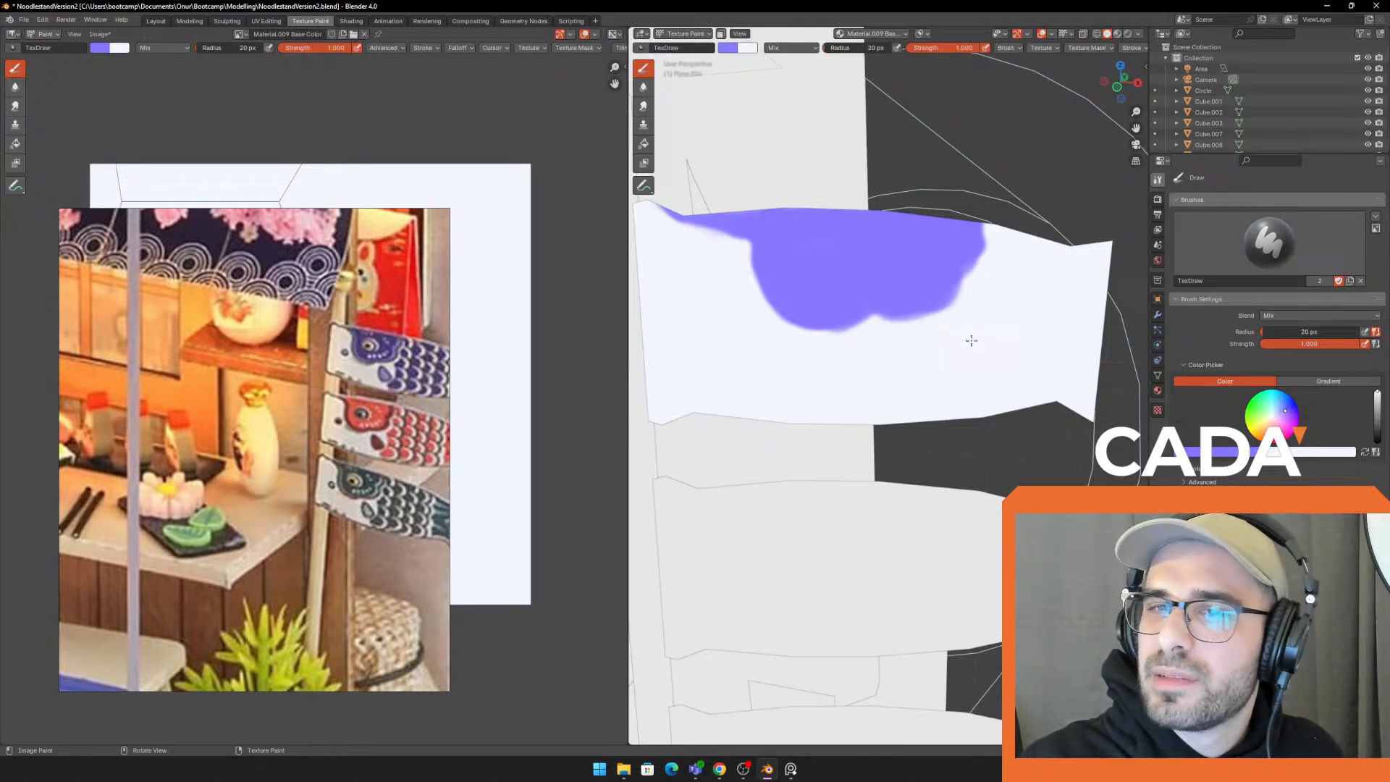
pyautogui.click(1229, 455)
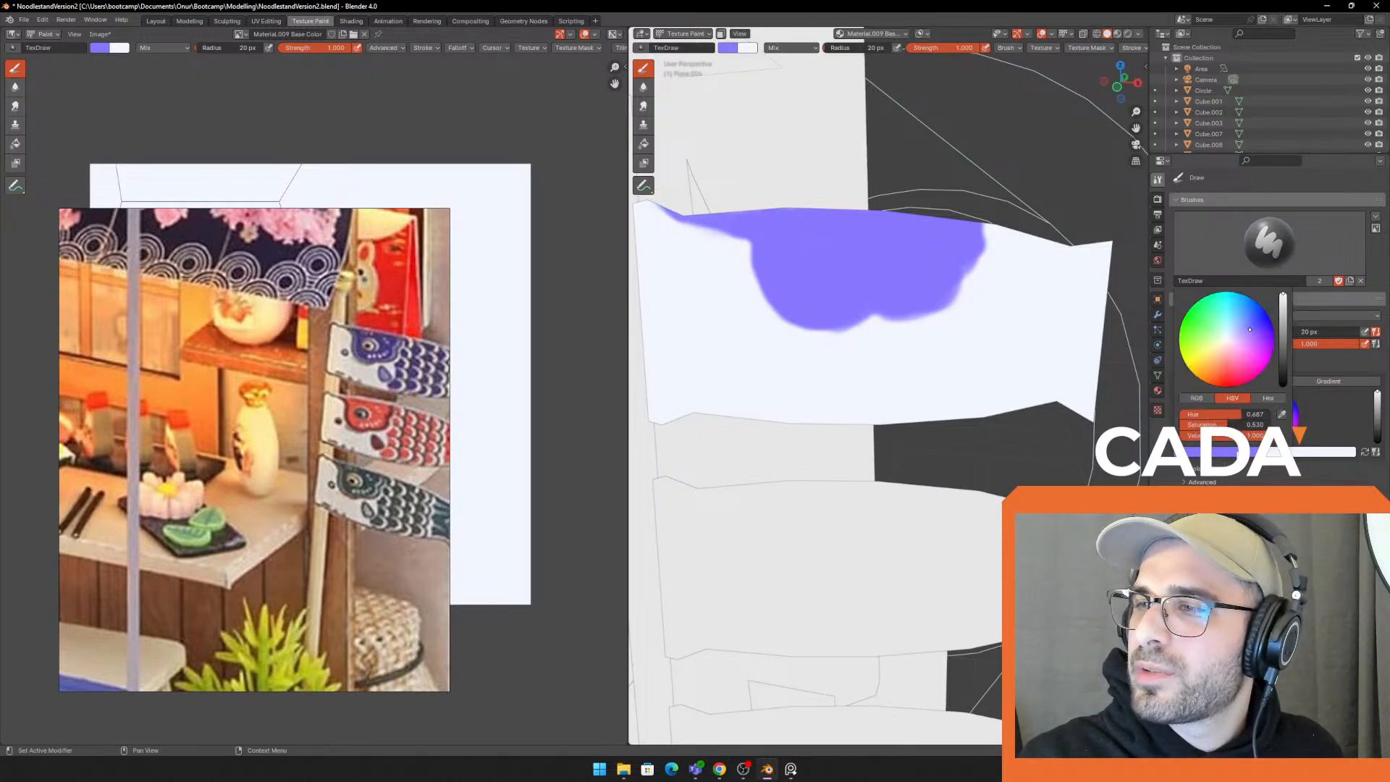
pyautogui.click(1256, 327)
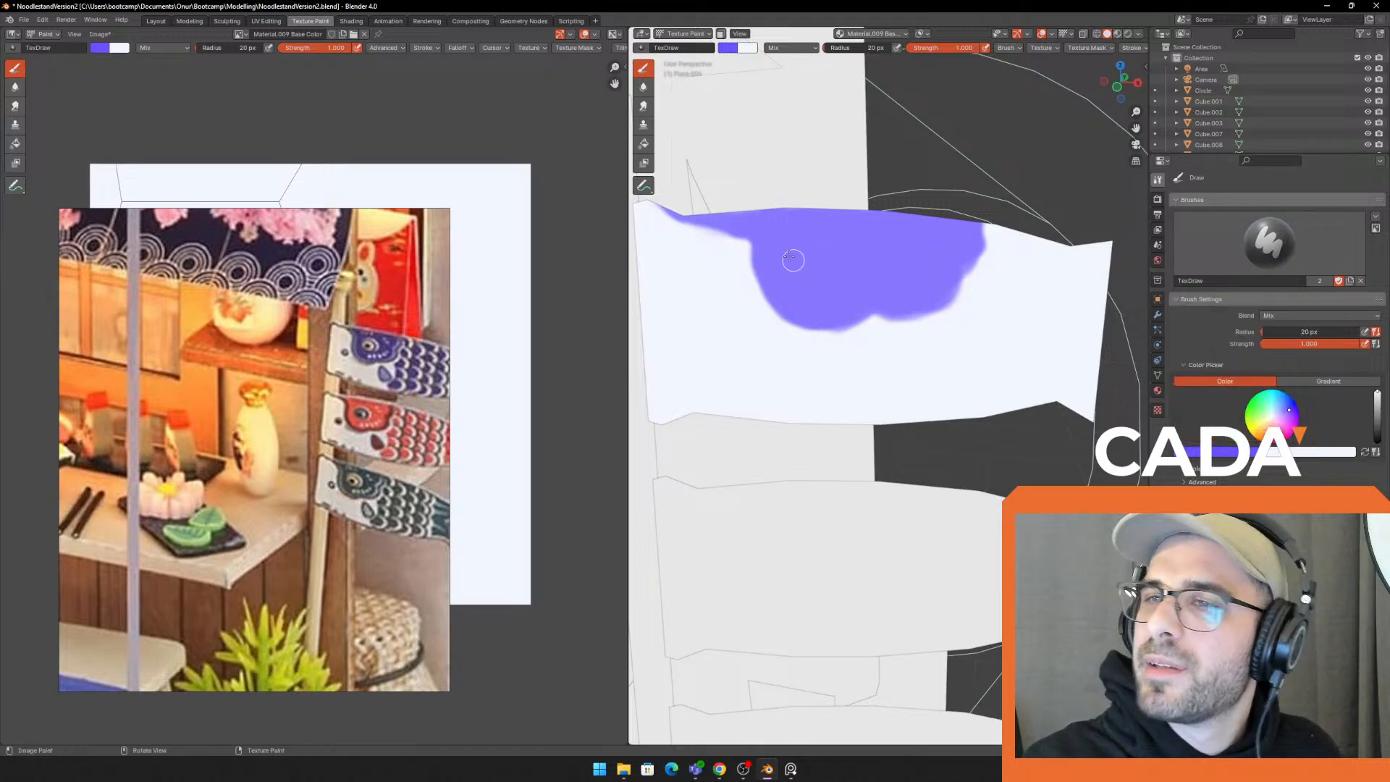
# Undo the test stroke on the head patch and repaint the whole patch deeper violet-blue with a 54 px brush
pyautogui.moveTo(780, 232)
pyautogui.mouseDown()
pyautogui.moveTo(773, 272)
pyautogui.moveTo(805, 281)
pyautogui.moveTo(797, 248)
pyautogui.moveTo(823, 268)
pyautogui.moveTo(751, 208)
pyautogui.moveTo(823, 227)
pyautogui.moveTo(832, 257)
pyautogui.moveTo(898, 226)
pyautogui.moveTo(953, 241)
pyautogui.moveTo(900, 210)
pyautogui.moveTo(844, 273)
pyautogui.moveTo(895, 291)
pyautogui.moveTo(947, 249)
pyautogui.moveTo(880, 292)
pyautogui.mouseUp()
pyautogui.hotkey('ctrl', 'z')
pyautogui.press('f')
pyautogui.click(825, 256)
pyautogui.press('f')
pyautogui.click(744, 215)
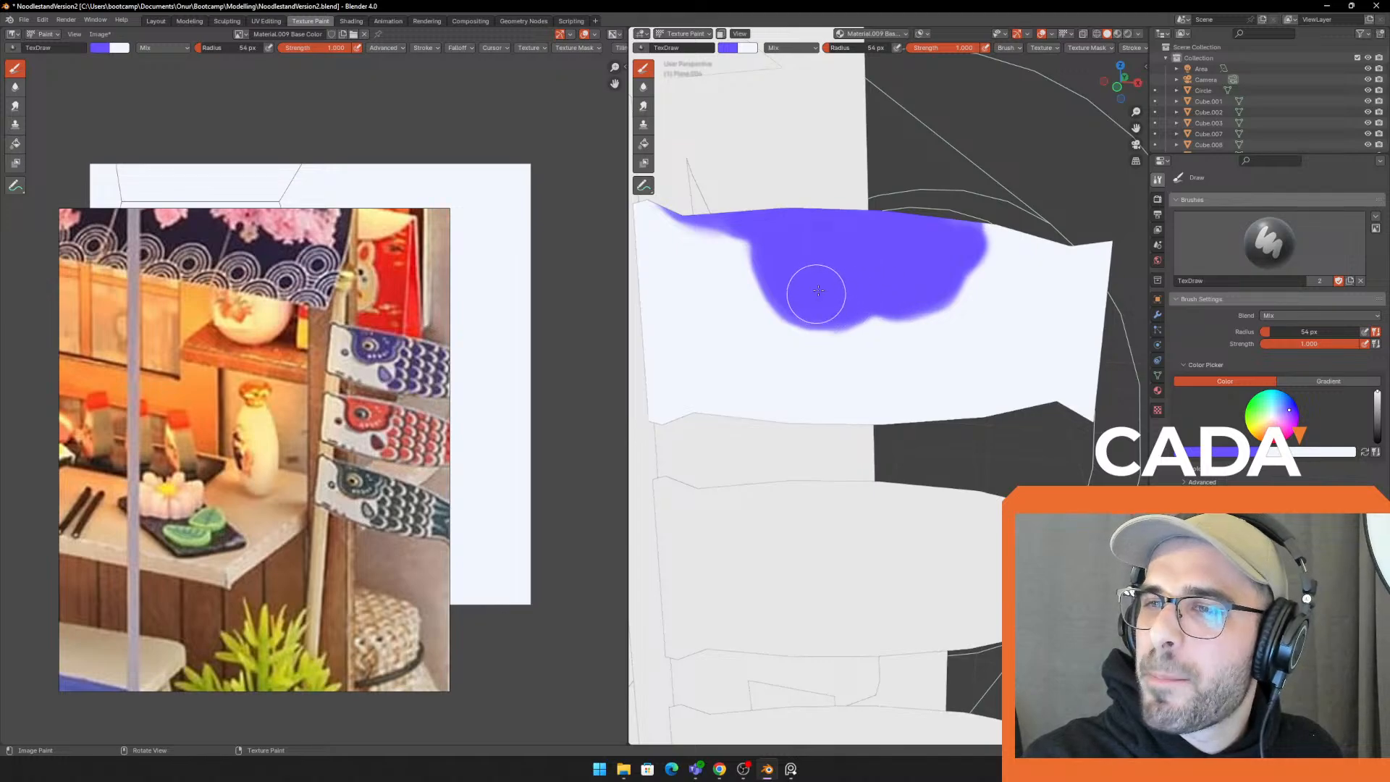
# Trim the tail-facing edge of the head patch with white using a 40 px brush radius
pyautogui.press('f')
pyautogui.click(996, 266)
pyautogui.press('x')
pyautogui.moveTo(1002, 266)
pyautogui.mouseDown()
pyautogui.moveTo(985, 234)
pyautogui.moveTo(958, 319)
pyautogui.moveTo(987, 286)
pyautogui.mouseUp()
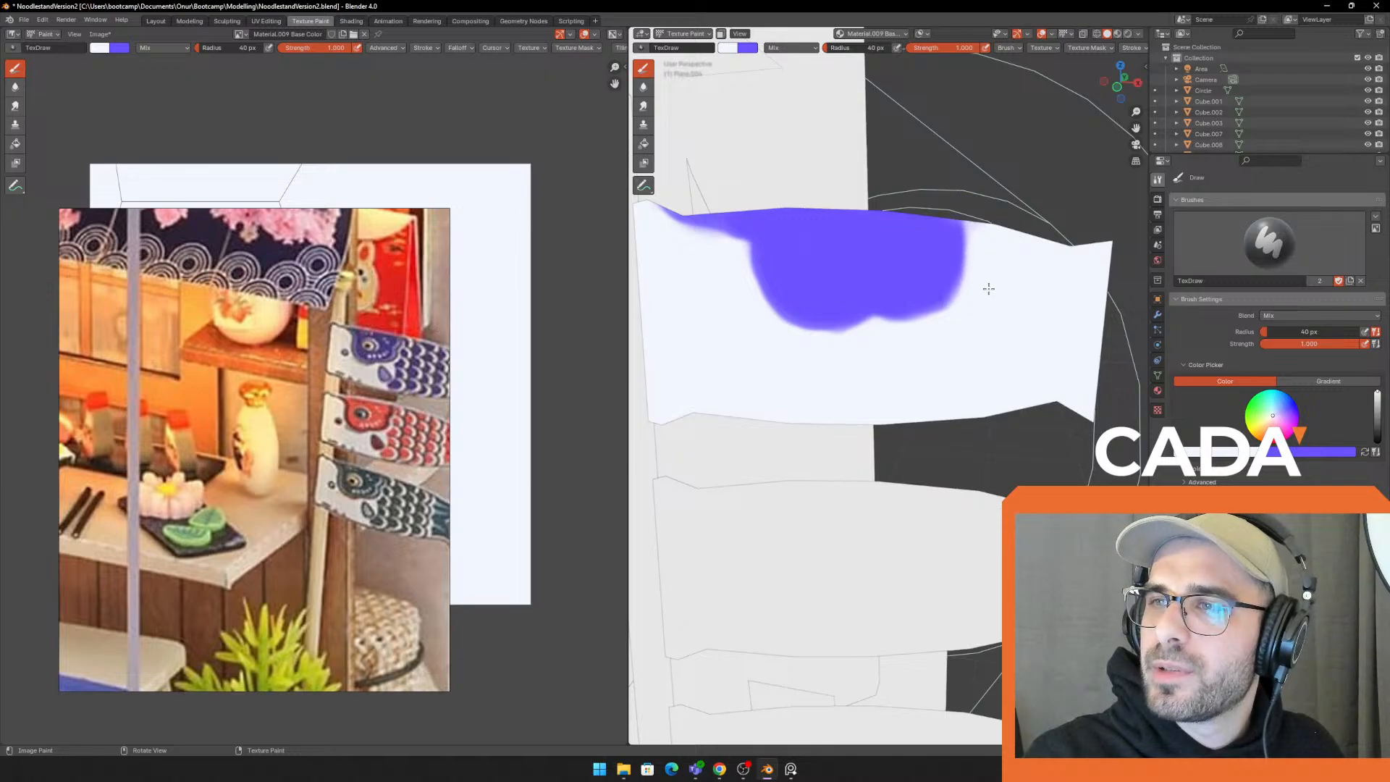
# Fill the top flag's tail end with violet-blue, leaving a curved white gap beside the head patch, and set the radius to 30 px
pyautogui.press('f')
pyautogui.click(995, 265)
pyautogui.press('x')
pyautogui.press('f')
pyautogui.click(988, 252)
pyautogui.moveTo(976, 237)
pyautogui.mouseDown()
pyautogui.moveTo(989, 237)
pyautogui.moveTo(994, 306)
pyautogui.moveTo(1015, 289)
pyautogui.moveTo(941, 409)
pyautogui.moveTo(963, 417)
pyautogui.moveTo(1036, 333)
pyautogui.moveTo(1056, 245)
pyautogui.moveTo(1036, 246)
pyautogui.moveTo(1086, 304)
pyautogui.moveTo(1101, 355)
pyautogui.moveTo(1091, 396)
pyautogui.moveTo(996, 421)
pyautogui.moveTo(1030, 400)
pyautogui.moveTo(1046, 292)
pyautogui.moveTo(1063, 303)
pyautogui.mouseUp()
pyautogui.press('f')
pyautogui.click(1003, 250)
pyautogui.press('f')
pyautogui.click(817, 344)
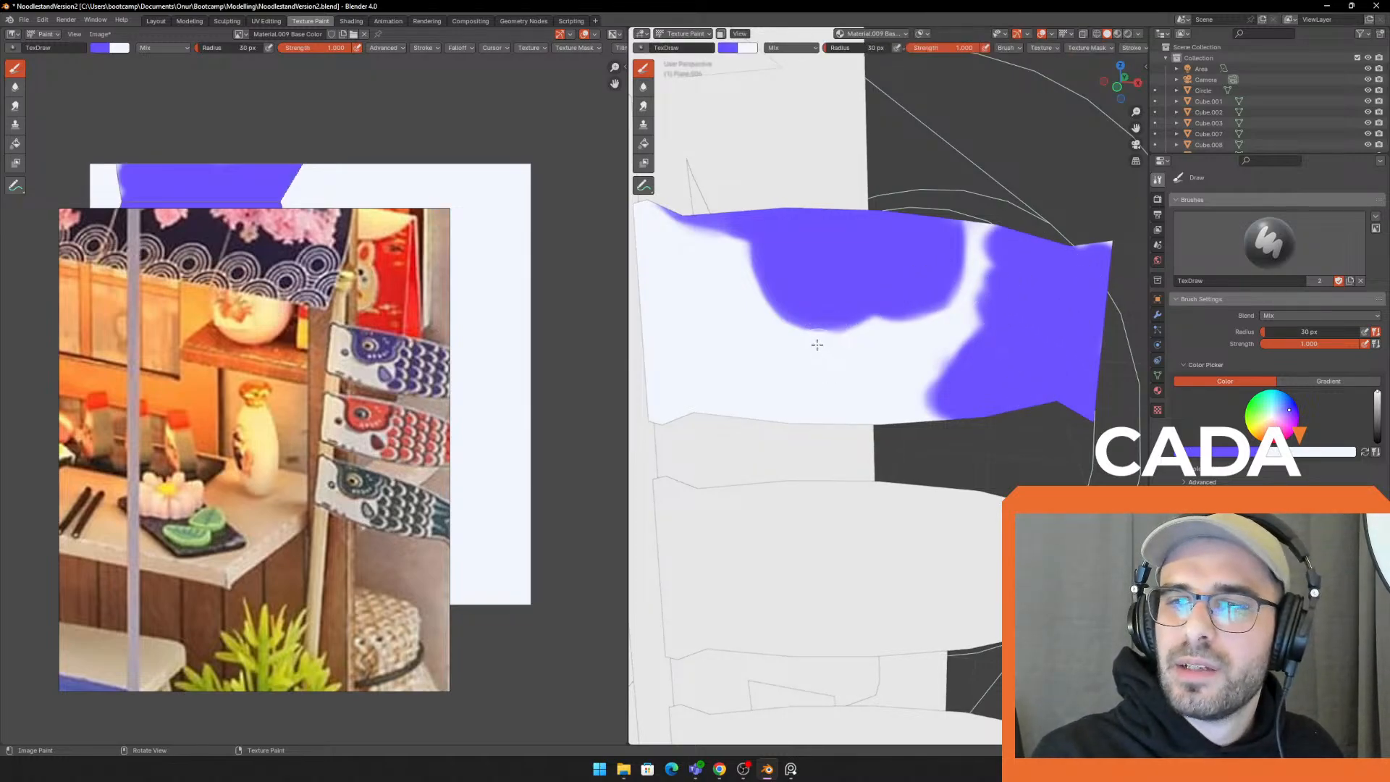
# Paint a small violet-blue dot near the top flag's pole end with a 17 px brush radius
pyautogui.press('f')
pyautogui.click(699, 311)
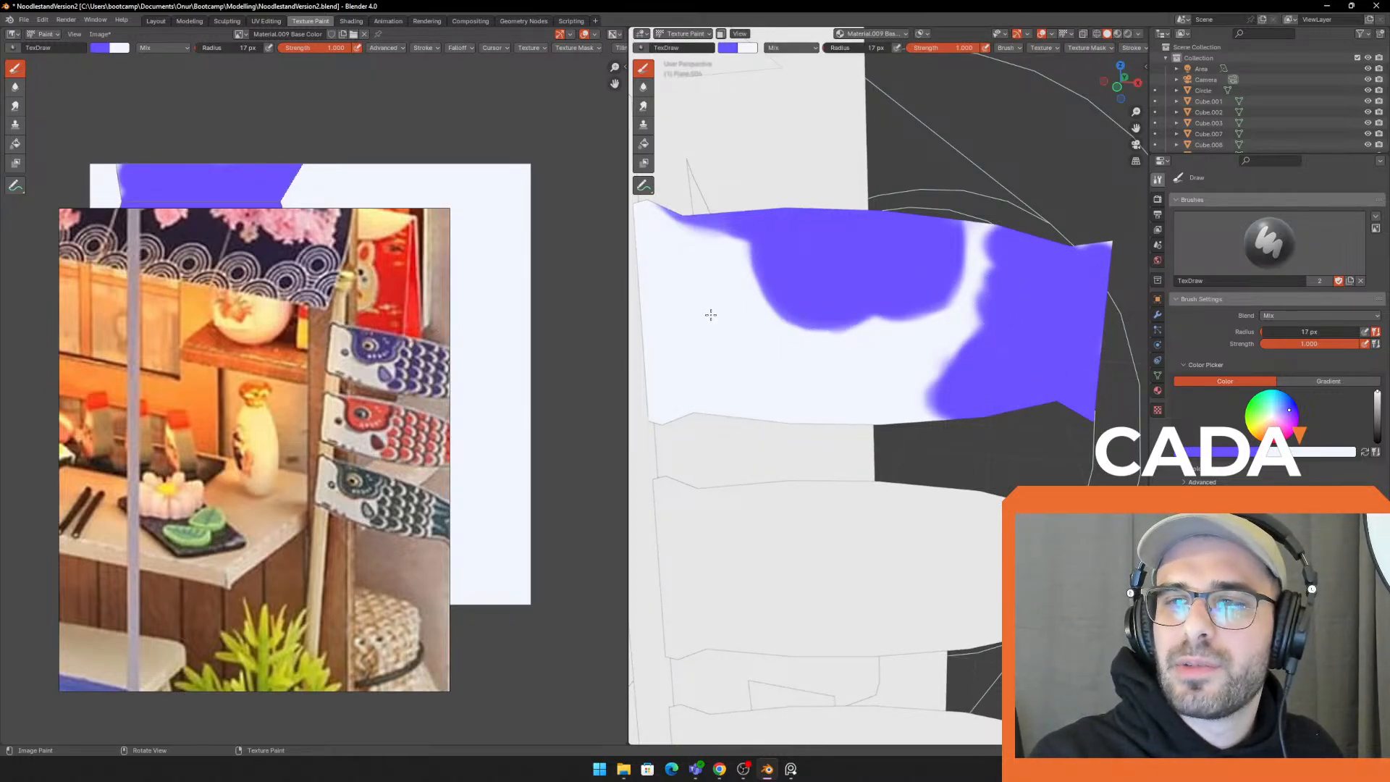
pyautogui.moveTo(702, 324); pyautogui.dragTo(702, 318)
# Widen the white gap by trimming the head patch's tail-side edge with white at a 20 px brush radius
pyautogui.scroll(-4, 831, 219)
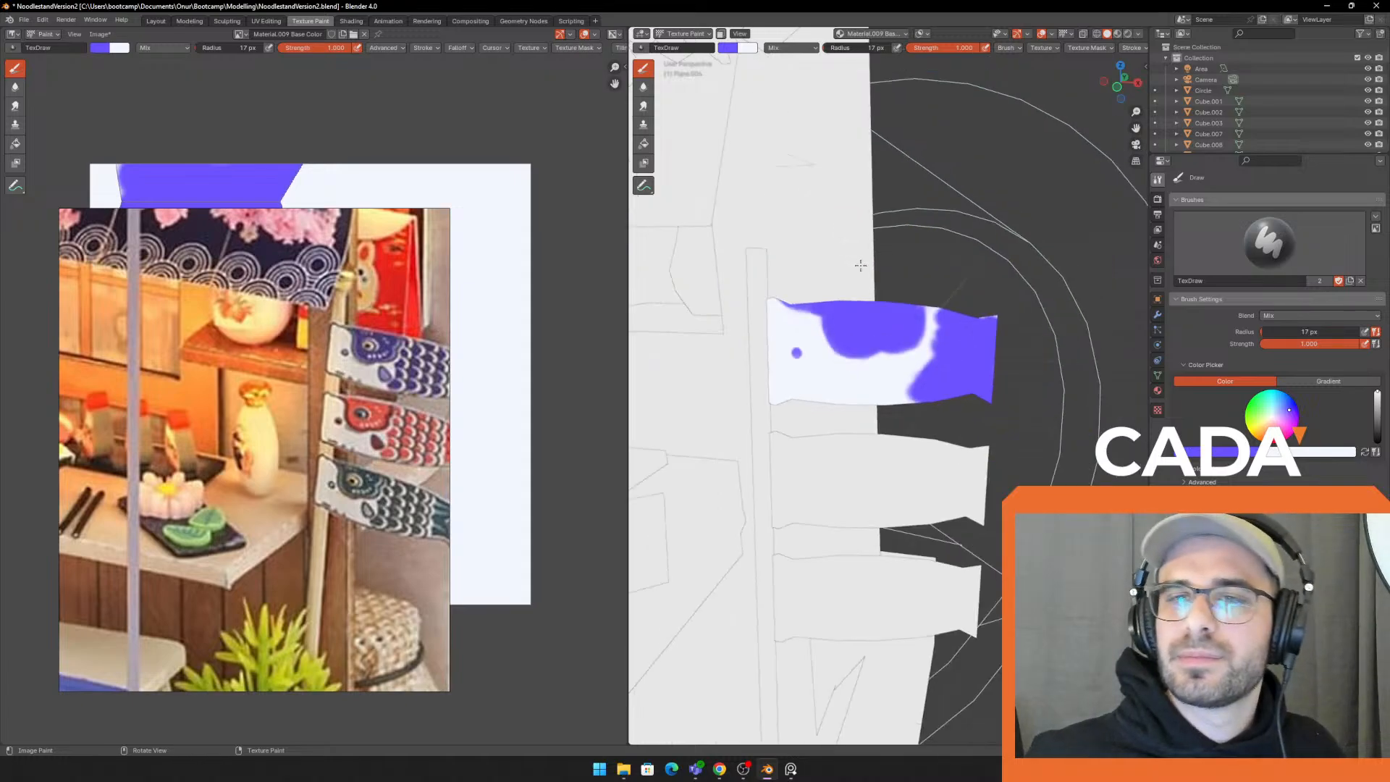
pyautogui.moveTo(864, 295); pyautogui.dragTo(870, 283, button='middle')
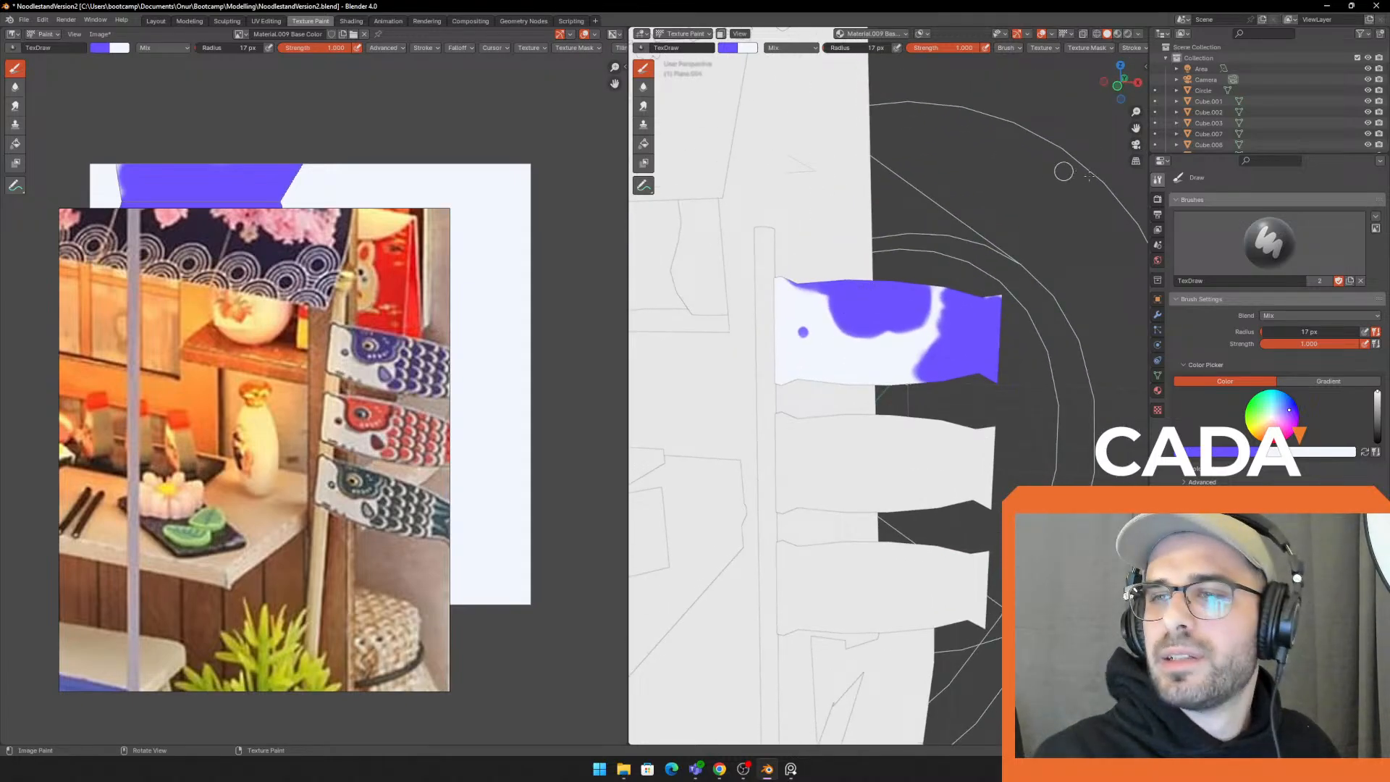
pyautogui.press('x')
pyautogui.press('f')
pyautogui.click(921, 316)
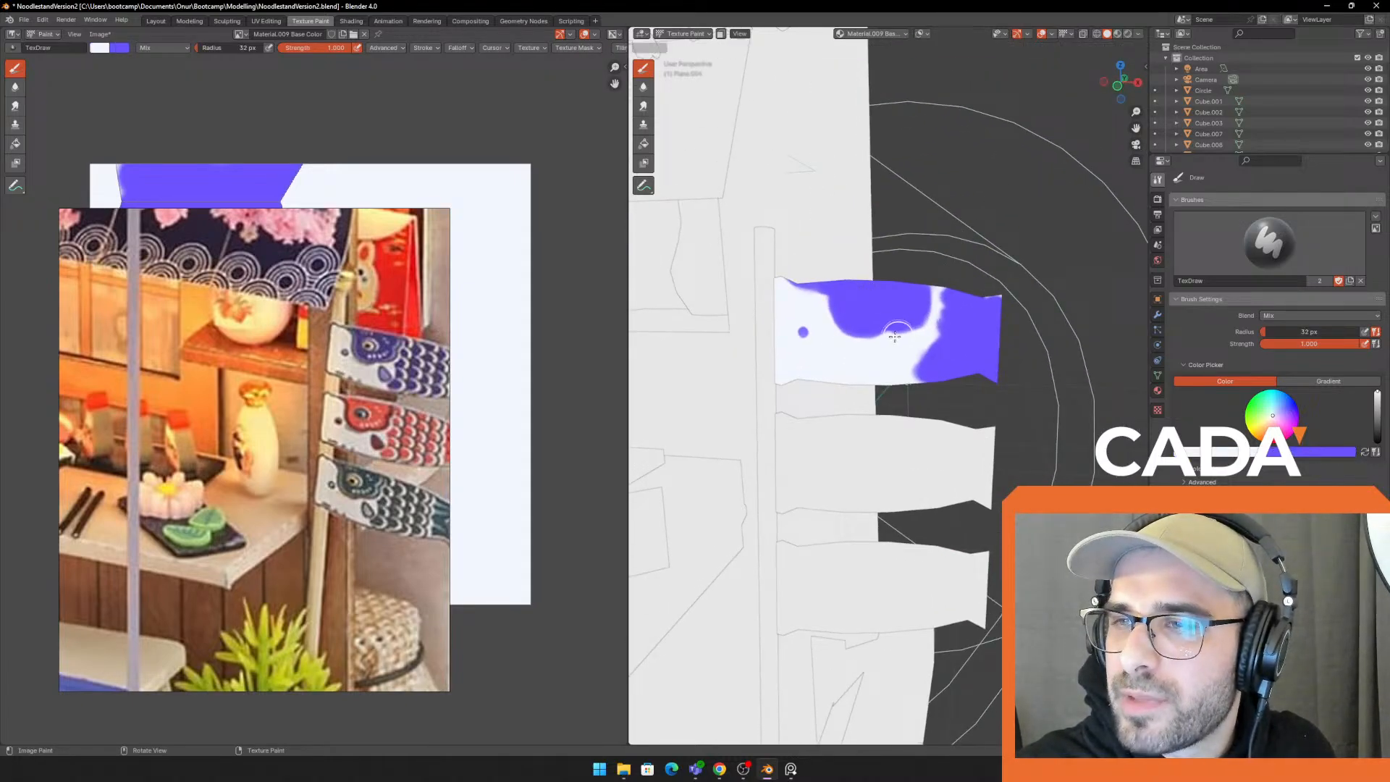
pyautogui.press('f')
pyautogui.click(917, 318)
pyautogui.hotkey('ctrl', 'z')
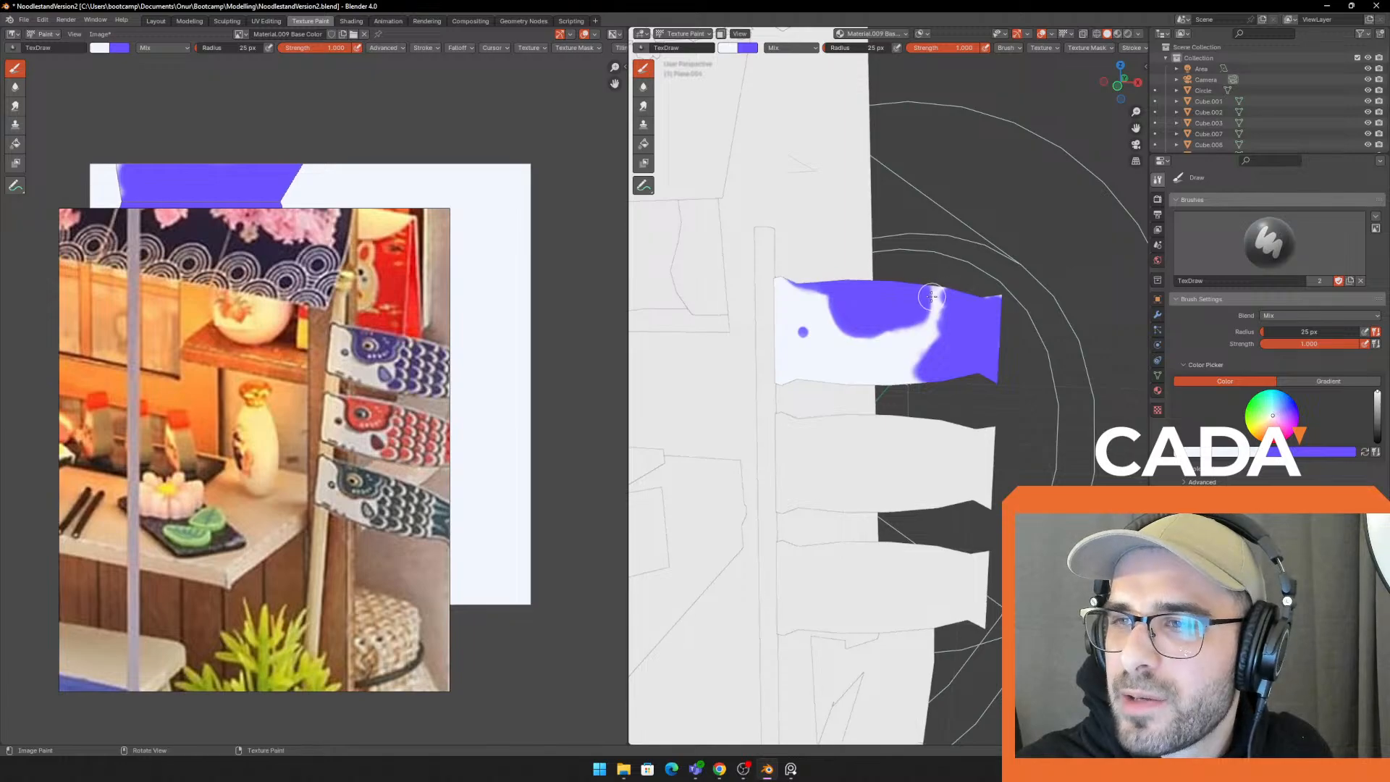
pyautogui.press('f')
pyautogui.click(929, 287)
pyautogui.moveTo(931, 287)
pyautogui.mouseDown()
pyautogui.moveTo(930, 310)
pyautogui.moveTo(894, 341)
pyautogui.moveTo(904, 329)
pyautogui.mouseUp()
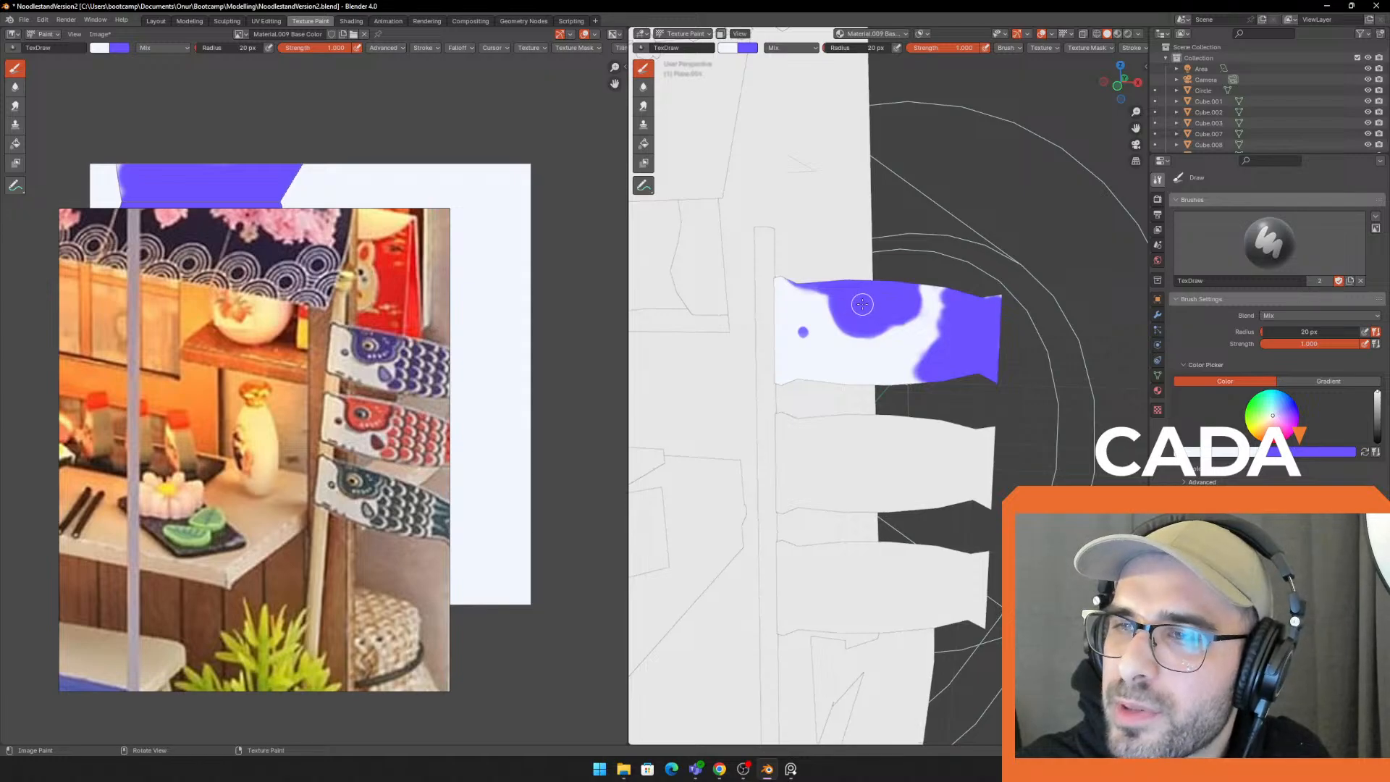
# Paint a round white eye inside the violet-blue head patch with an 18 px brush radius
pyautogui.press('[')
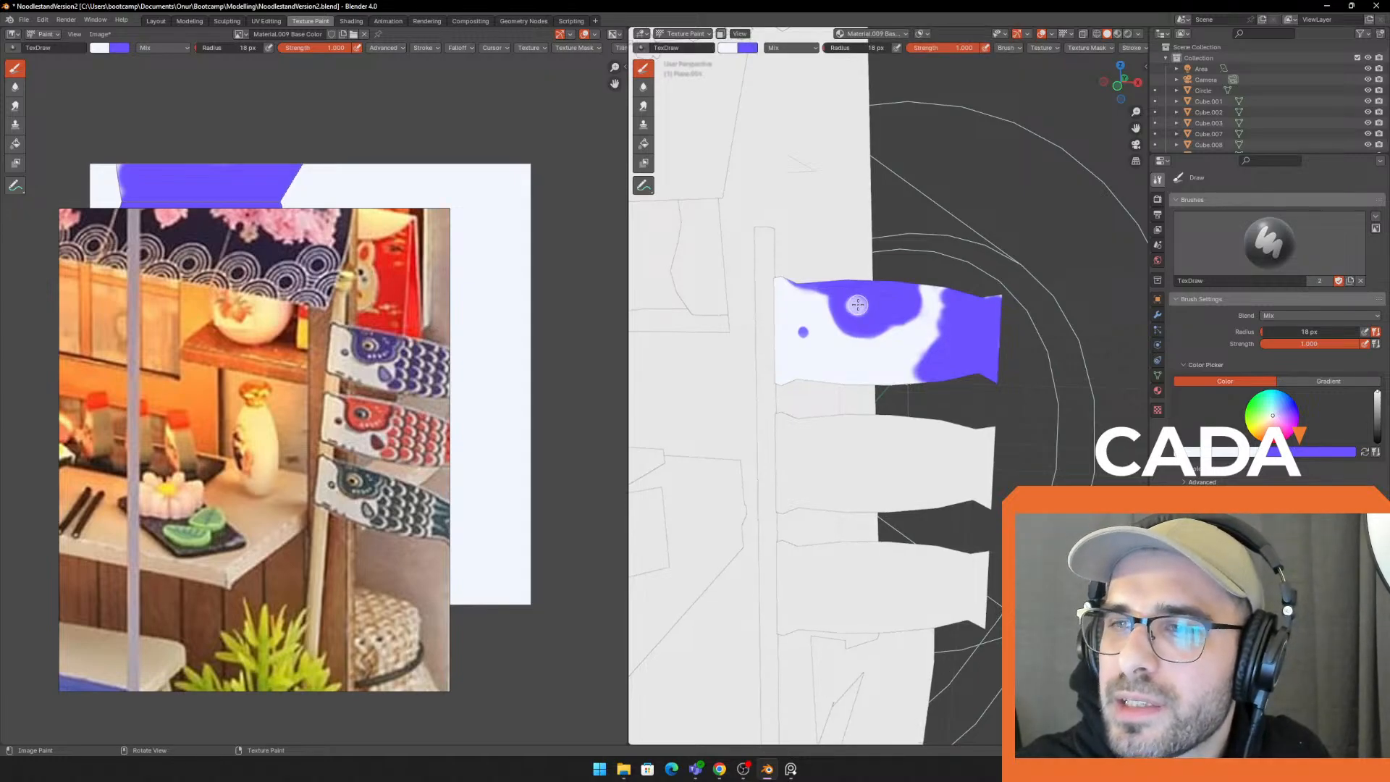
pyautogui.press(']')
pyautogui.press(']')
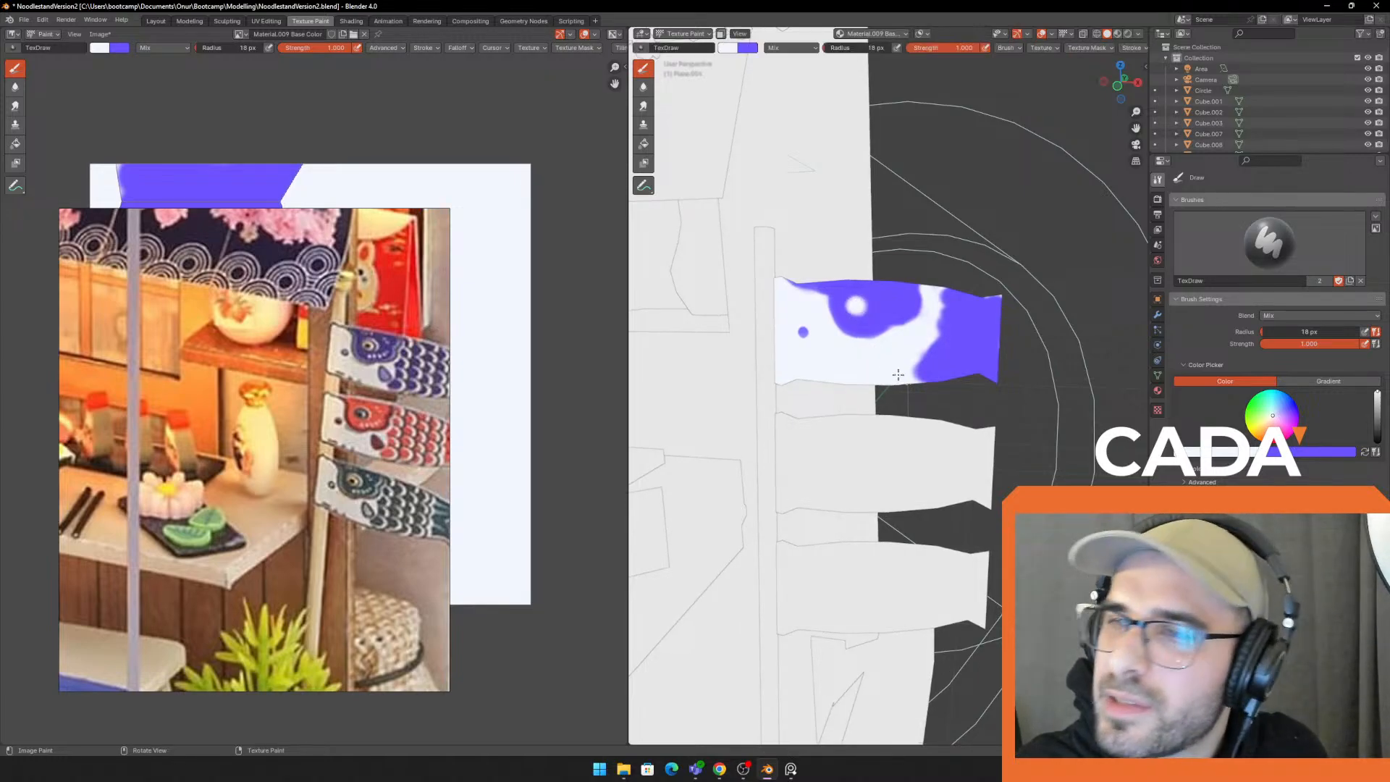
# Paint a small violet-blue fin spot below the head patch with a 19 px brush and carve its outline with white
pyautogui.press('x')
pyautogui.press('[')
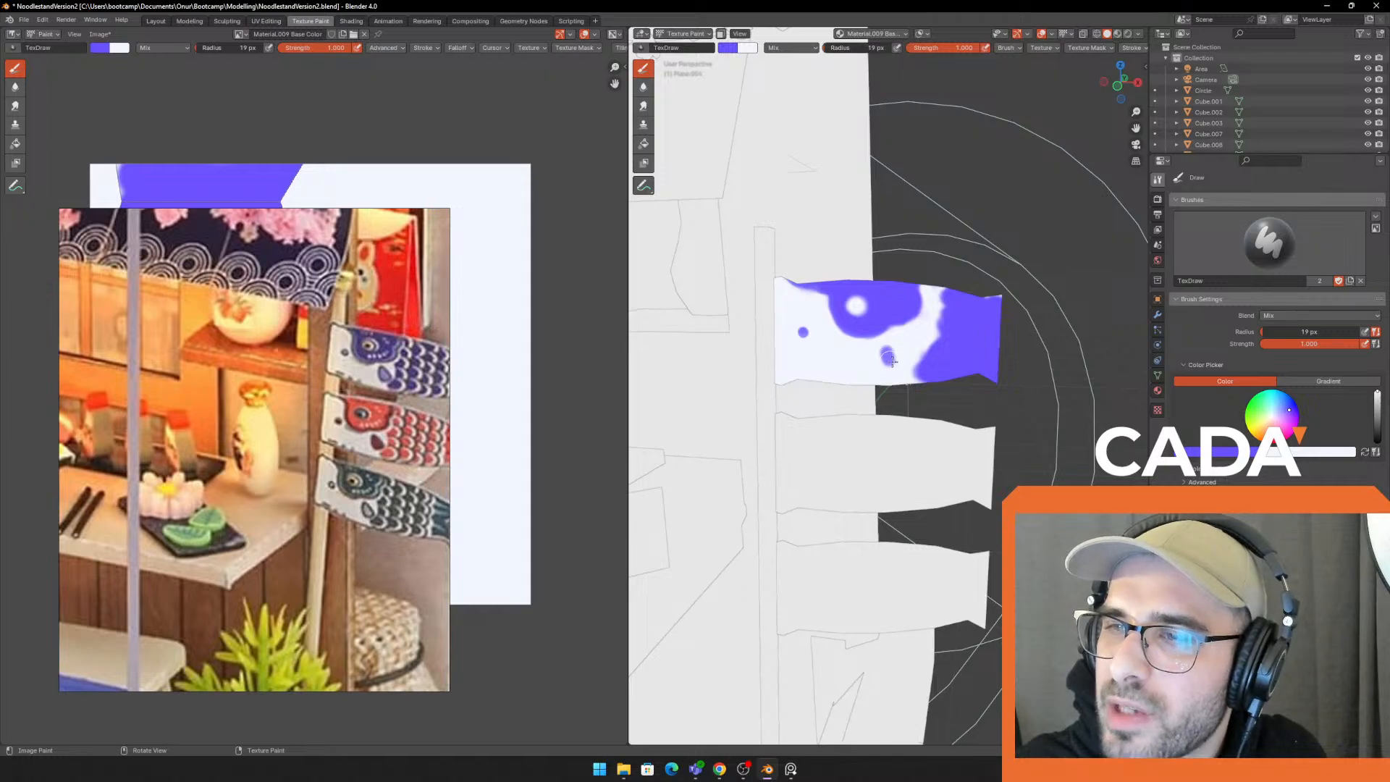
pyautogui.moveTo(892, 360); pyautogui.dragTo(898, 360)
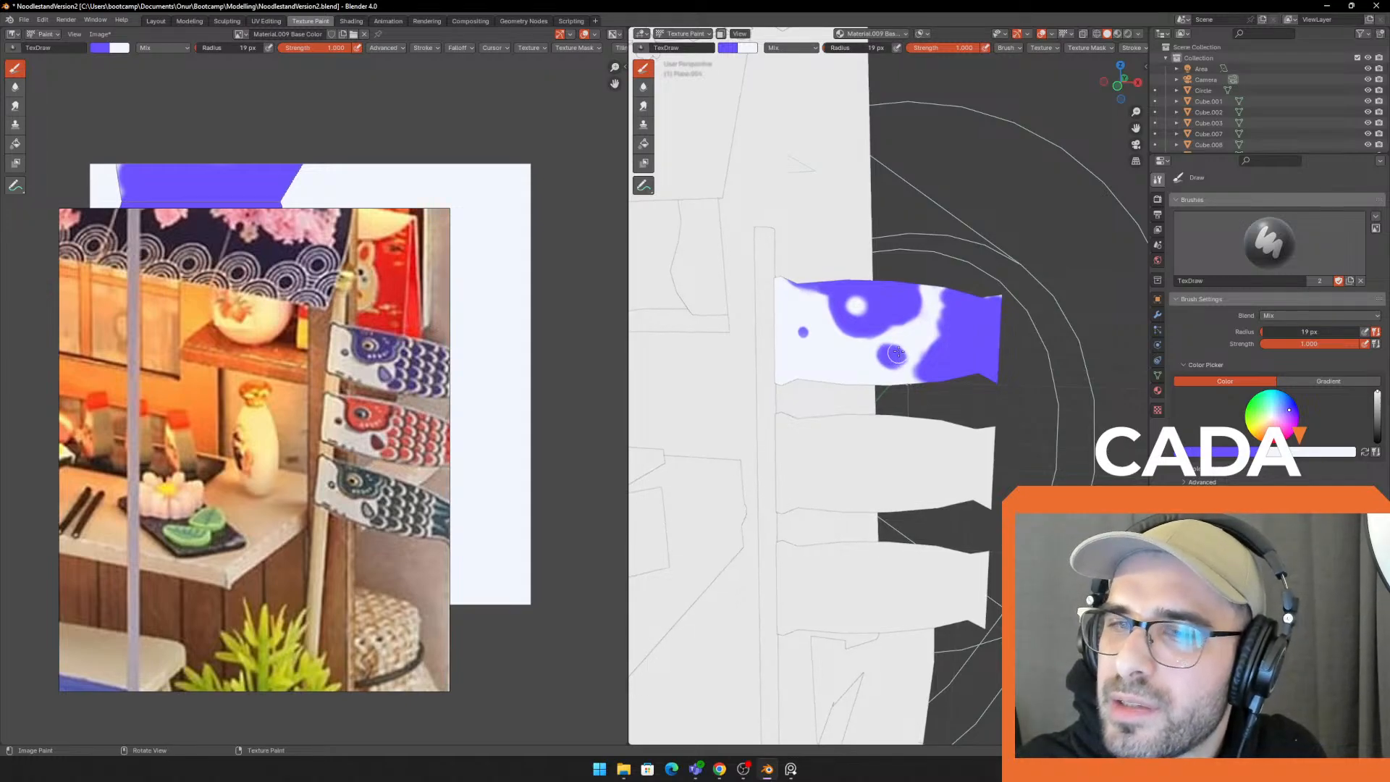
pyautogui.hotkey('ctrl', 'z')
pyautogui.hotkey('ctrl', 'z')
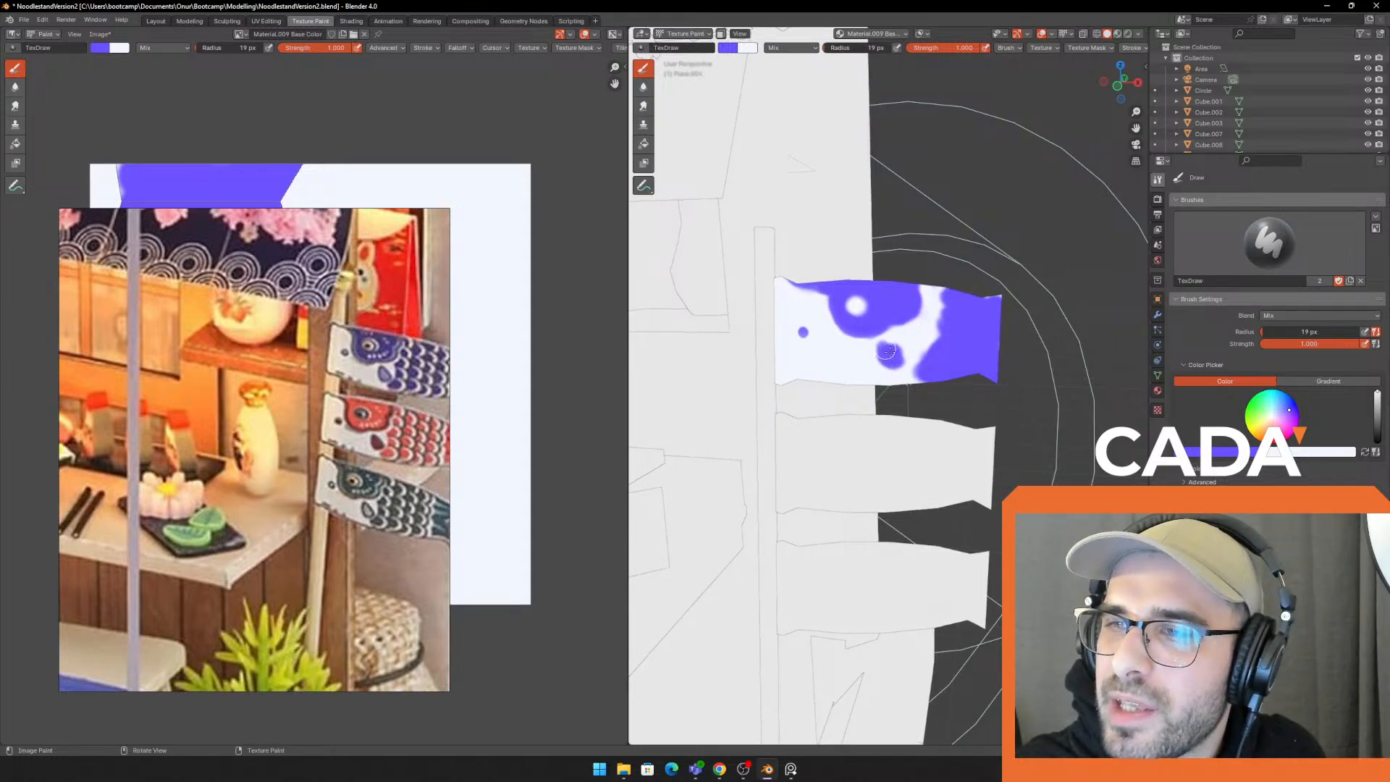
pyautogui.press('x')
pyautogui.press('x')
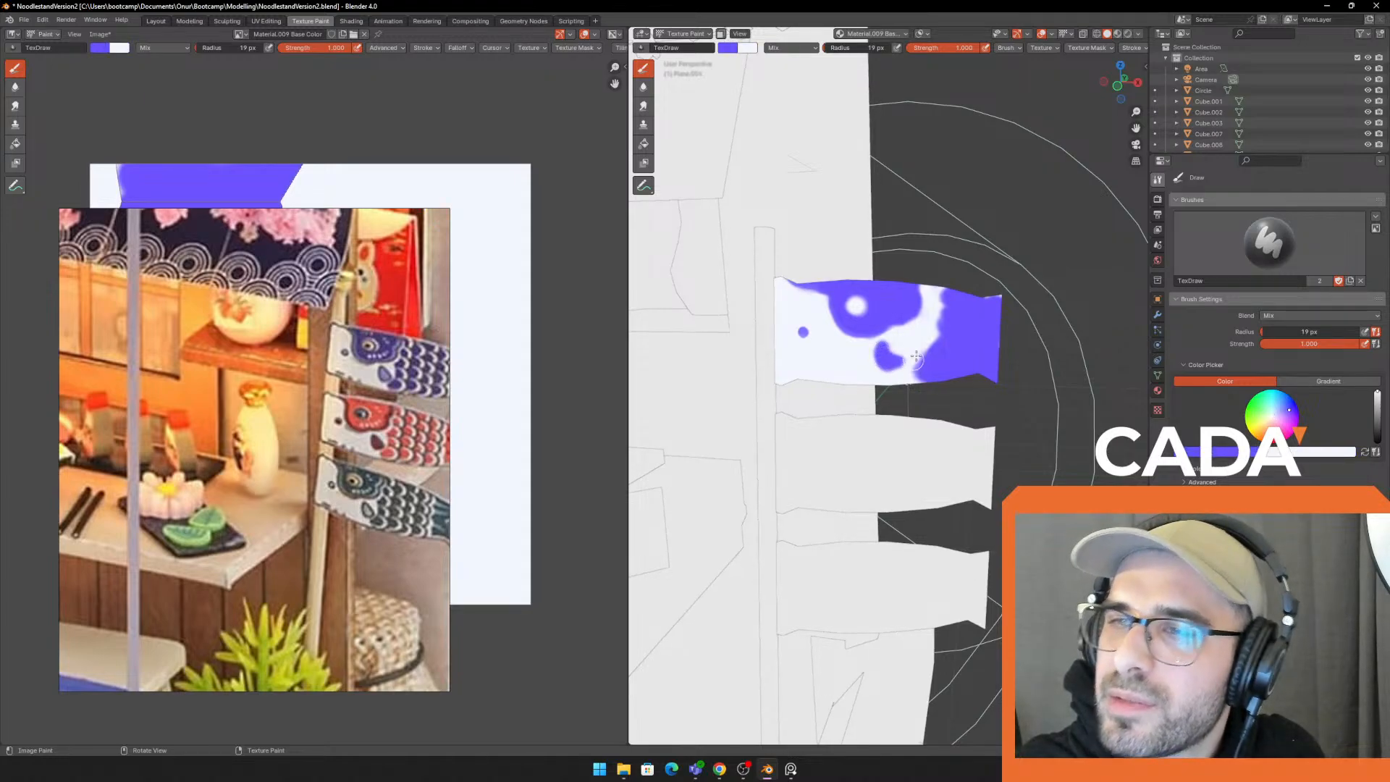
pyautogui.press('x')
pyautogui.moveTo(842, 333)
pyautogui.mouseDown()
pyautogui.moveTo(838, 304)
pyautogui.moveTo(831, 329)
pyautogui.mouseUp()
pyautogui.press('x')
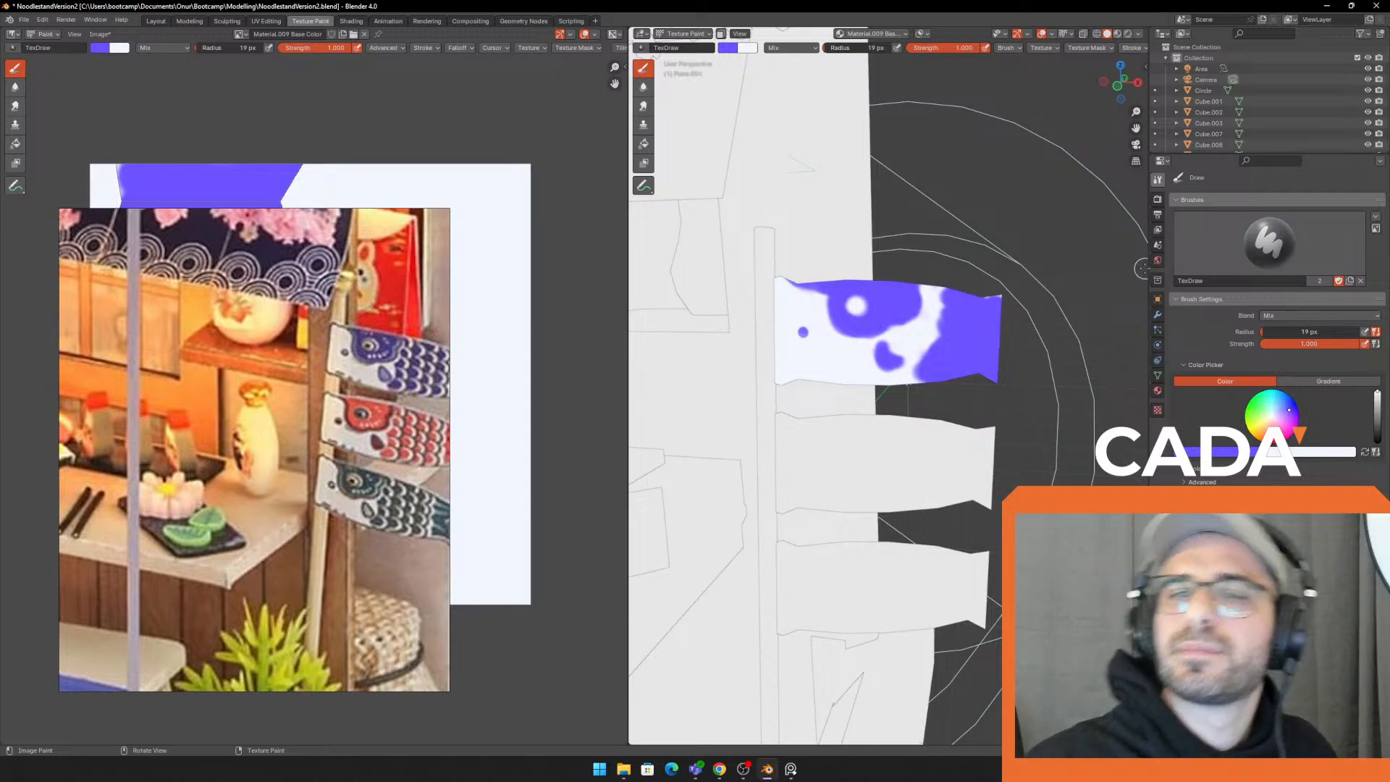
# Darken the brush color to a very dark navy for the koi's eye details
pyautogui.scroll(-3, 1043, 293)
pyautogui.moveTo(946, 307); pyautogui.dragTo(956, 301, button='middle')
pyautogui.scroll(5, 956, 301)
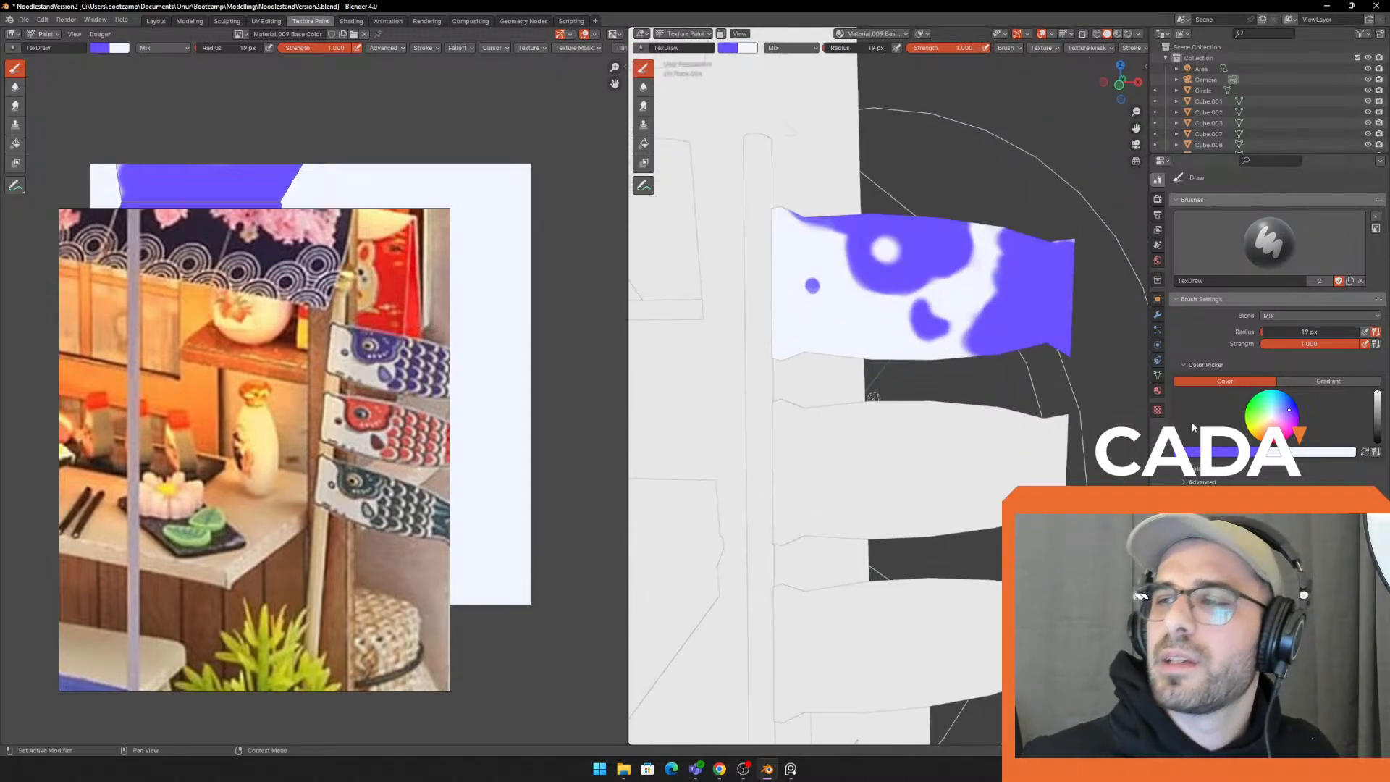
pyautogui.click(1228, 454)
pyautogui.moveTo(1283, 331); pyautogui.dragTo(1284, 366)
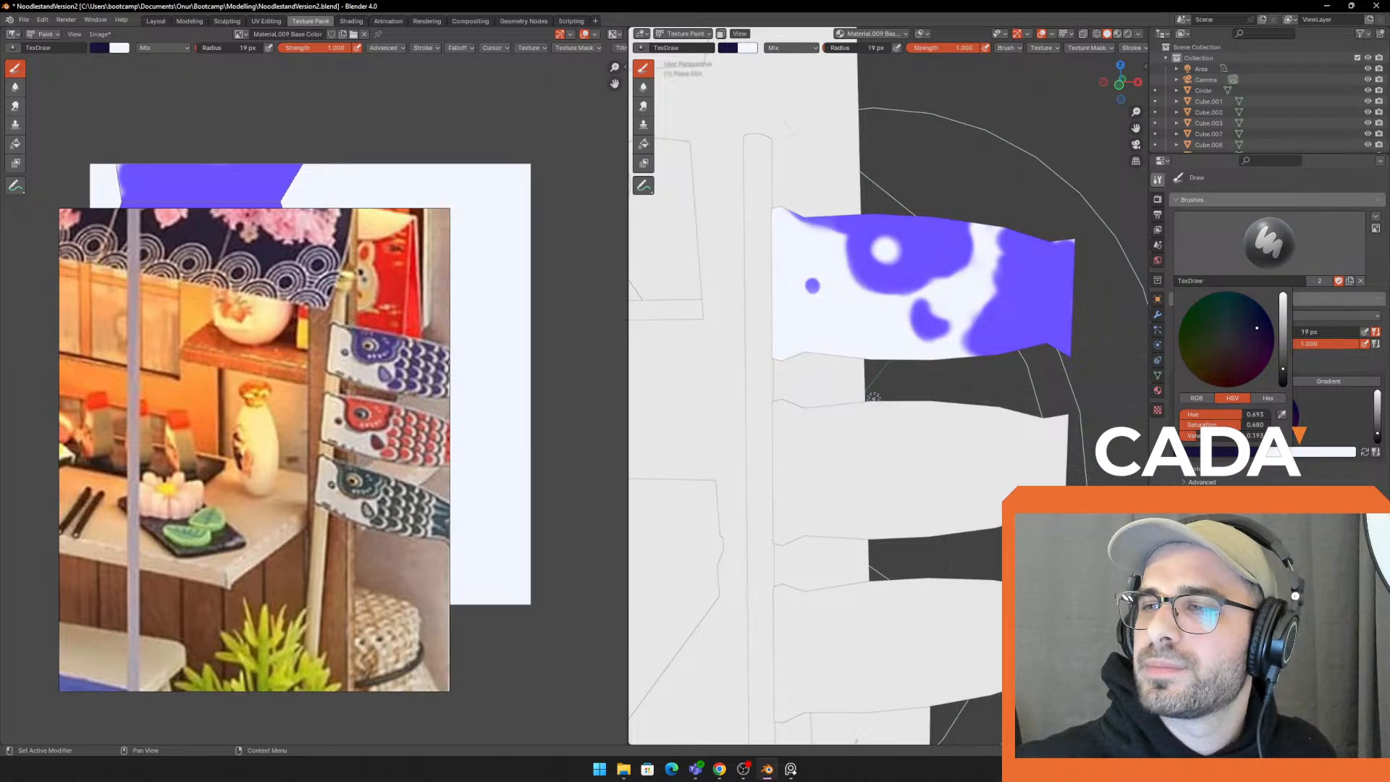
# Reduce the brush radius to 6 px and undo the dark navy test strokes around the koi's eye
pyautogui.press('f')
pyautogui.click(923, 277)
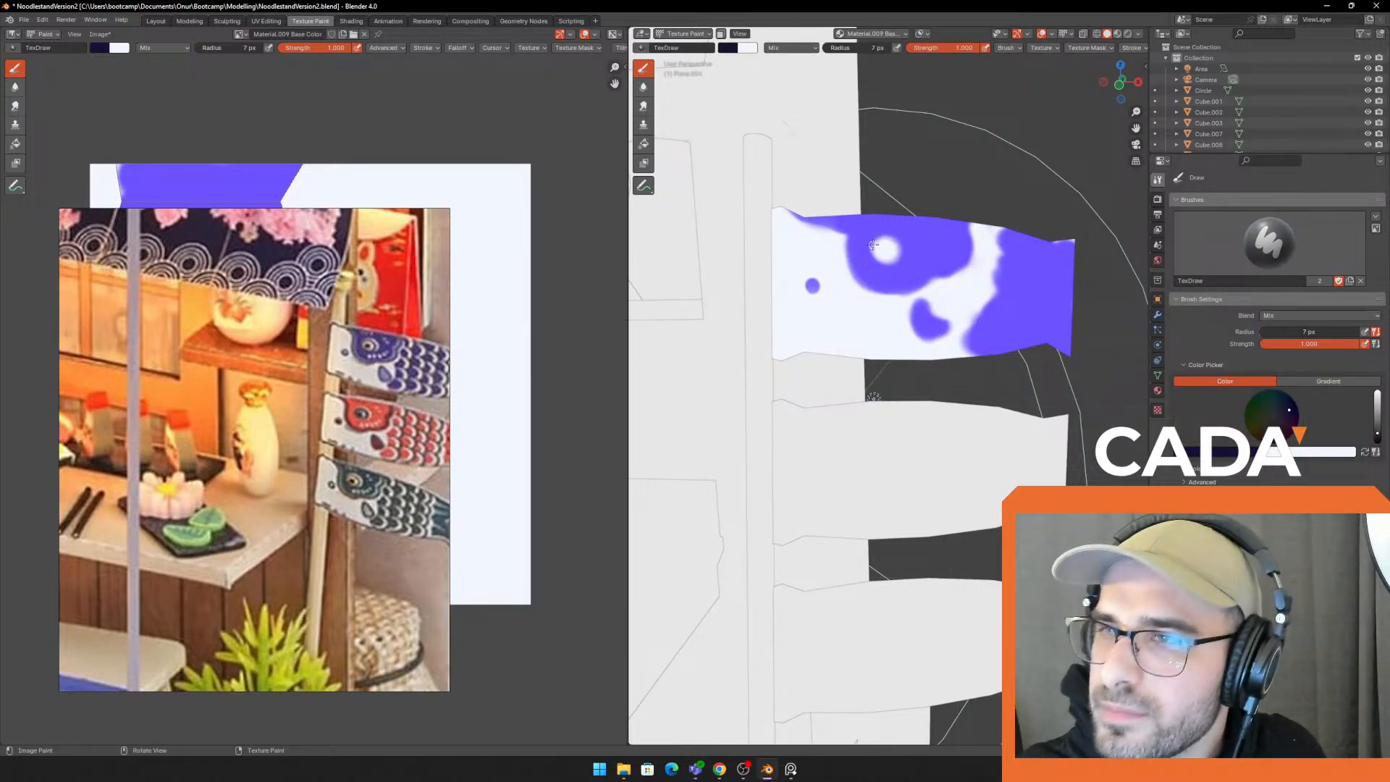
pyautogui.press('f')
pyautogui.click(887, 251)
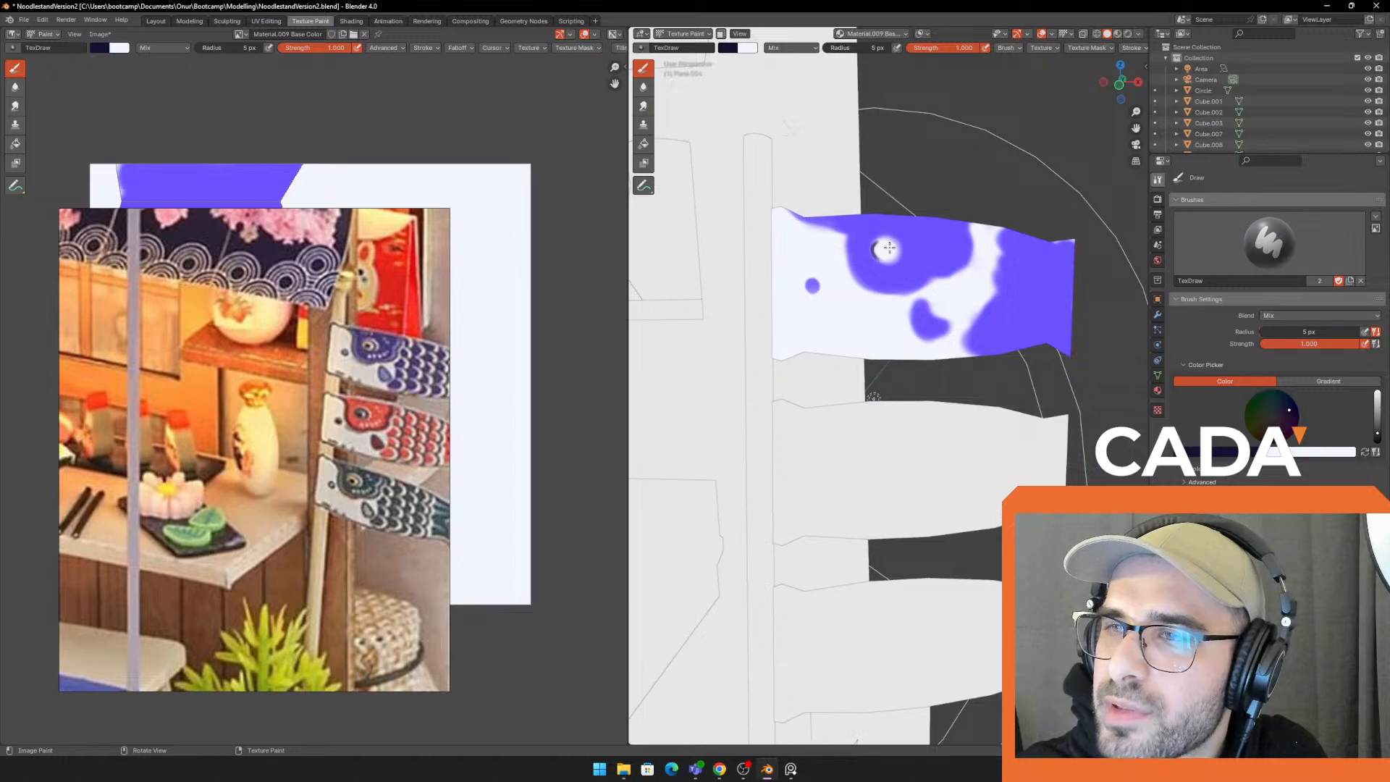
pyautogui.press('f')
pyautogui.click(876, 248)
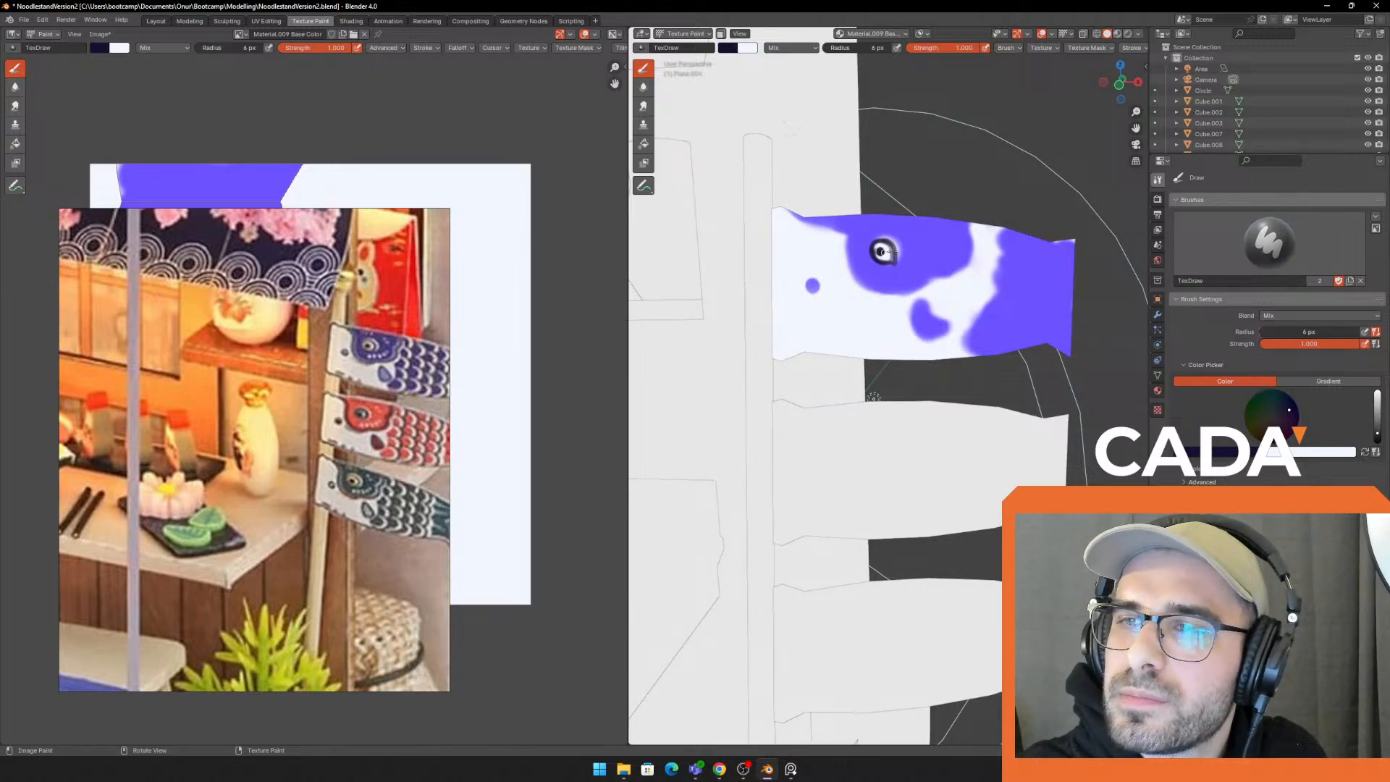
pyautogui.hotkey('ctrl', 'z')
pyautogui.hotkey('ctrl', 'z')
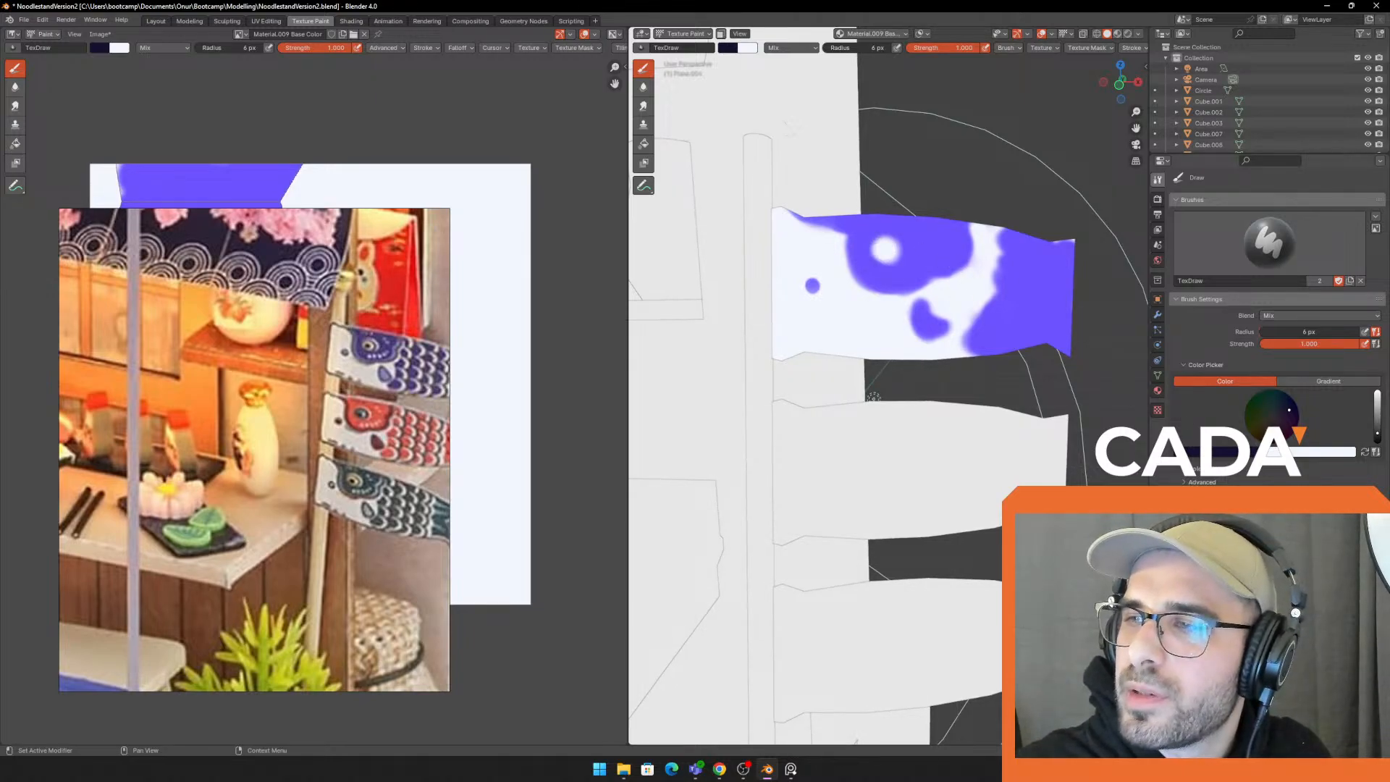
# Lighten the brush color to a medium-dark blue-violet and undo the test stroke on the koi's eye
pyautogui.click(1234, 452)
pyautogui.moveTo(1287, 372); pyautogui.dragTo(1287, 352)
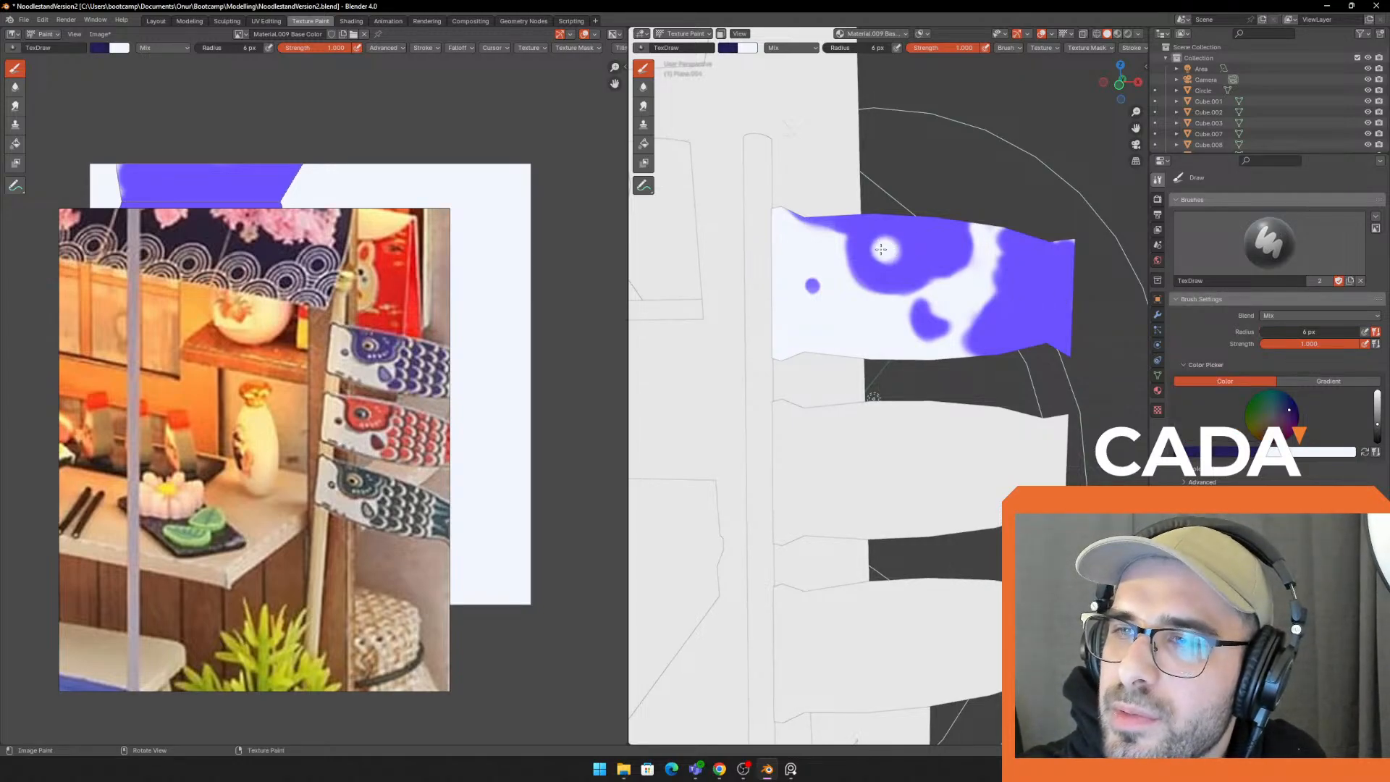
pyautogui.click(1225, 451)
pyautogui.moveTo(1281, 355); pyautogui.dragTo(1286, 346)
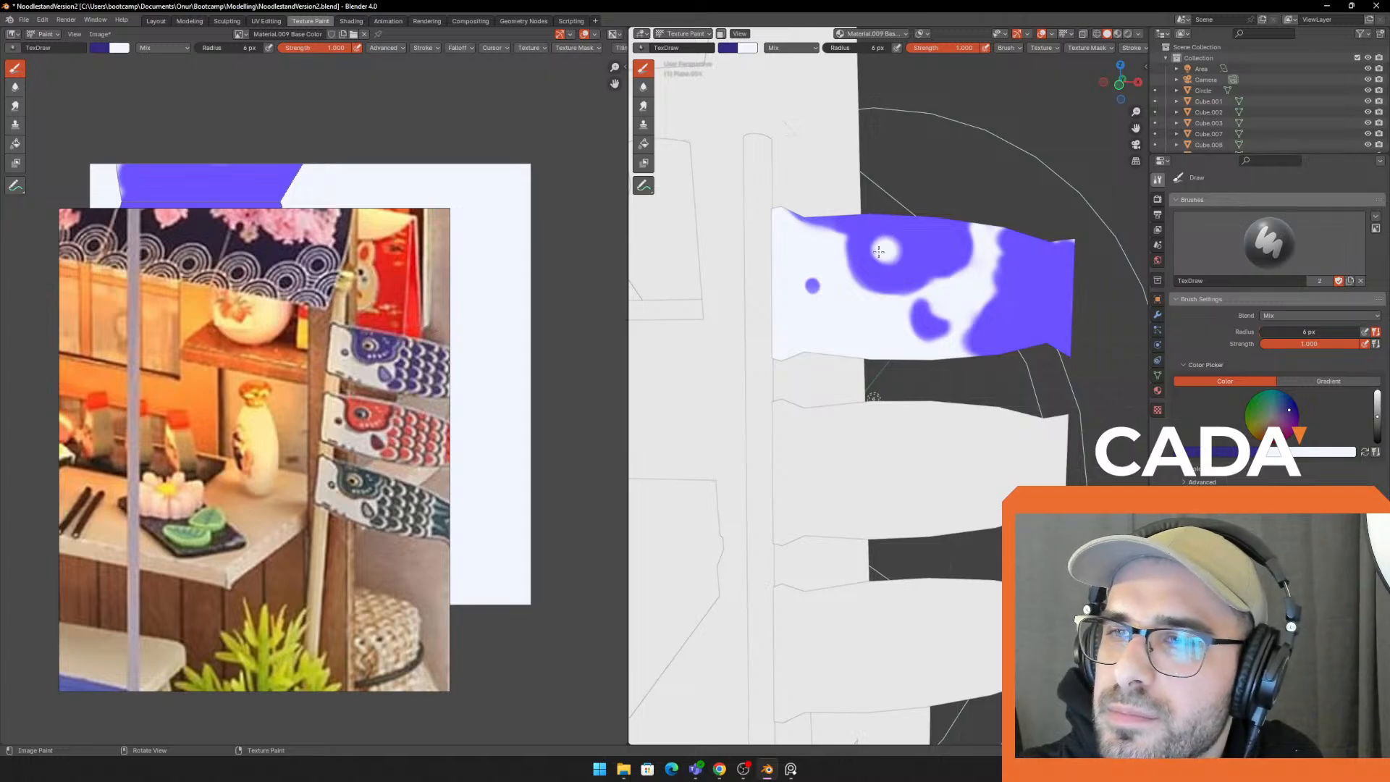
pyautogui.moveTo(888, 243); pyautogui.dragTo(890, 241, button='middle')
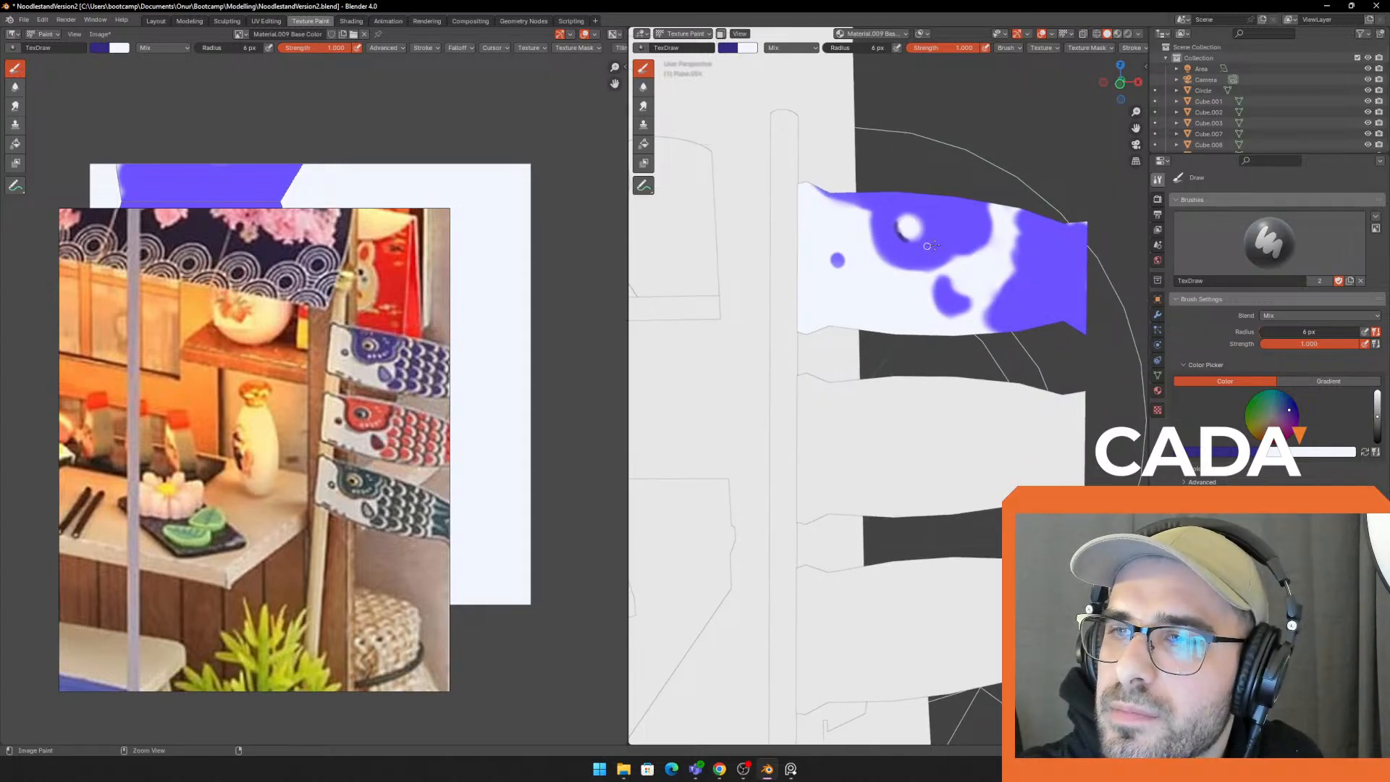
pyautogui.hotkey('ctrl', 'z')
pyautogui.click(1225, 452)
pyautogui.moveTo(1284, 339); pyautogui.dragTo(1284, 332)
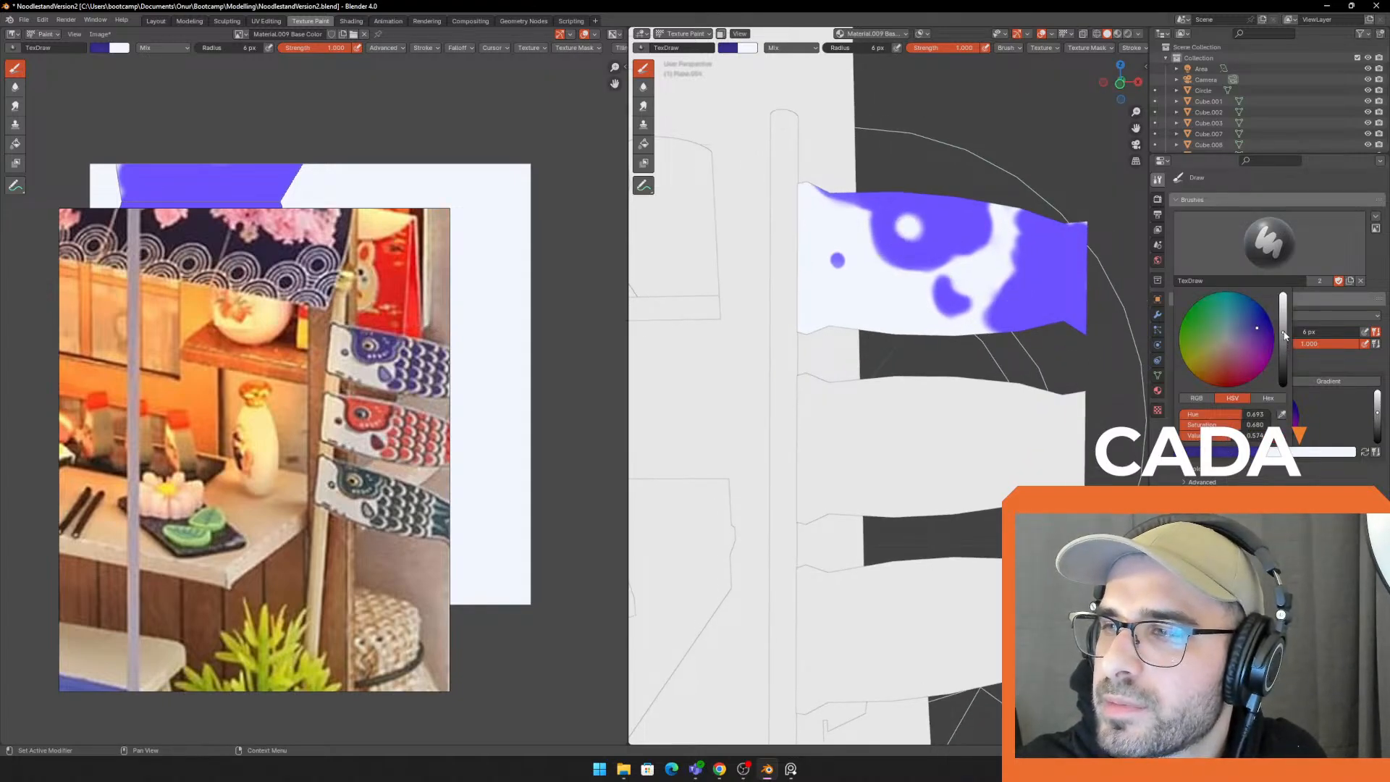
# Paint a thin blue-violet outline and pupil in the koi's white eye on the top flag
pyautogui.click(910, 227)
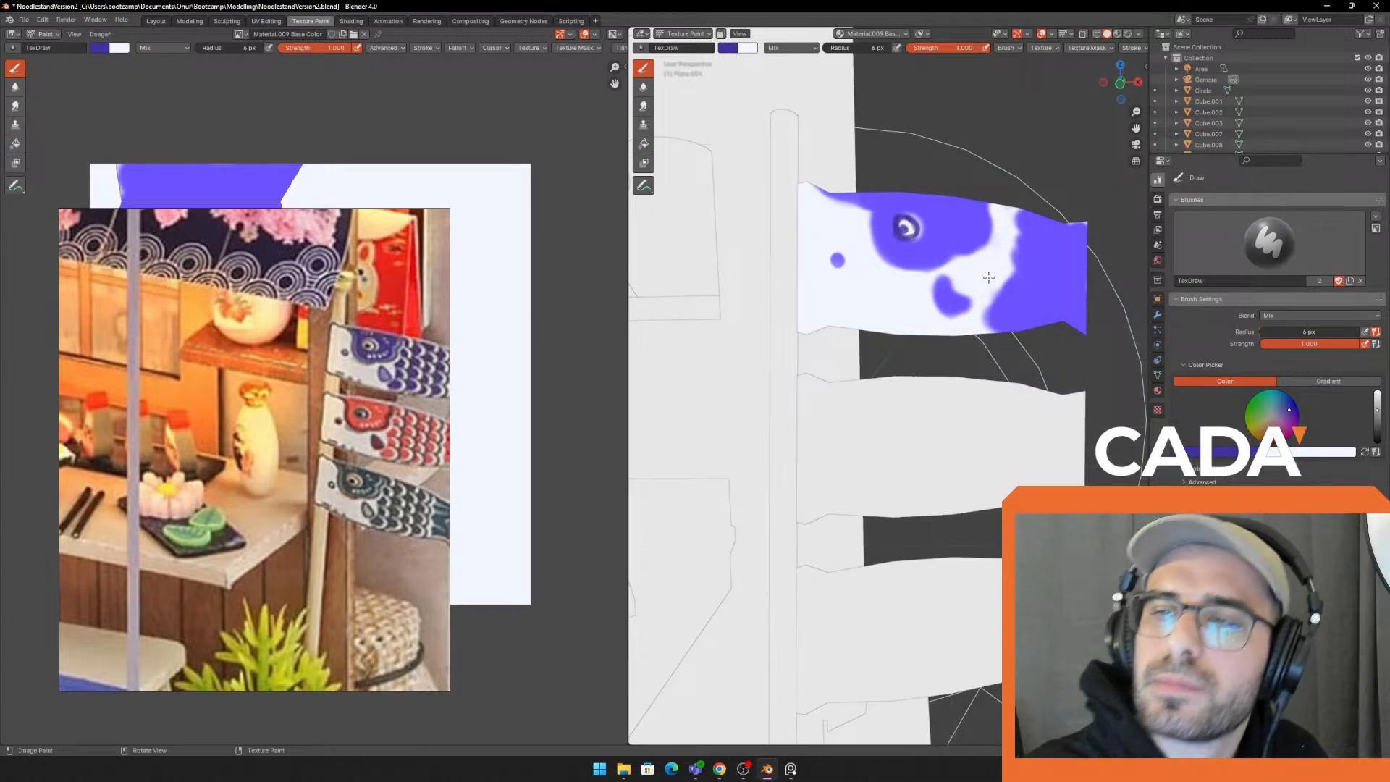
pyautogui.scroll(-5, 948, 344)
pyautogui.scroll(5, 947, 344)
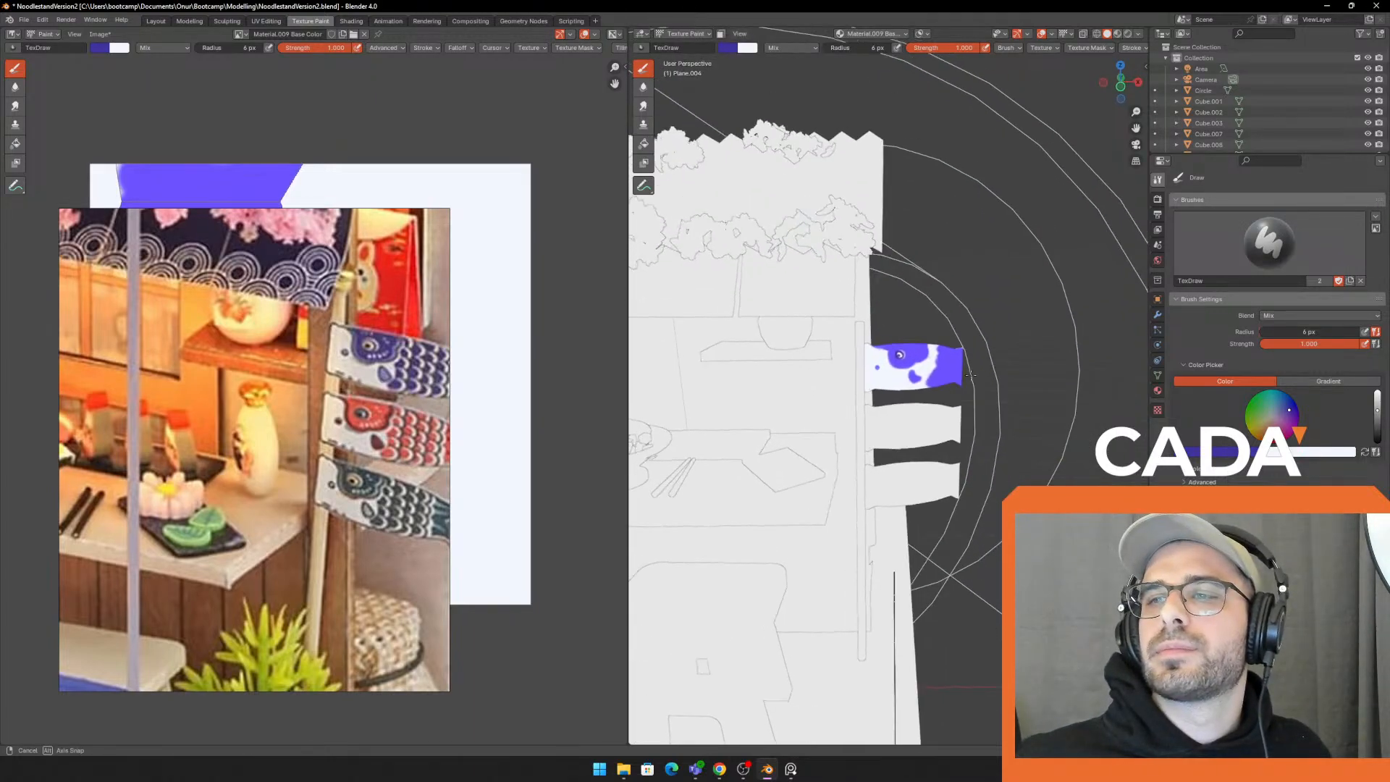
# Clear the koi's eye details and repaint its center as a clean white circle on the top flag
pyautogui.scroll(4, 998, 326)
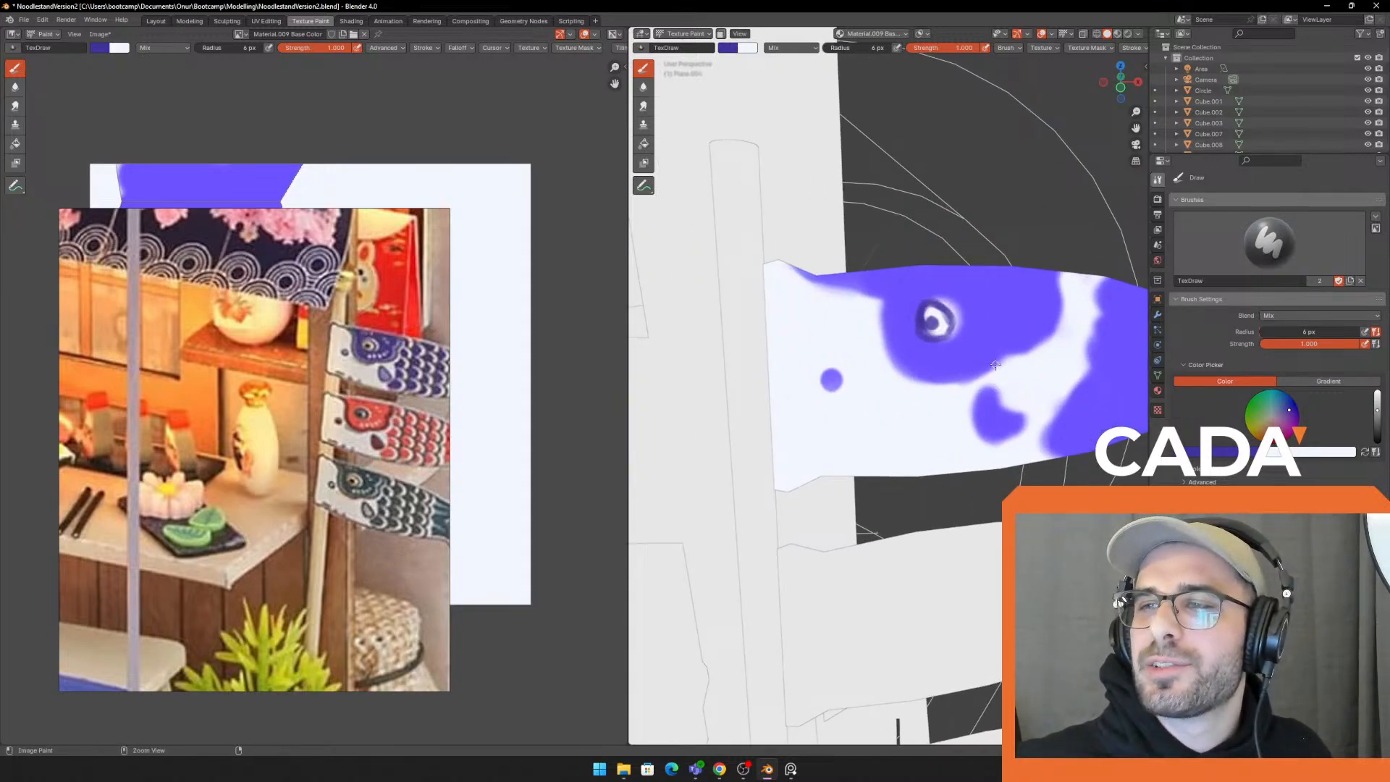
pyautogui.moveTo(1019, 362); pyautogui.dragTo(1135, 404, button='middle')
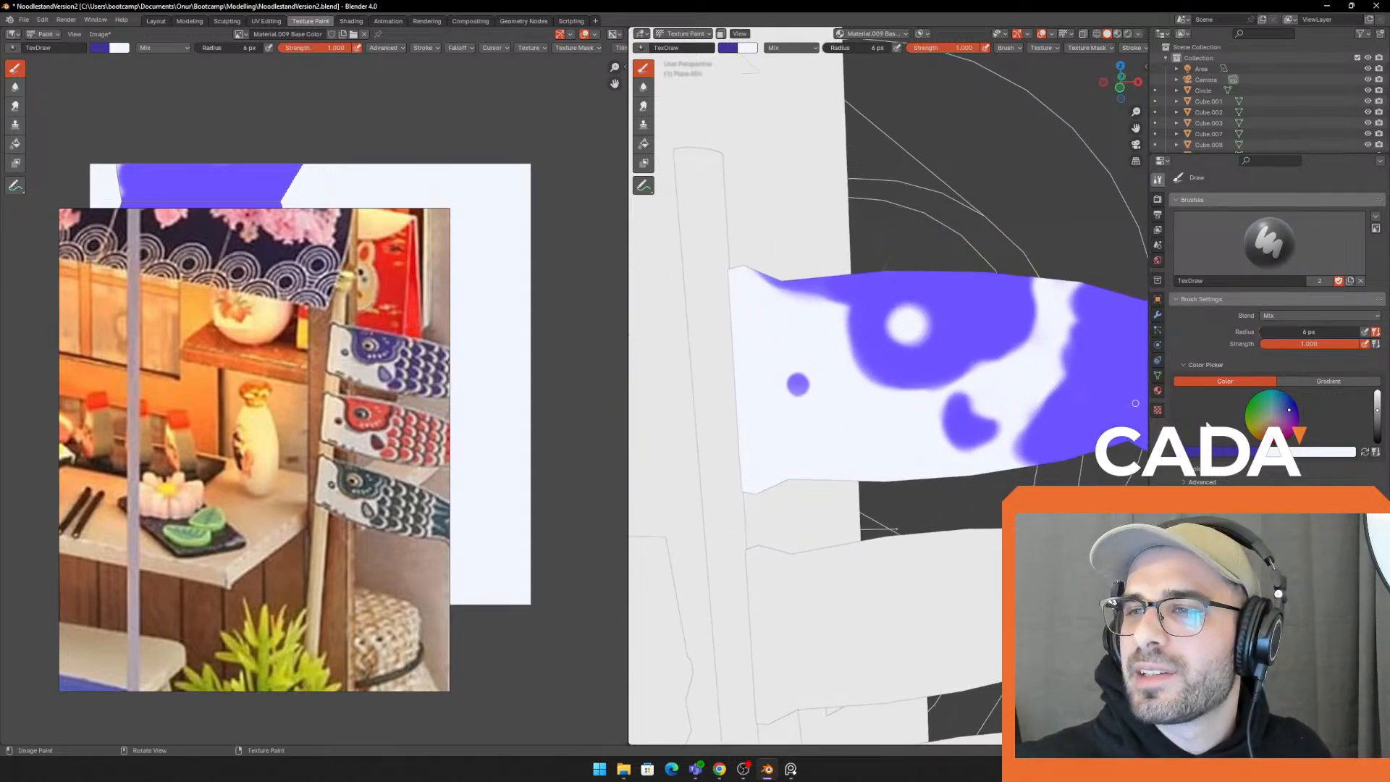
pyautogui.press('x')
pyautogui.moveTo(913, 320); pyautogui.dragTo(904, 323)
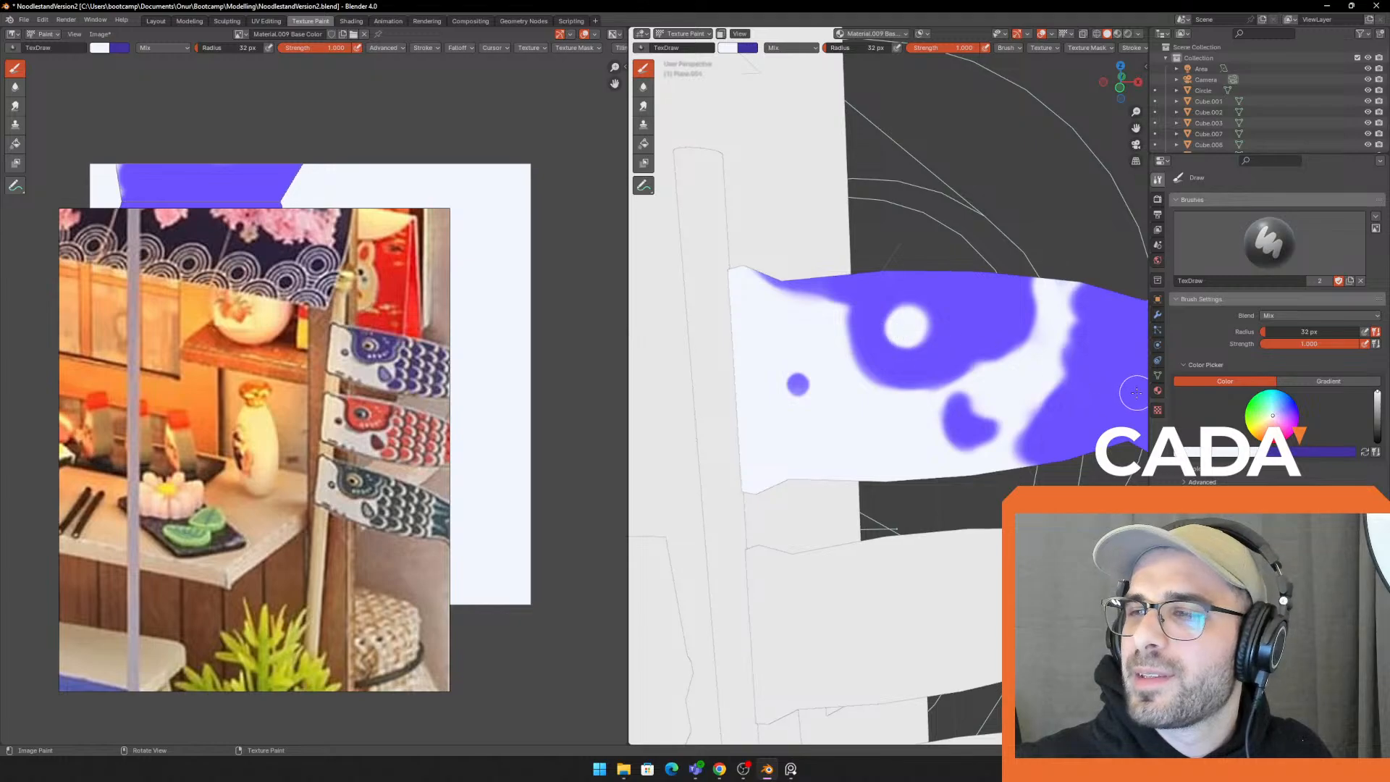
# Swap back to the dark blue-violet brush color, set the radius to 13 px and undo the test stroke in the eye
pyautogui.press('x')
pyautogui.press('f')
pyautogui.click(951, 361)
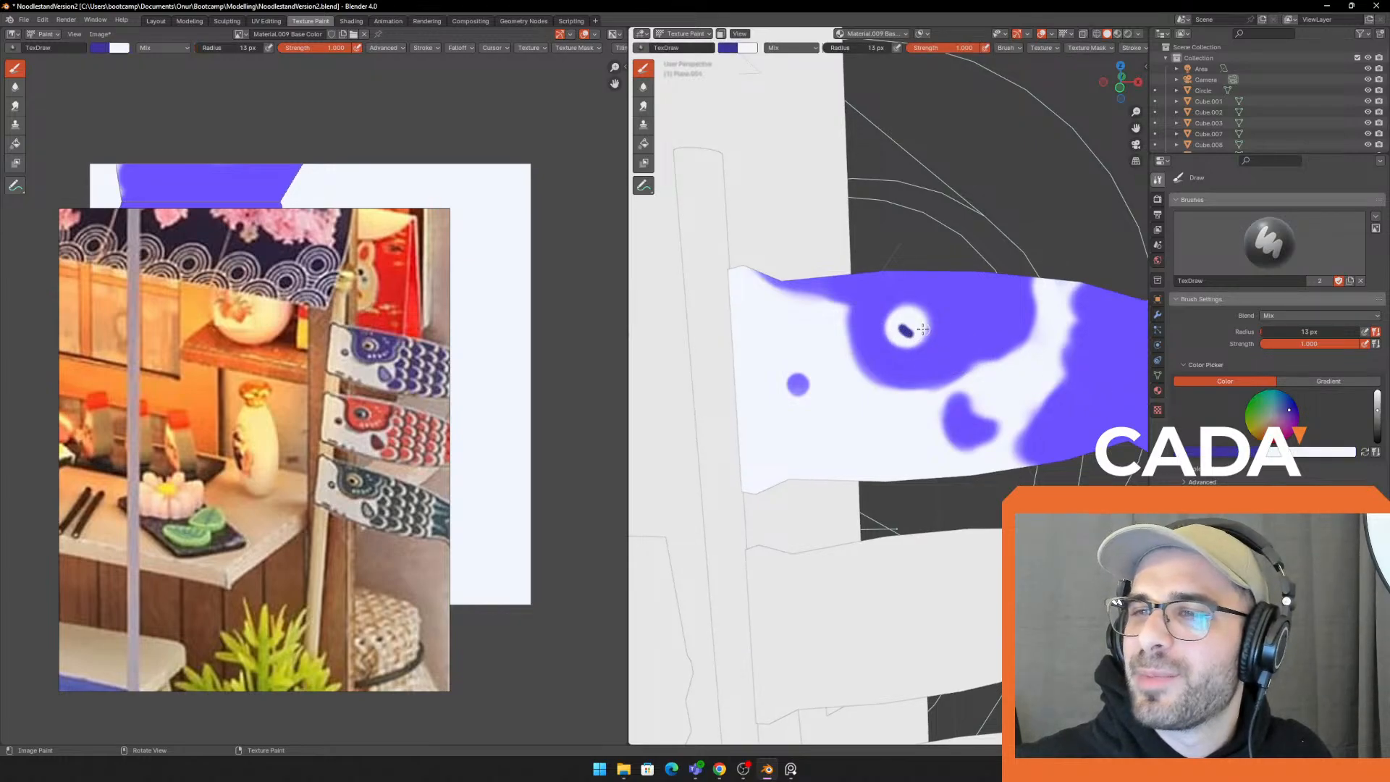
pyautogui.hotkey('ctrl', 'z')
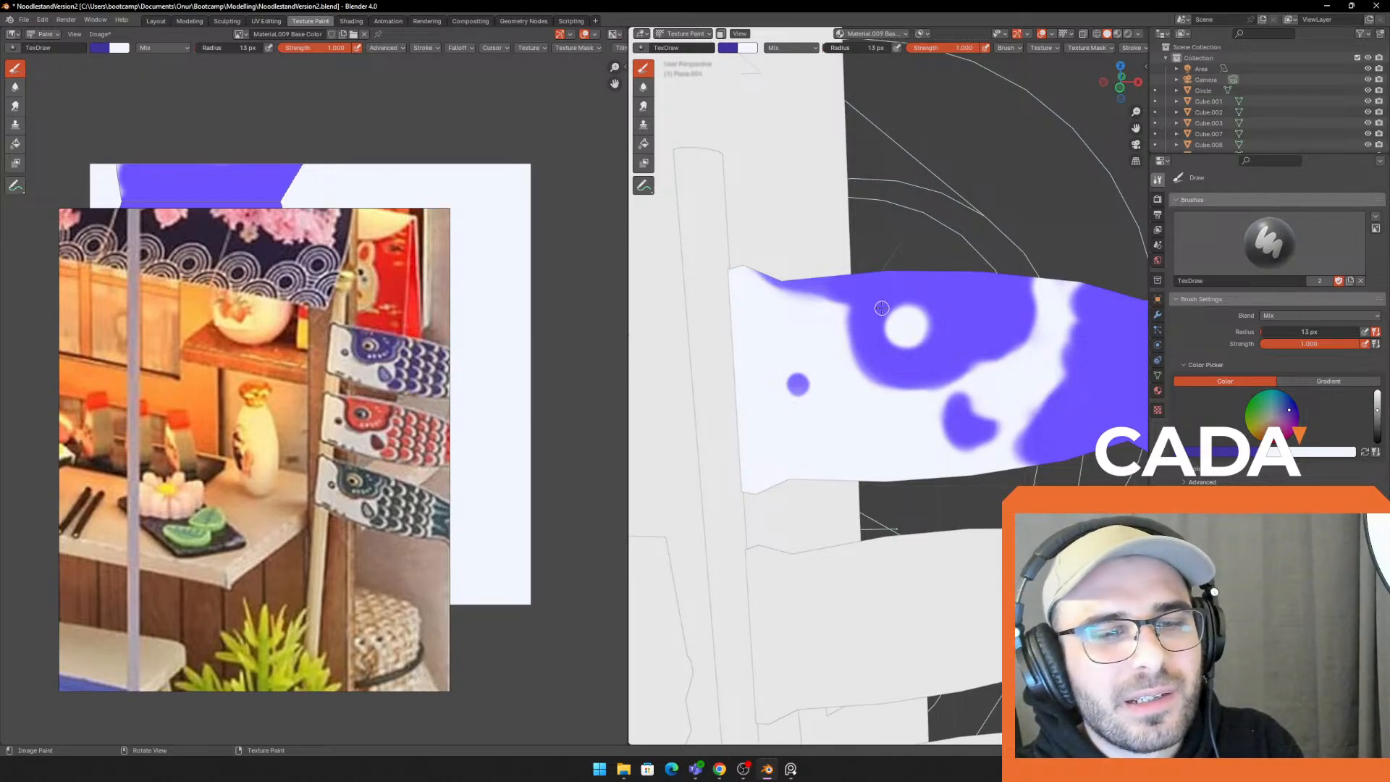
# Paint a dark blue-violet ring and pupil in the koi's white eye with a 12 px brush
pyautogui.press('[')
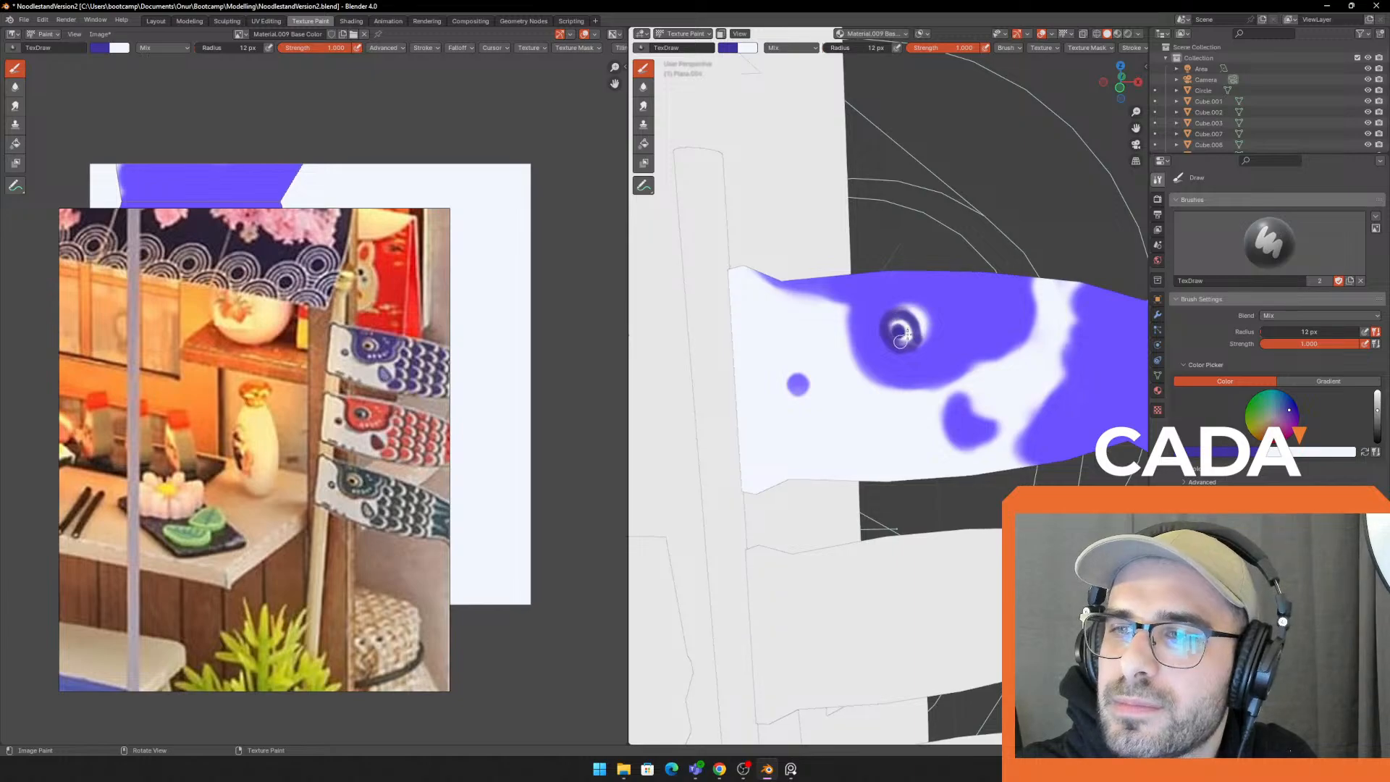
pyautogui.moveTo(898, 333); pyautogui.dragTo(902, 333)
pyautogui.scroll(-5, 934, 350)
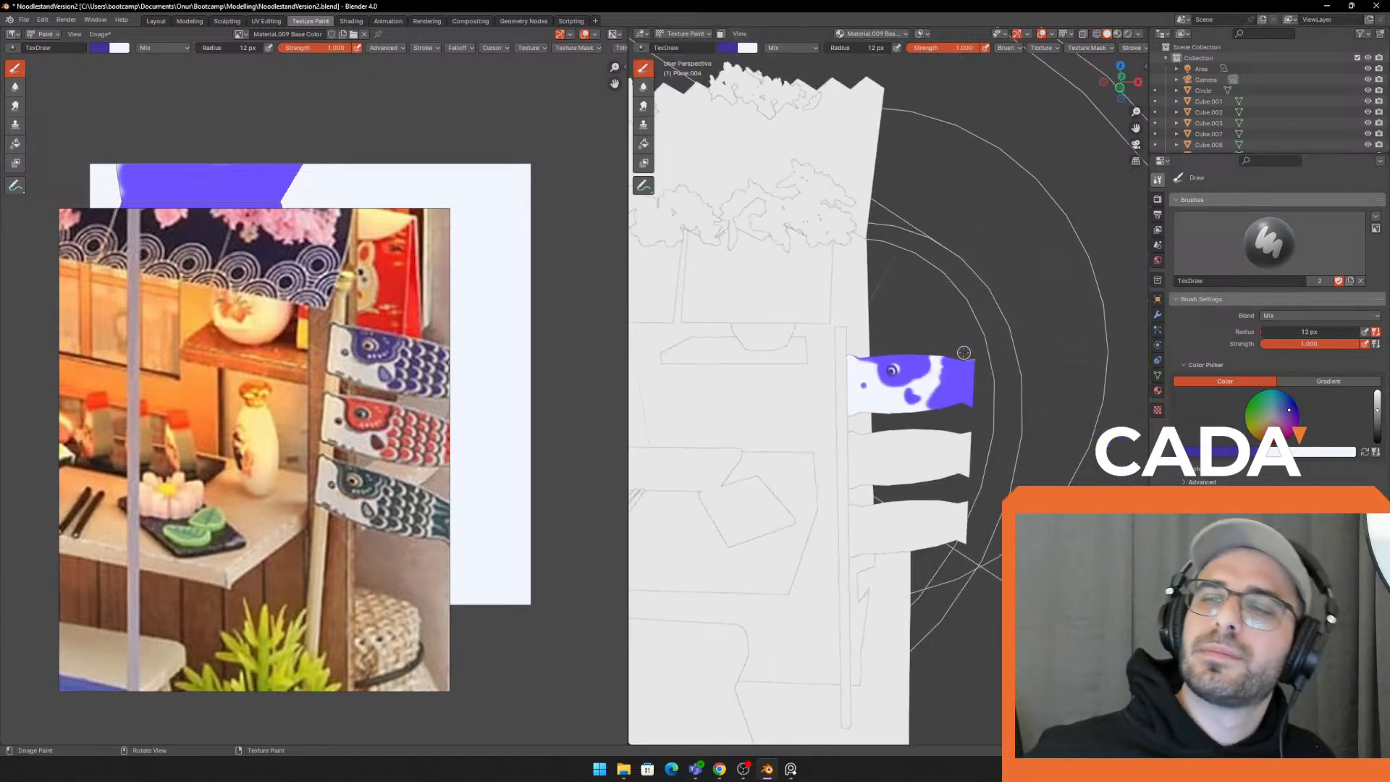
pyautogui.moveTo(934, 349)
pyautogui.mouseDown(button='middle')
pyautogui.moveTo(965, 401)
pyautogui.moveTo(985, 360)
pyautogui.mouseUp(button='middle')
pyautogui.scroll(4, 941, 369)
pyautogui.scroll(2, 950, 376)
pyautogui.scroll(-4, 950, 377)
pyautogui.press('Tab')
pyautogui.press('Tab')
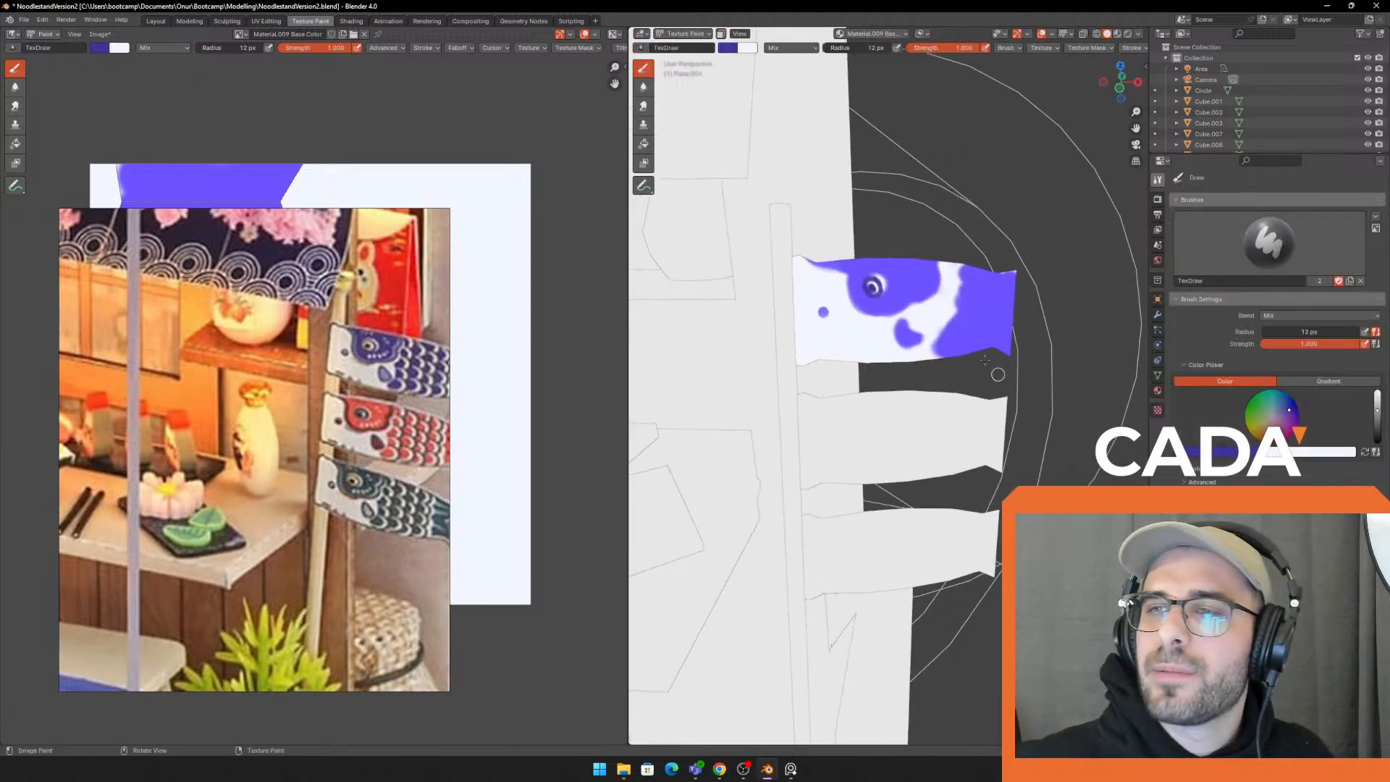
# Switch to the Layout workspace and select the blank middle flag beneath the painted koi flag
pyautogui.click(156, 20)
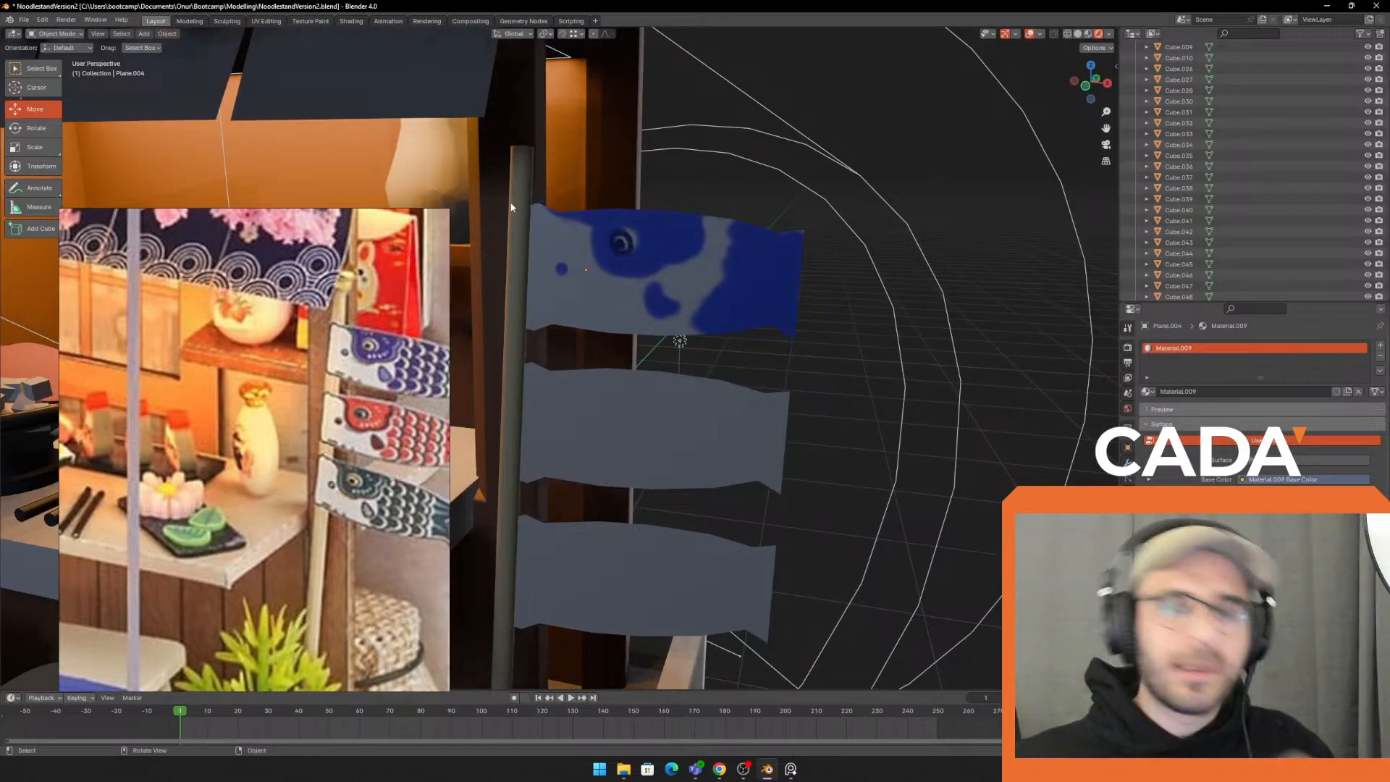
pyautogui.click(678, 411)
pyautogui.moveTo(774, 416); pyautogui.dragTo(683, 349, button='middle')
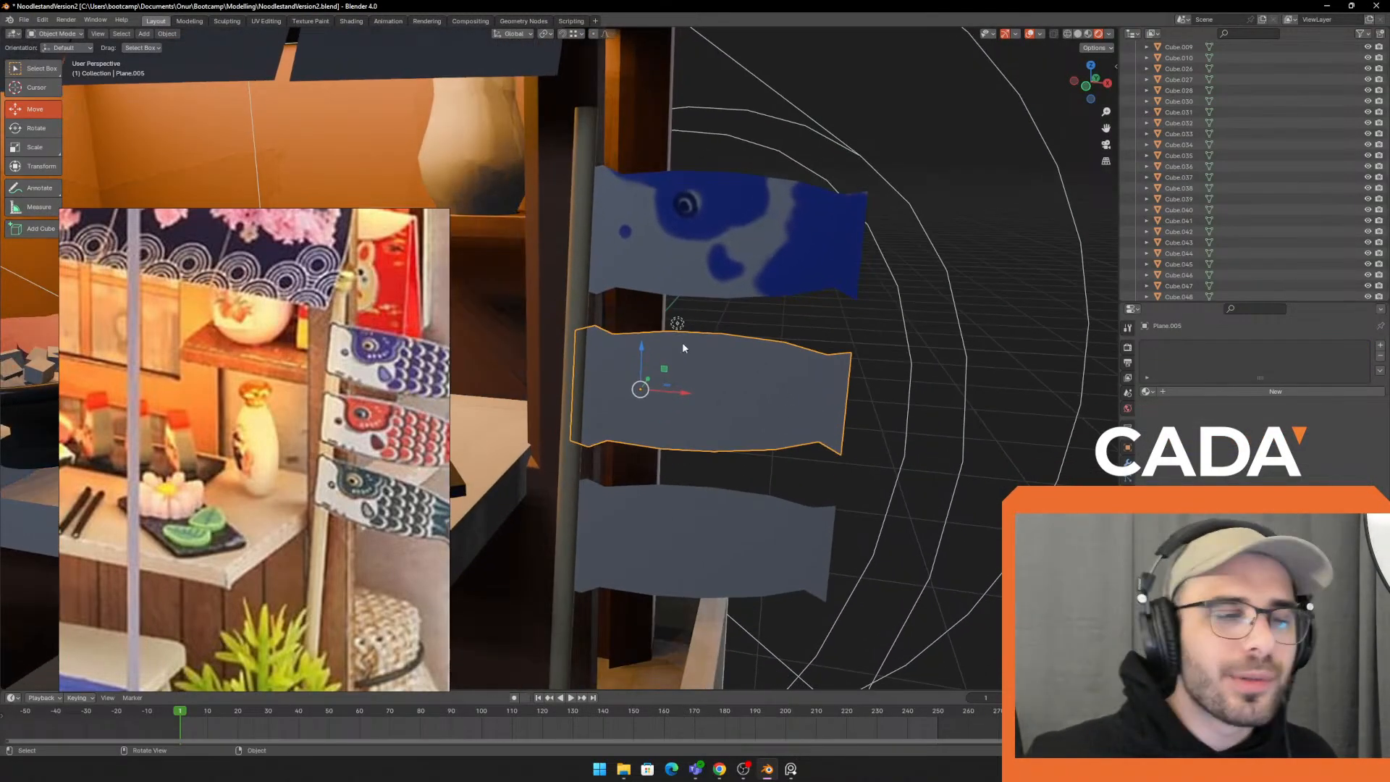
pyautogui.click(894, 339)
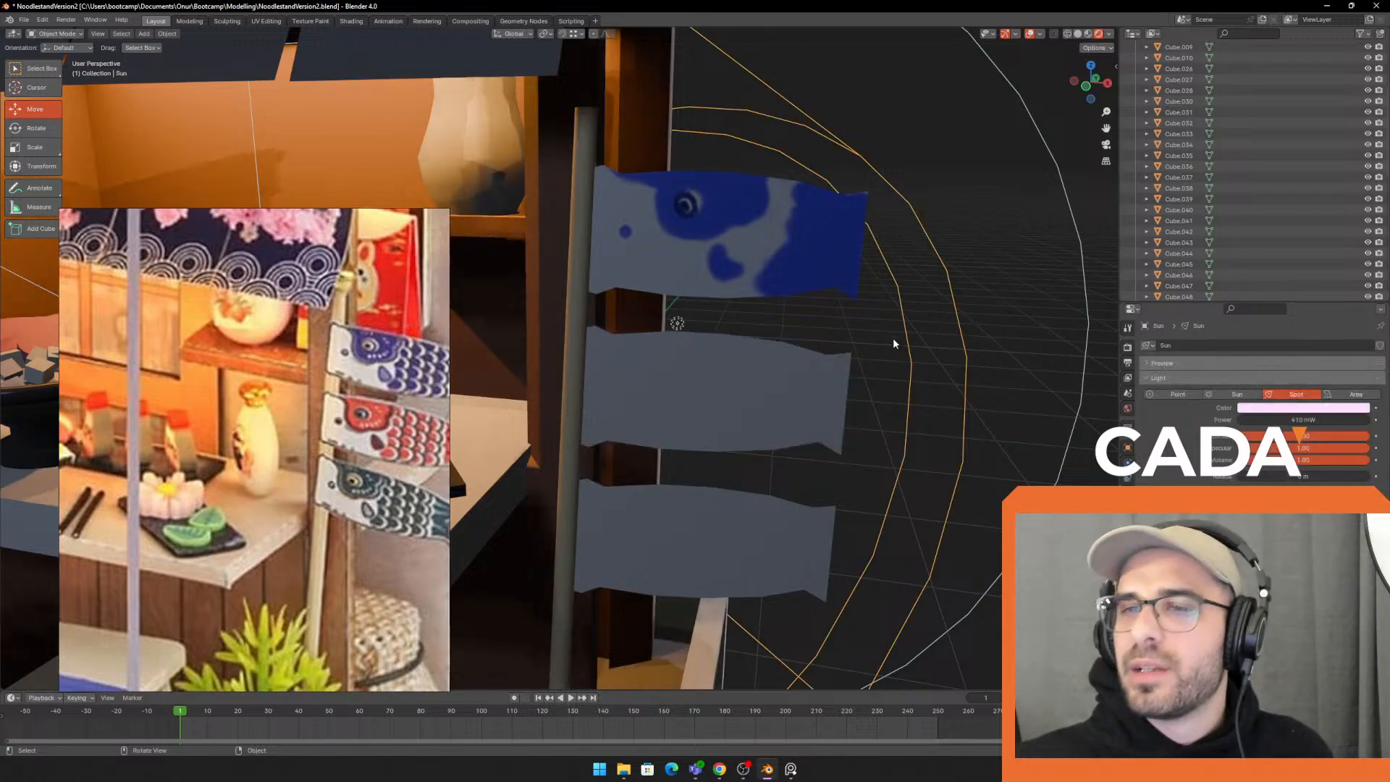
pyautogui.moveTo(893, 339); pyautogui.dragTo(747, 210, button='middle')
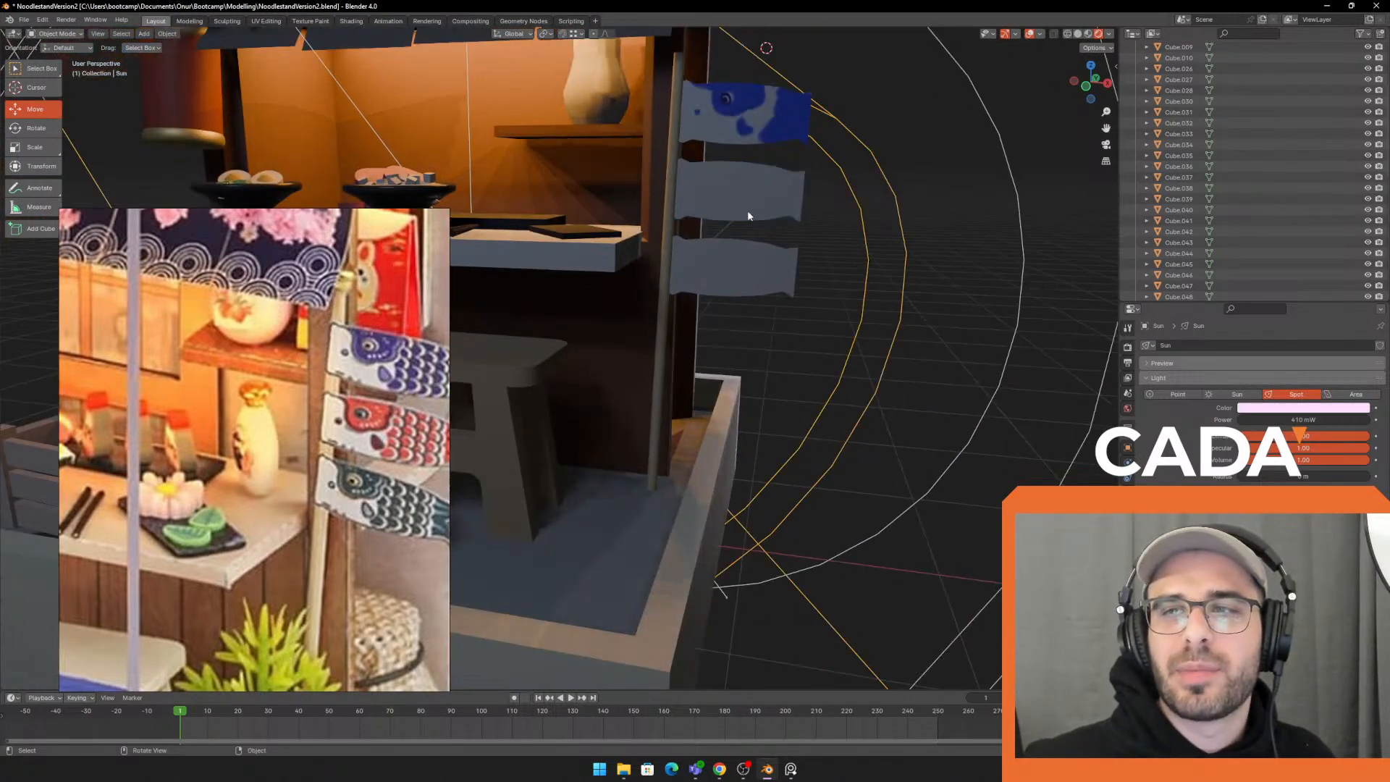
pyautogui.click(747, 208)
pyautogui.scroll(-6, 801, 257)
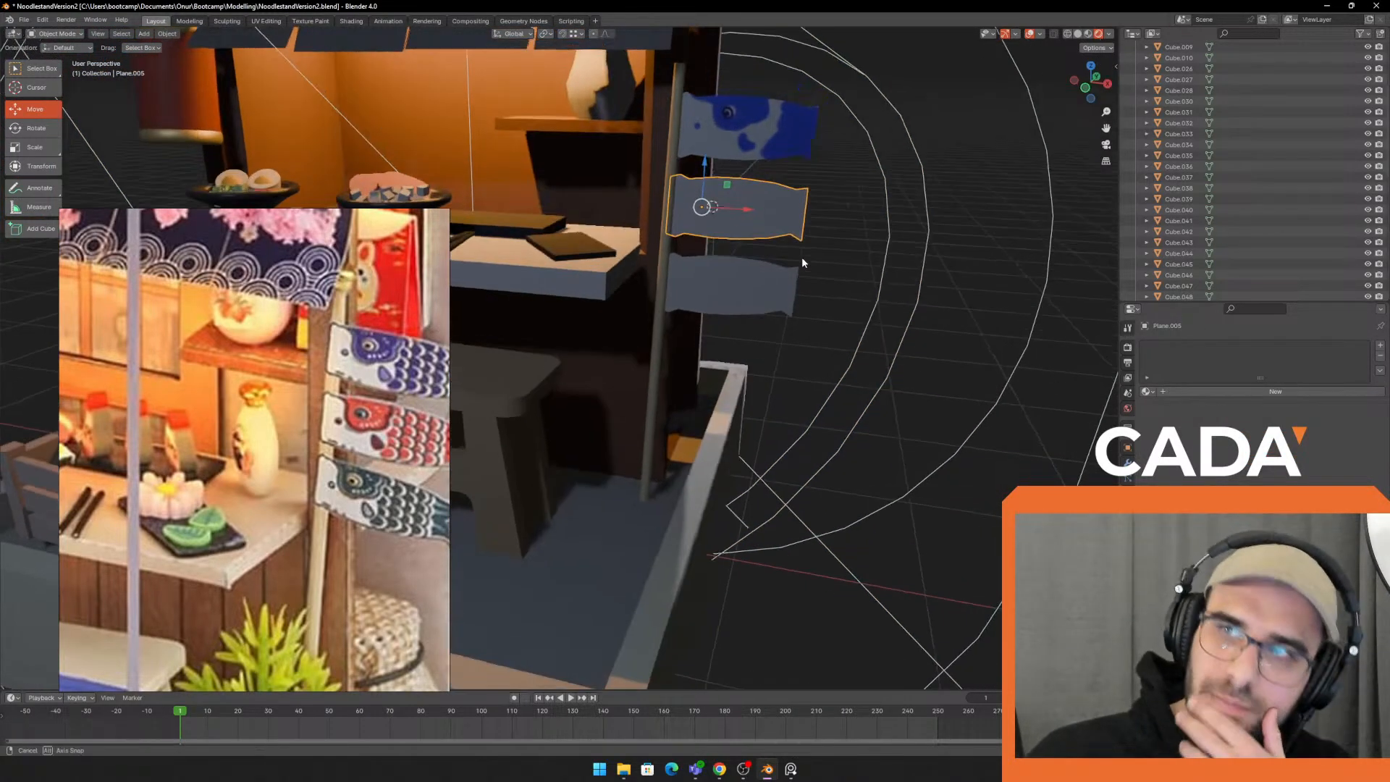
pyautogui.scroll(1, 695, 291)
pyautogui.click(678, 300)
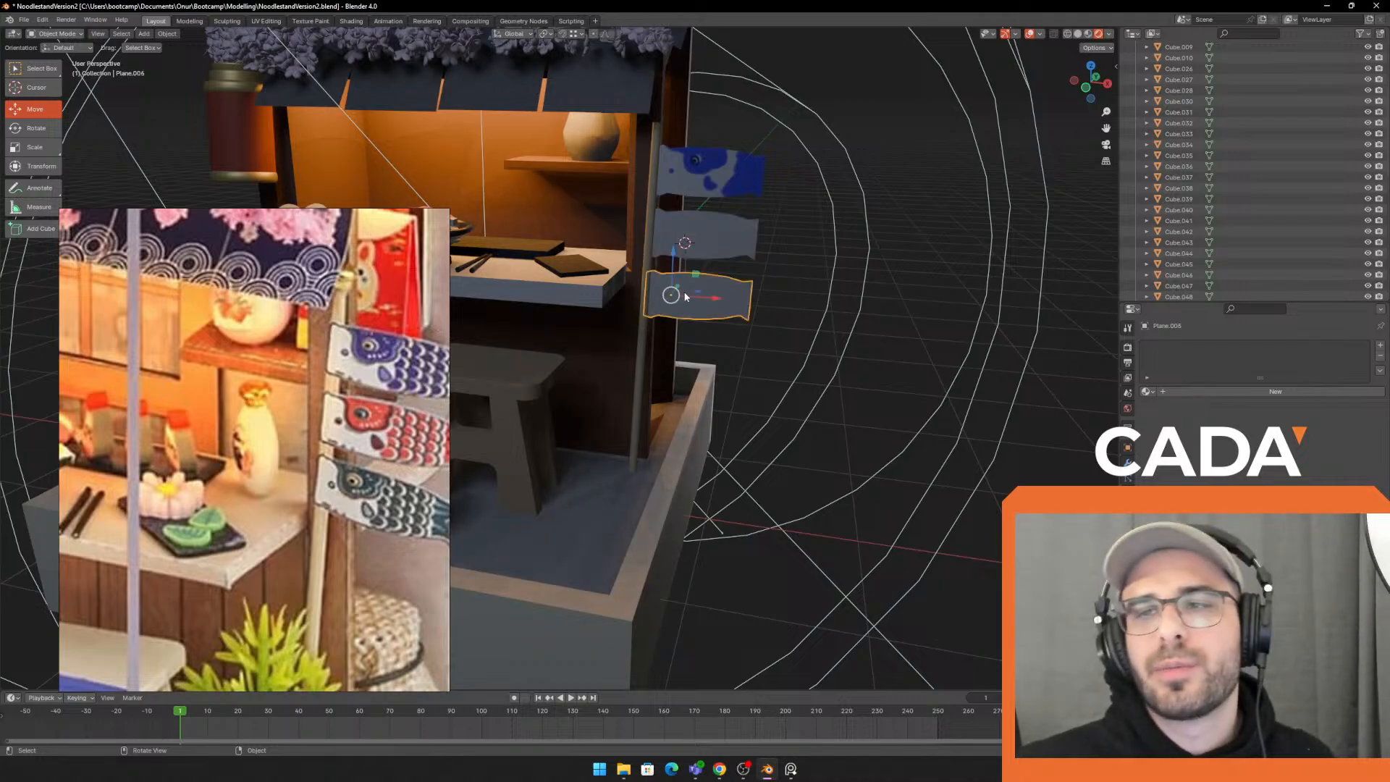
pyautogui.press('Tab')
pyautogui.press('3')
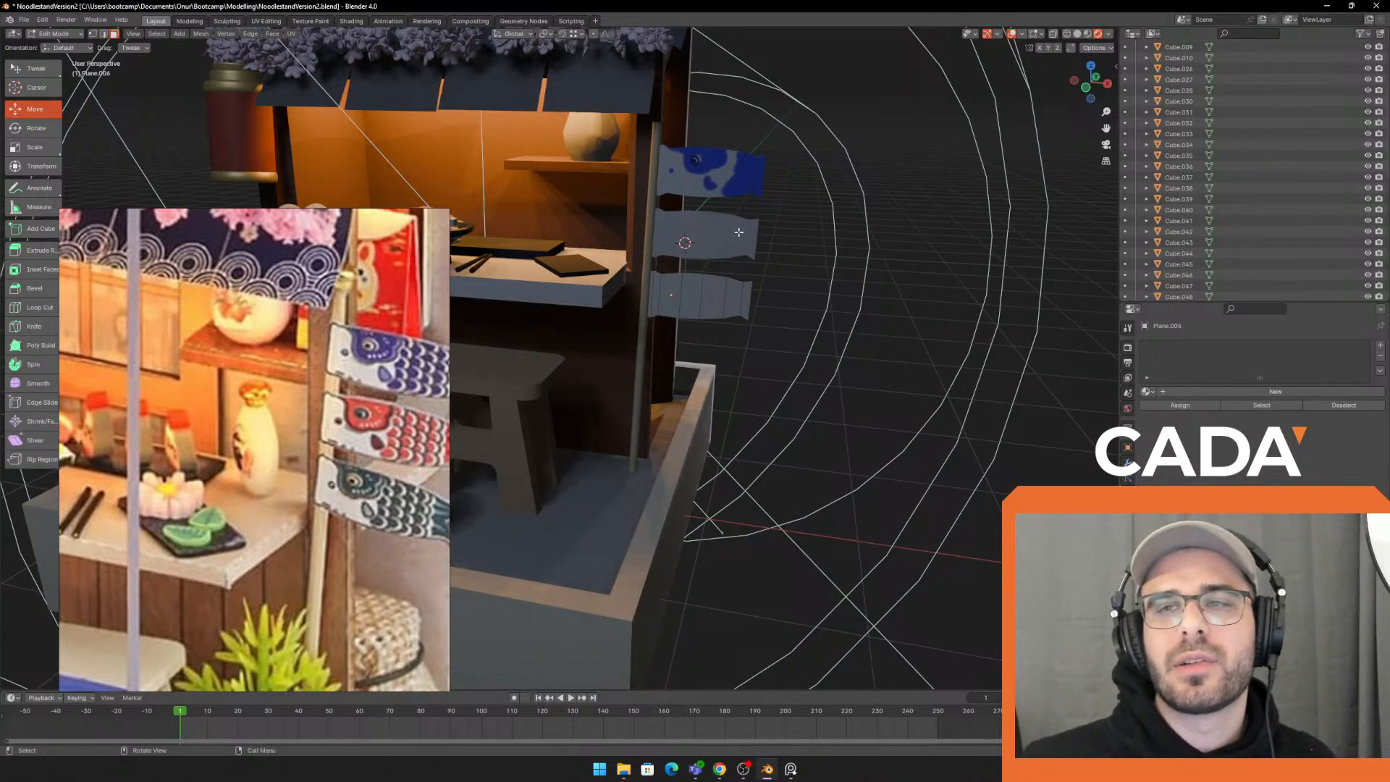
pyautogui.click(70, 36)
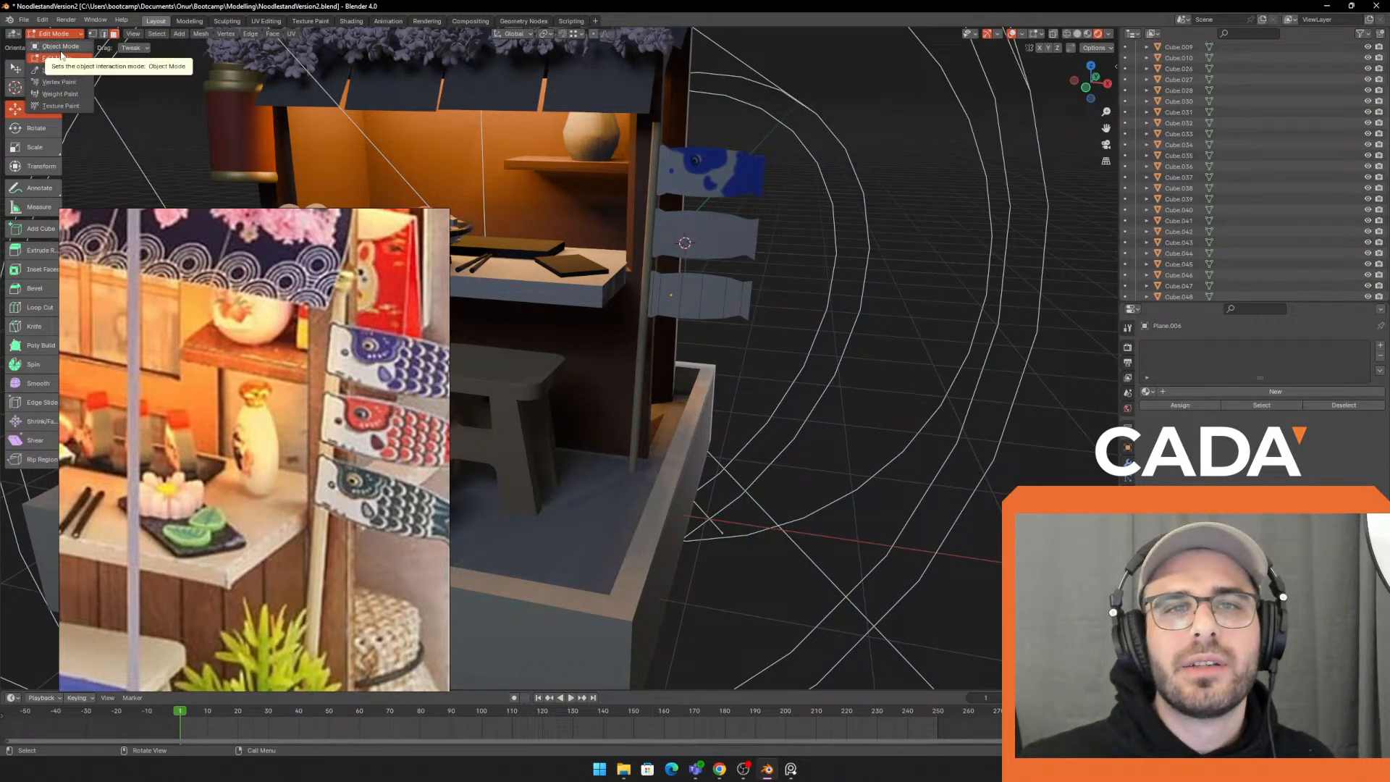
pyautogui.click(62, 47)
# Reselect the middle flag in Object Mode as the next one to unwrap
pyautogui.click(717, 251)
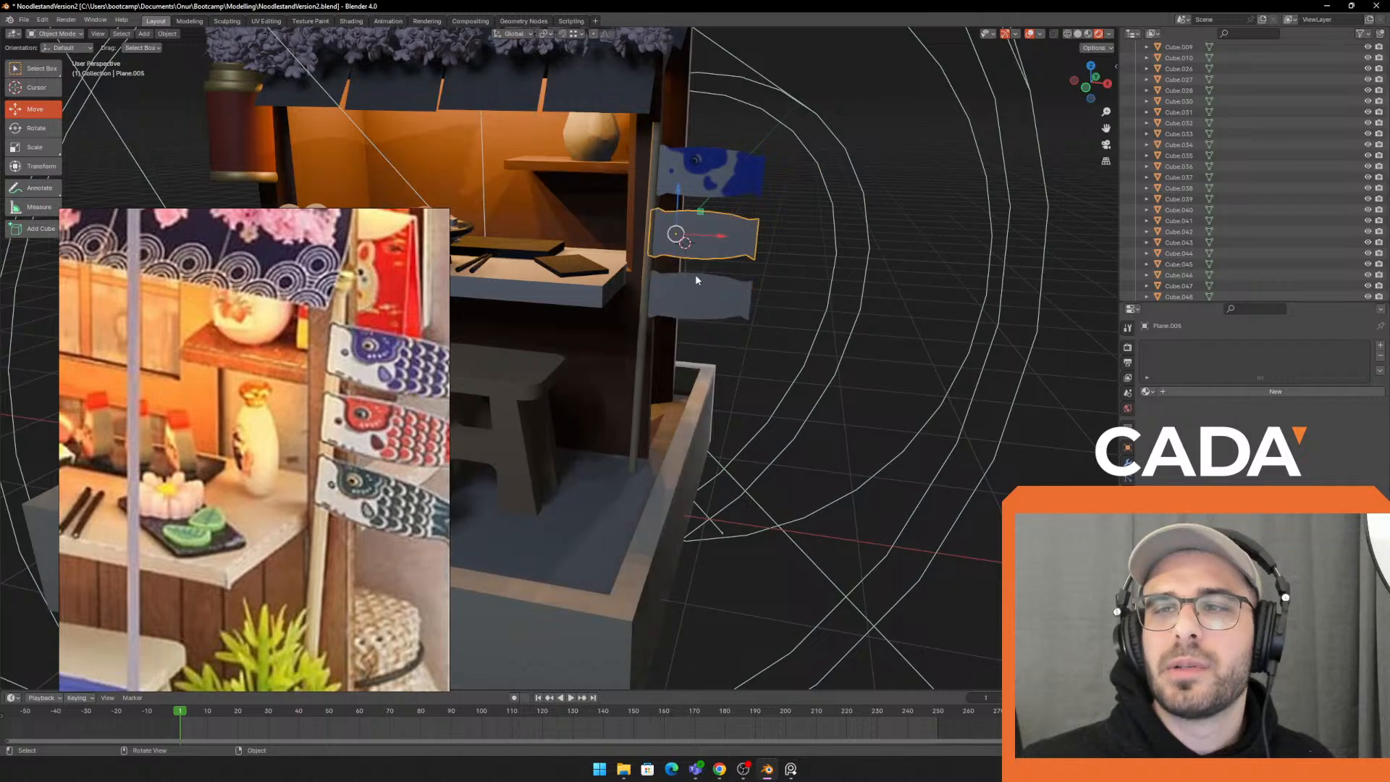
pyautogui.scroll(1, 839, 173)
pyautogui.keyDown('shift'); pyautogui.moveTo(841, 174); pyautogui.dragTo(788, 226, button='middle'); pyautogui.keyUp('shift')
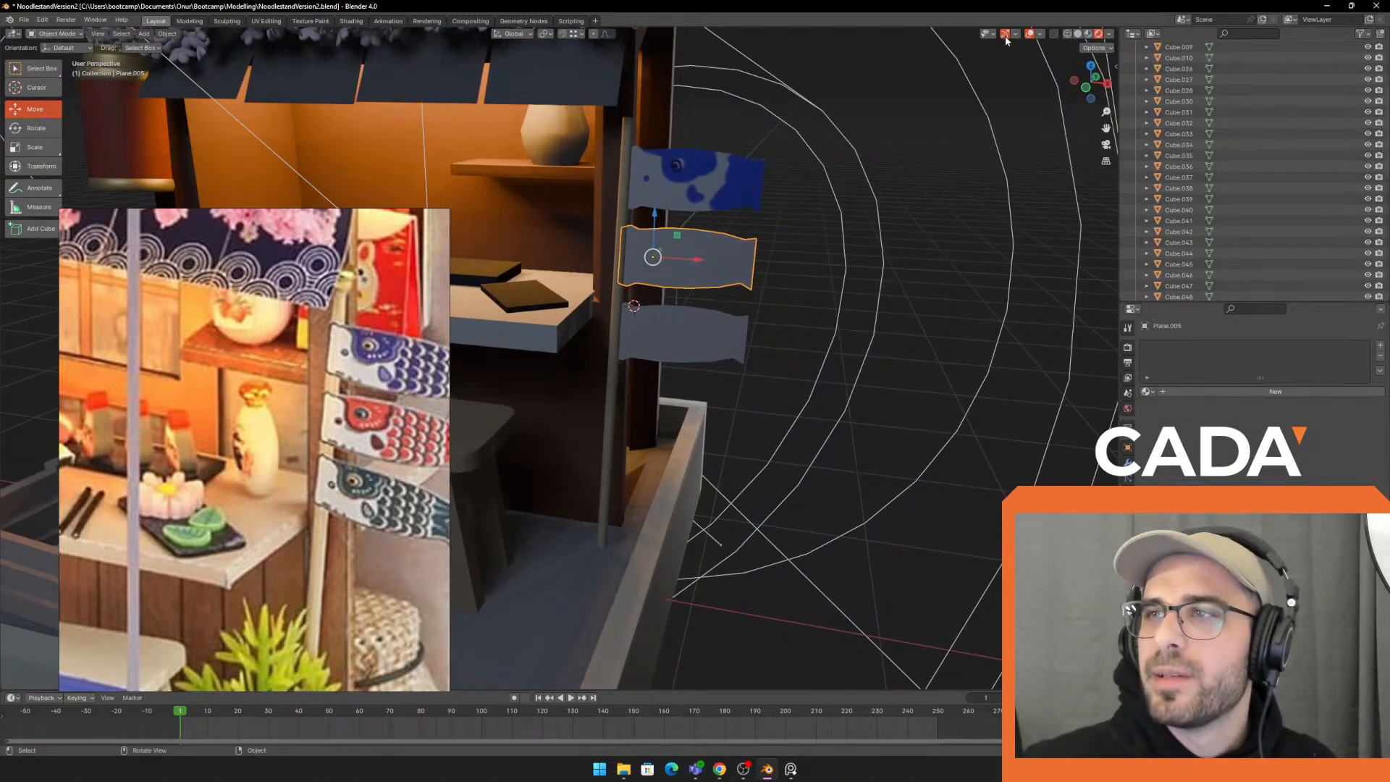
pyautogui.click(758, 218)
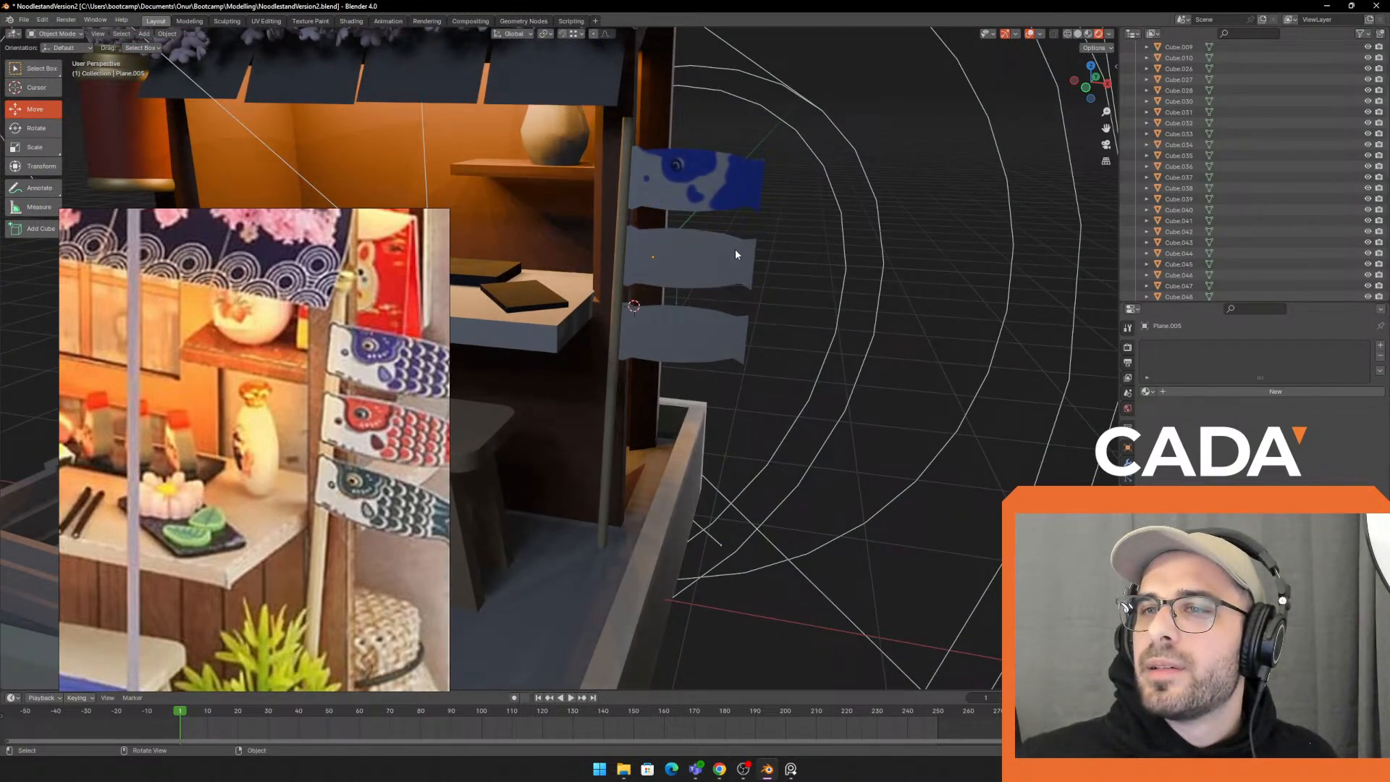
pyautogui.click(735, 253)
pyautogui.keyDown('shift'); pyautogui.moveTo(777, 219); pyautogui.dragTo(758, 245, button='middle'); pyautogui.keyUp('shift')
pyautogui.scroll(1, 755, 254)
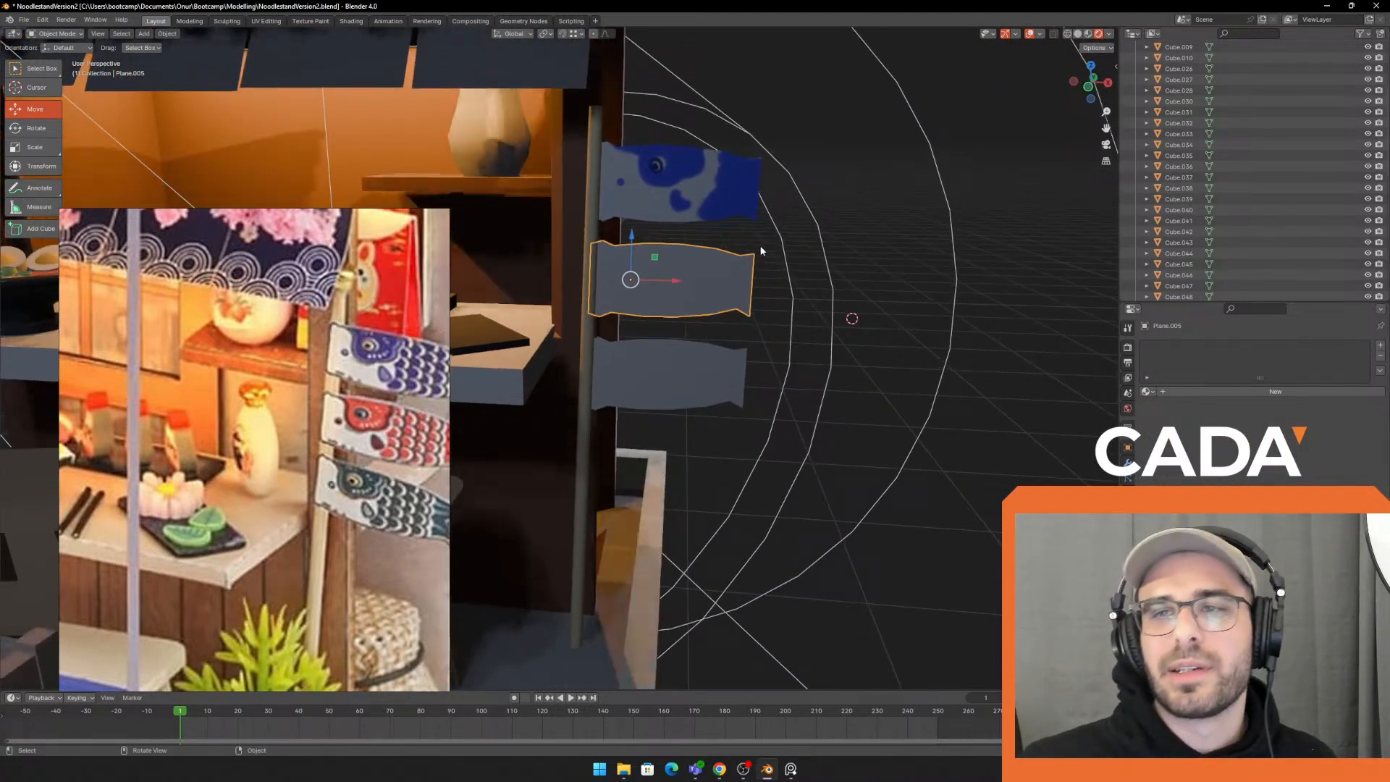
# Bring the middle flag into the UV Editing workspace with all of its faces selected
pyautogui.click(266, 21)
pyautogui.scroll(-2, 868, 307)
pyautogui.moveTo(867, 306)
pyautogui.mouseDown(button='middle')
pyautogui.moveTo(906, 325)
pyautogui.moveTo(891, 311)
pyautogui.mouseUp(button='middle')
pyautogui.moveTo(362, 406); pyautogui.dragTo(0, 401, button='right')
pyautogui.moveTo(768, 325); pyautogui.dragTo(866, 319, button='middle')
pyautogui.press('a')
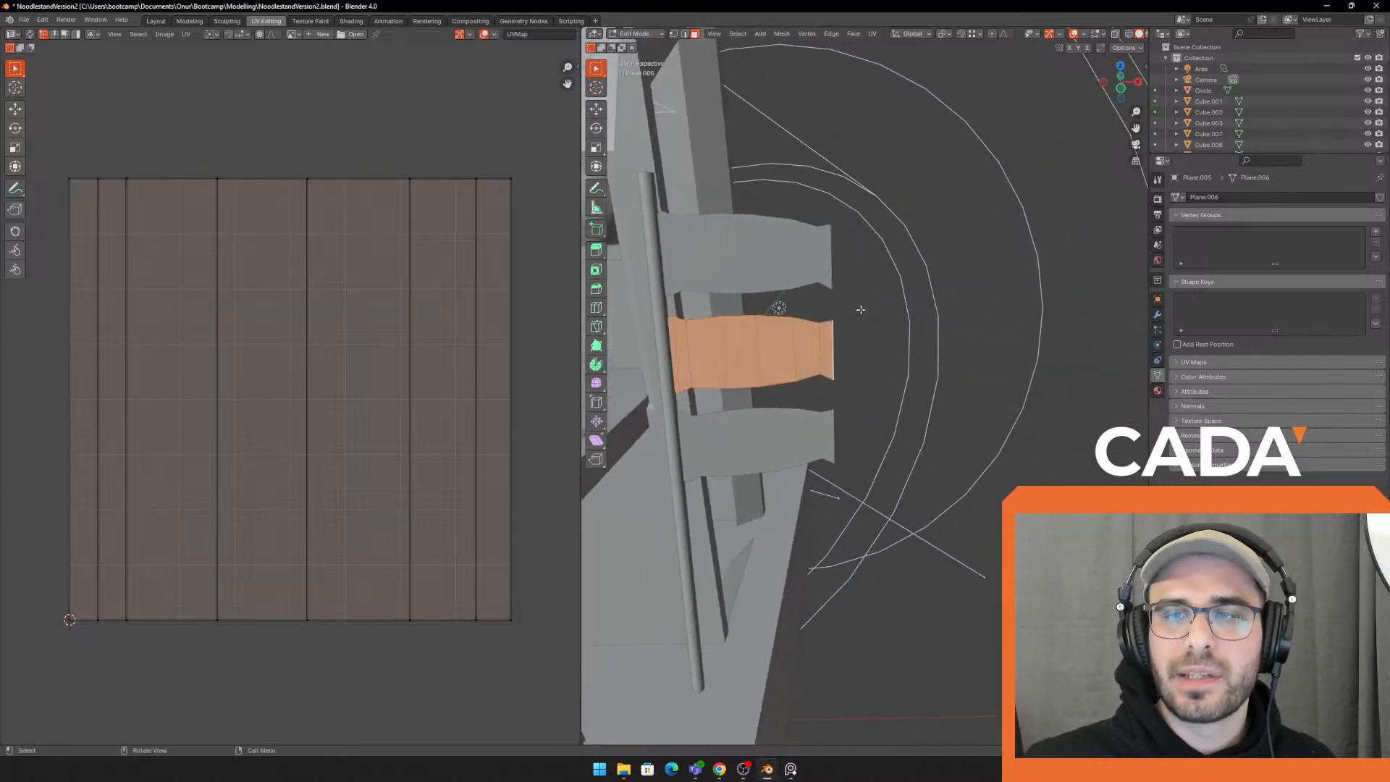
pyautogui.click(901, 326)
pyautogui.moveTo(993, 215); pyautogui.dragTo(568, 487)
pyautogui.moveTo(801, 428); pyautogui.dragTo(911, 391, button='middle')
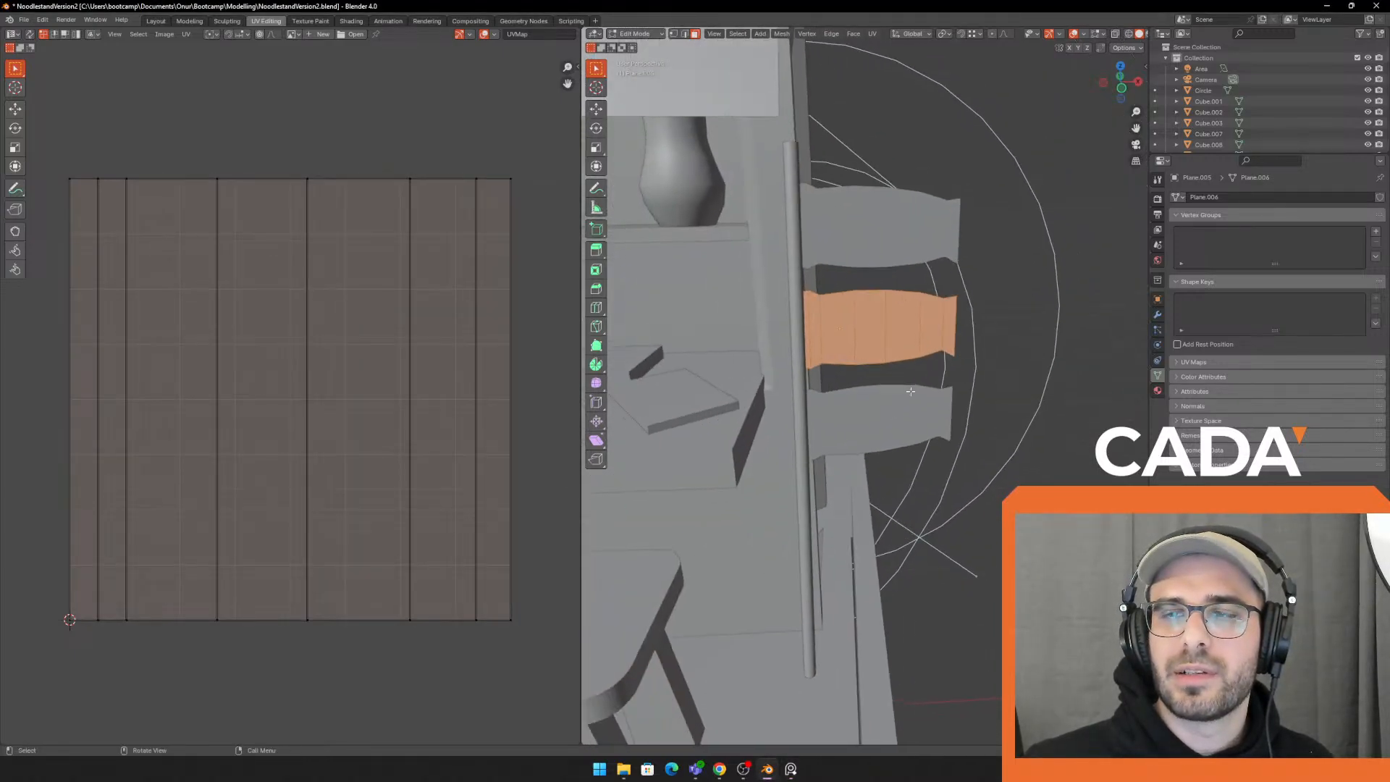
pyautogui.moveTo(690, 459); pyautogui.dragTo(845, 357, button='middle')
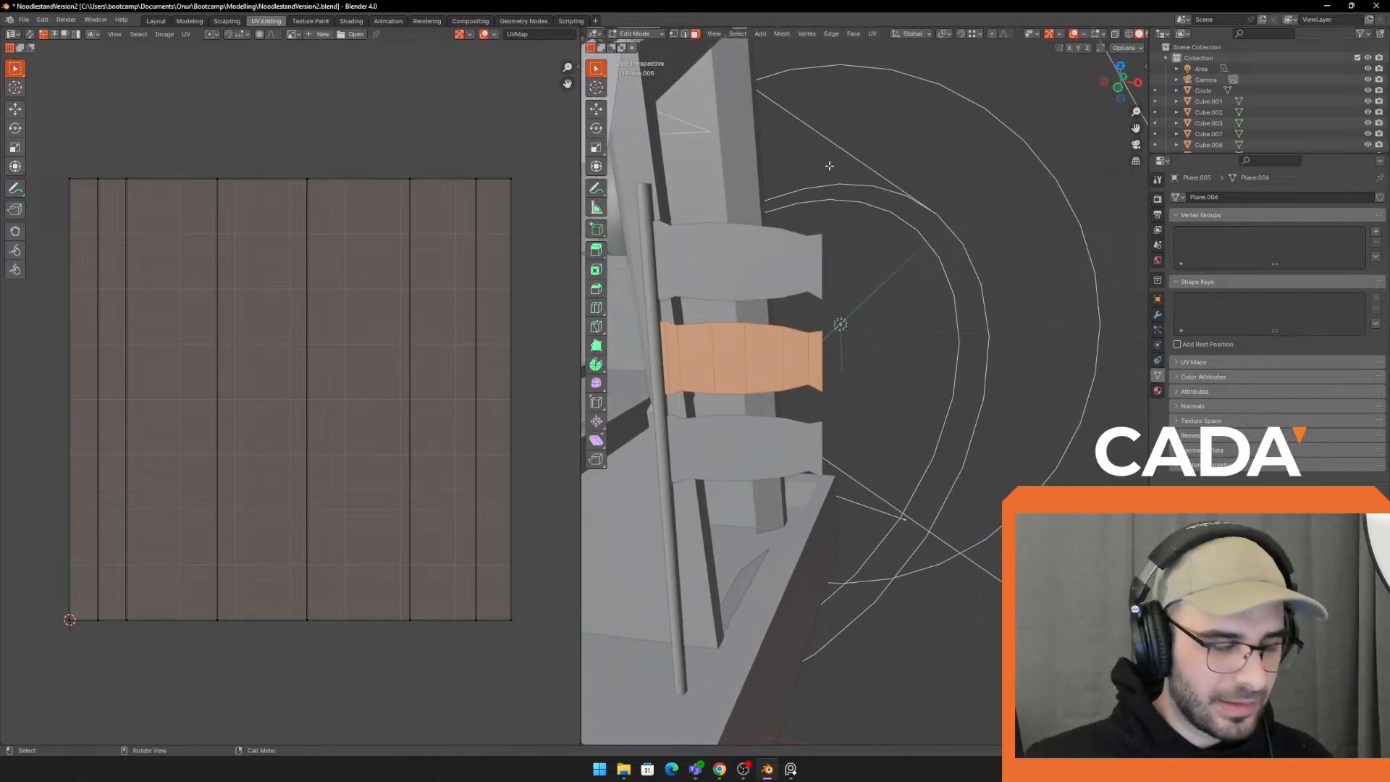
# Try to unwrap the middle flag's selected faces with Smart UV Project at its default settings
pyautogui.press('u')
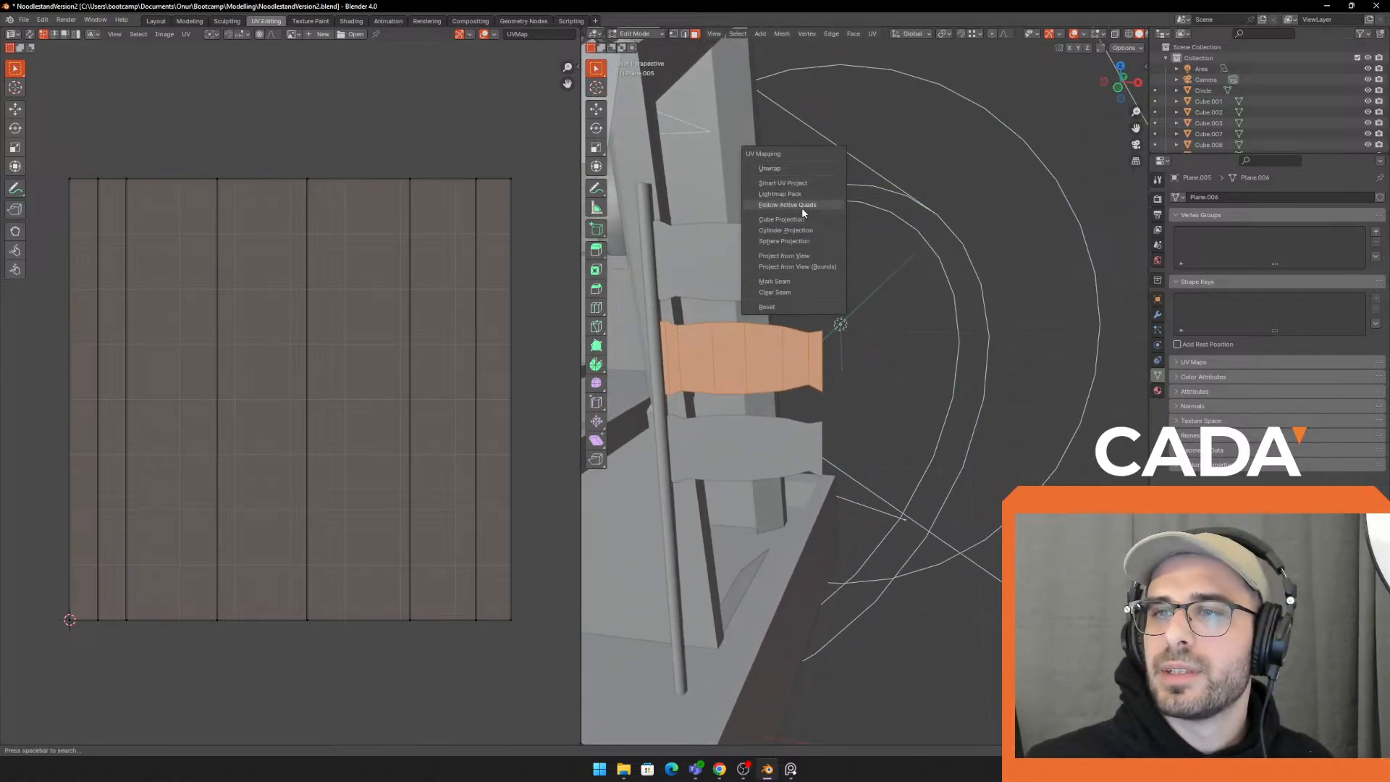
pyautogui.click(805, 183)
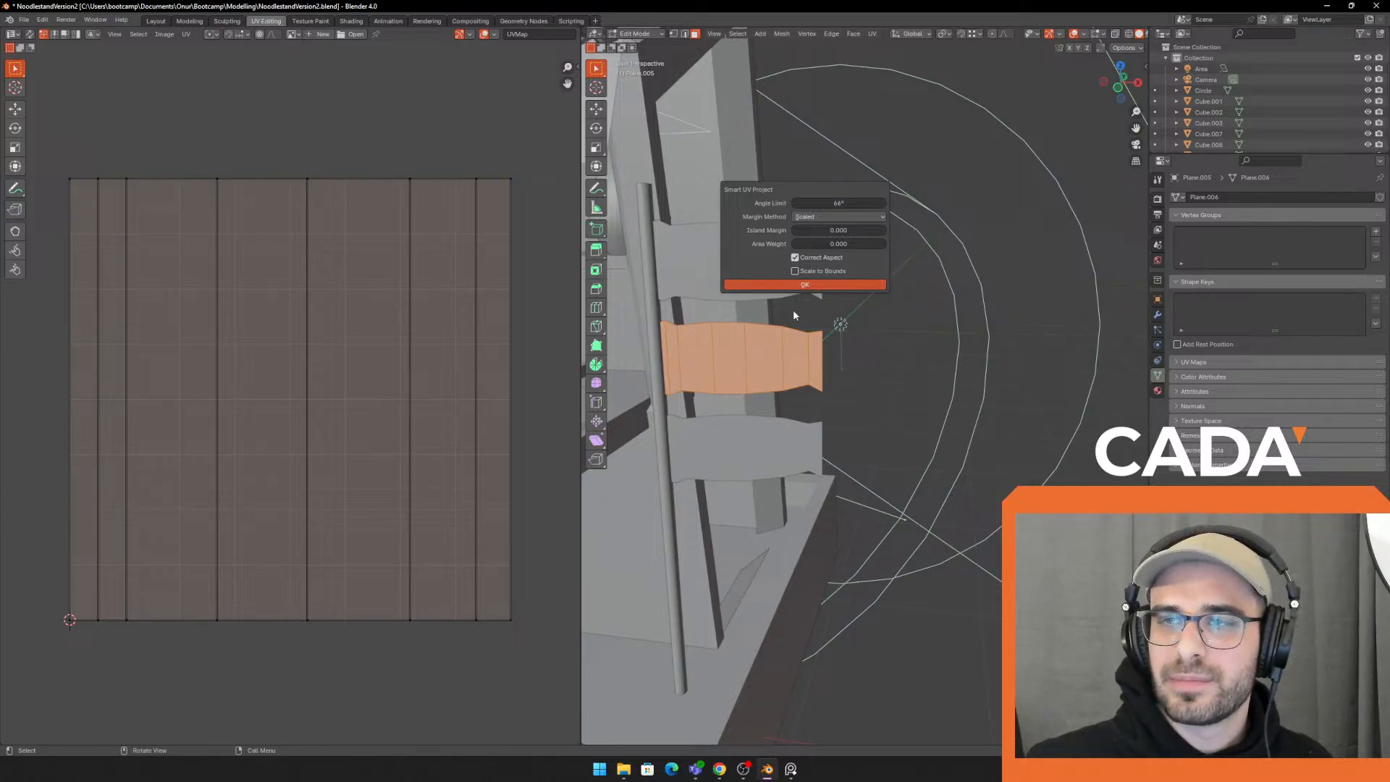
pyautogui.click(815, 284)
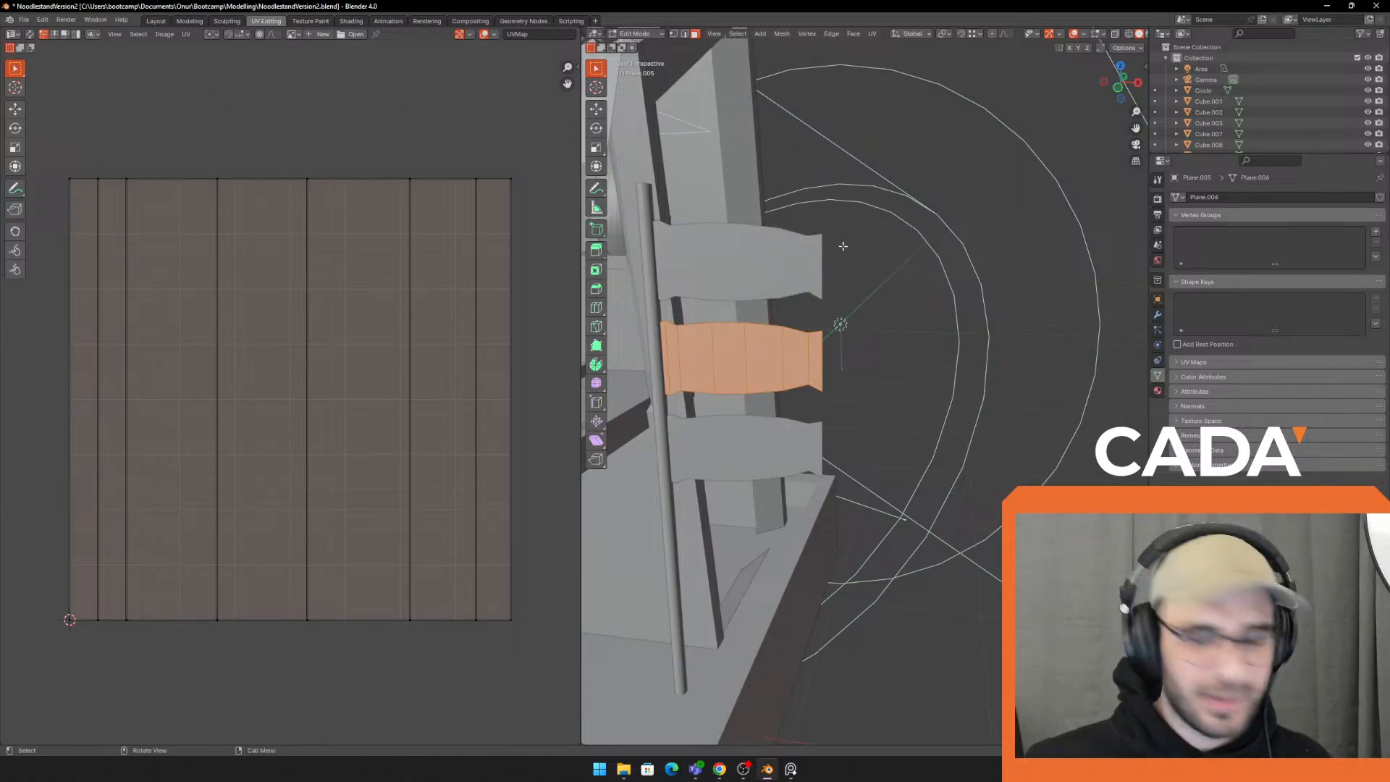
pyautogui.press('u')
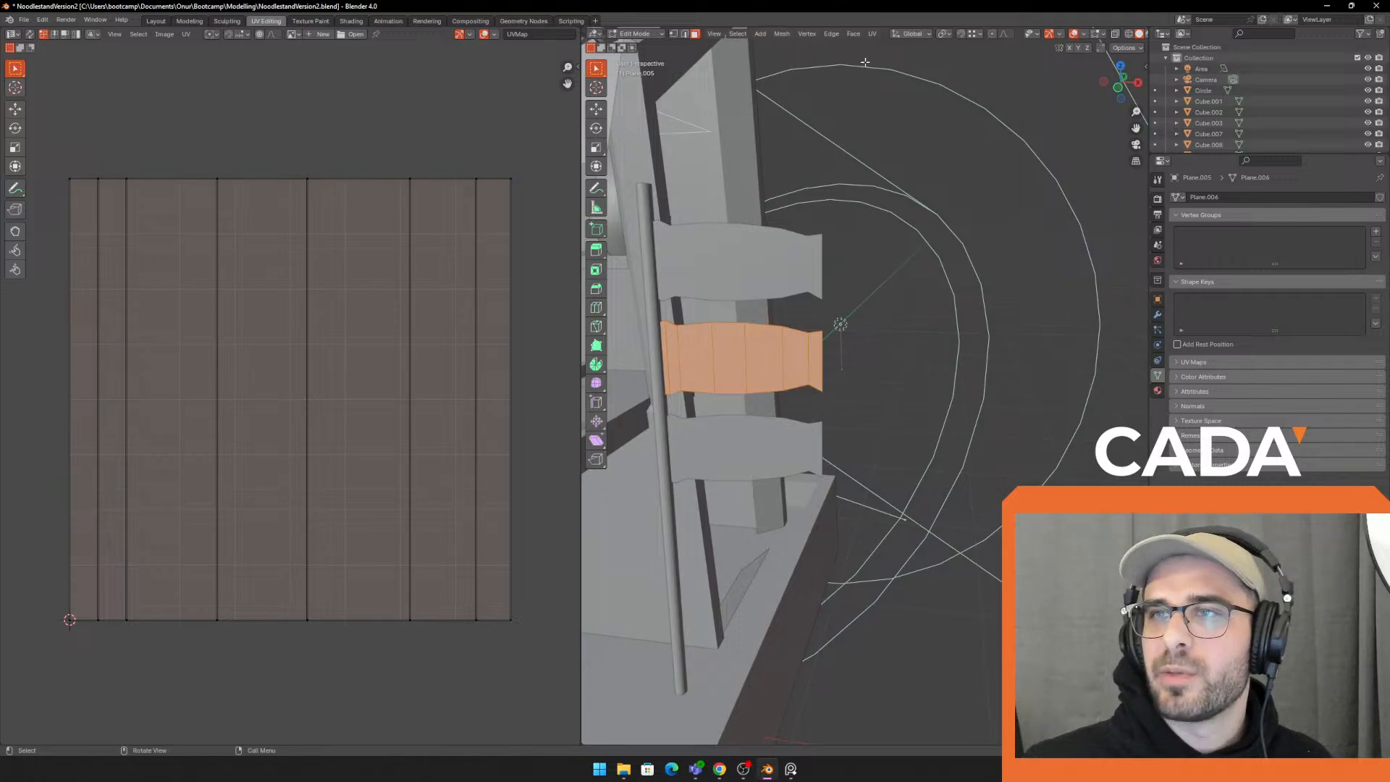
pyautogui.click(872, 34)
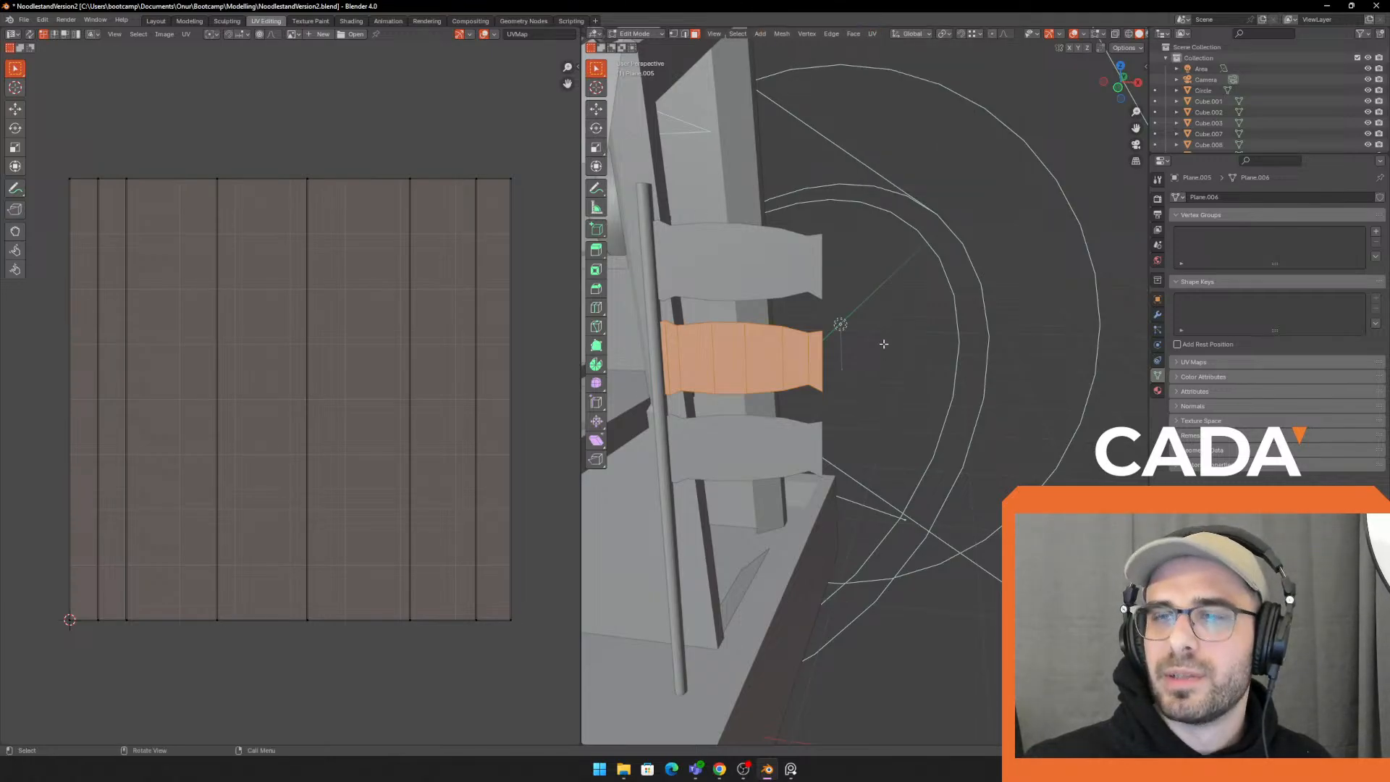
pyautogui.press('u')
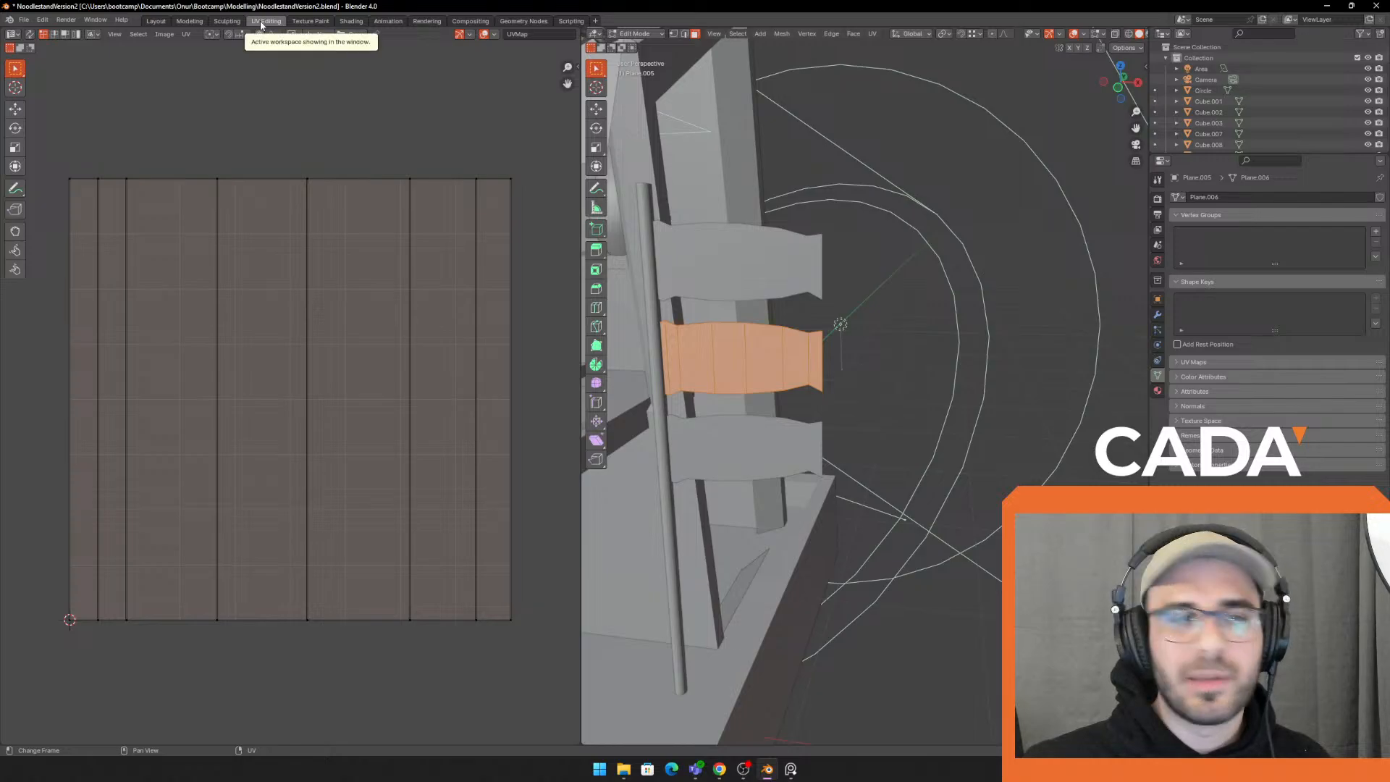
# Unwrap all faces of the middle flag with Smart UV Project using the default settings
pyautogui.press('u')
pyautogui.click(851, 261)
pyautogui.click(847, 359)
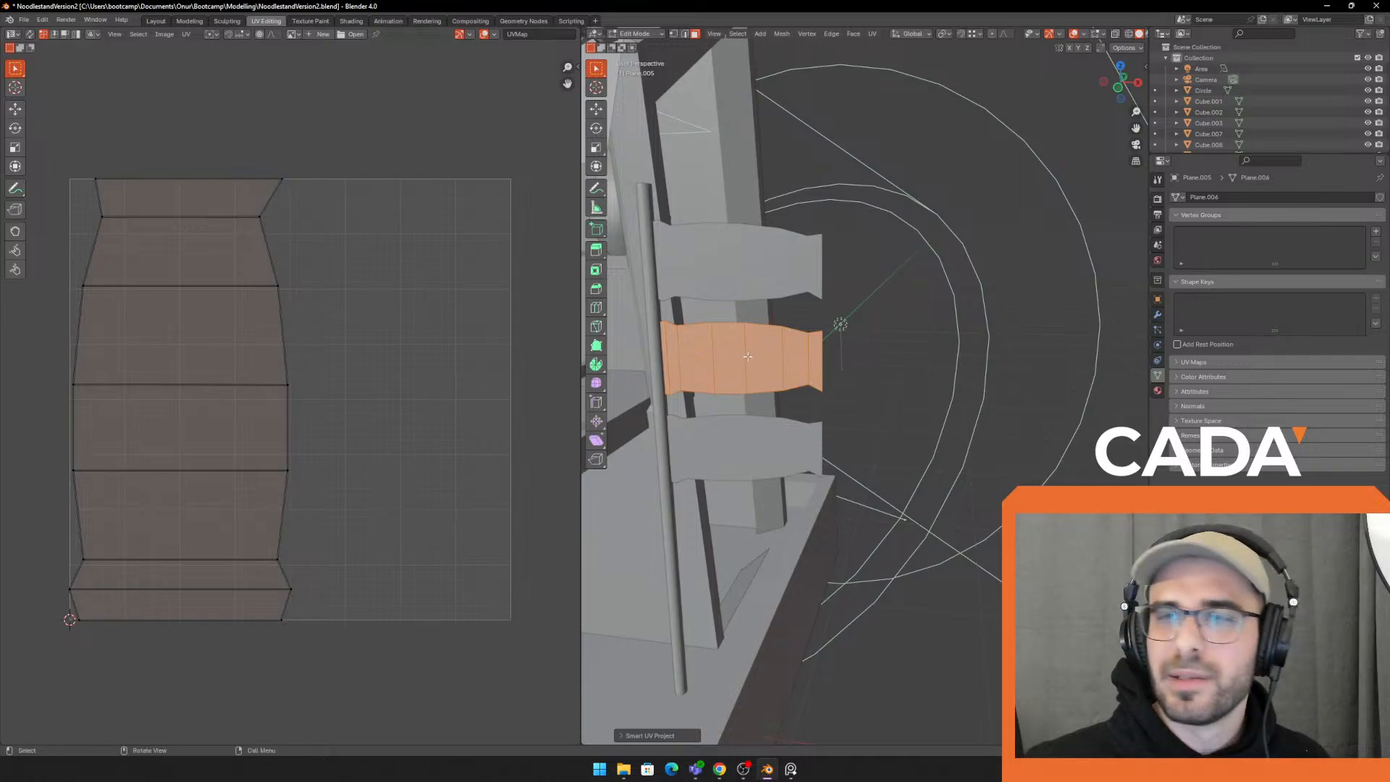
pyautogui.scroll(2, 767, 354)
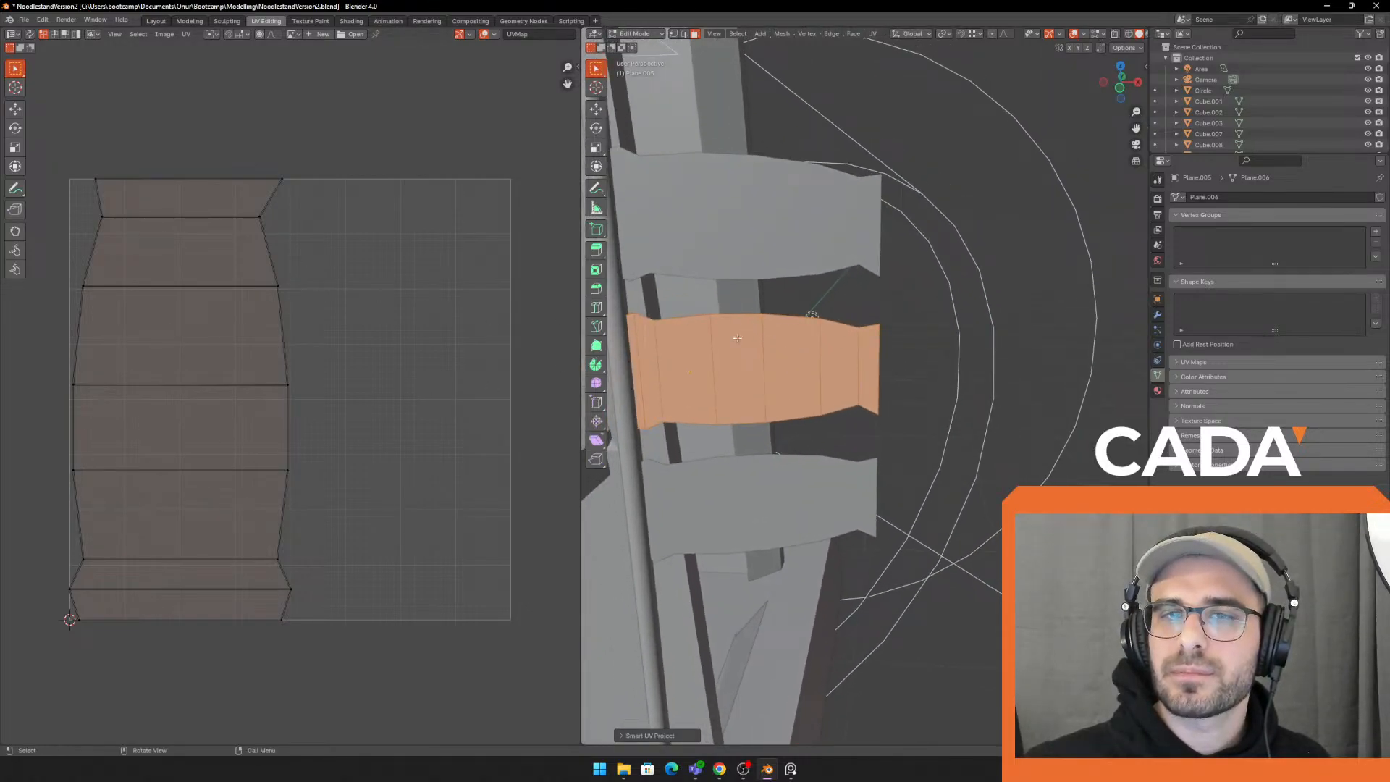
# Give the middle flag a new material in Object Mode and return to editing its mesh
pyautogui.press('Tab')
pyautogui.click(1158, 390)
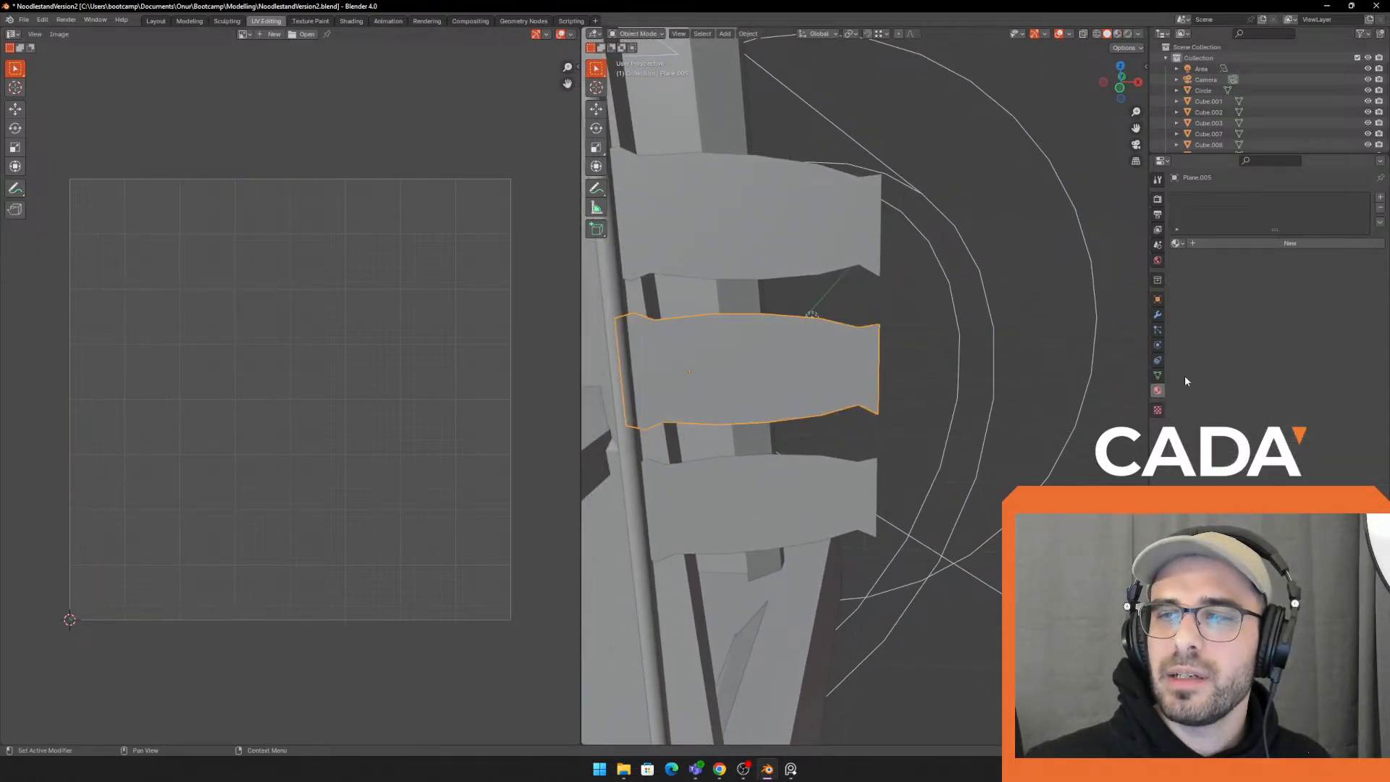
pyautogui.click(1331, 245)
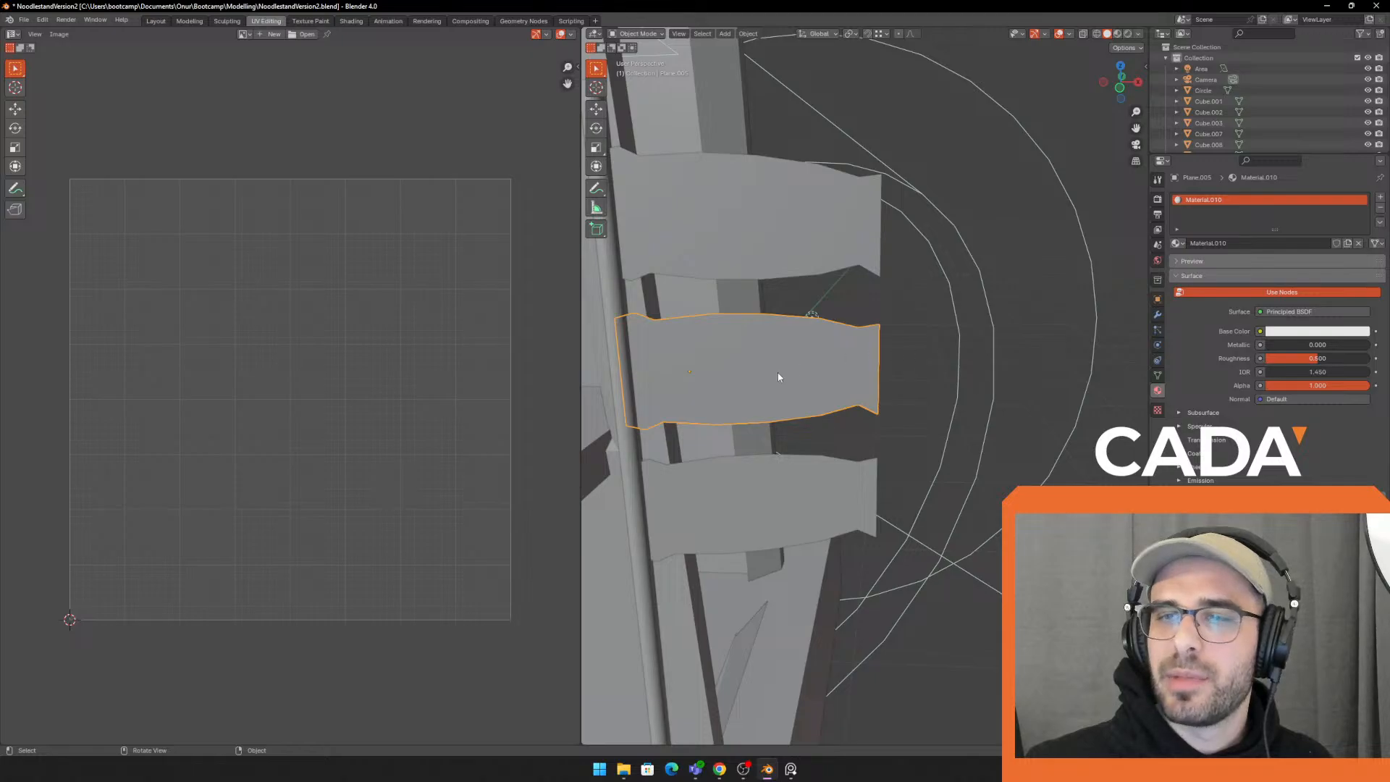
pyautogui.moveTo(779, 376); pyautogui.dragTo(854, 369, button='middle')
pyautogui.press('Tab')
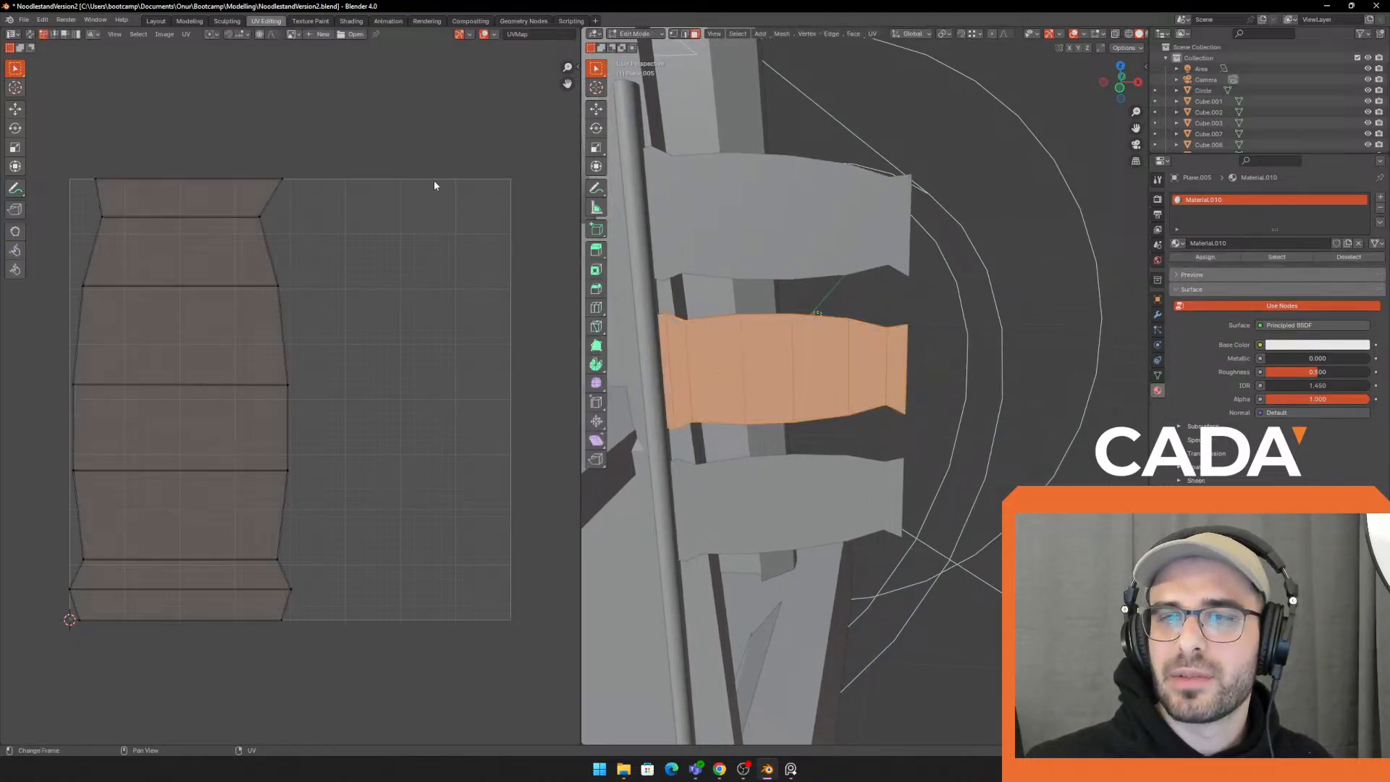
pyautogui.press('Tab')
pyautogui.press('Tab')
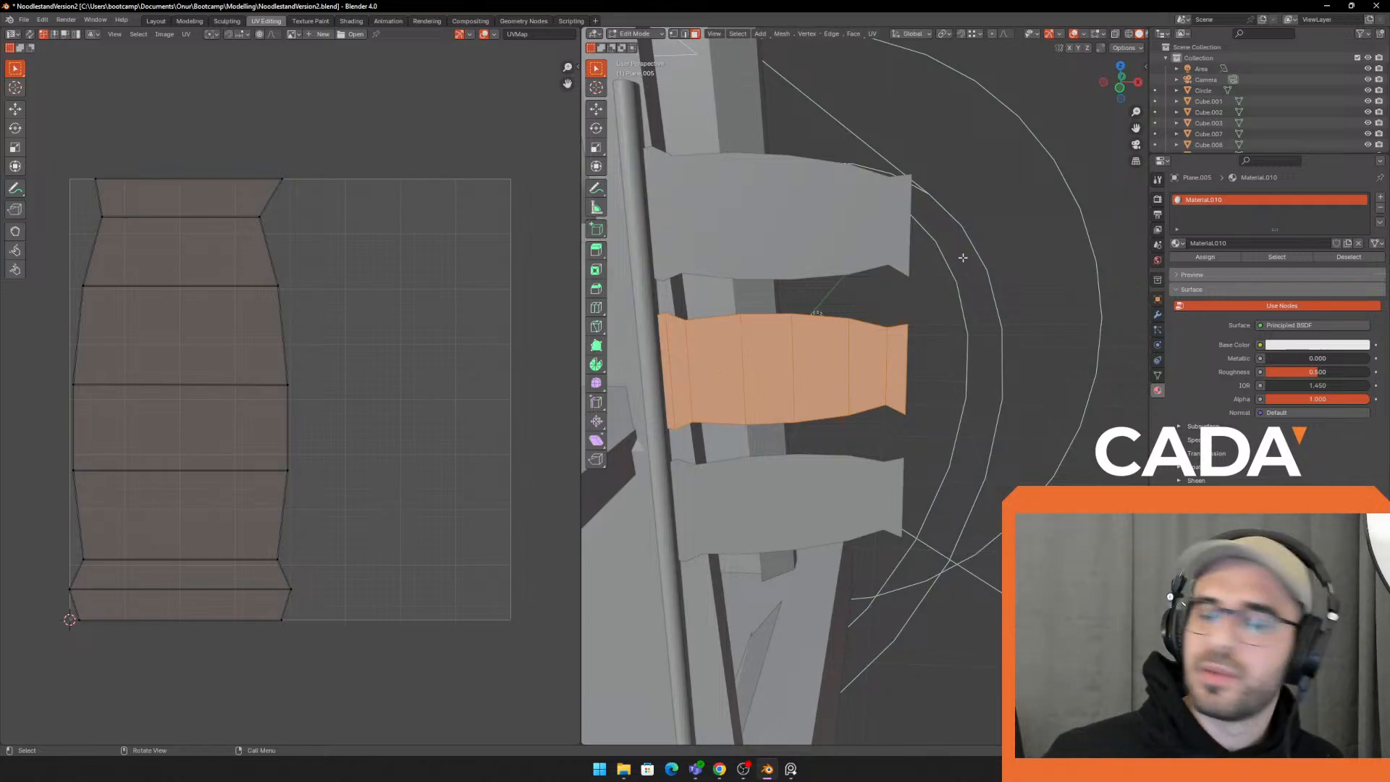
# Leave Edit Mode with the middle flag selected, and bring it into the Texture Paint workspace with rendered viewport shading
pyautogui.press('Tab')
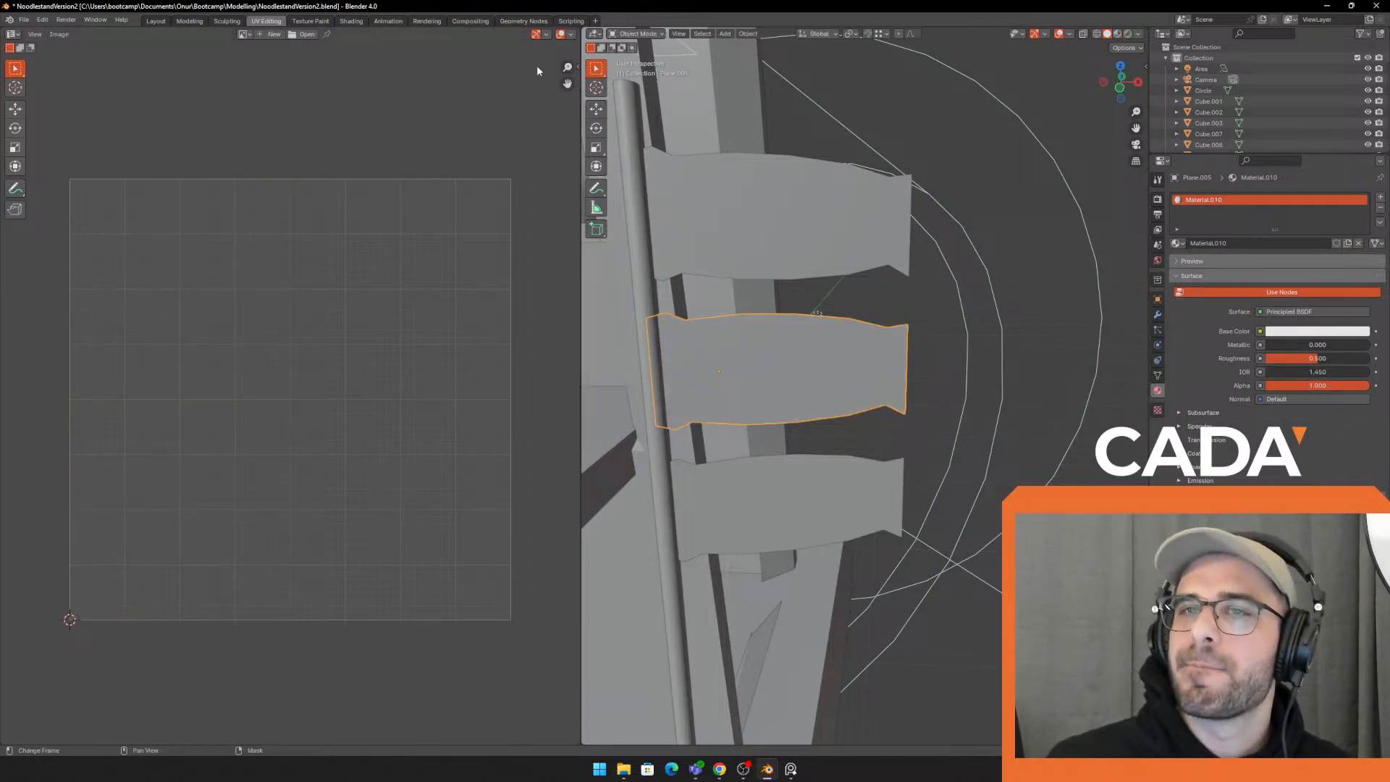
pyautogui.click(927, 378)
pyautogui.click(840, 377)
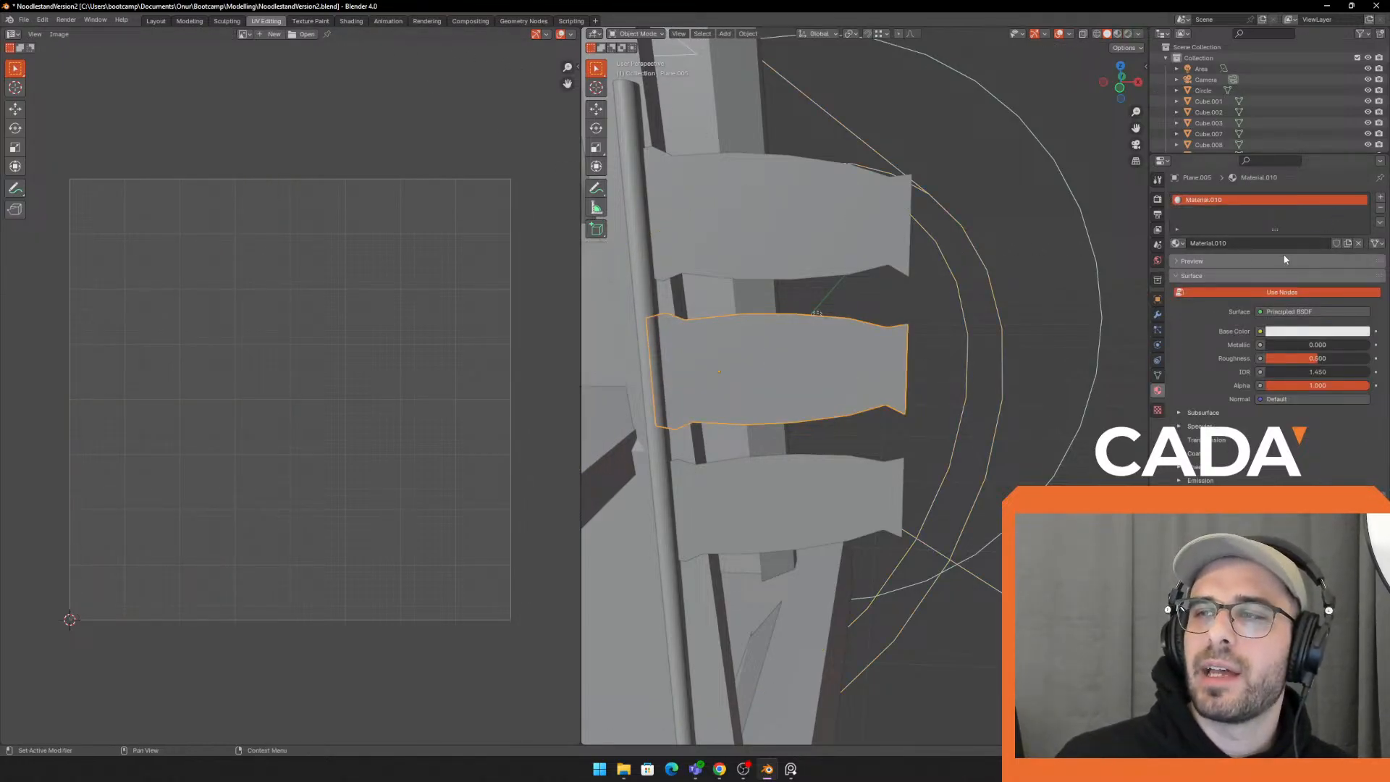
pyautogui.click(318, 21)
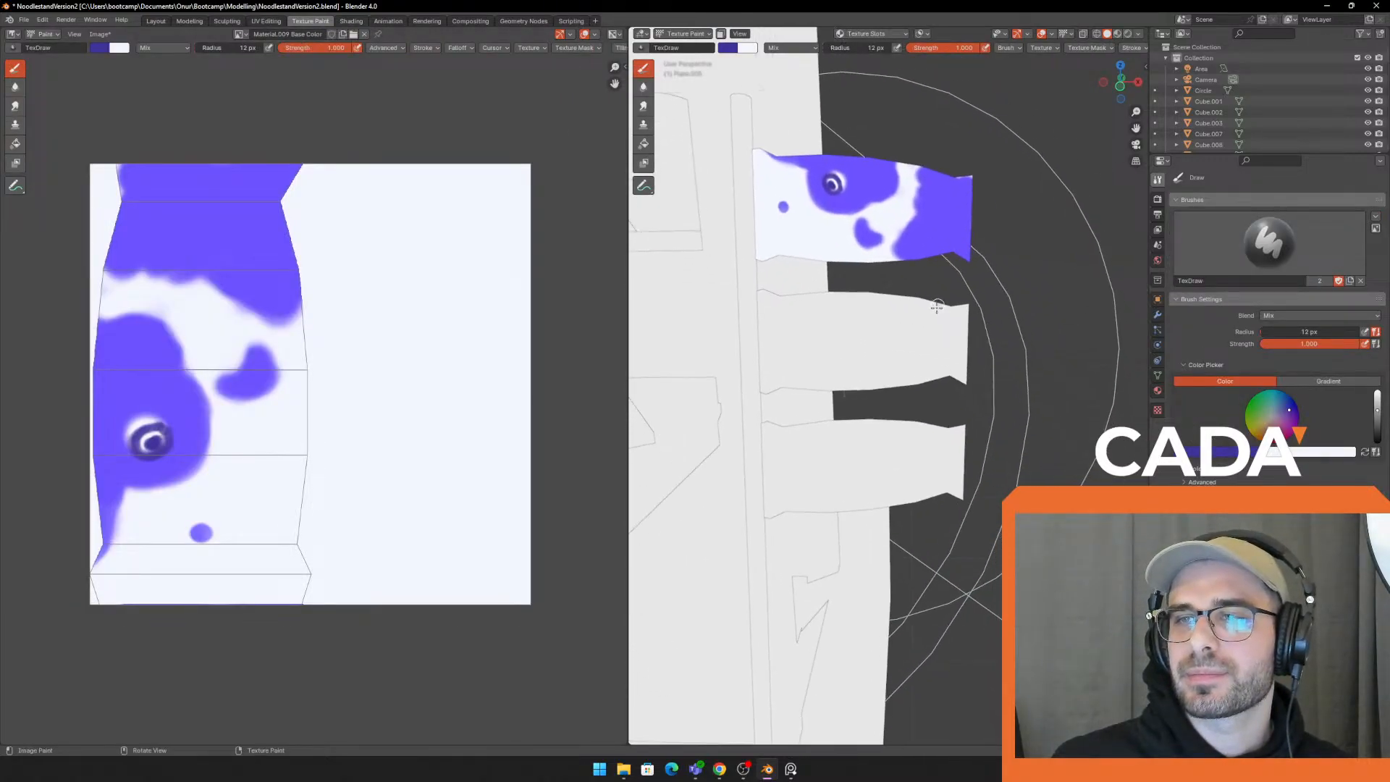
pyautogui.click(1128, 34)
pyautogui.moveTo(869, 268); pyautogui.dragTo(934, 304, button='middle')
pyautogui.scroll(-5, 862, 272)
pyautogui.scroll(3, 934, 355)
pyautogui.moveTo(934, 355); pyautogui.dragTo(903, 315, button='middle')
pyautogui.scroll(3, 879, 338)
# Add a Base Color paint slot of 1024 × 1024 px with a blank generated image to the middle flag's material
pyautogui.click(902, 35)
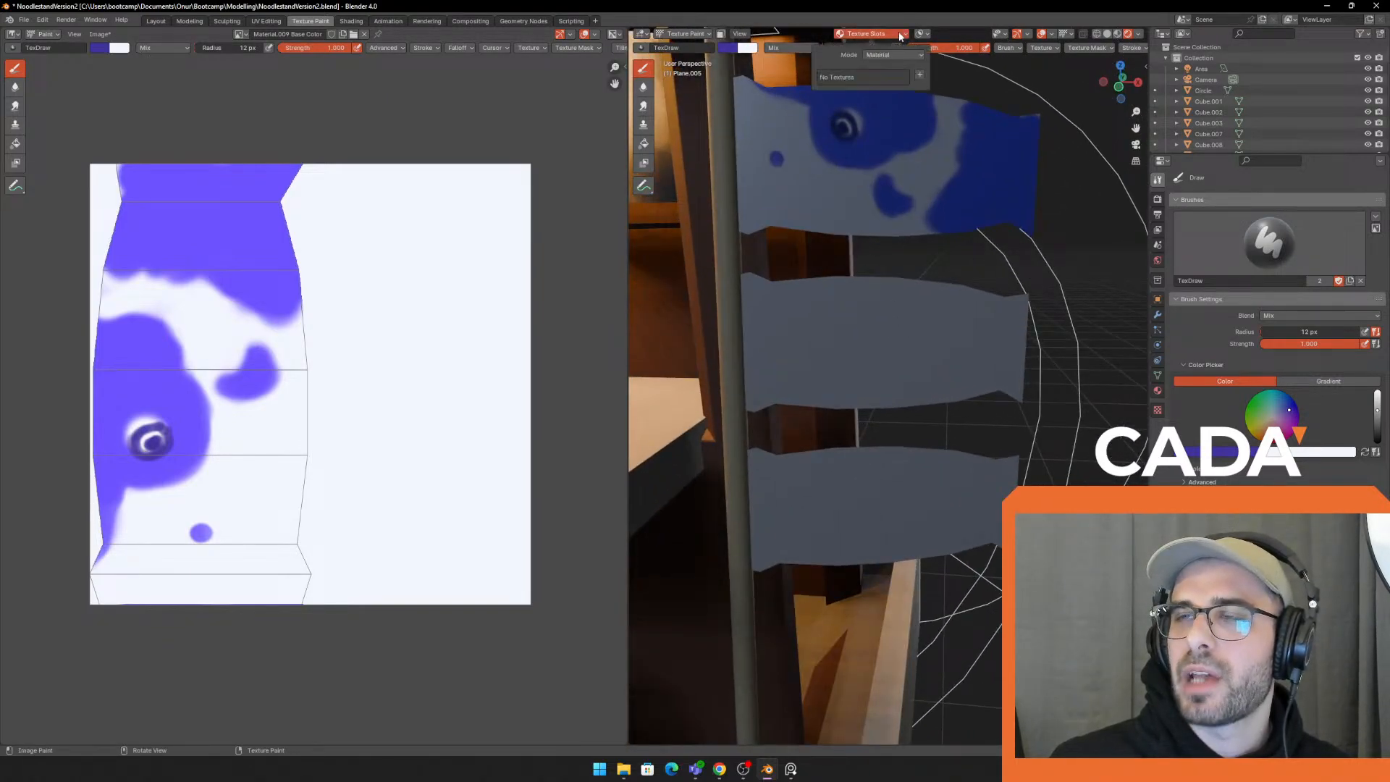
pyautogui.click(920, 76)
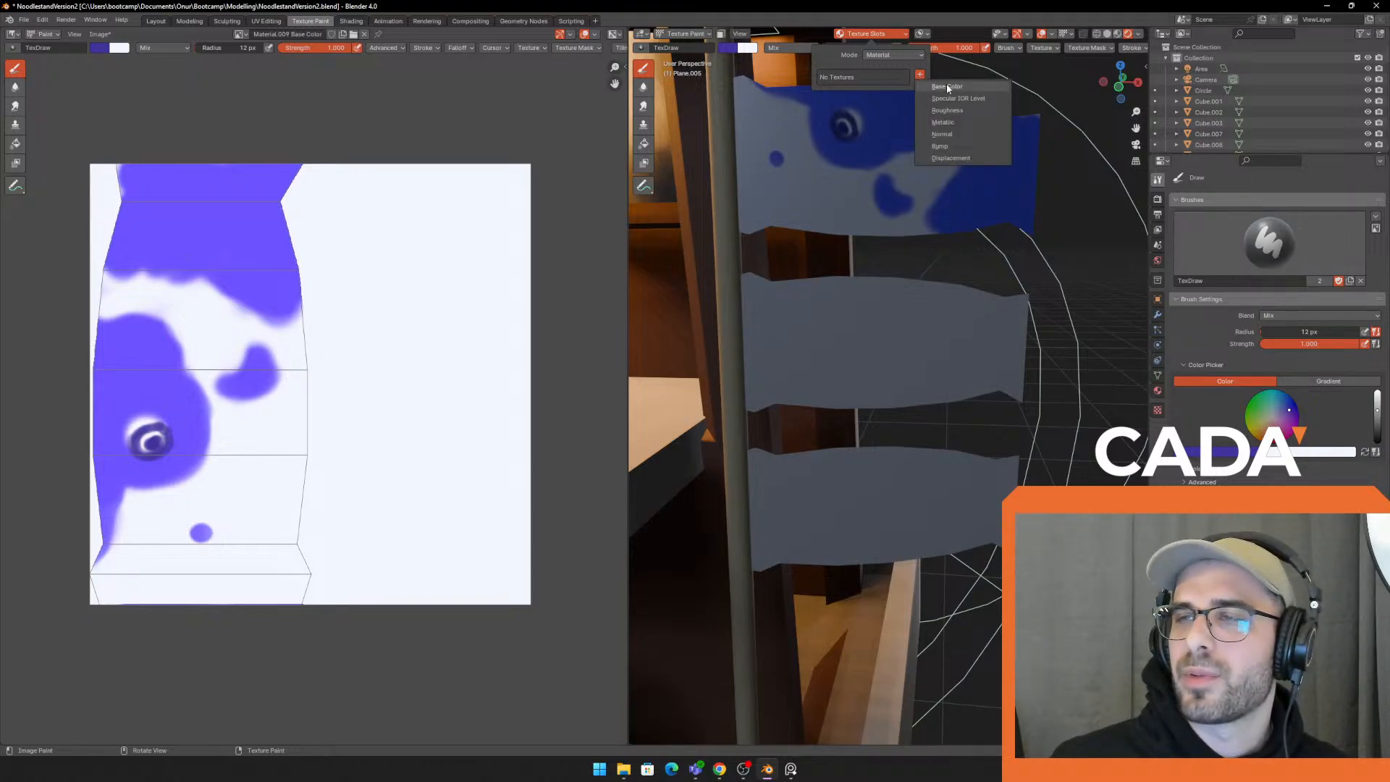
pyautogui.click(948, 87)
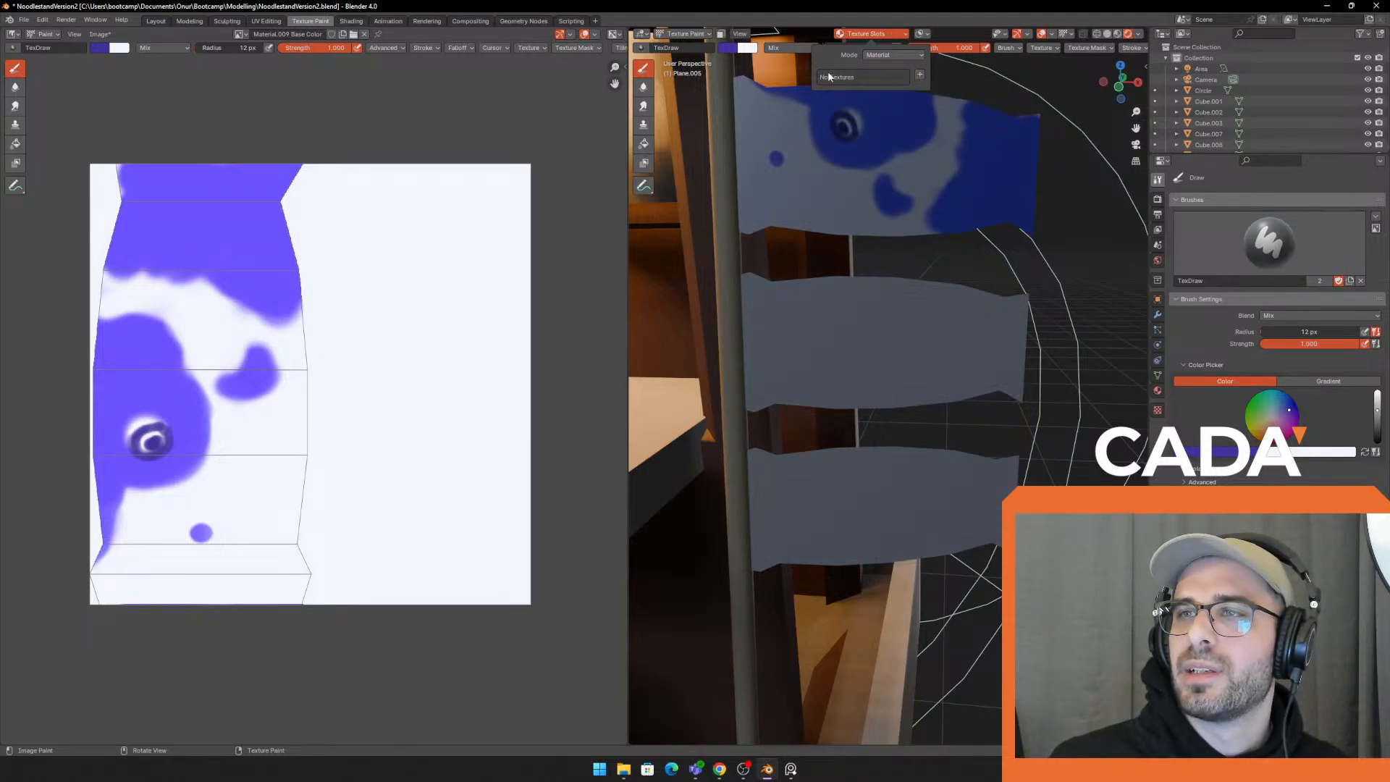
pyautogui.click(919, 77)
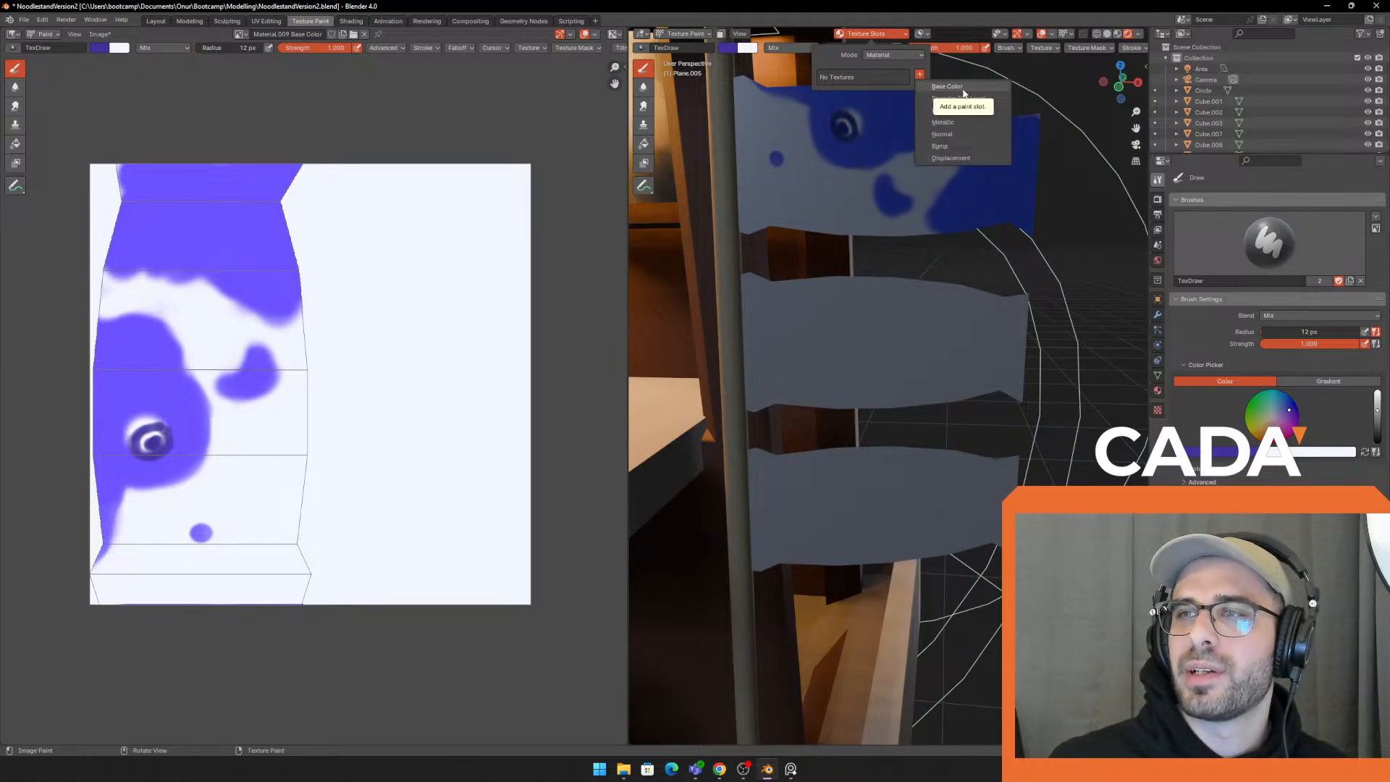
pyautogui.click(962, 87)
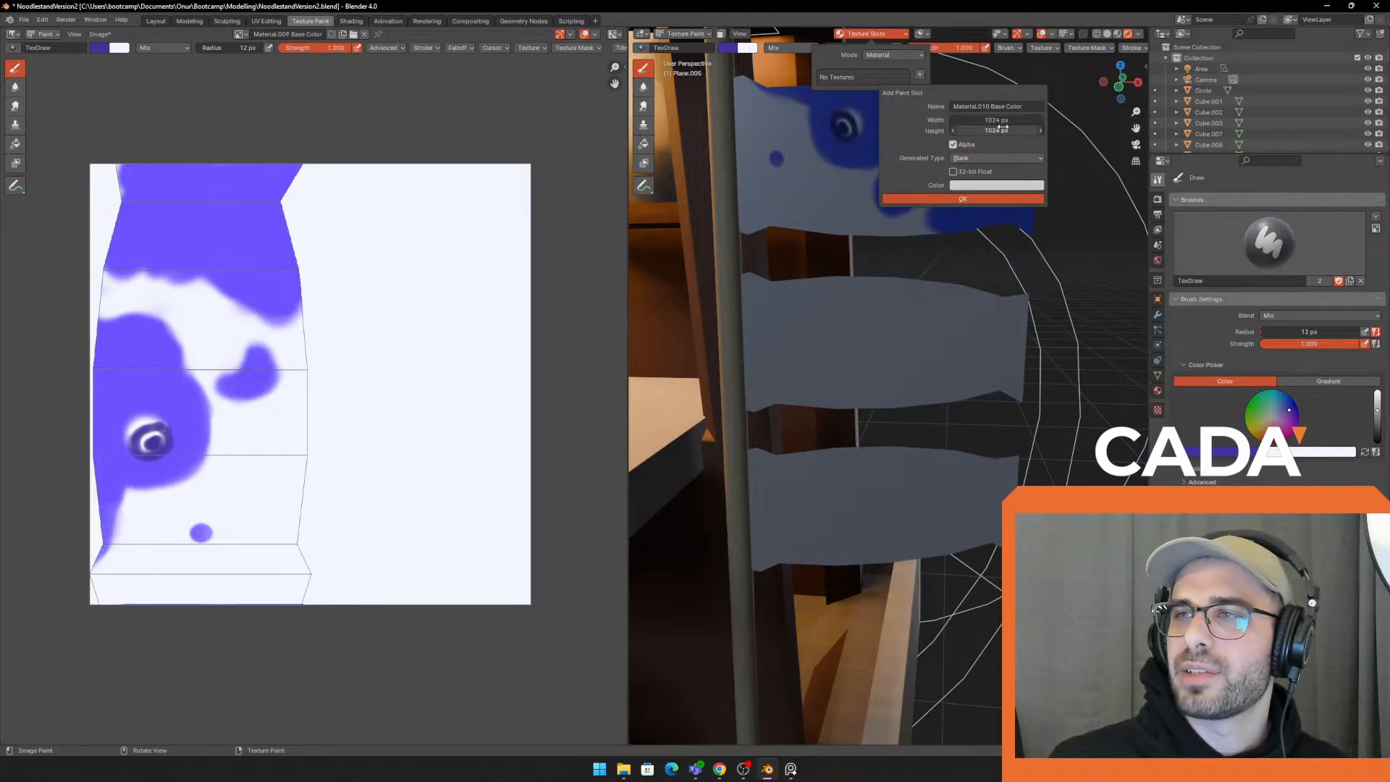
pyautogui.click(959, 200)
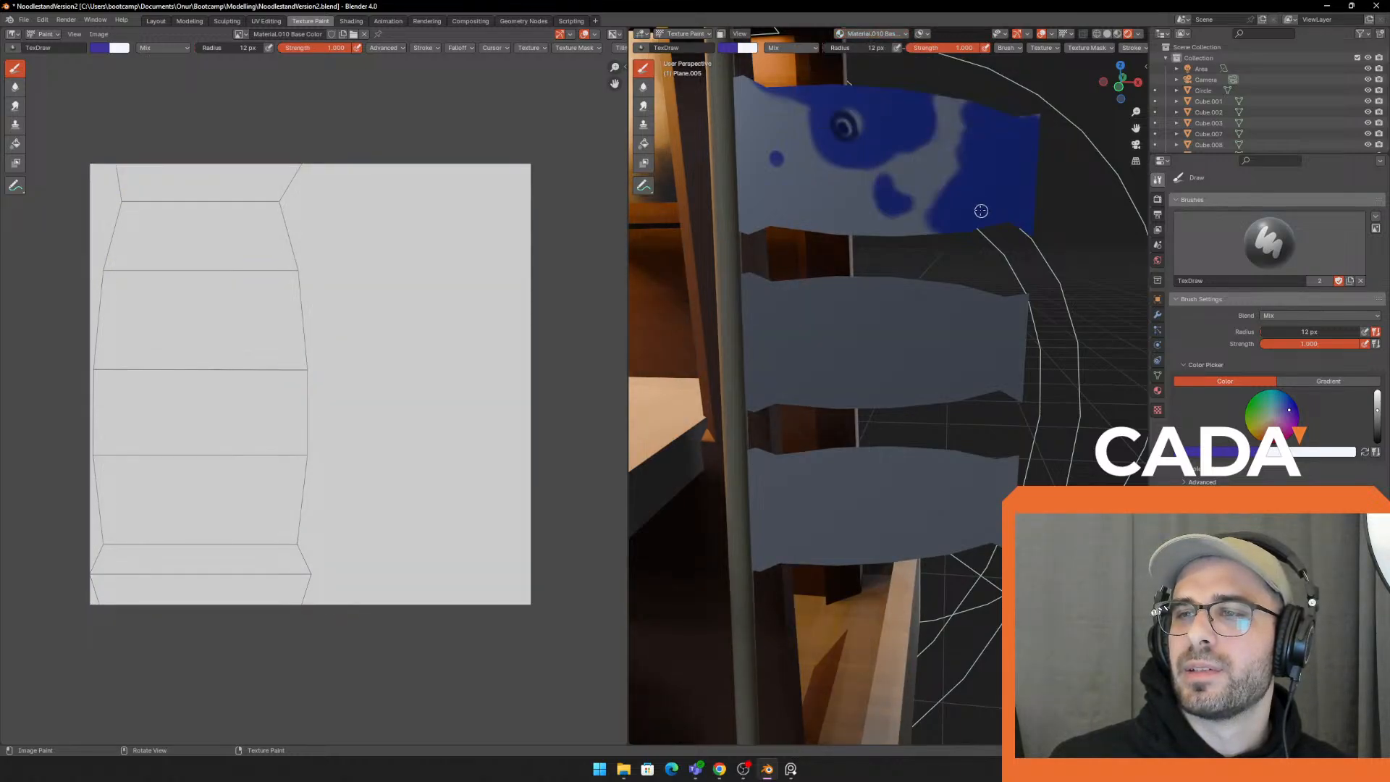
pyautogui.moveTo(982, 211); pyautogui.dragTo(907, 108, button='middle')
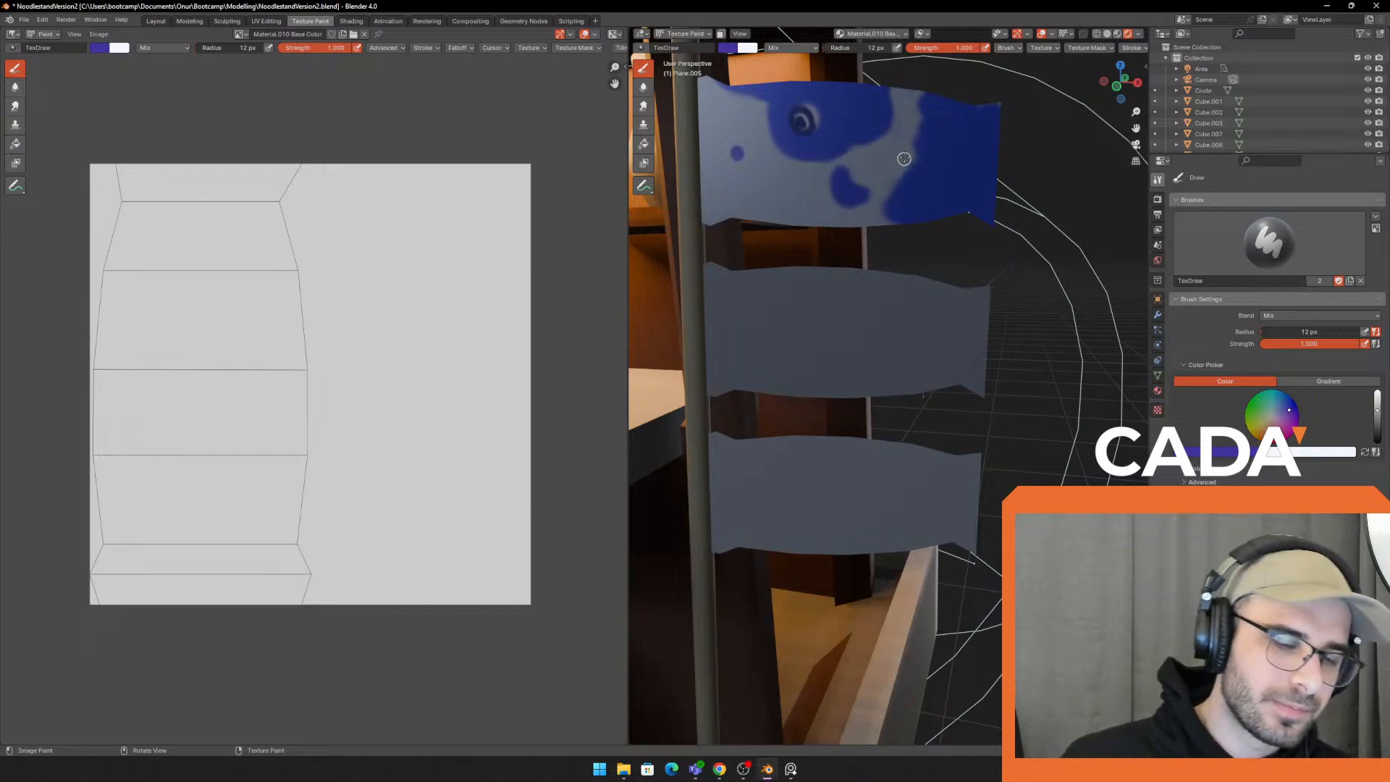
pyautogui.hotkey('alt', 'Tab')
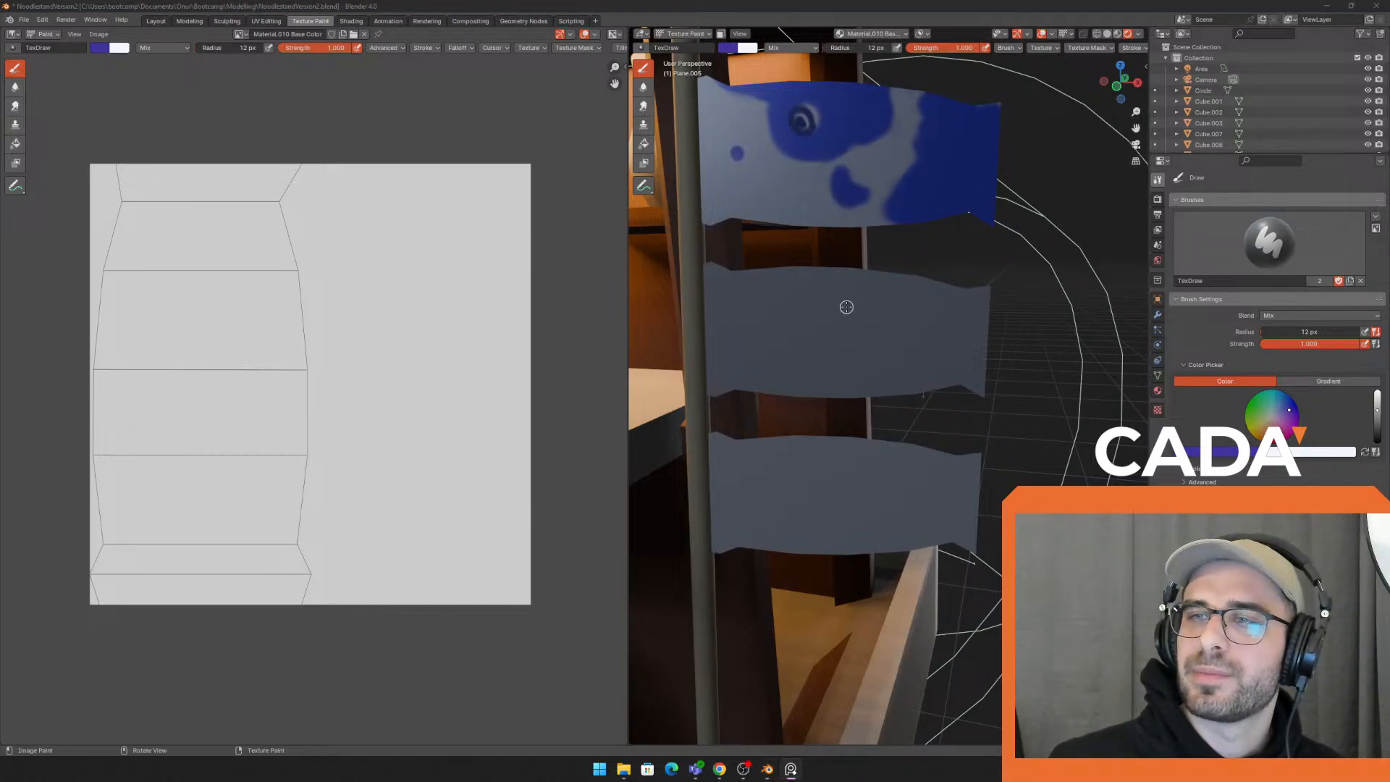
pyautogui.moveTo(863, 297); pyautogui.dragTo(713, 340)
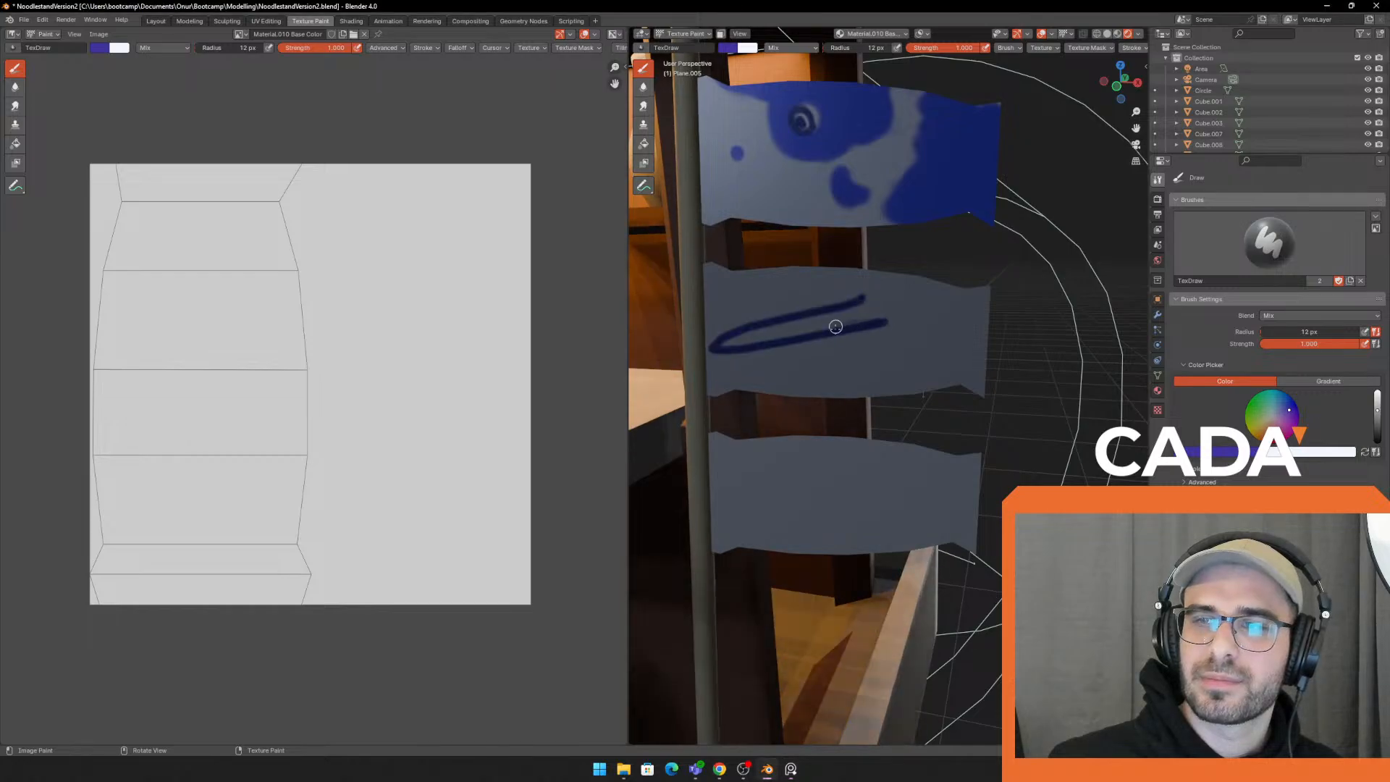
pyautogui.hotkey('ctrl', 'z')
# Swap to the white brush color, enlarge the brush radius to 98 px and cover the whole middle flag in white
pyautogui.press('x')
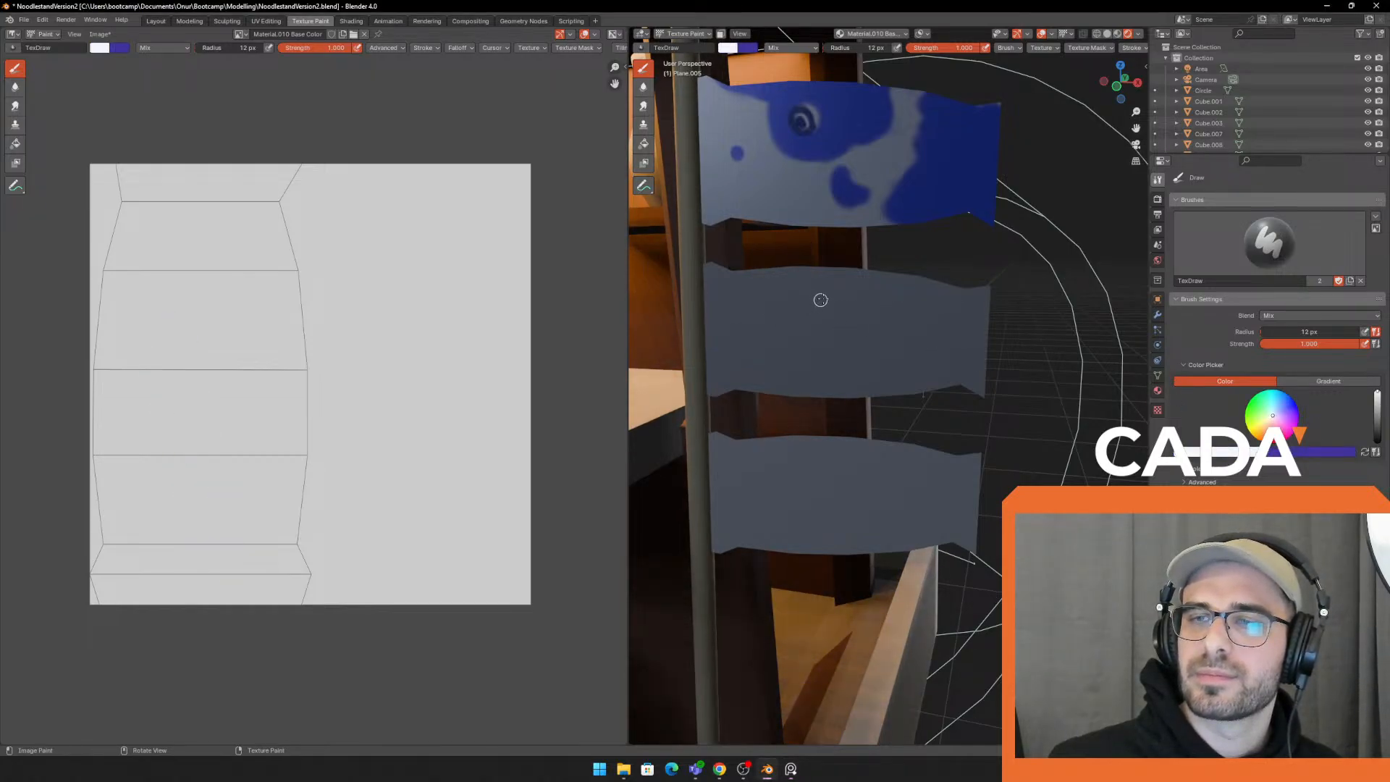
pyautogui.press('f')
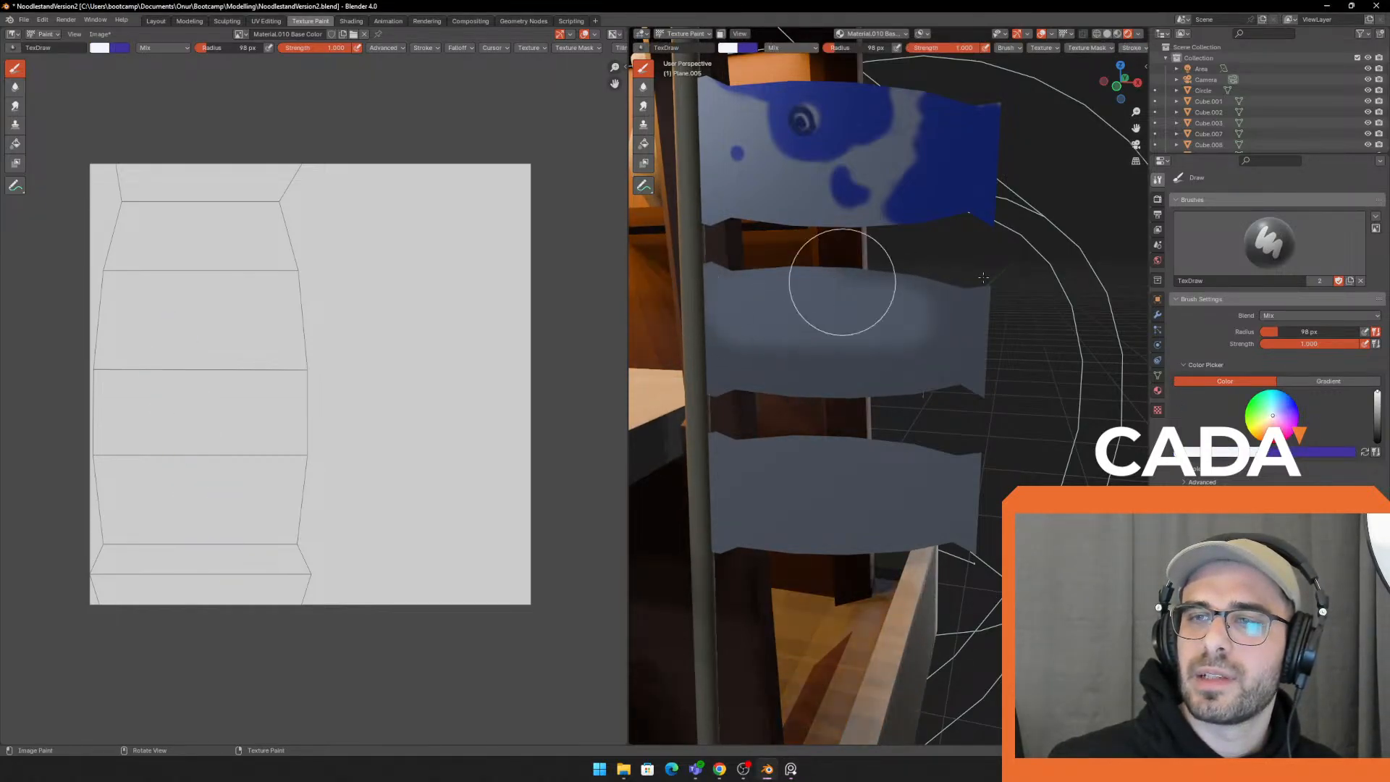
pyautogui.moveTo(886, 354)
pyautogui.mouseDown()
pyautogui.moveTo(745, 363)
pyautogui.moveTo(990, 391)
pyautogui.moveTo(776, 311)
pyautogui.moveTo(973, 336)
pyautogui.mouseUp()
# Set the brush radius to 55 px and change the brush color to a slightly darkened red
pyautogui.press('f')
pyautogui.click(1070, 322)
pyautogui.scroll(2, 895, 314)
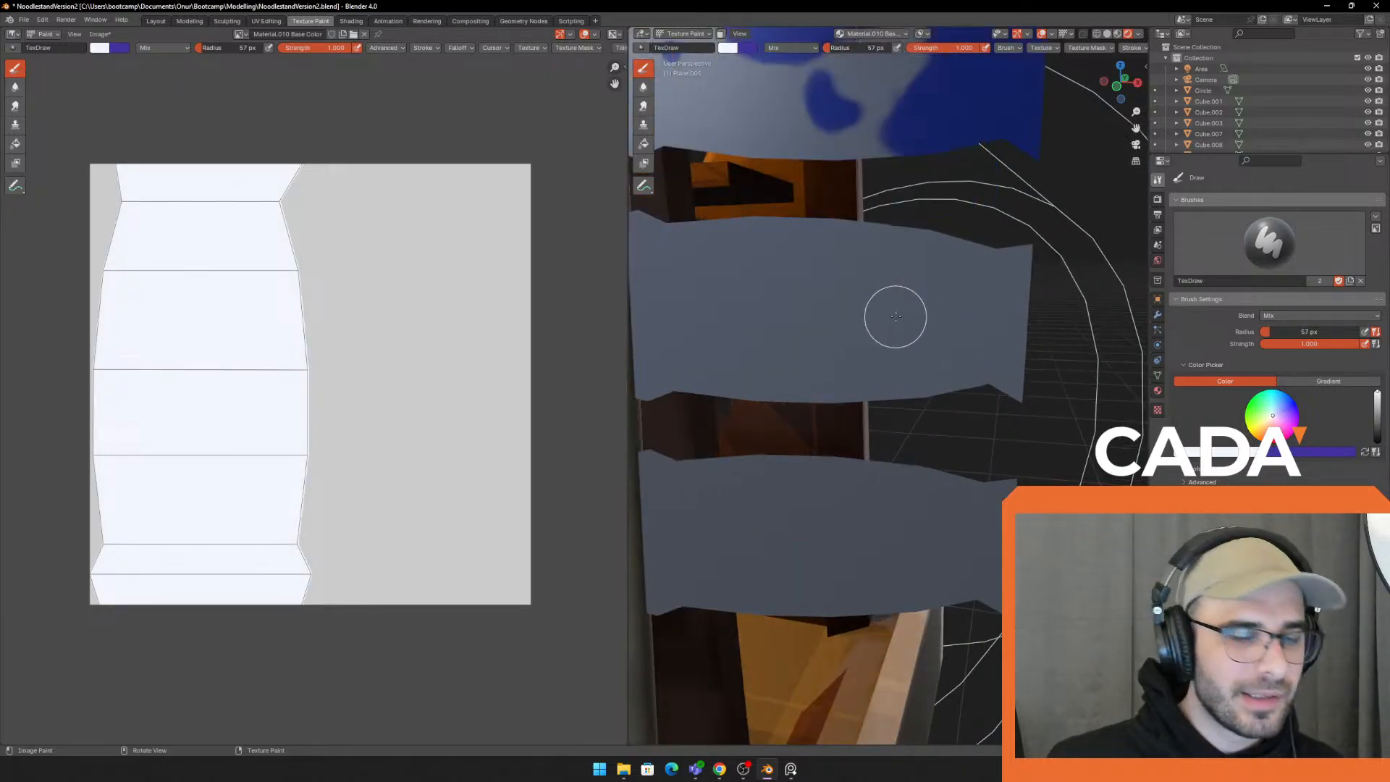
pyautogui.keyDown('shift'); pyautogui.moveTo(897, 314); pyautogui.dragTo(902, 328, button='middle'); pyautogui.keyUp('shift')
pyautogui.press('f')
pyautogui.click(962, 314)
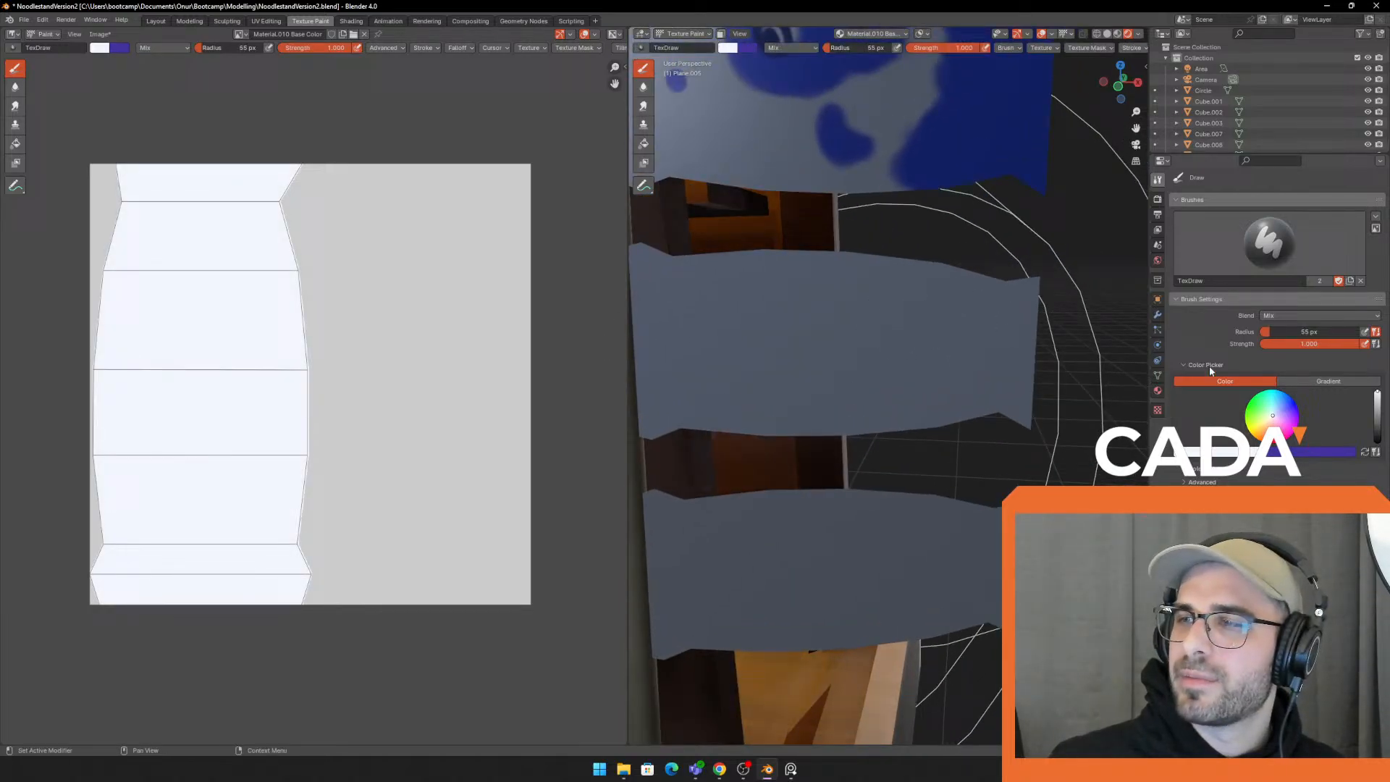
pyautogui.click(1288, 425)
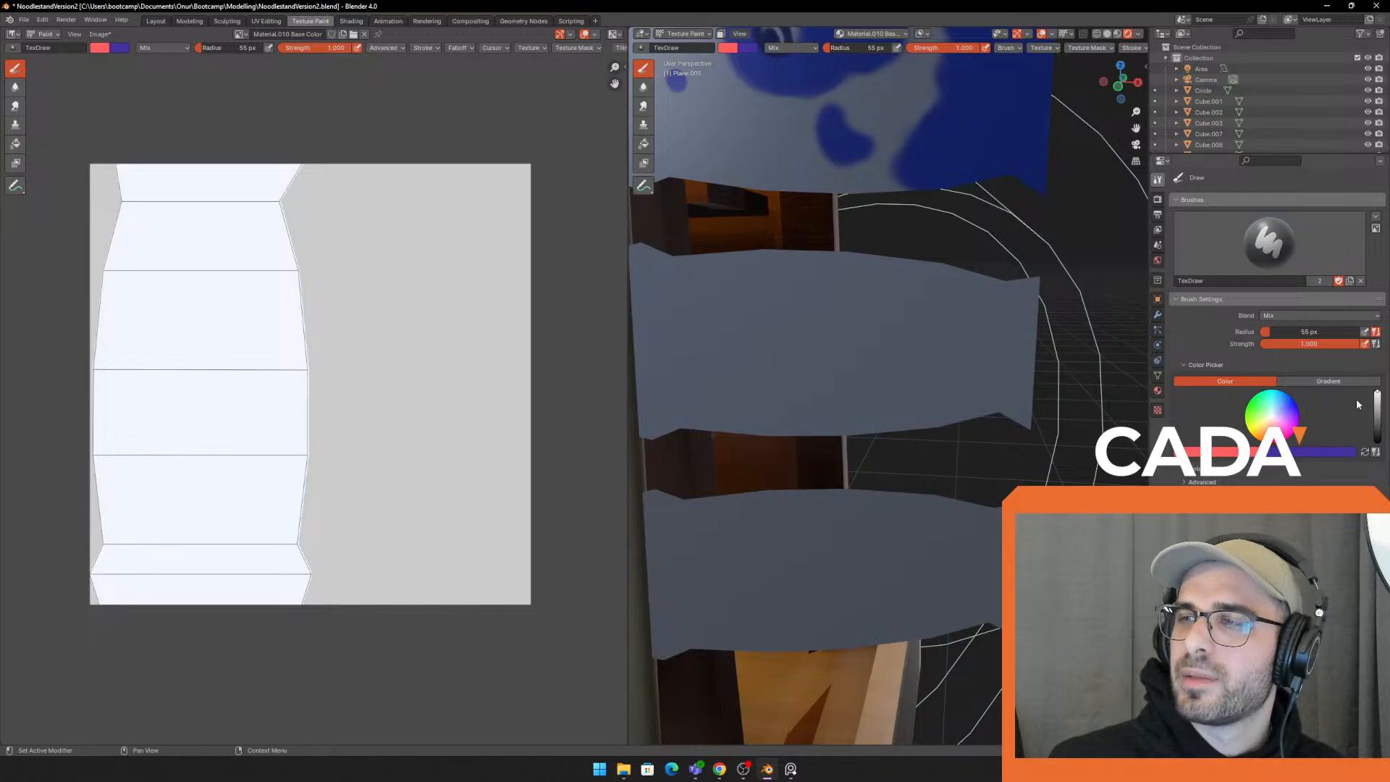
pyautogui.moveTo(1377, 394); pyautogui.dragTo(1377, 404)
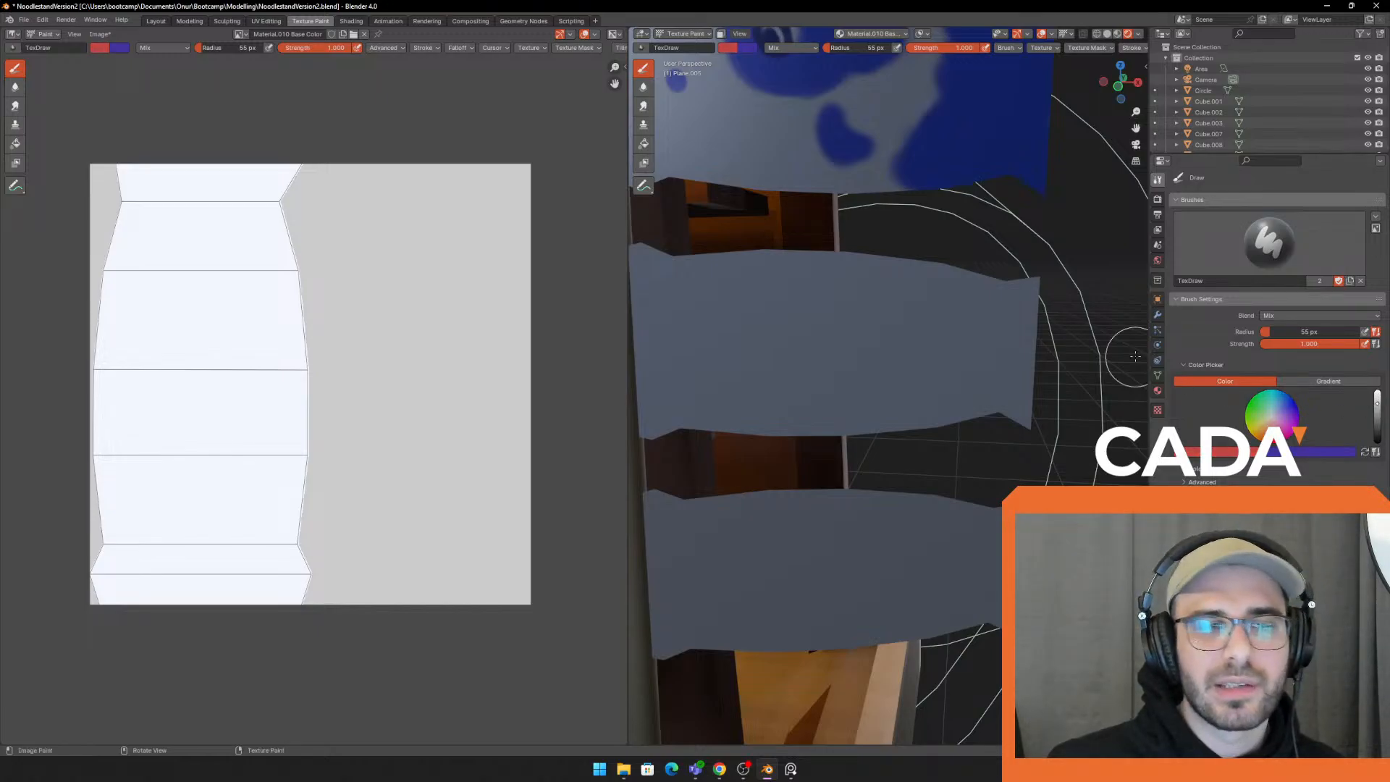
# Try red dabs along the middle flag's upper edge, undo them and reduce the brush radius to 30 px
pyautogui.click(757, 302)
pyautogui.moveTo(757, 301)
pyautogui.mouseDown(button='middle')
pyautogui.moveTo(848, 300)
pyautogui.moveTo(832, 264)
pyautogui.mouseUp(button='middle')
pyautogui.hotkey('ctrl', 'z')
pyautogui.press('f')
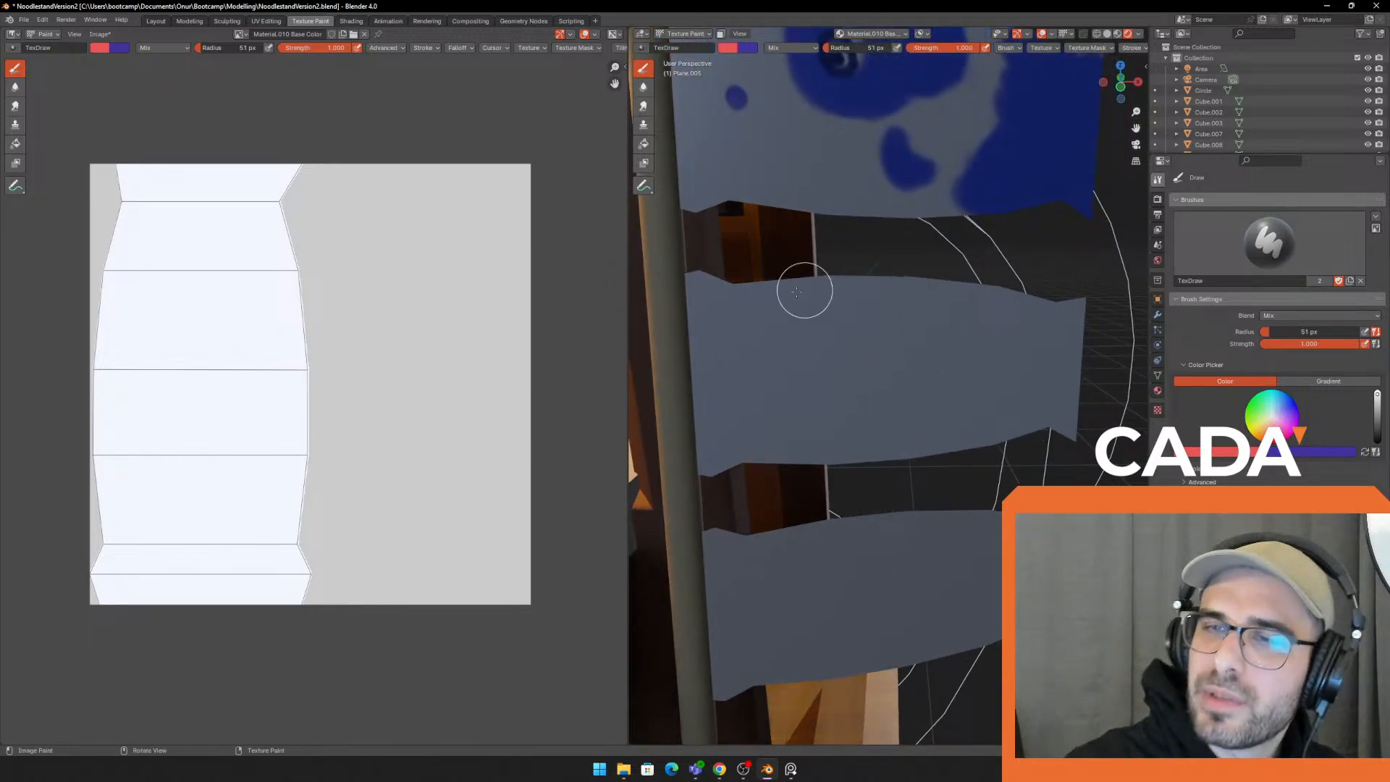
pyautogui.click(749, 285)
pyautogui.press('f')
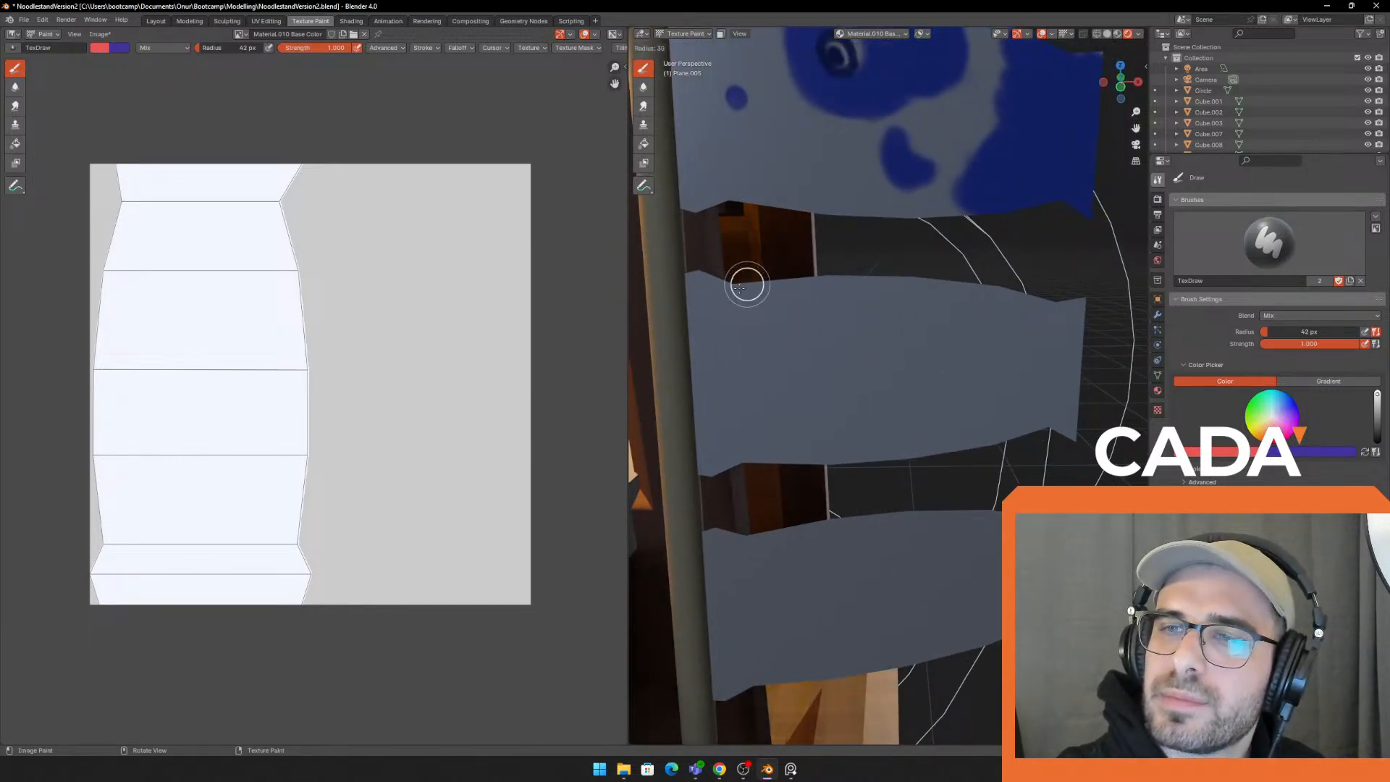
pyautogui.click(743, 284)
pyautogui.click(752, 288)
pyautogui.moveTo(746, 298); pyautogui.dragTo(755, 297)
pyautogui.hotkey('ctrl', 'z')
pyautogui.hotkey('ctrl', 'z')
pyautogui.press('q')
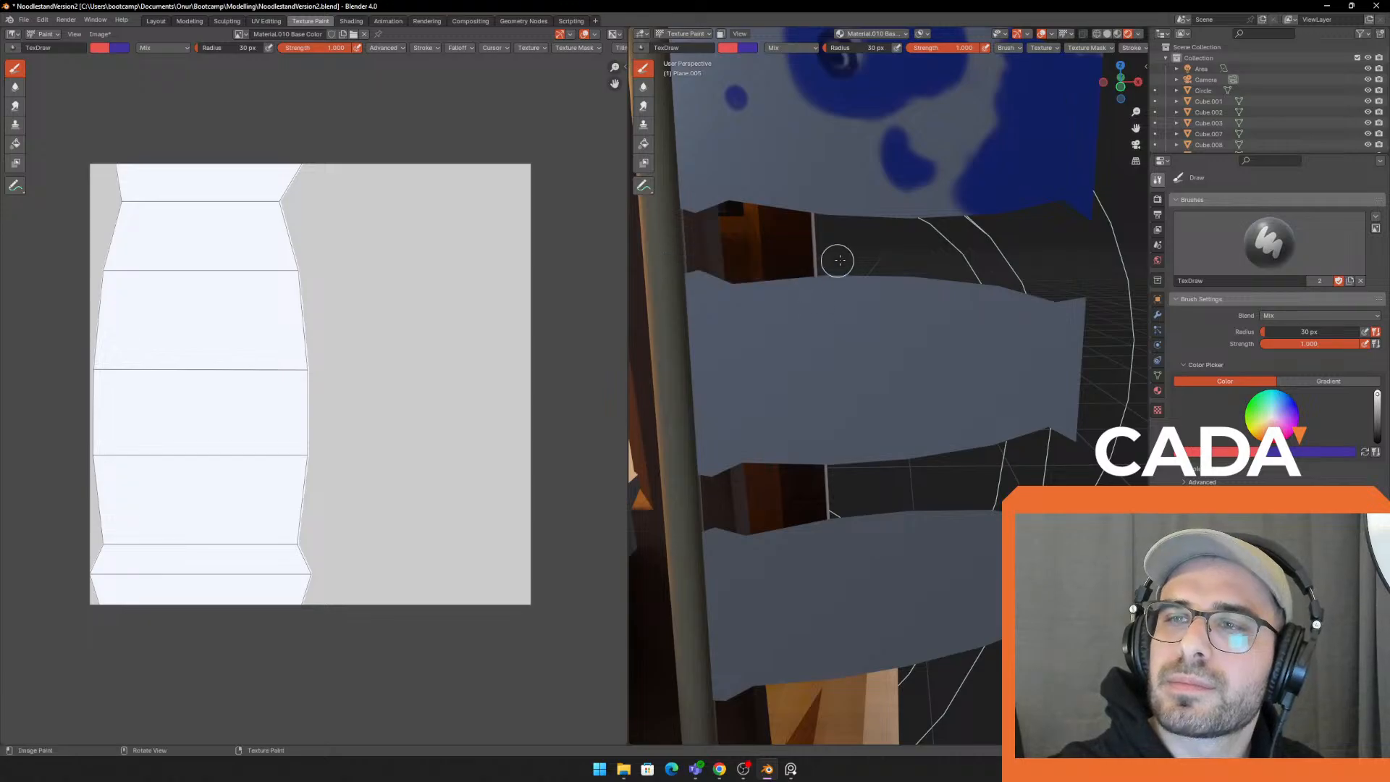
# Paint a red head patch along the middle flag's upper edge and fill its tail end with red, following the blue flag's pattern
pyautogui.moveTo(811, 259)
pyautogui.mouseDown(button='middle')
pyautogui.moveTo(797, 240)
pyautogui.moveTo(859, 233)
pyautogui.moveTo(883, 203)
pyautogui.moveTo(924, 217)
pyautogui.moveTo(951, 263)
pyautogui.moveTo(912, 230)
pyautogui.mouseUp(button='middle')
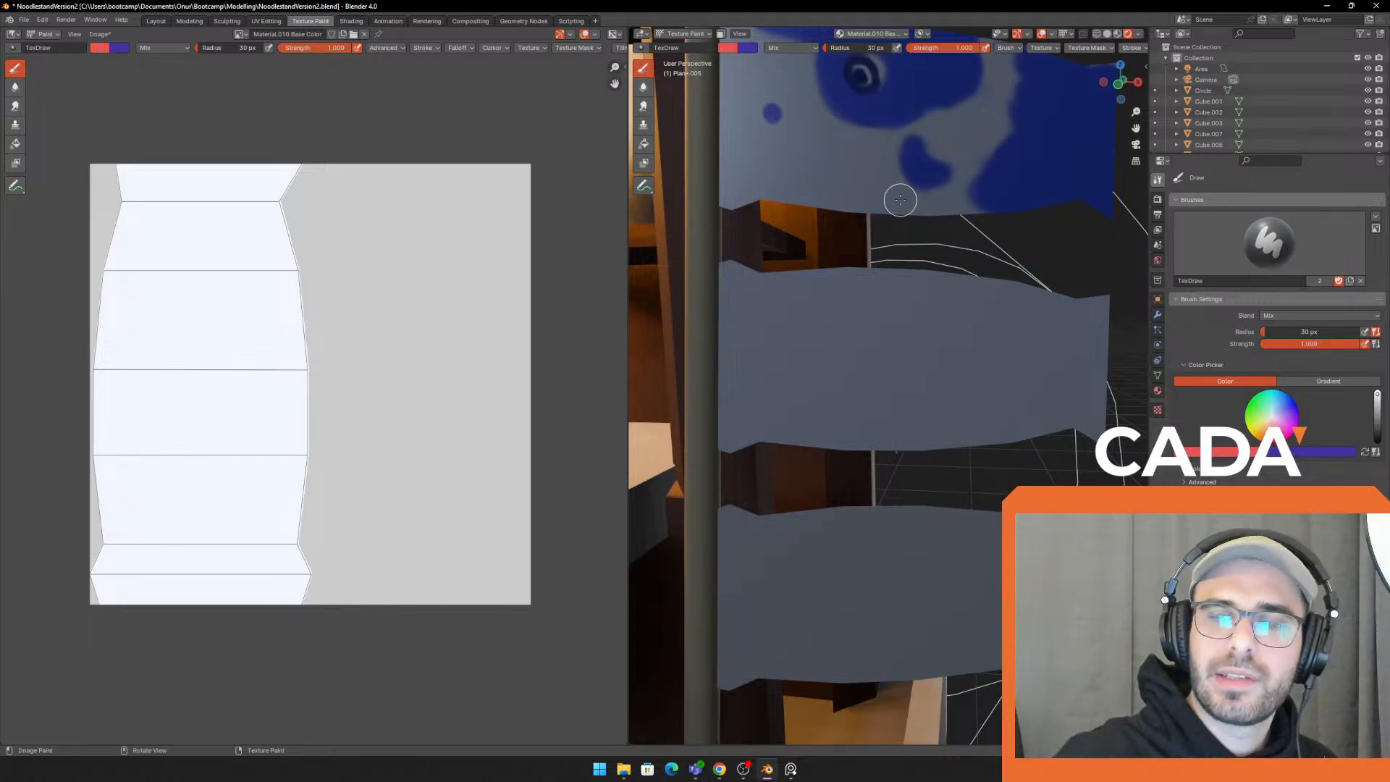
pyautogui.moveTo(886, 256)
pyautogui.mouseDown(button='middle')
pyautogui.moveTo(918, 326)
pyautogui.moveTo(882, 244)
pyautogui.mouseUp(button='middle')
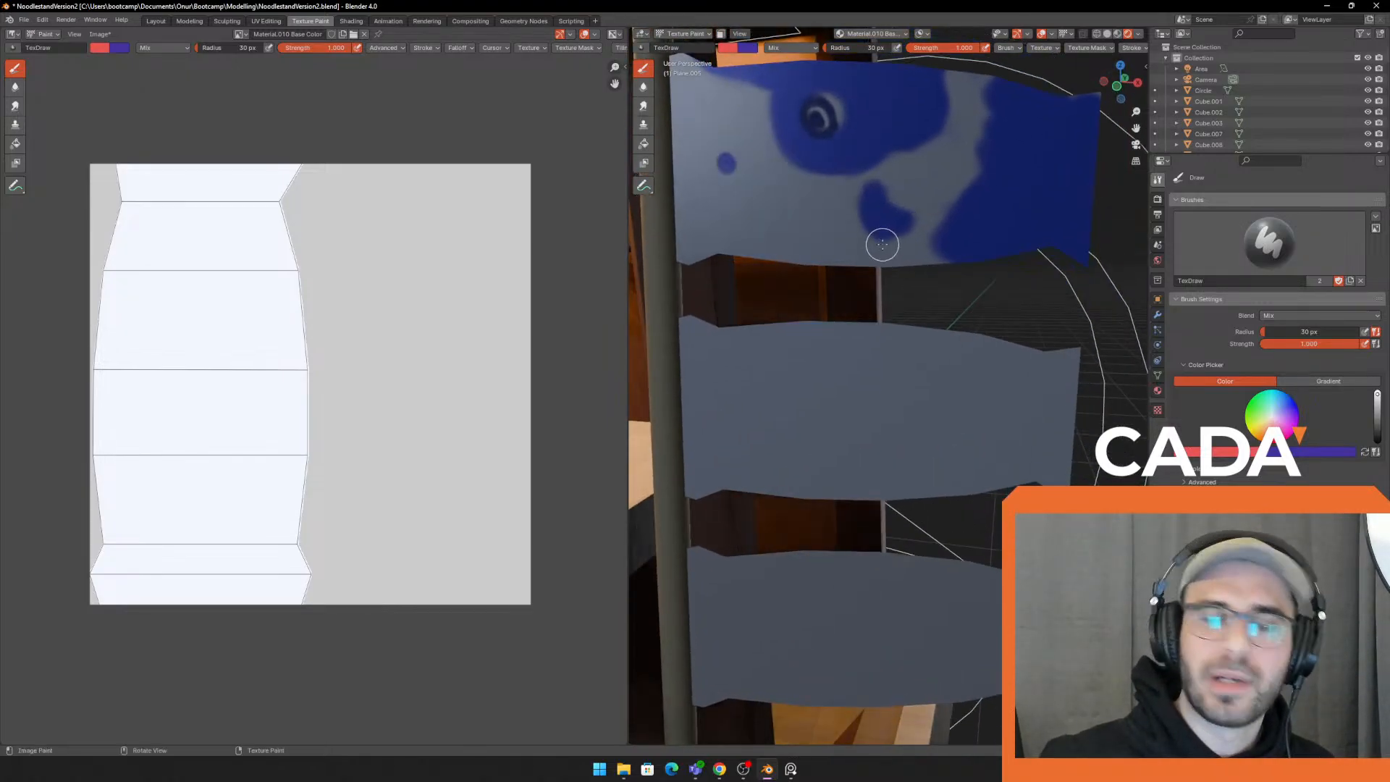
pyautogui.moveTo(791, 232)
pyautogui.mouseDown(button='middle')
pyautogui.moveTo(910, 258)
pyautogui.moveTo(801, 270)
pyautogui.mouseUp(button='middle')
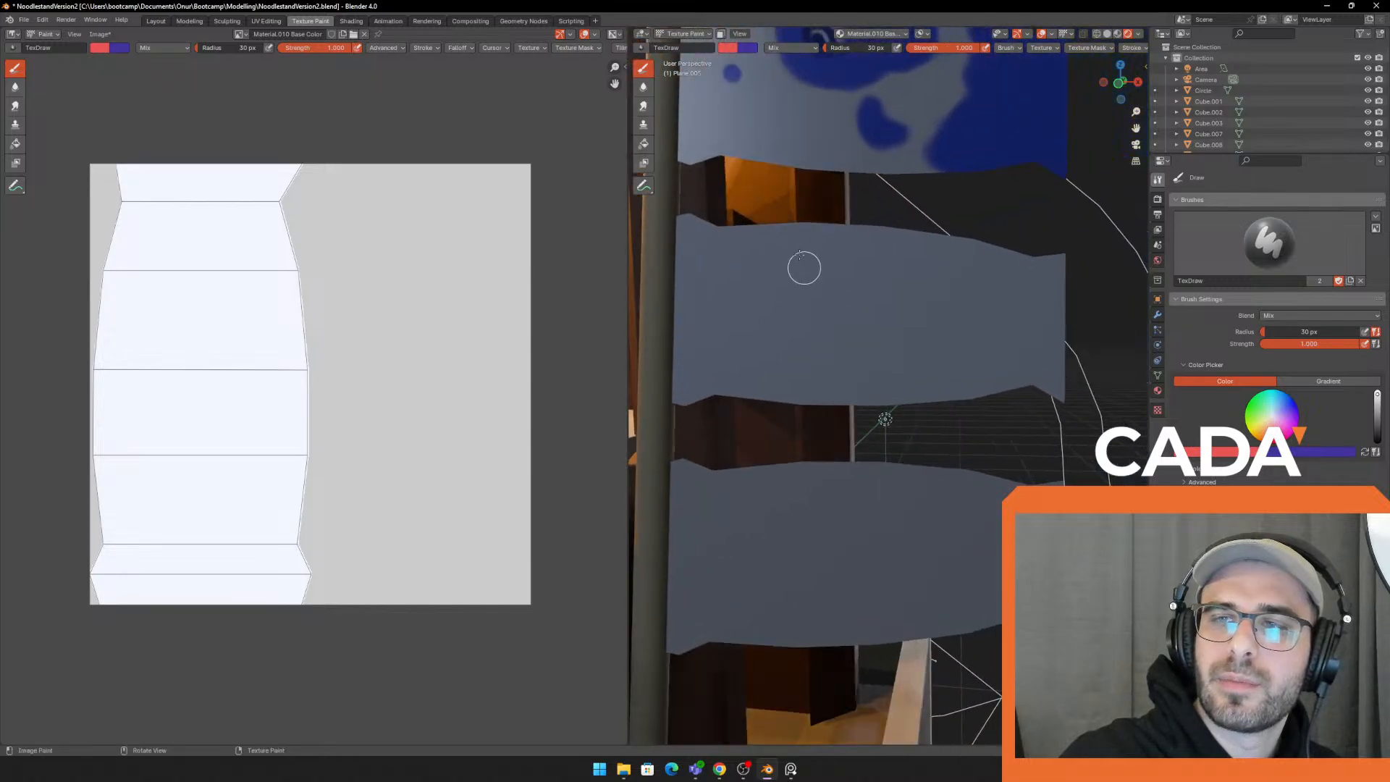
pyautogui.moveTo(730, 218)
pyautogui.mouseDown(button='middle')
pyautogui.moveTo(754, 261)
pyautogui.moveTo(830, 278)
pyautogui.moveTo(797, 293)
pyautogui.moveTo(819, 305)
pyautogui.moveTo(745, 314)
pyautogui.moveTo(890, 304)
pyautogui.moveTo(813, 320)
pyautogui.moveTo(842, 324)
pyautogui.moveTo(814, 294)
pyautogui.mouseUp(button='middle')
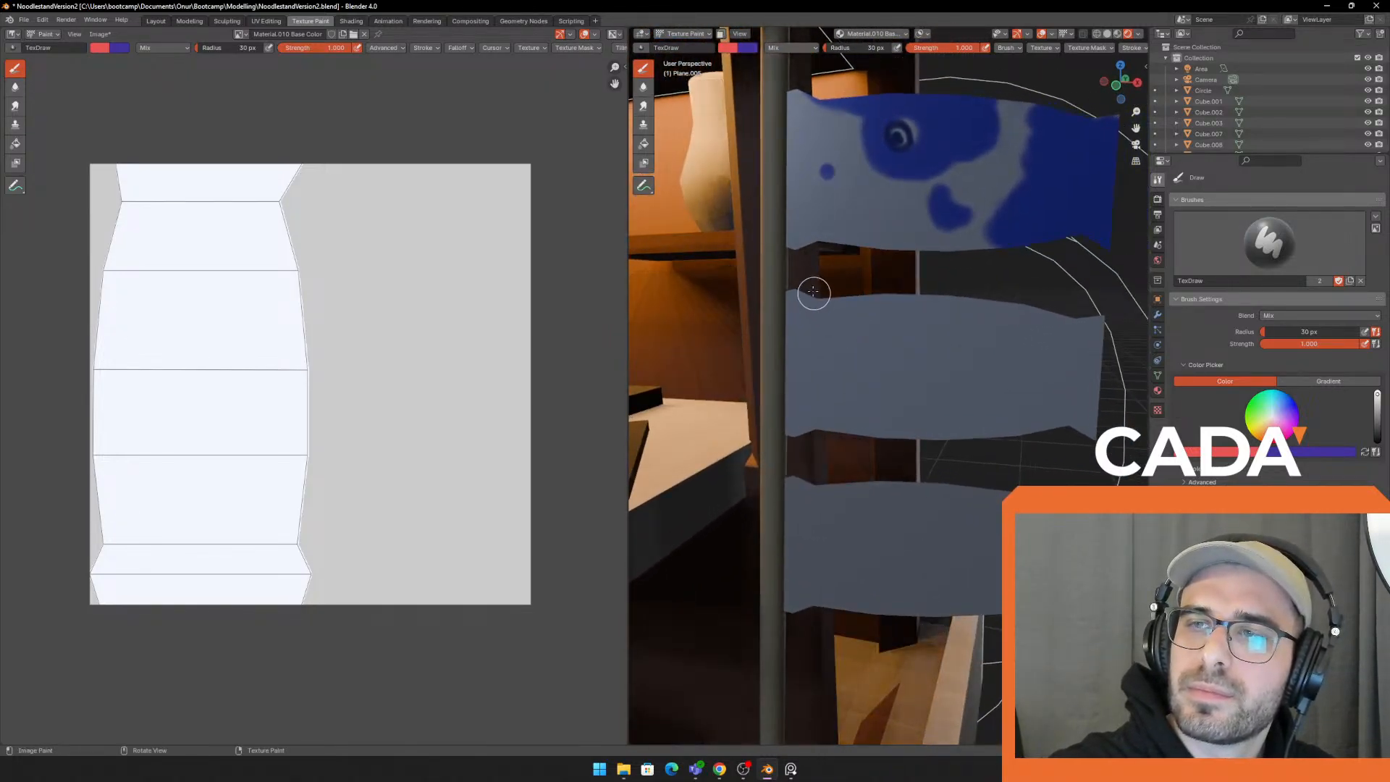
pyautogui.moveTo(813, 294)
pyautogui.mouseDown()
pyautogui.moveTo(875, 316)
pyautogui.moveTo(856, 282)
pyautogui.moveTo(881, 323)
pyautogui.mouseUp()
pyautogui.moveTo(873, 313)
pyautogui.mouseDown()
pyautogui.moveTo(912, 363)
pyautogui.moveTo(971, 314)
pyautogui.moveTo(953, 332)
pyautogui.moveTo(875, 307)
pyautogui.moveTo(980, 314)
pyautogui.moveTo(859, 297)
pyautogui.moveTo(935, 341)
pyautogui.mouseUp()
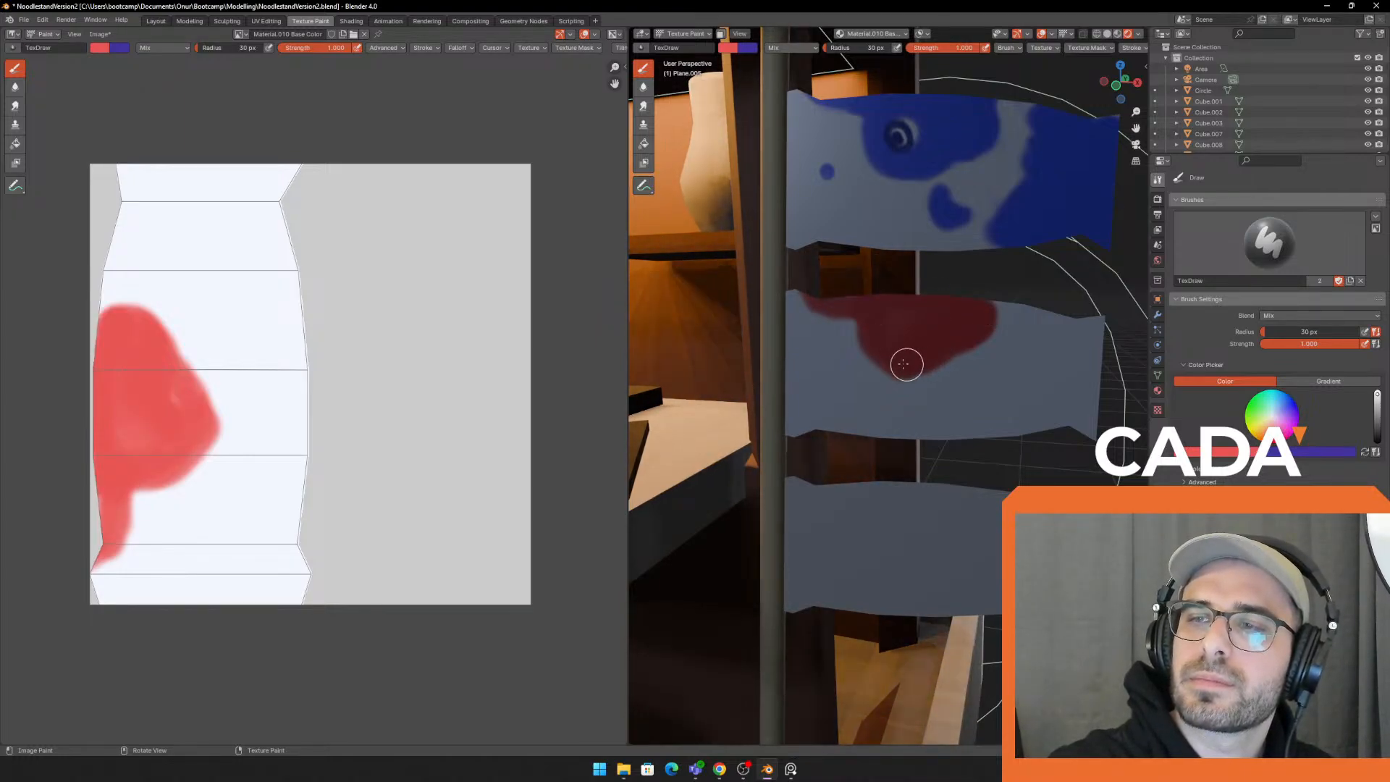
pyautogui.moveTo(1032, 316); pyautogui.dragTo(1013, 420)
pyautogui.moveTo(1051, 373)
pyautogui.mouseDown()
pyautogui.moveTo(1034, 320)
pyautogui.moveTo(1071, 320)
pyautogui.moveTo(1082, 420)
pyautogui.moveTo(1043, 341)
pyautogui.moveTo(1073, 426)
pyautogui.moveTo(1080, 332)
pyautogui.moveTo(1093, 388)
pyautogui.moveTo(1055, 319)
pyautogui.moveTo(1071, 363)
pyautogui.moveTo(1028, 357)
pyautogui.mouseUp()
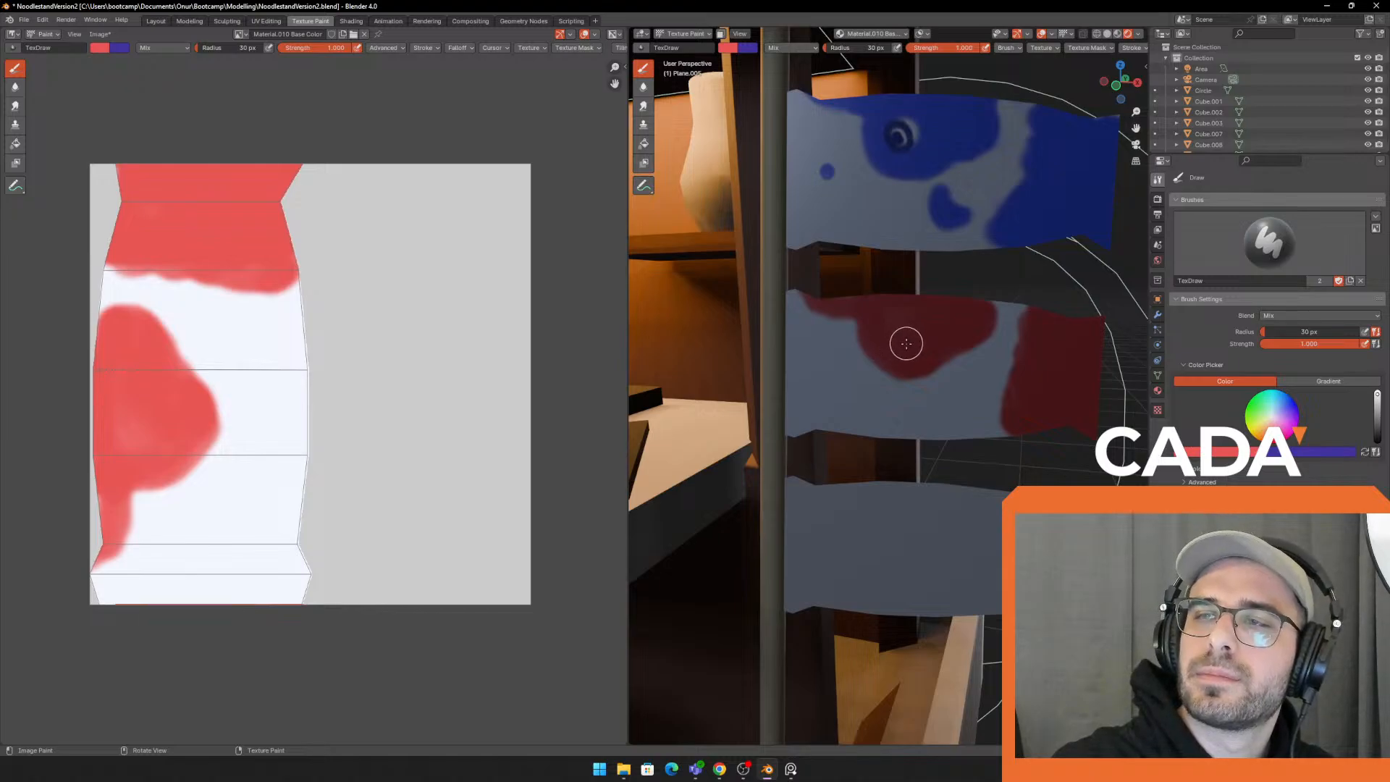
pyautogui.press('x')
pyautogui.click(904, 333)
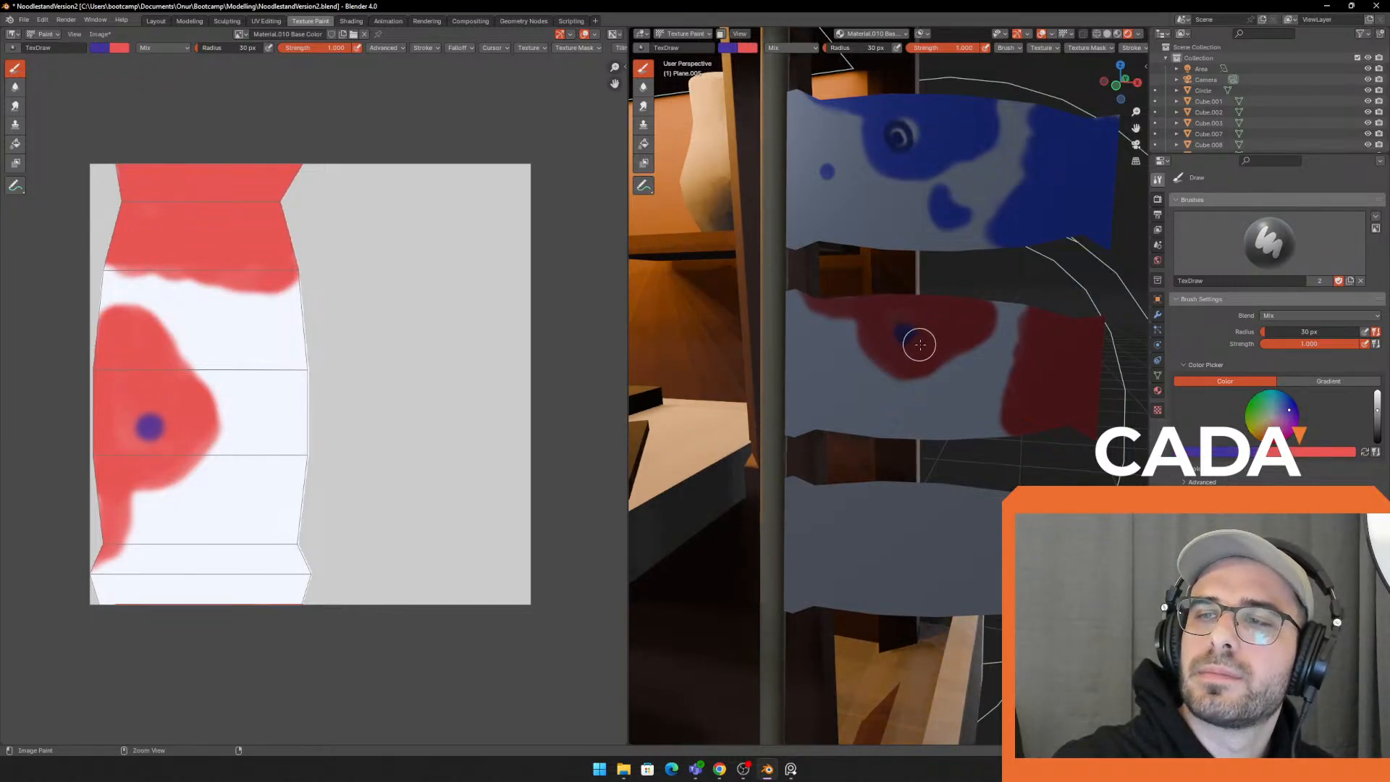
pyautogui.hotkey('ctrl', 'z')
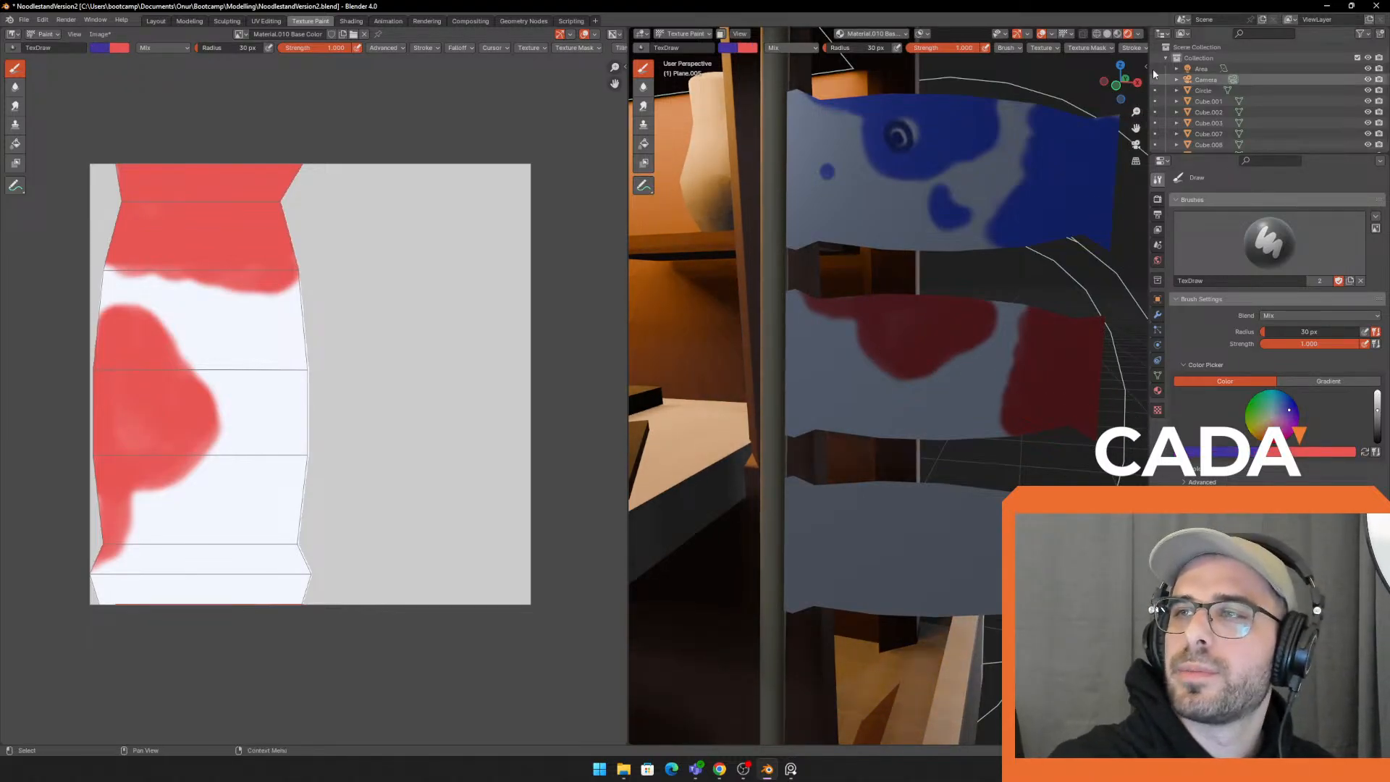
# Show the viewport in solid shading, choose white as brush color and dab a white eye inside the middle flag's red head patch
pyautogui.click(1139, 34)
pyautogui.click(1109, 35)
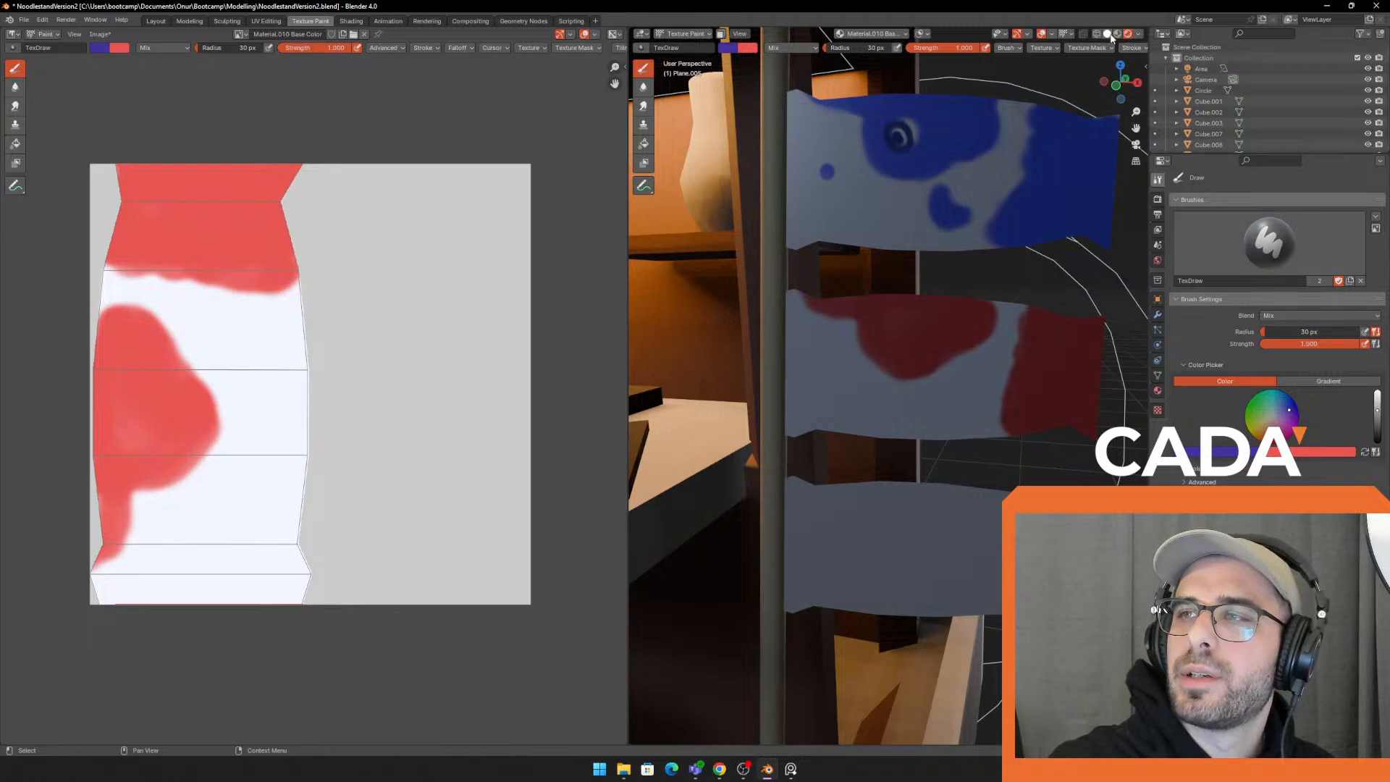
pyautogui.click(1109, 35)
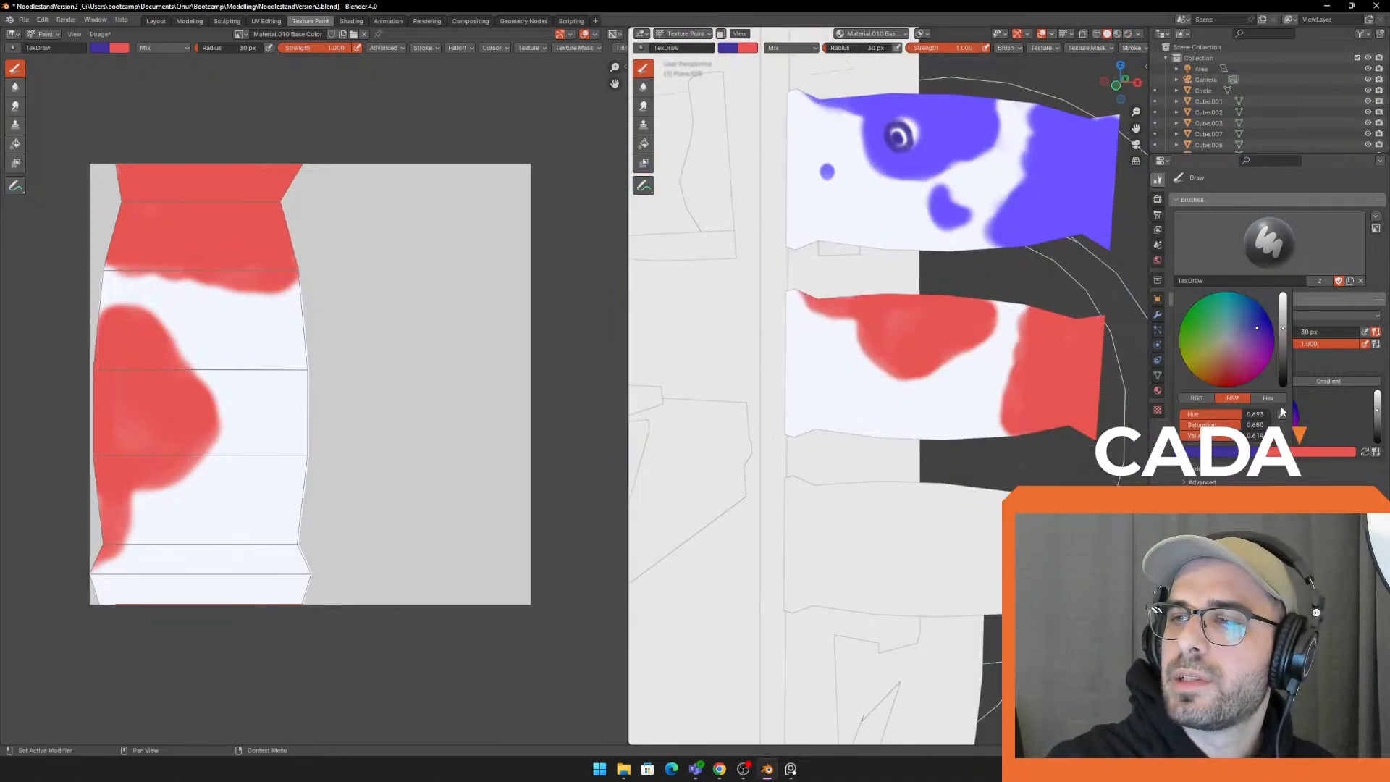
pyautogui.click(1273, 415)
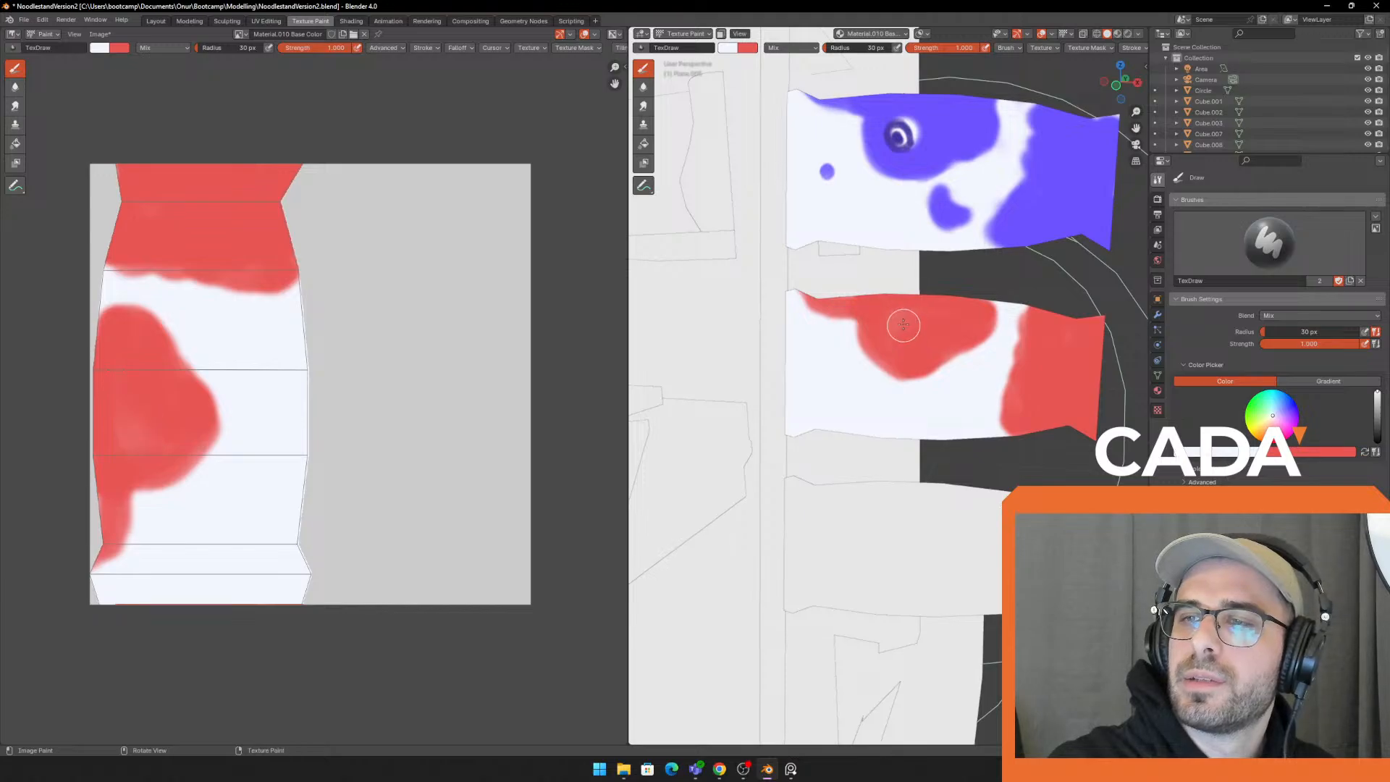
pyautogui.click(903, 326)
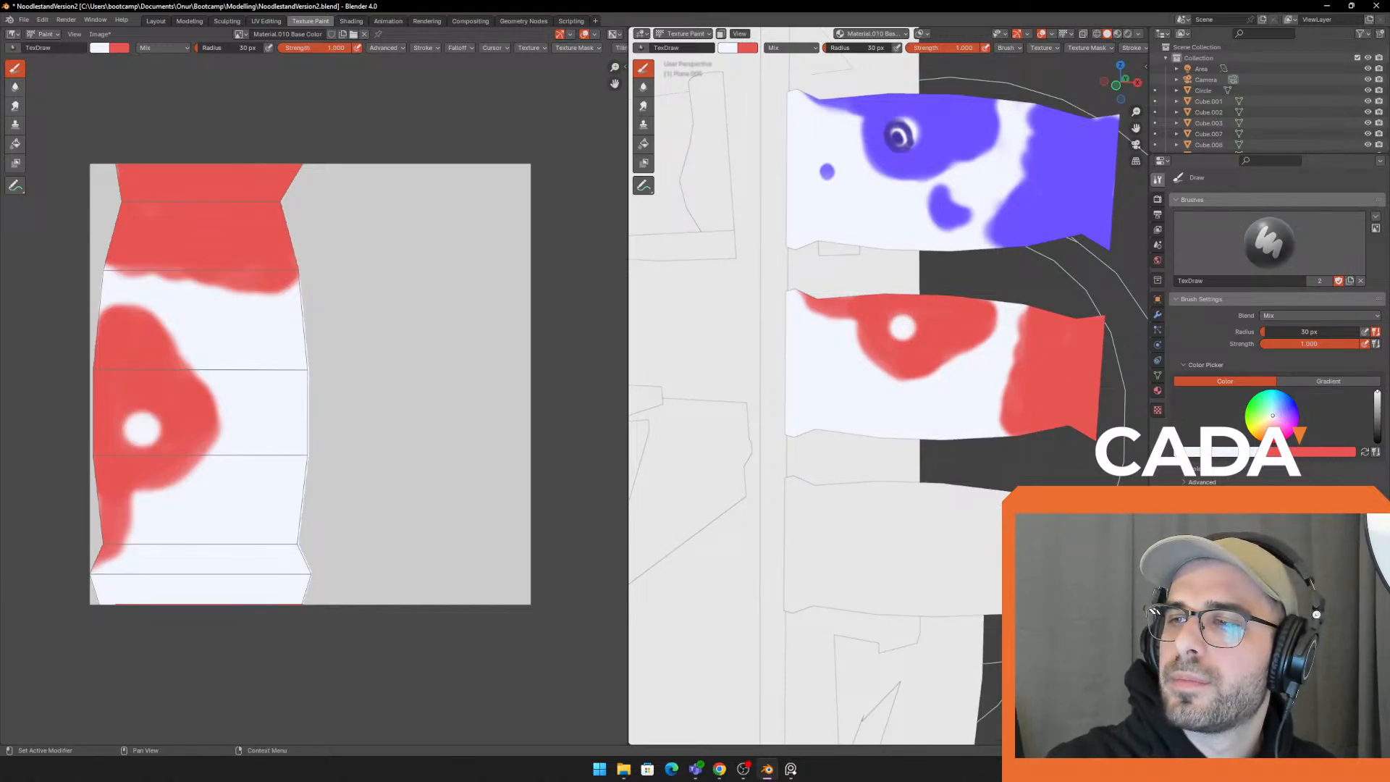
# Darken the red brush color, reduce the radius to 7 px and paint a dark red ring and pupil in the middle flag's white eye
pyautogui.press('x')
pyautogui.click(1196, 451)
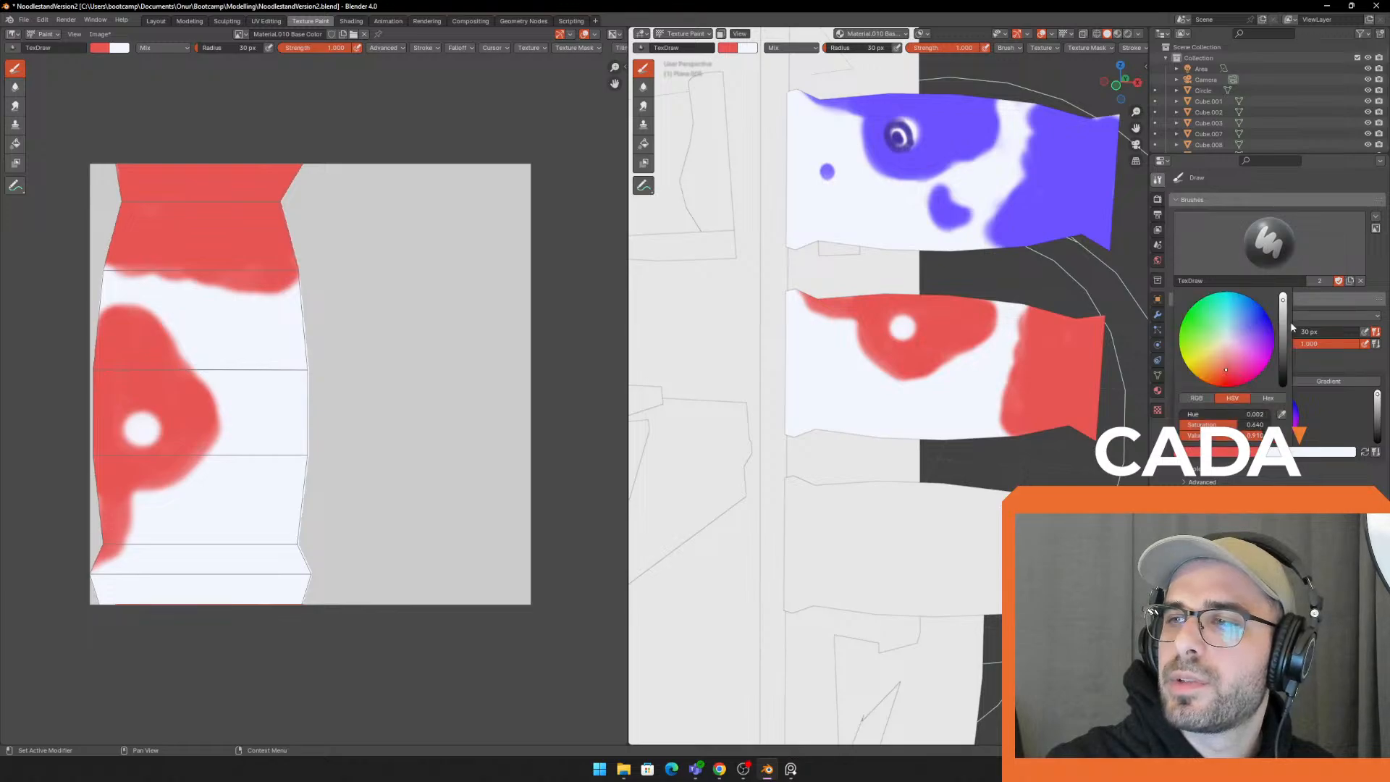
pyautogui.click(897, 319)
pyautogui.press('f')
pyautogui.click(894, 321)
pyautogui.press('f')
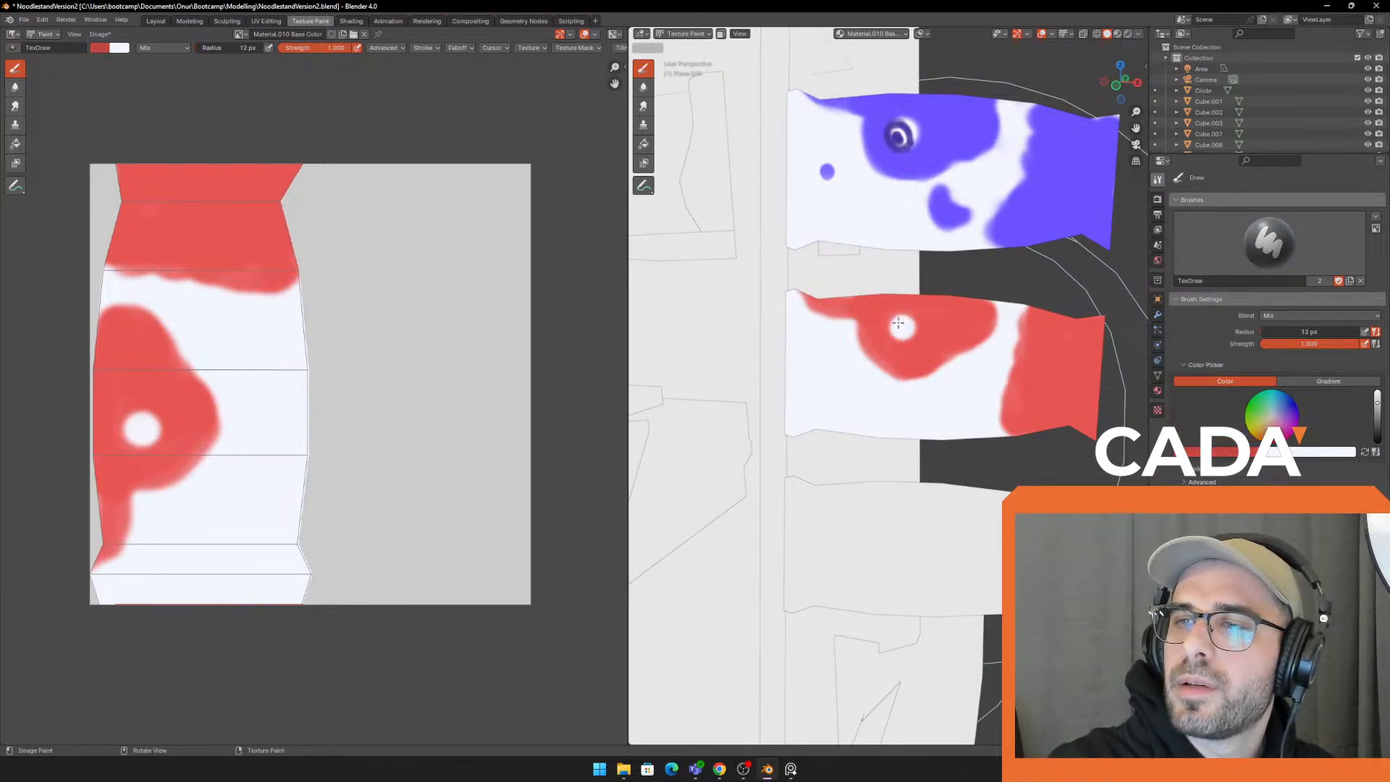
pyautogui.click(891, 324)
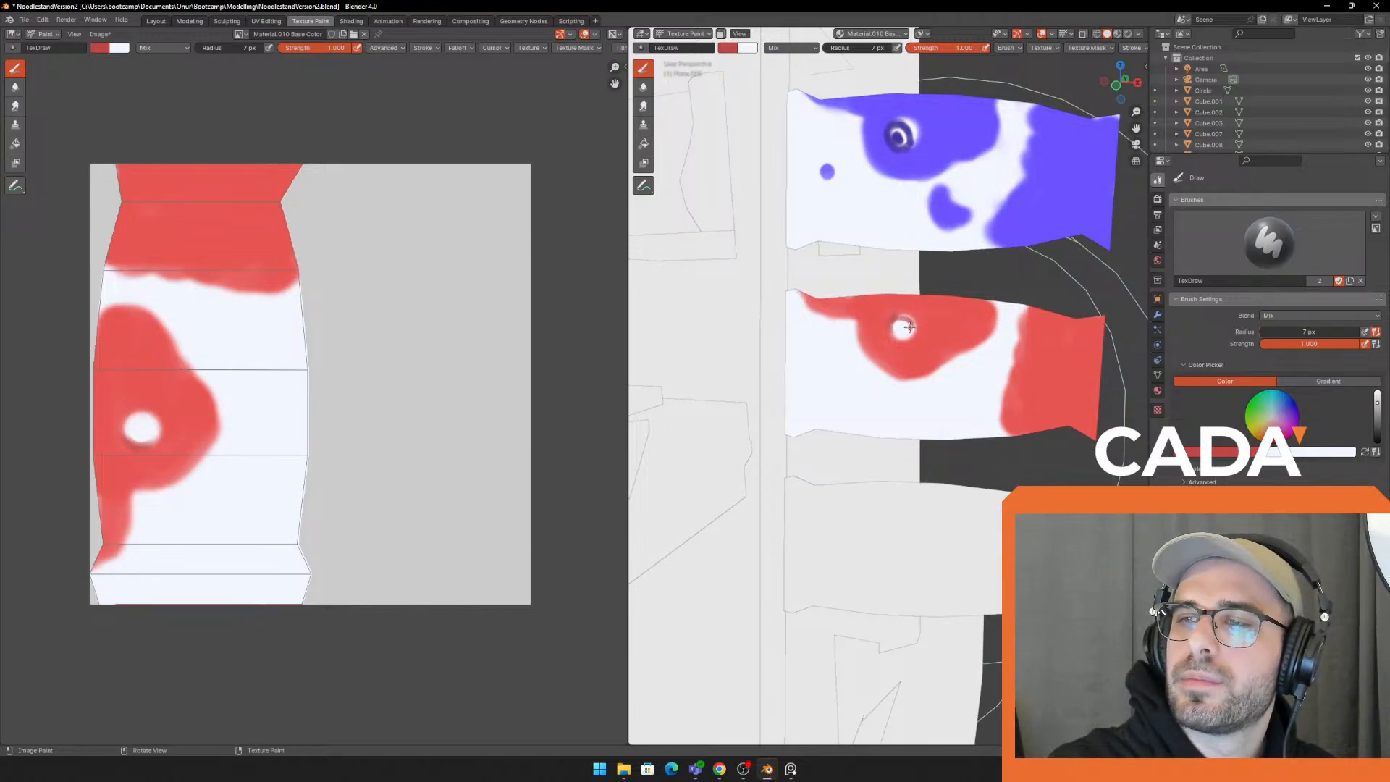
pyautogui.moveTo(899, 321); pyautogui.dragTo(901, 324)
pyautogui.moveTo(922, 209)
pyautogui.mouseDown(button='middle')
pyautogui.moveTo(932, 247)
pyautogui.moveTo(933, 220)
pyautogui.mouseUp(button='middle')
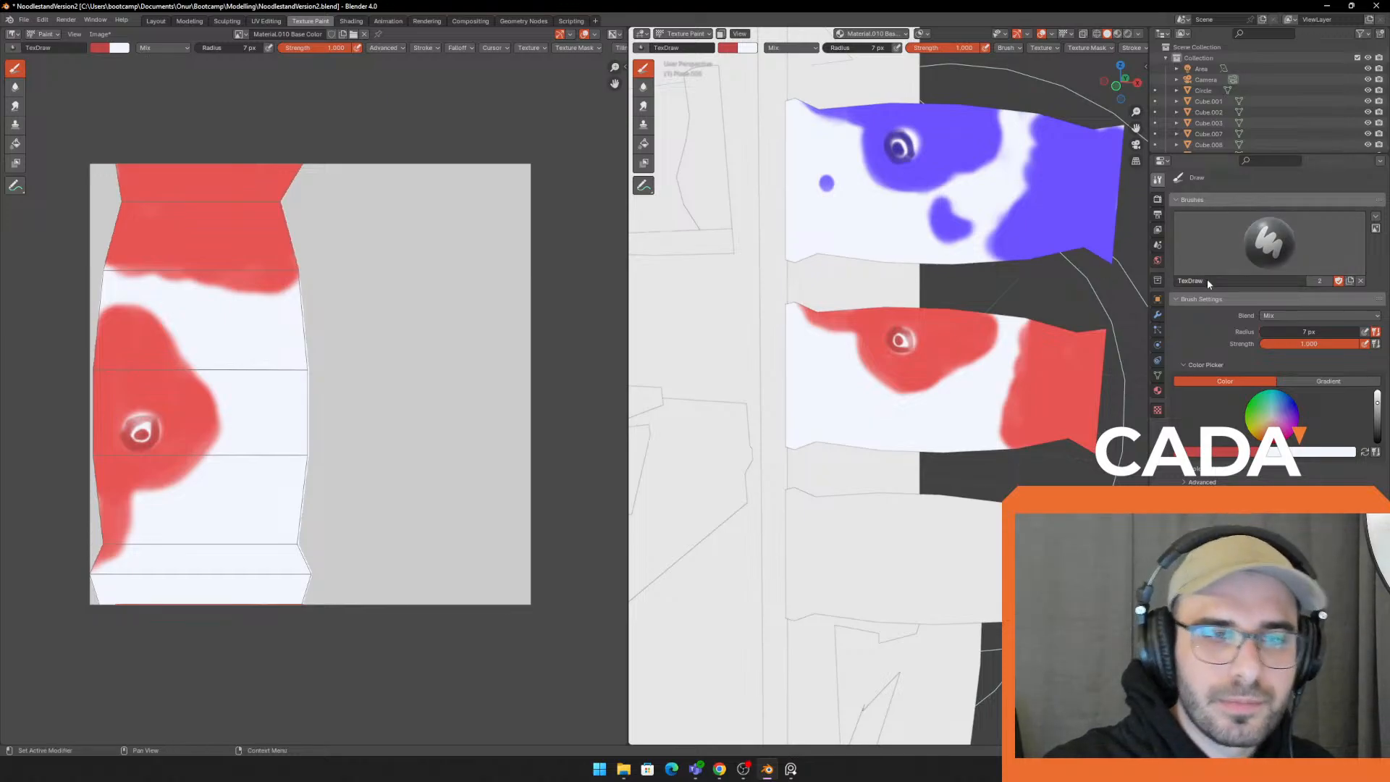
# Place the reference image beside the flags and prepare a white brush with an 11 px radius
pyautogui.moveTo(0, 348); pyautogui.dragTo(414, 510, button='right')
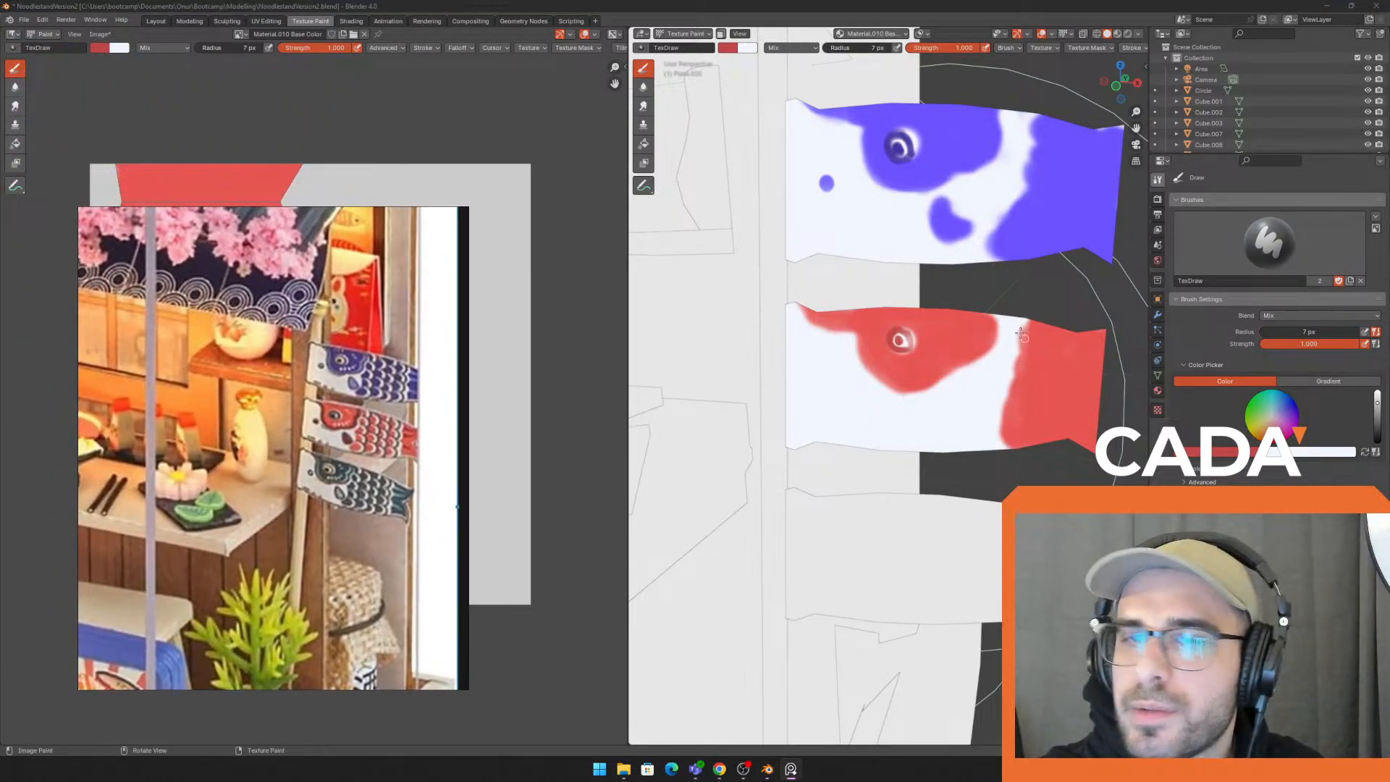
pyautogui.click(1059, 334)
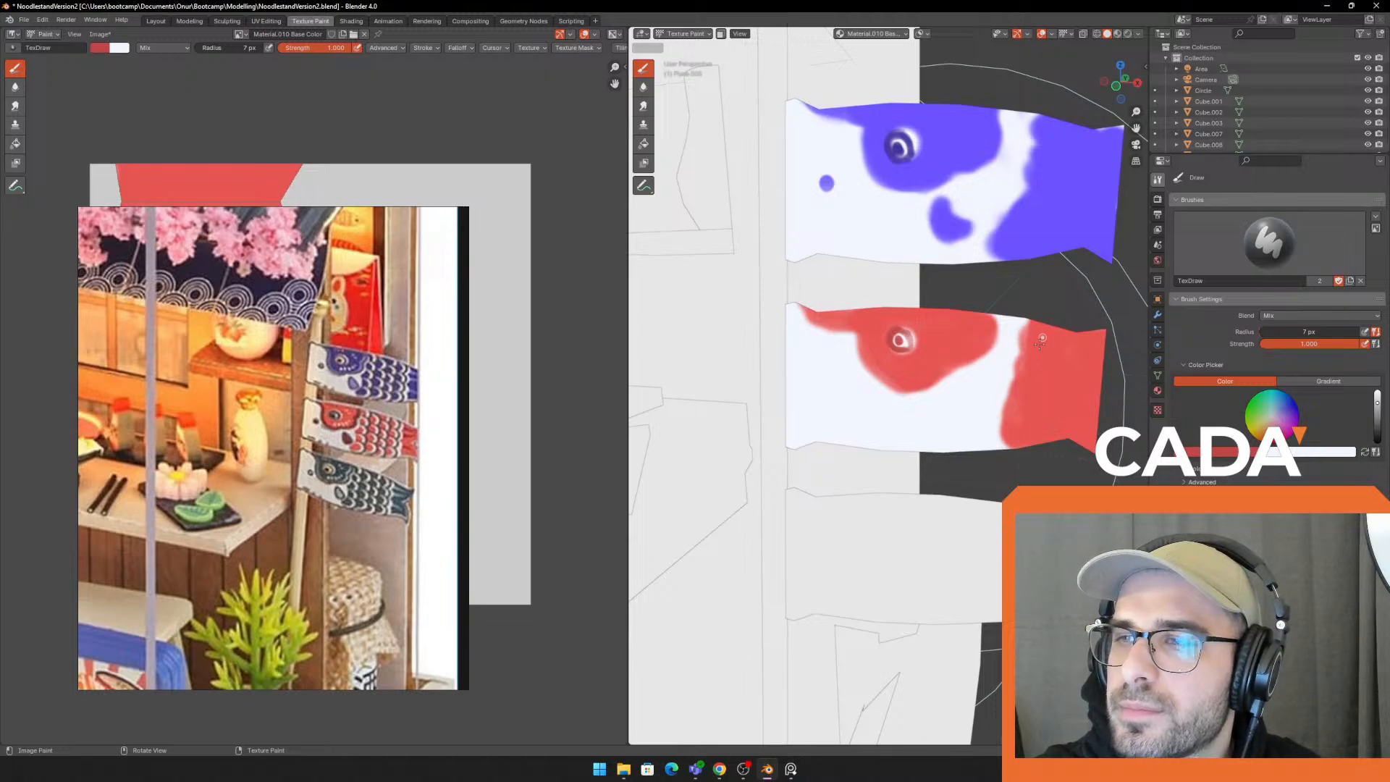
pyautogui.press('f')
pyautogui.click(1045, 336)
pyautogui.click(1046, 337)
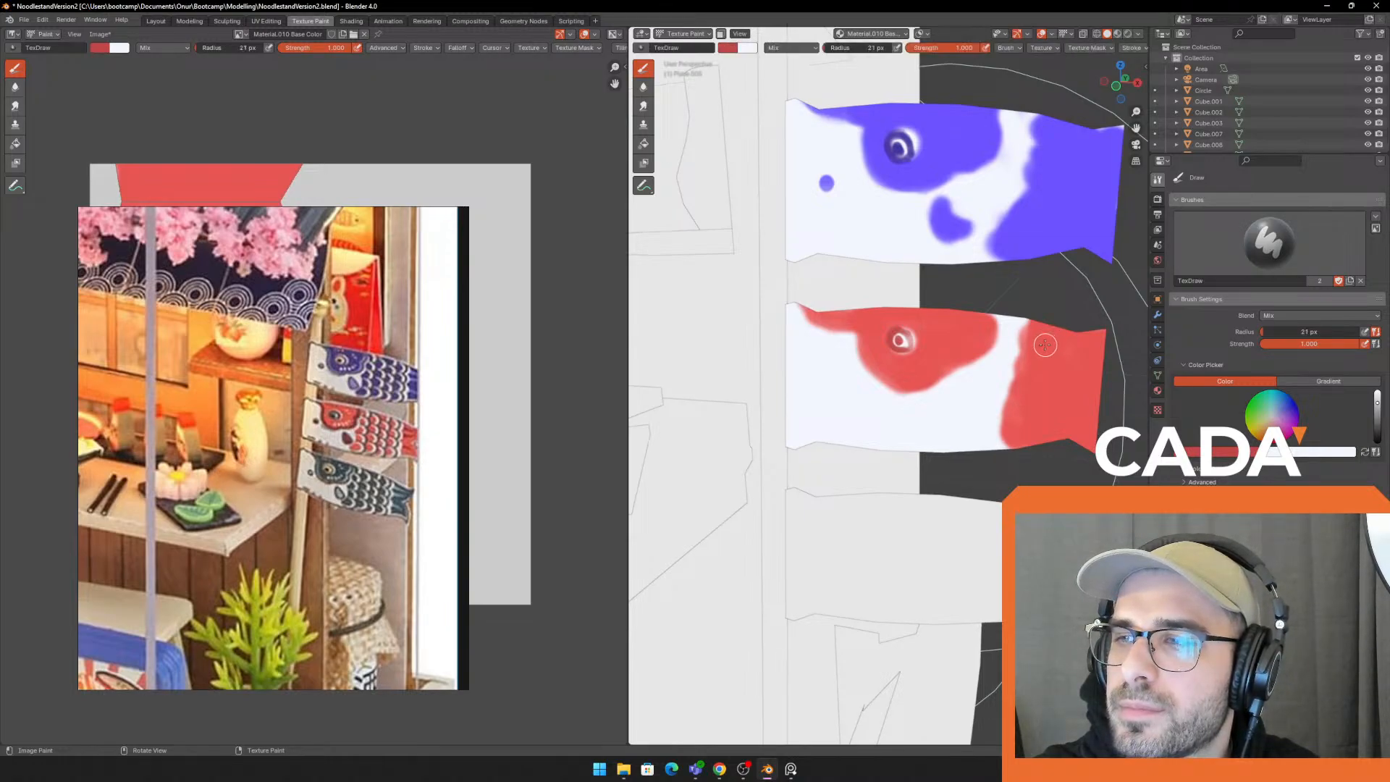
pyautogui.press('x')
pyautogui.press('f')
pyautogui.click(1040, 344)
pyautogui.press('f')
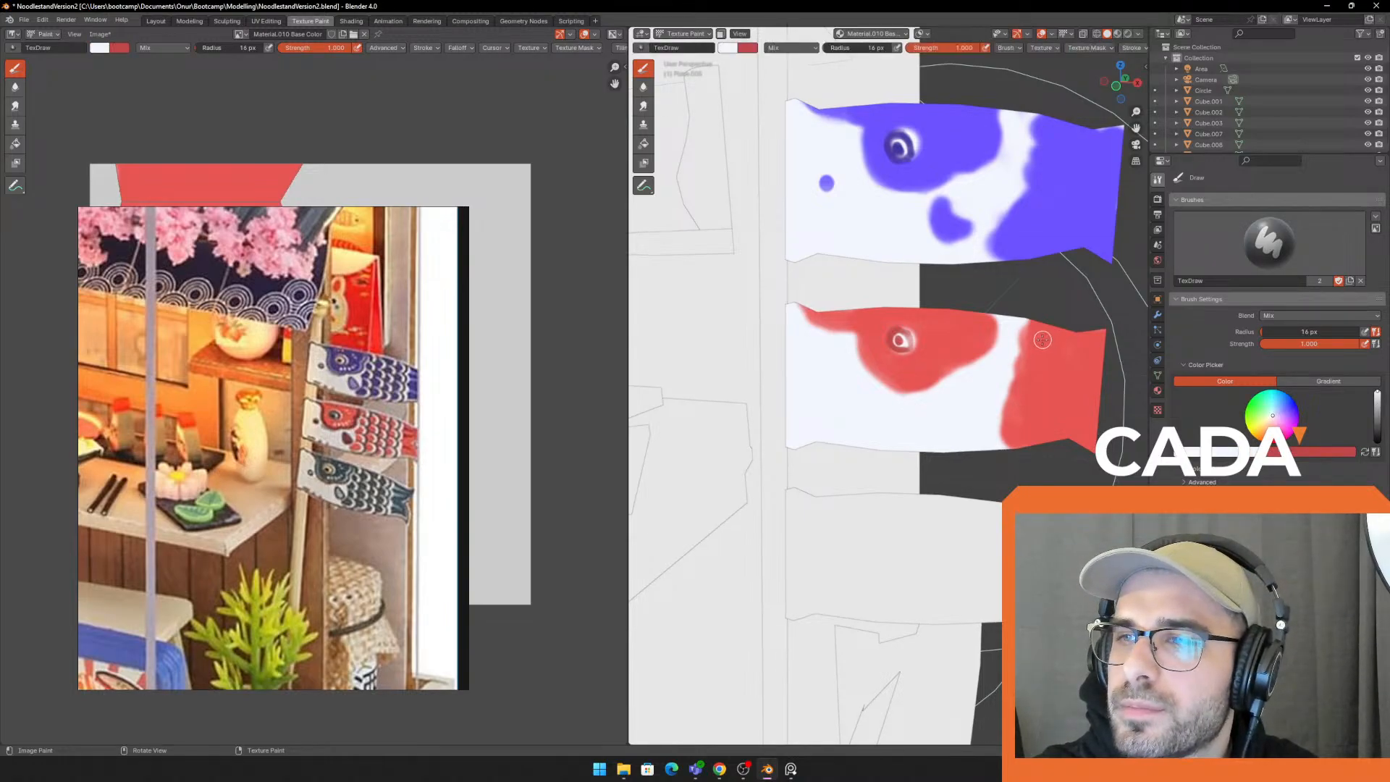
# Paint rows of curved white scale strokes on the middle flag's red tail and add dark red strokes between them
pyautogui.click(1040, 326)
pyautogui.moveTo(1039, 325); pyautogui.dragTo(1029, 423)
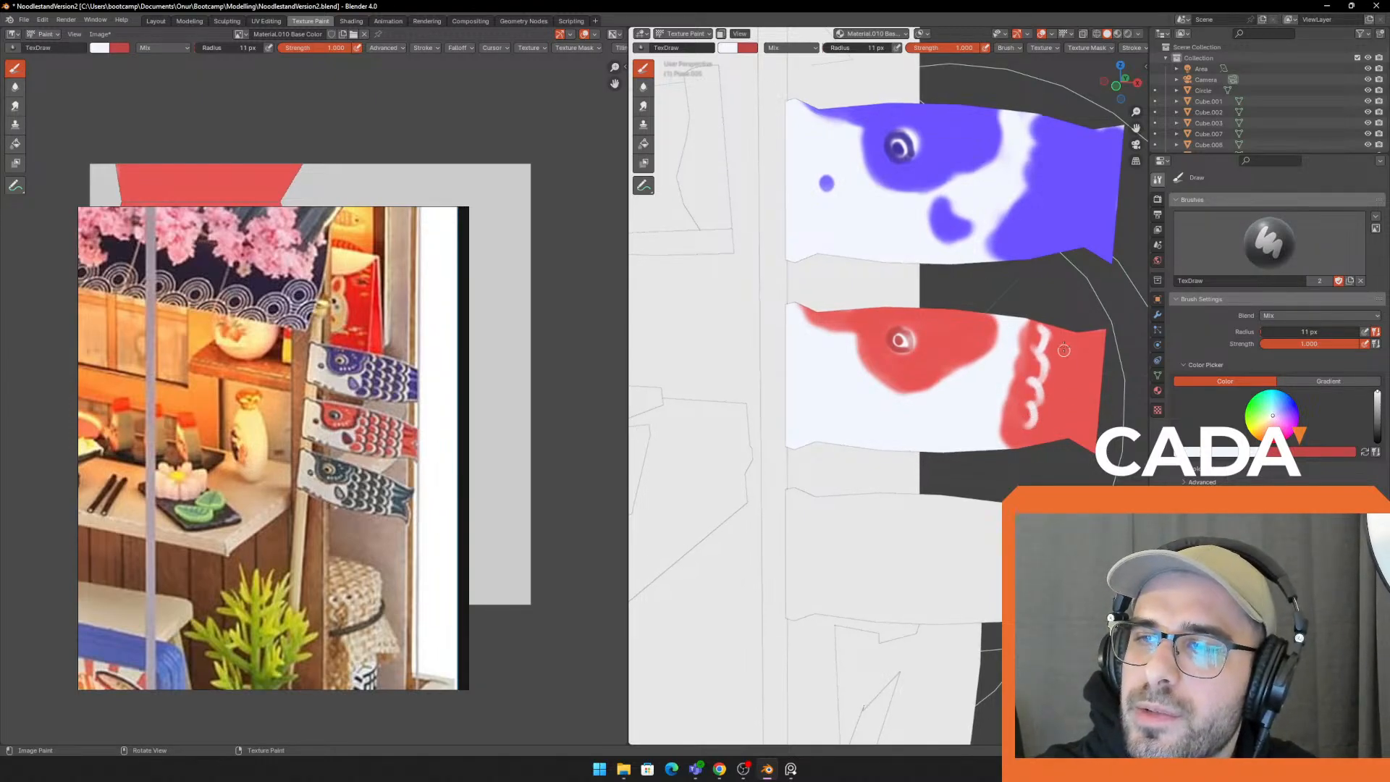
pyautogui.moveTo(1064, 350)
pyautogui.mouseDown()
pyautogui.moveTo(1068, 360)
pyautogui.moveTo(1063, 335)
pyautogui.moveTo(1050, 435)
pyautogui.moveTo(1075, 433)
pyautogui.moveTo(1090, 347)
pyautogui.moveTo(1081, 423)
pyautogui.mouseUp()
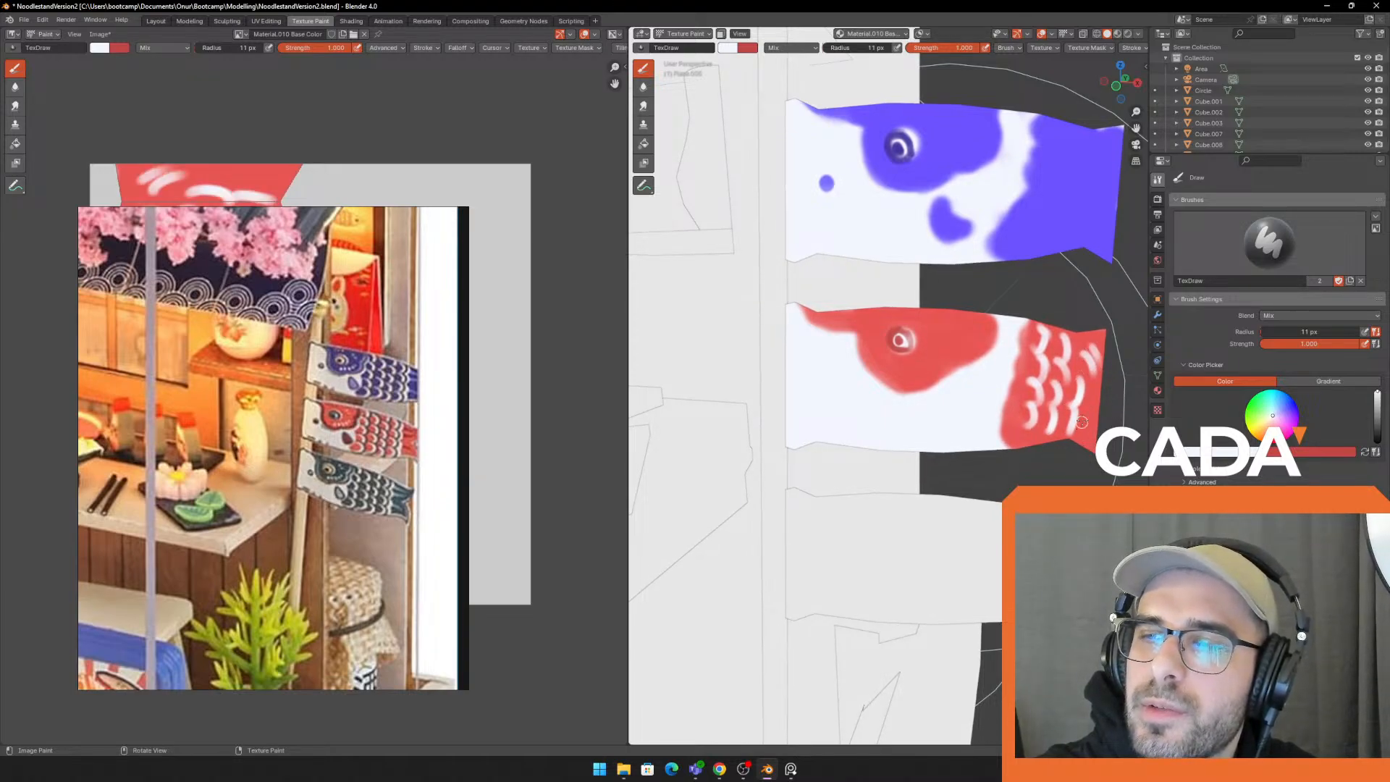
pyautogui.press('x')
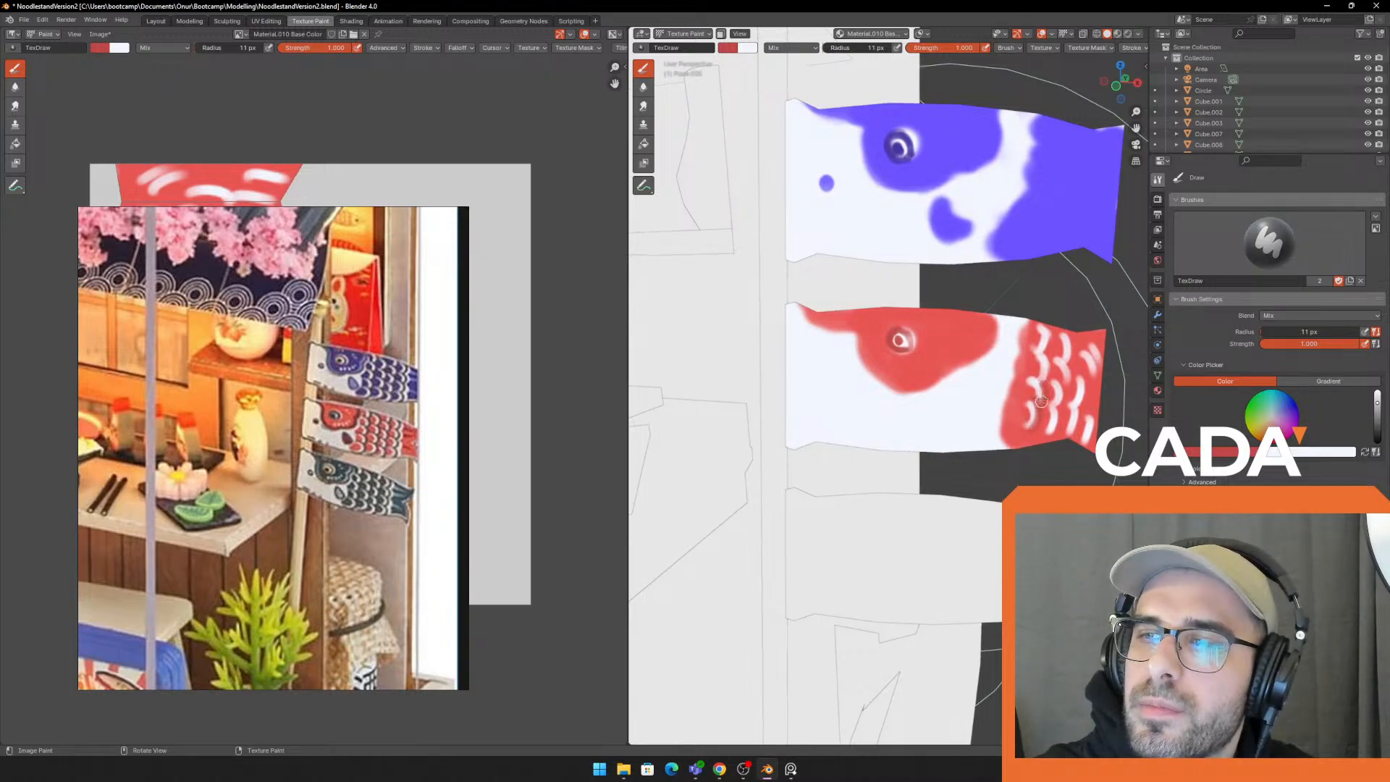
pyautogui.moveTo(1074, 336); pyautogui.dragTo(1070, 376)
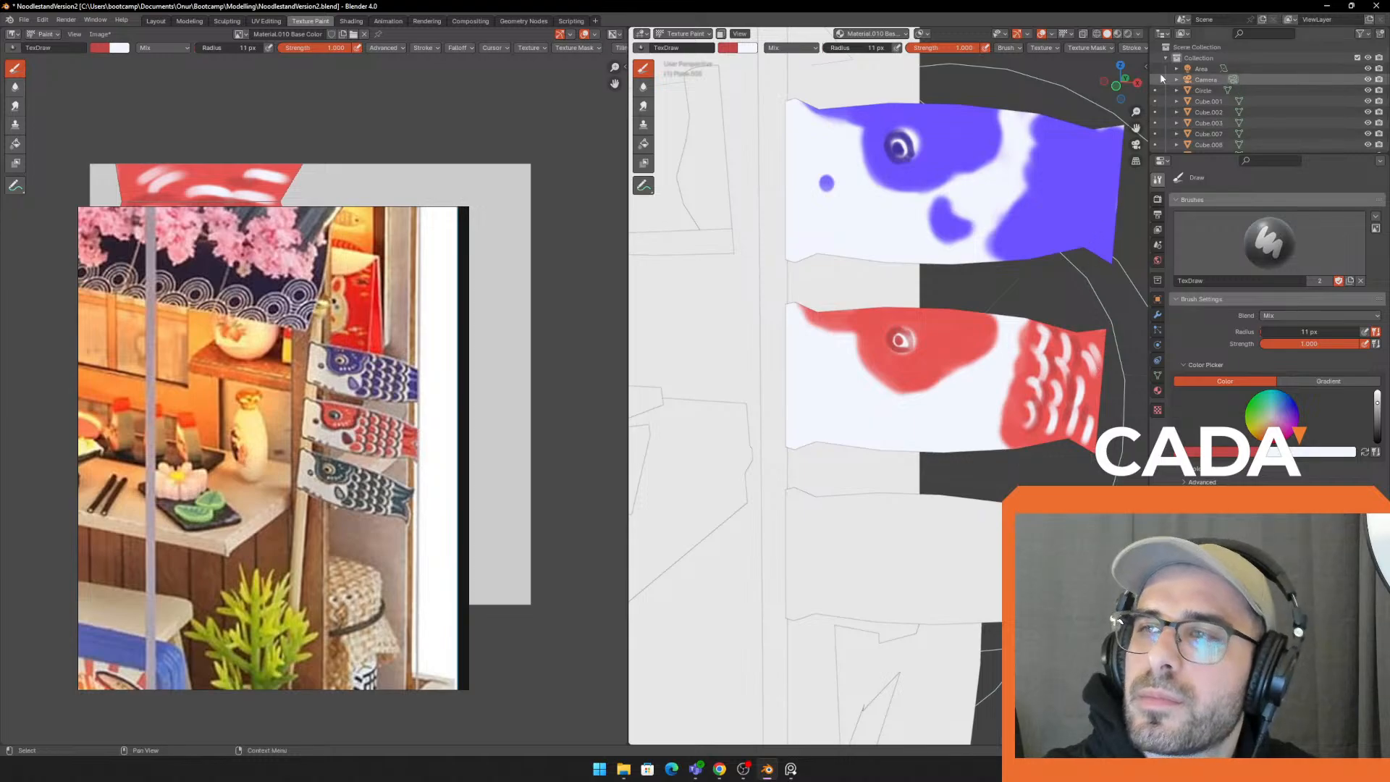
# Show the viewport in rendered shading and examine the painted flags from a distance and close up against the reference
pyautogui.click(1127, 33)
pyautogui.press('z')
pyautogui.click(1005, 292)
pyautogui.press('z')
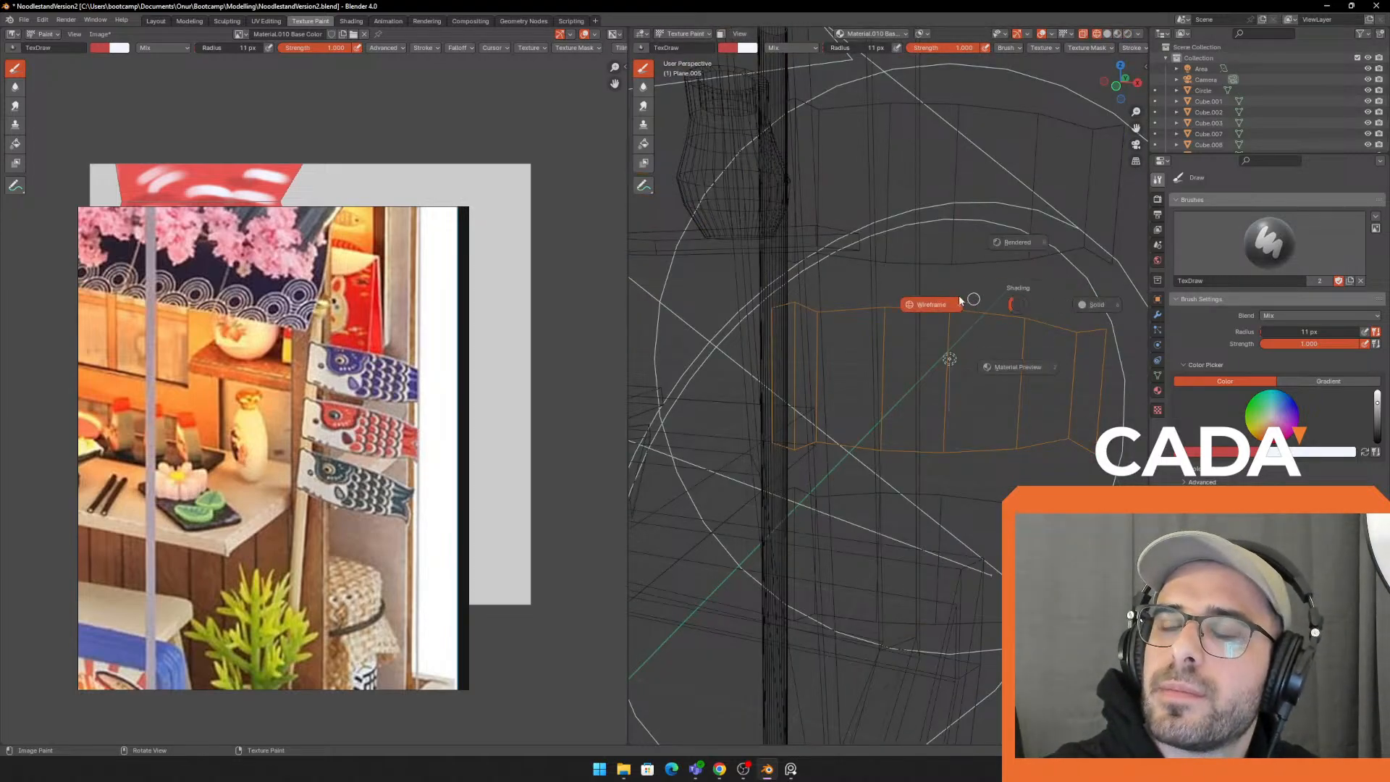
pyautogui.click(1079, 301)
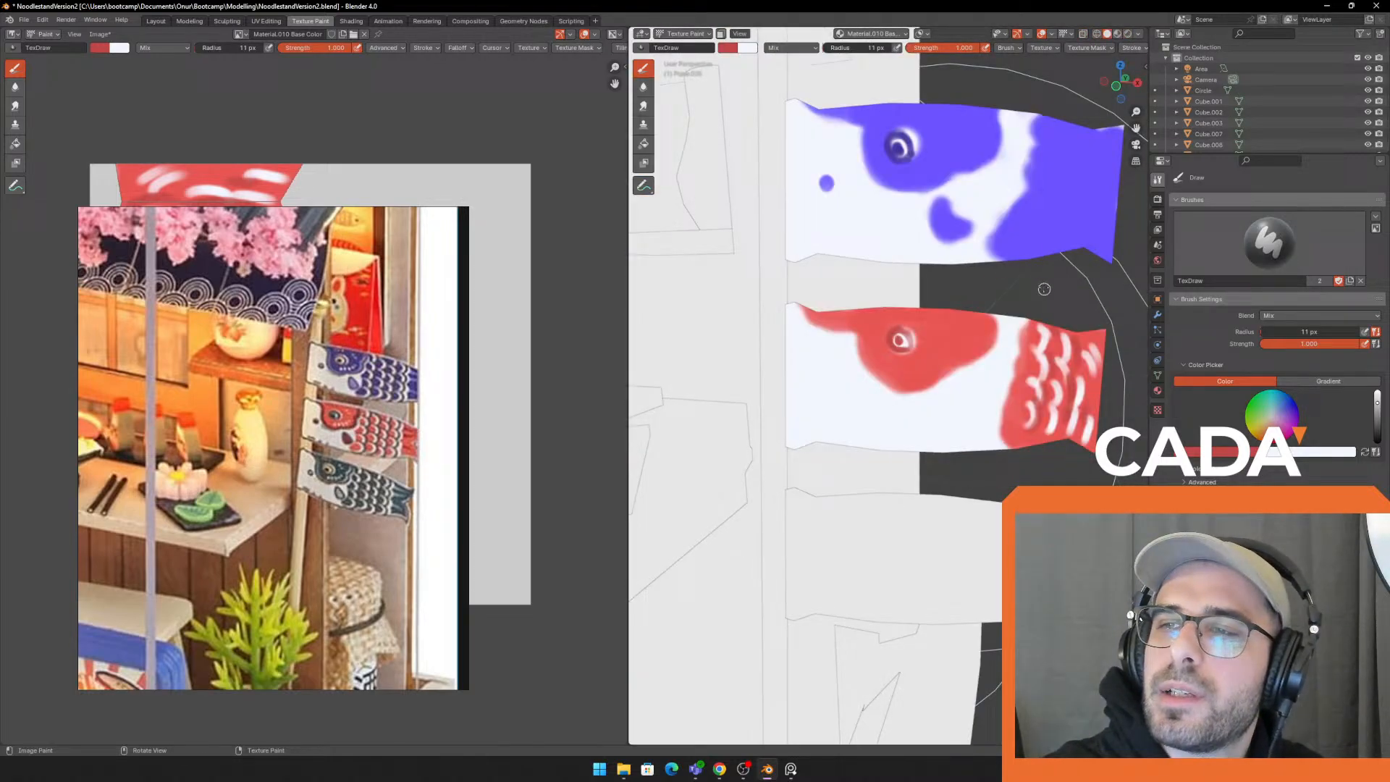
pyautogui.click(1127, 33)
pyautogui.scroll(-8, 1004, 226)
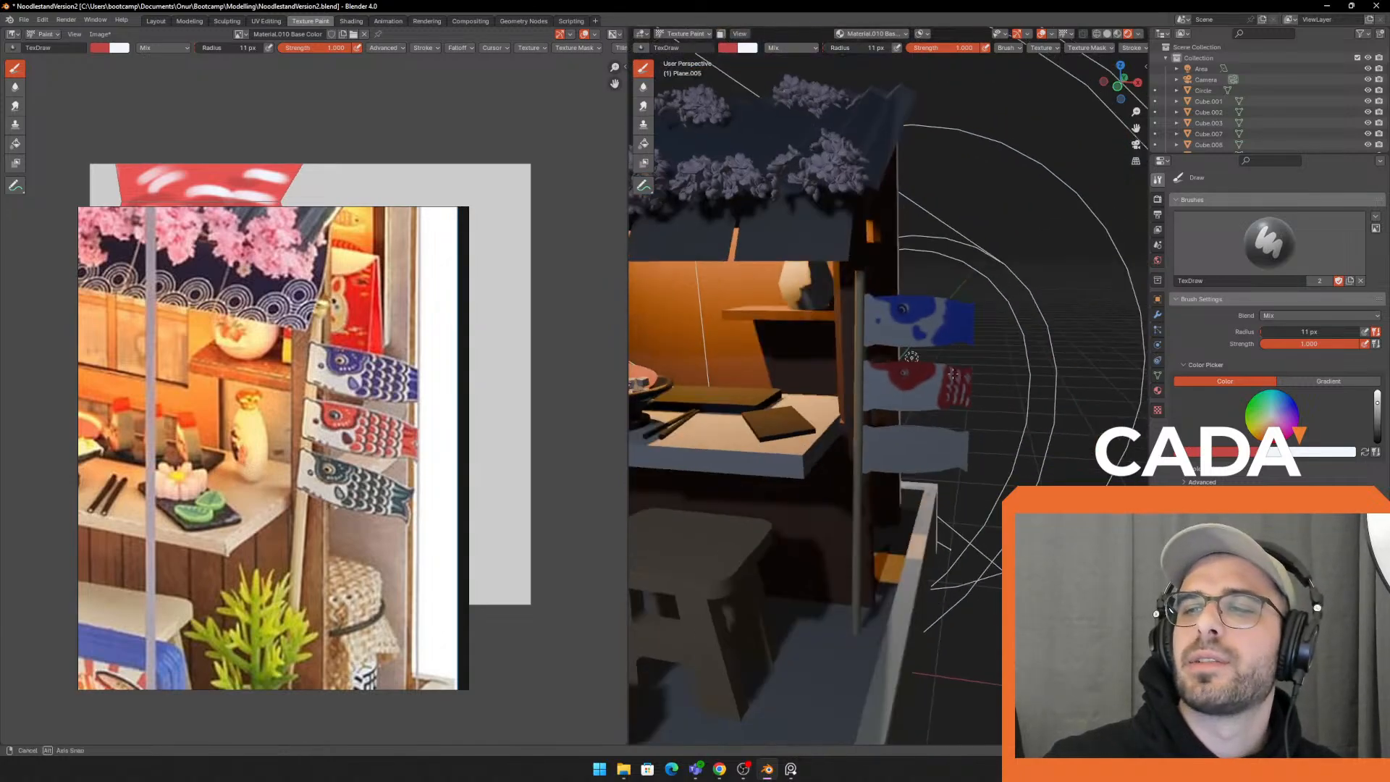
pyautogui.moveTo(935, 397); pyautogui.dragTo(963, 370, button='middle')
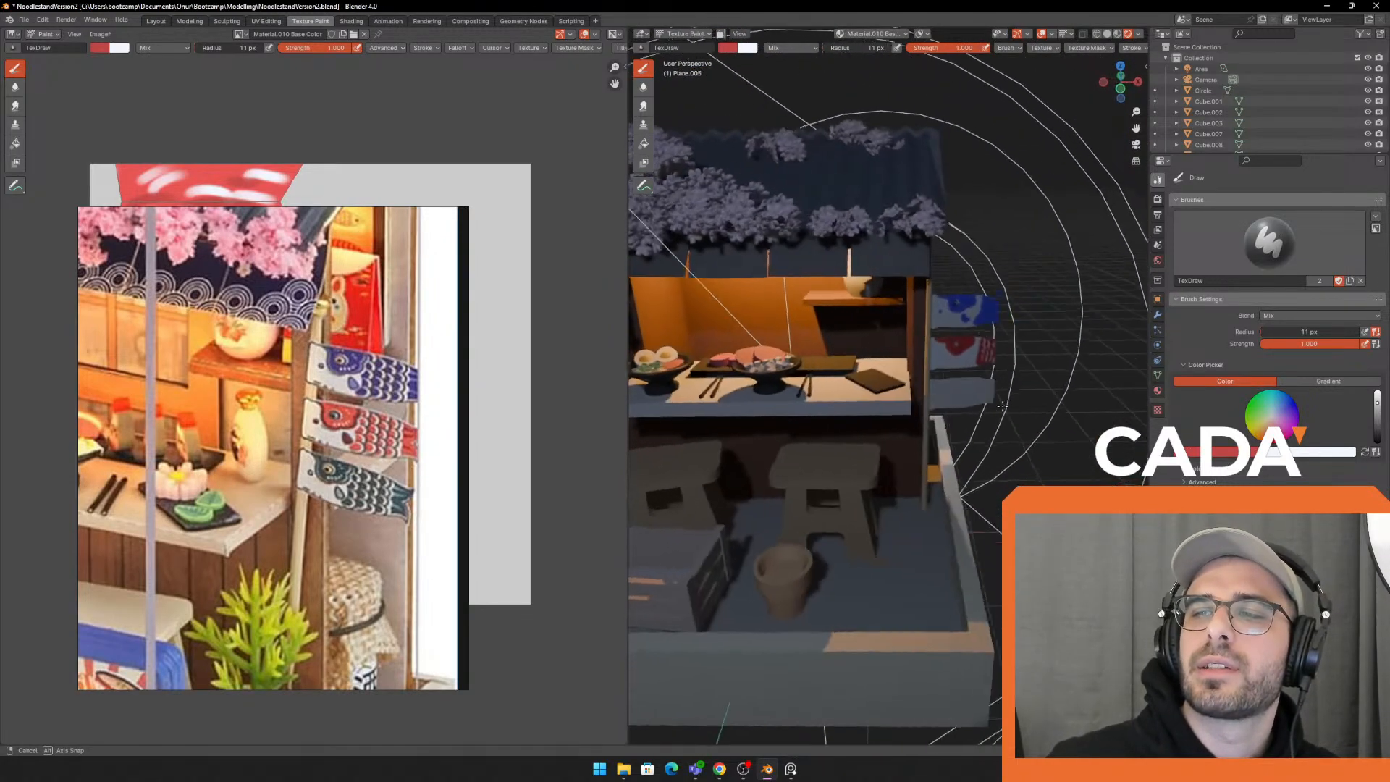
pyautogui.scroll(7, 956, 366)
pyautogui.scroll(5, 956, 366)
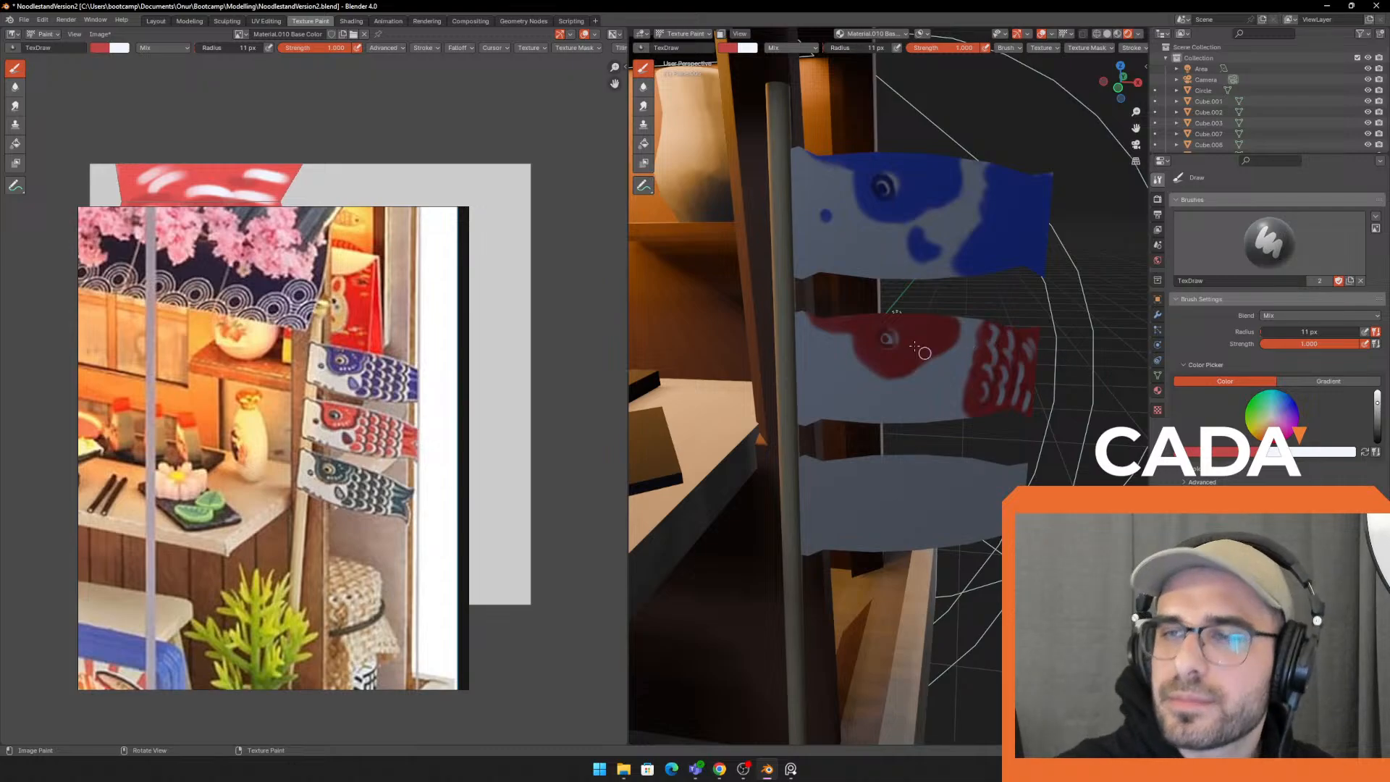
pyautogui.scroll(-4, 832, 396)
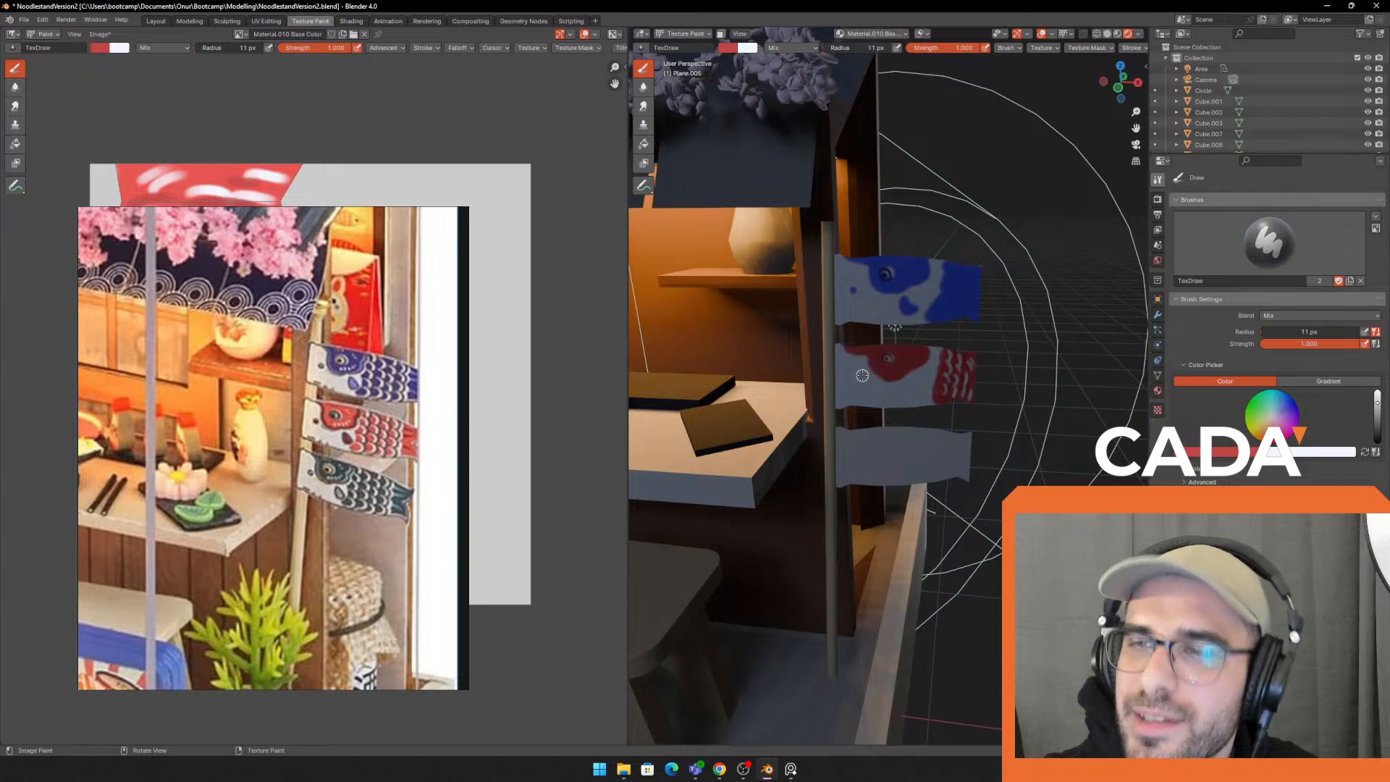
# Dab dark red spots on the middle flag's white area with a smaller brush, and return the viewport to solid shading
pyautogui.press('f')
pyautogui.click(859, 374)
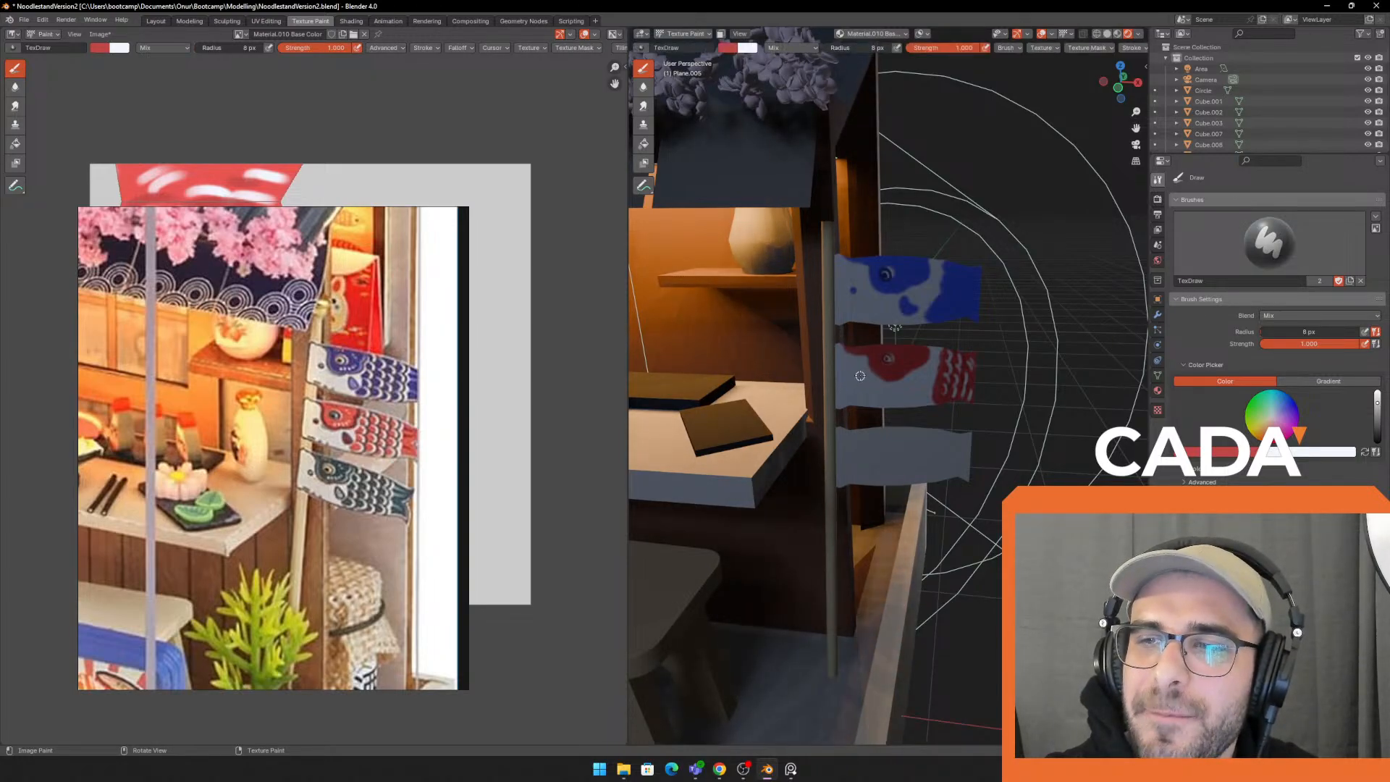
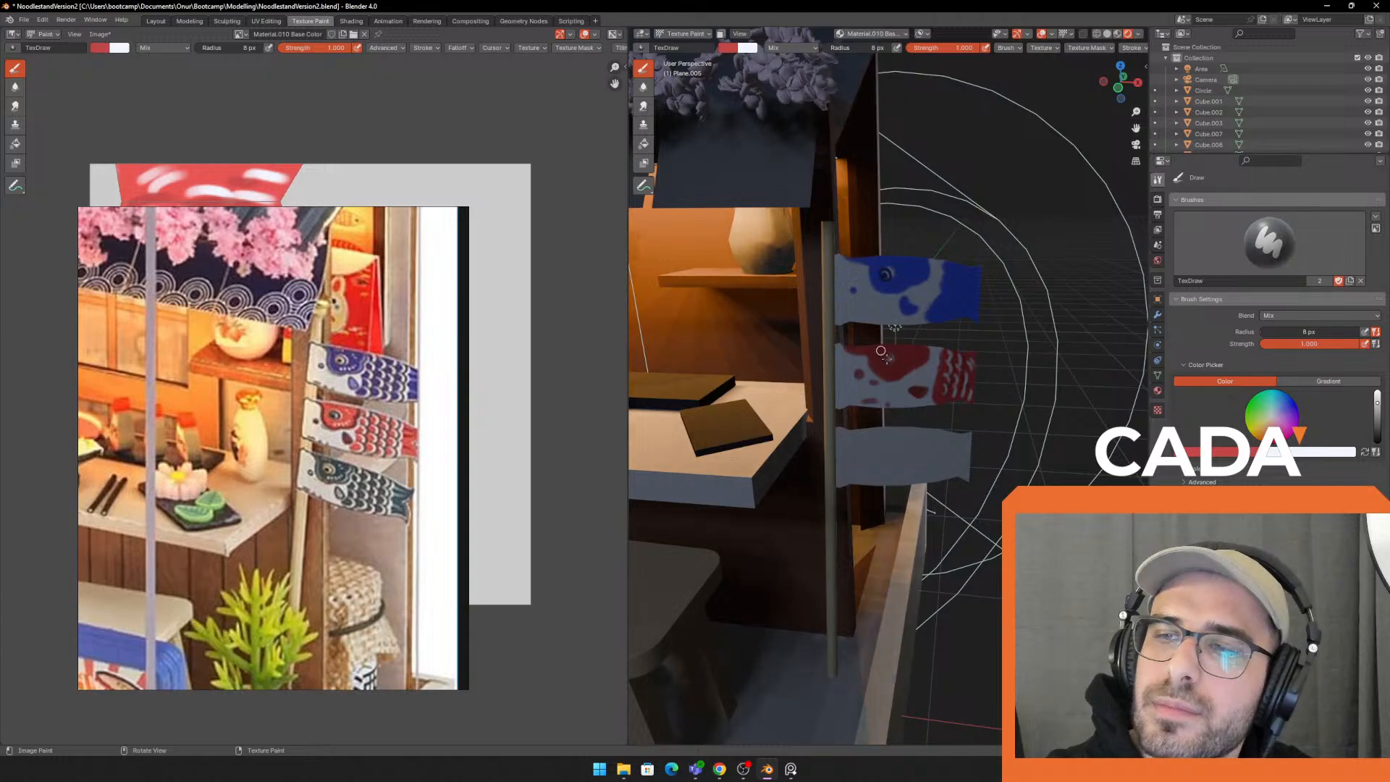
pyautogui.press('z')
pyautogui.click(960, 414)
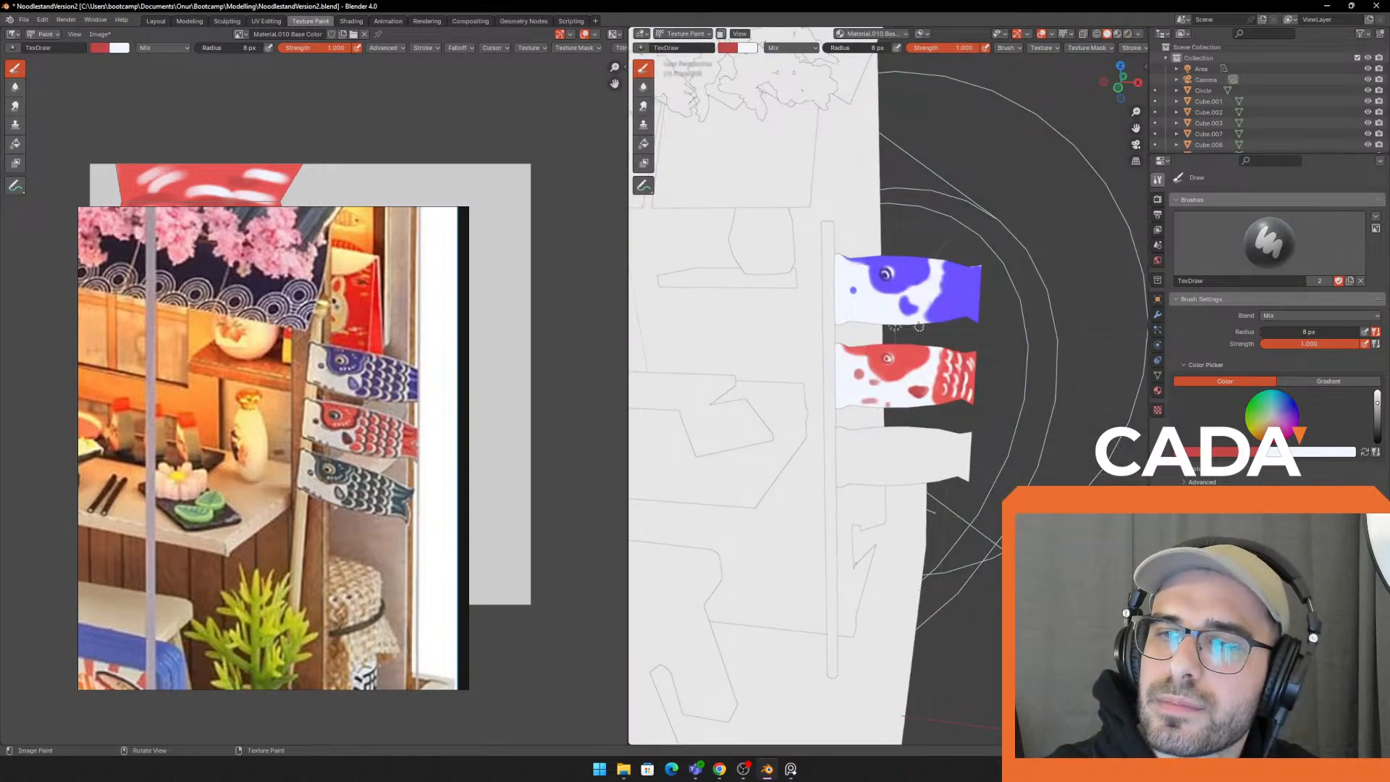
pyautogui.scroll(6, 908, 365)
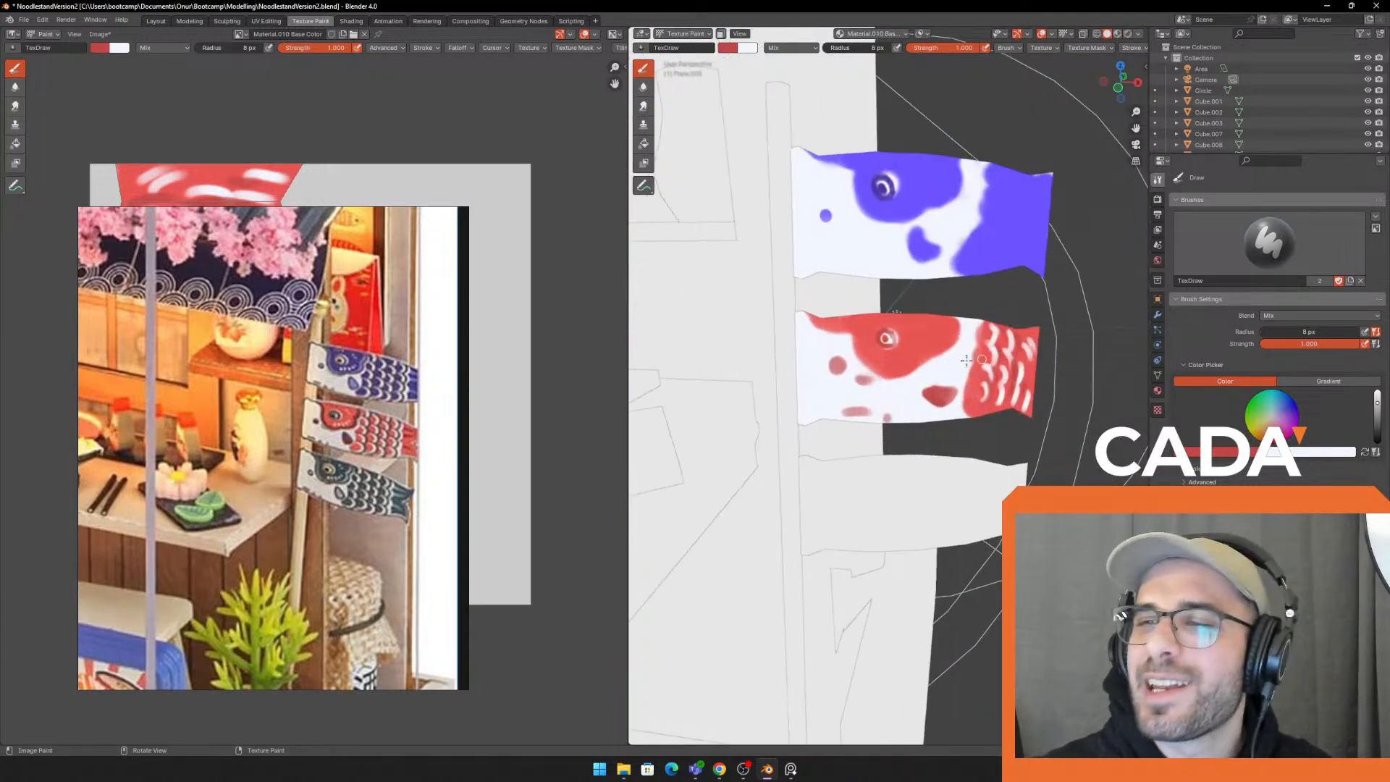
pyautogui.moveTo(907, 365); pyautogui.dragTo(894, 366, button='middle')
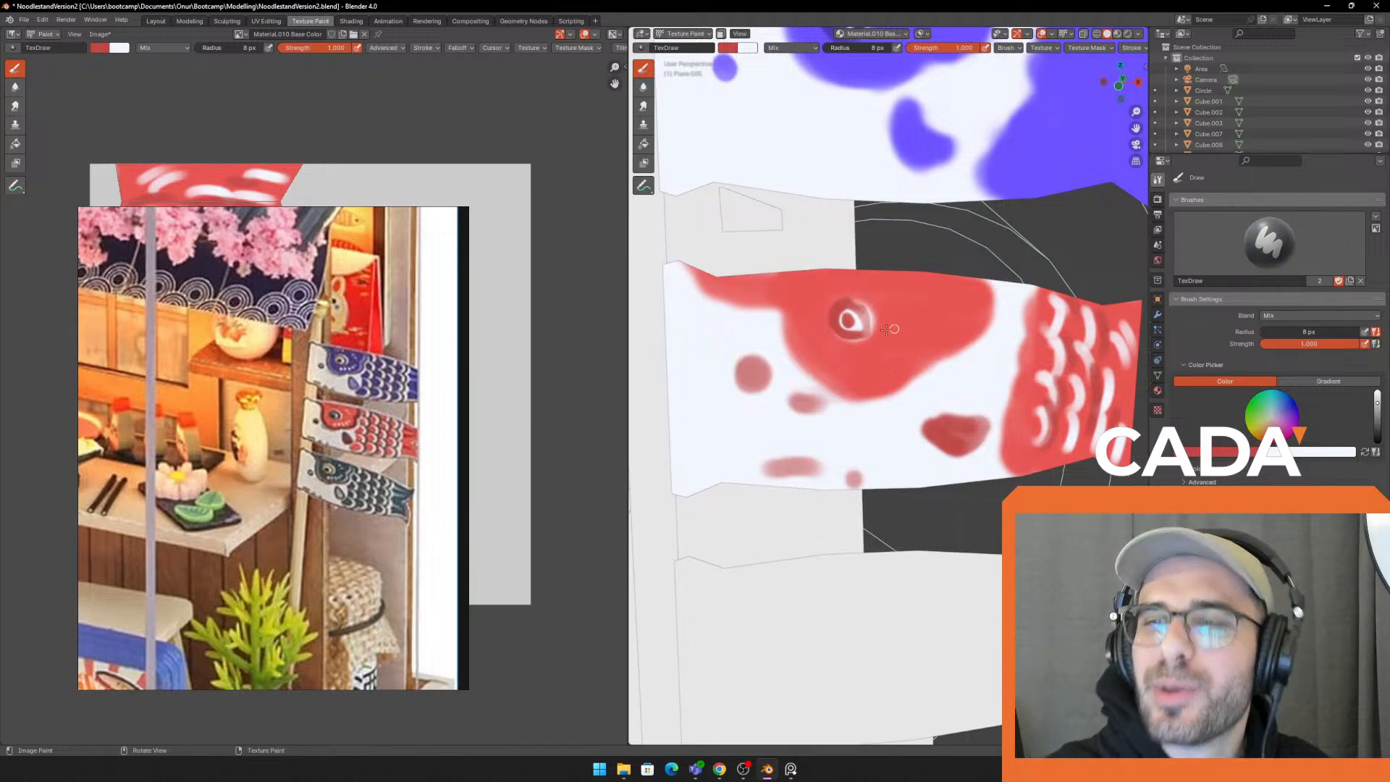
# Try dark red outline strokes at the front tip of the middle flag's head patch, undo them and set the brush radius to 18 px
pyautogui.moveTo(688, 268); pyautogui.dragTo(751, 314)
pyautogui.hotkey('ctrl', 'z')
pyautogui.press('f')
pyautogui.click(713, 281)
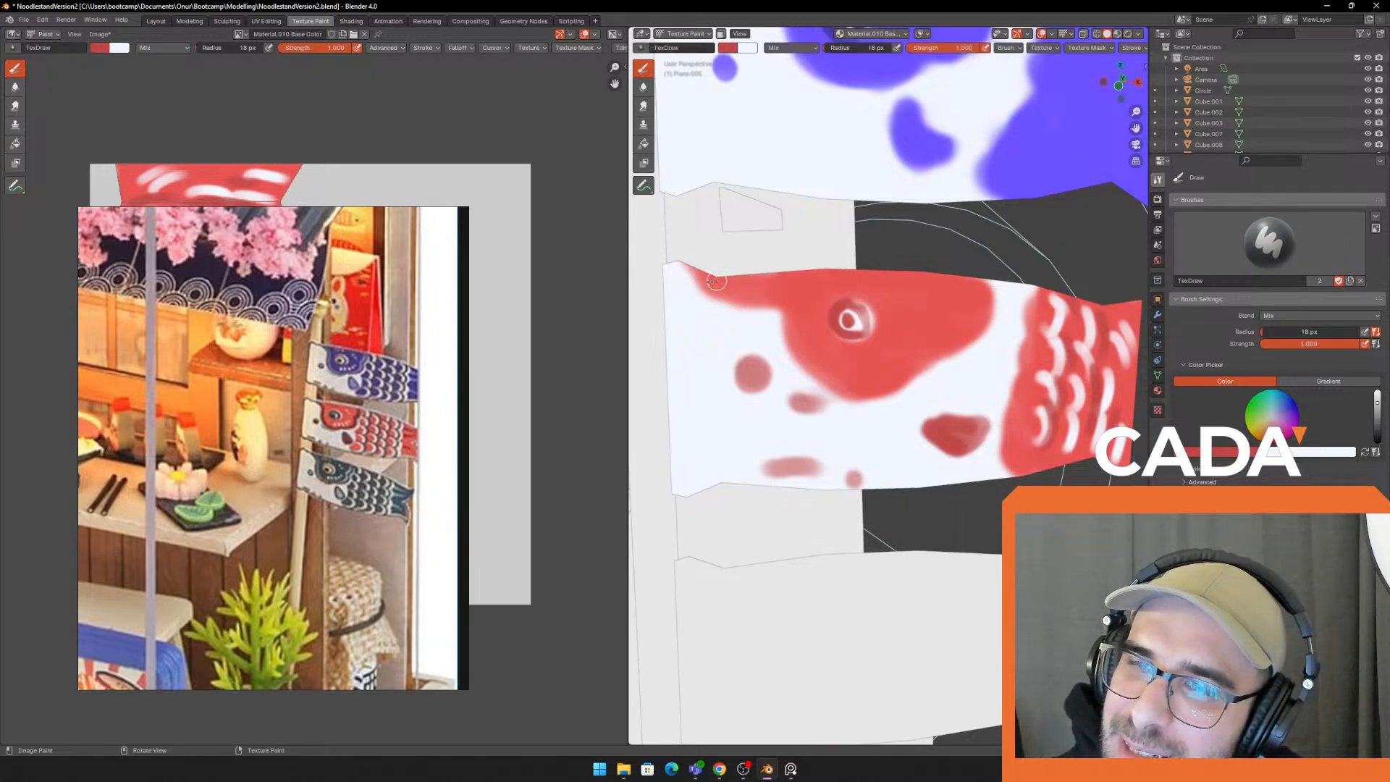
pyautogui.moveTo(689, 272); pyautogui.dragTo(760, 311)
pyautogui.hotkey('ctrl', 'z')
pyautogui.hotkey('ctrl', 'z')
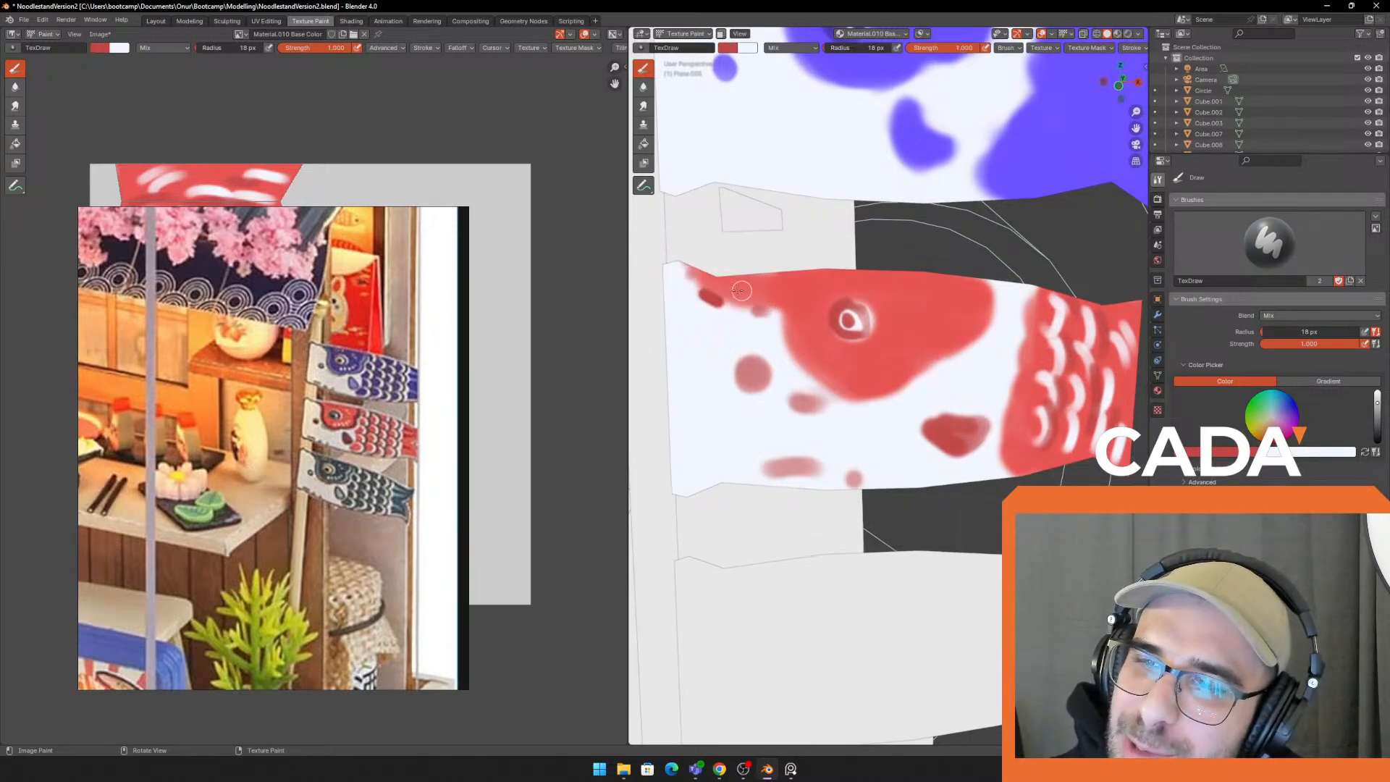
pyautogui.hotkey('ctrl', 'z')
pyautogui.hotkey('ctrl', 'z')
# Outline the lower edge of the middle flag's red head patch with dark red strokes, undoing and repainting uneven ones
pyautogui.moveTo(691, 270)
pyautogui.mouseDown()
pyautogui.moveTo(723, 303)
pyautogui.moveTo(773, 307)
pyautogui.moveTo(783, 341)
pyautogui.moveTo(870, 397)
pyautogui.mouseUp()
pyautogui.hotkey('ctrl', 'z')
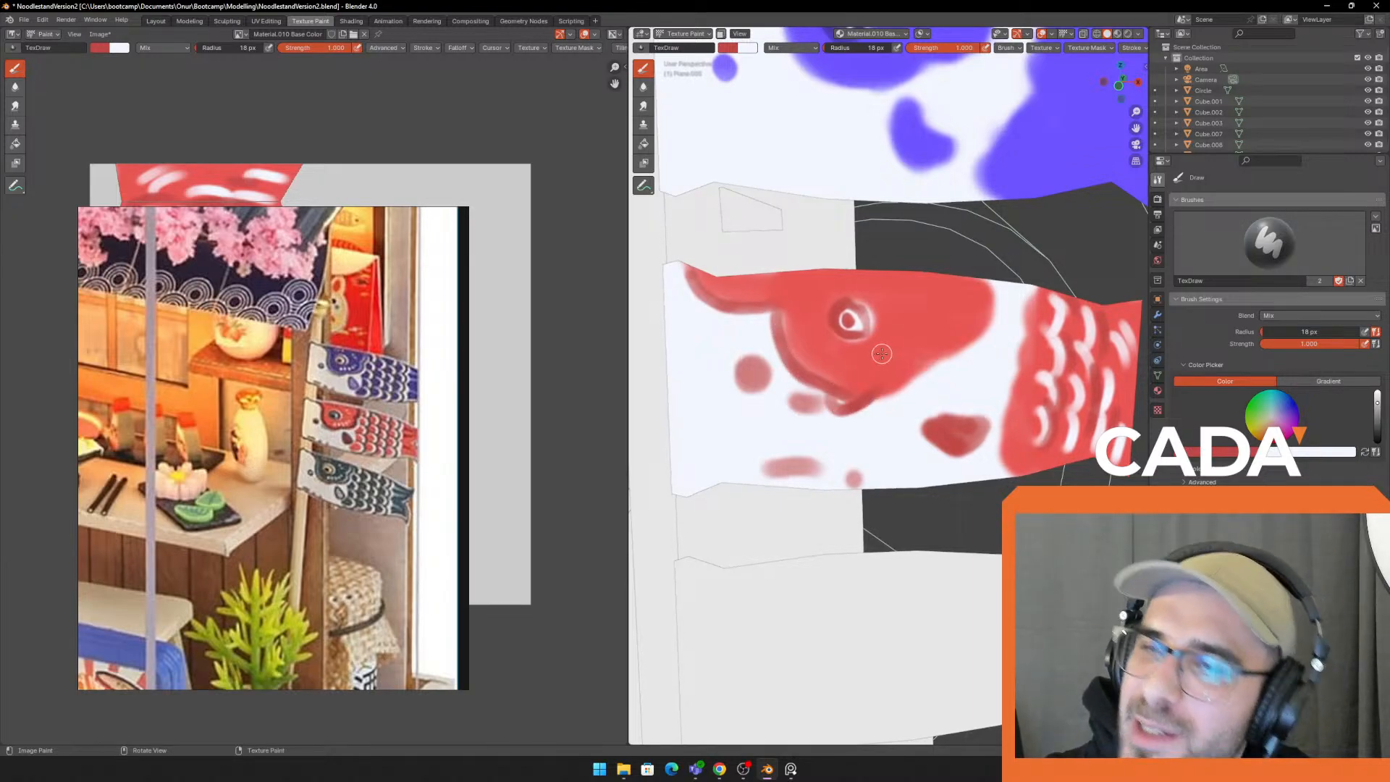
pyautogui.hotkey('ctrl', 'z')
pyautogui.moveTo(923, 361); pyautogui.dragTo(861, 401)
pyautogui.hotkey('ctrl', 'z')
pyautogui.moveTo(926, 361)
pyautogui.mouseDown()
pyautogui.moveTo(997, 286)
pyautogui.moveTo(977, 328)
pyautogui.mouseUp()
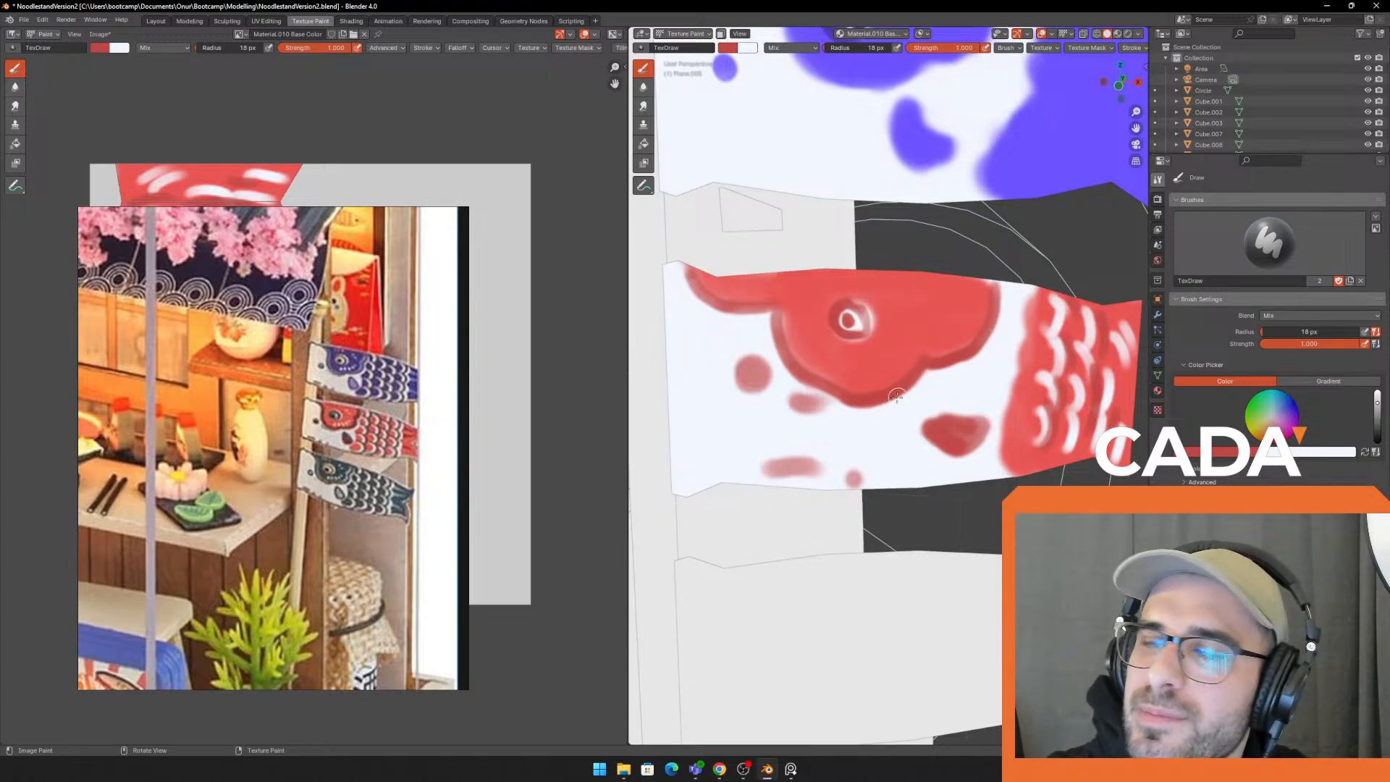
# Paint short white rays around the middle flag's eye with a 9 px brush
pyautogui.press('x')
pyautogui.press('f')
pyautogui.click(868, 367)
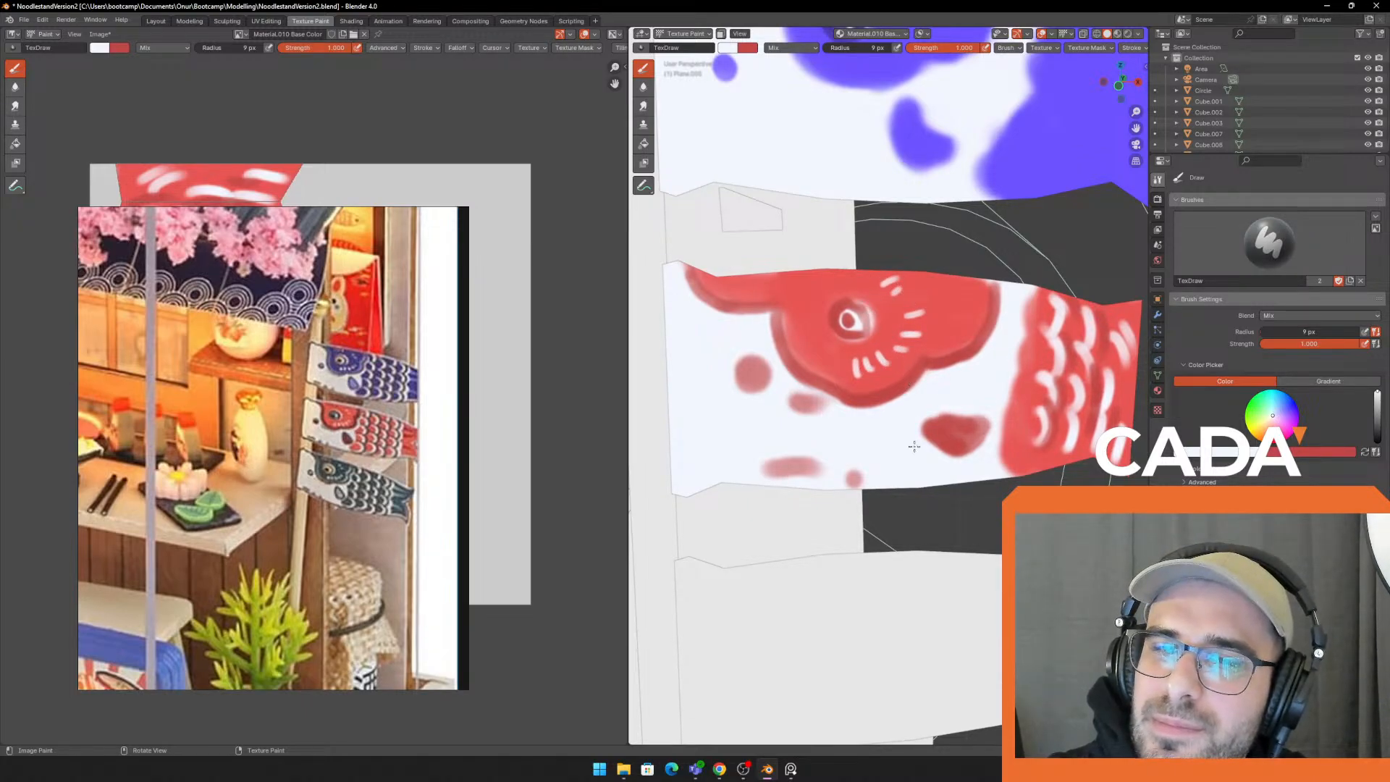
# Join the small spot below the middle flag's head patch to its outline in dark red, and set a white brush of 15 px radius
pyautogui.press('x')
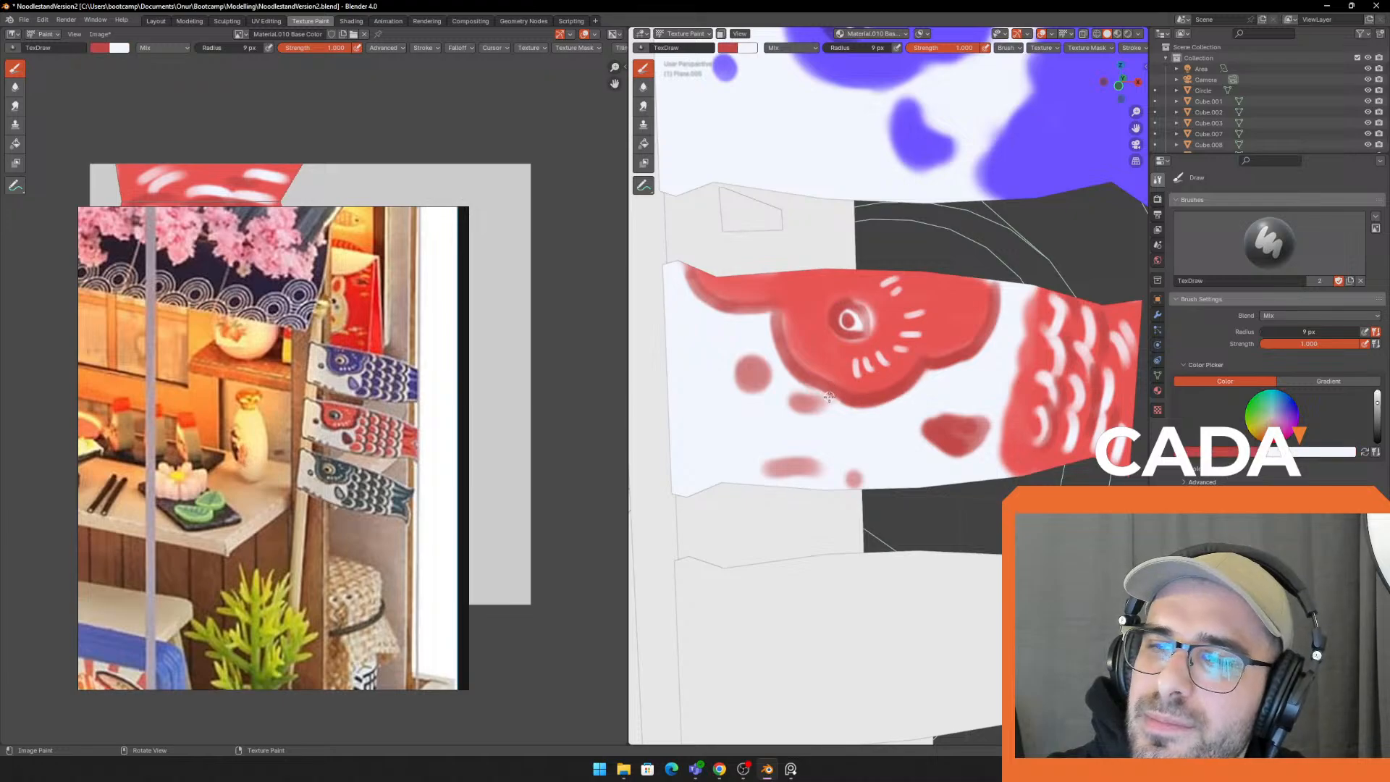
pyautogui.press('f')
pyautogui.click(895, 379)
pyautogui.press('f')
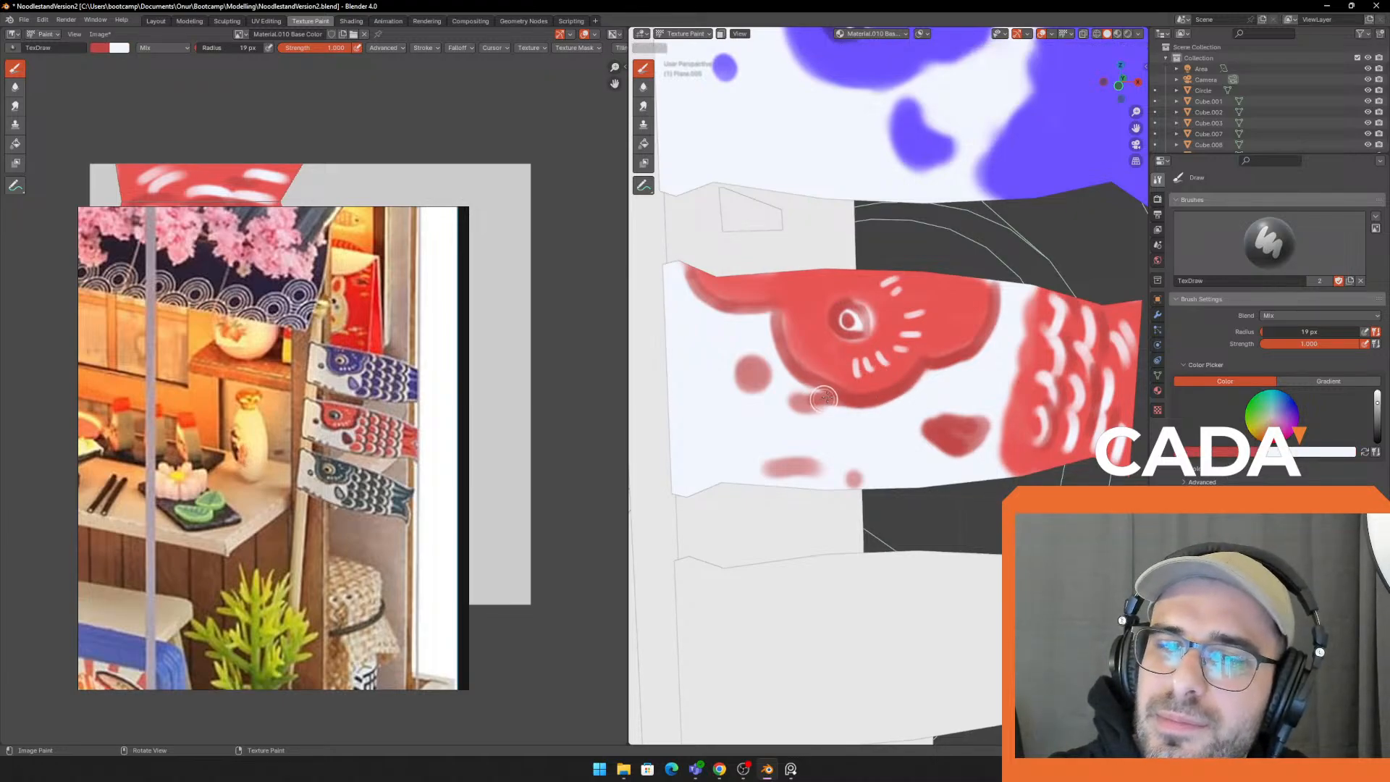
pyautogui.click(845, 396)
pyautogui.press('x')
pyautogui.press('f')
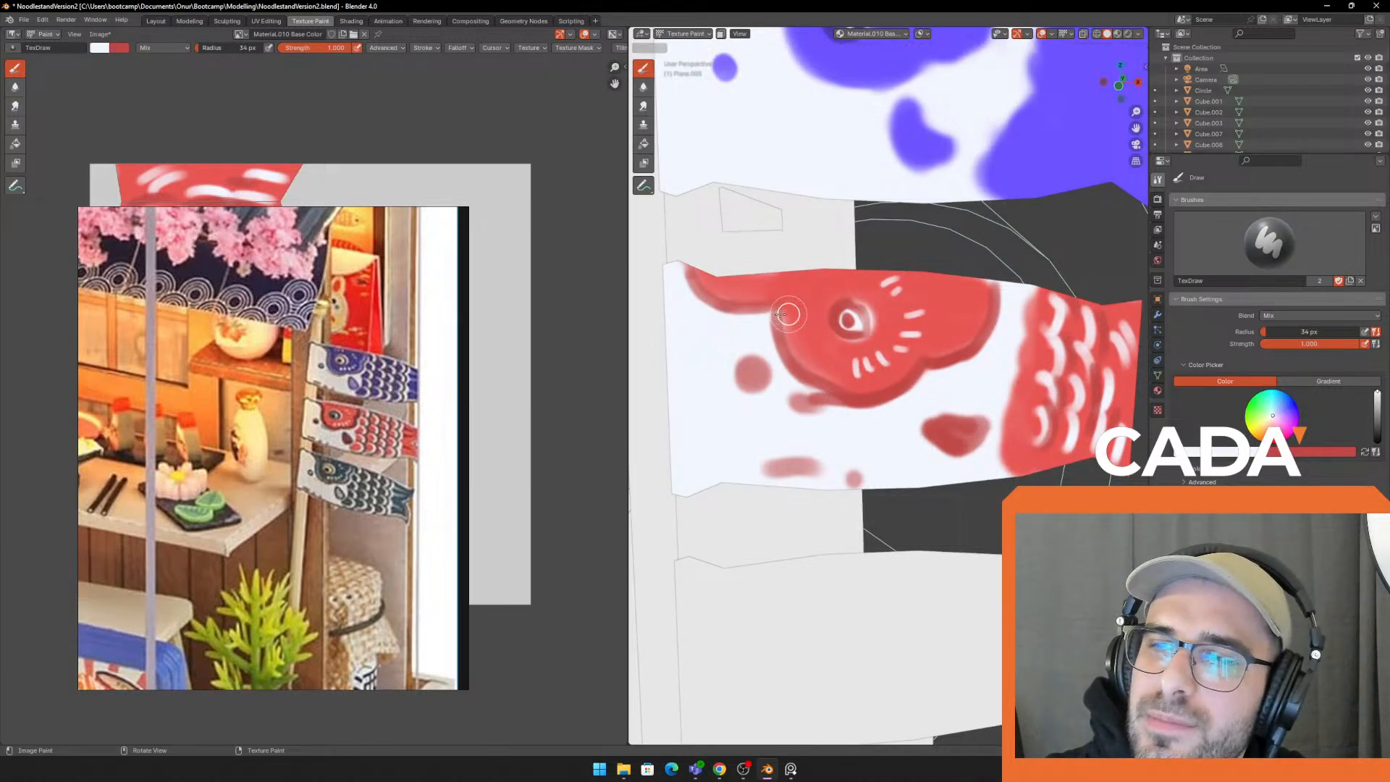
pyautogui.click(787, 303)
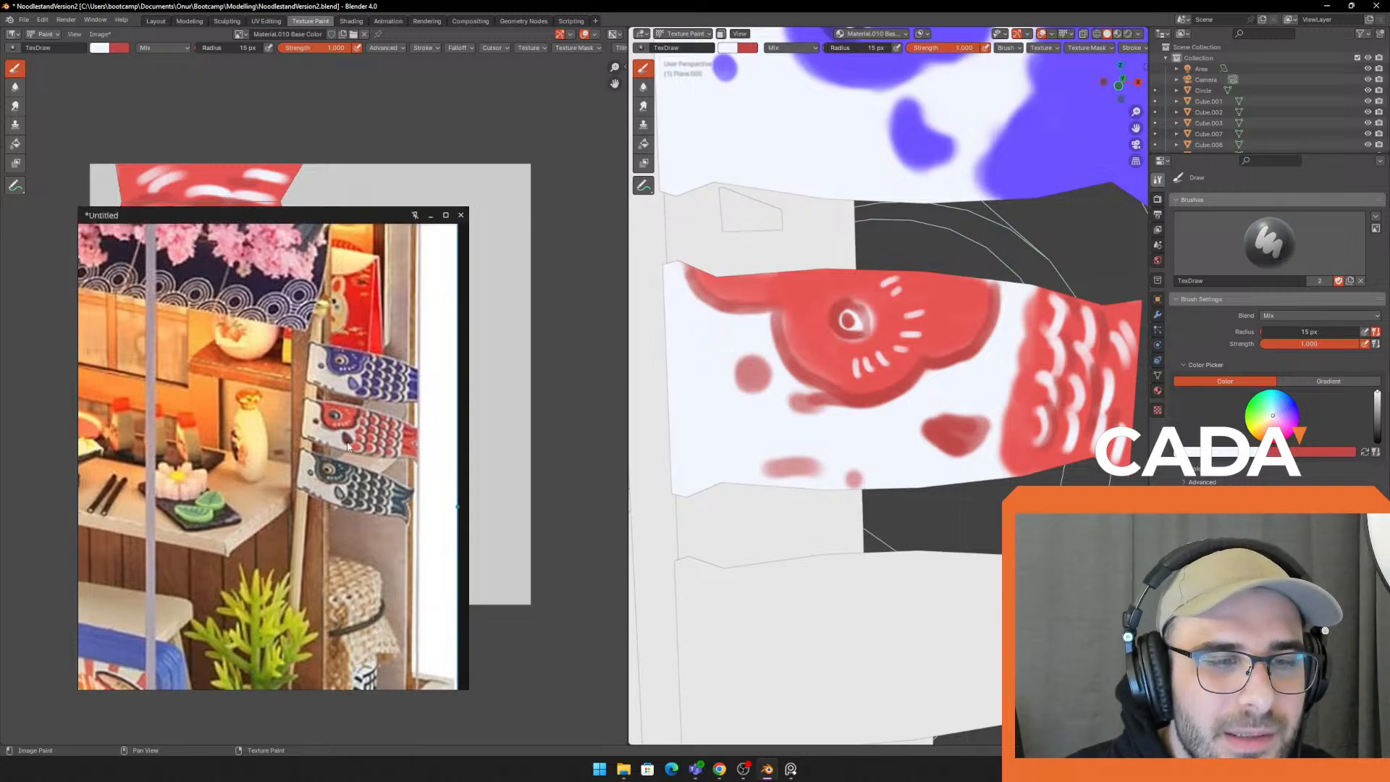
# Move the reference image off the painted texture and put the middle flag into Edit Mode
pyautogui.moveTo(202, 333); pyautogui.dragTo(290, 315)
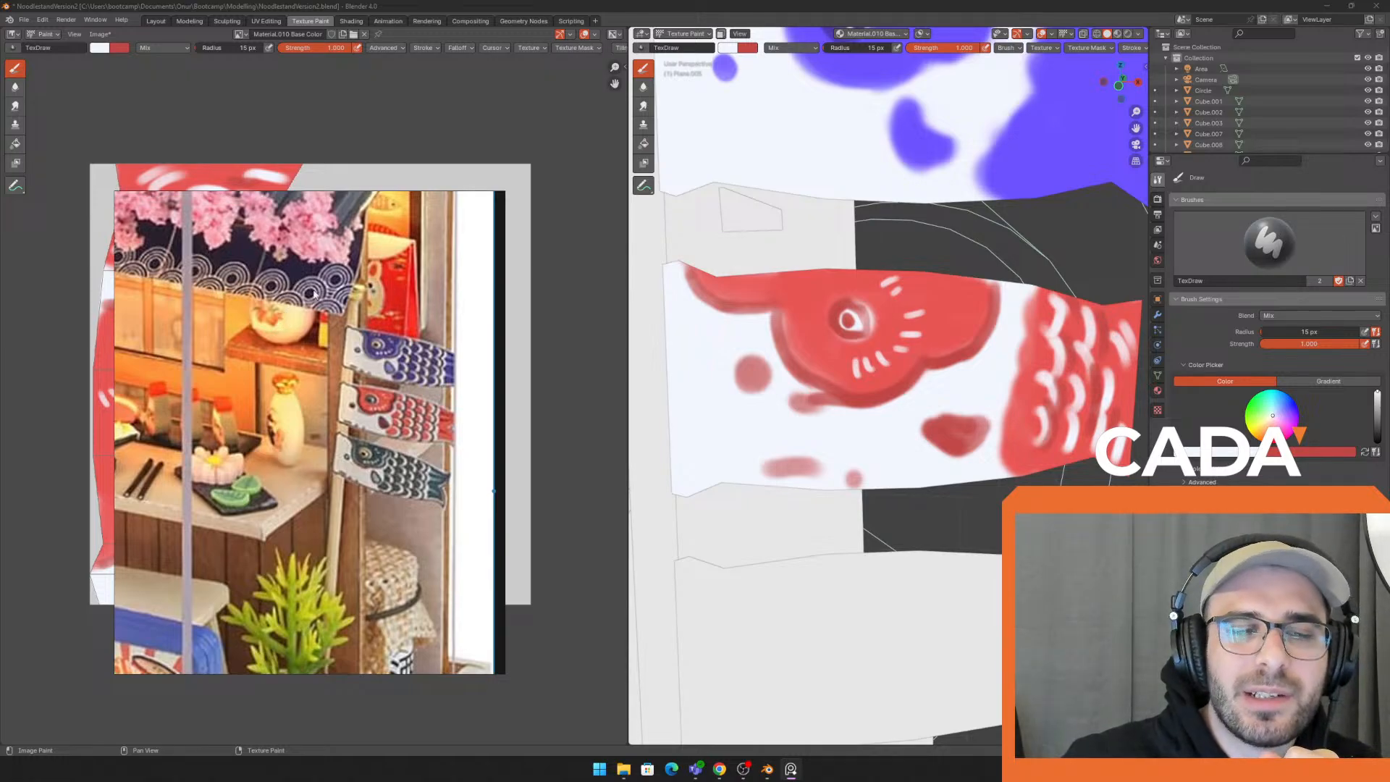
pyautogui.scroll(-4, 887, 385)
pyautogui.press('Tab')
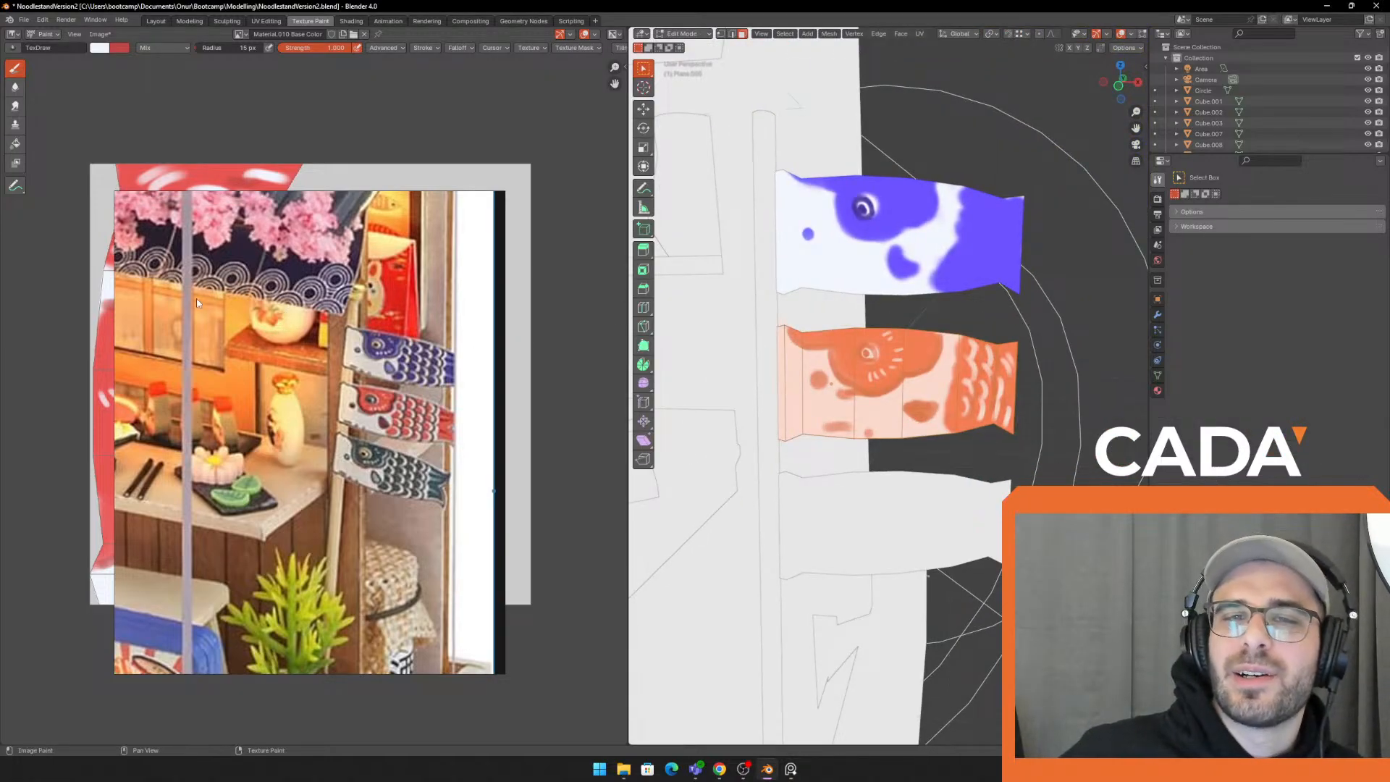
pyautogui.moveTo(197, 302); pyautogui.dragTo(0, 303, button='right')
pyautogui.keyDown('shift'); pyautogui.moveTo(817, 428); pyautogui.dragTo(825, 268, button='middle'); pyautogui.keyUp('shift')
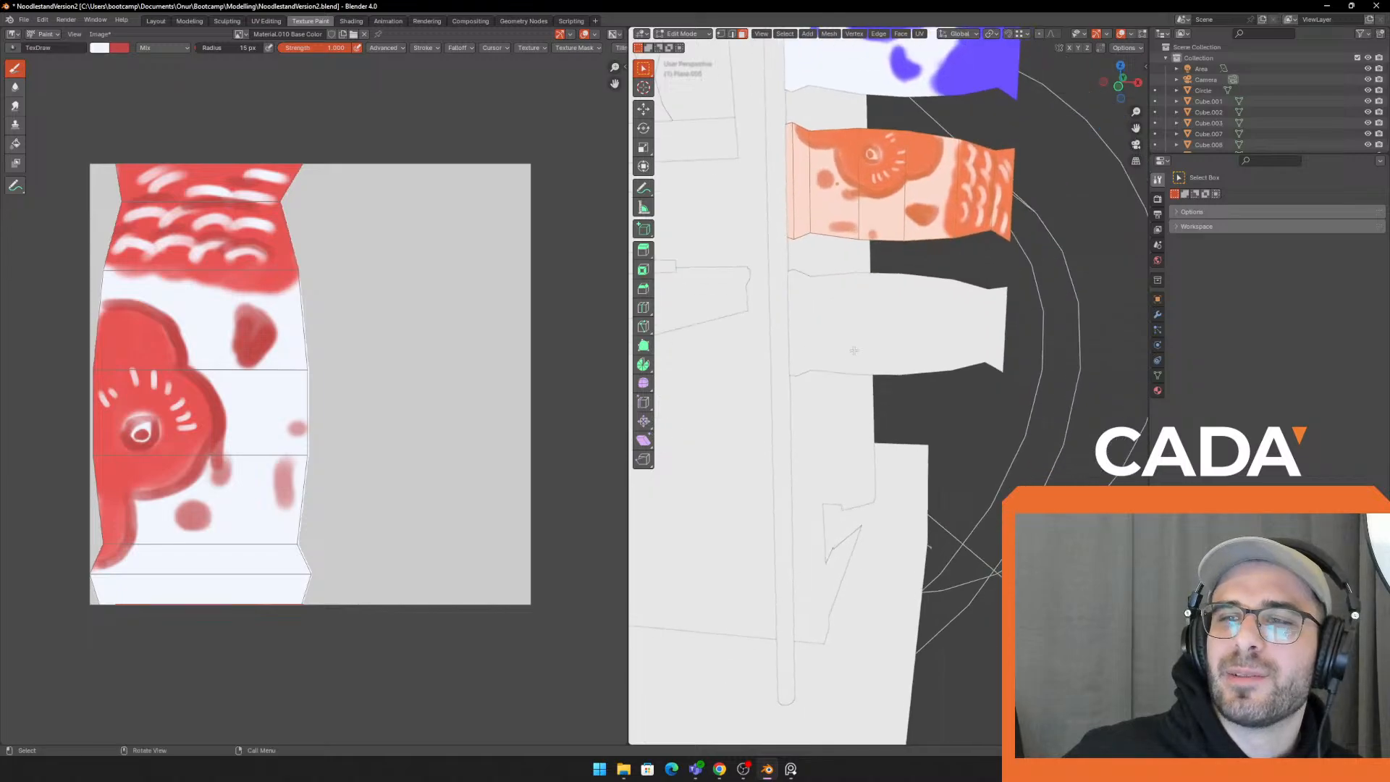
# Select the bottom flag in the UV Editing workspace, select all its faces in Edit Mode and give it a new material
pyautogui.press('Tab')
pyautogui.keyDown('shift'); pyautogui.moveTo(912, 319); pyautogui.dragTo(900, 370, button='middle'); pyautogui.keyUp('shift')
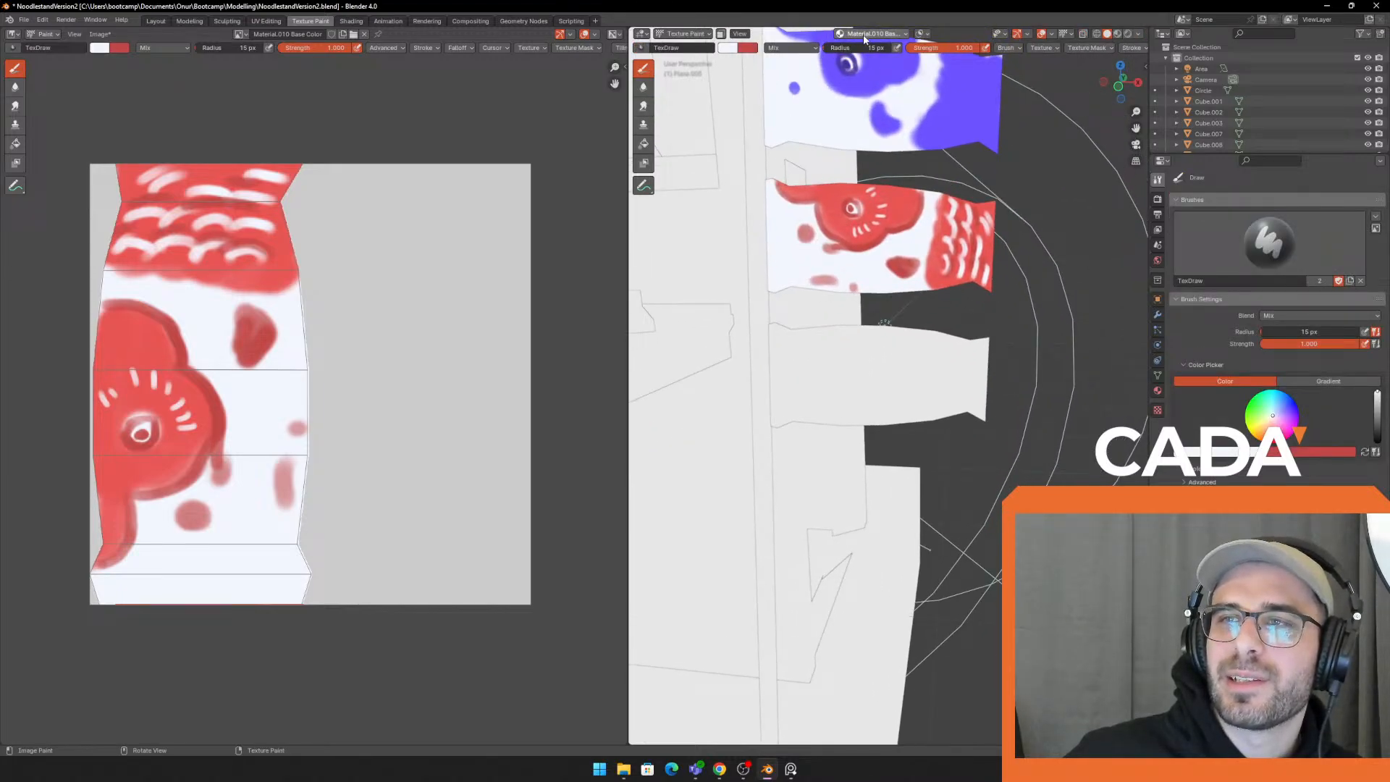
pyautogui.click(155, 20)
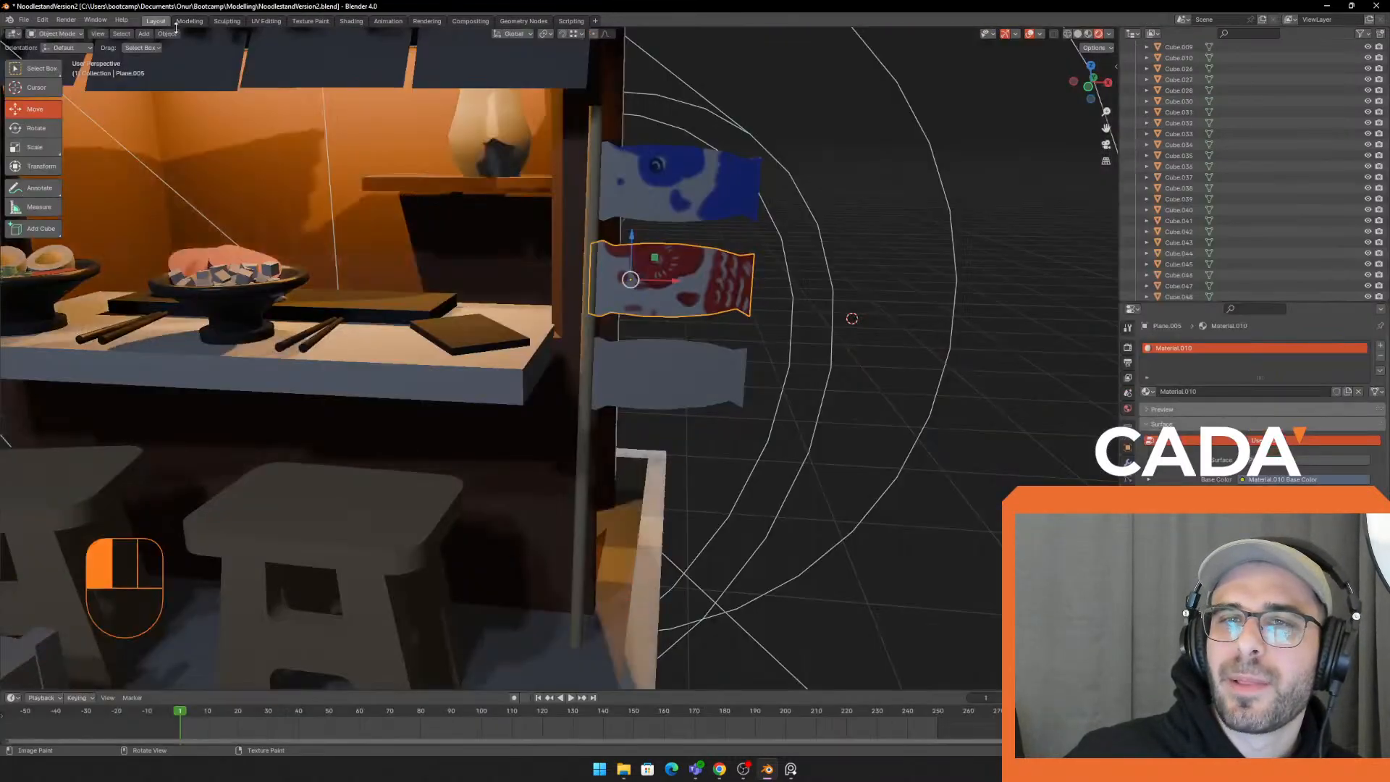
pyautogui.click(266, 20)
pyautogui.press('Tab')
pyautogui.click(818, 501)
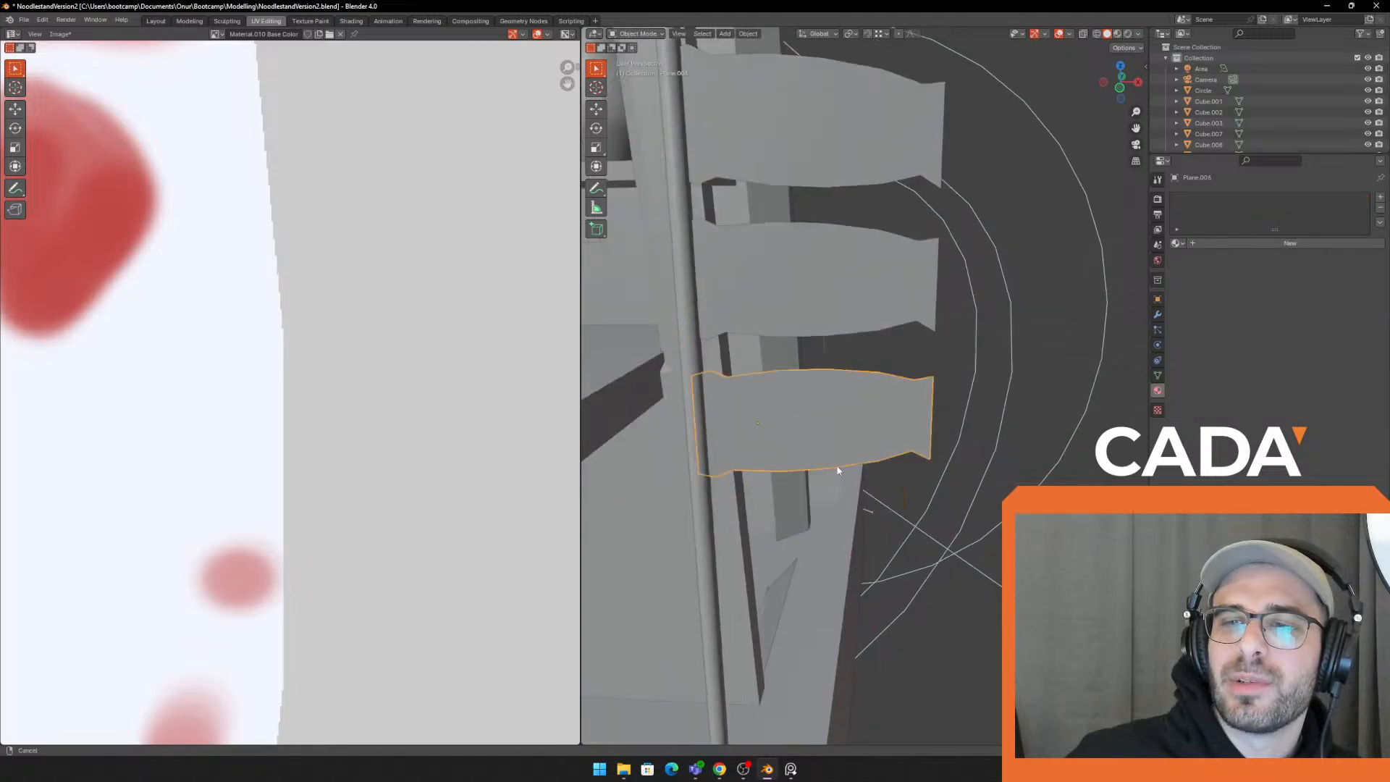
pyautogui.press('Tab')
pyautogui.press('KP_Decimal')
pyautogui.press('a')
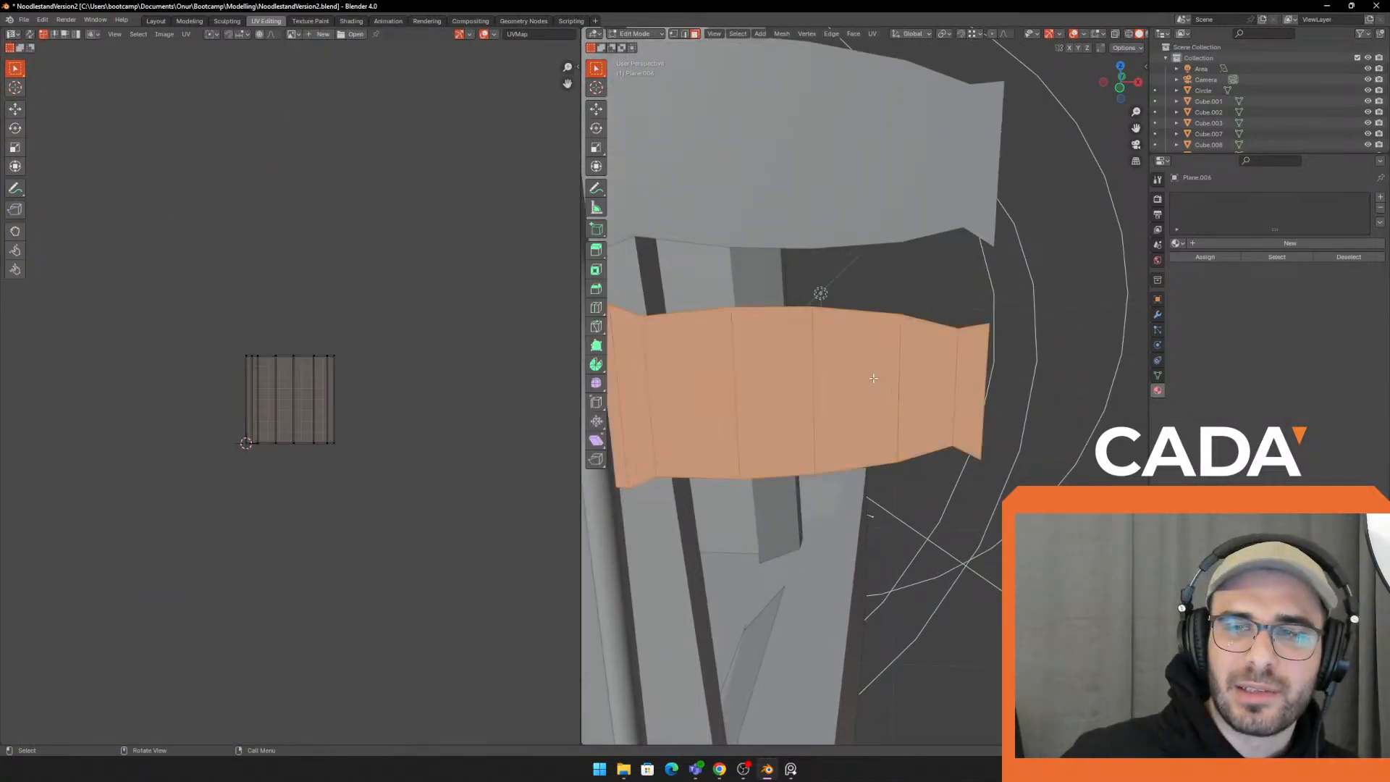
pyautogui.rightClick(873, 377)
pyautogui.click(1290, 243)
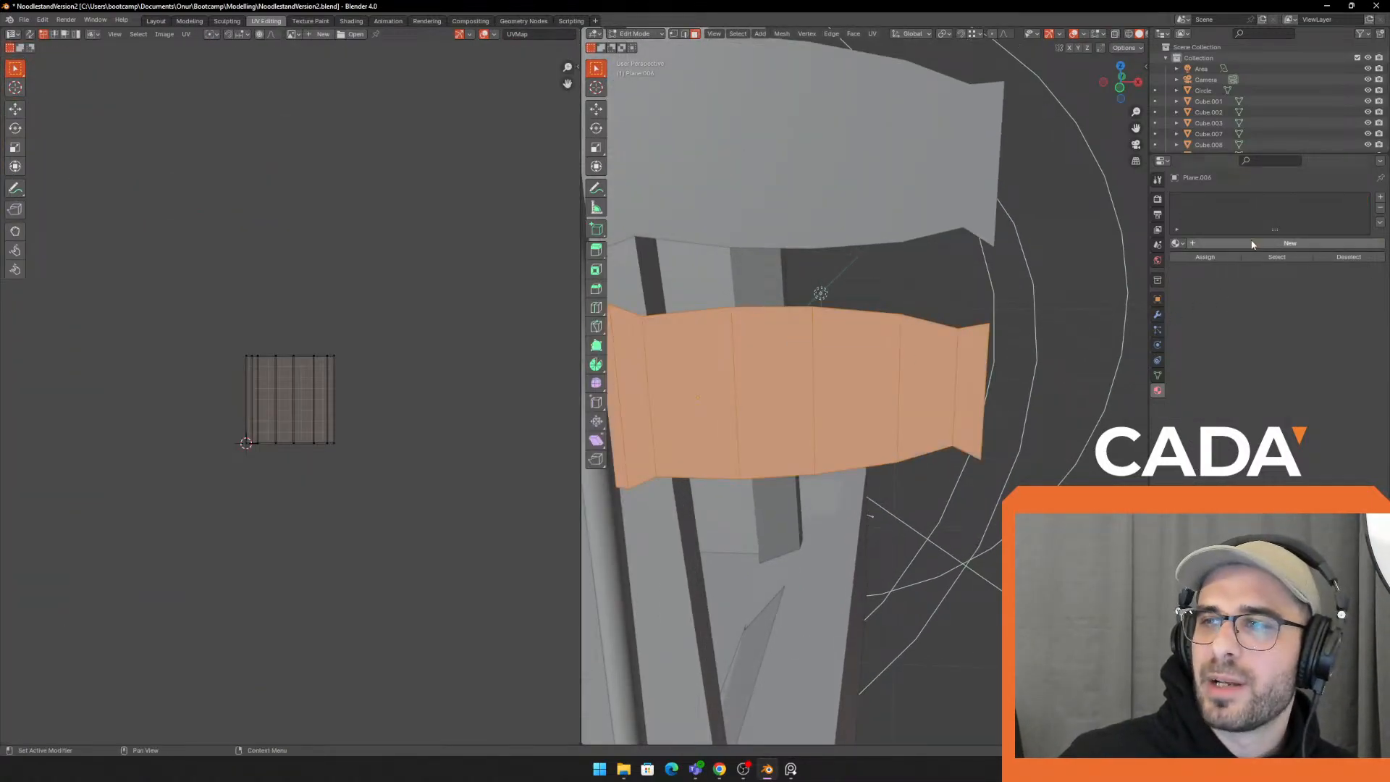
# Unwrap the bottom flag with Smart UV Project and return to the Texture Paint workspace
pyautogui.press('u')
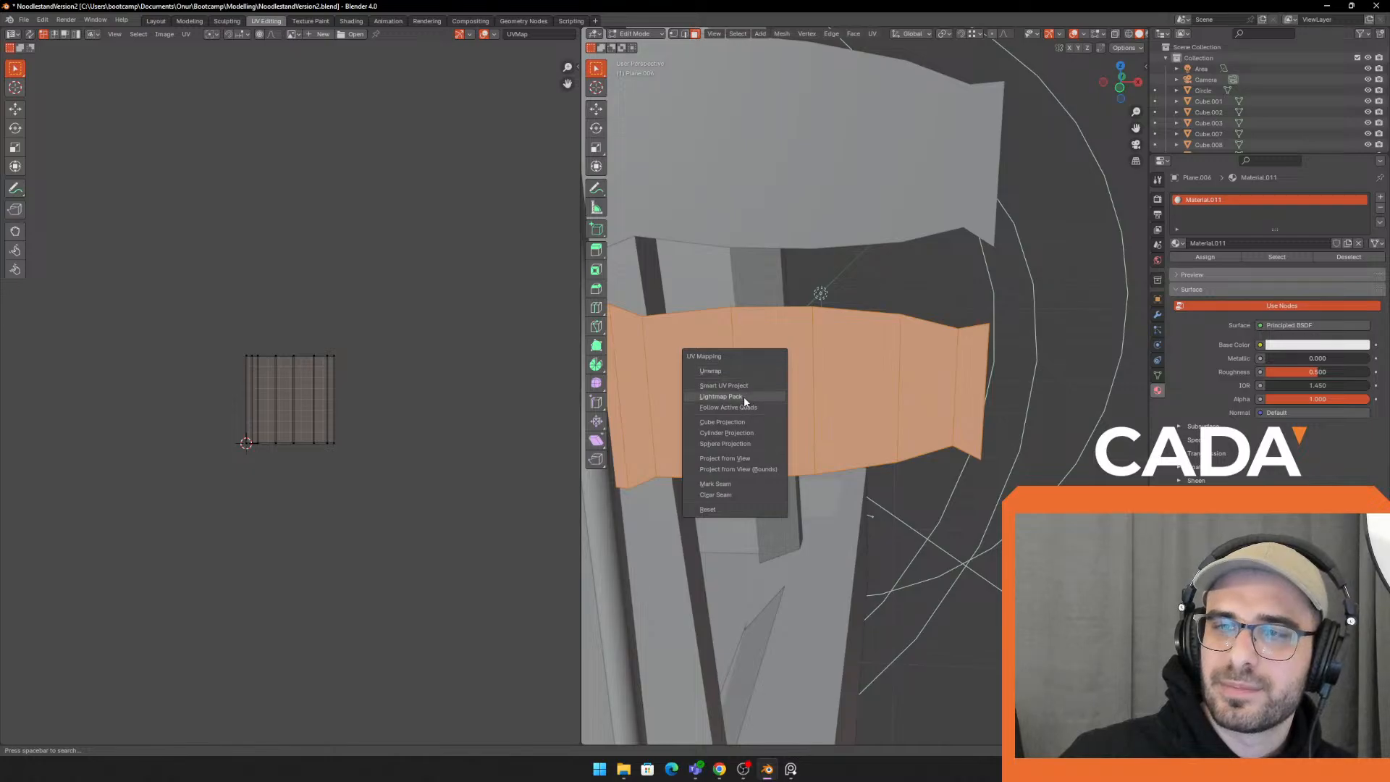
pyautogui.click(732, 385)
pyautogui.click(756, 478)
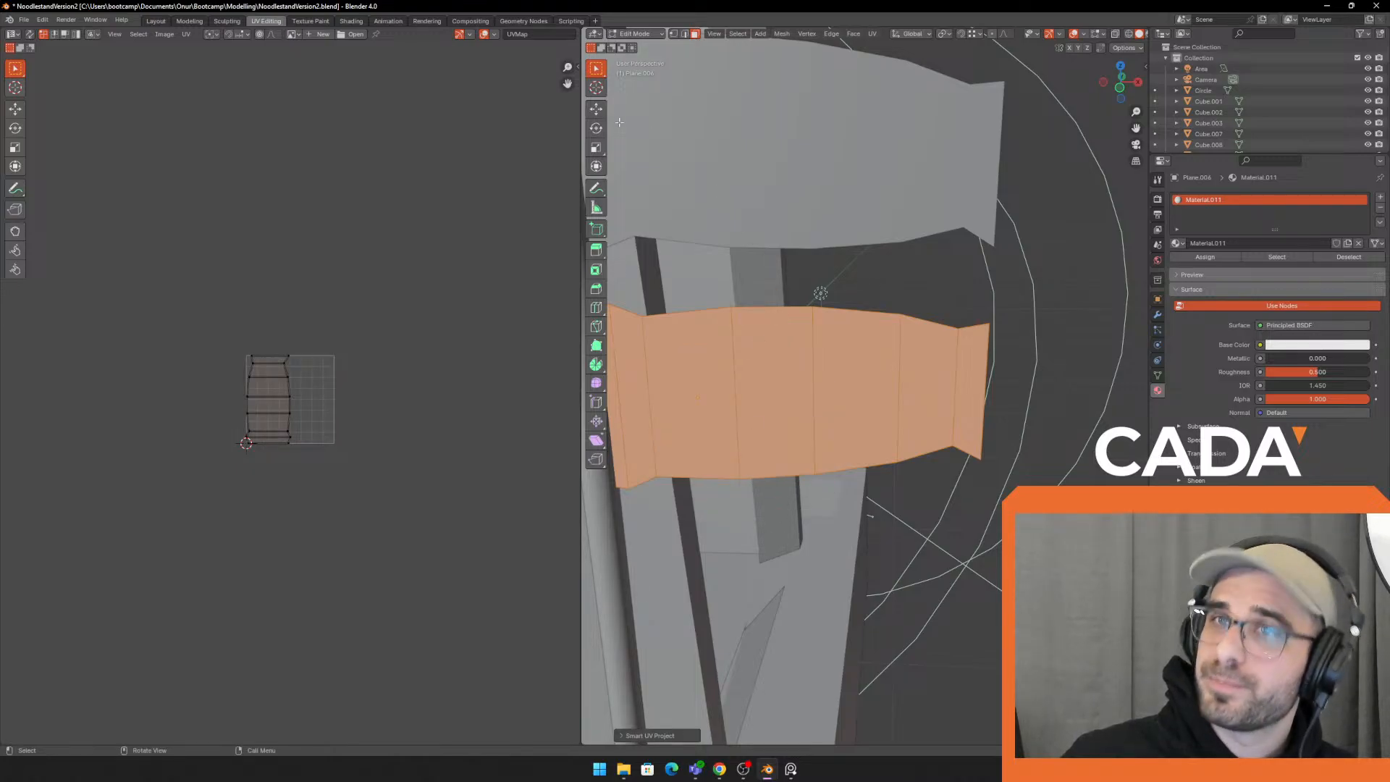
pyautogui.click(310, 22)
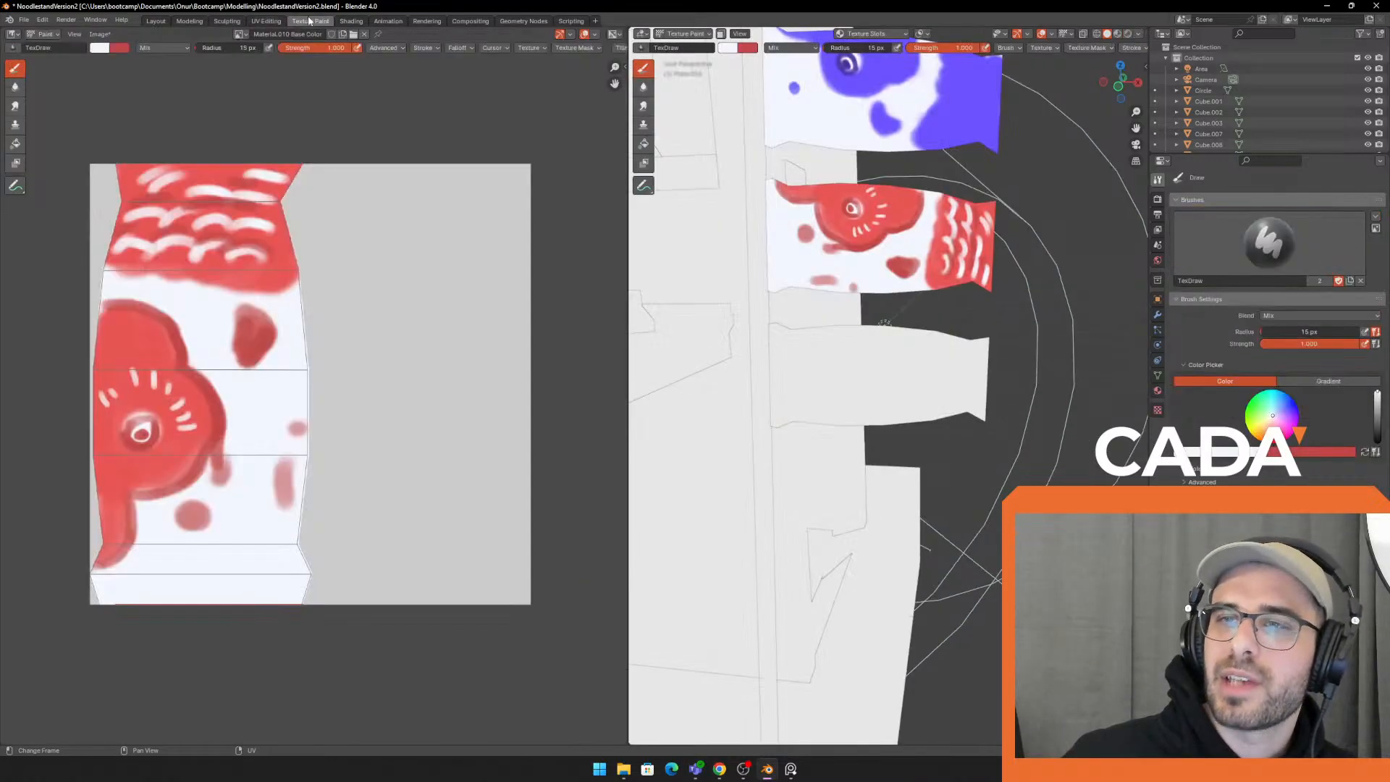
pyautogui.scroll(3, 941, 123)
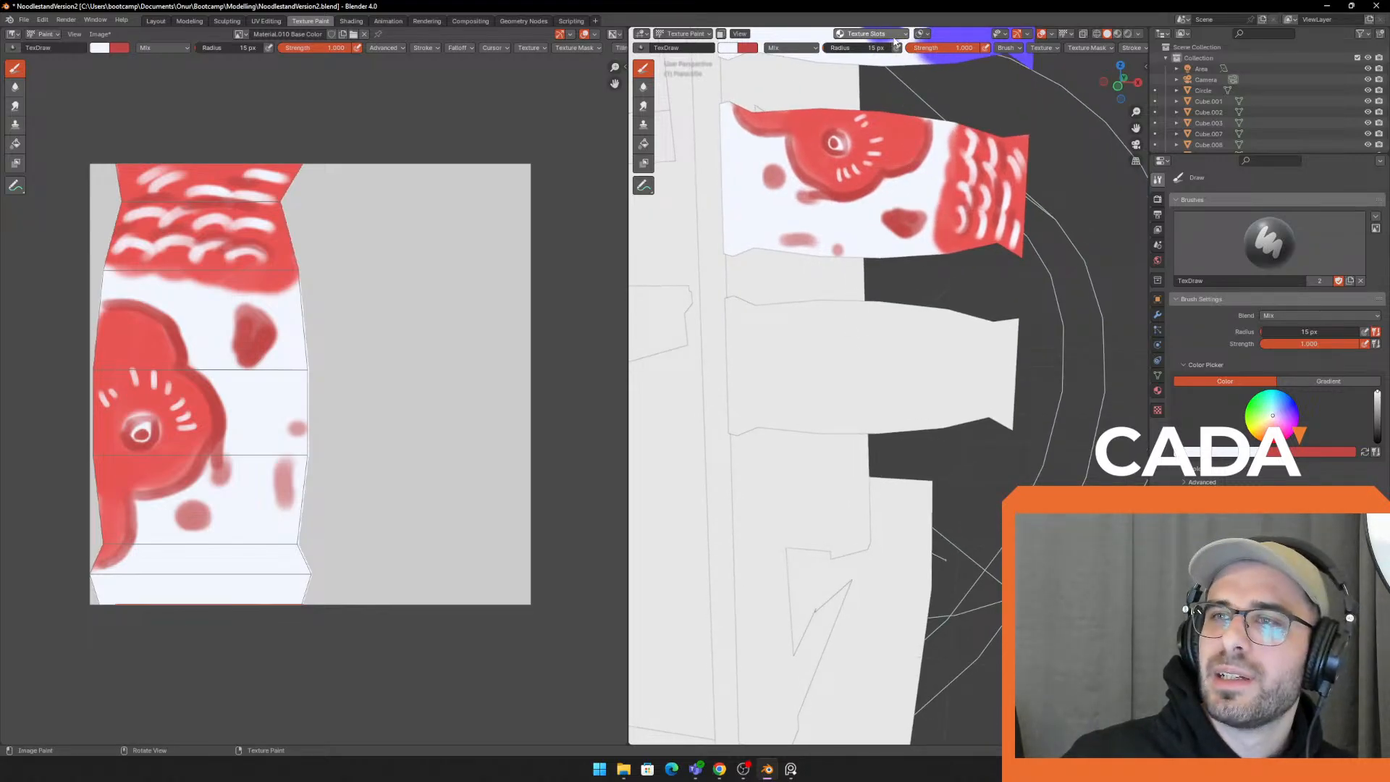
pyautogui.click(893, 35)
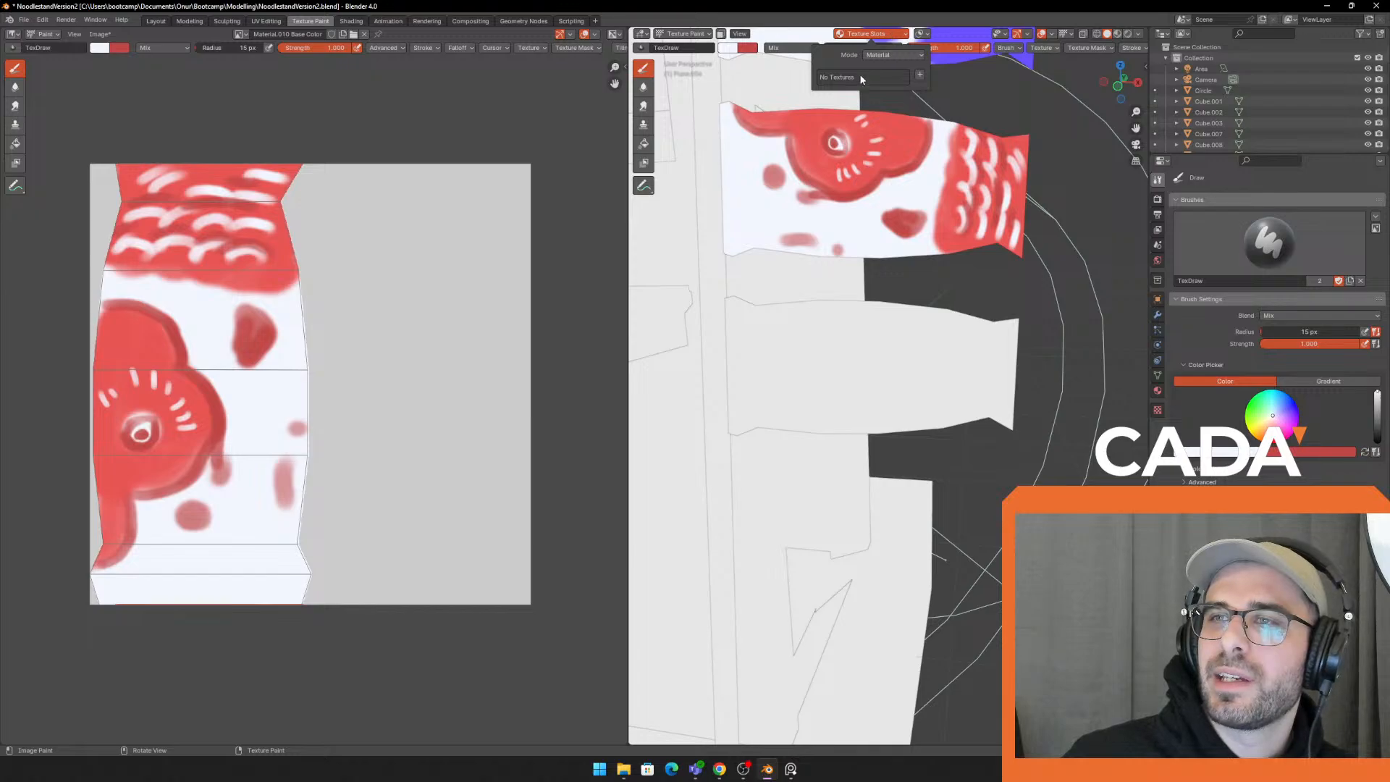
pyautogui.click(919, 75)
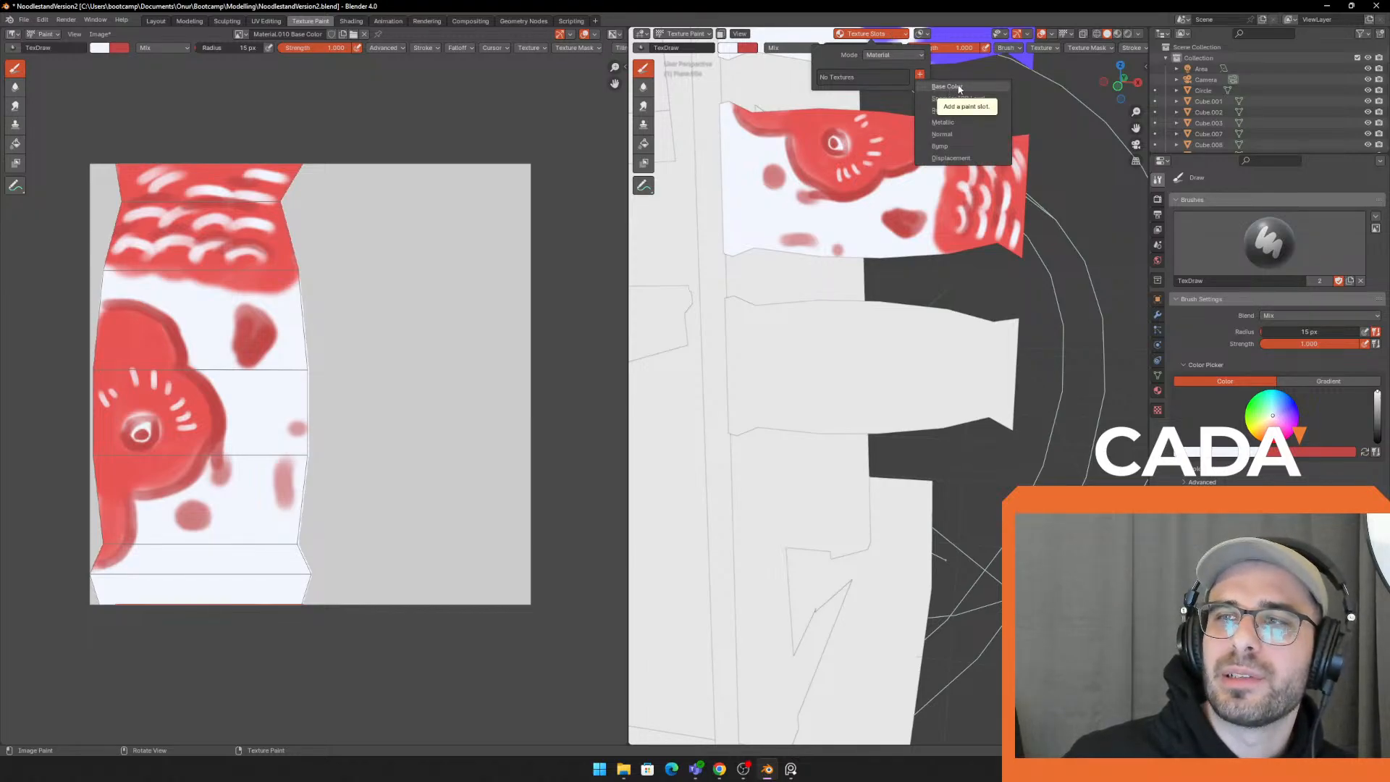
pyautogui.click(946, 86)
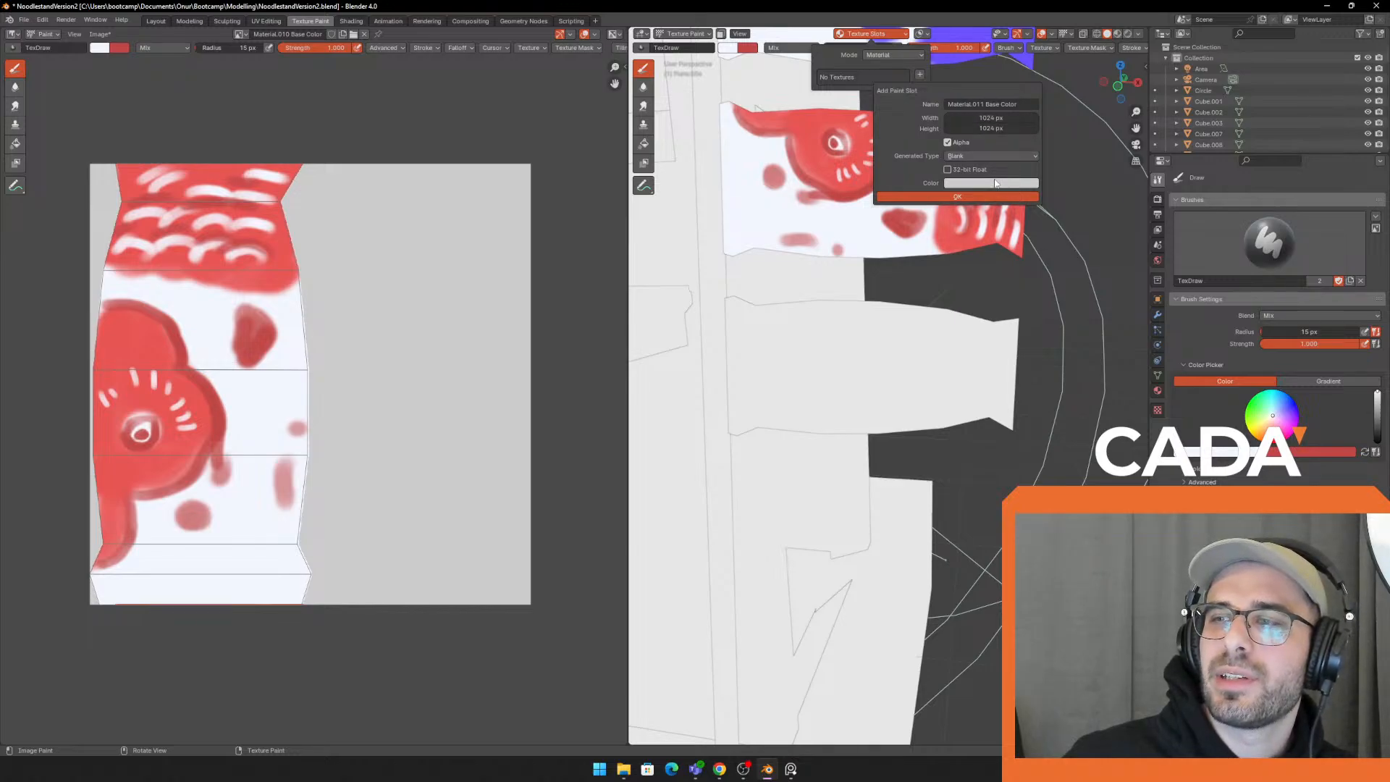
pyautogui.click(1234, 451)
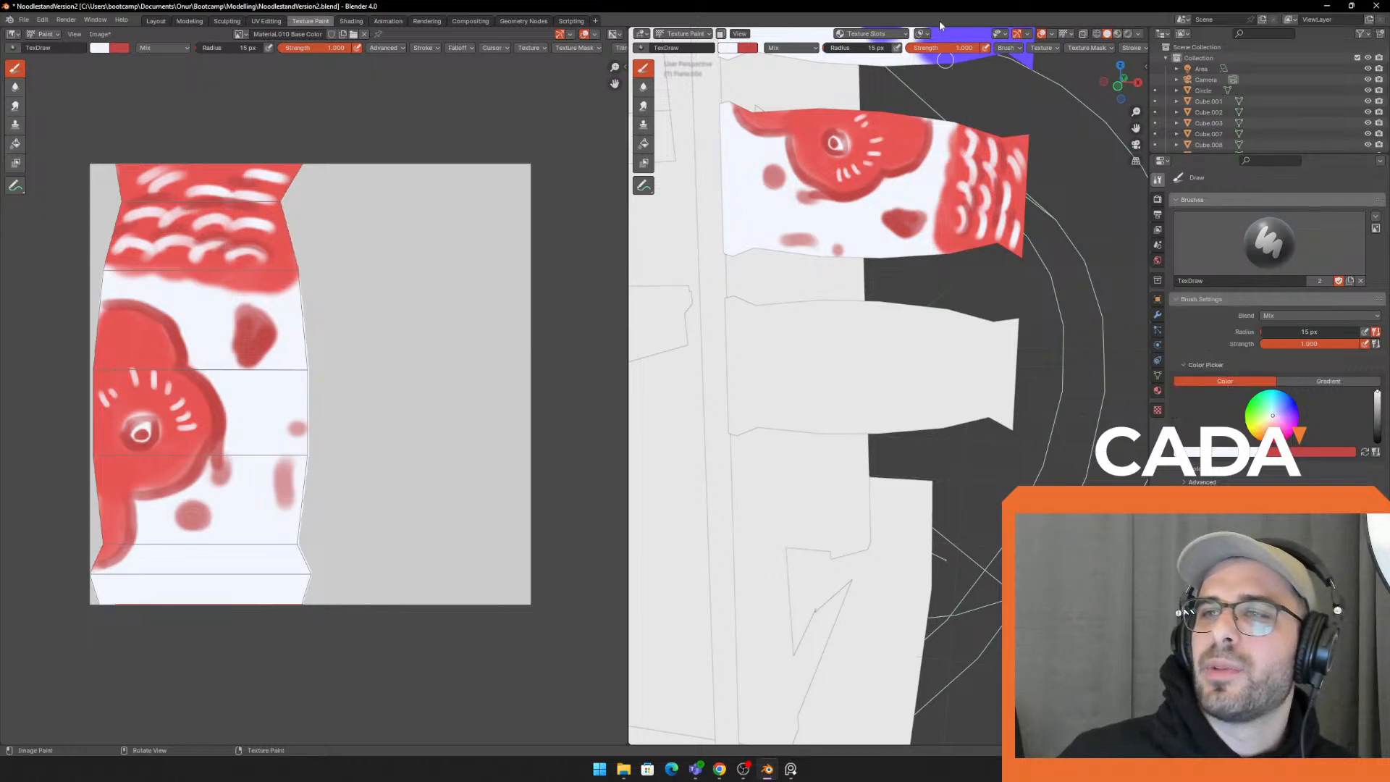
# Add a Base Color paint slot to the bottom flag's material, filled with the hex color F3F6FF
pyautogui.click(900, 35)
pyautogui.click(920, 74)
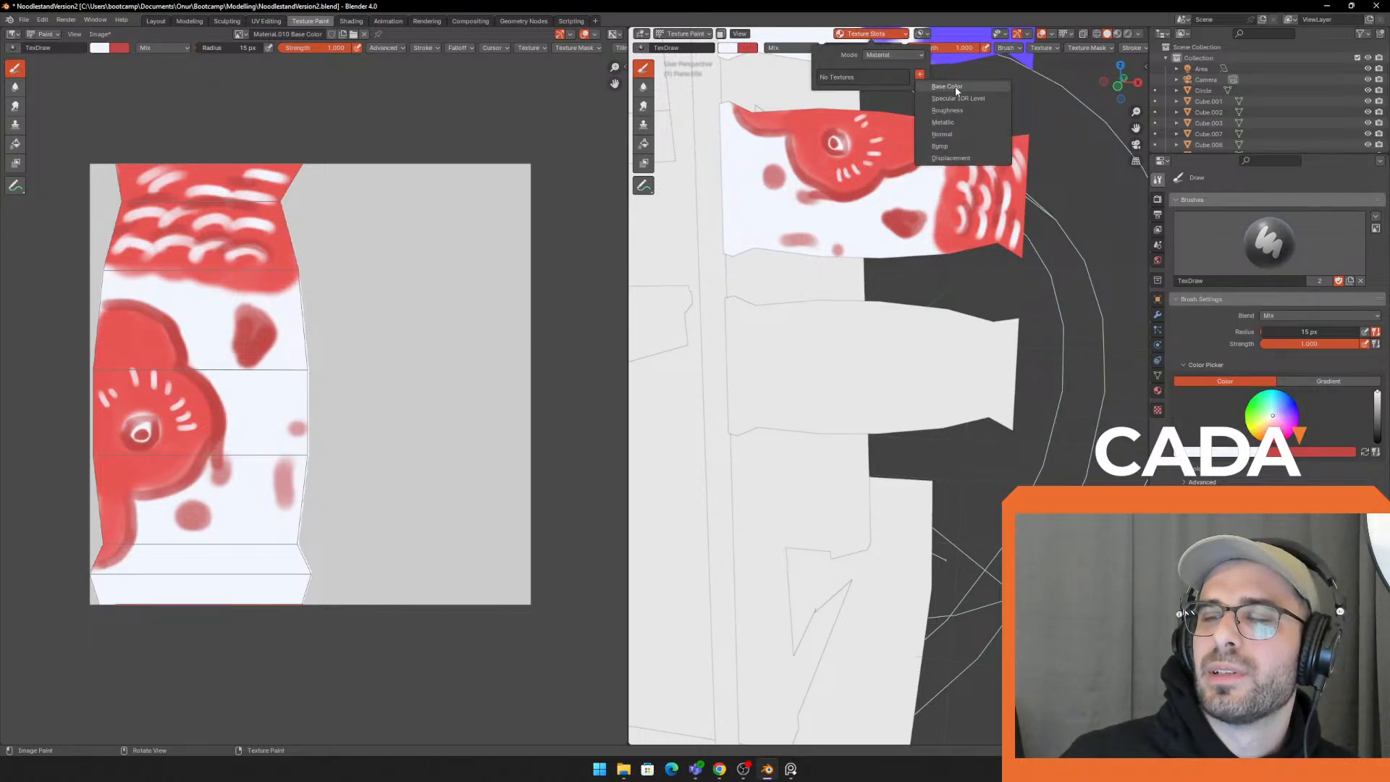
pyautogui.click(954, 85)
pyautogui.click(977, 186)
pyautogui.click(1009, 320)
pyautogui.write('F3F6FF')
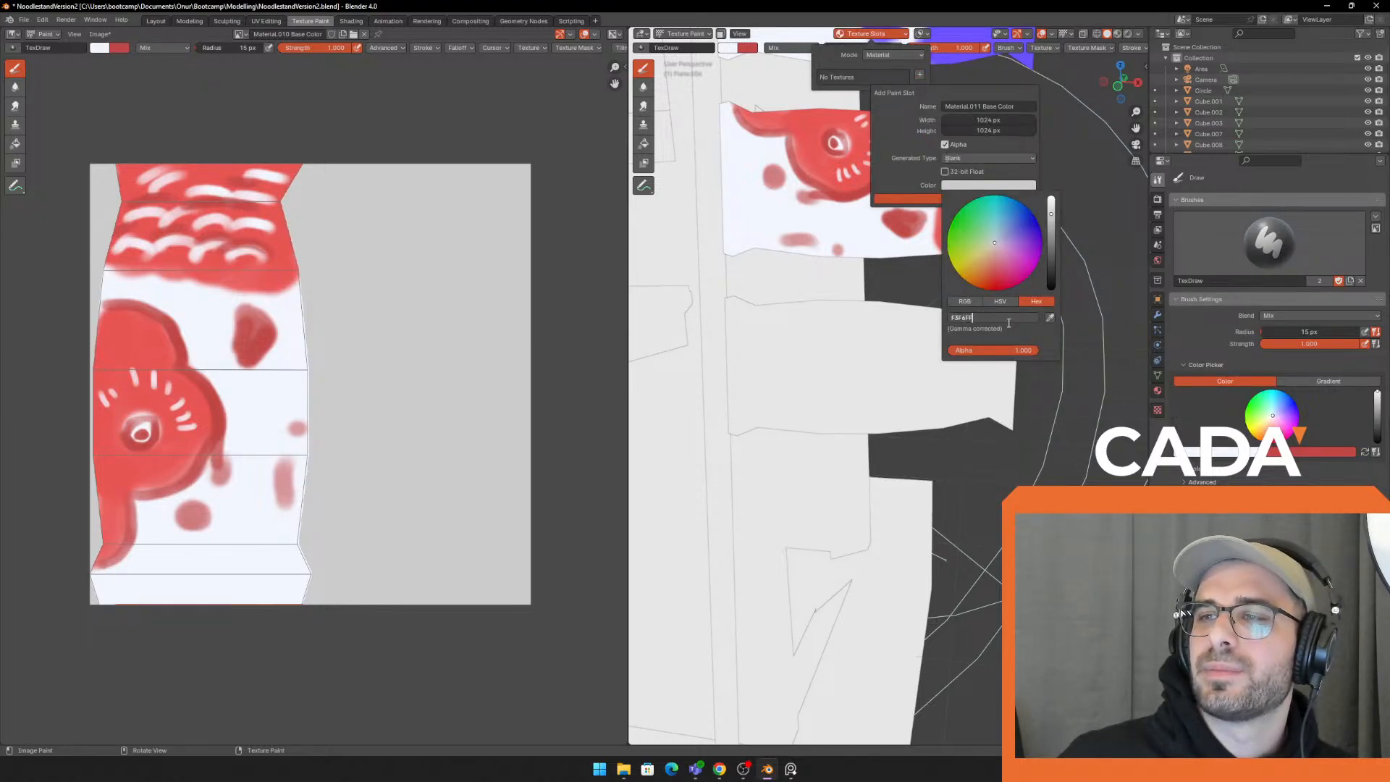
pyautogui.press('Return')
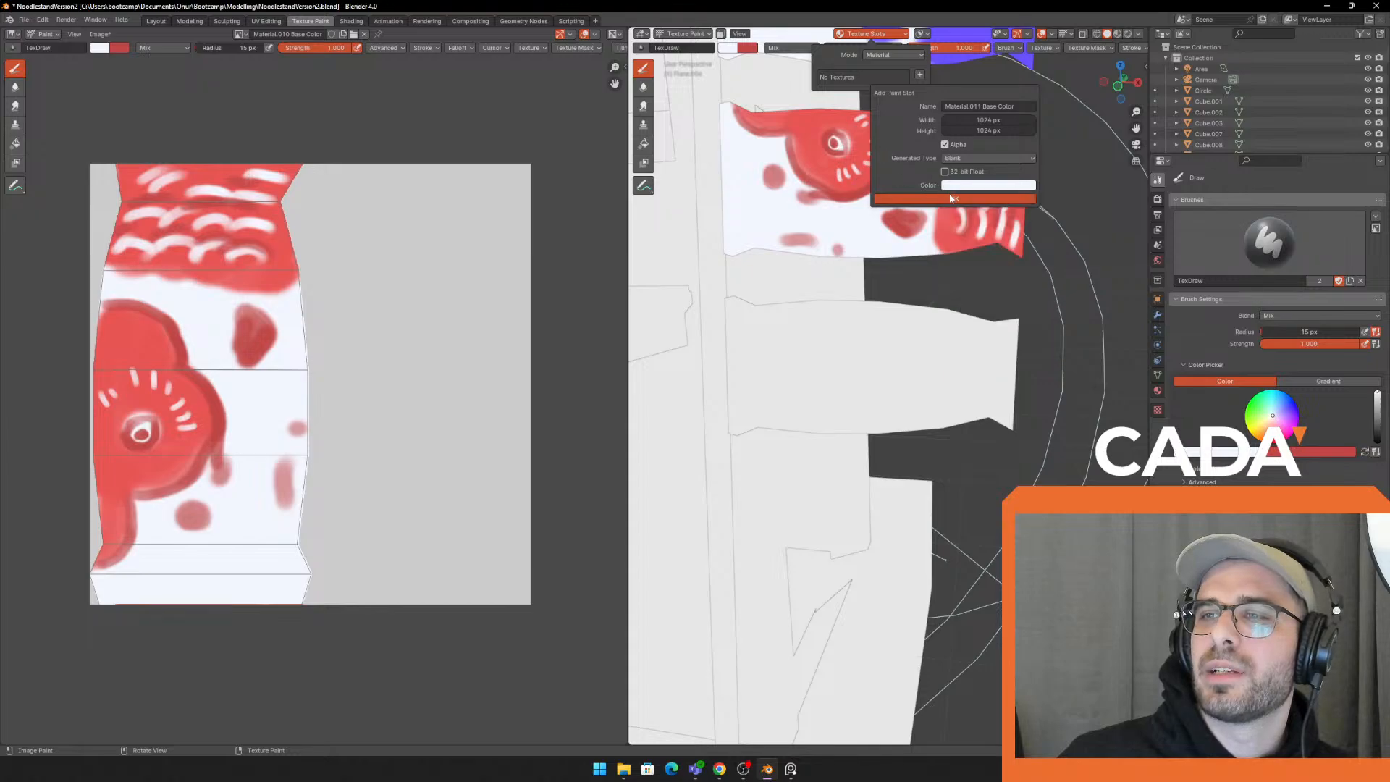
pyautogui.click(956, 200)
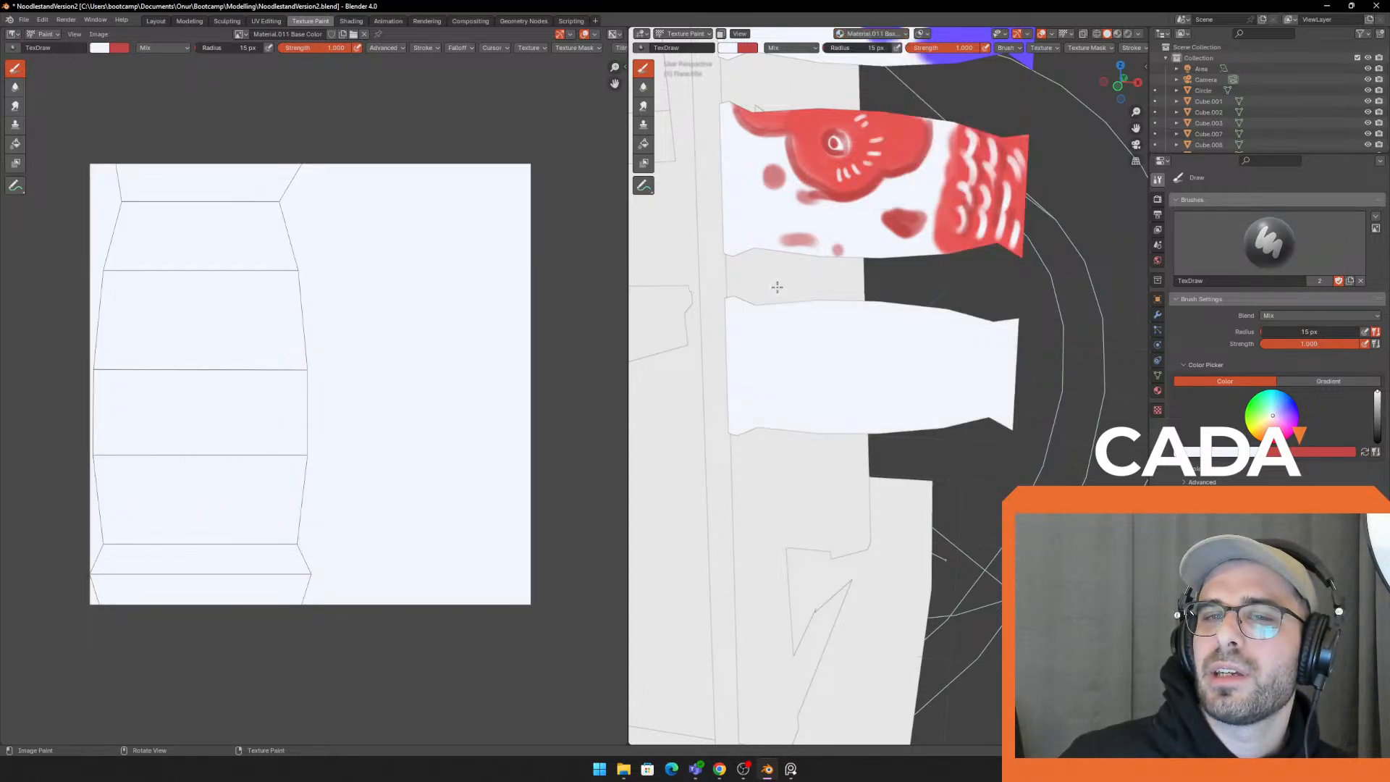
# Try red strokes with a 25 px brush on the bottom flag's texture and undo them
pyautogui.press('f')
pyautogui.click(282, 265)
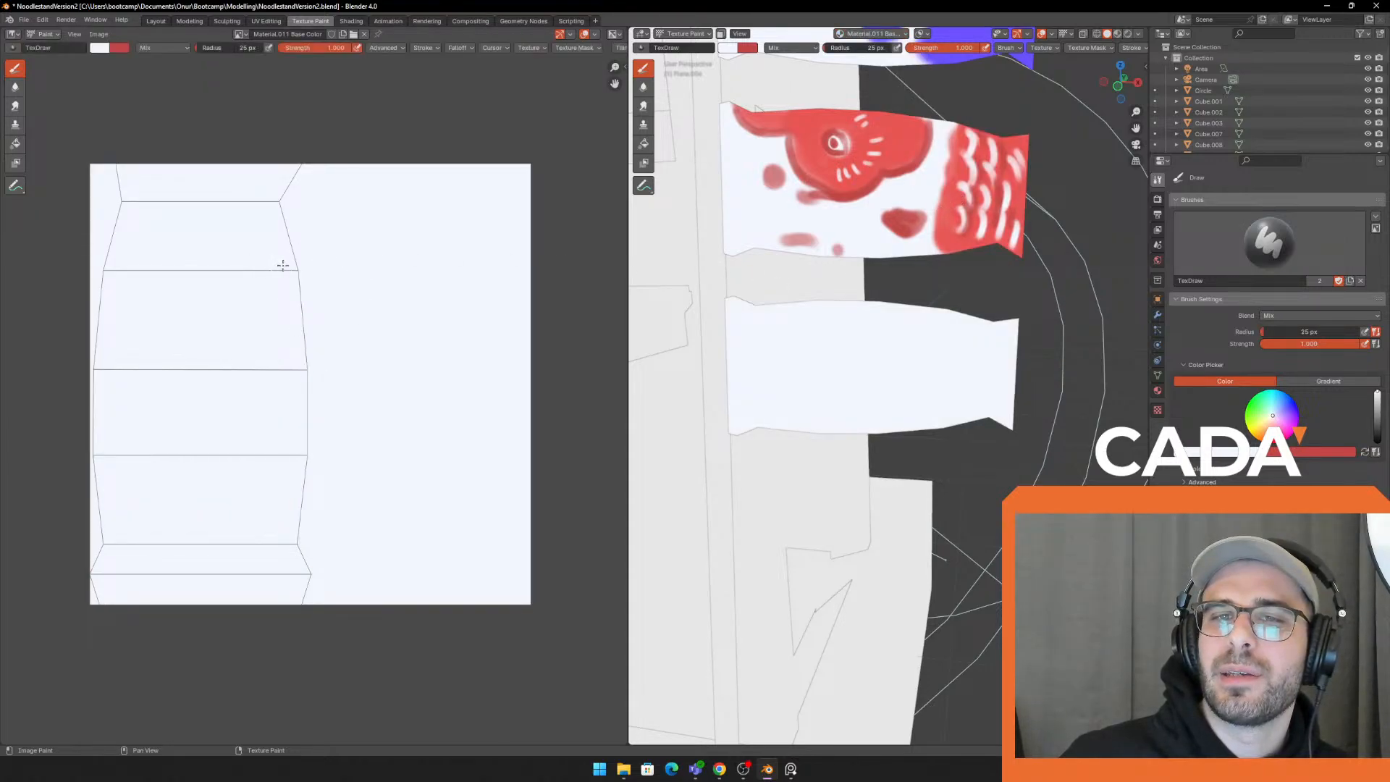
pyautogui.press('x')
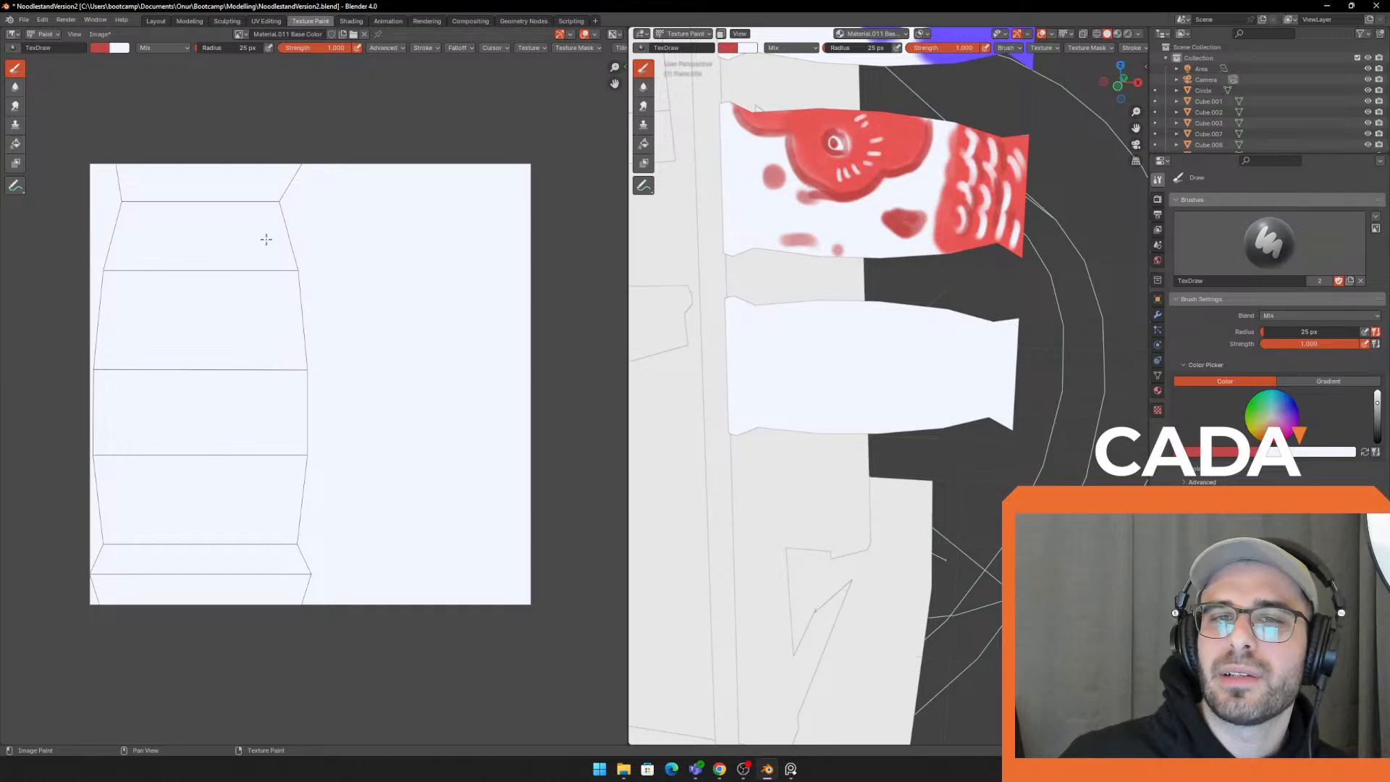
pyautogui.moveTo(274, 235)
pyautogui.mouseDown()
pyautogui.moveTo(206, 335)
pyautogui.moveTo(284, 413)
pyautogui.mouseUp()
pyautogui.moveTo(311, 368); pyautogui.dragTo(275, 458)
pyautogui.moveTo(215, 288); pyautogui.dragTo(216, 314)
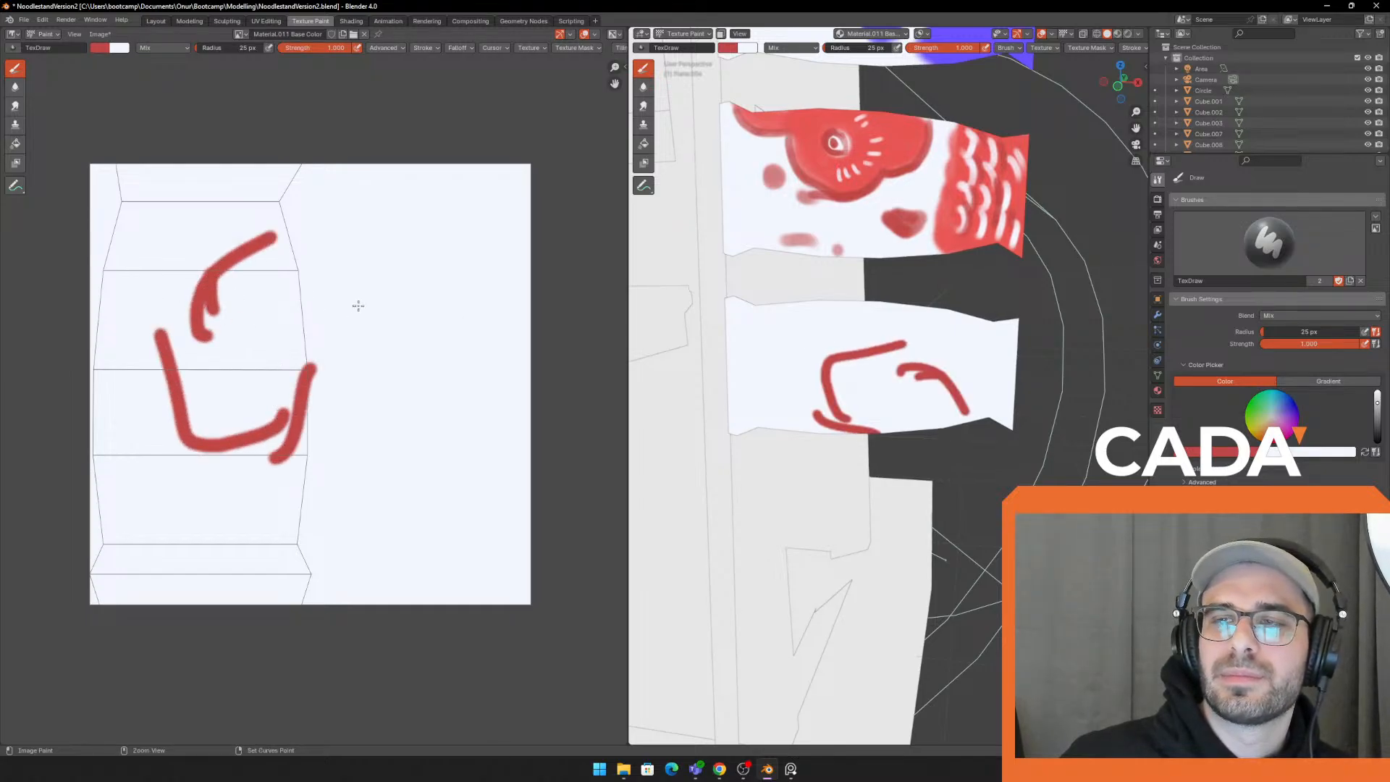
pyautogui.hotkey('ctrl', 'z')
pyautogui.hotkey('ctrl', 'z')
pyautogui.hotkey('ctrl', 'z')
pyautogui.hotkey('ctrl', 'z')
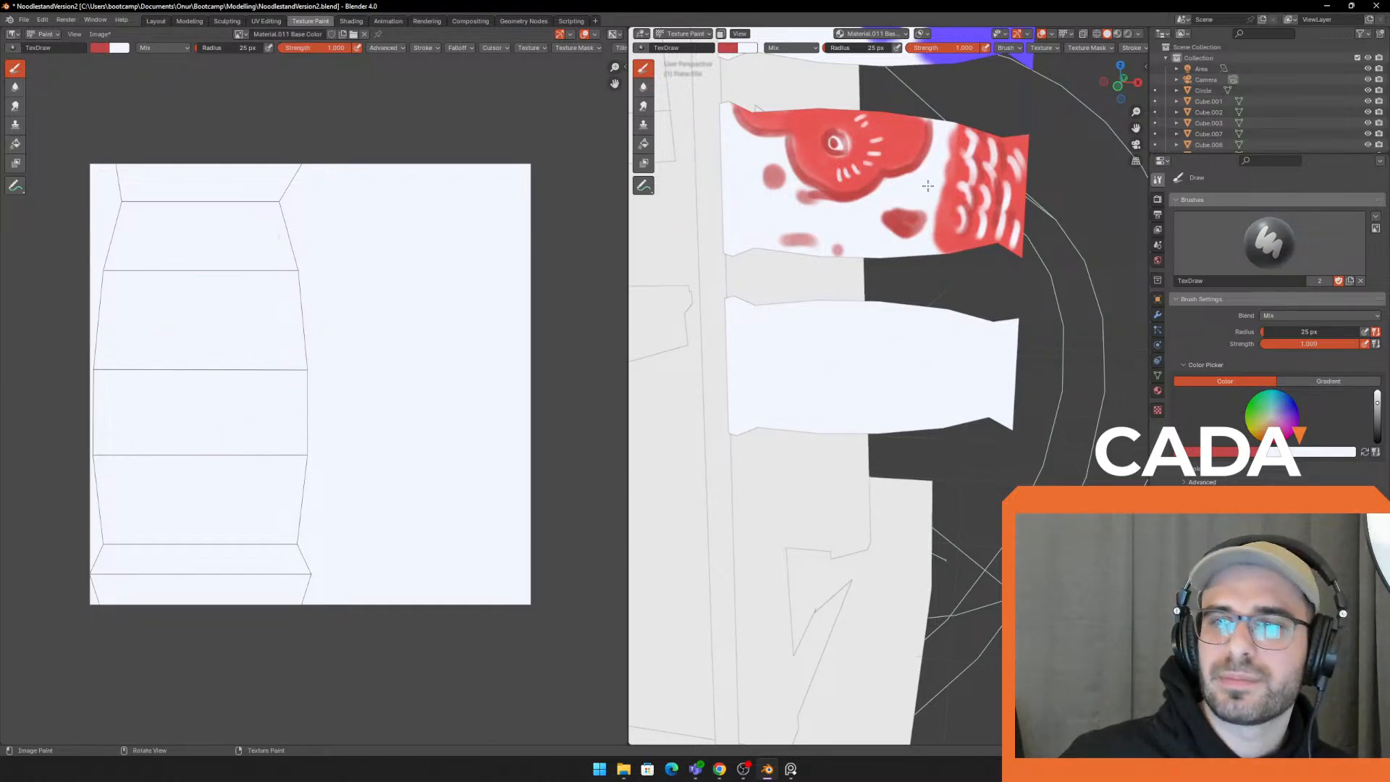
# Make the middle flag the active object in the Layout workspace and return to the Texture Paint workspace
pyautogui.press('Tab')
pyautogui.press('Tab')
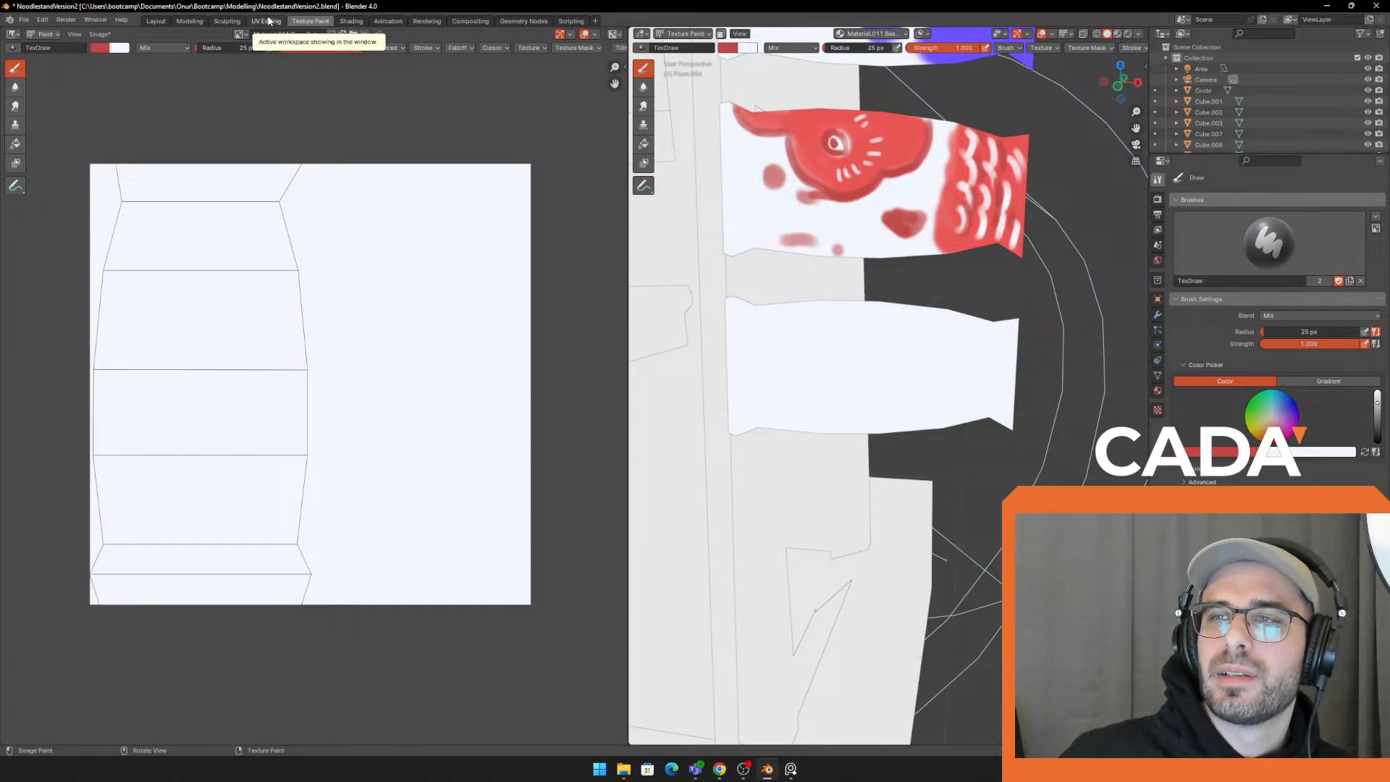
pyautogui.click(156, 21)
pyautogui.click(687, 289)
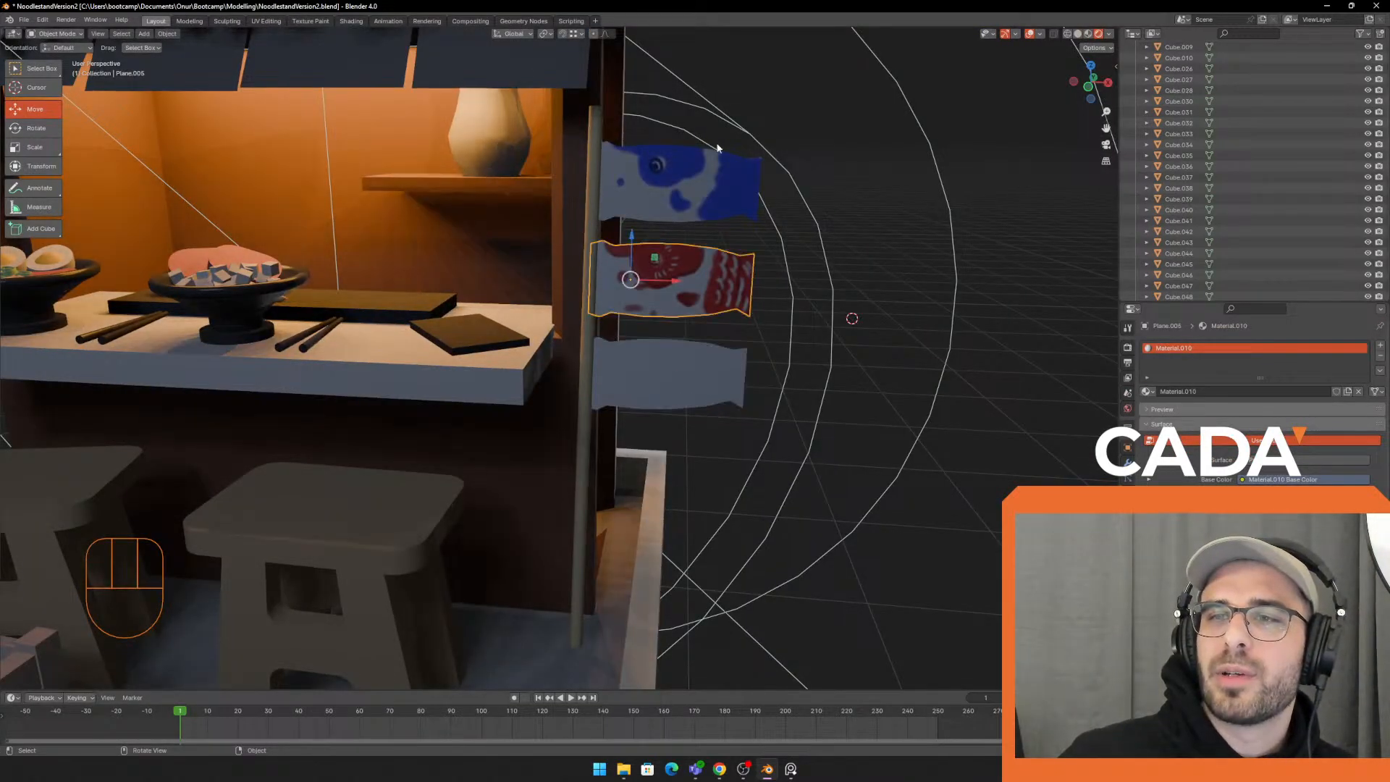
pyautogui.press('Tab')
pyautogui.moveTo(725, 191); pyautogui.dragTo(729, 172, button='middle')
pyautogui.press('Tab')
pyautogui.click(303, 26)
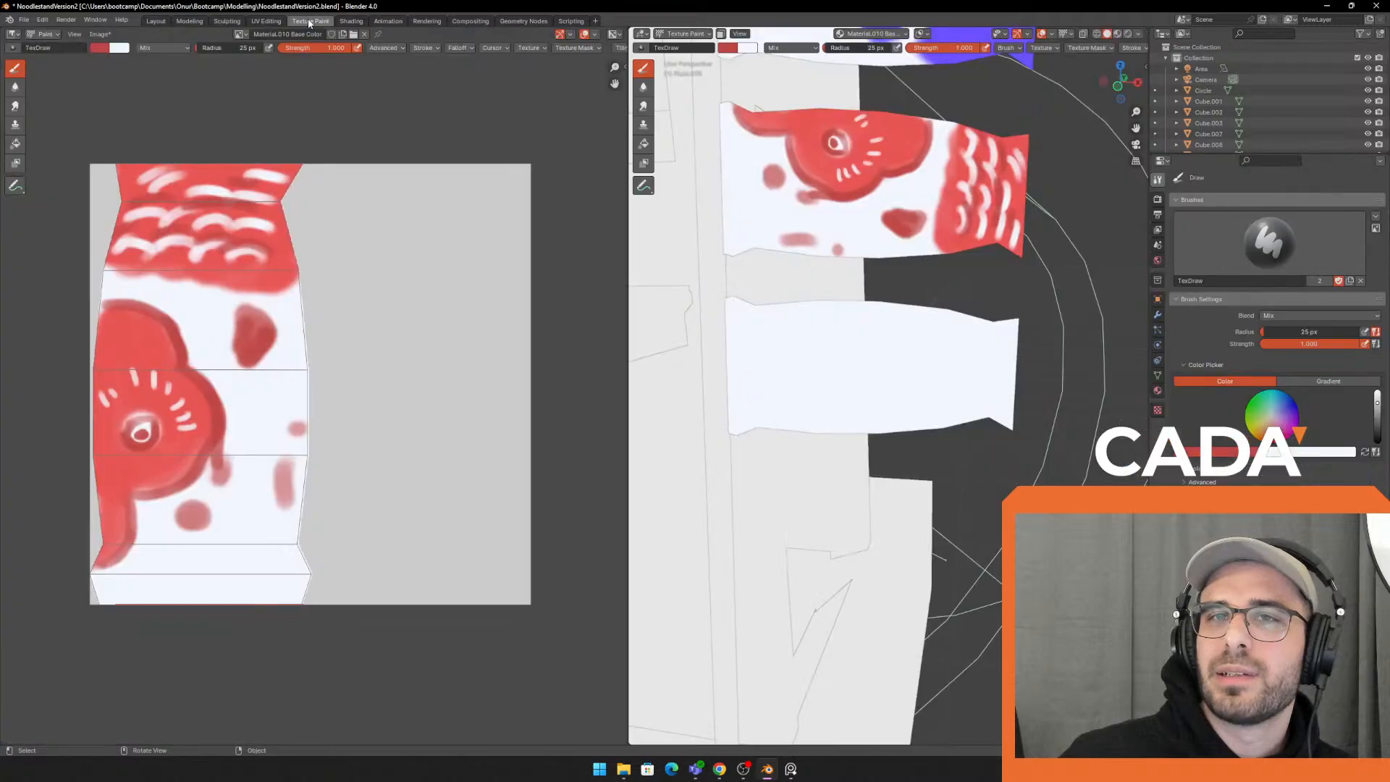
pyautogui.scroll(3, 889, 262)
pyautogui.keyDown('shift'); pyautogui.moveTo(889, 262); pyautogui.dragTo(918, 309, button='middle'); pyautogui.keyUp('shift')
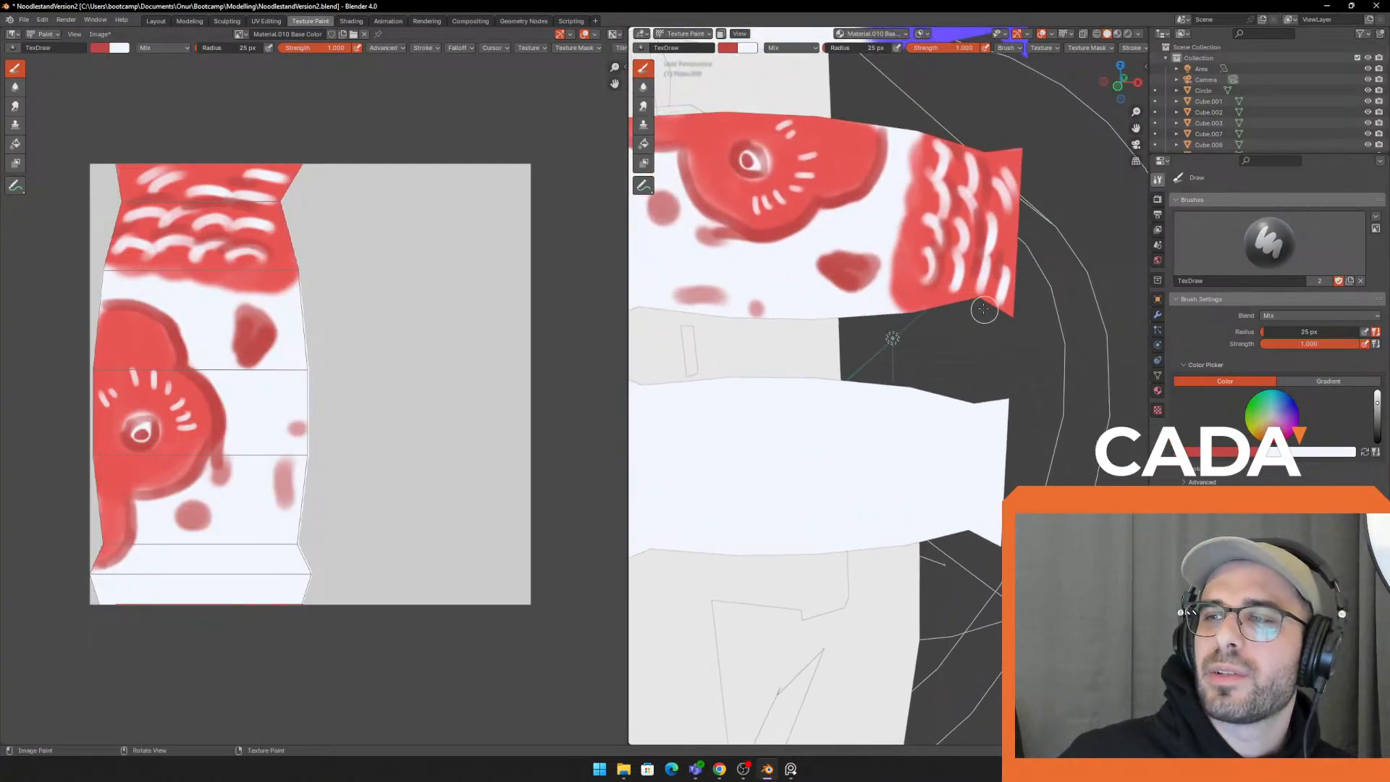
# Try a red stroke along the middle flag's lower edge on the model and undo it
pyautogui.moveTo(765, 312)
pyautogui.mouseDown()
pyautogui.moveTo(1000, 318)
pyautogui.moveTo(754, 319)
pyautogui.mouseUp()
pyautogui.hotkey('ctrl', 'z')
pyautogui.scroll(-3, 861, 324)
pyautogui.hotkey('ctrl', 'z')
pyautogui.press('Tab')
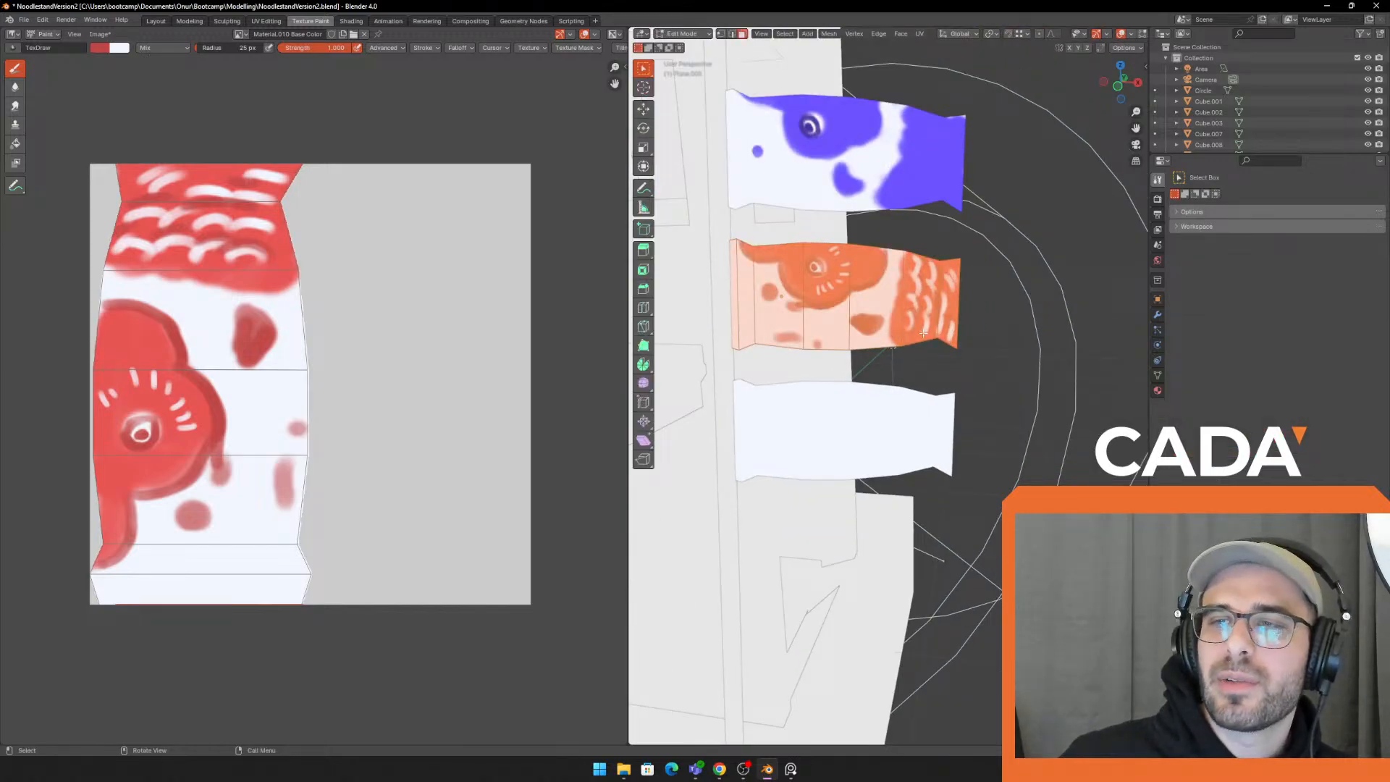
pyautogui.press('Tab')
# Try red strokes along the outer edge of the middle flag's UV shape on the image texture, undoing each one
pyautogui.scroll(2, 905, 347)
pyautogui.scroll(2, 313, 402)
pyautogui.moveTo(310, 298); pyautogui.dragTo(318, 410)
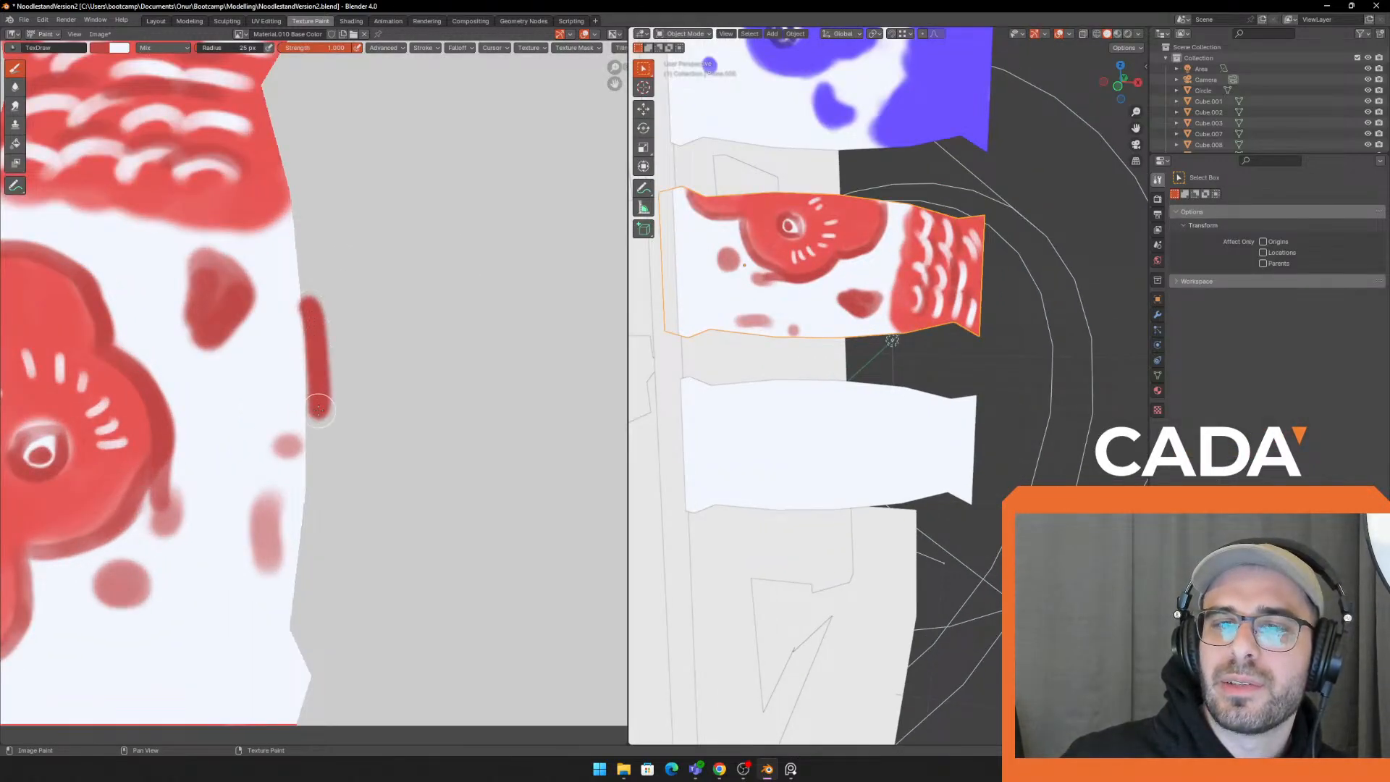
pyautogui.hotkey('ctrl', 'z')
pyautogui.moveTo(298, 280); pyautogui.dragTo(300, 426)
pyautogui.scroll(-3, 311, 403)
pyautogui.hotkey('ctrl', 'z')
pyautogui.moveTo(304, 317); pyautogui.dragTo(317, 399)
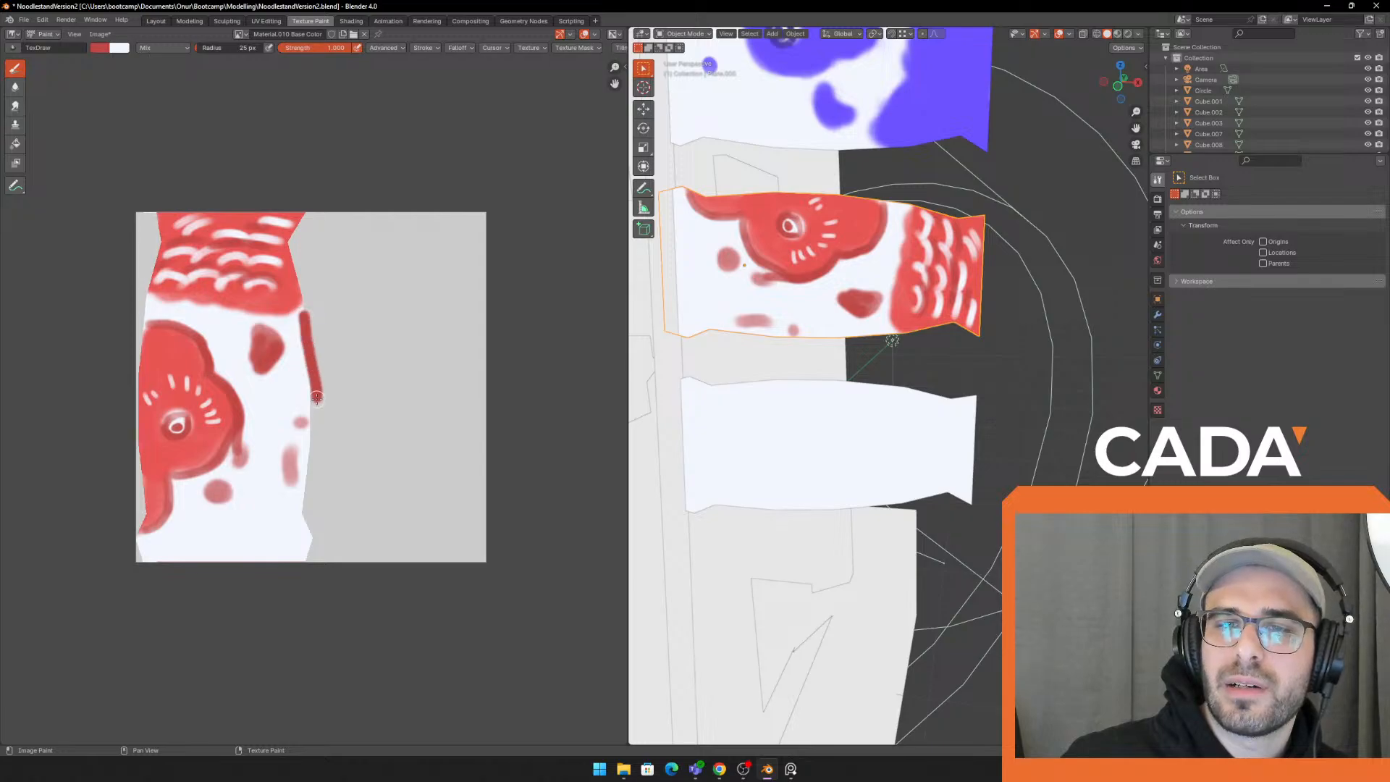
pyautogui.hotkey('ctrl', 'z')
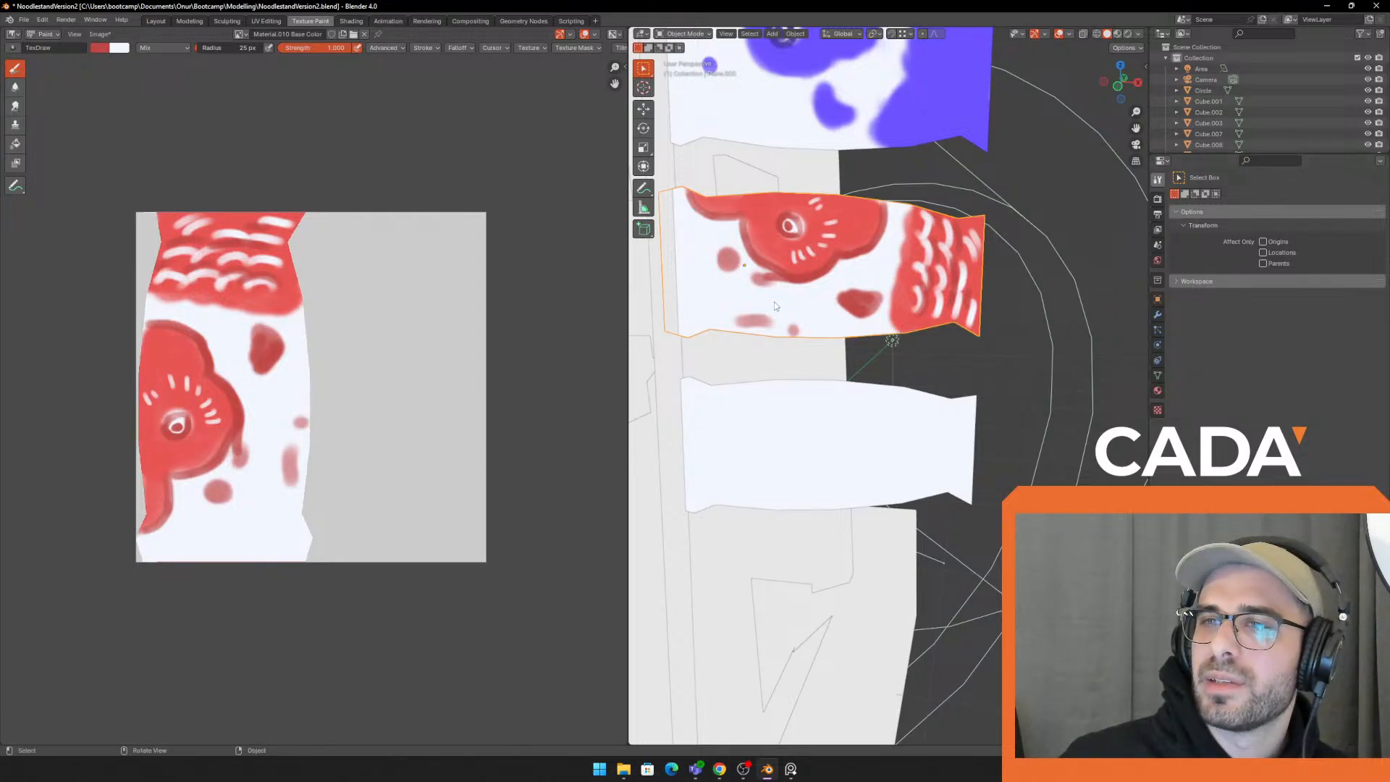
pyautogui.moveTo(327, 327); pyautogui.dragTo(269, 352)
pyautogui.hotkey('ctrl', 'z')
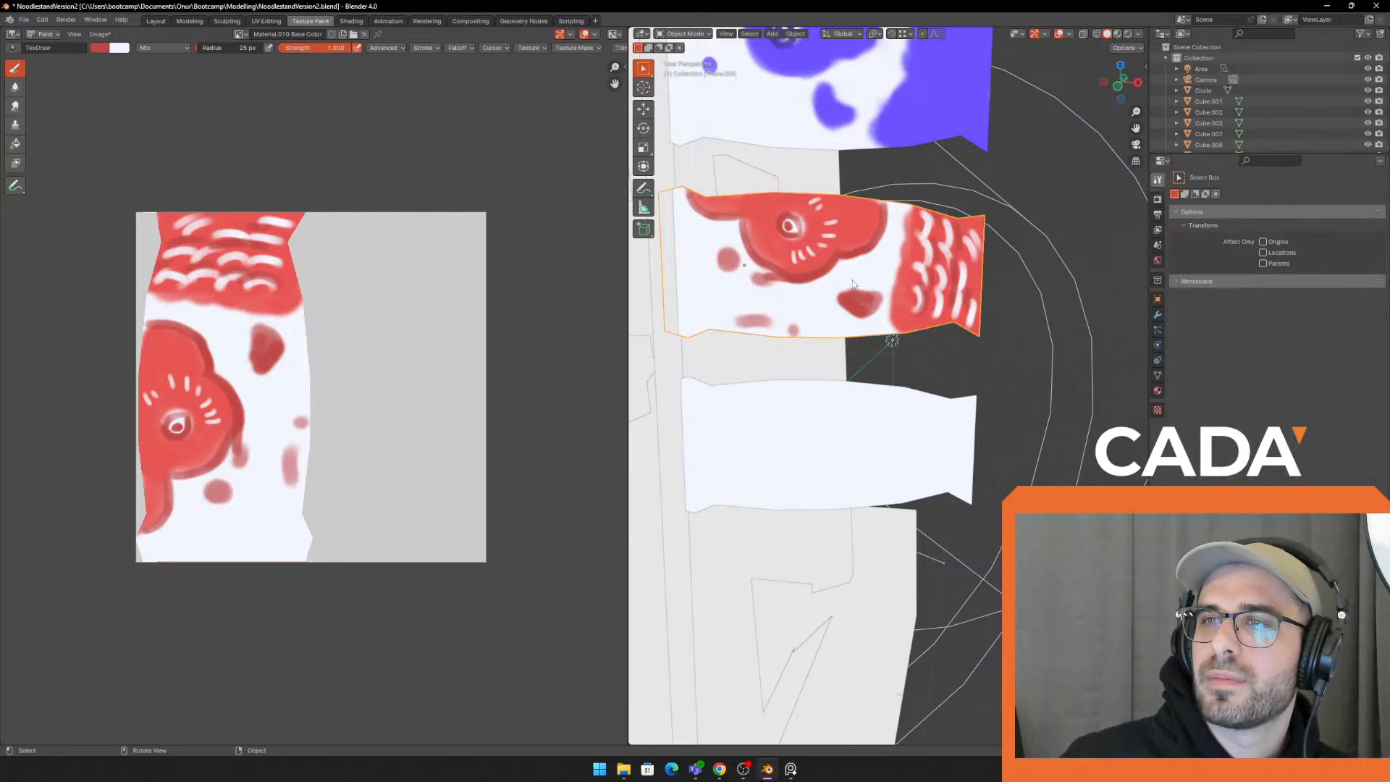
# Put the middle flag back into Texture Paint mode
pyautogui.press('Tab')
pyautogui.press('Tab')
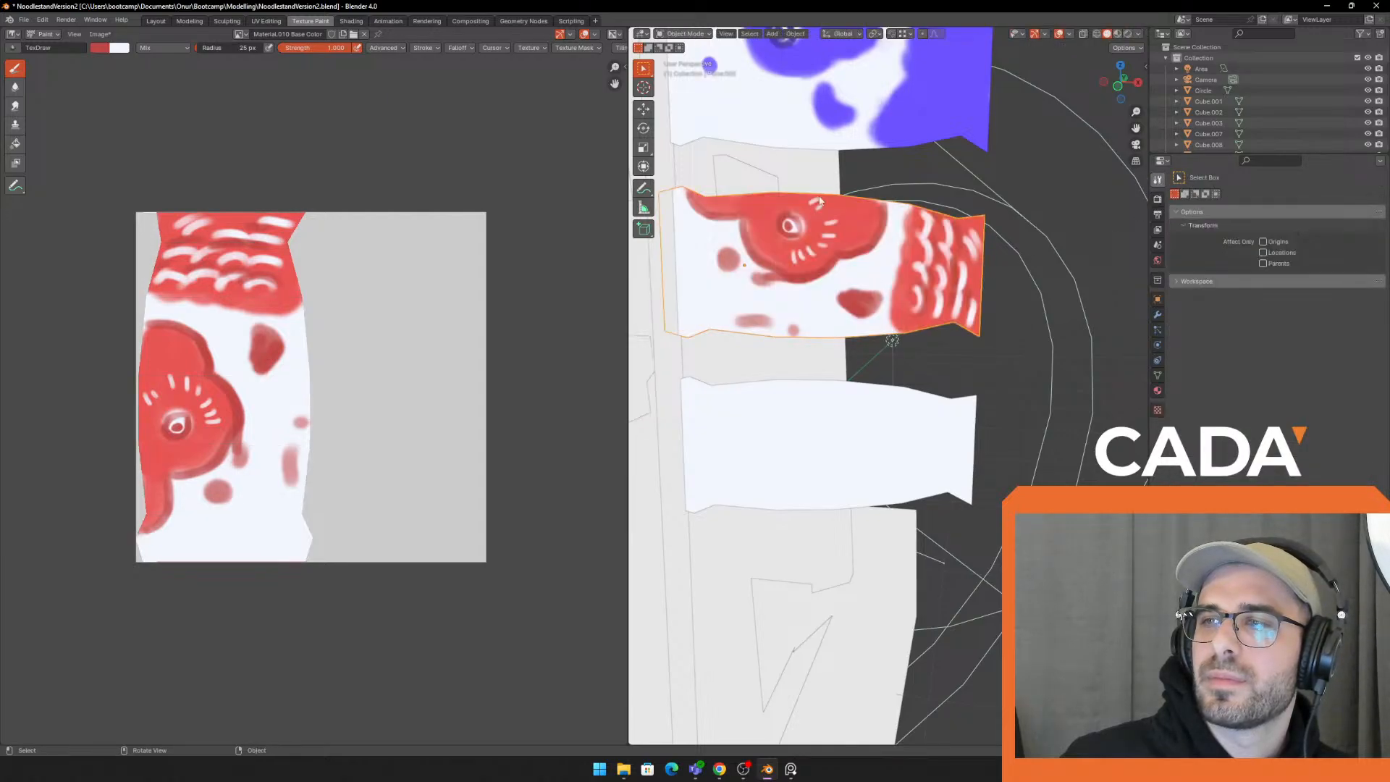
pyautogui.click(340, 21)
pyautogui.click(323, 21)
pyautogui.keyDown('shift'); pyautogui.moveTo(853, 176); pyautogui.dragTo(872, 191, button='middle'); pyautogui.keyUp('shift')
pyautogui.scroll(2, 892, 189)
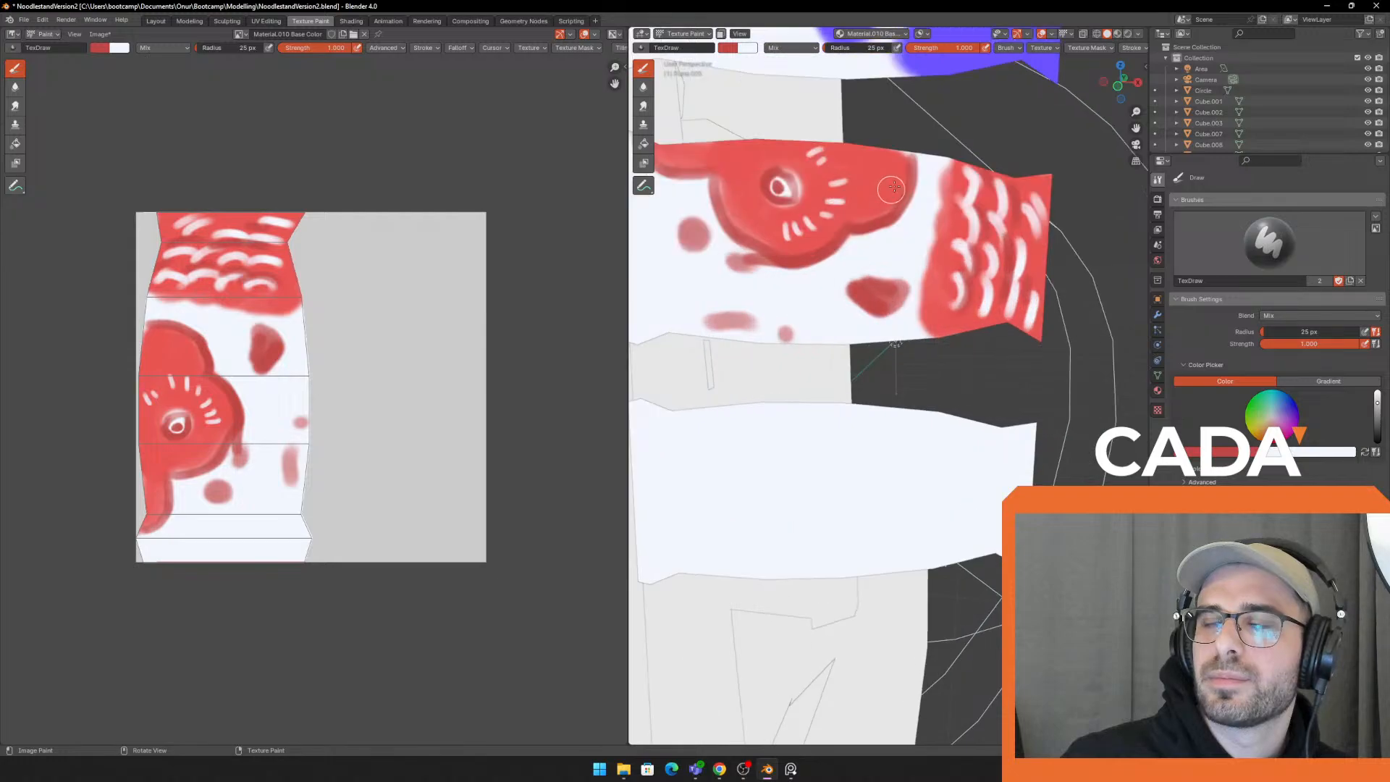
# Outline the lower edge of the middle flag's red tail in a darker red with a 14 px brush, undoing the uneven stroke
pyautogui.press('f')
pyautogui.click(914, 172)
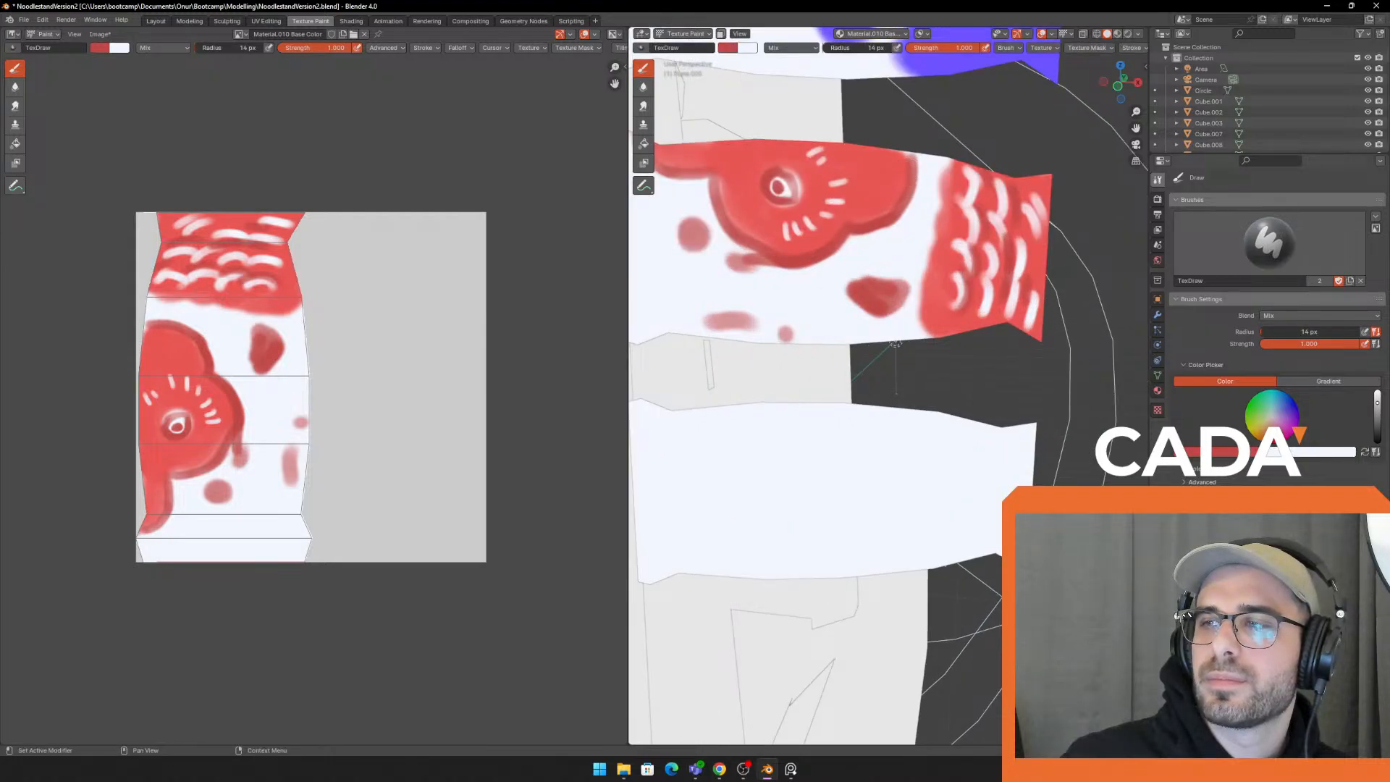
pyautogui.click(1264, 452)
pyautogui.click(1282, 330)
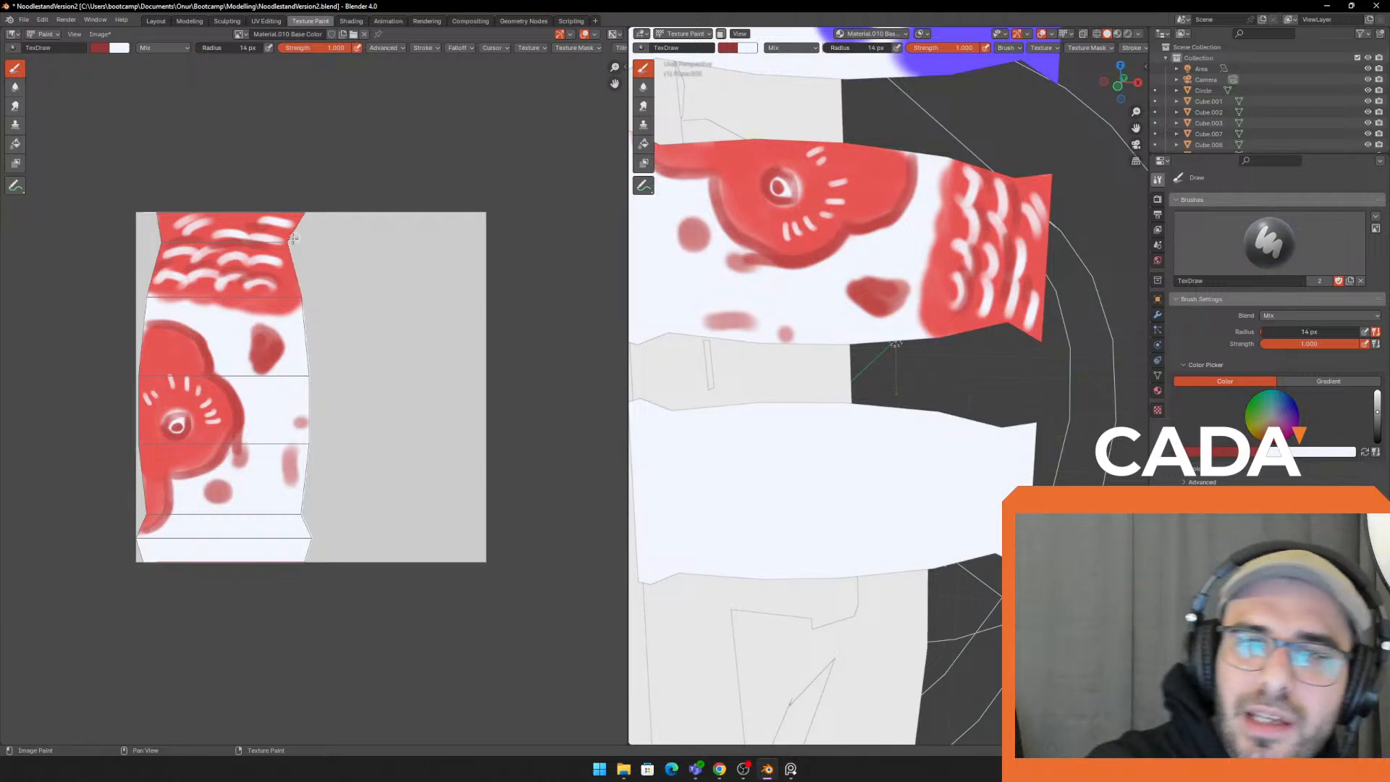
pyautogui.moveTo(293, 239)
pyautogui.mouseDown()
pyautogui.moveTo(309, 212)
pyautogui.moveTo(288, 239)
pyautogui.moveTo(303, 337)
pyautogui.mouseUp()
pyautogui.hotkey('ctrl', 'z')
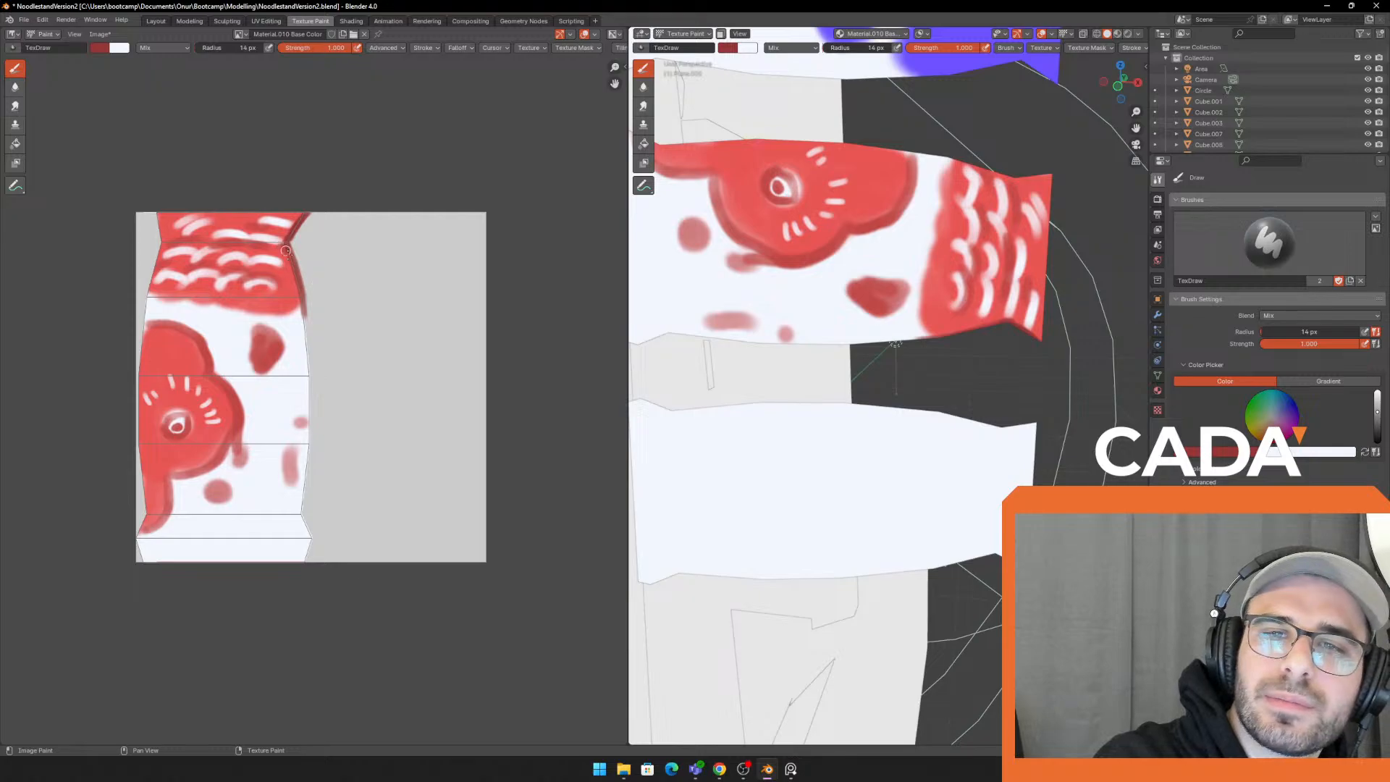
# Undo the last stroke and outline the upper right edge of the middle flag's UV shape in dark red on the image texture
pyautogui.hotkey('ctrl', 'z')
pyautogui.moveTo(286, 250); pyautogui.dragTo(308, 358)
pyautogui.moveTo(301, 298); pyautogui.dragTo(310, 386)
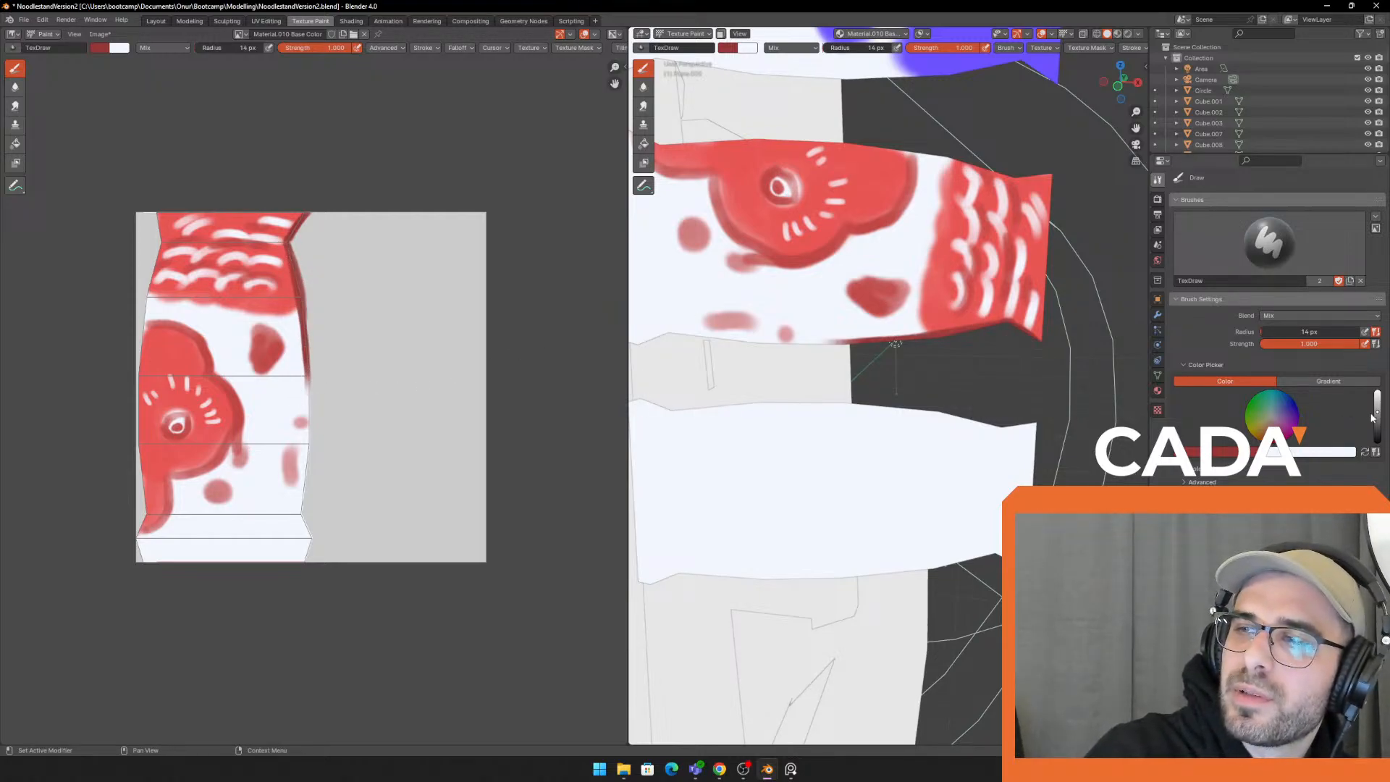
# Darken the brush's red further and outline the full right edge of the middle flag's UV shape, undoing uneven strokes
pyautogui.moveTo(1377, 417); pyautogui.dragTo(1378, 424)
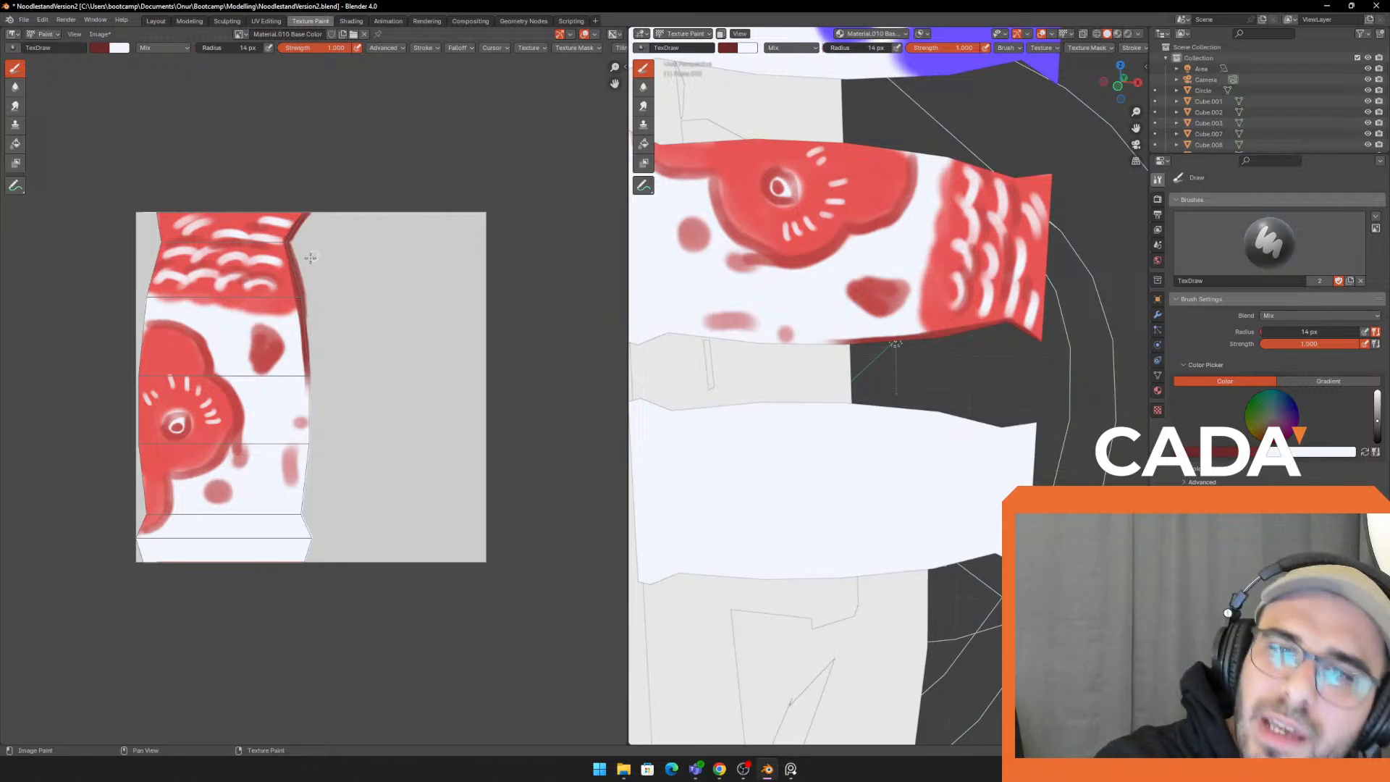
pyautogui.moveTo(287, 247); pyautogui.dragTo(308, 338)
pyautogui.moveTo(304, 276); pyautogui.dragTo(311, 407)
pyautogui.hotkey('ctrl', 'z')
pyautogui.moveTo(308, 317); pyautogui.dragTo(309, 441)
pyautogui.hotkey('ctrl', 'z')
pyautogui.moveTo(307, 348); pyautogui.dragTo(309, 467)
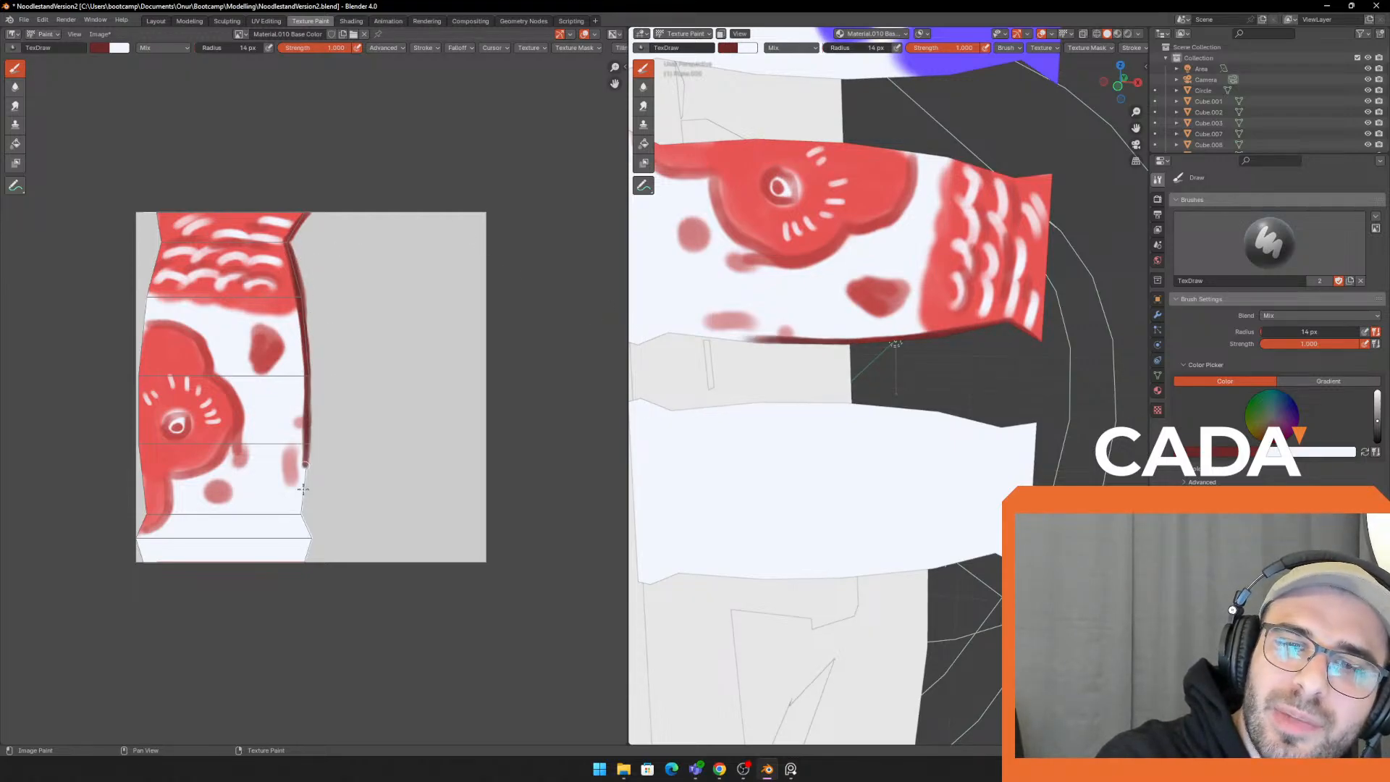
pyautogui.moveTo(307, 355); pyautogui.dragTo(314, 551)
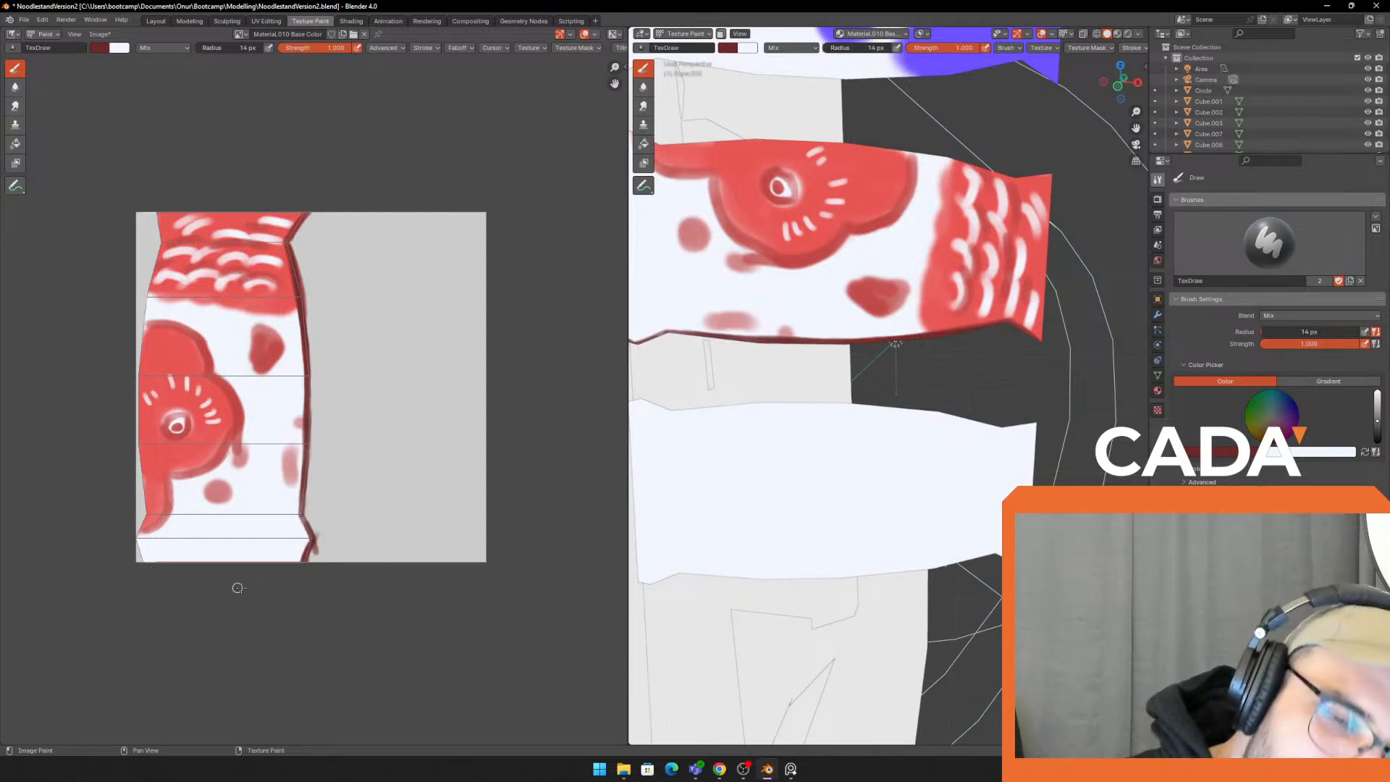
# Outline the bottom and left edges of the middle flag's UV shape in the dark red, repainting the uneven upper left stroke
pyautogui.moveTo(138, 557); pyautogui.dragTo(257, 561)
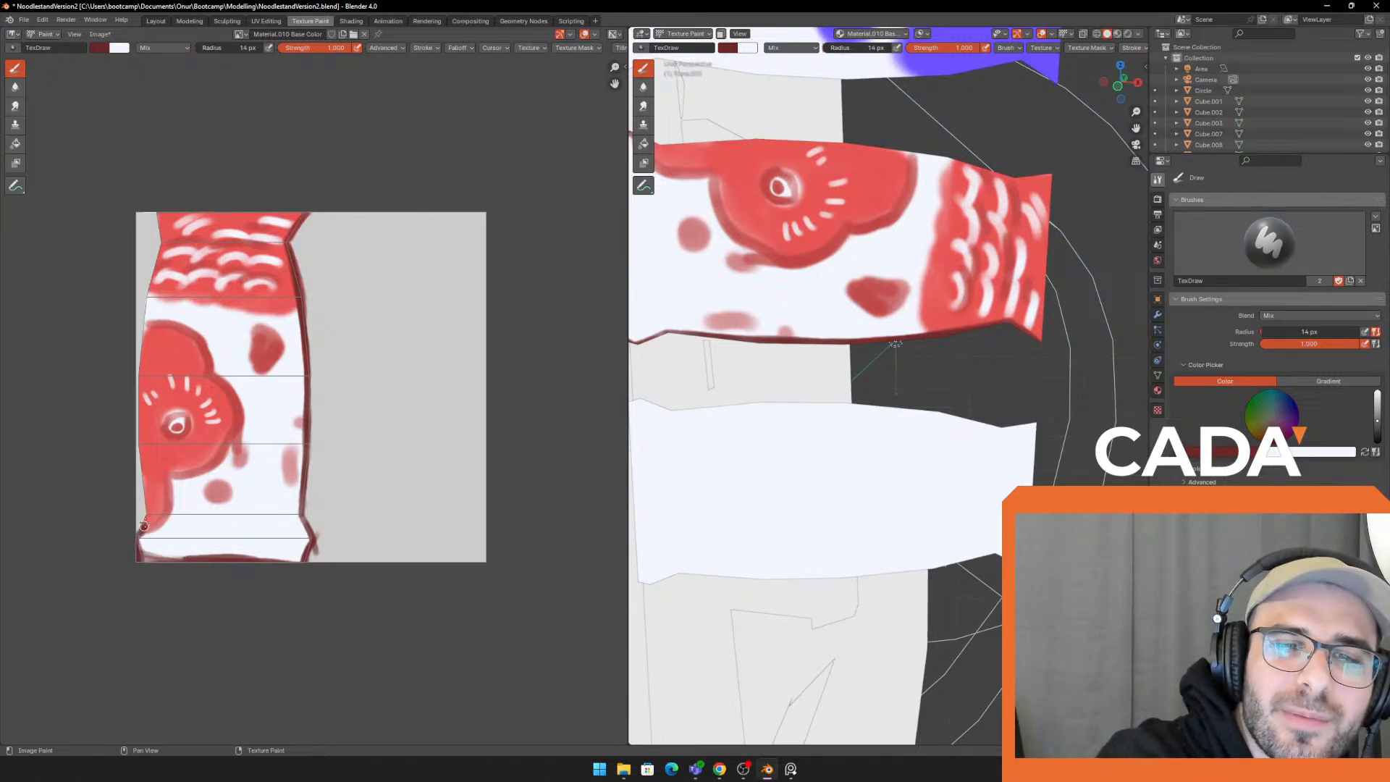
pyautogui.moveTo(144, 526); pyautogui.dragTo(145, 388)
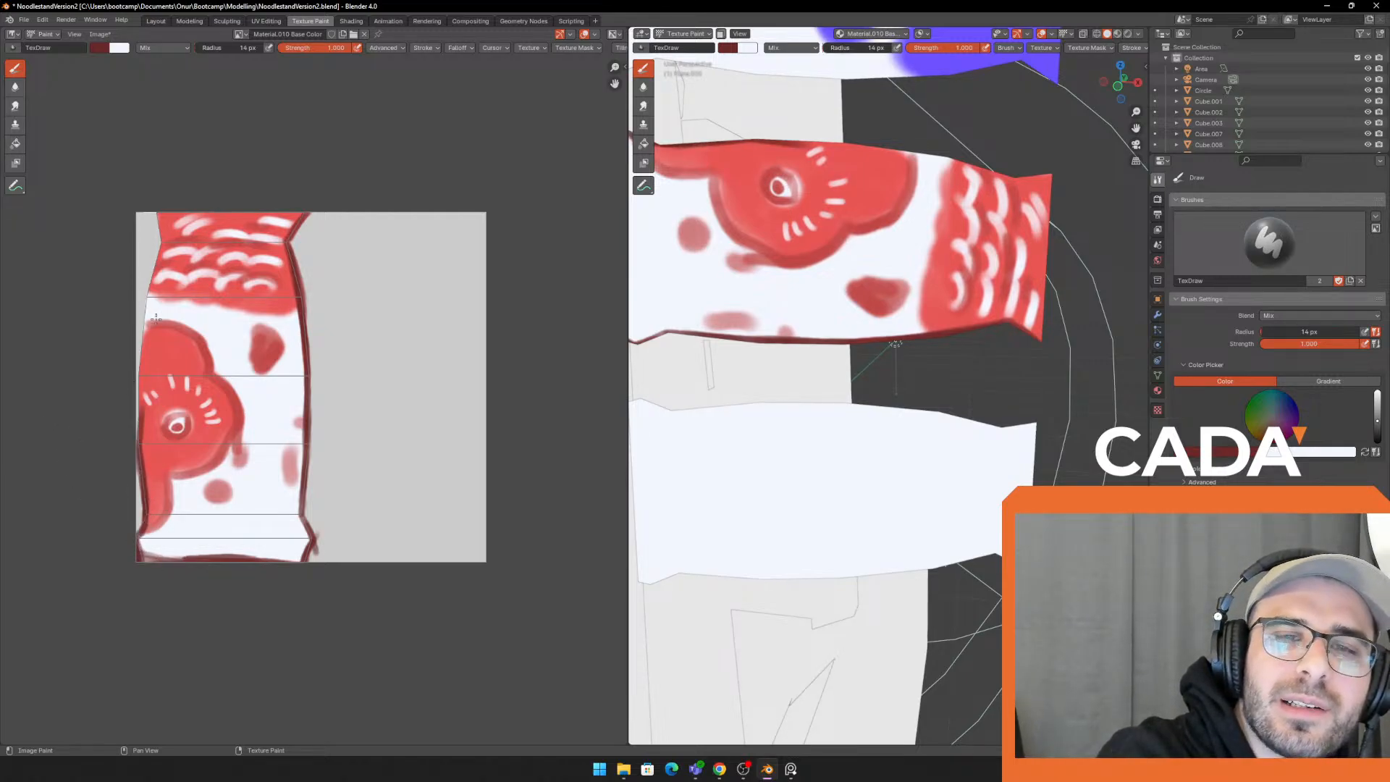
pyautogui.moveTo(154, 274); pyautogui.dragTo(141, 333)
pyautogui.hotkey('ctrl', 'z')
pyautogui.hotkey('ctrl', 'z')
pyautogui.moveTo(154, 275)
pyautogui.mouseDown()
pyautogui.moveTo(139, 420)
pyautogui.moveTo(139, 388)
pyautogui.mouseUp()
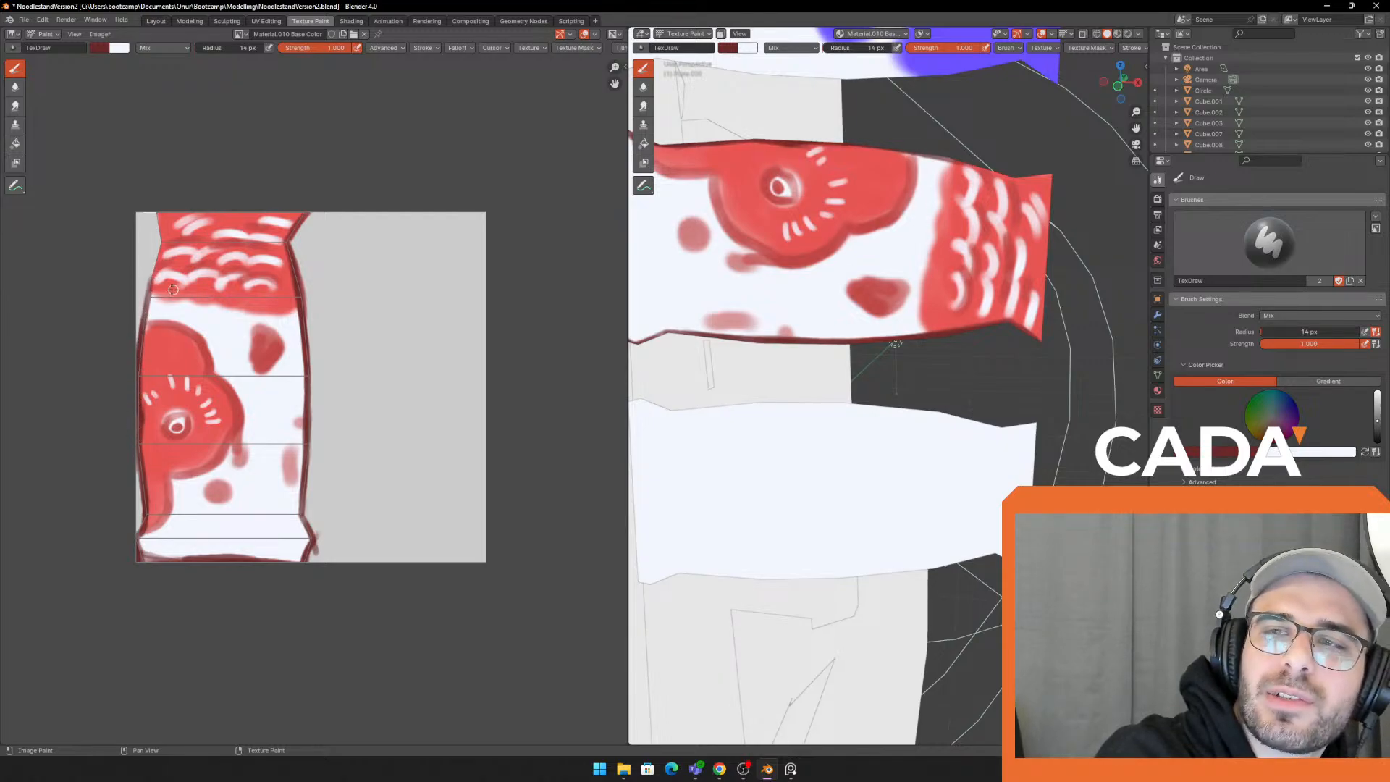
# Outline the tail end along the top of the middle flag's UV shape in the dark red, undoing uneven strokes
pyautogui.moveTo(148, 284)
pyautogui.mouseDown()
pyautogui.moveTo(160, 243)
pyautogui.moveTo(190, 216)
pyautogui.moveTo(324, 220)
pyautogui.mouseUp()
pyautogui.hotkey('ctrl', 'z')
pyautogui.hotkey('ctrl', 'z')
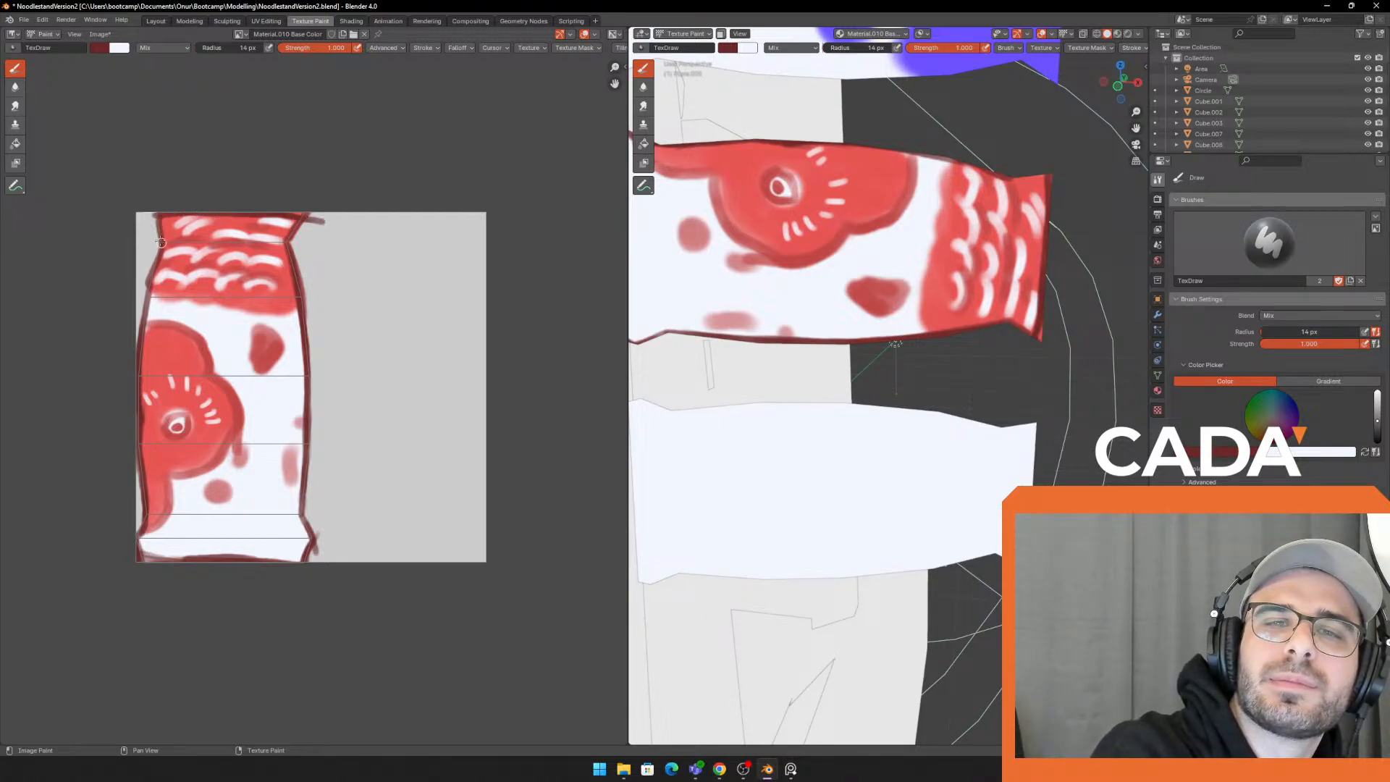
# Switch the 3D viewport to Rendered shading and view the painted flags beside the noodle stand
pyautogui.scroll(-5, 872, 235)
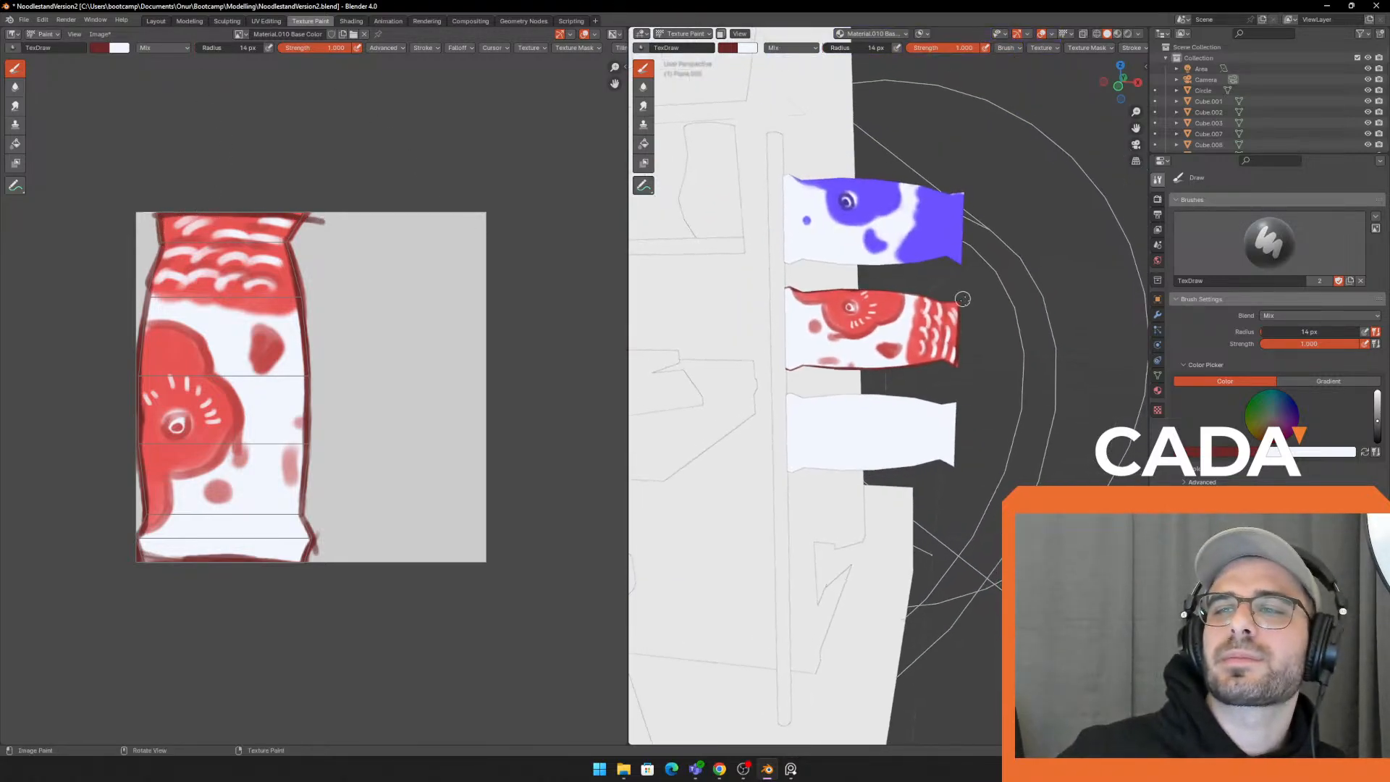
pyautogui.moveTo(962, 301); pyautogui.dragTo(983, 304, button='middle')
pyautogui.click(1131, 36)
pyautogui.moveTo(898, 304)
pyautogui.mouseDown(button='middle')
pyautogui.moveTo(859, 295)
pyautogui.moveTo(889, 290)
pyautogui.moveTo(871, 285)
pyautogui.moveTo(922, 364)
pyautogui.moveTo(824, 306)
pyautogui.mouseUp(button='middle')
pyautogui.scroll(3, 854, 259)
pyautogui.hotkey('alt', 'Tab')
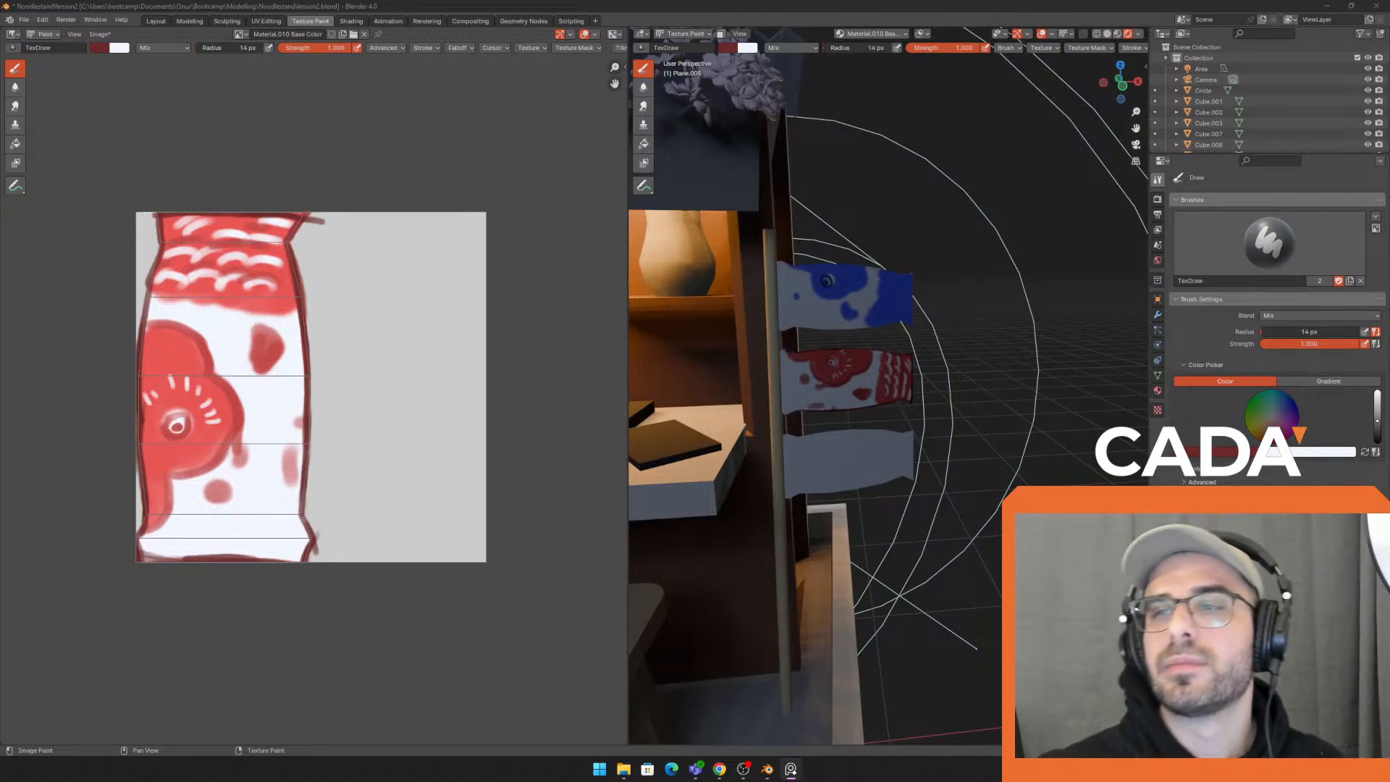
# Examine the three flags up close in the rendered view and switch to the Layout workspace
pyautogui.moveTo(1045, 248)
pyautogui.mouseDown(button='middle')
pyautogui.moveTo(996, 263)
pyautogui.moveTo(855, 225)
pyautogui.moveTo(799, 134)
pyautogui.moveTo(855, 109)
pyautogui.mouseUp(button='middle')
pyautogui.scroll(3, 997, 263)
pyautogui.press('Tab')
pyautogui.press('Tab')
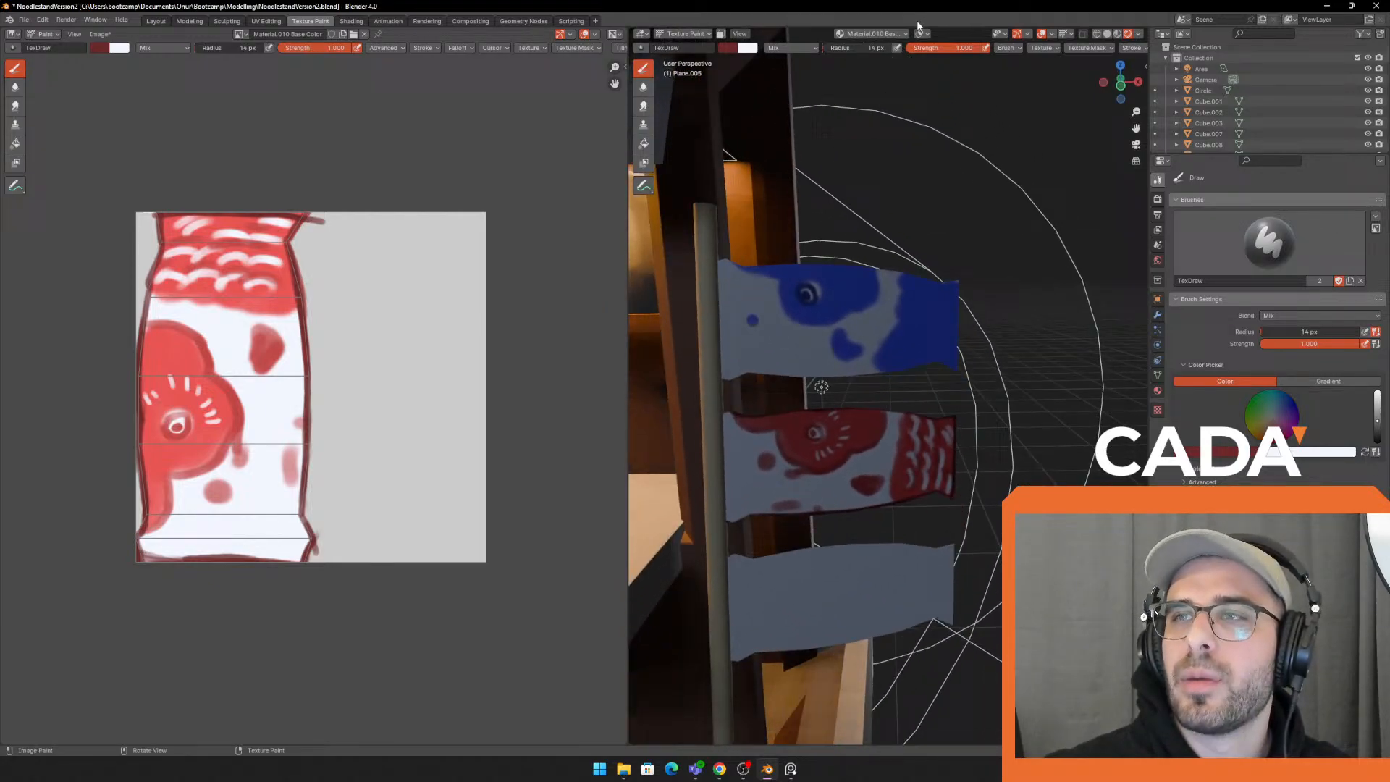
pyautogui.click(875, 34)
pyautogui.moveTo(910, 180); pyautogui.dragTo(899, 162, button='middle')
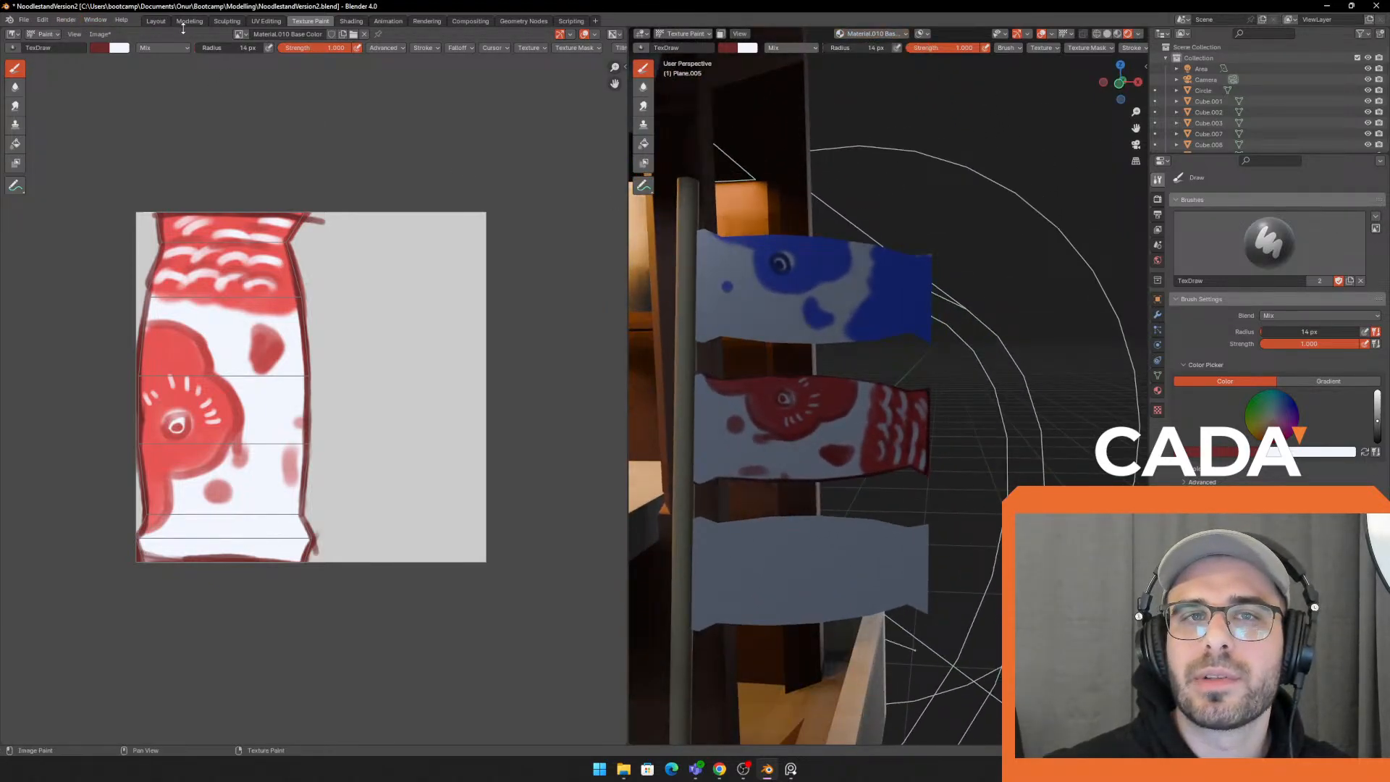
pyautogui.moveTo(880, 278); pyautogui.dragTo(835, 377, button='middle')
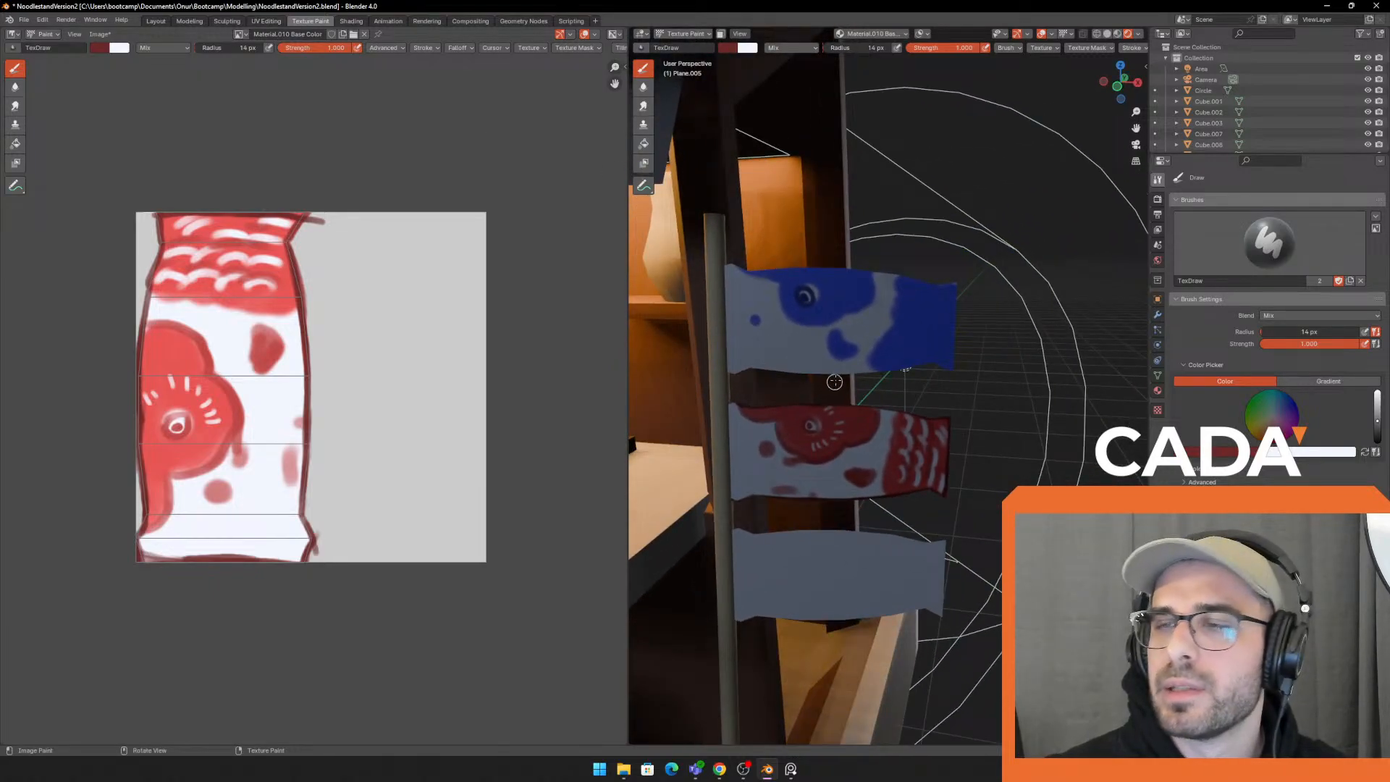
pyautogui.click(156, 21)
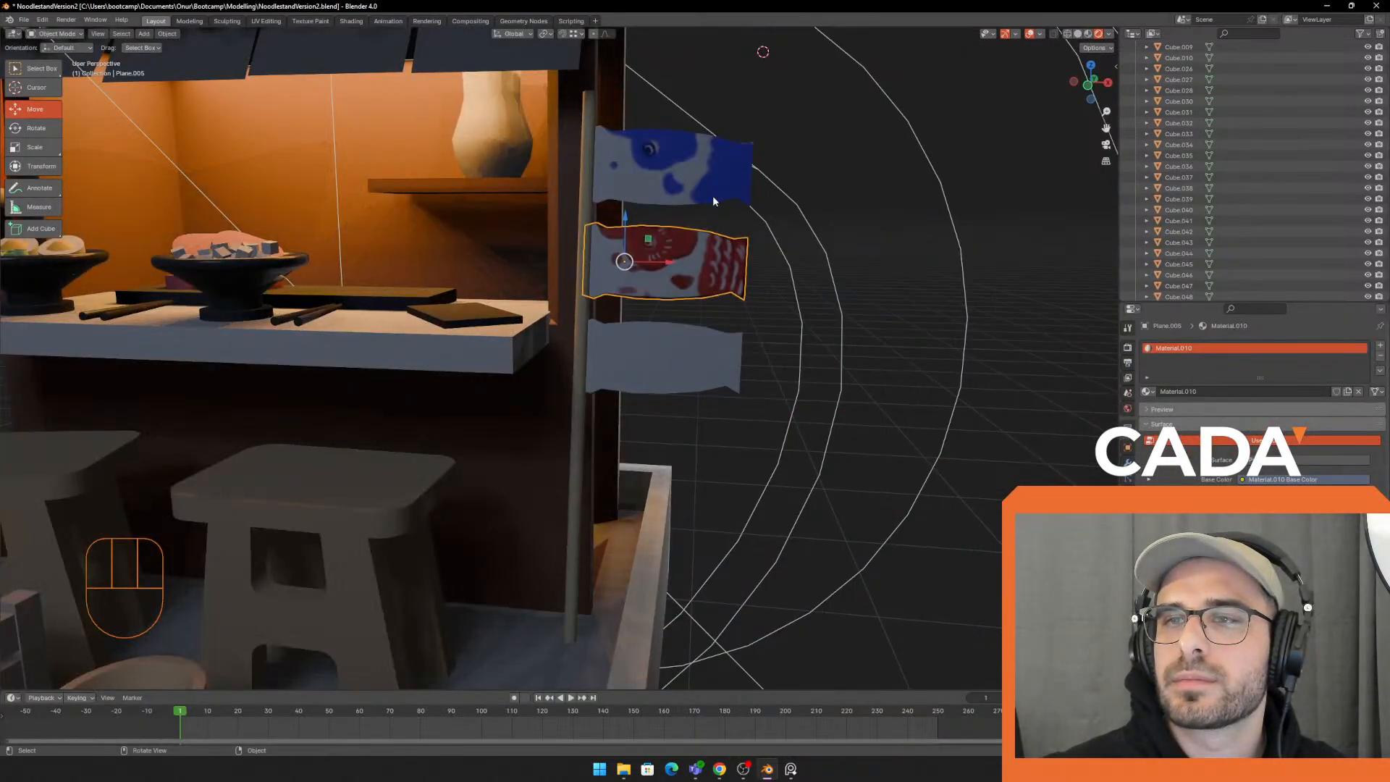
# Open the blue fish flag for texture painting and show the 3D view in solid shading
pyautogui.click(735, 150)
pyautogui.scroll(2, 717, 178)
pyautogui.keyDown('shift'); pyautogui.moveTo(716, 180); pyautogui.dragTo(706, 287, button='middle'); pyautogui.keyUp('shift')
pyautogui.press('Tab')
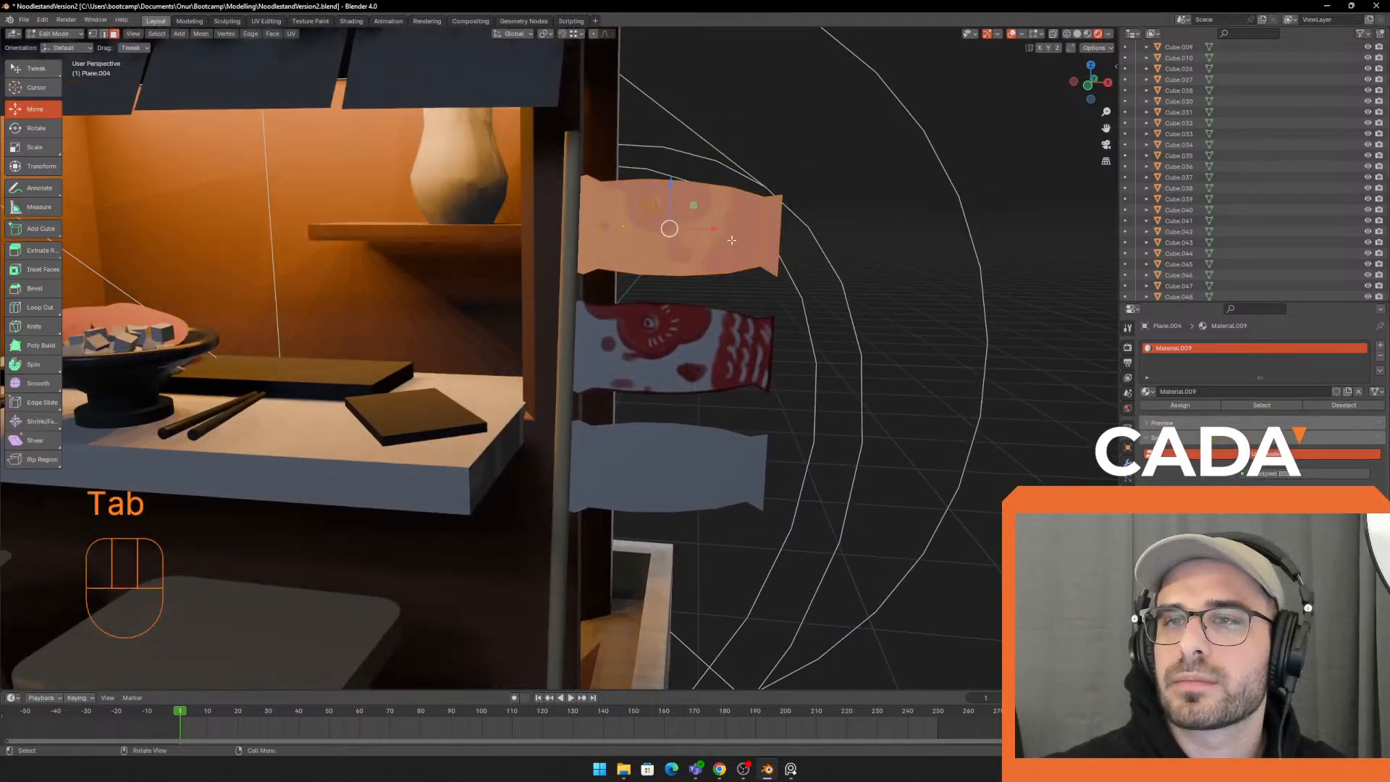
pyautogui.click(309, 21)
pyautogui.scroll(2, 992, 378)
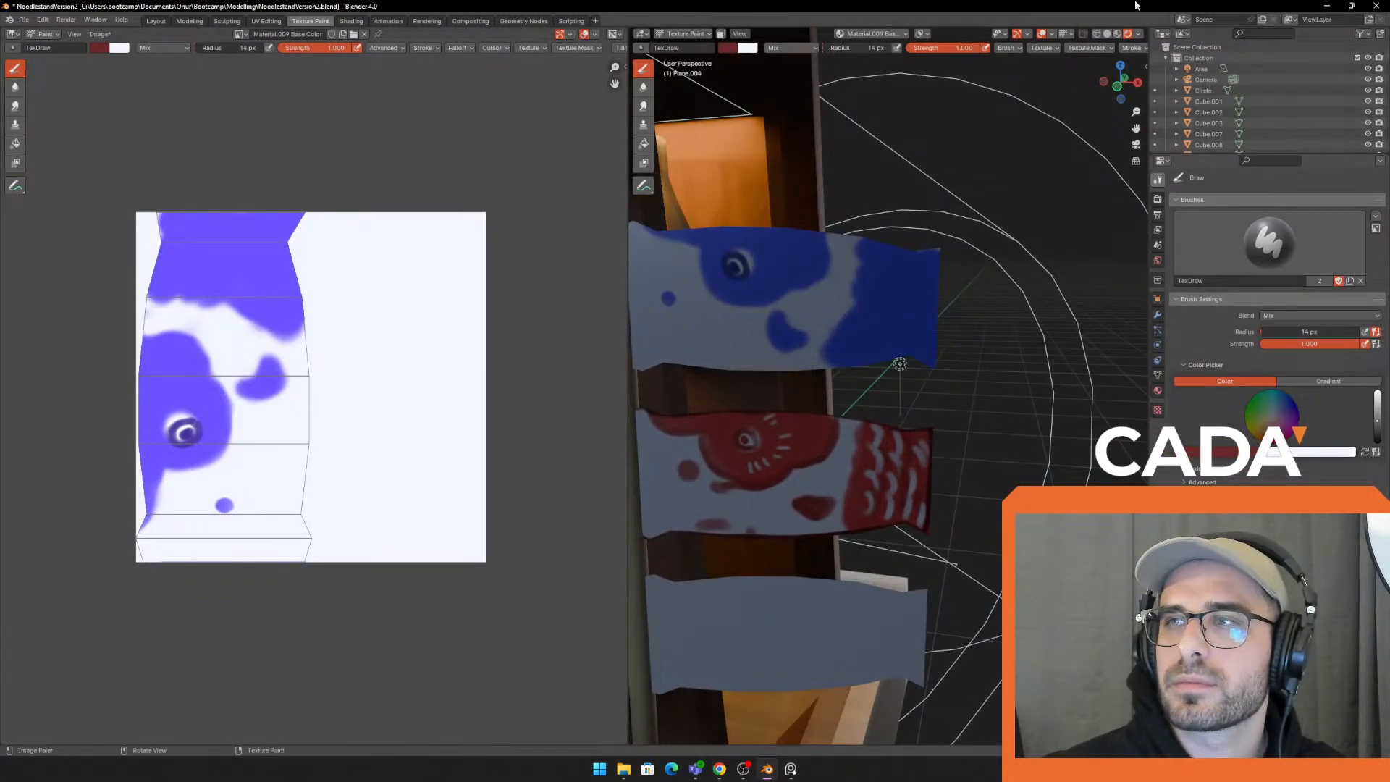
pyautogui.click(1108, 33)
pyautogui.moveTo(881, 233); pyautogui.dragTo(895, 229, button='middle')
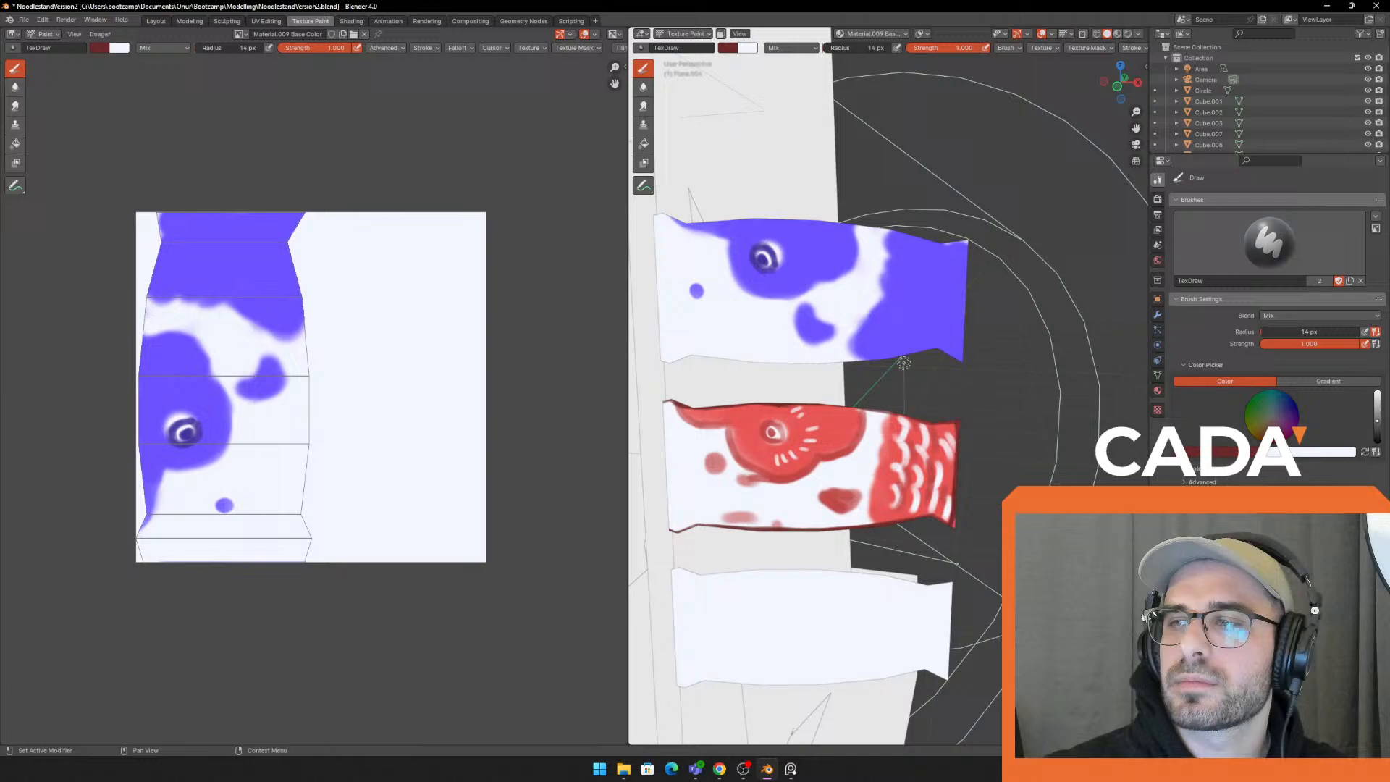
# Sample the flag's blue from its painted tail as the brush colour
pyautogui.click(1256, 453)
pyautogui.press('s')
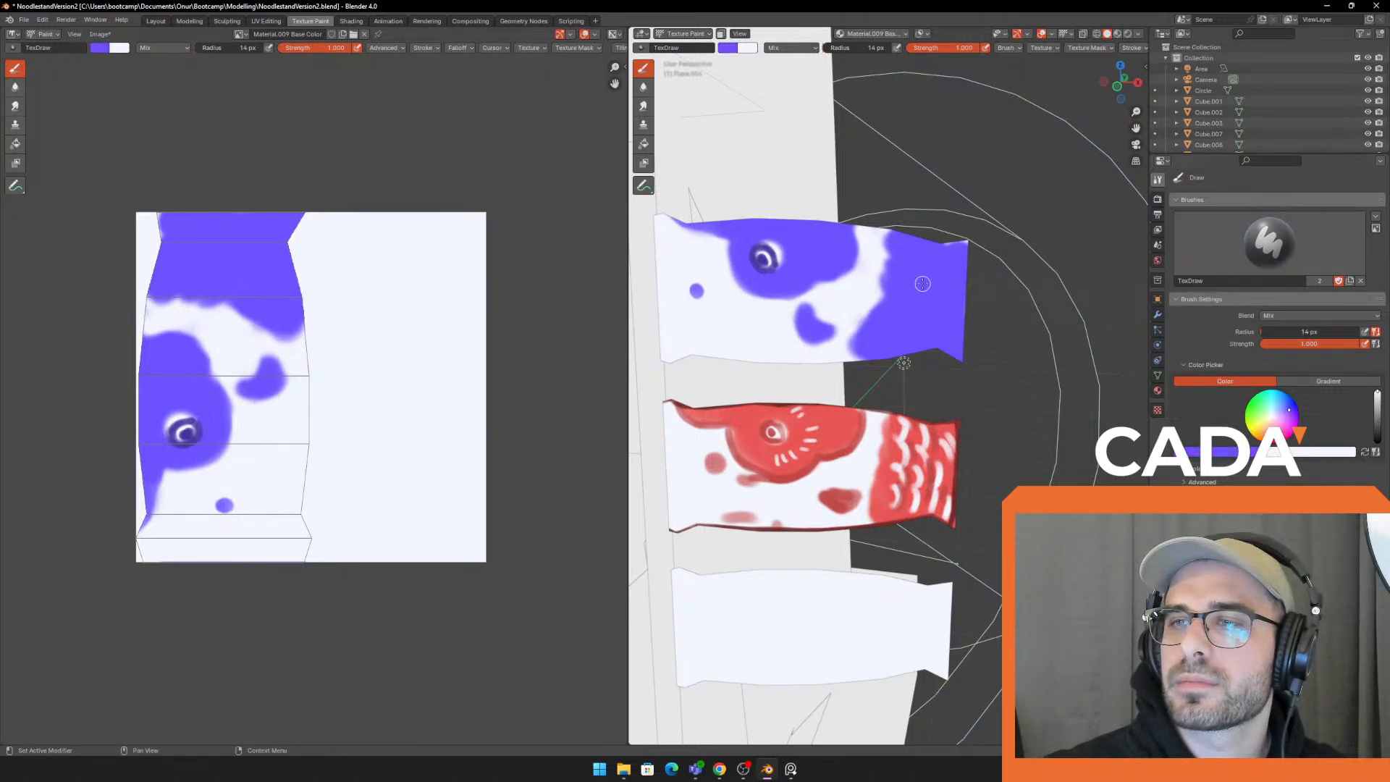
pyautogui.moveTo(910, 323); pyautogui.dragTo(927, 331, button='middle')
pyautogui.scroll(2, 928, 331)
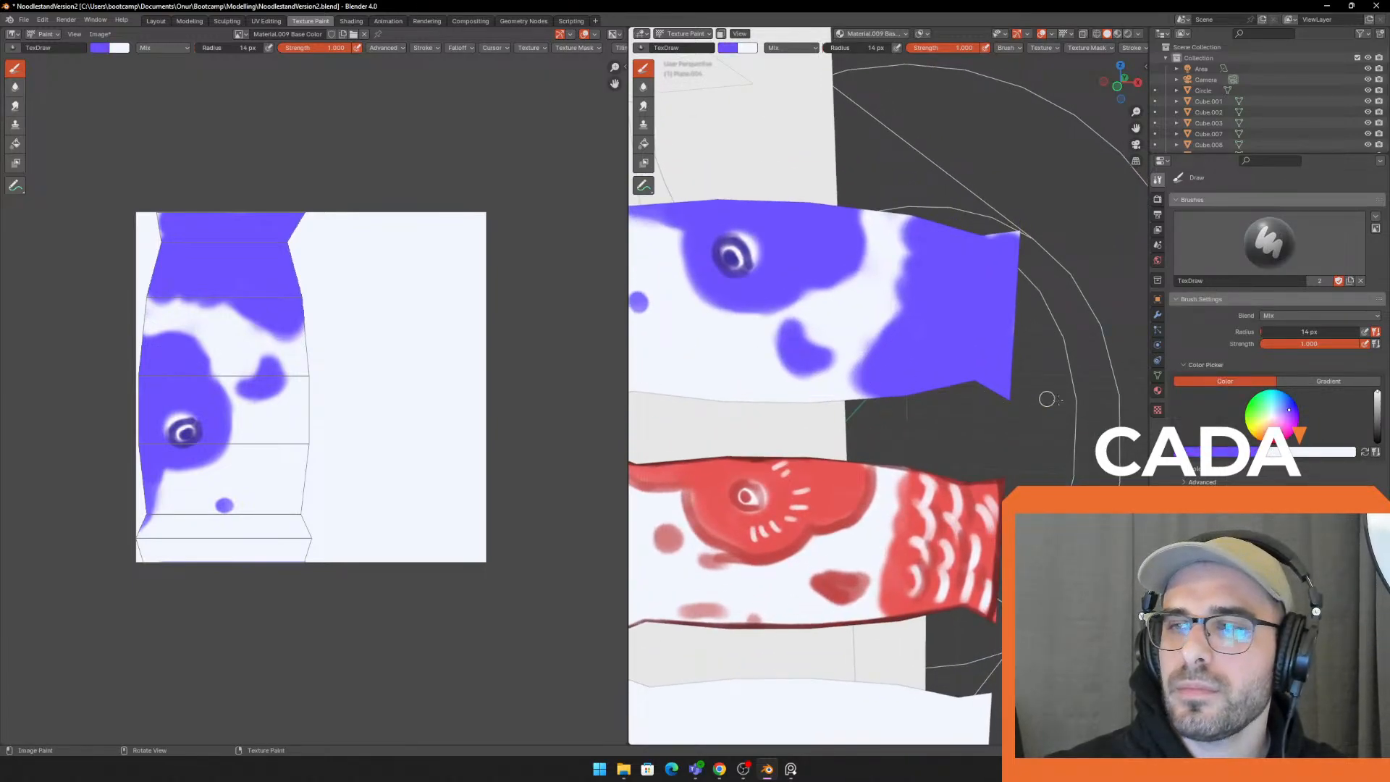
# Swap to white, enlarge the brush to 12 px and paint short dashes curving around the tail side of the fish's eye
pyautogui.press('x')
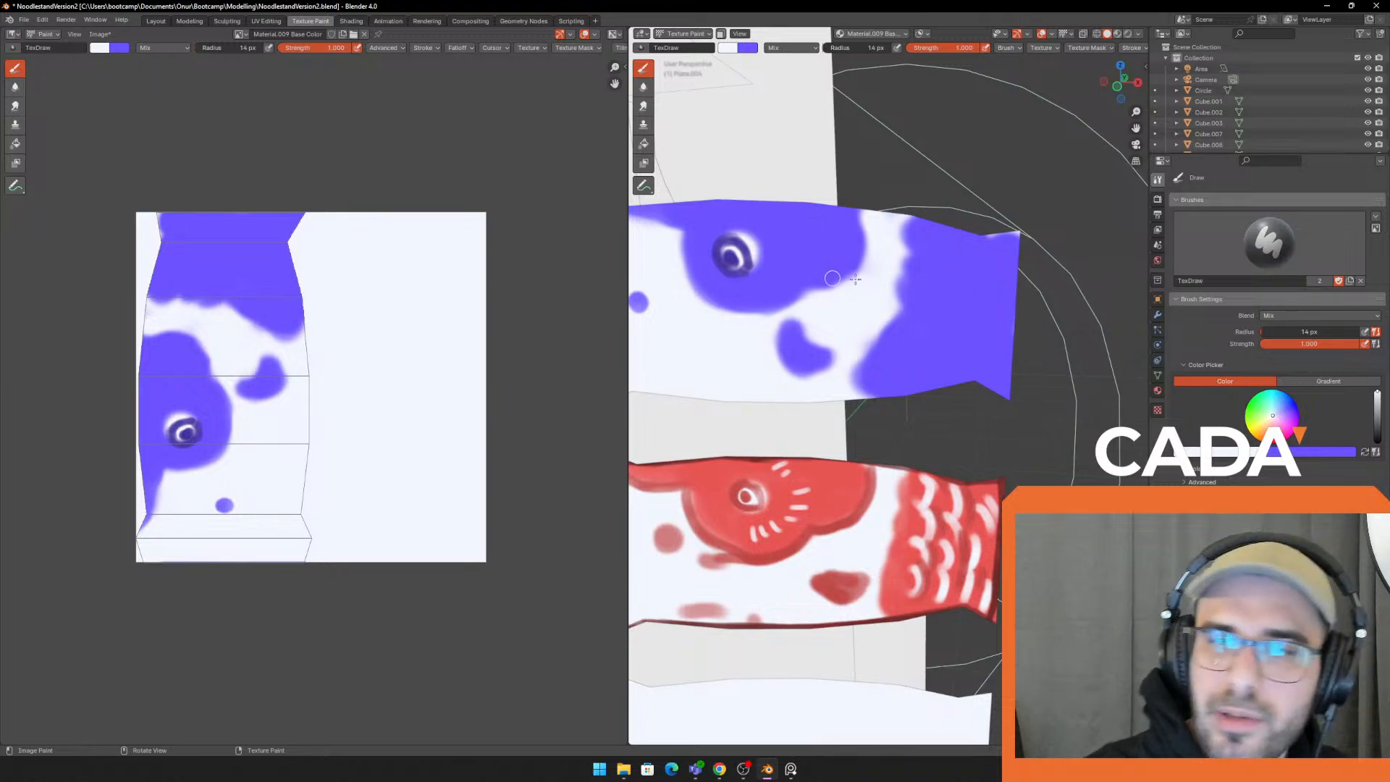
pyautogui.click(884, 282)
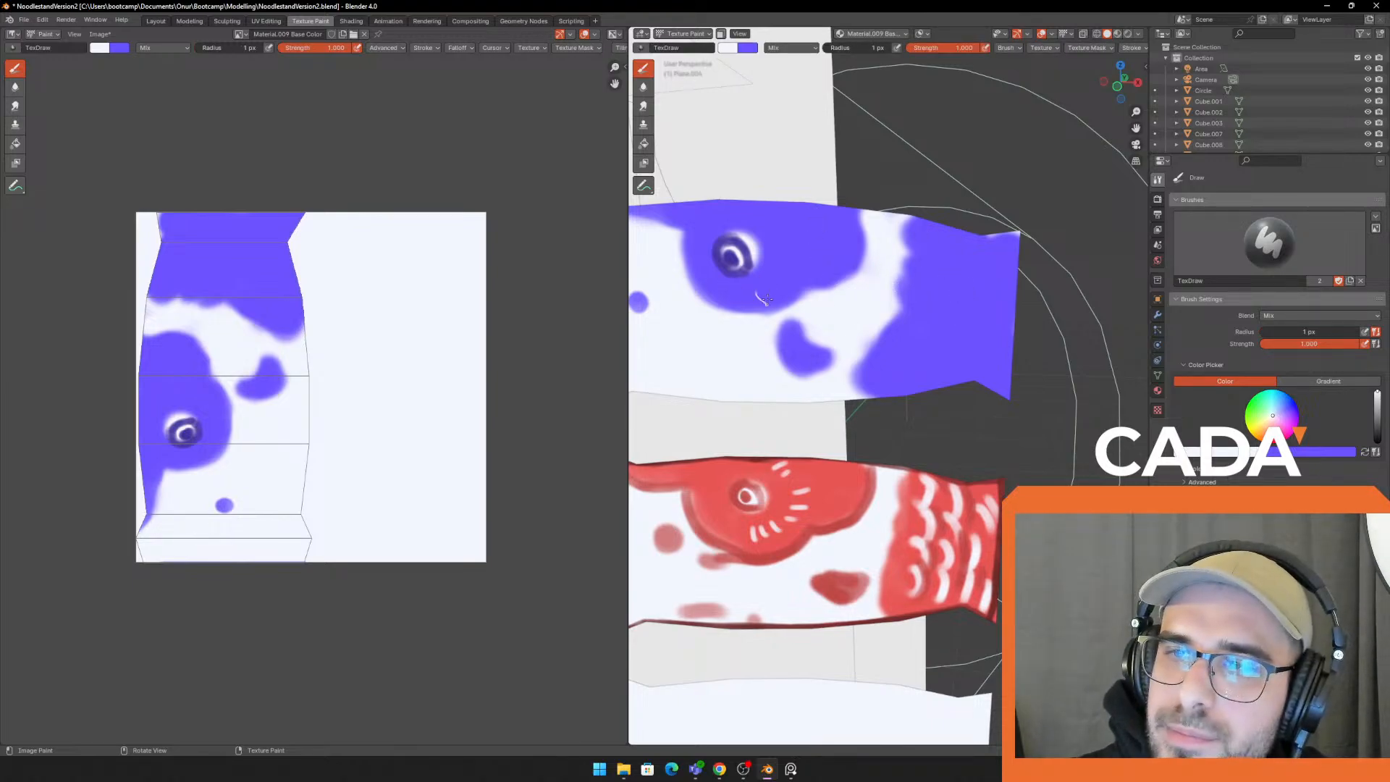
pyautogui.press('f')
pyautogui.click(762, 290)
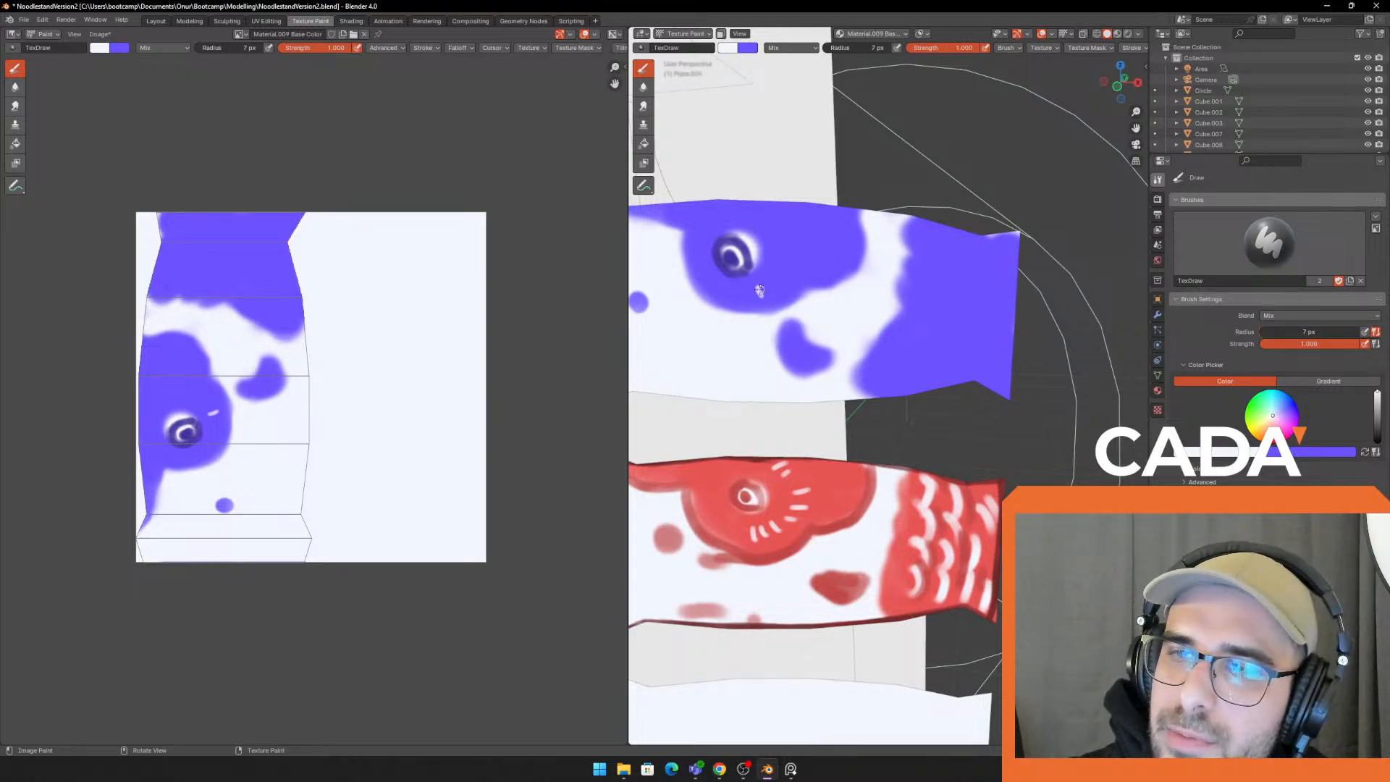
pyautogui.press('f')
pyautogui.click(768, 290)
pyautogui.click(761, 293)
pyautogui.click(775, 285)
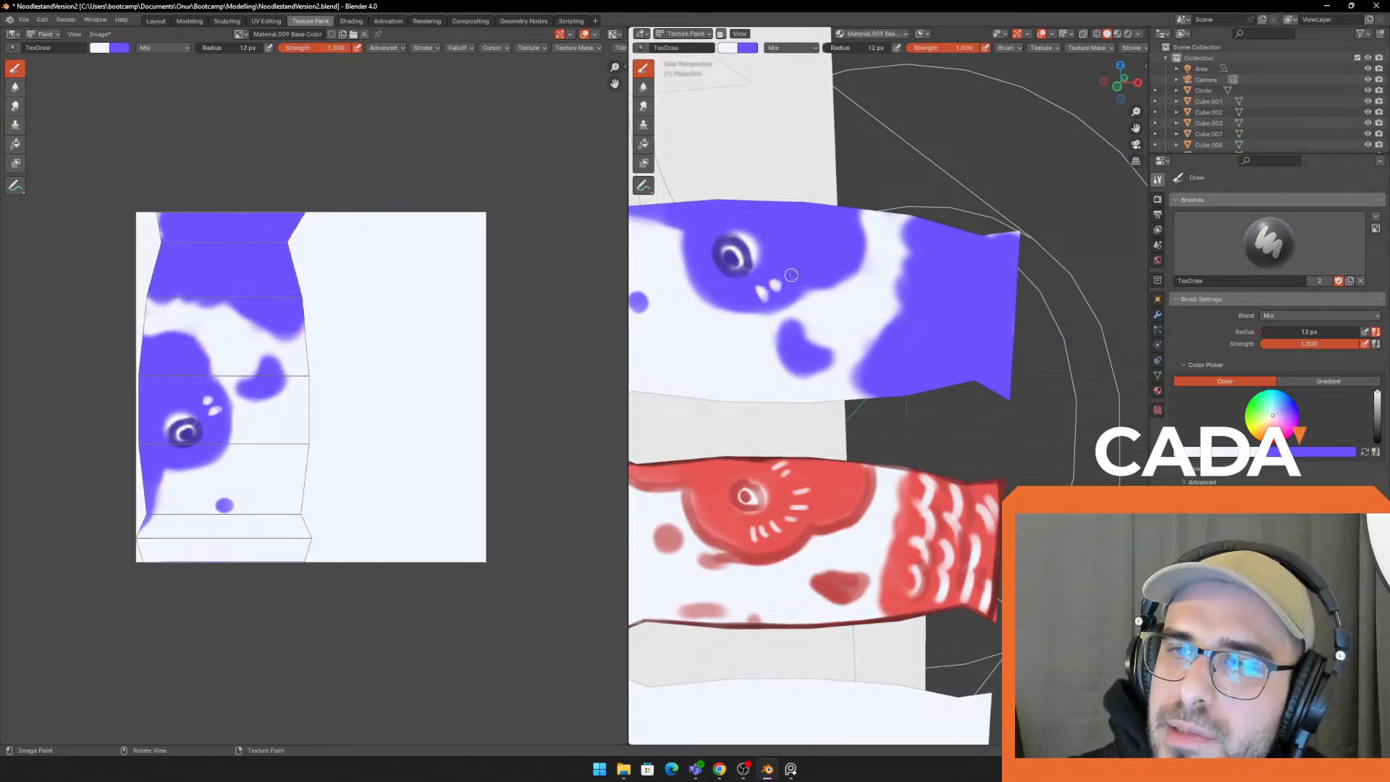
pyautogui.click(786, 269)
pyautogui.click(795, 254)
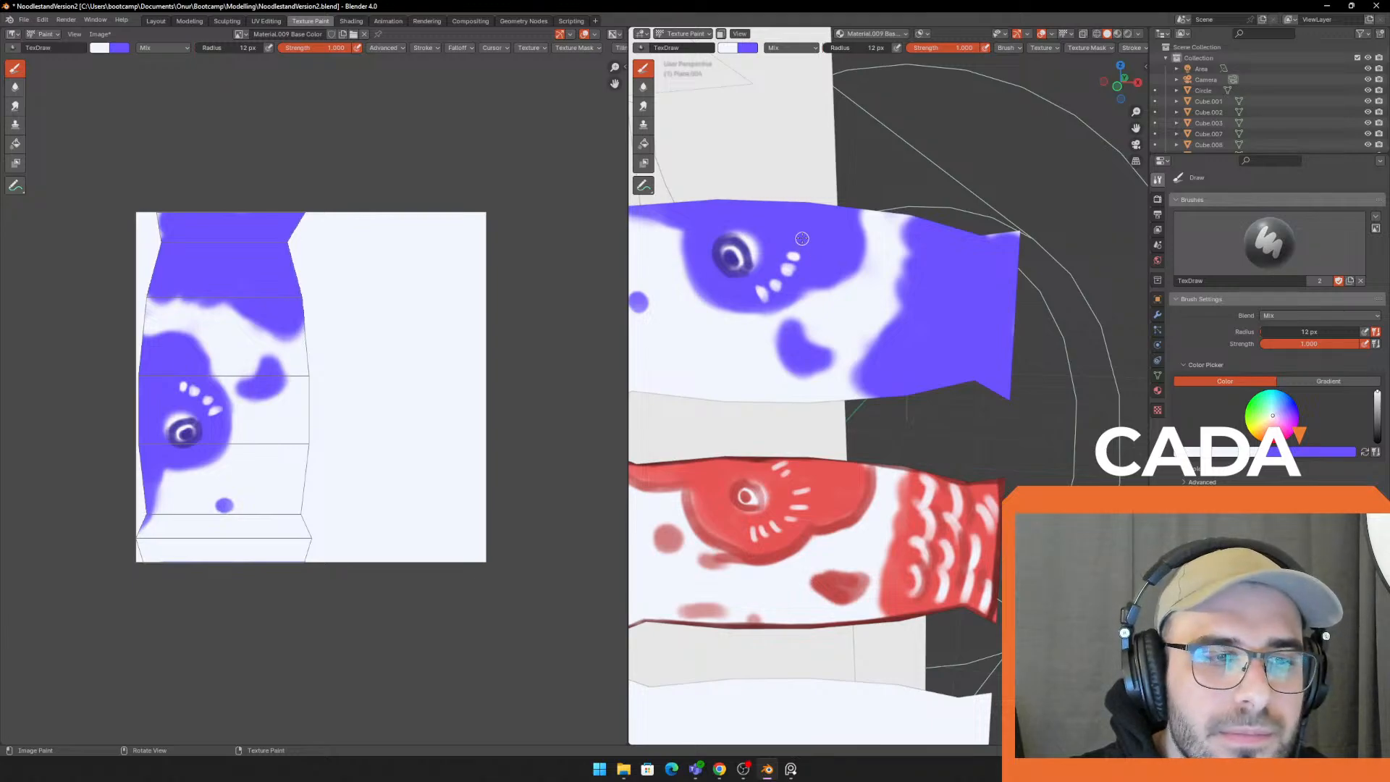
pyautogui.click(784, 223)
# Shrink the brush and add small white dashes above the eye plus a white centre in the small blue spot
pyautogui.press('f')
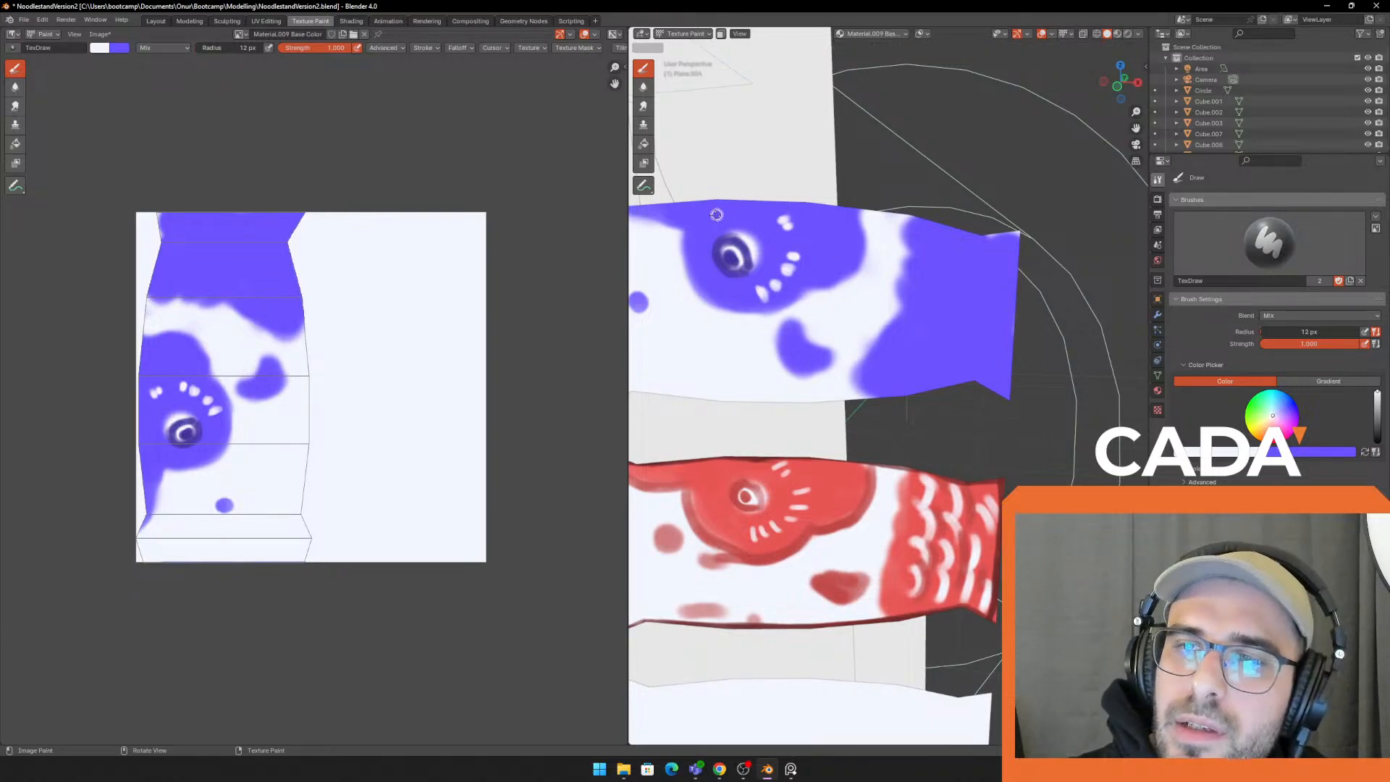
pyautogui.click(714, 212)
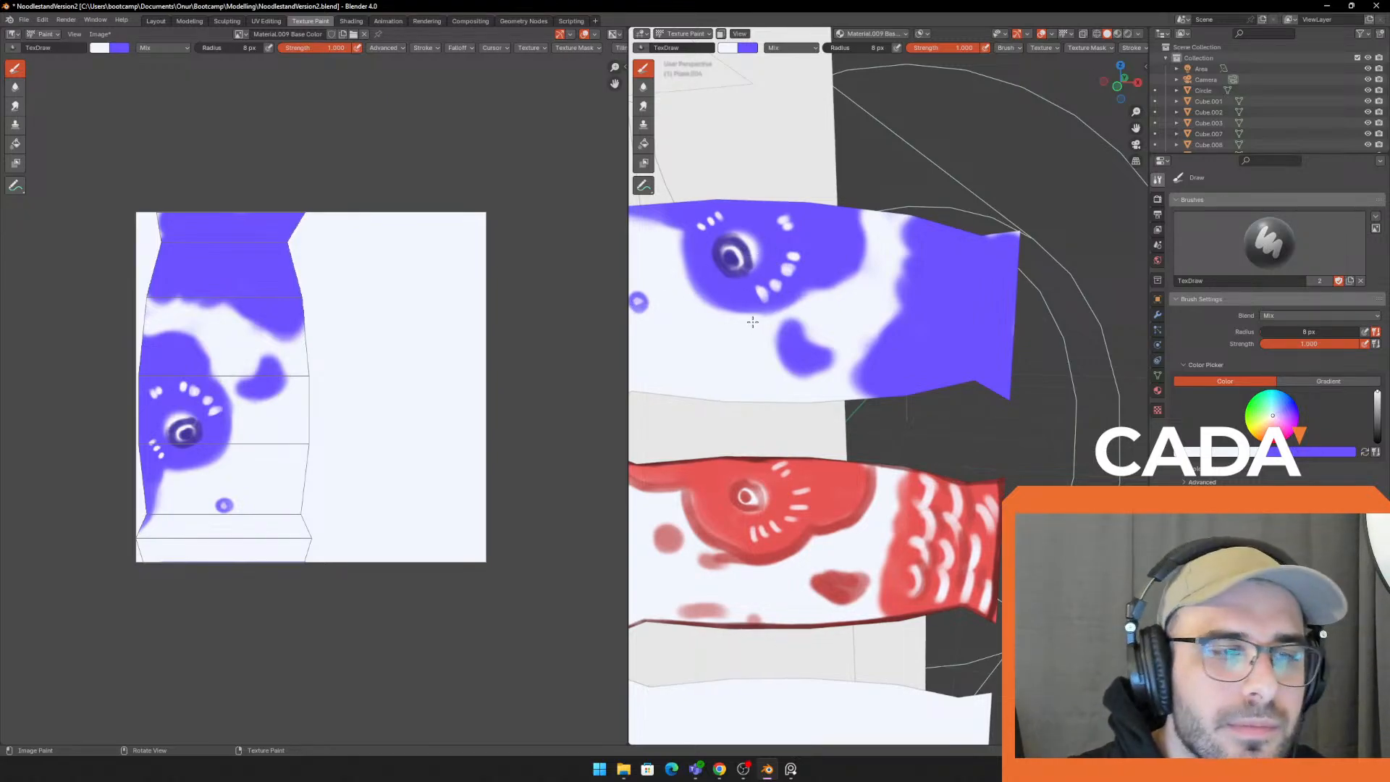
# Swap the brush back to blue at 11 px radius and darken its colour to a deep blue
pyautogui.press('x')
pyautogui.press('f')
pyautogui.click(750, 375)
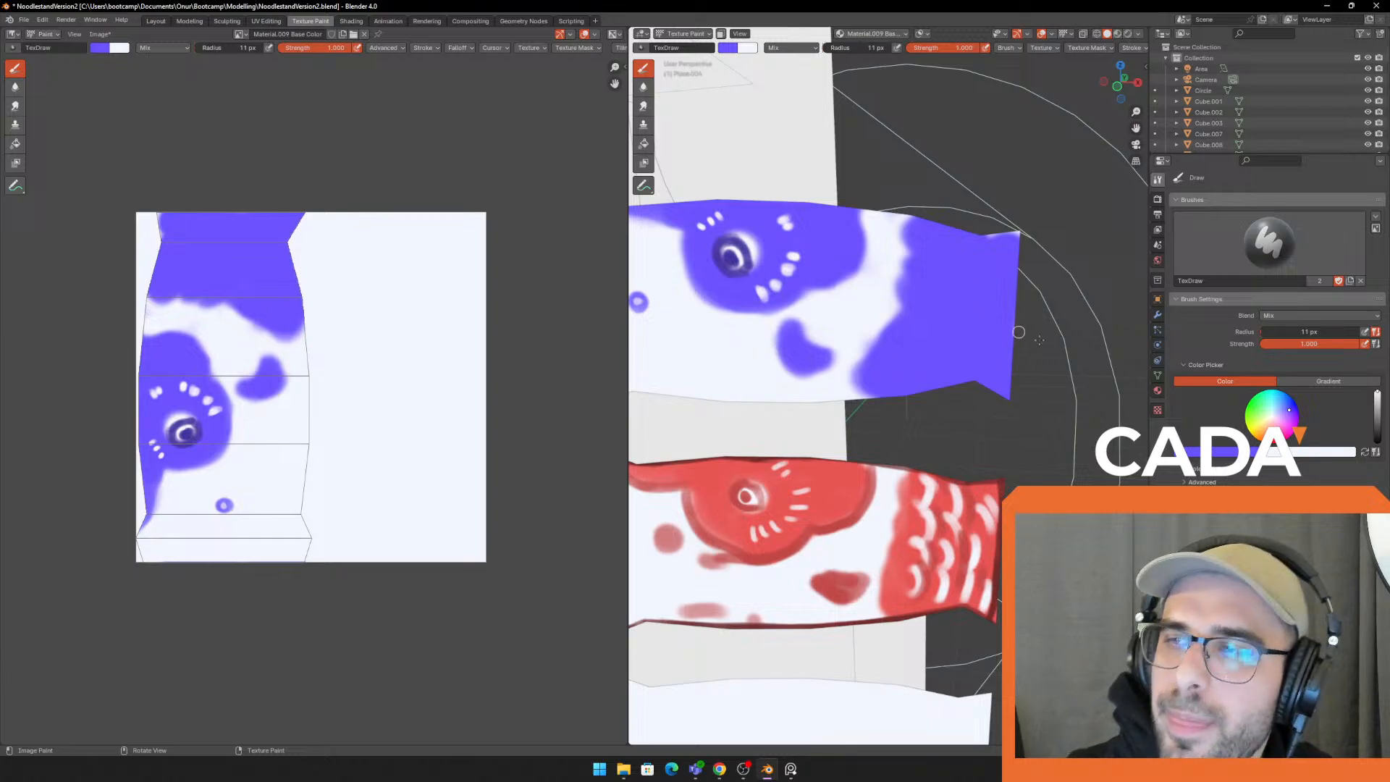
pyautogui.click(1266, 452)
pyautogui.moveTo(1288, 330); pyautogui.dragTo(1289, 335)
pyautogui.scroll(-1, 444, 248)
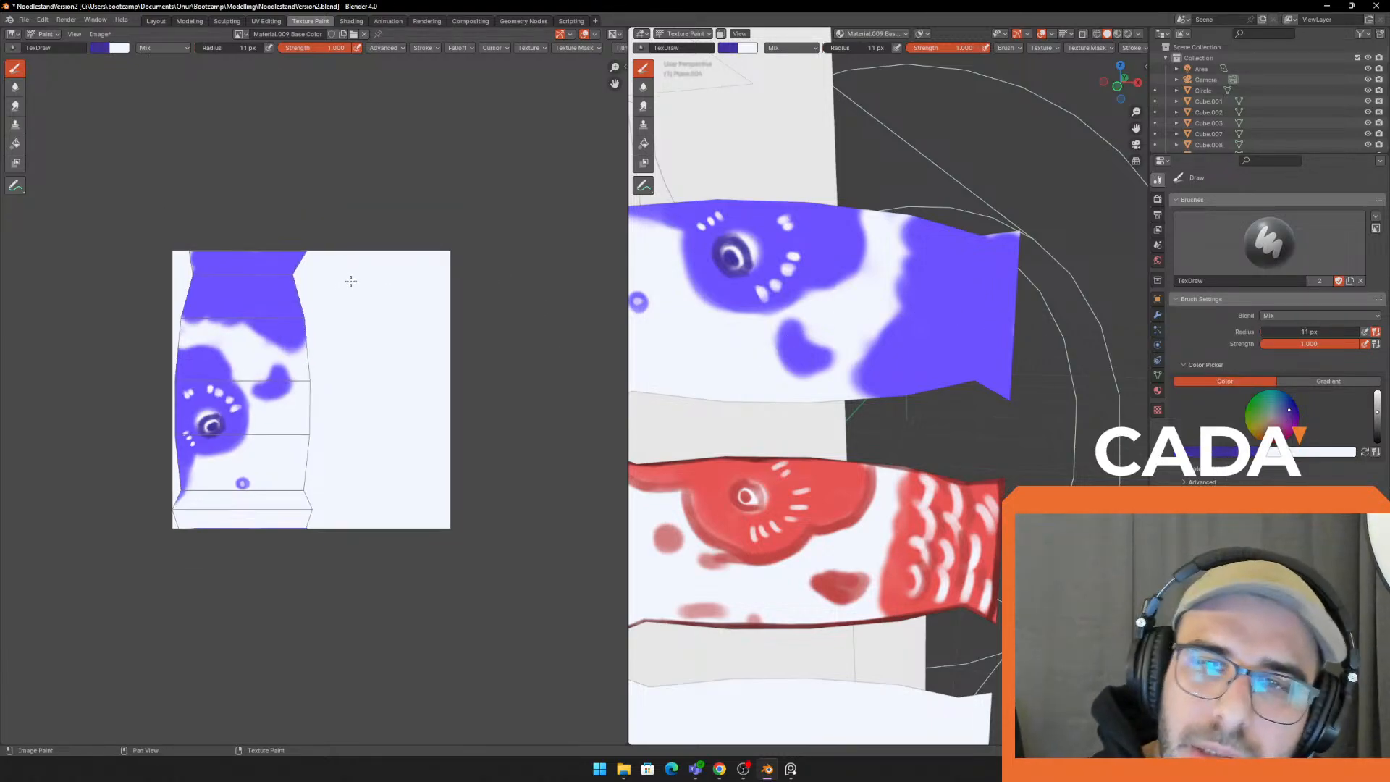
# Try painting a dark blue border along the right edge of the flag's UV island with 69 px and 61 px brushes
pyautogui.press('f')
pyautogui.click(333, 313)
pyautogui.moveTo(333, 312); pyautogui.dragTo(321, 290, button='middle')
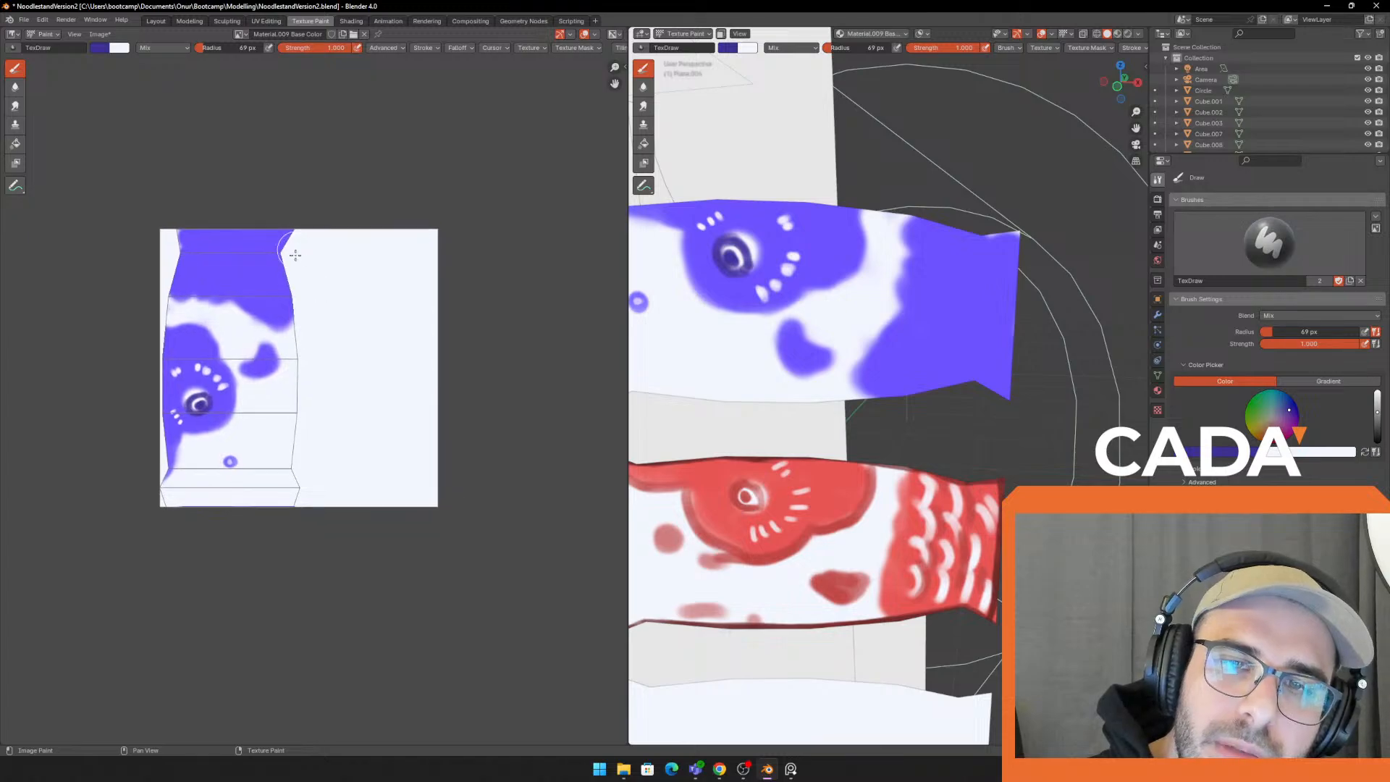
pyautogui.moveTo(286, 246); pyautogui.dragTo(310, 362)
pyautogui.hotkey('ctrl', 'z')
pyautogui.moveTo(284, 250); pyautogui.dragTo(298, 398)
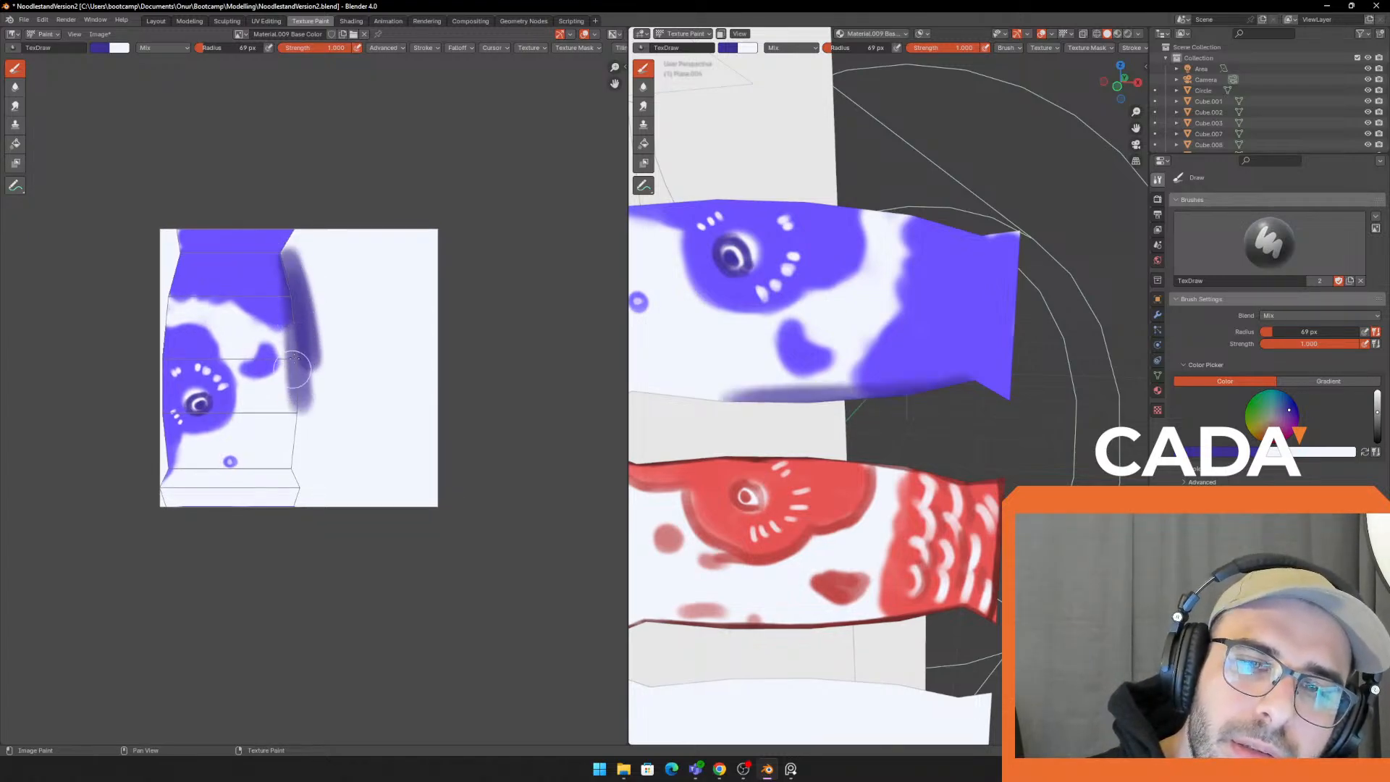
pyautogui.moveTo(298, 302); pyautogui.dragTo(300, 429)
pyautogui.hotkey('ctrl', 'z')
pyautogui.hotkey('ctrl', 'z')
pyautogui.press('f')
pyautogui.click(307, 306)
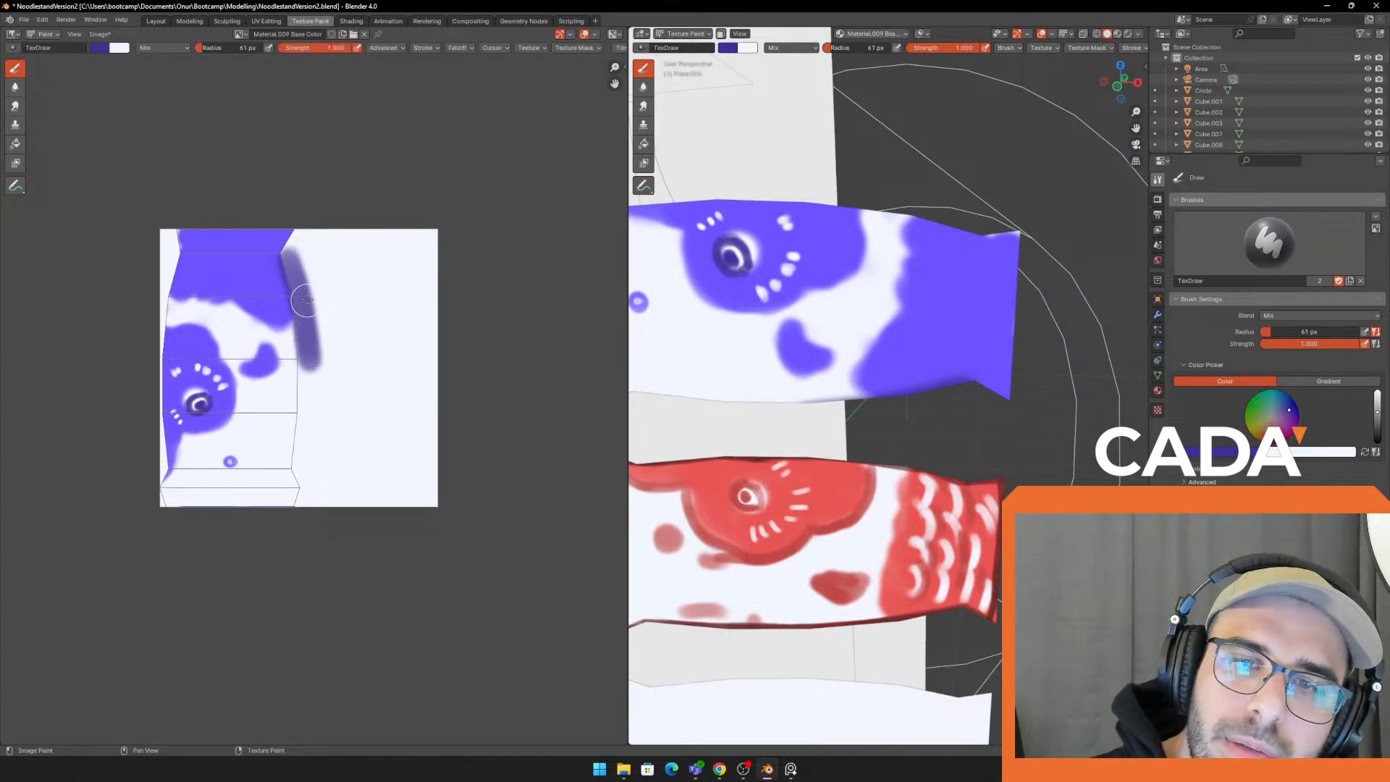
pyautogui.hotkey('ctrl', 'z')
# Set the brush radius to 45 px and paint a dark blue border along the full right edge of the UV island
pyautogui.press('f')
pyautogui.click(298, 286)
pyautogui.moveTo(286, 267); pyautogui.dragTo(308, 318)
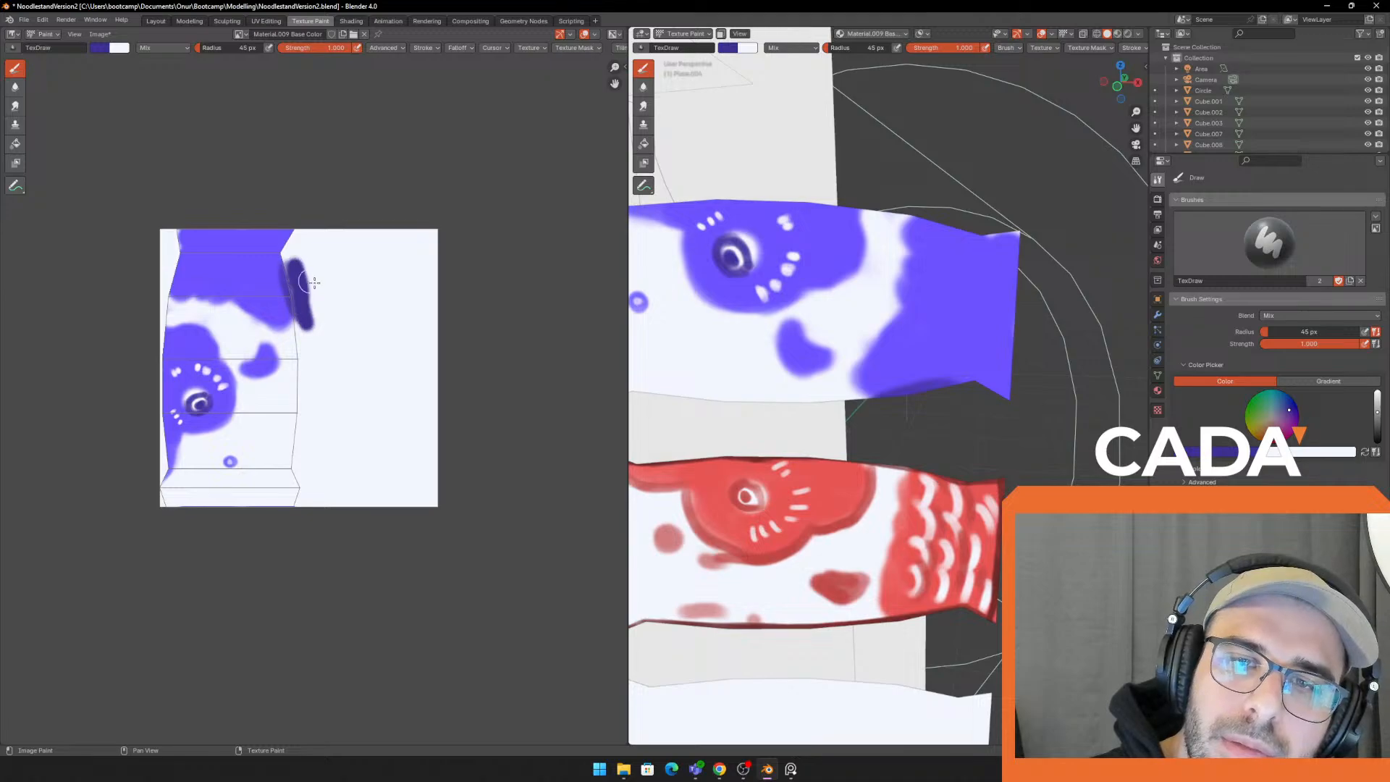
pyautogui.hotkey('ctrl', 'z')
pyautogui.hotkey('ctrl', 'z')
pyautogui.moveTo(286, 262); pyautogui.dragTo(299, 510)
pyautogui.moveTo(290, 265); pyautogui.dragTo(302, 217)
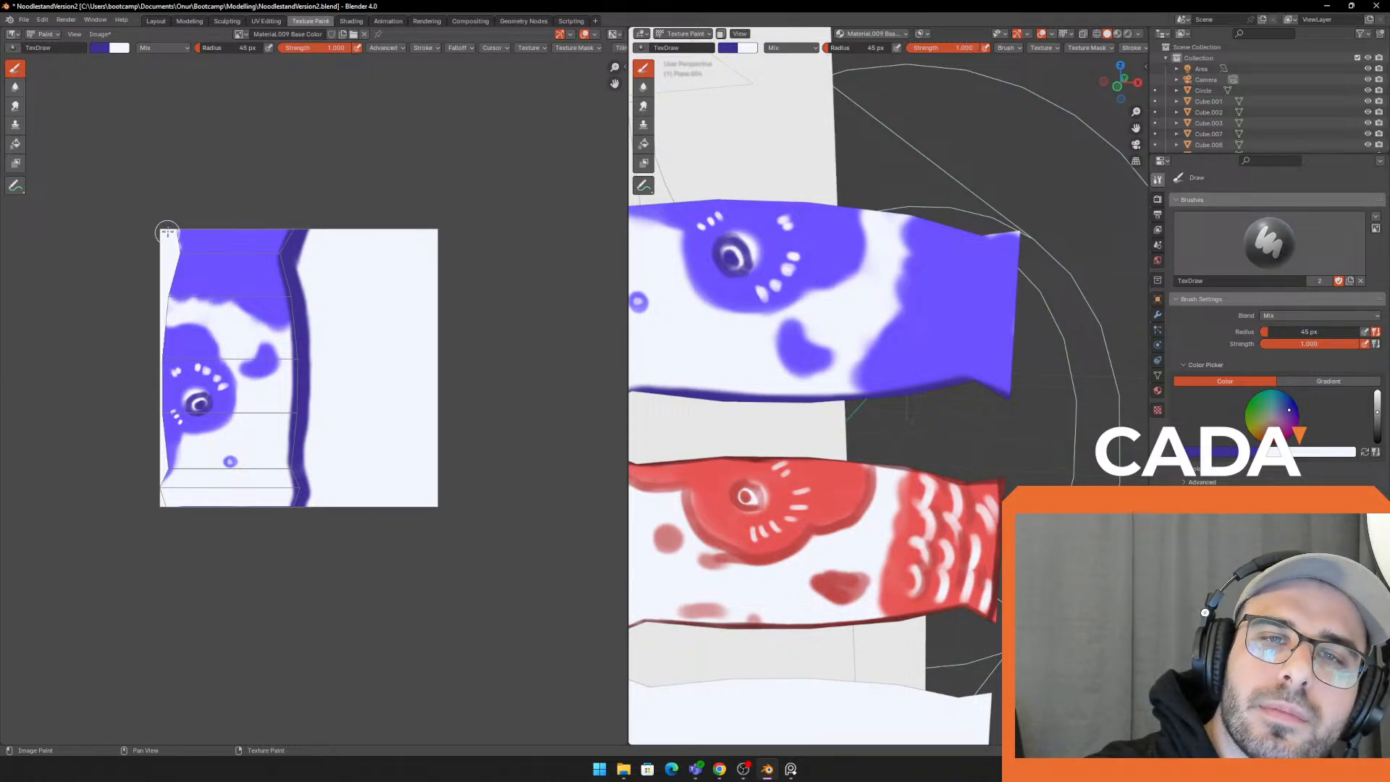
# Continue the dark blue border across the top edge and down the left edge of the UV island
pyautogui.moveTo(167, 232); pyautogui.dragTo(195, 230)
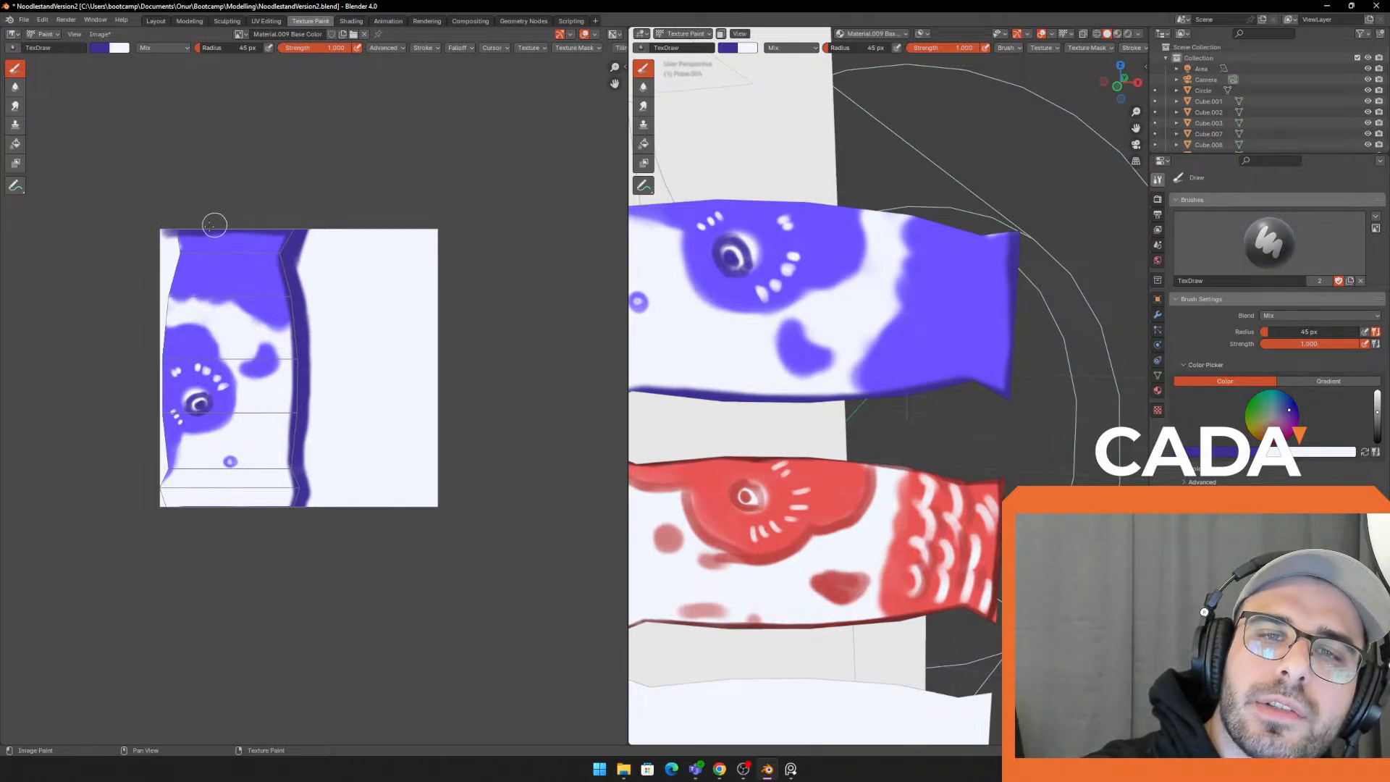
pyautogui.moveTo(214, 226)
pyautogui.mouseDown()
pyautogui.moveTo(179, 229)
pyautogui.moveTo(158, 307)
pyautogui.mouseUp()
pyautogui.moveTo(176, 257); pyautogui.dragTo(169, 313)
pyautogui.hotkey('ctrl', 'z')
pyautogui.moveTo(178, 245); pyautogui.dragTo(139, 400)
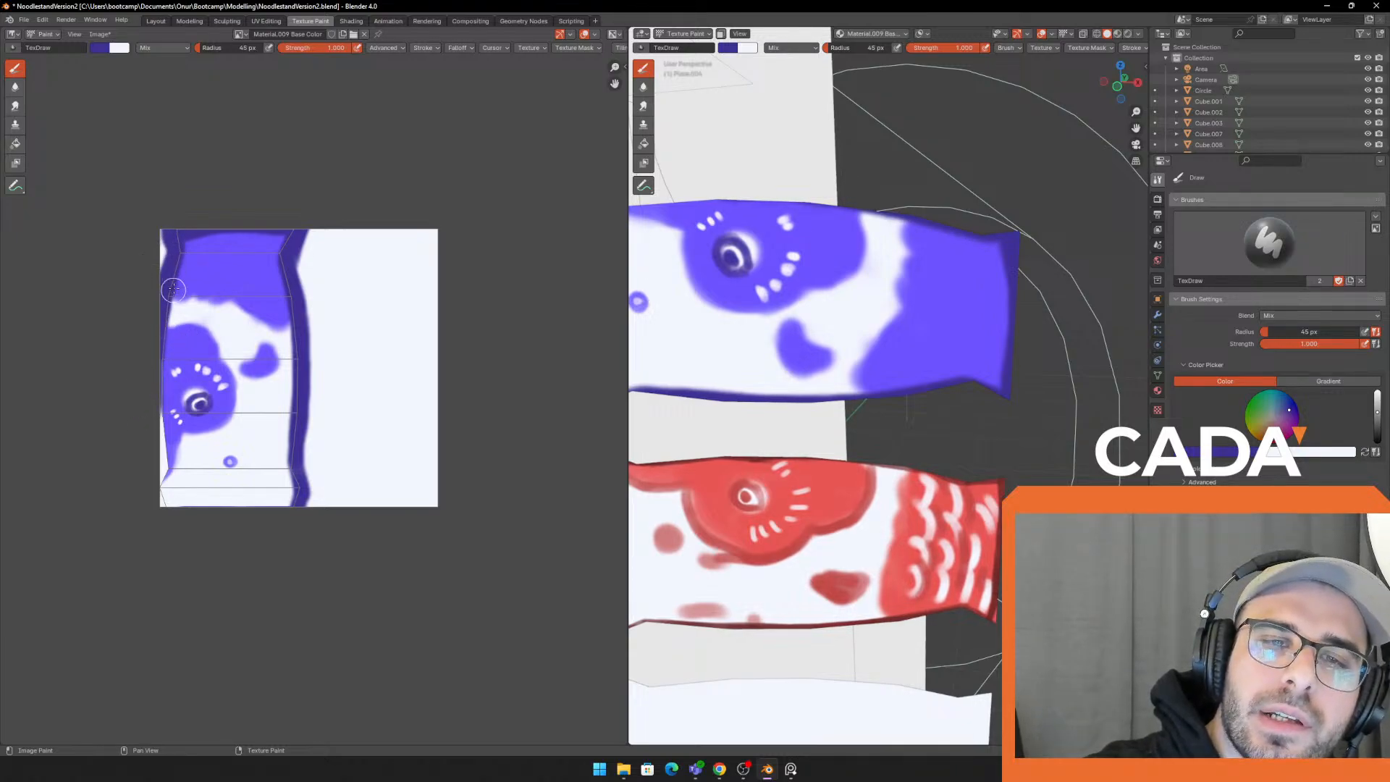
pyautogui.moveTo(173, 290); pyautogui.dragTo(162, 439)
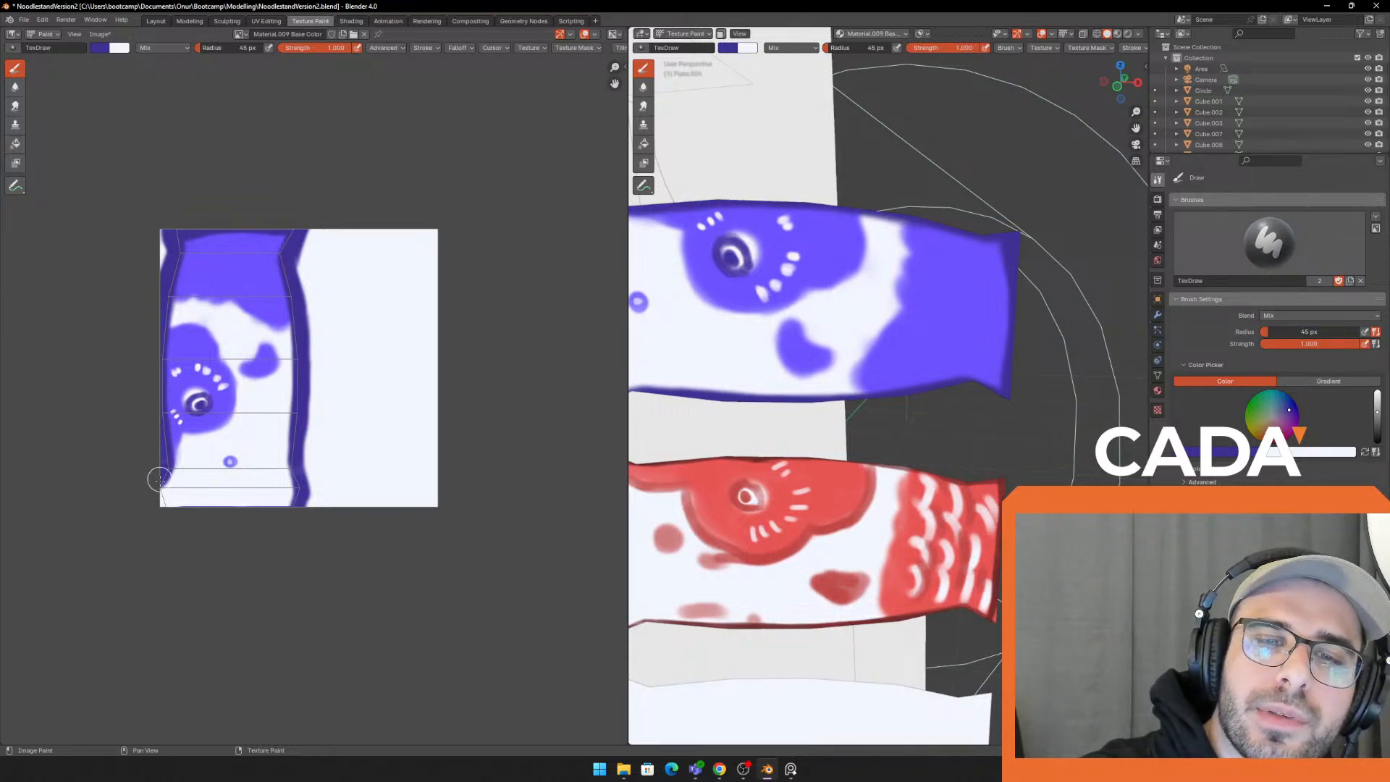
# Close the dark blue border along the bottom edge of the UV island, redoing the first stroke
pyautogui.moveTo(218, 506); pyautogui.dragTo(286, 502)
pyautogui.hotkey('ctrl', 'z')
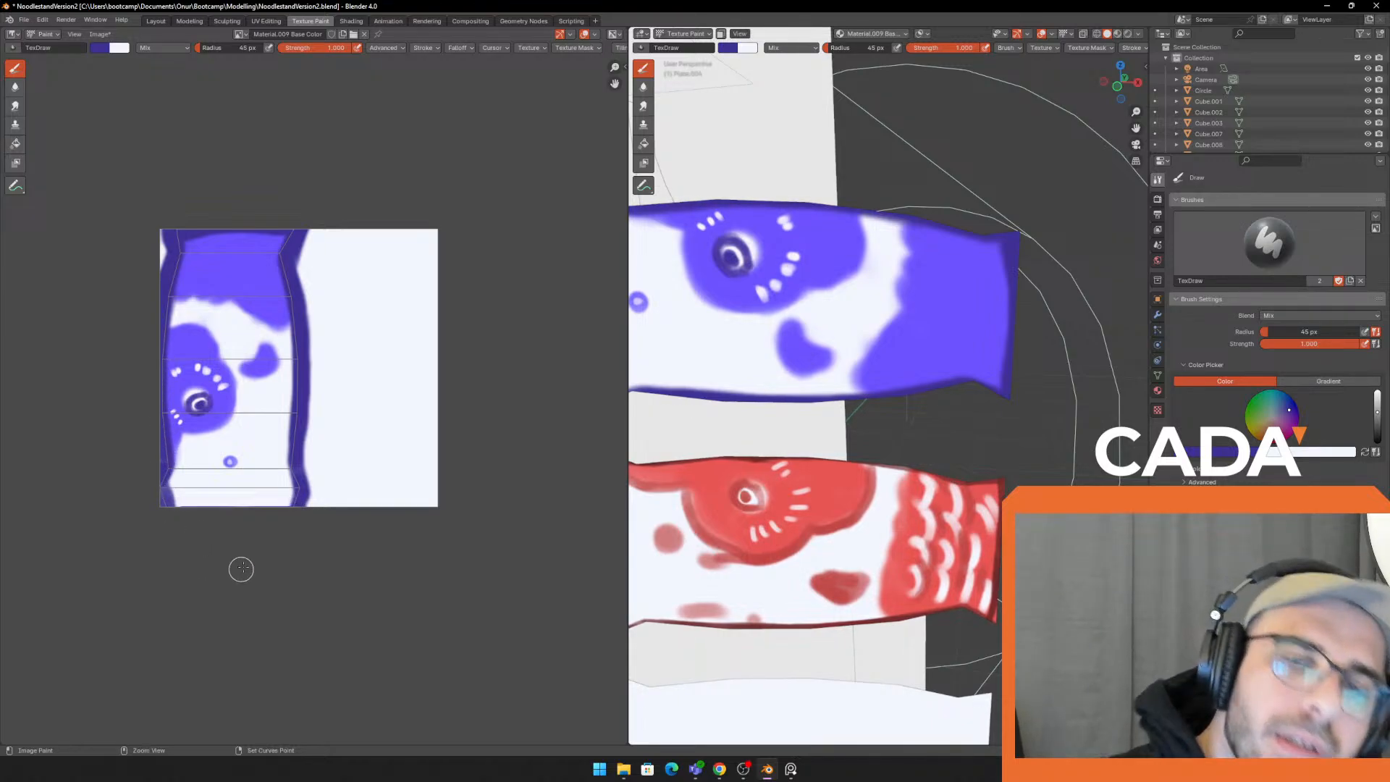
pyautogui.moveTo(173, 506); pyautogui.dragTo(290, 507)
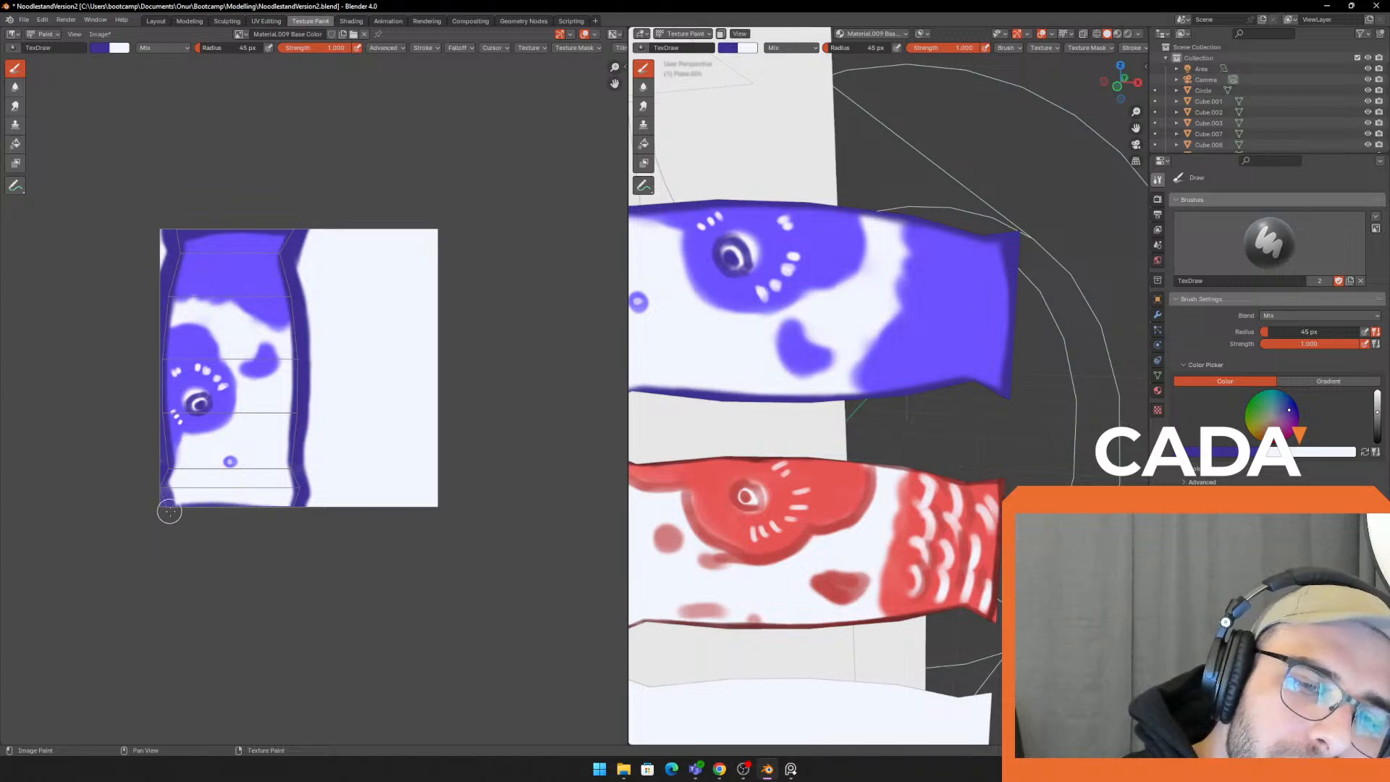
pyautogui.moveTo(184, 502)
pyautogui.mouseDown()
pyautogui.moveTo(306, 507)
pyautogui.moveTo(191, 502)
pyautogui.mouseUp()
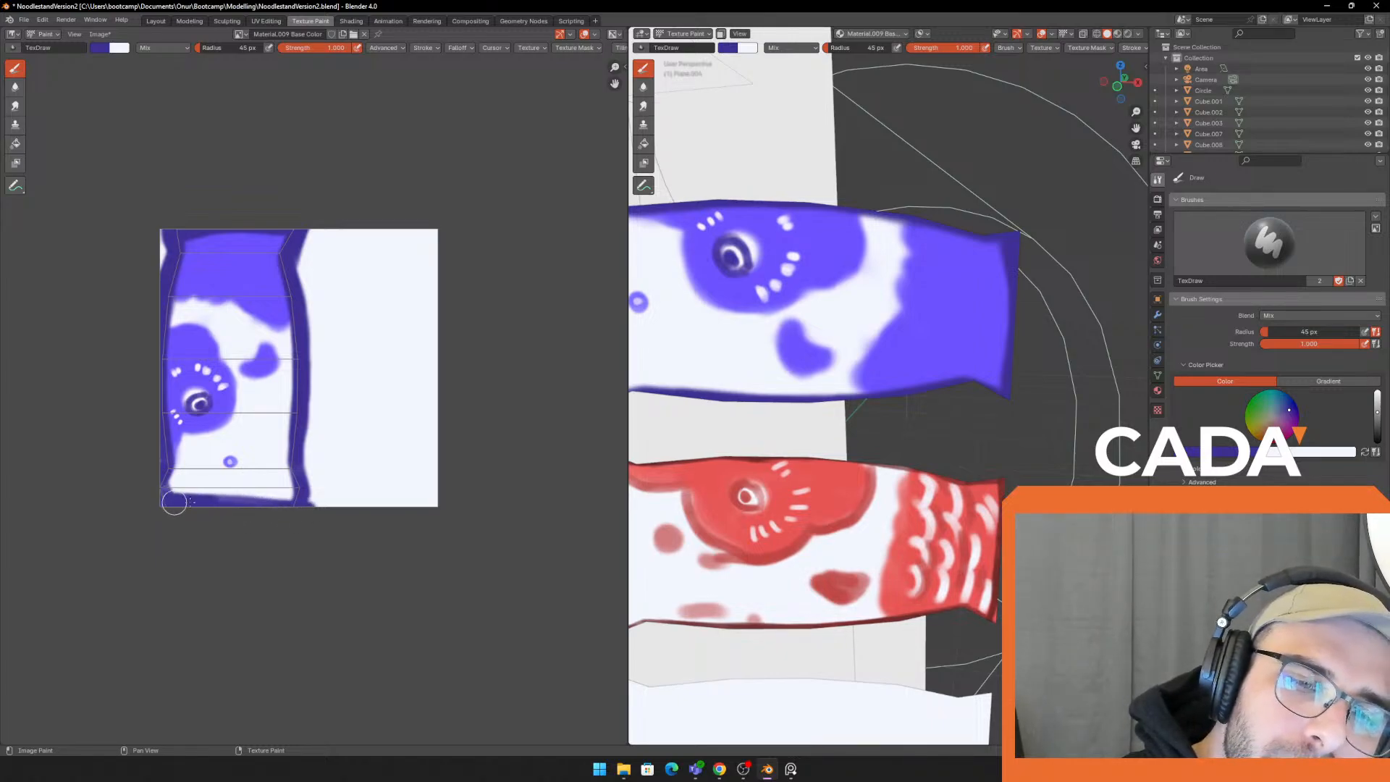
pyautogui.scroll(-1, 304, 406)
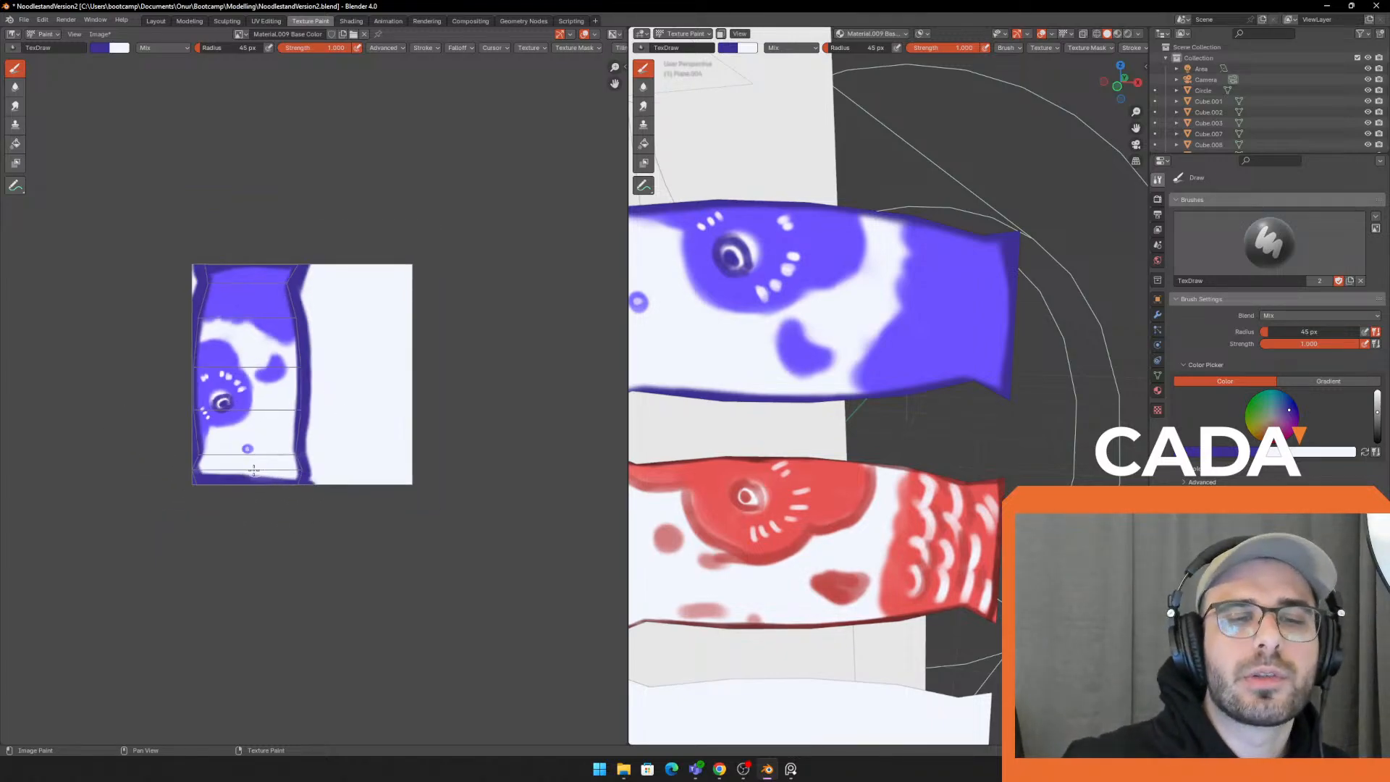
pyautogui.scroll(2, 293, 423)
pyautogui.scroll(-5, 892, 393)
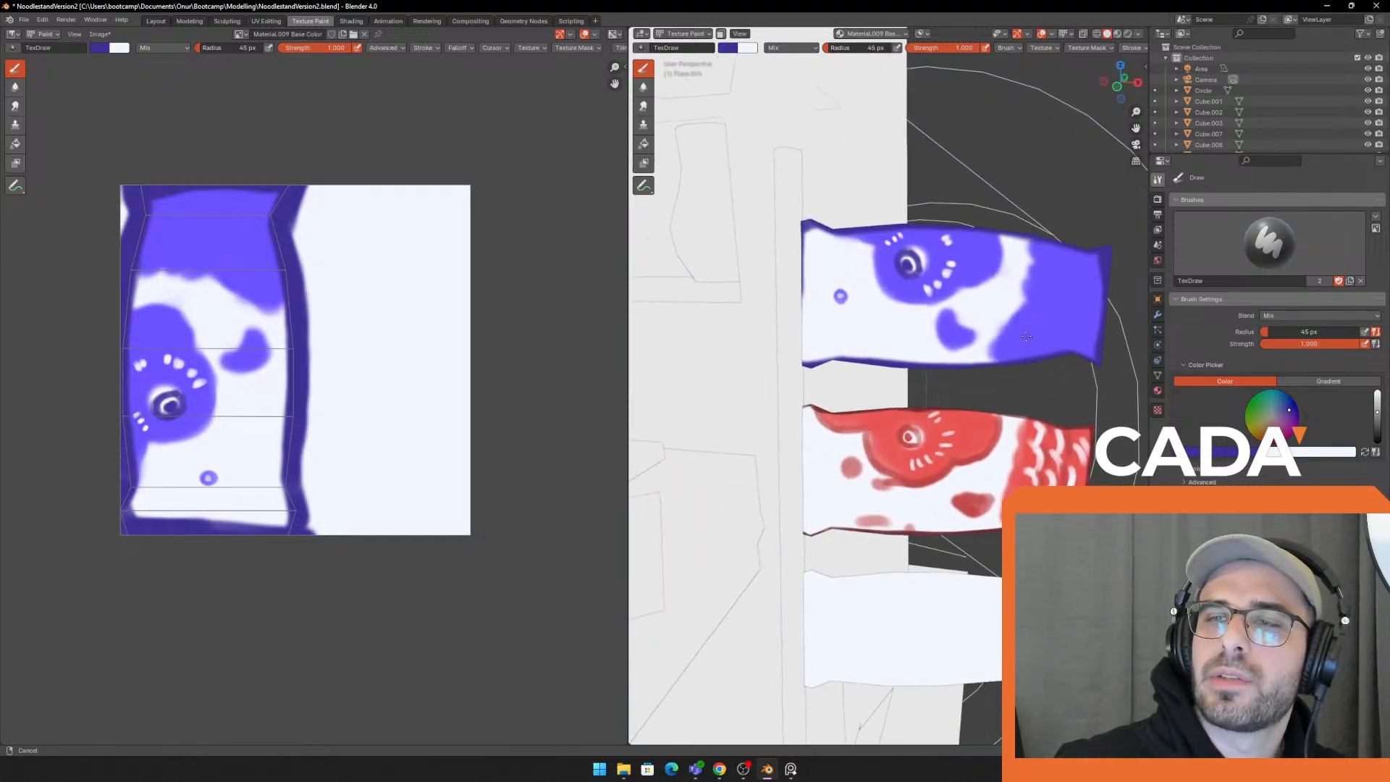
pyautogui.scroll(-2, 980, 415)
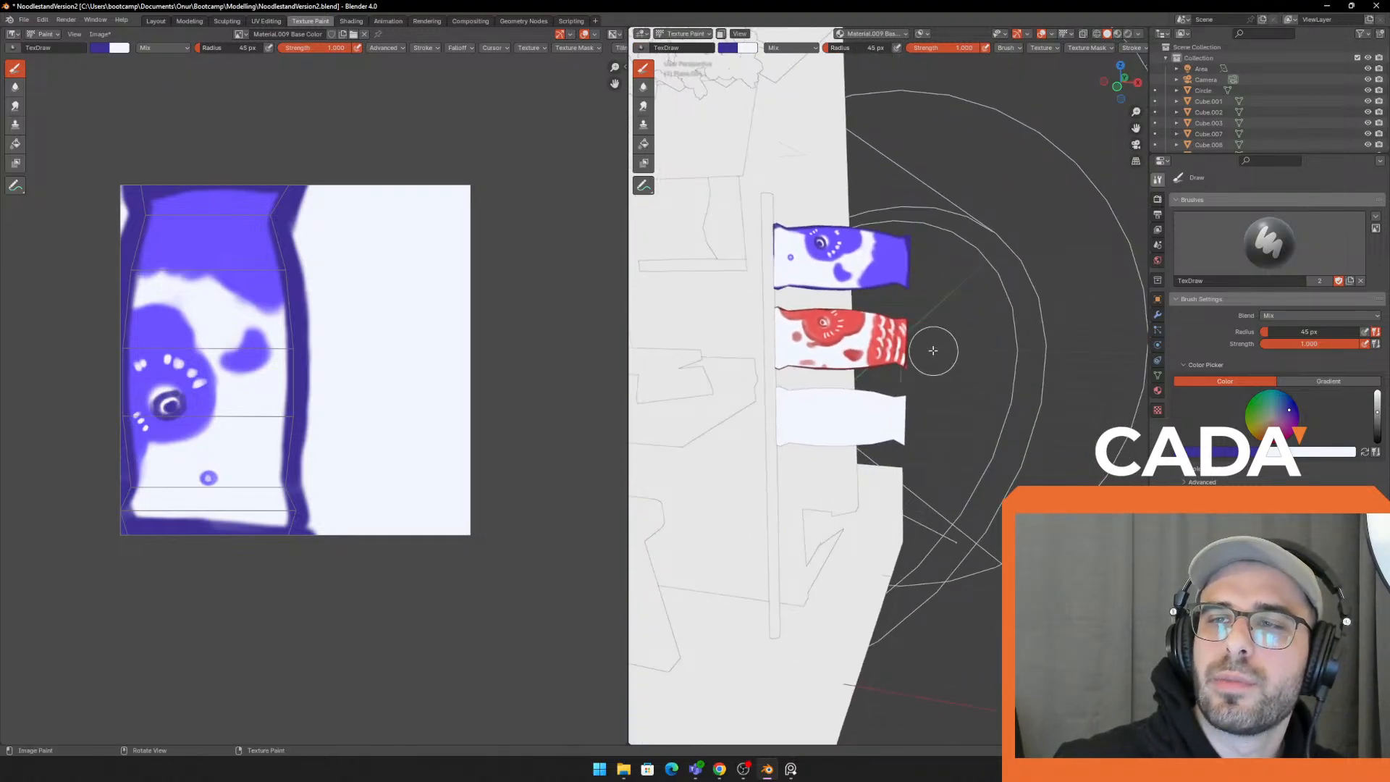
# Show the material settings, return to the Layout workspace and open the blank bottom flag in Edit Mode
pyautogui.click(1157, 391)
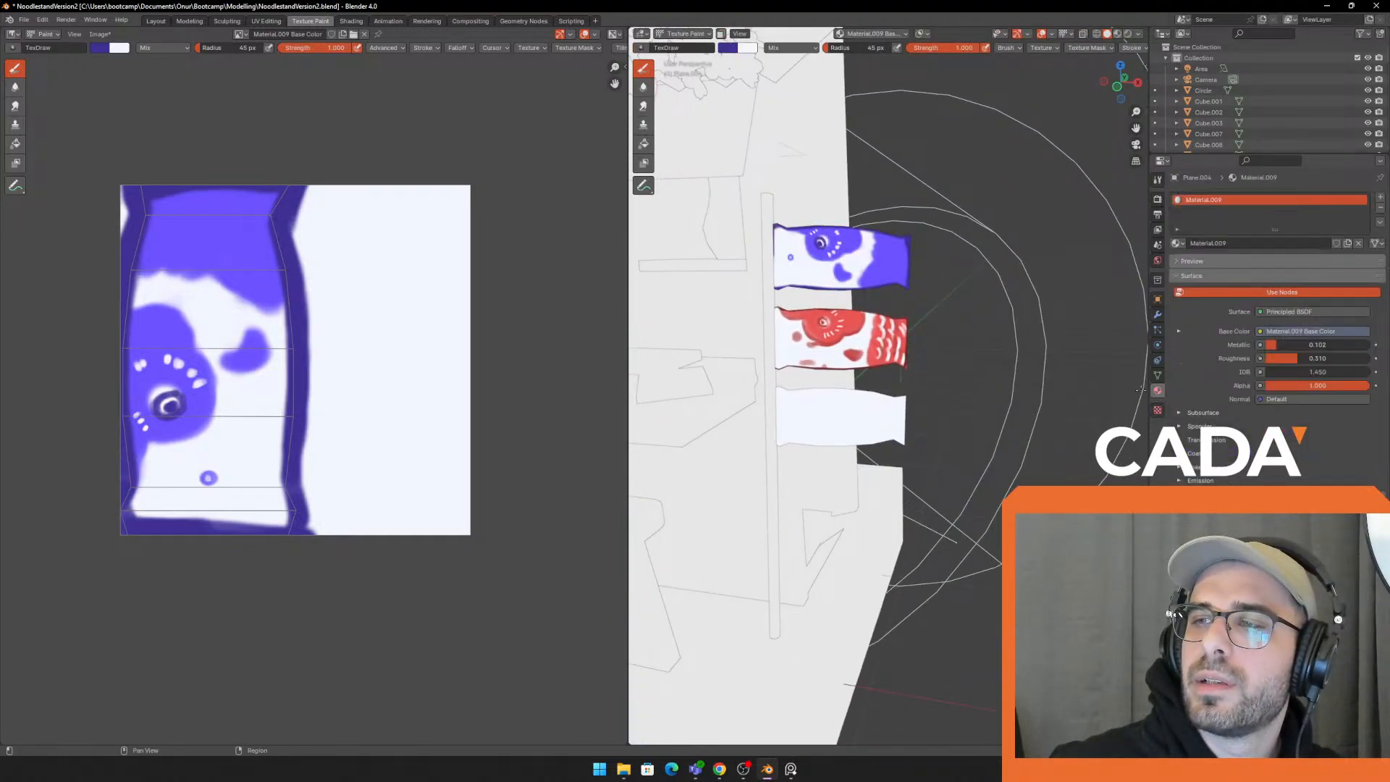
pyautogui.scroll(2, 839, 413)
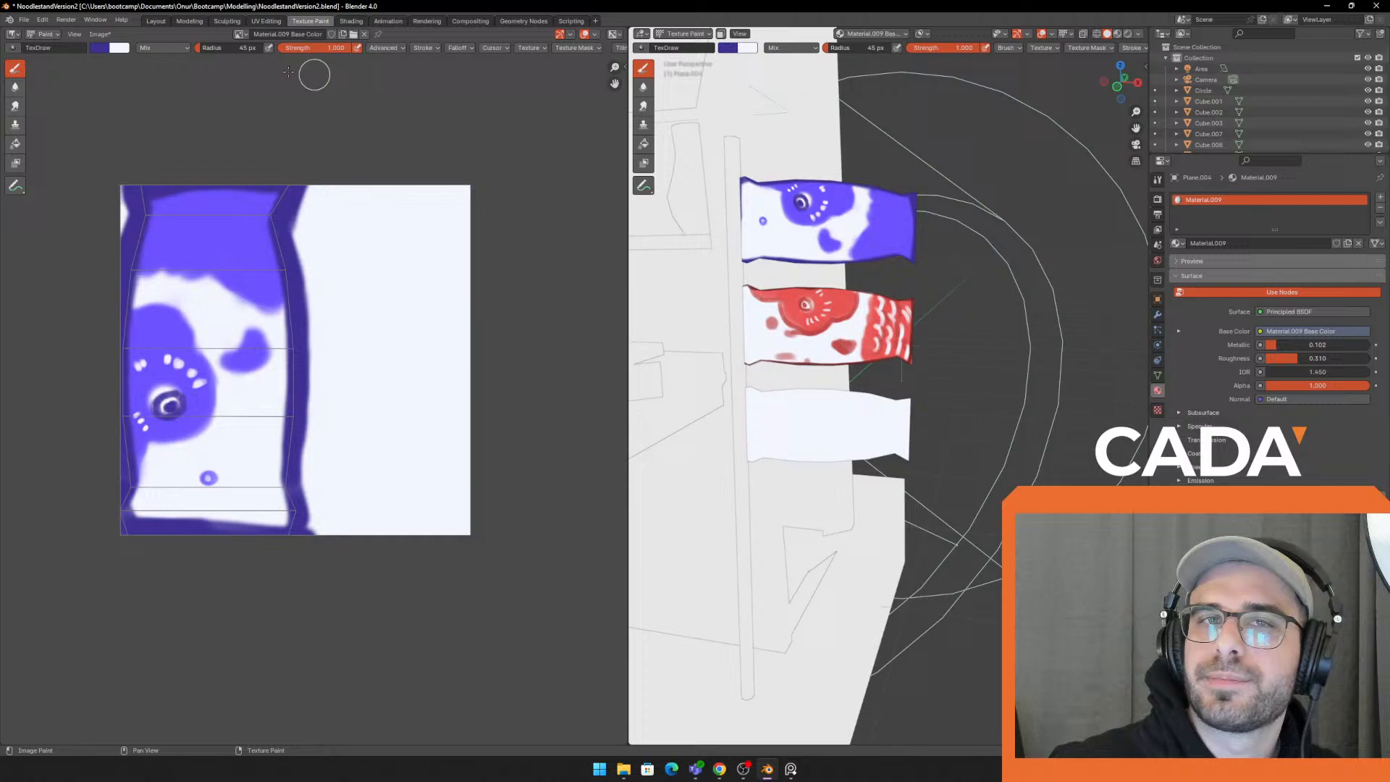
pyautogui.click(156, 20)
pyautogui.click(676, 481)
pyautogui.moveTo(720, 466)
pyautogui.mouseDown(button='middle')
pyautogui.moveTo(724, 497)
pyautogui.moveTo(429, 71)
pyautogui.mouseUp(button='middle')
pyautogui.press('2')
pyautogui.press('Tab')
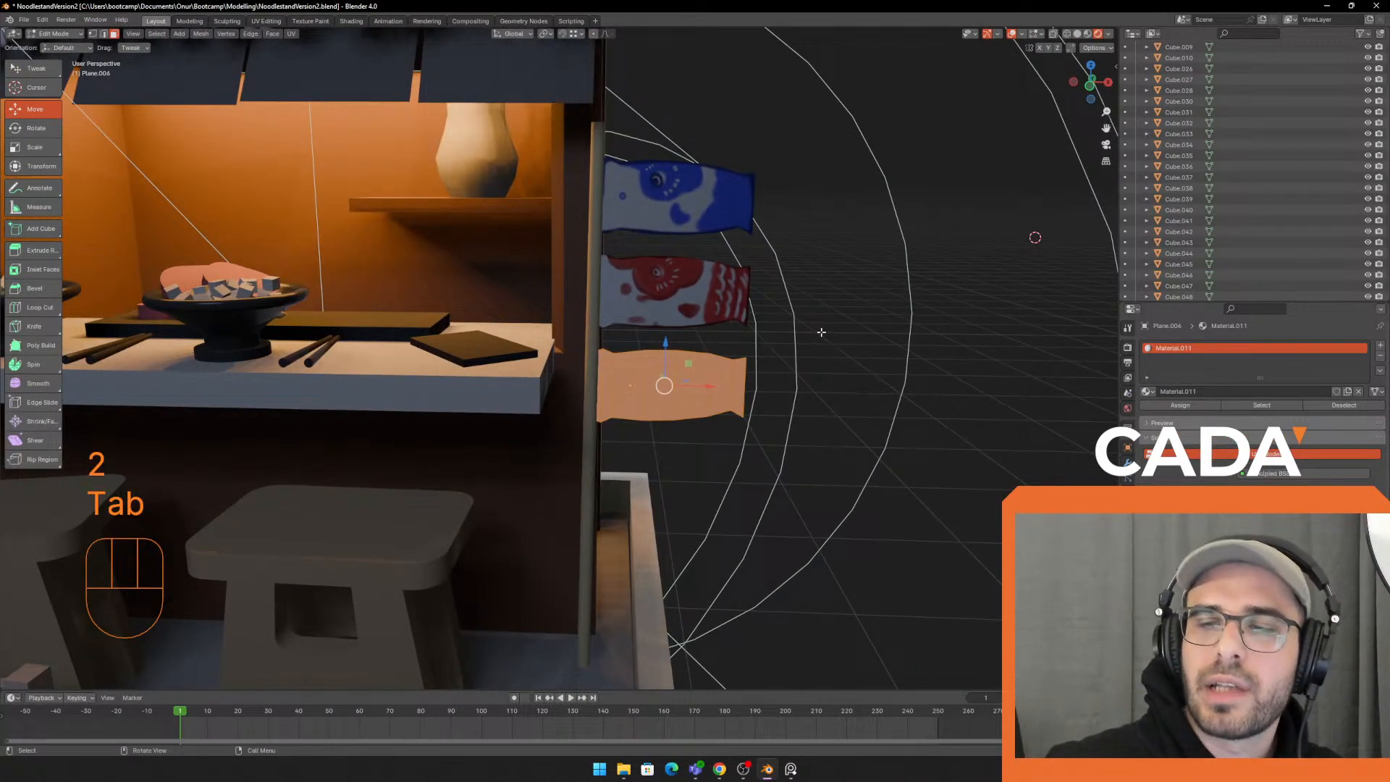
# Unwrap the blank flag's mesh with Smart UV Project using a 66° angle limit and the Scaled margin method
pyautogui.press('u')
pyautogui.press('u')
pyautogui.press('u')
pyautogui.click(731, 313)
pyautogui.press('Tab')
pyautogui.press('Tab')
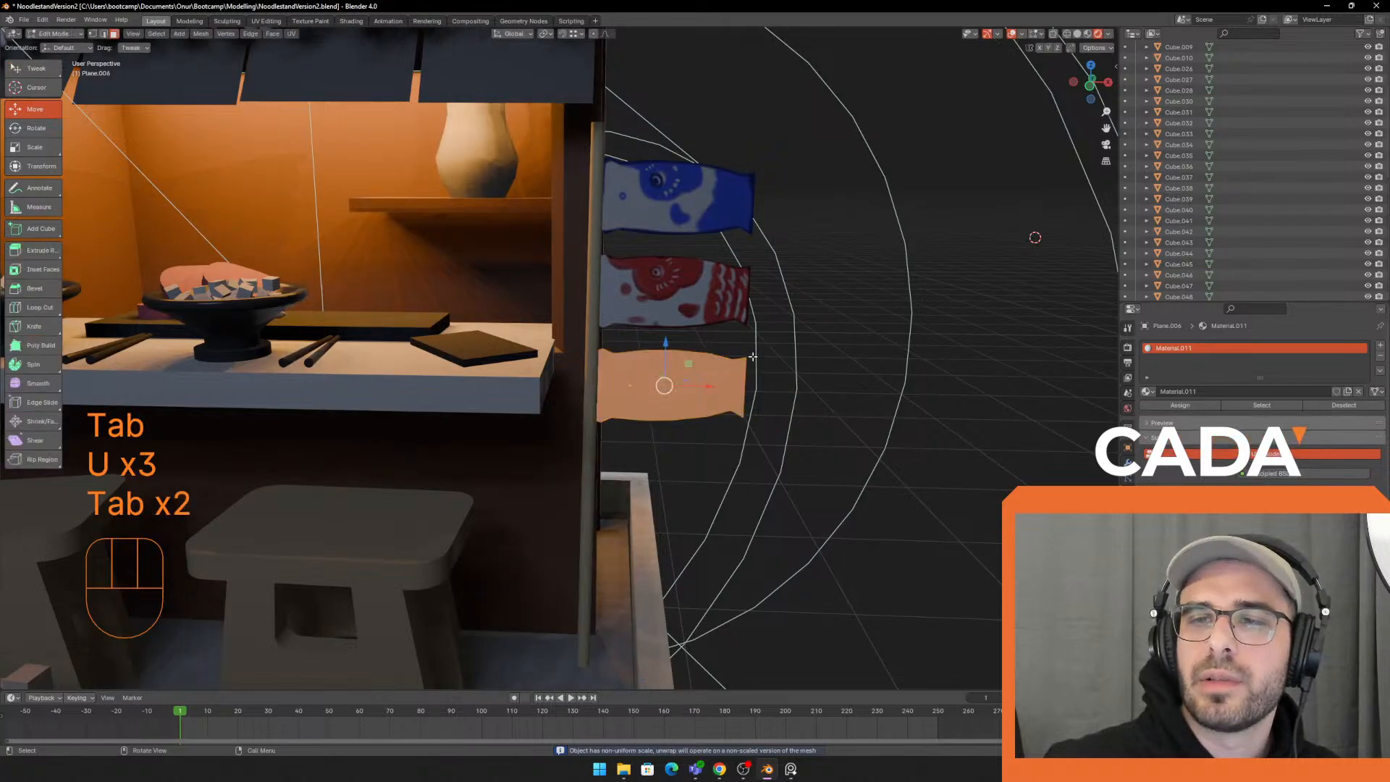
pyautogui.press('u')
pyautogui.click(745, 349)
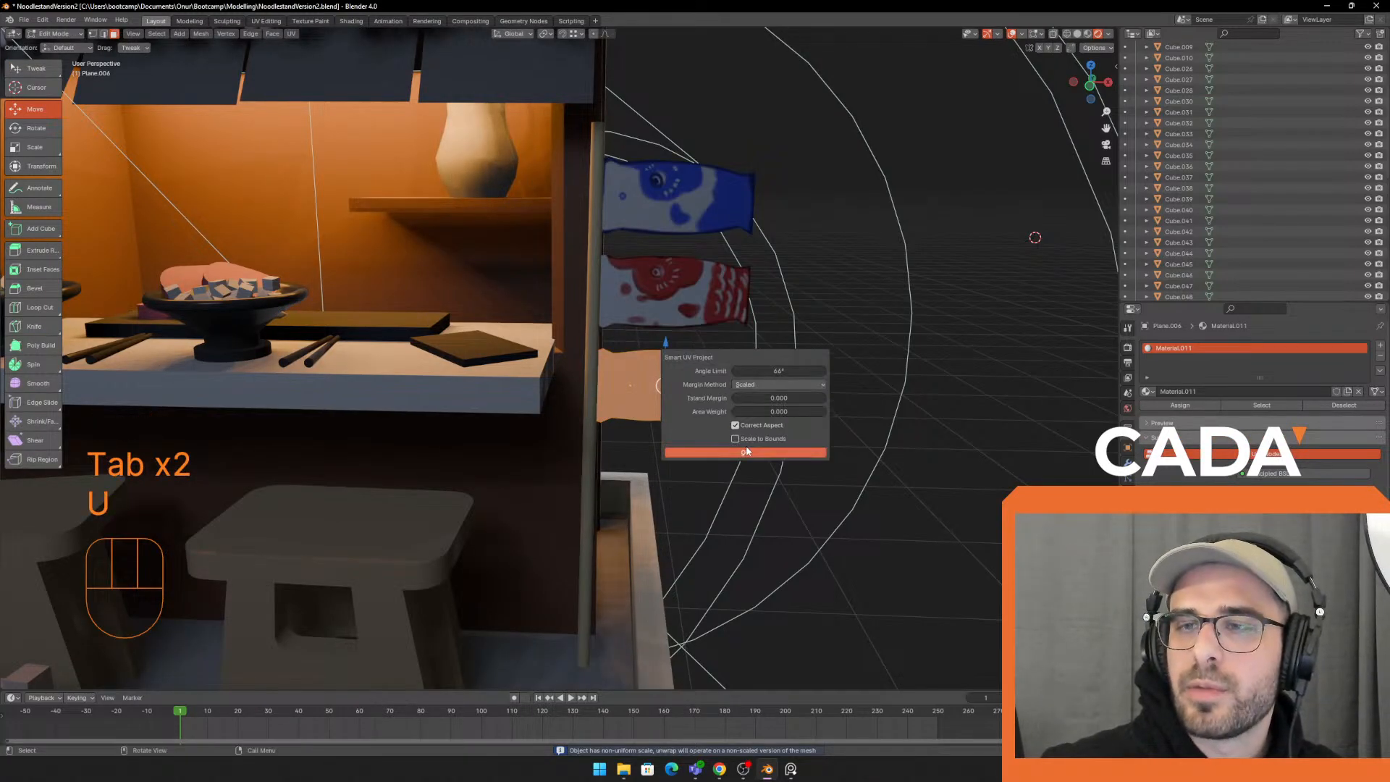
pyautogui.click(767, 453)
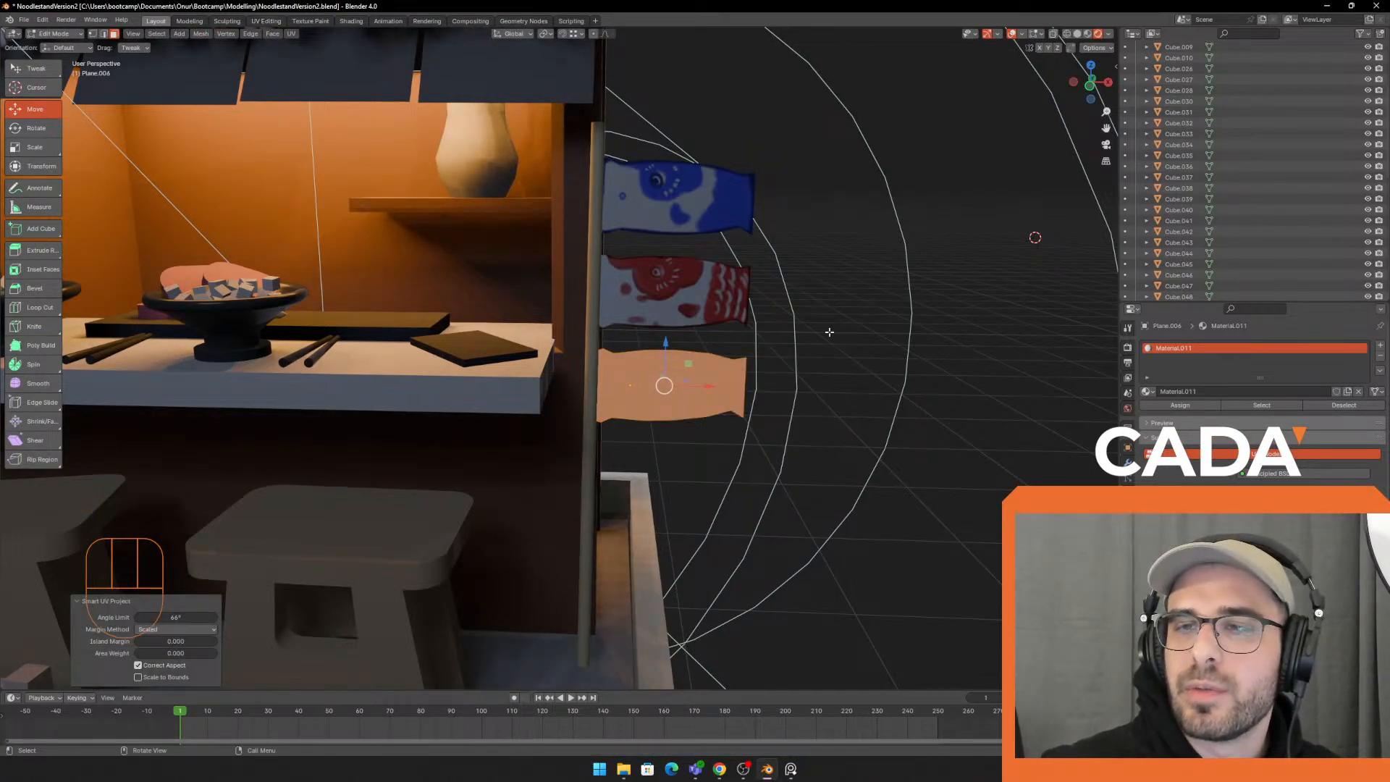
# Return to Object Mode and rename the top flag's material "blue fish"
pyautogui.press('Tab')
pyautogui.click(1148, 391)
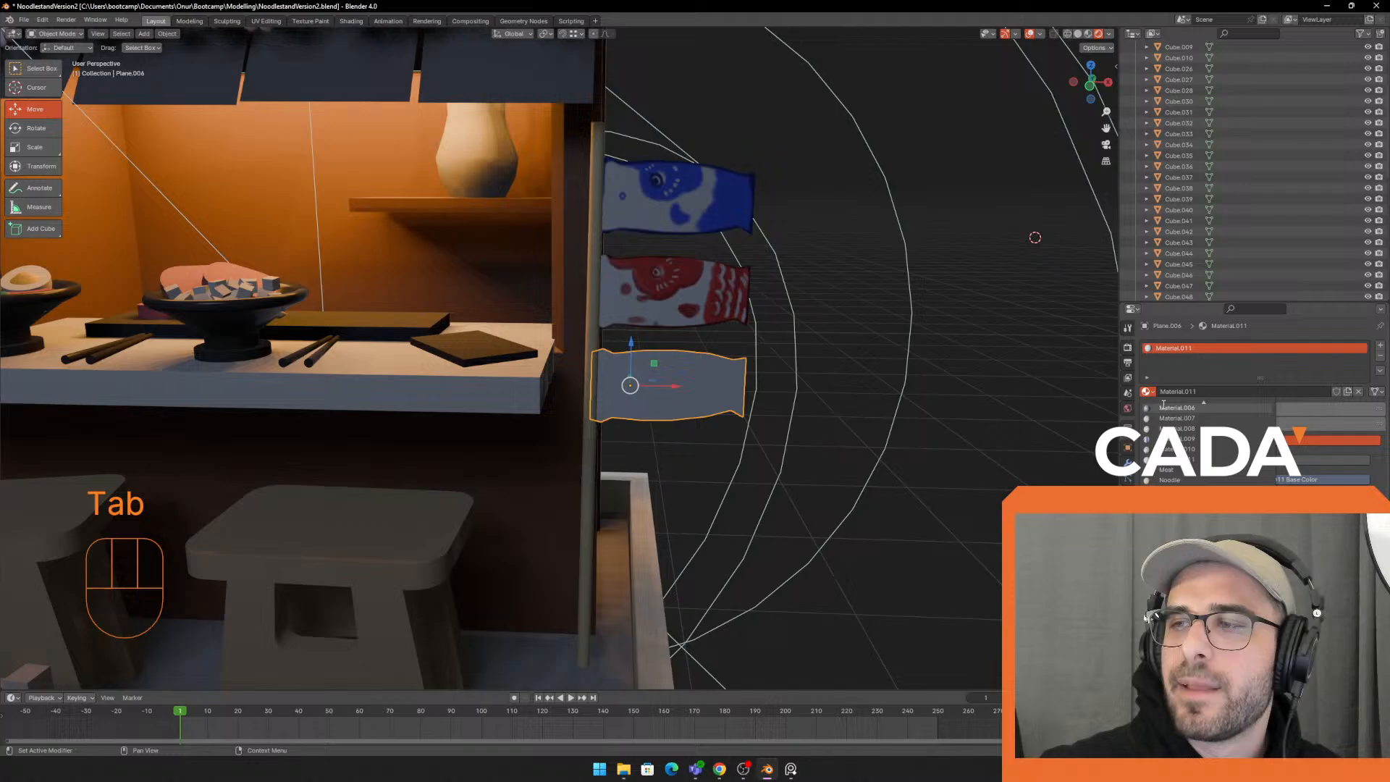
pyautogui.click(633, 177)
pyautogui.doubleClick(1180, 348)
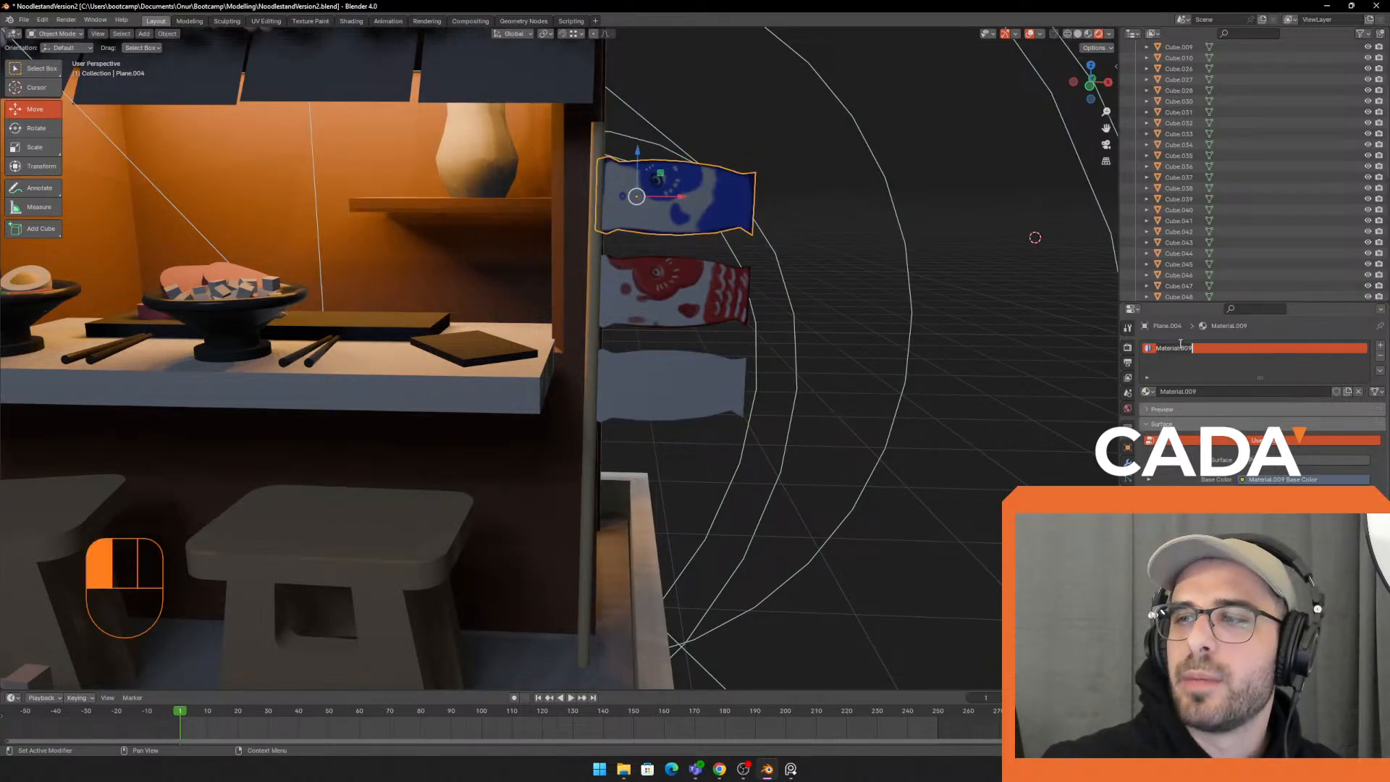
pyautogui.write('blue fish')
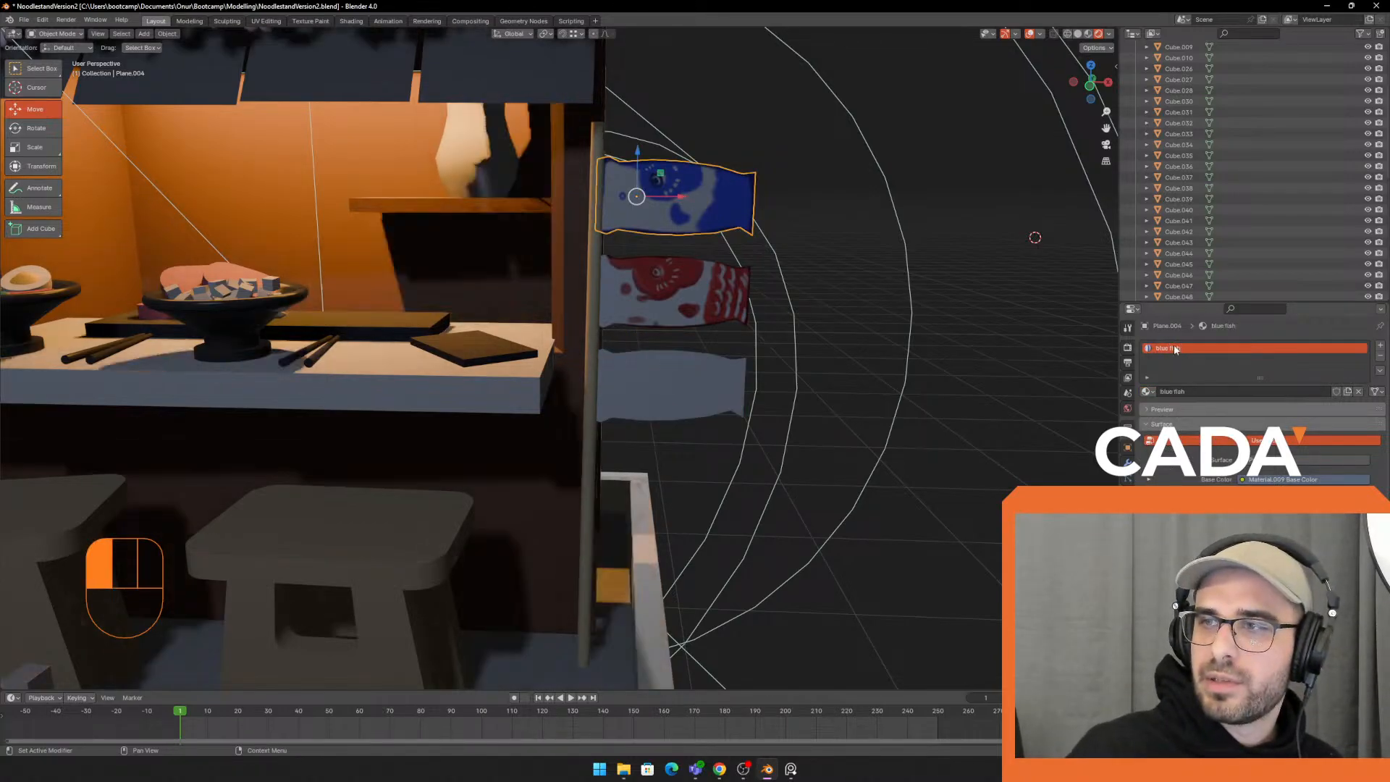
pyautogui.press('Return')
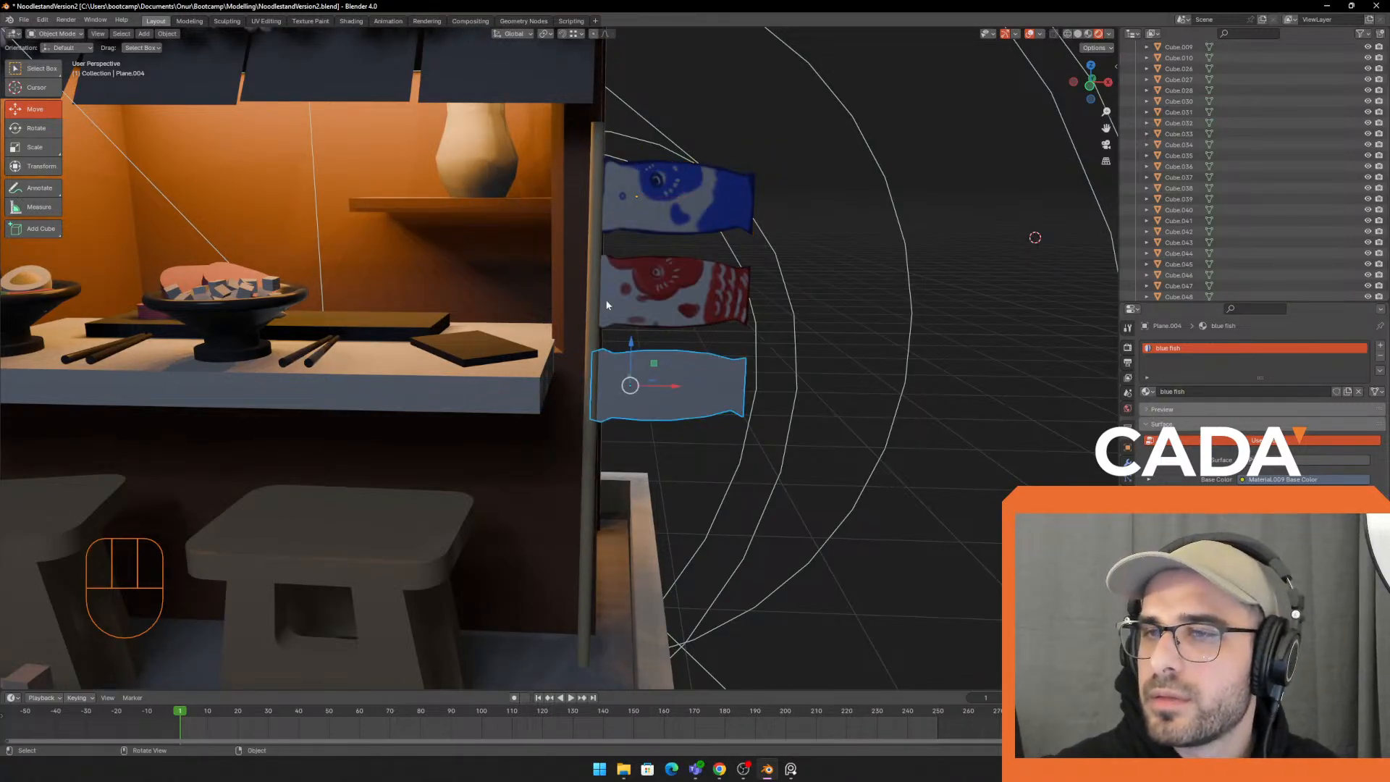
# Assign the "blue fish" material to the blank bottom flag and view the whole stand
pyautogui.moveTo(725, 347); pyautogui.dragTo(665, 367, button='middle')
pyautogui.press('a')
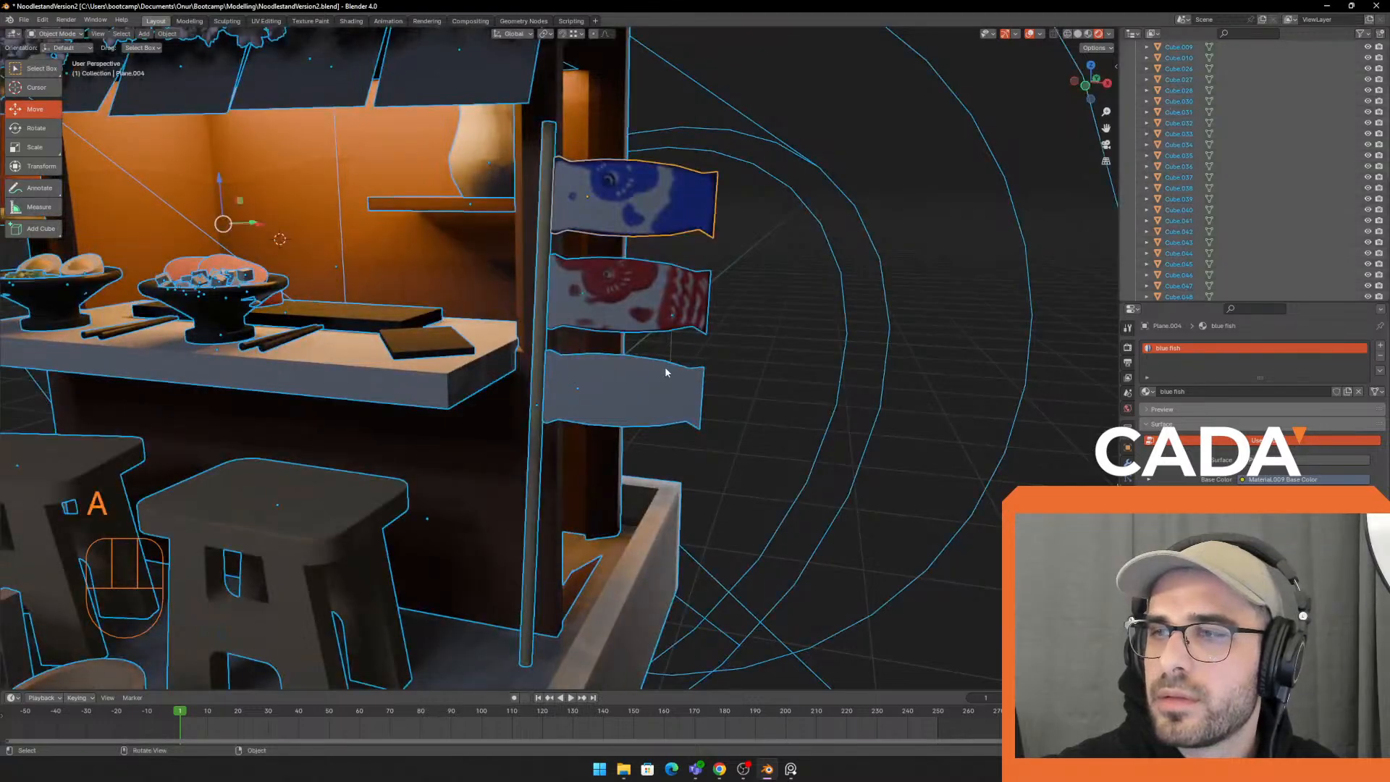
pyautogui.click(637, 388)
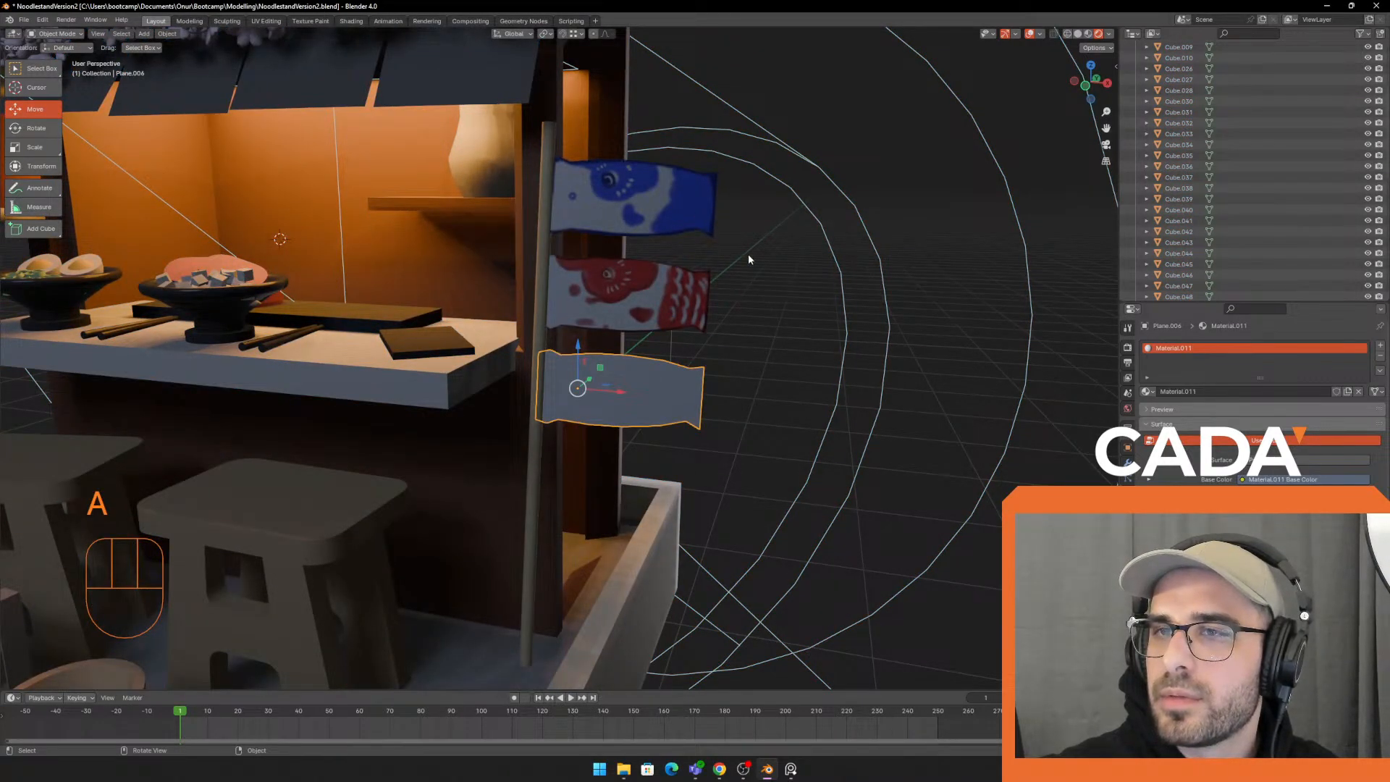
pyautogui.click(1146, 391)
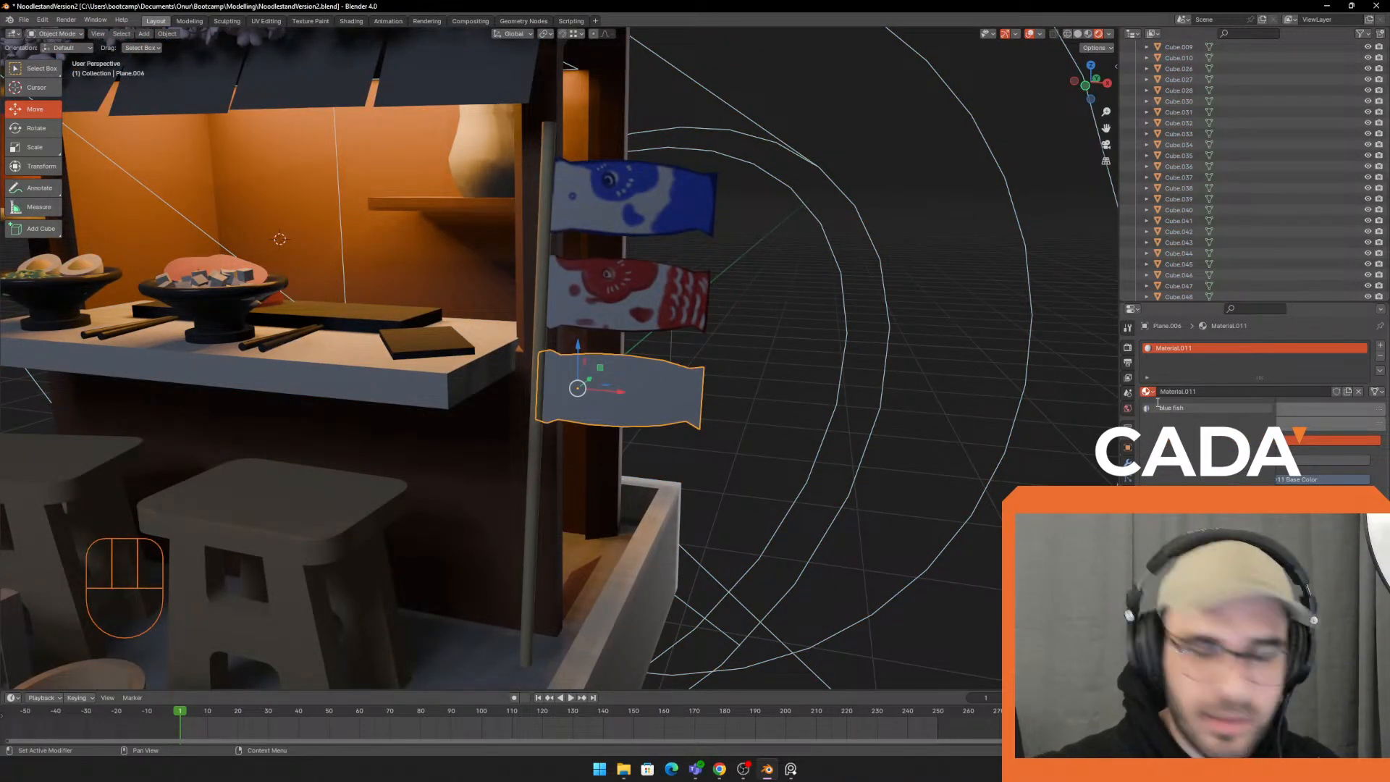
pyautogui.click(1178, 409)
pyautogui.click(763, 375)
pyautogui.moveTo(763, 374); pyautogui.dragTo(783, 392, button='middle')
pyautogui.scroll(-7, 784, 392)
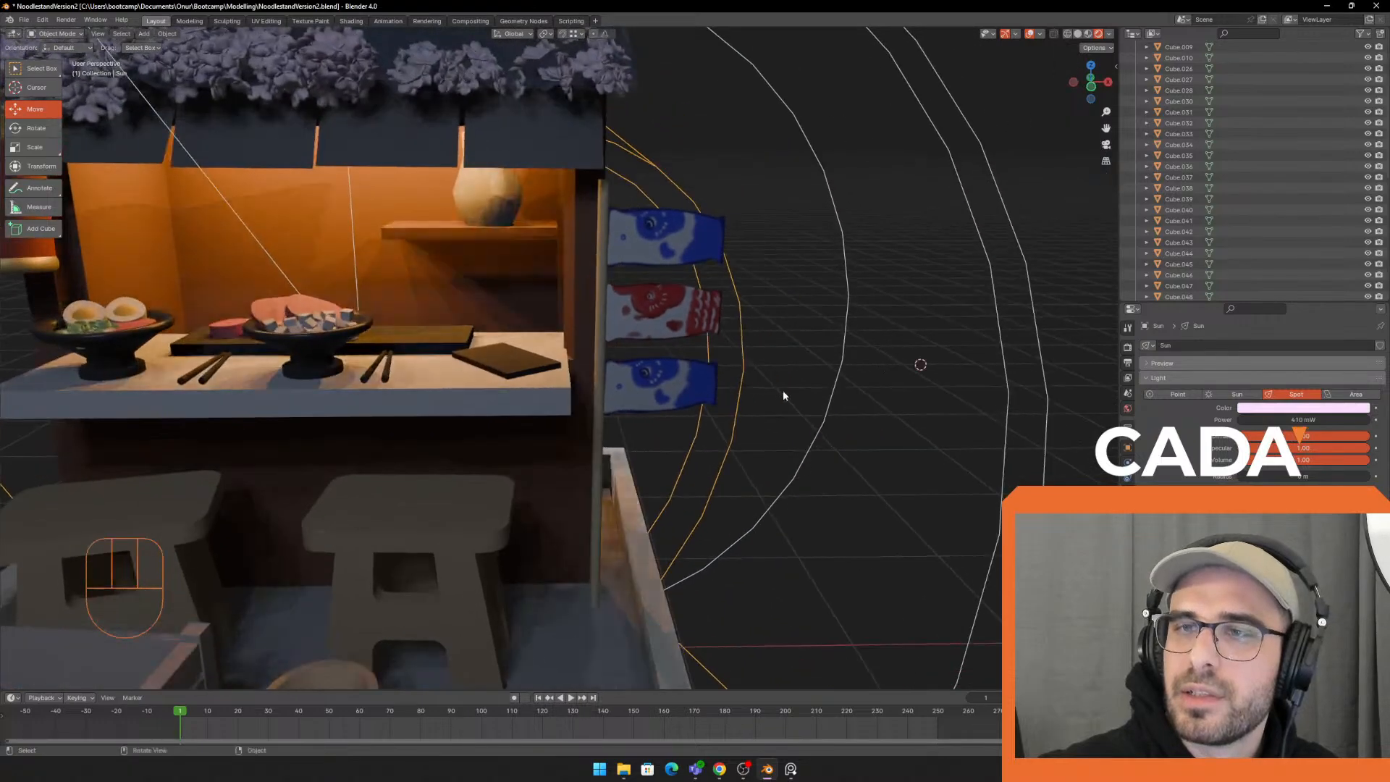
pyautogui.scroll(3, 730, 370)
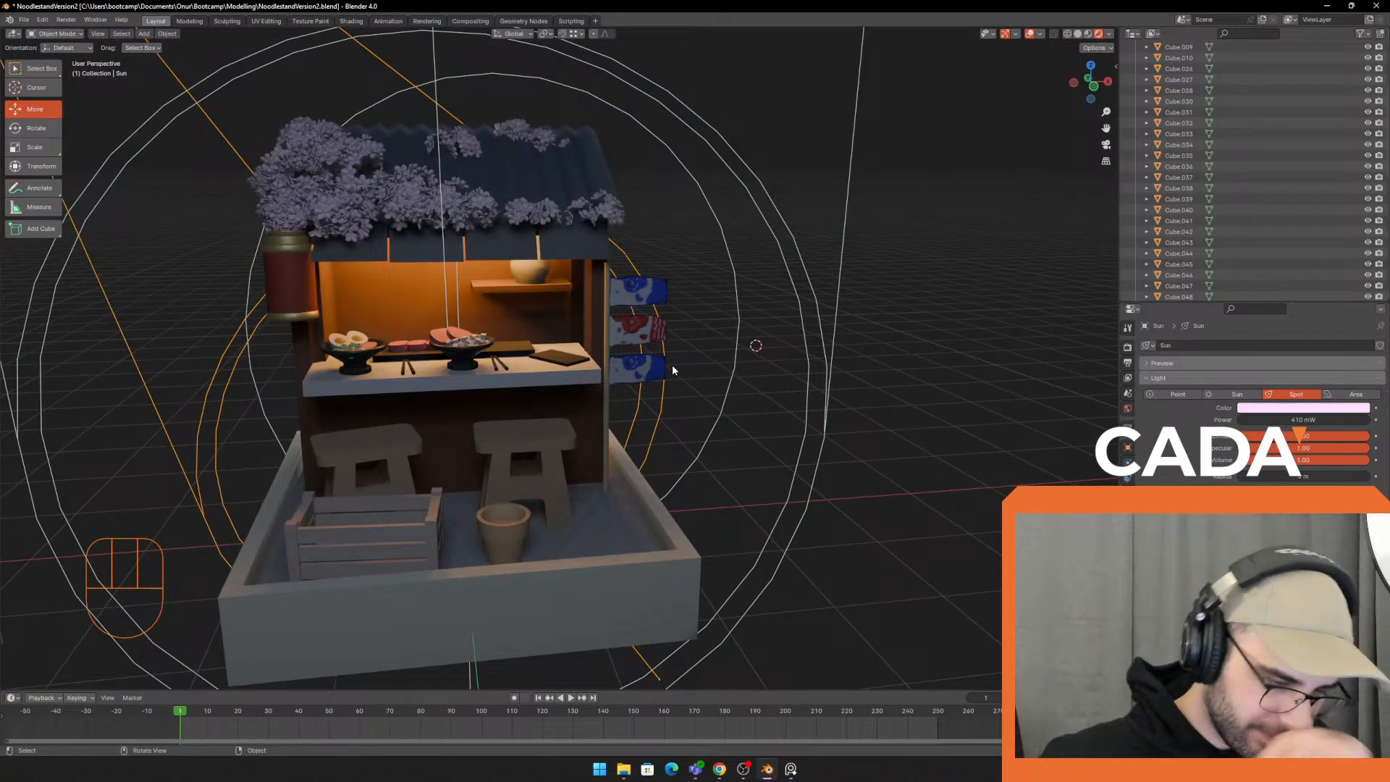
# Bring up the koi flag reference image beside the stand and select the bottom flag
pyautogui.hotkey('alt', 'Tab')
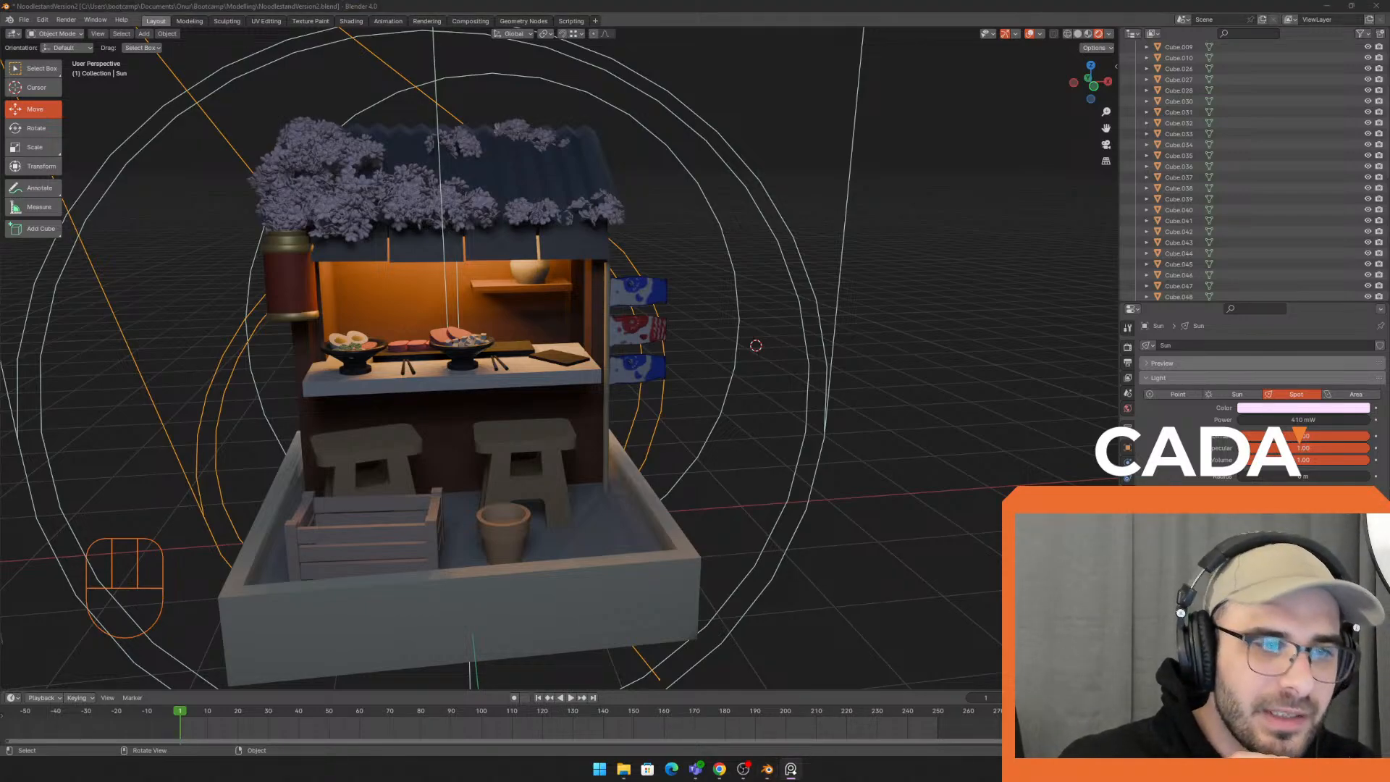
pyautogui.moveTo(514, 2); pyautogui.dragTo(362, 453, button='right')
pyautogui.moveTo(362, 453); pyautogui.dragTo(328, 436, button='middle')
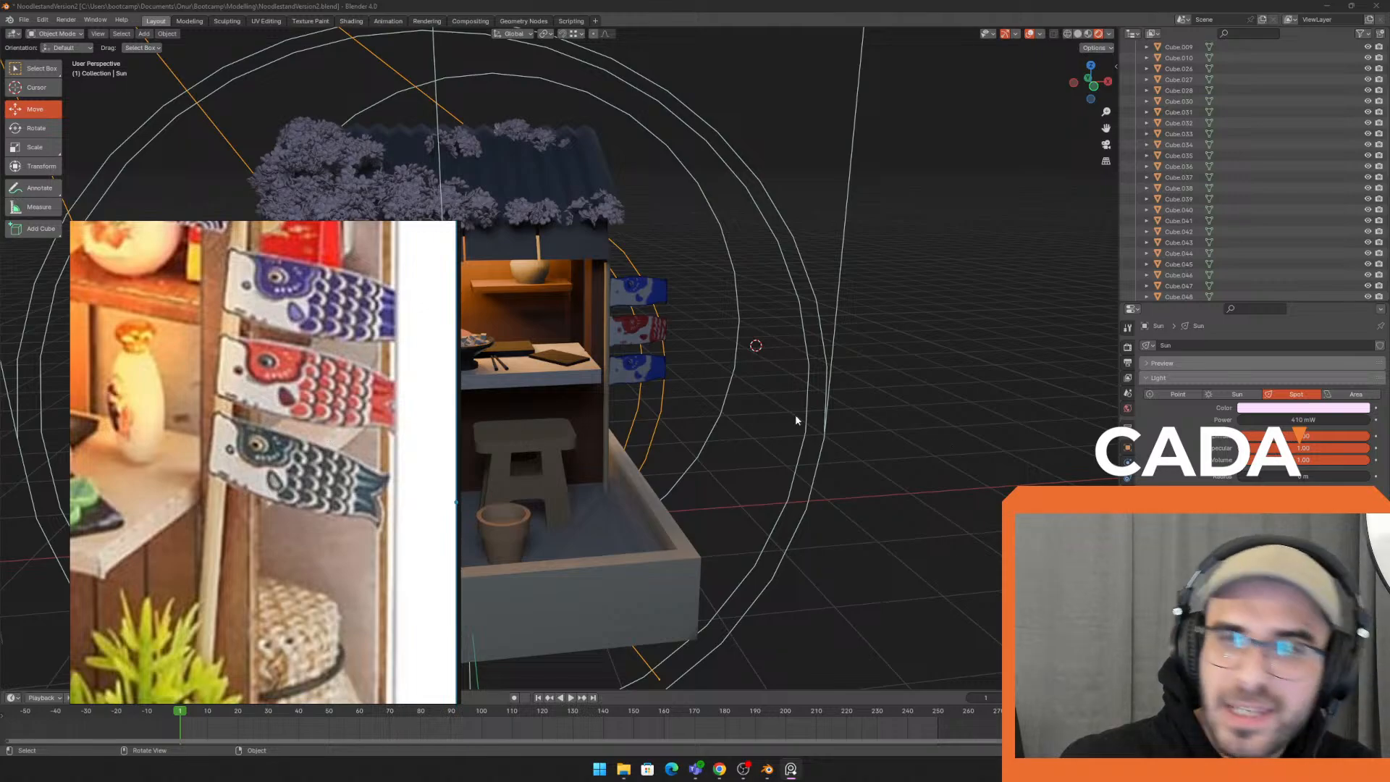
pyautogui.click(639, 368)
pyautogui.scroll(5, 715, 367)
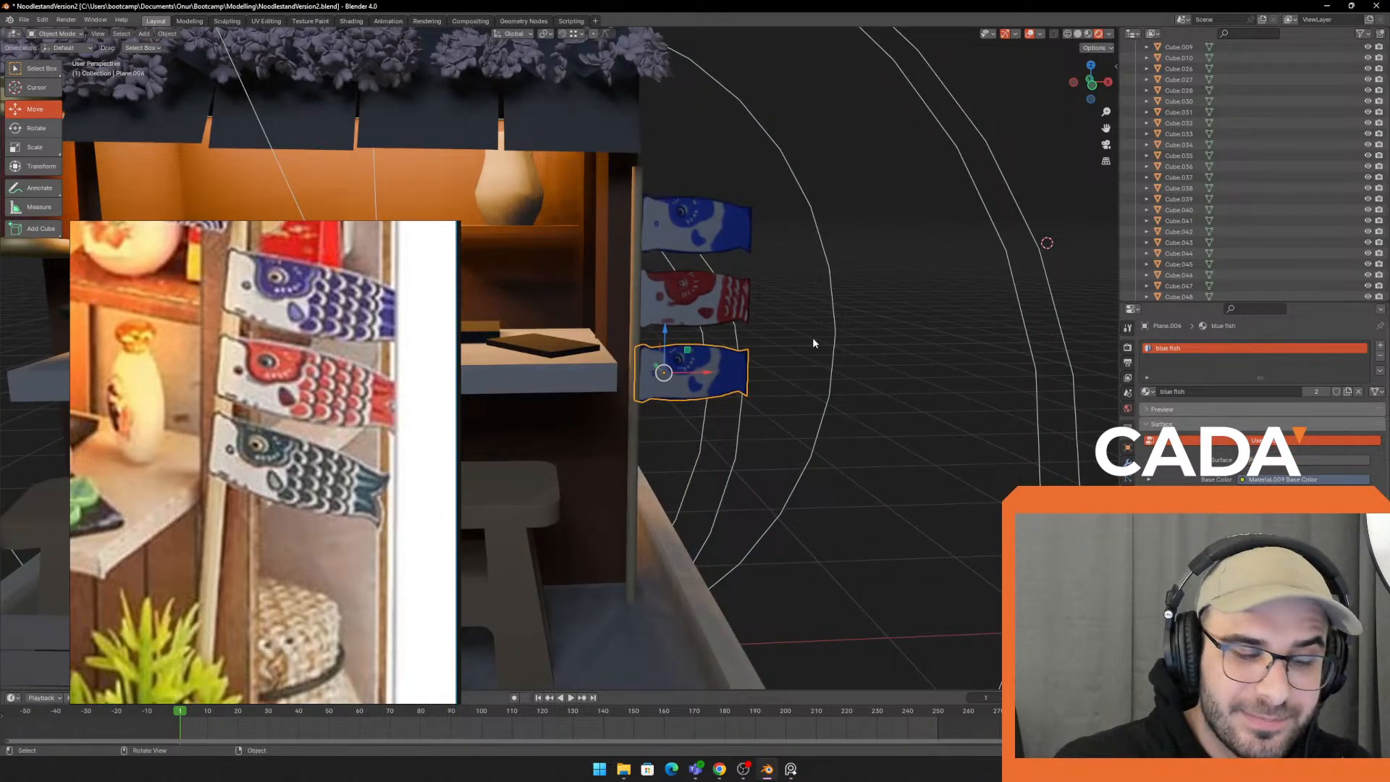
pyautogui.moveTo(366, 294); pyautogui.dragTo(339, 296, button='right')
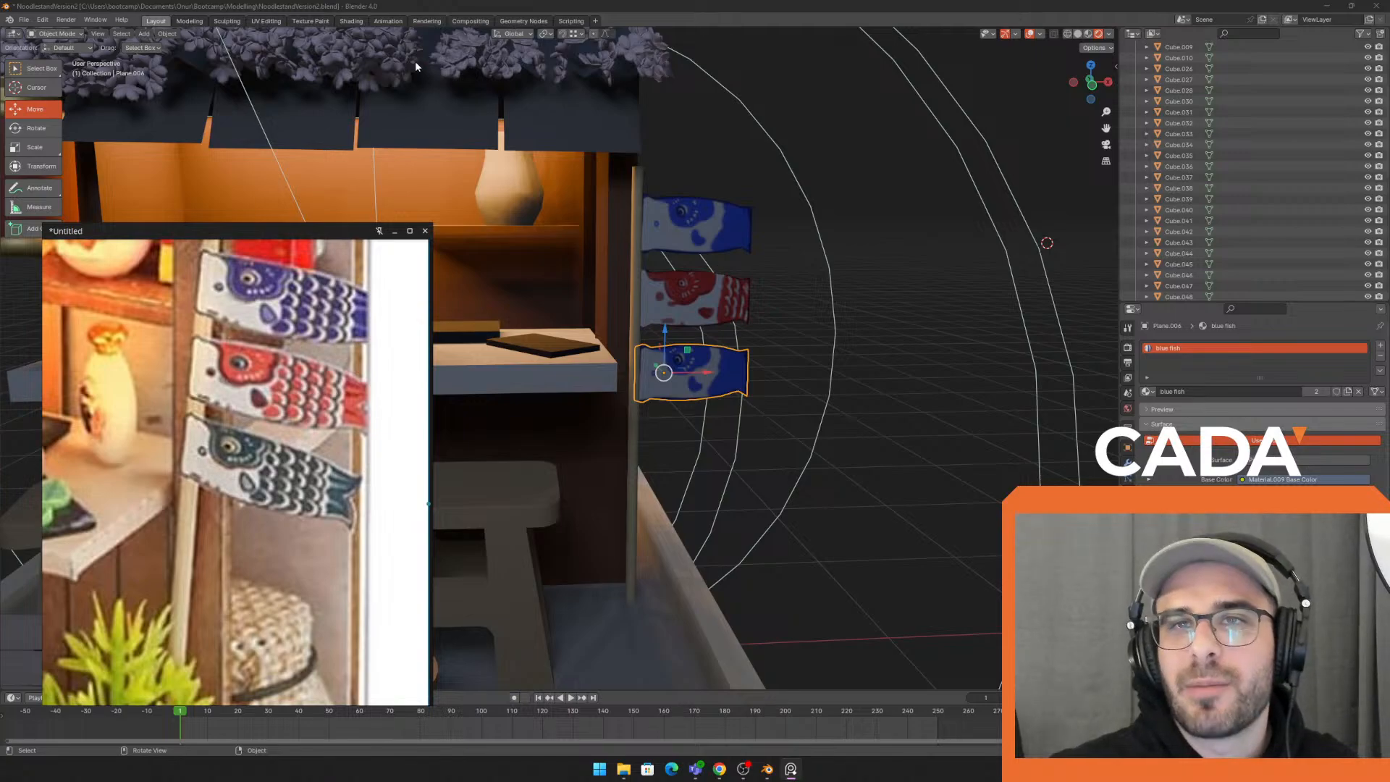
# Switch to the Shading workspace, enlarge the node editor and show the flags in rendered shading
pyautogui.click(351, 20)
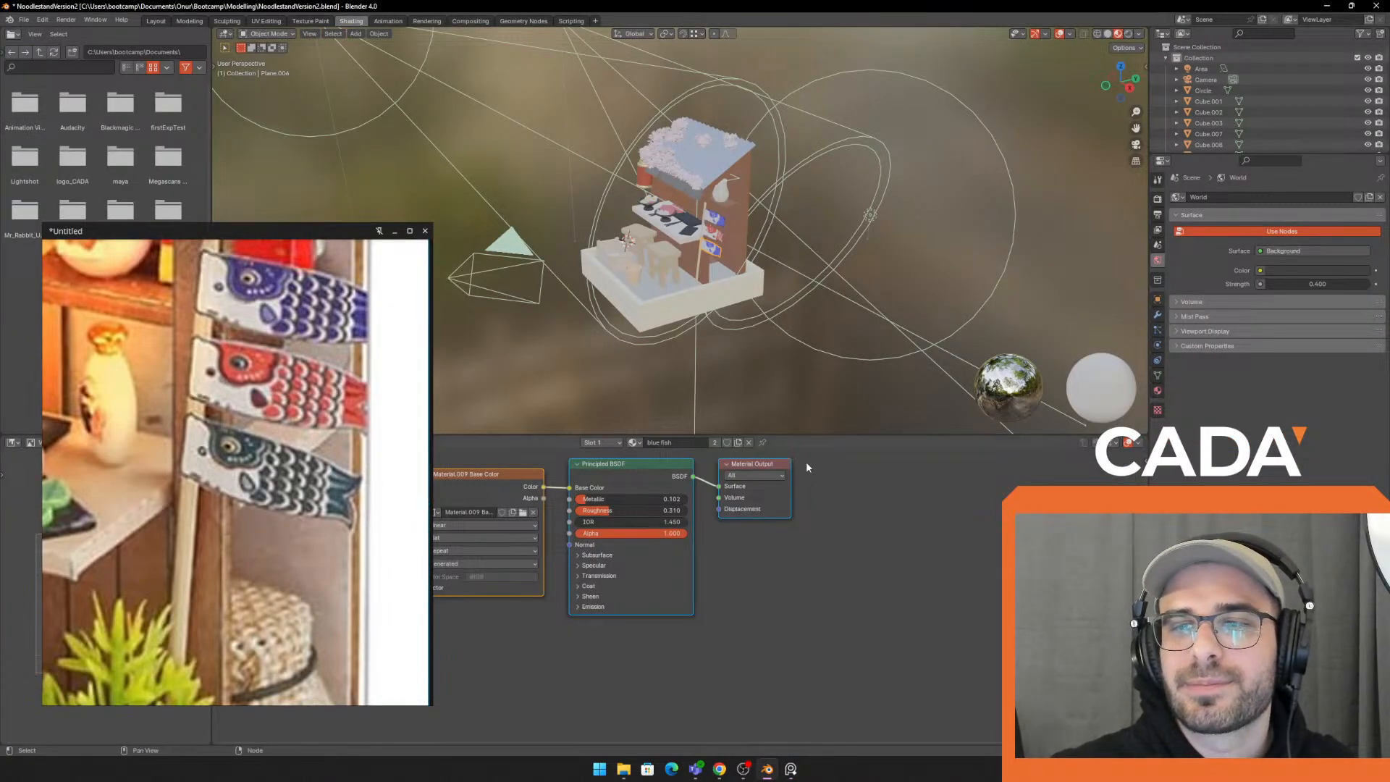
pyautogui.moveTo(811, 435); pyautogui.dragTo(838, 316)
pyautogui.click(1128, 34)
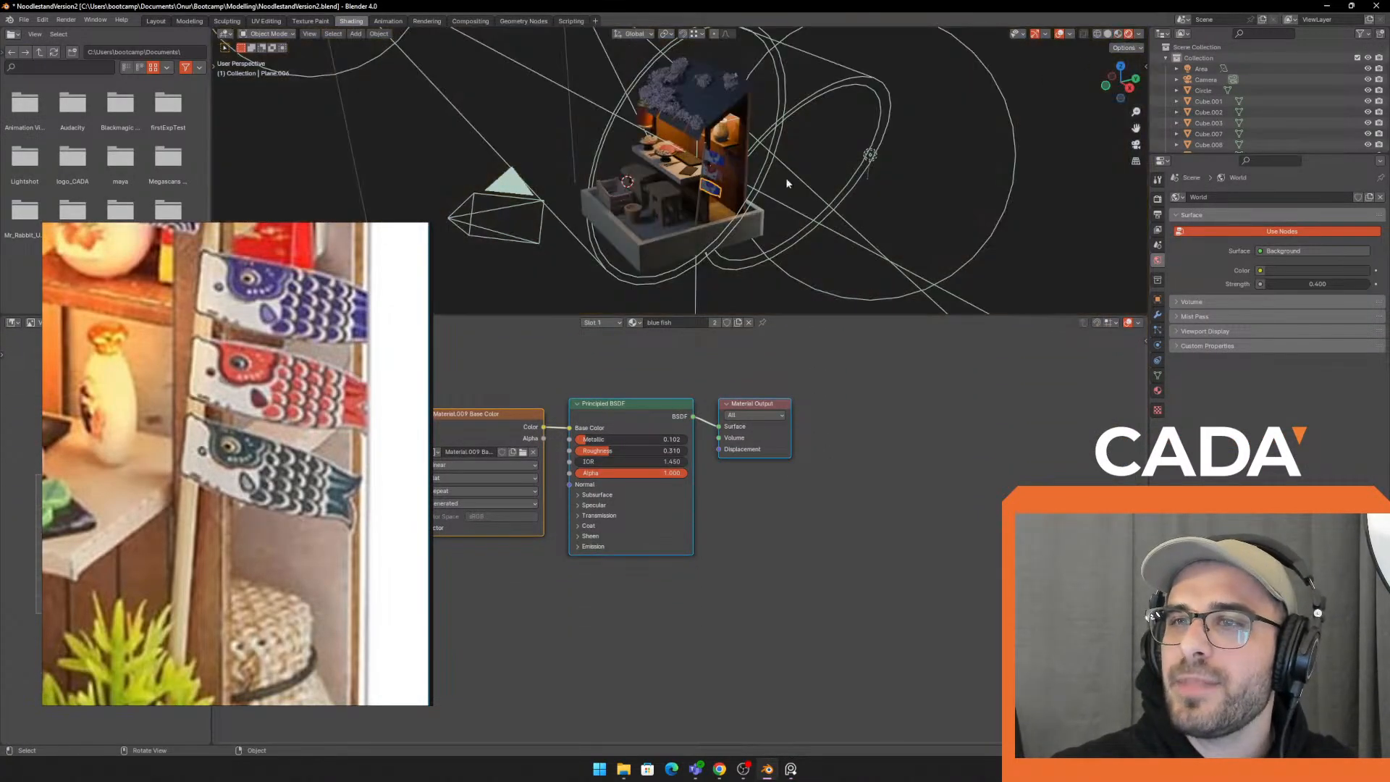
pyautogui.scroll(7, 786, 182)
pyautogui.moveTo(695, 250)
pyautogui.mouseDown(button='middle')
pyautogui.moveTo(742, 269)
pyautogui.moveTo(724, 347)
pyautogui.mouseUp(button='middle')
# Spread the blue fish material's nodes apart and shift the reference image clear of the node editor
pyautogui.moveTo(614, 696); pyautogui.dragTo(733, 475)
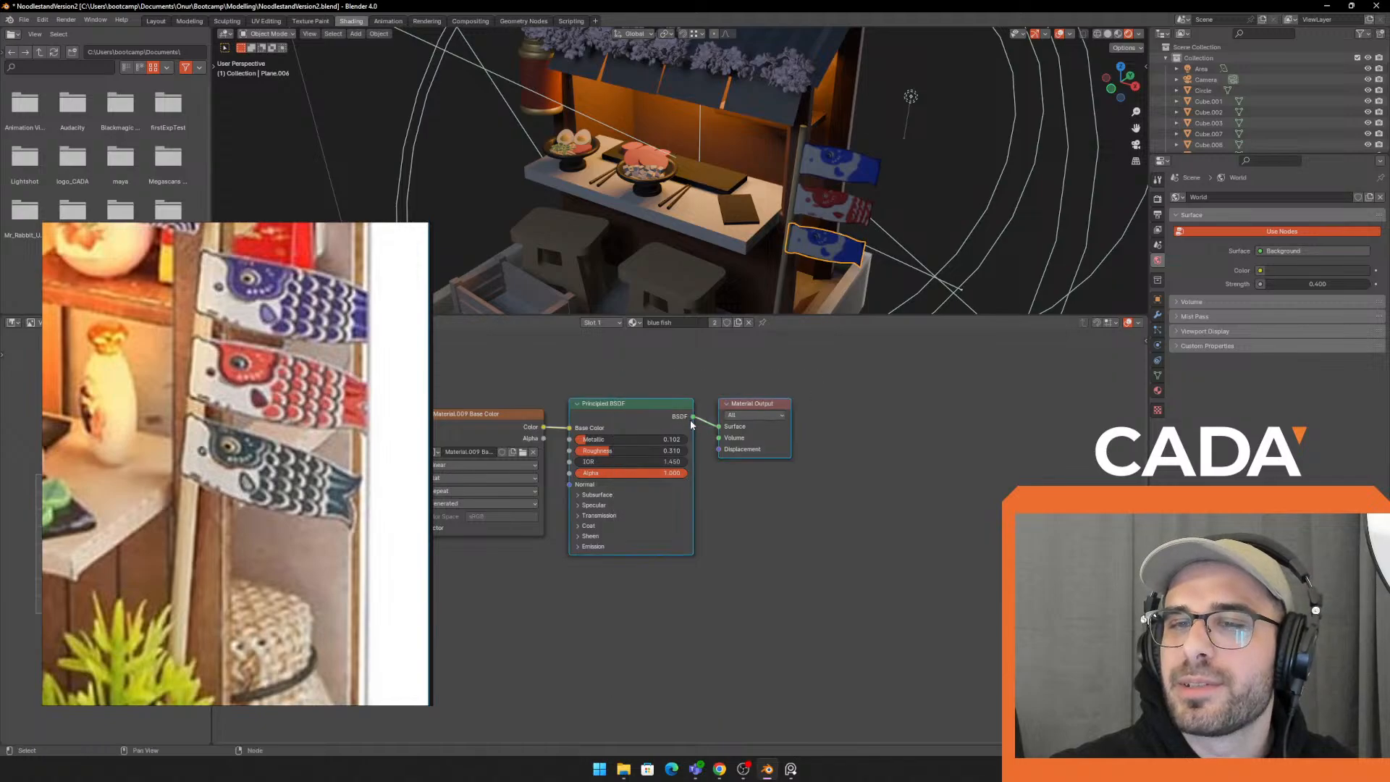
pyautogui.moveTo(633, 370); pyautogui.dragTo(789, 390, button='middle')
pyautogui.moveTo(789, 424); pyautogui.dragTo(801, 406)
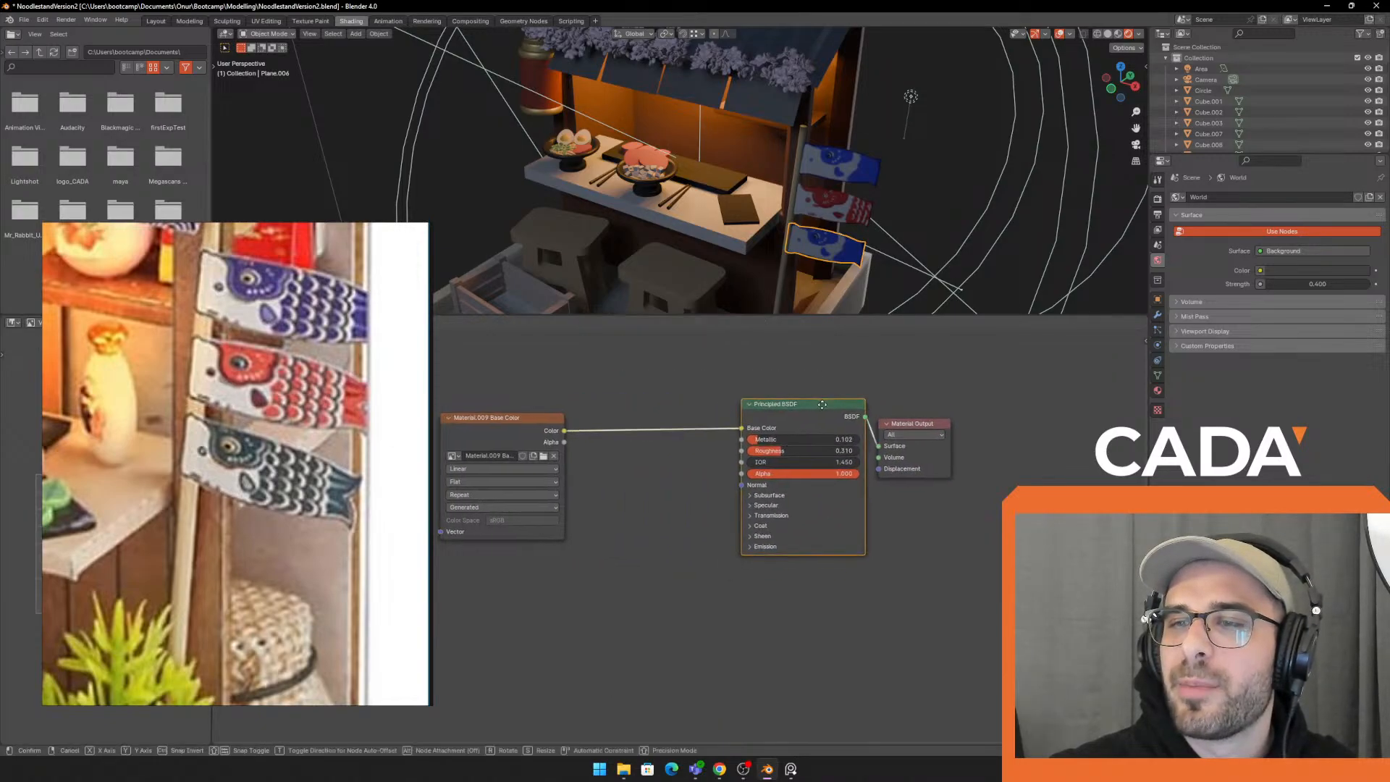
pyautogui.moveTo(918, 424); pyautogui.dragTo(1005, 405)
pyautogui.moveTo(357, 257); pyautogui.dragTo(249, 274, button='right')
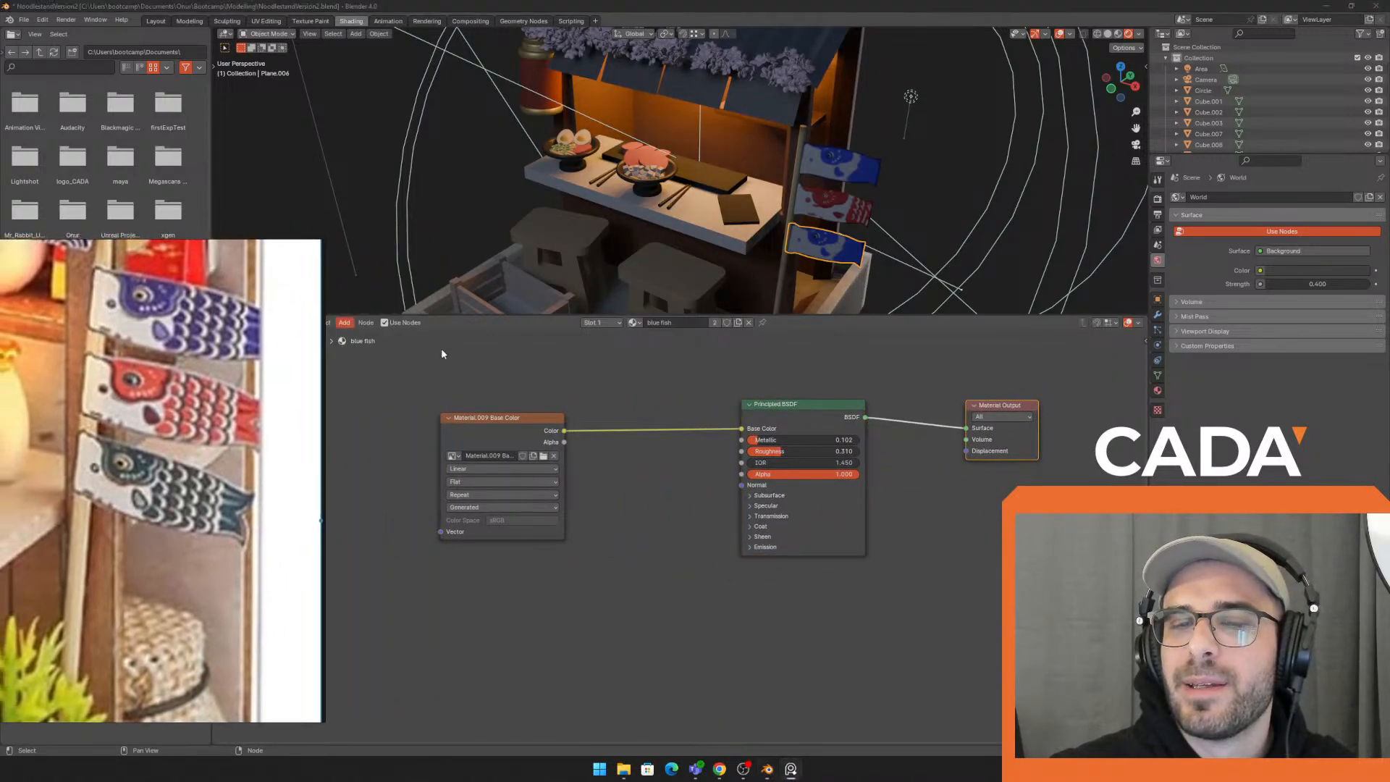
# Adjust the spacing of the Base Color texture, Principled BSDF and Material Output nodes, leaving room between texture and shader
pyautogui.hotkey('shift', 'a')
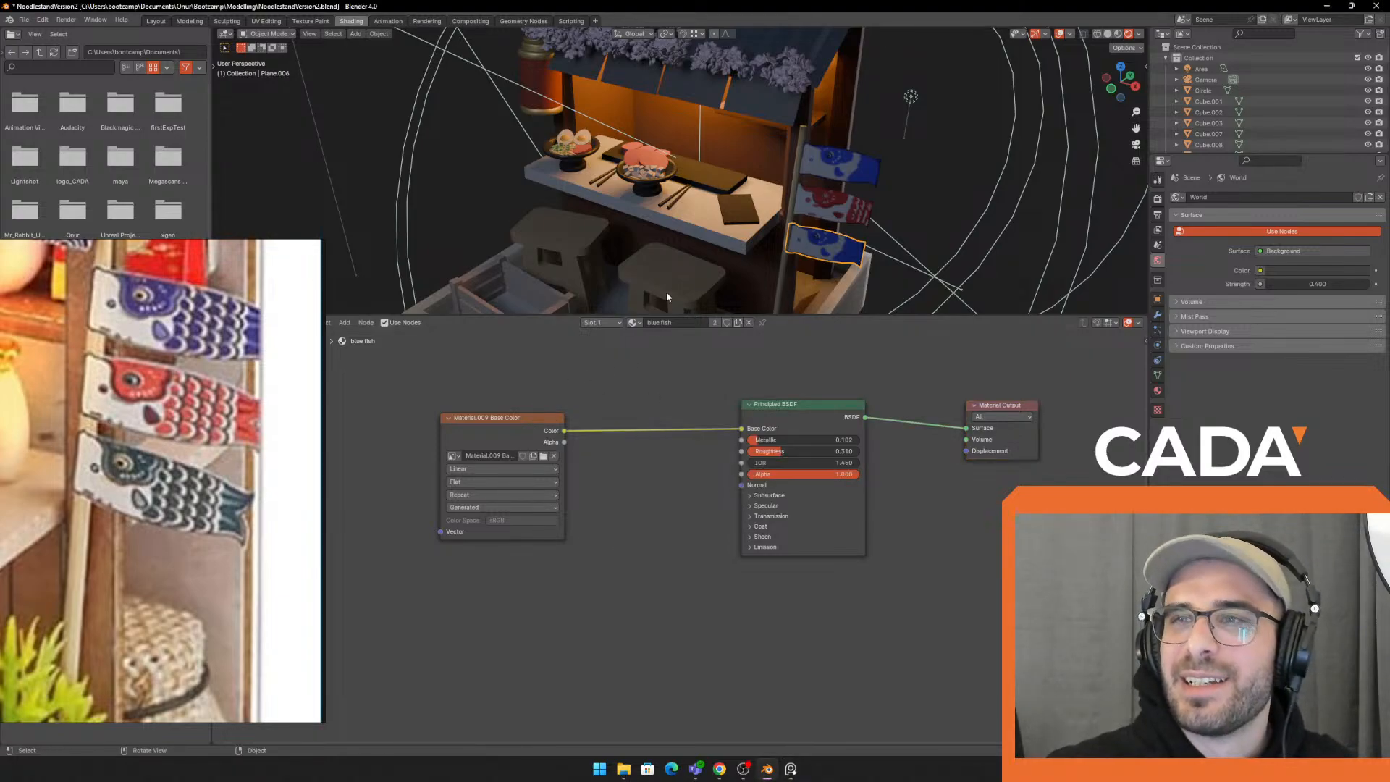
pyautogui.moveTo(529, 427); pyautogui.dragTo(500, 429)
pyautogui.scroll(1, 648, 389)
pyautogui.moveTo(645, 389); pyautogui.dragTo(628, 419, button='middle')
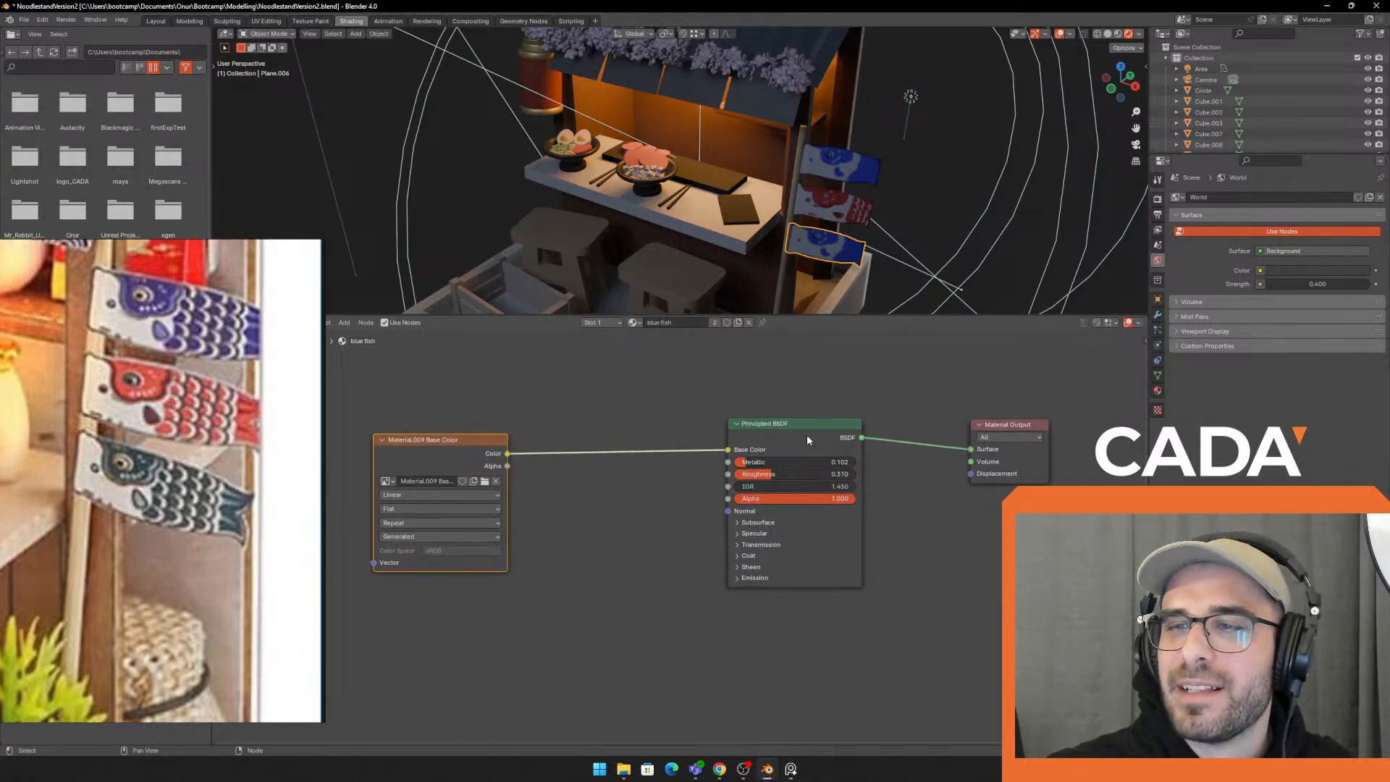
pyautogui.moveTo(807, 436); pyautogui.dragTo(768, 440)
pyautogui.moveTo(997, 427); pyautogui.dragTo(948, 420)
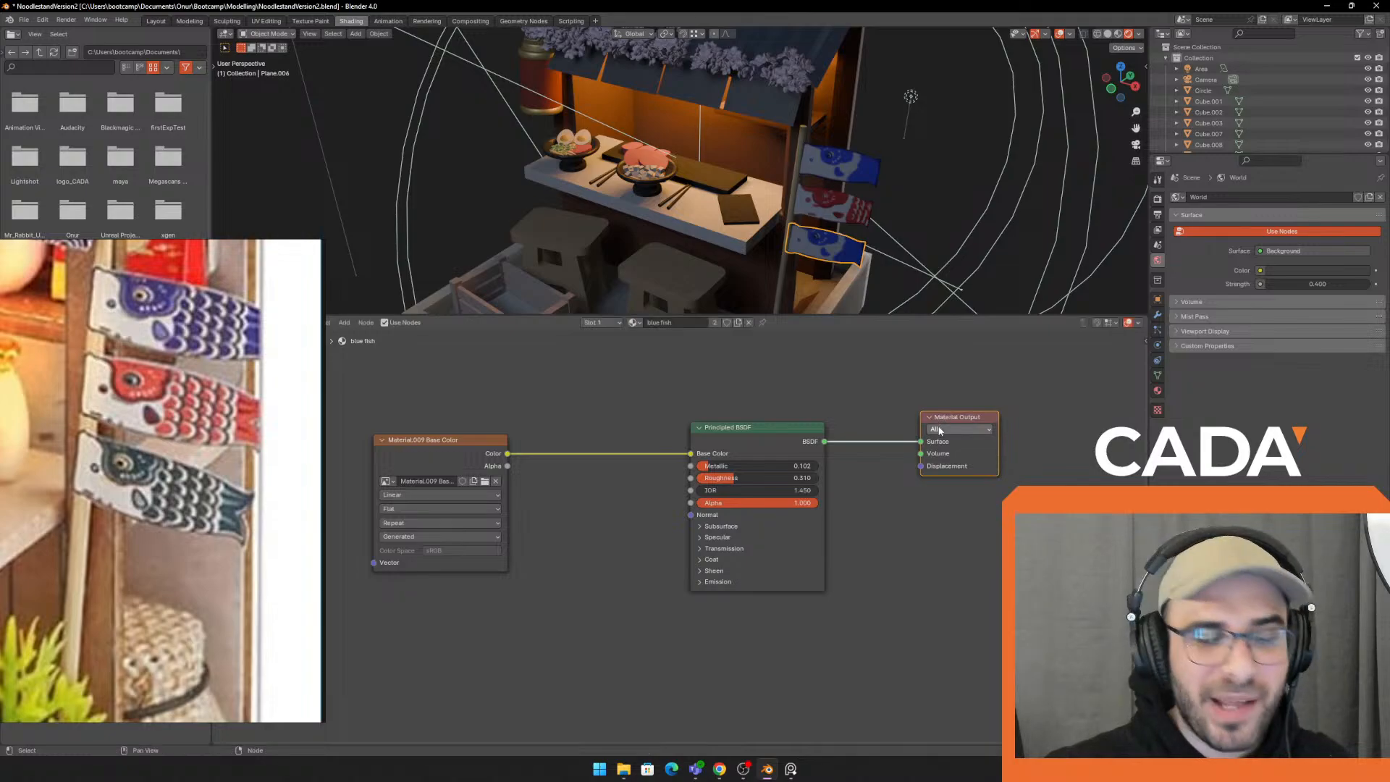
pyautogui.click(456, 443)
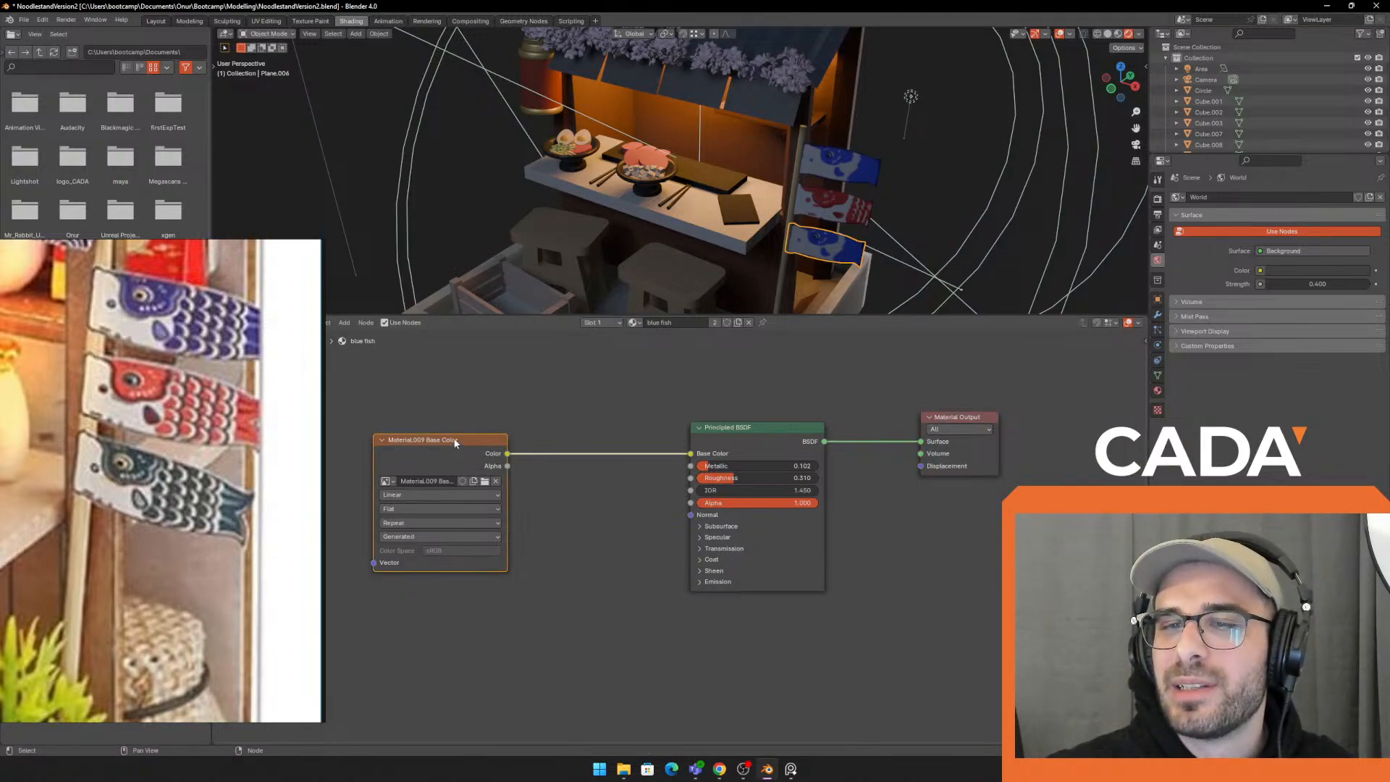
pyautogui.moveTo(454, 443)
pyautogui.mouseDown()
pyautogui.moveTo(510, 397)
pyautogui.moveTo(476, 440)
pyautogui.moveTo(468, 416)
pyautogui.moveTo(466, 448)
pyautogui.mouseUp()
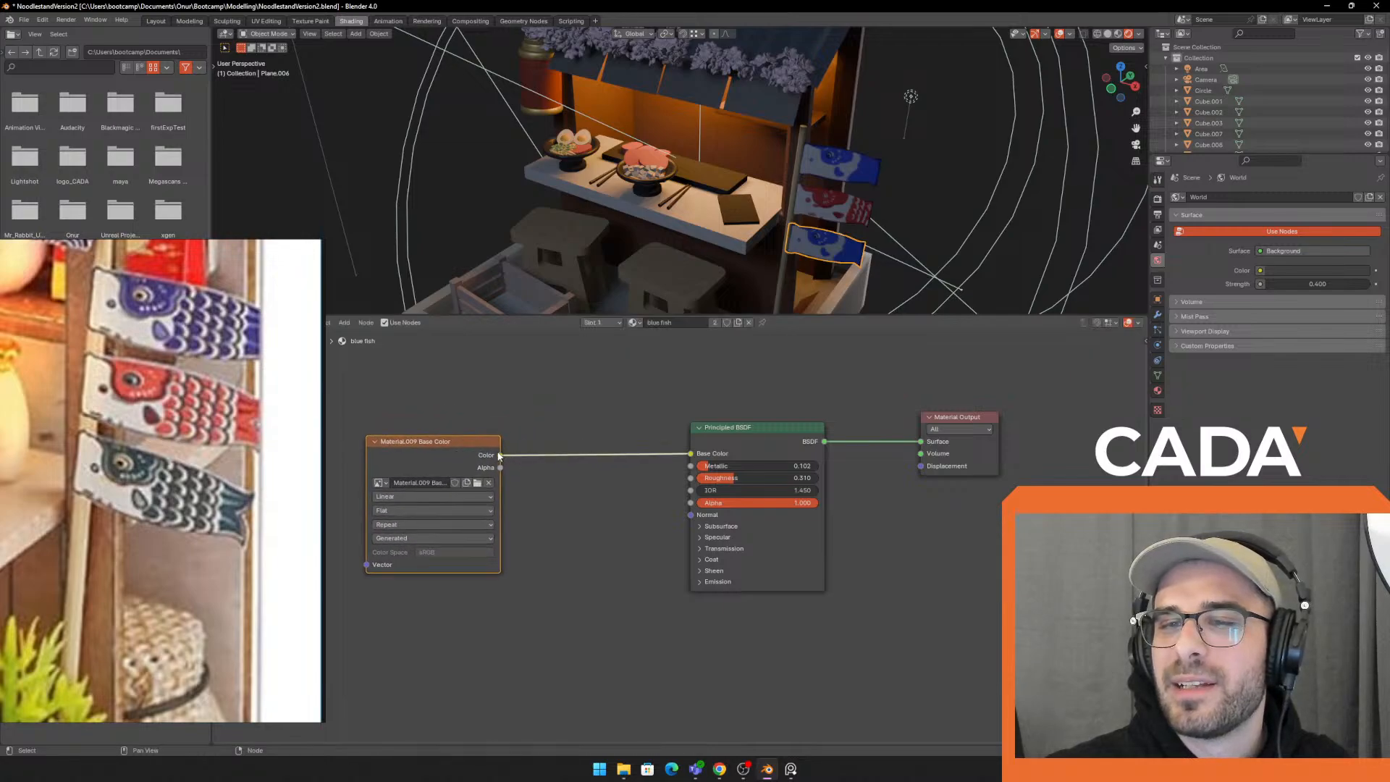
pyautogui.click(731, 450)
pyautogui.moveTo(975, 419); pyautogui.dragTo(1014, 428)
# Insert a Hue/Saturation/Value node between the Base Color texture and the Principled BSDF
pyautogui.hotkey('shift', 'a')
pyautogui.click(598, 400)
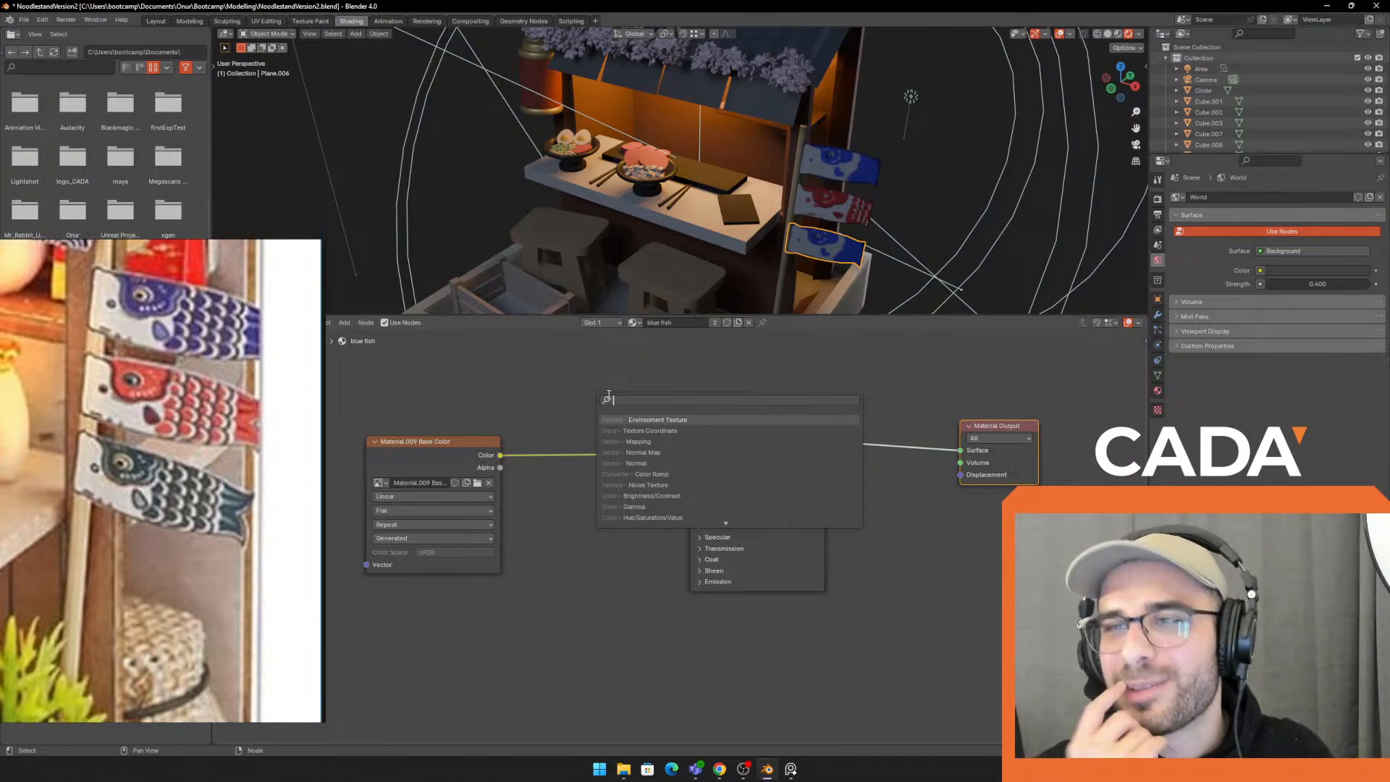
pyautogui.write('hu')
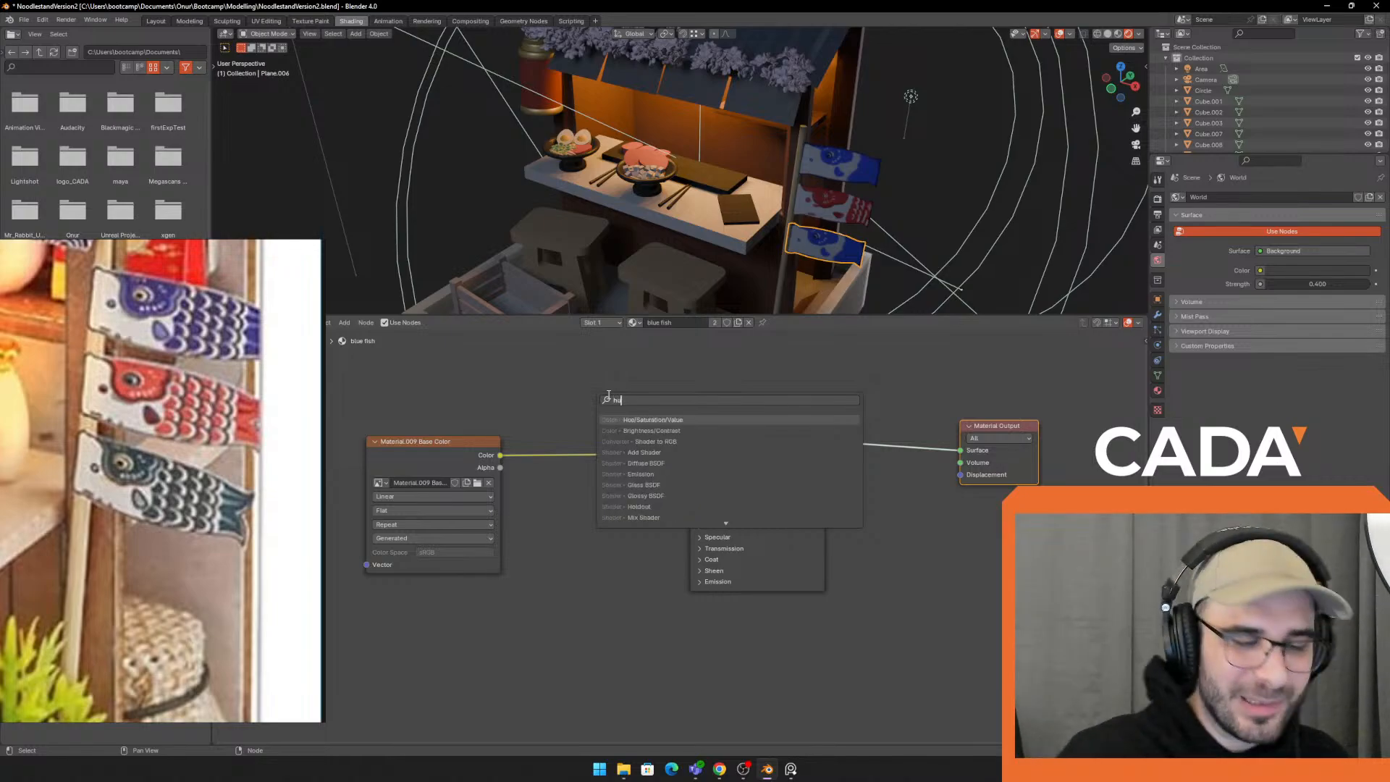
pyautogui.write('e')
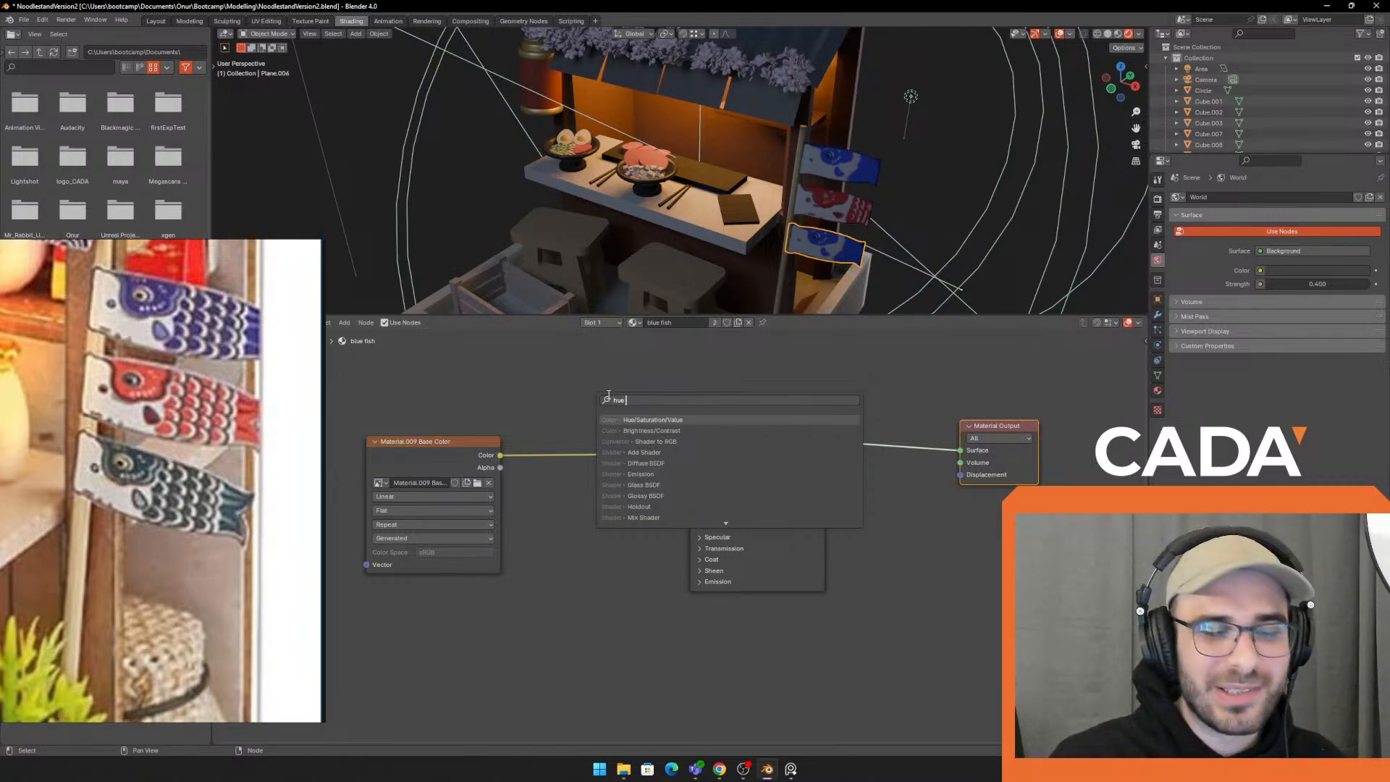
pyautogui.click(664, 419)
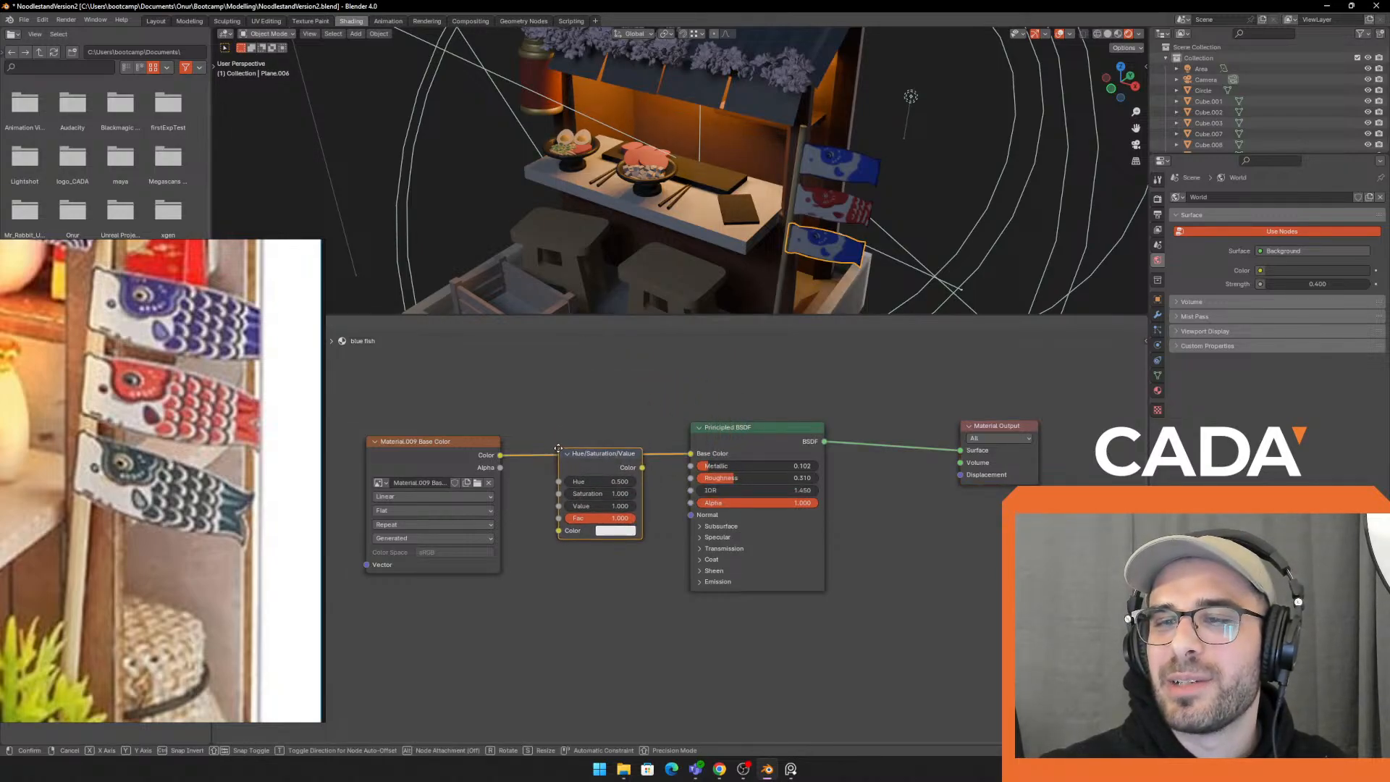
pyautogui.click(560, 452)
pyautogui.moveTo(601, 449)
pyautogui.mouseDown()
pyautogui.moveTo(595, 408)
pyautogui.moveTo(605, 442)
pyautogui.mouseUp()
pyautogui.moveTo(796, 276); pyautogui.dragTo(780, 221, button='middle')
pyautogui.scroll(3, 831, 226)
pyautogui.hotkey('ctrl', 'z')
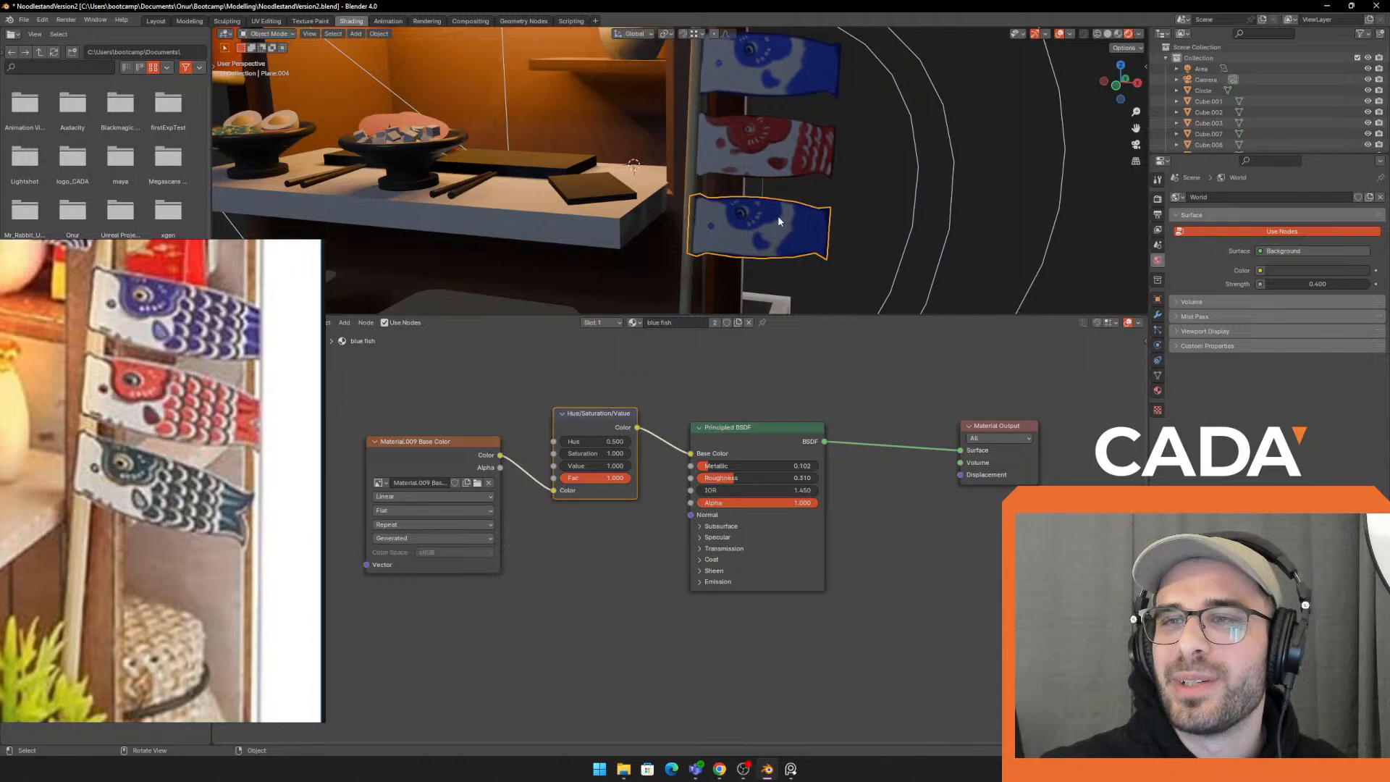
# Show the bottom flag's material settings and add a second slot with a new material
pyautogui.click(1158, 390)
pyautogui.keyDown('shift'); pyautogui.moveTo(894, 185); pyautogui.dragTo(892, 195, button='middle'); pyautogui.keyUp('shift')
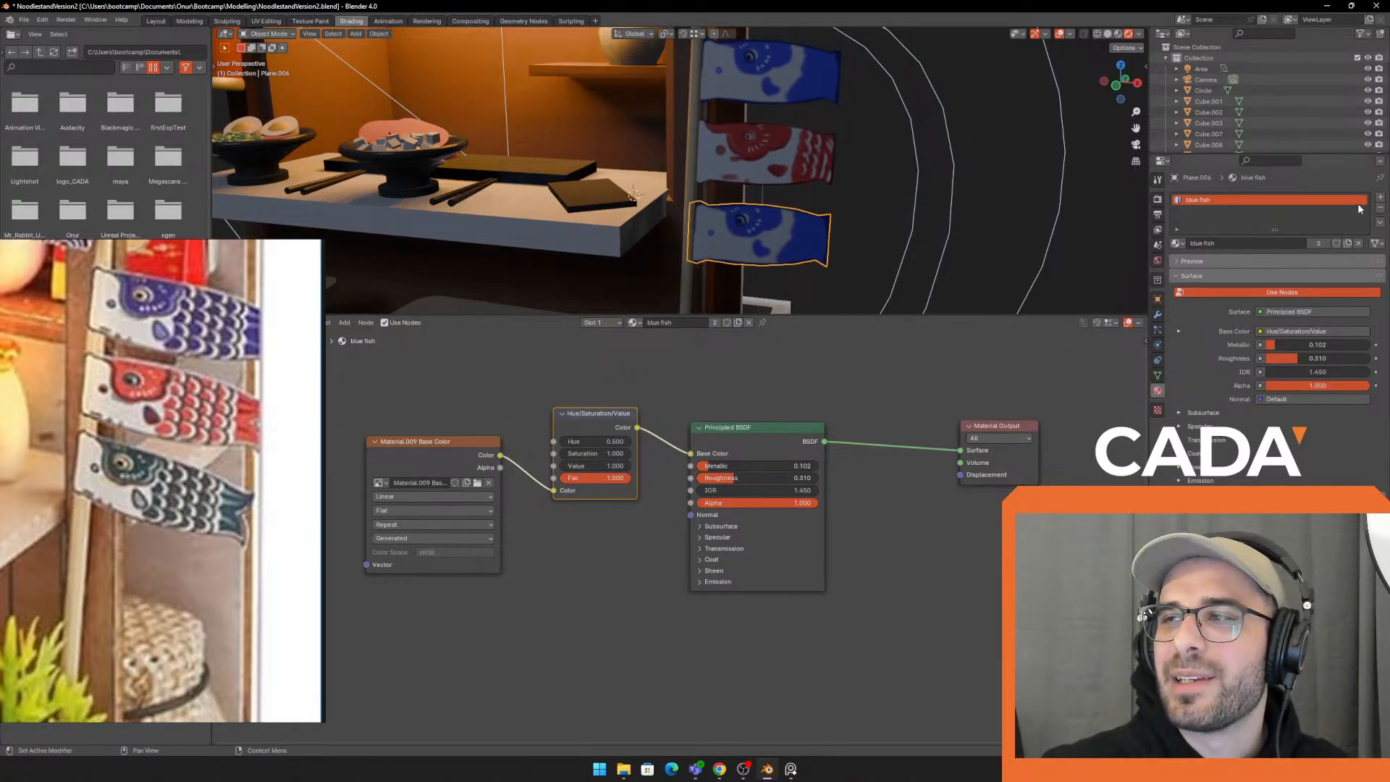
pyautogui.click(1381, 197)
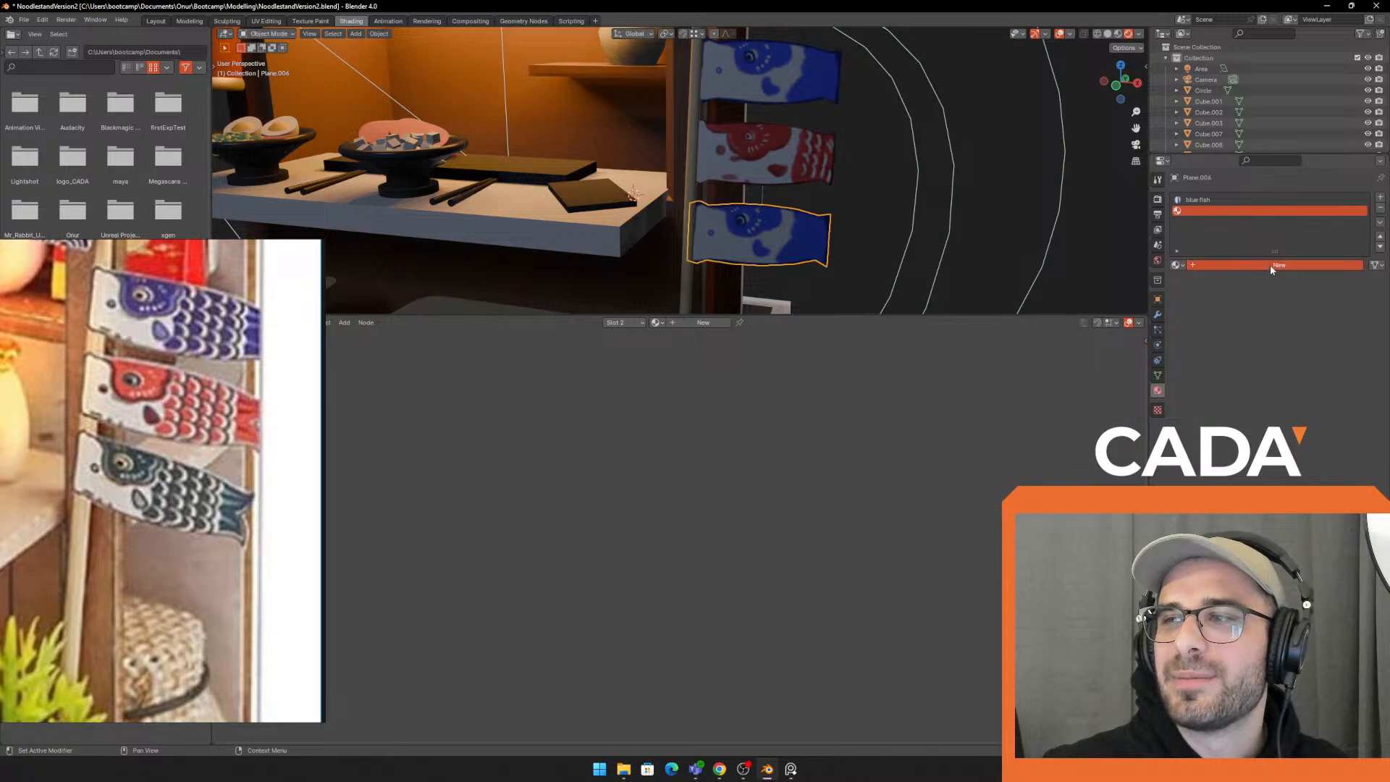
pyautogui.click(1270, 265)
# Copy the "blue fish" material and paste its settings into the new material in the second slot
pyautogui.click(1226, 201)
pyautogui.click(1379, 221)
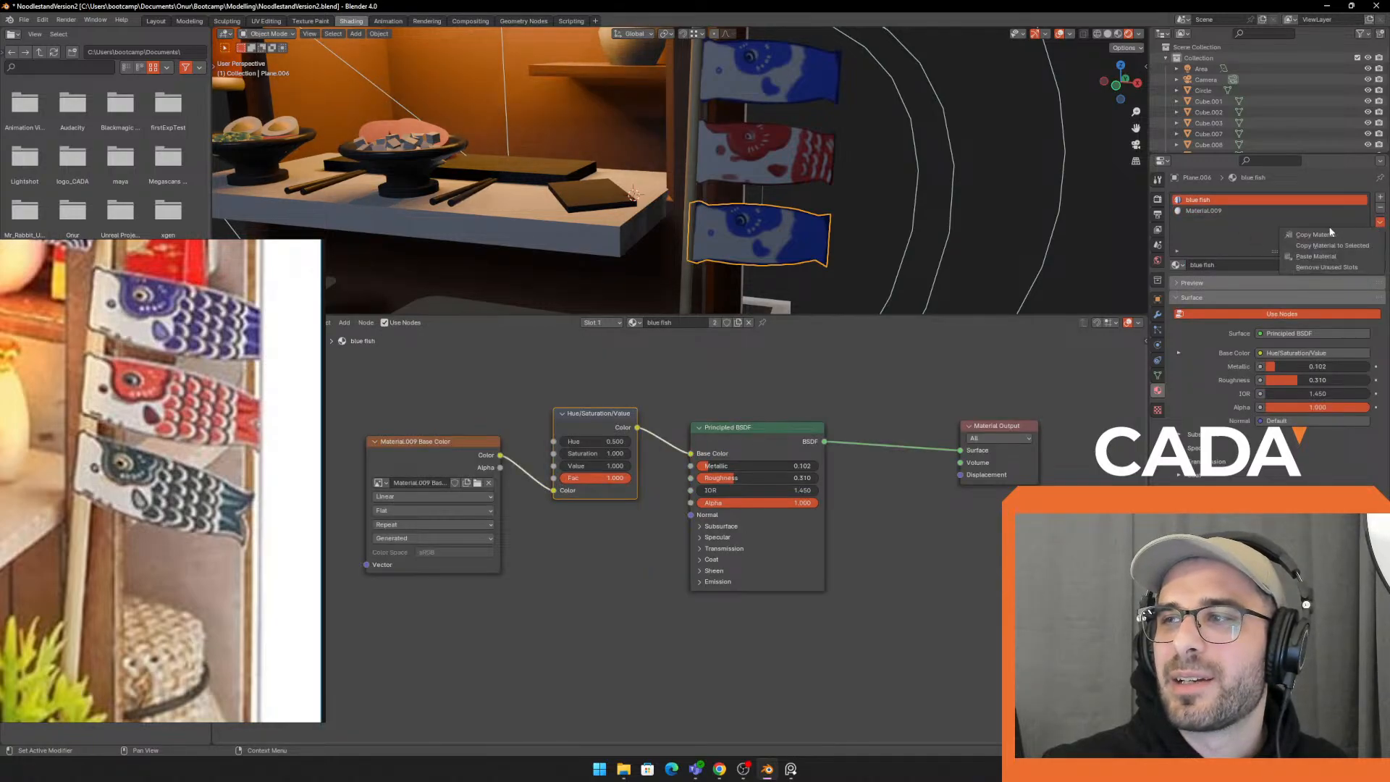
pyautogui.click(1316, 235)
pyautogui.click(1292, 211)
pyautogui.click(1378, 222)
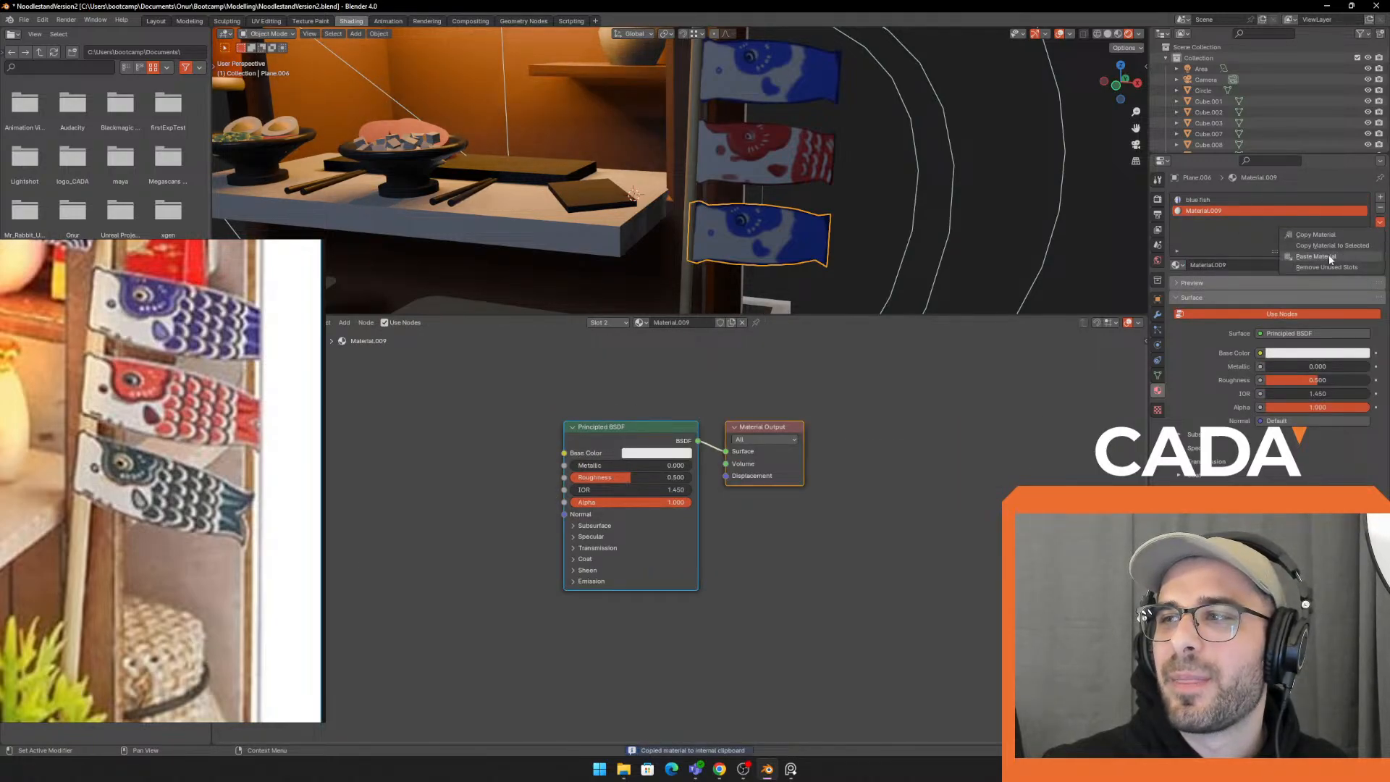
pyautogui.click(1316, 256)
# Remove the "blue fish" slot from the bottom flag and rename the remaining material "Green fish"
pyautogui.click(1332, 200)
pyautogui.click(1380, 208)
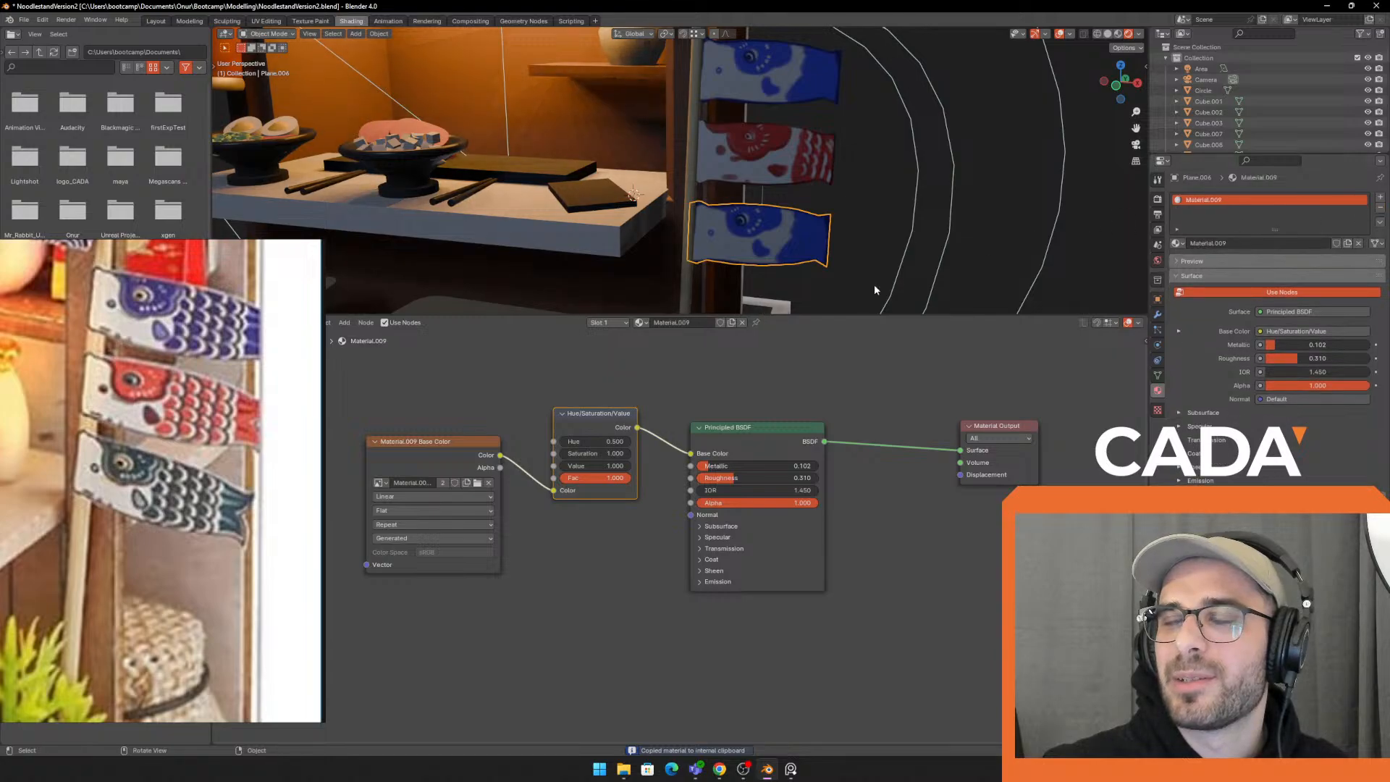
pyautogui.doubleClick(1235, 201)
pyautogui.write('G')
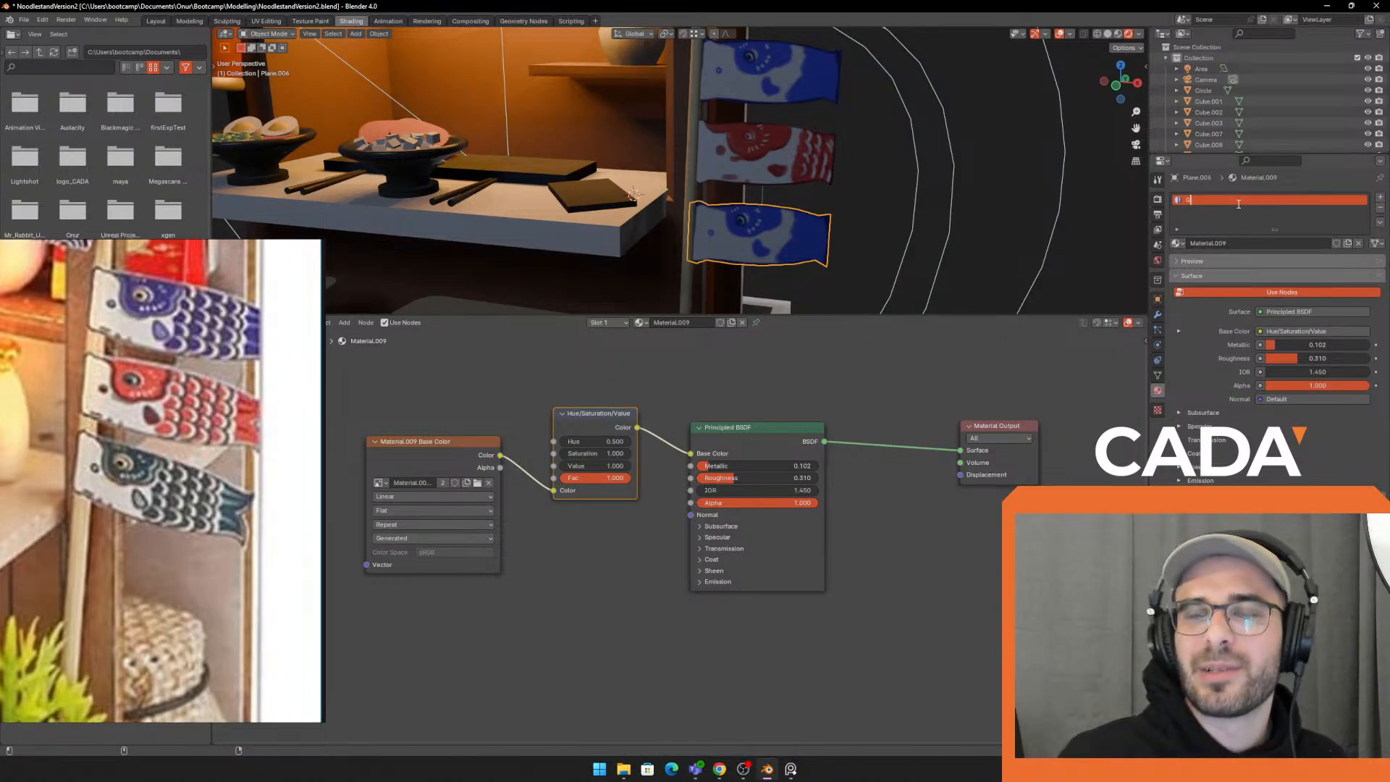
pyautogui.write('reen fish')
pyautogui.press('Return')
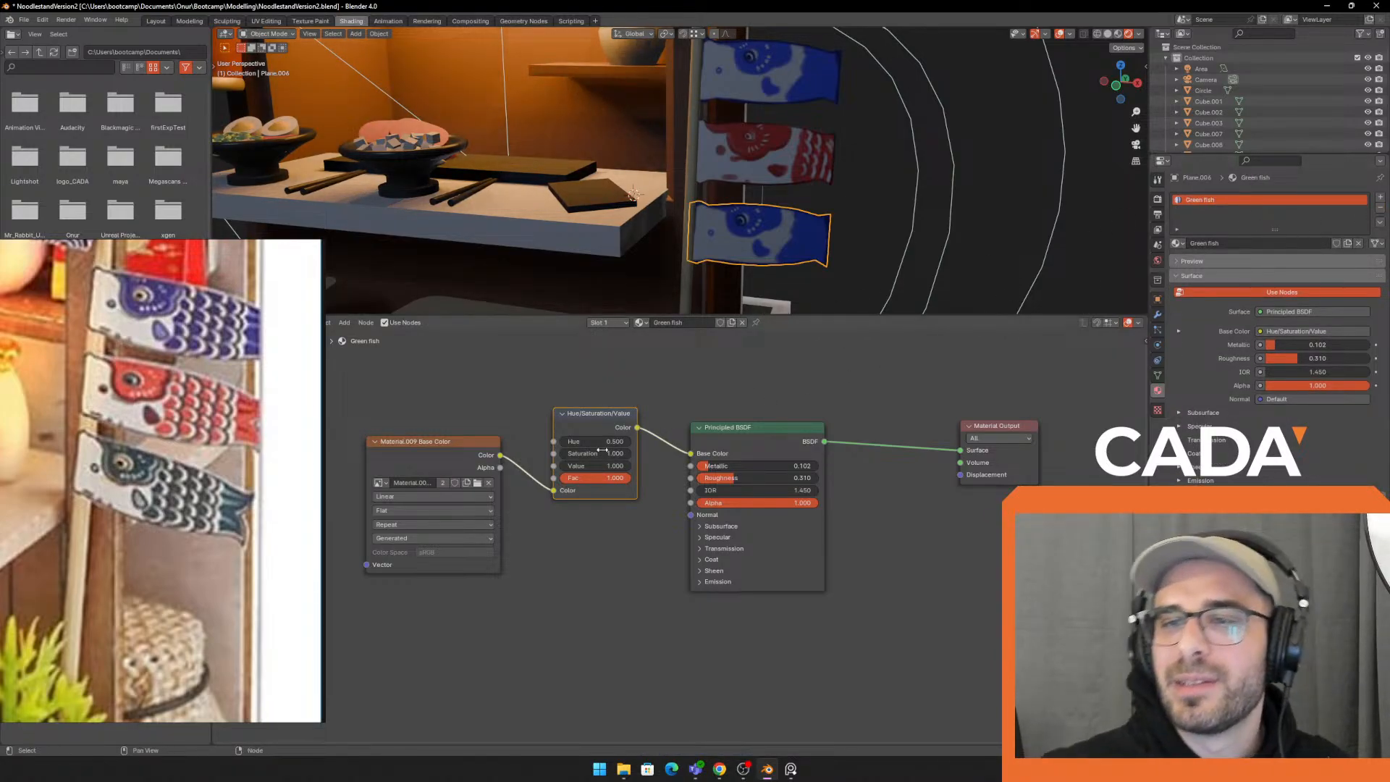
# Recolour the "Green fish" material with hue 0.160, saturation 0.790 and value 0.710, and compare the bottom flag with the reference image
pyautogui.keyDown('shift'); pyautogui.moveTo(593, 438); pyautogui.dragTo(579, 466); pyautogui.keyUp('shift')
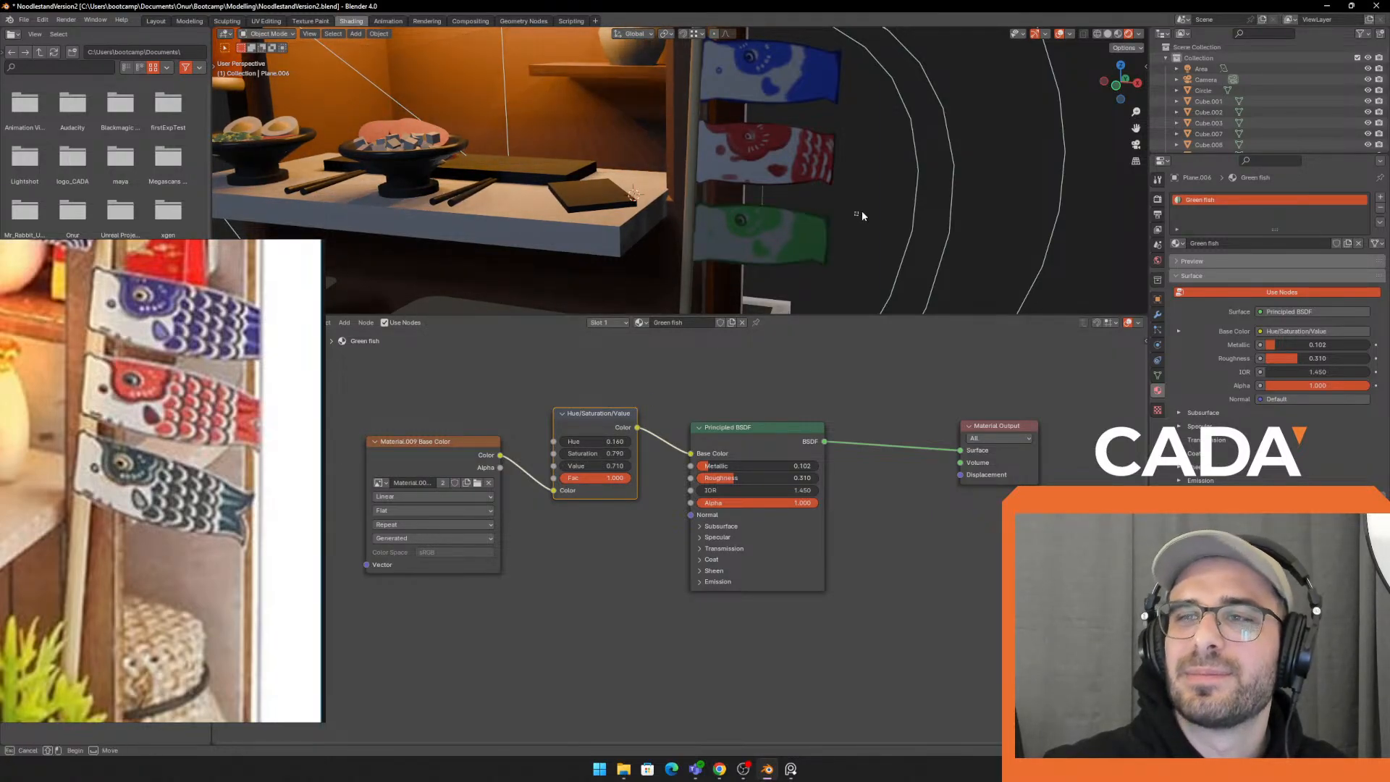
pyautogui.scroll(-6, 686, 194)
pyautogui.click(169, 20)
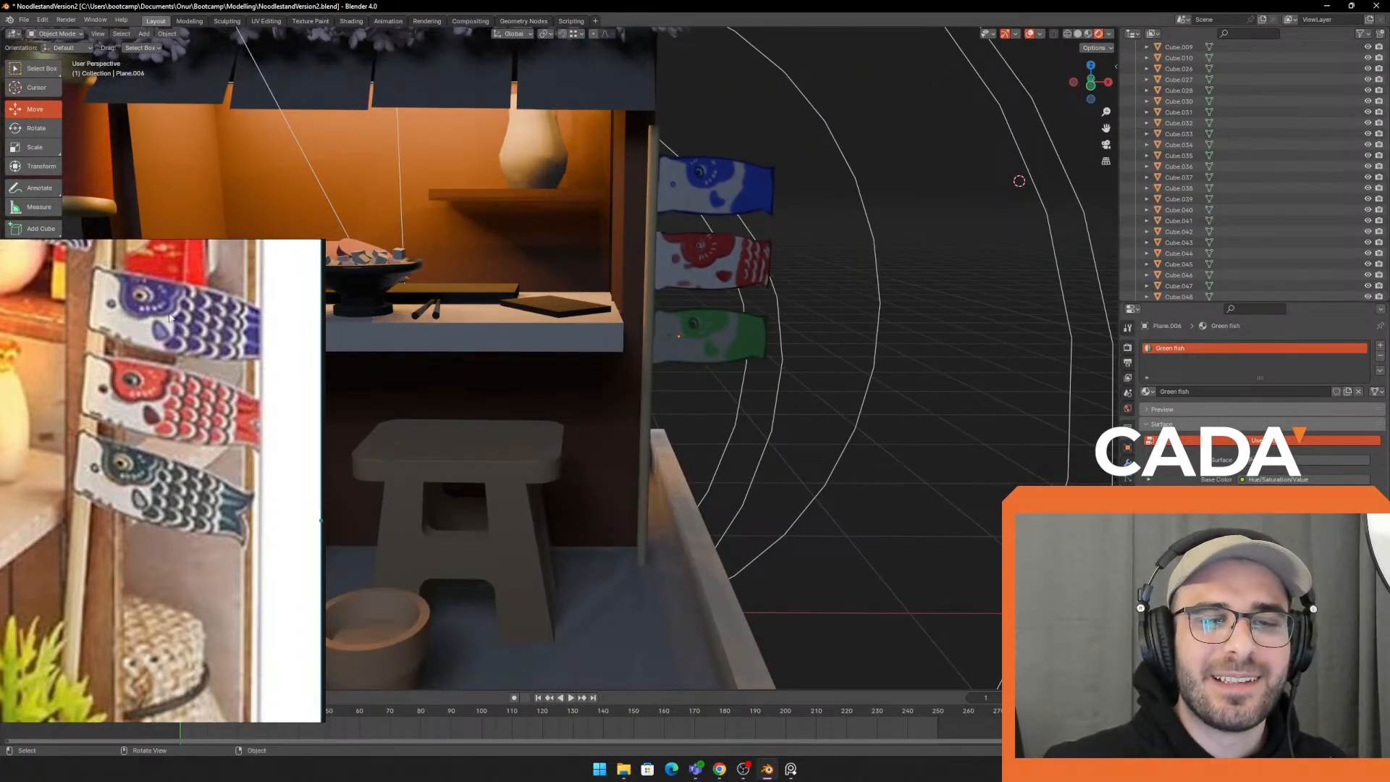
pyautogui.moveTo(170, 317); pyautogui.dragTo(245, 312, button='right')
pyautogui.rightClick(748, 349)
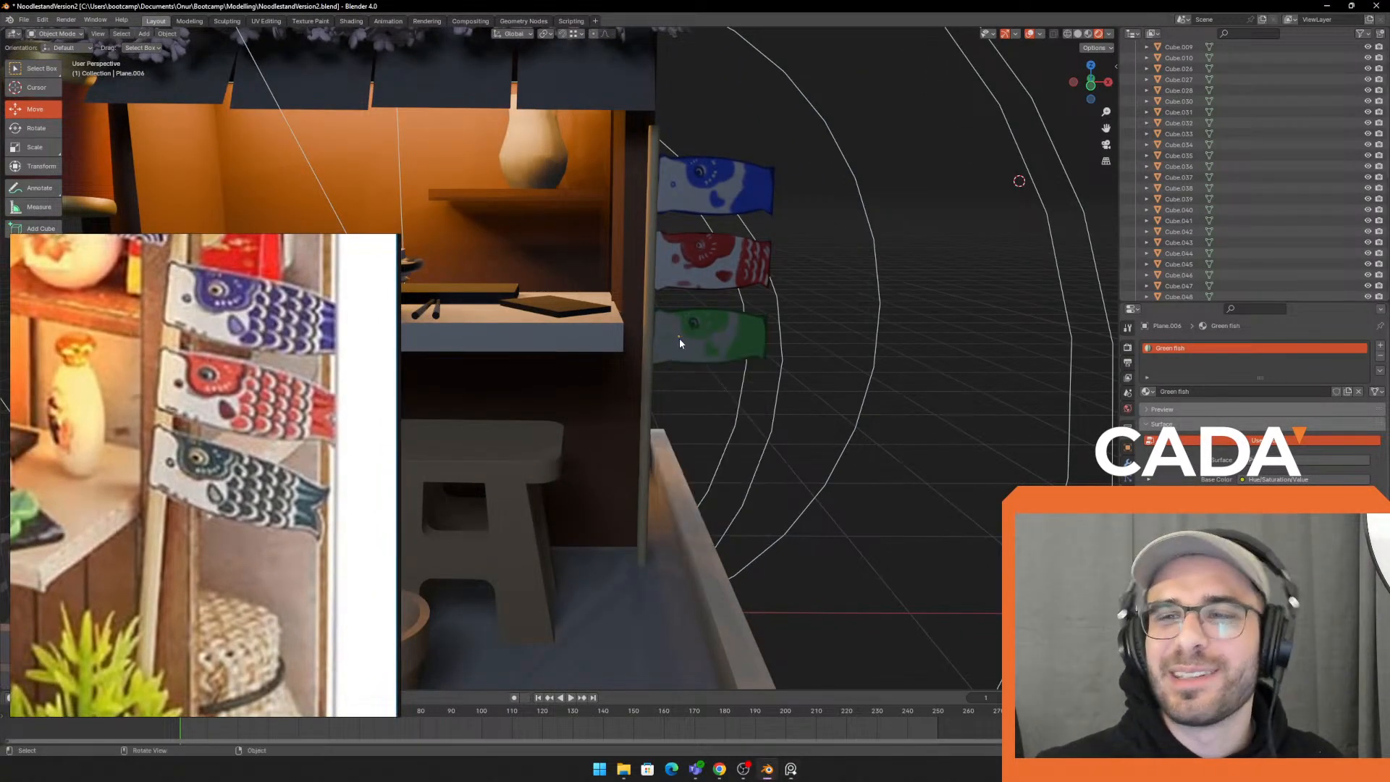
pyautogui.click(702, 323)
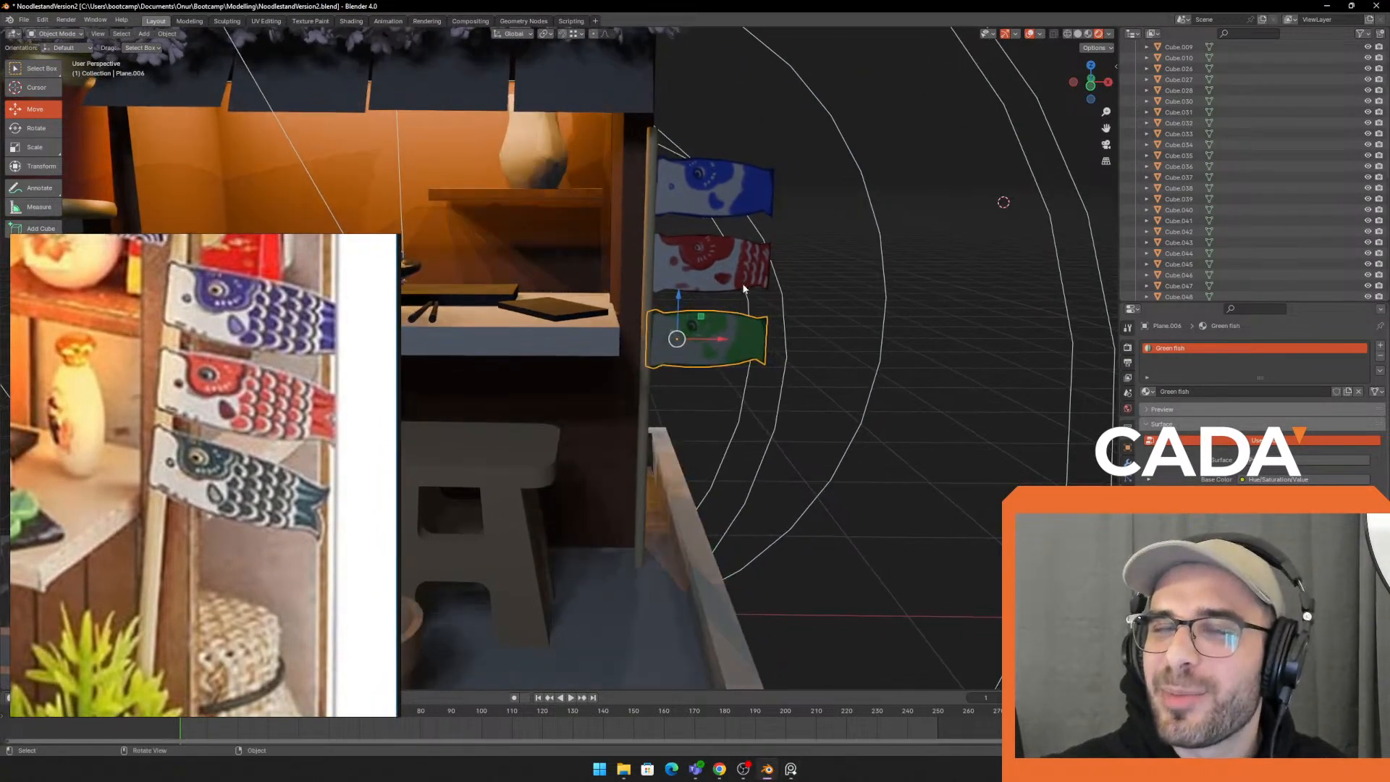
# Try a value of 0.320 on the Hue/Saturation/Value node, undo it, and raise the value to 1.000
pyautogui.click(352, 21)
pyautogui.scroll(1, 716, 388)
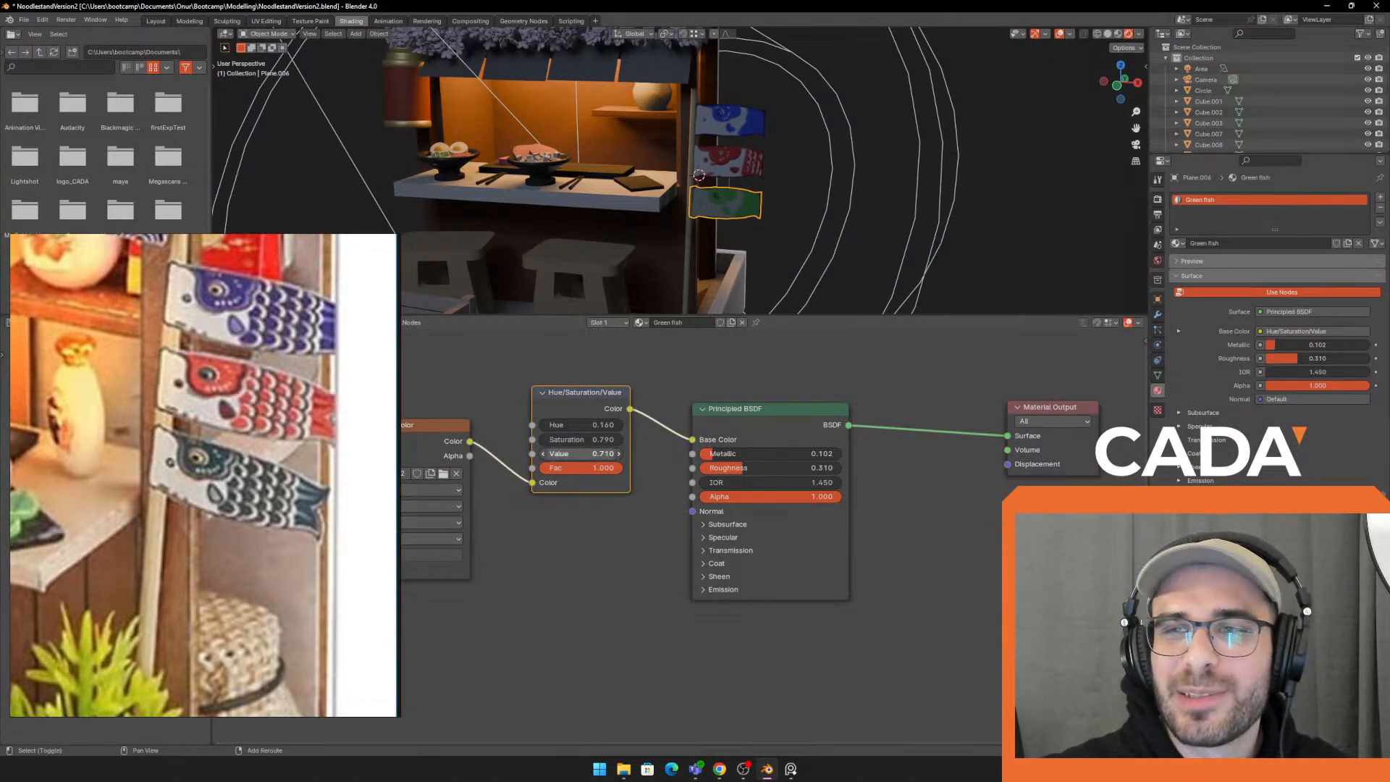
pyautogui.moveTo(579, 453); pyautogui.dragTo(543, 453)
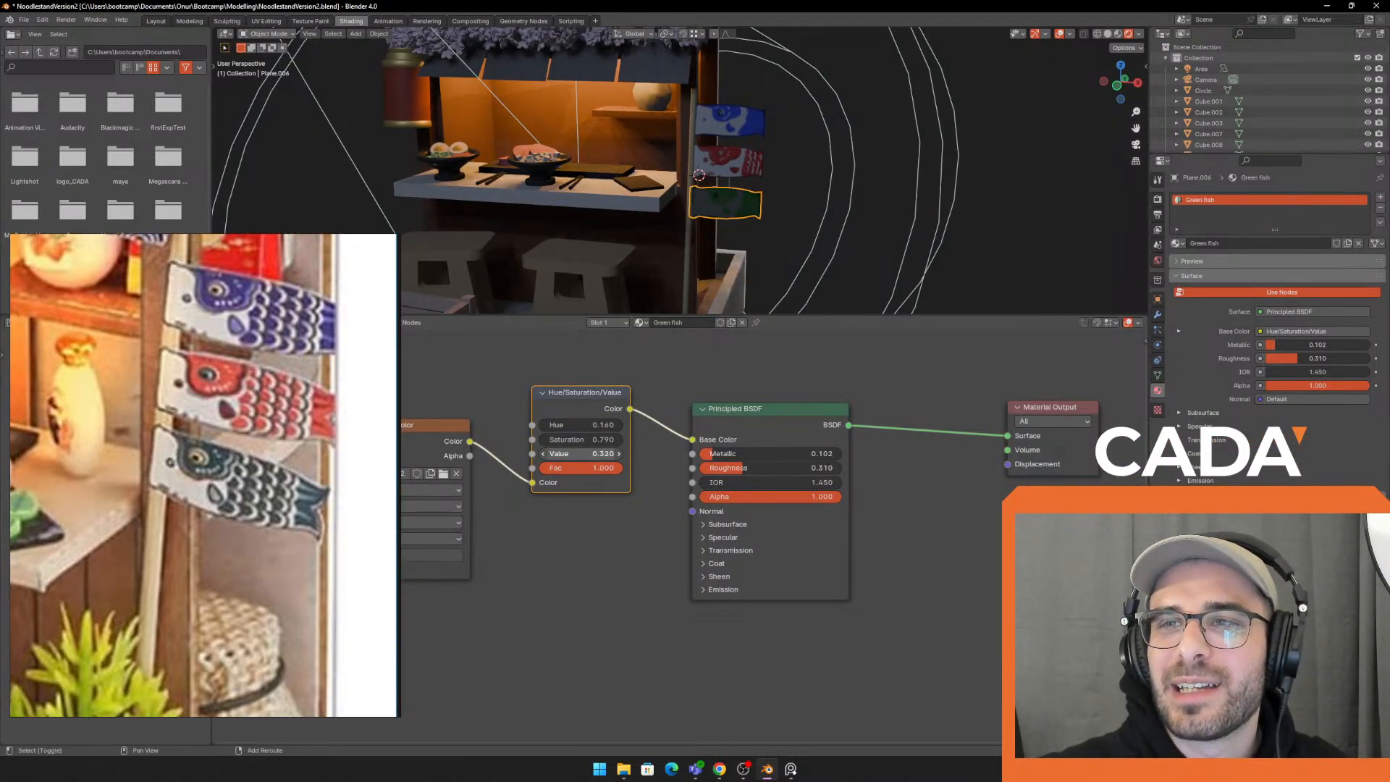
pyautogui.hotkey('ctrl', 'z')
pyautogui.scroll(1, 709, 308)
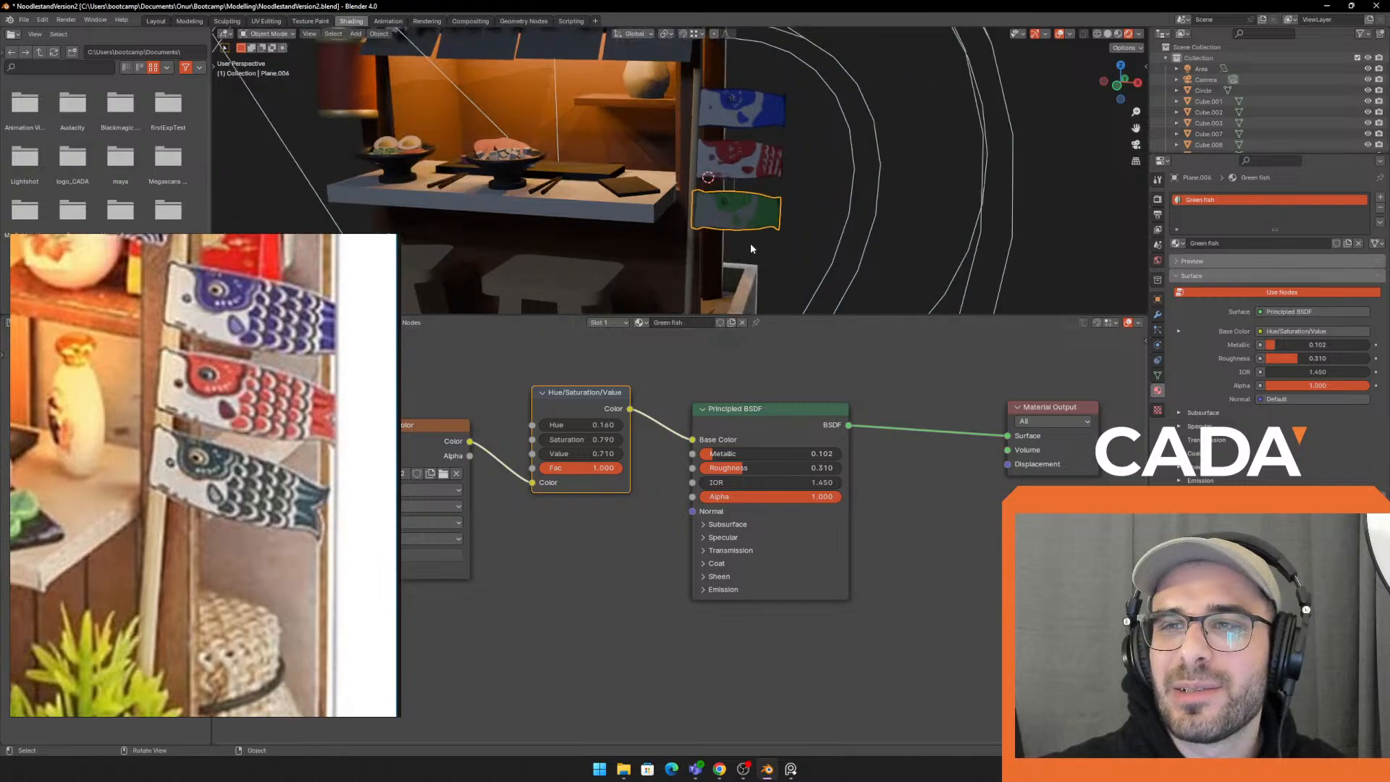
pyautogui.moveTo(579, 453); pyautogui.dragTo(607, 453)
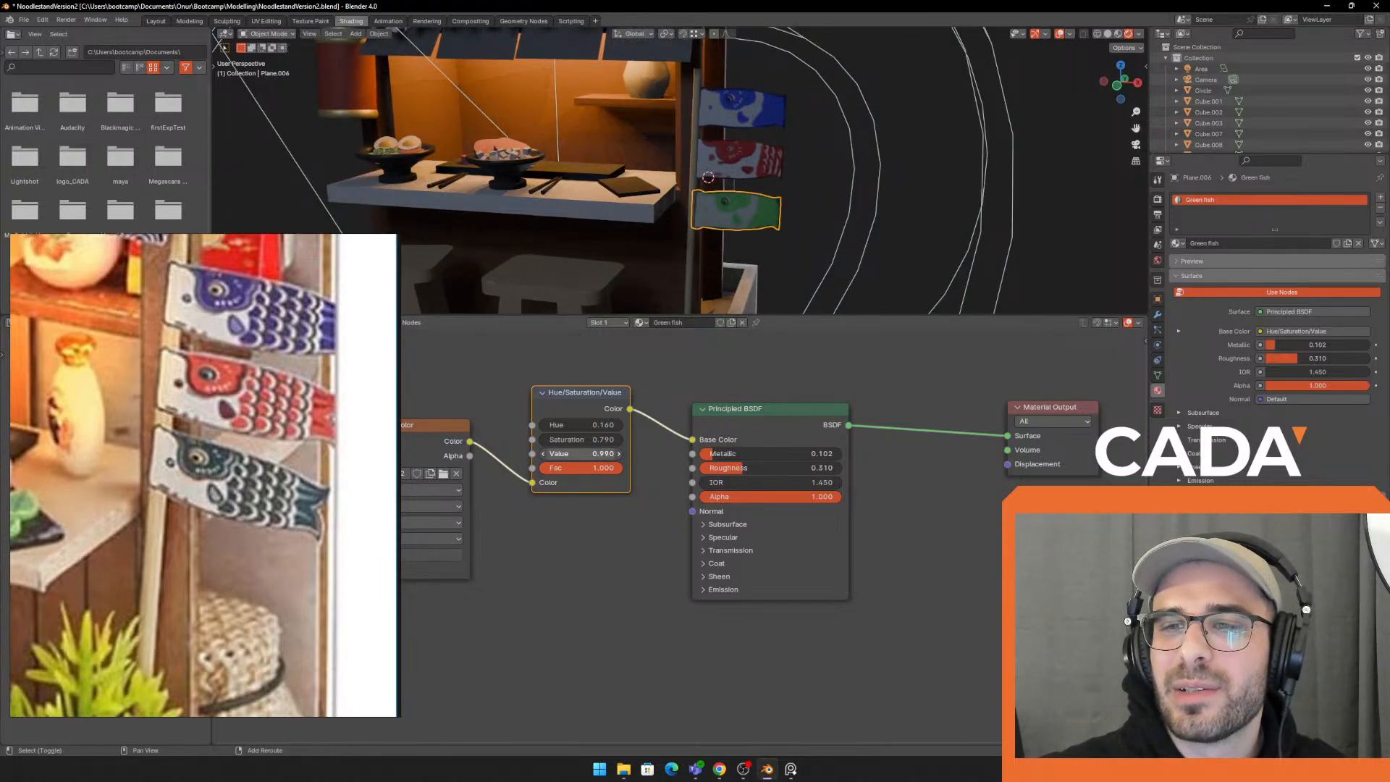
# Make room before the Principled BSDF and insert a Brightness/Contrast node after the Hue/Saturation/Value node
pyautogui.moveTo(767, 409); pyautogui.dragTo(832, 401)
pyautogui.hotkey('shift', 'a')
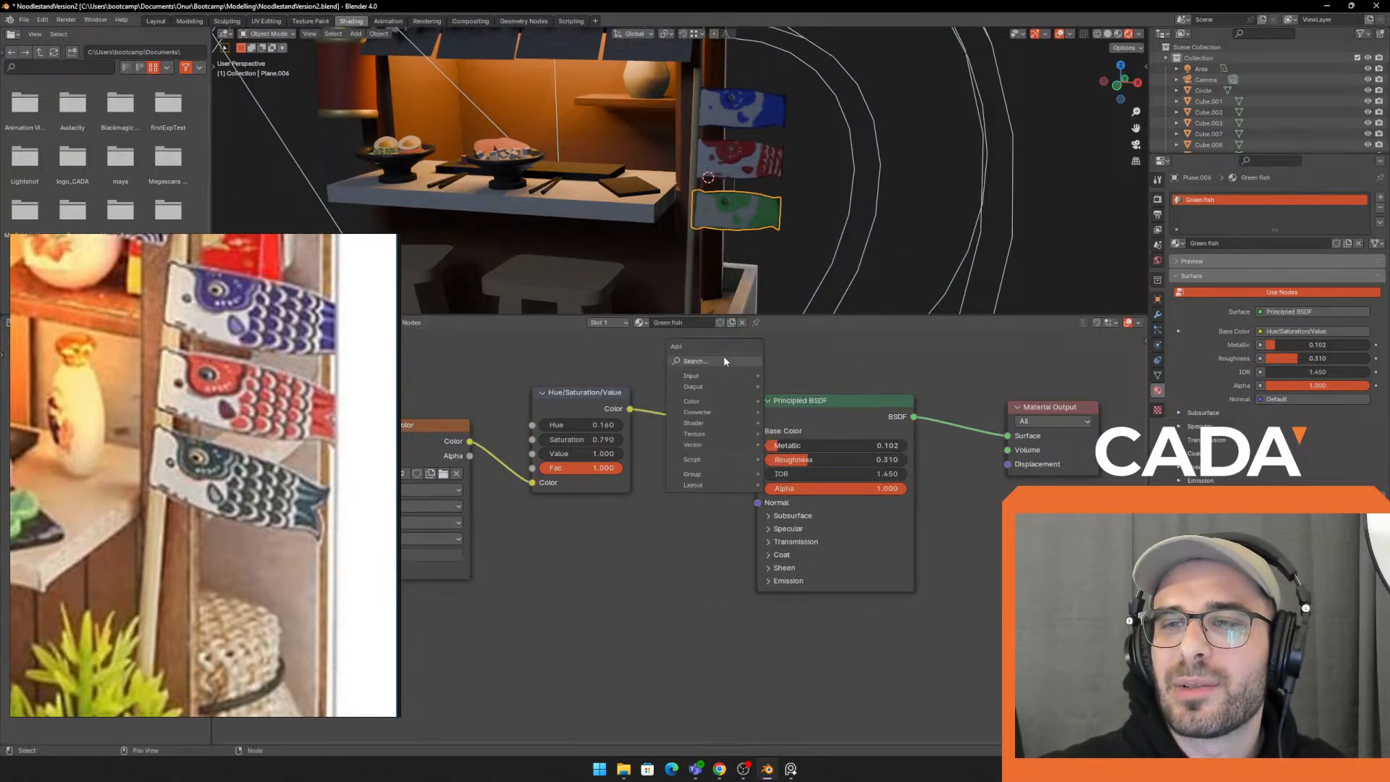
pyautogui.write('br')
pyautogui.press('Return')
pyautogui.click(728, 456)
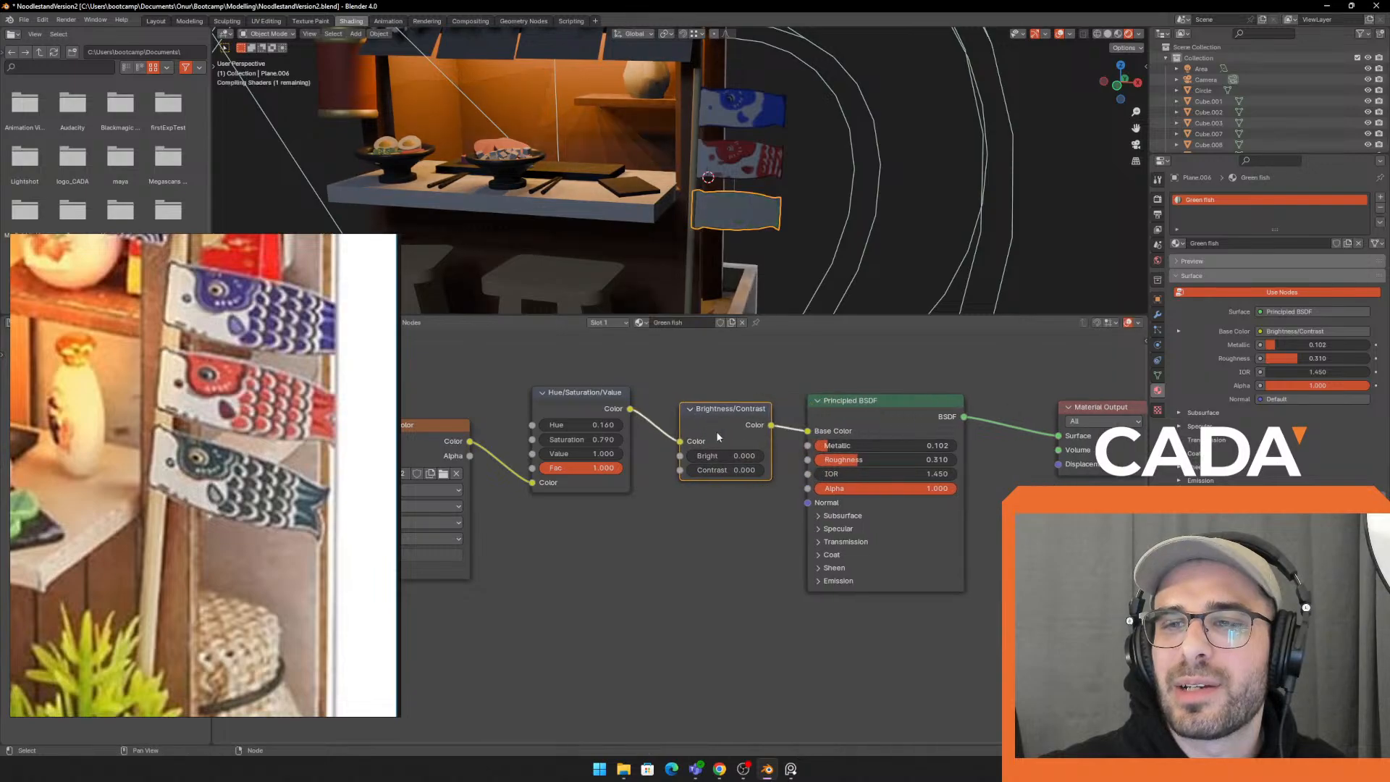
# Try a brightness of -0.110 with a contrast of 0.360 on the green flag, and undo the adjustments
pyautogui.moveTo(727, 456)
pyautogui.mouseDown()
pyautogui.moveTo(771, 456)
pyautogui.moveTo(710, 470)
pyautogui.mouseUp()
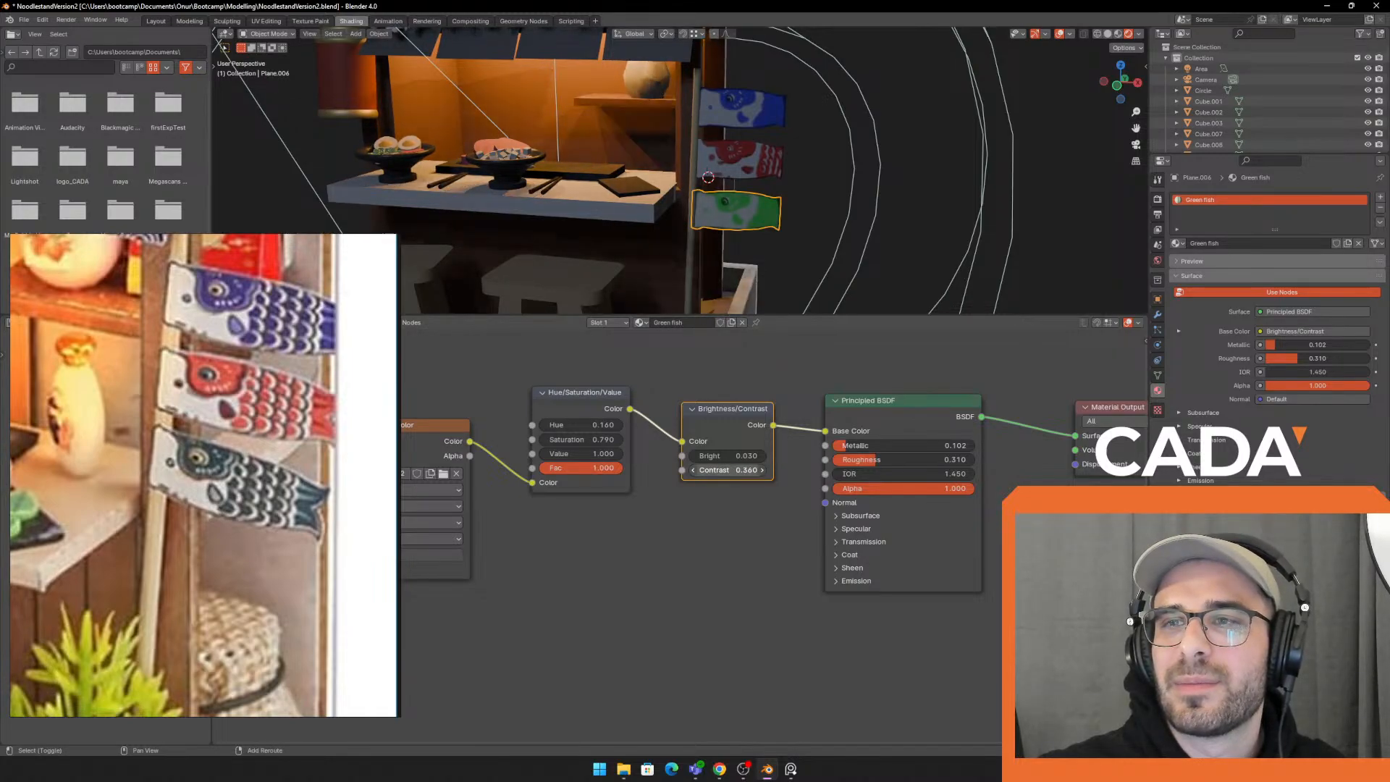
pyautogui.moveTo(728, 470)
pyautogui.mouseDown()
pyautogui.moveTo(753, 470)
pyautogui.moveTo(713, 456)
pyautogui.mouseUp()
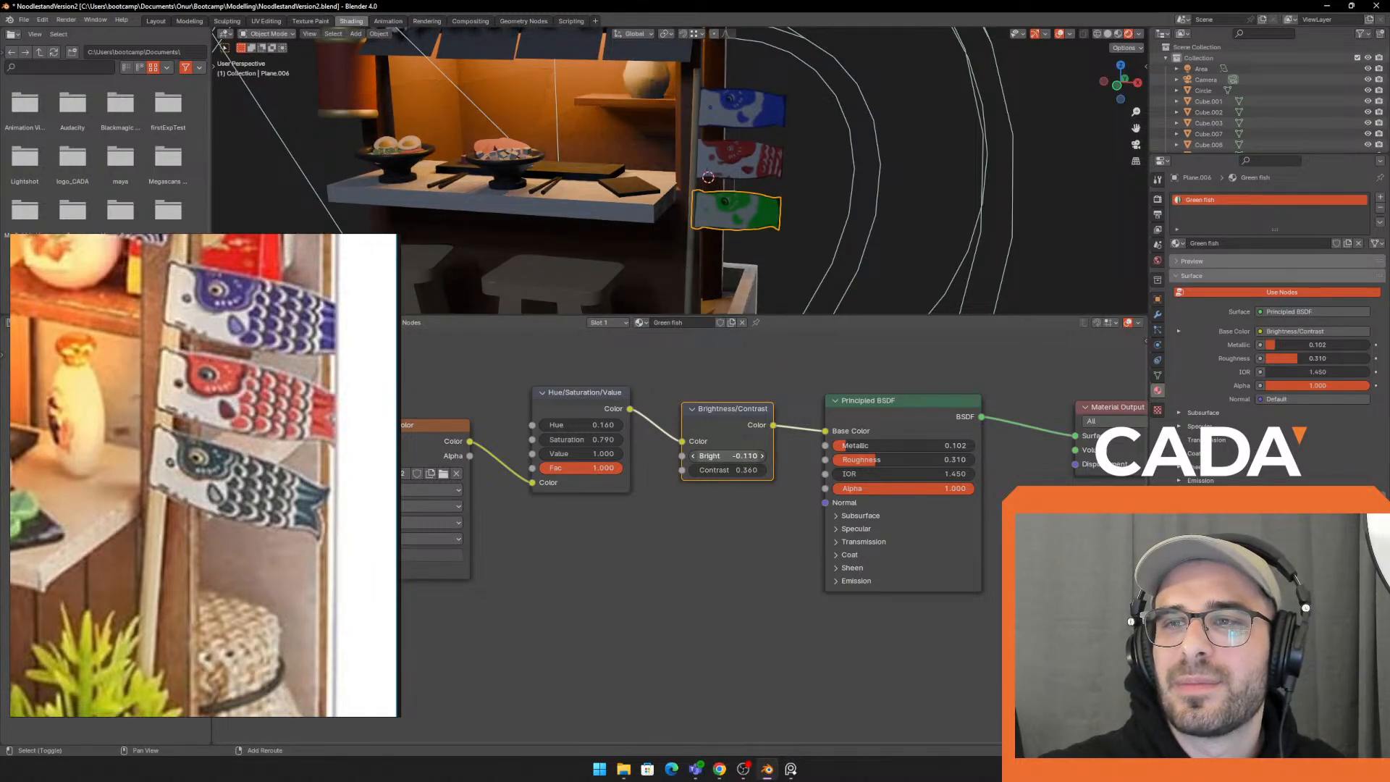
pyautogui.hotkey('ctrl', 'z')
pyautogui.hotkey('ctrl', 'z')
pyautogui.hotkey('ctrl', 'z')
pyautogui.hotkey('ctrl', 'z')
pyautogui.hotkey('ctrl', 'z')
pyautogui.hotkey('ctrl', 'z')
pyautogui.hotkey('ctrl', 'z')
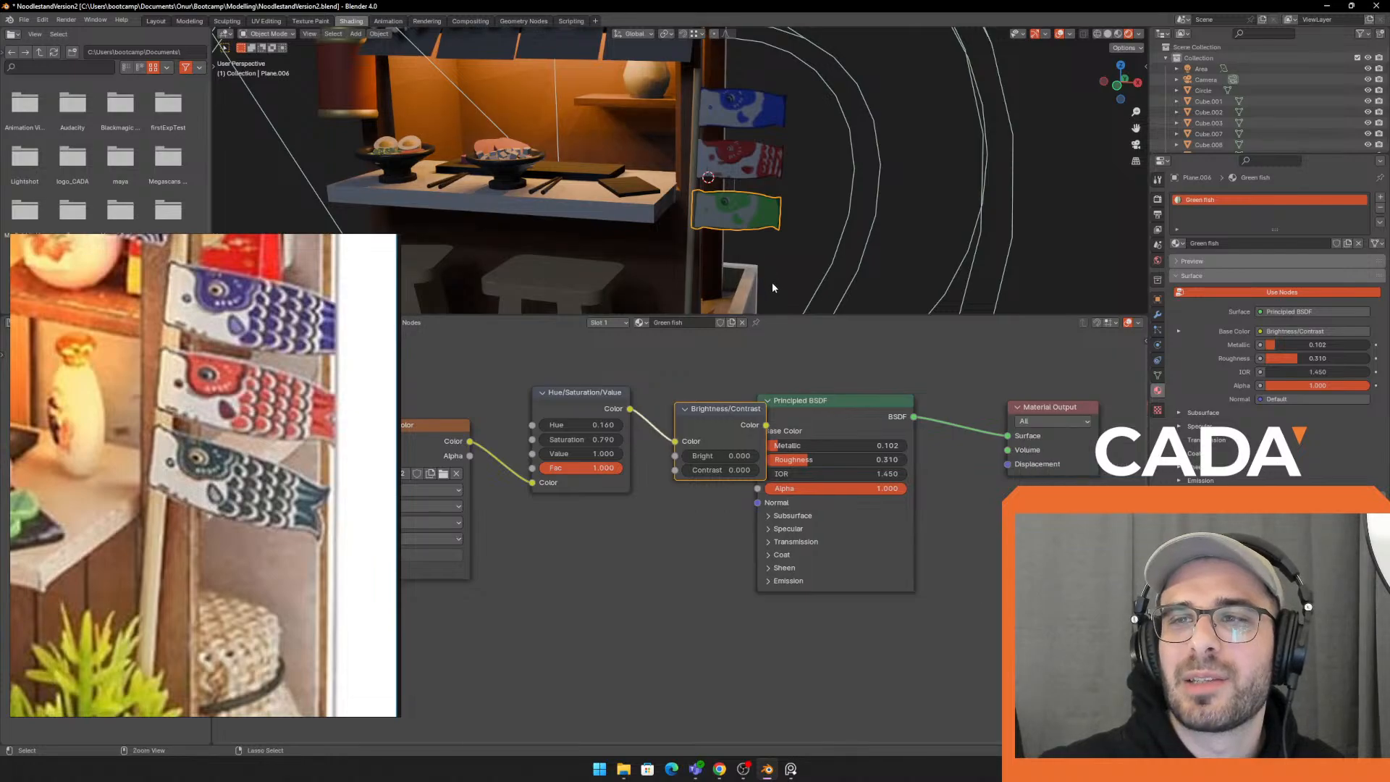
# Set the Brightness/Contrast node to brightness 0.080 and contrast 0.300, and check the flags in the full scene
pyautogui.moveTo(722, 455); pyautogui.dragTo(733, 470)
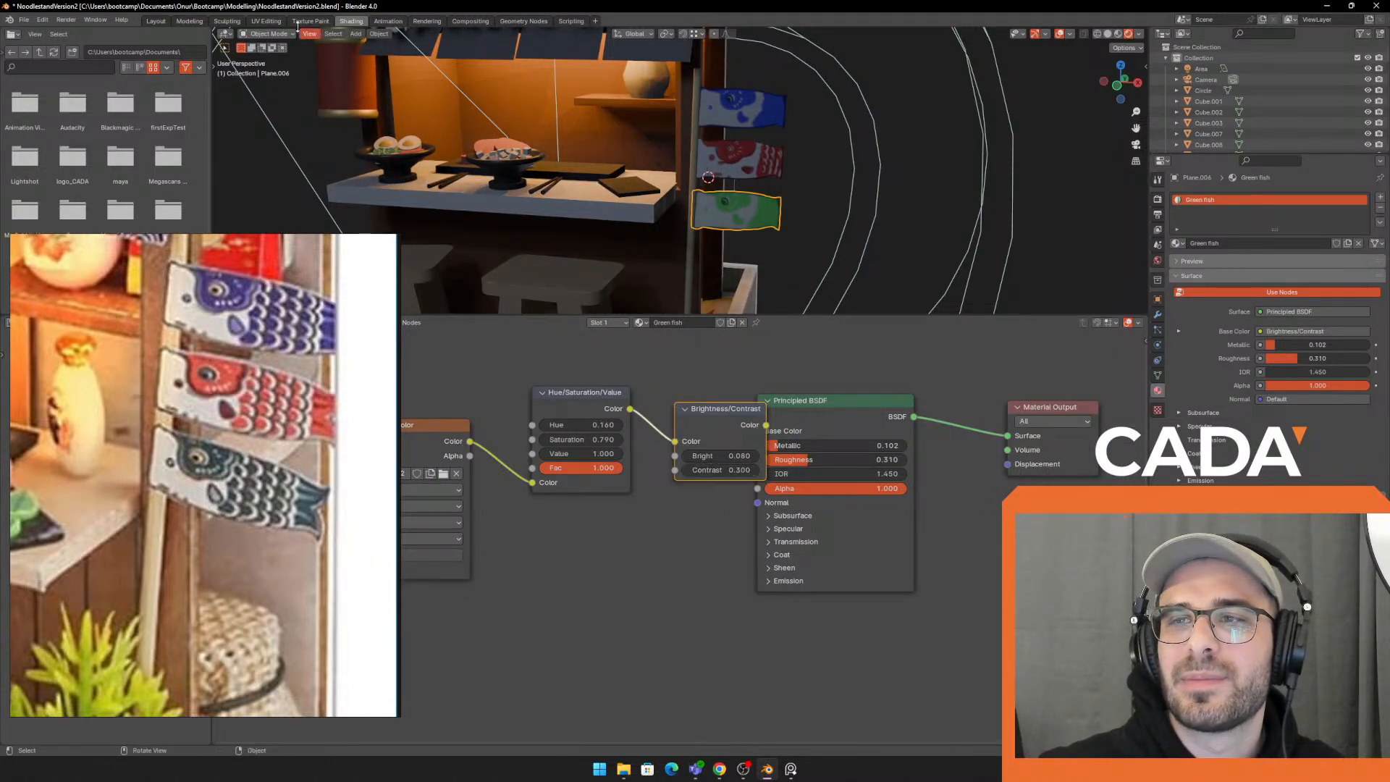
pyautogui.click(156, 21)
pyautogui.scroll(-5, 849, 327)
pyautogui.click(664, 267)
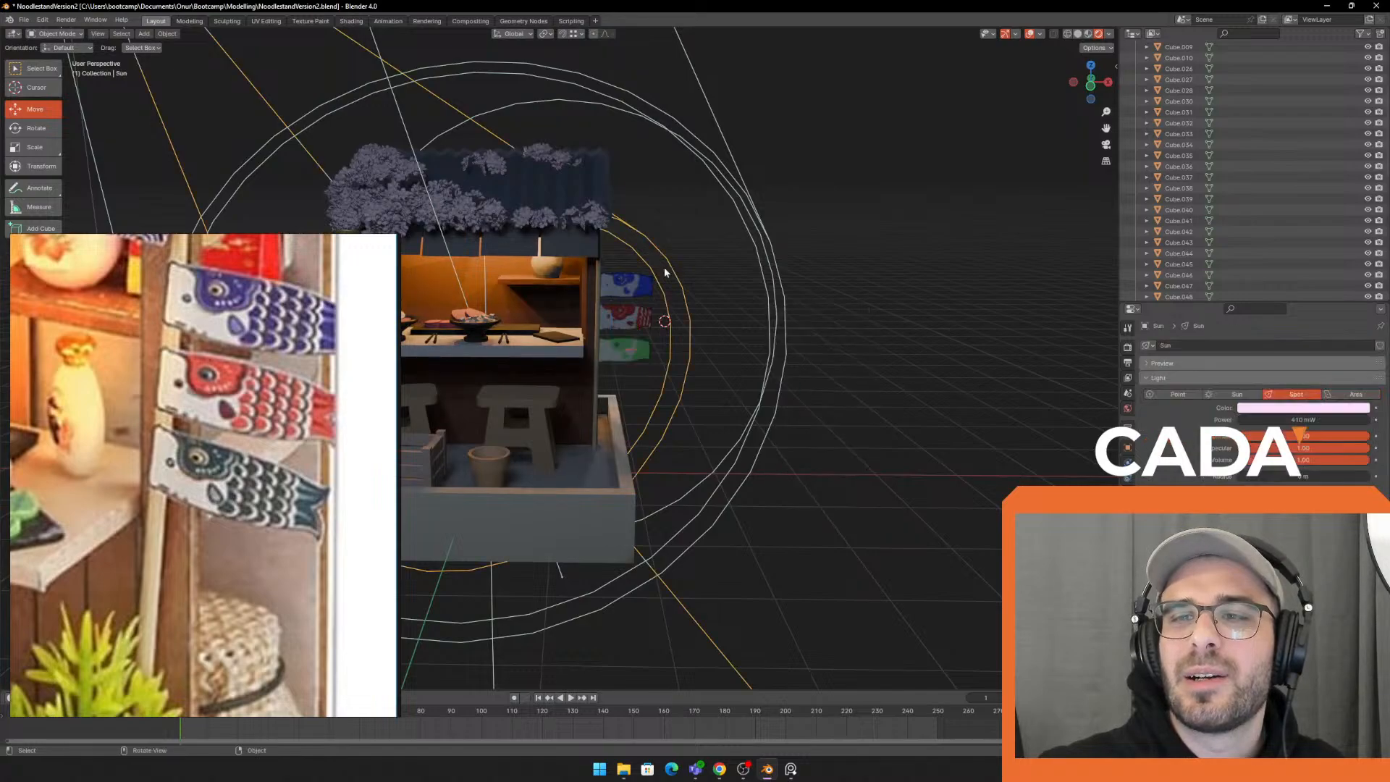
pyautogui.moveTo(663, 266); pyautogui.dragTo(723, 394, button='middle')
pyautogui.scroll(4, 789, 314)
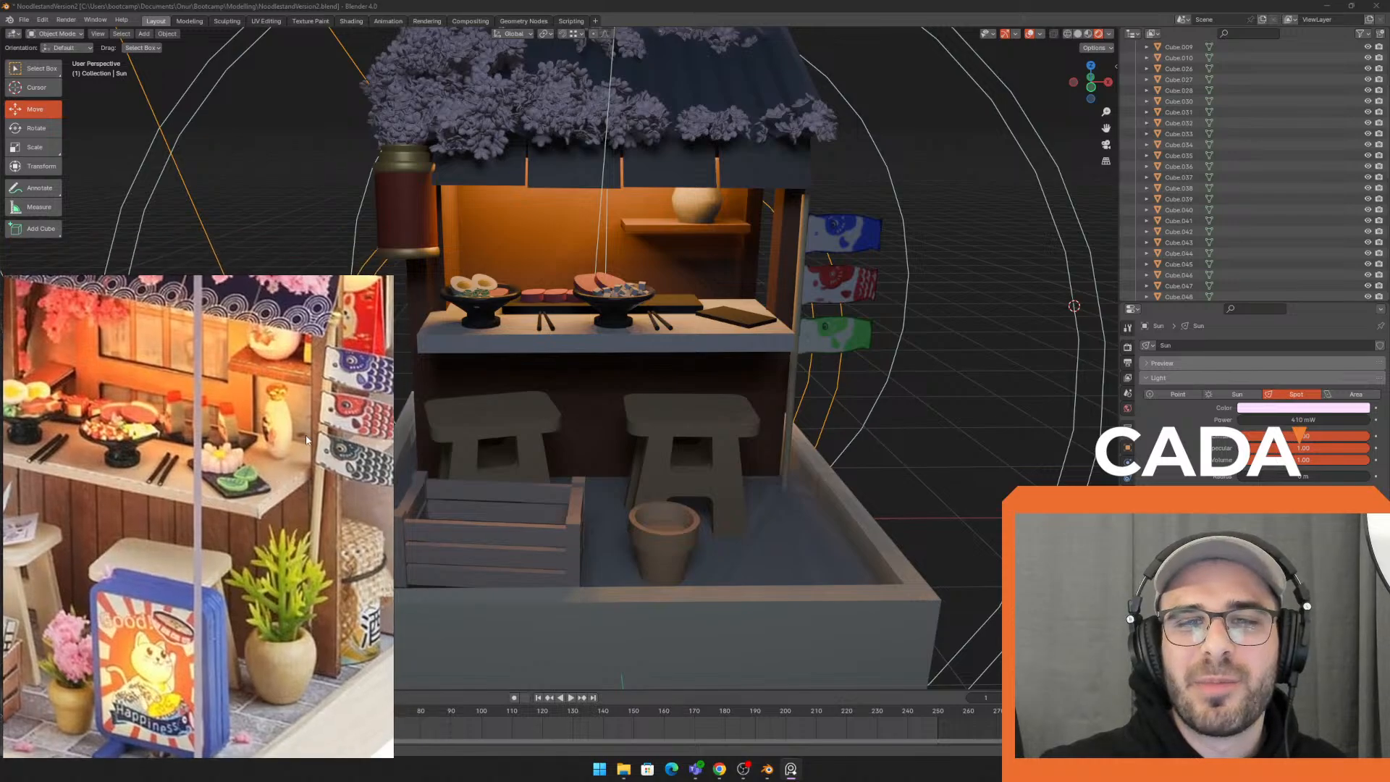
# Examine the awning panel nearest the lantern and compare the panels under the roof with the reference image
pyautogui.click(516, 184)
pyautogui.scroll(1, 692, 220)
pyautogui.keyDown('shift'); pyautogui.moveTo(516, 186); pyautogui.dragTo(676, 266, button='middle'); pyautogui.keyUp('shift')
pyautogui.scroll(1, 664, 186)
pyautogui.scroll(1, 676, 266)
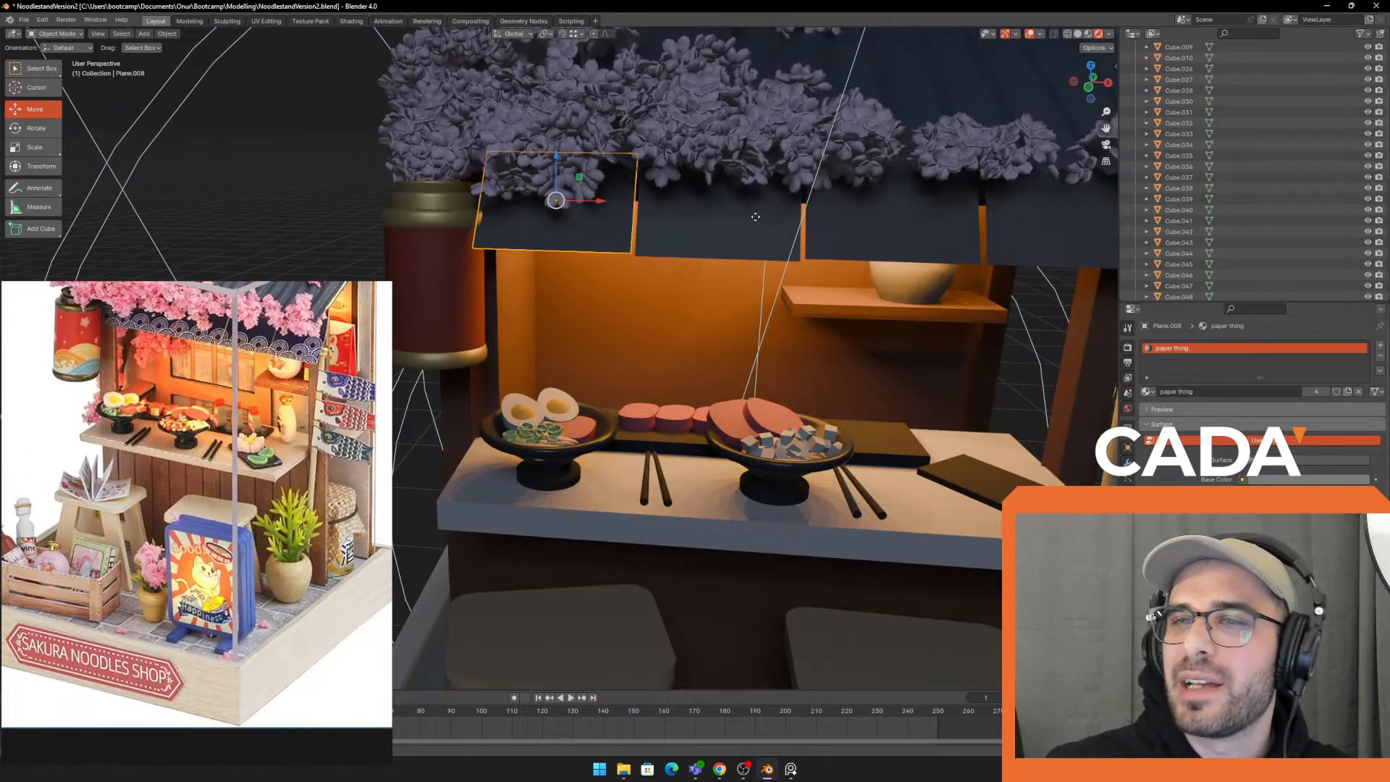
pyautogui.keyDown('shift'); pyautogui.moveTo(755, 217); pyautogui.dragTo(756, 243, button='middle'); pyautogui.keyUp('shift')
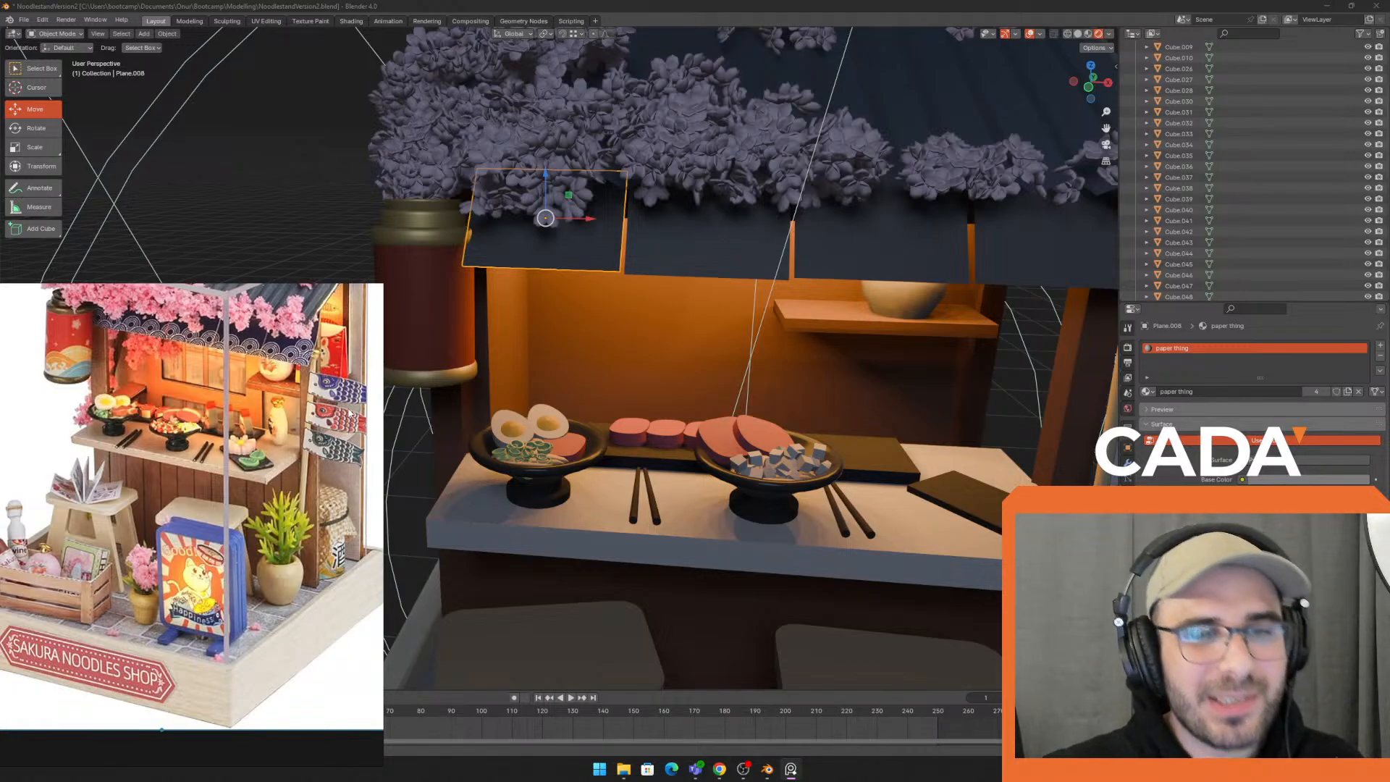
pyautogui.scroll(-6, 739, 510)
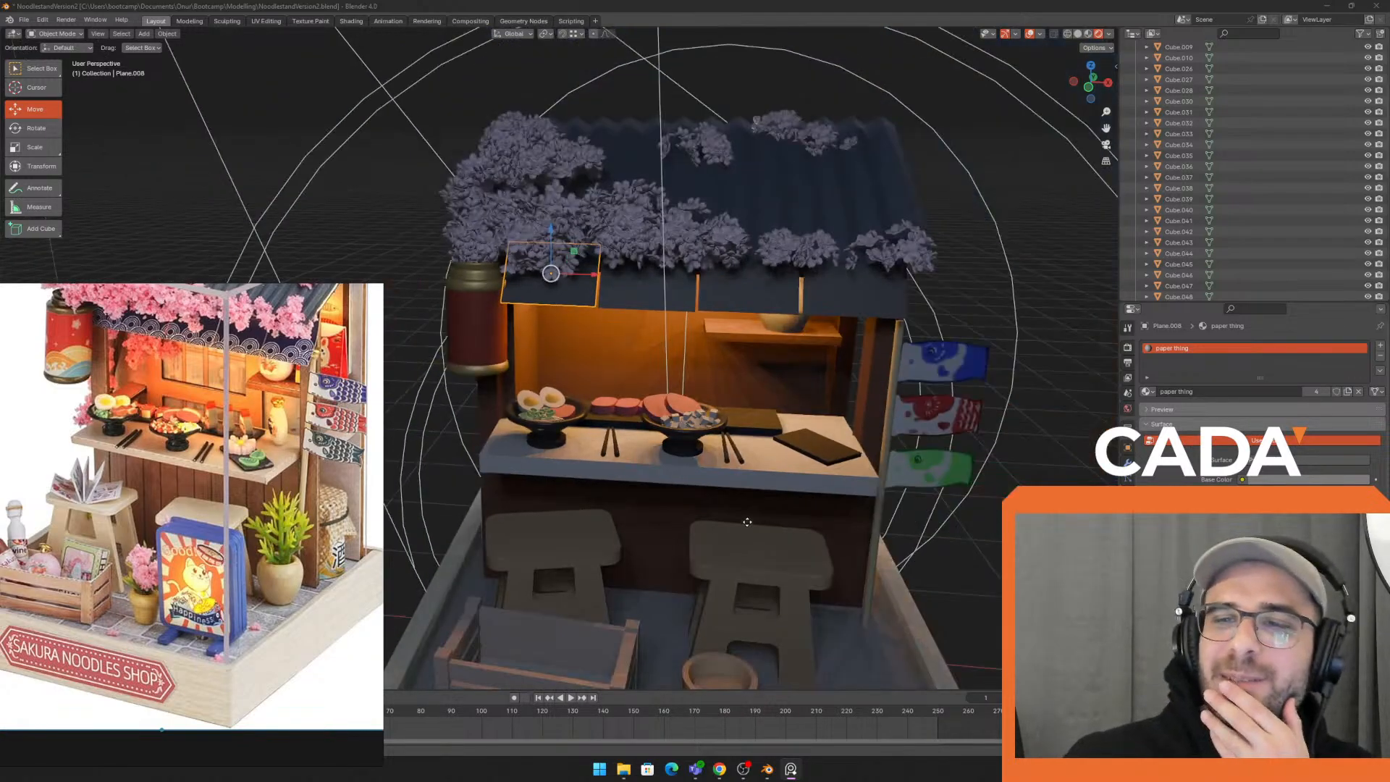
pyautogui.scroll(2, 739, 510)
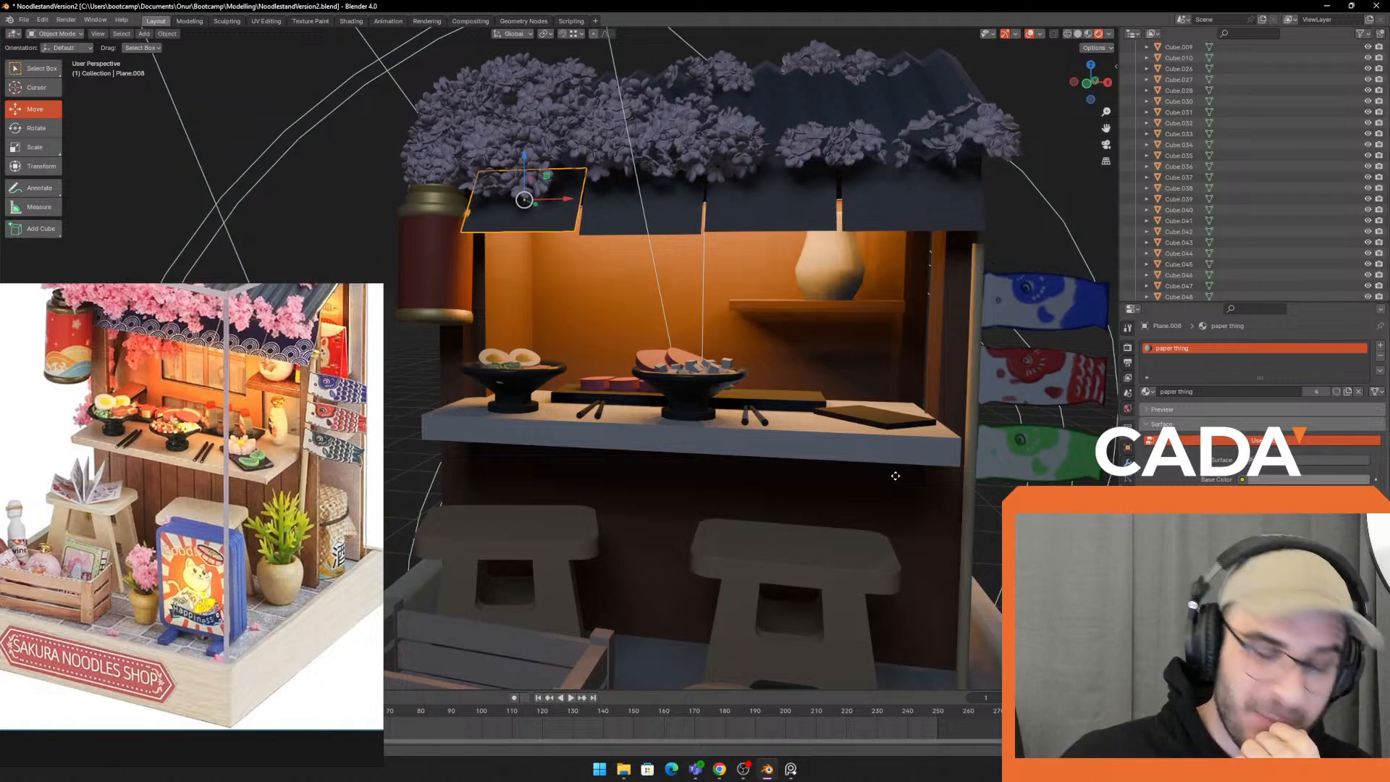
pyautogui.click(1031, 439)
pyautogui.click(541, 211)
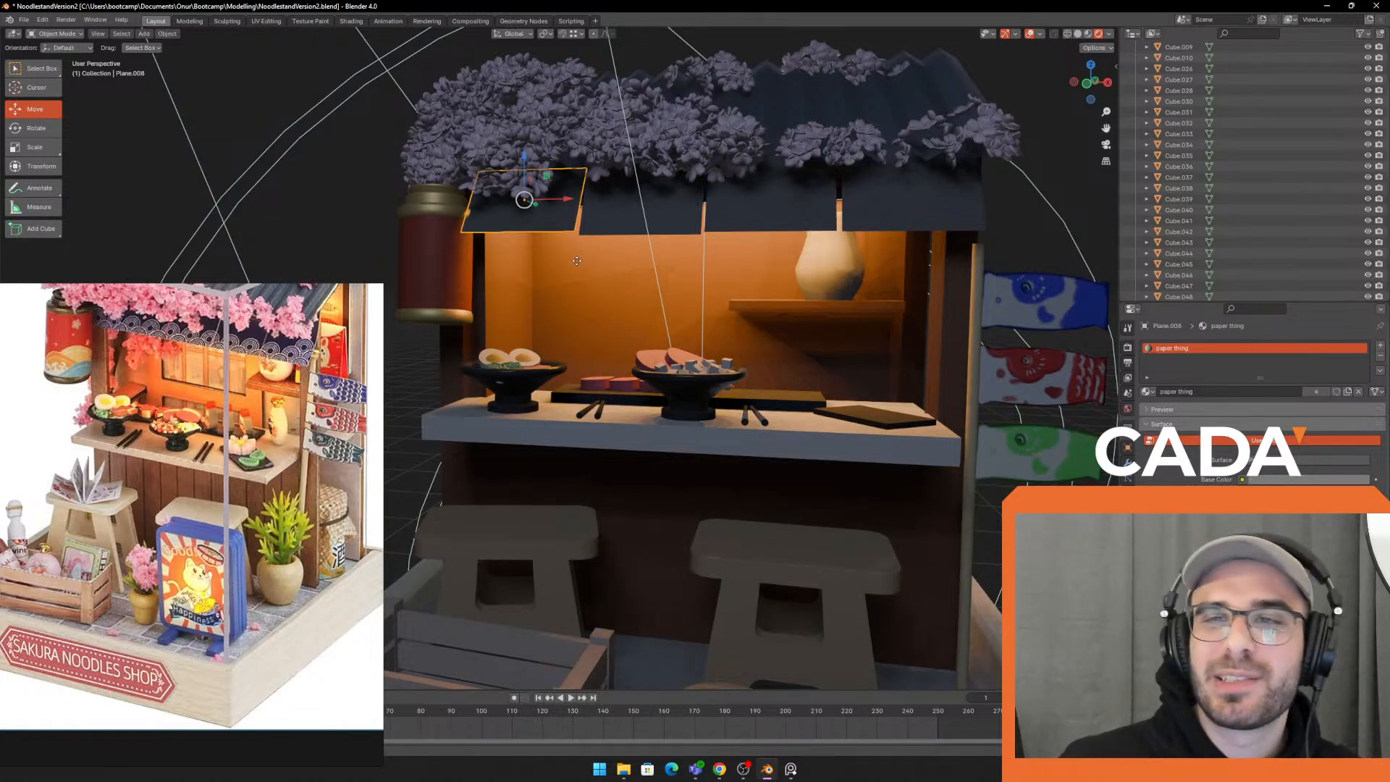
pyautogui.scroll(4, 540, 211)
pyautogui.scroll(1, 566, 271)
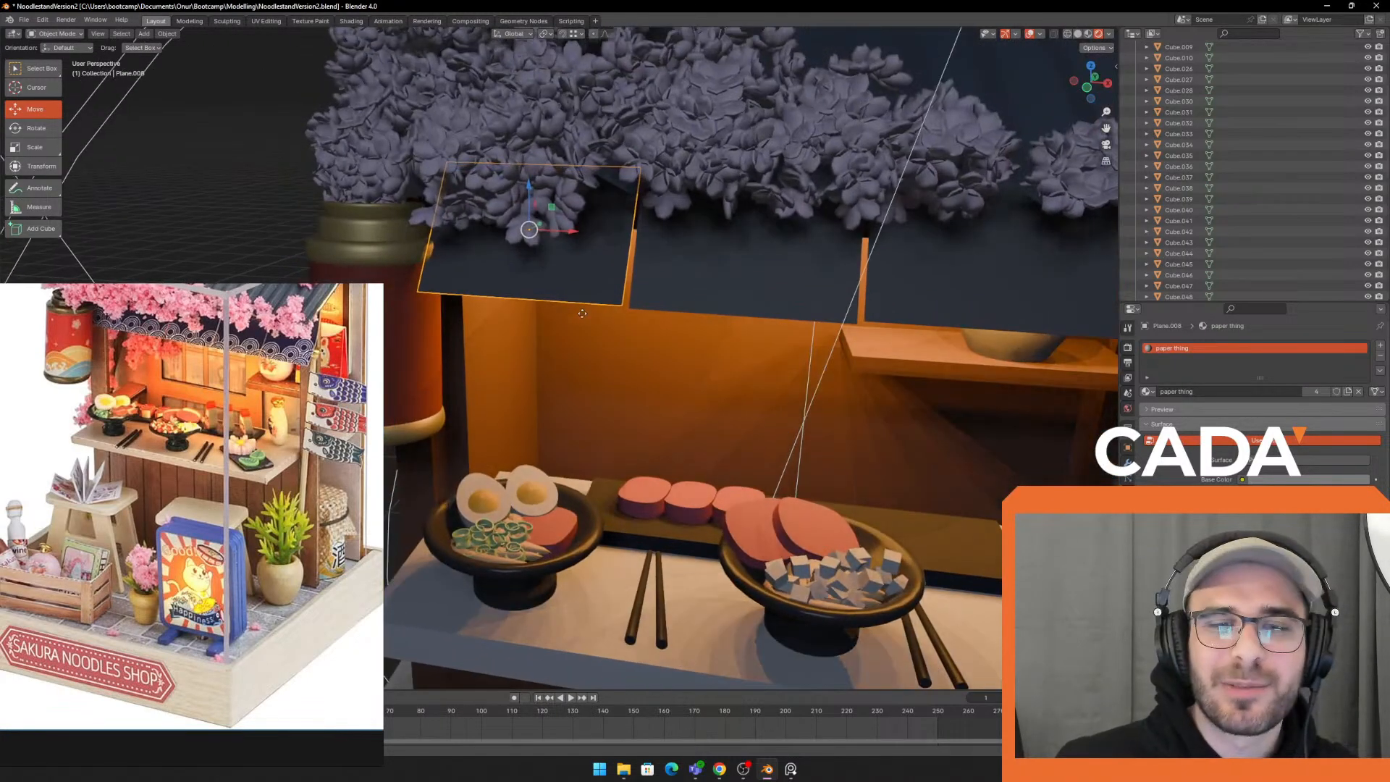
pyautogui.scroll(1, 257, 397)
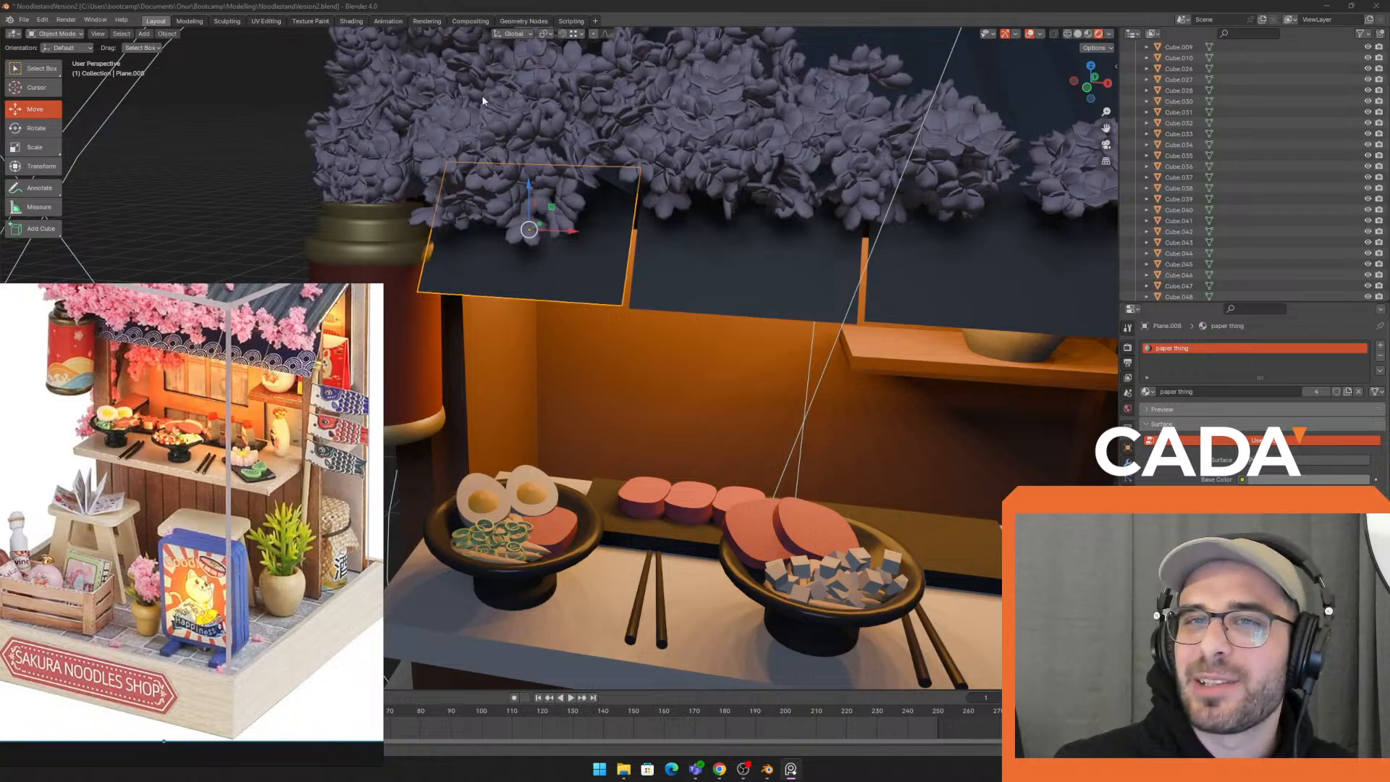
# Select the awning panels in turn to check how they are divided and which material they use
pyautogui.moveTo(851, 304); pyautogui.dragTo(818, 282, button='middle')
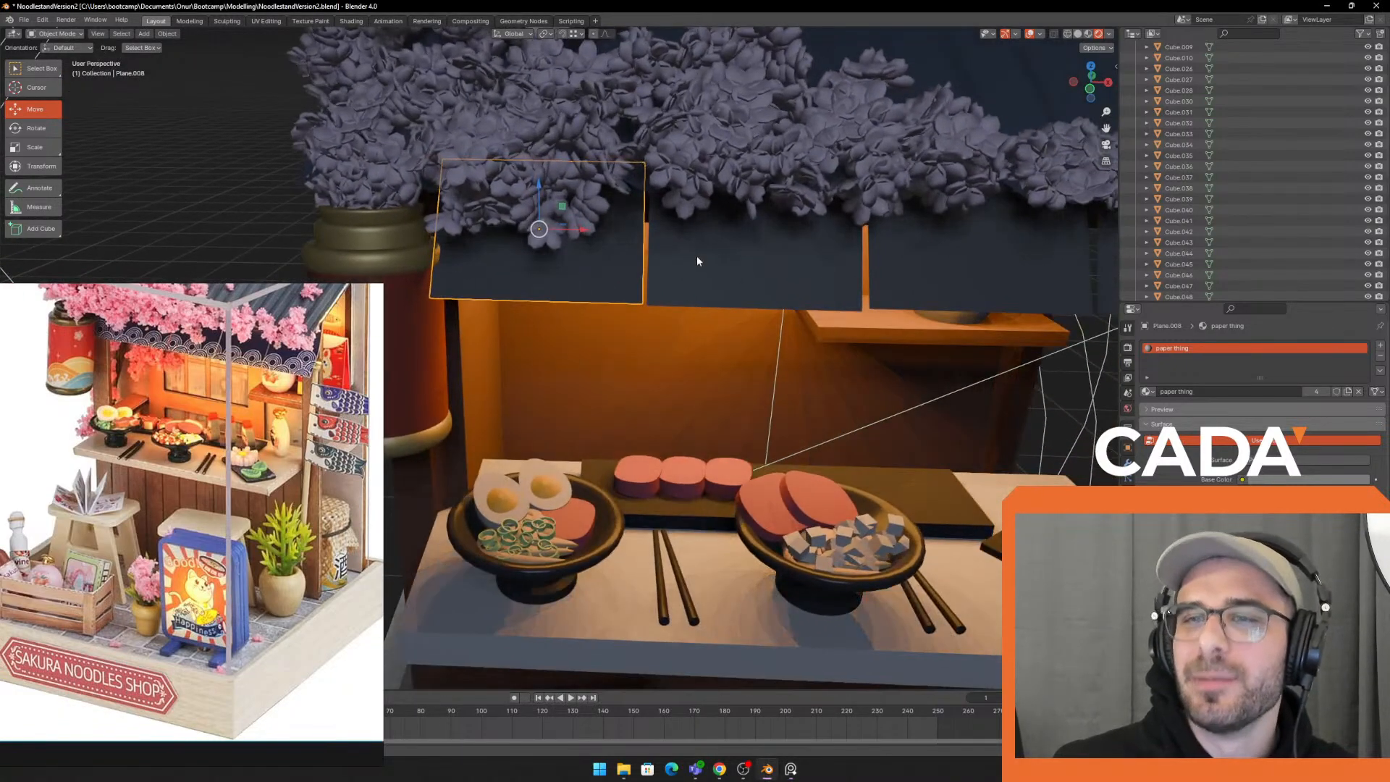
pyautogui.moveTo(697, 255); pyautogui.dragTo(812, 393)
pyautogui.moveTo(812, 393); pyautogui.dragTo(878, 320, button='middle')
pyautogui.click(872, 244)
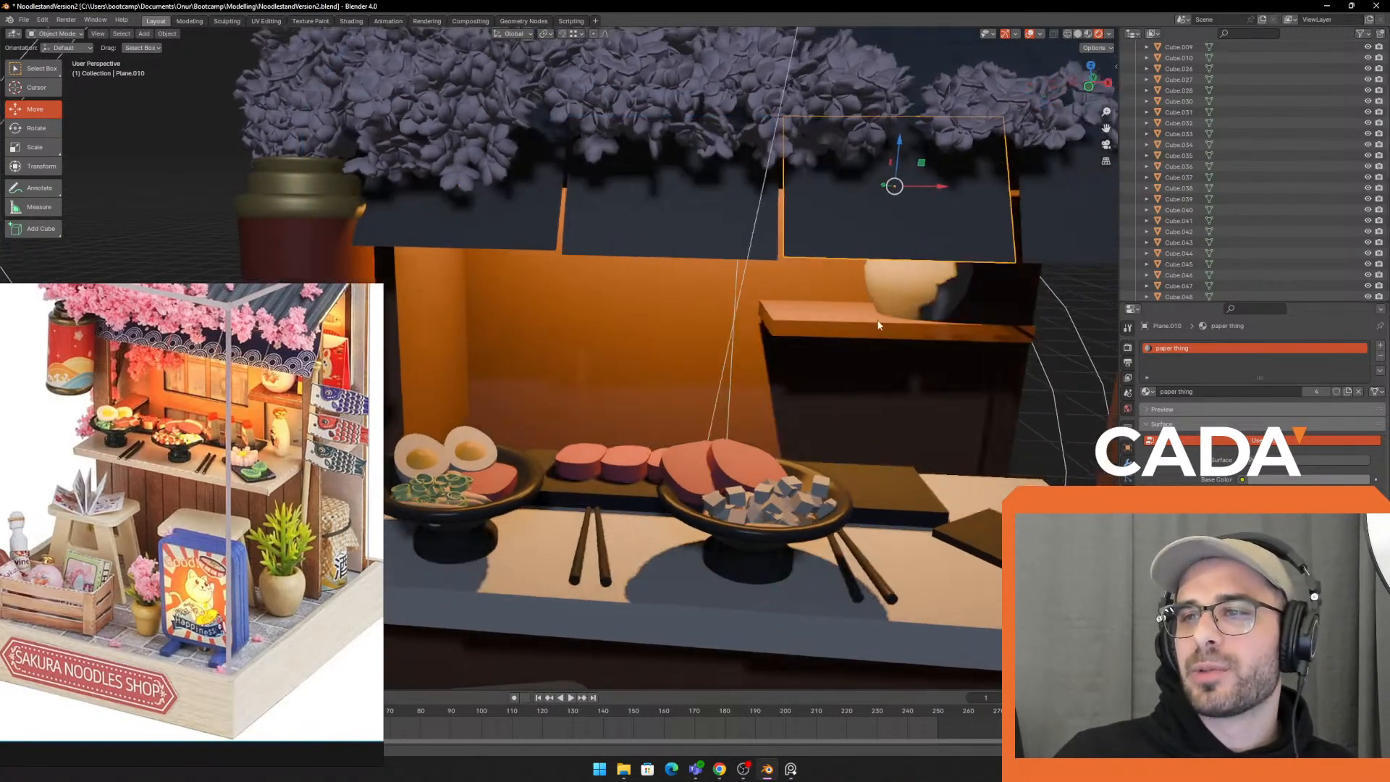
pyautogui.scroll(-2, 878, 320)
pyautogui.click(635, 257)
pyautogui.click(839, 245)
pyautogui.click(979, 257)
pyautogui.click(804, 257)
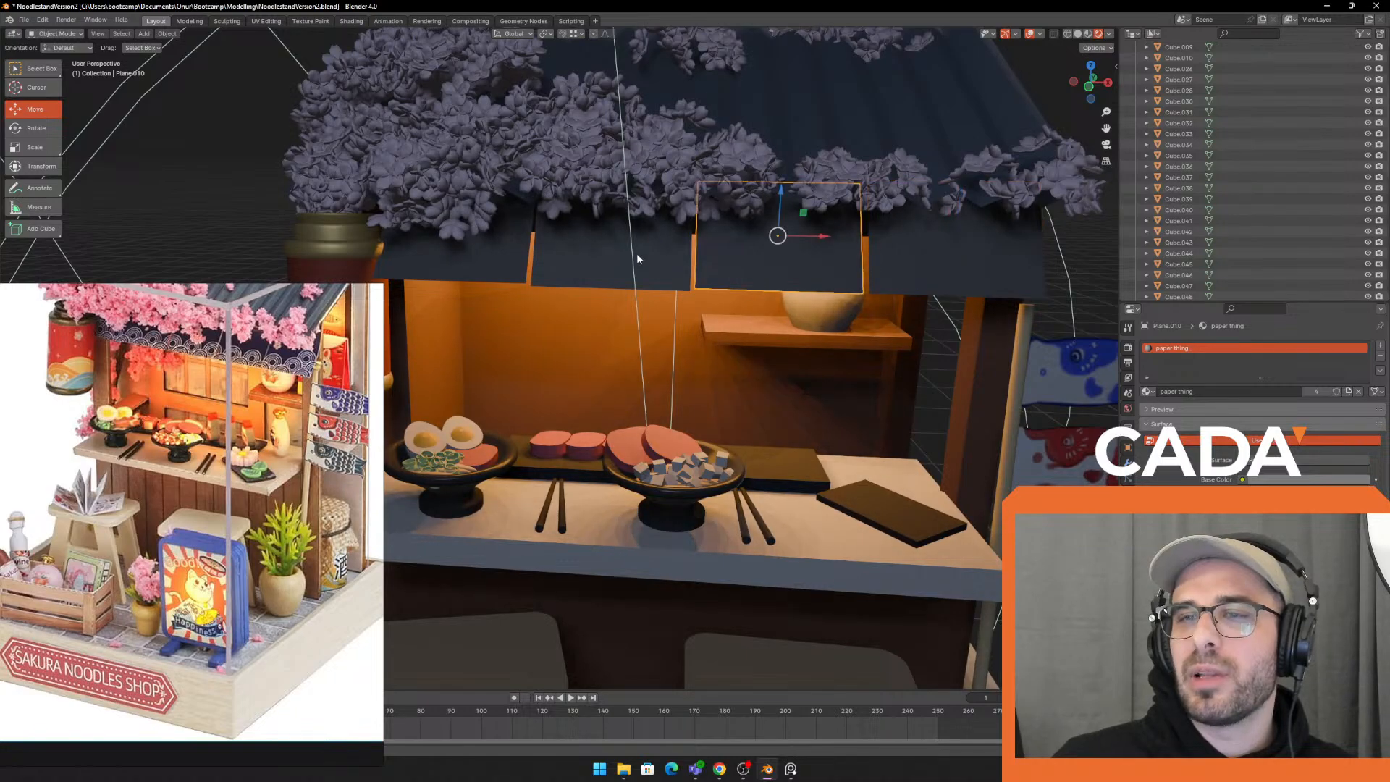
# Select the awning panel nearest the lantern and inspect its mesh in Edit Mode
pyautogui.click(635, 253)
pyautogui.moveTo(502, 244); pyautogui.dragTo(488, 240)
pyautogui.moveTo(488, 240); pyautogui.dragTo(636, 292, button='middle')
pyautogui.click(564, 265)
pyautogui.scroll(4, 605, 298)
pyautogui.press('Tab')
pyautogui.scroll(-2, 609, 297)
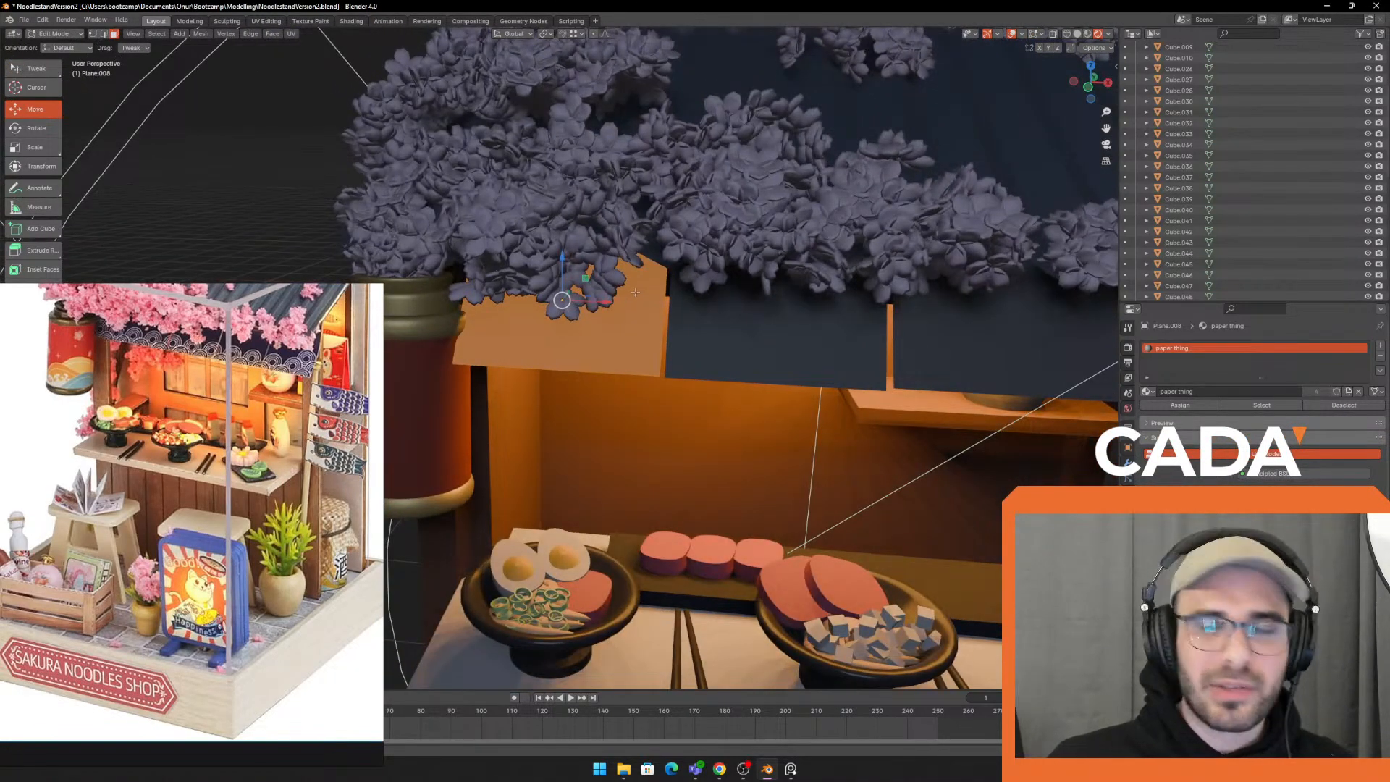
pyautogui.press('Tab')
pyautogui.press('Tab')
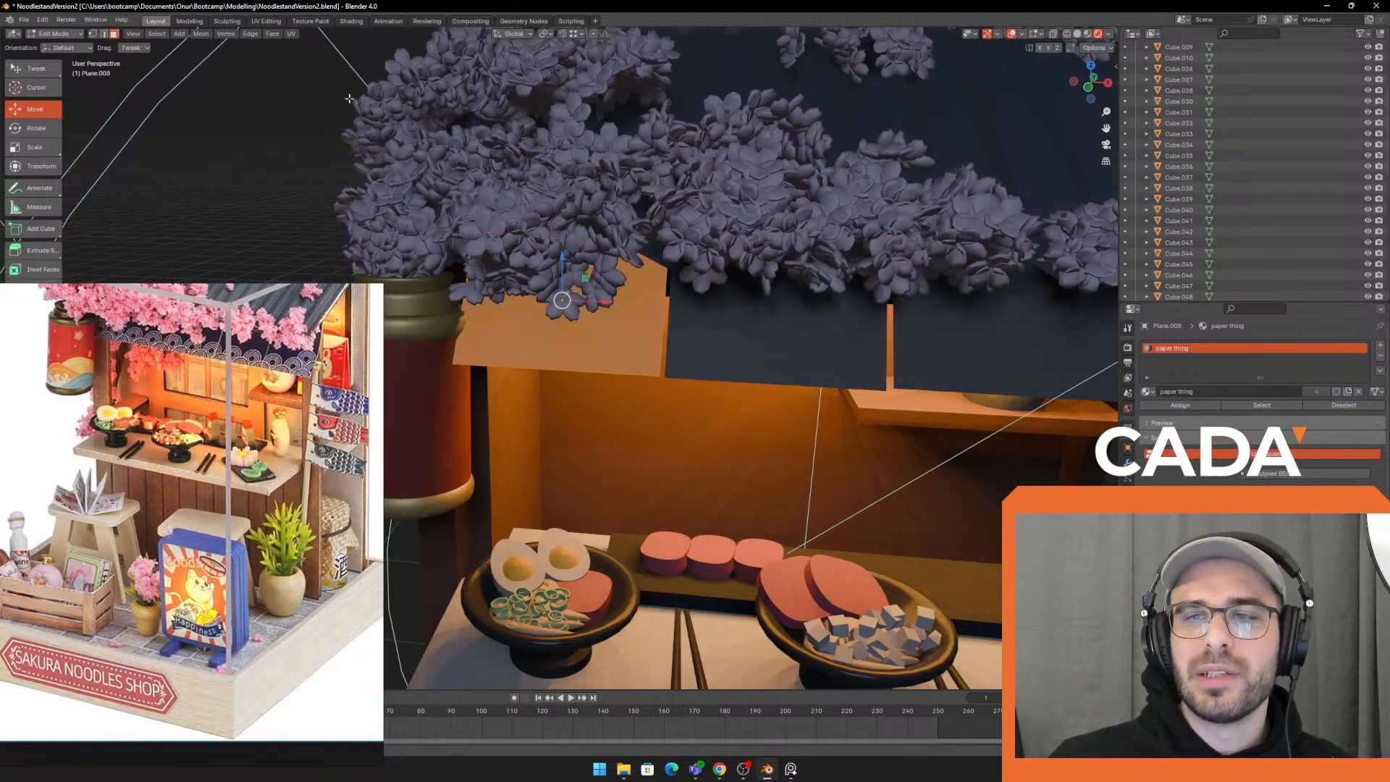
pyautogui.press('Tab')
# Unwrap the awning panel nearest the lantern with Smart UV Project in the UV Editing workspace
pyautogui.click(265, 21)
pyautogui.scroll(-5, 712, 363)
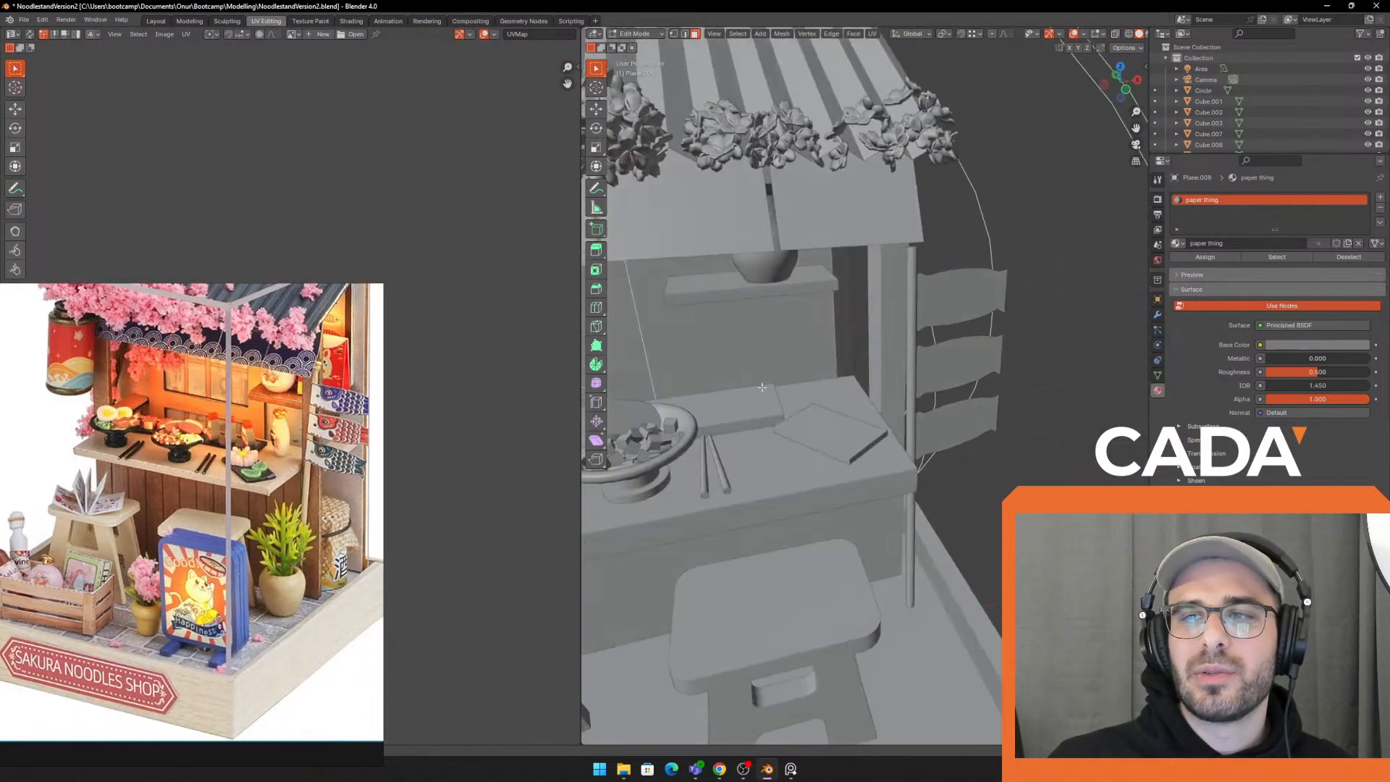
pyautogui.moveTo(713, 363); pyautogui.dragTo(756, 317, button='middle')
pyautogui.press('u')
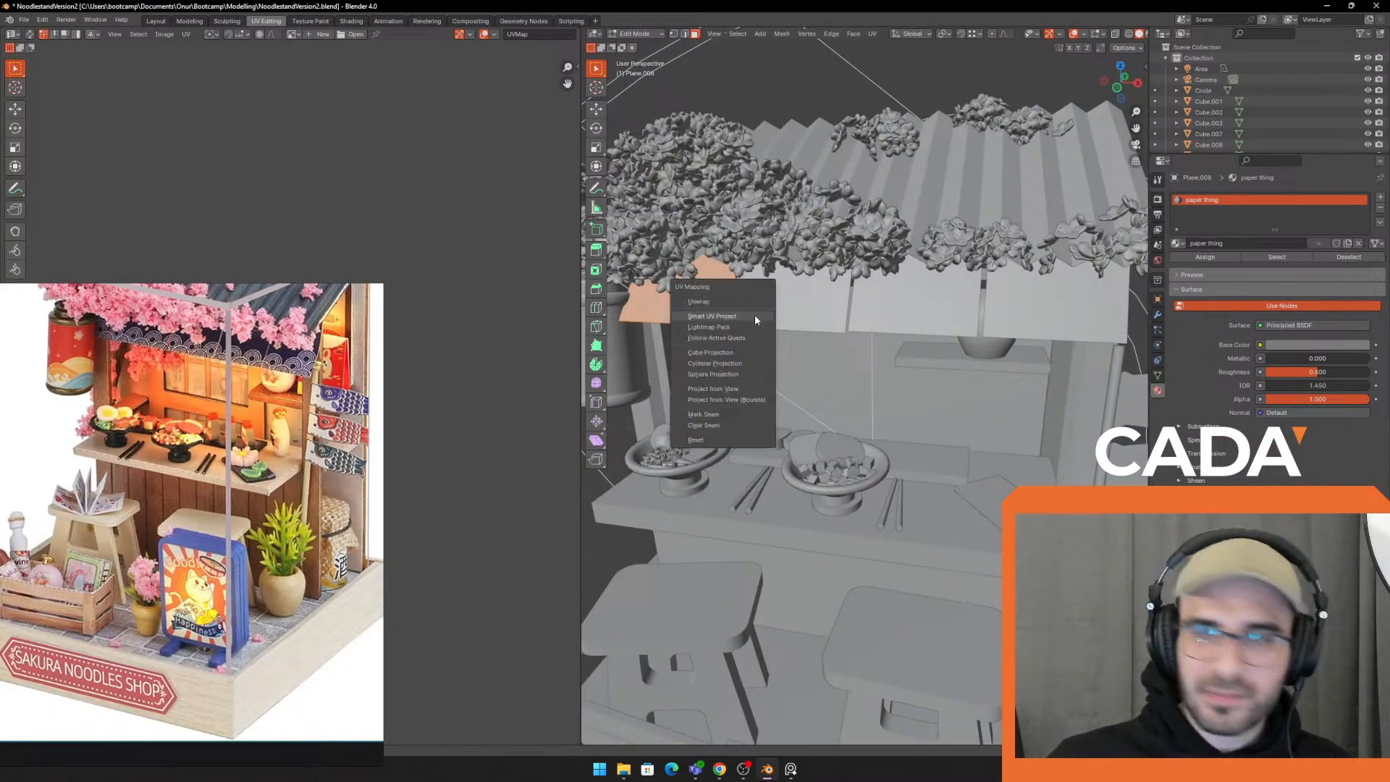
pyautogui.click(755, 314)
pyautogui.click(763, 412)
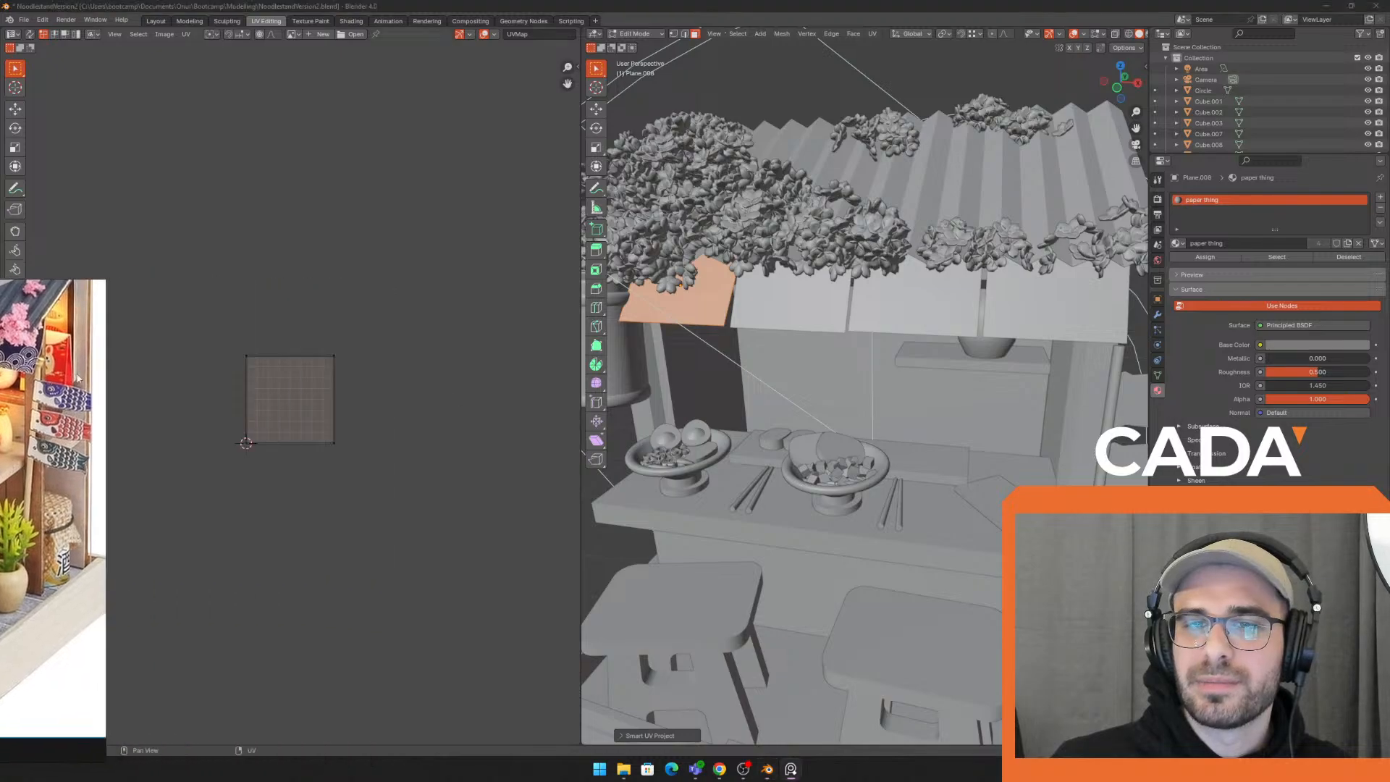
# Add a blank 1024 × 1024 px Base Color paint slot with alpha to the awning panel's "paper thing" material in the Texture Paint workspace
pyautogui.moveTo(763, 412); pyautogui.dragTo(724, 349, button='middle')
pyautogui.scroll(3, 734, 322)
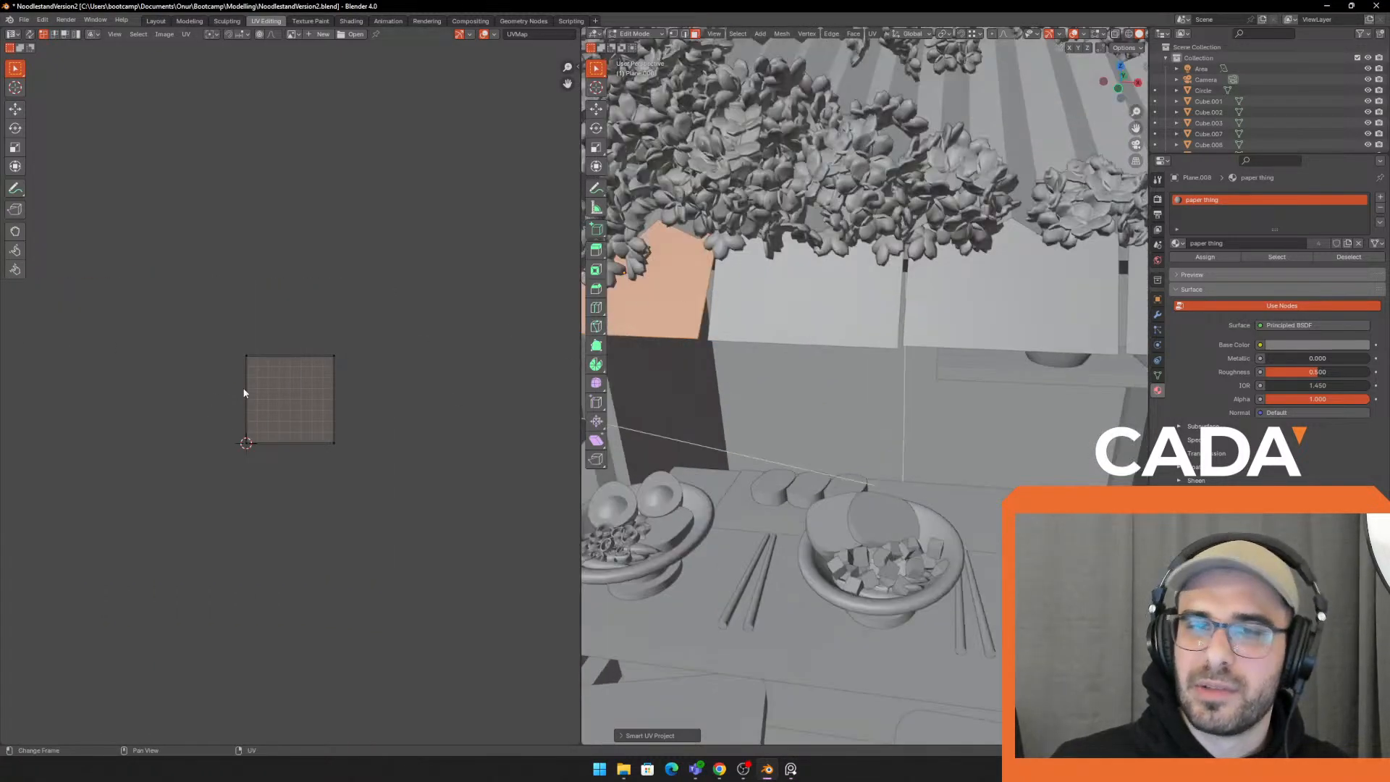
pyautogui.scroll(4, 742, 273)
pyautogui.scroll(-4, 741, 273)
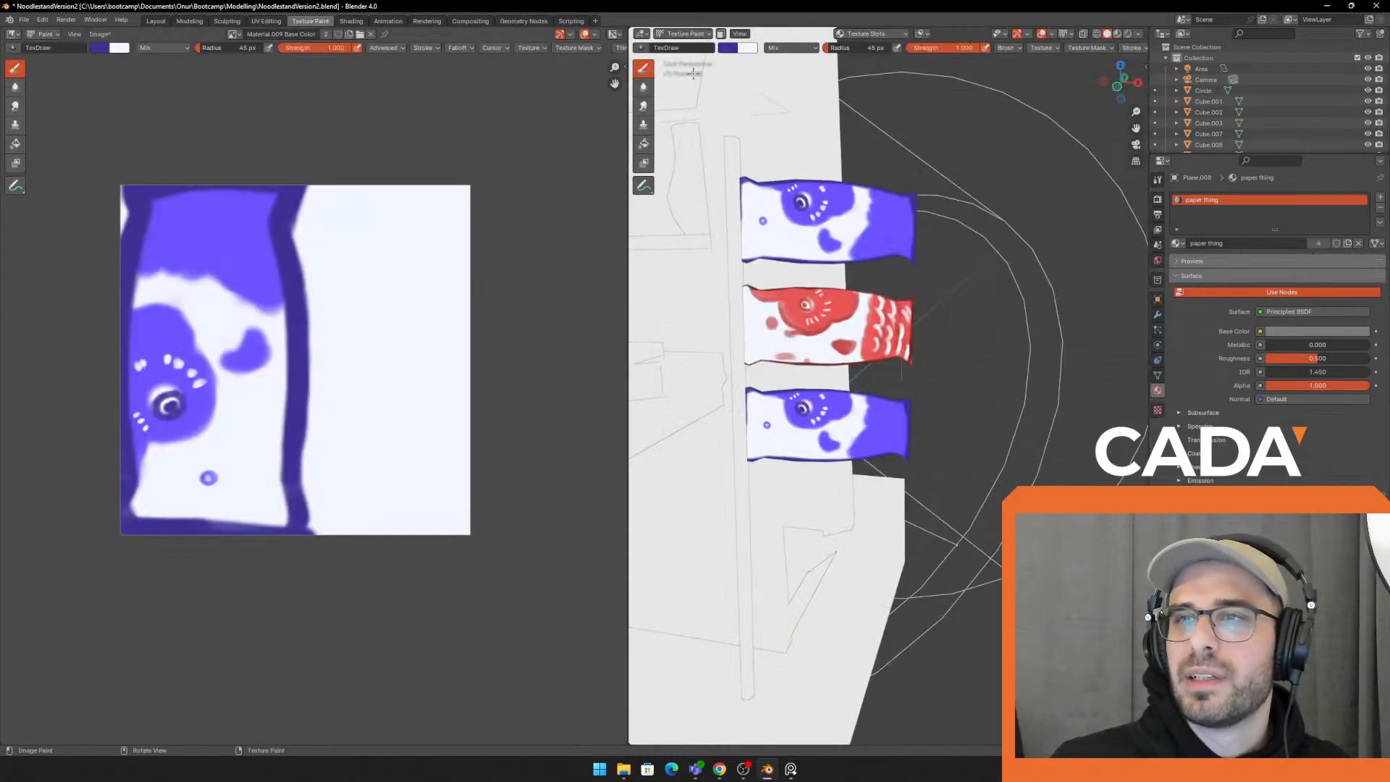
pyautogui.click(899, 37)
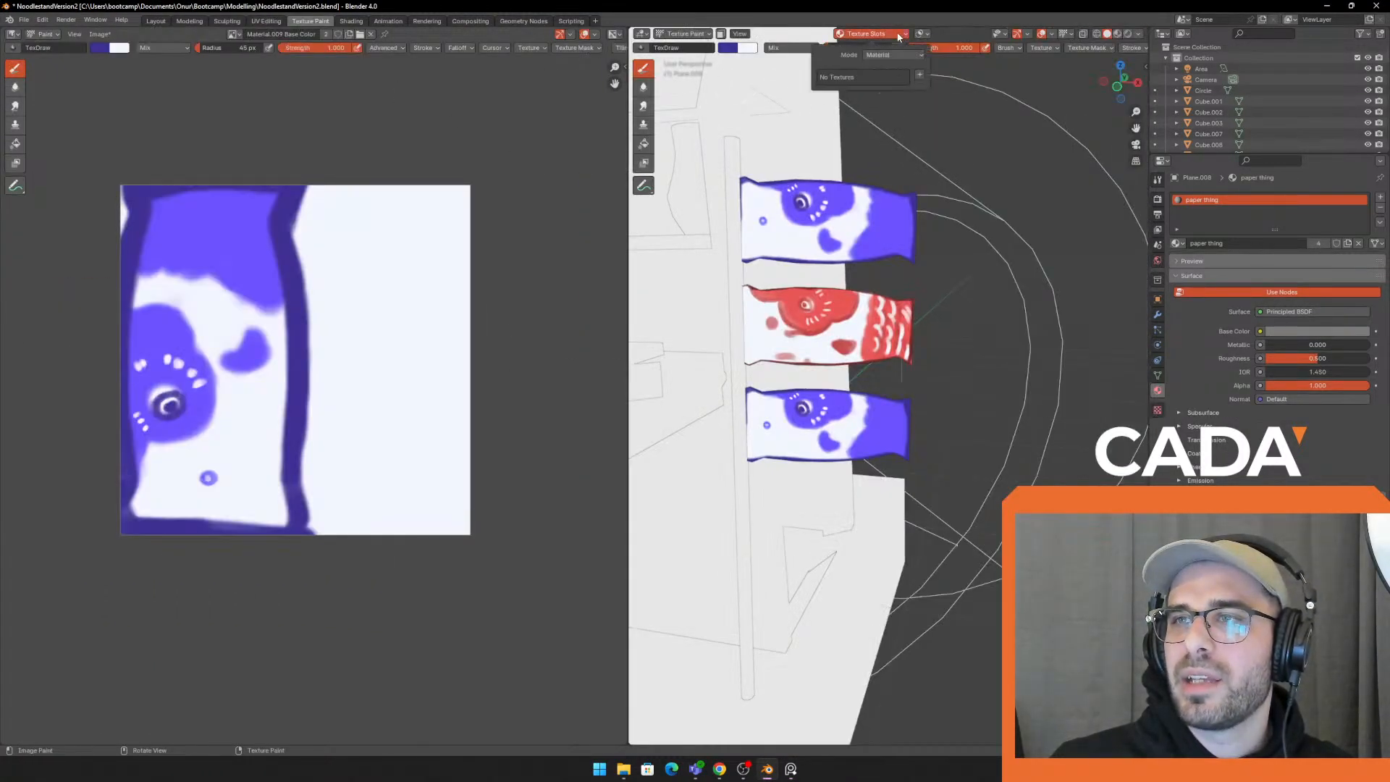
pyautogui.click(940, 87)
pyautogui.click(940, 200)
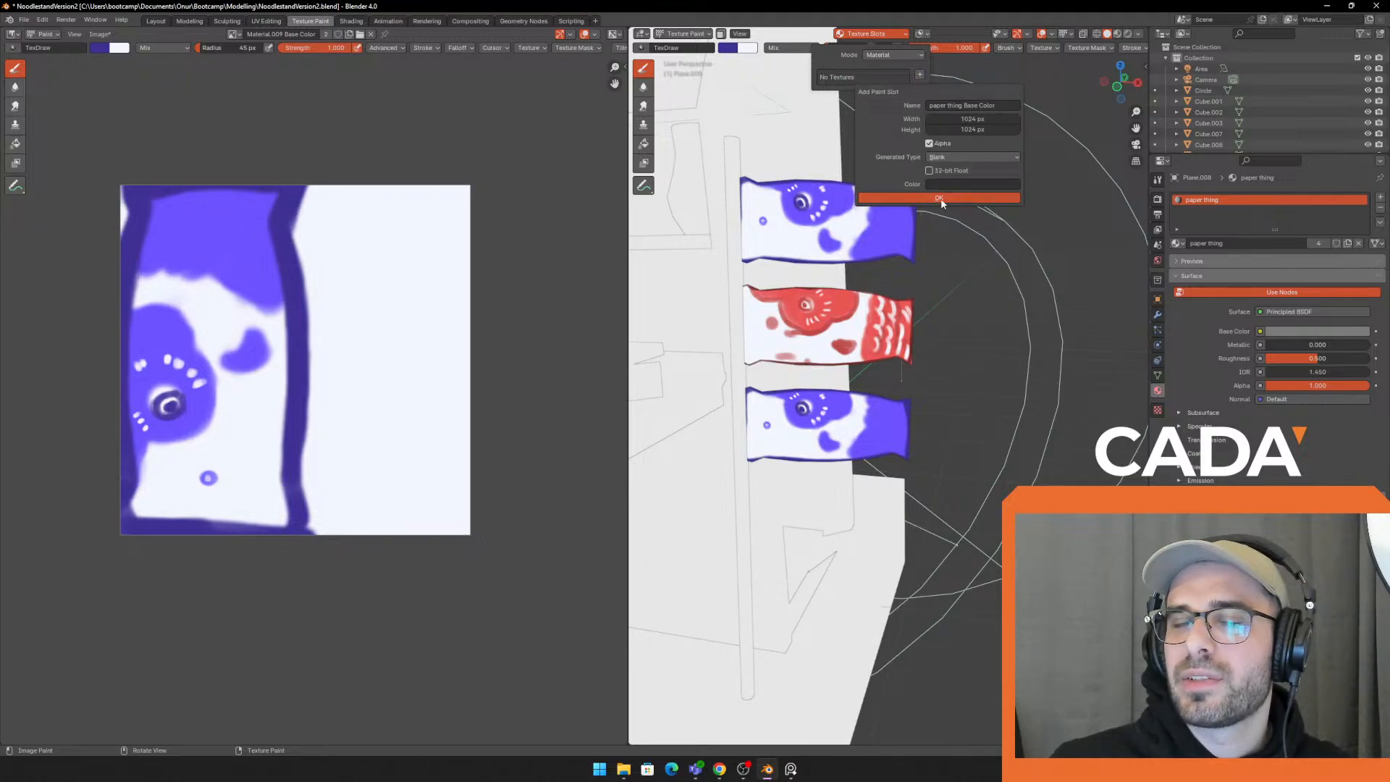
# Display the noodle stand's awning in rendered shading and place the reference image beside it
pyautogui.scroll(-5, 814, 264)
pyautogui.keyDown('shift'); pyautogui.moveTo(815, 264); pyautogui.dragTo(1017, 308, button='middle'); pyautogui.keyUp('shift')
pyautogui.scroll(3, 1018, 308)
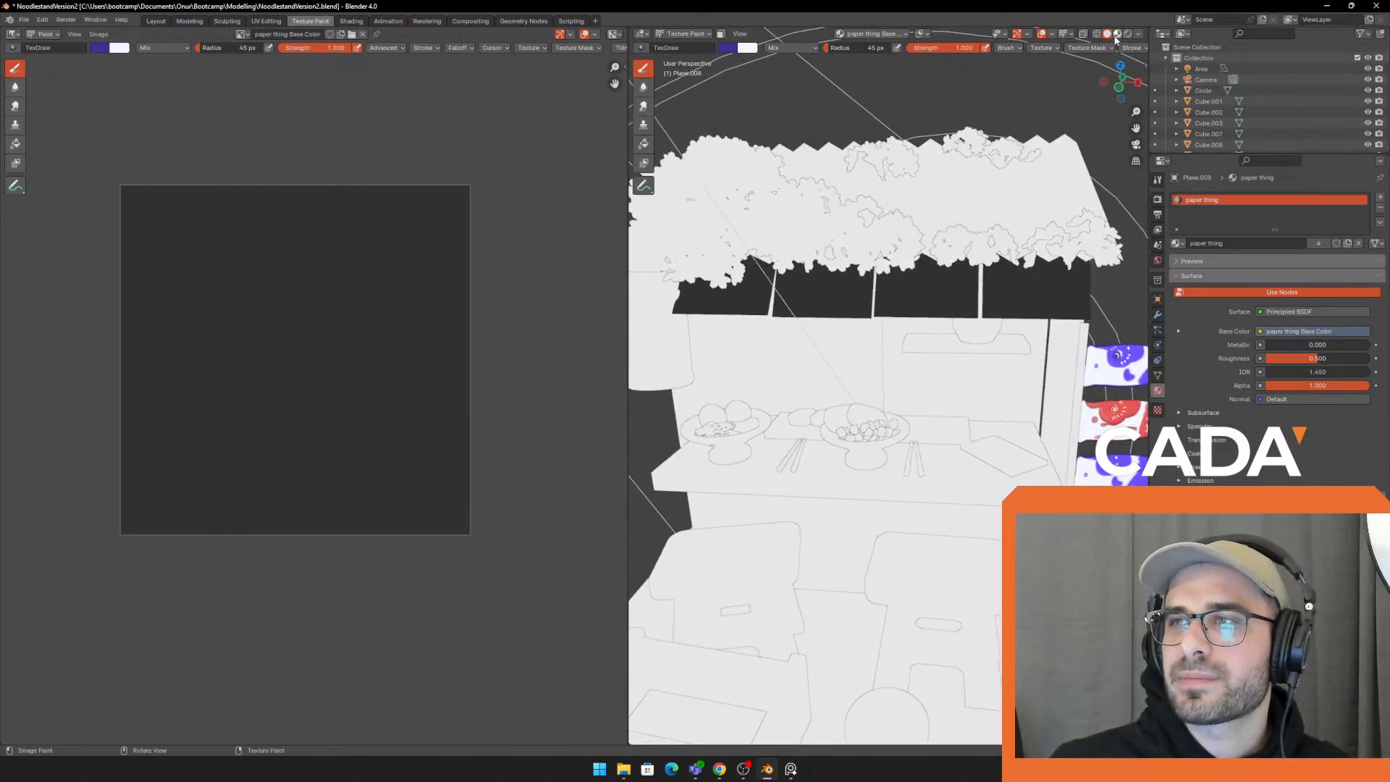
pyautogui.click(1128, 34)
pyautogui.moveTo(833, 272); pyautogui.dragTo(878, 287, button='middle')
pyautogui.hotkey('alt', 'Tab')
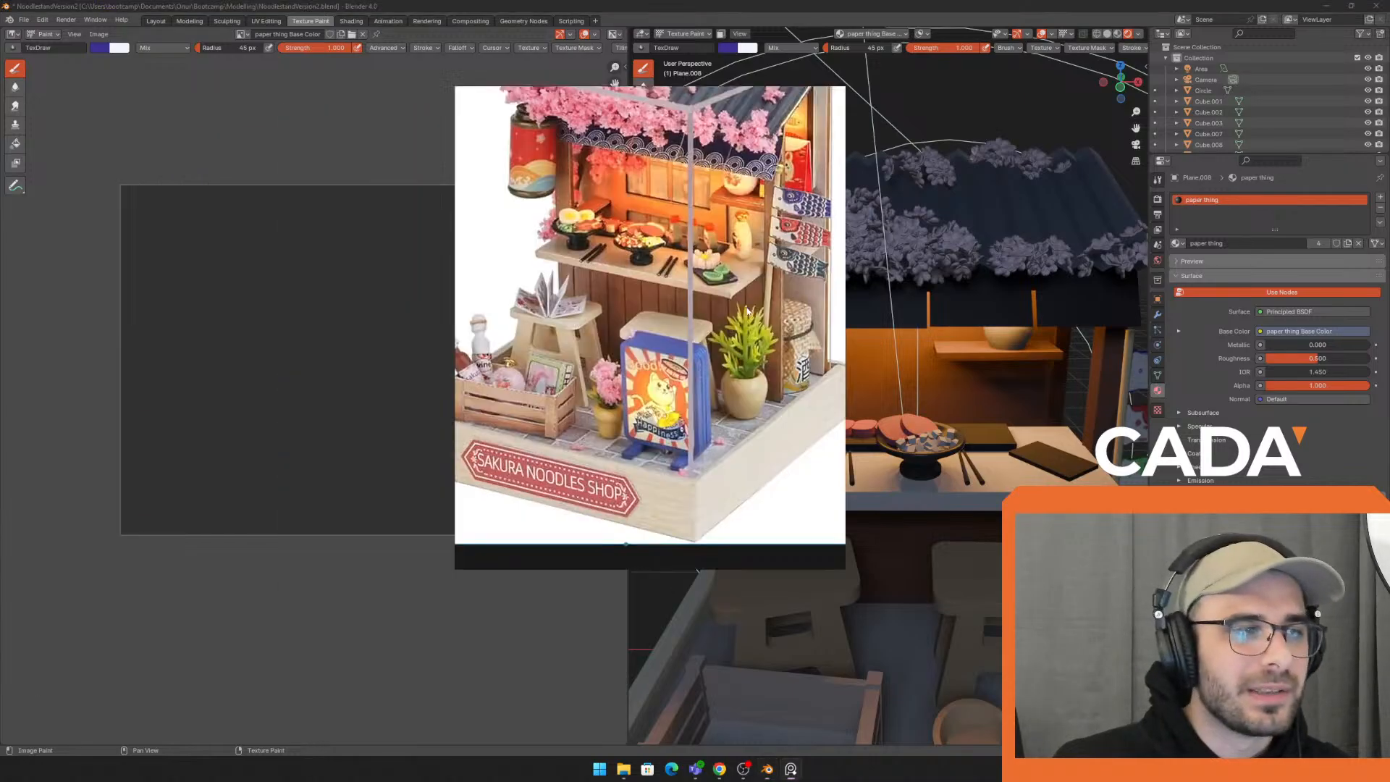
pyautogui.moveTo(719, 312); pyautogui.dragTo(229, 477, button='right')
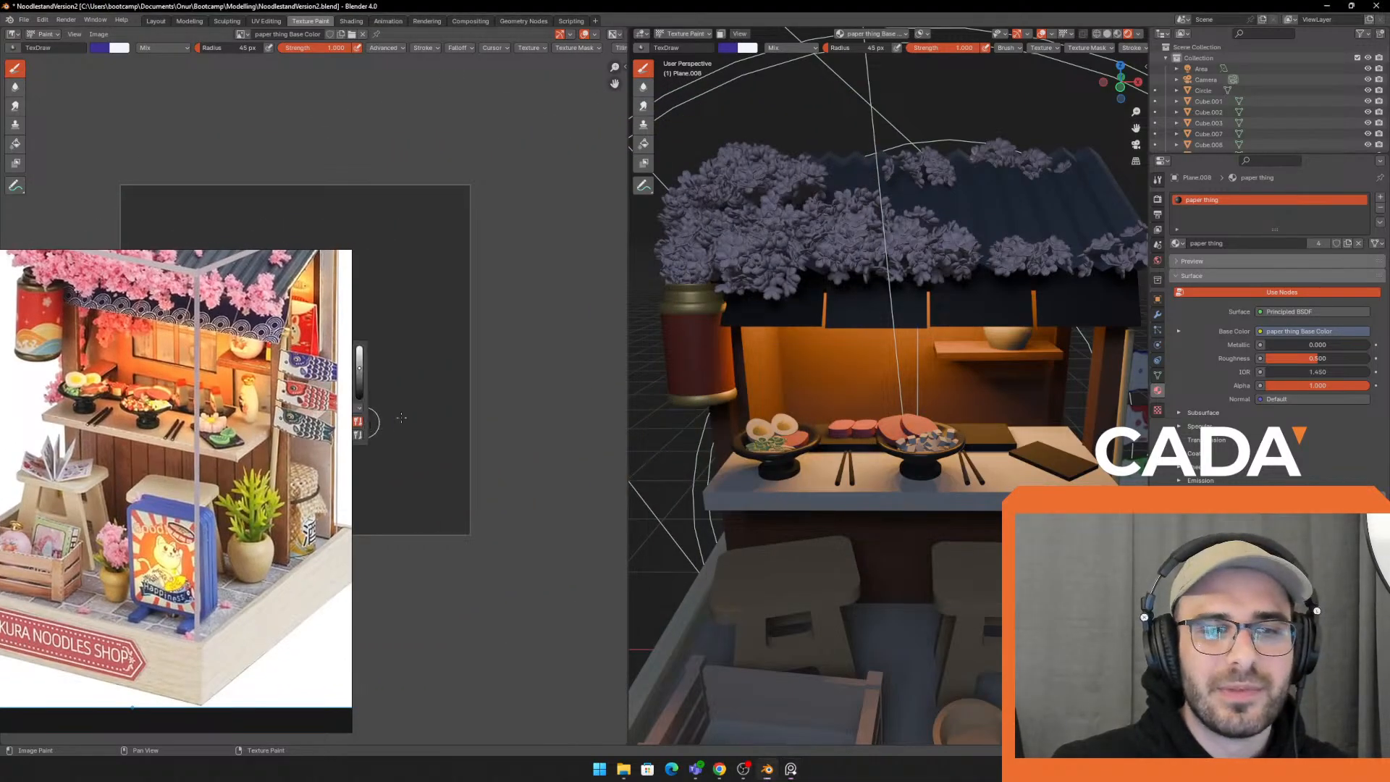
pyautogui.moveTo(296, 420); pyautogui.dragTo(331, 413, button='right')
# Paint a small white test squiggle on the awning panel nearest the lantern using a thin brush
pyautogui.scroll(3, 894, 279)
pyautogui.keyDown('shift'); pyautogui.moveTo(793, 290); pyautogui.dragTo(906, 357, button='middle'); pyautogui.keyUp('shift')
pyautogui.press('f')
pyautogui.click(890, 355)
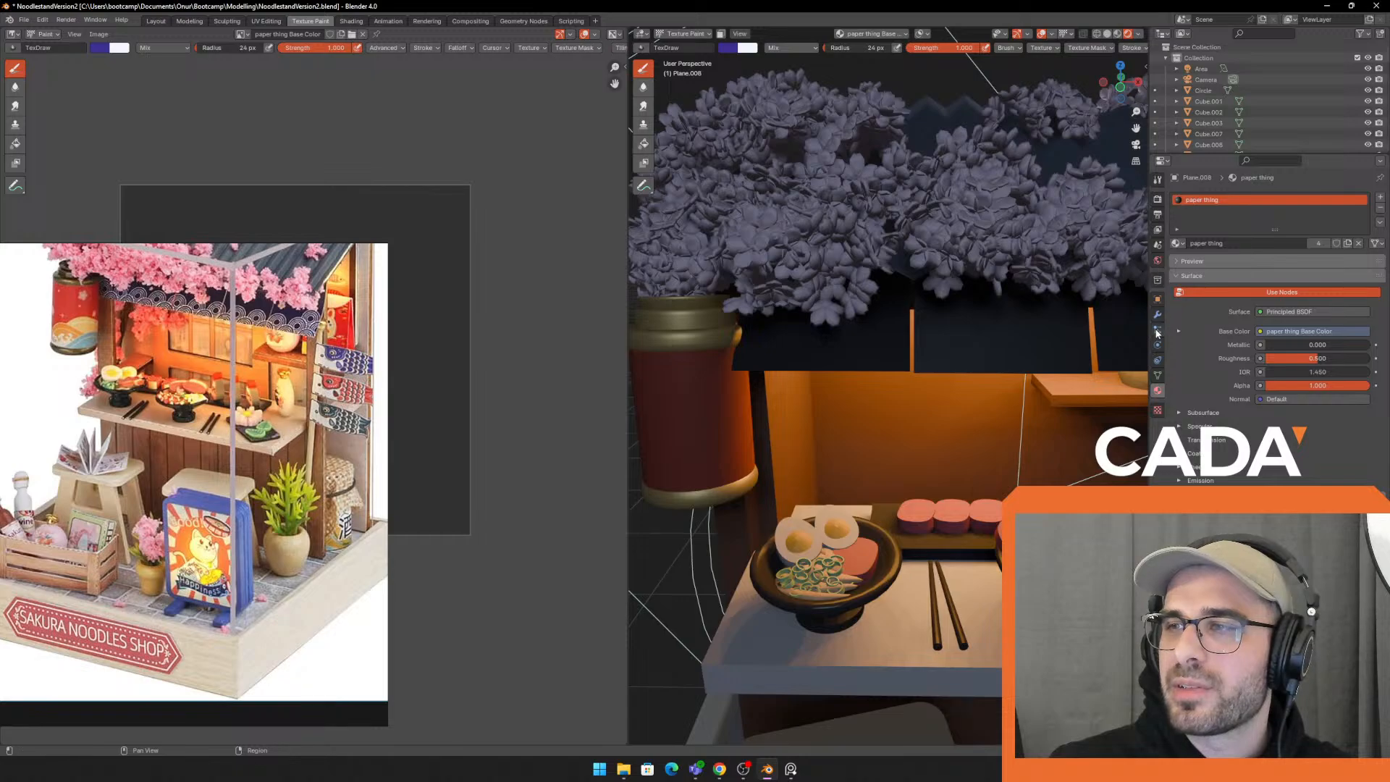
pyautogui.click(1158, 180)
pyautogui.press('x')
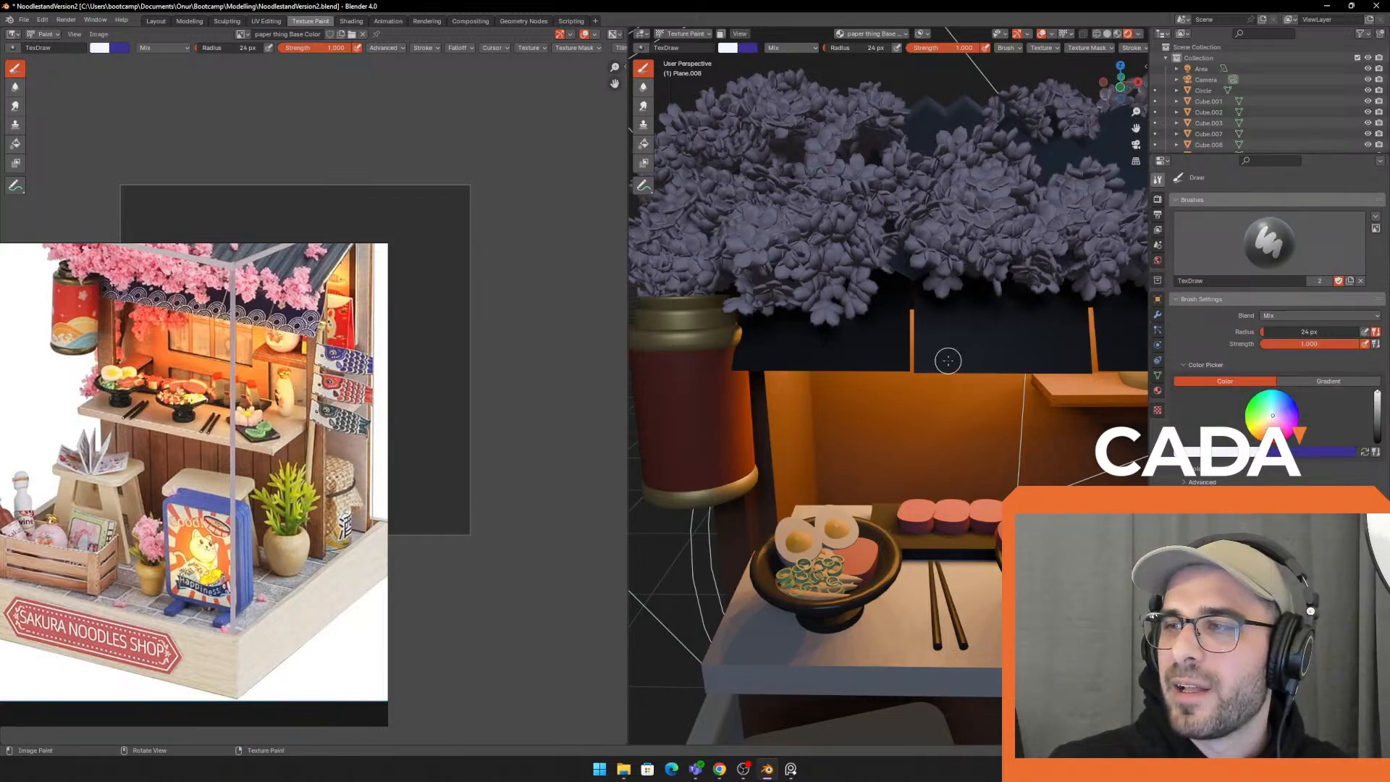
pyautogui.press('f')
pyautogui.click(792, 350)
pyautogui.moveTo(791, 350); pyautogui.dragTo(838, 341)
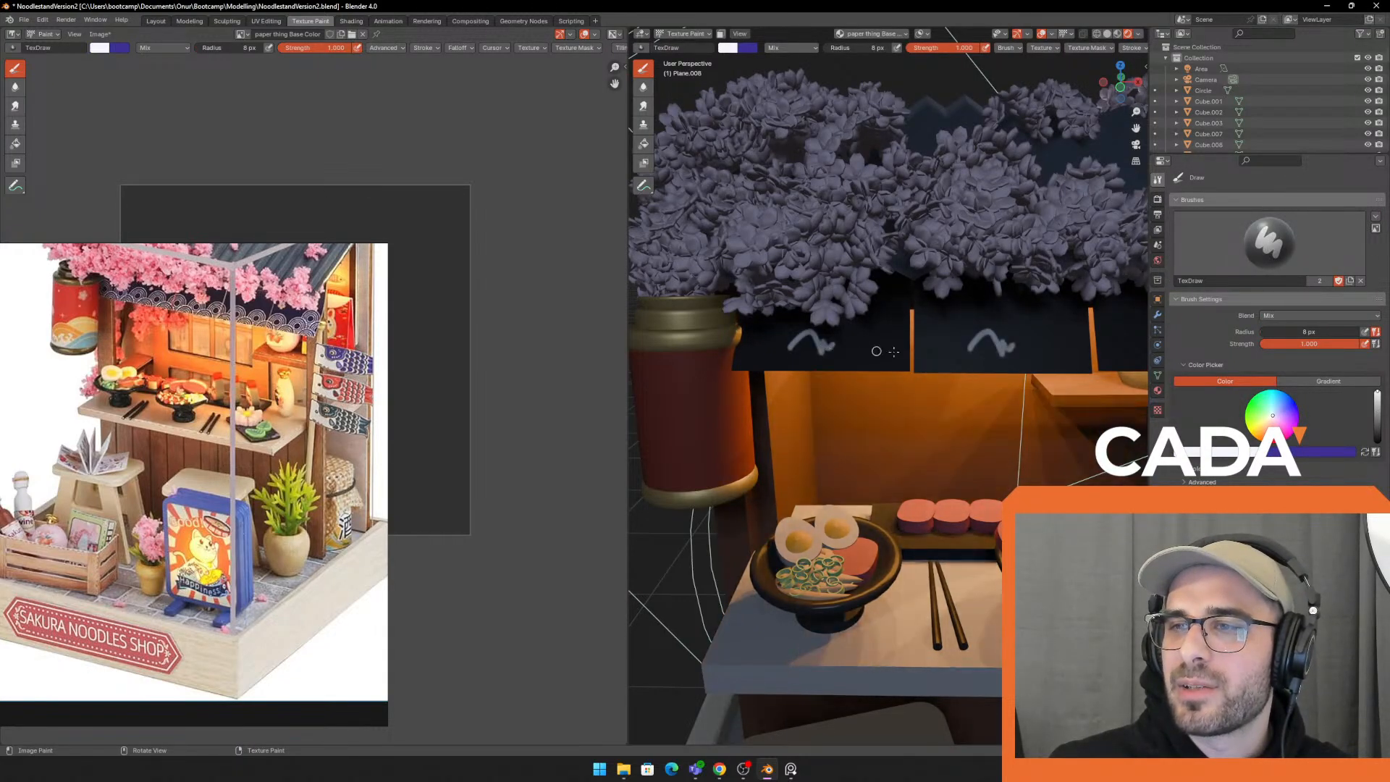
pyautogui.scroll(-5, 877, 351)
pyautogui.keyDown('shift'); pyautogui.moveTo(957, 362); pyautogui.dragTo(940, 354, button='middle'); pyautogui.keyUp('shift')
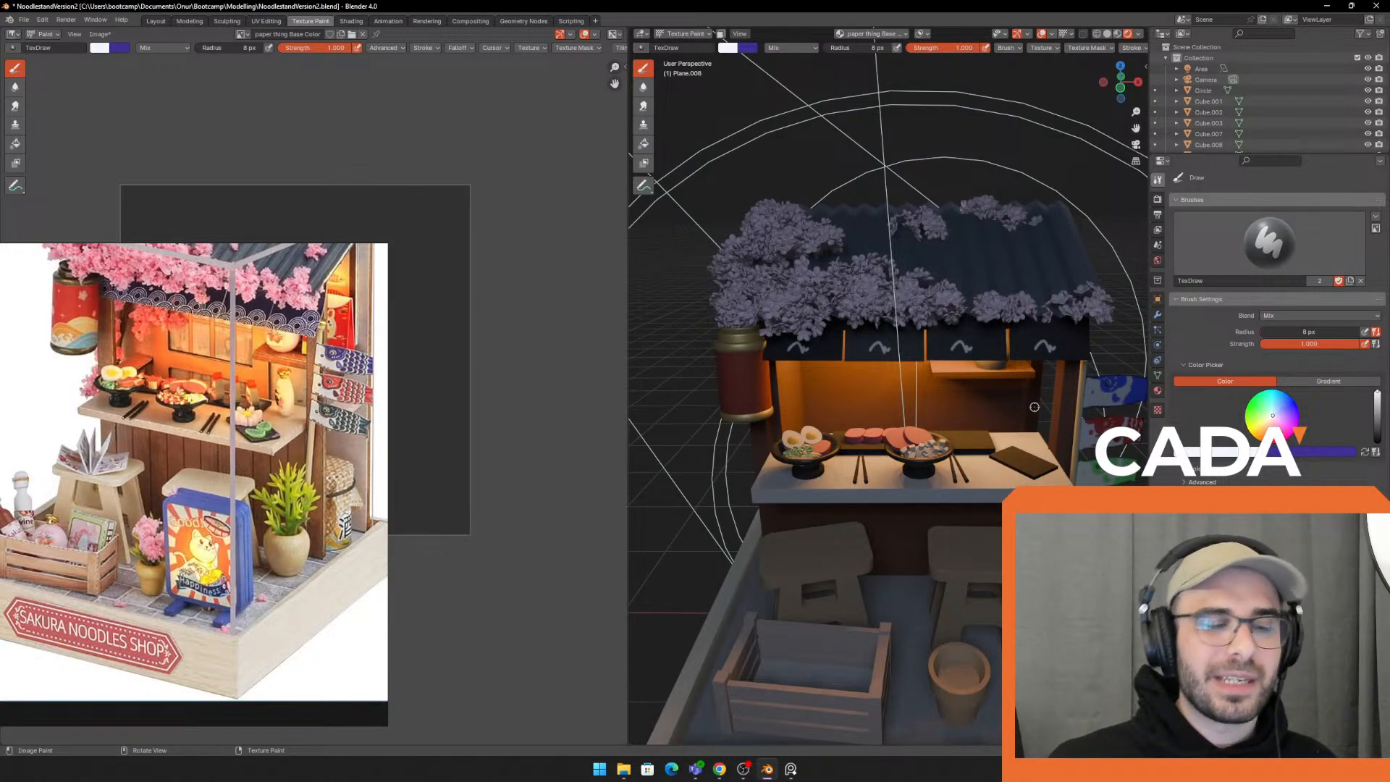
pyautogui.scroll(3, 936, 420)
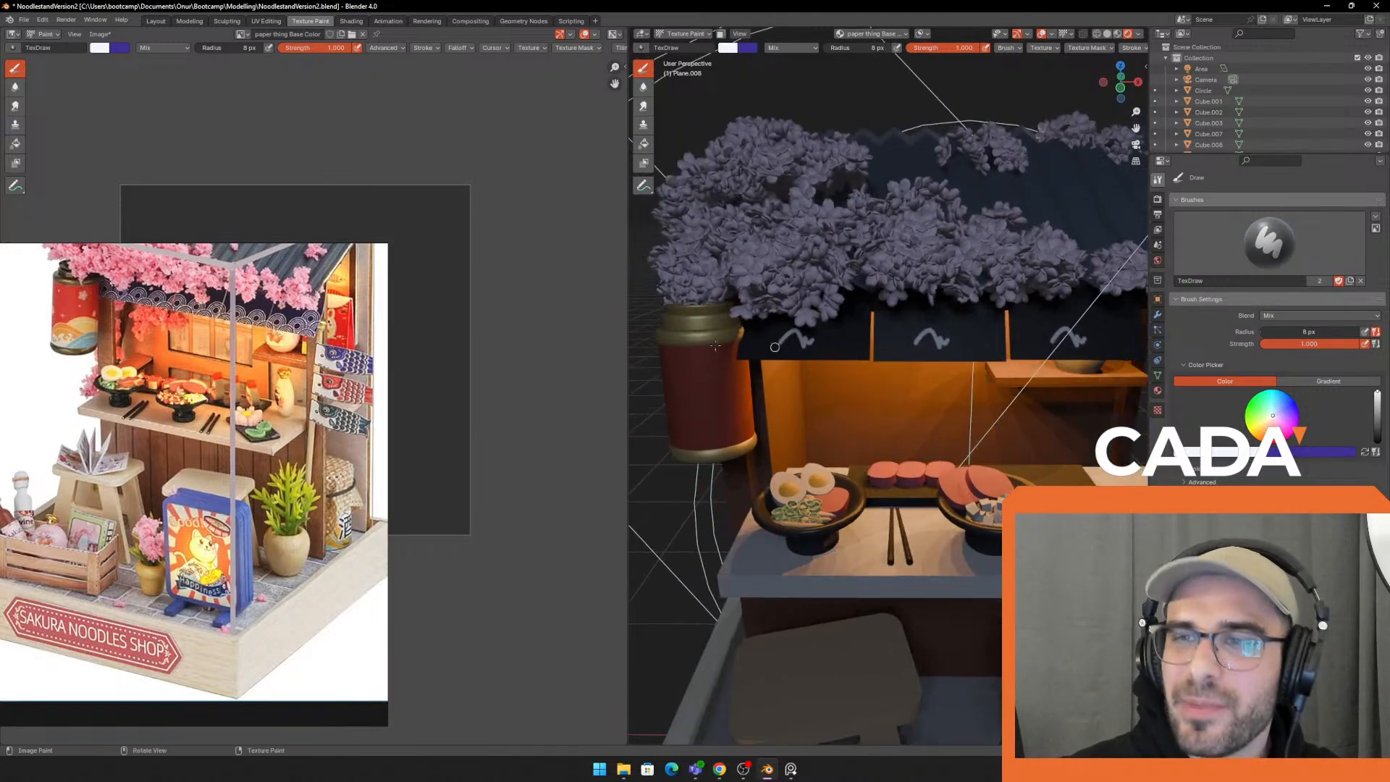
# Move the reference image clear of the texture canvas and undo the white test squiggle
pyautogui.scroll(1, 504, 326)
pyautogui.moveTo(504, 326); pyautogui.dragTo(502, 325, button='middle')
pyautogui.moveTo(165, 333); pyautogui.dragTo(1305, 376, button='right')
pyautogui.hotkey('ctrl', 'z')
pyautogui.hotkey('ctrl', 'shift', 'z')
pyautogui.moveTo(282, 422); pyautogui.dragTo(327, 391)
pyautogui.hotkey('ctrl', 'z')
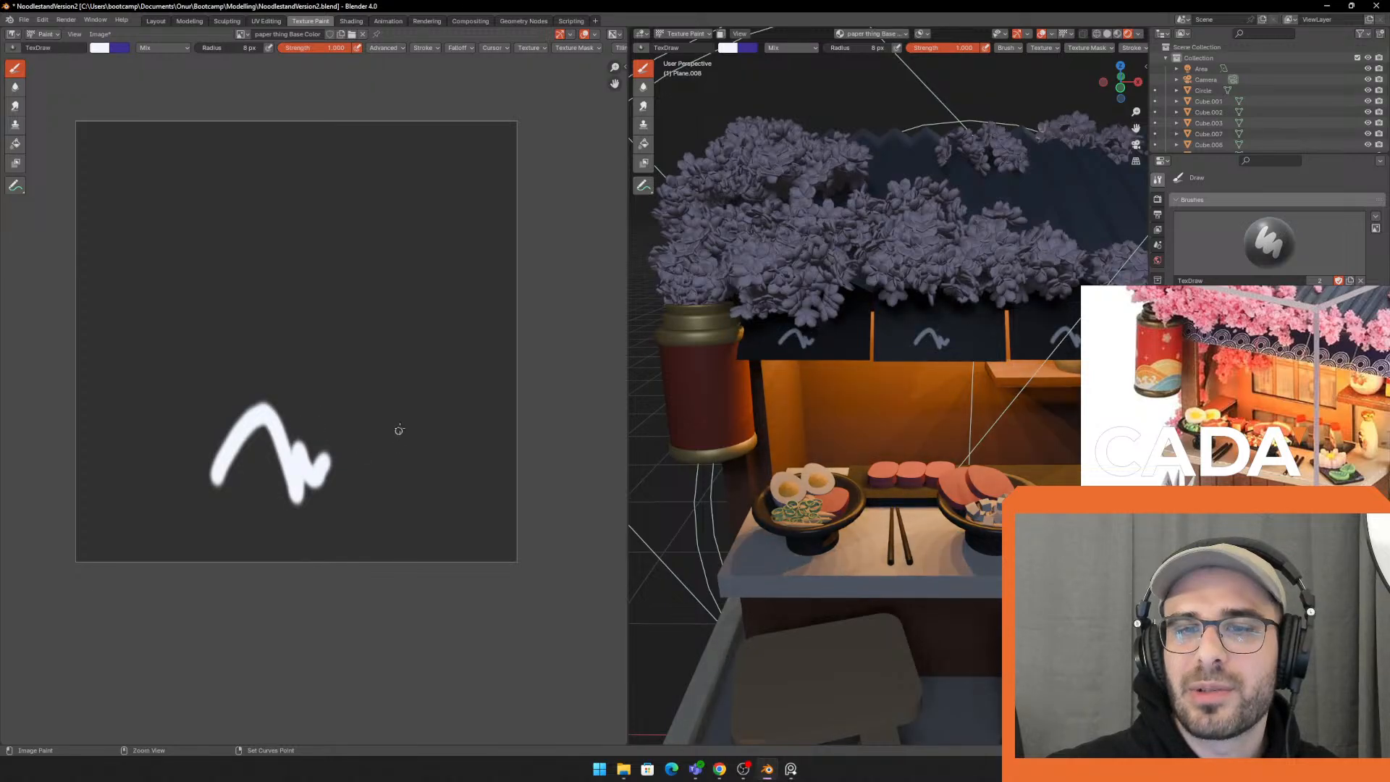
pyautogui.hotkey('ctrl', 'z')
# Try a white dab with a 152 px brush, undo it, and reselect the "paper thing Base Color" paint slot
pyautogui.press('f')
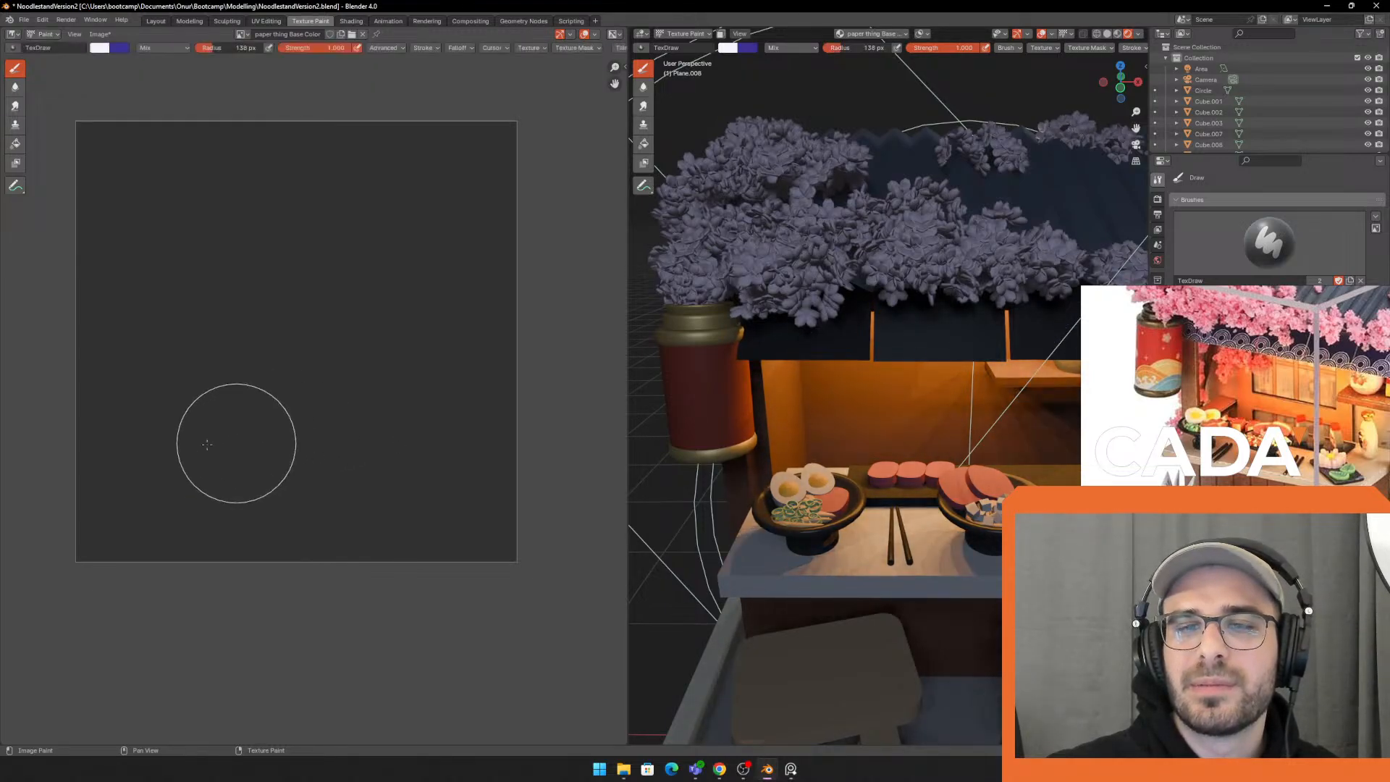
pyautogui.click(240, 438)
pyautogui.hotkey('ctrl', 'z')
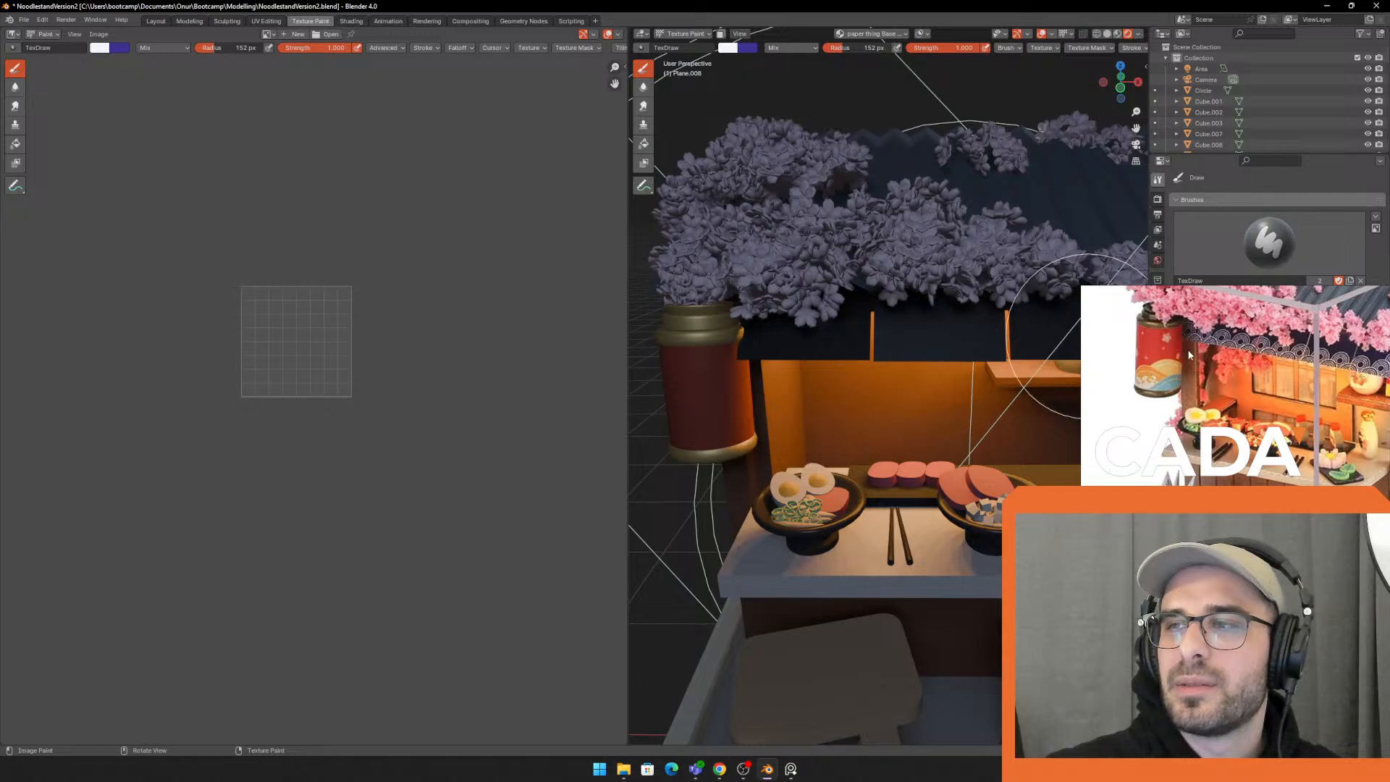
pyautogui.click(873, 34)
pyautogui.click(875, 77)
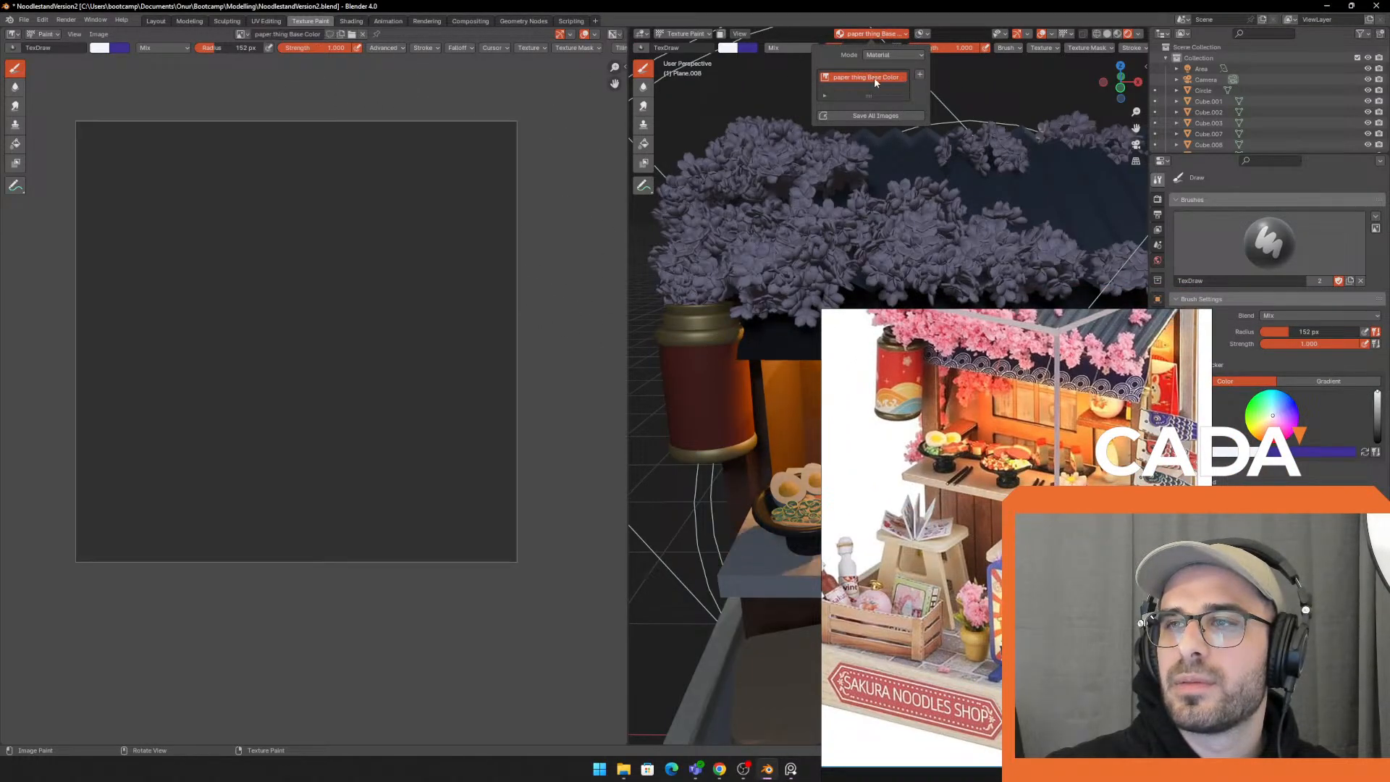
# Try several soft white dabs on the awning texture at 152 px radius and undo them
pyautogui.click(299, 310)
pyautogui.moveTo(284, 373); pyautogui.dragTo(277, 423)
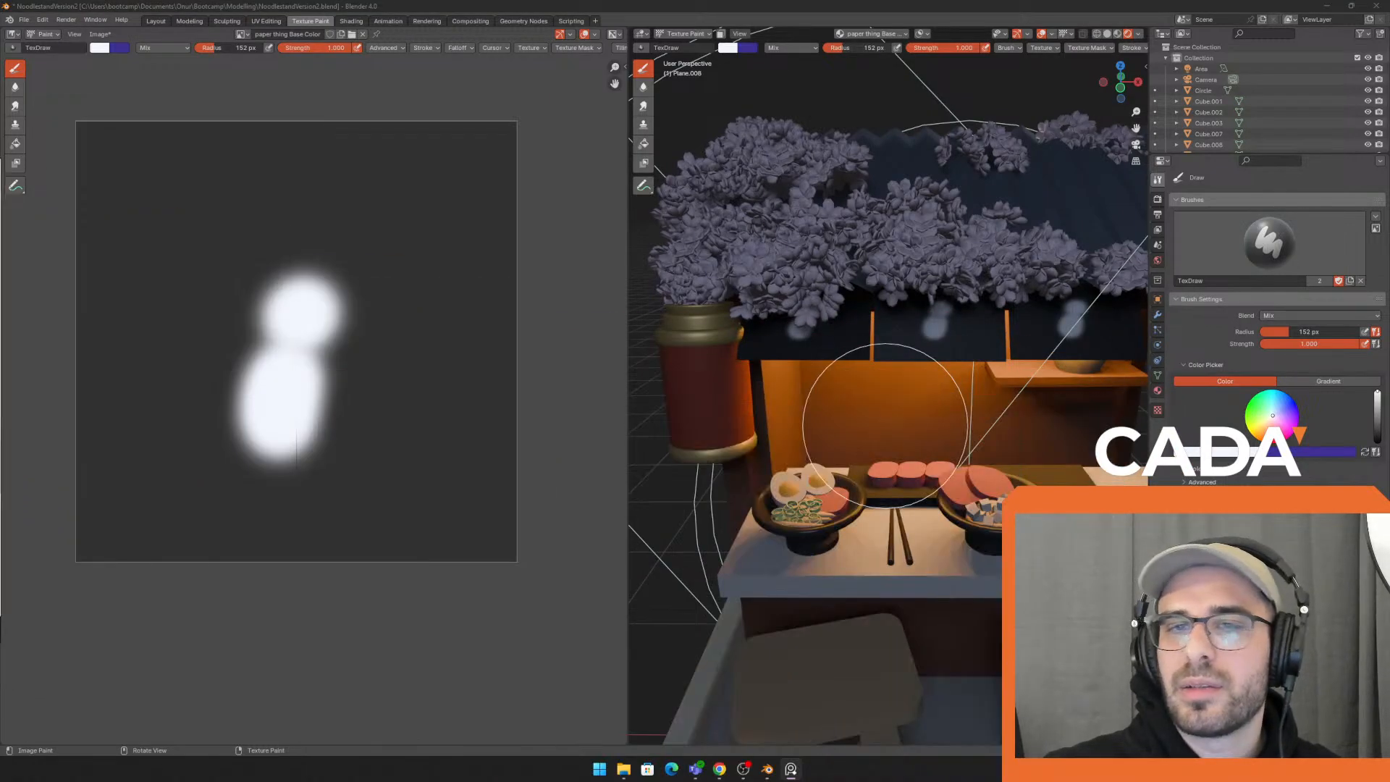
pyautogui.hotkey('ctrl', 'z')
pyautogui.hotkey('ctrl', 'z')
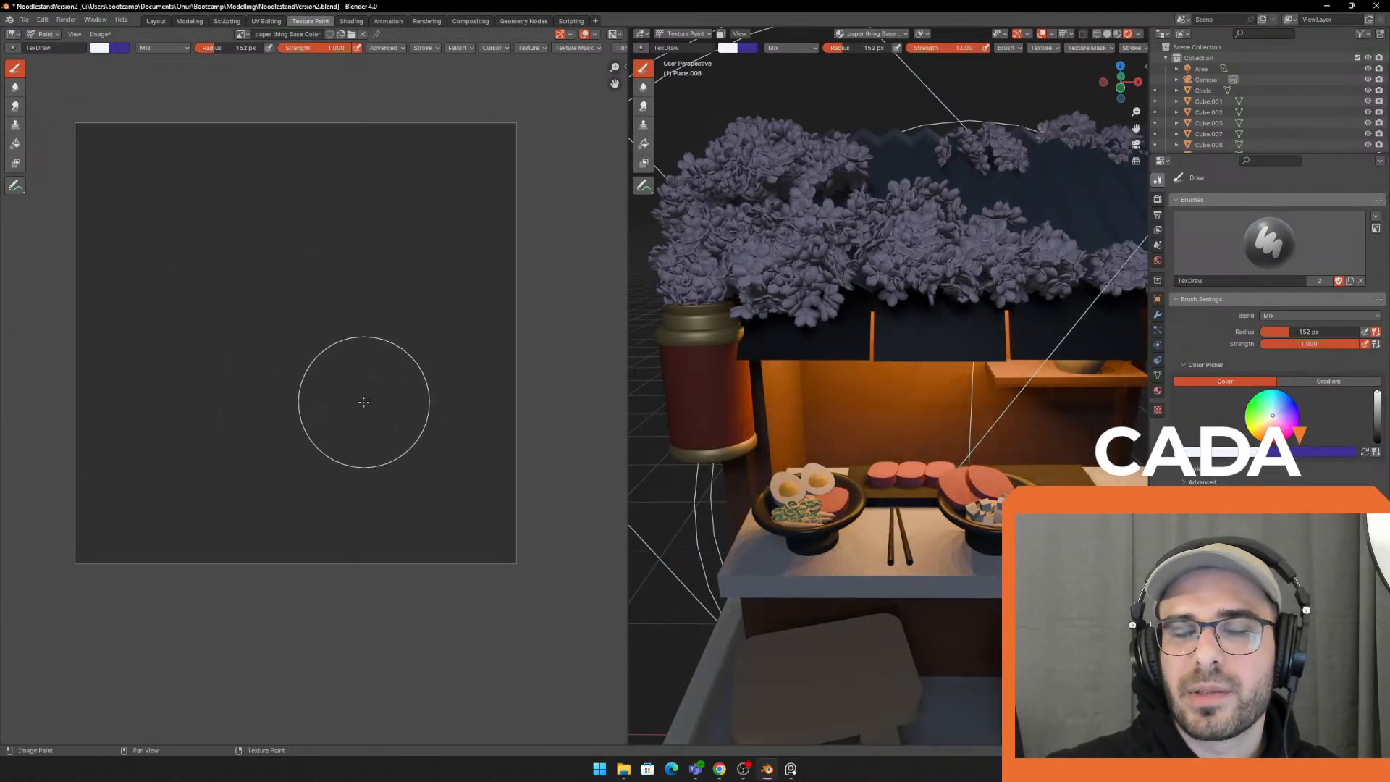
pyautogui.moveTo(386, 392); pyautogui.dragTo(461, 371, button='middle')
pyautogui.click(346, 409)
pyautogui.hotkey('ctrl', 'z')
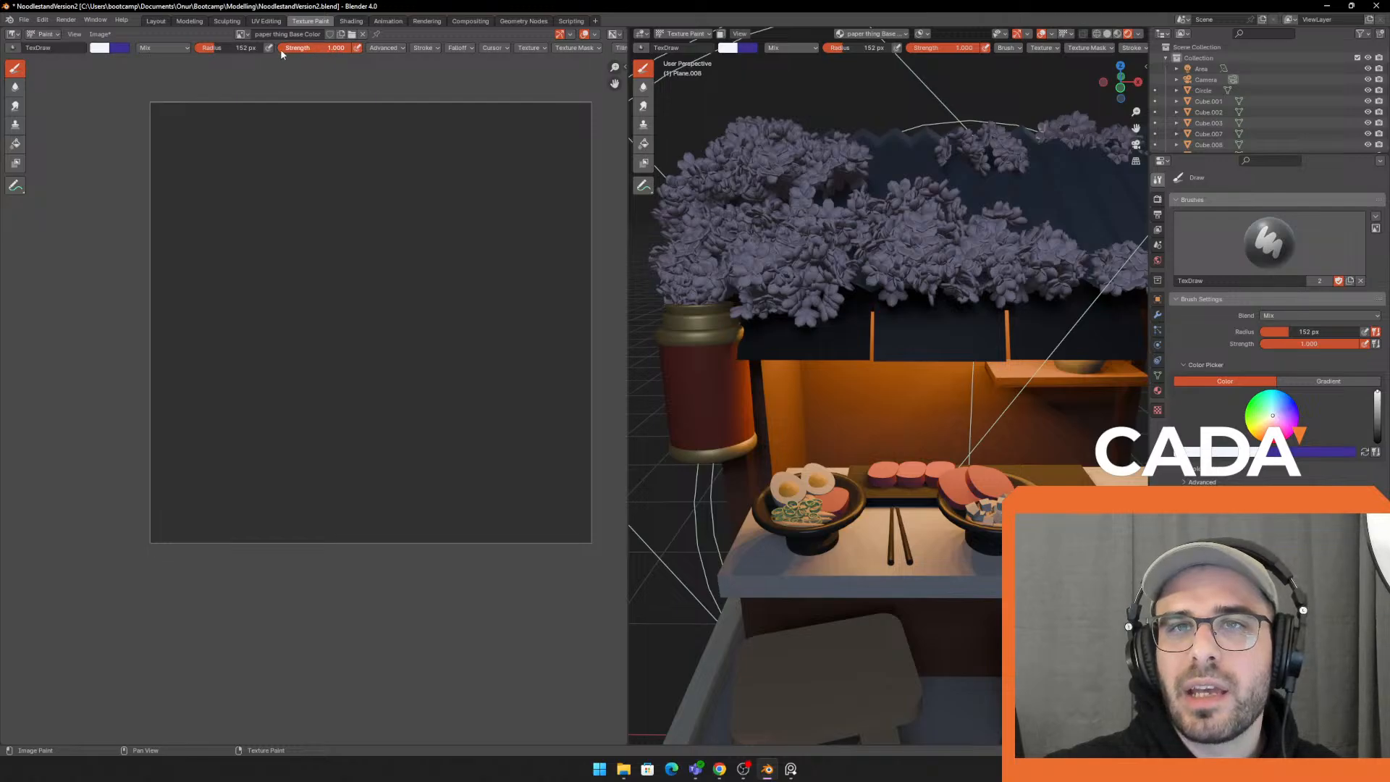
pyautogui.click(338, 410)
pyautogui.hotkey('ctrl', 'z')
pyautogui.click(333, 407)
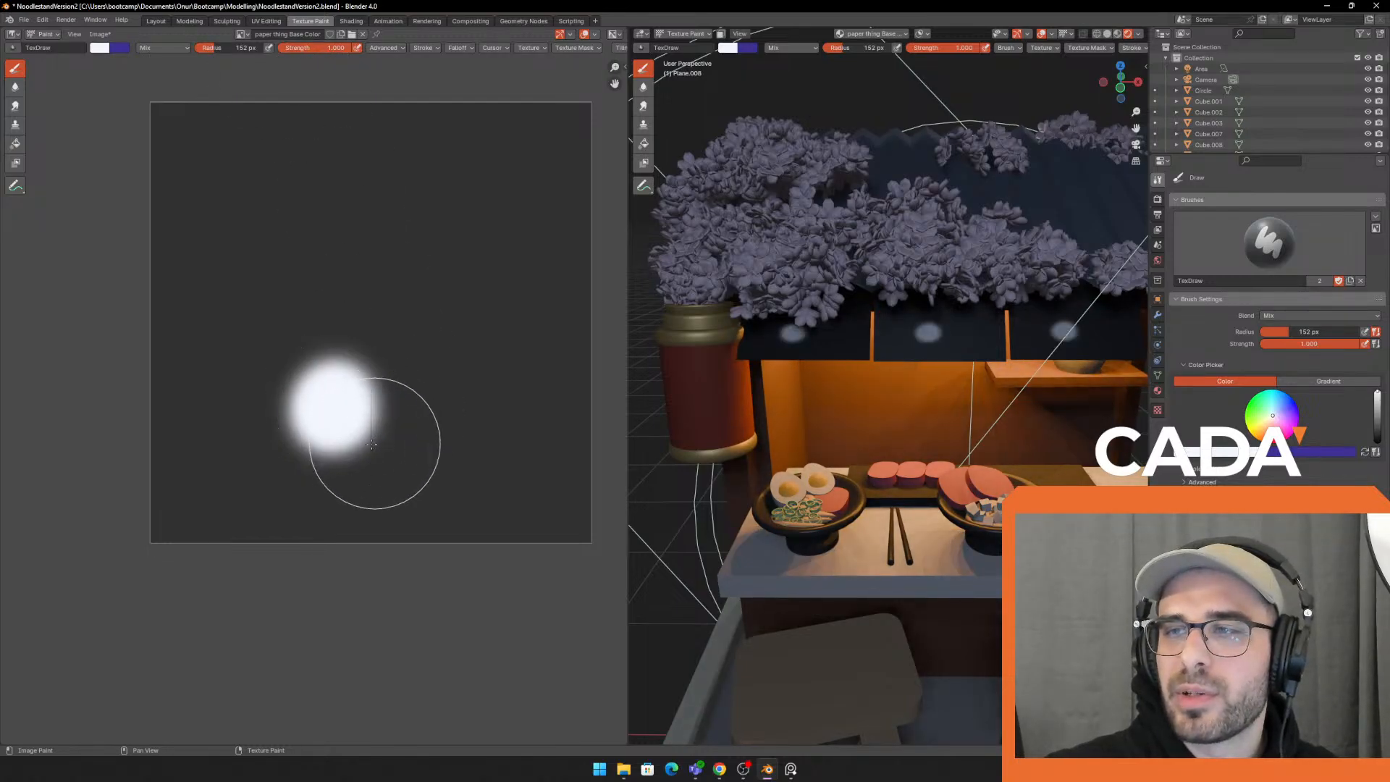
pyautogui.hotkey('ctrl', 'z')
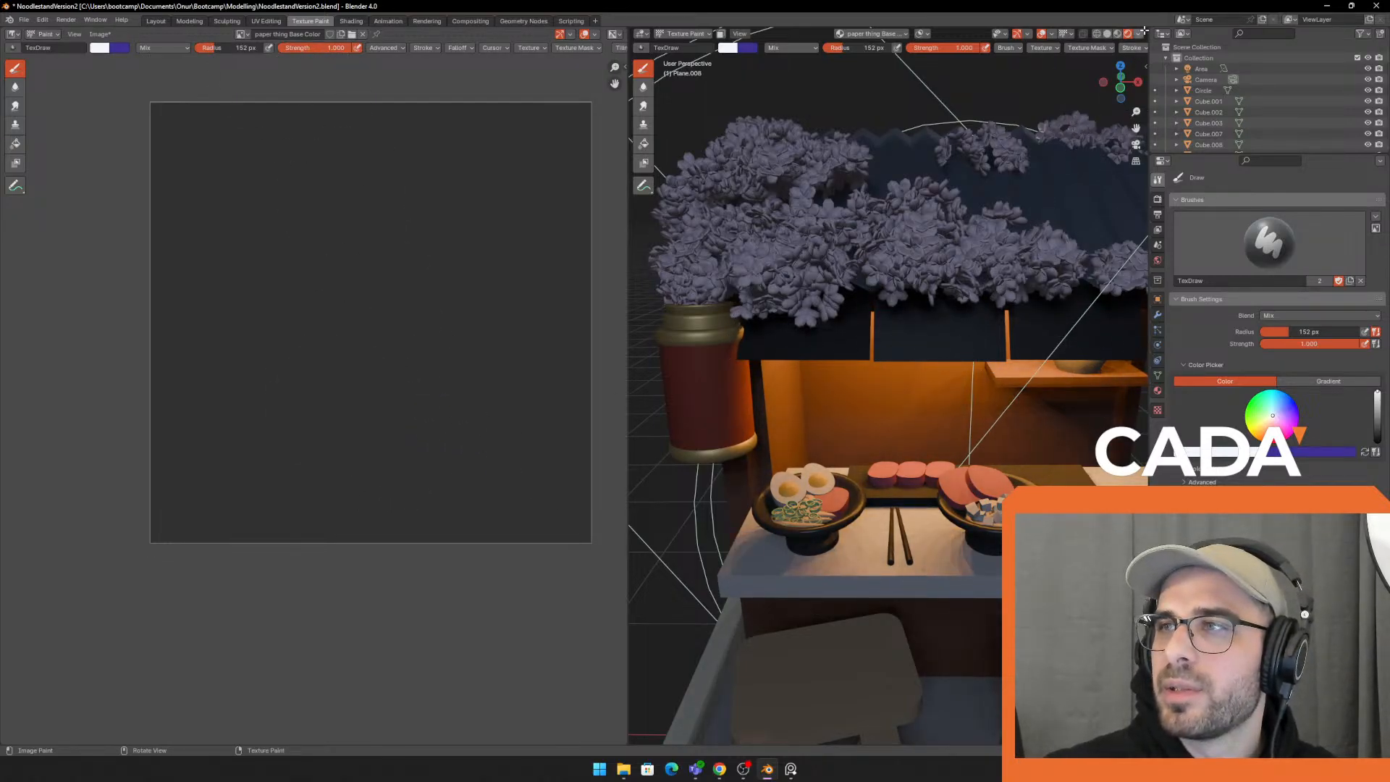
# Switch the viewport to solid shading and set the brush's secondary colour to the canvas's dark grey
pyautogui.click(1140, 34)
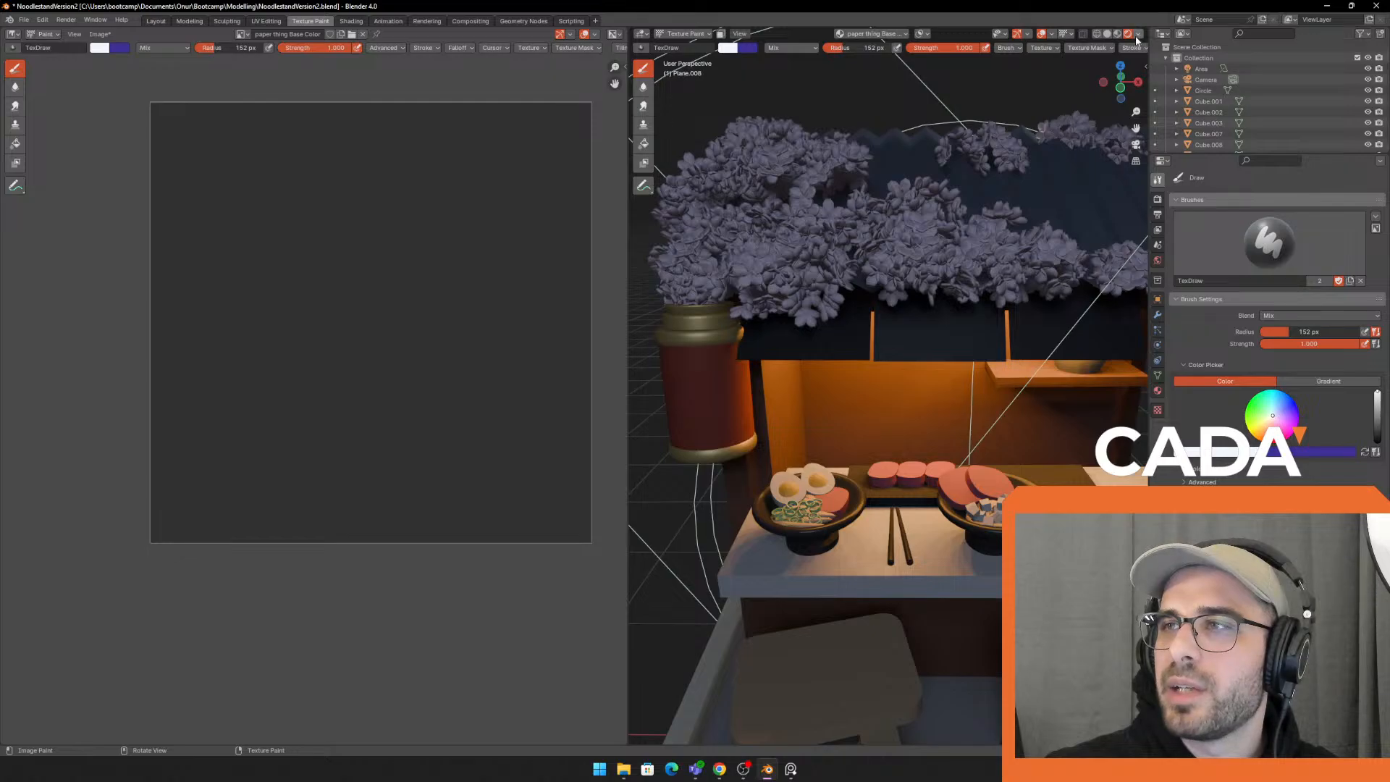
pyautogui.click(1108, 34)
pyautogui.scroll(2, 1050, 326)
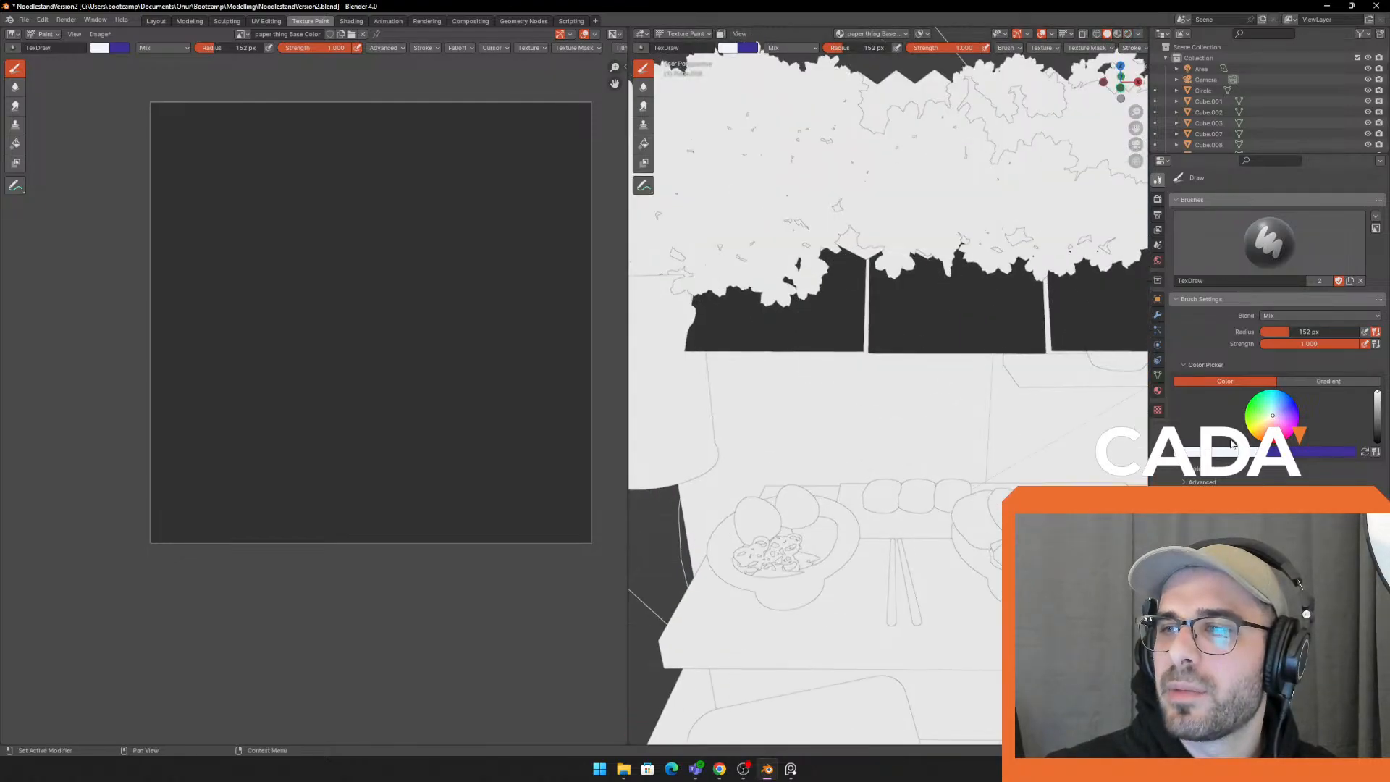
pyautogui.press('x')
pyautogui.press('x')
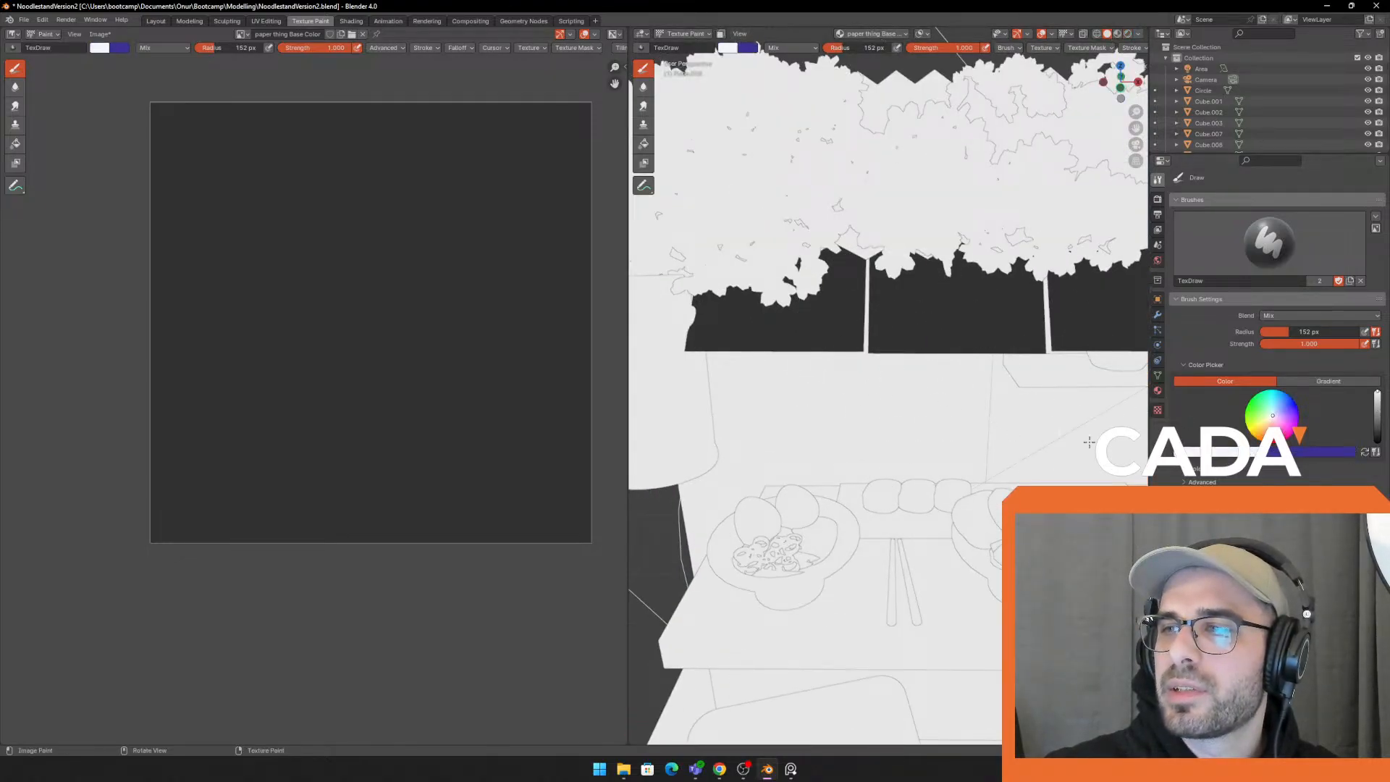
pyautogui.click(1305, 451)
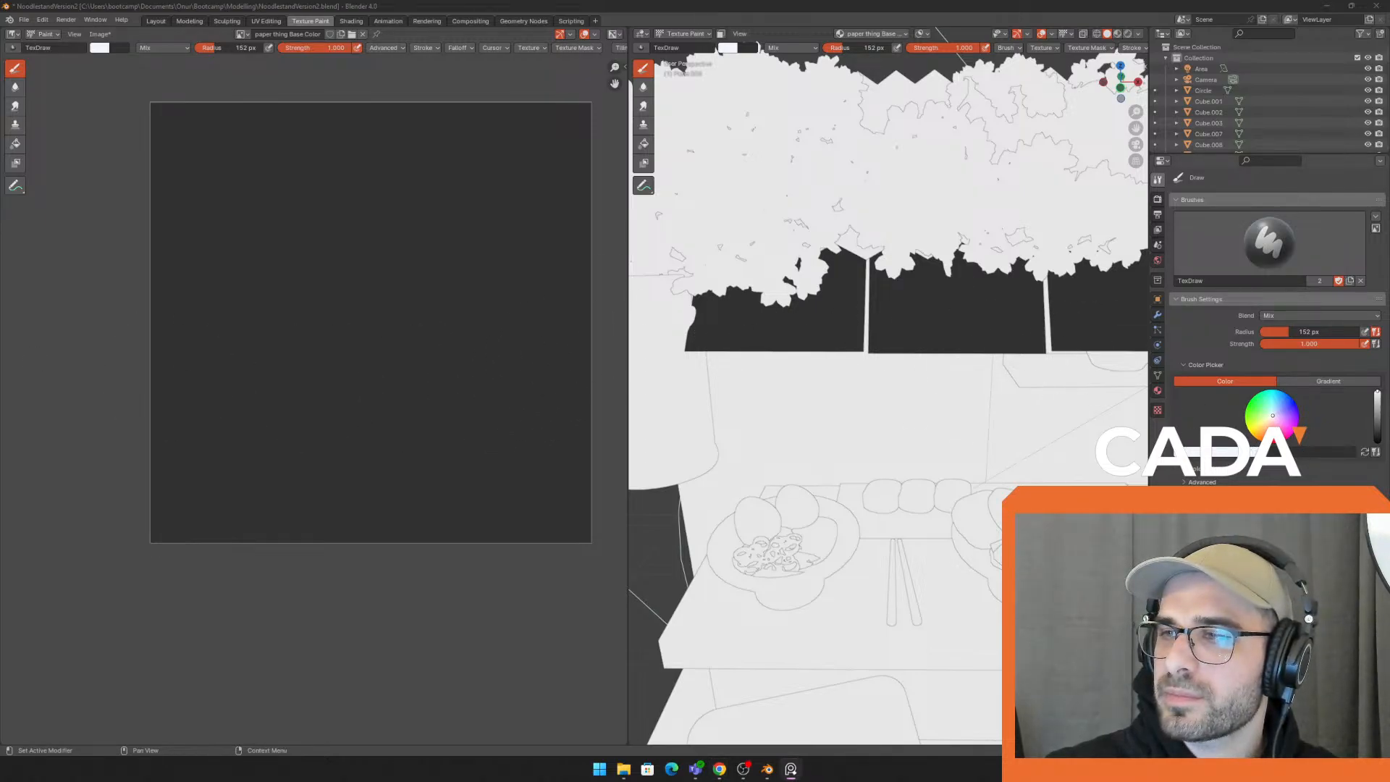
pyautogui.hotkey('alt', 'Tab')
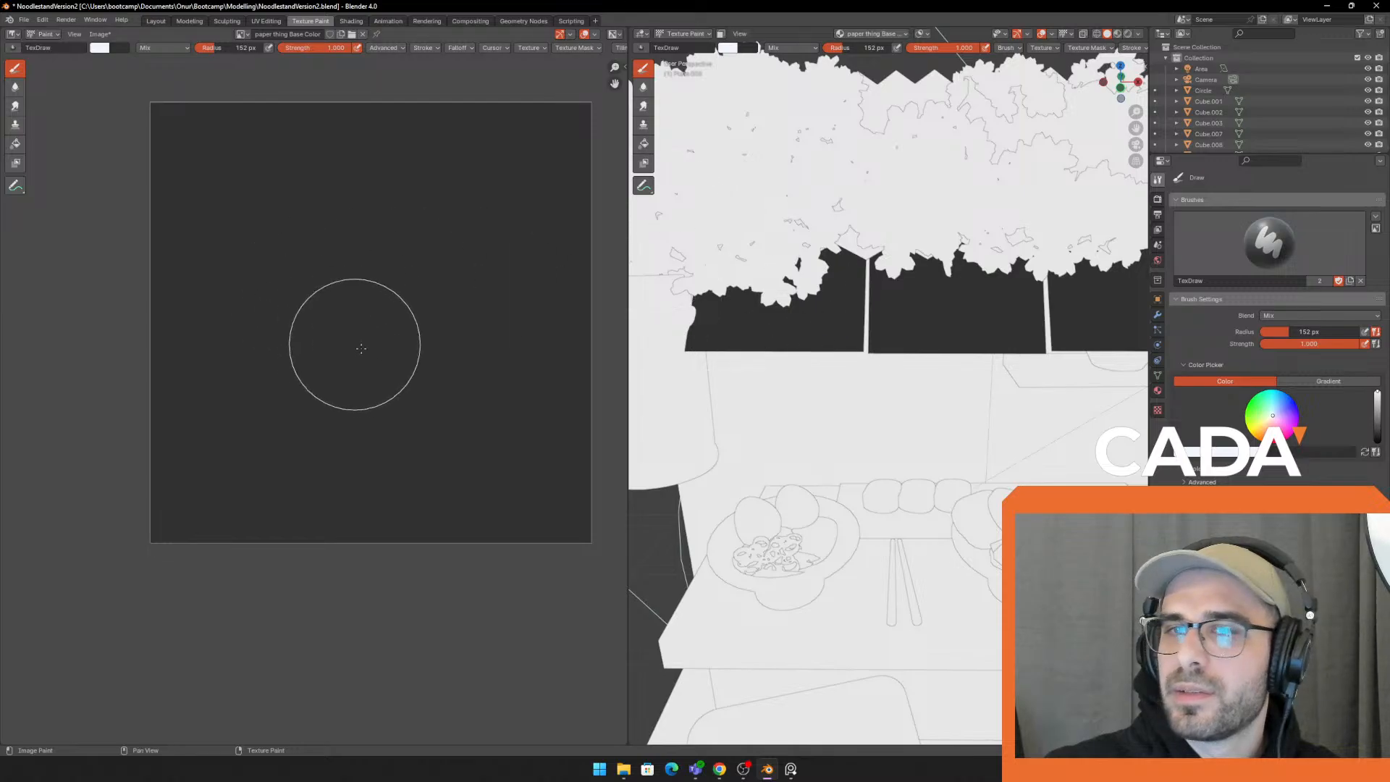
# Try white strokes on the awning texture with the brush radius reduced to 44 px, and undo them
pyautogui.moveTo(362, 347)
pyautogui.mouseDown()
pyautogui.moveTo(437, 403)
pyautogui.moveTo(366, 435)
pyautogui.mouseUp()
pyautogui.hotkey('ctrl', 'z')
pyautogui.press('f')
pyautogui.click(358, 379)
pyautogui.moveTo(295, 391)
pyautogui.mouseDown()
pyautogui.moveTo(286, 412)
pyautogui.moveTo(335, 443)
pyautogui.mouseUp()
pyautogui.hotkey('ctrl', 'z')
pyautogui.hotkey('ctrl', 'z')
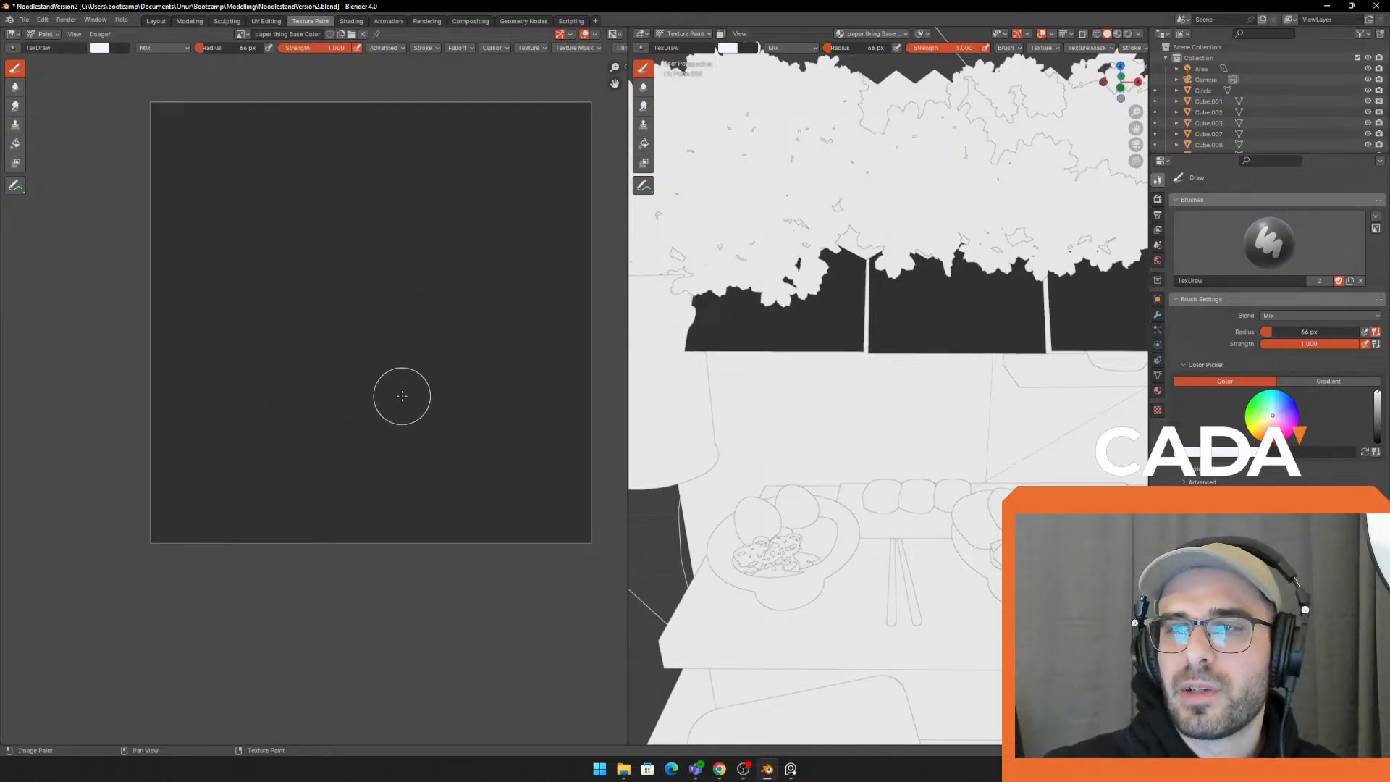
# Set the brush radius to 148 px and change its falloff curve to the flat, hard-edged preset
pyautogui.press('x')
pyautogui.press('f')
pyautogui.click(435, 419)
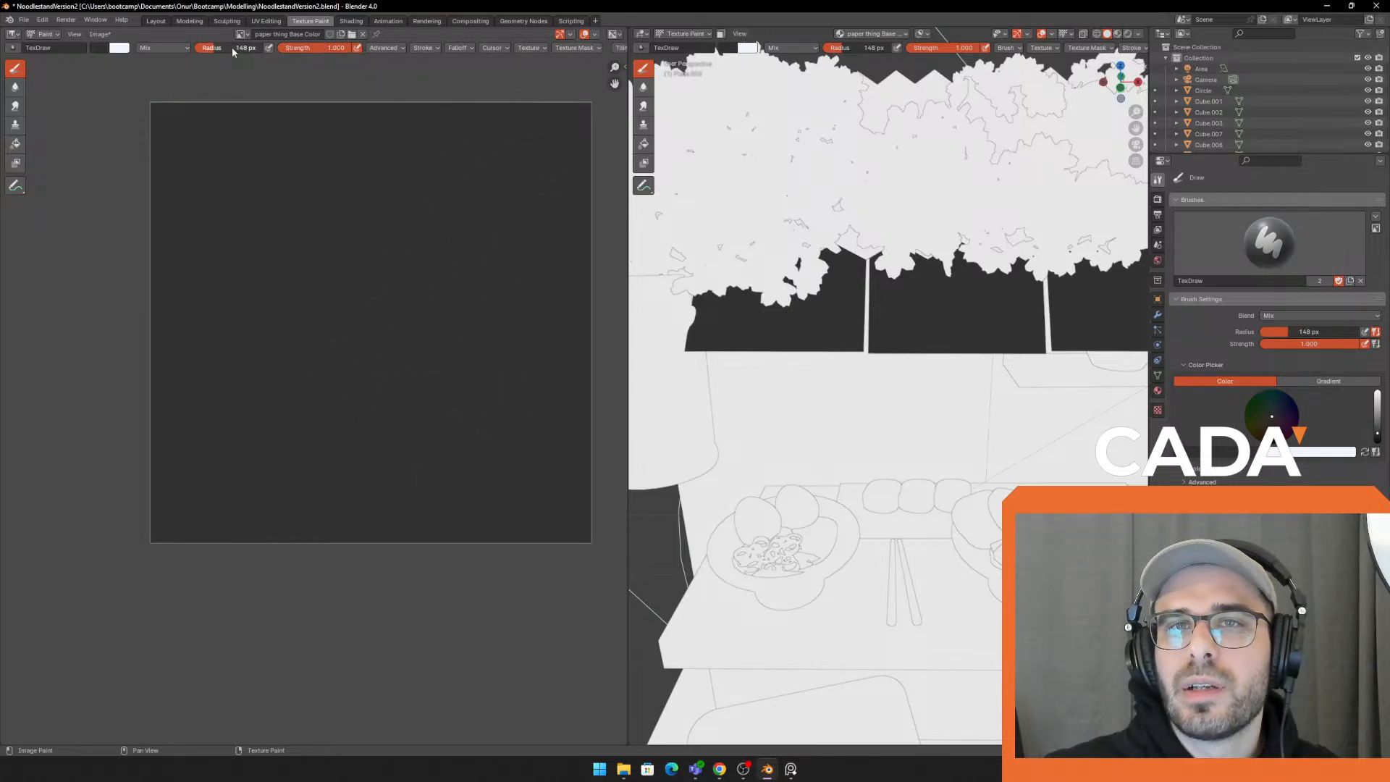
pyautogui.click(402, 47)
pyautogui.click(460, 48)
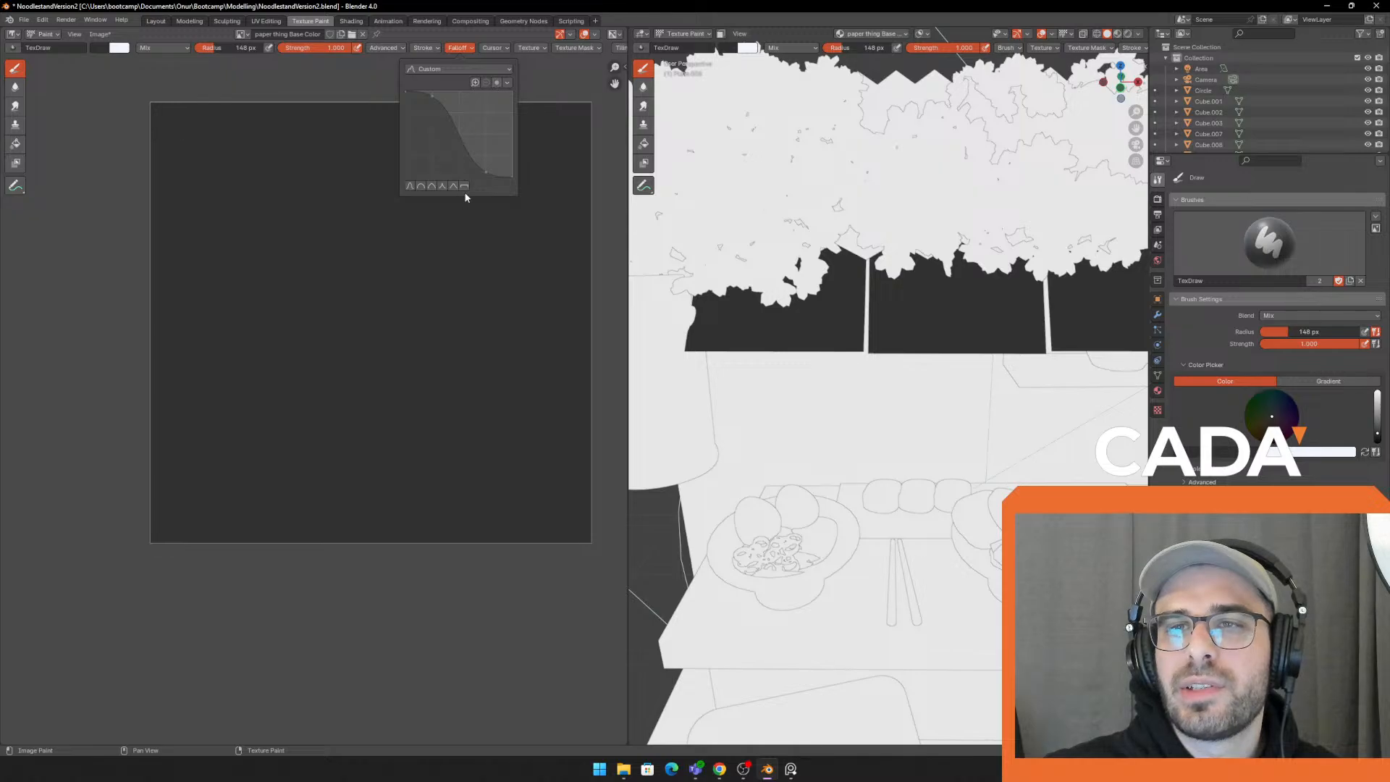
pyautogui.press('x')
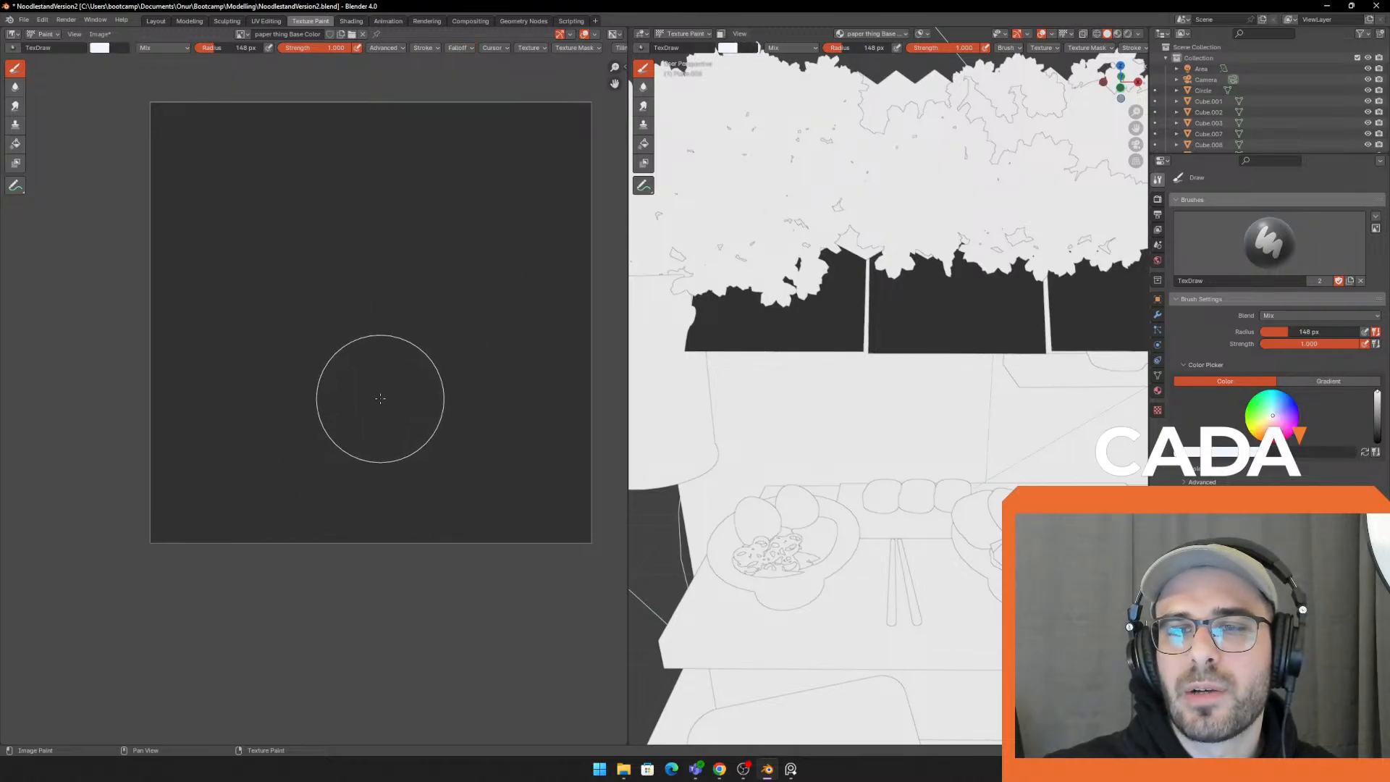
# Stamp a hard-edged white circle on the awning texture and try covering it with offset dark circles, undoing each dark one
pyautogui.click(380, 398)
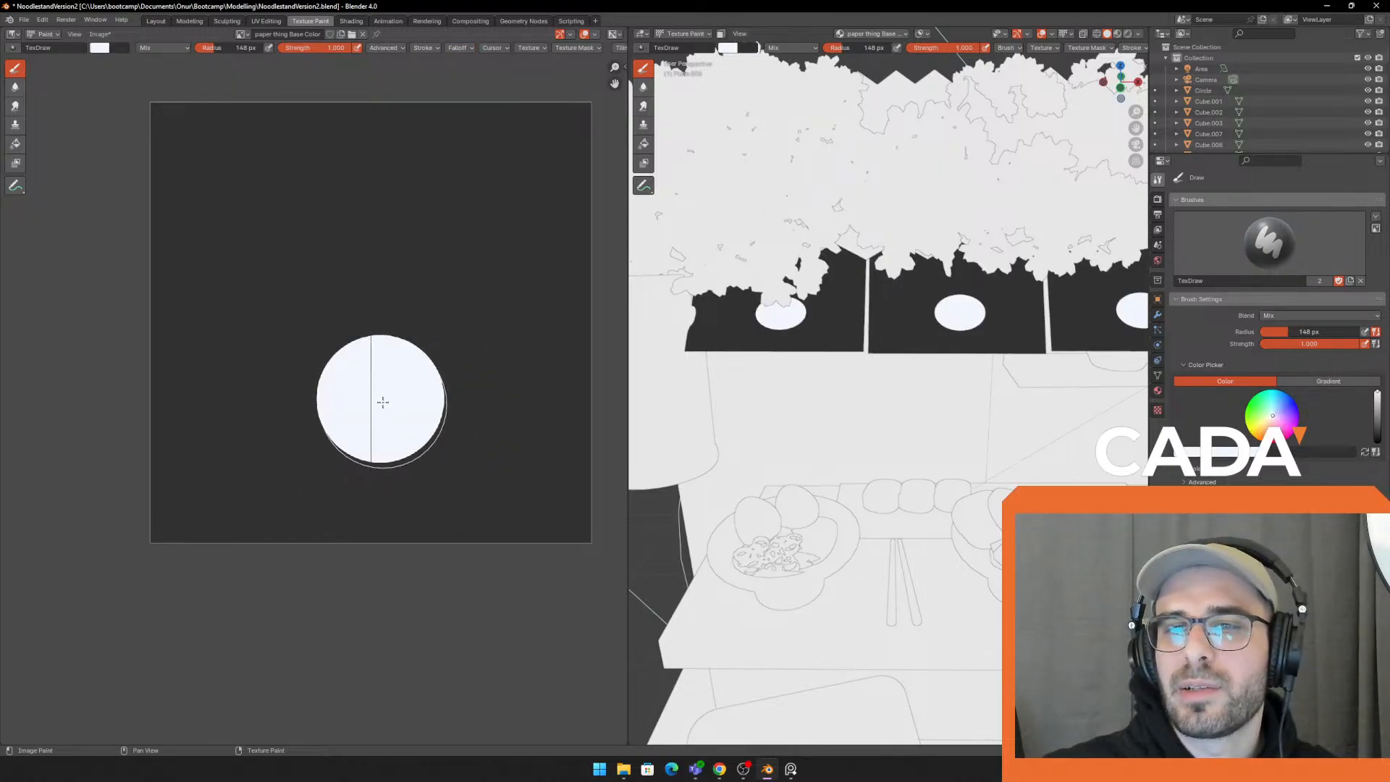
pyautogui.press('x')
pyautogui.click(382, 410)
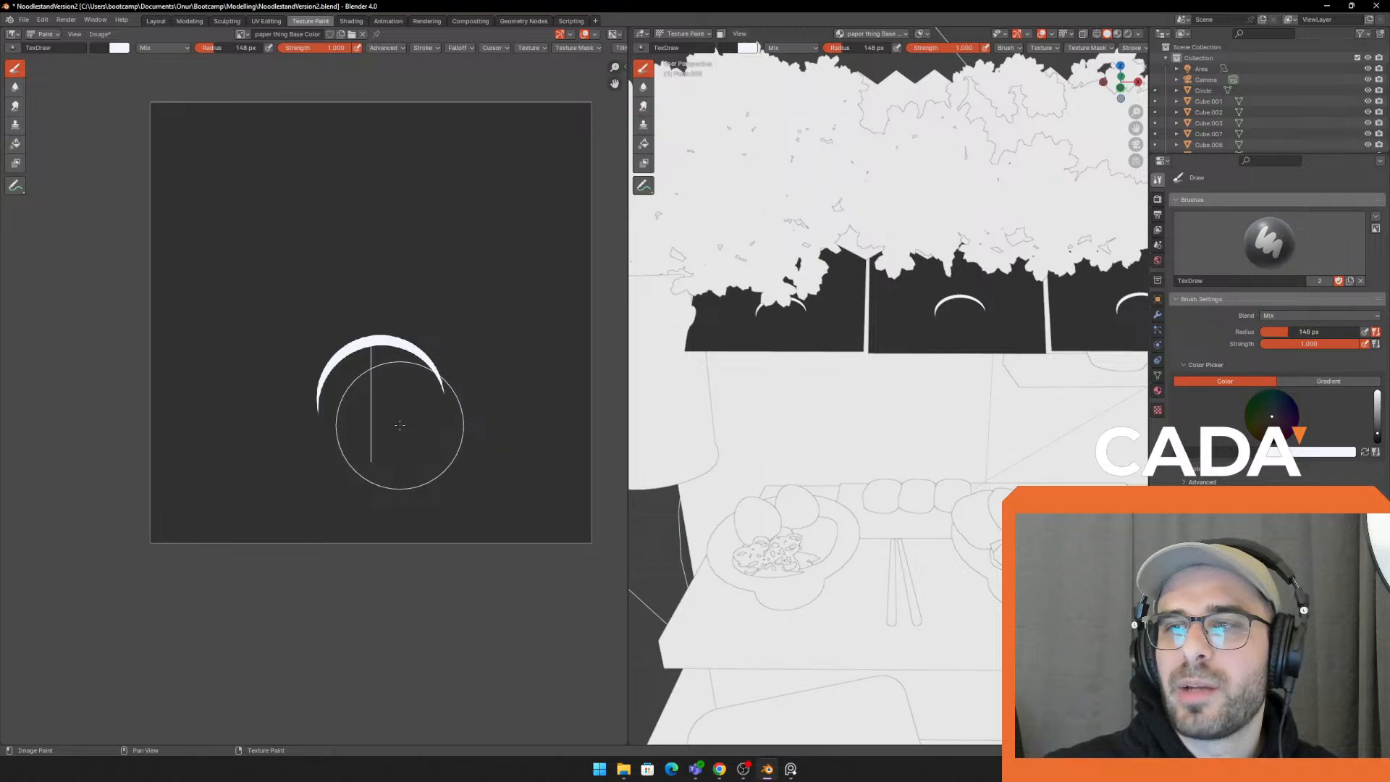
pyautogui.hotkey('ctrl', 'z')
pyautogui.click(390, 445)
pyautogui.hotkey('ctrl', 'z')
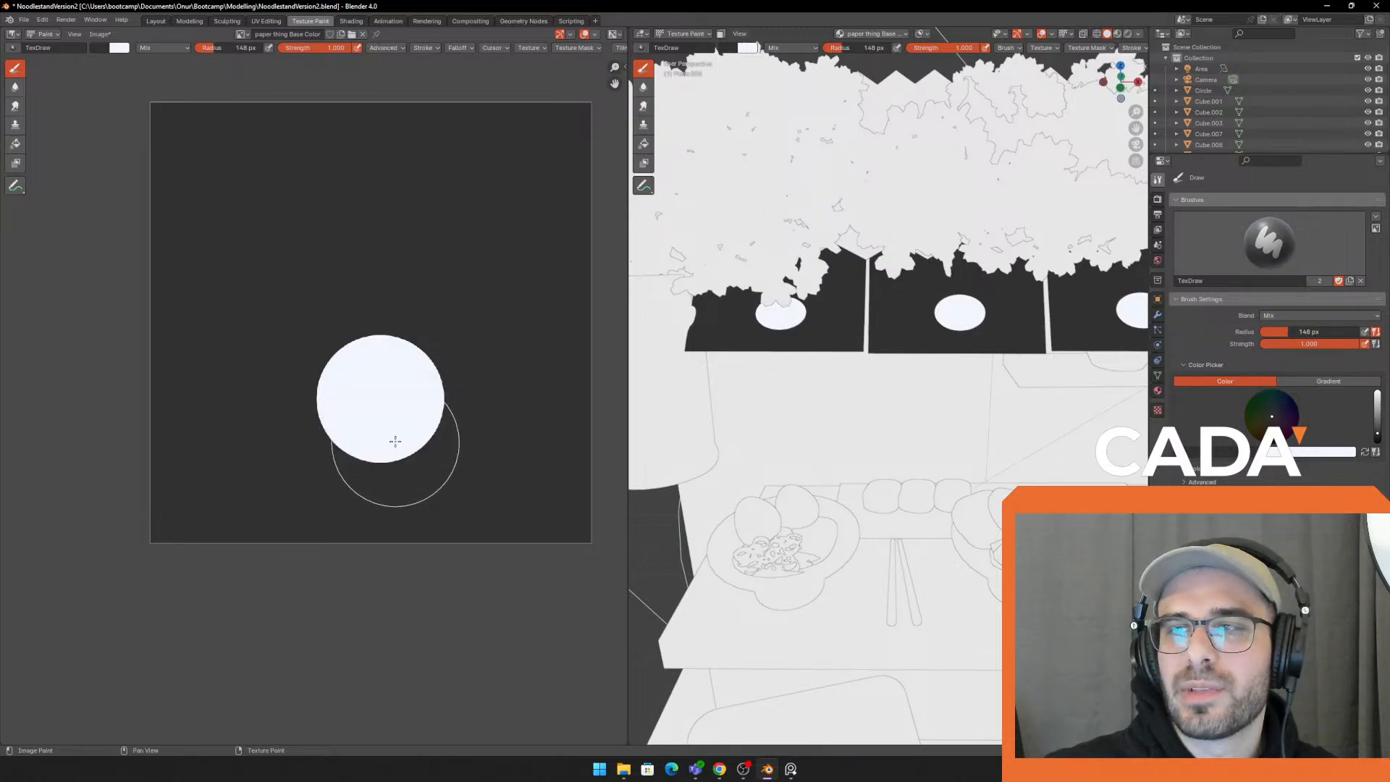
pyautogui.click(379, 417)
pyautogui.hotkey('ctrl', 'z')
pyautogui.click(384, 431)
pyautogui.hotkey('ctrl', 'z')
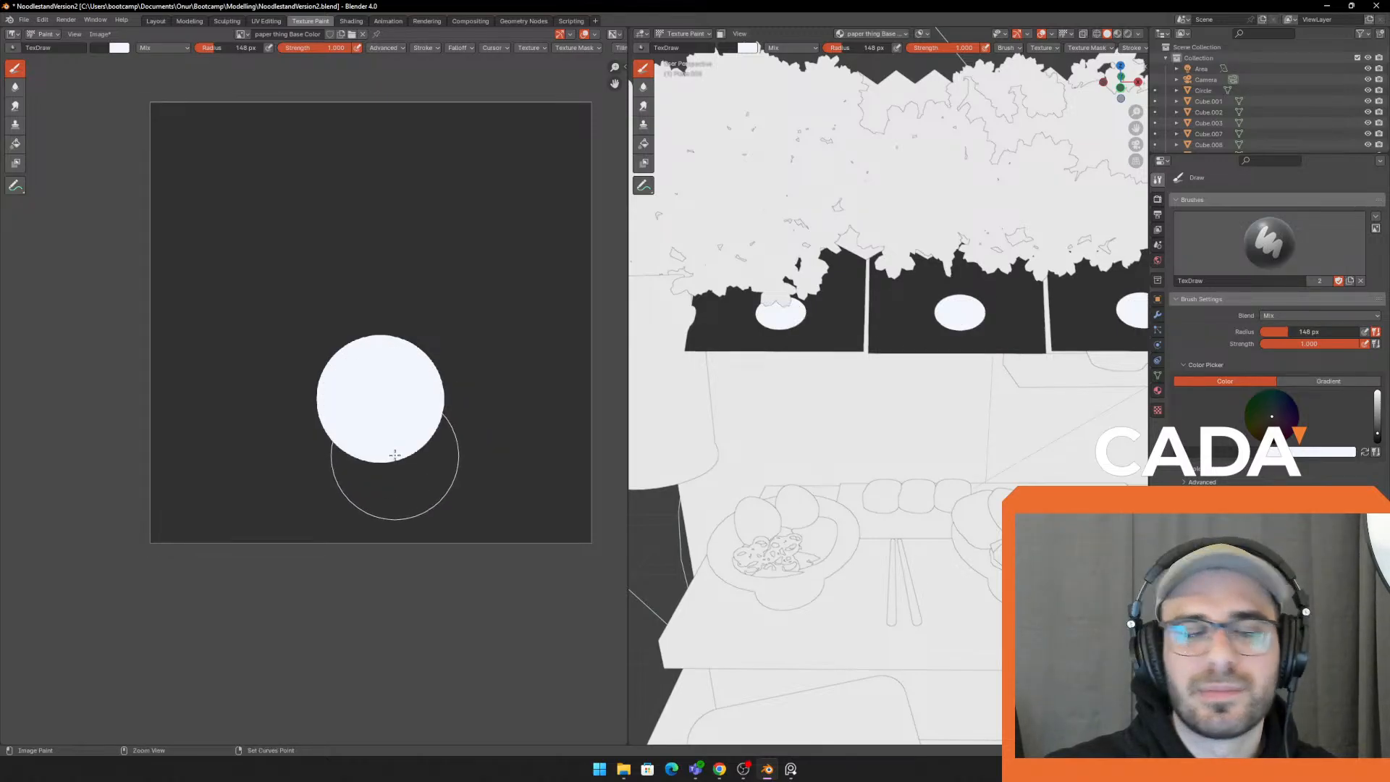
# Zoom the reference image in on the awning's concentric circle pattern and place it below the texture canvas
pyautogui.hotkey('alt', 'Tab')
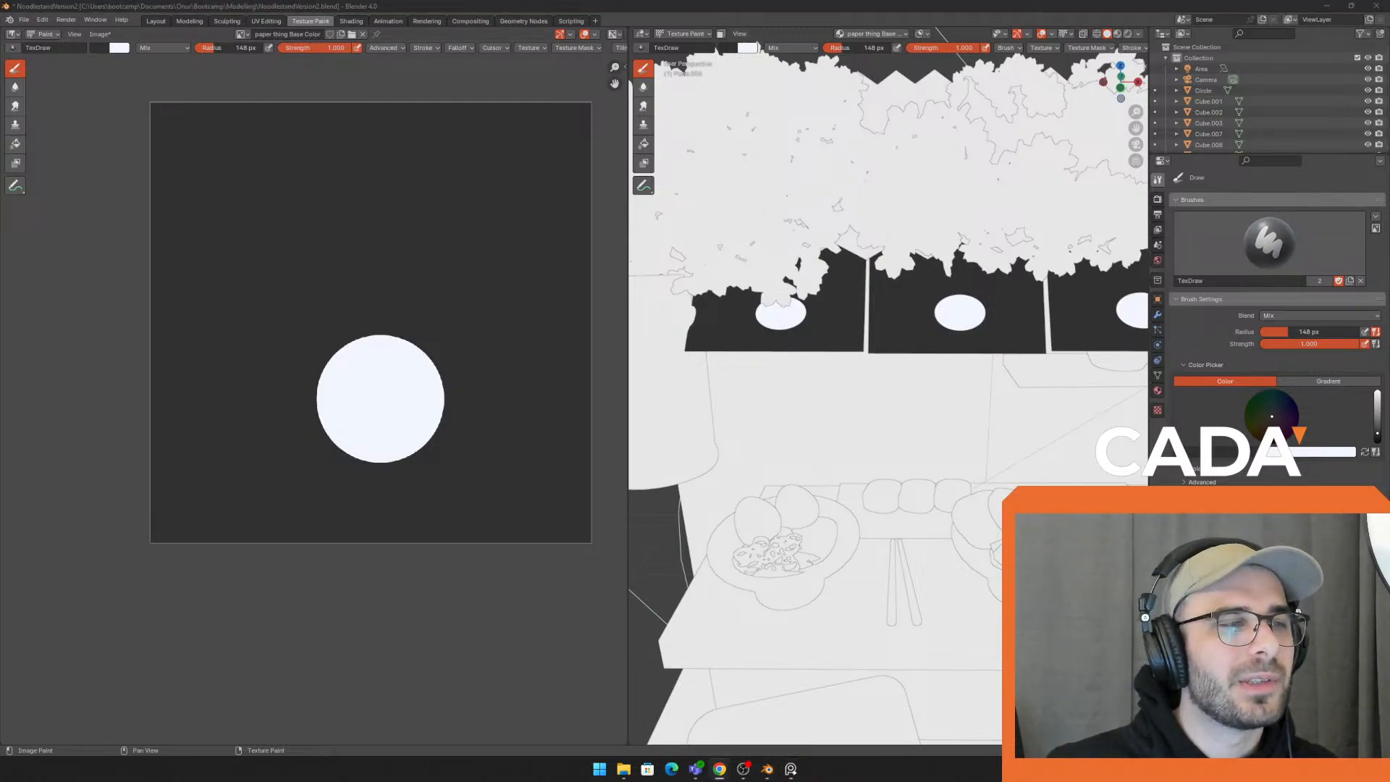
pyautogui.moveTo(0, 188); pyautogui.dragTo(272, 371, button='right')
pyautogui.scroll(4, 271, 371)
pyautogui.moveTo(272, 370); pyautogui.dragTo(278, 539, button='middle')
pyautogui.scroll(1, 259, 410)
pyautogui.moveTo(259, 410); pyautogui.dragTo(250, 652, button='right')
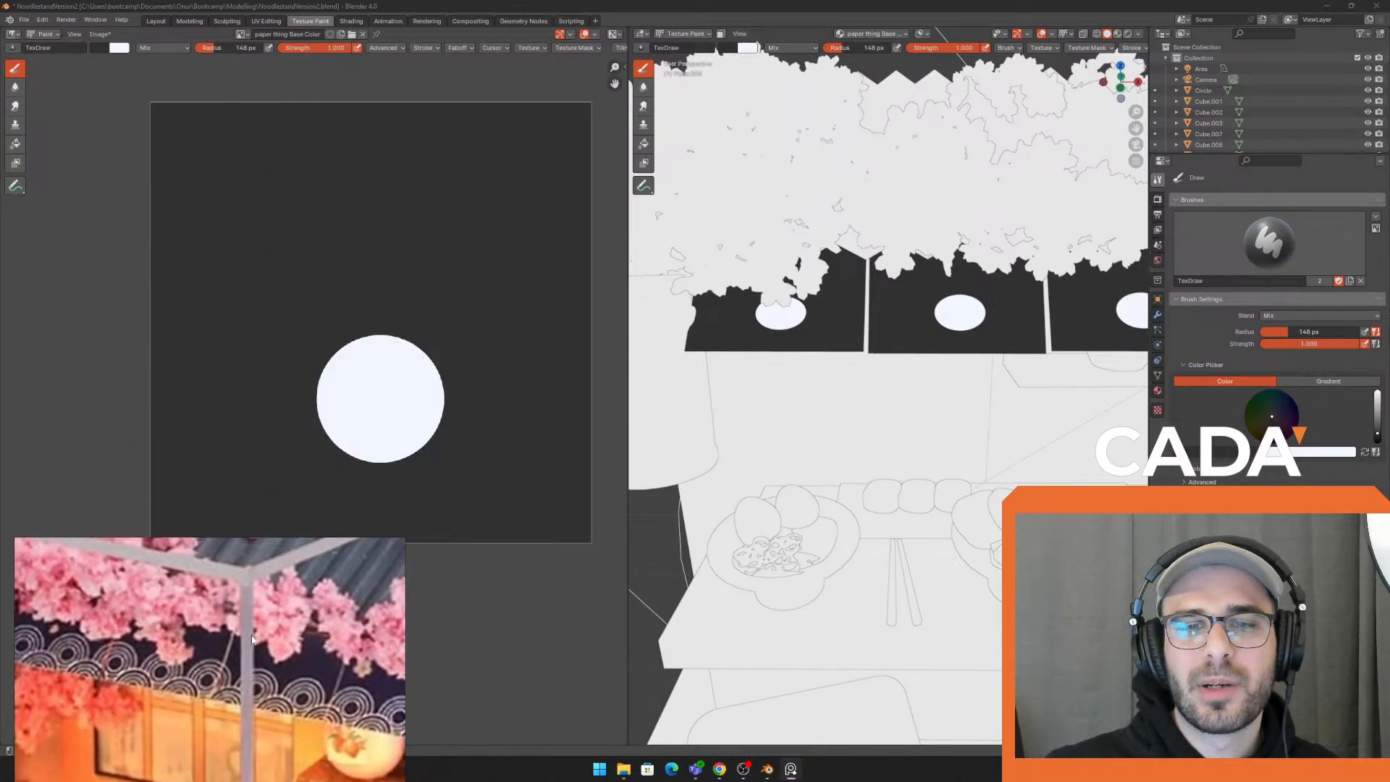
pyautogui.hotkey('alt', 'Tab')
# Undo the test circle and stamp a white circle with a 172 px brush near the texture's lower-left edge
pyautogui.moveTo(431, 364); pyautogui.dragTo(434, 333, button='middle')
pyautogui.hotkey('ctrl', 'z')
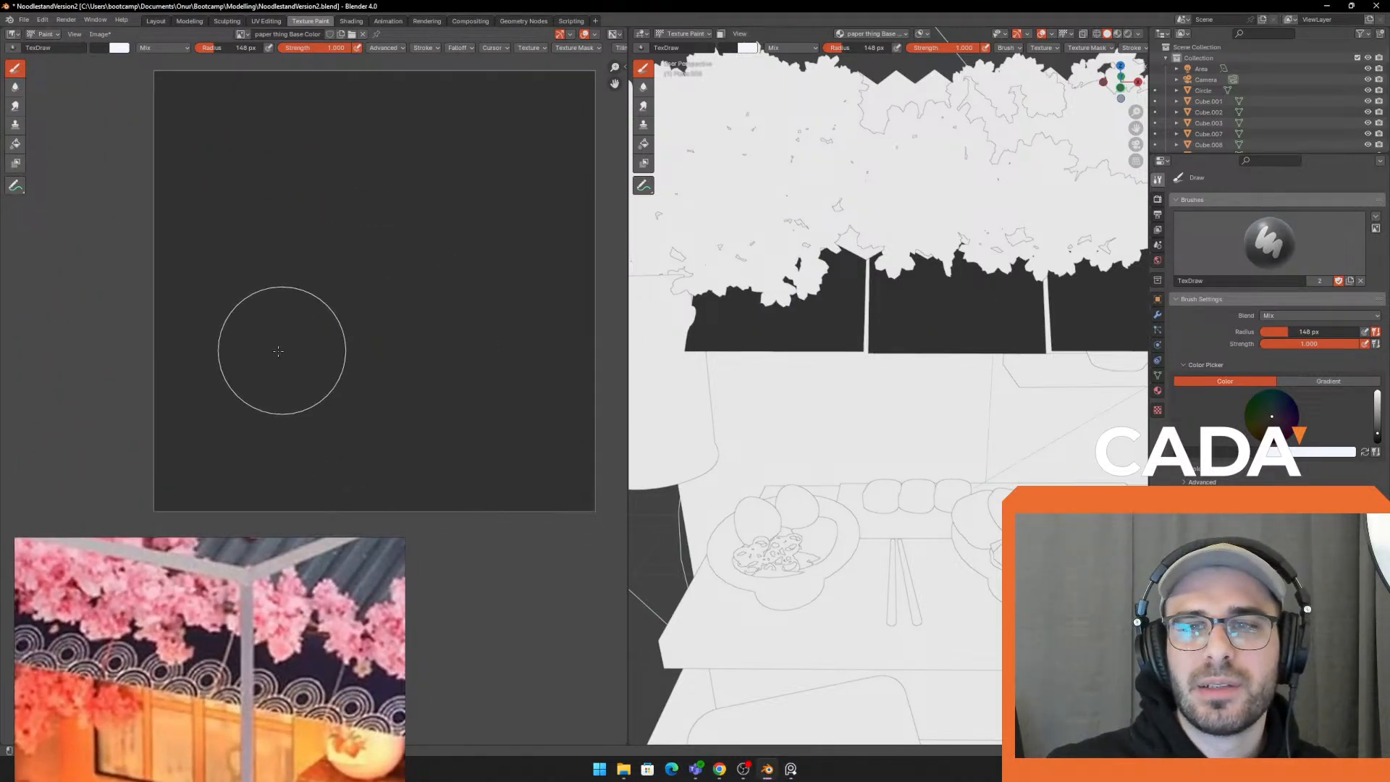
pyautogui.moveTo(310, 351); pyautogui.dragTo(328, 343, button='middle')
pyautogui.press('f')
pyautogui.click(318, 339)
pyautogui.press('f')
pyautogui.click(340, 355)
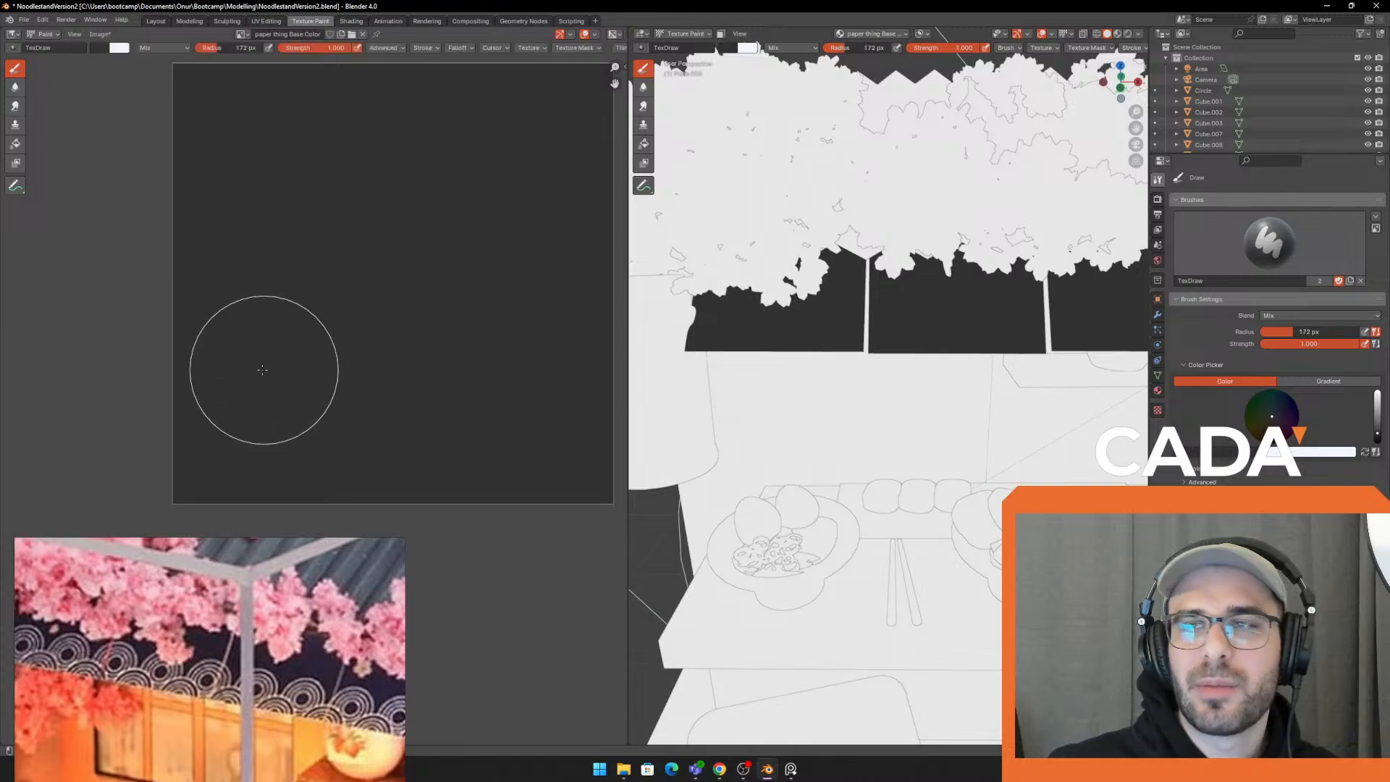
pyautogui.click(260, 367)
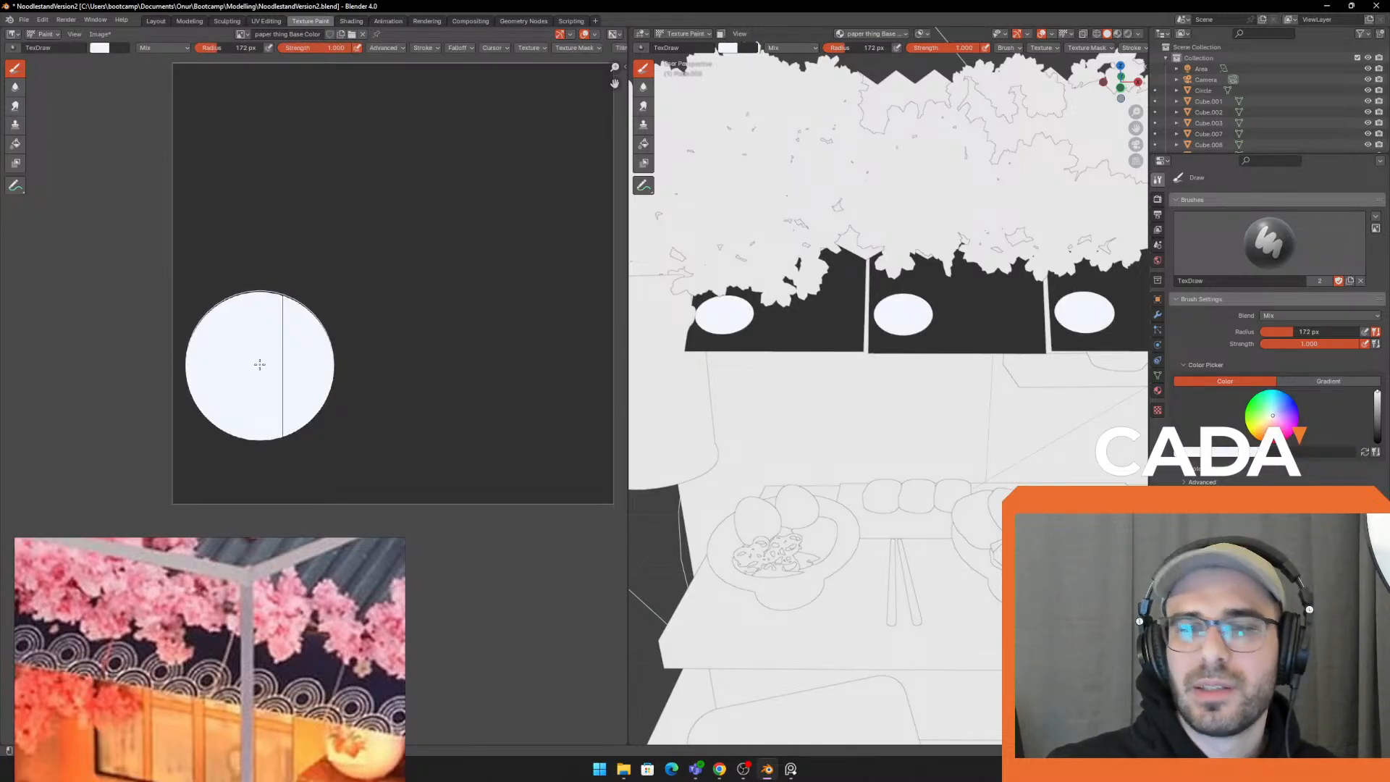
# Undo the white circle stamped near the awning texture's lower-left edge
pyautogui.hotkey('ctrl', 'z')
pyautogui.hotkey('ctrl', 'shift', 'z')
pyautogui.hotkey('ctrl', 'z')
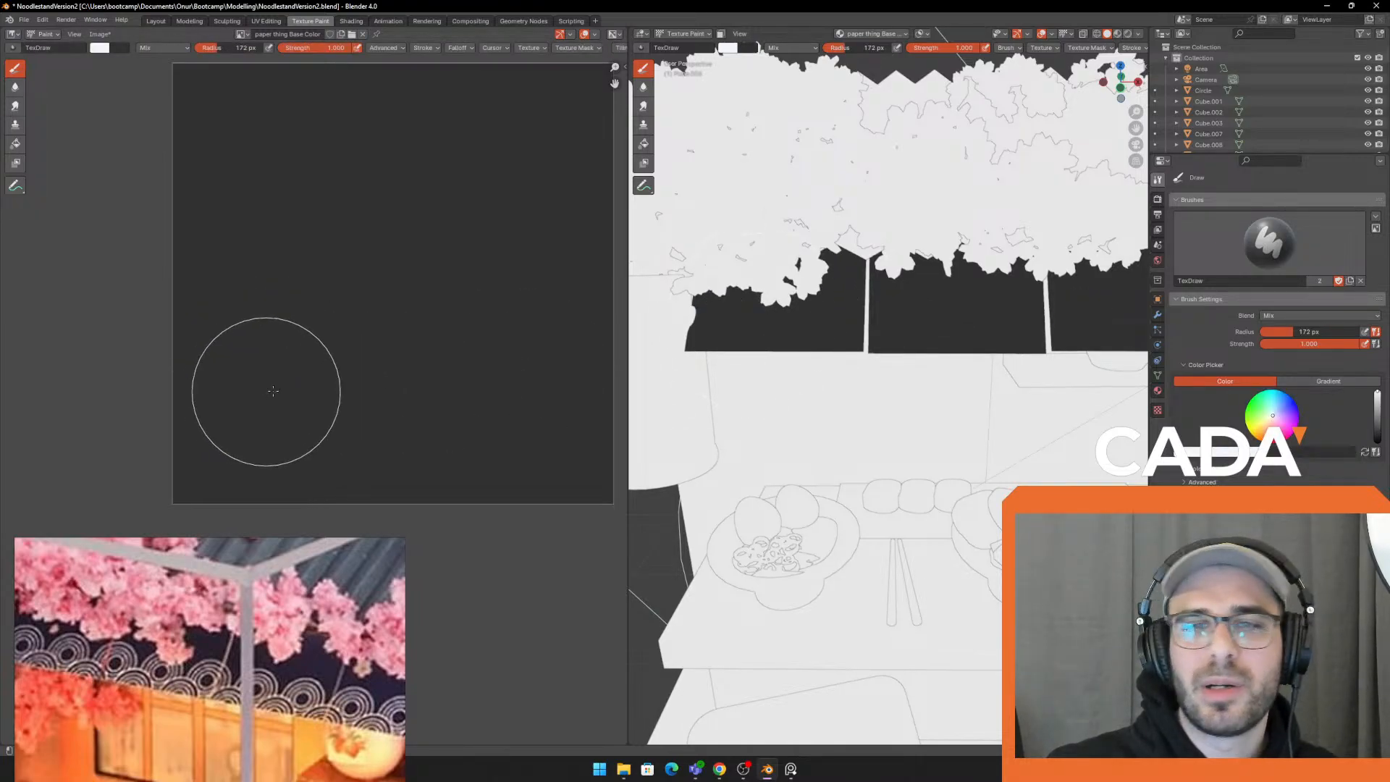
pyautogui.click(263, 377)
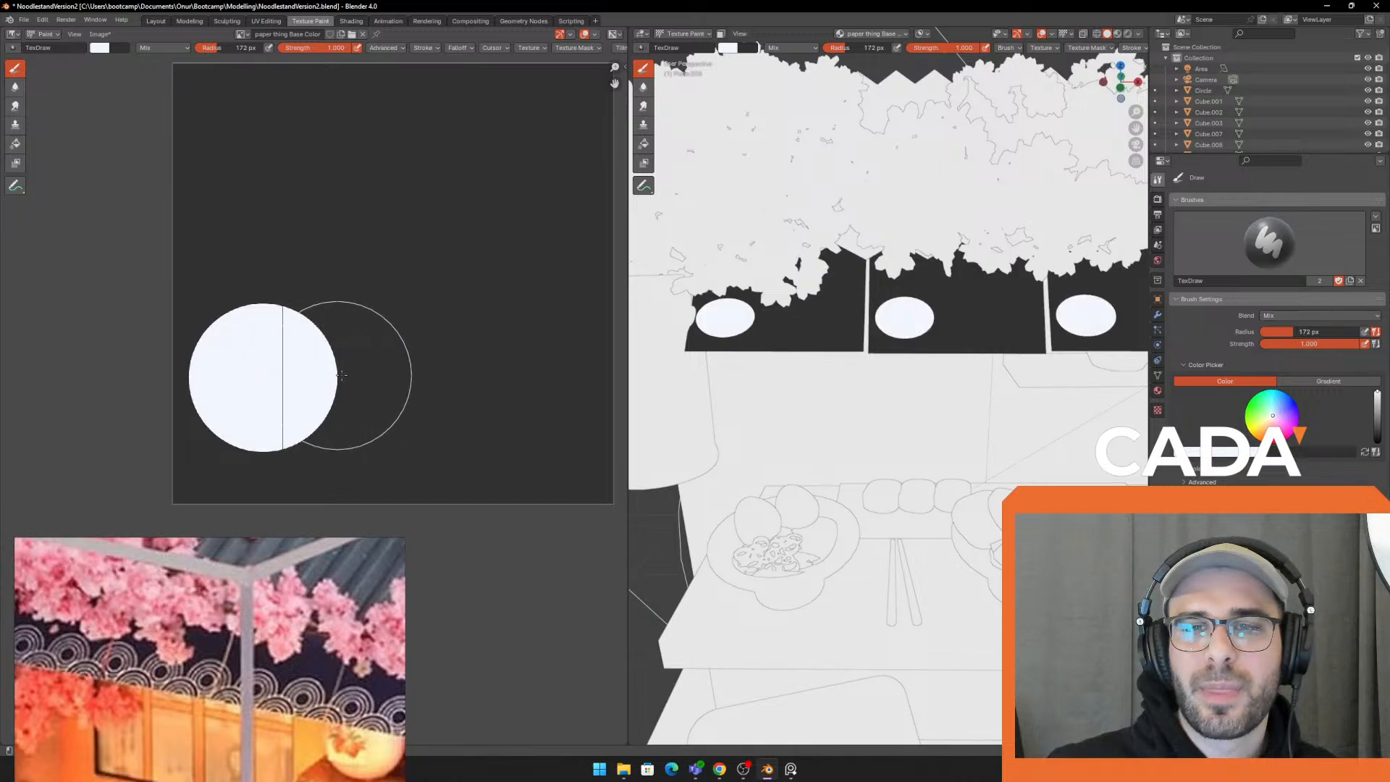
pyautogui.hotkey('ctrl', 'z')
pyautogui.press('f')
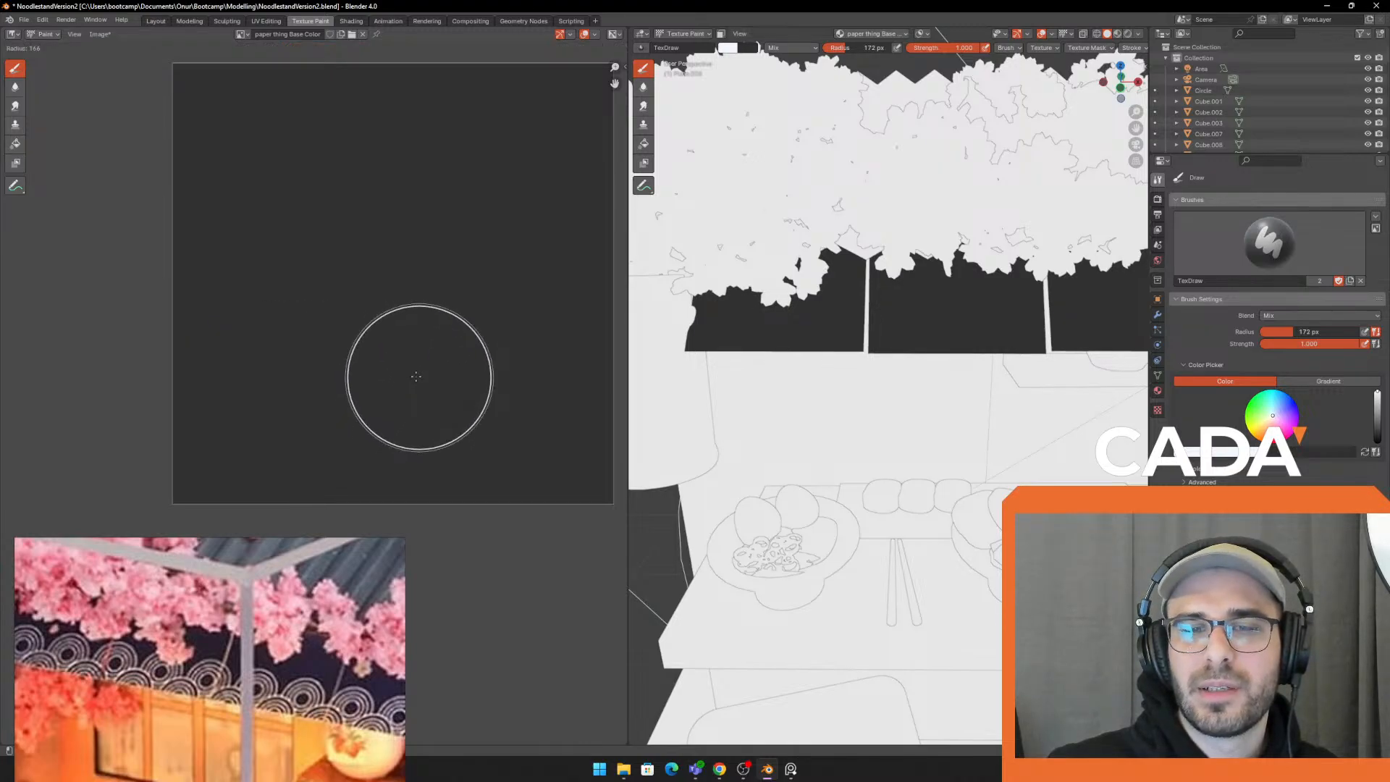
pyautogui.click(322, 370)
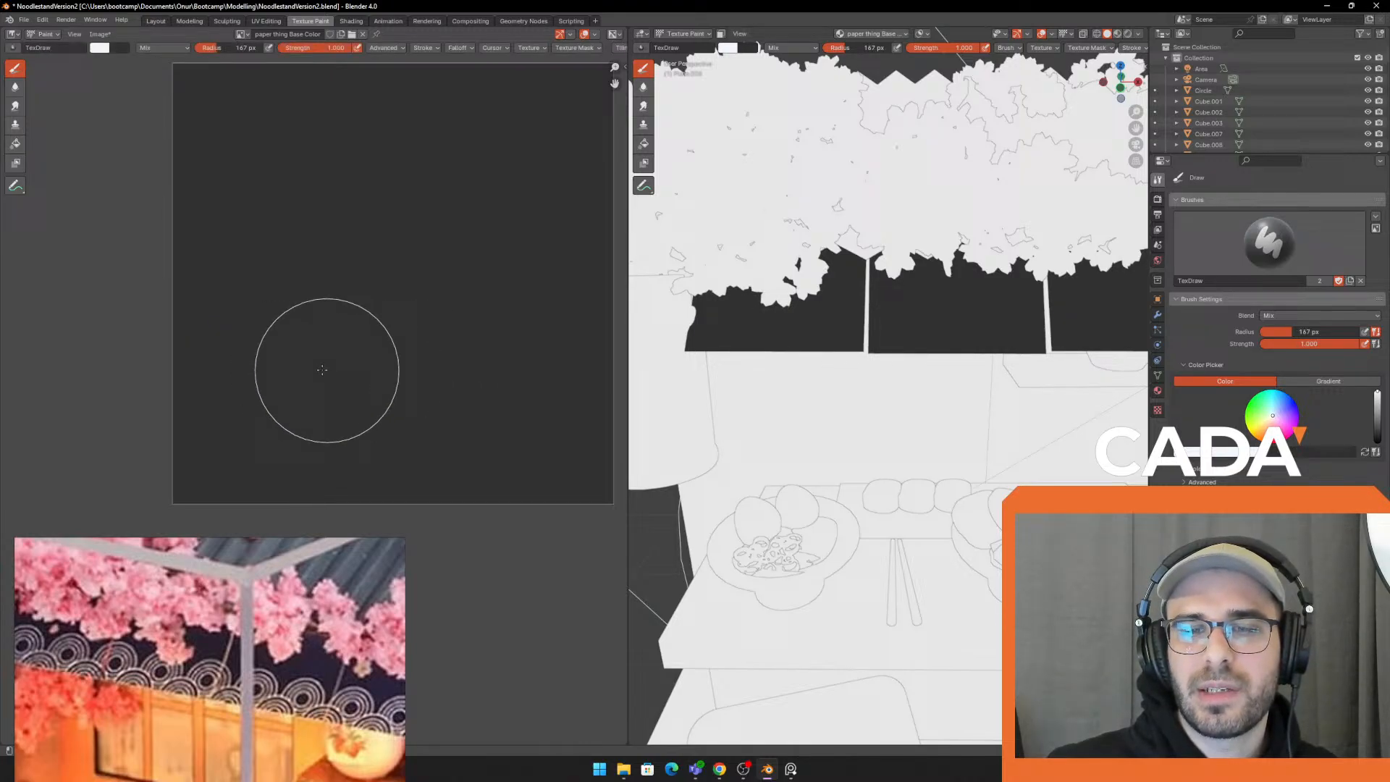
pyautogui.click(257, 369)
pyautogui.hotkey('ctrl', 'z')
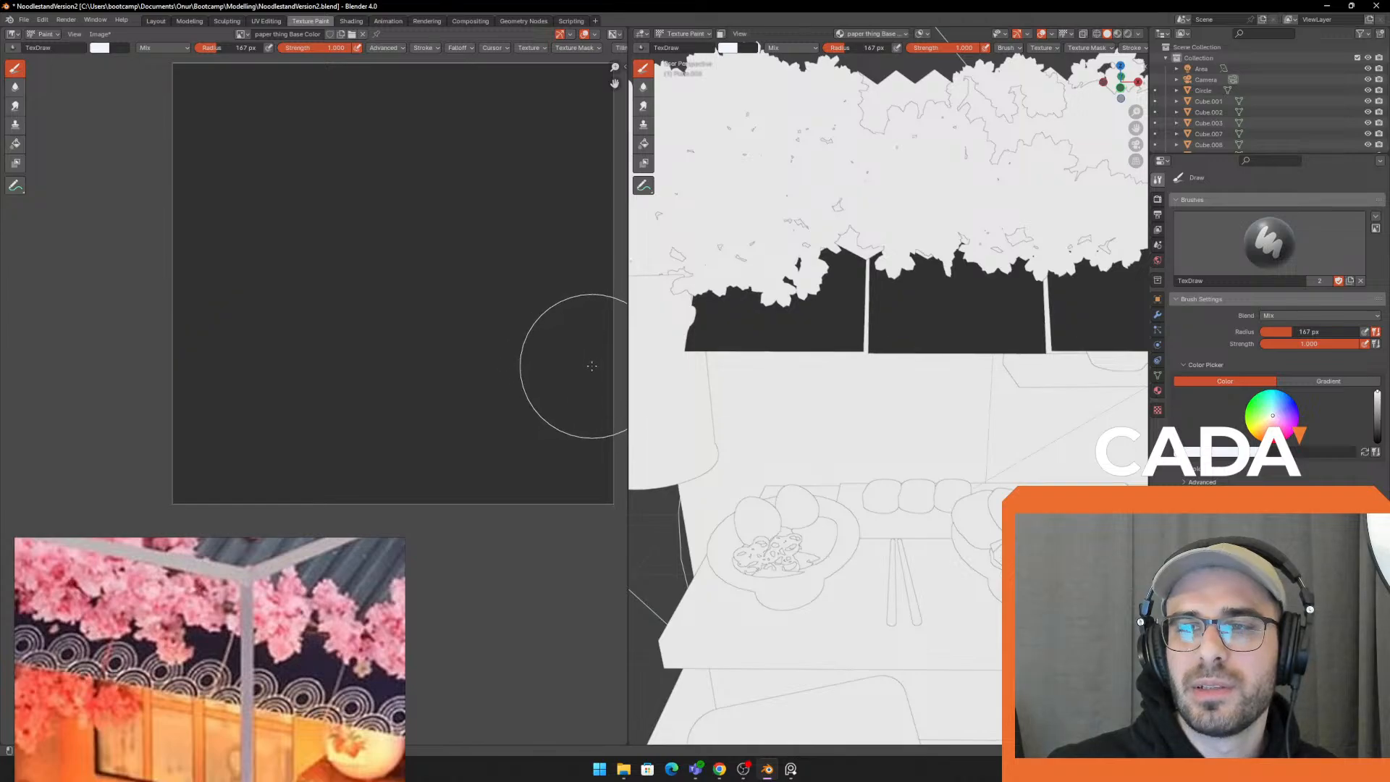
# Try stamping a row of three white circles across the lower part of the awning texture, and undo them
pyautogui.press('f')
pyautogui.click(590, 364)
pyautogui.click(607, 368)
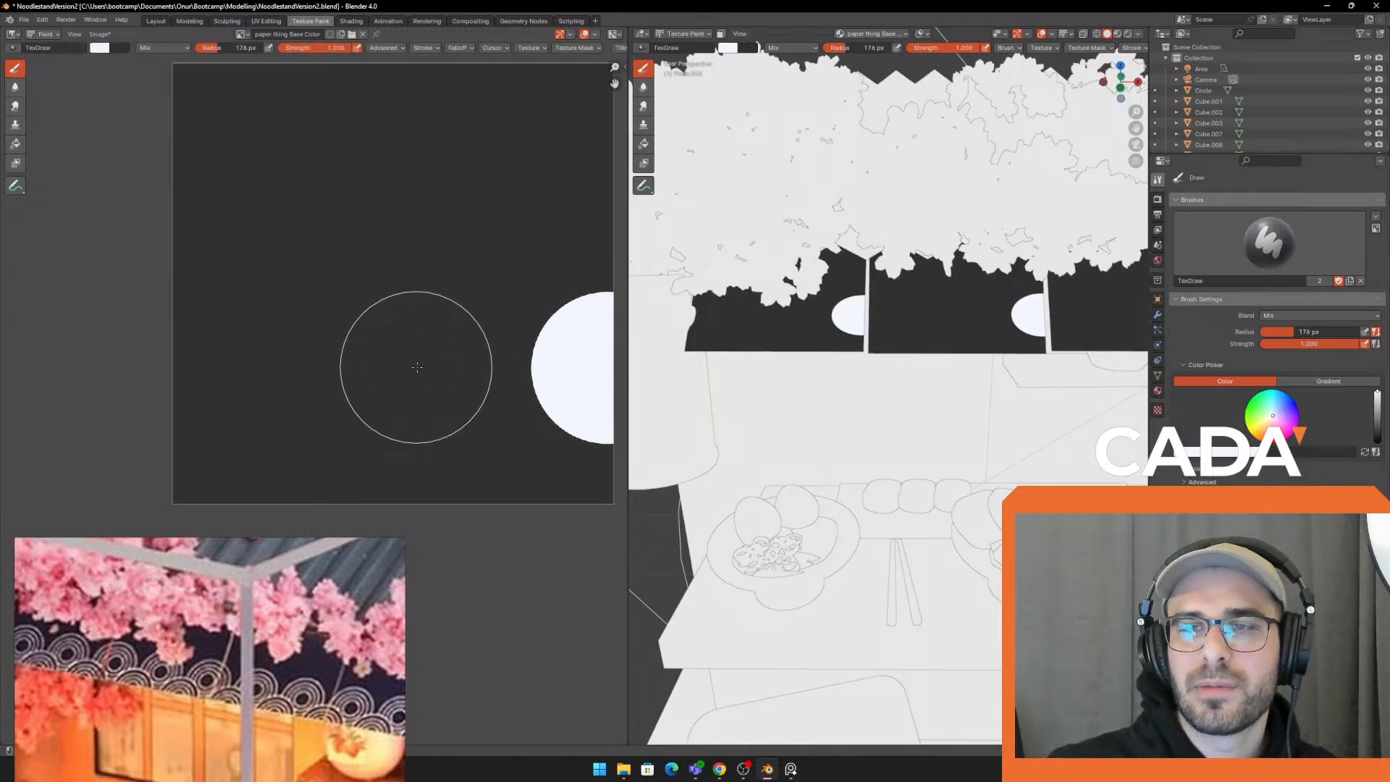
pyautogui.click(428, 364)
pyautogui.click(266, 367)
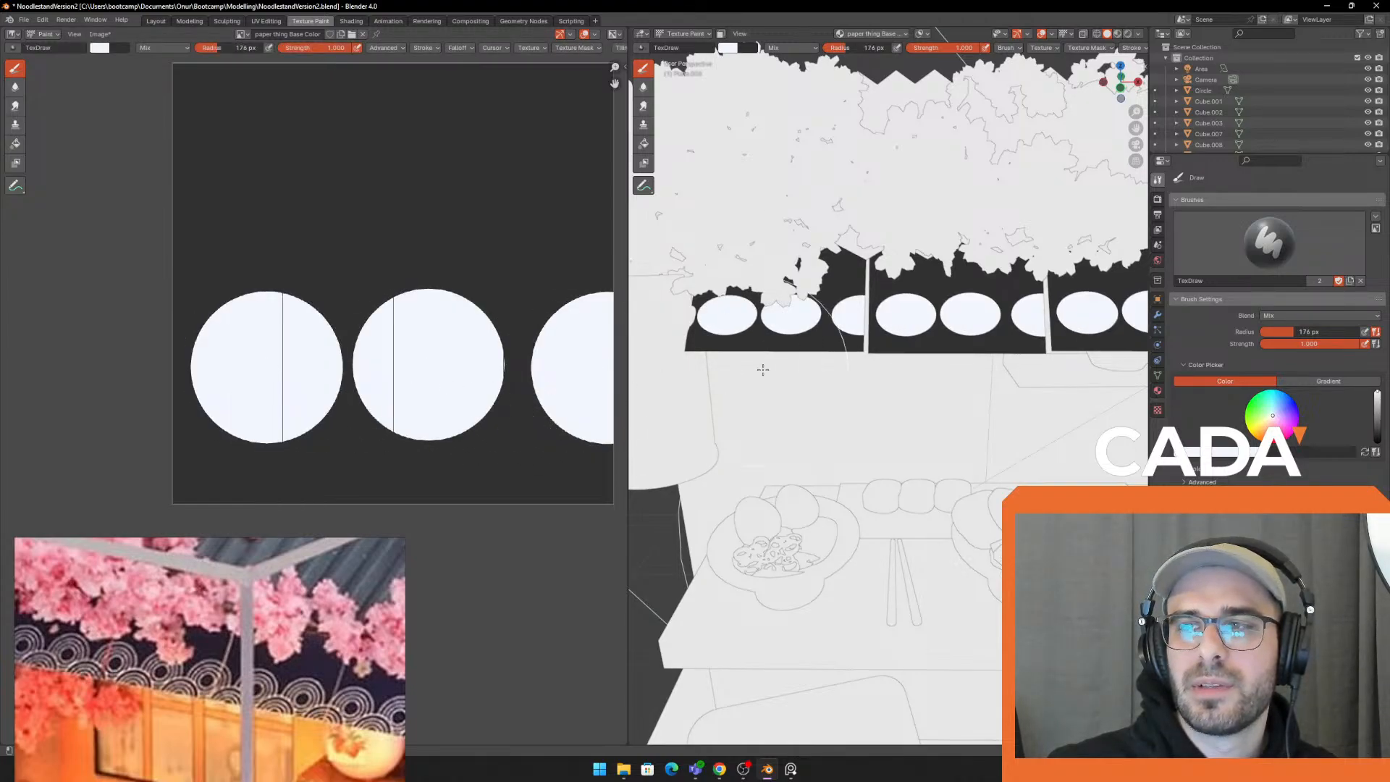
pyautogui.hotkey('ctrl', 'z')
pyautogui.hotkey('ctrl', 'z')
pyautogui.hotkey('ctrl', 'z')
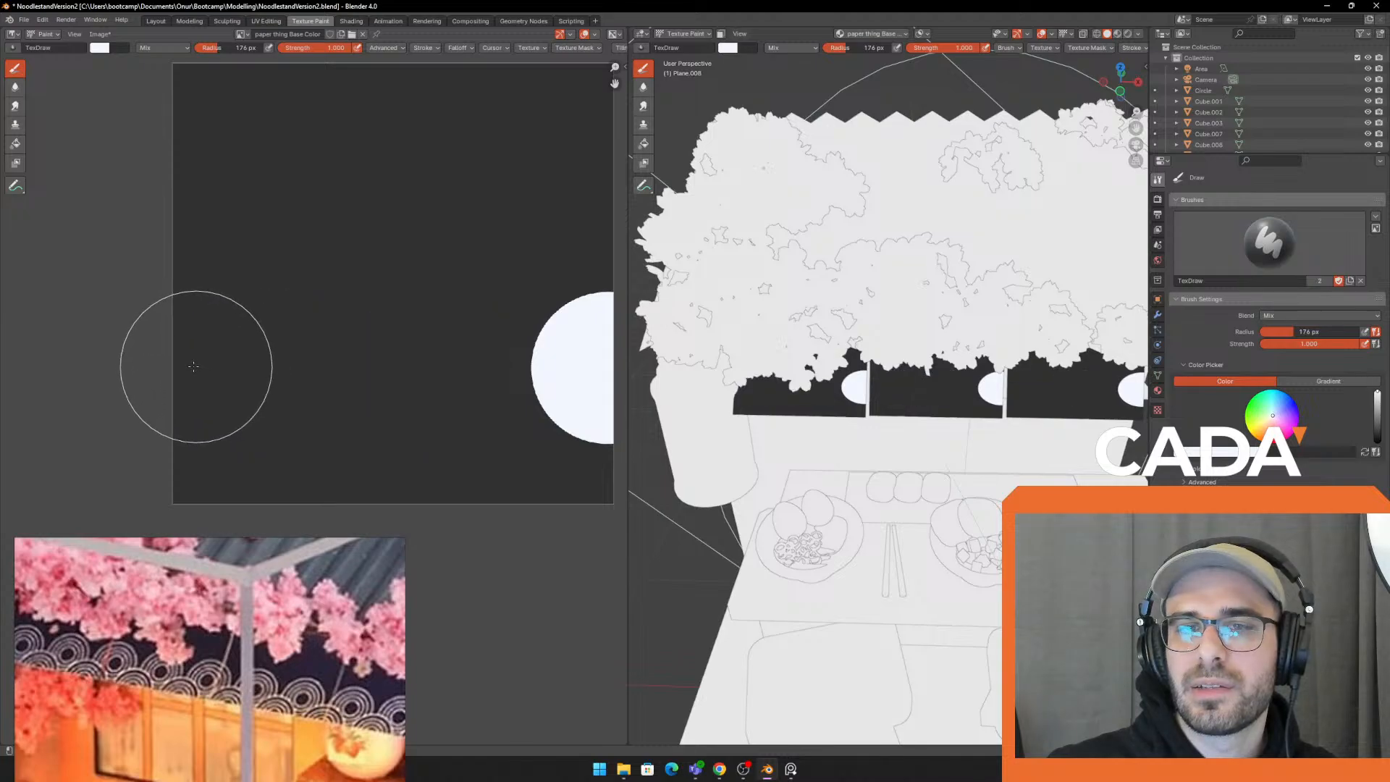
# Stamp white half-circles on the texture's left and right edges with a 168 px brush and a 192 px circle midway between them
pyautogui.press('f')
pyautogui.click(172, 371)
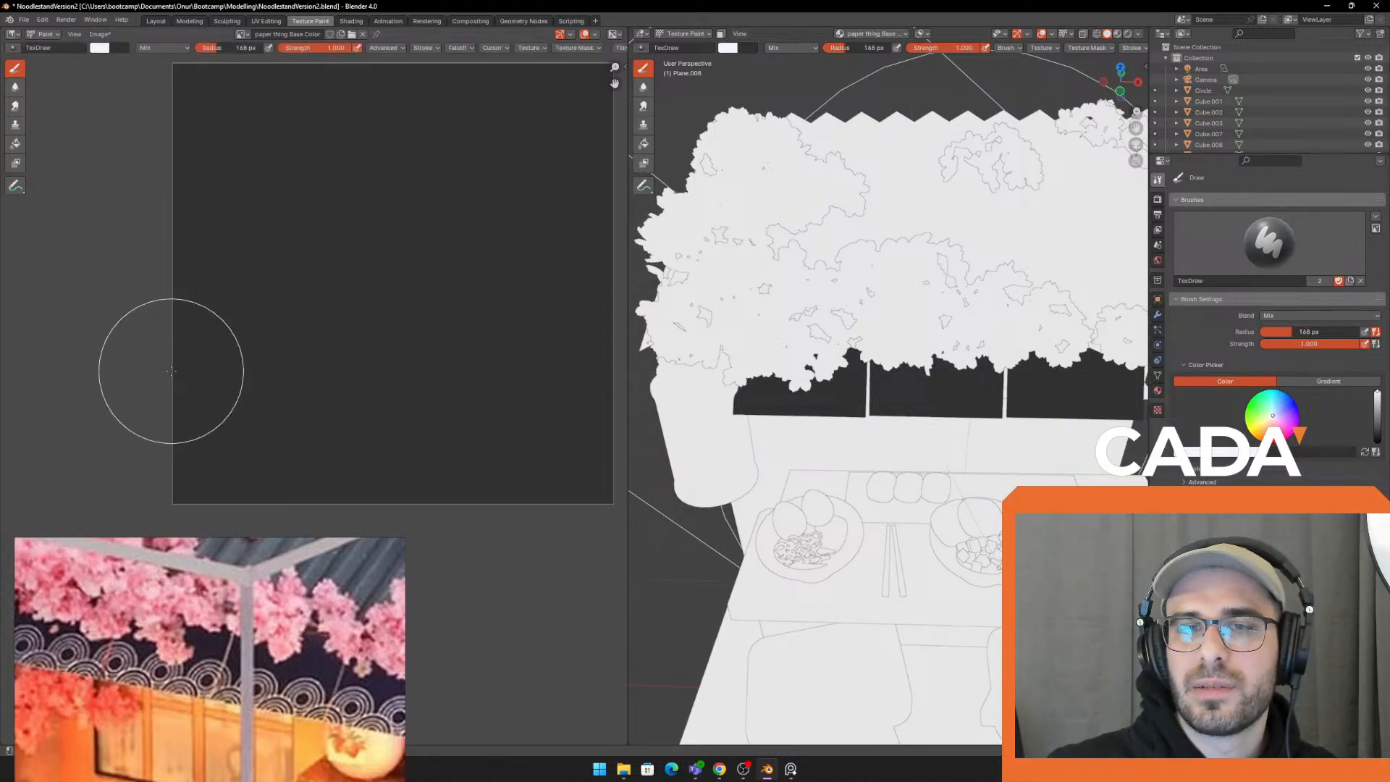
pyautogui.click(172, 371)
pyautogui.click(551, 356)
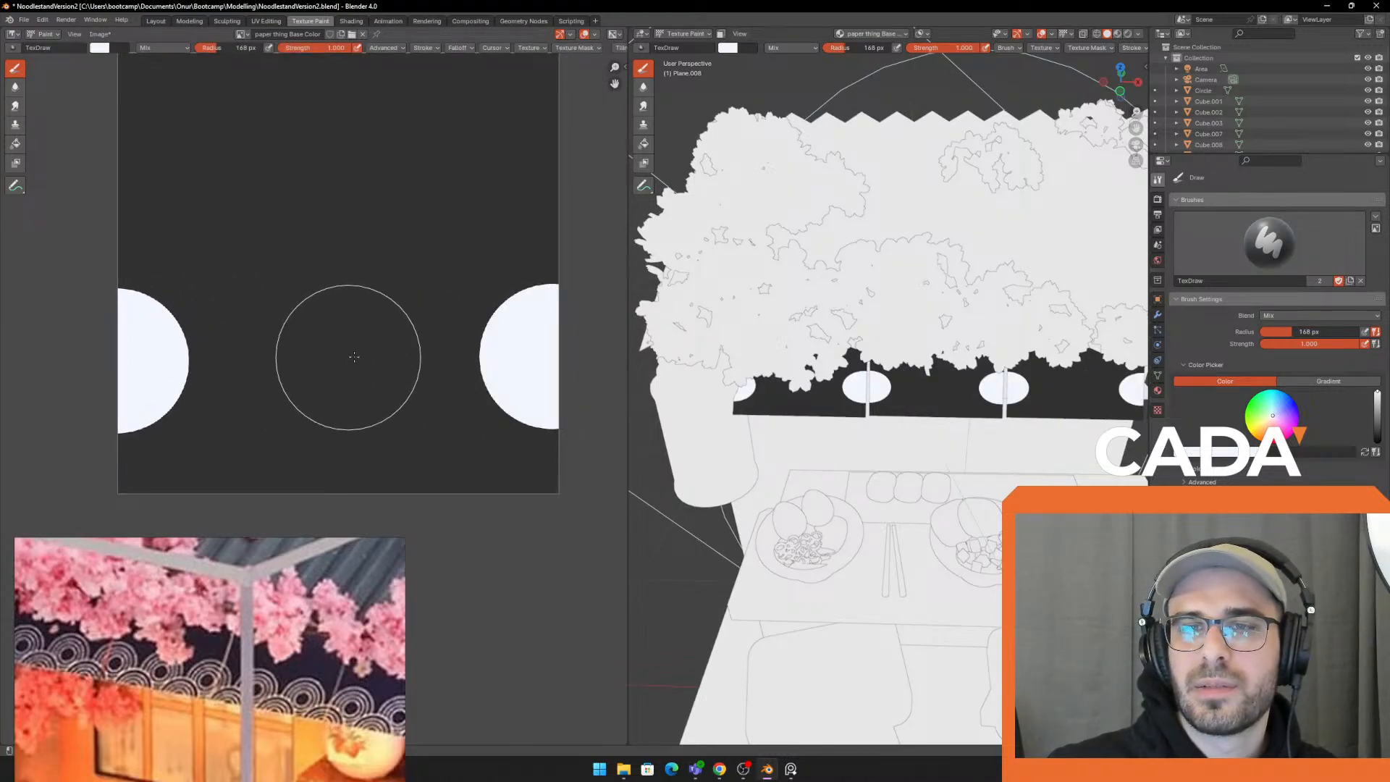
pyautogui.press('f')
pyautogui.click(358, 357)
pyautogui.click(338, 361)
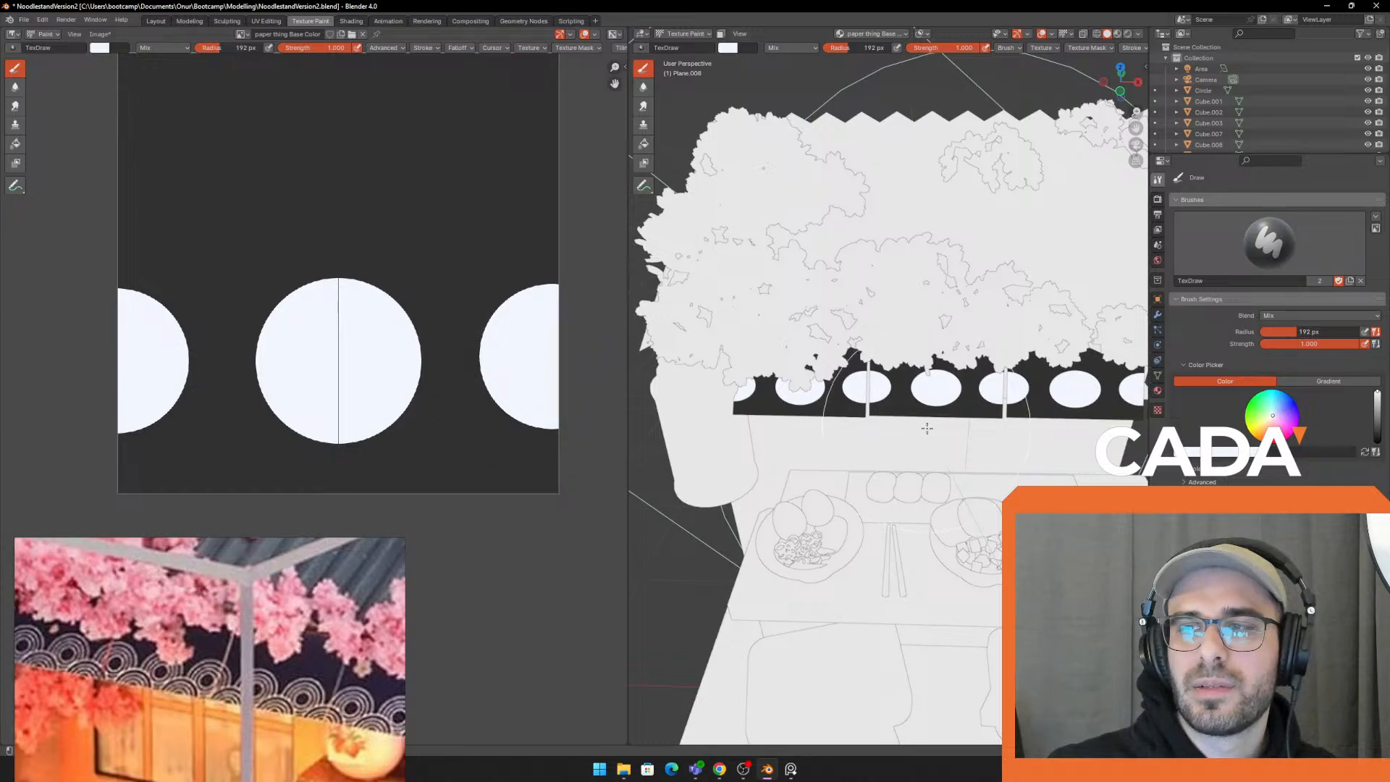
# Switch to the dark color and stamp a 163 px circle inside the middle white circle, leaving a white ring
pyautogui.scroll(-3, 924, 428)
pyautogui.moveTo(925, 428); pyautogui.dragTo(896, 432, button='middle')
pyautogui.scroll(2, 312, 399)
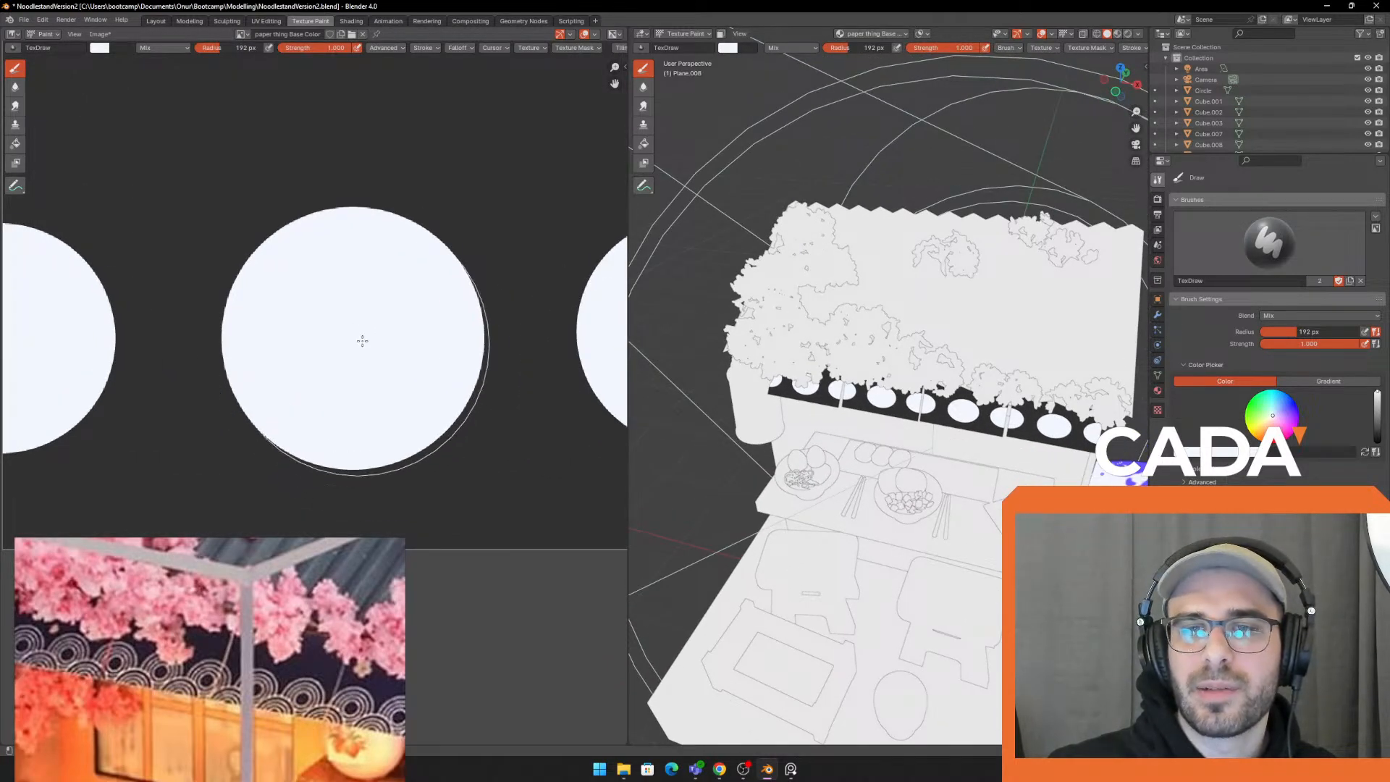
pyautogui.moveTo(400, 378); pyautogui.dragTo(403, 353, button='middle')
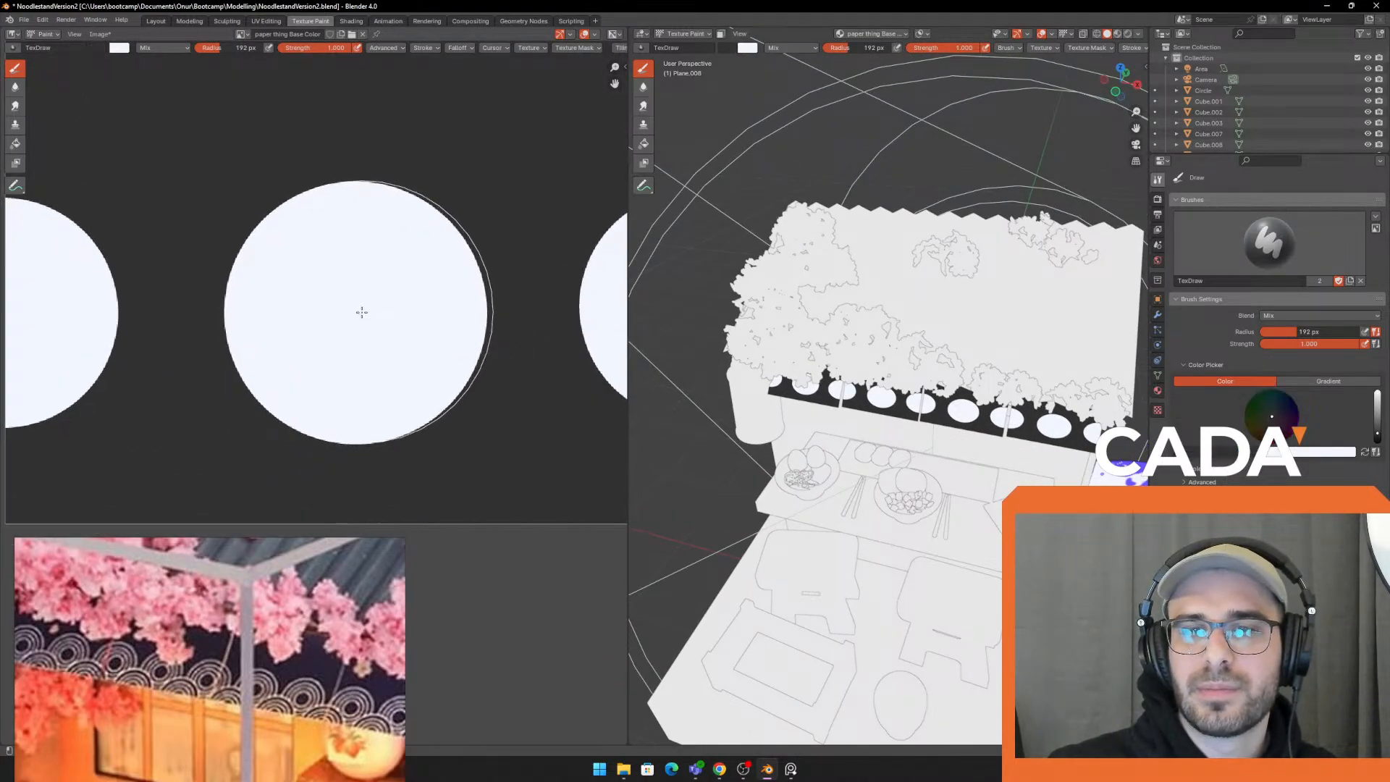
pyautogui.press('f')
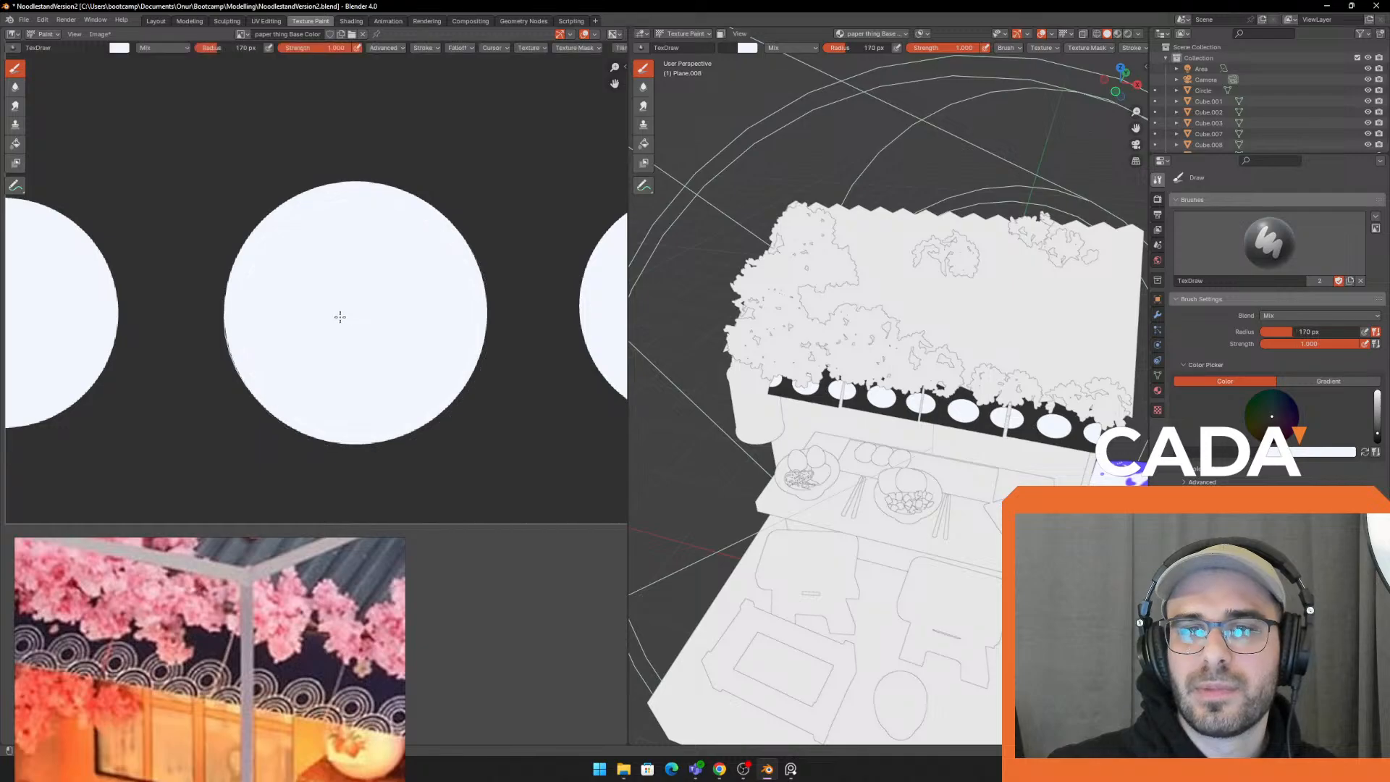
pyautogui.click(373, 302)
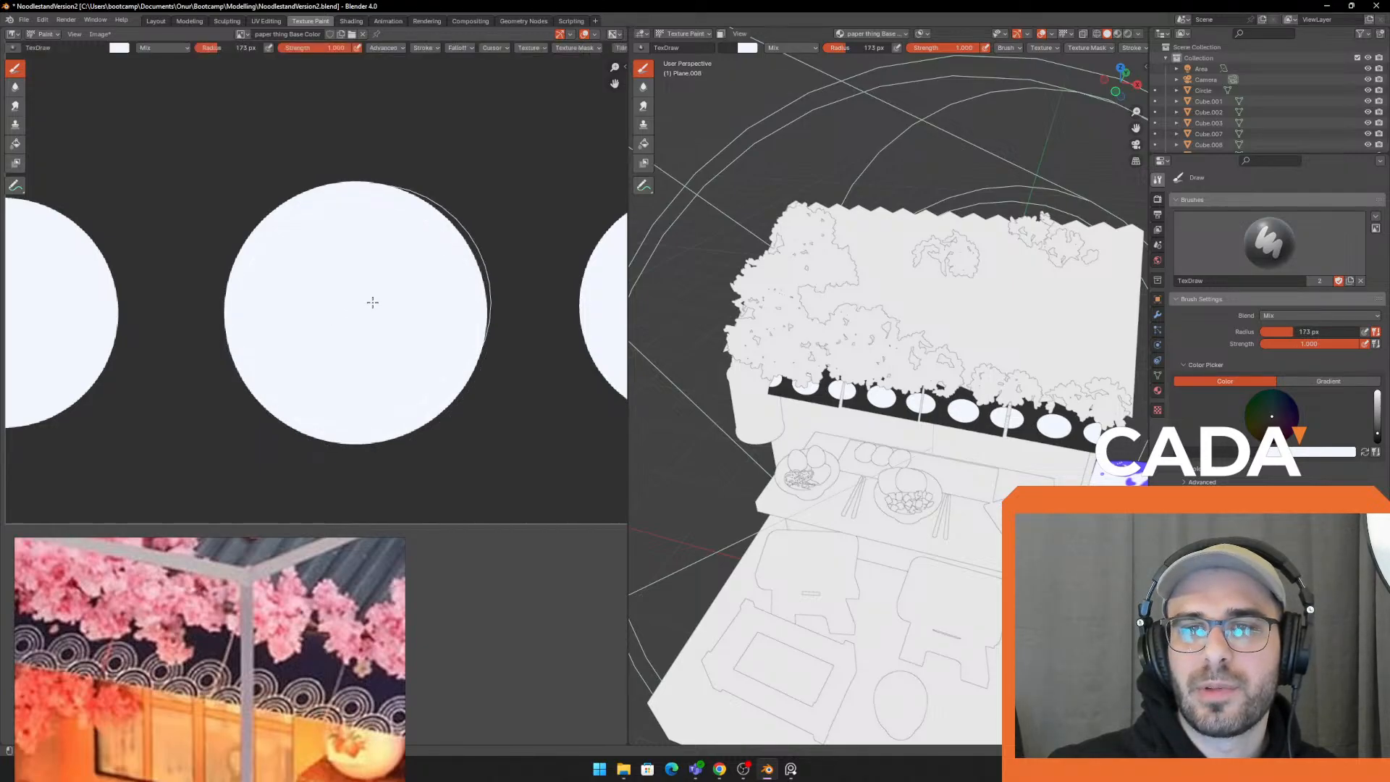
pyautogui.press('f')
pyautogui.click(349, 312)
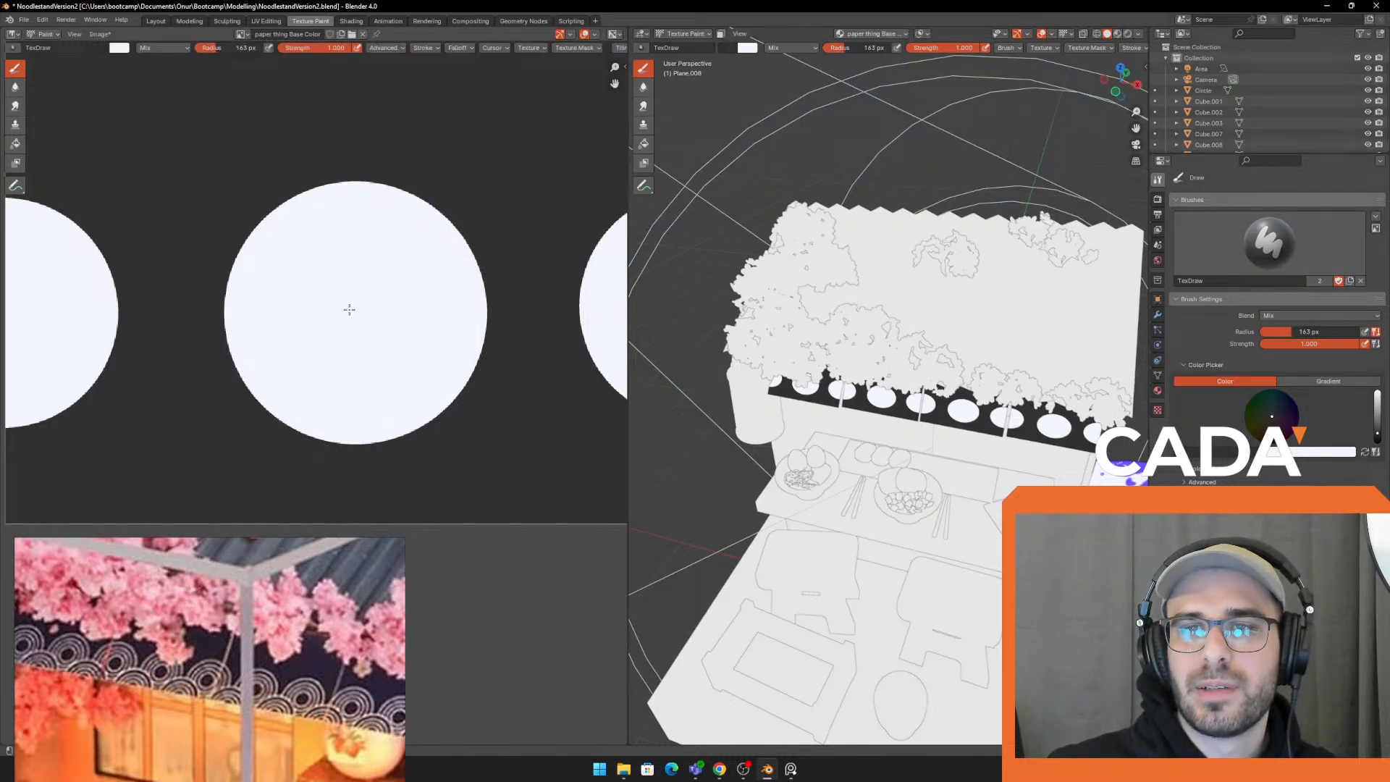
pyautogui.hotkey('ctrl', 'z')
pyautogui.scroll(-3, 391, 319)
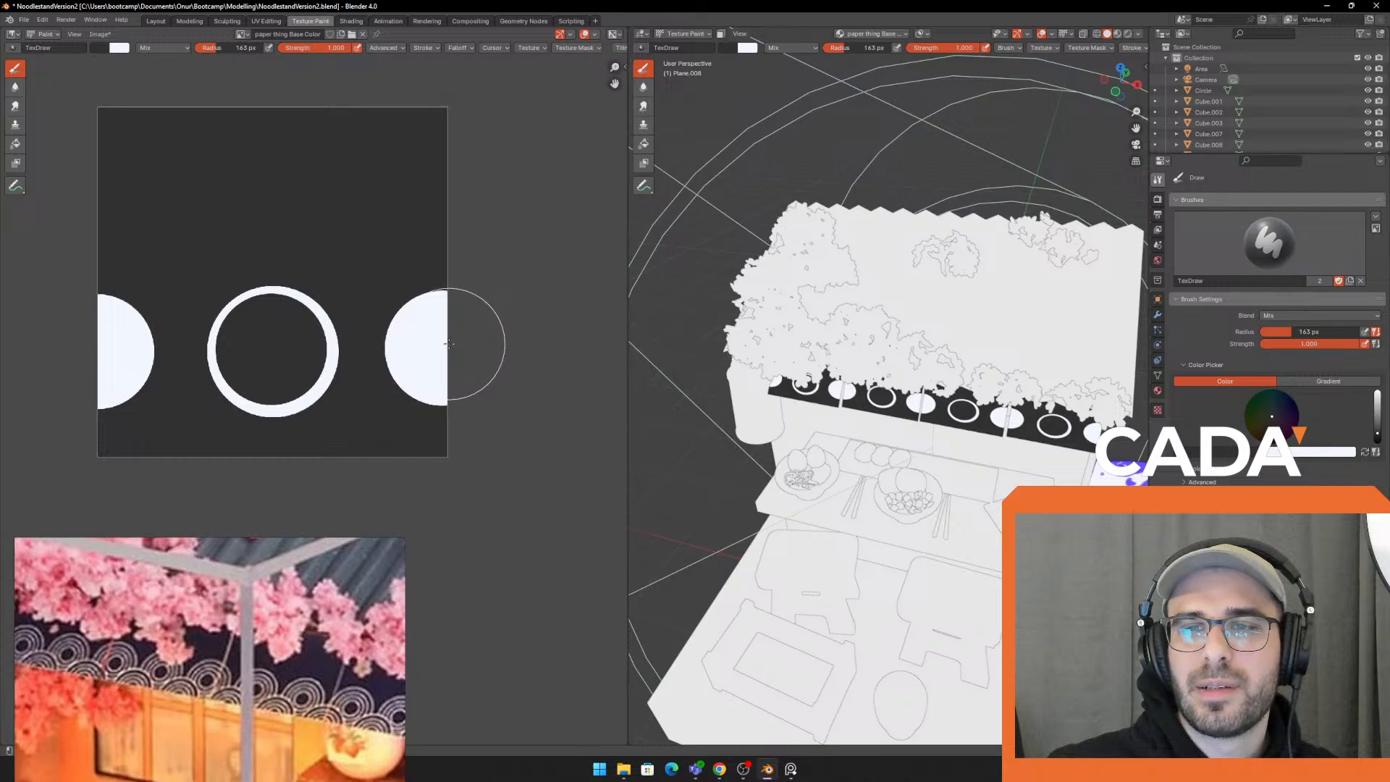
# Stamp 149 px dark circles inside the half-circles on both texture edges to turn them into rings
pyautogui.press('f')
pyautogui.click(438, 344)
pyautogui.hotkey('ctrl', 'z')
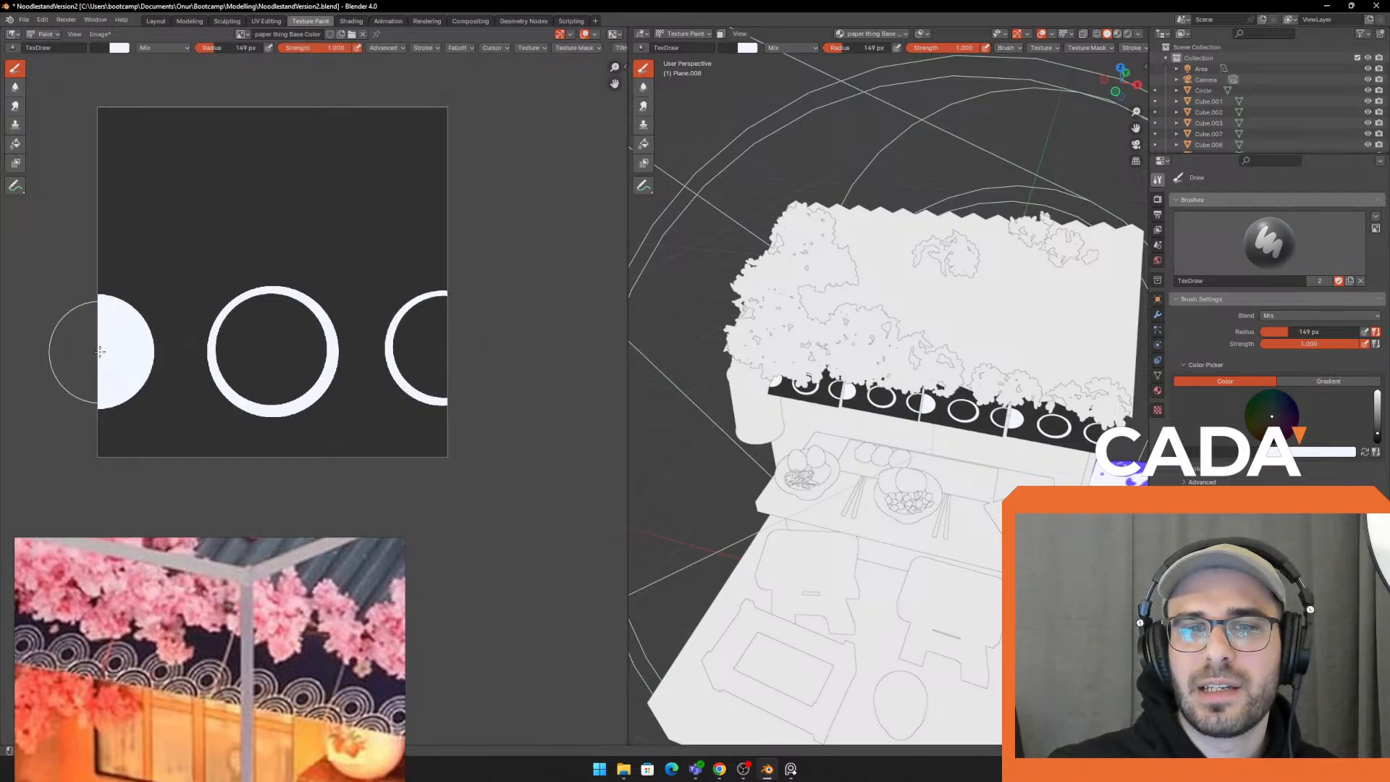
pyautogui.hotkey('ctrl', 'z')
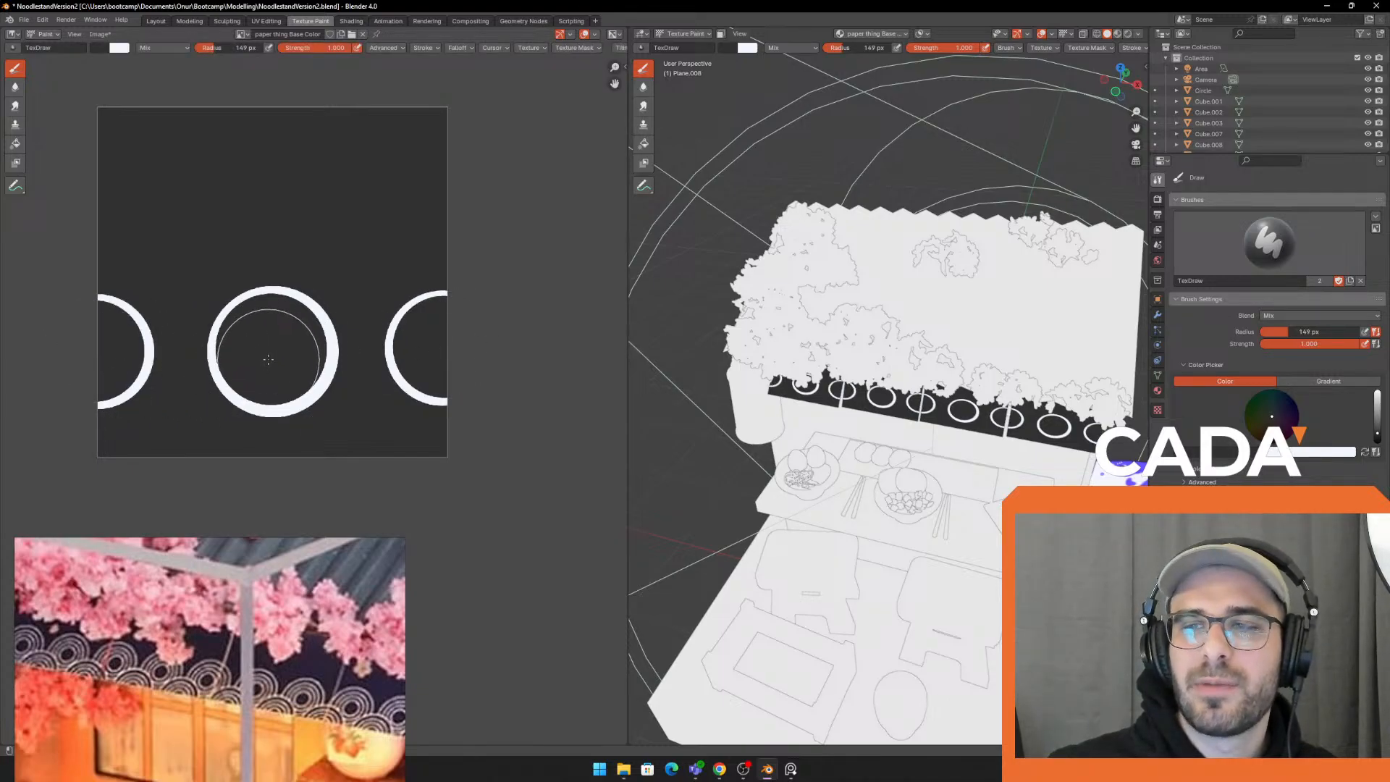
# Switch to white and stamp 134 px circles inside the middle ring and both edge rings
pyautogui.scroll(1, 262, 347)
pyautogui.press('f')
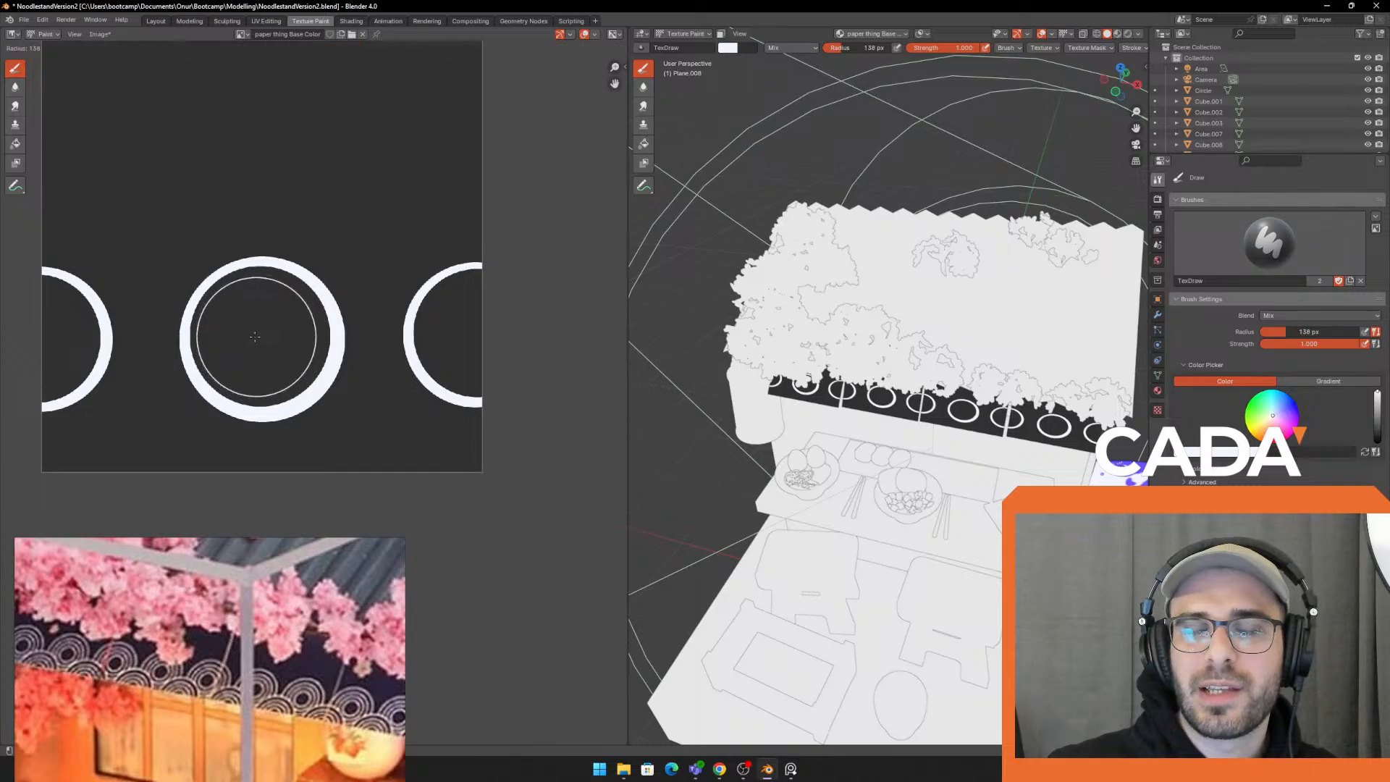
pyautogui.click(257, 336)
pyautogui.click(259, 335)
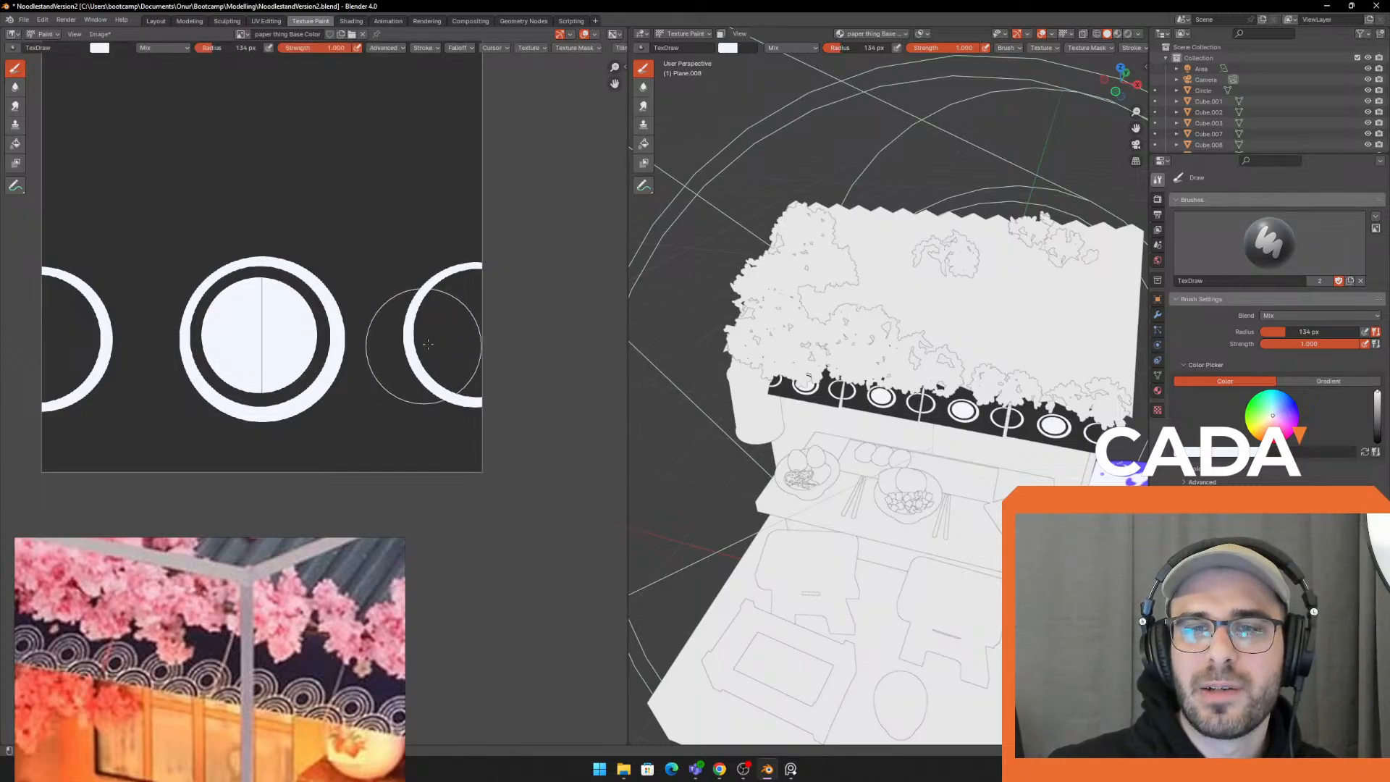
pyautogui.click(484, 333)
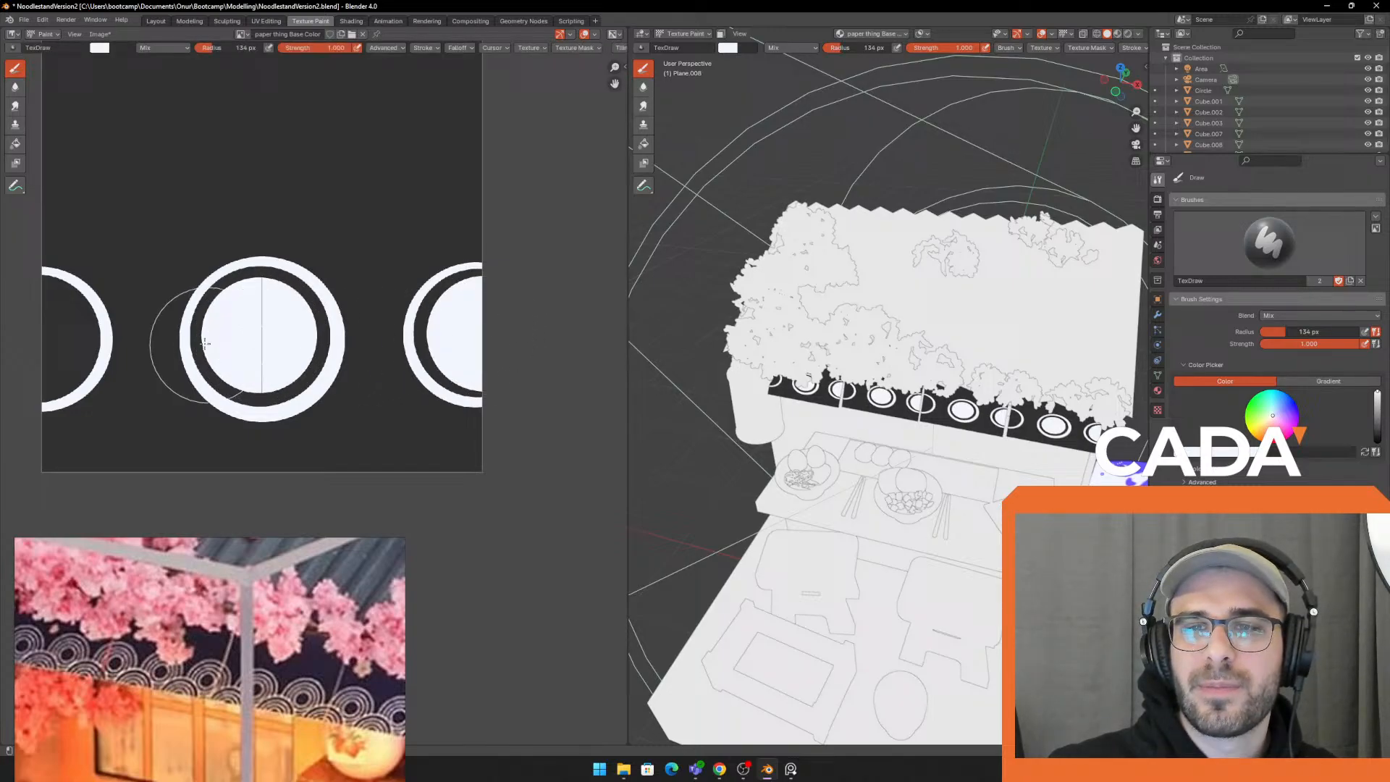
pyautogui.click(34, 338)
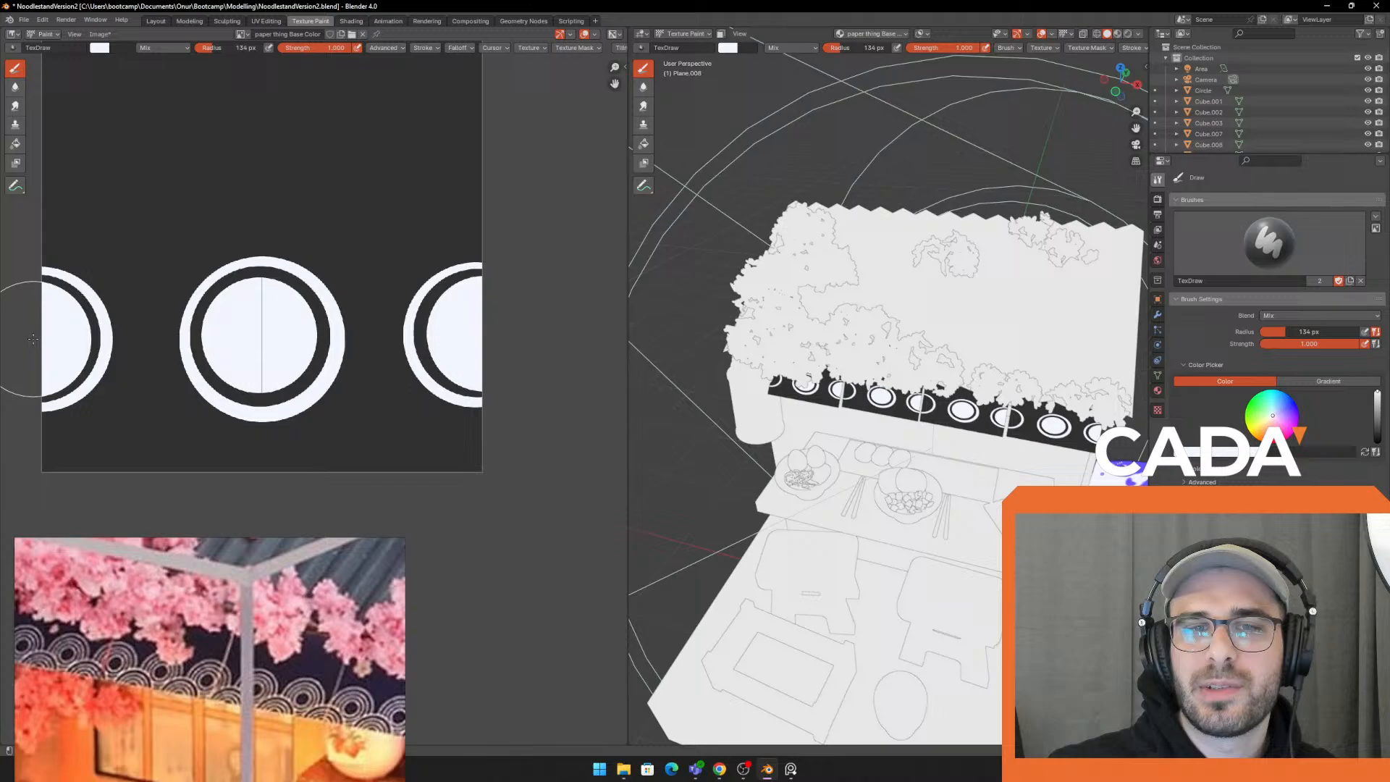
# Stamp 107 px dark circles inside the inner white discs of all three motifs to form second rings
pyautogui.press('f')
pyautogui.click(249, 337)
pyautogui.press('f')
pyautogui.click(252, 335)
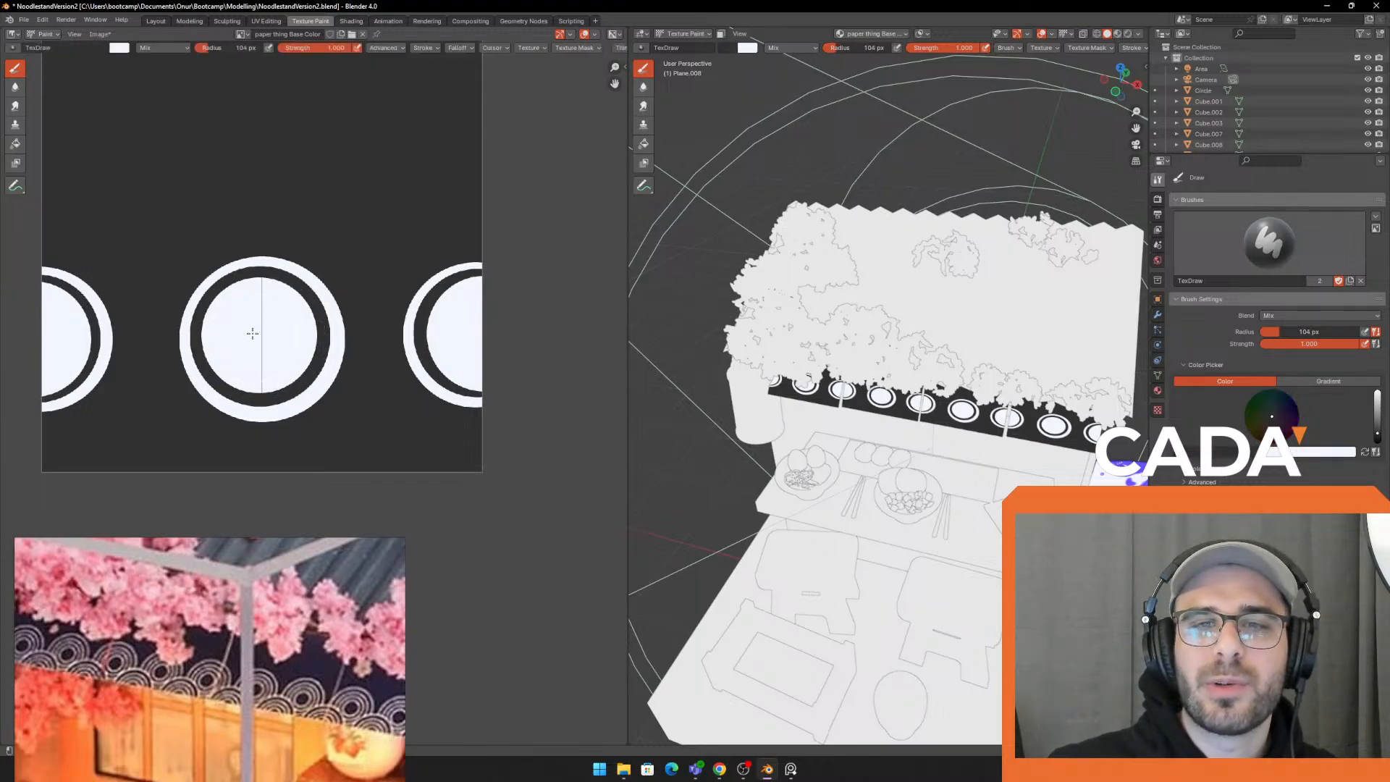
pyautogui.click(253, 333)
pyautogui.hotkey('ctrl', 'z')
pyautogui.press('f')
pyautogui.click(260, 337)
pyautogui.click(258, 334)
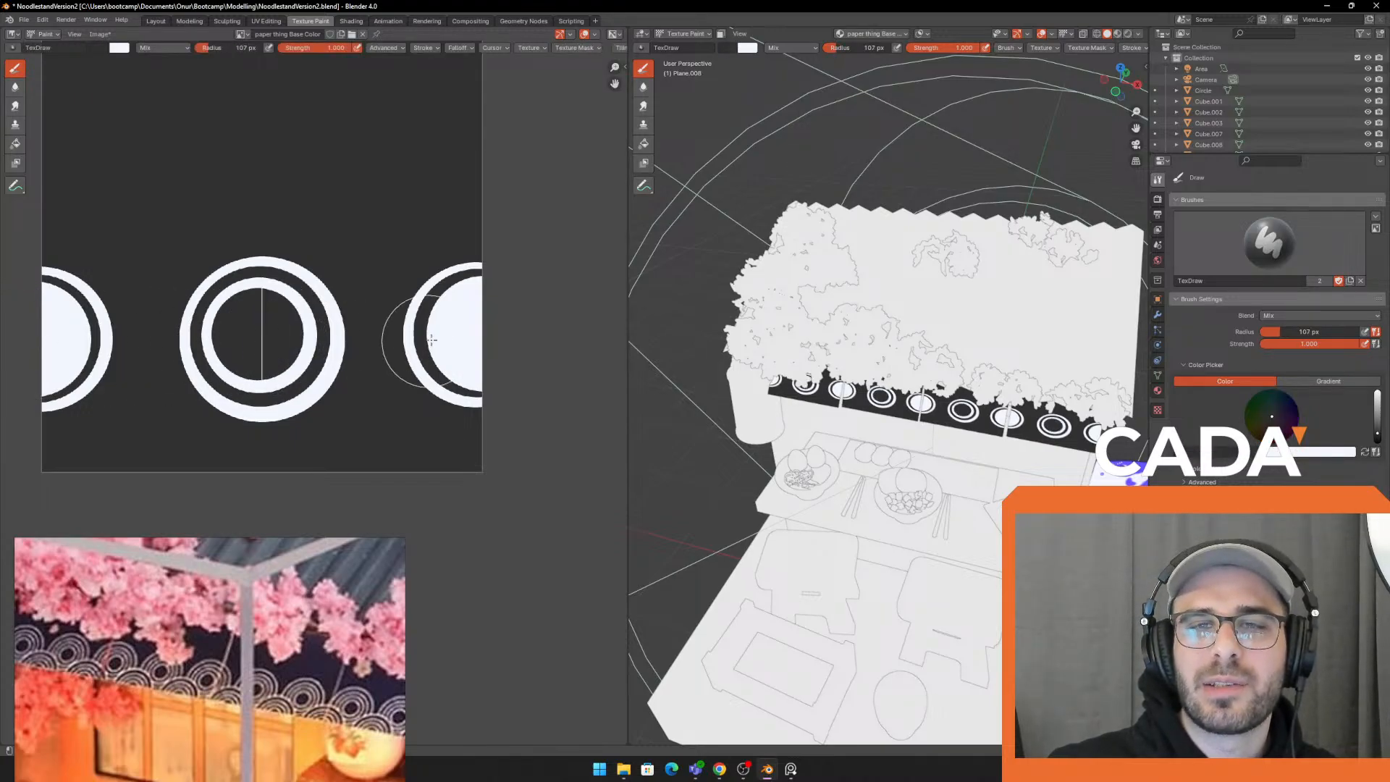
pyautogui.click(484, 334)
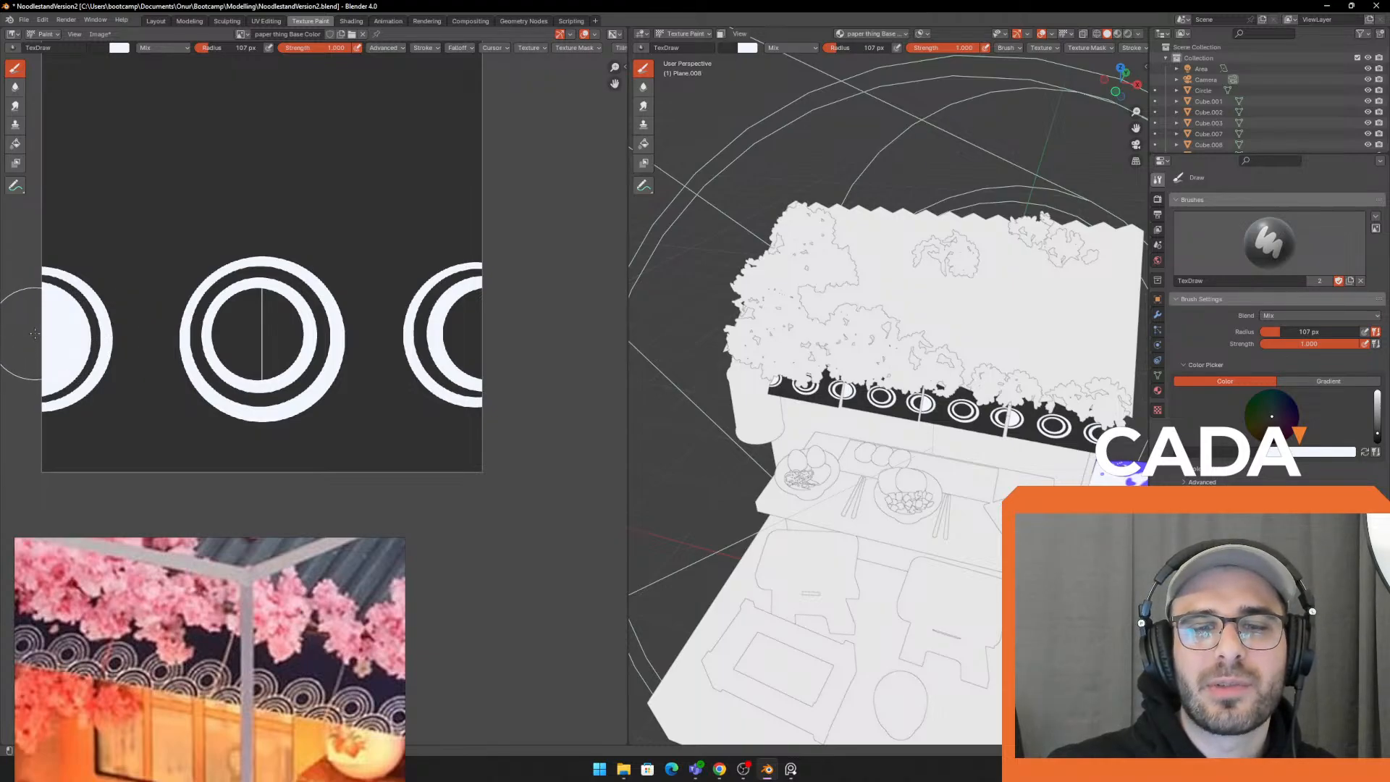
pyautogui.click(34, 334)
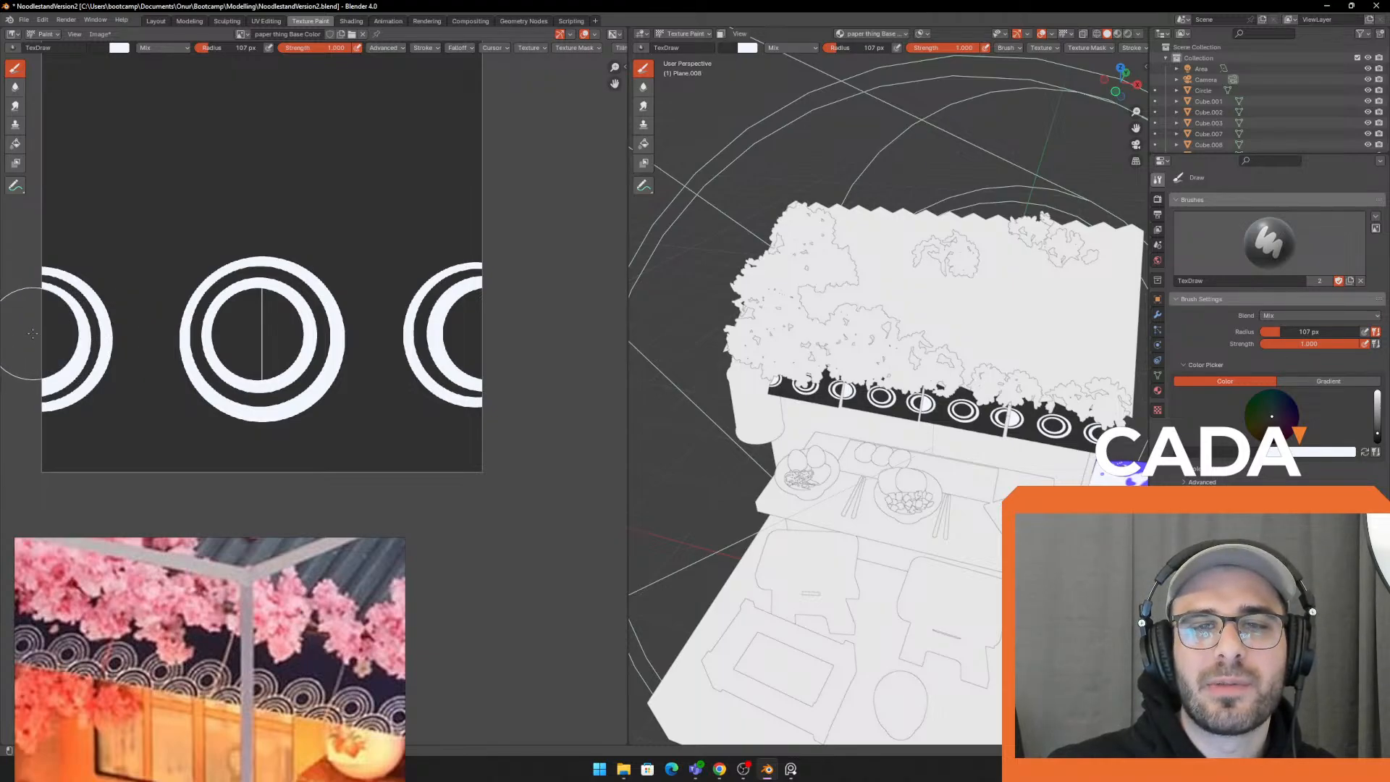
# Switch back to white and stamp 85 px discs inside the second rings of the circle motifs
pyautogui.press('f')
pyautogui.click(258, 336)
pyautogui.press('x')
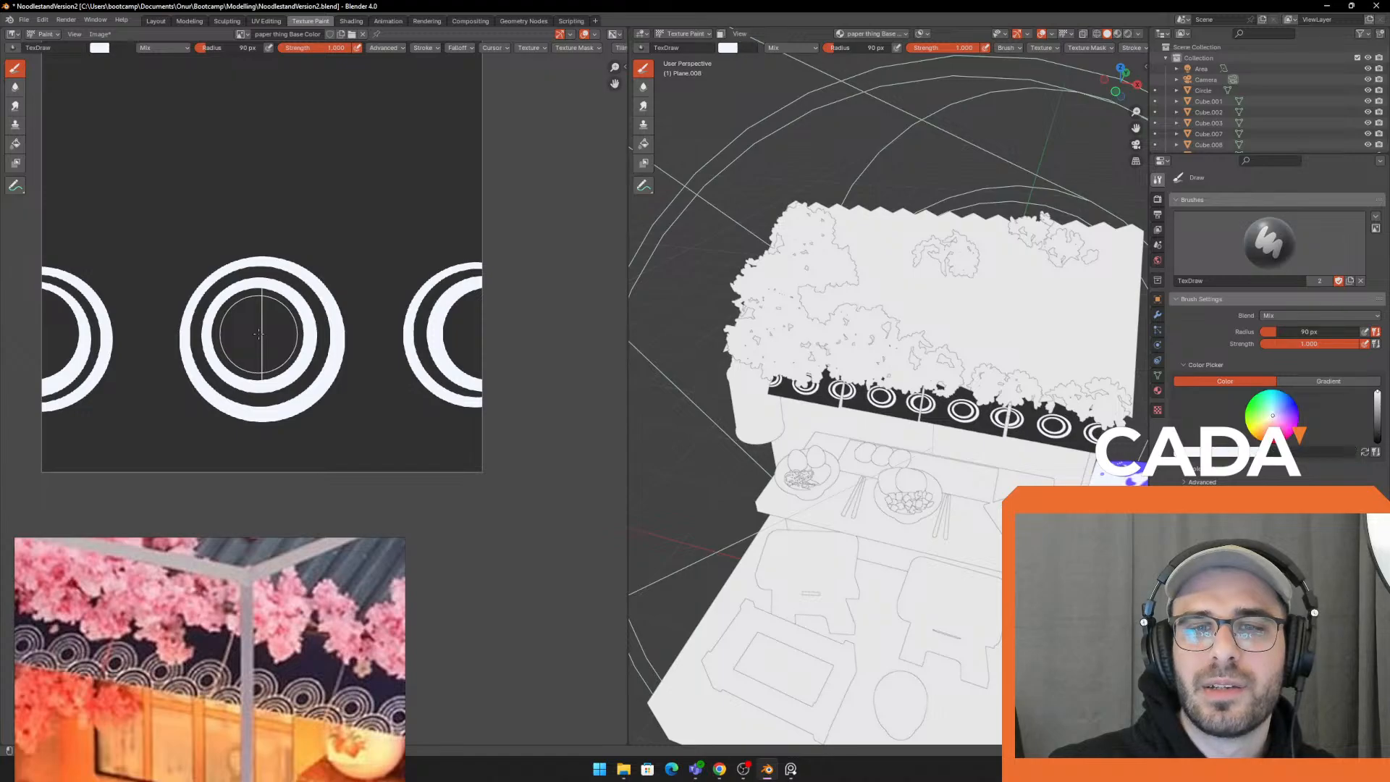
pyautogui.press('f')
pyautogui.click(257, 336)
pyautogui.click(256, 333)
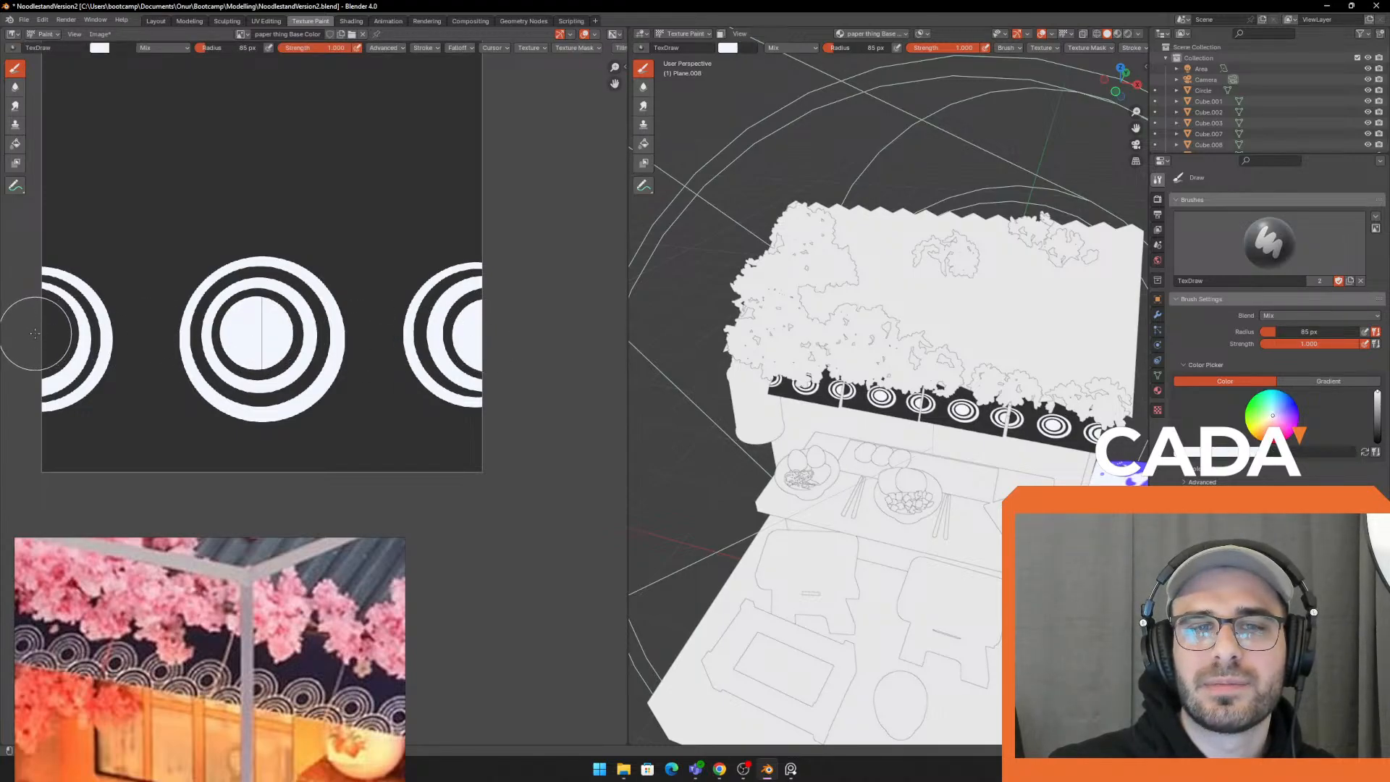
# Switch to the dark color and stamp 62 px circles in the centers of all three motifs to form the innermost rings
pyautogui.press('x')
pyautogui.press('f')
pyautogui.click(248, 336)
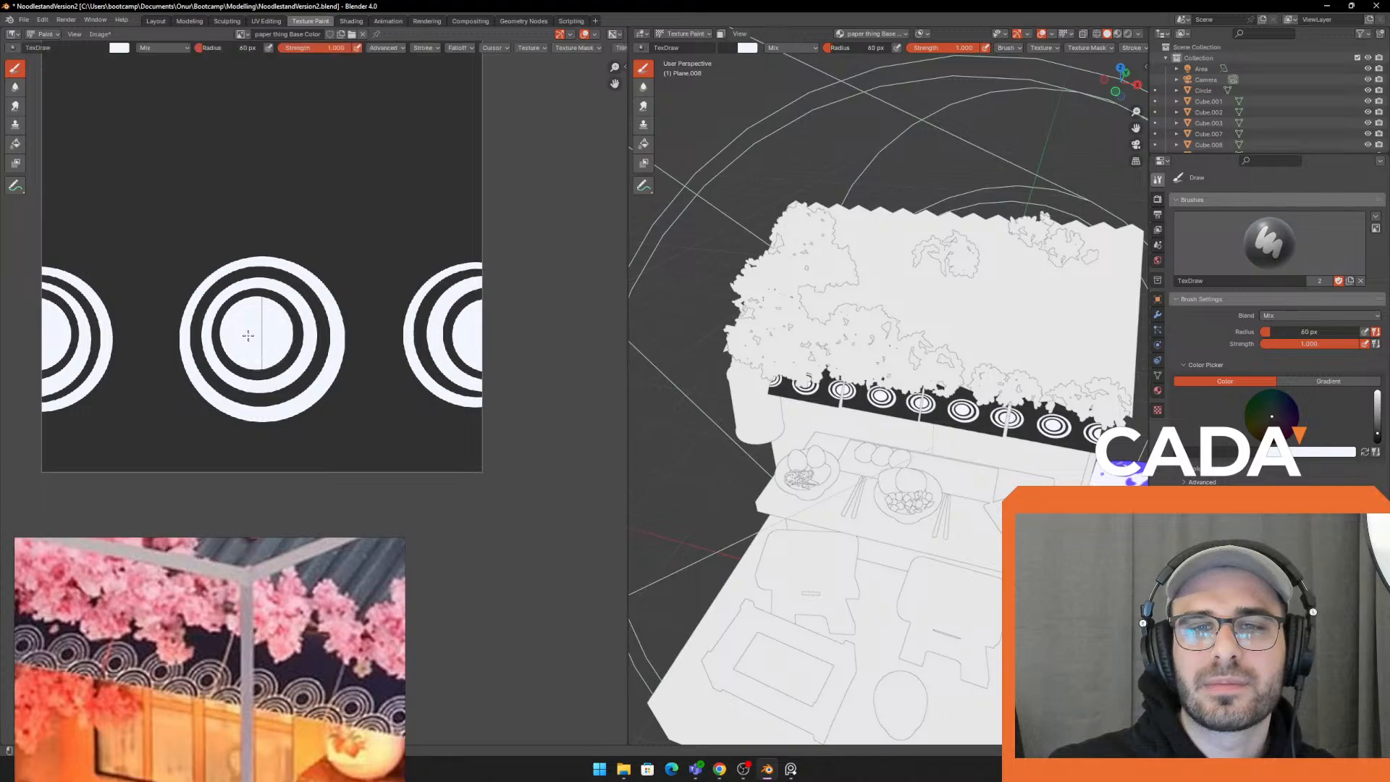
pyautogui.click(248, 335)
pyautogui.hotkey('ctrl', 'z')
pyautogui.press('f')
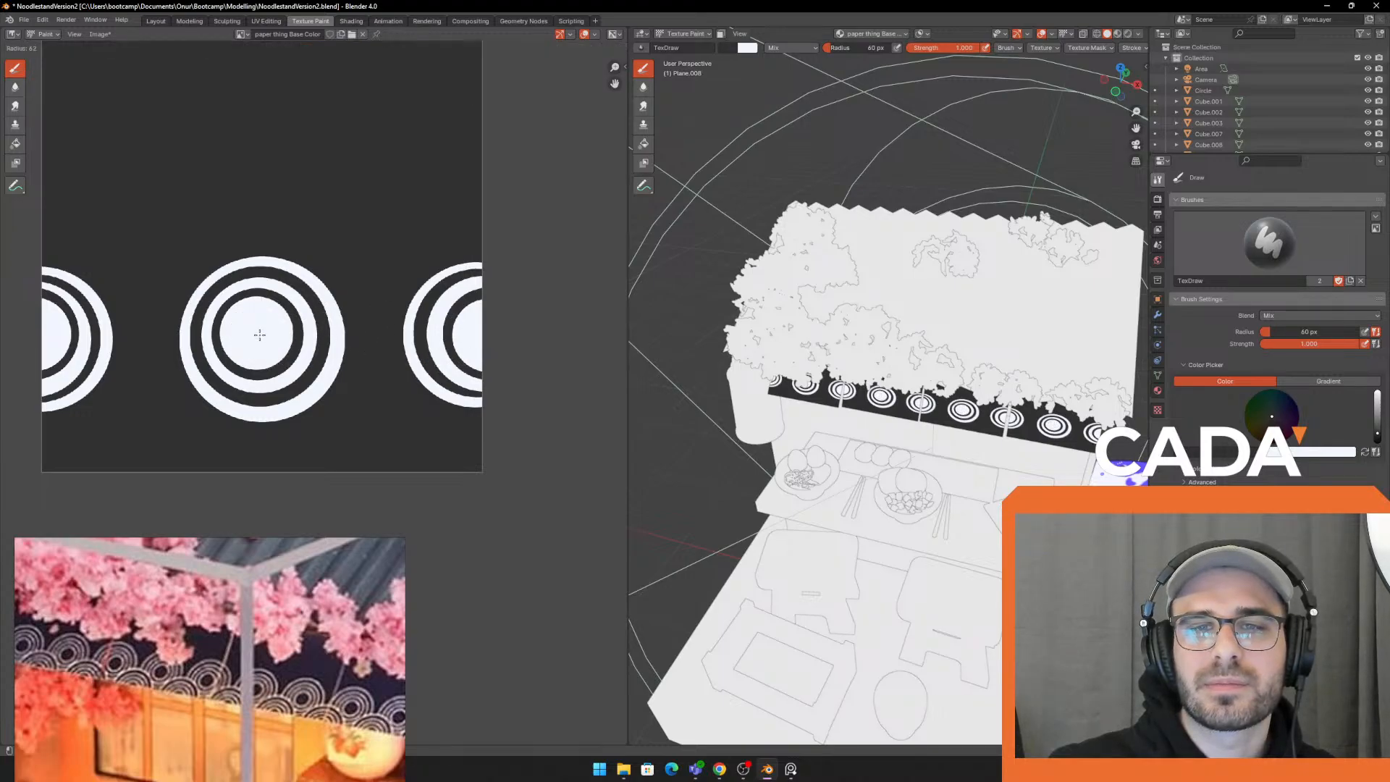
pyautogui.click(258, 331)
pyautogui.click(255, 332)
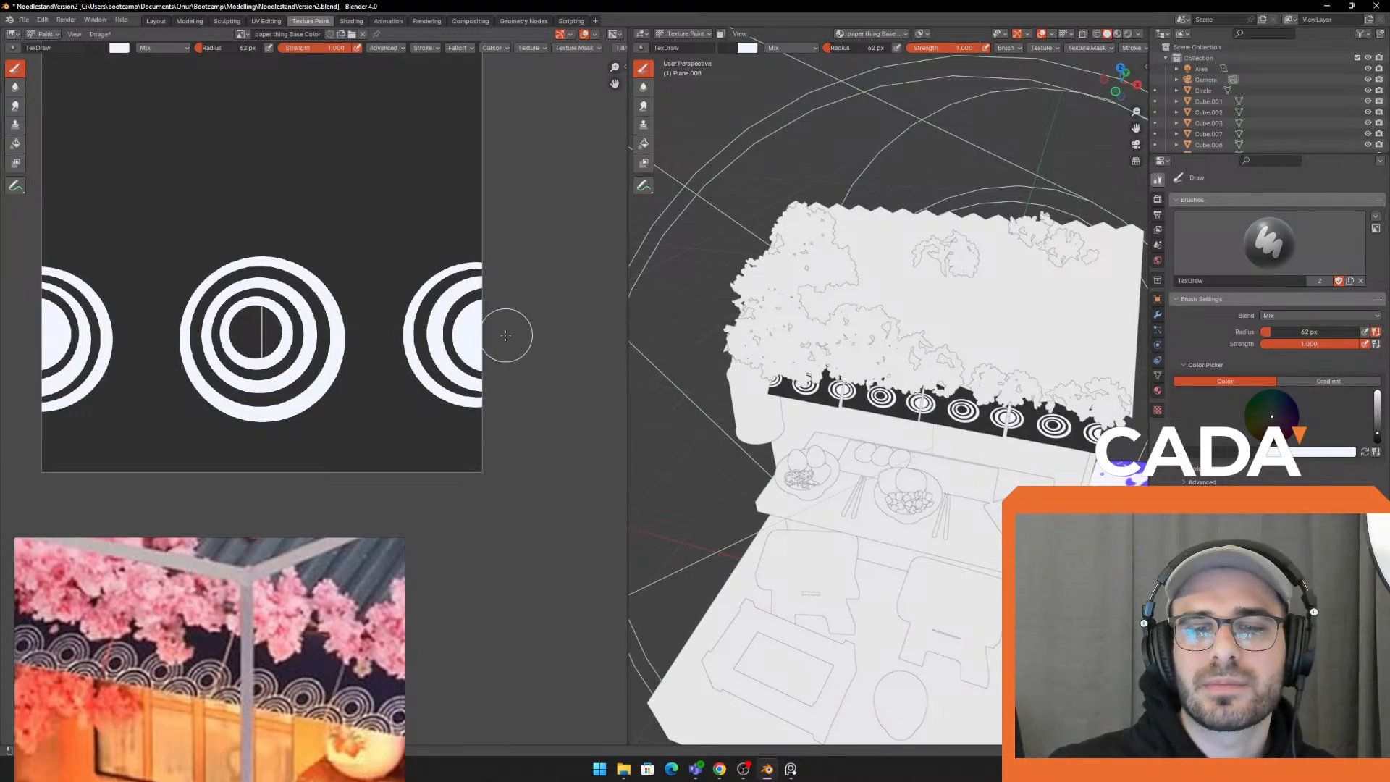
pyautogui.click(42, 333)
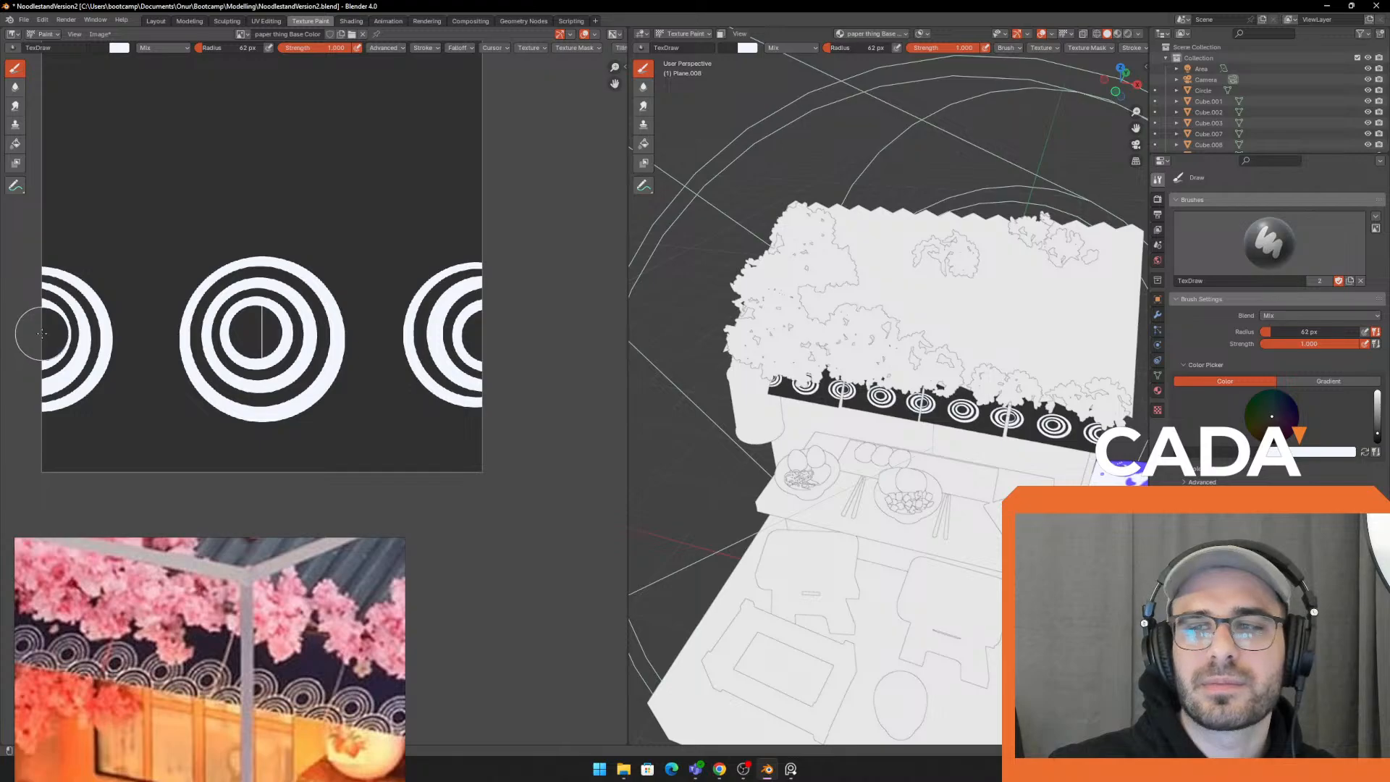
# Switch to white and stamp two 202 px discs along the canvas's lower edge, centred between the upper ring motifs
pyautogui.press('f')
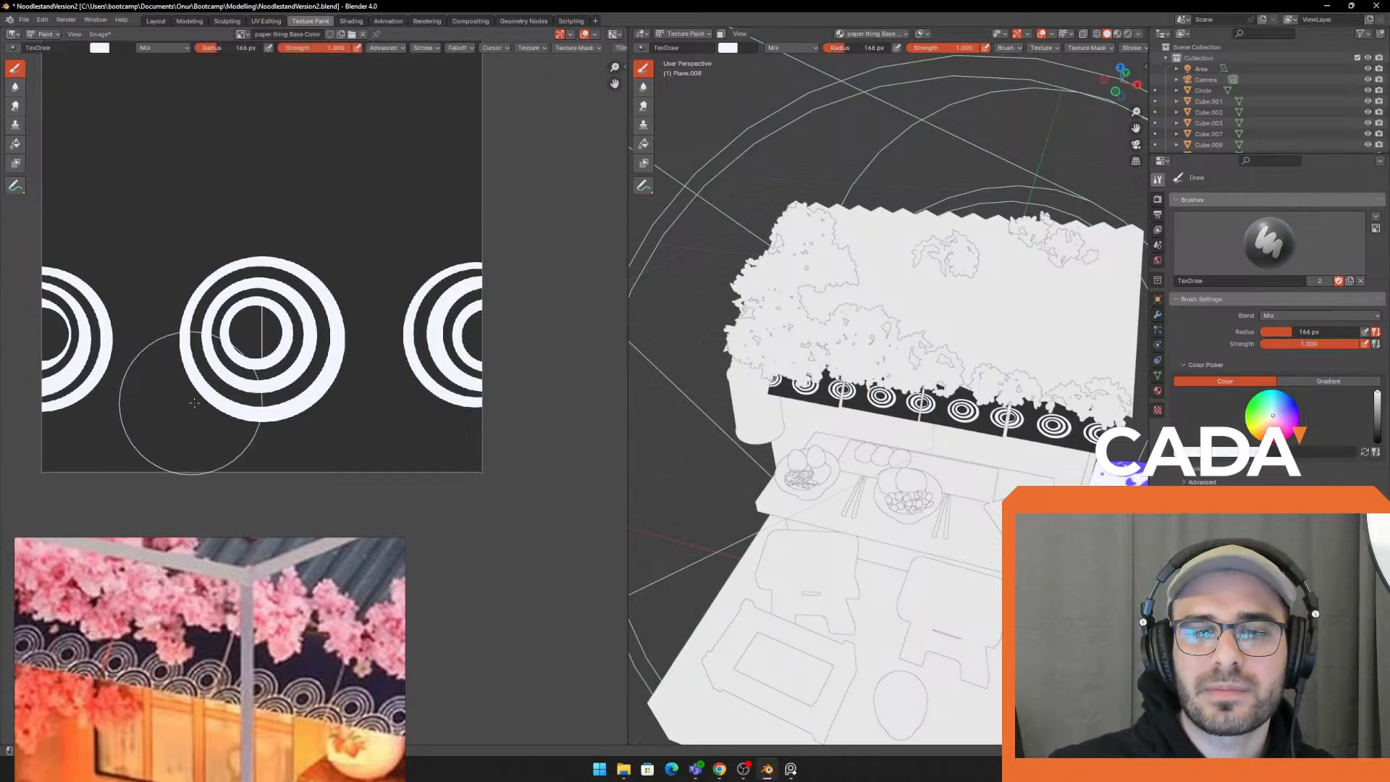
pyautogui.click(153, 423)
pyautogui.press('f')
pyautogui.click(154, 421)
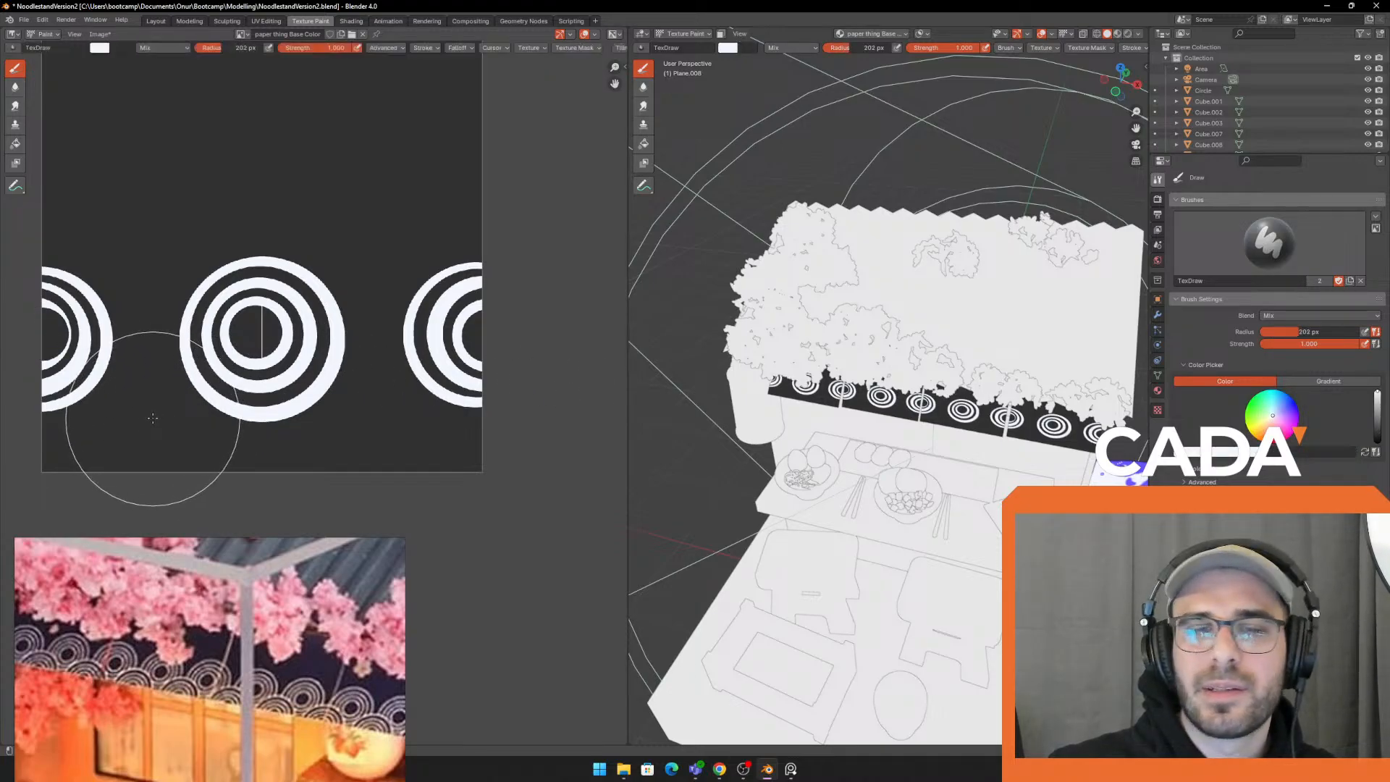
pyautogui.click(157, 419)
pyautogui.hotkey('ctrl', 'z')
pyautogui.click(150, 418)
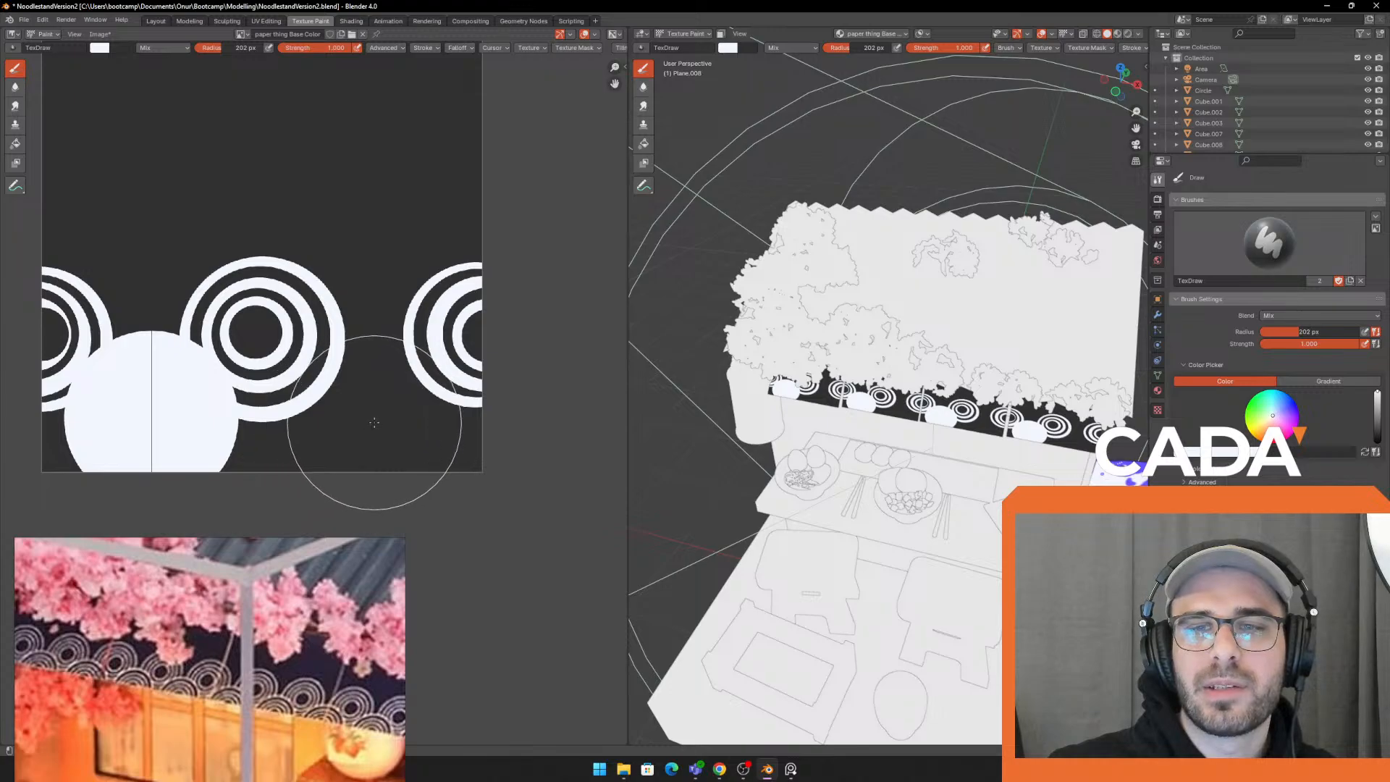
pyautogui.click(369, 422)
# Switch to the dark color and stamp 173 px circles inside both lower white discs to form the outer rings
pyautogui.press('f')
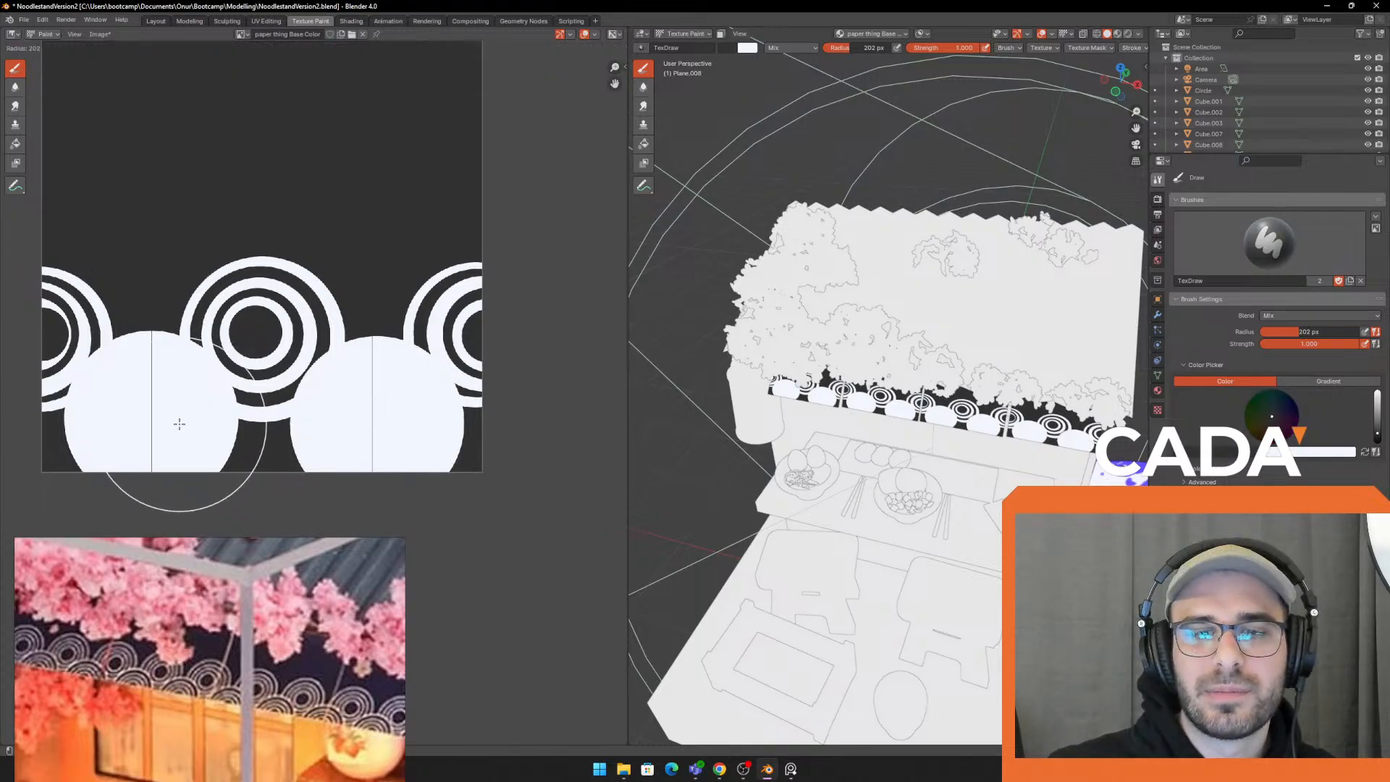
pyautogui.click(145, 410)
pyautogui.press('f')
pyautogui.click(153, 411)
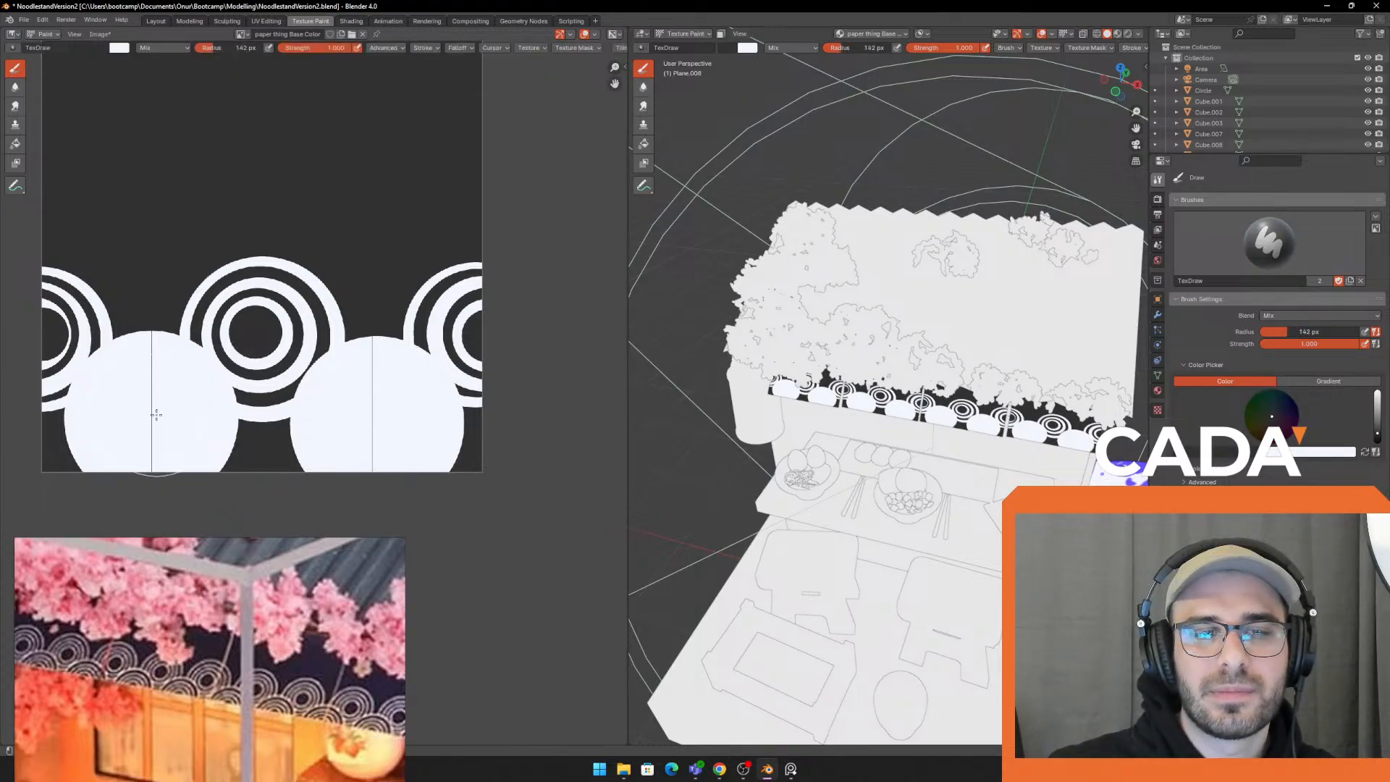
pyautogui.press('f')
pyautogui.click(161, 412)
pyautogui.press('f')
pyautogui.click(158, 414)
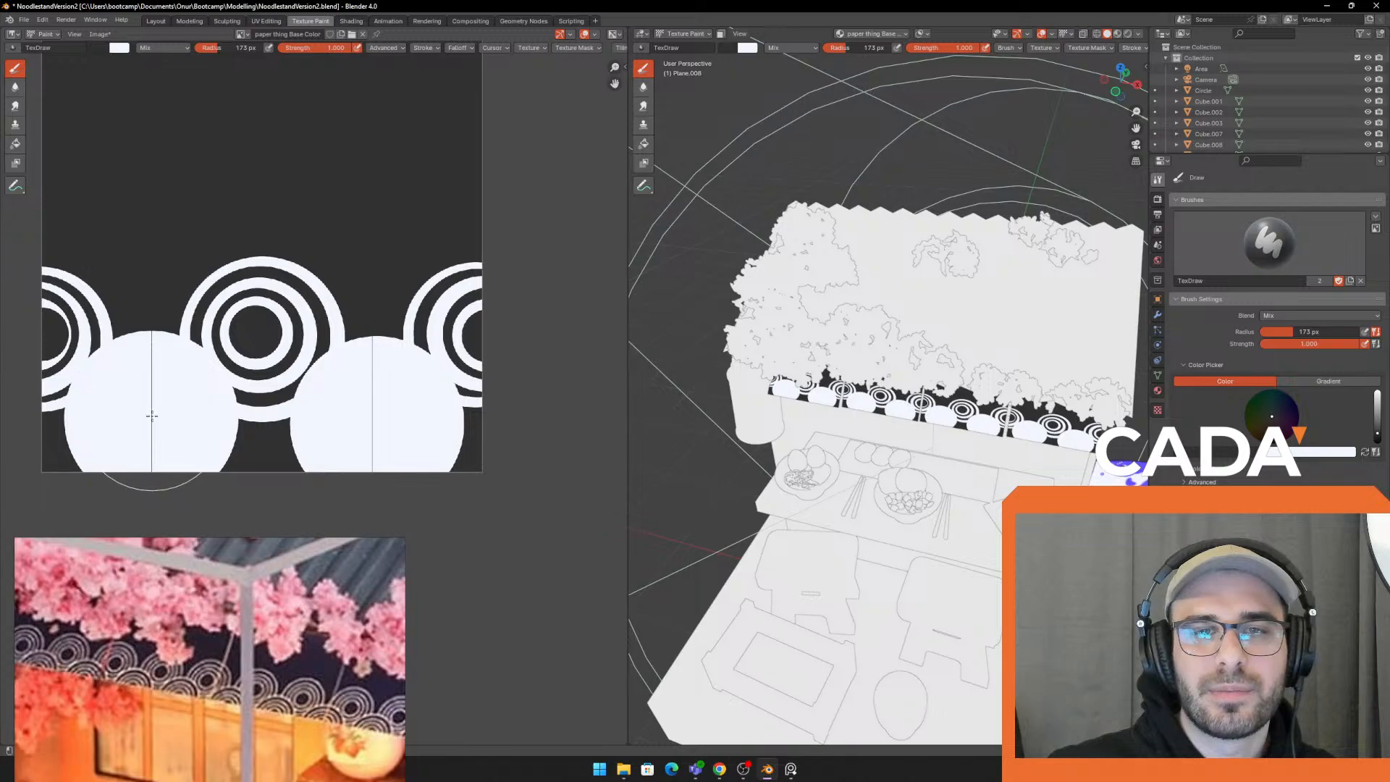
pyautogui.keyDown('ctrl'); pyautogui.click(151, 414); pyautogui.keyUp('ctrl')
pyautogui.keyDown('ctrl'); pyautogui.click(373, 419); pyautogui.keyUp('ctrl')
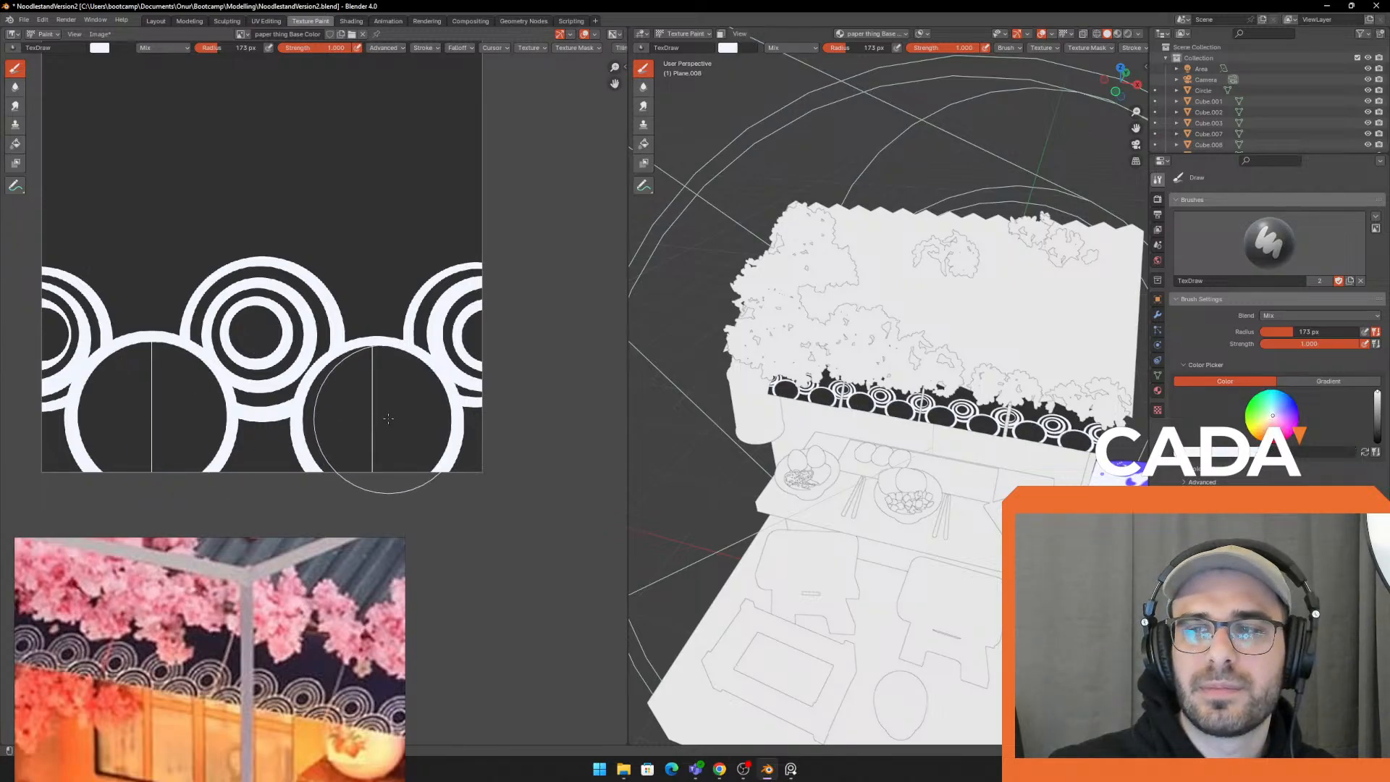
# Switch back to white and stamp discs of about 140 px inside the outer rings of both lower motifs
pyautogui.press('f')
pyautogui.click(364, 417)
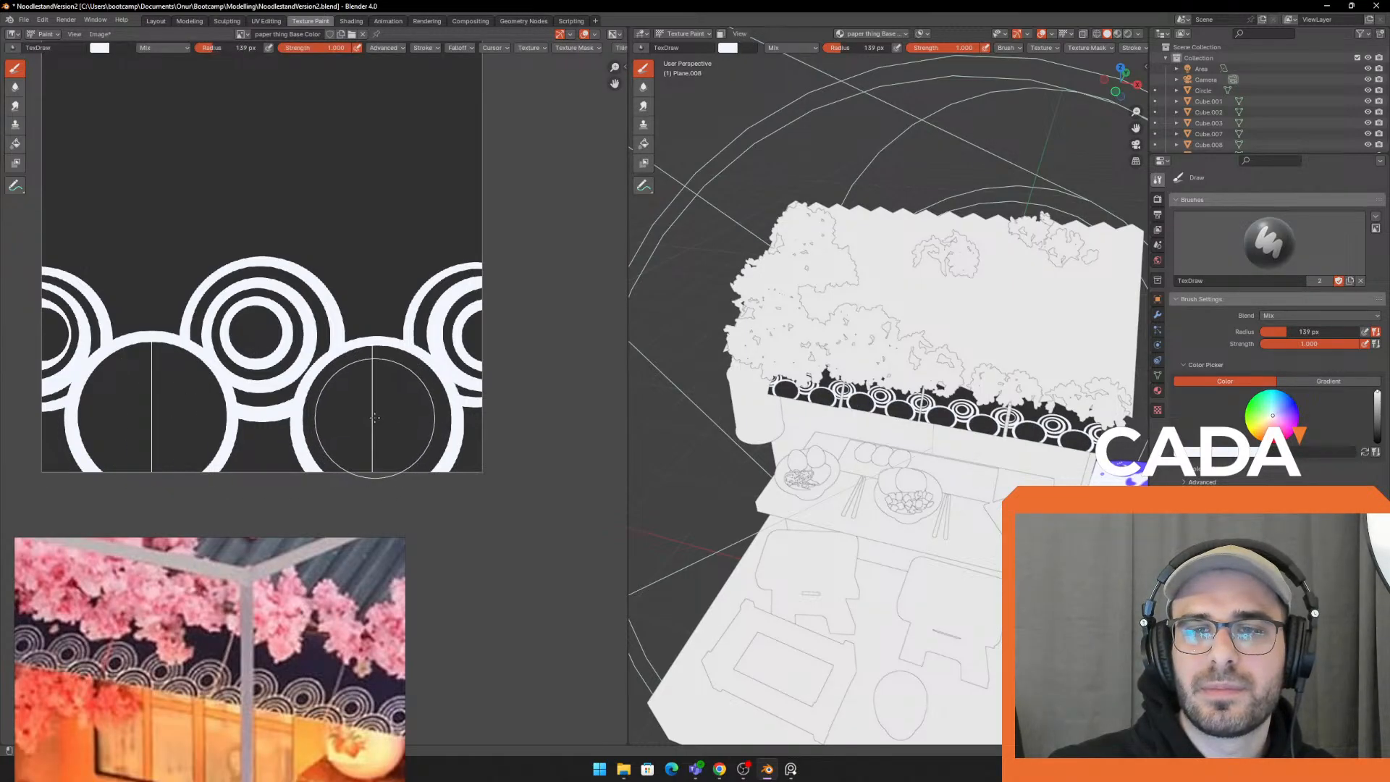
pyautogui.click(375, 414)
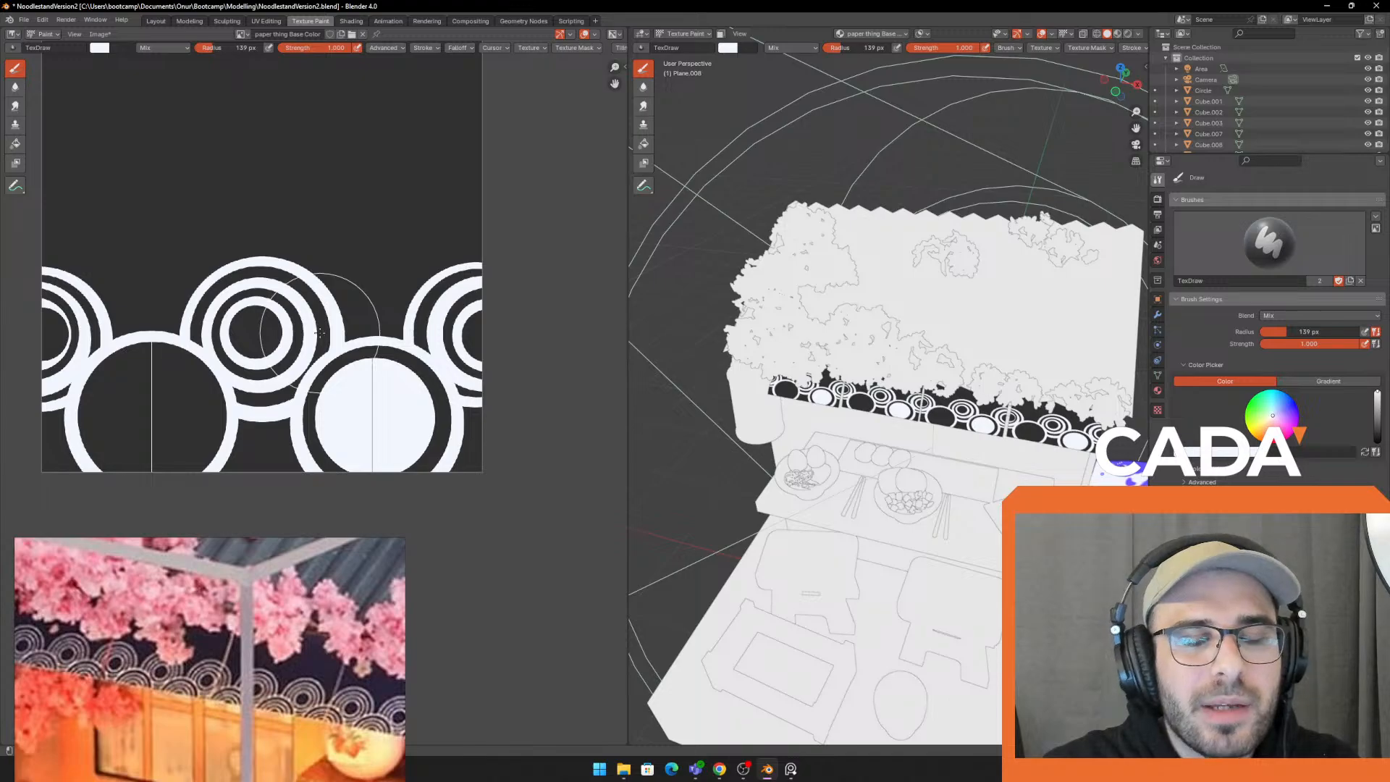
pyautogui.press('f')
pyautogui.click(147, 419)
pyautogui.click(145, 421)
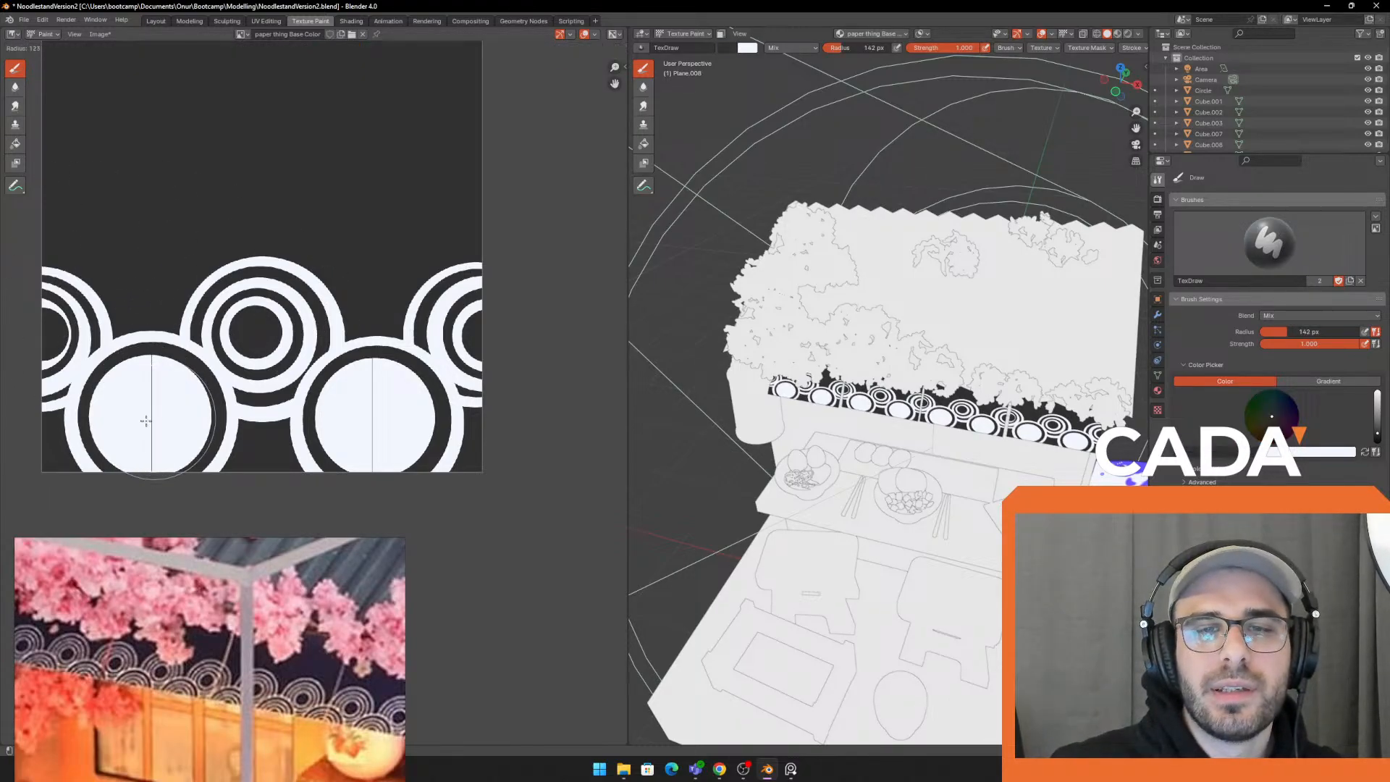
# Stamp 113 px dark circles inside the inner white discs of both lower motifs to form second rings
pyautogui.press('f')
pyautogui.click(140, 420)
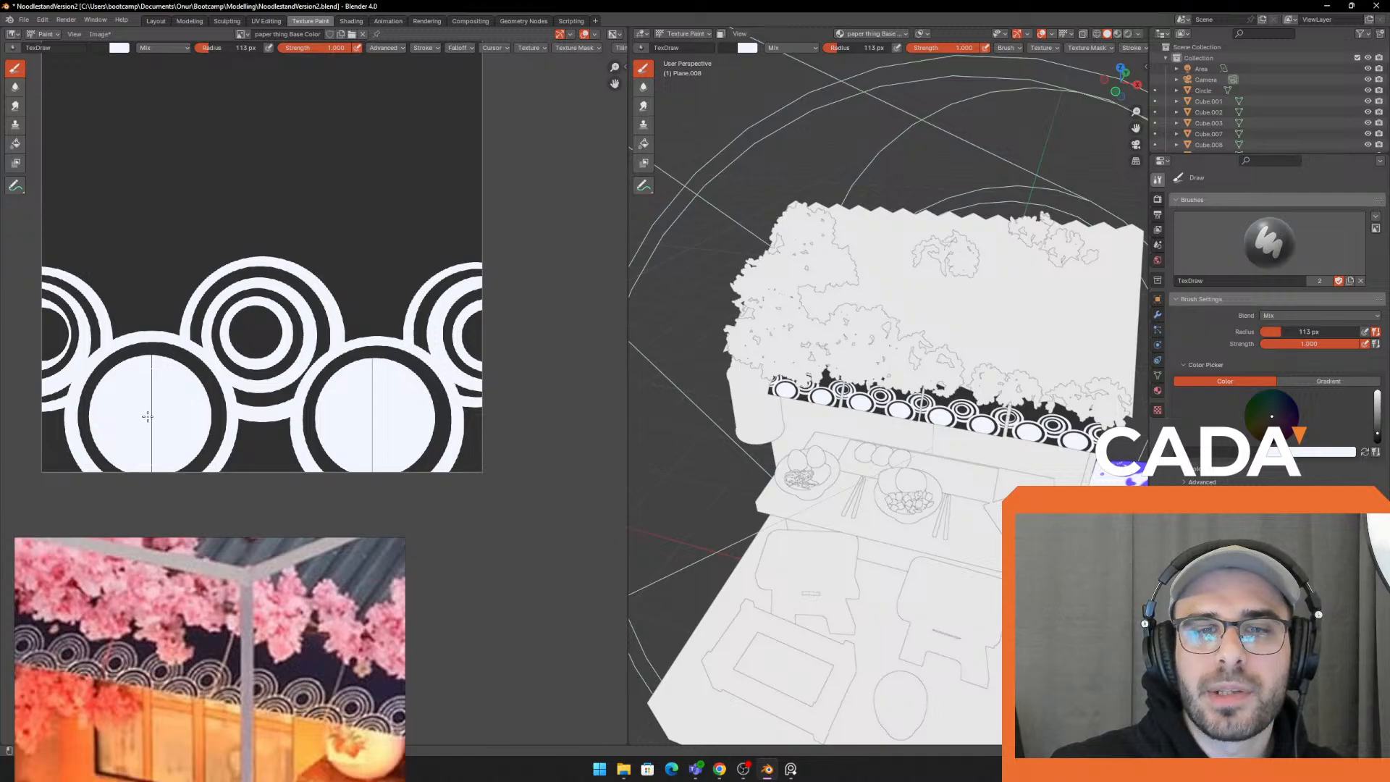
pyautogui.hotkey('ctrl', 'z')
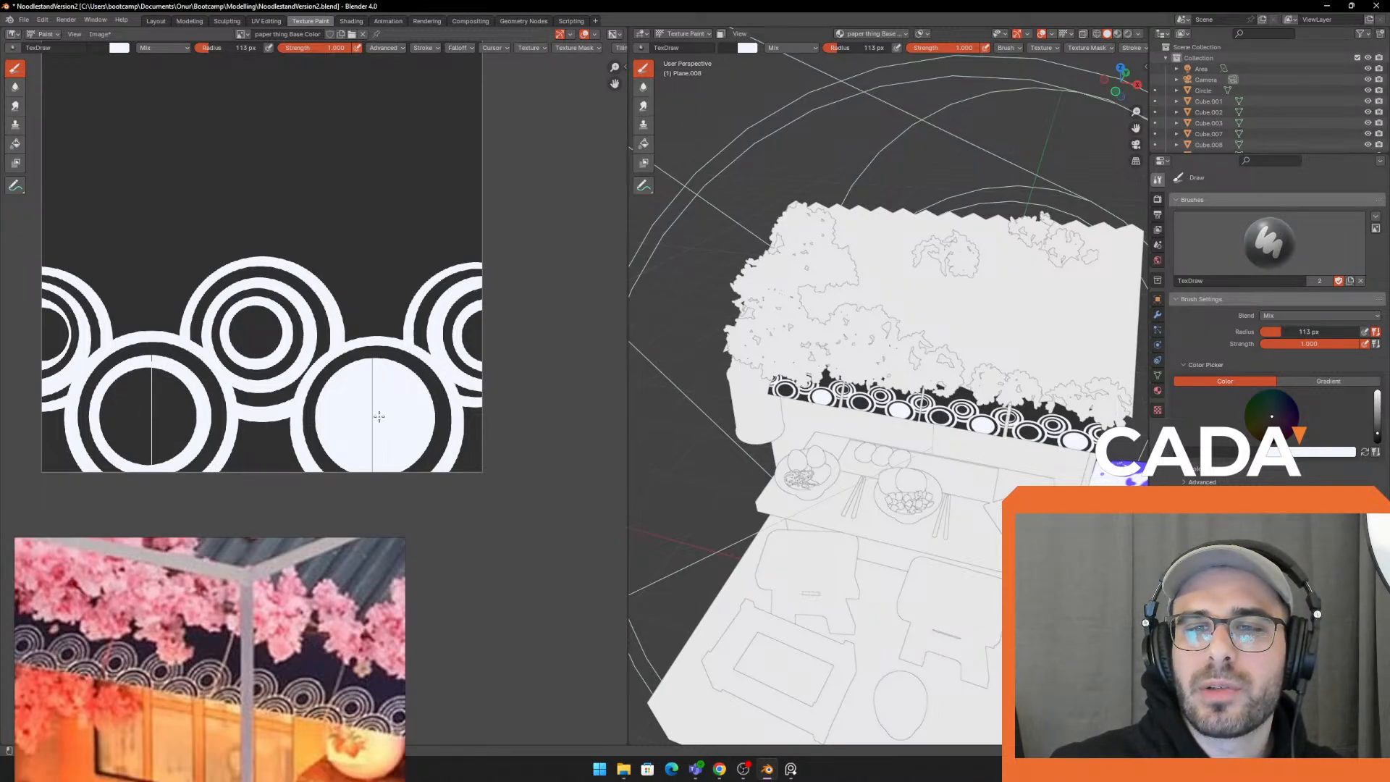
pyautogui.hotkey('ctrl', 'z')
# Switch to white and stamp 90 px discs inside the second rings of both lower motifs
pyautogui.press('f')
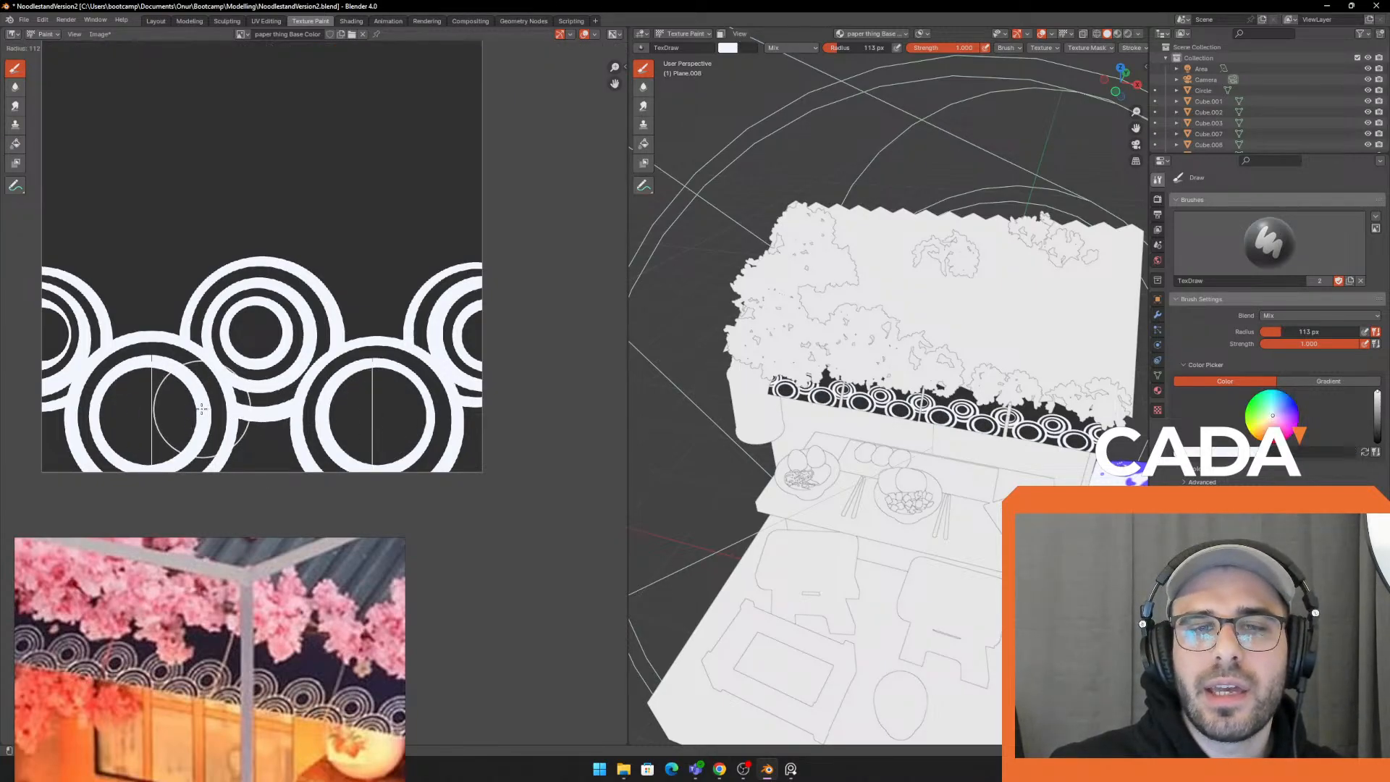
pyautogui.click(167, 412)
pyautogui.press('f')
pyautogui.click(149, 416)
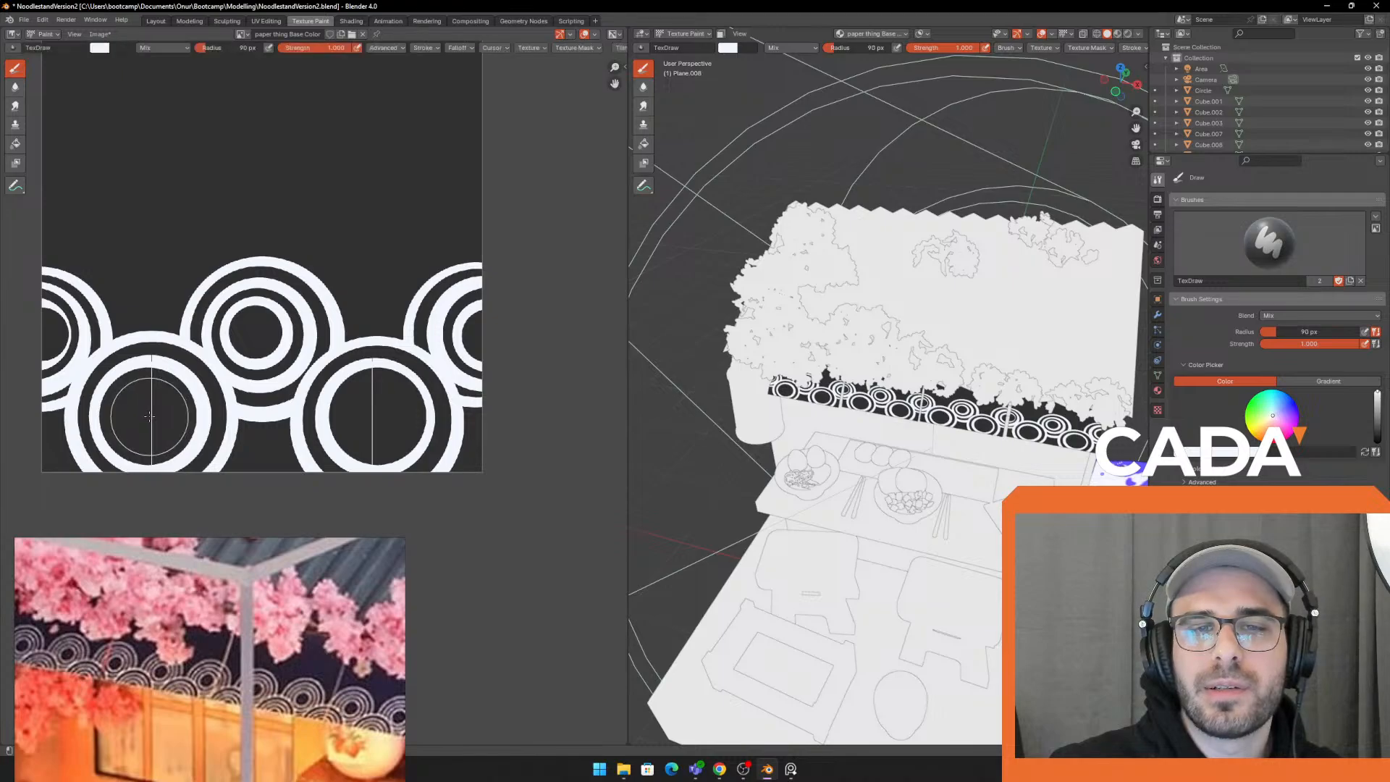
pyautogui.click(147, 414)
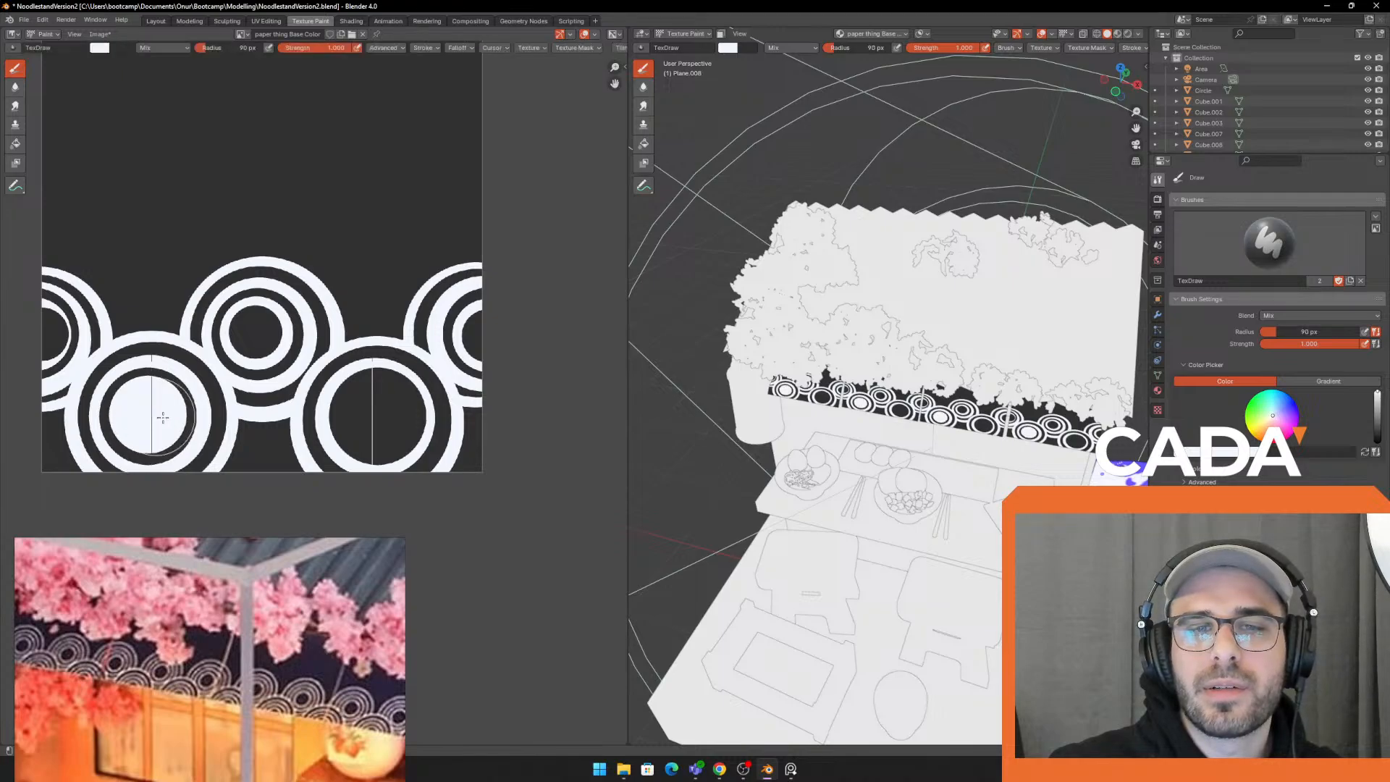
pyautogui.click(376, 415)
# Switch to the dark color and stamp circles of about 65 px in the centers of both lower motifs
pyautogui.press('f')
pyautogui.click(369, 419)
pyautogui.press('f')
pyautogui.click(377, 411)
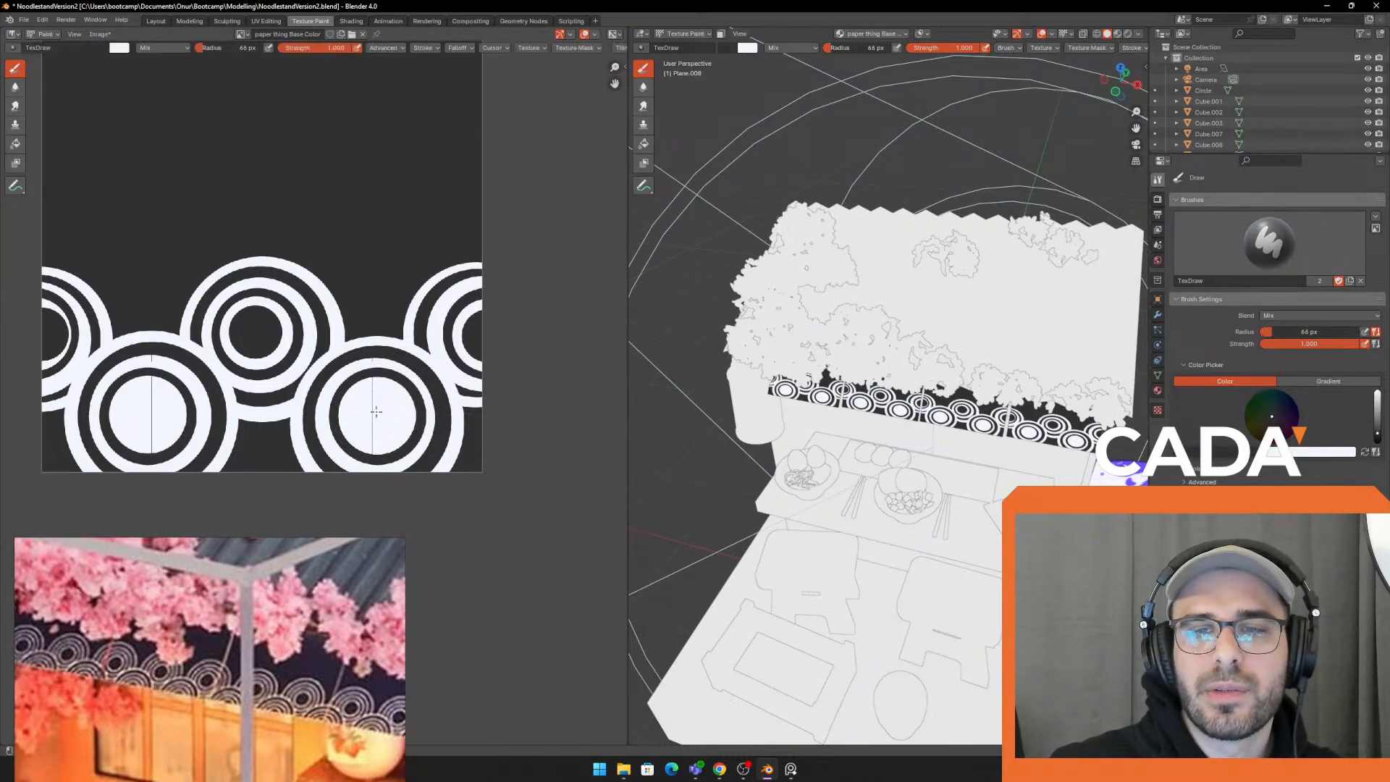
pyautogui.hotkey('ctrl', 'z')
pyautogui.hotkey('ctrl', 'z')
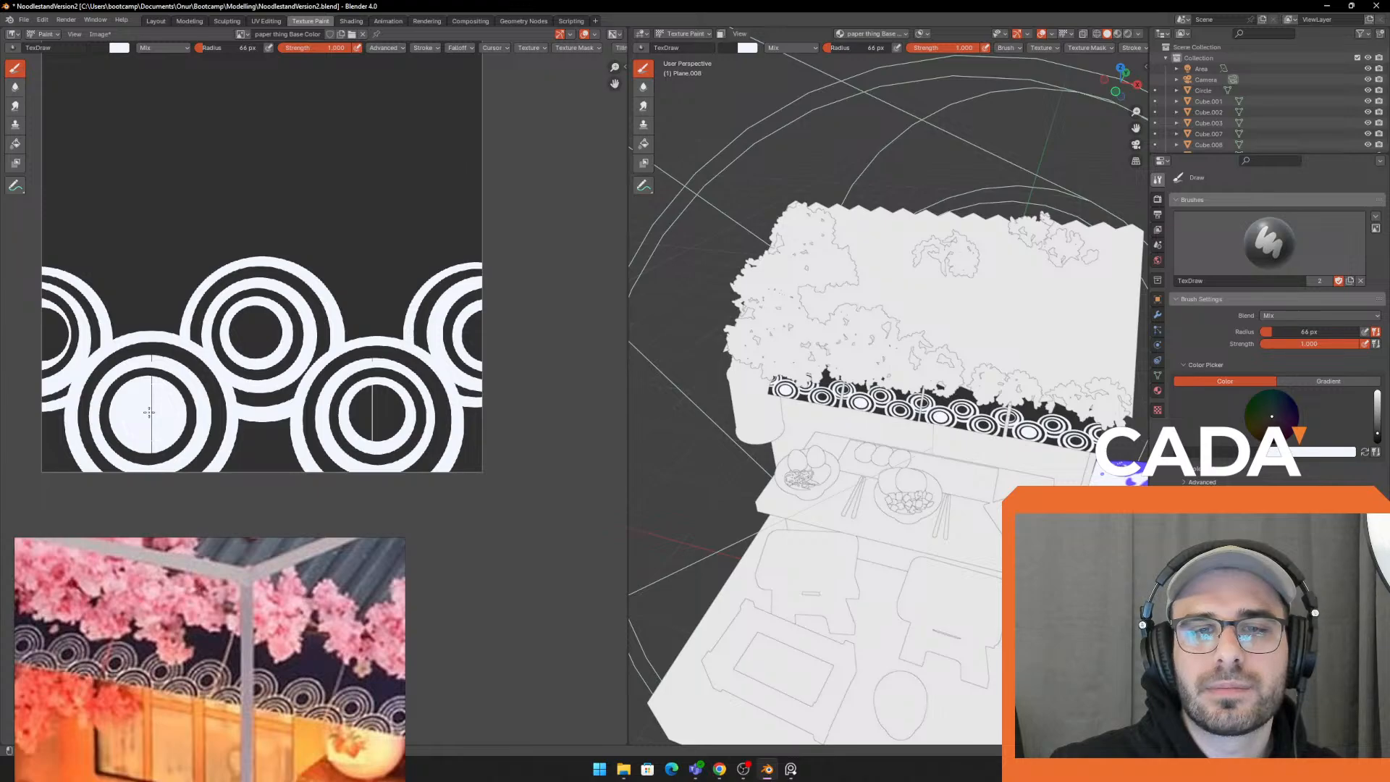
pyautogui.hotkey('ctrl', 'z')
# Add a second material slot to the awning panel and assign the existing blue fish material to it
pyautogui.scroll(4, 838, 428)
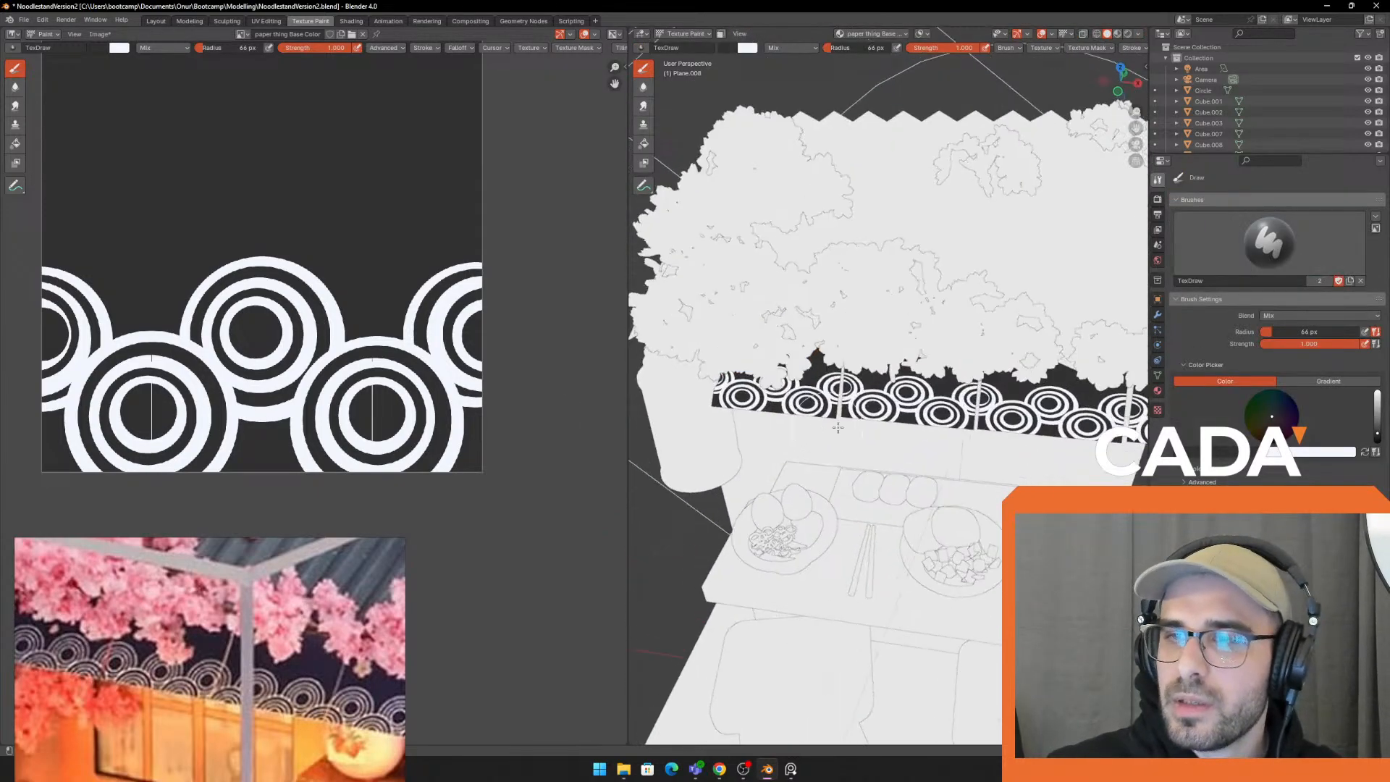
pyautogui.click(1158, 391)
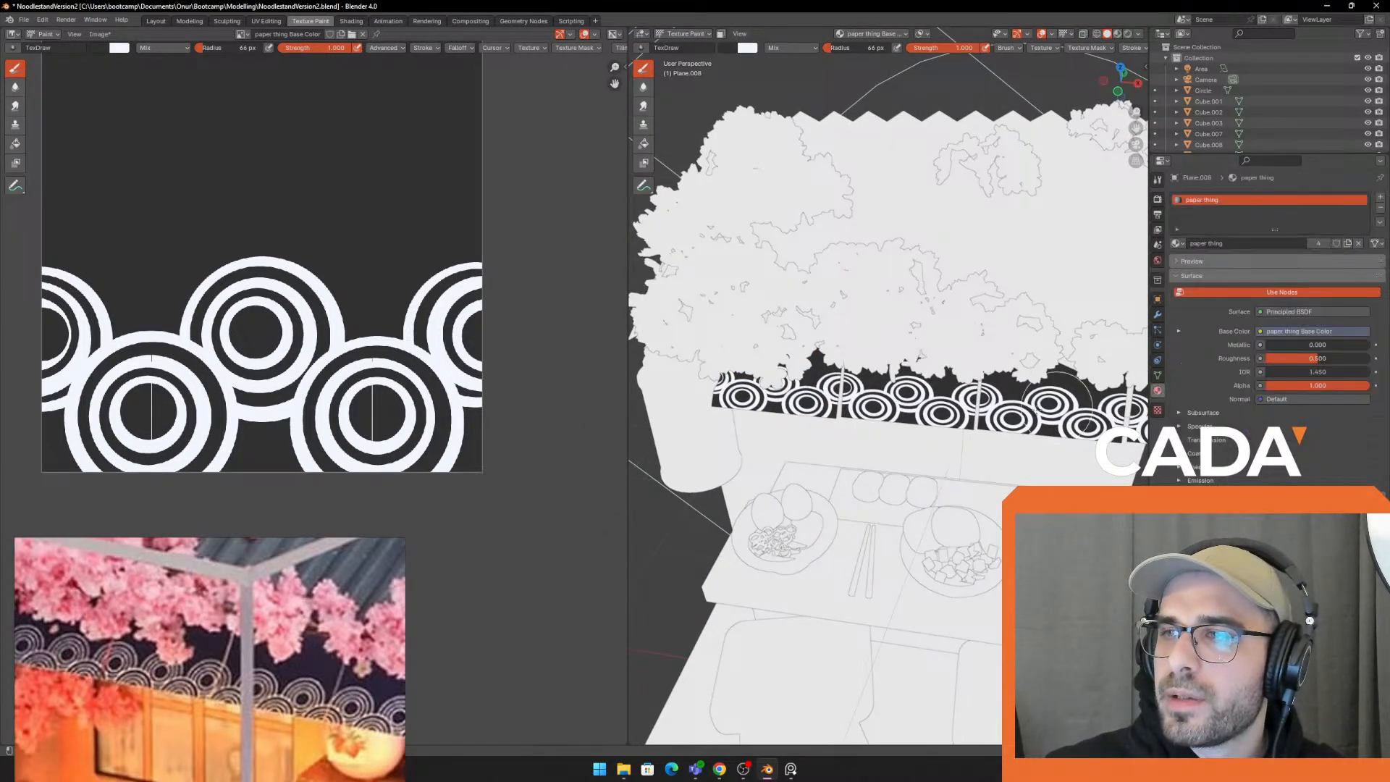
pyautogui.click(1381, 198)
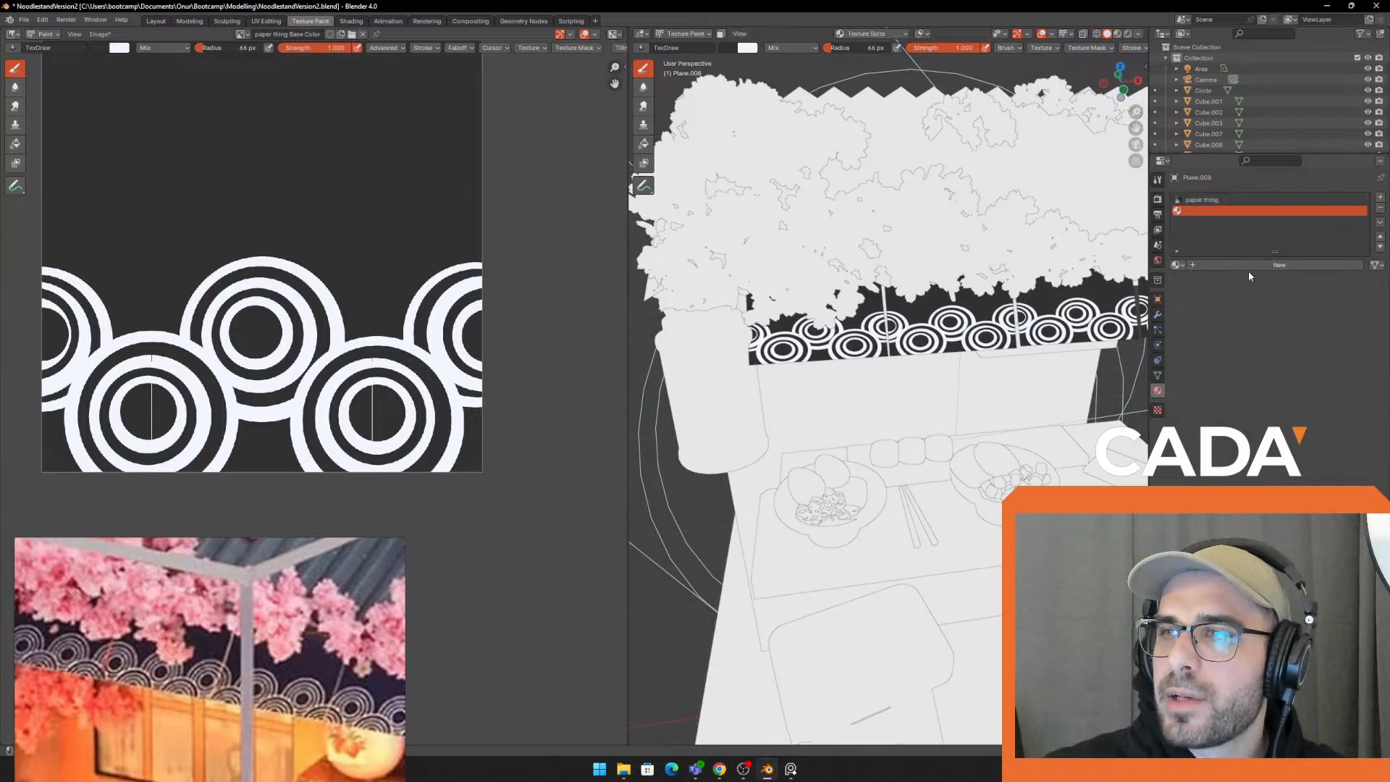
pyautogui.click(1250, 267)
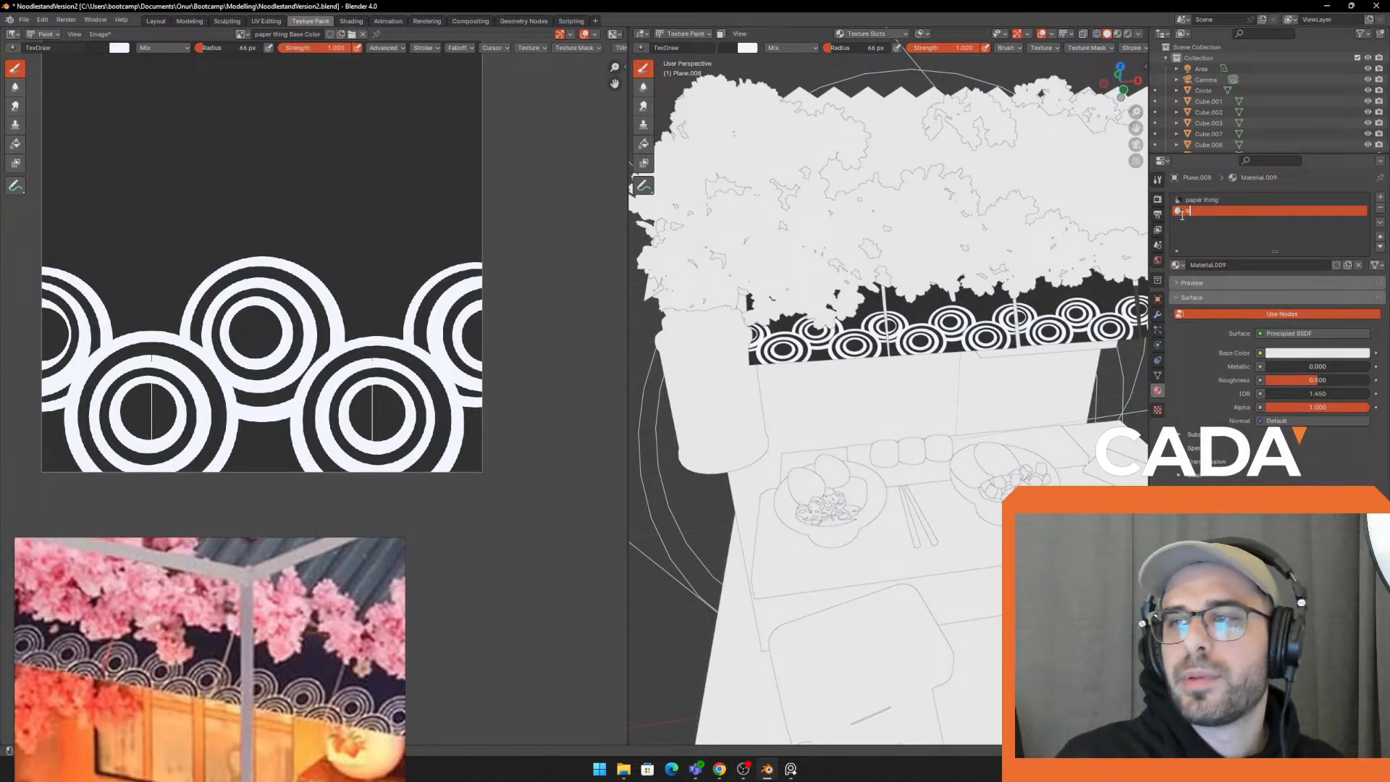
pyautogui.click(1176, 265)
pyautogui.click(1202, 282)
pyautogui.scroll(4, 890, 387)
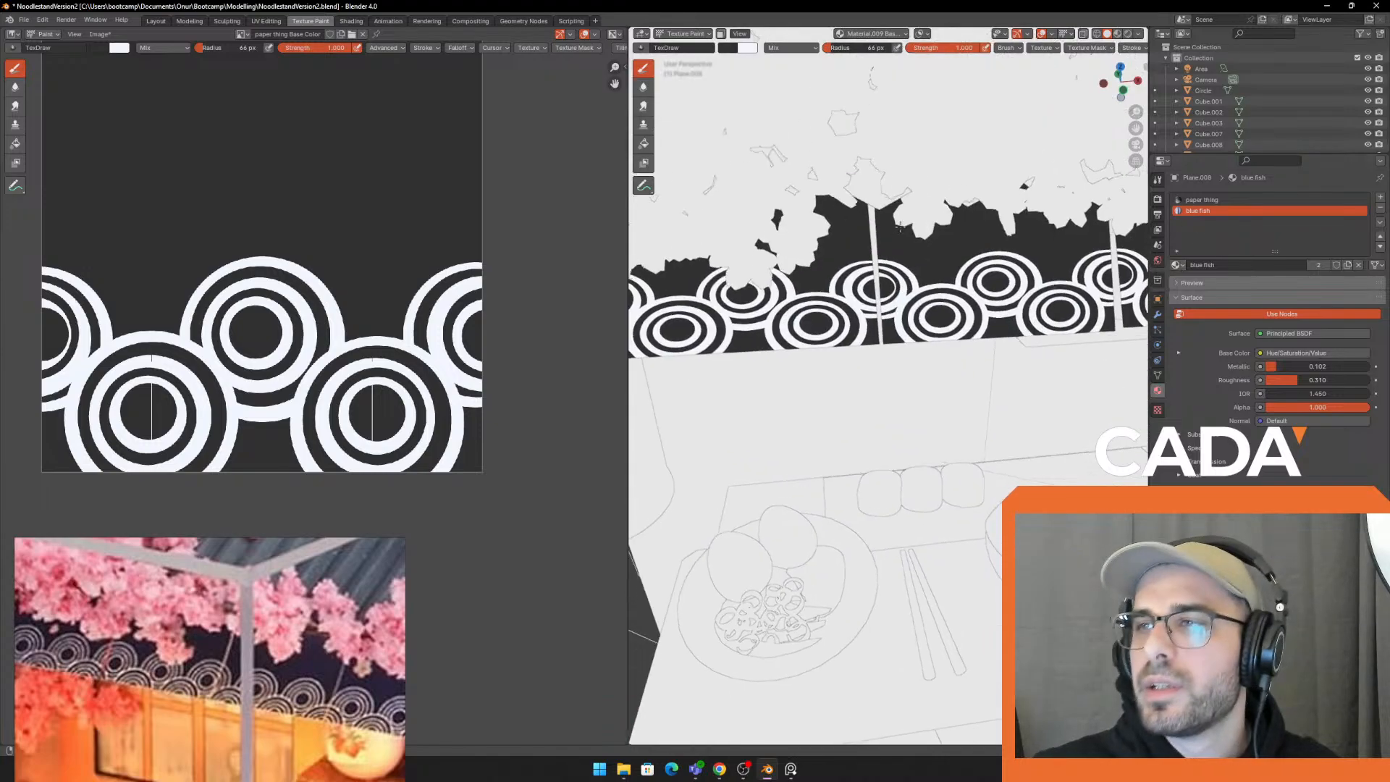
# Move the blue fish slot above paper thing, and remove the paper thing slot from the panel
pyautogui.keyDown('shift'); pyautogui.moveTo(890, 387); pyautogui.dragTo(943, 387, button='middle'); pyautogui.keyUp('shift')
pyautogui.click(1381, 237)
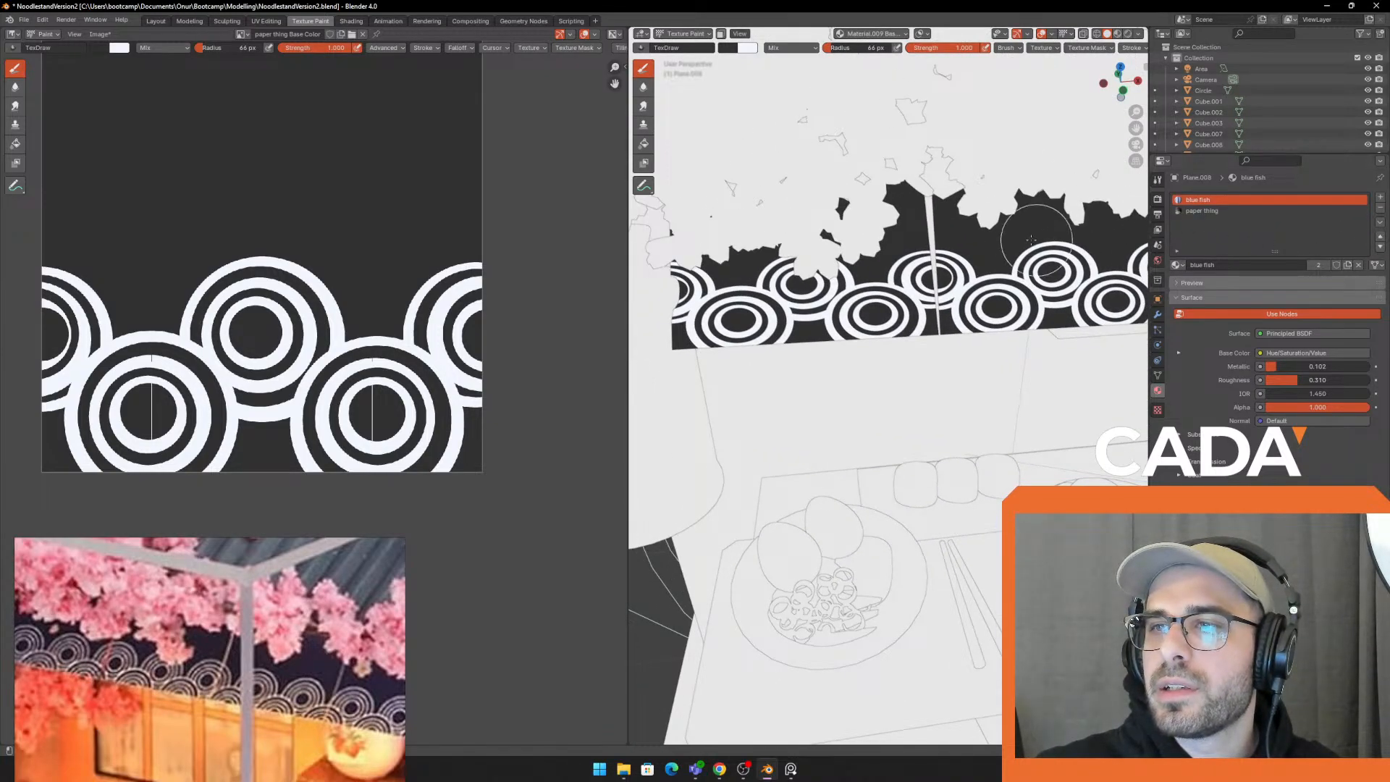
pyautogui.click(1230, 212)
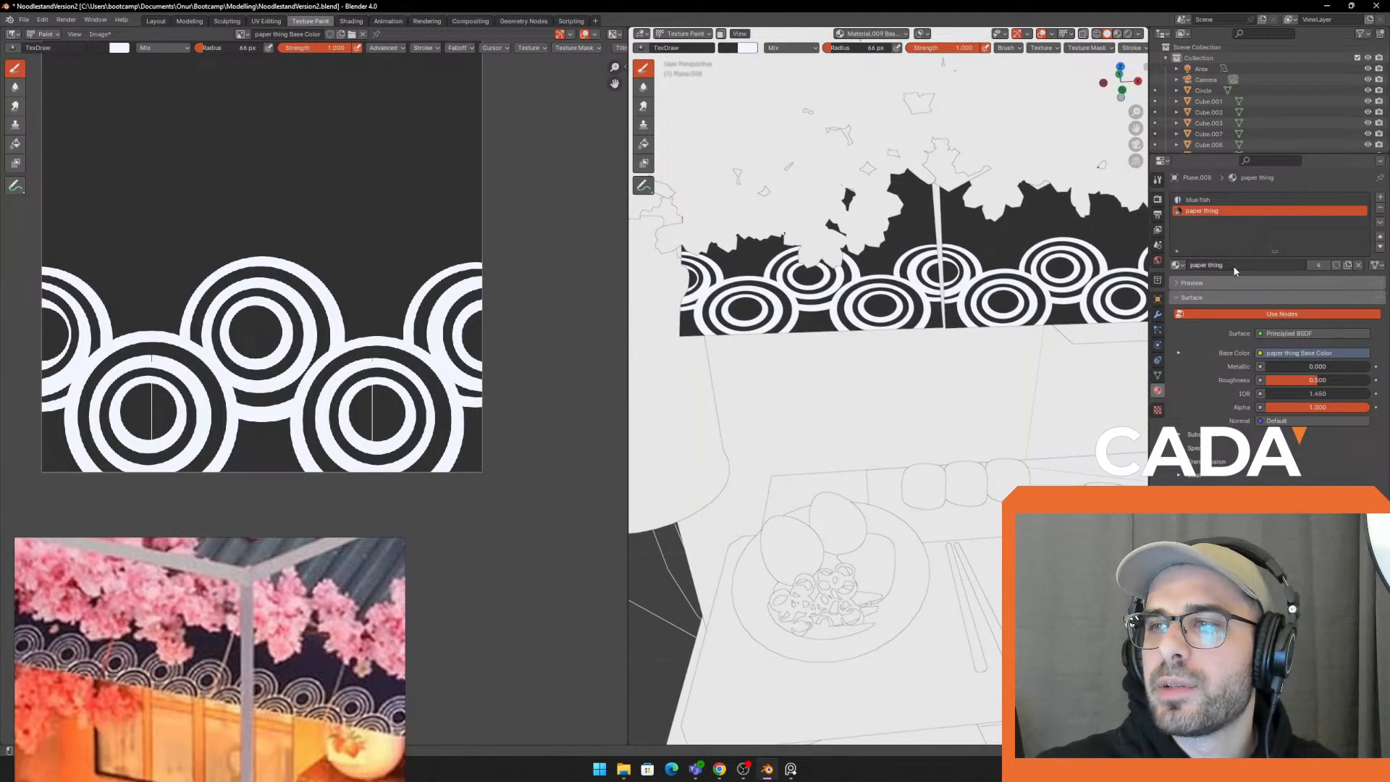
pyautogui.click(1381, 211)
# Find the paper thing material by searching for "pap" and assign it to the panel's remaining slot
pyautogui.scroll(2, 929, 268)
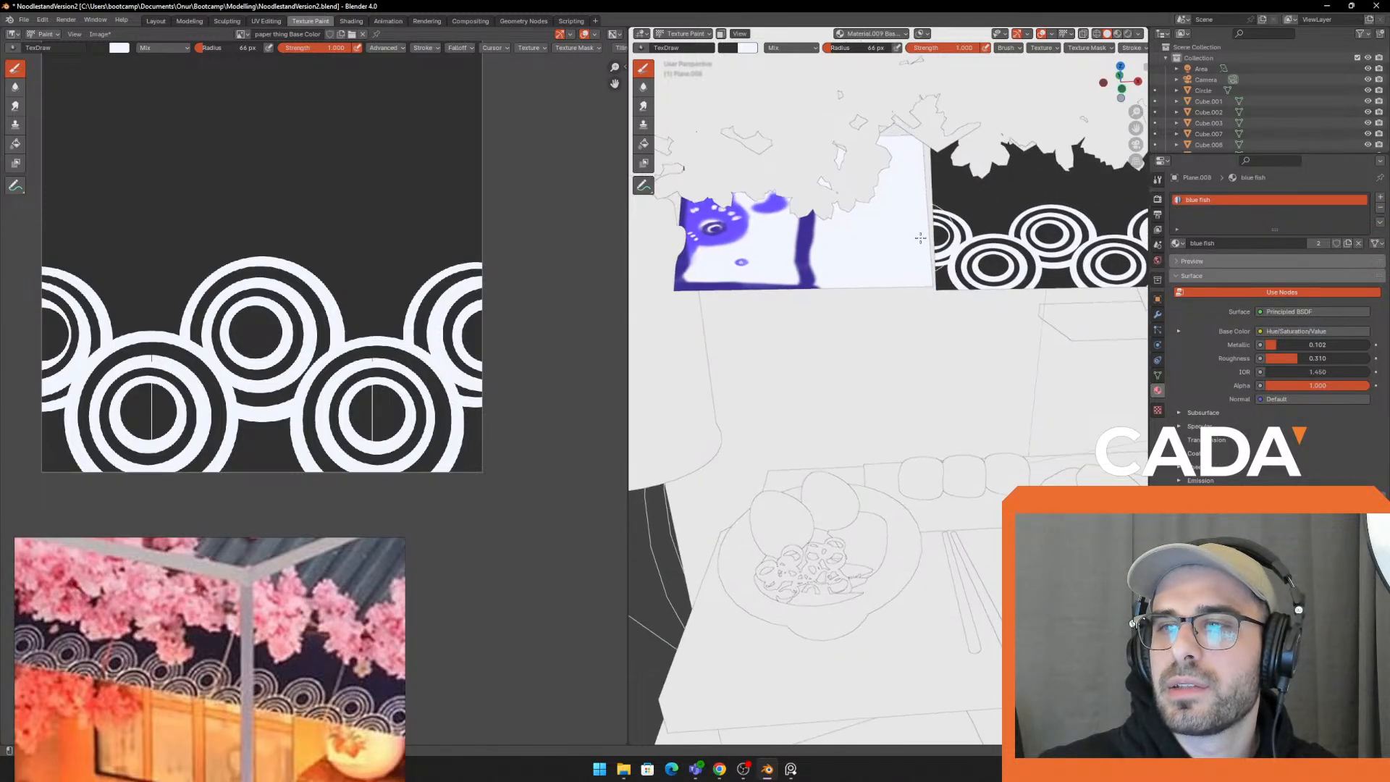
pyautogui.moveTo(929, 268); pyautogui.dragTo(870, 248, button='middle')
pyautogui.scroll(2, 834, 247)
pyautogui.scroll(-2, 852, 239)
pyautogui.click(1178, 244)
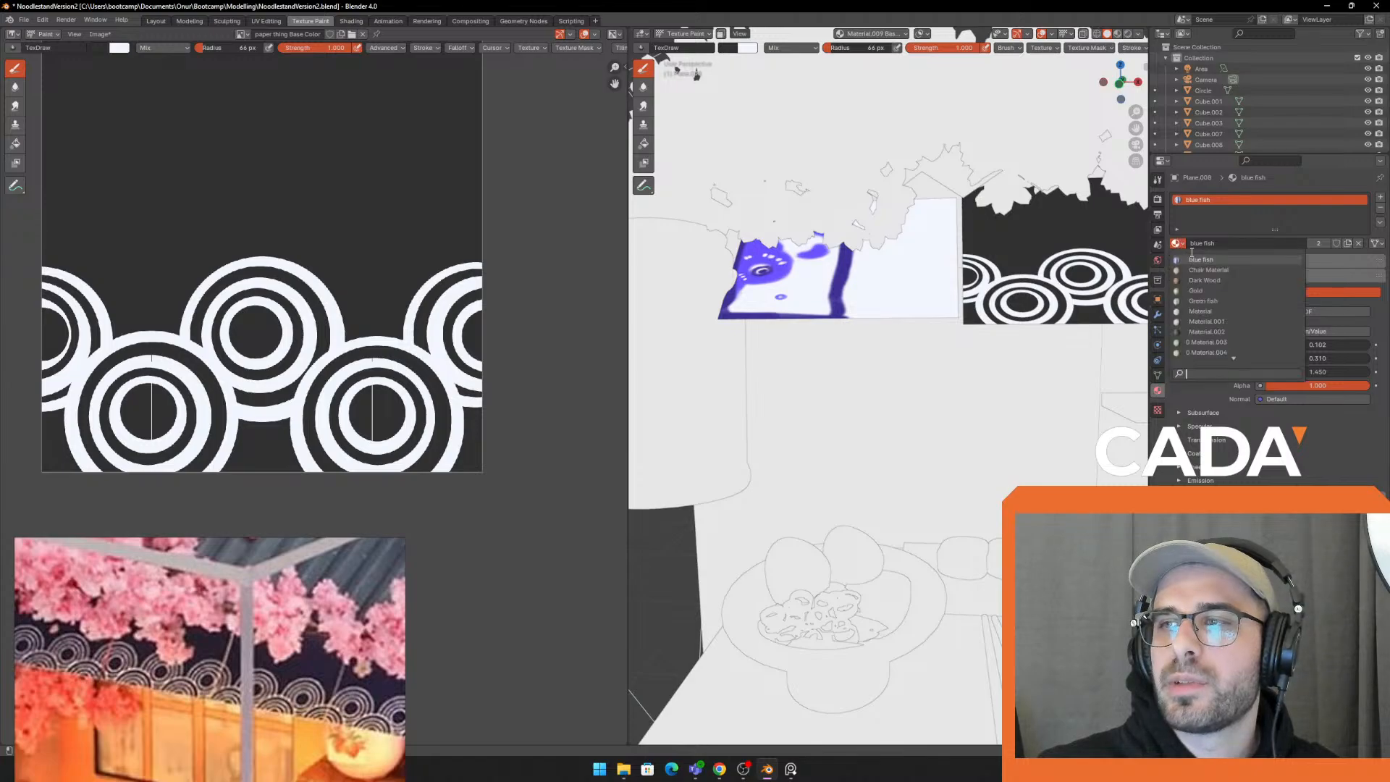
pyautogui.write('pap')
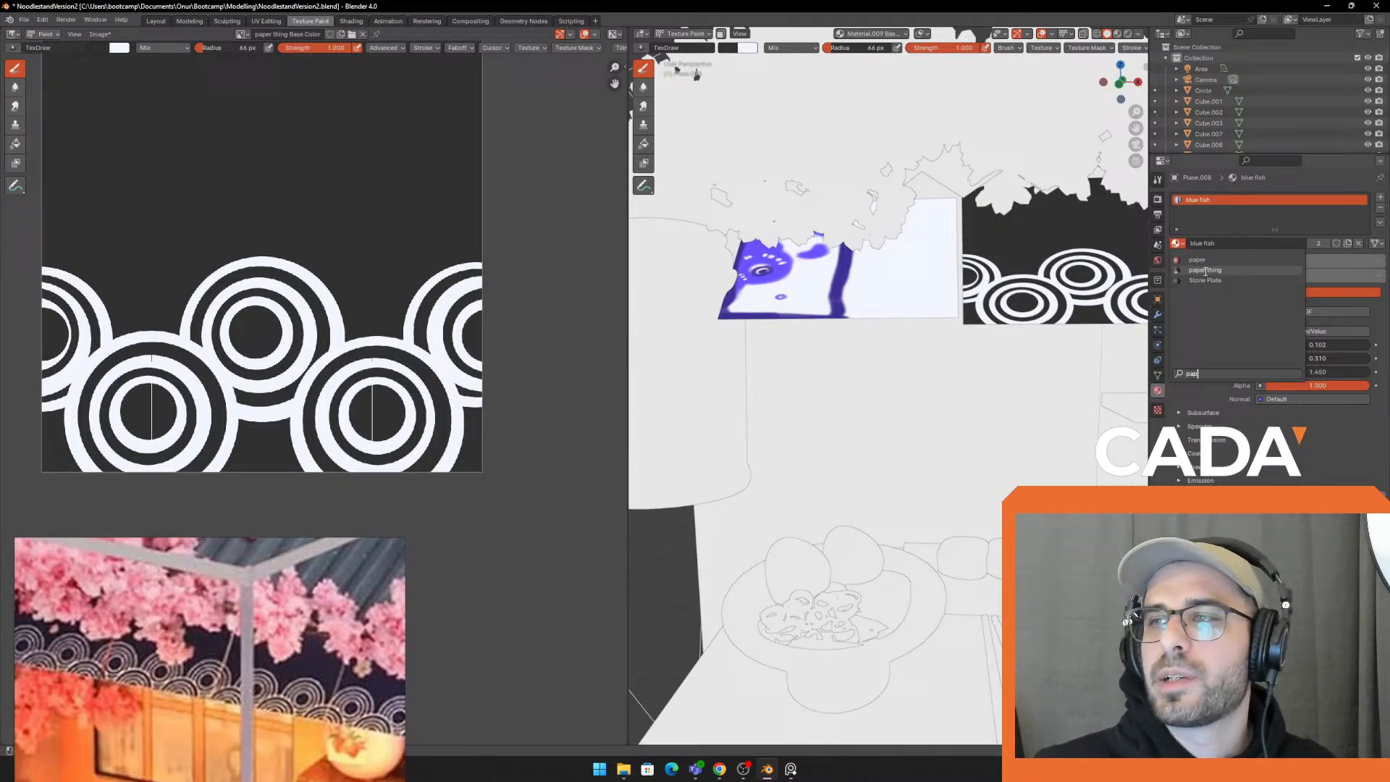
pyautogui.click(1205, 270)
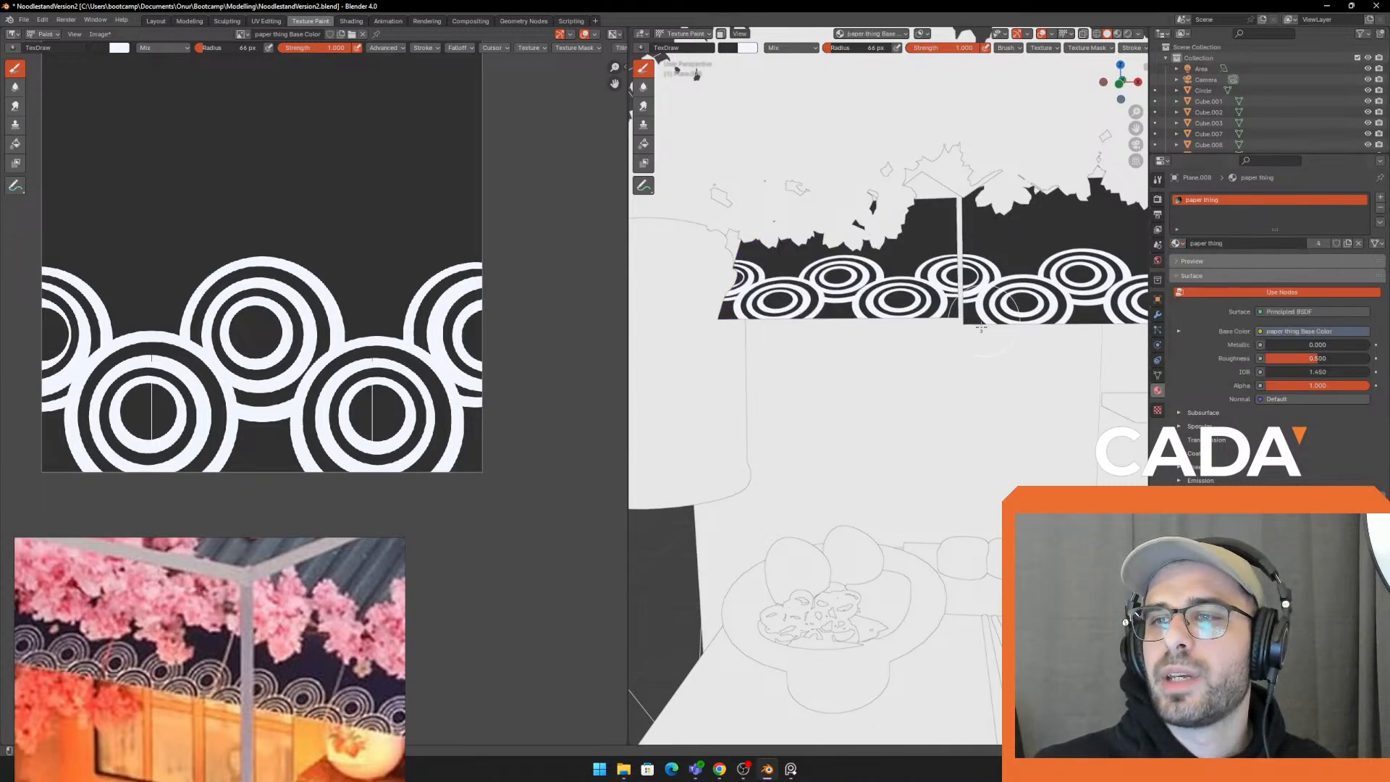
# Switch the 3D view to rendered shading and check the circle pattern on the noodle stand's awning
pyautogui.scroll(-5, 1003, 377)
pyautogui.scroll(3, 1003, 378)
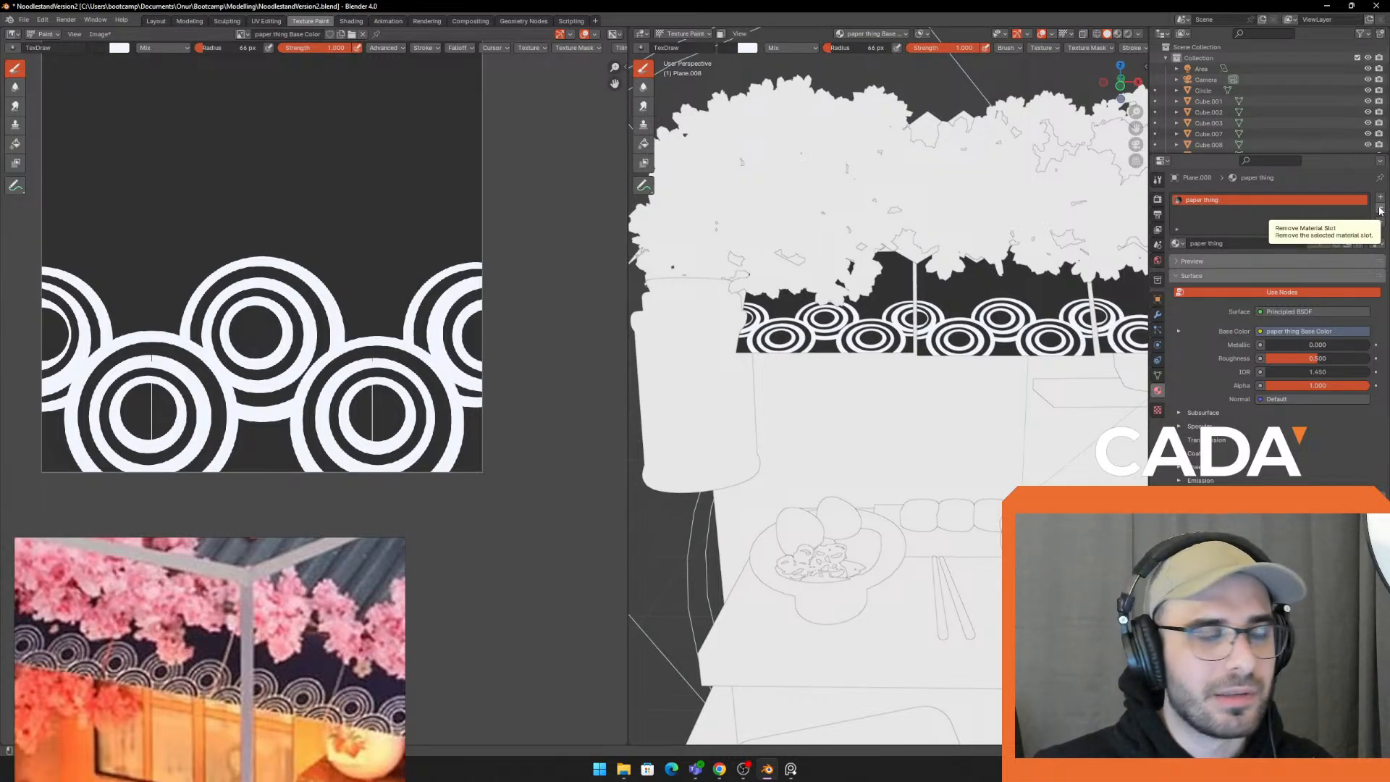
pyautogui.scroll(-5, 1025, 364)
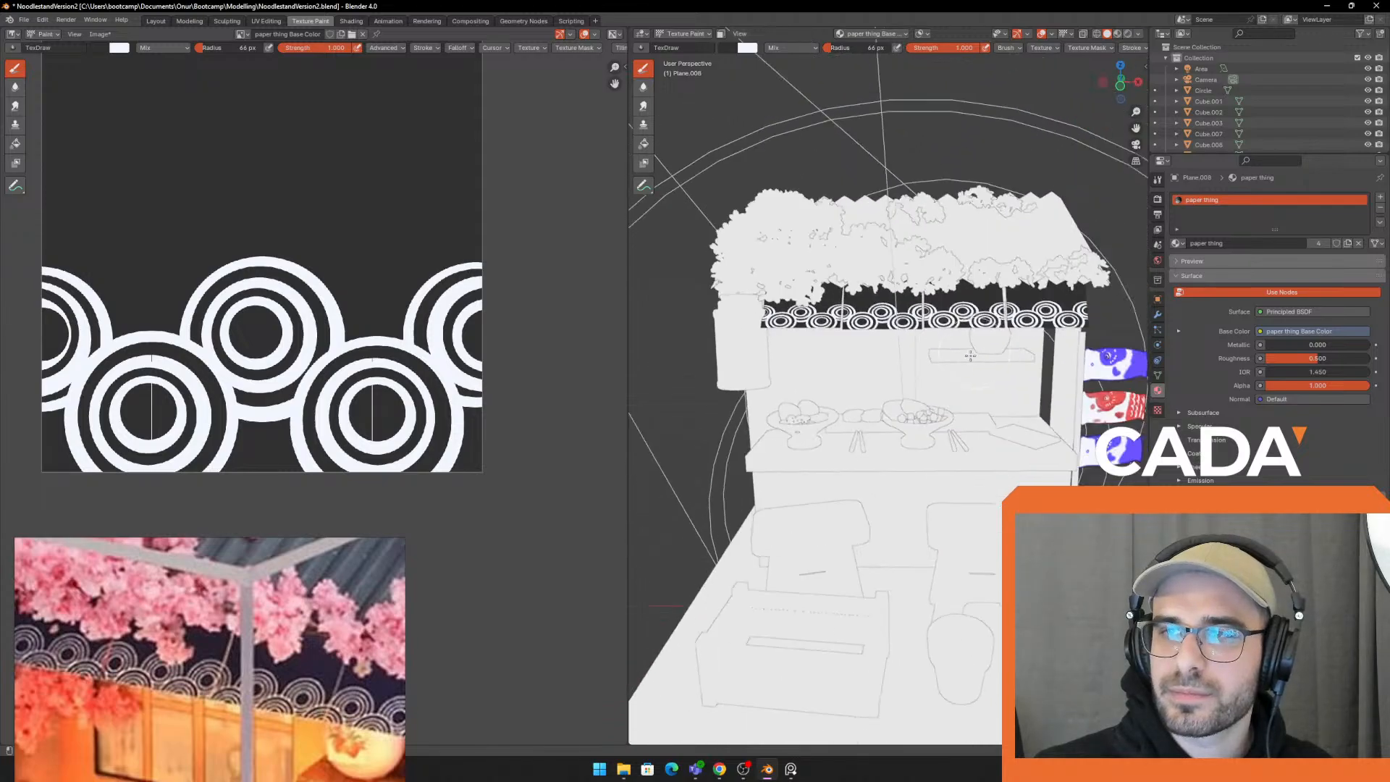
pyautogui.click(1128, 34)
pyautogui.moveTo(1008, 235)
pyautogui.mouseDown(button='middle')
pyautogui.moveTo(987, 248)
pyautogui.moveTo(998, 273)
pyautogui.mouseUp(button='middle')
pyautogui.scroll(-3, 989, 250)
pyautogui.scroll(4, 998, 273)
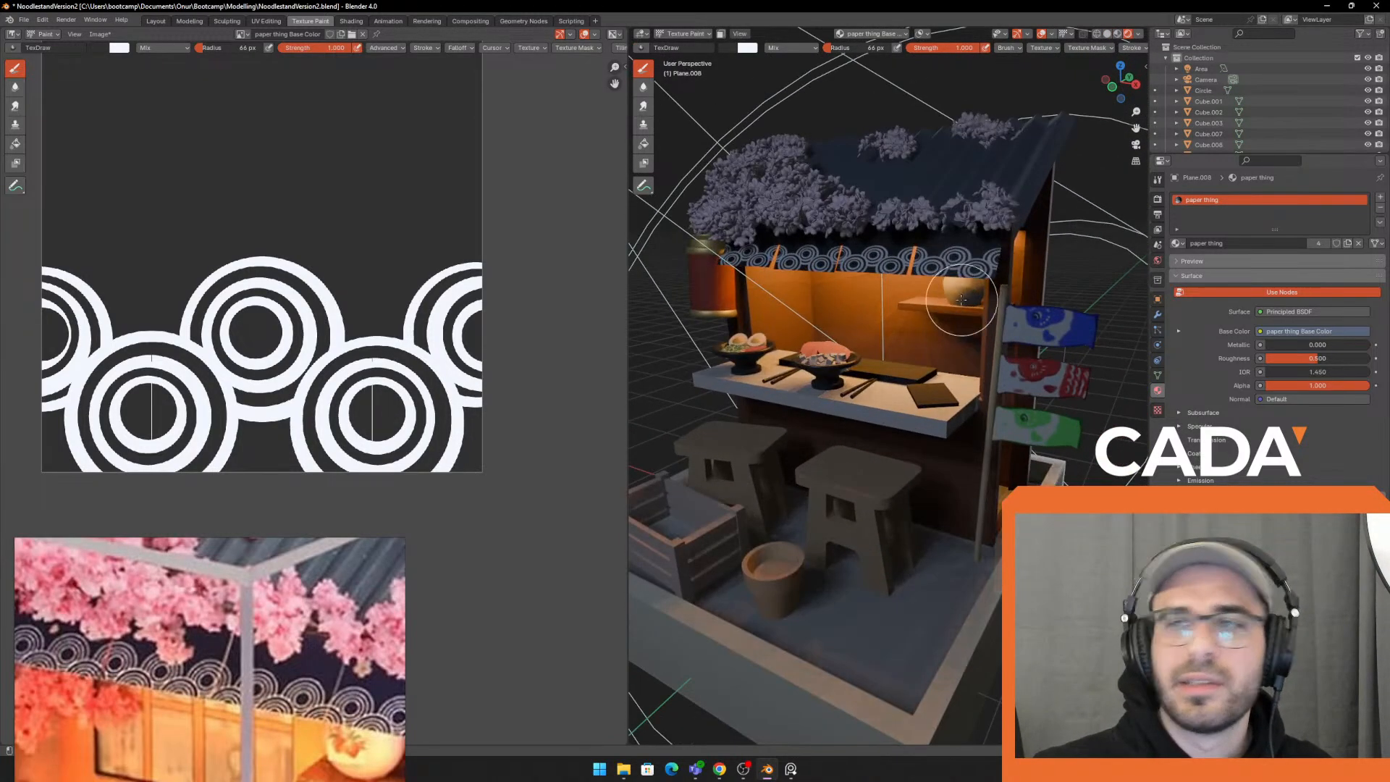
# Enlarge the visible area of the reference image to show the whole stand, and compare it with the rendered model
pyautogui.scroll(-2, 364, 514)
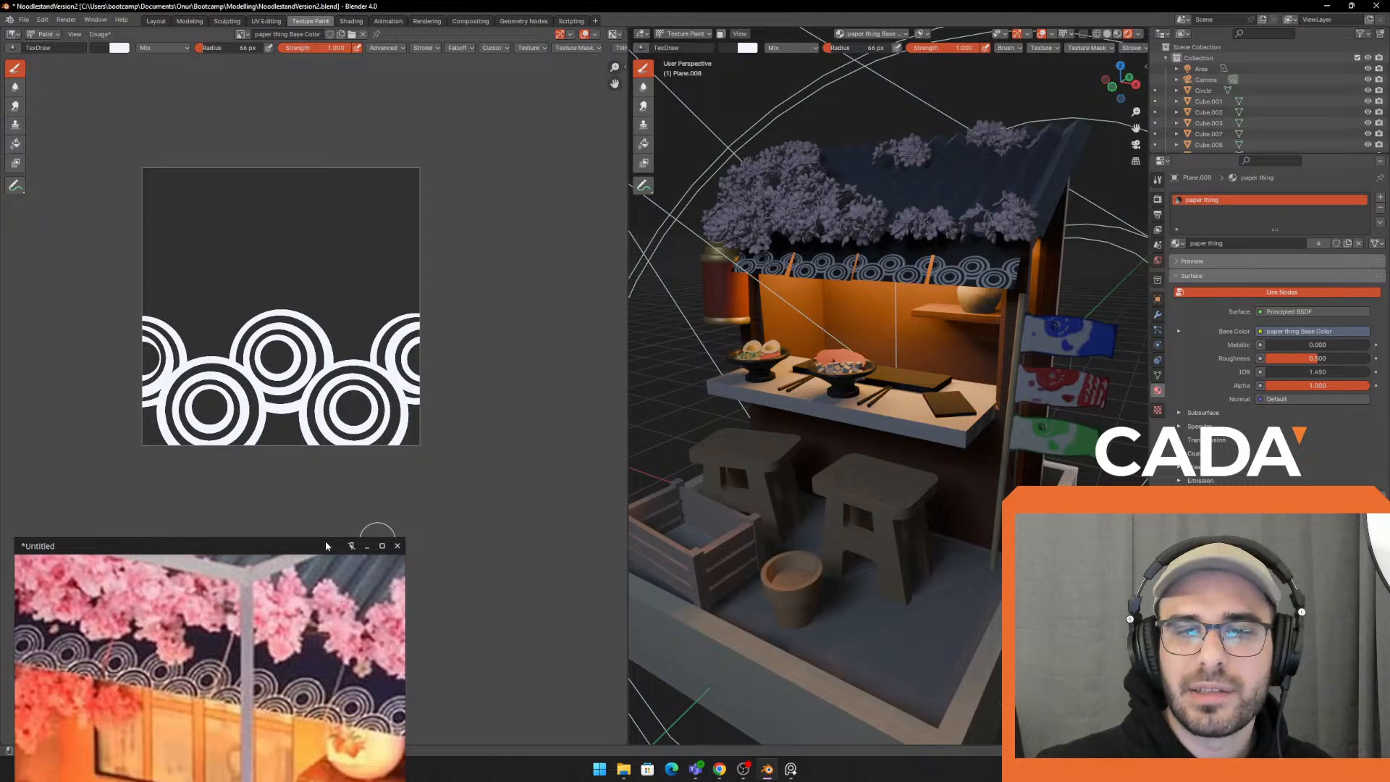
pyautogui.moveTo(326, 546); pyautogui.dragTo(327, 413)
pyautogui.scroll(-3, 283, 527)
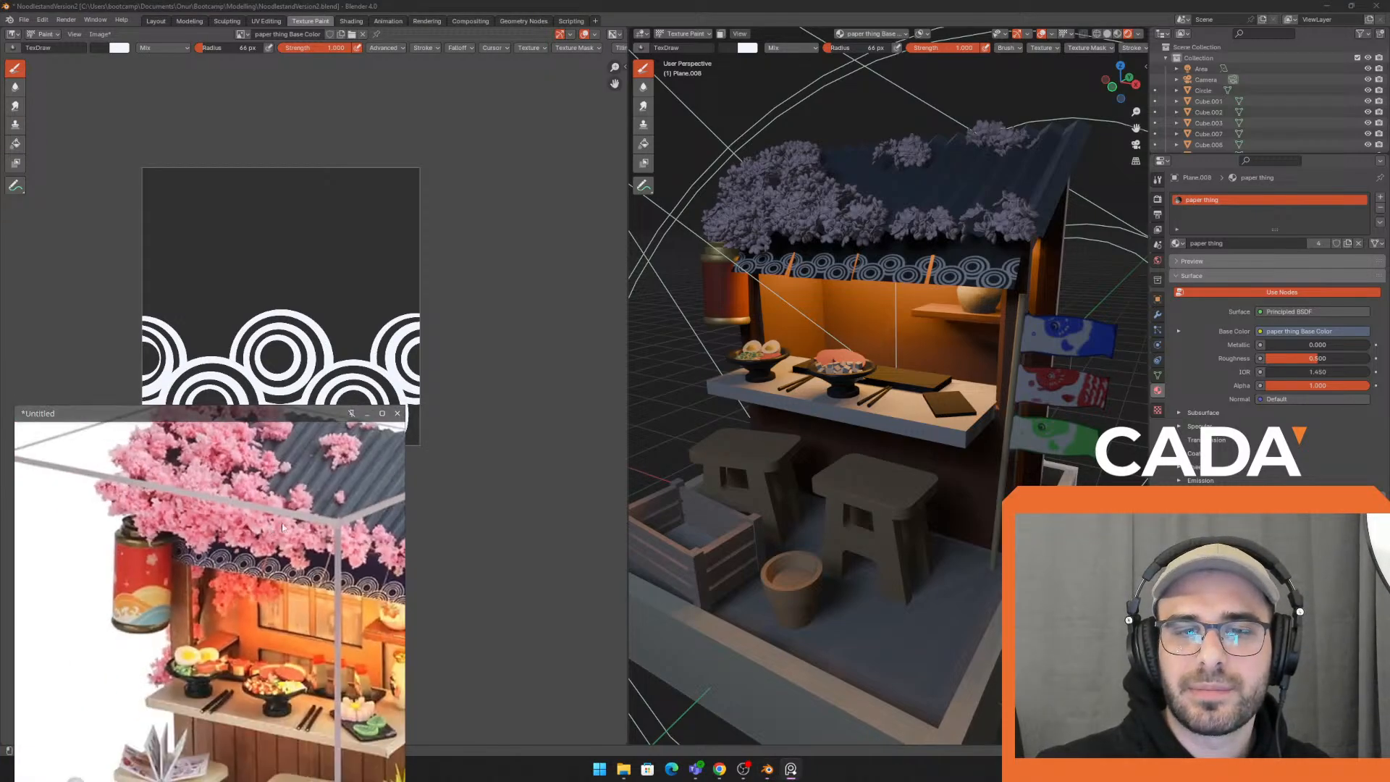
pyautogui.moveTo(847, 356); pyautogui.dragTo(928, 384, button='middle')
pyautogui.scroll(-1, 928, 384)
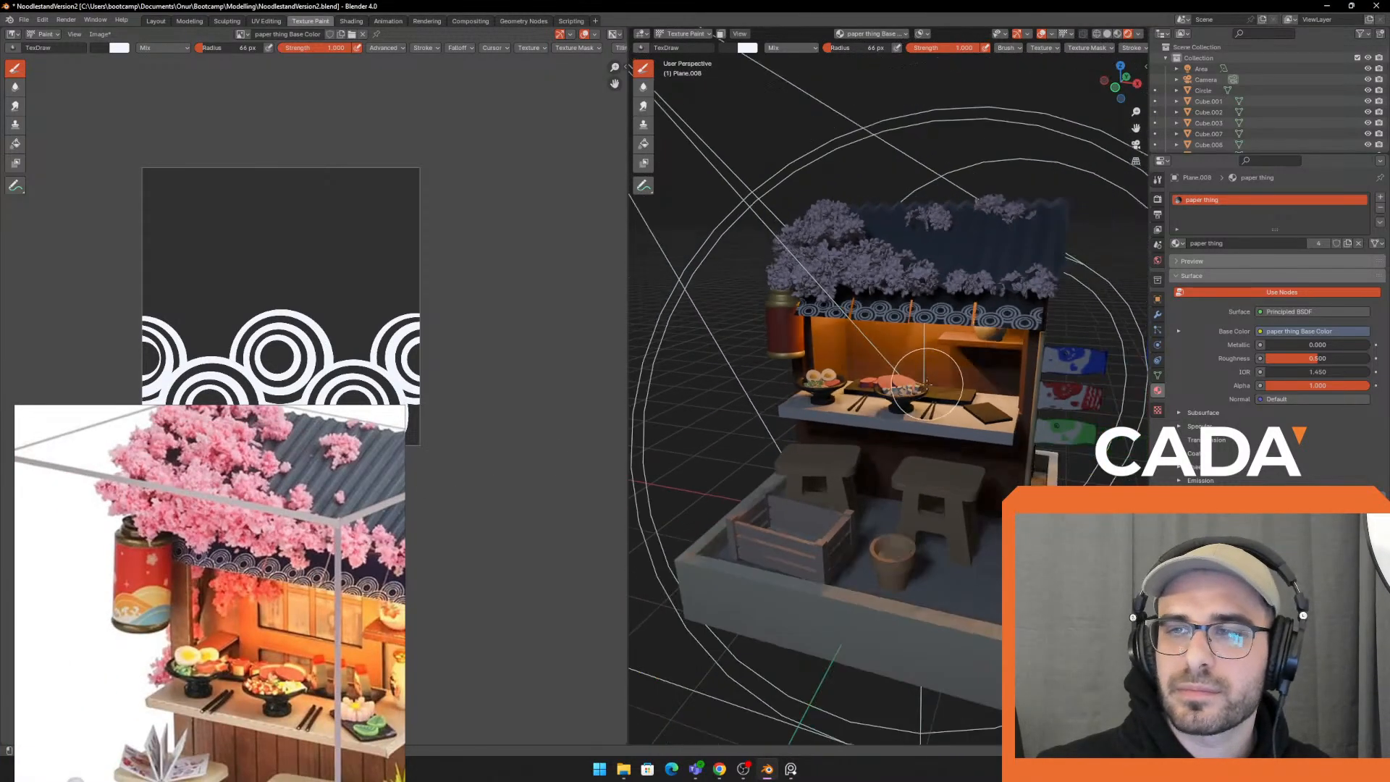
pyautogui.scroll(3, 927, 384)
pyautogui.scroll(-5, 907, 346)
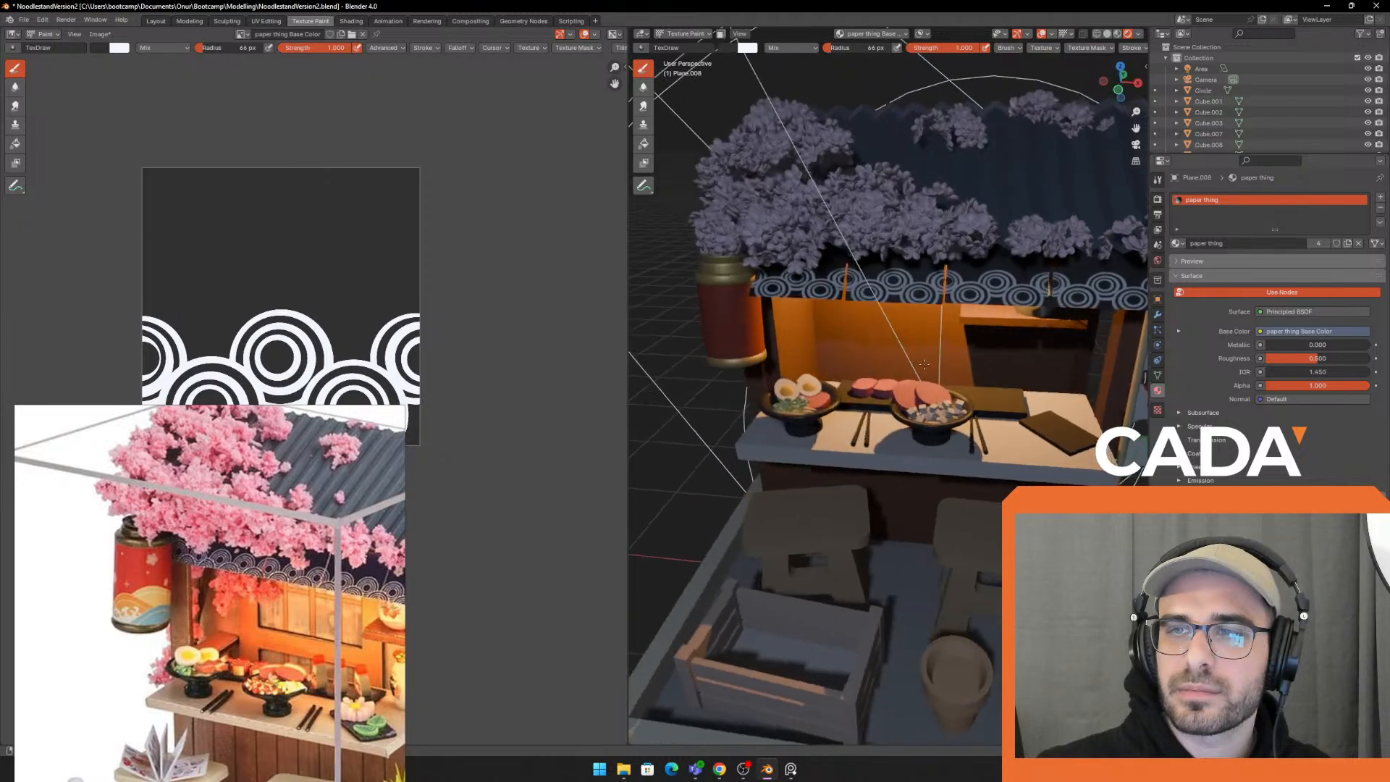
# Switch to the Layout workspace and select the hanging lantern at the end of the awning
pyautogui.scroll(5, 814, 344)
pyautogui.moveTo(814, 343); pyautogui.dragTo(797, 229, button='middle')
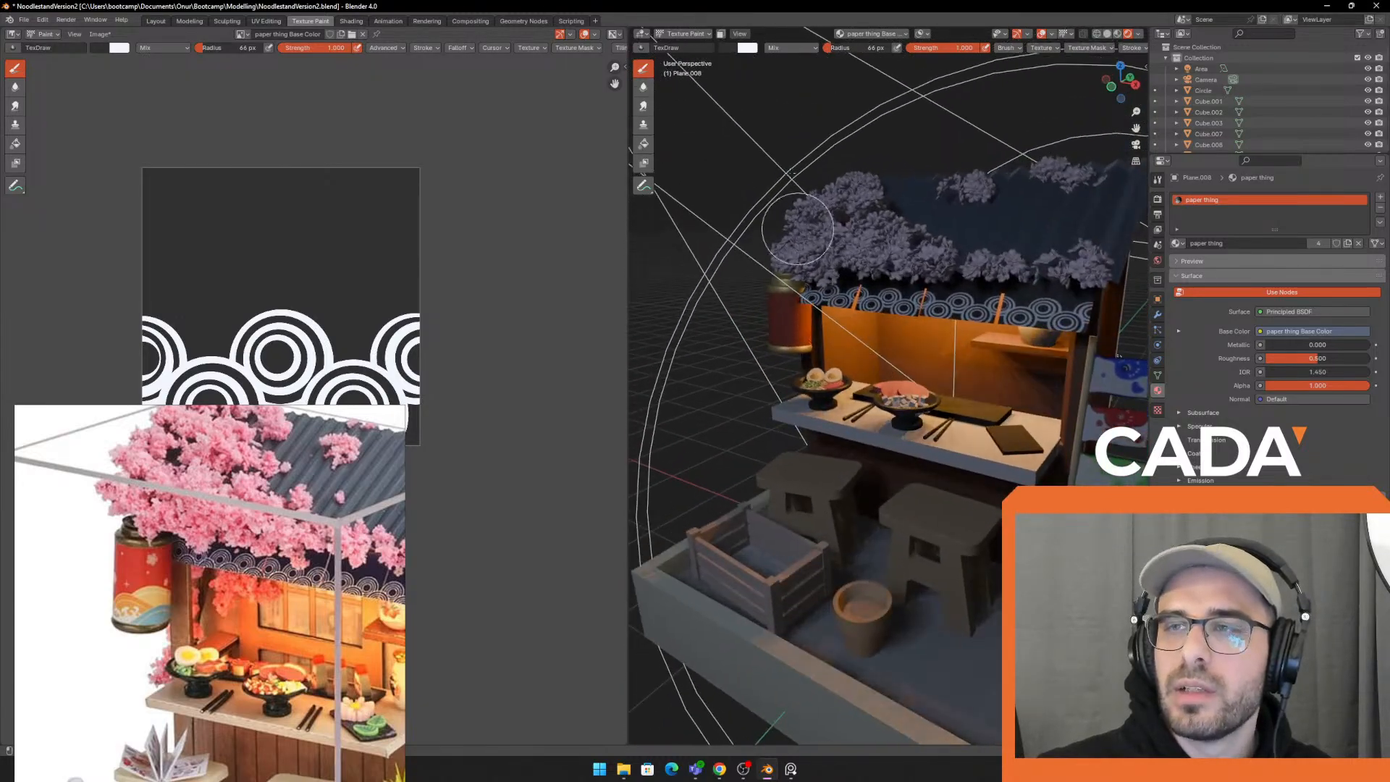
pyautogui.scroll(2, 777, 244)
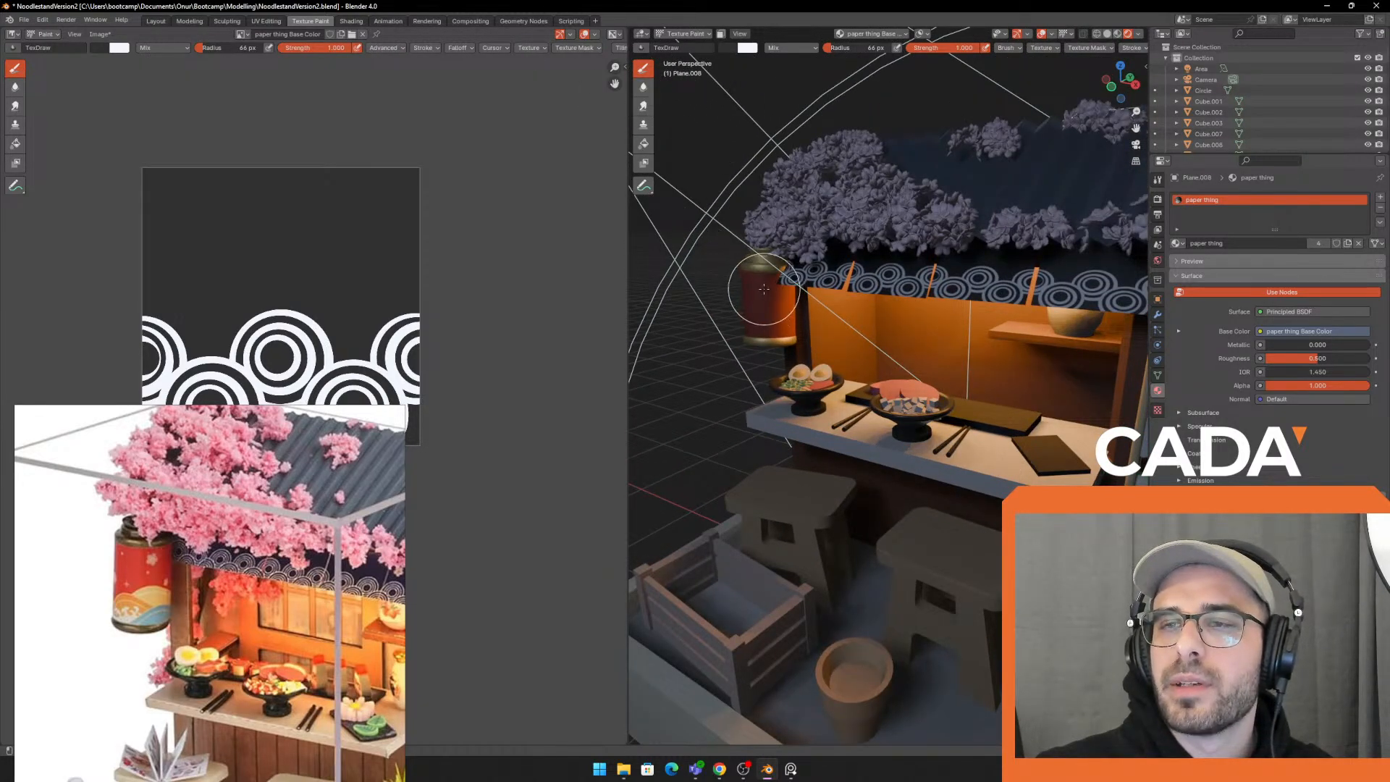
pyautogui.click(158, 22)
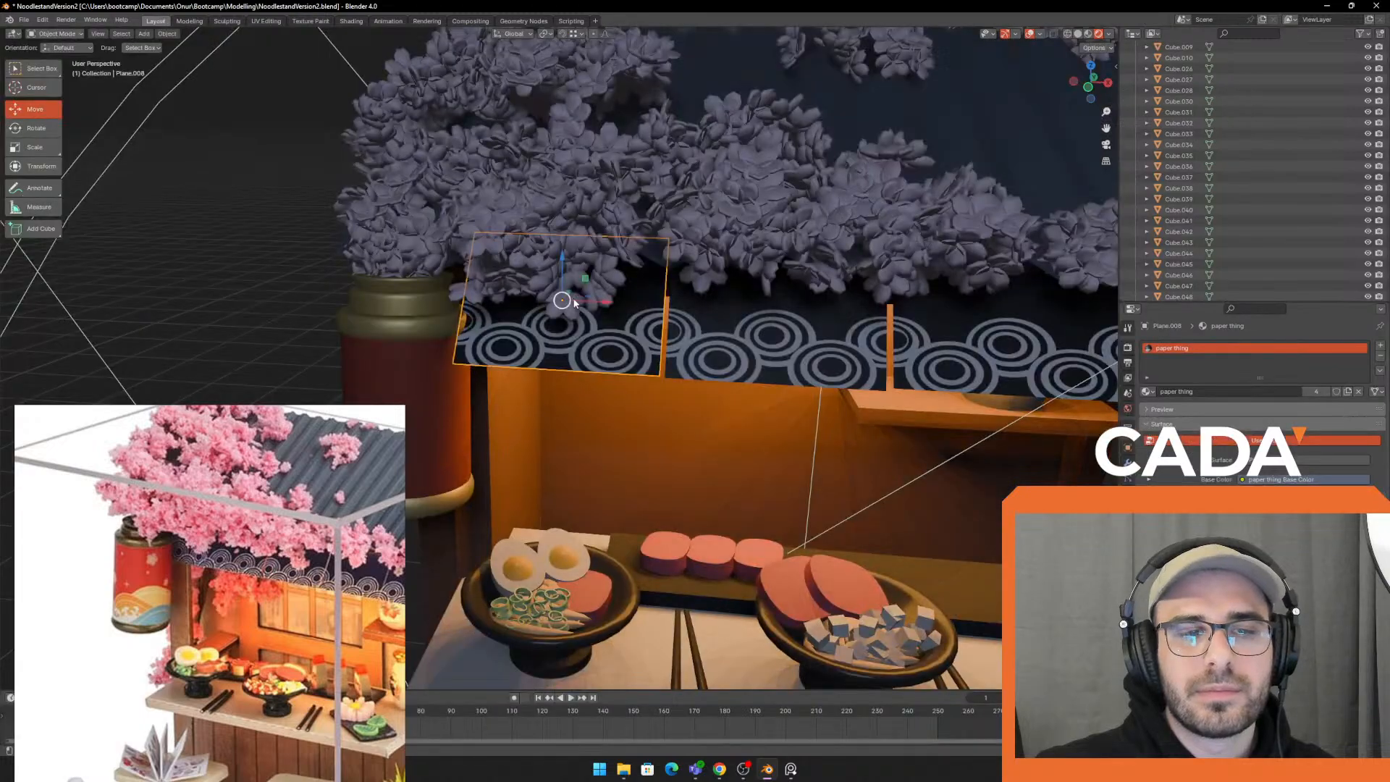
pyautogui.scroll(-2, 507, 311)
pyautogui.moveTo(507, 311)
pyautogui.mouseDown(button='middle')
pyautogui.moveTo(533, 352)
pyautogui.moveTo(468, 315)
pyautogui.moveTo(586, 282)
pyautogui.mouseUp(button='middle')
pyautogui.rightClick(586, 281)
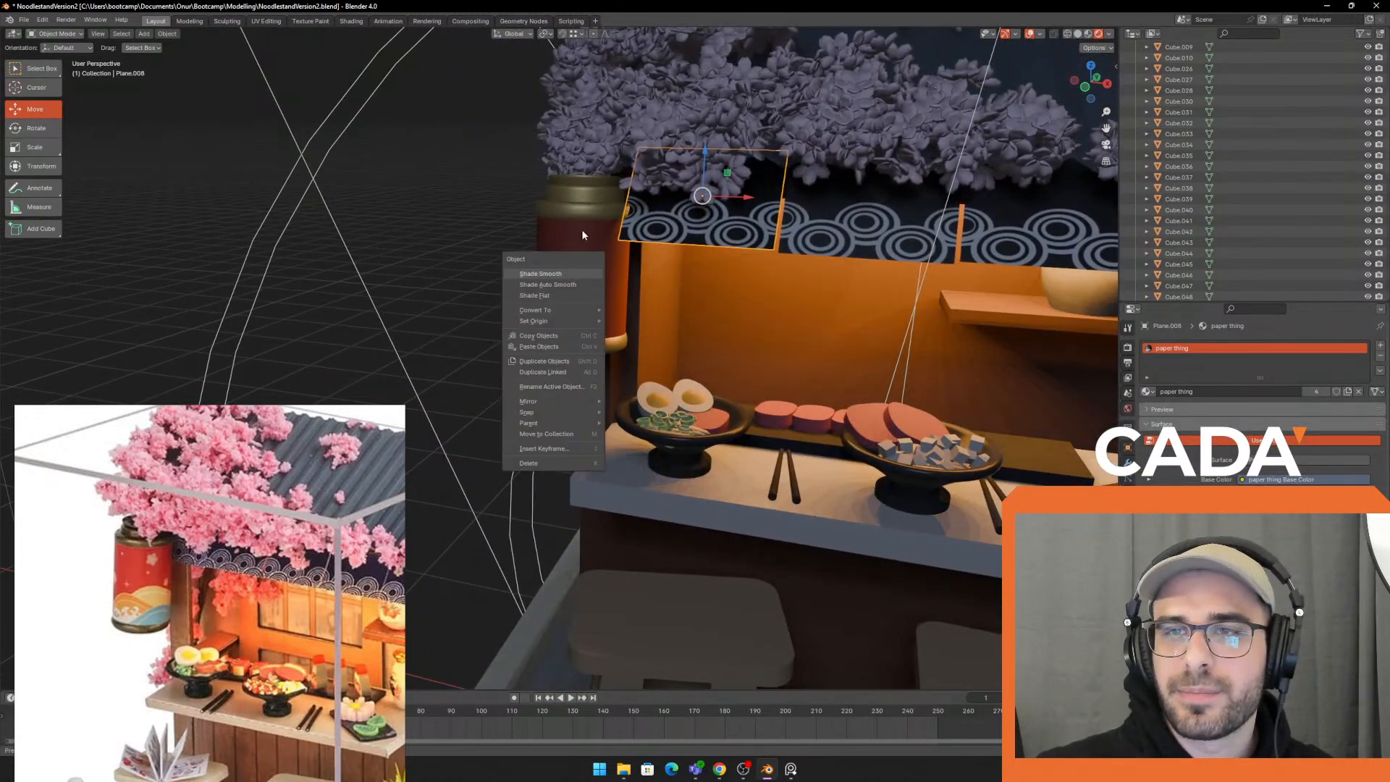
pyautogui.click(583, 244)
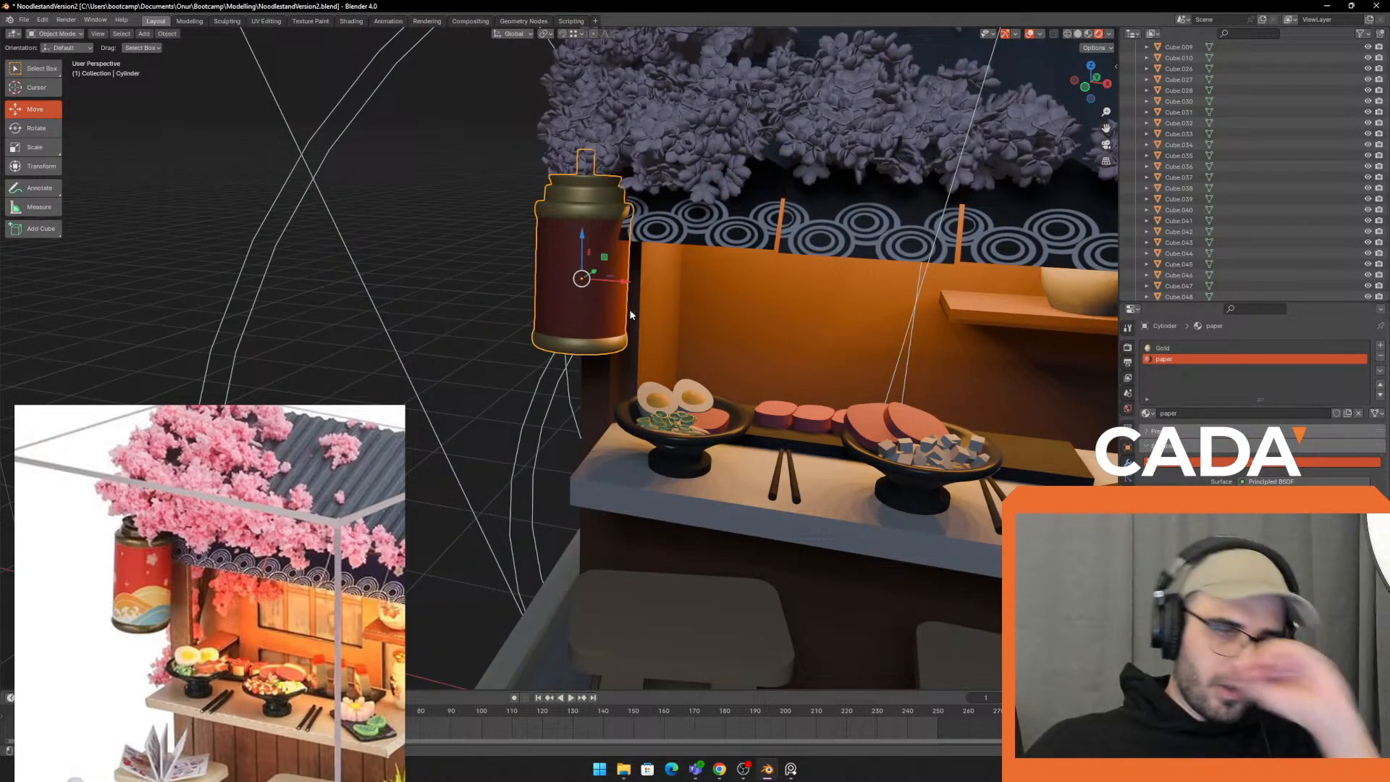
# Try unwrapping the entire lantern with Smart UV Project and inspect the resulting UV layout
pyautogui.press('Tab')
pyautogui.scroll(2, 658, 290)
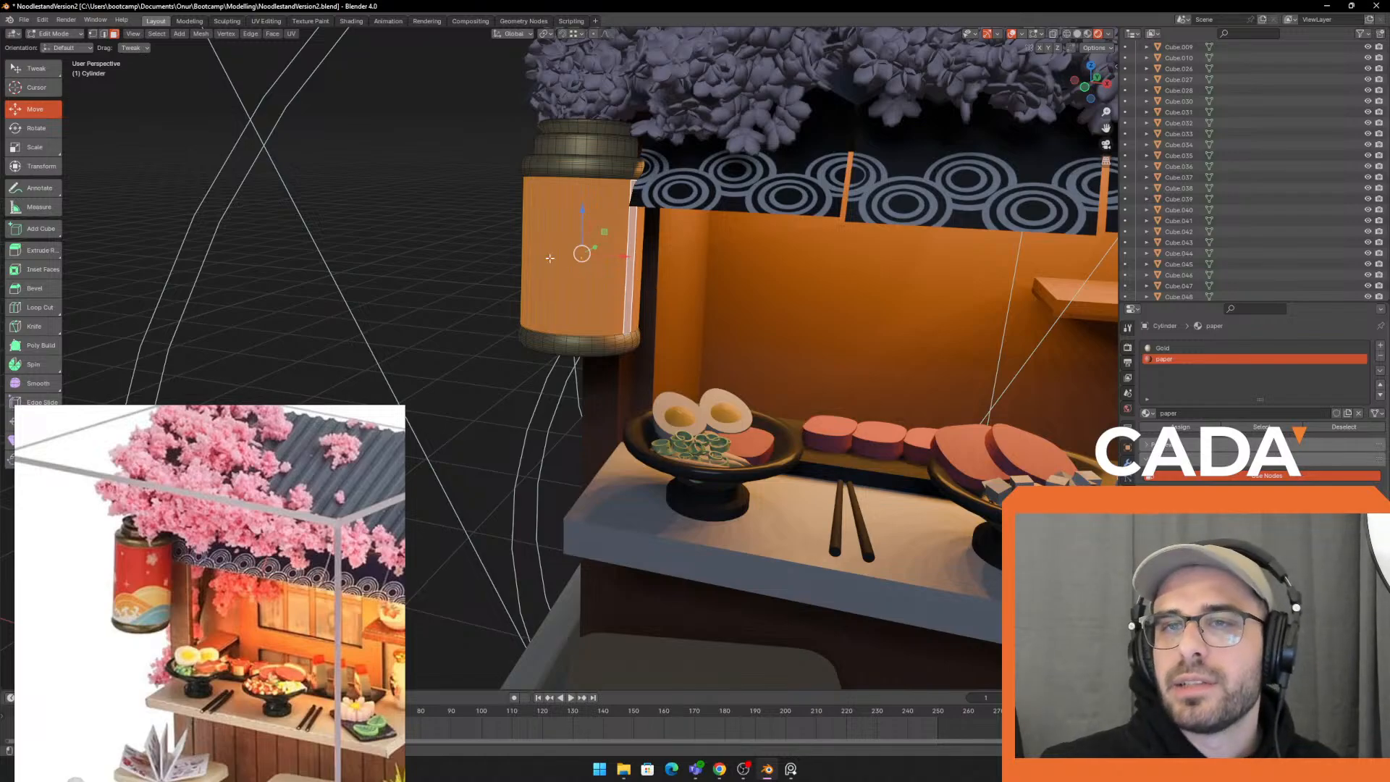
pyautogui.press('Tab')
pyautogui.press('Tab')
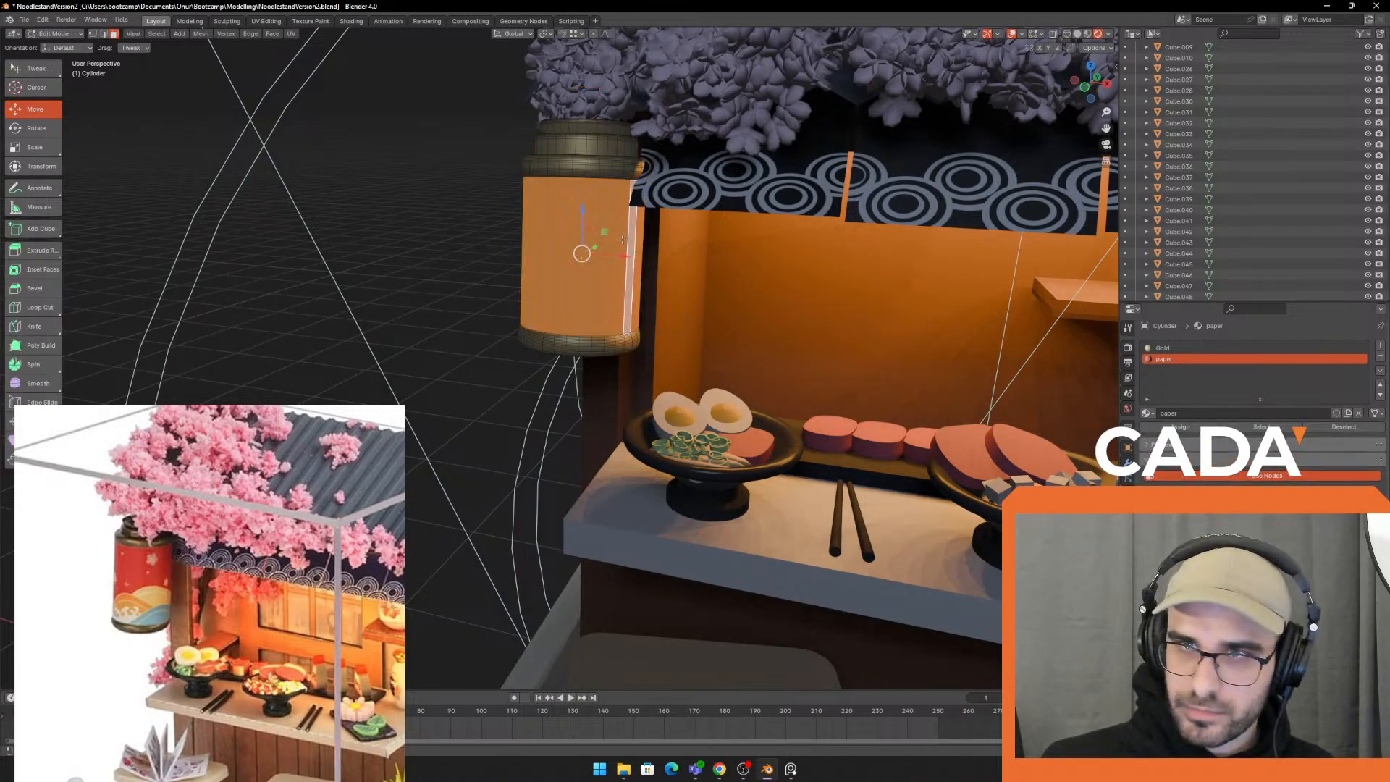
pyautogui.hotkey('alt', 'a')
pyautogui.press('a')
pyautogui.press('u')
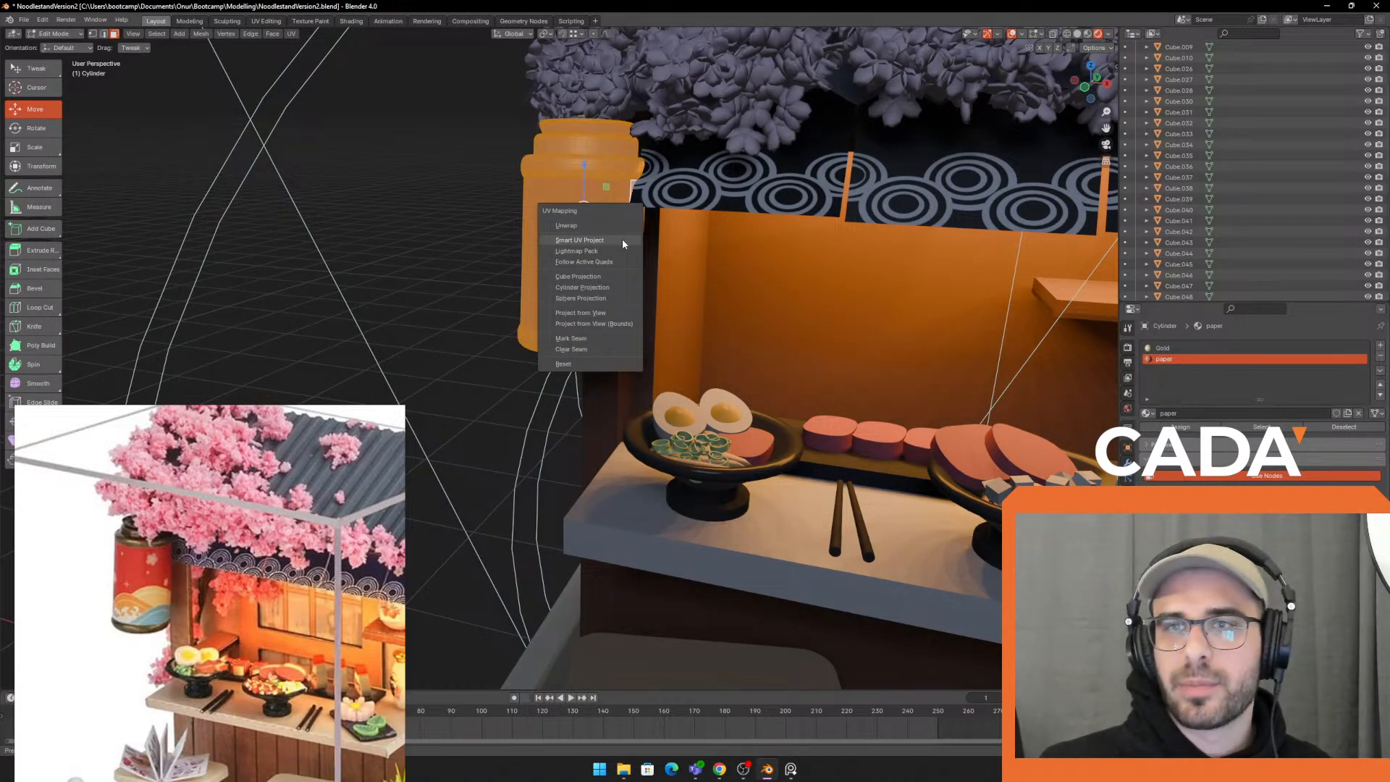
pyautogui.click(580, 240)
pyautogui.click(634, 341)
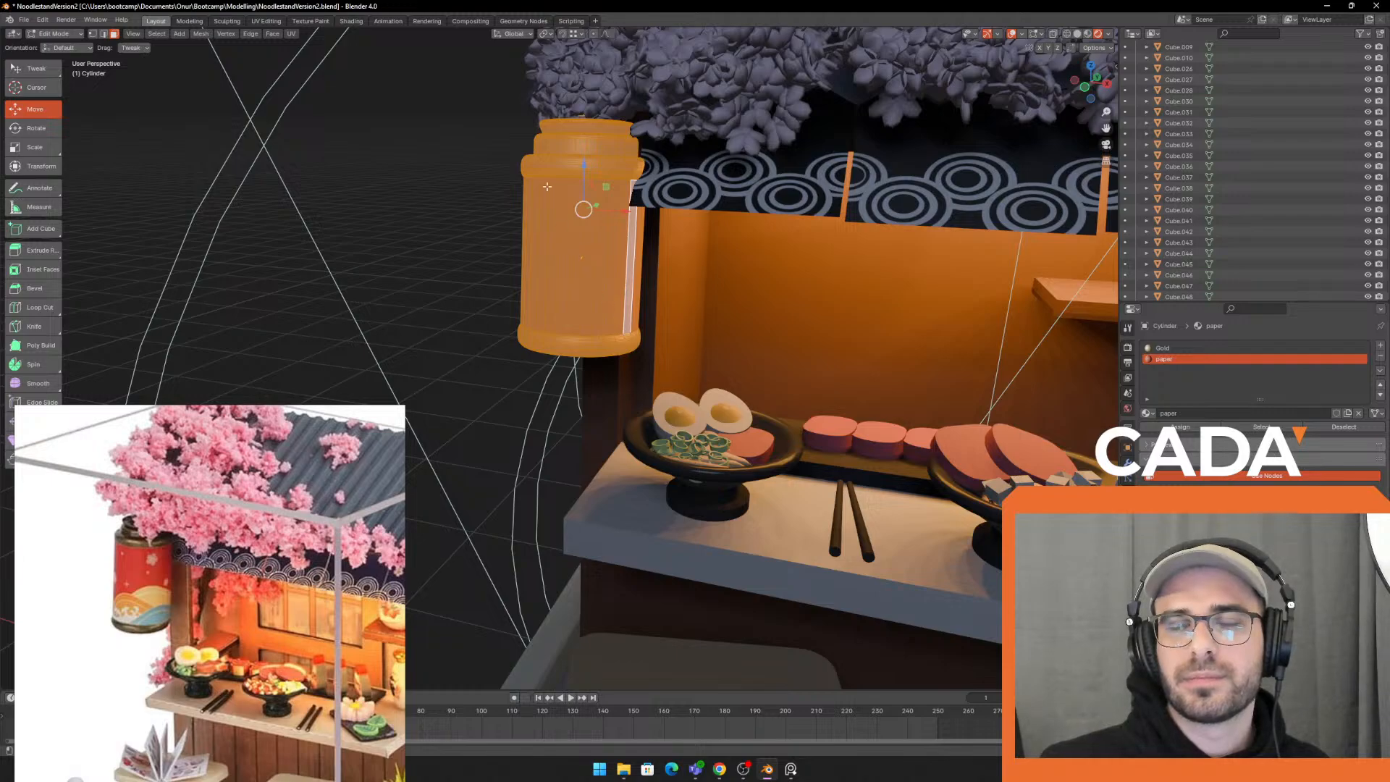
pyautogui.click(250, 20)
pyautogui.click(296, 451)
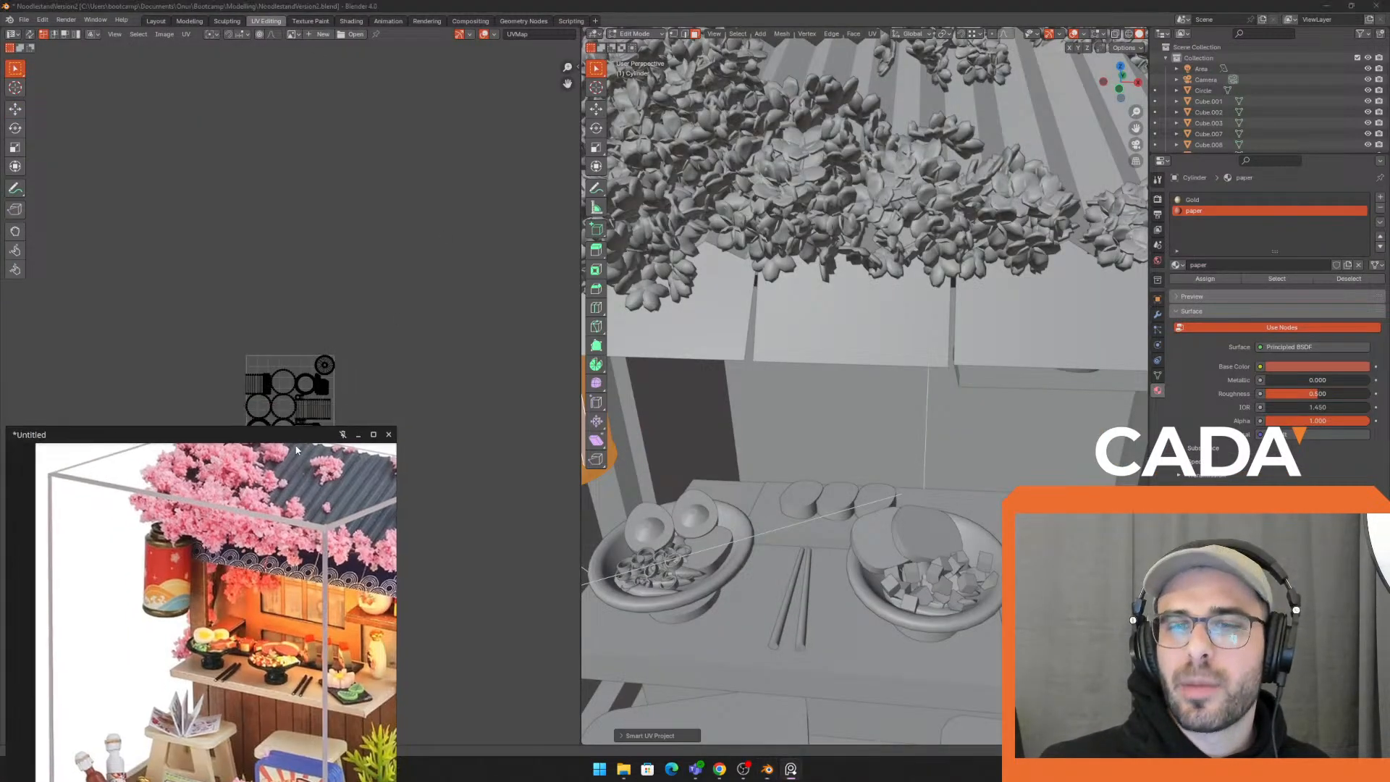
pyautogui.moveTo(296, 450); pyautogui.dragTo(289, 526, button='right')
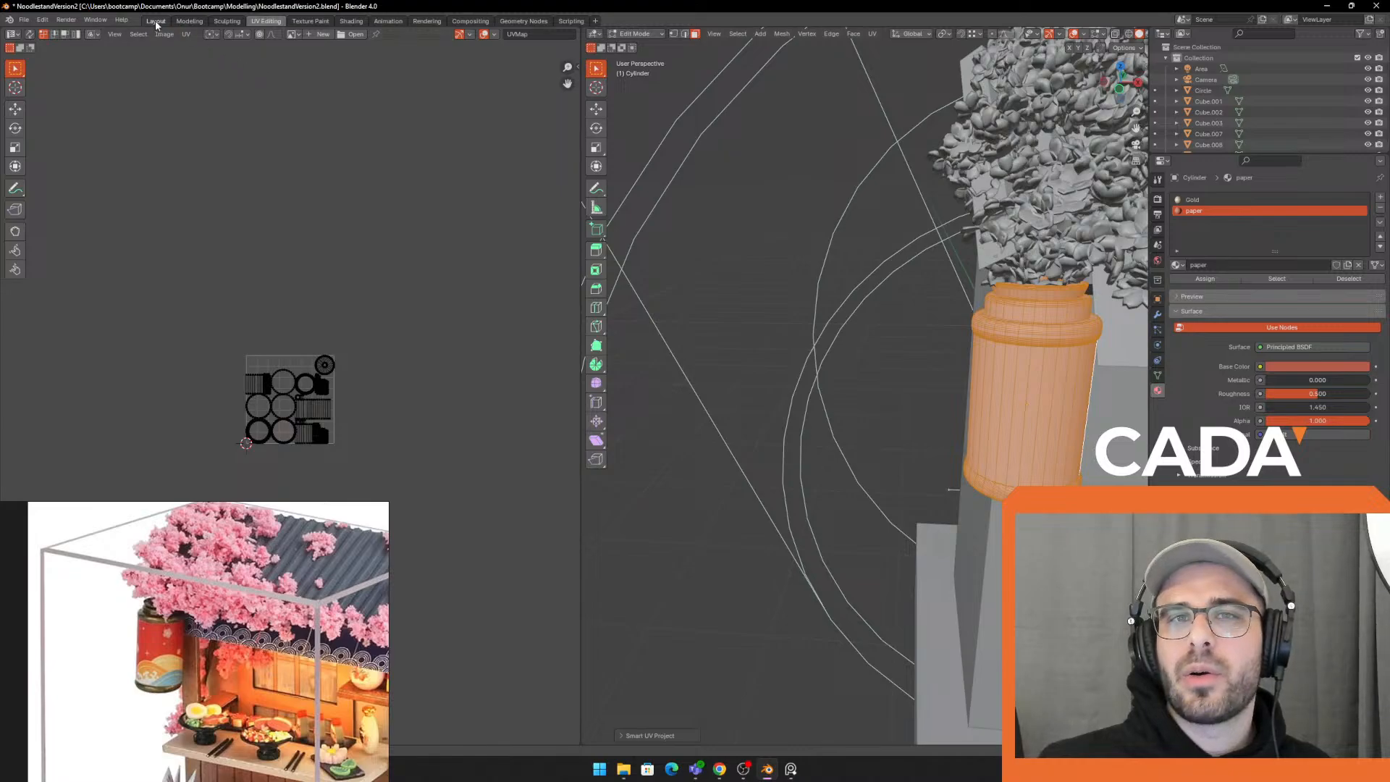
# Return to the Layout workspace and undo the Smart UV Project unwrap of the entire lantern
pyautogui.click(155, 21)
pyautogui.press('Tab')
pyautogui.hotkey('ctrl', 'z')
pyautogui.hotkey('ctrl', 'z')
pyautogui.hotkey('ctrl', 'z')
pyautogui.hotkey('ctrl', 'z')
pyautogui.hotkey('ctrl', 'z')
pyautogui.hotkey('ctrl', 'z')
pyautogui.hotkey('ctrl', 'z')
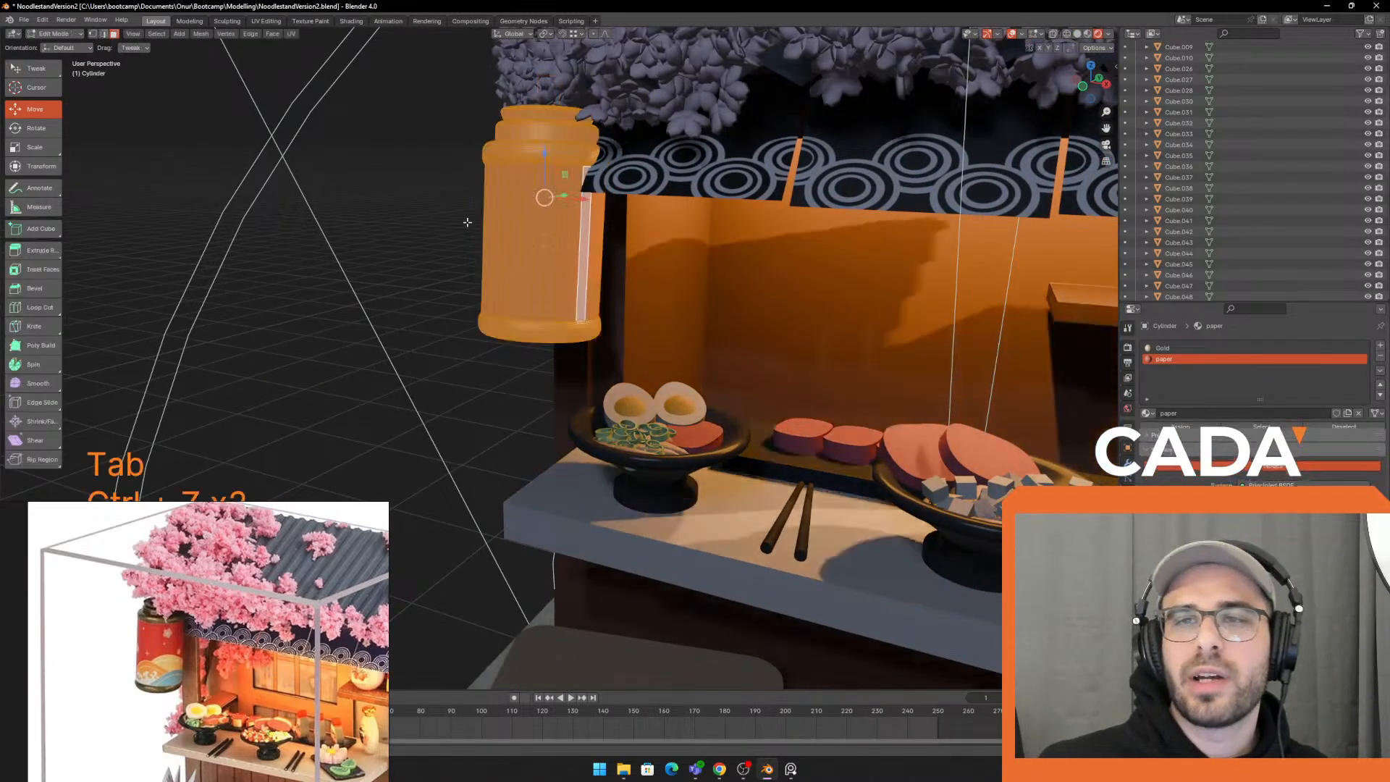
pyautogui.hotkey('ctrl', 'shift', 'z')
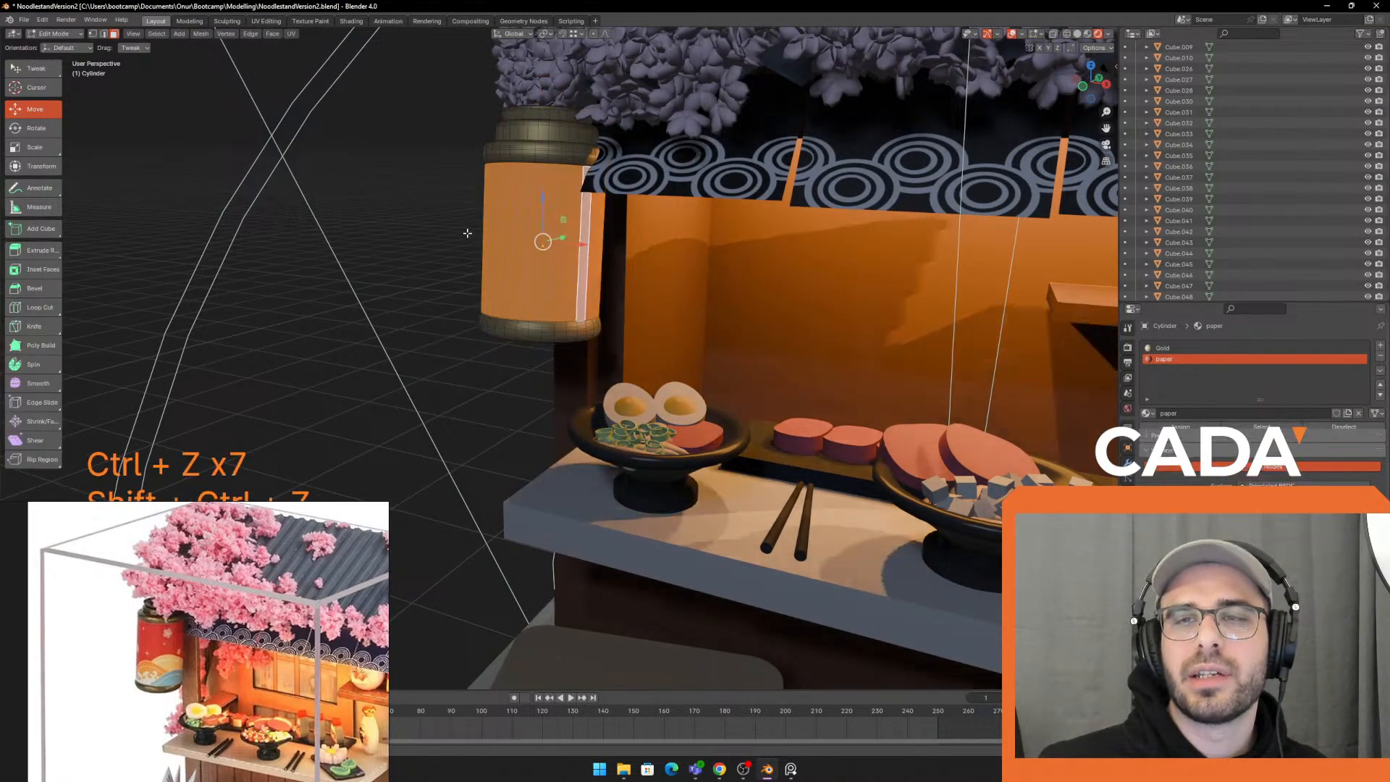
# Try to box-select the lantern's red paper faces, undo the selection and leave Edit Mode
pyautogui.click(463, 248)
pyautogui.moveTo(510, 248); pyautogui.dragTo(619, 260, button='middle')
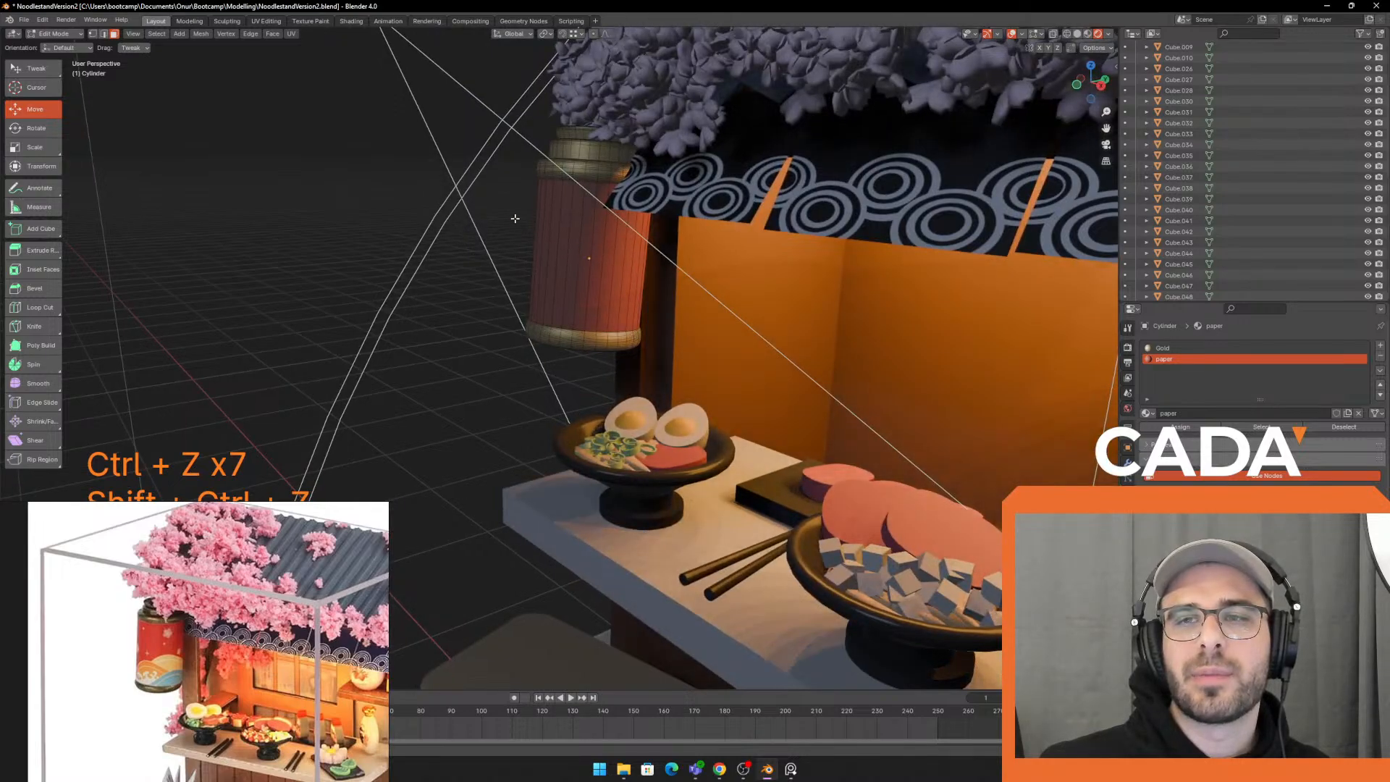
pyautogui.press('b')
pyautogui.moveTo(514, 227); pyautogui.dragTo(689, 295)
pyautogui.moveTo(689, 294)
pyautogui.mouseDown(button='middle')
pyautogui.moveTo(748, 290)
pyautogui.moveTo(715, 291)
pyautogui.mouseUp(button='middle')
pyautogui.hotkey('ctrl', 'z')
pyautogui.press('Tab')
# Move the reference image close to the modelled lantern and compare the two
pyautogui.moveTo(241, 572); pyautogui.dragTo(213, 582, button='middle')
pyautogui.moveTo(265, 510); pyautogui.dragTo(556, 206)
pyautogui.scroll(2, 364, 292)
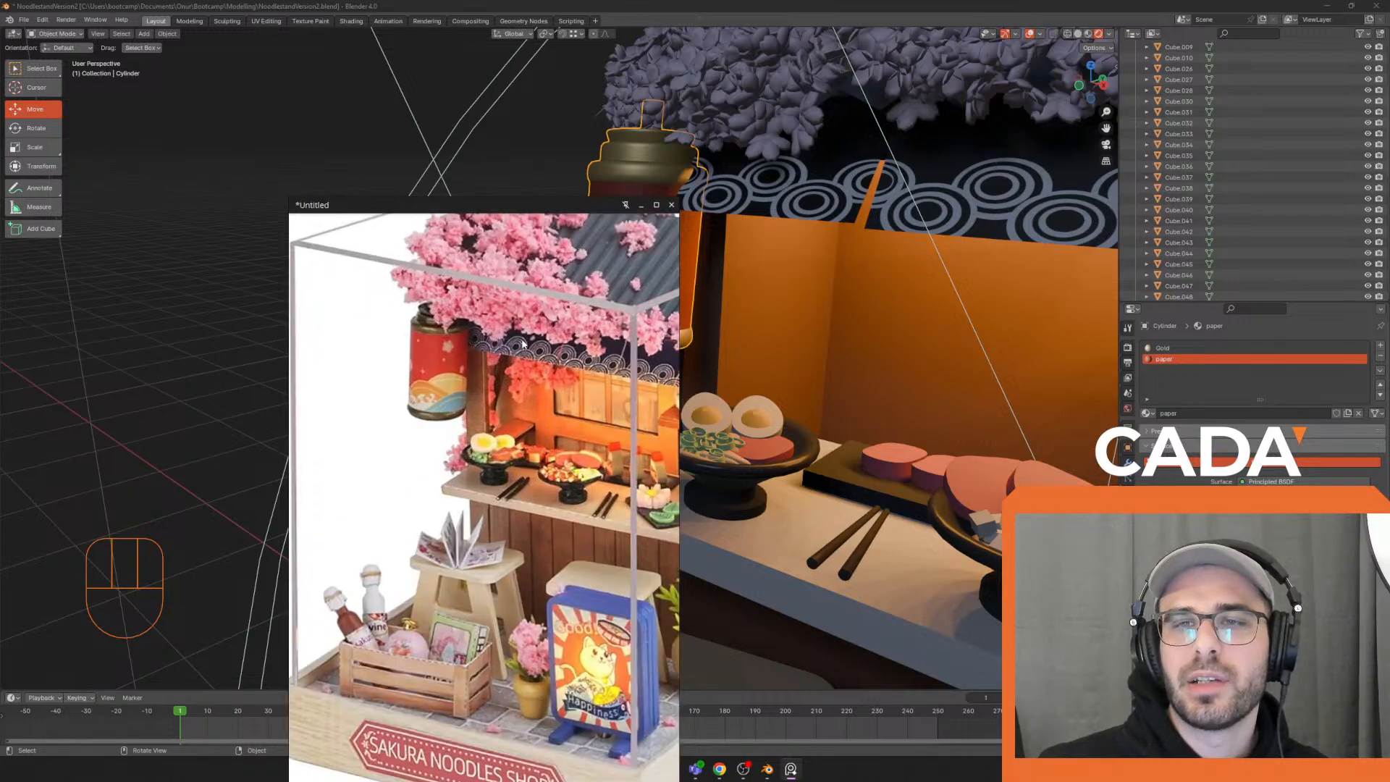
pyautogui.moveTo(528, 342); pyautogui.dragTo(422, 337, button='right')
pyautogui.keyDown('shift'); pyautogui.moveTo(796, 324); pyautogui.dragTo(846, 338, button='middle'); pyautogui.keyUp('shift')
# Make the paper material slot active on the lantern and enter Edit Mode
pyautogui.click(1198, 347)
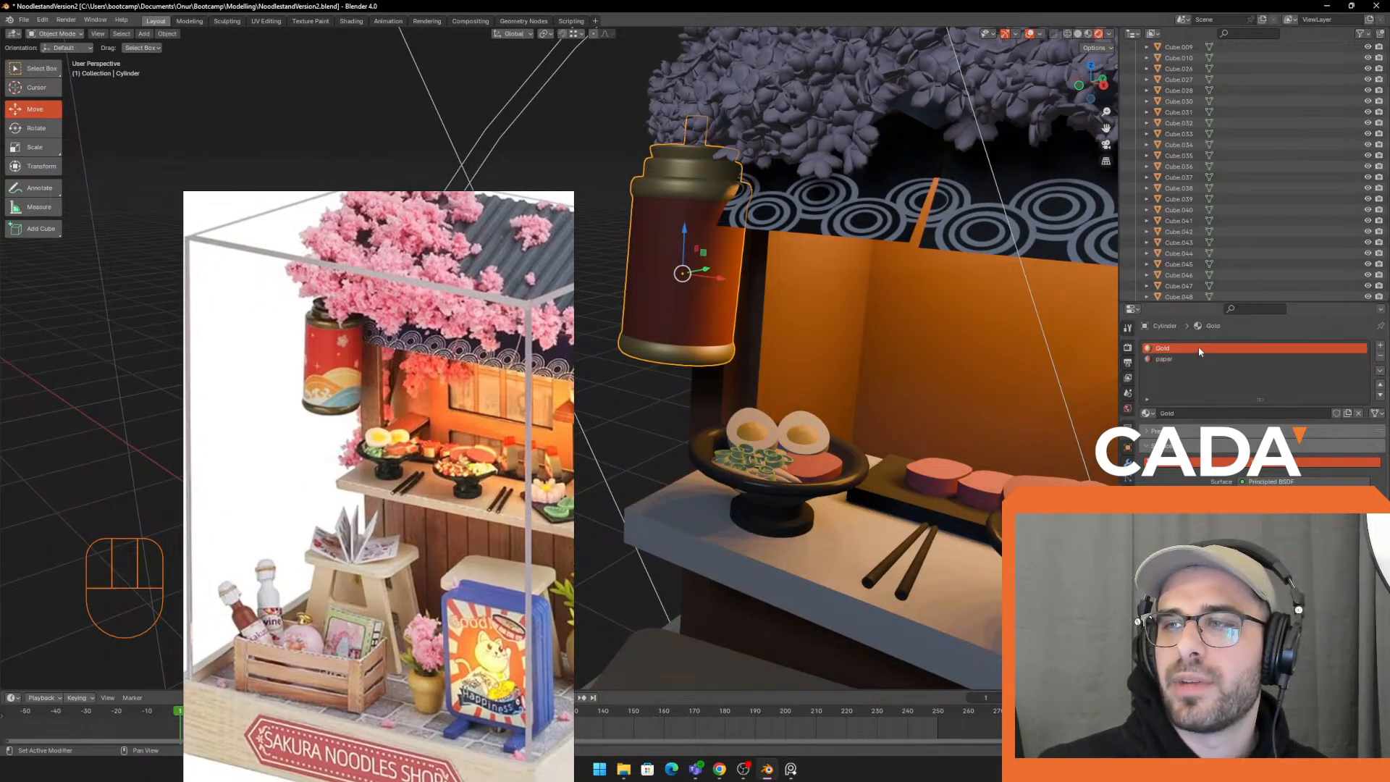
pyautogui.keyDown('shift'); pyautogui.moveTo(838, 290); pyautogui.dragTo(861, 289, button='middle'); pyautogui.keyUp('shift')
pyautogui.click(1197, 360)
pyautogui.press('Tab')
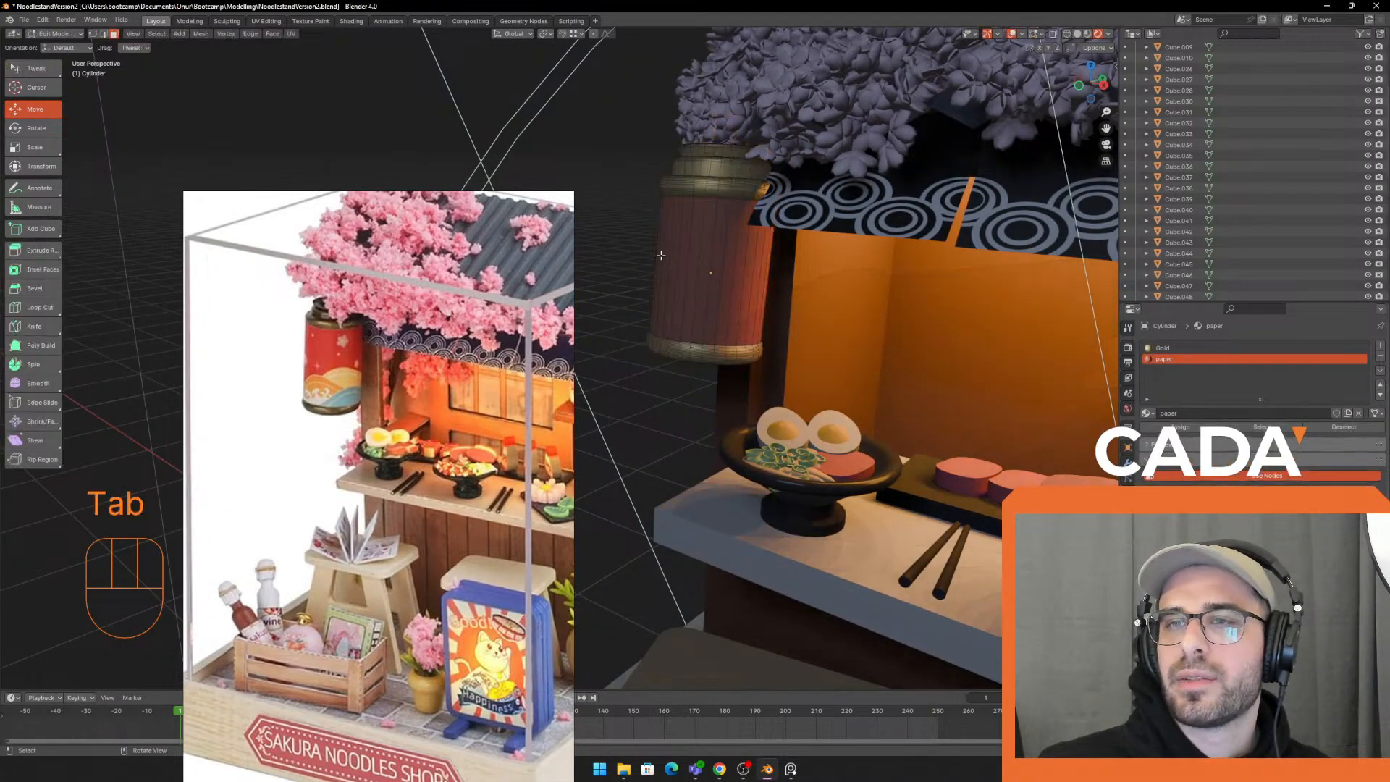
# Try selecting the lantern's middle faces with a selection box
pyautogui.press('b')
pyautogui.moveTo(642, 250); pyautogui.dragTo(842, 302)
pyautogui.press('b')
pyautogui.click(910, 332)
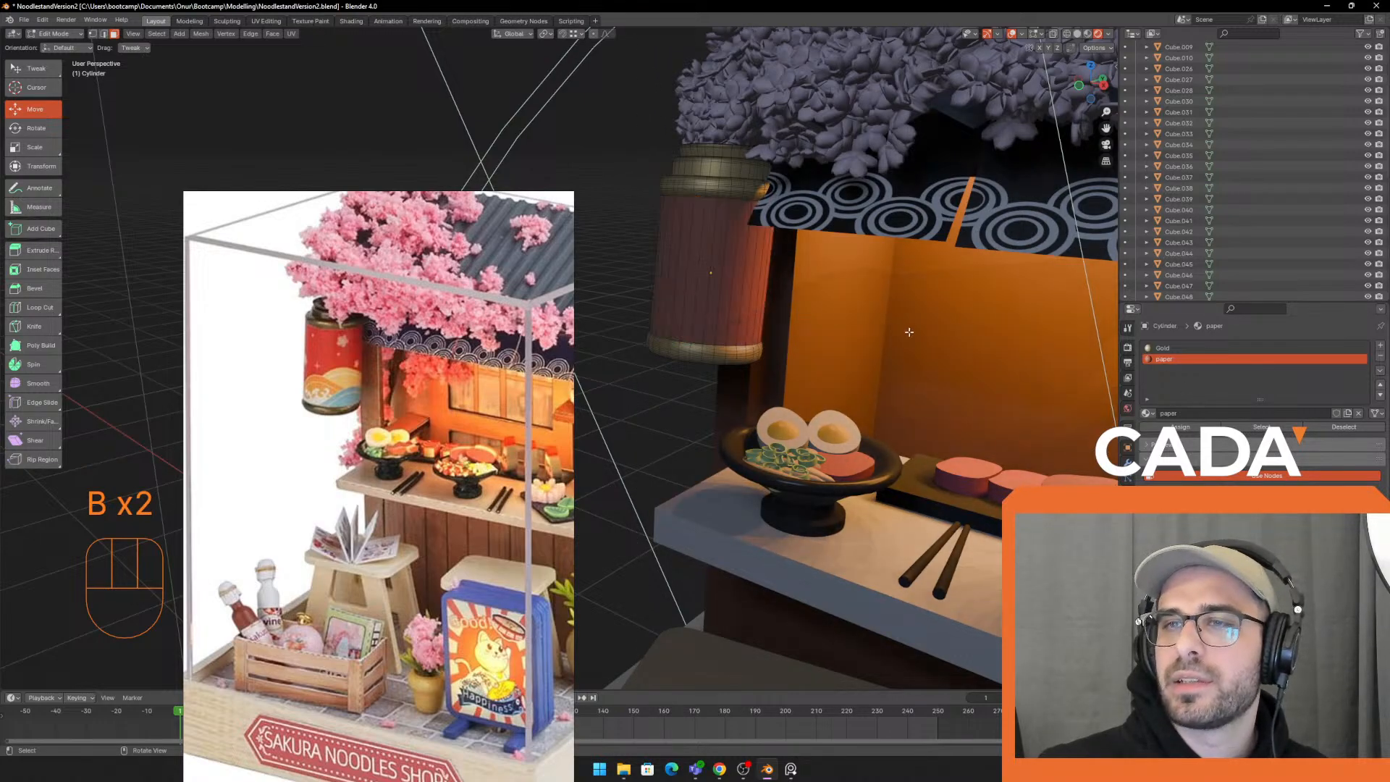
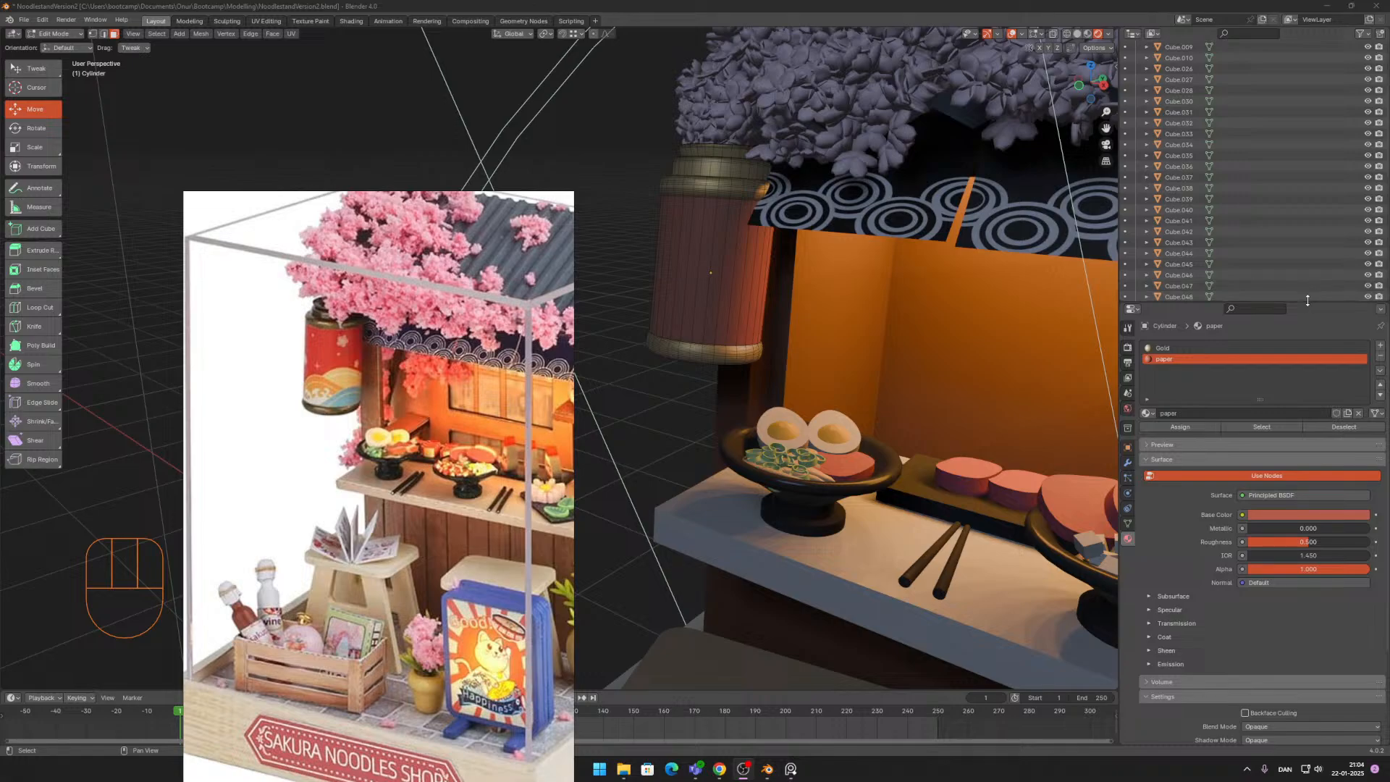
# Enlarge the material properties area, select all lantern faces using the paper material, and unwrap them with Smart UV Project
pyautogui.moveTo(1275, 302); pyautogui.dragTo(1280, 102)
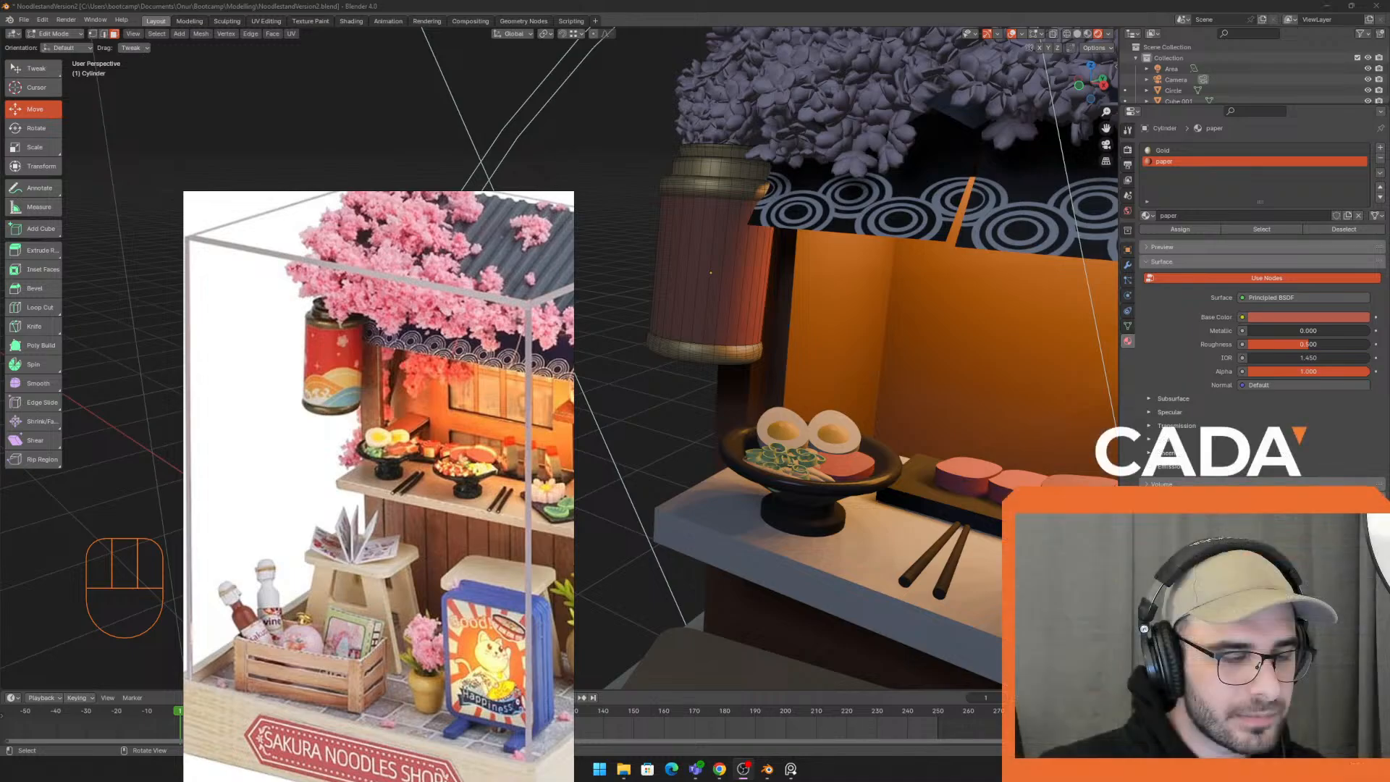
pyautogui.click(1291, 229)
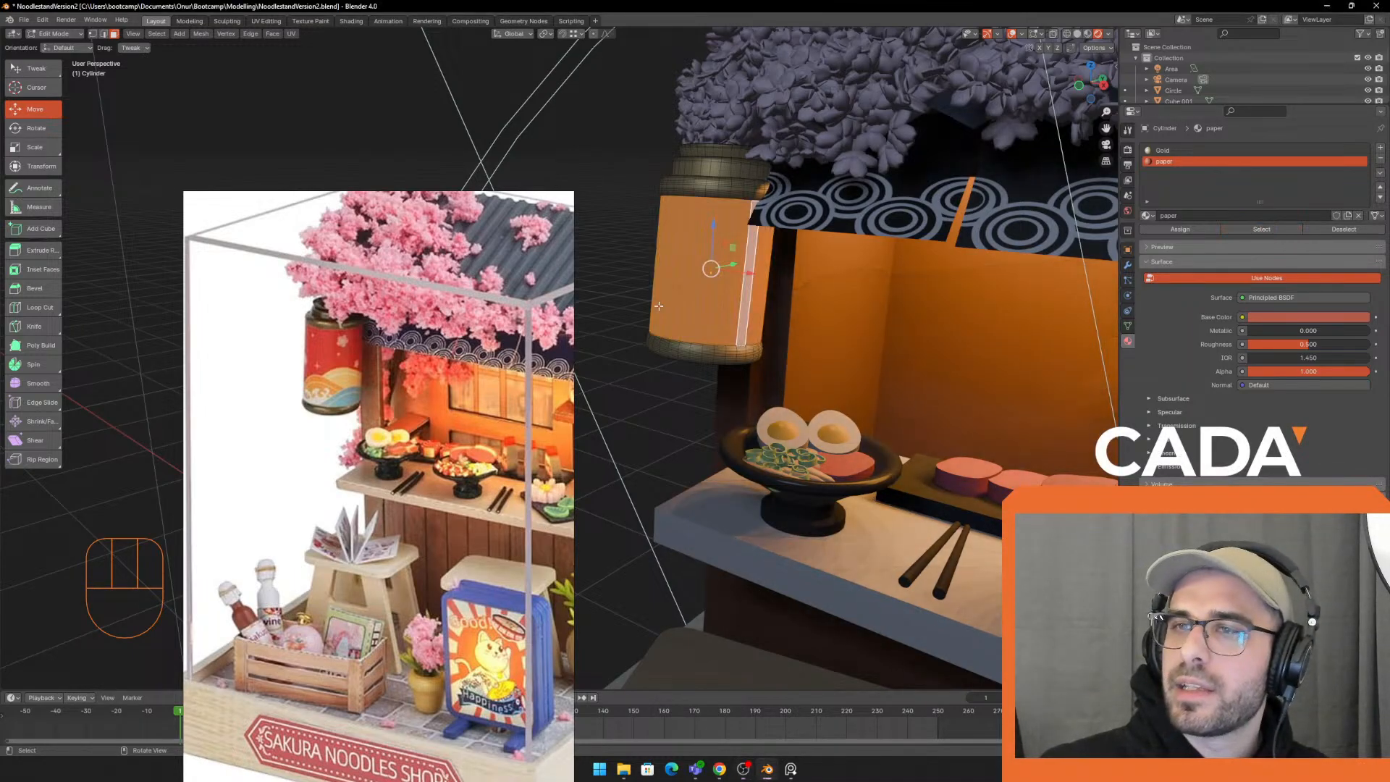
pyautogui.scroll(4, 794, 268)
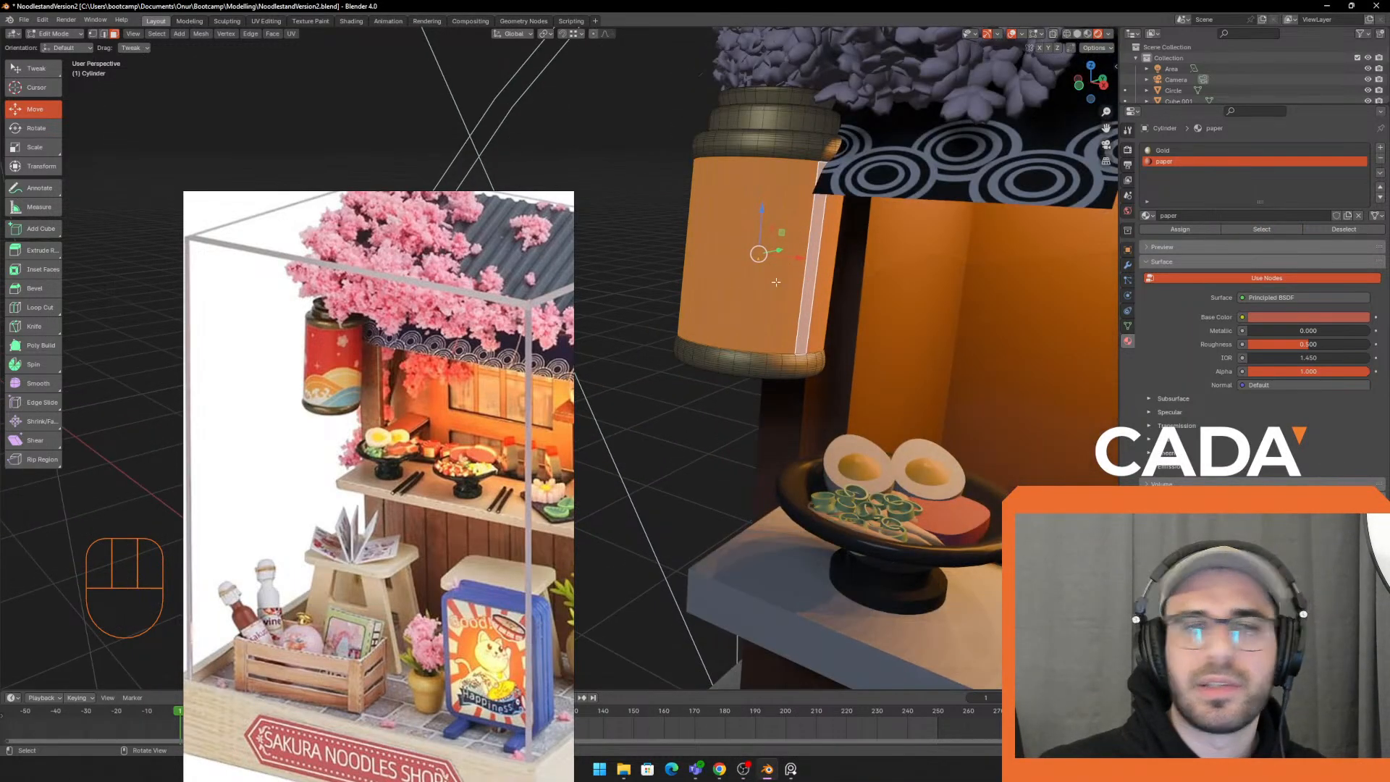
pyautogui.press('u')
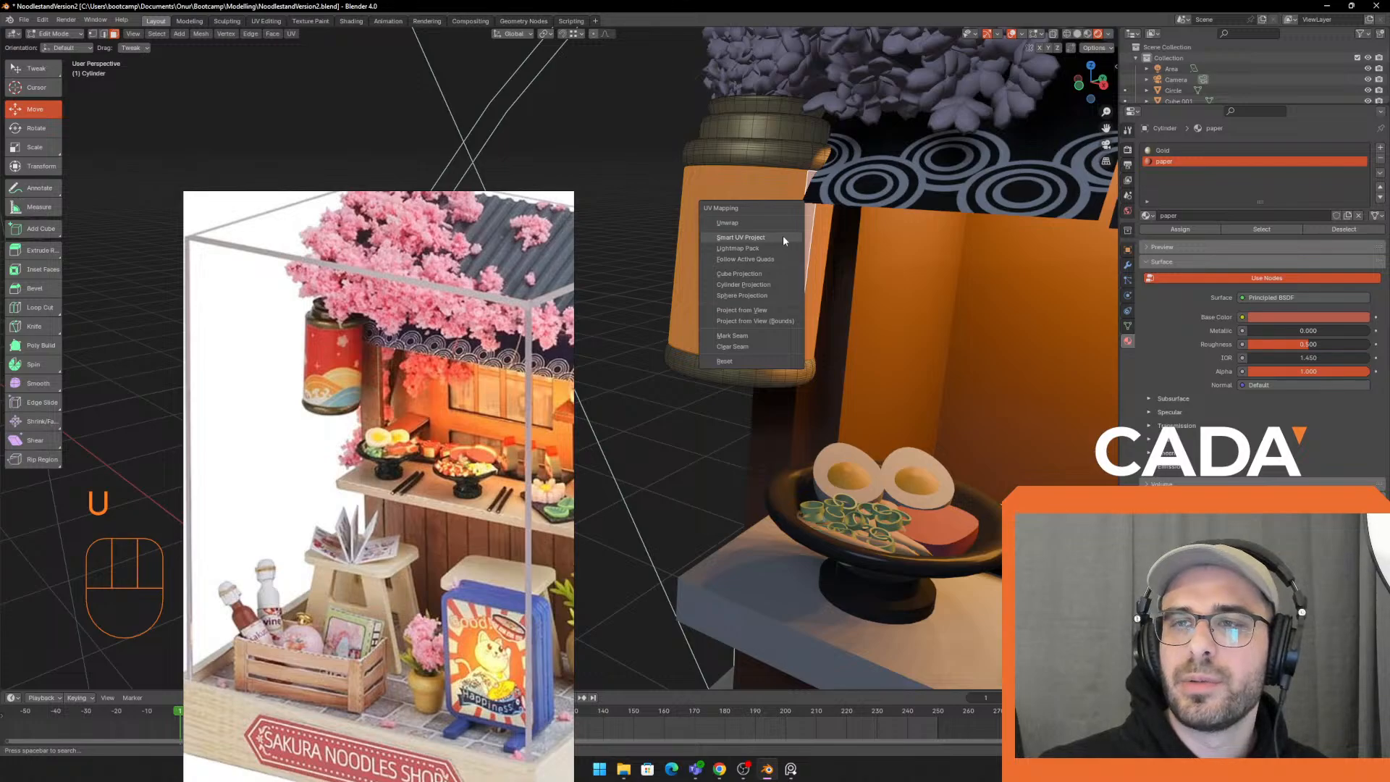
pyautogui.click(783, 236)
pyautogui.click(784, 340)
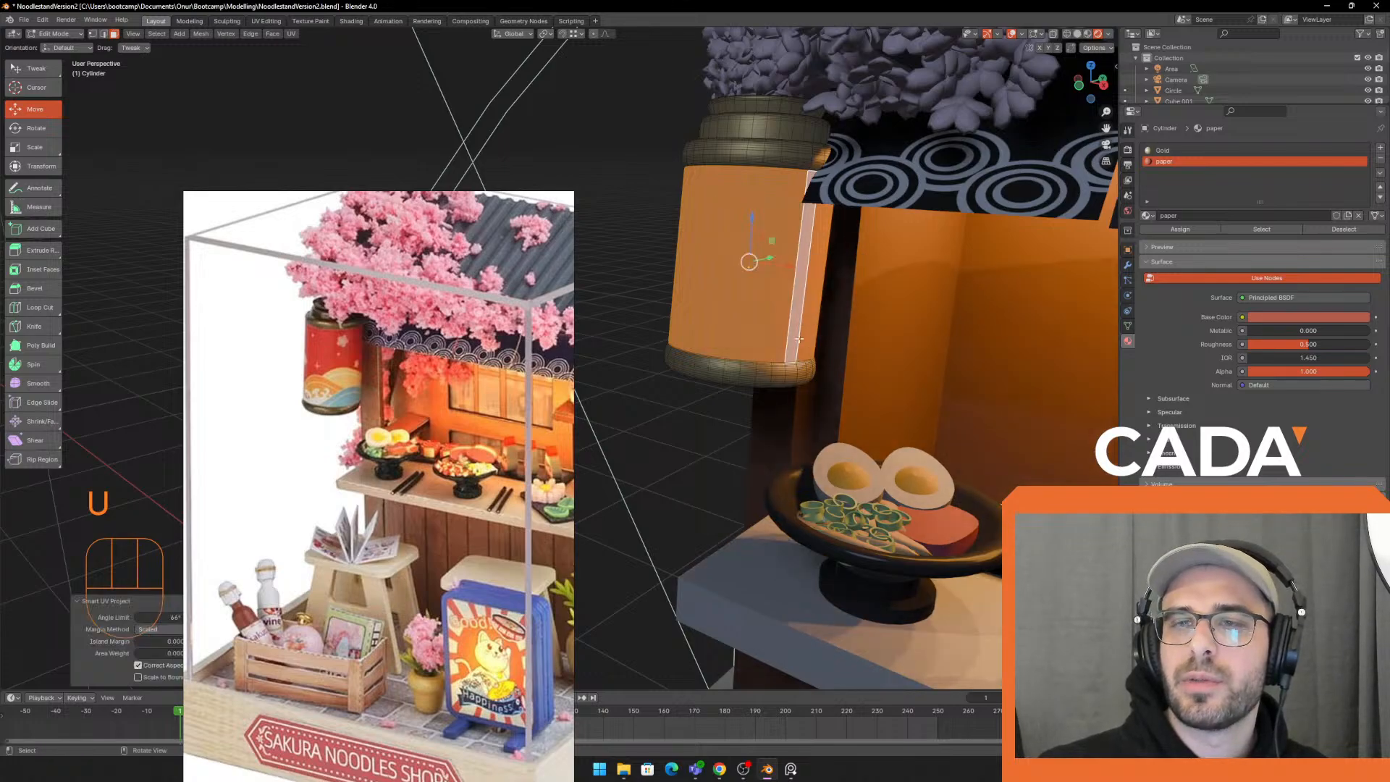
# Inspect the paper faces' UV layout in the UV Editing workspace beside the reference image, and return to the Layout workspace in Object Mode
pyautogui.click(266, 20)
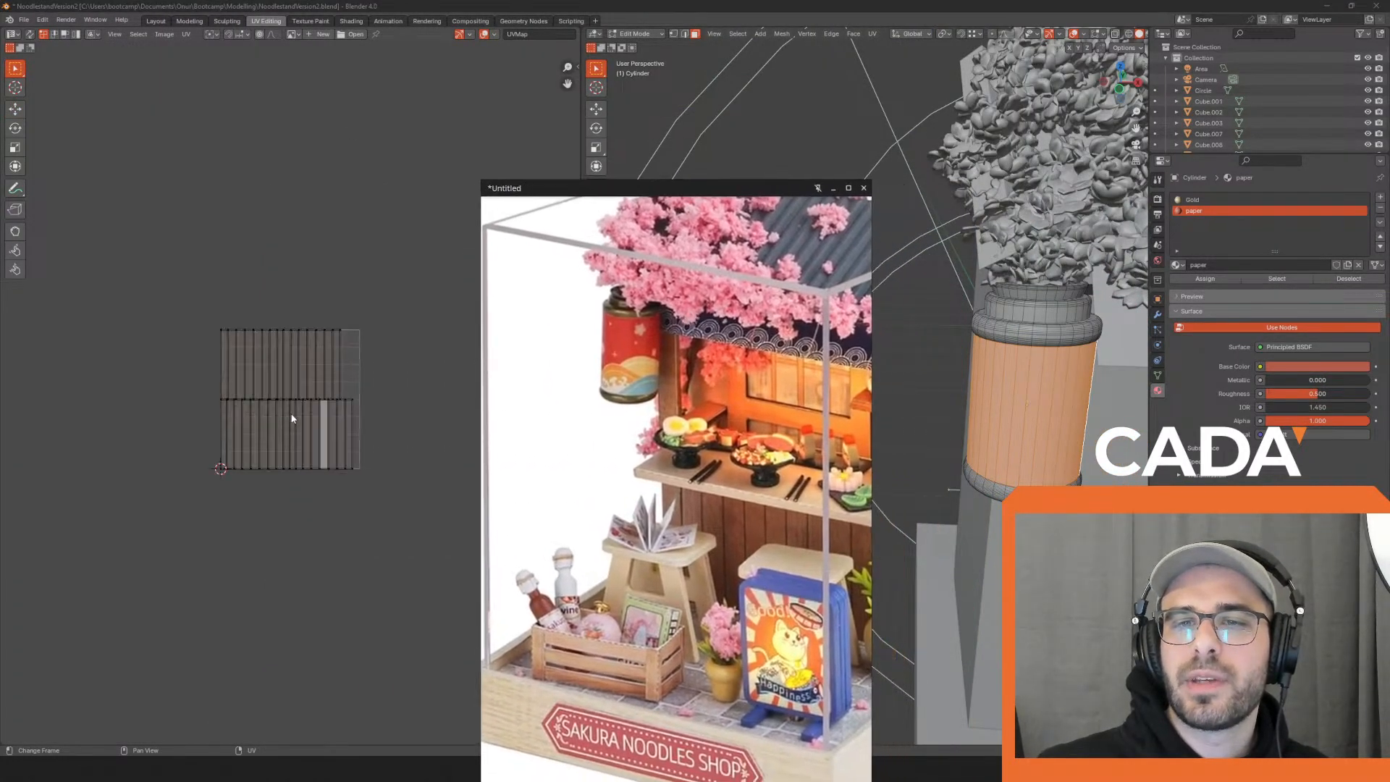
pyautogui.scroll(3, 293, 419)
pyautogui.moveTo(673, 187); pyautogui.dragTo(432, 131)
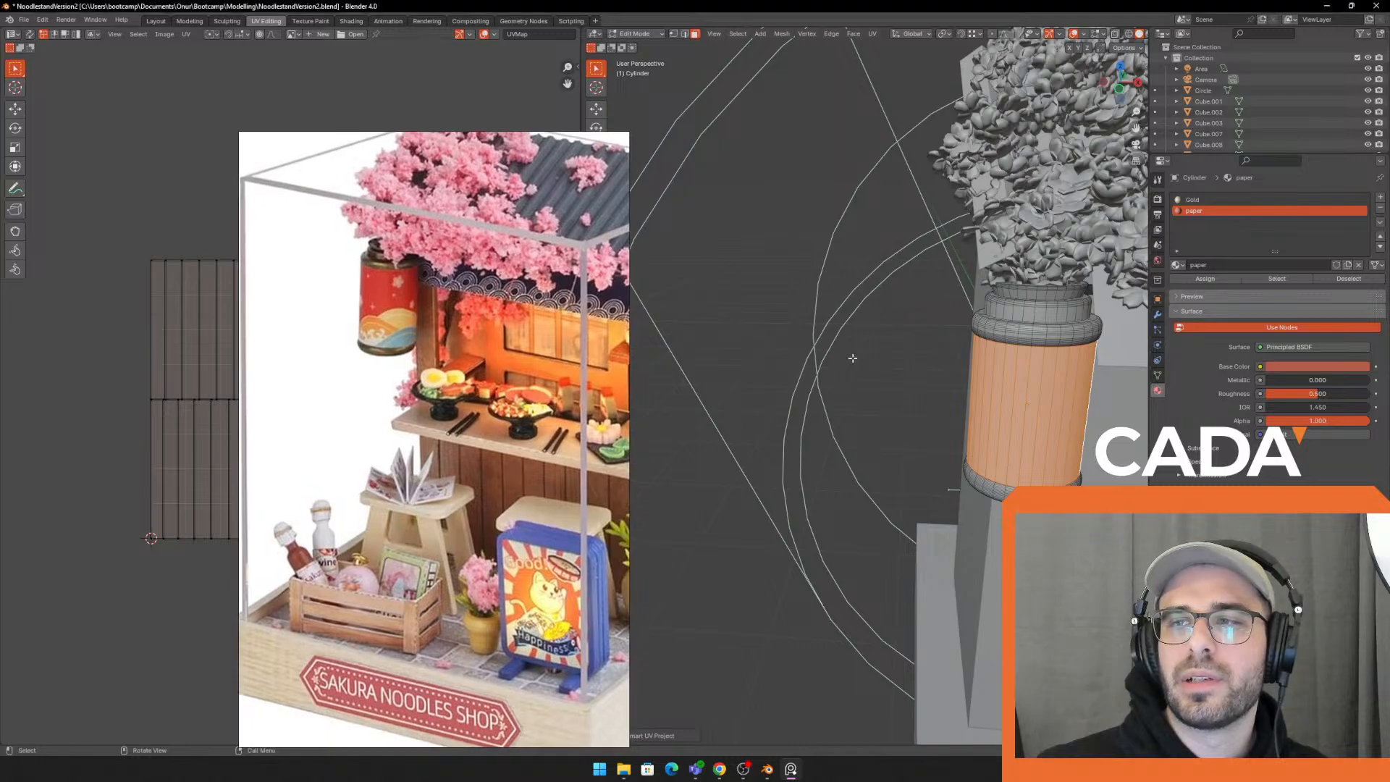
pyautogui.moveTo(853, 358); pyautogui.dragTo(786, 349, button='middle')
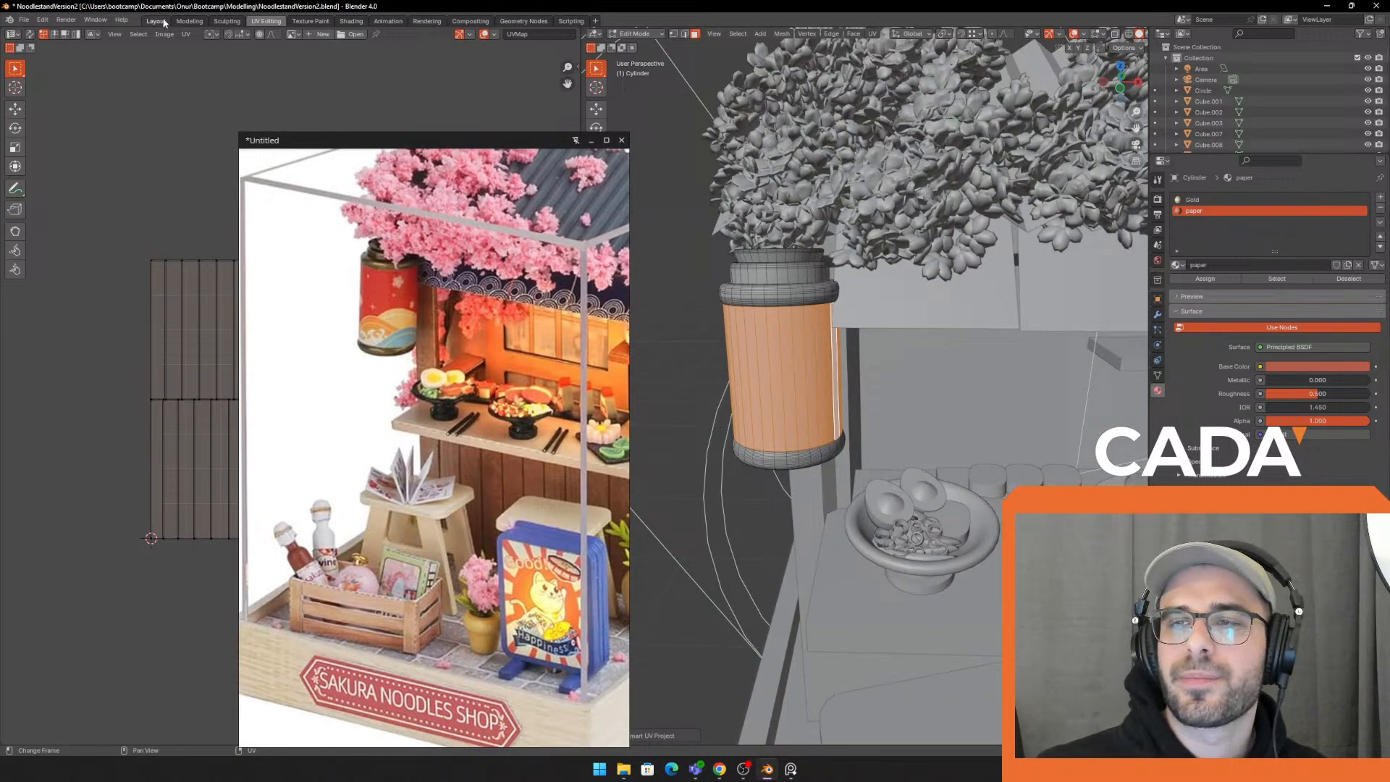
pyautogui.click(155, 21)
pyautogui.keyDown('shift'); pyautogui.moveTo(771, 244); pyautogui.dragTo(770, 265, button='middle'); pyautogui.keyUp('shift')
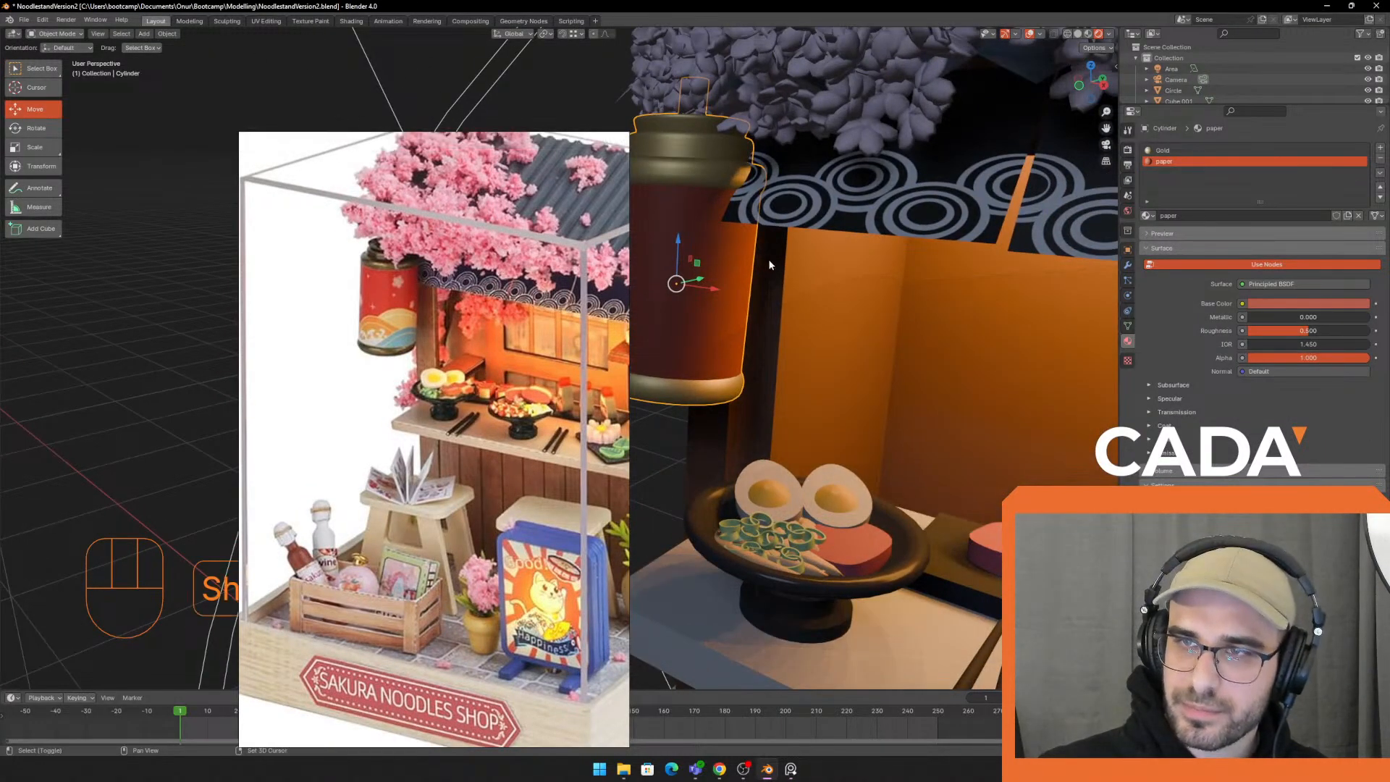
# In the Texture Paint workspace, add a 1024 px Base Color texture to the lantern's paper material, filled with a brighter orange-red
pyautogui.click(310, 20)
pyautogui.click(885, 34)
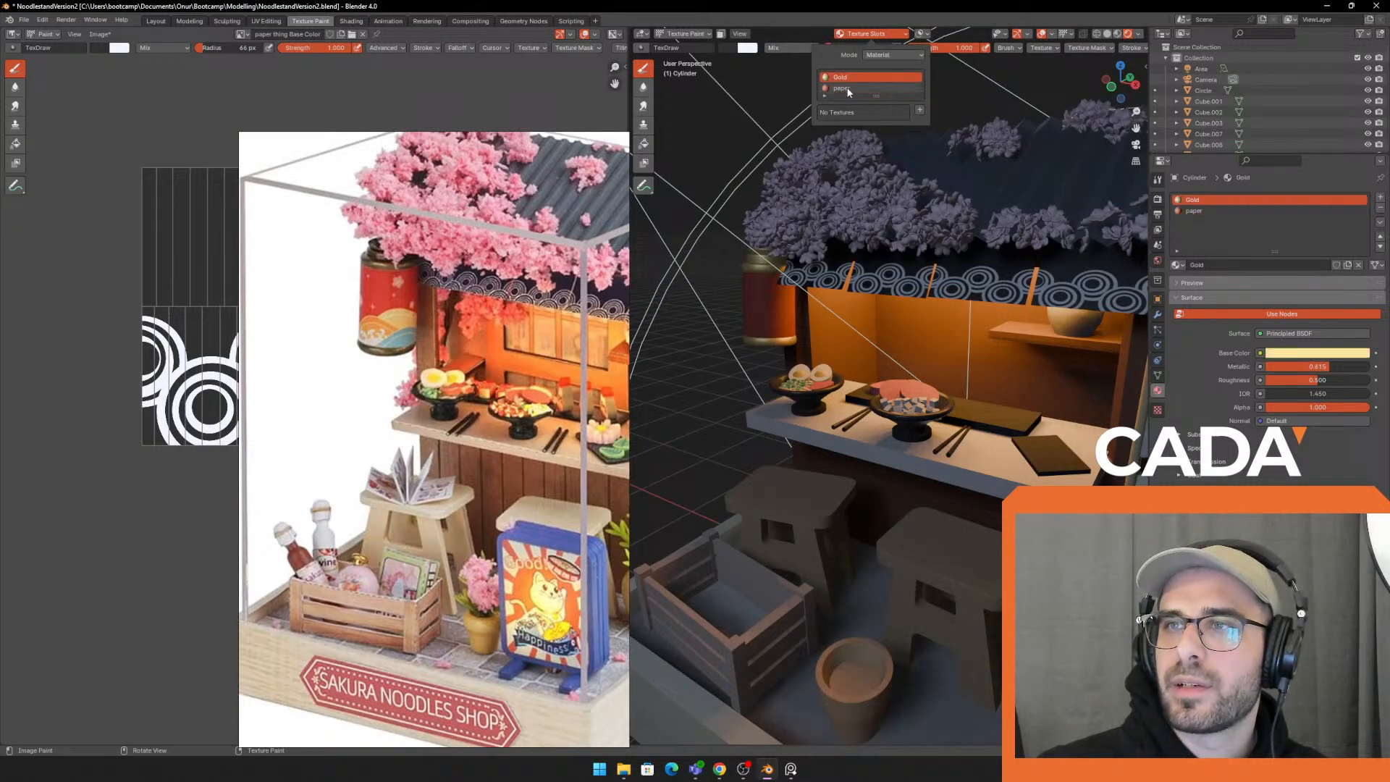
pyautogui.click(920, 110)
pyautogui.click(955, 123)
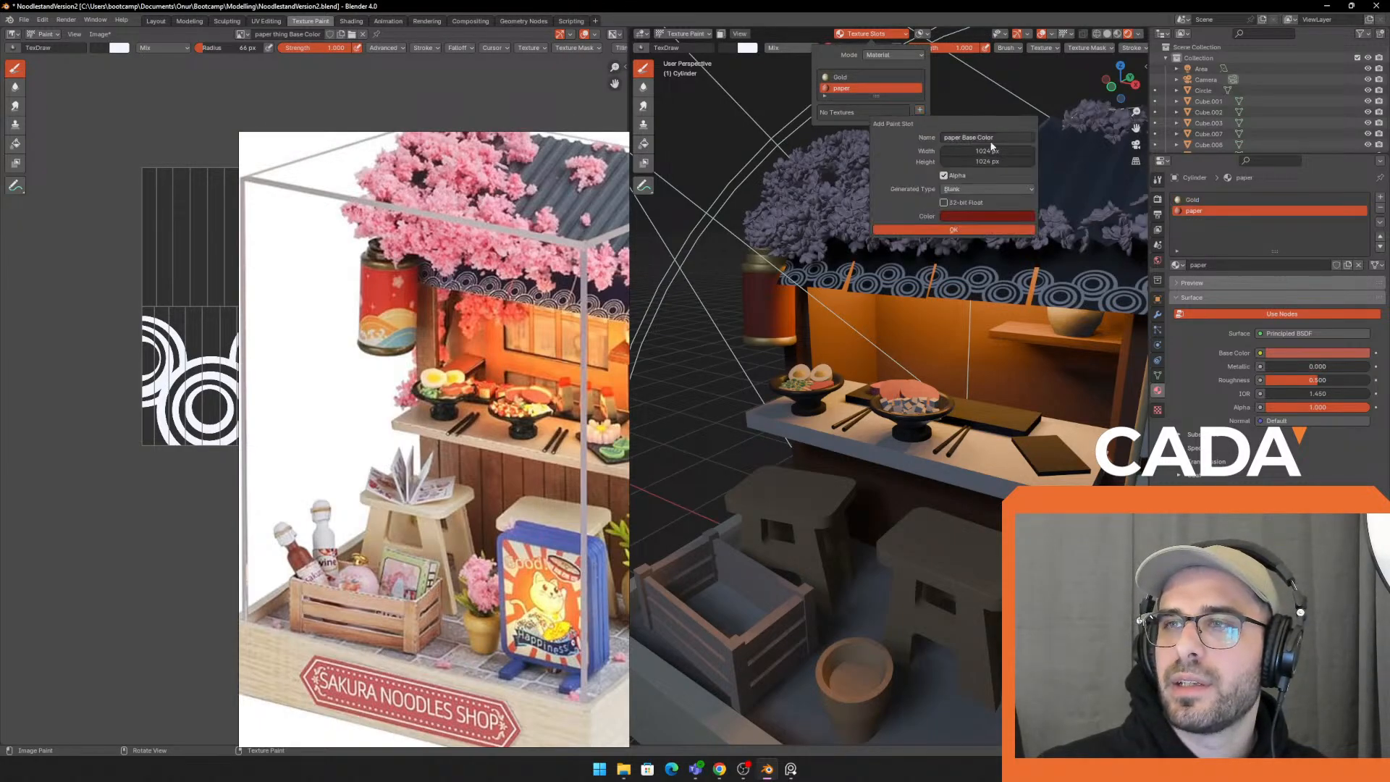
pyautogui.click(1006, 216)
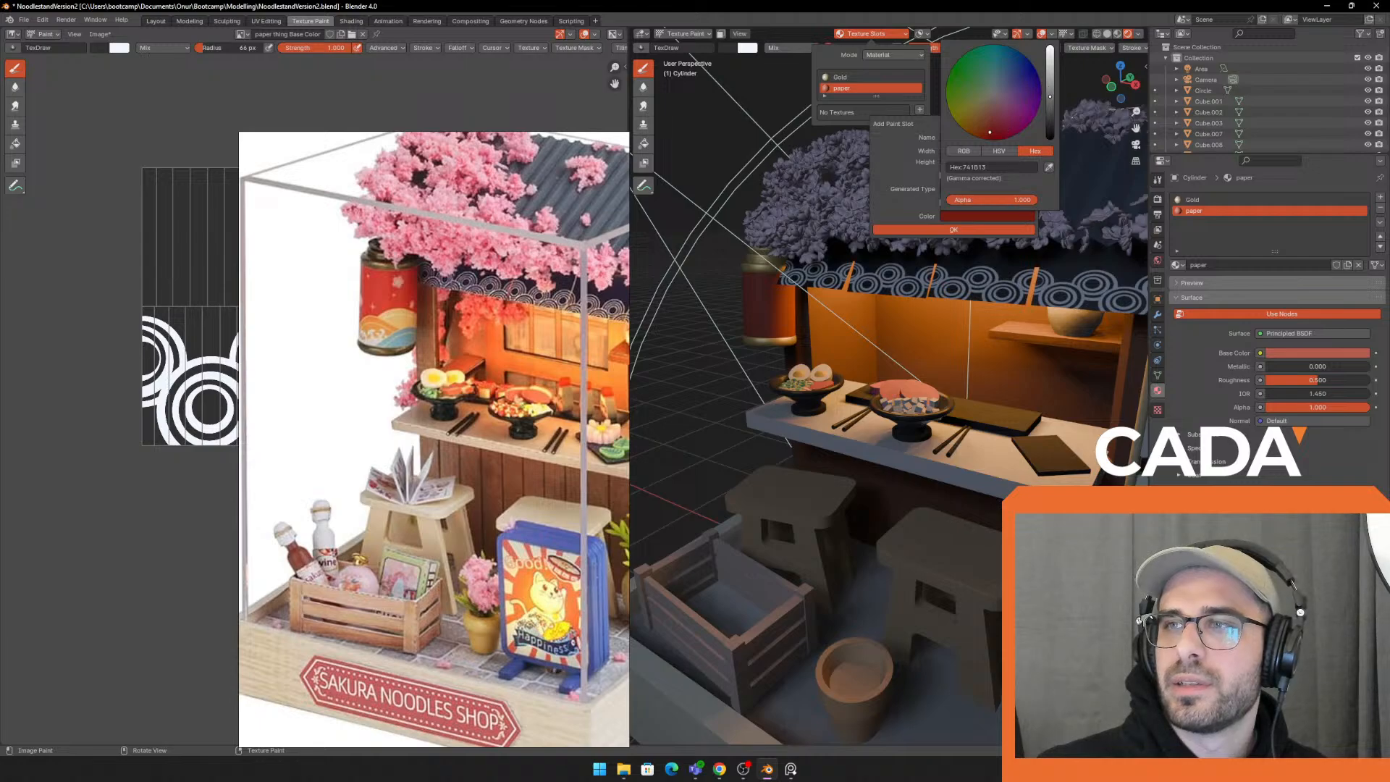
pyautogui.moveTo(1050, 97); pyautogui.dragTo(1050, 66)
pyautogui.moveTo(989, 133); pyautogui.dragTo(985, 128)
pyautogui.click(954, 229)
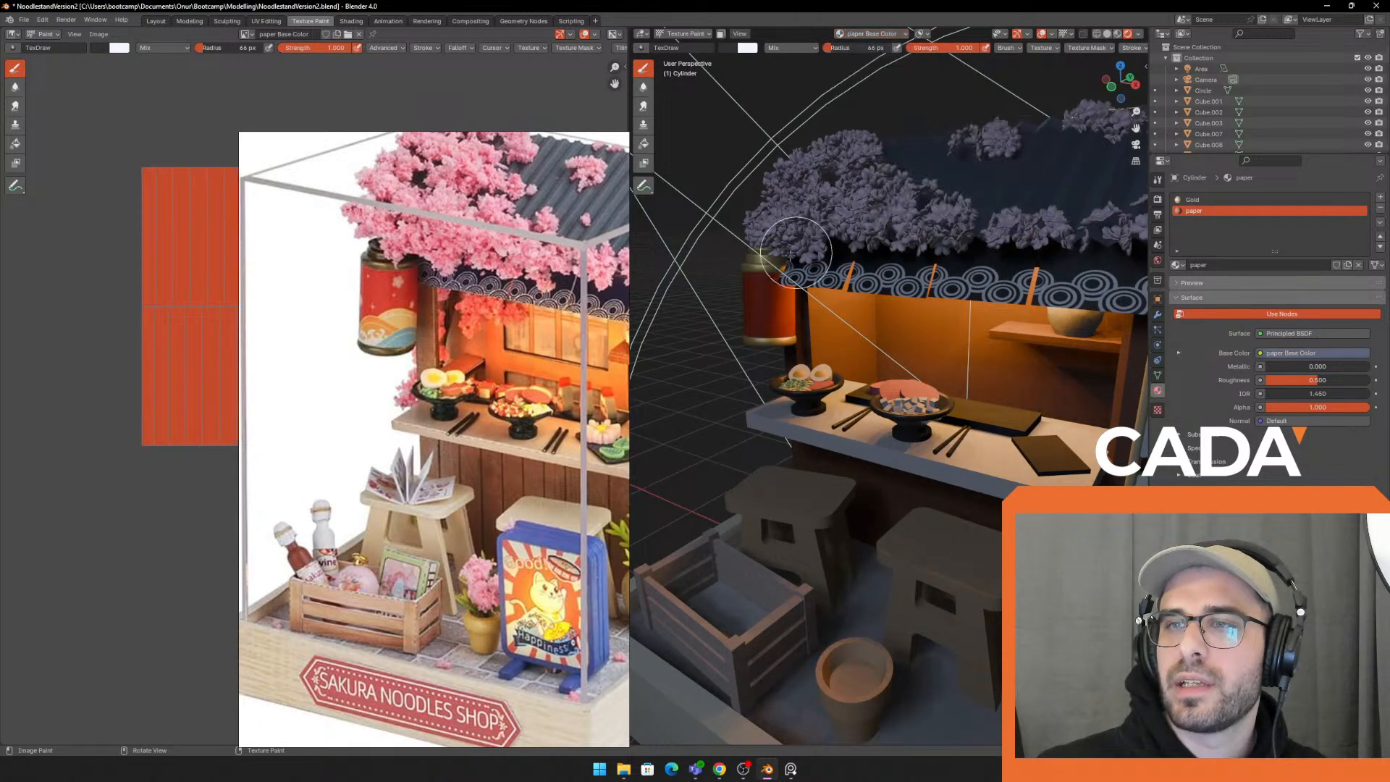
# Try painting a white wave shape on the lower part of the lantern's paper
pyautogui.scroll(4, 820, 287)
pyautogui.click(819, 286)
pyautogui.moveTo(757, 265); pyautogui.dragTo(779, 291, button='middle')
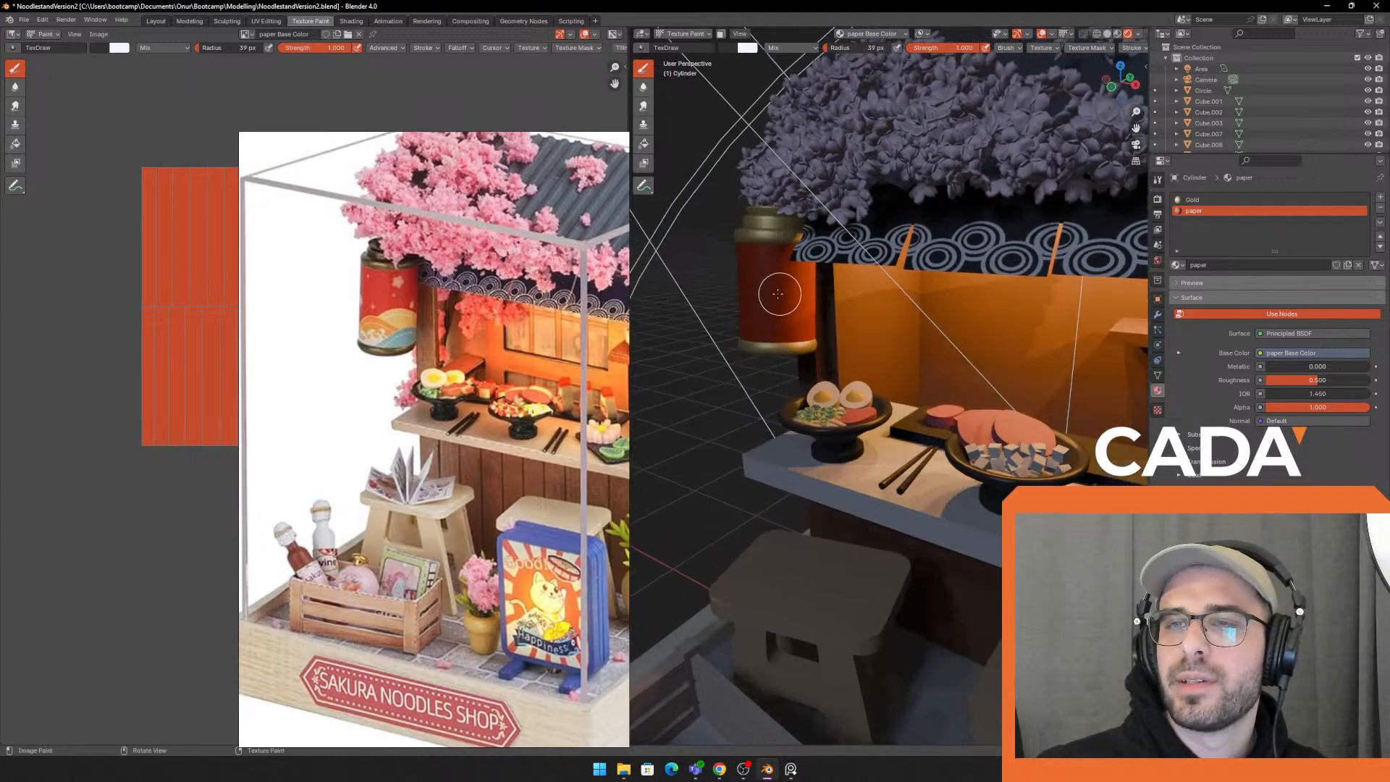
pyautogui.scroll(2, 779, 292)
pyautogui.press('x')
pyautogui.moveTo(745, 265); pyautogui.dragTo(703, 302)
pyautogui.hotkey('ctrl', 'z')
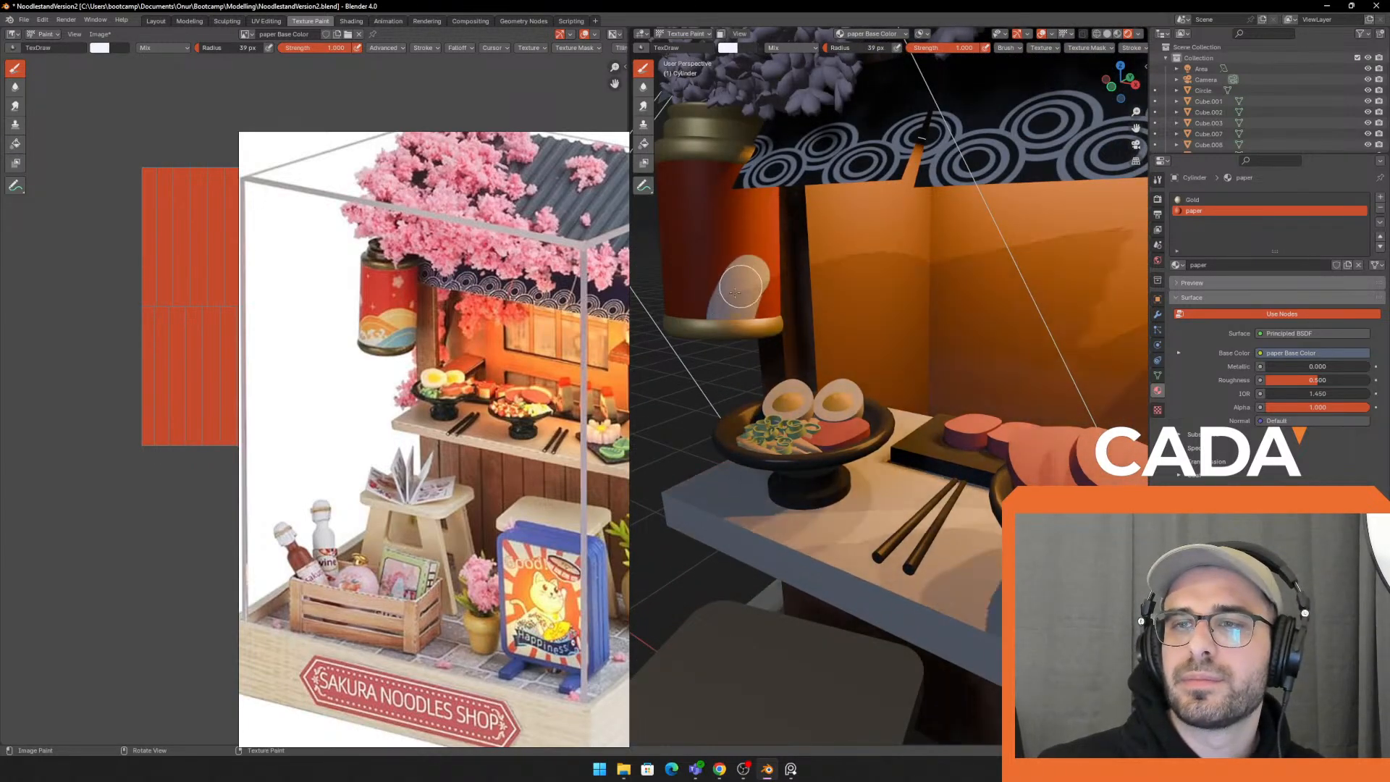
pyautogui.keyDown('shift'); pyautogui.moveTo(763, 275); pyautogui.dragTo(805, 277, button='middle'); pyautogui.keyUp('shift')
pyautogui.moveTo(782, 280)
pyautogui.mouseDown()
pyautogui.moveTo(754, 324)
pyautogui.moveTo(803, 293)
pyautogui.moveTo(769, 282)
pyautogui.mouseUp()
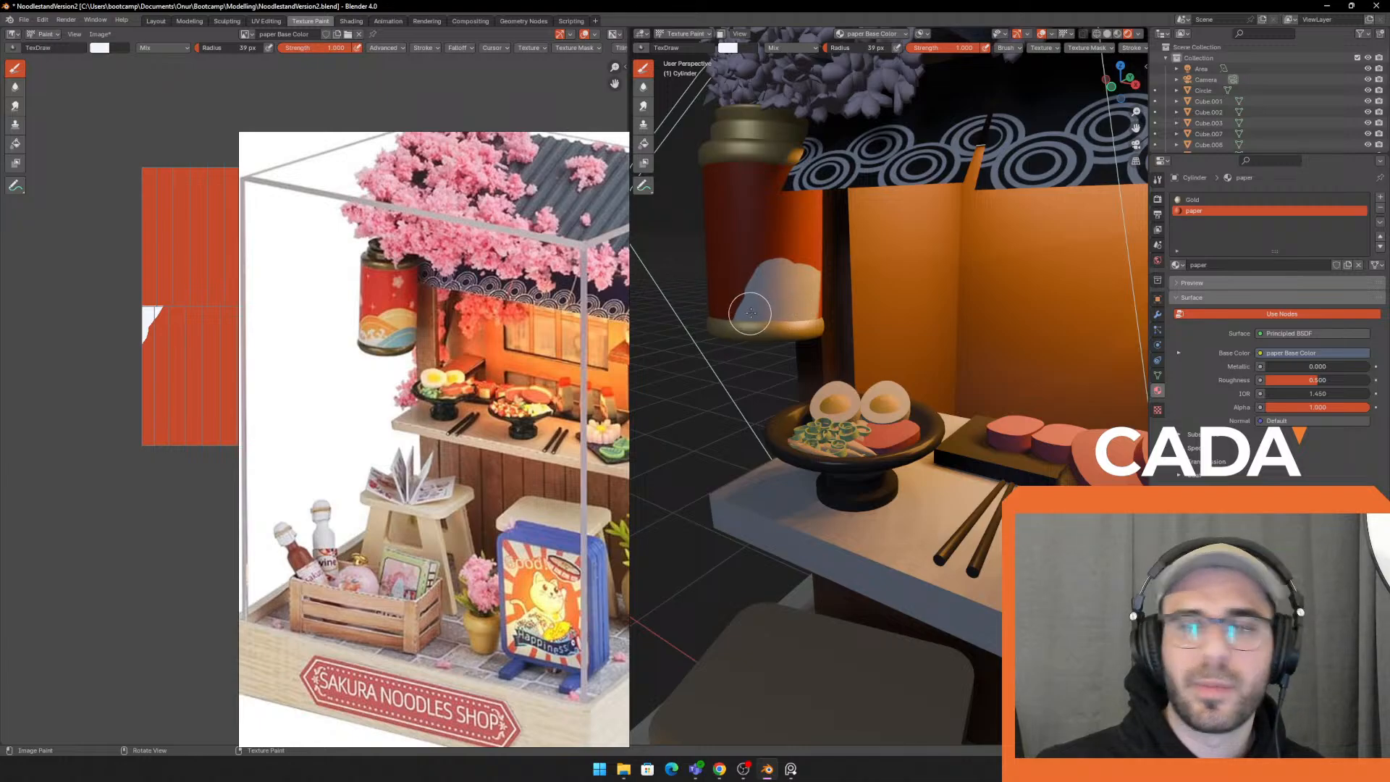
pyautogui.hotkey('ctrl', 'z')
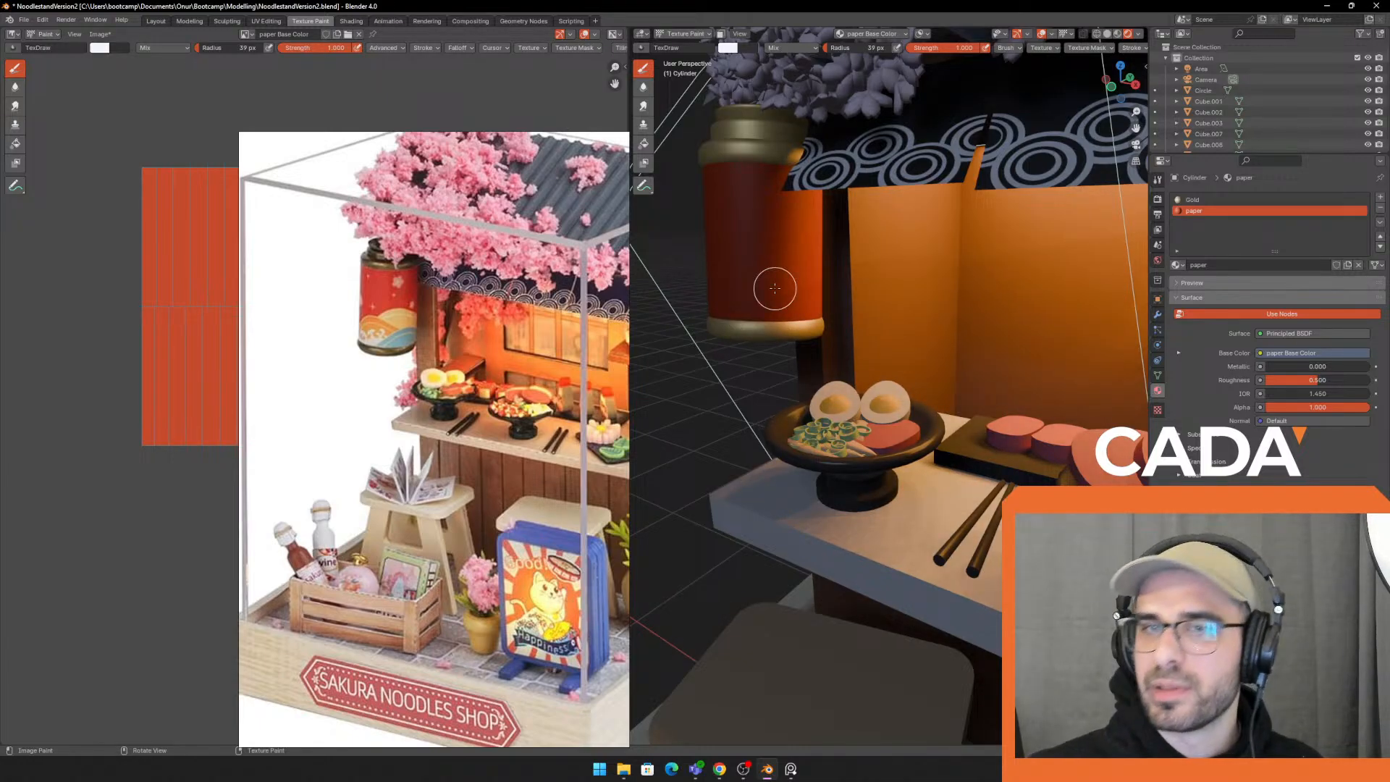
# Show the Draw brush settings in an enlarged properties area and choose a pale yellow paint colour
pyautogui.moveTo(978, 215); pyautogui.dragTo(881, 305, button='middle')
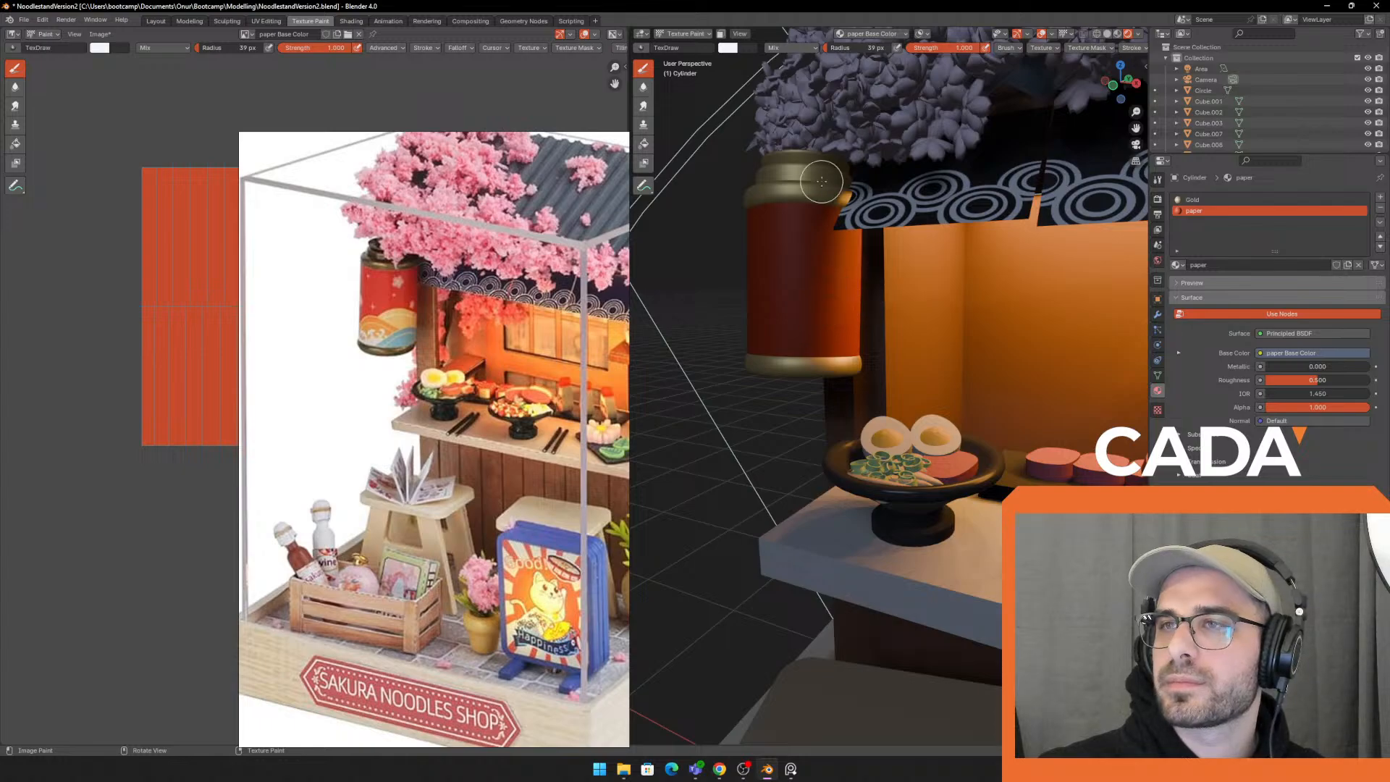
pyautogui.click(1157, 181)
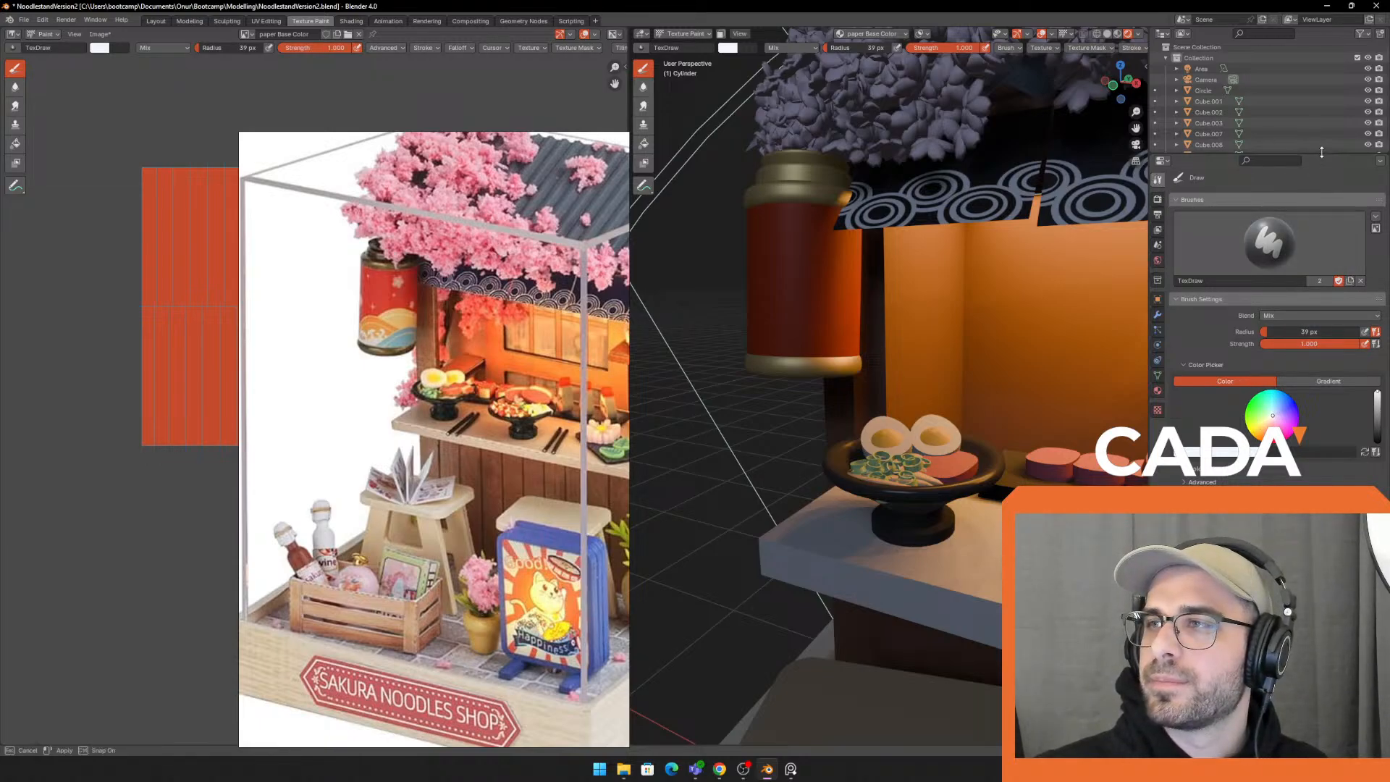
pyautogui.moveTo(1321, 152); pyautogui.dragTo(1322, 77)
pyautogui.scroll(4, 925, 295)
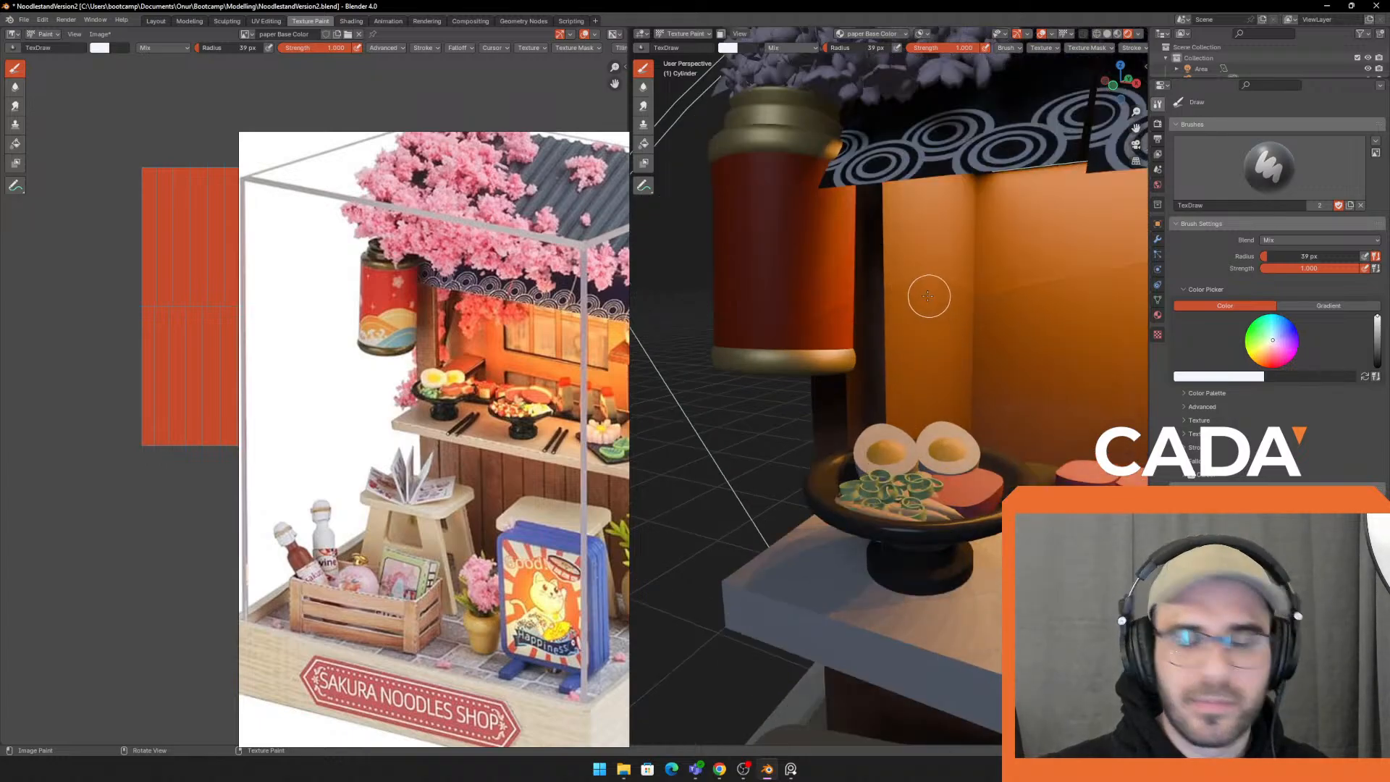
pyautogui.keyDown('shift'); pyautogui.moveTo(782, 290); pyautogui.dragTo(862, 377, button='middle'); pyautogui.keyUp('shift')
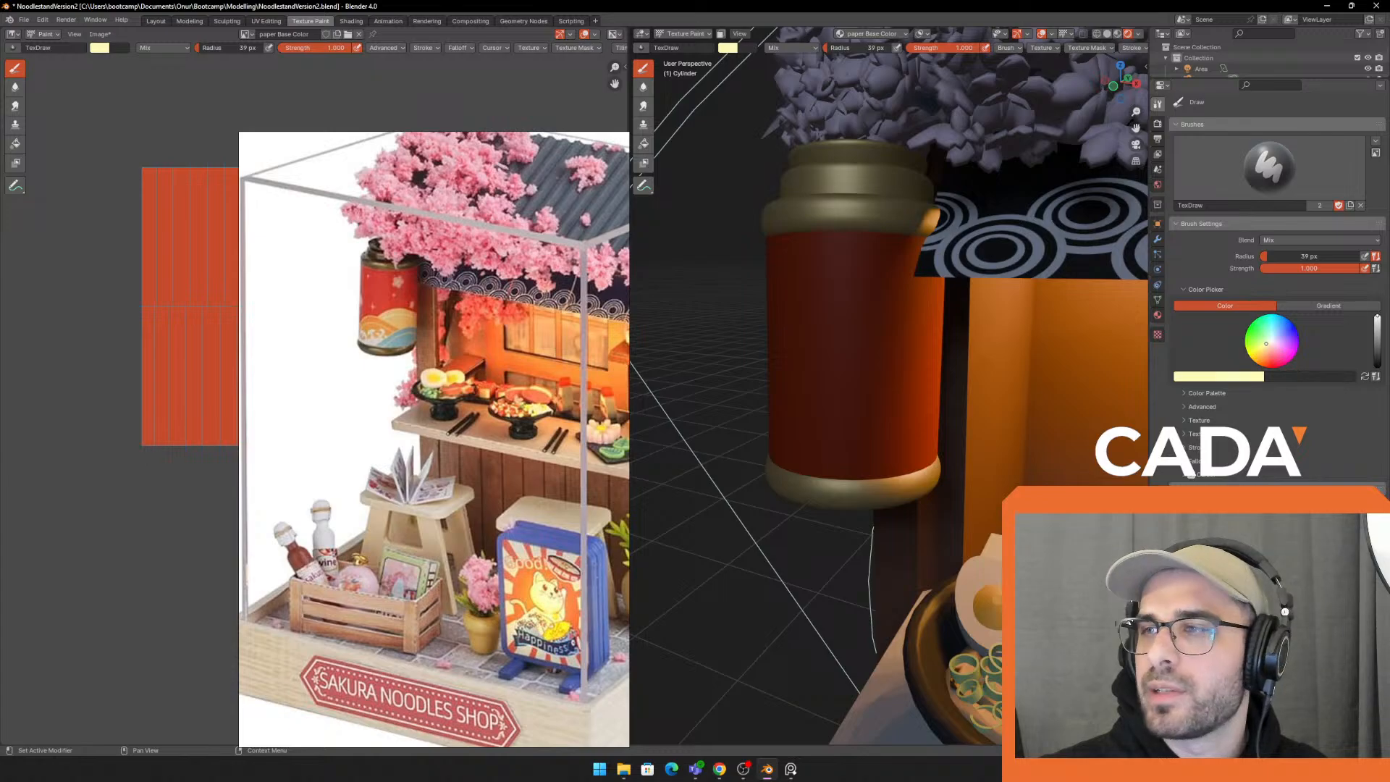
# Try painting pale cream strokes across the lantern's lower half, warming the paint colour between attempts
pyautogui.moveTo(869, 394); pyautogui.dragTo(827, 406)
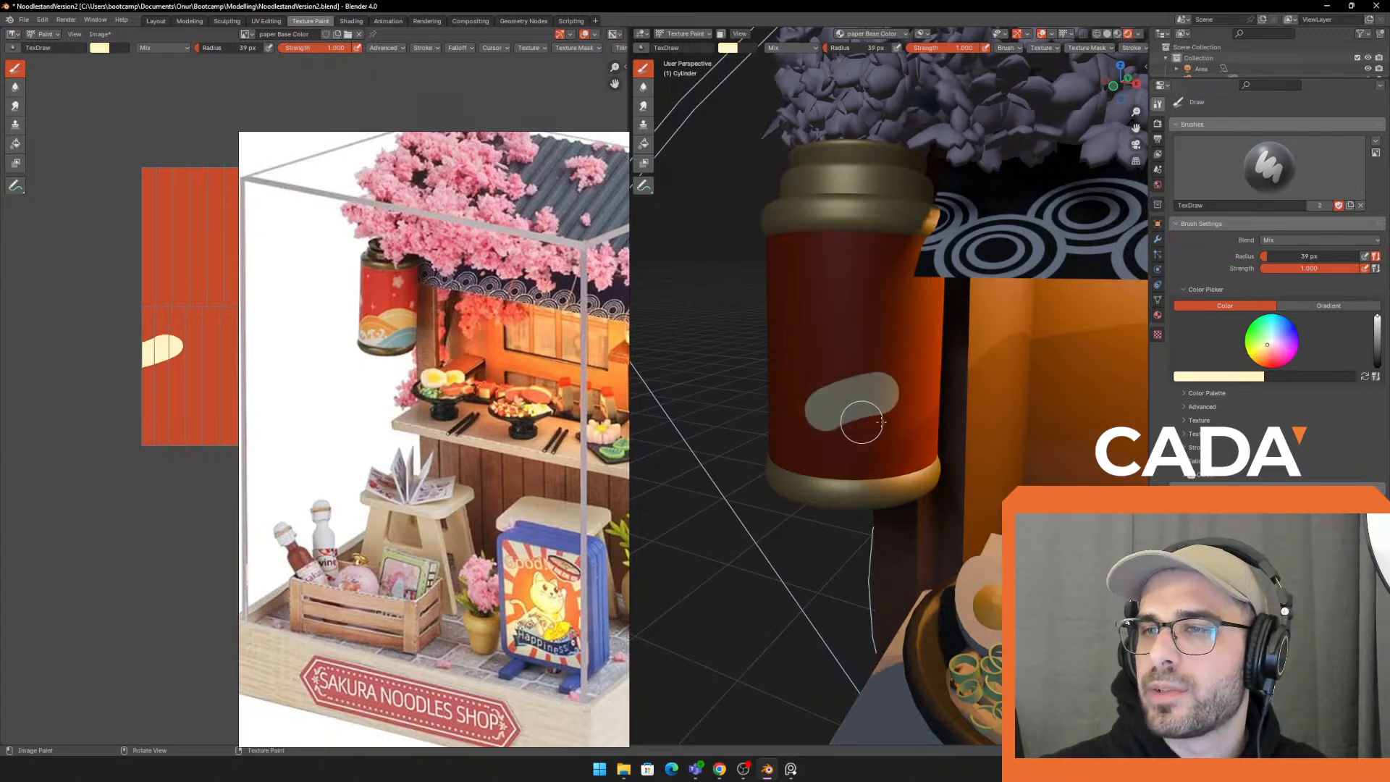
pyautogui.moveTo(862, 422); pyautogui.dragTo(830, 416, button='middle')
pyautogui.hotkey('ctrl', 'z')
pyautogui.moveTo(785, 396); pyautogui.dragTo(885, 389)
pyautogui.hotkey('ctrl', 'z')
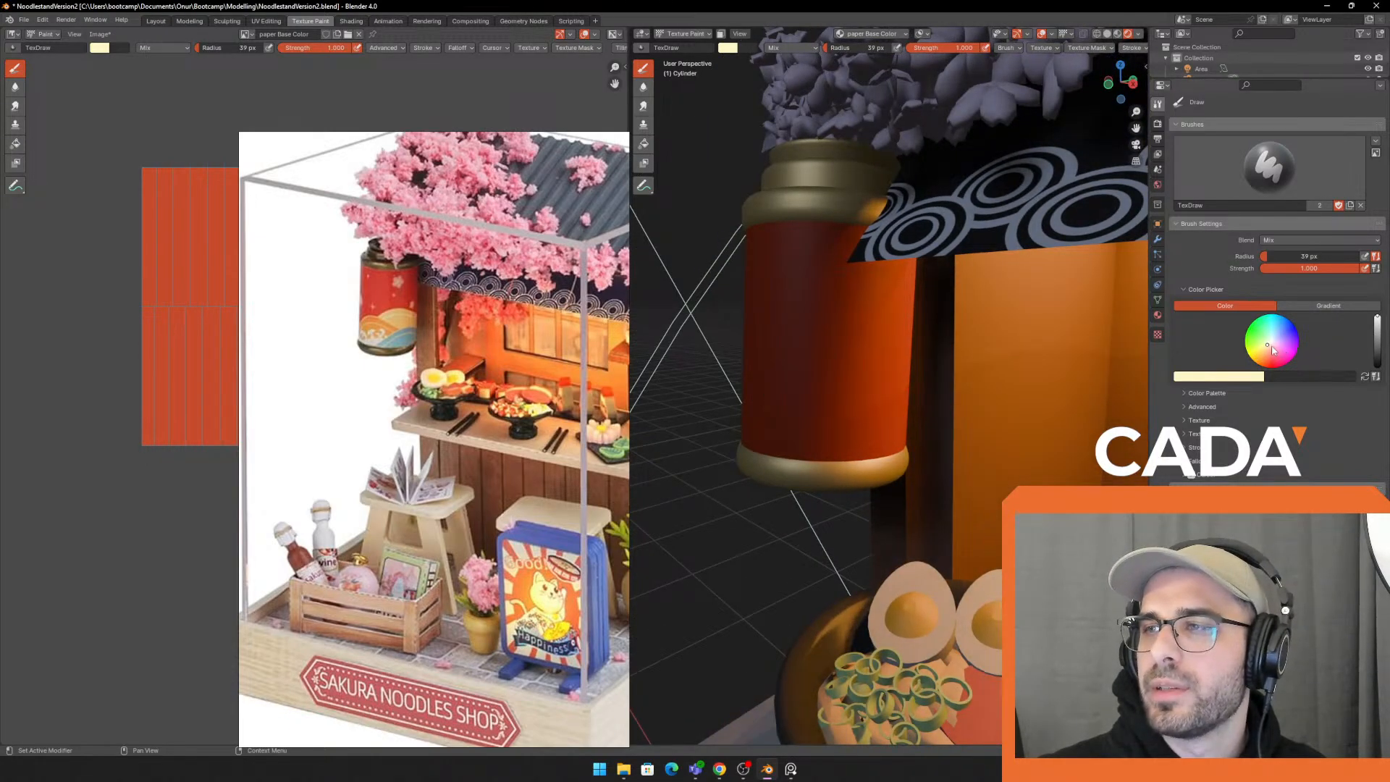
pyautogui.moveTo(763, 380); pyautogui.dragTo(900, 402)
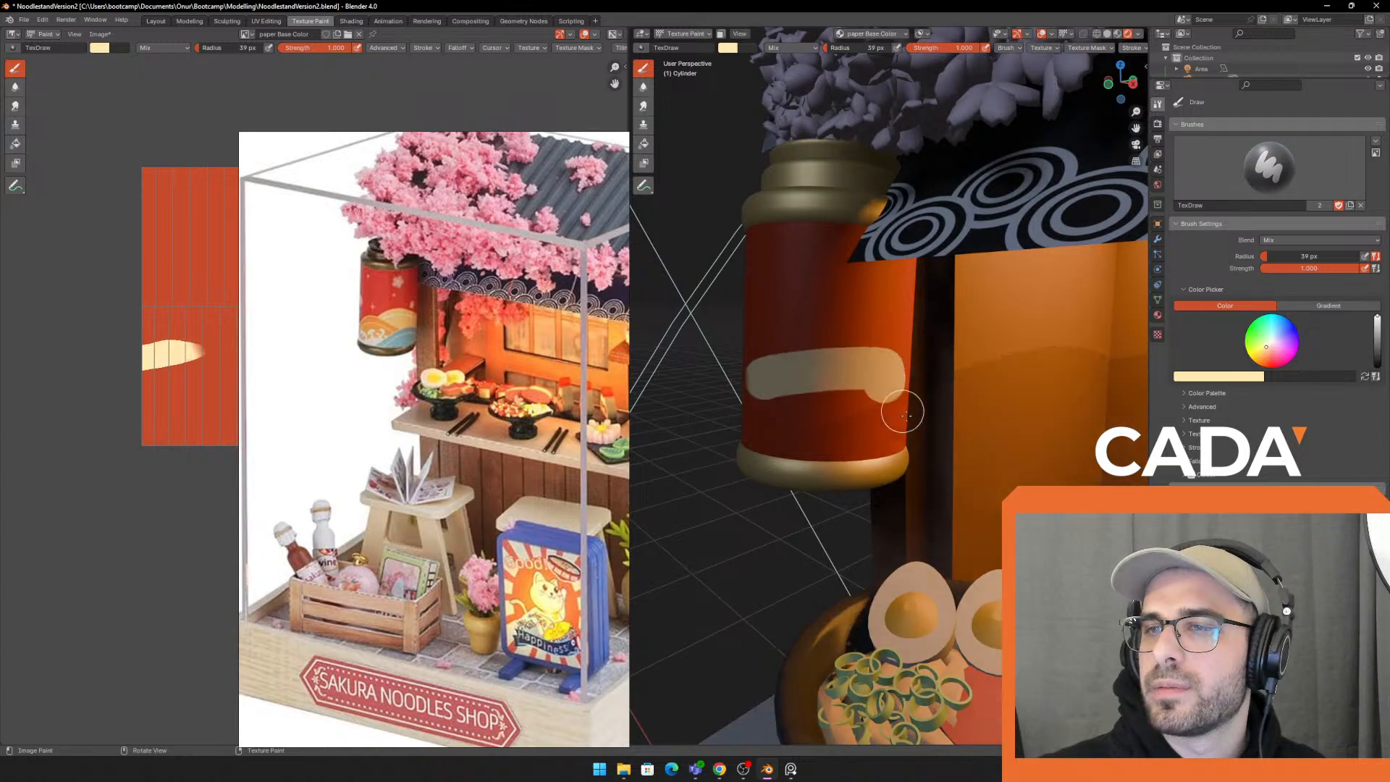
pyautogui.hotkey('ctrl', 'z')
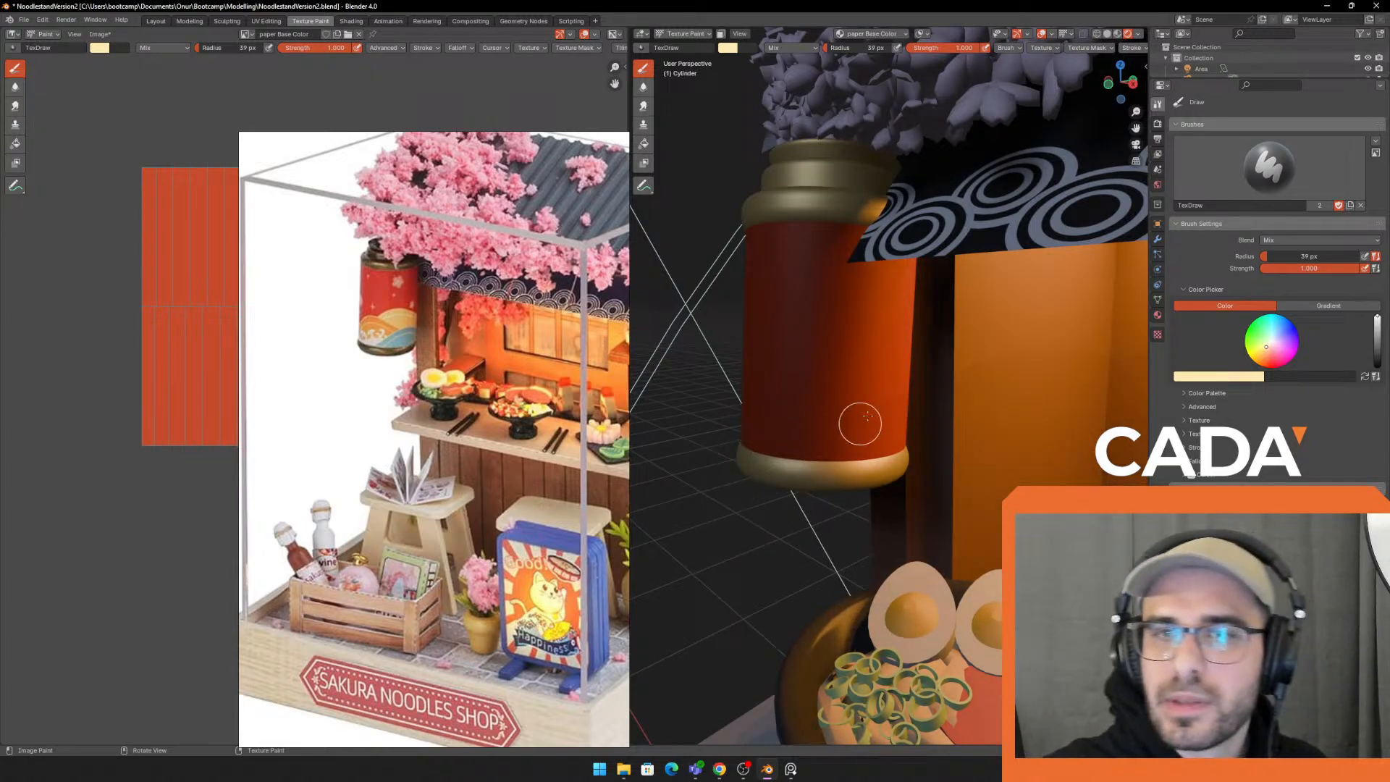
# Check the lantern in wireframe and solid shading, and return the viewport to rendered shading
pyautogui.scroll(2, 833, 420)
pyautogui.press('z')
pyautogui.click(794, 376)
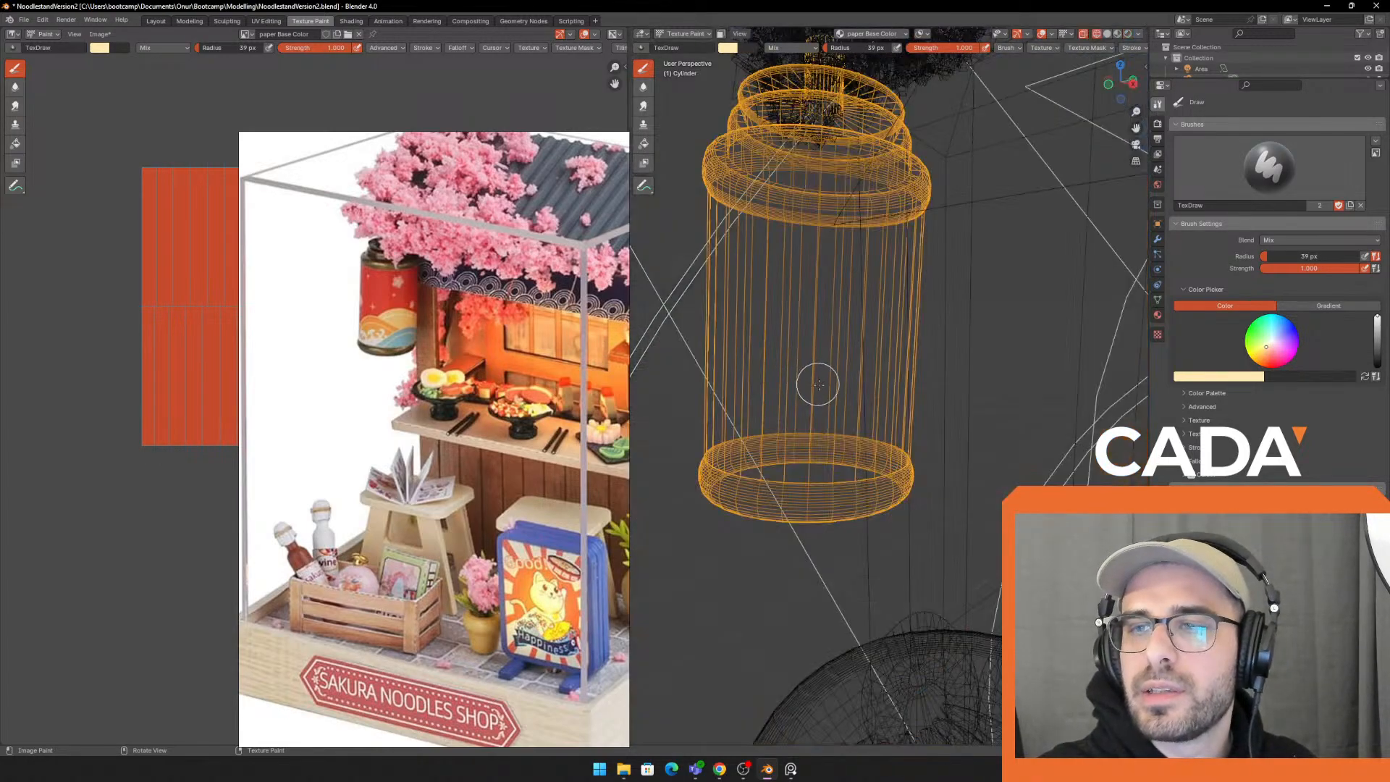
pyautogui.press('z')
pyautogui.click(874, 376)
pyautogui.press('z')
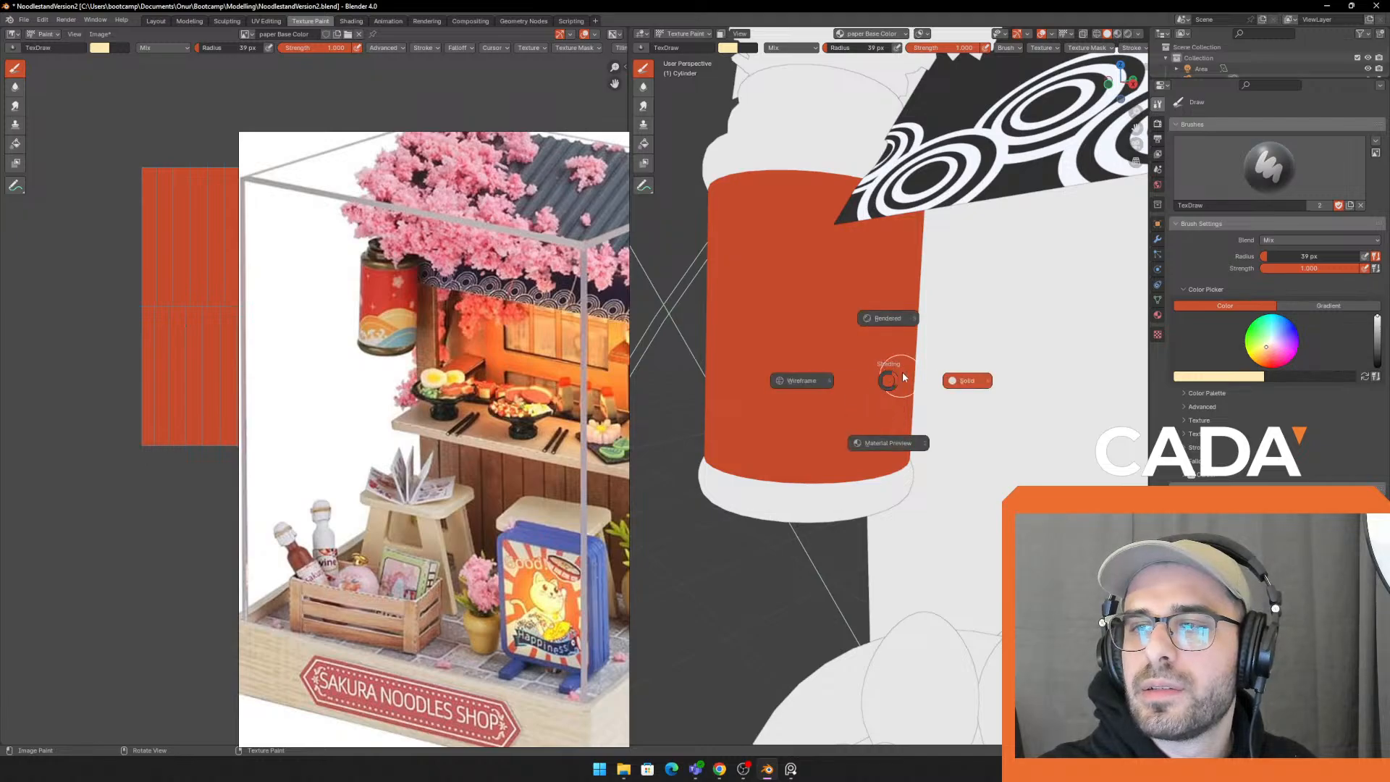
pyautogui.click(896, 332)
# Paint a cream arch across the lantern's lower half as the outline of the wave
pyautogui.moveTo(746, 450); pyautogui.dragTo(902, 402)
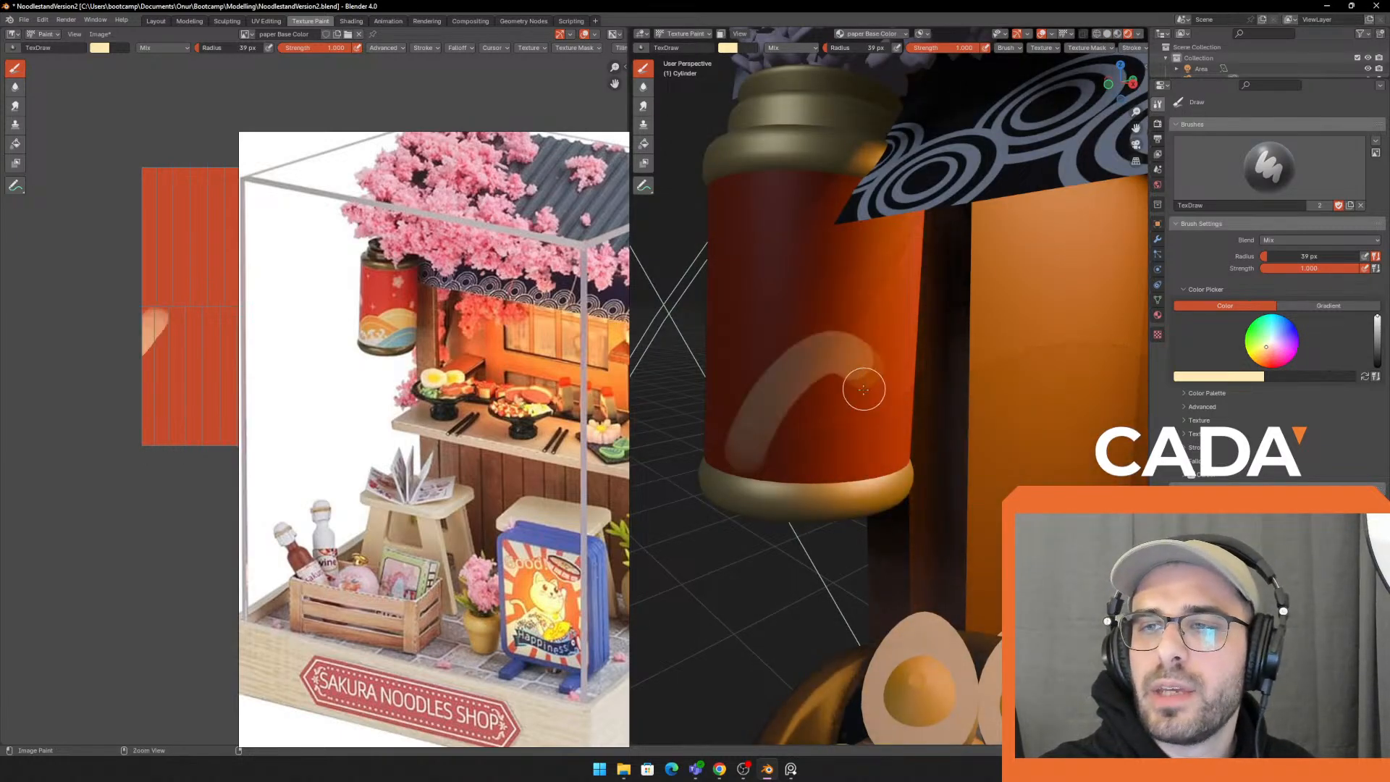
pyautogui.hotkey('ctrl', 'z')
pyautogui.moveTo(761, 434); pyautogui.dragTo(900, 398)
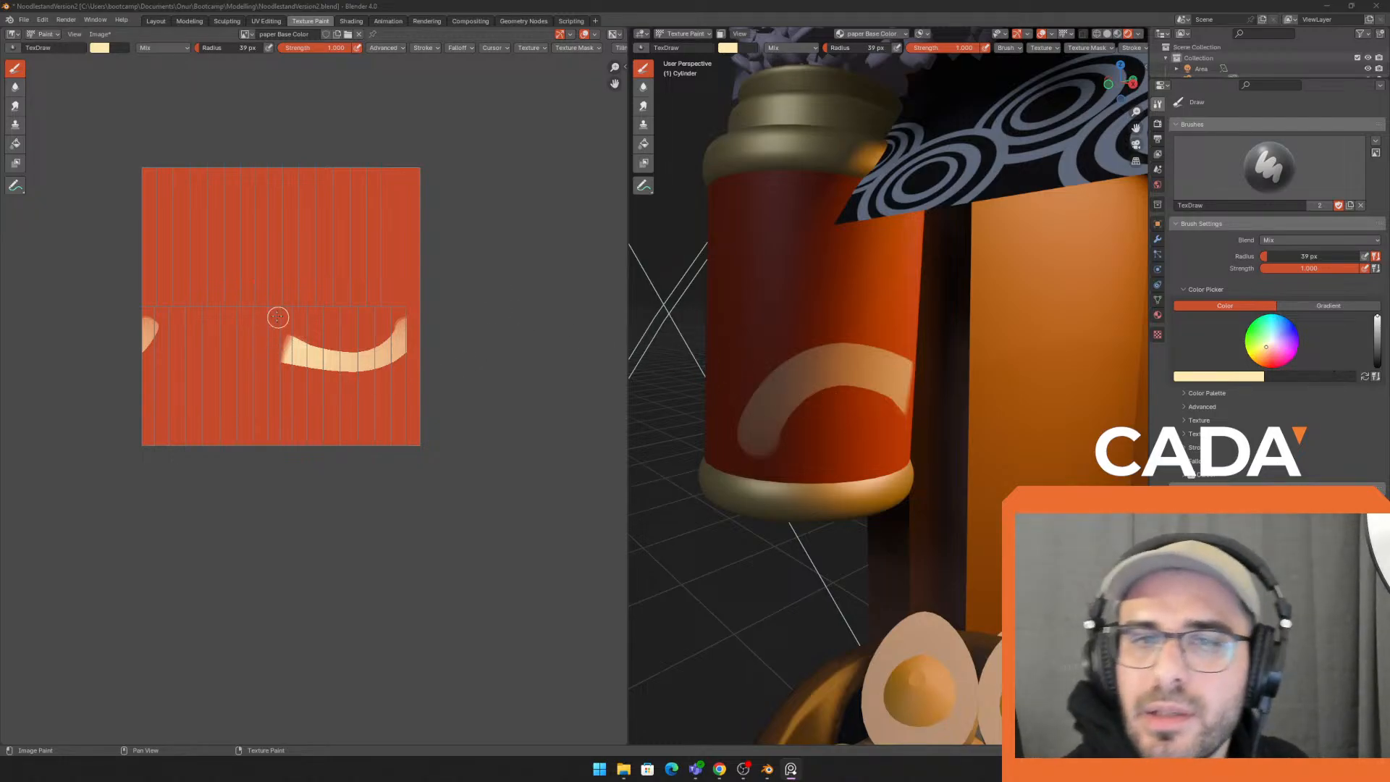
# Try filling the cream wave directly on the flat texture image
pyautogui.moveTo(270, 307)
pyautogui.mouseDown()
pyautogui.moveTo(330, 346)
pyautogui.moveTo(326, 330)
pyautogui.moveTo(370, 338)
pyautogui.moveTo(298, 332)
pyautogui.moveTo(403, 312)
pyautogui.moveTo(286, 359)
pyautogui.moveTo(247, 320)
pyautogui.mouseUp()
pyautogui.hotkey('ctrl', 'z')
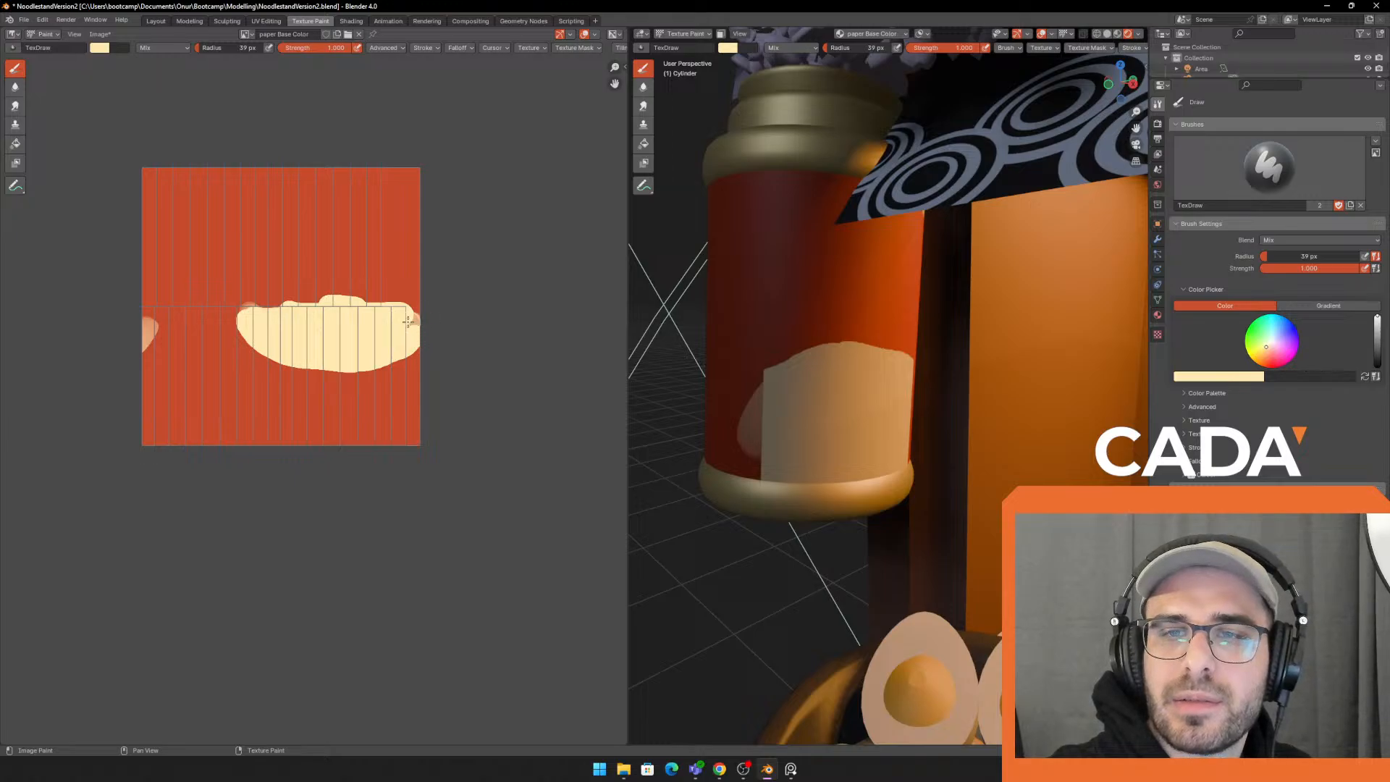
pyautogui.hotkey('ctrl', 'z')
pyautogui.hotkey('ctrl', 'z')
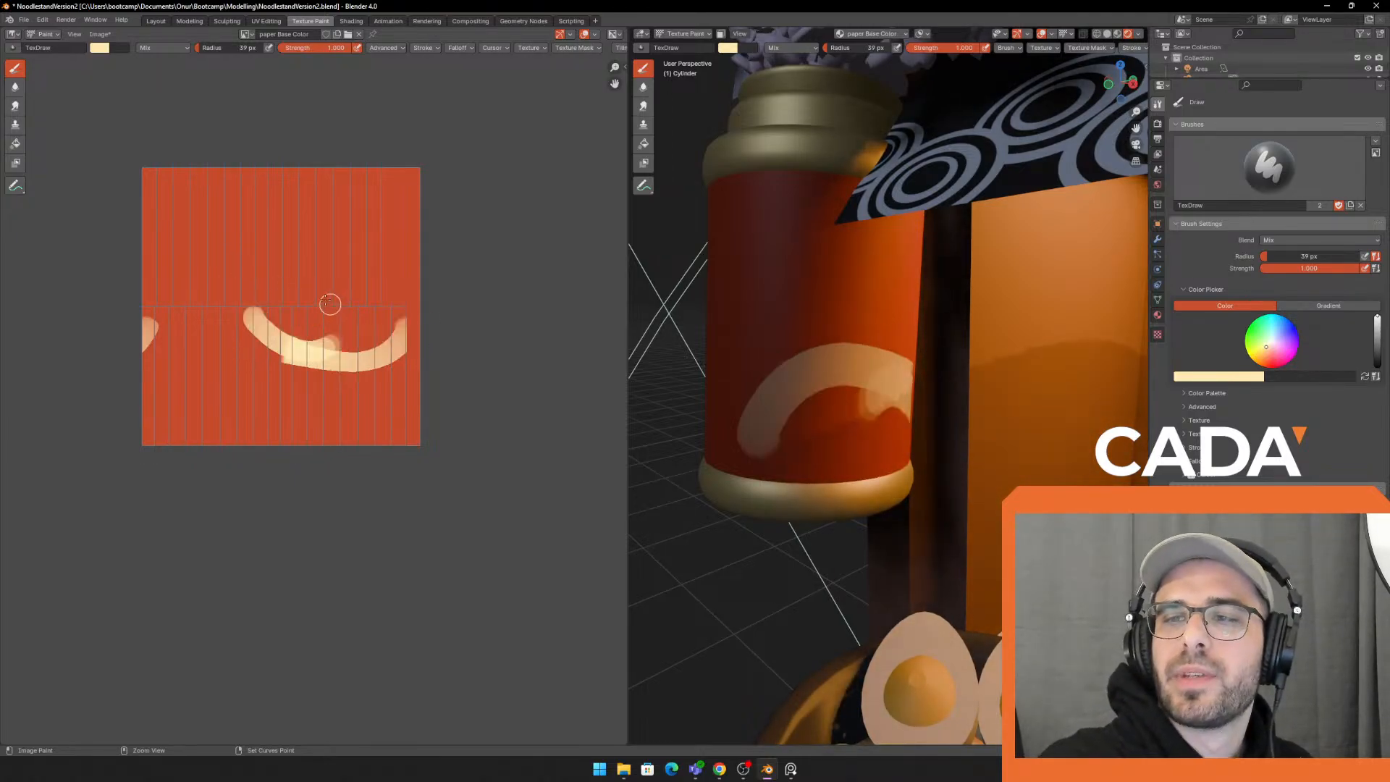
# Fill the cream wave solid down to the lantern's bottom rim and around its sides, placing the reference image below the texture for comparison
pyautogui.moveTo(723, 464)
pyautogui.mouseDown()
pyautogui.moveTo(826, 379)
pyautogui.moveTo(860, 383)
pyautogui.mouseUp()
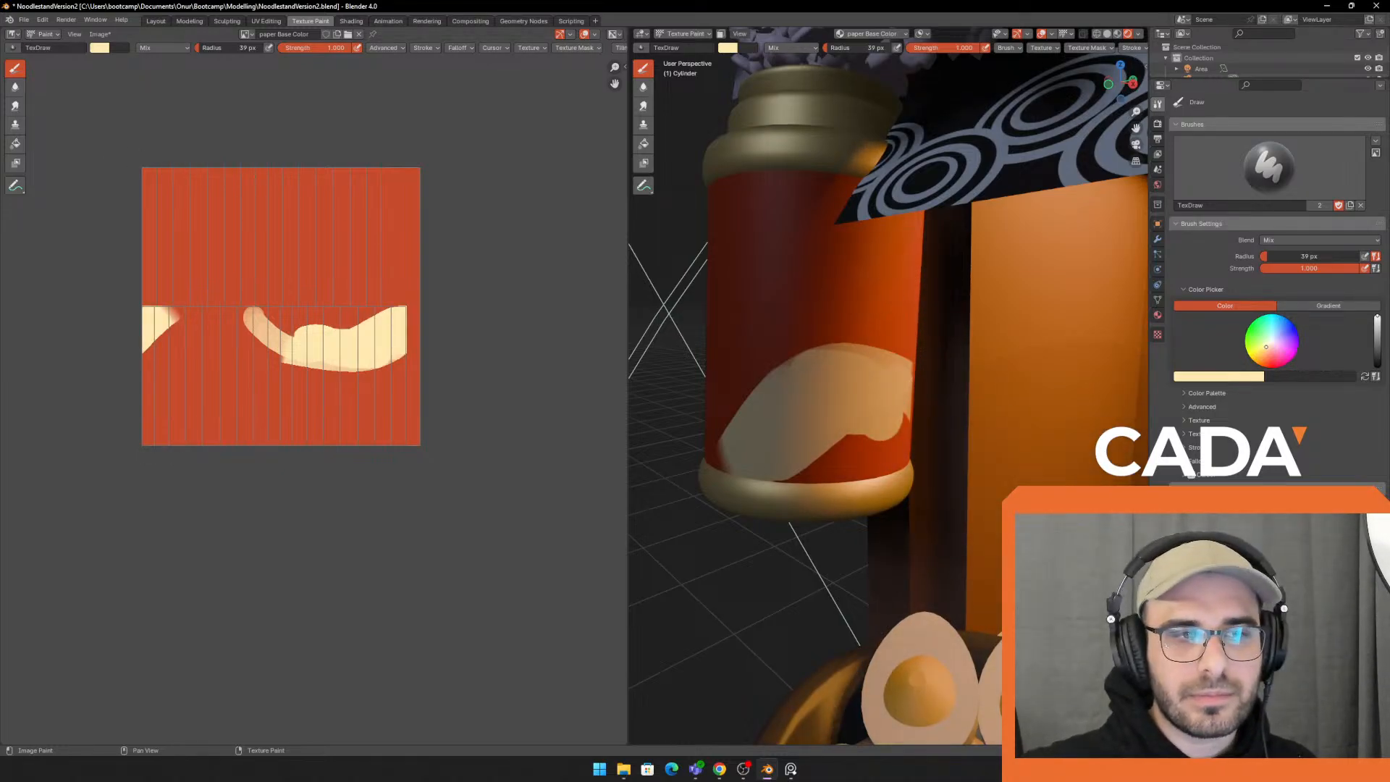
pyautogui.moveTo(0, 507); pyautogui.dragTo(261, 675, button='right')
pyautogui.moveTo(766, 484); pyautogui.dragTo(854, 436, button='middle')
pyautogui.moveTo(854, 435); pyautogui.dragTo(811, 410)
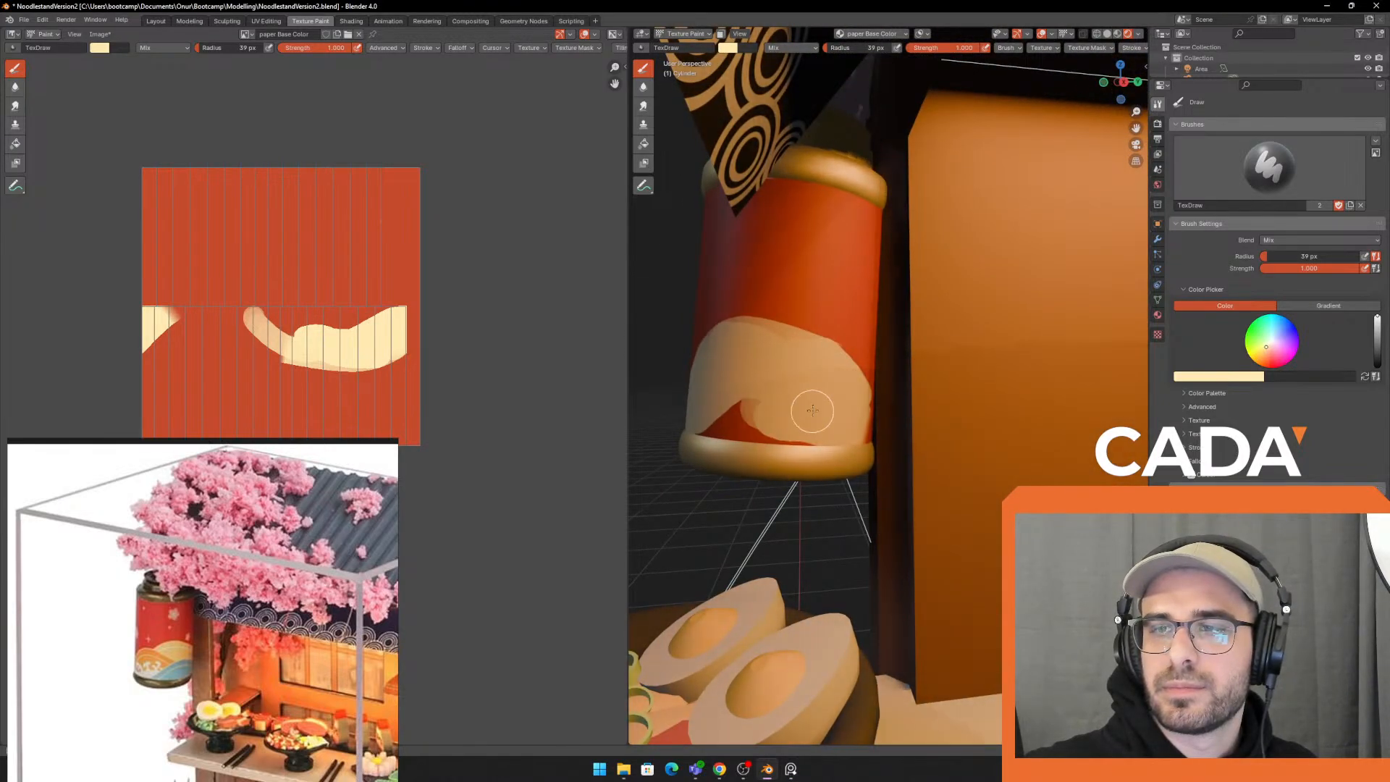
pyautogui.moveTo(811, 410); pyautogui.dragTo(829, 435, button='middle')
pyautogui.moveTo(828, 435)
pyautogui.mouseDown()
pyautogui.moveTo(705, 469)
pyautogui.moveTo(855, 463)
pyautogui.mouseUp()
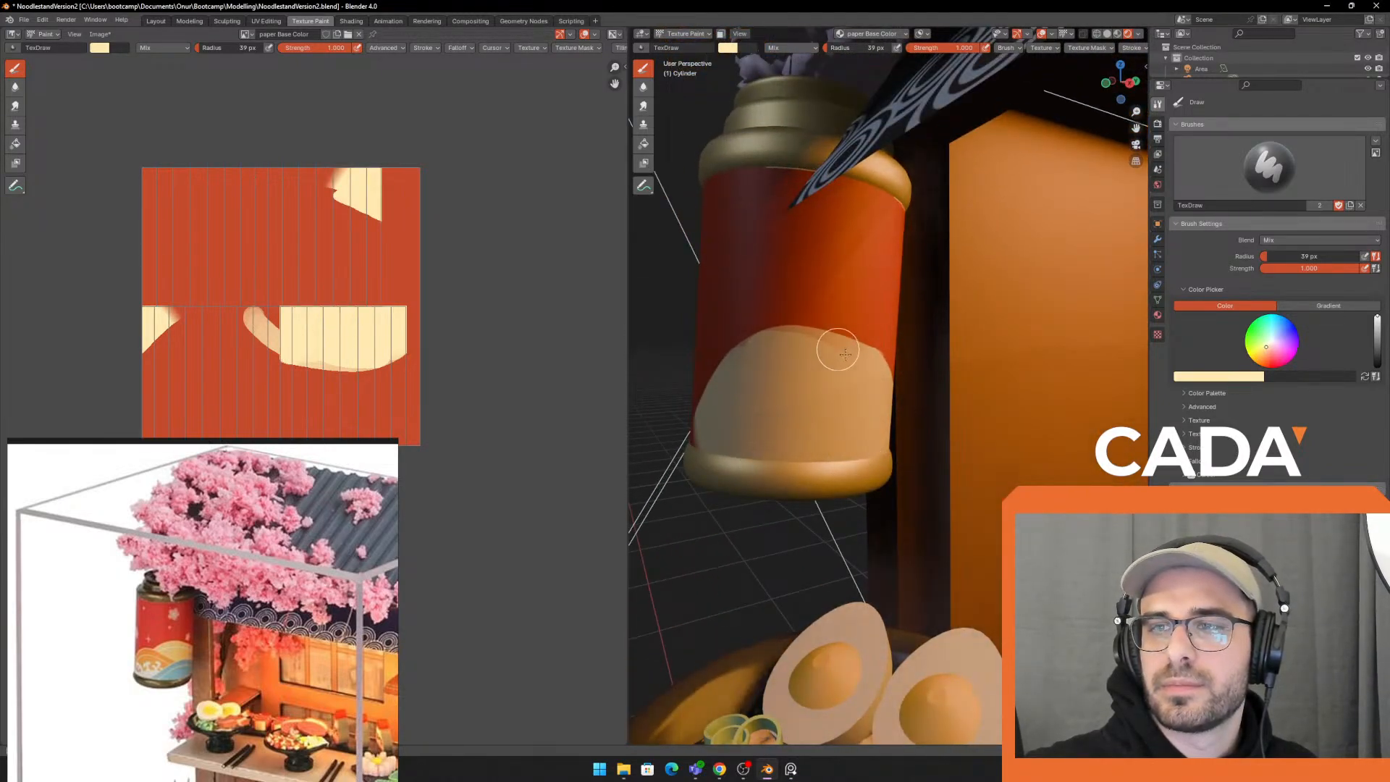
pyautogui.moveTo(798, 348)
pyautogui.mouseDown(button='middle')
pyautogui.moveTo(832, 397)
pyautogui.moveTo(898, 429)
pyautogui.mouseUp(button='middle')
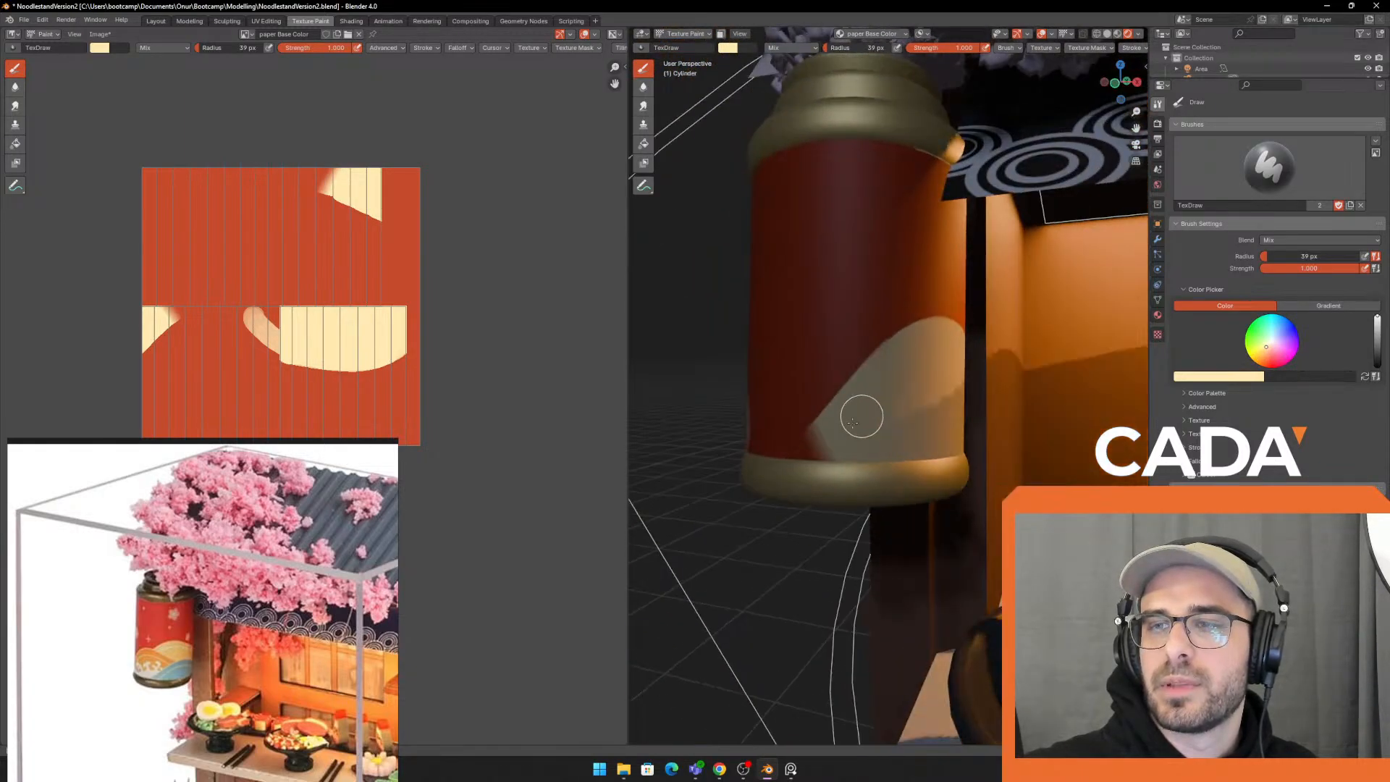
pyautogui.moveTo(822, 456); pyautogui.dragTo(808, 446)
pyautogui.moveTo(808, 446); pyautogui.dragTo(739, 413, button='middle')
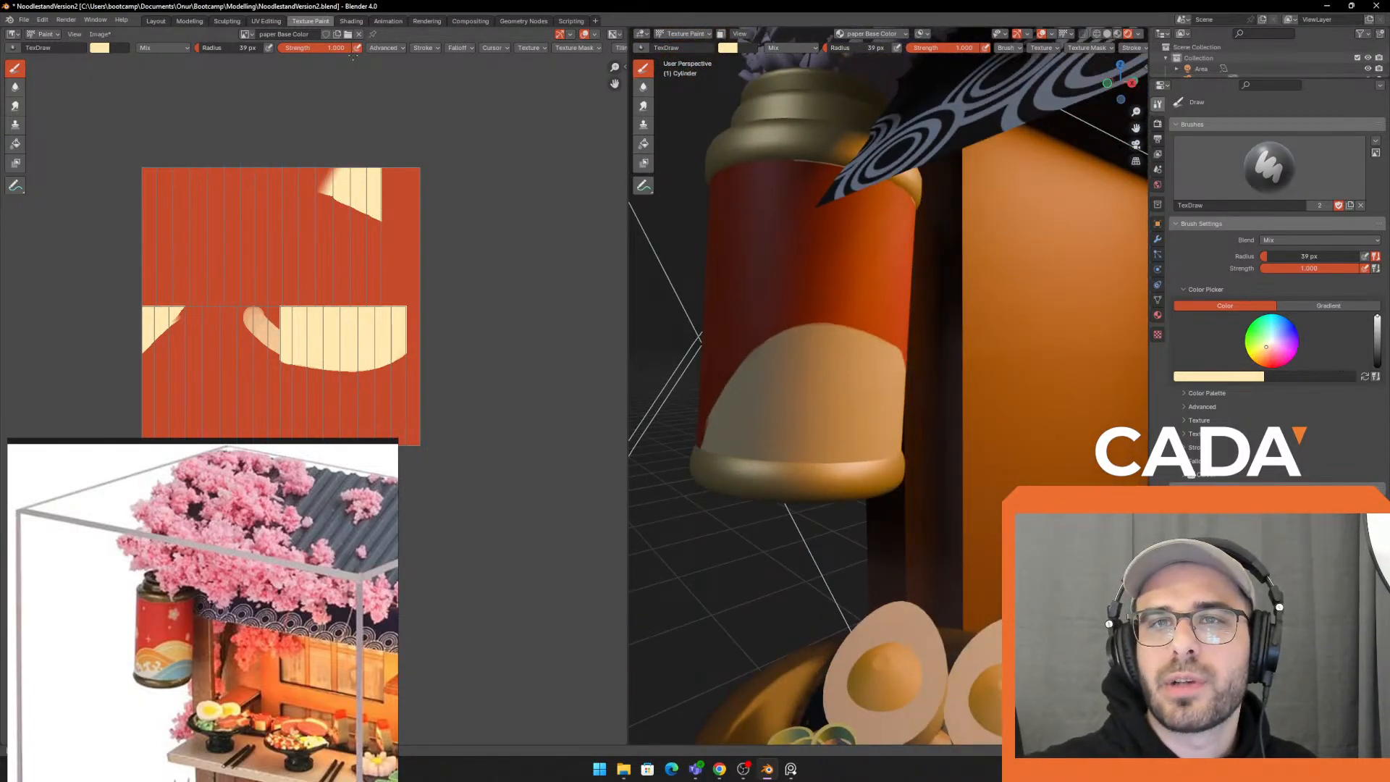
# Try a softer brush falloff with a test stroke on the lantern, undo the stroke, and restore the constant falloff
pyautogui.click(449, 48)
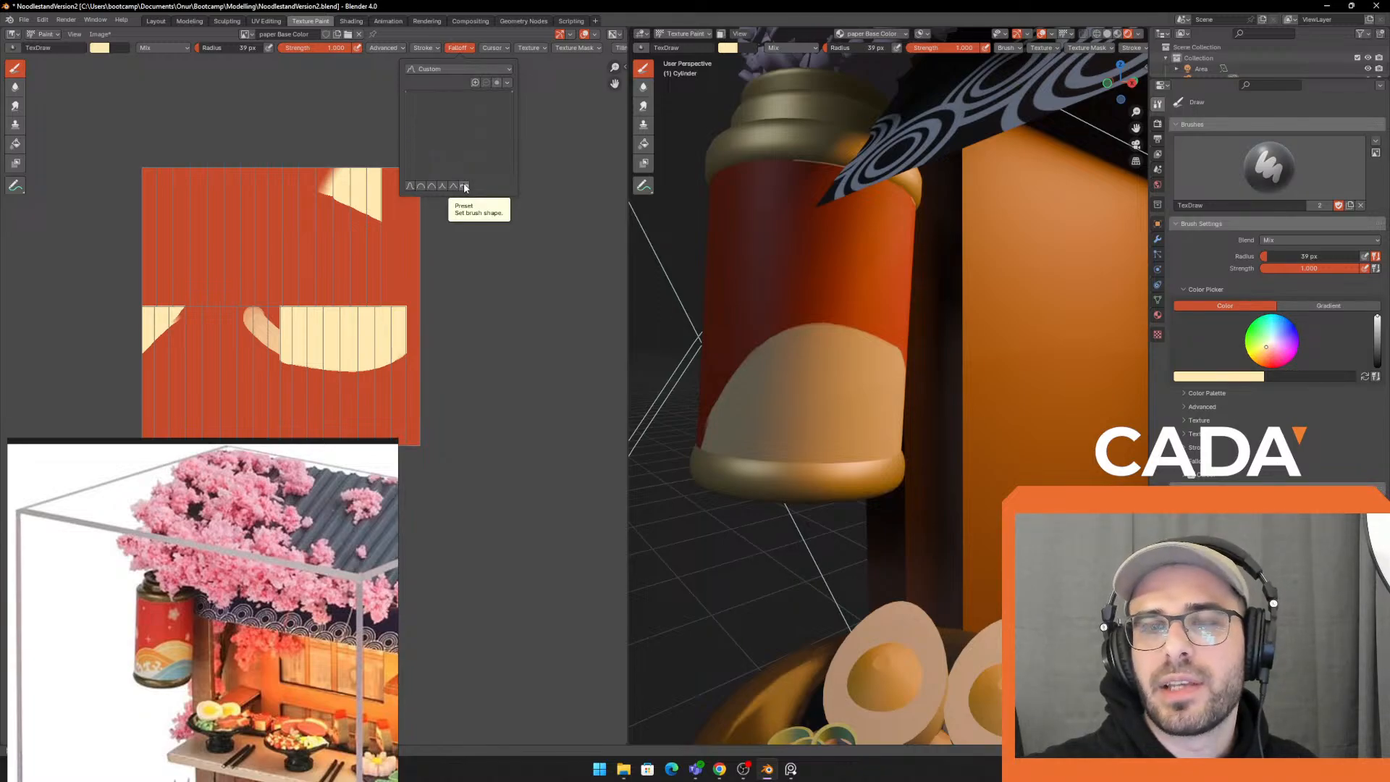
pyautogui.click(423, 186)
pyautogui.moveTo(839, 251); pyautogui.dragTo(785, 261, button='middle')
pyautogui.moveTo(790, 242); pyautogui.dragTo(699, 296)
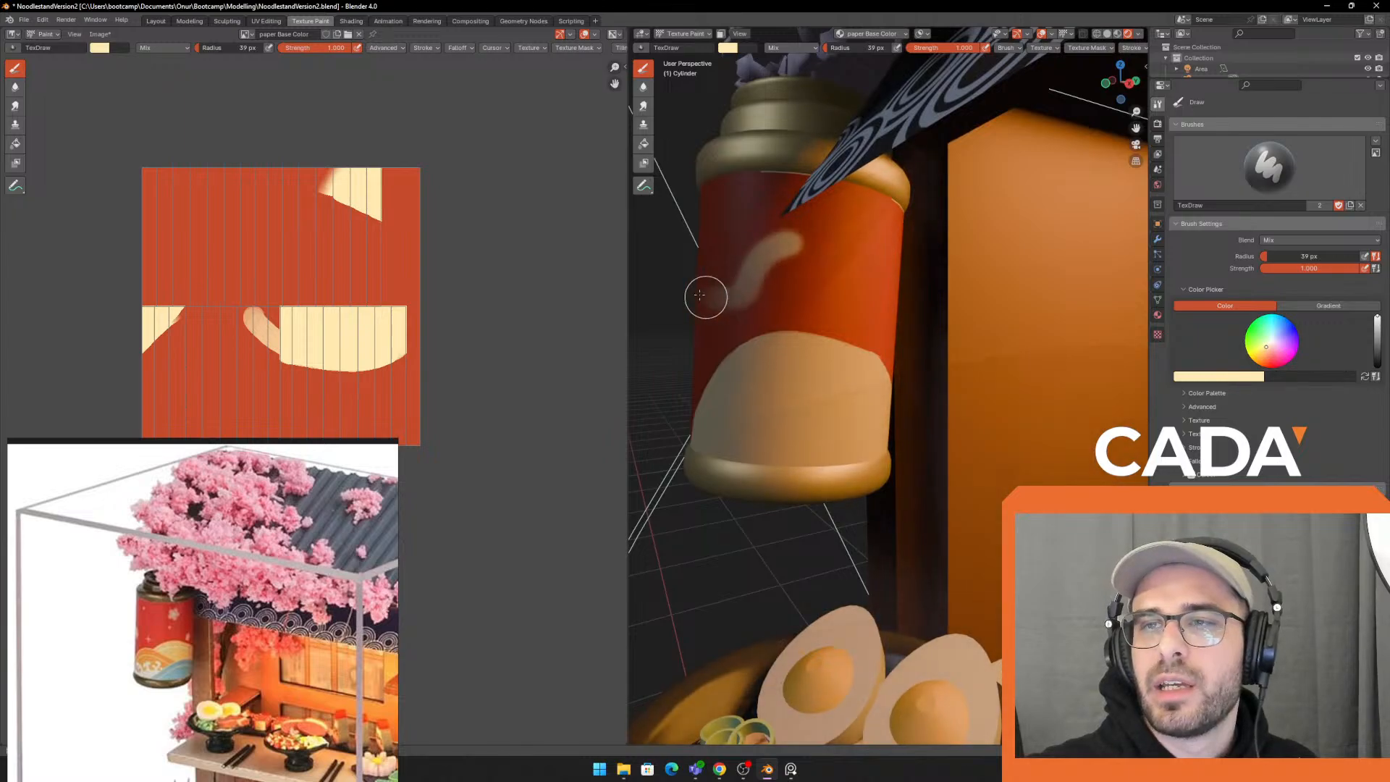
pyautogui.moveTo(700, 296); pyautogui.dragTo(853, 273, button='middle')
pyautogui.hotkey('ctrl', 'z')
pyautogui.click(420, 48)
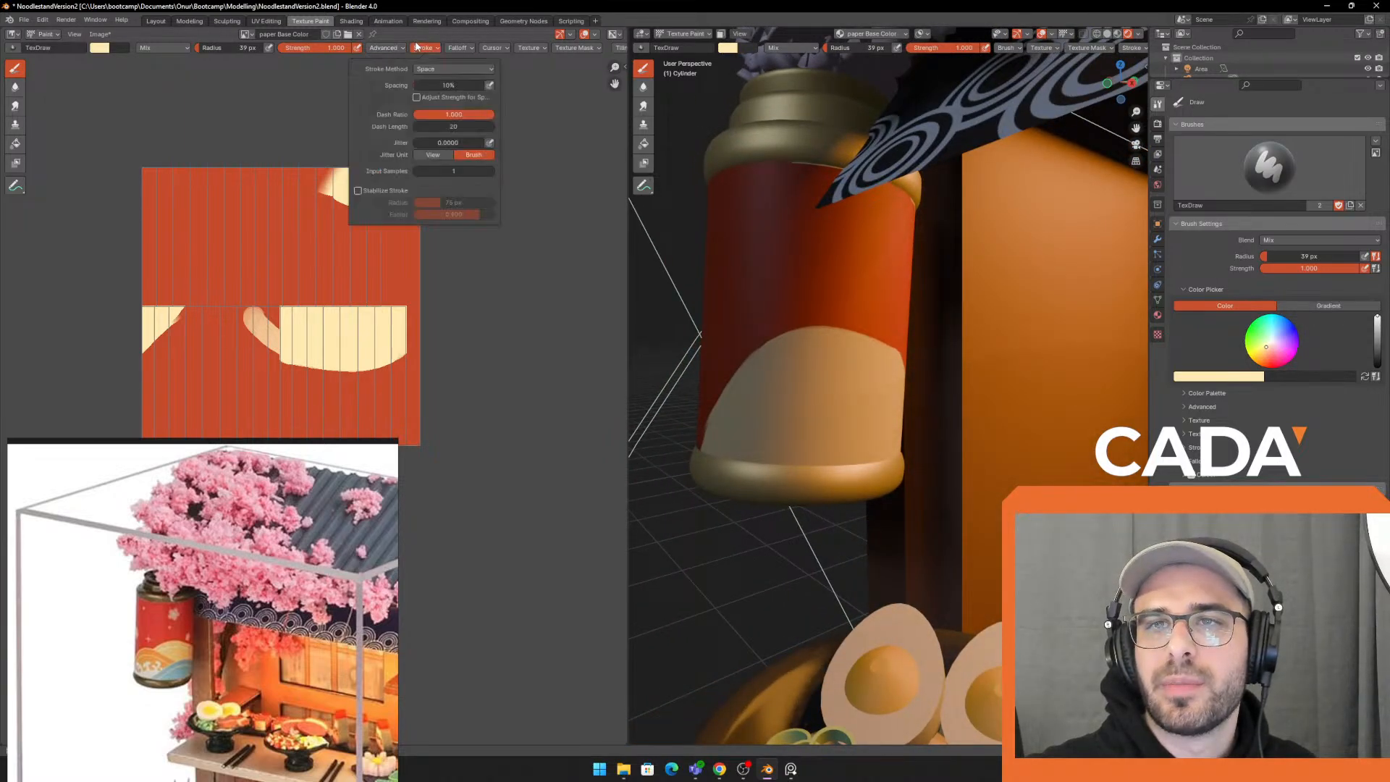
pyautogui.click(458, 48)
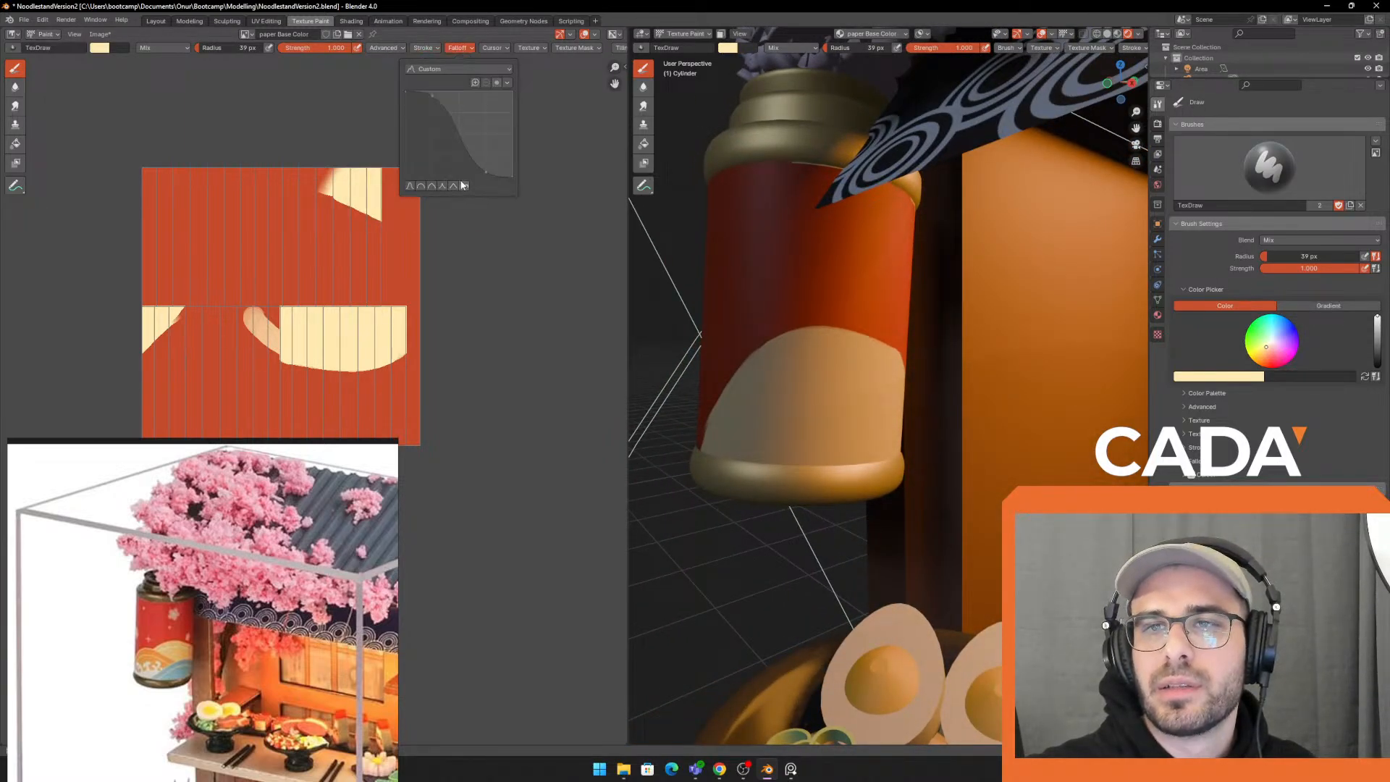
# Pick an orange paint colour and try painting a second wave arch next to the cream wave
pyautogui.moveTo(726, 323)
pyautogui.mouseDown(button='middle')
pyautogui.moveTo(813, 352)
pyautogui.moveTo(840, 345)
pyautogui.mouseUp(button='middle')
pyautogui.moveTo(1270, 349); pyautogui.dragTo(1264, 358)
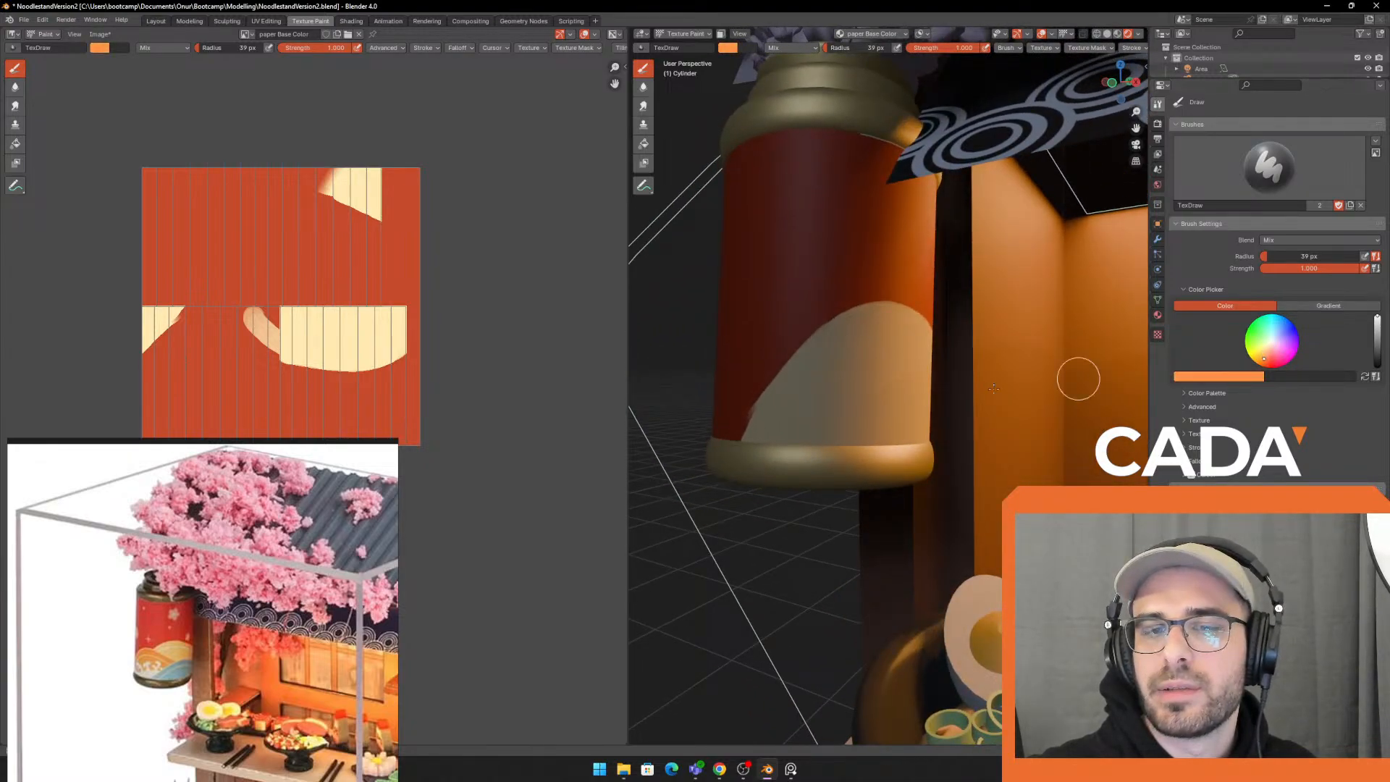
pyautogui.moveTo(874, 438); pyautogui.dragTo(746, 349)
pyautogui.hotkey('ctrl', 'z')
pyautogui.moveTo(798, 428)
pyautogui.mouseDown(button='middle')
pyautogui.moveTo(850, 448)
pyautogui.moveTo(775, 444)
pyautogui.mouseUp(button='middle')
pyautogui.moveTo(775, 444)
pyautogui.mouseDown()
pyautogui.moveTo(890, 363)
pyautogui.moveTo(932, 432)
pyautogui.mouseUp()
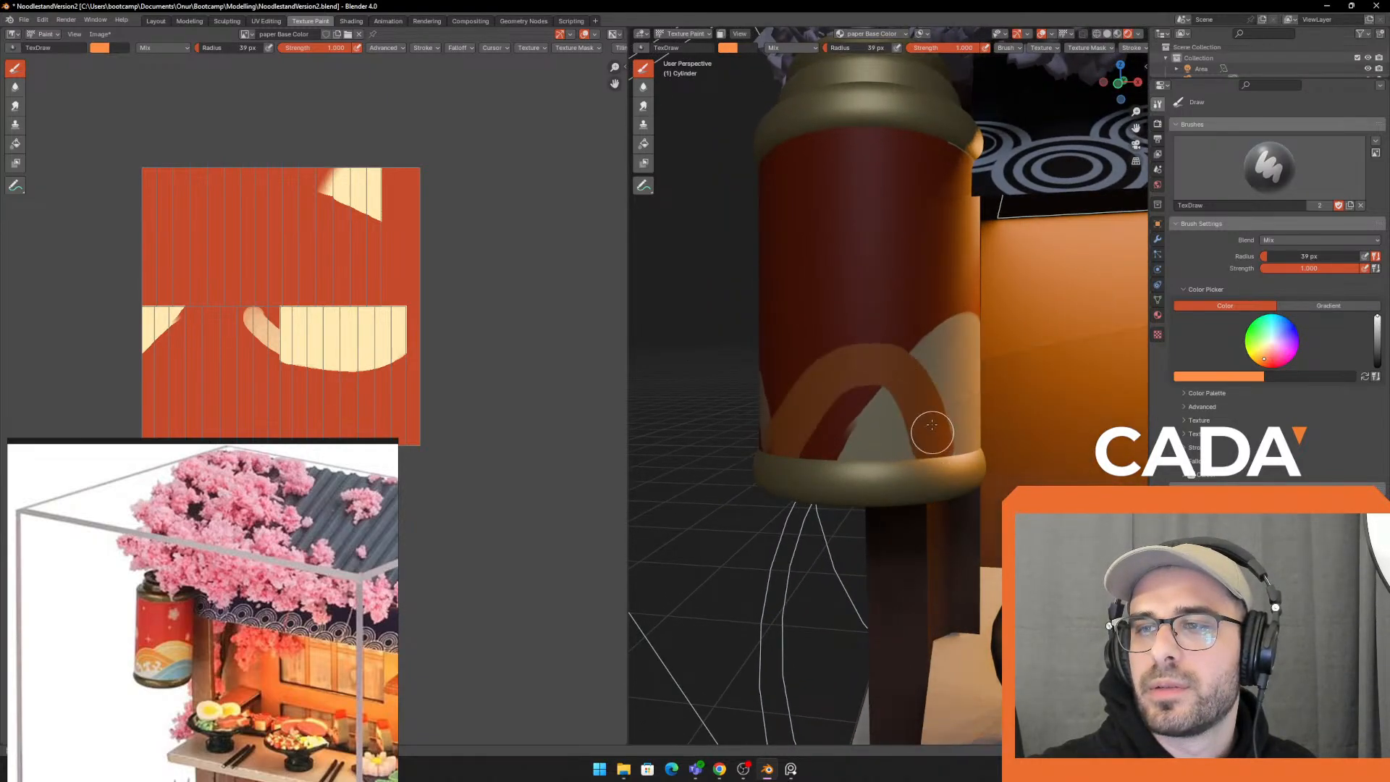
pyautogui.hotkey('ctrl', 'z')
pyautogui.moveTo(769, 466)
pyautogui.mouseDown()
pyautogui.moveTo(884, 388)
pyautogui.moveTo(949, 425)
pyautogui.mouseUp()
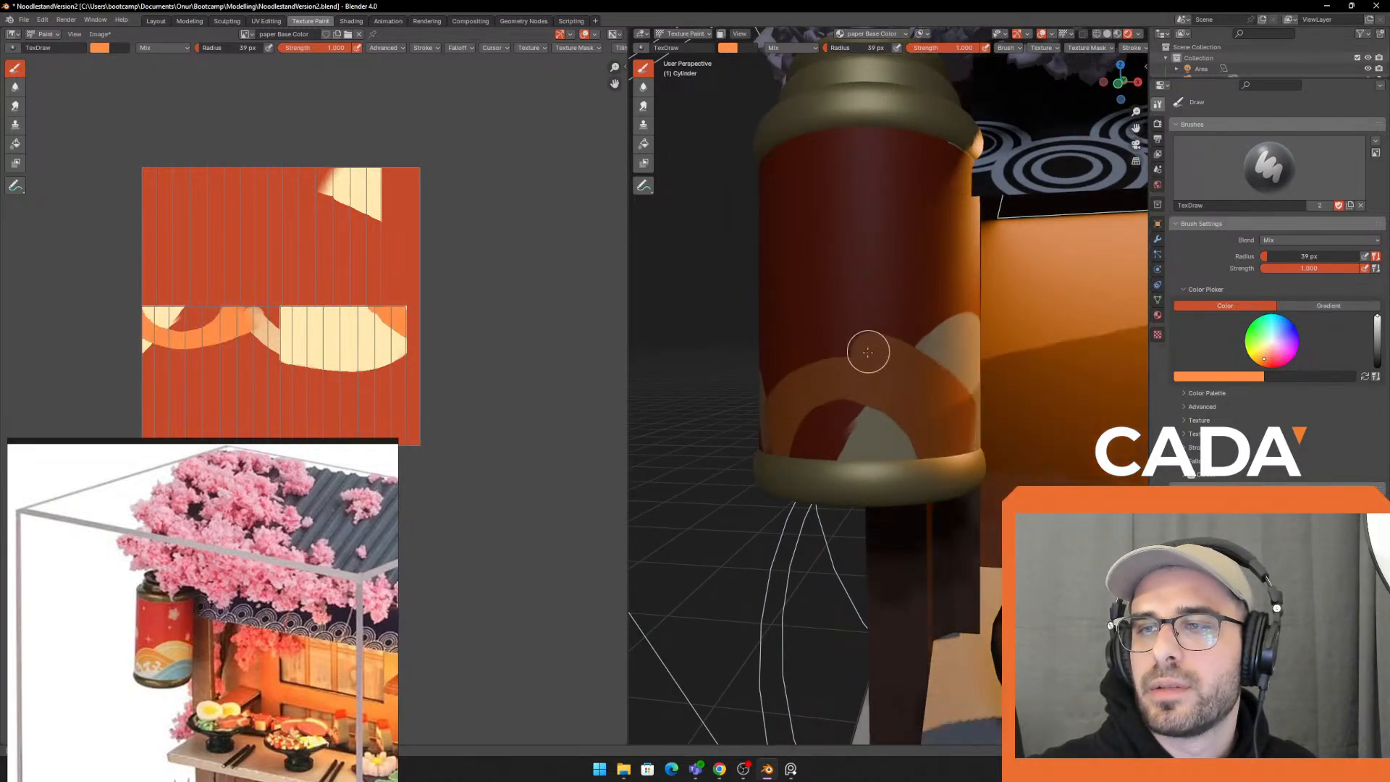
pyautogui.moveTo(868, 352); pyautogui.dragTo(854, 388, button='middle')
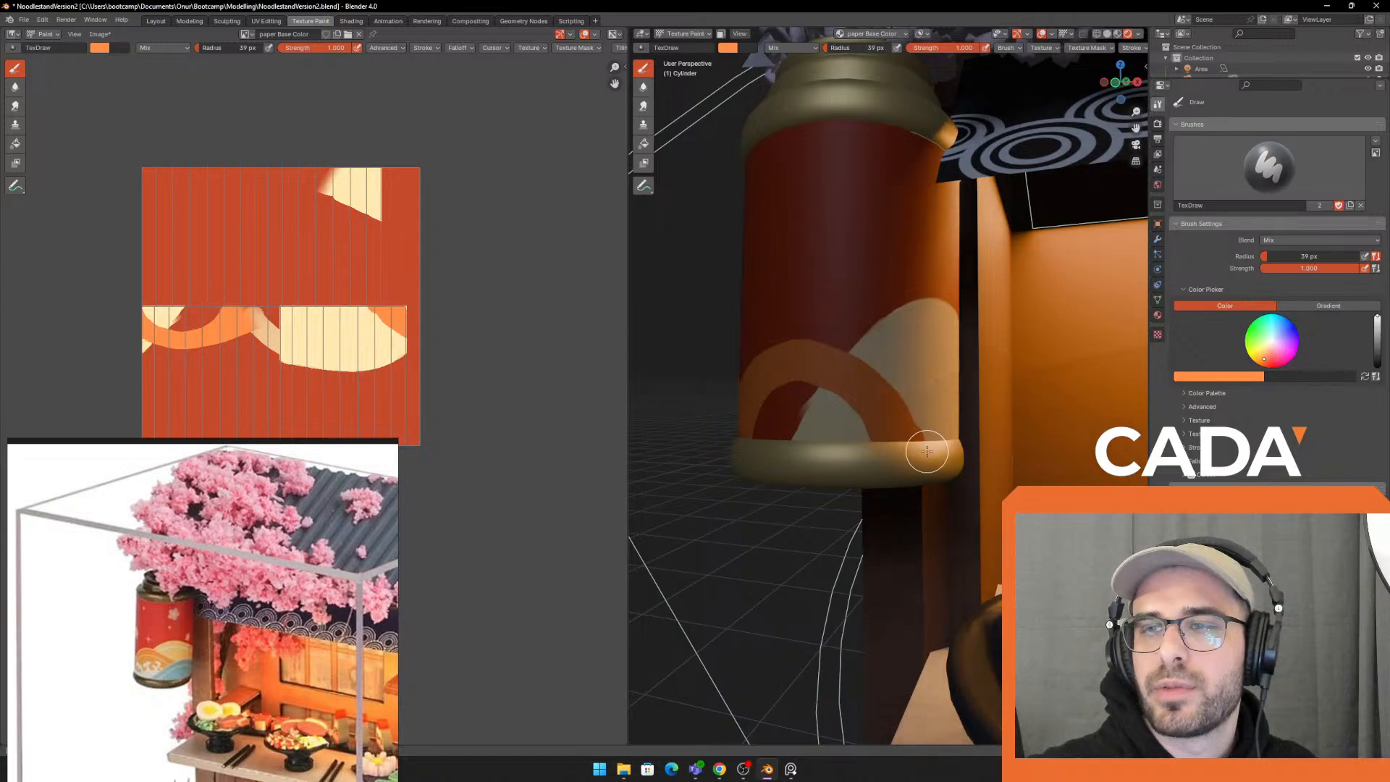
pyautogui.moveTo(927, 451)
pyautogui.mouseDown()
pyautogui.moveTo(845, 379)
pyautogui.moveTo(761, 357)
pyautogui.moveTo(741, 393)
pyautogui.mouseUp()
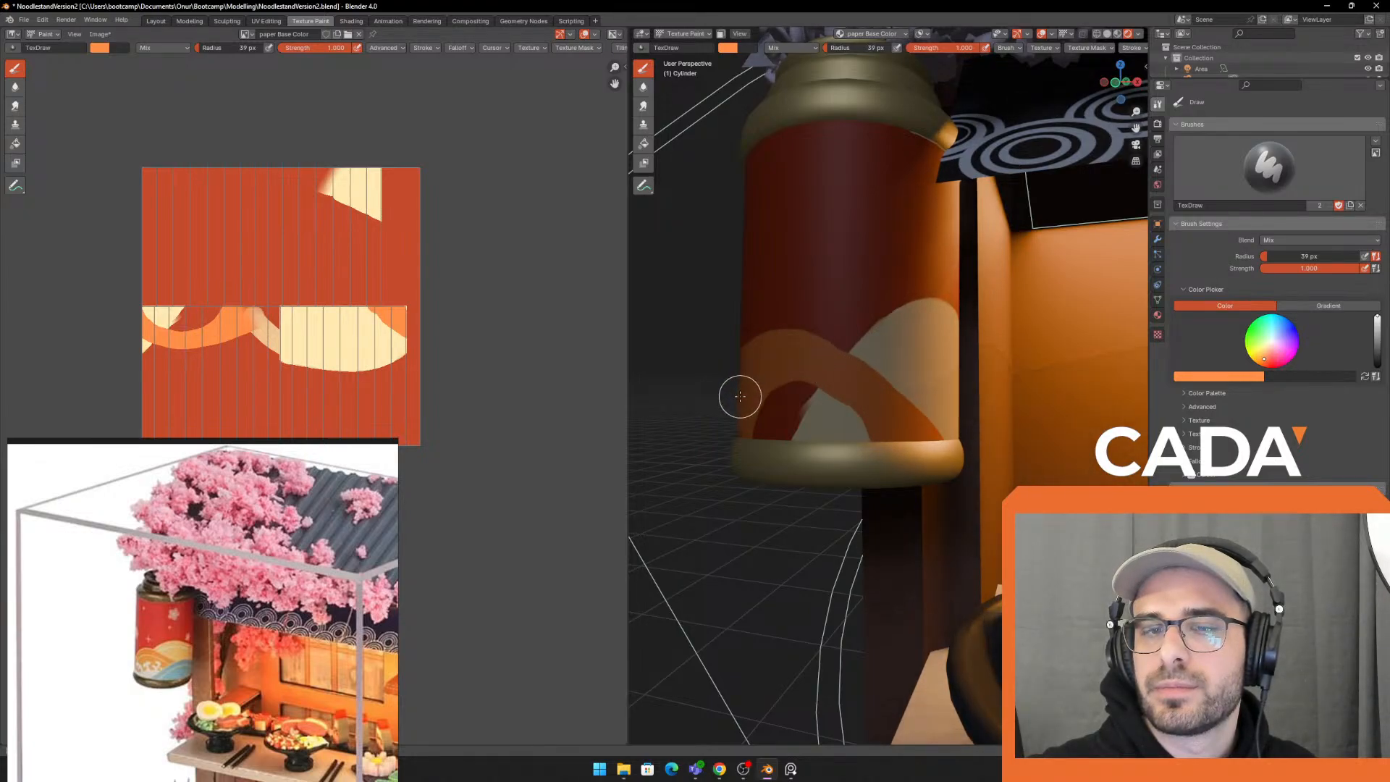
pyautogui.hotkey('ctrl', 'z')
pyautogui.hotkey('ctrl', 'z')
# Swap the brush colours, set the primary colour to a very light grey, and reduce the brush radius to 10 px
pyautogui.moveTo(959, 416); pyautogui.dragTo(937, 417, button='middle')
pyautogui.press('x')
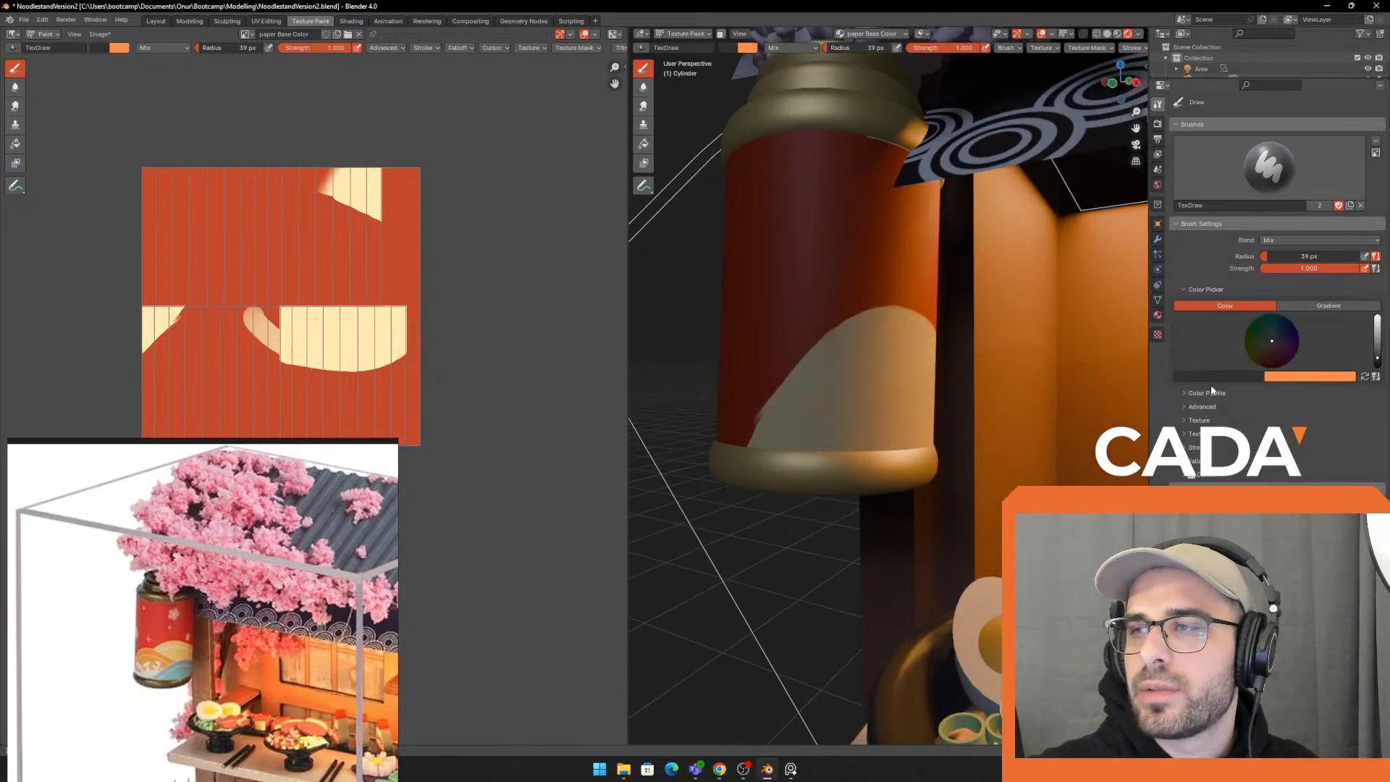
pyautogui.click(1221, 376)
pyautogui.moveTo(1283, 276)
pyautogui.mouseDown()
pyautogui.moveTo(1284, 221)
pyautogui.moveTo(1283, 249)
pyautogui.mouseUp()
pyautogui.moveTo(971, 376); pyautogui.dragTo(925, 391, button='middle')
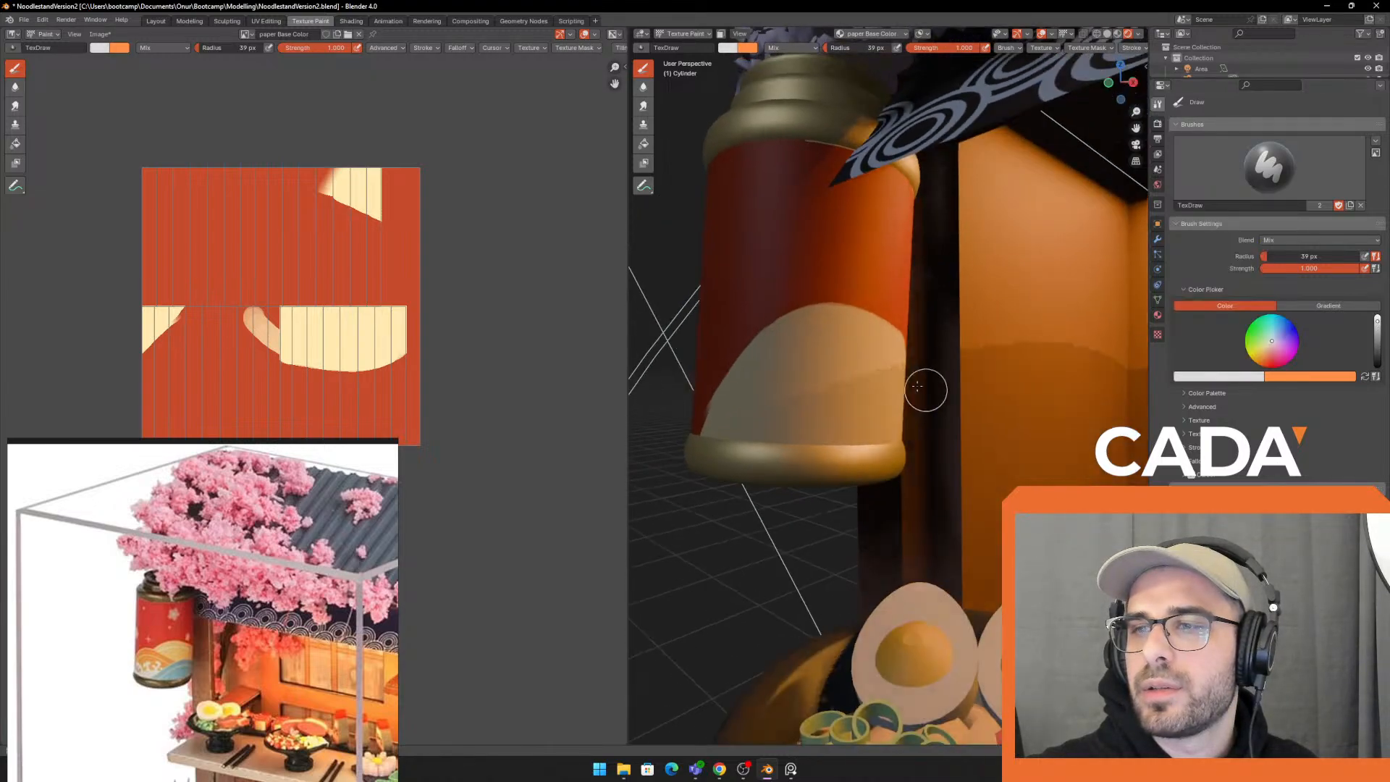
pyautogui.press('f')
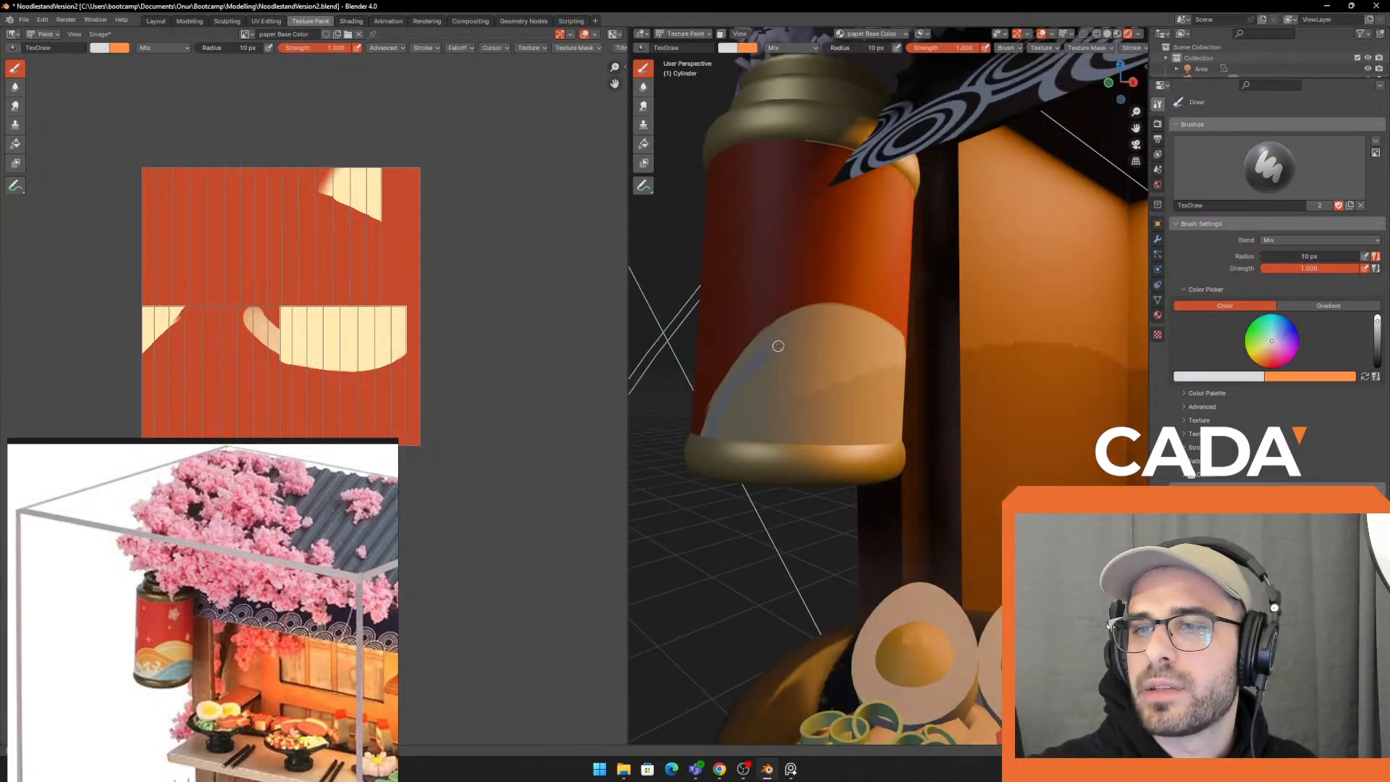
# Reduce the brush radius to 7 px and brighten the primary paint colour to pure white
pyautogui.click(763, 388)
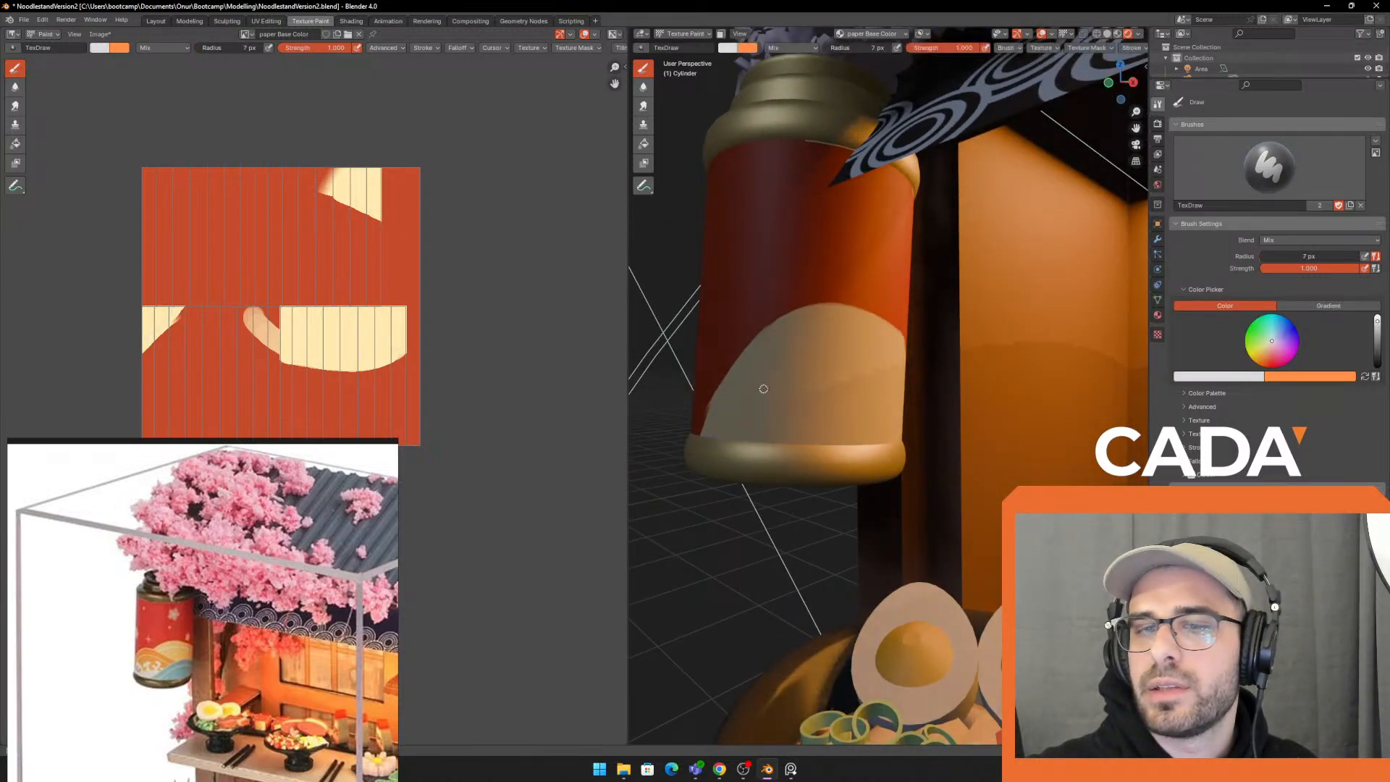
pyautogui.click(1245, 378)
pyautogui.moveTo(1285, 241); pyautogui.dragTo(1284, 219)
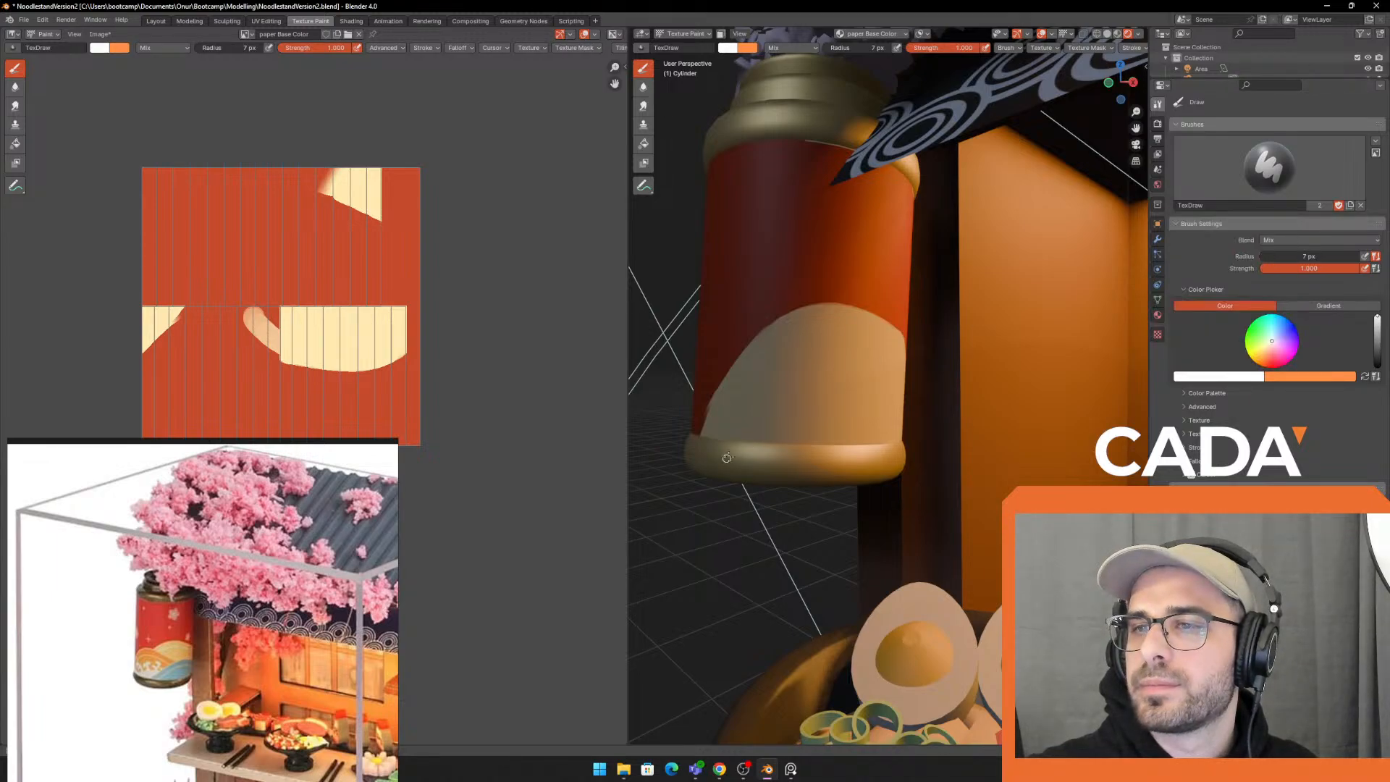
# Try painting a thin white line freehand along the cream wave's arch and undo the strokes
pyautogui.hotkey('ctrl', 'z')
pyautogui.moveTo(715, 436)
pyautogui.mouseDown()
pyautogui.moveTo(797, 349)
pyautogui.moveTo(885, 359)
pyautogui.mouseUp()
pyautogui.moveTo(884, 359); pyautogui.dragTo(854, 354, button='middle')
pyautogui.hotkey('ctrl', 'z')
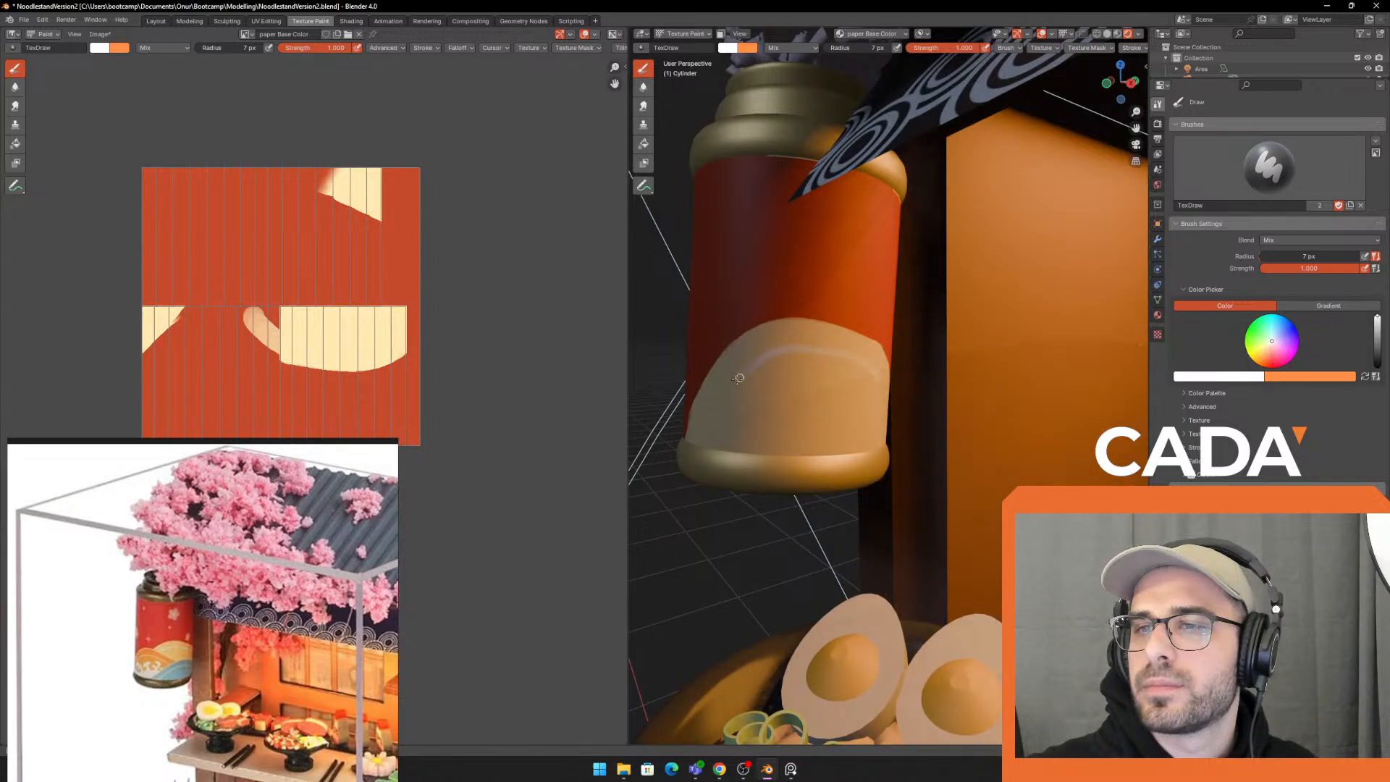
pyautogui.moveTo(712, 435); pyautogui.dragTo(708, 448, button='middle')
pyautogui.hotkey('ctrl', 'z')
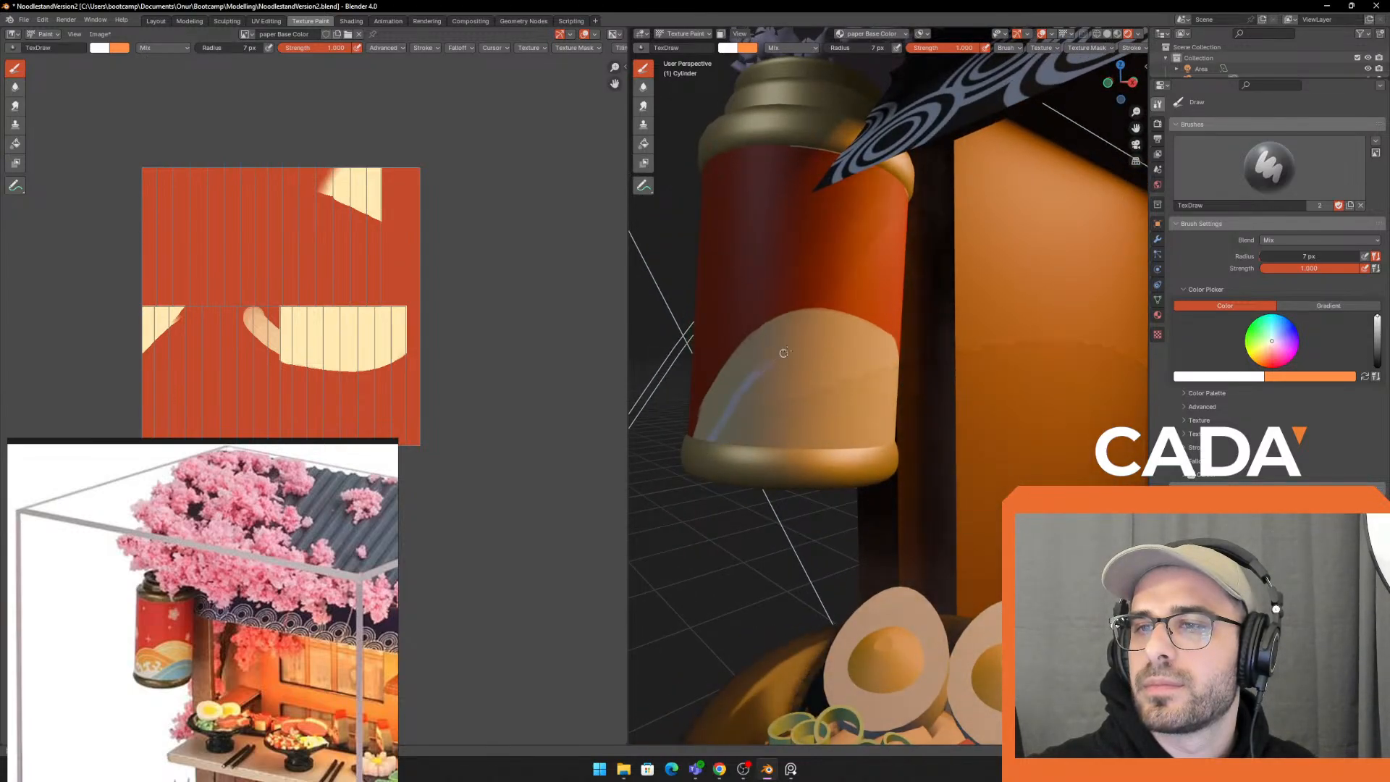
pyautogui.hotkey('ctrl', 'z')
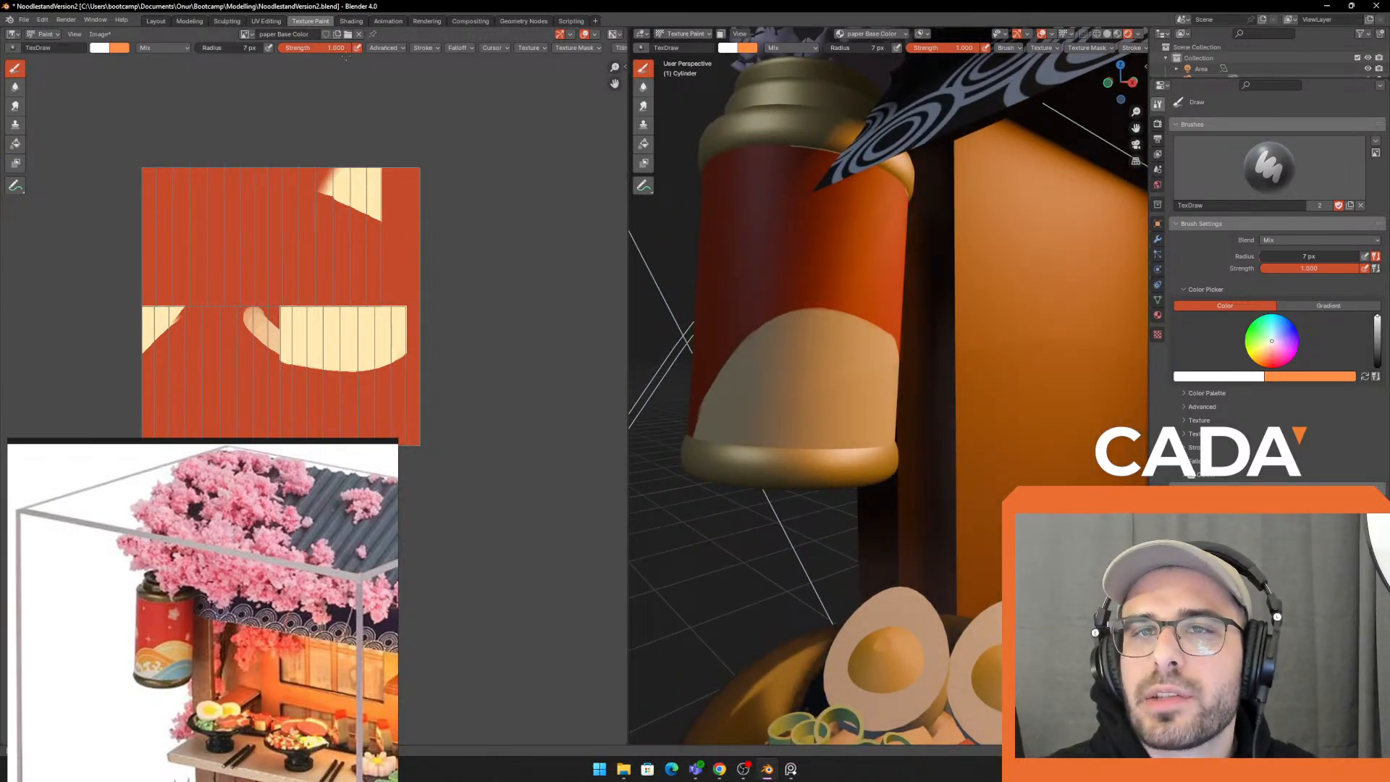
# Turn on Stabilize Stroke for the paint brush
pyautogui.click(427, 47)
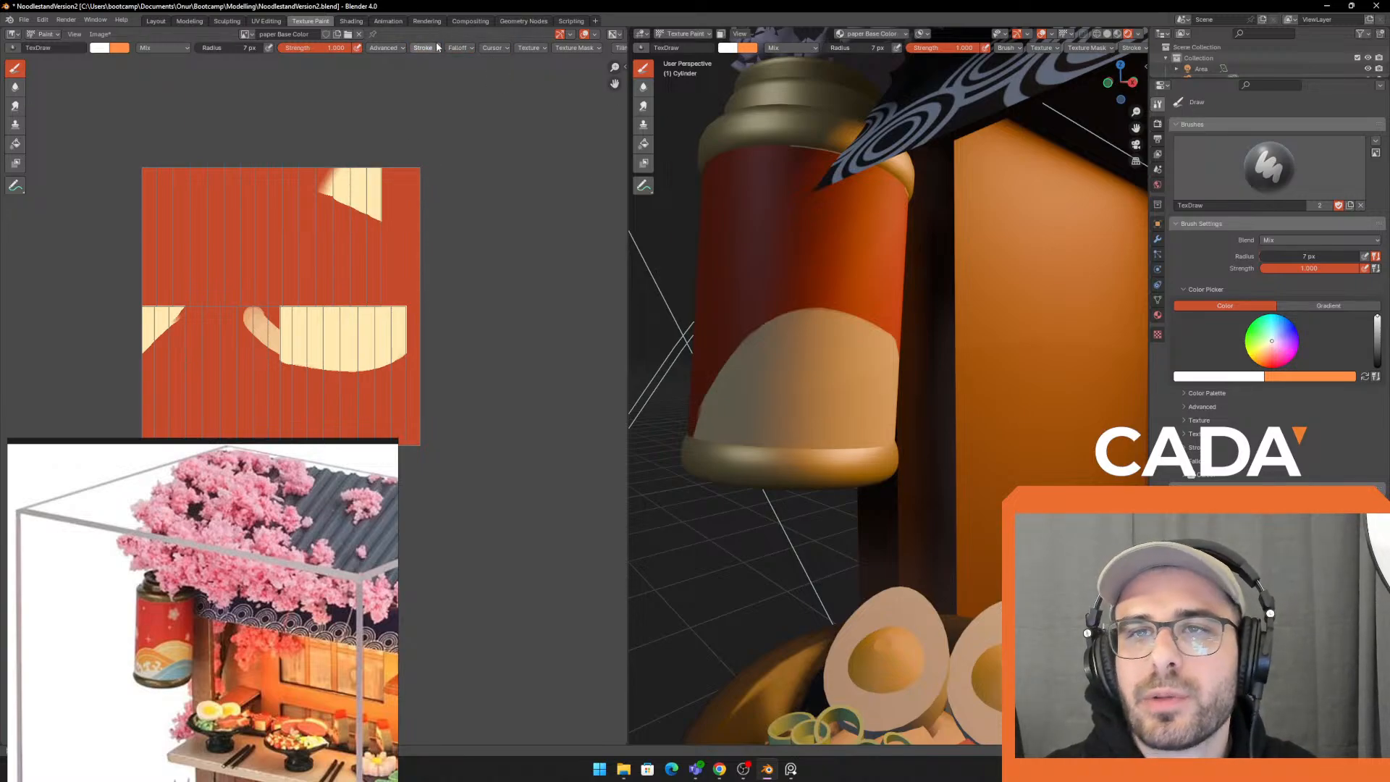
pyautogui.click(424, 48)
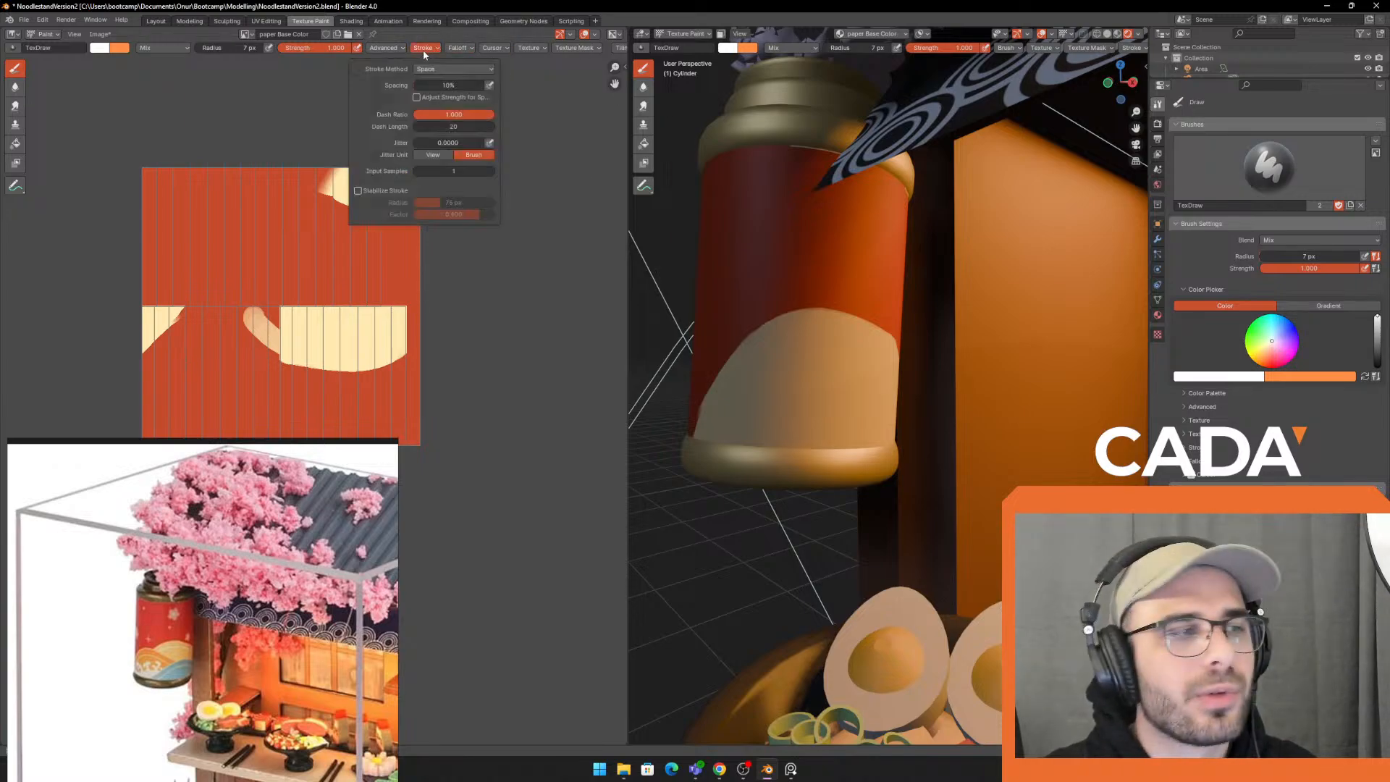
pyautogui.click(359, 191)
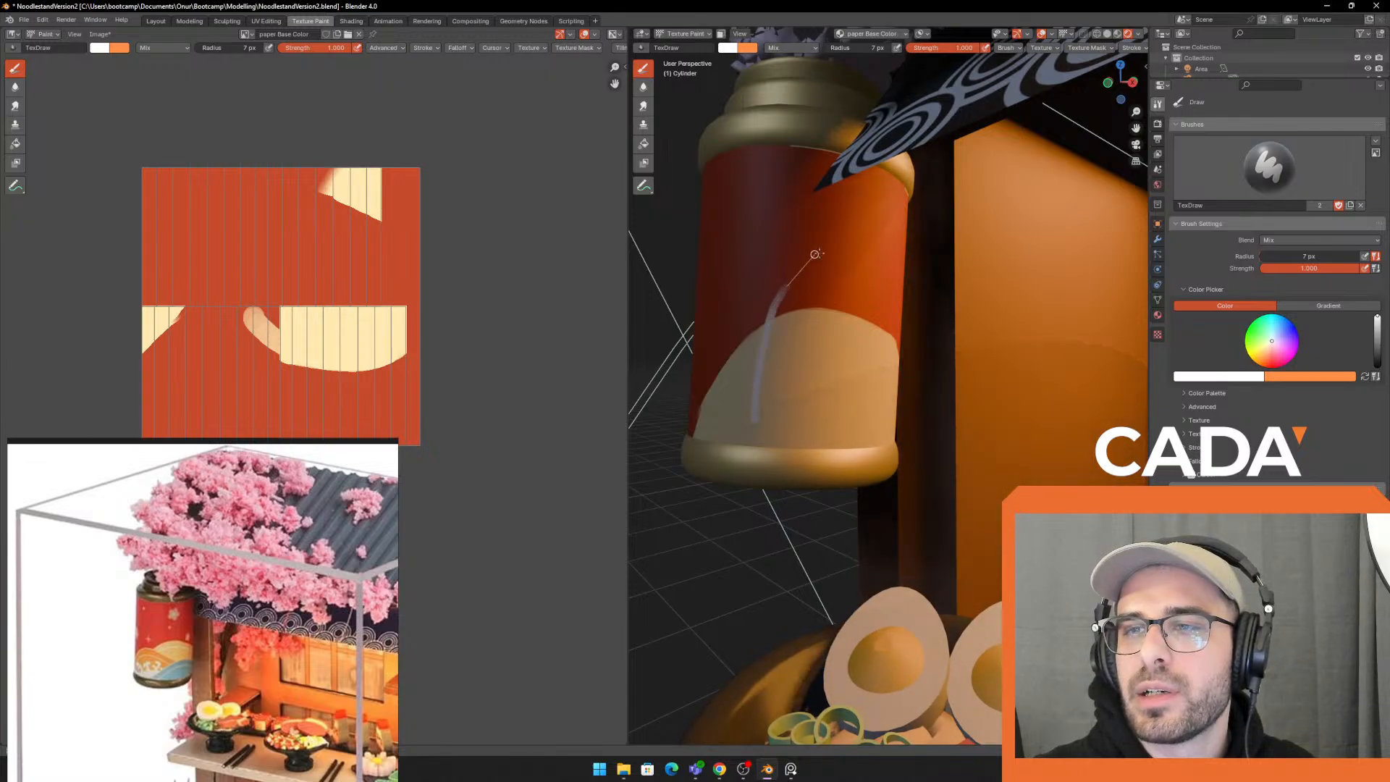
# Undo the stabilized test strokes and paint a smooth thin white line just inside the cream wave's arched edge
pyautogui.moveTo(816, 254); pyautogui.dragTo(886, 386)
pyautogui.hotkey('ctrl', 'z')
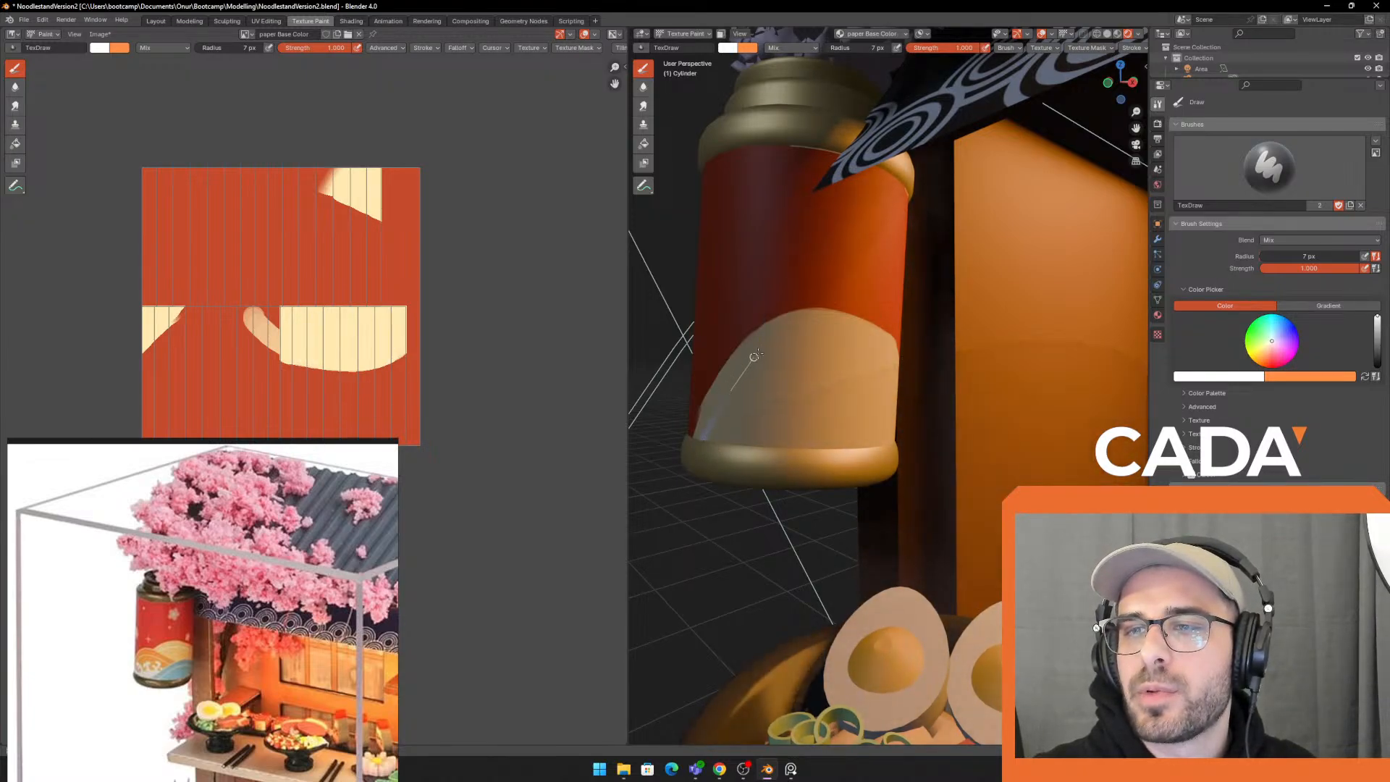
pyautogui.hotkey('ctrl', 'z')
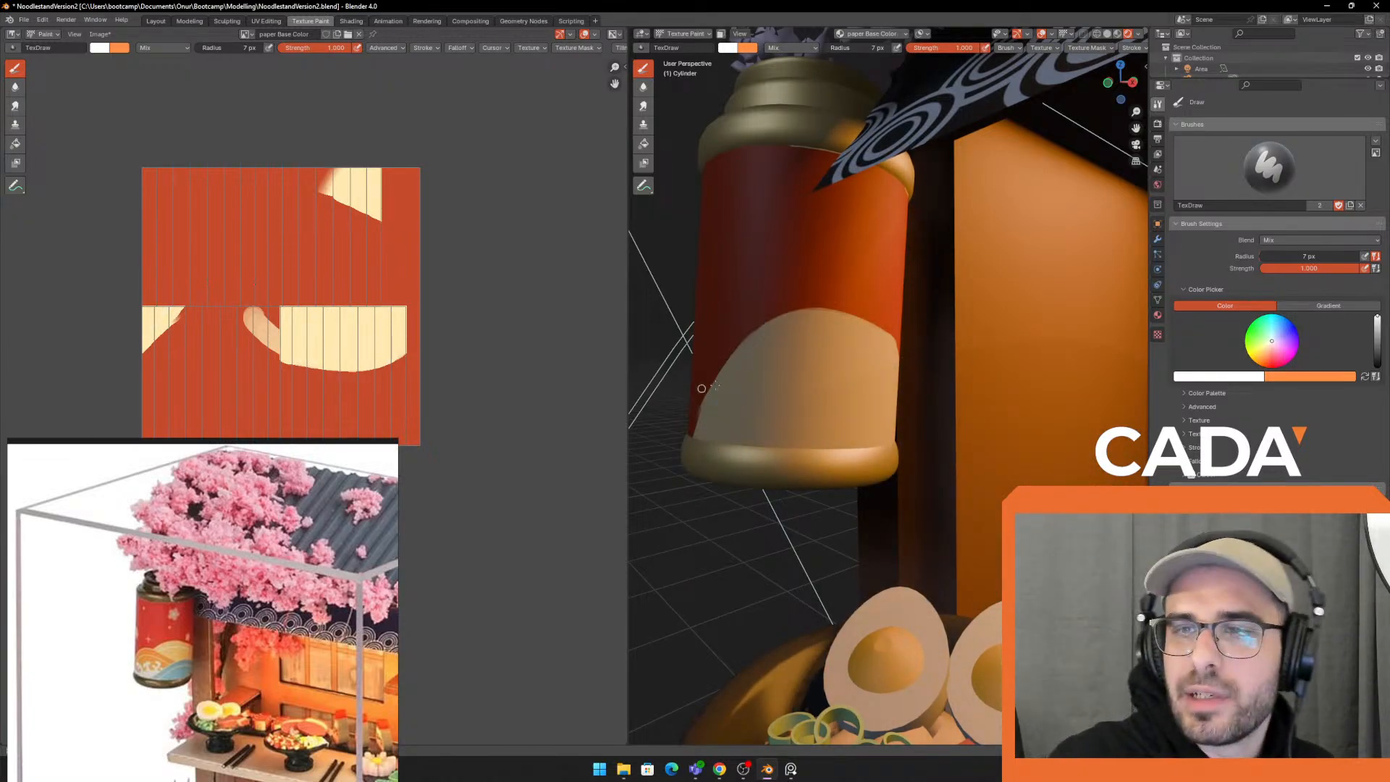
pyautogui.moveTo(702, 444)
pyautogui.mouseDown()
pyautogui.moveTo(782, 348)
pyautogui.moveTo(847, 327)
pyautogui.moveTo(888, 339)
pyautogui.mouseUp()
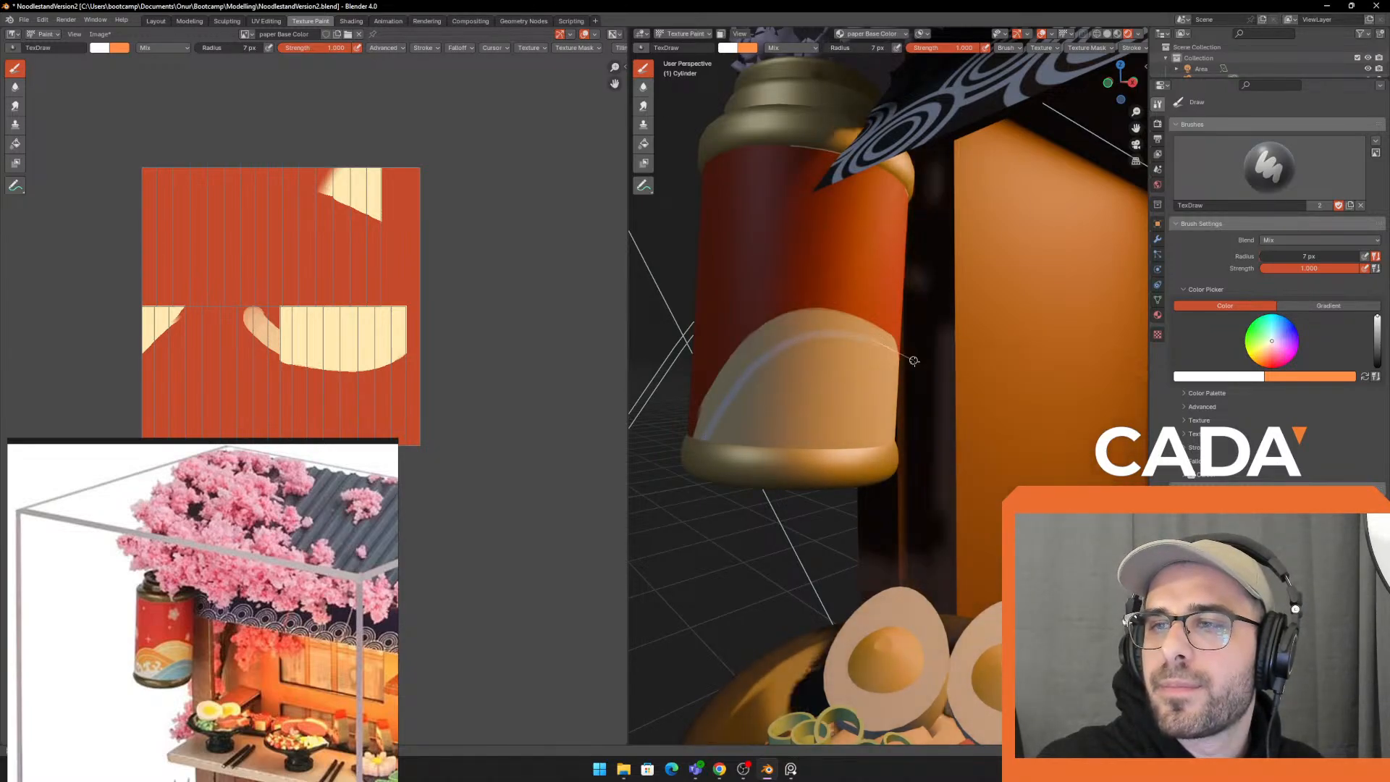
# Switch to the orange colour, set the brush radius to 33 px, and paint a second wave overlapping the cream wave
pyautogui.press('x')
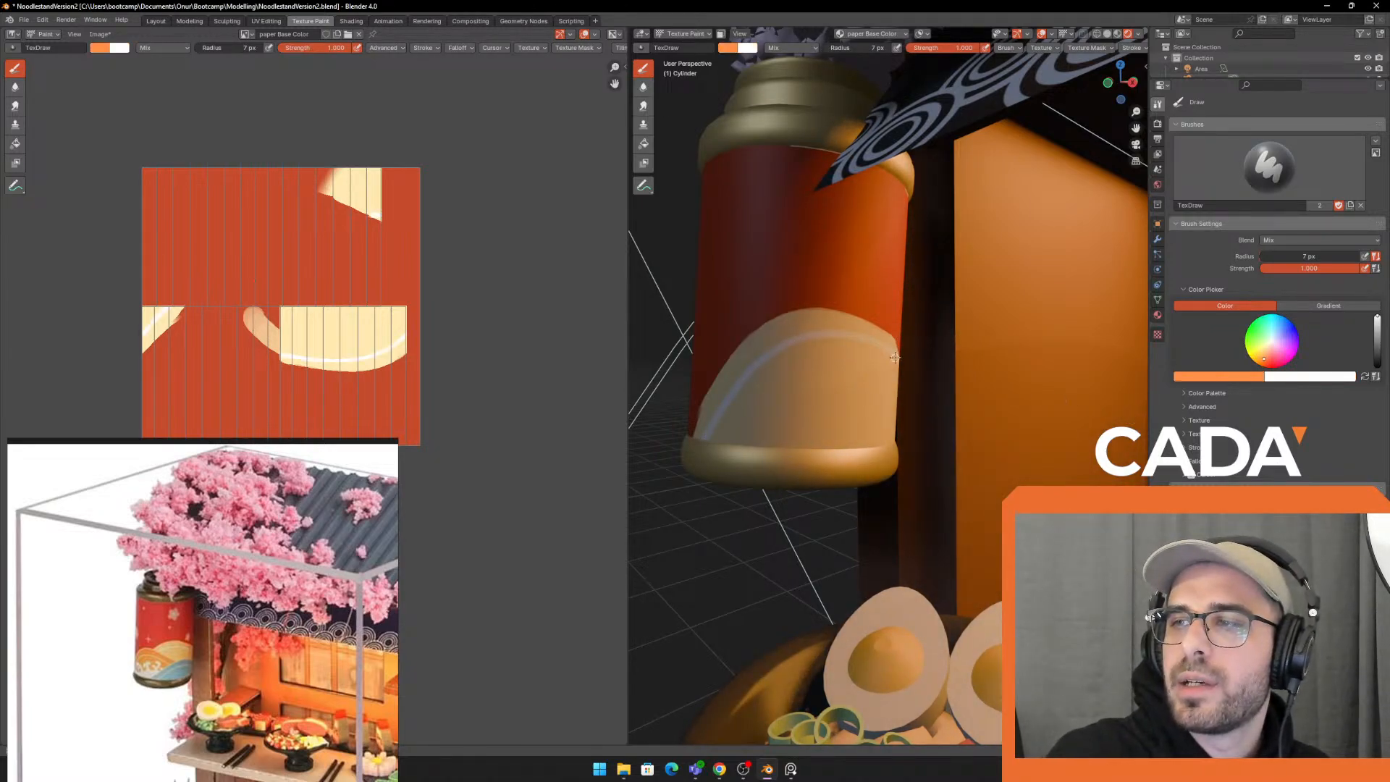
pyautogui.moveTo(953, 408)
pyautogui.mouseDown(button='middle')
pyautogui.moveTo(999, 403)
pyautogui.moveTo(967, 390)
pyautogui.mouseUp(button='middle')
pyautogui.press('f')
pyautogui.click(999, 403)
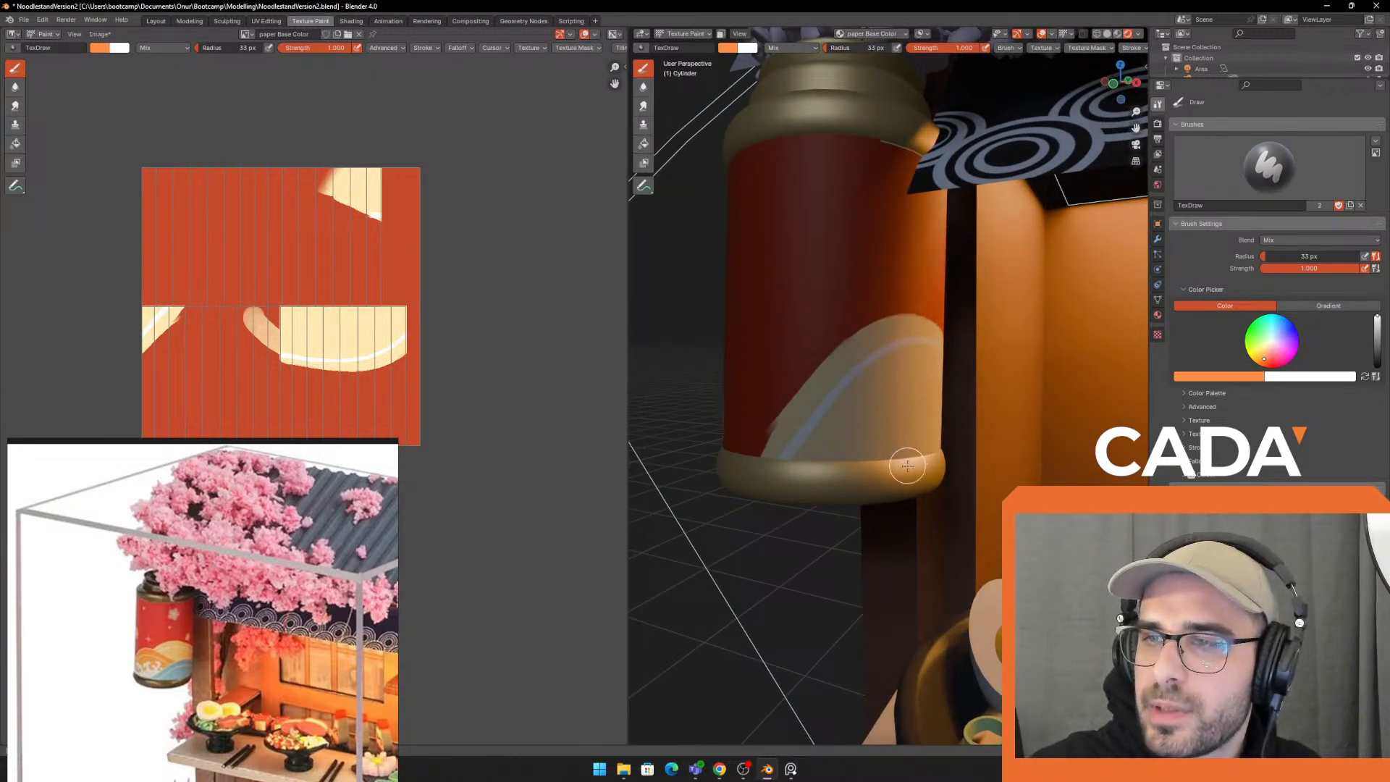
pyautogui.moveTo(907, 465)
pyautogui.mouseDown()
pyautogui.moveTo(829, 363)
pyautogui.moveTo(698, 403)
pyautogui.mouseUp()
pyautogui.hotkey('ctrl', 'z')
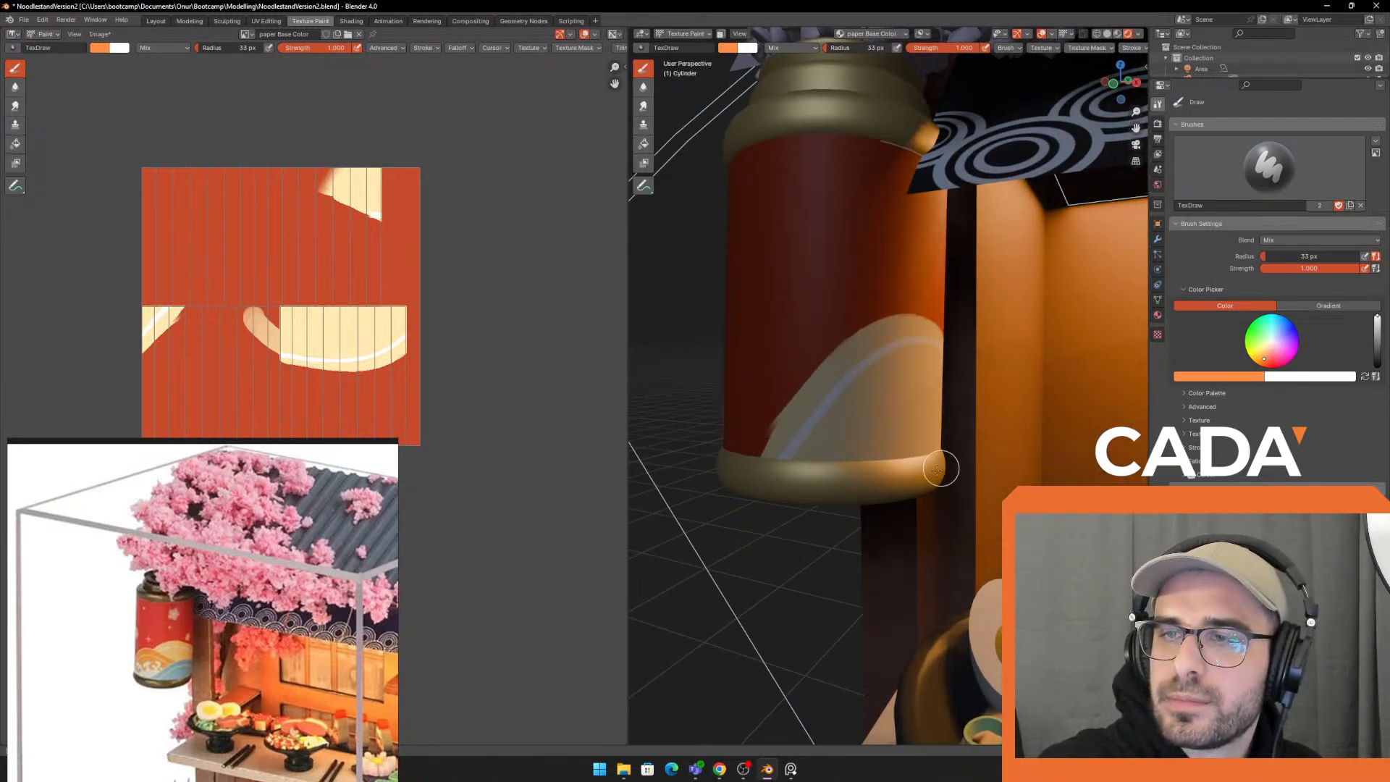
pyautogui.moveTo(939, 469)
pyautogui.mouseDown()
pyautogui.moveTo(878, 394)
pyautogui.moveTo(723, 376)
pyautogui.mouseUp()
pyautogui.moveTo(902, 449); pyautogui.dragTo(949, 451, button='middle')
pyautogui.moveTo(755, 464)
pyautogui.mouseDown()
pyautogui.moveTo(874, 349)
pyautogui.moveTo(819, 370)
pyautogui.moveTo(874, 341)
pyautogui.moveTo(924, 379)
pyautogui.moveTo(966, 458)
pyautogui.moveTo(879, 363)
pyautogui.moveTo(811, 363)
pyautogui.moveTo(785, 394)
pyautogui.moveTo(765, 486)
pyautogui.moveTo(853, 379)
pyautogui.moveTo(754, 506)
pyautogui.moveTo(838, 378)
pyautogui.moveTo(943, 433)
pyautogui.moveTo(813, 434)
pyautogui.moveTo(782, 454)
pyautogui.moveTo(898, 396)
pyautogui.moveTo(811, 412)
pyautogui.moveTo(943, 426)
pyautogui.mouseUp()
pyautogui.hotkey('ctrl', 'z')
# Shrink the brush and paint a thin white line along the inside of the orange wave's arch
pyautogui.press('f')
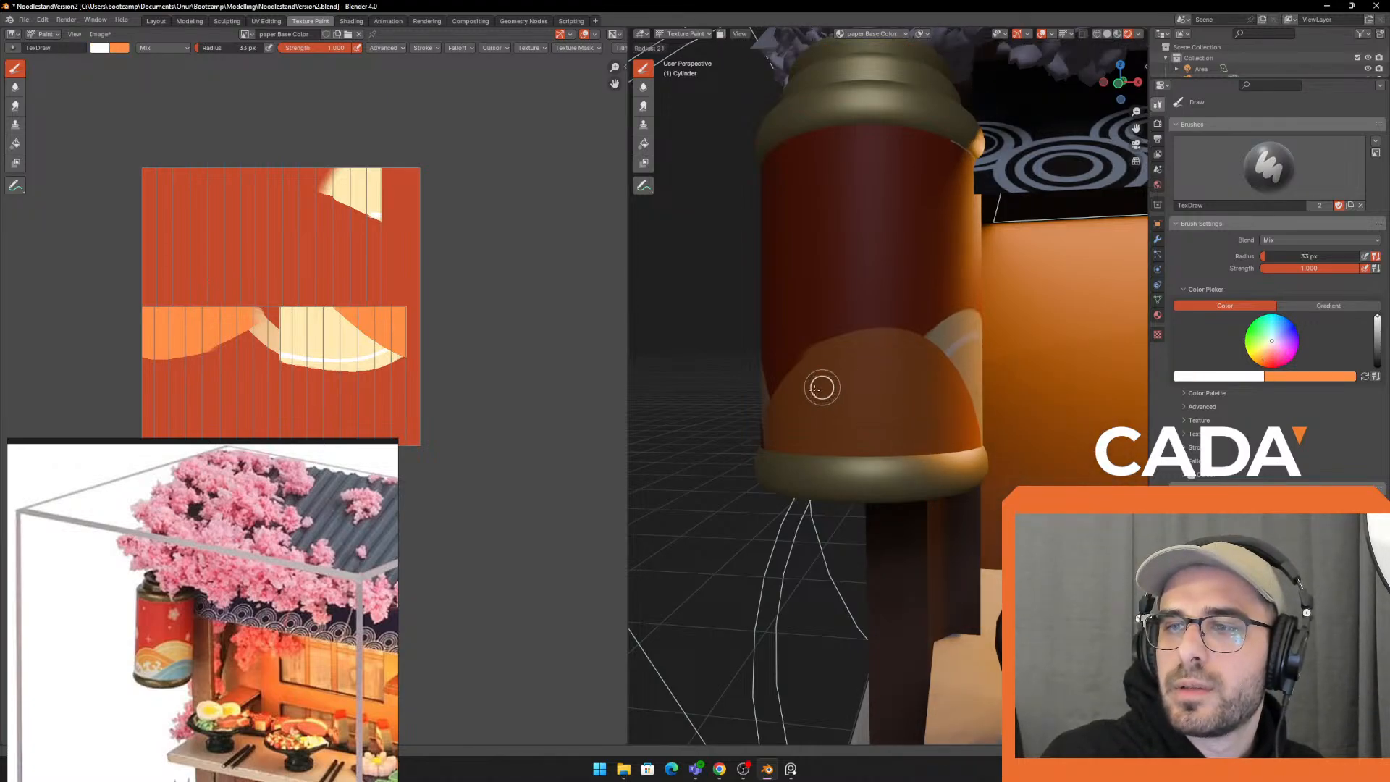
pyautogui.click(815, 389)
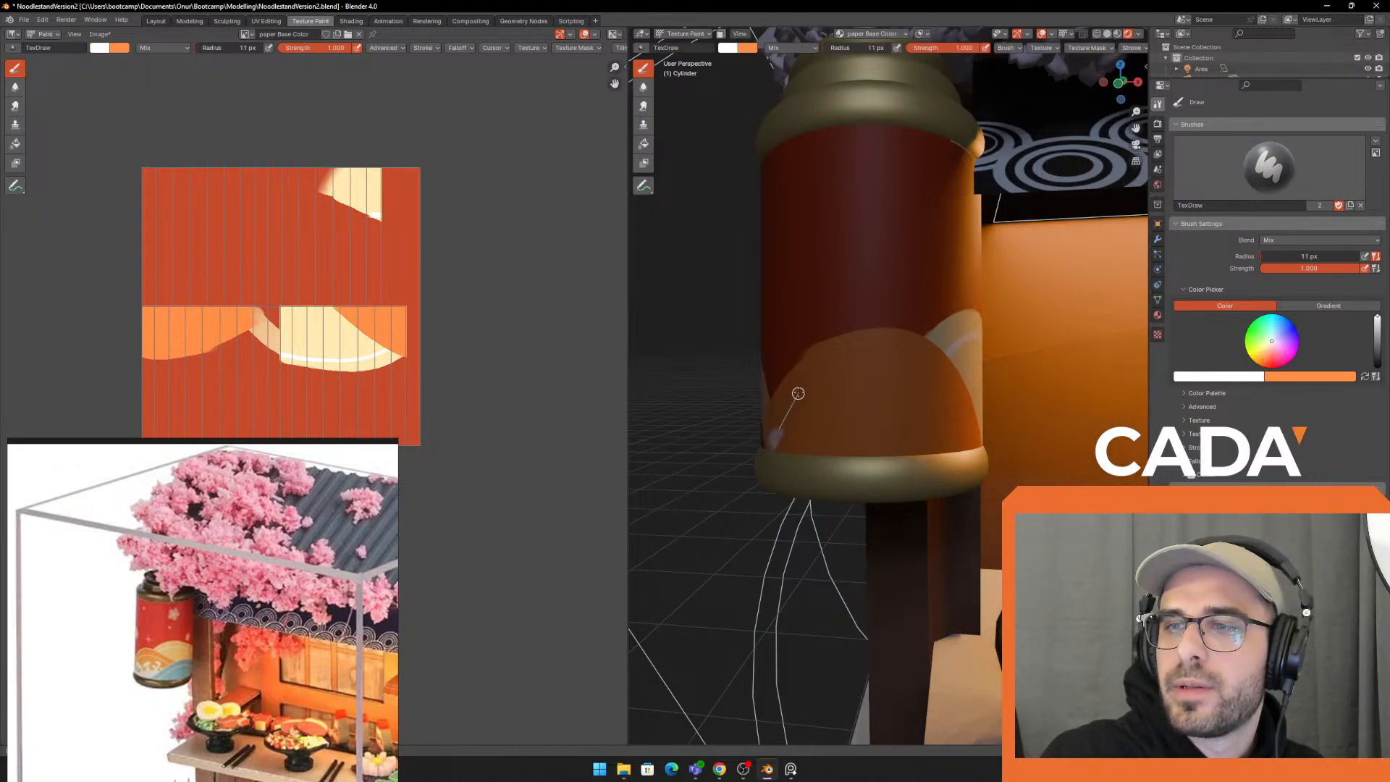
pyautogui.click(799, 397)
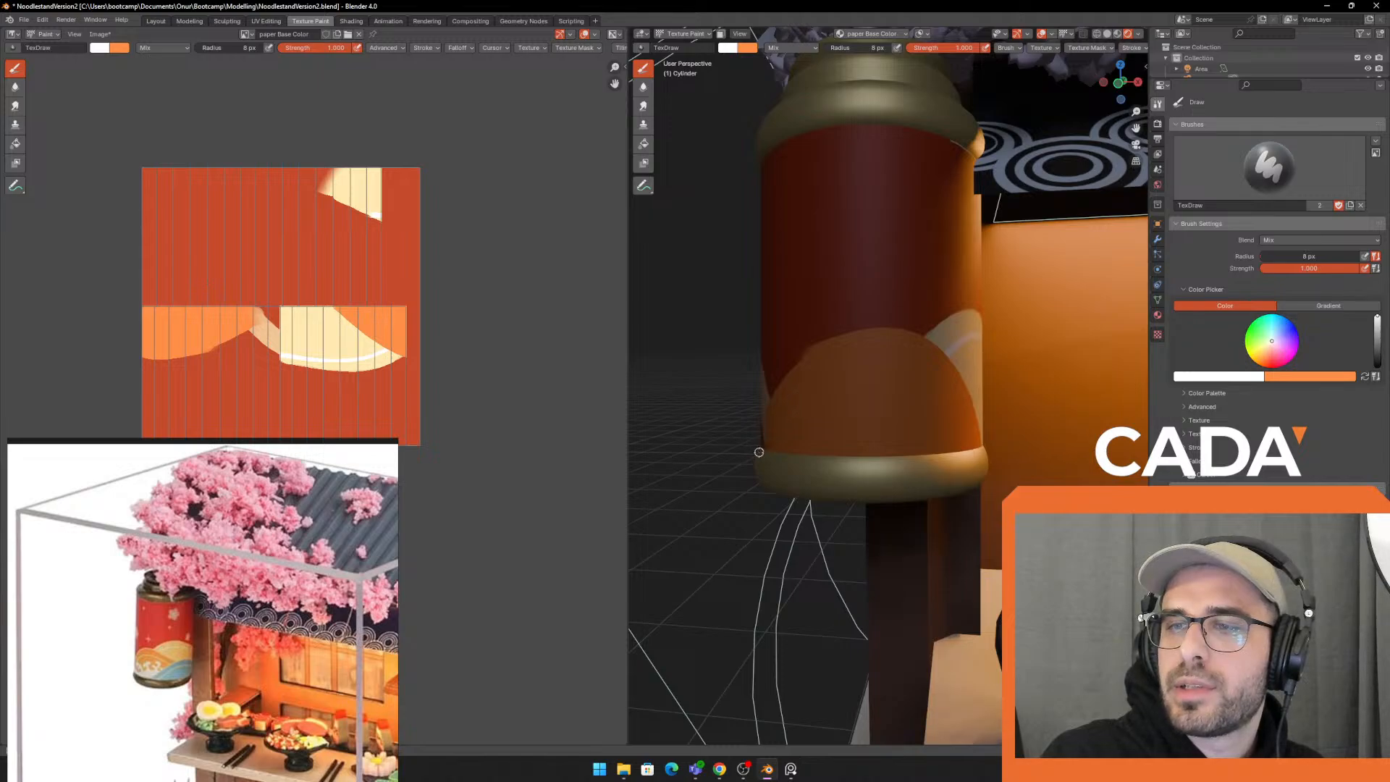
pyautogui.moveTo(792, 400)
pyautogui.mouseDown()
pyautogui.moveTo(847, 350)
pyautogui.moveTo(929, 357)
pyautogui.moveTo(974, 443)
pyautogui.mouseUp()
pyautogui.moveTo(935, 426)
pyautogui.mouseDown(button='middle')
pyautogui.moveTo(892, 382)
pyautogui.moveTo(955, 377)
pyautogui.mouseUp(button='middle')
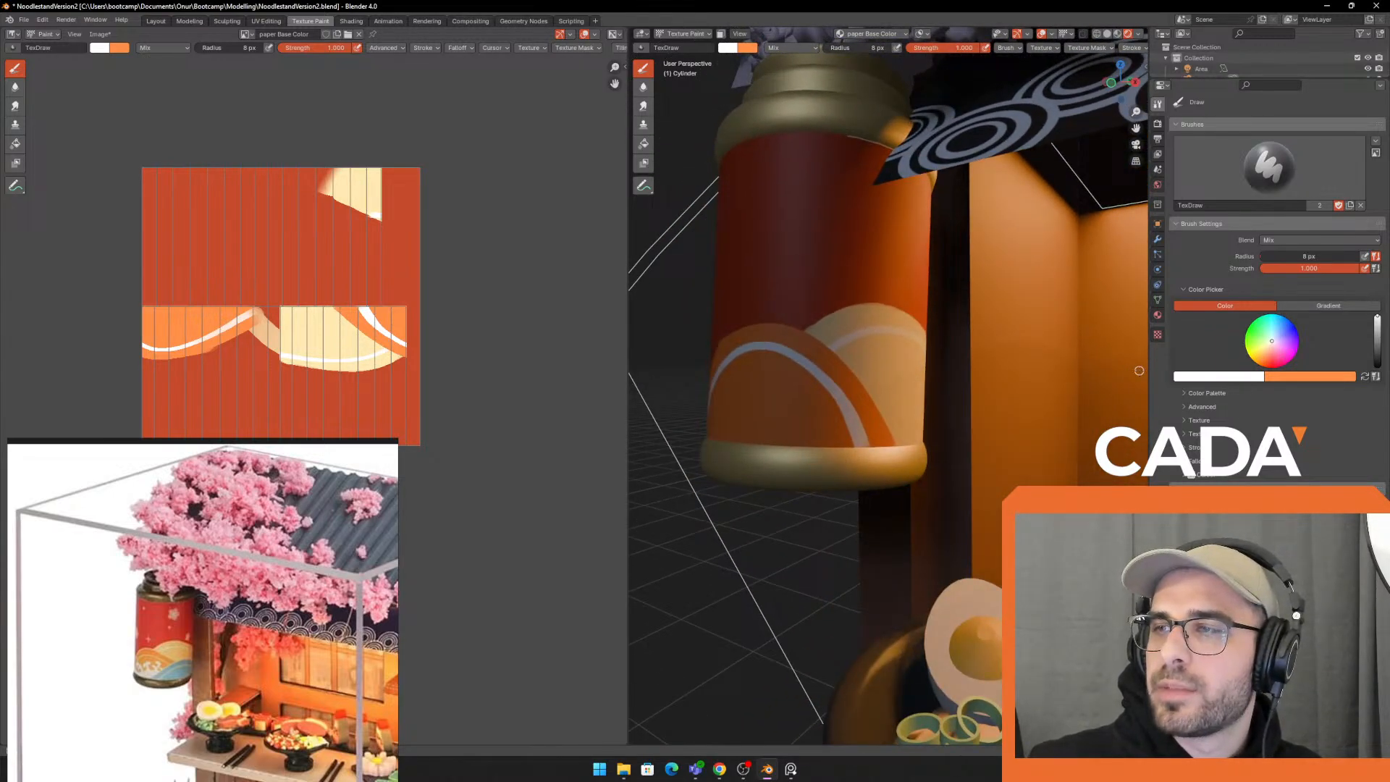
# Change the orange brush colour to light cyan and enlarge the brush radius to 44 px
pyautogui.press('x')
pyautogui.moveTo(1278, 345); pyautogui.dragTo(1274, 333)
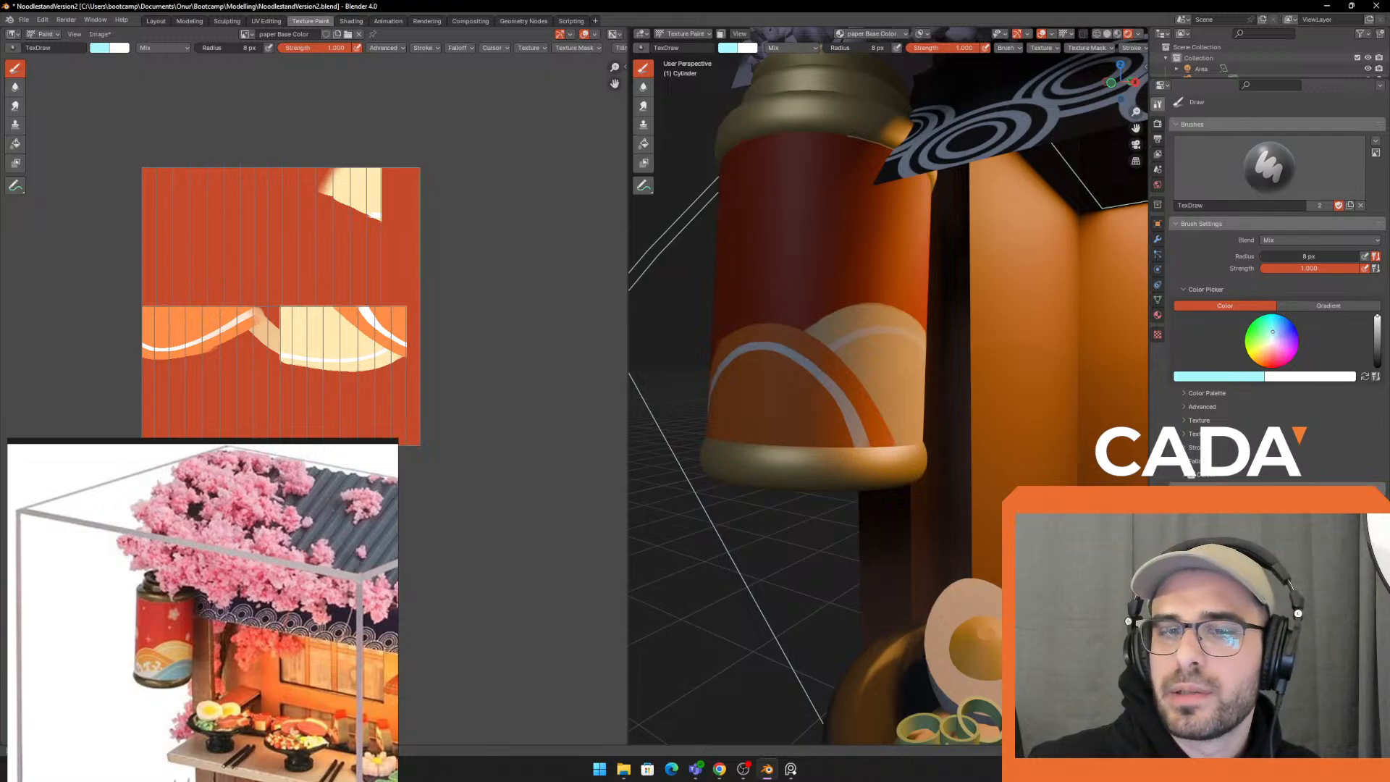
pyautogui.press('f')
pyautogui.click(794, 382)
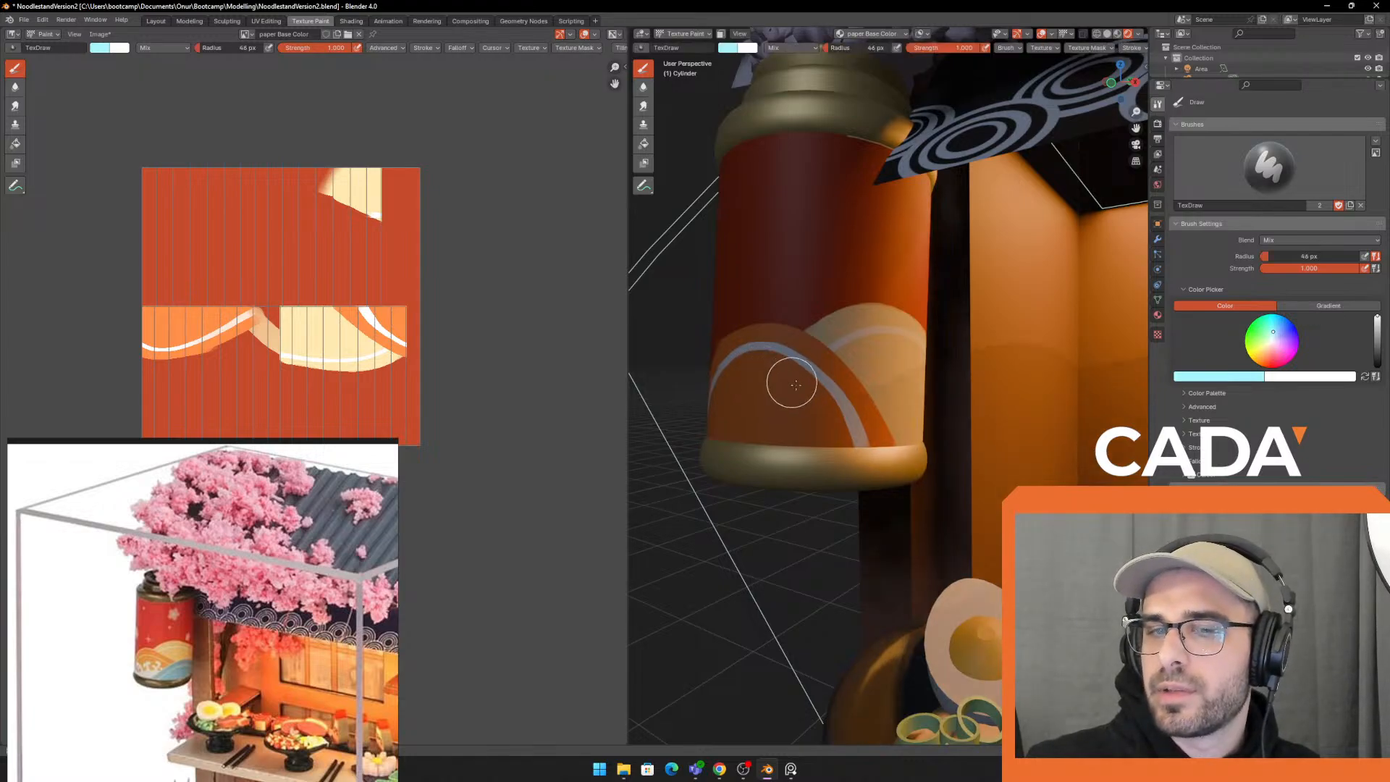
# Paint a light cyan wave in front of the other two, filled to the bottom rim and continued around the lantern's side
pyautogui.moveTo(790, 383); pyautogui.dragTo(769, 386, button='middle')
pyautogui.moveTo(722, 455)
pyautogui.mouseDown()
pyautogui.moveTo(832, 394)
pyautogui.moveTo(905, 387)
pyautogui.mouseUp()
pyautogui.hotkey('ctrl', 'z')
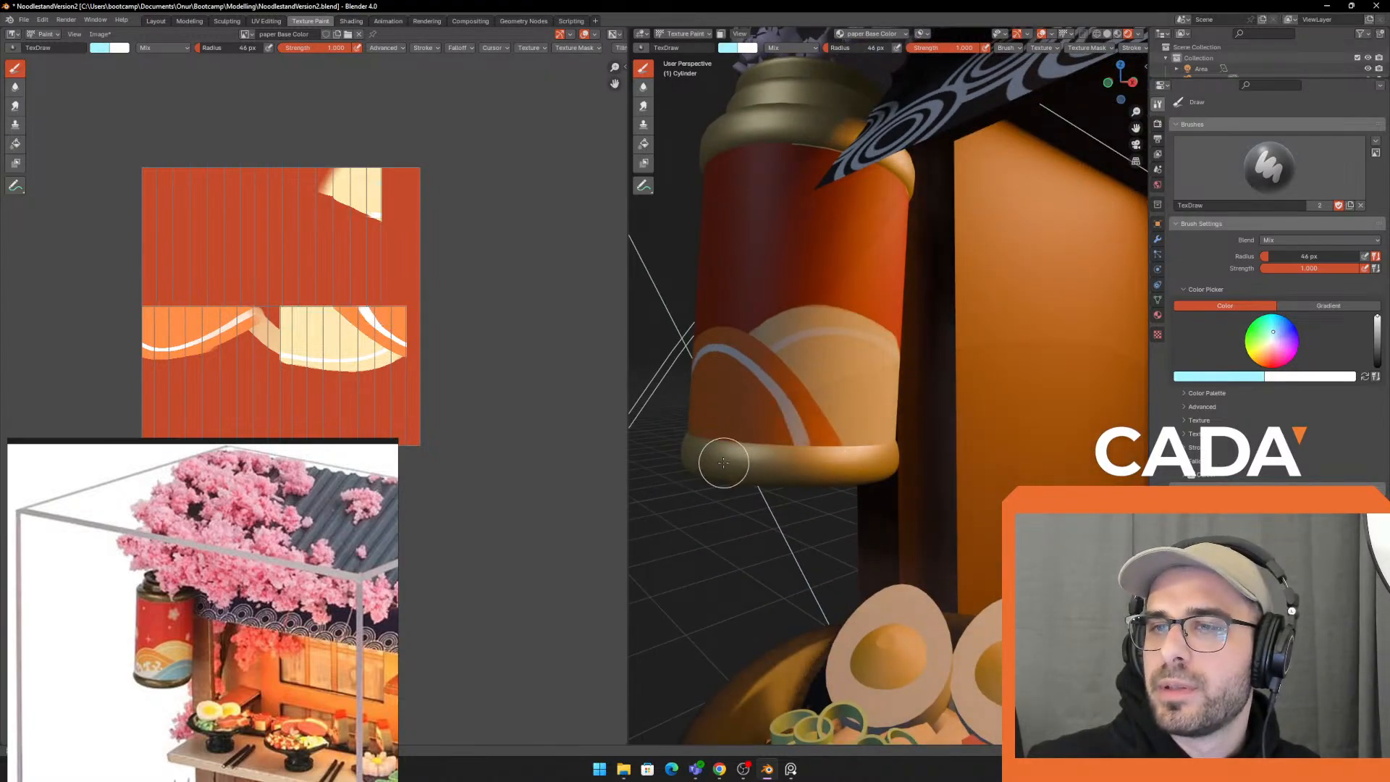
pyautogui.moveTo(723, 459)
pyautogui.mouseDown()
pyautogui.moveTo(797, 383)
pyautogui.moveTo(909, 403)
pyautogui.mouseUp()
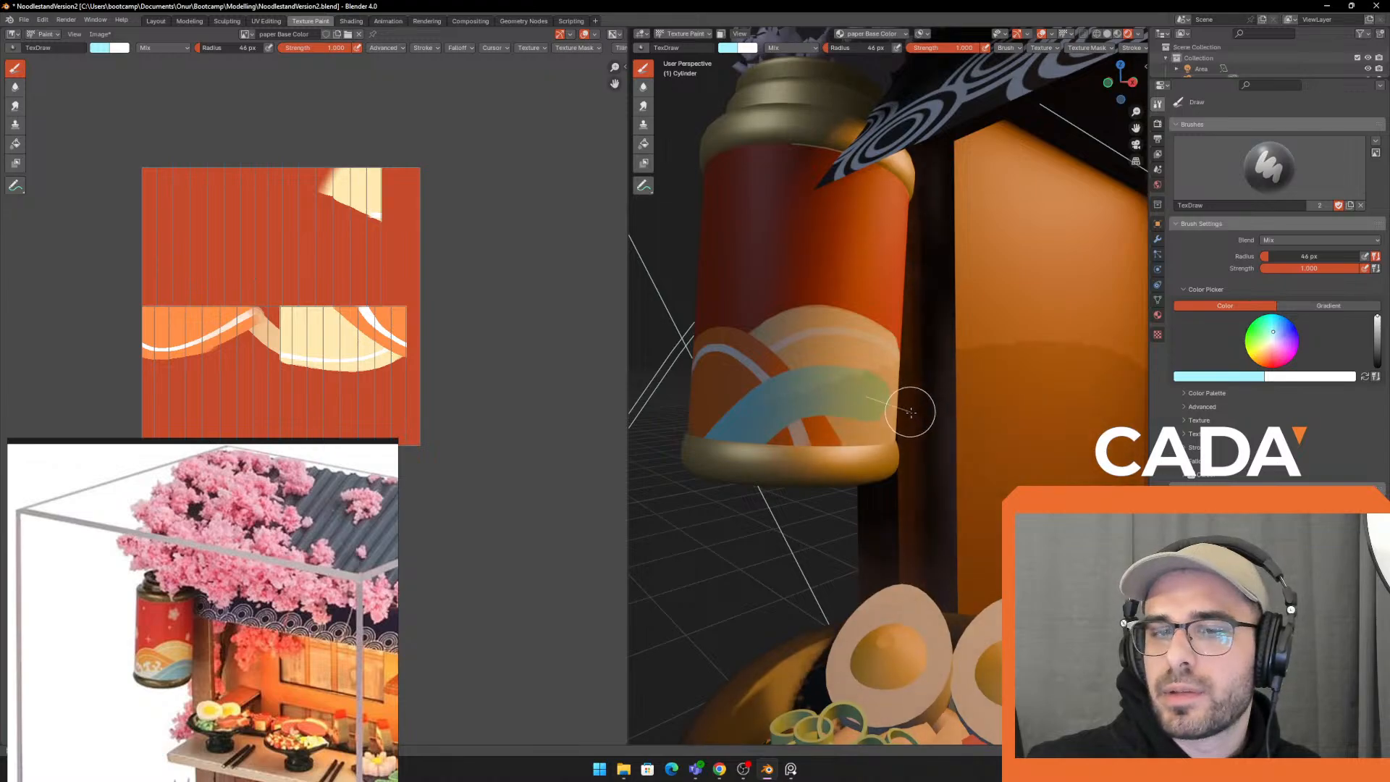
pyautogui.moveTo(947, 479); pyautogui.dragTo(947, 481)
pyautogui.moveTo(749, 443)
pyautogui.mouseDown()
pyautogui.moveTo(803, 406)
pyautogui.moveTo(897, 432)
pyautogui.moveTo(914, 452)
pyautogui.mouseUp()
pyautogui.moveTo(914, 451)
pyautogui.mouseDown(button='middle')
pyautogui.moveTo(831, 447)
pyautogui.moveTo(784, 396)
pyautogui.mouseUp(button='middle')
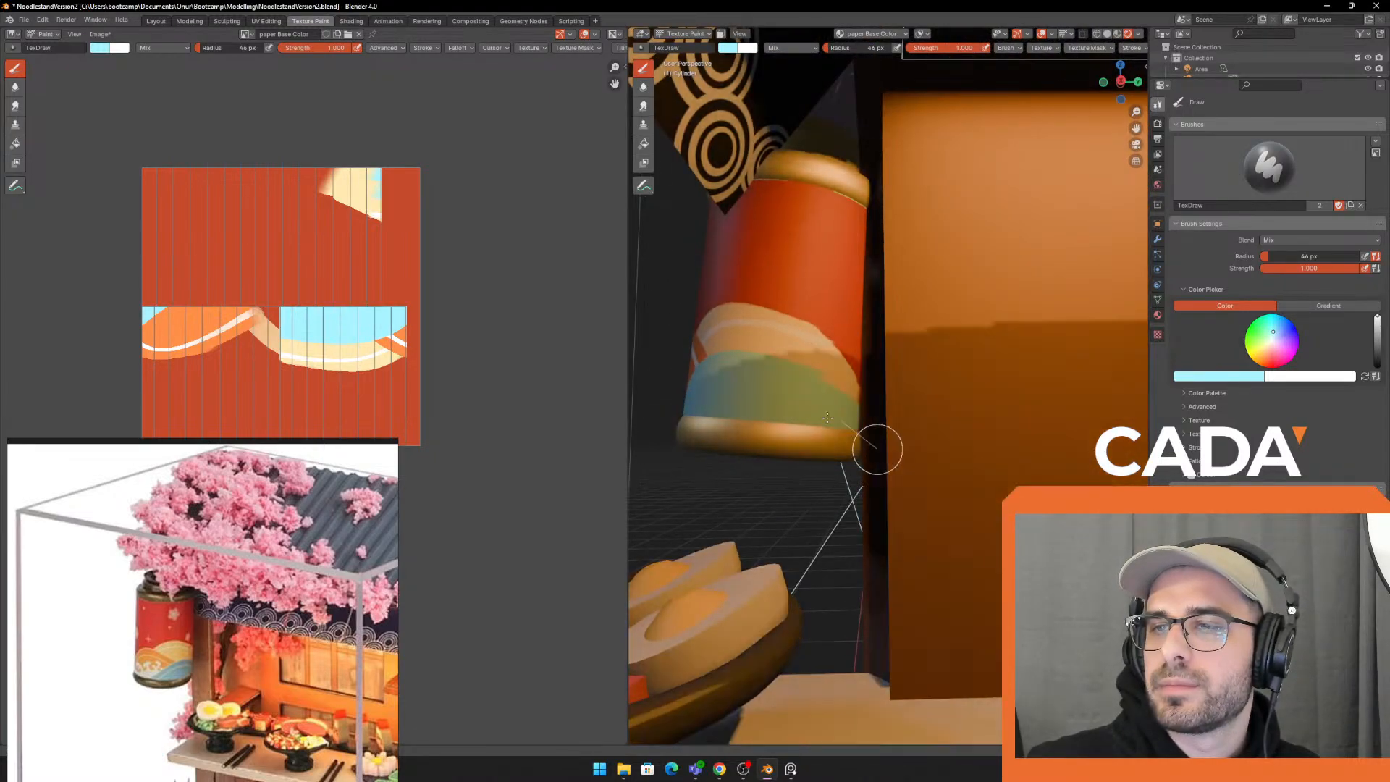
pyautogui.moveTo(885, 443)
pyautogui.mouseDown(button='middle')
pyautogui.moveTo(813, 428)
pyautogui.moveTo(910, 443)
pyautogui.moveTo(920, 398)
pyautogui.mouseUp(button='middle')
pyautogui.scroll(-4, 911, 435)
pyautogui.scroll(5, 919, 397)
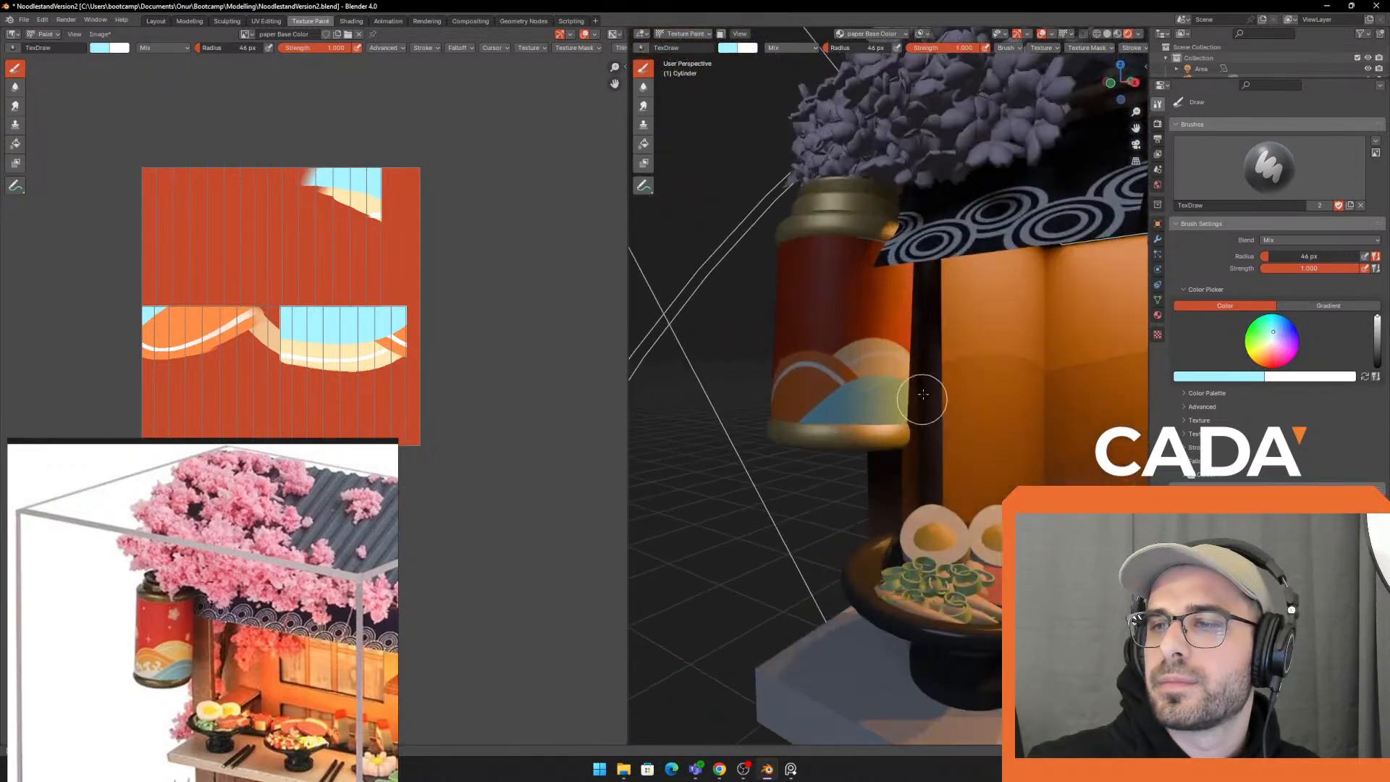
pyautogui.scroll(3, 846, 427)
pyautogui.moveTo(846, 427)
pyautogui.mouseDown(button='middle')
pyautogui.moveTo(804, 434)
pyautogui.moveTo(796, 462)
pyautogui.mouseUp(button='middle')
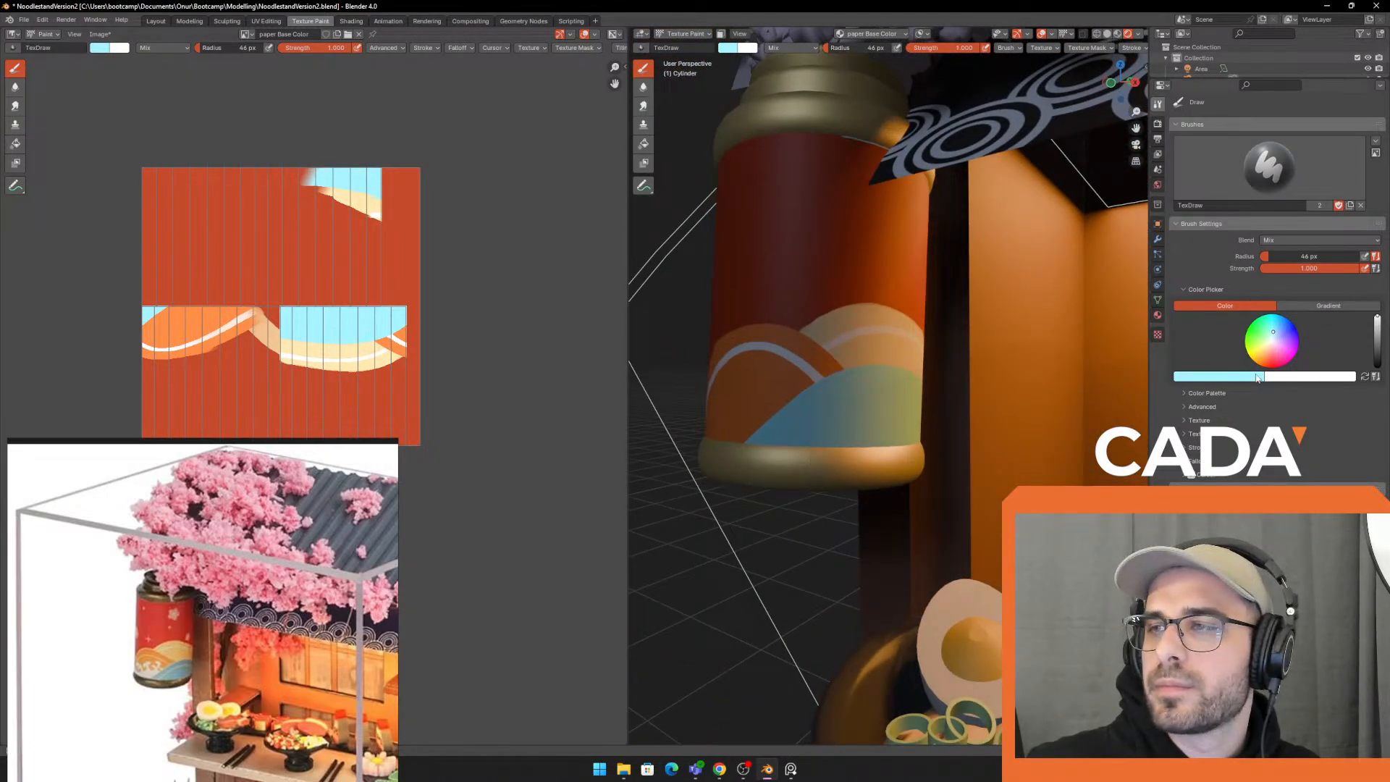
# Switch to white with a 12 px brush radius and paint a line inside the cyan wave's arch, continuing around the side
pyautogui.press('x')
pyautogui.press('f')
pyautogui.click(834, 432)
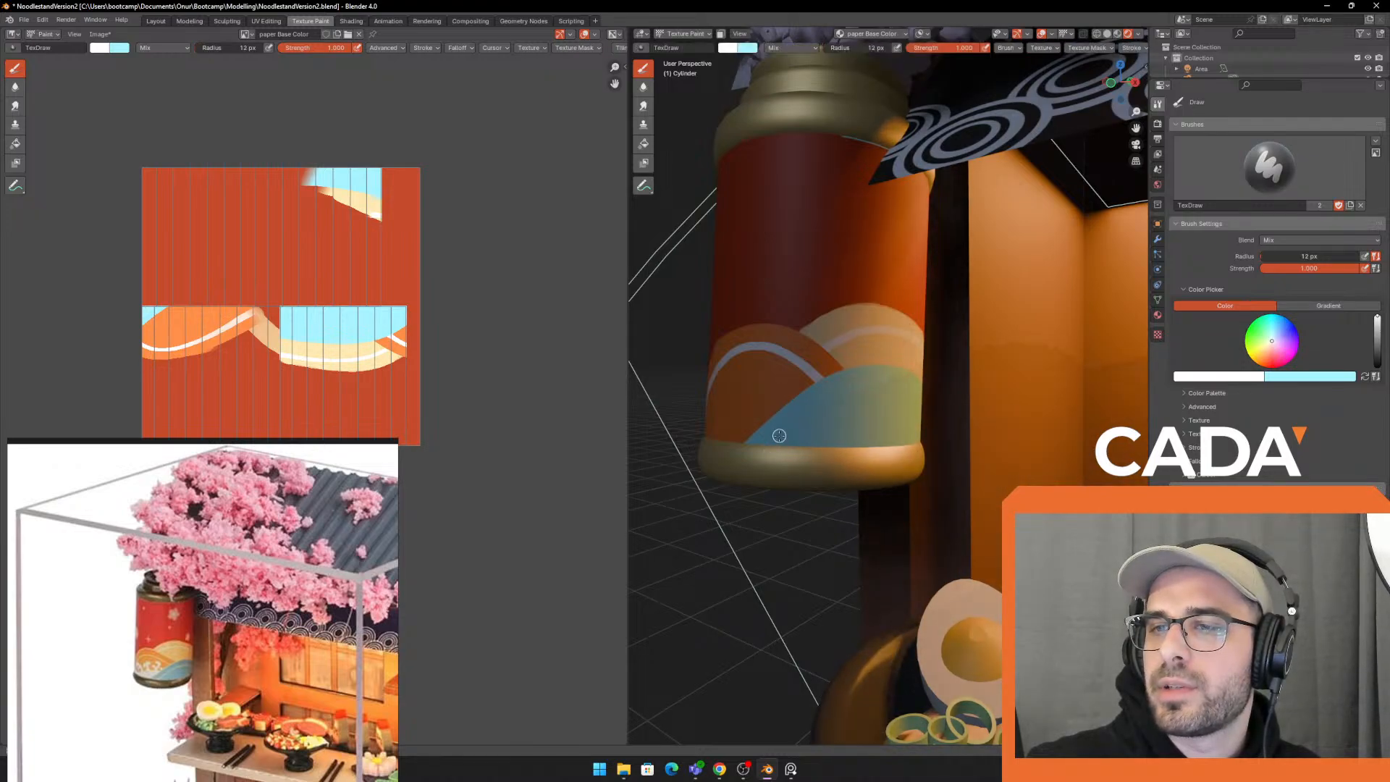
pyautogui.moveTo(769, 453)
pyautogui.mouseDown()
pyautogui.moveTo(822, 399)
pyautogui.moveTo(922, 387)
pyautogui.mouseUp()
pyautogui.moveTo(904, 395); pyautogui.dragTo(796, 390, button='middle')
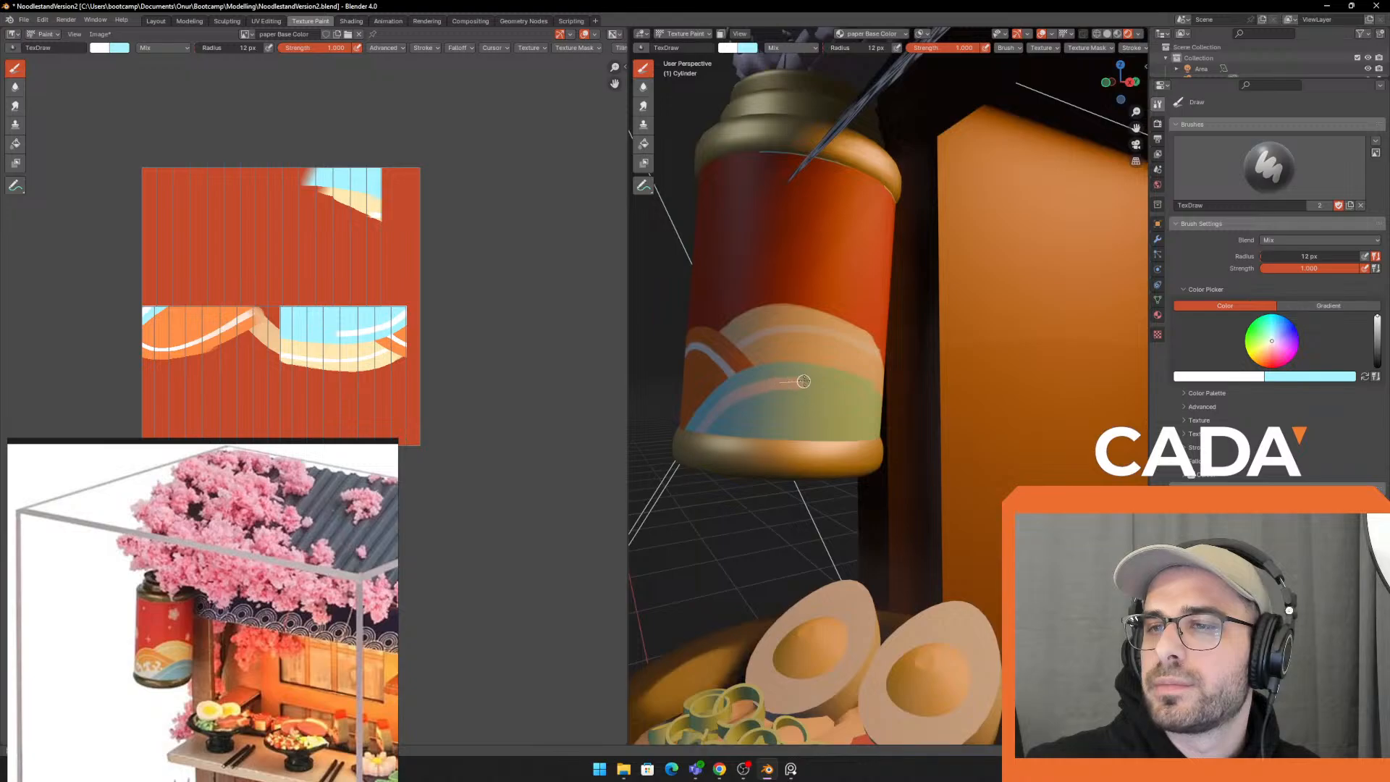
pyautogui.moveTo(803, 382); pyautogui.dragTo(872, 406)
pyautogui.moveTo(893, 438); pyautogui.dragTo(861, 434, button='middle')
# Check the lantern against the whole stand and set the primary brush colour to a pale pink
pyautogui.scroll(-3, 815, 425)
pyautogui.scroll(-5, 816, 424)
pyautogui.scroll(-3, 840, 413)
pyautogui.scroll(3, 822, 386)
pyautogui.scroll(8, 822, 386)
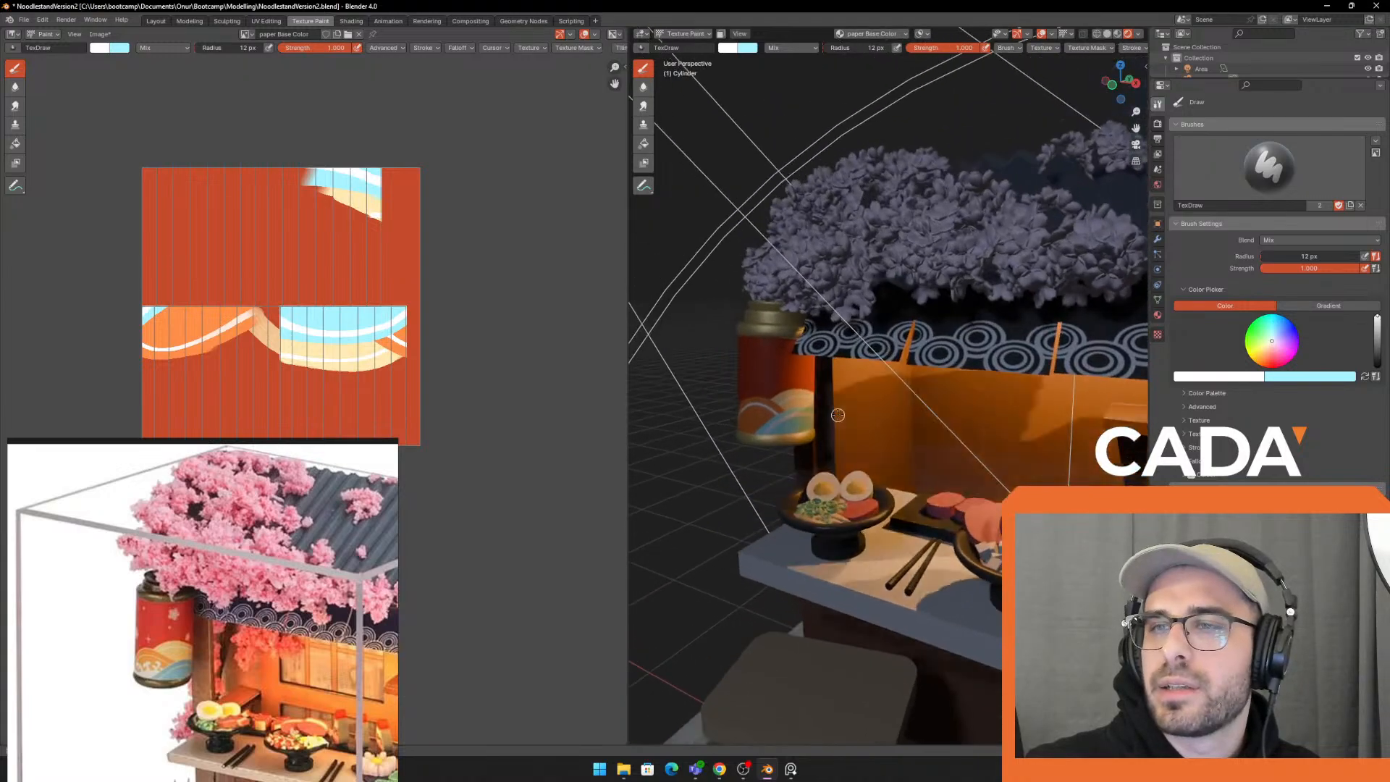
pyautogui.scroll(2, 866, 402)
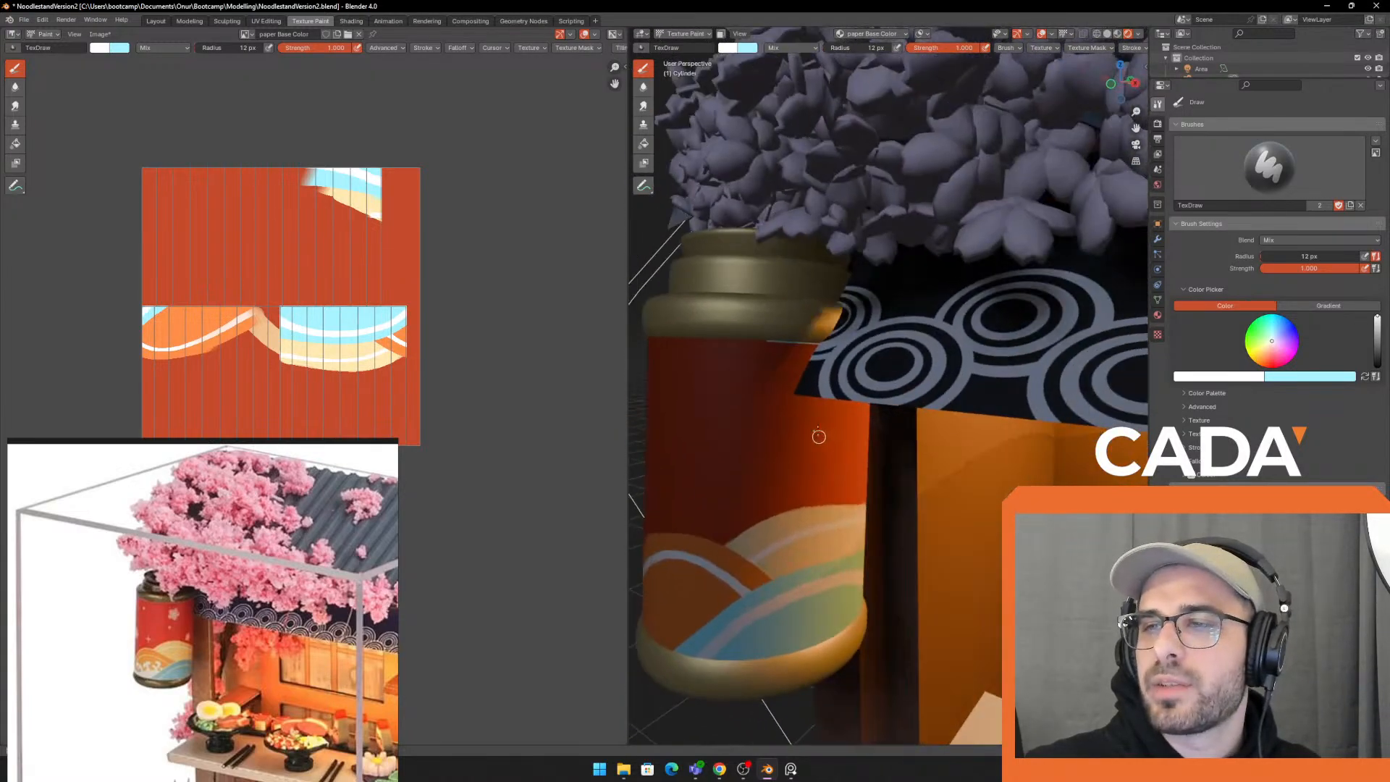
pyautogui.keyDown('shift'); pyautogui.moveTo(819, 435); pyautogui.dragTo(865, 344, button='middle'); pyautogui.keyUp('shift')
pyautogui.click(1197, 378)
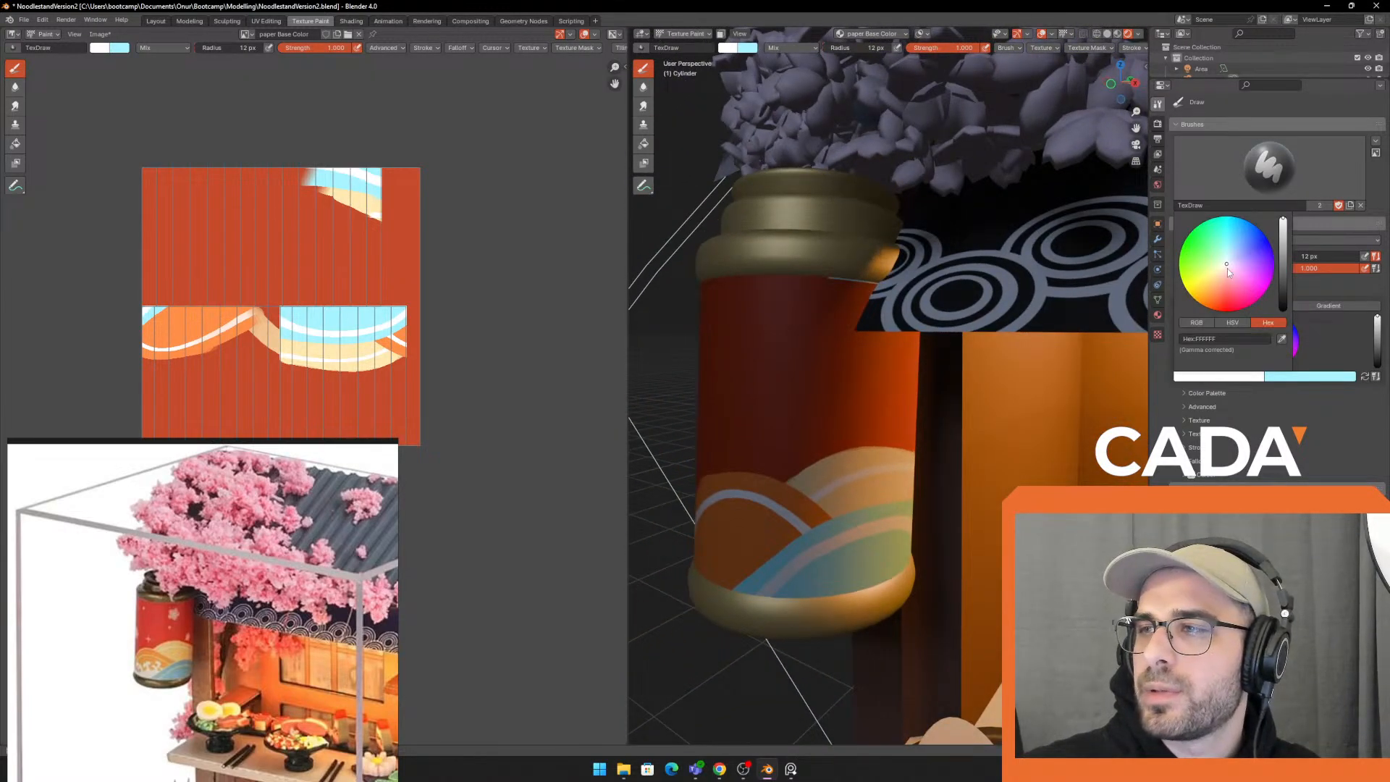
pyautogui.moveTo(1229, 269); pyautogui.dragTo(1233, 268)
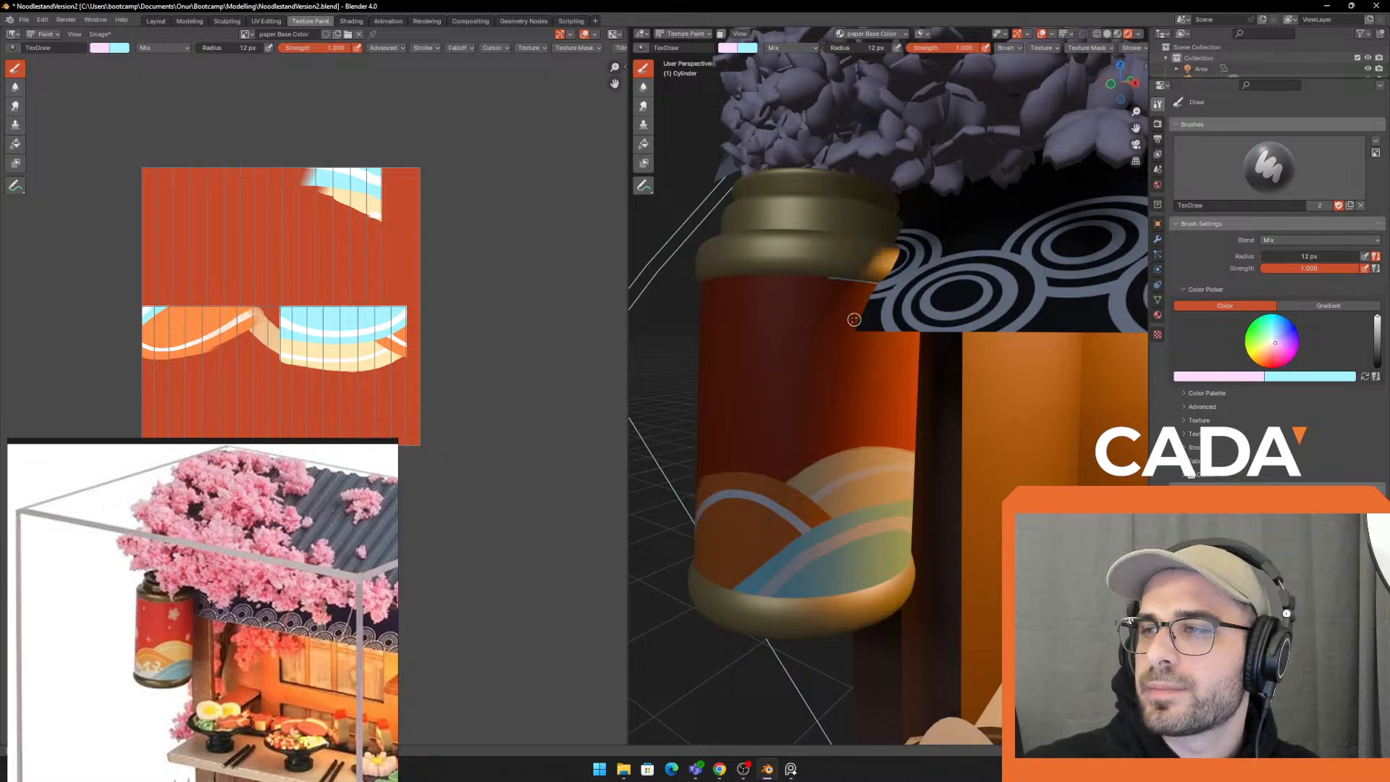
# Try a pale pink stroke on the lantern's upper paper, undo it, and enlarge the brush radius to 29 px
pyautogui.moveTo(806, 316); pyautogui.dragTo(795, 350)
pyautogui.hotkey('ctrl', 'z')
pyautogui.press('f')
pyautogui.click(817, 352)
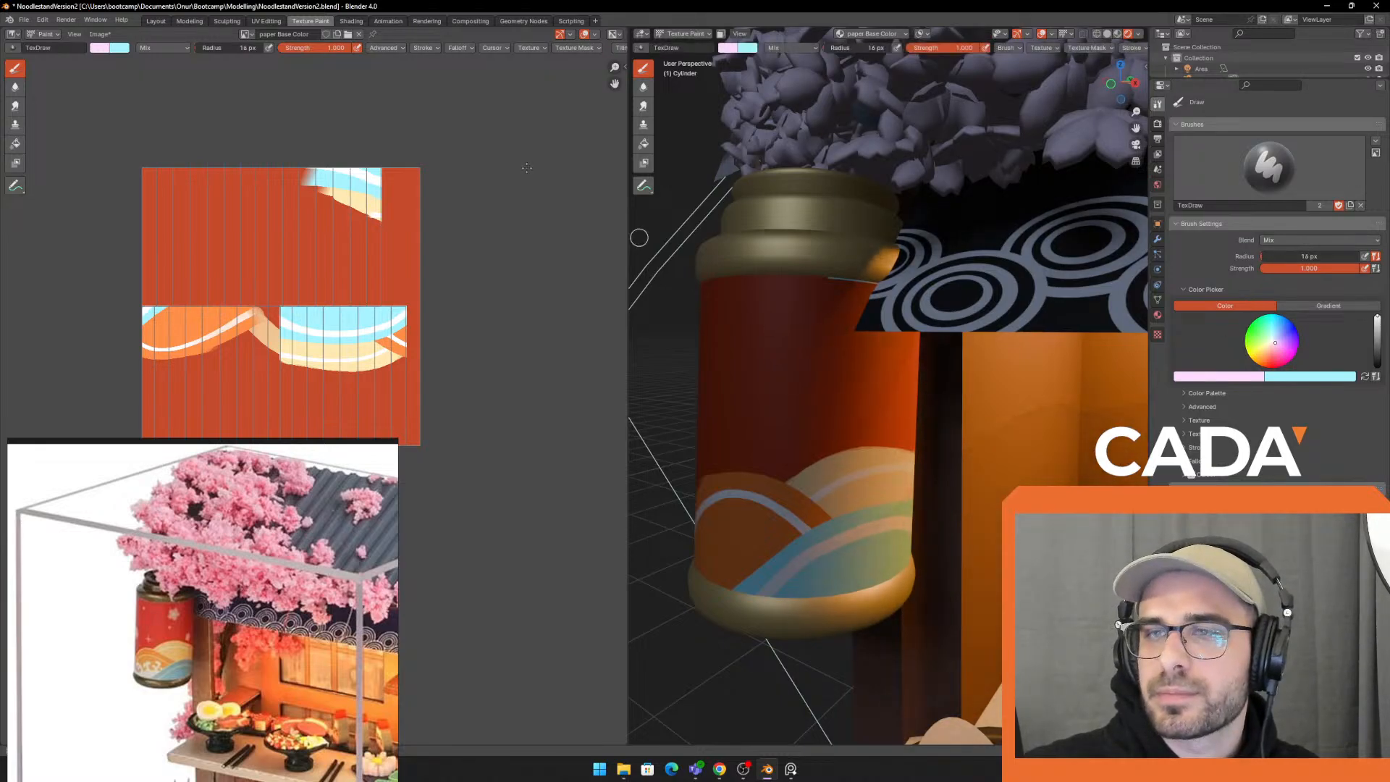
pyautogui.click(424, 48)
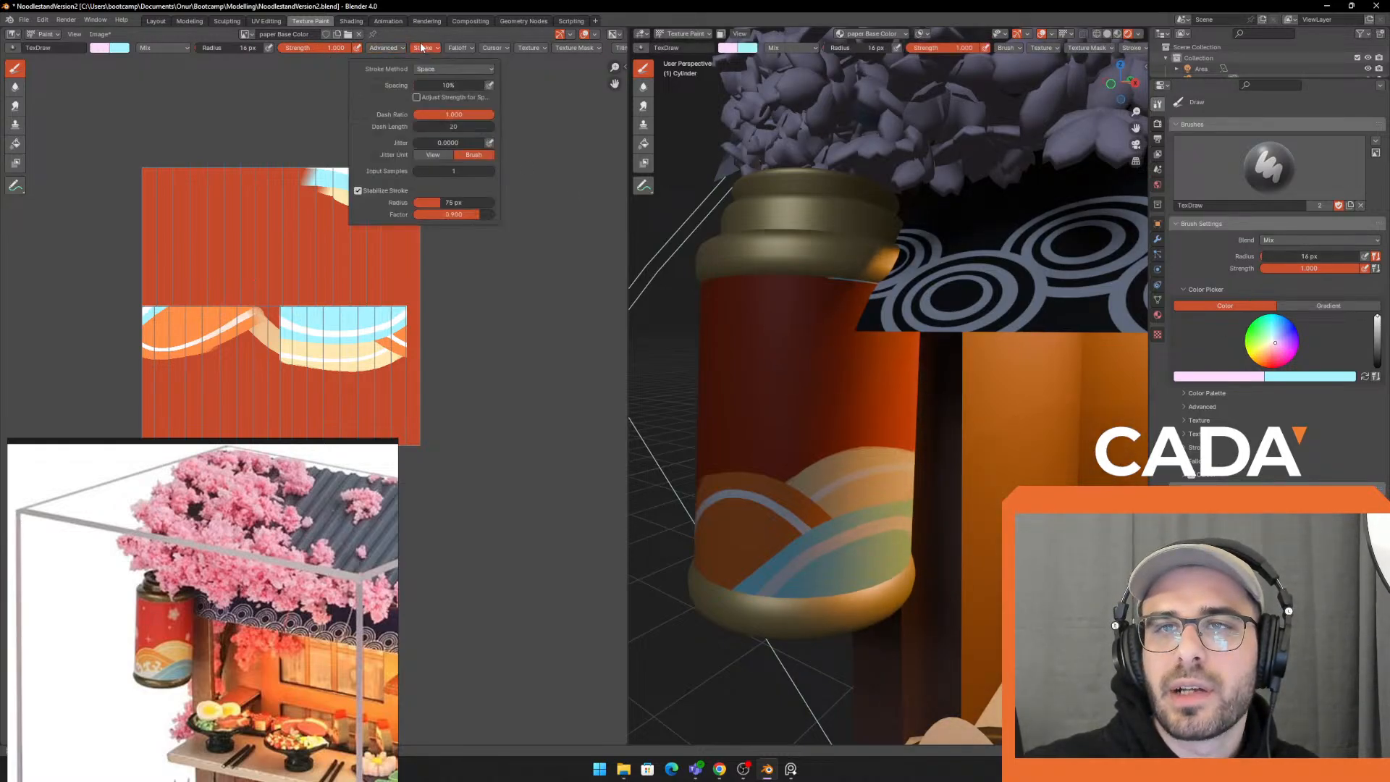
pyautogui.moveTo(758, 357); pyautogui.dragTo(757, 338, button='middle')
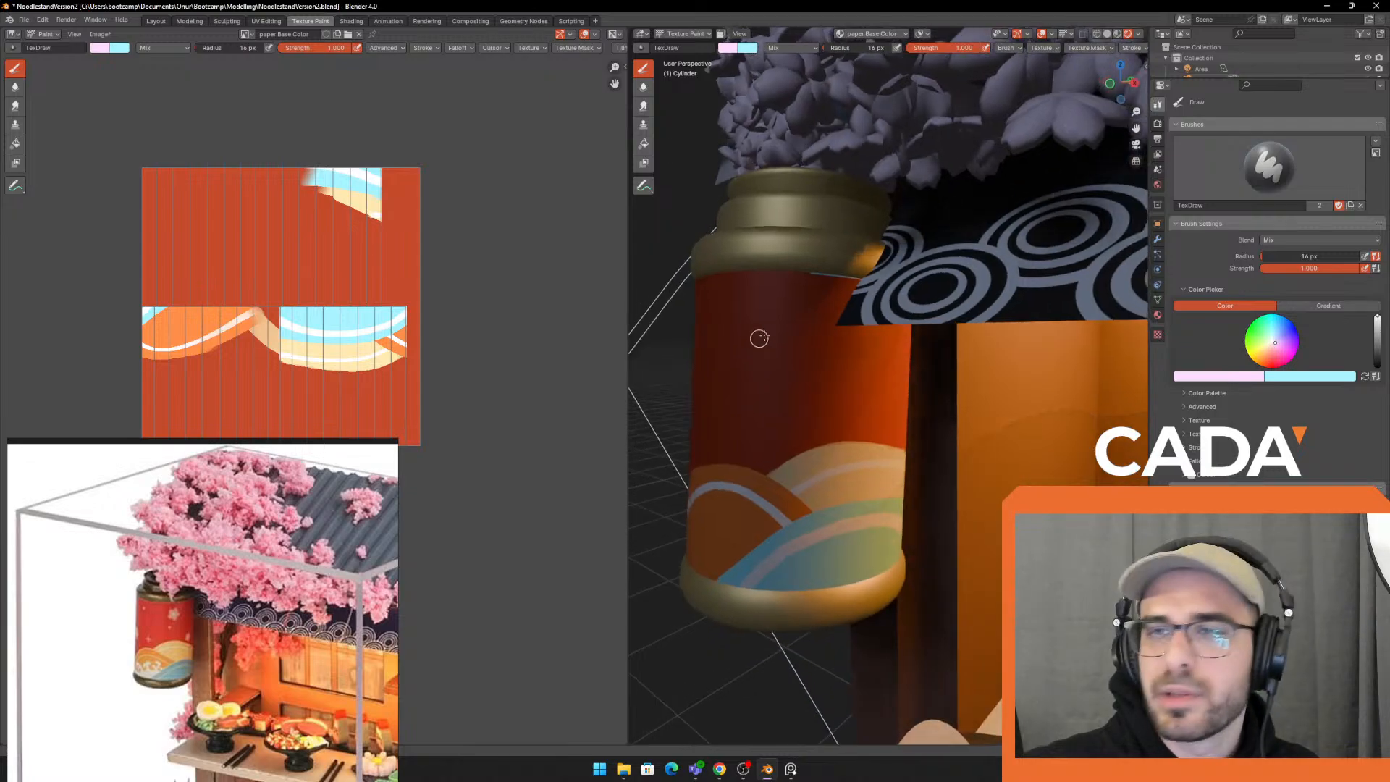
pyautogui.press('f')
pyautogui.click(785, 332)
pyautogui.press('f')
pyautogui.click(785, 331)
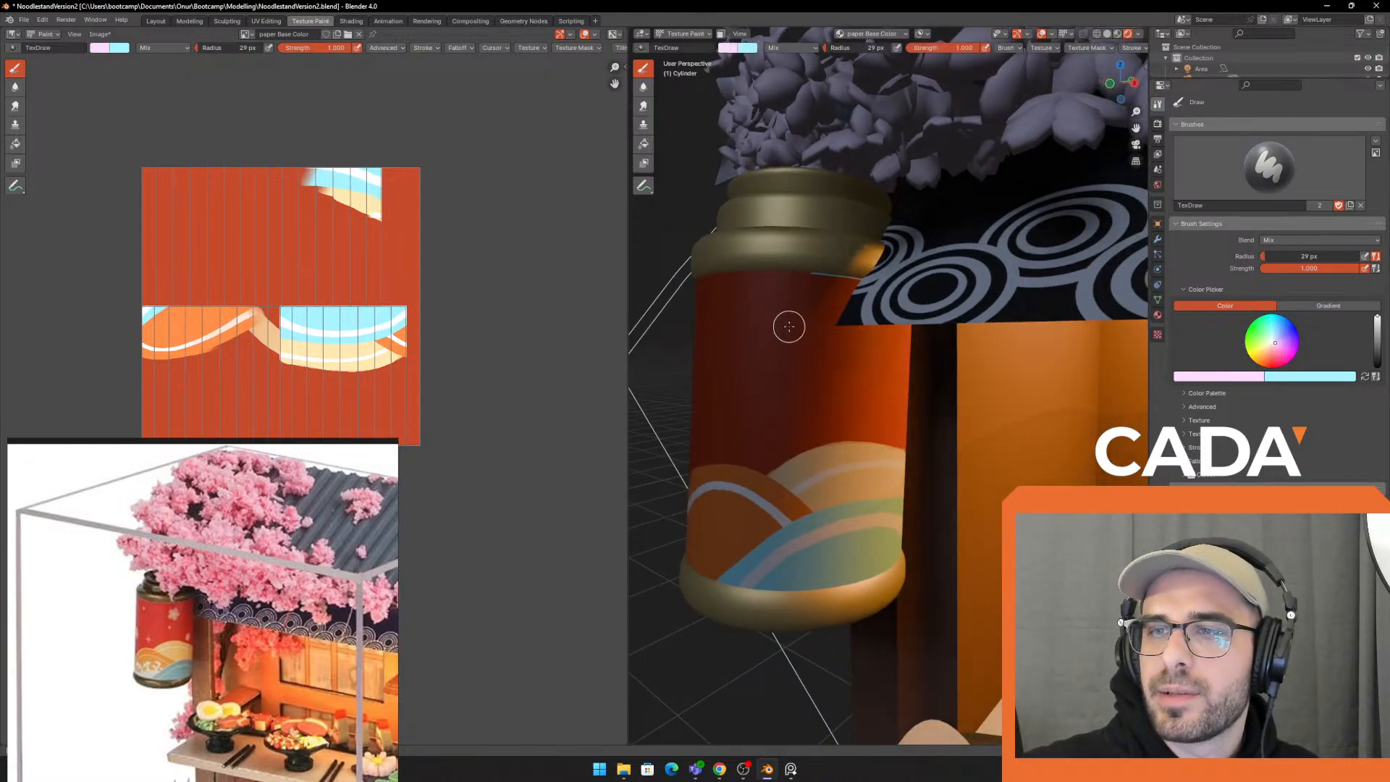
# Set the brush radius to 23 px and paint a five-petal pale pink flower on the lantern's upper paper
pyautogui.click(790, 328)
pyautogui.hotkey('ctrl', 'z')
pyautogui.scroll(1, 796, 330)
pyautogui.press('f')
pyautogui.click(783, 327)
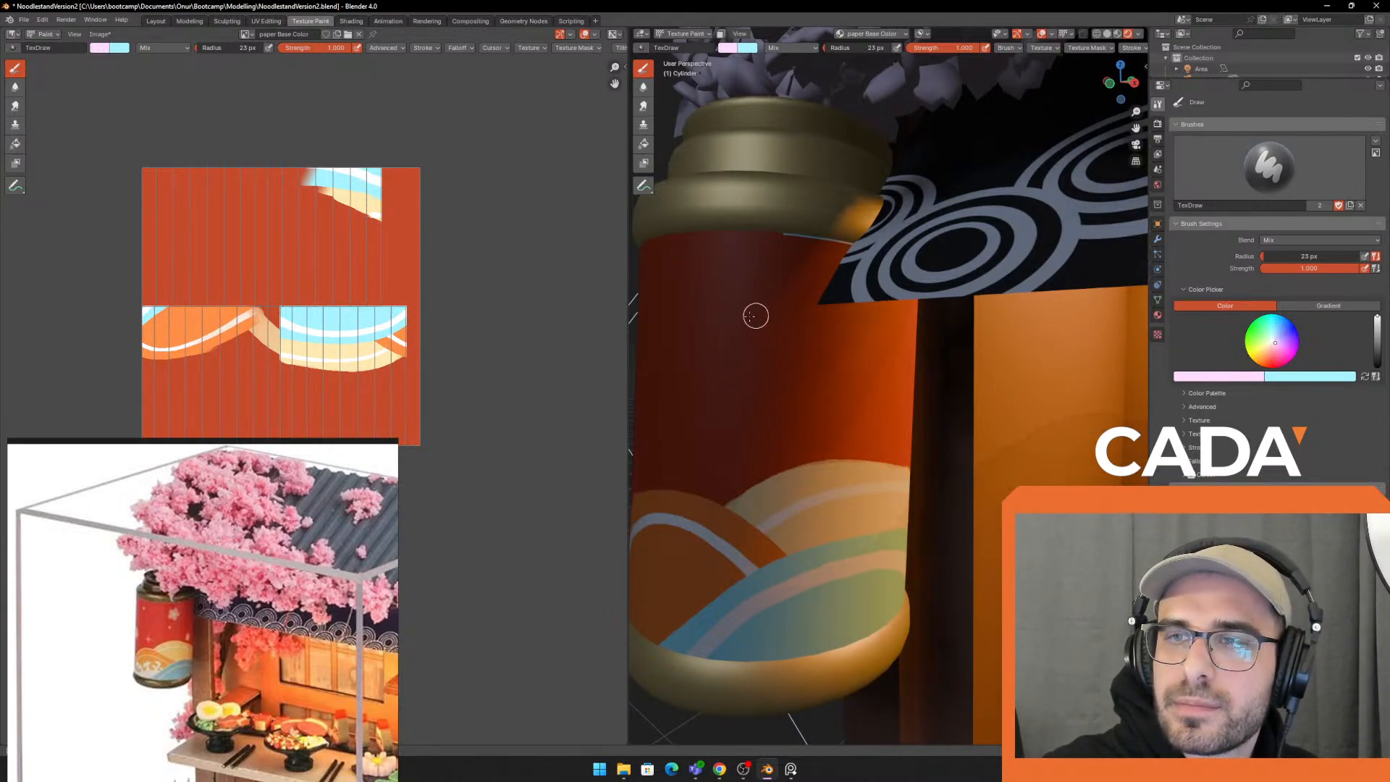
pyautogui.moveTo(756, 315)
pyautogui.mouseDown()
pyautogui.moveTo(749, 336)
pyautogui.moveTo(779, 354)
pyautogui.moveTo(789, 338)
pyautogui.moveTo(748, 344)
pyautogui.moveTo(746, 309)
pyautogui.moveTo(767, 313)
pyautogui.moveTo(741, 304)
pyautogui.moveTo(806, 303)
pyautogui.moveTo(797, 348)
pyautogui.moveTo(817, 339)
pyautogui.moveTo(780, 360)
pyautogui.moveTo(781, 339)
pyautogui.mouseUp()
pyautogui.hotkey('ctrl', 'z')
pyautogui.hotkey('ctrl', 'z')
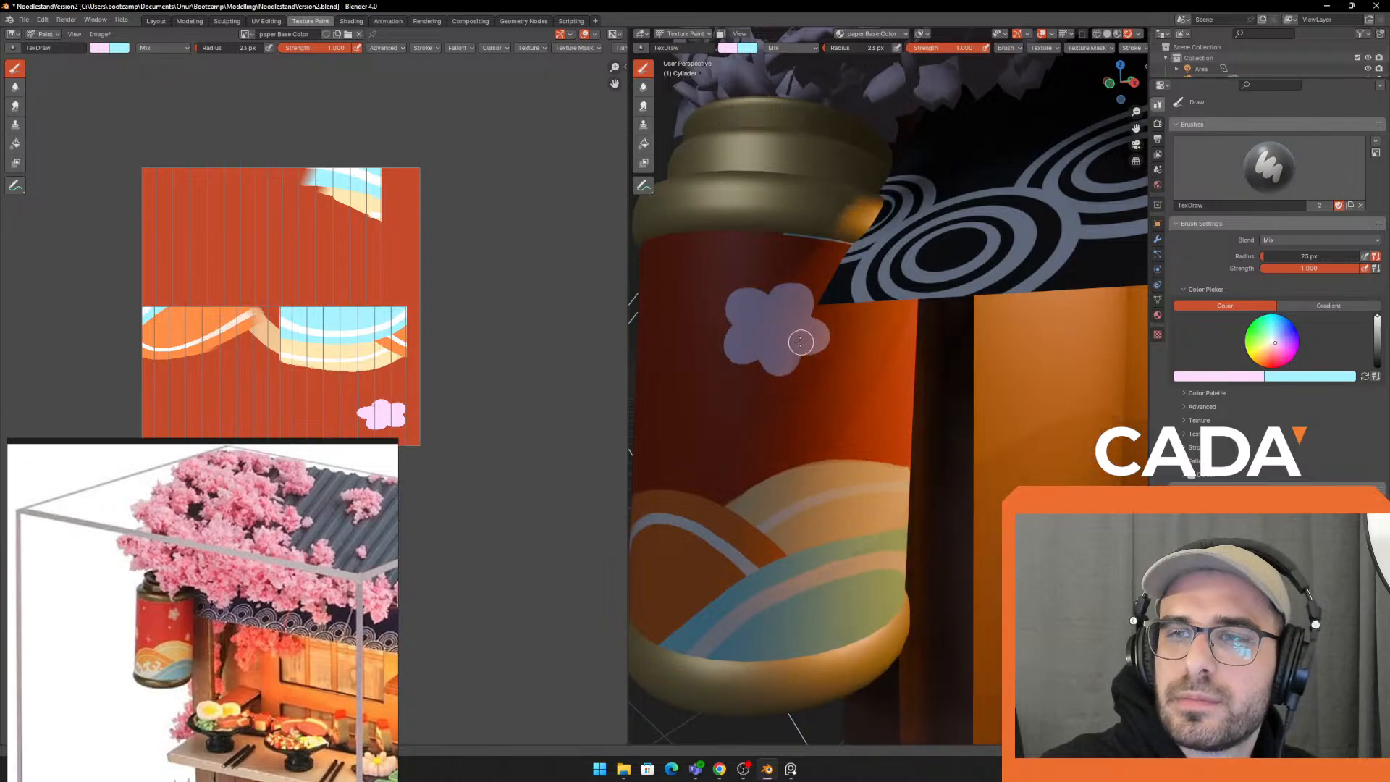
# Reduce the brush radius to 16 px and paint a second pale pink flower lower down, around the lantern's side
pyautogui.press('f')
pyautogui.click(788, 383)
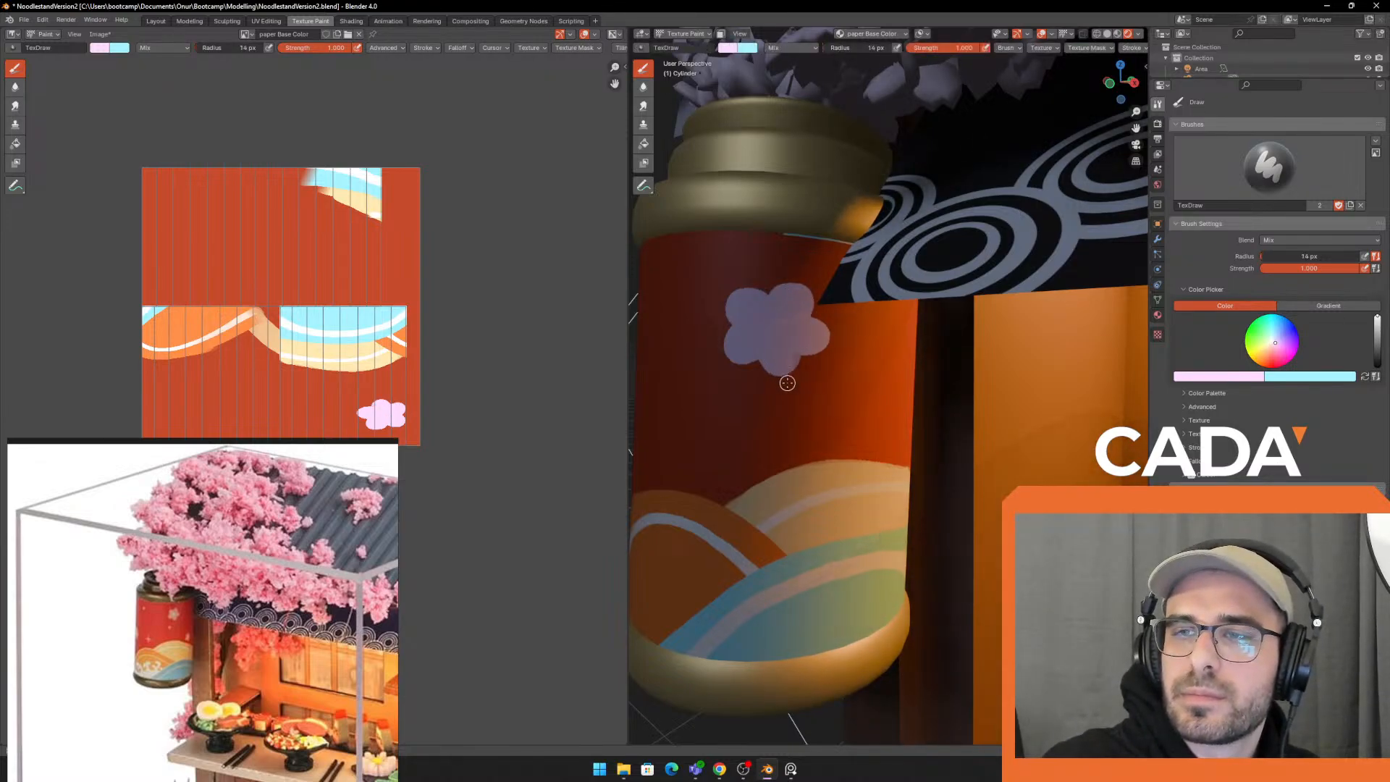
pyautogui.moveTo(862, 311); pyautogui.dragTo(827, 317, button='middle')
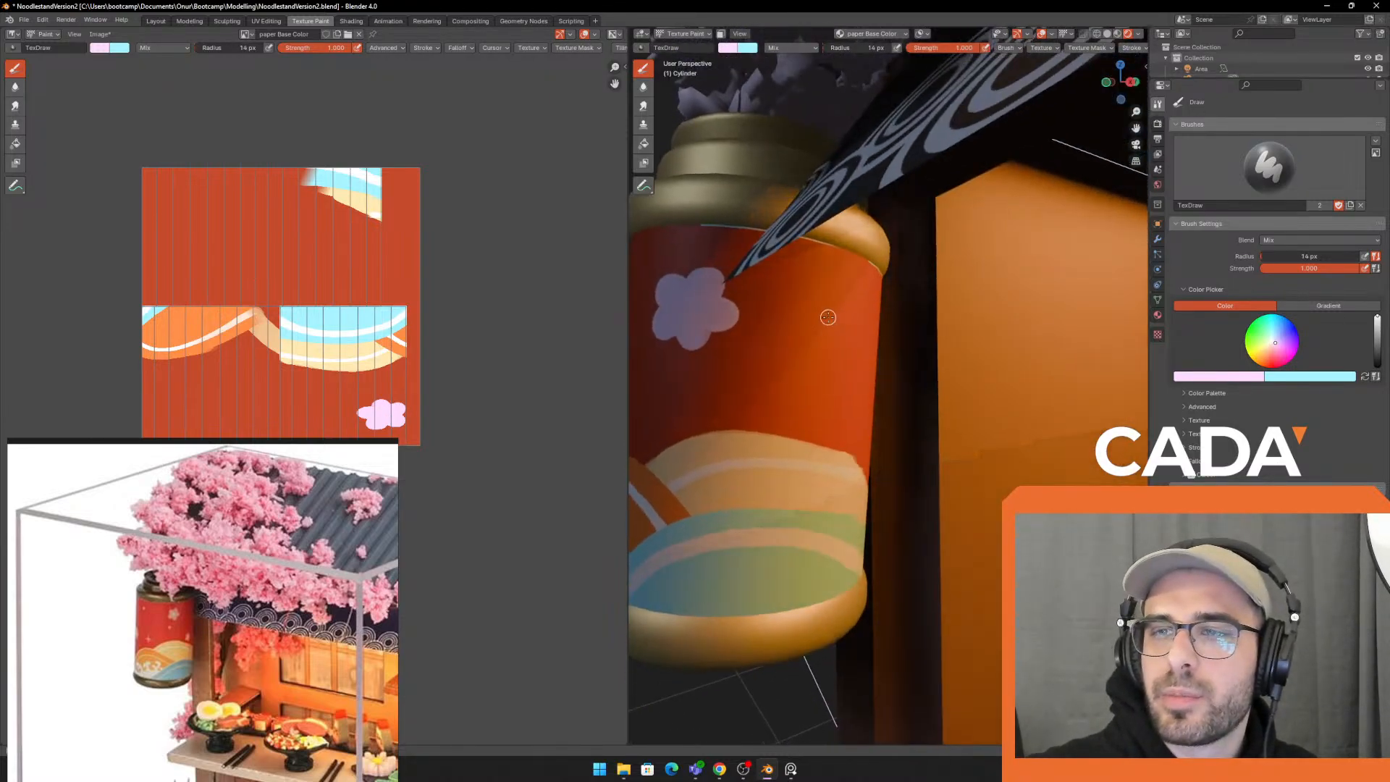
pyautogui.press('f')
pyautogui.click(809, 371)
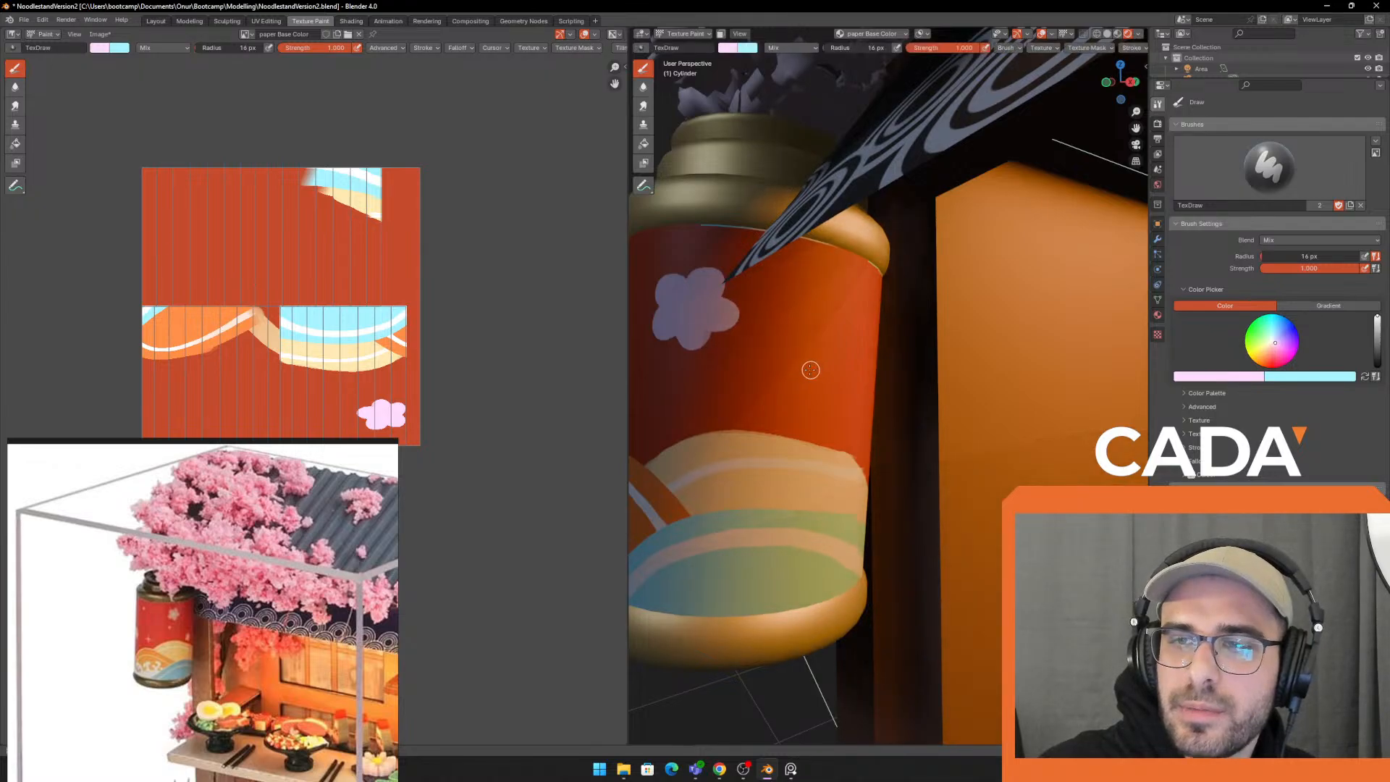
pyautogui.moveTo(809, 370)
pyautogui.mouseDown()
pyautogui.moveTo(813, 358)
pyautogui.moveTo(806, 373)
pyautogui.moveTo(782, 370)
pyautogui.moveTo(802, 388)
pyautogui.moveTo(826, 379)
pyautogui.mouseUp()
pyautogui.scroll(-6, 840, 373)
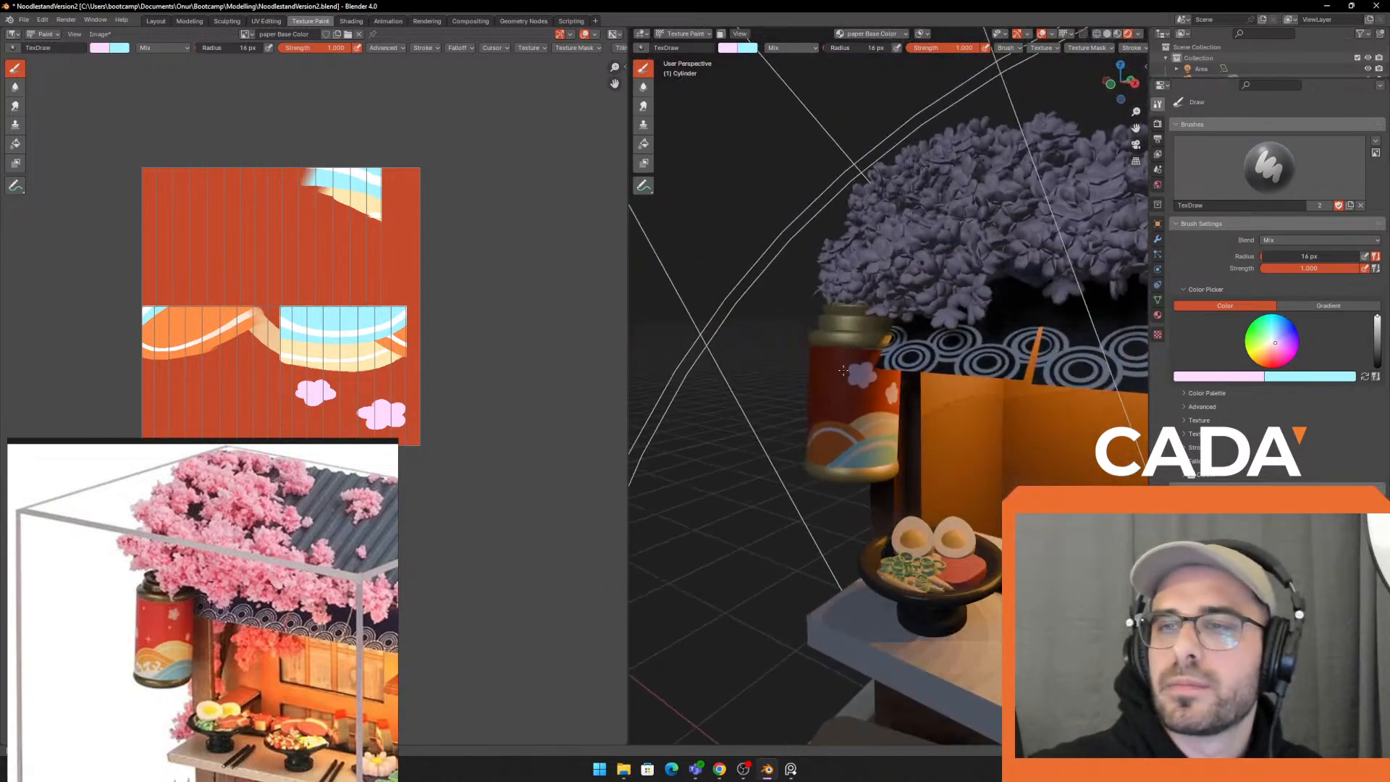
pyautogui.scroll(6, 857, 366)
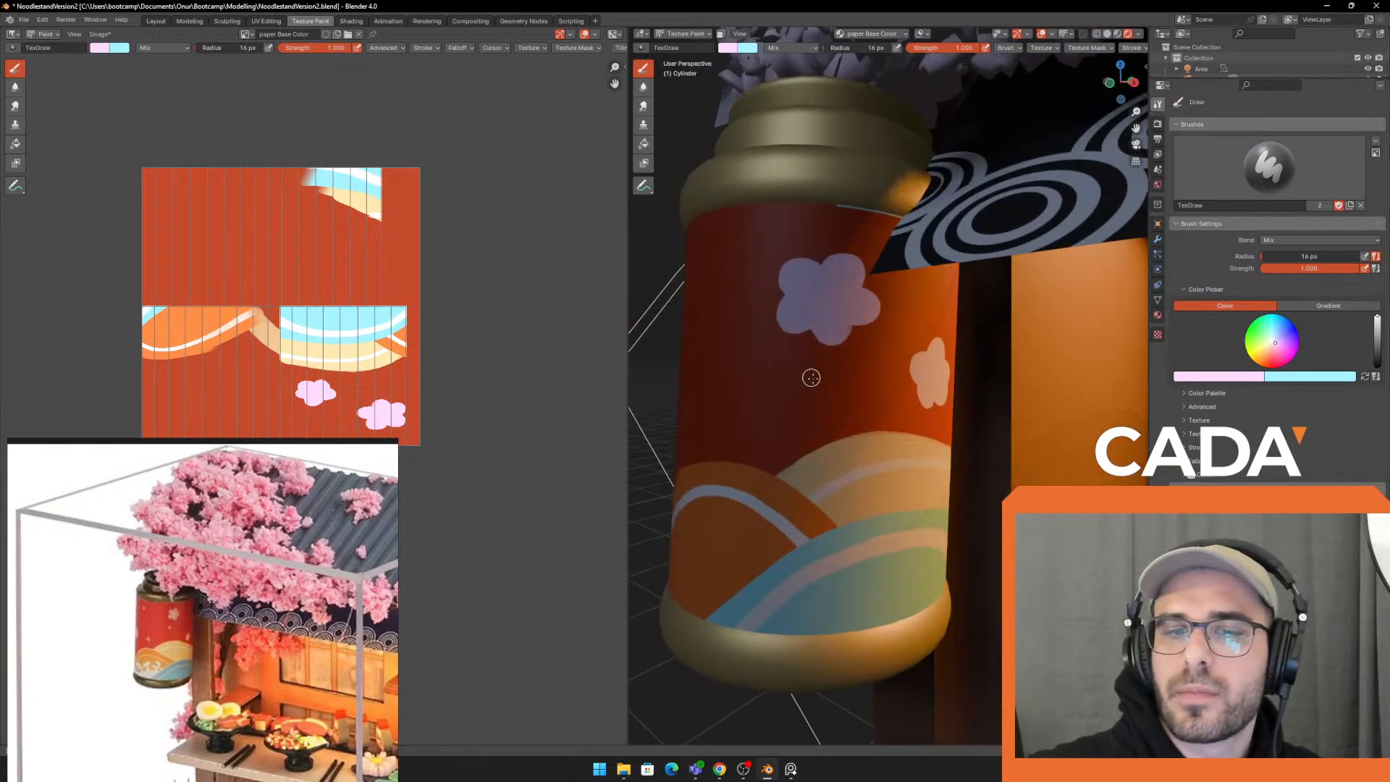
# Reduce the brush radius to 10 px and paint two tiny pink blossoms, one beside the second flower and one near the upper rim
pyautogui.moveTo(731, 264); pyautogui.dragTo(746, 260, button='middle')
pyautogui.hotkey('ctrl', 'z')
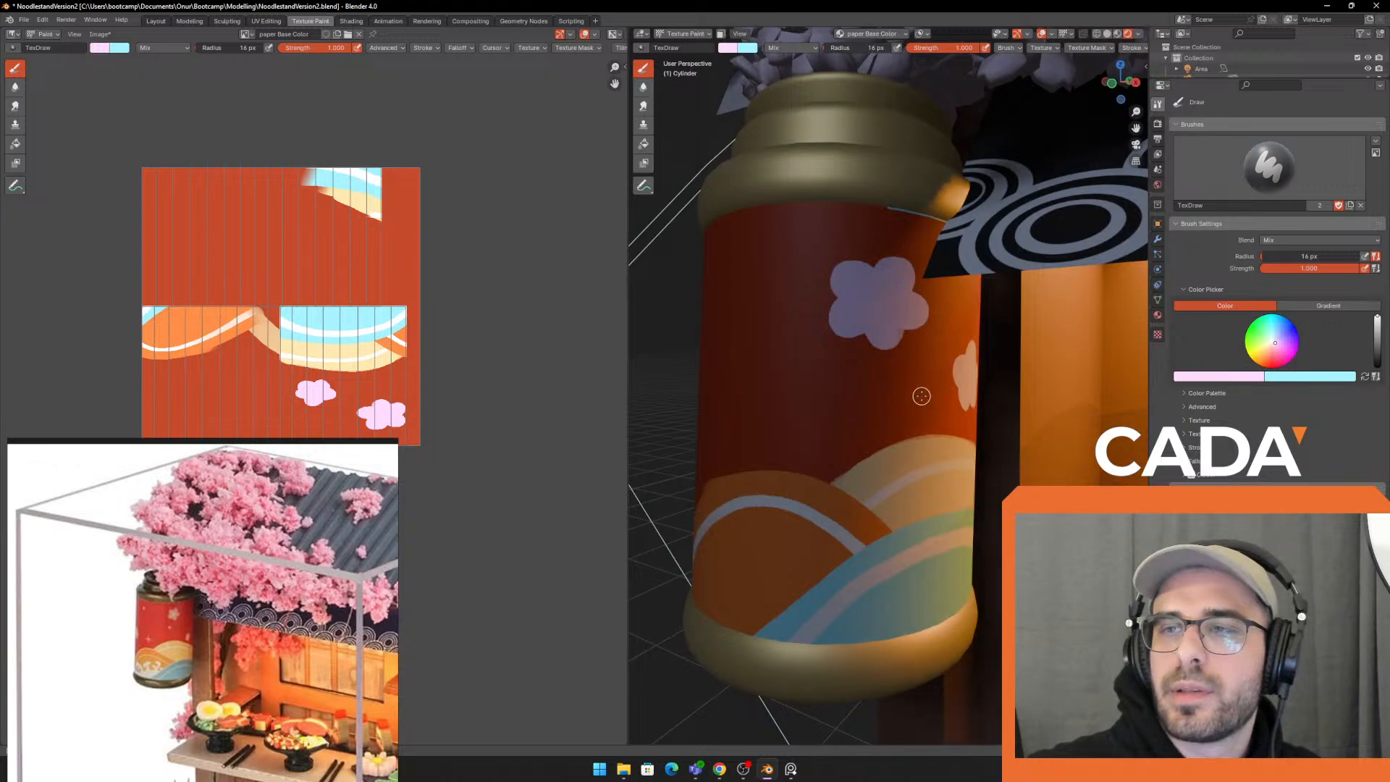
pyautogui.press('f')
pyautogui.click(918, 398)
pyautogui.moveTo(917, 397); pyautogui.dragTo(891, 395, button='middle')
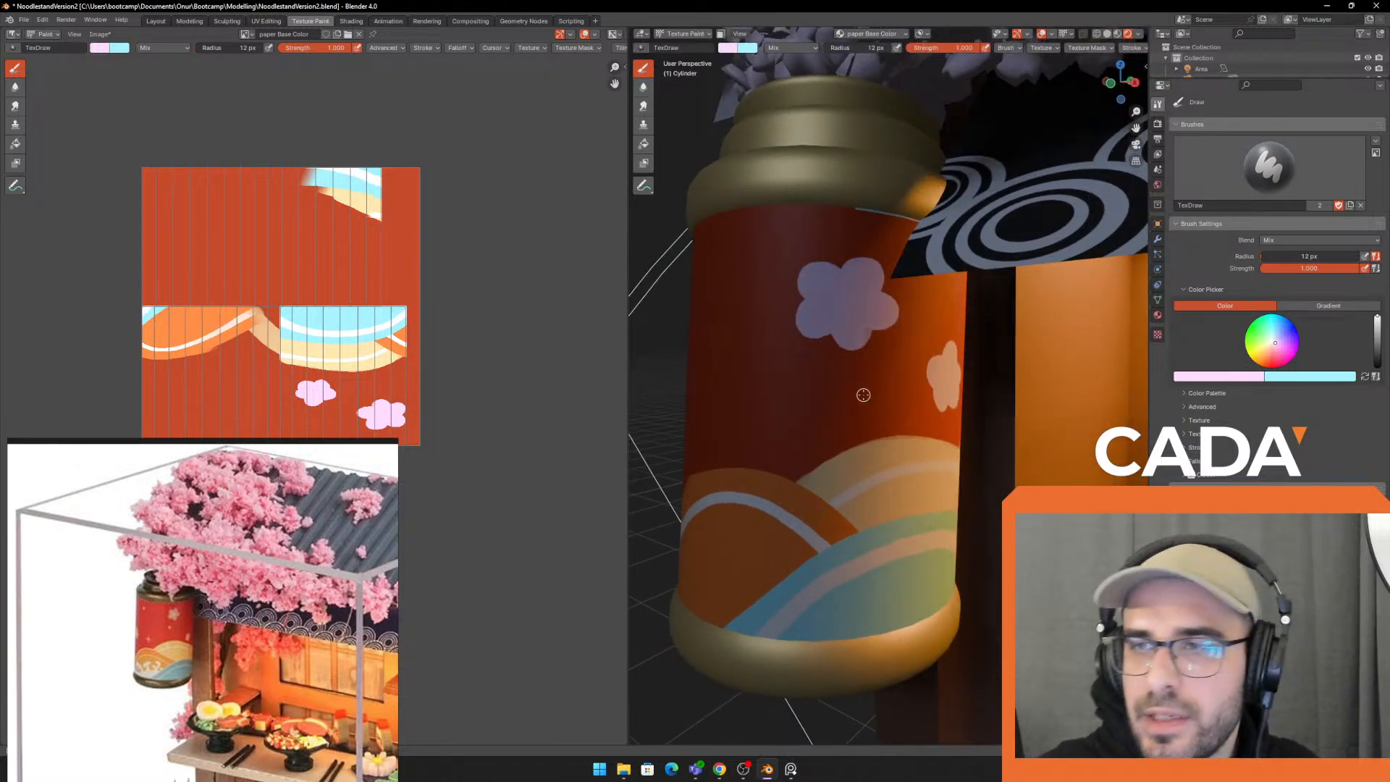
pyautogui.press('f')
pyautogui.click(883, 393)
pyautogui.press('f')
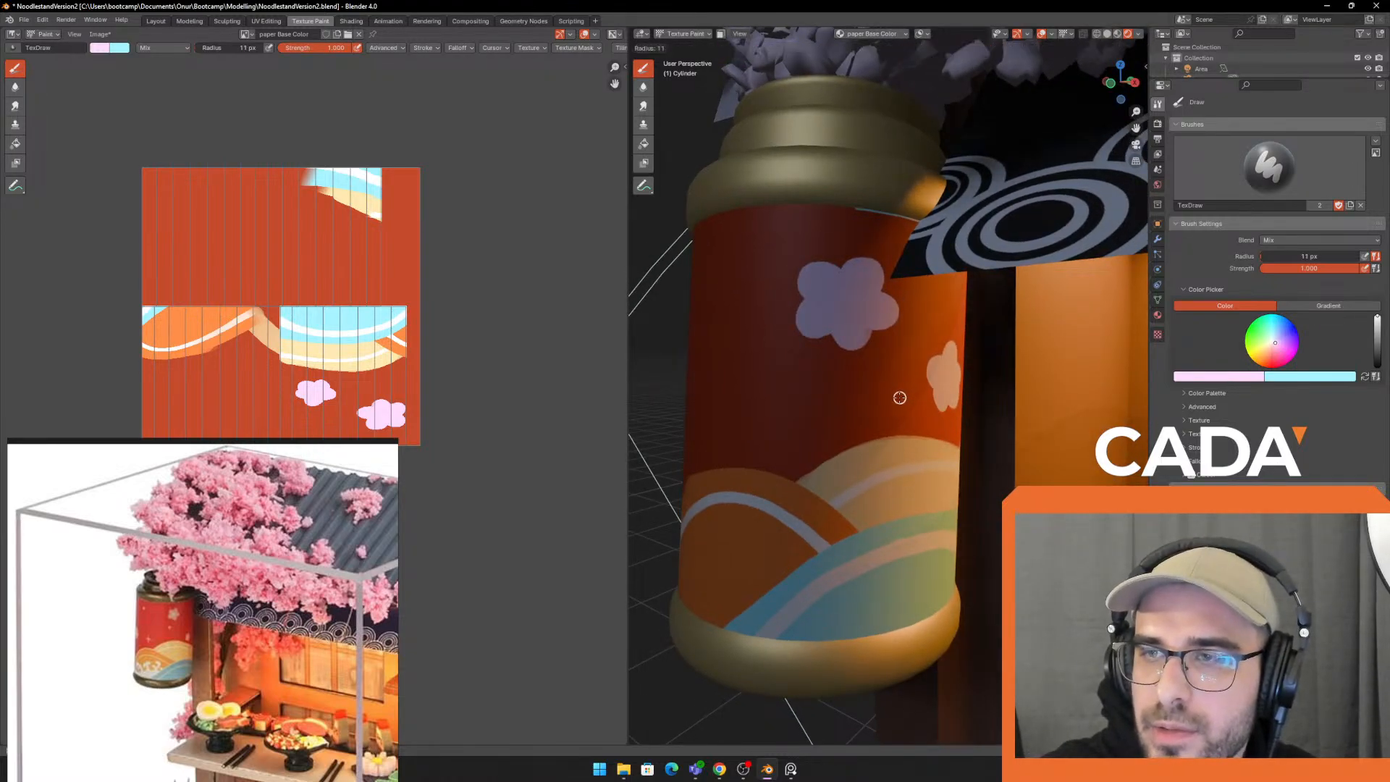
pyautogui.click(899, 396)
pyautogui.click(897, 394)
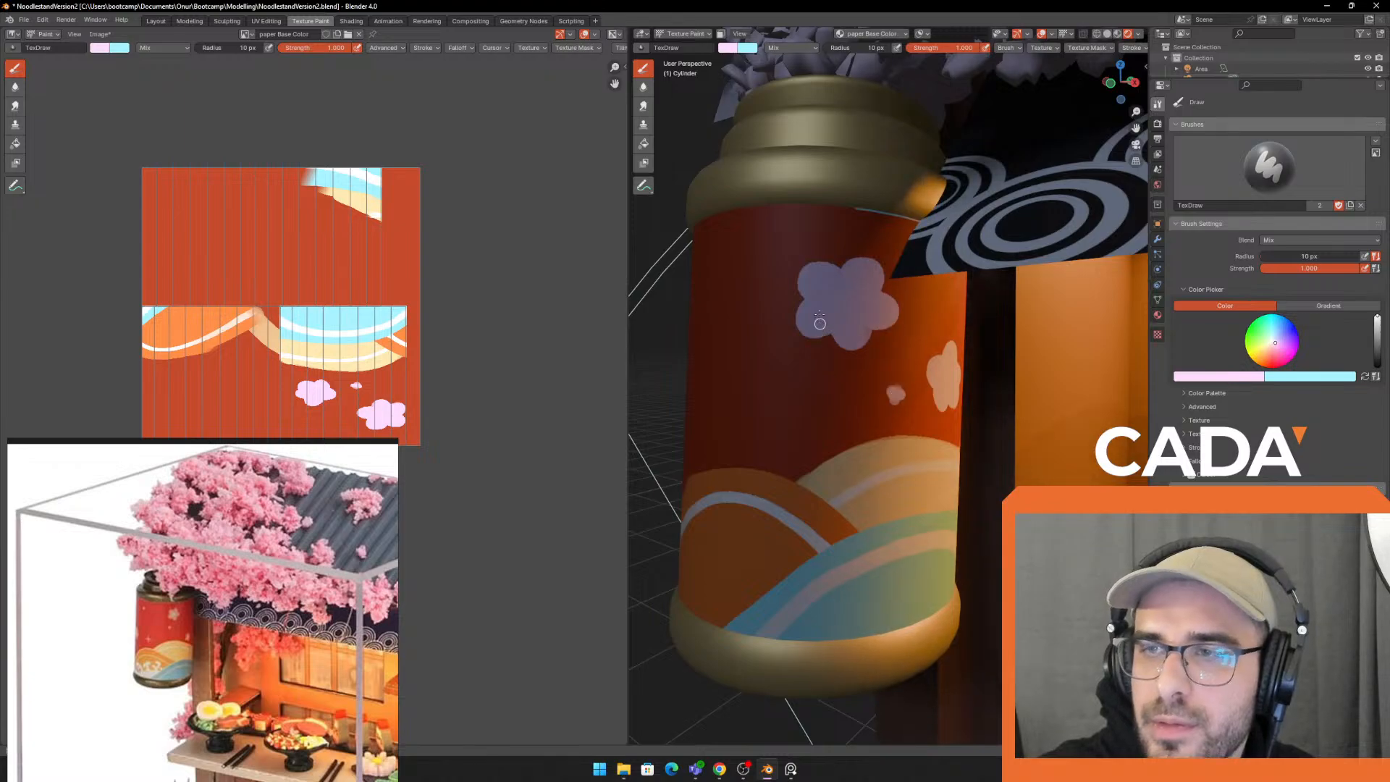
pyautogui.click(734, 244)
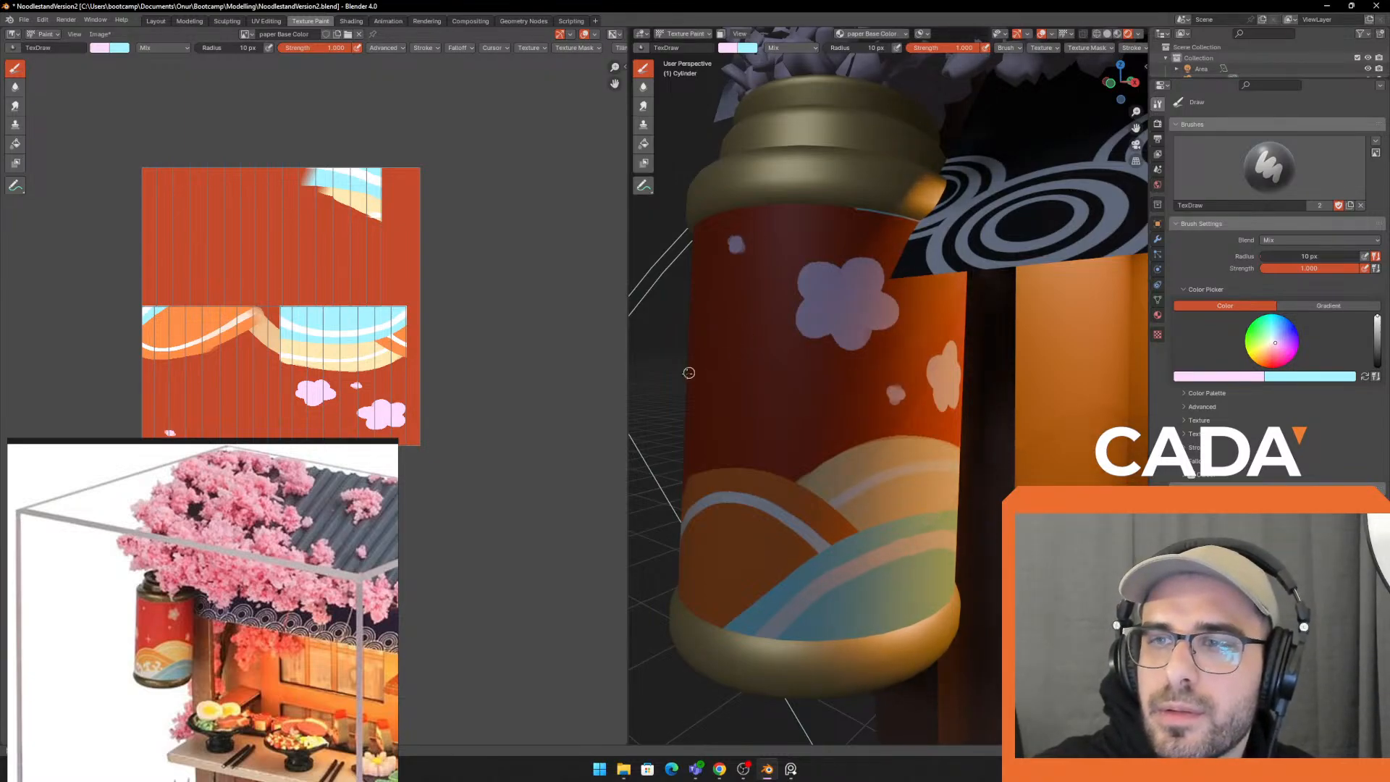
# Enlarge the brush radius to 24 px and paint a third pink flower on the lantern's outer side, above the orange wave
pyautogui.moveTo(700, 351); pyautogui.dragTo(844, 397, button='middle')
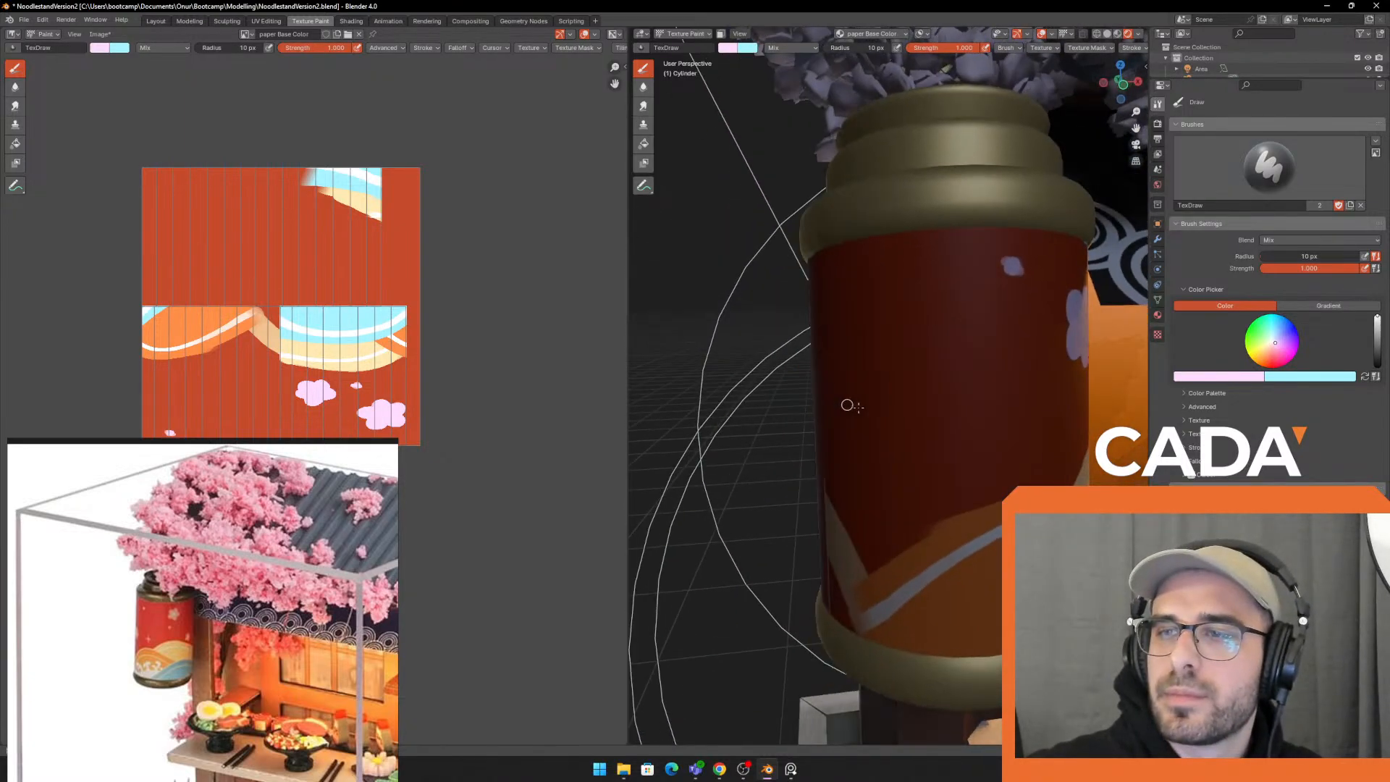
pyautogui.press('f')
pyautogui.click(946, 422)
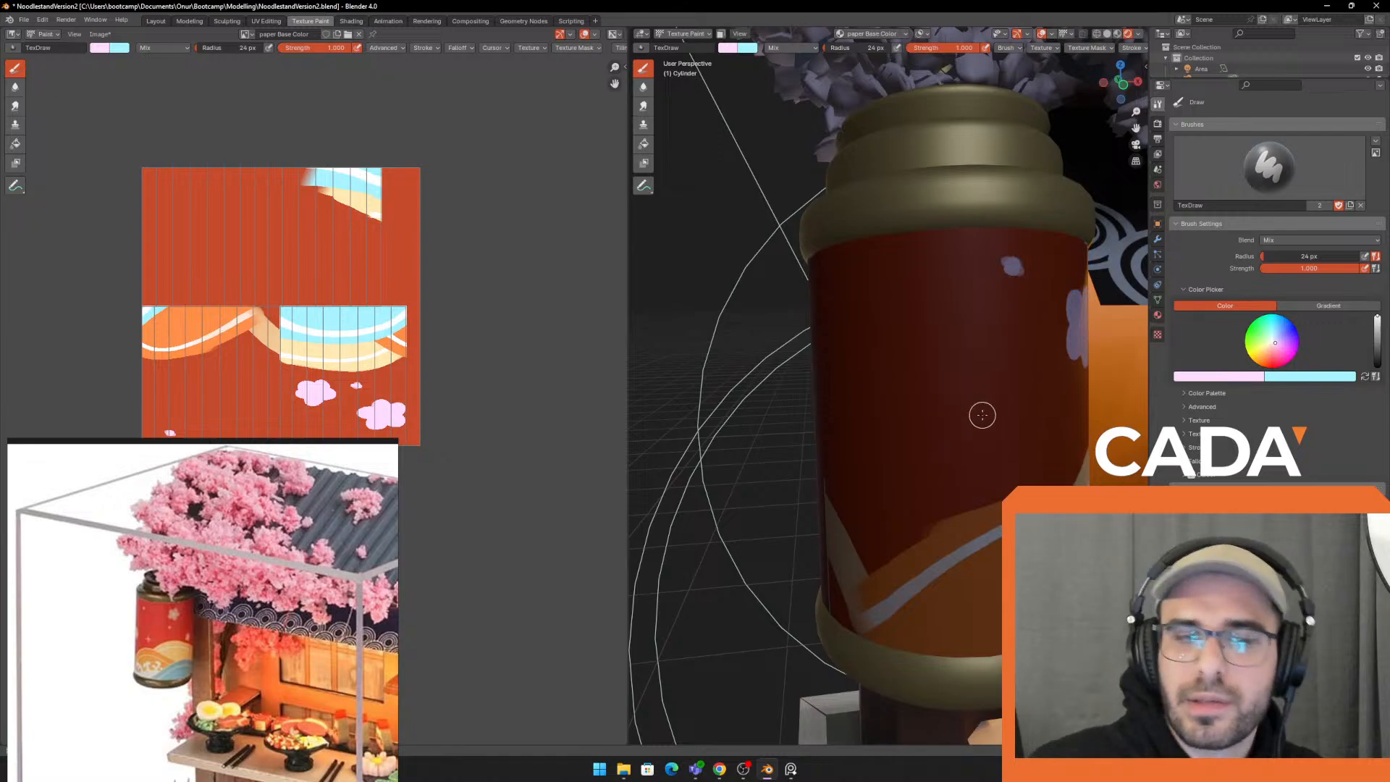
pyautogui.moveTo(929, 384)
pyautogui.mouseDown()
pyautogui.moveTo(950, 413)
pyautogui.moveTo(906, 447)
pyautogui.moveTo(919, 471)
pyautogui.moveTo(945, 447)
pyautogui.mouseUp()
pyautogui.hotkey('ctrl', 'z')
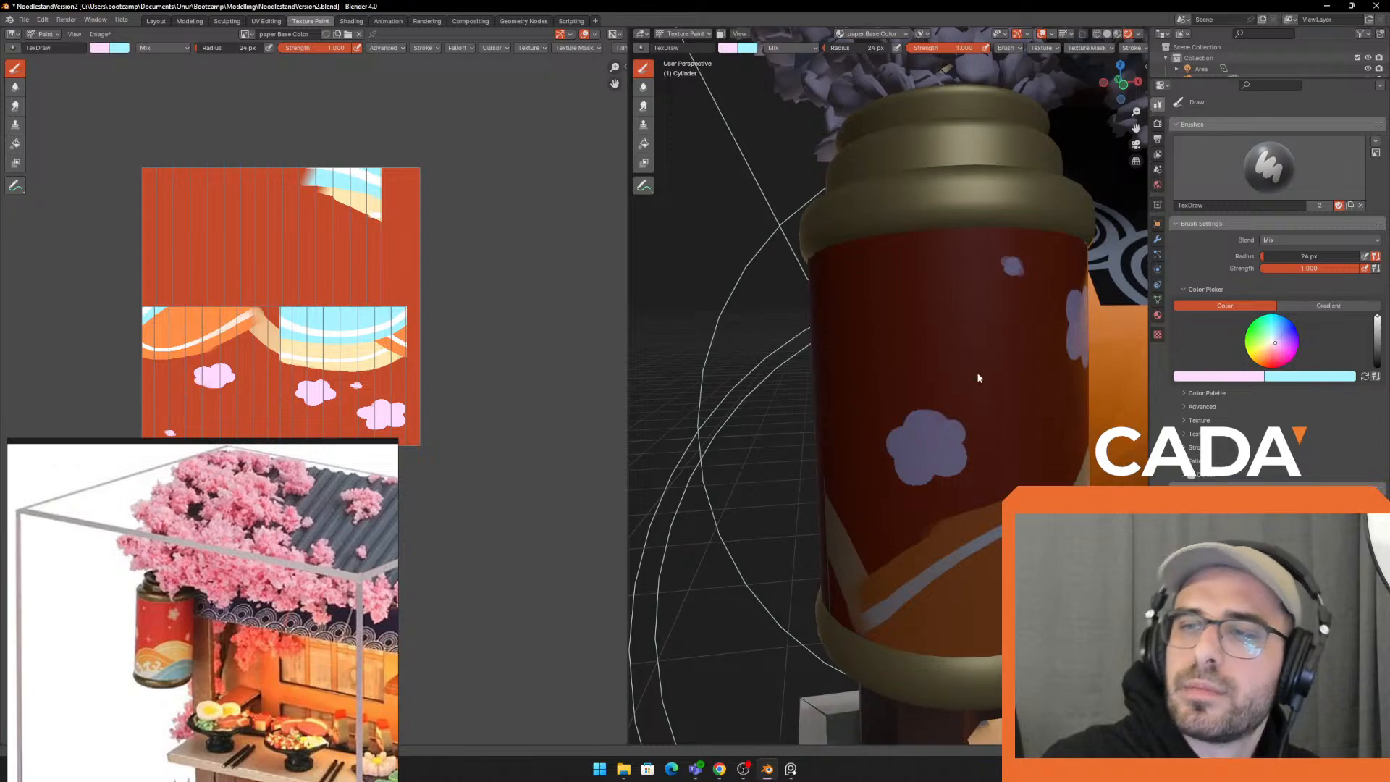
# Swap the brush colours, change the cyan to a pale cream, and paint cream centres on the upper and side flowers
pyautogui.scroll(-4, 905, 383)
pyautogui.moveTo(978, 378); pyautogui.dragTo(879, 427, button='middle')
pyautogui.scroll(4, 1000, 427)
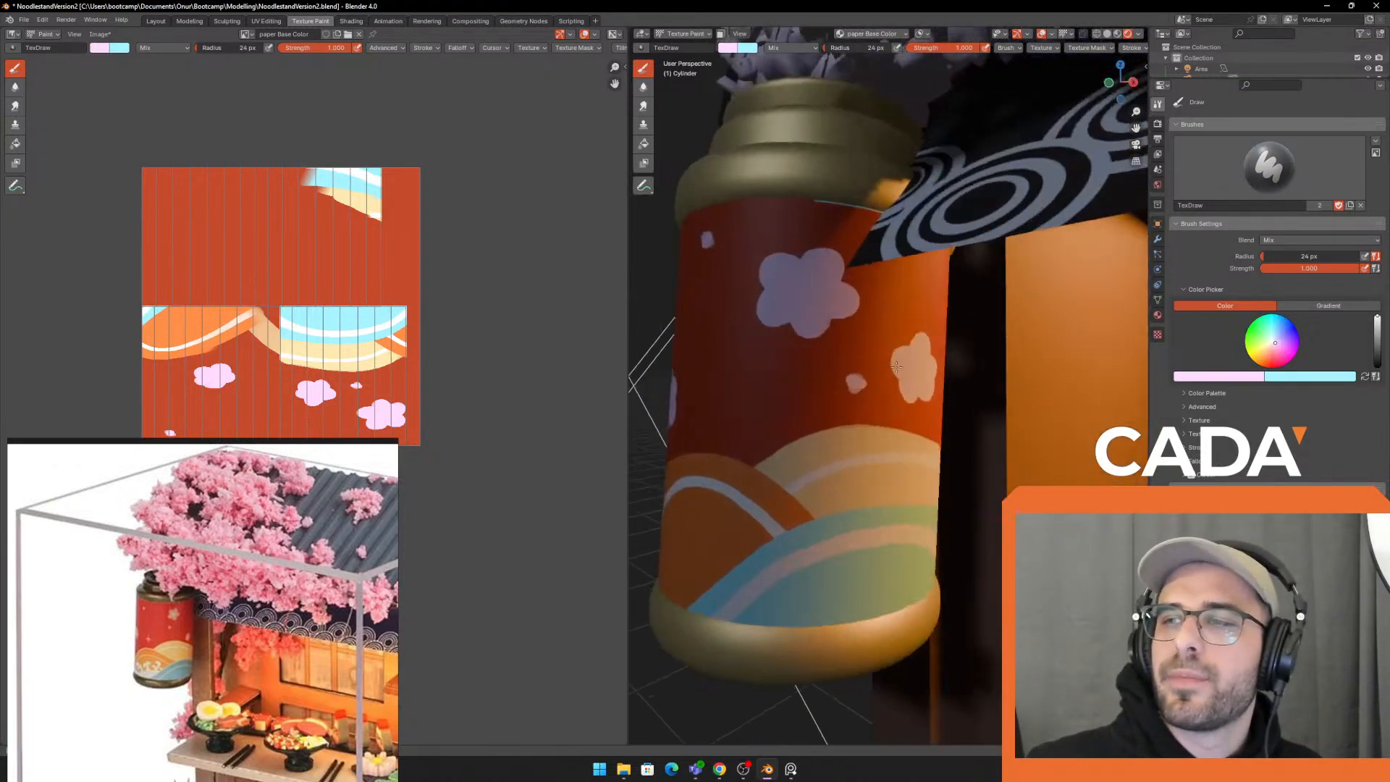
pyautogui.moveTo(1013, 434); pyautogui.dragTo(1036, 406, button='middle')
pyautogui.click(1207, 377)
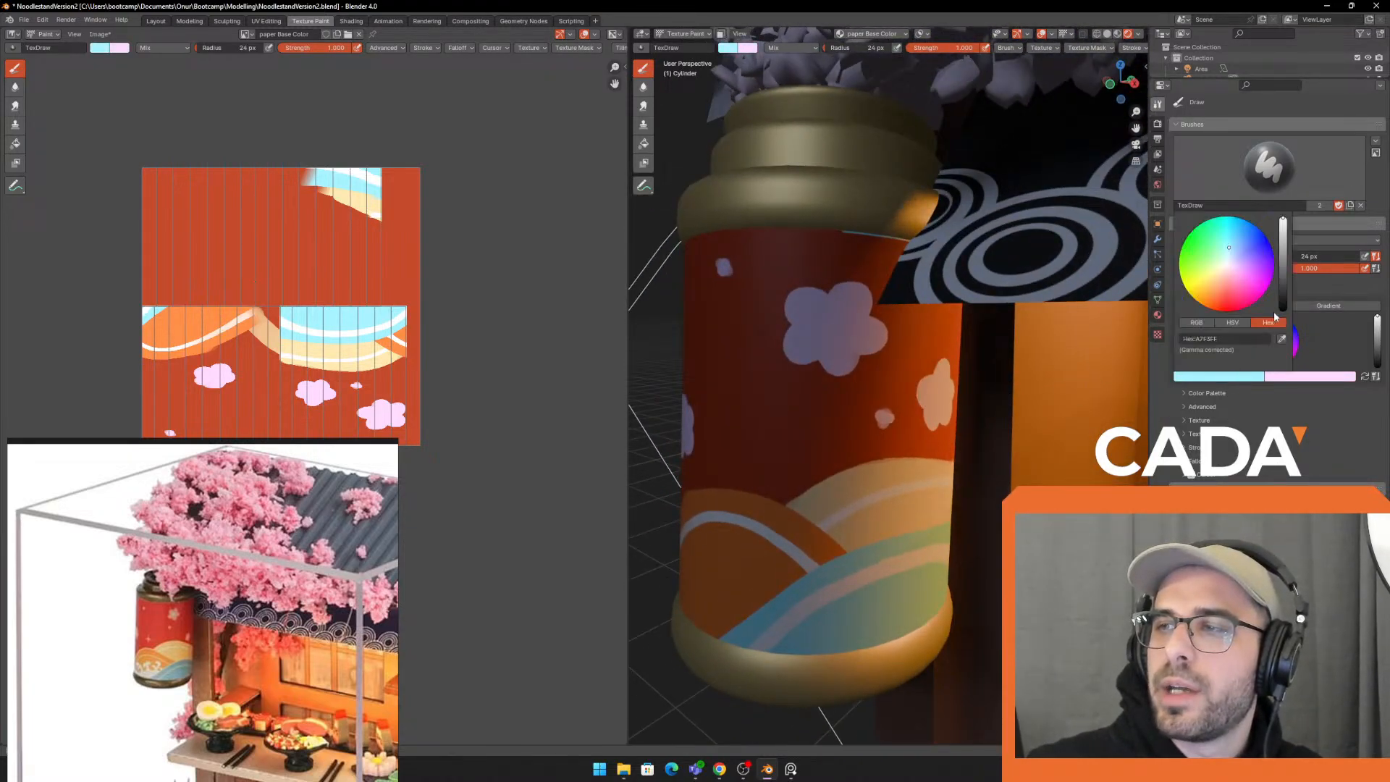
pyautogui.moveTo(1231, 264); pyautogui.dragTo(1230, 266)
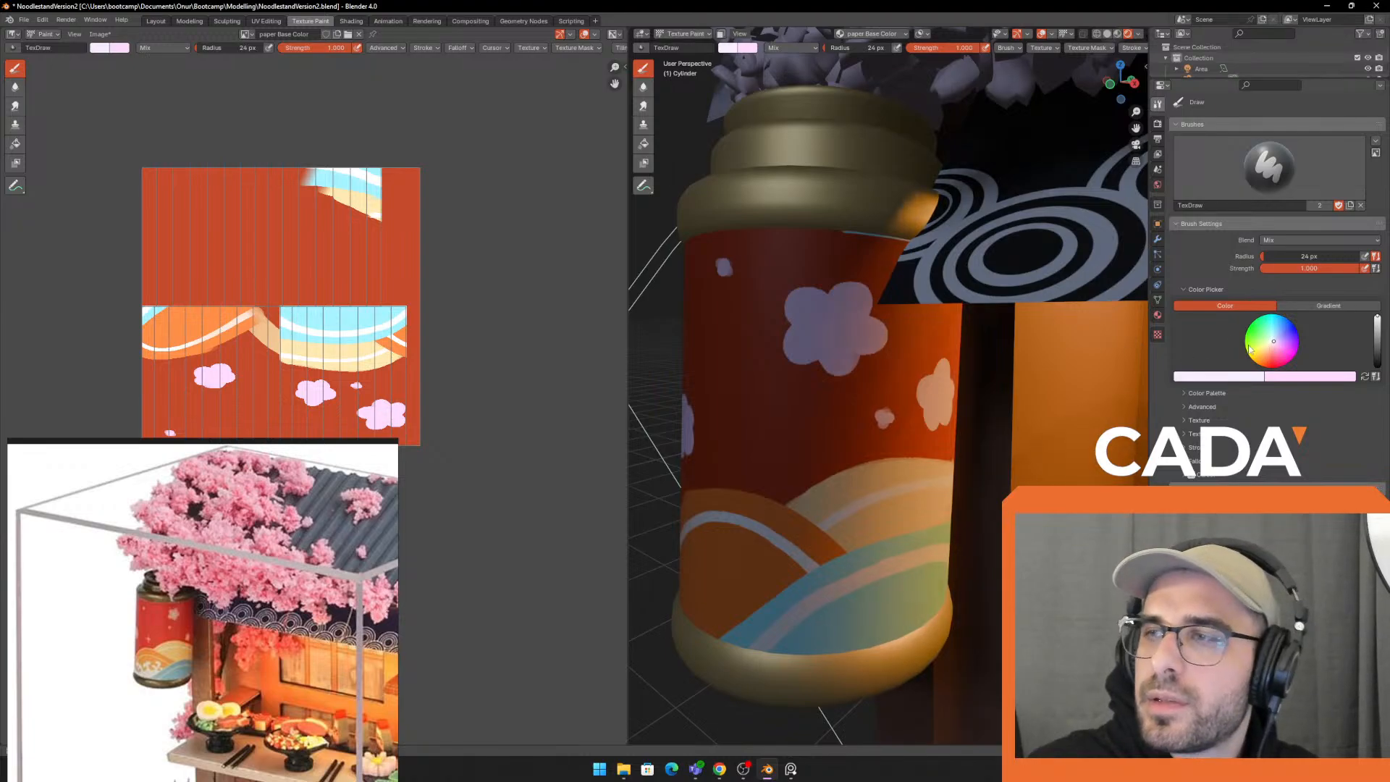
pyautogui.moveTo(1273, 348); pyautogui.dragTo(1272, 345)
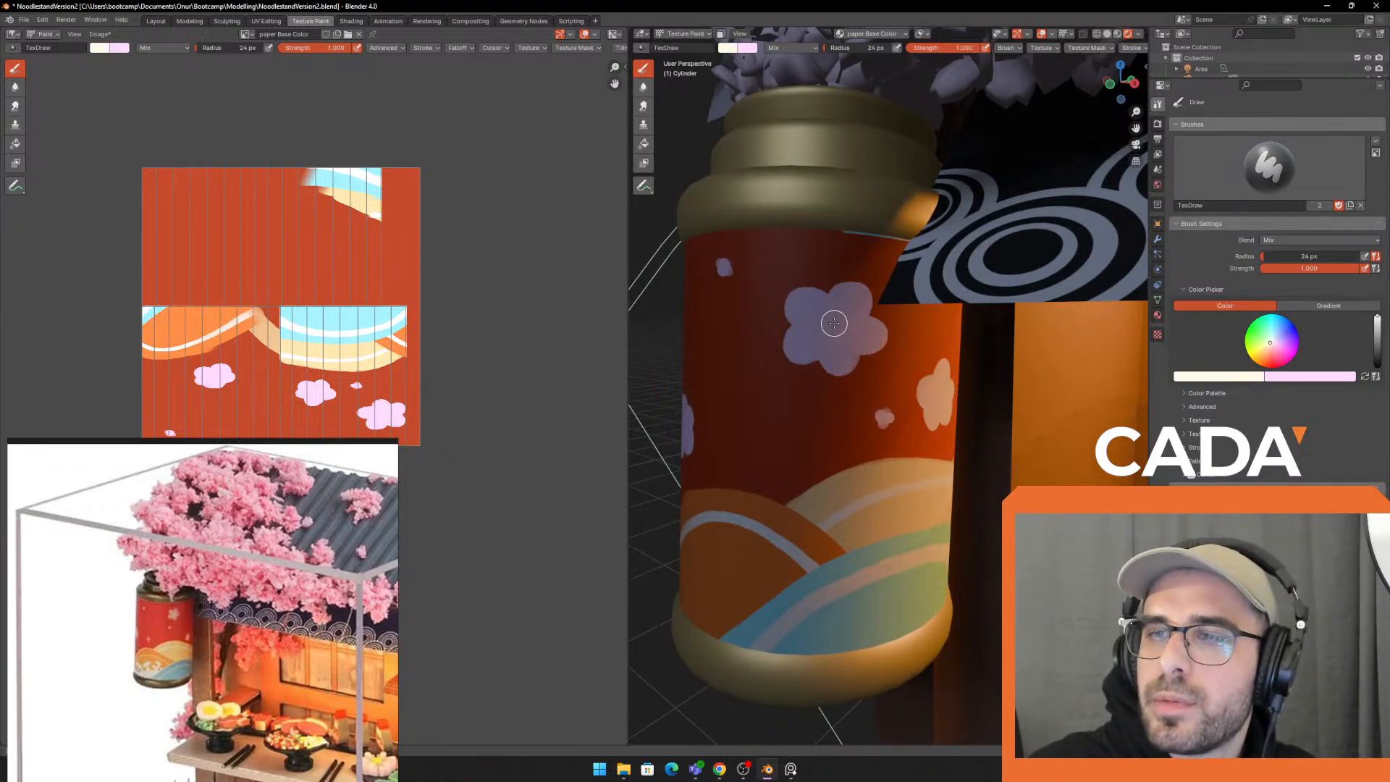
pyautogui.moveTo(835, 321); pyautogui.dragTo(831, 332)
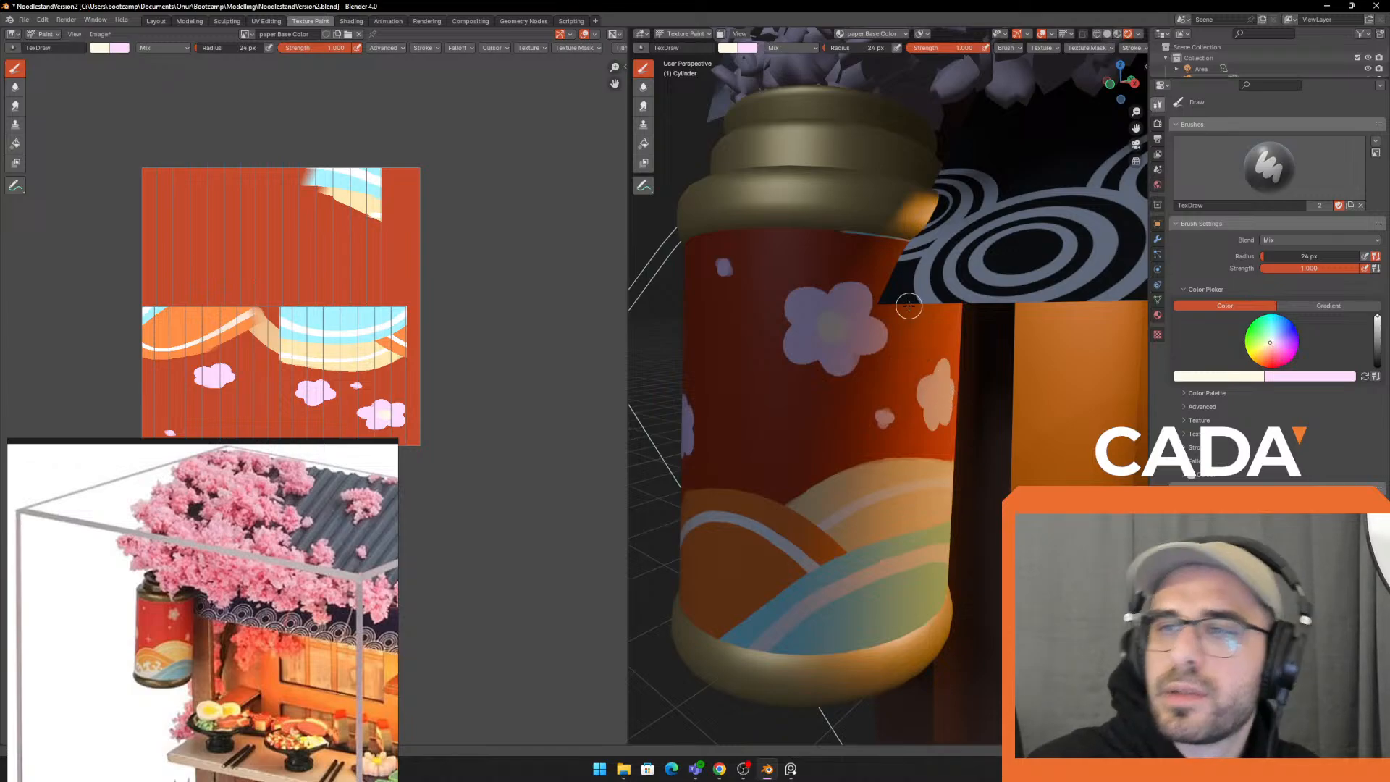
pyautogui.moveTo(902, 350); pyautogui.dragTo(821, 380, button='middle')
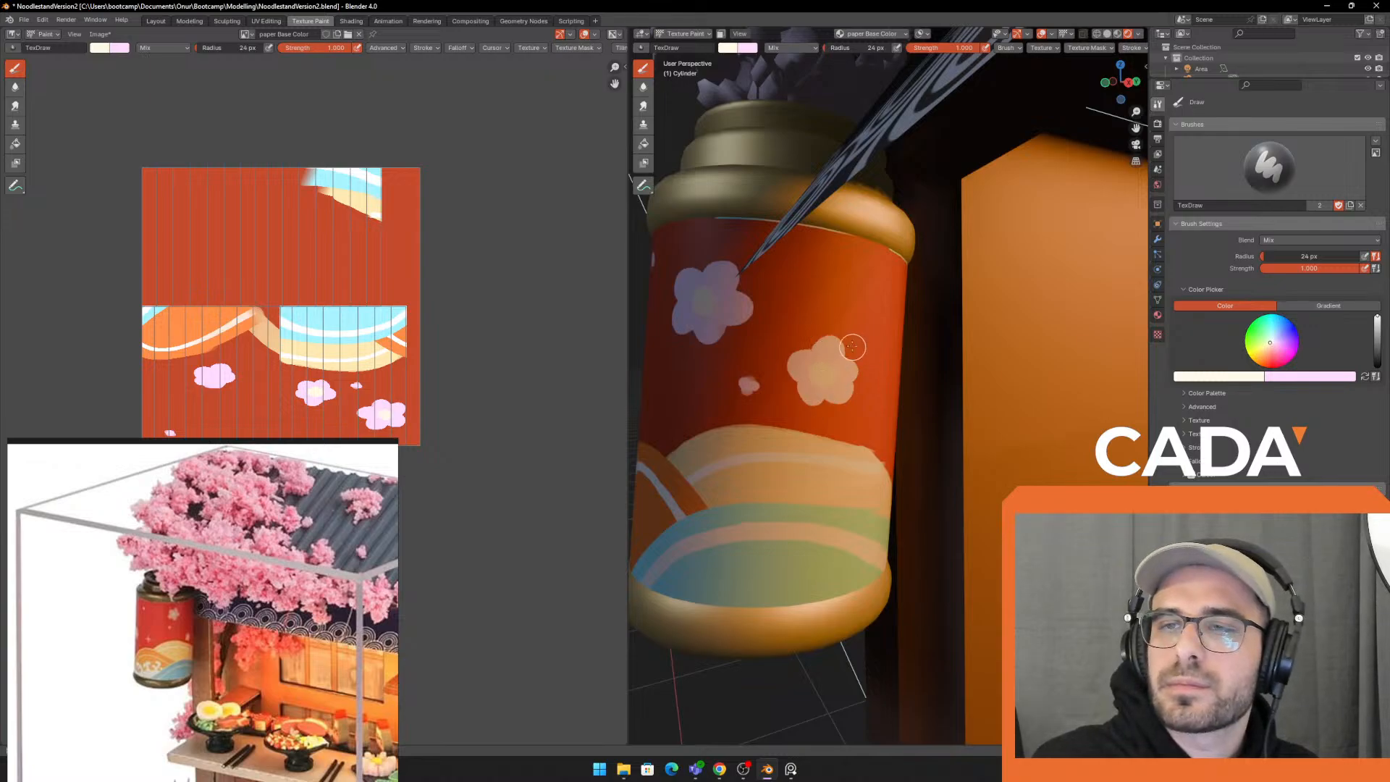
pyautogui.moveTo(852, 347)
pyautogui.mouseDown(button='middle')
pyautogui.moveTo(694, 442)
pyautogui.moveTo(880, 461)
pyautogui.moveTo(964, 409)
pyautogui.moveTo(887, 366)
pyautogui.mouseUp(button='middle')
pyautogui.press('f')
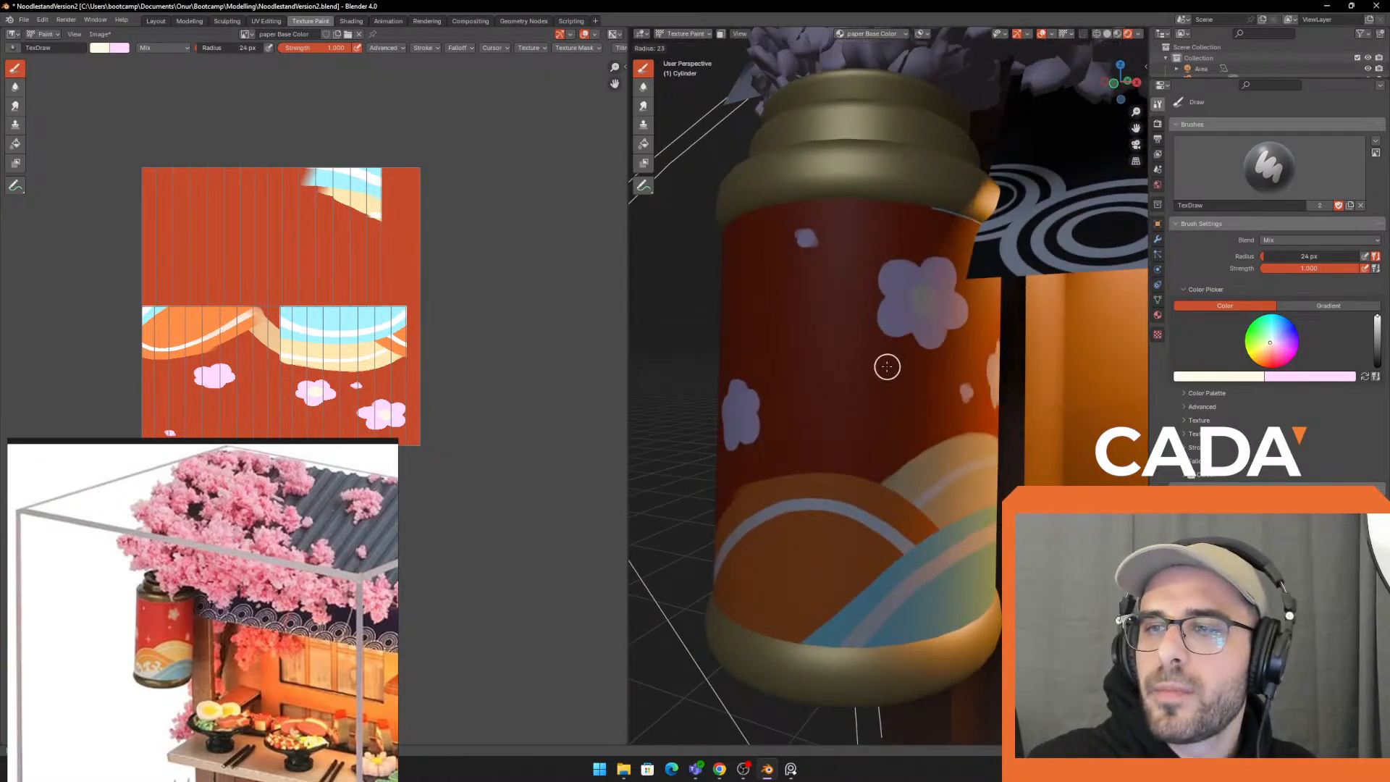
pyautogui.click(887, 366)
pyautogui.moveTo(850, 336); pyautogui.dragTo(840, 404)
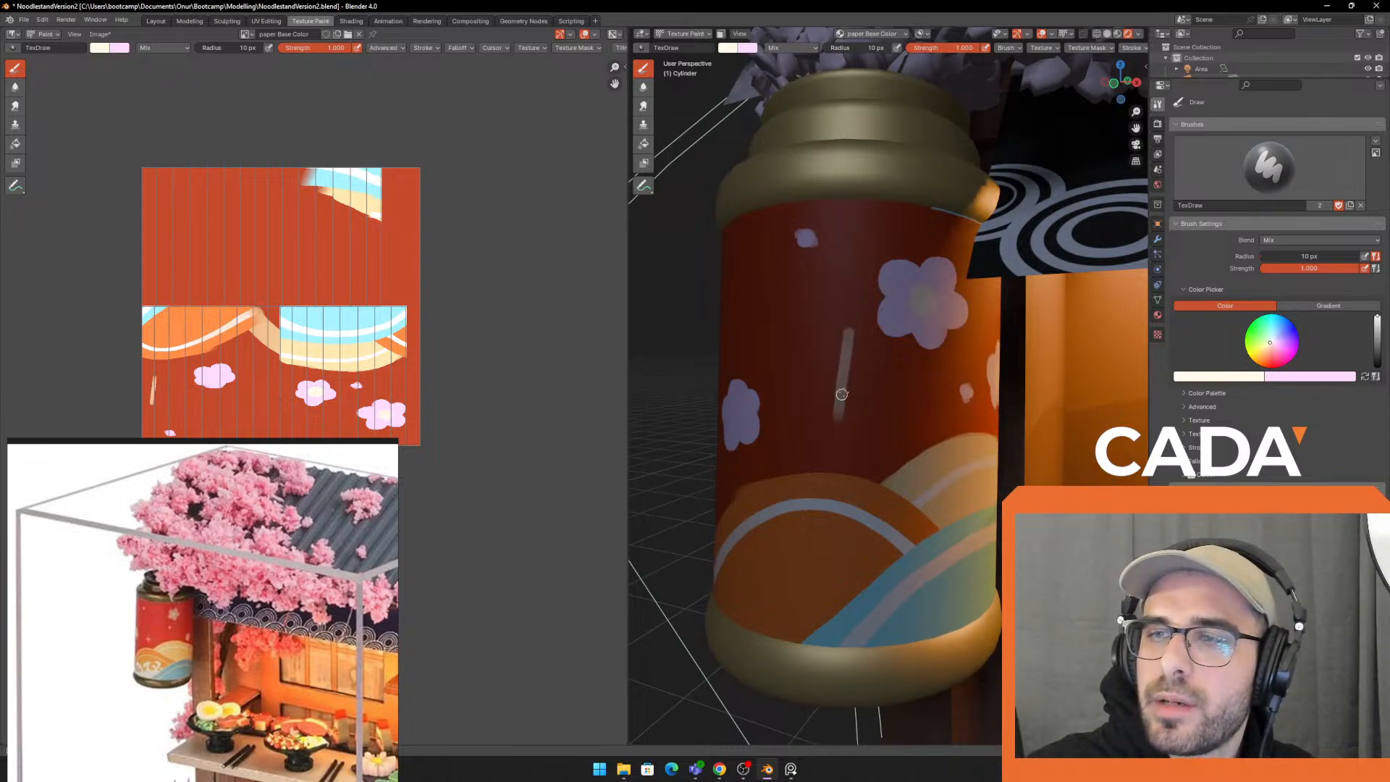
pyautogui.hotkey('ctrl', 'z')
pyautogui.press('f')
pyautogui.click(846, 363)
pyautogui.moveTo(848, 338); pyautogui.dragTo(841, 403)
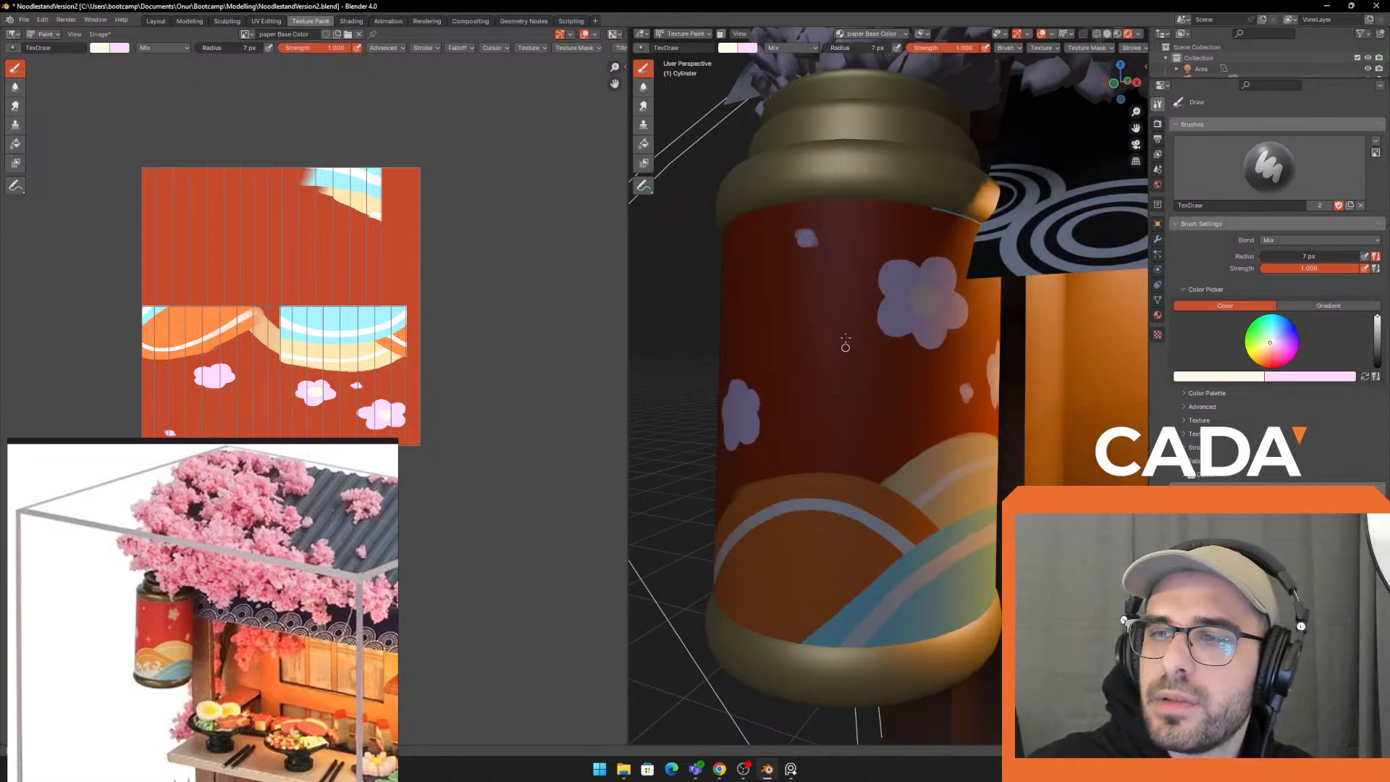
pyautogui.hotkey('ctrl', 'z')
# Switch the viewport to solid shading and sample the lantern's red as the secondary brush colour, keeping cream as the primary
pyautogui.press('f')
pyautogui.click(882, 357)
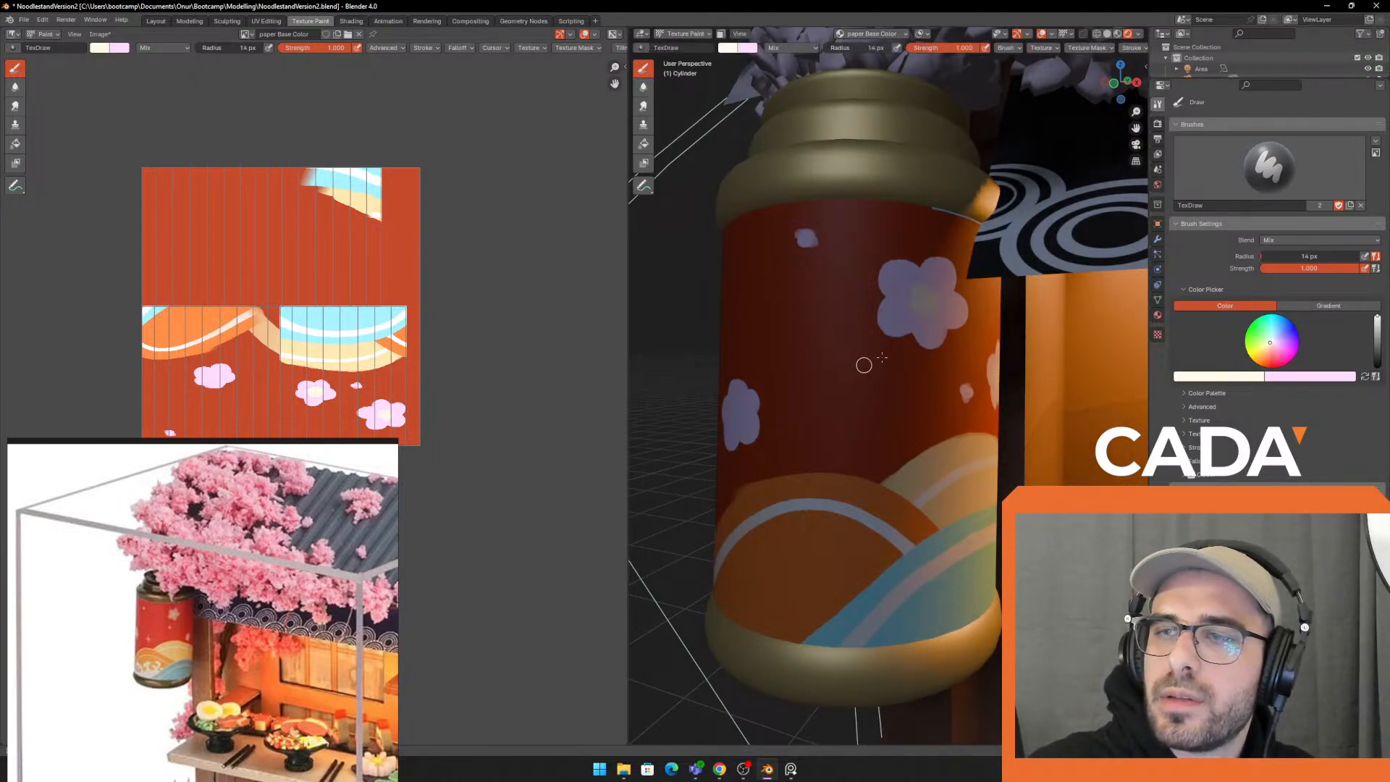
pyautogui.press('x')
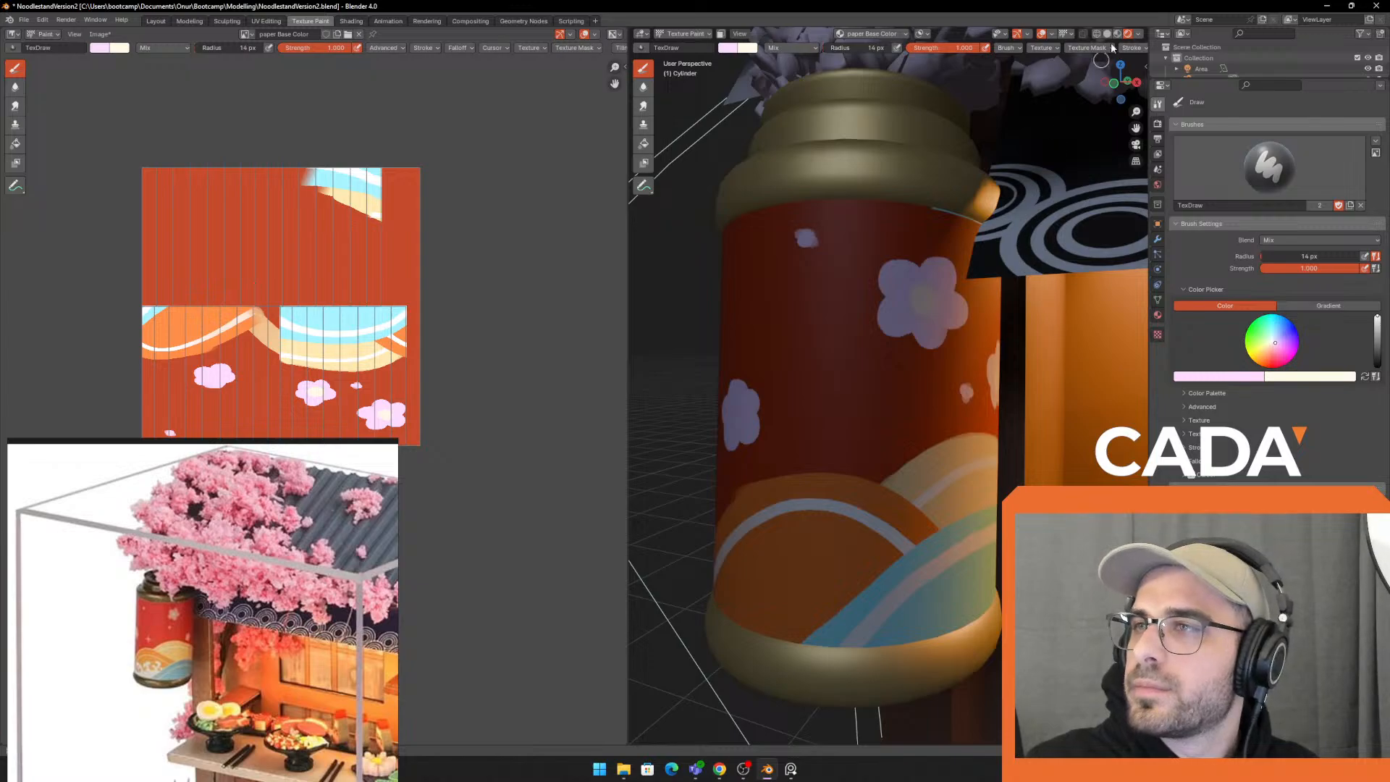
pyautogui.click(1139, 34)
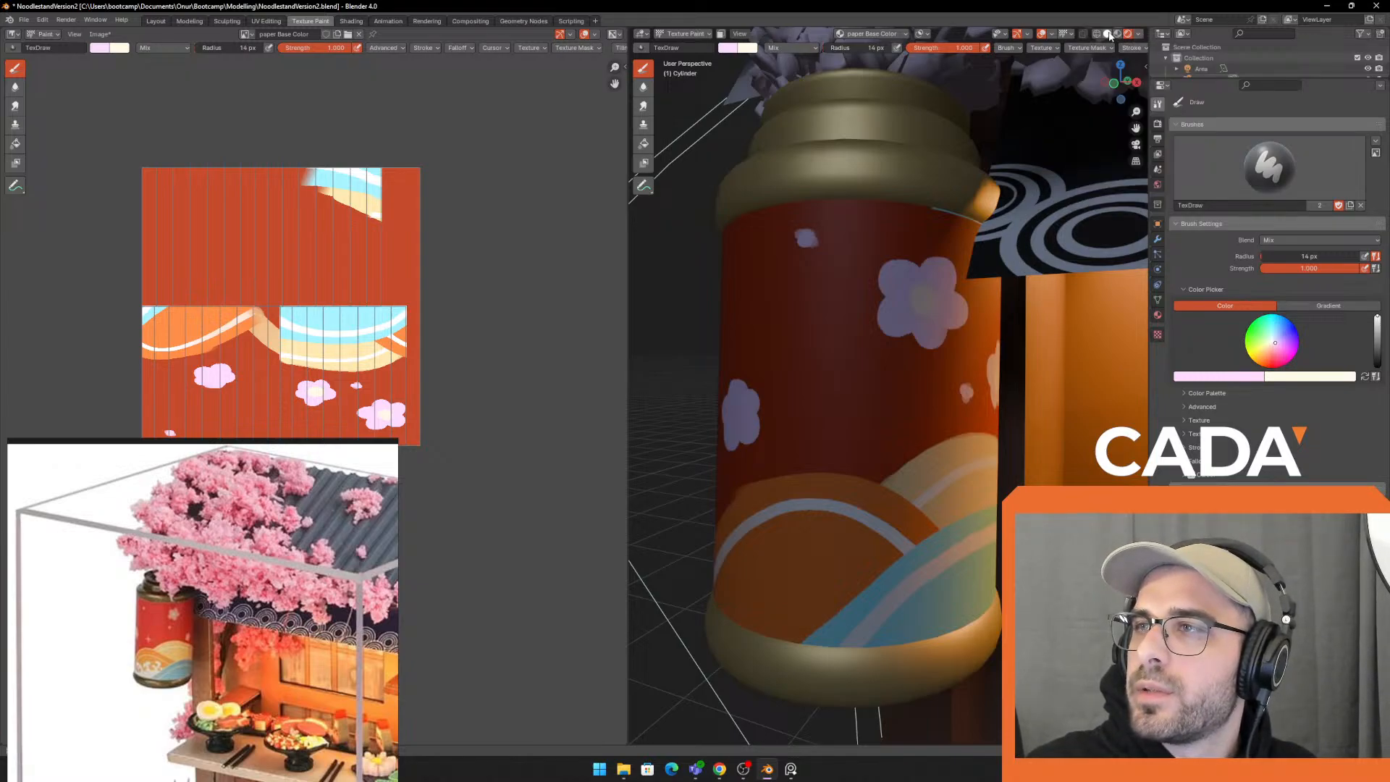
pyautogui.click(1108, 34)
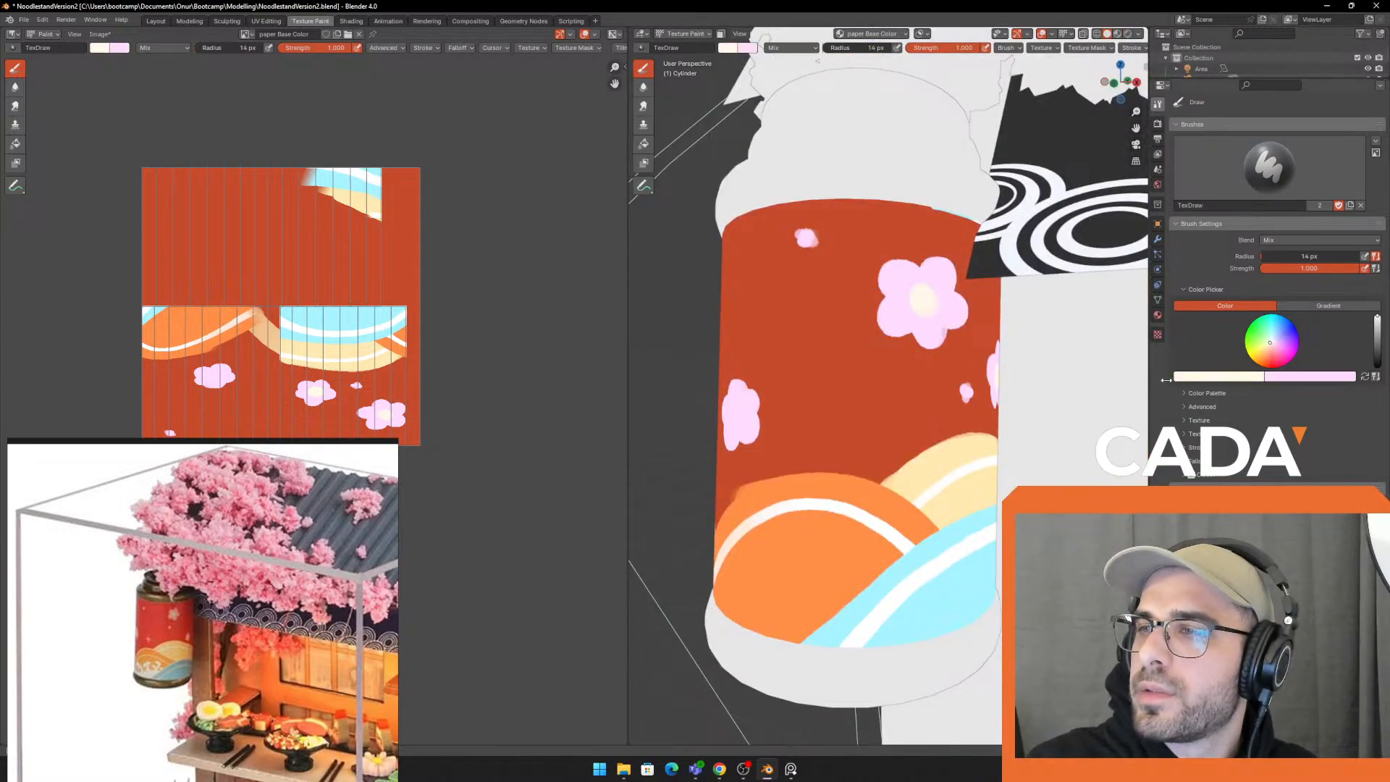
pyautogui.click(1224, 378)
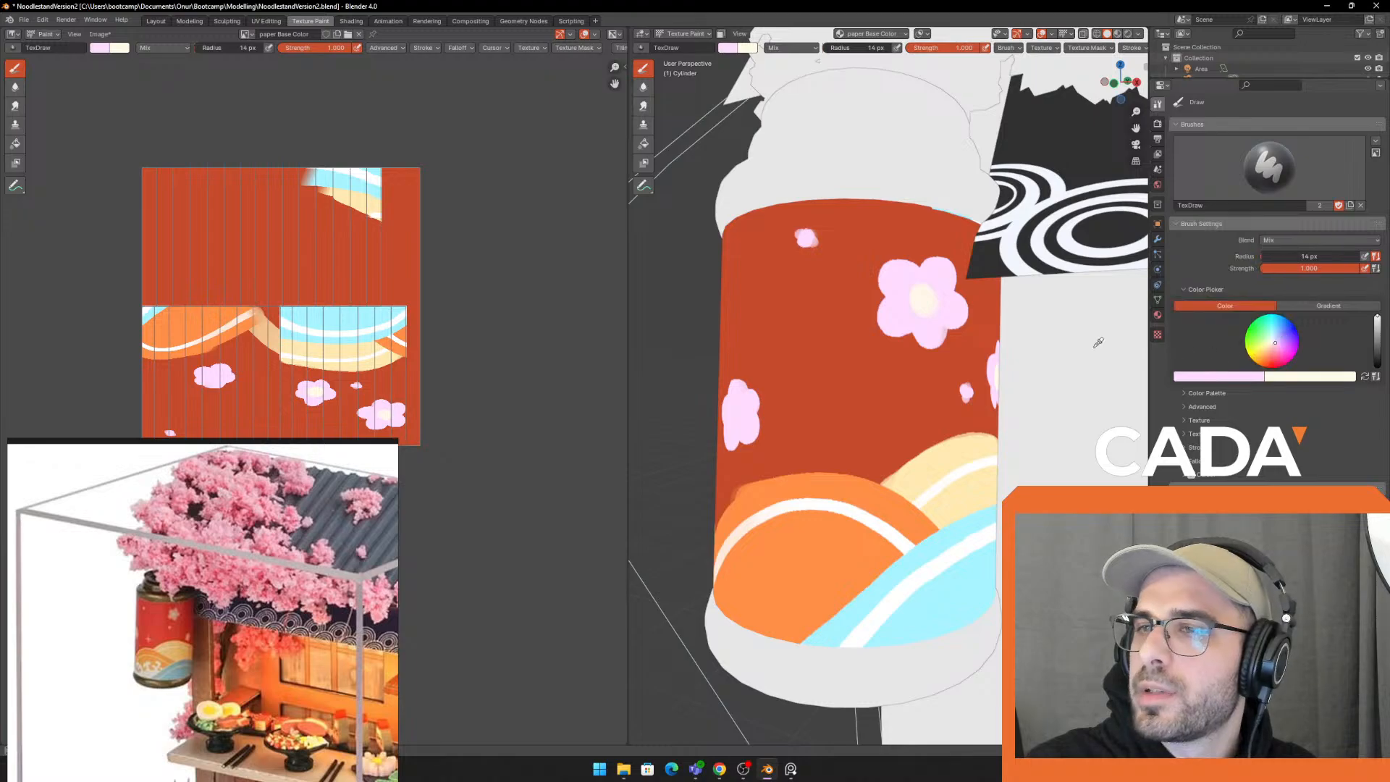
pyautogui.press('s')
pyautogui.press('x')
pyautogui.moveTo(832, 319); pyautogui.dragTo(822, 406)
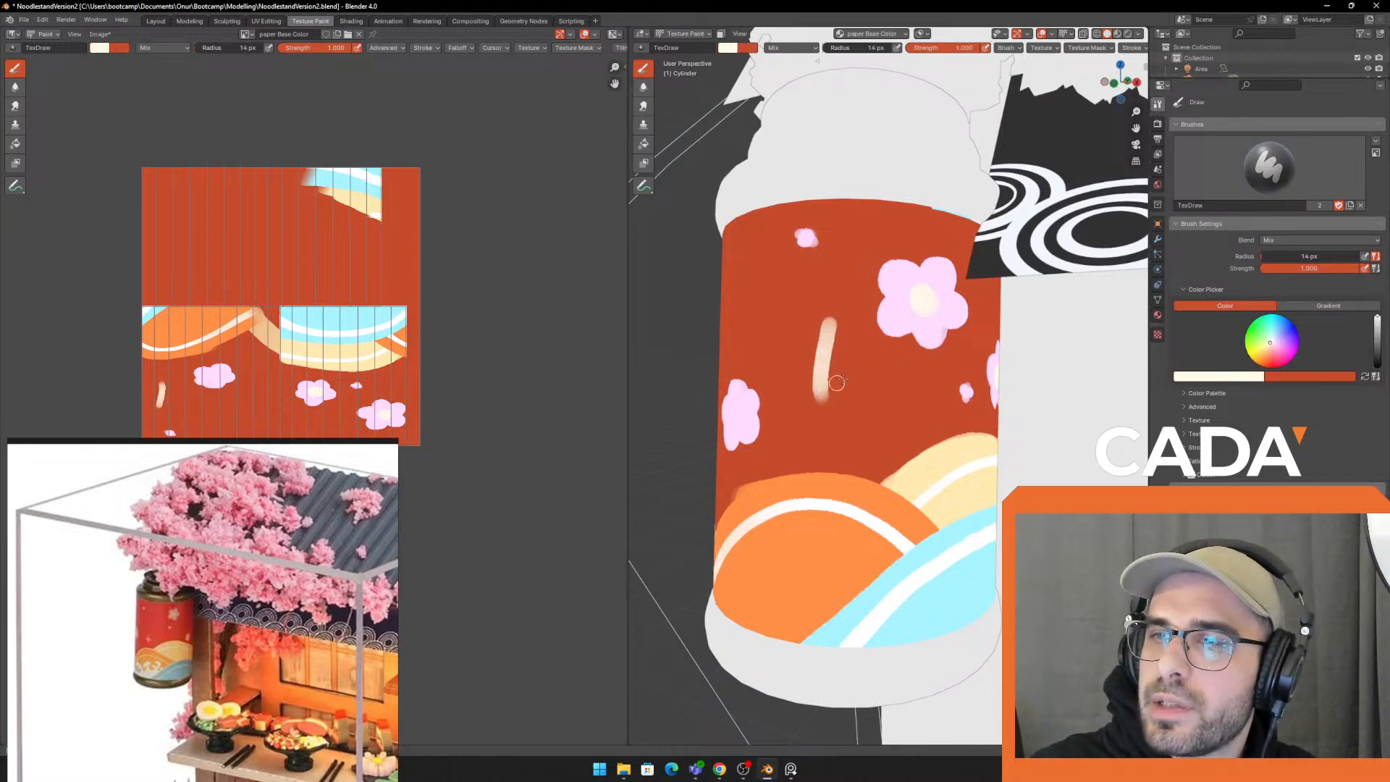
pyautogui.hotkey('ctrl', 'z')
pyautogui.moveTo(833, 317); pyautogui.dragTo(823, 408)
pyautogui.hotkey('ctrl', 'z')
pyautogui.moveTo(833, 320); pyautogui.dragTo(825, 407)
pyautogui.hotkey('ctrl', 'z')
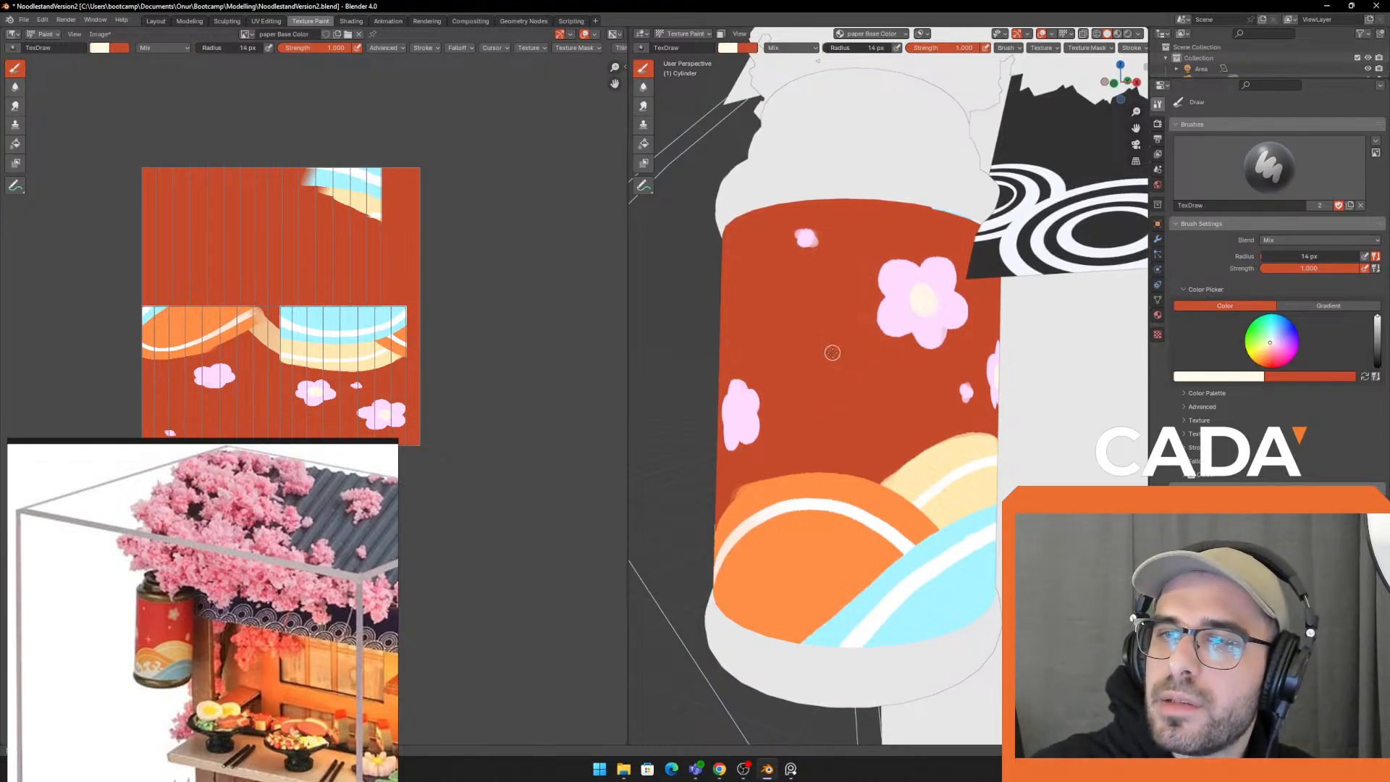
# Enlarge the brush radius to 25 px and paint a short vertical cream stroke on the red paper between the flowers
pyautogui.press('f')
pyautogui.click(843, 353)
pyautogui.moveTo(836, 314); pyautogui.dragTo(824, 407)
pyautogui.hotkey('ctrl', 'z')
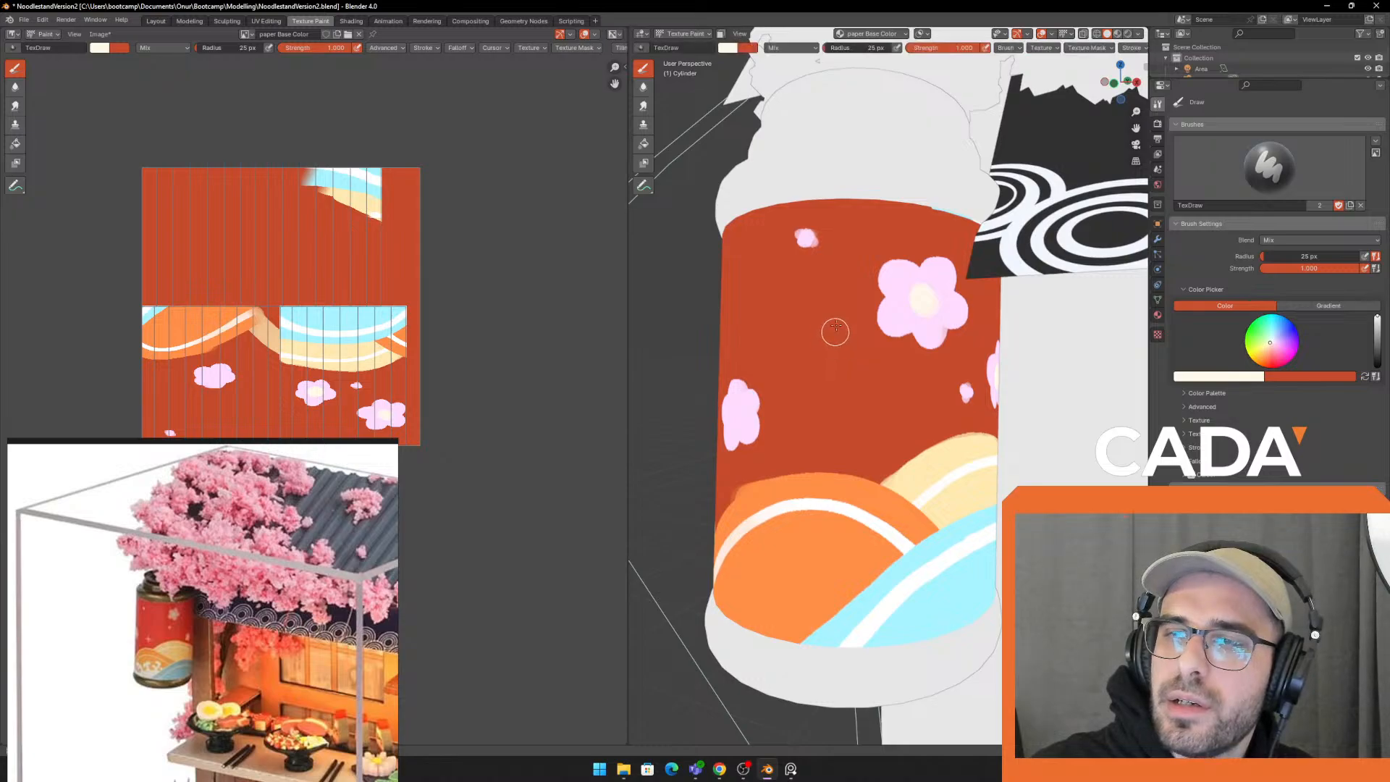
pyautogui.moveTo(835, 313); pyautogui.dragTo(832, 418)
# Trim both sides of the cream stroke into a thin tapered sliver with red at 20 px radius, and switch back to cream
pyautogui.press('x')
pyautogui.moveTo(851, 297); pyautogui.dragTo(850, 393)
pyautogui.hotkey('ctrl', 'z')
pyautogui.press('f')
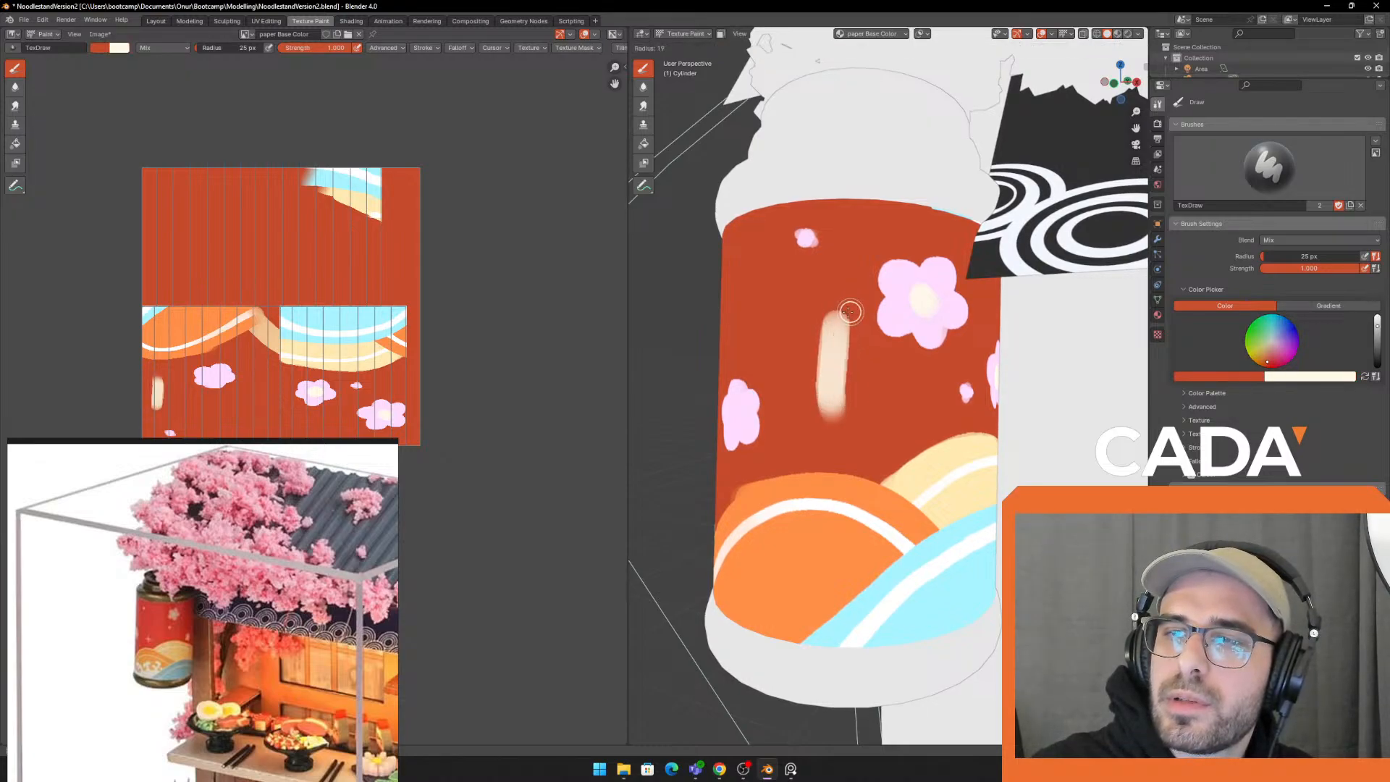
pyautogui.click(848, 313)
pyautogui.moveTo(850, 307); pyautogui.dragTo(853, 375)
pyautogui.moveTo(821, 313); pyautogui.dragTo(822, 423)
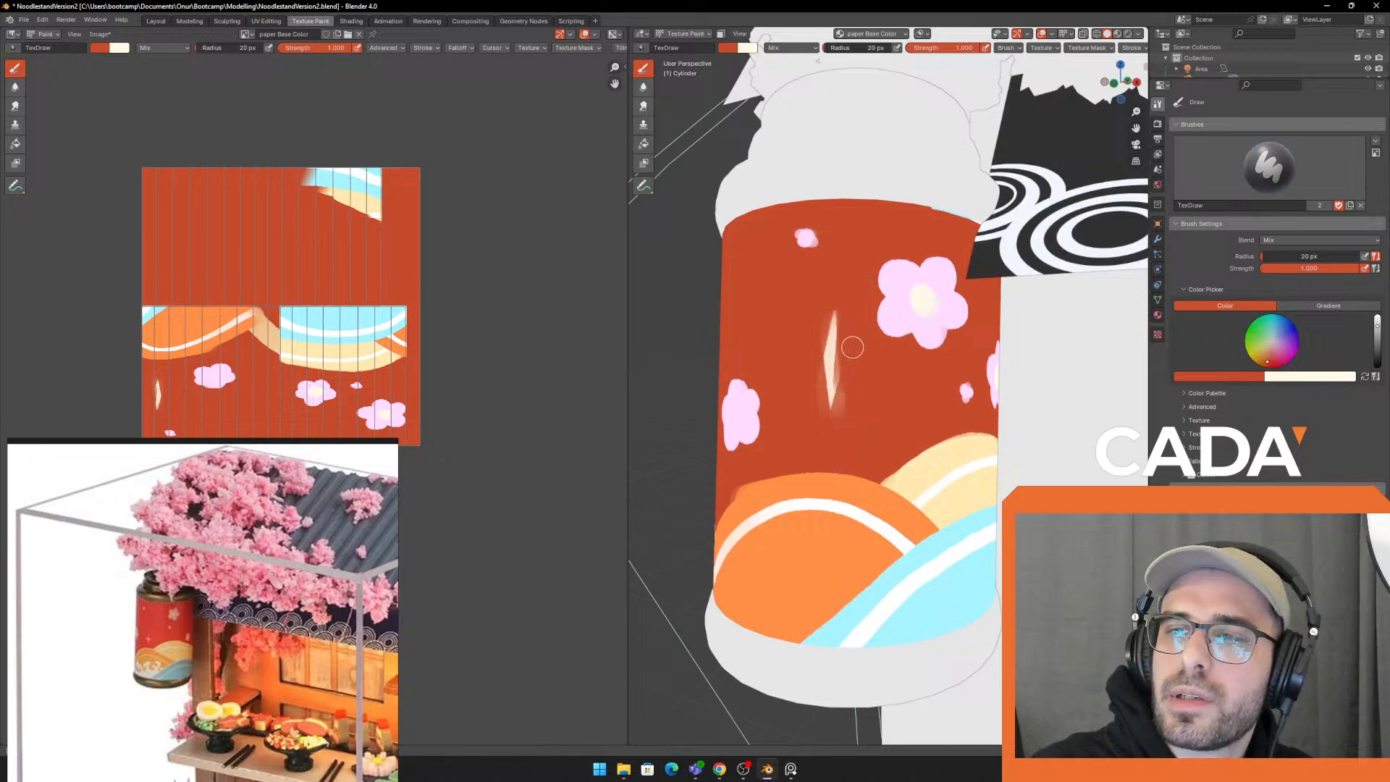
pyautogui.press('x')
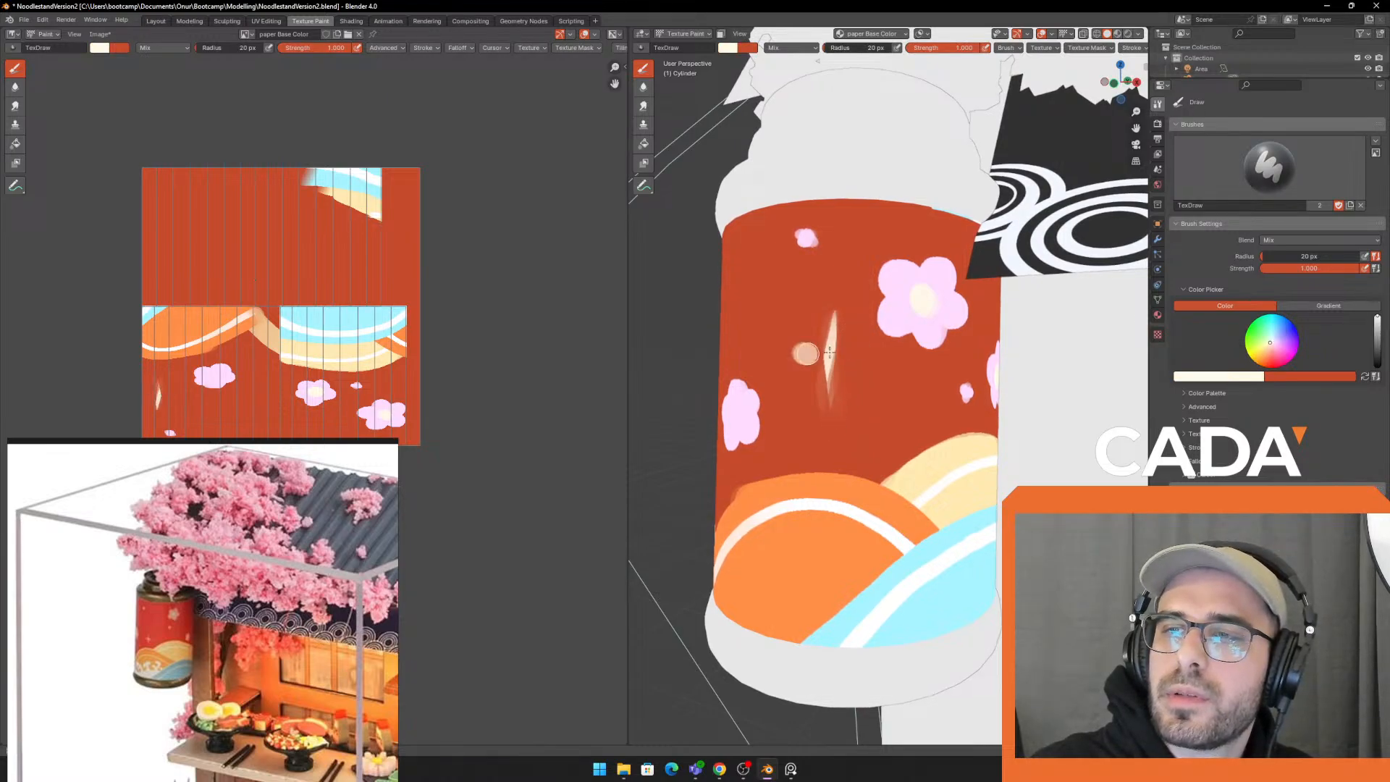
# Cross the cream sliver with a horizontal cream stroke to form a four-pointed star, and trim its arms with red, reducing the brush radius to 9 px
pyautogui.moveTo(793, 352); pyautogui.dragTo(872, 352)
pyautogui.press('x')
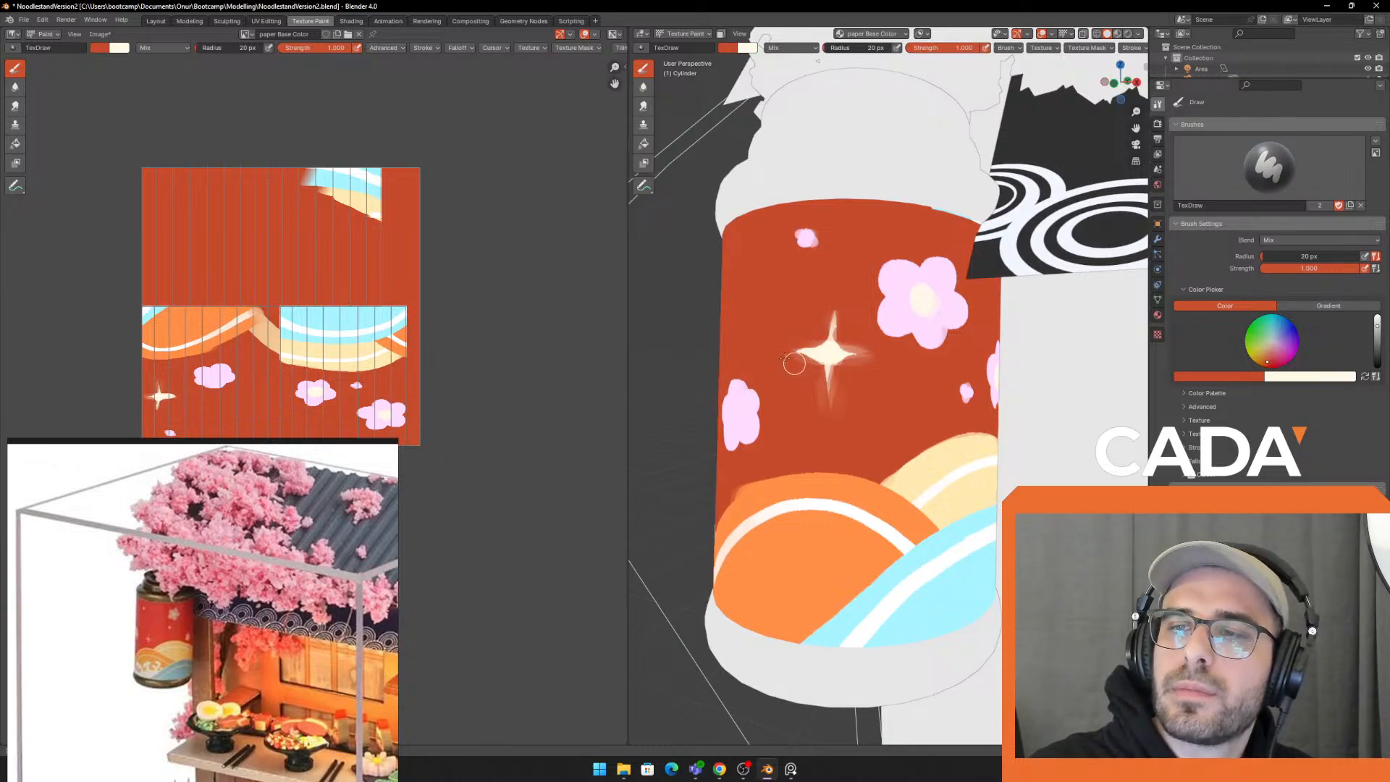
pyautogui.press('[')
pyautogui.press('[')
pyautogui.press('[')
pyautogui.press('[')
pyautogui.press('[')
pyautogui.press('[')
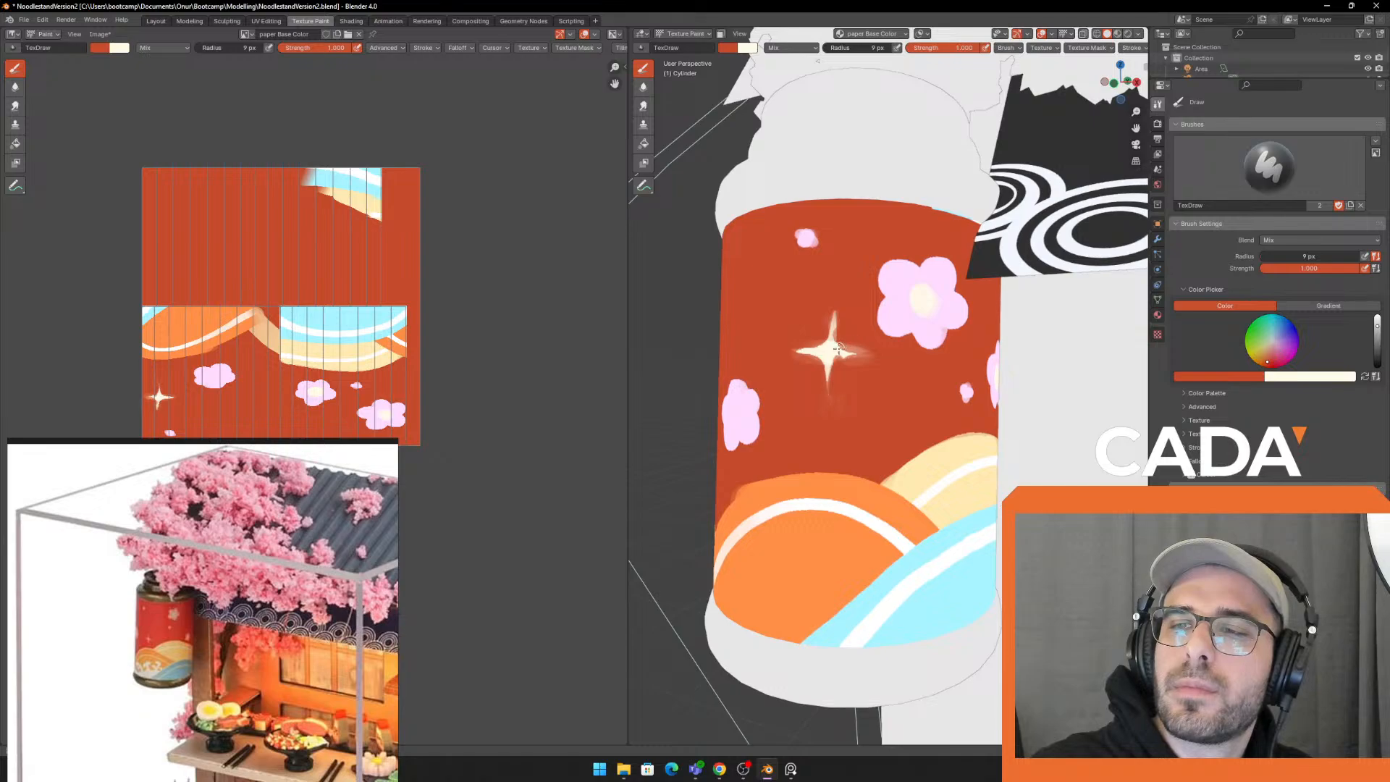
# Touch up the star's upper point with cream at 9 px radius, and switch back to red to sharpen its edges
pyautogui.press('x')
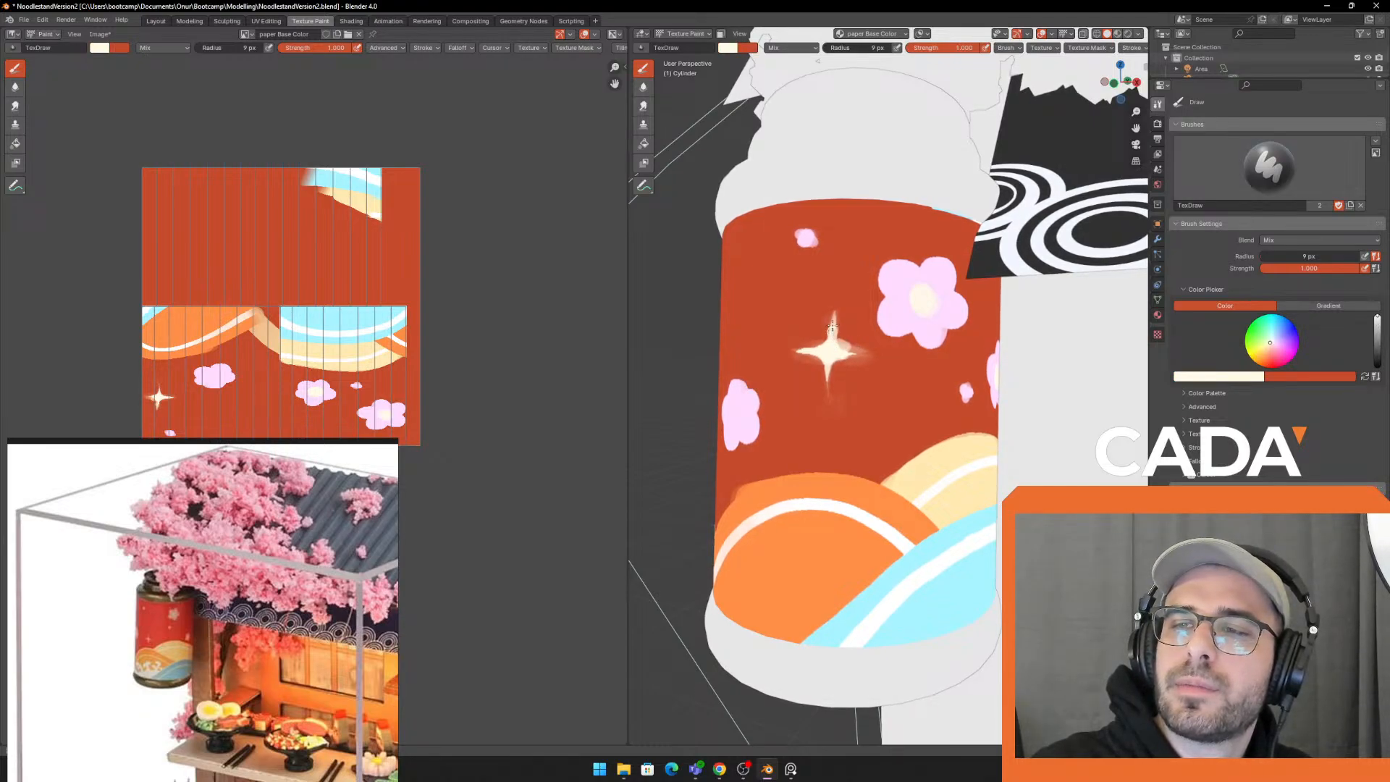
pyautogui.press('x')
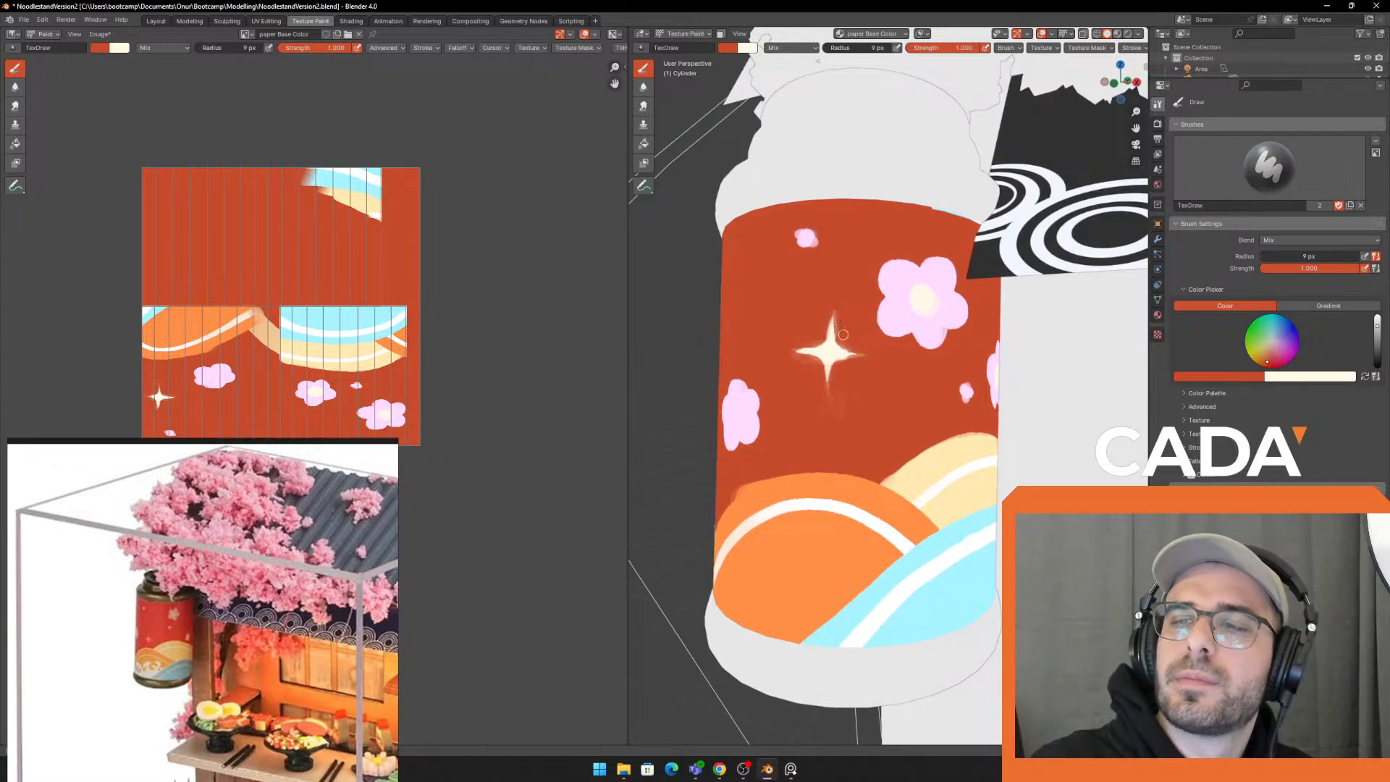
# Preview the painted lantern in rendered shading and return the viewport to solid shading
pyautogui.press('z')
pyautogui.click(825, 298)
pyautogui.press('z')
pyautogui.click(943, 343)
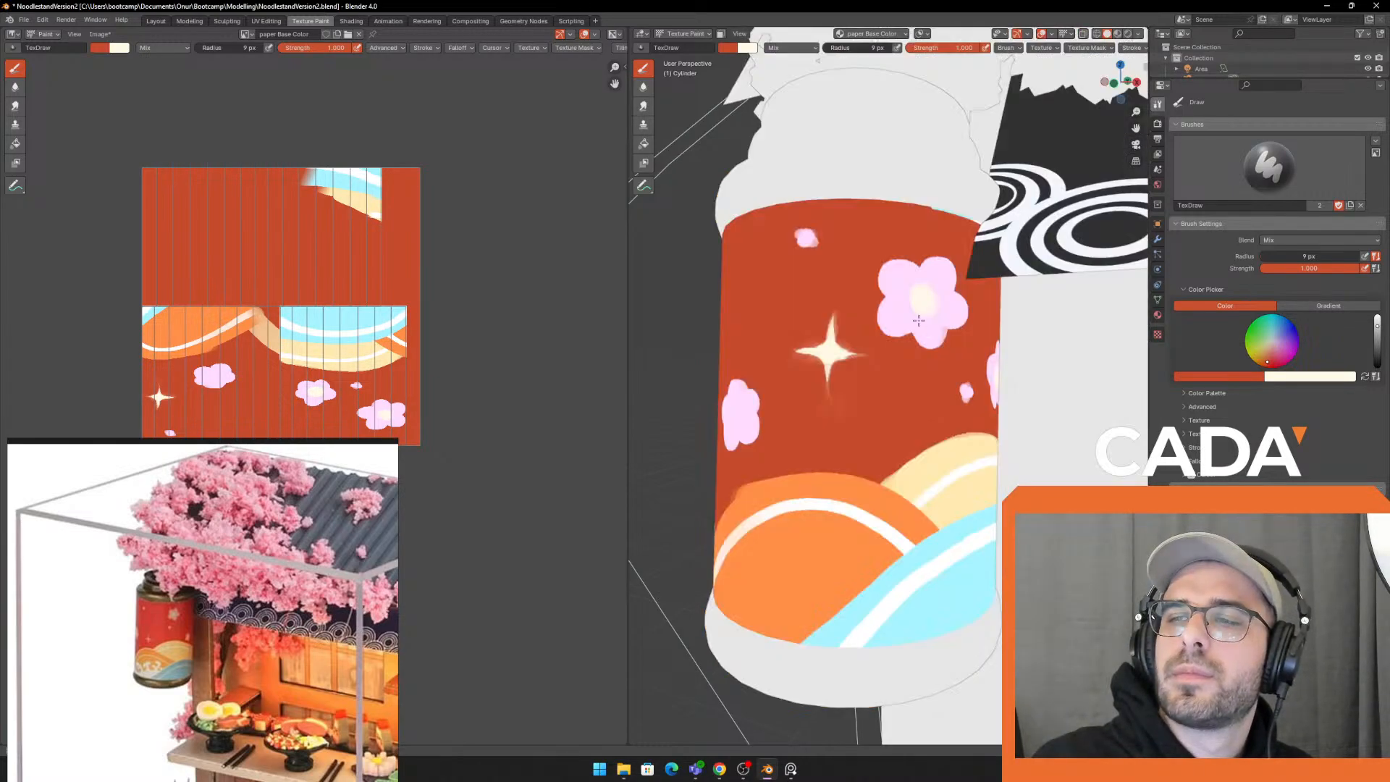
# Switch the viewport to rendered shading and view the whole noodle stand with the painted lantern
pyautogui.scroll(-4, 919, 320)
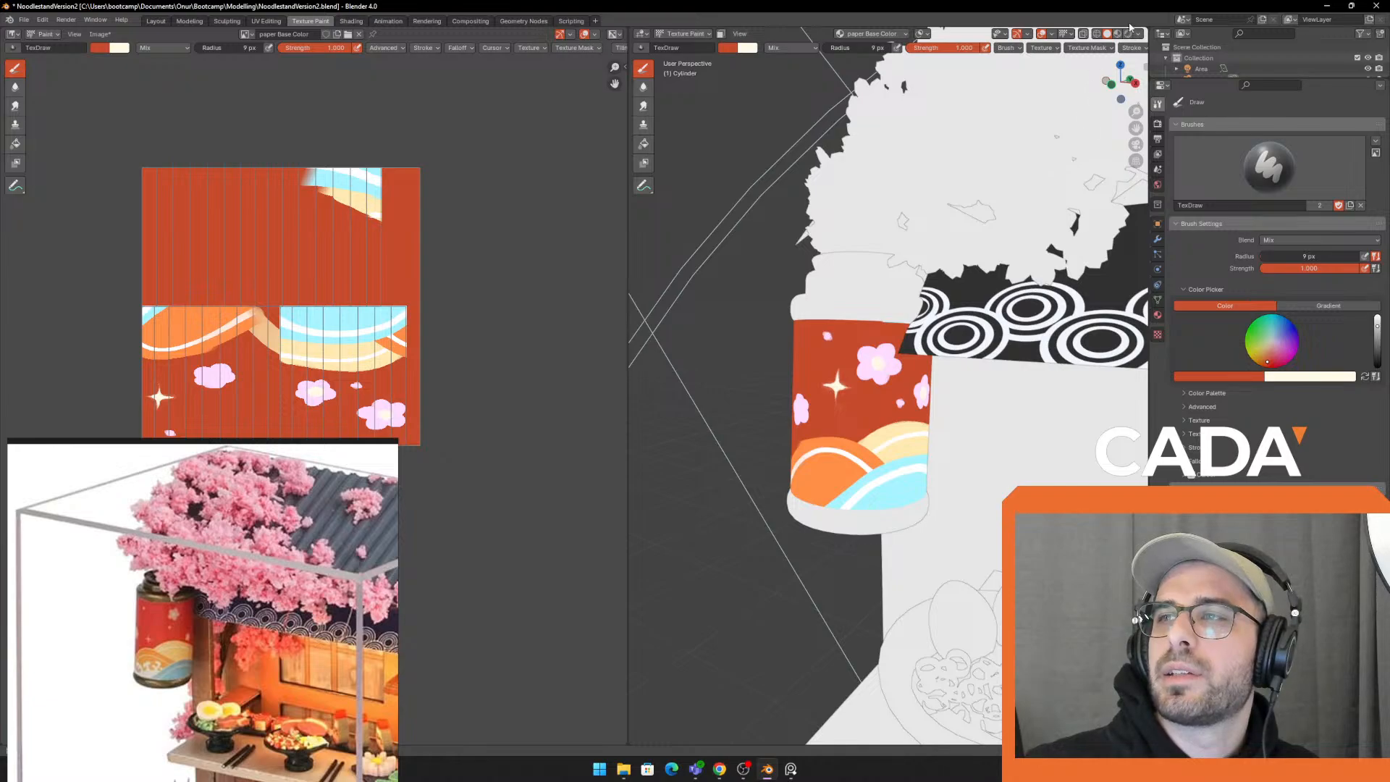
pyautogui.click(1129, 34)
pyautogui.scroll(-5, 919, 427)
pyautogui.moveTo(920, 428)
pyautogui.mouseDown(button='middle')
pyautogui.moveTo(900, 421)
pyautogui.moveTo(924, 409)
pyautogui.mouseUp(button='middle')
pyautogui.scroll(-3, 899, 420)
pyautogui.scroll(3, 945, 407)
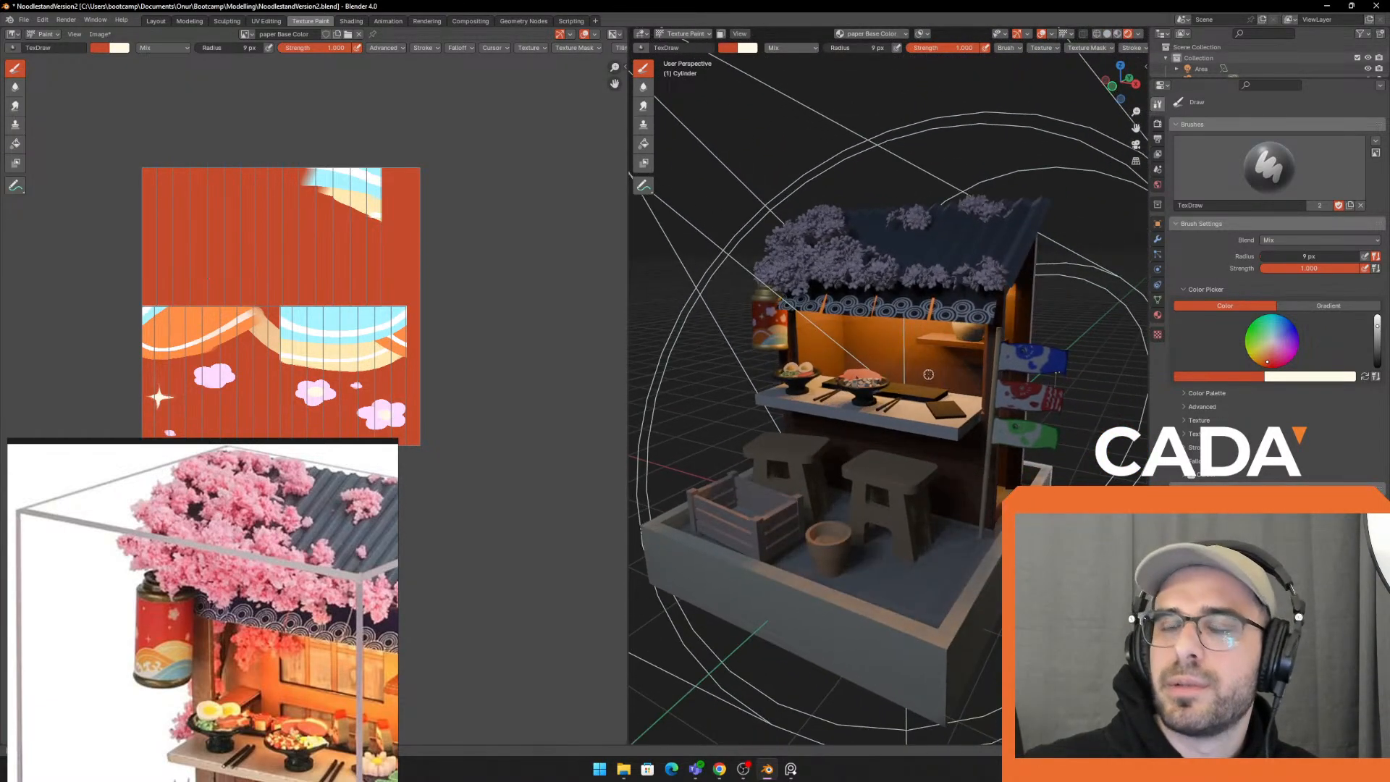
pyautogui.keyDown('shift'); pyautogui.moveTo(916, 367); pyautogui.dragTo(928, 382, button='middle'); pyautogui.keyUp('shift')
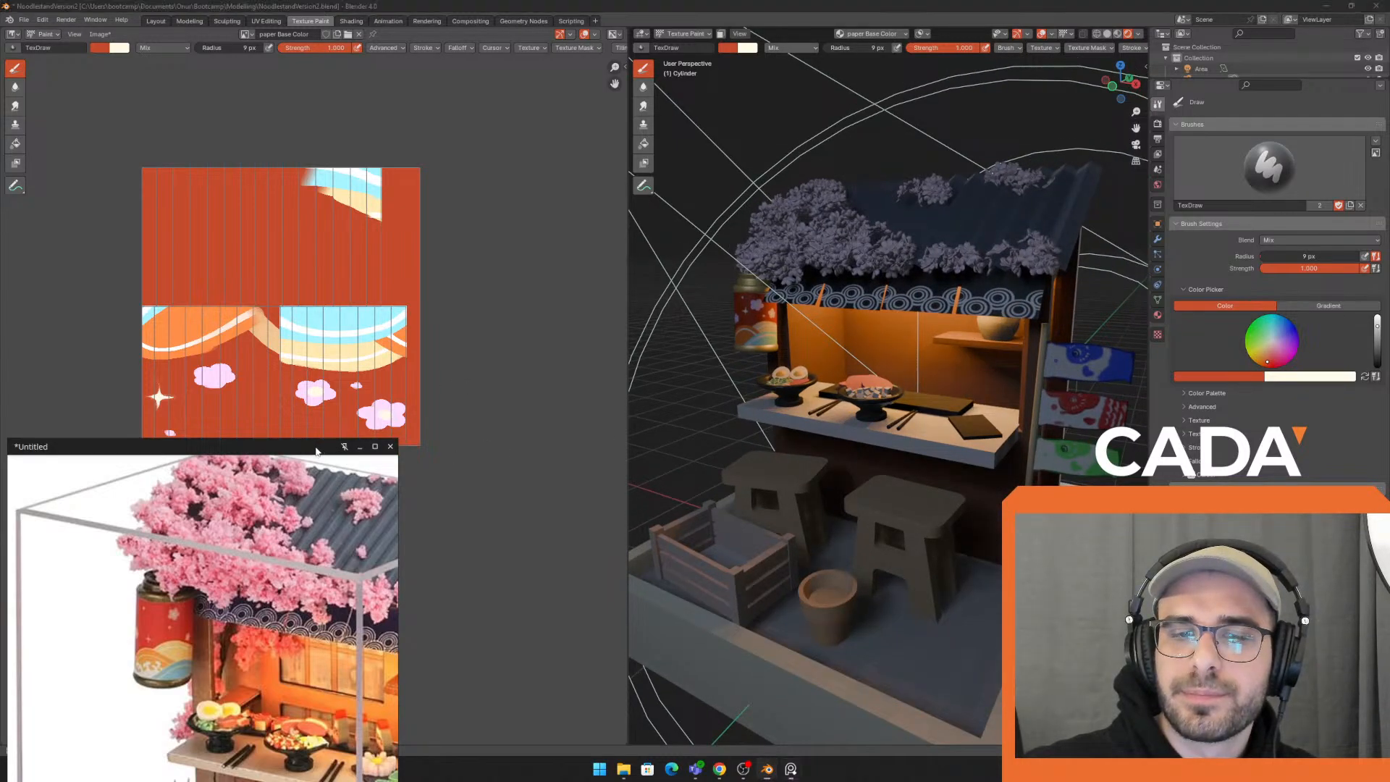
# Reposition the reference window to show the full stand, and compare it with the model's counter and food bowls
pyautogui.moveTo(331, 447); pyautogui.dragTo(497, 248)
pyautogui.moveTo(453, 457); pyautogui.dragTo(353, 437, button='middle')
pyautogui.moveTo(912, 515); pyautogui.dragTo(885, 497, button='middle')
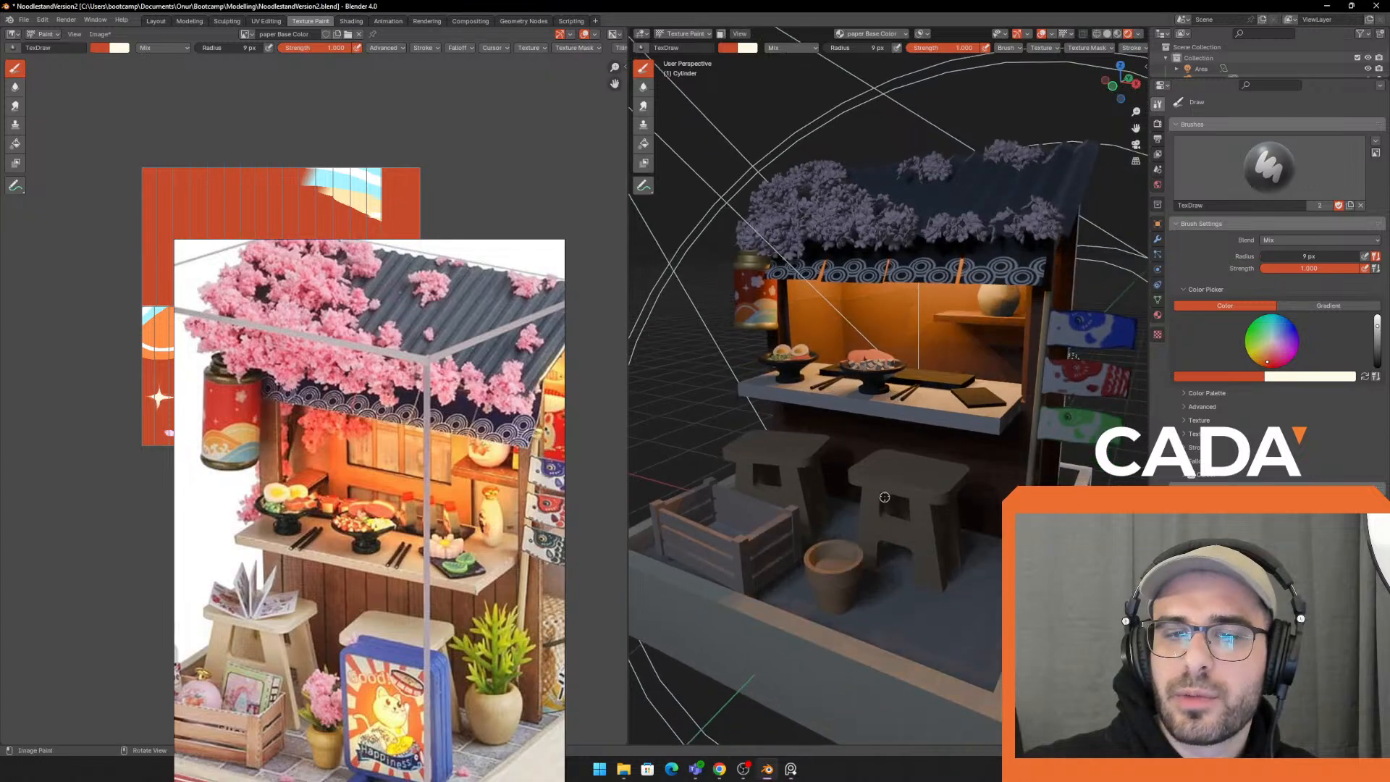
pyautogui.scroll(6, 873, 467)
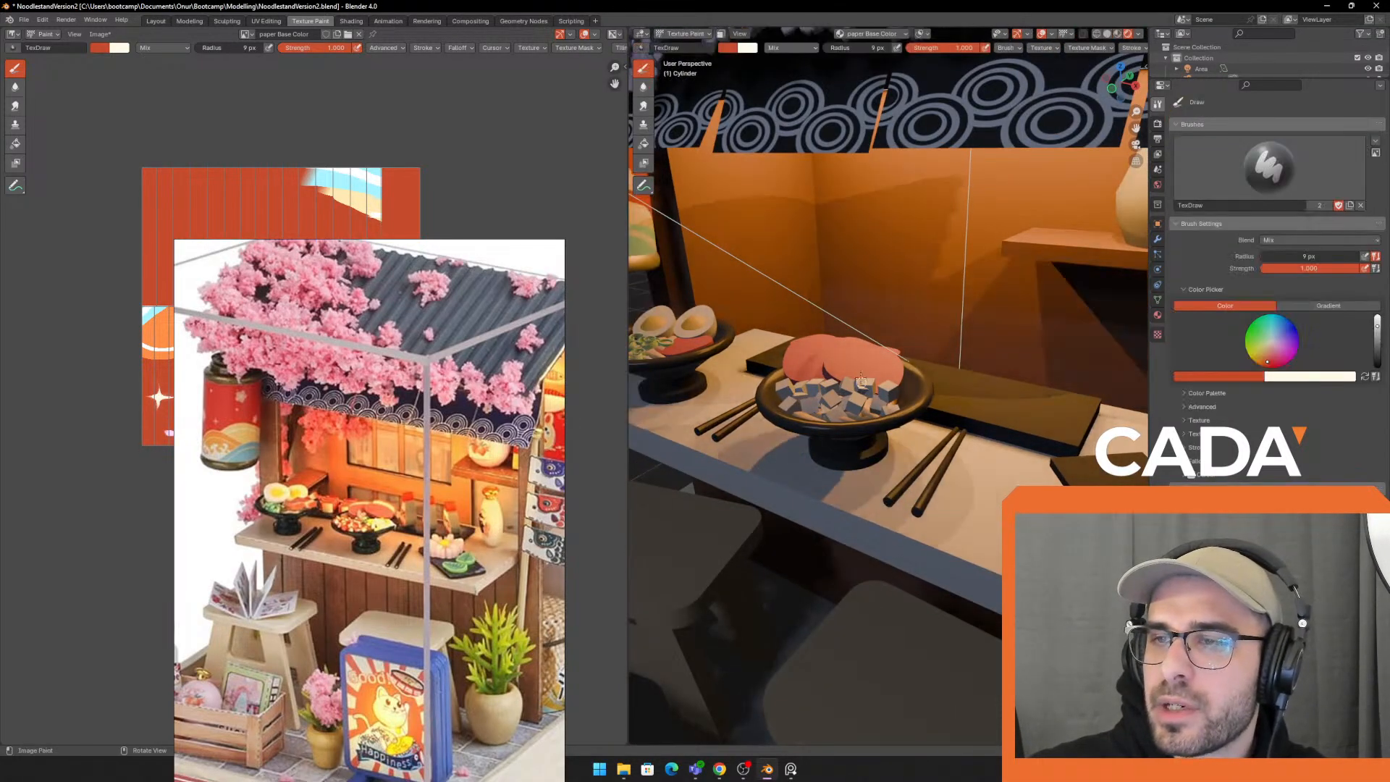
pyautogui.moveTo(910, 426); pyautogui.dragTo(840, 276, button='middle')
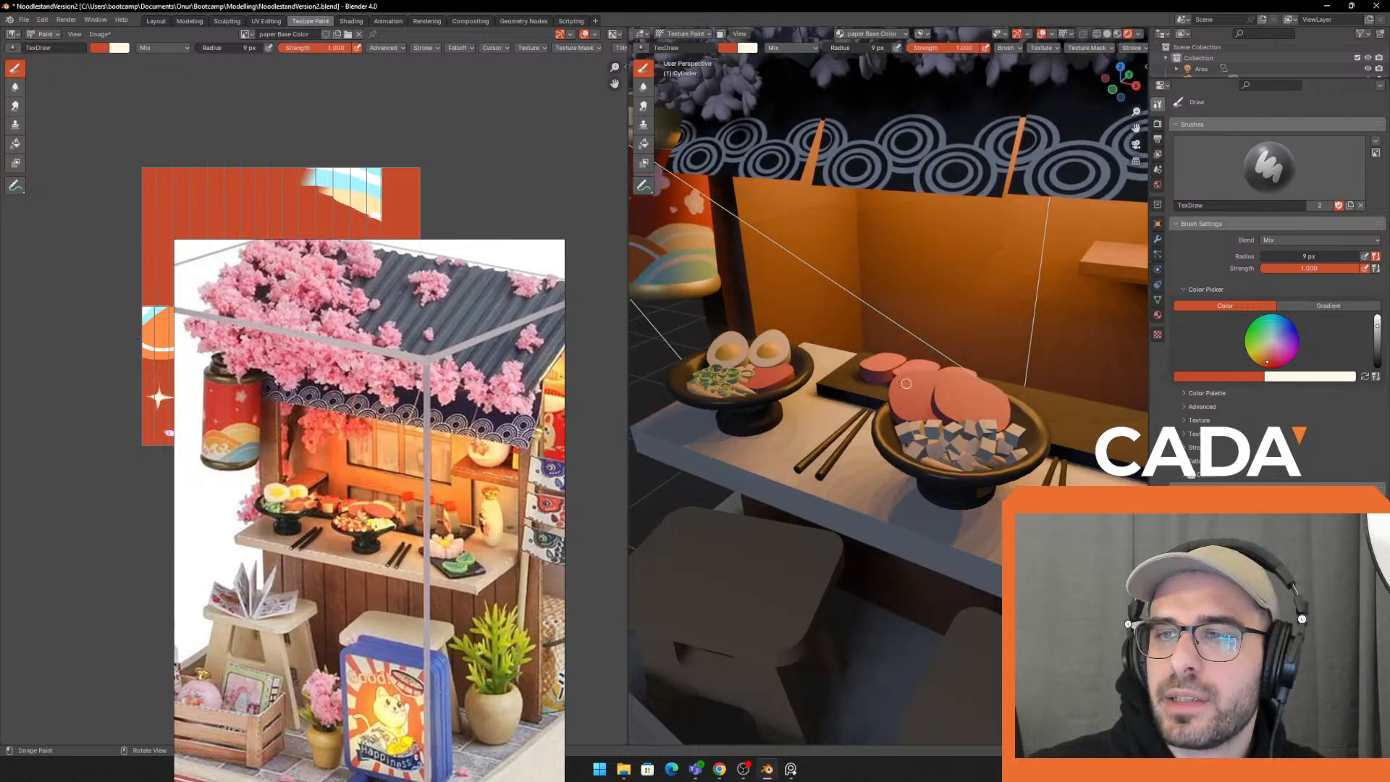
# Switch to the Layout workspace and select the left meat slice in the large noodle bowl
pyautogui.scroll(-5, 840, 275)
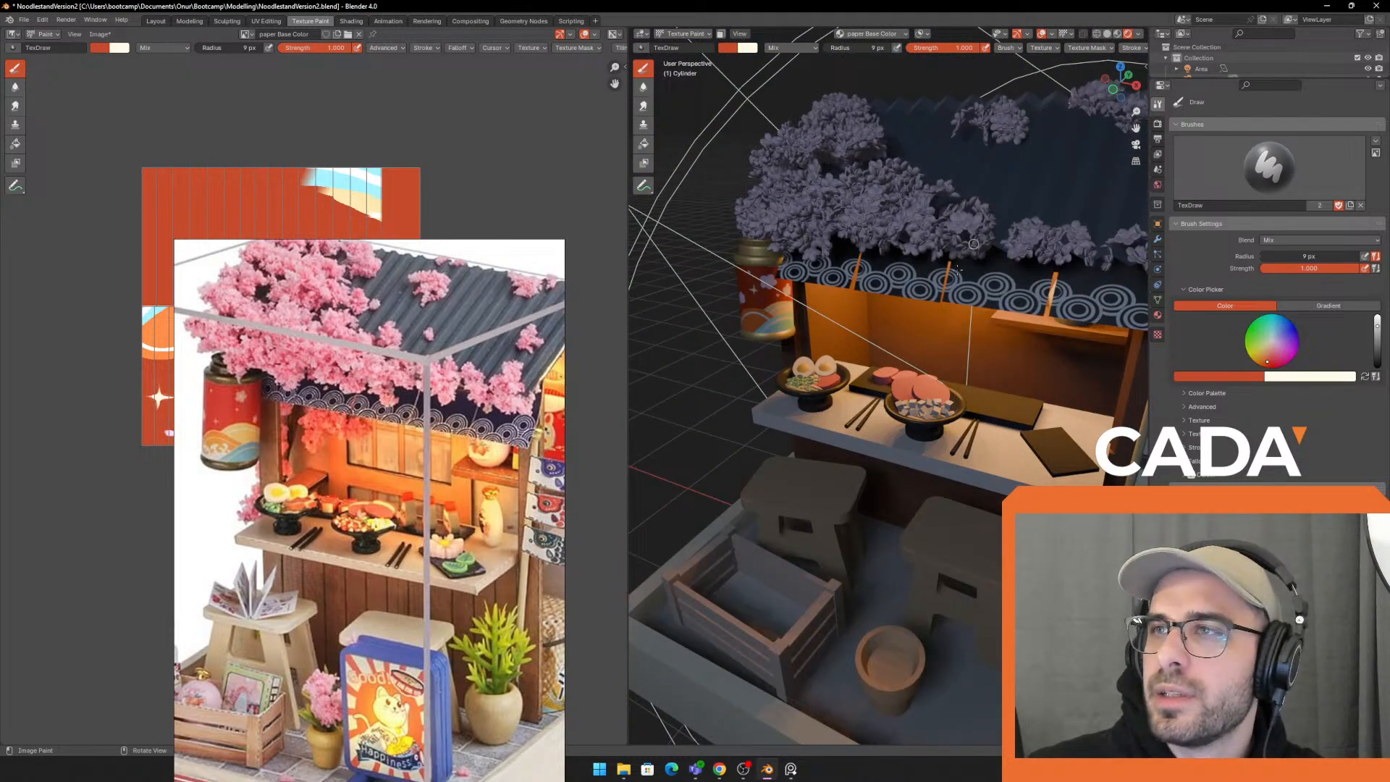
pyautogui.click(154, 21)
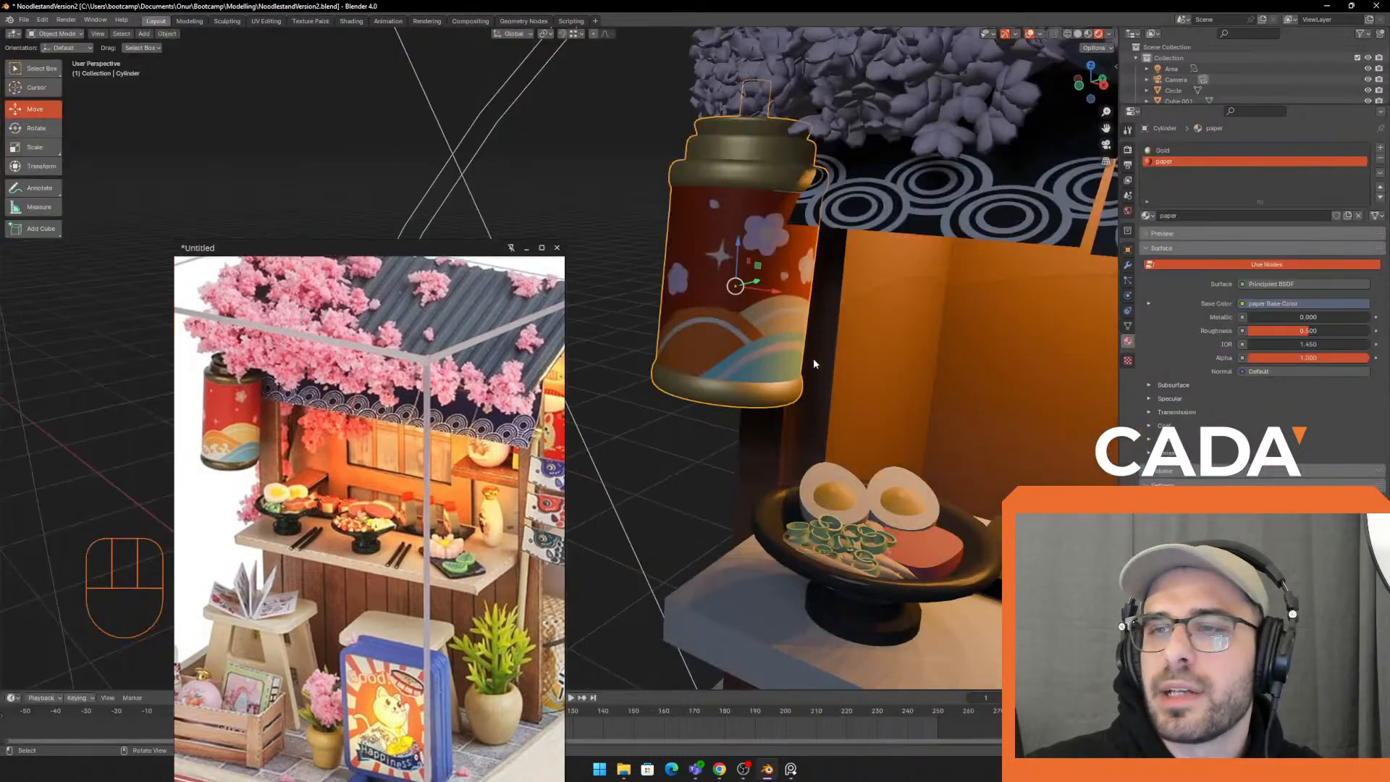
pyautogui.moveTo(813, 358)
pyautogui.mouseDown(button='middle')
pyautogui.moveTo(843, 381)
pyautogui.moveTo(867, 316)
pyautogui.mouseUp(button='middle')
pyautogui.click(853, 323)
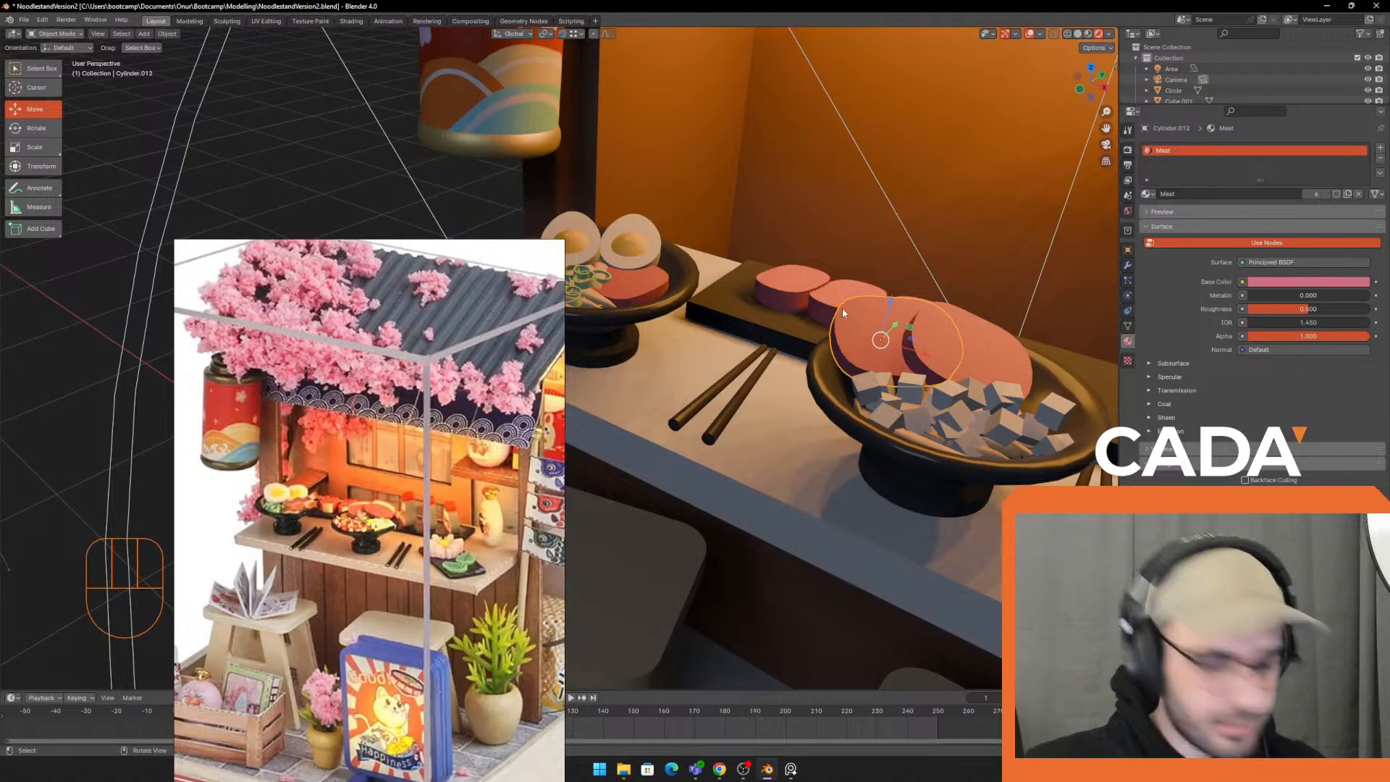
pyautogui.press('u')
pyautogui.press('Tab')
pyautogui.press('a')
pyautogui.press('a')
pyautogui.press('a')
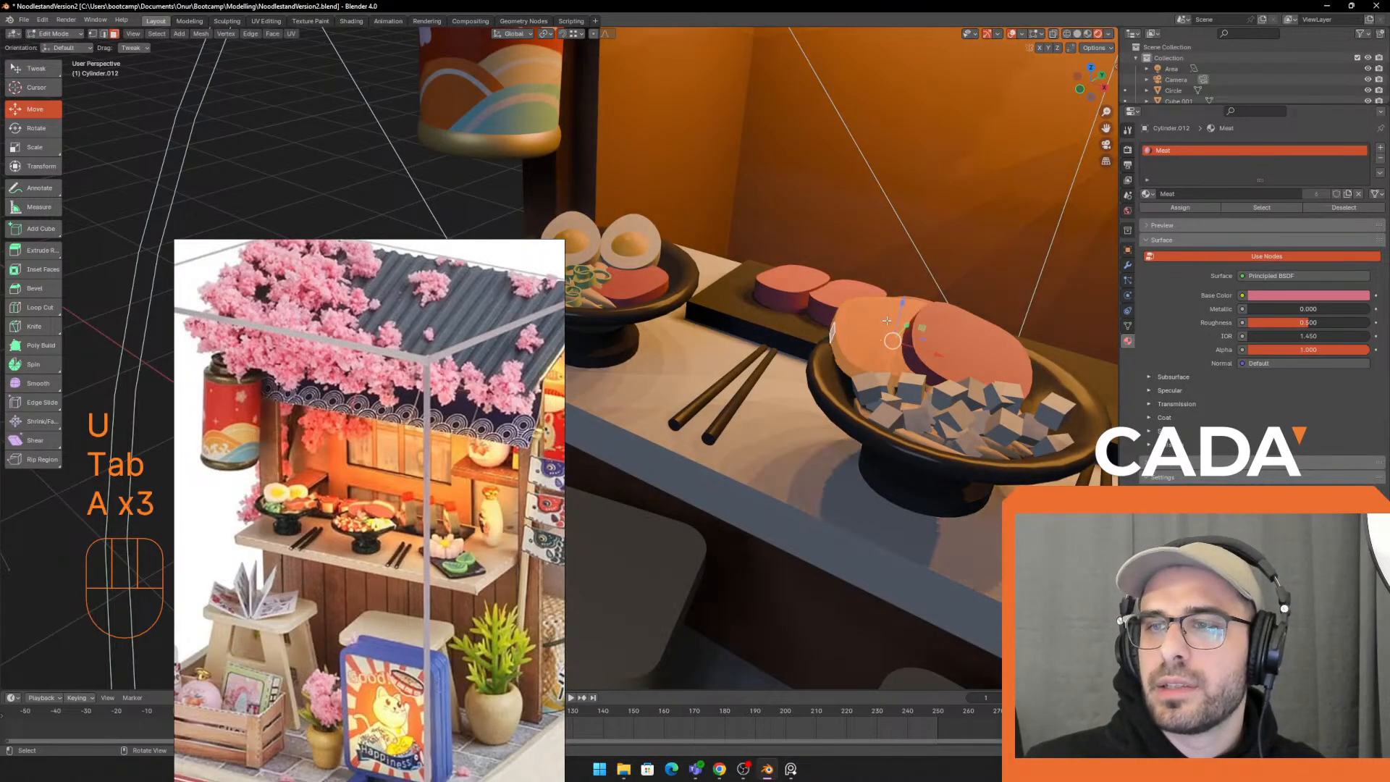
pyautogui.press('Tab')
pyautogui.click(621, 288)
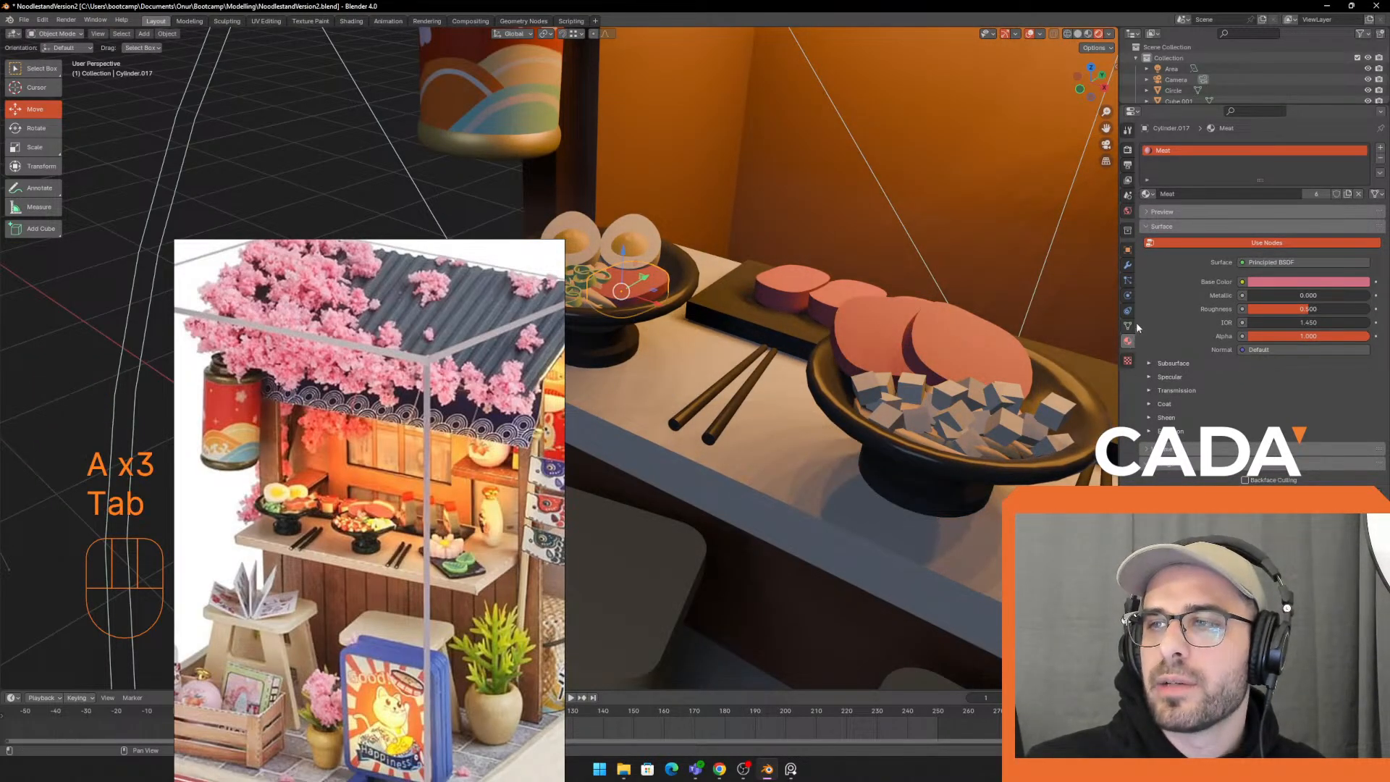
pyautogui.scroll(-8, 881, 220)
pyautogui.click(793, 278)
pyautogui.click(730, 281)
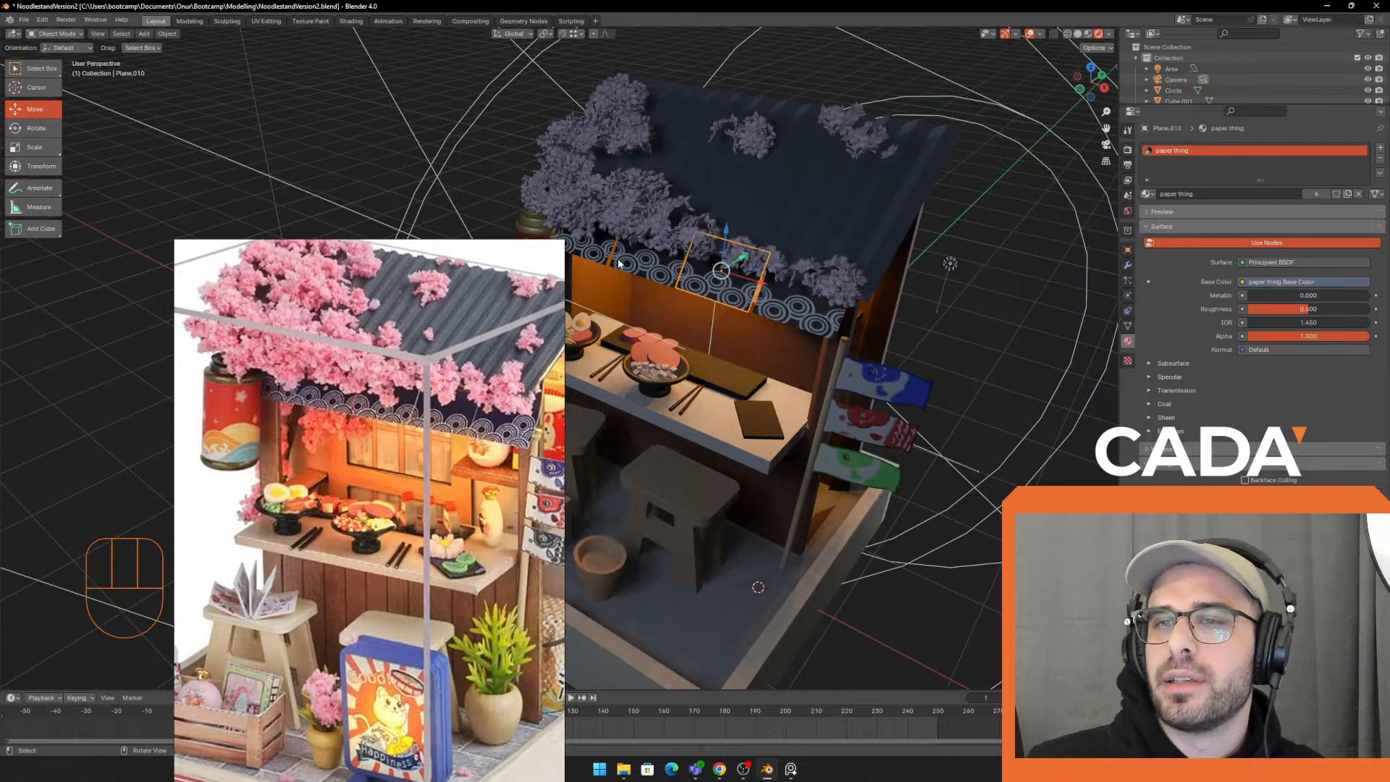
pyautogui.hotkey('ctrl', 'z')
pyautogui.hotkey('ctrl', 'z')
pyautogui.scroll(8, 745, 344)
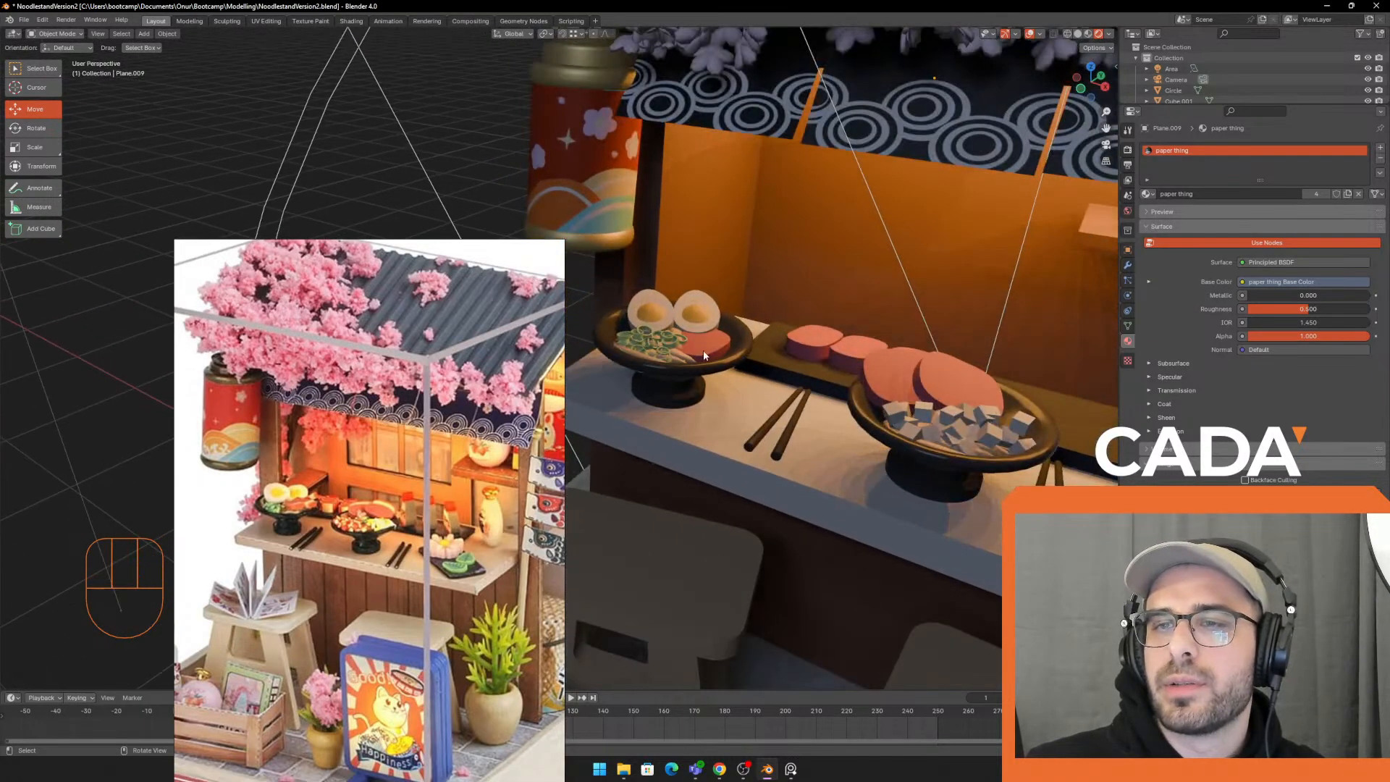
# Select the entire mesh of the meat slice in the egg bowl and bring up its UV unwrap options
pyautogui.scroll(2, 1042, 345)
pyautogui.press('Tab')
pyautogui.press('a')
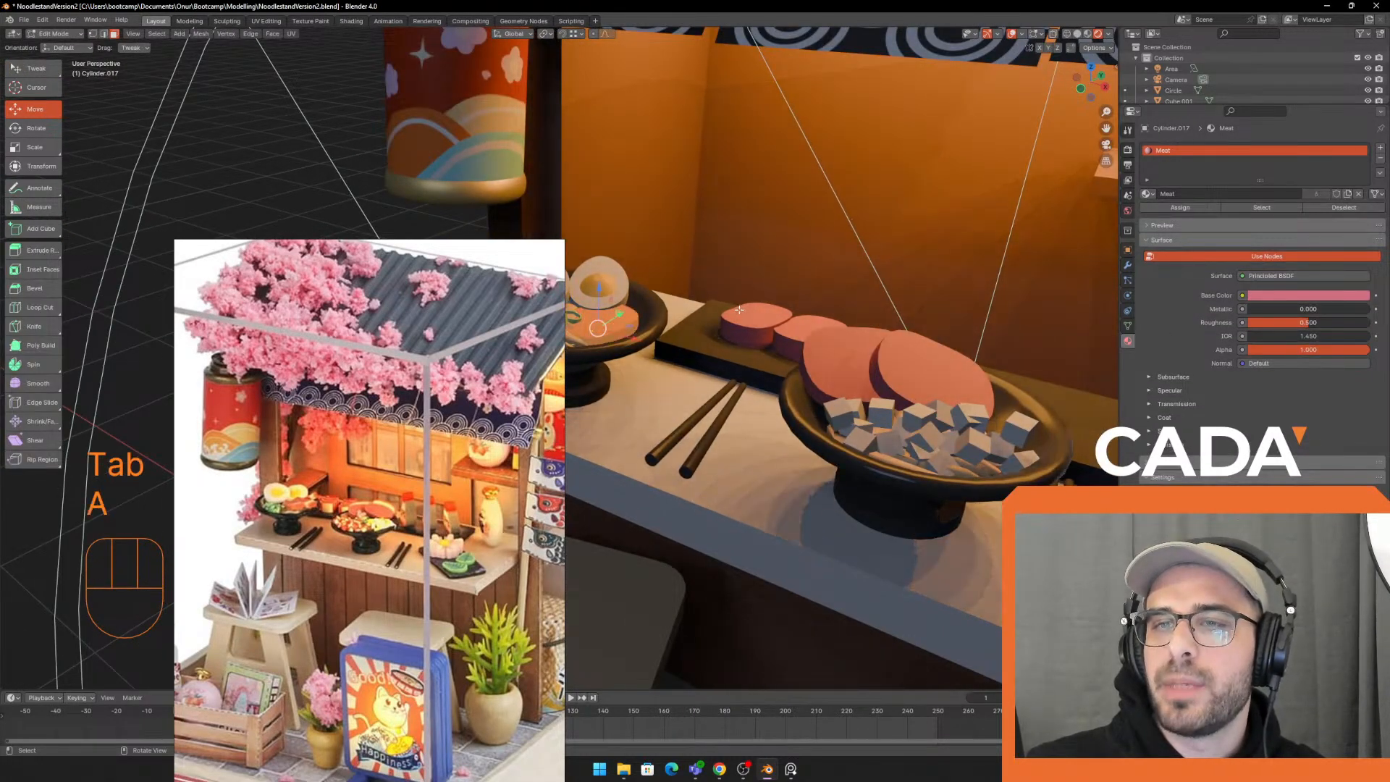
pyautogui.press('u')
pyautogui.click(736, 306)
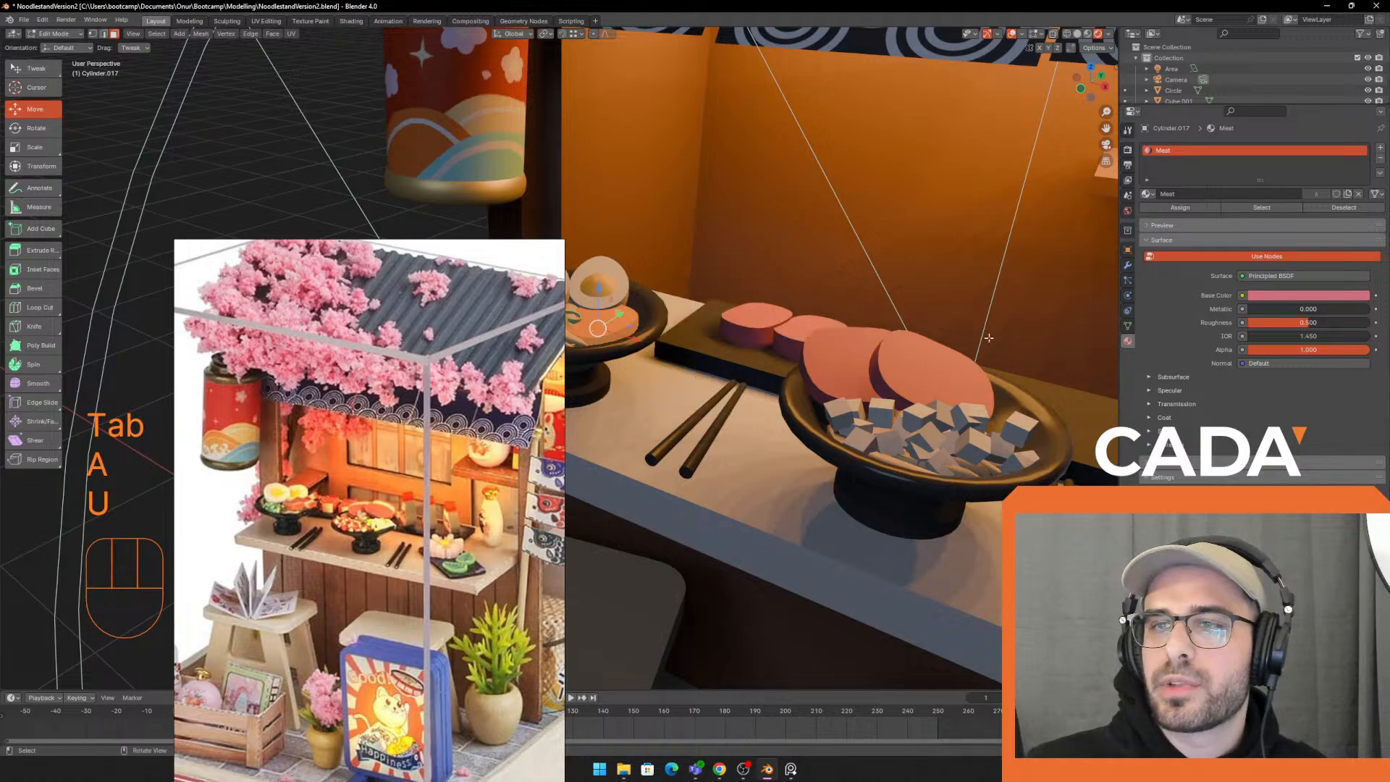
pyautogui.moveTo(736, 305)
pyautogui.mouseDown(button='middle')
pyautogui.moveTo(926, 378)
pyautogui.moveTo(757, 322)
pyautogui.mouseUp(button='middle')
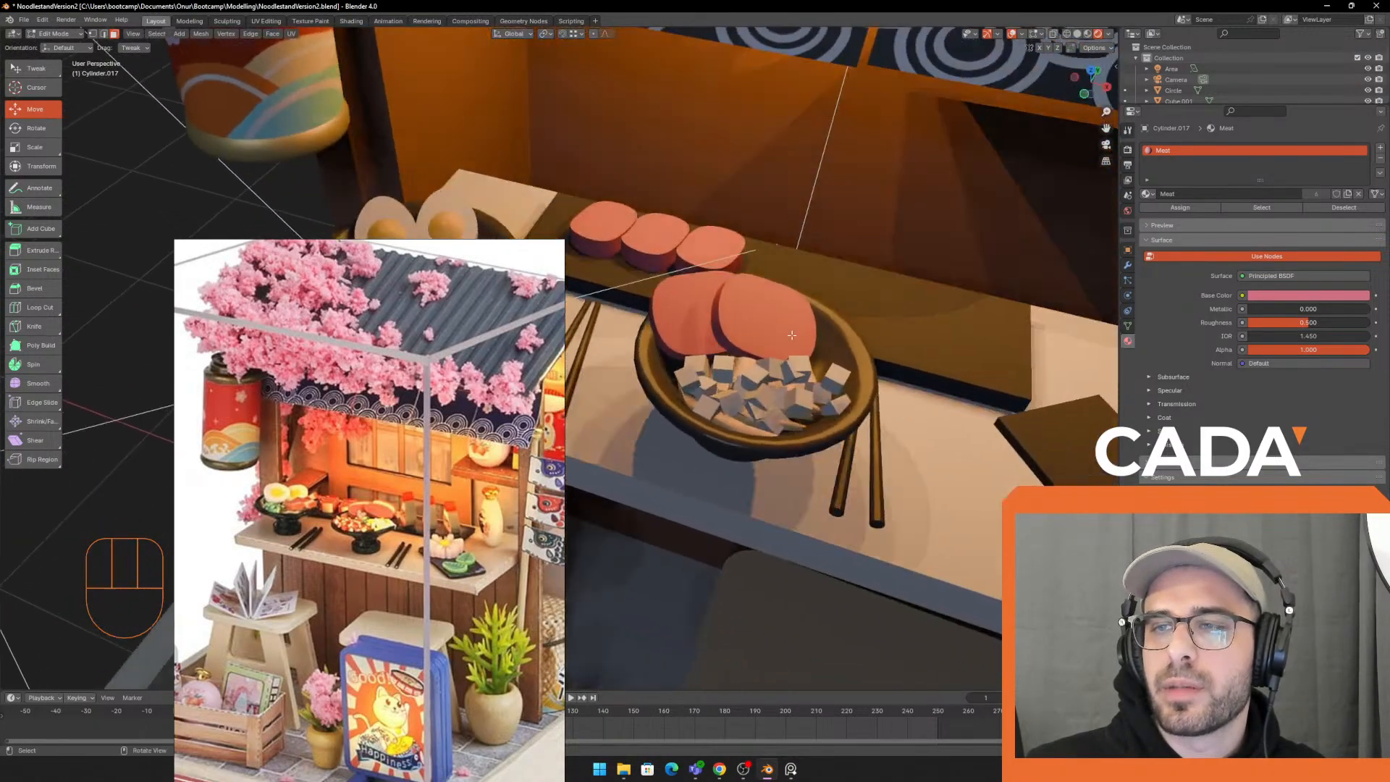
# Unwrap the whole mesh of the right meat slice in the large bowl with Smart UV Project at its default settings
pyautogui.press('Tab')
pyautogui.click(753, 320)
pyautogui.scroll(3, 753, 321)
pyautogui.press('Tab')
pyautogui.press('a')
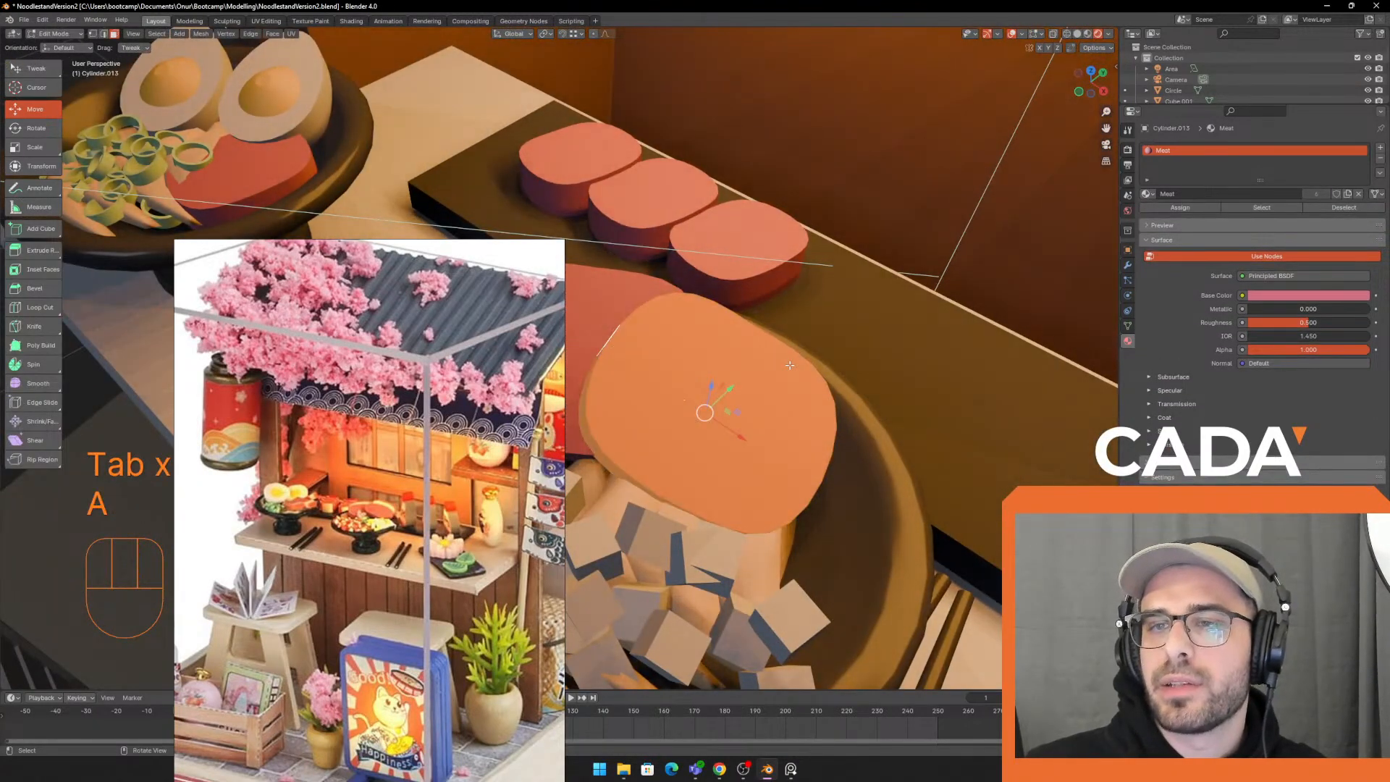
pyautogui.press('u')
pyautogui.click(790, 356)
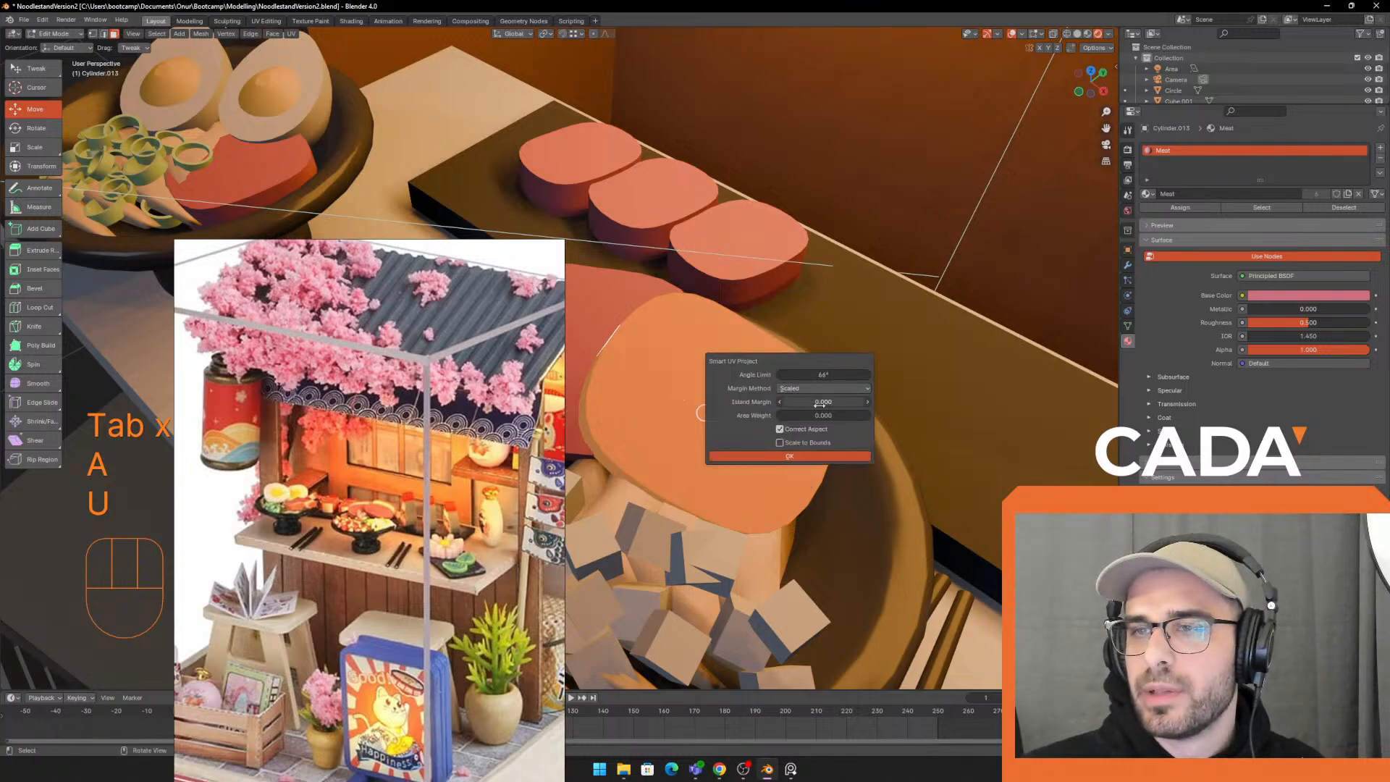
pyautogui.click(790, 456)
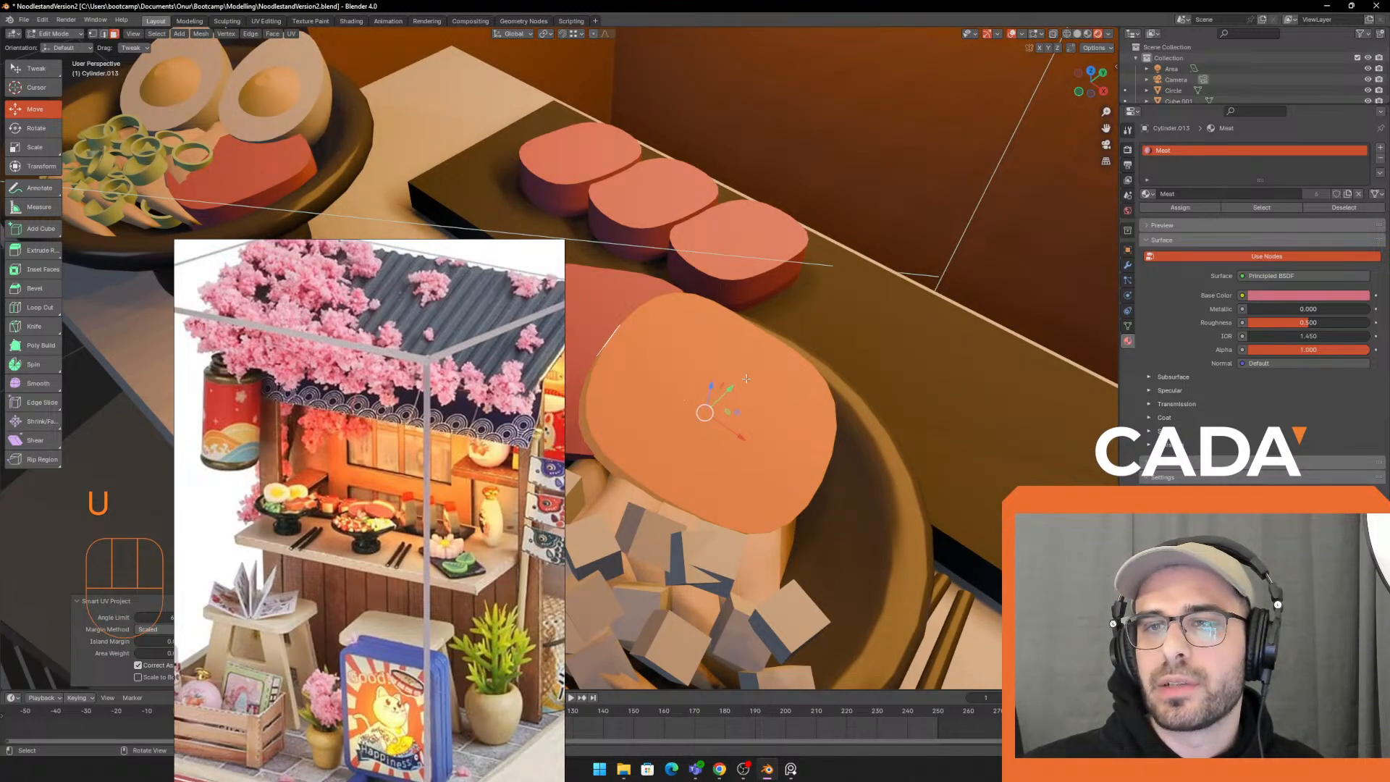
pyautogui.press('Tab')
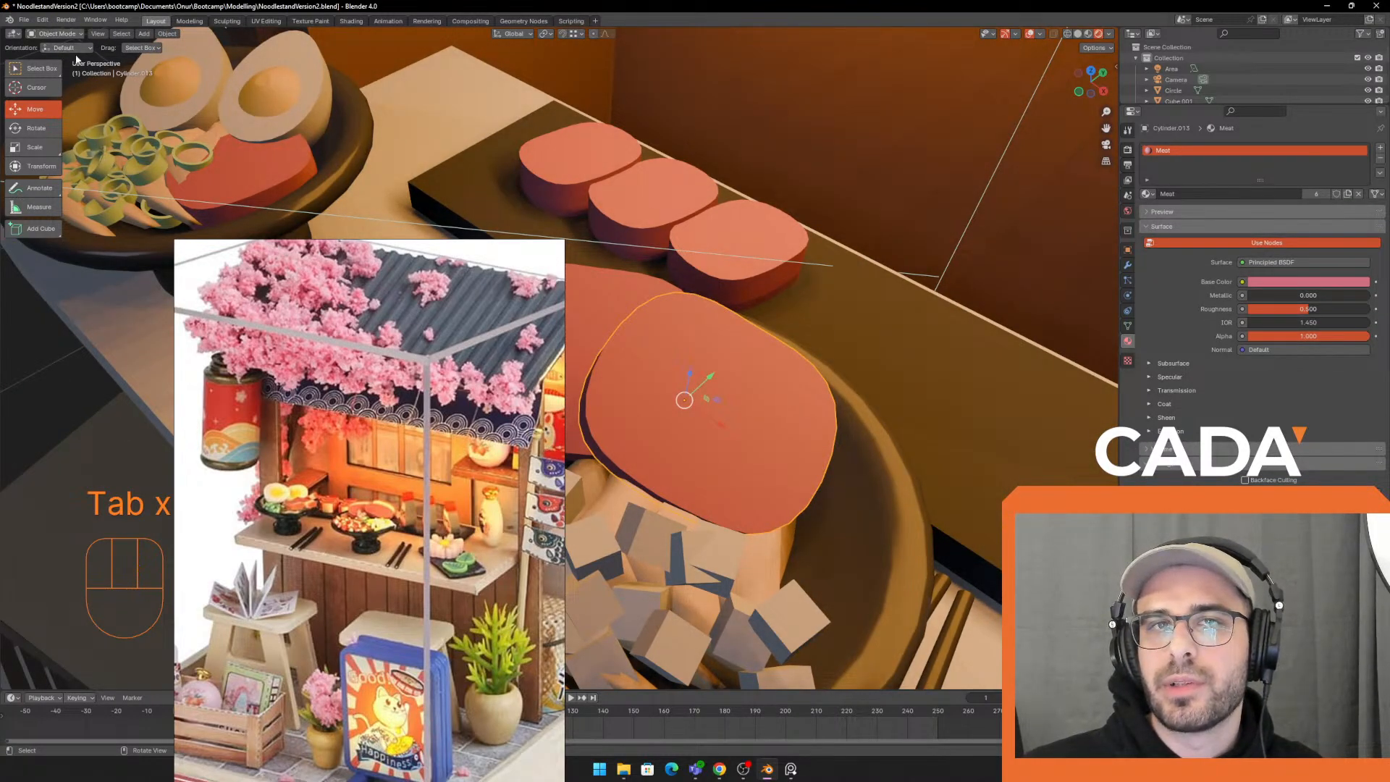
# In the Texture Paint workspace, add a 1024 px Meat Base Color paint slot filled with pinkish red CD5E70
pyautogui.click(328, 22)
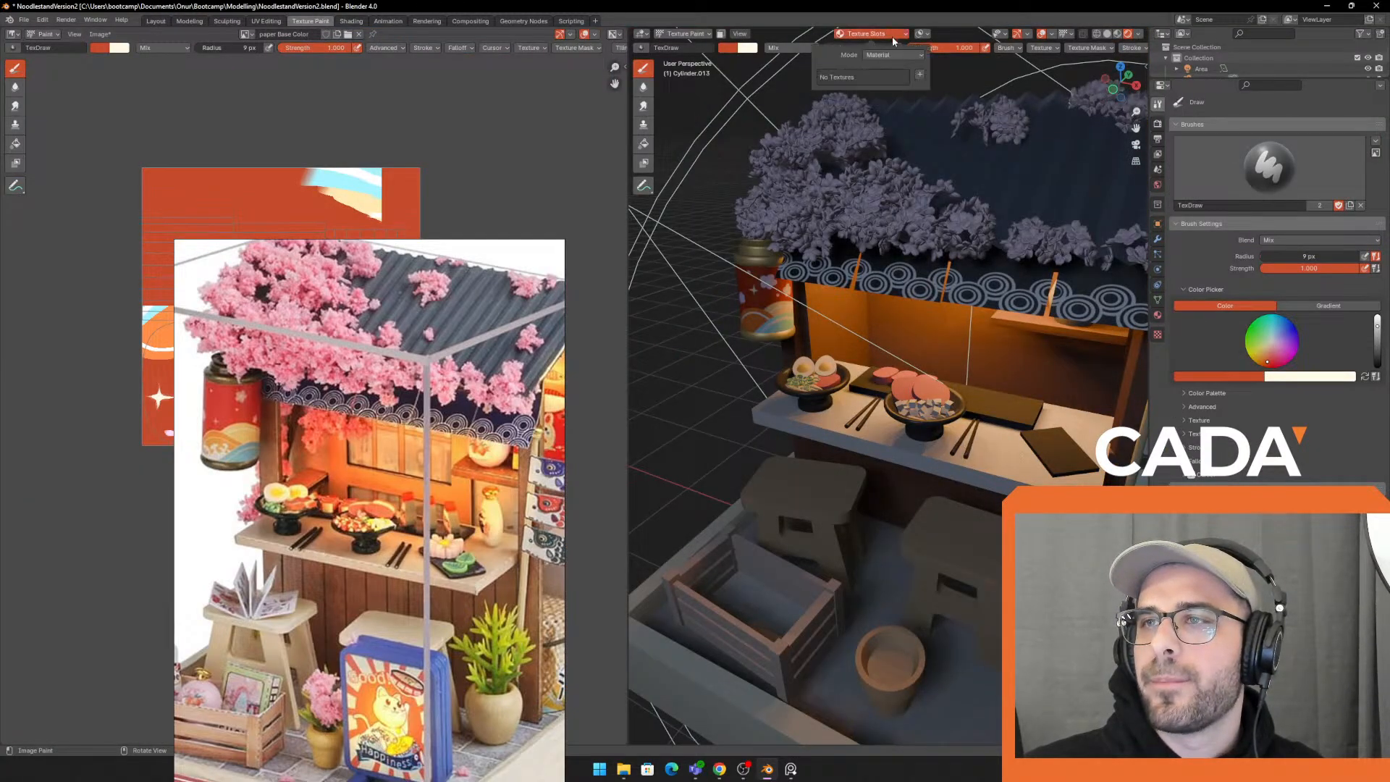
pyautogui.click(919, 75)
pyautogui.click(942, 87)
pyautogui.click(970, 185)
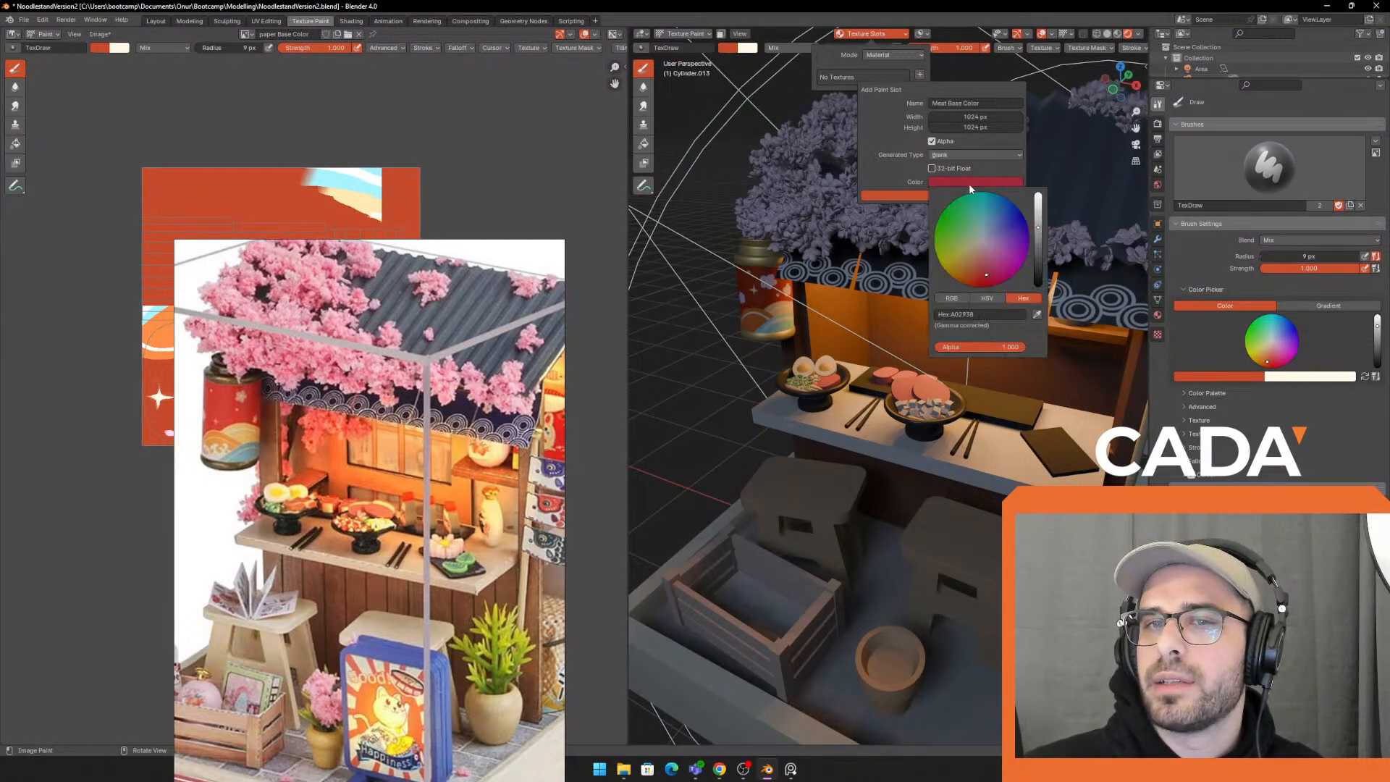
pyautogui.moveTo(1037, 225); pyautogui.dragTo(1038, 213)
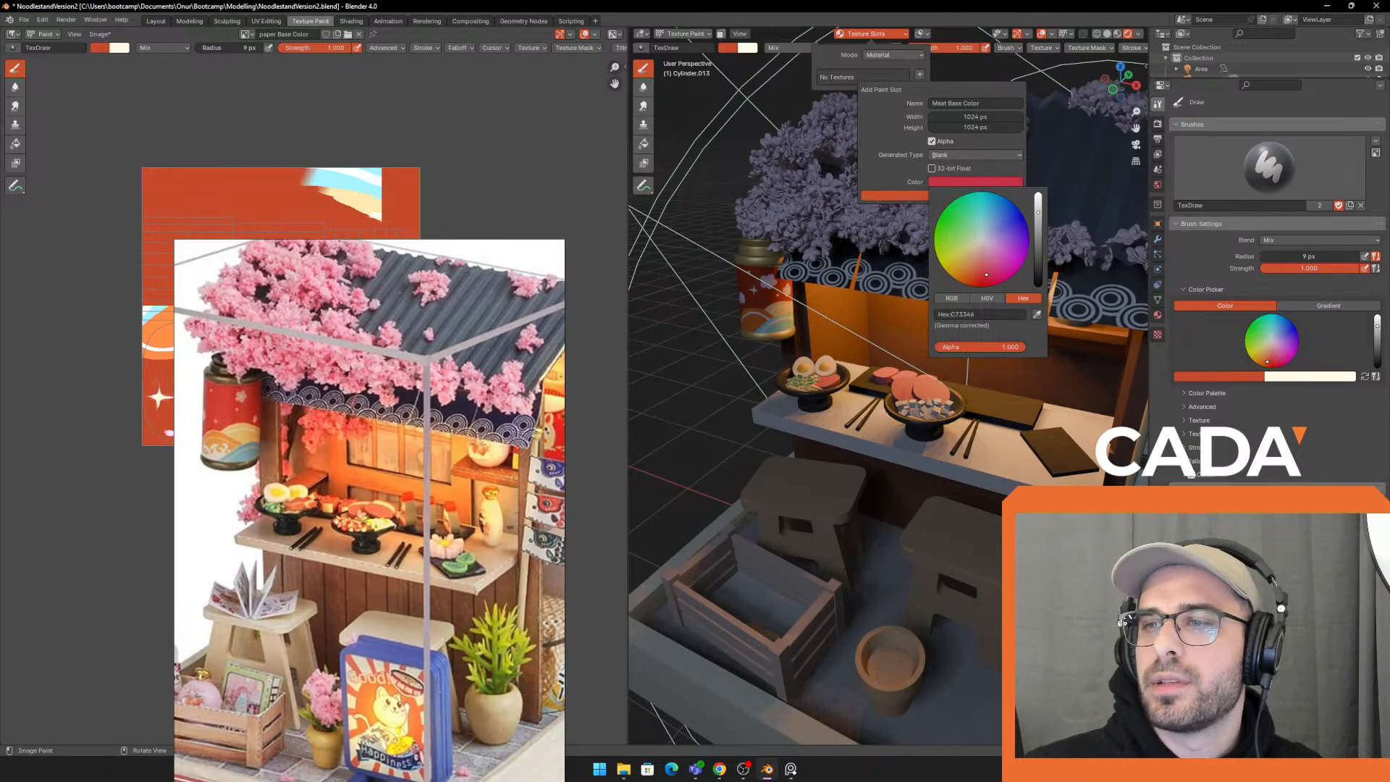
pyautogui.moveTo(1000, 264); pyautogui.dragTo(985, 267)
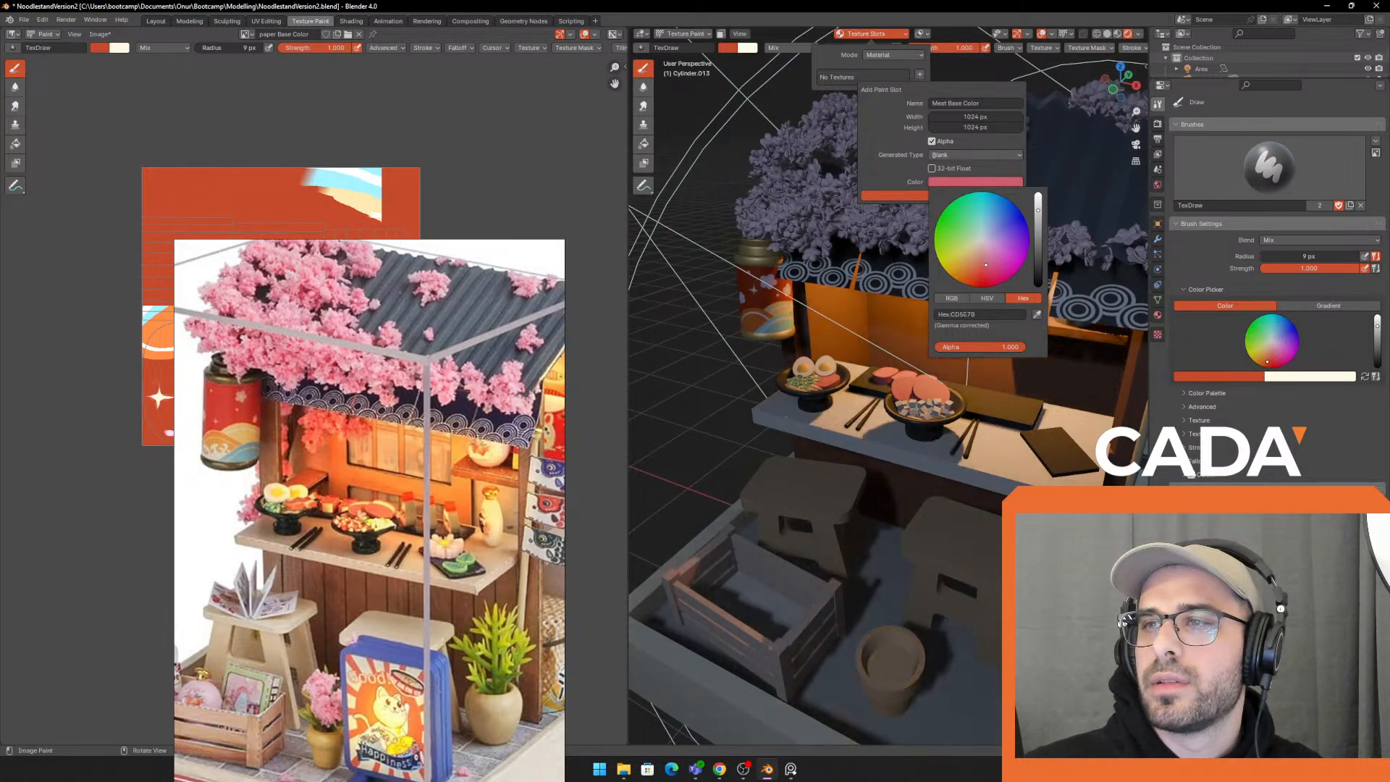
pyautogui.click(925, 197)
# Swap the brush to the cream colour and set its radius to 29 px for painting the meat slices
pyautogui.scroll(8, 890, 267)
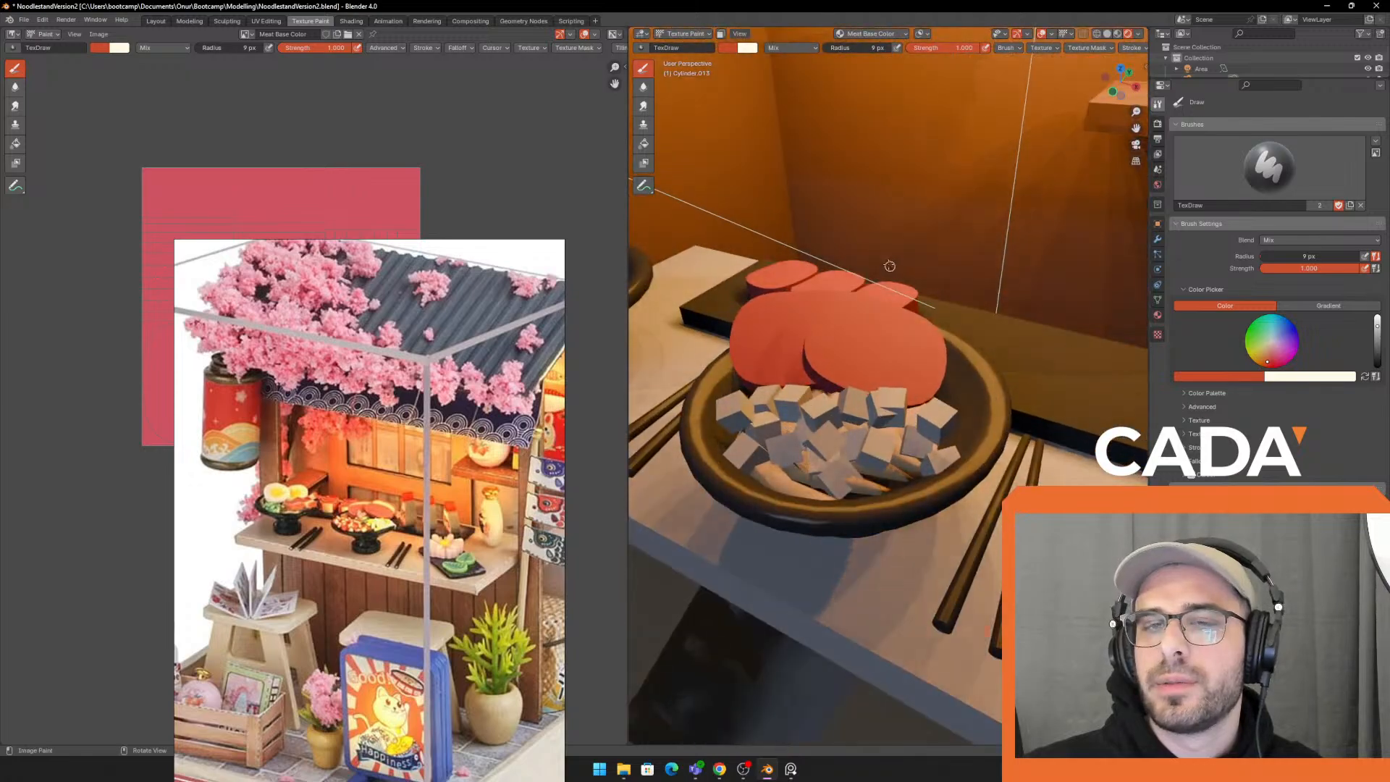
pyautogui.moveTo(890, 266); pyautogui.dragTo(885, 362, button='middle')
pyautogui.press('f')
pyautogui.click(866, 455)
pyautogui.moveTo(866, 455); pyautogui.dragTo(874, 414, button='middle')
pyautogui.press('x')
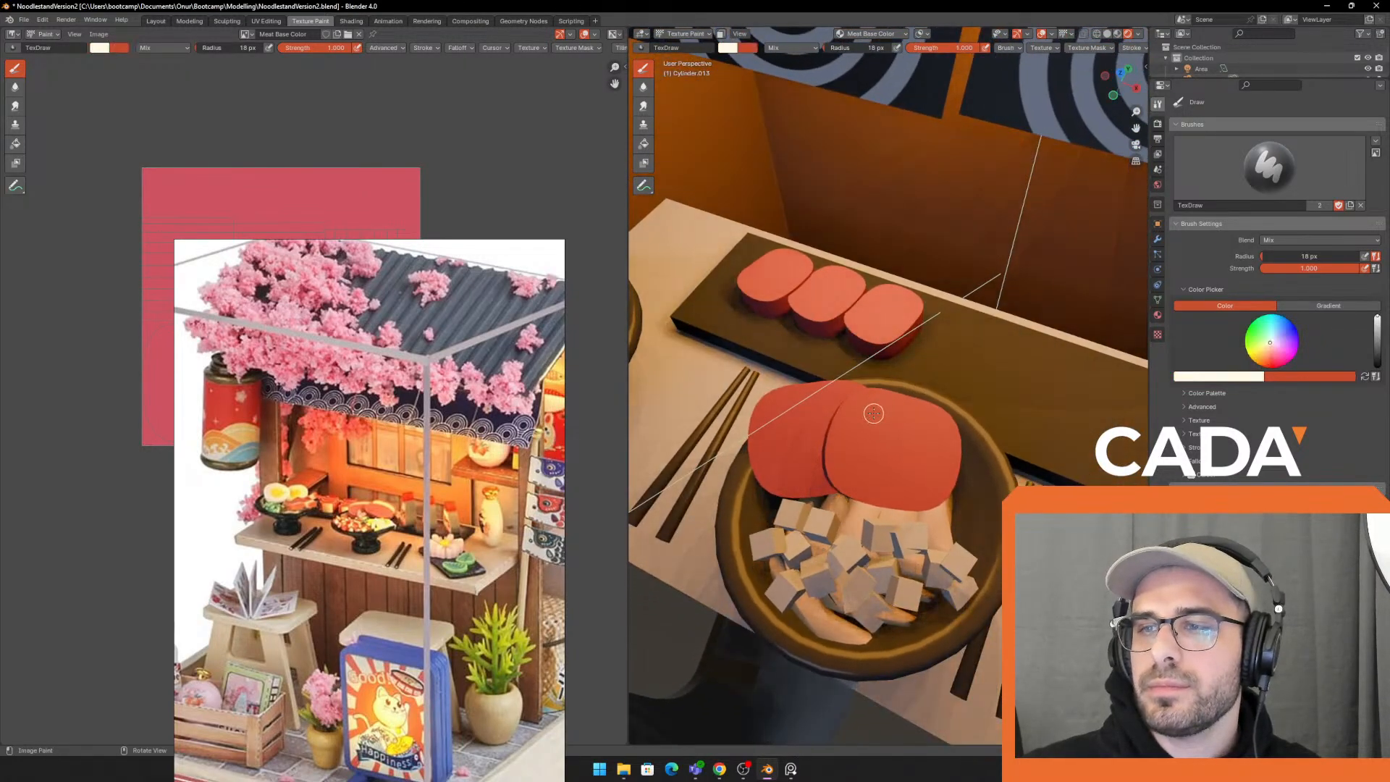
pyautogui.press('f')
pyautogui.click(879, 413)
pyautogui.press('f')
pyautogui.click(872, 404)
# Try painting a cream fat stripe along the upper edge of the right meat slice, redoing the stroke until it follows the rim
pyautogui.moveTo(852, 411); pyautogui.dragTo(913, 408)
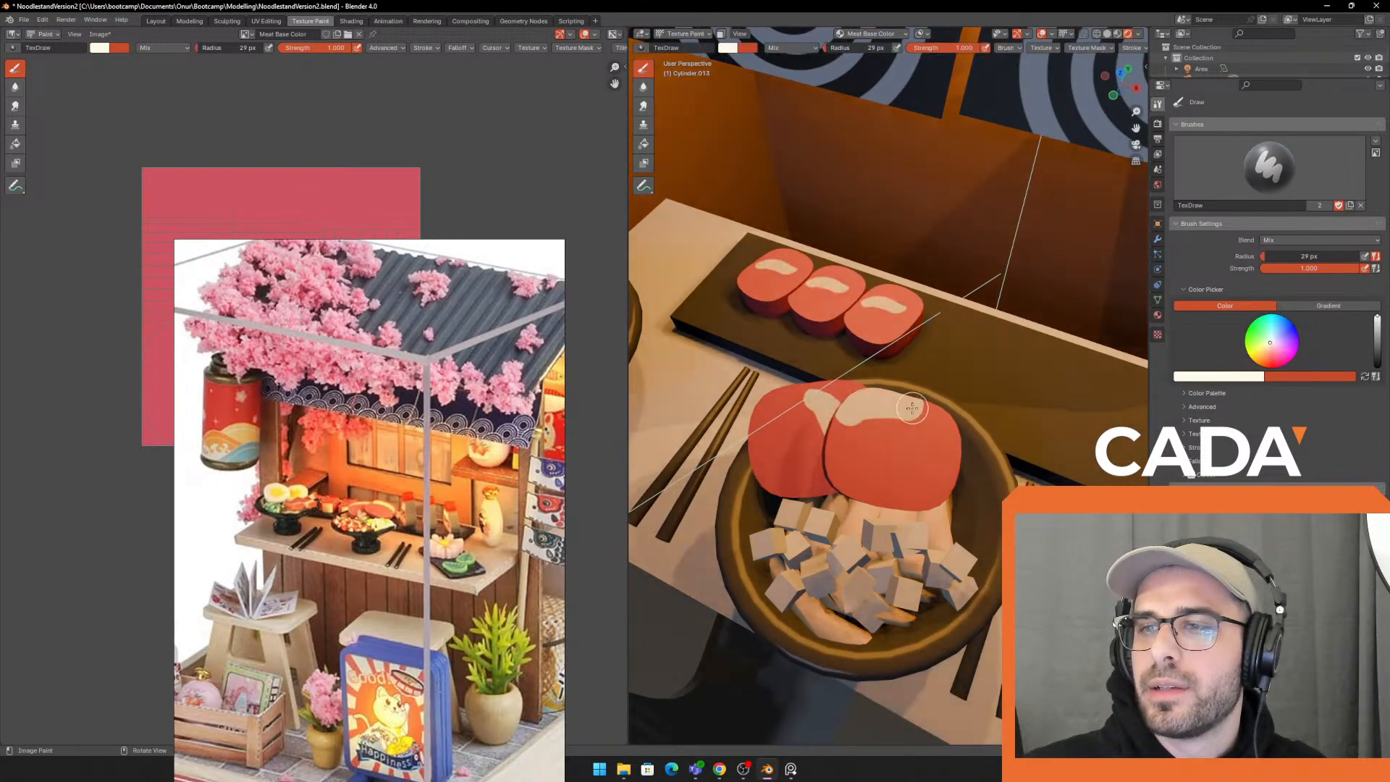
pyautogui.hotkey('ctrl', 'z')
pyautogui.hotkey('ctrl', 'z')
pyautogui.hotkey('ctrl', 'z')
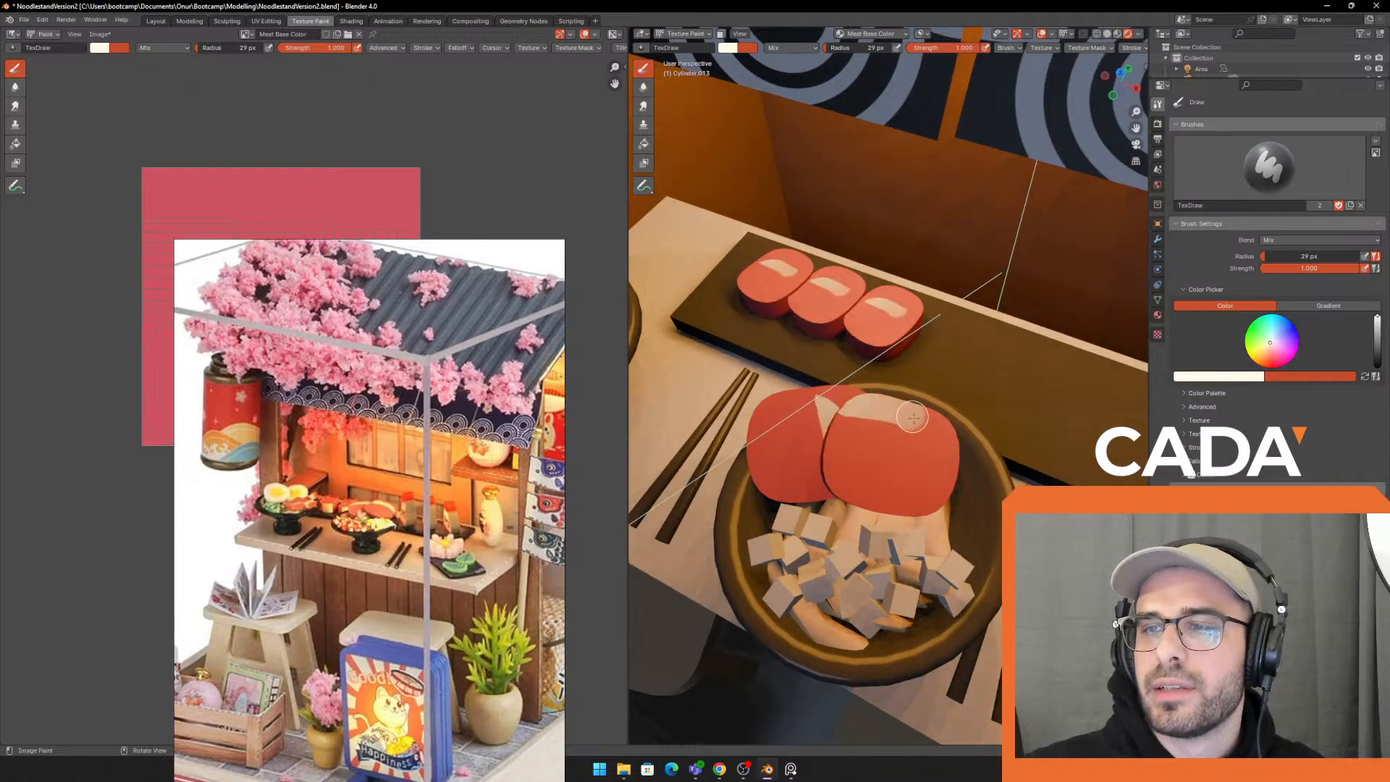
pyautogui.moveTo(919, 410); pyautogui.dragTo(866, 398)
pyautogui.hotkey('ctrl', 'z')
pyautogui.moveTo(953, 433); pyautogui.dragTo(860, 397)
pyautogui.scroll(-2, 860, 397)
pyautogui.moveTo(860, 397); pyautogui.dragTo(812, 373, button='middle')
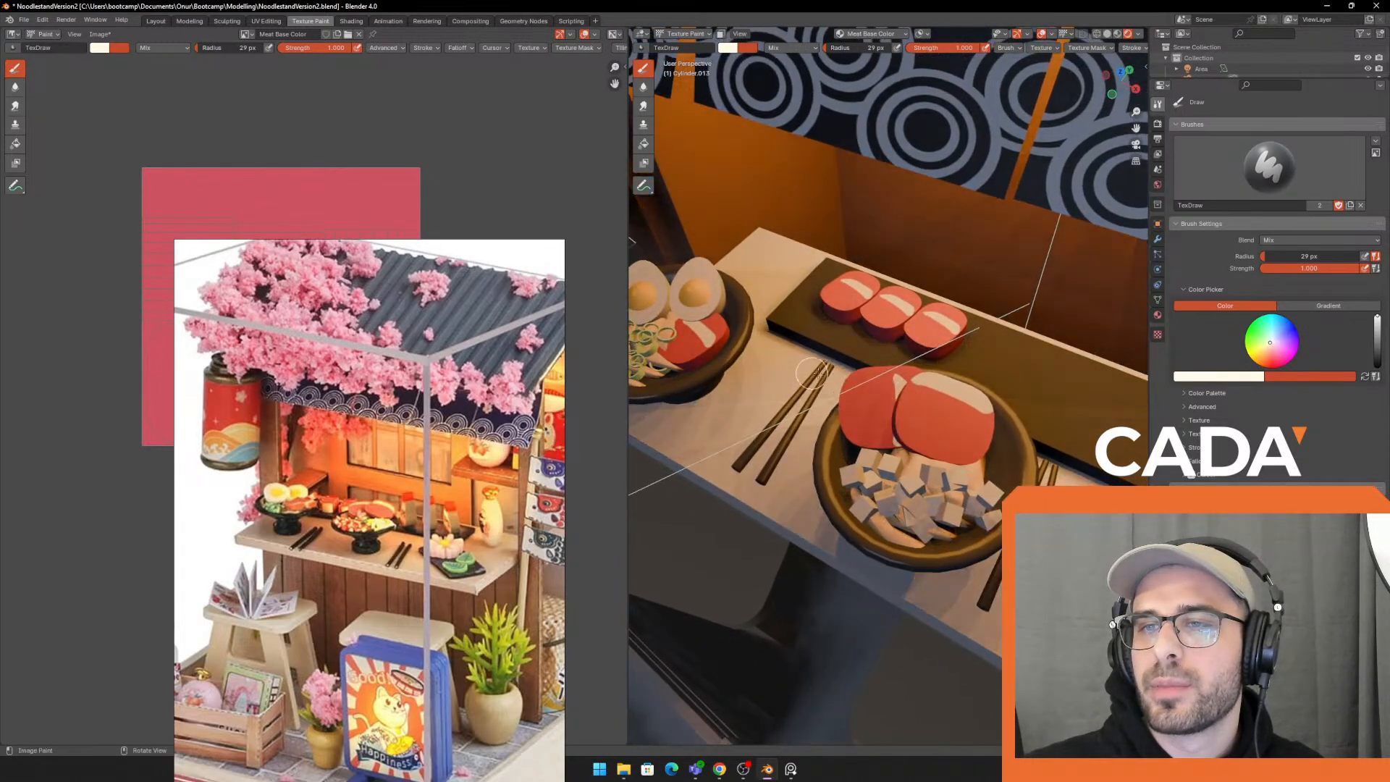
# Undo the upper stripe, try a cream area along the slice's lower edge, and undo that too
pyautogui.hotkey('ctrl', 'z')
pyautogui.hotkey('ctrl', 'z')
pyautogui.hotkey('ctrl', 'shift', 'z')
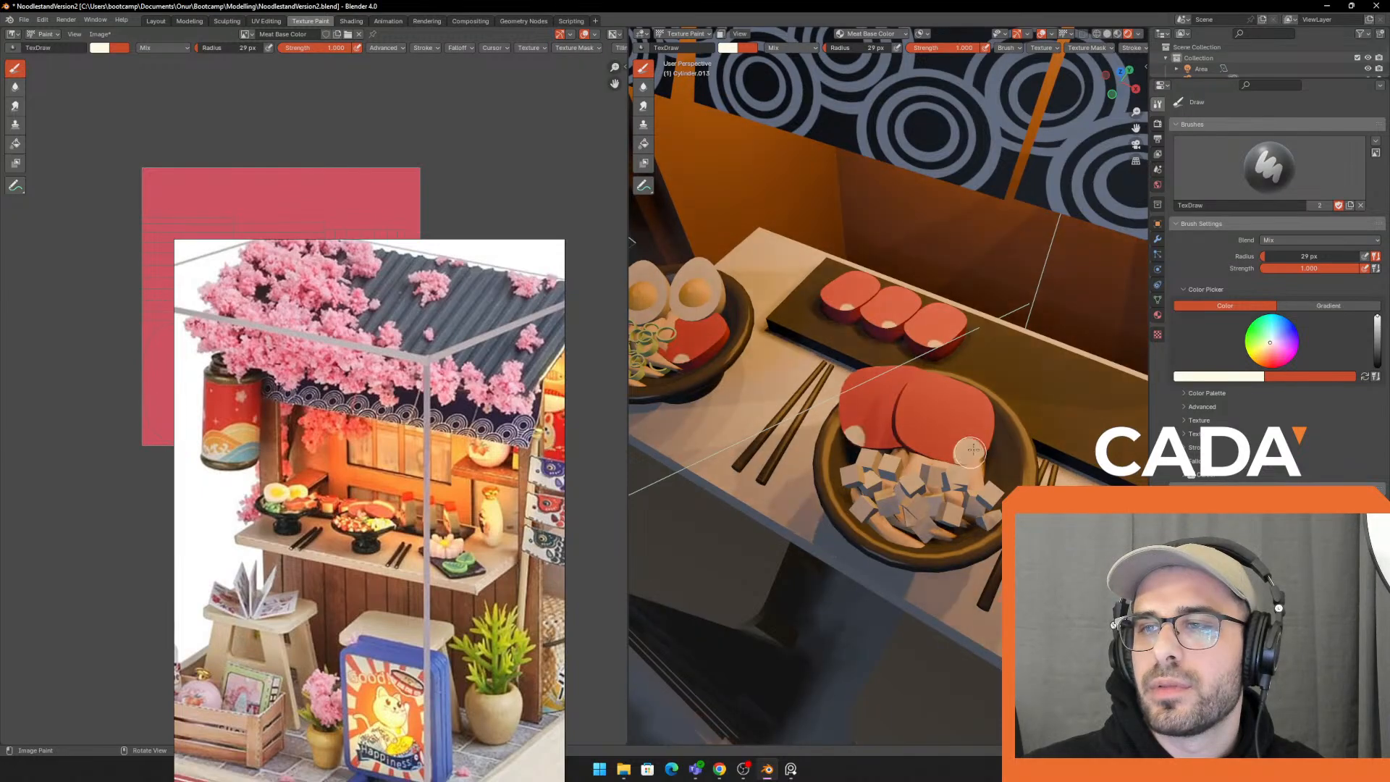
pyautogui.moveTo(977, 449)
pyautogui.mouseDown()
pyautogui.moveTo(914, 432)
pyautogui.moveTo(954, 421)
pyautogui.mouseUp()
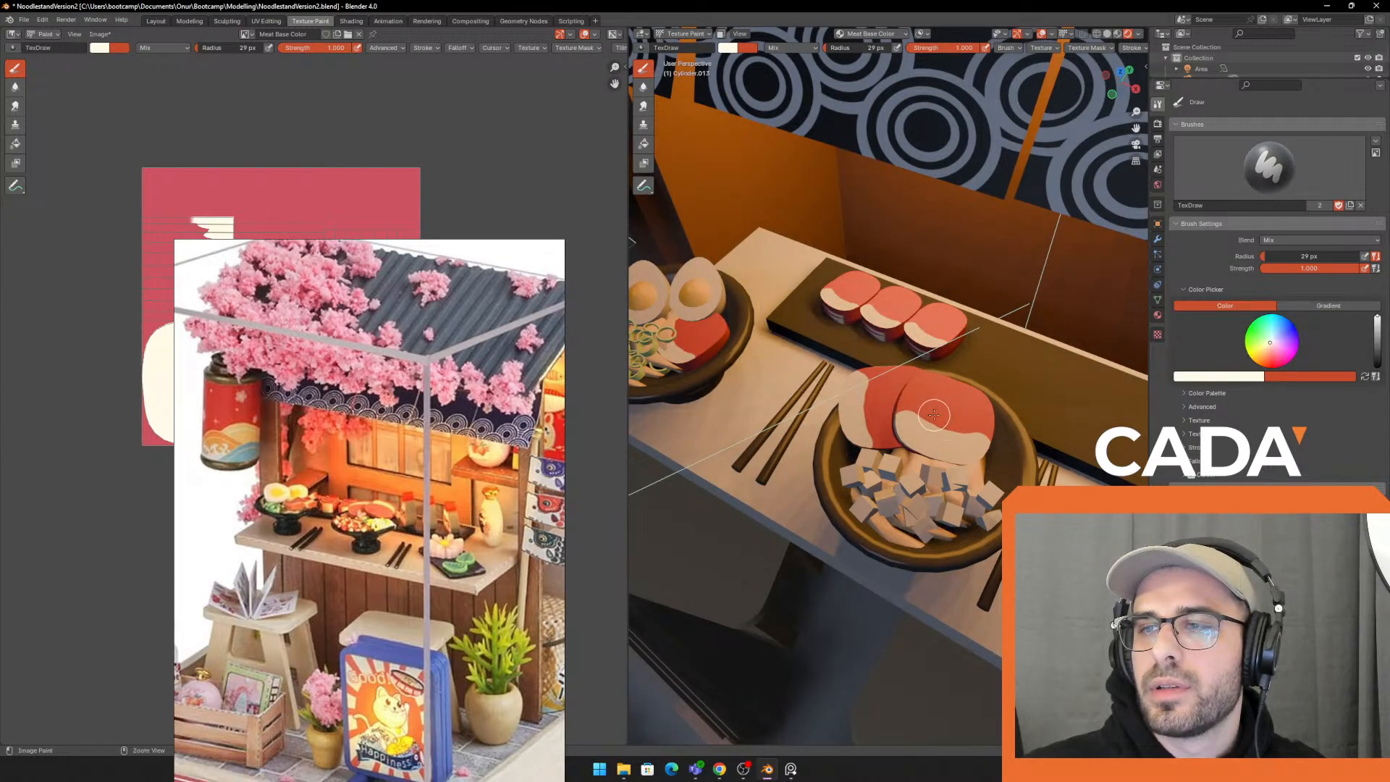
pyautogui.hotkey('ctrl', 'z')
pyautogui.hotkey('ctrl', 'z')
pyautogui.hotkey('ctrl', 'z')
pyautogui.hotkey('ctrl', 'z')
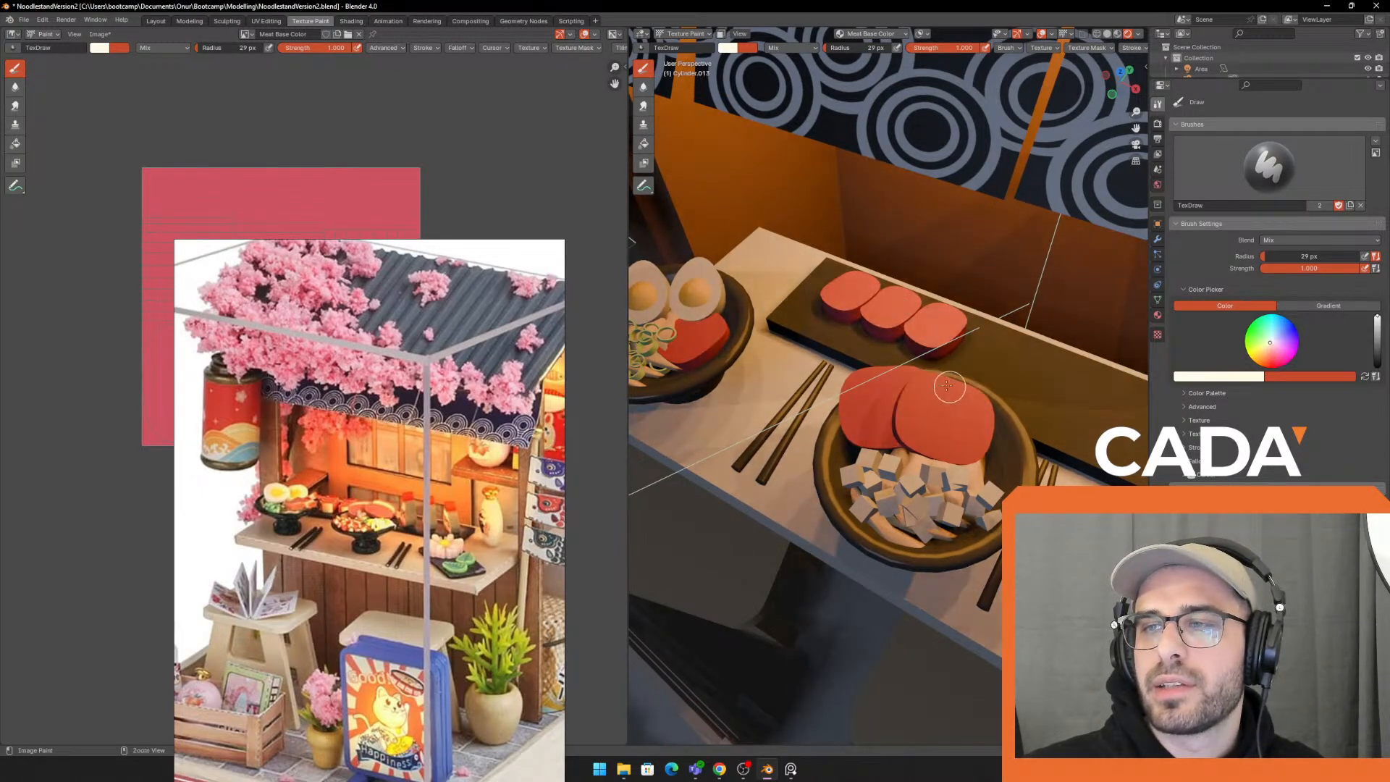
# Redo the cream strokes to compare them on all meat slices, and undo them all again
pyautogui.hotkey('ctrl', 'shift', 'z')
pyautogui.hotkey('ctrl', 'shift', 'z')
pyautogui.hotkey('ctrl', 'shift', 'z')
pyautogui.hotkey('ctrl', 'shift', 'z')
pyautogui.hotkey('ctrl', 'z')
pyautogui.hotkey('ctrl', 'z')
pyautogui.hotkey('ctrl', 'z')
pyautogui.hotkey('ctrl', 'z')
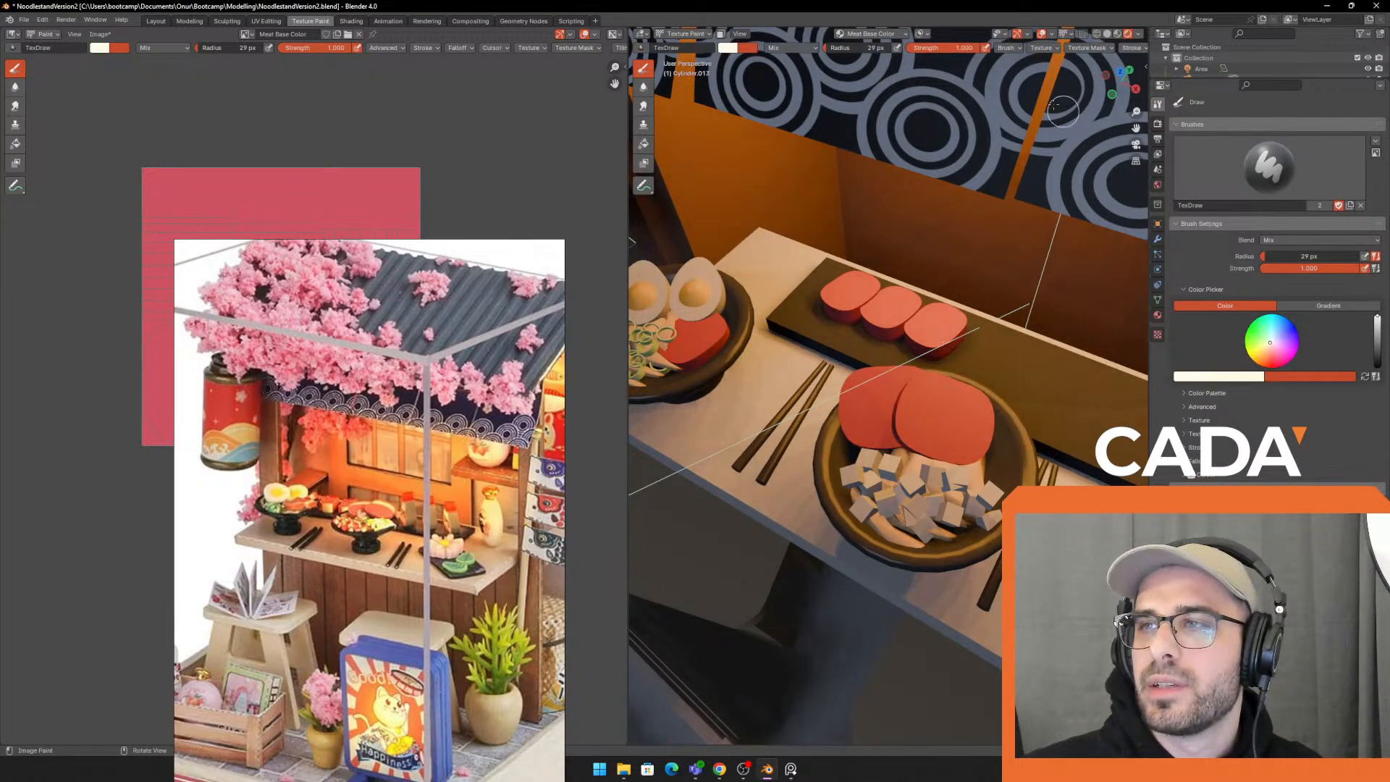
# Back in the Layout workspace, add a second material slot to the right bowl slice with a new material named meat2
pyautogui.click(156, 21)
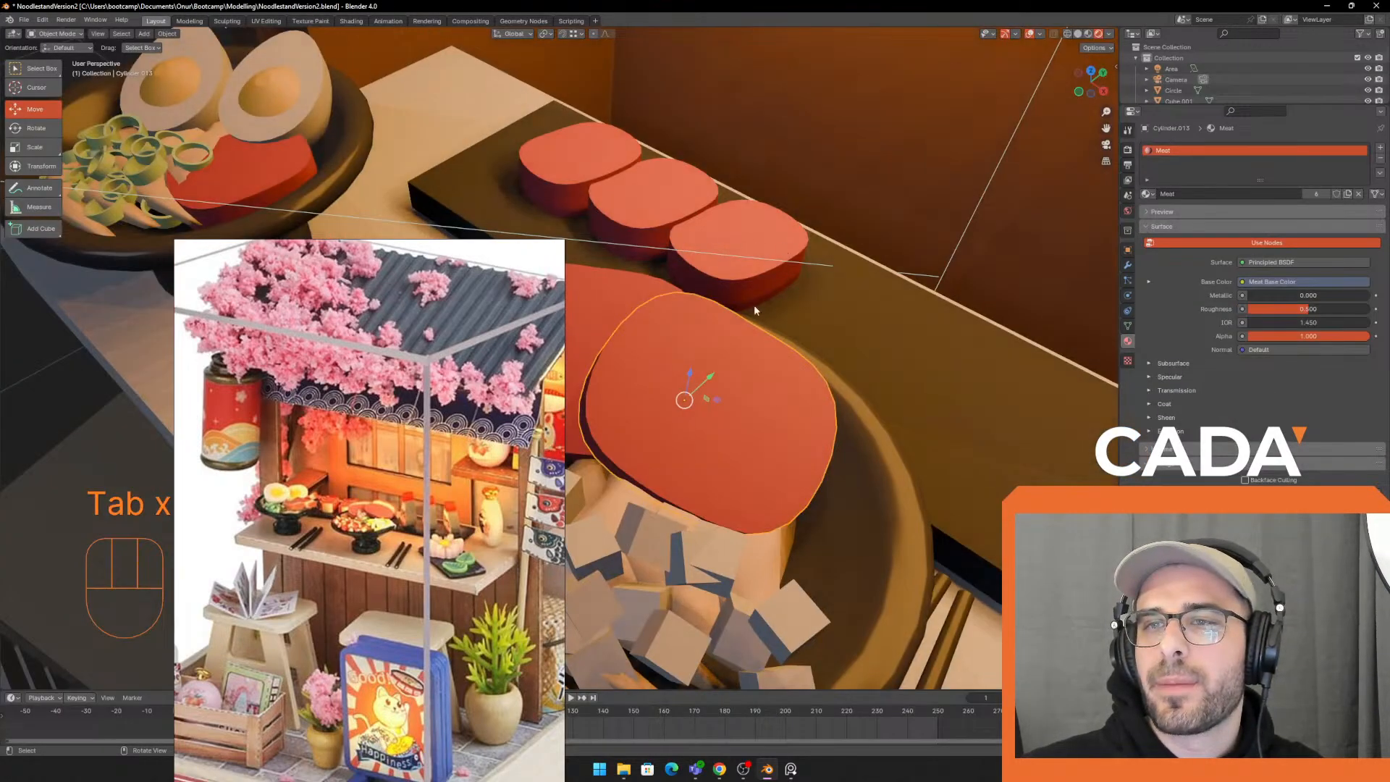
pyautogui.scroll(3, 920, 352)
pyautogui.click(1380, 148)
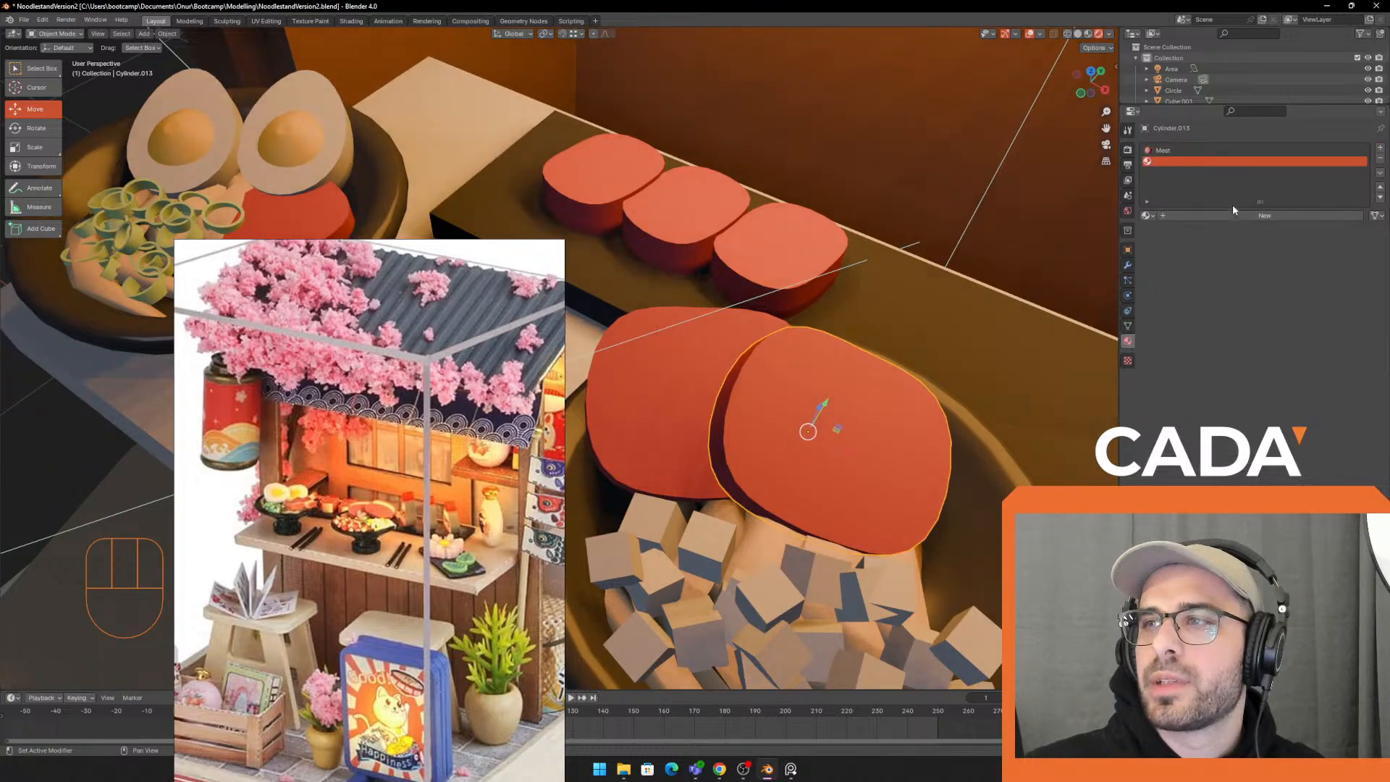
pyautogui.click(1230, 214)
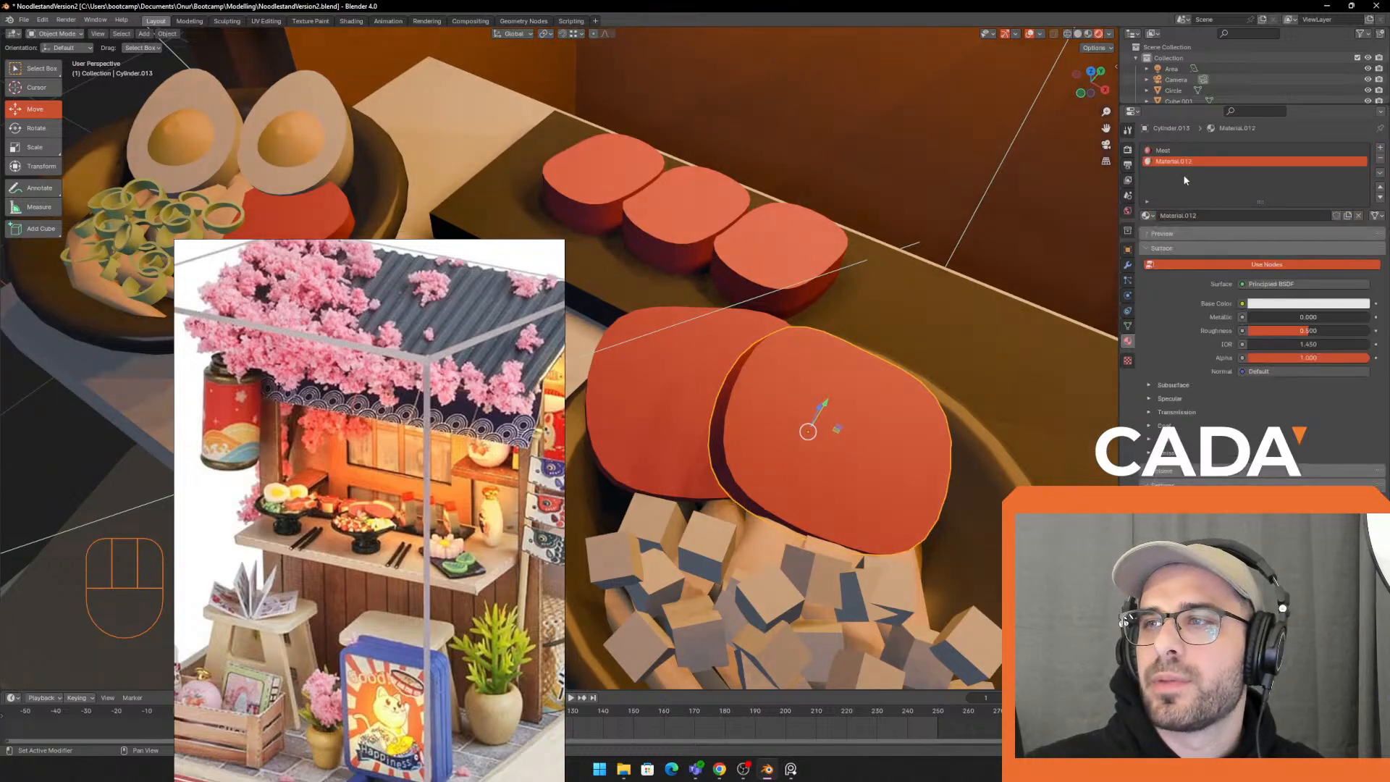
pyautogui.write('meat2')
pyautogui.click(1231, 182)
# Give meat2 a pinkish red base colour and remove the original Meat slot from this slice
pyautogui.click(1288, 303)
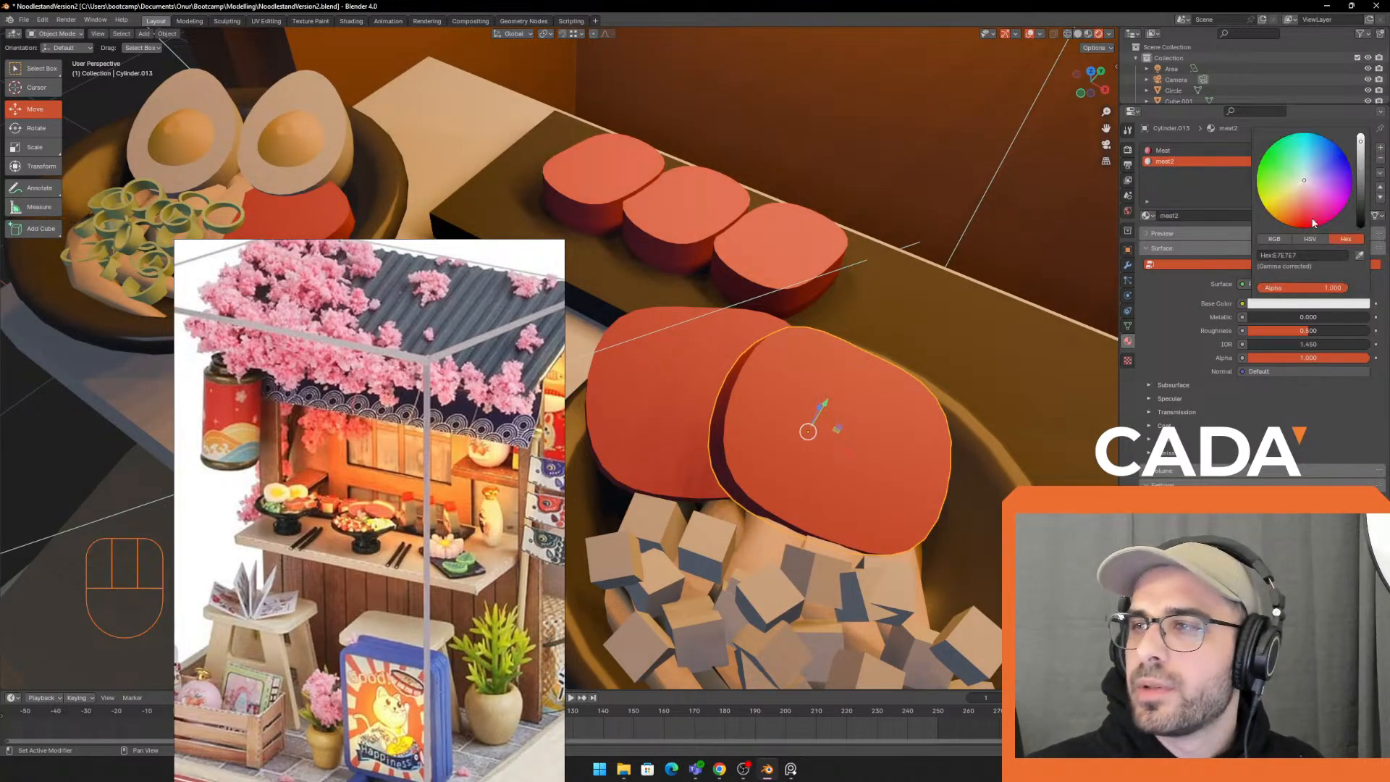
pyautogui.click(1310, 203)
pyautogui.moveTo(1310, 203); pyautogui.dragTo(1308, 213)
pyautogui.click(1206, 152)
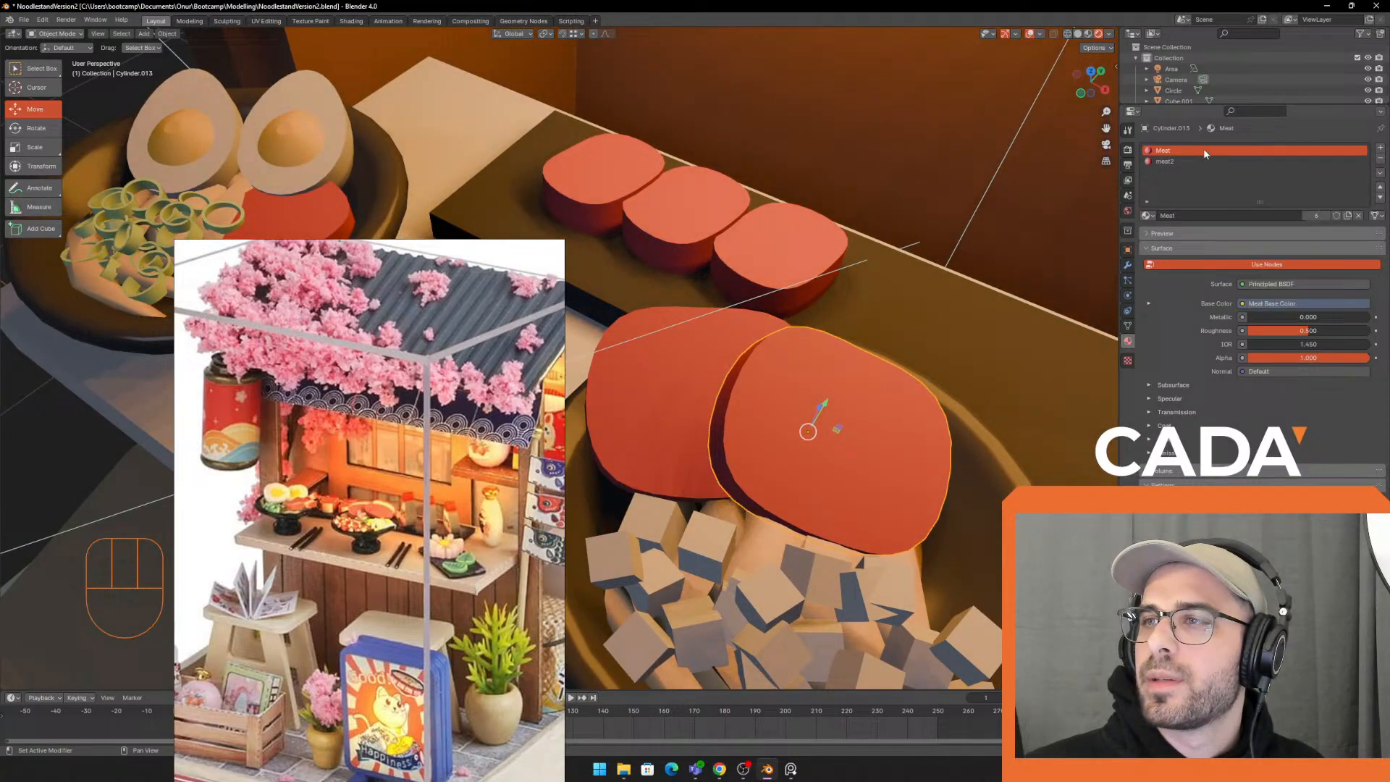
pyautogui.click(1380, 159)
# Select the tray's end meat slice nearest the large bowl and return to the Texture Paint workspace
pyautogui.click(805, 236)
pyautogui.moveTo(805, 239)
pyautogui.mouseDown(button='middle')
pyautogui.moveTo(814, 265)
pyautogui.moveTo(822, 256)
pyautogui.moveTo(632, 179)
pyautogui.mouseUp(button='middle')
pyautogui.click(311, 21)
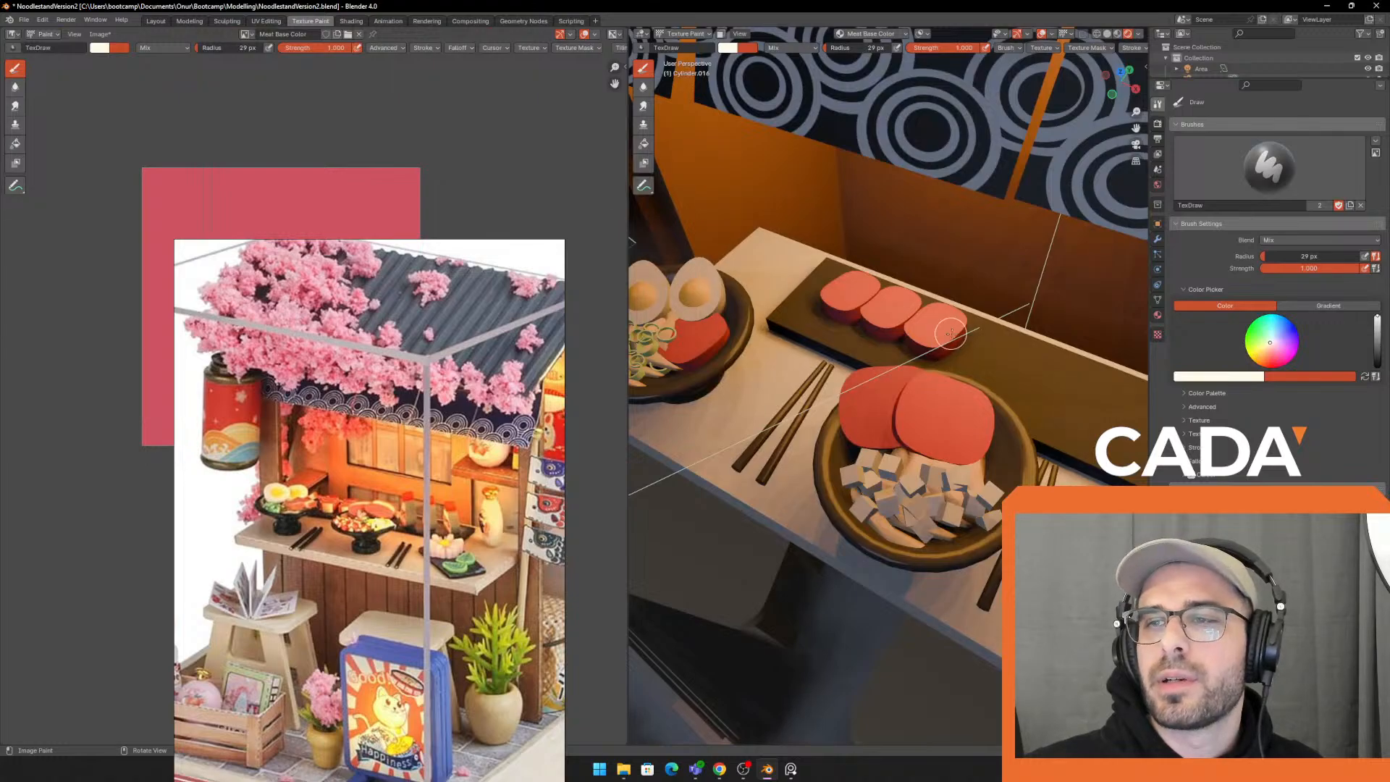
# Try a cream stroke across the tray's end meat slice, check it from above, and undo it
pyautogui.moveTo(959, 311); pyautogui.dragTo(943, 358)
pyautogui.moveTo(963, 355); pyautogui.dragTo(935, 378, button='middle')
pyautogui.scroll(3, 996, 372)
pyautogui.moveTo(908, 333)
pyautogui.mouseDown(button='middle')
pyautogui.moveTo(936, 328)
pyautogui.moveTo(898, 312)
pyautogui.moveTo(996, 350)
pyautogui.moveTo(906, 391)
pyautogui.moveTo(890, 352)
pyautogui.mouseUp(button='middle')
pyautogui.scroll(-4, 936, 326)
pyautogui.hotkey('ctrl', 'z')
# Set the brush radius to 24 px, try a cream stroke along the end slice's outer edge, and undo the stroke
pyautogui.scroll(5, 888, 304)
pyautogui.scroll(-2, 890, 301)
pyautogui.scroll(3, 931, 372)
pyautogui.press('f')
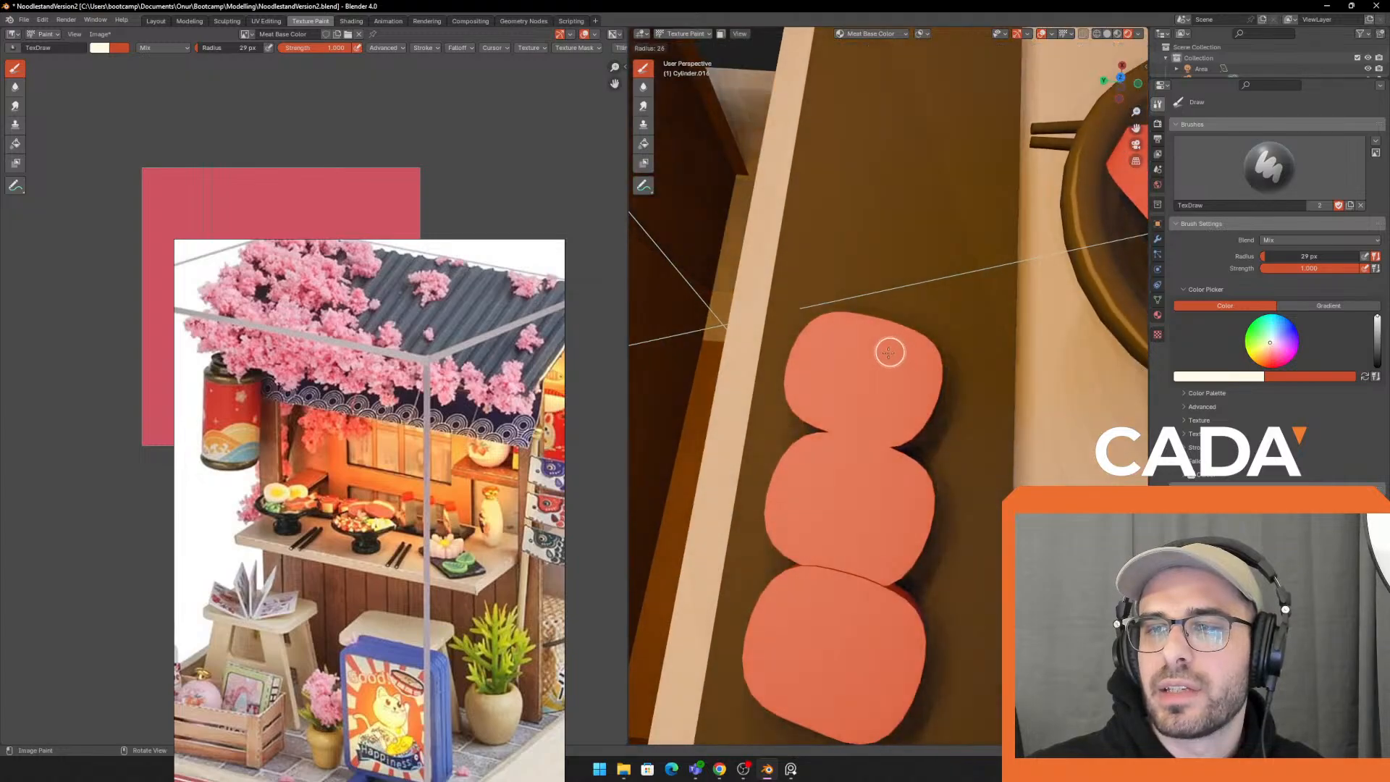
pyautogui.click(887, 353)
pyautogui.moveTo(805, 330); pyautogui.dragTo(878, 324)
pyautogui.hotkey('ctrl', 'z')
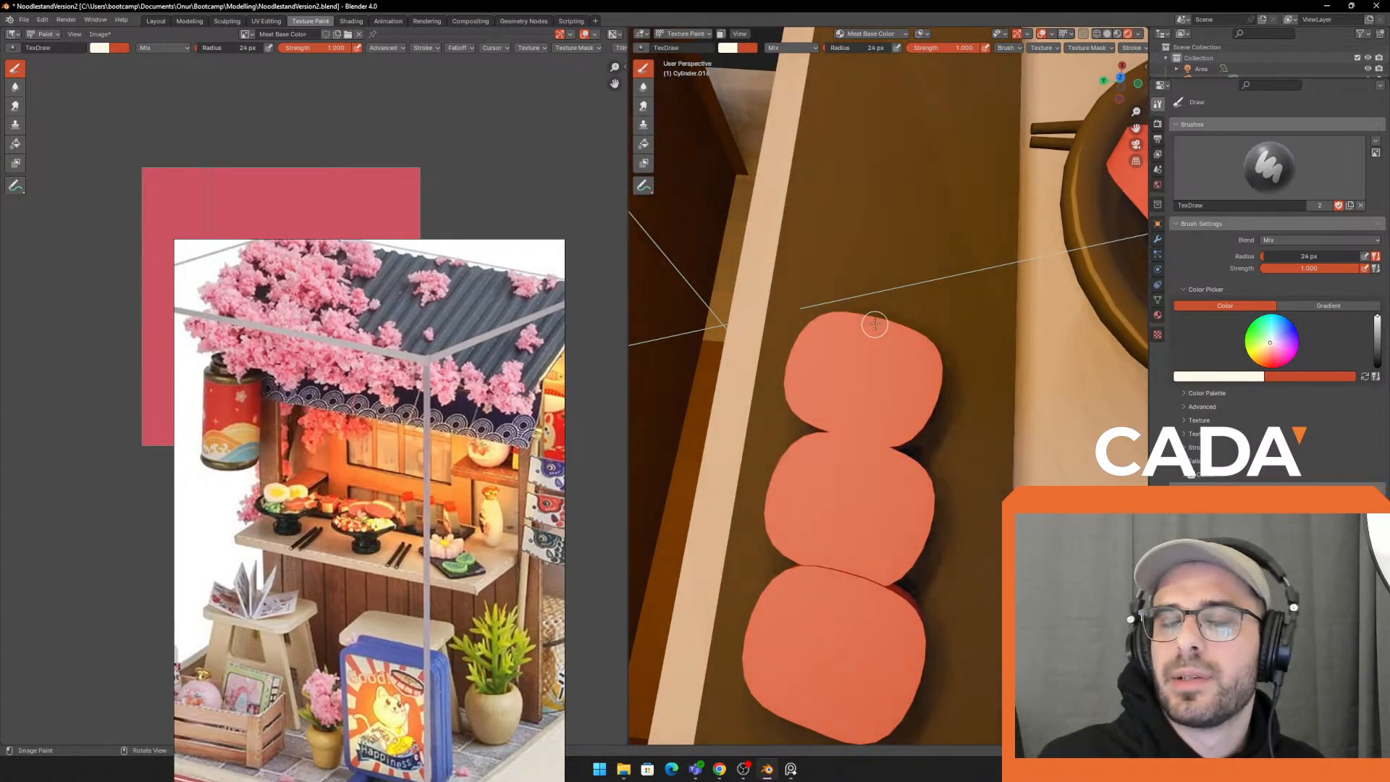
# Set the brush radius to 20 px and try a short cream stroke at the corner of the tray's end meat slice
pyautogui.moveTo(934, 391)
pyautogui.mouseDown(button='middle')
pyautogui.moveTo(844, 379)
pyautogui.moveTo(906, 343)
pyautogui.mouseUp(button='middle')
pyautogui.scroll(3, 849, 383)
pyautogui.press('f')
pyautogui.click(844, 393)
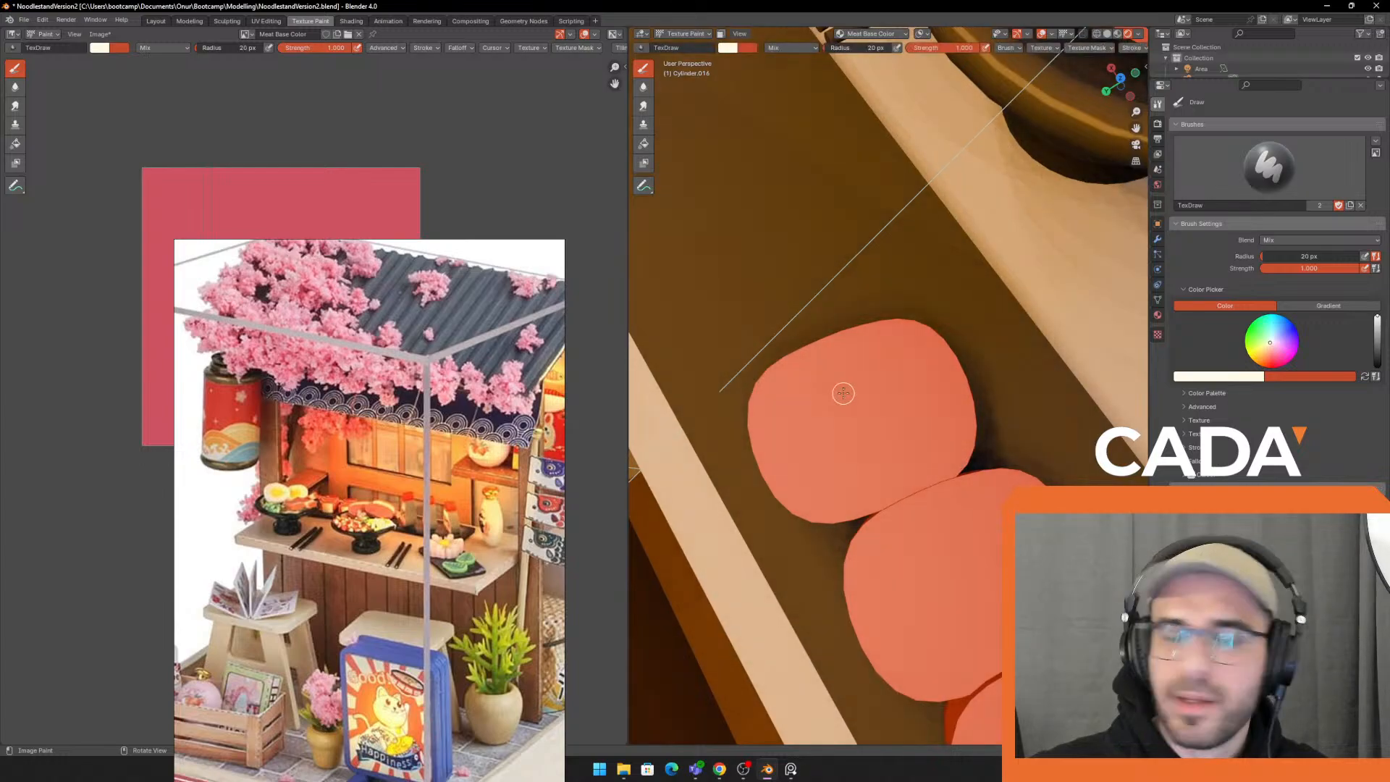
pyautogui.hotkey('ctrl', 'z')
pyautogui.moveTo(763, 419); pyautogui.dragTo(751, 432)
# Set the brush radius to 23 px, undo the trial stroke and paint a cream fat band along the end slice's outer edge
pyautogui.press('f')
pyautogui.click(766, 394)
pyautogui.moveTo(752, 434); pyautogui.dragTo(774, 409, button='middle')
pyautogui.hotkey('ctrl', 'z')
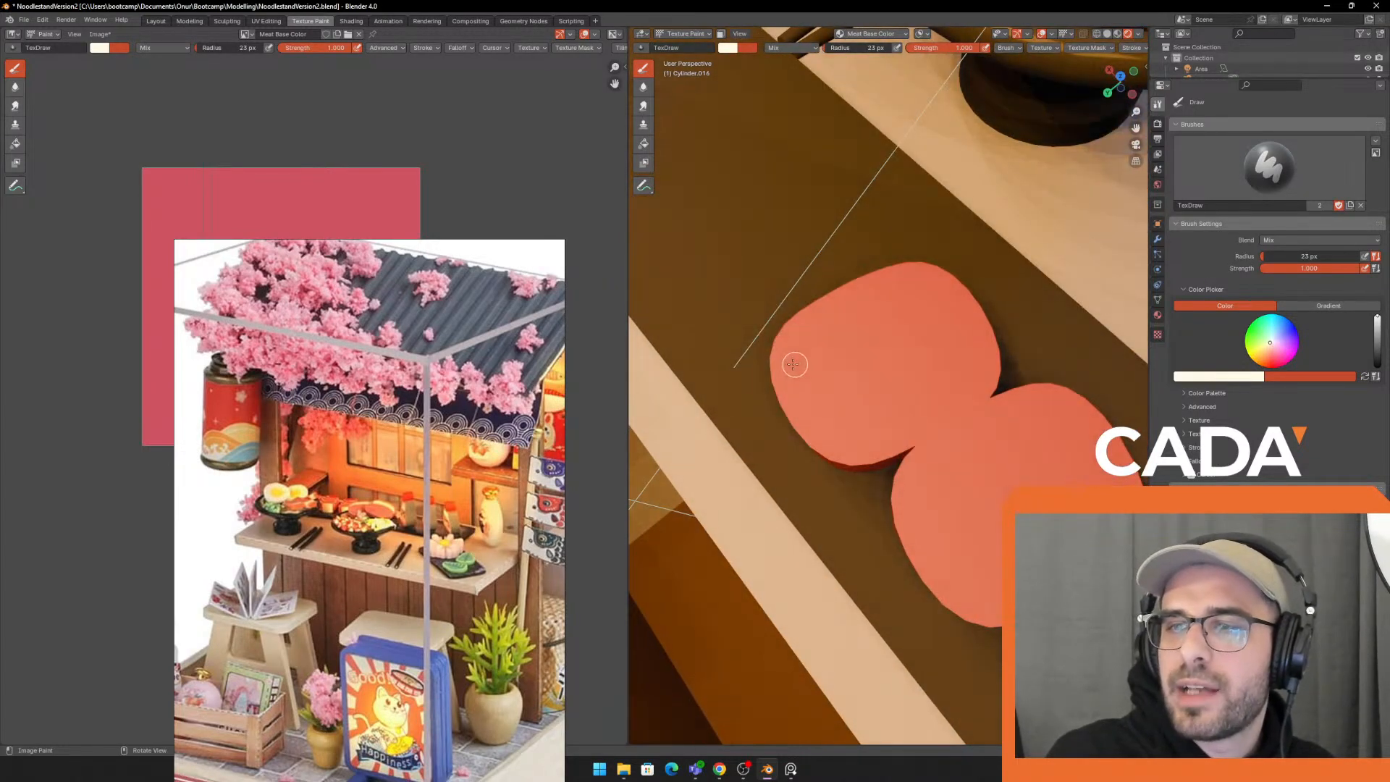
pyautogui.moveTo(783, 369)
pyautogui.mouseDown()
pyautogui.moveTo(817, 315)
pyautogui.moveTo(923, 274)
pyautogui.moveTo(955, 286)
pyautogui.mouseUp()
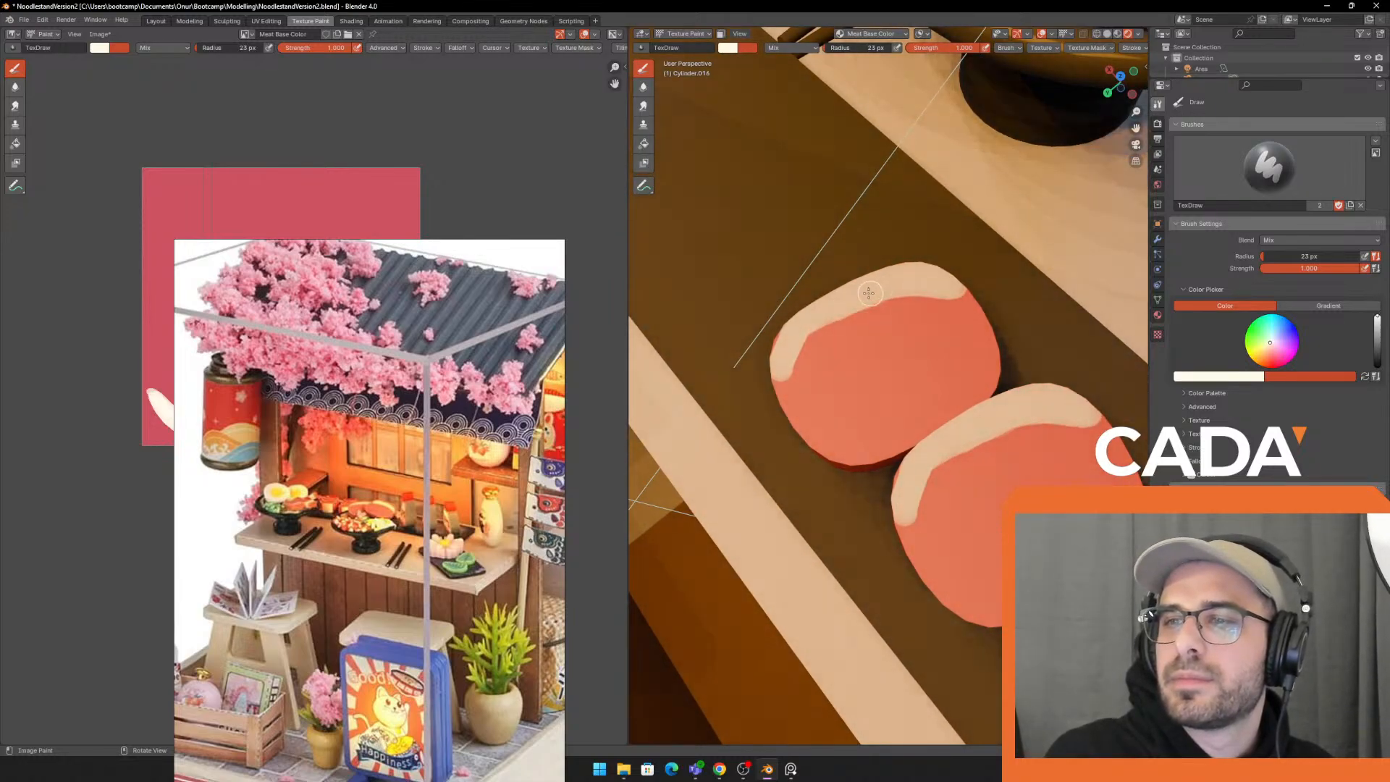
# Switch the viewport to solid shading and sample the slice's pinkish red as the second brush colour beside the cream
pyautogui.click(1140, 36)
pyautogui.click(1107, 35)
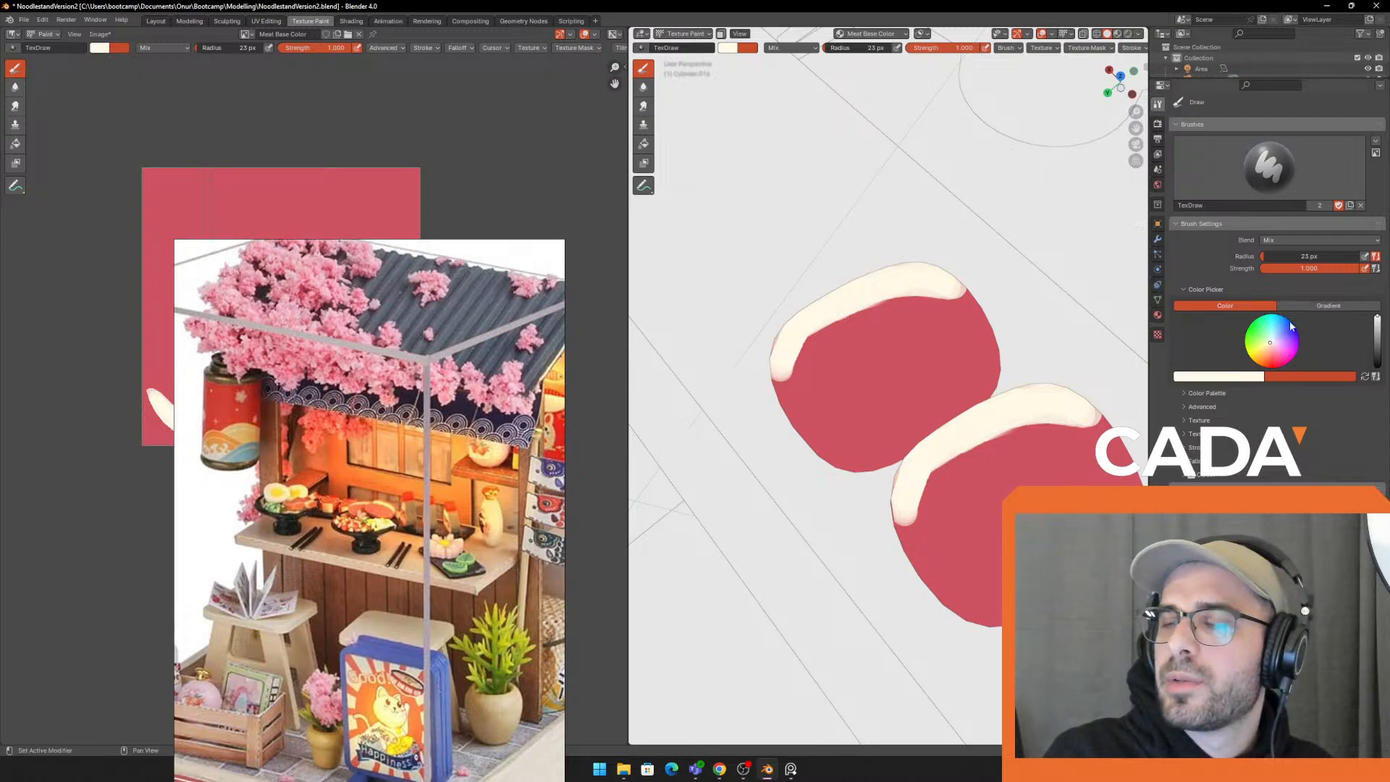
pyautogui.press('x')
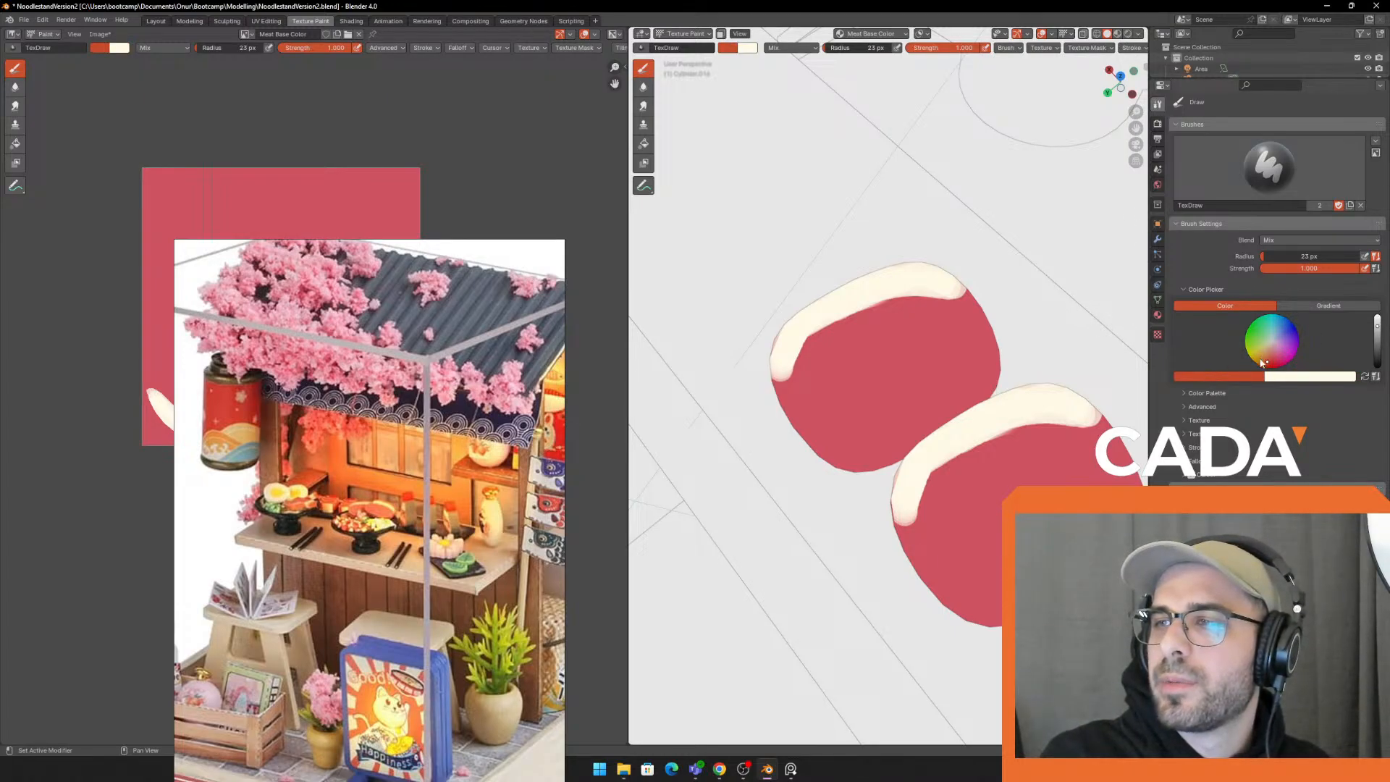
pyautogui.press('e')
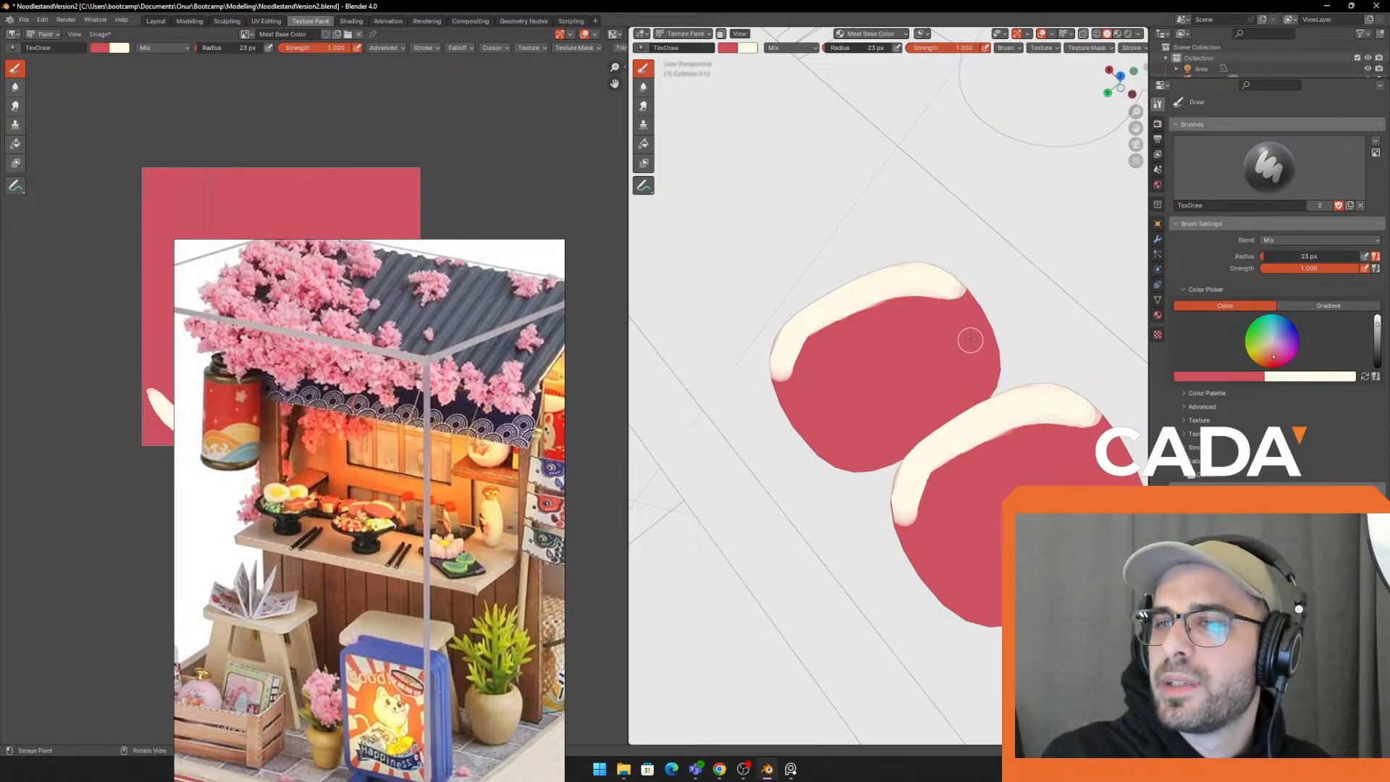
pyautogui.press('x')
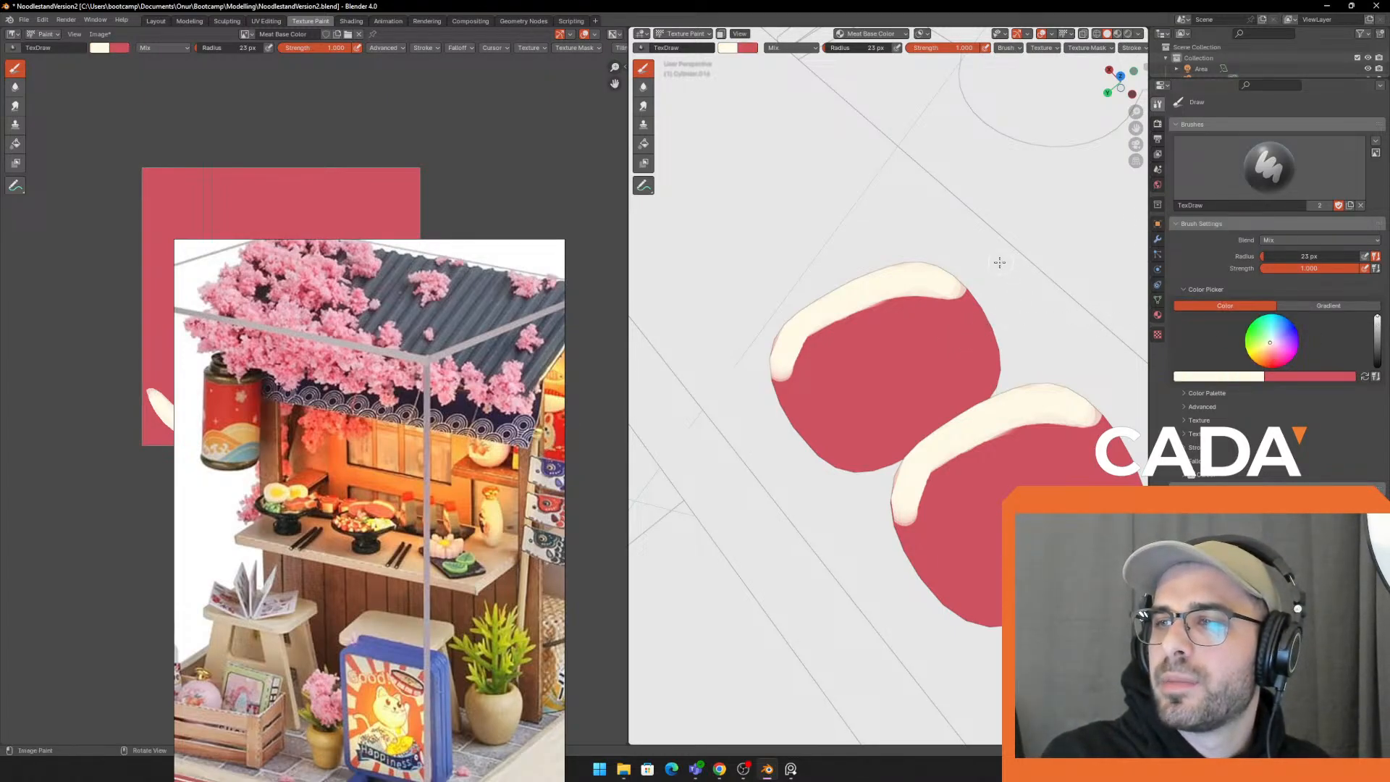
# Return to rendered shading and paint pinkish red along the cream band's inner edge to trim it on the end slice
pyautogui.click(1128, 33)
pyautogui.press('x')
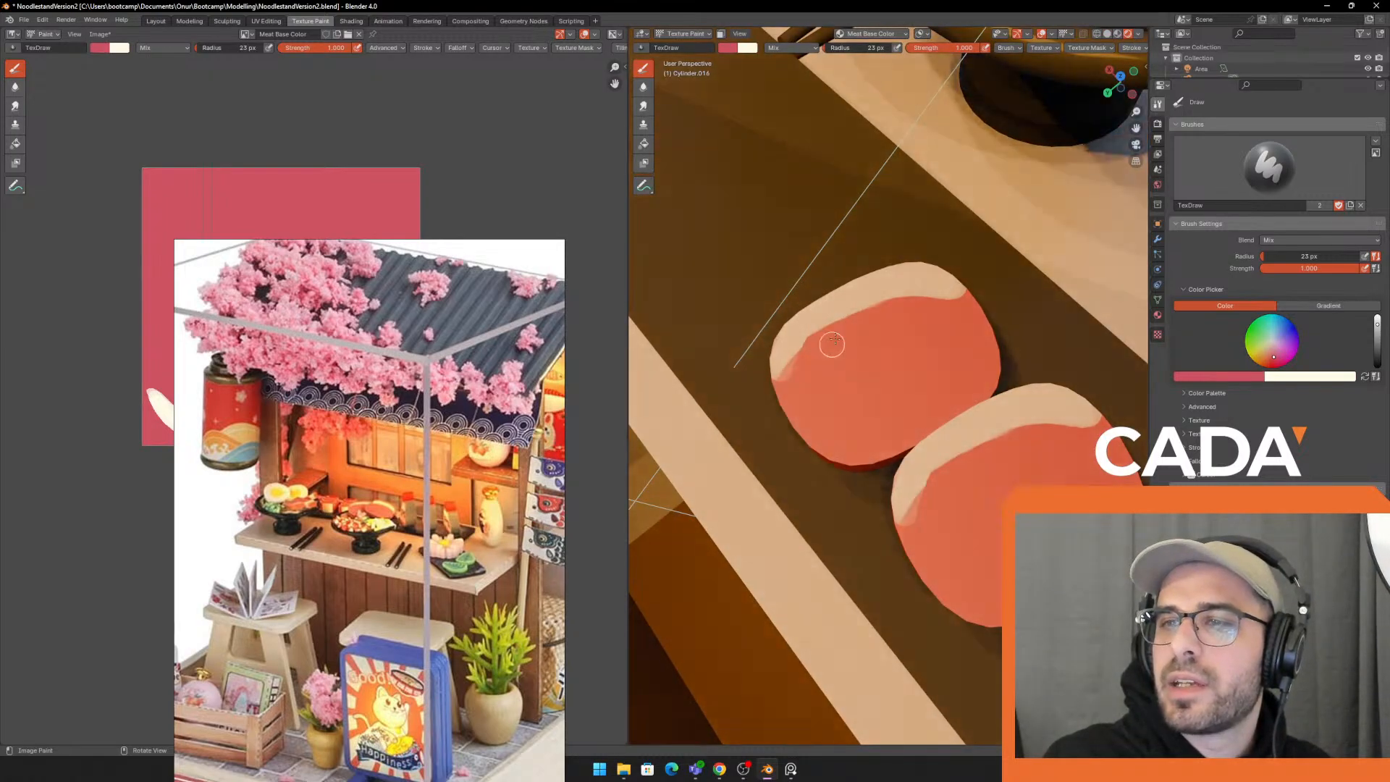
pyautogui.moveTo(832, 341)
pyautogui.mouseDown()
pyautogui.moveTo(787, 388)
pyautogui.moveTo(814, 348)
pyautogui.moveTo(931, 304)
pyautogui.moveTo(965, 310)
pyautogui.moveTo(933, 308)
pyautogui.mouseUp()
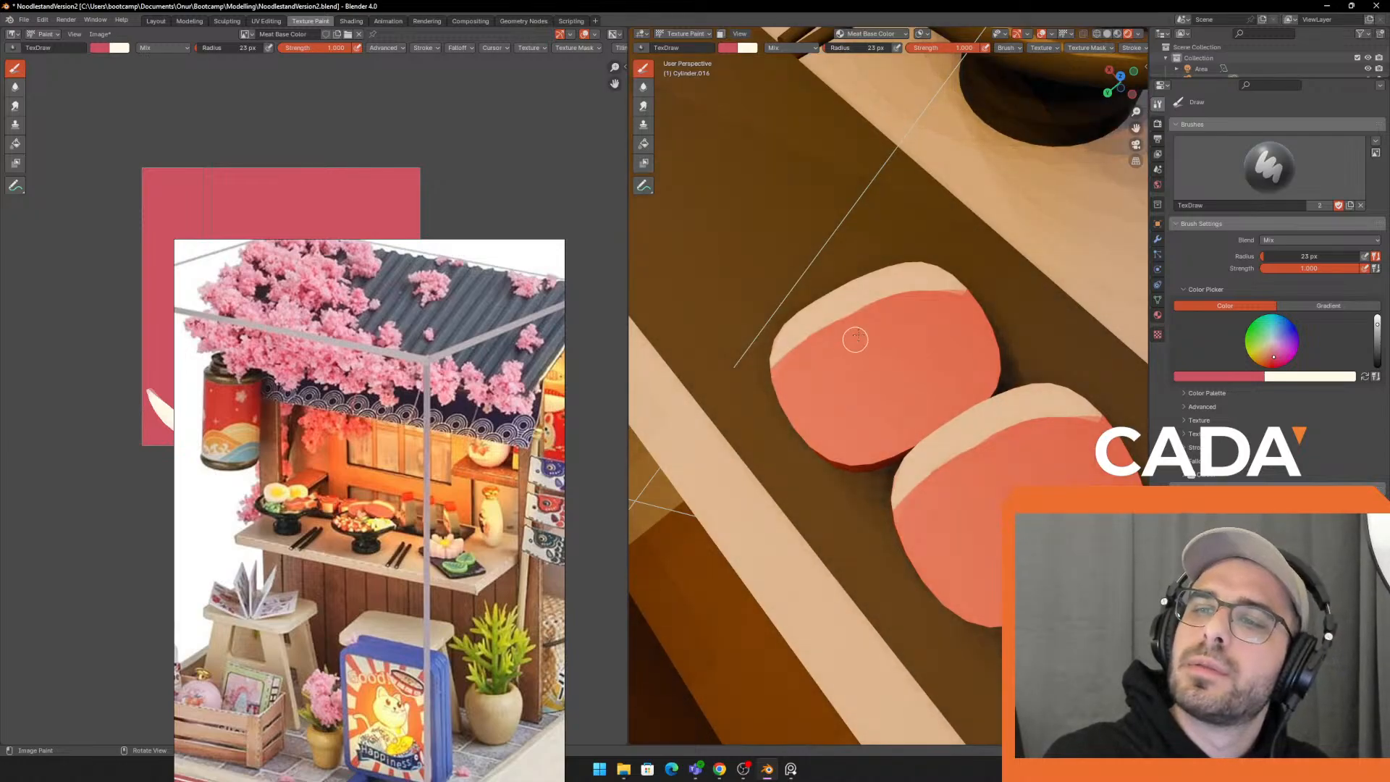
# Paint a curved cream fat line across the end slice from the outer band to the opposite edge, using a brush radius of about 9 px
pyautogui.press('x')
pyautogui.press('f')
pyautogui.click(829, 381)
pyautogui.moveTo(829, 333); pyautogui.dragTo(849, 419)
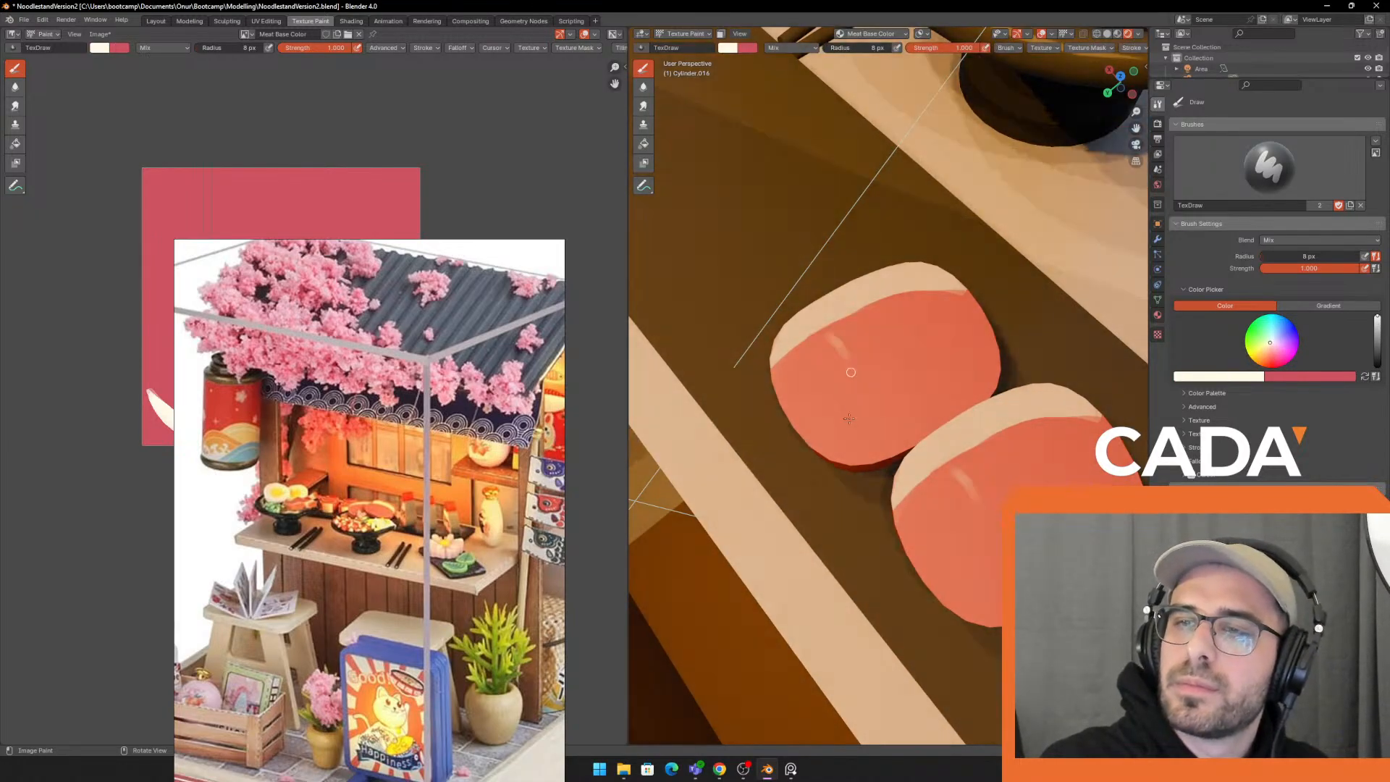
pyautogui.moveTo(817, 334); pyautogui.dragTo(840, 422)
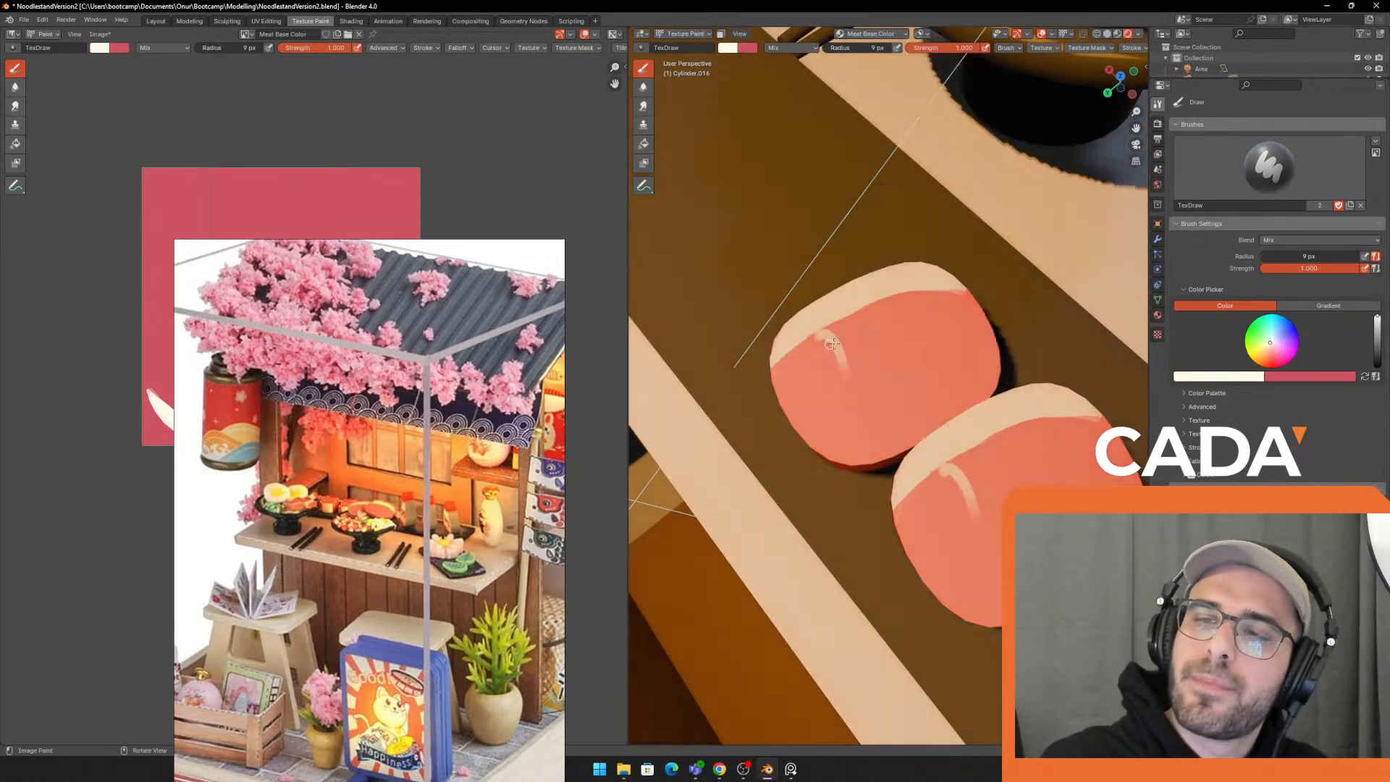
pyautogui.press('f')
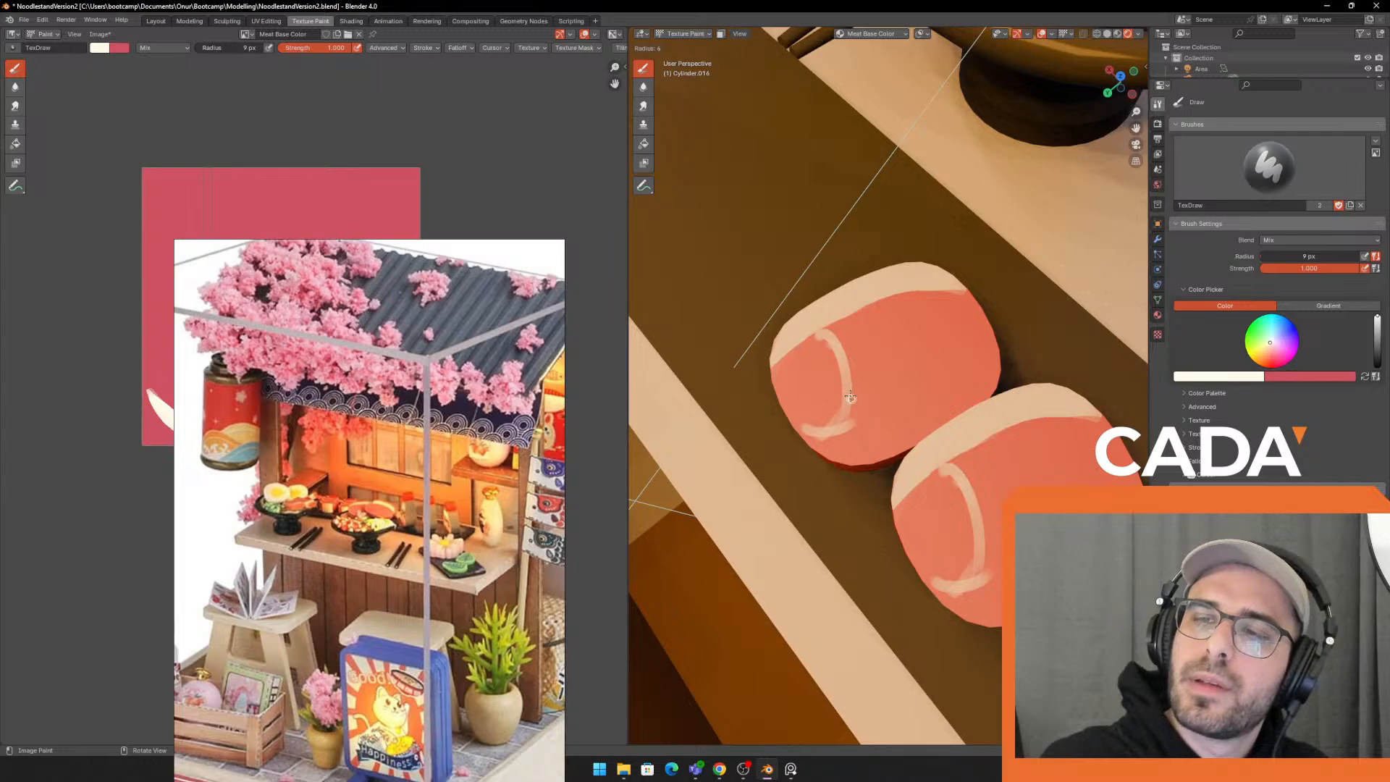
pyautogui.click(841, 404)
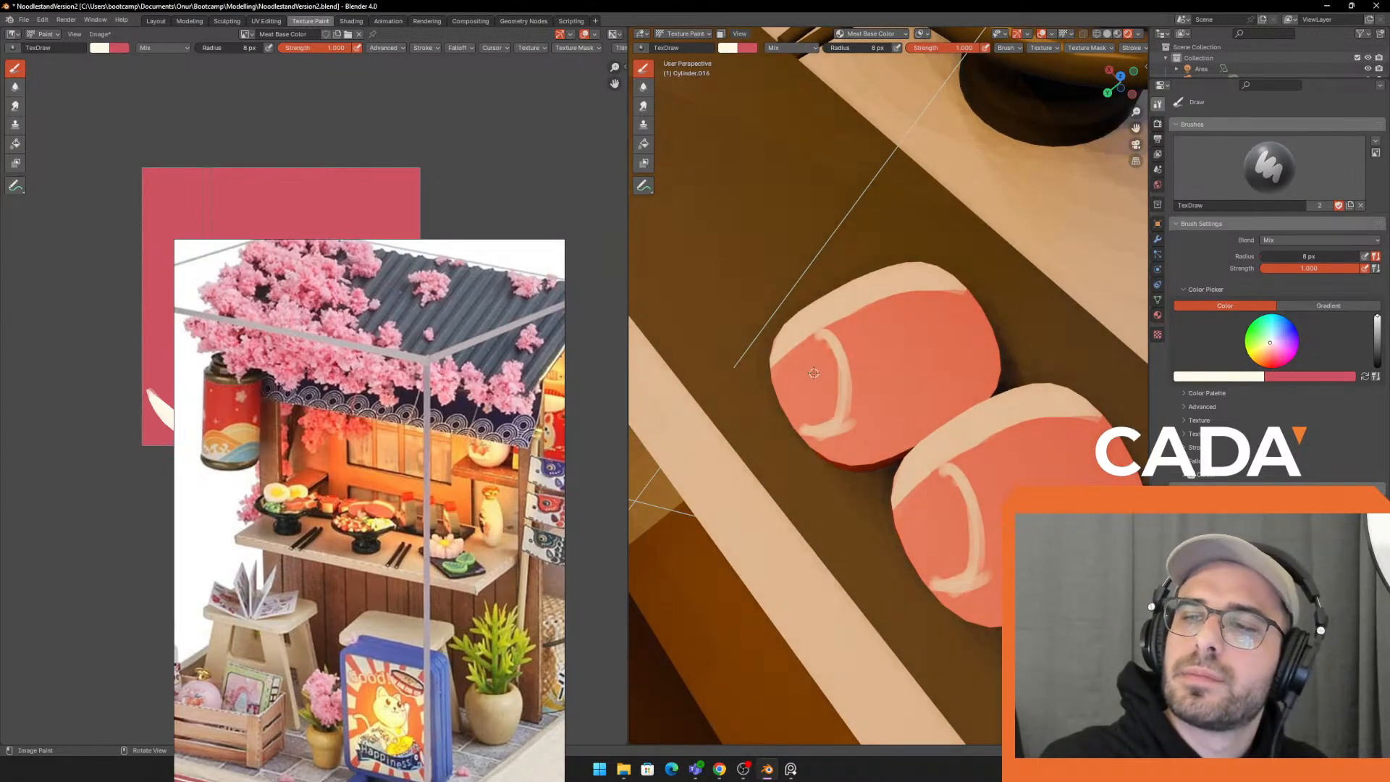
# Set the brush radius to 5 px and add short cream fat strokes beside the curved line on the end slice
pyautogui.press('x')
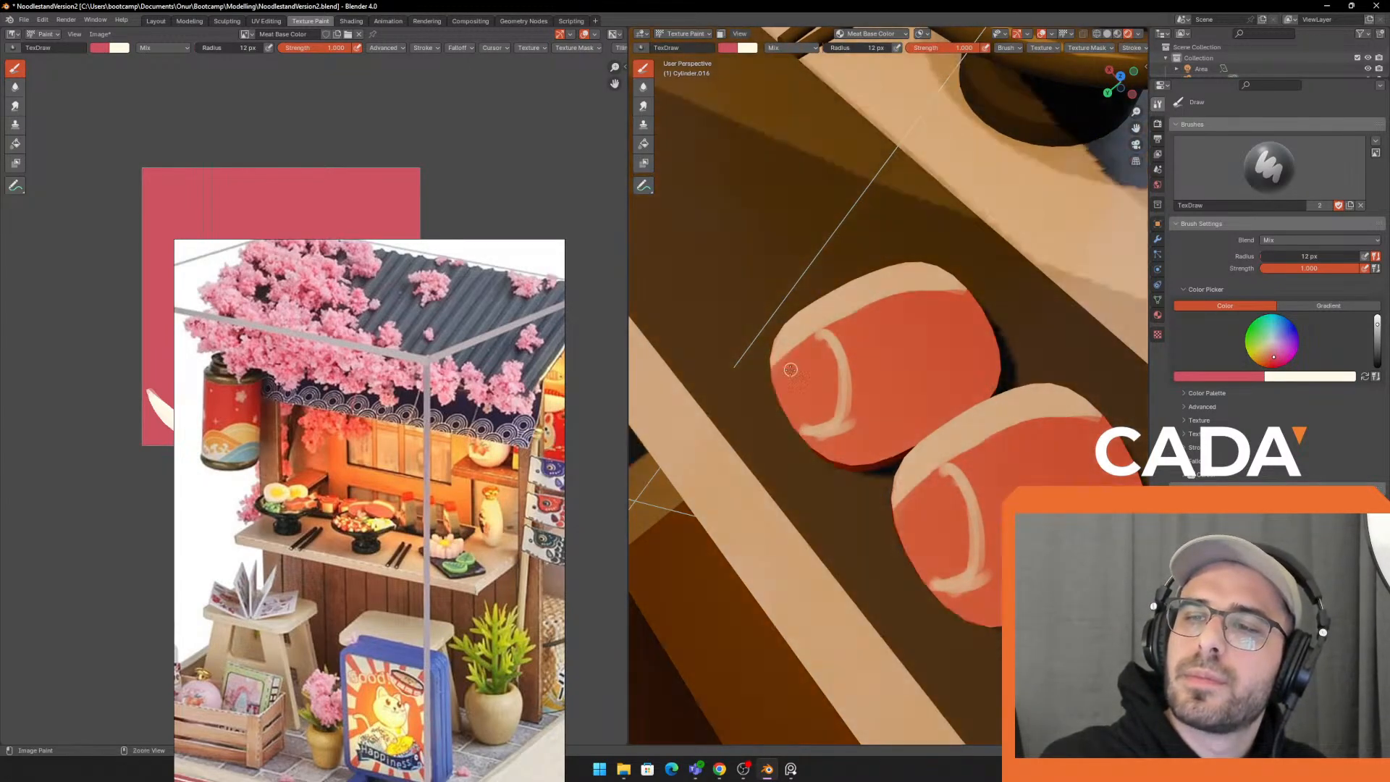
pyautogui.press('x')
pyautogui.press('f')
pyautogui.click(872, 363)
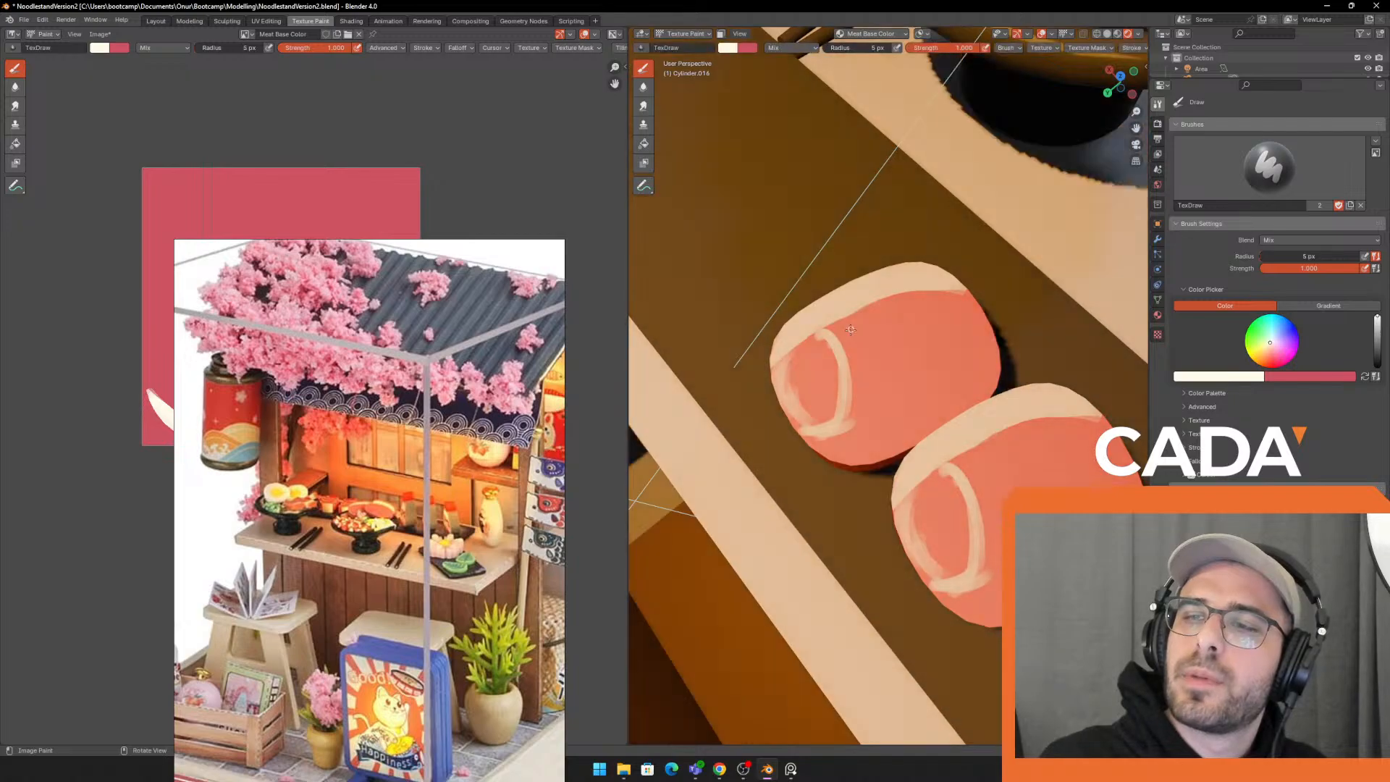
pyautogui.moveTo(850, 329); pyautogui.dragTo(897, 392)
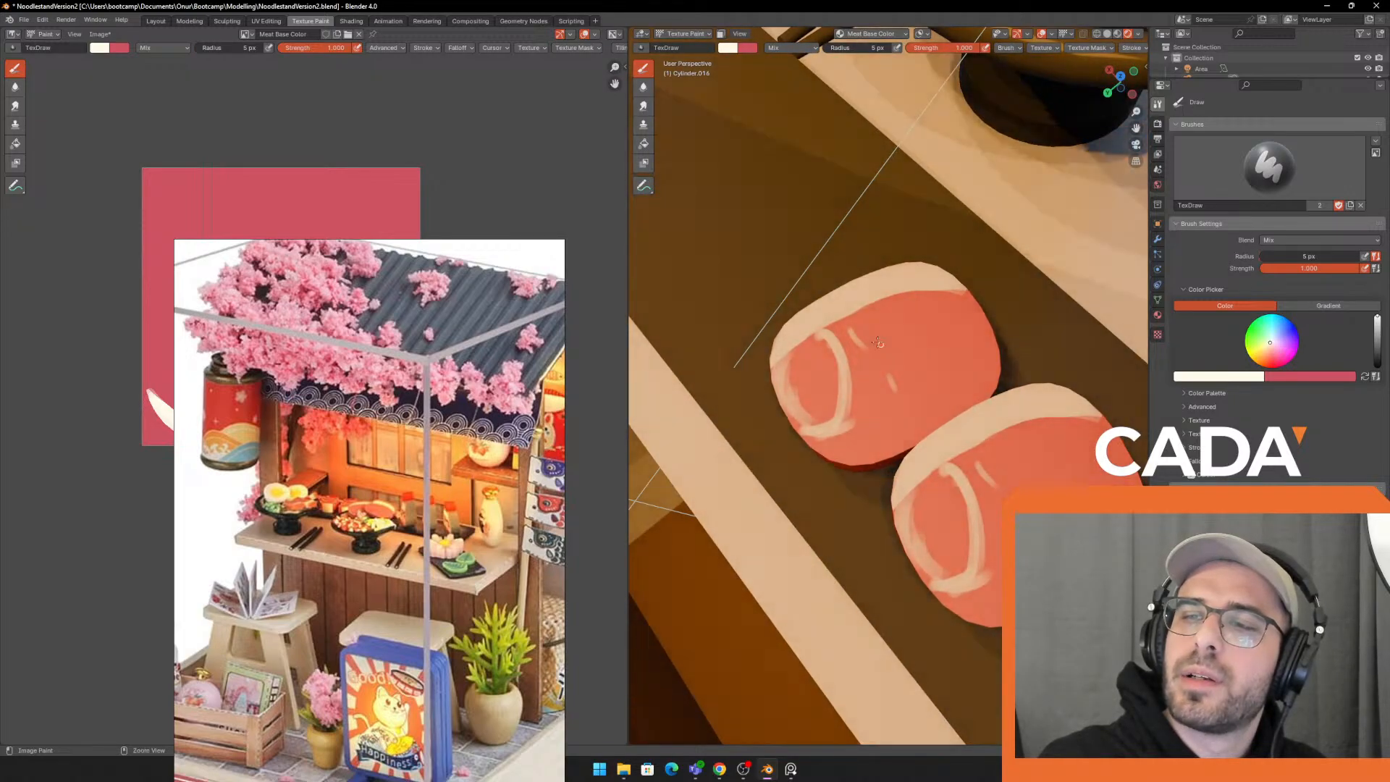
pyautogui.moveTo(856, 331); pyautogui.dragTo(876, 390)
# Set the brush radius to 1 px and paint thin wavy cream marbling veins across the rest of the end slice
pyautogui.press('f')
pyautogui.click(871, 356)
pyautogui.moveTo(859, 421); pyautogui.dragTo(877, 407)
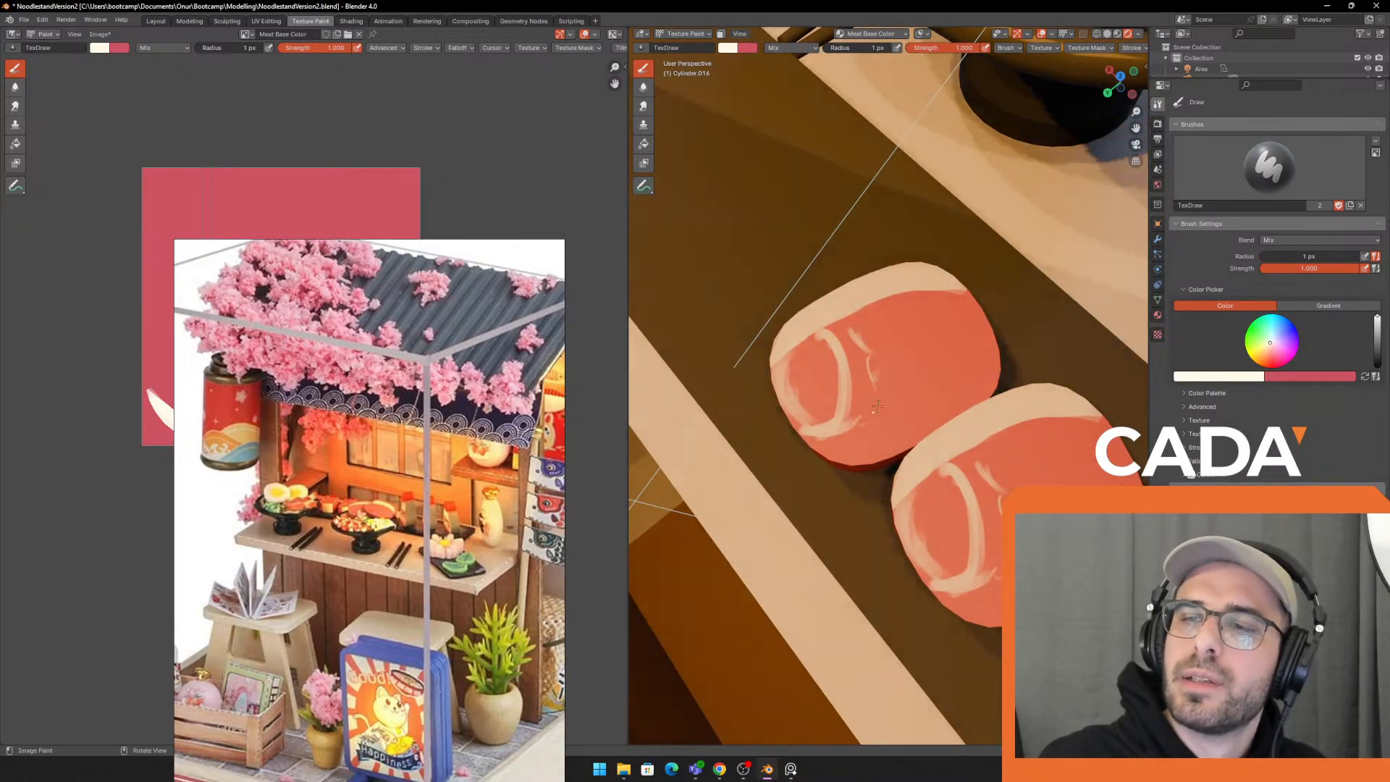
pyautogui.moveTo(884, 344)
pyautogui.mouseDown()
pyautogui.moveTo(938, 394)
pyautogui.moveTo(911, 426)
pyautogui.mouseUp()
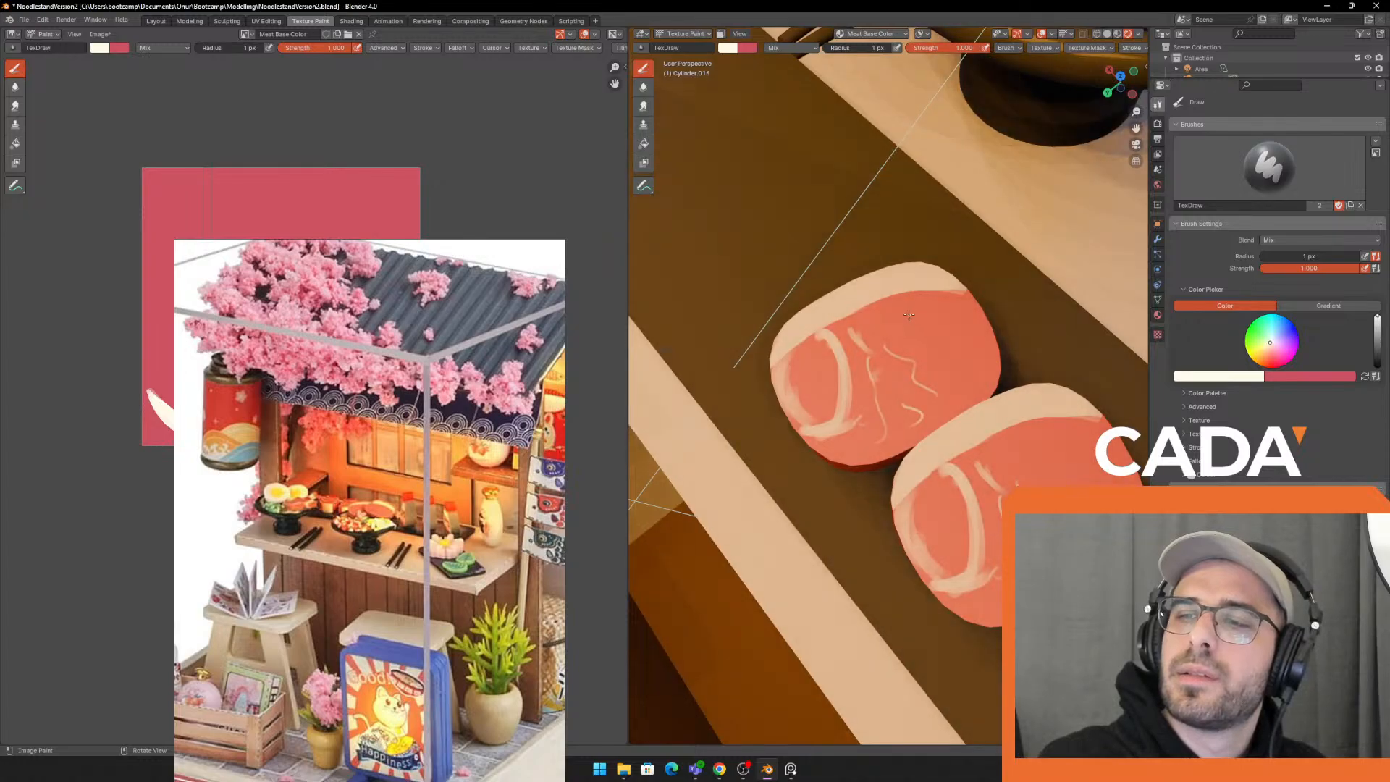
pyautogui.moveTo(969, 368); pyautogui.dragTo(981, 375)
pyautogui.moveTo(980, 350); pyautogui.dragTo(955, 326)
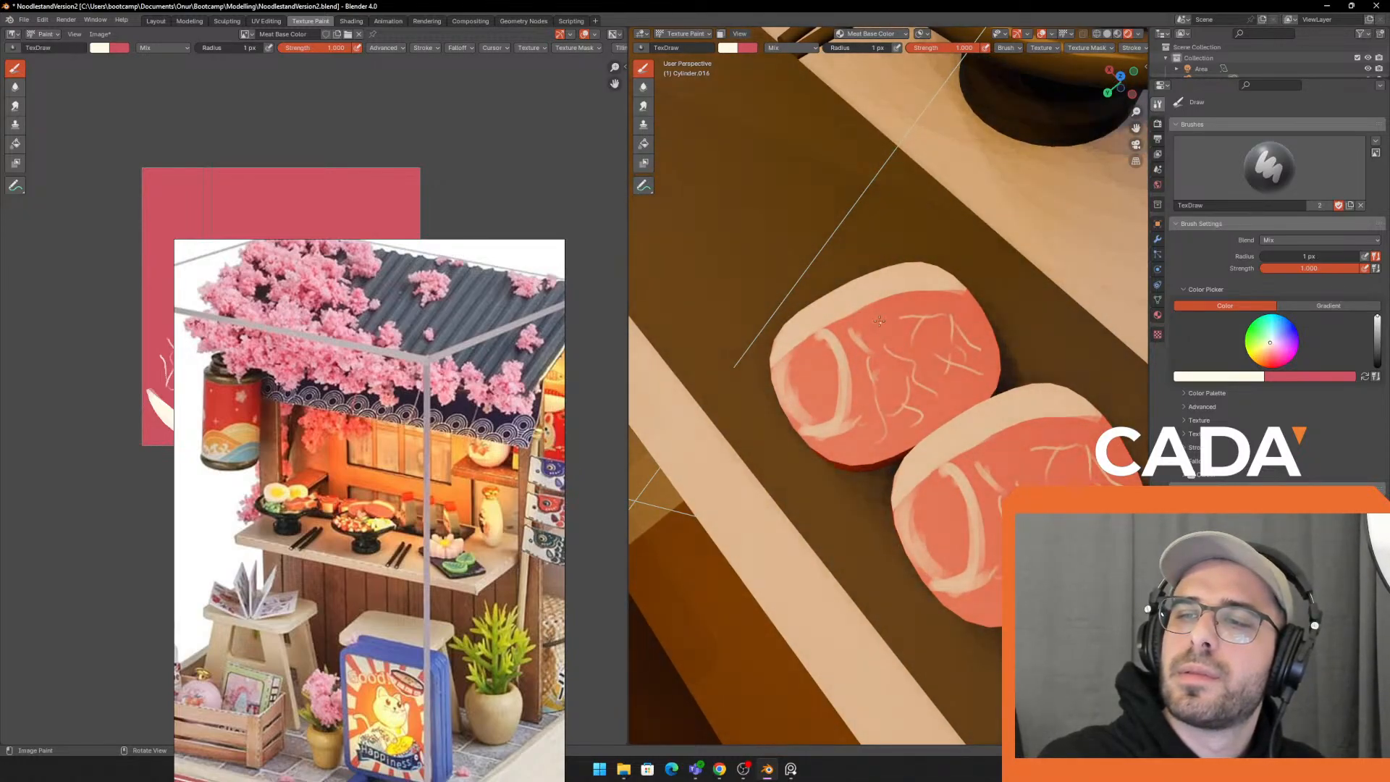
# Enlarge the brush radius to 13 px and dab cream fat spots near the veined end of the slice
pyautogui.press('f')
pyautogui.click(975, 346)
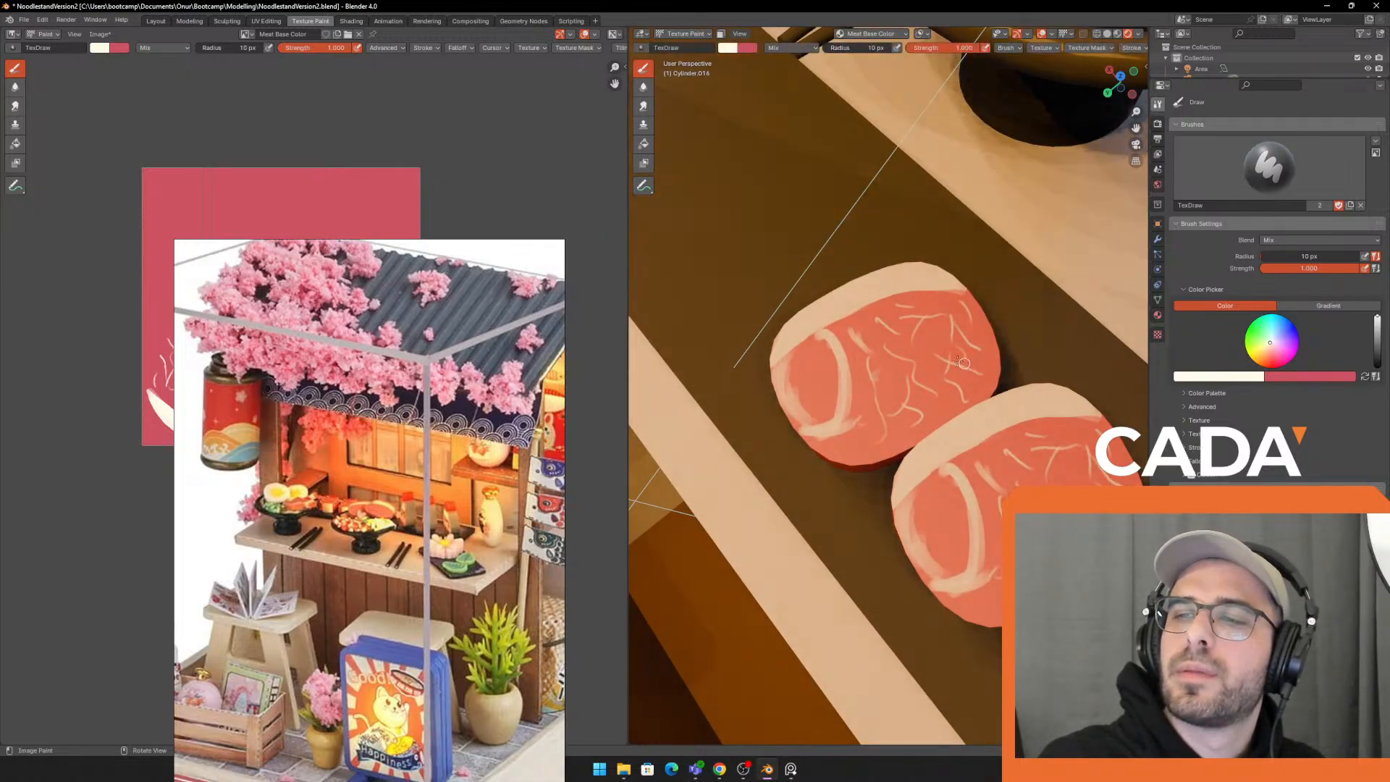
pyautogui.click(979, 342)
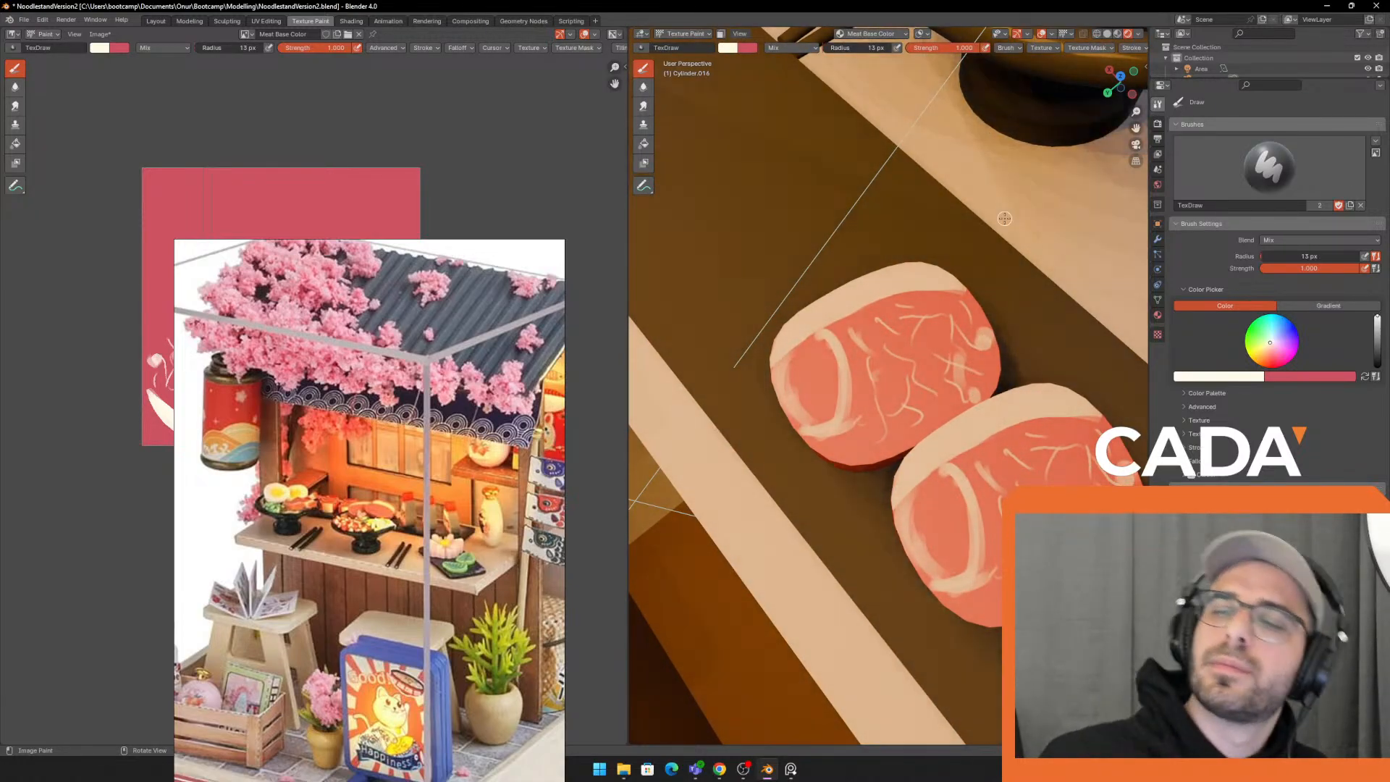
# Examine the painted meat slices on the tray from several distances and angles
pyautogui.scroll(-8, 905, 280)
pyautogui.moveTo(906, 279); pyautogui.dragTo(782, 254, button='middle')
pyautogui.scroll(4, 817, 304)
pyautogui.moveTo(847, 318); pyautogui.dragTo(953, 287, button='middle')
pyautogui.scroll(-3, 816, 325)
pyautogui.scroll(-4, 808, 380)
pyautogui.scroll(4, 921, 381)
pyautogui.scroll(5, 922, 381)
pyautogui.scroll(3, 898, 311)
# Paint pinkish red over parts of the cream loop on the tray's meat slice to soften it
pyautogui.press('x')
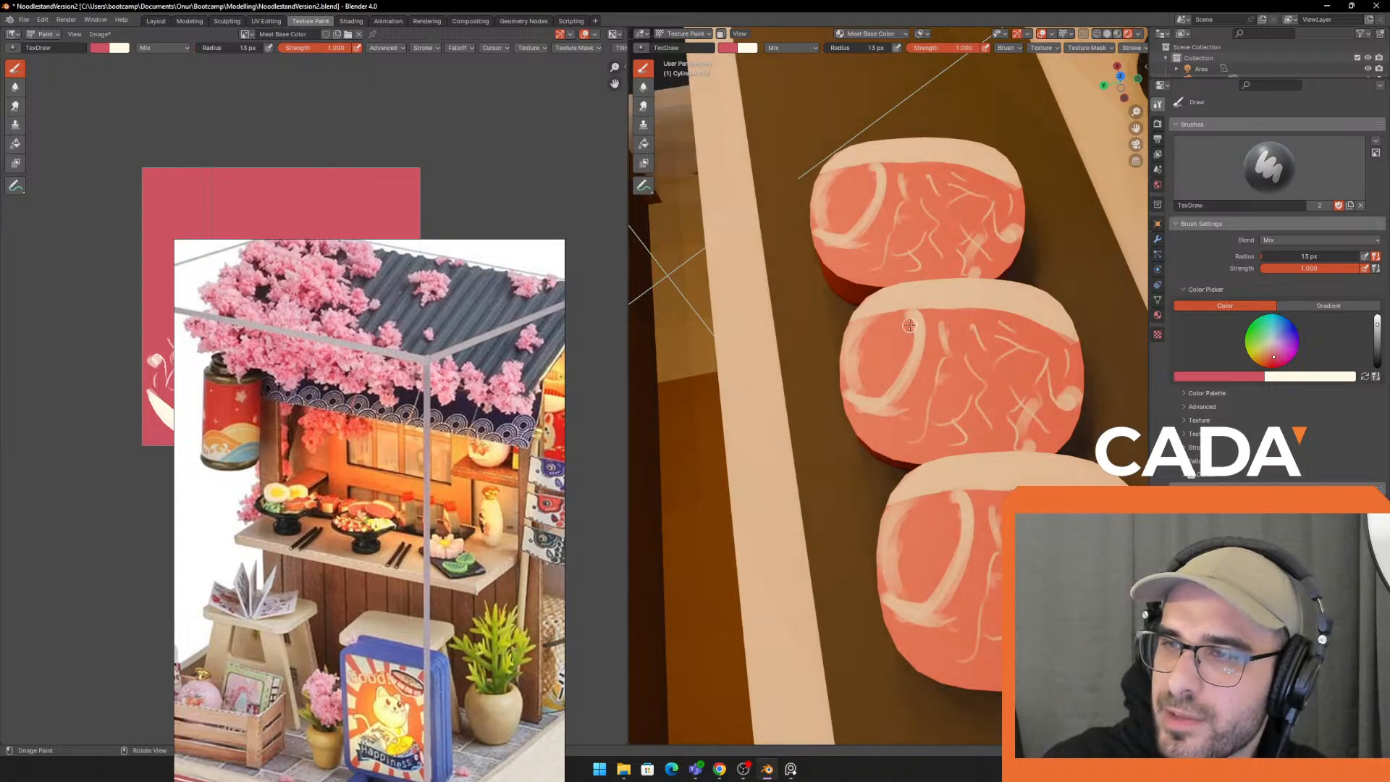
pyautogui.moveTo(864, 220)
pyautogui.mouseDown()
pyautogui.moveTo(873, 179)
pyautogui.moveTo(871, 218)
pyautogui.mouseUp()
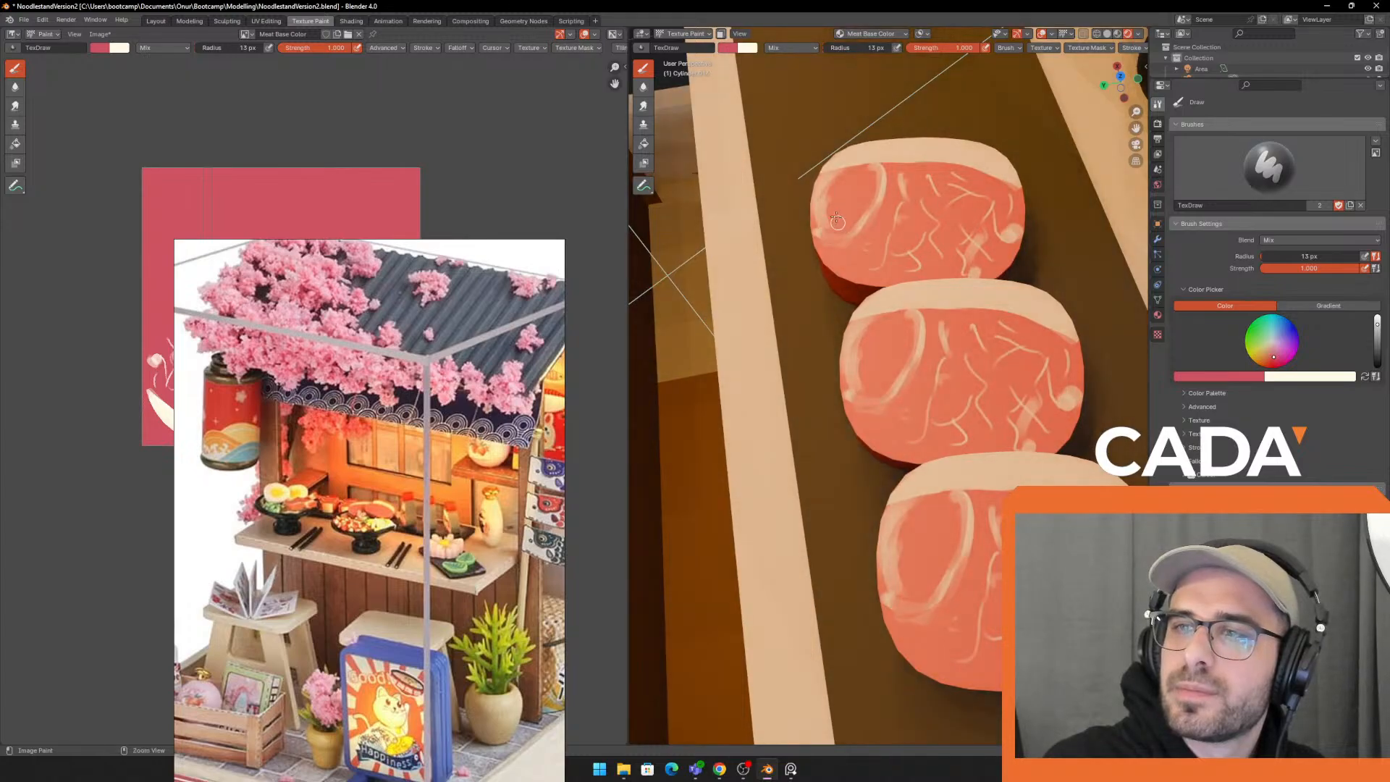
pyautogui.moveTo(837, 222)
pyautogui.mouseDown()
pyautogui.moveTo(829, 233)
pyautogui.moveTo(861, 234)
pyautogui.mouseUp()
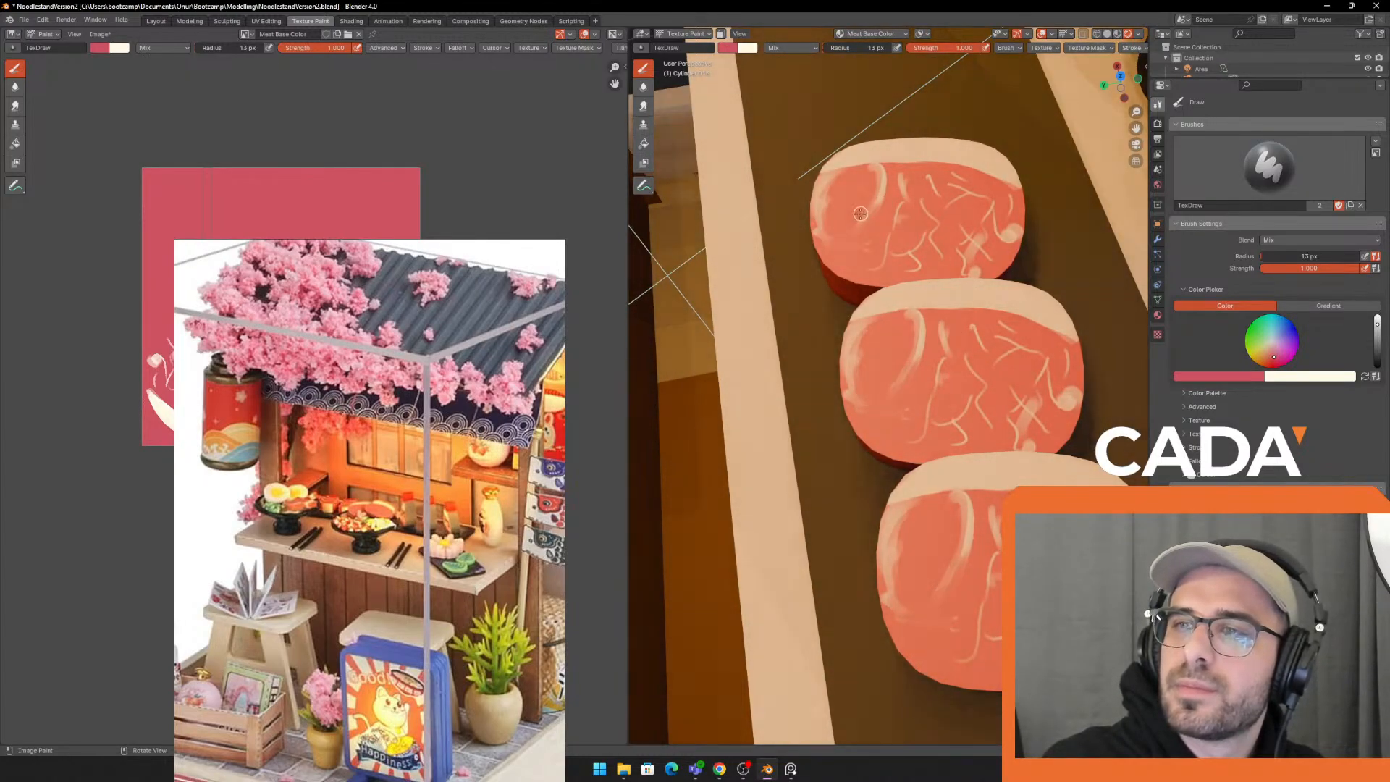
# Reduce the brush radius to 9 px, paint a faint cream swirl inside the slice's loop, and switch back to the red colour
pyautogui.press('x')
pyautogui.press('[')
pyautogui.press('[')
pyautogui.press('[')
pyautogui.press('[')
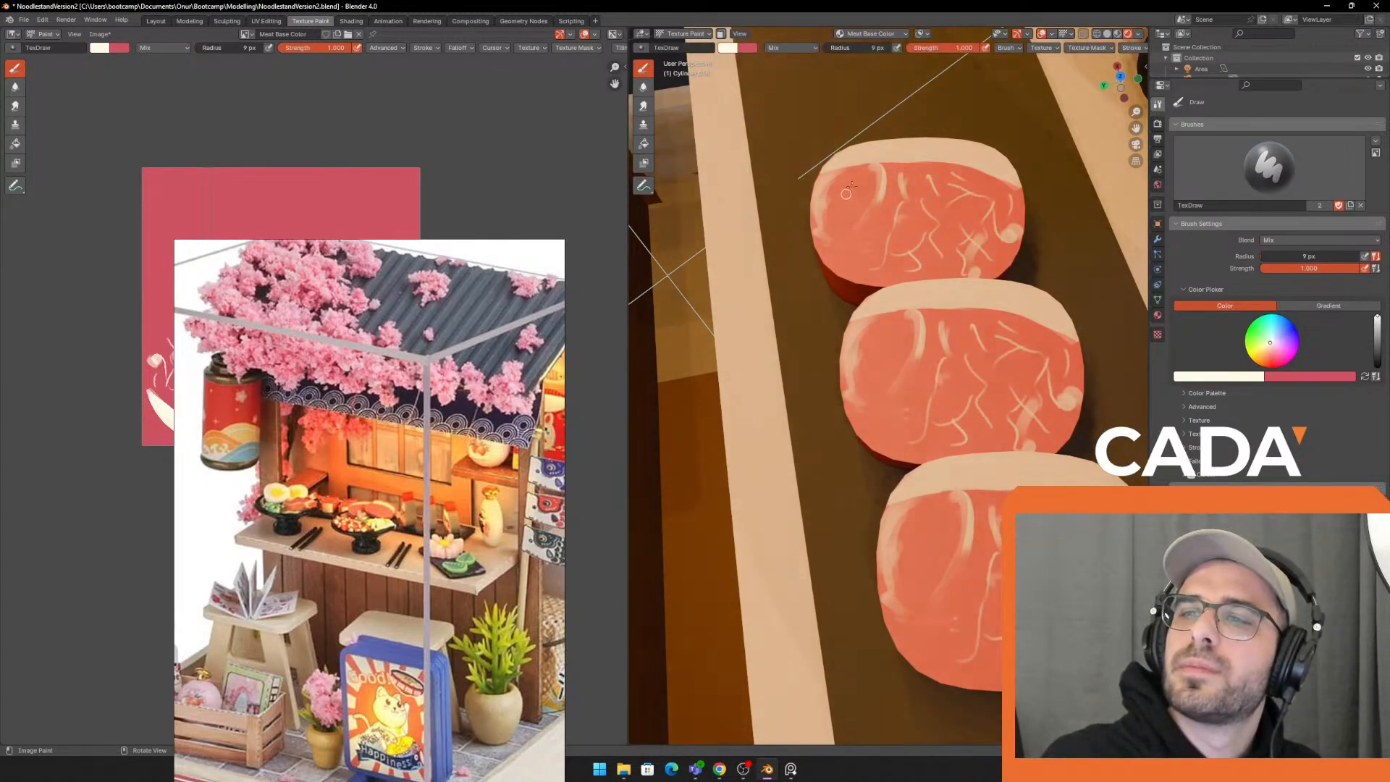
pyautogui.moveTo(863, 180)
pyautogui.mouseDown()
pyautogui.moveTo(839, 197)
pyautogui.moveTo(858, 215)
pyautogui.moveTo(860, 187)
pyautogui.moveTo(847, 192)
pyautogui.mouseUp()
pyautogui.press('x')
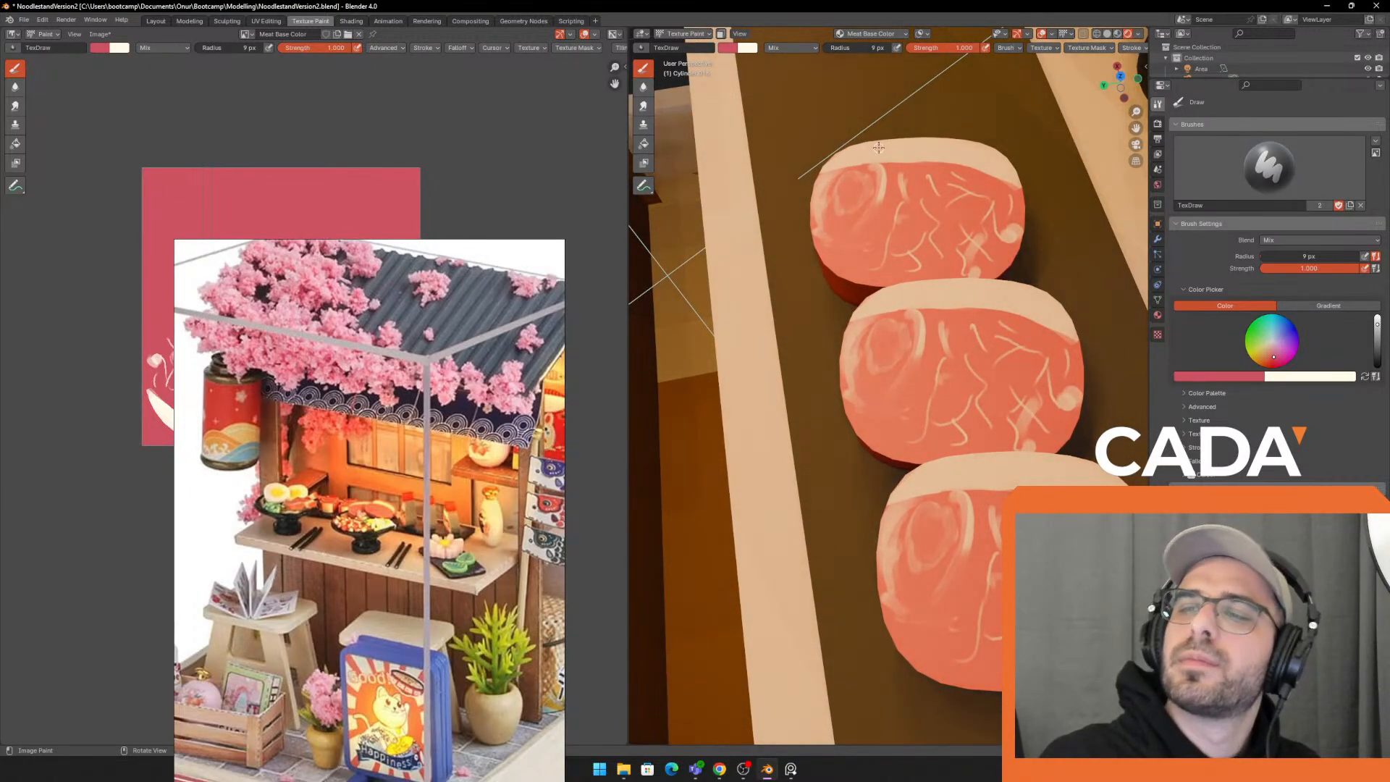
# Switch to the Layout workspace and select the plain meat slice in the large bowl
pyautogui.moveTo(811, 133); pyautogui.dragTo(931, 382, button='middle')
pyautogui.scroll(3, 930, 382)
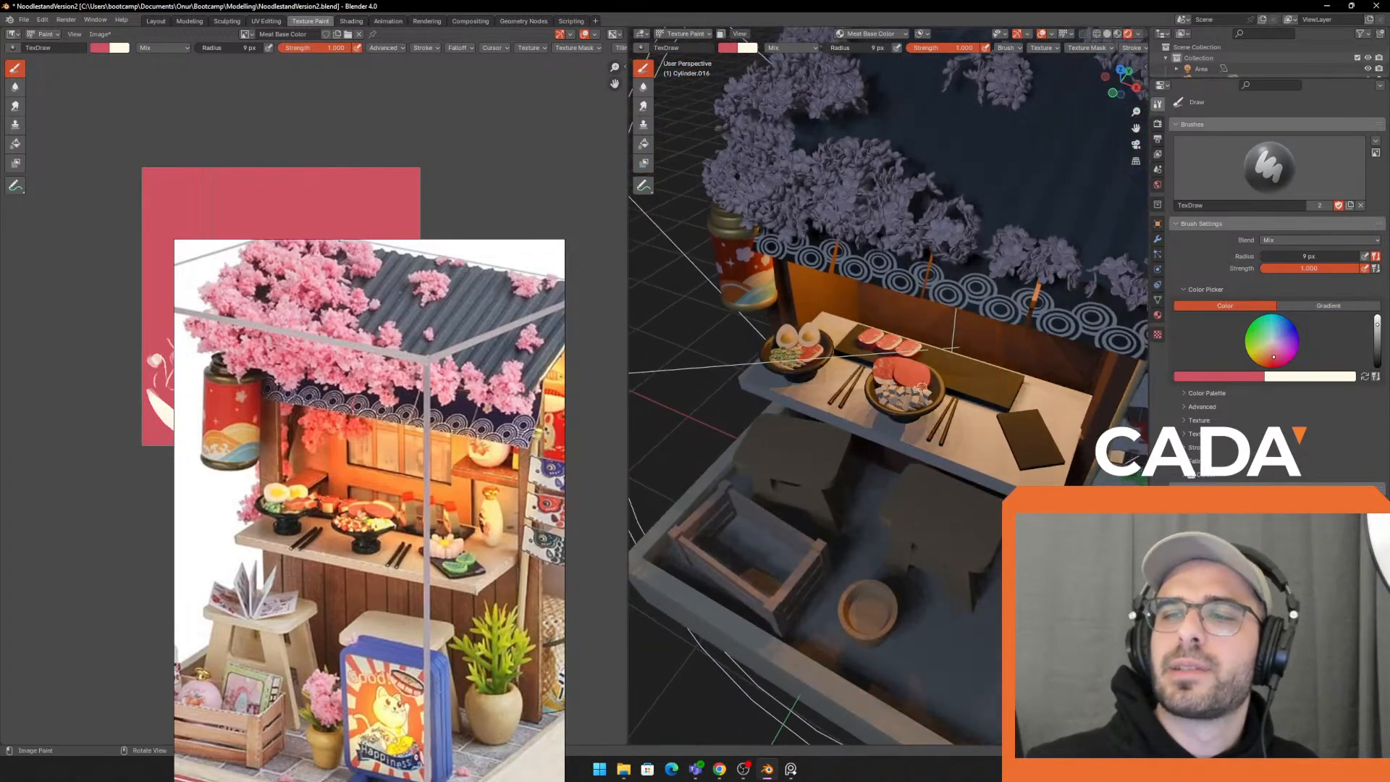
pyautogui.scroll(6, 930, 381)
pyautogui.press('Tab')
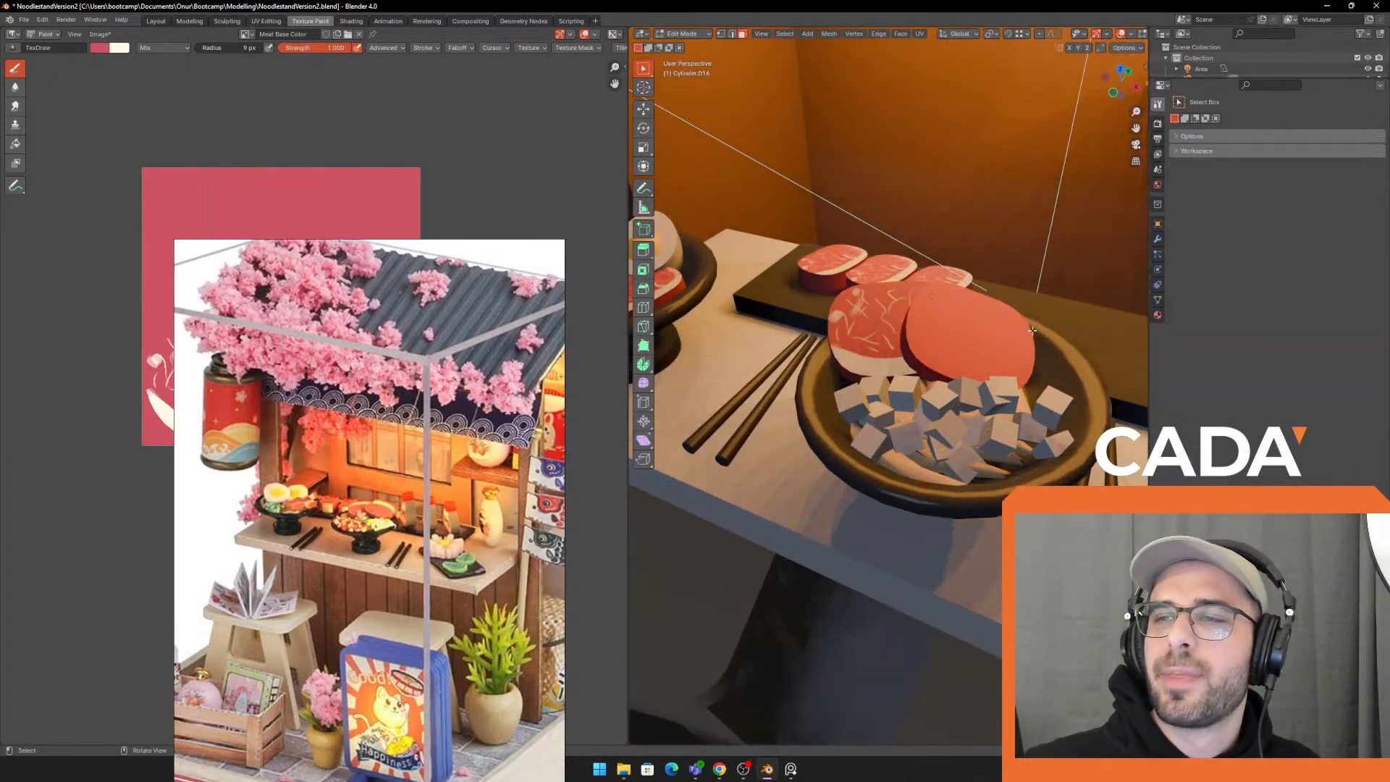
pyautogui.press('Tab')
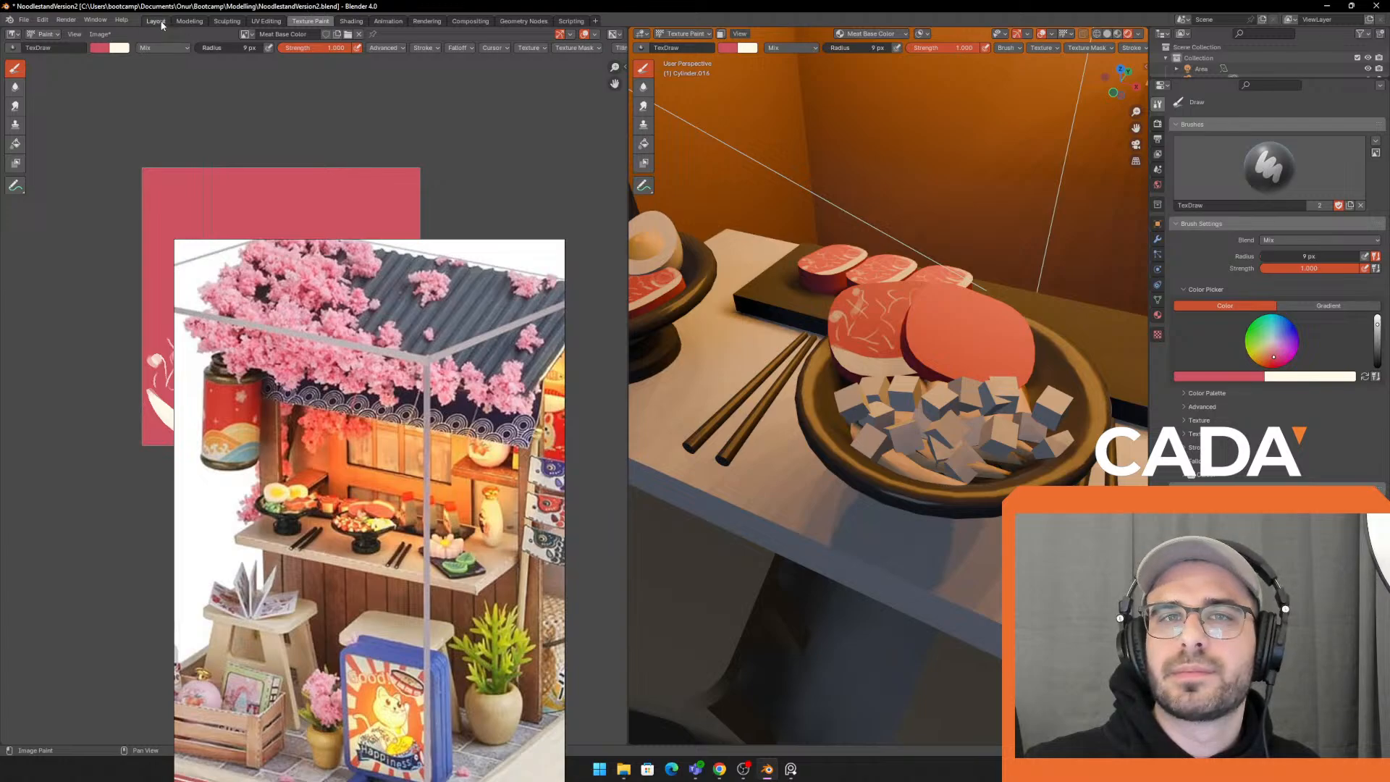
pyautogui.click(155, 21)
pyautogui.moveTo(833, 304)
pyautogui.mouseDown(button='middle')
pyautogui.moveTo(853, 310)
pyautogui.moveTo(626, 368)
pyautogui.moveTo(738, 367)
pyautogui.moveTo(826, 342)
pyautogui.mouseUp(button='middle')
# Unwrap the entire plain meat slice with Smart UV Project at a 66° angle limit
pyautogui.press('Tab')
pyautogui.press('a')
pyautogui.press('a')
pyautogui.press('a')
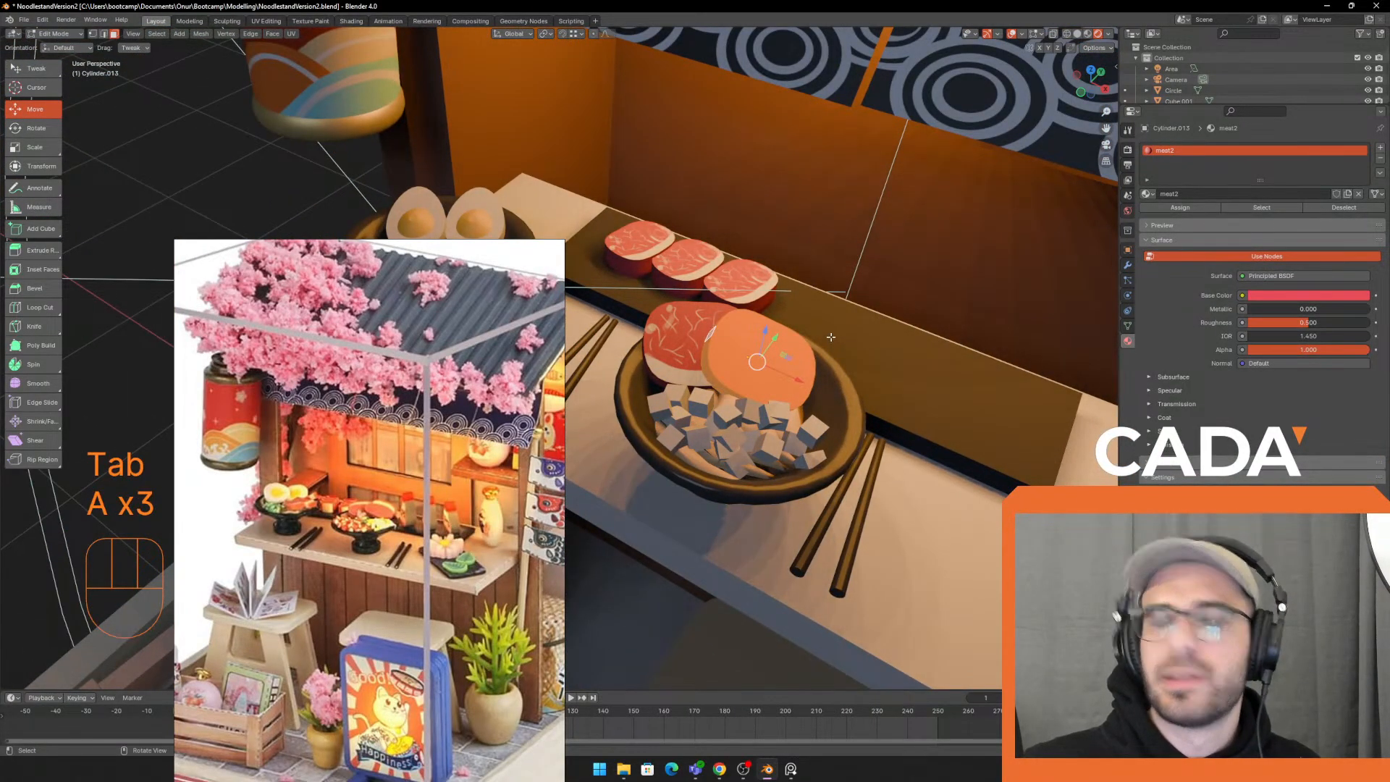
pyautogui.press('u')
pyautogui.click(832, 337)
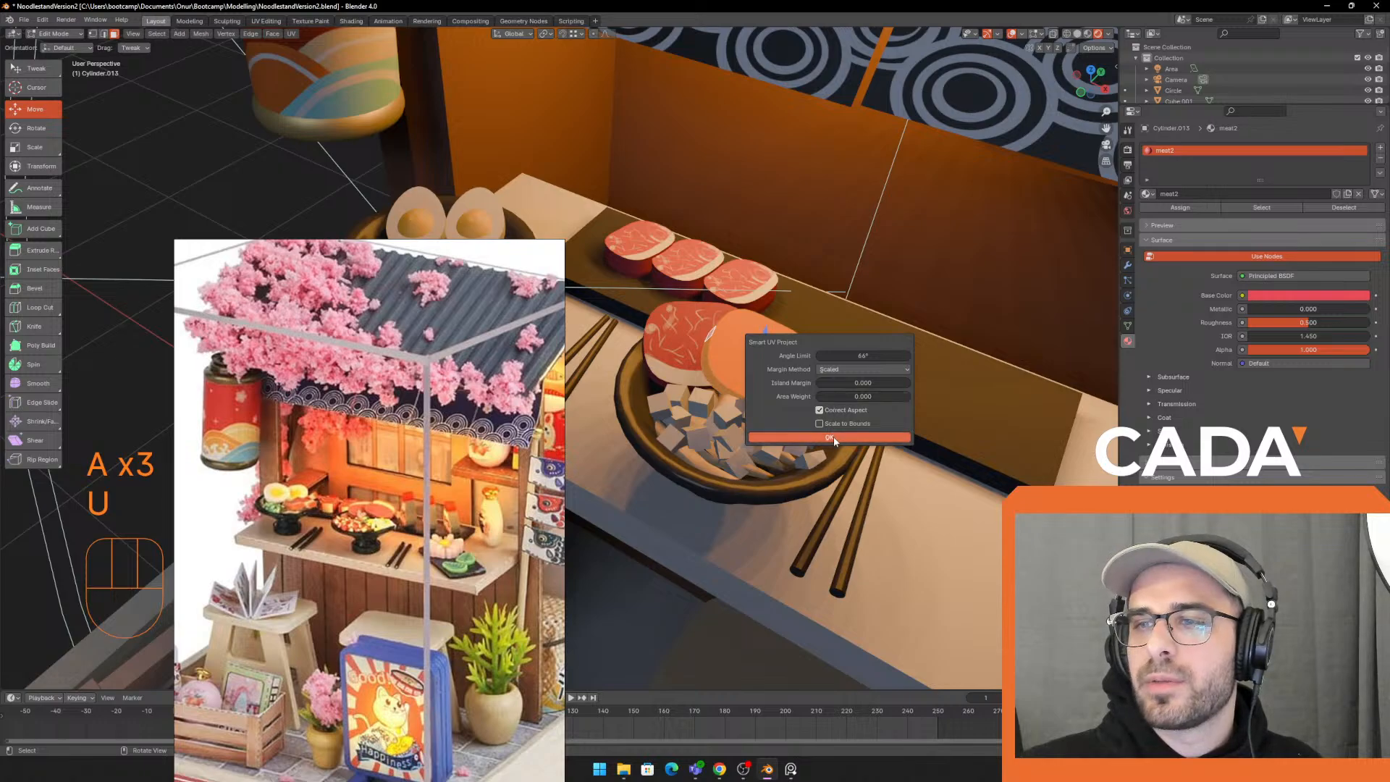
pyautogui.click(830, 438)
pyautogui.press('Tab')
# Select the marbled meat slice in the large bowl and rotate it freely from several viewing angles
pyautogui.click(677, 330)
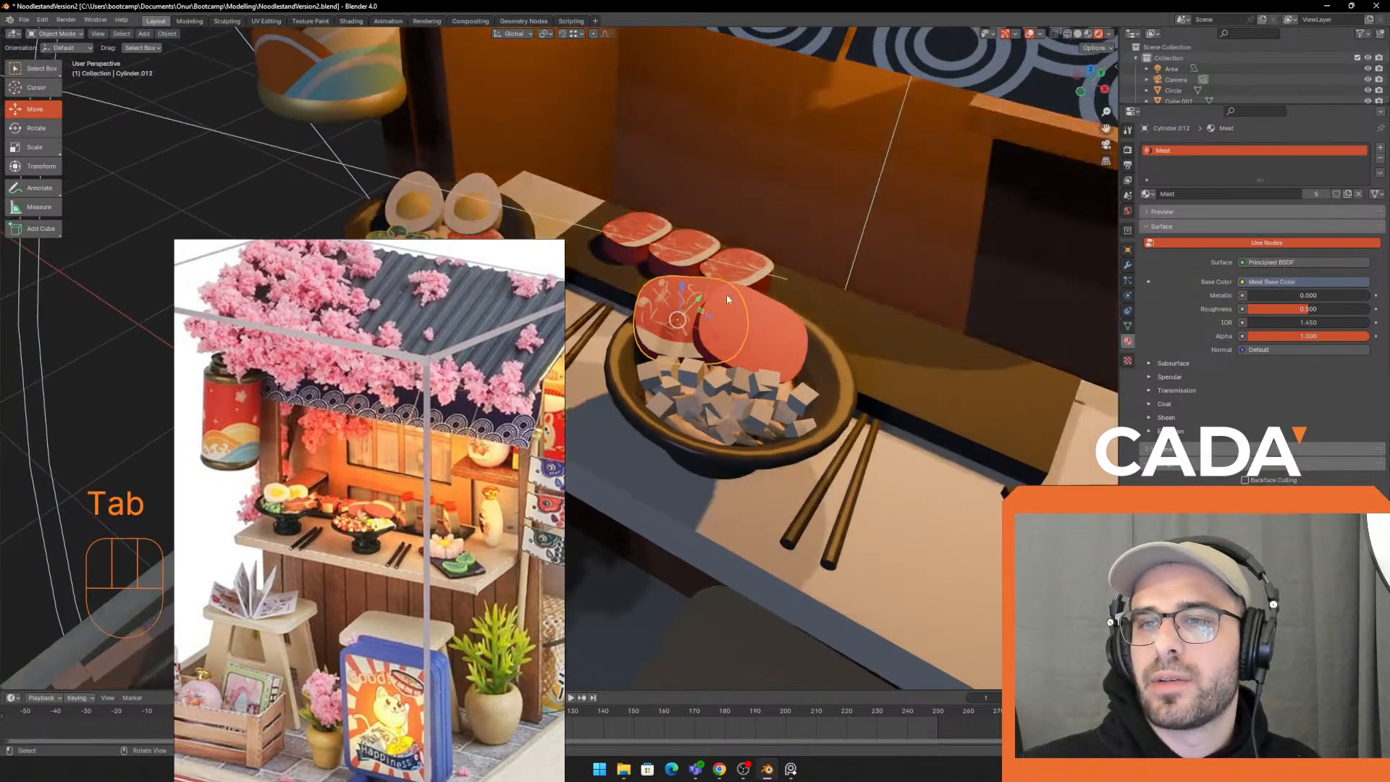
pyautogui.press('r')
pyautogui.click(582, 459)
pyautogui.moveTo(584, 457); pyautogui.dragTo(732, 420, button='middle')
pyautogui.press('r')
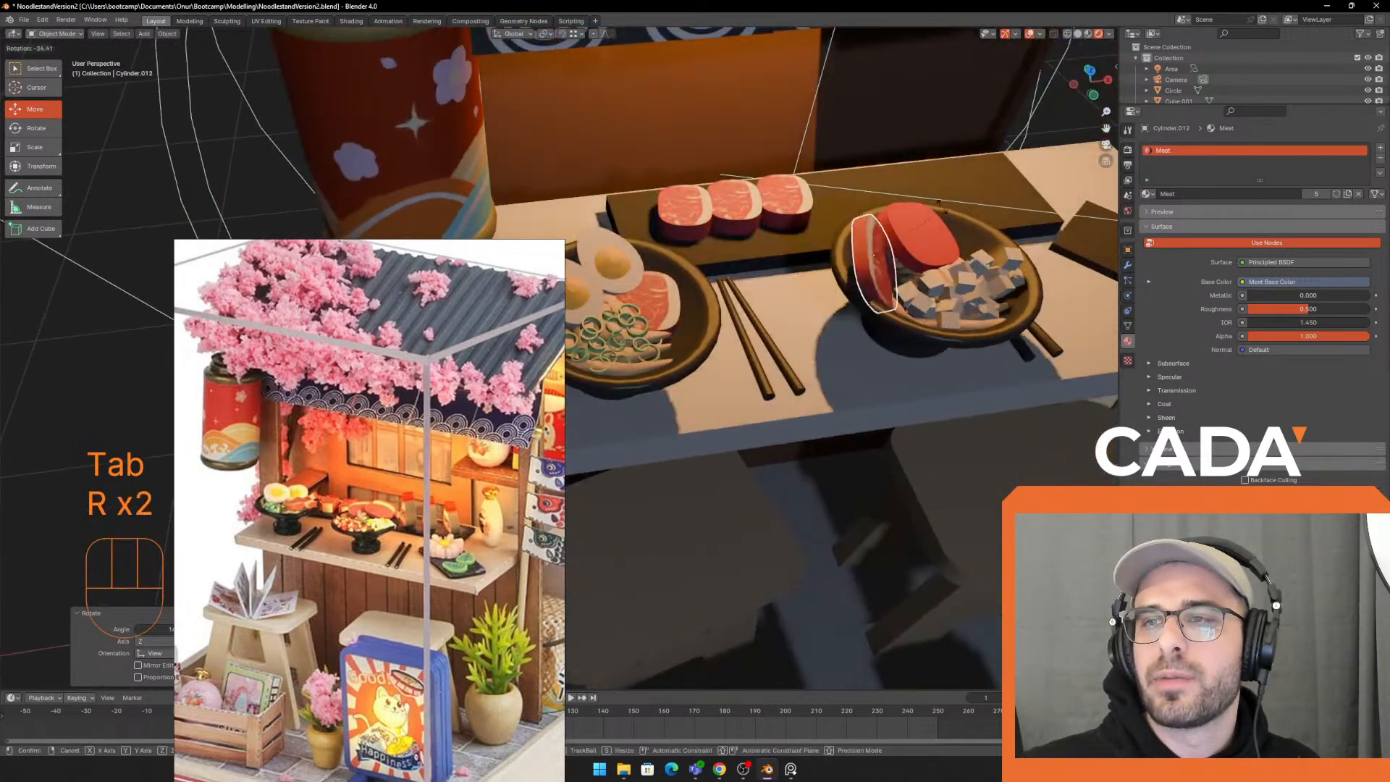
pyautogui.click(826, 397)
pyautogui.moveTo(883, 210); pyautogui.dragTo(812, 244, button='middle')
pyautogui.moveTo(764, 317); pyautogui.dragTo(793, 353, button='middle')
pyautogui.press('r')
pyautogui.click(815, 351)
# Refine the marbled slice's orientation in the bowl with further small rotations
pyautogui.scroll(3, 874, 277)
pyautogui.scroll(-2, 875, 275)
pyautogui.press('r')
pyautogui.click(861, 246)
pyautogui.press('r')
pyautogui.click(763, 256)
pyautogui.press('r')
pyautogui.click(862, 229)
# Select the large bowl's plain meat slice to check its mesh, clear the selection and look over the counter
pyautogui.moveTo(862, 228); pyautogui.dragTo(759, 309, button='middle')
pyautogui.click(740, 298)
pyautogui.scroll(-1, 792, 300)
pyautogui.press('Tab')
pyautogui.press('Tab')
pyautogui.scroll(-5, 759, 313)
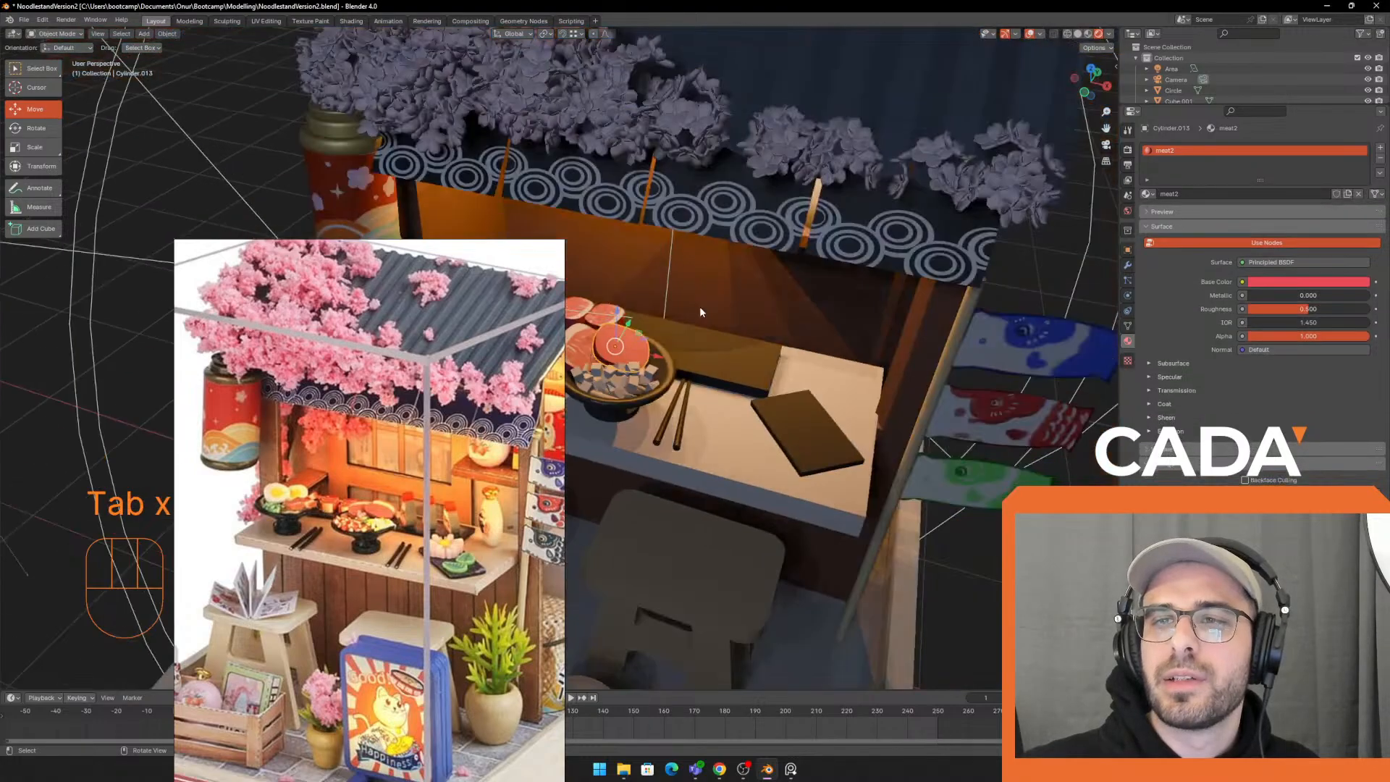
pyautogui.press('a')
pyautogui.click(940, 382)
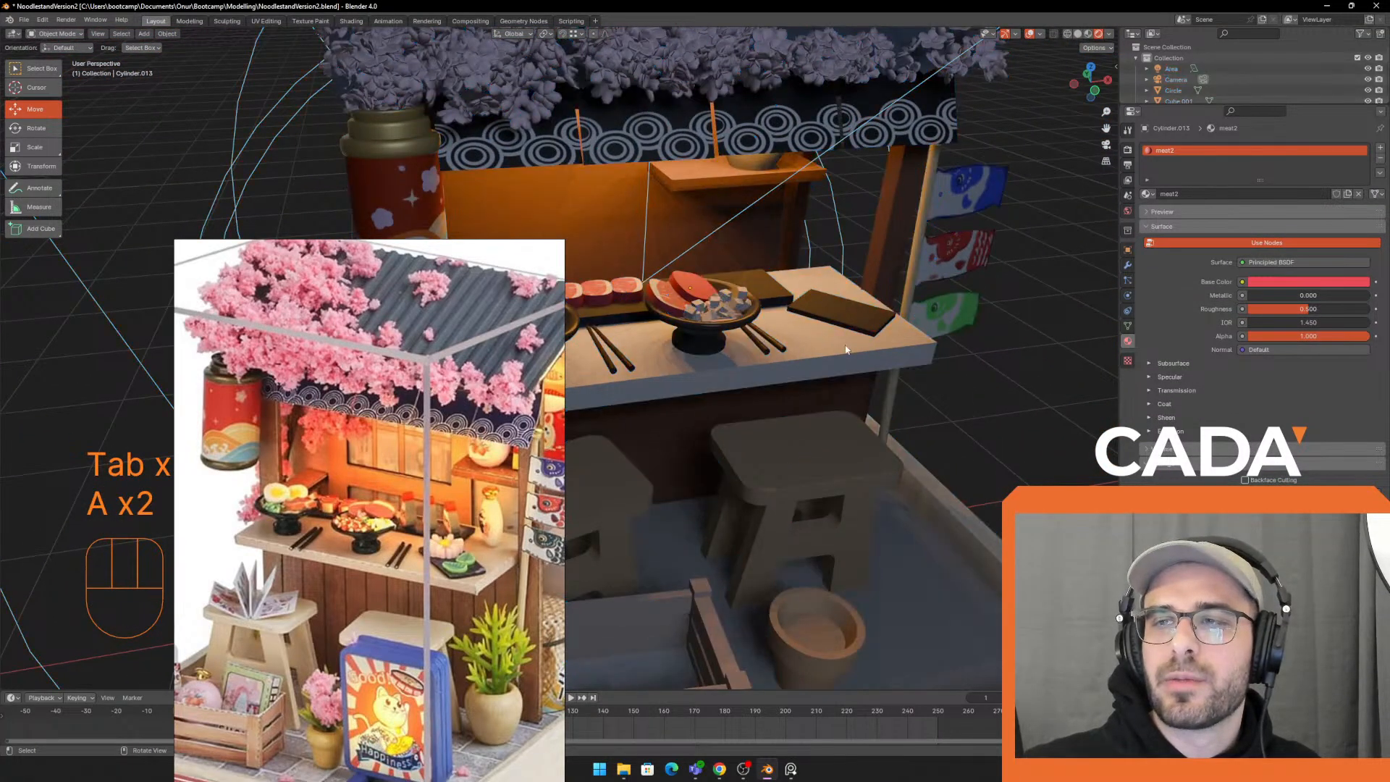
# Pick one of the small cubes in the large bowl and enlarge the scene object list to locate the cubes by name
pyautogui.moveTo(940, 381); pyautogui.dragTo(873, 399, button='middle')
pyautogui.click(634, 299)
pyautogui.moveTo(635, 299); pyautogui.dragTo(513, 226, button='middle')
pyautogui.click(782, 348)
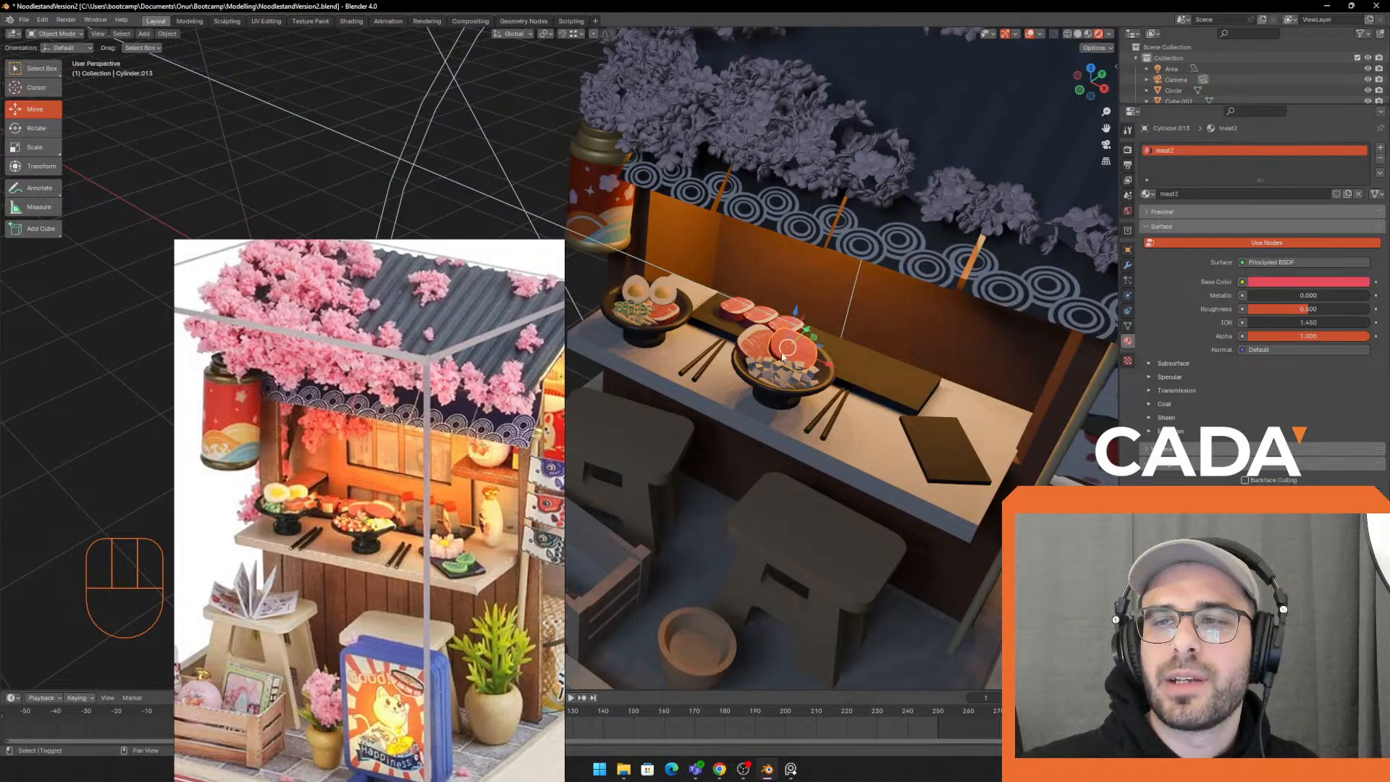
pyautogui.scroll(3, 782, 348)
pyautogui.keyDown('shift'); pyautogui.moveTo(855, 315); pyautogui.dragTo(676, 319, button='middle'); pyautogui.keyUp('shift')
pyautogui.scroll(2, 695, 307)
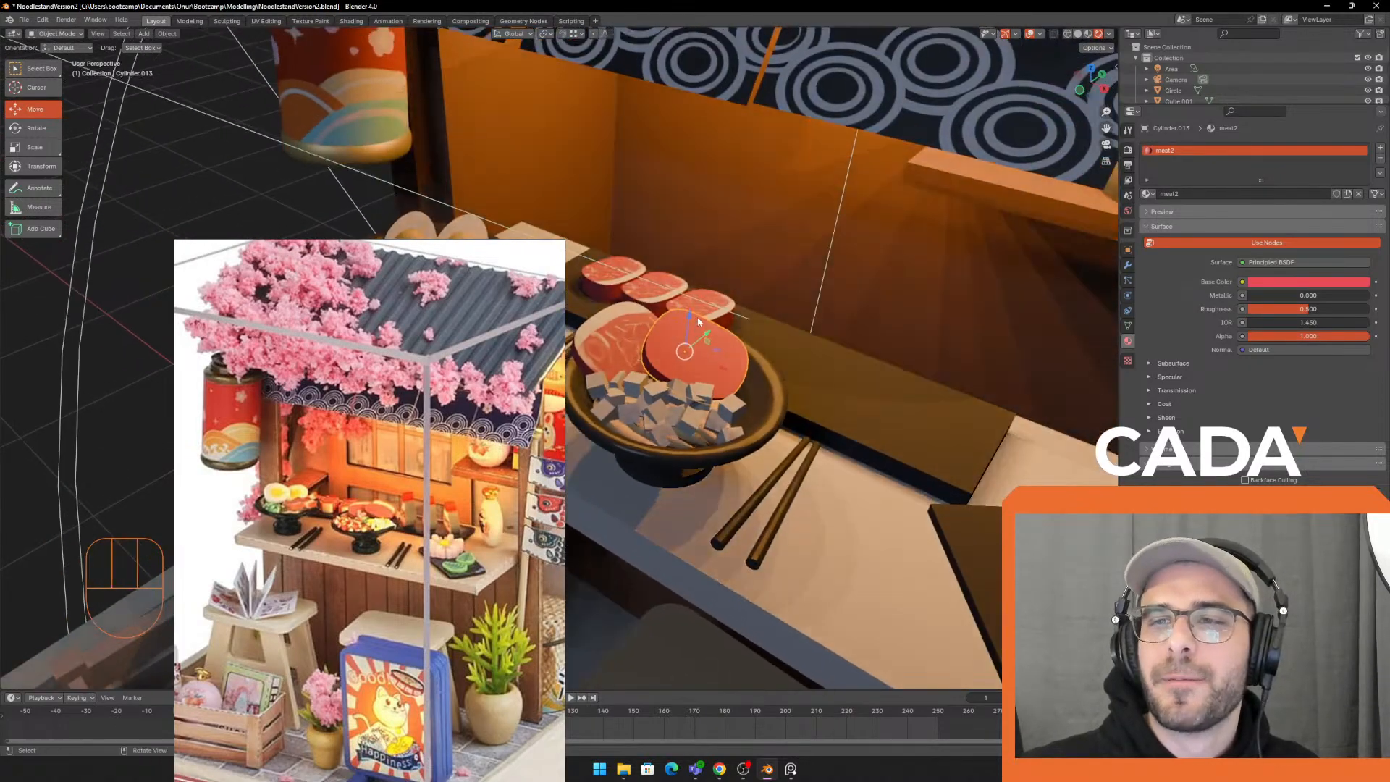
pyautogui.scroll(4, 782, 227)
pyautogui.keyDown('shift'); pyautogui.moveTo(794, 421); pyautogui.dragTo(713, 432, button='middle'); pyautogui.keyUp('shift')
pyautogui.click(714, 432)
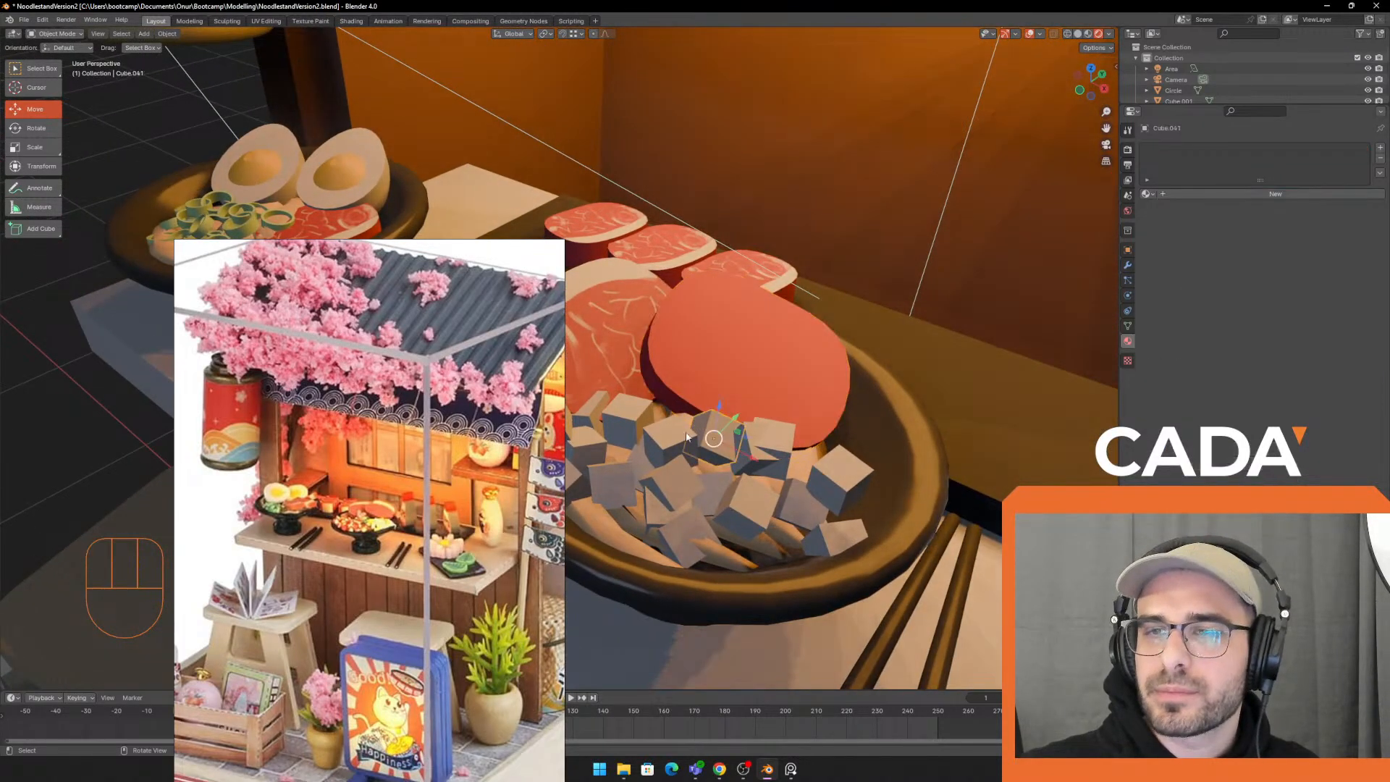
pyautogui.click(619, 415)
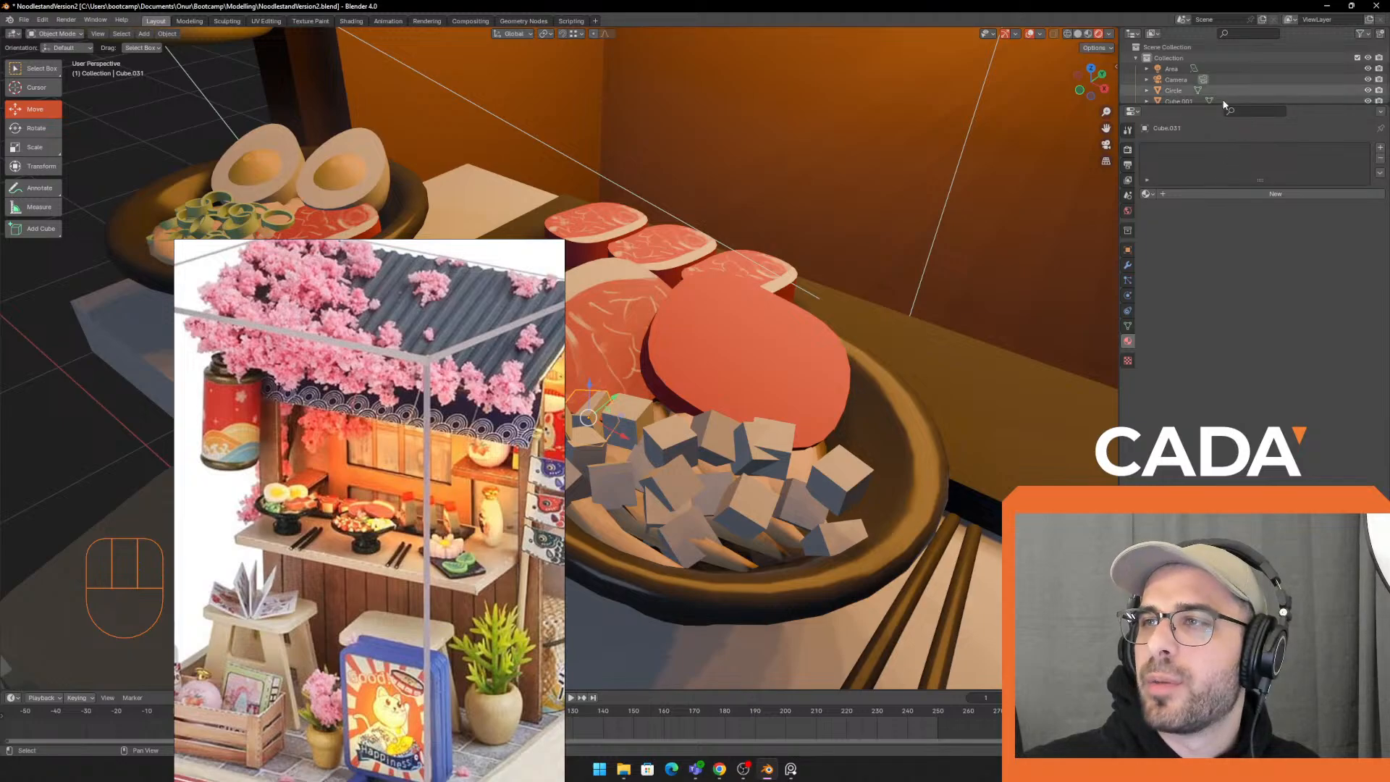
pyautogui.moveTo(1207, 105); pyautogui.dragTo(1205, 461)
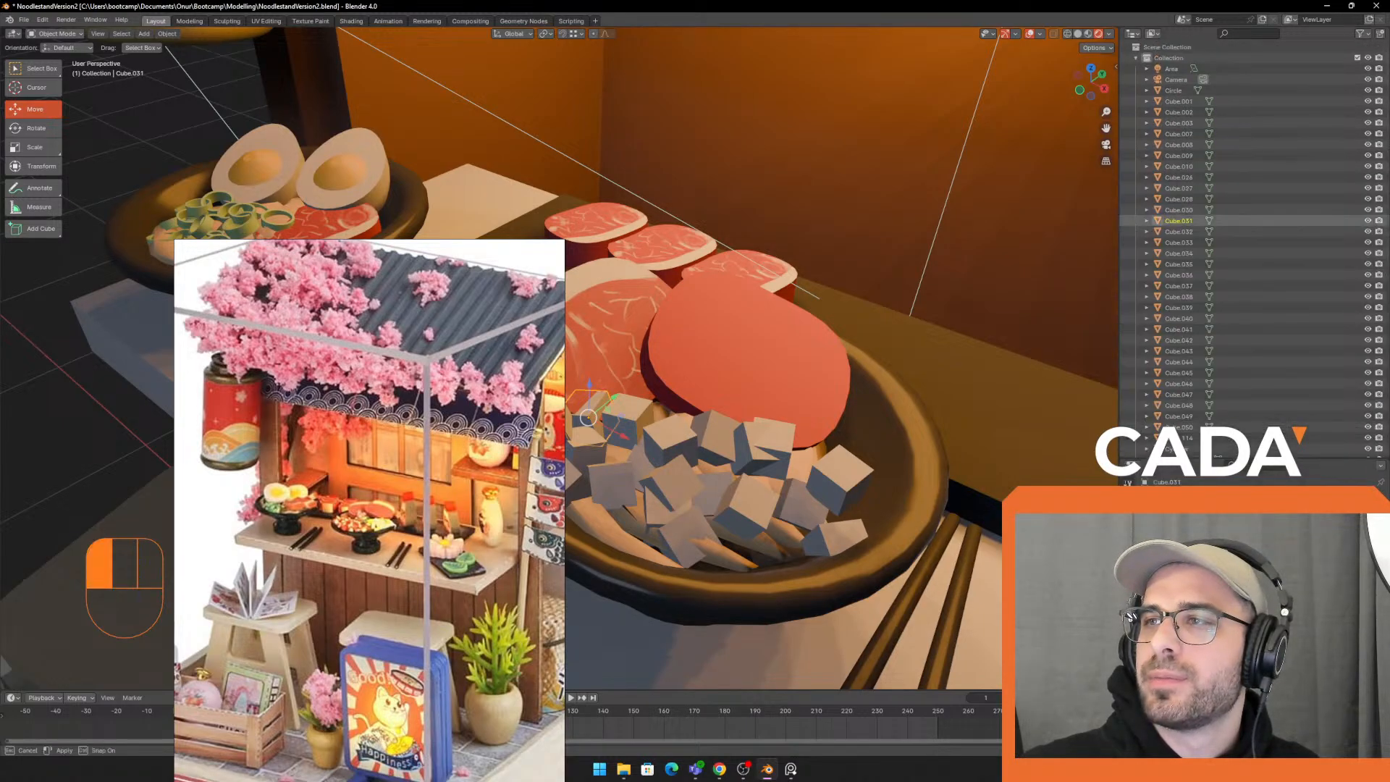
# Select the large bowl's cubes from Cube.031 through Cube.050 and join them into one object
pyautogui.click(1186, 178)
pyautogui.keyDown('shift'); pyautogui.moveTo(876, 334); pyautogui.dragTo(996, 269, button='middle'); pyautogui.keyUp('shift')
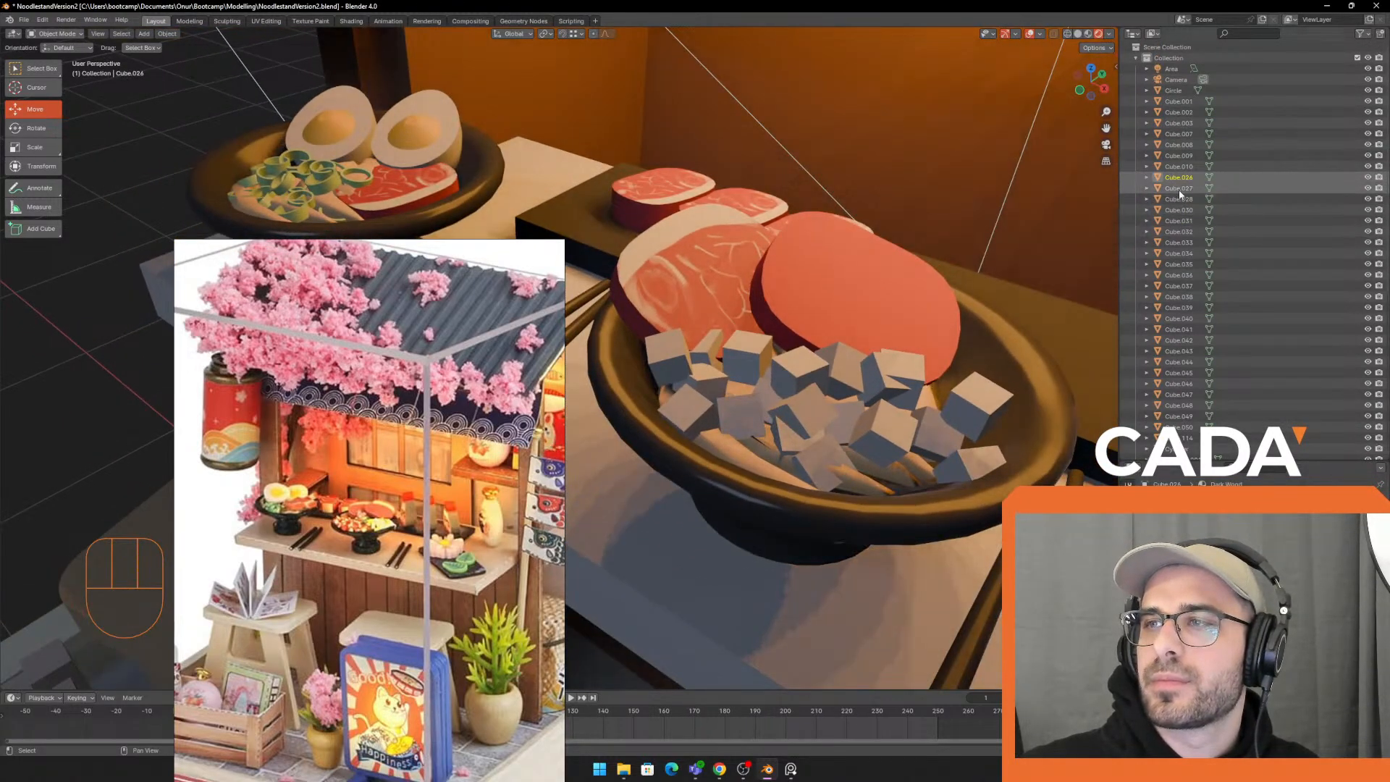
pyautogui.click(1176, 210)
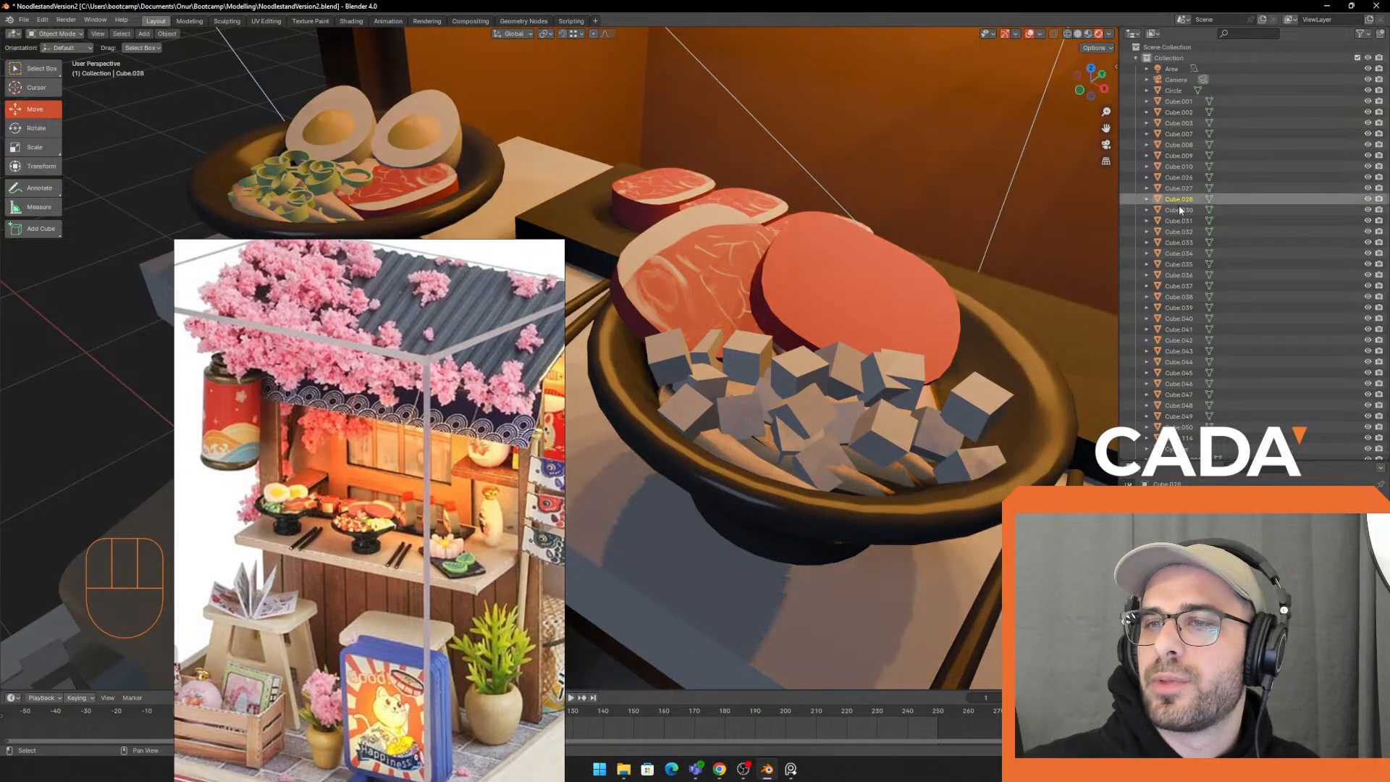
pyautogui.click(1178, 220)
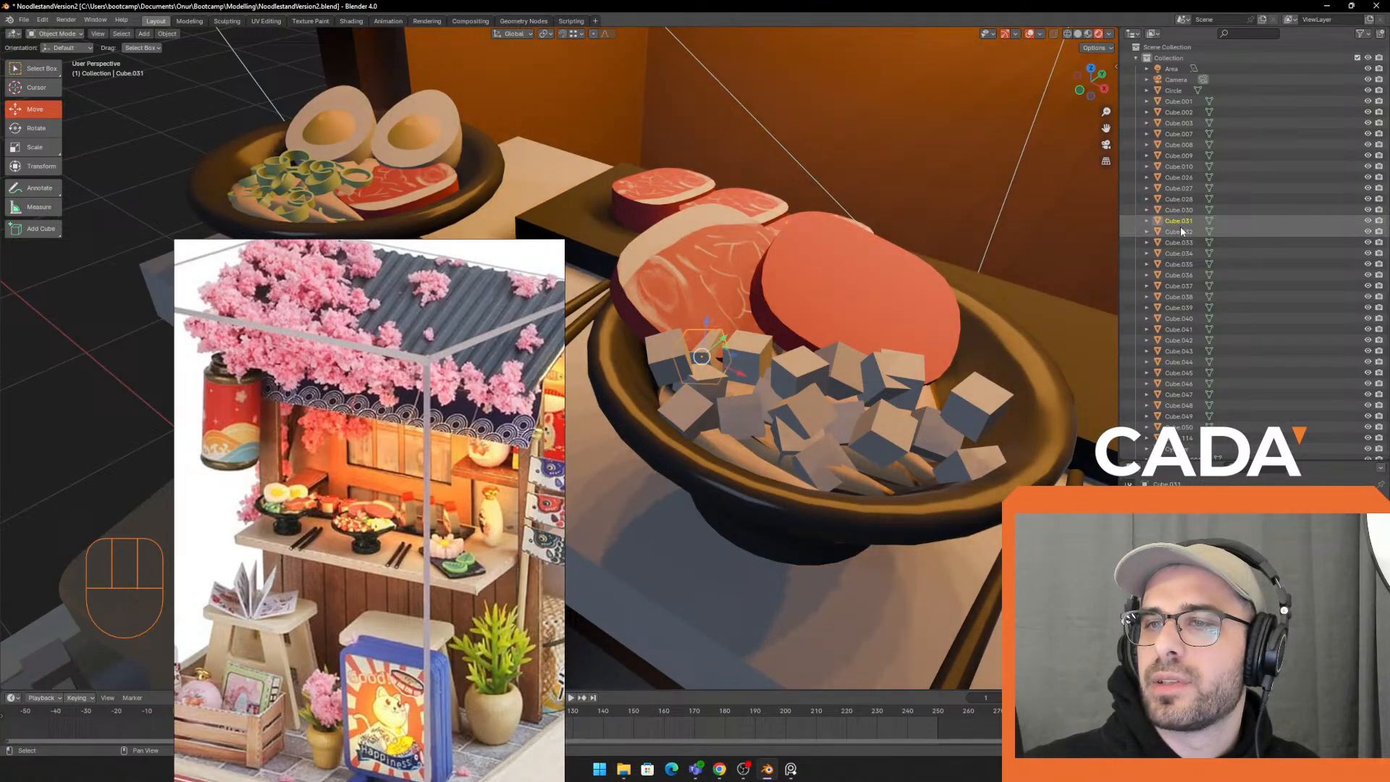
pyautogui.keyDown('shift'); pyautogui.click(1184, 320); pyautogui.keyUp('shift')
pyautogui.keyDown('shift'); pyautogui.click(1187, 365); pyautogui.keyUp('shift')
pyautogui.scroll(-2, 1186, 373)
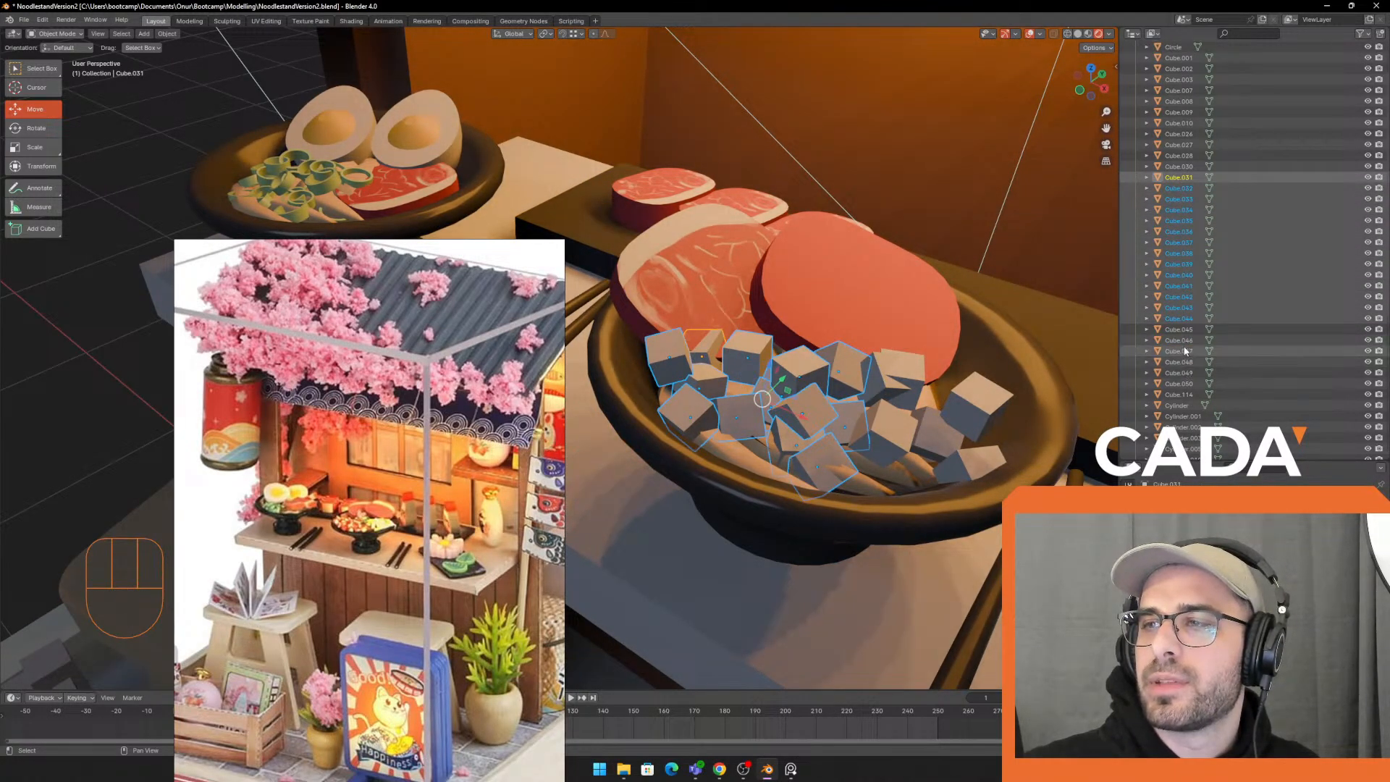
pyautogui.keyDown('shift'); pyautogui.click(1189, 361); pyautogui.keyUp('shift')
pyautogui.keyDown('shift'); pyautogui.click(1187, 372); pyautogui.keyUp('shift')
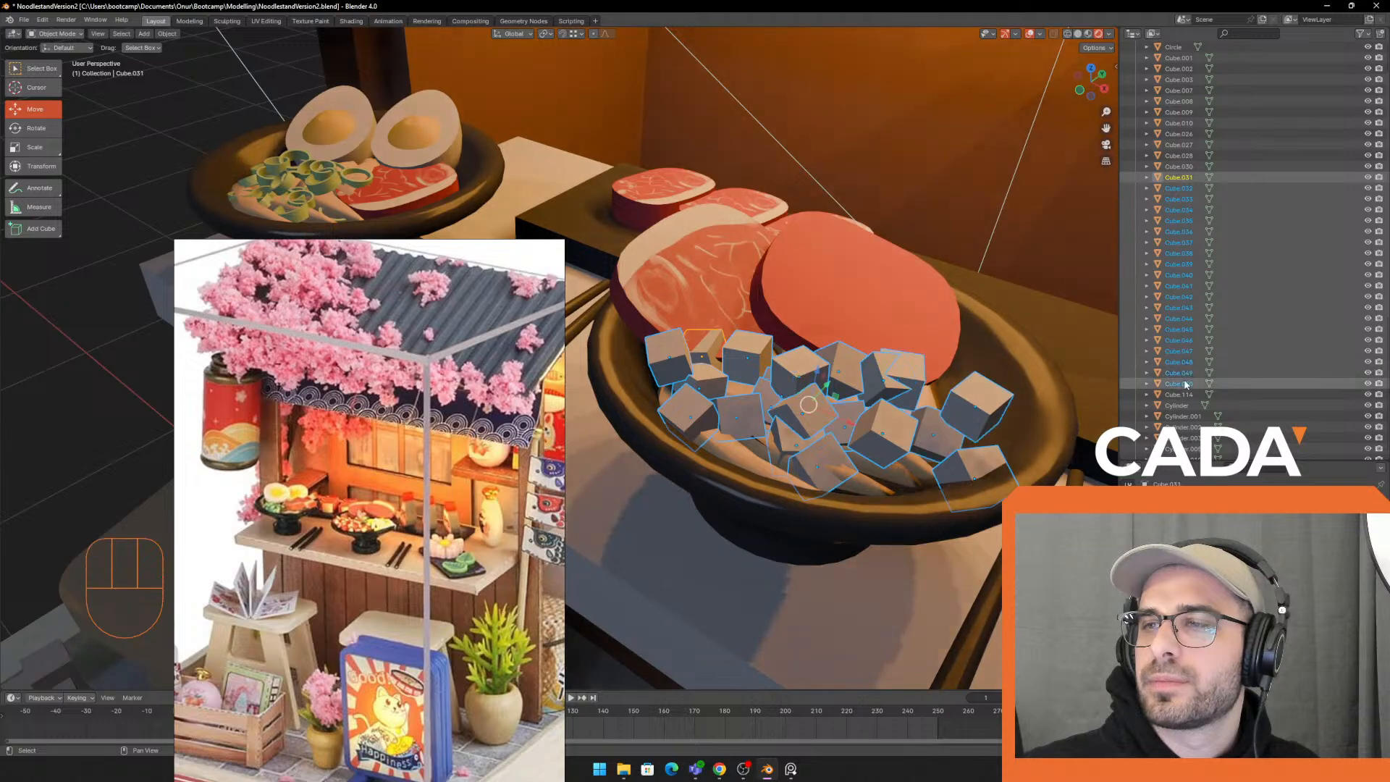
pyautogui.scroll(-10, 785, 329)
pyautogui.moveTo(788, 327); pyautogui.dragTo(762, 306, button='middle')
pyautogui.scroll(4, 838, 288)
pyautogui.hotkey('ctrl', 'j')
# Give the joined cubes a new material and set its base color to a dark red
pyautogui.scroll(2, 908, 277)
pyautogui.scroll(3, 761, 306)
pyautogui.scroll(3, 941, 340)
pyautogui.keyDown('shift'); pyautogui.moveTo(1108, 355); pyautogui.dragTo(1066, 390, button='middle'); pyautogui.keyUp('shift')
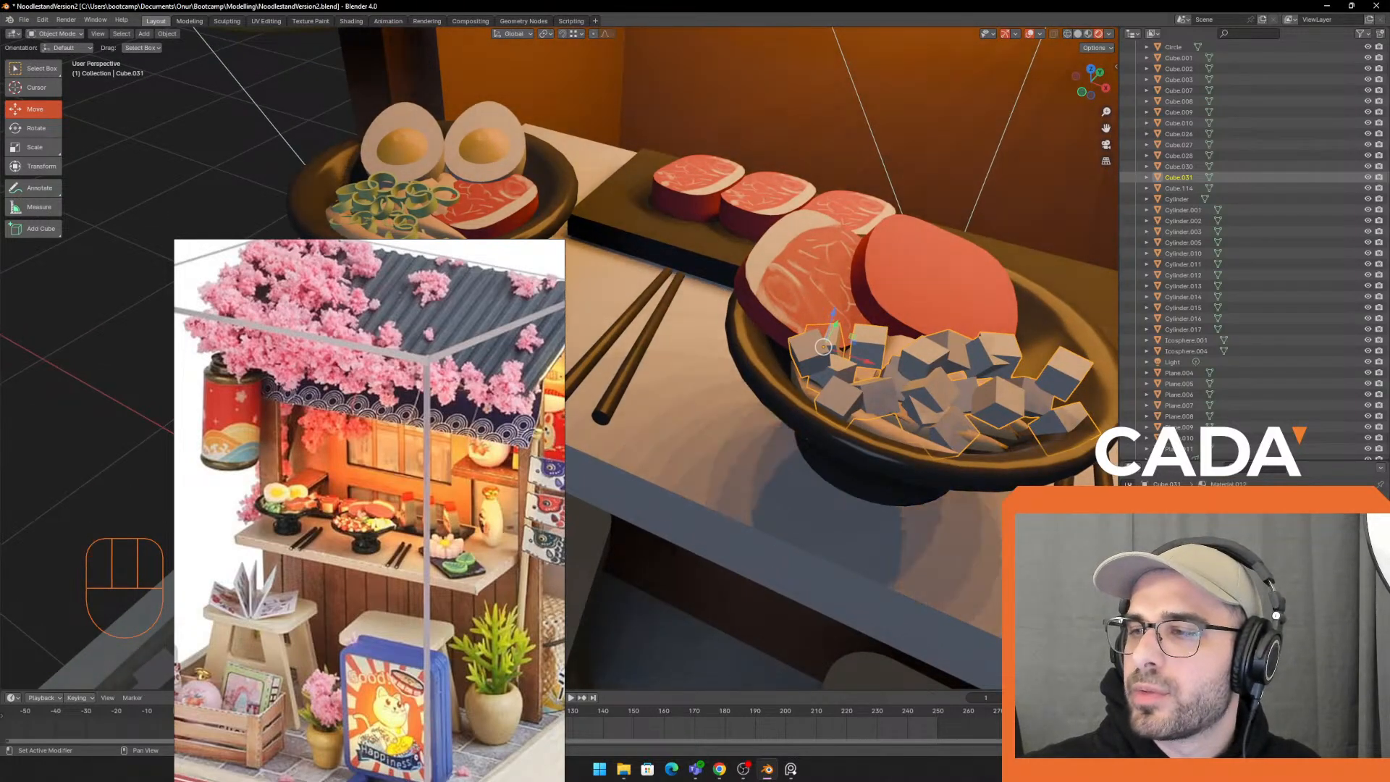
pyautogui.moveTo(1305, 518); pyautogui.dragTo(1302, 535)
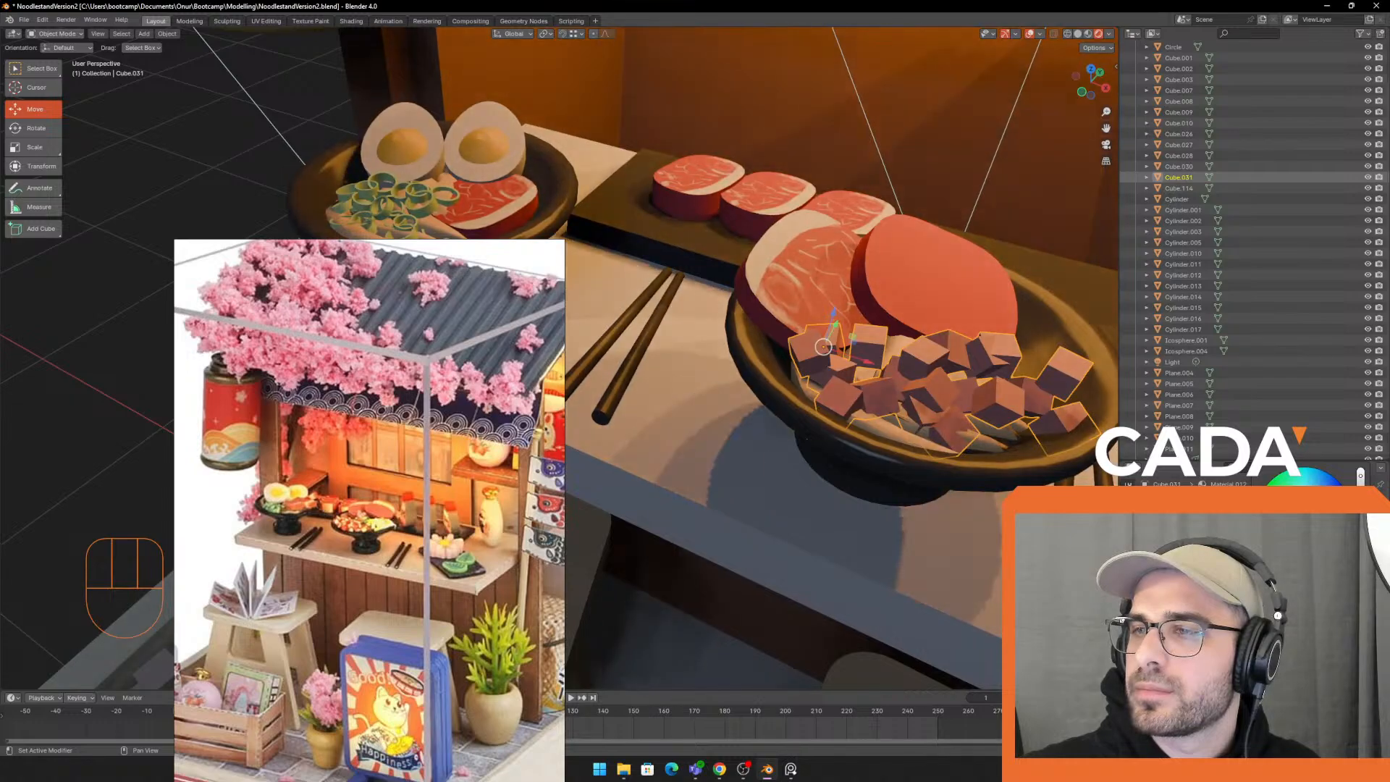
# Compare the cubes with the reference image and change their base color to a pale beige
pyautogui.scroll(-5, 970, 411)
pyautogui.moveTo(970, 411); pyautogui.dragTo(962, 400, button='middle')
pyautogui.click(382, 105)
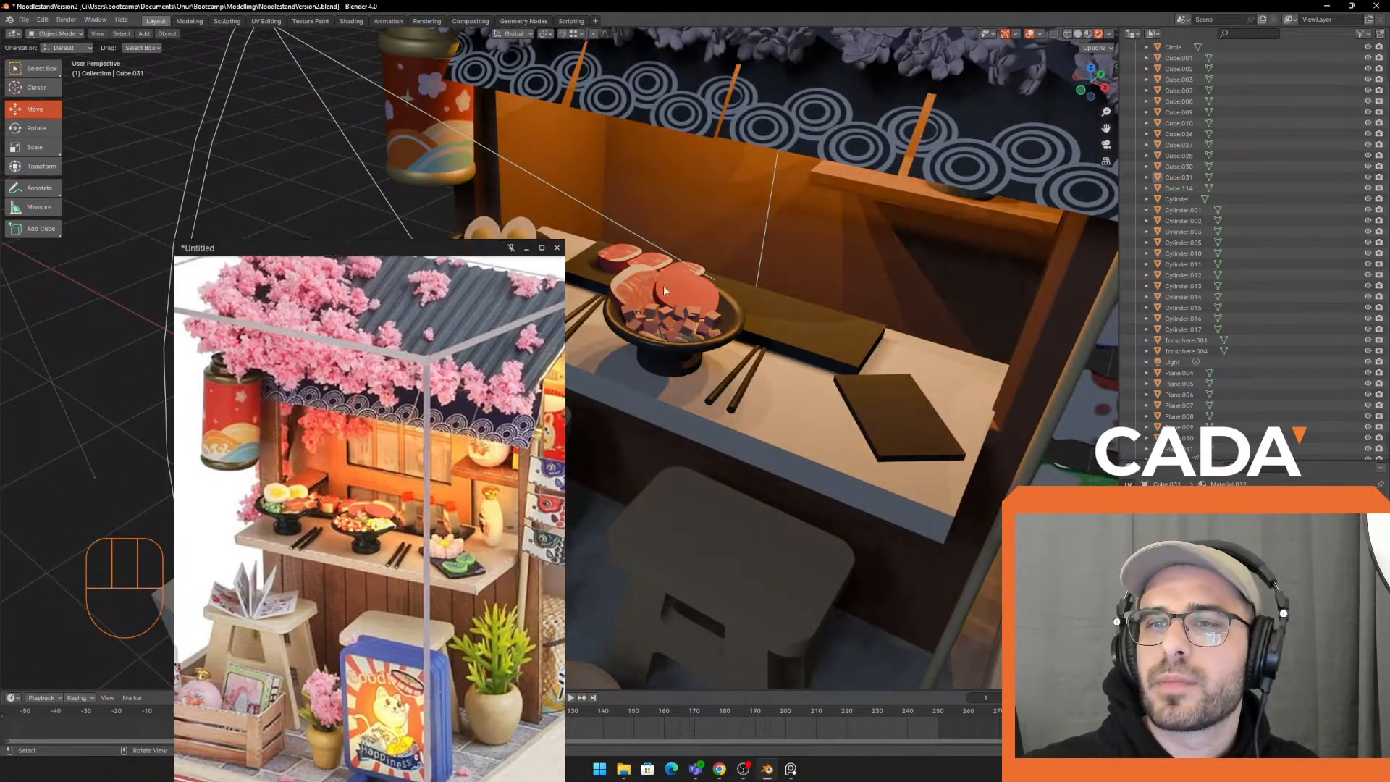
pyautogui.scroll(-3, 869, 288)
pyautogui.moveTo(889, 289); pyautogui.dragTo(779, 325, button='middle')
pyautogui.scroll(6, 805, 278)
pyautogui.click(845, 303)
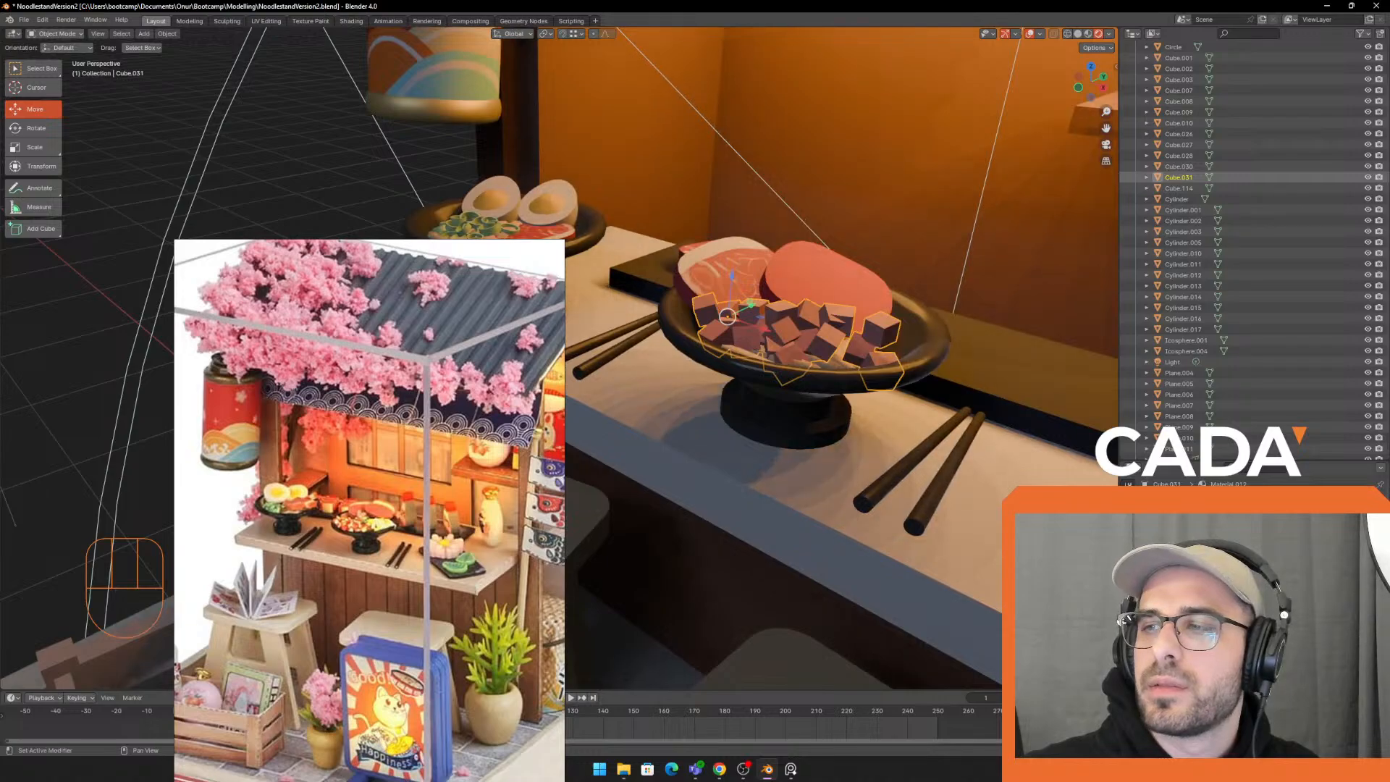
pyautogui.click(1304, 517)
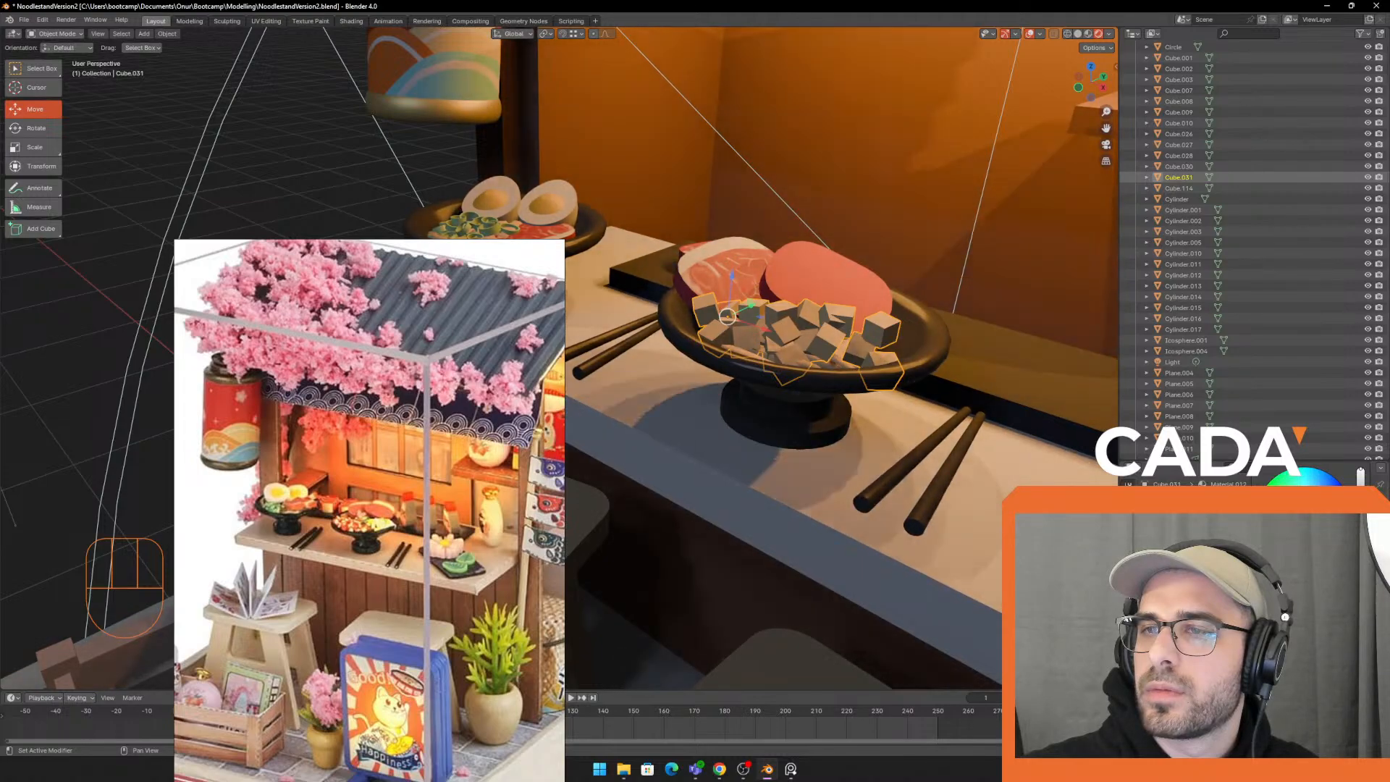
# Select the plain meat slice in the large bowl
pyautogui.scroll(-6, 869, 351)
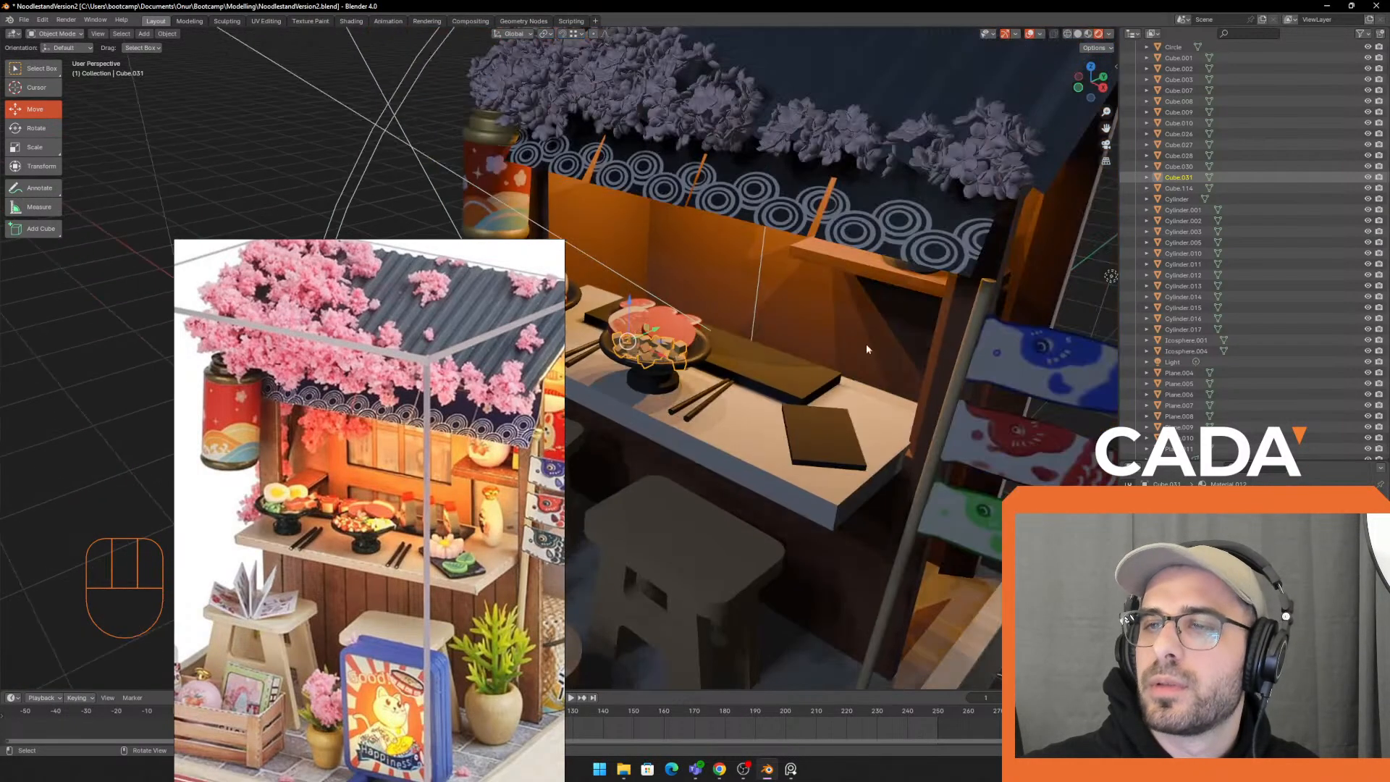
pyautogui.click(423, 199)
pyautogui.scroll(-1, 753, 327)
pyautogui.keyDown('shift'); pyautogui.moveTo(753, 327); pyautogui.dragTo(853, 314, button='middle'); pyautogui.keyUp('shift')
pyautogui.scroll(-1, 853, 314)
pyautogui.scroll(5, 941, 282)
pyautogui.keyDown('shift'); pyautogui.moveTo(1006, 265); pyautogui.dragTo(726, 327, button='middle'); pyautogui.keyUp('shift')
pyautogui.click(726, 327)
pyautogui.scroll(2, 753, 318)
pyautogui.keyDown('shift'); pyautogui.moveTo(803, 304); pyautogui.dragTo(627, 217, button='middle'); pyautogui.keyUp('shift')
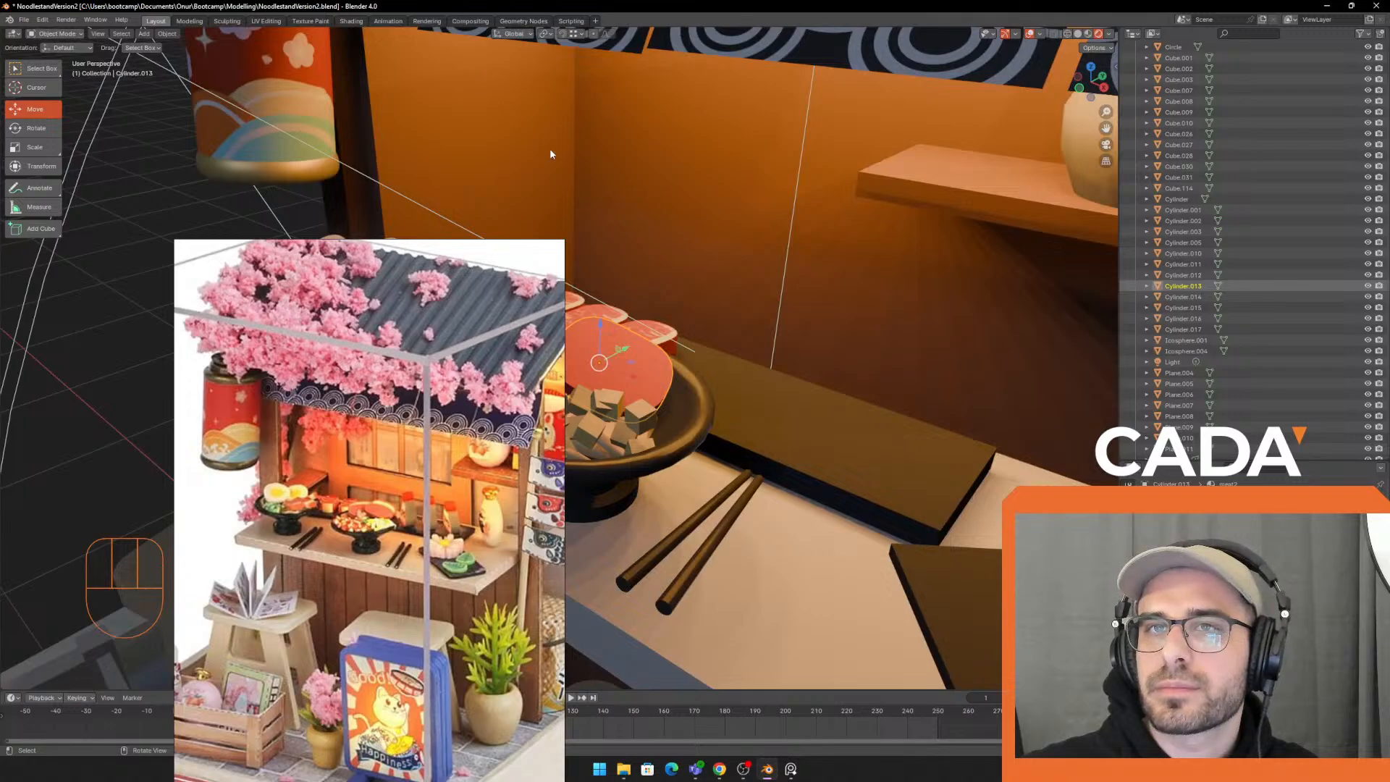
# Switch to texture painting and add a 1024 × 1024 px Base Color paint slot with a salmon-red fill to the meat2 material
pyautogui.click(316, 20)
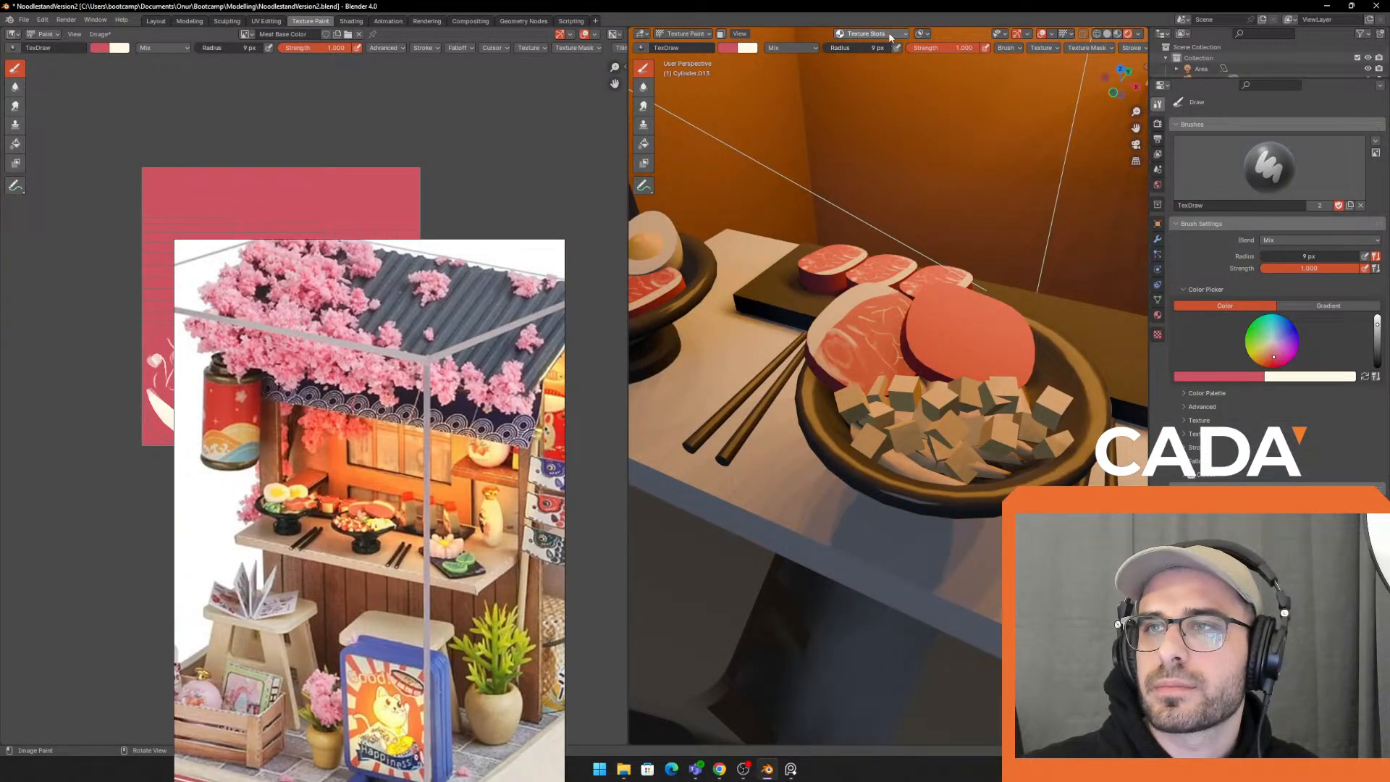
pyautogui.click(918, 75)
pyautogui.click(927, 87)
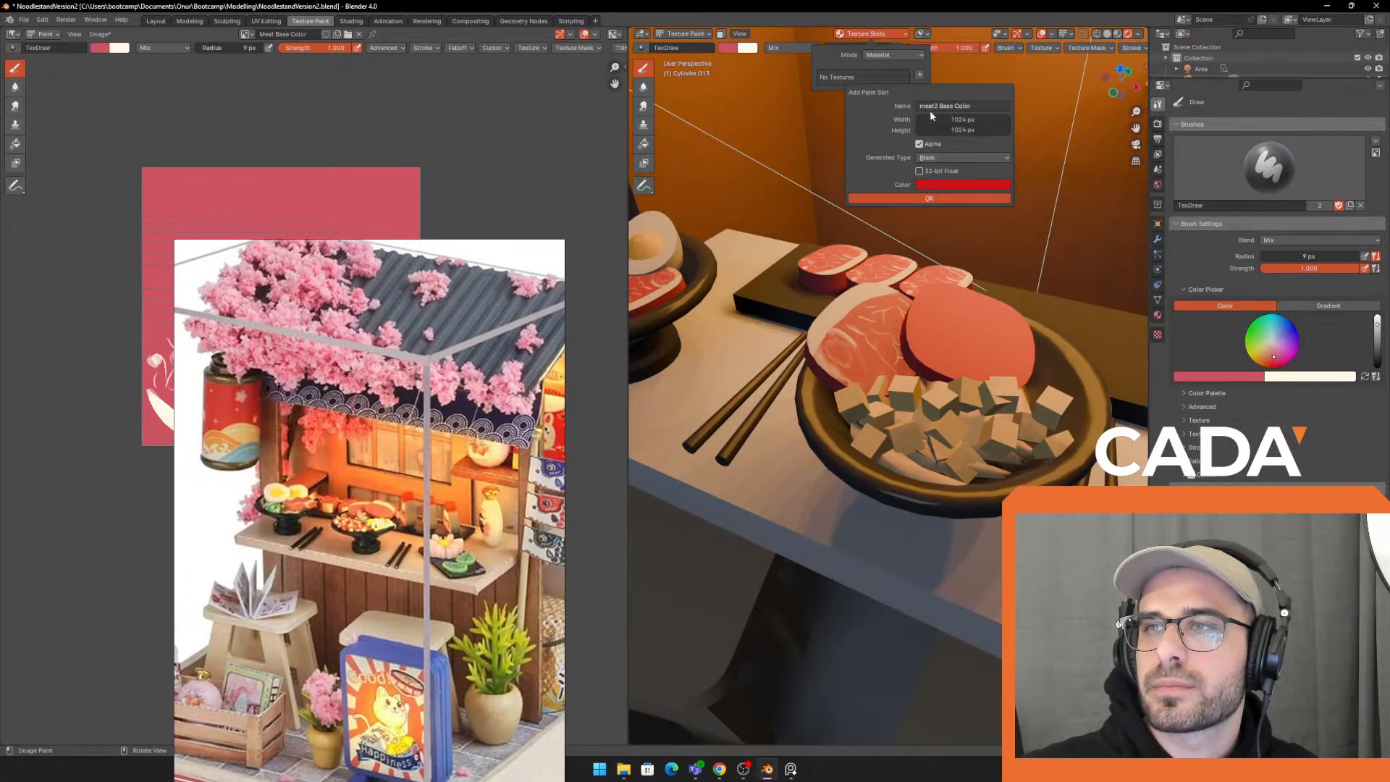
pyautogui.click(953, 187)
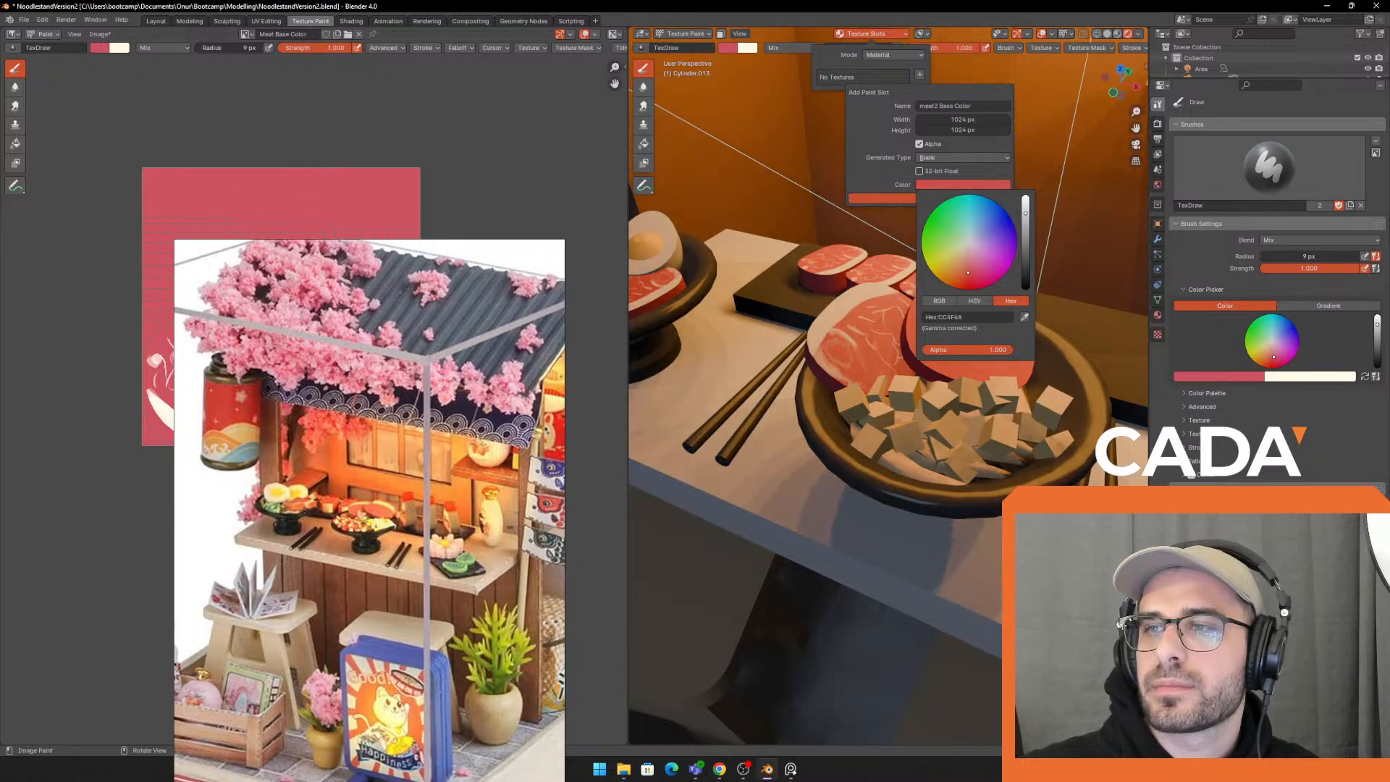
pyautogui.click(891, 198)
# Set the brush radius to 18 px, switch to the cream color and undo the trial stroke on the slice
pyautogui.scroll(5, 910, 285)
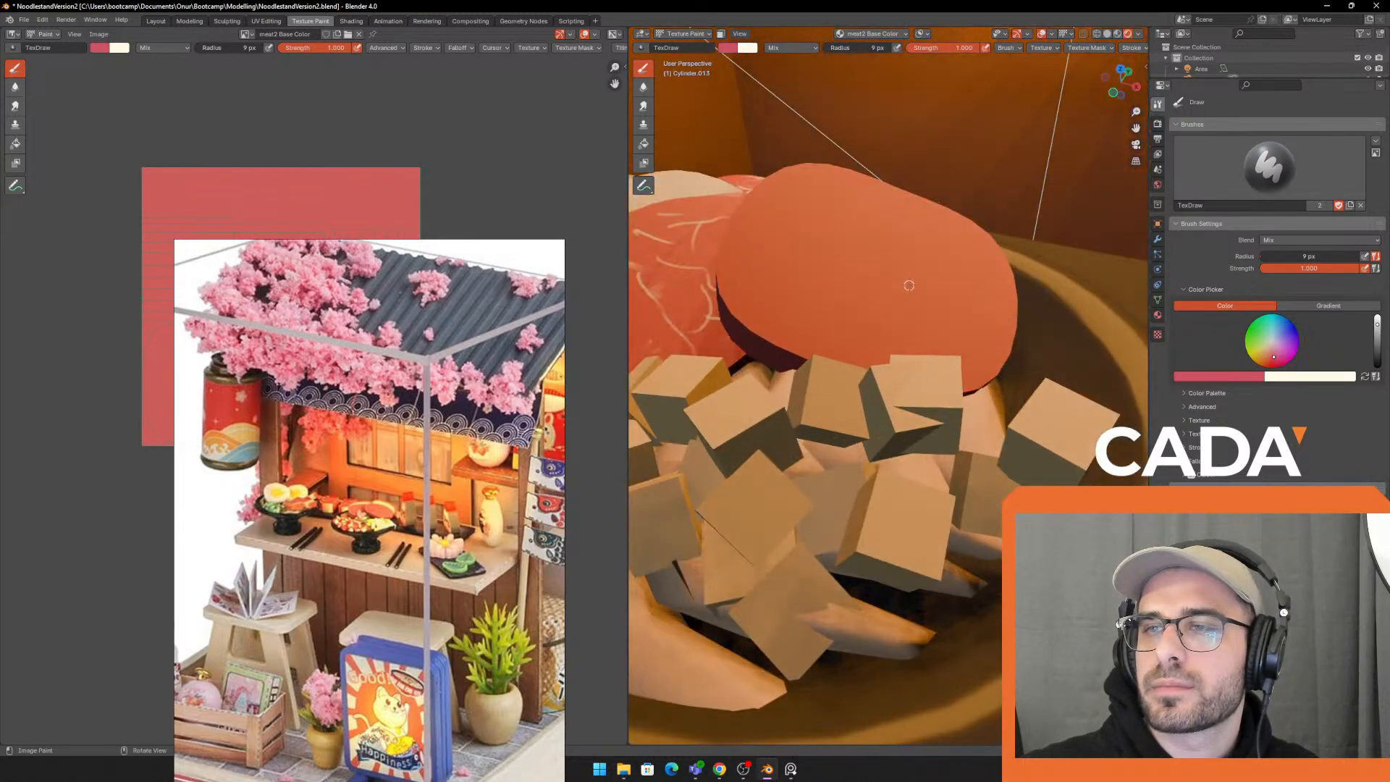
pyautogui.keyDown('shift'); pyautogui.moveTo(910, 285); pyautogui.dragTo(910, 333, button='middle'); pyautogui.keyUp('shift')
pyautogui.press('f')
pyautogui.click(882, 310)
pyautogui.moveTo(881, 310)
pyautogui.mouseDown()
pyautogui.moveTo(804, 252)
pyautogui.moveTo(910, 301)
pyautogui.mouseUp()
pyautogui.press('x')
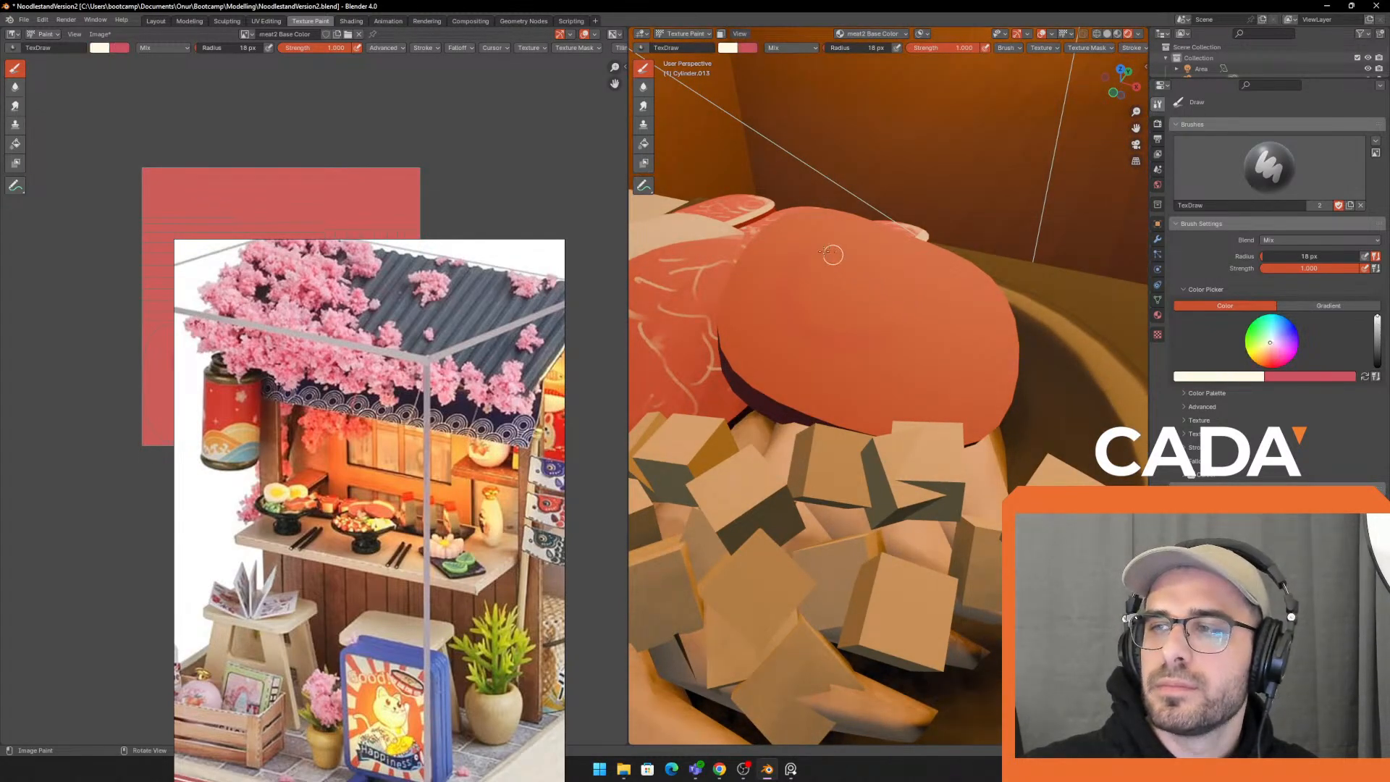
pyautogui.hotkey('ctrl', 'z')
# Paint short, scattered cream marbling streaks across the face of the meat slice with a brush radius reduced to 11 px
pyautogui.press('f')
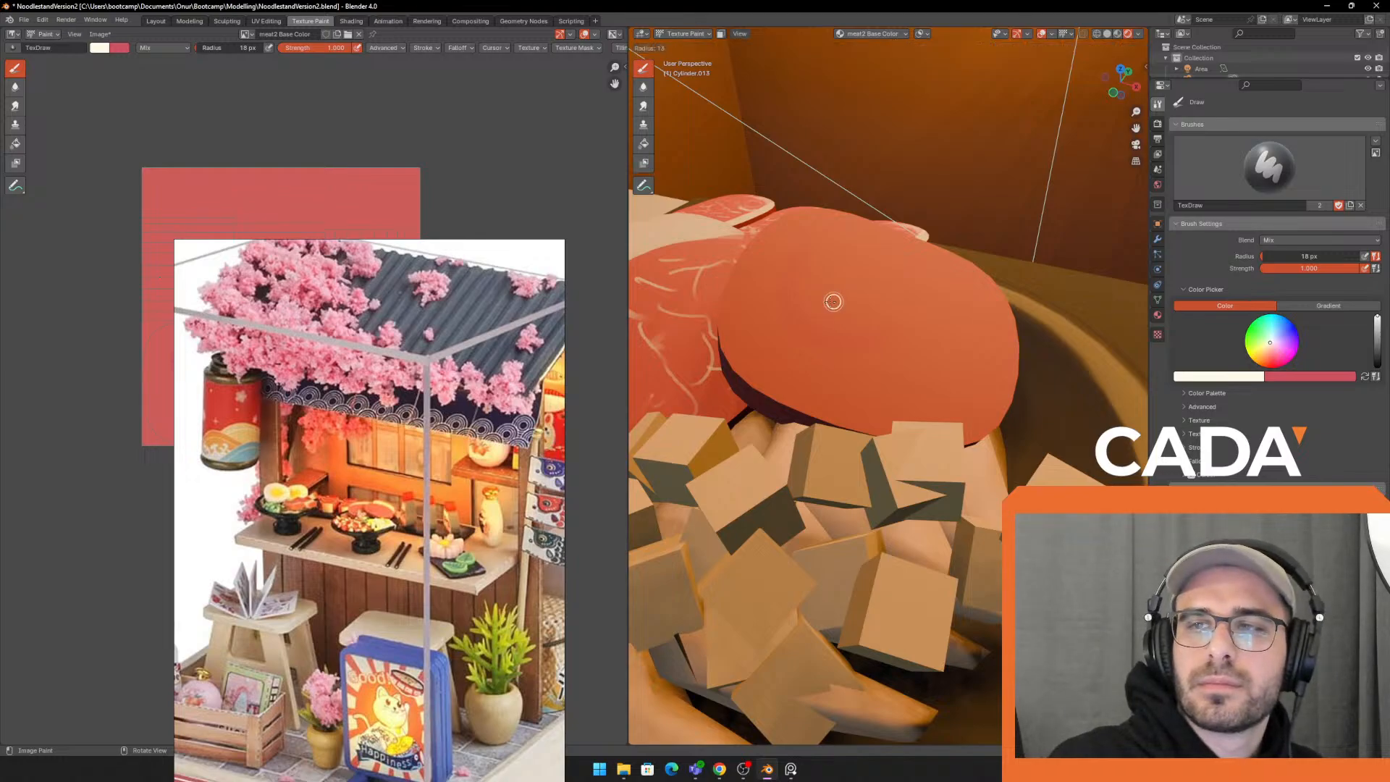
pyautogui.click(834, 302)
pyautogui.moveTo(805, 281); pyautogui.dragTo(800, 300)
pyautogui.moveTo(821, 309); pyautogui.dragTo(824, 393)
pyautogui.press('f')
pyautogui.click(819, 349)
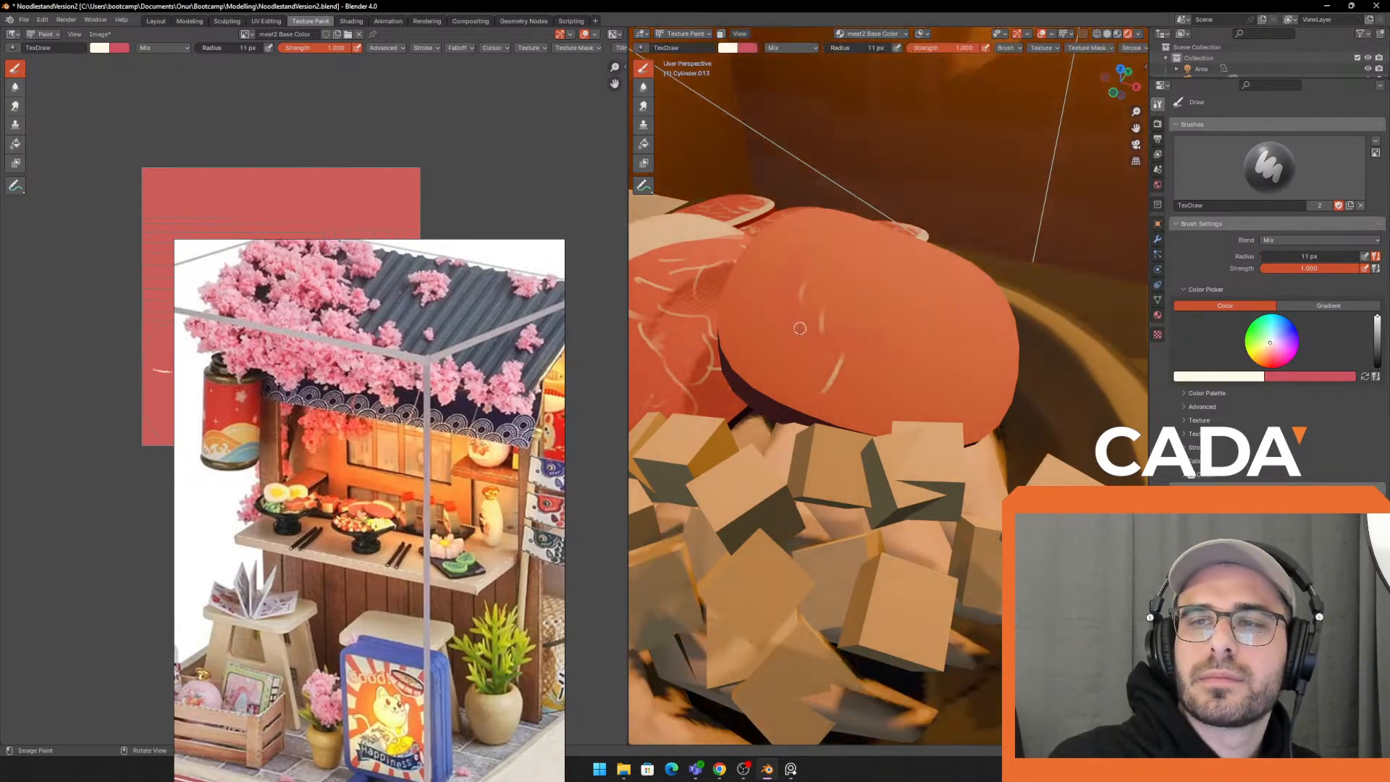
pyautogui.moveTo(782, 261)
pyautogui.mouseDown()
pyautogui.moveTo(766, 317)
pyautogui.moveTo(795, 367)
pyautogui.mouseUp()
pyautogui.moveTo(918, 343); pyautogui.dragTo(913, 402)
# Paint a cream fat band along the slice's upper edge and looping around its right end with a 25 px brush
pyautogui.press('f')
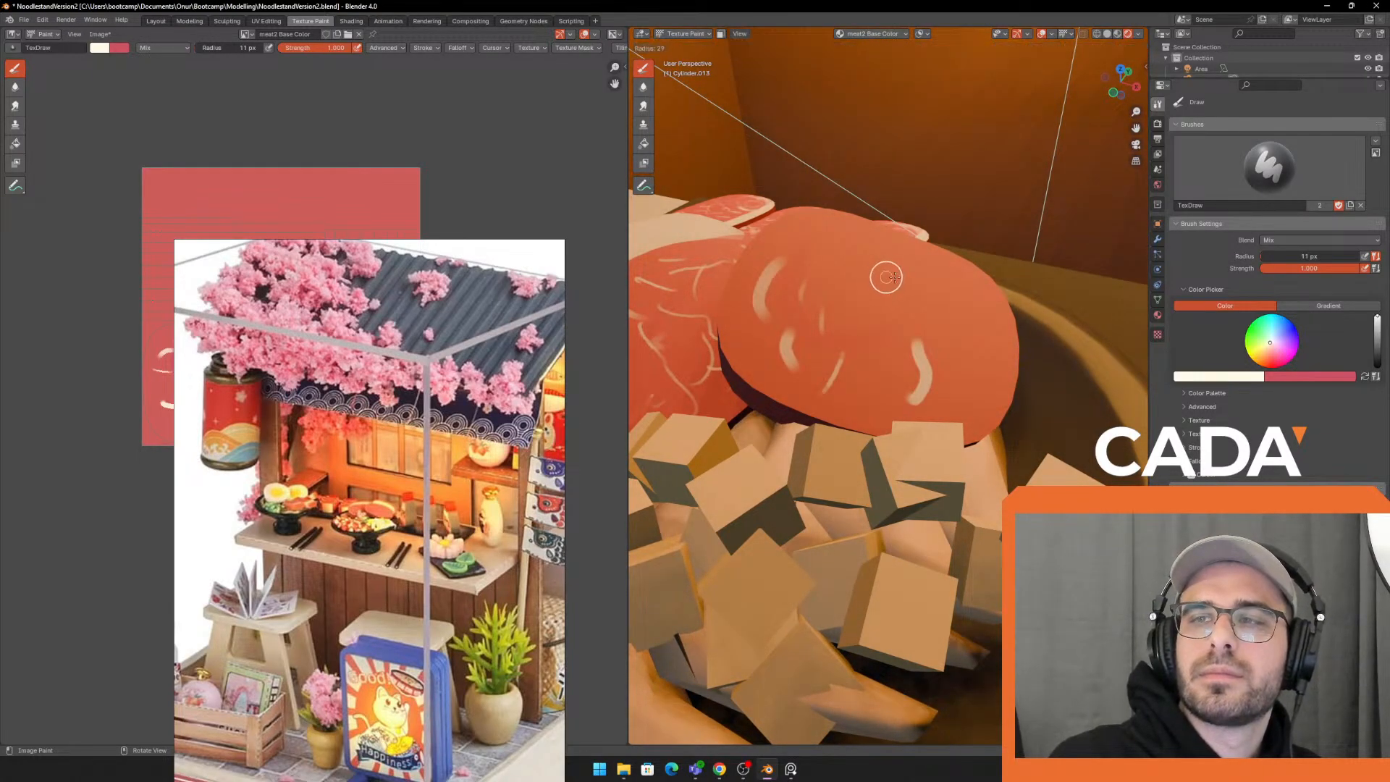
pyautogui.click(882, 280)
pyautogui.moveTo(811, 237)
pyautogui.mouseDown()
pyautogui.moveTo(846, 217)
pyautogui.moveTo(1003, 308)
pyautogui.mouseUp()
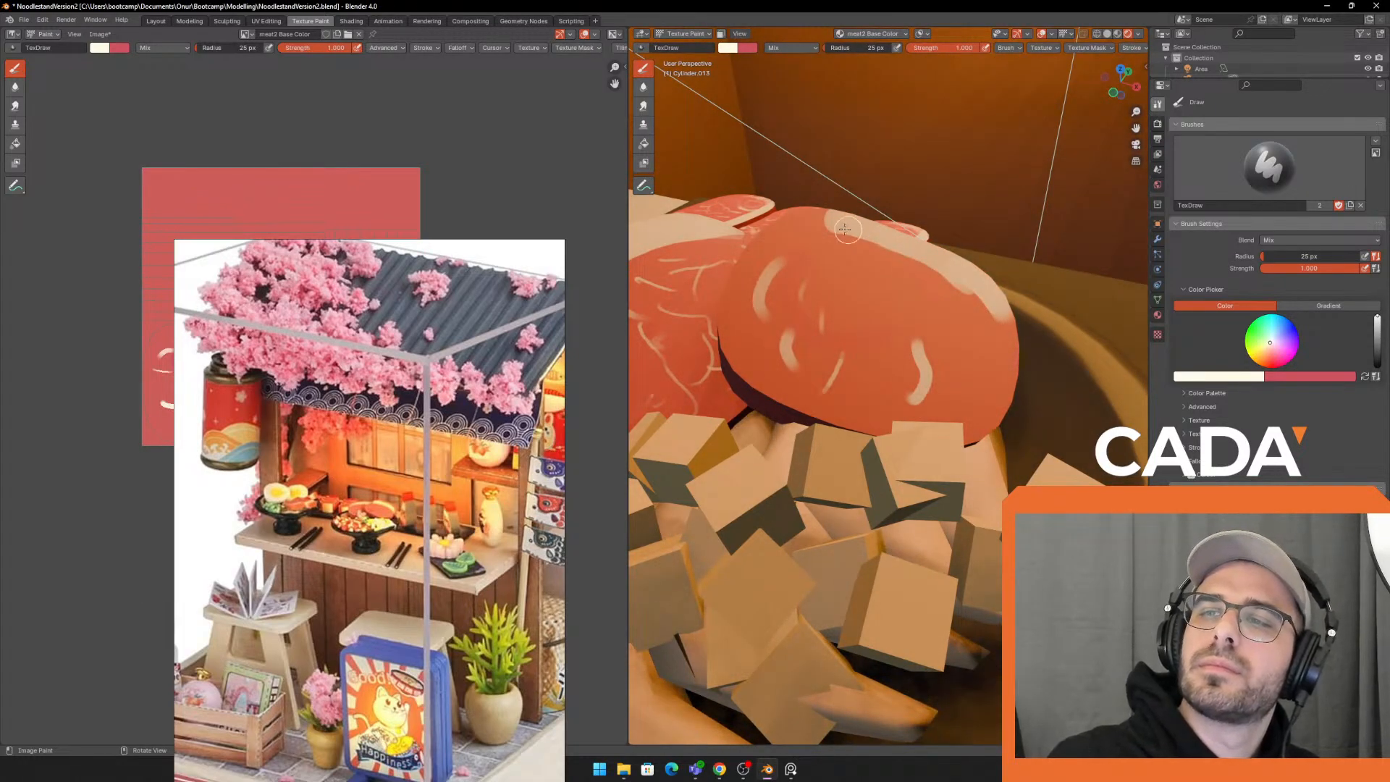
pyautogui.moveTo(769, 224); pyautogui.dragTo(846, 228)
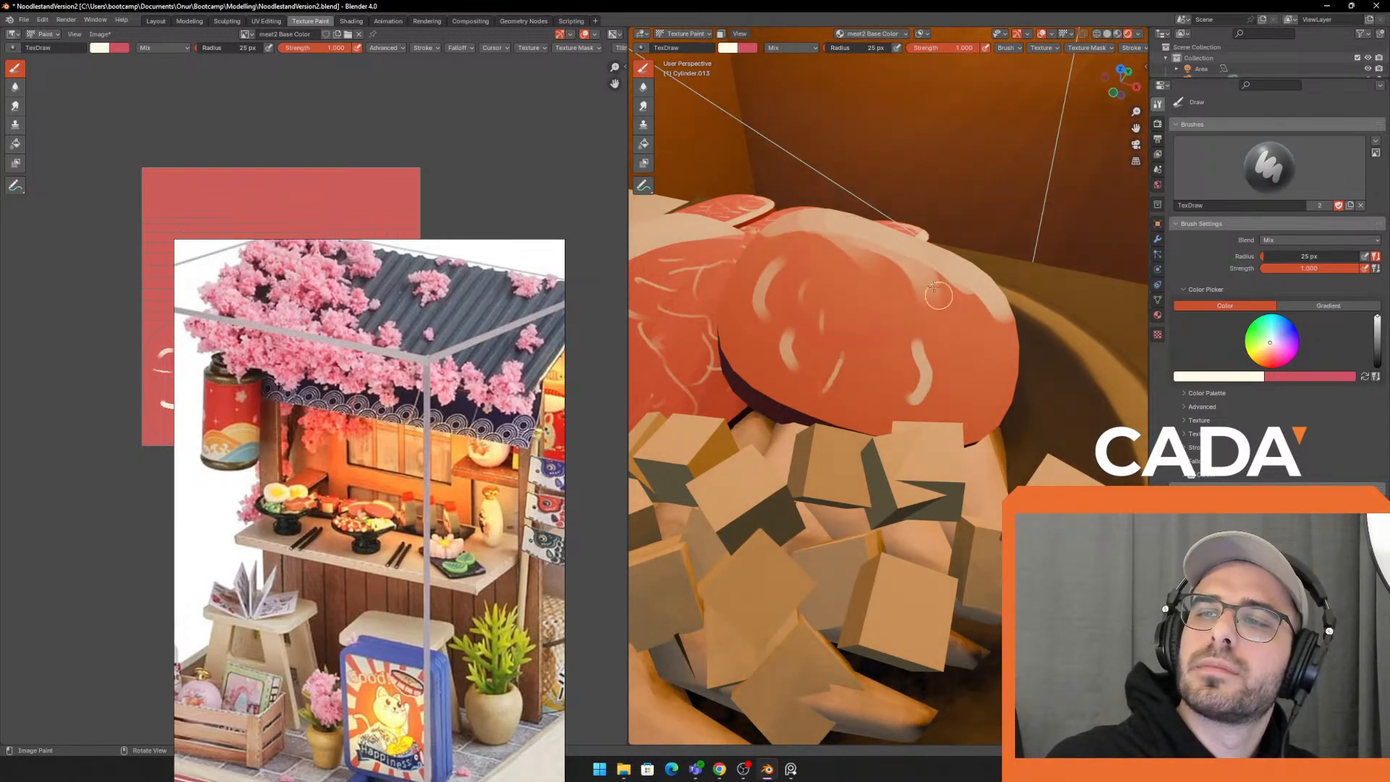
pyautogui.moveTo(935, 288)
pyautogui.mouseDown()
pyautogui.moveTo(961, 331)
pyautogui.moveTo(1011, 346)
pyautogui.moveTo(1012, 380)
pyautogui.mouseUp()
# Retouch the area inside the fat loop with red and dab cream spots into it
pyautogui.press('x')
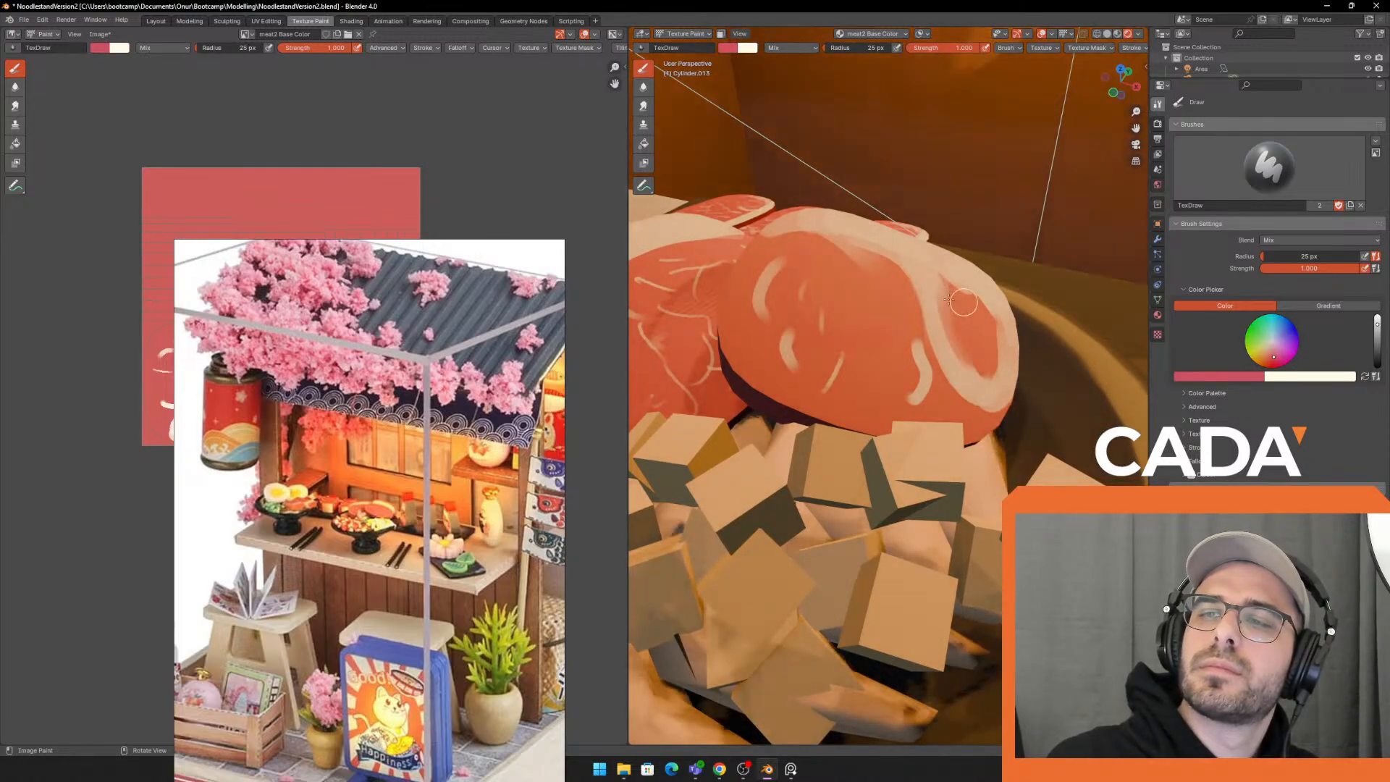
pyautogui.press('x')
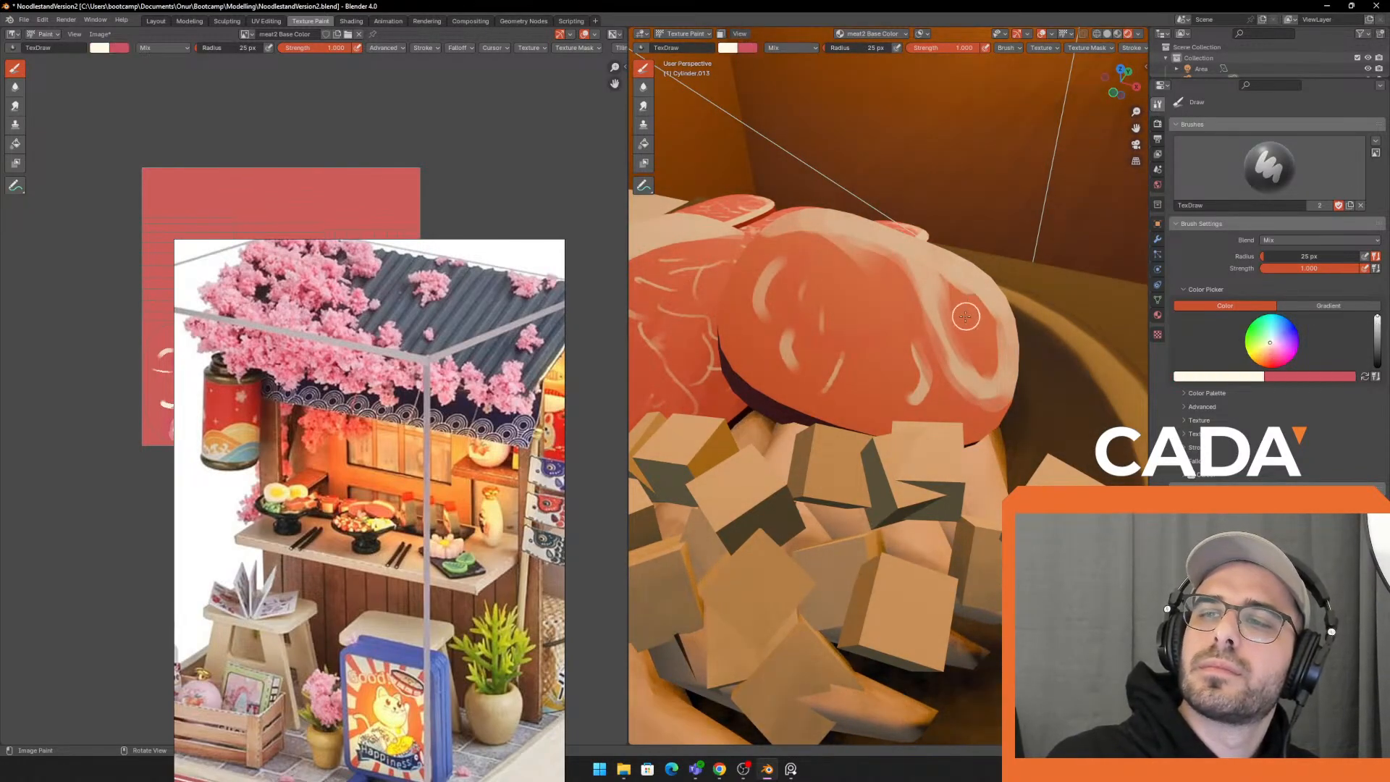
pyautogui.moveTo(966, 321); pyautogui.dragTo(977, 360)
# Paint a branching cream vein down the middle of the slice, alternating cream strokes with red touch-ups using smaller brush sizes
pyautogui.click(900, 294)
pyautogui.press('x')
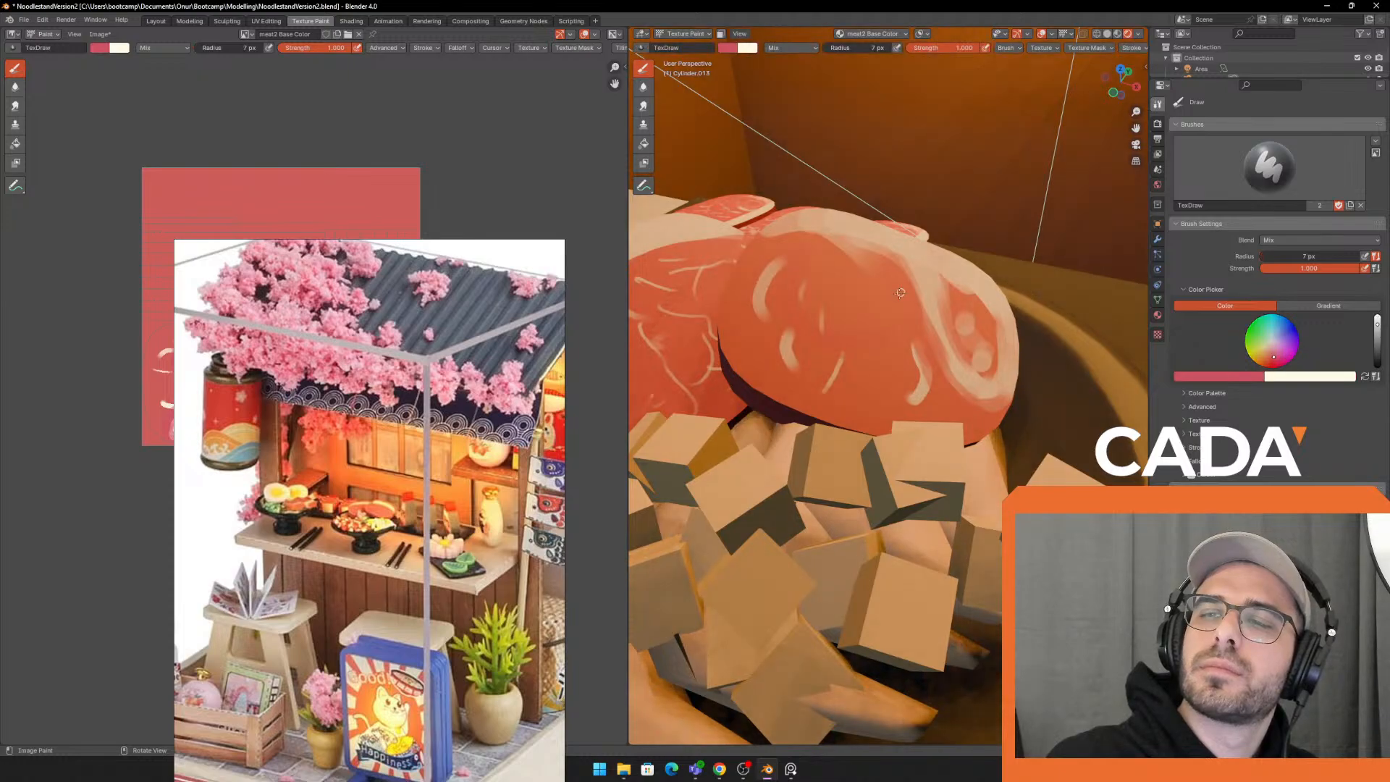
pyautogui.click(875, 245)
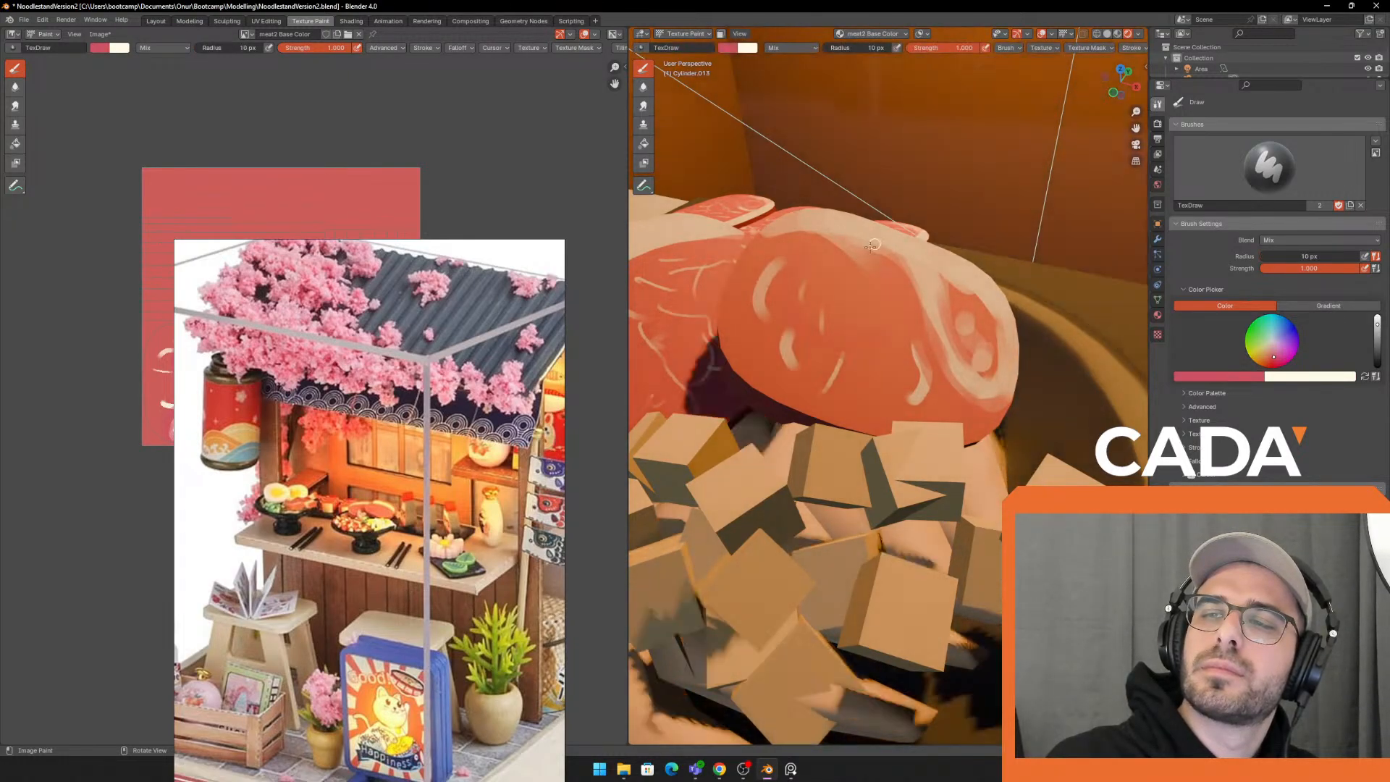
pyautogui.press('x')
pyautogui.moveTo(870, 251); pyautogui.dragTo(872, 317)
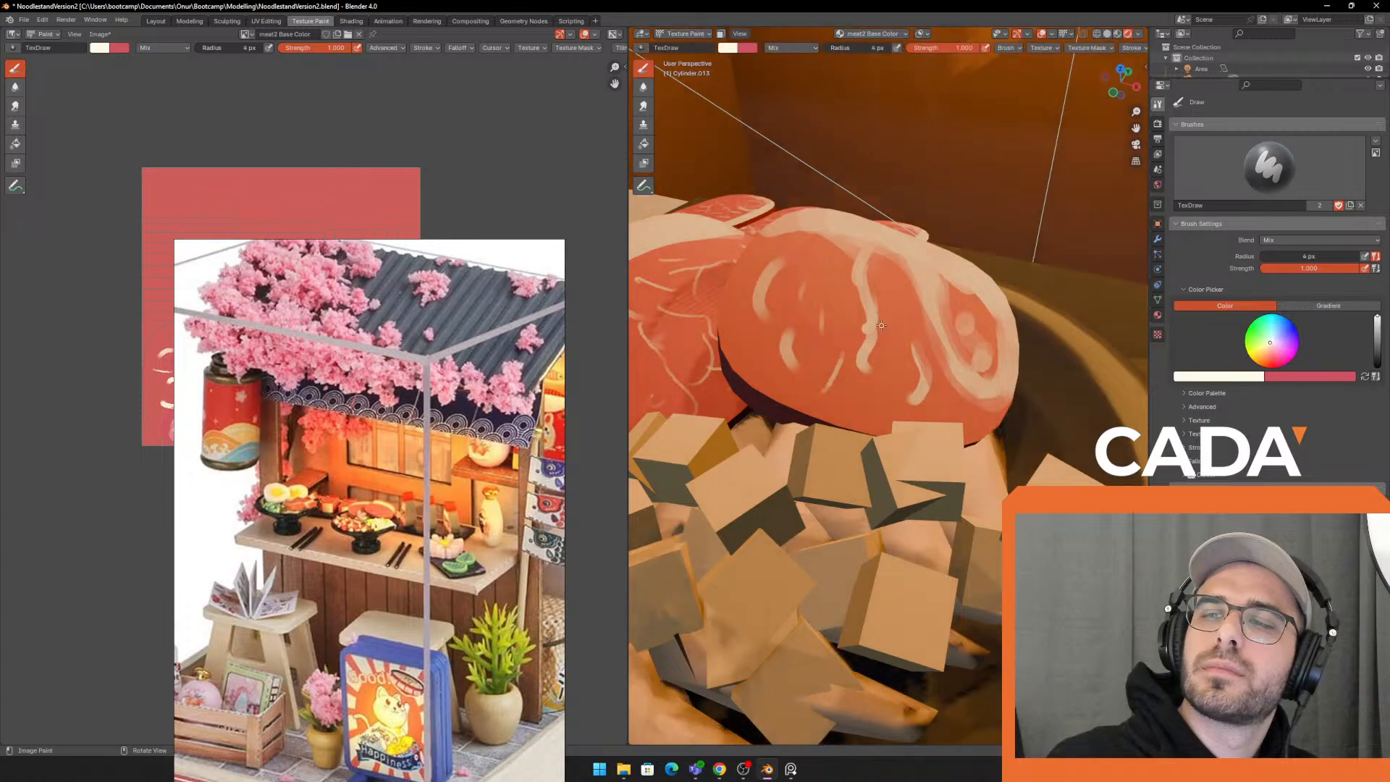
pyautogui.press('x')
pyautogui.moveTo(889, 367)
pyautogui.mouseDown()
pyautogui.moveTo(876, 350)
pyautogui.moveTo(872, 369)
pyautogui.mouseUp()
pyautogui.press('x')
pyautogui.moveTo(886, 281); pyautogui.dragTo(889, 312)
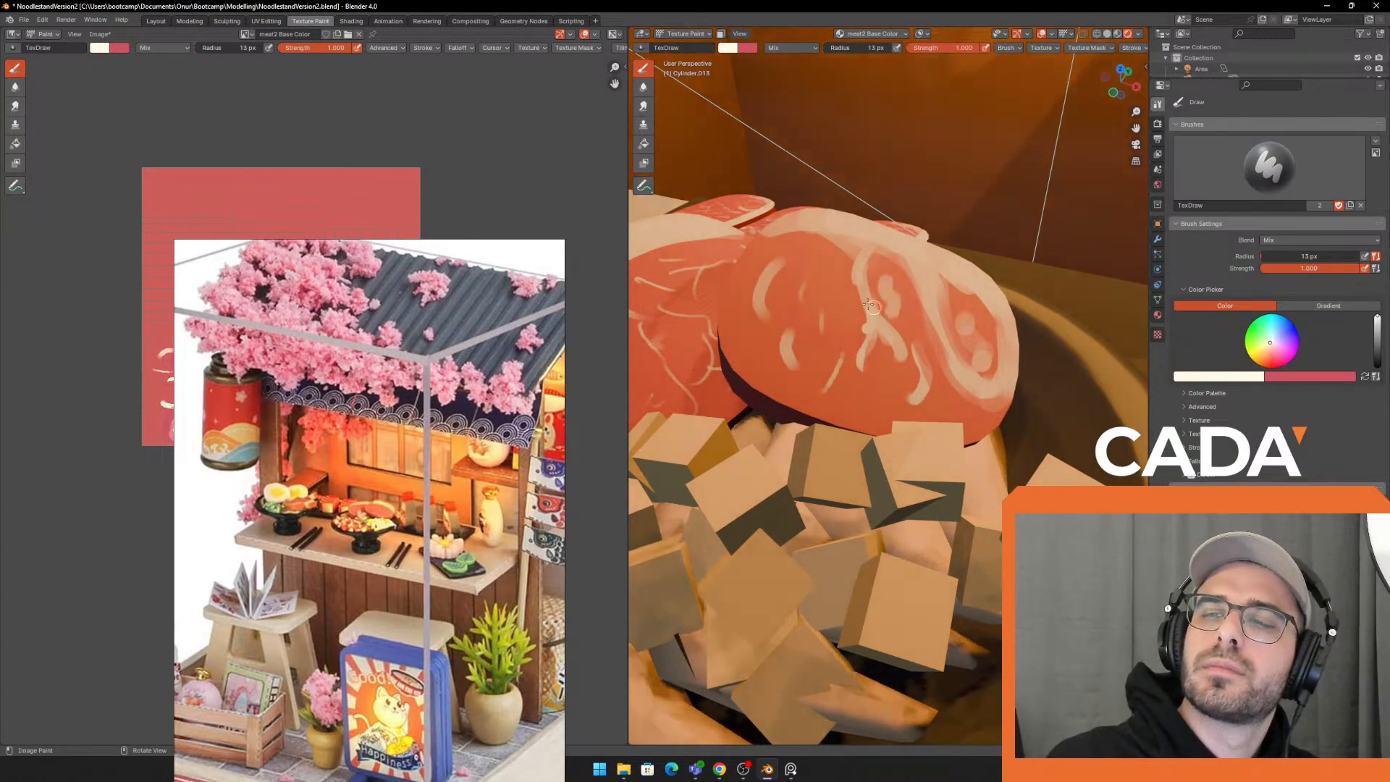
# Add thin cream veins between the slice's marbling streaks with the brush radius at 6 px and 1 px
pyautogui.press('f')
pyautogui.click(805, 286)
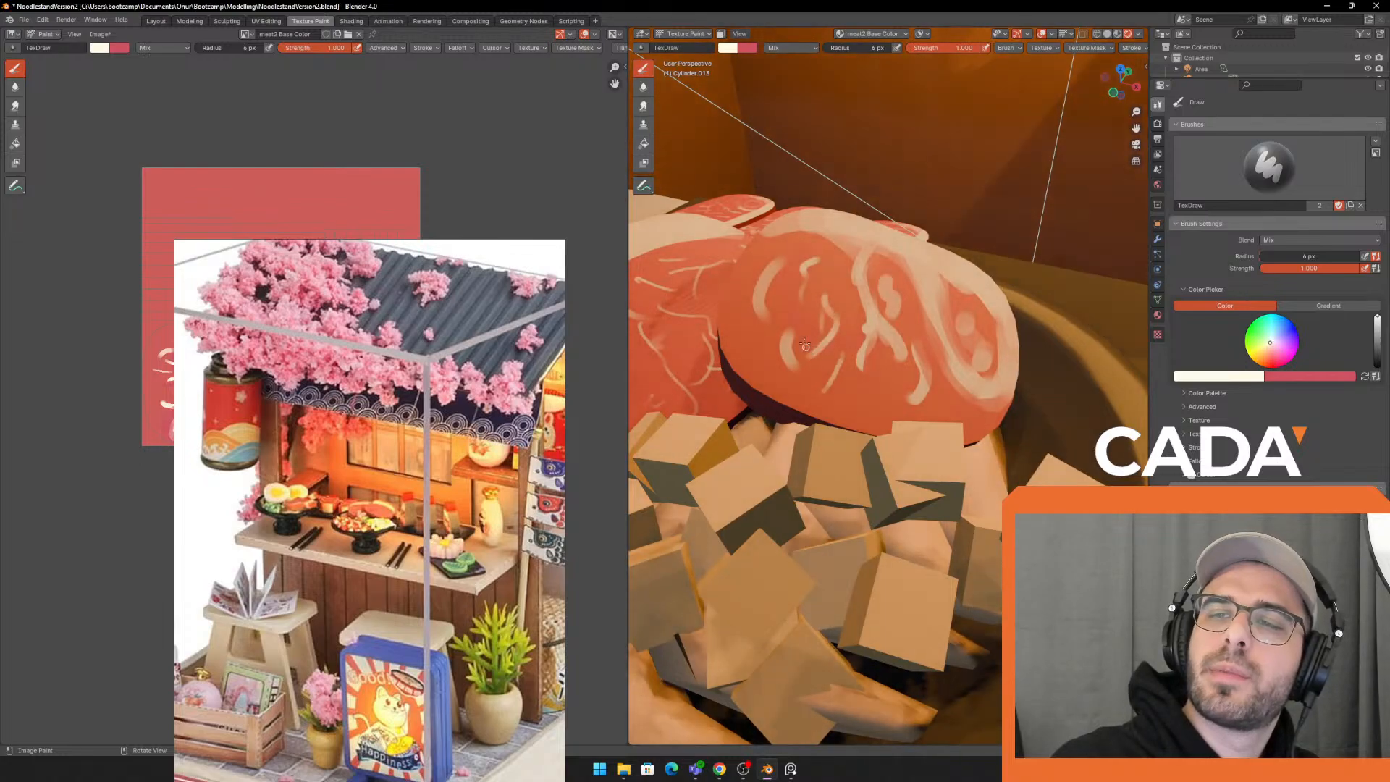
pyautogui.press('f')
pyautogui.click(804, 344)
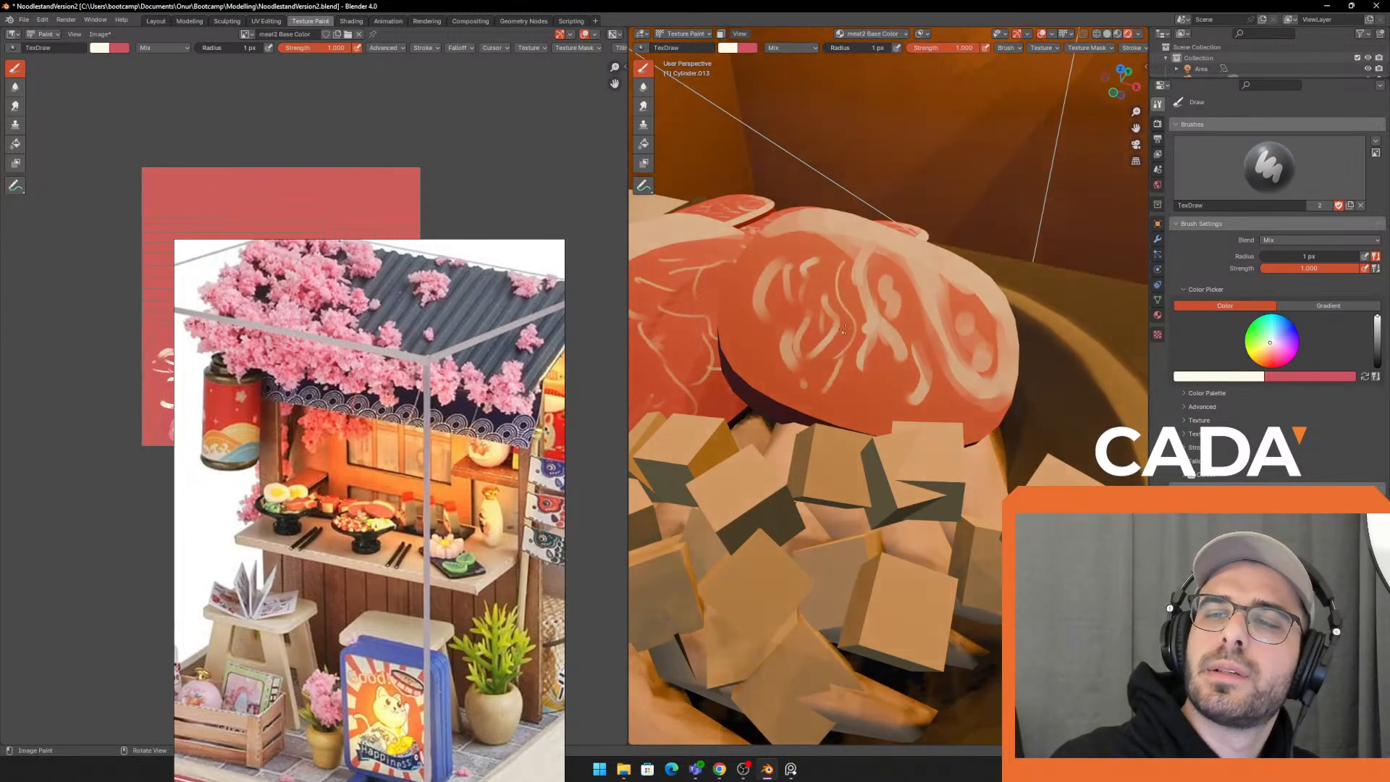
# Undo the last few marbling strokes and repaint thin cream veins across the slice's left half with the 1 px brush
pyautogui.hotkey('ctrl', 'z')
pyautogui.hotkey('ctrl', 'z')
pyautogui.hotkey('ctrl', 'z')
pyautogui.hotkey('ctrl', 'z')
pyautogui.hotkey('ctrl', 'z')
pyautogui.hotkey('ctrl', 'z')
pyautogui.moveTo(824, 258); pyautogui.dragTo(831, 370)
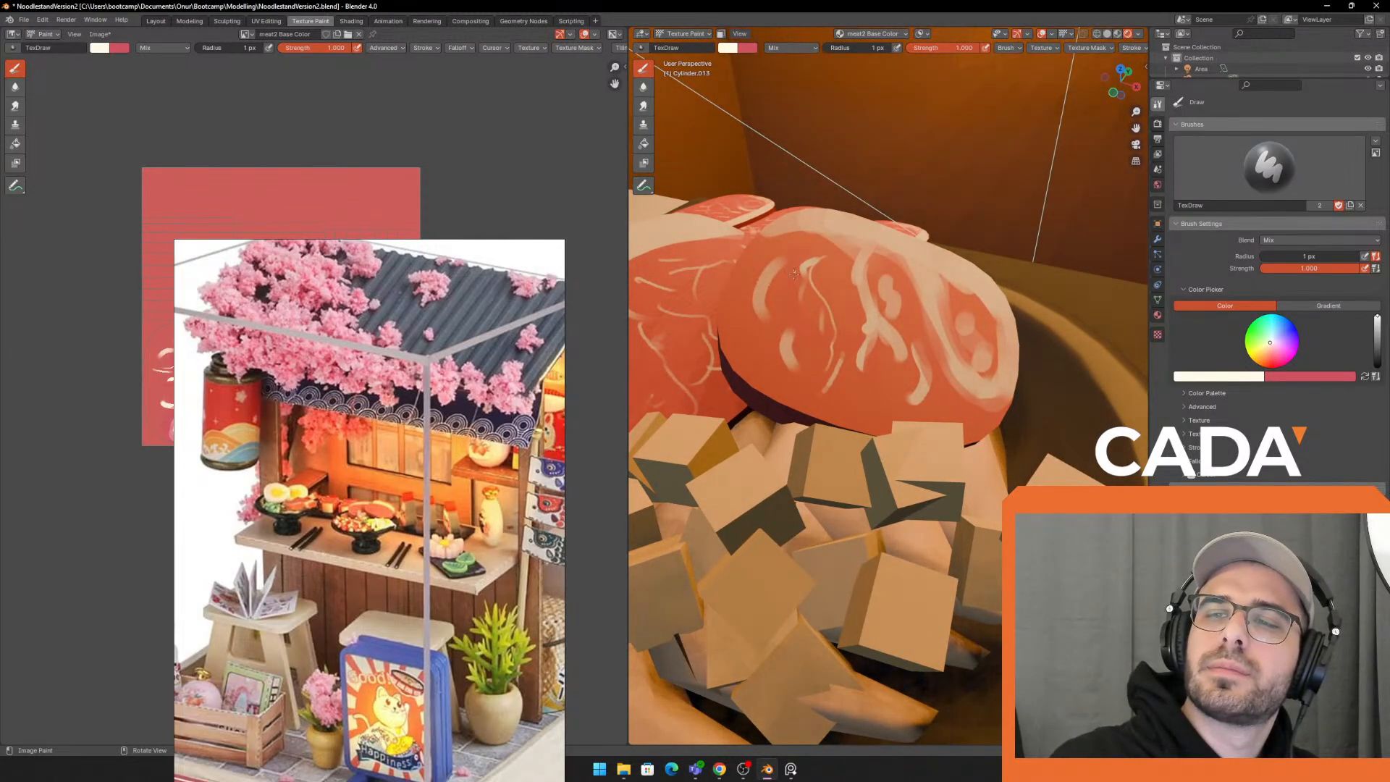
pyautogui.moveTo(770, 312); pyautogui.dragTo(797, 325)
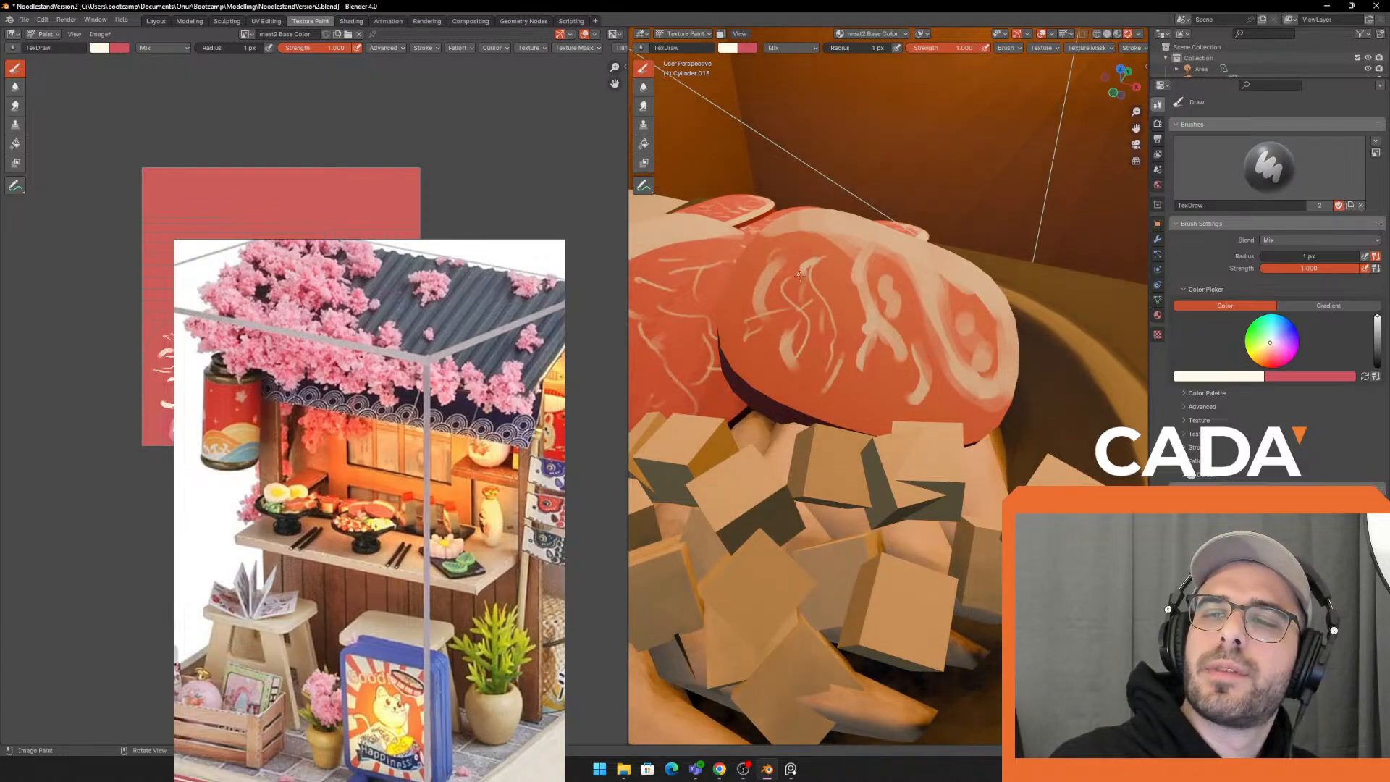
pyautogui.moveTo(799, 275); pyautogui.dragTo(858, 410)
pyautogui.moveTo(845, 339); pyautogui.dragTo(775, 381)
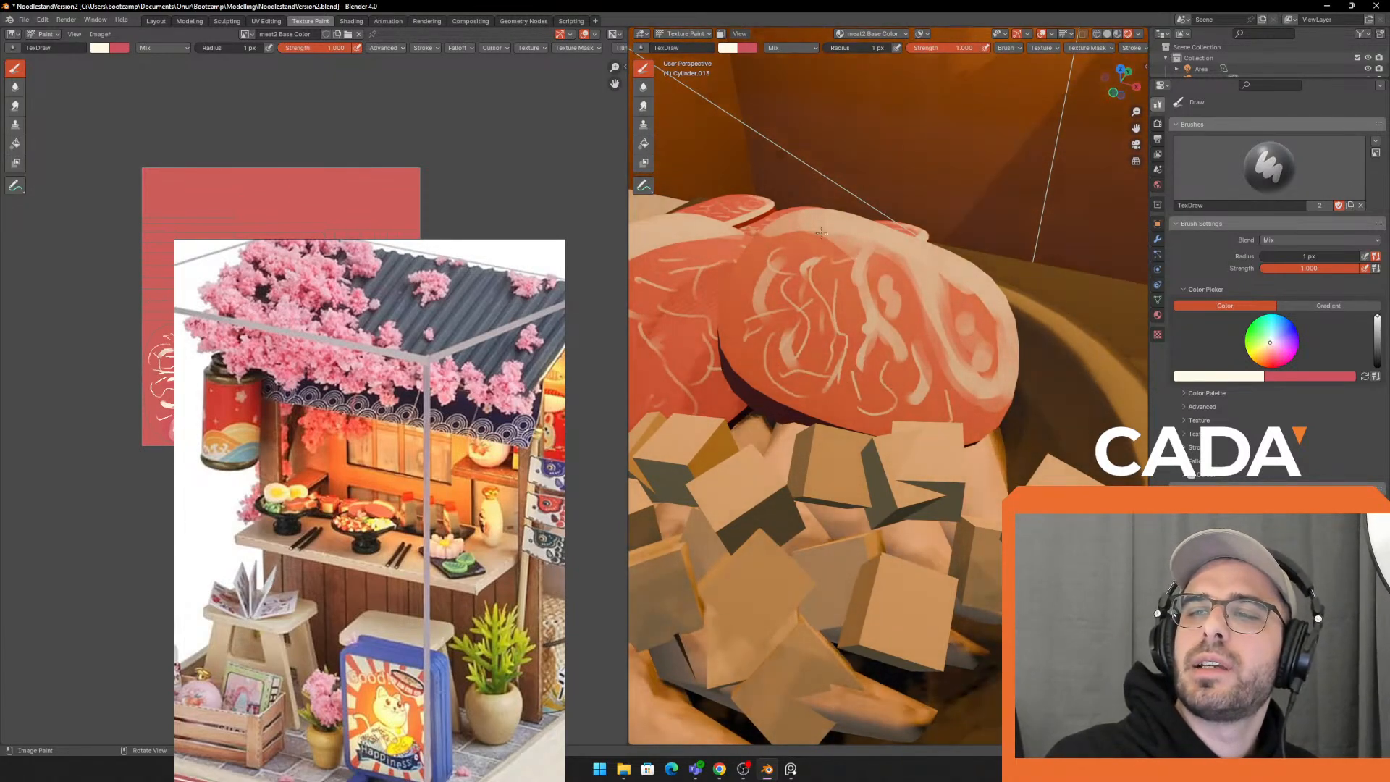
# Check the painted bowl from a distance and switch to the Layout workspace to show the whole stand
pyautogui.scroll(-5, 866, 297)
pyautogui.moveTo(866, 296); pyautogui.dragTo(753, 395, button='middle')
pyautogui.press('Tab')
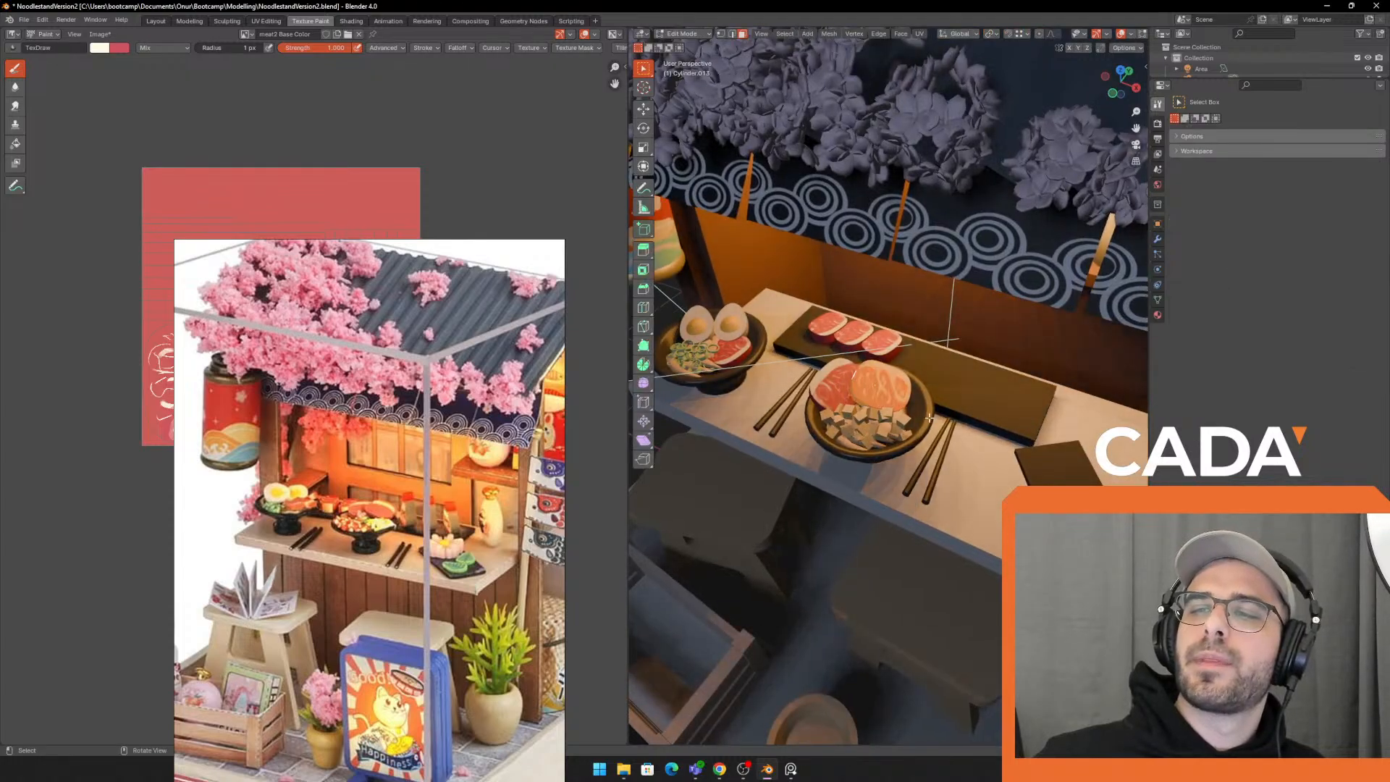
pyautogui.press('Tab')
pyautogui.moveTo(942, 412)
pyautogui.keyDown('shift'); pyautogui.mouseDown(button='middle')
pyautogui.moveTo(978, 333)
pyautogui.moveTo(970, 345)
pyautogui.mouseUp(button='middle'); pyautogui.keyUp('shift')
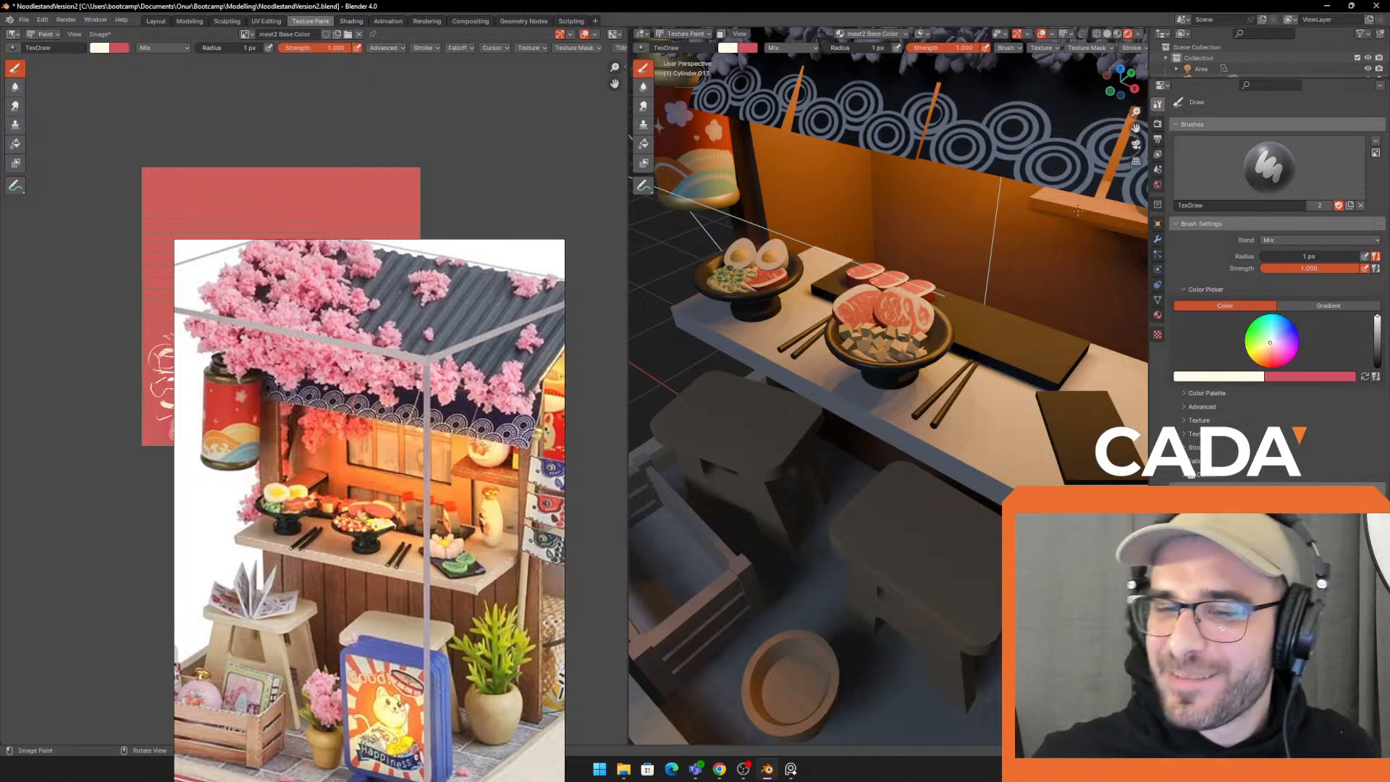
pyautogui.scroll(-4, 889, 202)
pyautogui.moveTo(866, 156); pyautogui.dragTo(836, 106, button='middle')
pyautogui.click(155, 21)
pyautogui.scroll(-6, 782, 198)
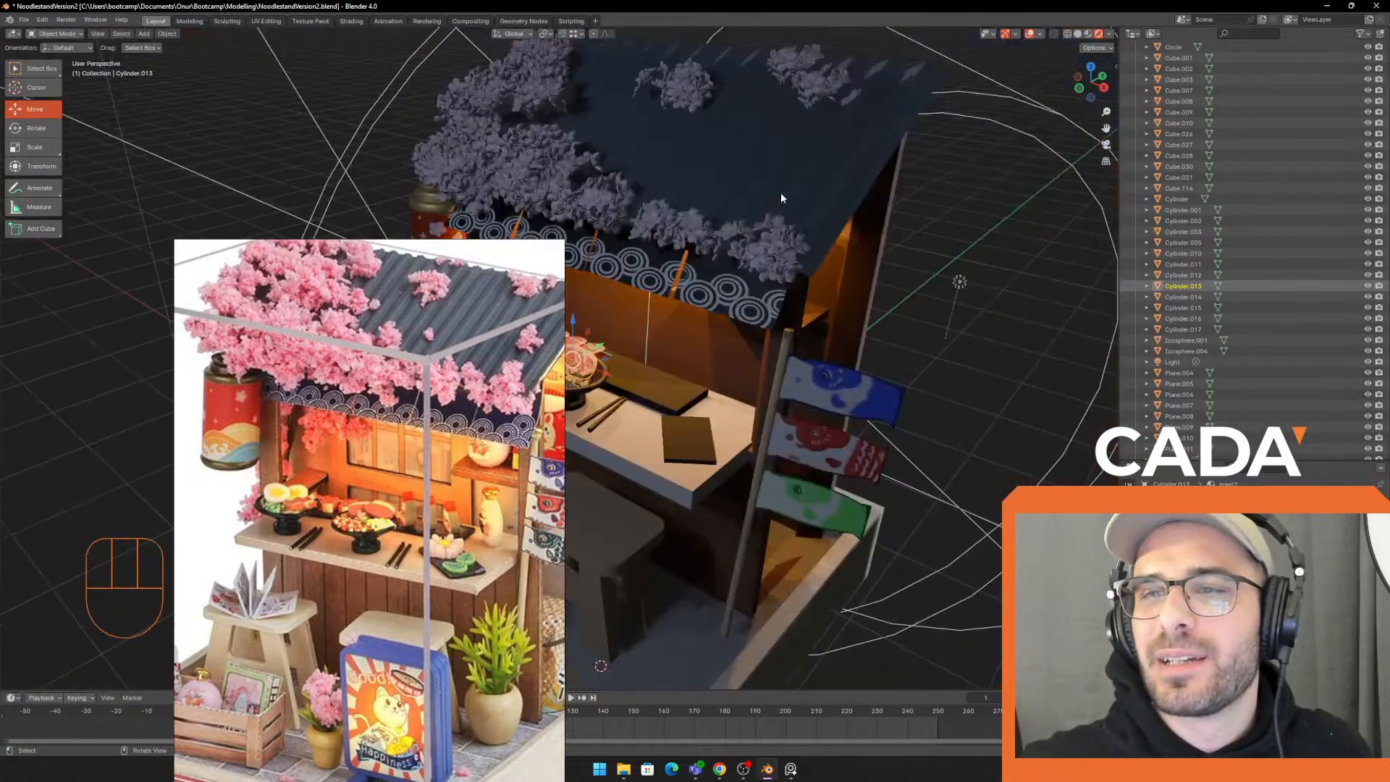
# Select the blossom clusters on the roof and enlarge the properties area to show their material settings
pyautogui.moveTo(782, 198); pyautogui.dragTo(619, 209, button='middle')
pyautogui.moveTo(548, 203); pyautogui.dragTo(556, 209)
pyautogui.moveTo(898, 319); pyautogui.dragTo(999, 353, button='middle')
pyautogui.scroll(2, 855, 371)
pyautogui.moveTo(855, 370); pyautogui.dragTo(979, 392, button='middle')
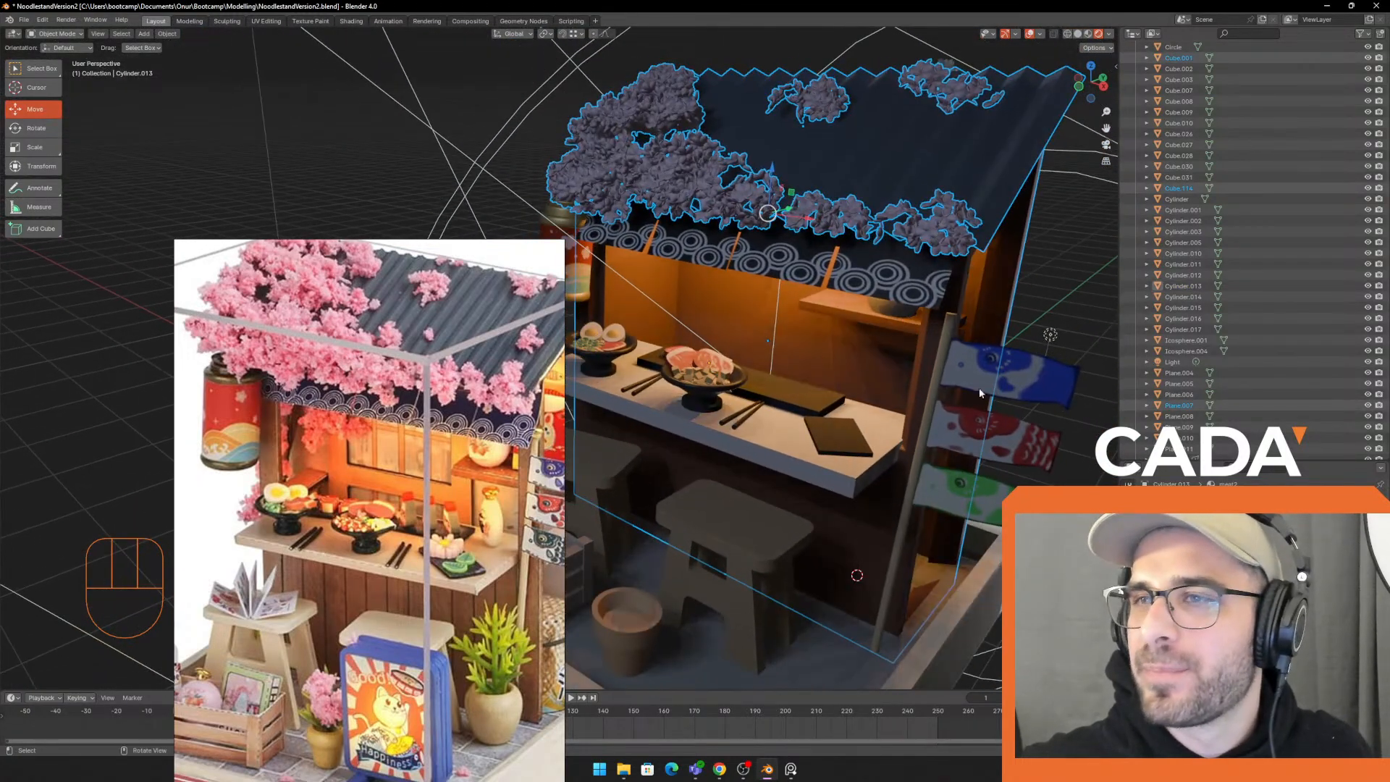
pyautogui.click(825, 204)
pyautogui.moveTo(1218, 461); pyautogui.dragTo(1216, 107)
pyautogui.scroll(3, 838, 205)
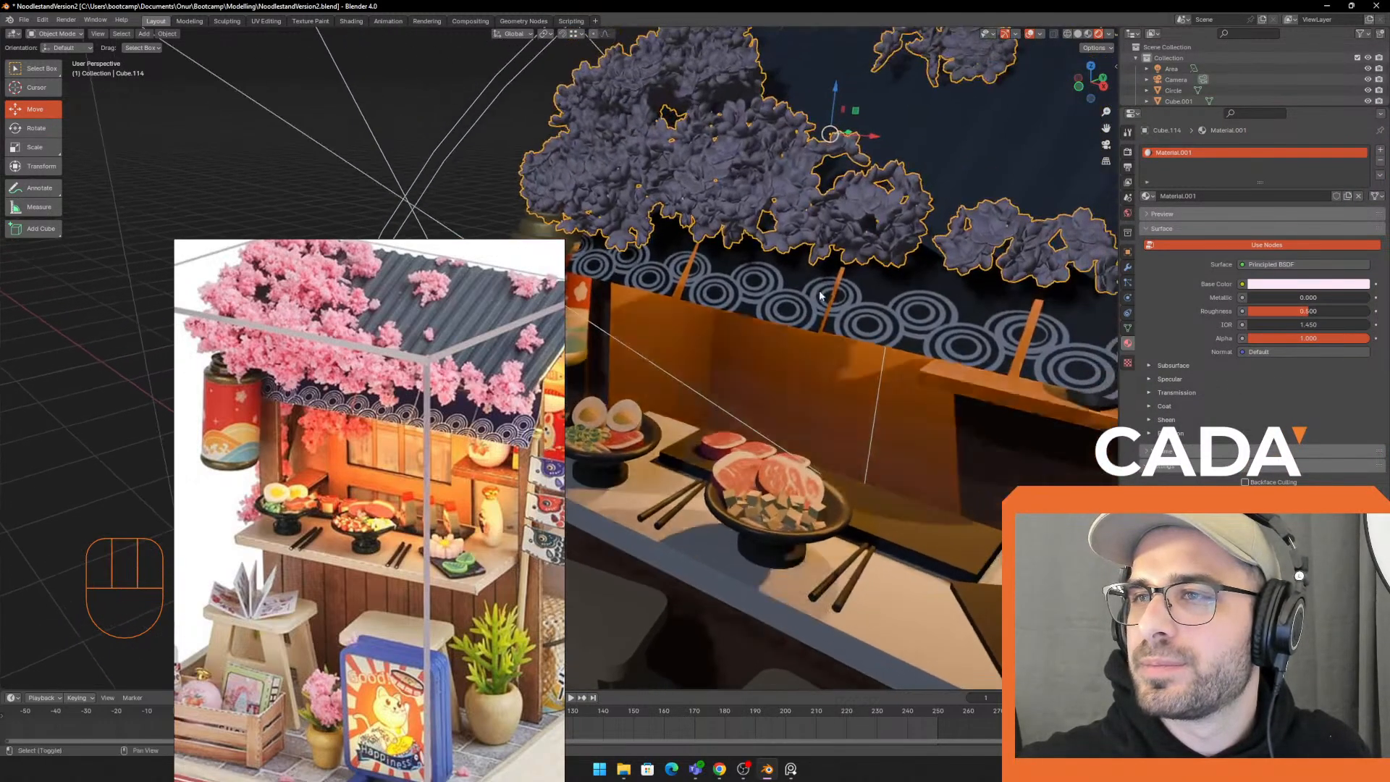
# Change the blossom material's base color to a more saturated pink
pyautogui.click(1289, 283)
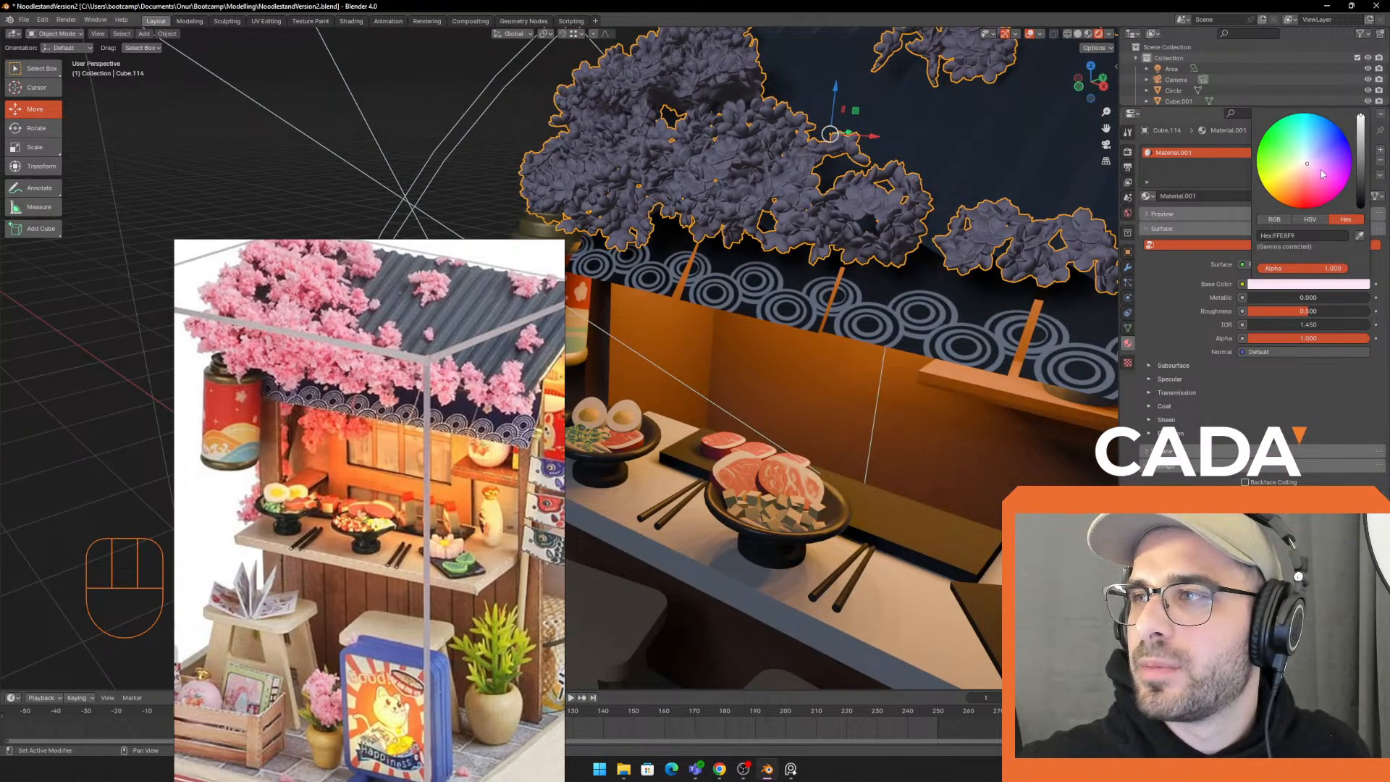
pyautogui.moveTo(1309, 167); pyautogui.dragTo(1314, 173)
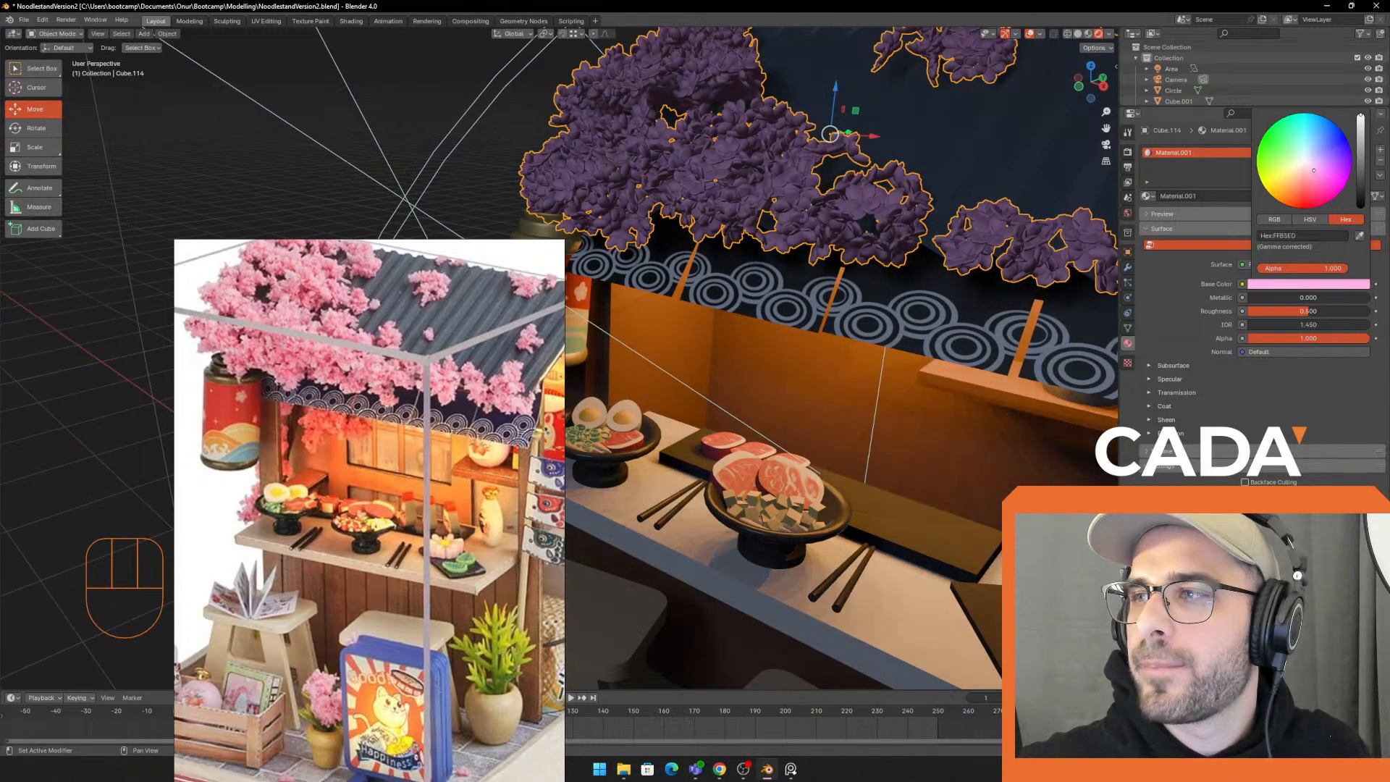
pyautogui.moveTo(1014, 268)
pyautogui.keyDown('shift'); pyautogui.mouseDown(button='middle')
pyautogui.moveTo(979, 294)
pyautogui.moveTo(1039, 267)
pyautogui.mouseUp(button='middle'); pyautogui.keyUp('shift')
# Give the blossom material subsurface scattering with a weight of about 0.385
pyautogui.click(1175, 366)
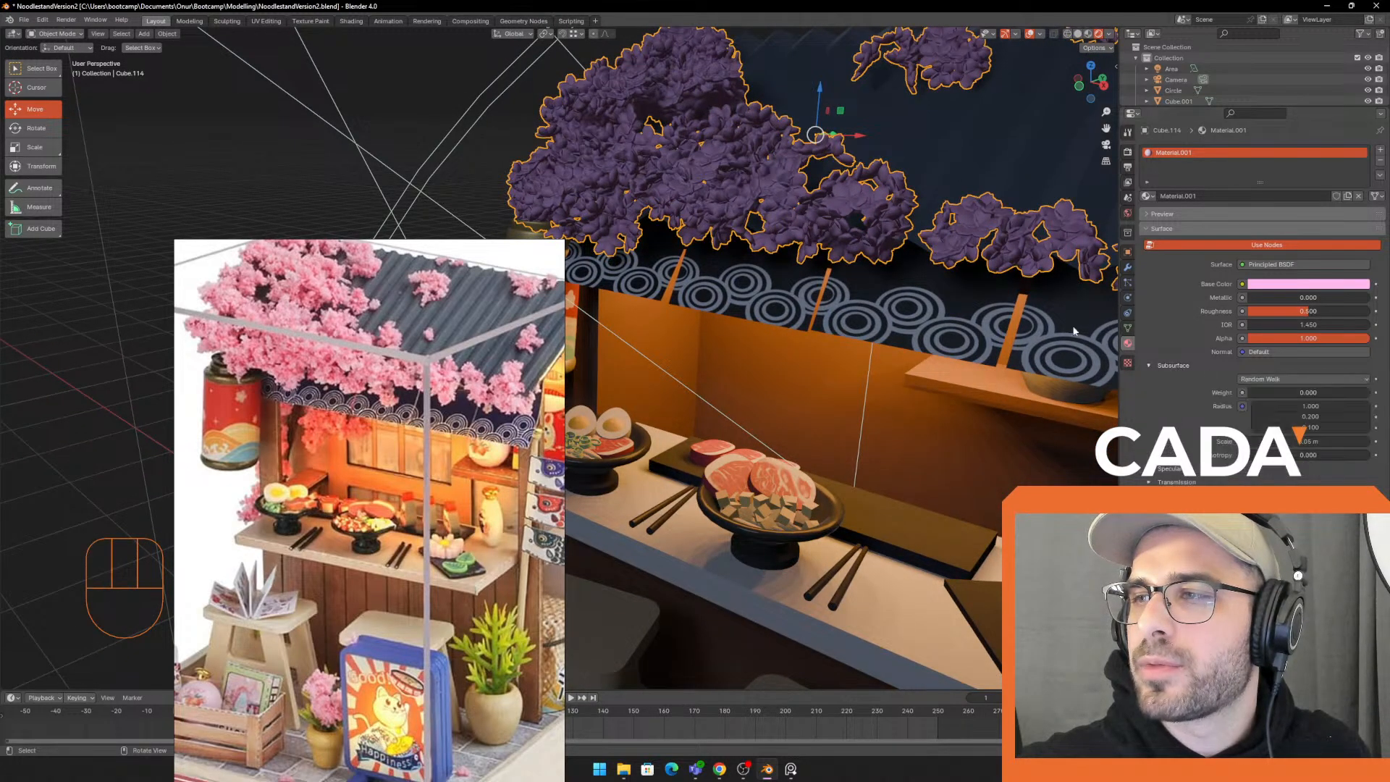
pyautogui.keyDown('shift'); pyautogui.moveTo(949, 264); pyautogui.dragTo(941, 288, button='middle'); pyautogui.keyUp('shift')
pyautogui.moveTo(1267, 389); pyautogui.dragTo(1274, 390)
pyautogui.moveTo(966, 331); pyautogui.dragTo(940, 310, button='middle')
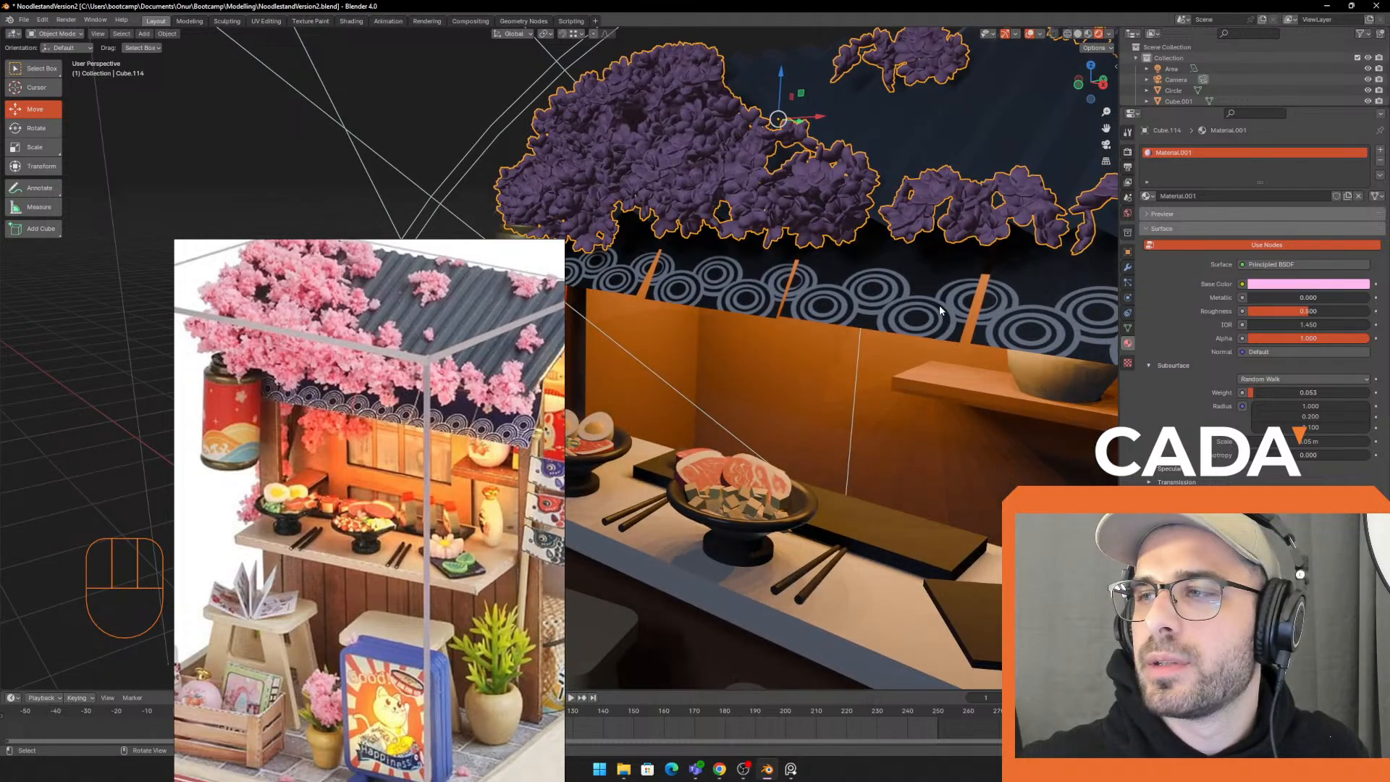
pyautogui.click(1168, 365)
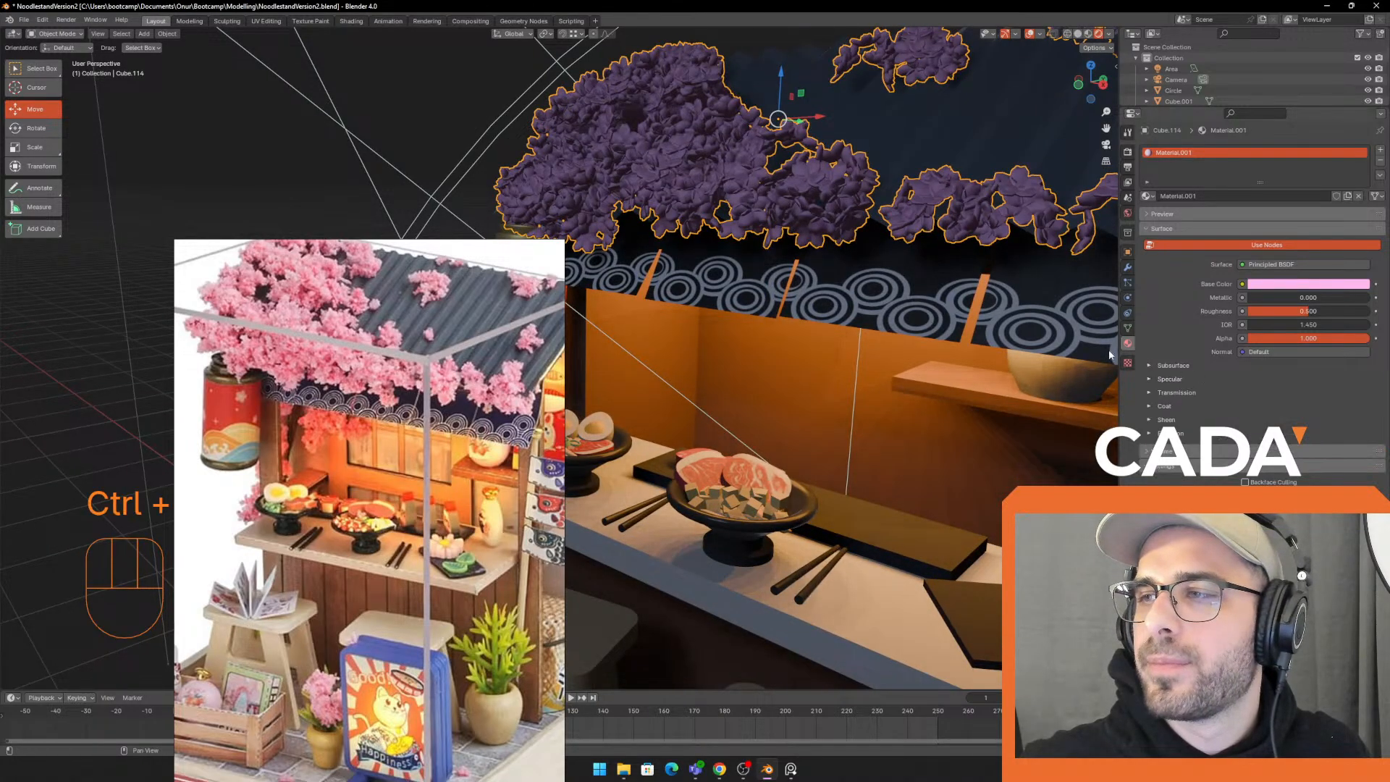
pyautogui.click(1192, 367)
pyautogui.moveTo(1299, 395); pyautogui.dragTo(1338, 395)
pyautogui.moveTo(1076, 322); pyautogui.dragTo(961, 339, button='middle')
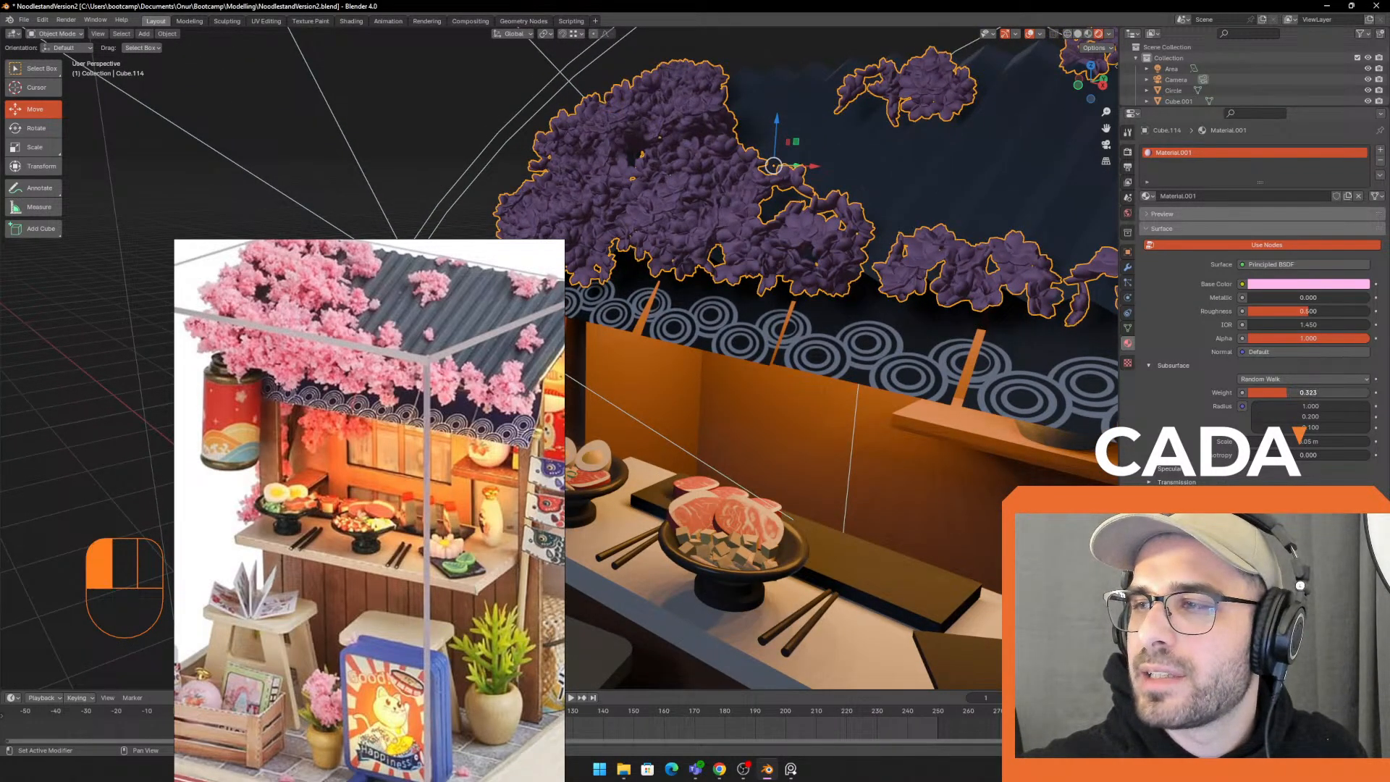
pyautogui.moveTo(1307, 392); pyautogui.dragTo(1315, 393)
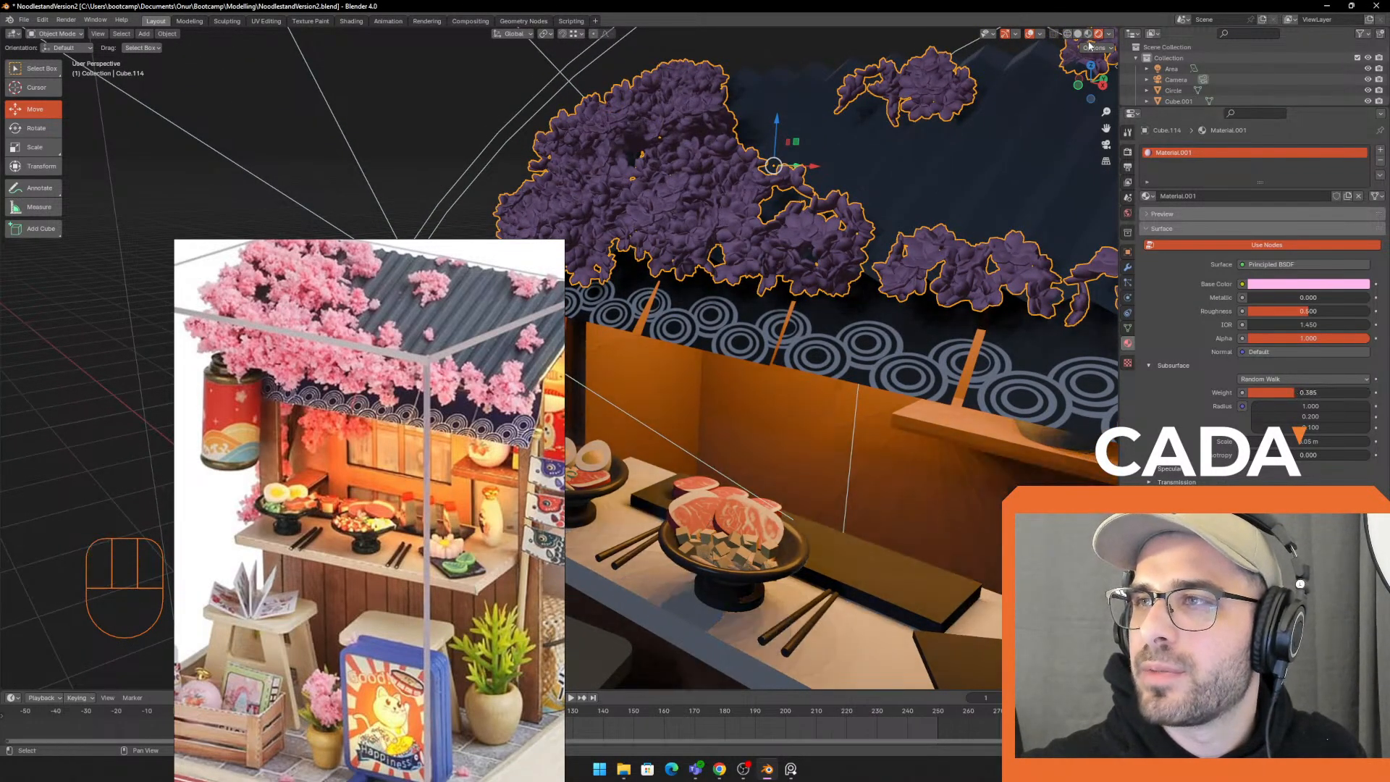
# Switch the render engine to Cycles and view the whole stand rendered from the front corner
pyautogui.click(1128, 152)
pyautogui.click(1260, 186)
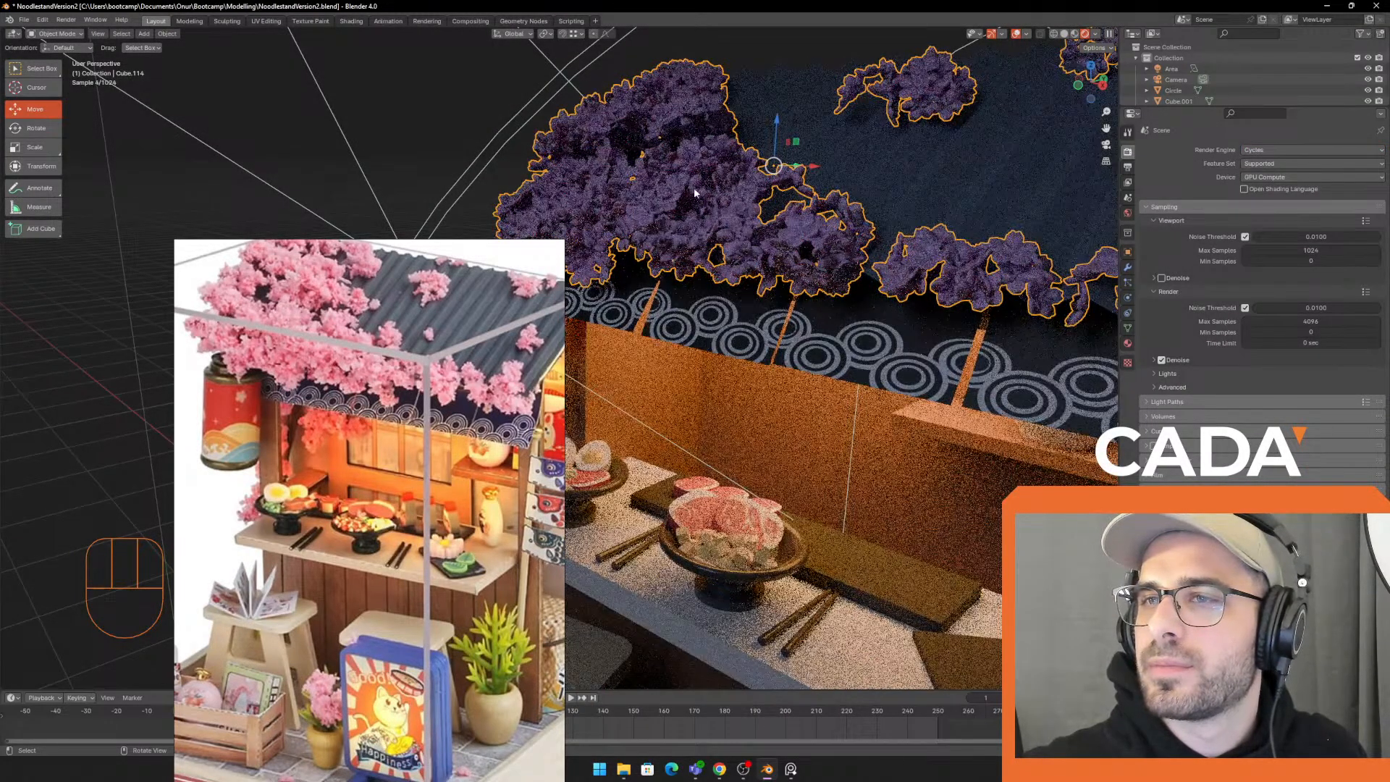
pyautogui.moveTo(694, 192); pyautogui.dragTo(760, 440, button='middle')
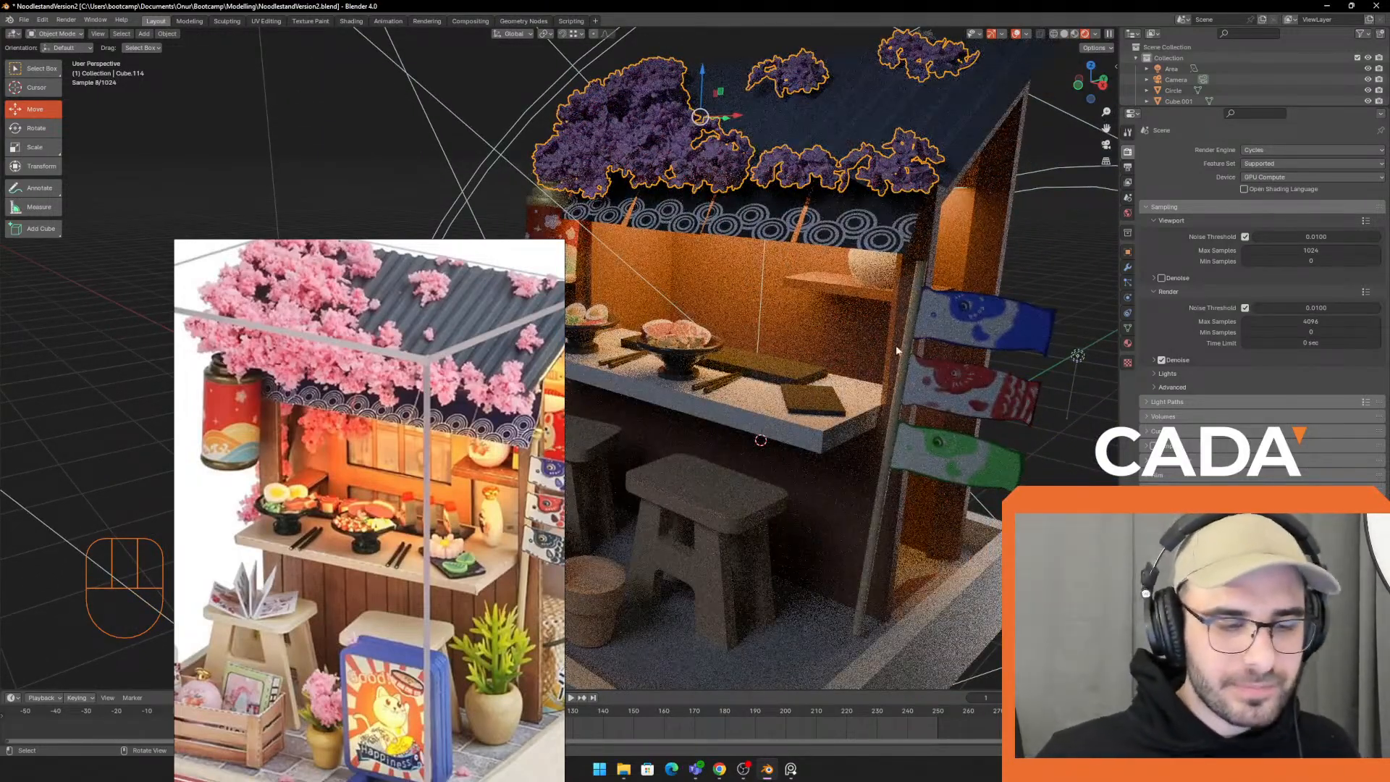
pyautogui.moveTo(932, 381); pyautogui.dragTo(918, 337, button='middle')
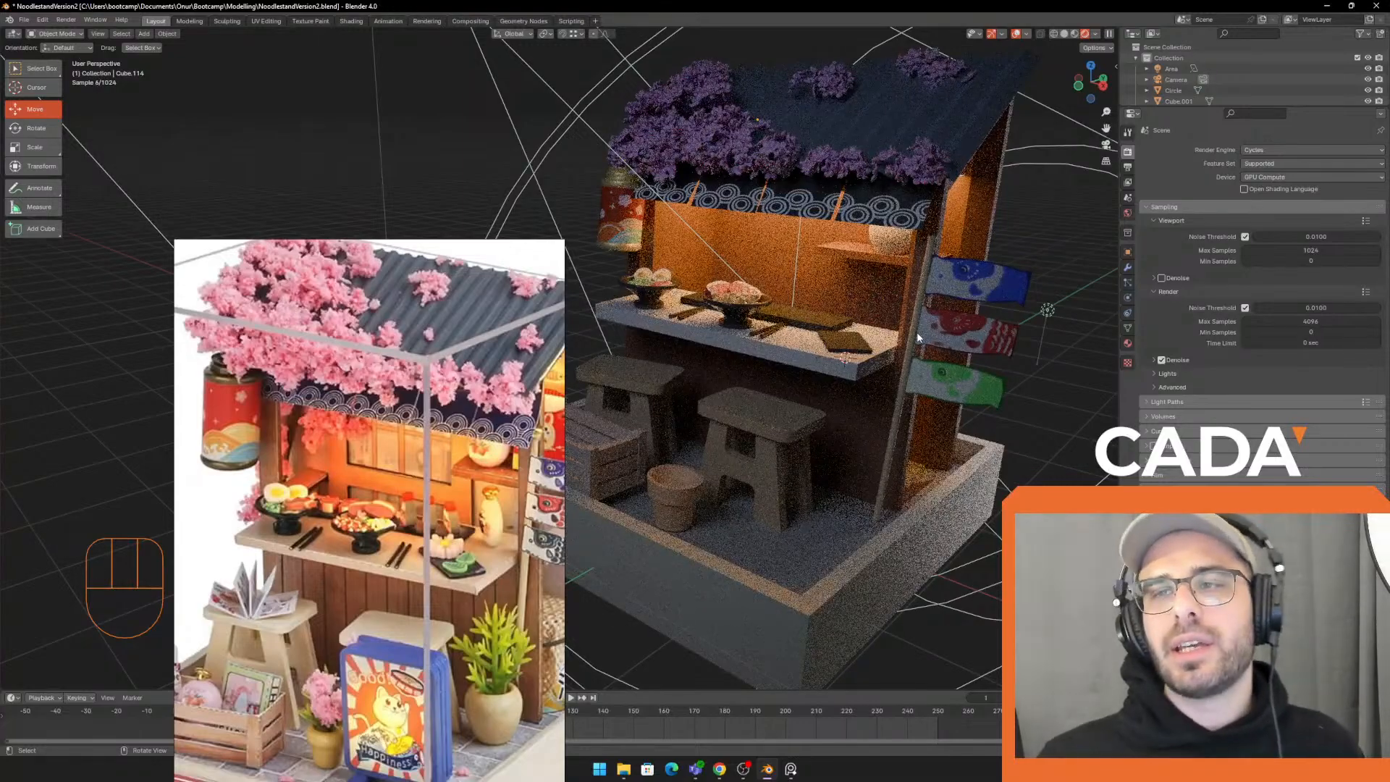
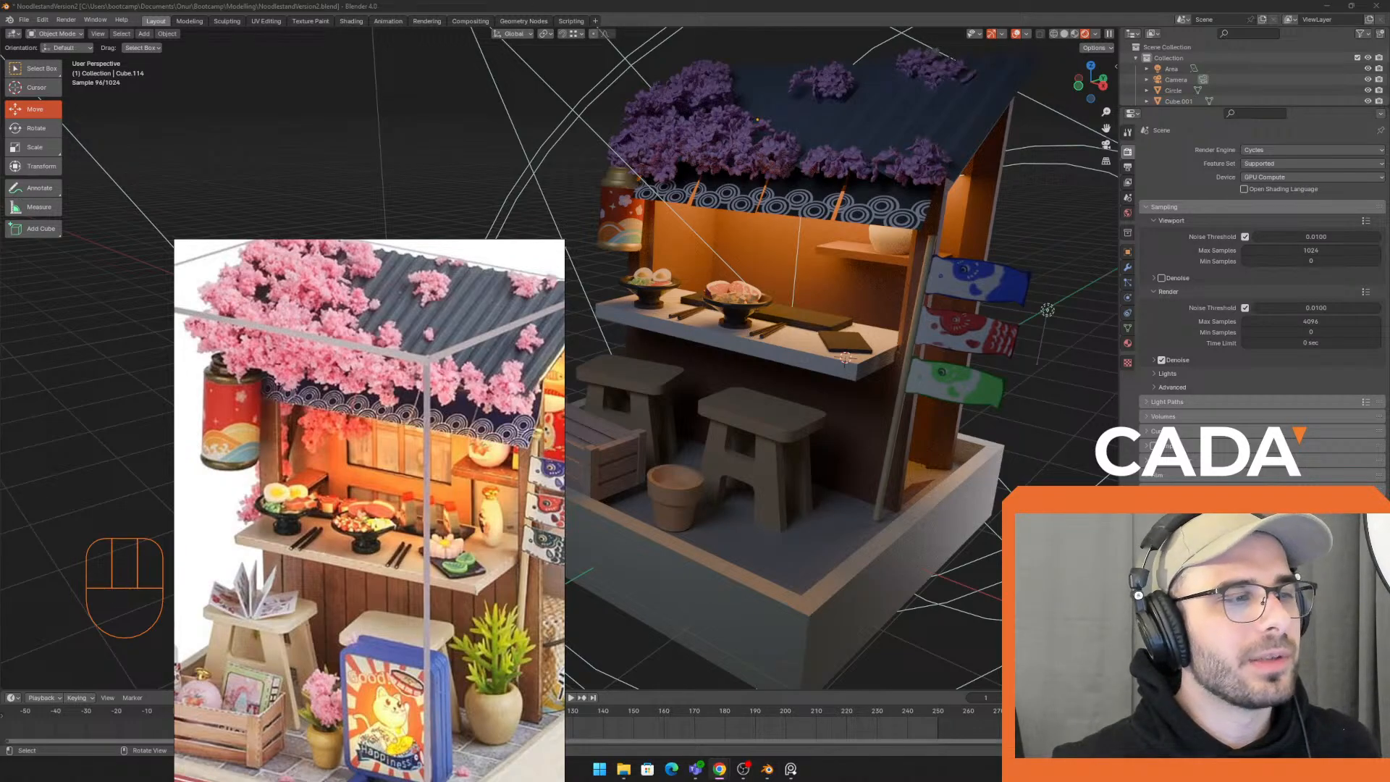
# Browse the stand renders posted in Discord's 3d-bootcamp channel, then return to the Blender scene
pyautogui.moveTo(0, 97); pyautogui.dragTo(760, 78)
pyautogui.moveTo(434, 326); pyautogui.dragTo(0, 294, button='right')
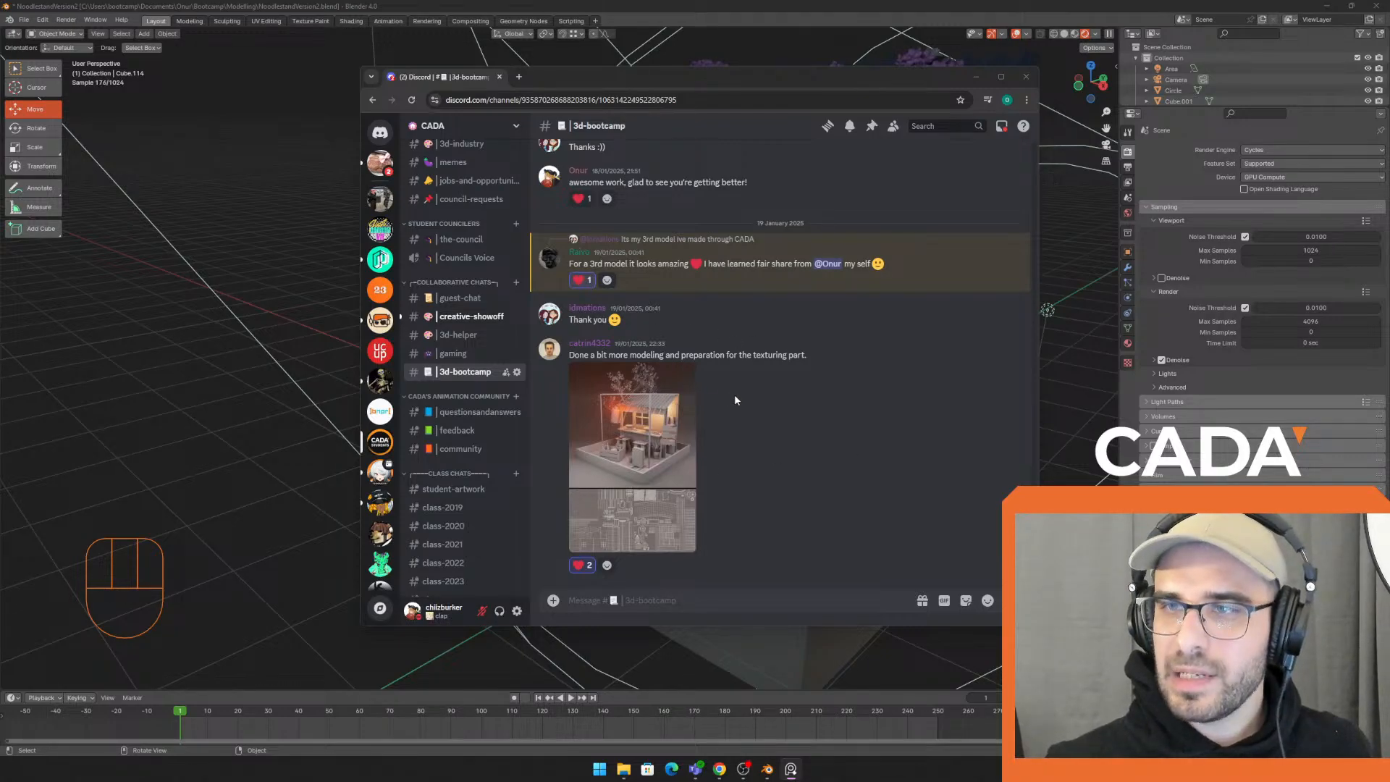
pyautogui.scroll(4, 734, 394)
pyautogui.scroll(-4, 782, 380)
pyautogui.scroll(10, 789, 388)
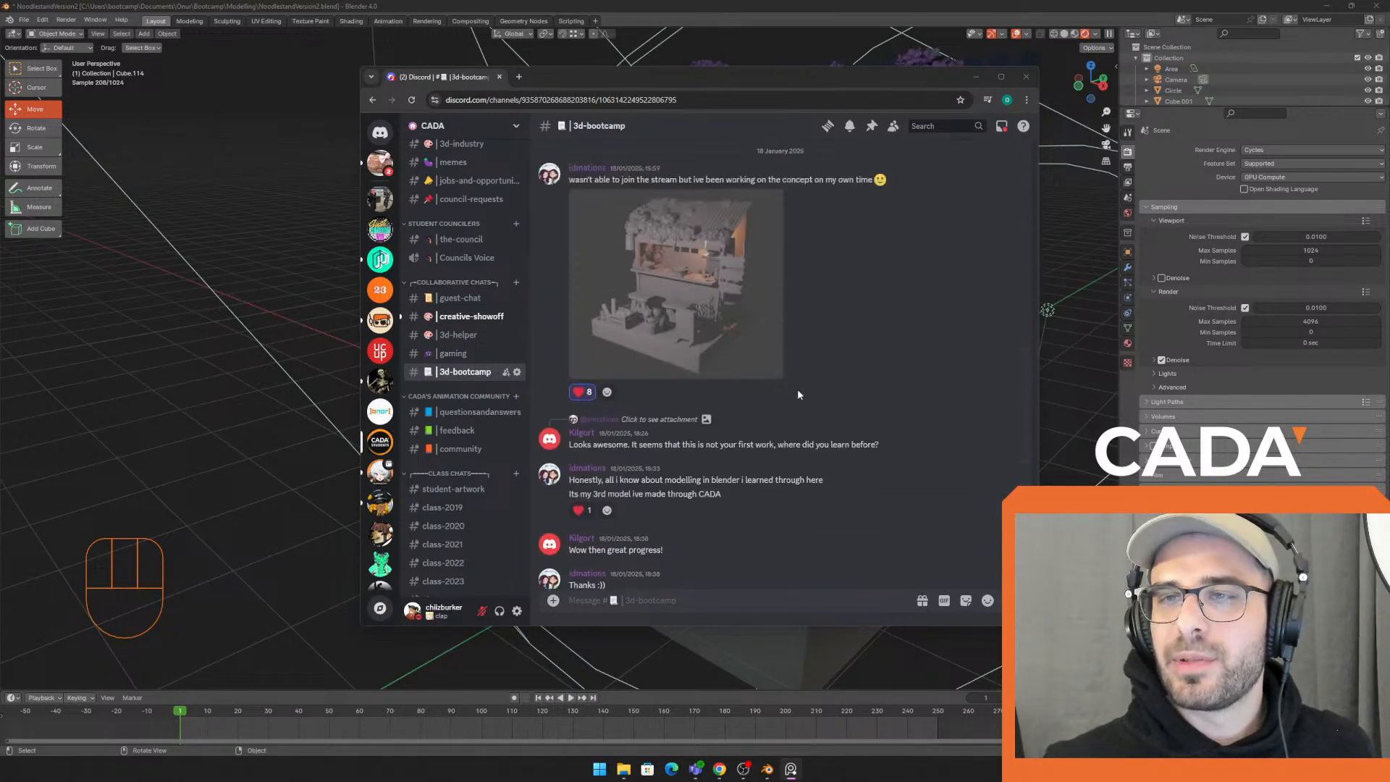
pyautogui.scroll(10, 818, 376)
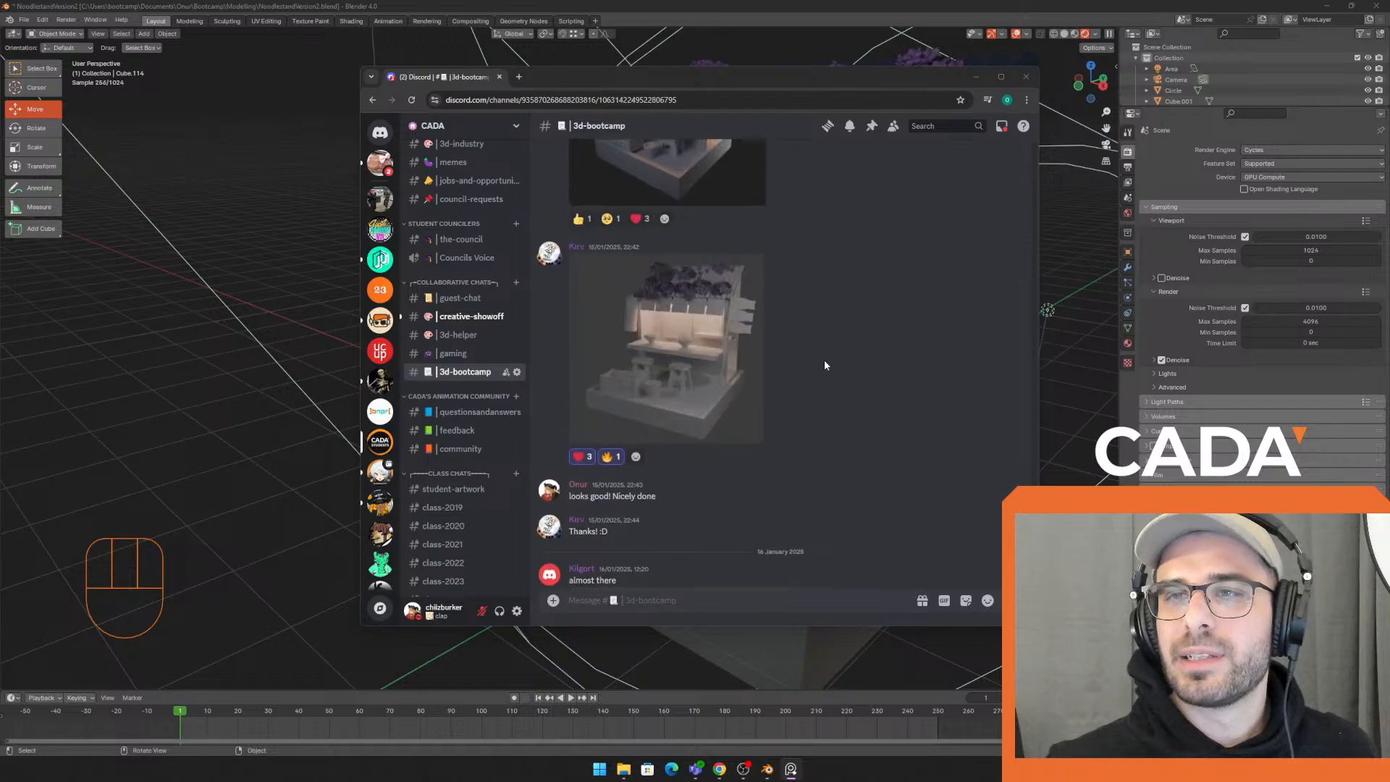
pyautogui.scroll(-10, 834, 342)
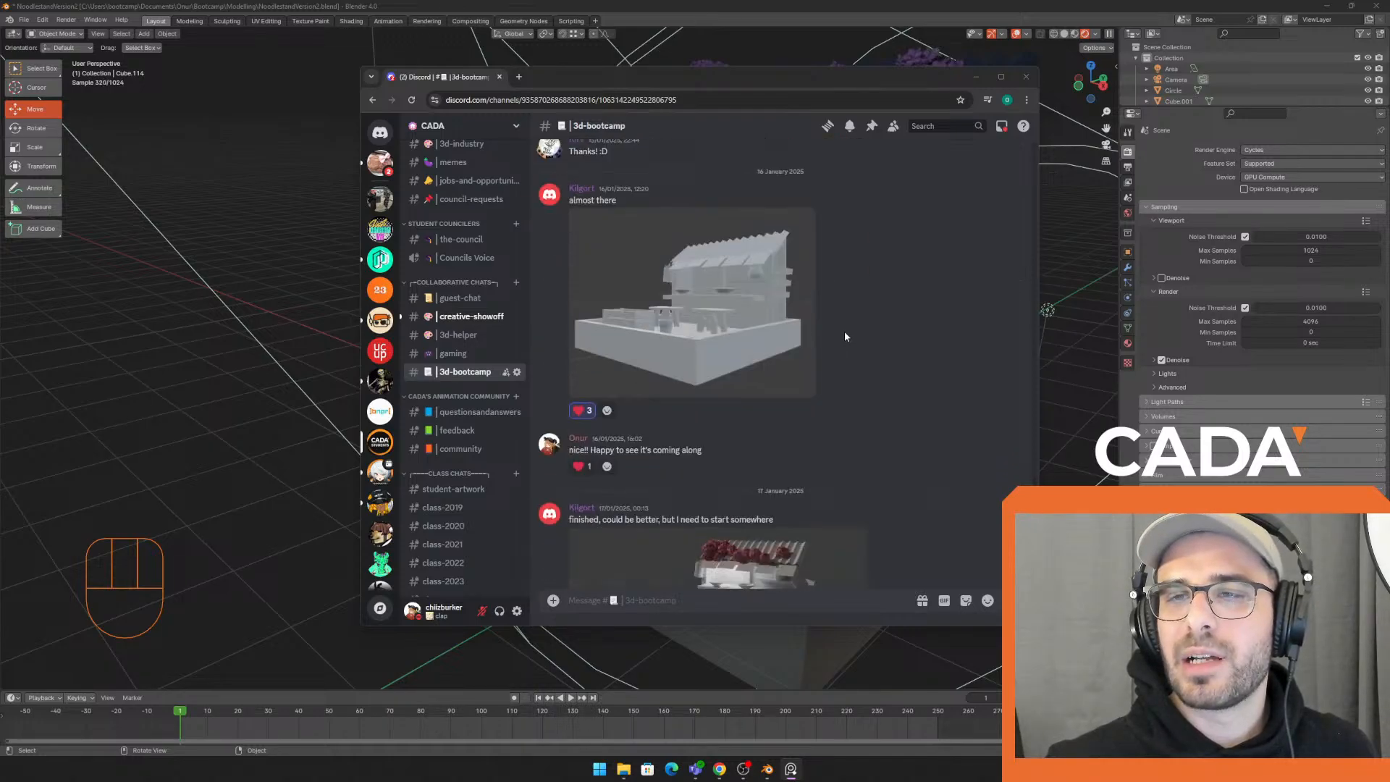
pyautogui.scroll(10, 872, 327)
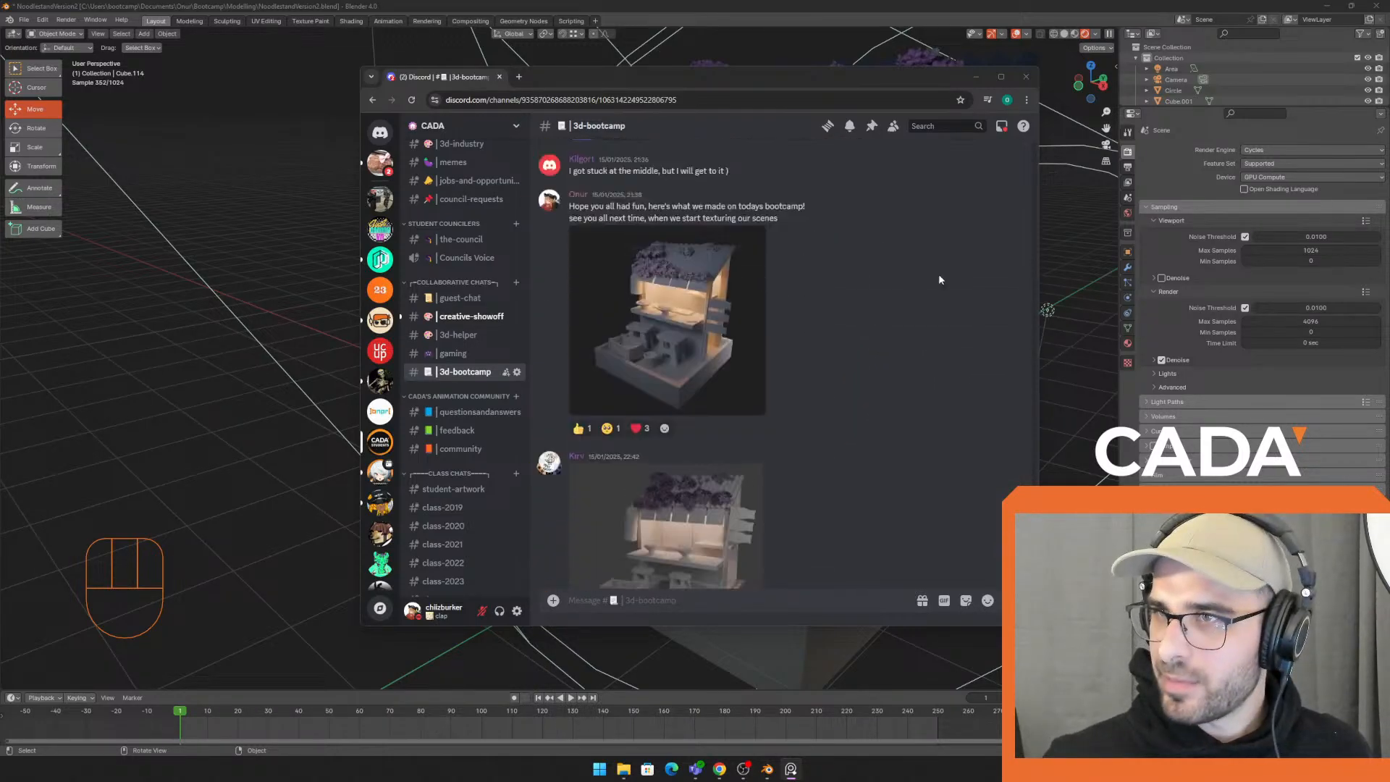
pyautogui.moveTo(908, 86); pyautogui.dragTo(754, 83)
pyautogui.click(822, 72)
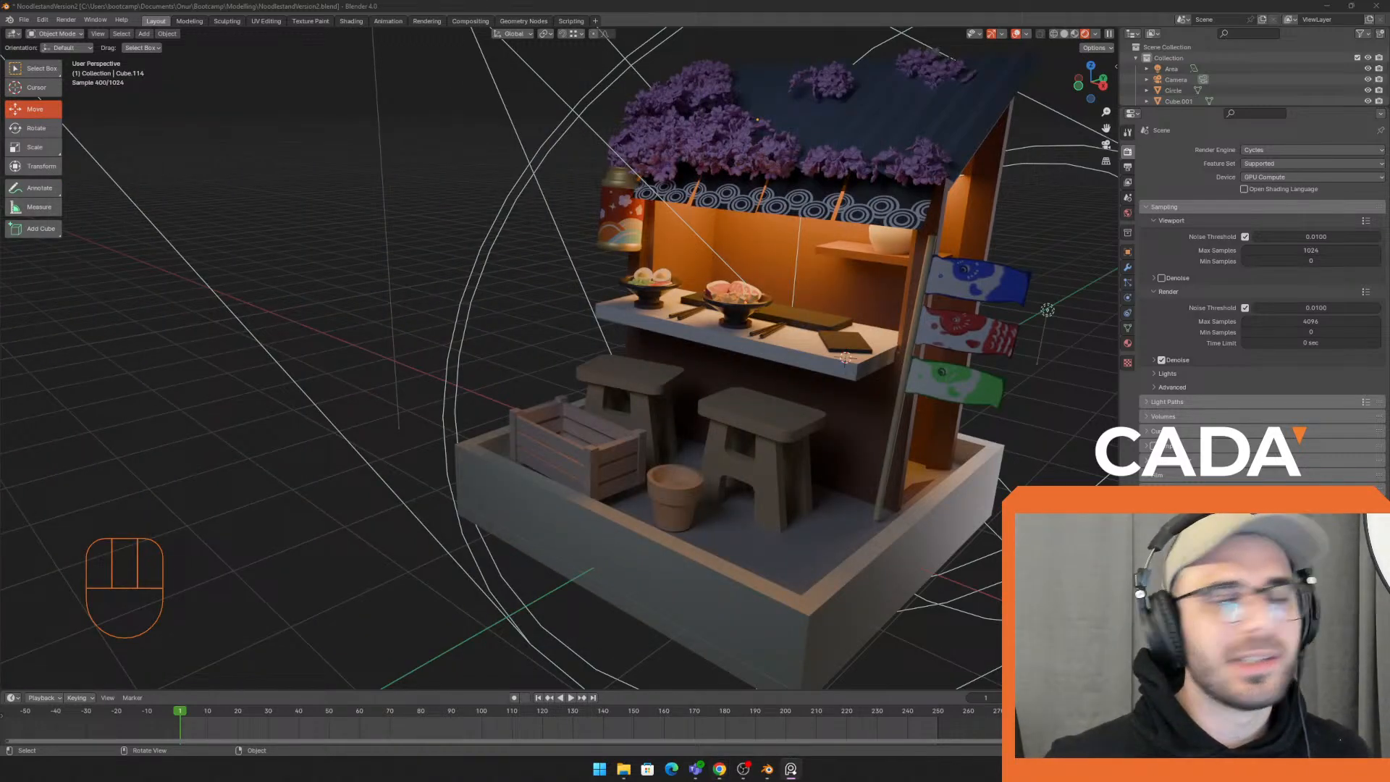
# Select the scene camera beside the stand and look through it
pyautogui.keyDown('shift'); pyautogui.moveTo(671, 373); pyautogui.dragTo(744, 580, button='middle'); pyautogui.keyUp('shift')
pyautogui.moveTo(753, 298)
pyautogui.mouseDown(button='middle')
pyautogui.moveTo(793, 297)
pyautogui.moveTo(765, 302)
pyautogui.mouseUp(button='middle')
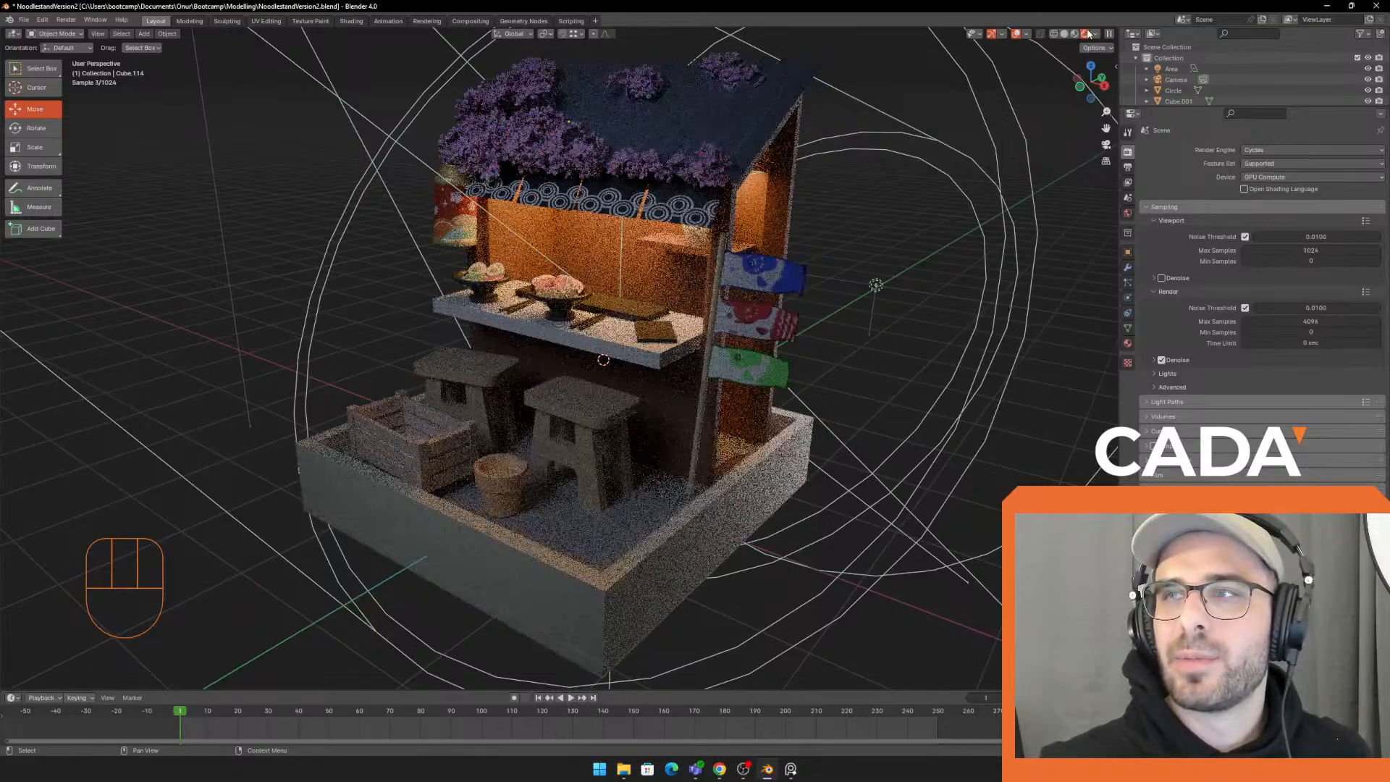
pyautogui.moveTo(878, 270); pyautogui.dragTo(883, 263, button='middle')
pyautogui.scroll(-4, 883, 262)
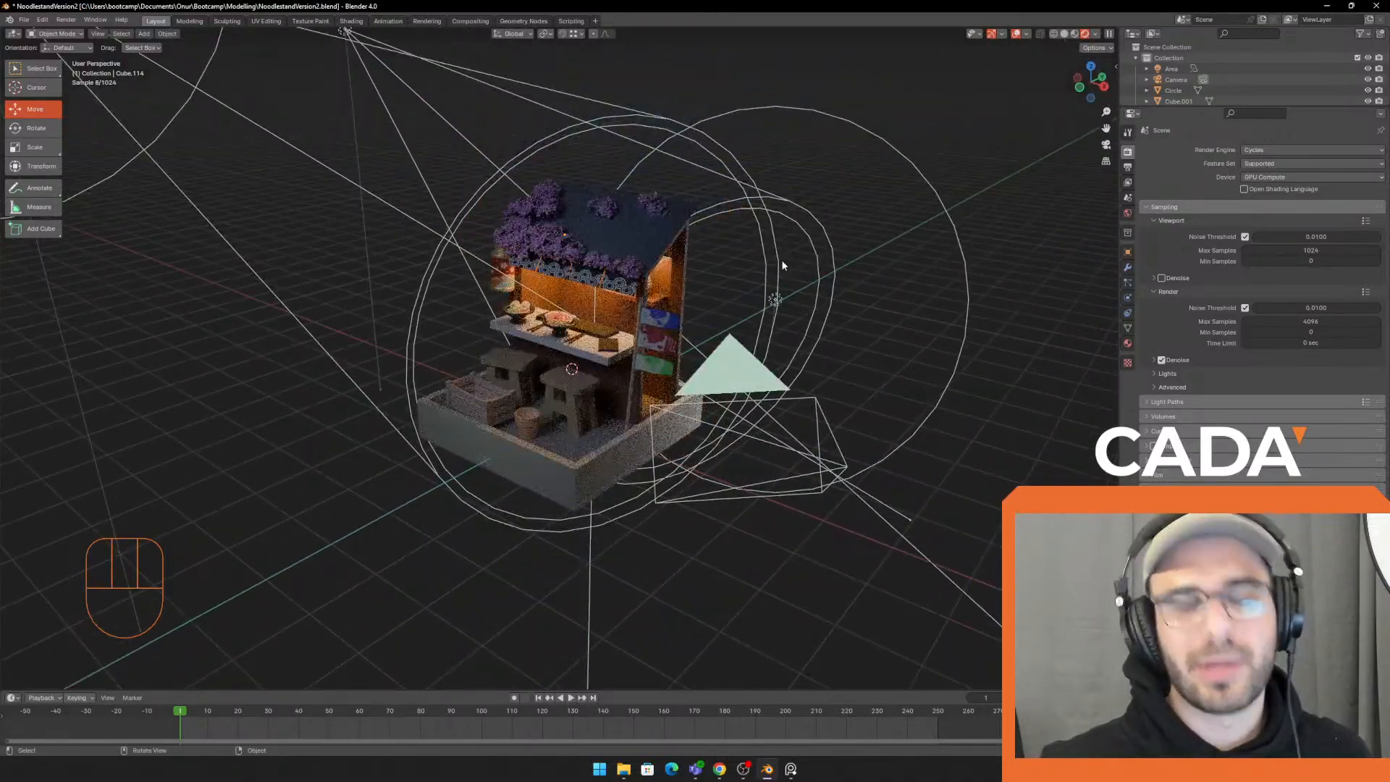
pyautogui.click(812, 450)
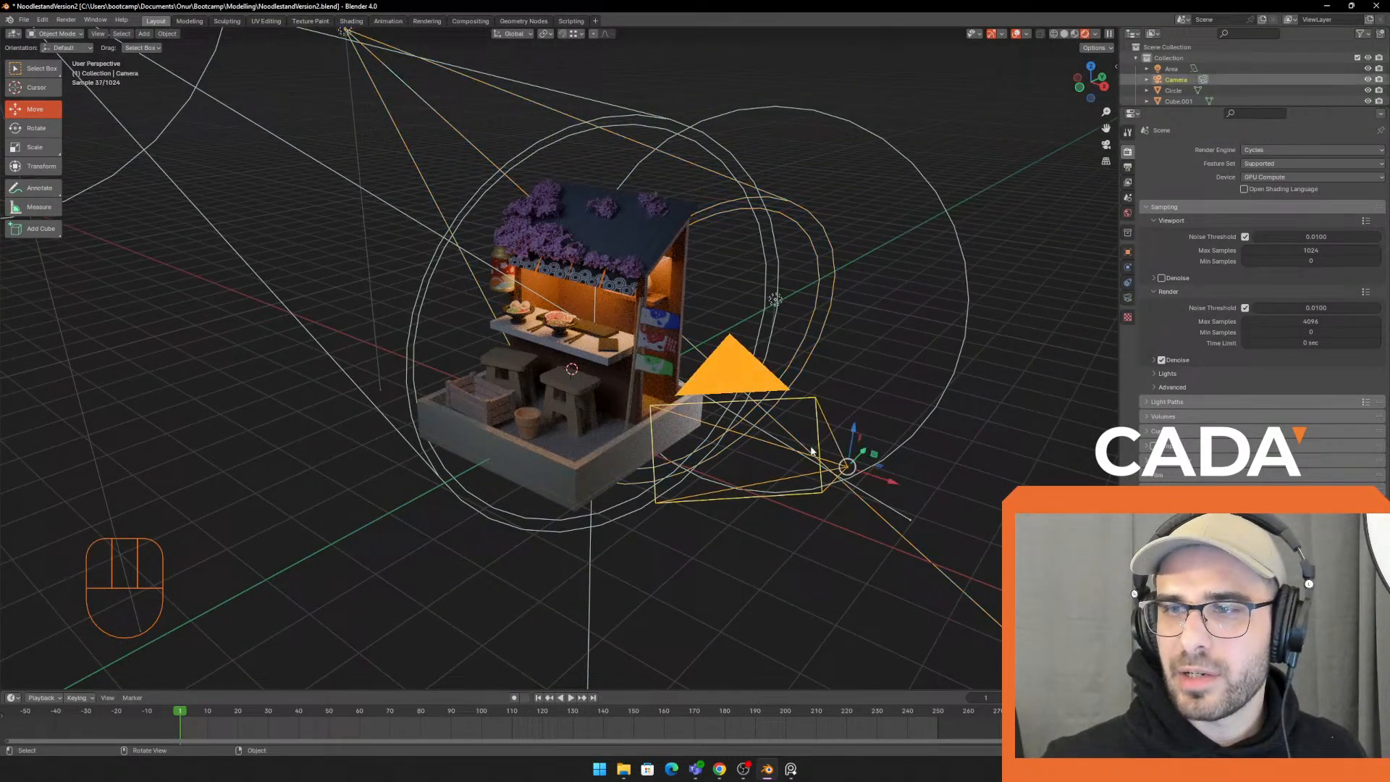
pyautogui.press('KP_0')
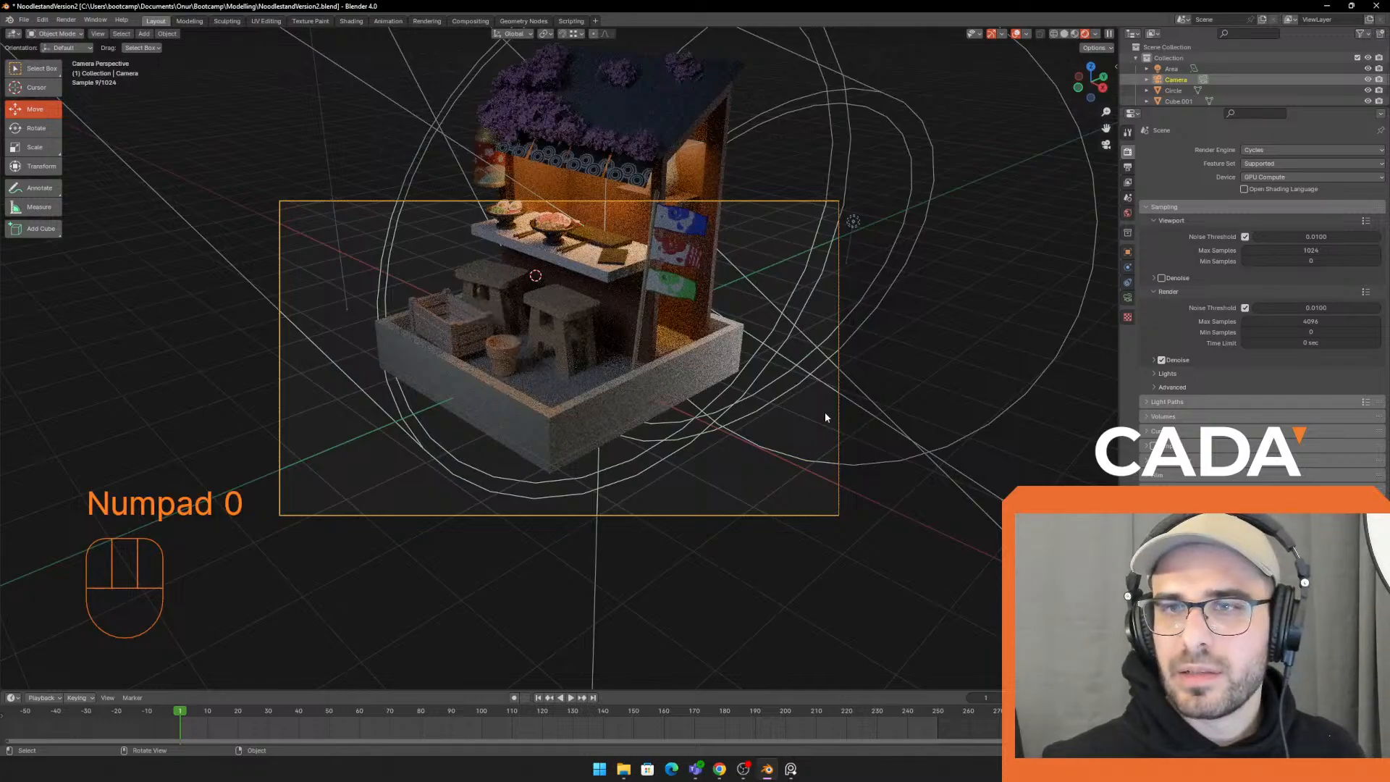
# Examine the camera's placement relative to the stand from outside and check its framing again
pyautogui.moveTo(729, 358); pyautogui.dragTo(734, 346, button='middle')
pyautogui.keyDown('shift'); pyautogui.moveTo(676, 257); pyautogui.dragTo(797, 304, button='middle'); pyautogui.keyUp('shift')
pyautogui.keyDown('shift'); pyautogui.moveTo(992, 308); pyautogui.dragTo(727, 344, button='middle'); pyautogui.keyUp('shift')
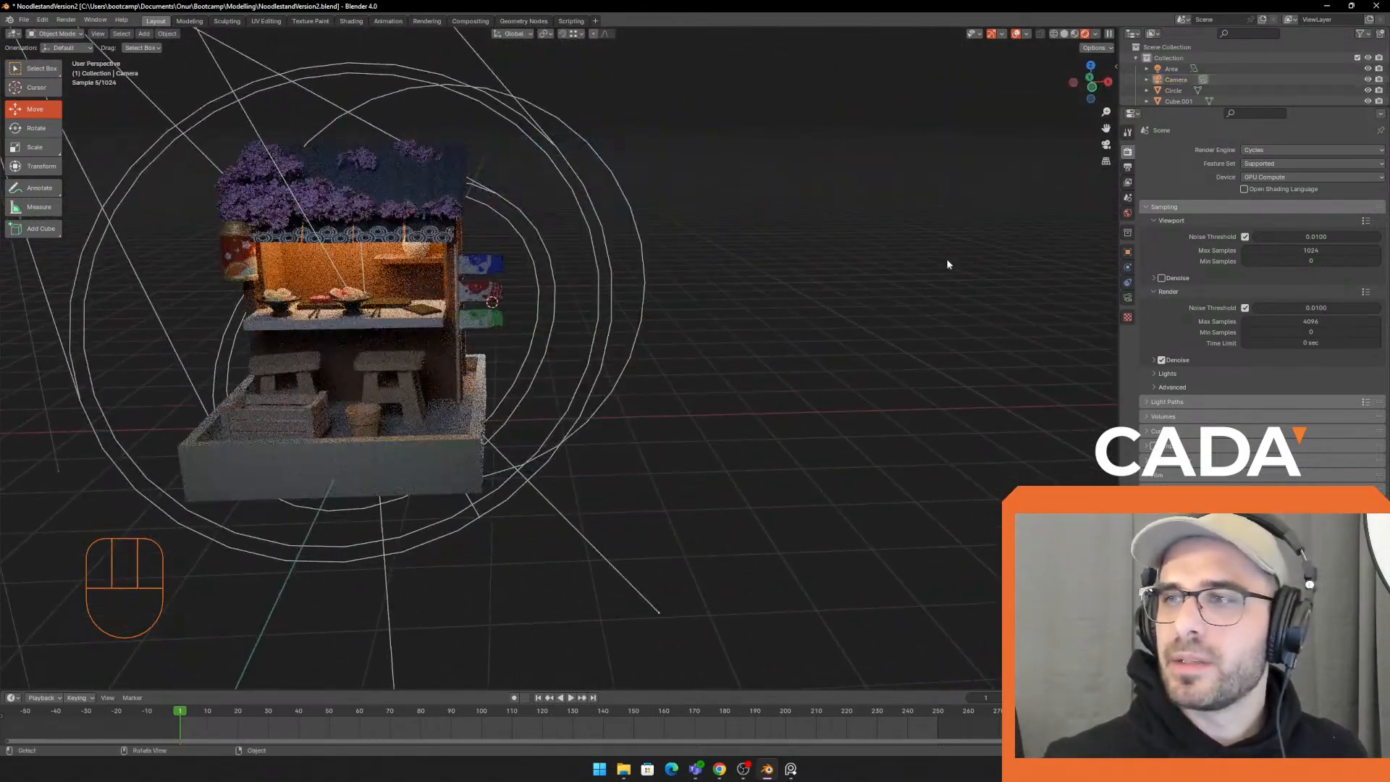
pyautogui.scroll(-2, 735, 280)
pyautogui.moveTo(735, 279); pyautogui.dragTo(818, 307, button='middle')
pyautogui.click(948, 237)
pyautogui.moveTo(966, 275); pyautogui.dragTo(879, 266, button='middle')
pyautogui.keyDown('shift'); pyautogui.moveTo(879, 266); pyautogui.dragTo(881, 281, button='middle'); pyautogui.keyUp('shift')
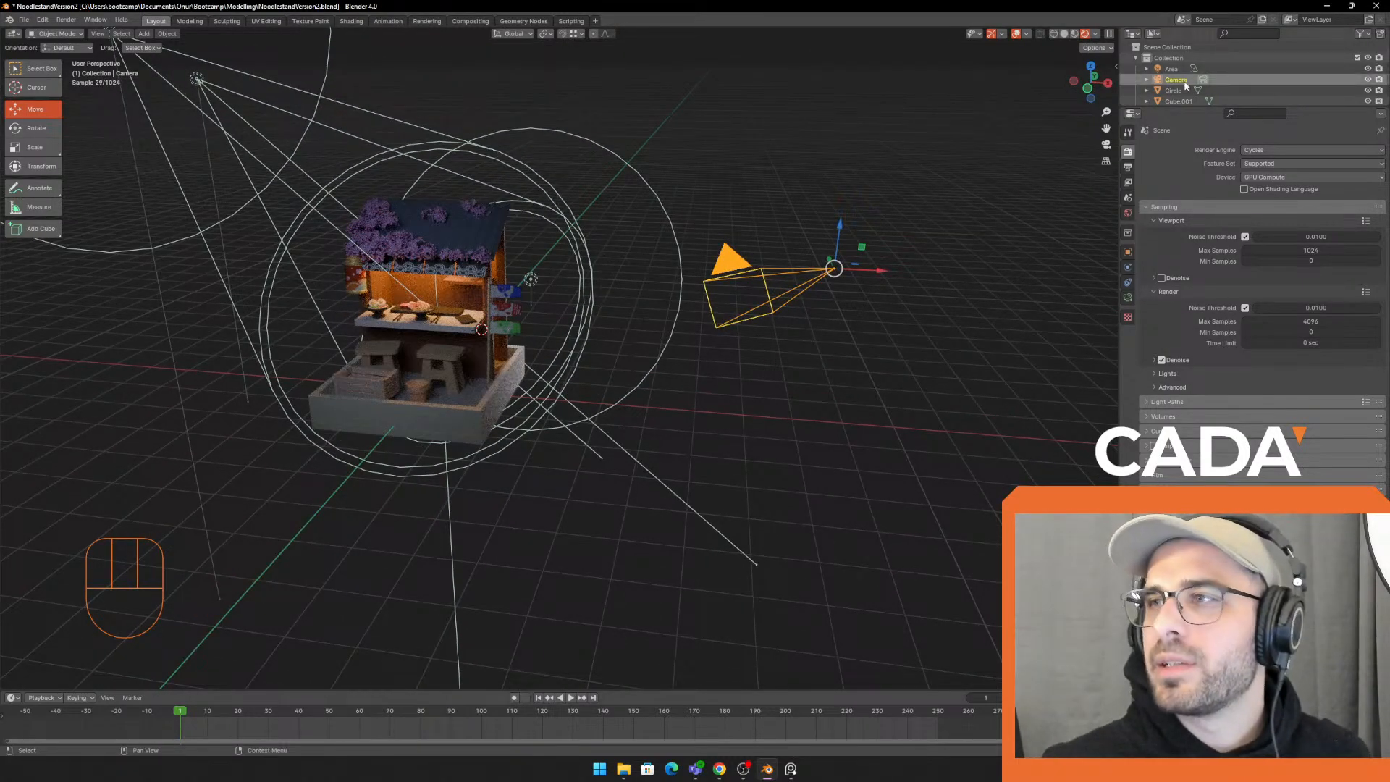
pyautogui.press('KP_0')
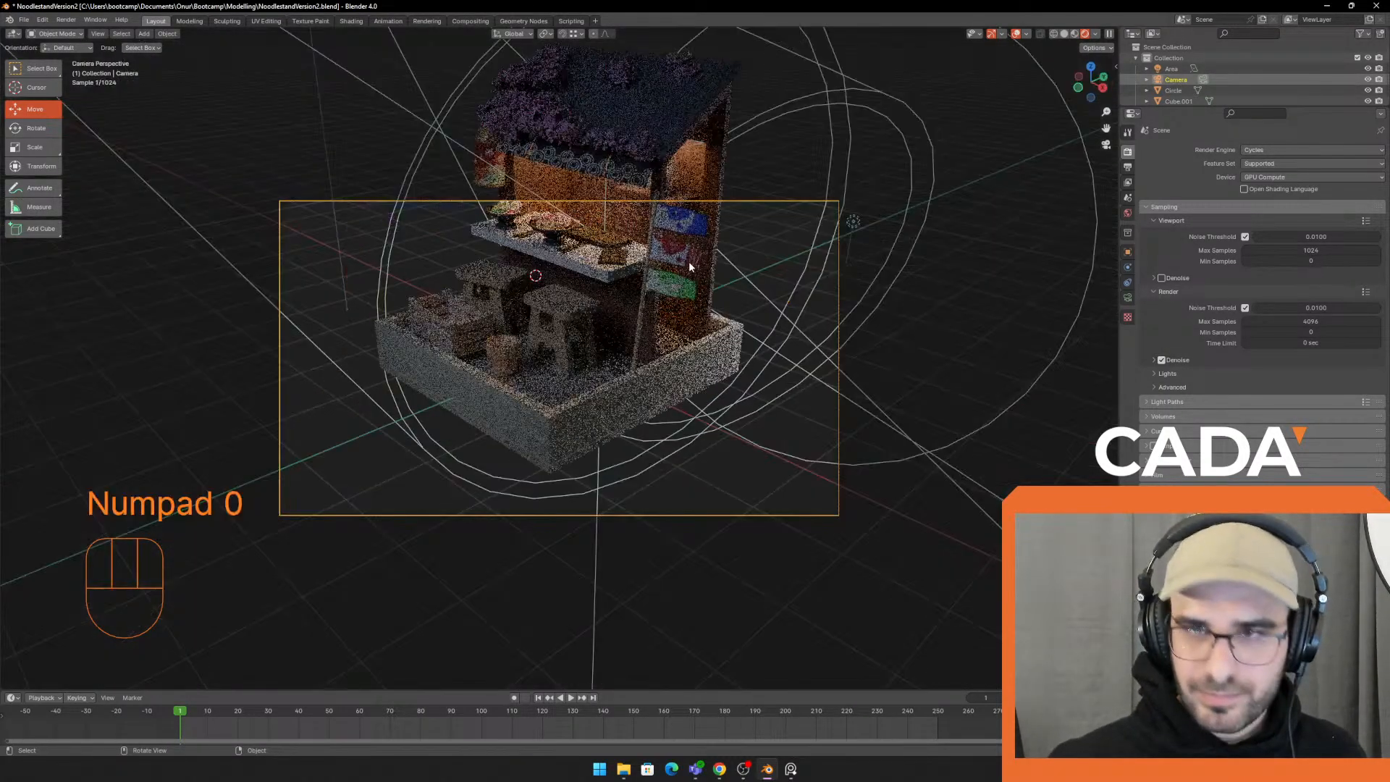
# Activate the Rotate tool for the camera and bring up the transform orientation options
pyautogui.moveTo(707, 256); pyautogui.dragTo(181, 148, button='middle')
pyautogui.click(55, 131)
pyautogui.moveTo(760, 228); pyautogui.dragTo(679, 213, button='middle')
pyautogui.click(513, 34)
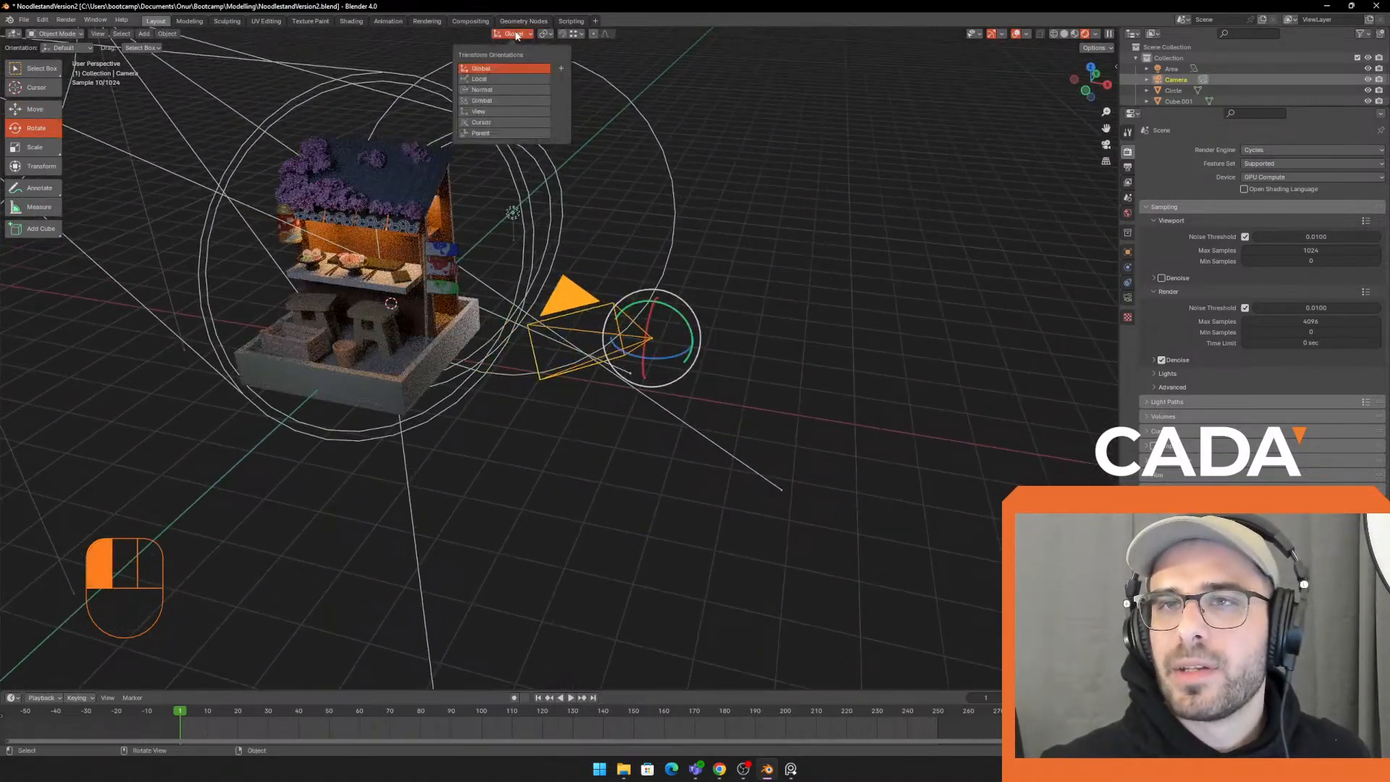
pyautogui.moveTo(719, 298); pyautogui.dragTo(725, 355, button='middle')
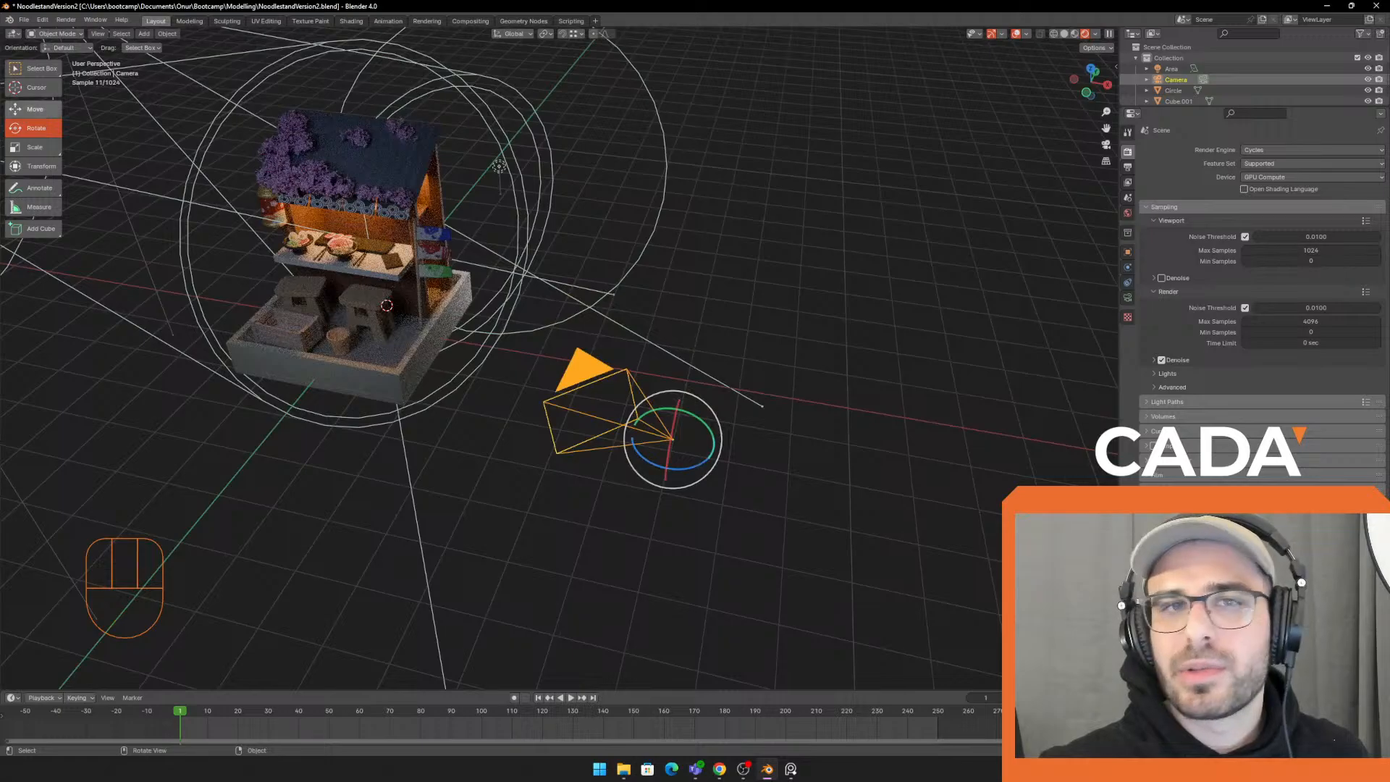
# Try moving the camera with the Move tool, undoing each move
pyautogui.click(35, 109)
pyautogui.moveTo(717, 448); pyautogui.dragTo(750, 471)
pyautogui.hotkey('ctrl', 'z')
pyautogui.moveTo(795, 423); pyautogui.dragTo(662, 436, button='middle')
pyautogui.moveTo(662, 436); pyautogui.dragTo(709, 289)
pyautogui.hotkey('ctrl', 'z')
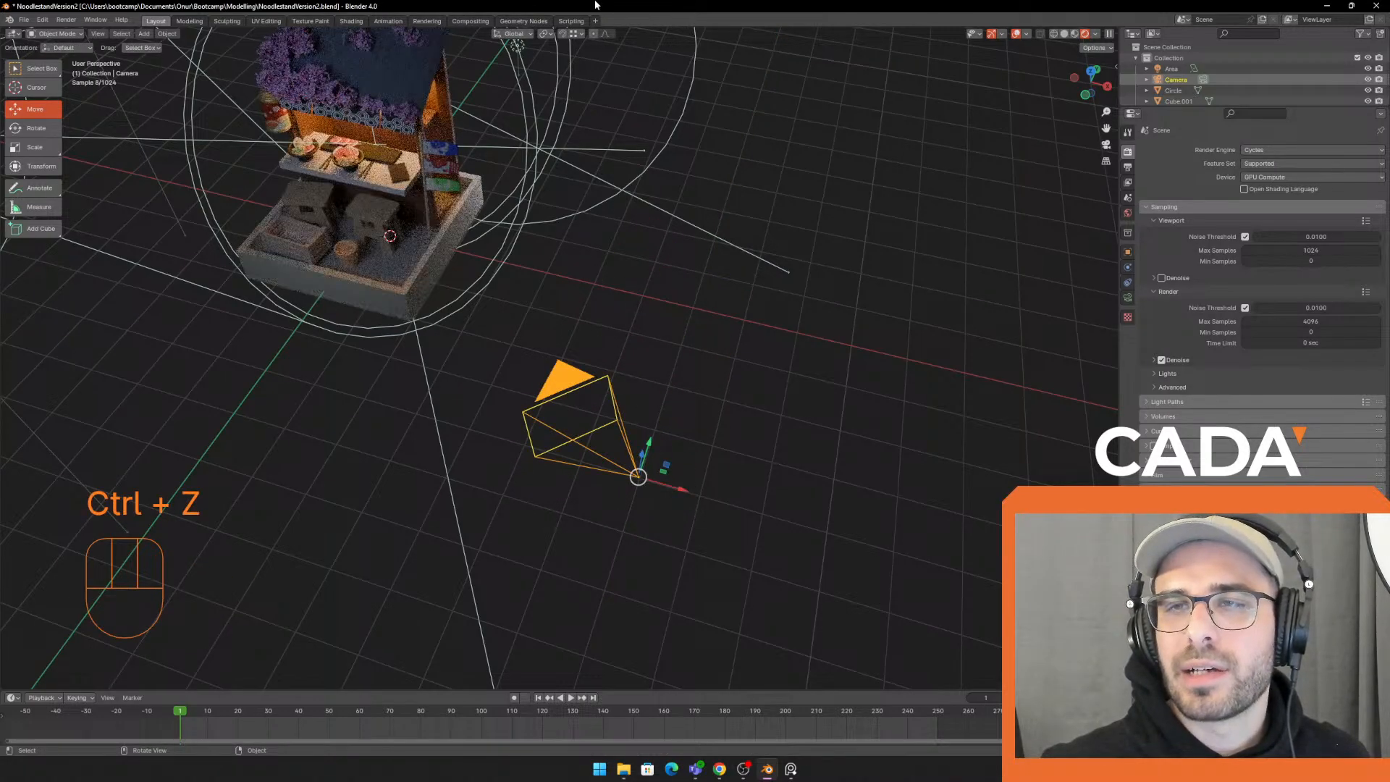
# Set the transform orientation to Local and try moving the camera along its local Z axis, undoing the move
pyautogui.click(527, 34)
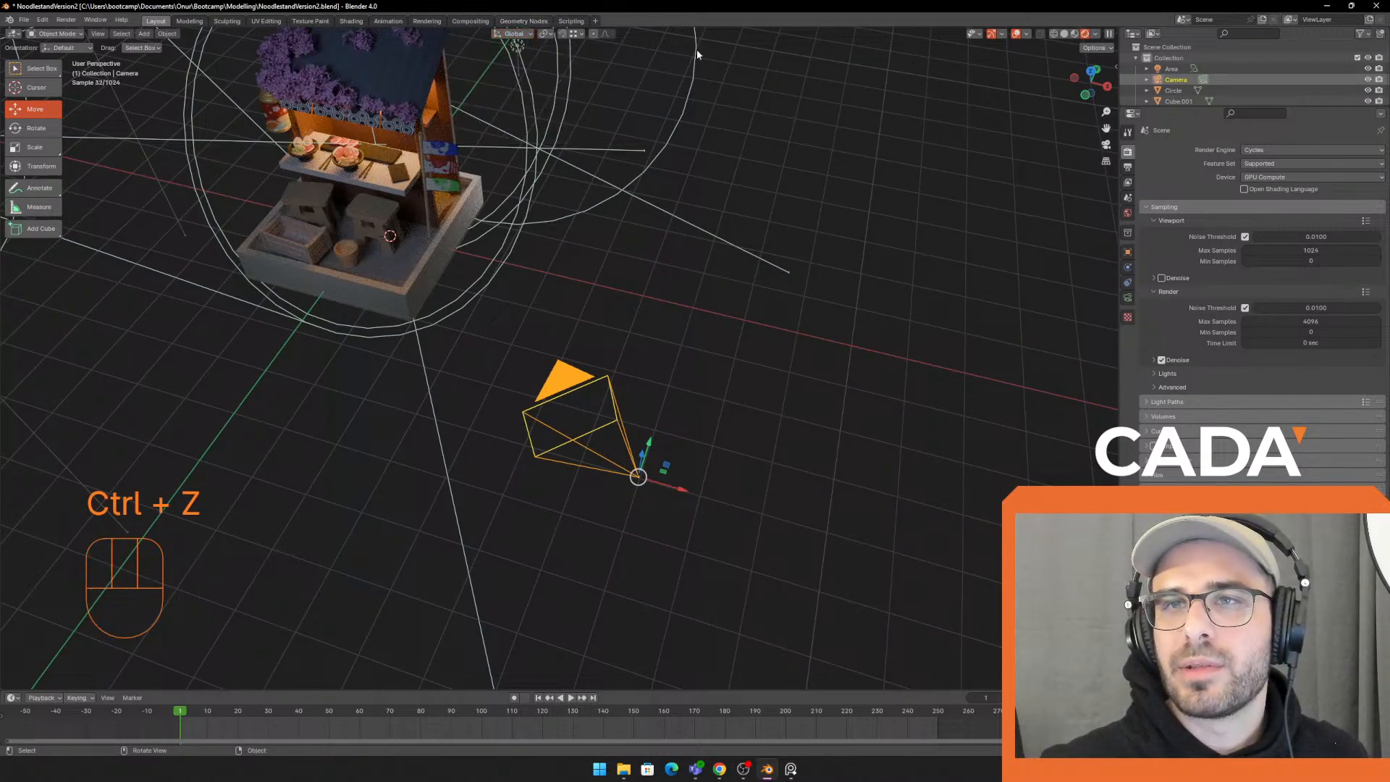
pyautogui.click(526, 34)
pyautogui.click(507, 68)
pyautogui.moveTo(665, 276); pyautogui.dragTo(755, 392, button='middle')
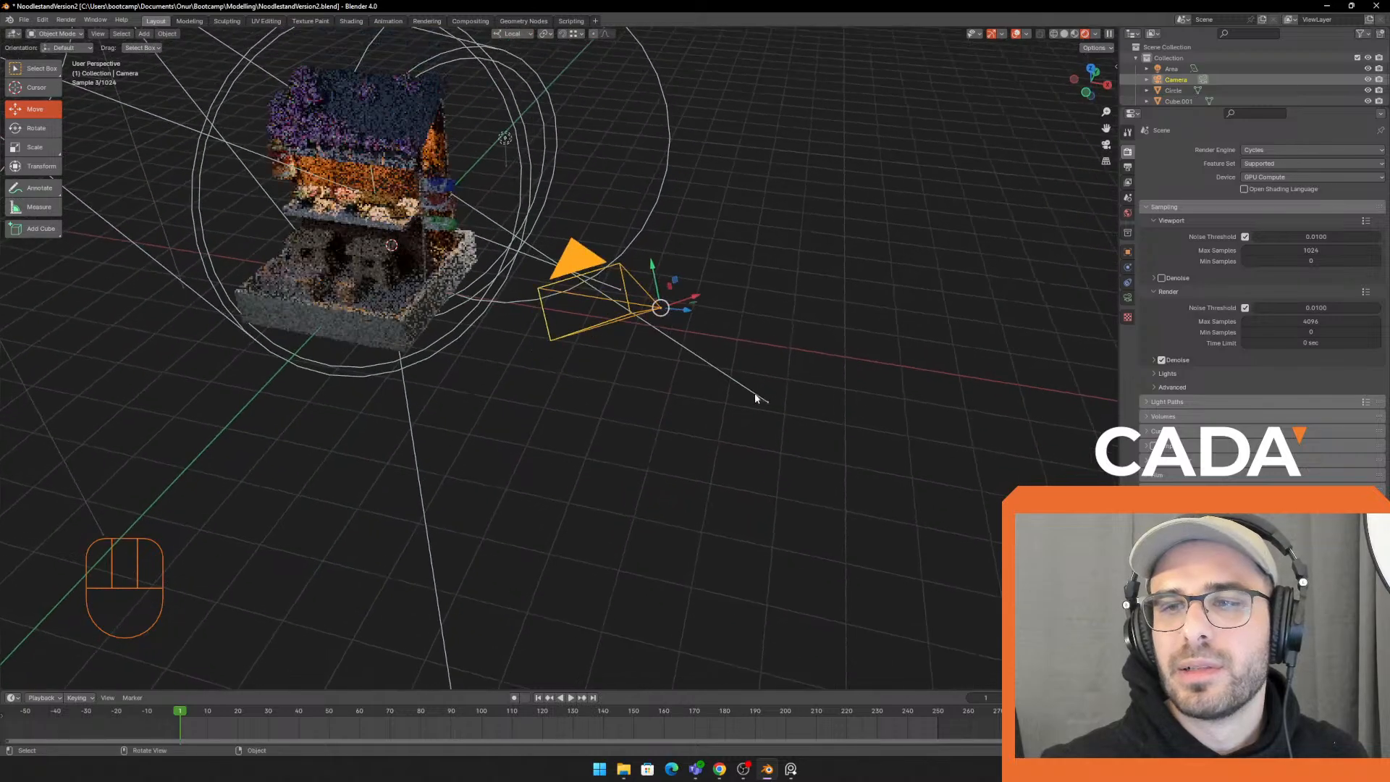
pyautogui.moveTo(685, 311); pyautogui.dragTo(465, 262)
pyautogui.hotkey('ctrl', 'z')
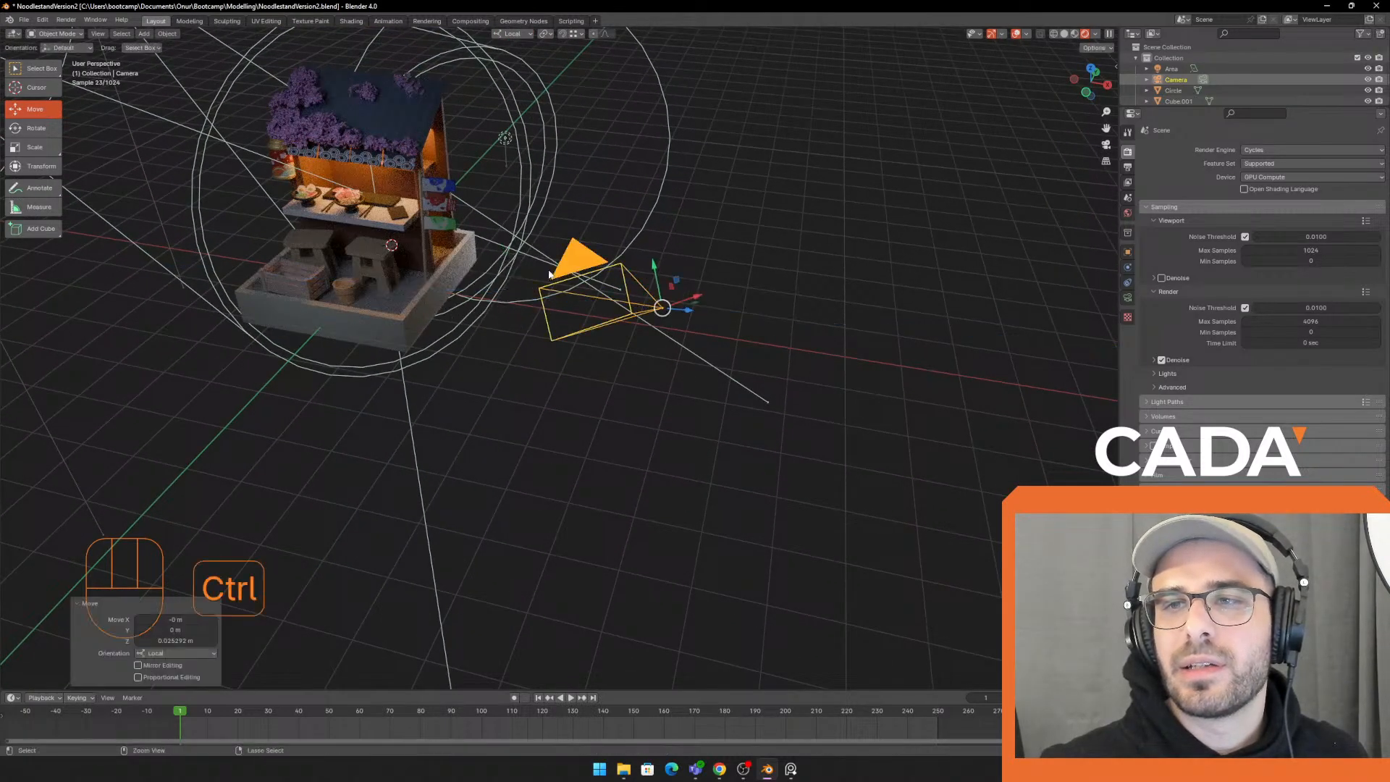
# Try rotating the camera about its local X axis with the Rotate tool, undoing the rotation
pyautogui.click(36, 128)
pyautogui.moveTo(641, 335); pyautogui.dragTo(706, 366, button='middle')
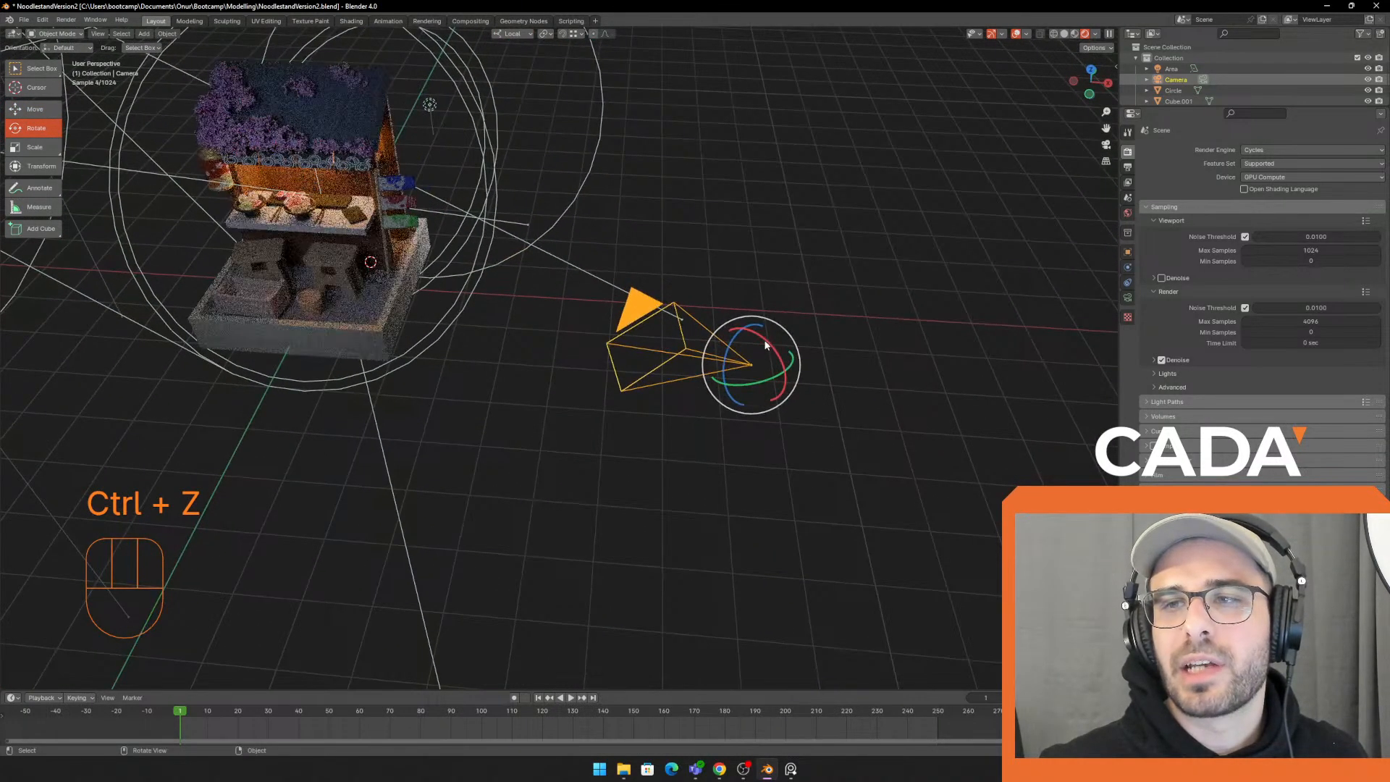
pyautogui.moveTo(767, 341); pyautogui.dragTo(748, 378)
pyautogui.hotkey('ctrl', 'z')
pyautogui.hotkey('ctrl', 'z')
pyautogui.hotkey('ctrl', 'z')
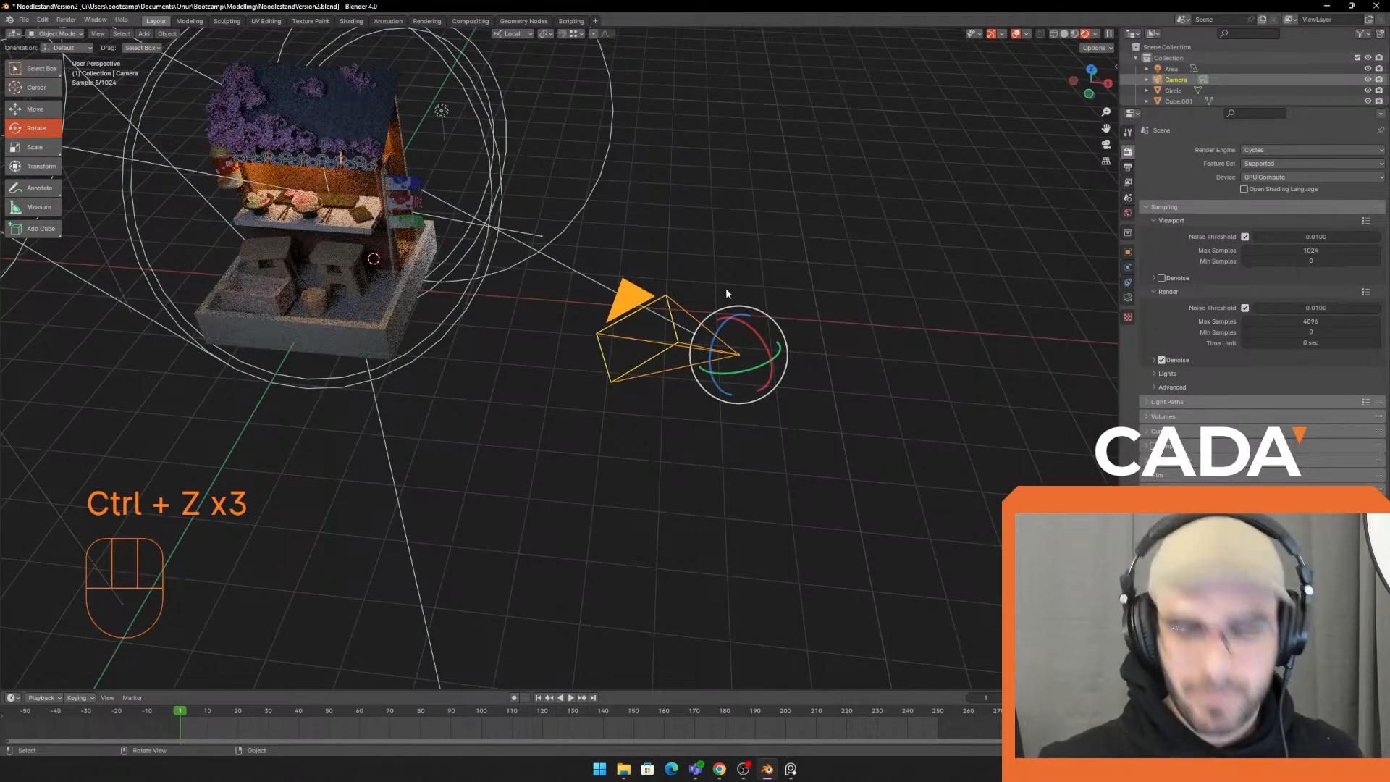
# Look through the camera, show its transform values and set its X rotation to 70.559°
pyautogui.press('KP_0')
pyautogui.click(1116, 67)
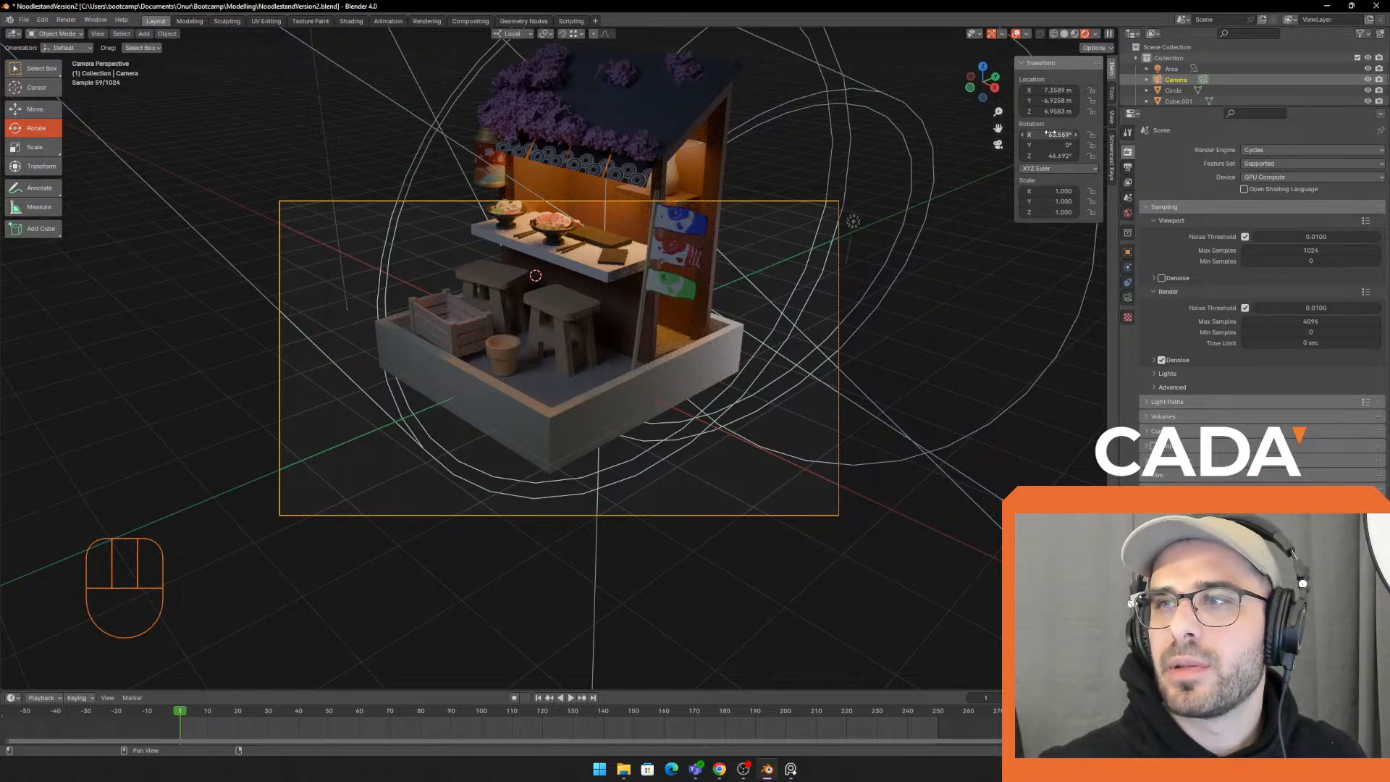
pyautogui.keyDown('shift'); pyautogui.moveTo(1053, 134); pyautogui.dragTo(1106, 134); pyautogui.keyUp('shift')
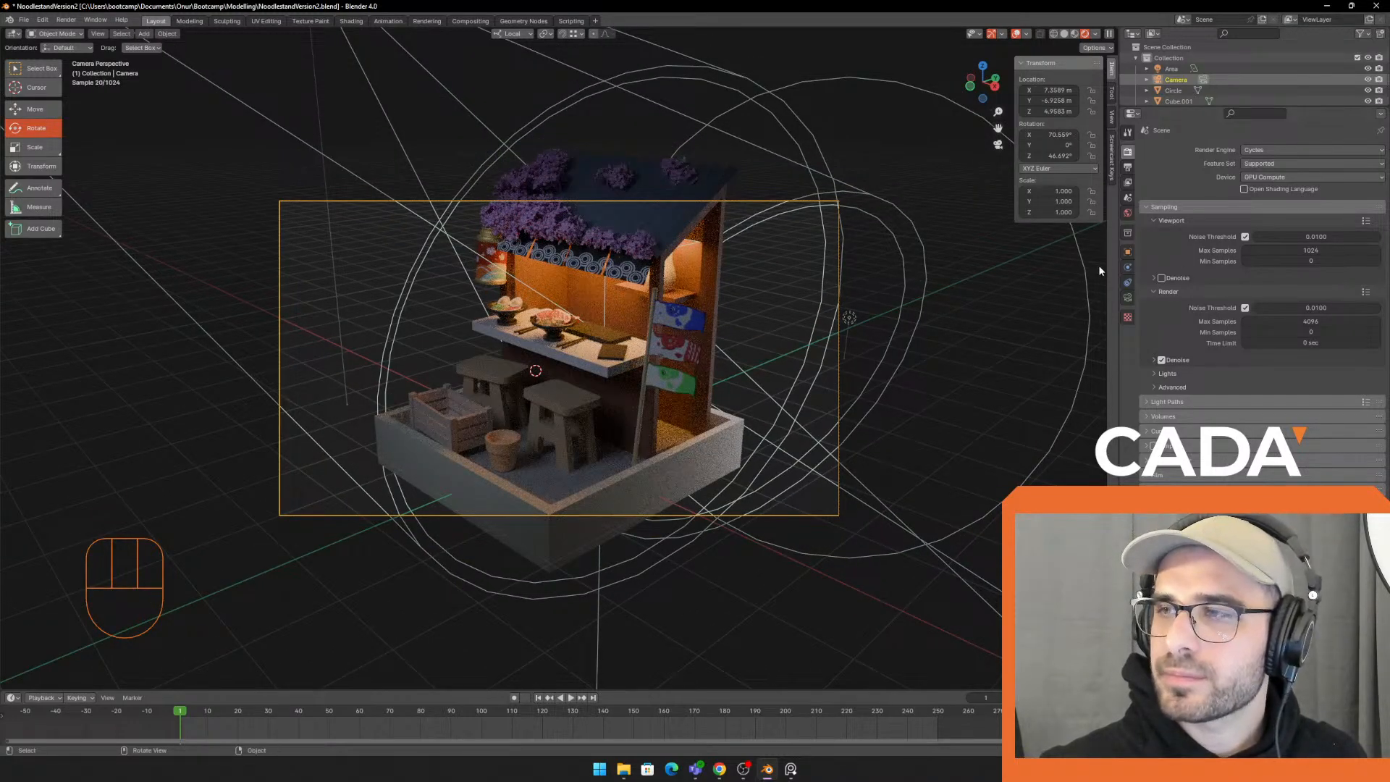
# Inspect the stand outside the camera view with overlays hidden and in solid shading, then restore rendered shading and overlays
pyautogui.moveTo(782, 262)
pyautogui.mouseDown(button='middle')
pyautogui.moveTo(823, 266)
pyautogui.moveTo(856, 243)
pyautogui.moveTo(800, 267)
pyautogui.mouseUp(button='middle')
pyautogui.scroll(2, 825, 240)
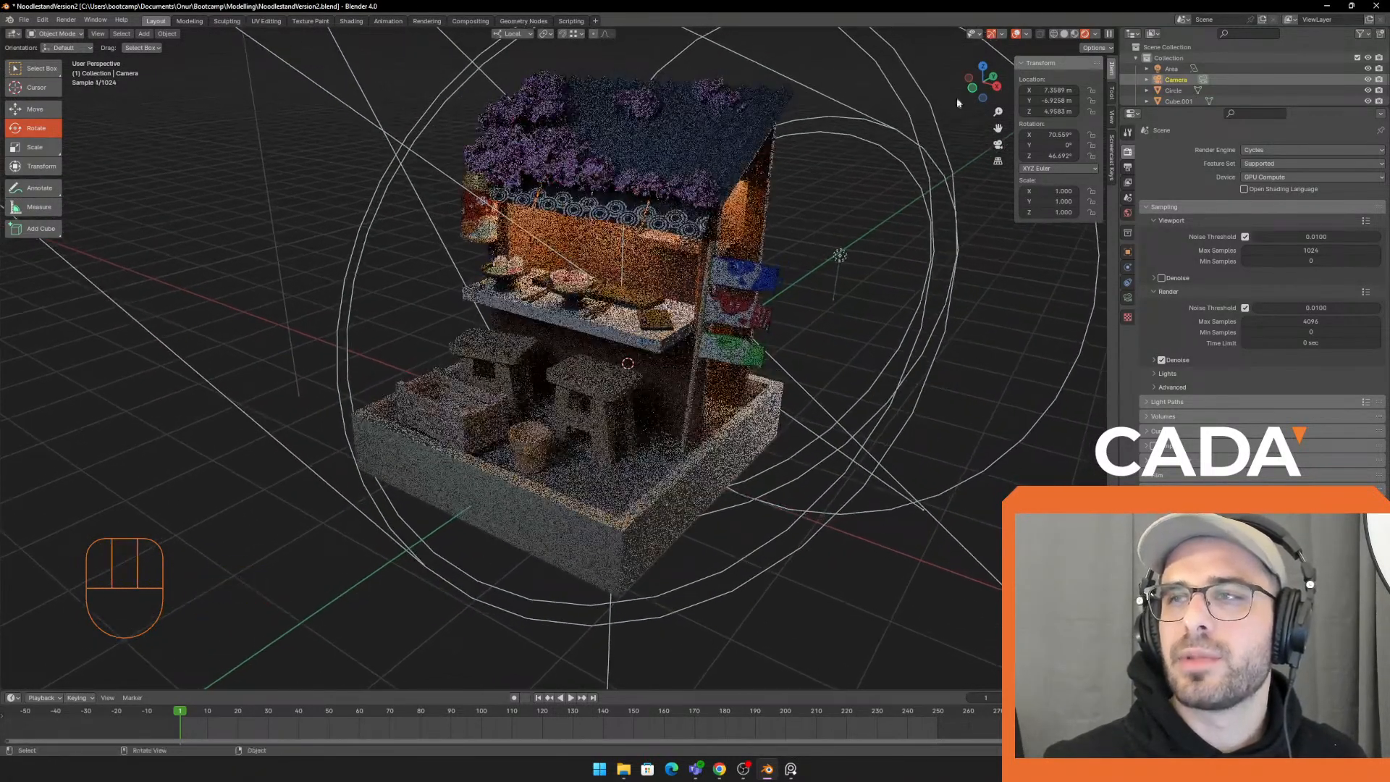
pyautogui.click(992, 34)
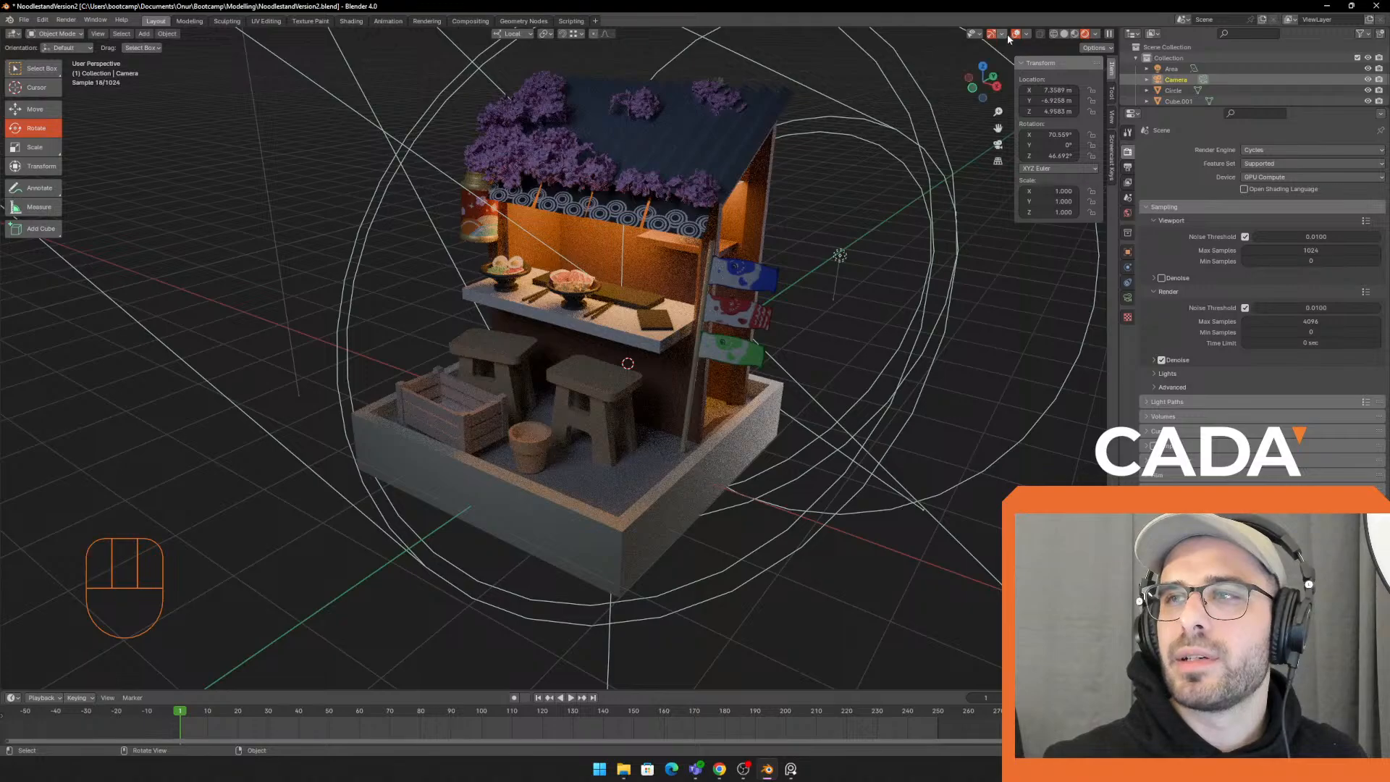
pyautogui.click(1017, 35)
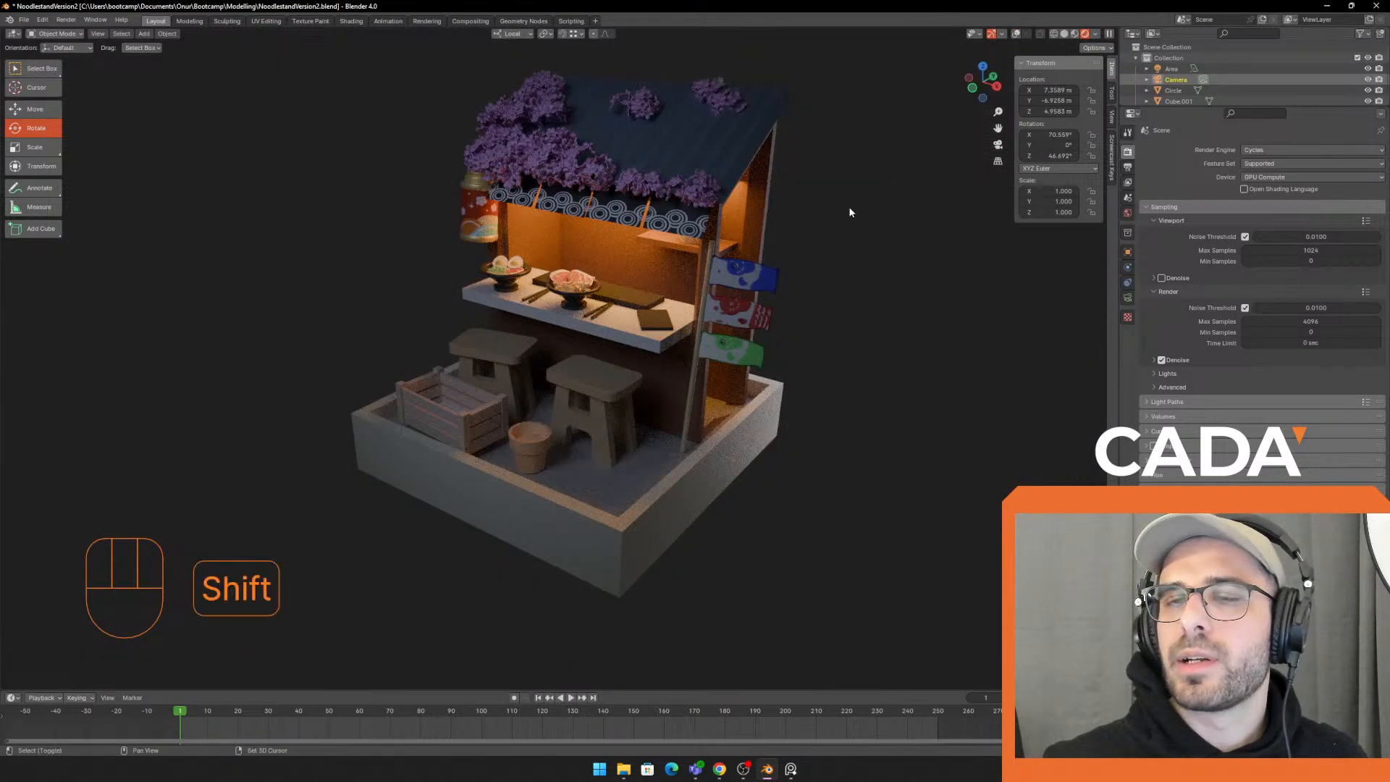
pyautogui.keyDown('shift'); pyautogui.moveTo(850, 211); pyautogui.dragTo(872, 210, button='middle'); pyautogui.keyUp('shift')
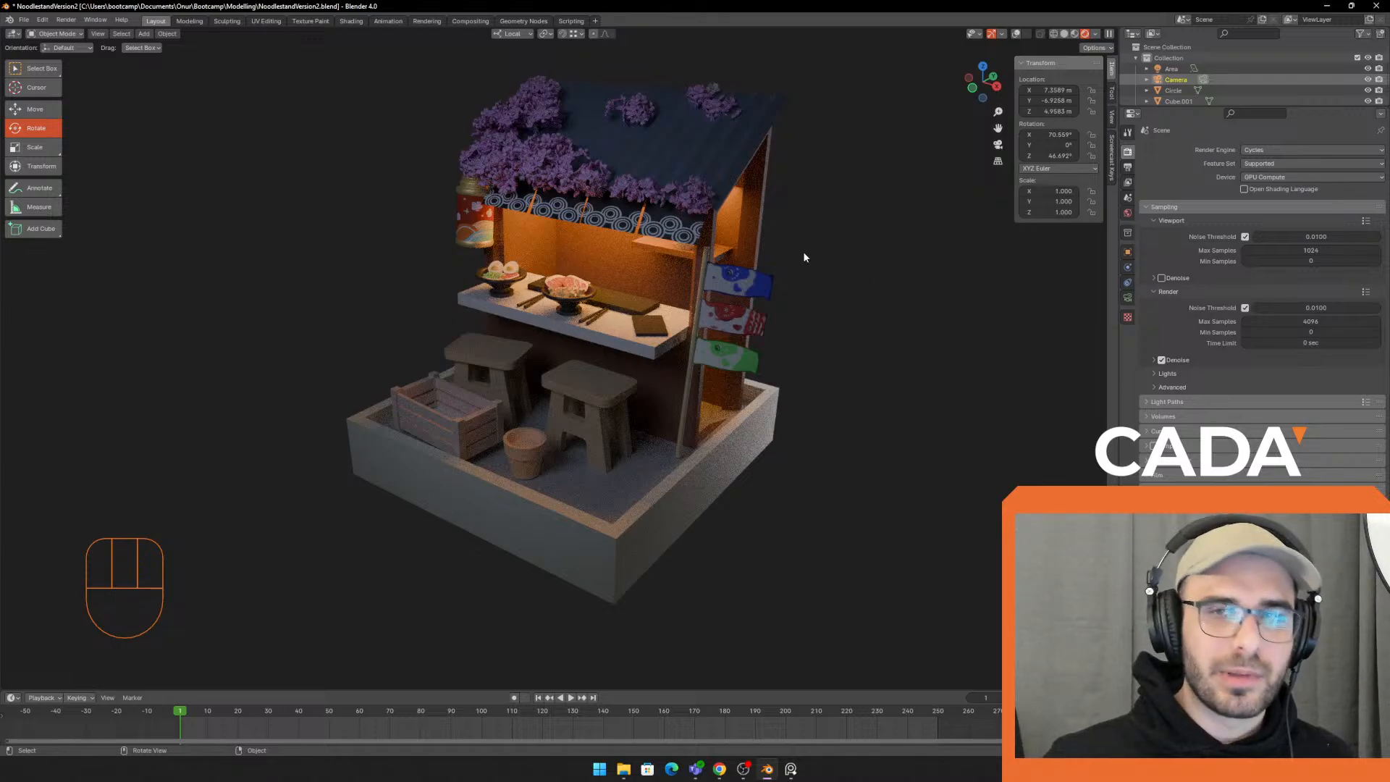
pyautogui.scroll(-1, 772, 258)
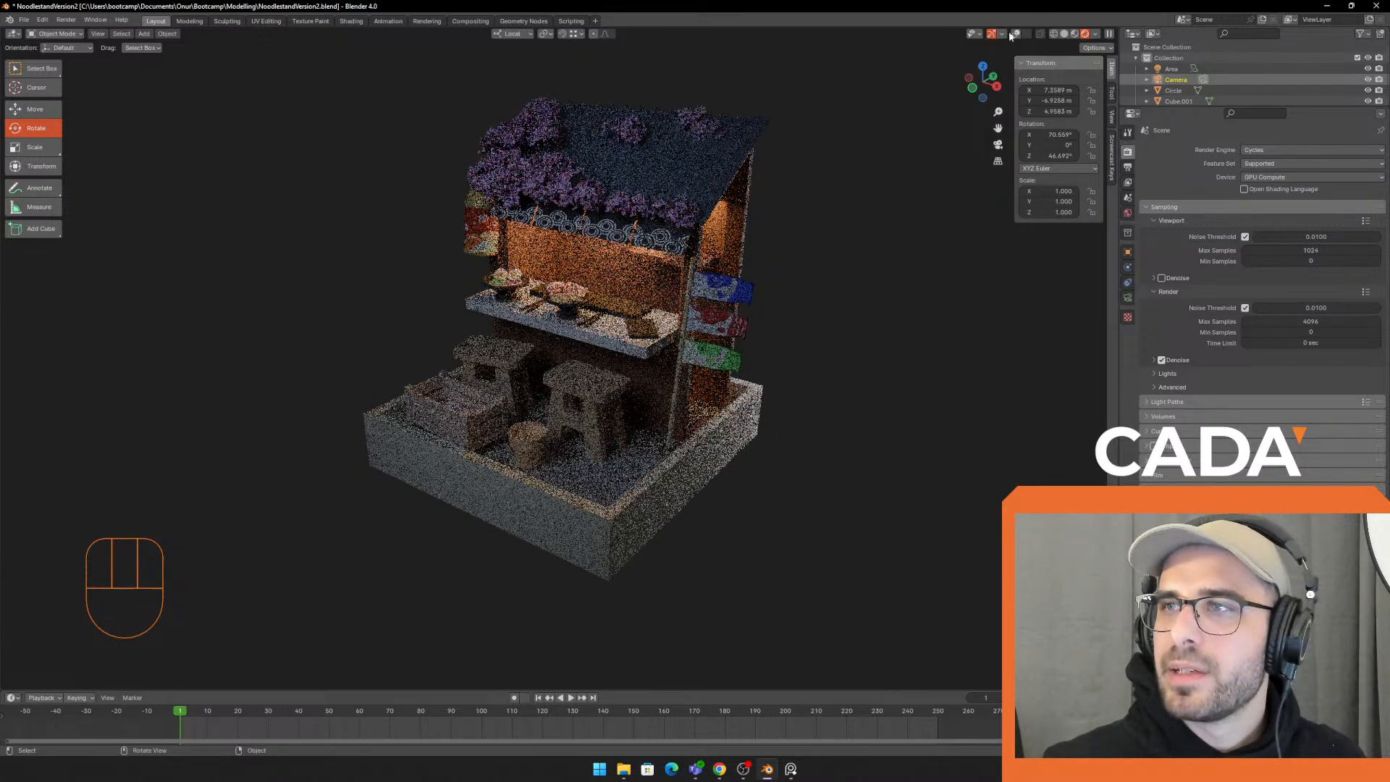
pyautogui.click(1063, 34)
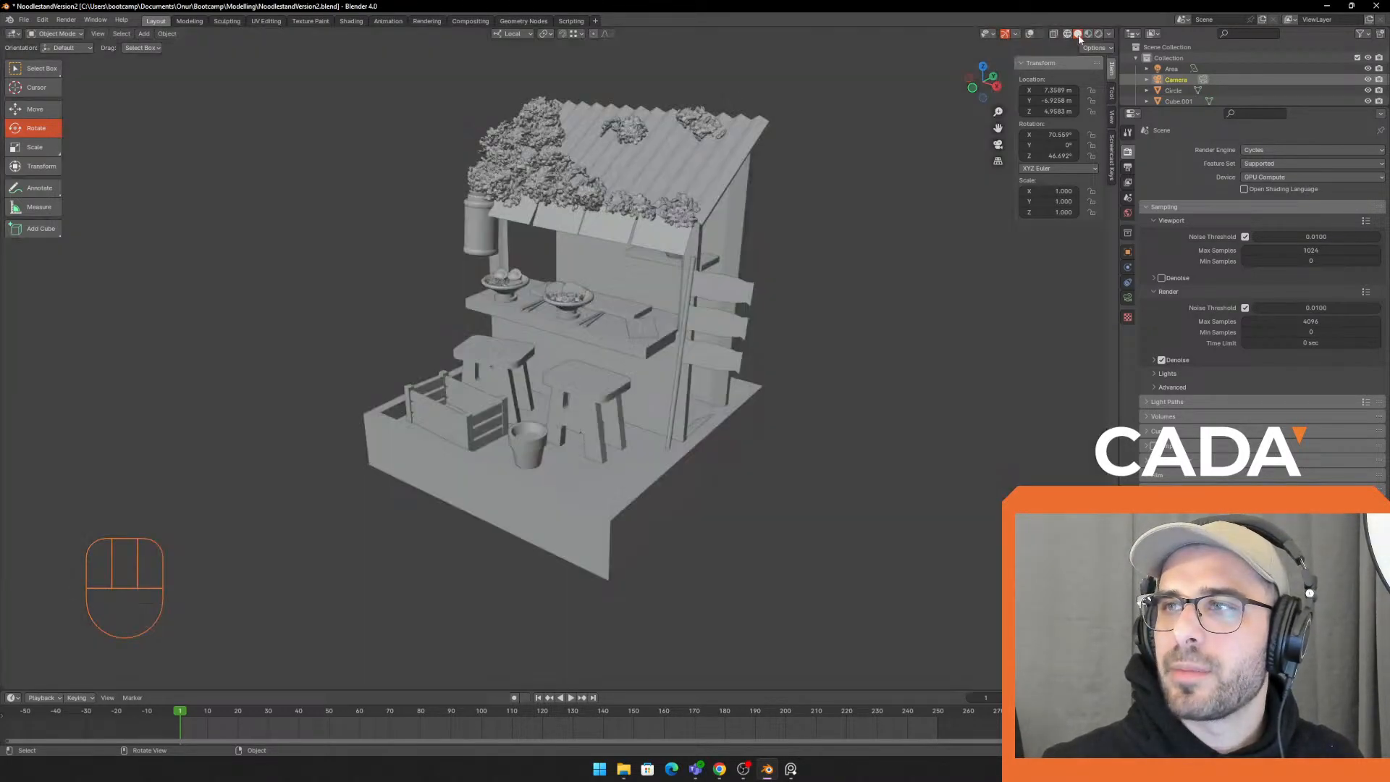
pyautogui.click(1098, 34)
pyautogui.click(1016, 34)
# Return to the camera view and set the camera's X rotation to 71.559°
pyautogui.moveTo(586, 298); pyautogui.dragTo(662, 308, button='middle')
pyautogui.keyDown('shift'); pyautogui.moveTo(662, 308); pyautogui.dragTo(616, 232, button='middle'); pyautogui.keyUp('shift')
pyautogui.scroll(-1, 630, 230)
pyautogui.moveTo(644, 229)
pyautogui.mouseDown(button='middle')
pyautogui.moveTo(681, 229)
pyautogui.moveTo(740, 289)
pyautogui.mouseUp(button='middle')
pyautogui.press('KP_0')
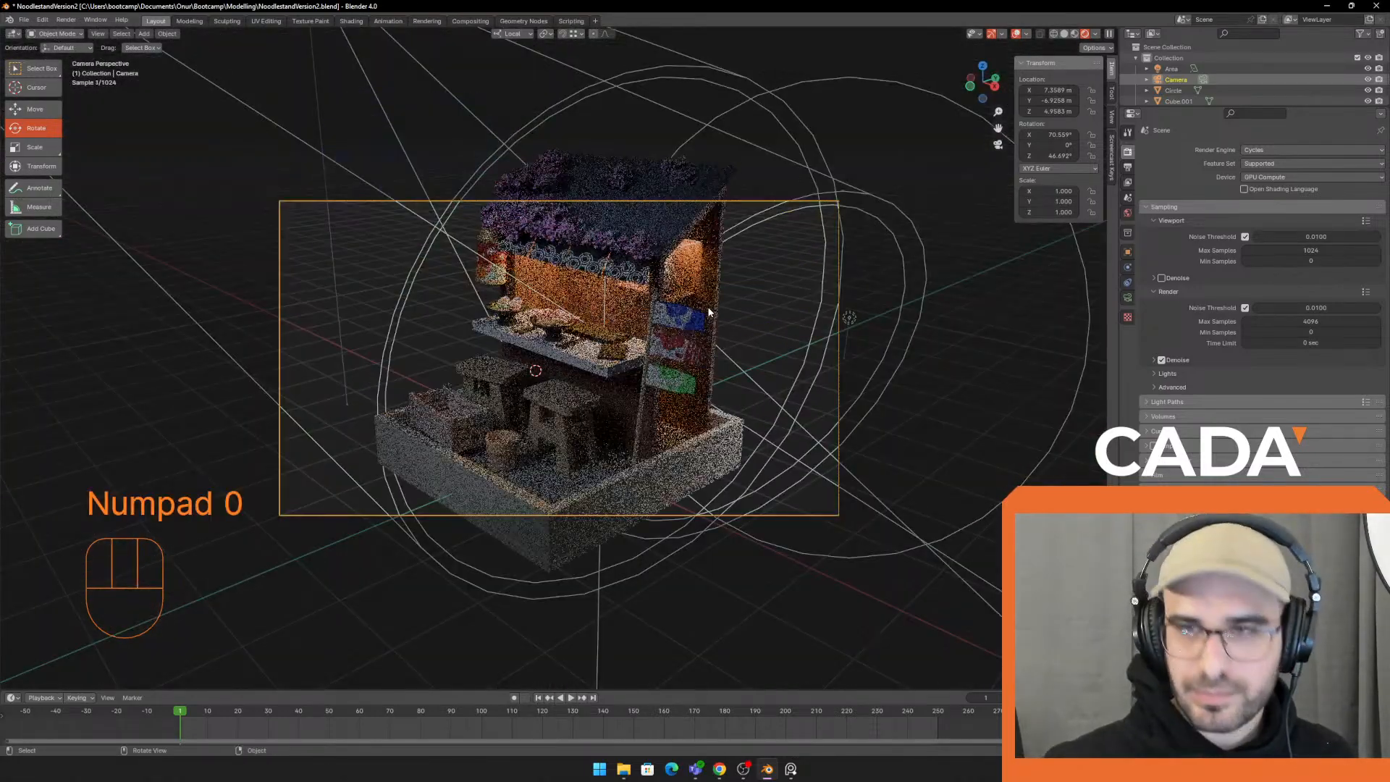
pyautogui.moveTo(1050, 135); pyautogui.dragTo(1058, 135)
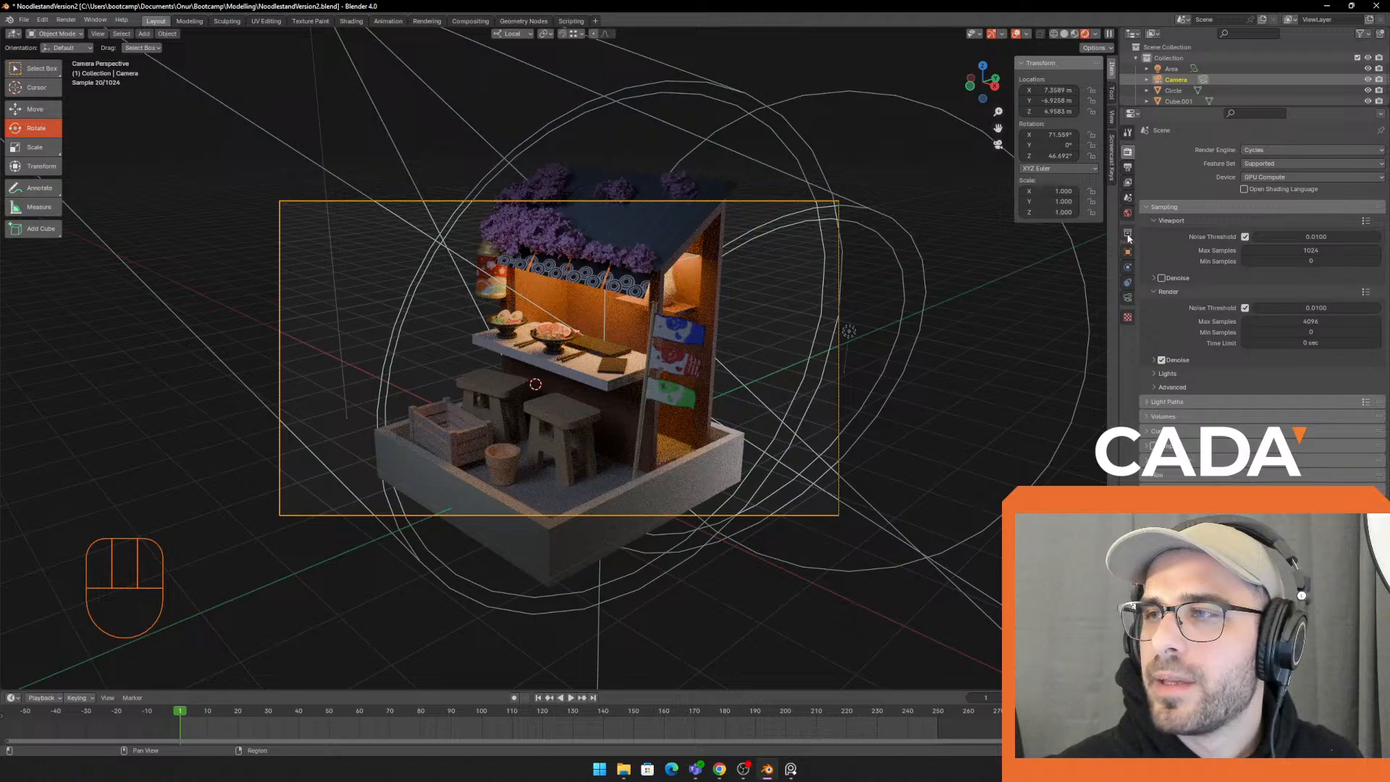
# Set the output resolution Y to 1920 px and check the square framing with the overlays briefly hidden
pyautogui.click(1128, 168)
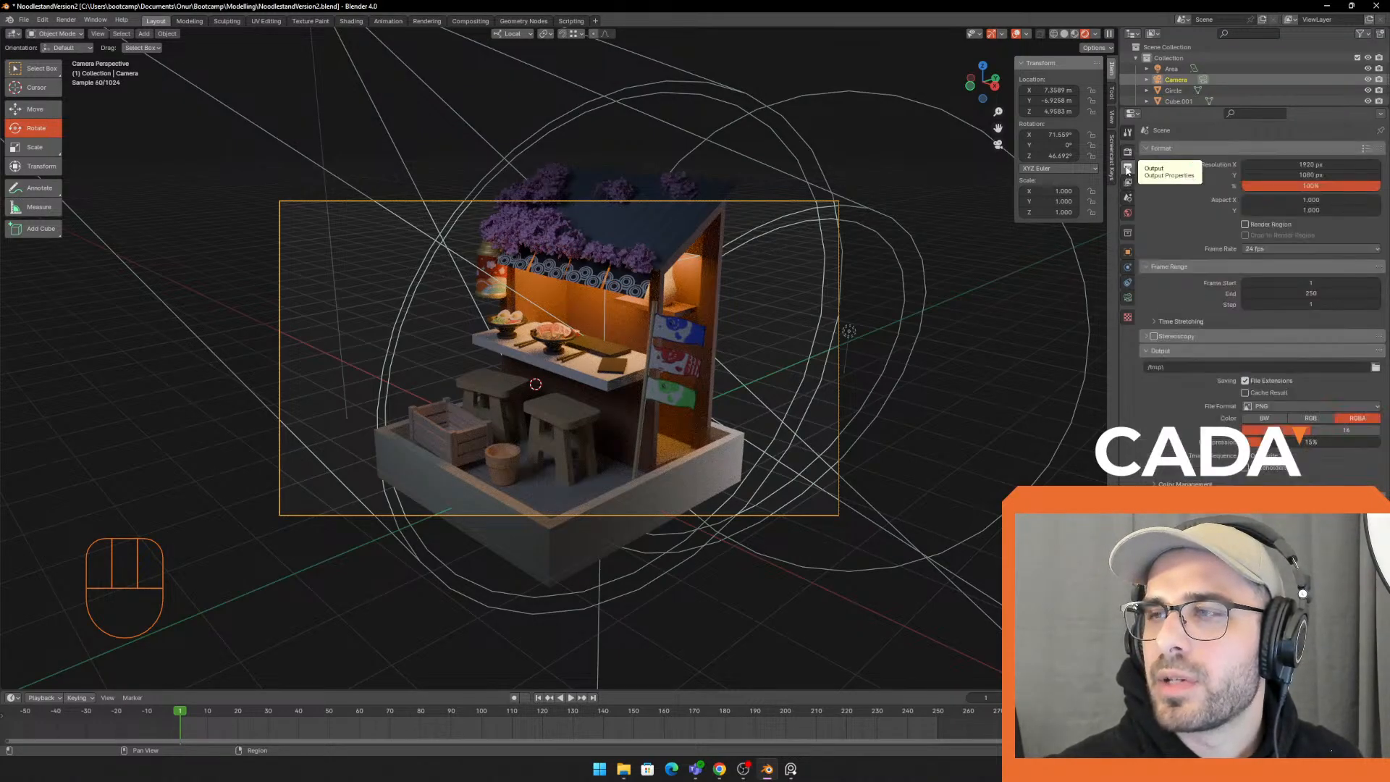
pyautogui.doubleClick(1292, 175)
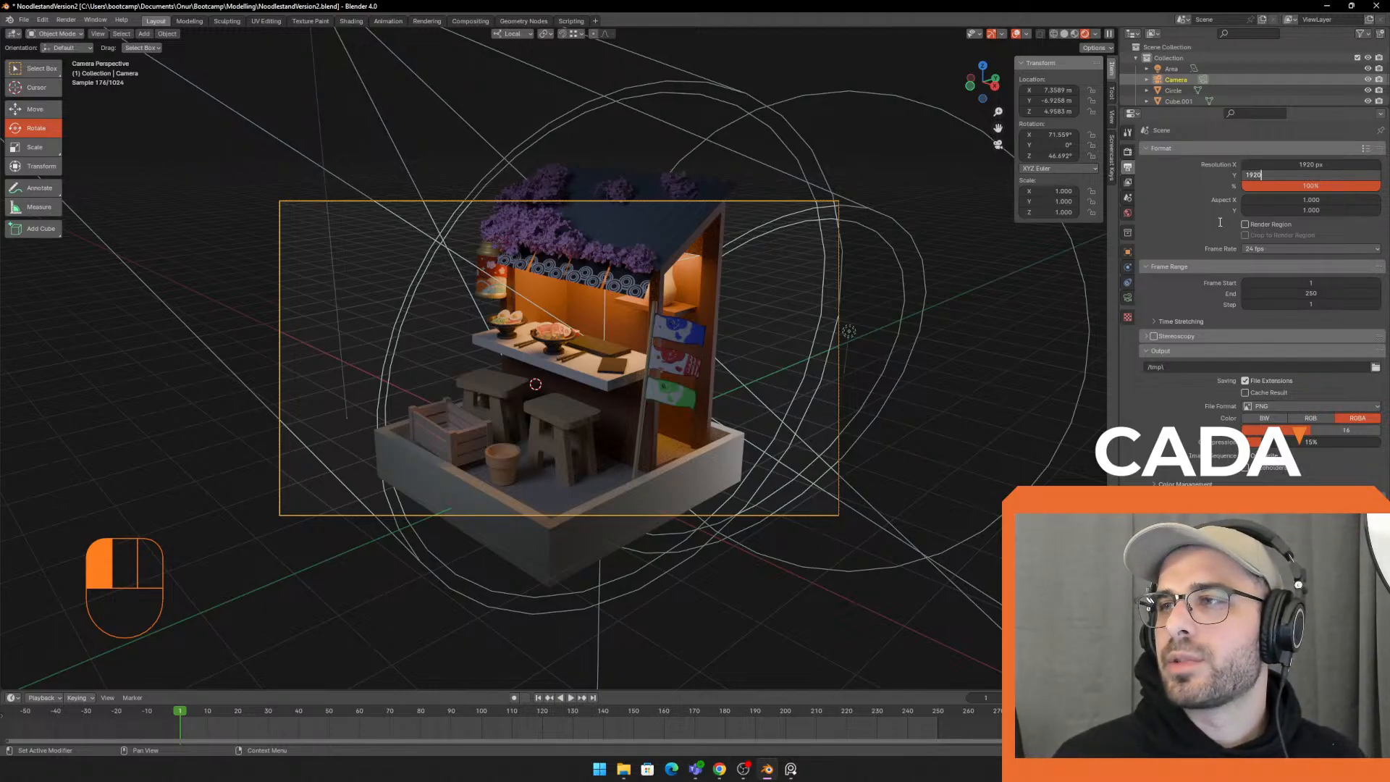
pyautogui.write('1920')
pyautogui.press('Return')
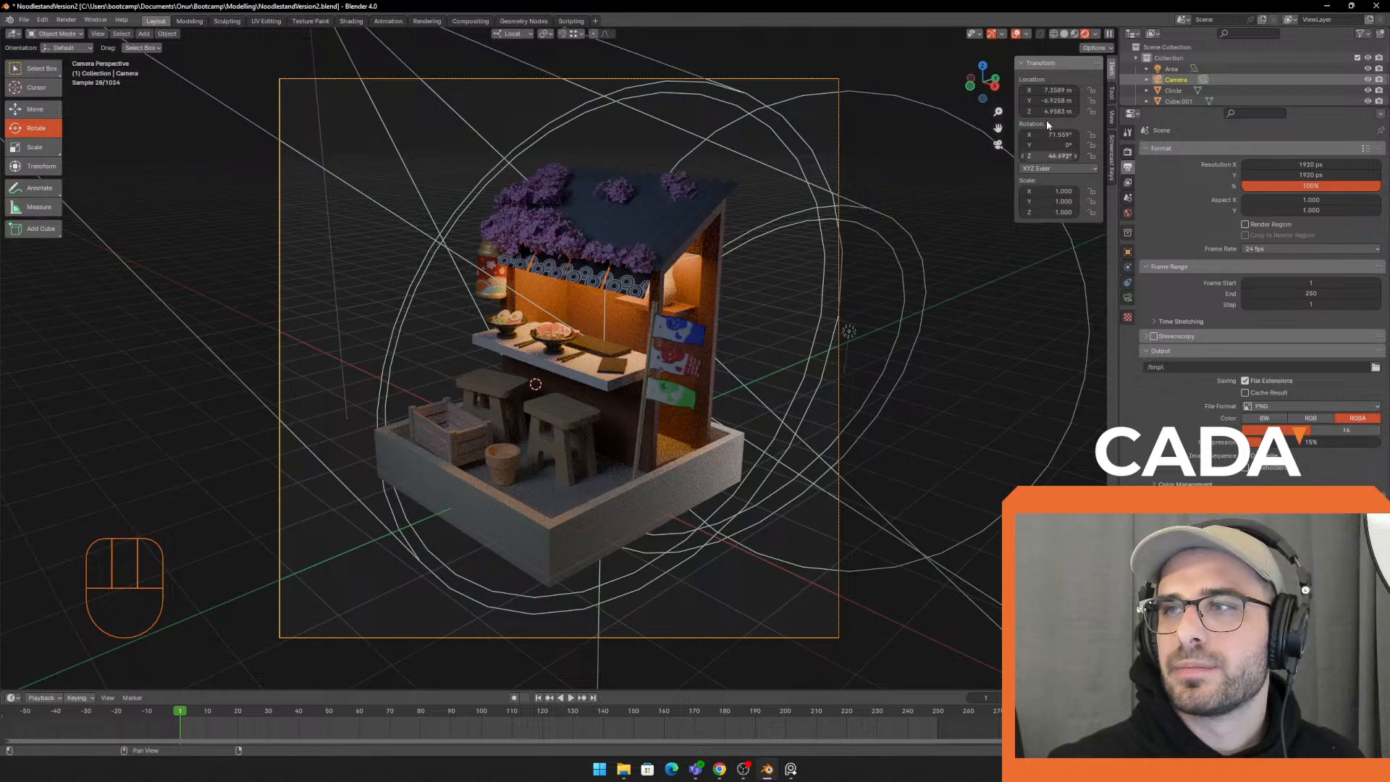
pyautogui.click(1018, 33)
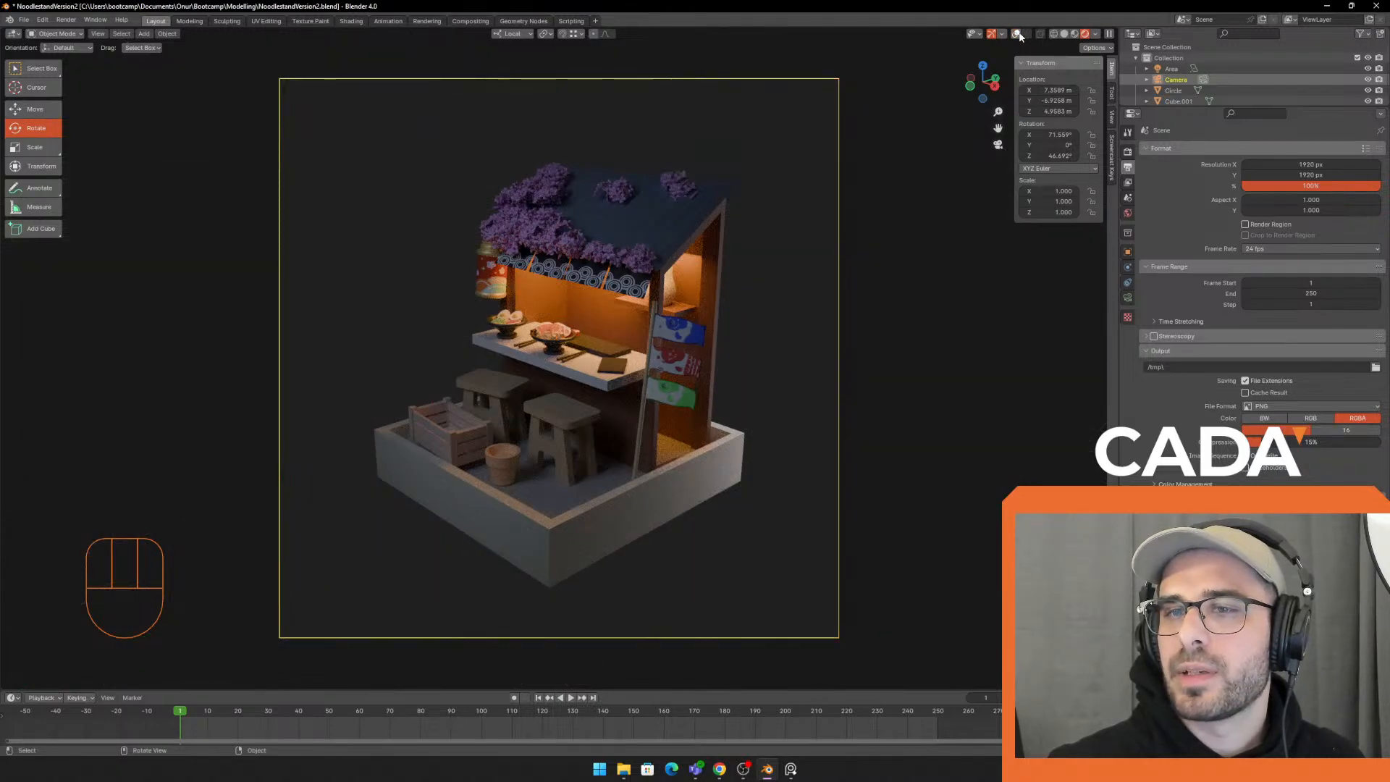
pyautogui.click(1018, 34)
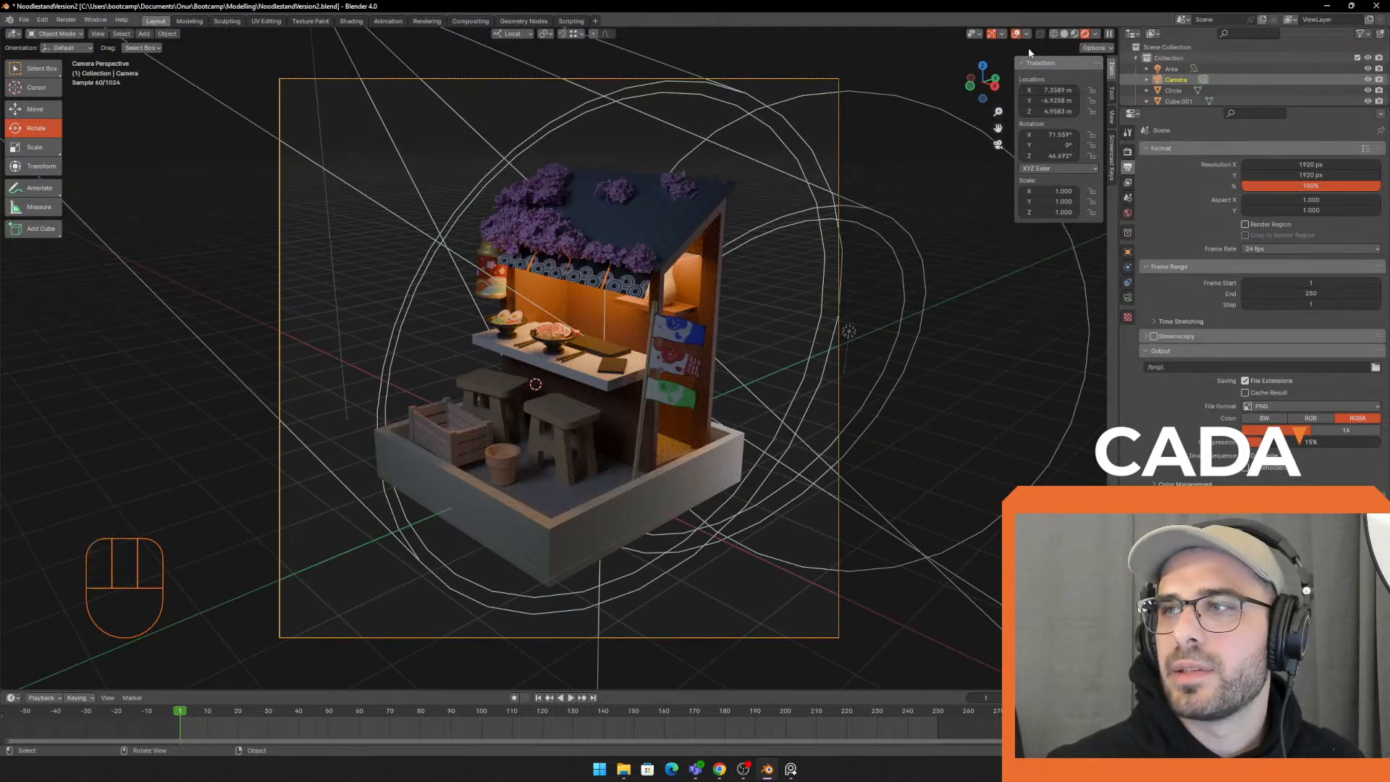
# Look through the render, output and view layer properties
pyautogui.click(1130, 152)
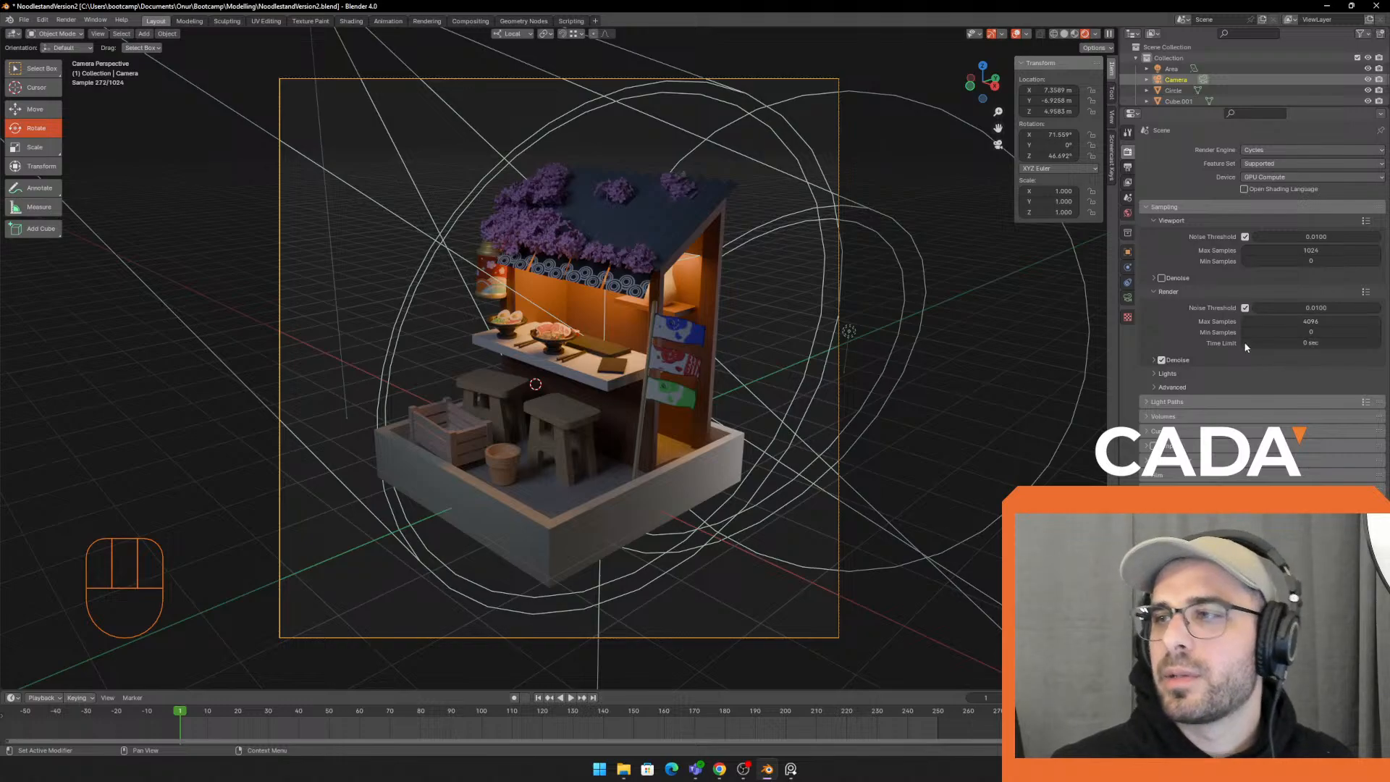
pyautogui.click(1128, 168)
pyautogui.click(1128, 185)
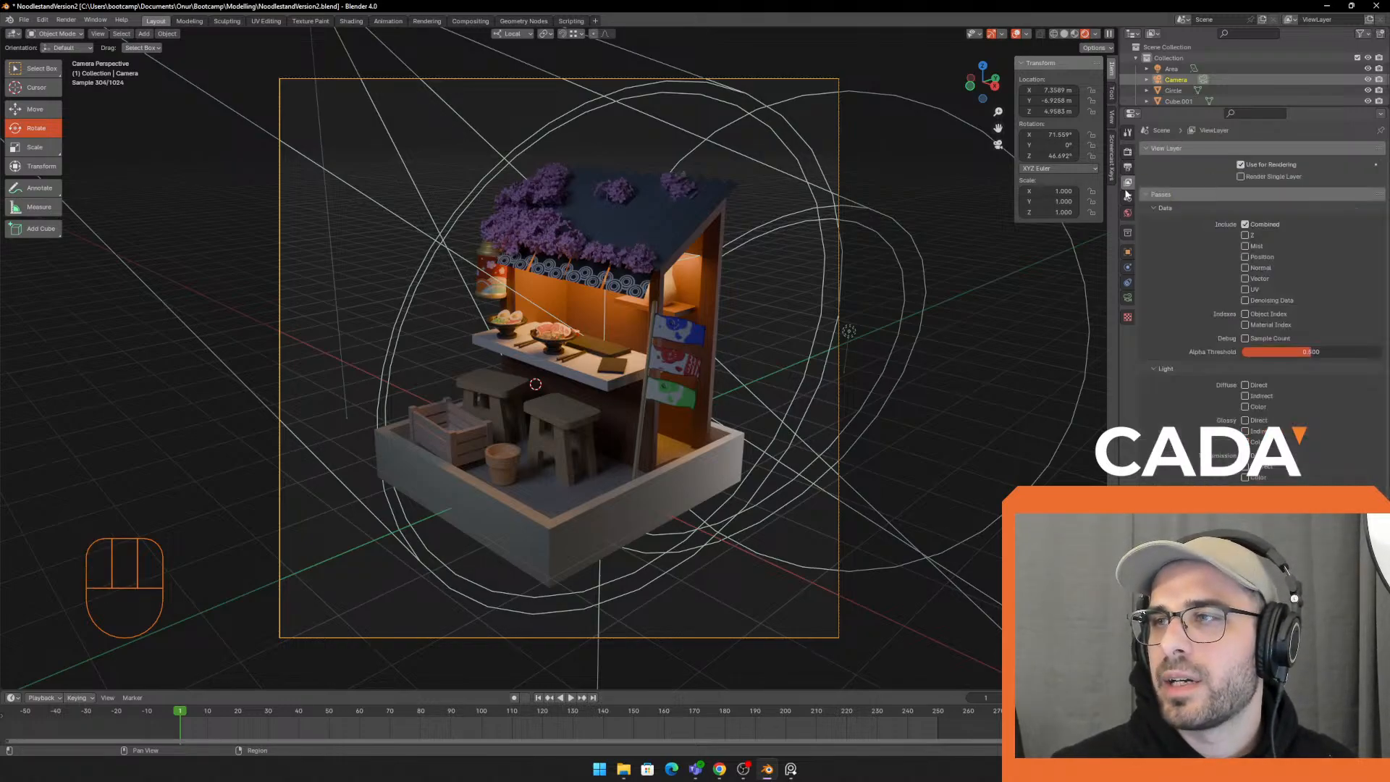
pyautogui.click(1127, 152)
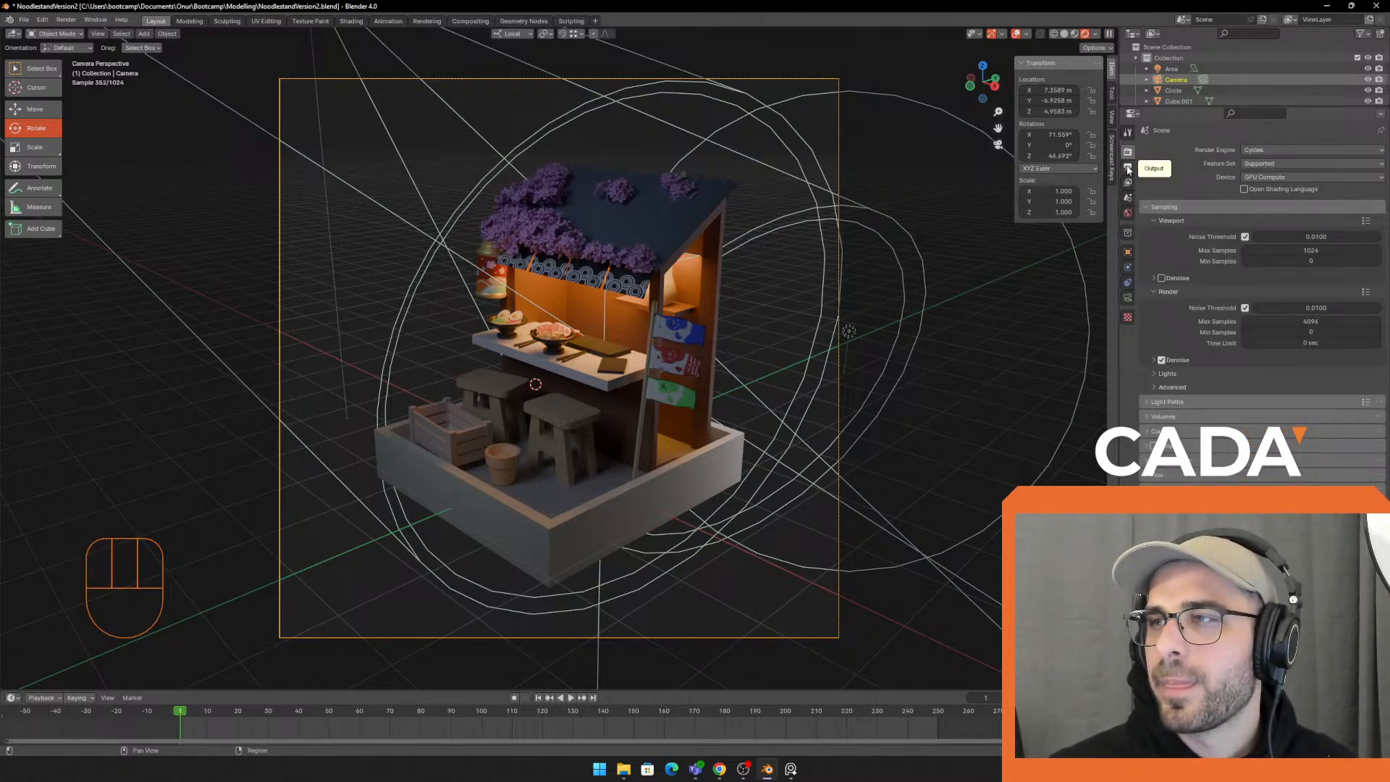
pyautogui.click(1128, 169)
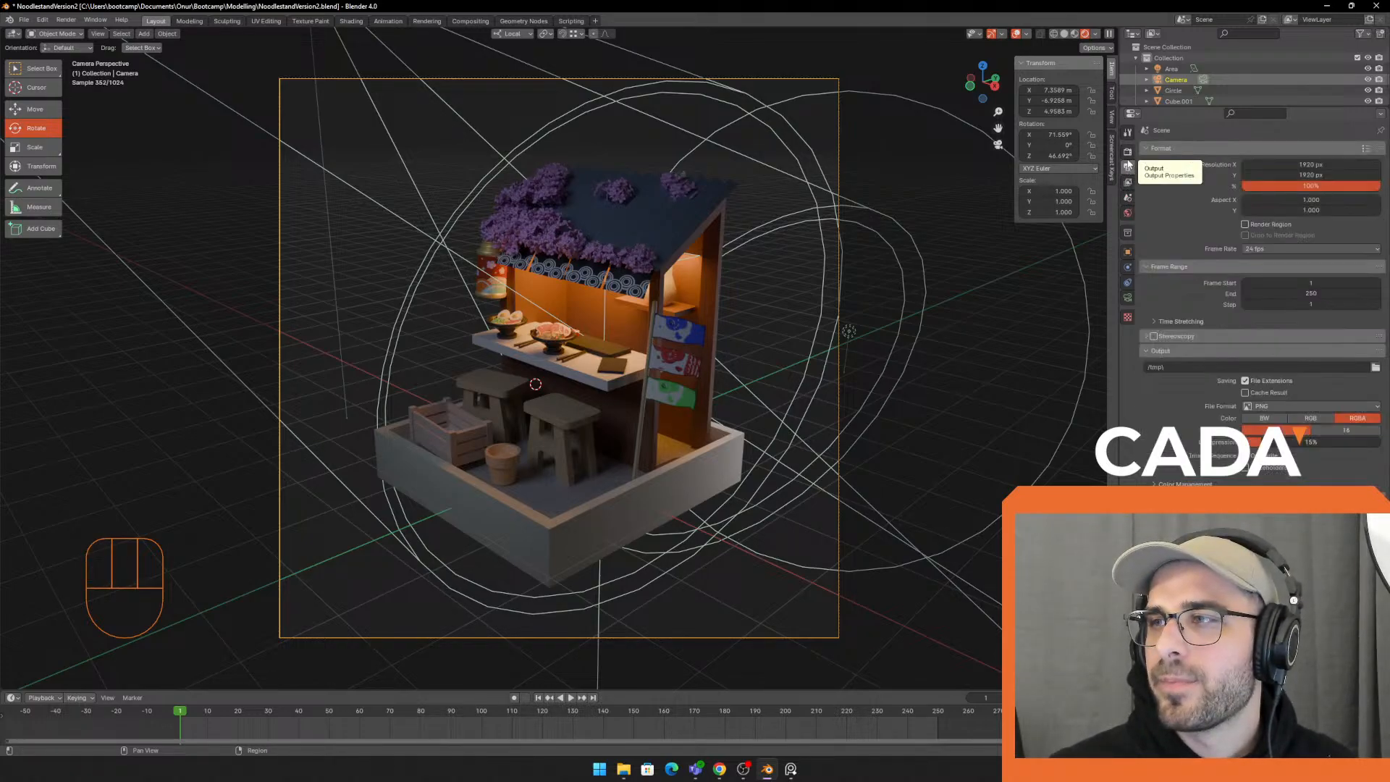
# Try a camera focal length of 80 mm, plus a different Z location that is undone
pyautogui.click(1128, 298)
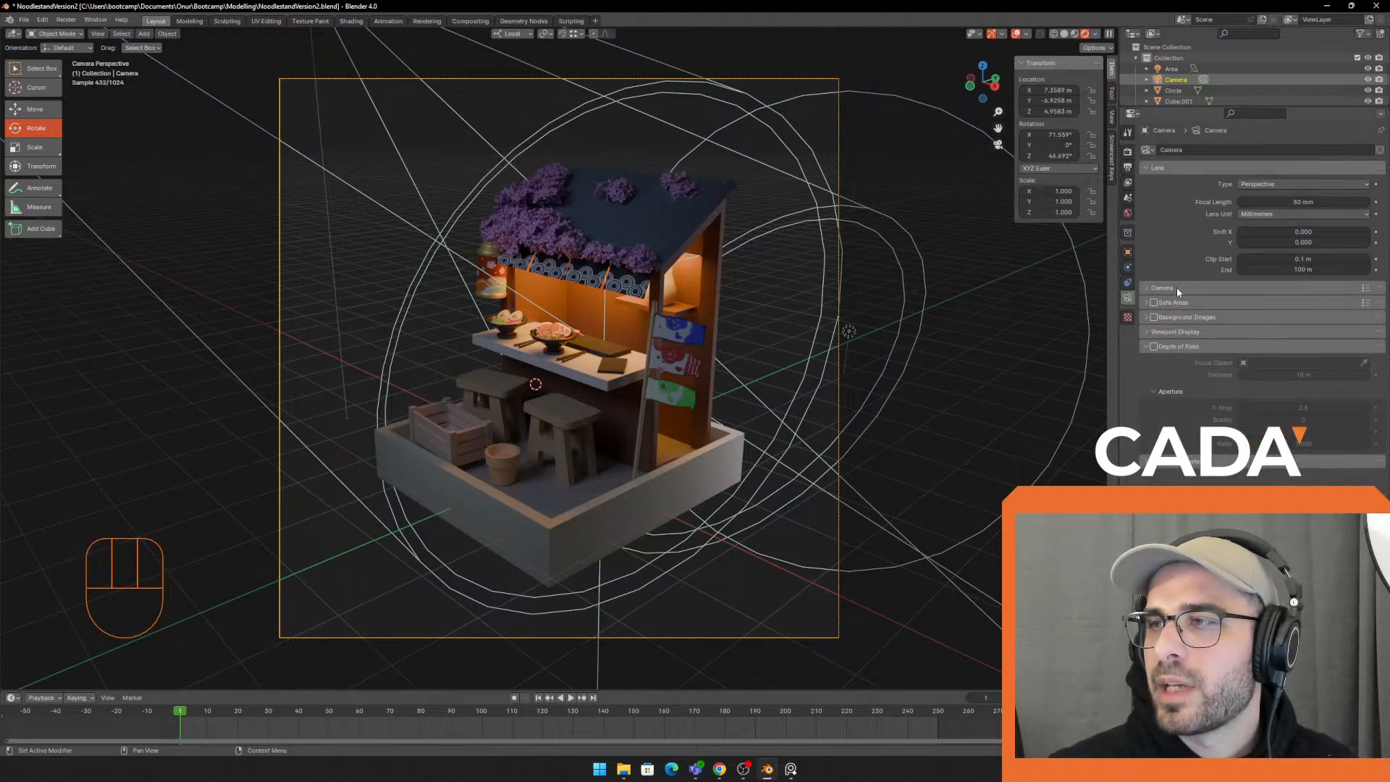
pyautogui.click(1294, 202)
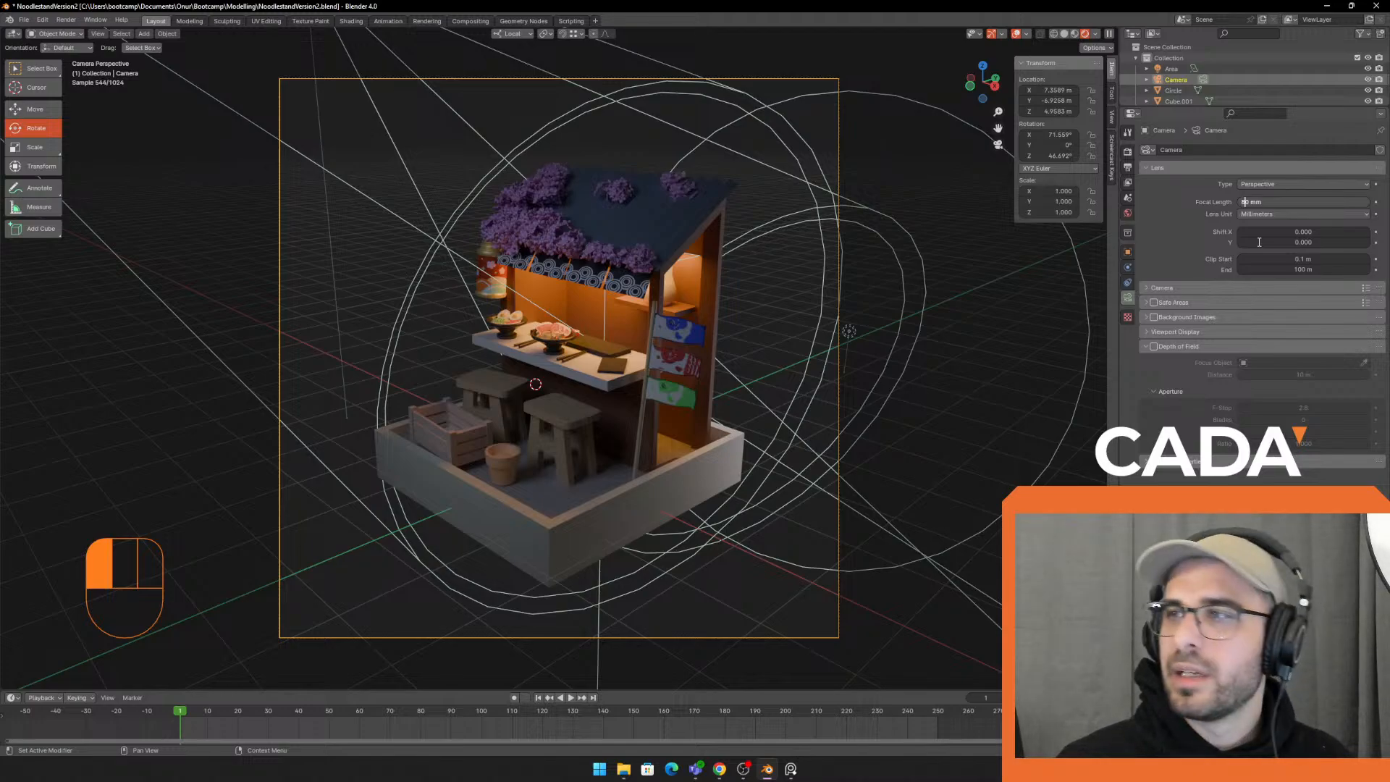
pyautogui.press('Return')
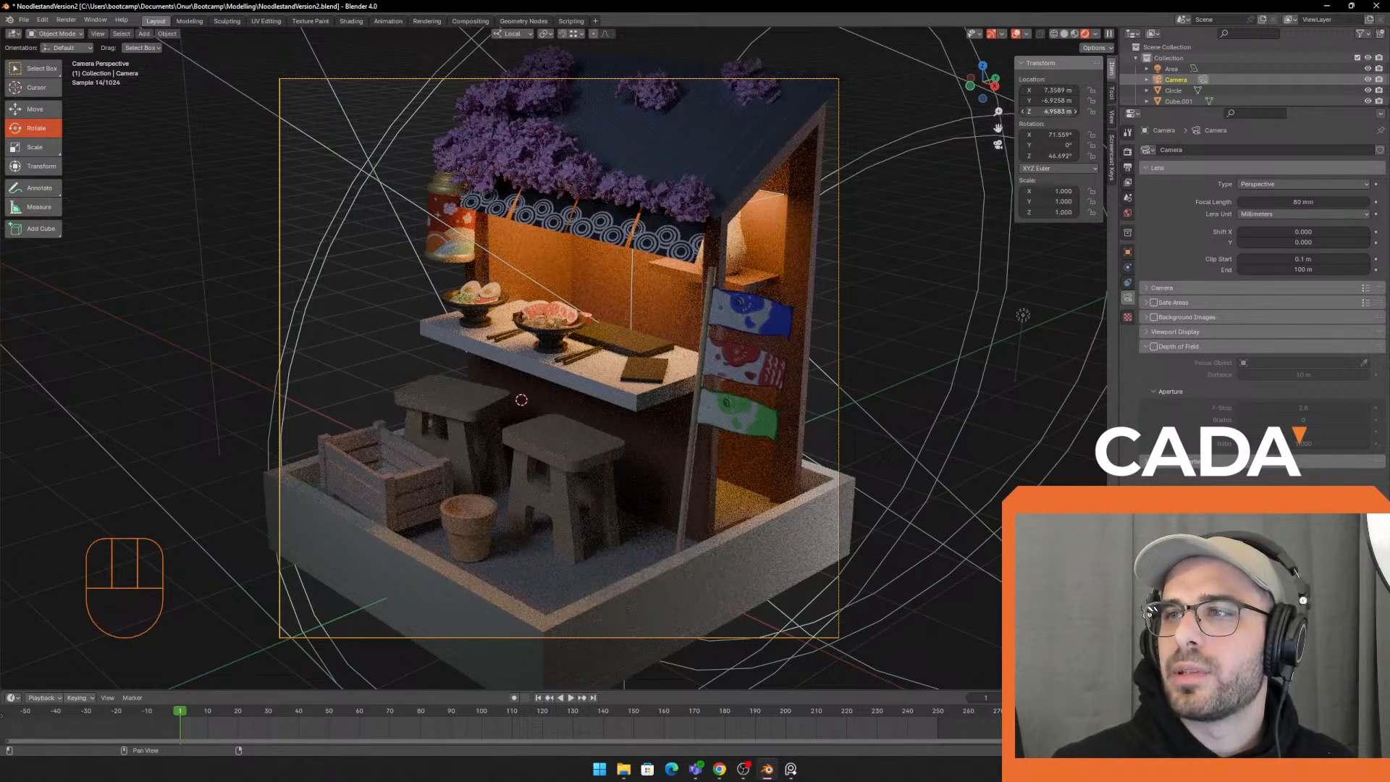
pyautogui.moveTo(1050, 112); pyautogui.dragTo(1034, 101)
pyautogui.hotkey('ctrl', 'z')
# Move the camera away from the stand by about 1.92 m along its local Z axis and check the framing
pyautogui.moveTo(795, 228); pyautogui.dragTo(820, 251, button='middle')
pyautogui.scroll(-5, 820, 251)
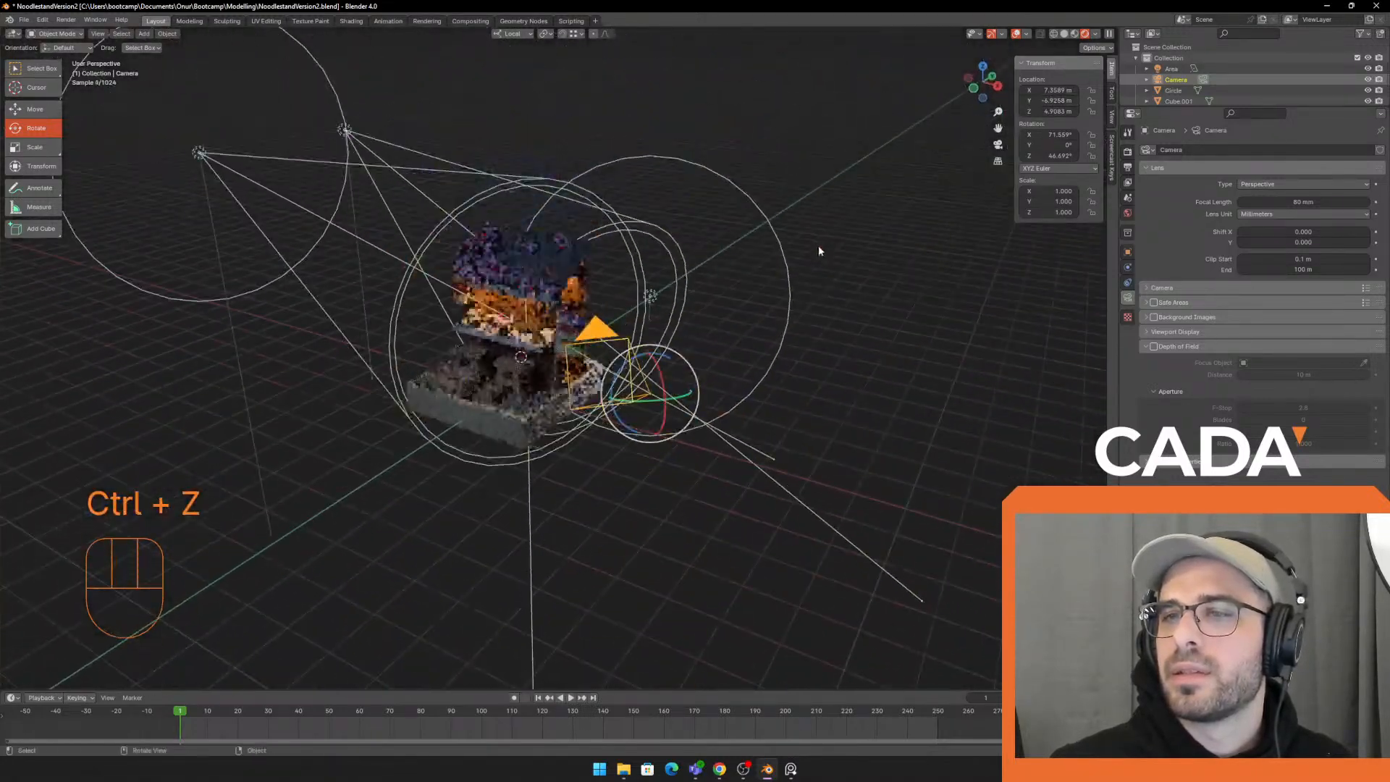
pyautogui.moveTo(695, 410); pyautogui.dragTo(765, 414, button='middle')
pyautogui.click(33, 110)
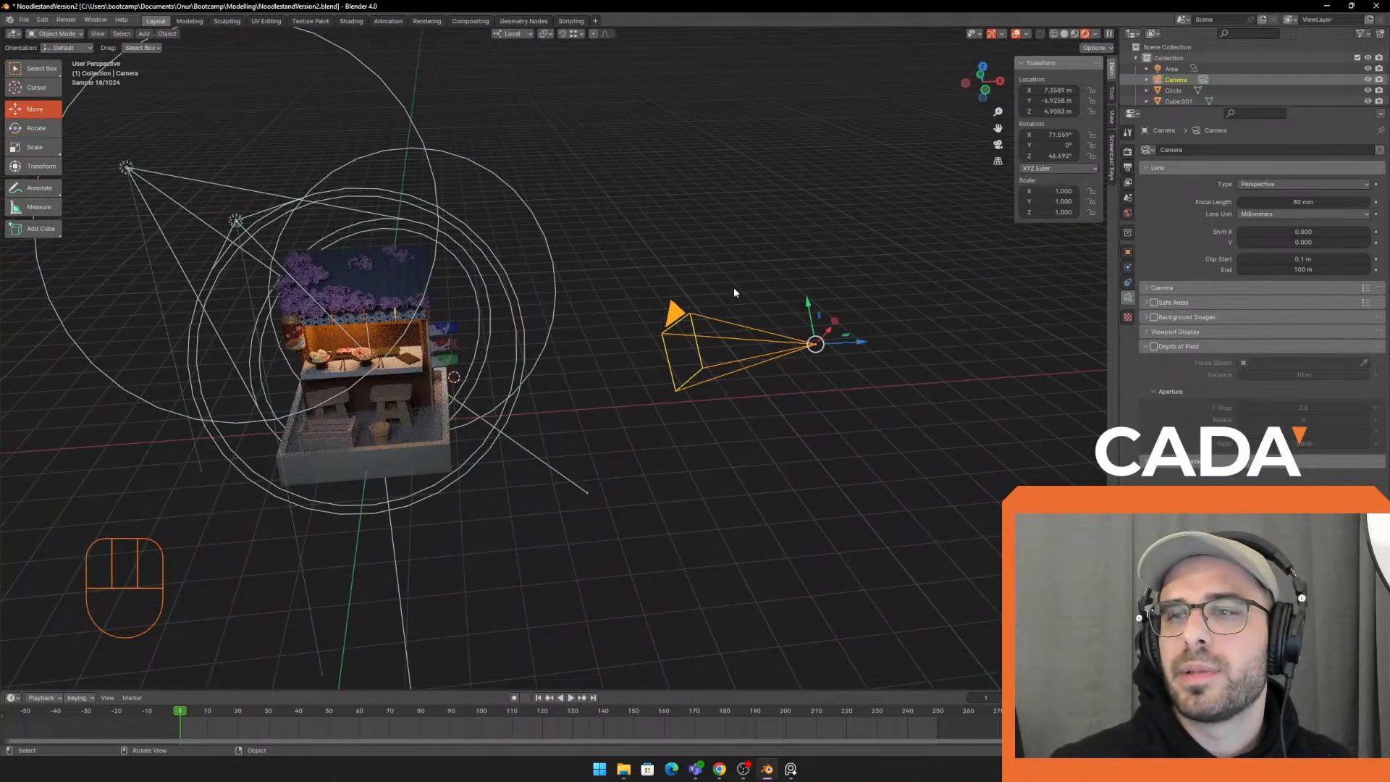
pyautogui.moveTo(849, 340); pyautogui.dragTo(938, 338)
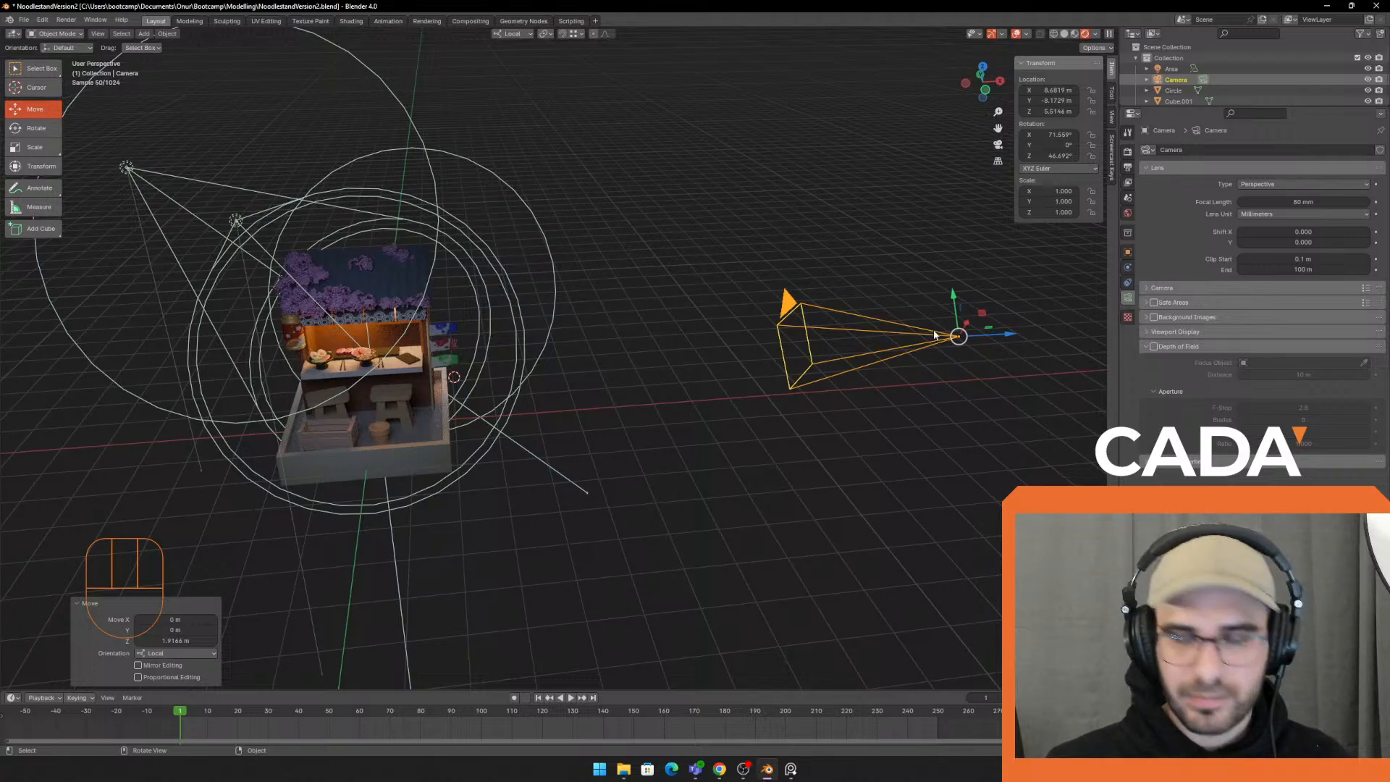
pyautogui.press('KP_0')
# Move the camera back another 0.43 m or so along its local Z axis and check the framing without overlays
pyautogui.moveTo(794, 294); pyautogui.dragTo(982, 293, button='middle')
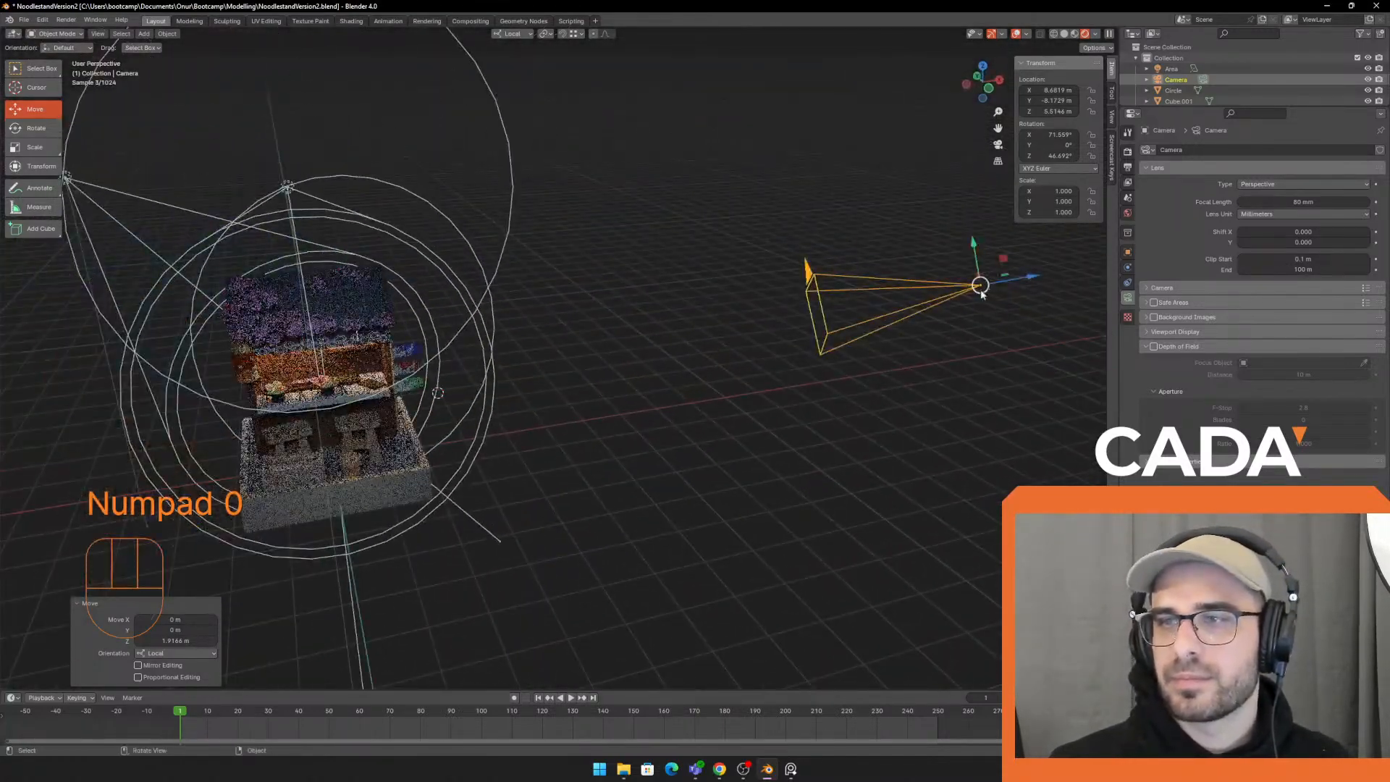
pyautogui.moveTo(1012, 278); pyautogui.dragTo(1032, 280)
pyautogui.press('KP_0')
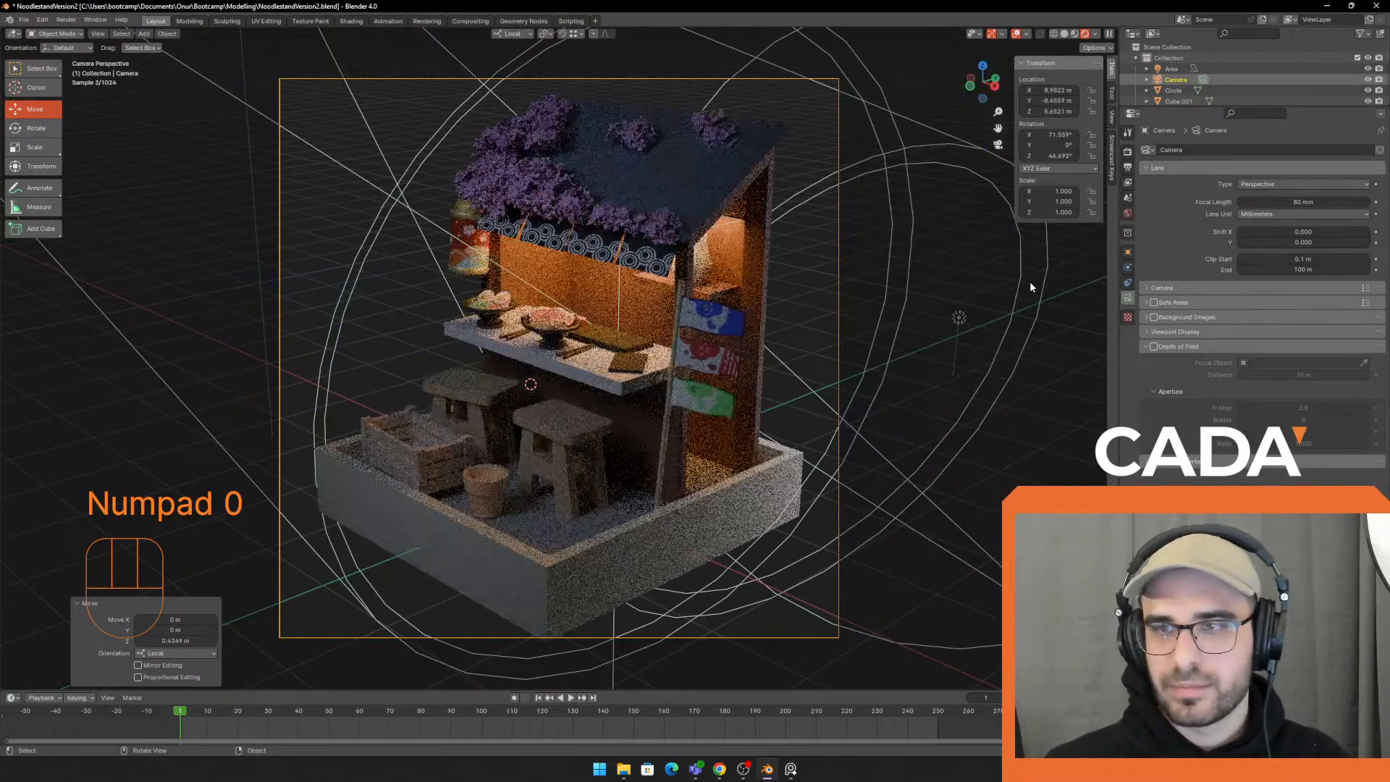
pyautogui.click(1016, 35)
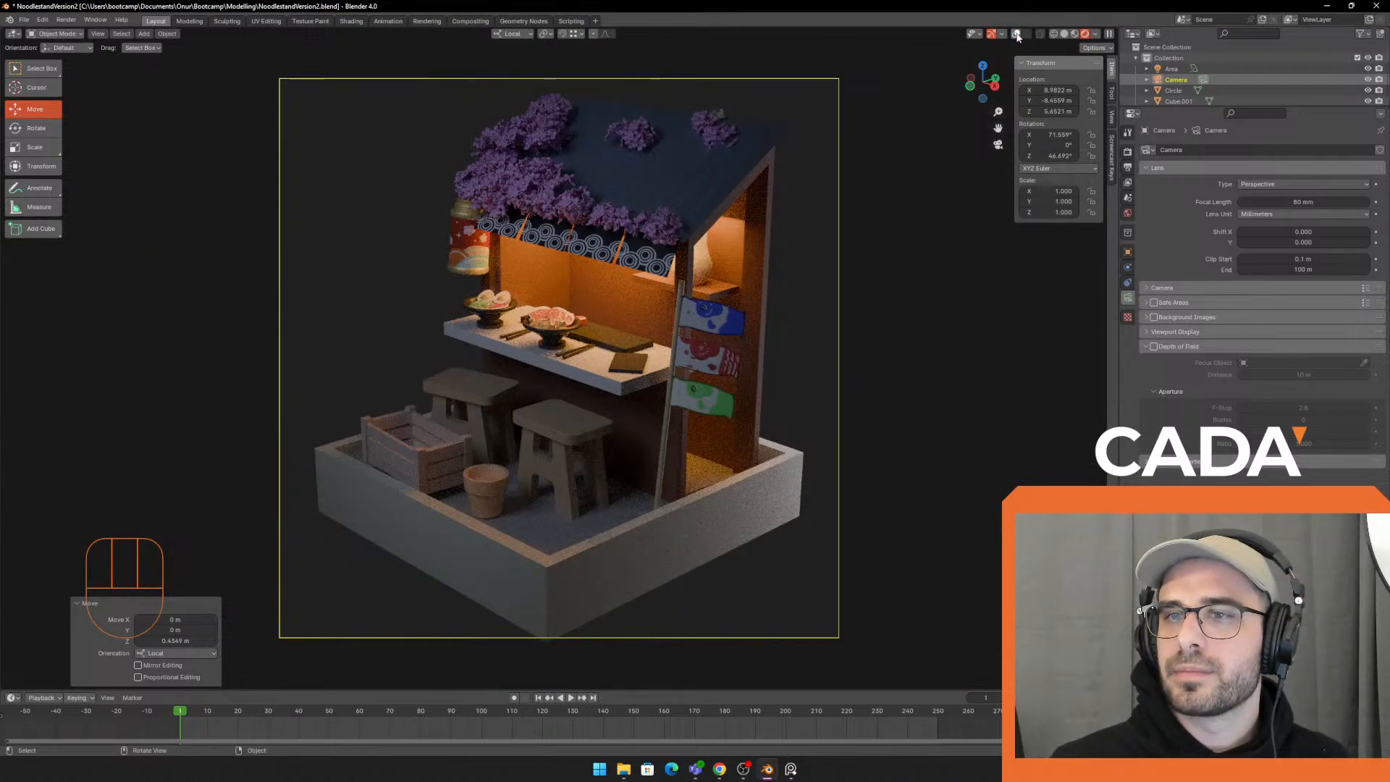
# Undo the camera moves and the focal length change, and look through the camera again
pyautogui.hotkey('ctrl', 'z')
pyautogui.hotkey('ctrl', 'z')
pyautogui.hotkey('ctrl', 'z')
pyautogui.hotkey('ctrl', 'z')
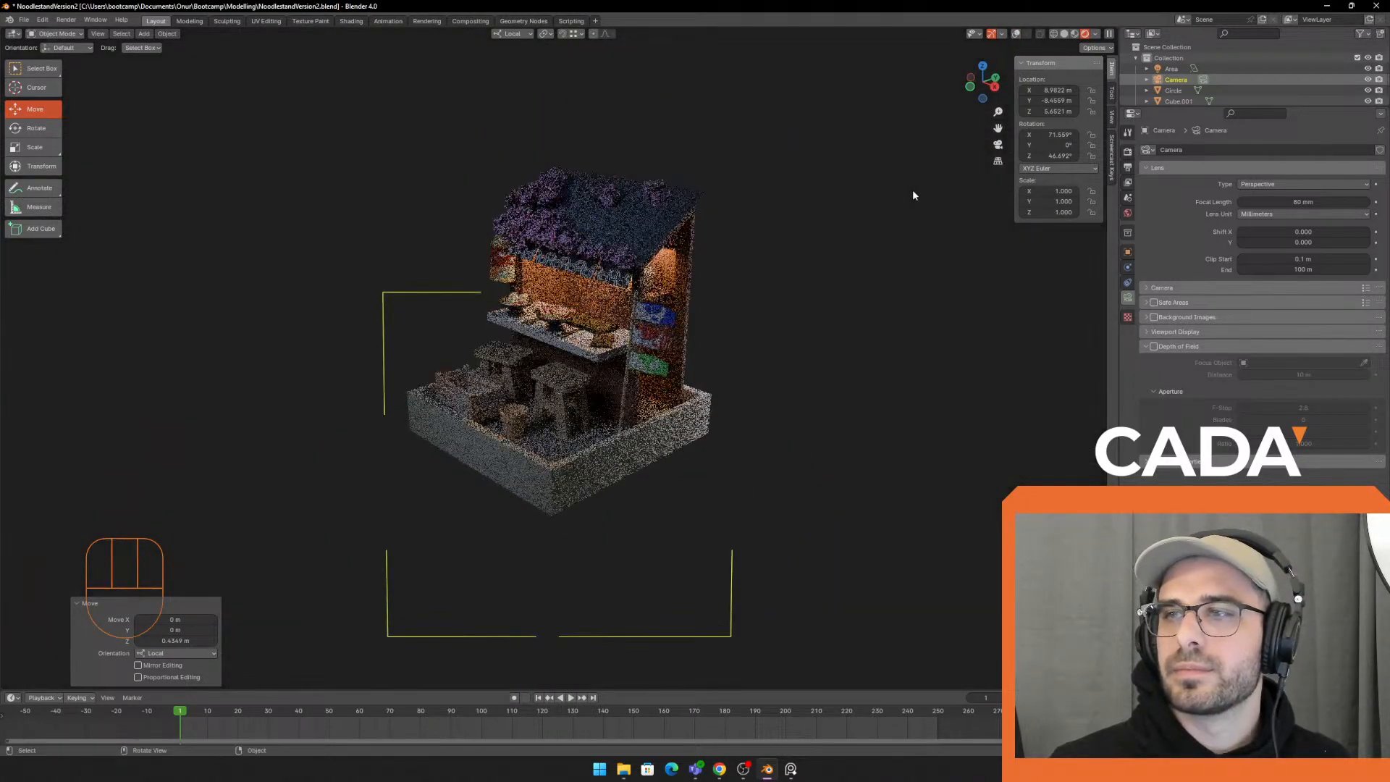
pyautogui.press('KP_0')
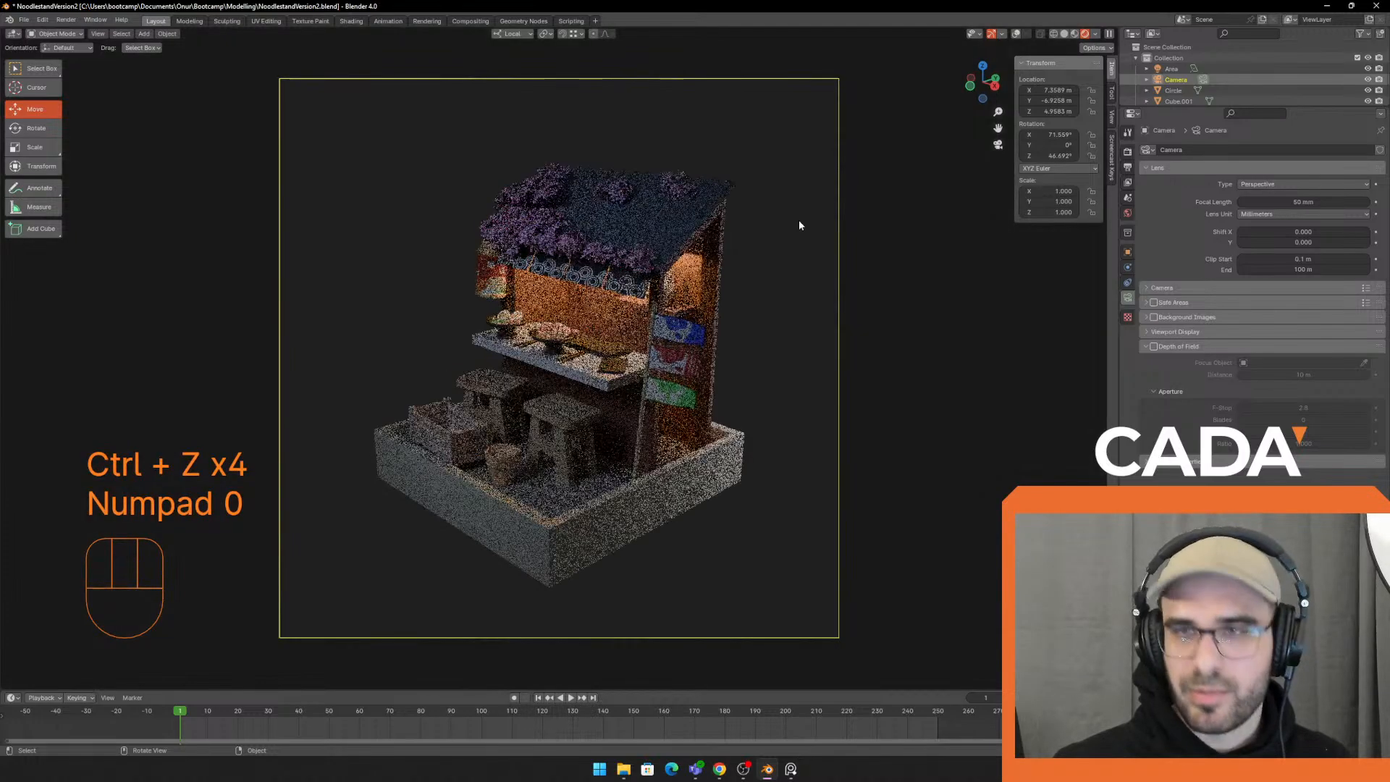
# Move the camera about 0.59 m closer to the stand along its local Z axis and check the framing
pyautogui.hotkey('ctrl', 'z')
pyautogui.hotkey('ctrl', 'shift', 'z')
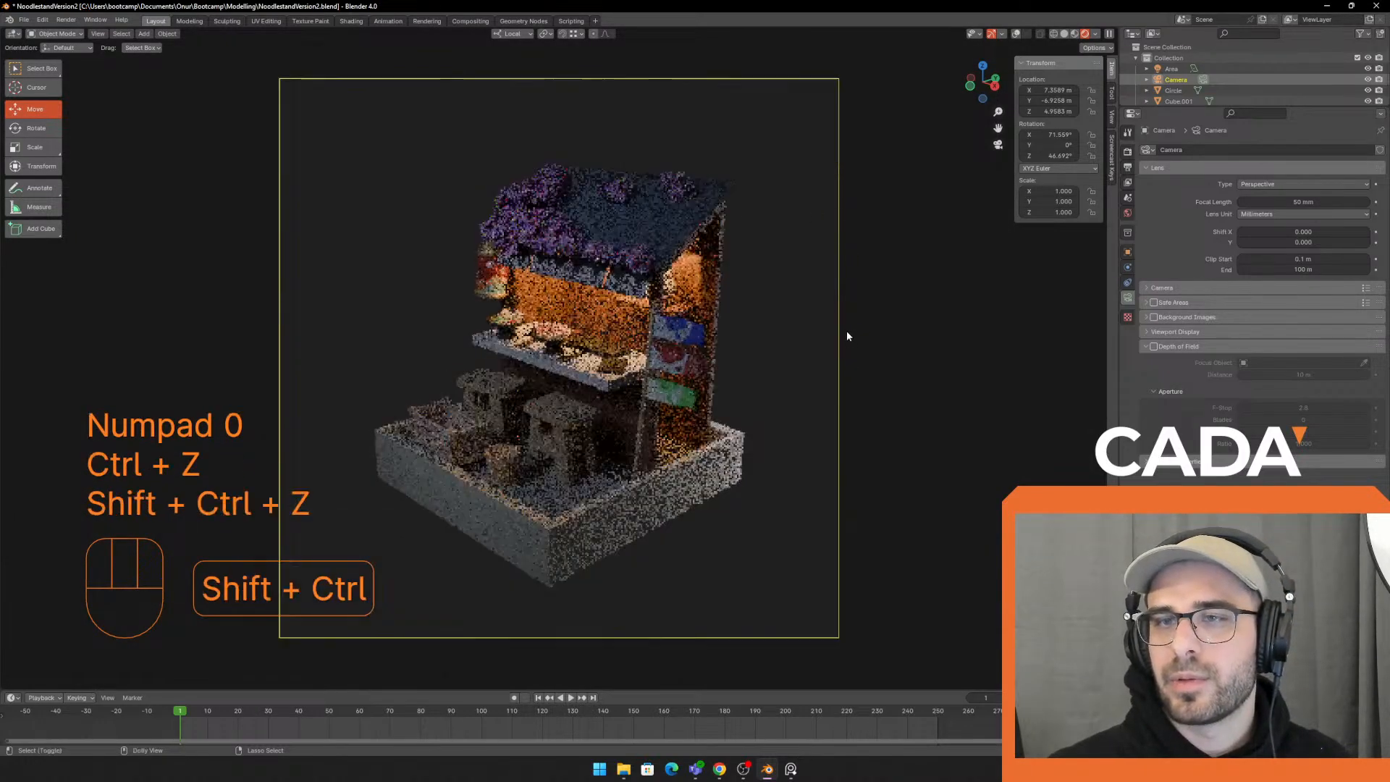
pyautogui.moveTo(846, 330); pyautogui.dragTo(884, 346, button='middle')
pyautogui.moveTo(833, 313); pyautogui.dragTo(798, 319)
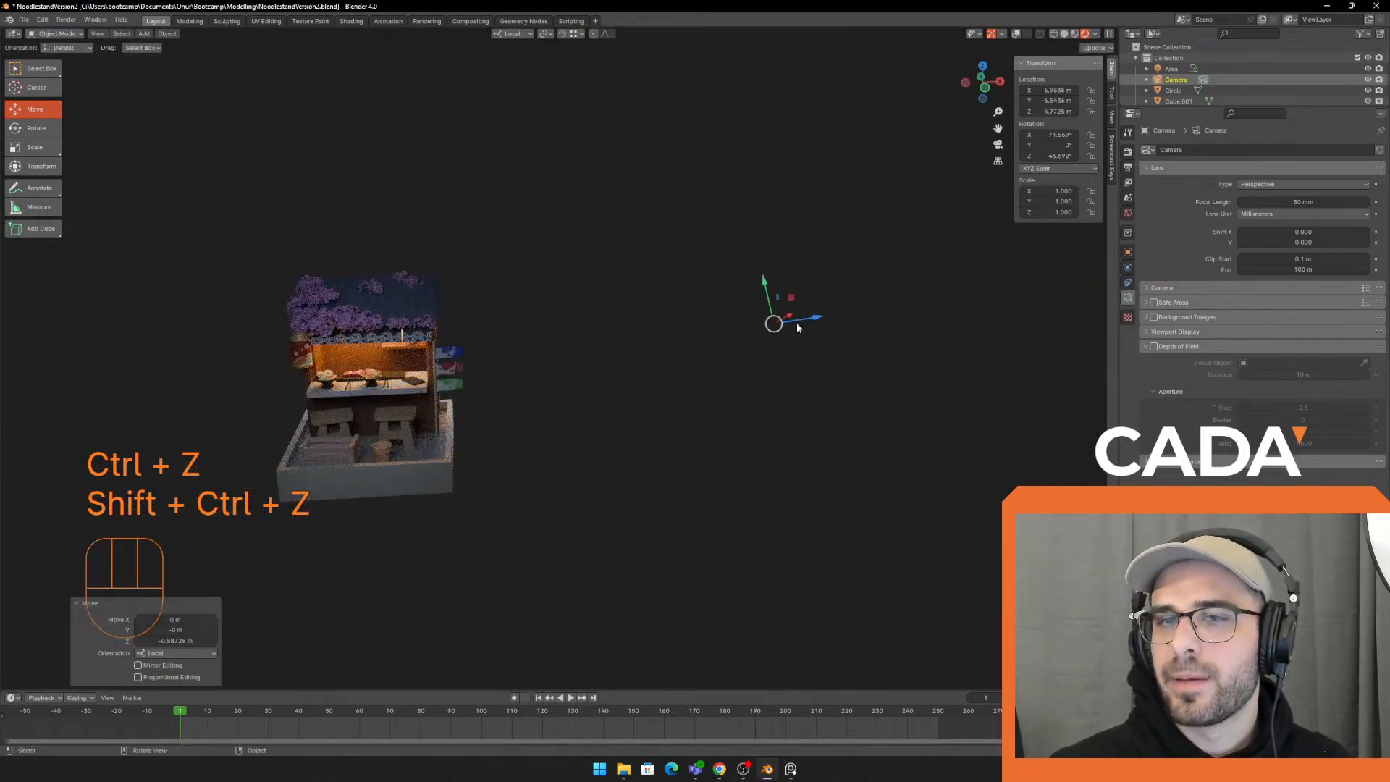
pyautogui.press('KP_0')
# Show the viewport overlays and move the camera about 0.42 m closer along its local Z axis, checking the camera view
pyautogui.moveTo(763, 349); pyautogui.dragTo(961, 309, button='middle')
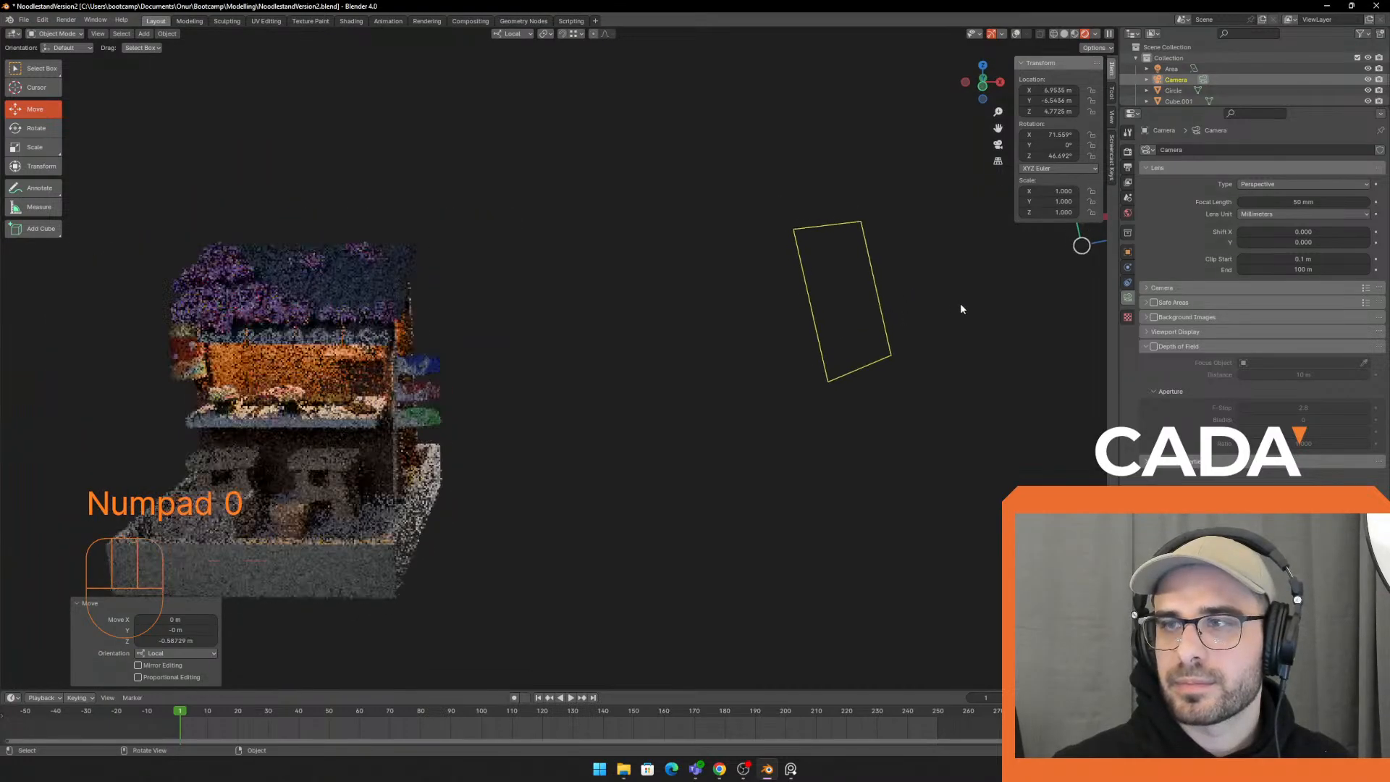
pyautogui.click(1015, 34)
pyautogui.moveTo(989, 247); pyautogui.dragTo(712, 270)
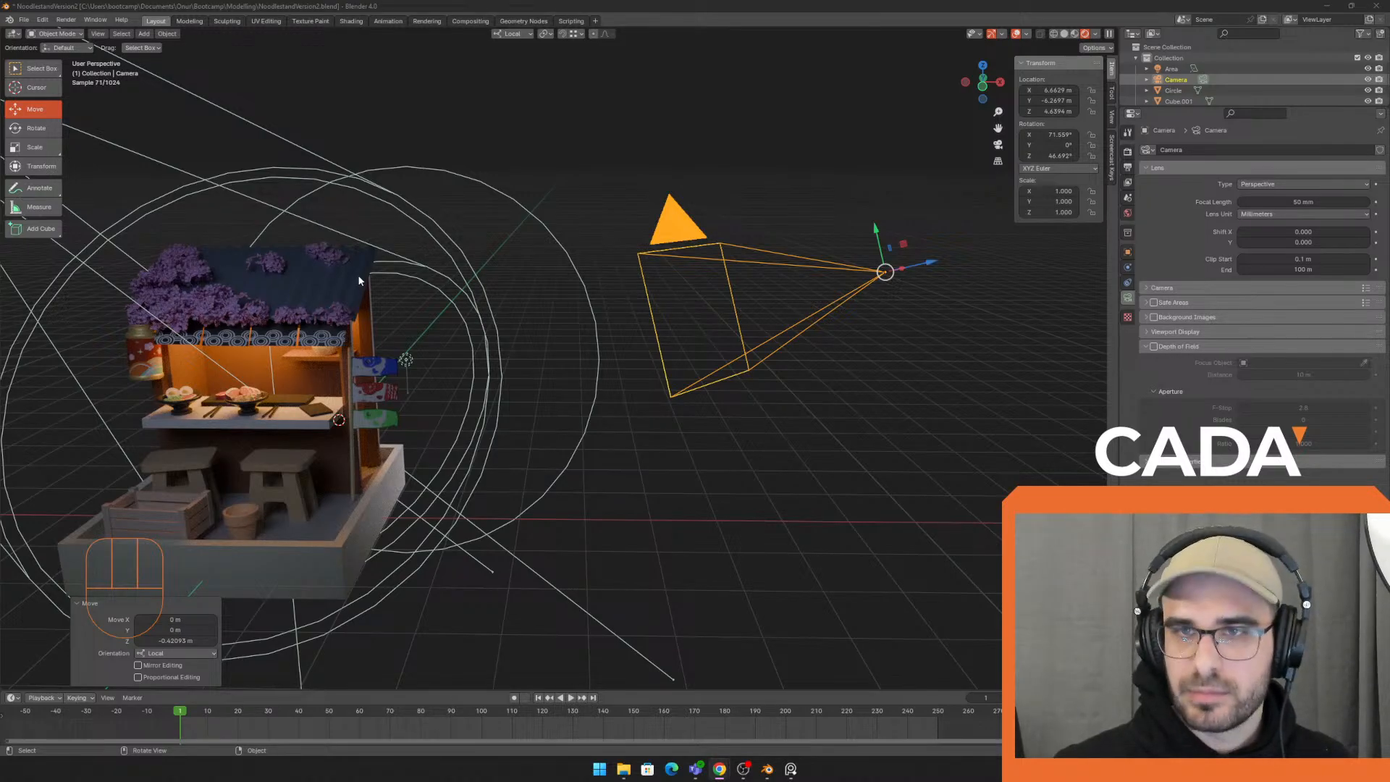
pyautogui.press('KP_0')
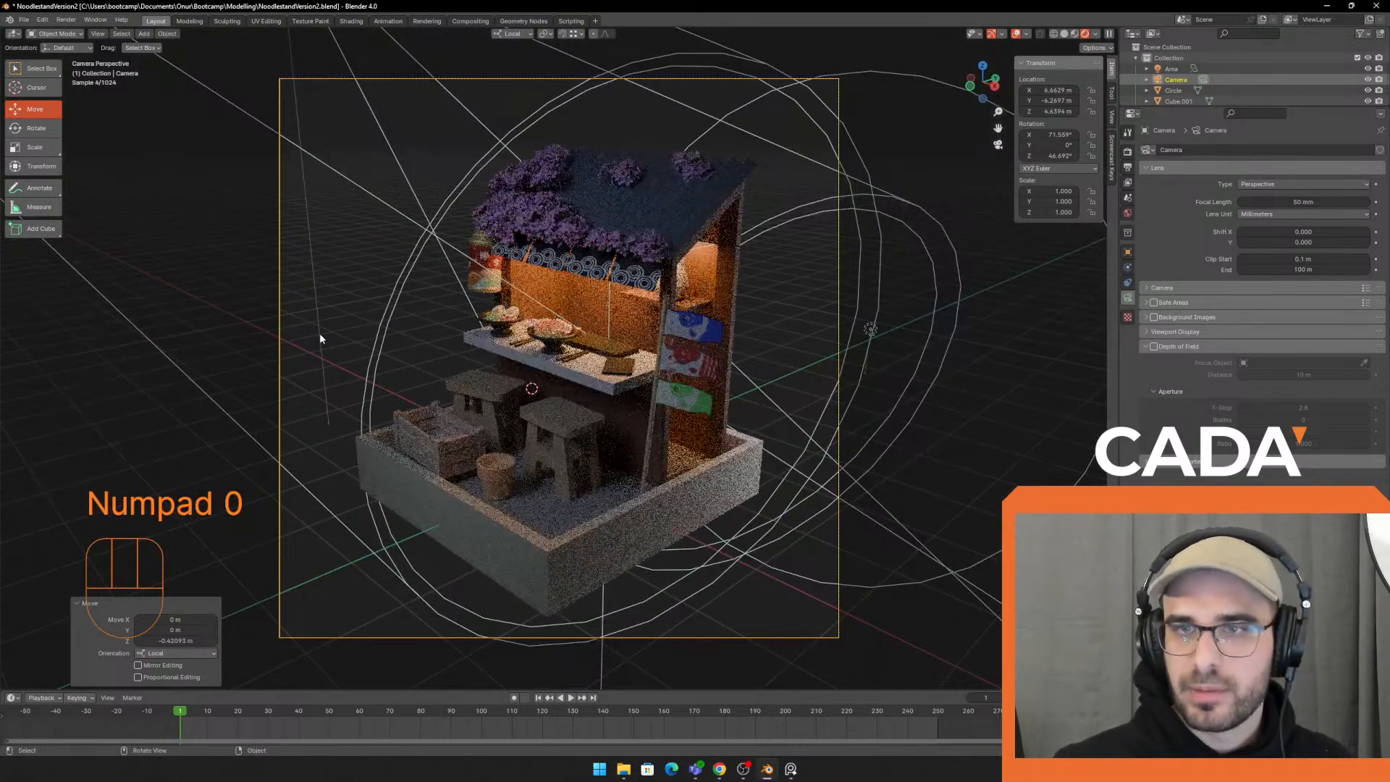
# Move the camera another 0.24 m or so towards the stand along its local Z axis and check the framing
pyautogui.press('KP_0')
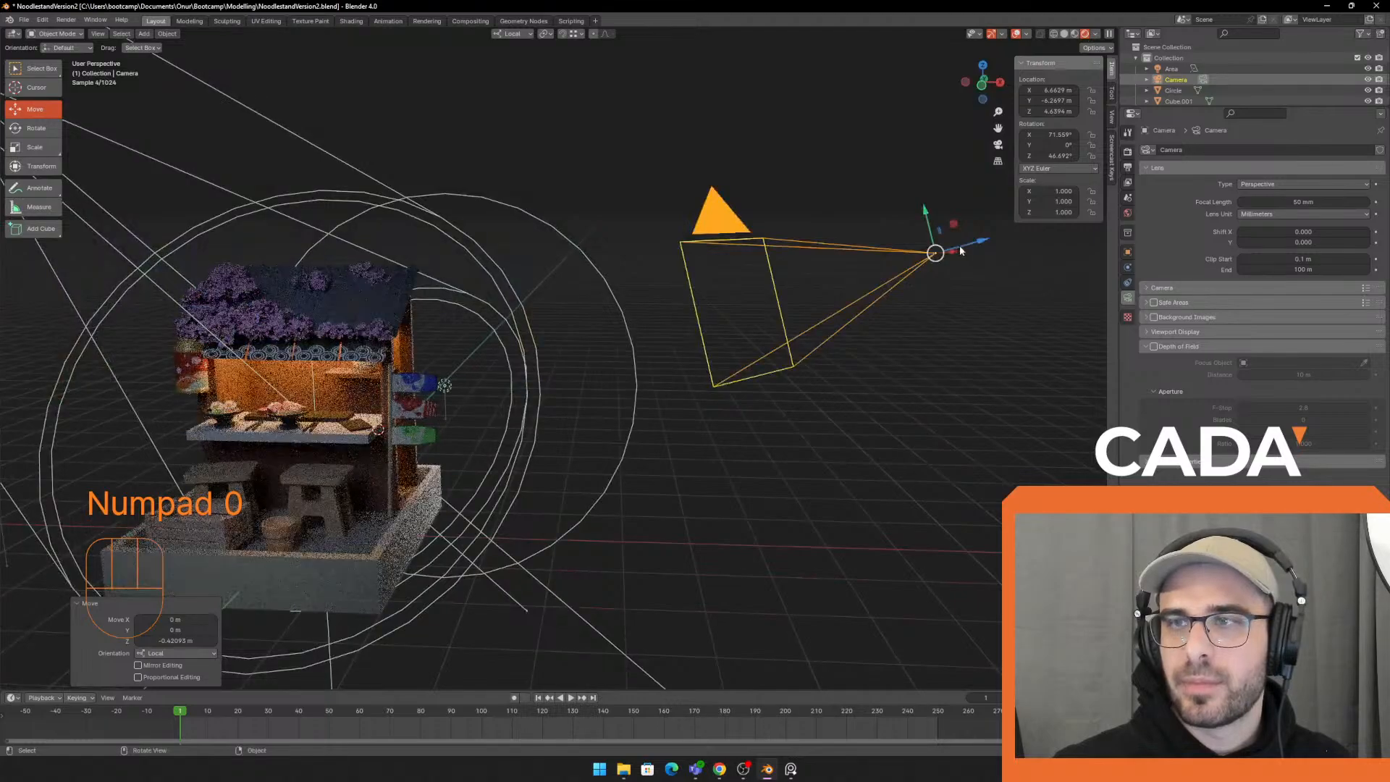
pyautogui.moveTo(962, 244); pyautogui.dragTo(921, 256)
pyautogui.press('KP_0')
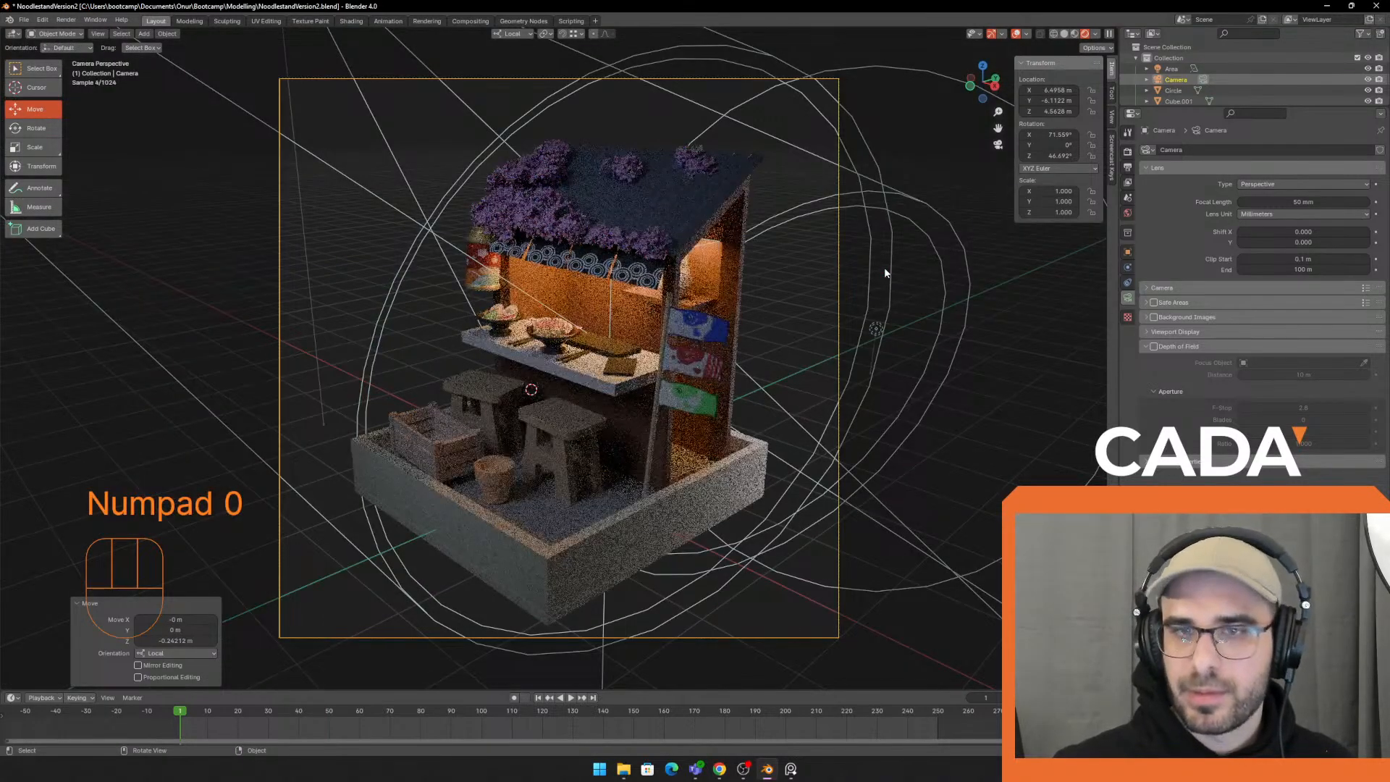
# Try rotating the camera about -1.84° around its local Y axis, check the framing and undo the rotation
pyautogui.moveTo(762, 231); pyautogui.dragTo(791, 273, button='middle')
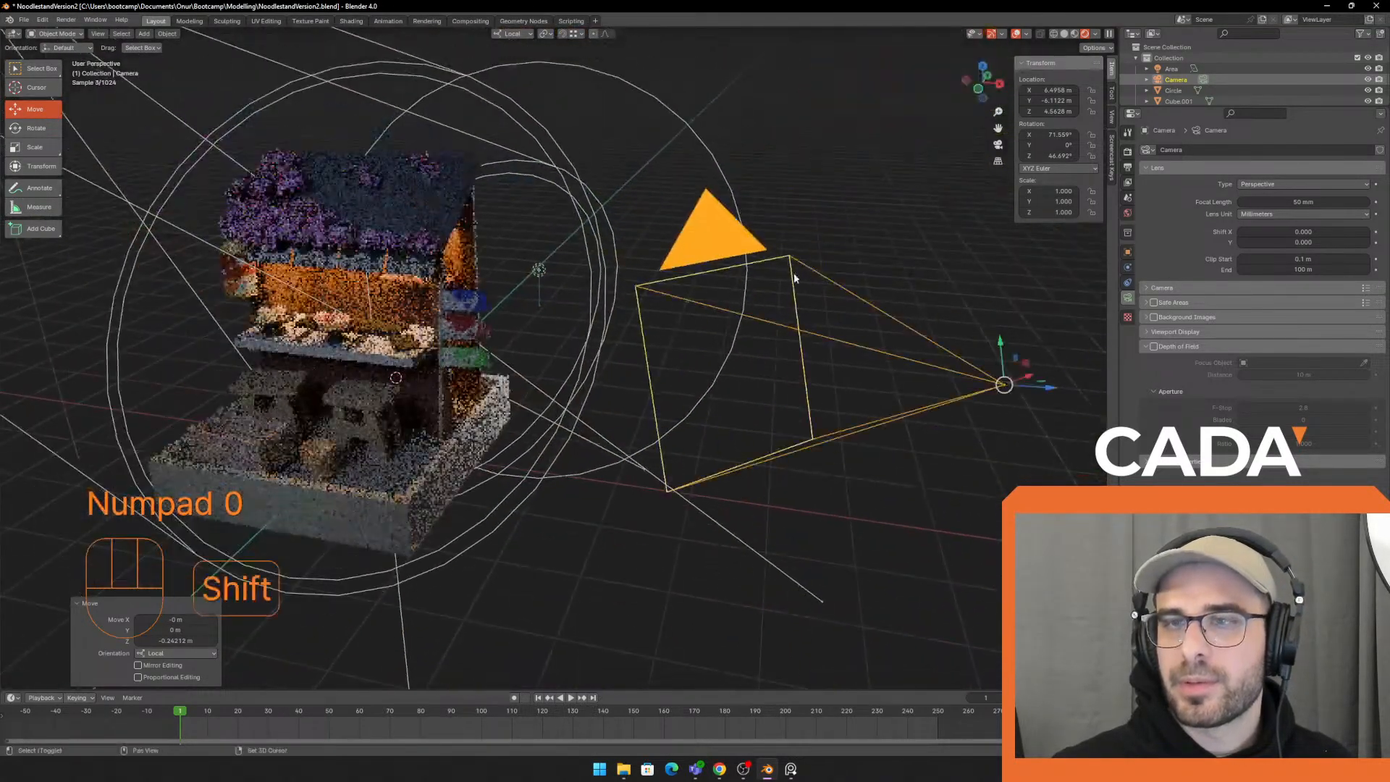
pyautogui.click(45, 127)
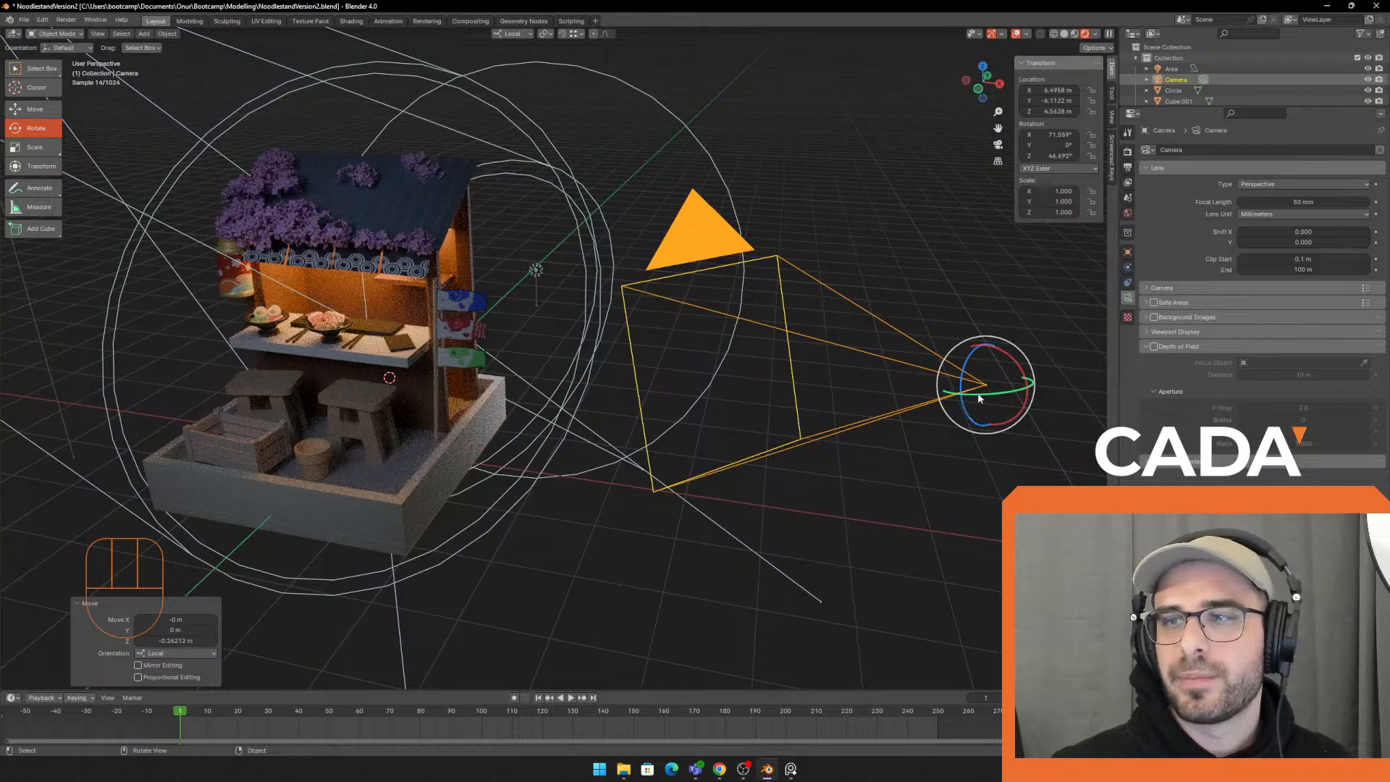
pyautogui.moveTo(977, 398); pyautogui.dragTo(1012, 395)
pyautogui.hotkey('ctrl', 'z')
pyautogui.hotkey('ctrl', 'z')
pyautogui.hotkey('ctrl', 'z')
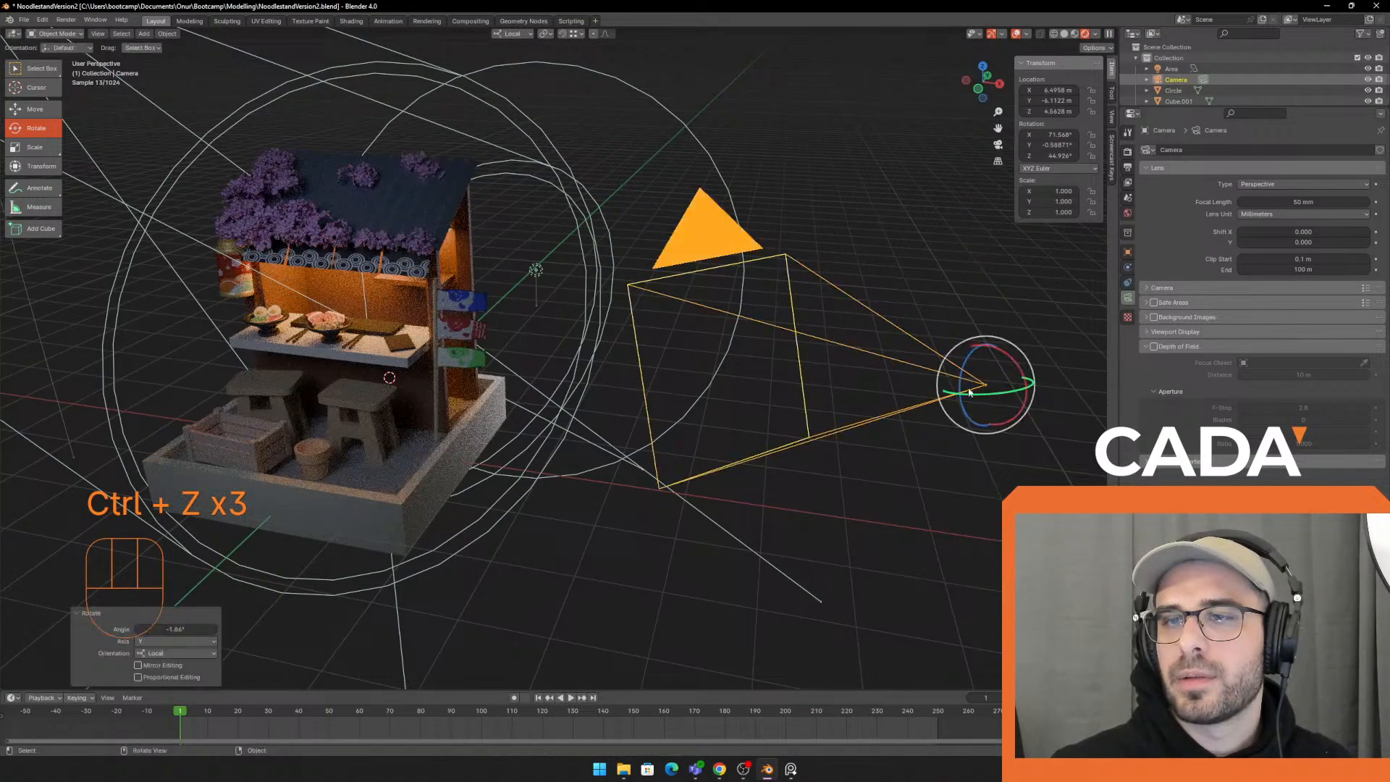
pyautogui.press('KP_0')
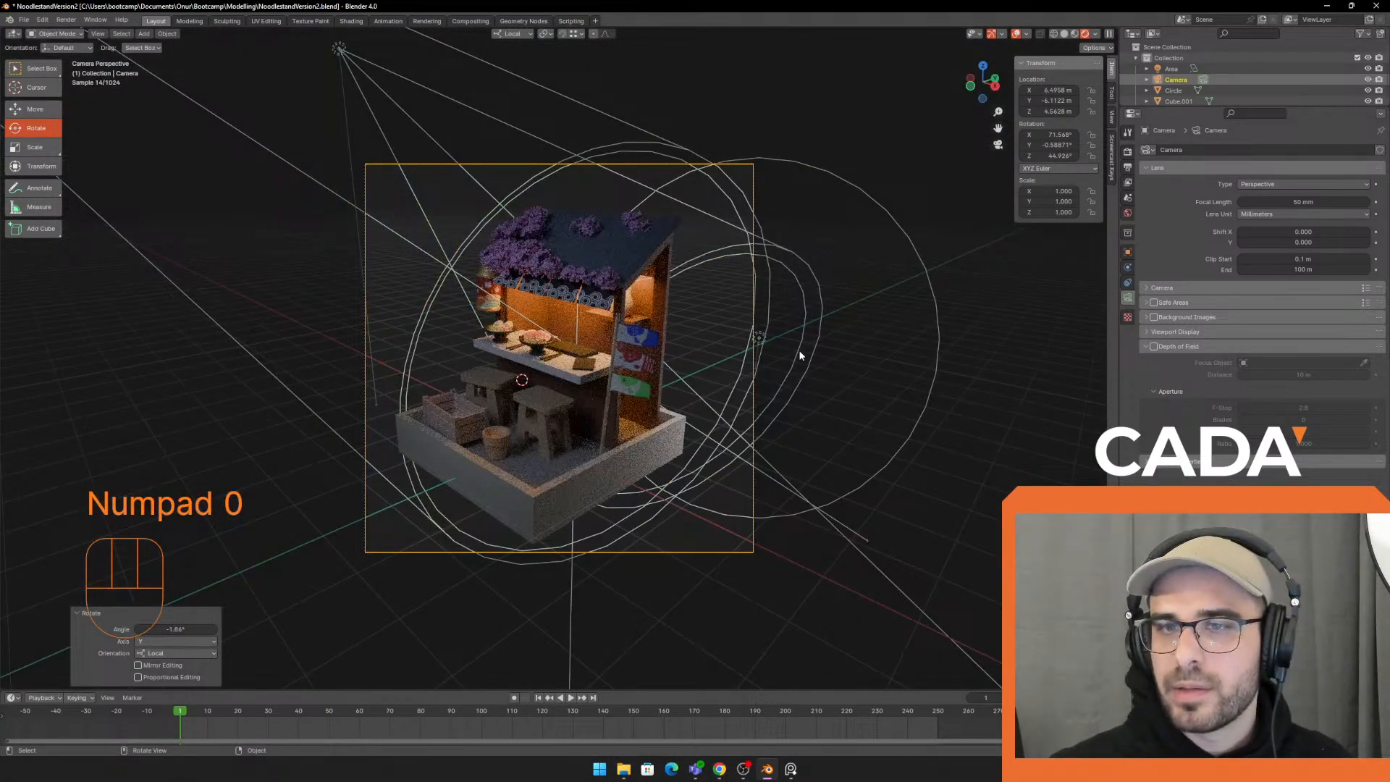
pyautogui.hotkey('ctrl', 'z')
# Enable the camera's depth of field, sample the noodle bowl on the counter as focus object, and look through the camera
pyautogui.moveTo(800, 355); pyautogui.dragTo(802, 372, button='middle')
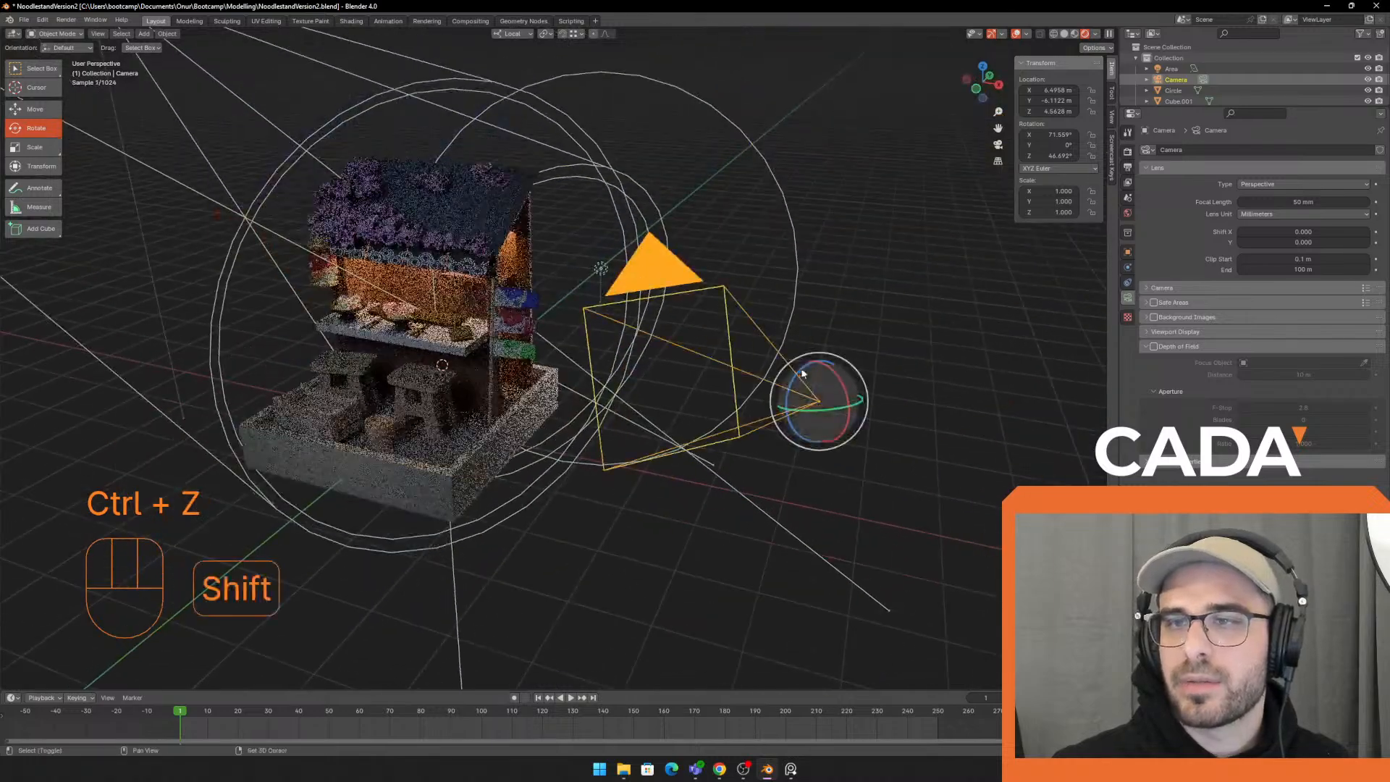
pyautogui.click(1154, 347)
pyautogui.click(1146, 345)
pyautogui.click(1146, 345)
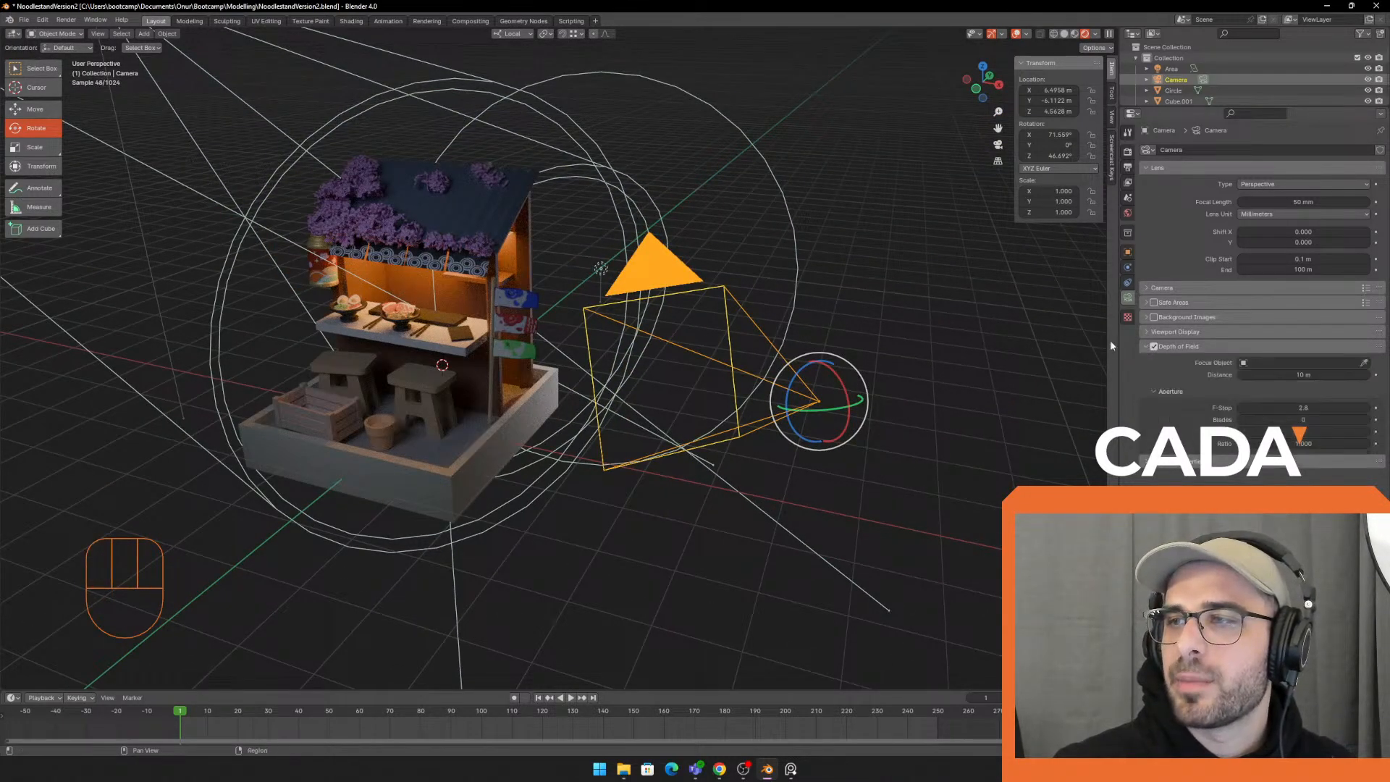
pyautogui.scroll(1, 732, 313)
pyautogui.moveTo(717, 313); pyautogui.dragTo(824, 298, button='middle')
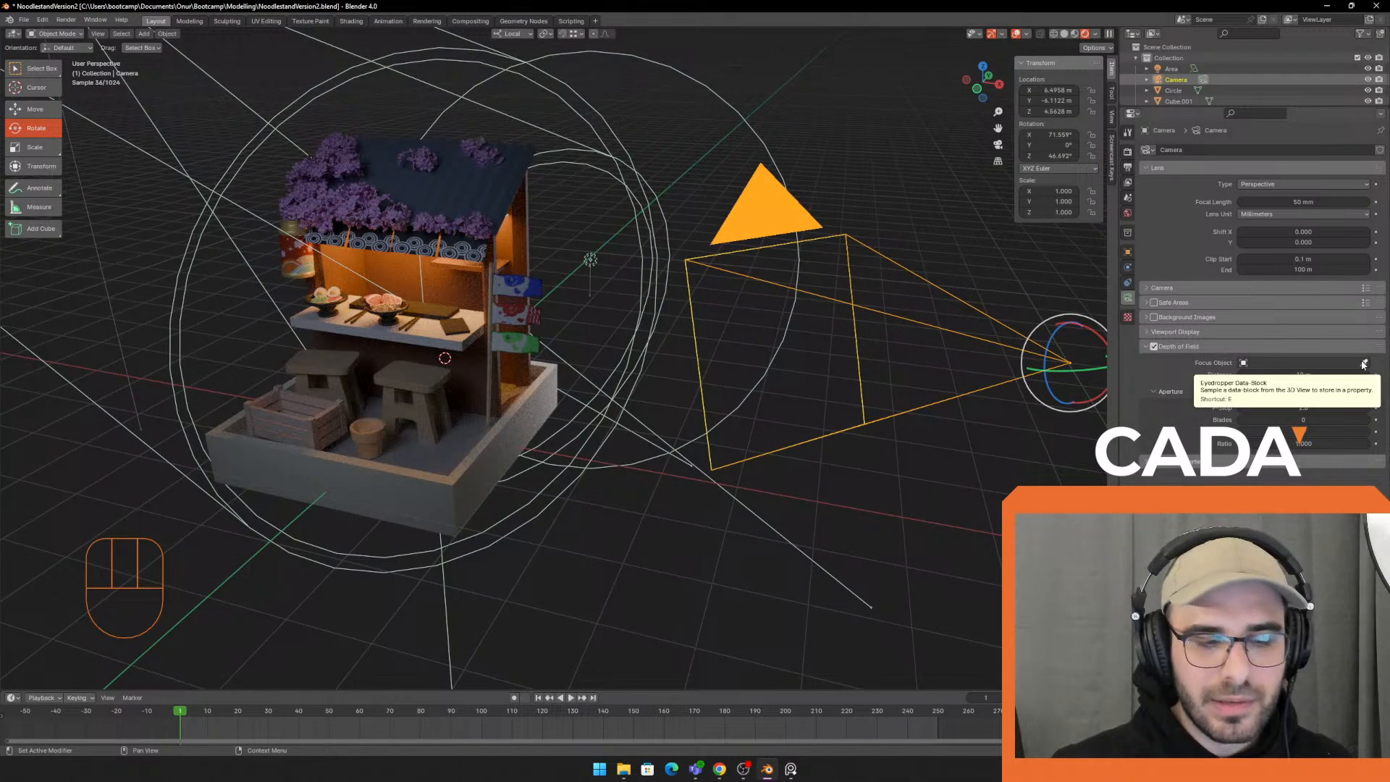
pyautogui.click(1366, 363)
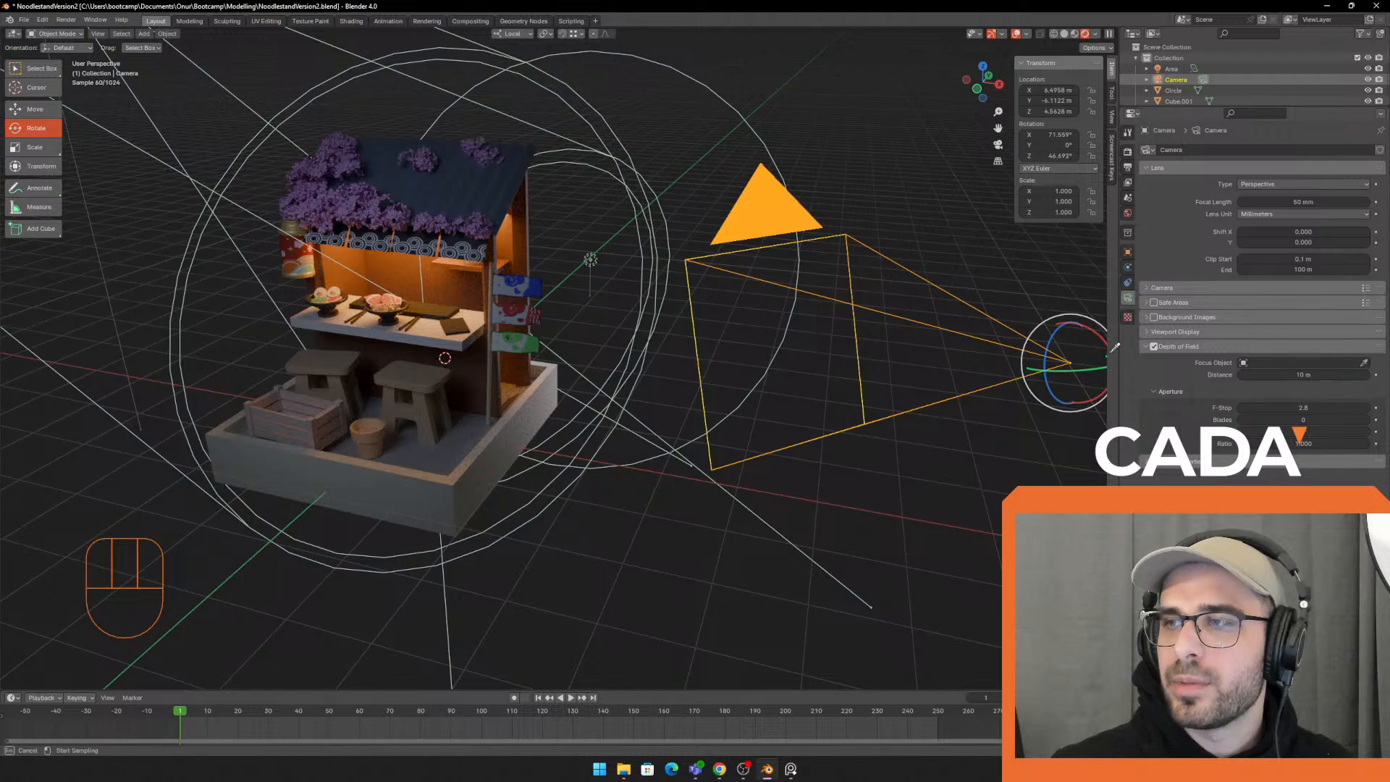
pyautogui.click(400, 305)
pyautogui.press('KP_0')
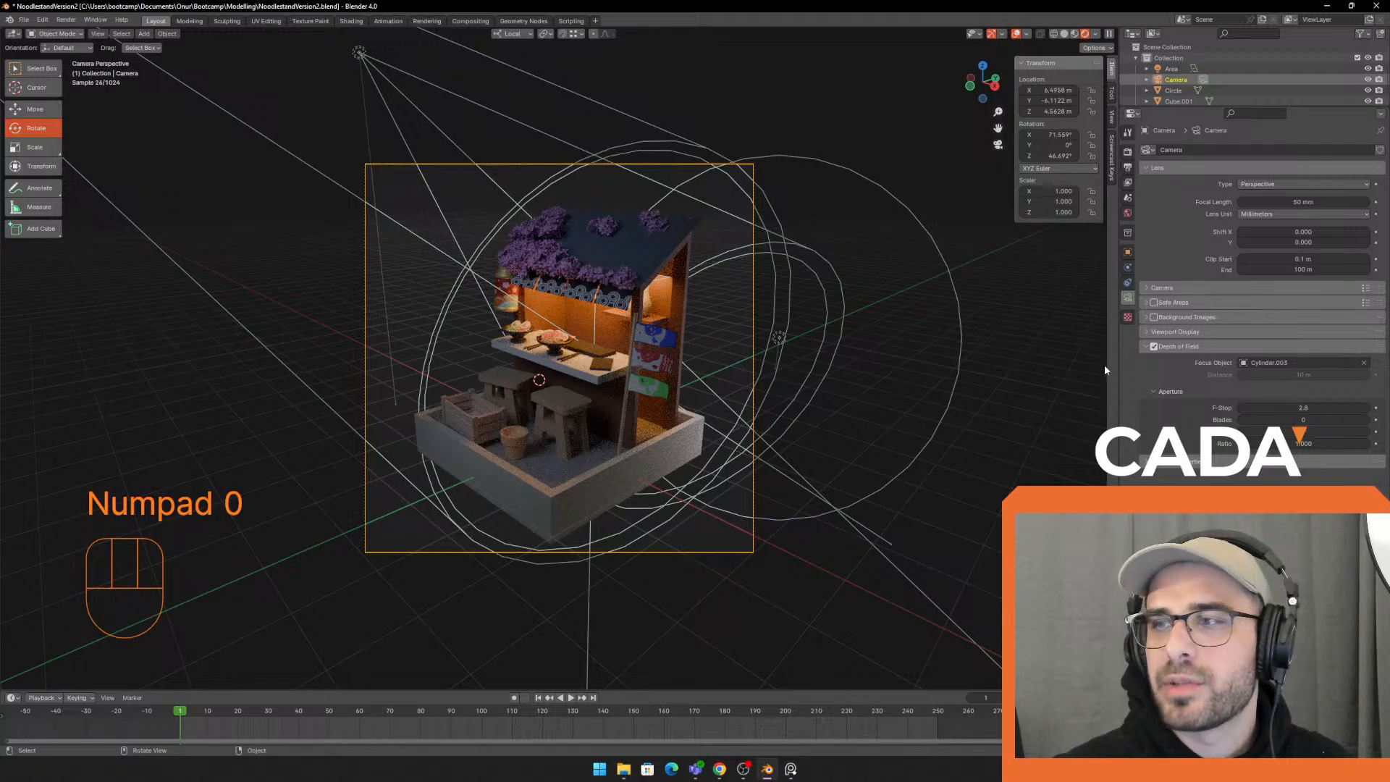
# Set the camera's passepartout to 1.000 and view the framing without overlays
pyautogui.click(1174, 331)
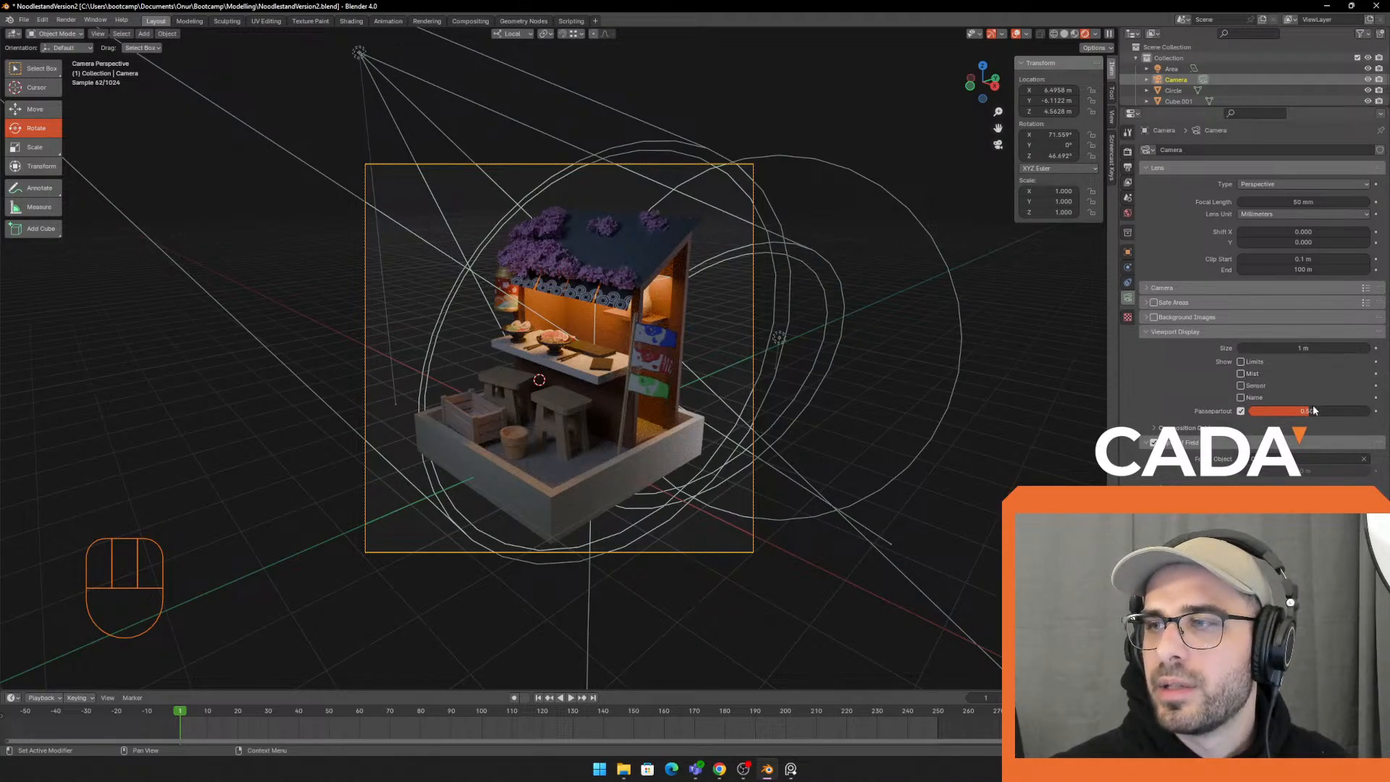
pyautogui.moveTo(1313, 410); pyautogui.dragTo(1368, 410)
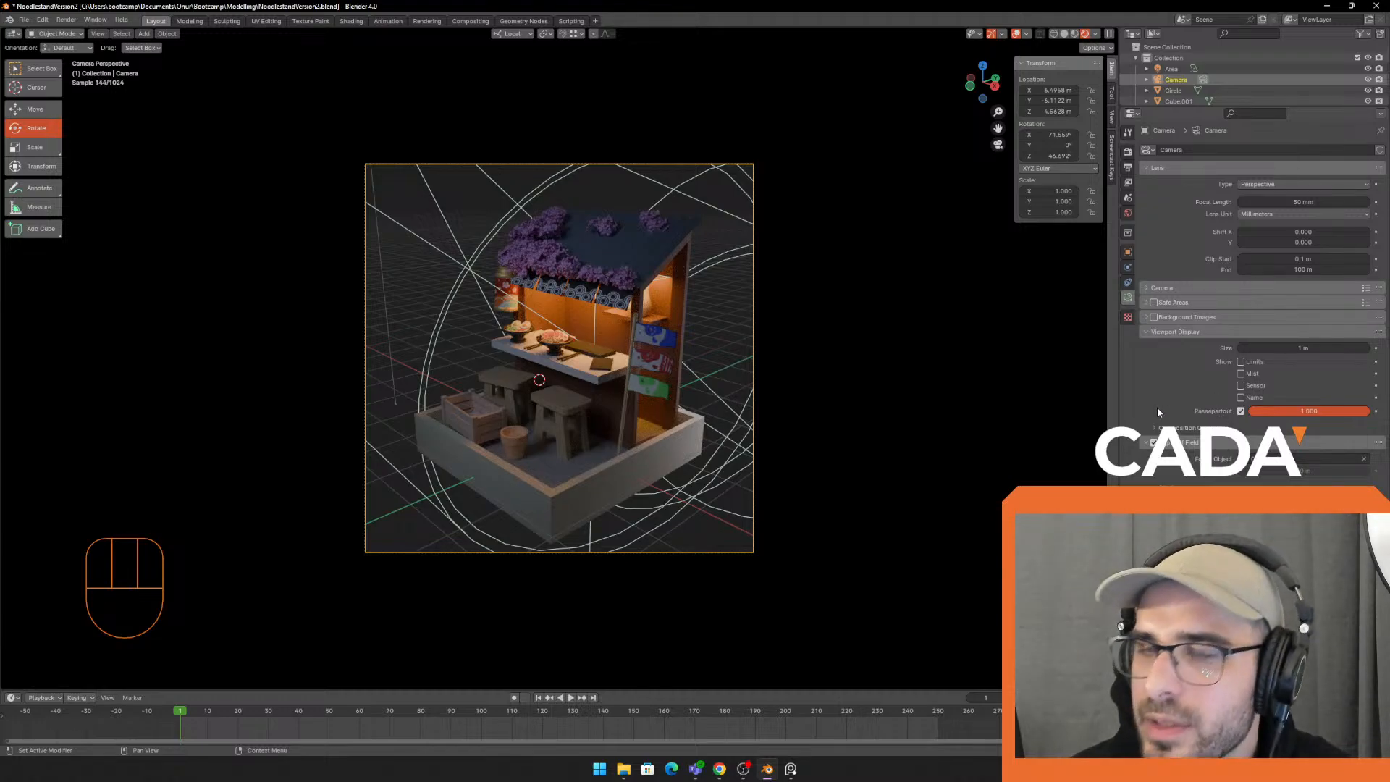
pyautogui.click(1018, 34)
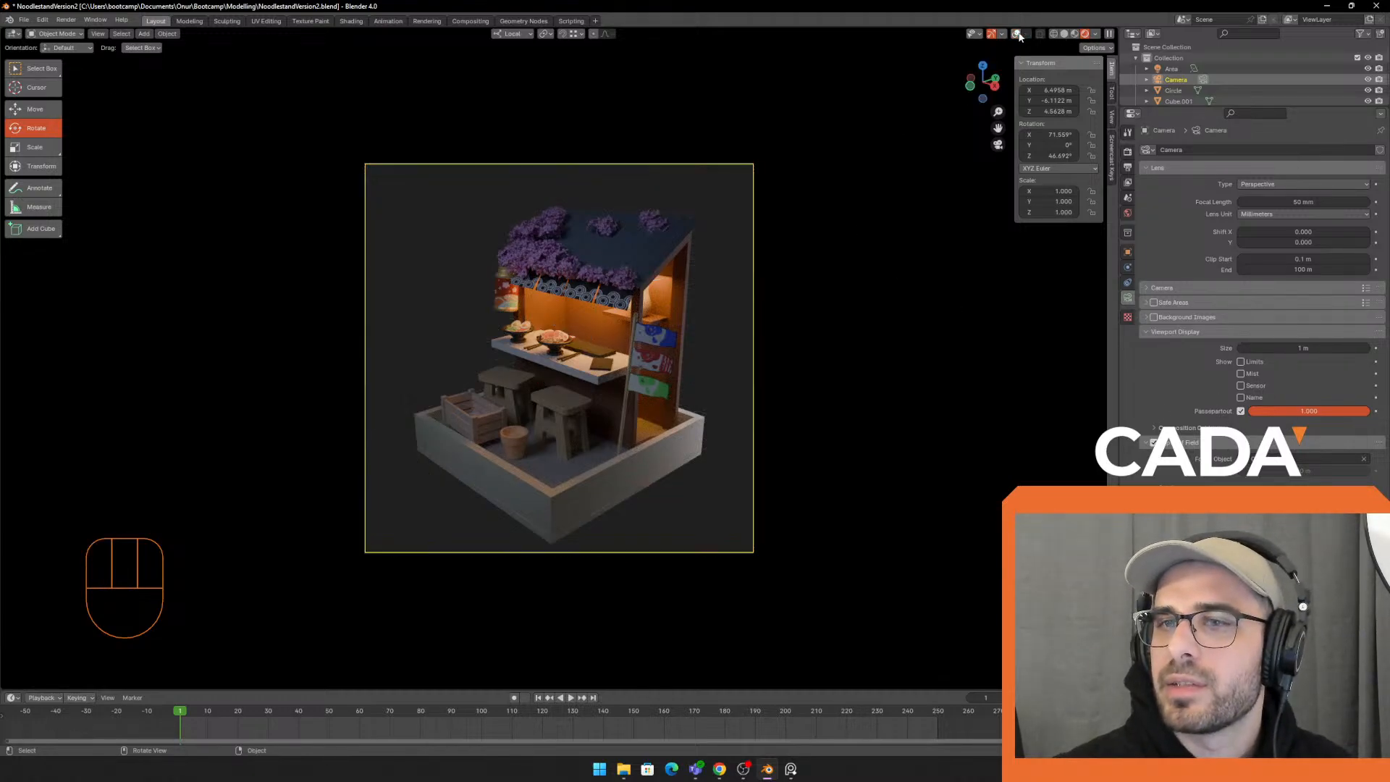
pyautogui.scroll(4, 732, 367)
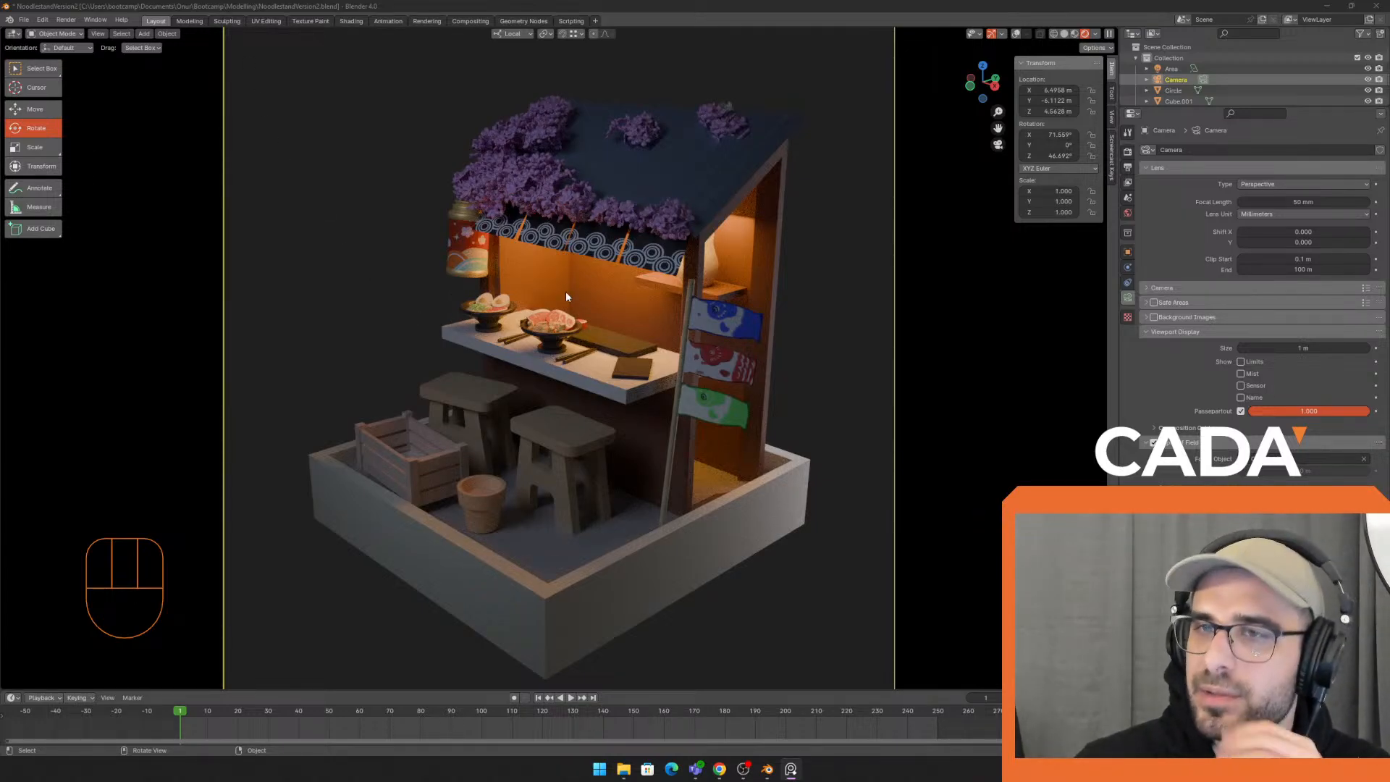
# Examine the rendered noodle stand from outside the camera view, with and without overlays
pyautogui.moveTo(613, 276)
pyautogui.mouseDown(button='middle')
pyautogui.moveTo(642, 323)
pyautogui.moveTo(648, 291)
pyautogui.moveTo(675, 285)
pyautogui.moveTo(636, 282)
pyautogui.mouseUp(button='middle')
pyautogui.click(1024, 265)
pyautogui.keyDown('shift'); pyautogui.moveTo(735, 242); pyautogui.dragTo(923, 272, button='middle'); pyautogui.keyUp('shift')
pyautogui.moveTo(923, 272); pyautogui.dragTo(844, 251, button='middle')
pyautogui.scroll(1, 897, 274)
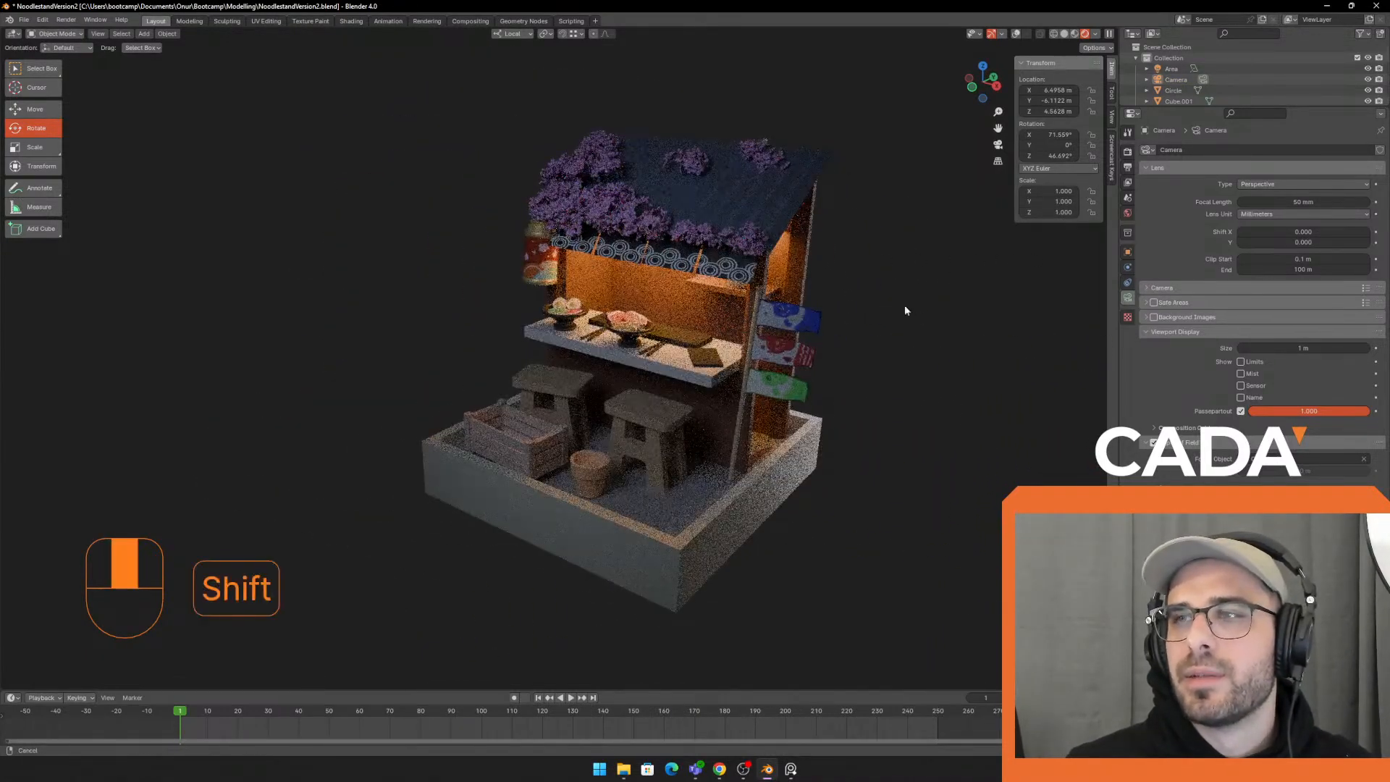
pyautogui.keyDown('shift'); pyautogui.moveTo(905, 308); pyautogui.dragTo(881, 293, button='middle'); pyautogui.keyUp('shift')
pyautogui.click(1015, 35)
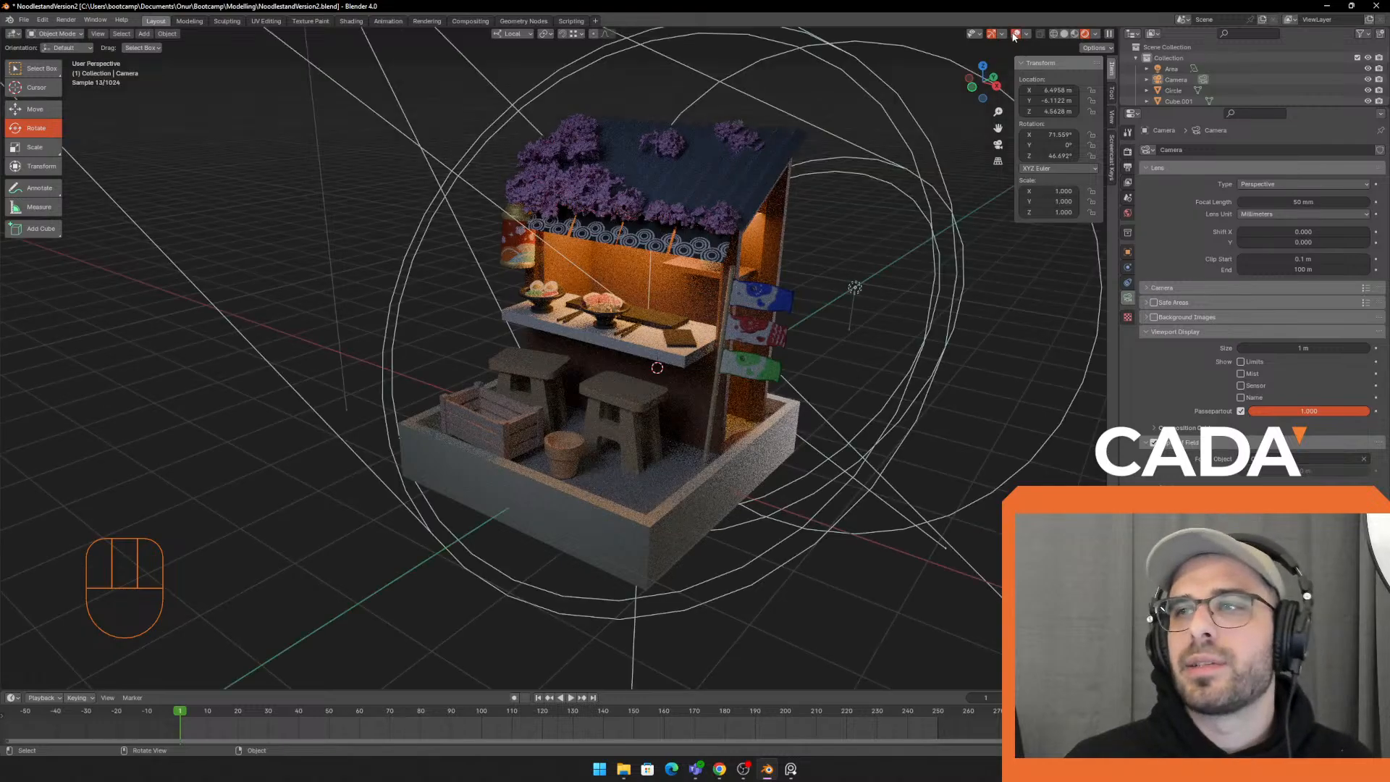
pyautogui.click(1014, 35)
pyautogui.moveTo(927, 222); pyautogui.dragTo(900, 201, button='middle')
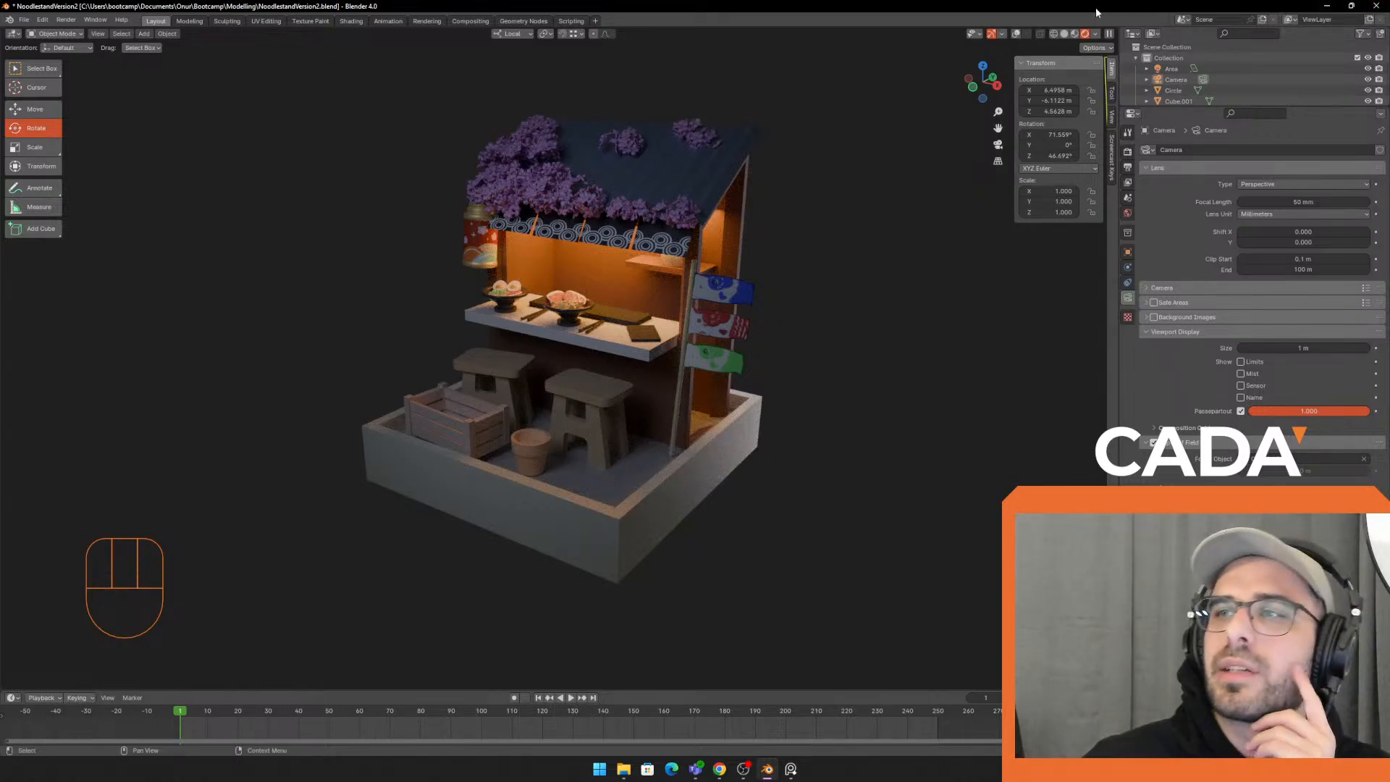
# Show the viewport overlays, select the camera and look through it
pyautogui.click(1017, 34)
pyautogui.moveTo(766, 193); pyautogui.dragTo(1047, 238, button='middle')
pyautogui.click(875, 211)
pyautogui.moveTo(875, 210); pyautogui.dragTo(707, 225, button='middle')
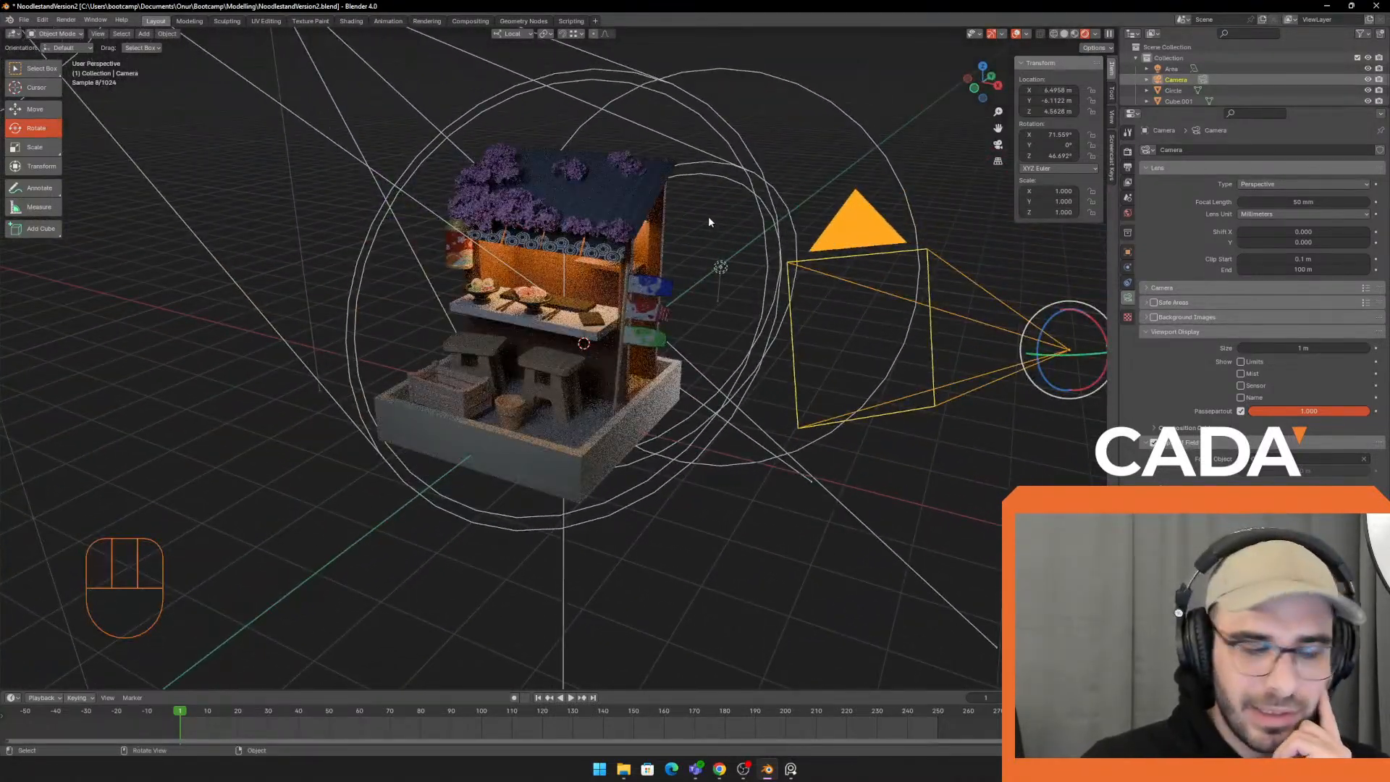
pyautogui.press('KP_0')
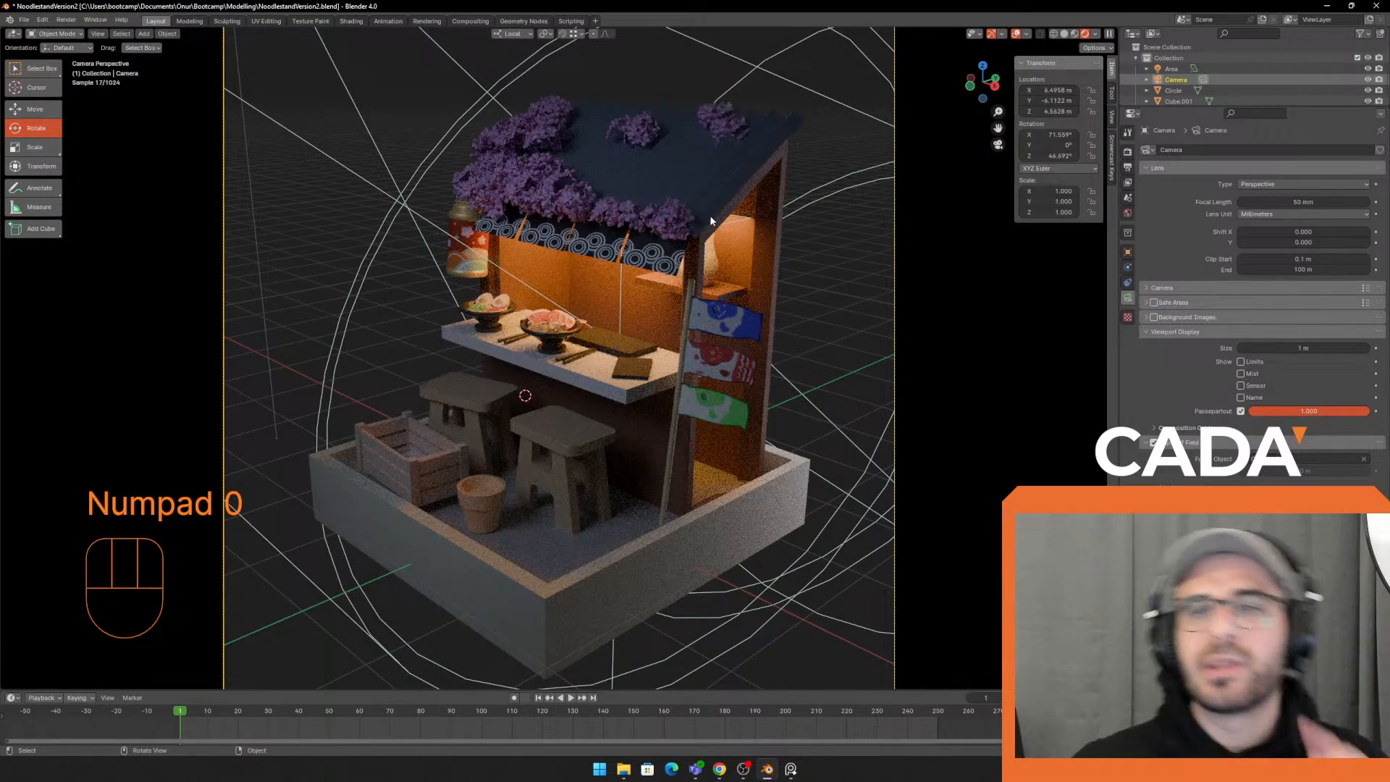
# Leave the camera view, try rotating the camera with the Rotate gizmo in Local orientation and undo it
pyautogui.moveTo(710, 215); pyautogui.dragTo(630, 427, button='middle')
pyautogui.moveTo(656, 433); pyautogui.dragTo(662, 437)
pyautogui.hotkey('ctrl', 'z')
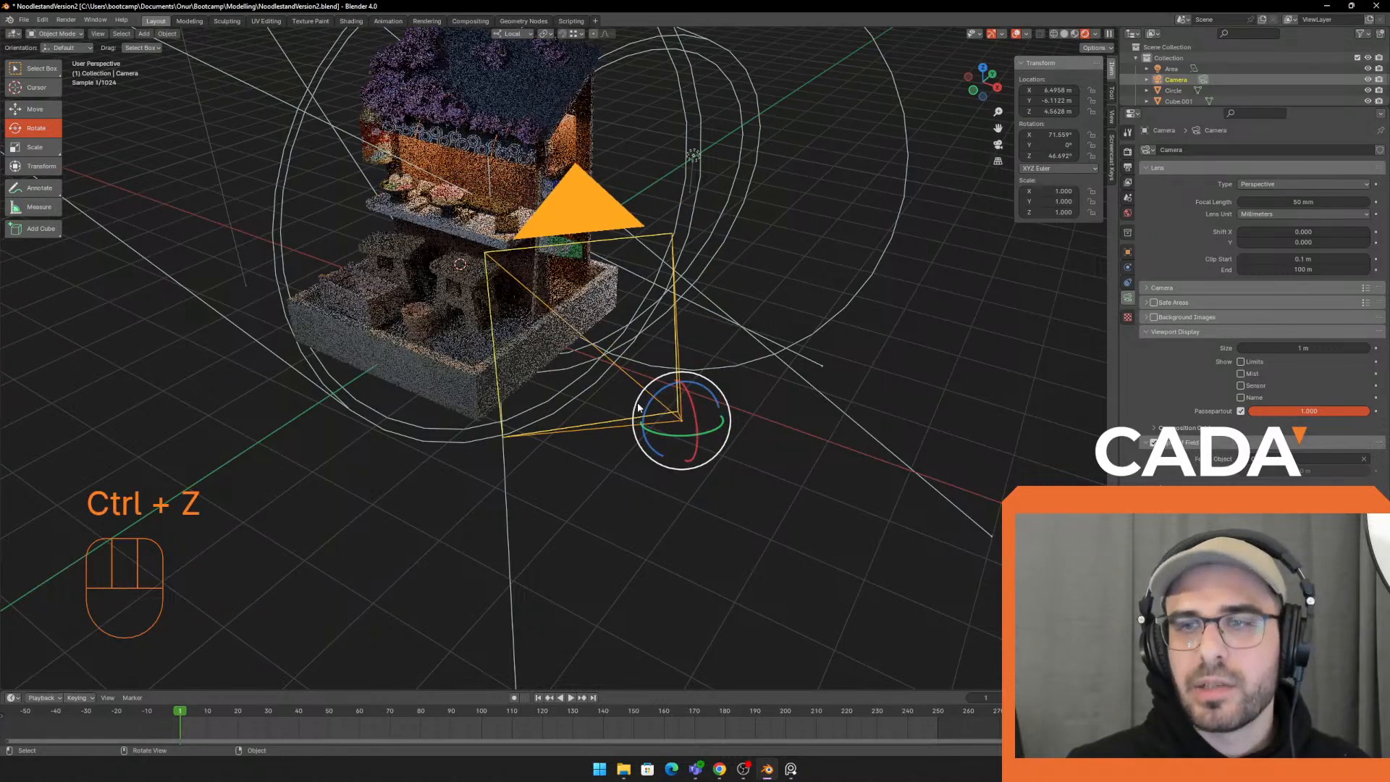
# Switch the transform orientation to Global, try rotating the camera around a global axis and undo the rotation
pyautogui.click(511, 34)
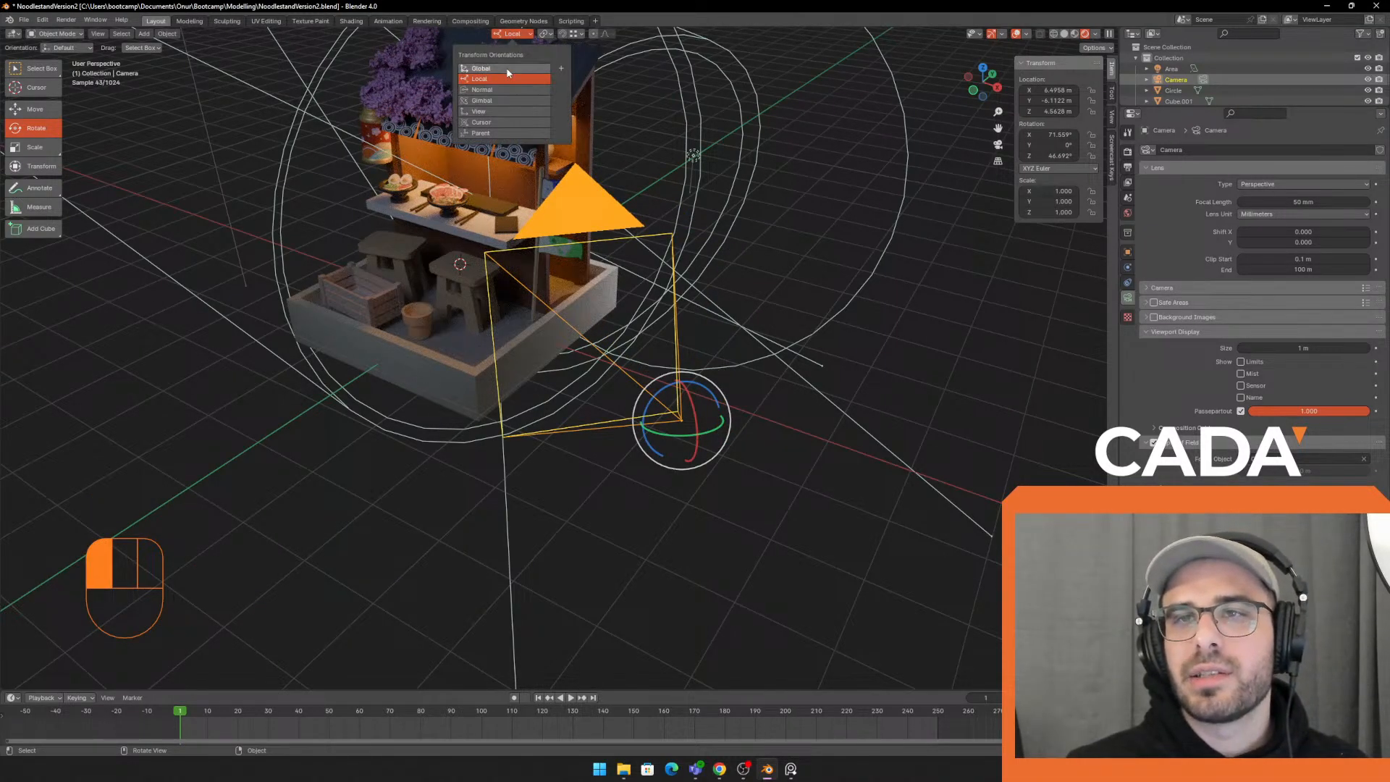
pyautogui.click(507, 69)
pyautogui.click(34, 109)
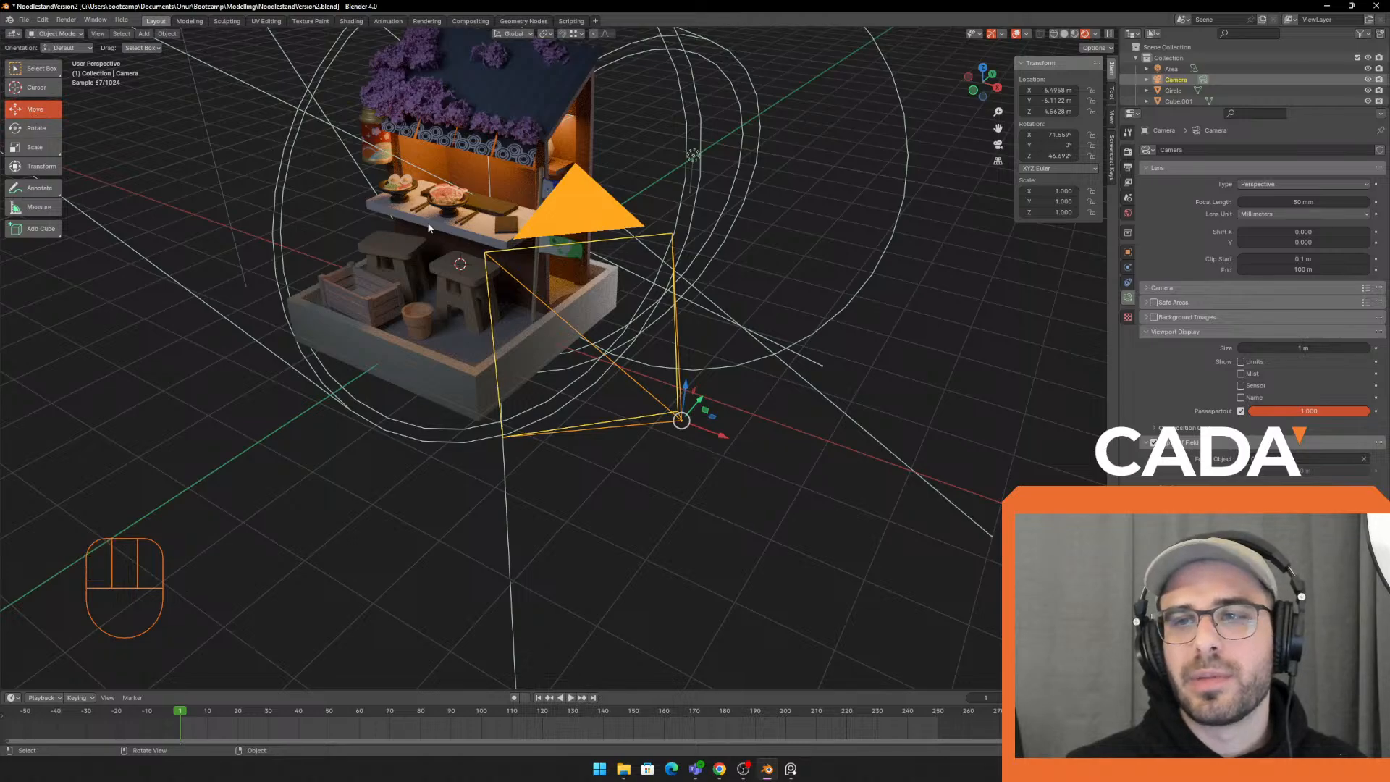
pyautogui.click(511, 34)
pyautogui.click(45, 127)
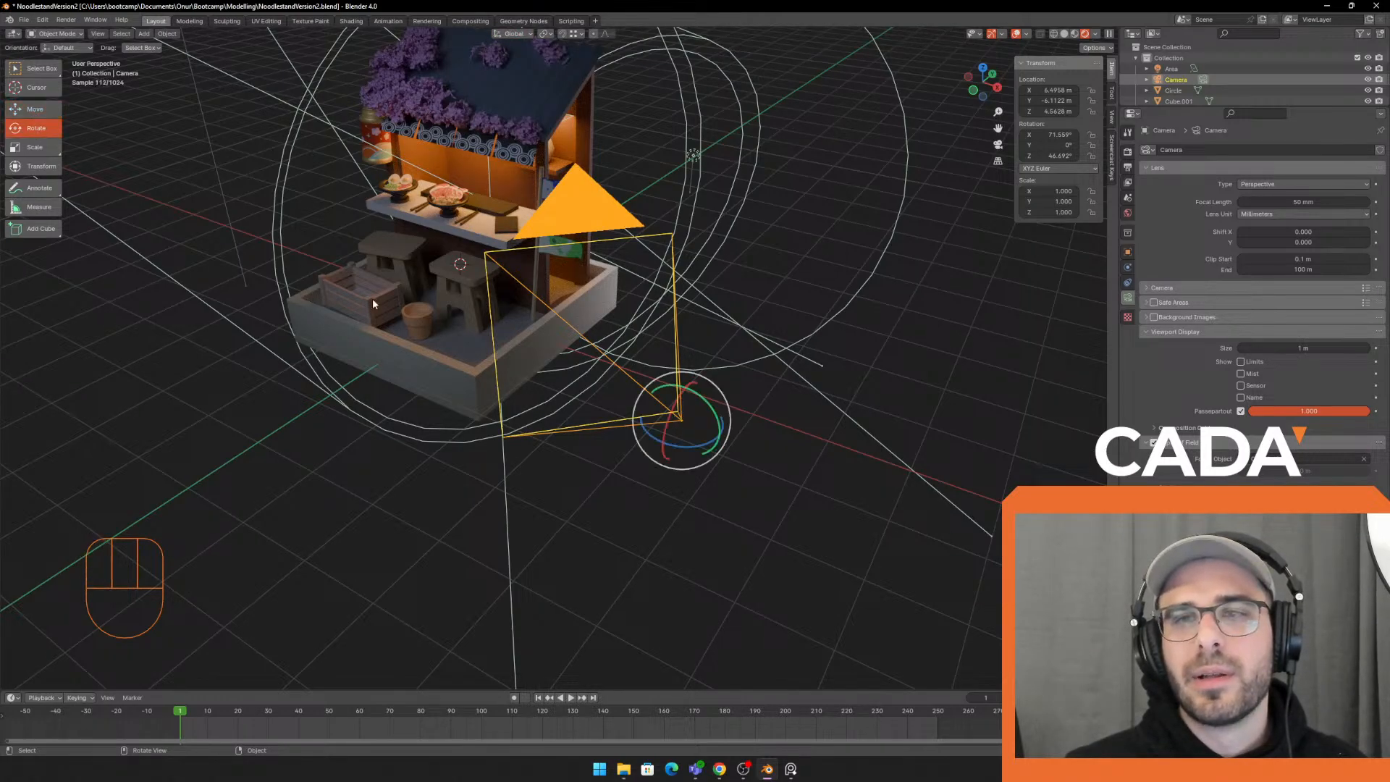
pyautogui.moveTo(686, 426); pyautogui.dragTo(688, 448, button='middle')
pyautogui.moveTo(701, 466); pyautogui.dragTo(704, 473)
pyautogui.hotkey('ctrl', 'z')
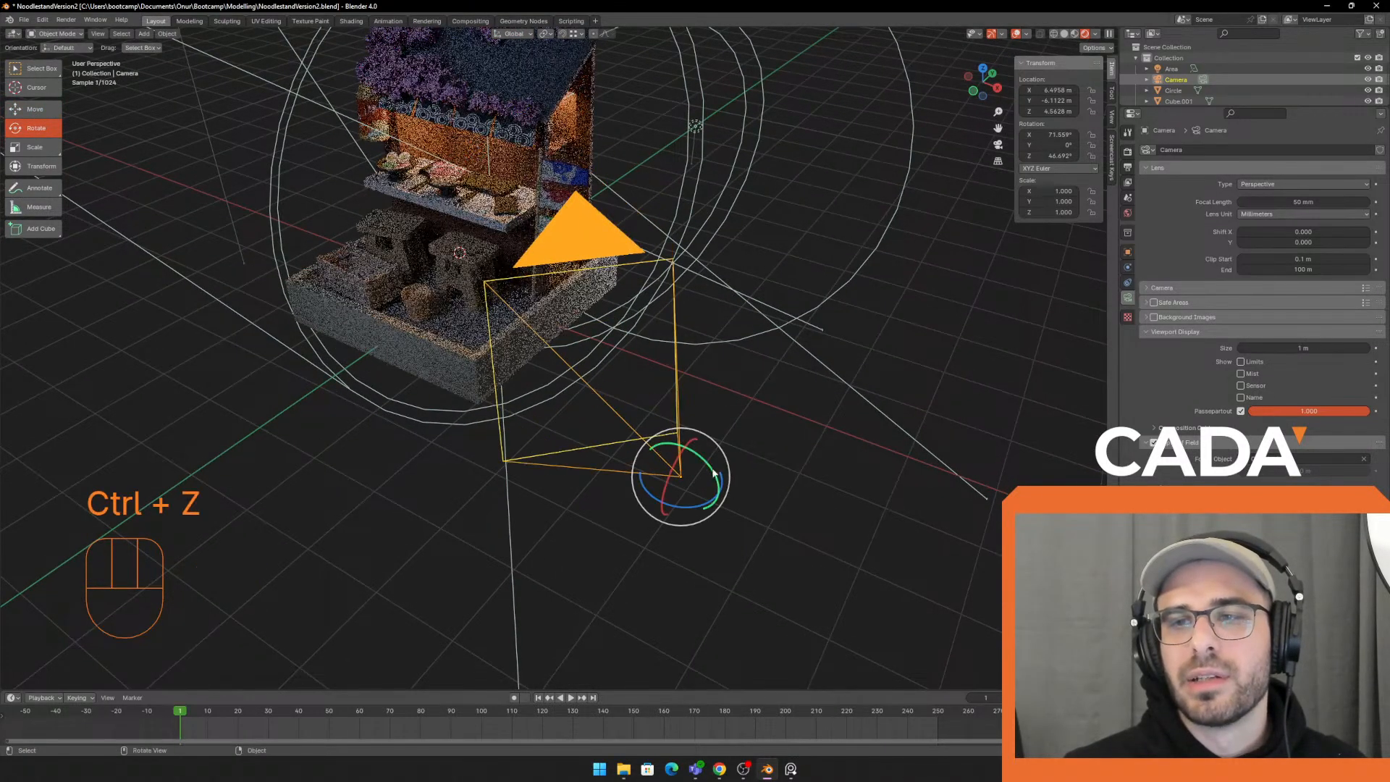
# Return the transform orientation to Local, try rotating the camera around its local Y axis, undo it and look through the camera
pyautogui.moveTo(711, 470); pyautogui.dragTo(751, 470, button='middle')
pyautogui.keyDown('shift'); pyautogui.moveTo(752, 469); pyautogui.dragTo(623, 426, button='middle'); pyautogui.keyUp('shift')
pyautogui.moveTo(735, 362); pyautogui.dragTo(736, 354, button='middle')
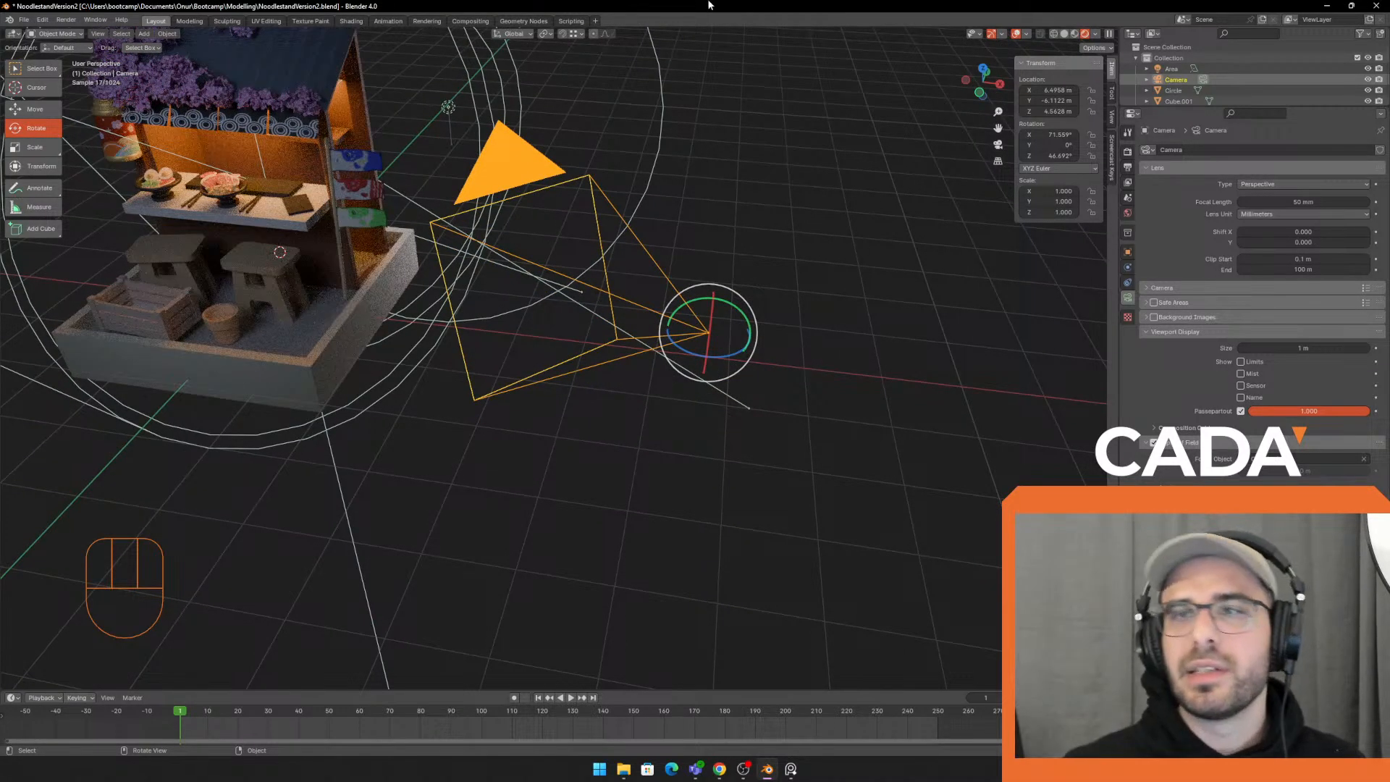
pyautogui.click(522, 34)
pyautogui.moveTo(522, 34); pyautogui.dragTo(511, 77)
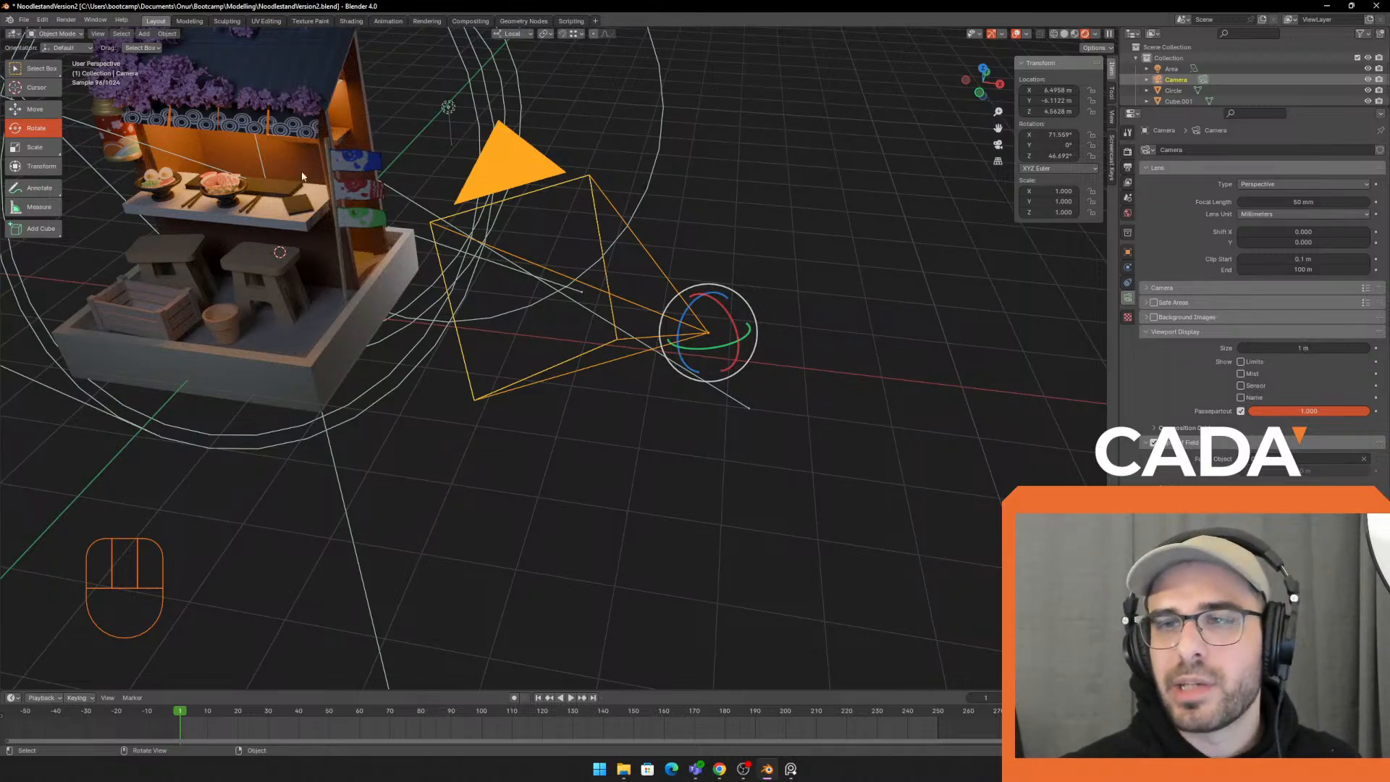
pyautogui.moveTo(713, 347); pyautogui.dragTo(720, 354)
pyautogui.hotkey('ctrl', 'z')
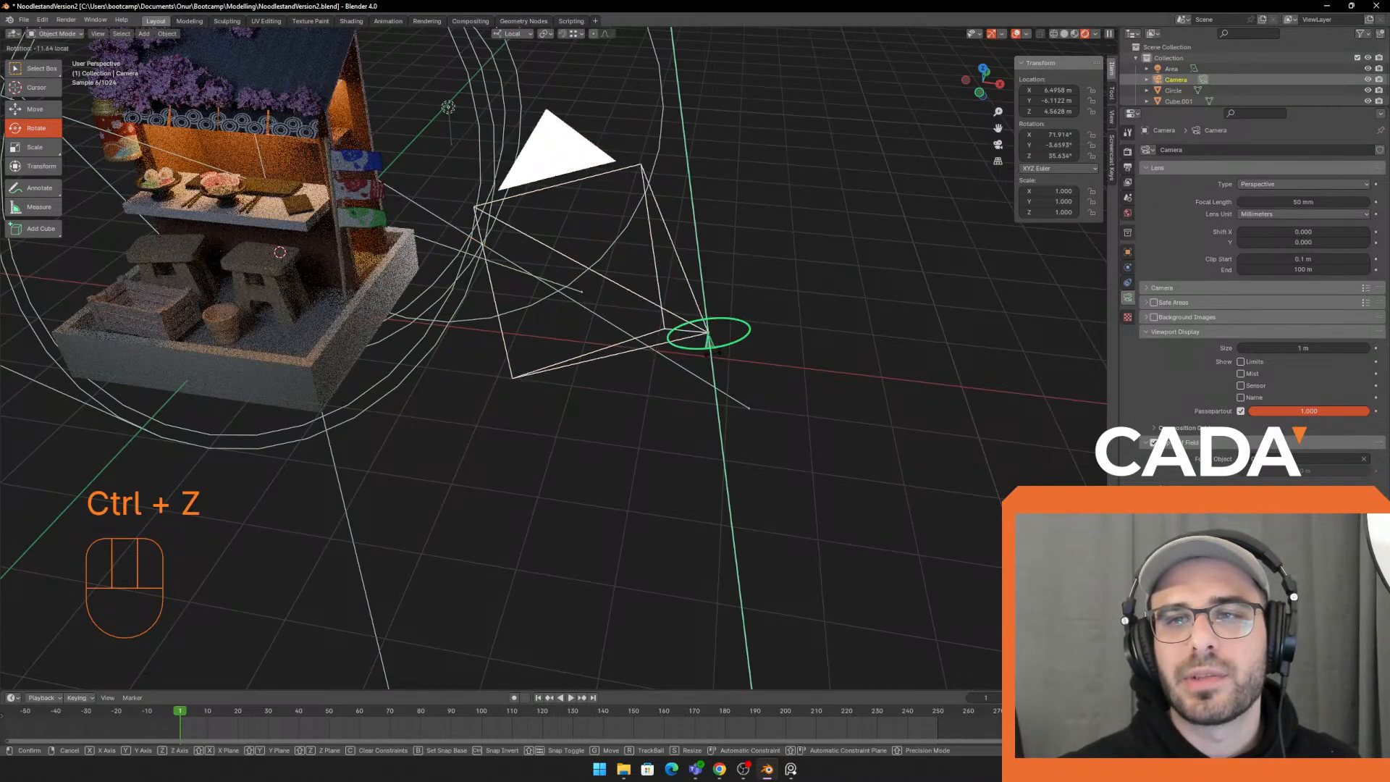
pyautogui.hotkey('ctrl', 'z')
pyautogui.keyDown('shift'); pyautogui.moveTo(770, 328); pyautogui.dragTo(705, 312, button='middle'); pyautogui.keyUp('shift')
pyautogui.press('KP_0')
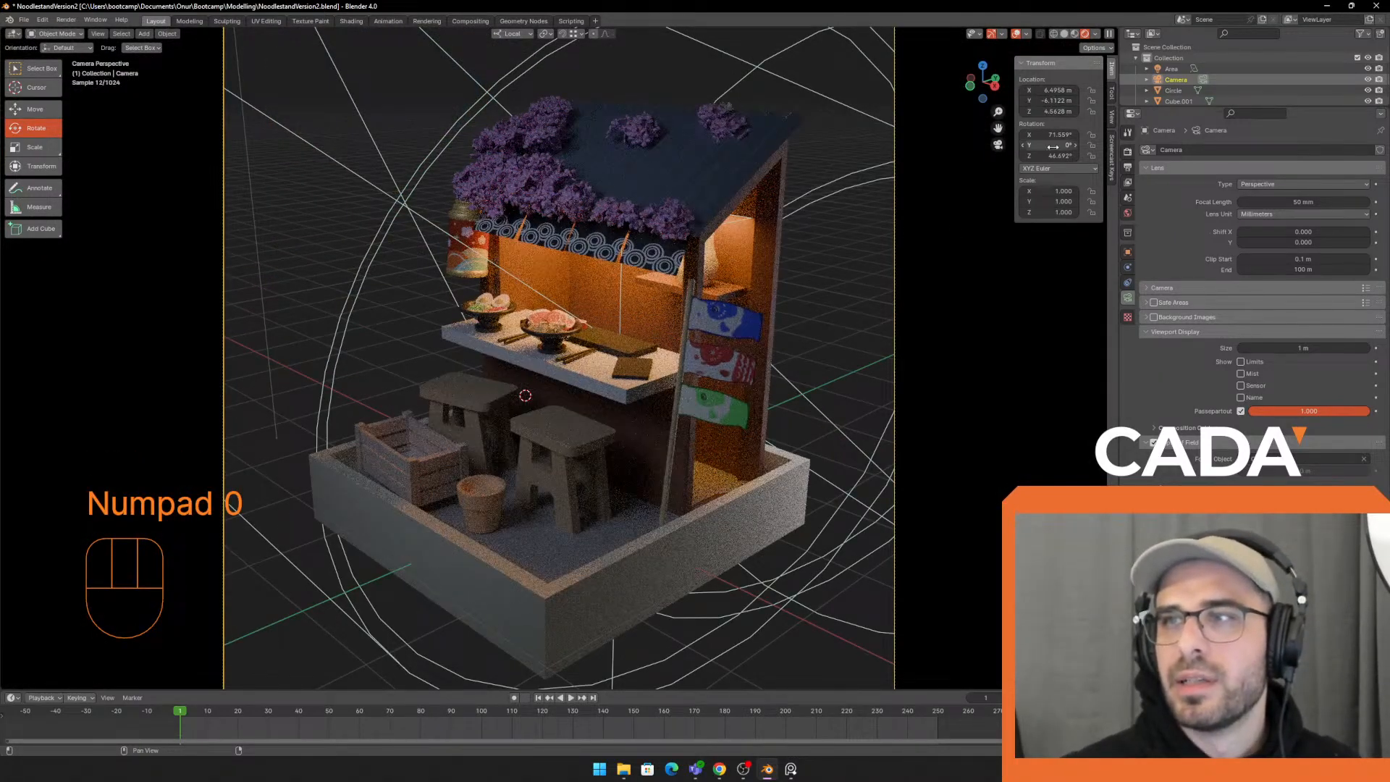
# Try adjusting the camera's rotation values numerically while looking through it, and undo the changes
pyautogui.moveTo(1015, 126); pyautogui.dragTo(1060, 155)
pyautogui.hotkey('ctrl', 'z')
pyautogui.hotkey('ctrl', 'z')
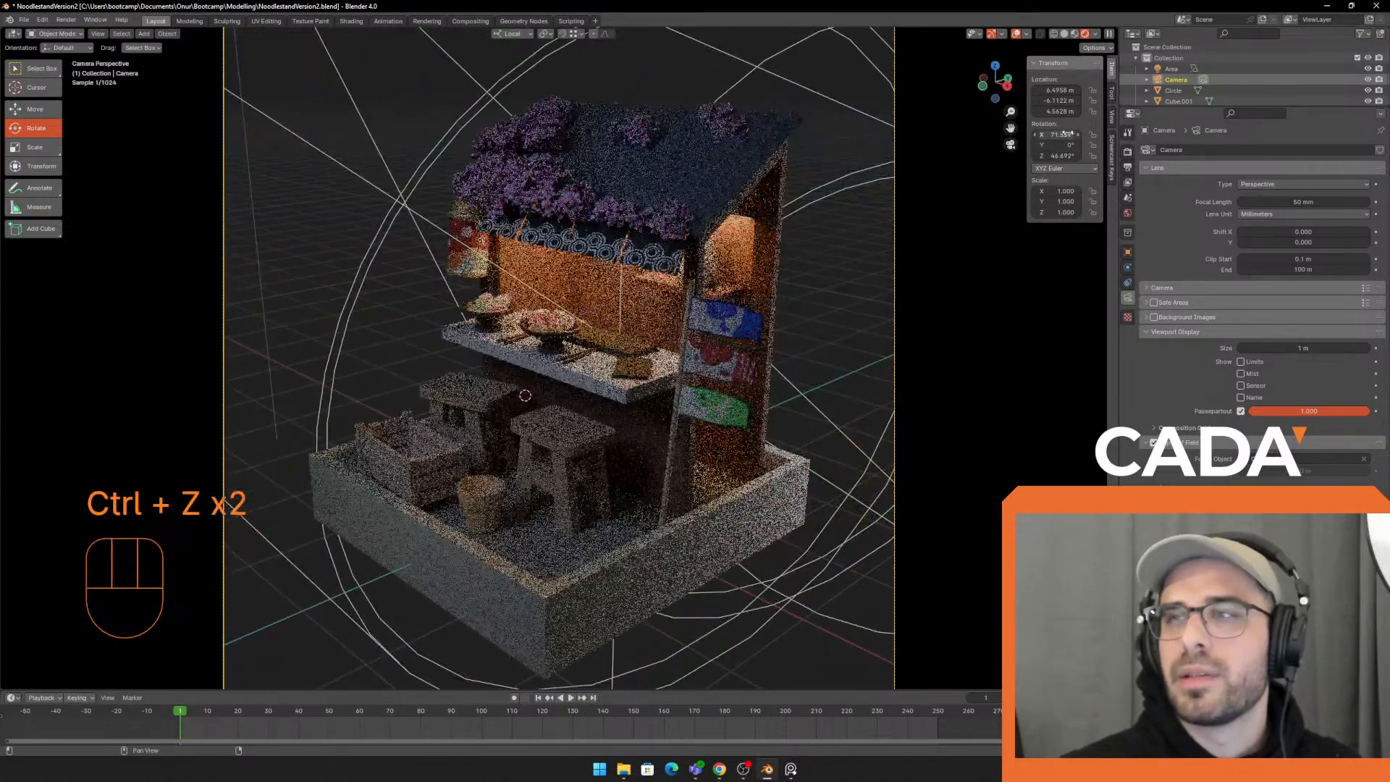
# Undo the last camera rotation change and return to looking through the camera
pyautogui.hotkey('ctrl', 'z')
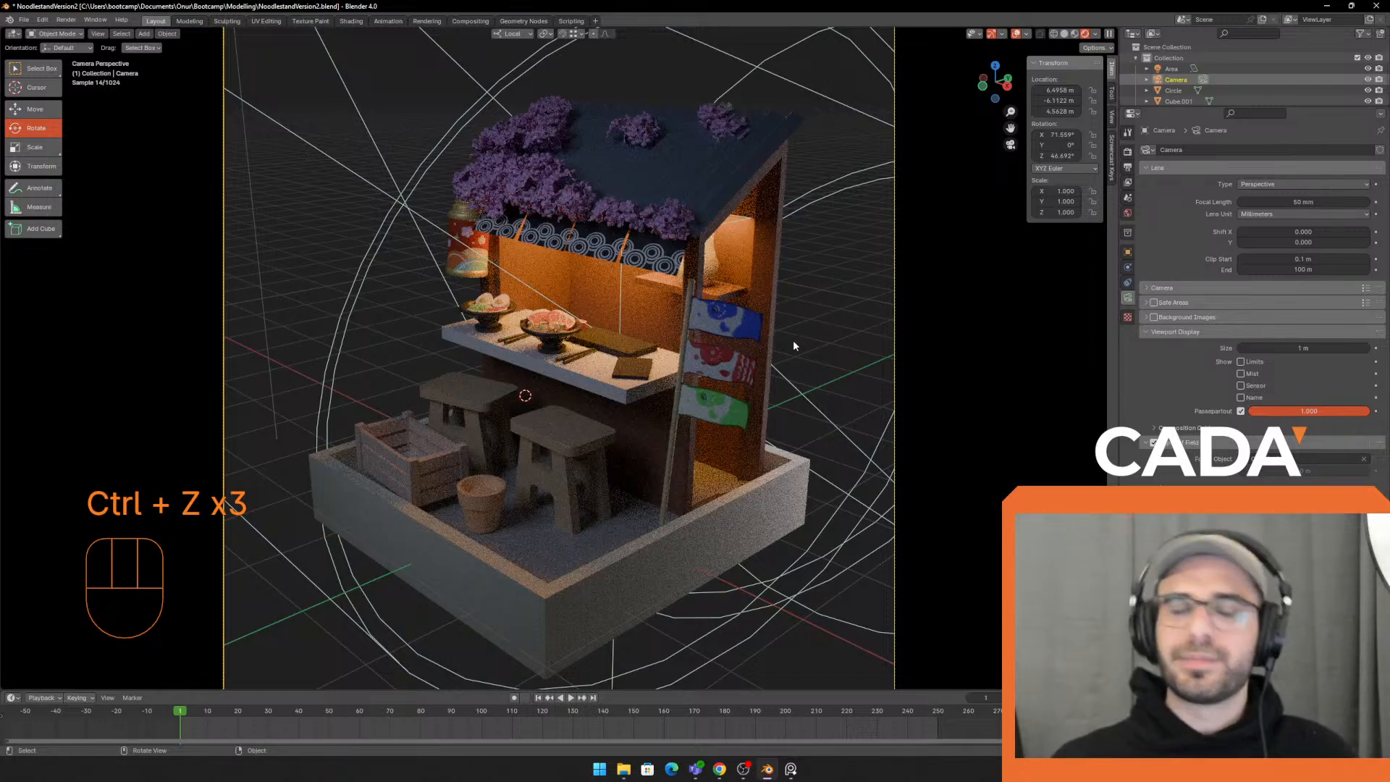
pyautogui.press('KP_0')
pyautogui.press('KP_0')
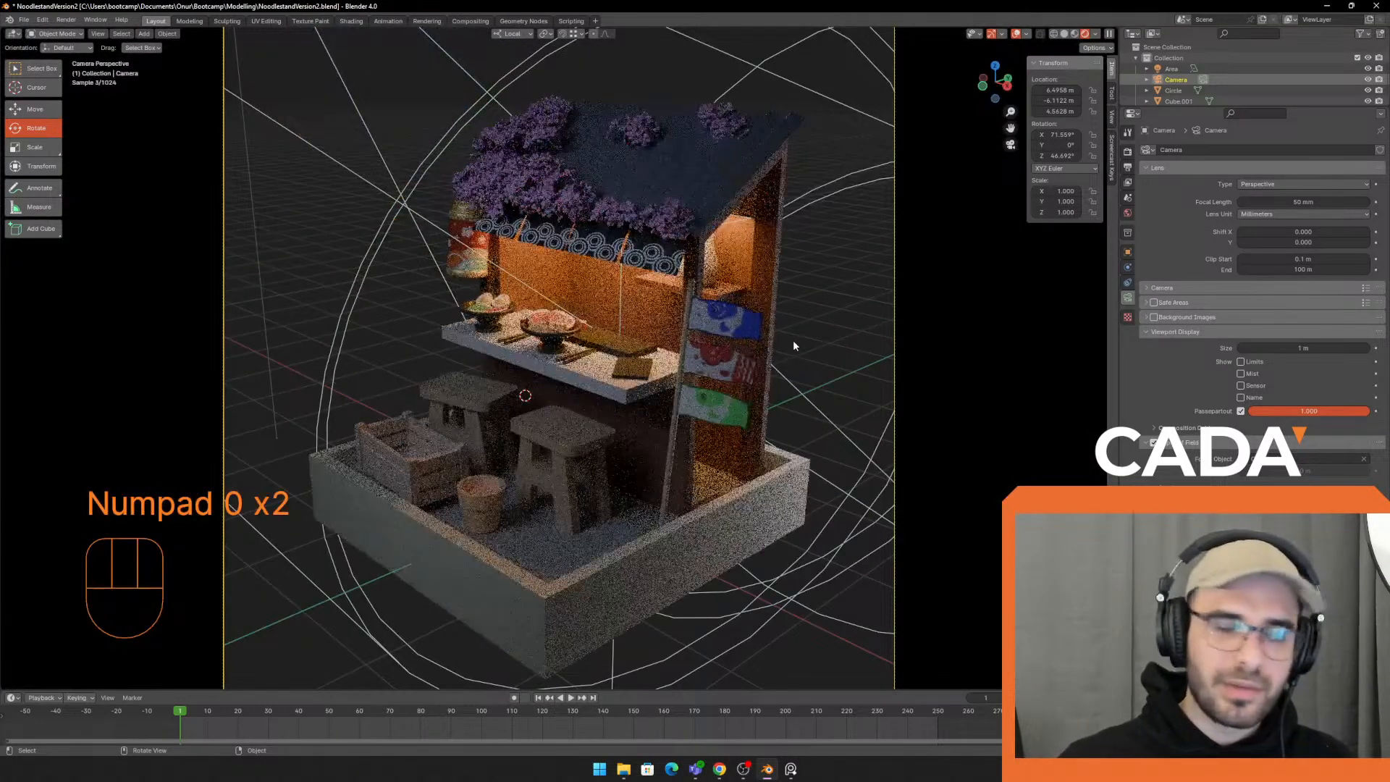
# Review the render sampling and output resolution settings, and return to the camera's lens and depth-of-field properties
pyautogui.click(1127, 152)
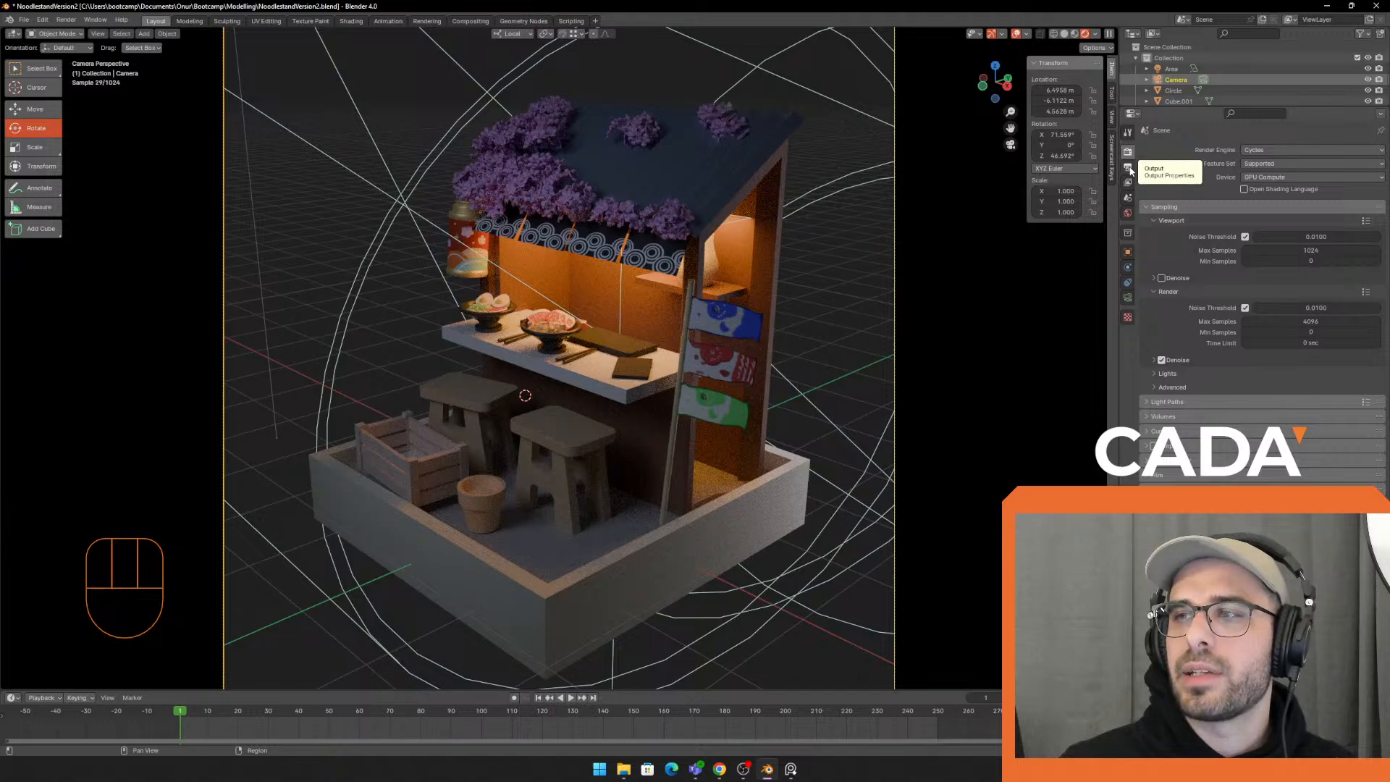
pyautogui.click(1128, 167)
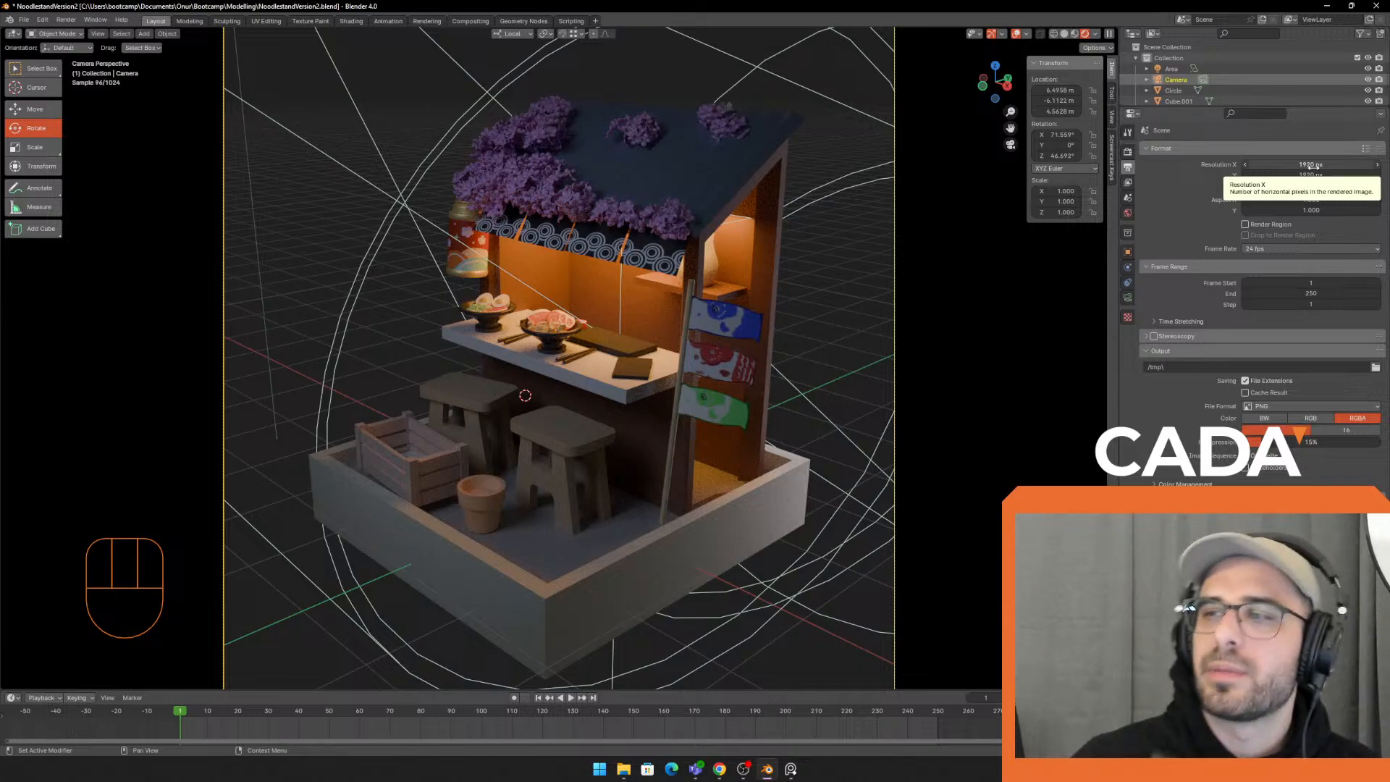
pyautogui.click(1128, 151)
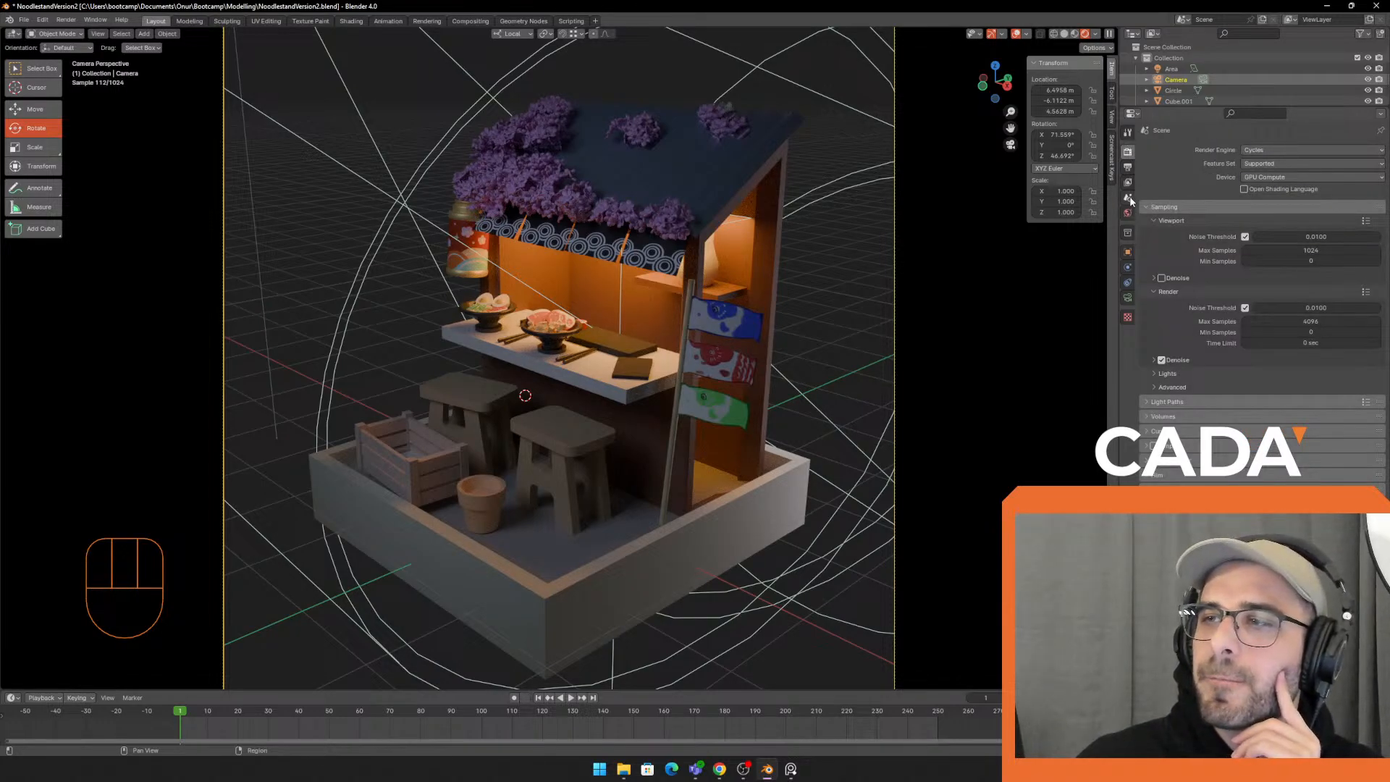
pyautogui.click(1126, 299)
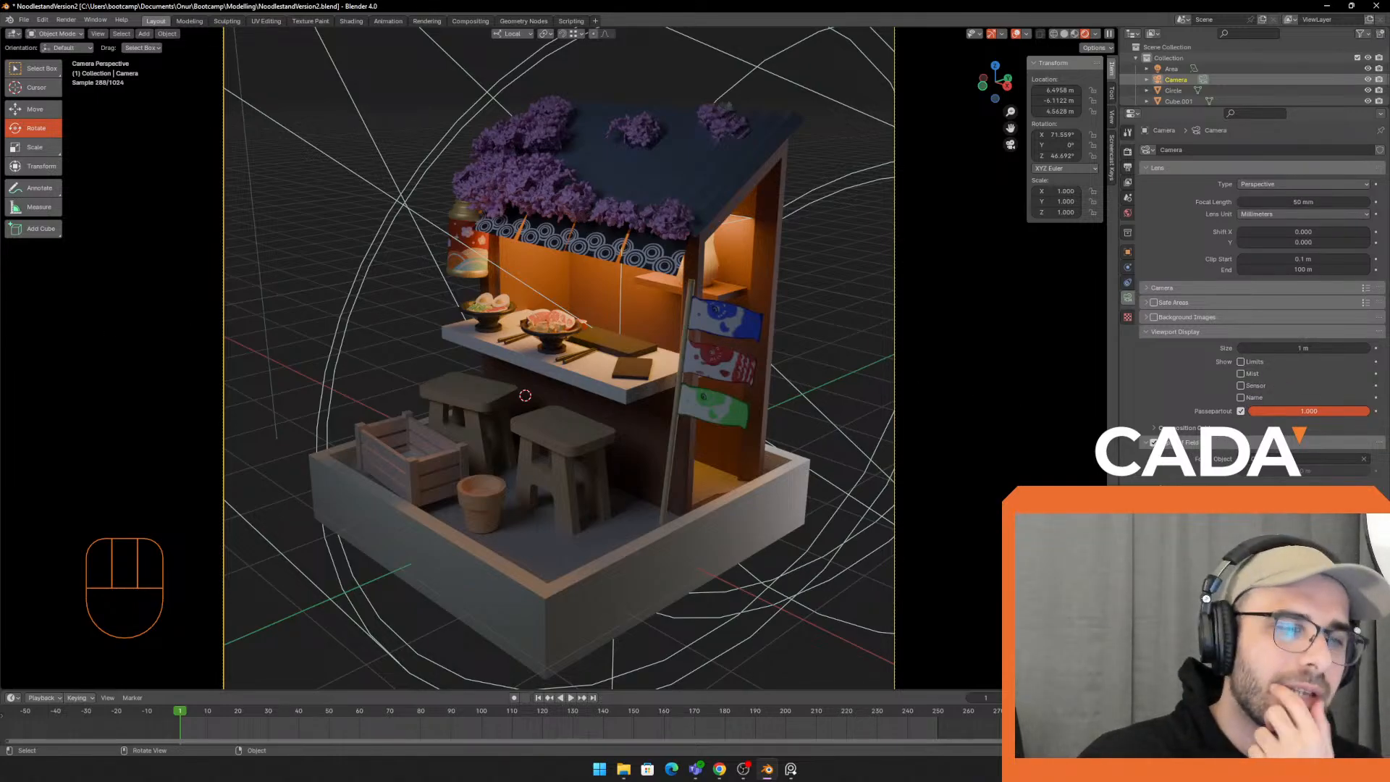
pyautogui.hotkey('alt', 'Tab')
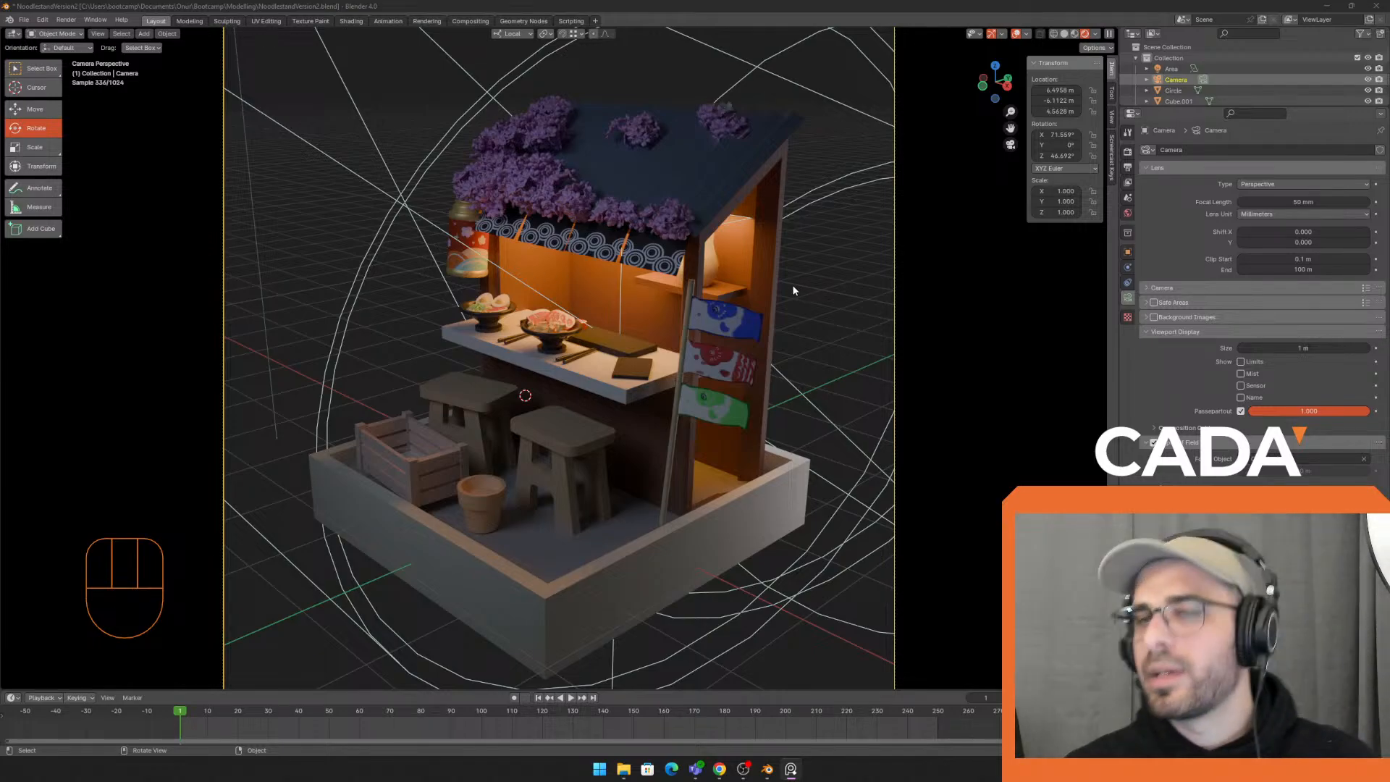
# Try a lower depth-of-field F-stop on the camera for a stronger blur around the focus object
pyautogui.keyDown('shift'); pyautogui.moveTo(1303, 500); pyautogui.dragTo(1283, 500); pyautogui.keyUp('shift')
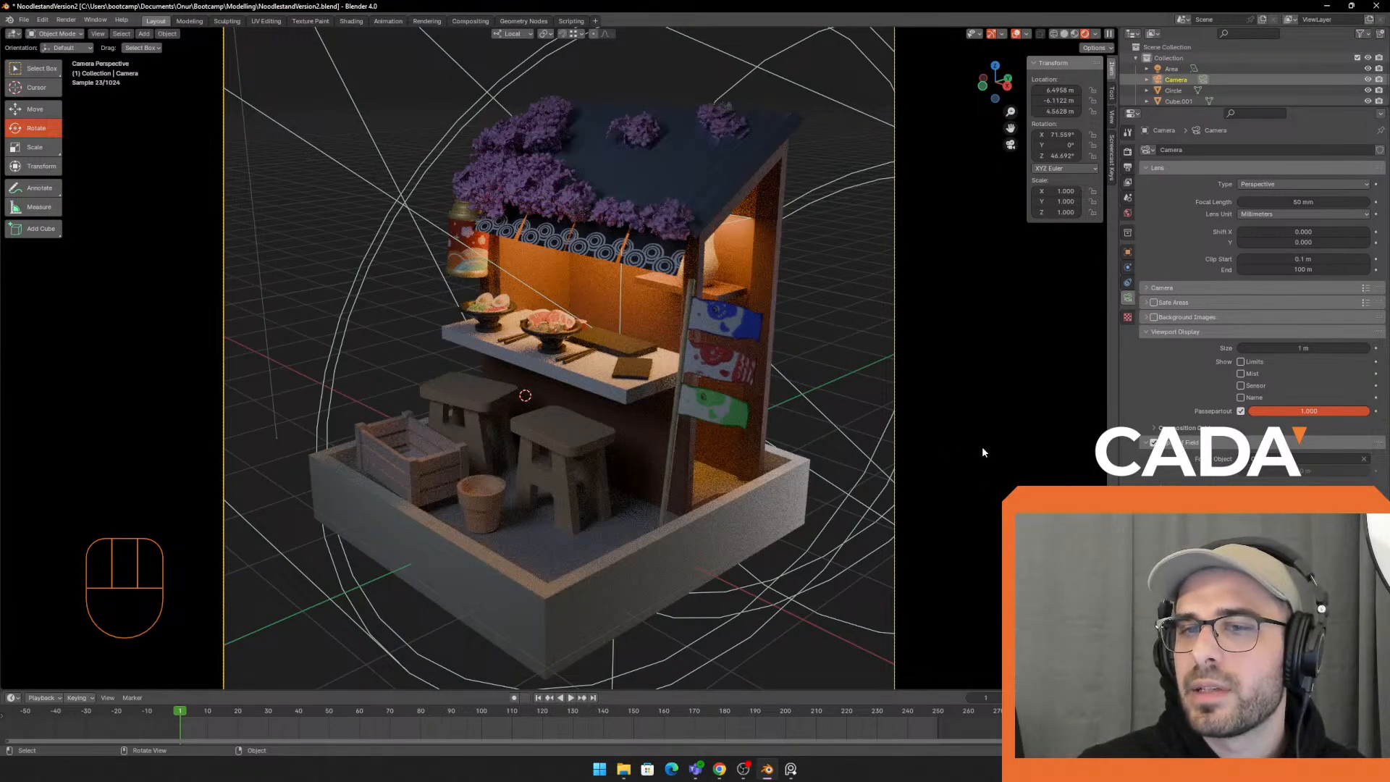
pyautogui.press('shift')
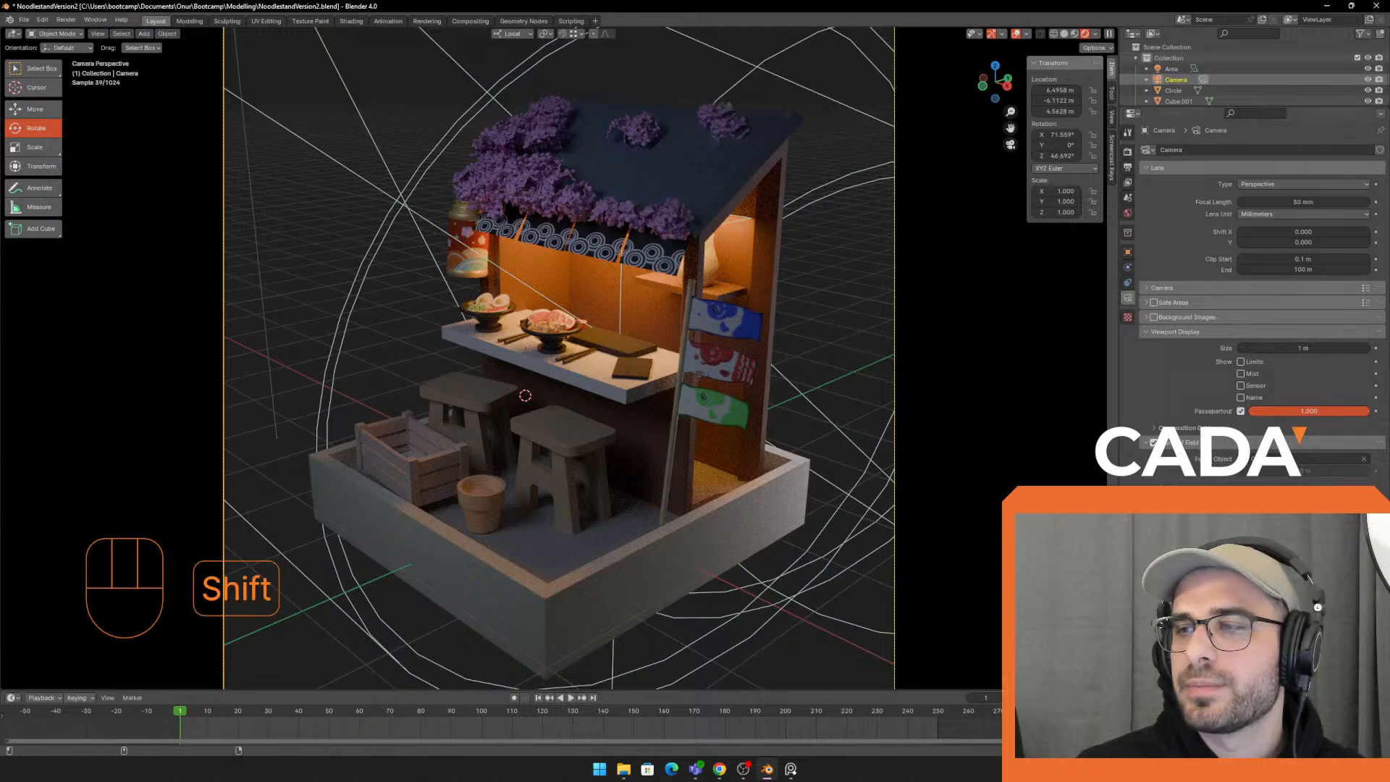
pyautogui.keyDown('shift'); pyautogui.moveTo(1303, 500); pyautogui.dragTo(1292, 500); pyautogui.keyUp('shift')
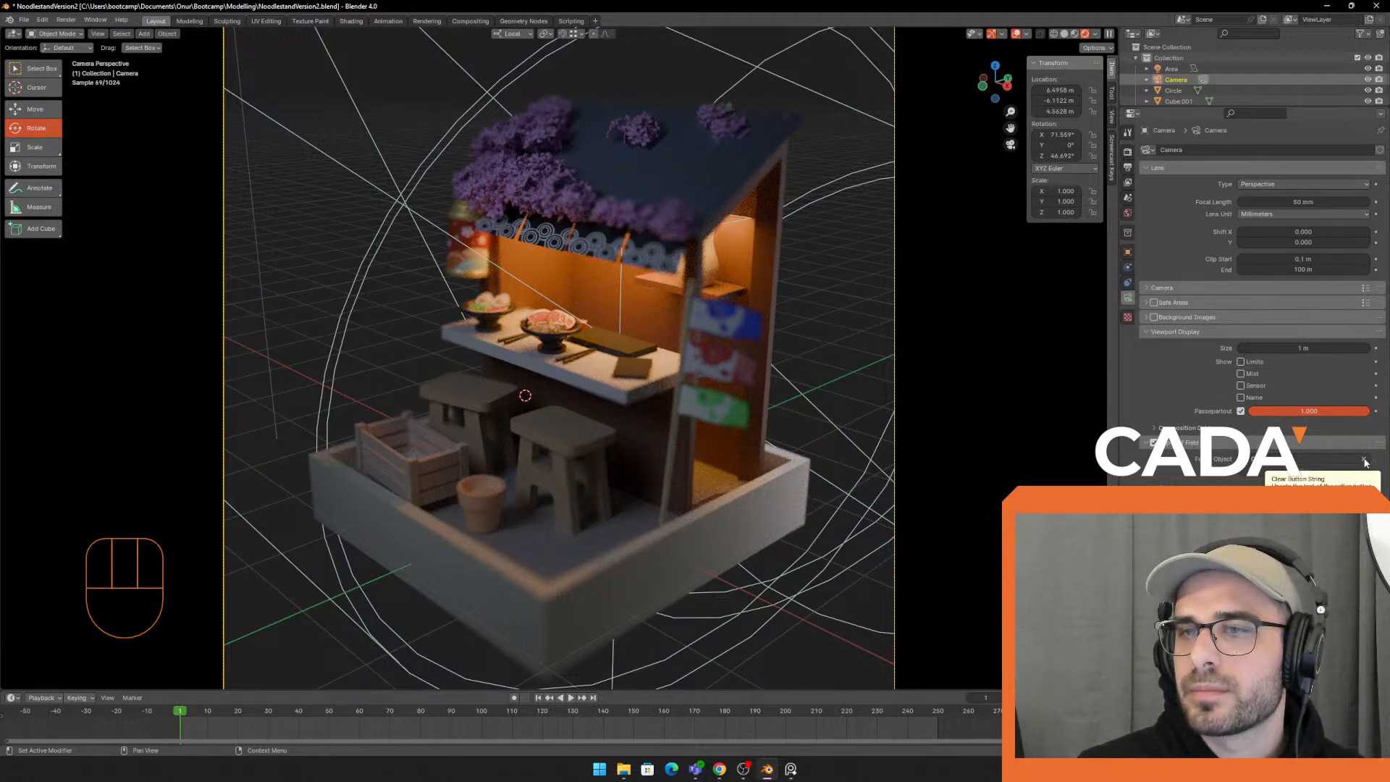
# Leave the camera view and add a Plain Axes empty to the scene
pyautogui.moveTo(641, 335); pyautogui.dragTo(341, 192, button='middle')
pyautogui.click(217, 330)
pyautogui.keyDown('shift'); pyautogui.moveTo(217, 330); pyautogui.dragTo(735, 323, button='middle'); pyautogui.keyUp('shift')
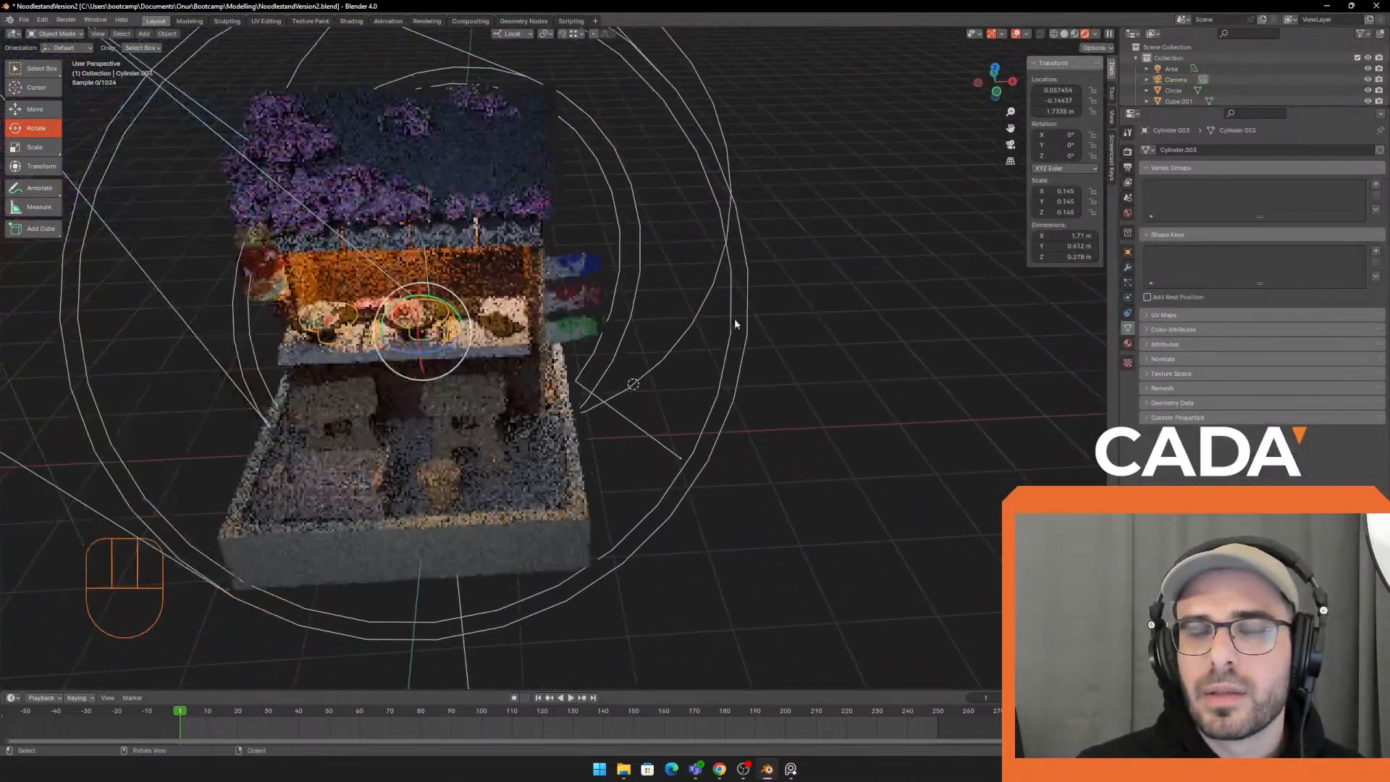
pyautogui.scroll(1, 736, 323)
pyautogui.hotkey('shift', 'a')
pyautogui.moveTo(483, 329)
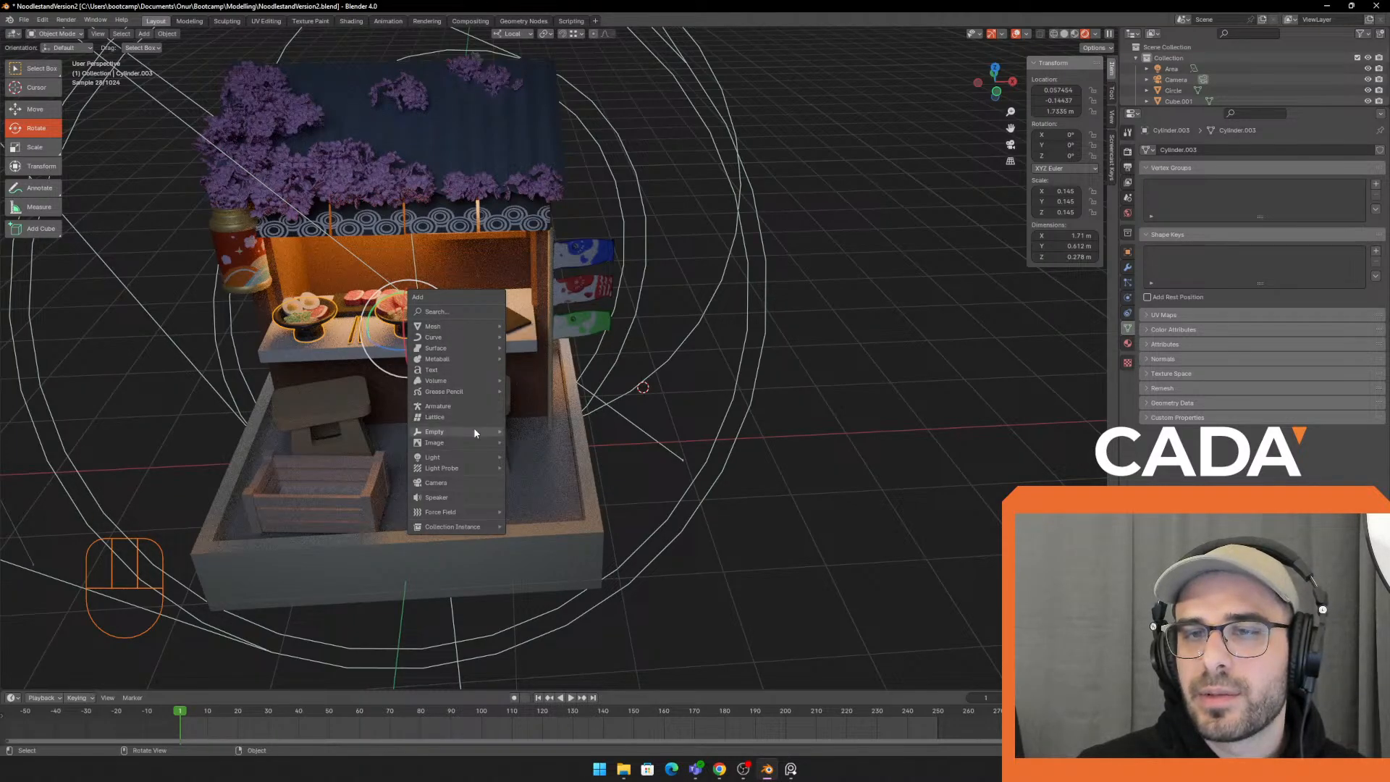
pyautogui.moveTo(474, 430)
pyautogui.click(531, 434)
# Move the empty onto the middle noodle bowl on the stand's counter, adjusting its position from two viewing angles
pyautogui.moveTo(602, 409); pyautogui.dragTo(596, 394, button='middle')
pyautogui.press('g')
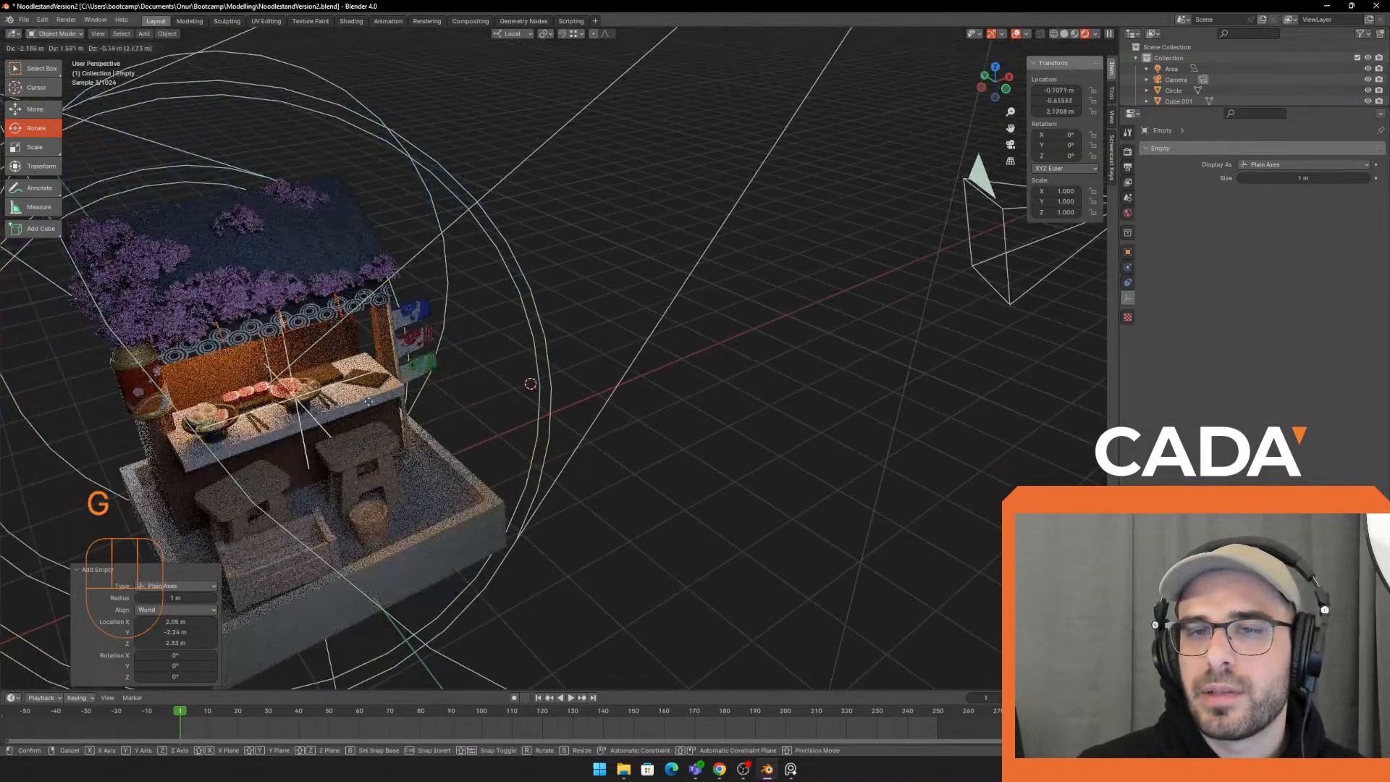
pyautogui.click(352, 399)
pyautogui.moveTo(352, 399); pyautogui.dragTo(558, 373, button='middle')
pyautogui.moveTo(558, 373); pyautogui.dragTo(649, 301, button='middle')
pyautogui.press('g')
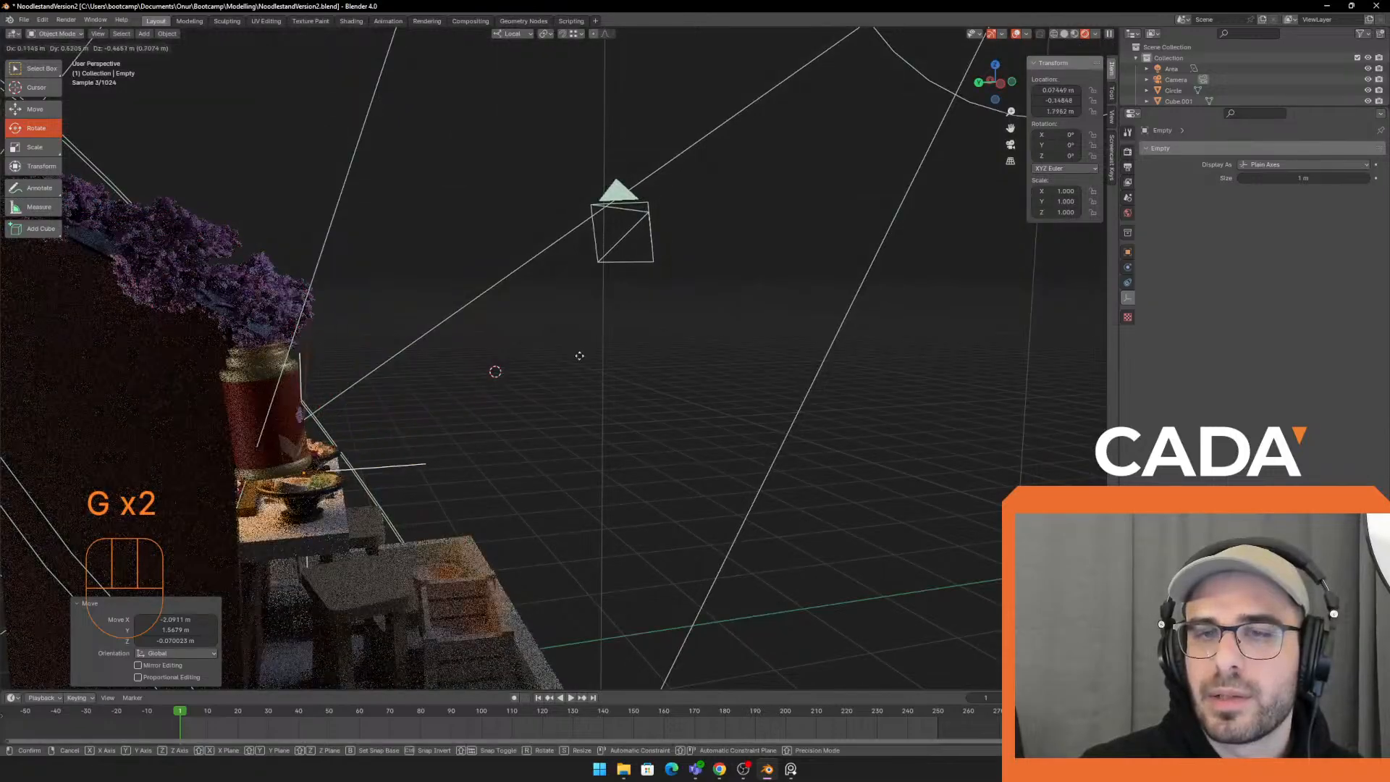
pyautogui.click(577, 354)
pyautogui.moveTo(577, 354); pyautogui.dragTo(377, 388, button='middle')
pyautogui.keyDown('shift'); pyautogui.moveTo(376, 387); pyautogui.dragTo(517, 297, button='middle'); pyautogui.keyUp('shift')
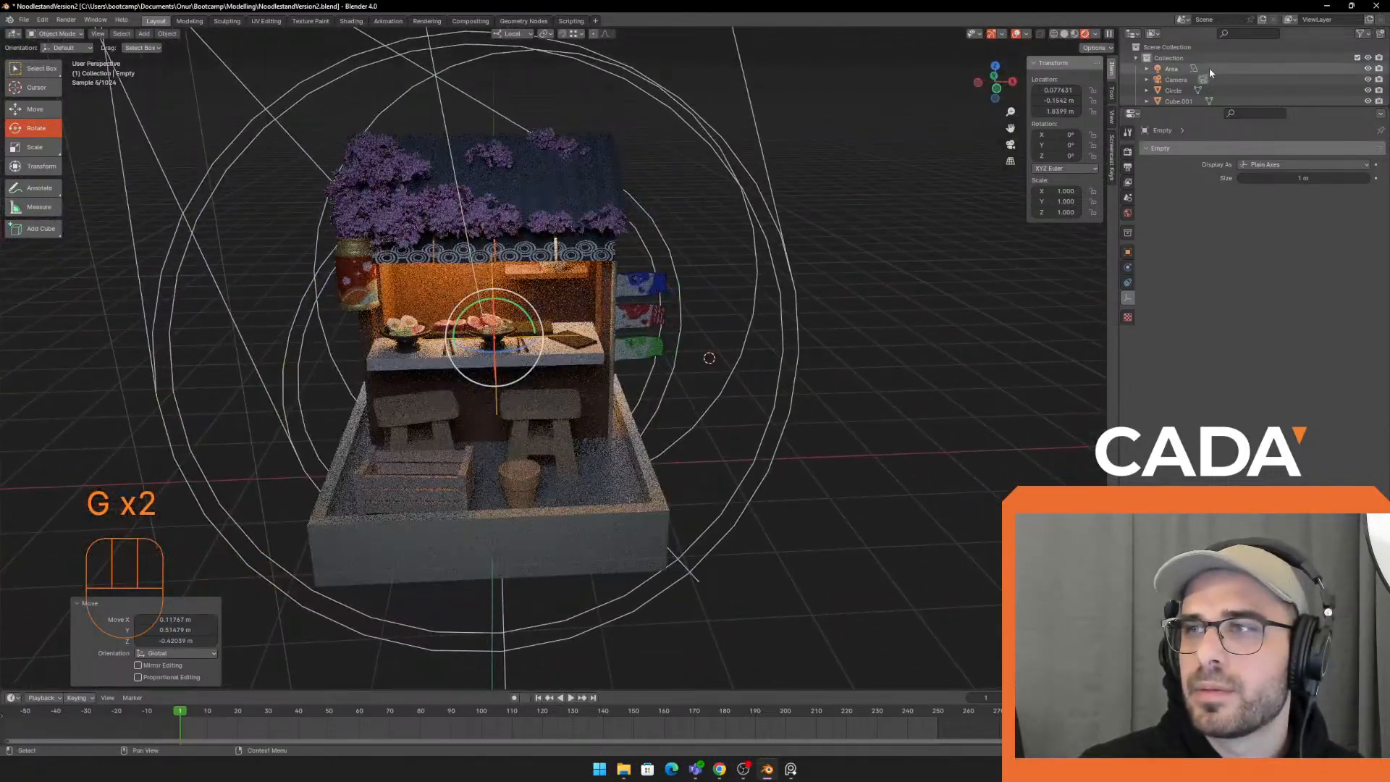
# Select the camera, filter the scene objects by "emp" and assign the Empty as the depth-of-field focus object
pyautogui.scroll(-5, 1245, 85)
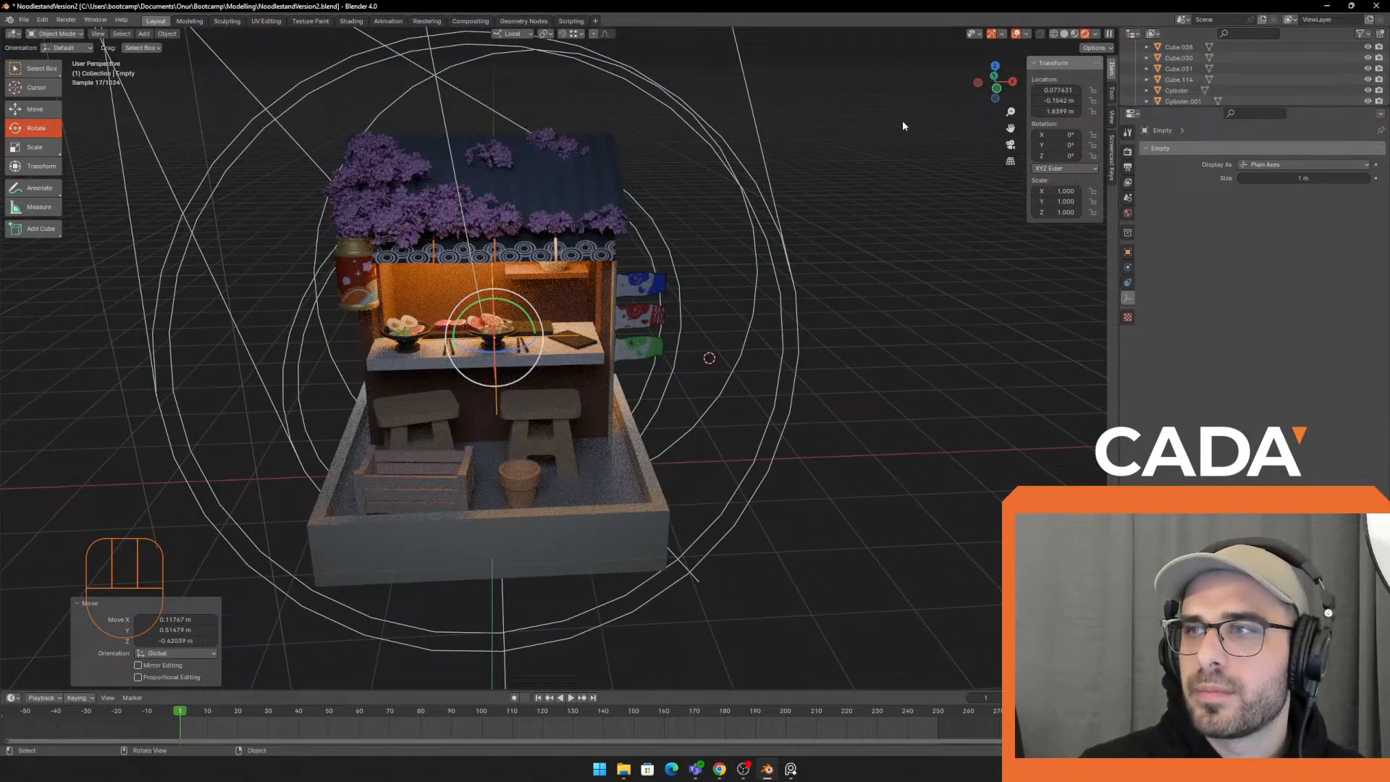
pyautogui.moveTo(903, 120); pyautogui.dragTo(797, 253, button='middle')
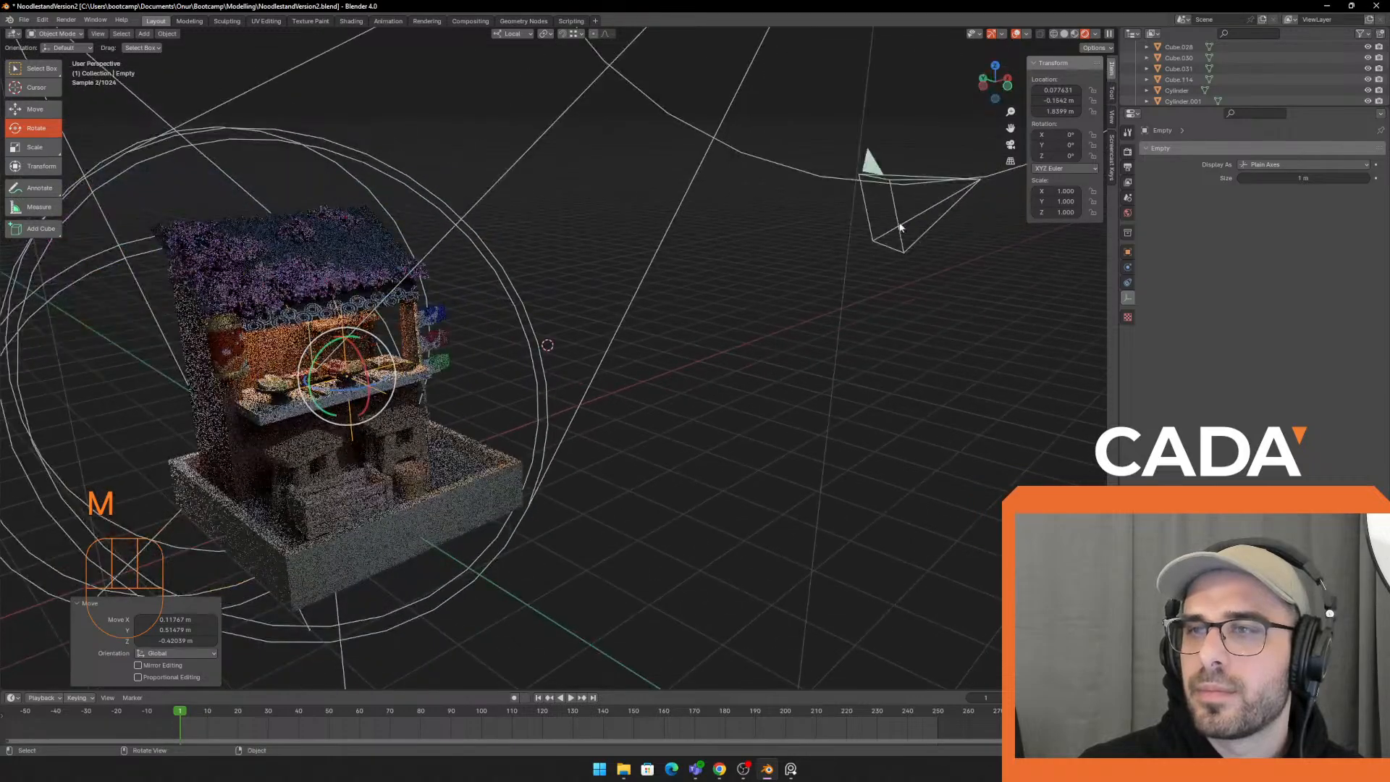
pyautogui.click(902, 210)
pyautogui.click(1365, 459)
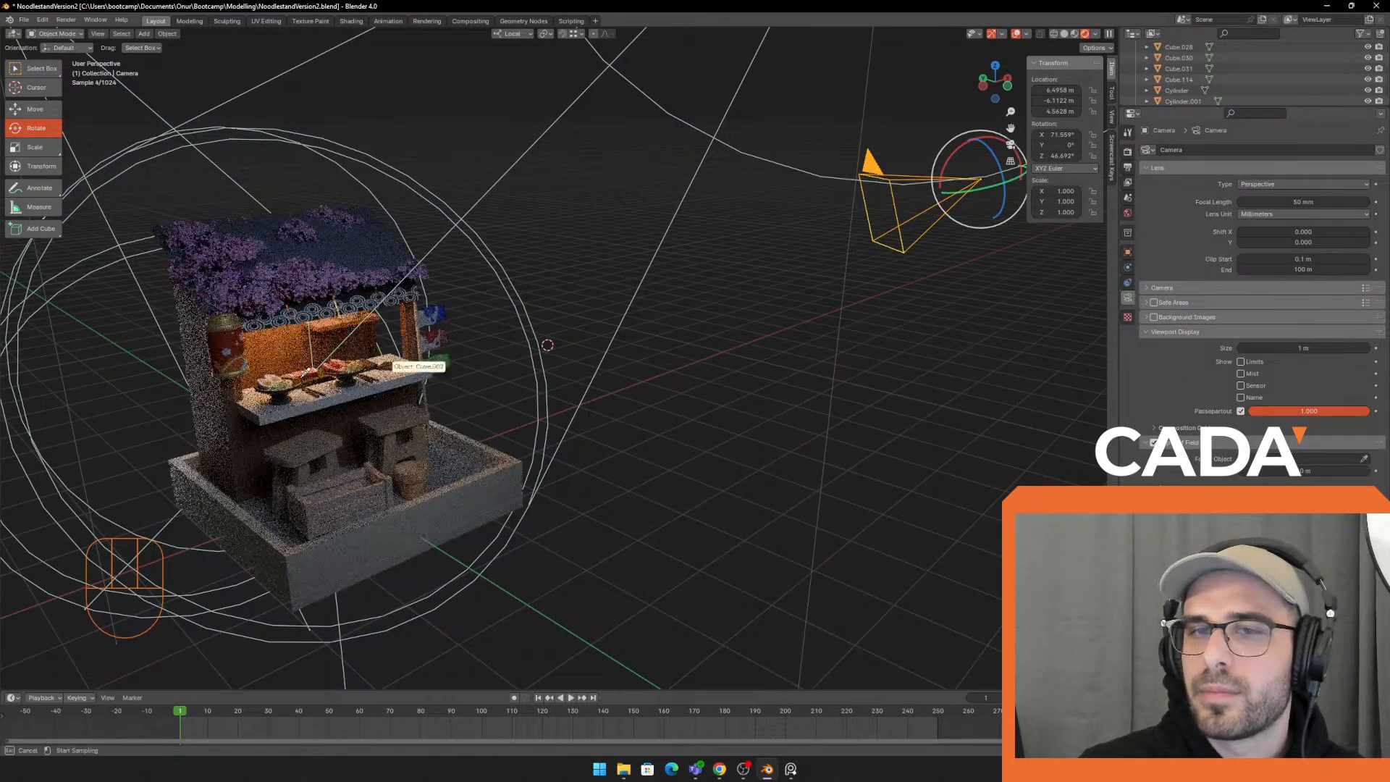
pyautogui.click(1240, 35)
pyautogui.write('c')
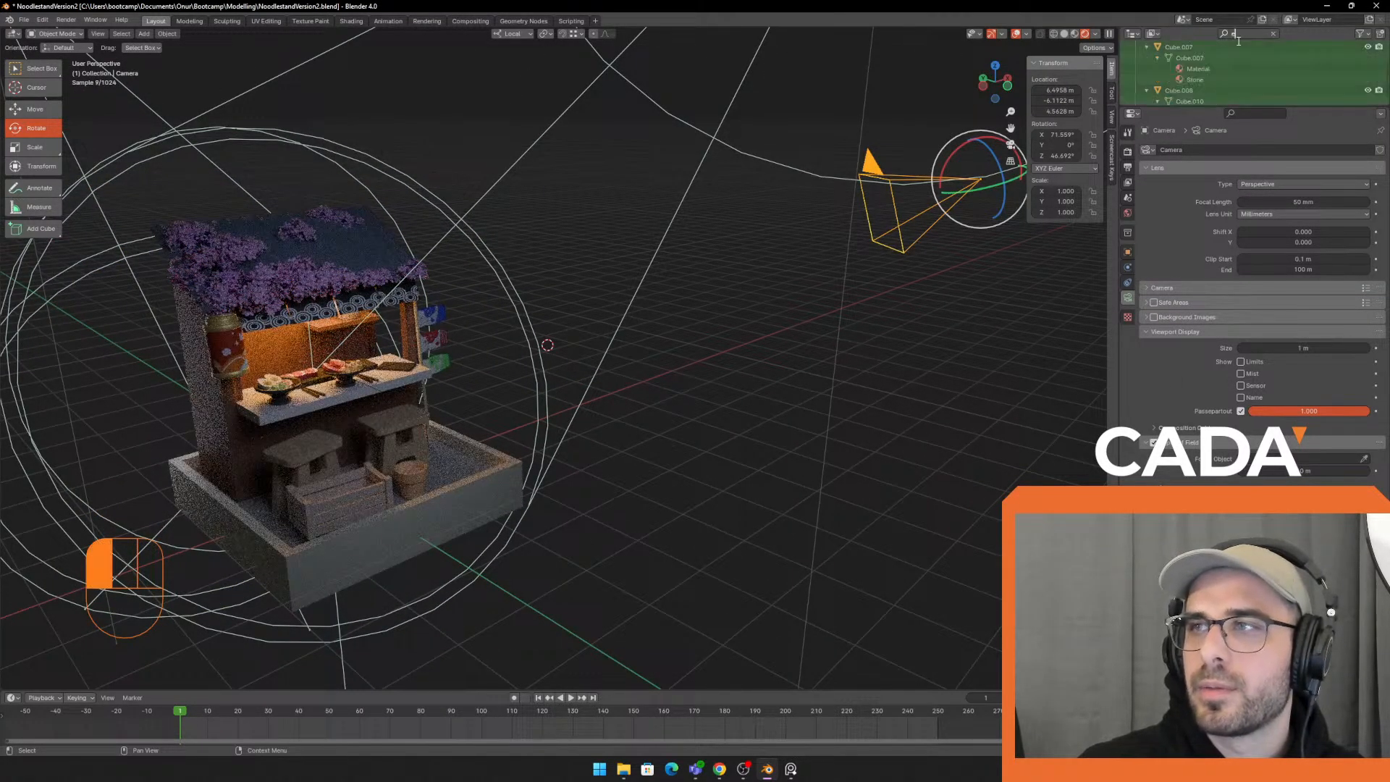
pyautogui.press('BackSpace')
pyautogui.write('emp')
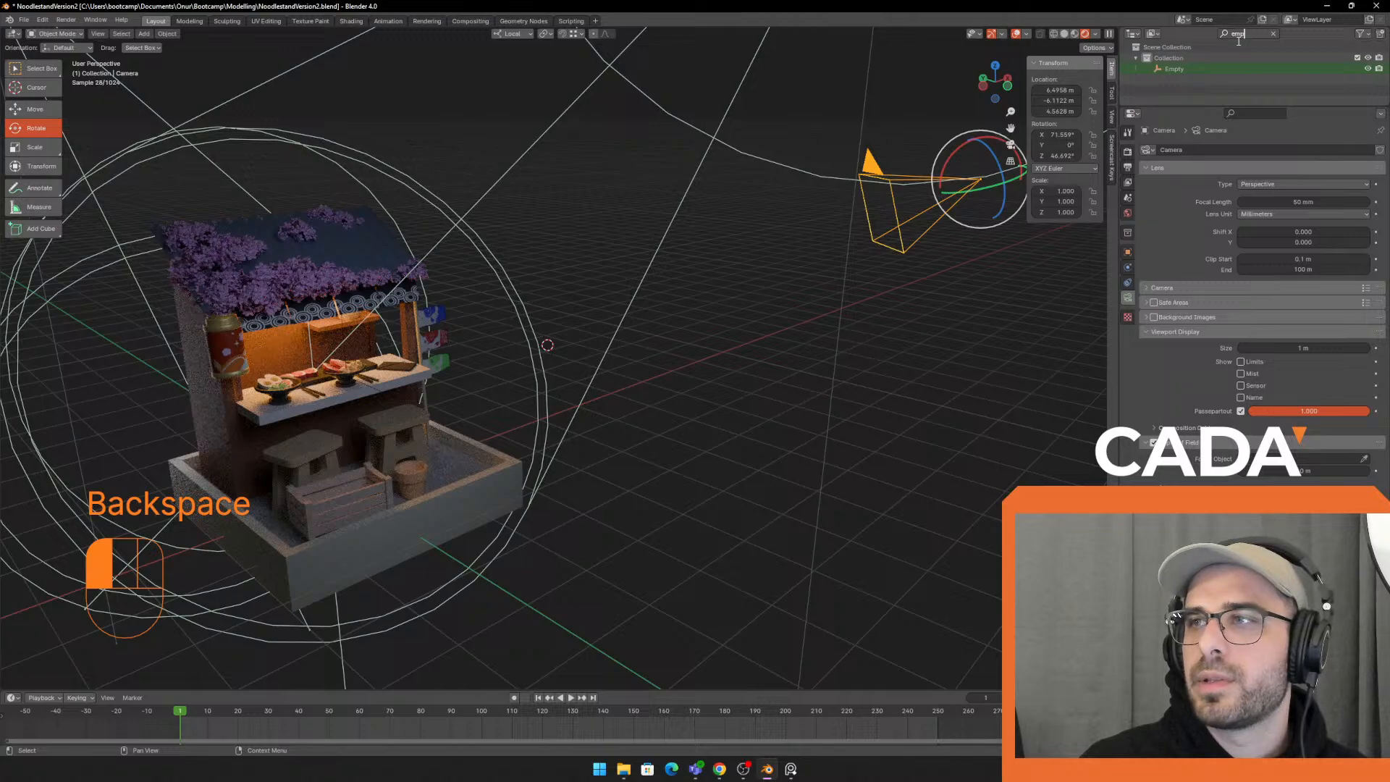
pyautogui.click(1364, 460)
pyautogui.click(1174, 69)
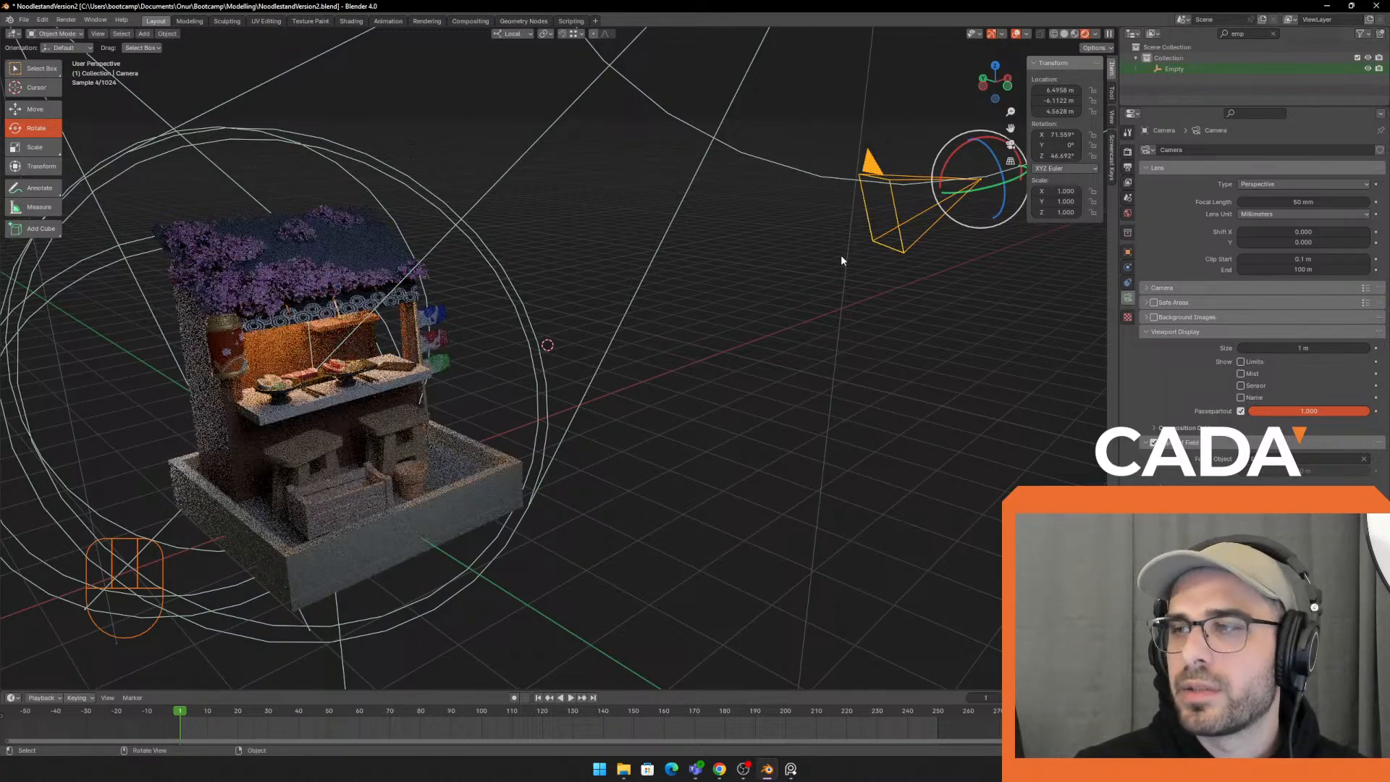
# Look through the camera and raise its depth-of-field F-stop for a sharper image of the stand
pyautogui.press('KP_0')
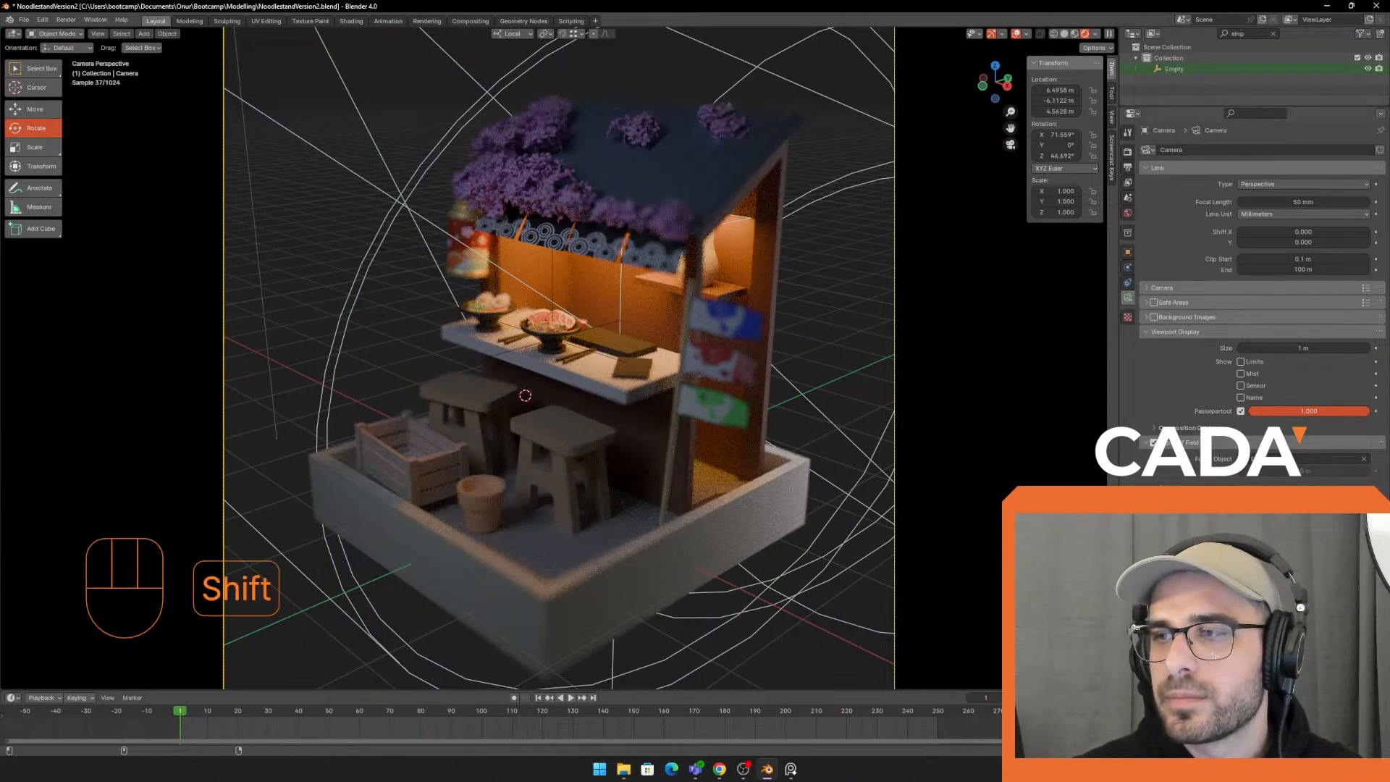
pyautogui.keyDown('shift'); pyautogui.moveTo(1303, 500); pyautogui.dragTo(1349, 501); pyautogui.keyUp('shift')
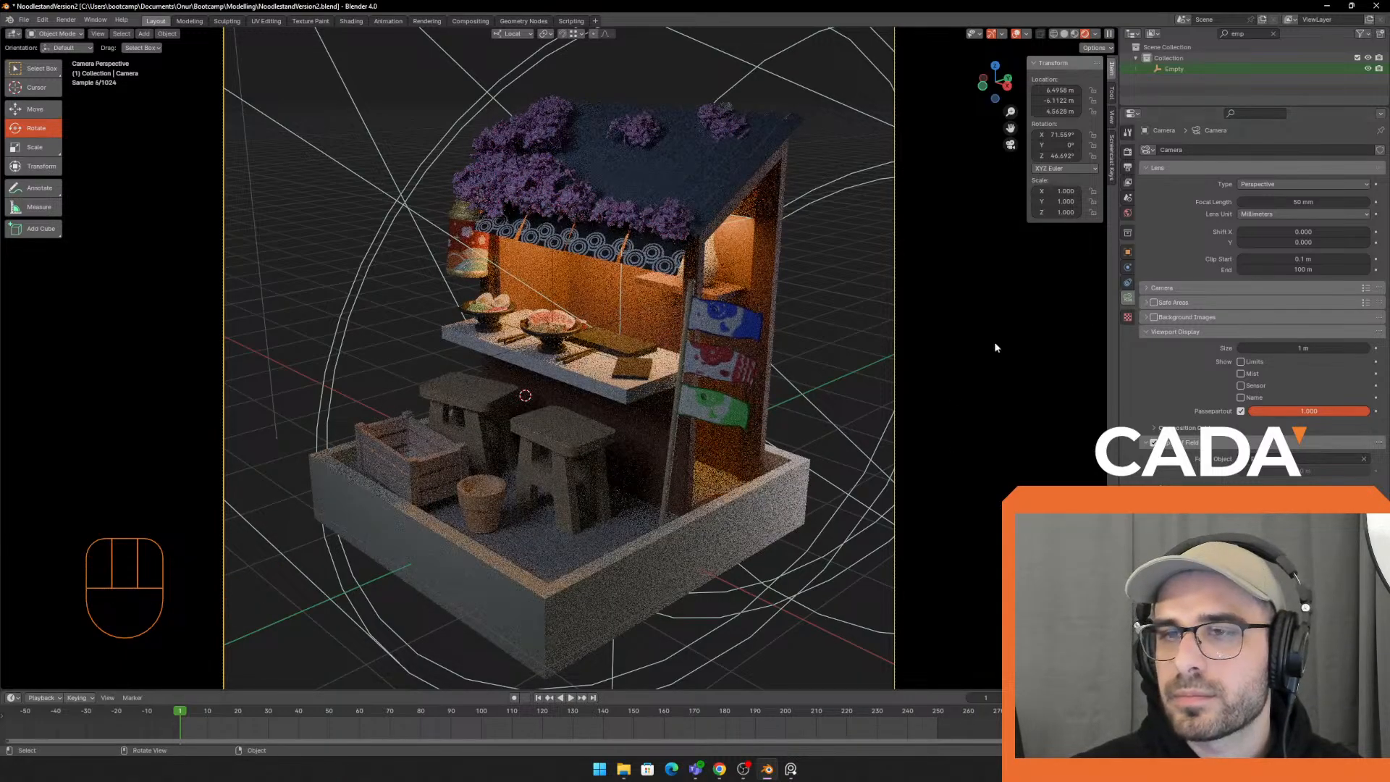
# Switch the viewport to Solid shading, render the active scene as a still image and close the render window
pyautogui.click(96, 21)
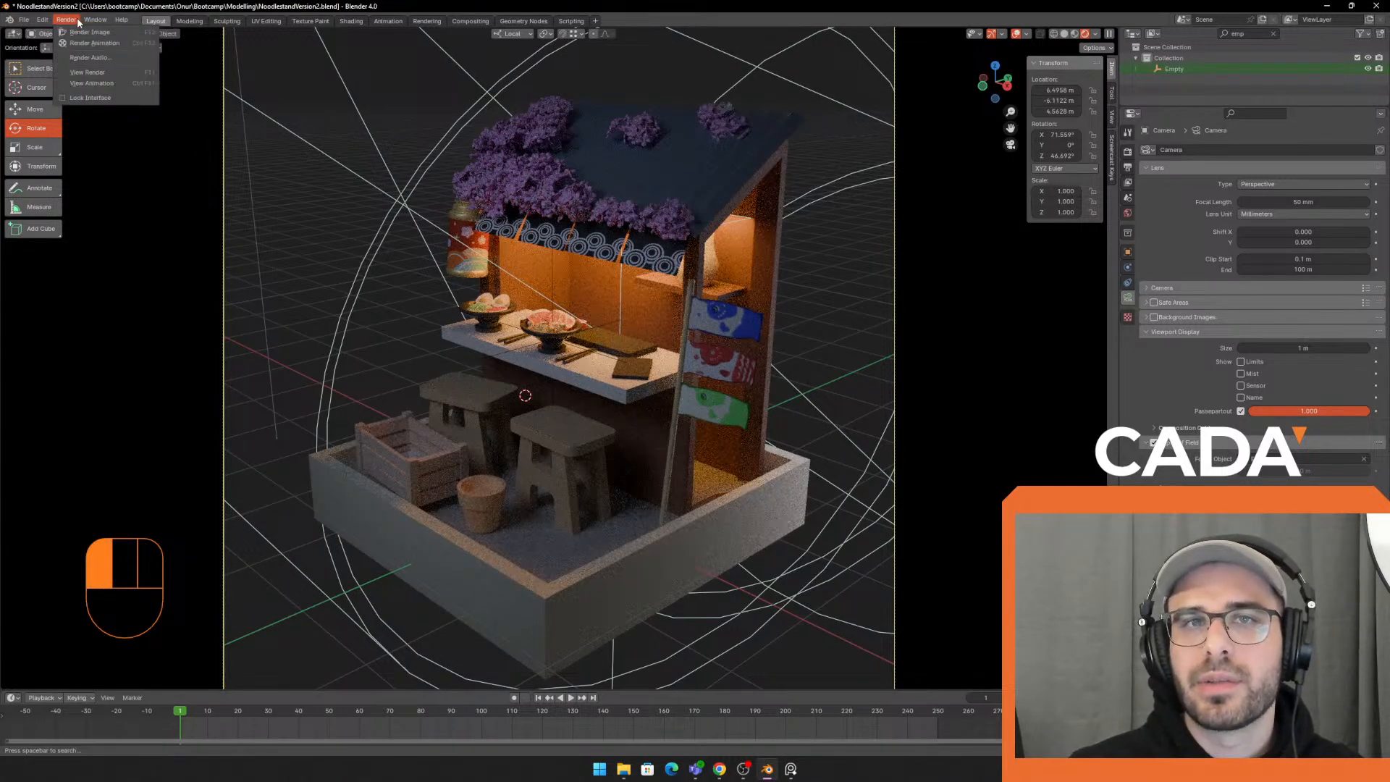
pyautogui.click(63, 21)
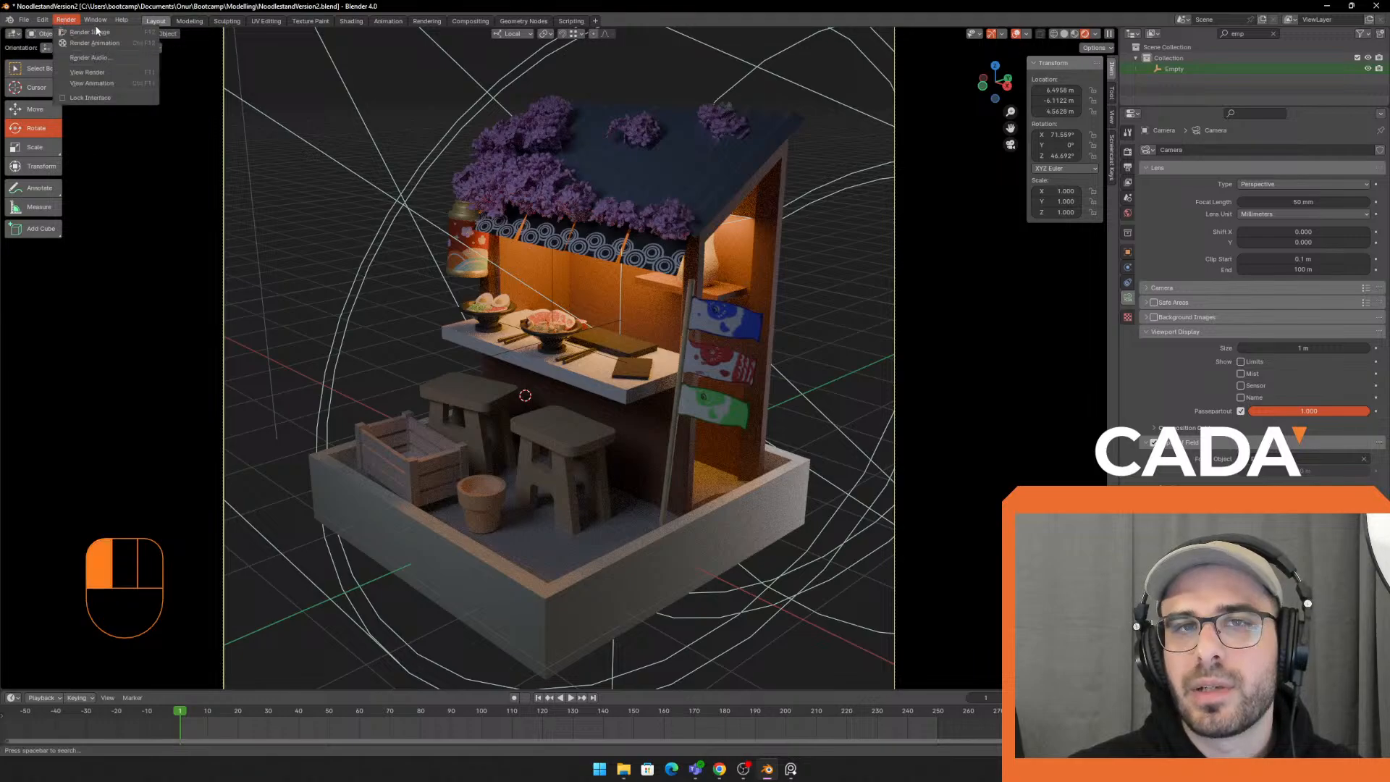
pyautogui.click(90, 32)
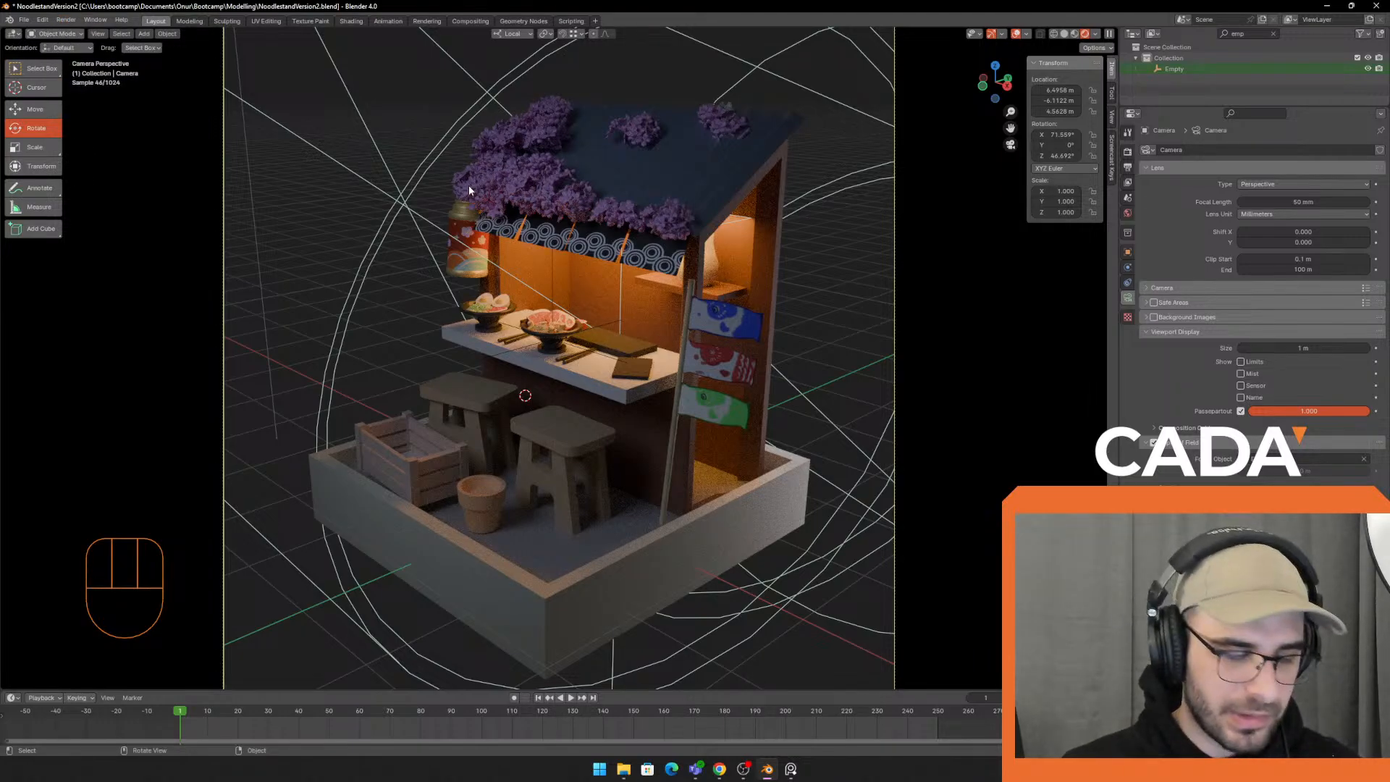
pyautogui.click(1065, 35)
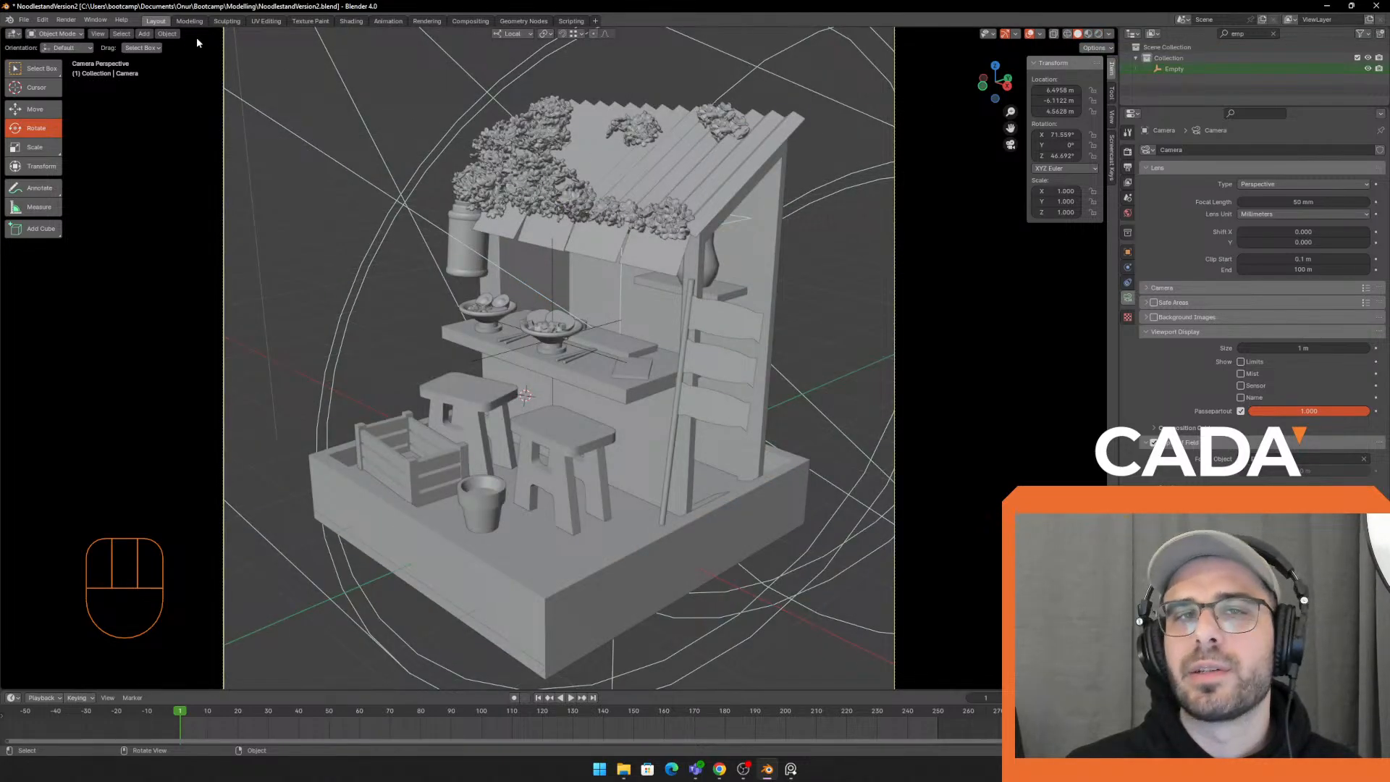
pyautogui.click(65, 19)
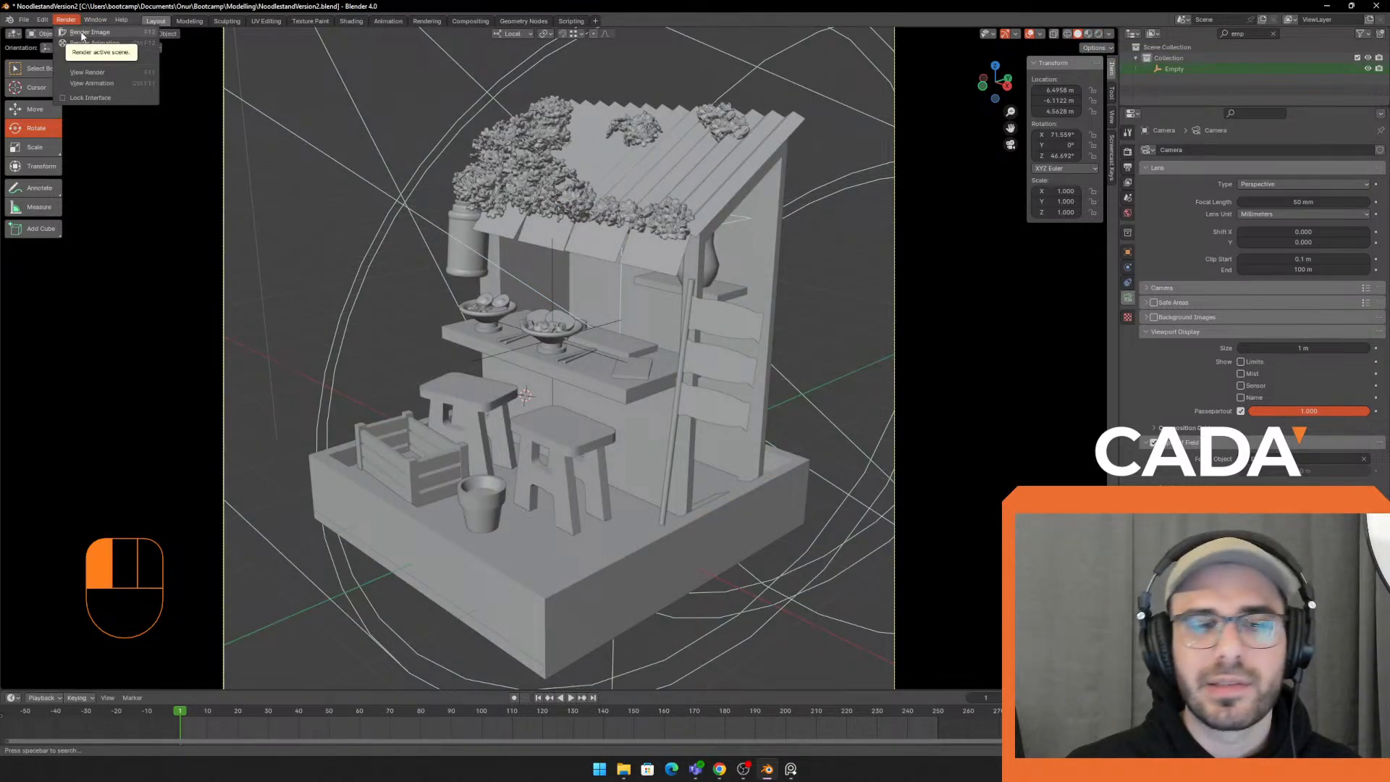
pyautogui.click(81, 34)
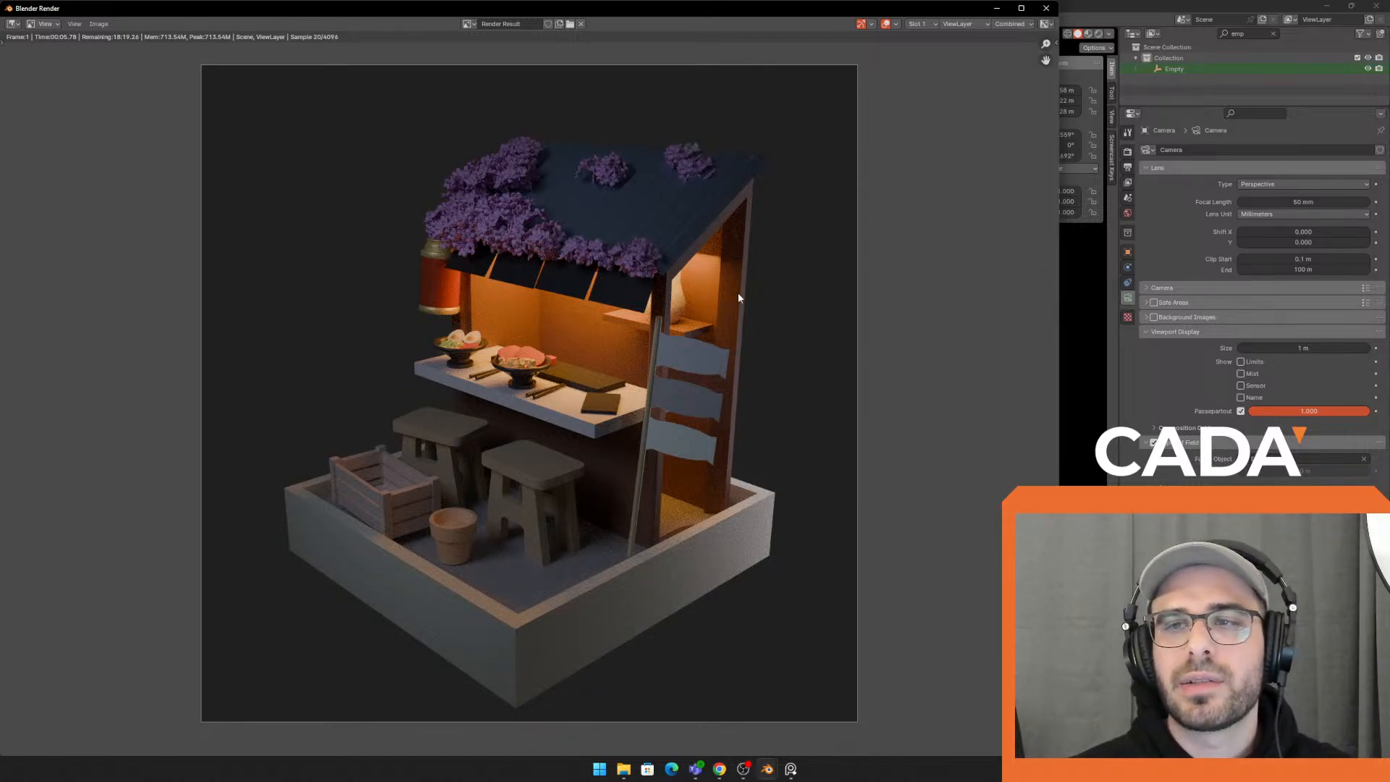
pyautogui.click(1045, 10)
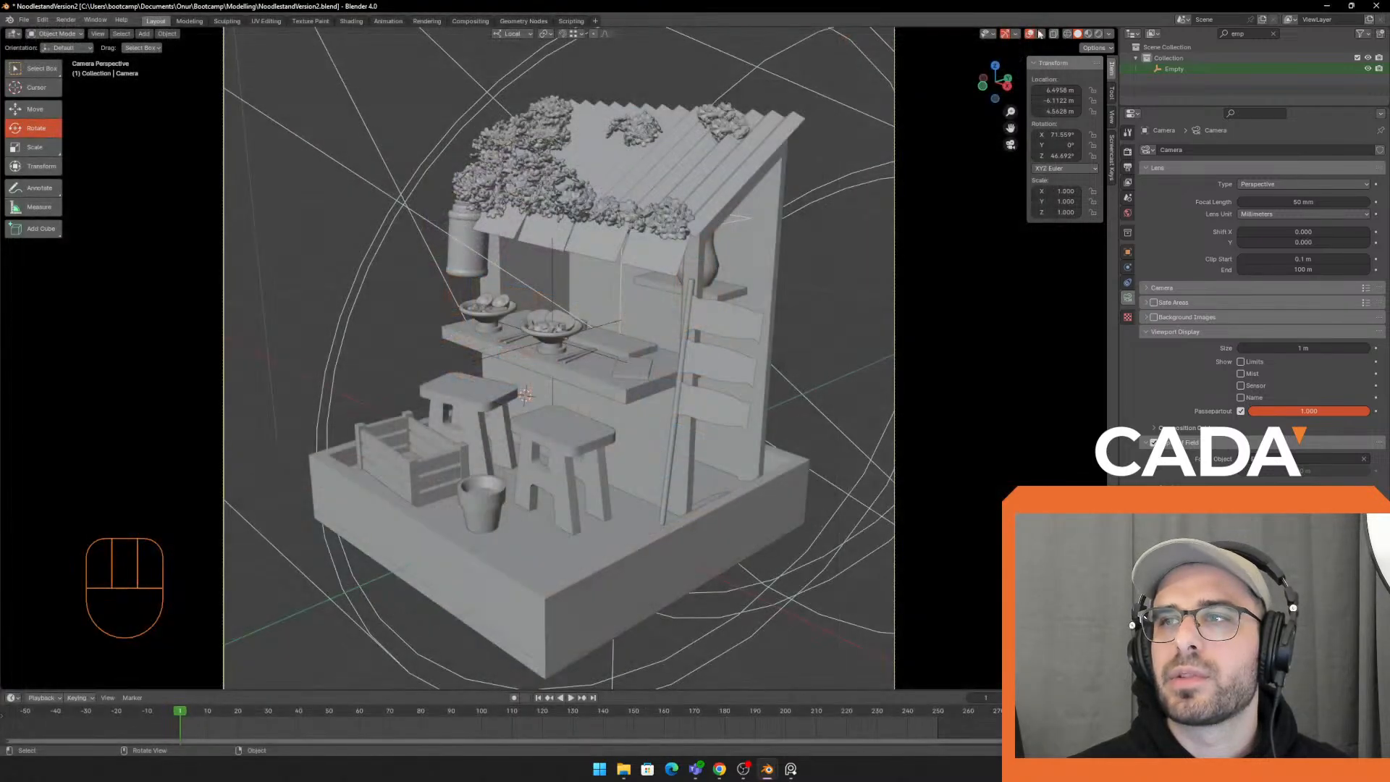
# Open the Shading workspace, enlarge its 3D viewport and select the lowest fish flag to inspect its material nodes
pyautogui.click(189, 21)
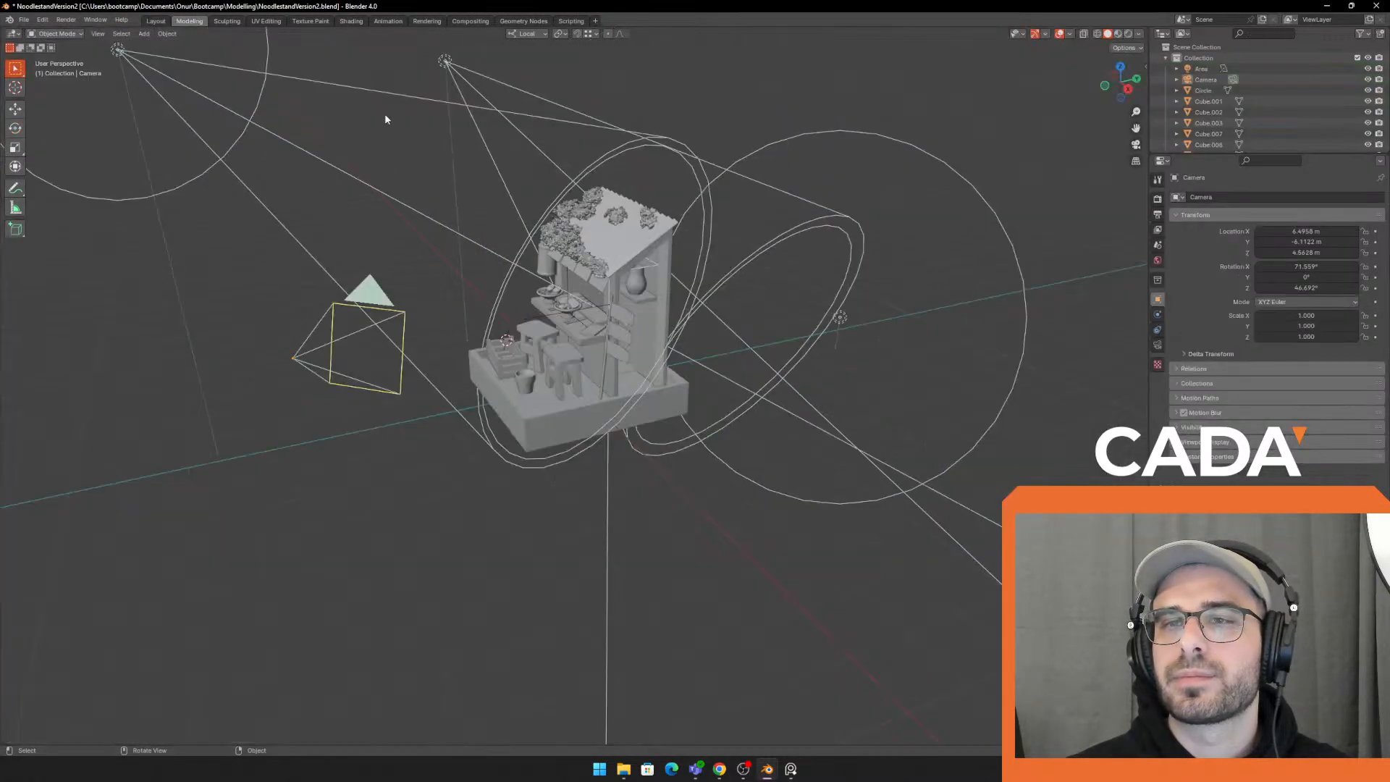
pyautogui.click(352, 21)
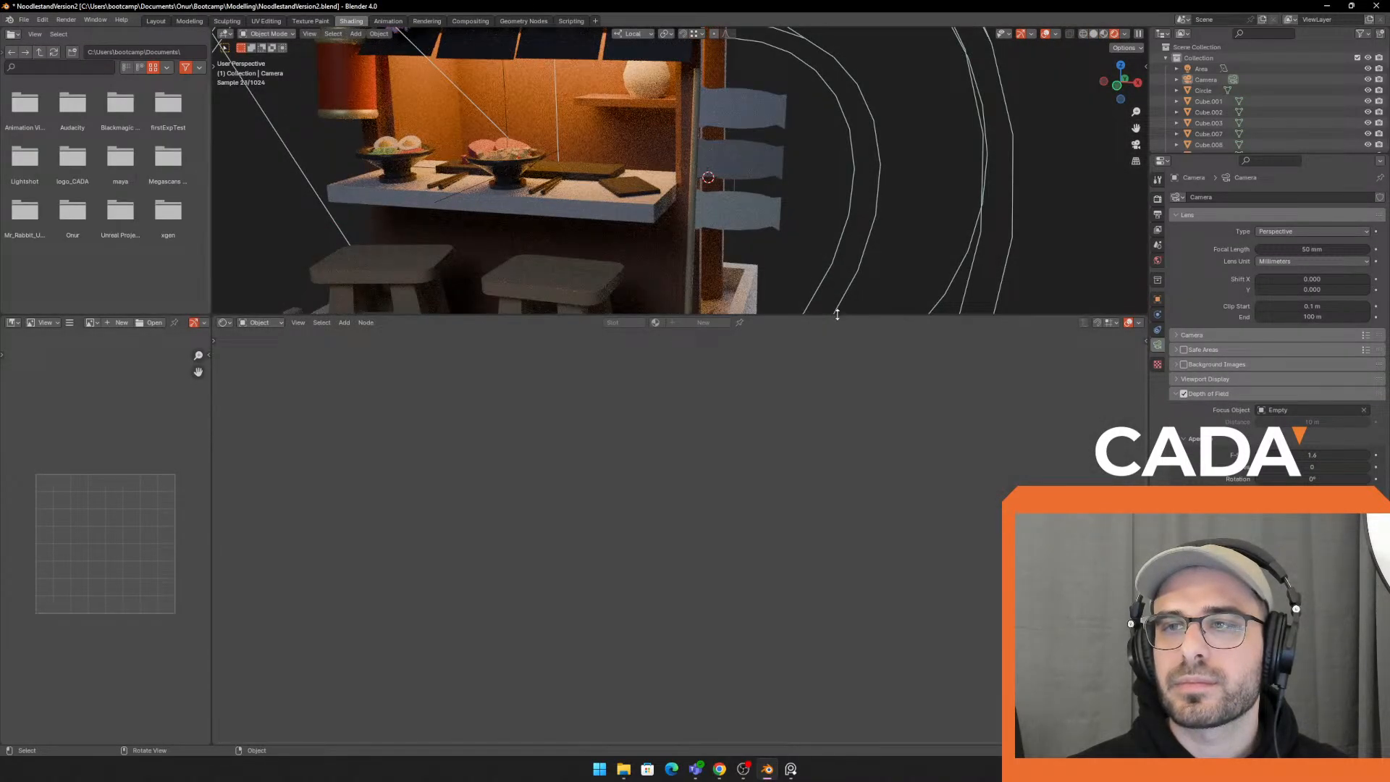
pyautogui.moveTo(837, 315); pyautogui.dragTo(837, 500)
pyautogui.moveTo(811, 405); pyautogui.dragTo(856, 227, button='middle')
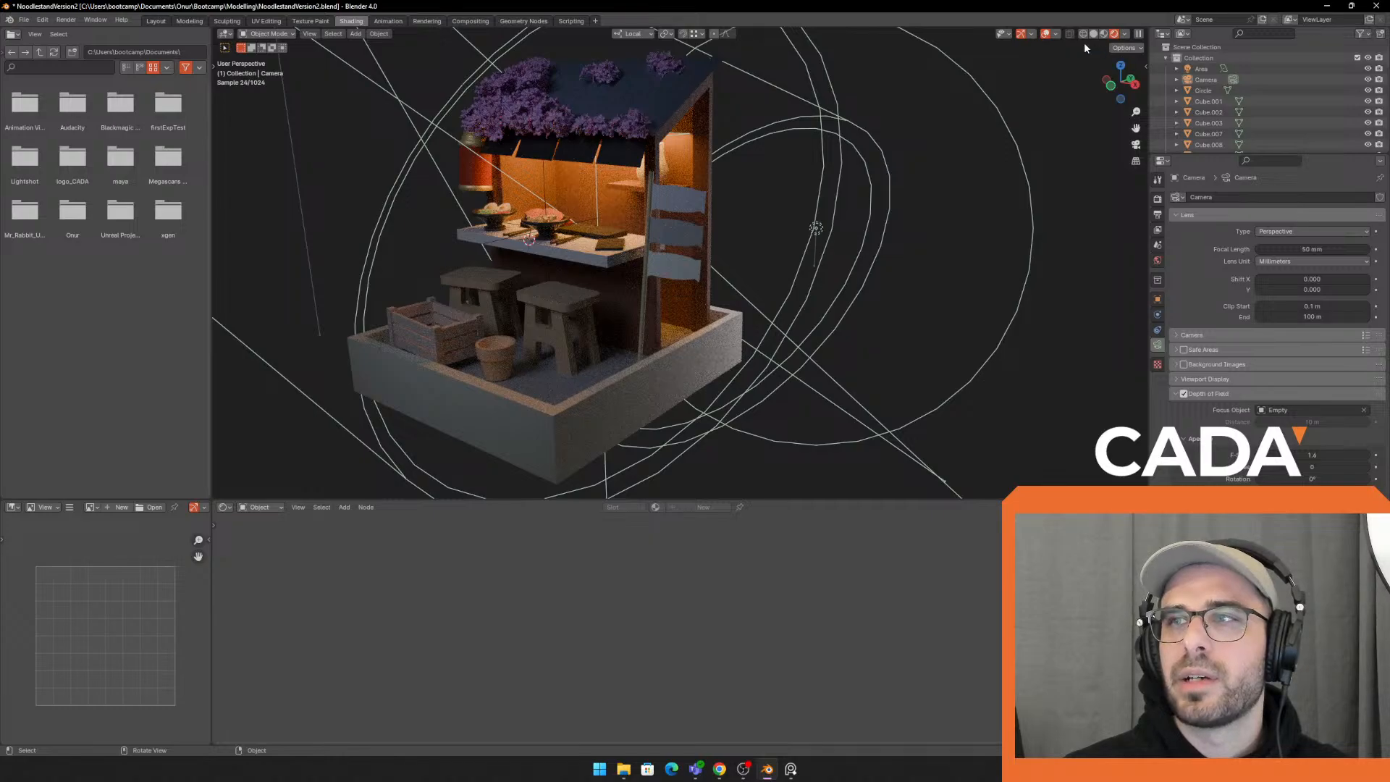
pyautogui.moveTo(1085, 48); pyautogui.dragTo(898, 177, button='middle')
pyautogui.click(694, 288)
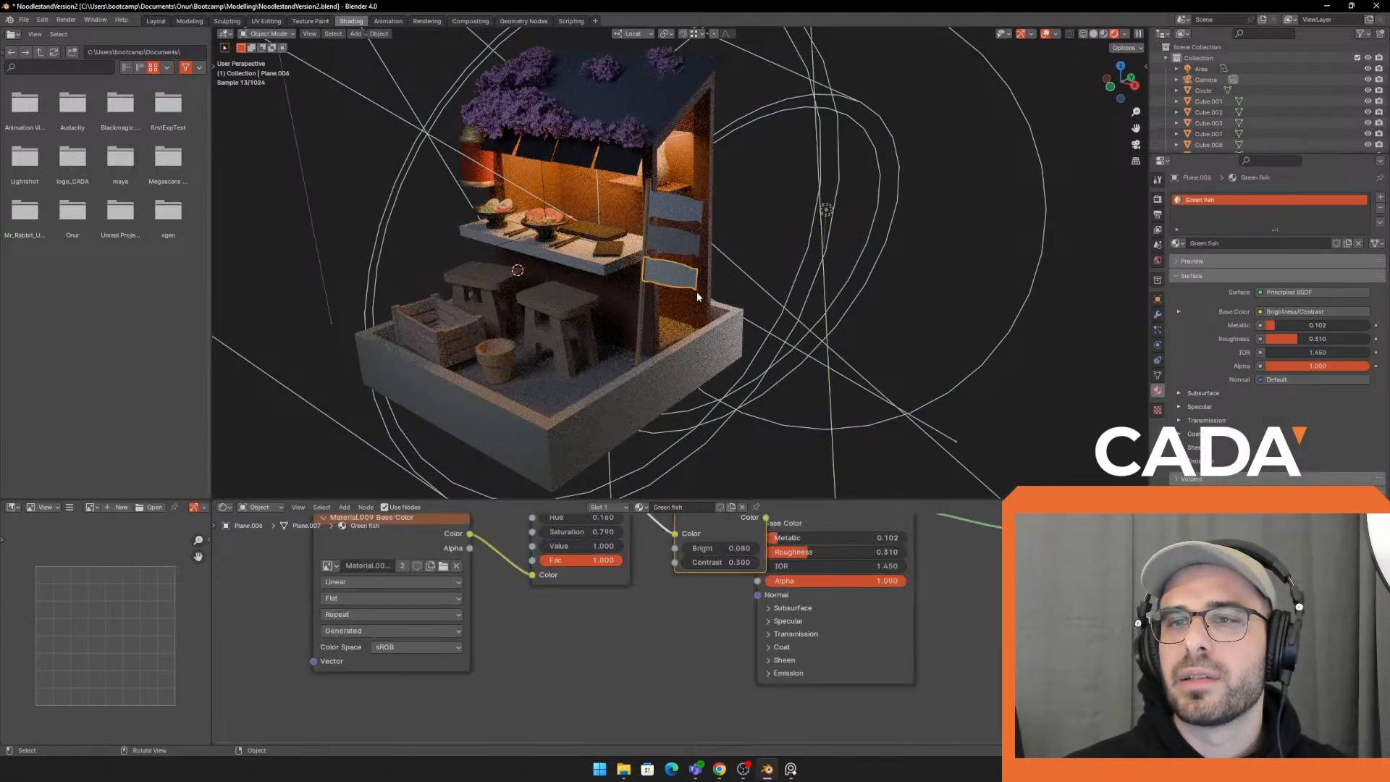
# Return to the Layout workspace and display the noodle stand in Rendered viewport shading
pyautogui.click(156, 21)
pyautogui.moveTo(666, 268); pyautogui.dragTo(708, 311, button='middle')
pyautogui.click(1108, 35)
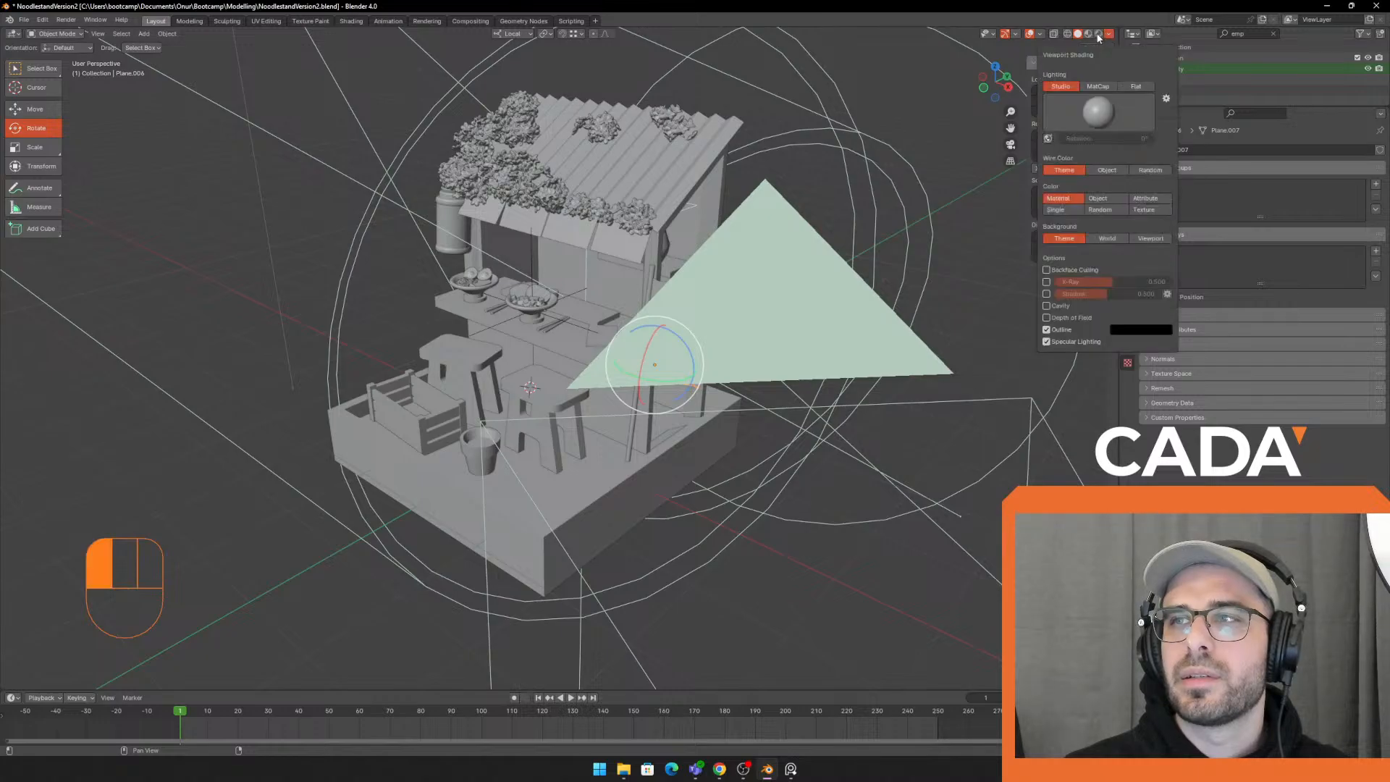
pyautogui.click(1099, 35)
pyautogui.moveTo(701, 241)
pyautogui.mouseDown(button='middle')
pyautogui.moveTo(901, 283)
pyautogui.moveTo(929, 330)
pyautogui.moveTo(892, 317)
pyautogui.mouseUp(button='middle')
# Undo a long run of recent scene changes, back past the camera edits, and redo three of them
pyautogui.press('q')
pyautogui.hotkey('ctrl', 'z')
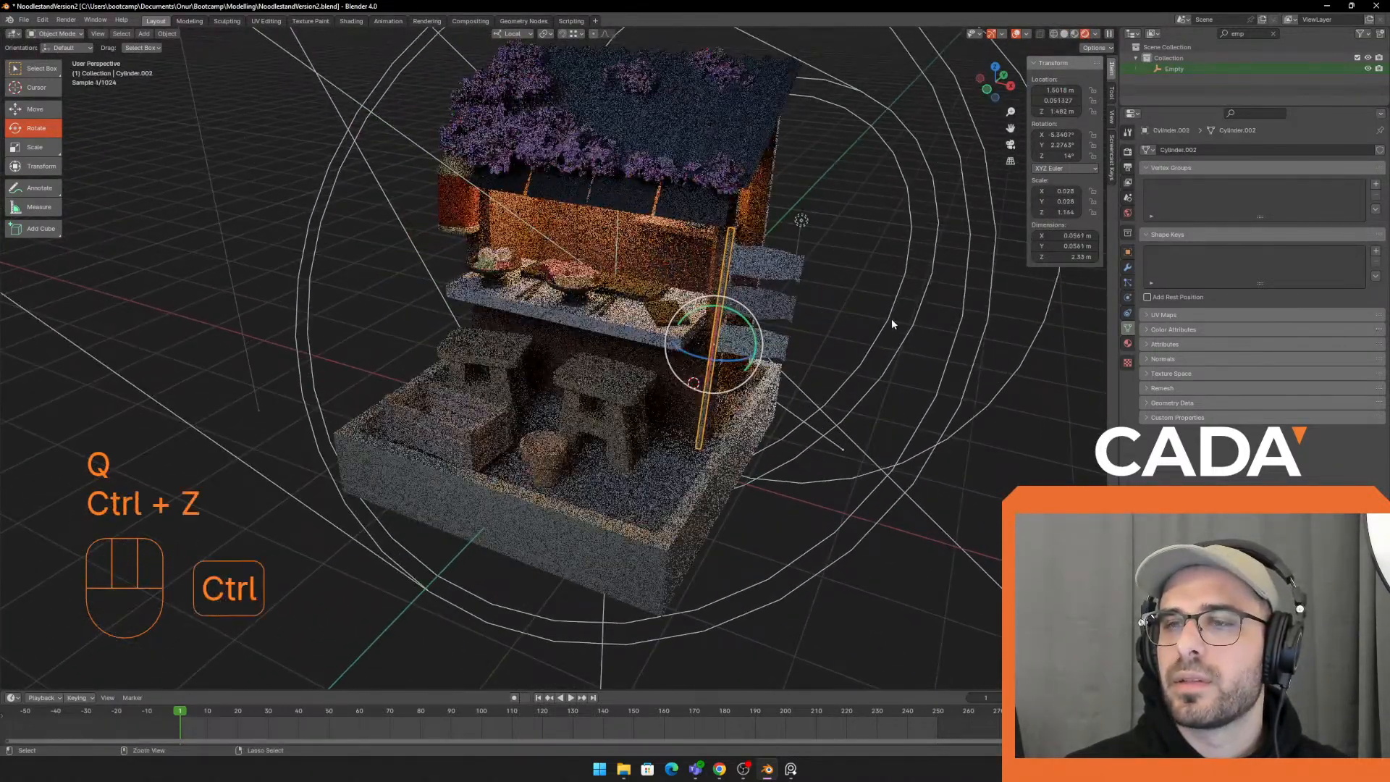
pyautogui.hotkey('ctrl', 'z')
pyautogui.scroll(-4, 891, 319)
pyautogui.hotkey('ctrl', 'z')
pyautogui.hotkey('ctrl', 'z')
pyautogui.hotkey('ctrl', 'z')
pyautogui.hotkey('ctrl', 'z')
pyautogui.hotkey('ctrl', 'z')
pyautogui.hotkey('ctrl', 'z')
pyautogui.hotkey('ctrl', 'z')
pyautogui.hotkey('ctrl', 'z')
pyautogui.hotkey('ctrl', 'z')
pyautogui.hotkey('ctrl', 'z')
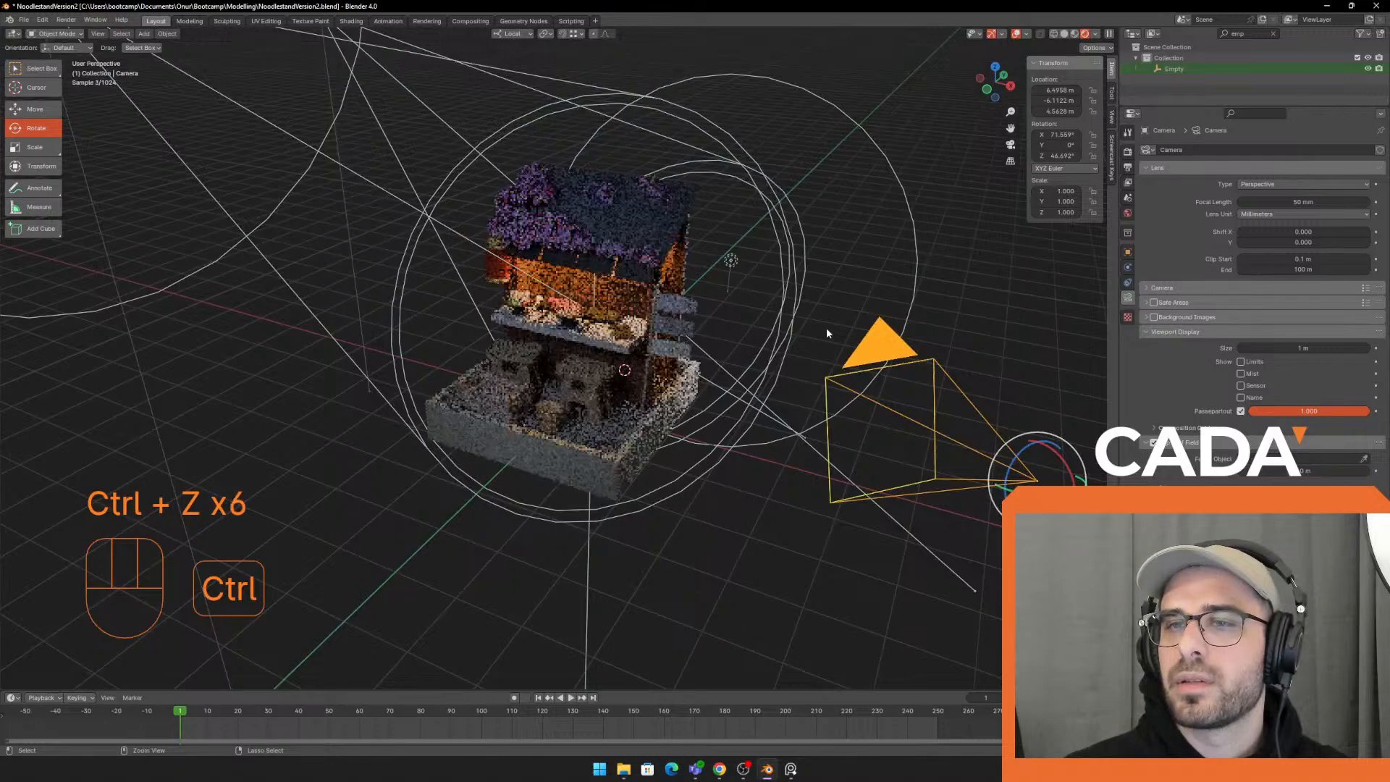
pyautogui.hotkey('ctrl', 'z')
pyautogui.hotkey('ctrl', 'z')
pyautogui.hotkey('ctrl', 'z')
pyautogui.hotkey('ctrl', 'z')
pyautogui.hotkey('ctrl', 'z')
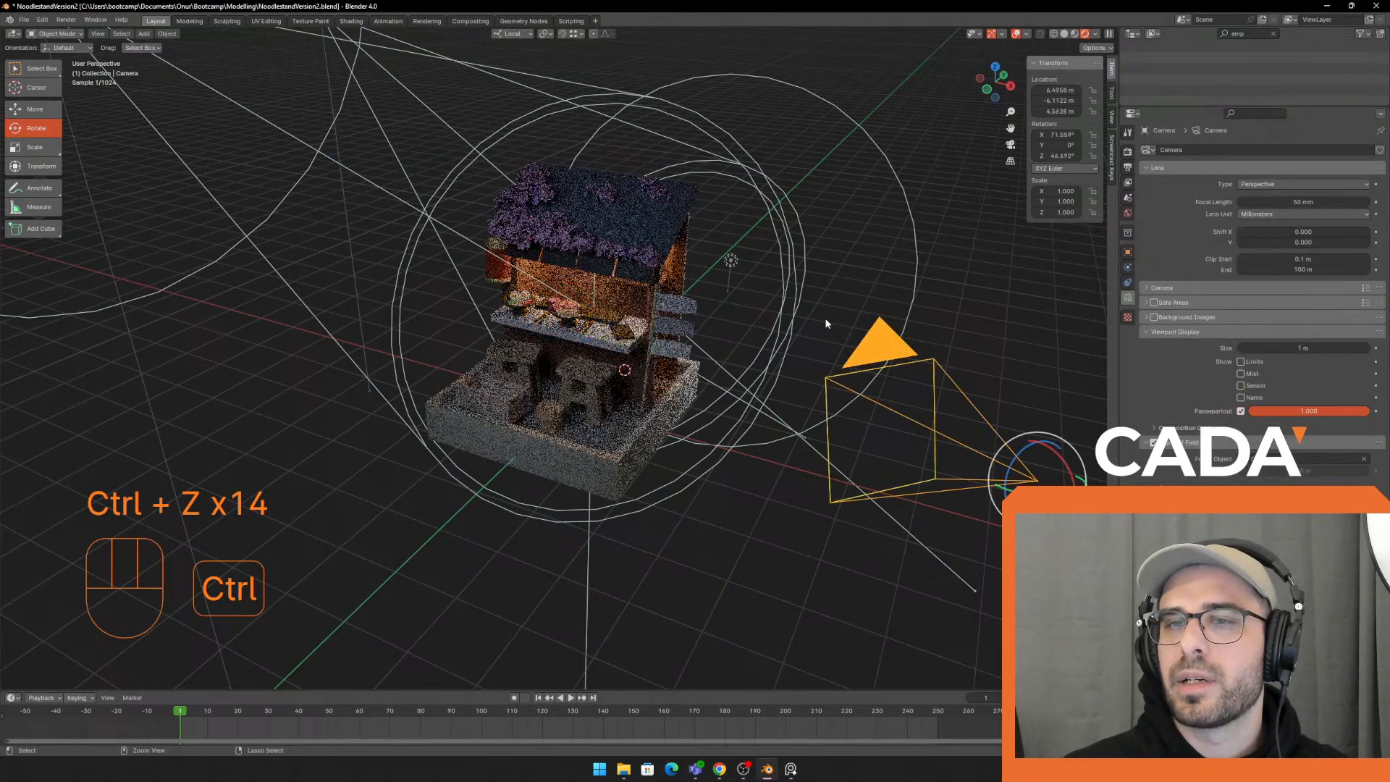
pyautogui.hotkey('ctrl', 'shift', 'z')
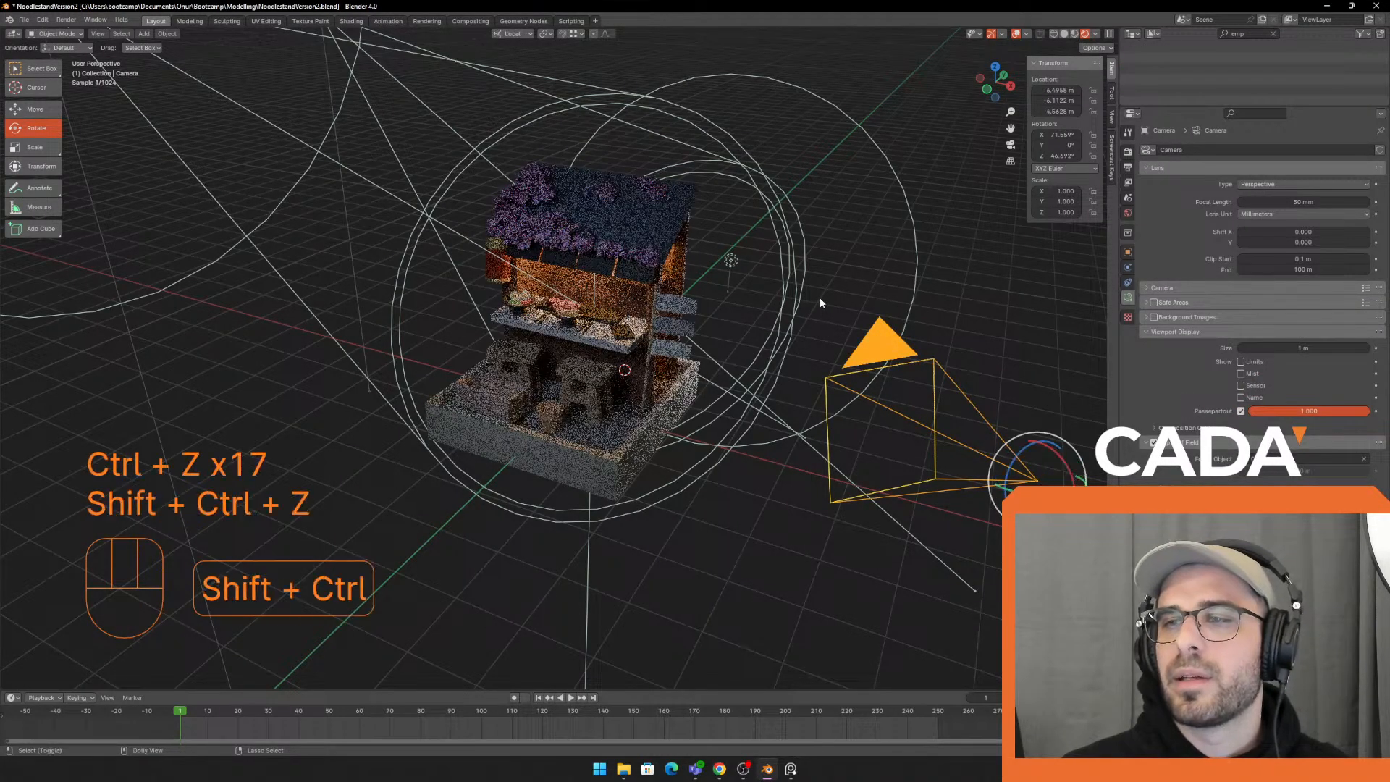
pyautogui.hotkey('ctrl', 'shift', 'z')
pyautogui.hotkey('ctrl', 'shift', 'z')
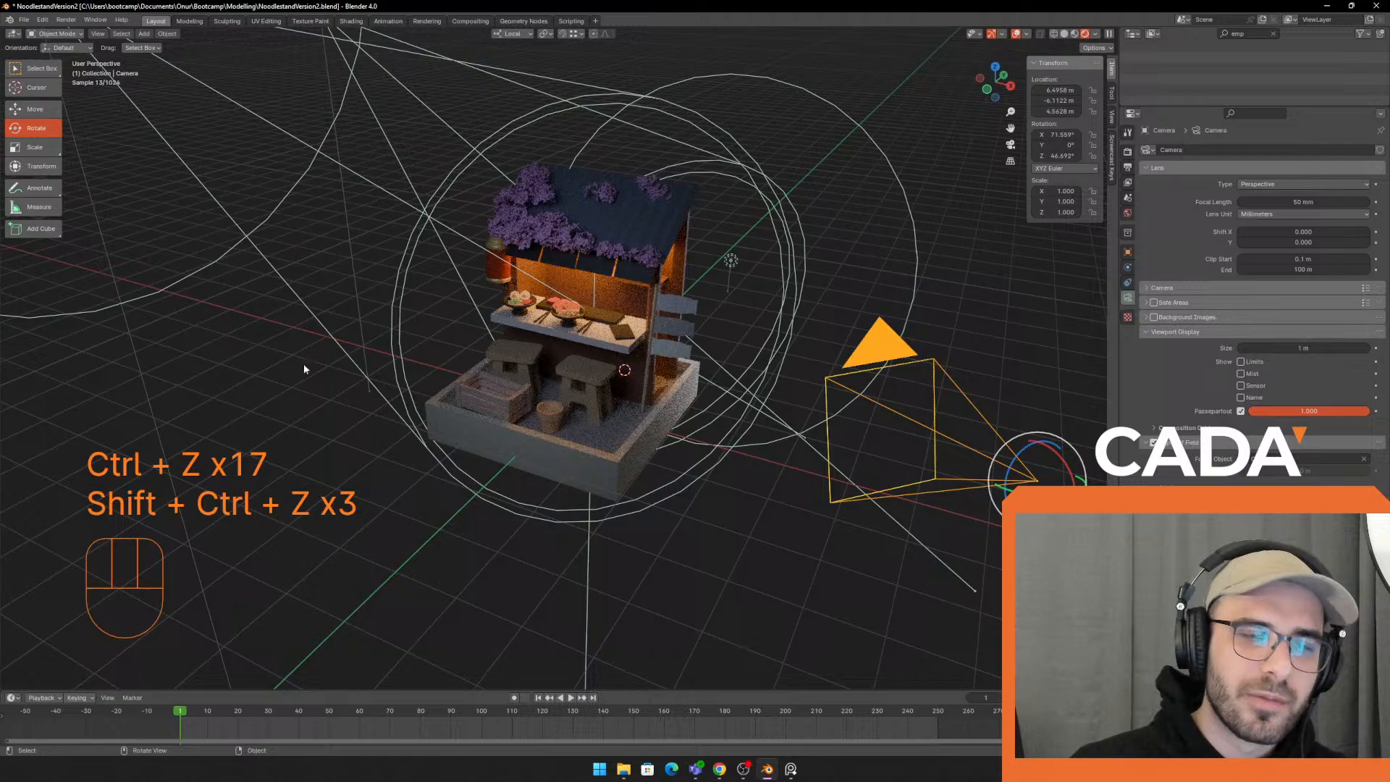
# Select the uppermost fish flag on the pole beside the stand
pyautogui.click(706, 333)
pyautogui.scroll(3, 708, 335)
pyautogui.moveTo(708, 338); pyautogui.dragTo(693, 328, button='middle')
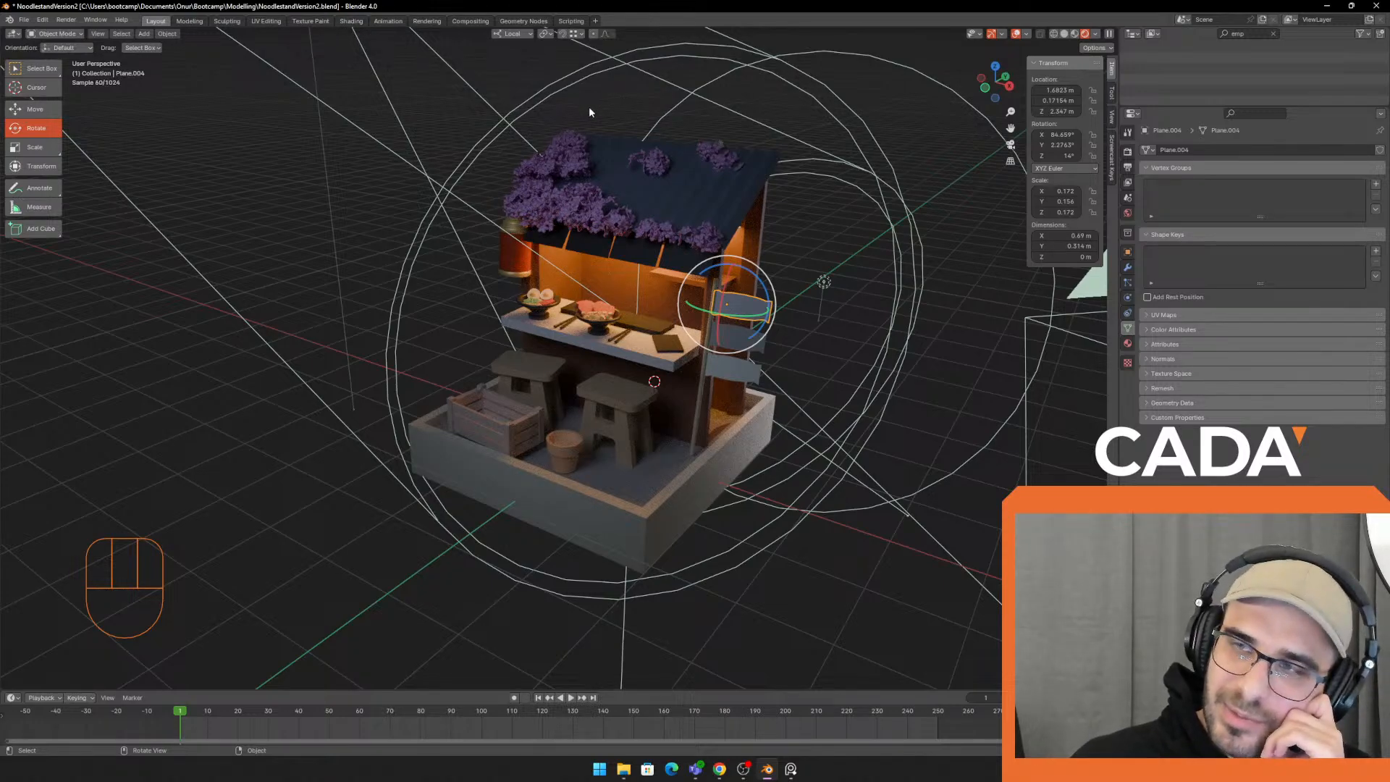
# Save the scene as a new file named NoodlestandVesion2_textured.blend
pyautogui.click(24, 19)
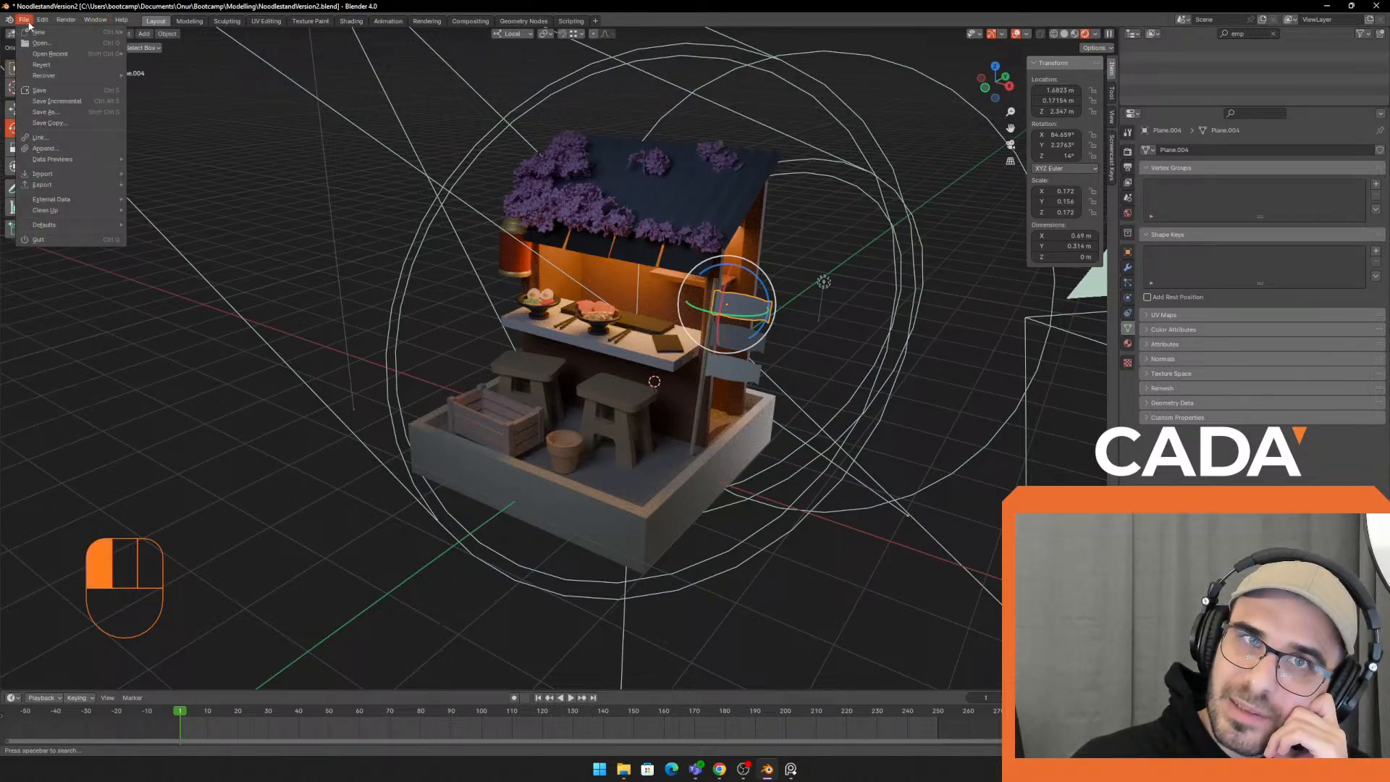
pyautogui.click(72, 110)
pyautogui.press('Escape')
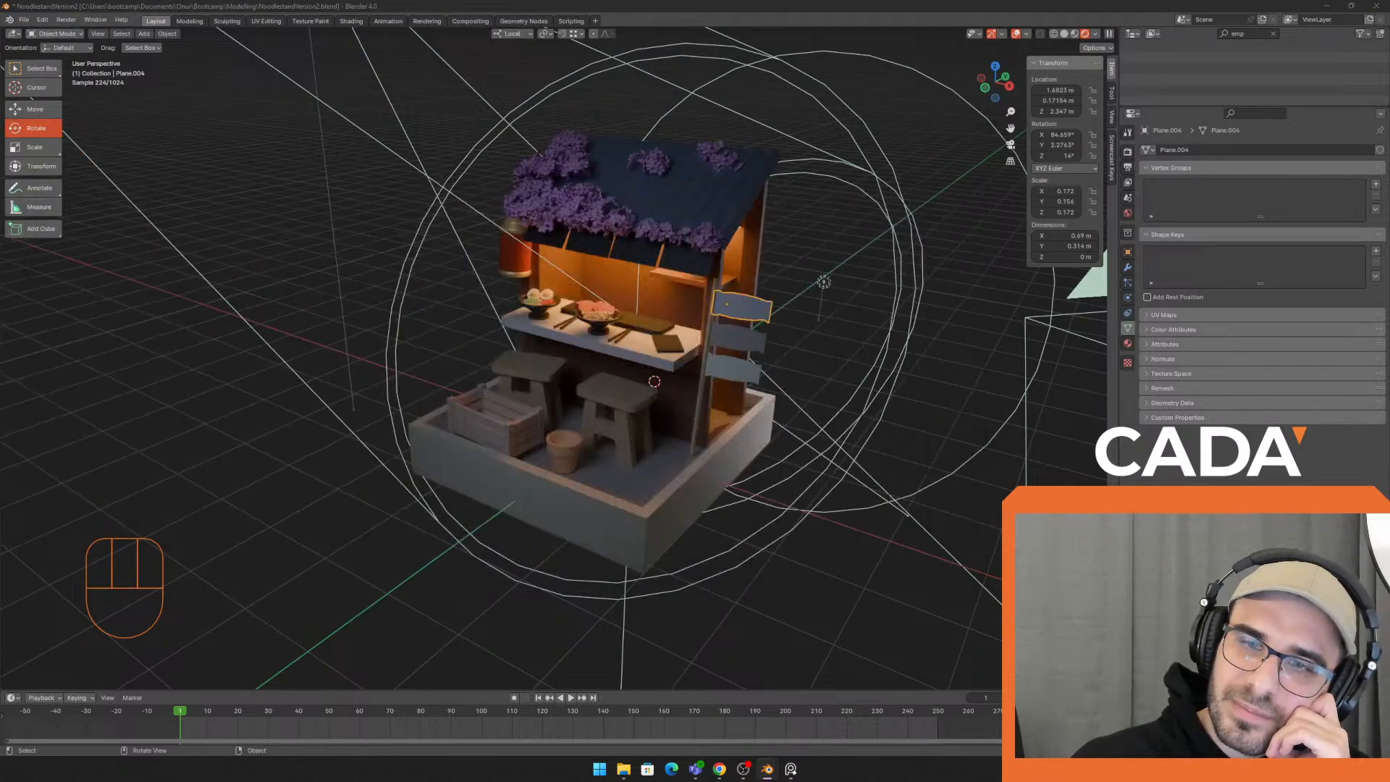
pyautogui.hotkey('alt', 'Tab')
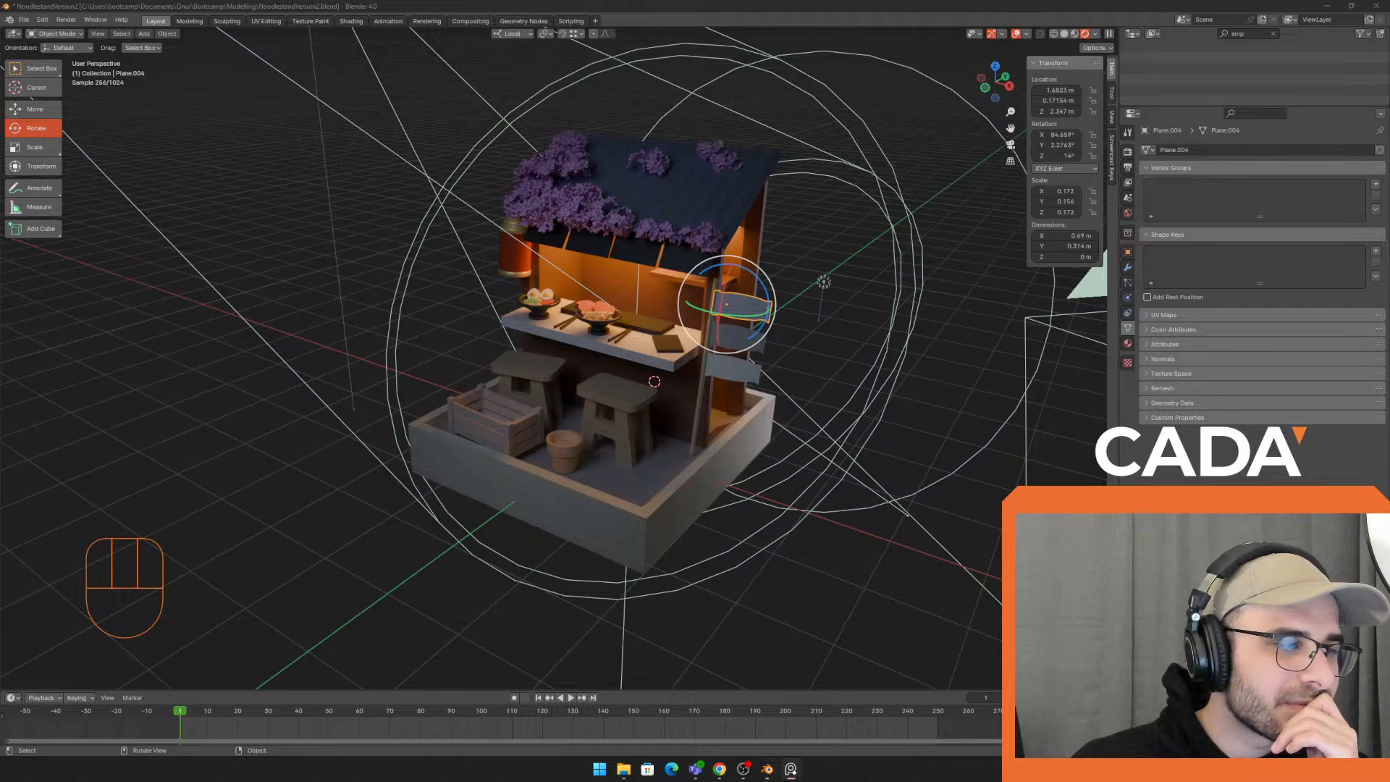
pyautogui.hotkey('alt', 'Tab')
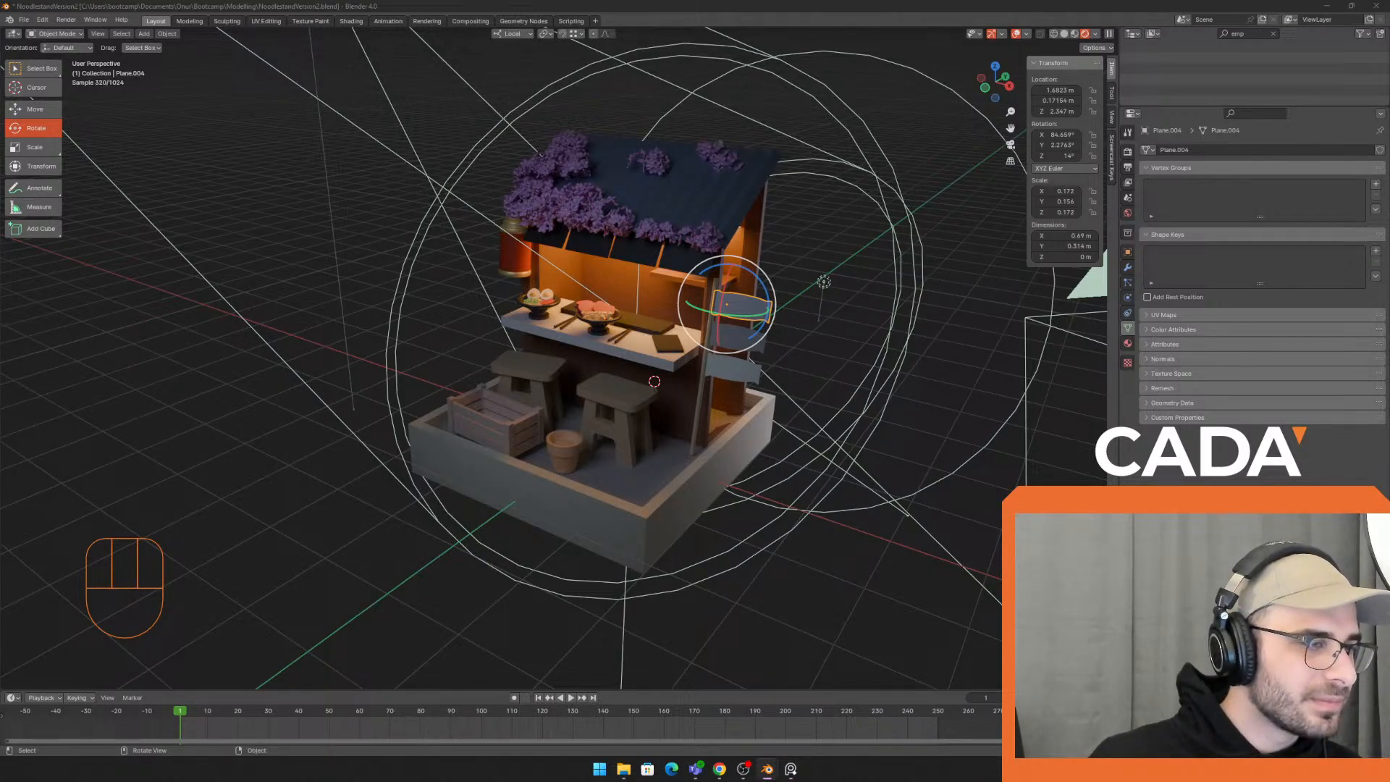
pyautogui.press('Return')
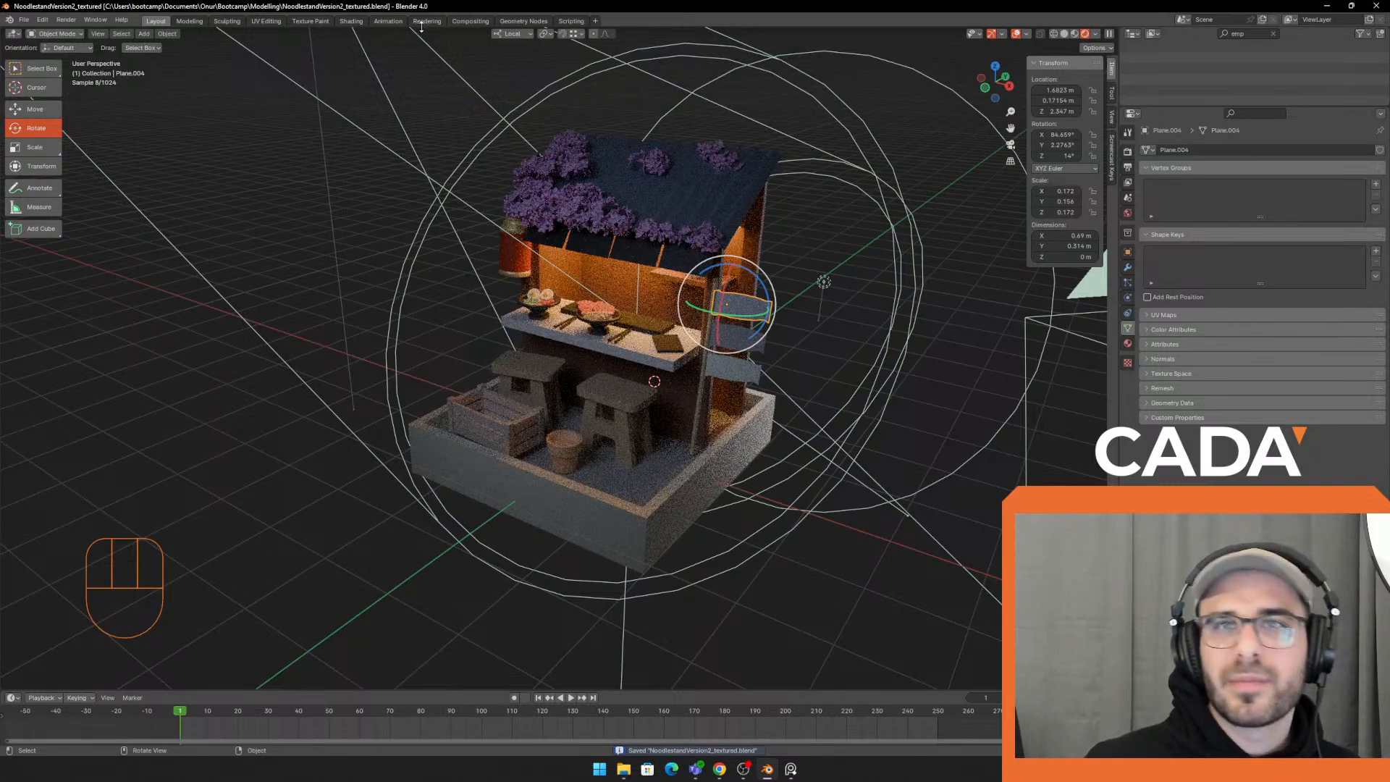
# Open the Texture Paint workspace and display the Meat Base Color and paper Base Color images in the image editor
pyautogui.click(351, 20)
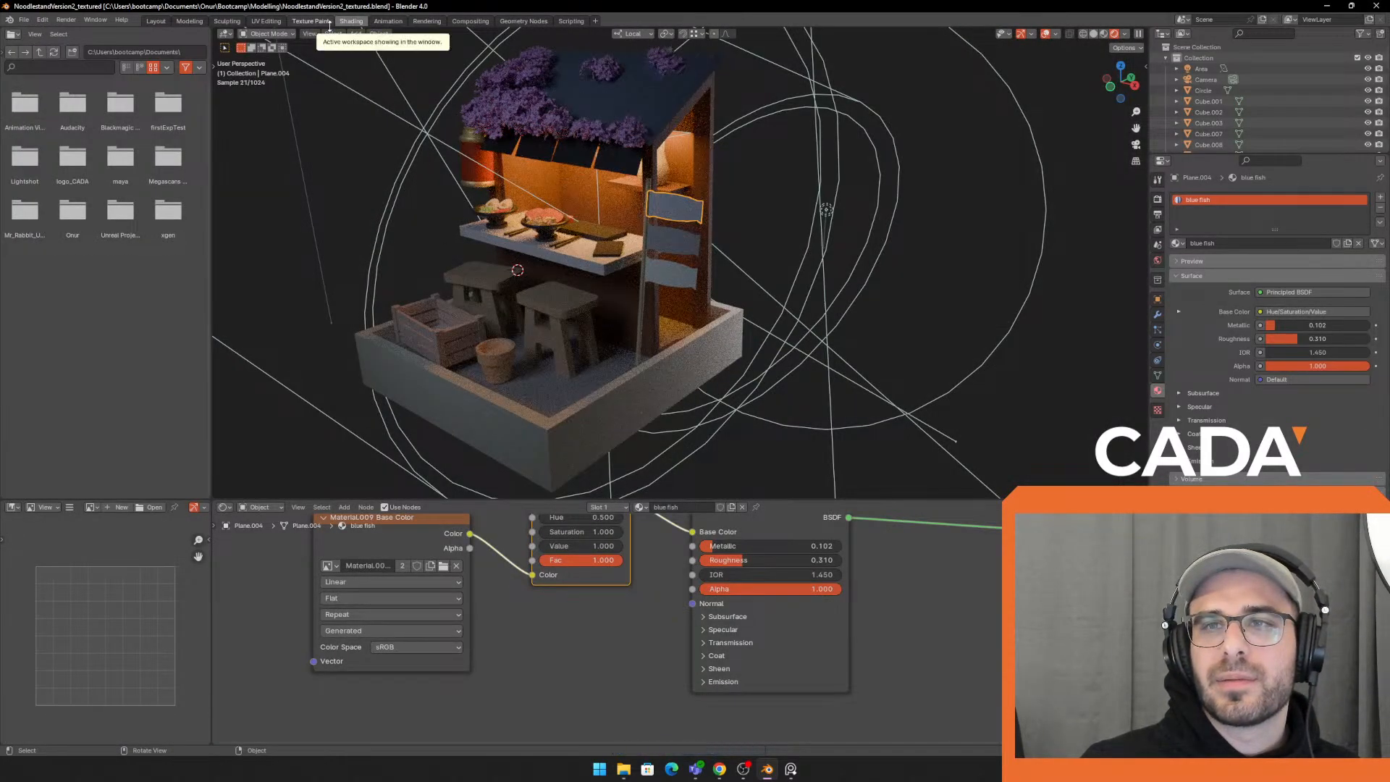
pyautogui.click(310, 20)
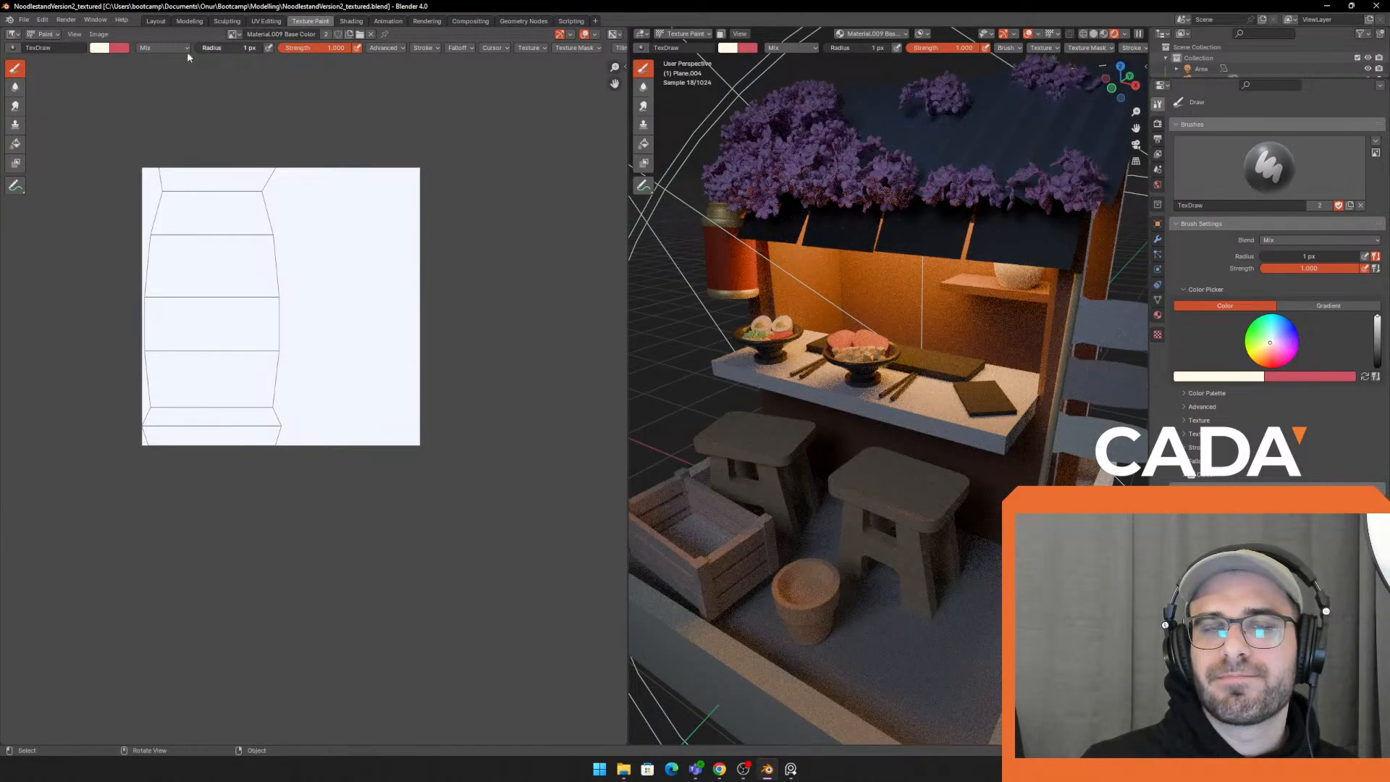
pyautogui.click(30, 34)
pyautogui.click(12, 34)
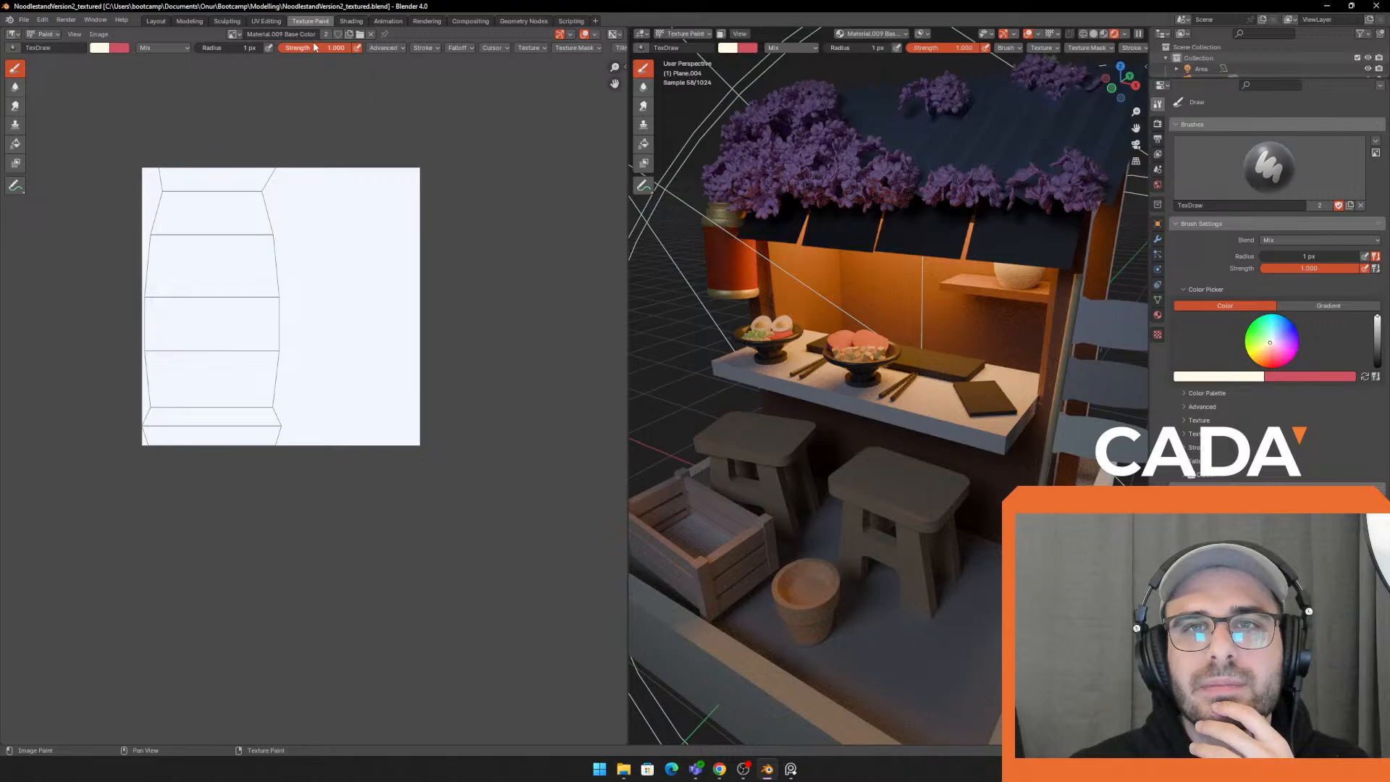
pyautogui.click(233, 34)
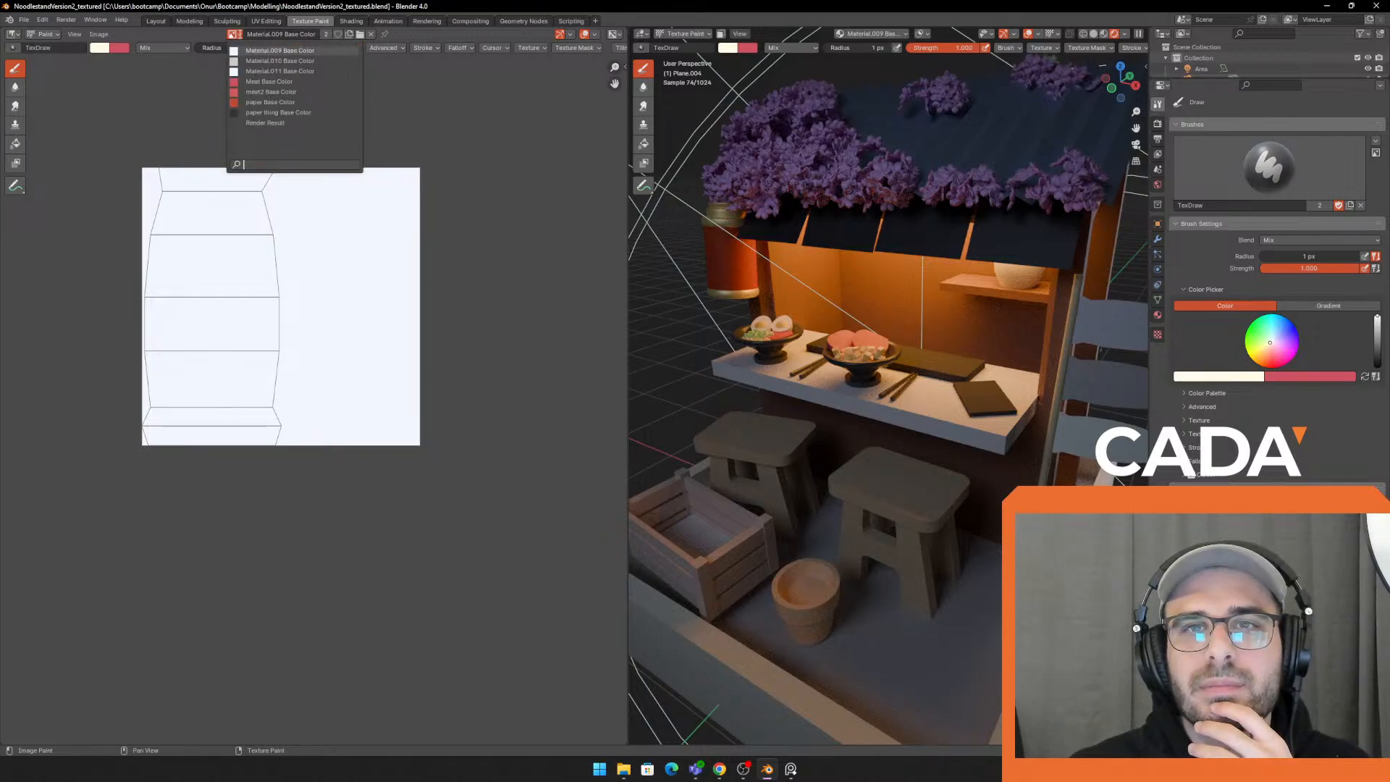
pyautogui.click(261, 82)
pyautogui.click(247, 34)
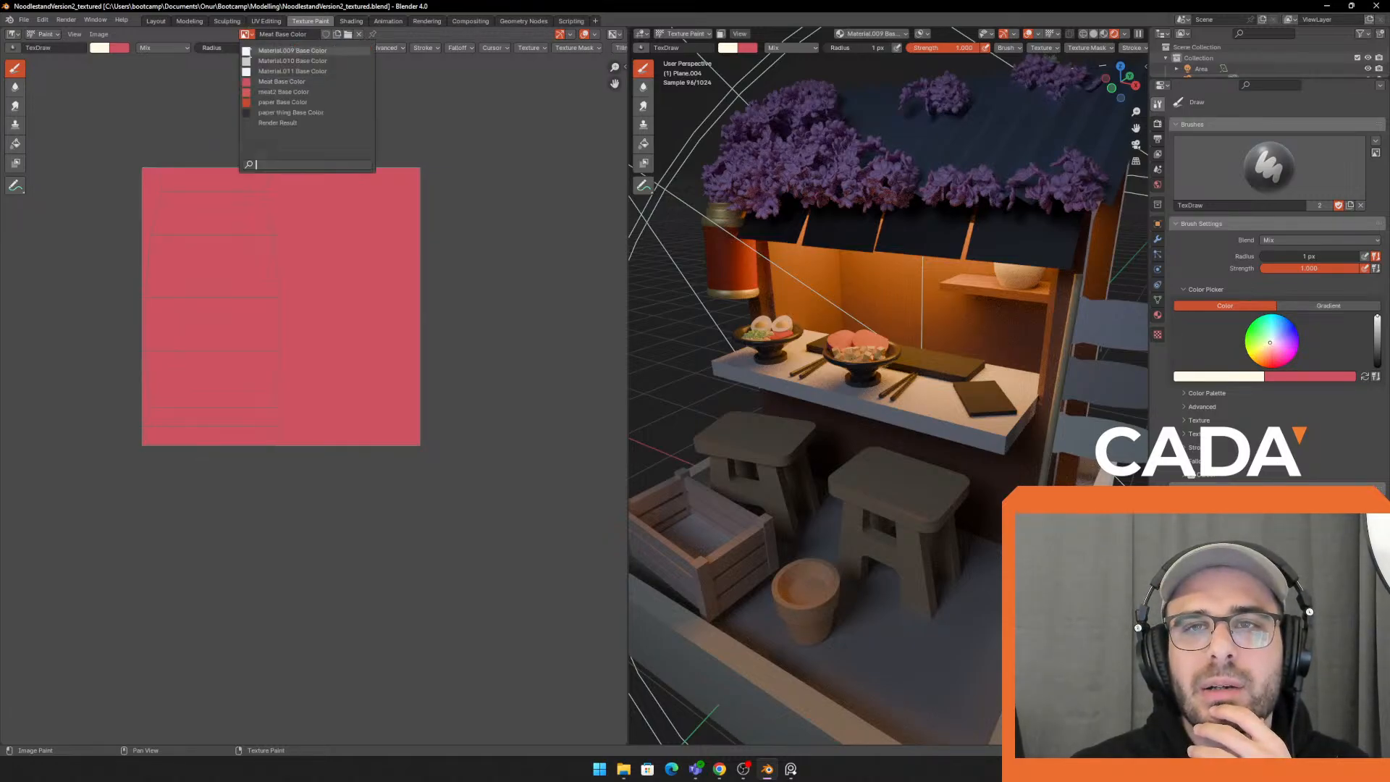
pyautogui.click(282, 102)
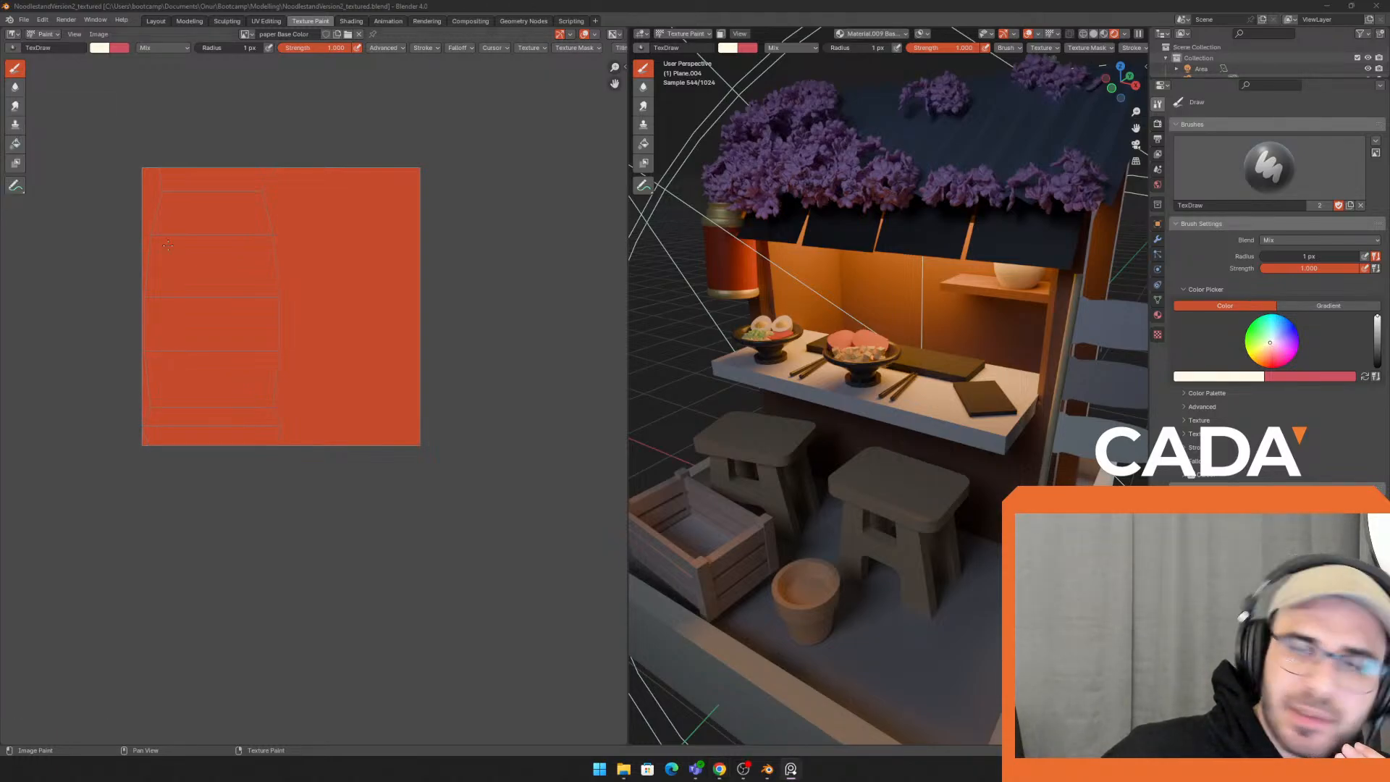
pyautogui.moveTo(738, 344); pyautogui.dragTo(669, 302, button='middle')
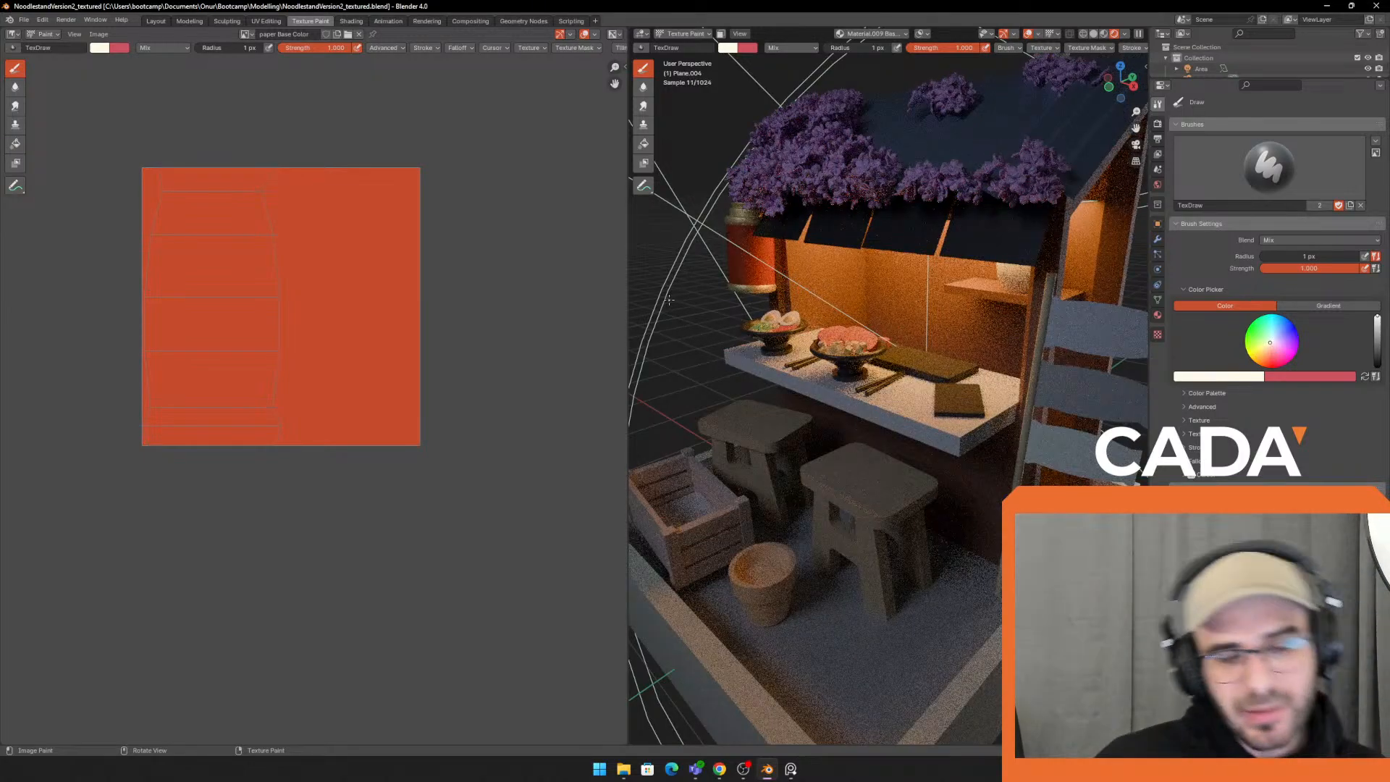
pyautogui.click(247, 34)
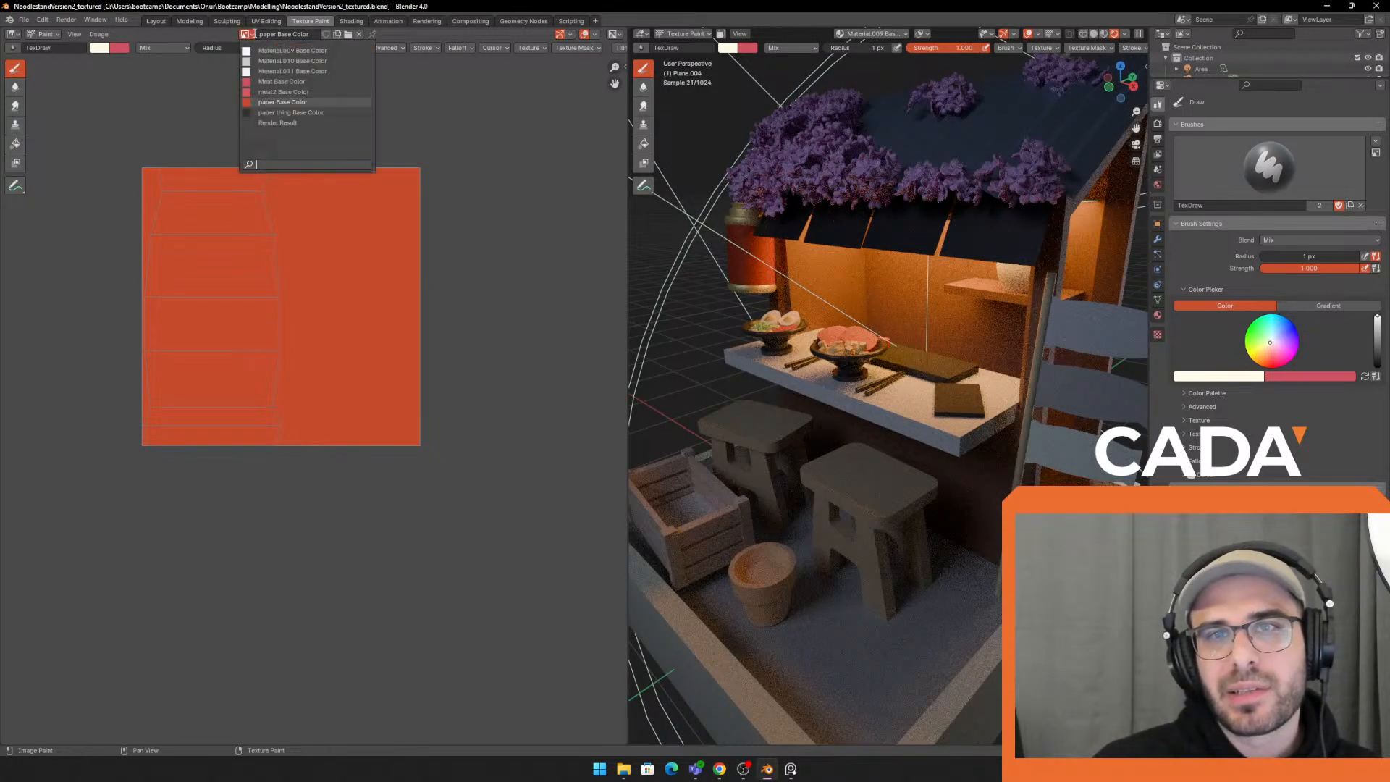
pyautogui.click(254, 34)
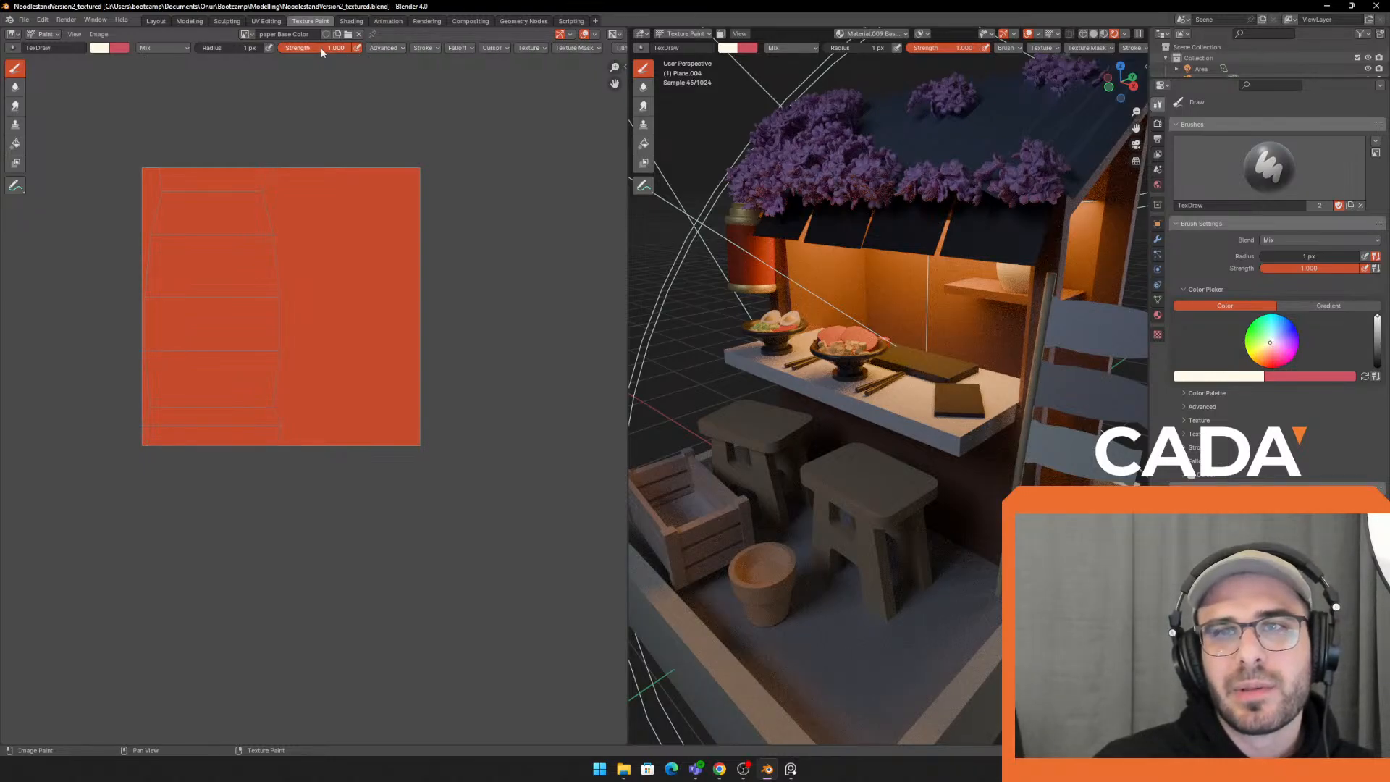
pyautogui.click(346, 81)
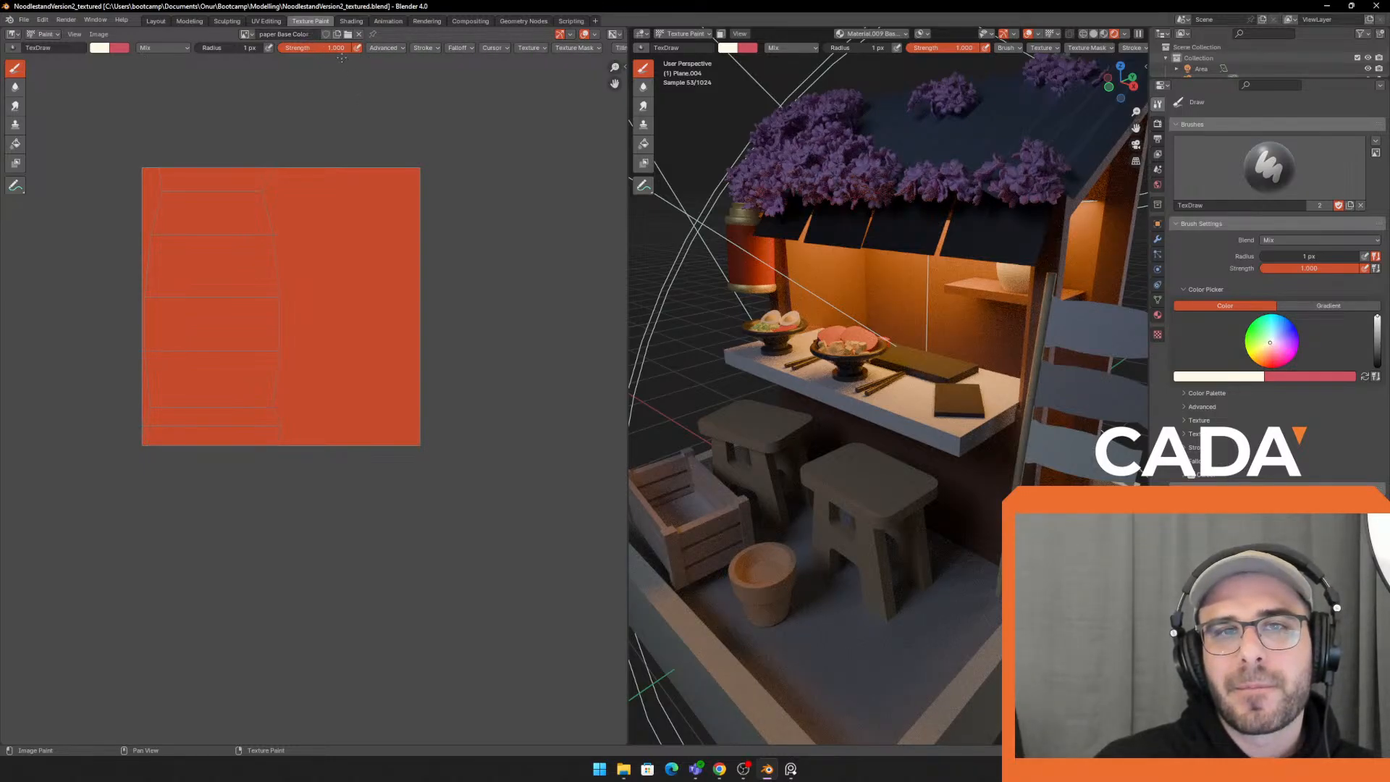
pyautogui.click(347, 34)
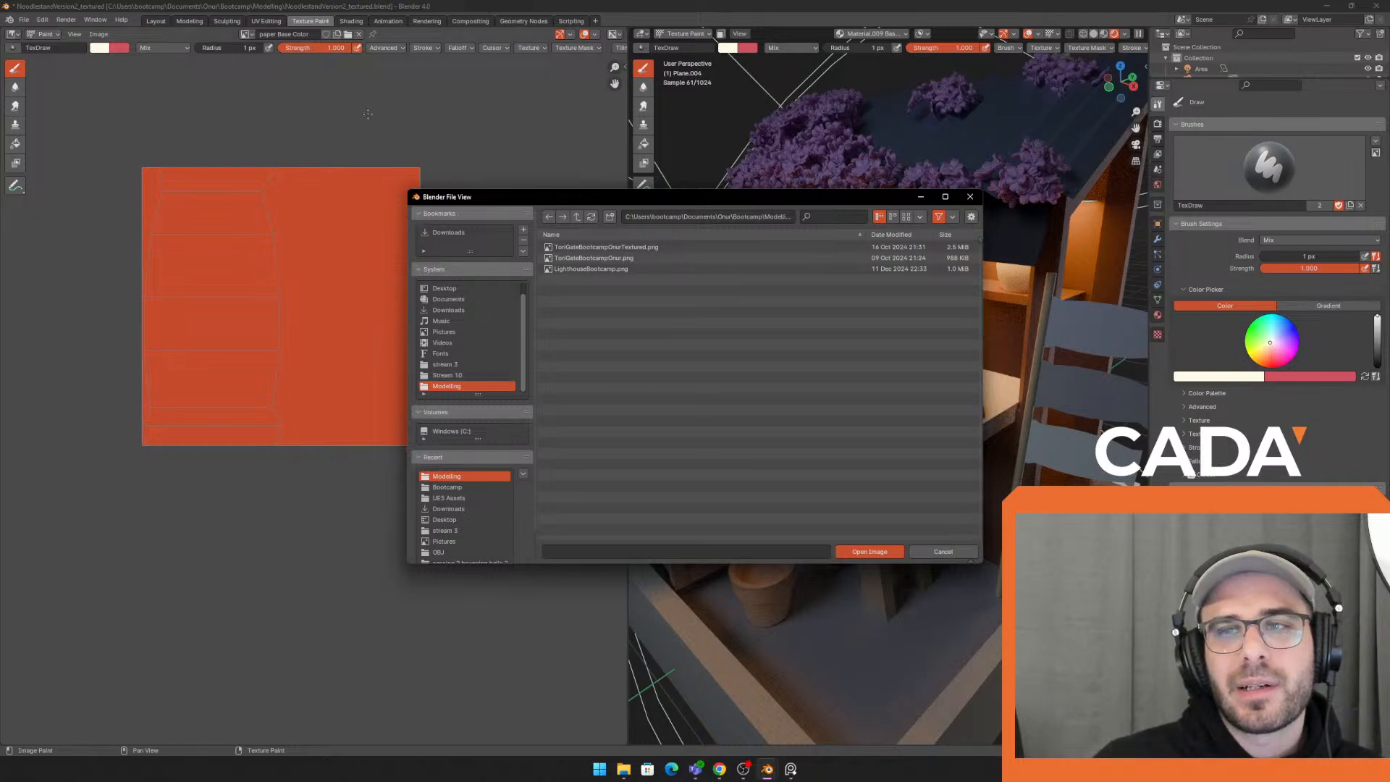
pyautogui.click(955, 553)
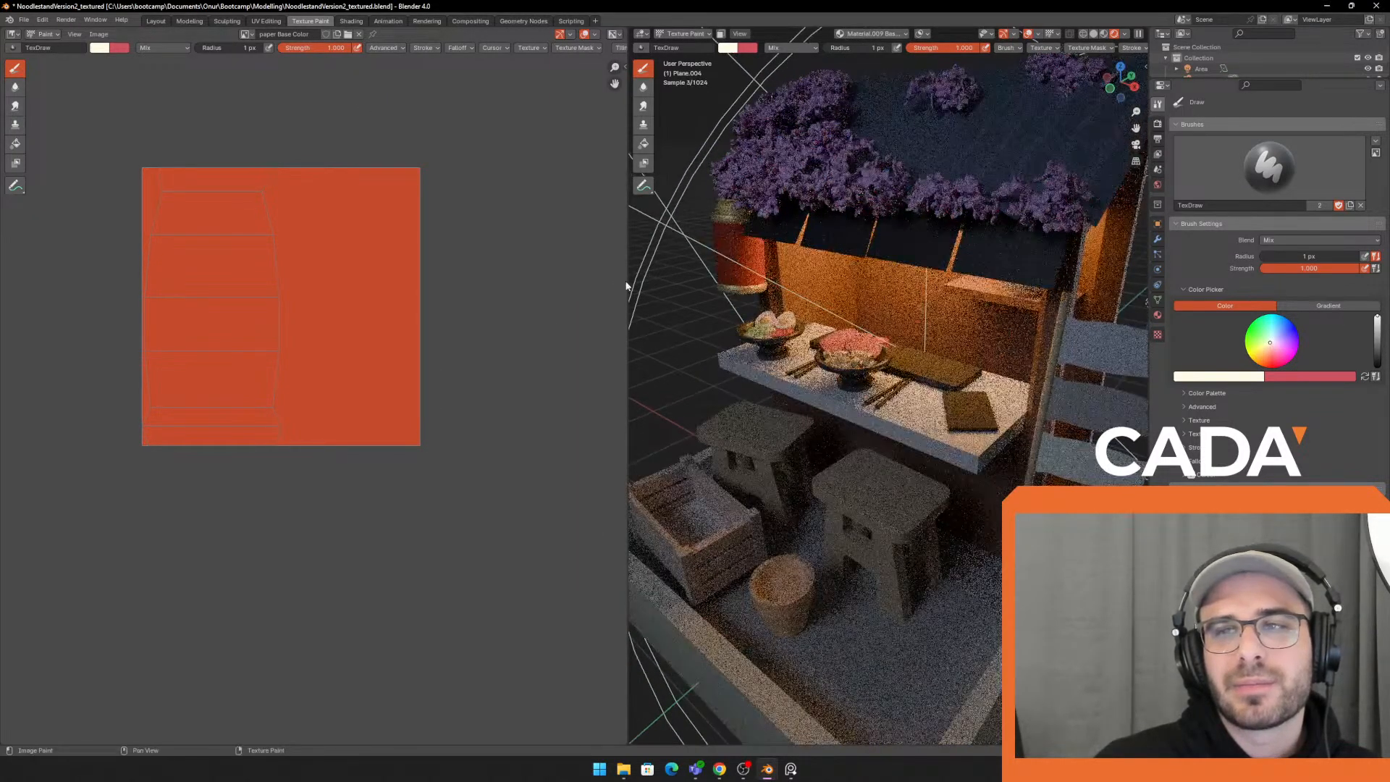
# Widen the 3D viewport and check the noodle stand through the camera, returning to a free perspective view
pyautogui.moveTo(628, 280); pyautogui.dragTo(470, 267)
pyautogui.scroll(-4, 814, 443)
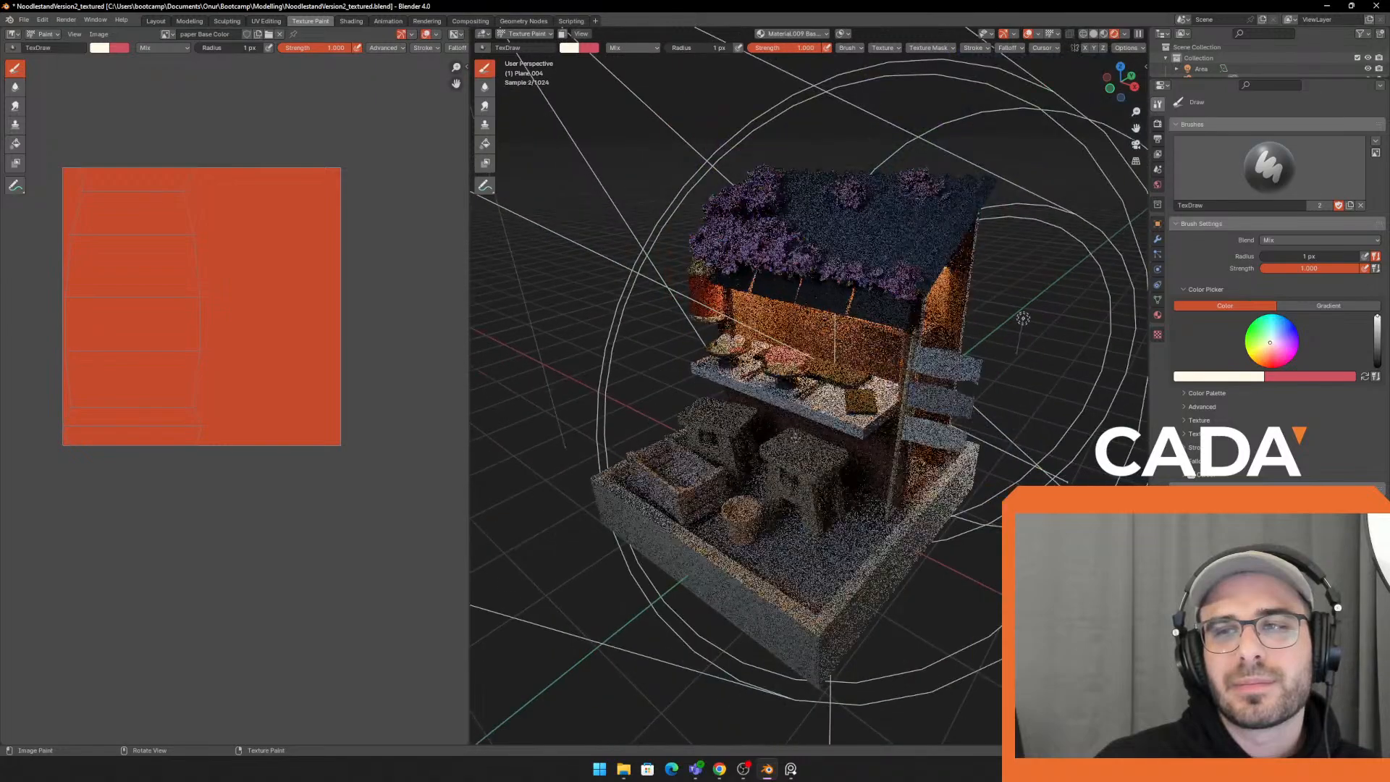
pyautogui.press('KP_0')
pyautogui.scroll(2, 934, 445)
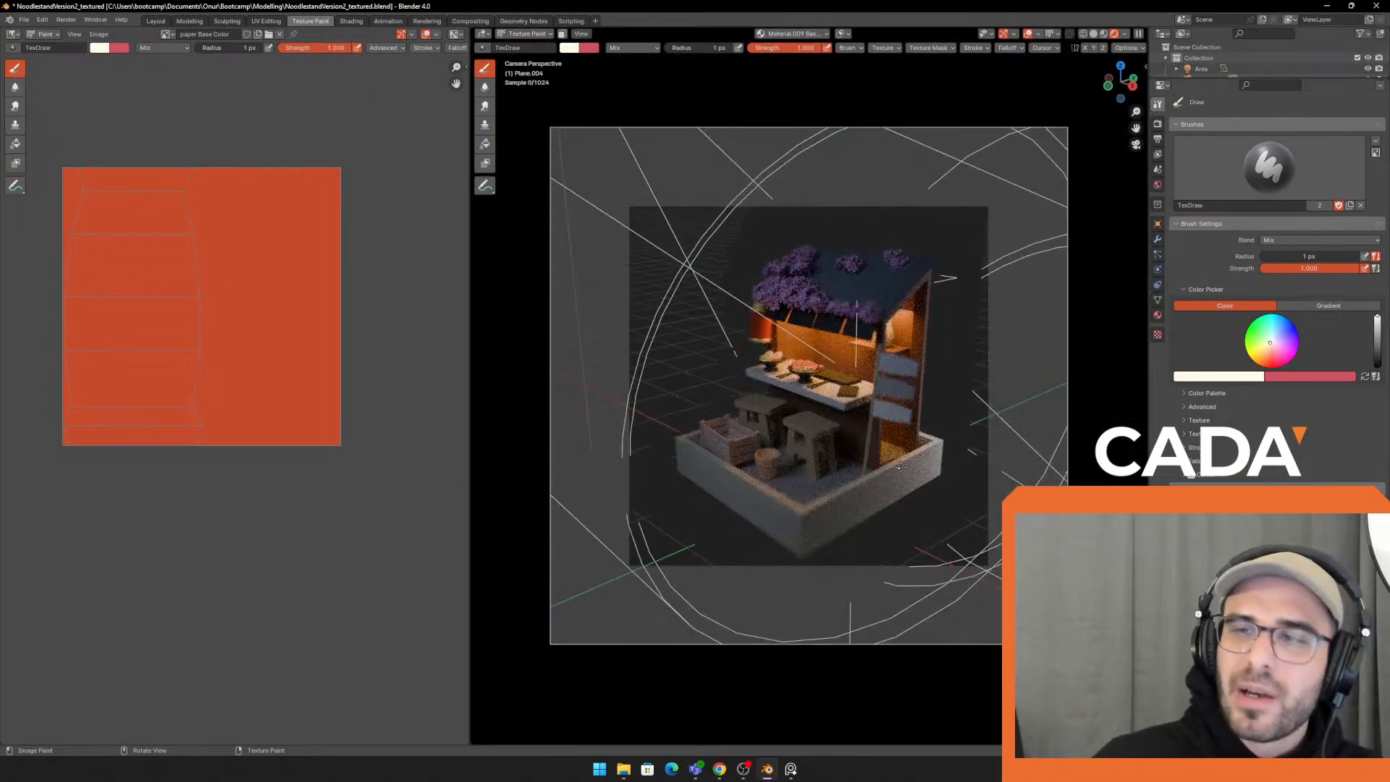
pyautogui.moveTo(934, 445); pyautogui.dragTo(949, 426, button='middle')
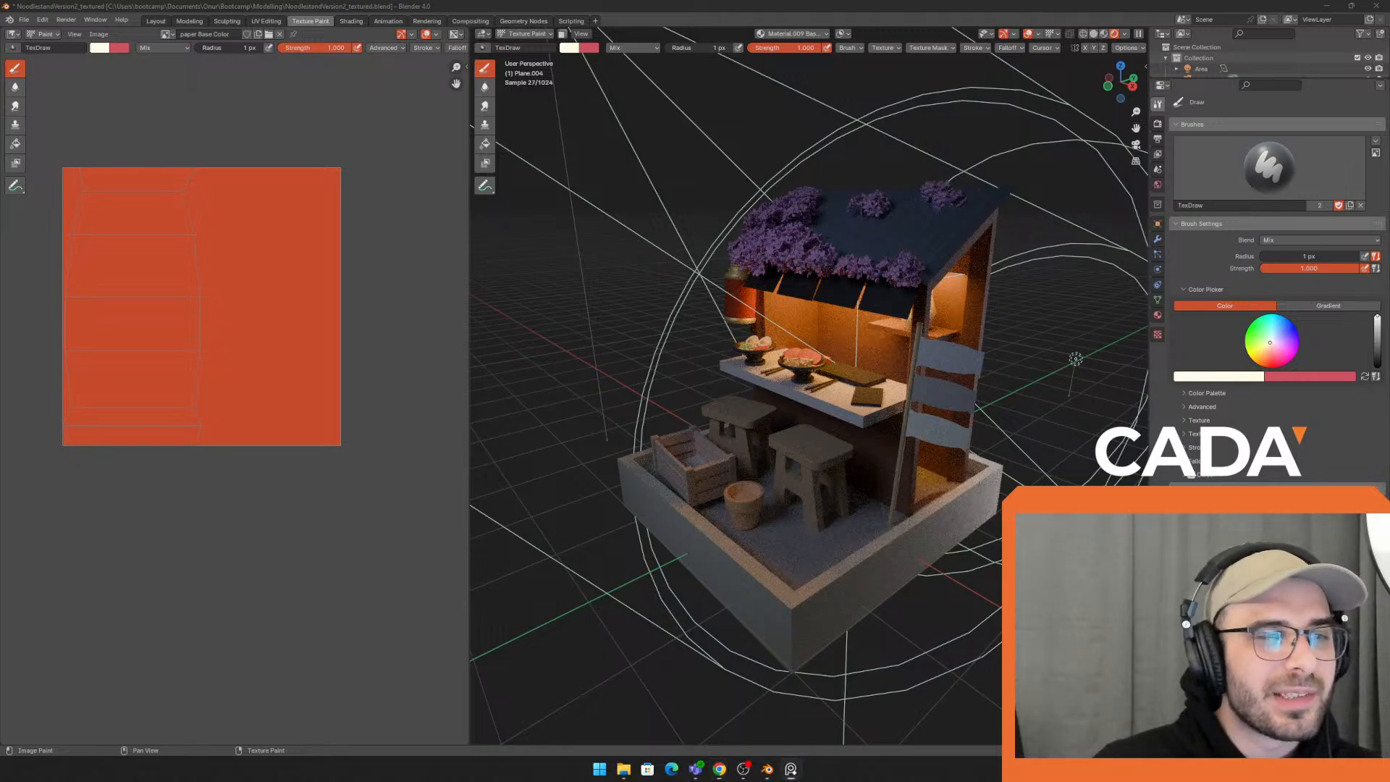
# Hide the viewport overlays and enlarge the 3D viewport further to present the finished stand
pyautogui.scroll(4, 923, 312)
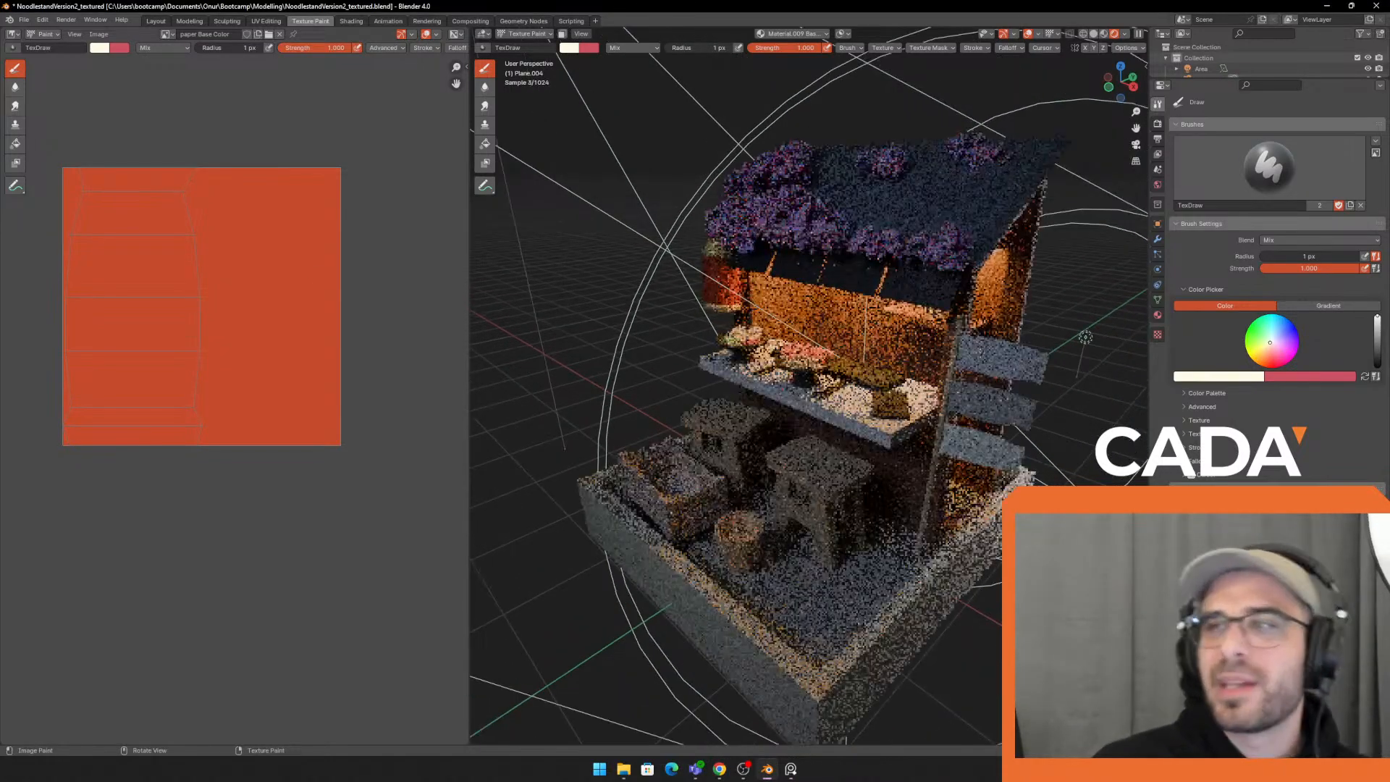
pyautogui.keyDown('shift'); pyautogui.moveTo(967, 307); pyautogui.dragTo(958, 278, button='middle'); pyautogui.keyUp('shift')
pyautogui.click(1028, 34)
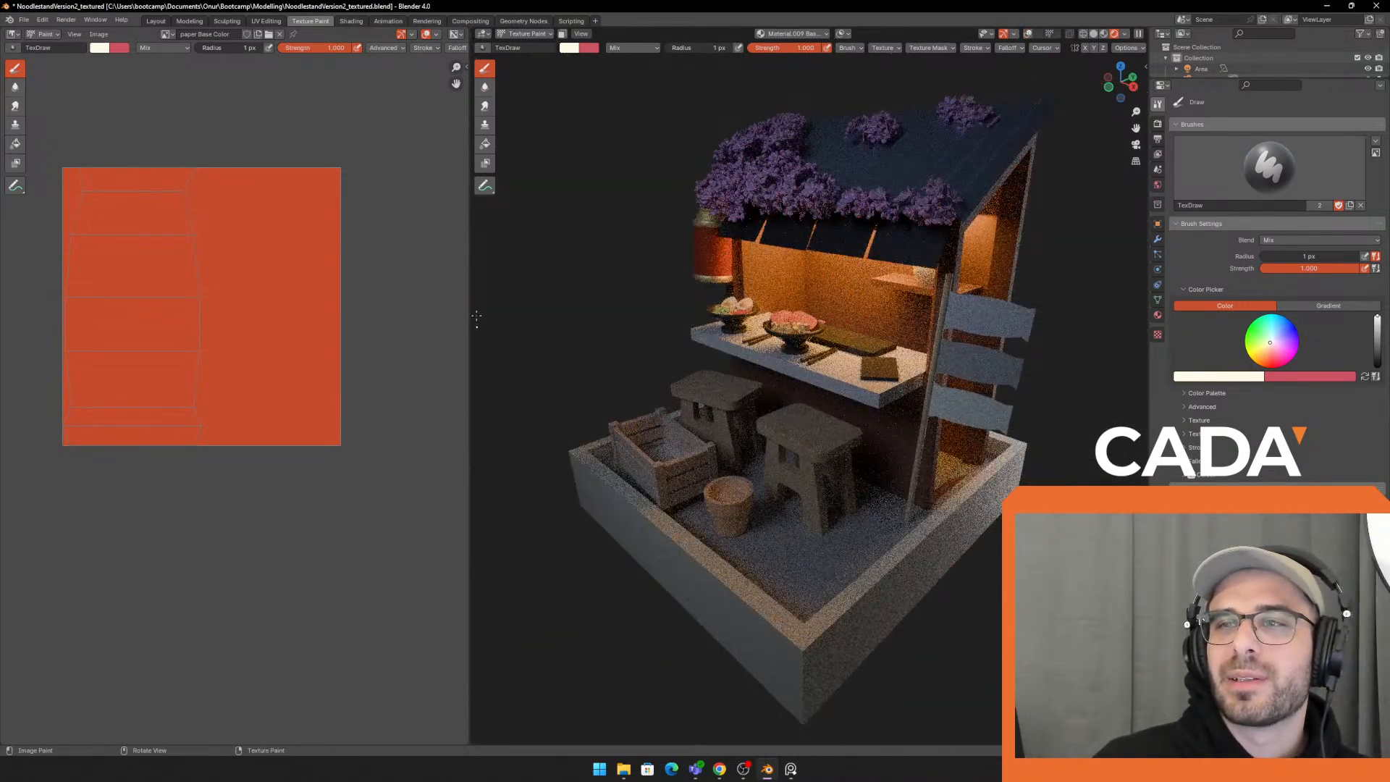
pyautogui.moveTo(472, 317); pyautogui.dragTo(230, 316)
pyautogui.moveTo(616, 348); pyautogui.dragTo(626, 346, button='middle')
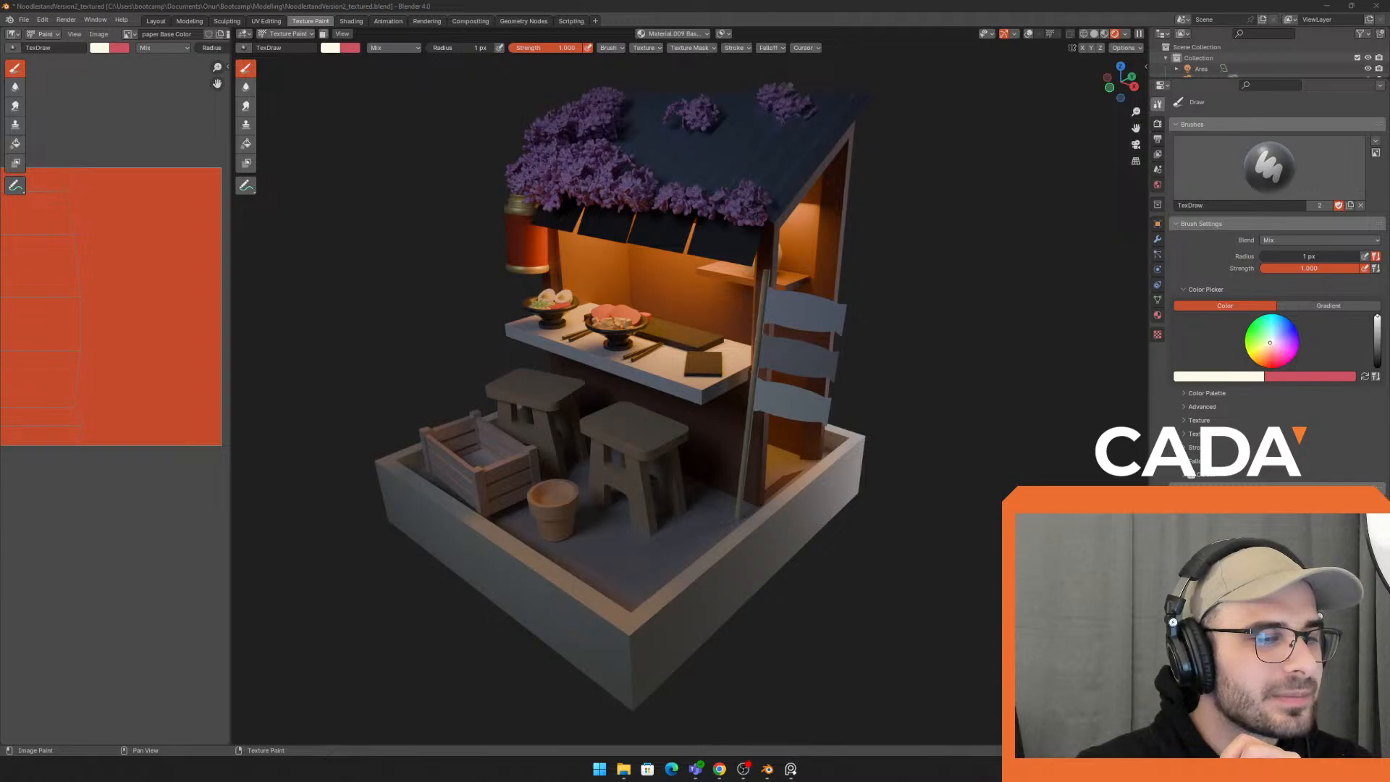
# Bring the Discord browser window over the scene to view the work posted in the 3d-bootcamp channel, and move it away
pyautogui.press('super+d')
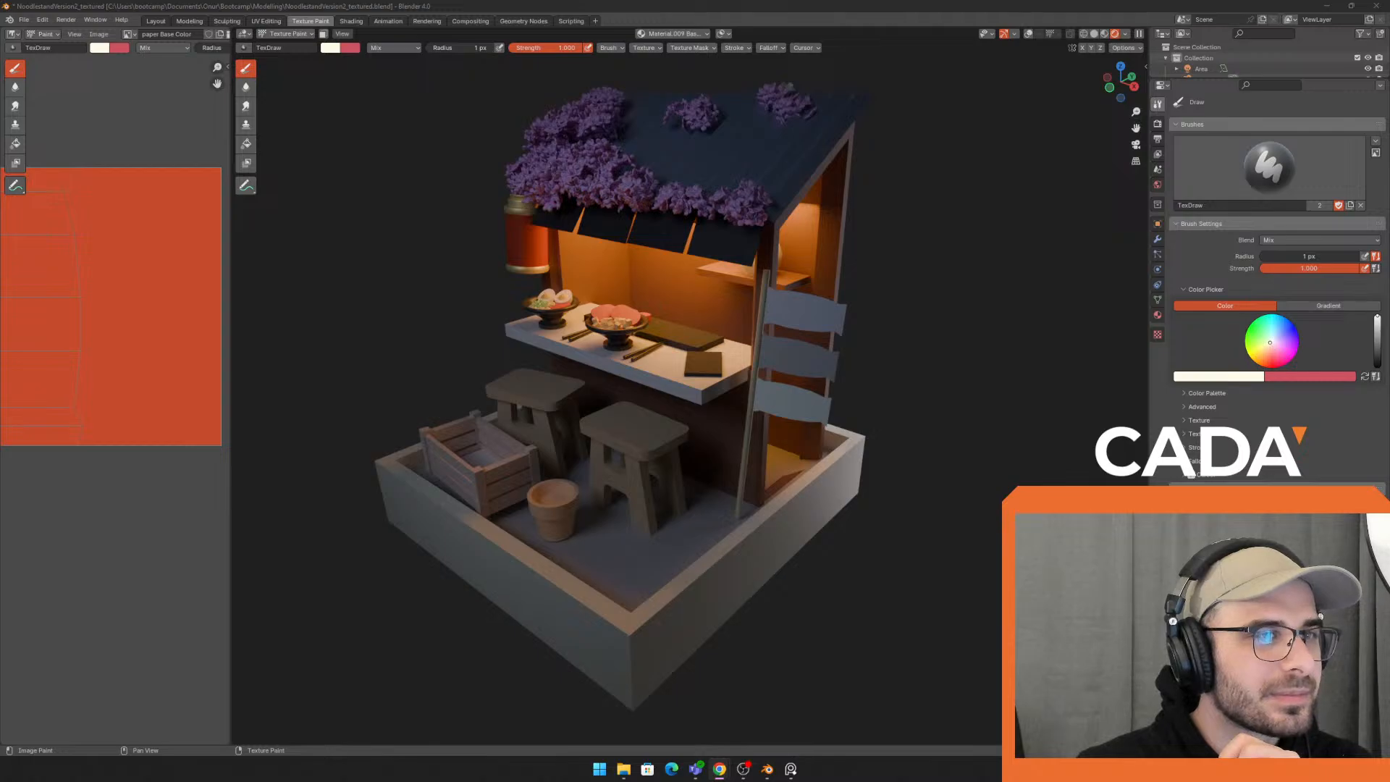
pyautogui.moveTo(0, 43); pyautogui.dragTo(745, 44)
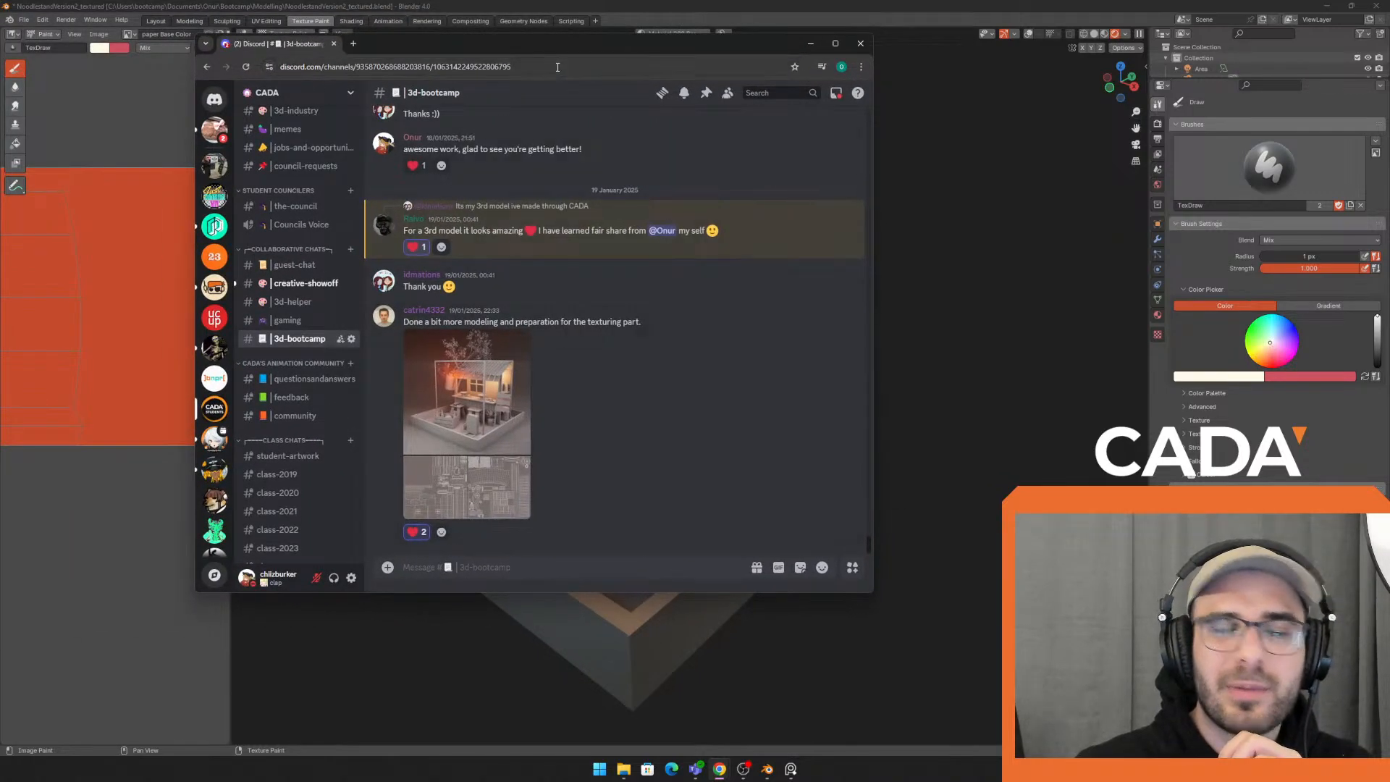
pyautogui.moveTo(622, 46); pyautogui.dragTo(0, 76)
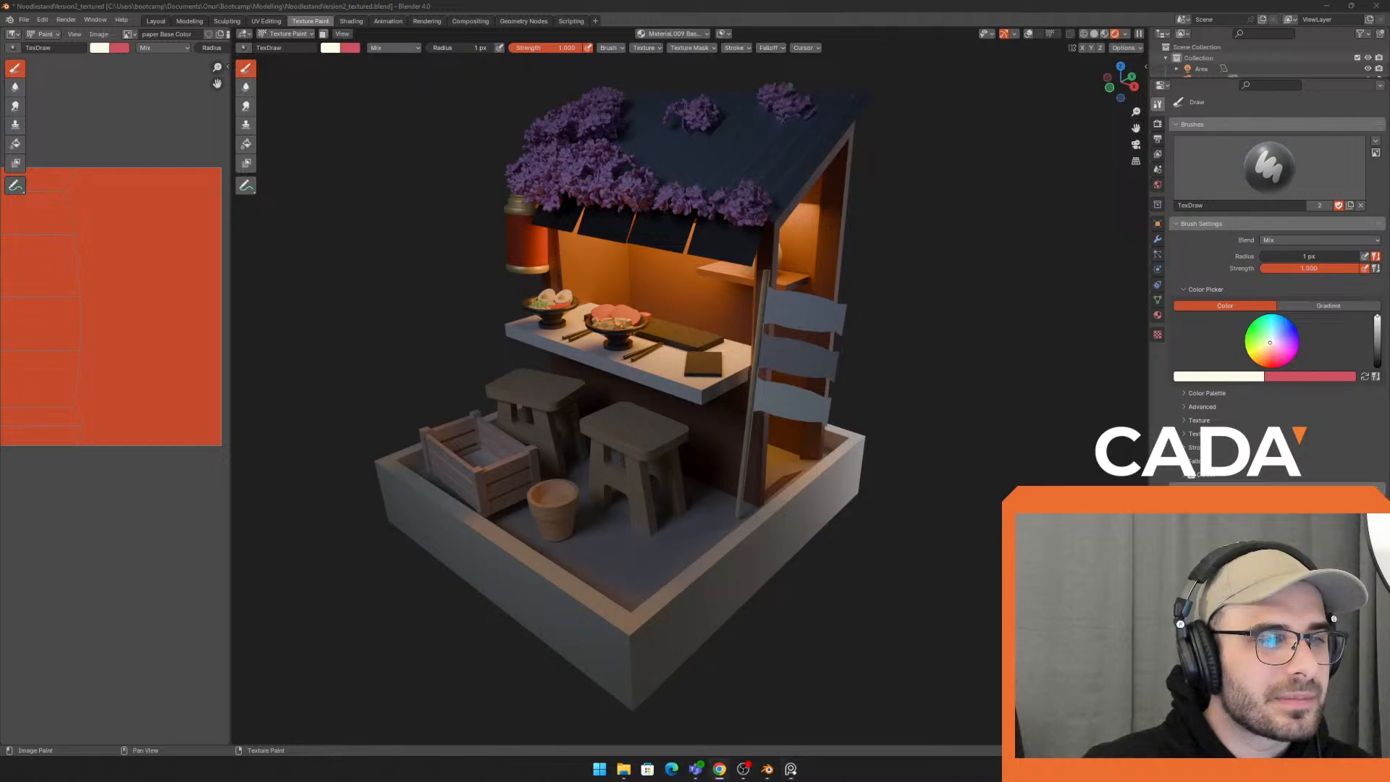
# Bring the reference image viewer over the scene and fit the Sakura Noodles Shop picture in its window for comparison
pyautogui.moveTo(648, 293); pyautogui.dragTo(515, 358, button='right')
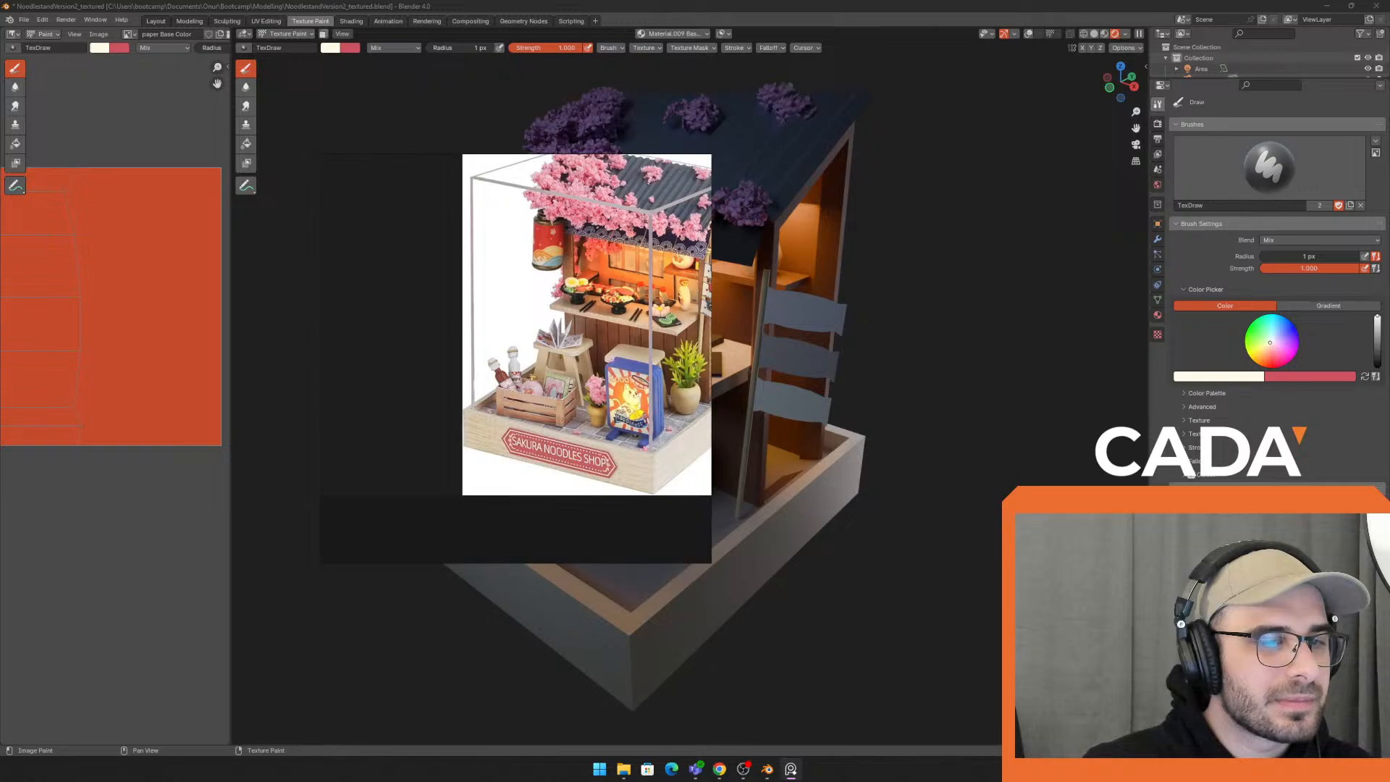
pyautogui.press('space')
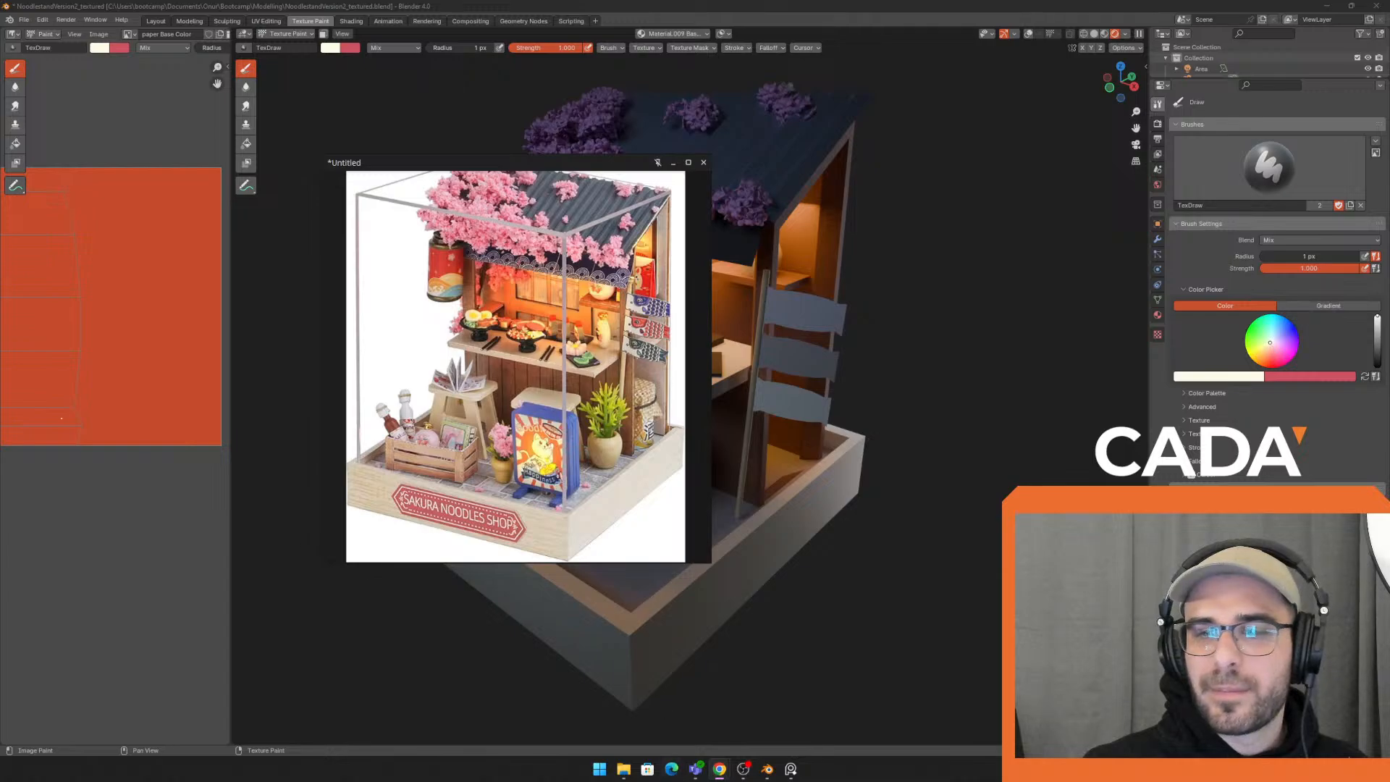
# Bring the Discord 3d-bootcamp channel over the scene and move the Sakura Noodles Shop reference viewer away
pyautogui.hotkey('alt', 'Tab')
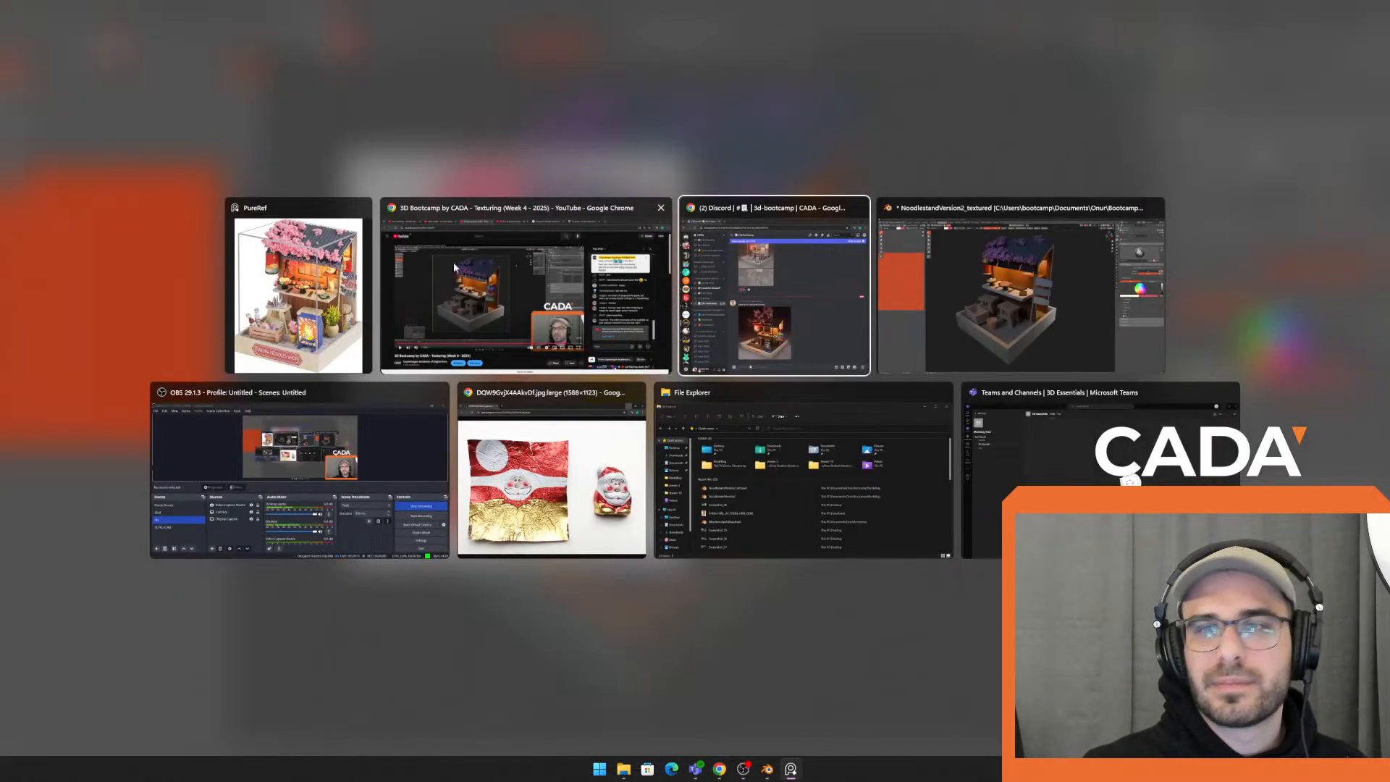
pyautogui.scroll(-3, 590, 426)
pyautogui.scroll(3, 598, 416)
pyautogui.moveTo(585, 363); pyautogui.dragTo(477, 356, button='right')
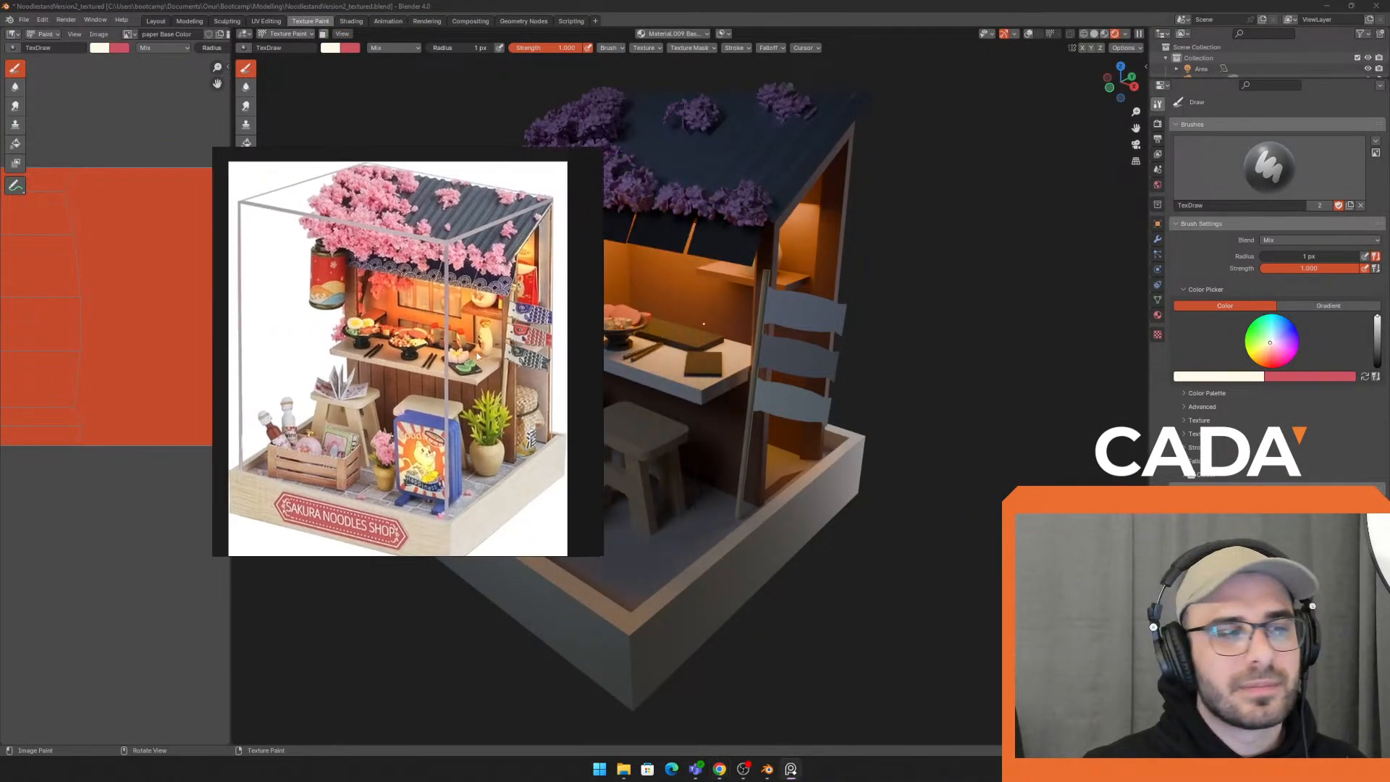
pyautogui.moveTo(0, 59); pyautogui.dragTo(971, 81)
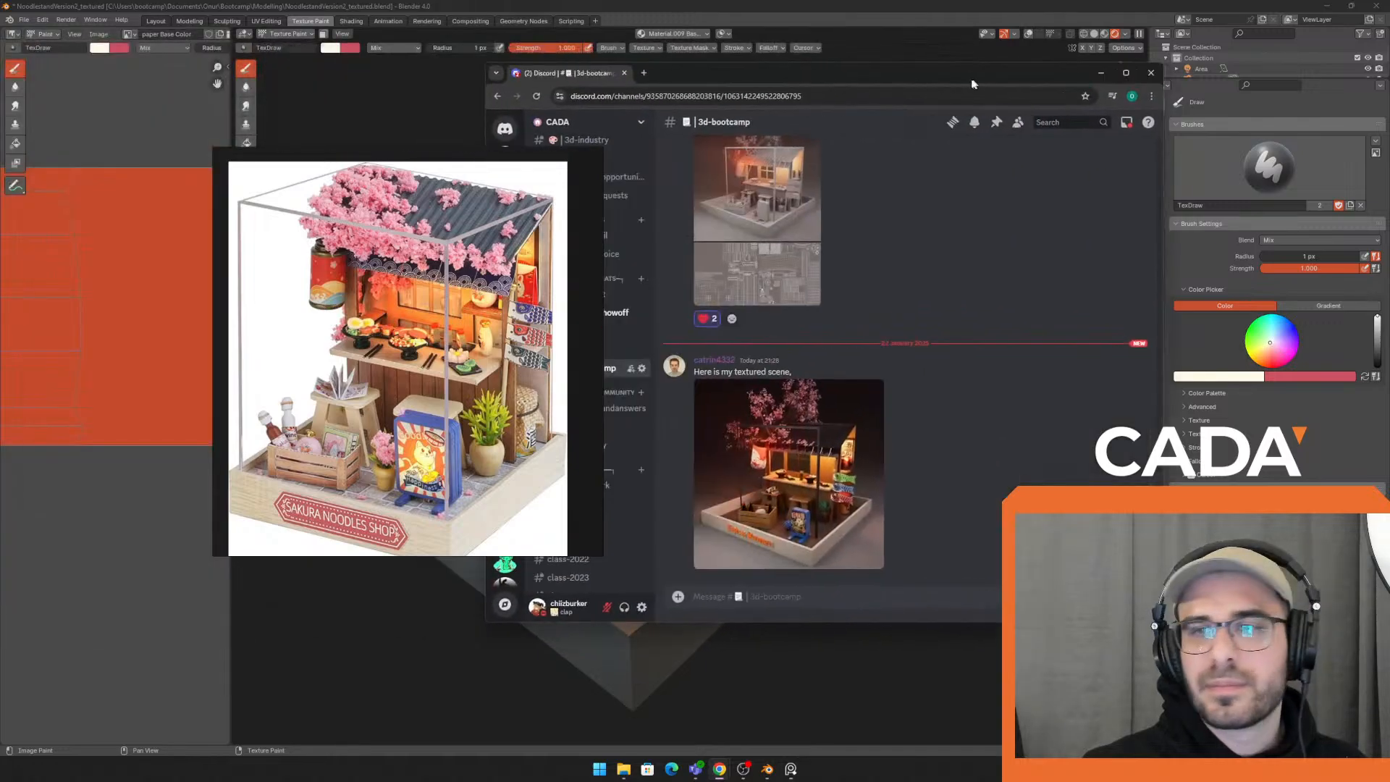
pyautogui.moveTo(478, 326); pyautogui.dragTo(0, 290, button='right')
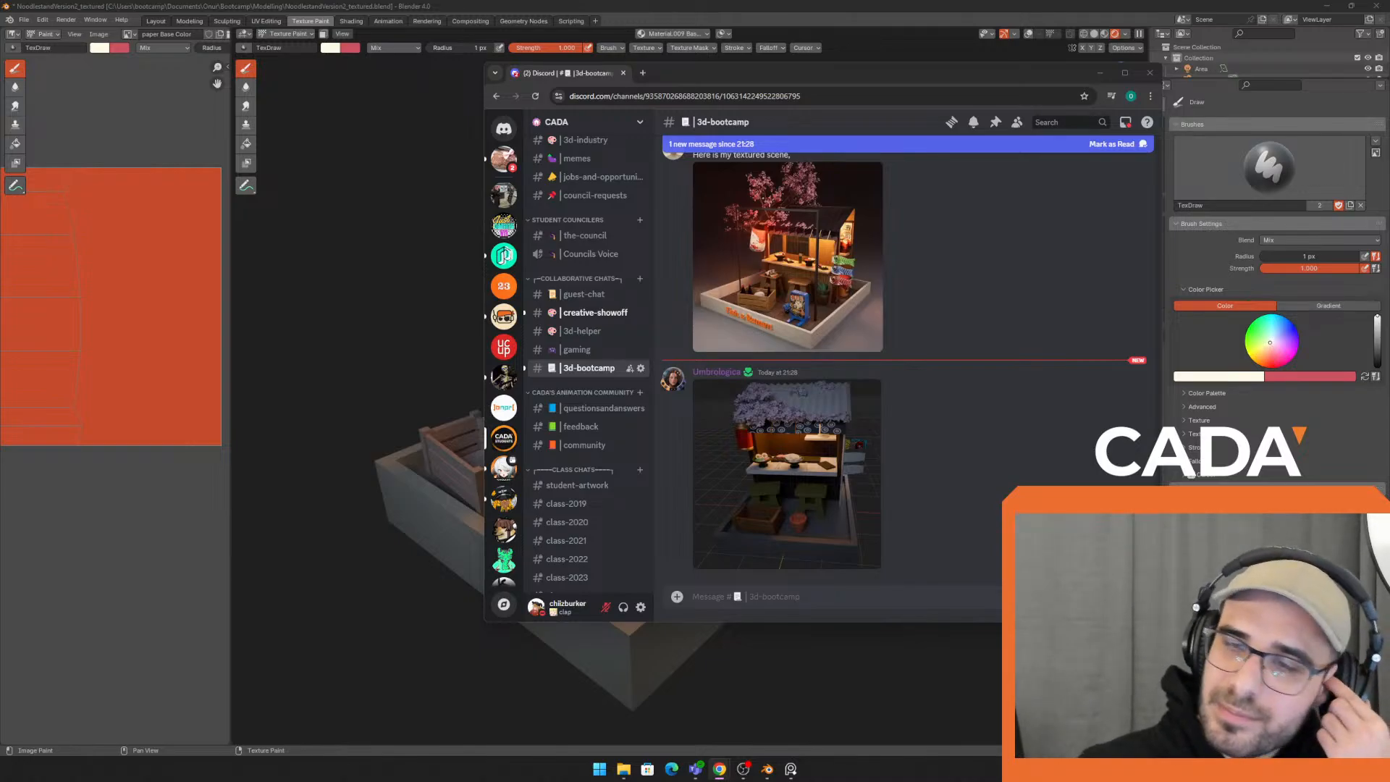
pyautogui.click(763, 599)
pyautogui.write('v')
pyautogui.press('BackSpace')
pyautogui.hotkey('ctrl', 'v')
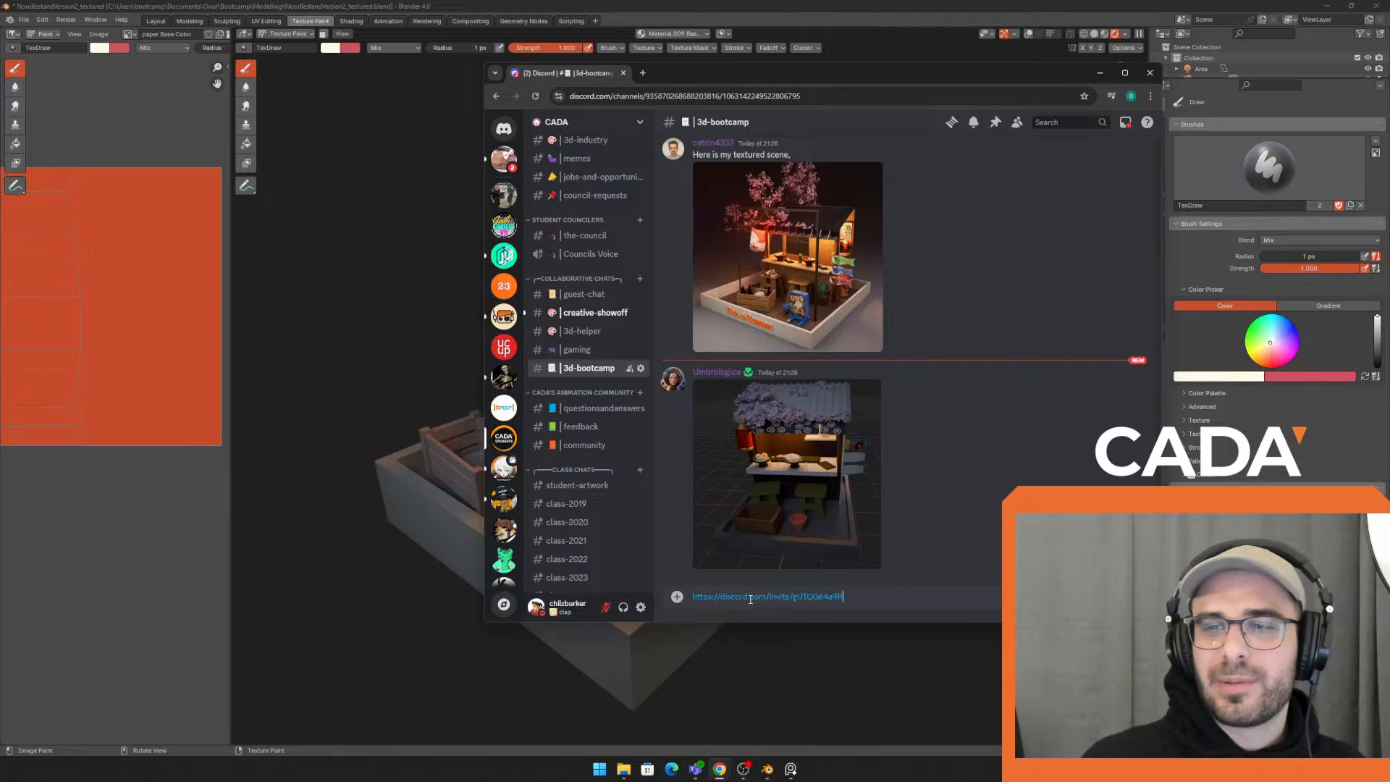
pyautogui.hotkey('ctrl', 'z')
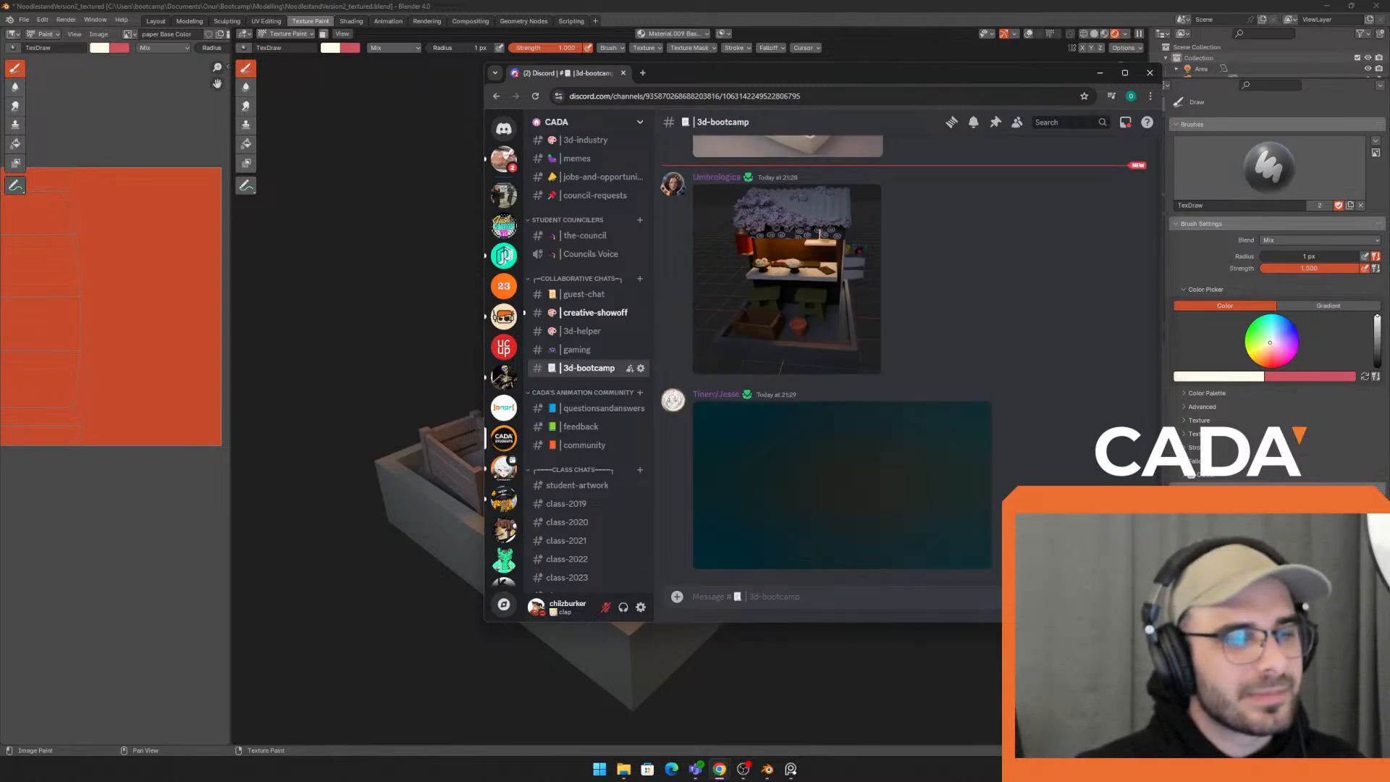
pyautogui.press('super+e')
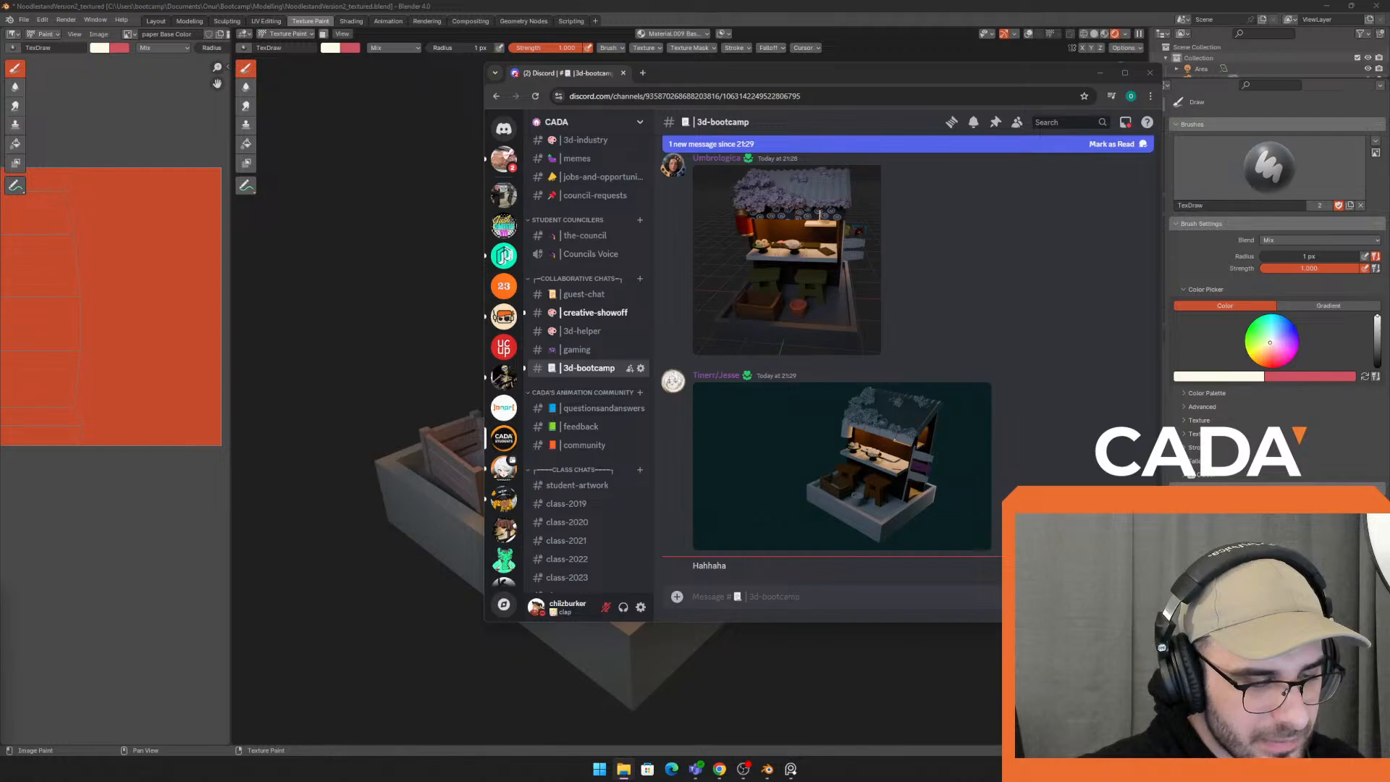
pyautogui.hotkey('alt', 'Tab')
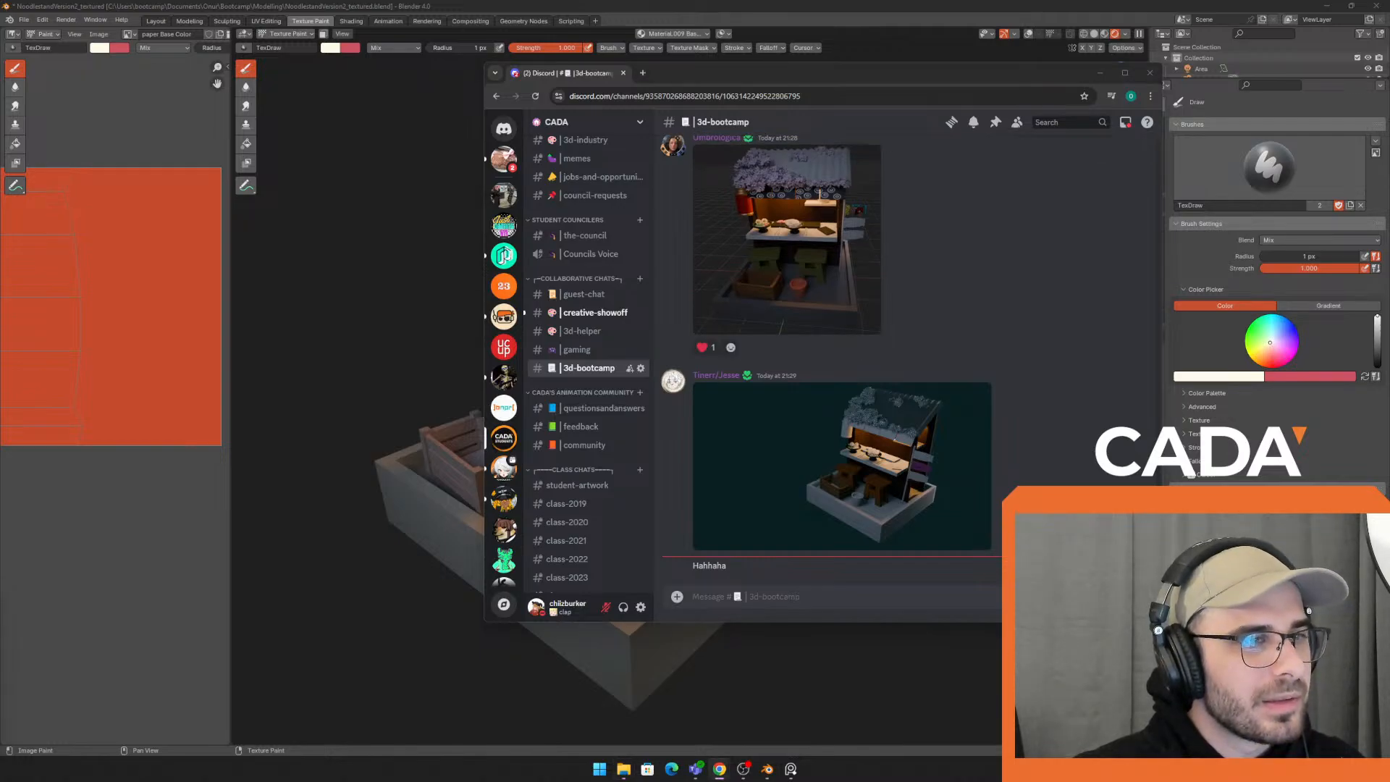
pyautogui.moveTo(0, 43); pyautogui.dragTo(463, 55)
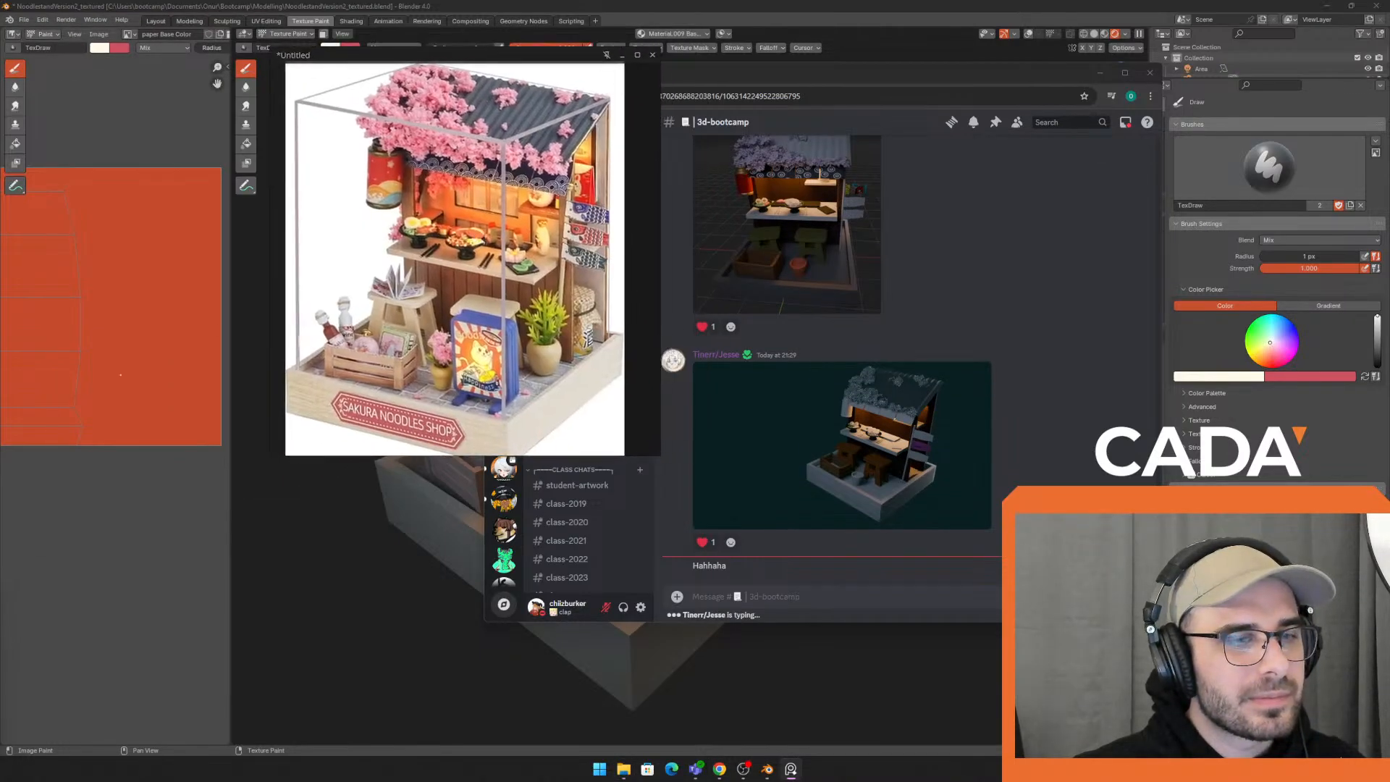
pyautogui.hotkey('alt', 'Tab')
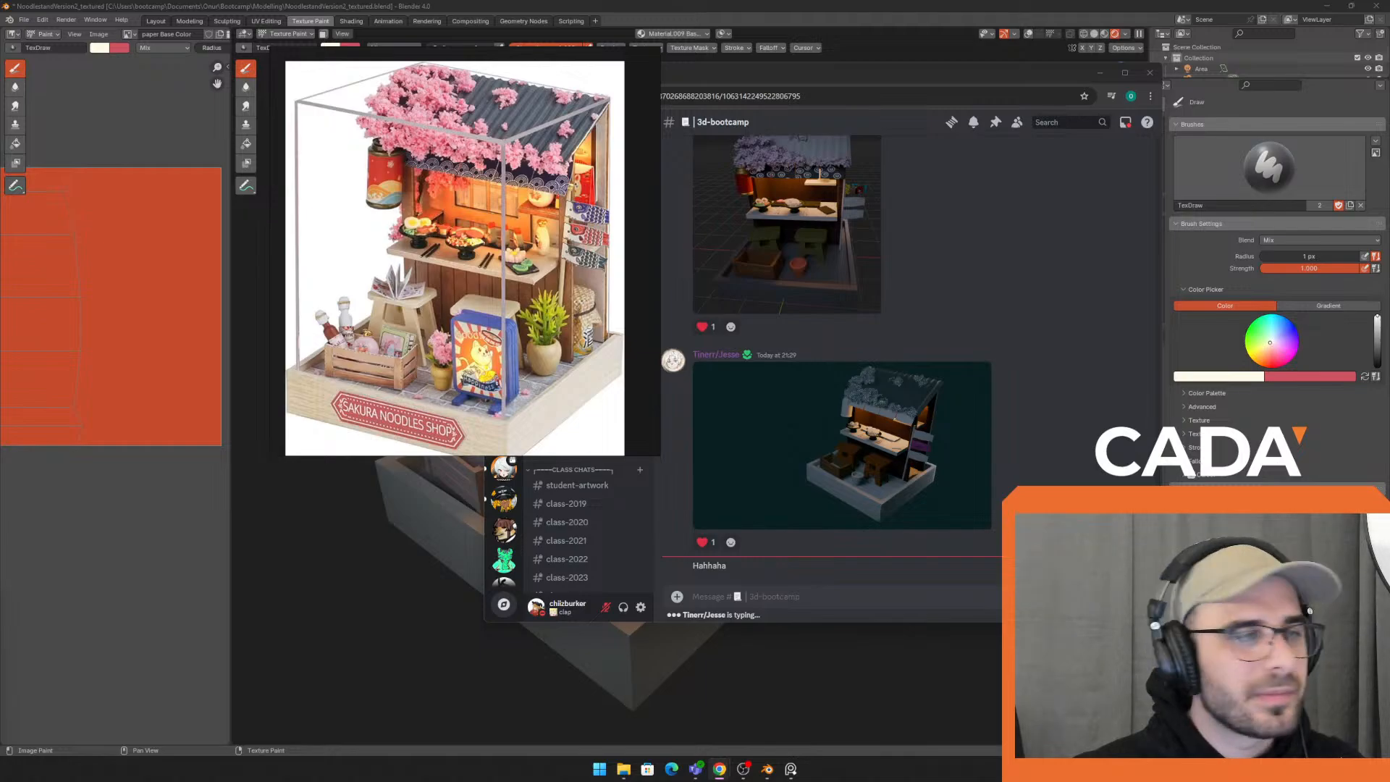
# Capture a screenshot of the textured noodle stand and attach it to a new message in the 3d-bootcamp channel, hiding the reference viewer
pyautogui.press('super+shift+s')
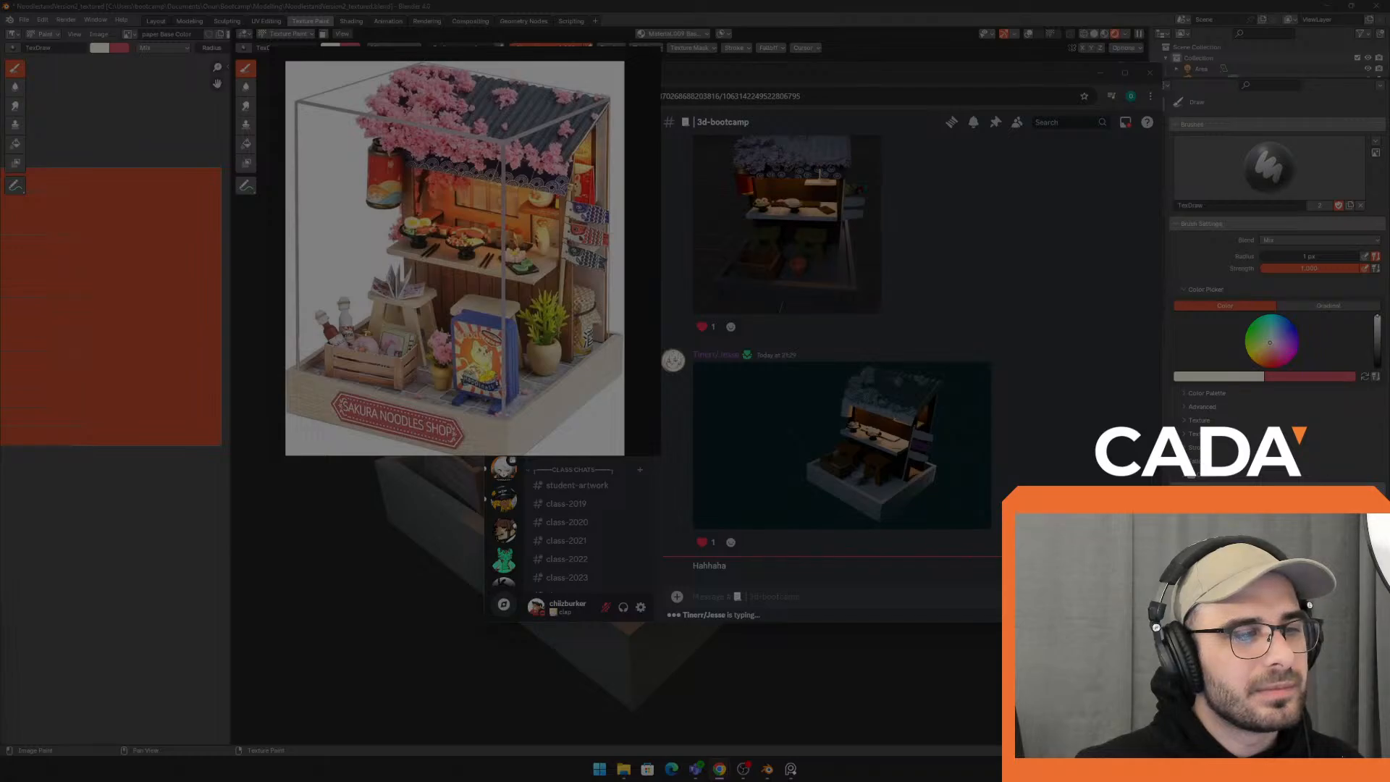
pyautogui.press('Escape')
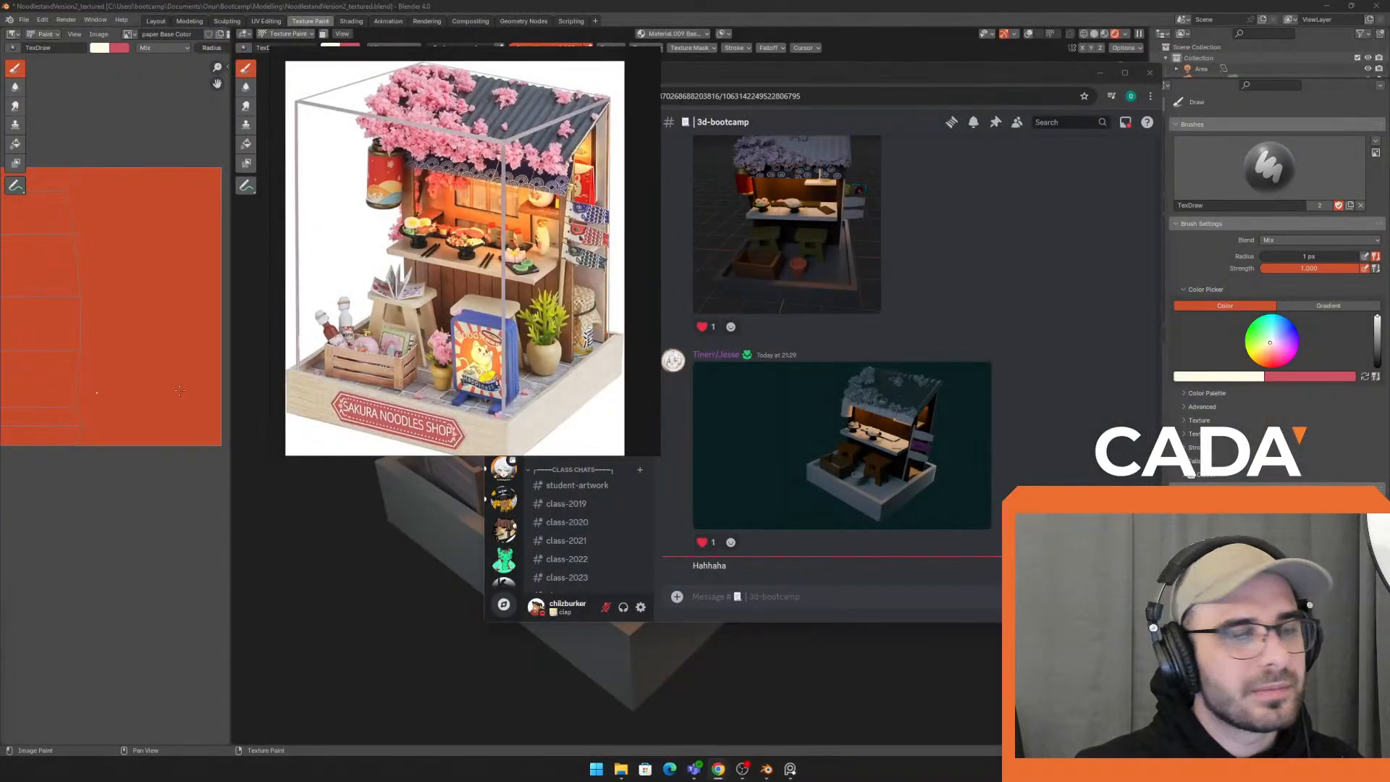
pyautogui.click(791, 769)
pyautogui.click(742, 595)
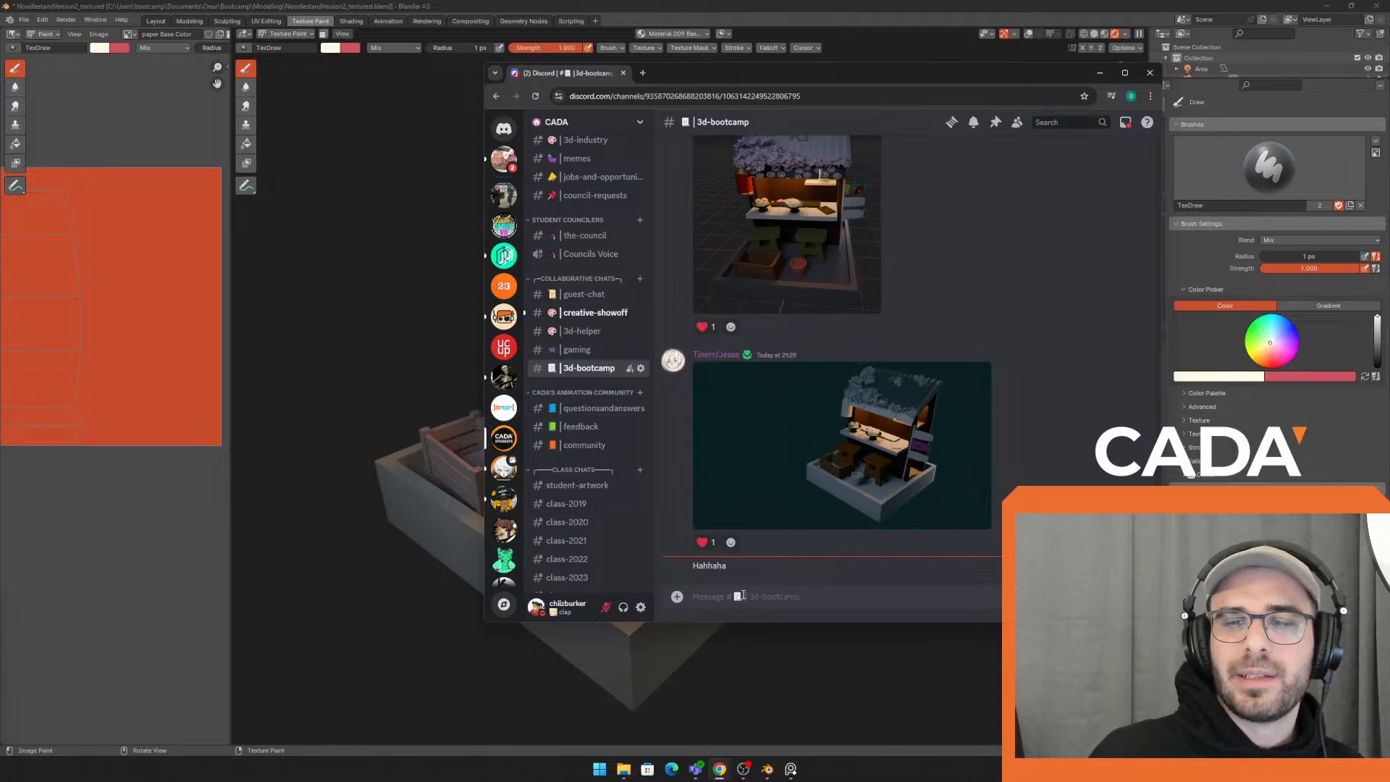
pyautogui.hotkey('ctrl', 'v')
# Write "Thank you all for joining tonight, here's how far I got today on this bootcamp" as the message text
pyautogui.write('Th')
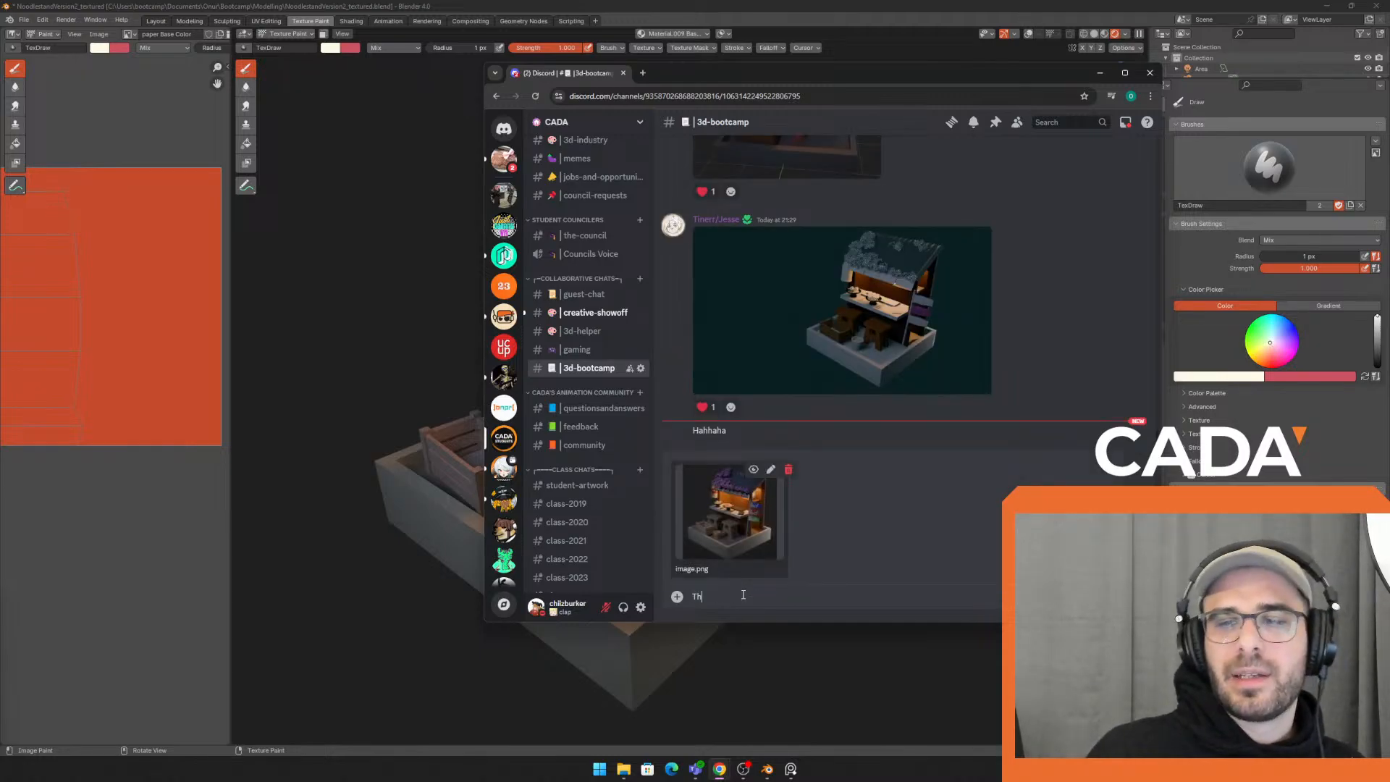
pyautogui.write('ank you all for joining tonight, Her')
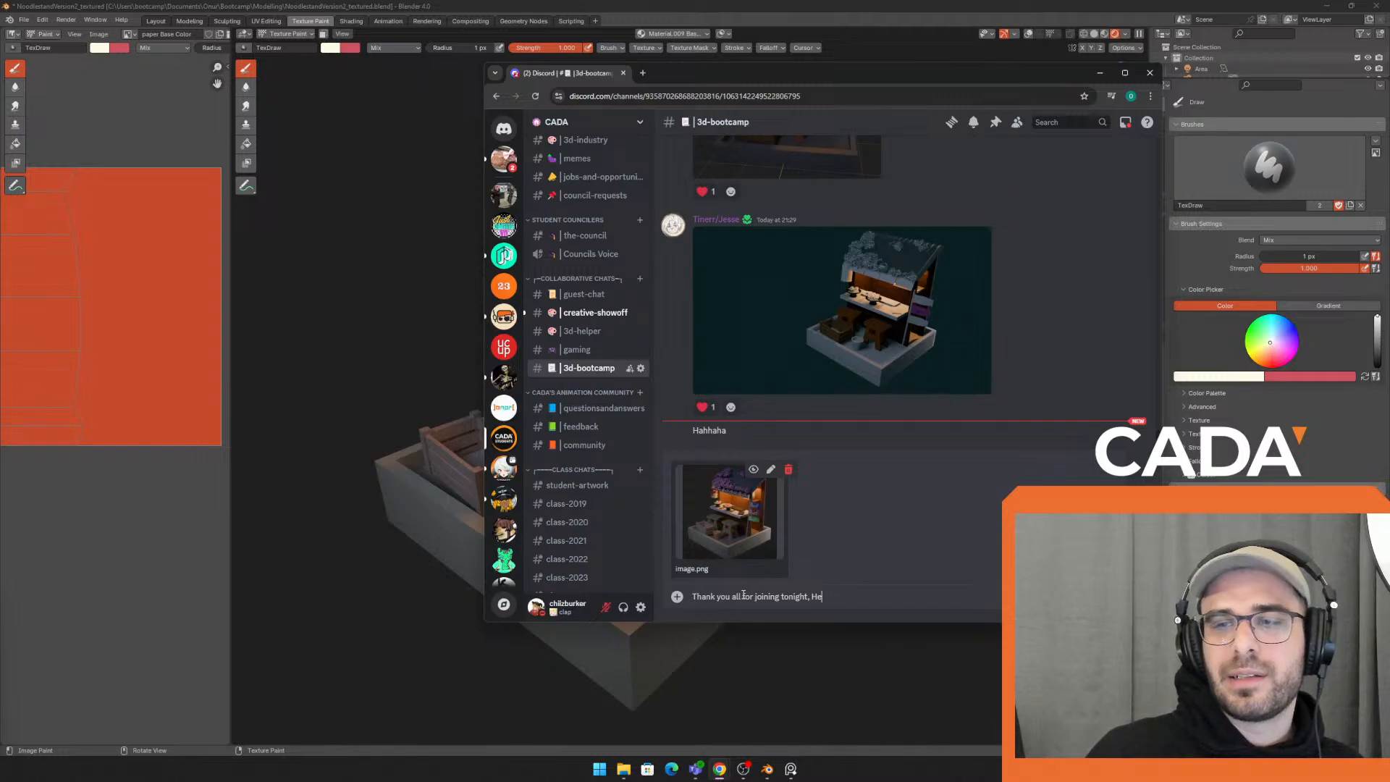
pyautogui.press('BackSpace')
pyautogui.press('BackSpace')
pyautogui.press('BackSpace')
pyautogui.write('h')
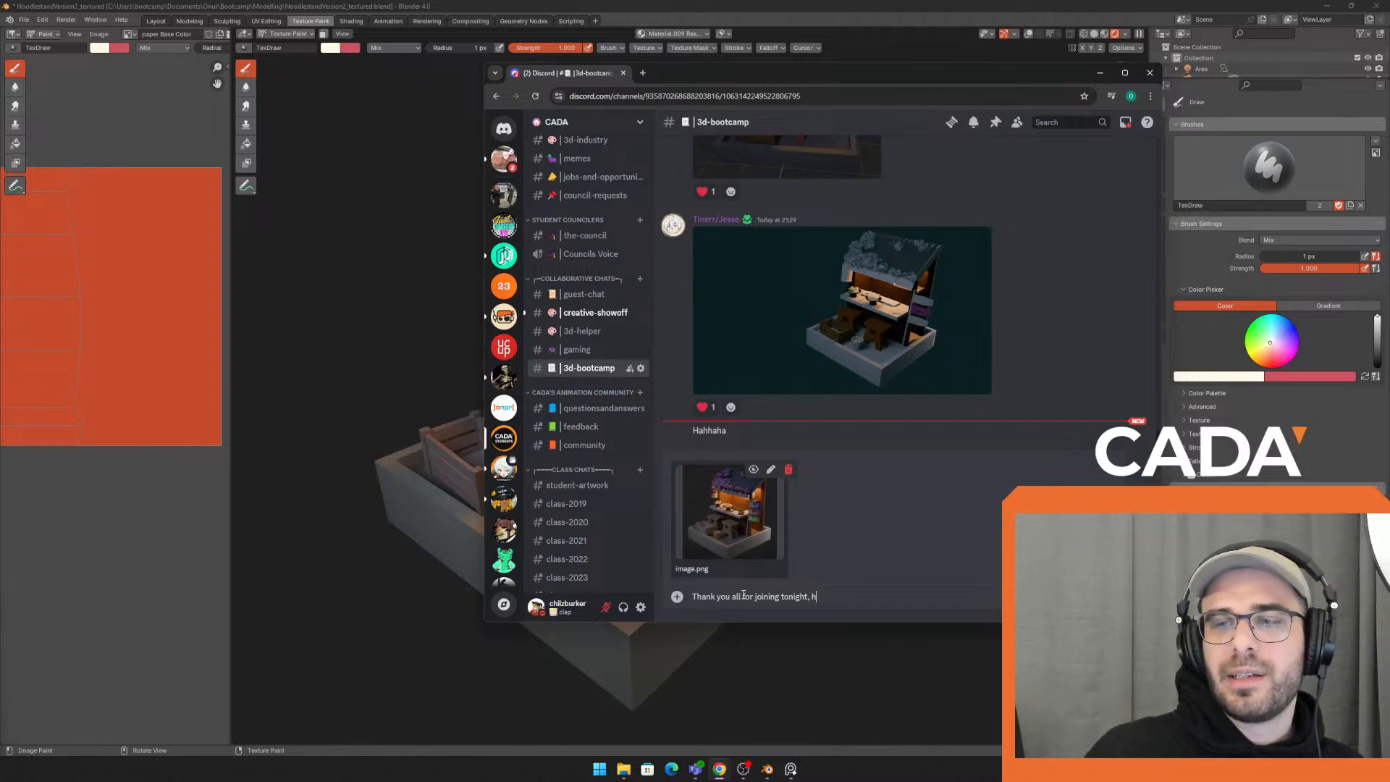
pyautogui.write("ere's how far I got today ")
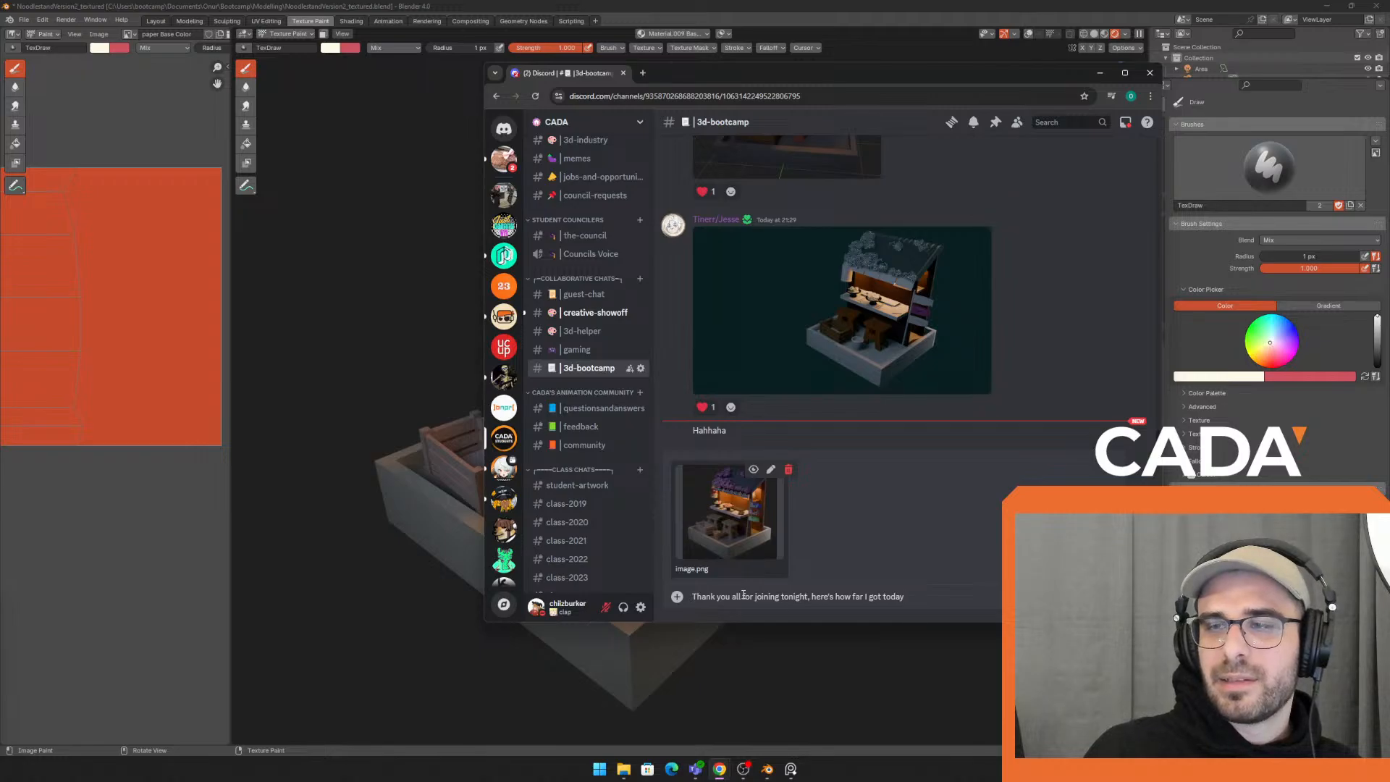
pyautogui.write('on this bootcamp,')
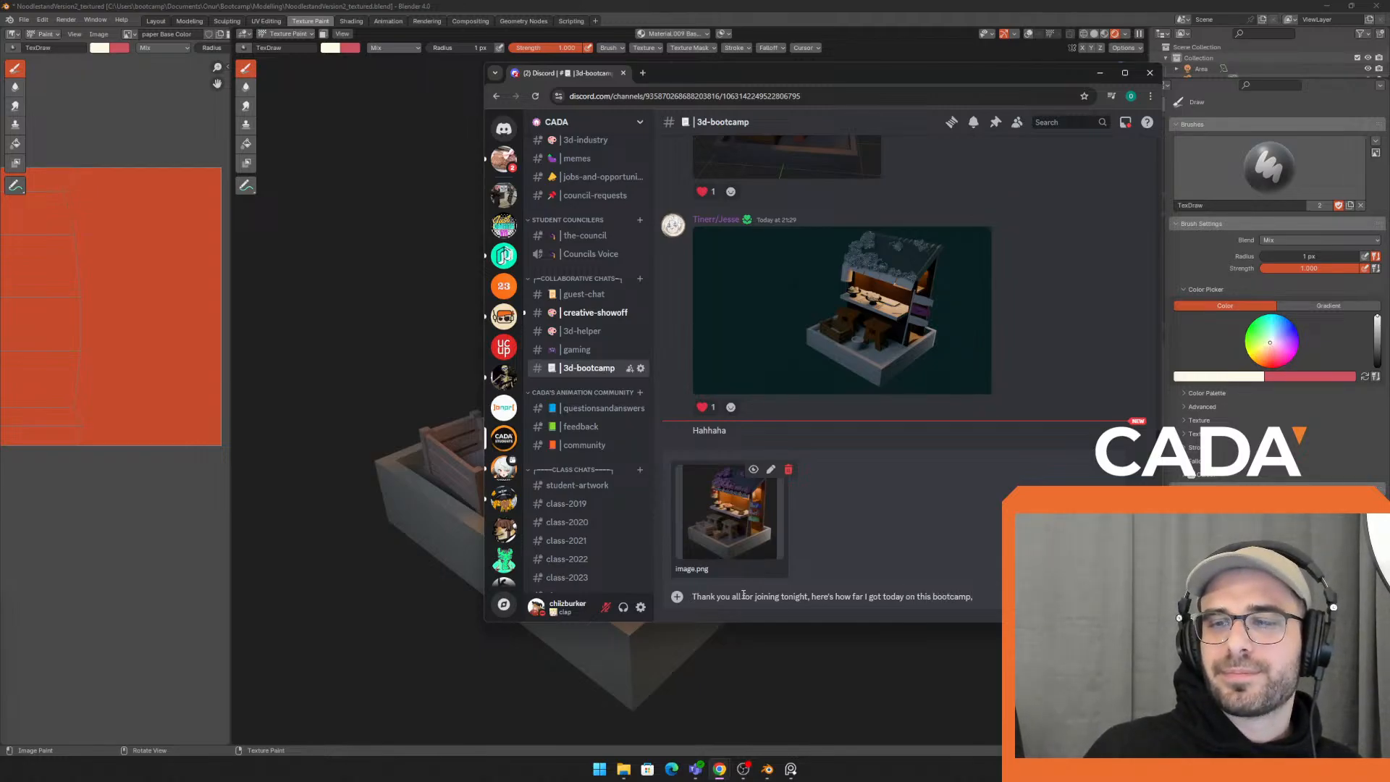
pyautogui.press('BackSpace')
# Continue the message with ". Lesson of today, remember to save often, so here's a low res screenshot of the stream."
pyautogui.write('. L')
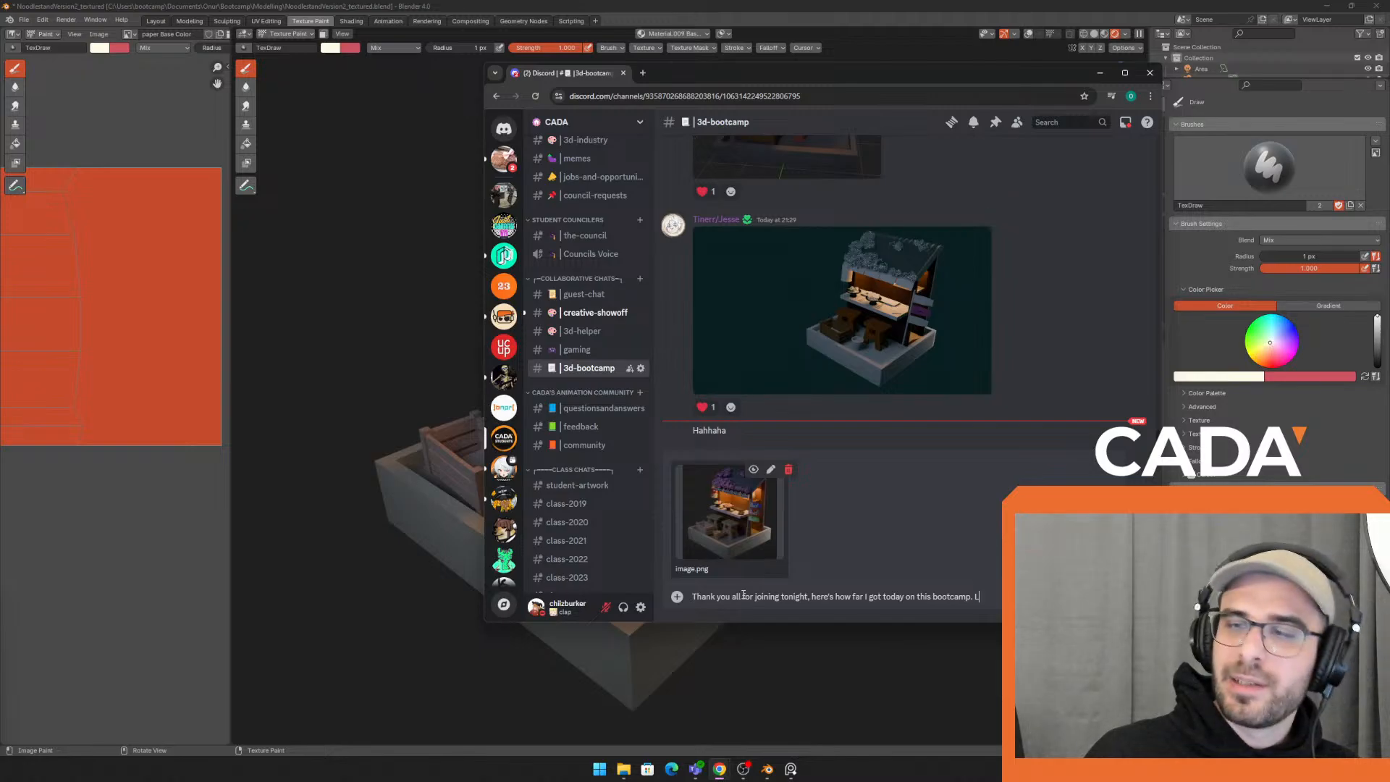
pyautogui.write('esson today, remem')
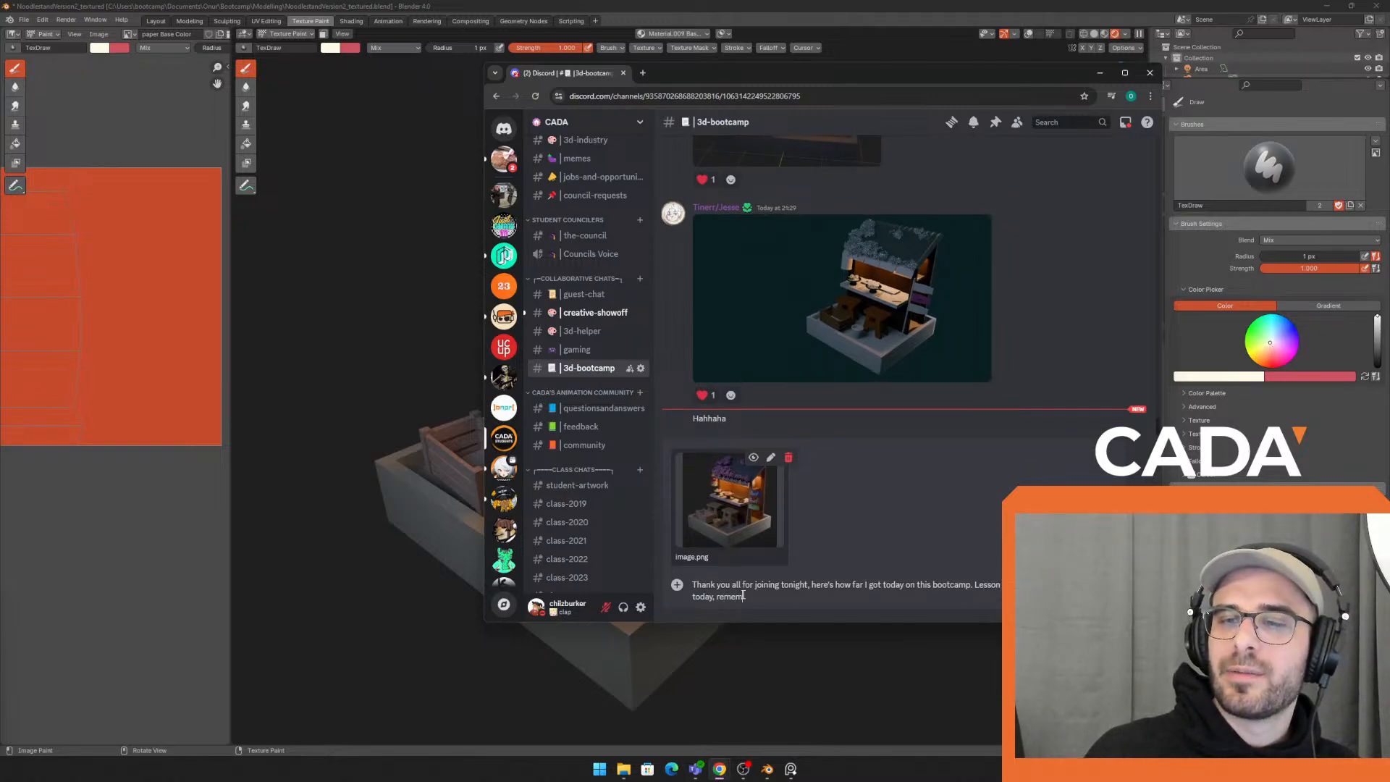
pyautogui.write('ber to save often, s')
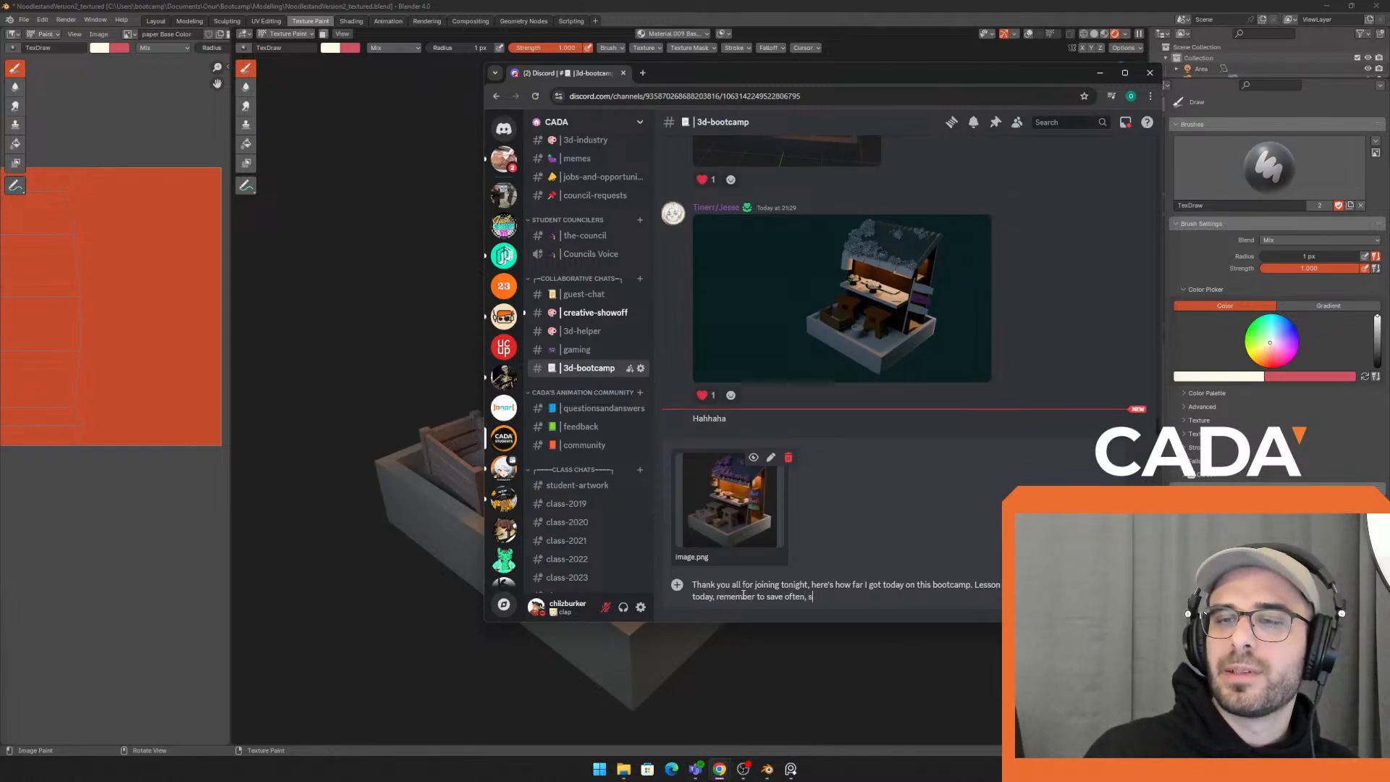
pyautogui.write("o here's a low")
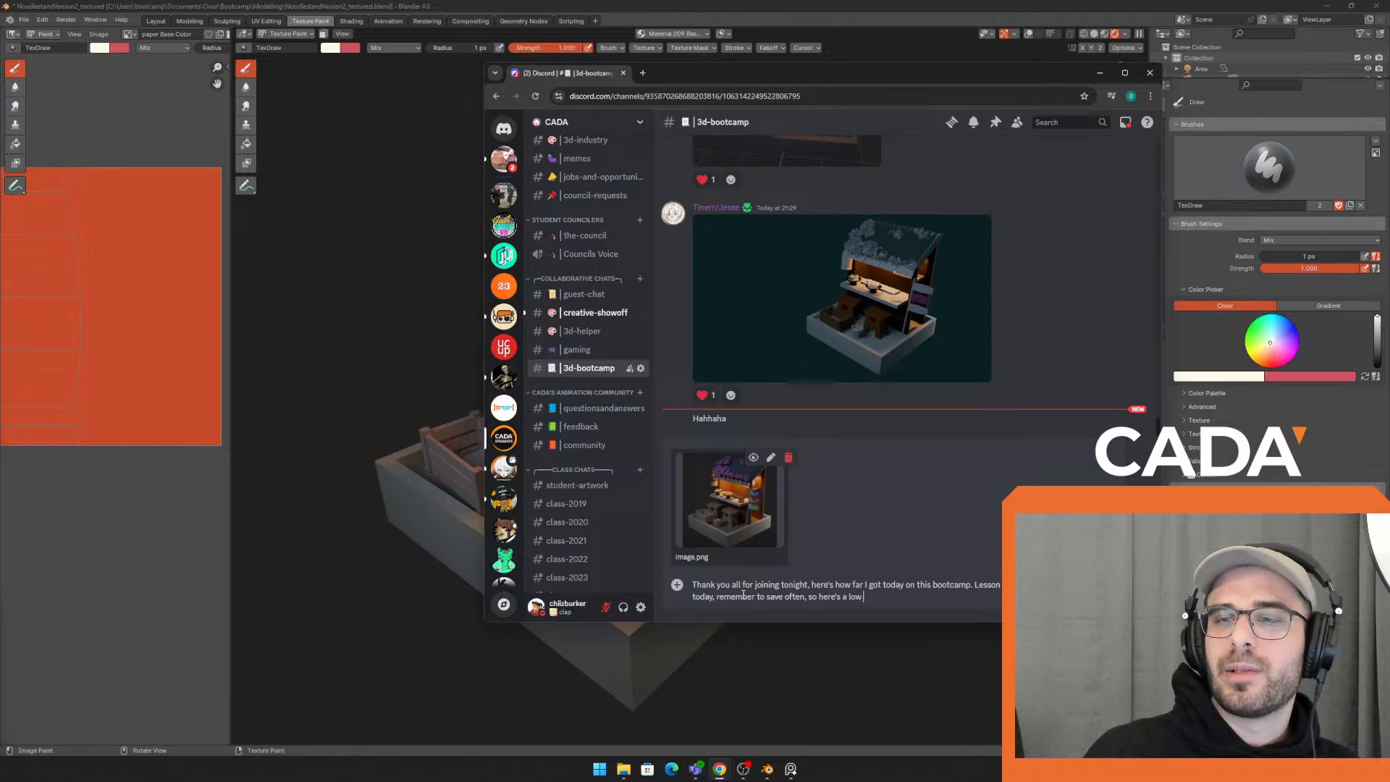
pyautogui.write(' res screenshot of')
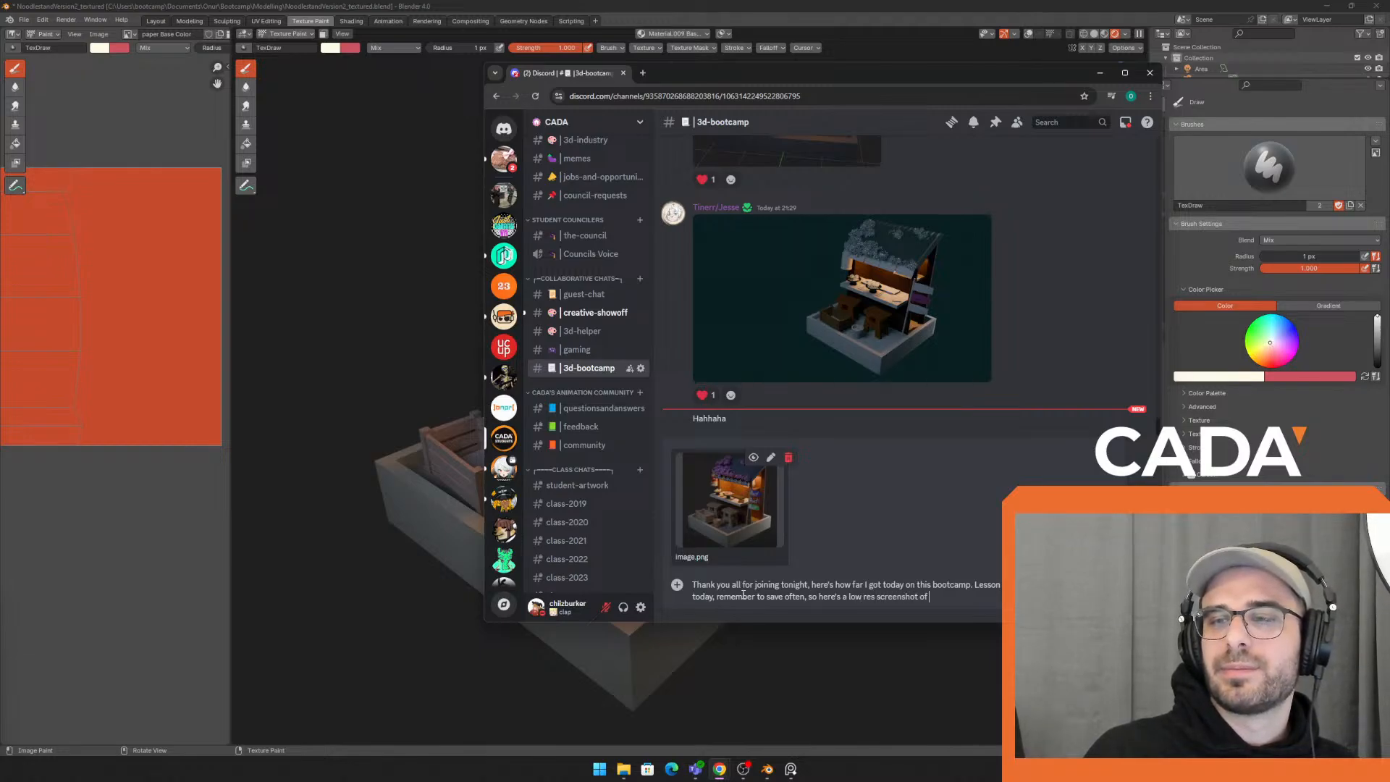
pyautogui.write(' the stream.')
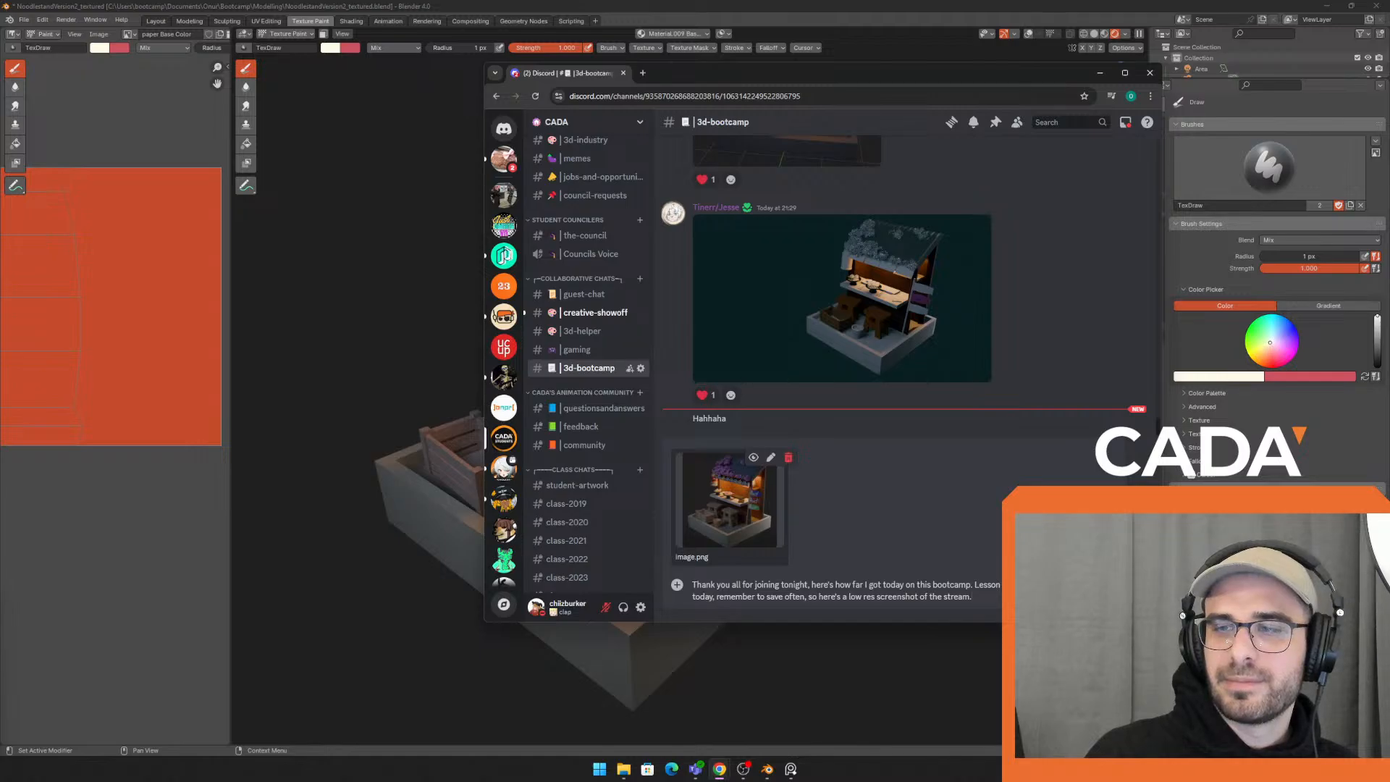
# Add "Hope you all enjoyed" with a heart emoji on a new line and send the message
pyautogui.hotkey('shift', 'Return')
pyautogui.write('Hope you all enjoyed :heart')
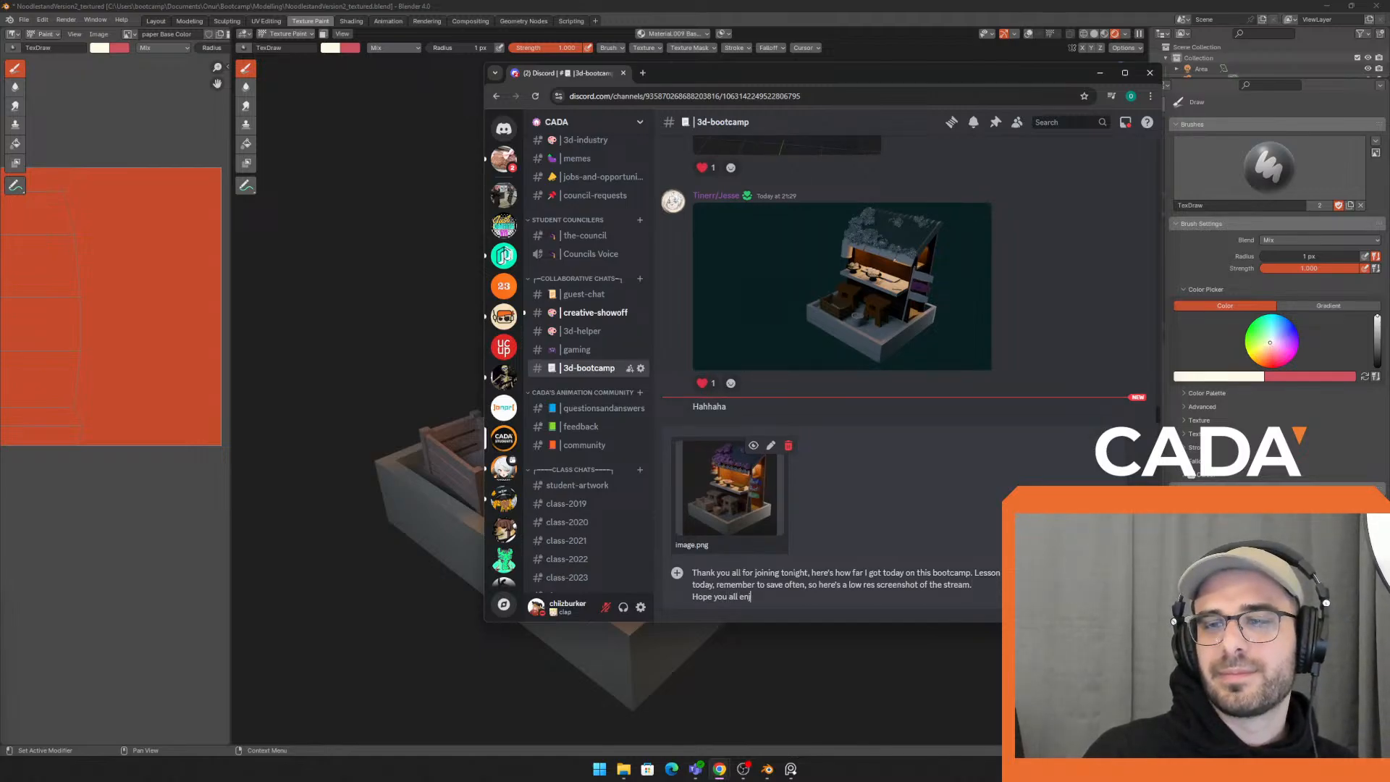
pyautogui.press('Return')
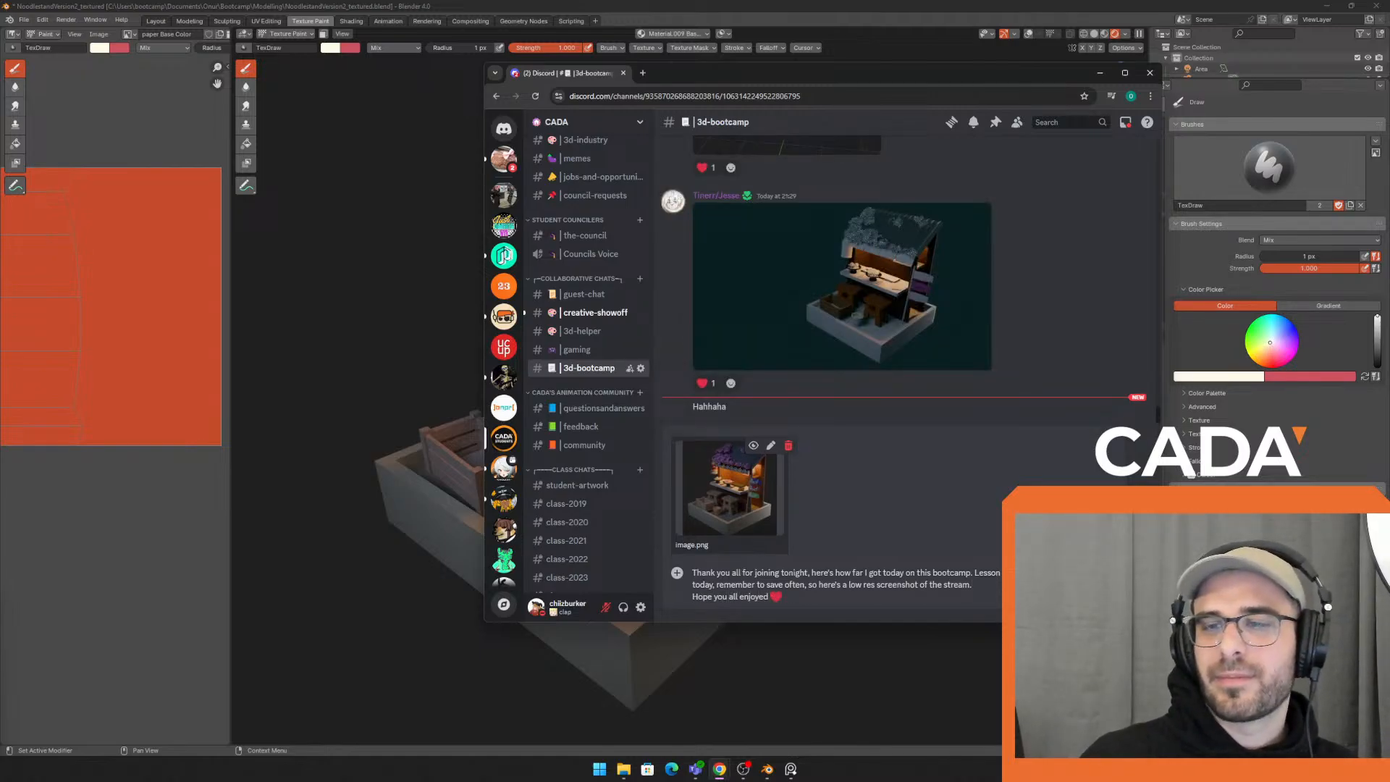
pyautogui.press('Return')
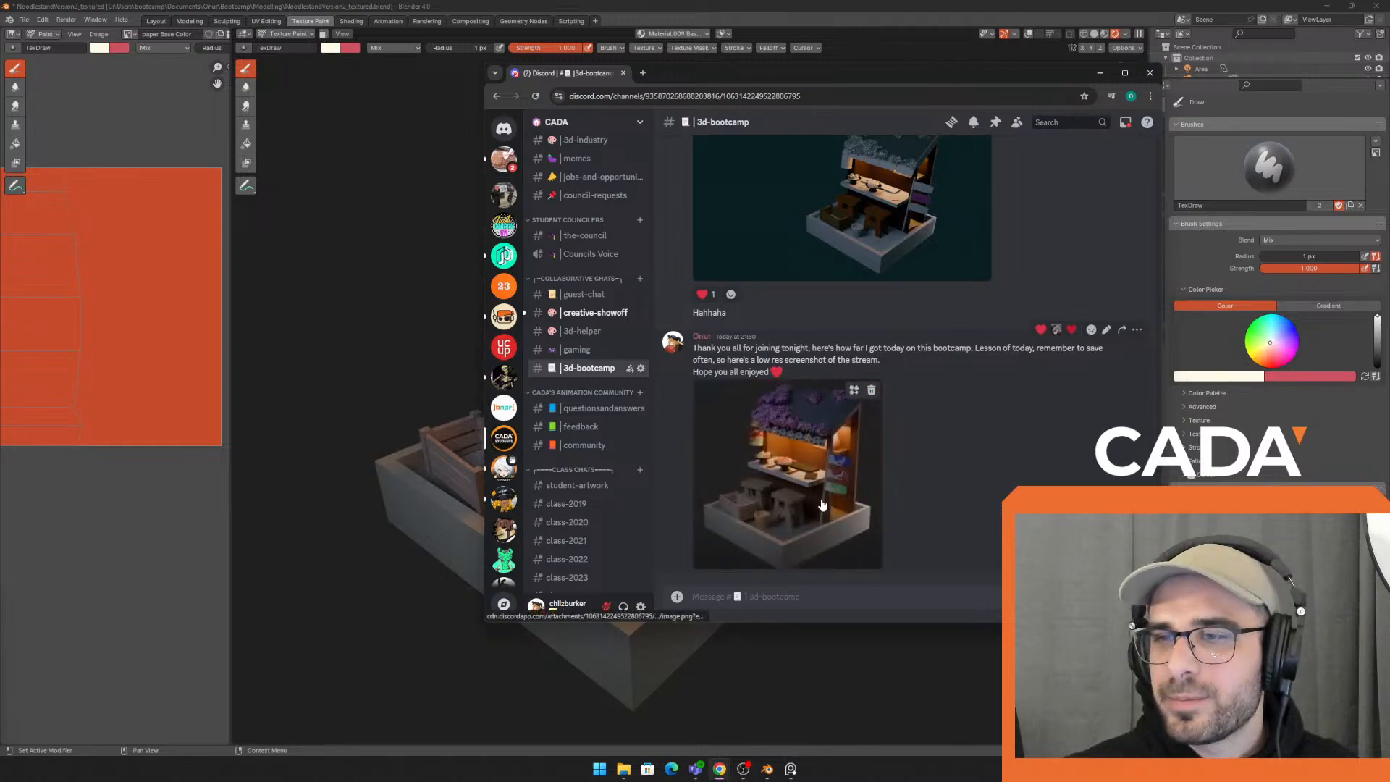
# Check the posted noodle stand screenshot and maximize the Discord window to browse the channel's earlier posts
pyautogui.click(869, 524)
pyautogui.click(1095, 419)
pyautogui.scroll(10, 923, 319)
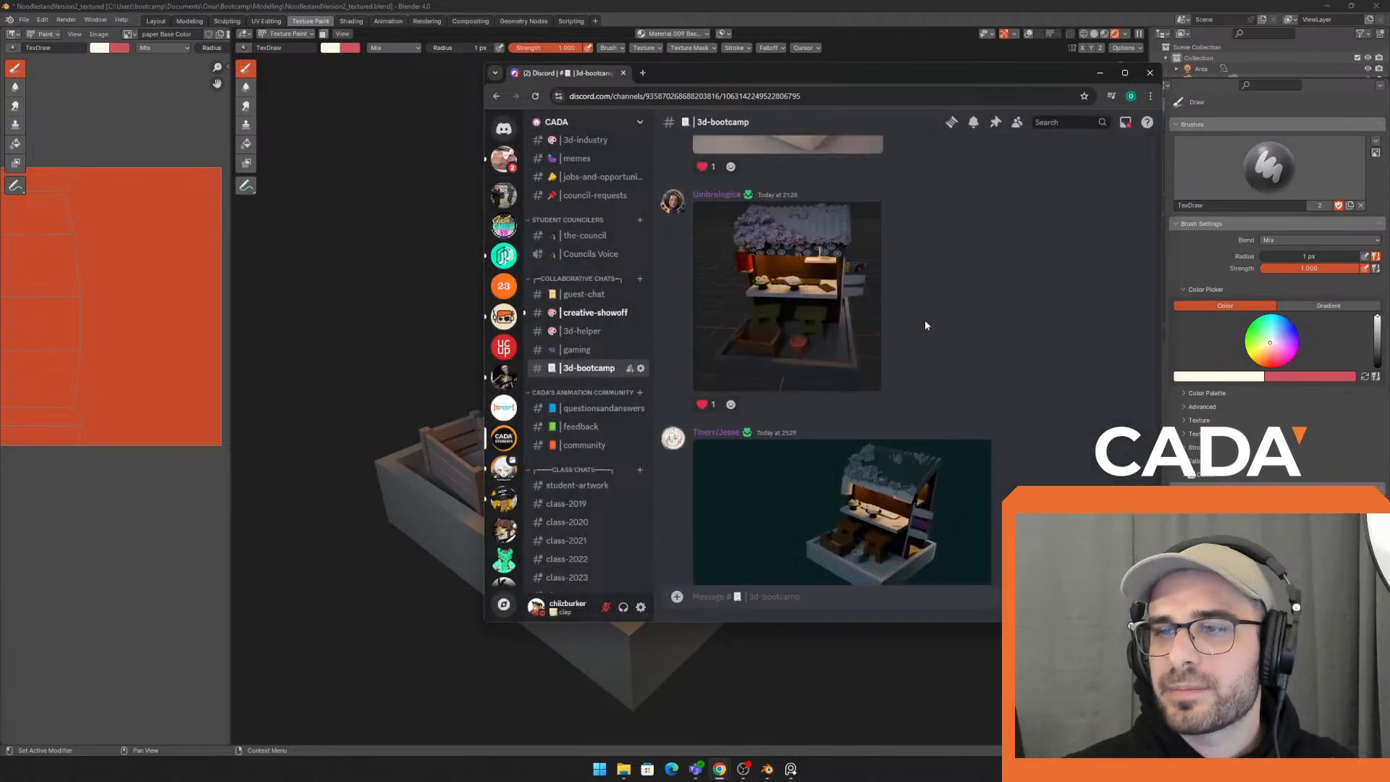
pyautogui.click(1124, 73)
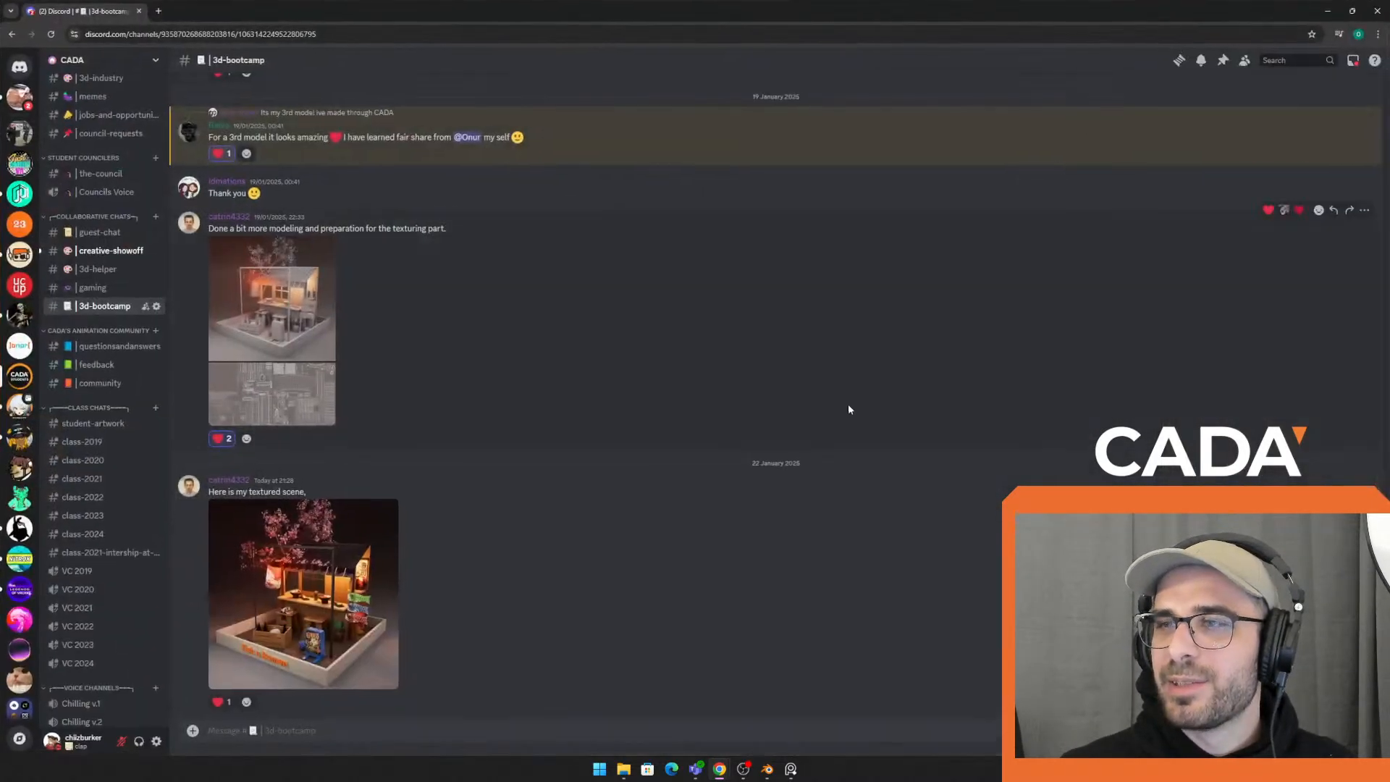
# Open the posted Fish & Ramen textured scene at full size in the browser and zoom in to examine its details
pyautogui.scroll(-5, 847, 403)
pyautogui.click(396, 333)
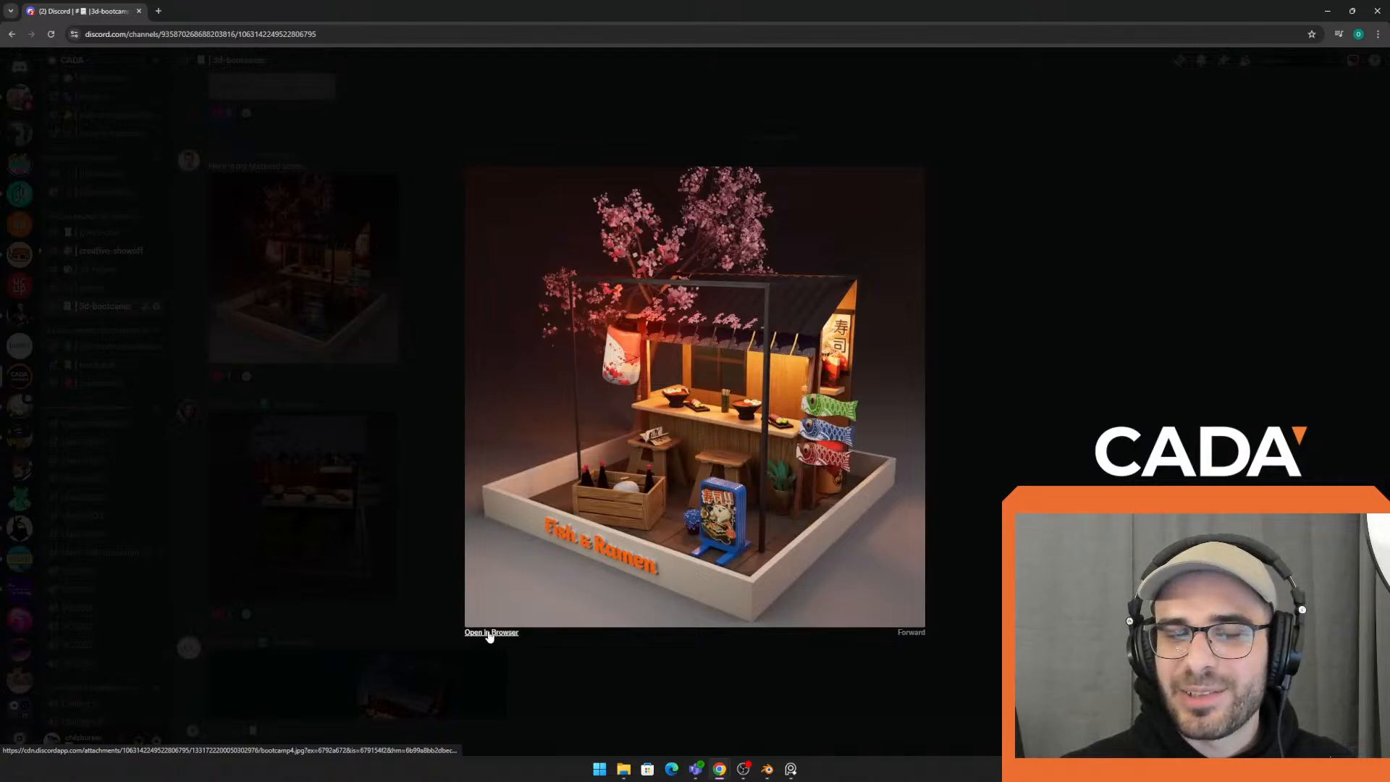
pyautogui.click(492, 636)
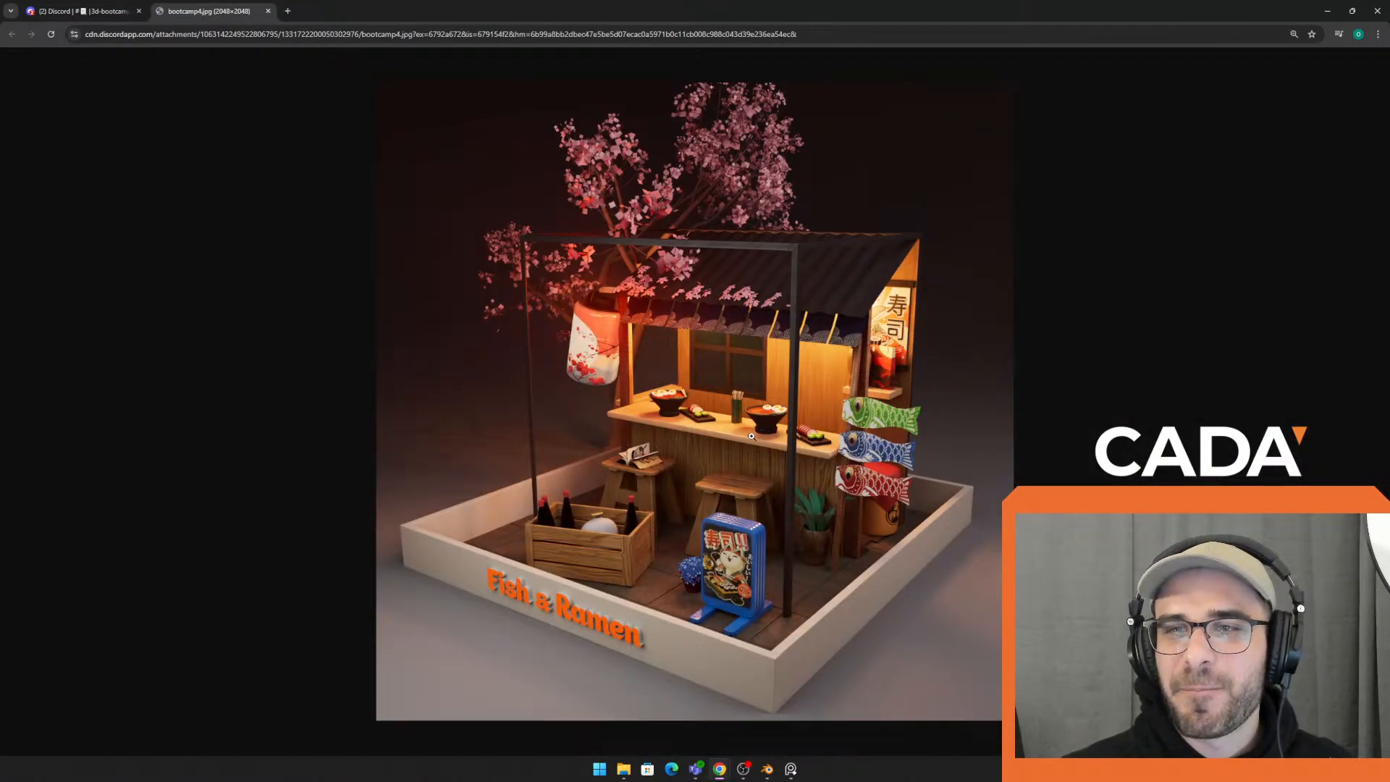
pyautogui.hotkey('alt', 'Tab')
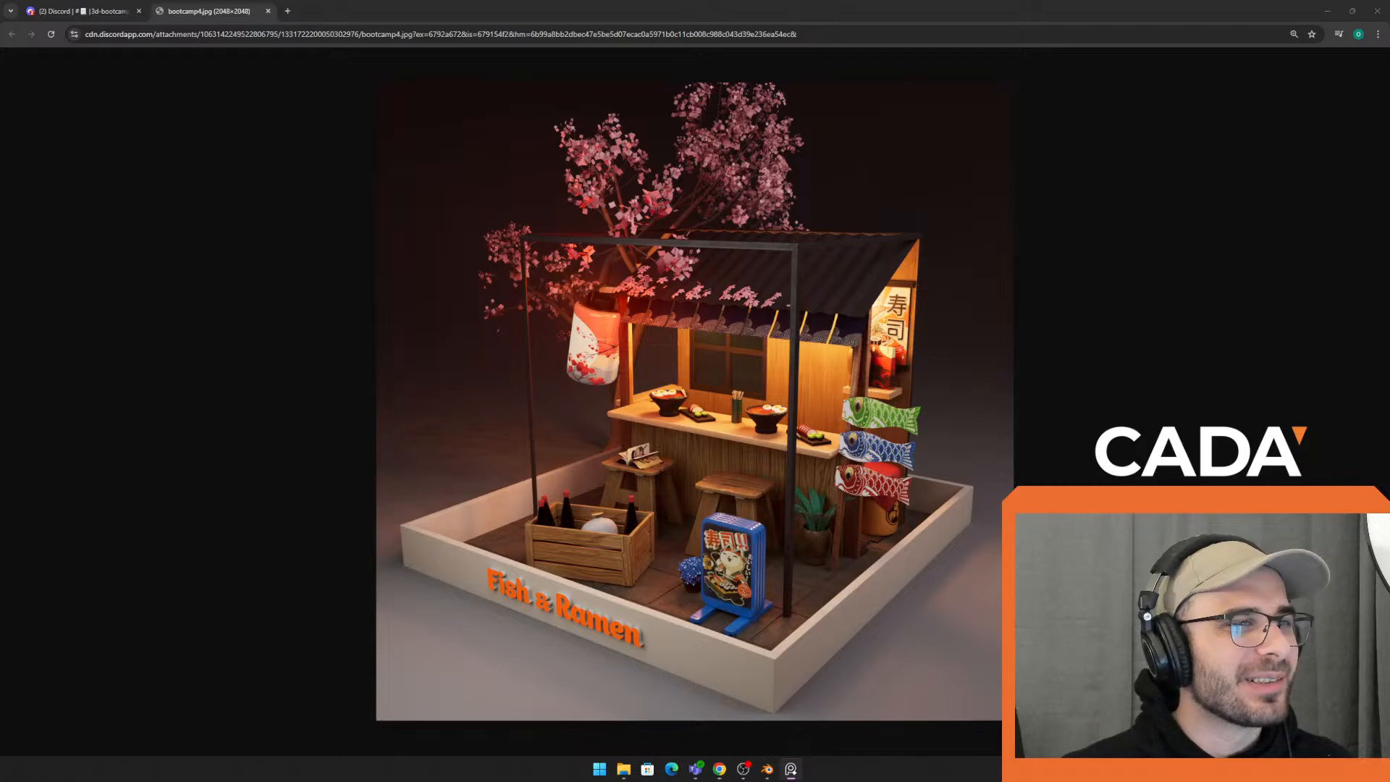
pyautogui.hotkey('alt', 'Tab')
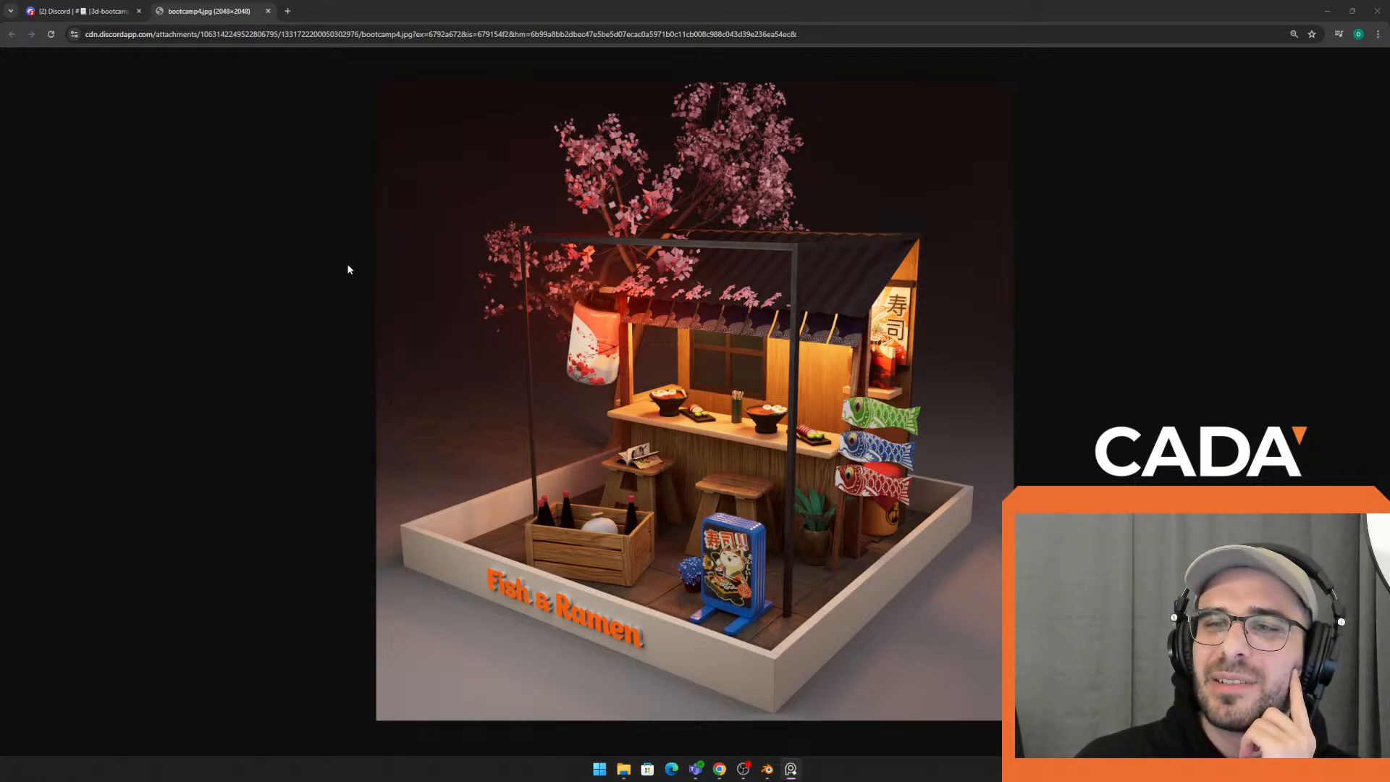
pyautogui.click(642, 224)
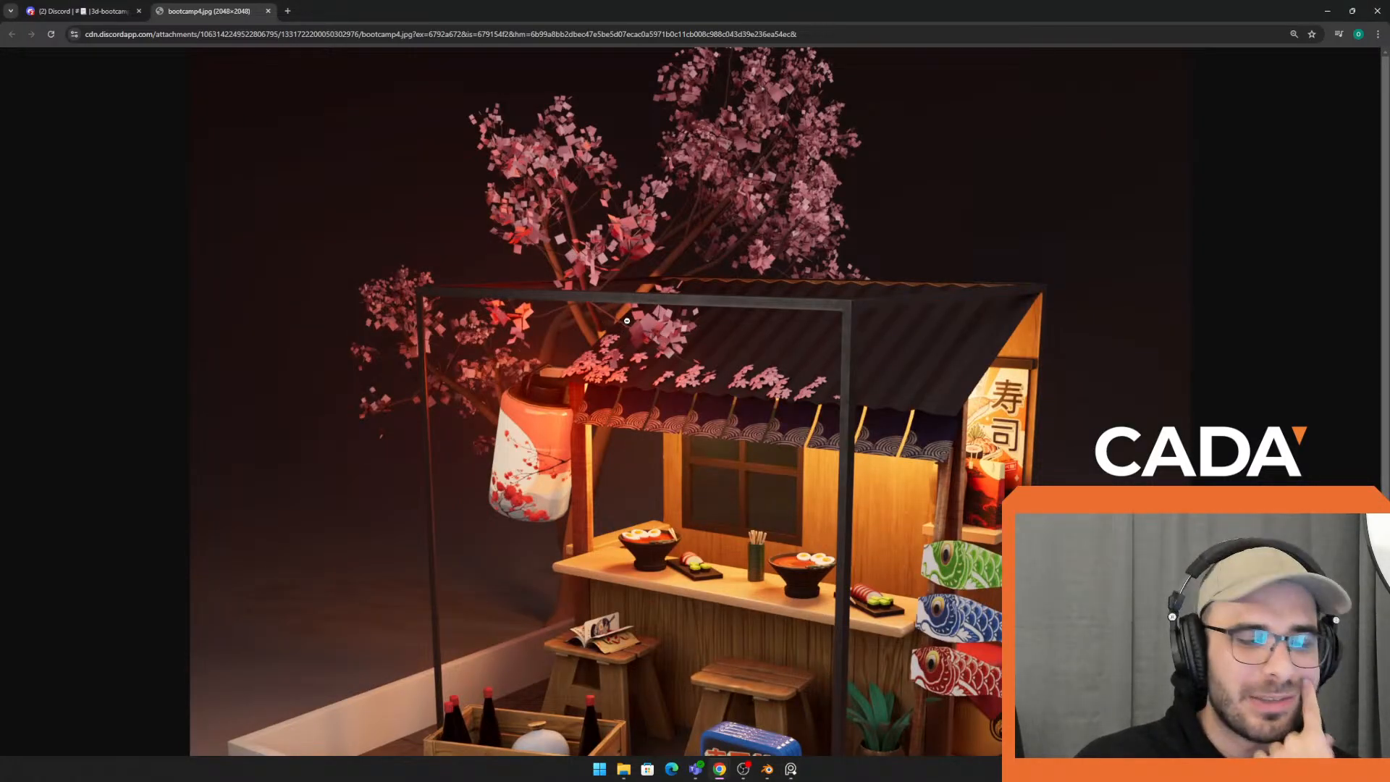
pyautogui.scroll(-2, 707, 359)
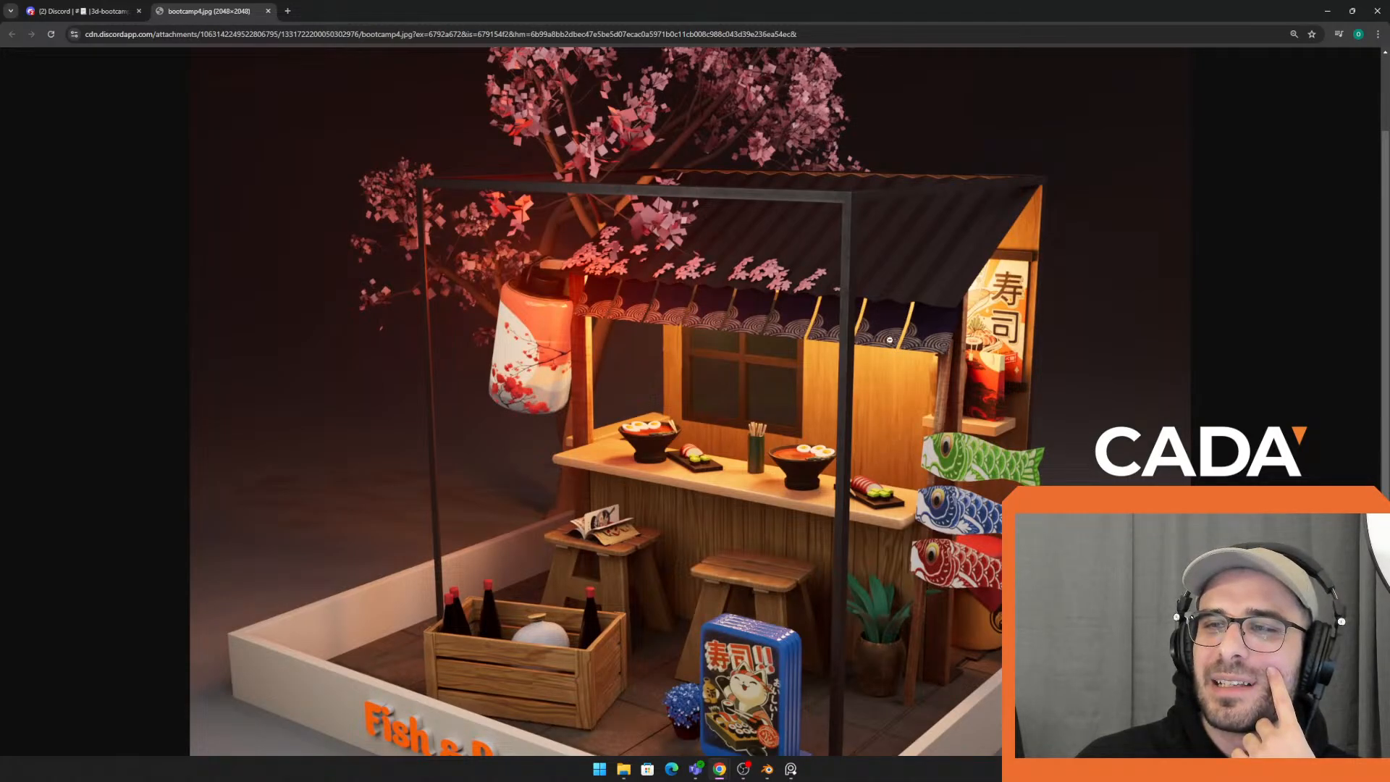
# Examine the Fish & Ramen scene's roof, lantern, counter food, fish flags, sign and base in the full-size image
pyautogui.scroll(-3, 977, 353)
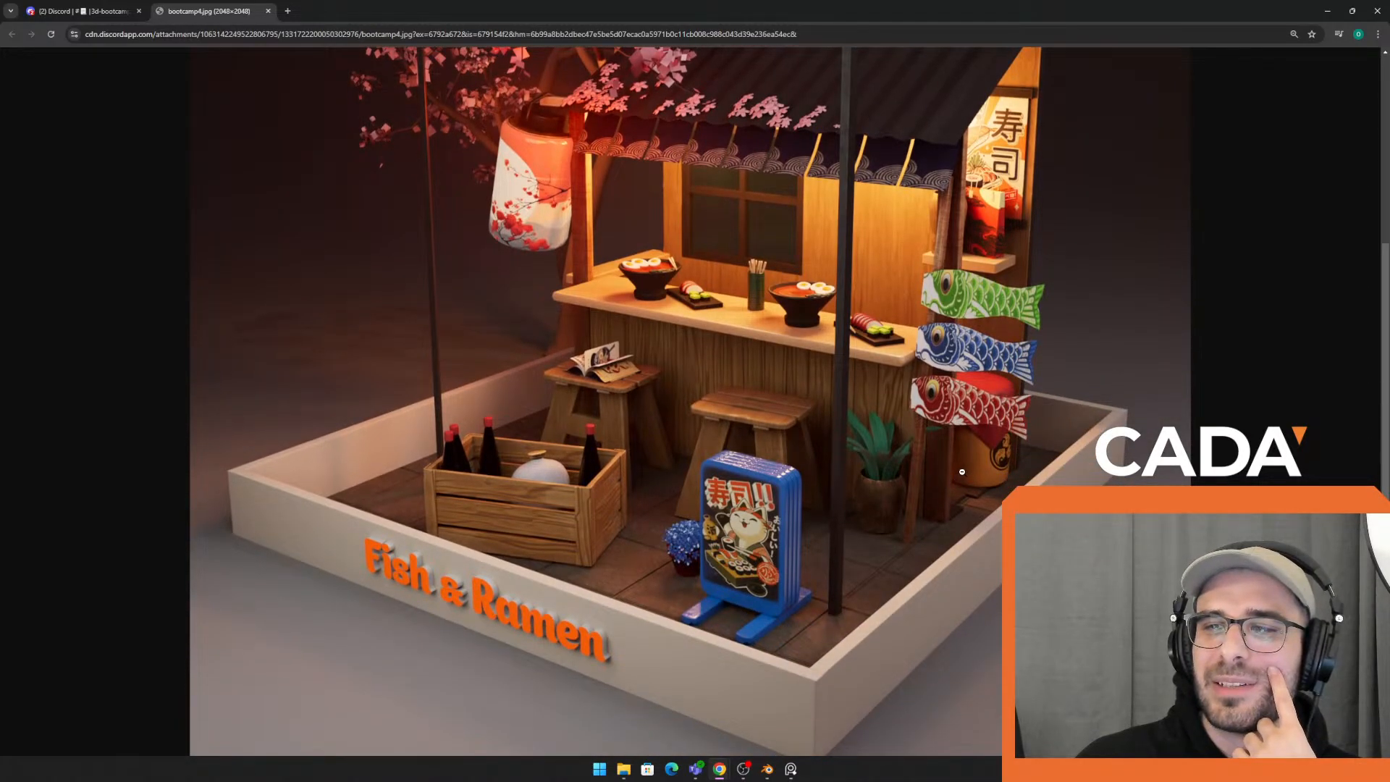
pyautogui.scroll(2, 966, 470)
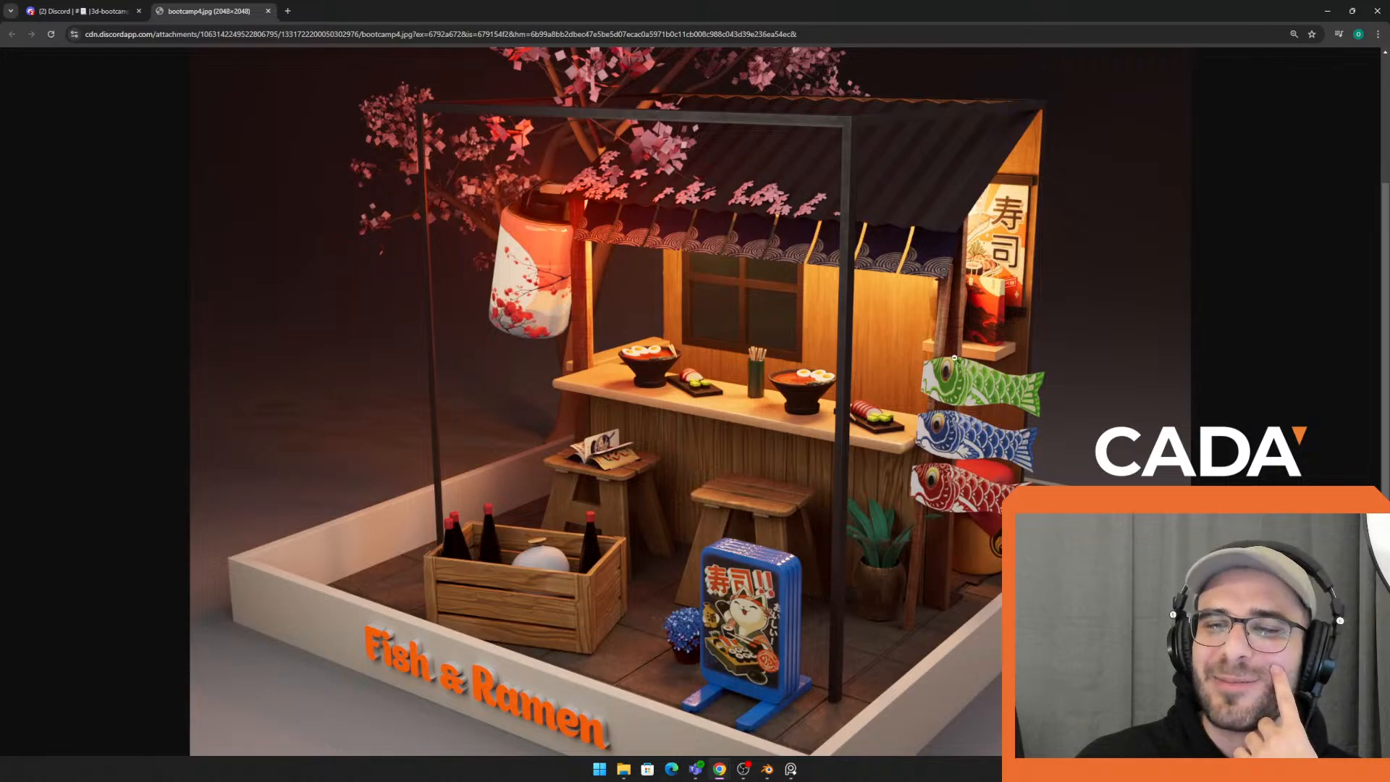
pyautogui.scroll(-1, 963, 503)
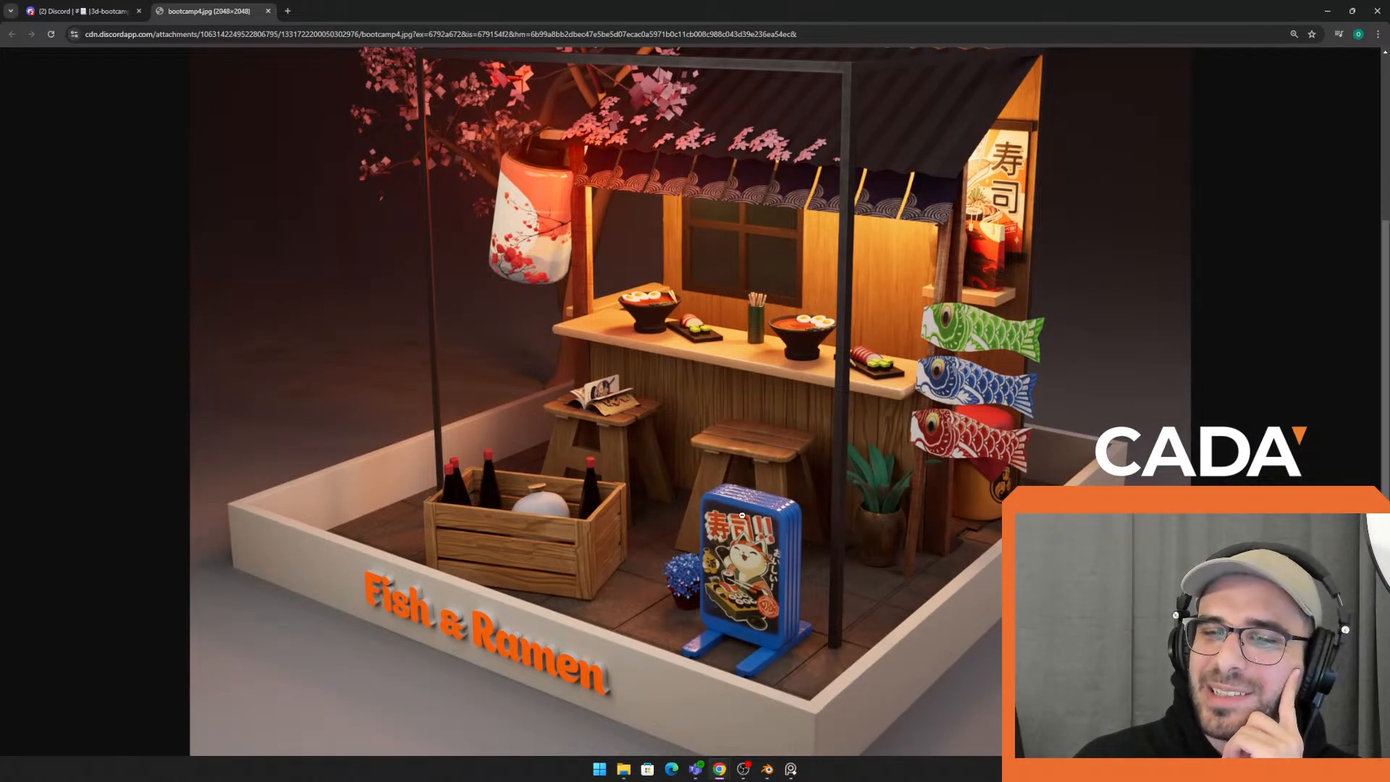
pyautogui.scroll(-1, 743, 515)
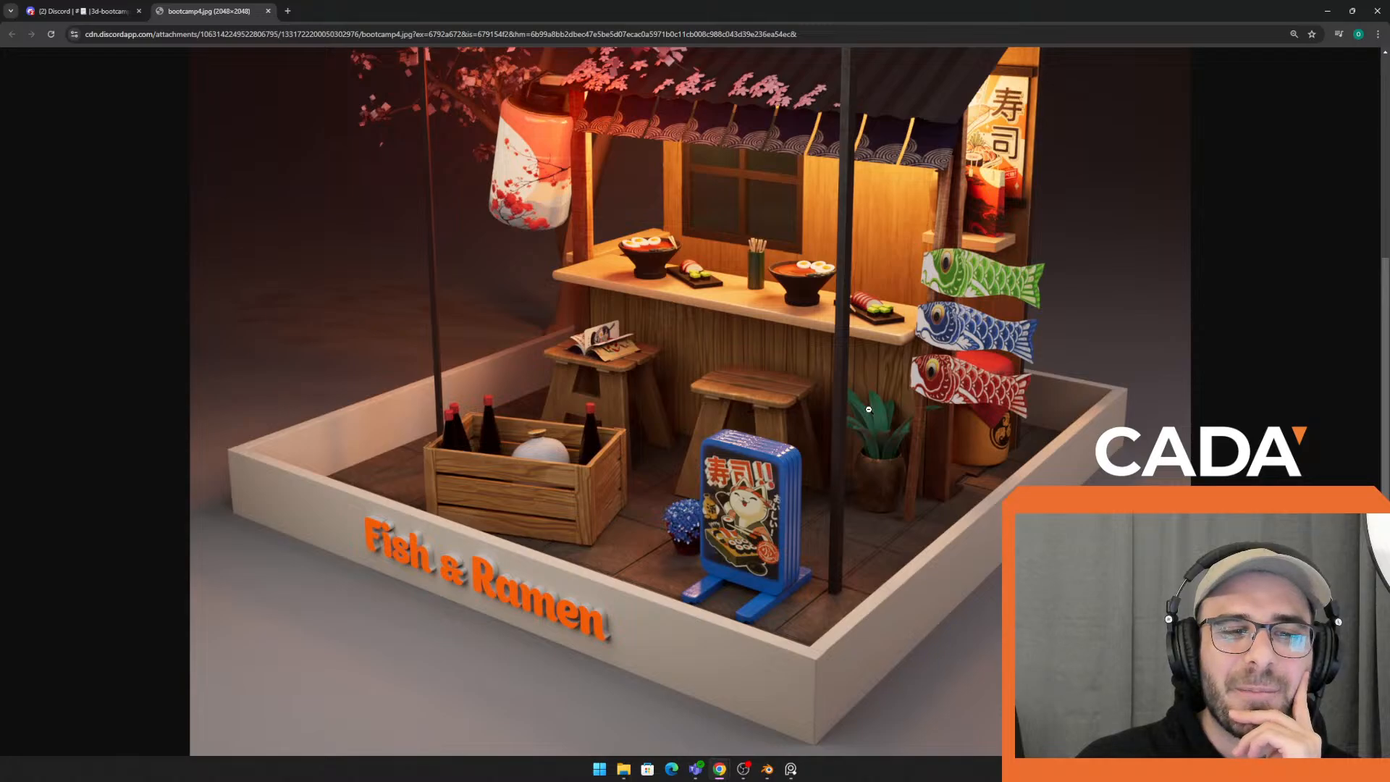
pyautogui.scroll(1, 869, 410)
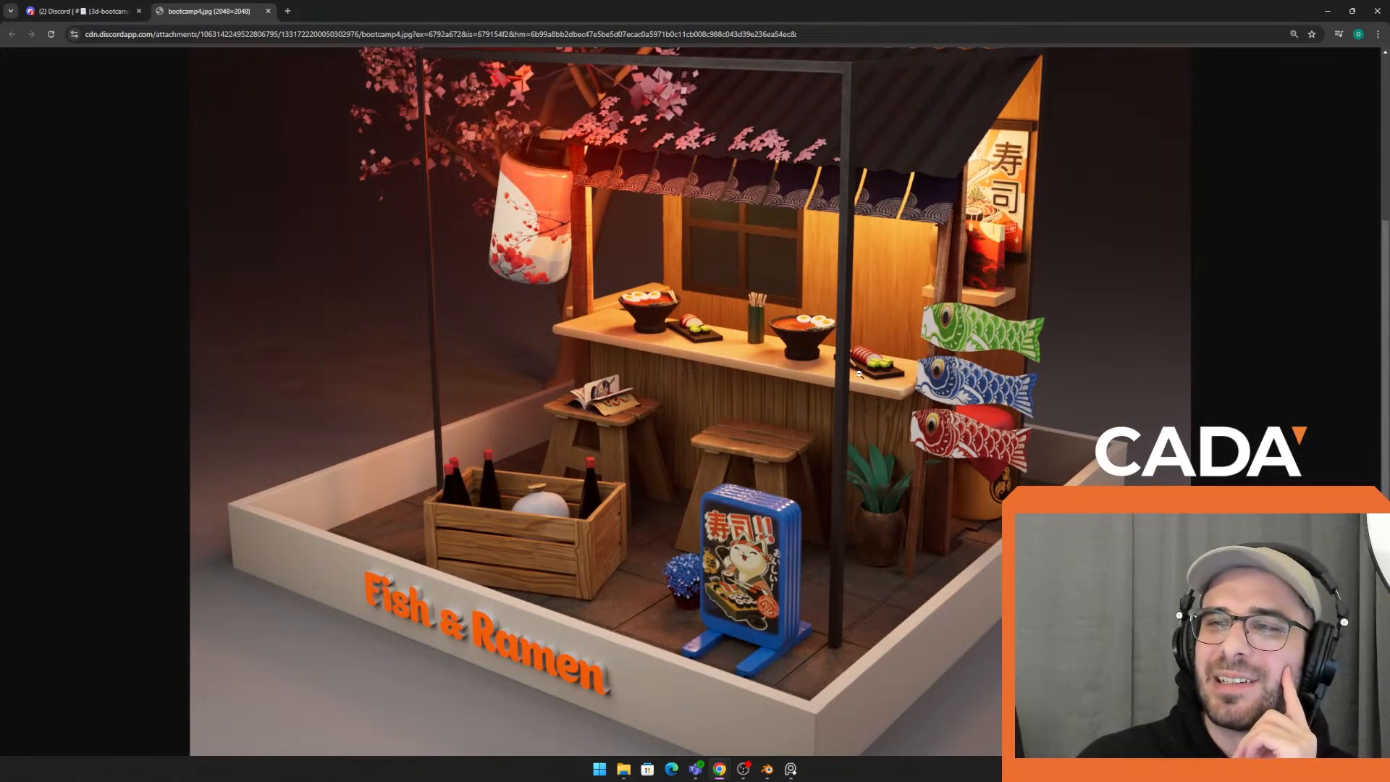
pyautogui.scroll(3, 860, 374)
pyautogui.scroll(-2, 796, 310)
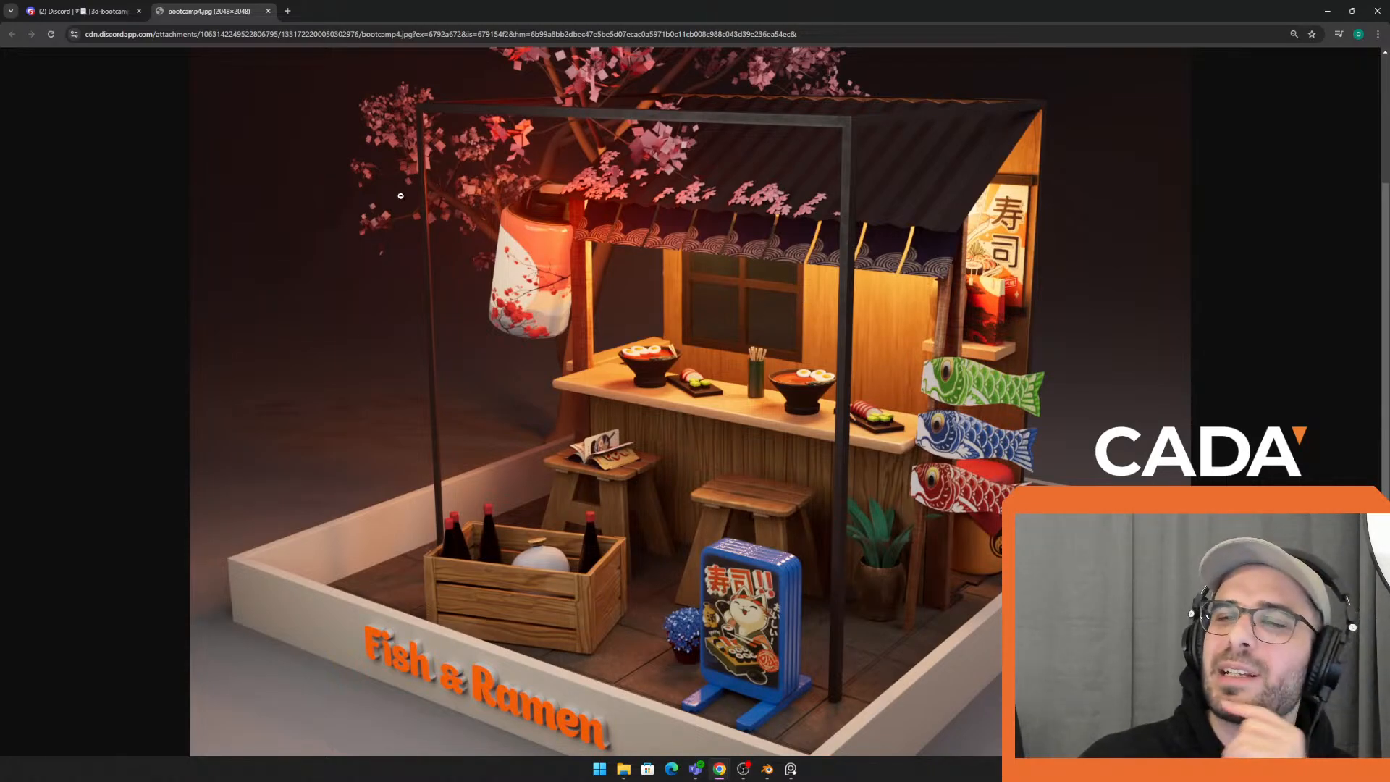
pyautogui.scroll(-1, 435, 195)
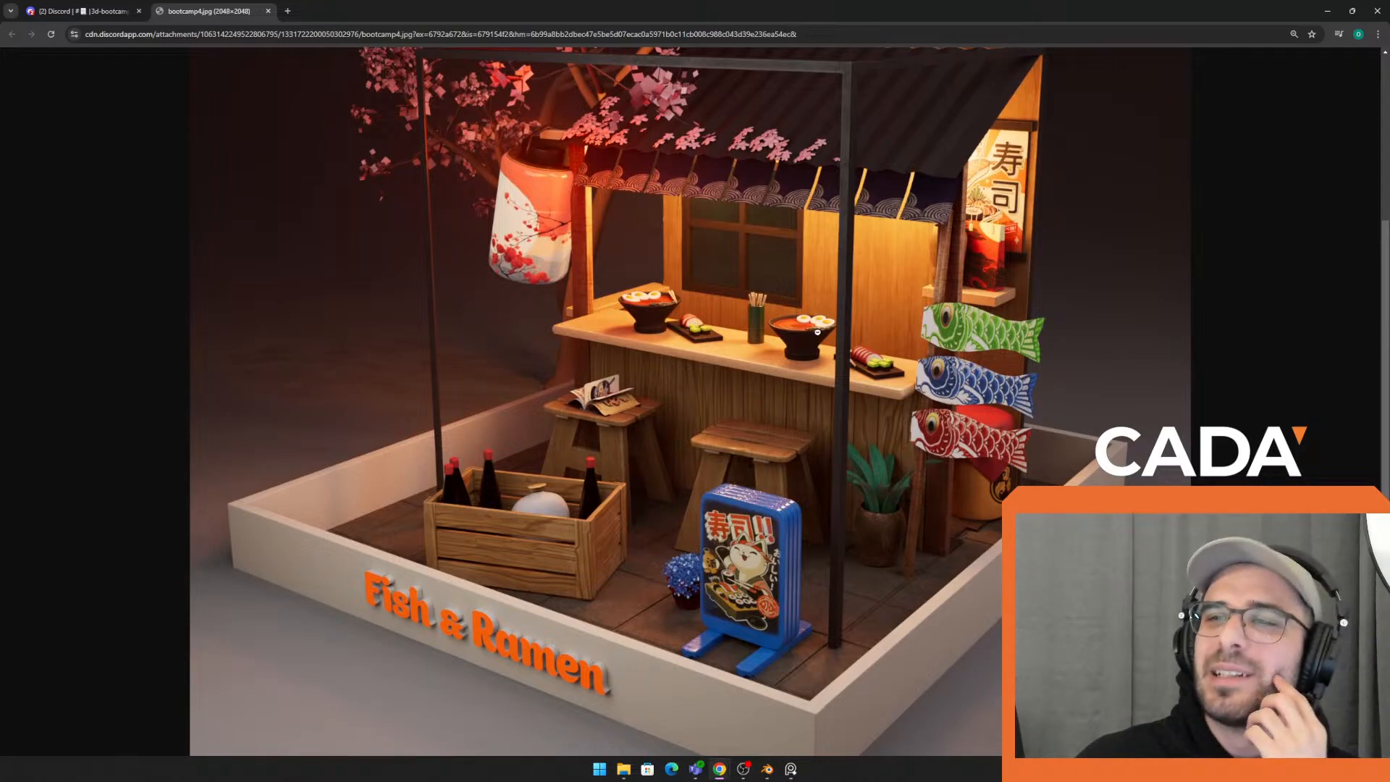
pyautogui.scroll(2, 756, 258)
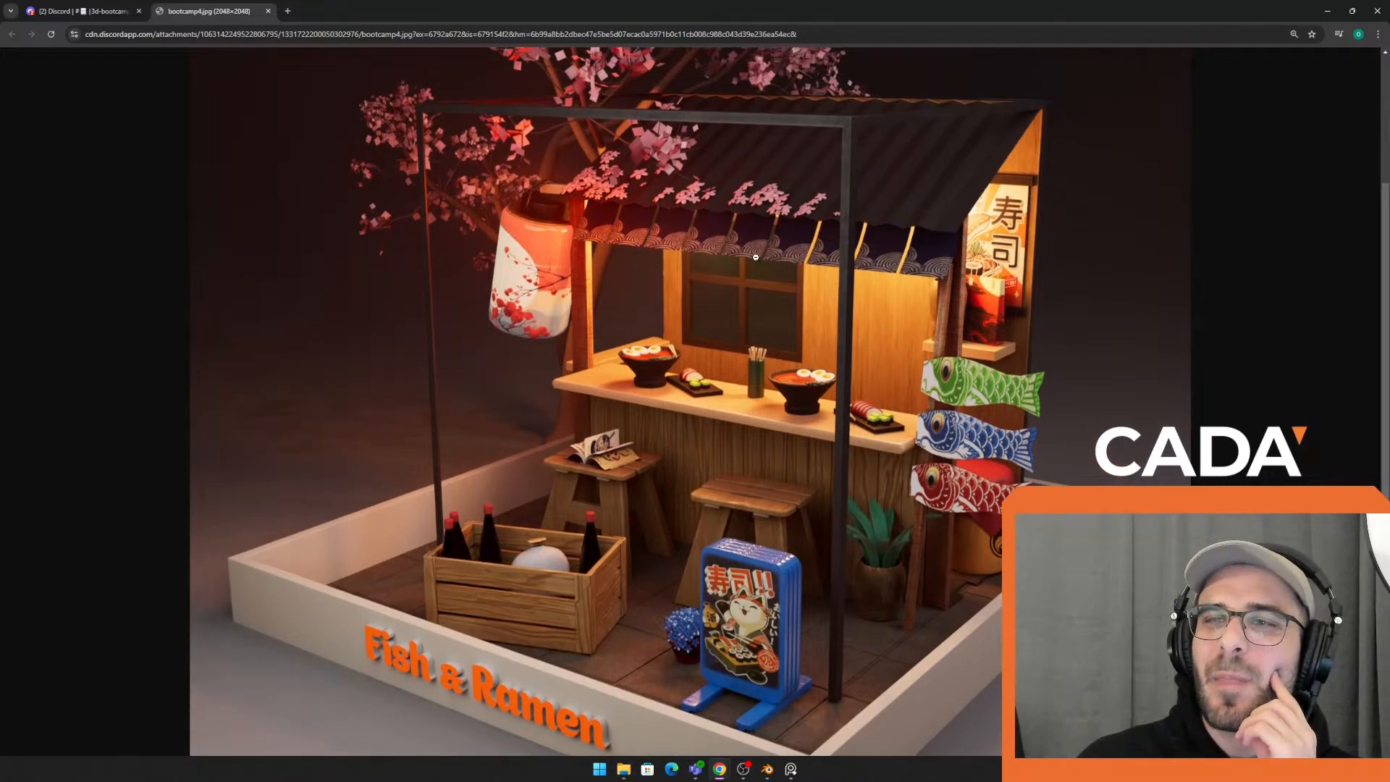
pyautogui.scroll(-3, 770, 250)
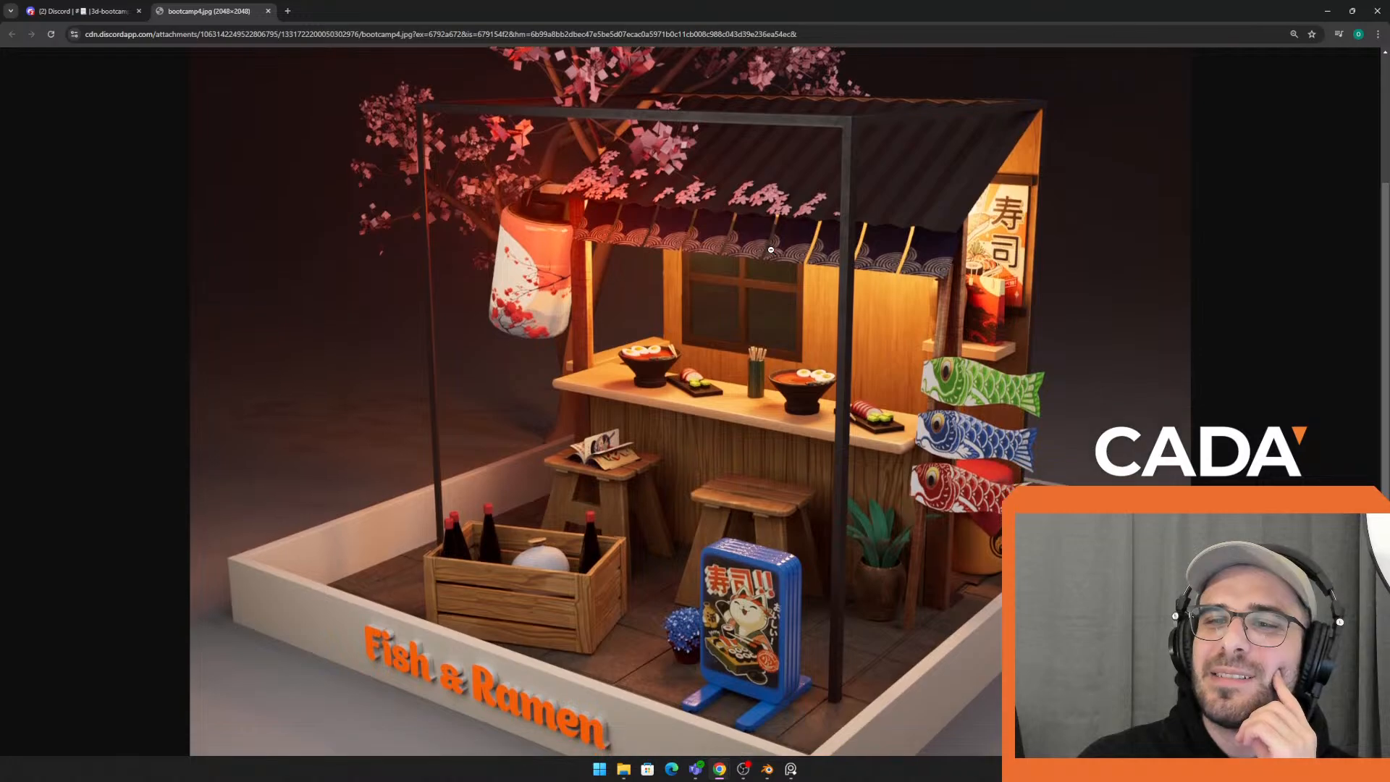
pyautogui.scroll(2, 772, 296)
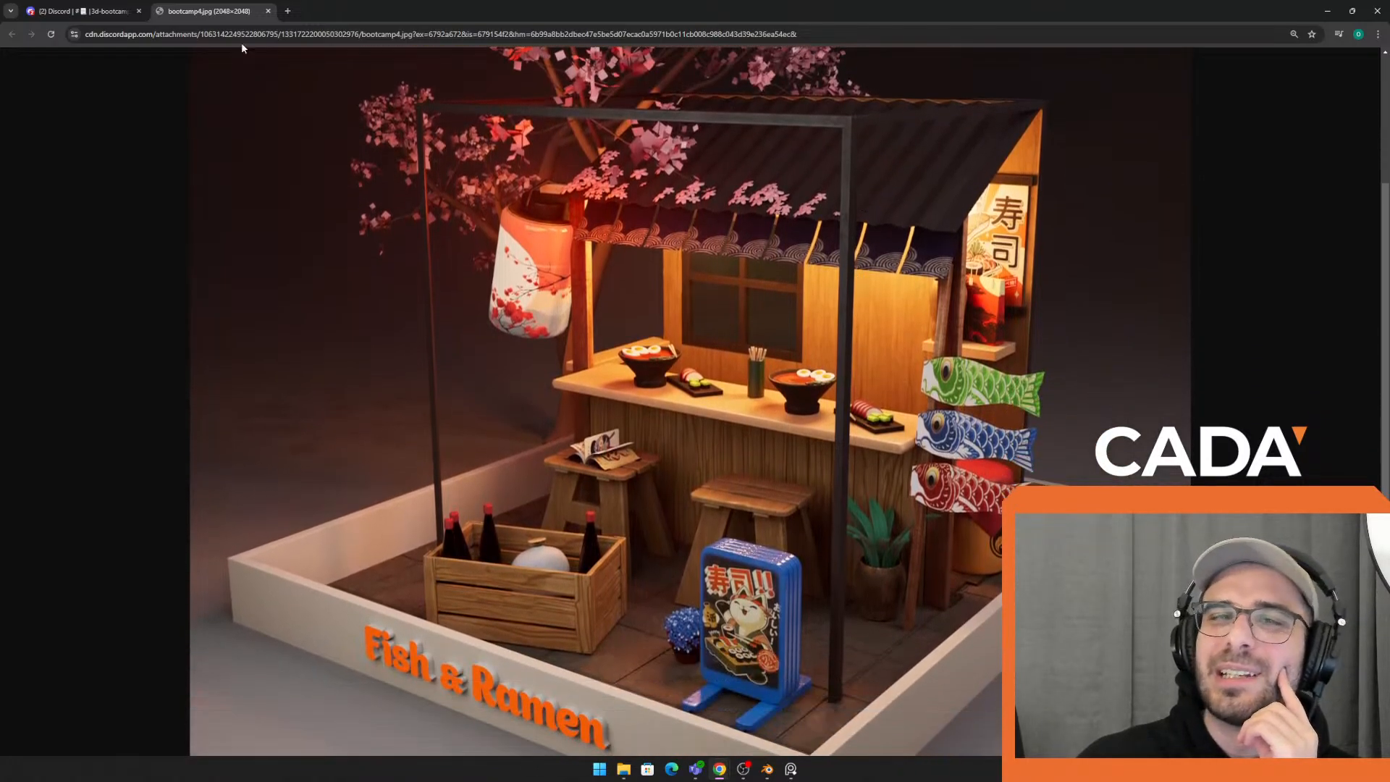
# Return to the Discord channel and open the posted teal-background stand render at full size in the browser
pyautogui.click(110, 10)
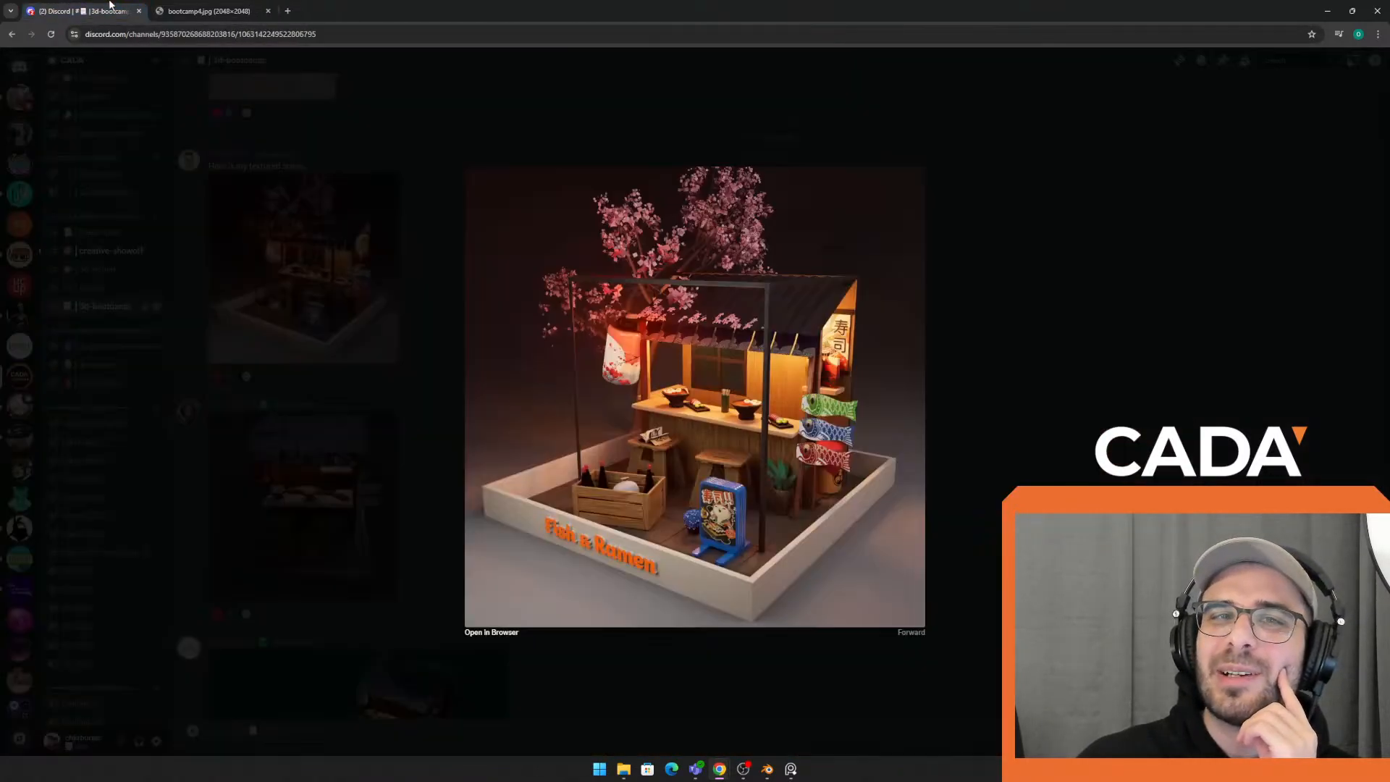
pyautogui.click(443, 288)
pyautogui.scroll(-2, 458, 377)
pyautogui.scroll(-2, 458, 377)
pyautogui.click(476, 443)
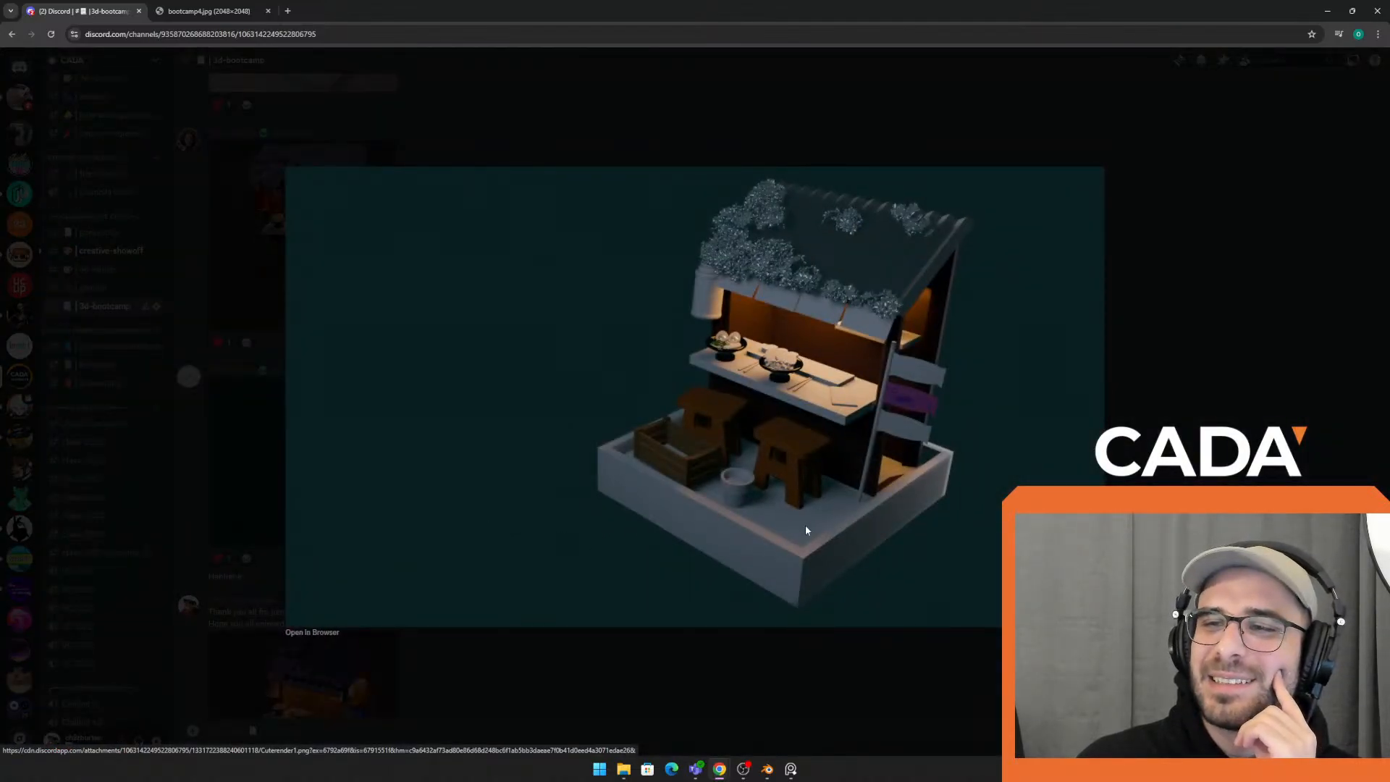
pyautogui.click(344, 632)
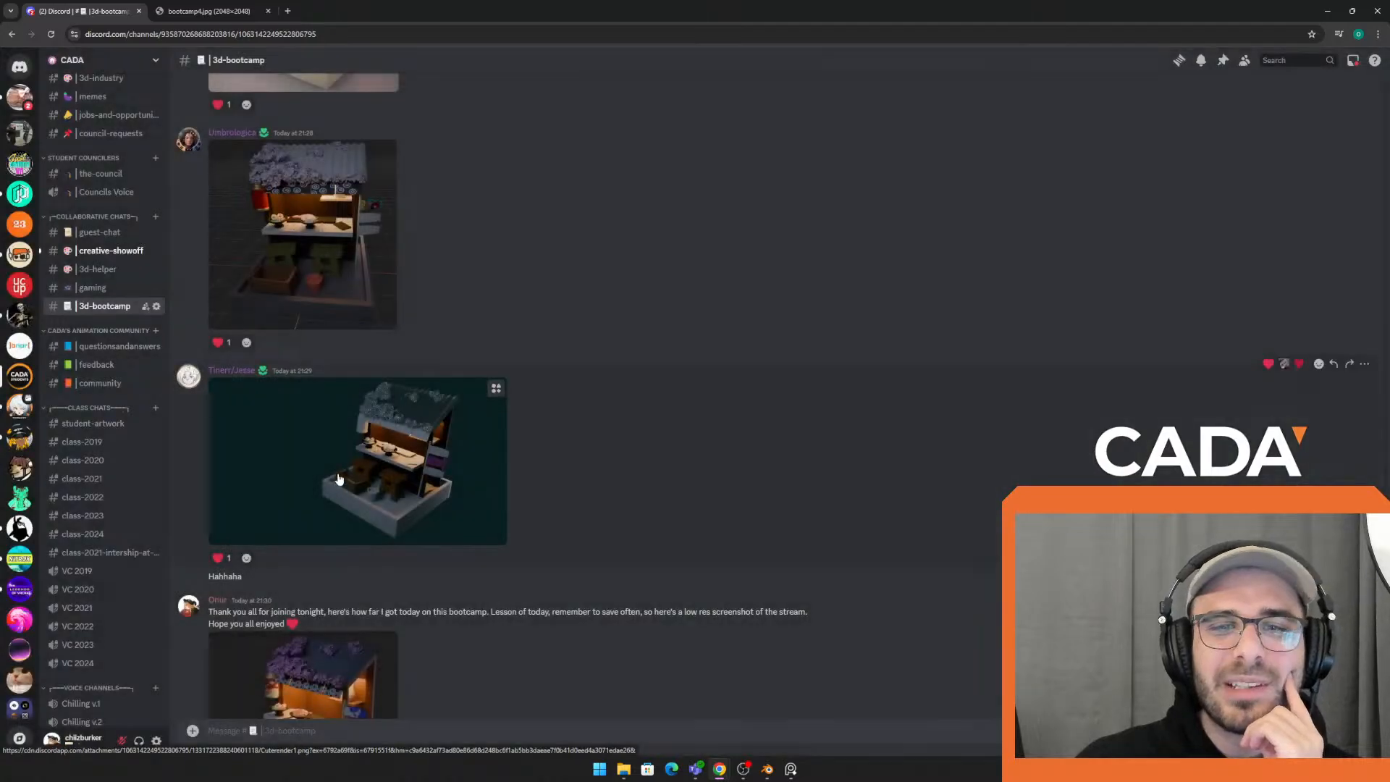
pyautogui.click(393, 483)
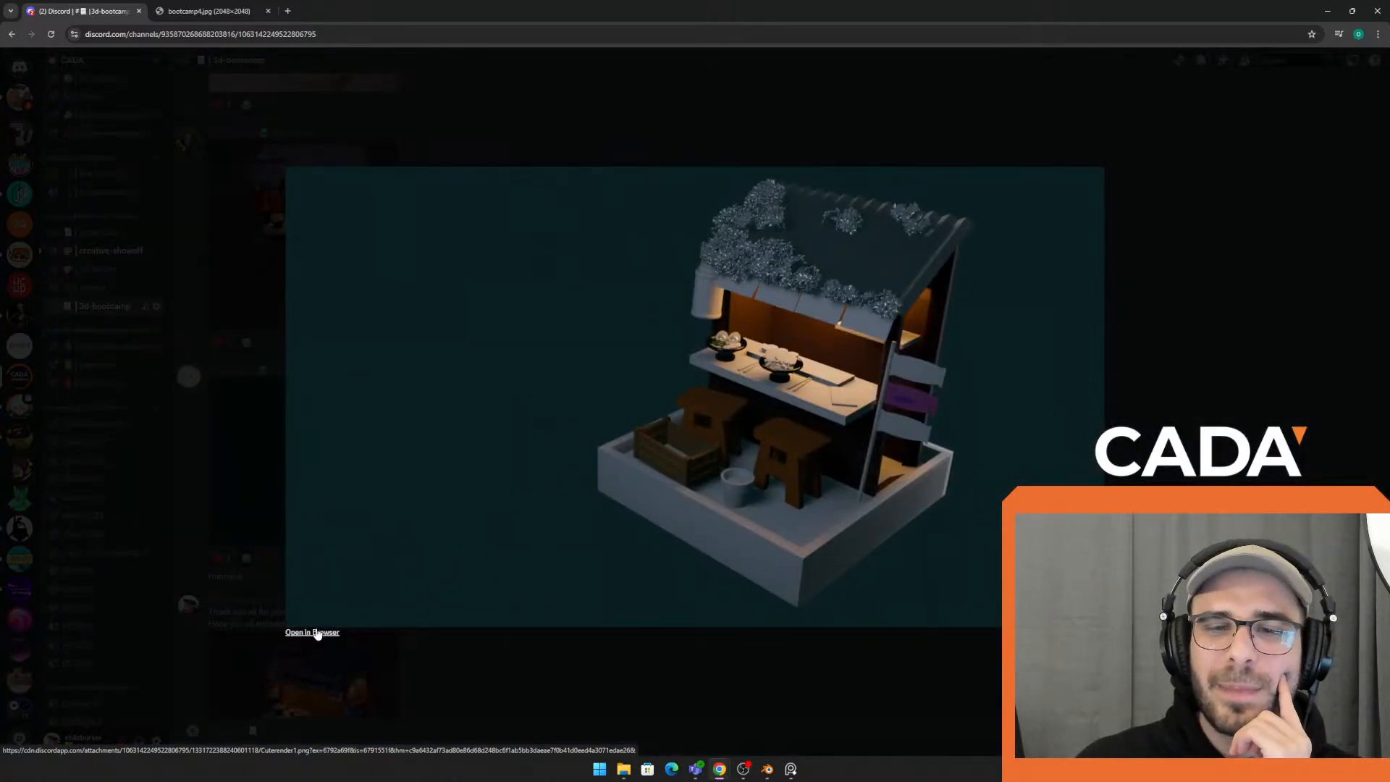
pyautogui.click(313, 632)
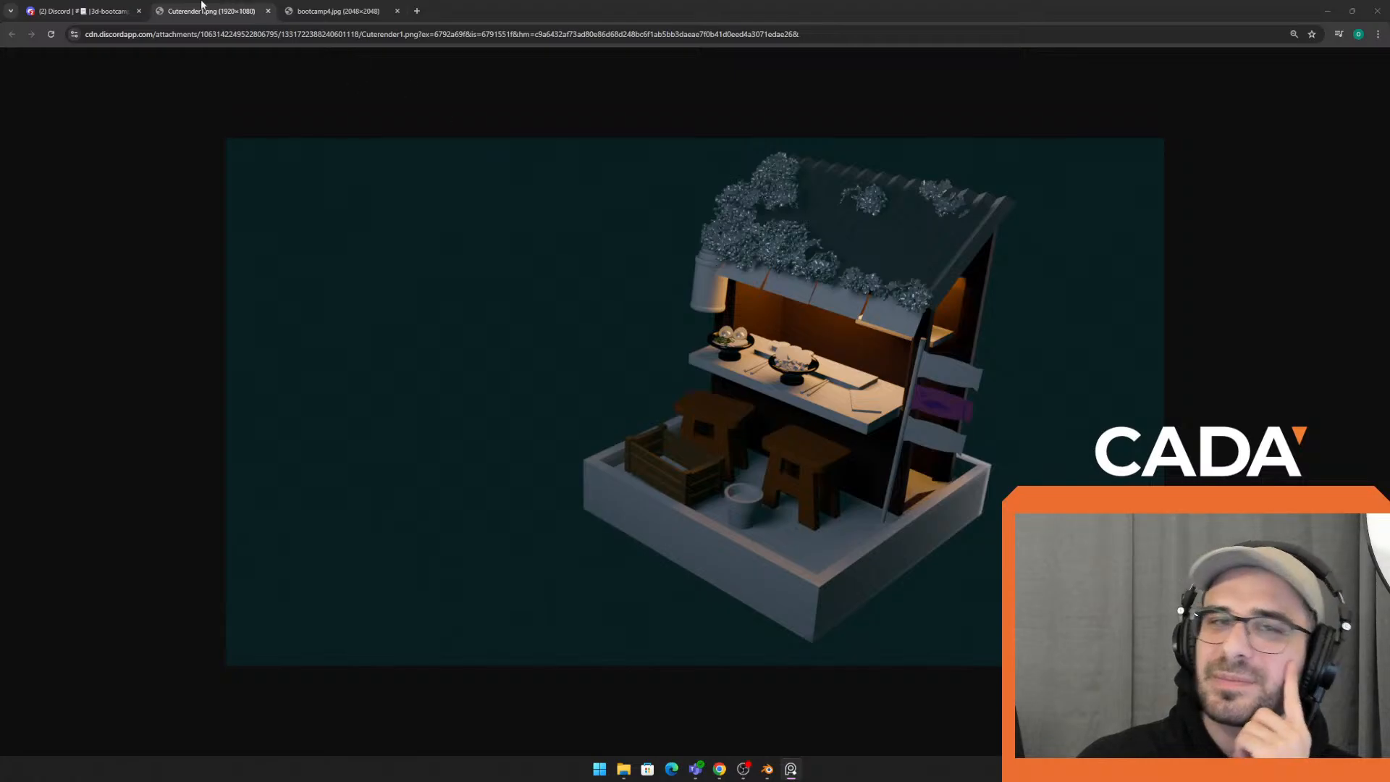
# Return to the 3d-bootcamp channel and add heart reactions to the Fish & Ramen and teal-background render posts
pyautogui.click(107, 10)
pyautogui.click(506, 111)
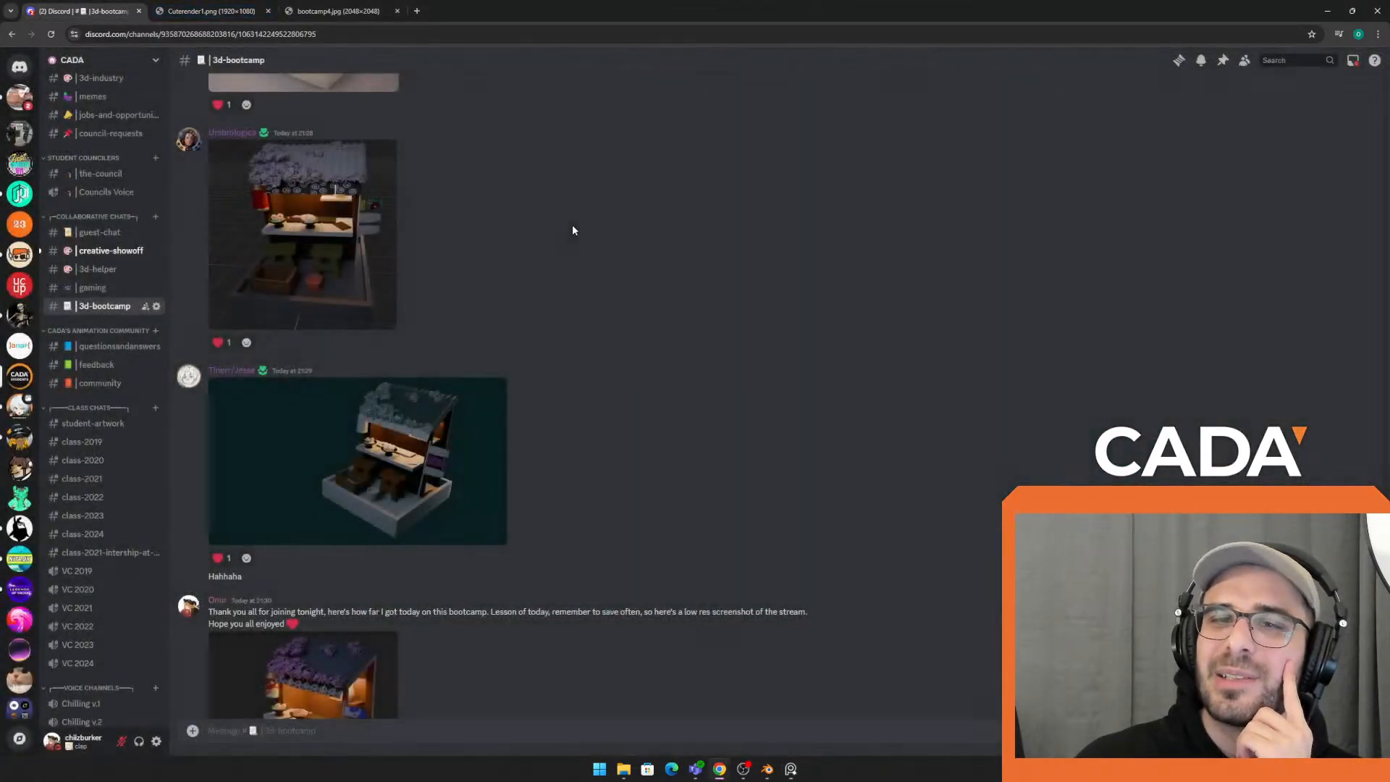
pyautogui.click(459, 433)
pyautogui.click(236, 362)
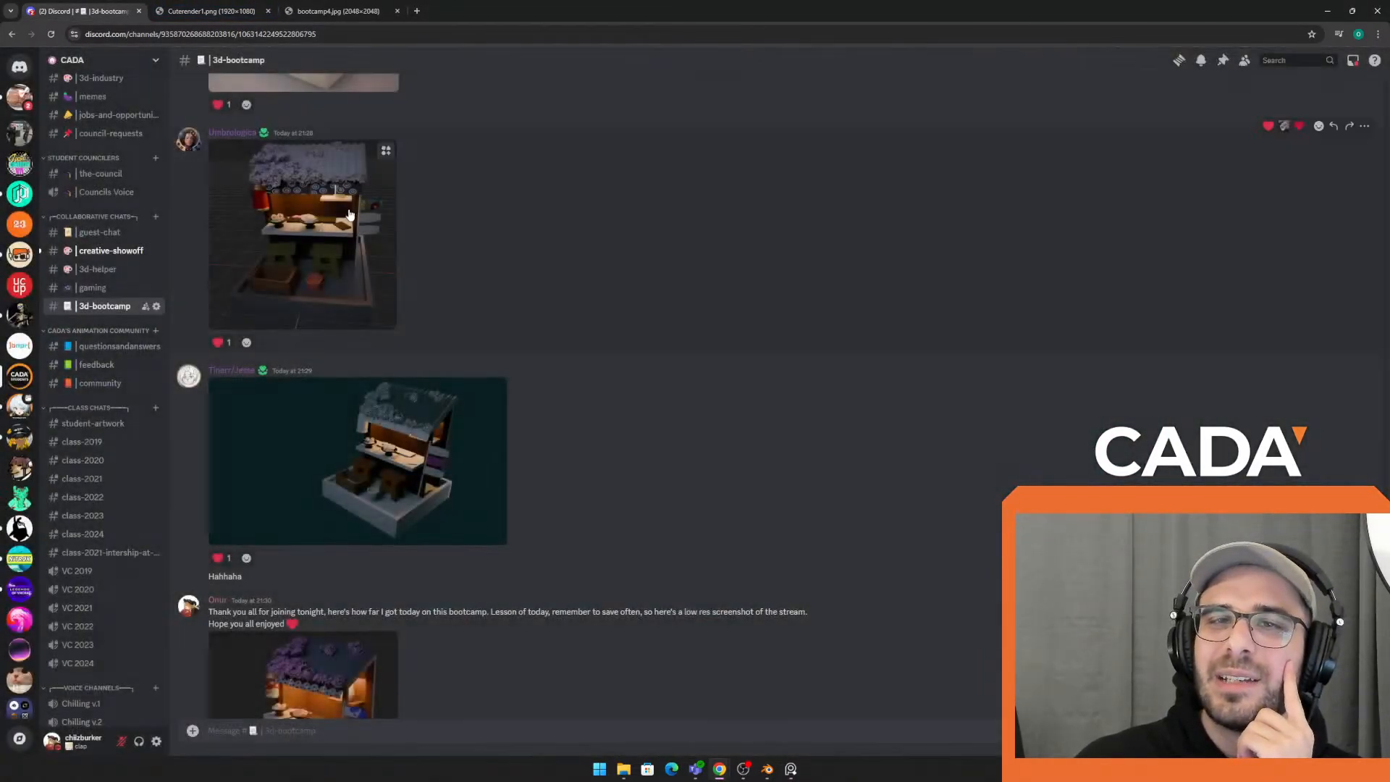
pyautogui.scroll(4, 349, 216)
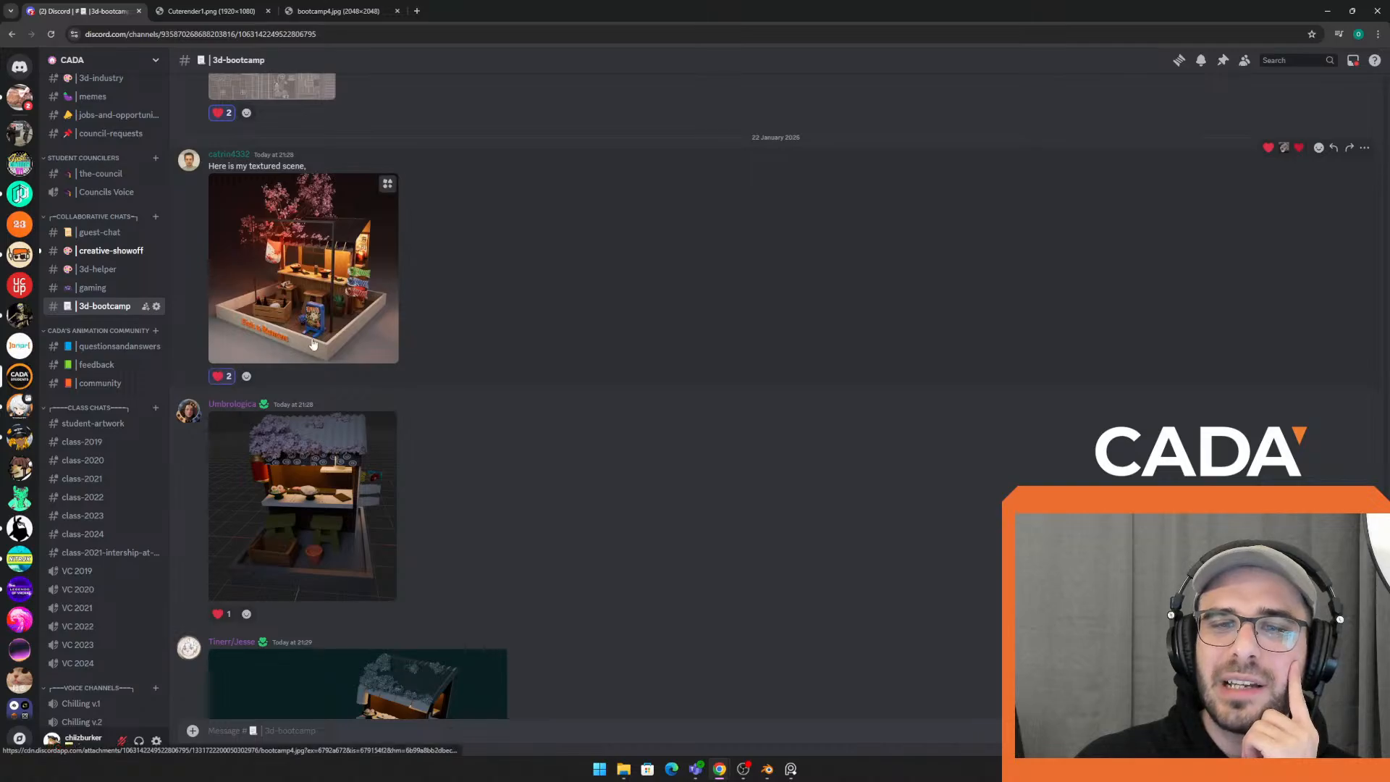
pyautogui.scroll(-3, 313, 343)
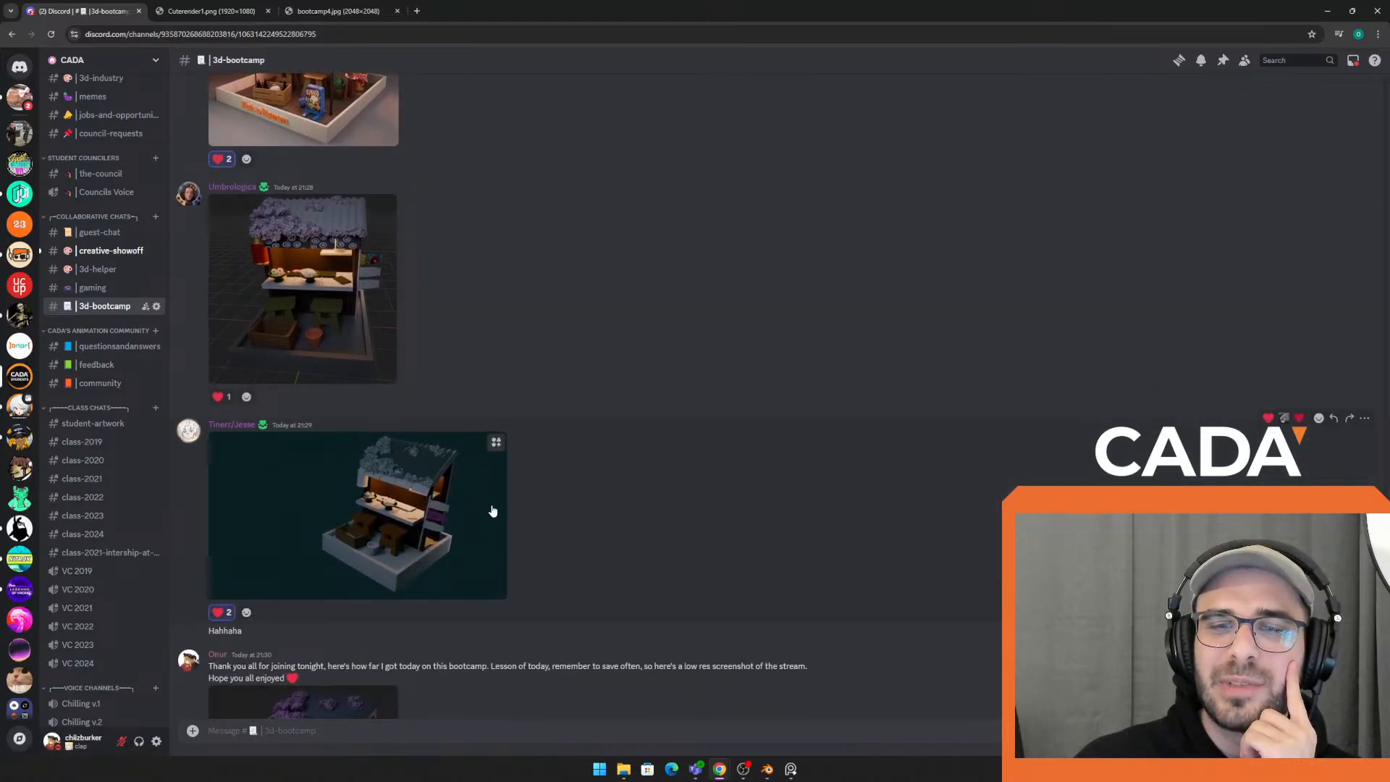
pyautogui.scroll(1, 480, 519)
# Preview the teal-background render and the purple-blossom stand screenshot within the channel, closing each preview
pyautogui.click(484, 525)
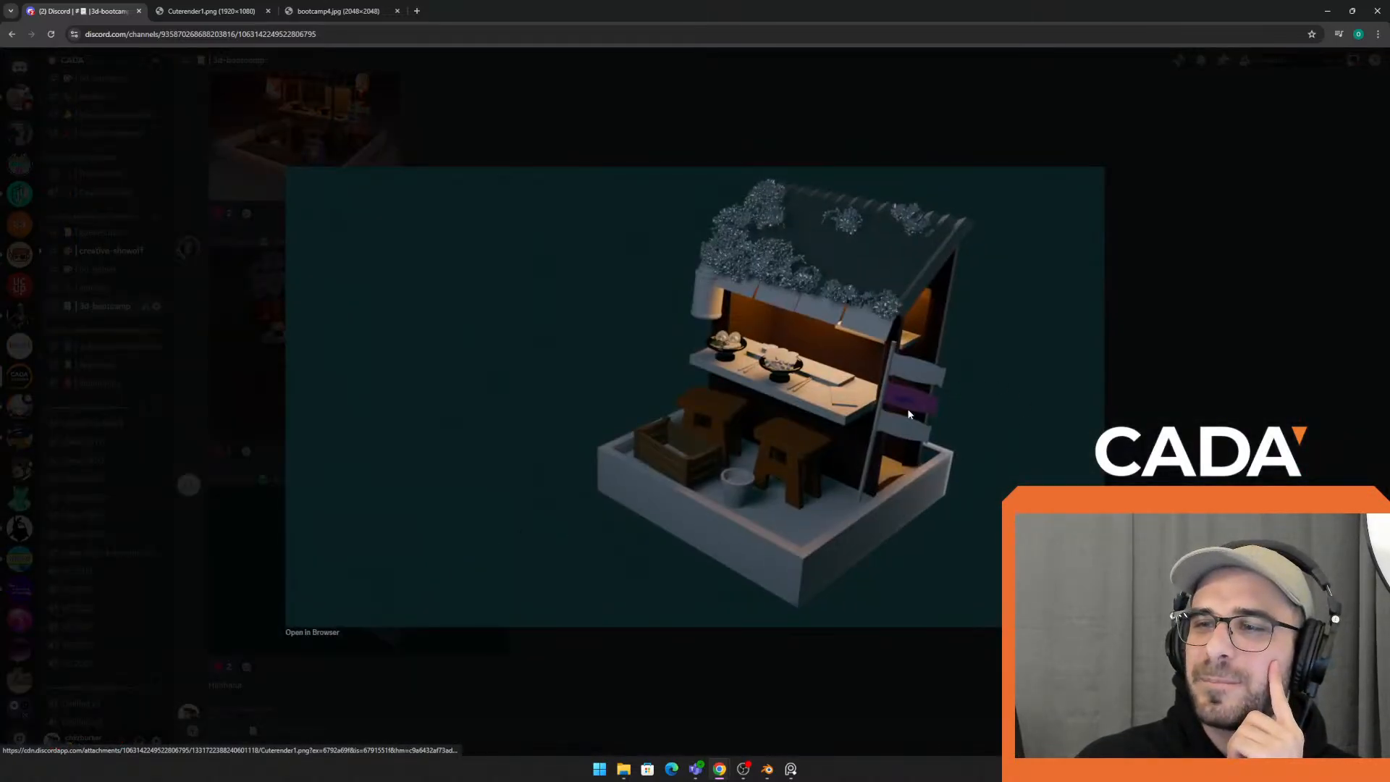
pyautogui.click(1219, 366)
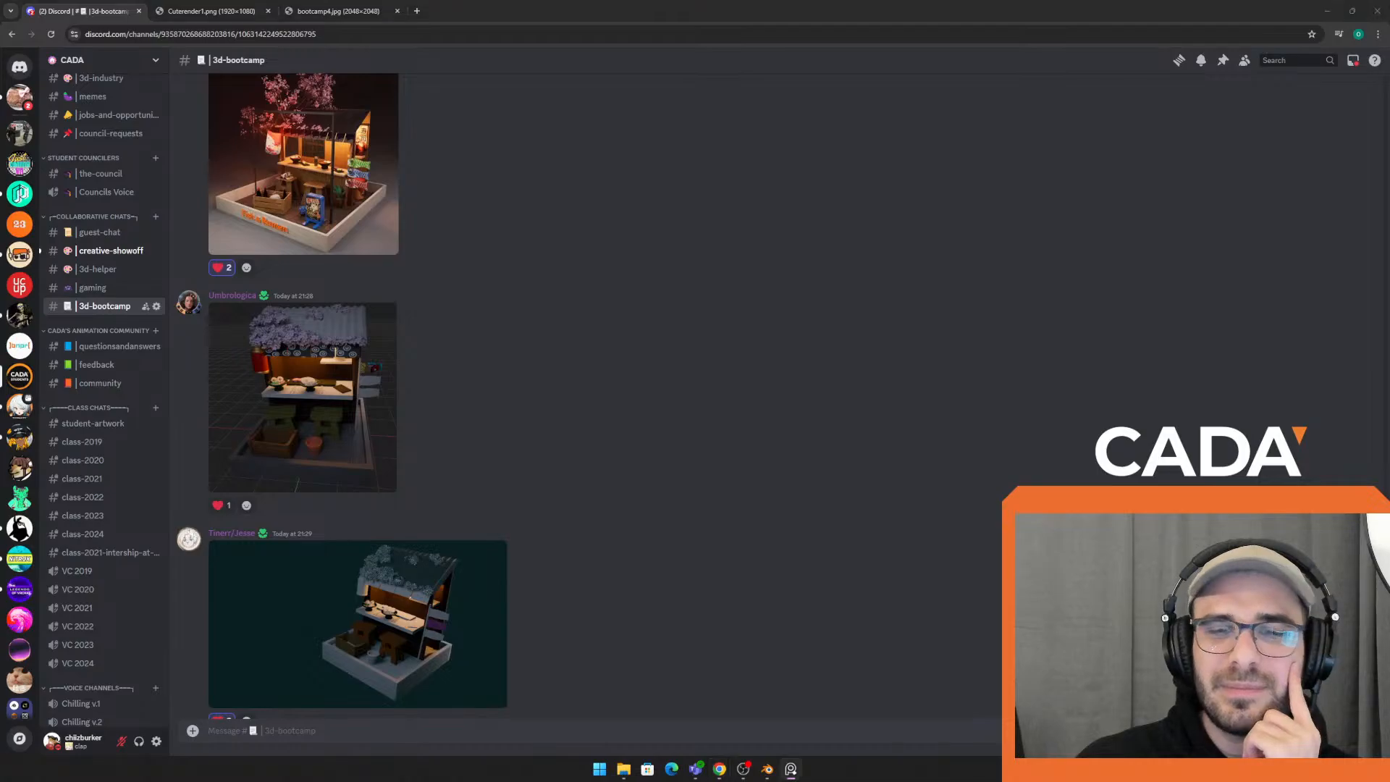
pyautogui.scroll(-1, 500, 500)
pyautogui.click(340, 320)
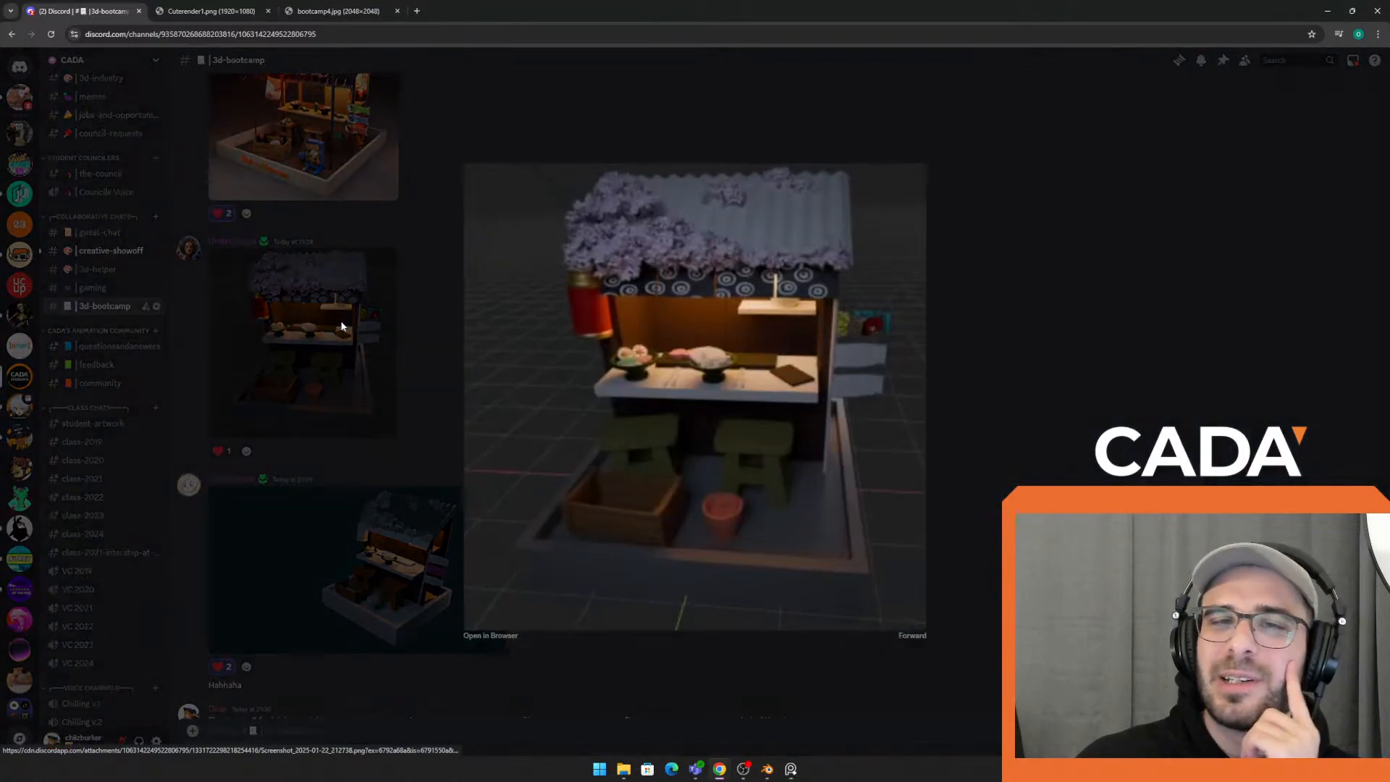
pyautogui.click(344, 315)
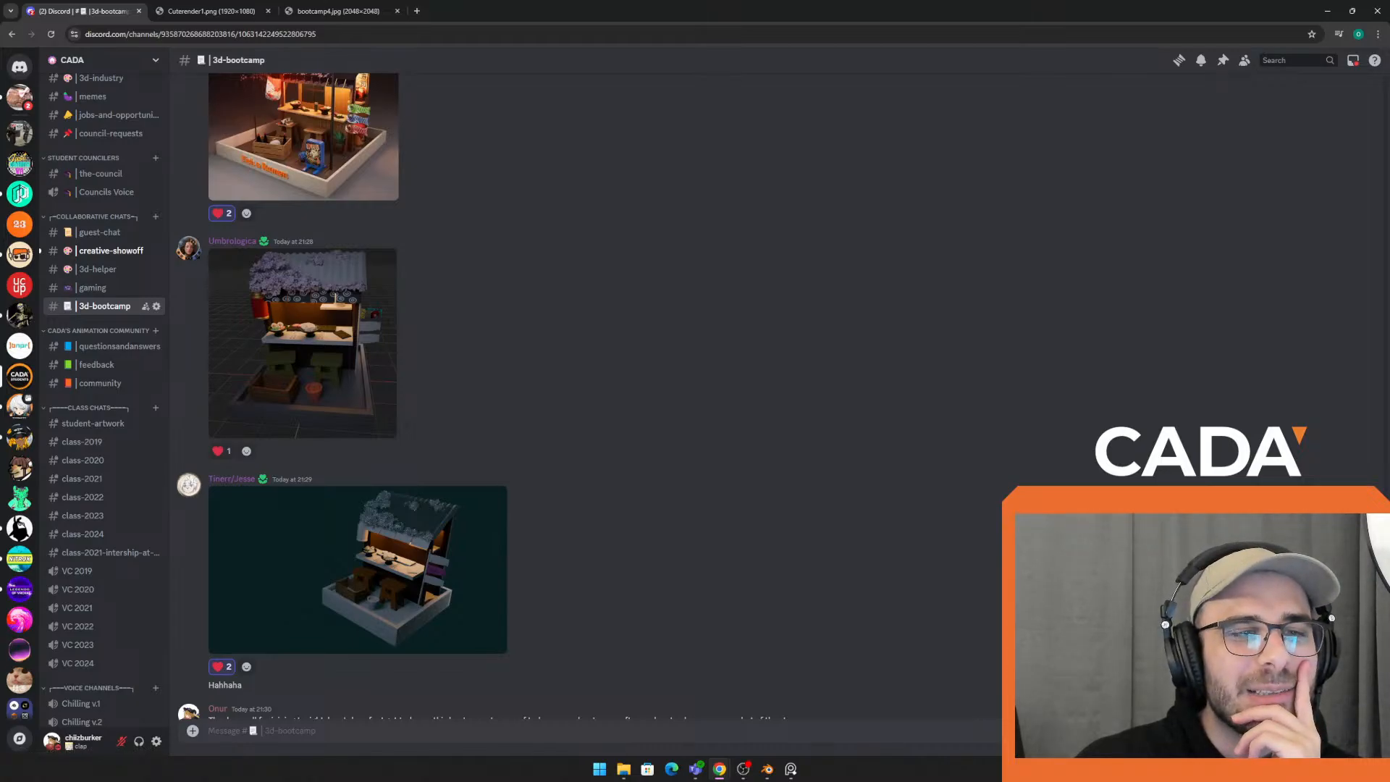
# Open the purple-blossom stand screenshot at full size in the browser and zoom in to 200%
pyautogui.click(297, 274)
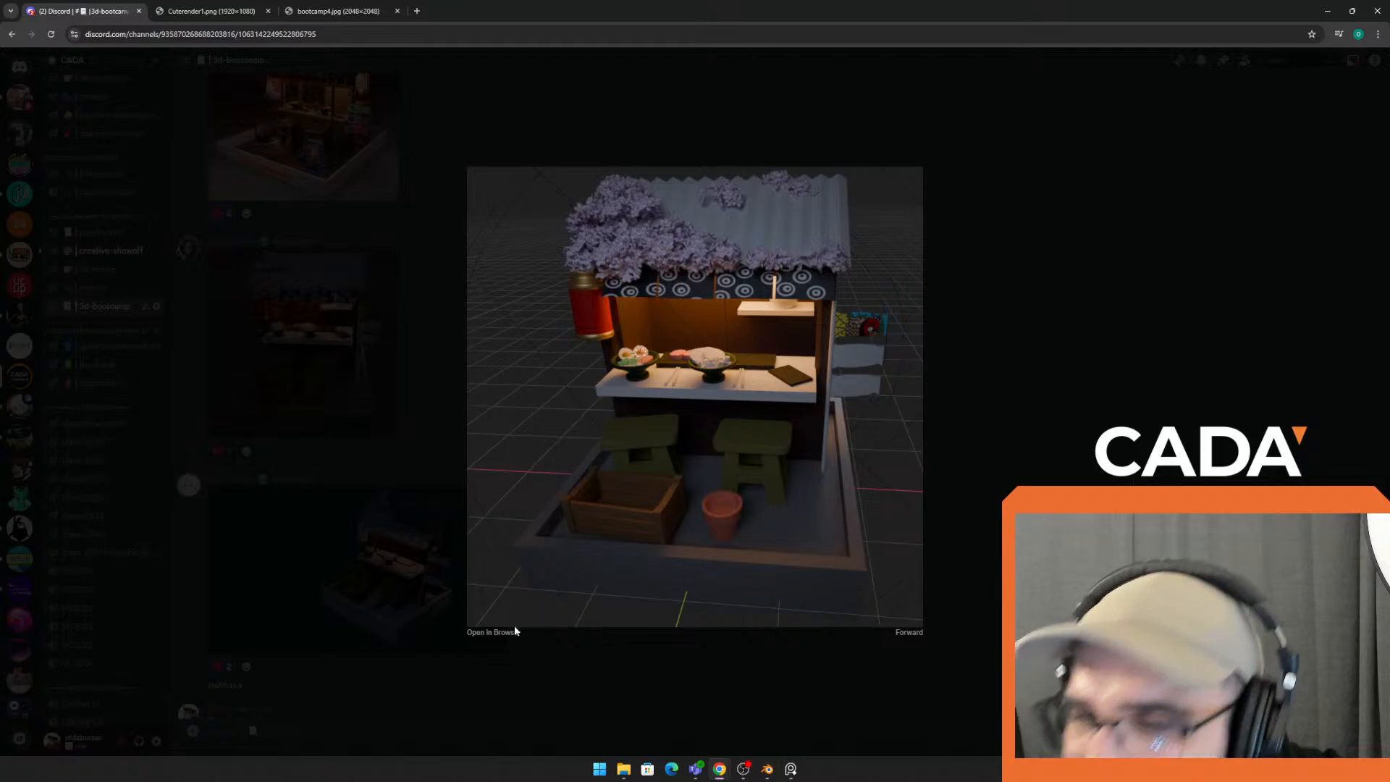
pyautogui.click(496, 641)
pyautogui.click(368, 393)
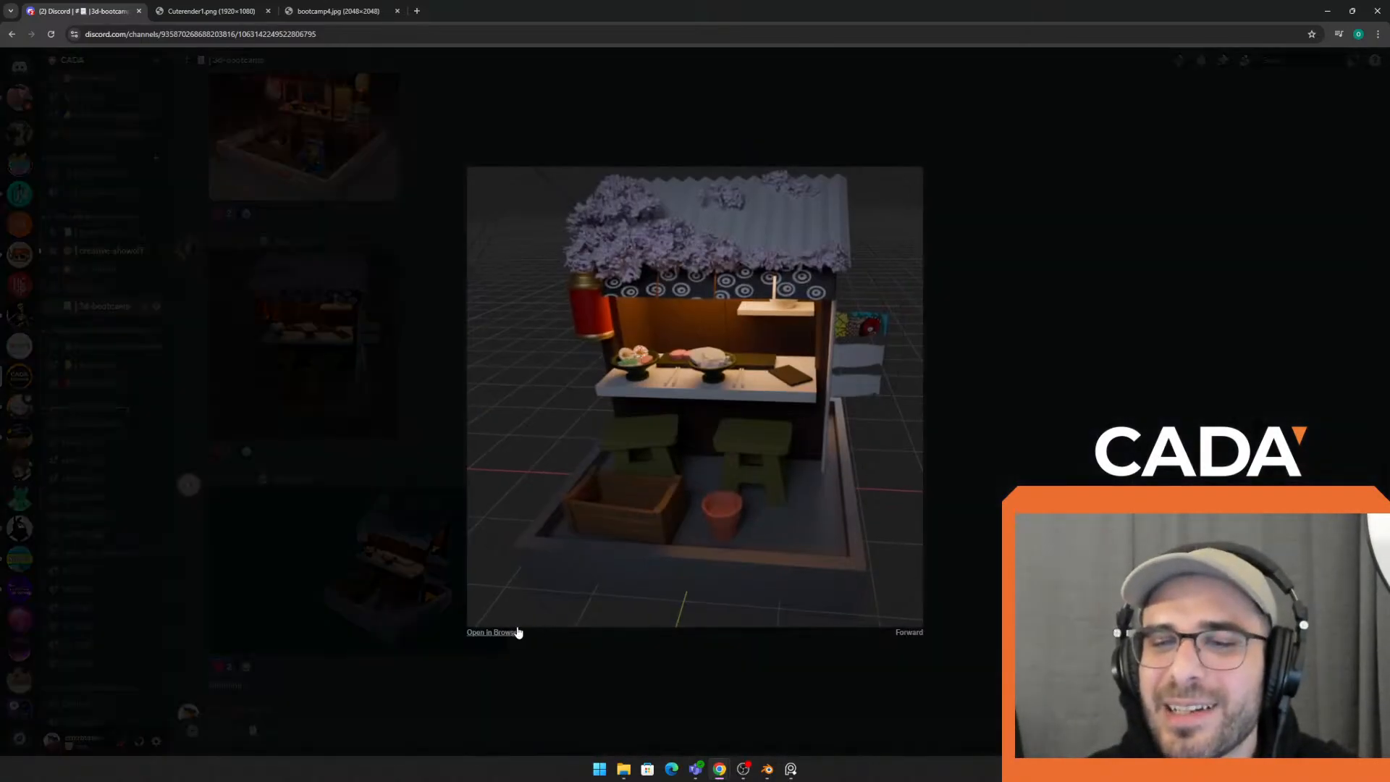
pyautogui.click(517, 632)
pyautogui.keyDown('ctrl'); pyautogui.scroll(5, 897, 351); pyautogui.keyUp('ctrl')
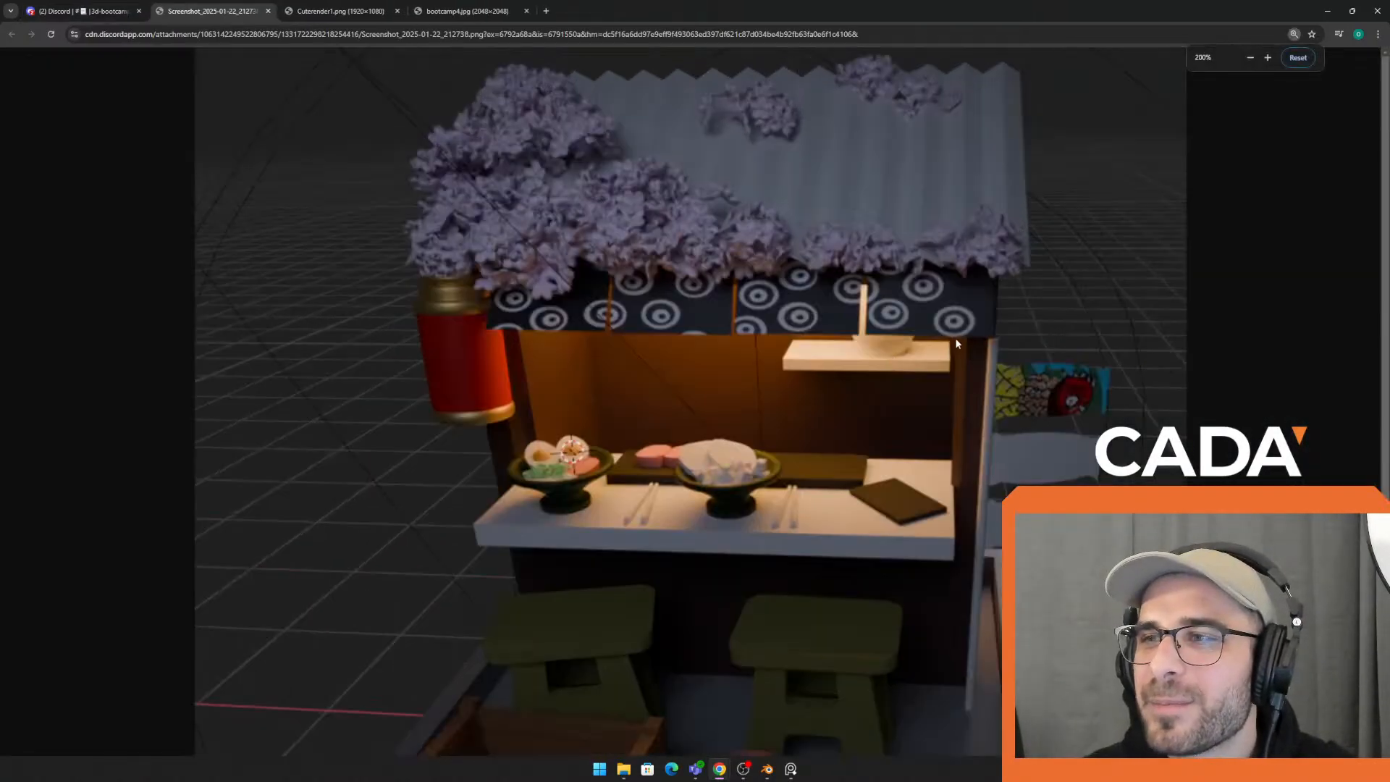
# Examine the purple-blossom stand's food, patterned flag, stools and crate close up and as a whole, and return to the Discord channel
pyautogui.scroll(-1, 1048, 418)
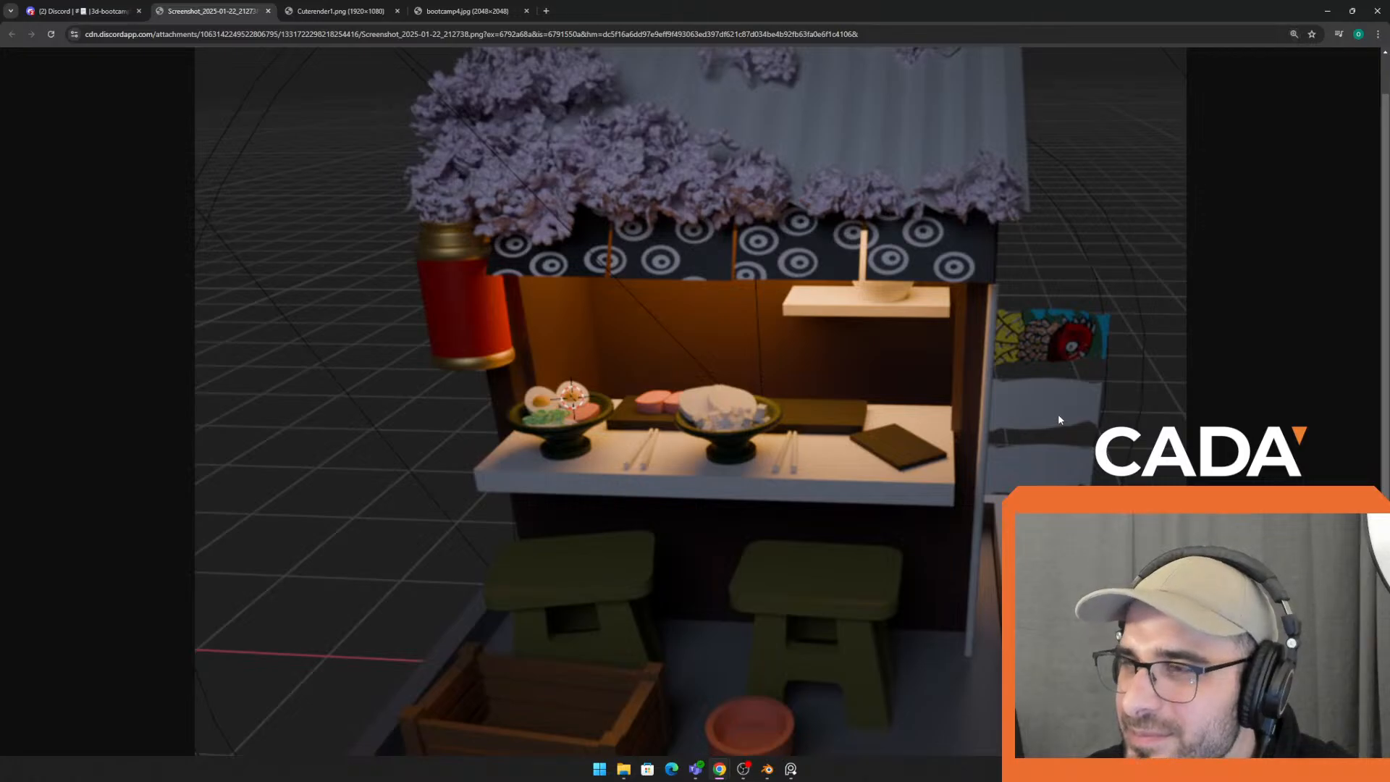
pyautogui.scroll(-1, 997, 404)
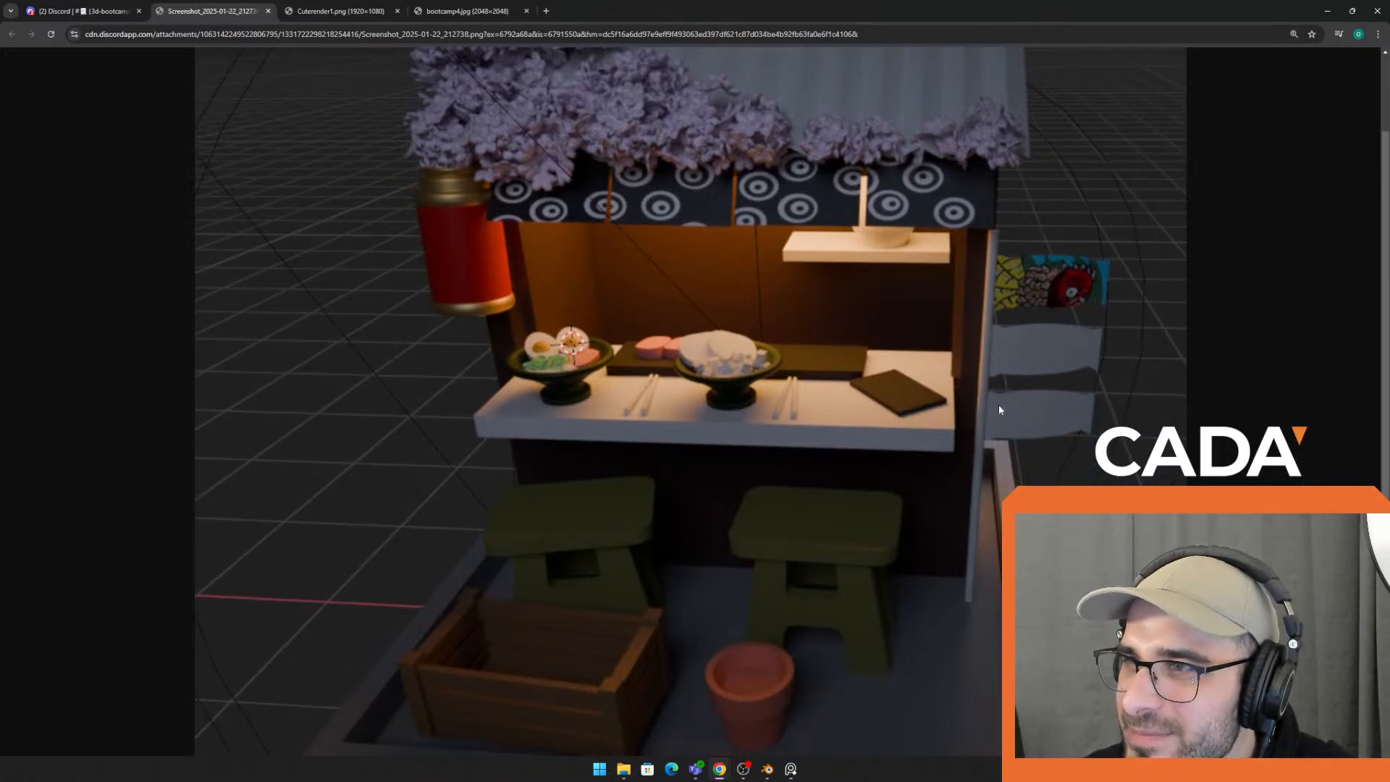
pyautogui.scroll(-1, 1086, 302)
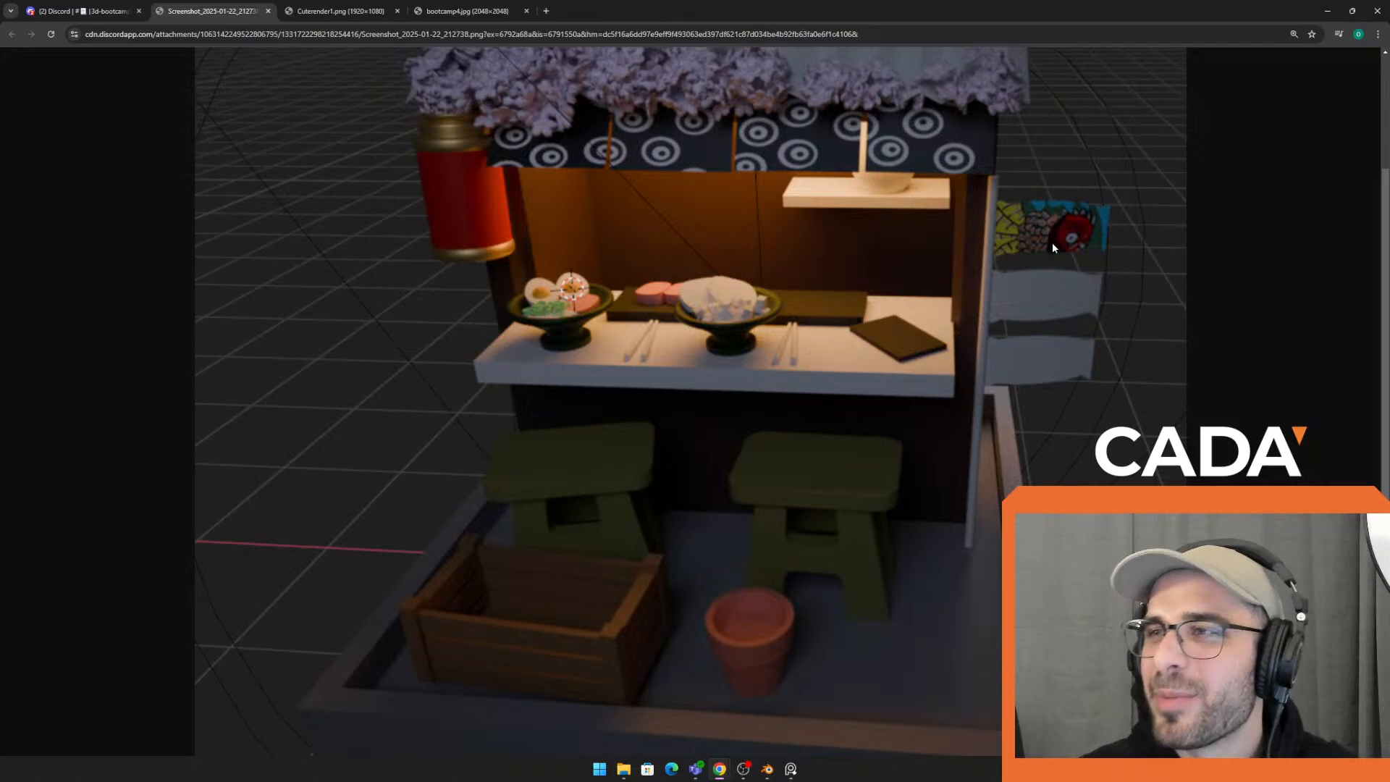
pyautogui.keyDown('ctrl'); pyautogui.scroll(-1, 1053, 246); pyautogui.keyUp('ctrl')
pyautogui.scroll(1, 1016, 245)
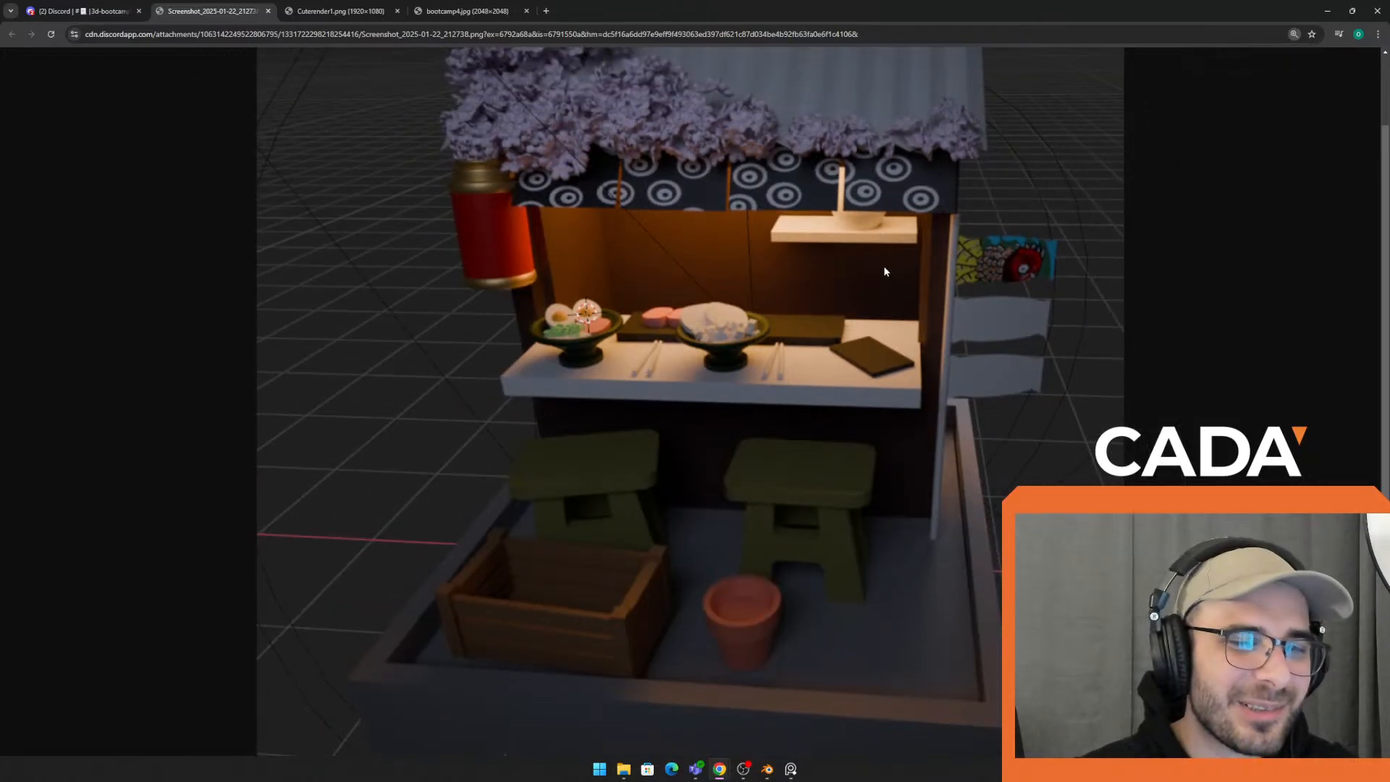
pyautogui.keyDown('ctrl'); pyautogui.scroll(-1, 869, 275); pyautogui.keyUp('ctrl')
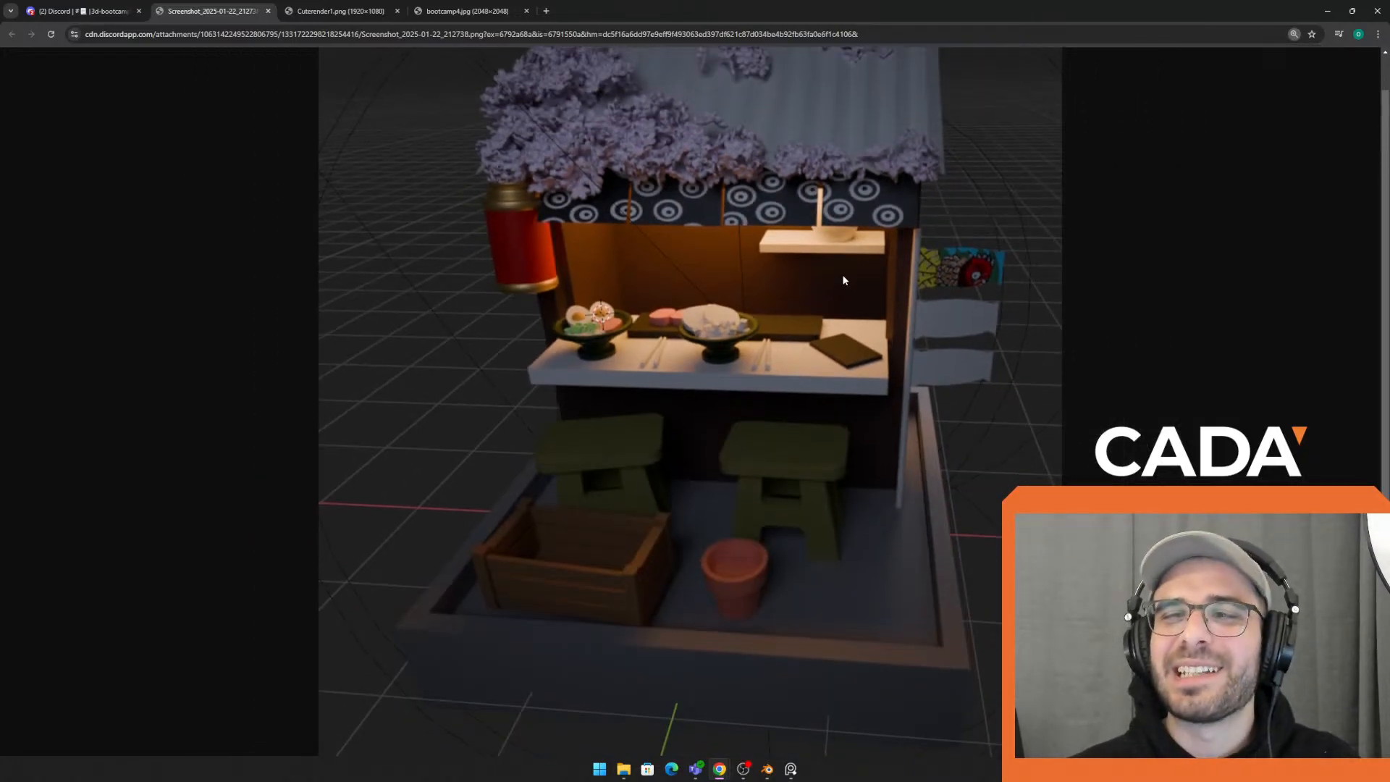
pyautogui.scroll(1, 844, 280)
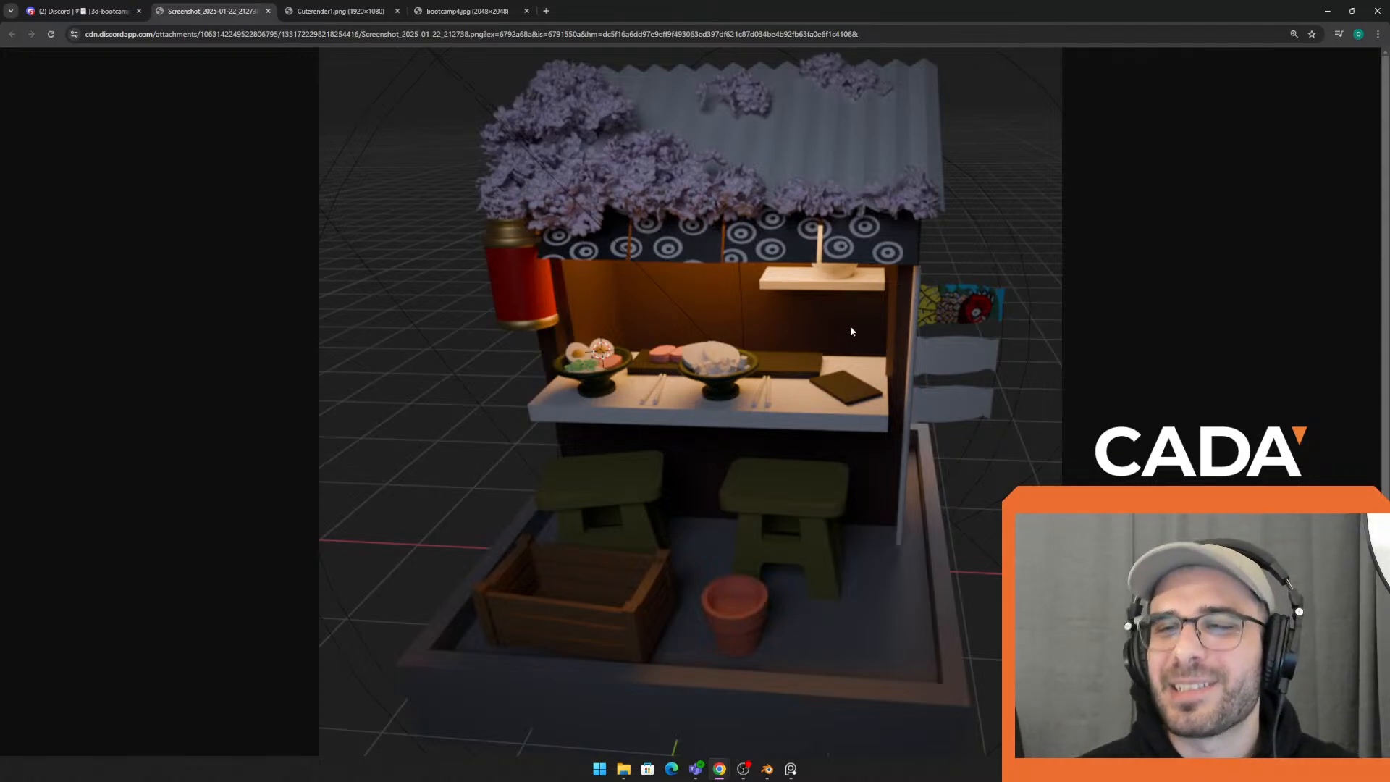
pyautogui.scroll(-1, 855, 317)
pyautogui.scroll(1, 860, 307)
pyautogui.keyDown('ctrl'); pyautogui.scroll(-1, 858, 305); pyautogui.keyUp('ctrl')
pyautogui.keyDown('ctrl'); pyautogui.scroll(1, 858, 301); pyautogui.keyUp('ctrl')
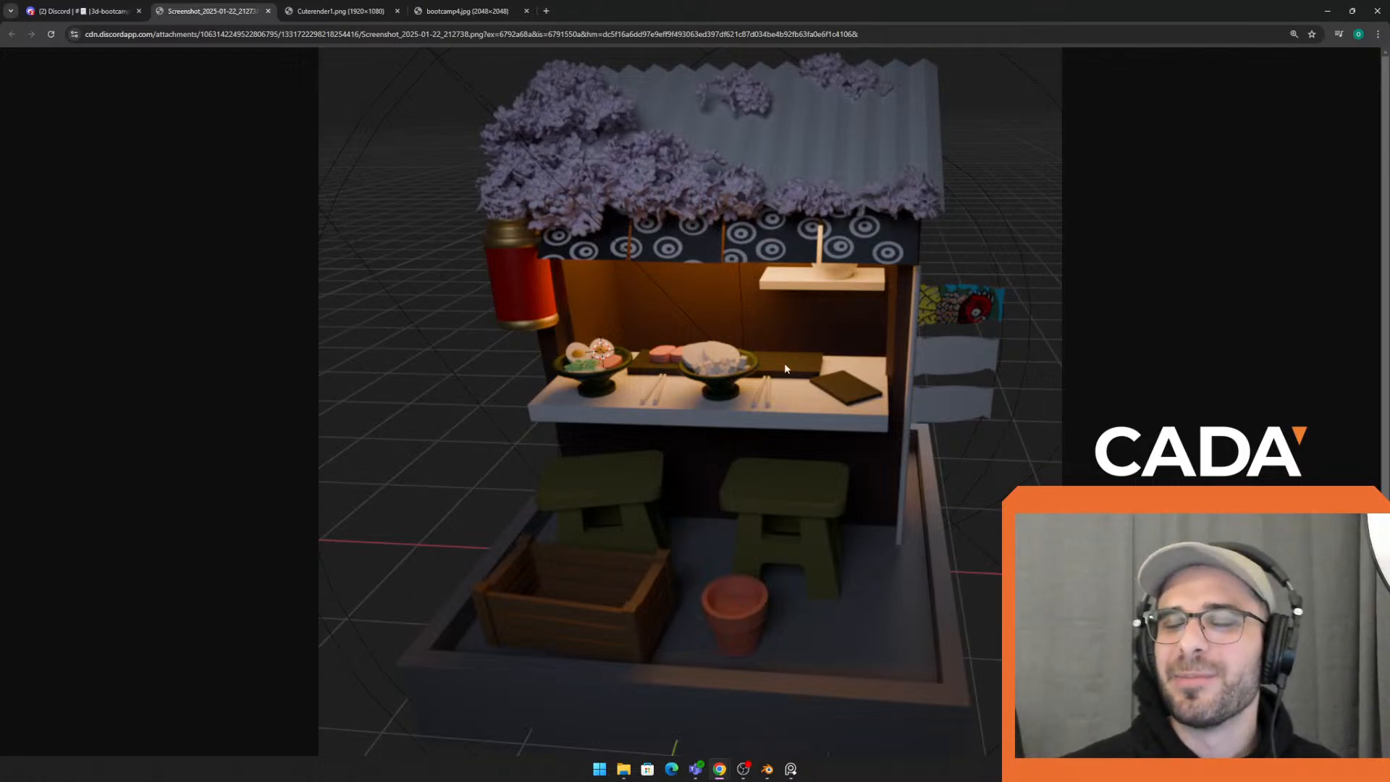
pyautogui.scroll(-1, 850, 344)
pyautogui.scroll(1, 845, 323)
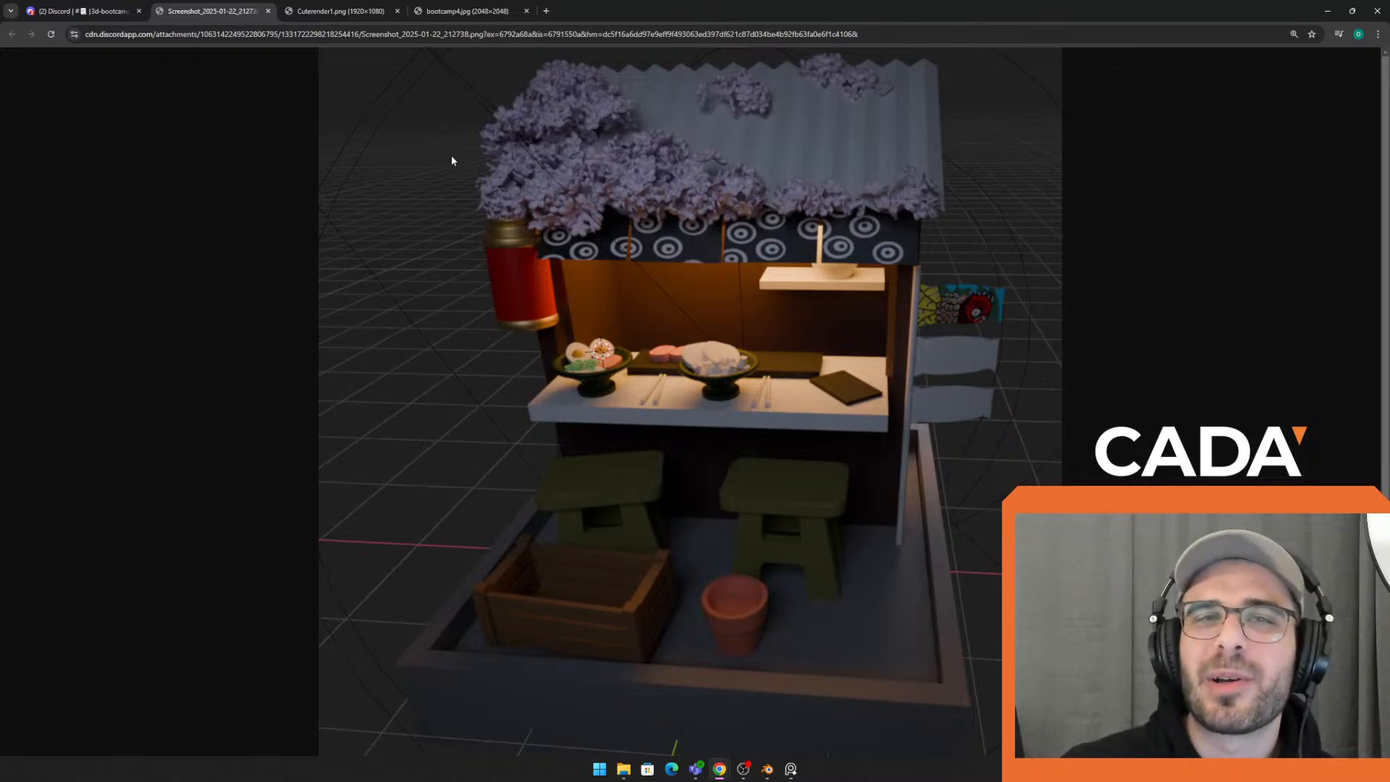
pyautogui.click(109, 11)
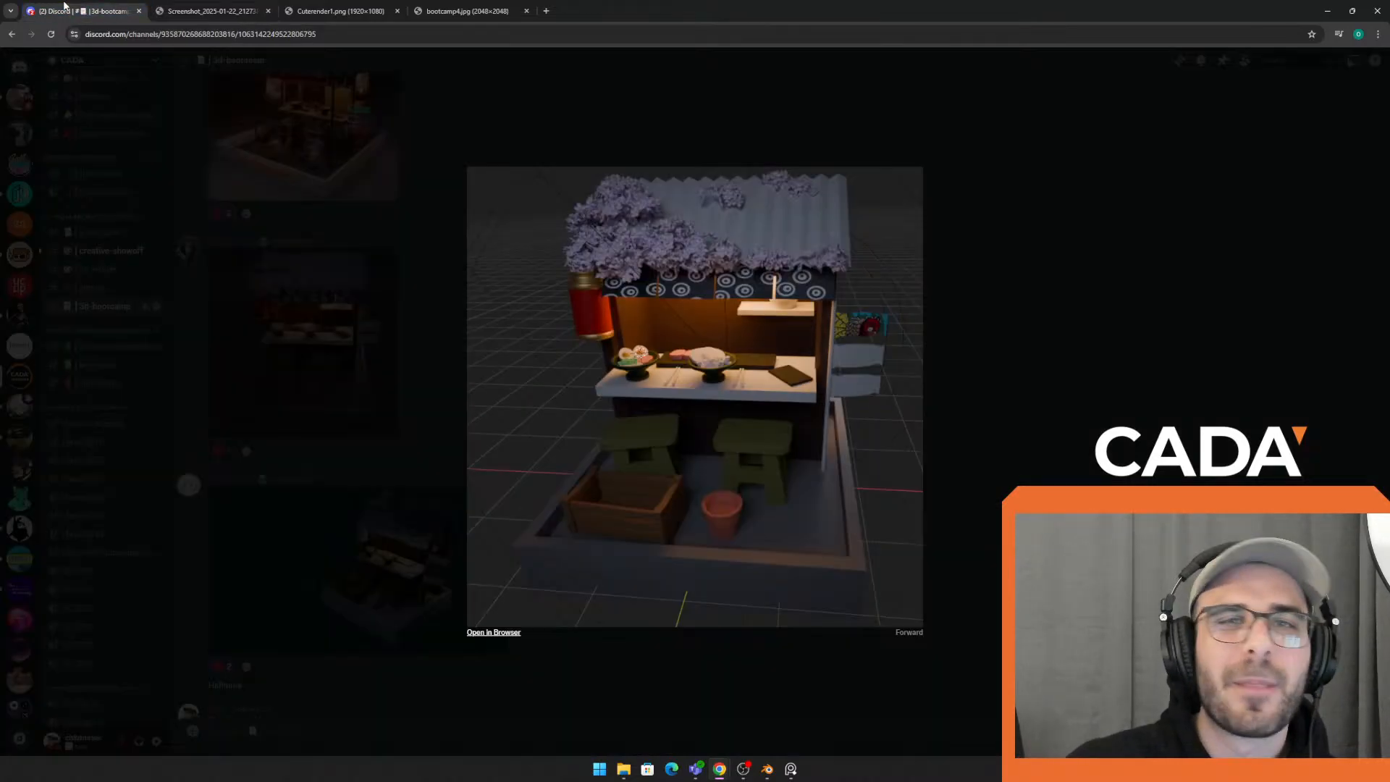
# Close the purple-blossom stand preview and open the low-res stream screenshot from the newest channel post at full size in the browser
pyautogui.click(309, 239)
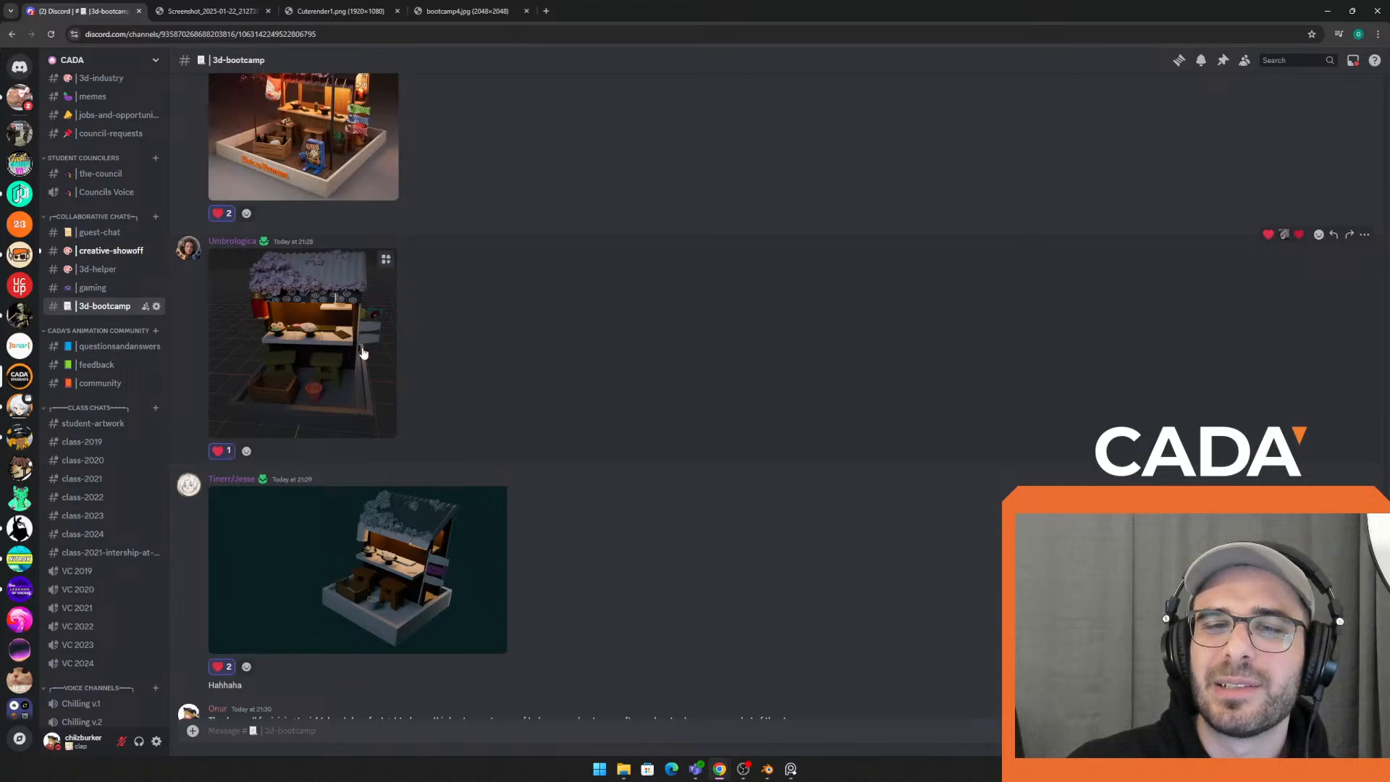
pyautogui.scroll(-3, 405, 318)
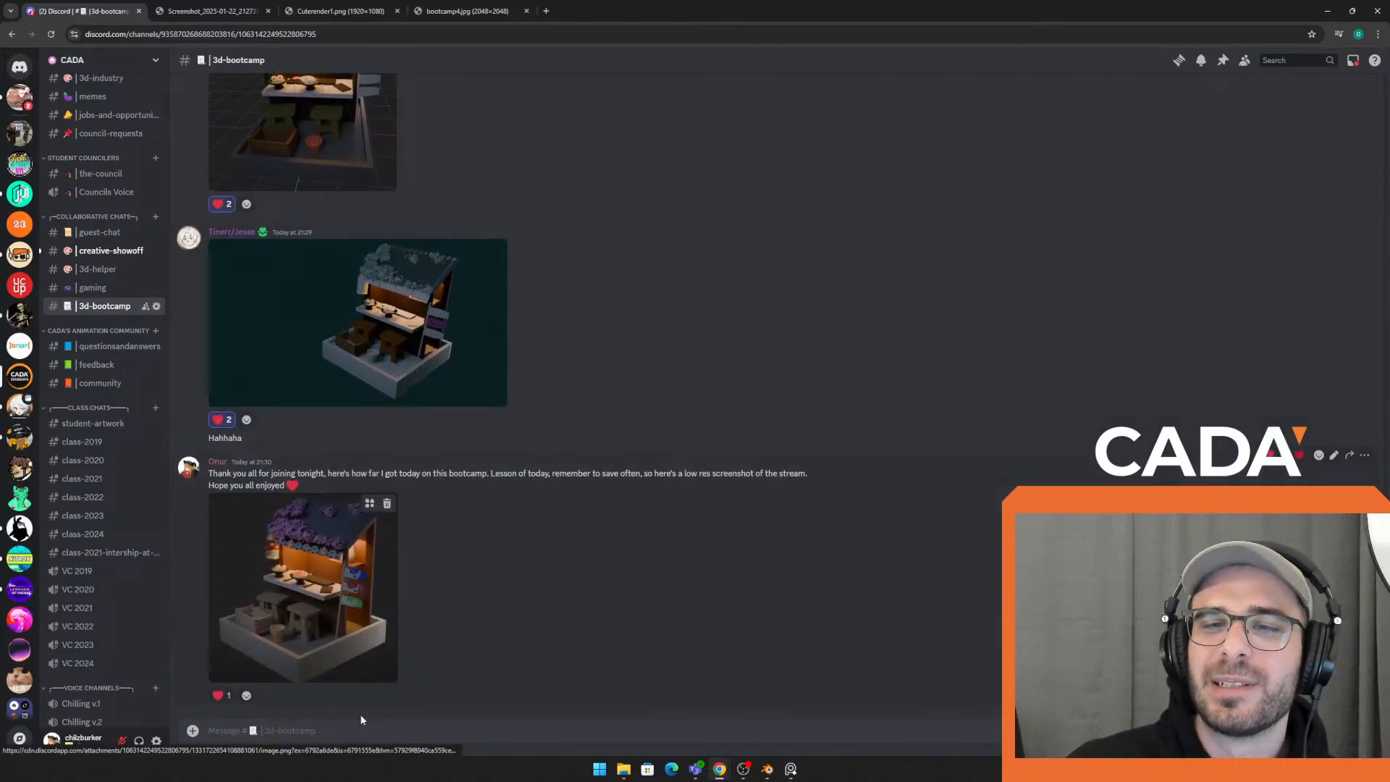
pyautogui.click(342, 565)
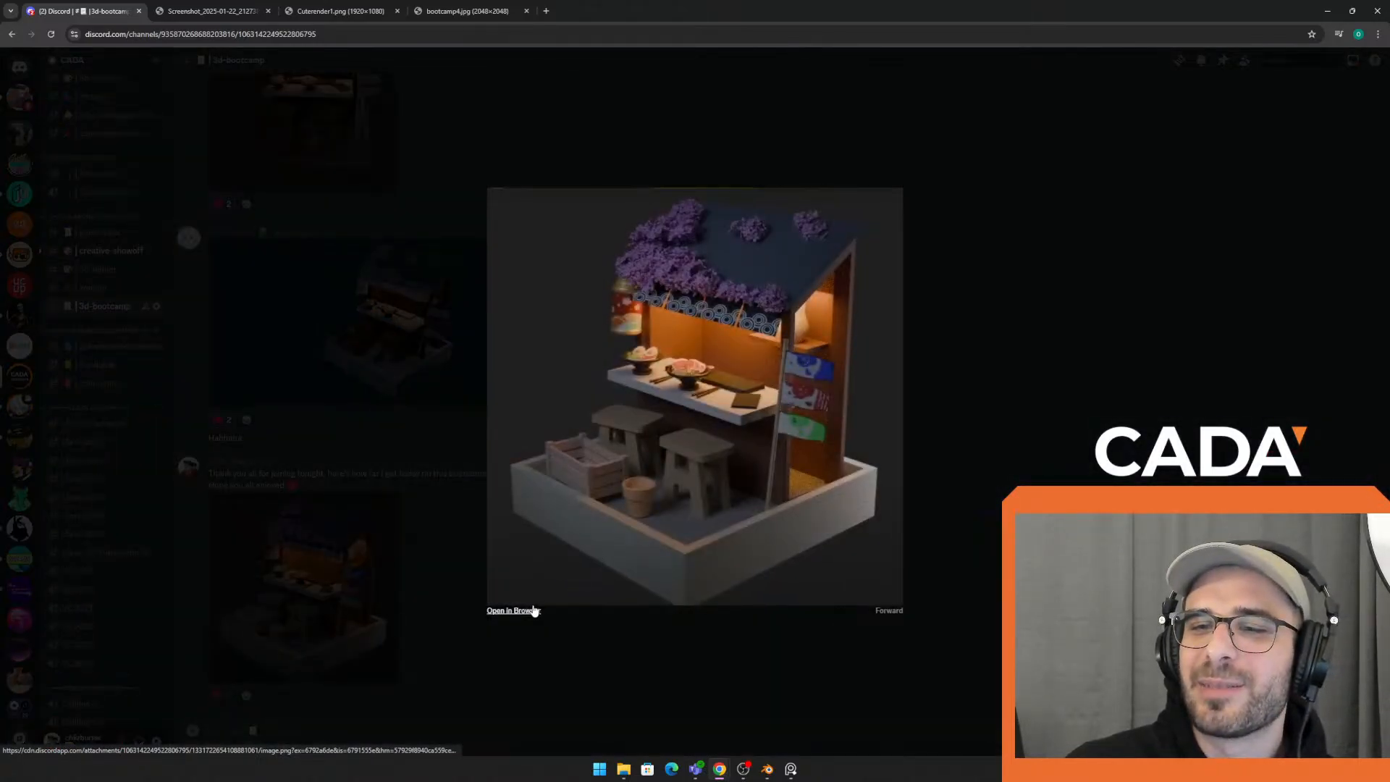
pyautogui.click(513, 611)
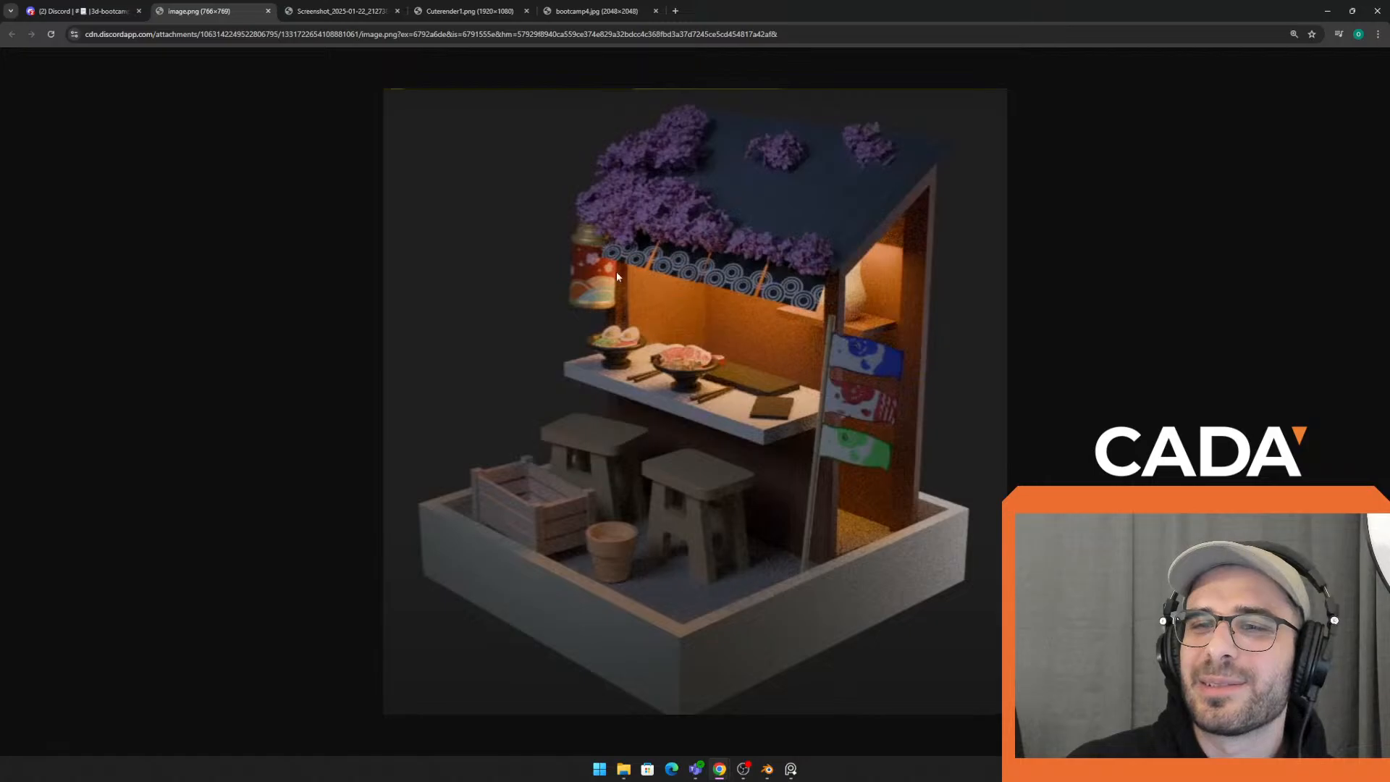
# Close the four image tabs, including Cuterender1.png and bootcamp4.jpg, and dismiss the remaining image preview in the 3d-bootcamp channel
pyautogui.click(268, 11)
pyautogui.click(268, 11)
pyautogui.click(267, 11)
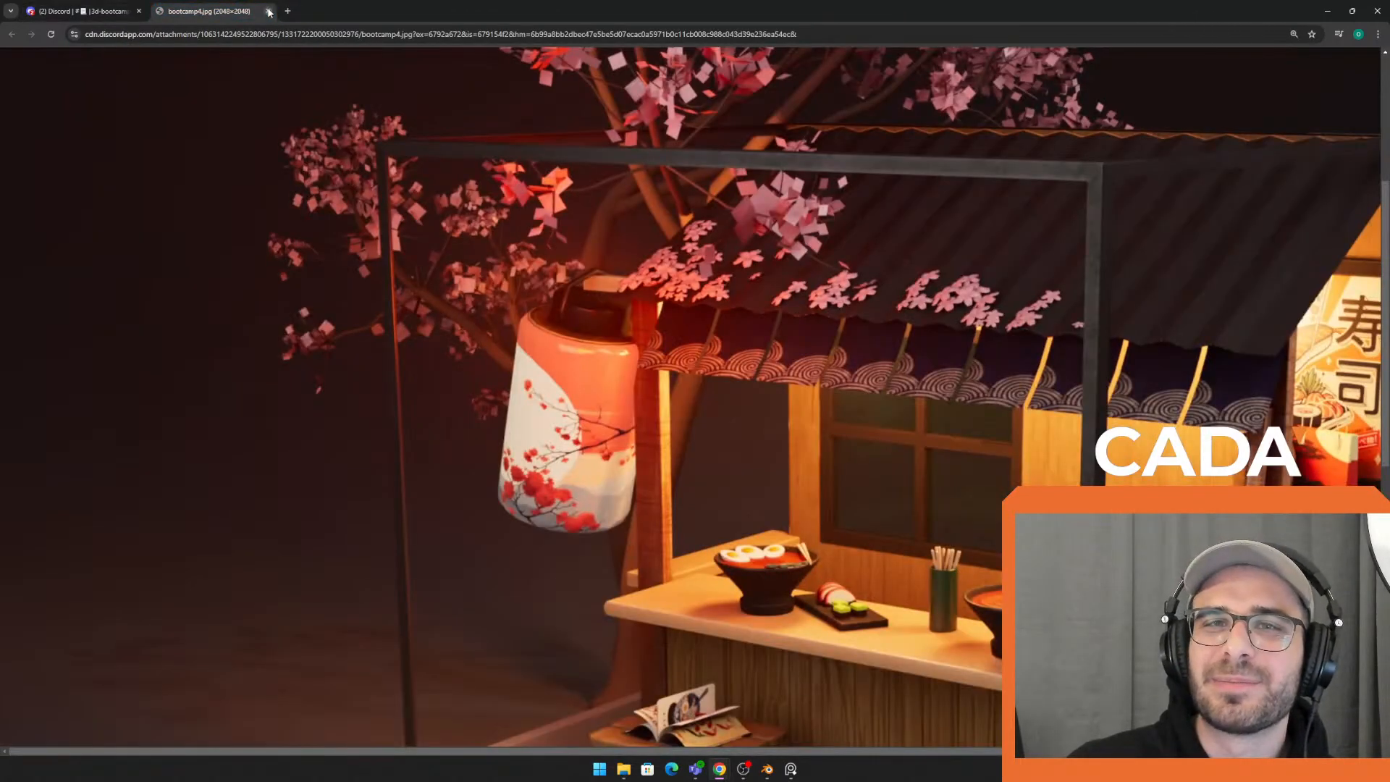
pyautogui.click(268, 11)
pyautogui.click(442, 286)
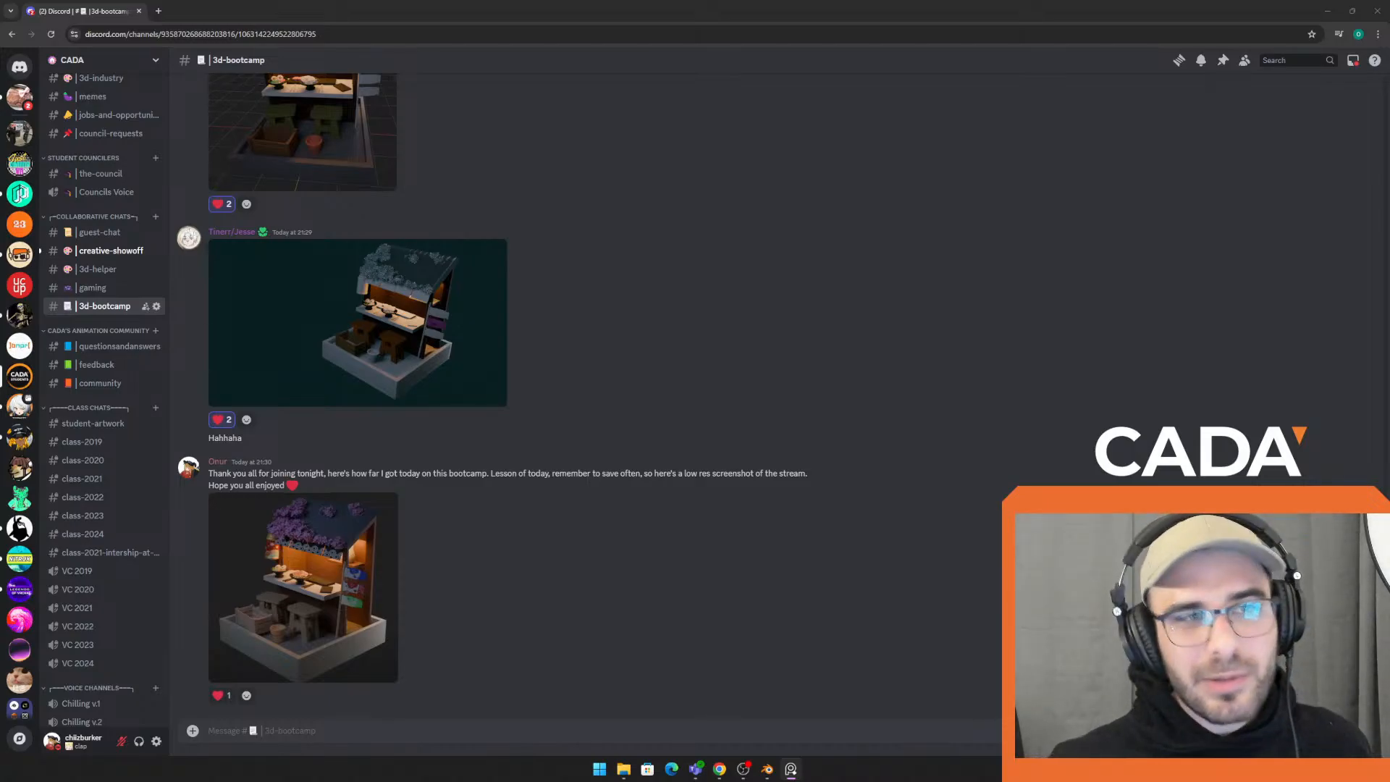
pyautogui.hotkey('alt', 'Tab')
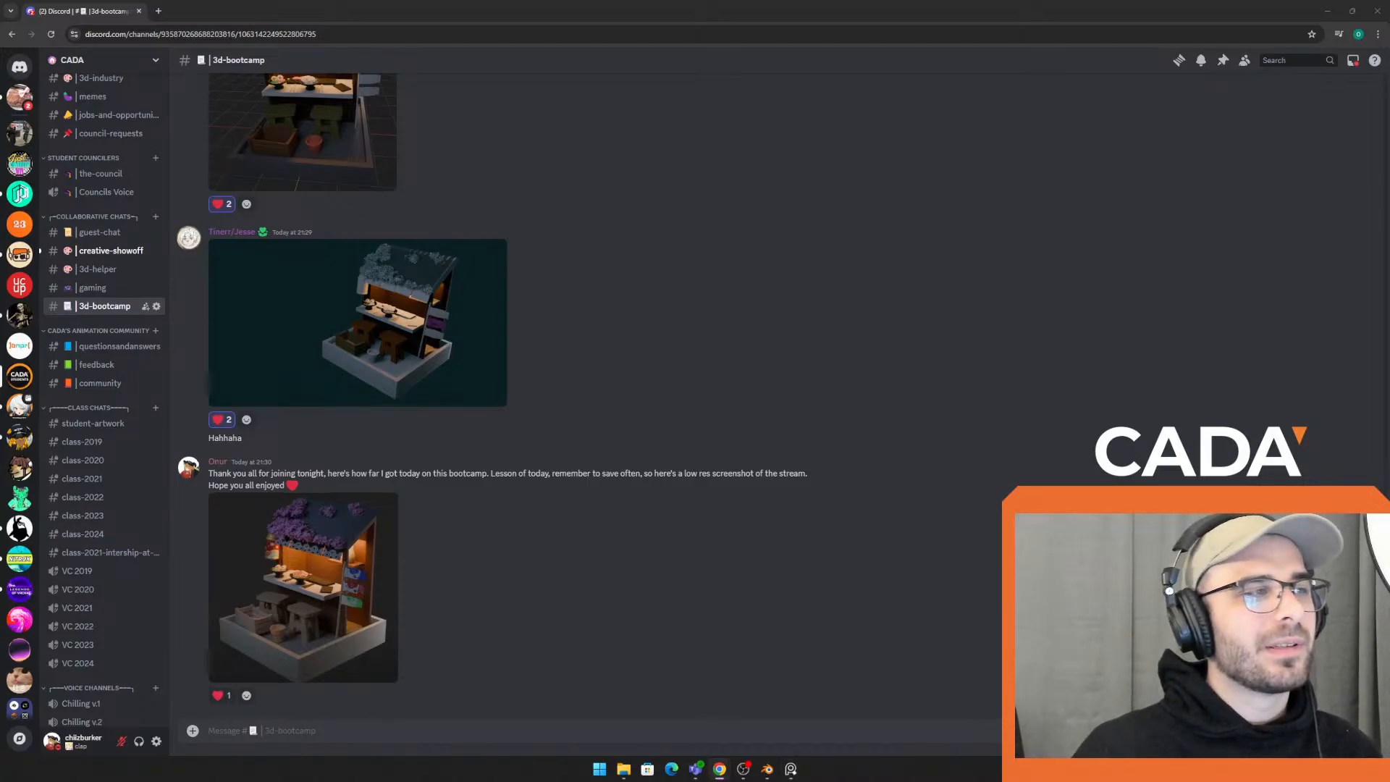